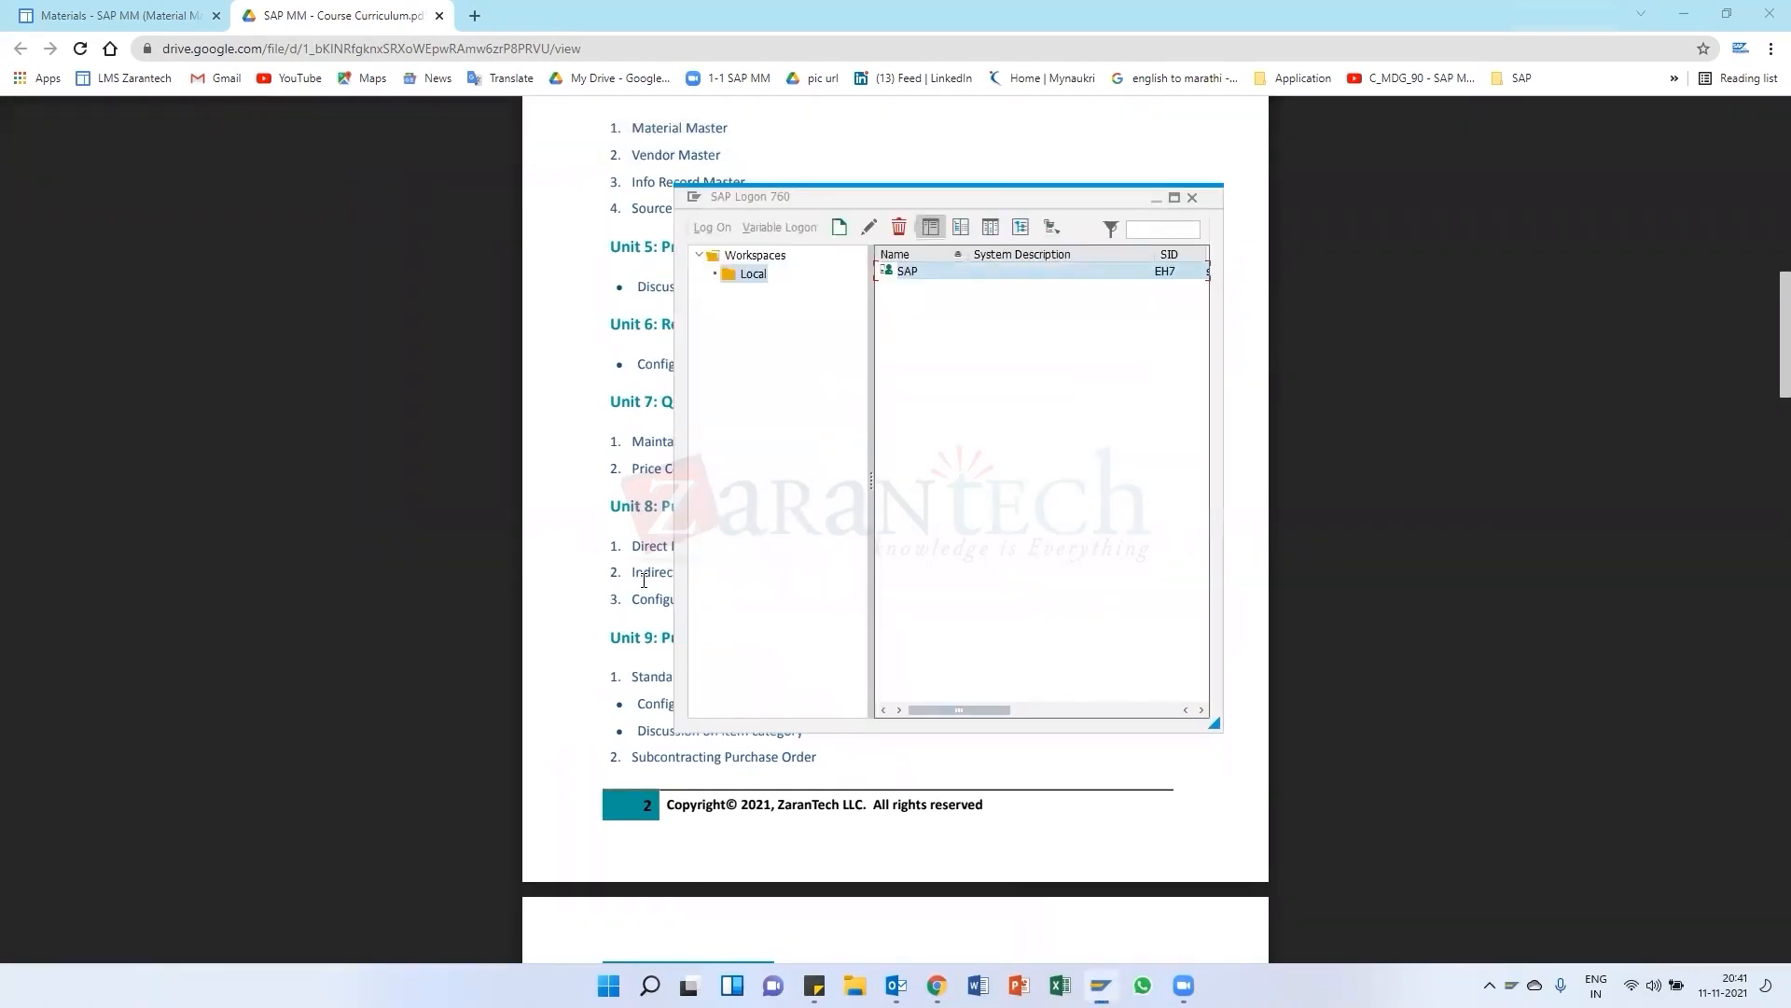
click(644, 579)
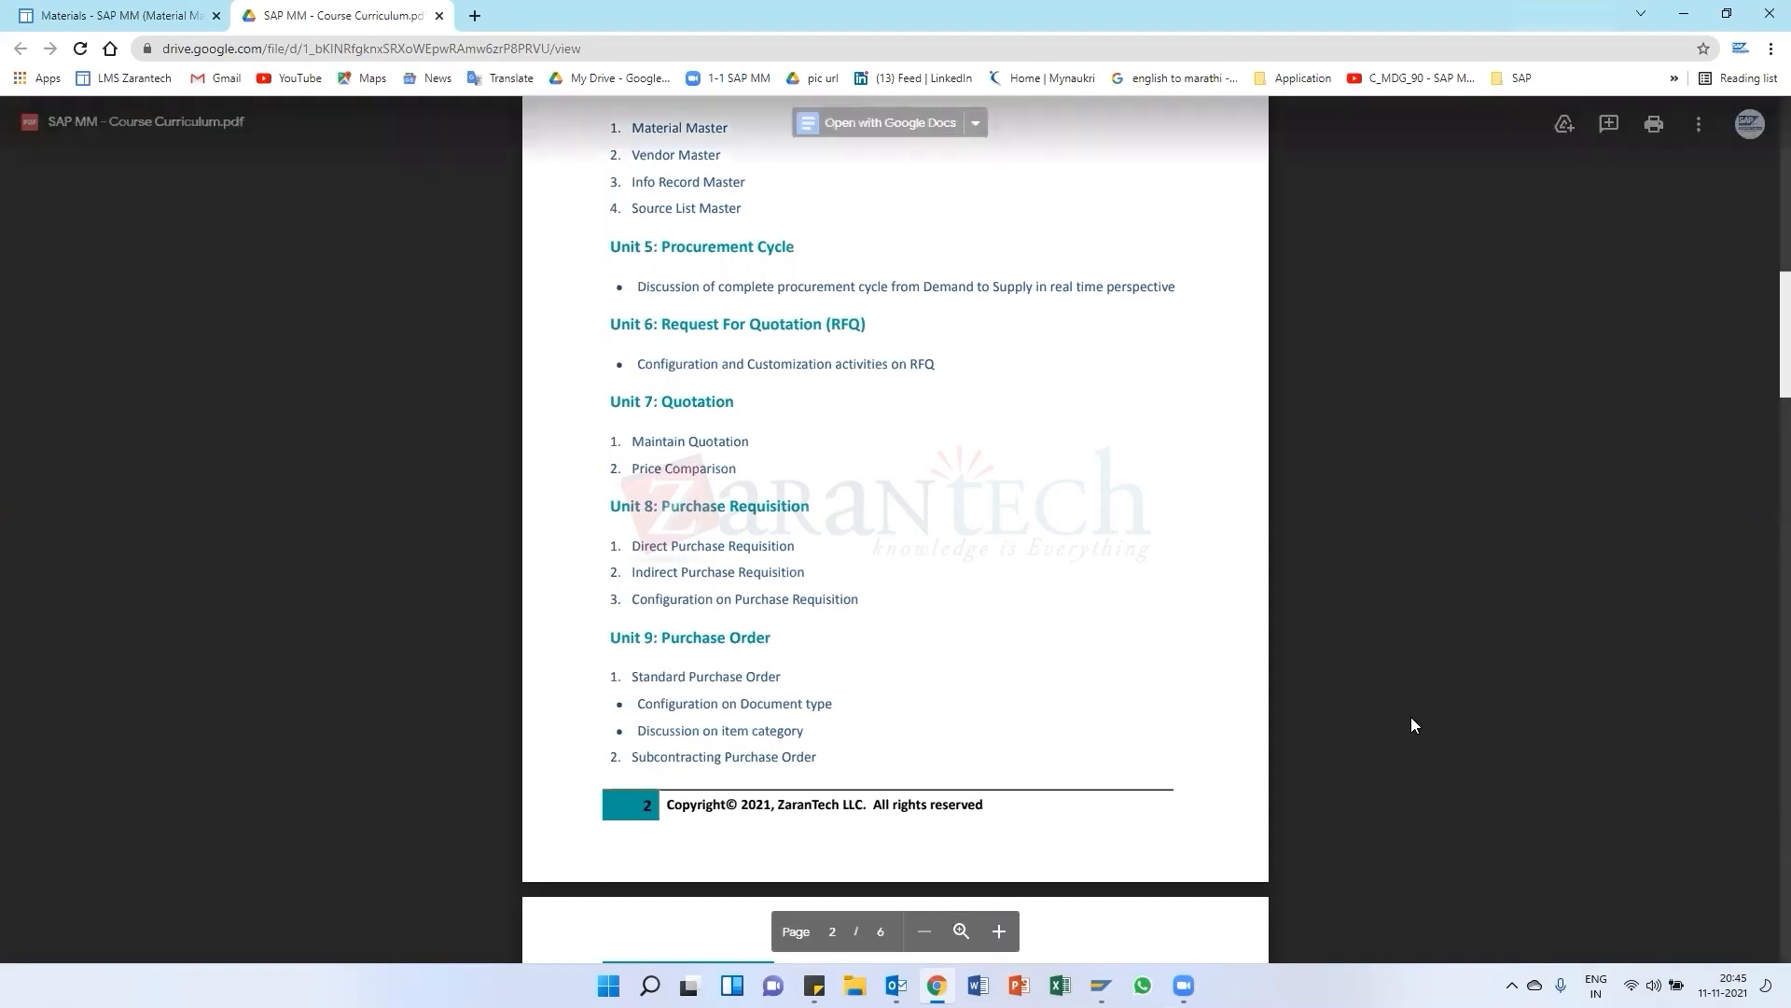
click(1654, 985)
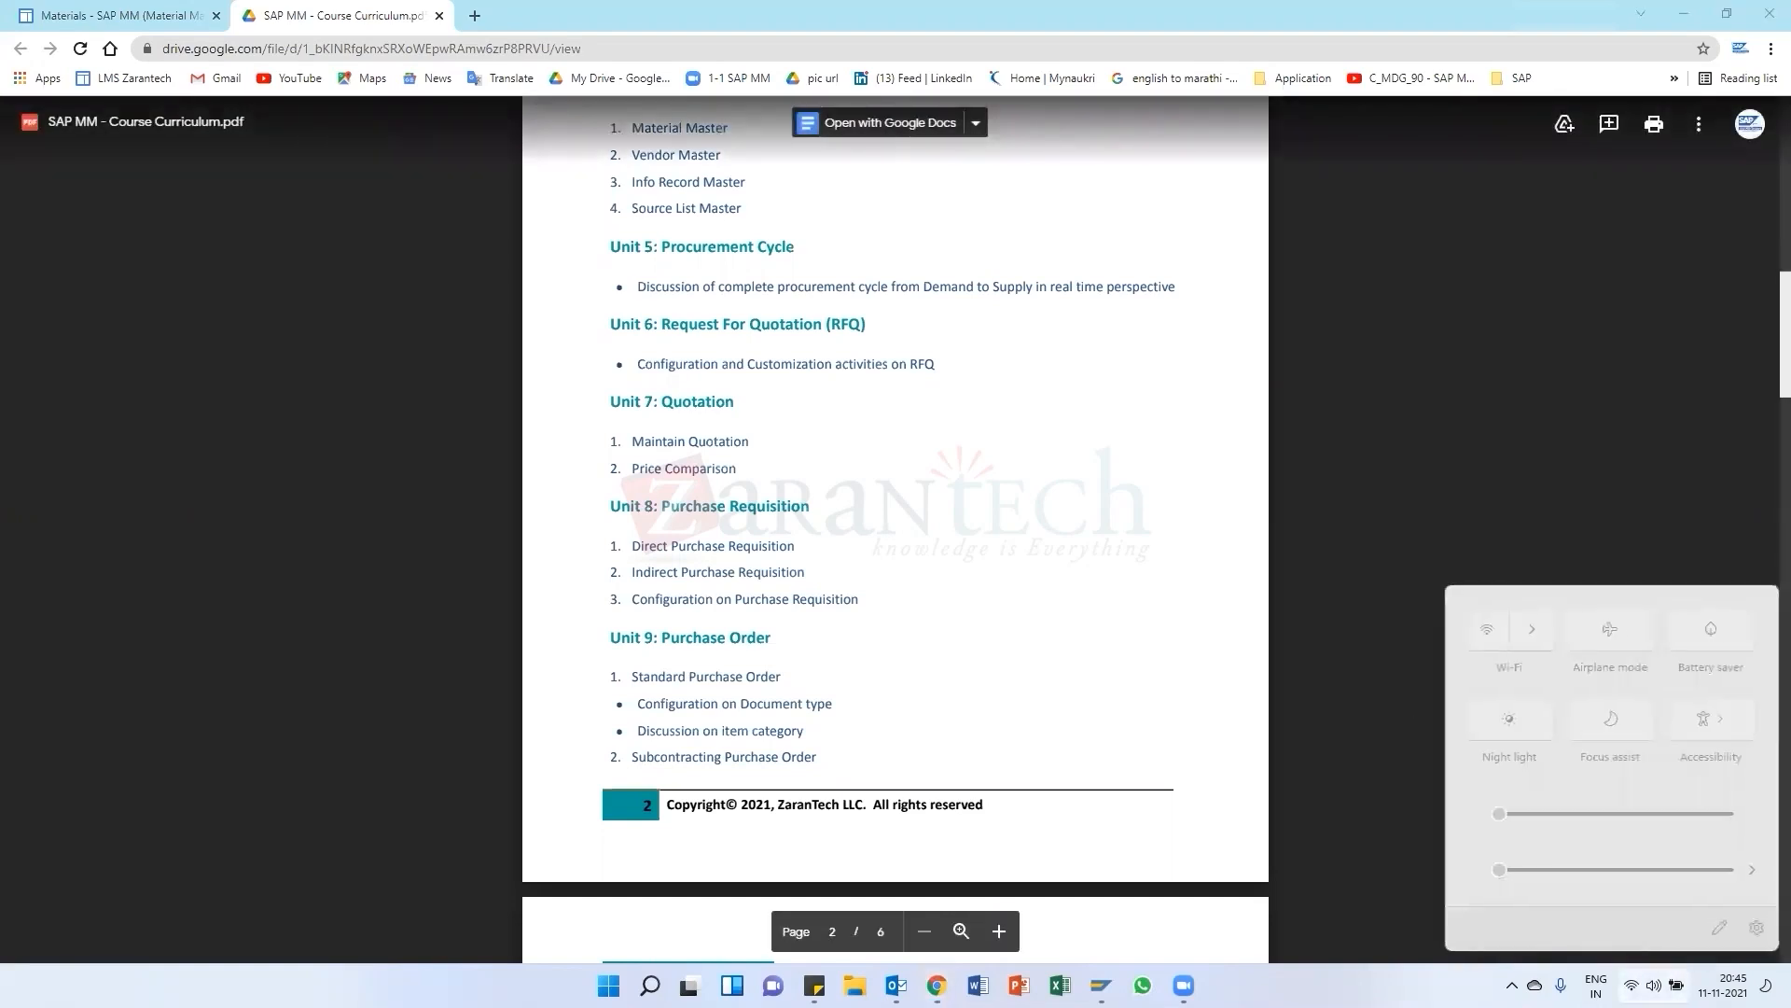
click(1104, 444)
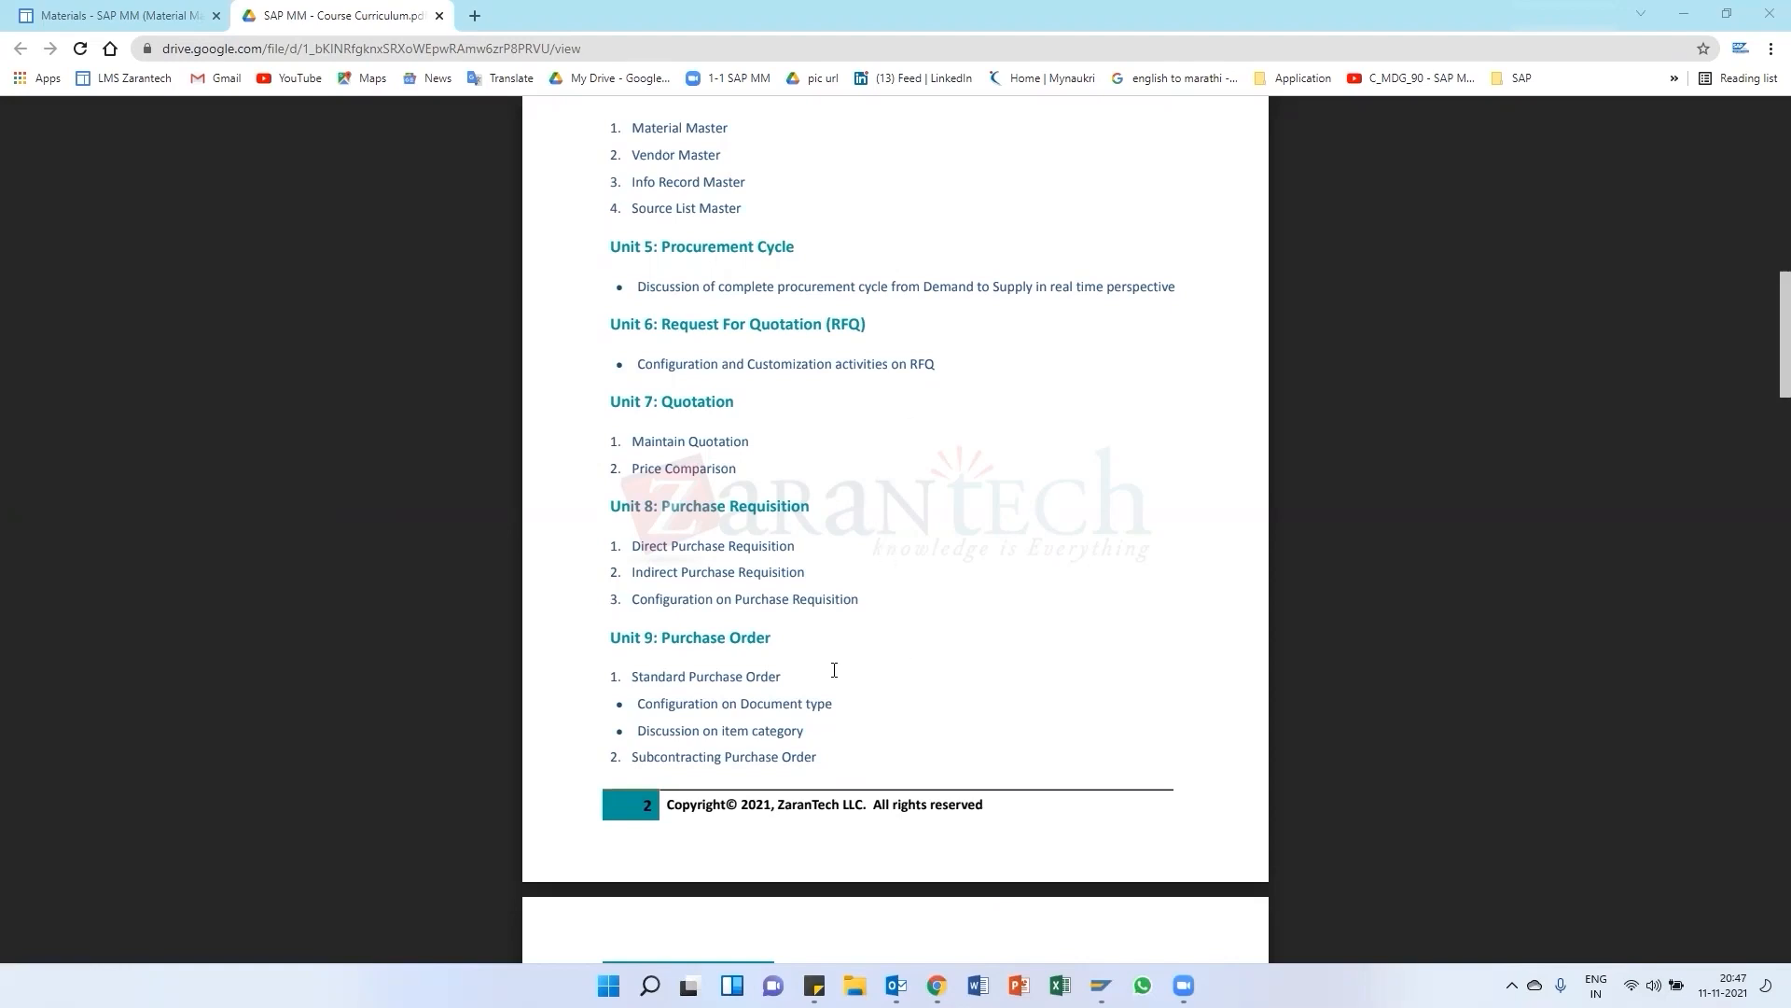
scroll(835, 670, down, 1)
scroll(834, 676, up, 1)
scroll(765, 597, up, 1)
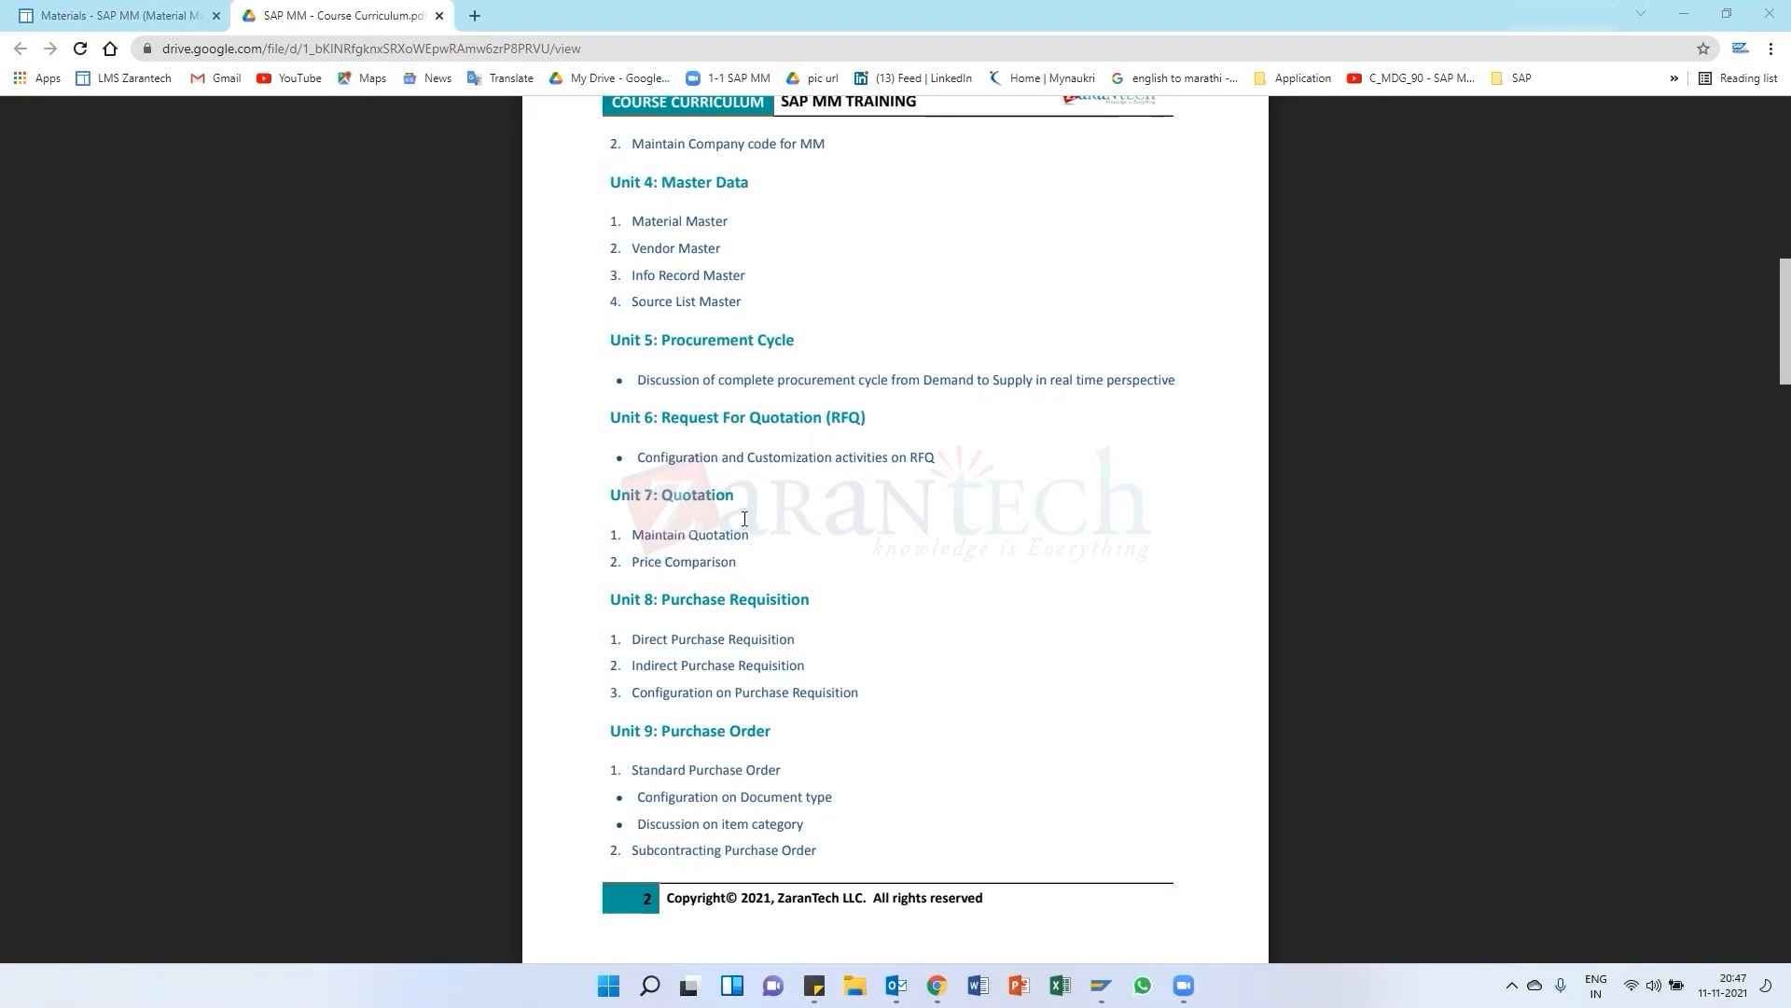
Open SAP Logon and log on to the SAP system with the prefilled credentials
click(1101, 986)
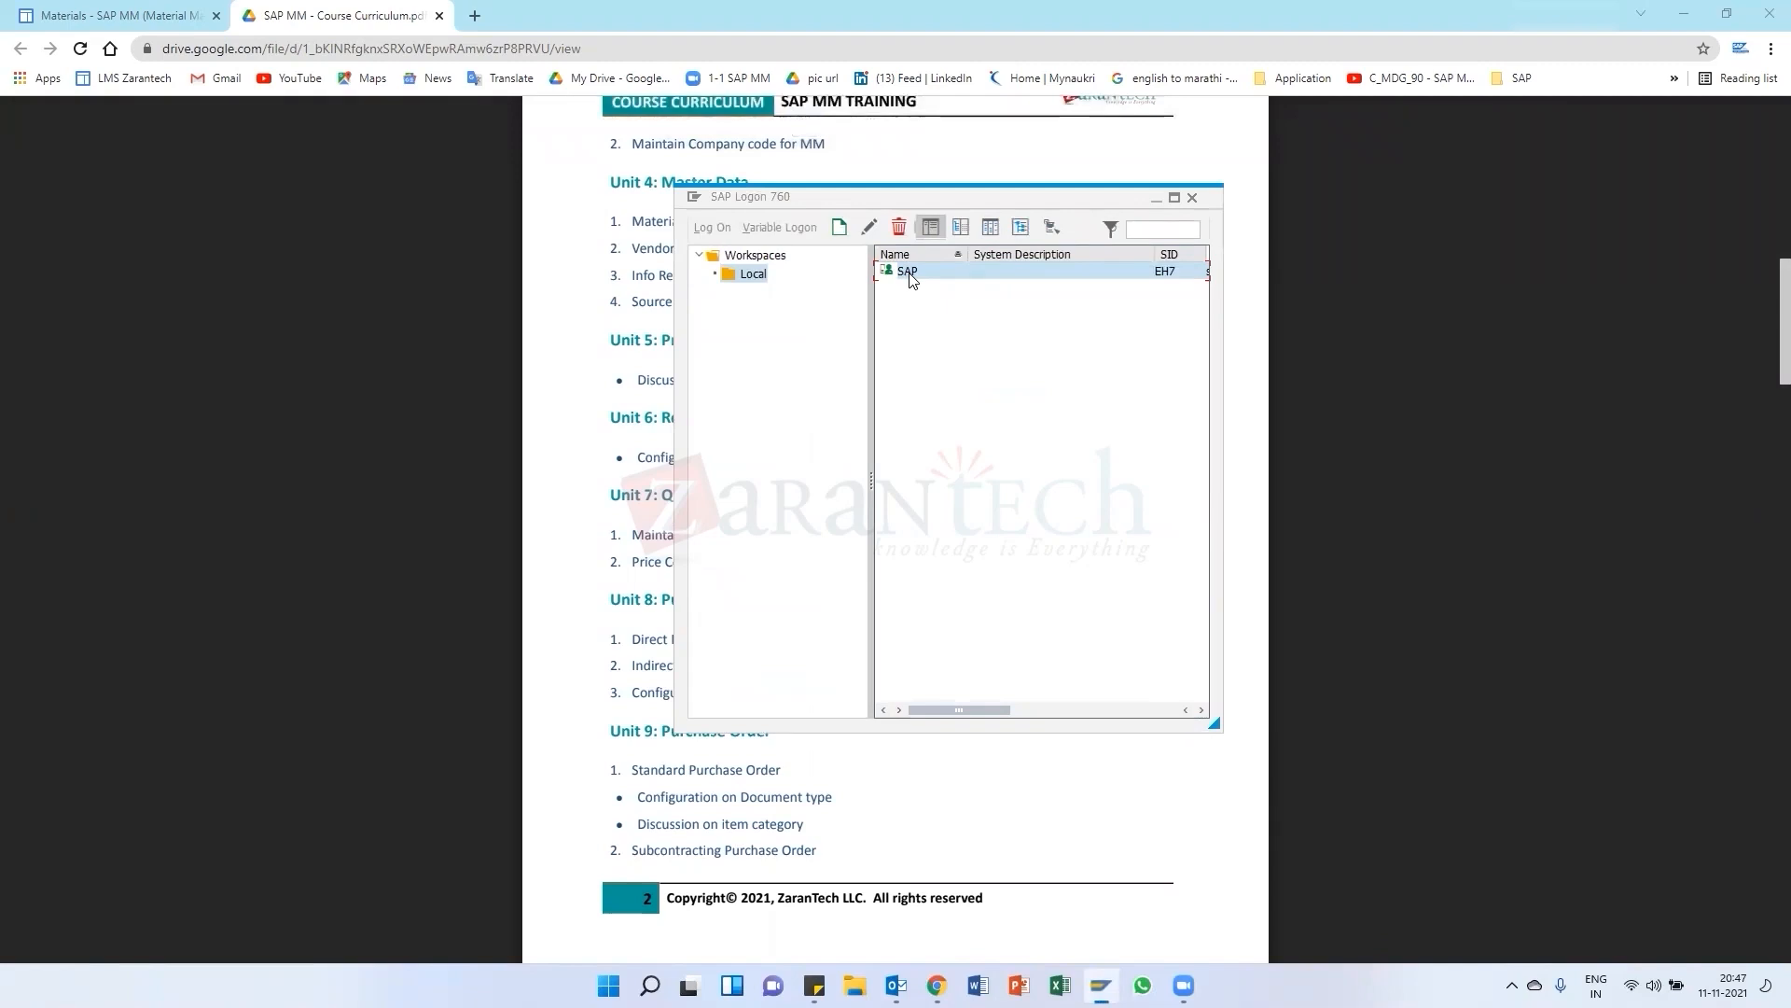
double_click(907, 271)
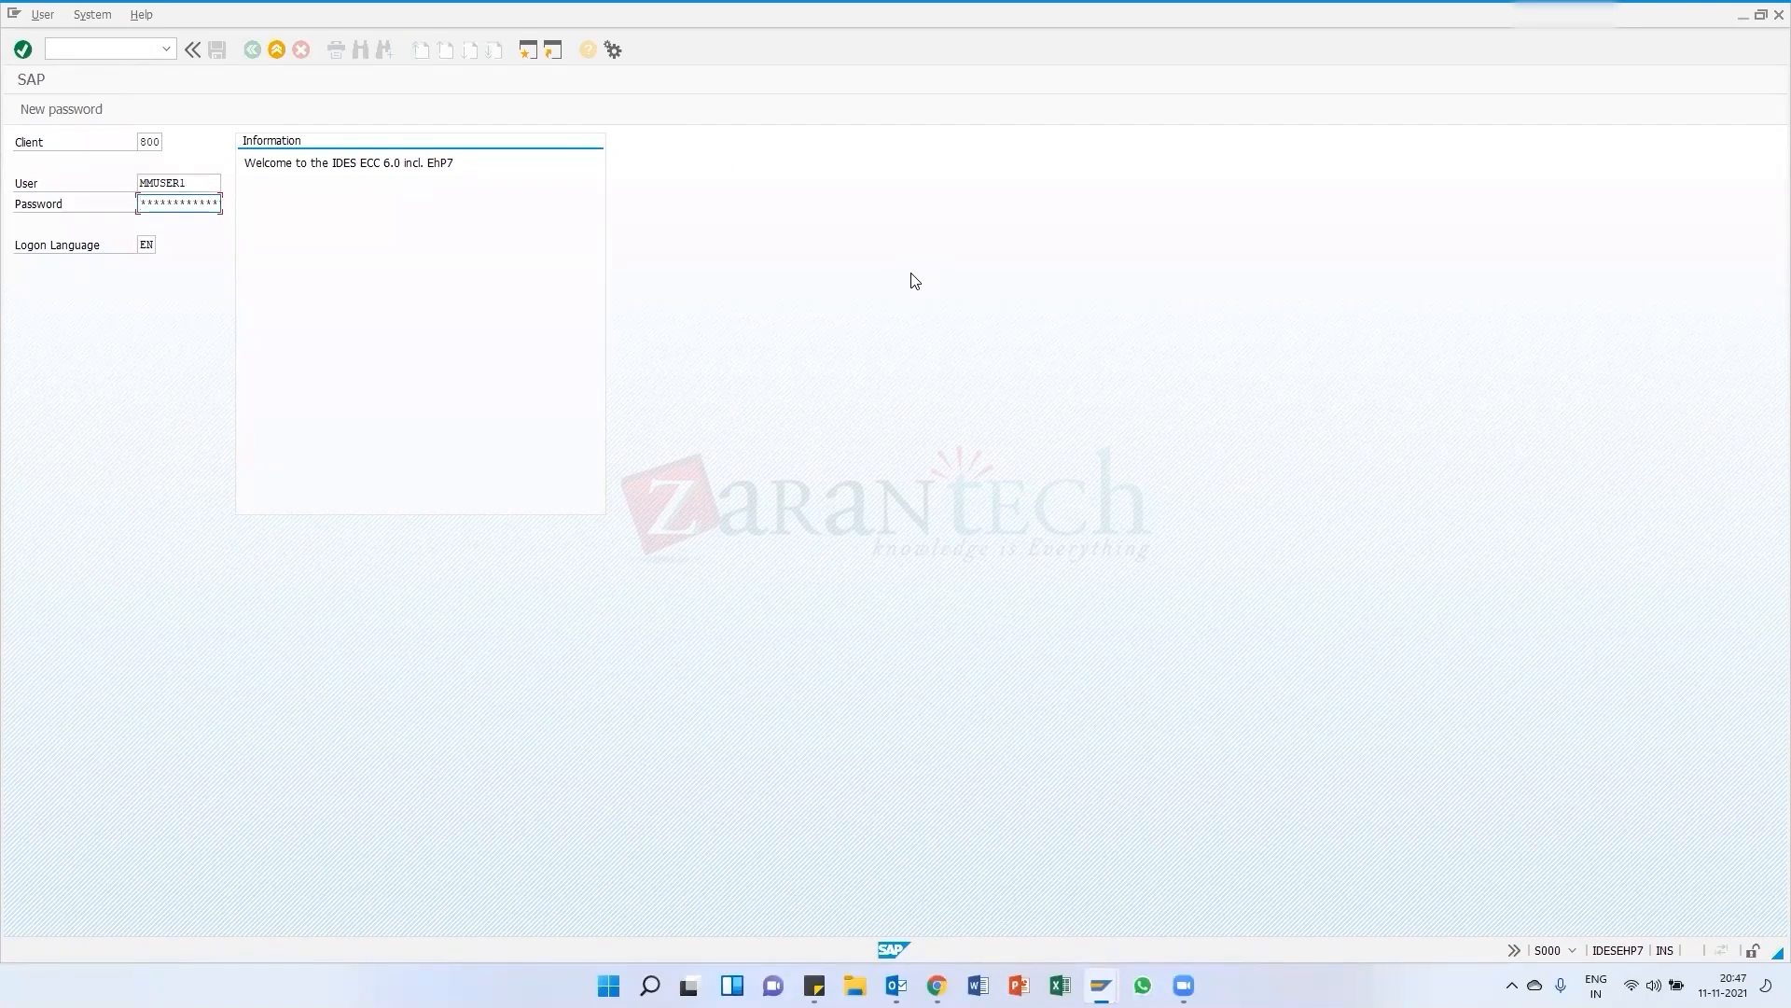
key(Return)
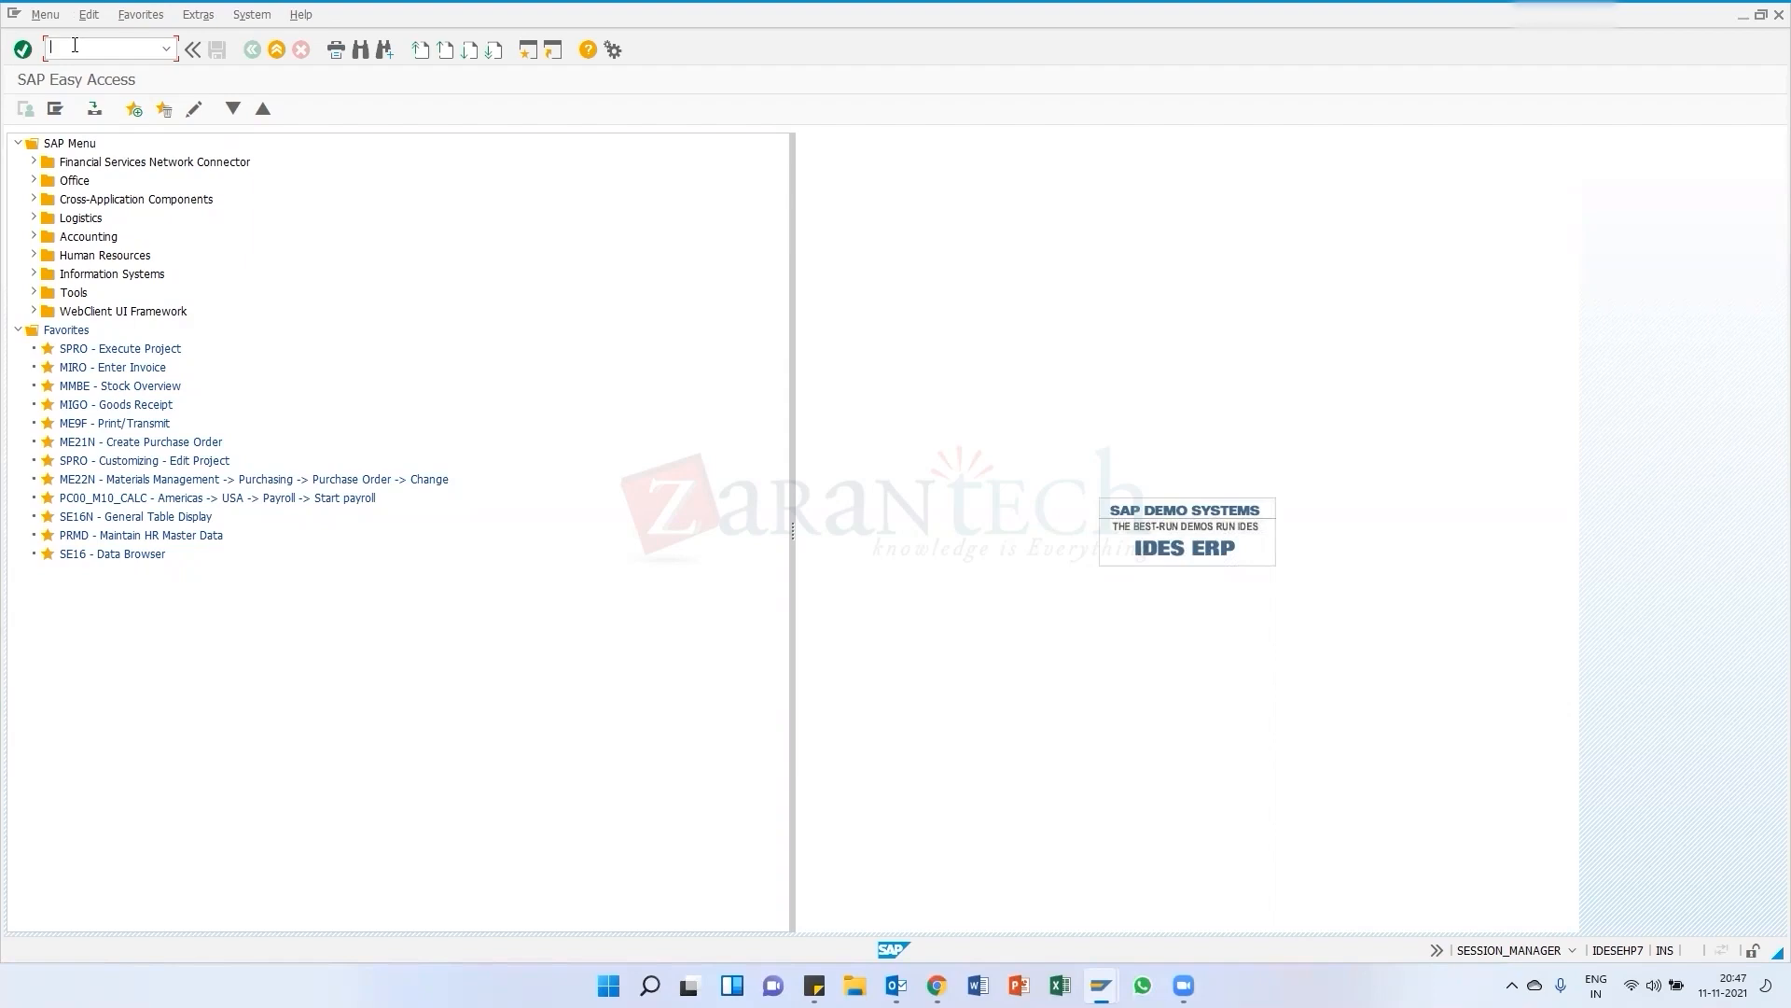
Run transaction ME49 price comparison for purchasing organization EK01 and collective RFQ 789
text(me49)
key(Return)
text(ek01)
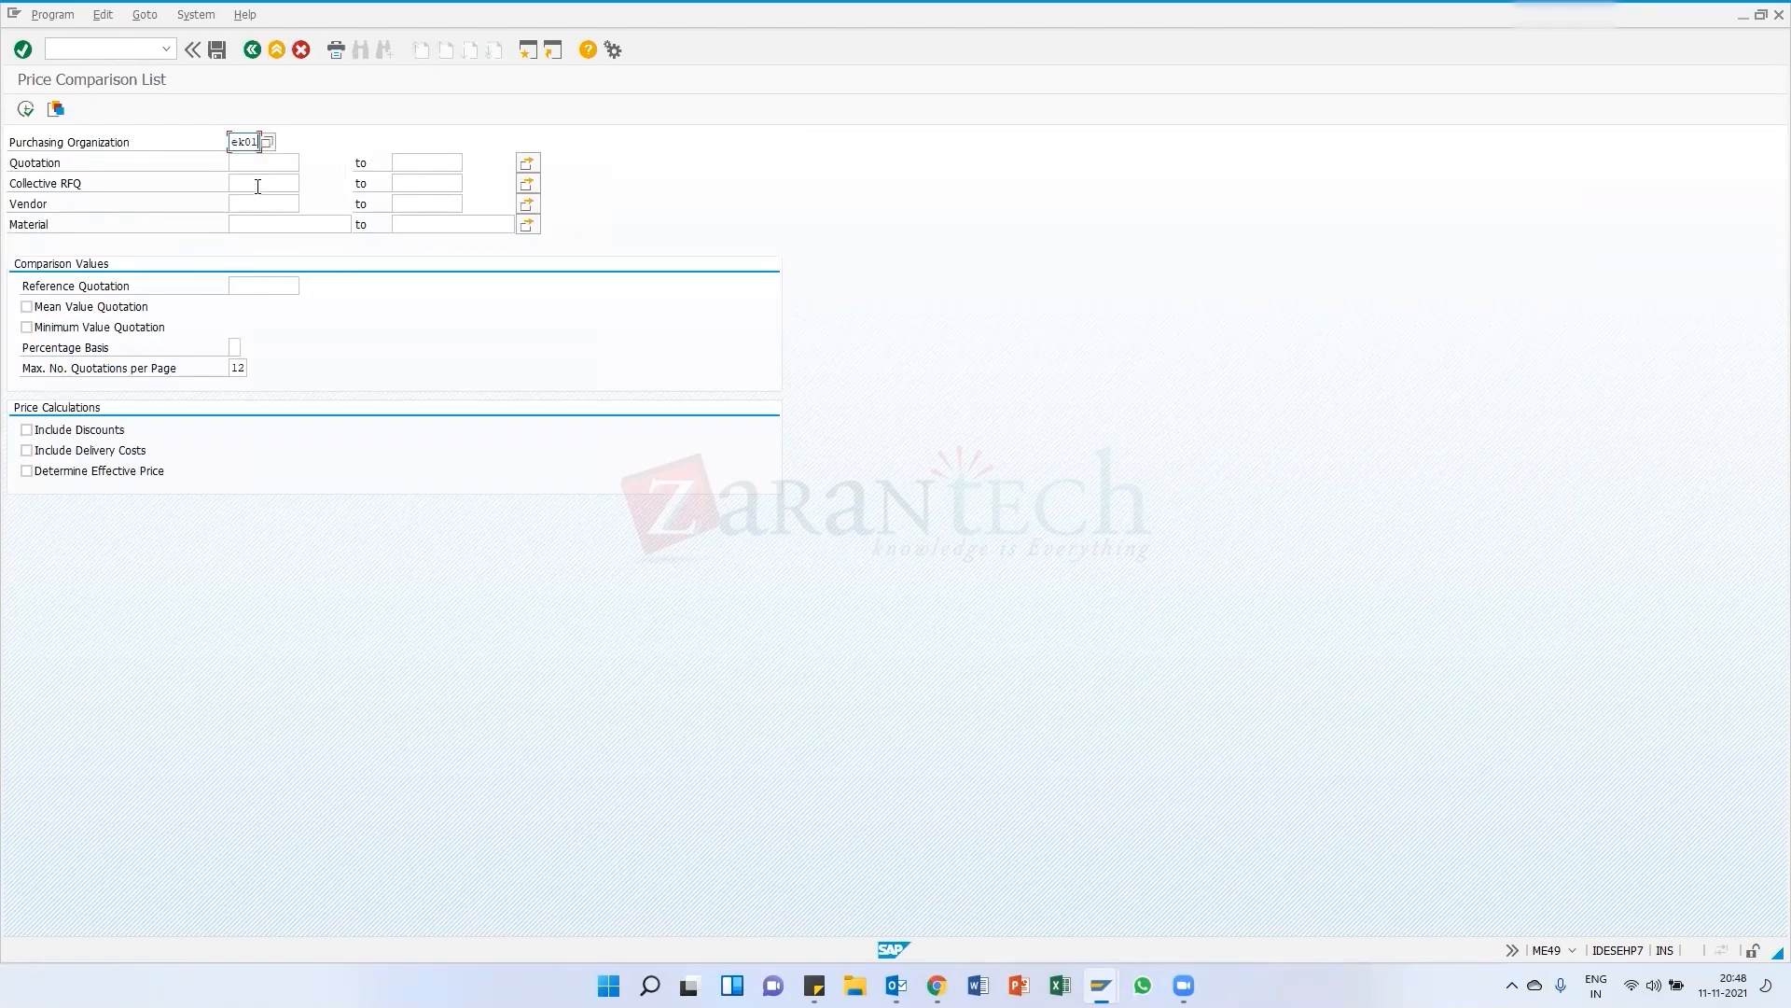
click(254, 183)
text(789)
key(Return)
click(26, 109)
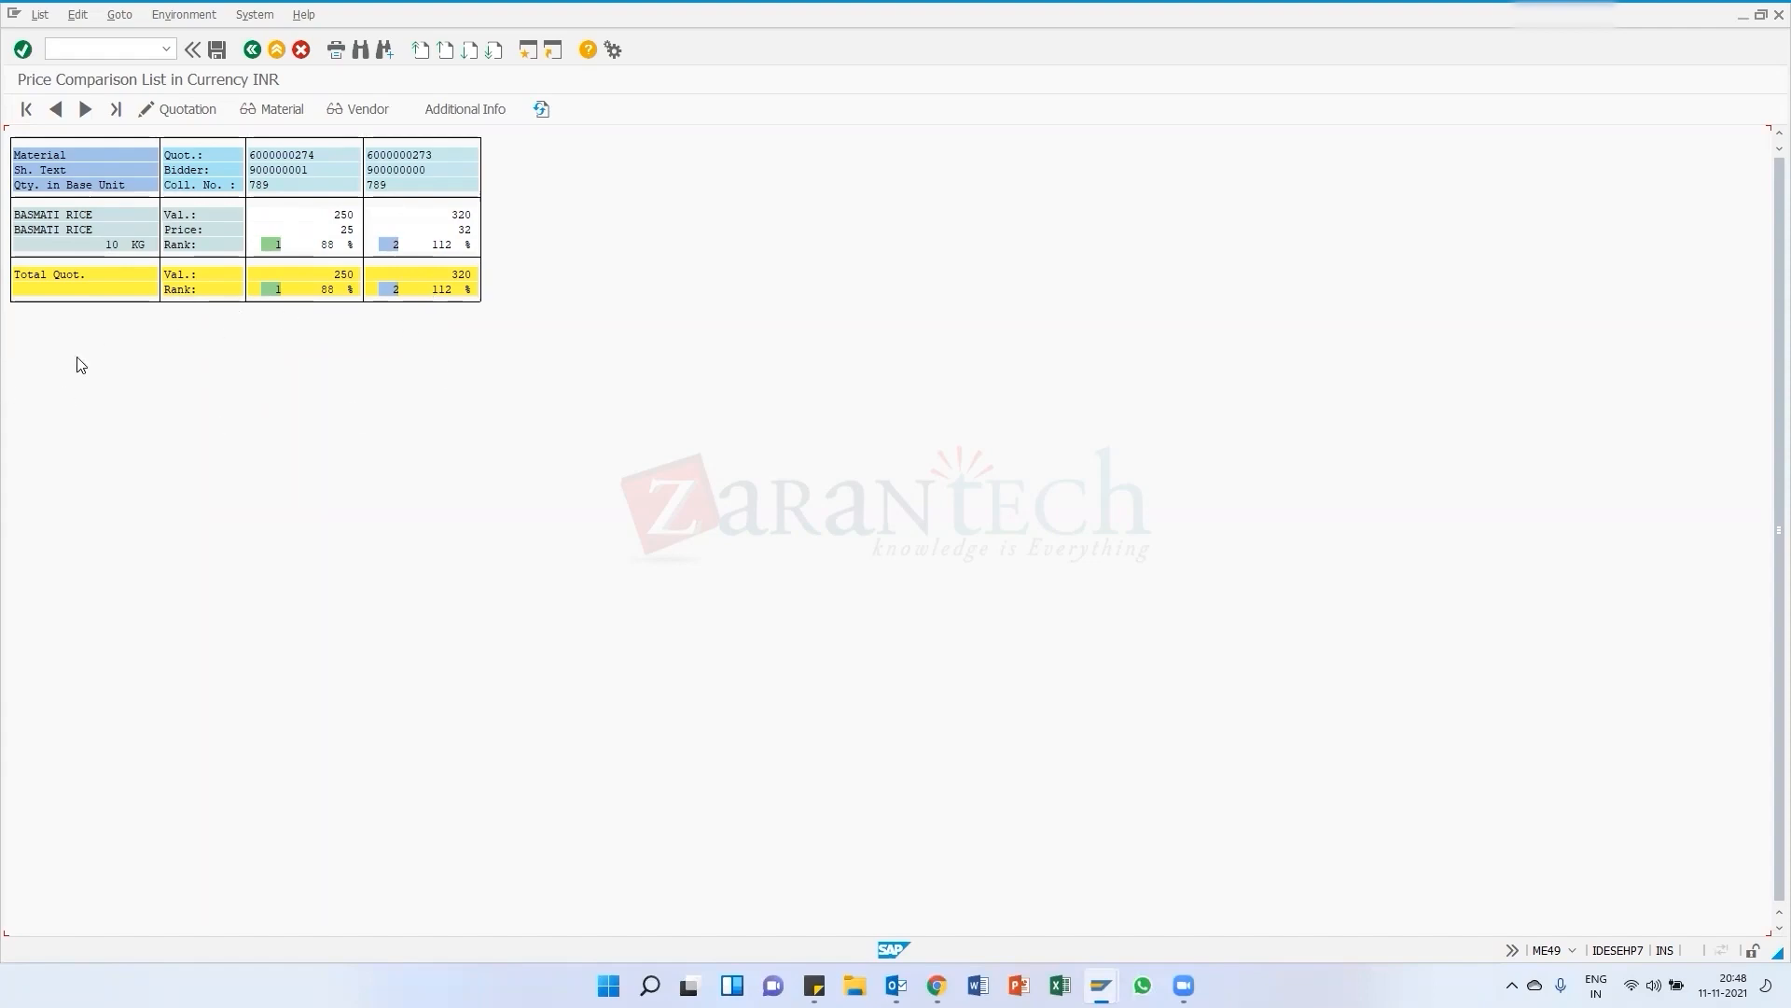
Return to the selection screen and rerun the price comparison for collective RFQ 789
click(252, 50)
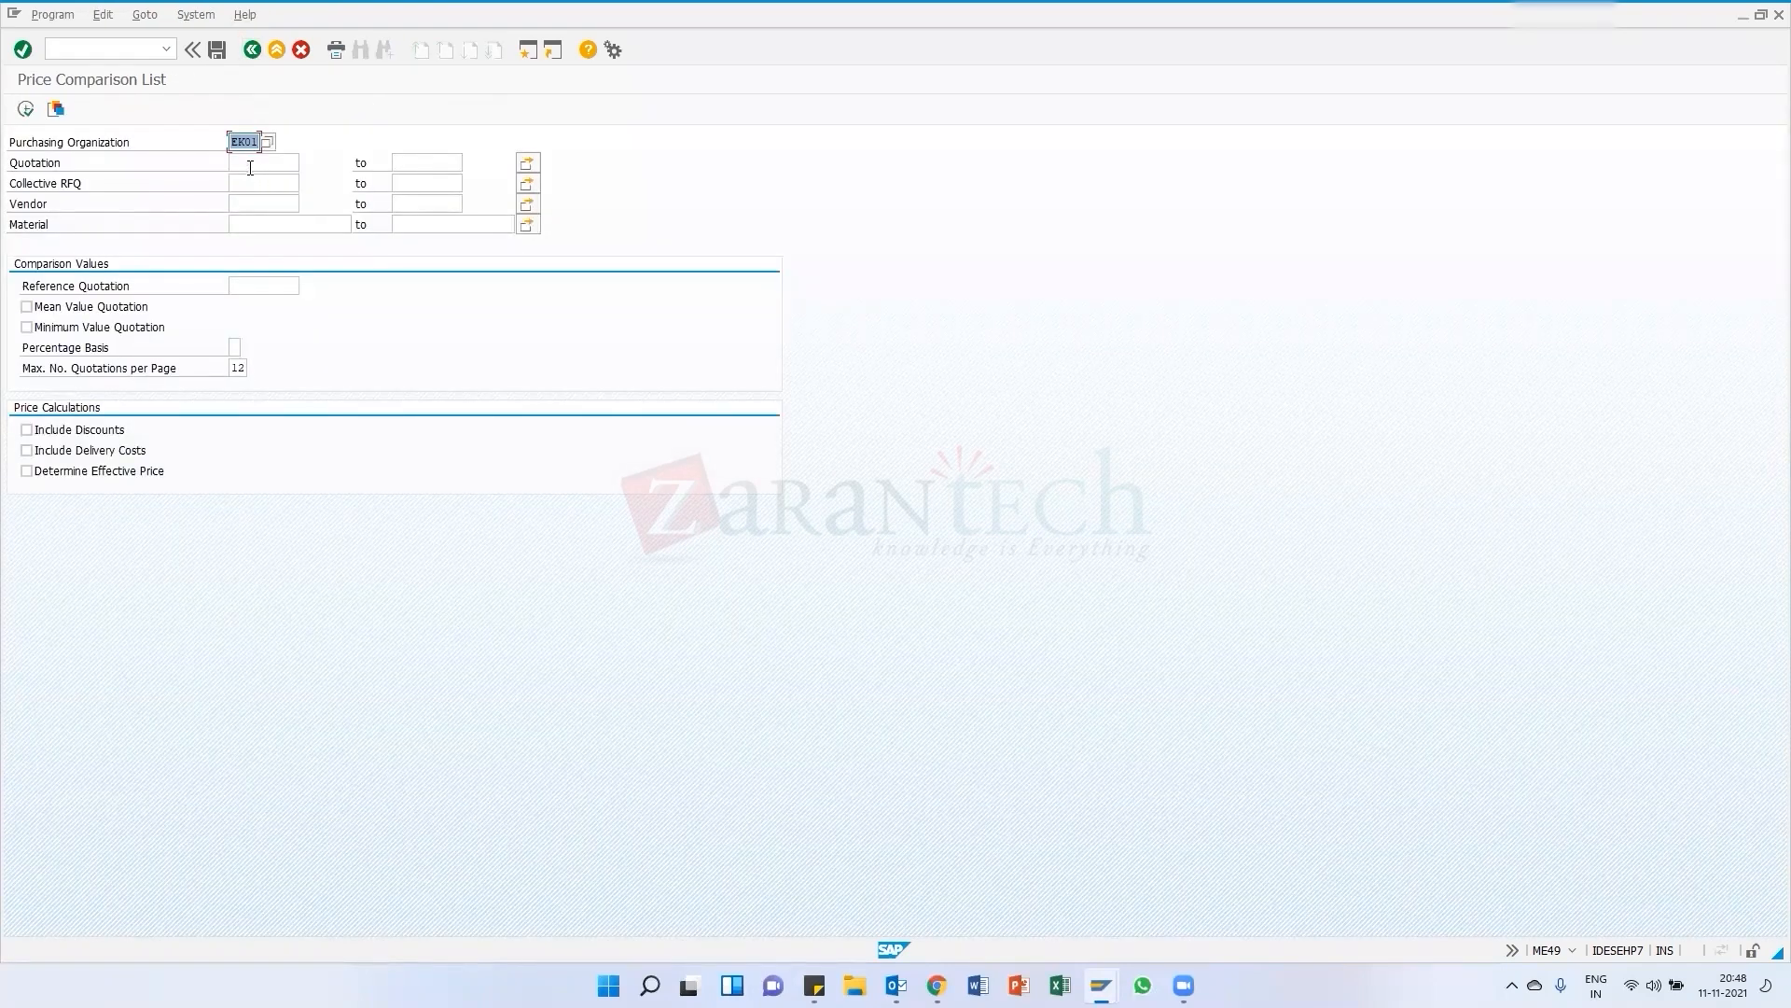
click(254, 162)
key(Down)
text(7898)
key(Down)
key(Return)
key(Return)
text(789)
key(Return)
click(25, 109)
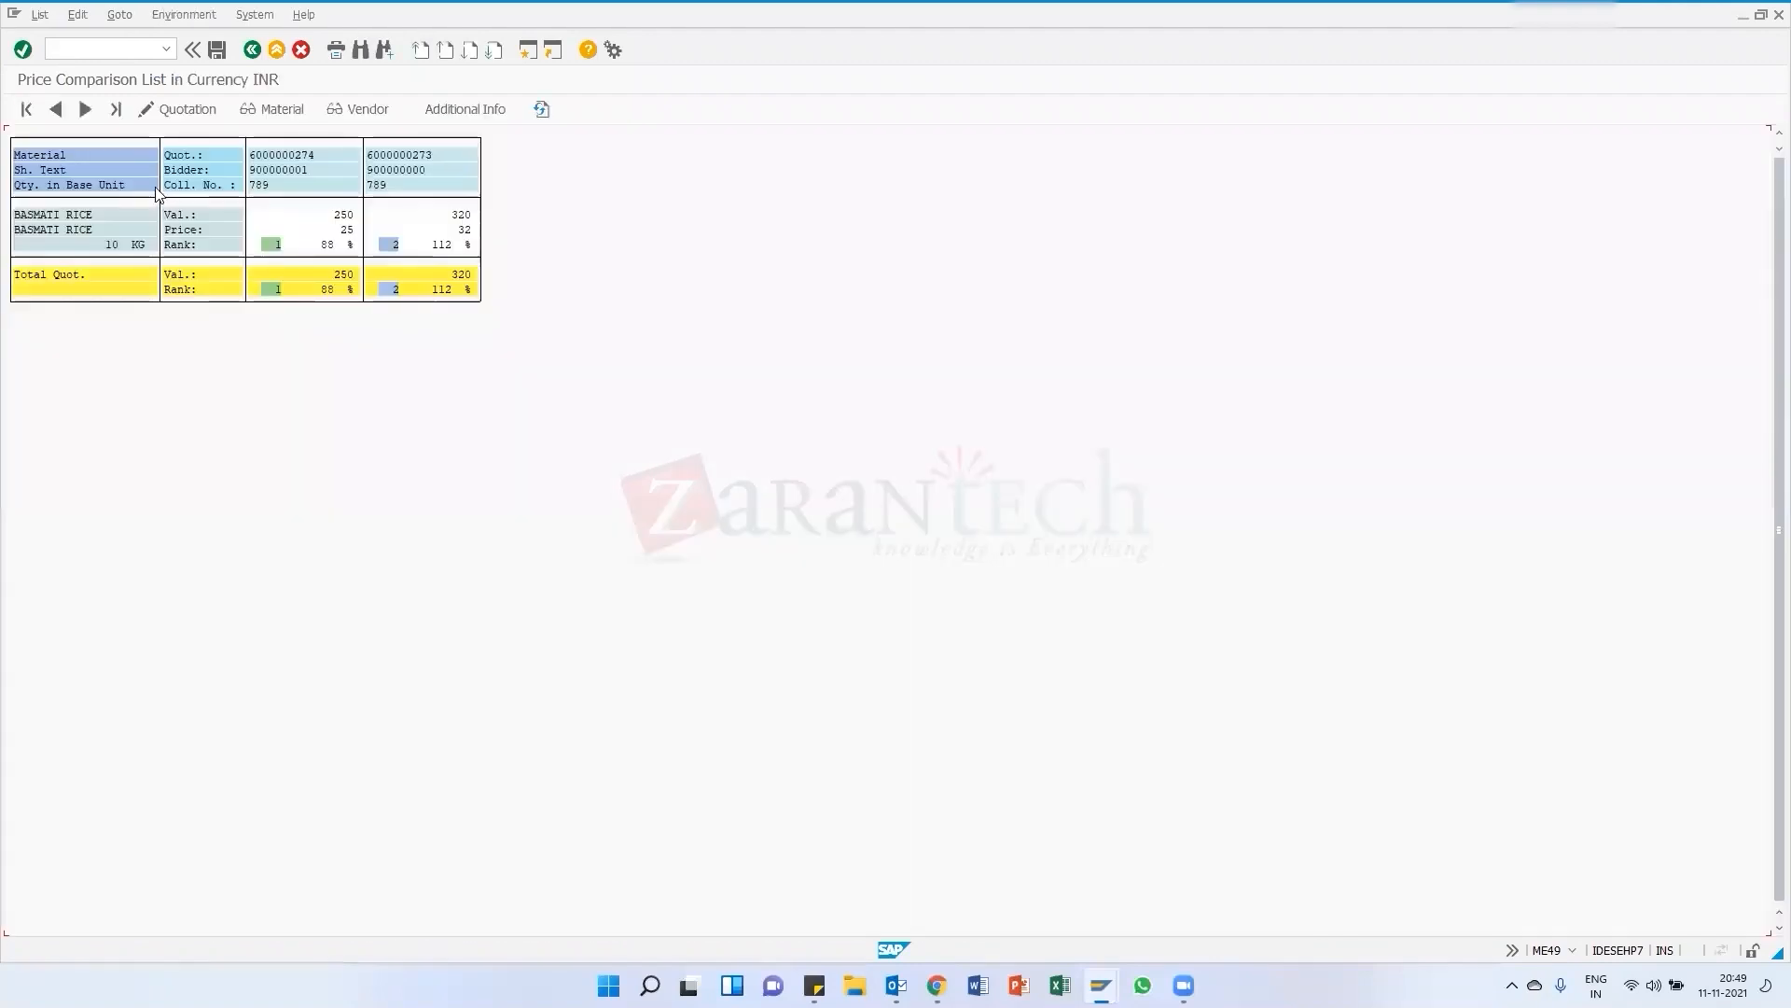
Copy the first quotation number from the list into the Quotation selection field
drag(272, 150, 329, 153)
key(ctrl+c)
key(F3)
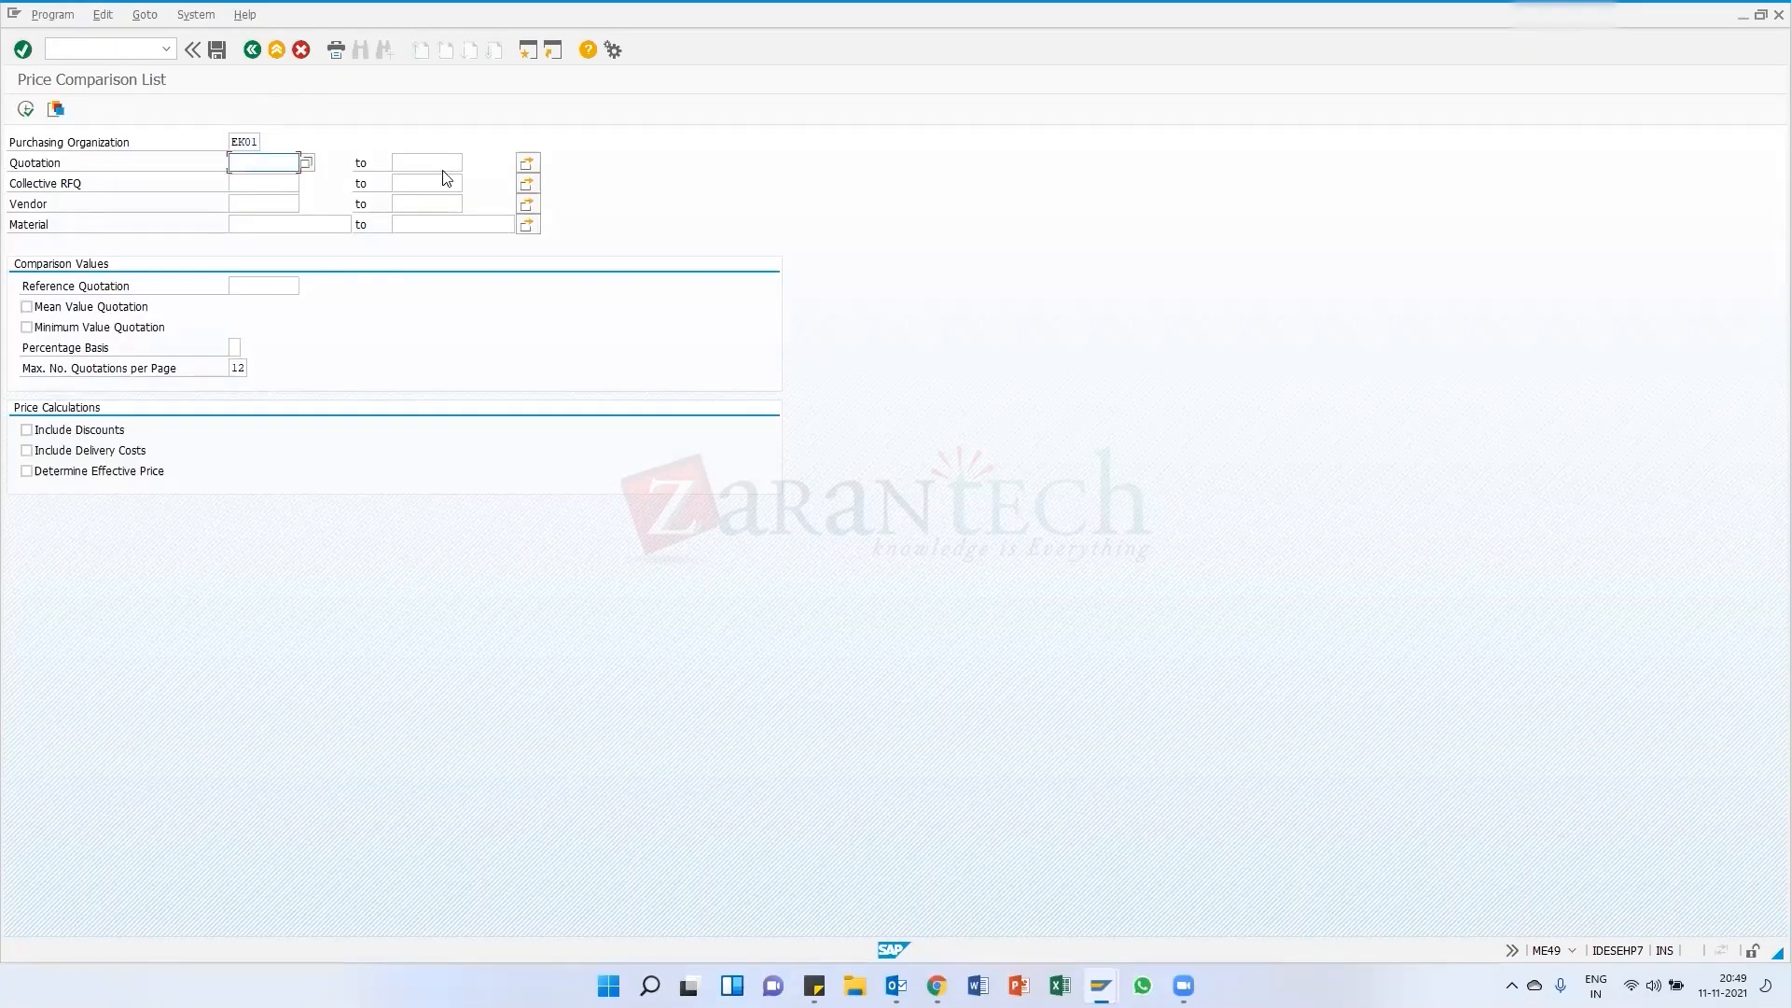
key(ctrl+v)
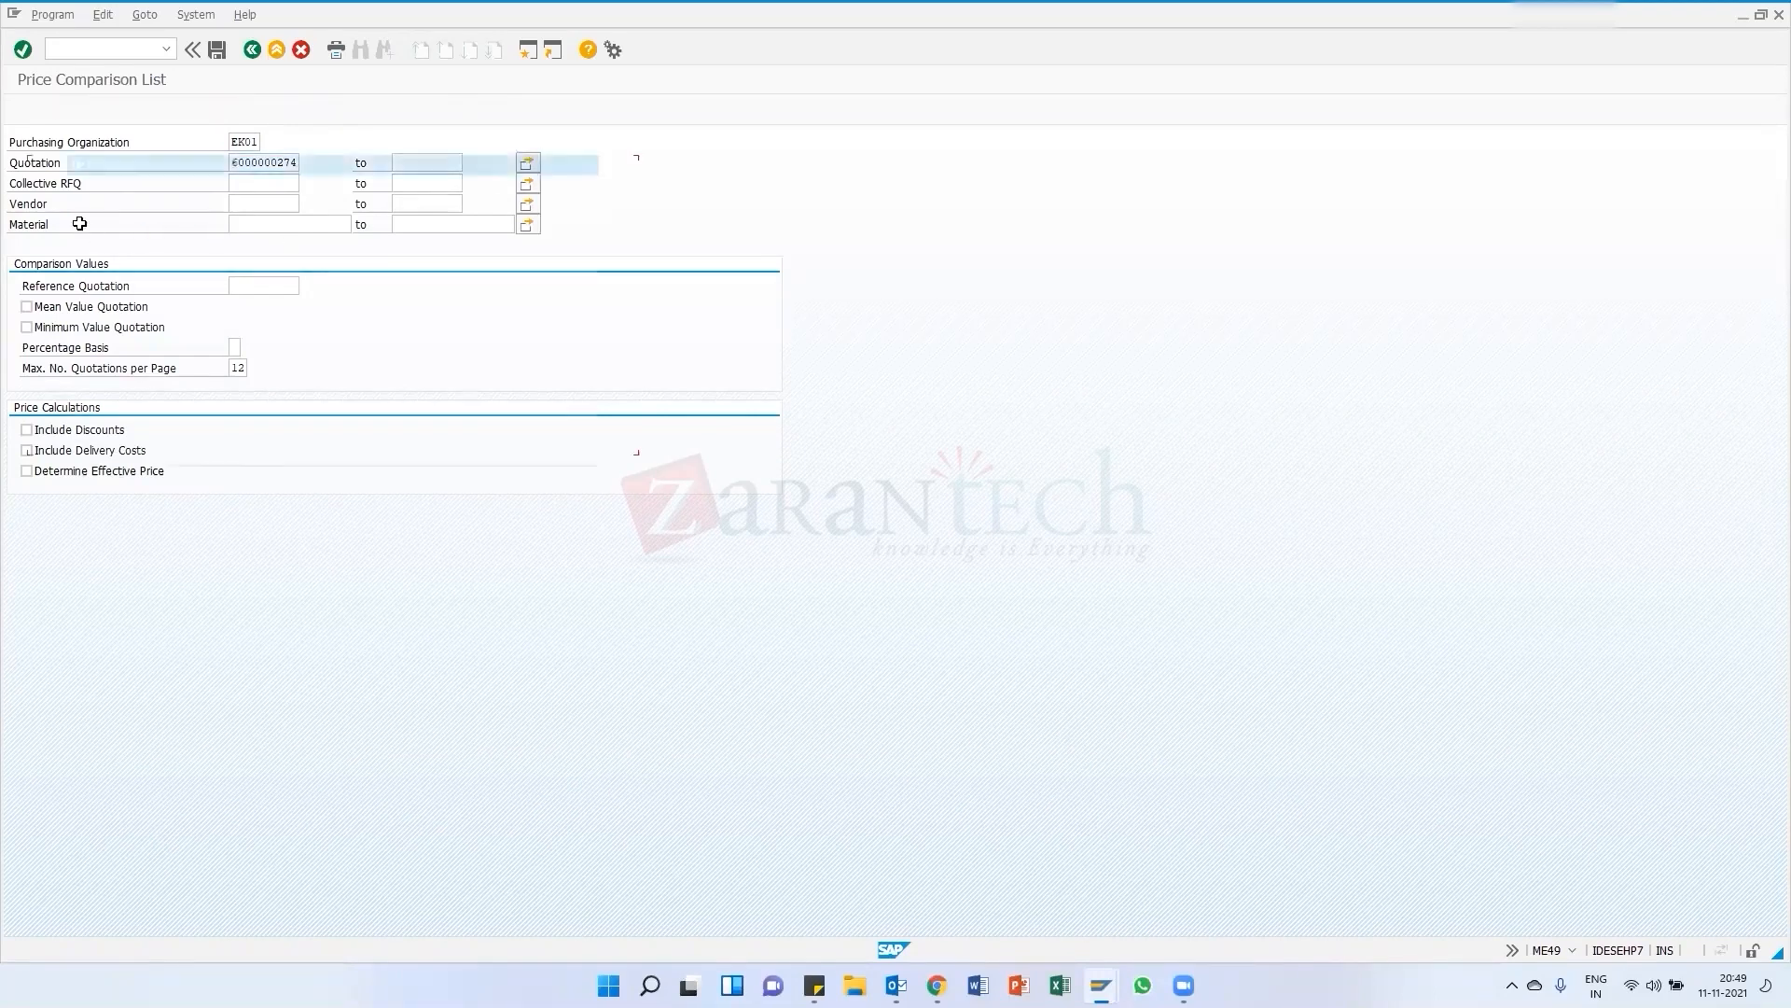
key(End)
key(BackSpace)
text(5)
key(Return)
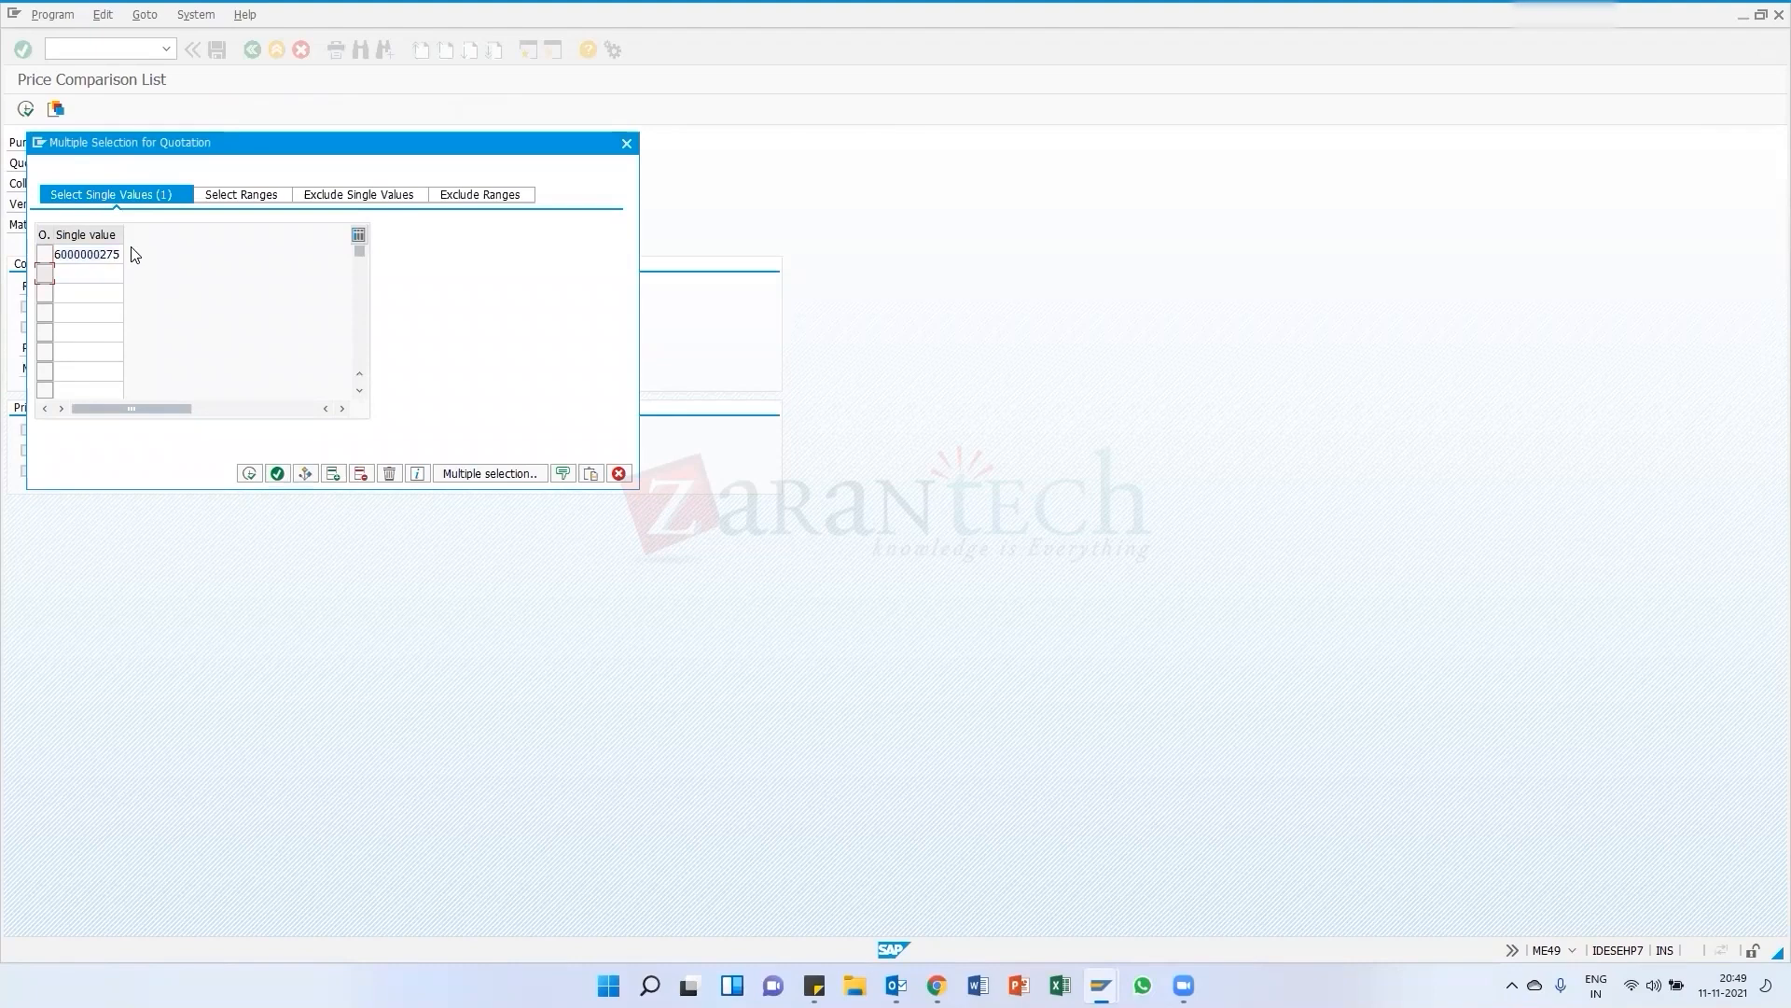
key(Return)
click(280, 165)
click(626, 143)
click(328, 337)
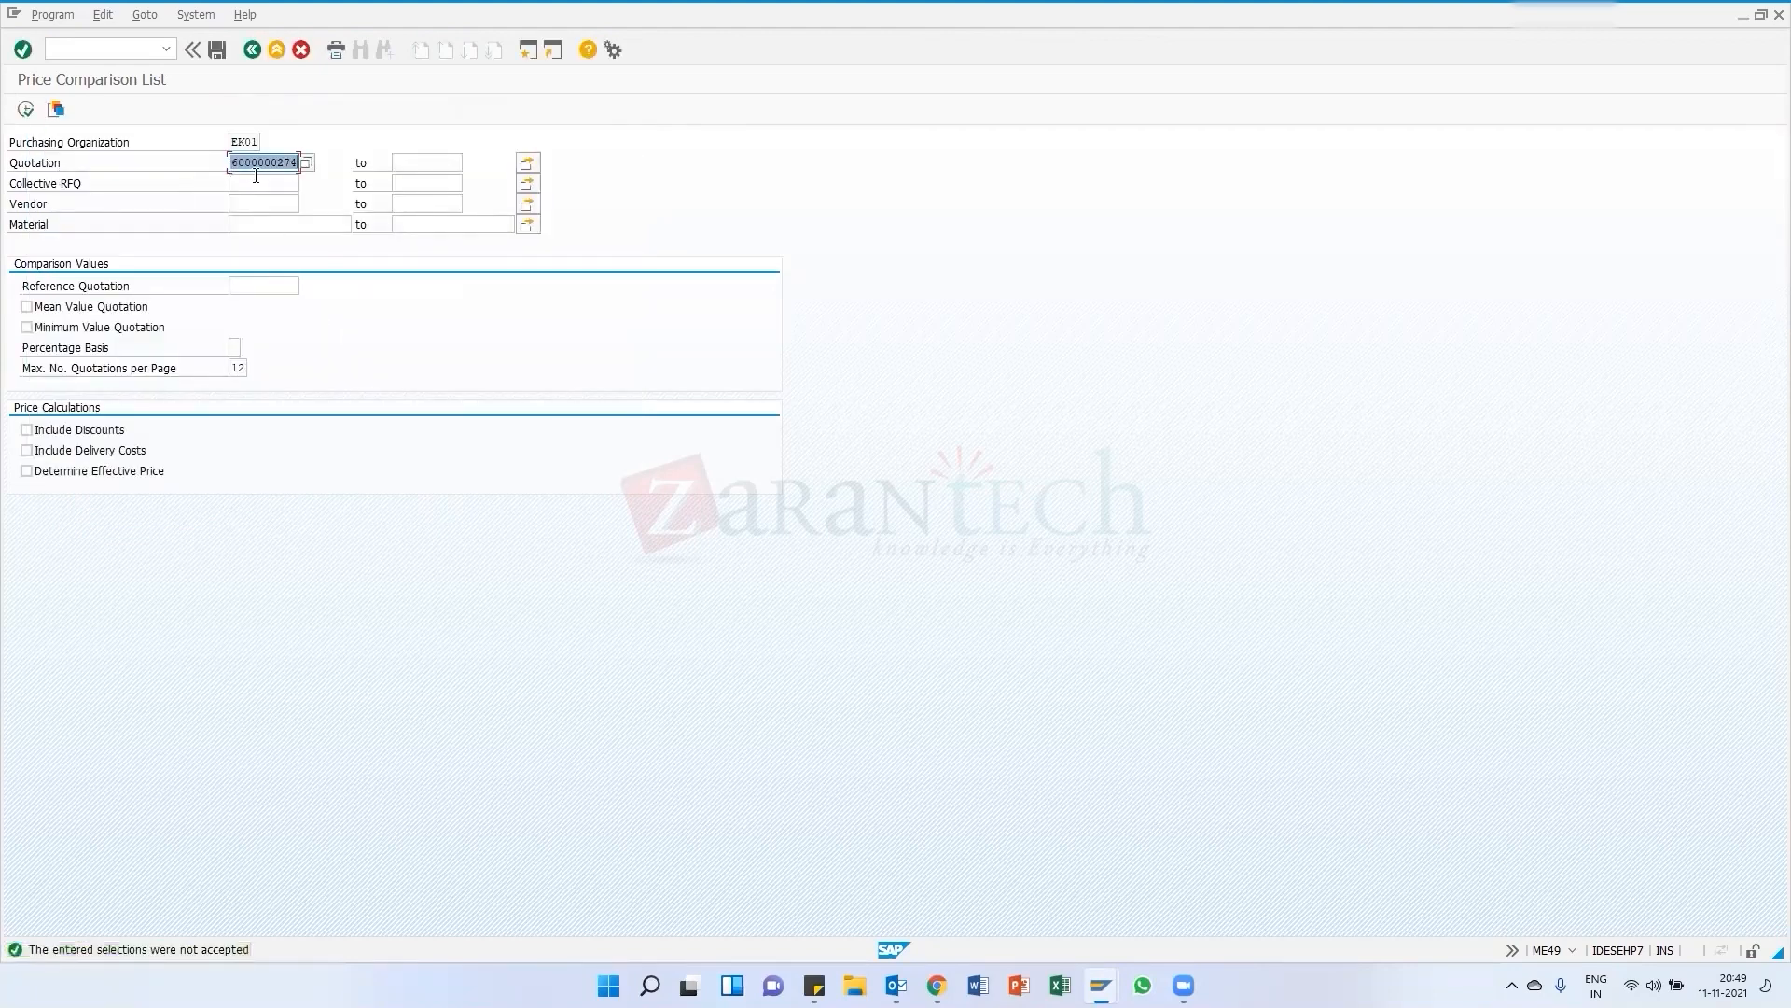
key(Delete)
Run the price comparison for collective RFQ 555
click(95, 186)
click(235, 182)
text(555)
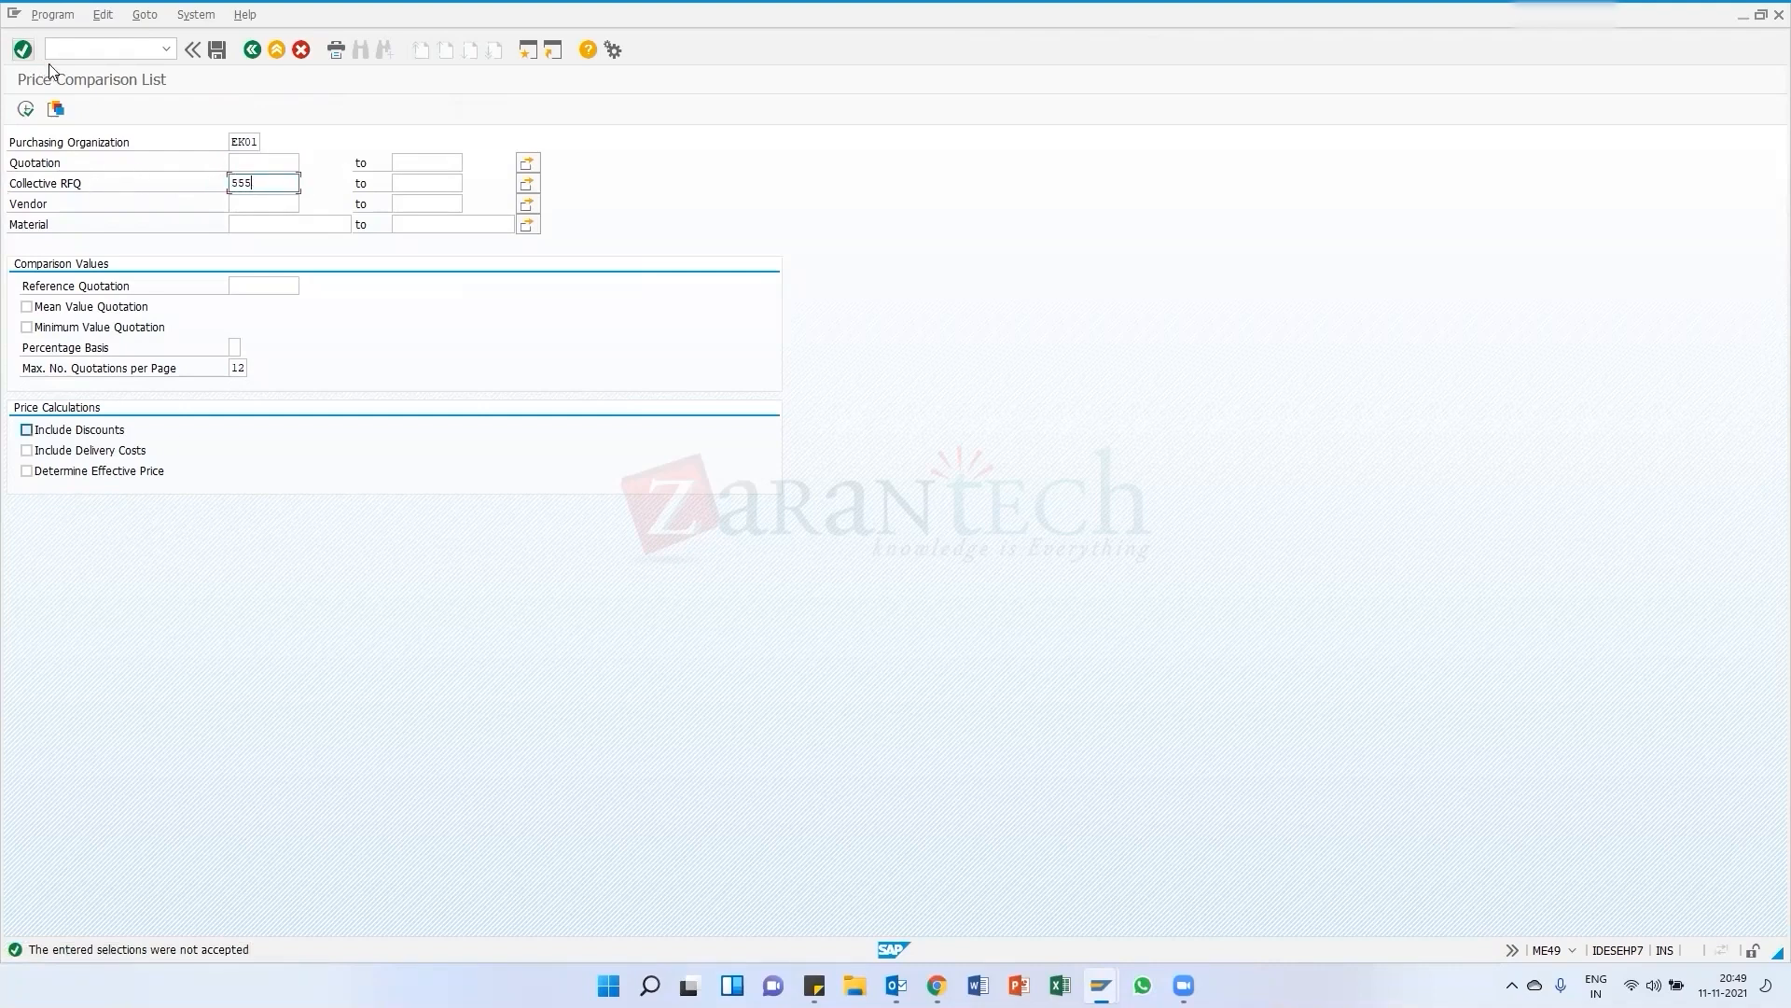
click(26, 109)
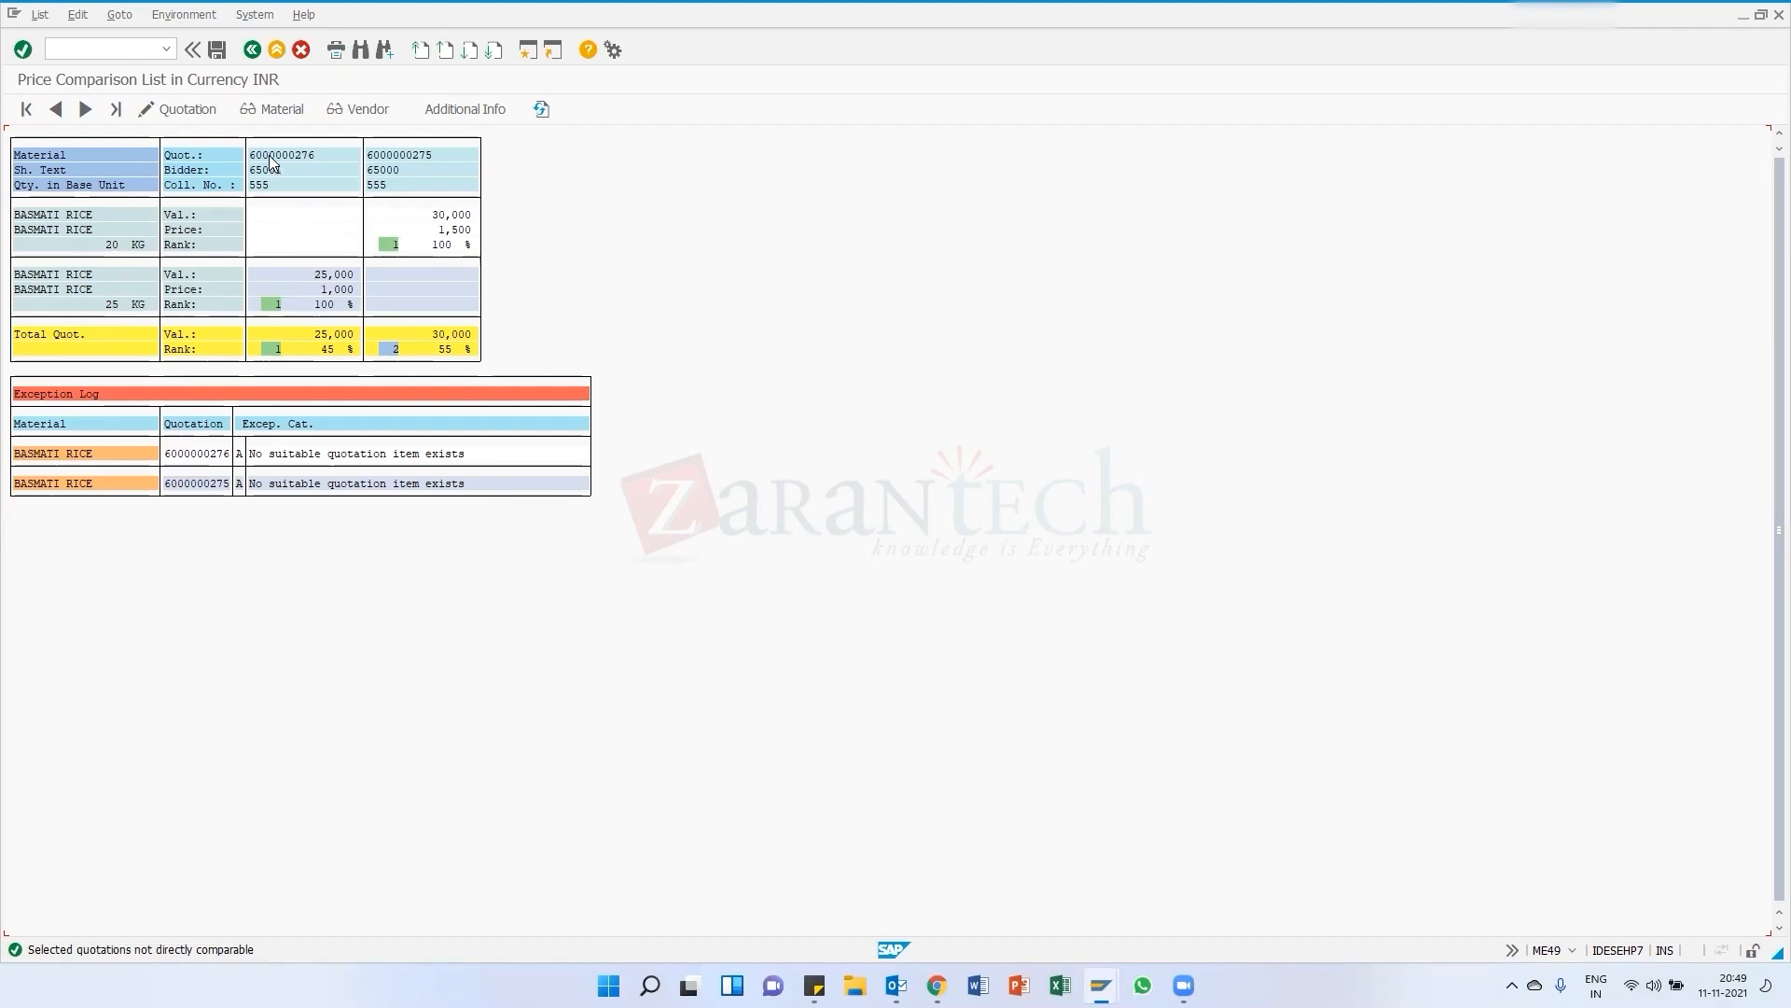
click(175, 108)
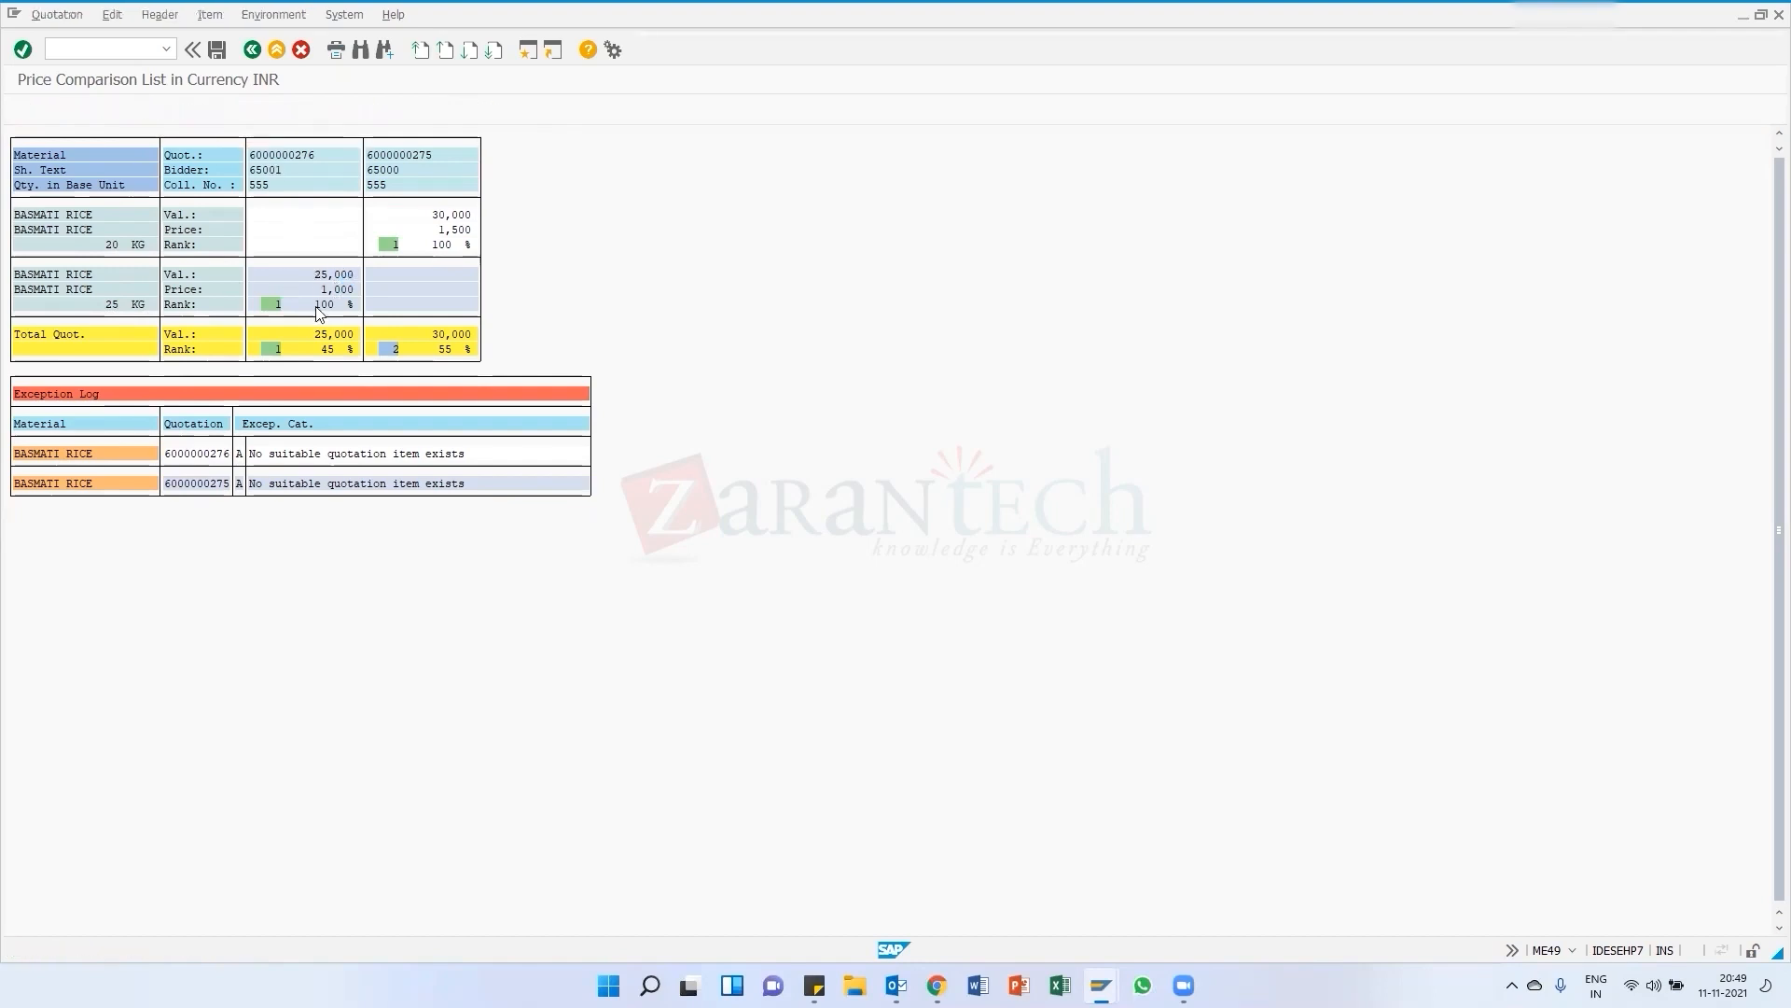
text(20)
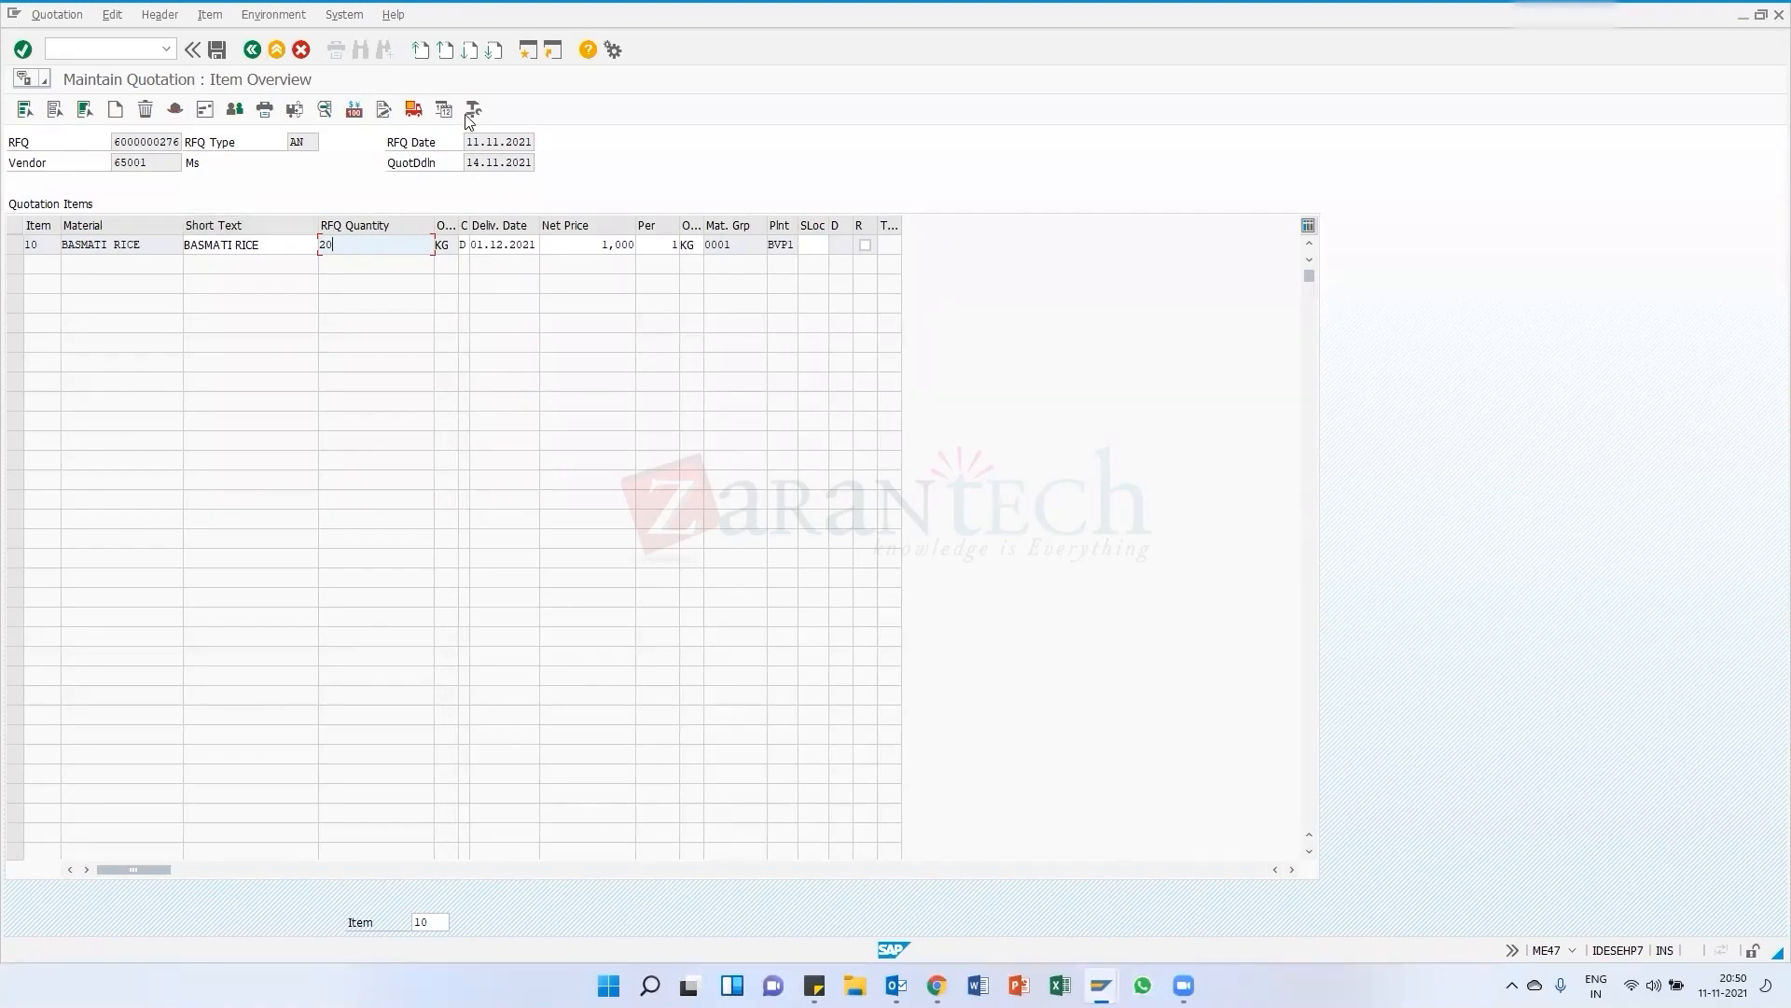
drag(330, 244, 316, 246)
click(217, 52)
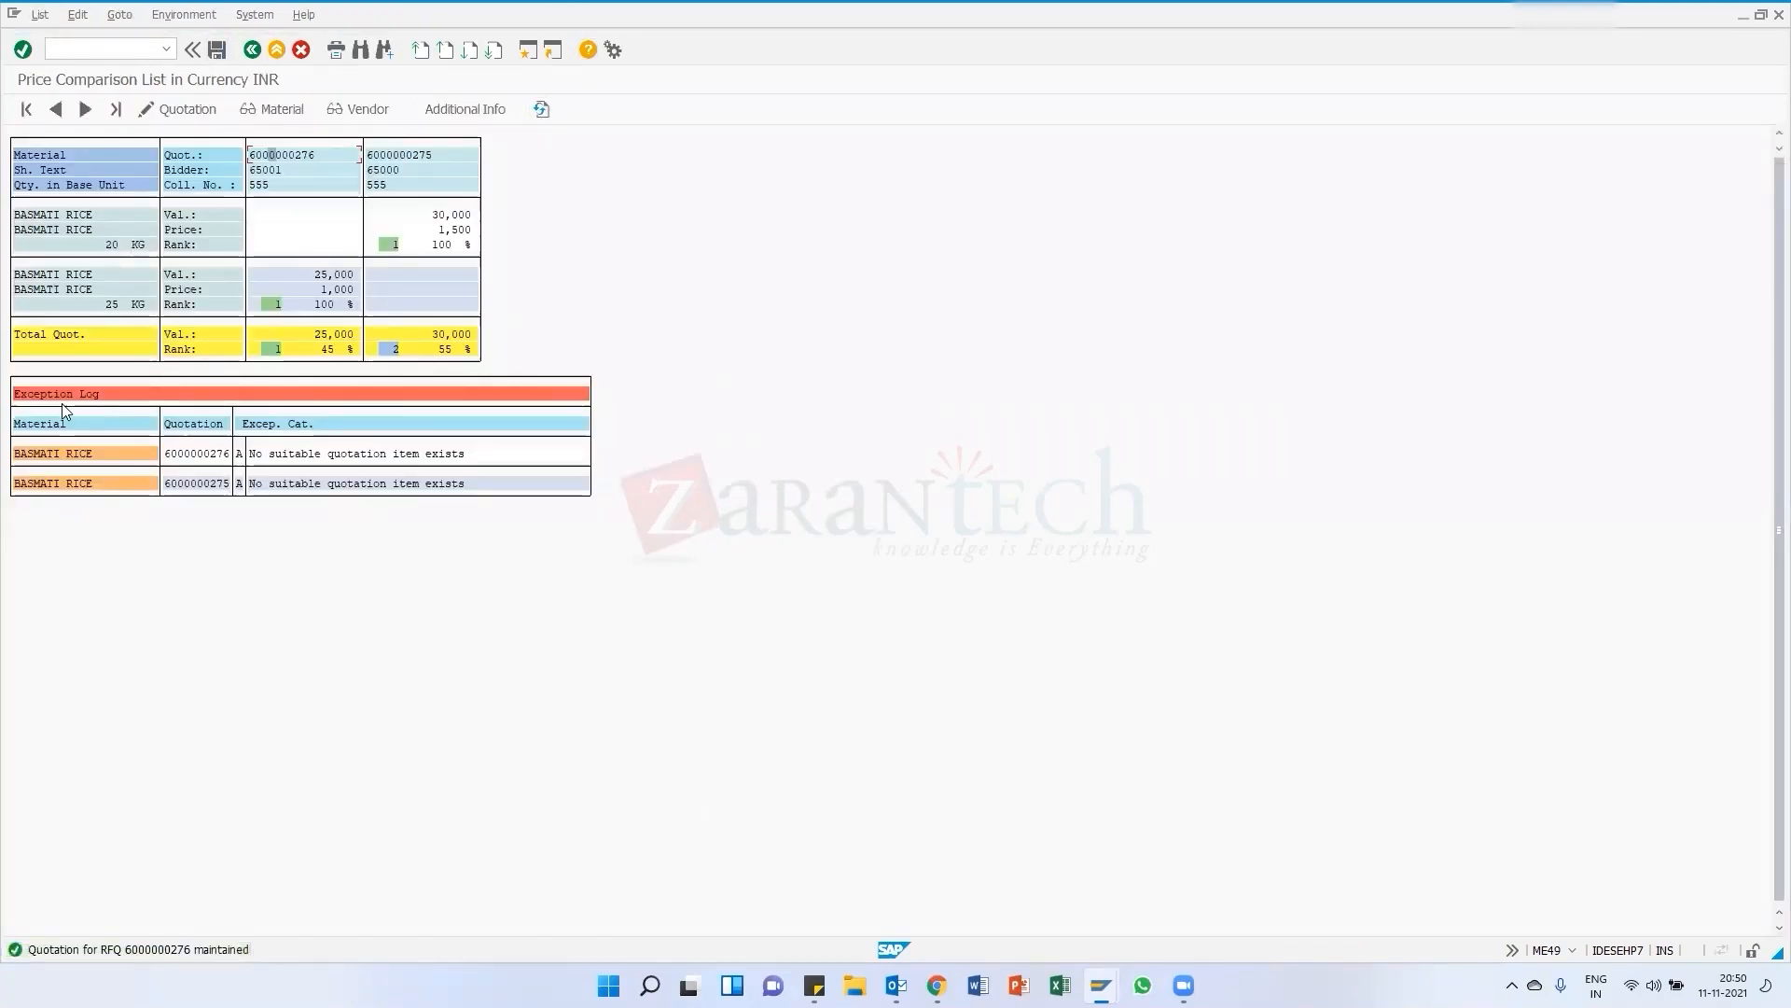
Refresh the comparison list and rerun it for collective RFQ 555
click(541, 109)
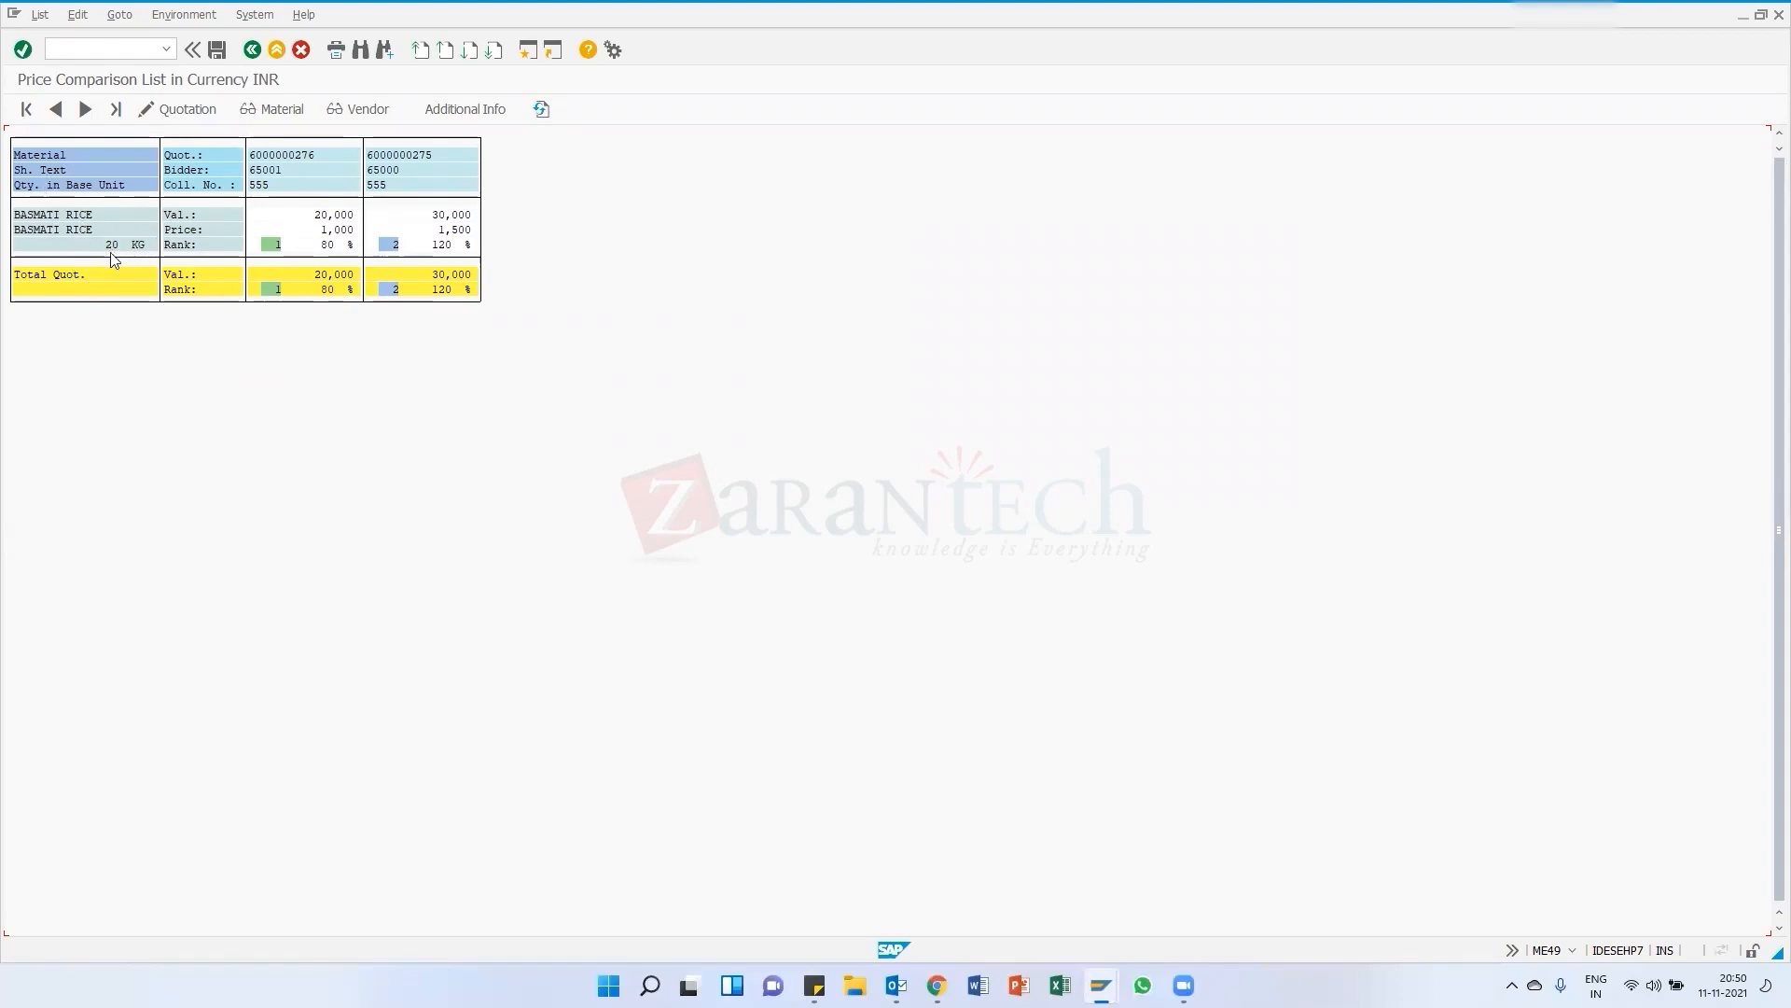
click(252, 51)
click(267, 184)
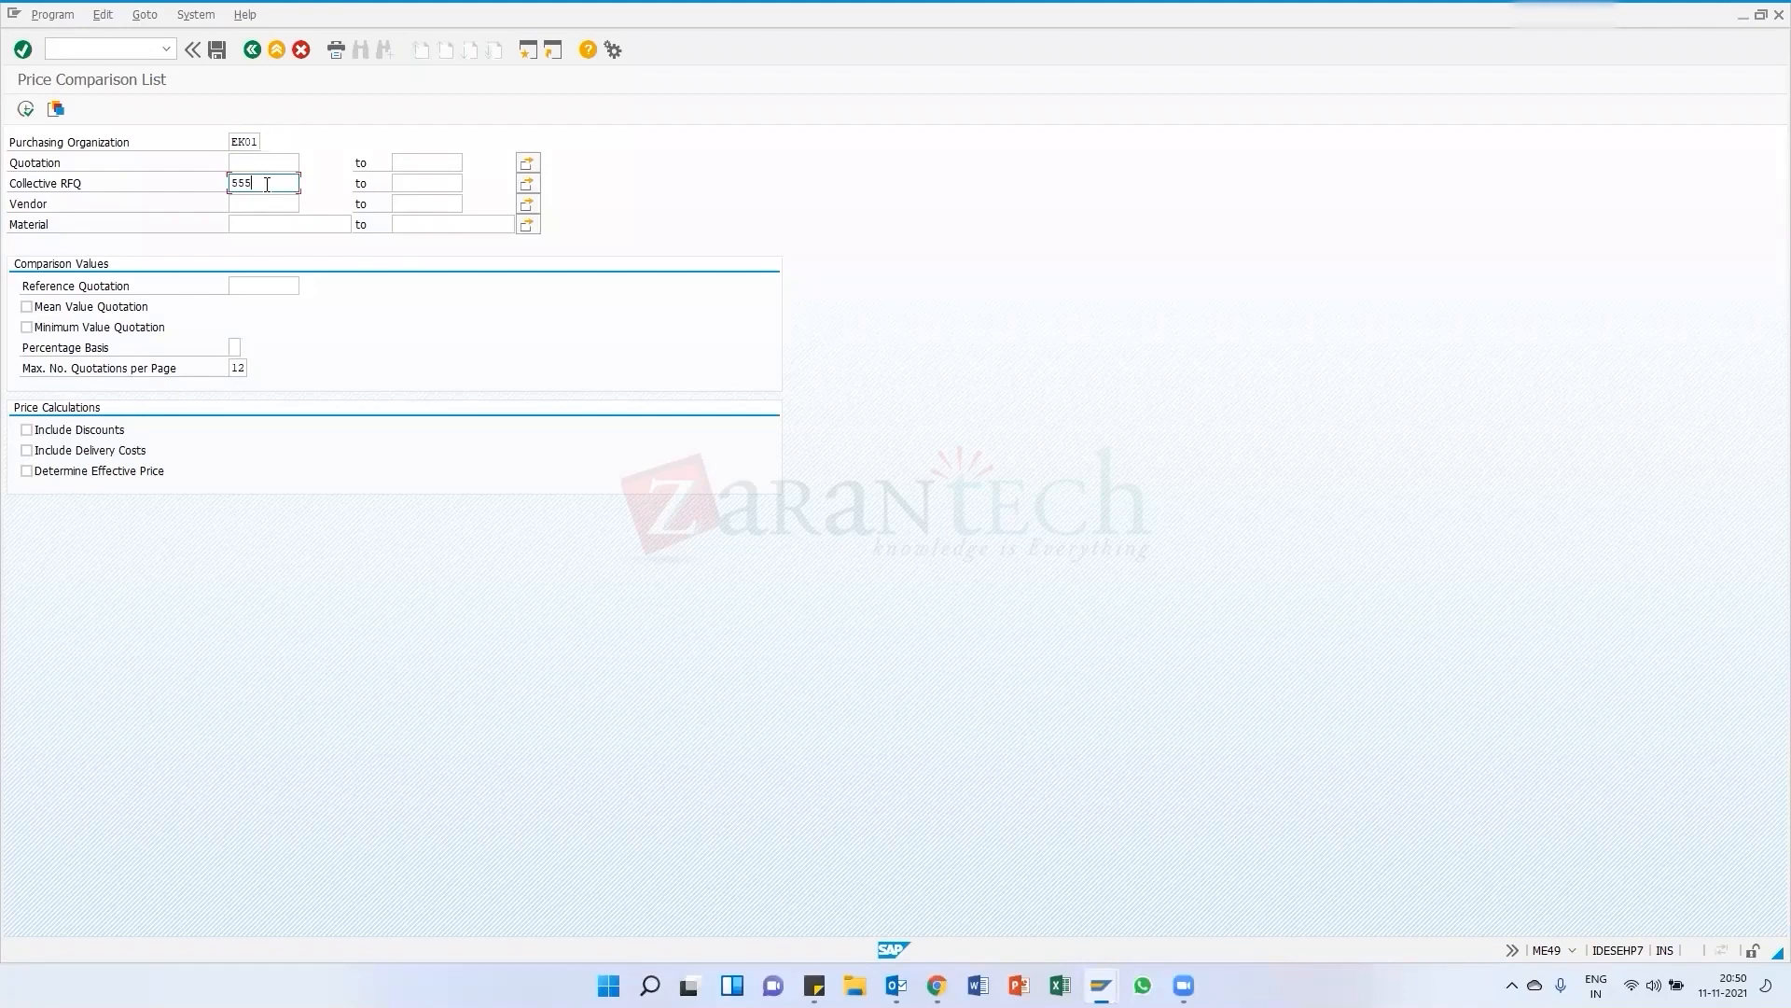
key(F8)
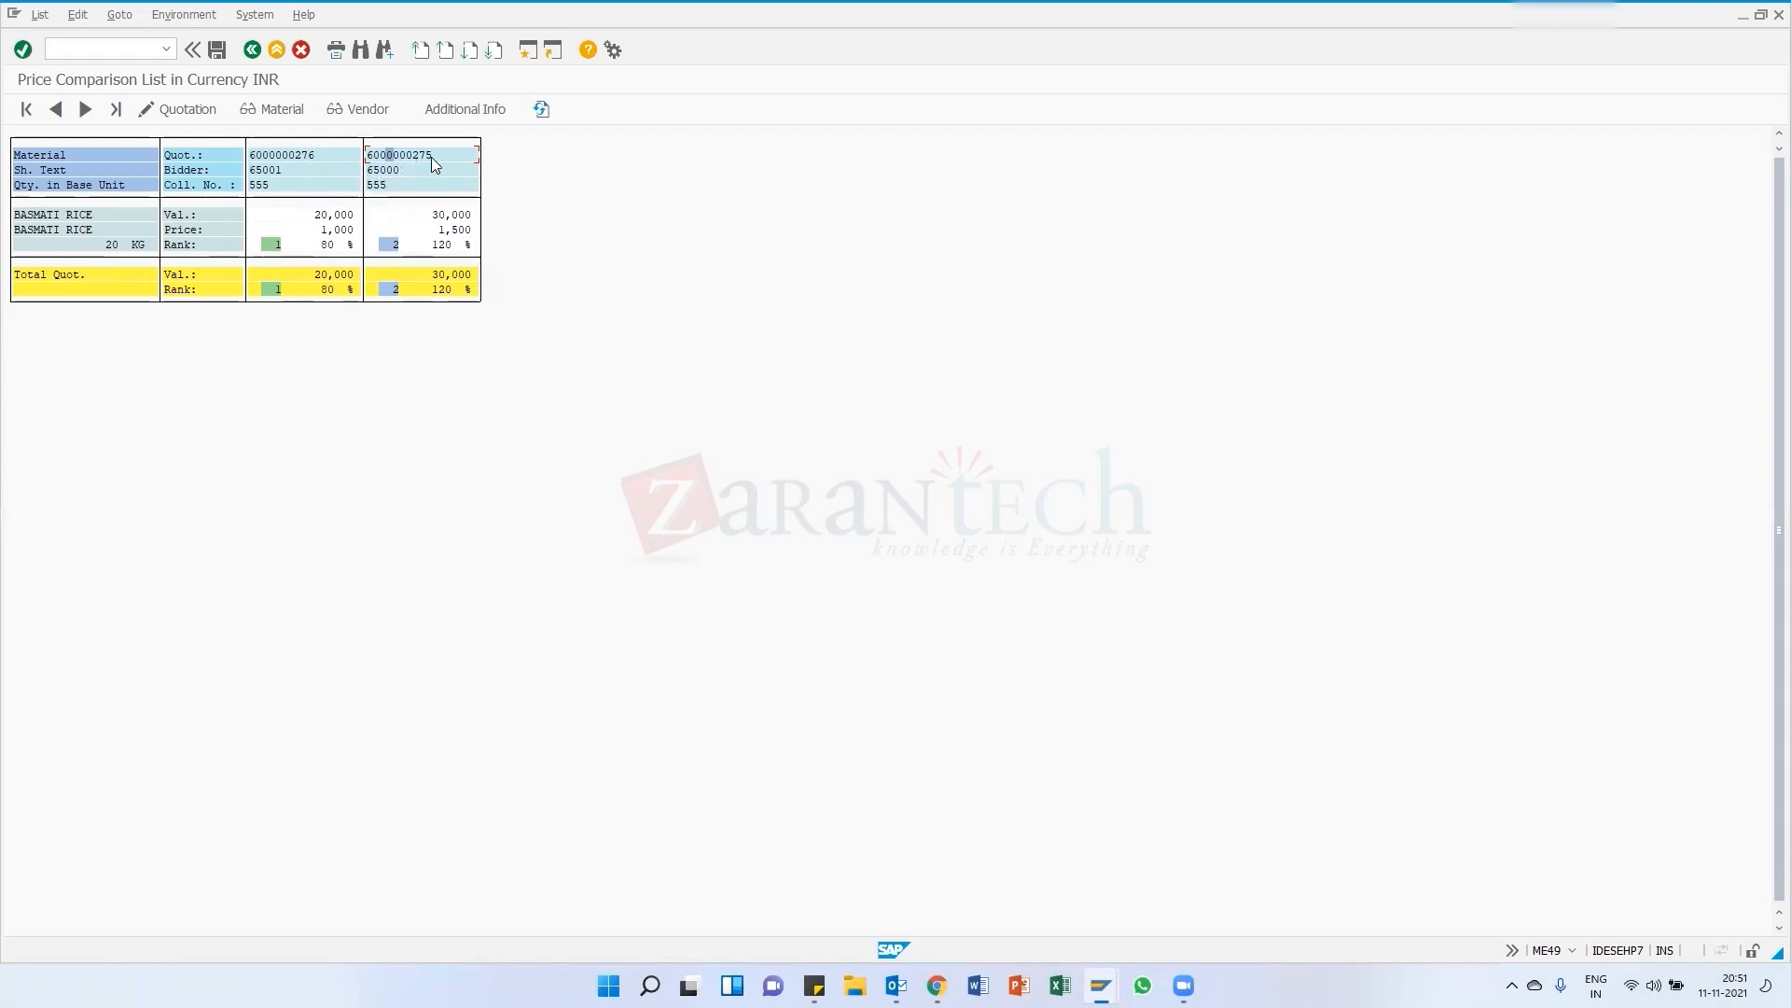
click(179, 110)
click(865, 246)
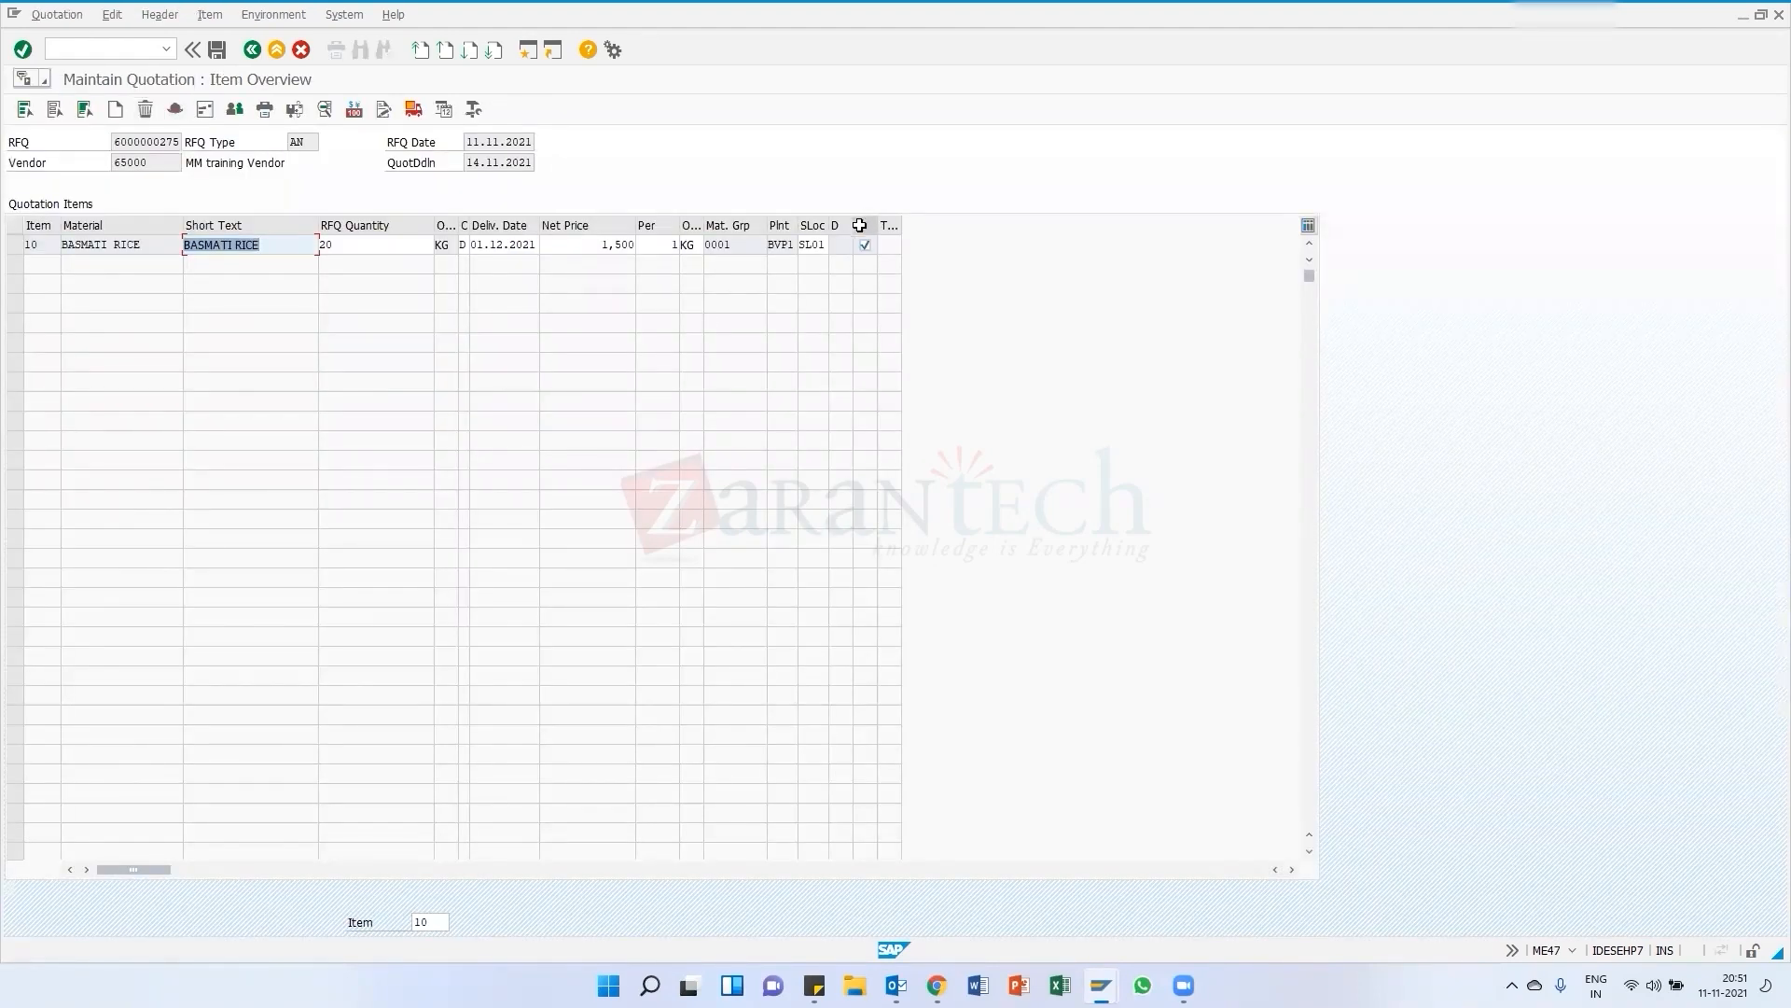
click(215, 56)
Select item 10 and open the quotation's header data
click(17, 244)
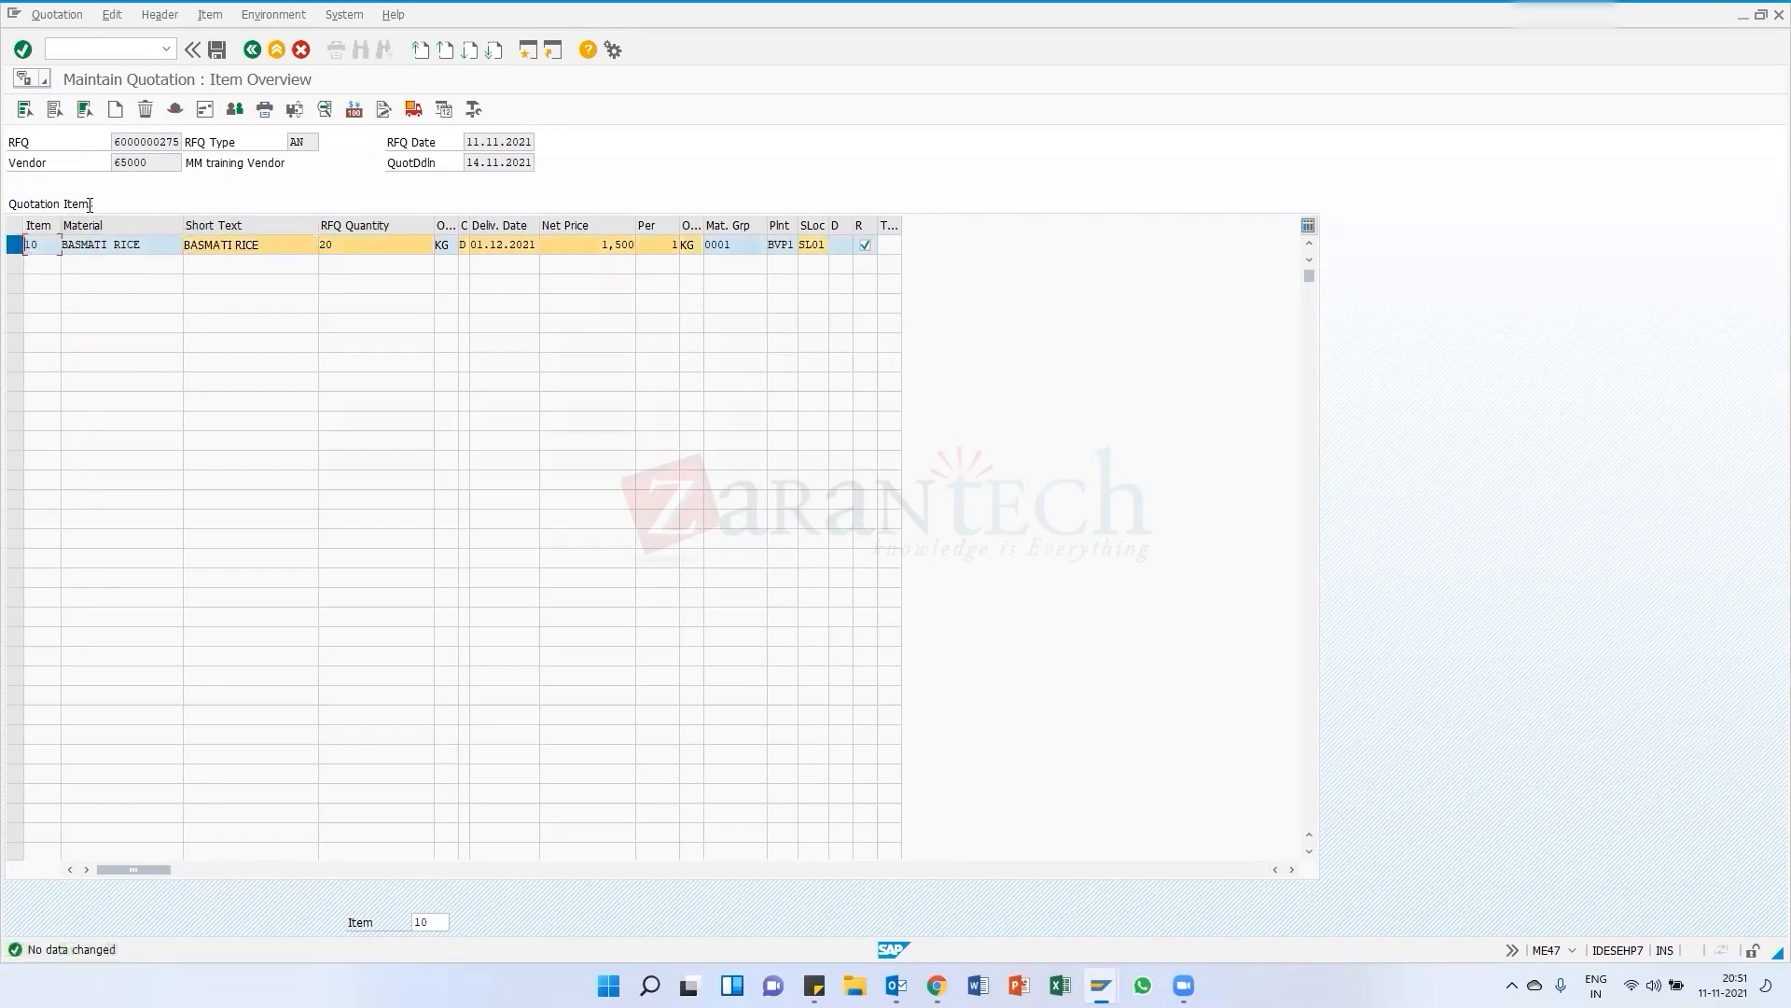
click(175, 110)
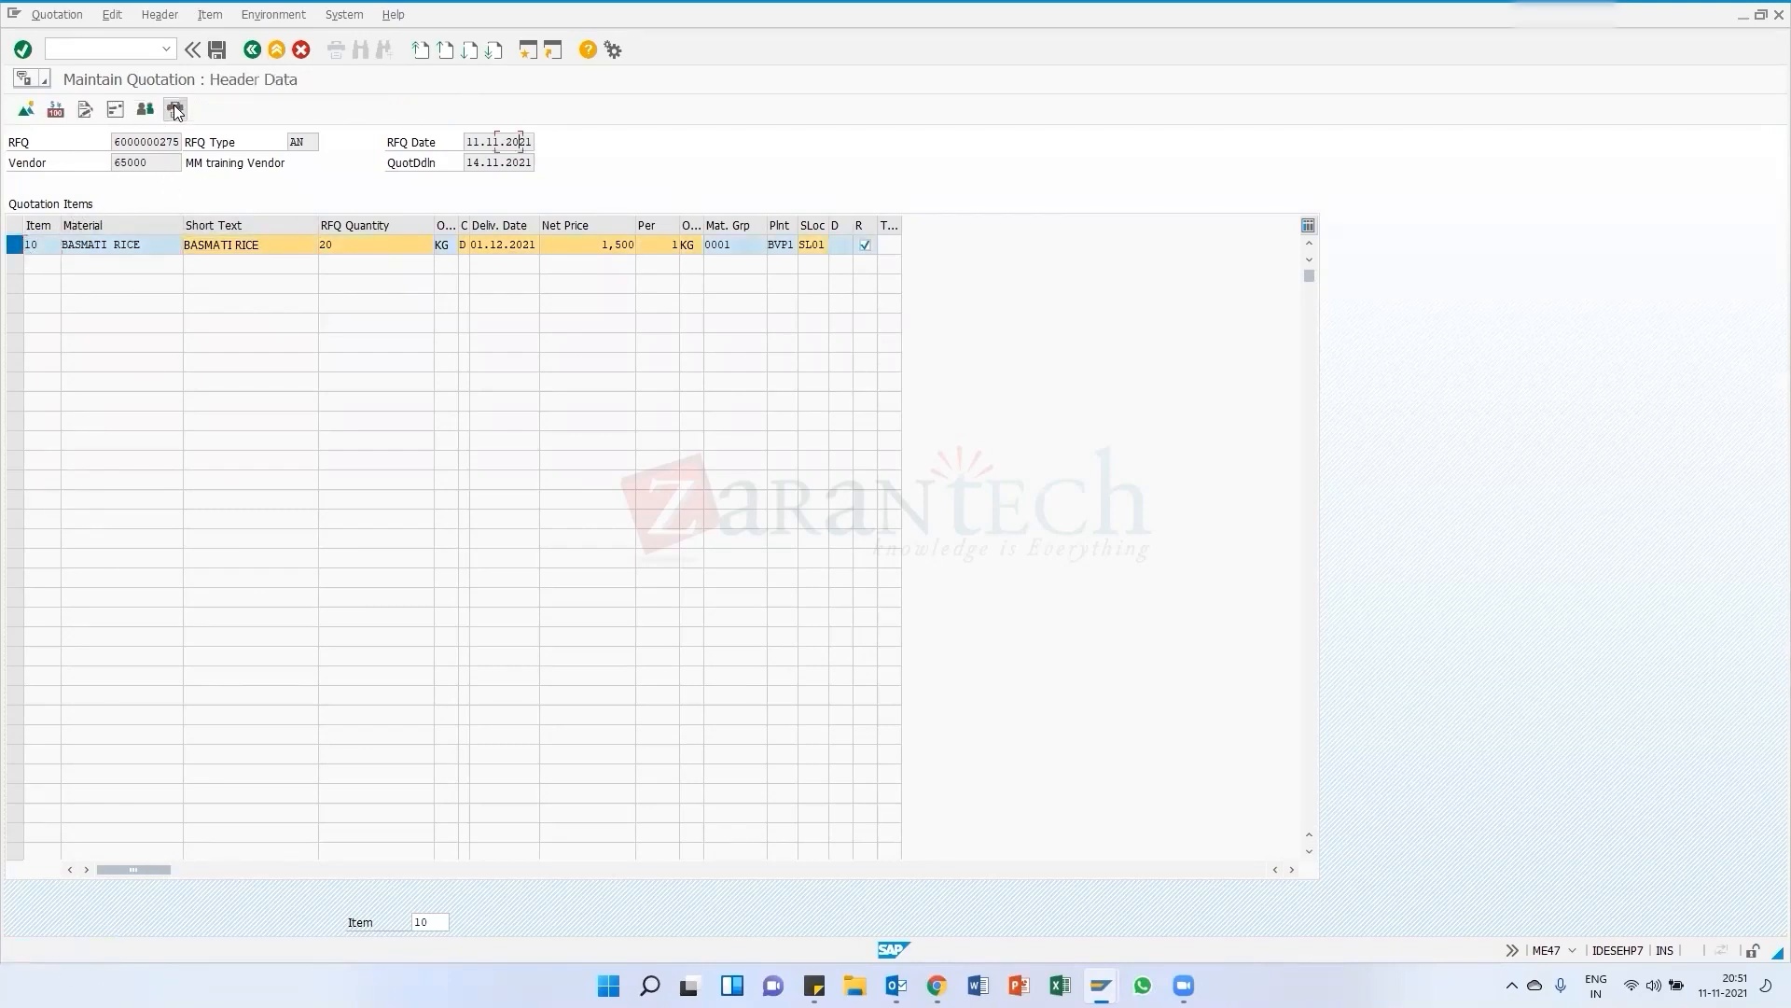
click(252, 50)
Select item 10 and view its additional data
click(179, 109)
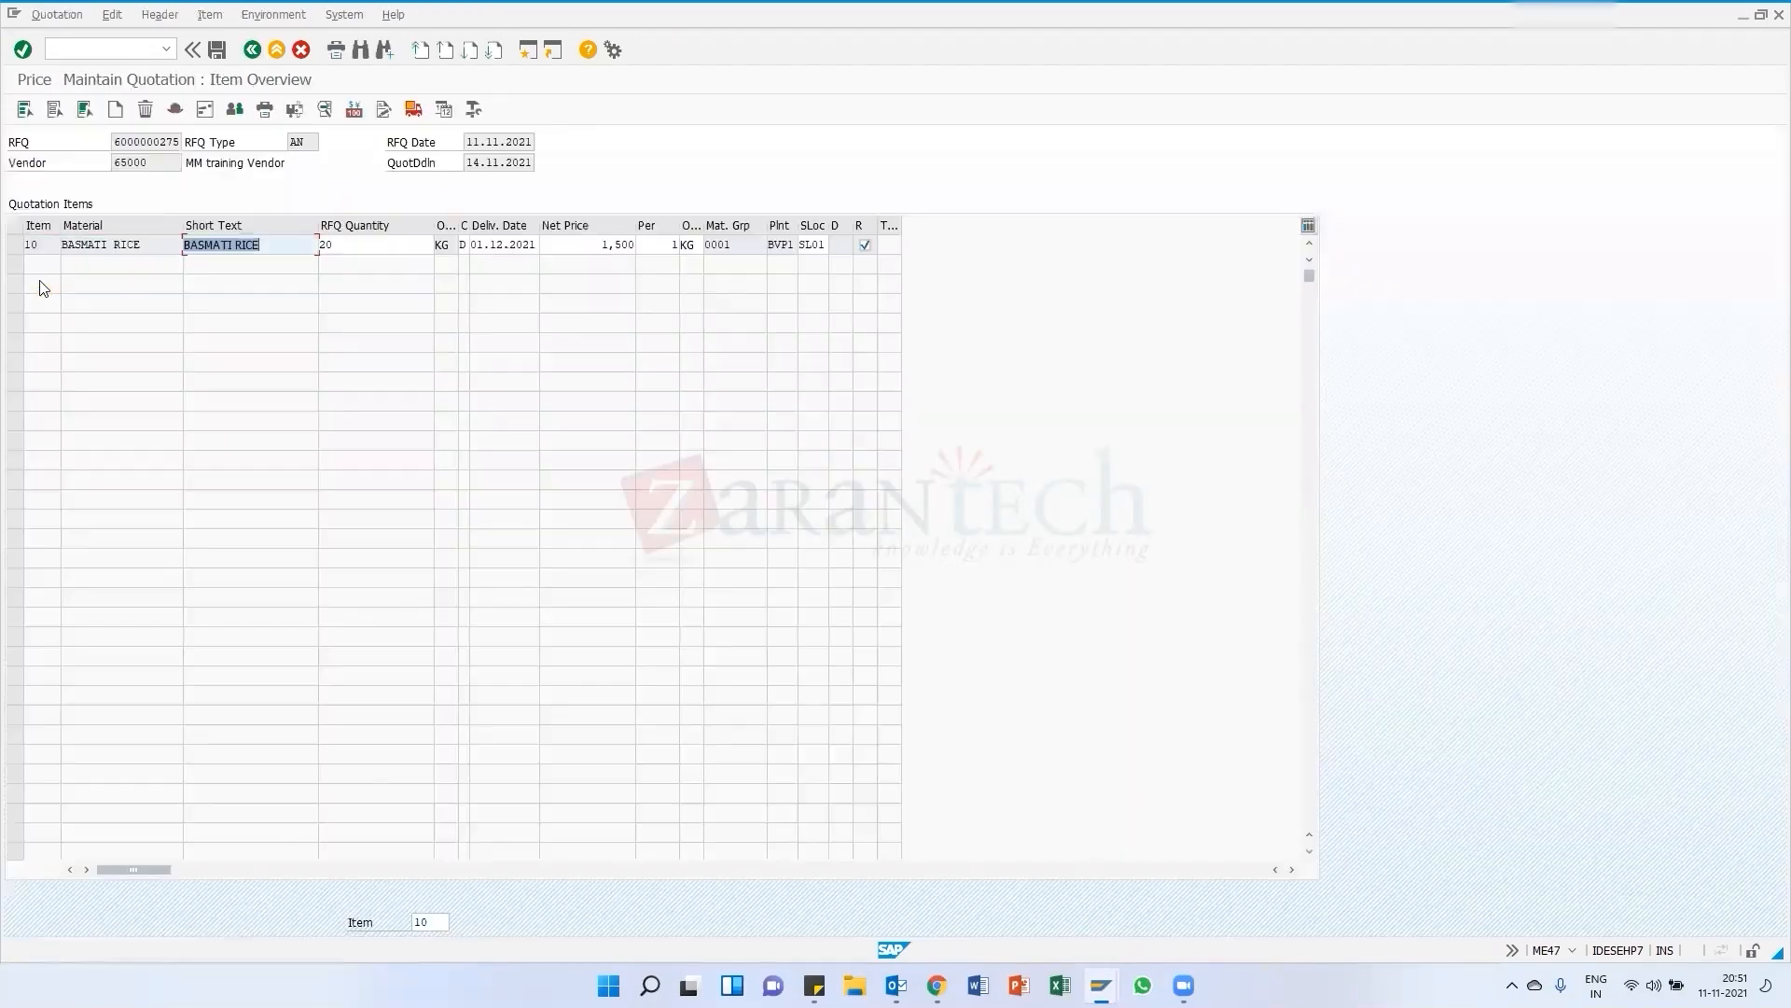
click(14, 245)
click(14, 244)
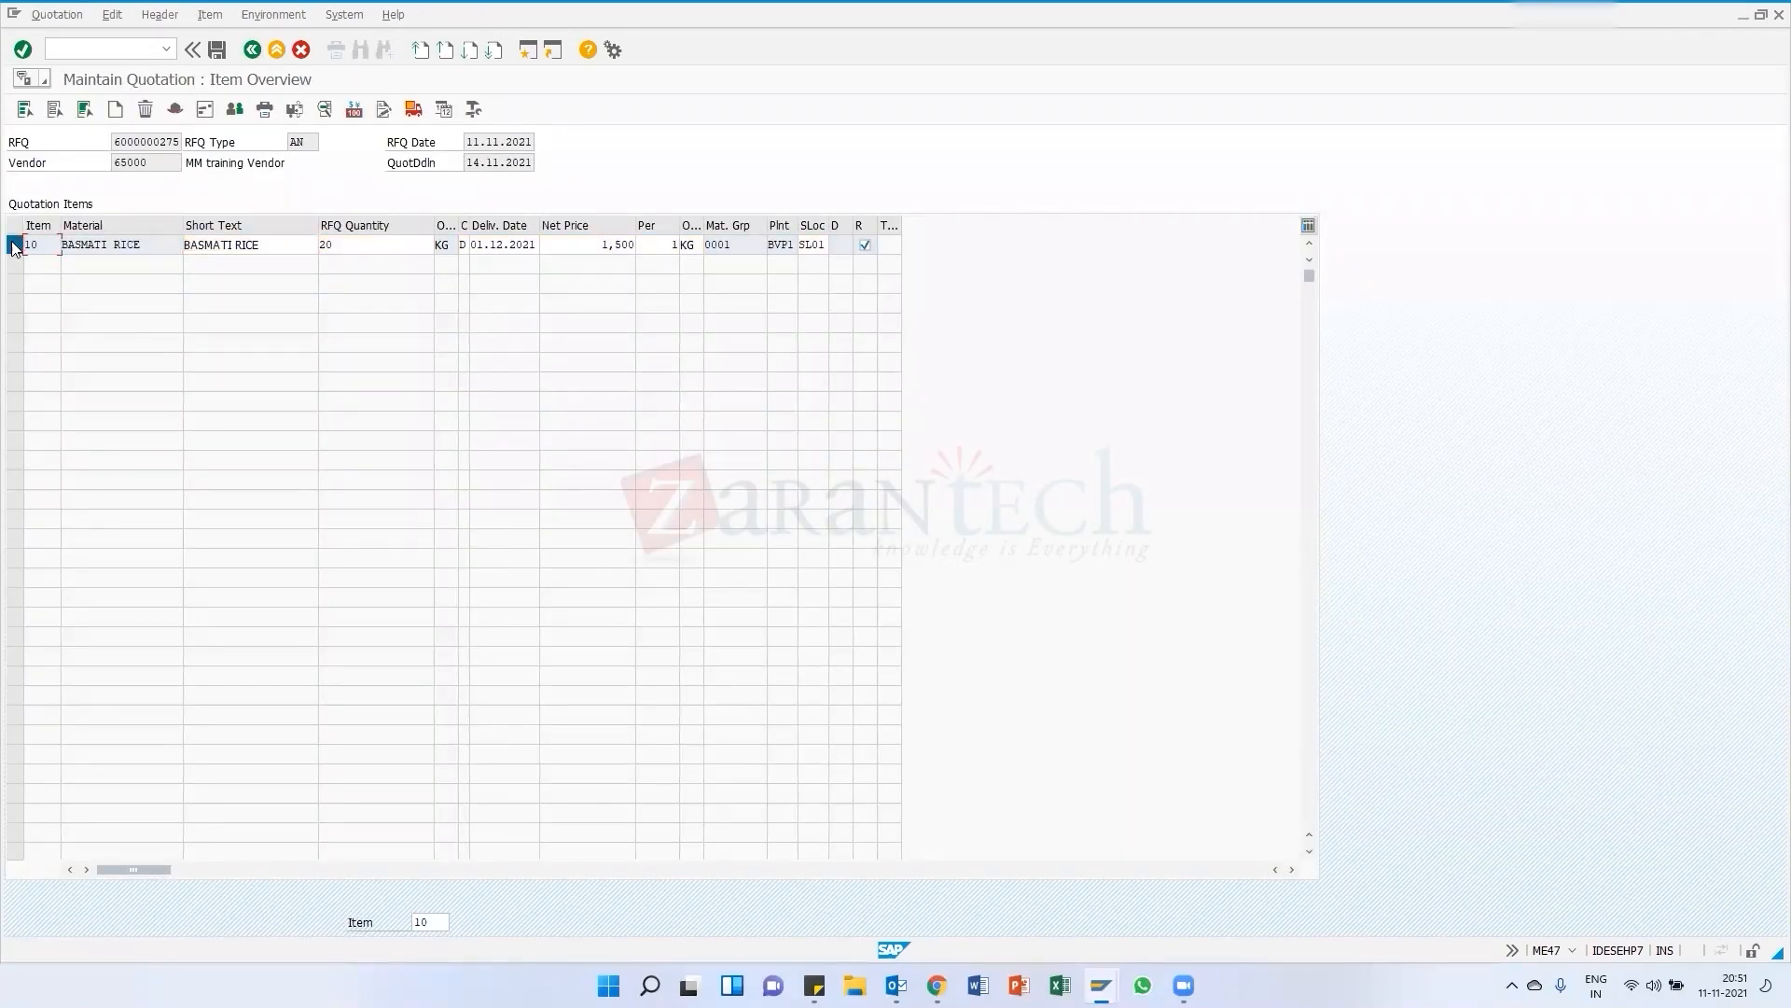
click(14, 245)
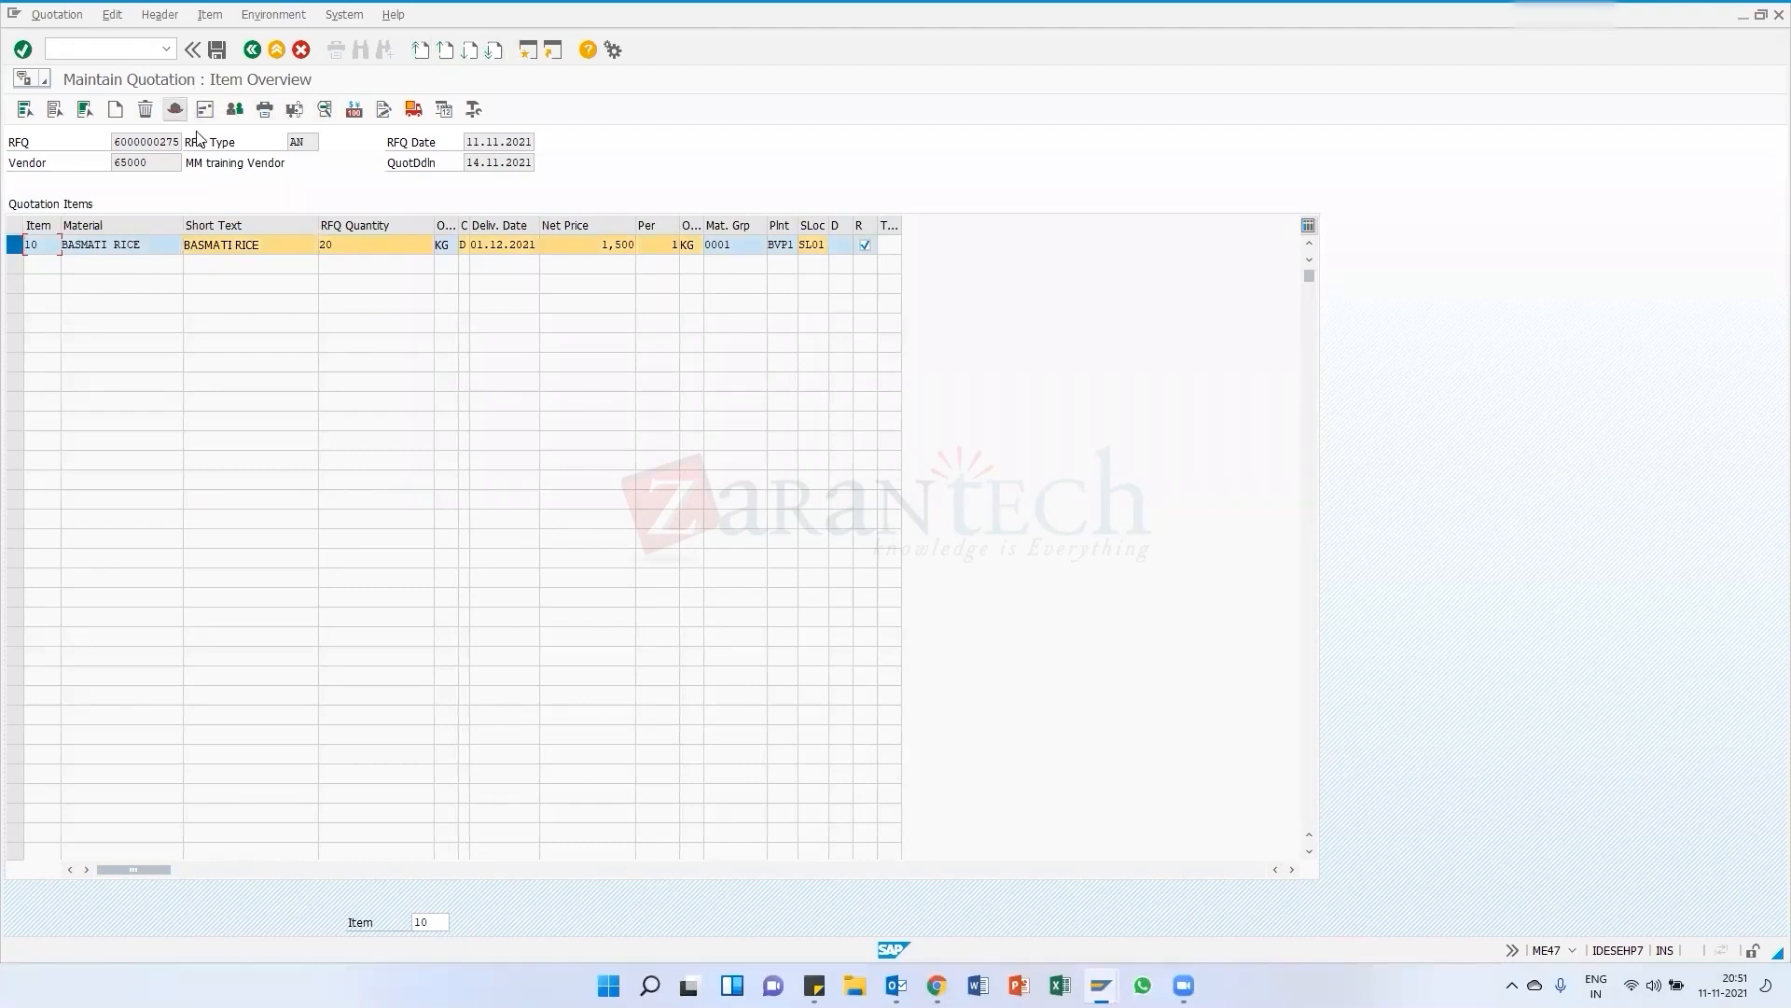
click(324, 110)
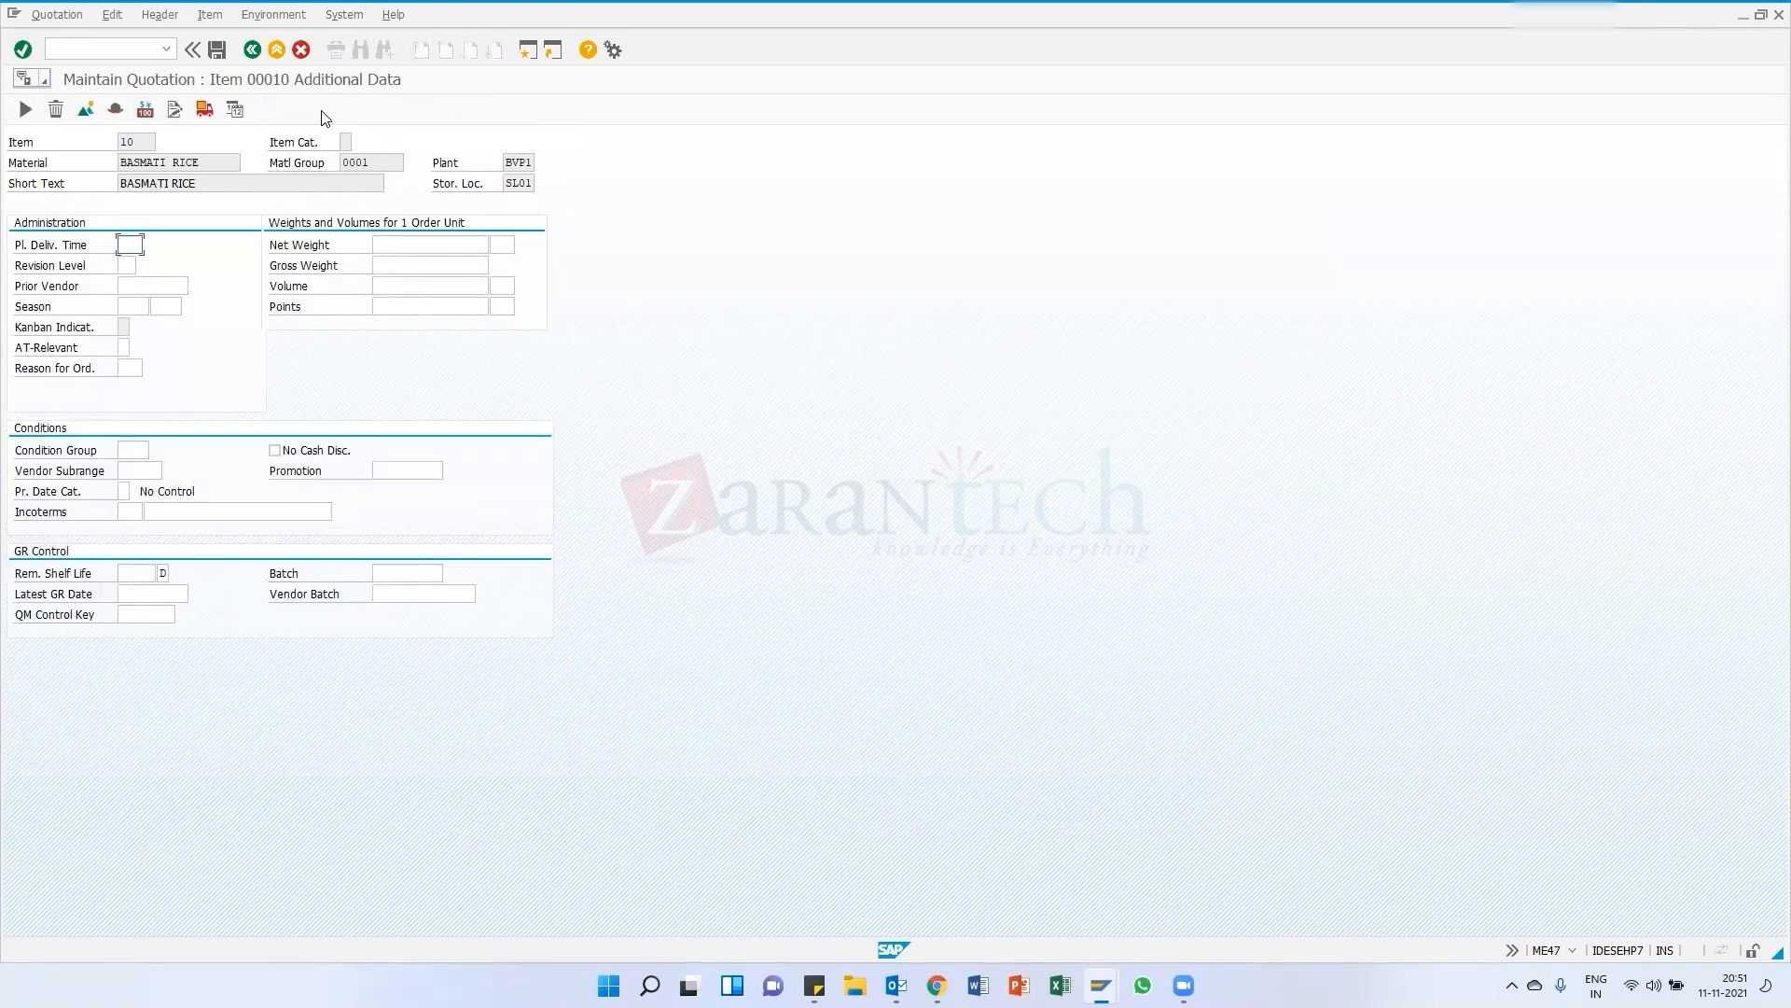
click(252, 49)
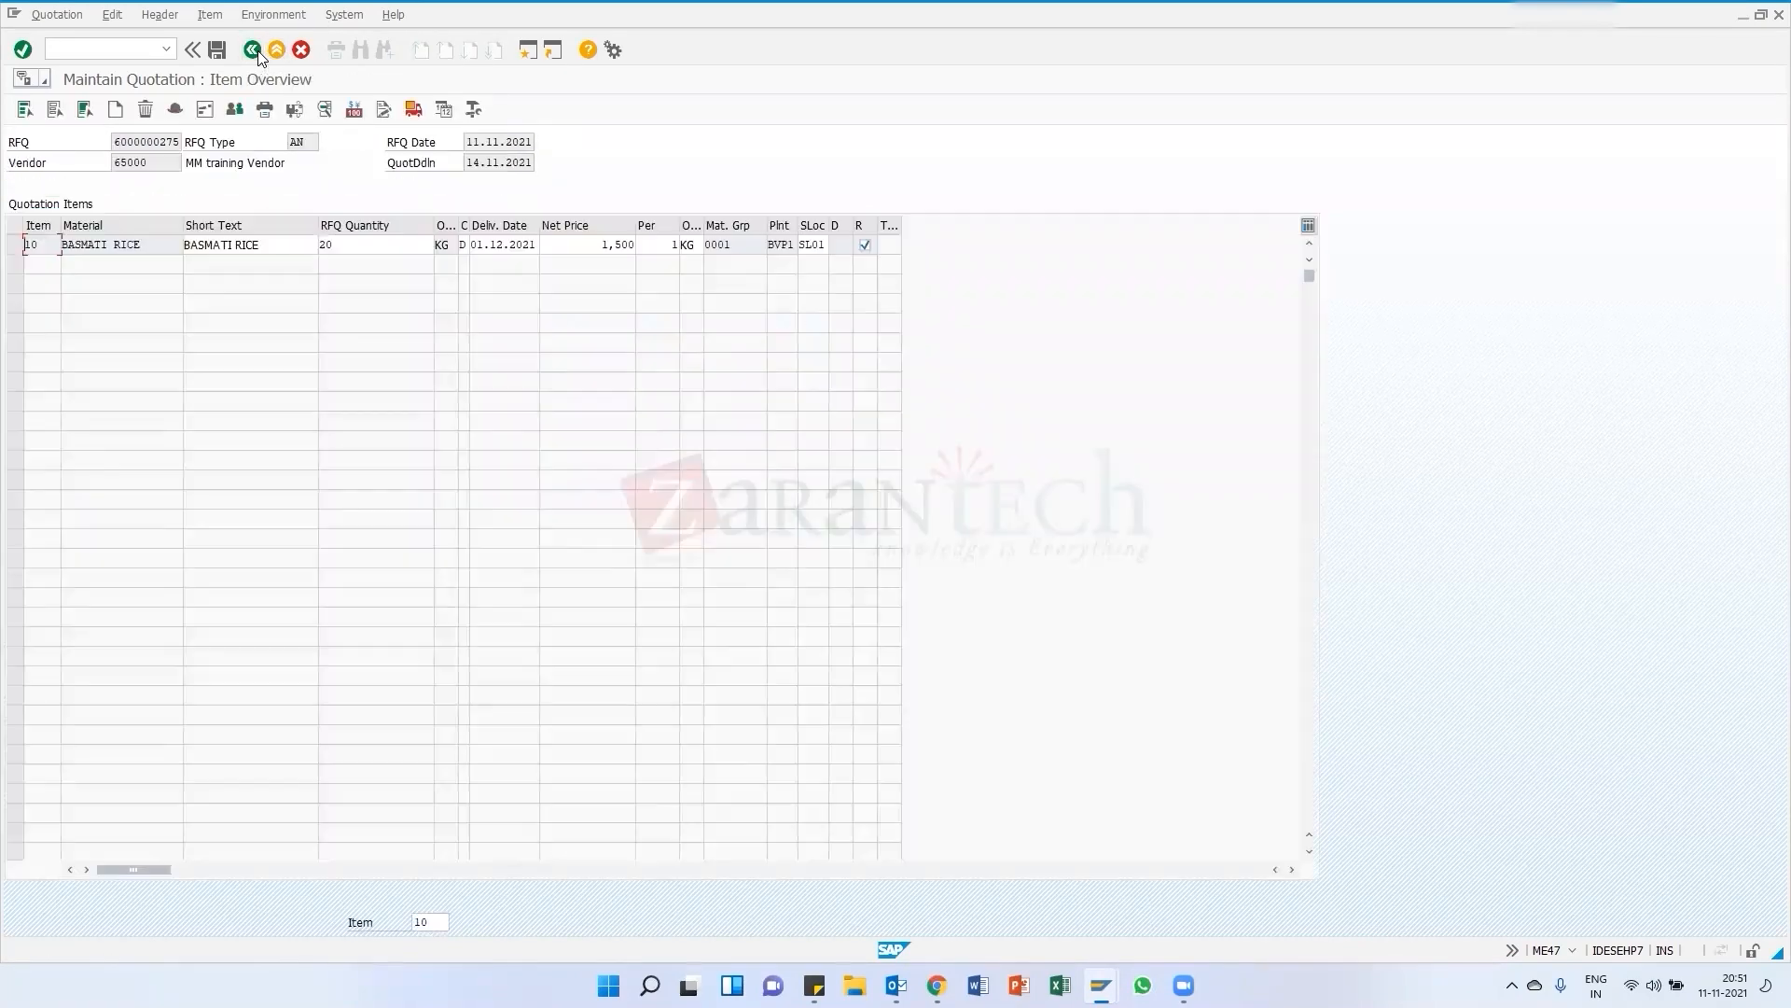
Open the details of item 10 from the item functions
click(168, 13)
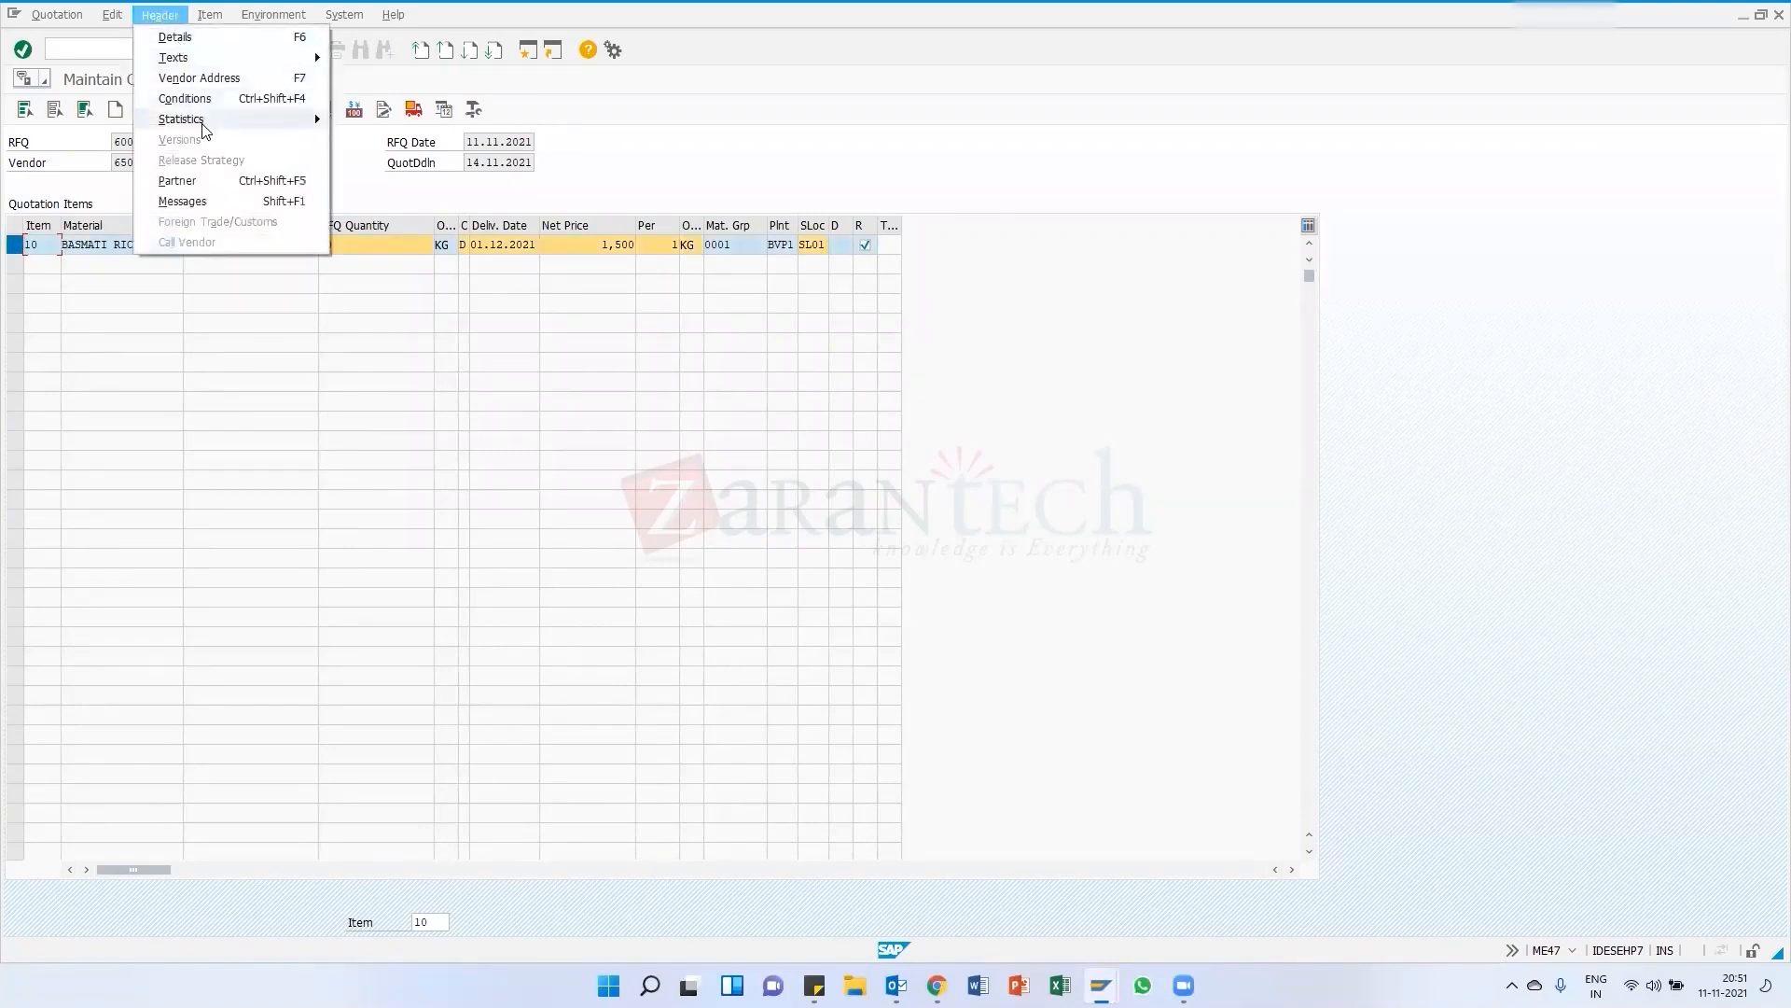
click(210, 14)
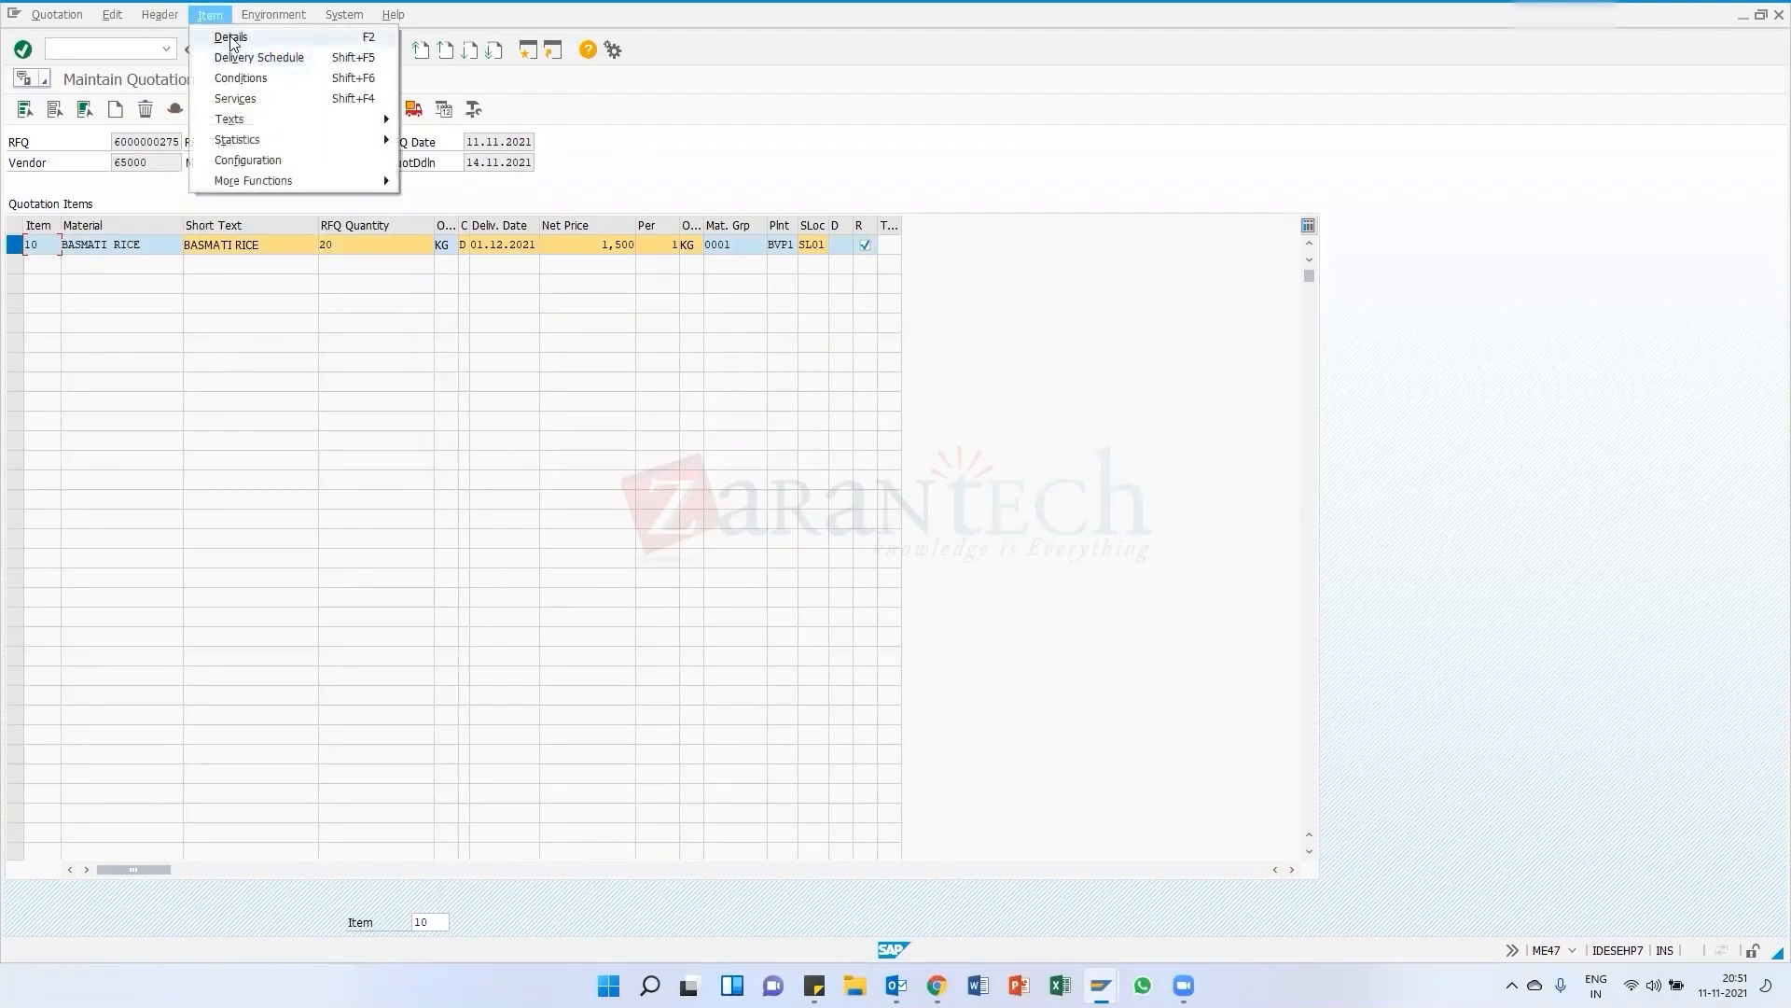
click(232, 39)
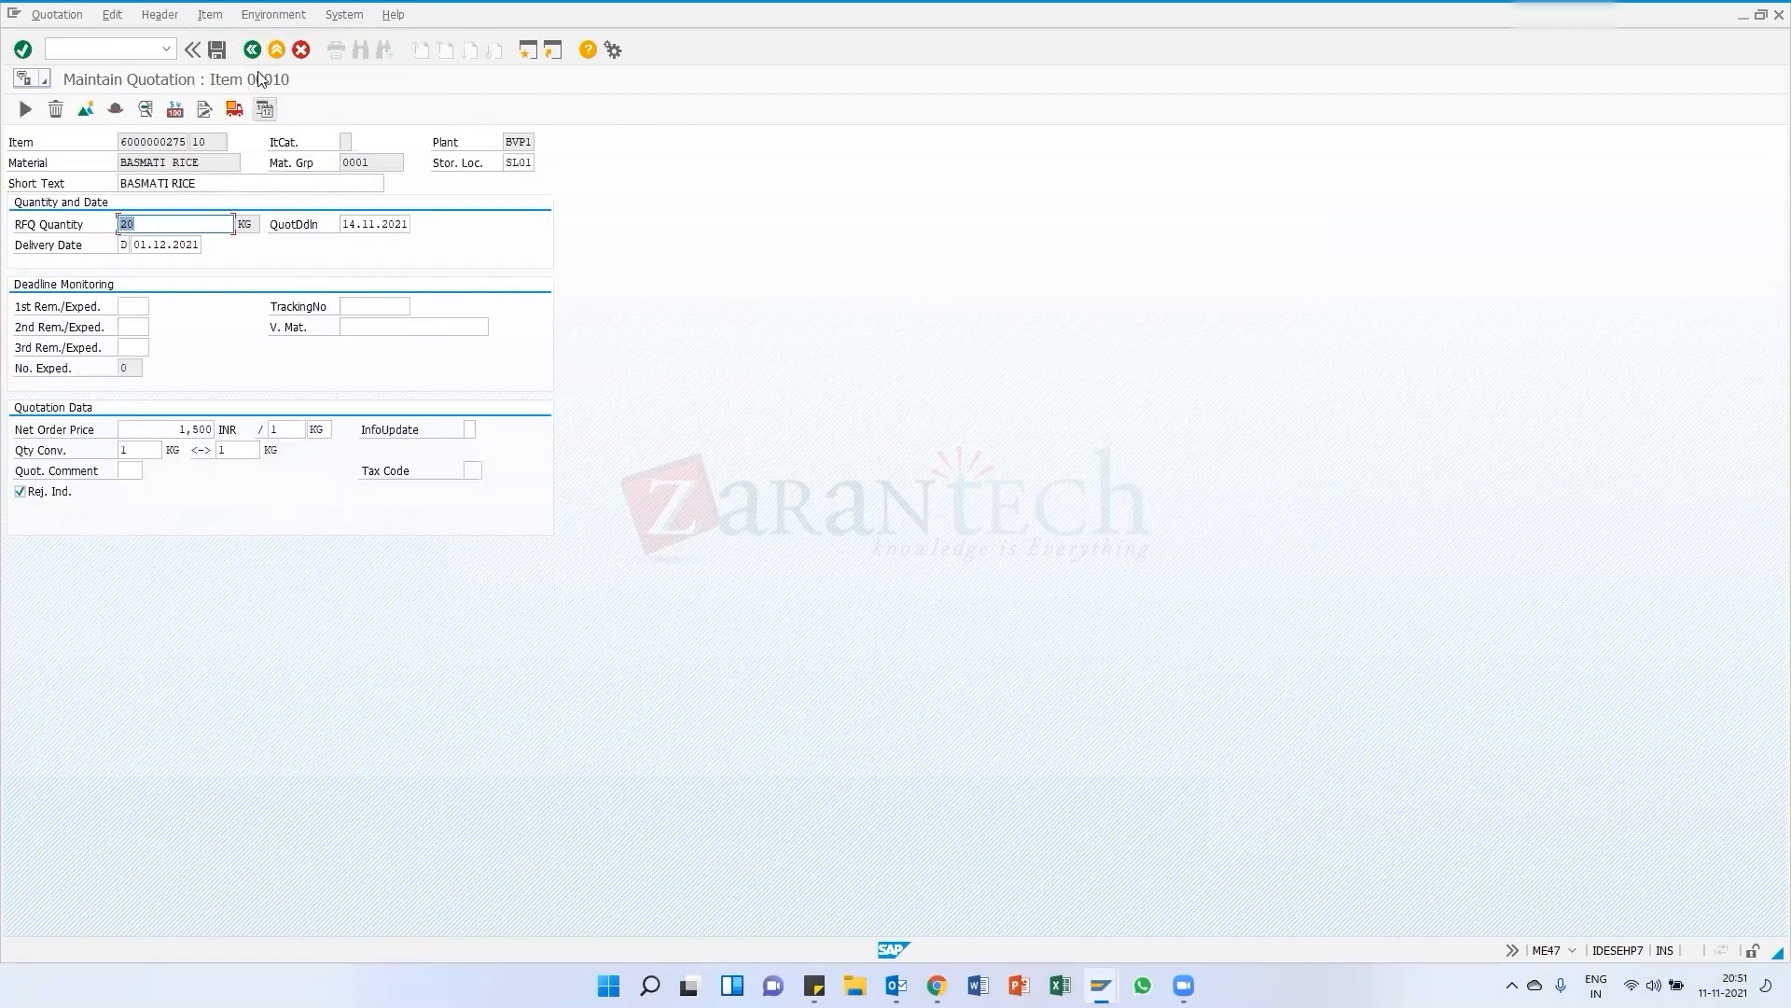
Go back to the quotation's item overview, reselect item 10 and reopen its item details
click(251, 51)
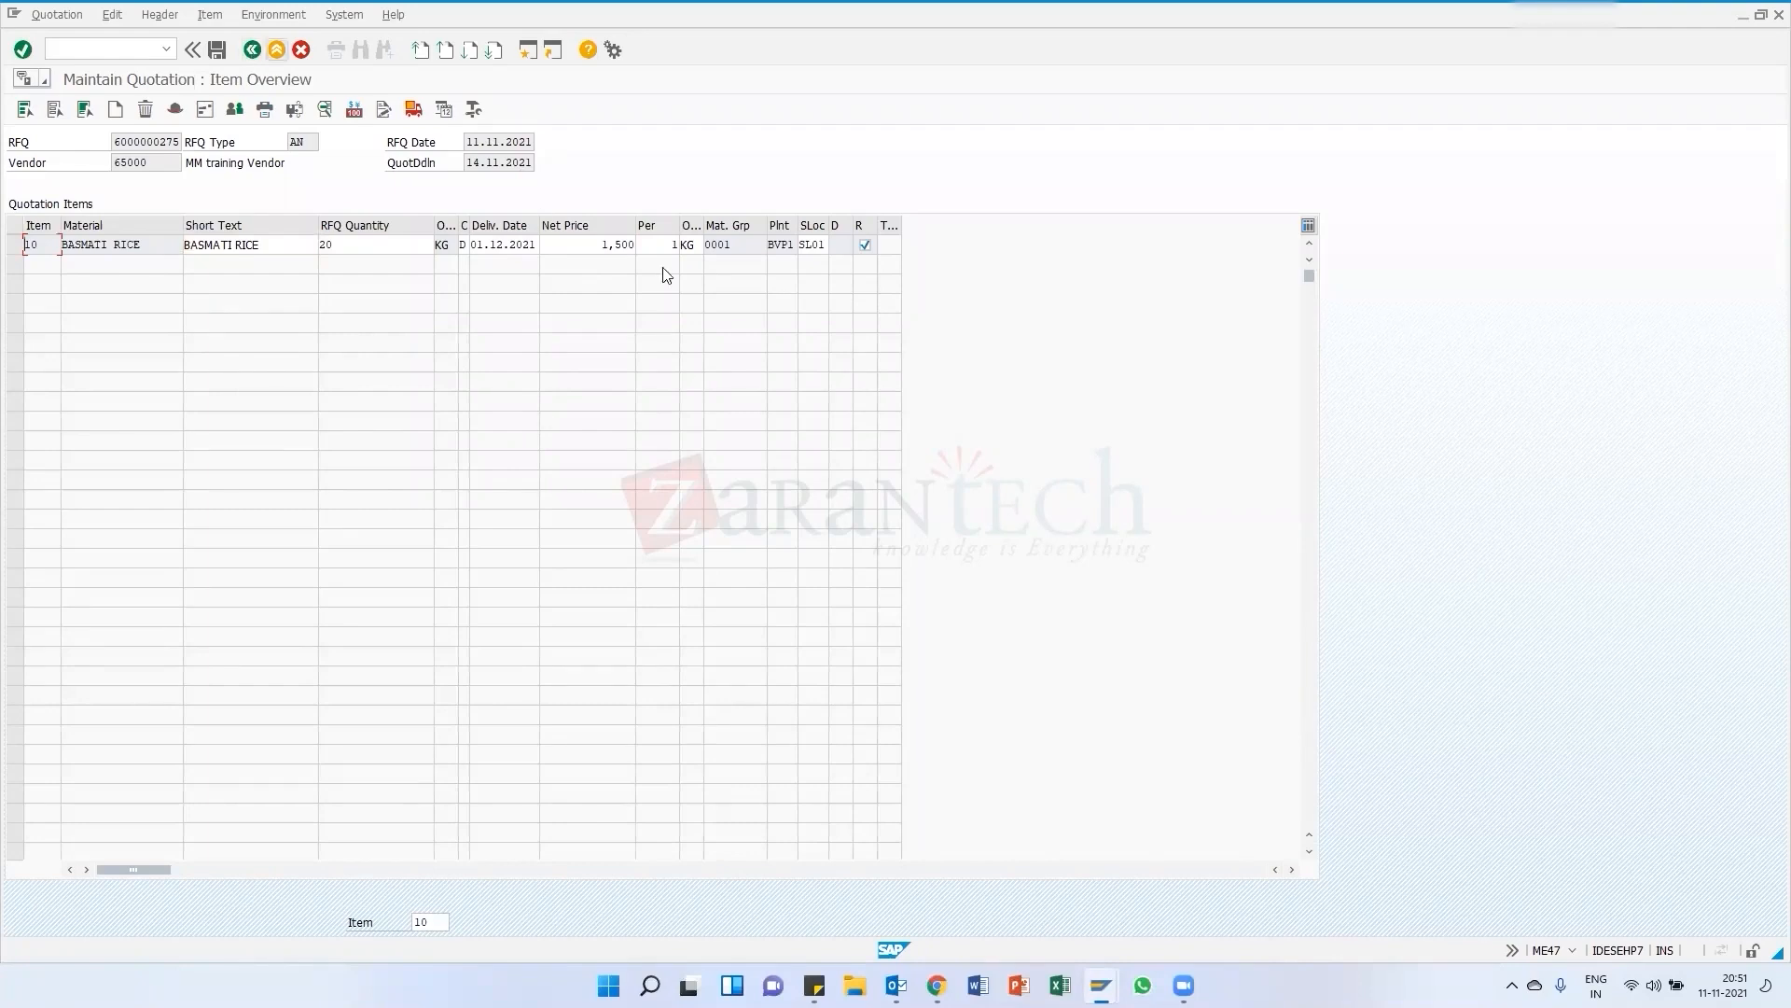
click(250, 50)
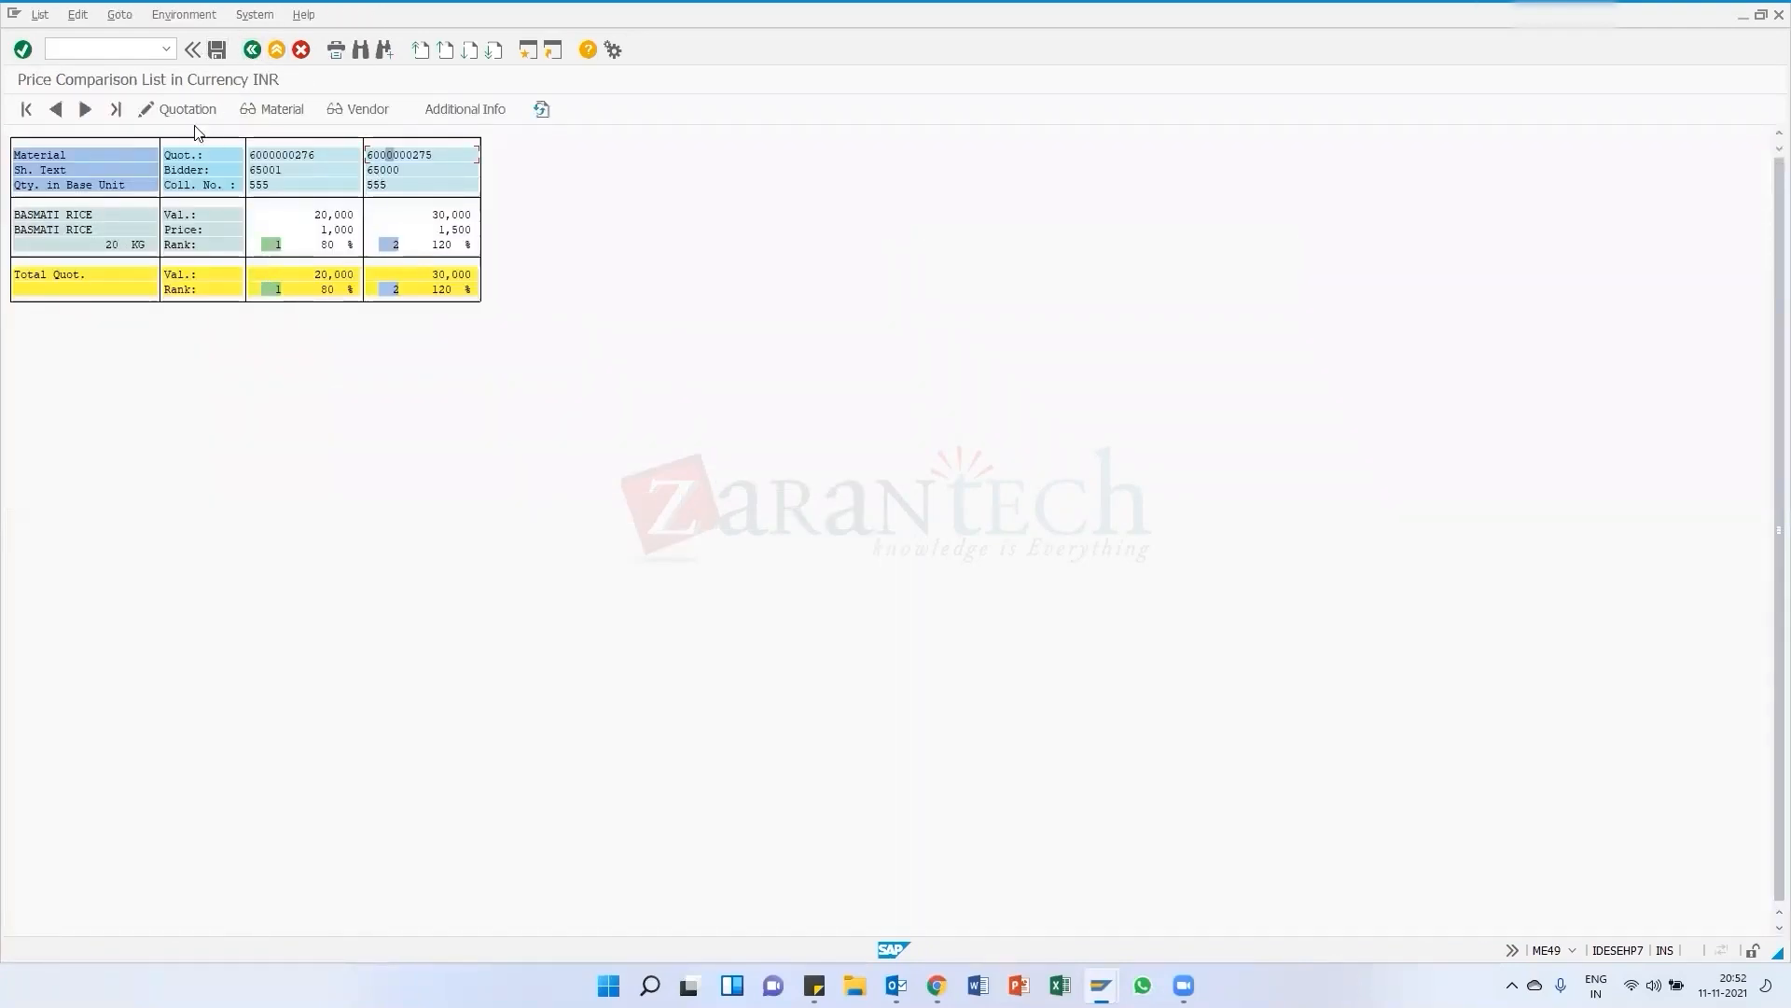
click(181, 109)
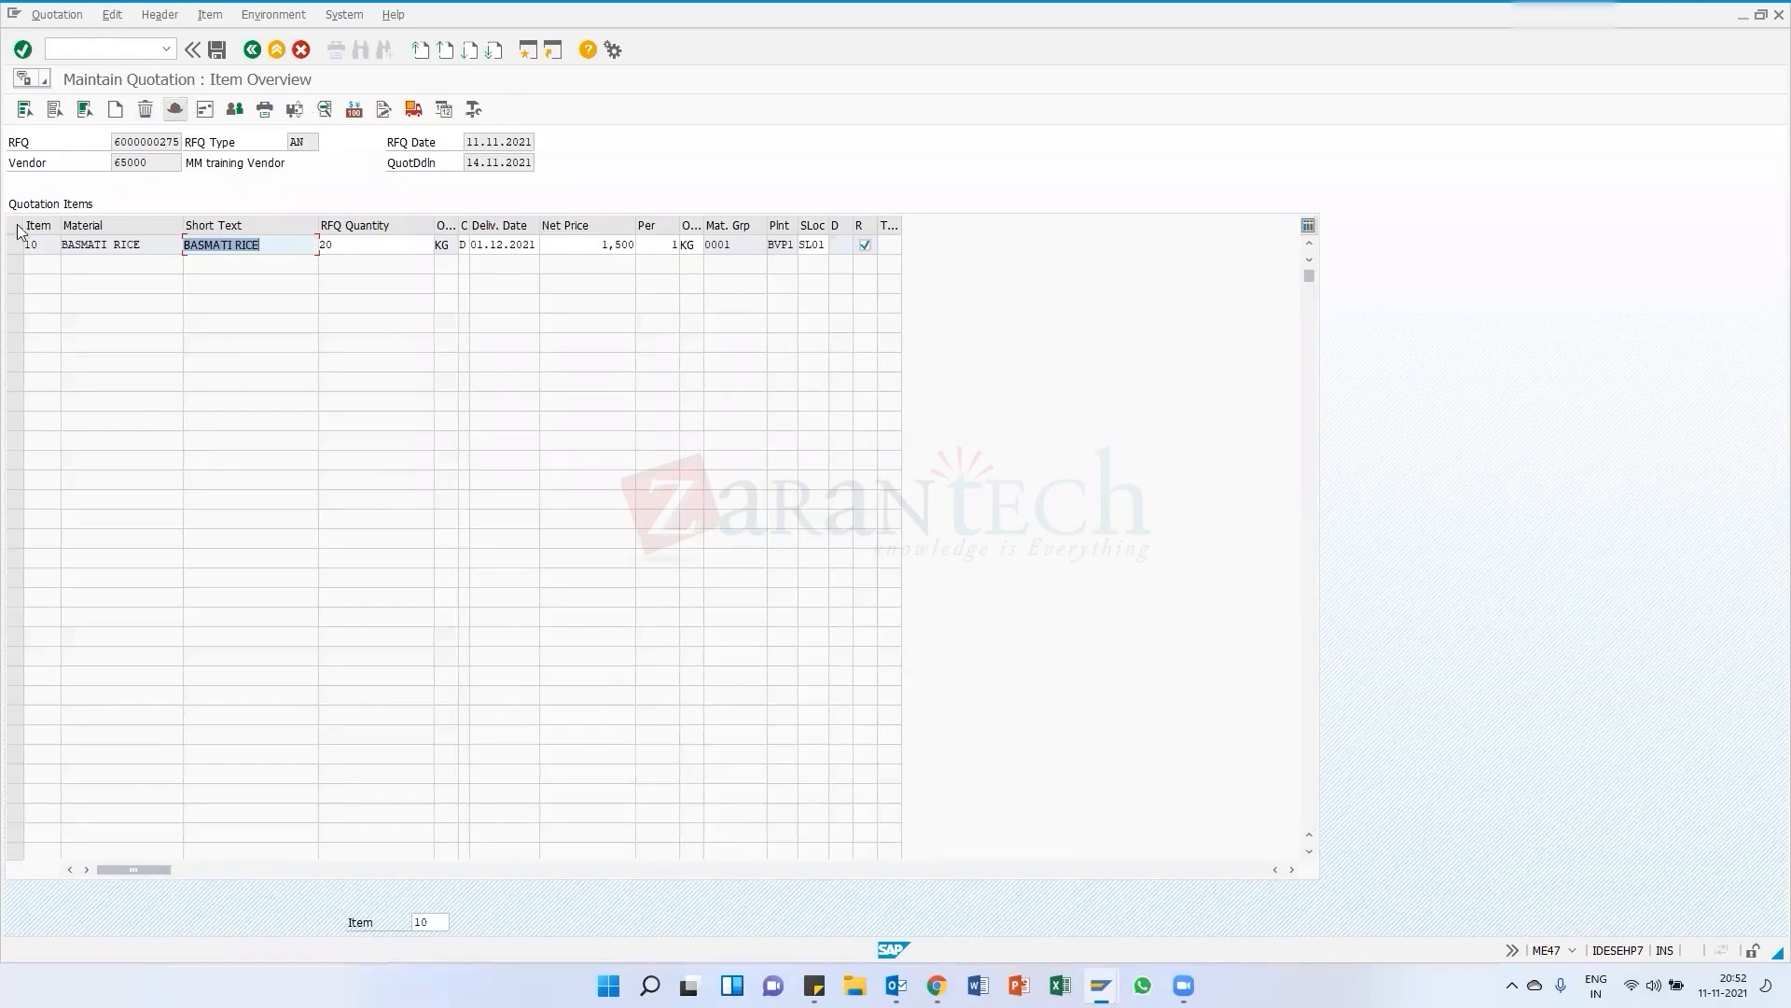
click(13, 245)
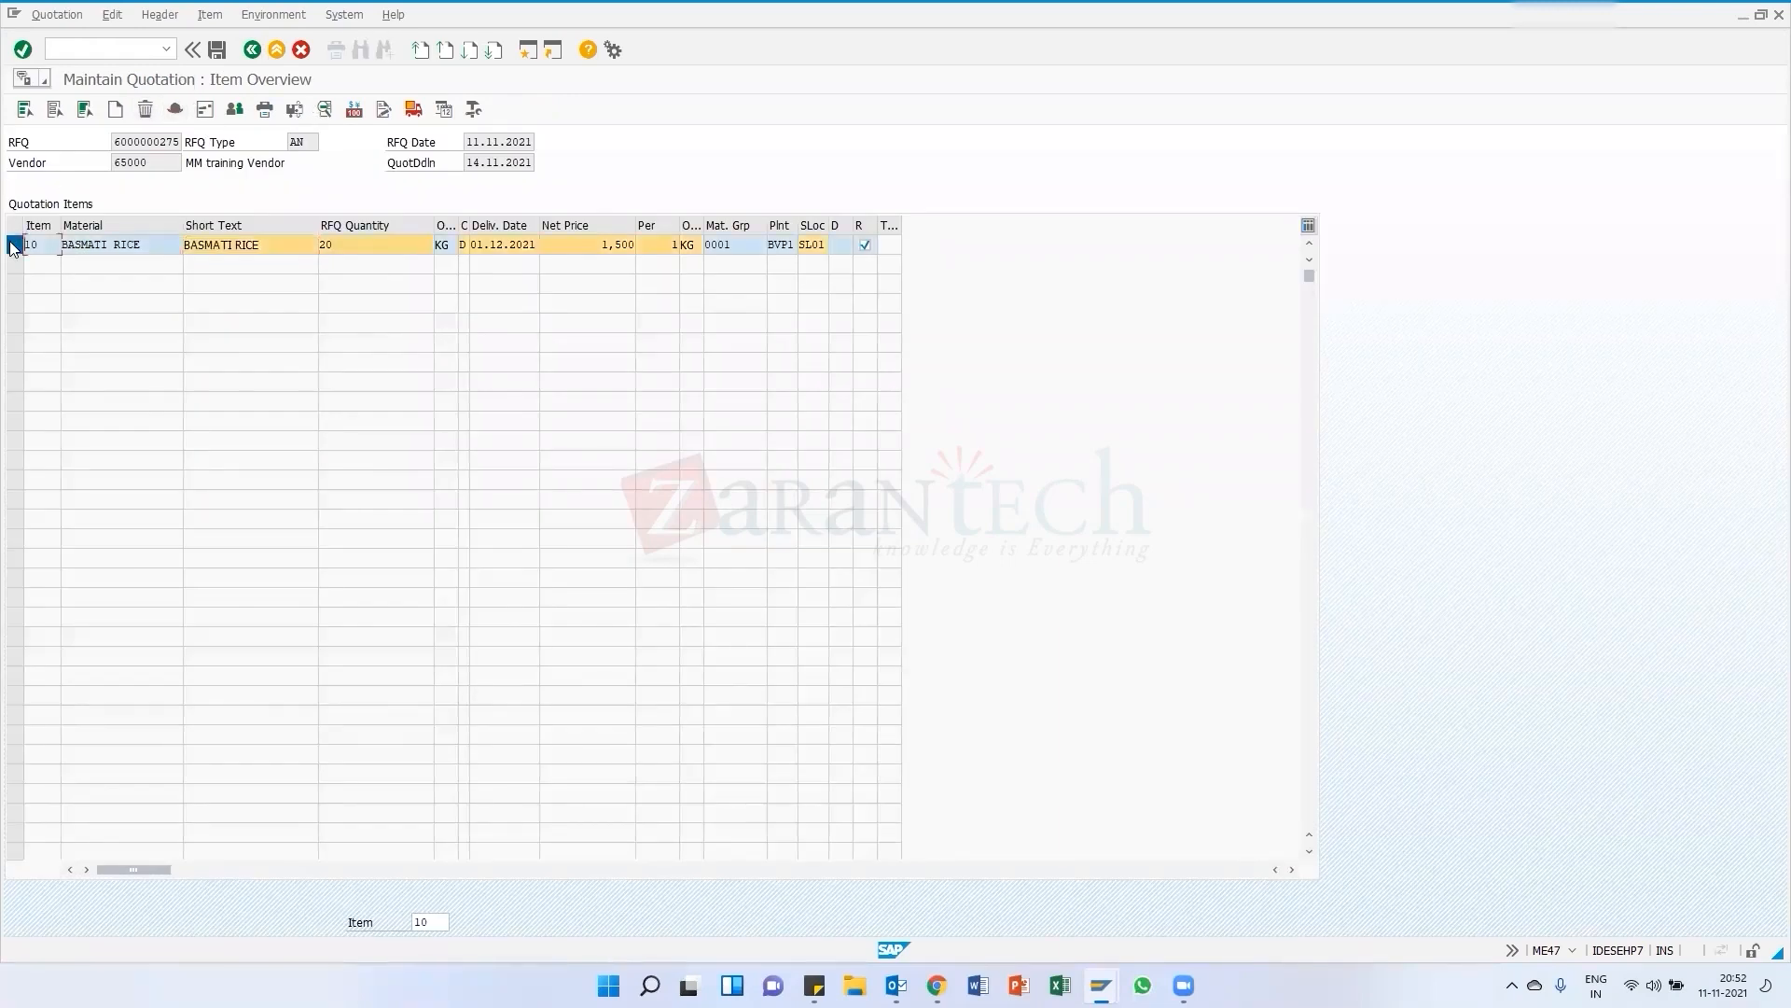
click(211, 15)
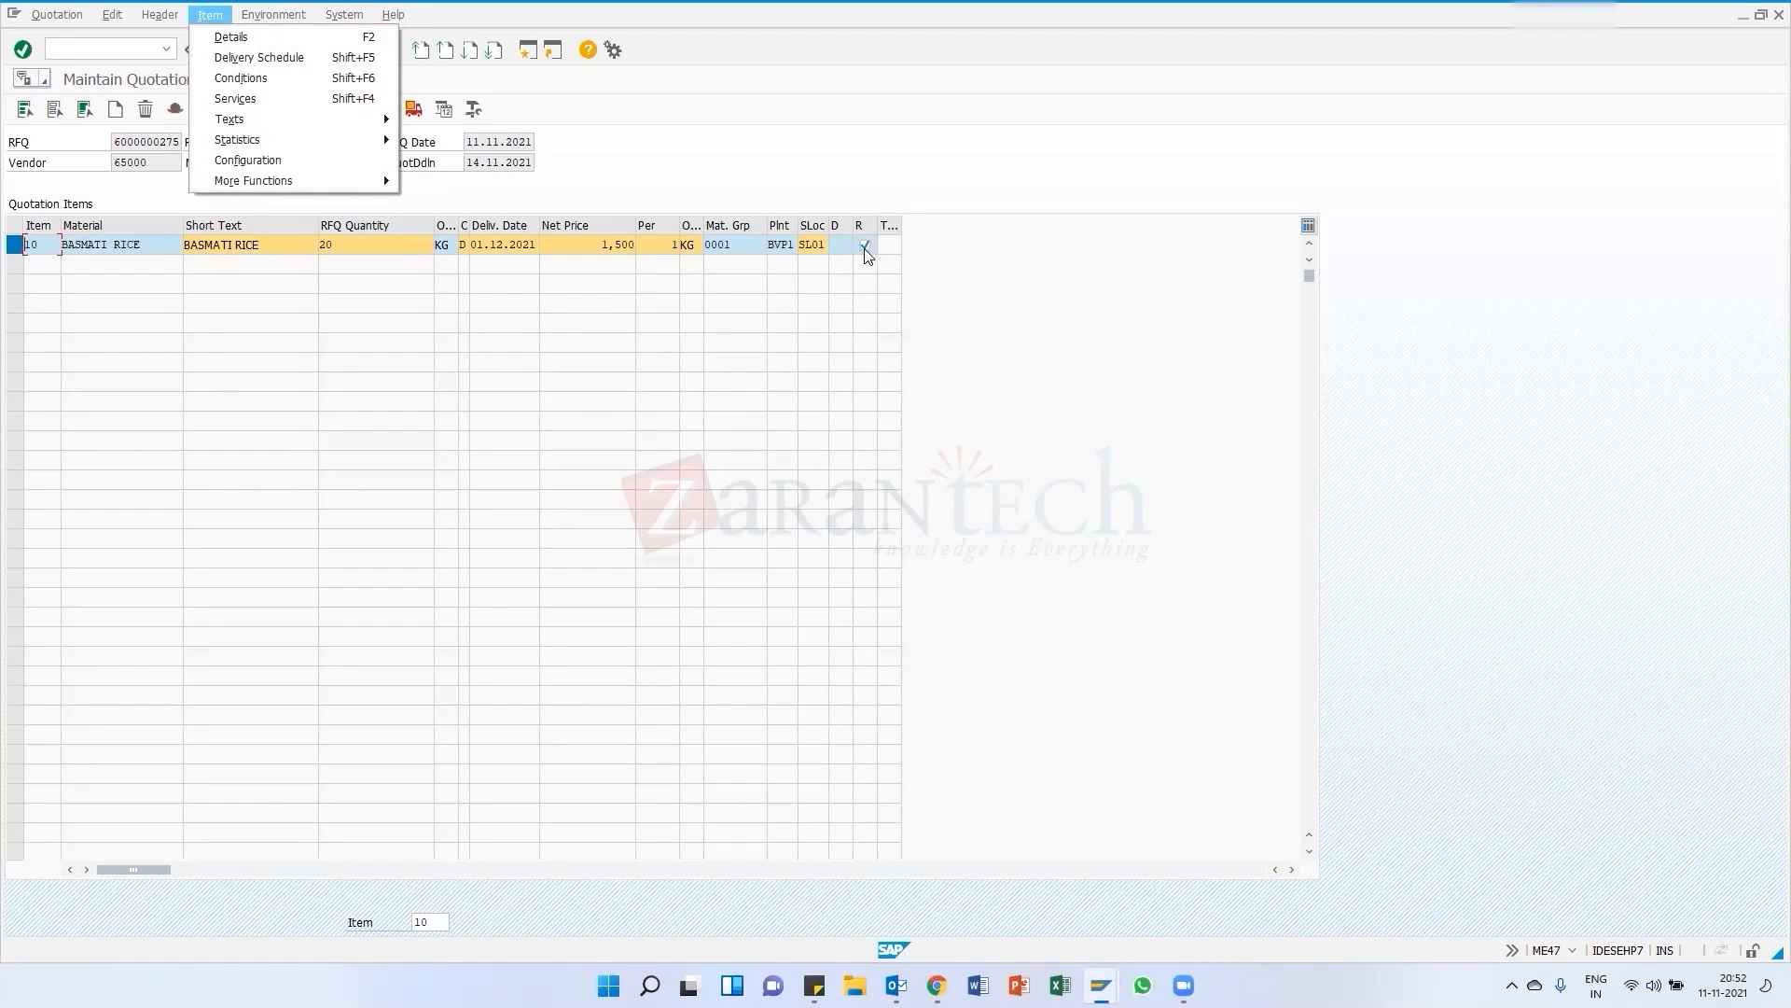
click(230, 38)
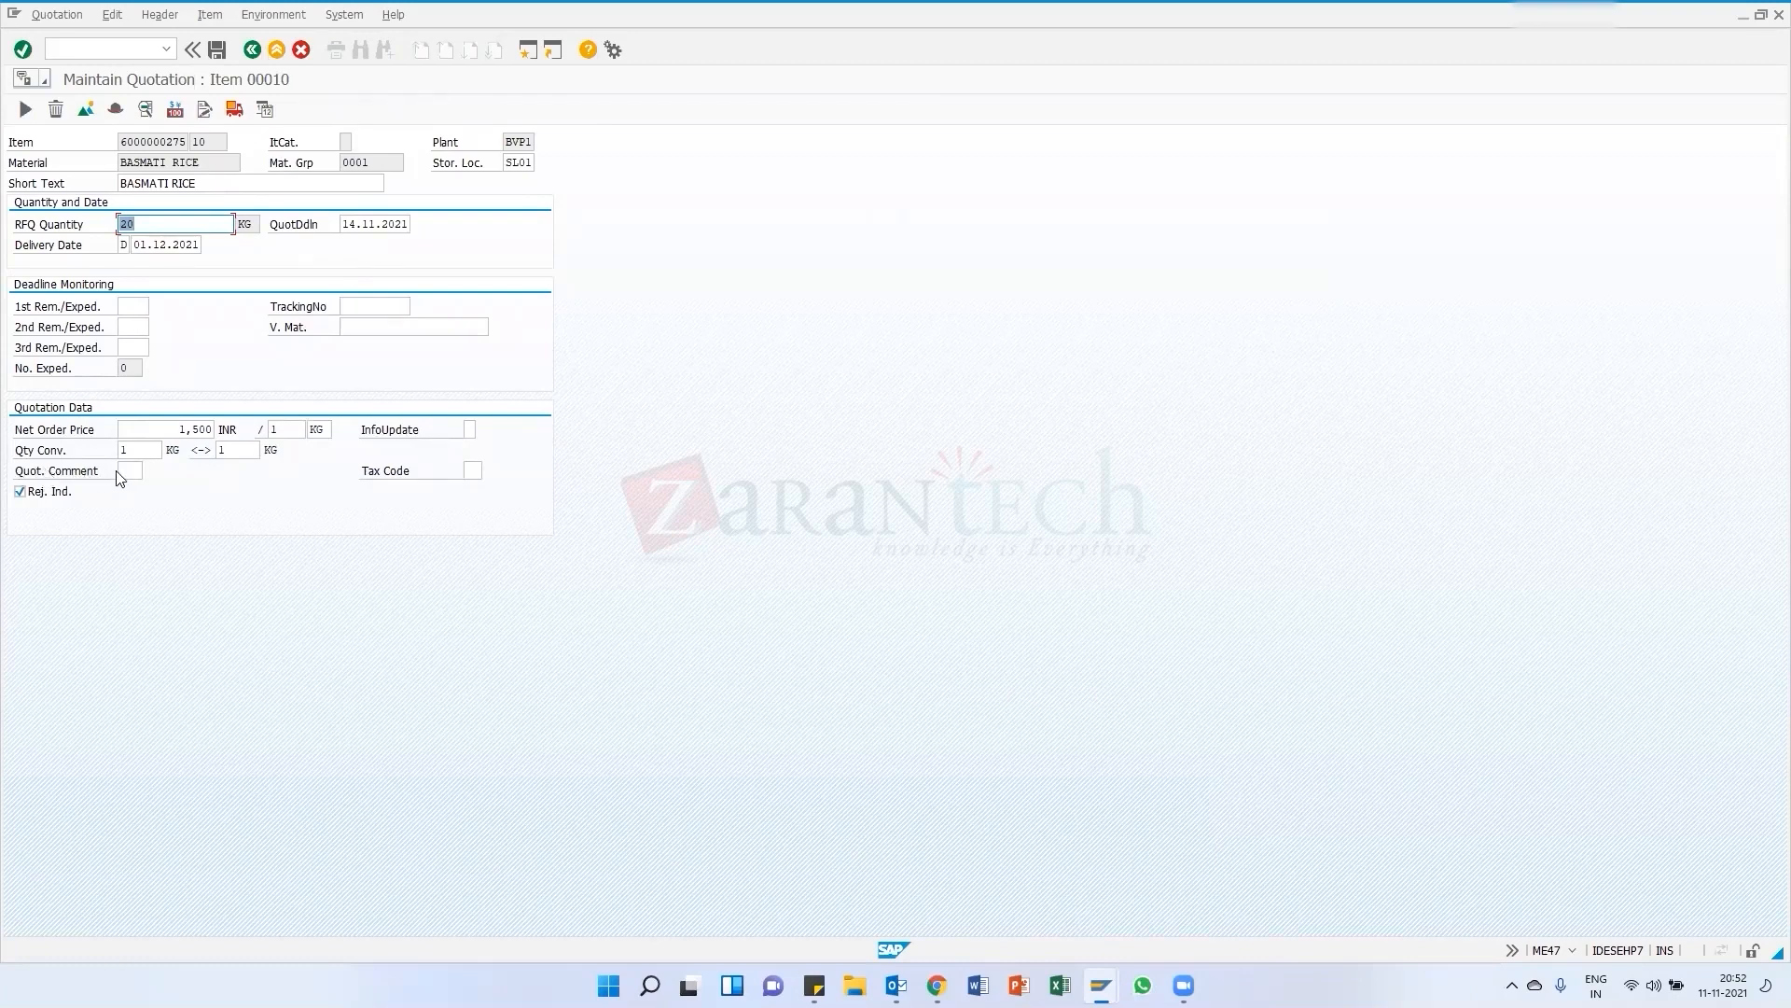
Set item 10's quotation comment to AB1, Rejection for price reasons, keep it rejected and save the quotation
click(124, 472)
key(F4)
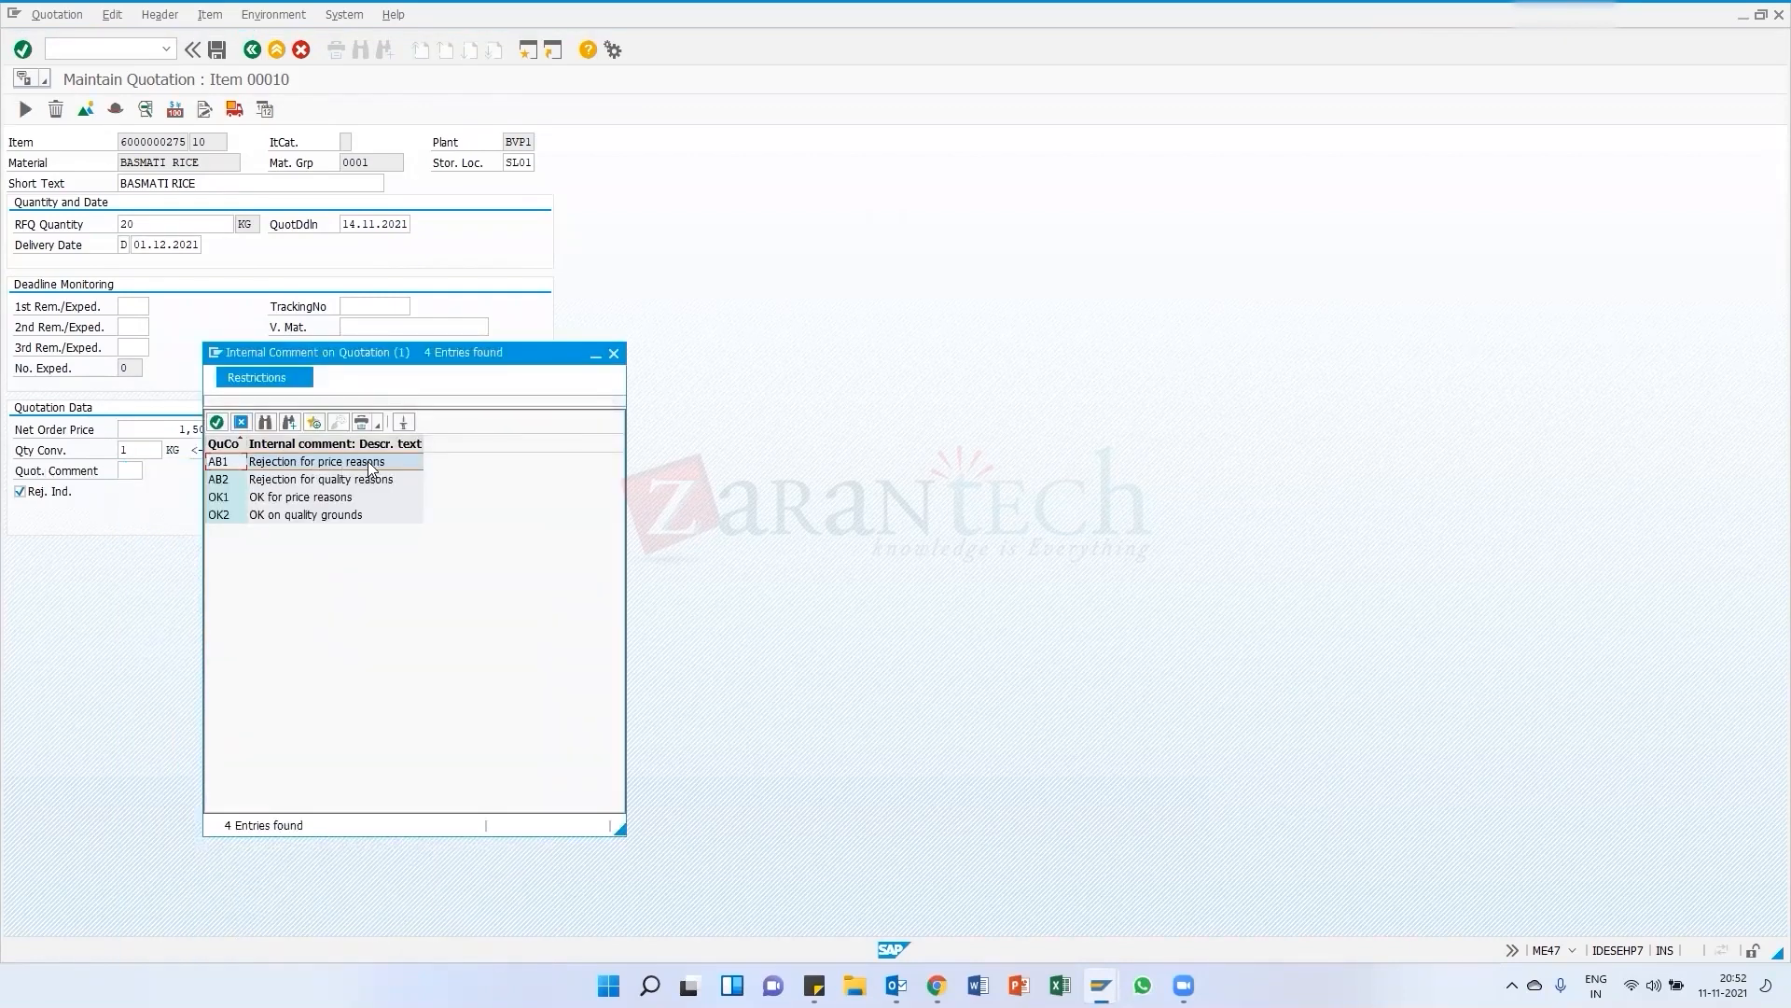
click(310, 481)
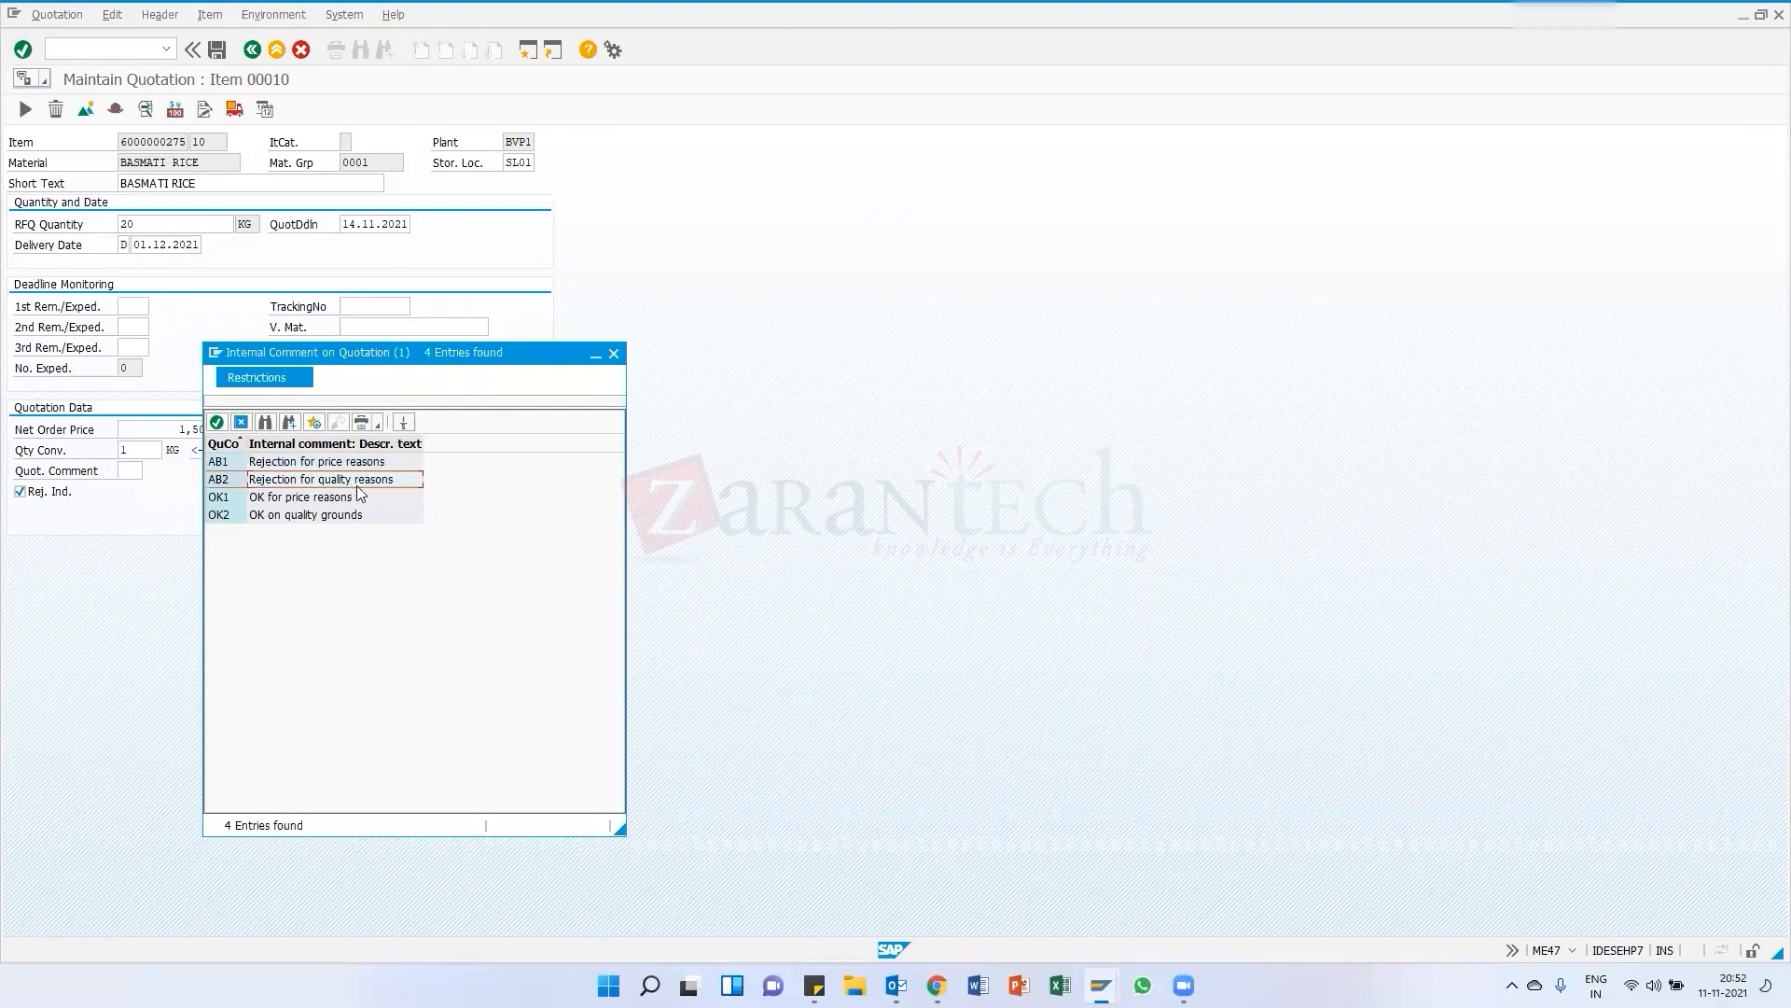
click(294, 501)
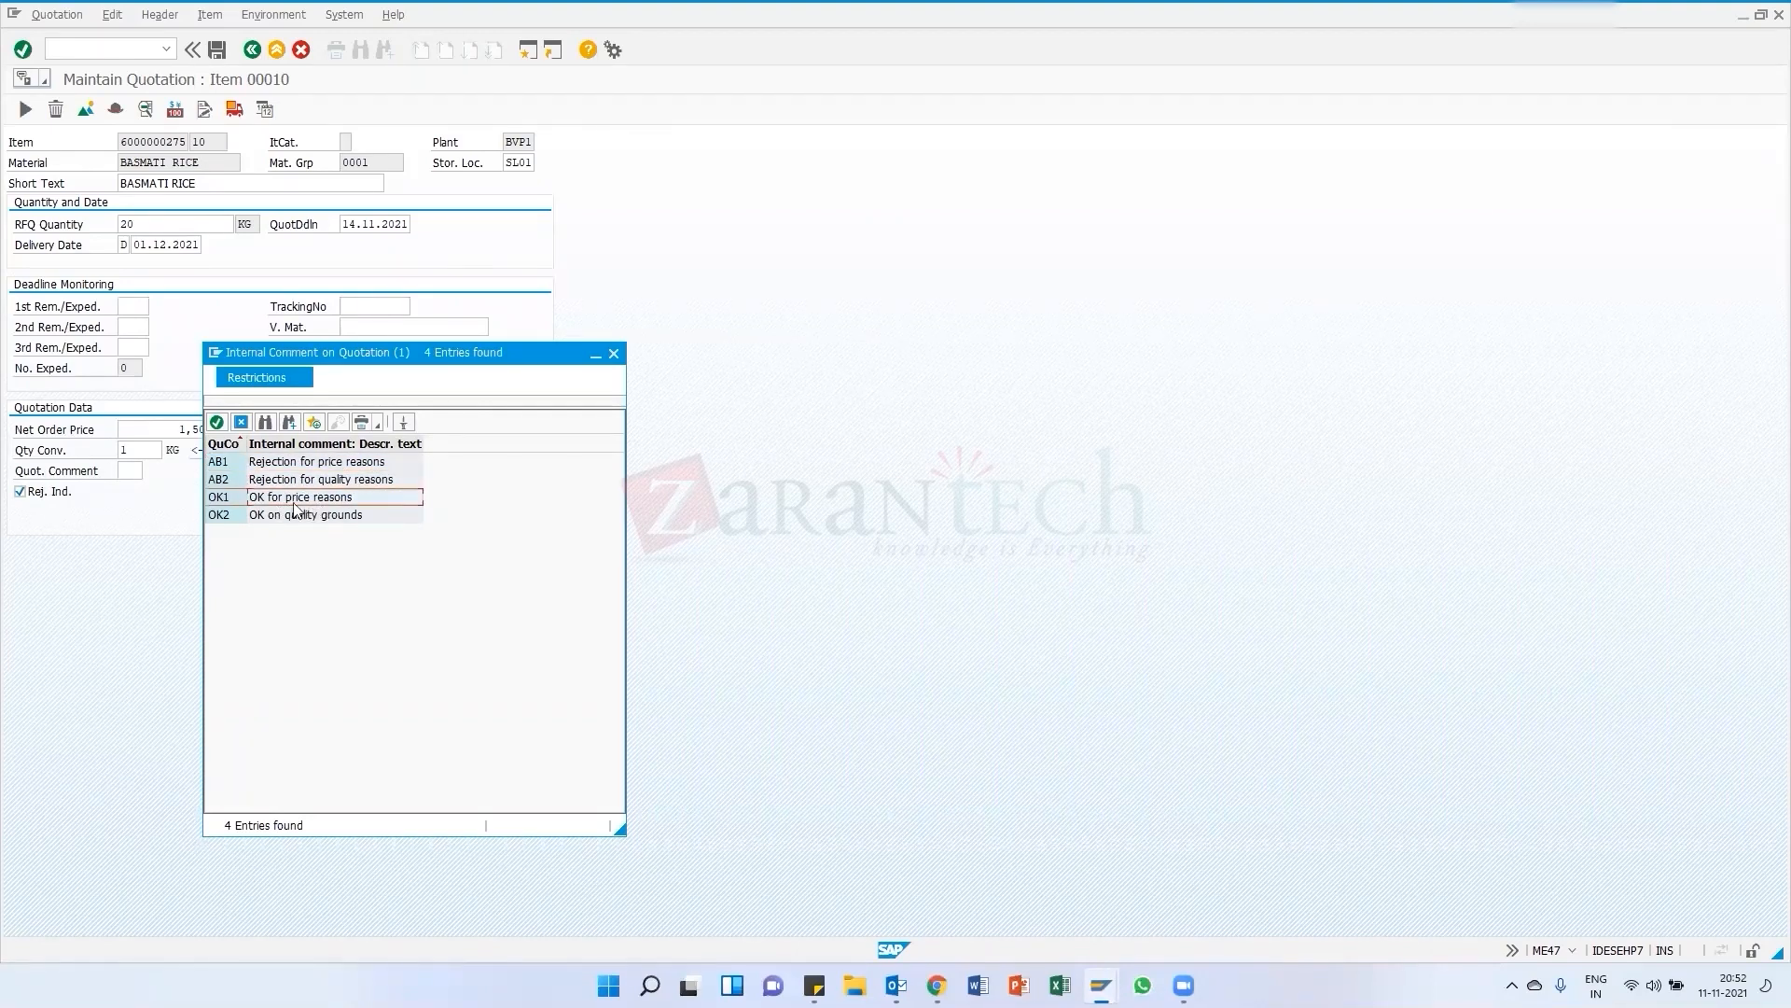
click(287, 516)
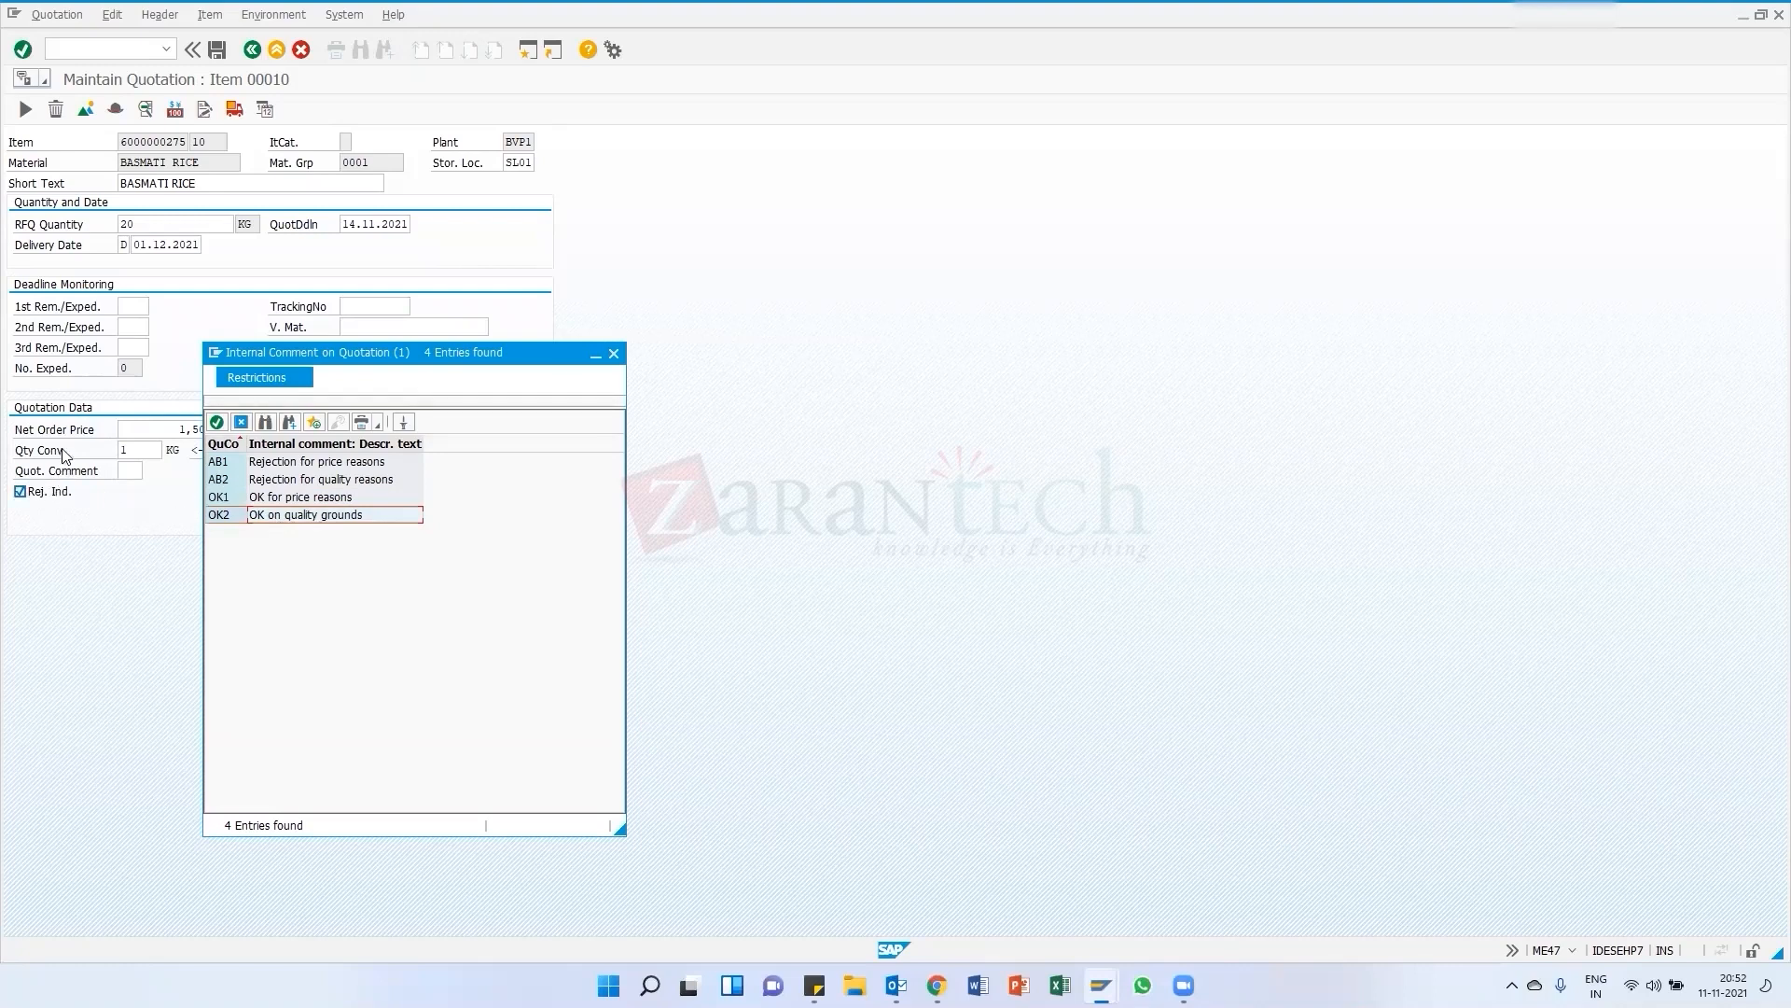
click(281, 464)
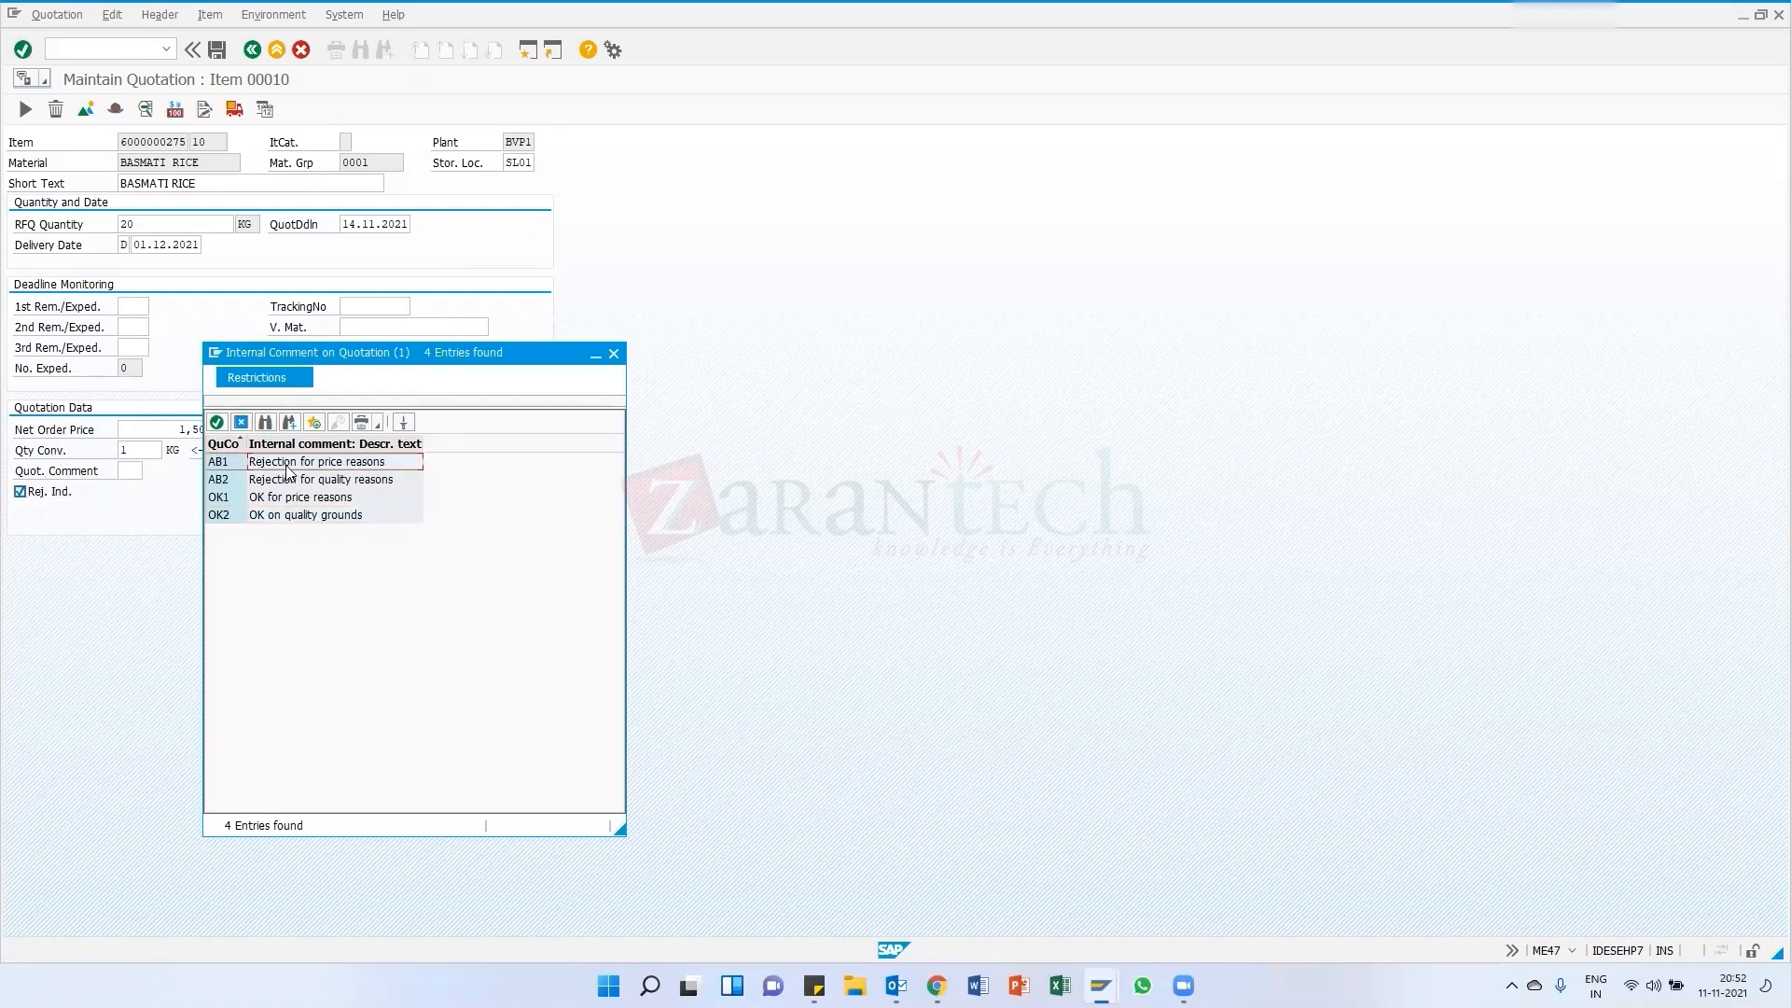
double_click(226, 461)
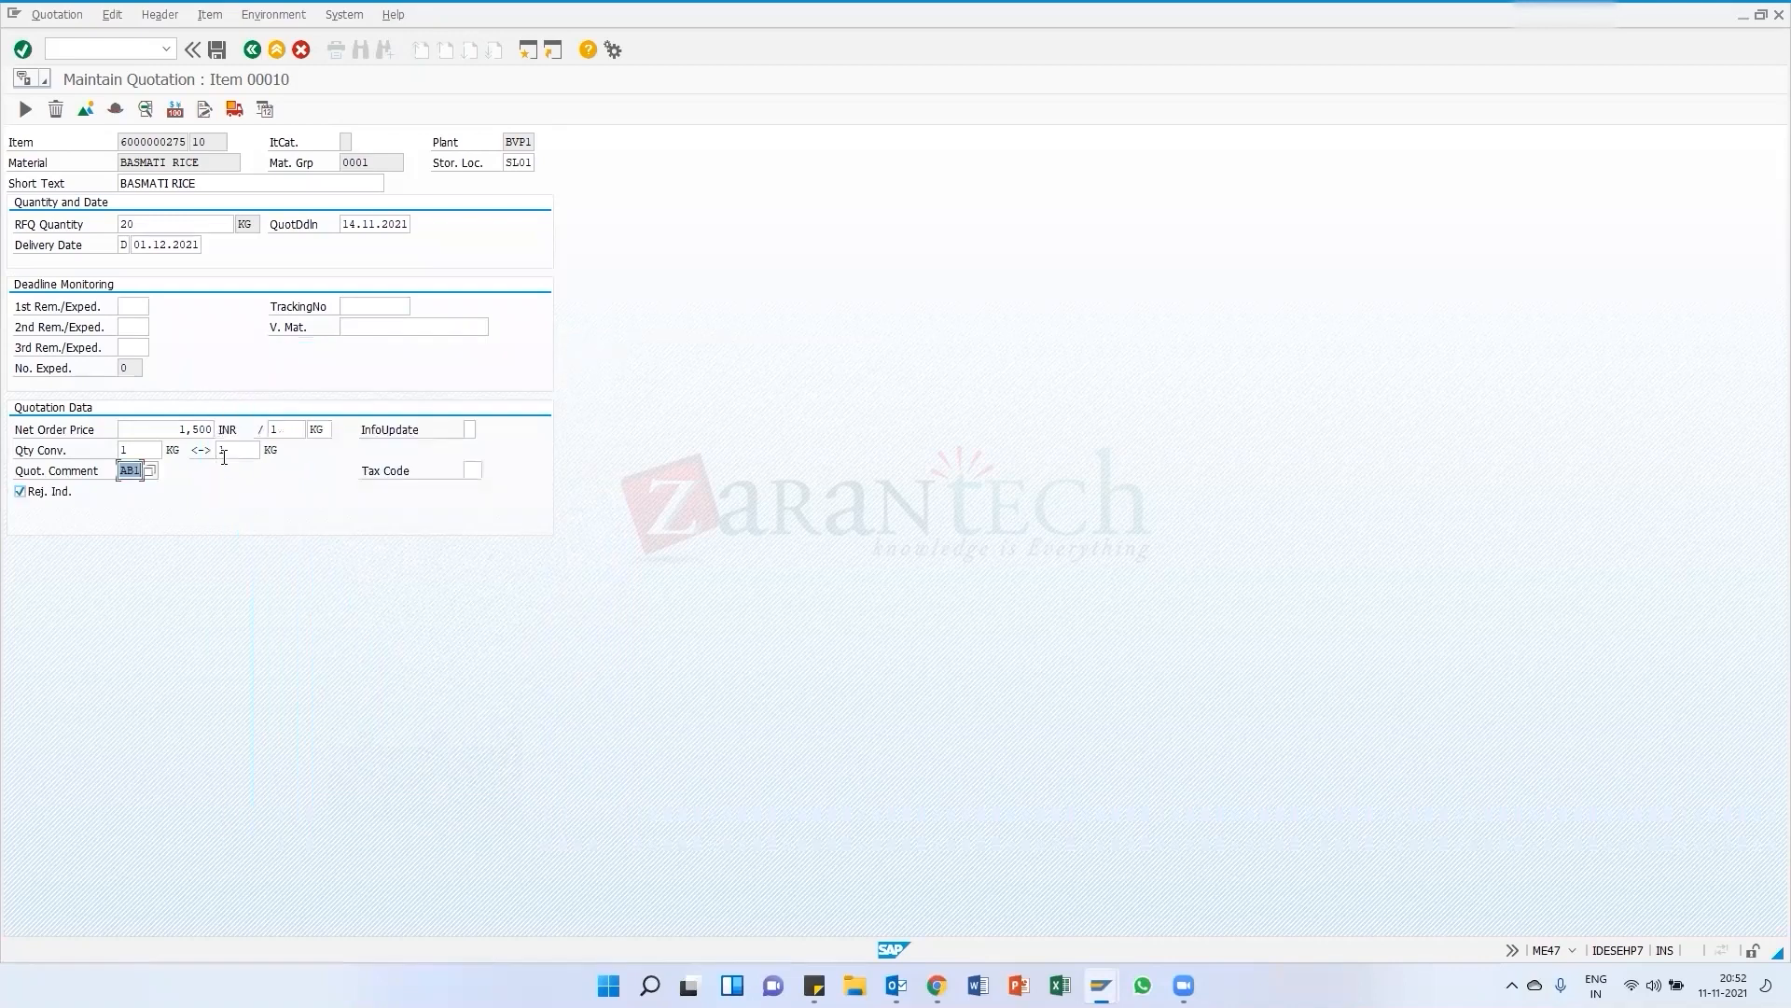
click(20, 492)
click(217, 49)
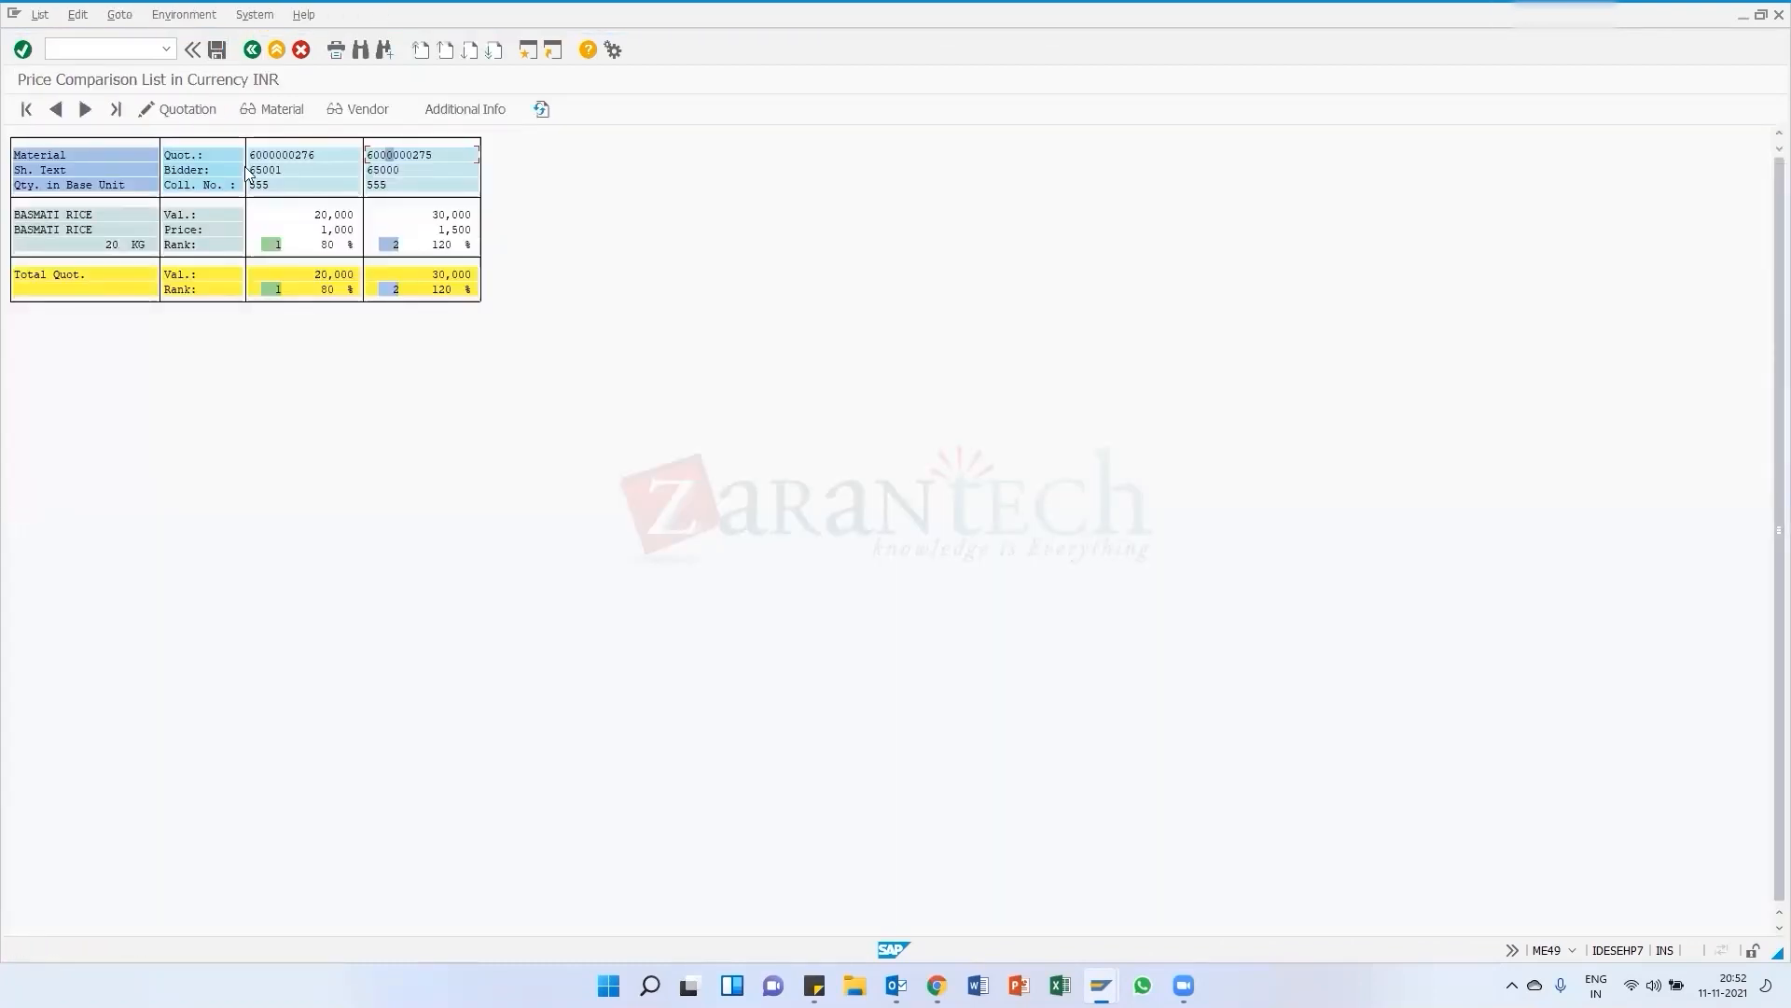
Switch to the other SAP session and open the SAP Reference IMG from transaction SPRO
click(1101, 985)
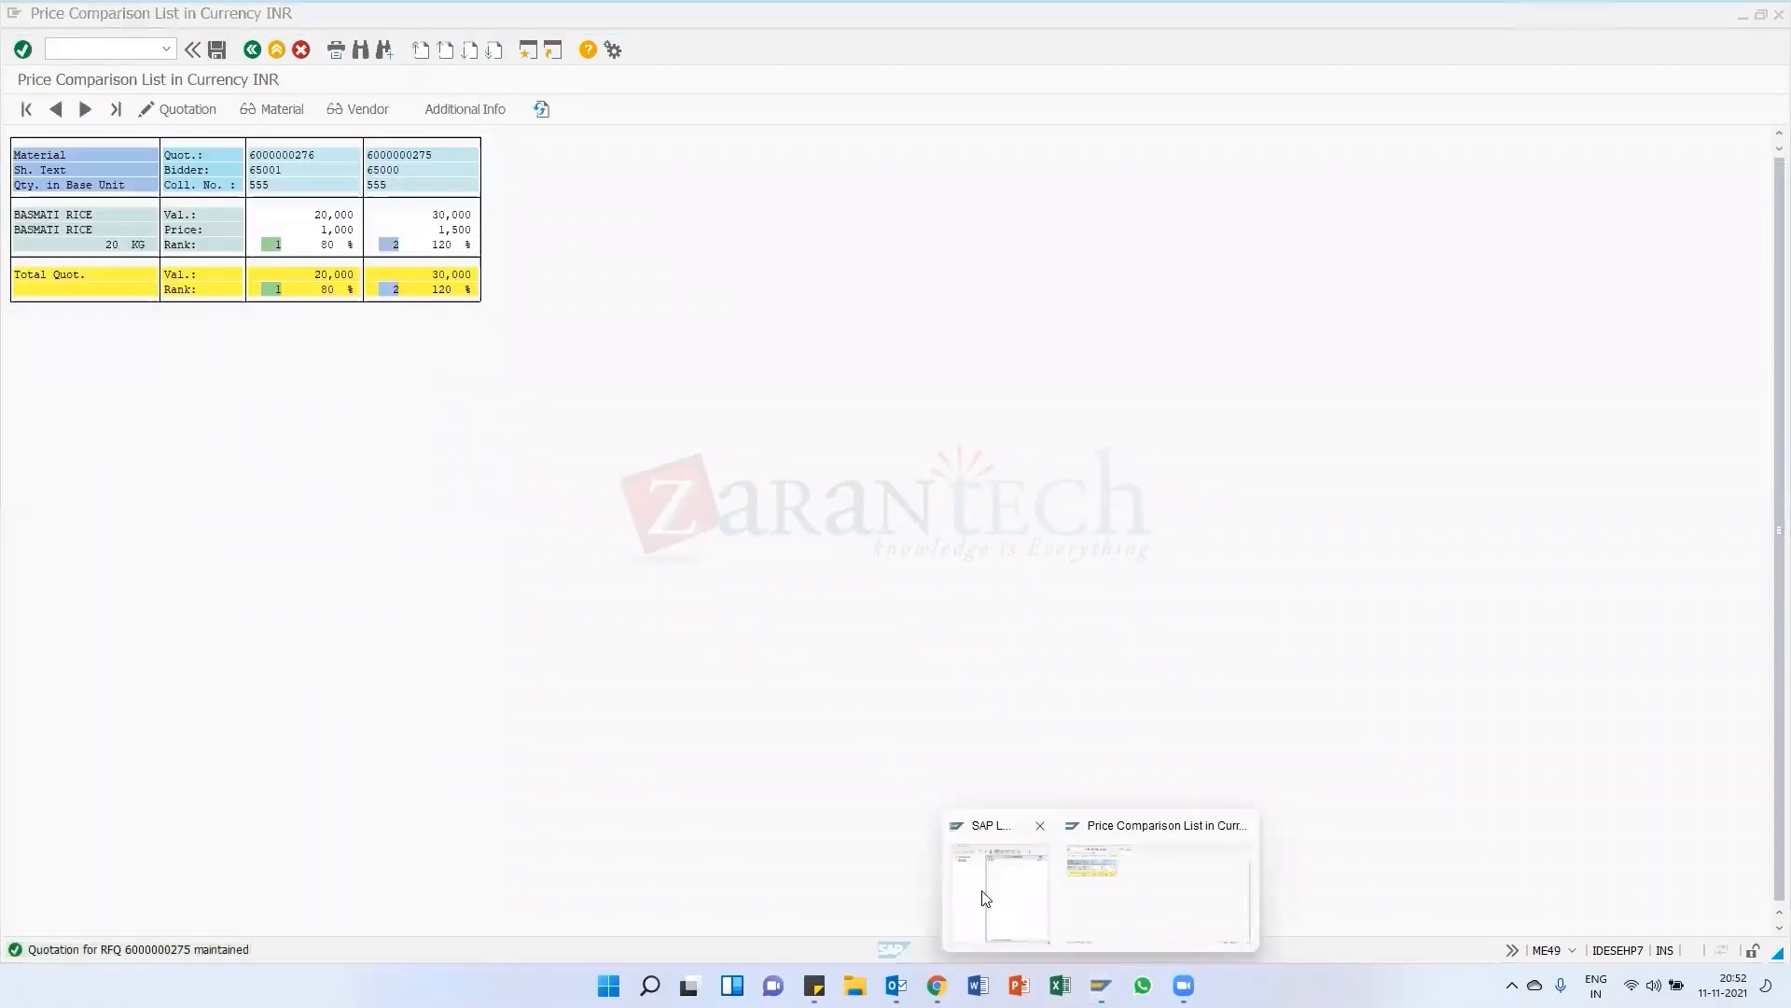
click(1125, 886)
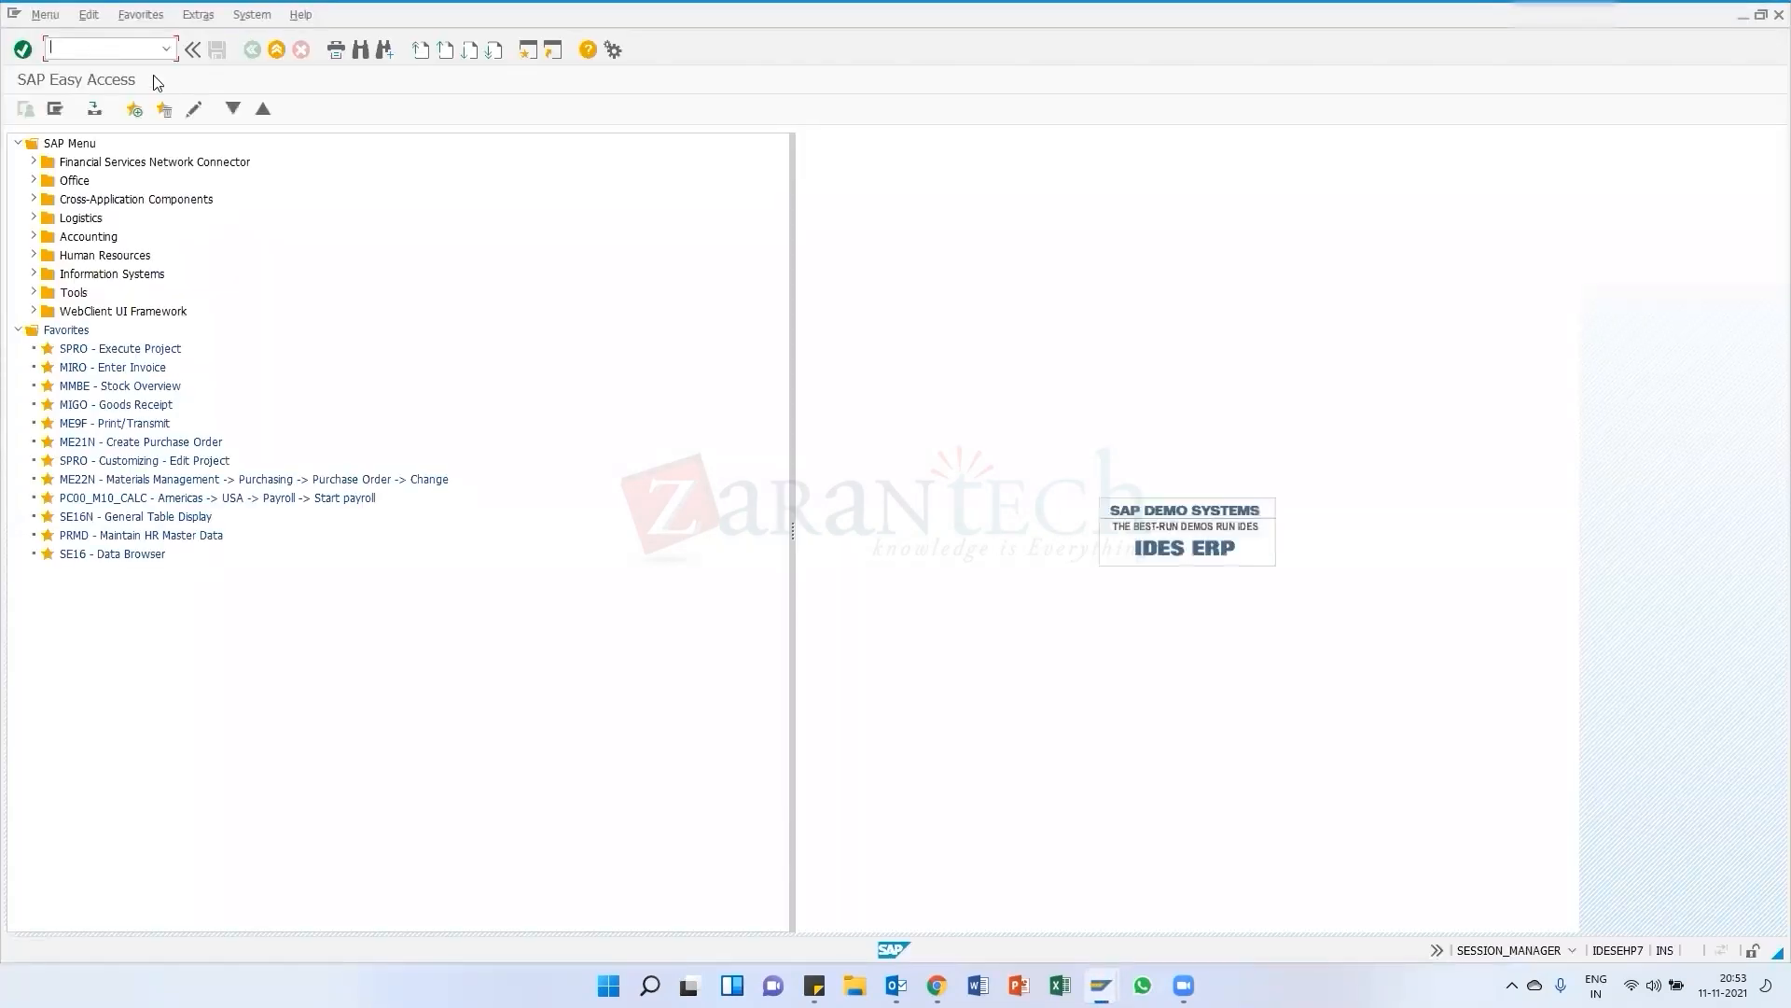
key(Return)
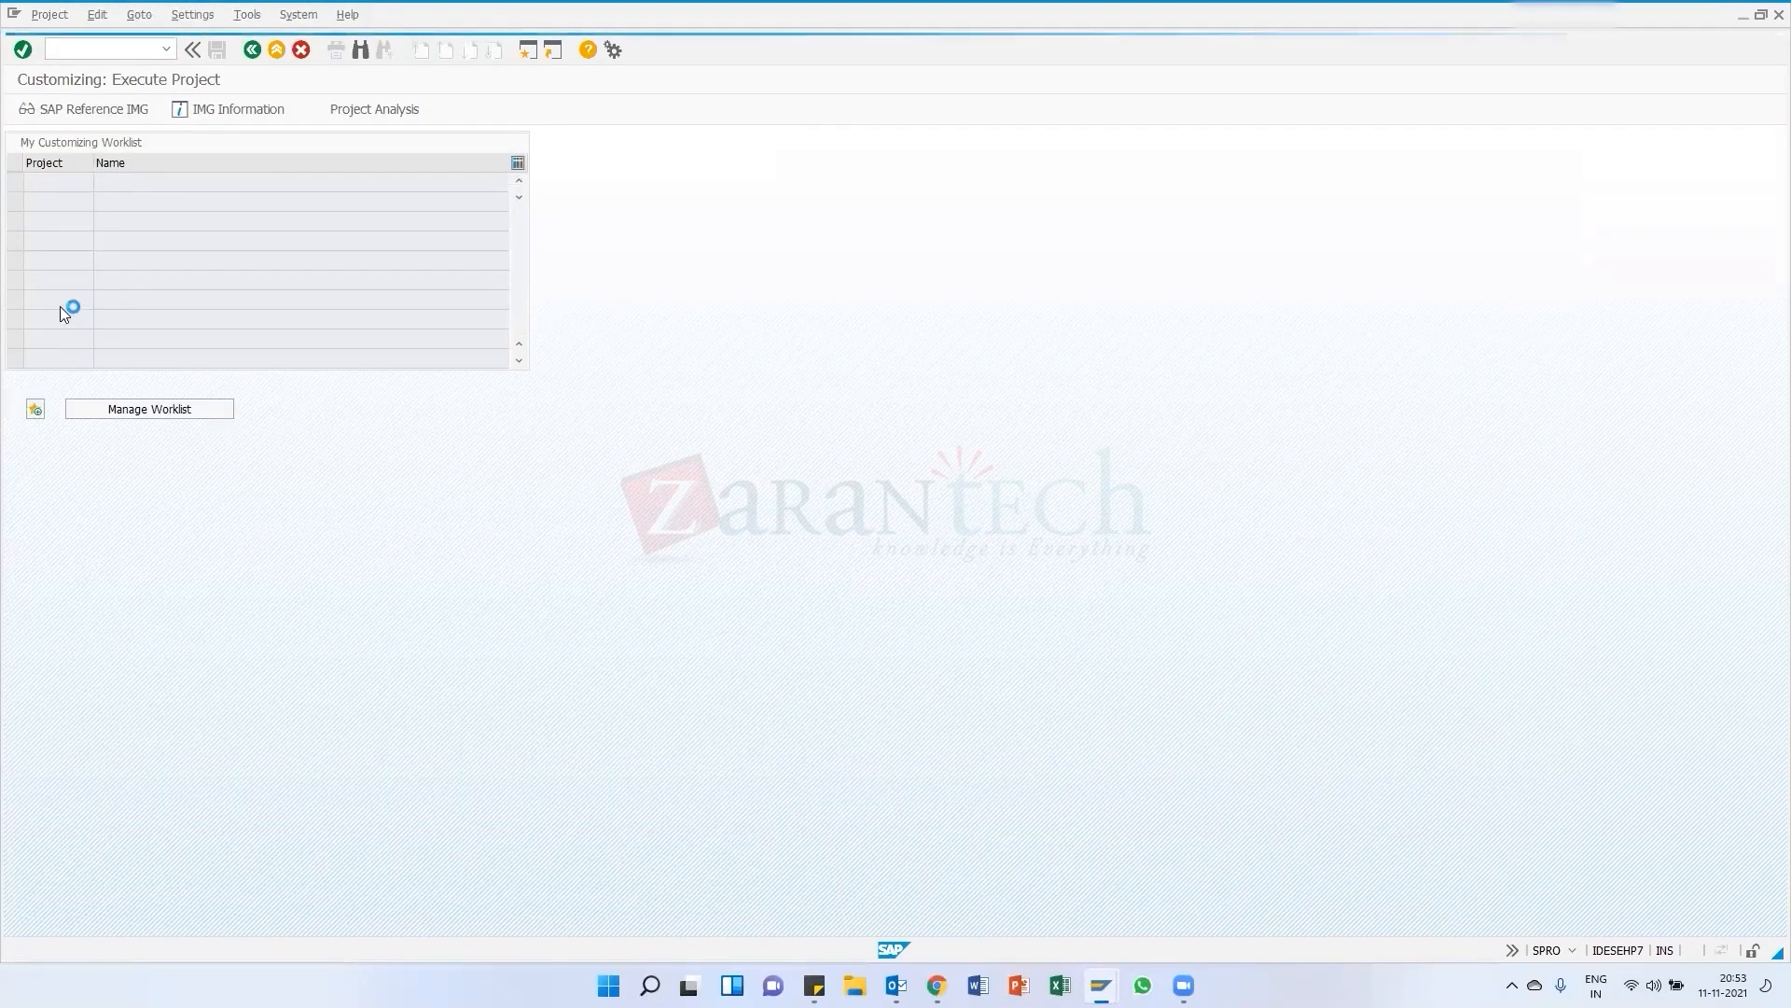
key(F5)
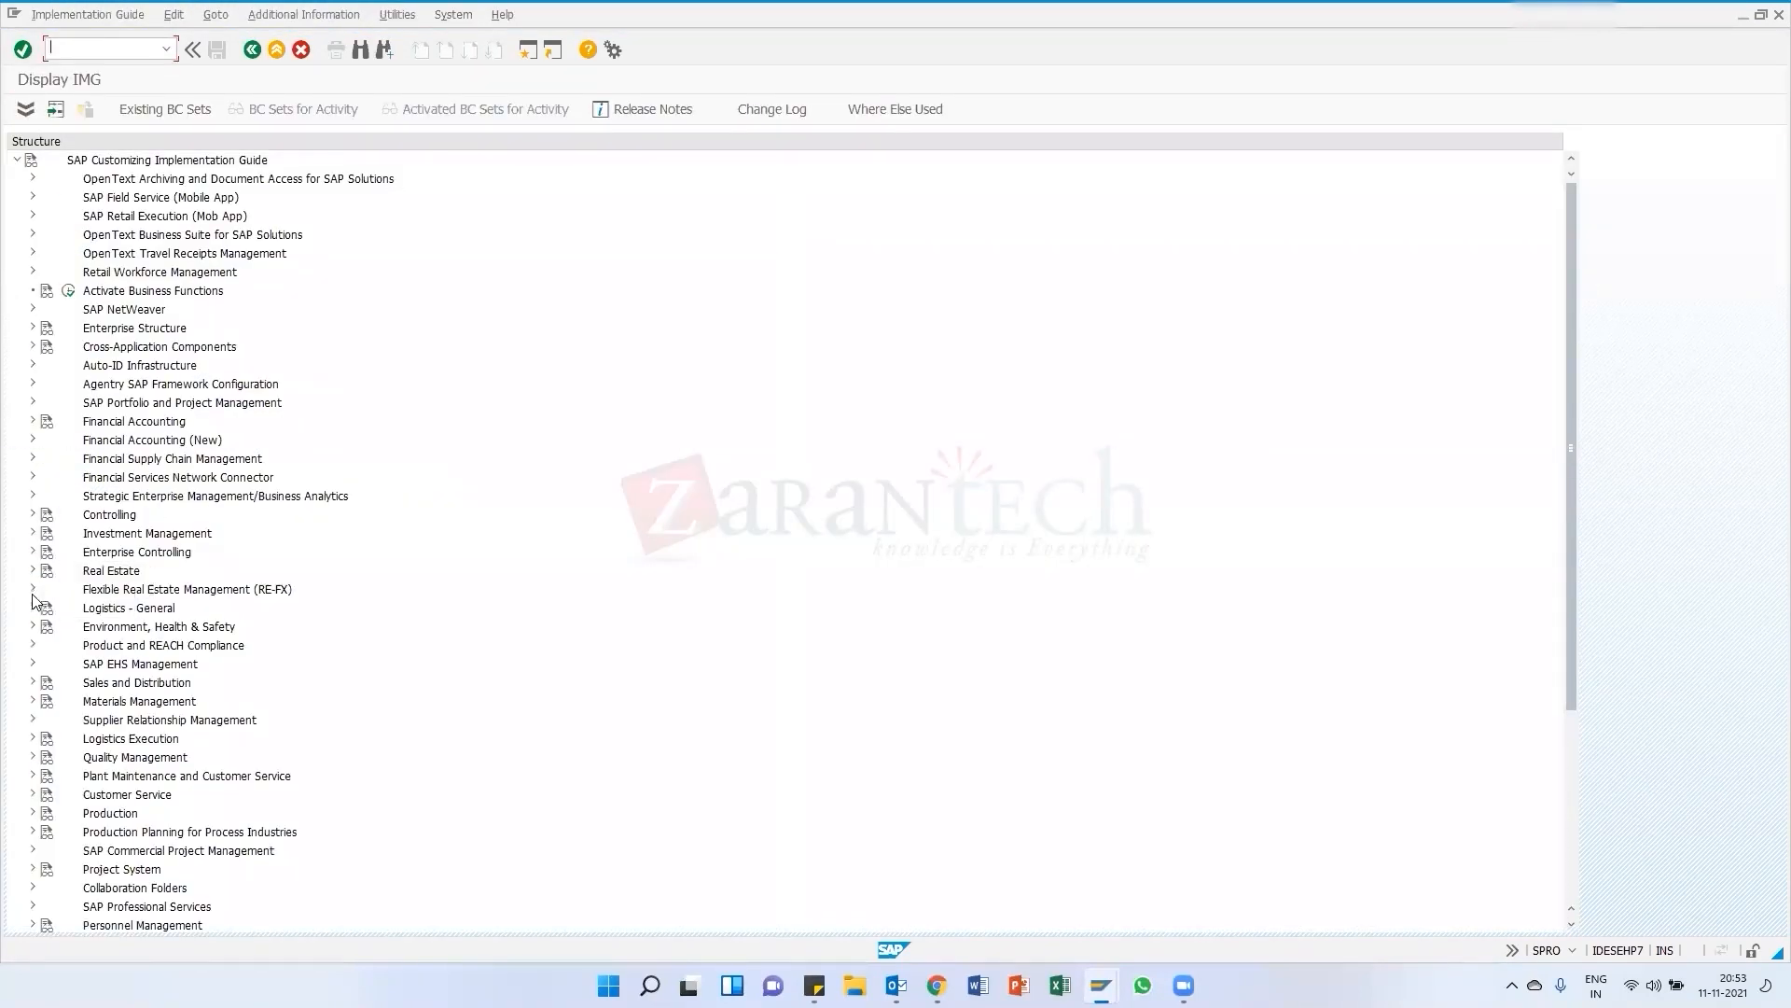
Open Maintain Quotation Comments under Materials Management, Purchasing, RFQ/Quotation and start a new entry
double_click(63, 704)
scroll(84, 690, down, 1)
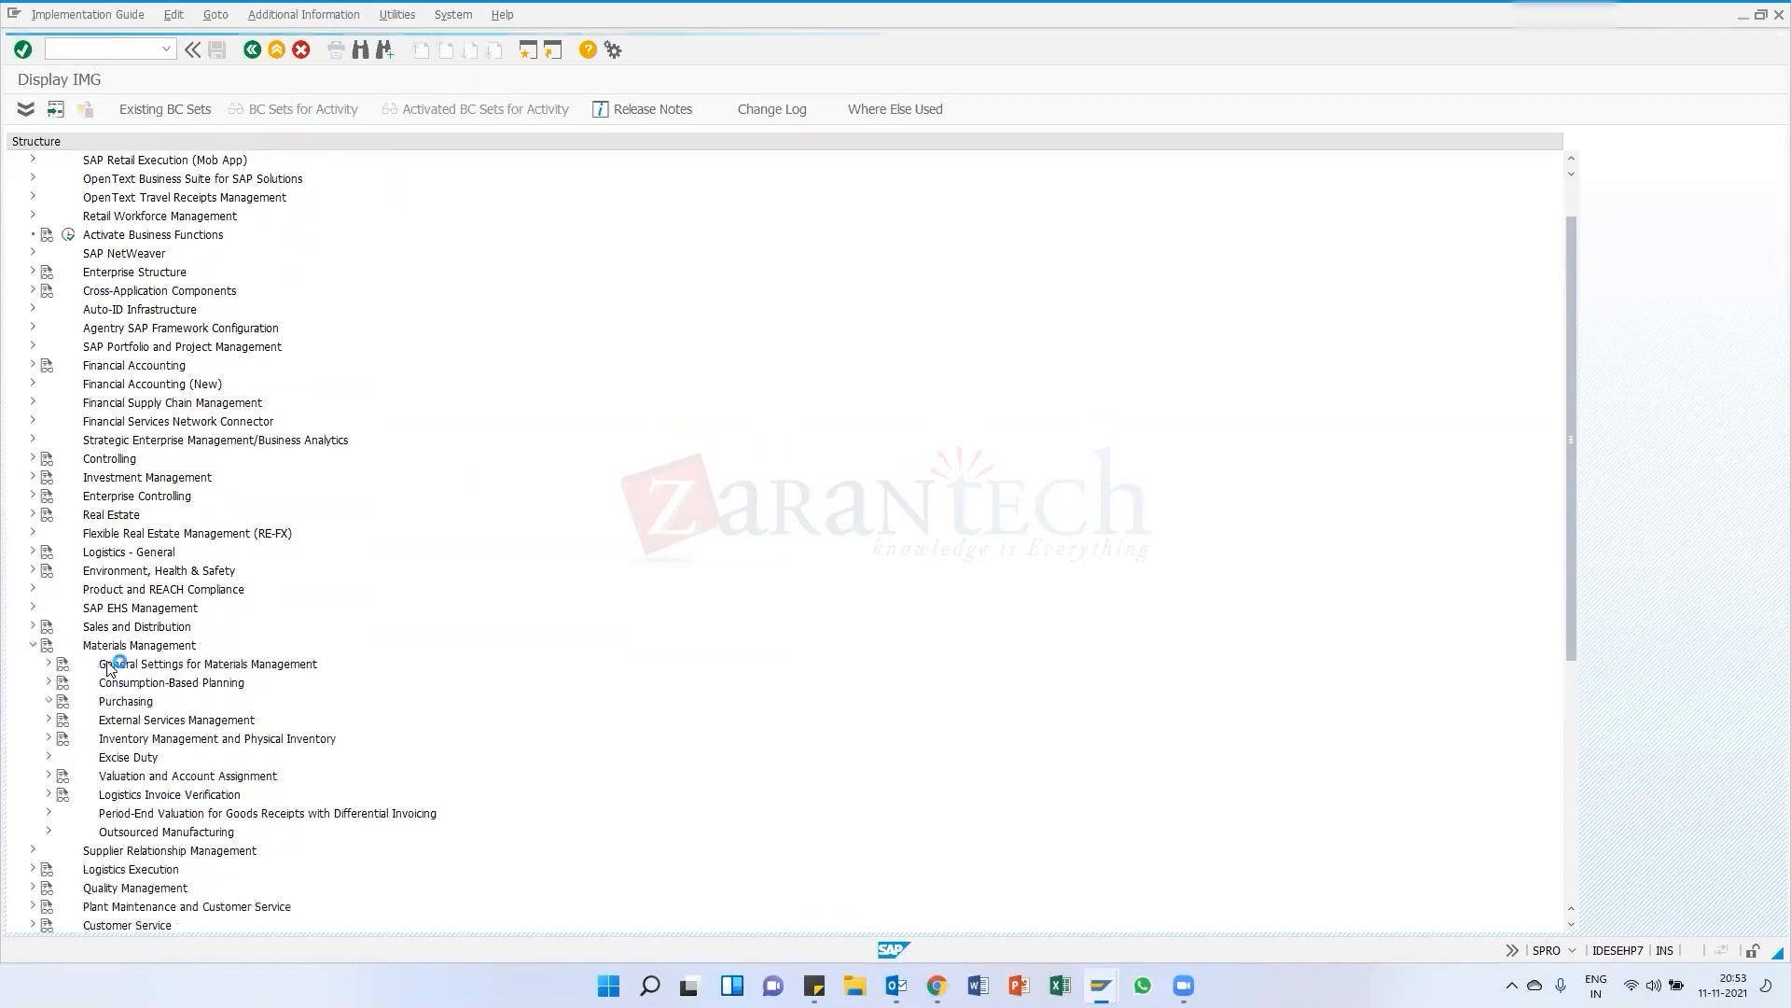
scroll(56, 355, down, 2)
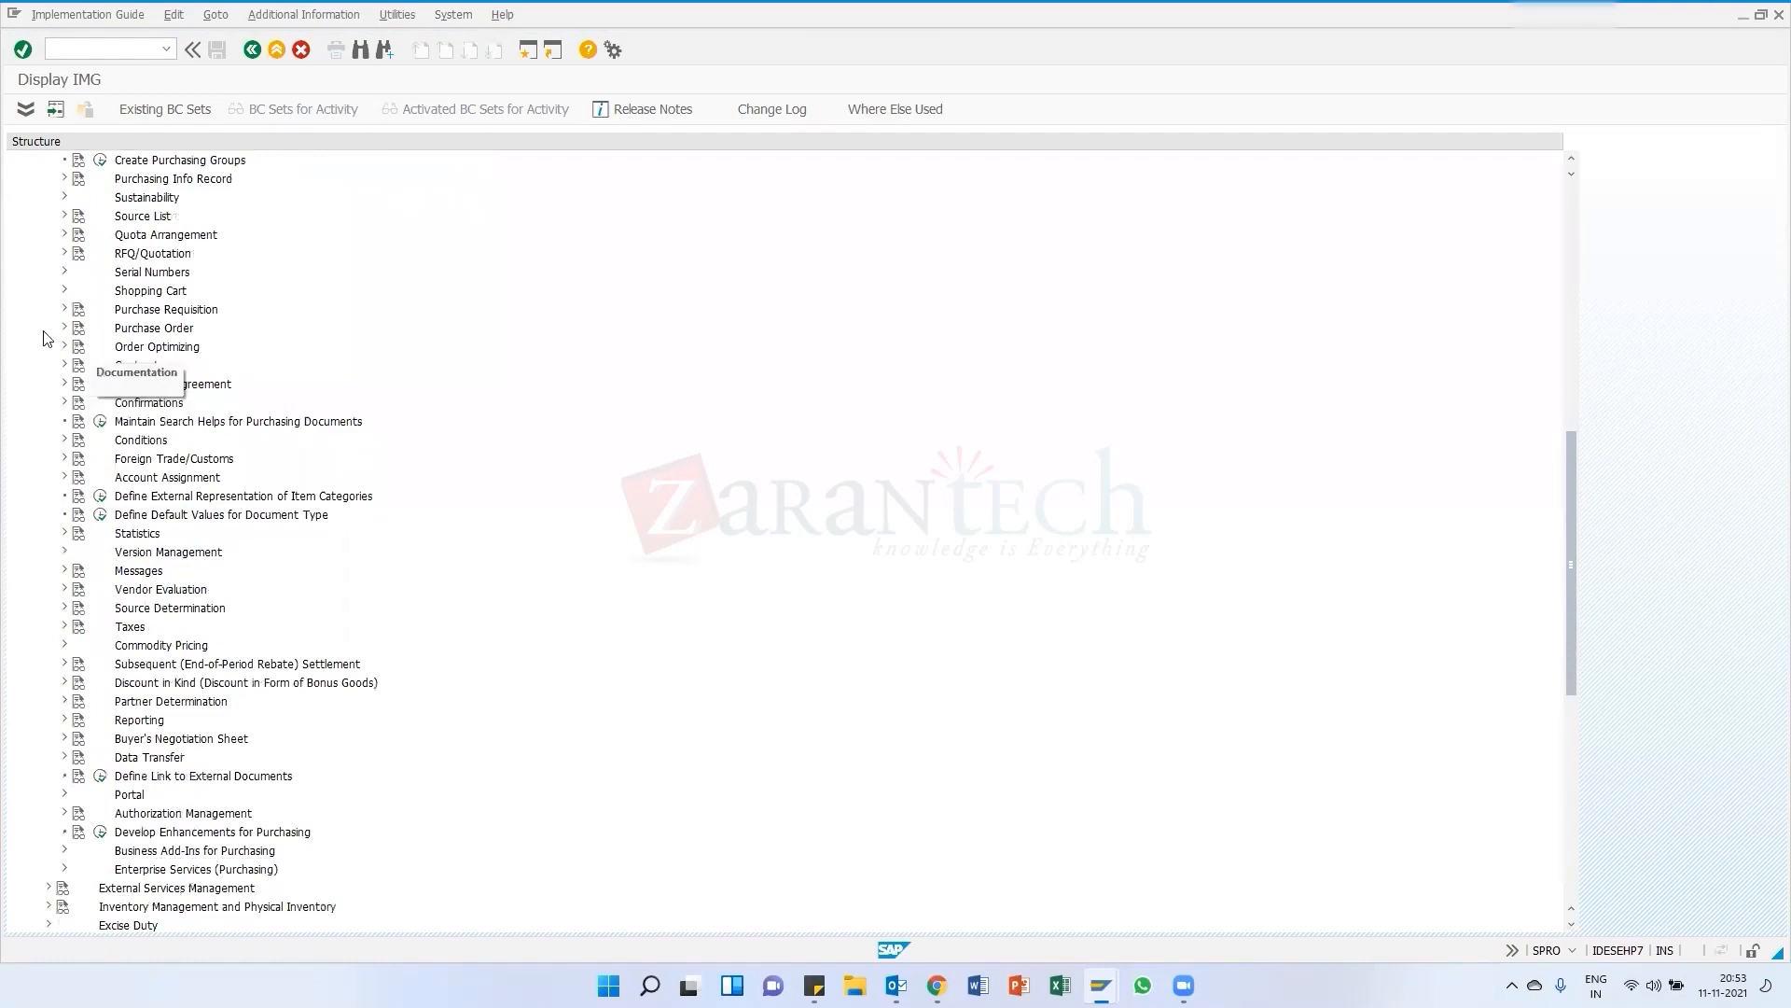
click(64, 253)
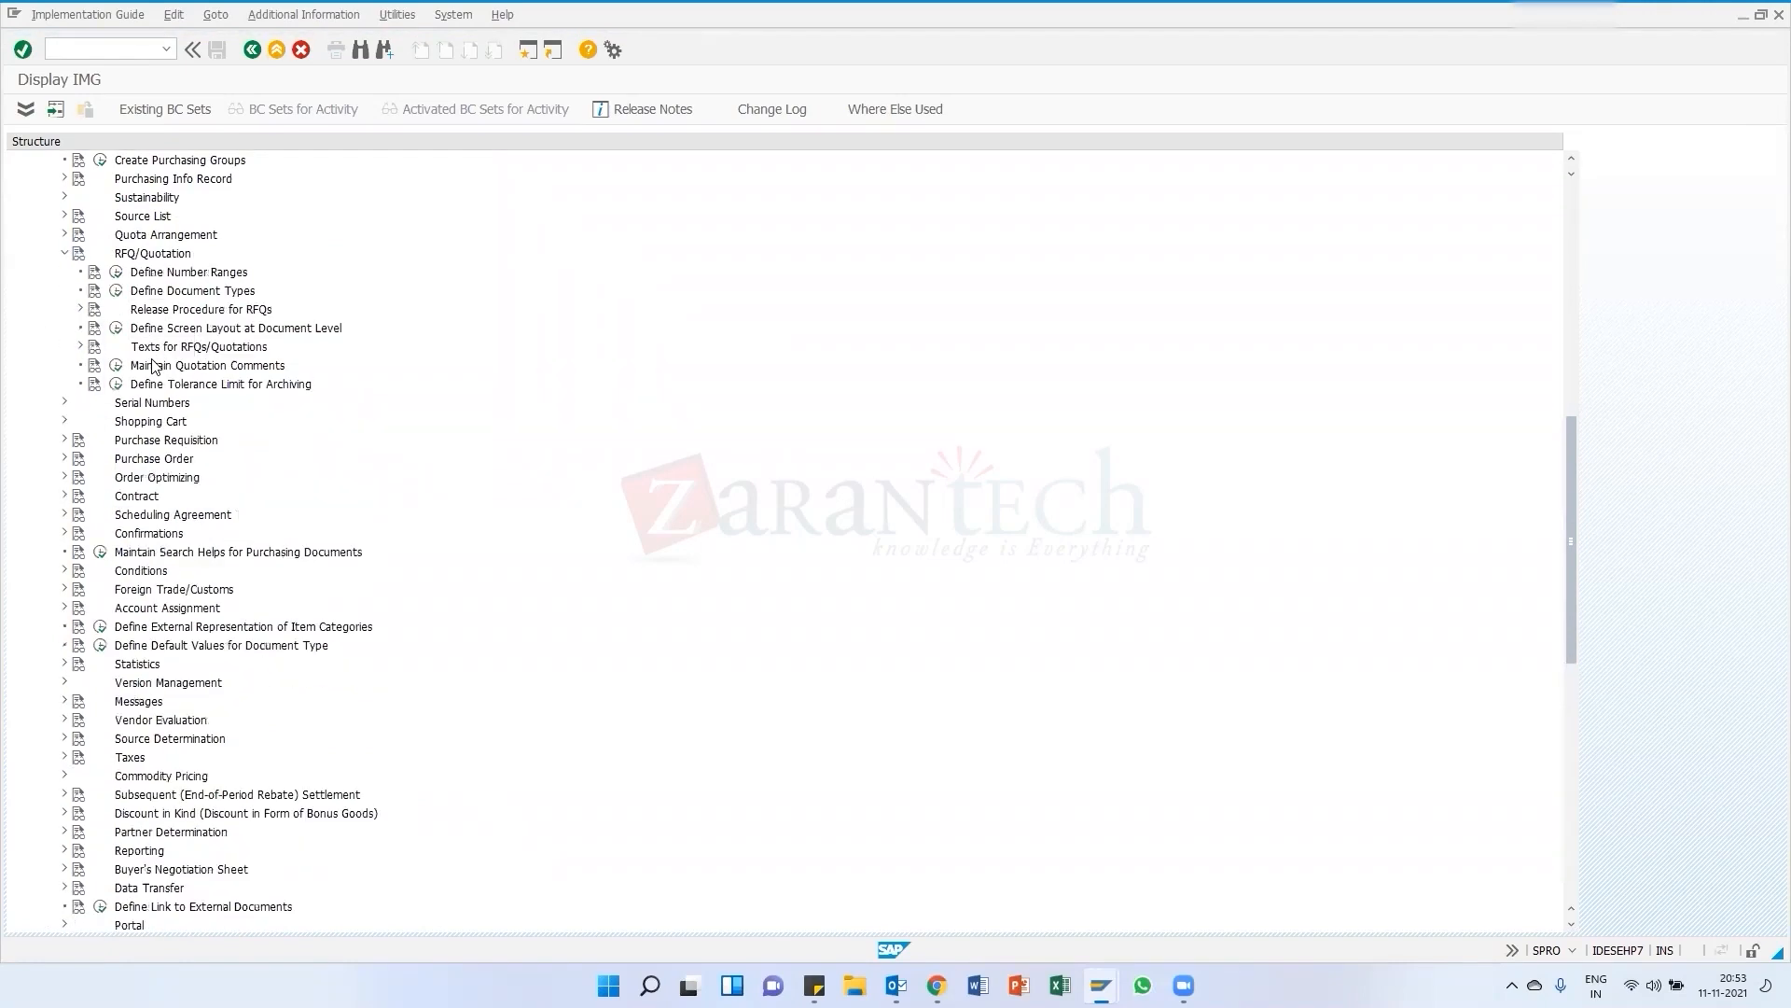
click(116, 365)
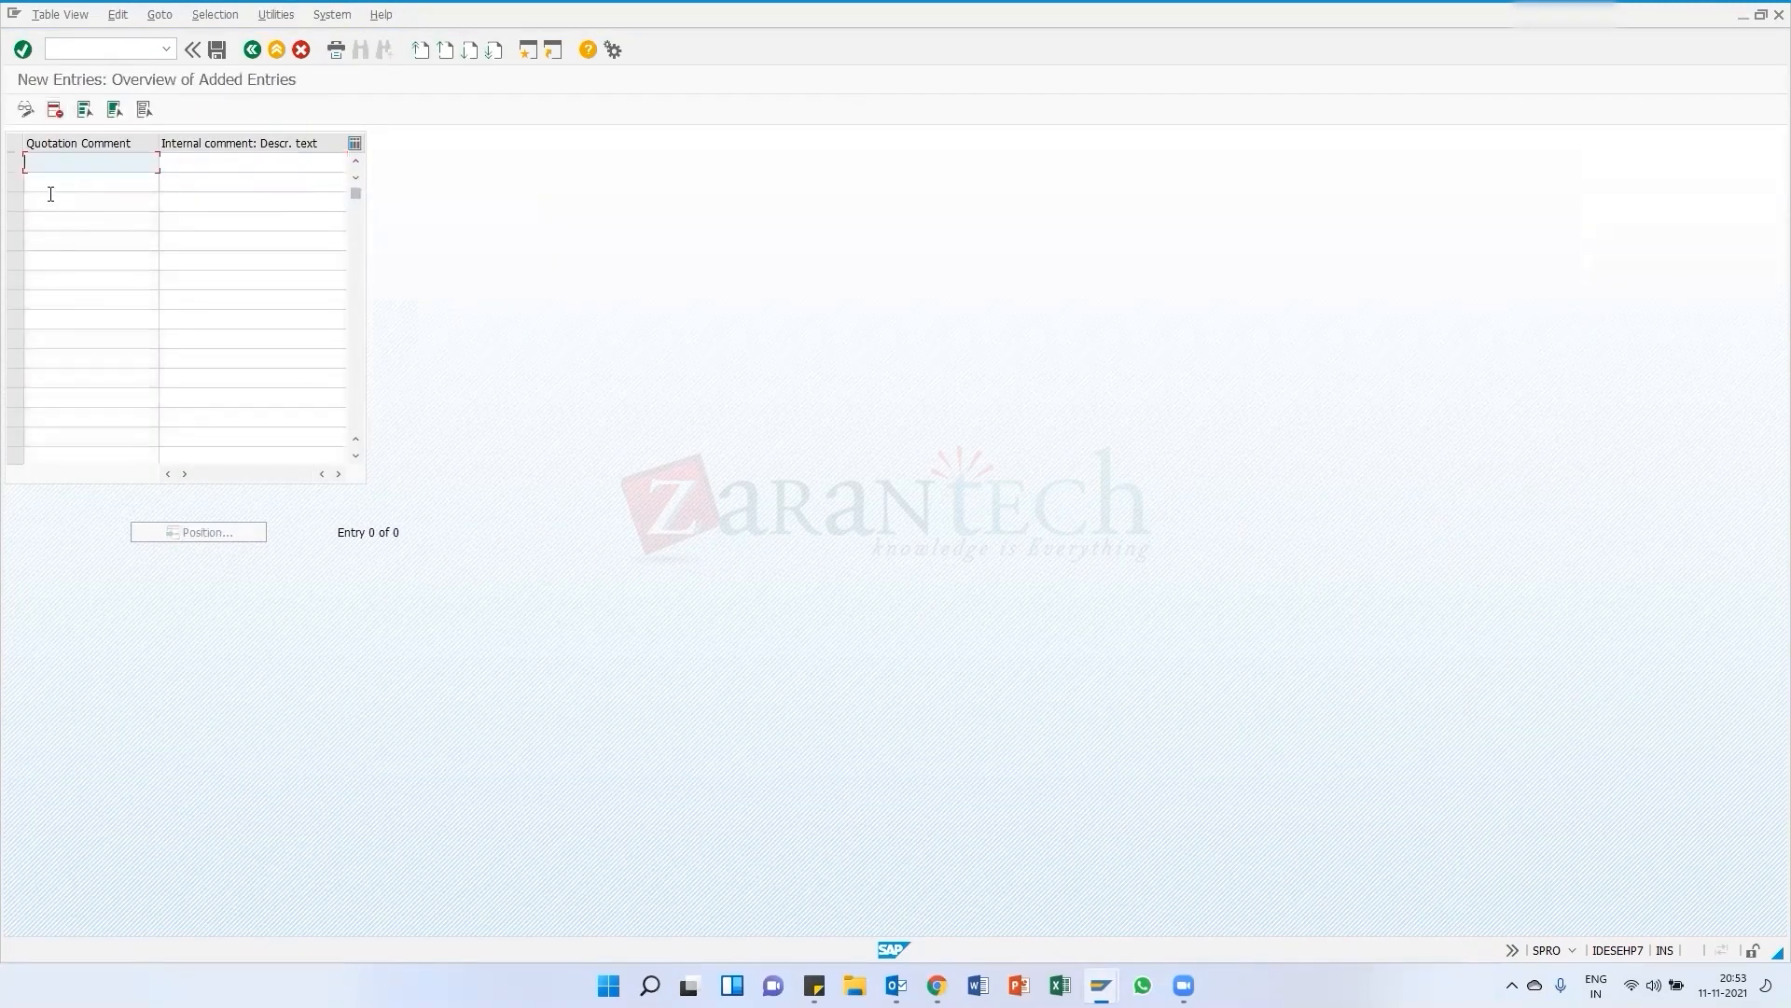
Add quotation comment ZAB with the description 'rej due to Price and quality' and save it to a customizing request
text(ZAB)
key(Tab)
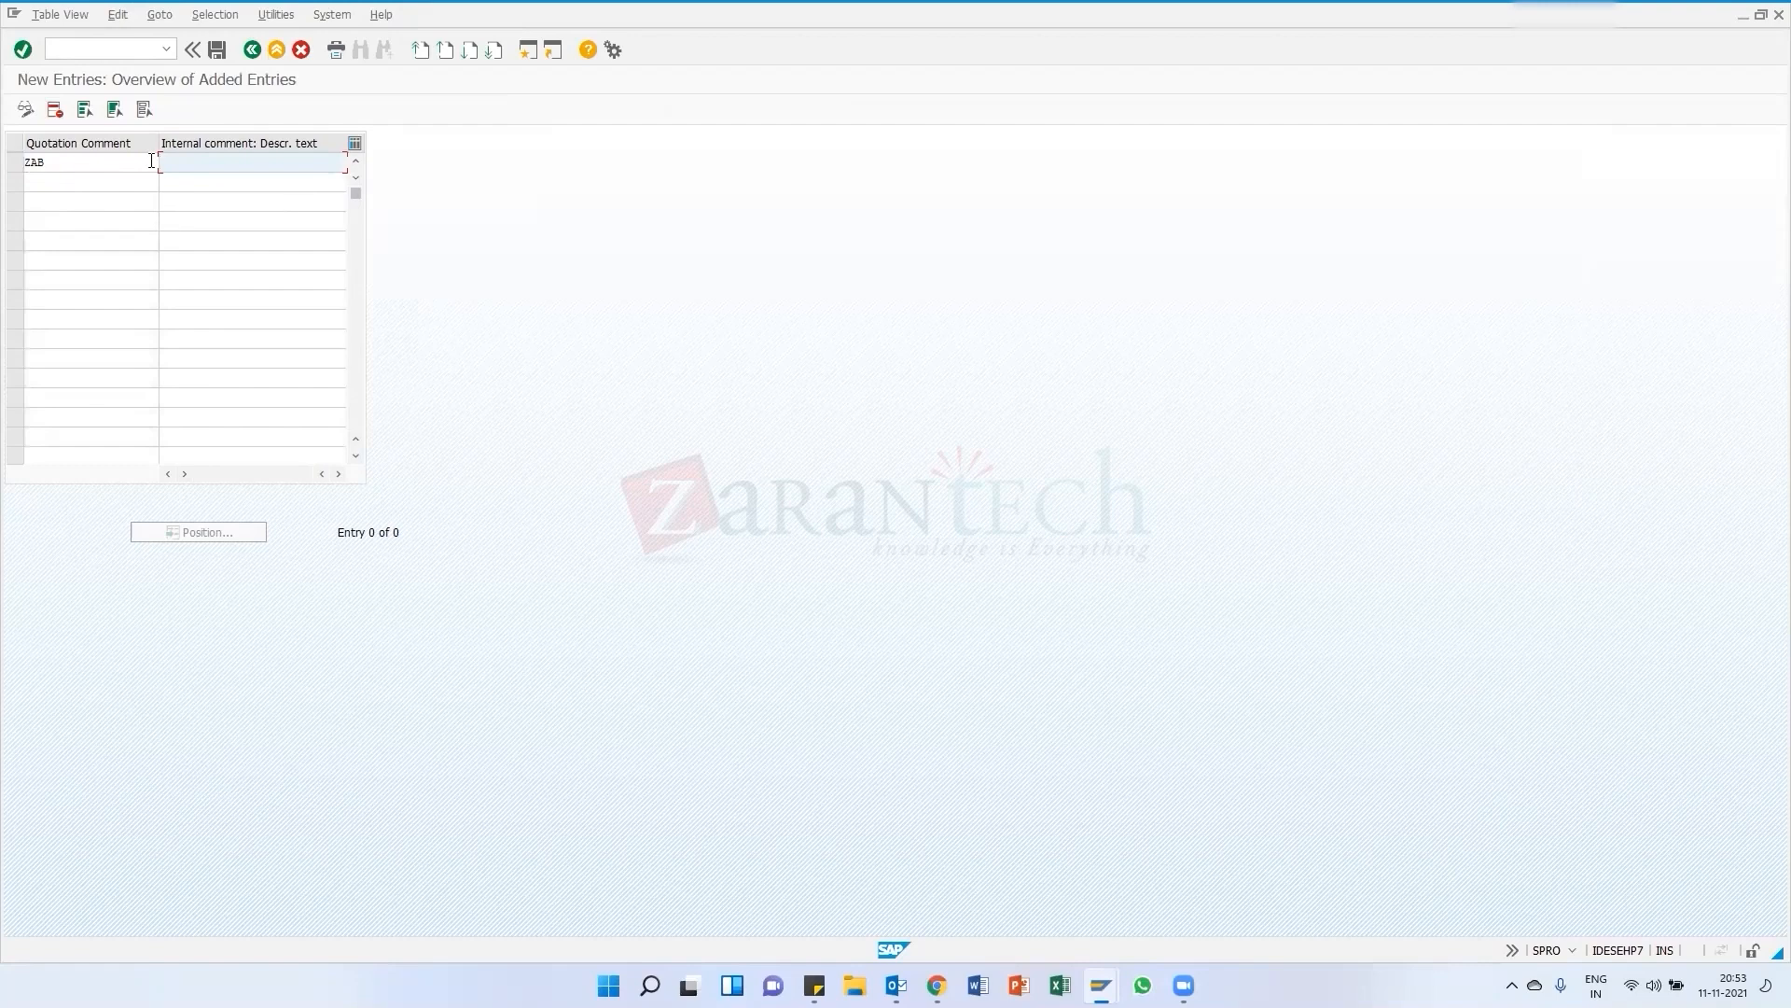
text(rejection)
text( dur t)
text(o P)
key(BackSpace)
key(BackSpace)
key(BackSpace)
key(BackSpace)
key(BackSpace)
key(BackSpace)
key(BackSpace)
text(ue to Price and qu)
key(BackSpace)
key(BackSpace)
key(BackSpace)
key(BackSpace)
key(BackSpace)
key(BackSpace)
key(BackSpace)
text(ty)
key(BackSpace)
key(BackSpace)
text(a)
key(Insert)
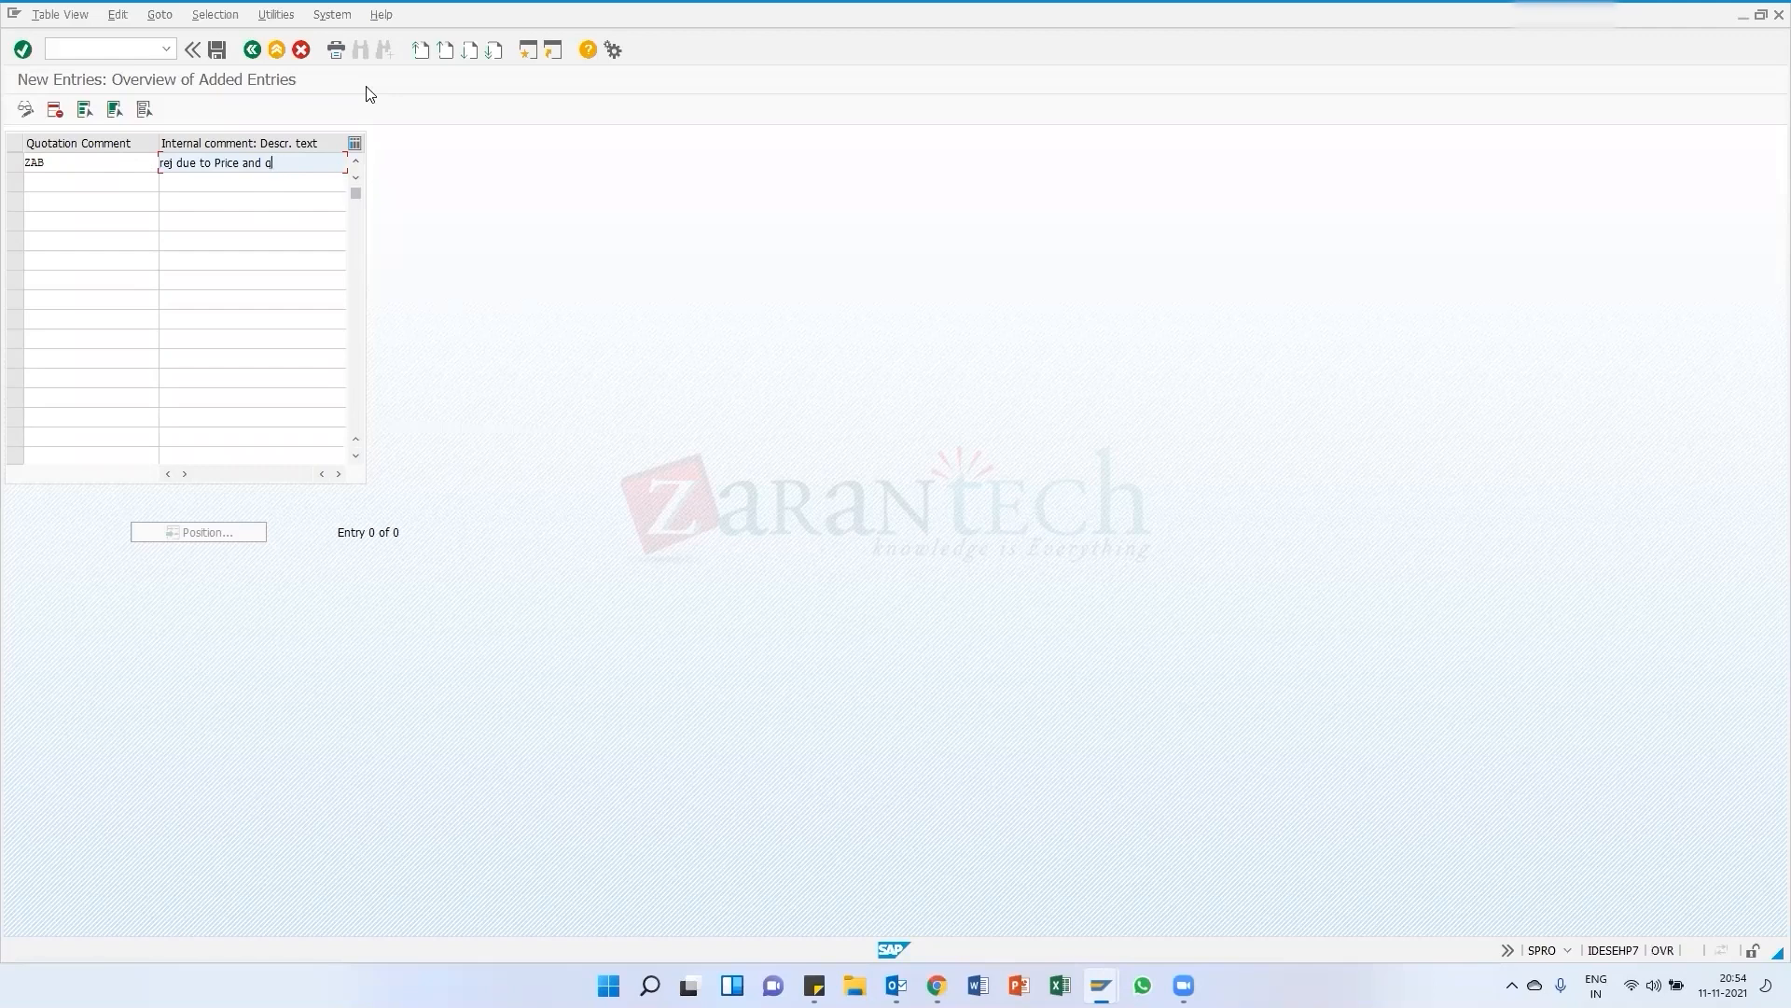
text(ua;l)
text(ity)
key(BackSpace)
key(BackSpace)
key(BackSpace)
key(BackSpace)
text(lity)
key(ctrl+s)
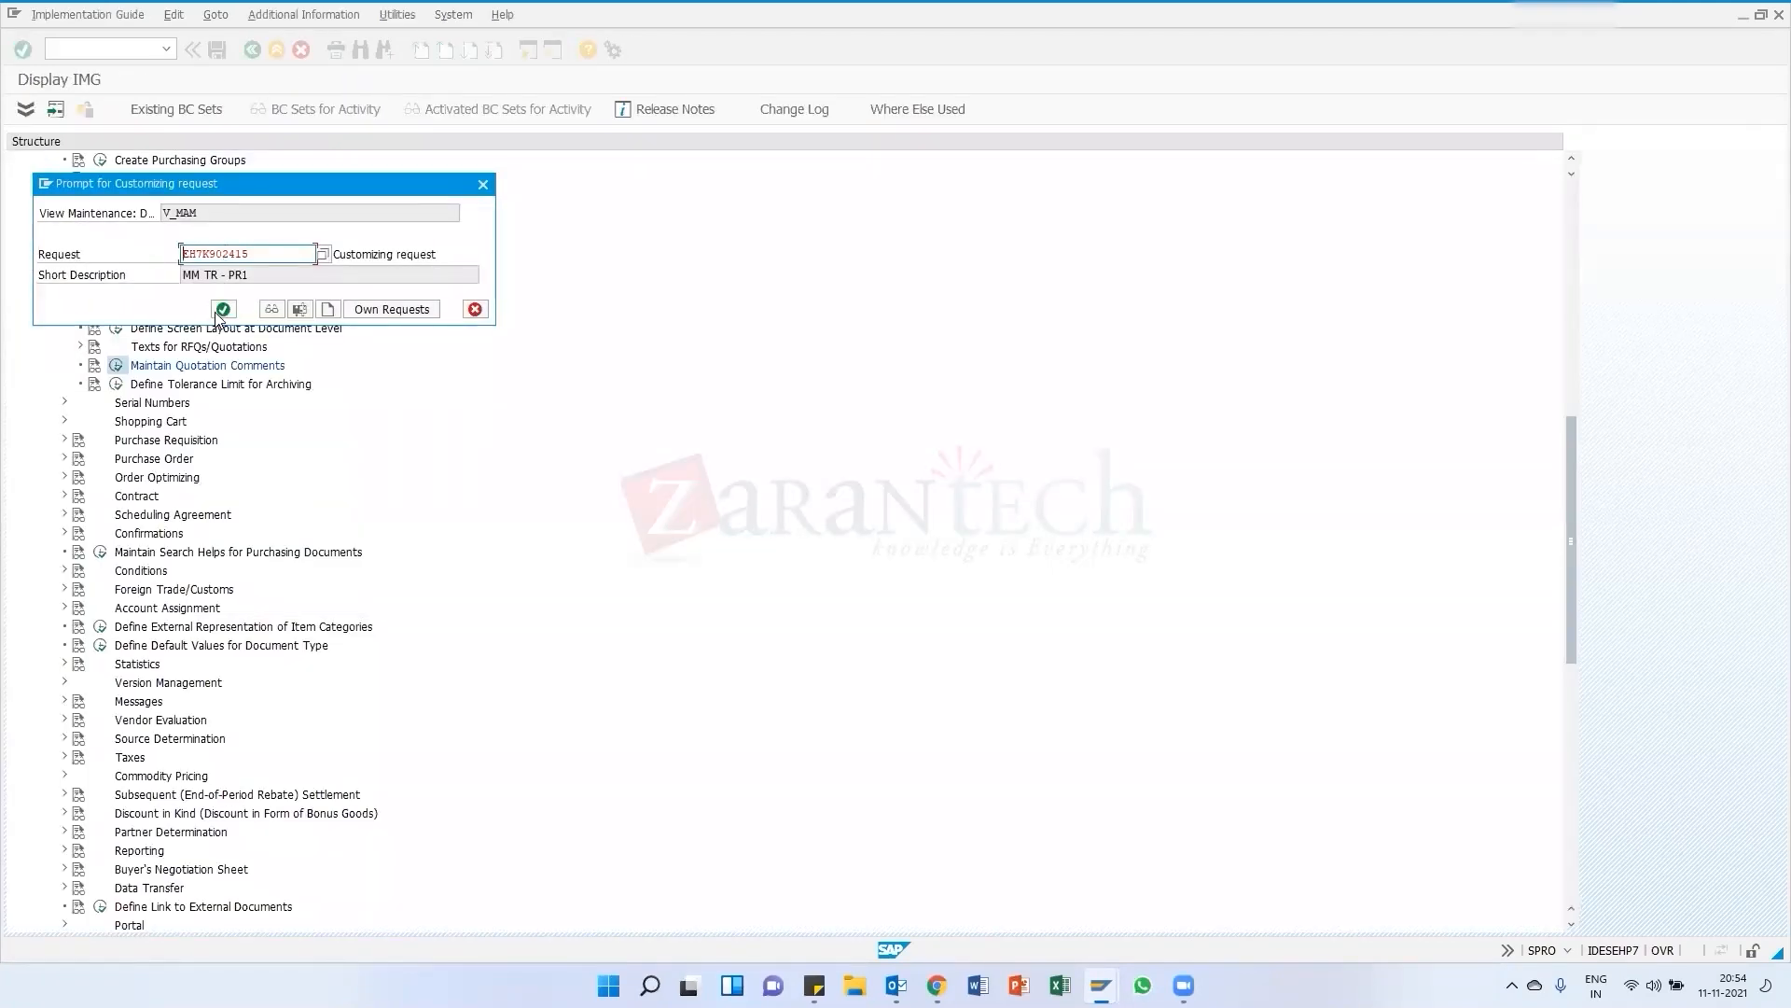
click(223, 309)
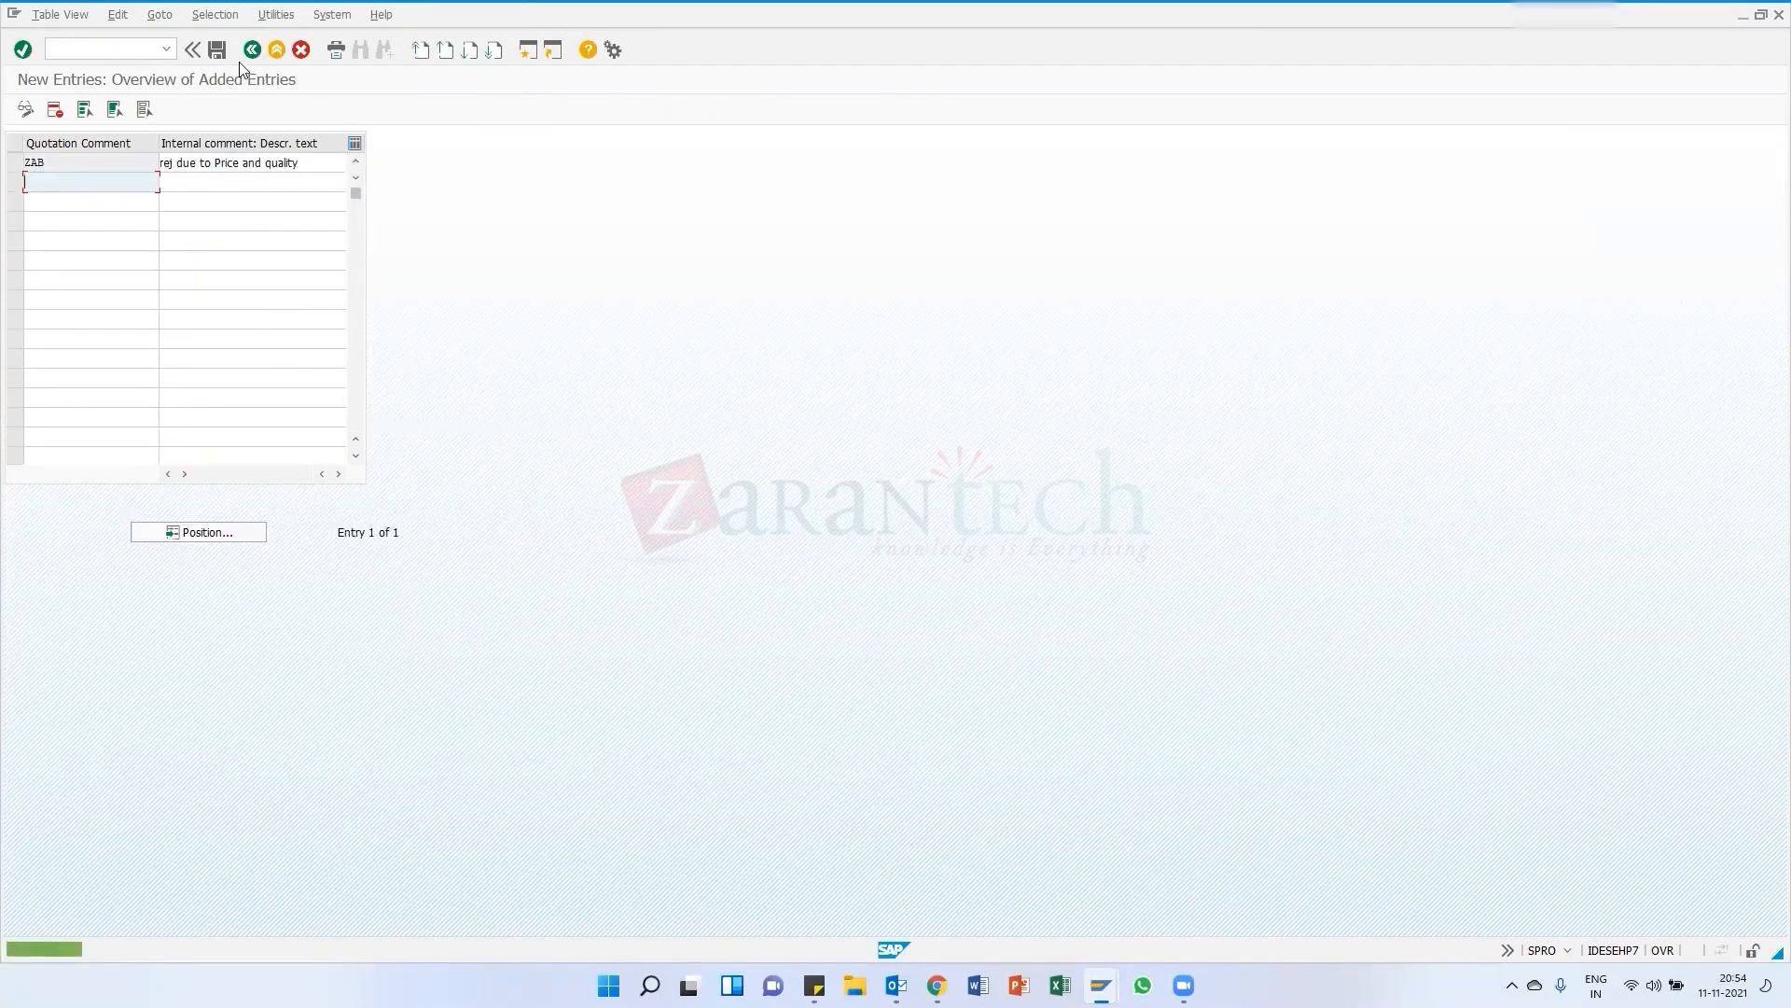
Return to item 10's details in the quotation and review the quotation comment options before closing the list
click(251, 52)
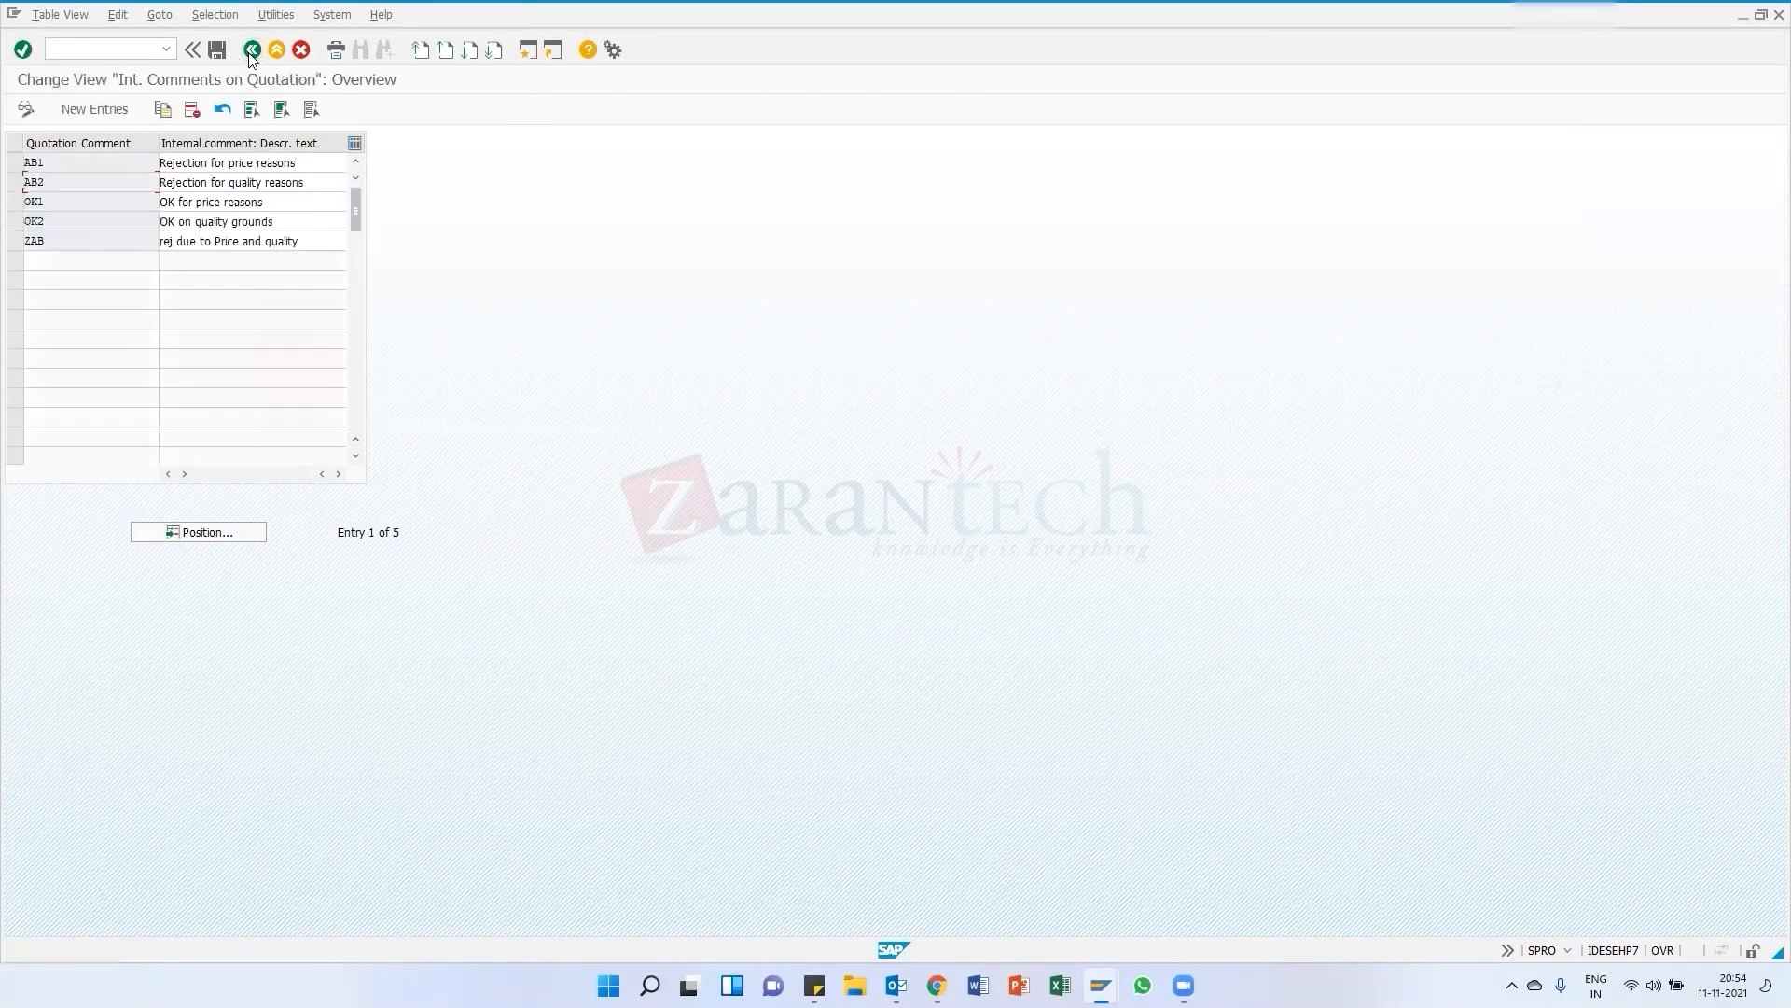
click(251, 51)
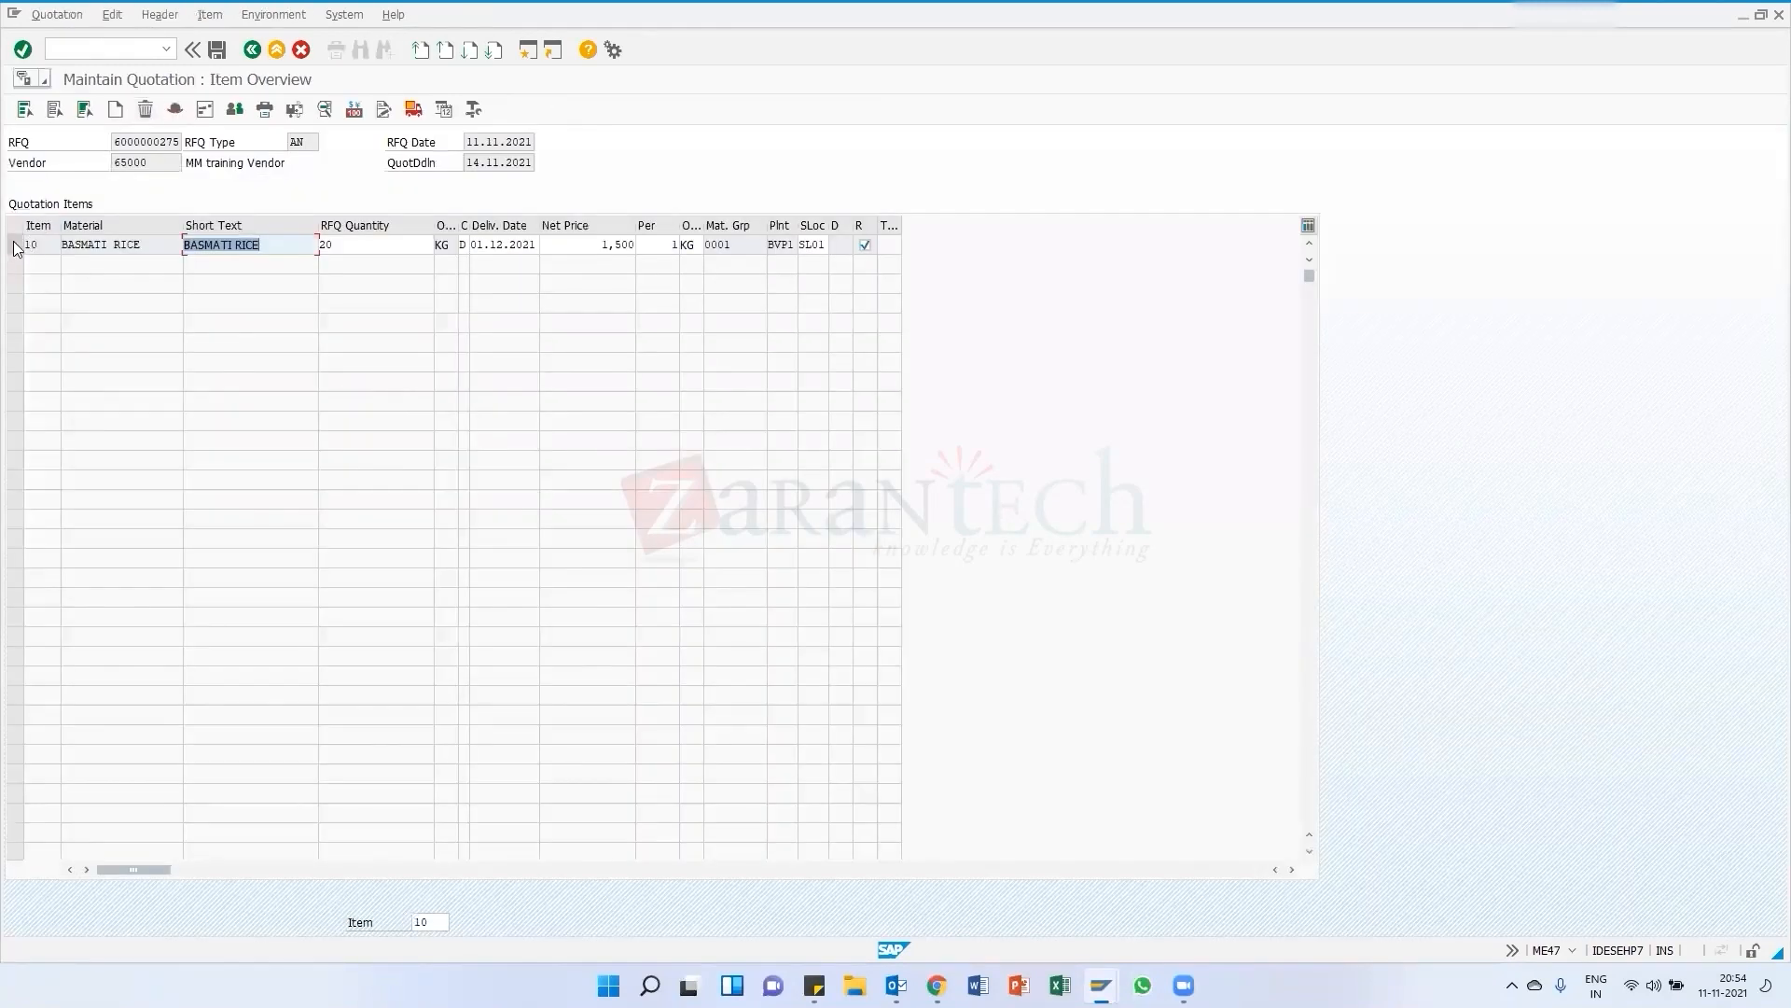
click(14, 244)
click(211, 15)
click(233, 36)
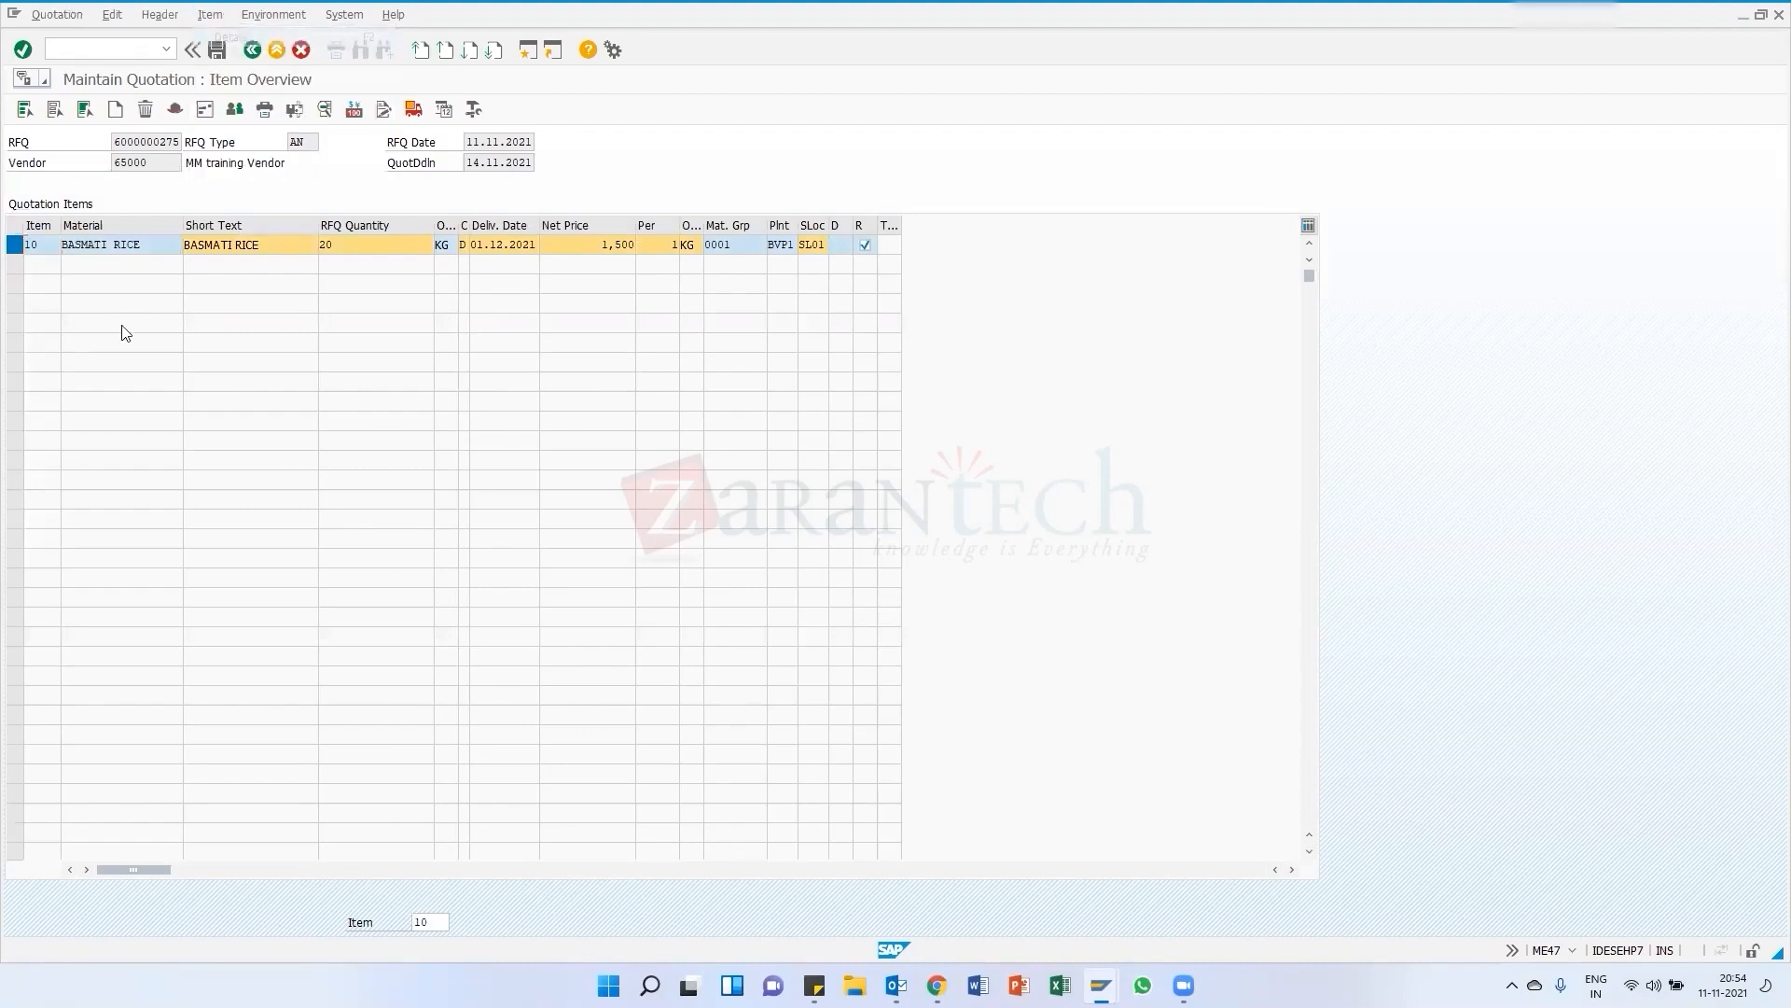
click(139, 472)
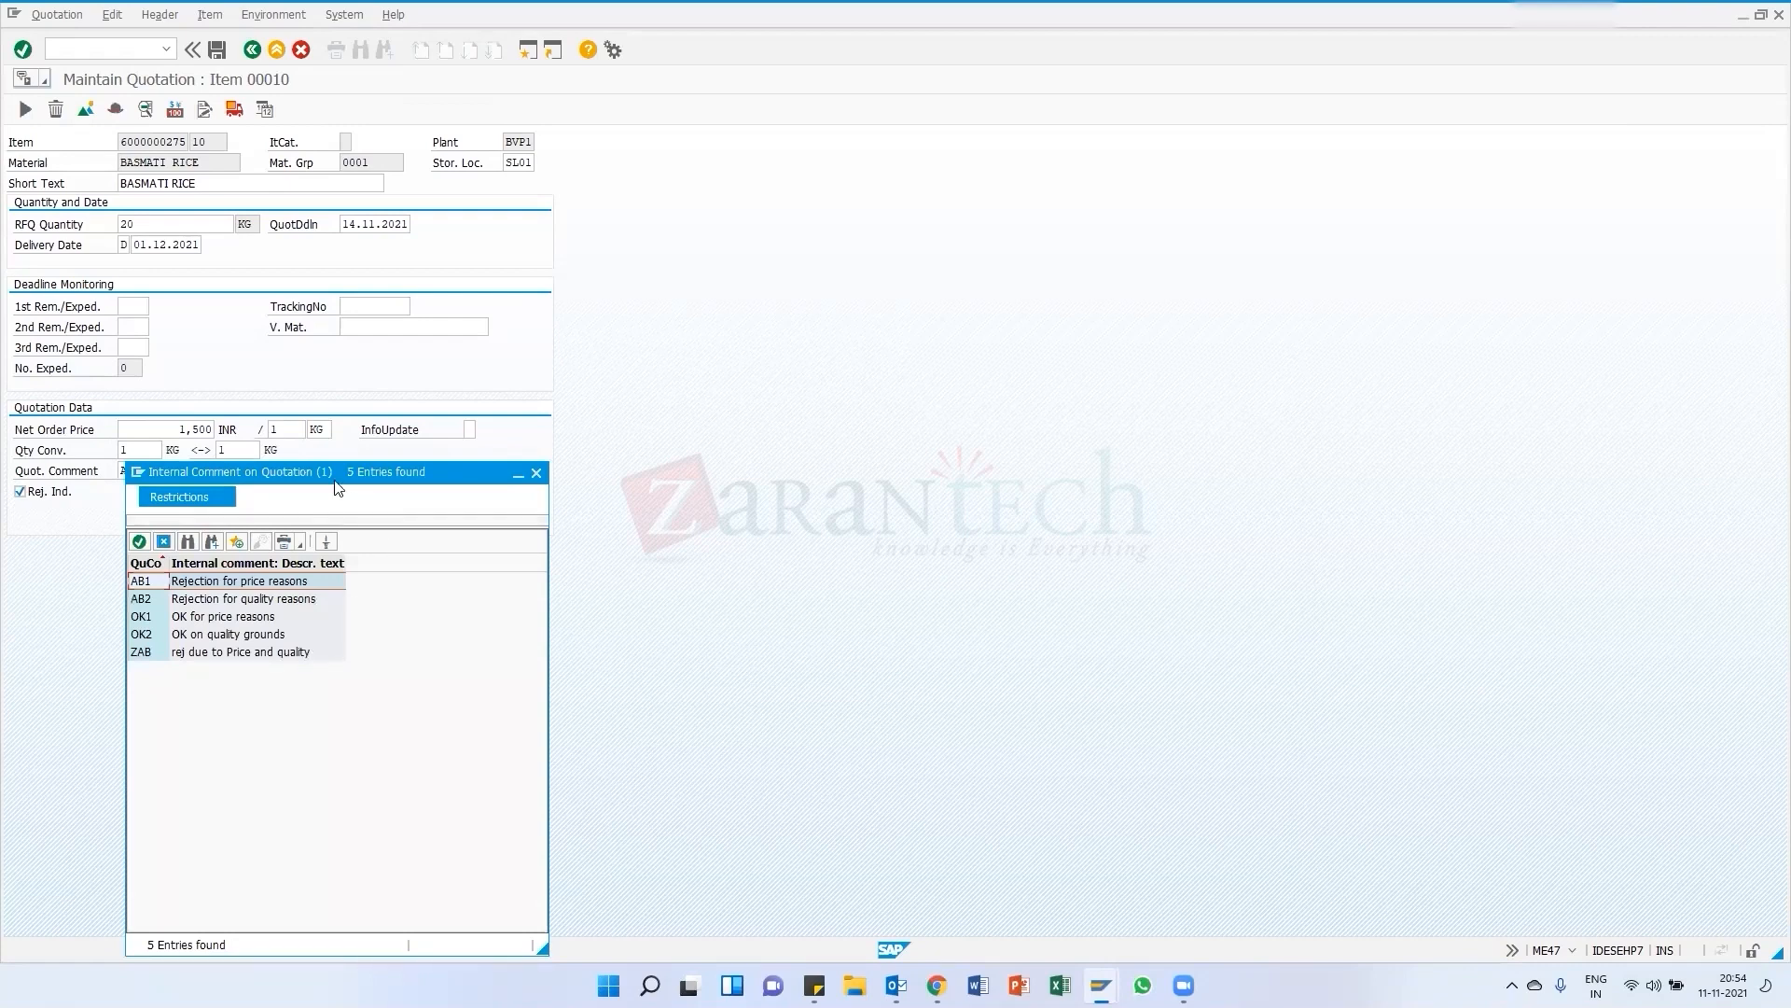
drag(337, 476, 397, 388)
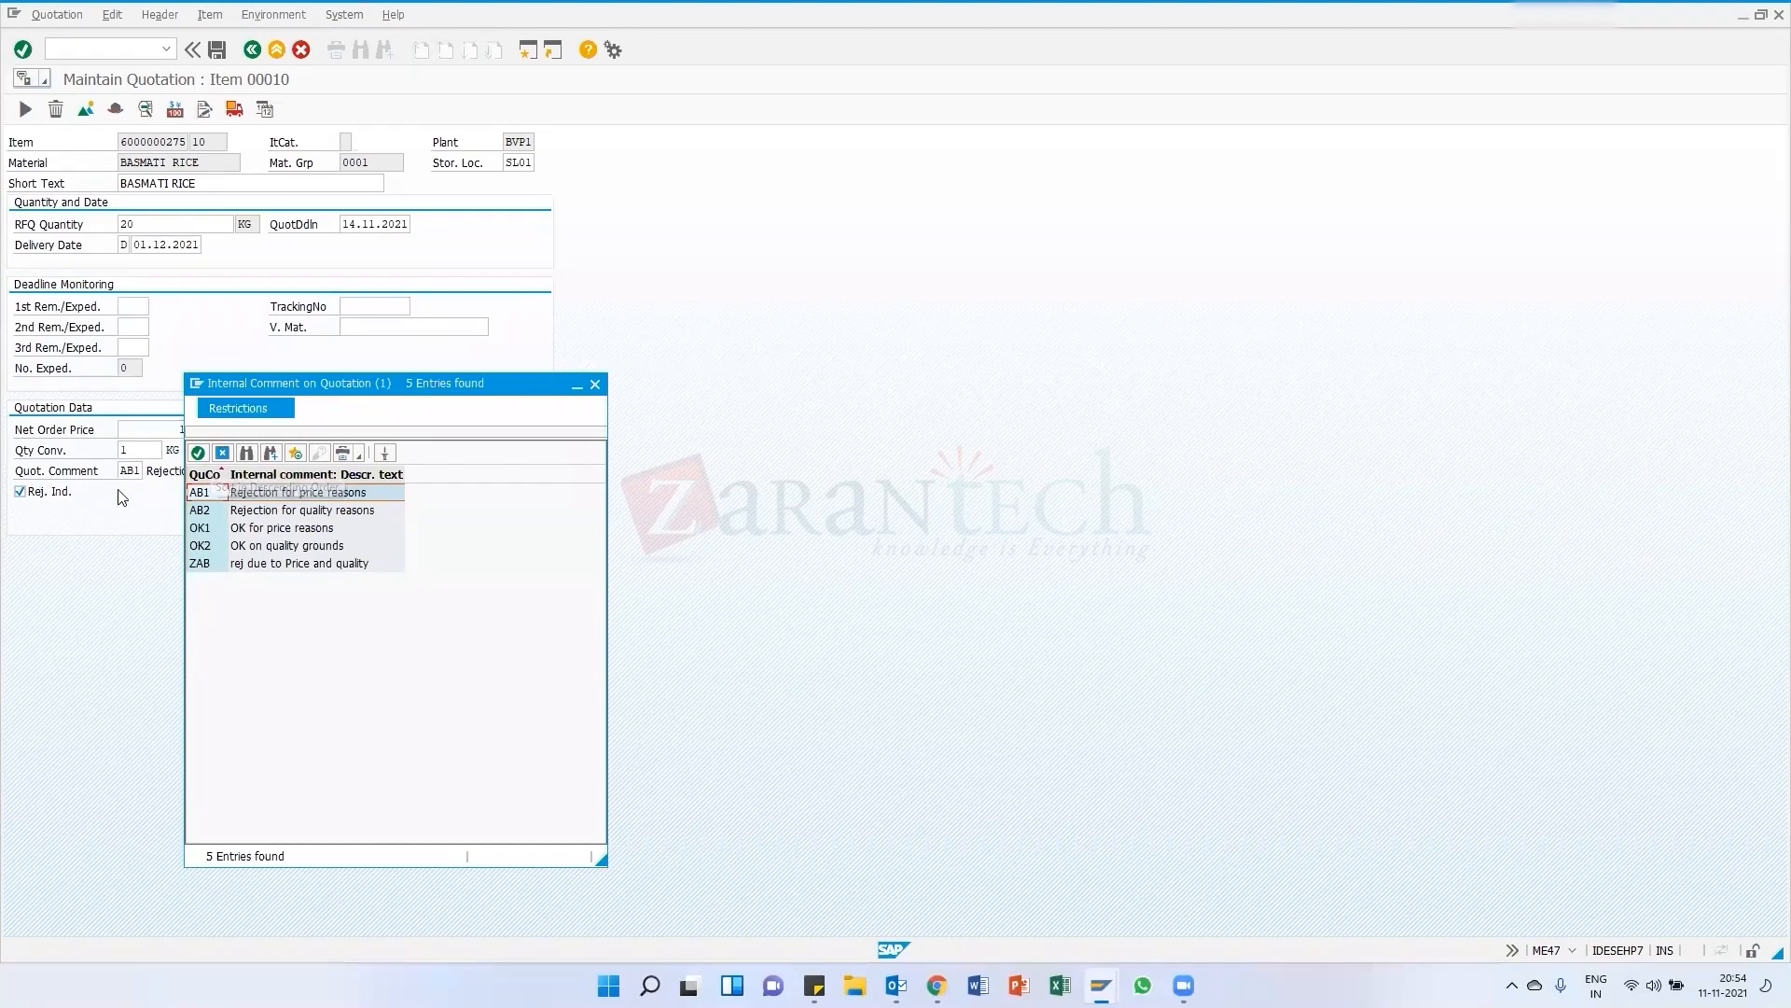
click(596, 385)
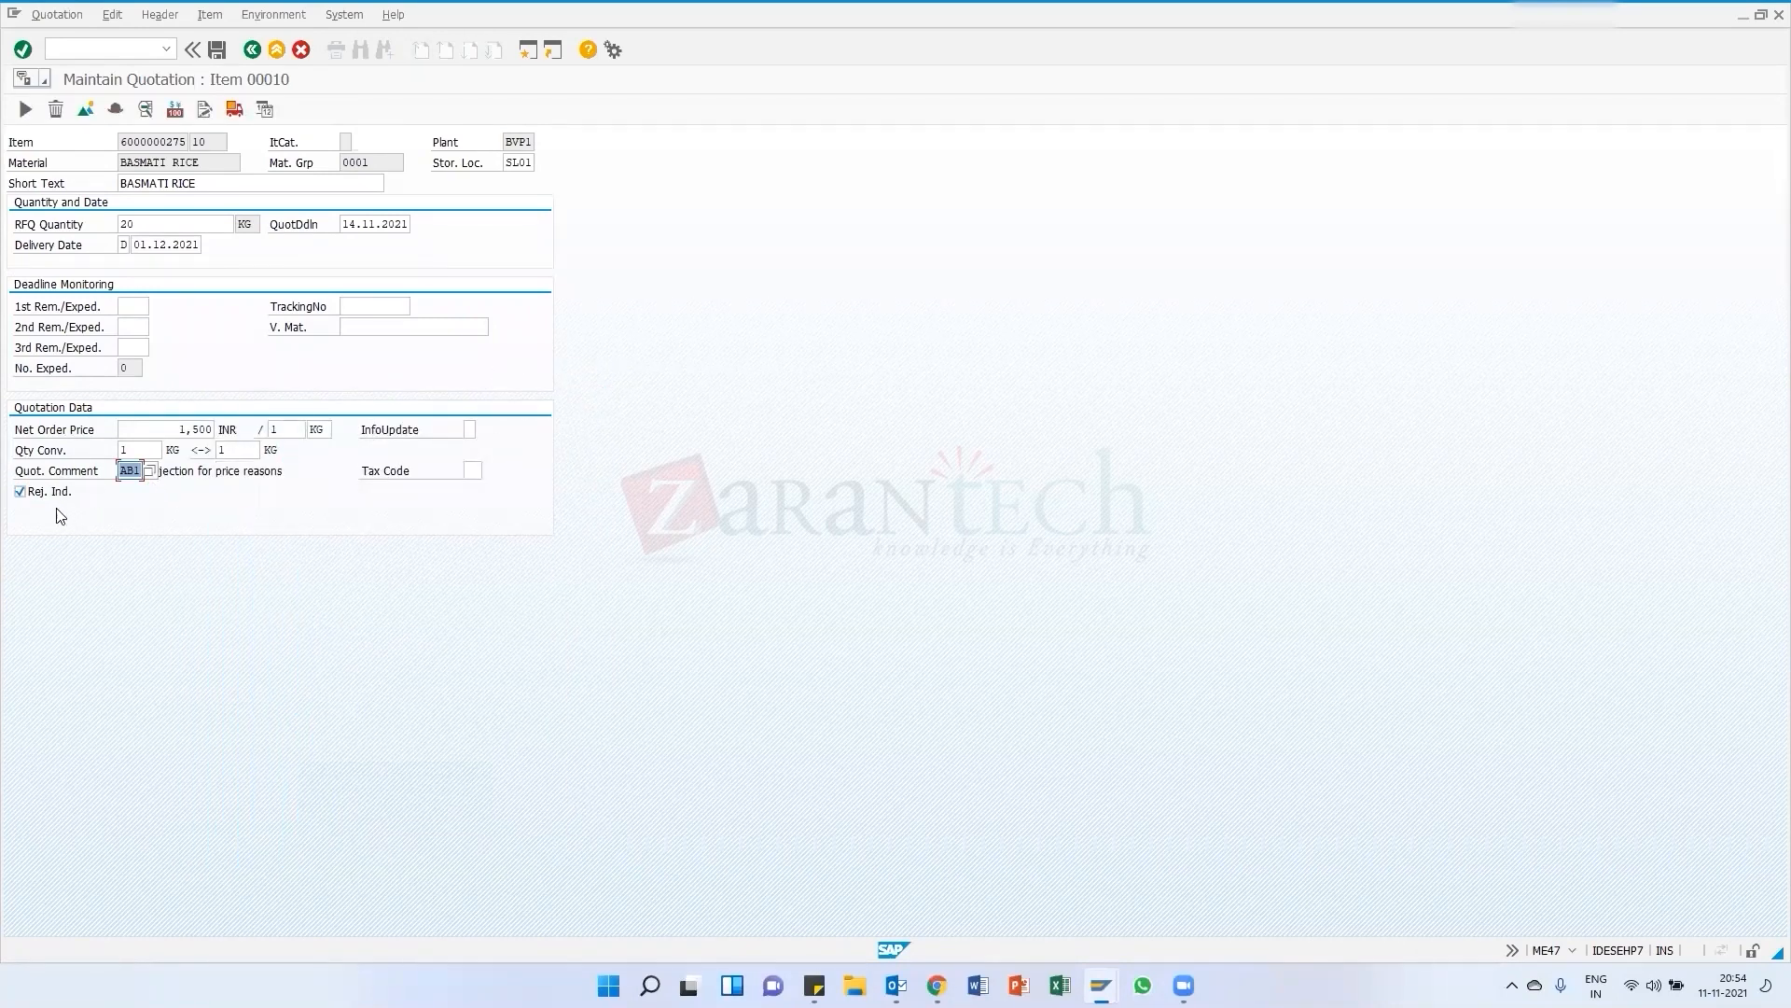
Exit the quotation and price comparison back to the main menu and start transaction ME9A for message output
click(249, 52)
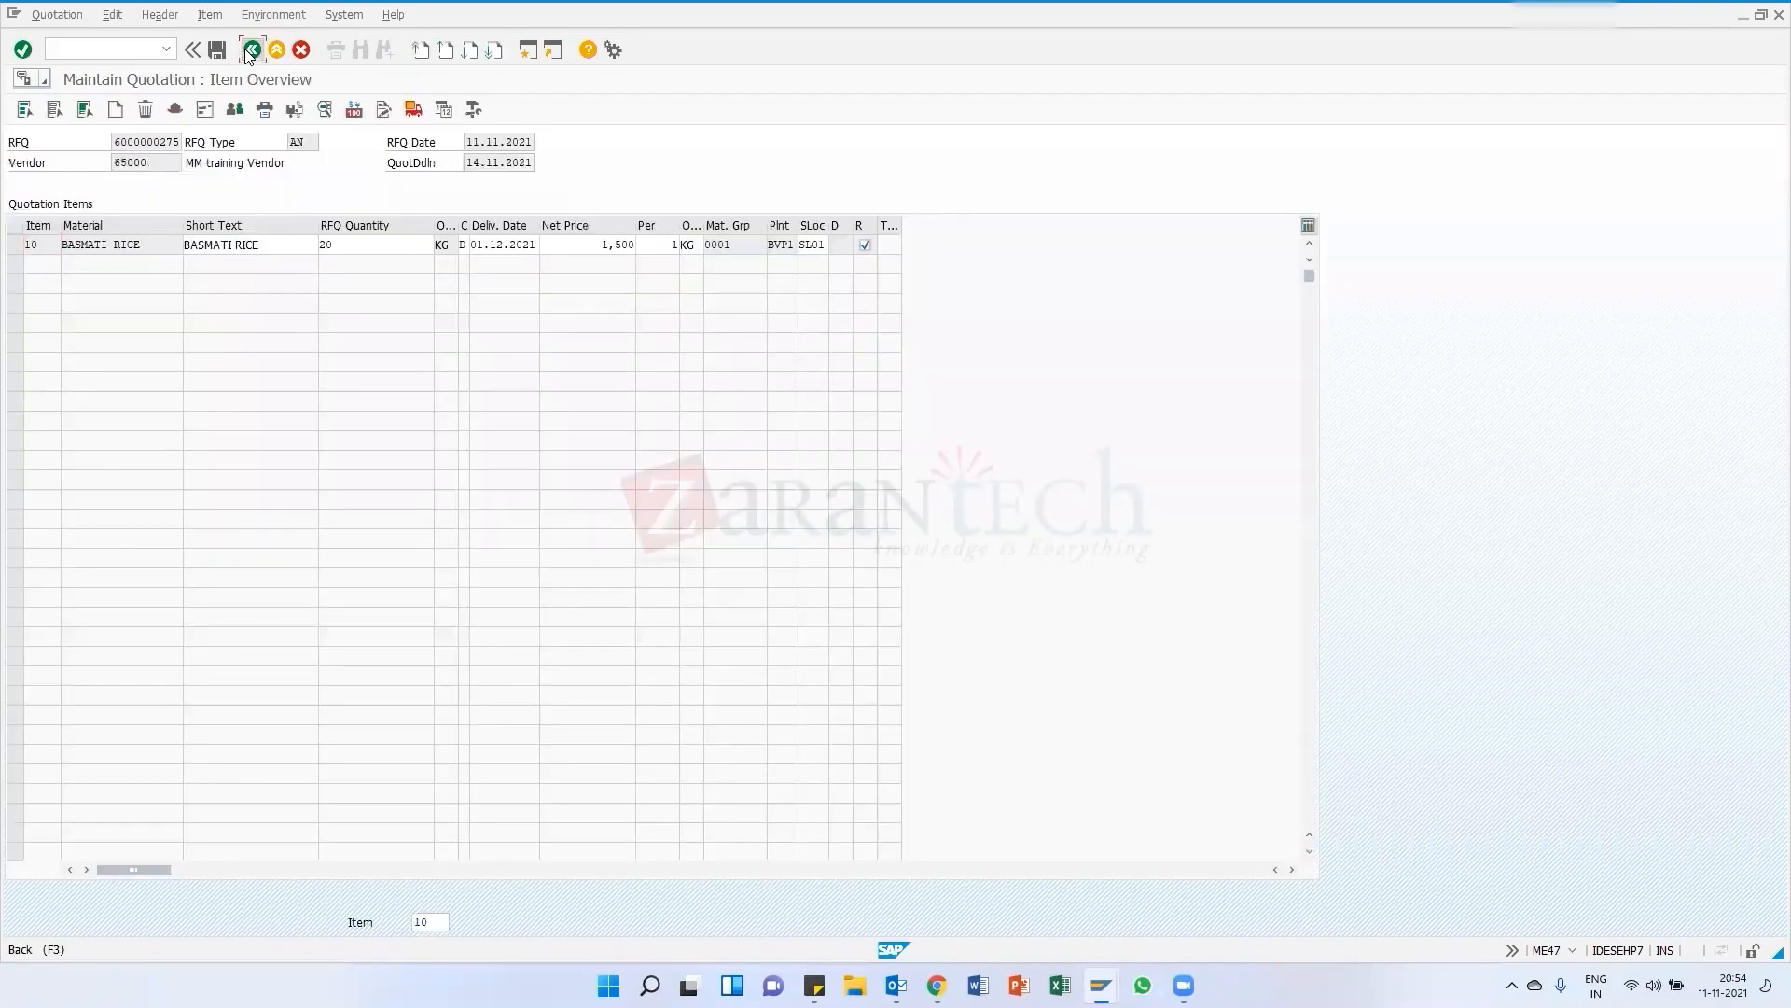
click(249, 51)
click(250, 53)
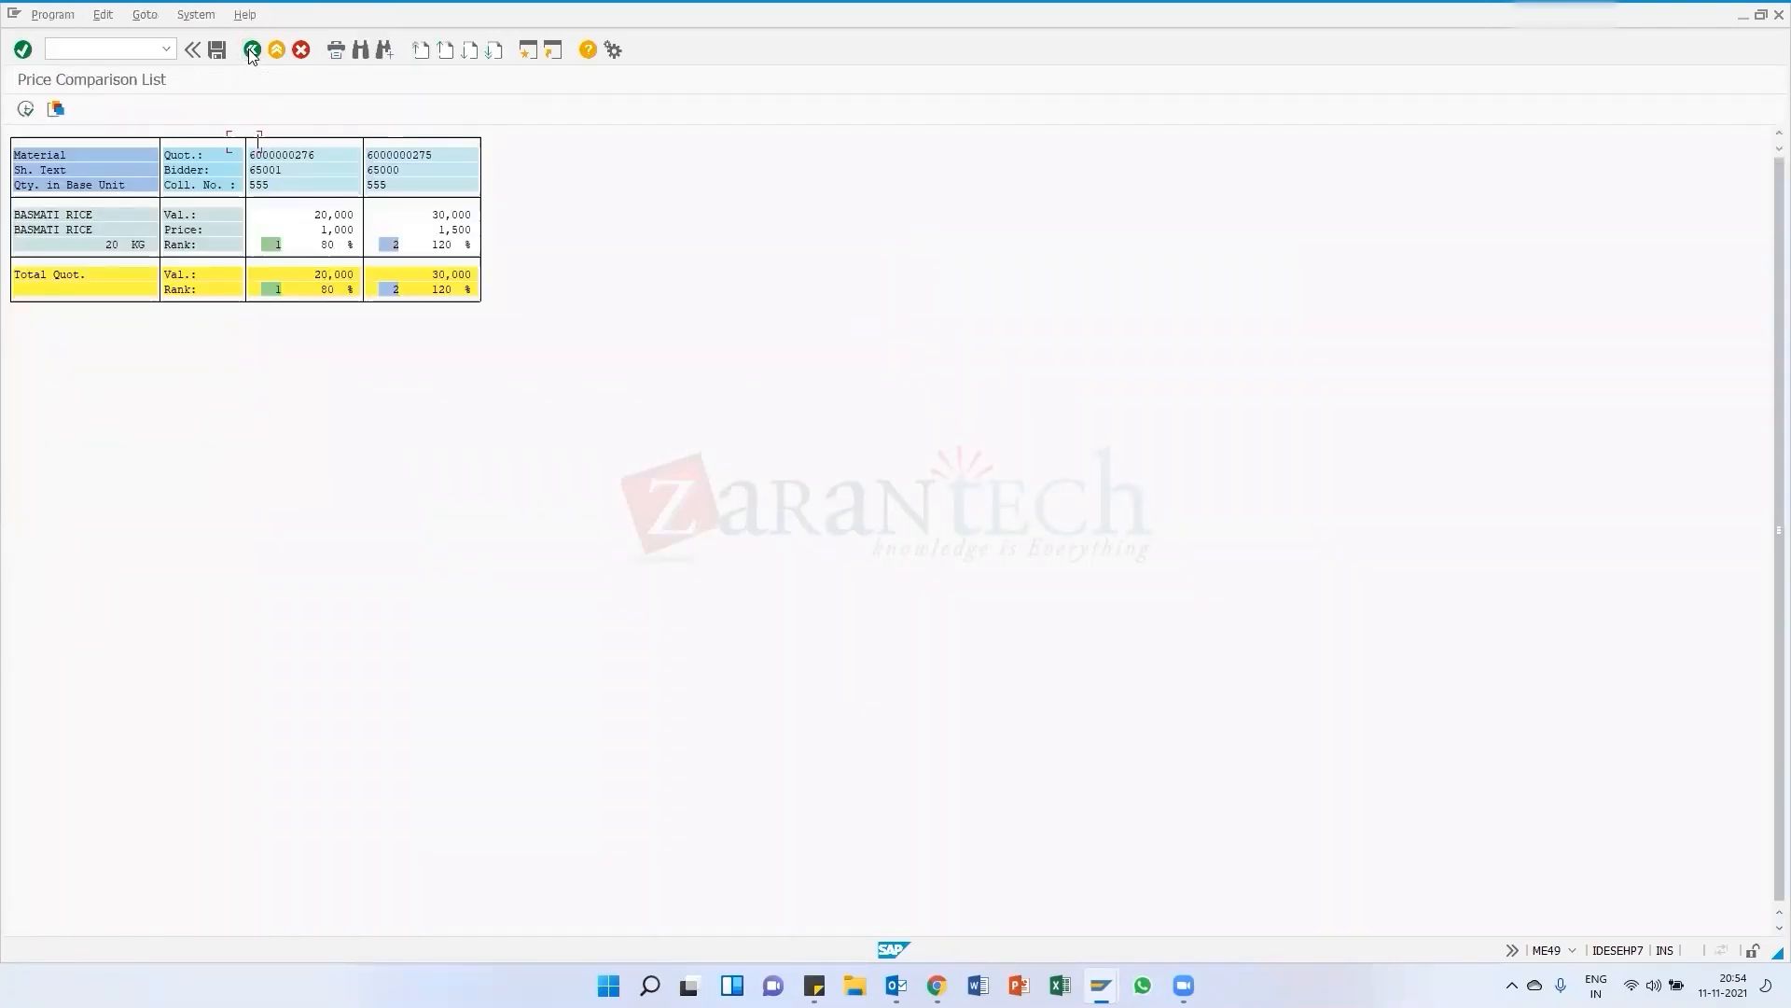
click(251, 52)
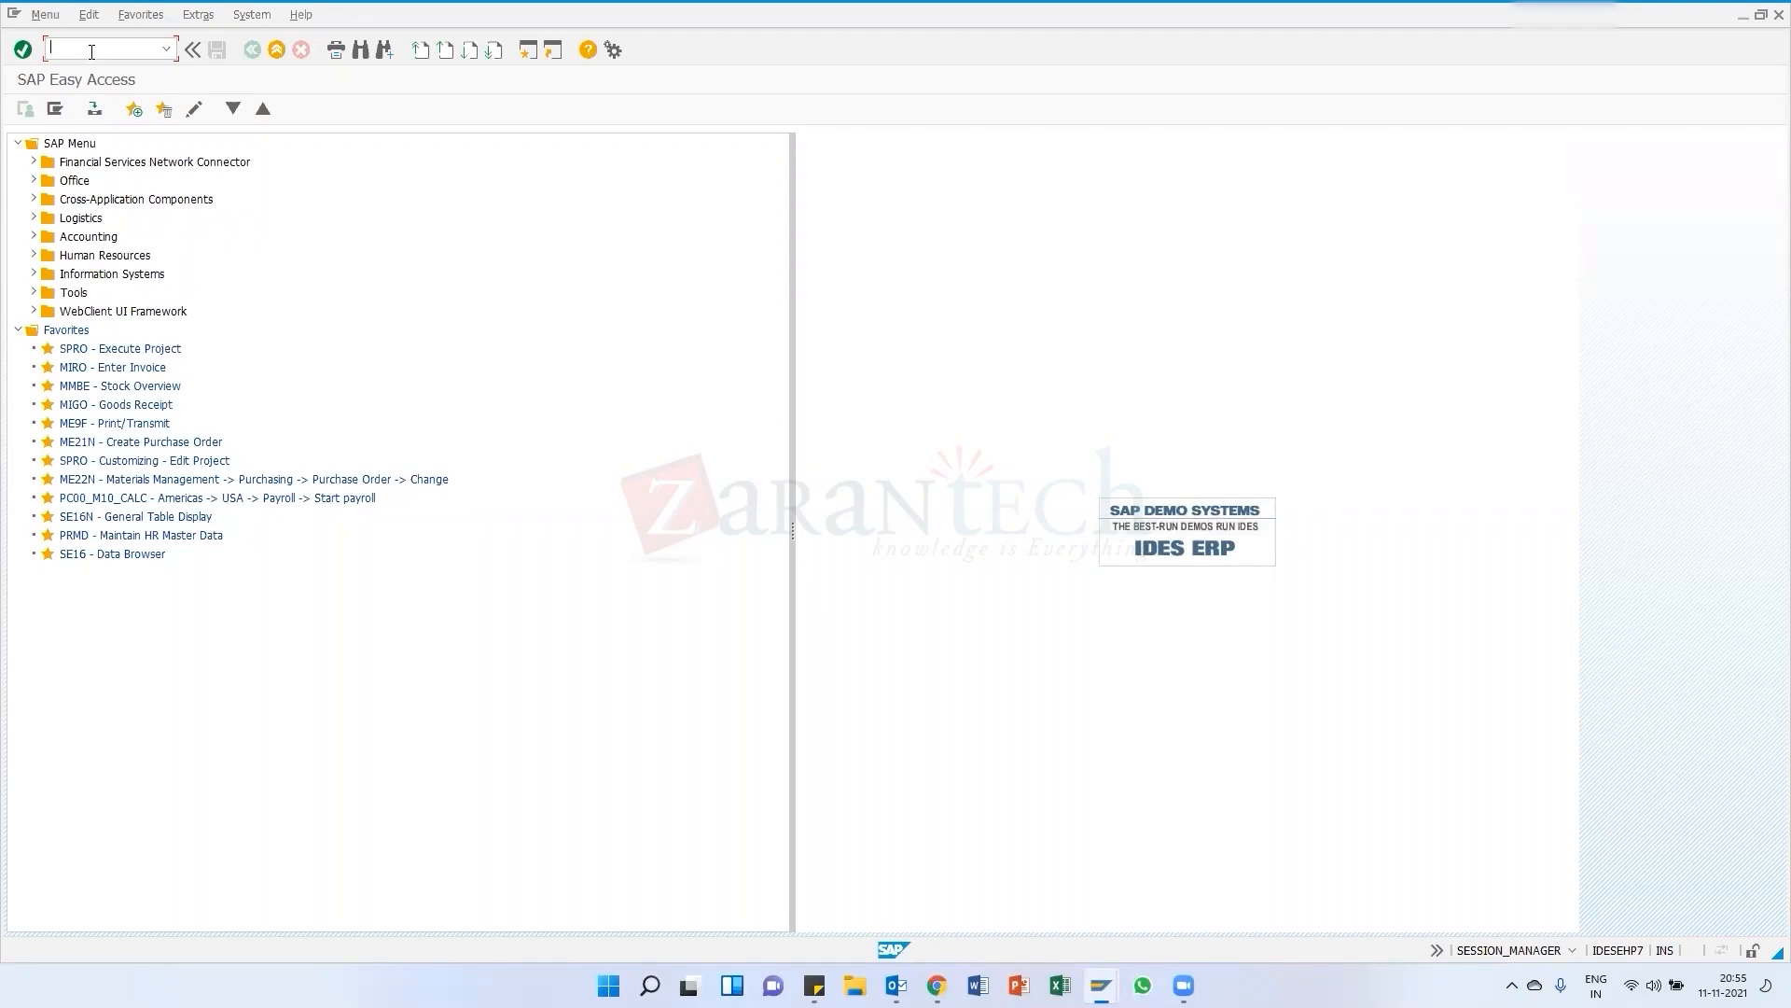
text(ME)
text(A)
key(Return)
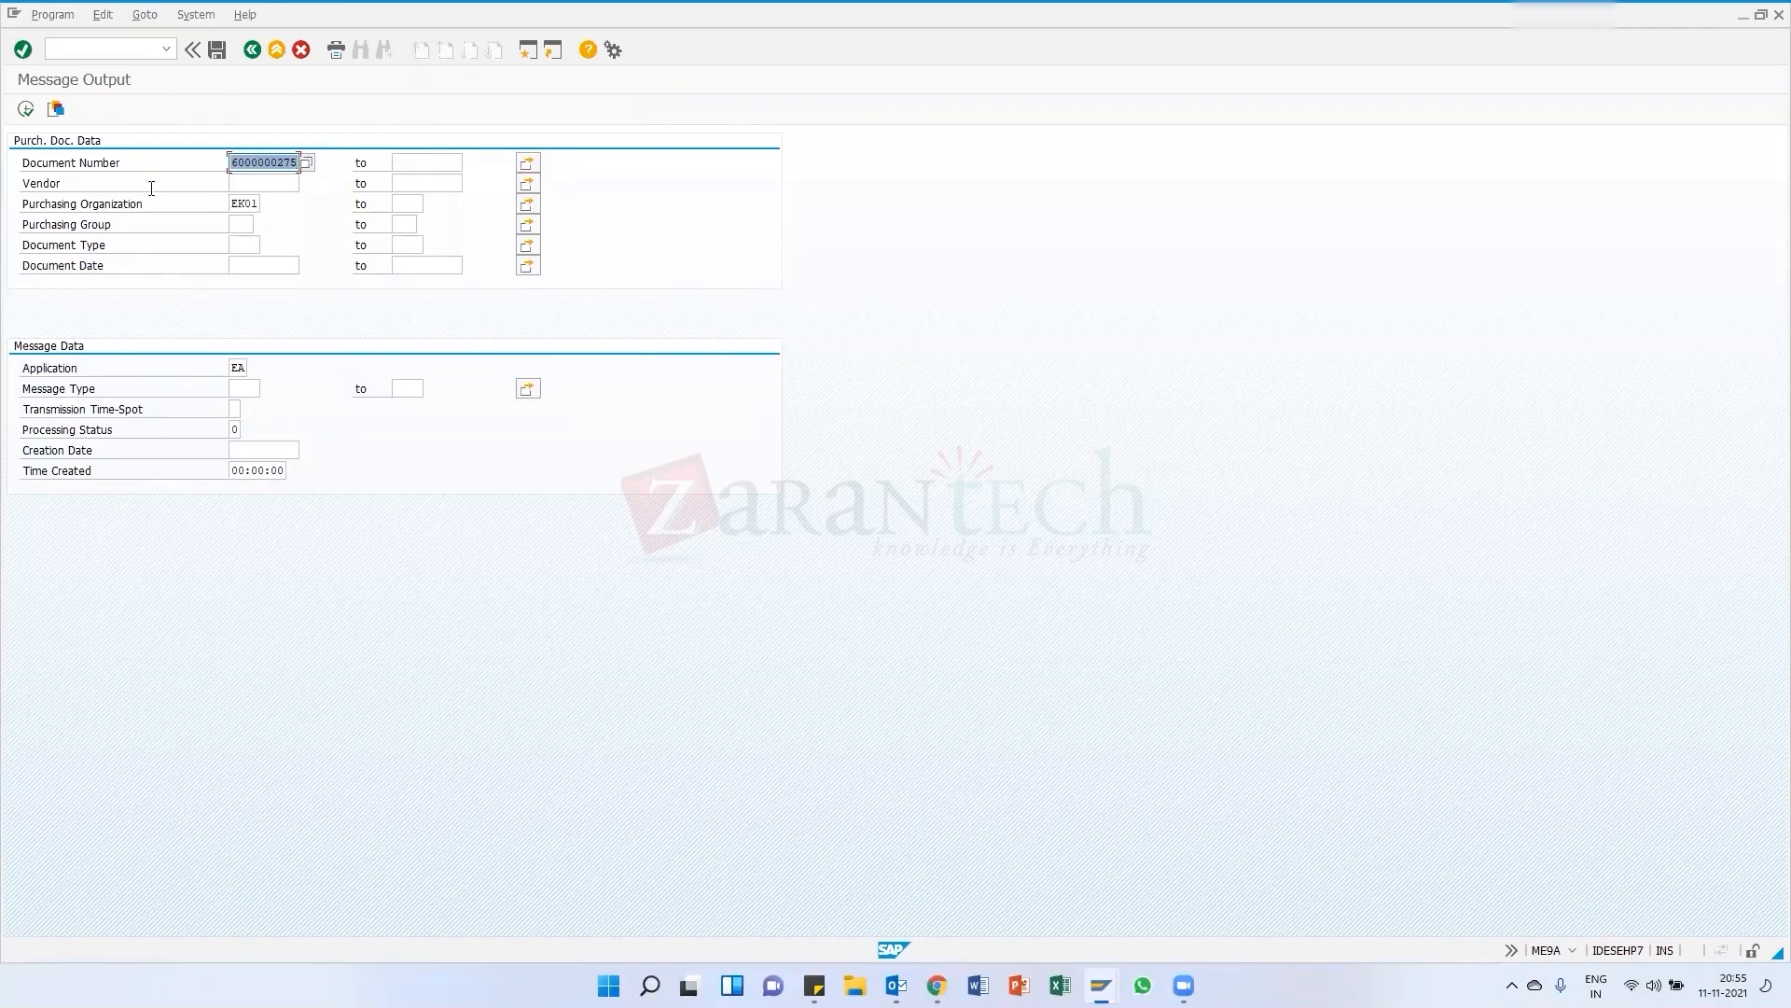
click(26, 110)
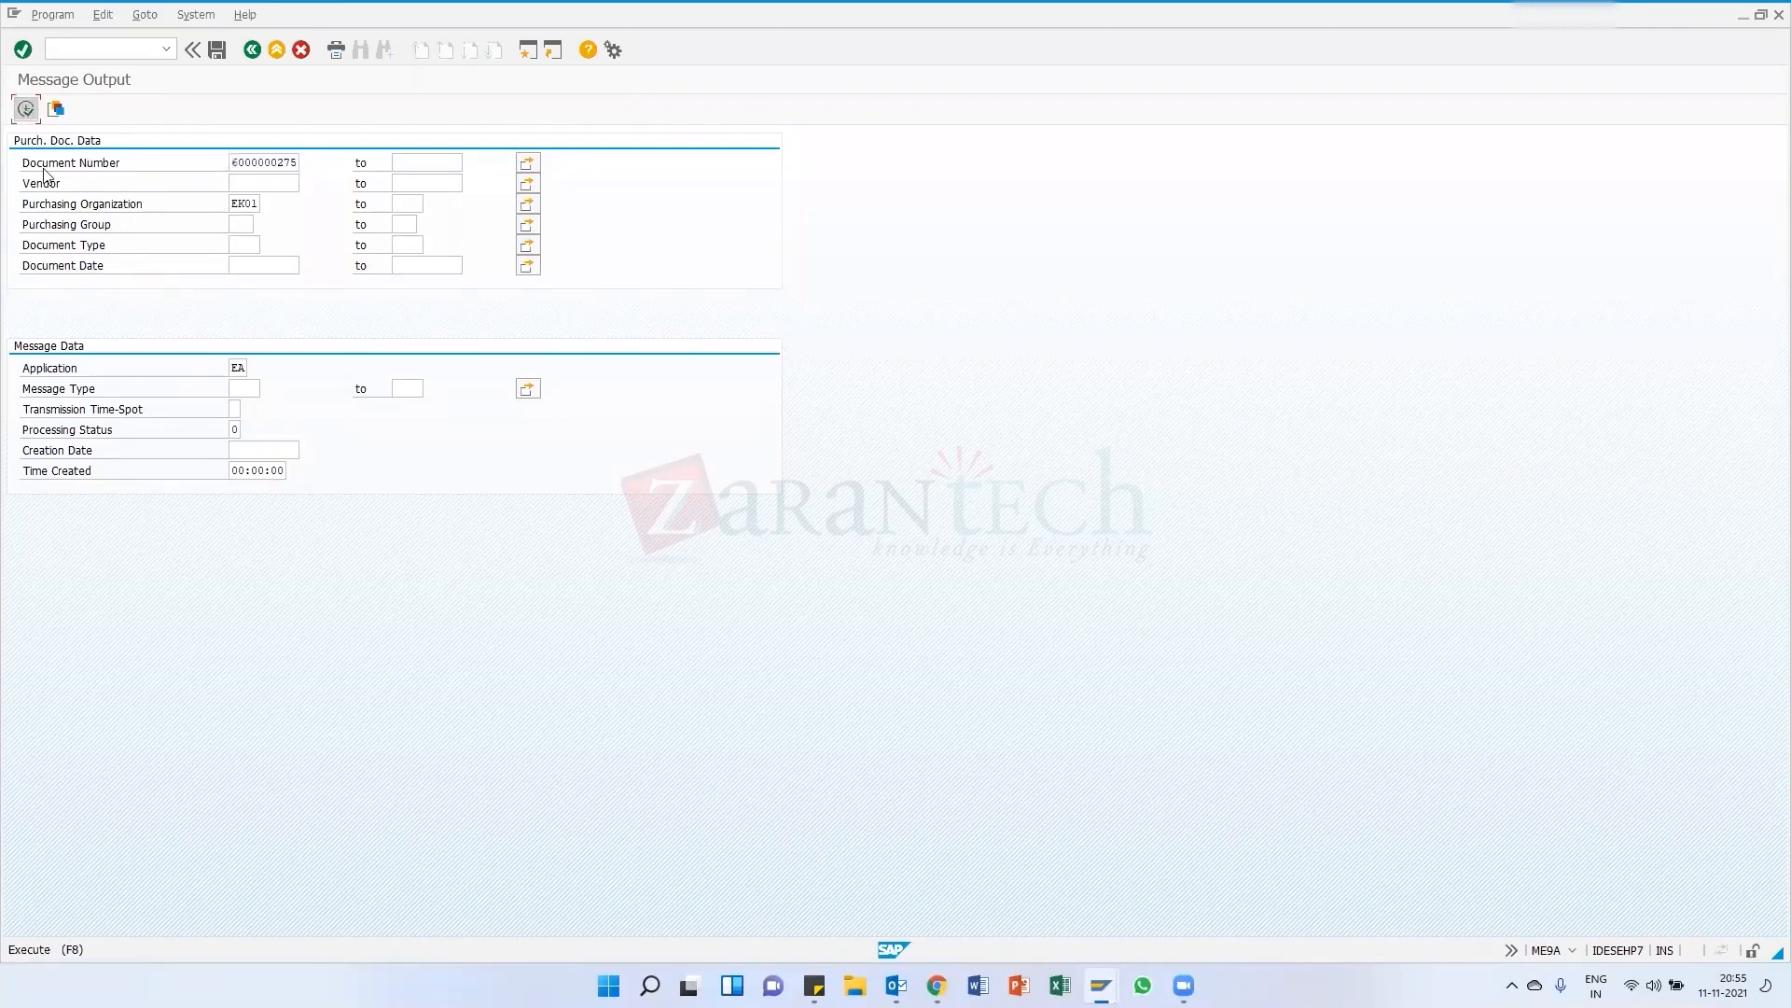
click(166, 50)
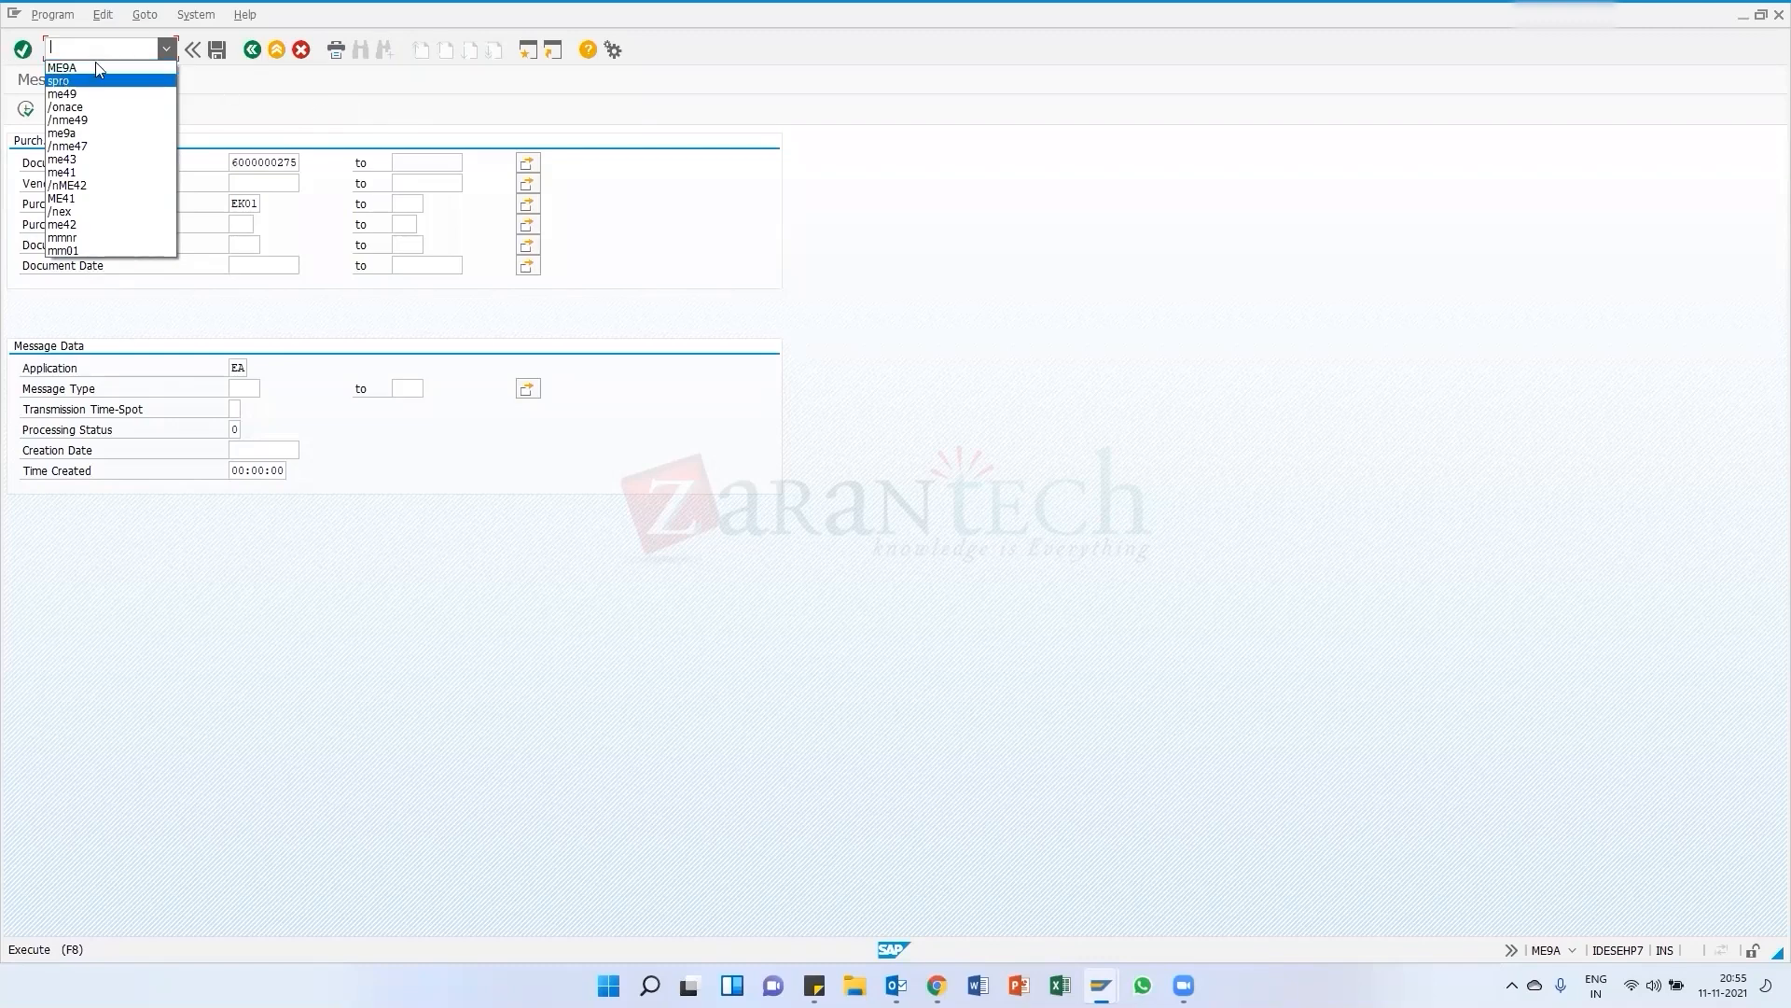
click(95, 68)
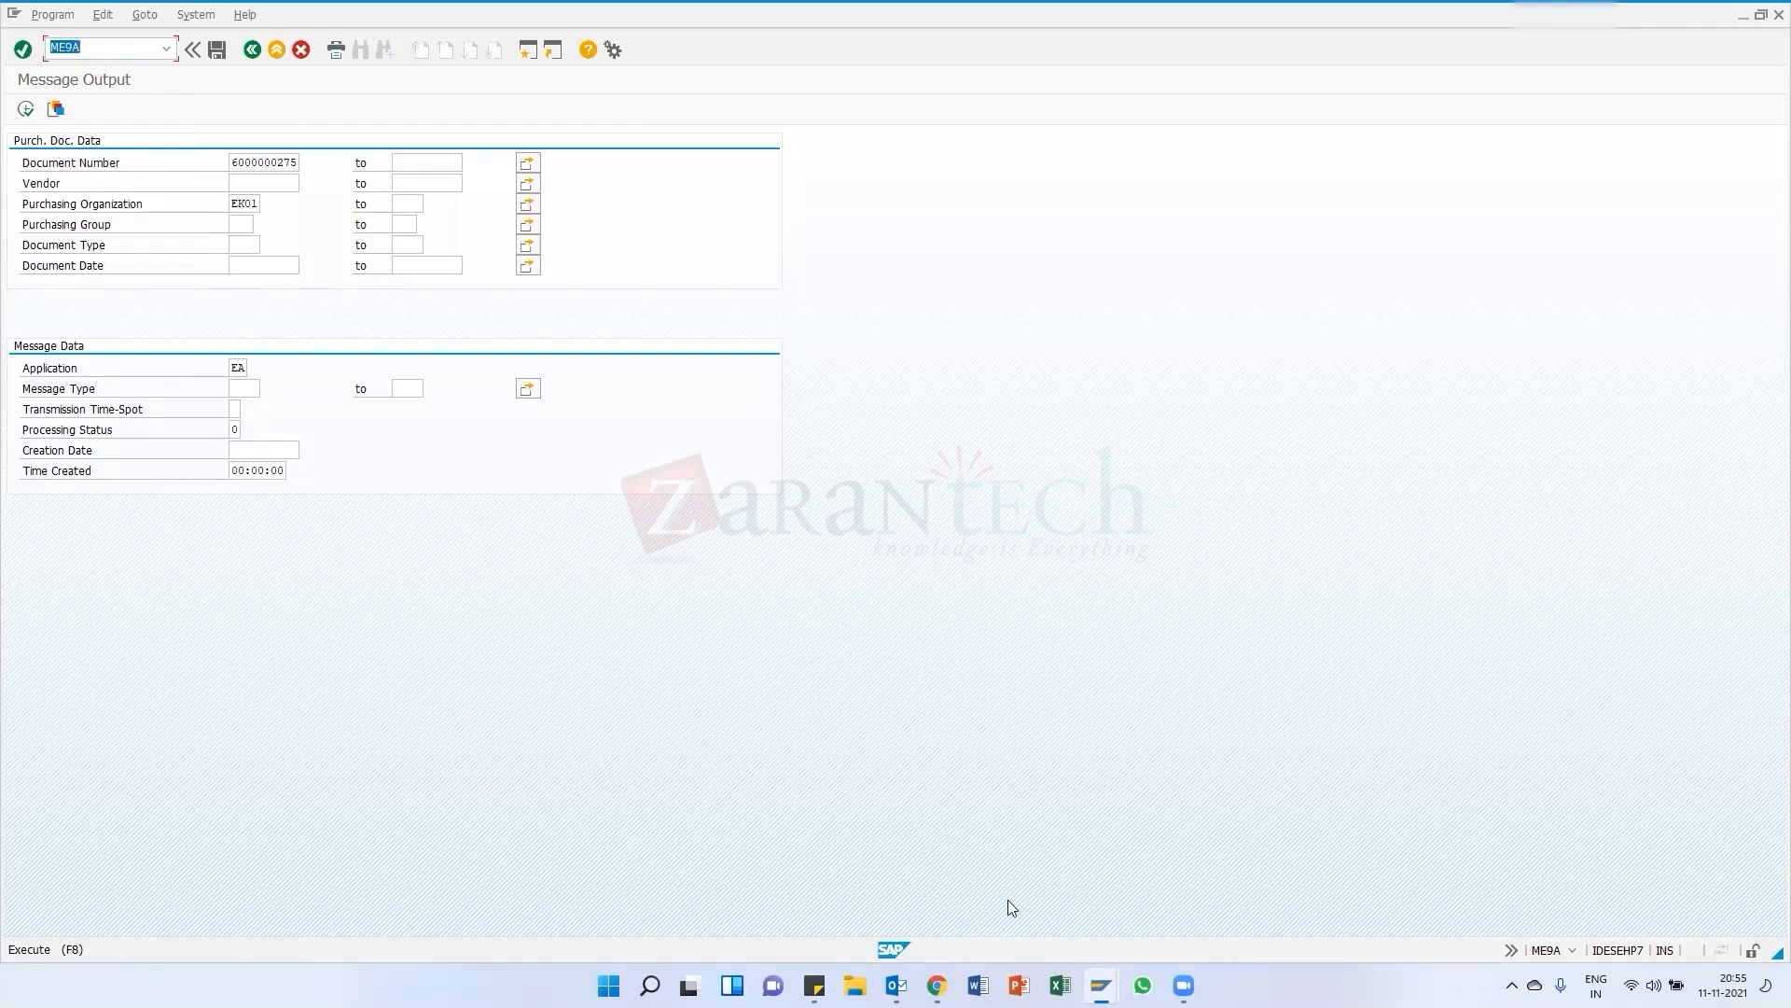
click(1184, 985)
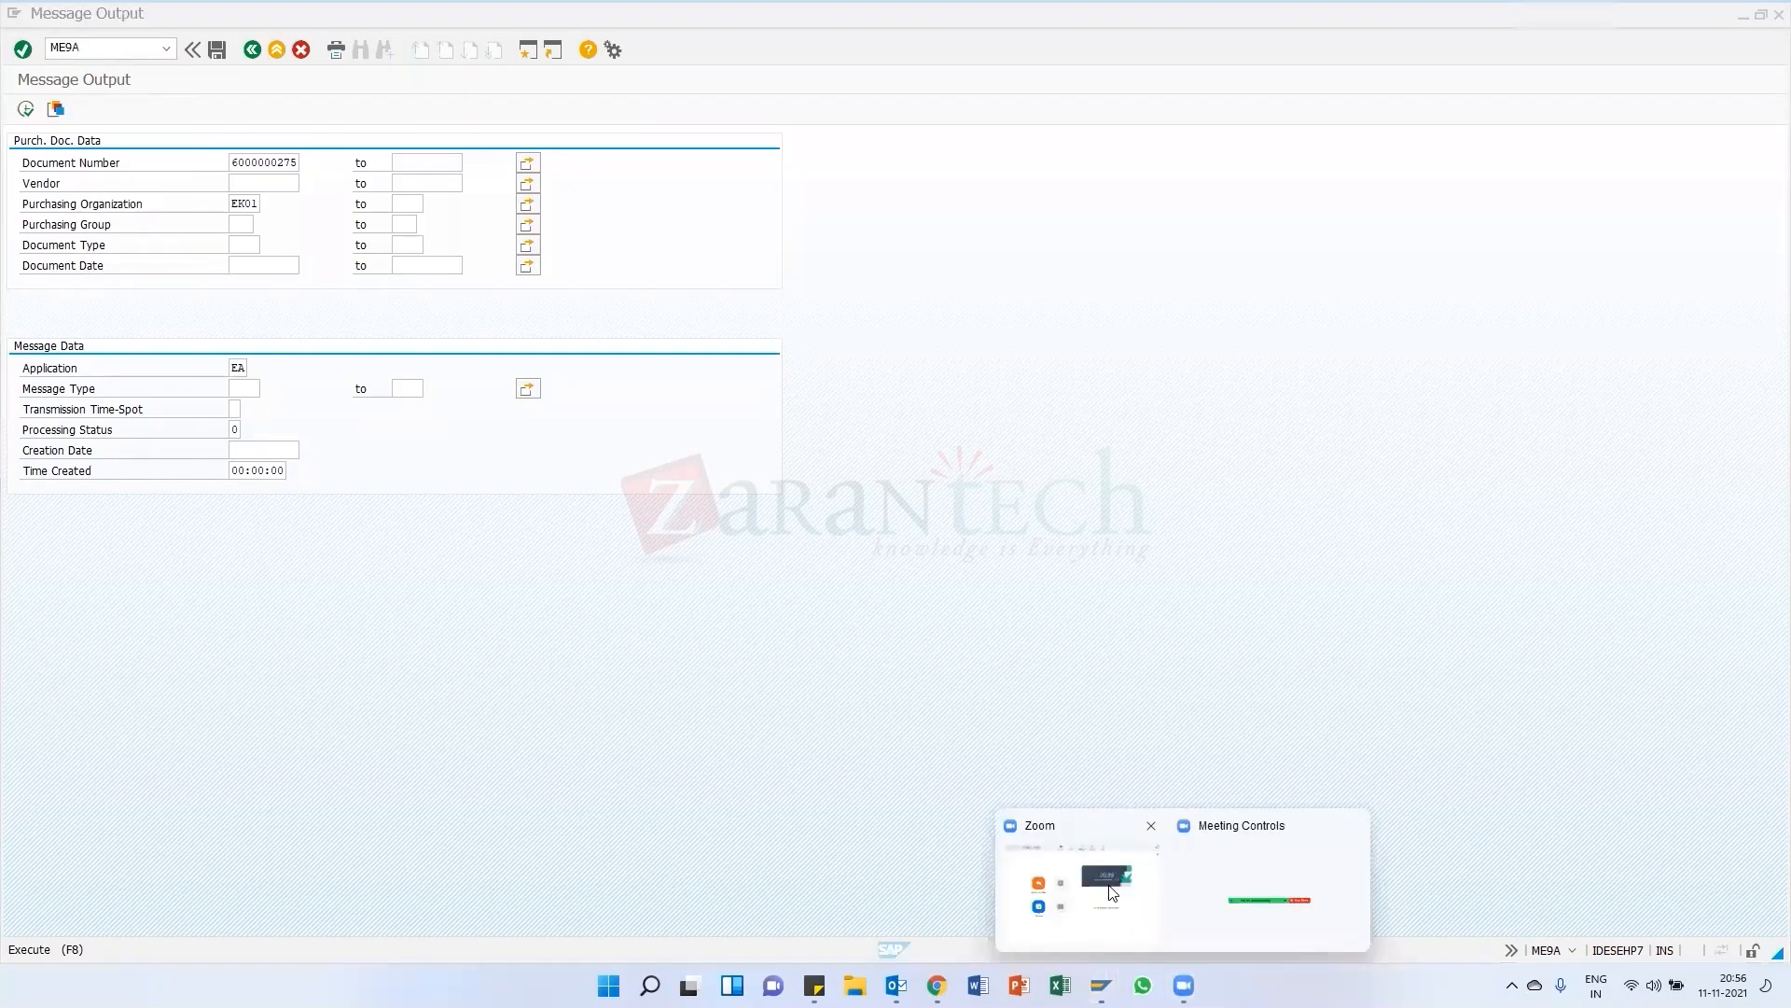
click(1184, 980)
click(1184, 977)
click(1246, 872)
click(1300, 134)
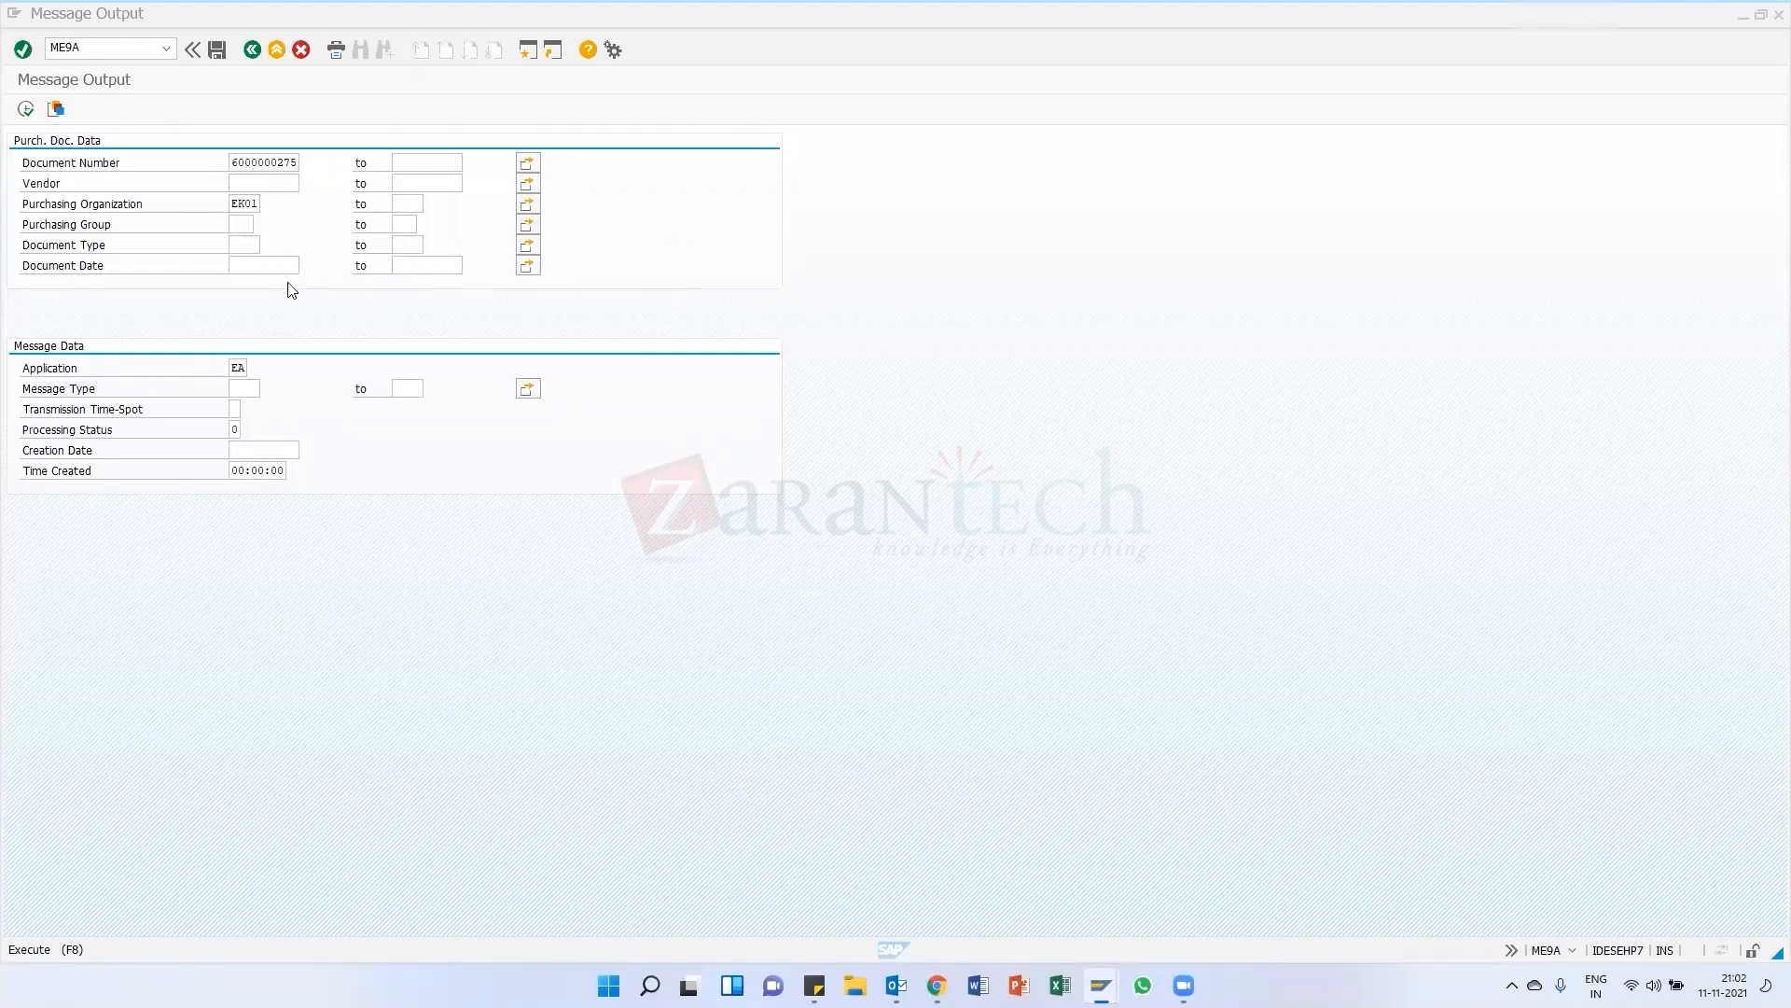
click(295, 311)
click(27, 110)
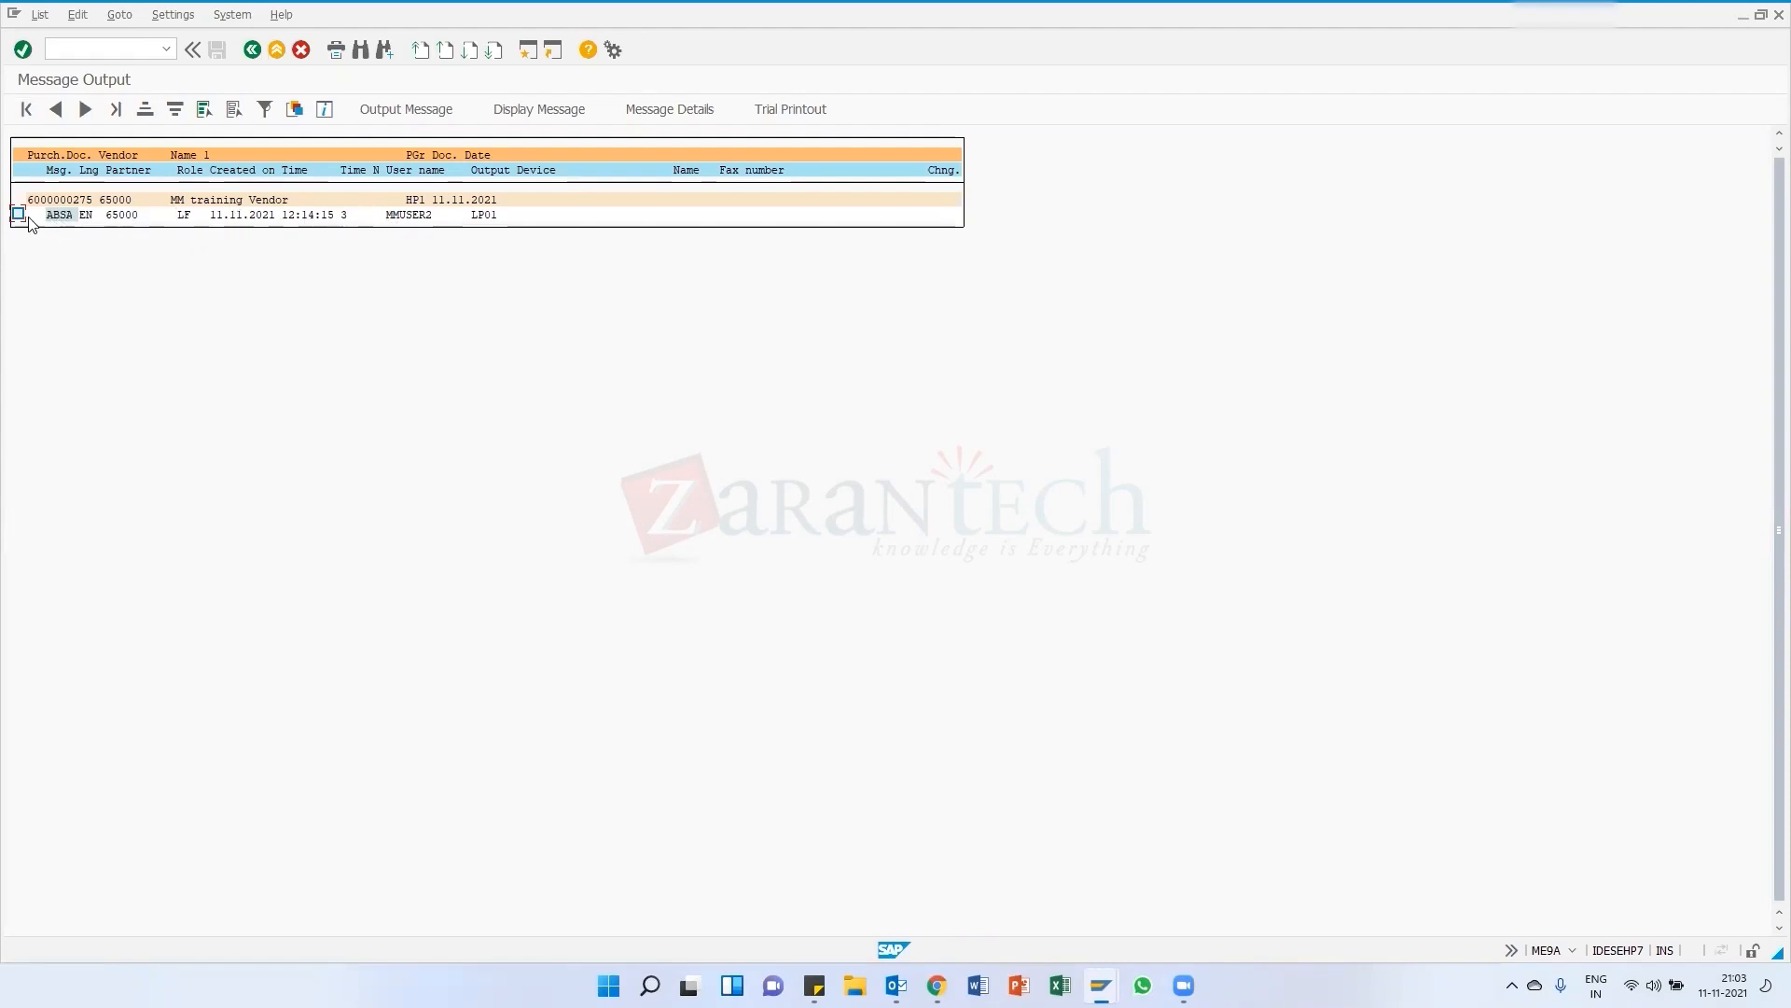
click(18, 215)
click(537, 108)
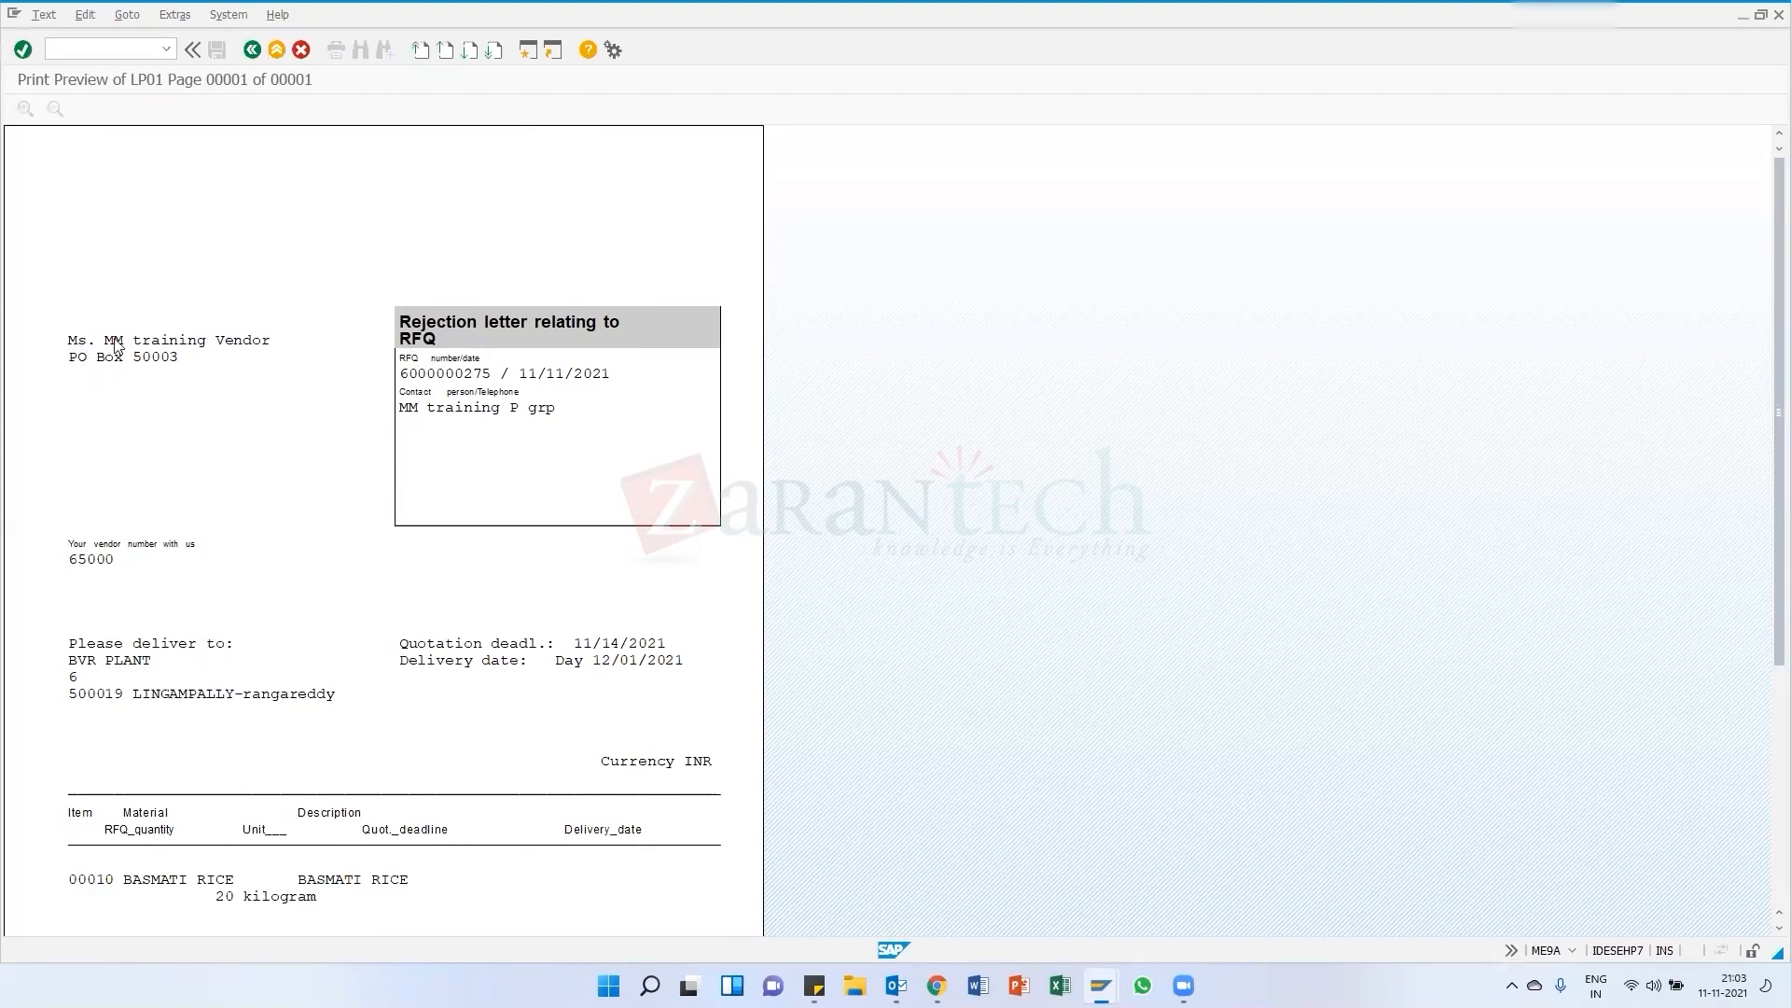
scroll(179, 457, down, 1)
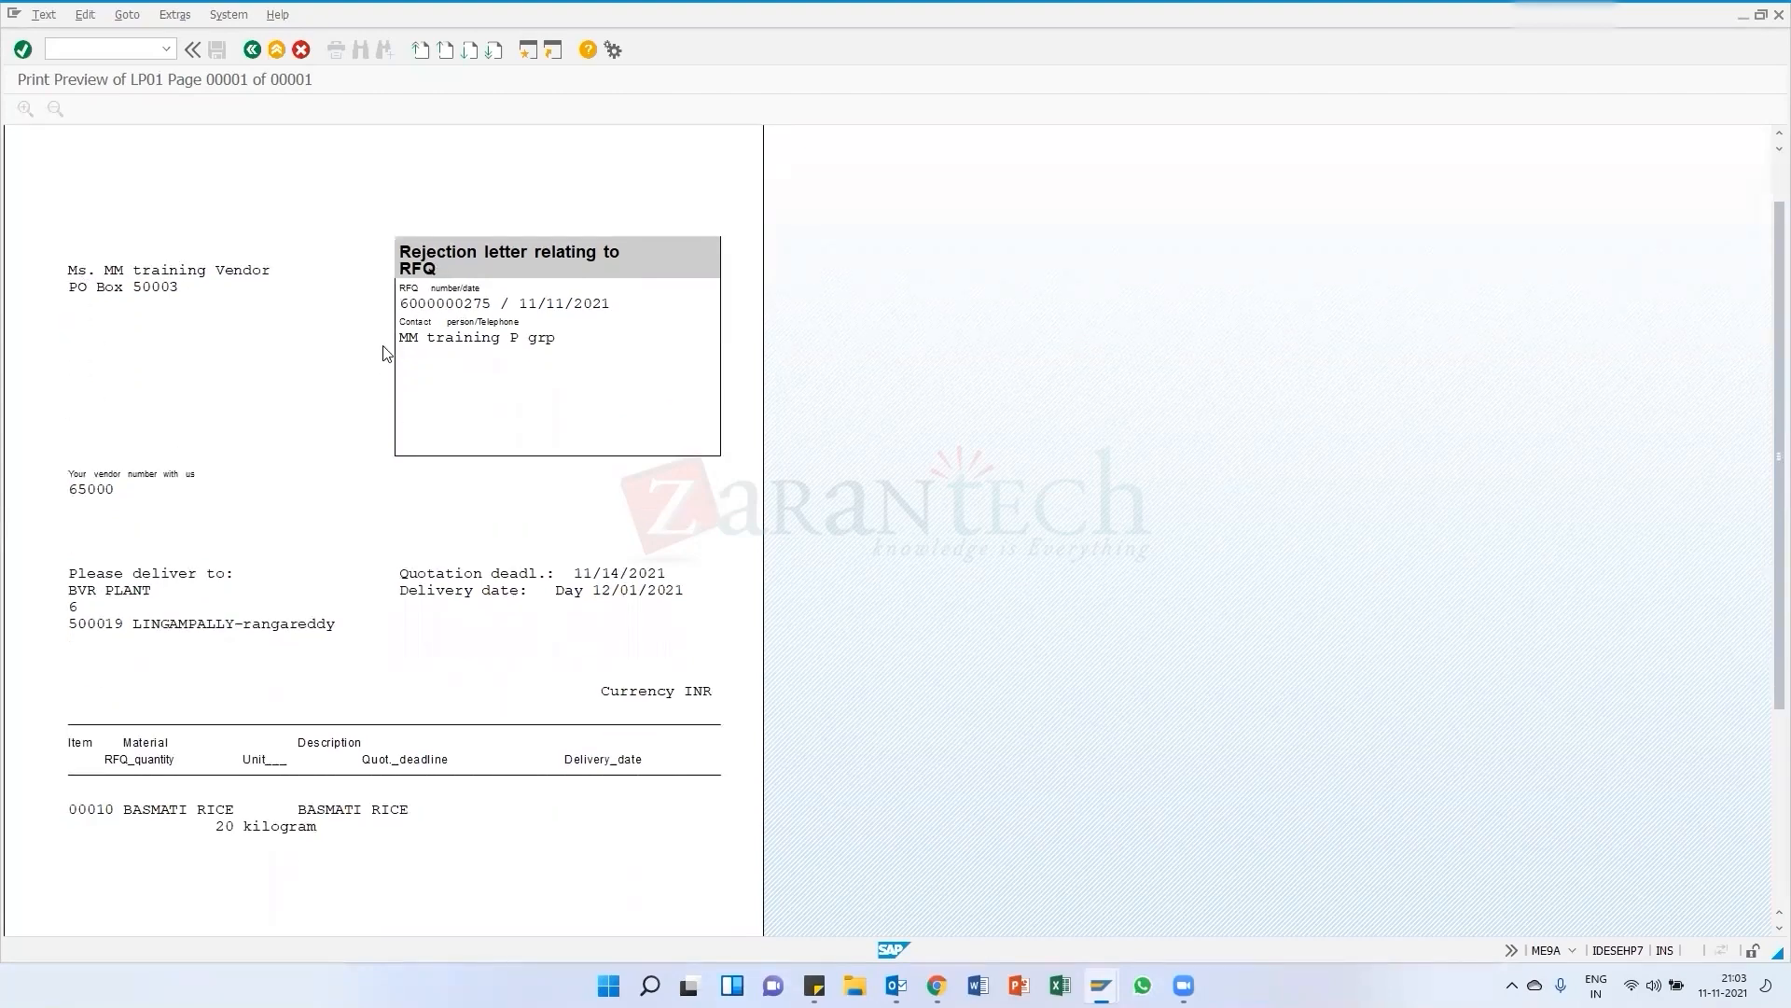
scroll(245, 577, down, 2)
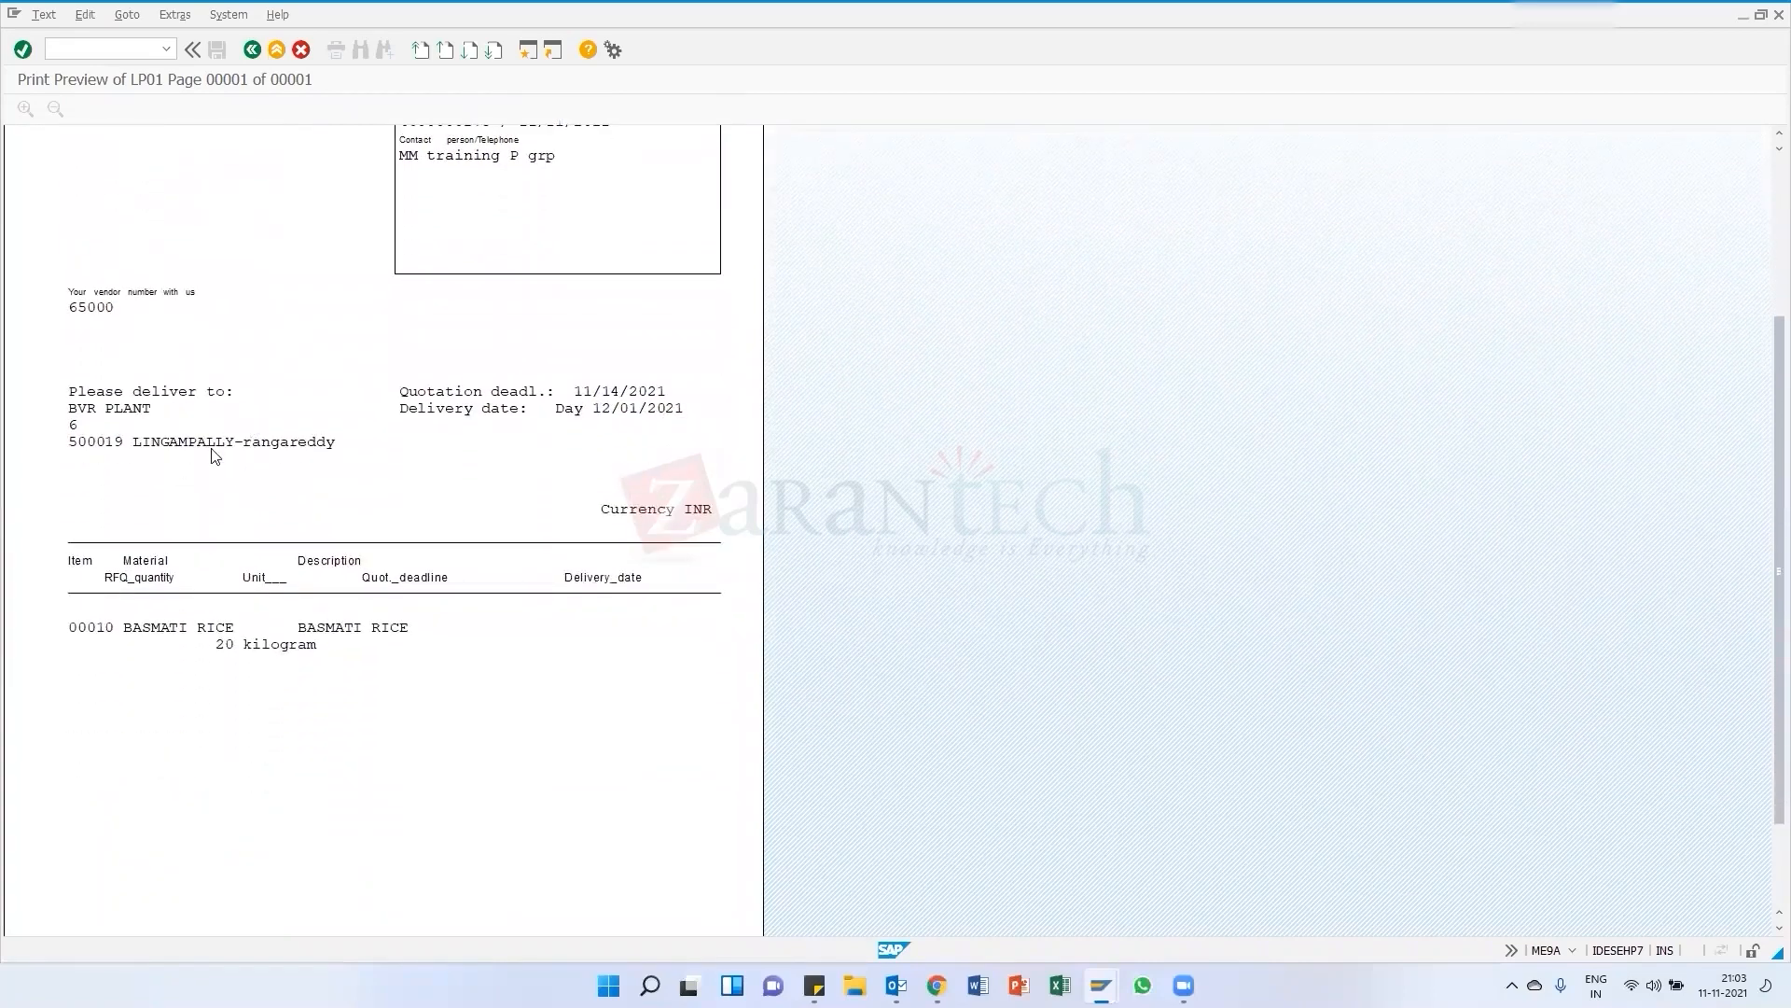
scroll(221, 467, up, 3)
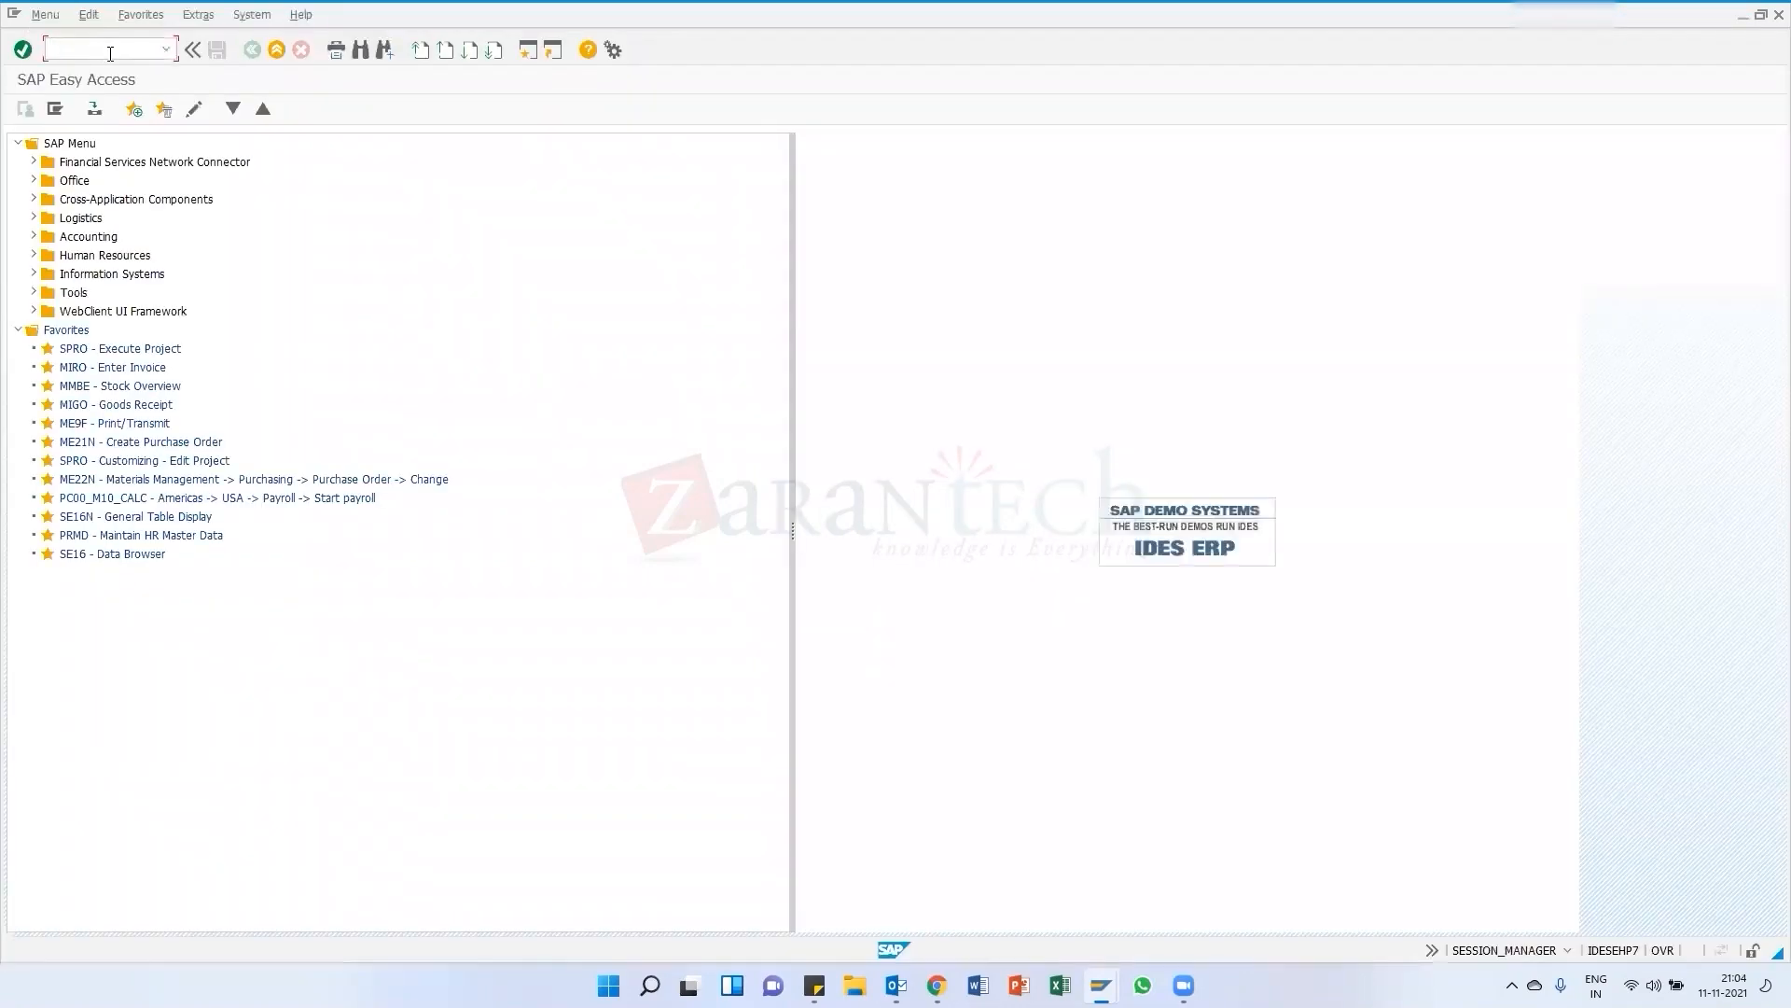
Open the RFQ vendor's address data in Display Vendor with transaction XK03
click(54, 47)
text(xk03)
key(Return)
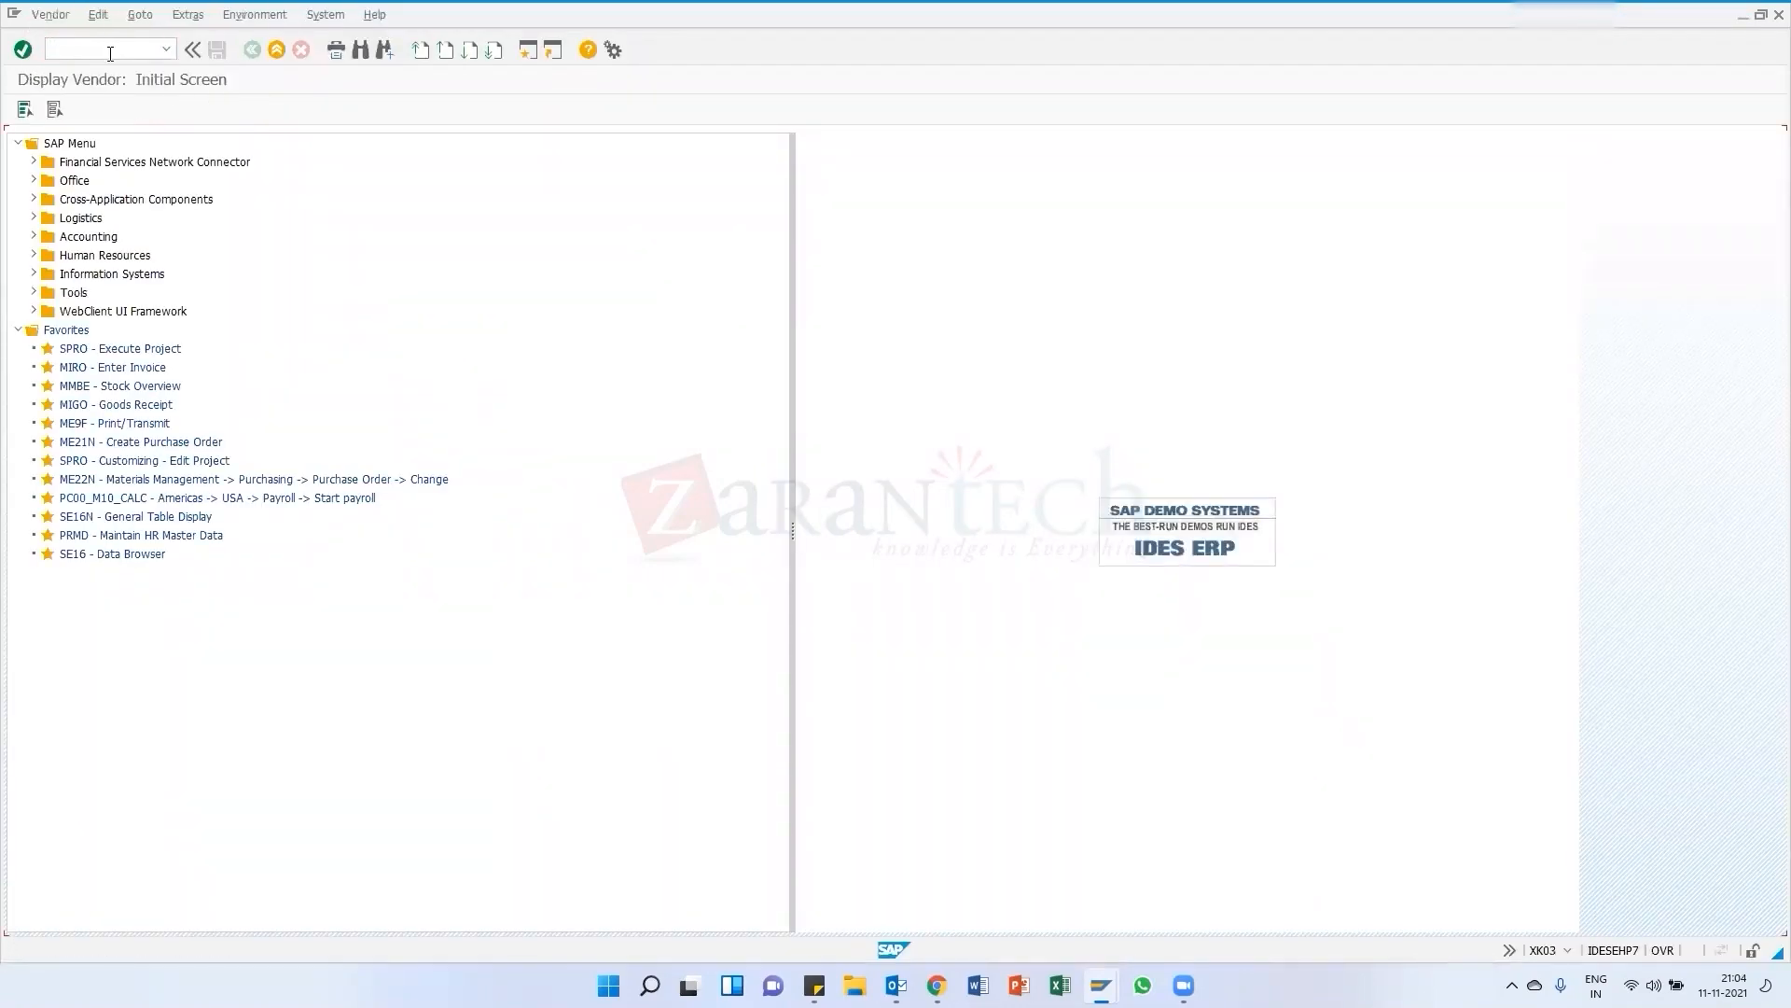
click(47, 248)
key(Return)
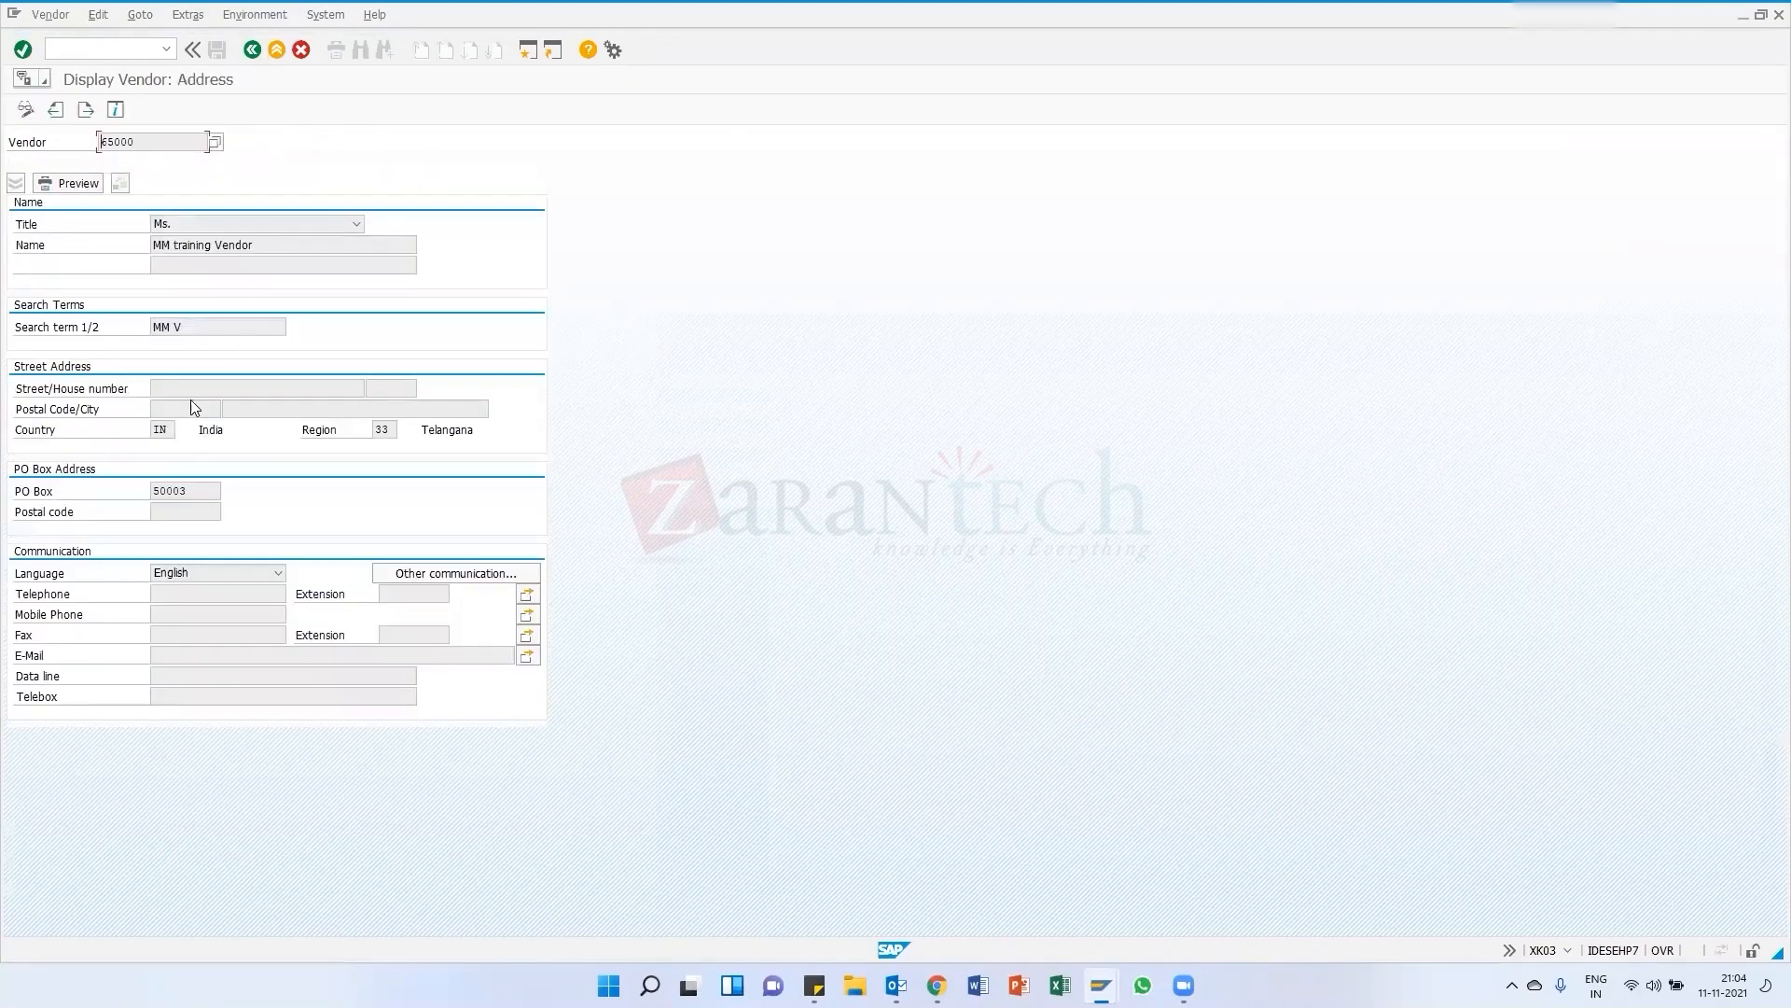
click(169, 653)
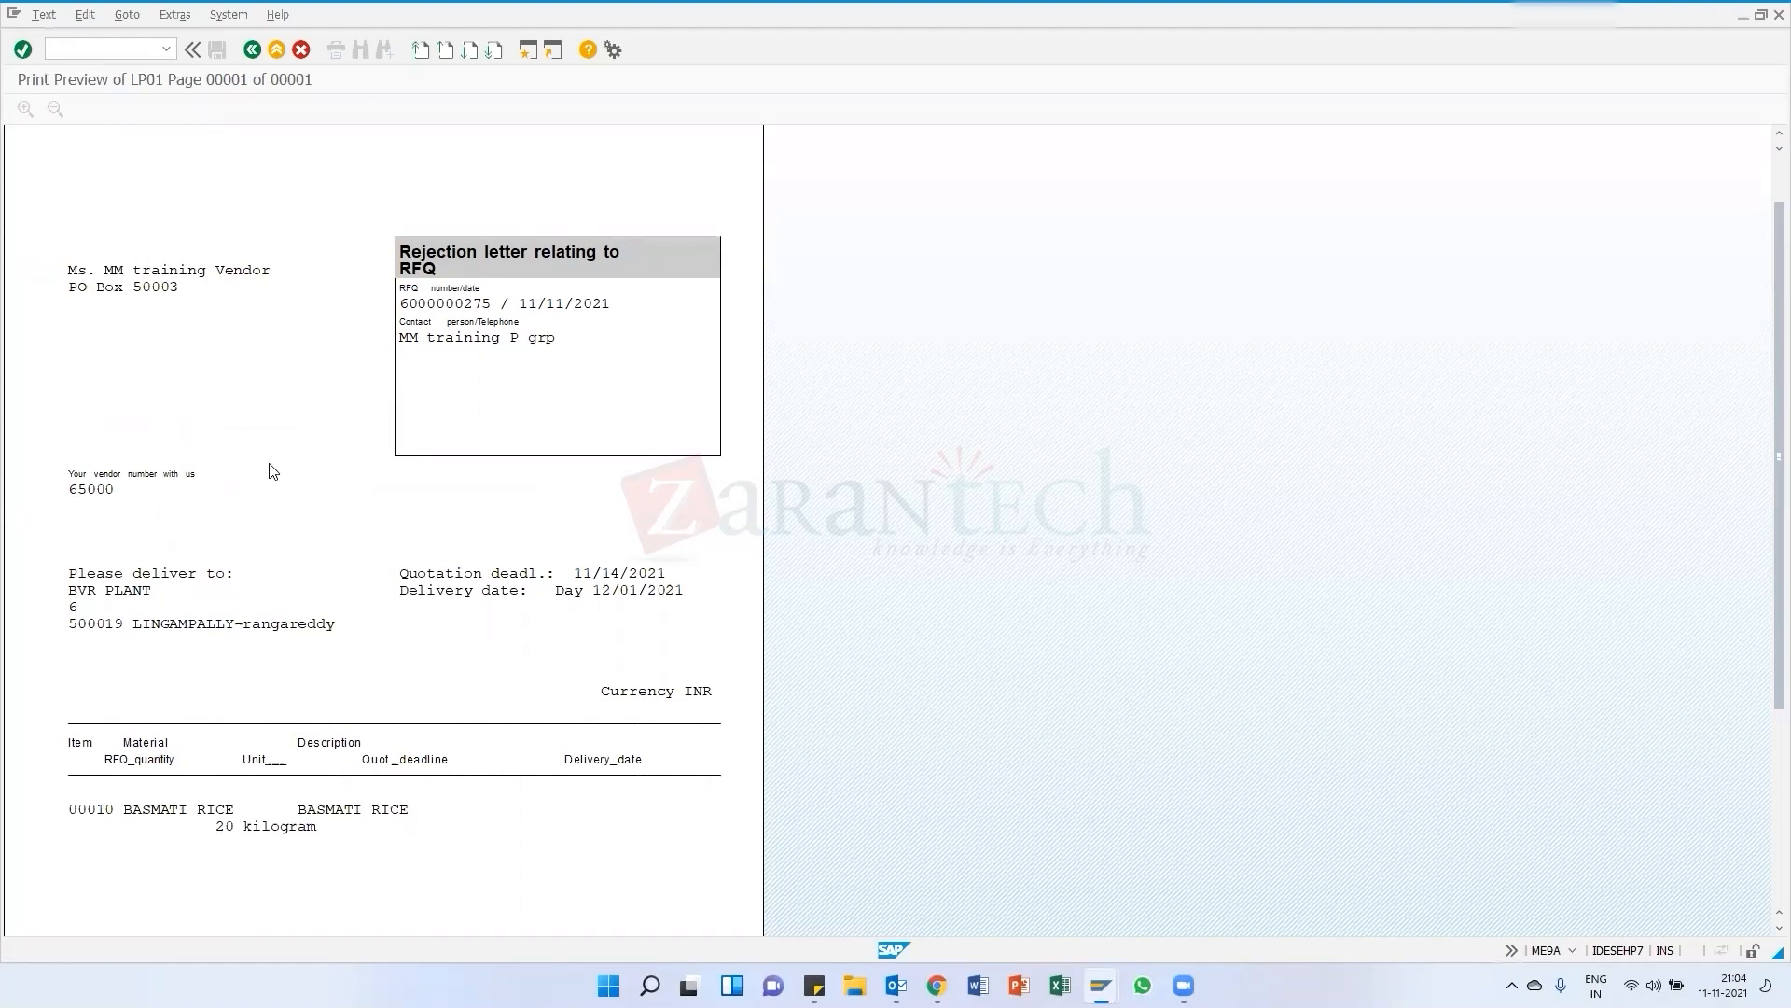
scroll(306, 487, down, 1)
scroll(306, 487, up, 1)
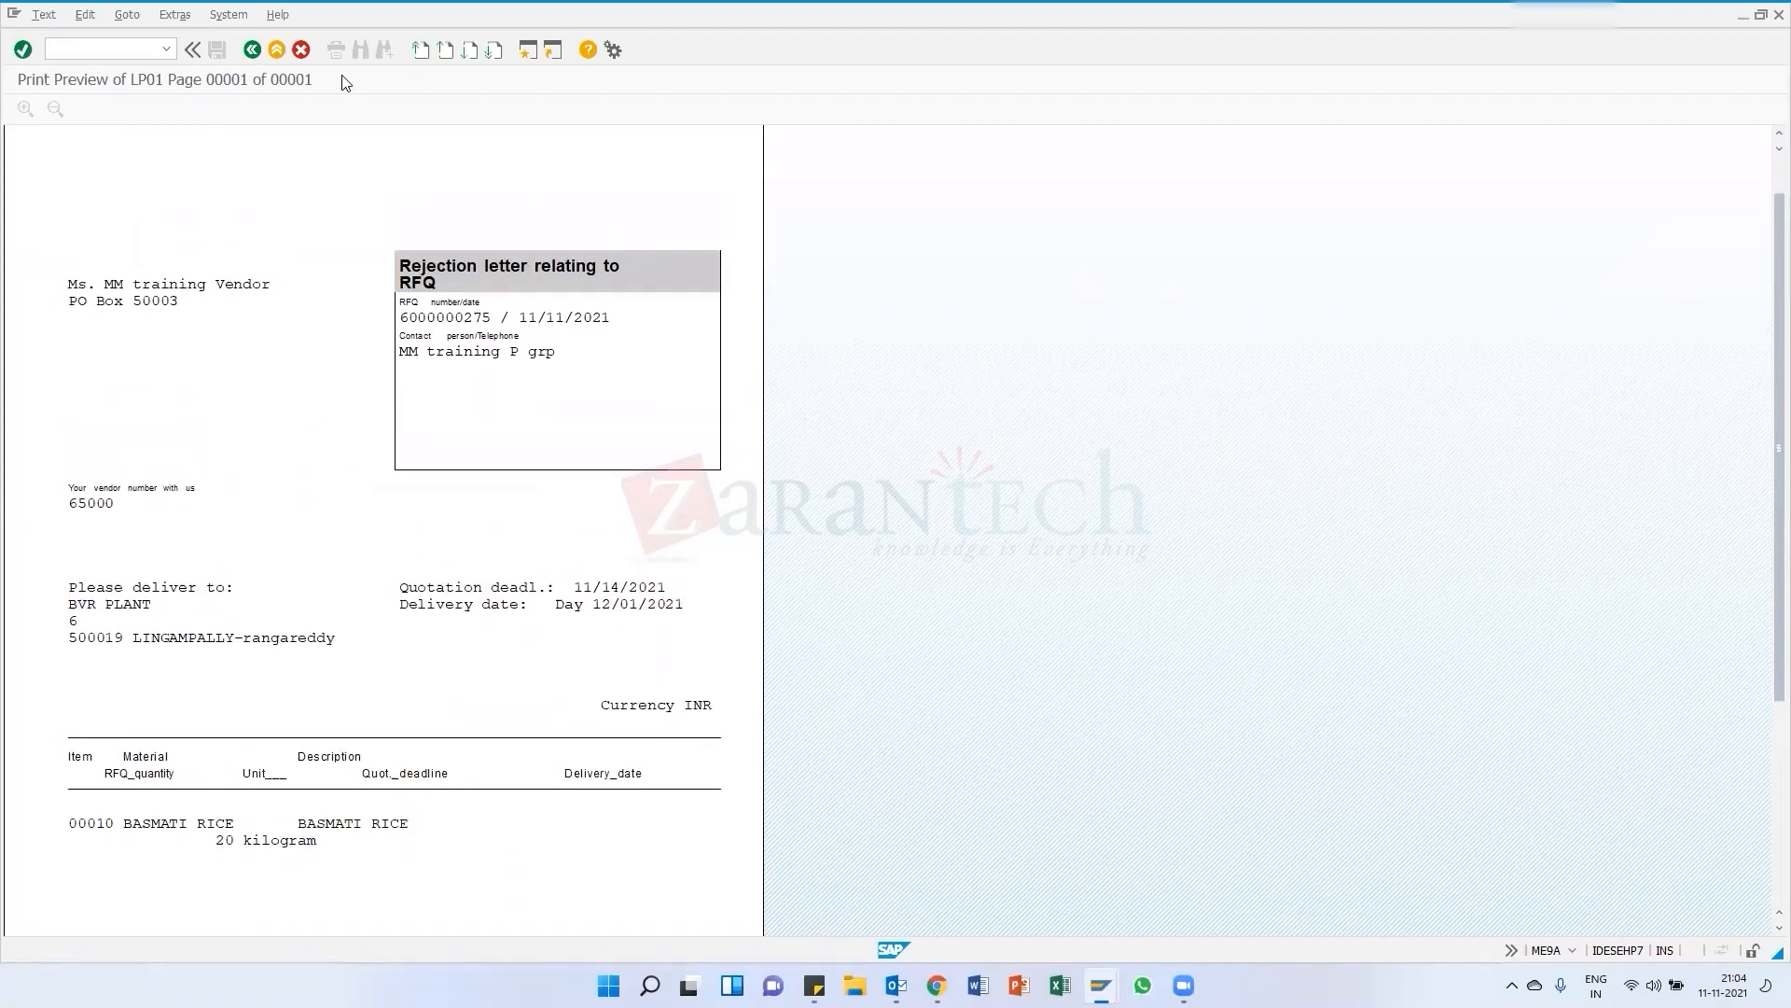
click(252, 51)
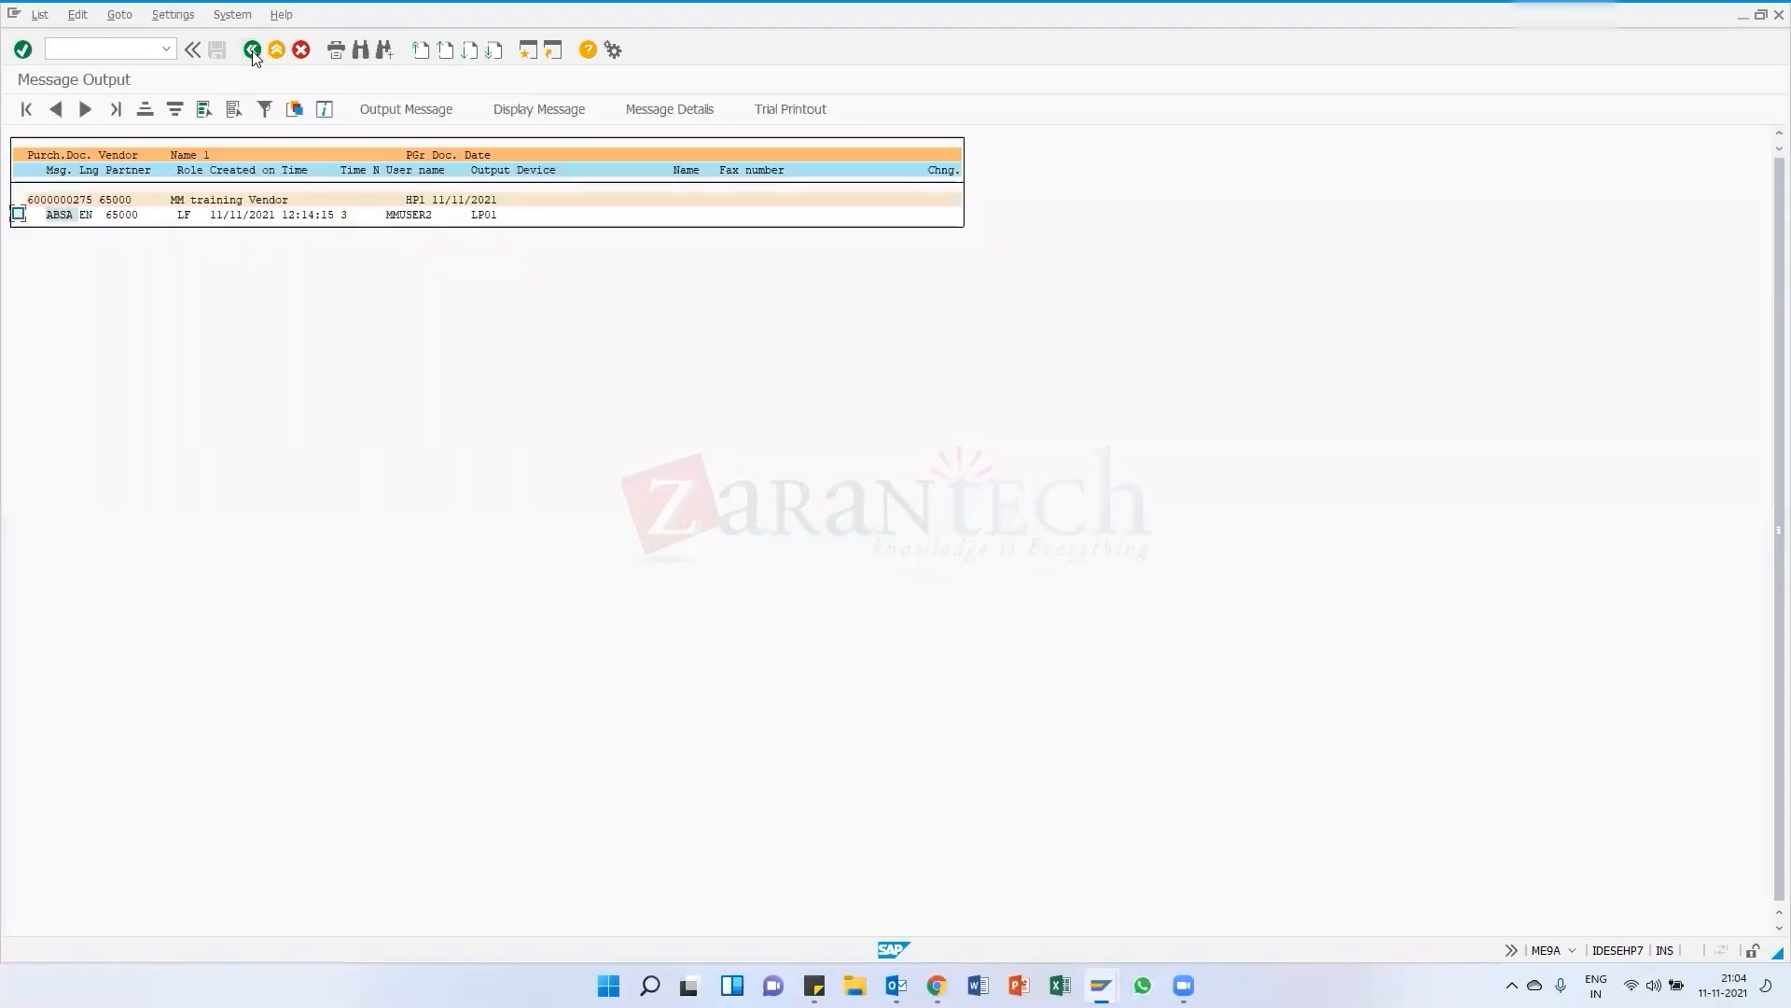
click(252, 50)
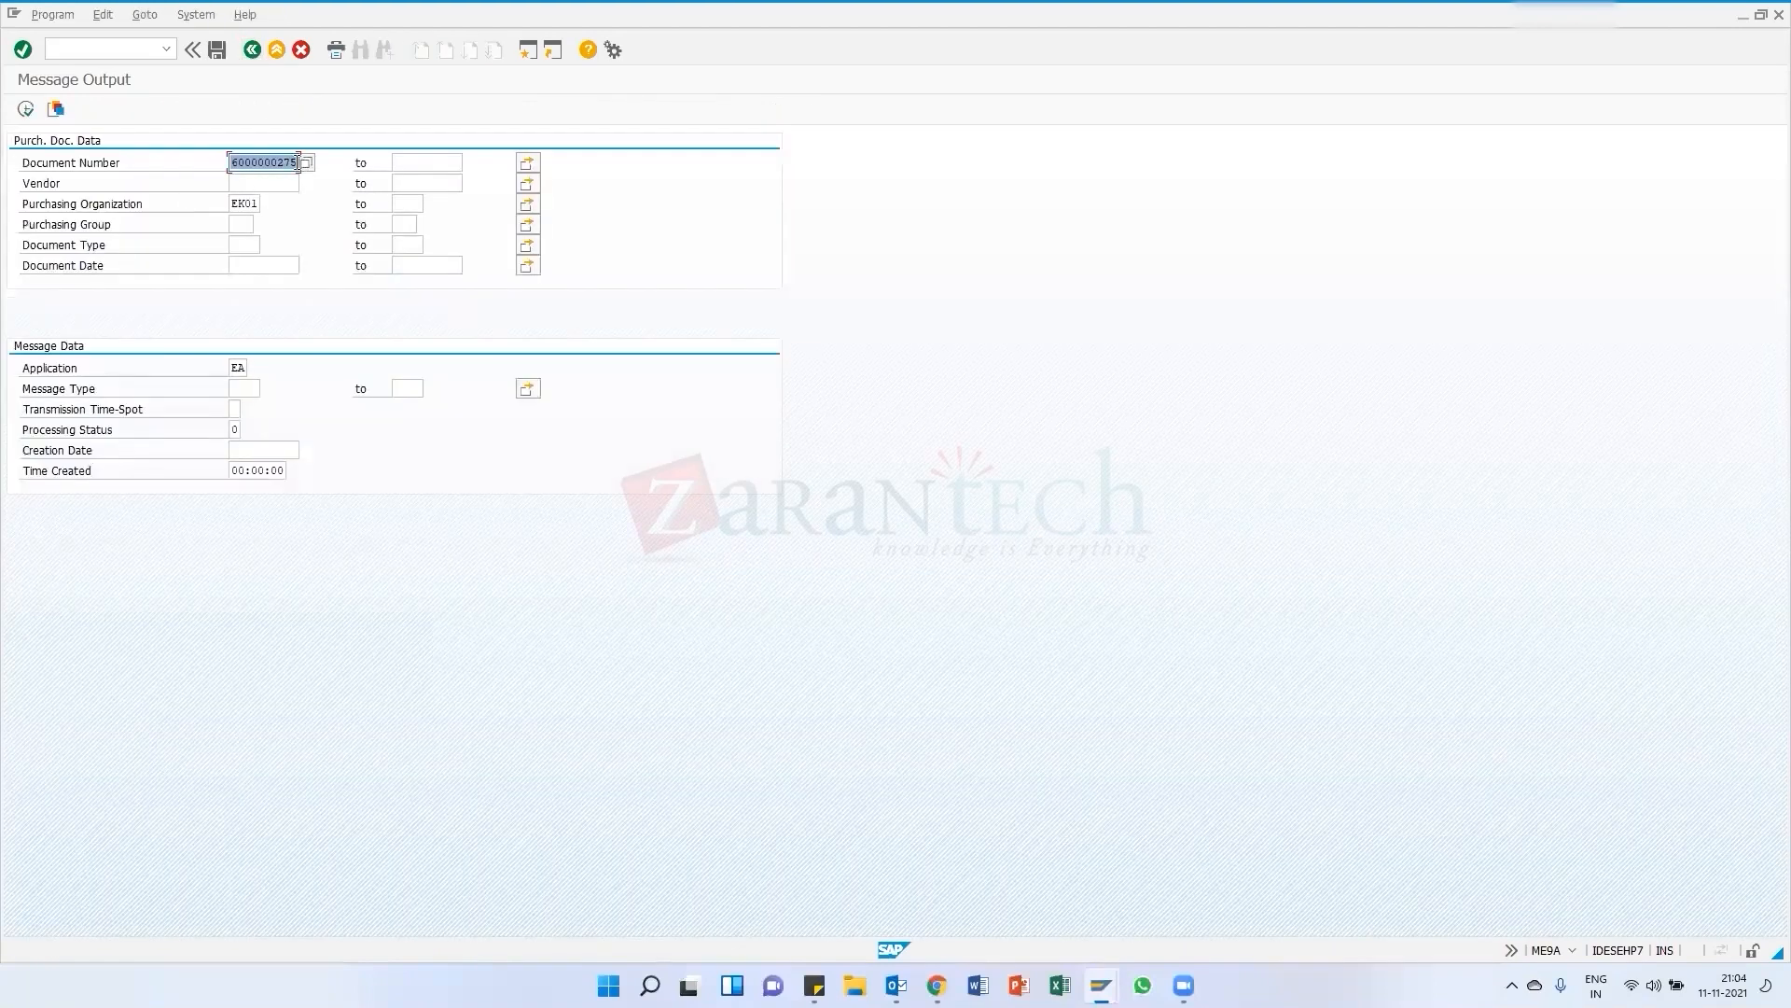
click(299, 161)
key(BackSpace)
text(6)
click(166, 49)
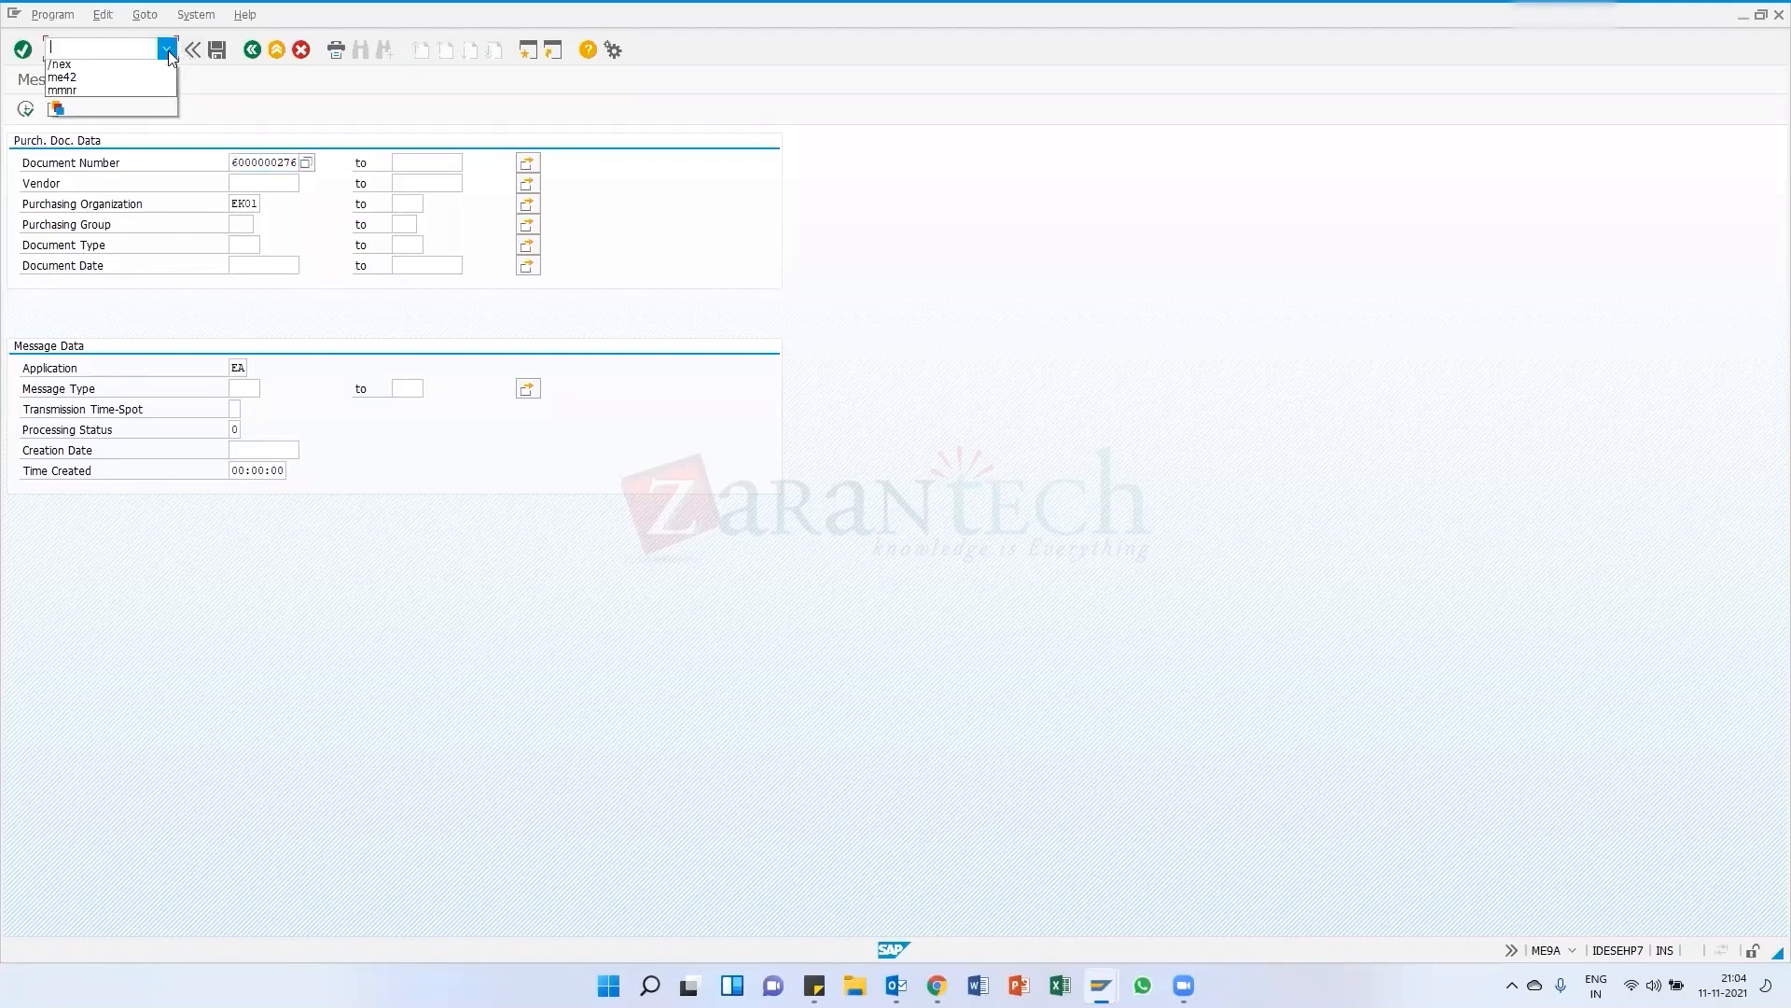
click(249, 102)
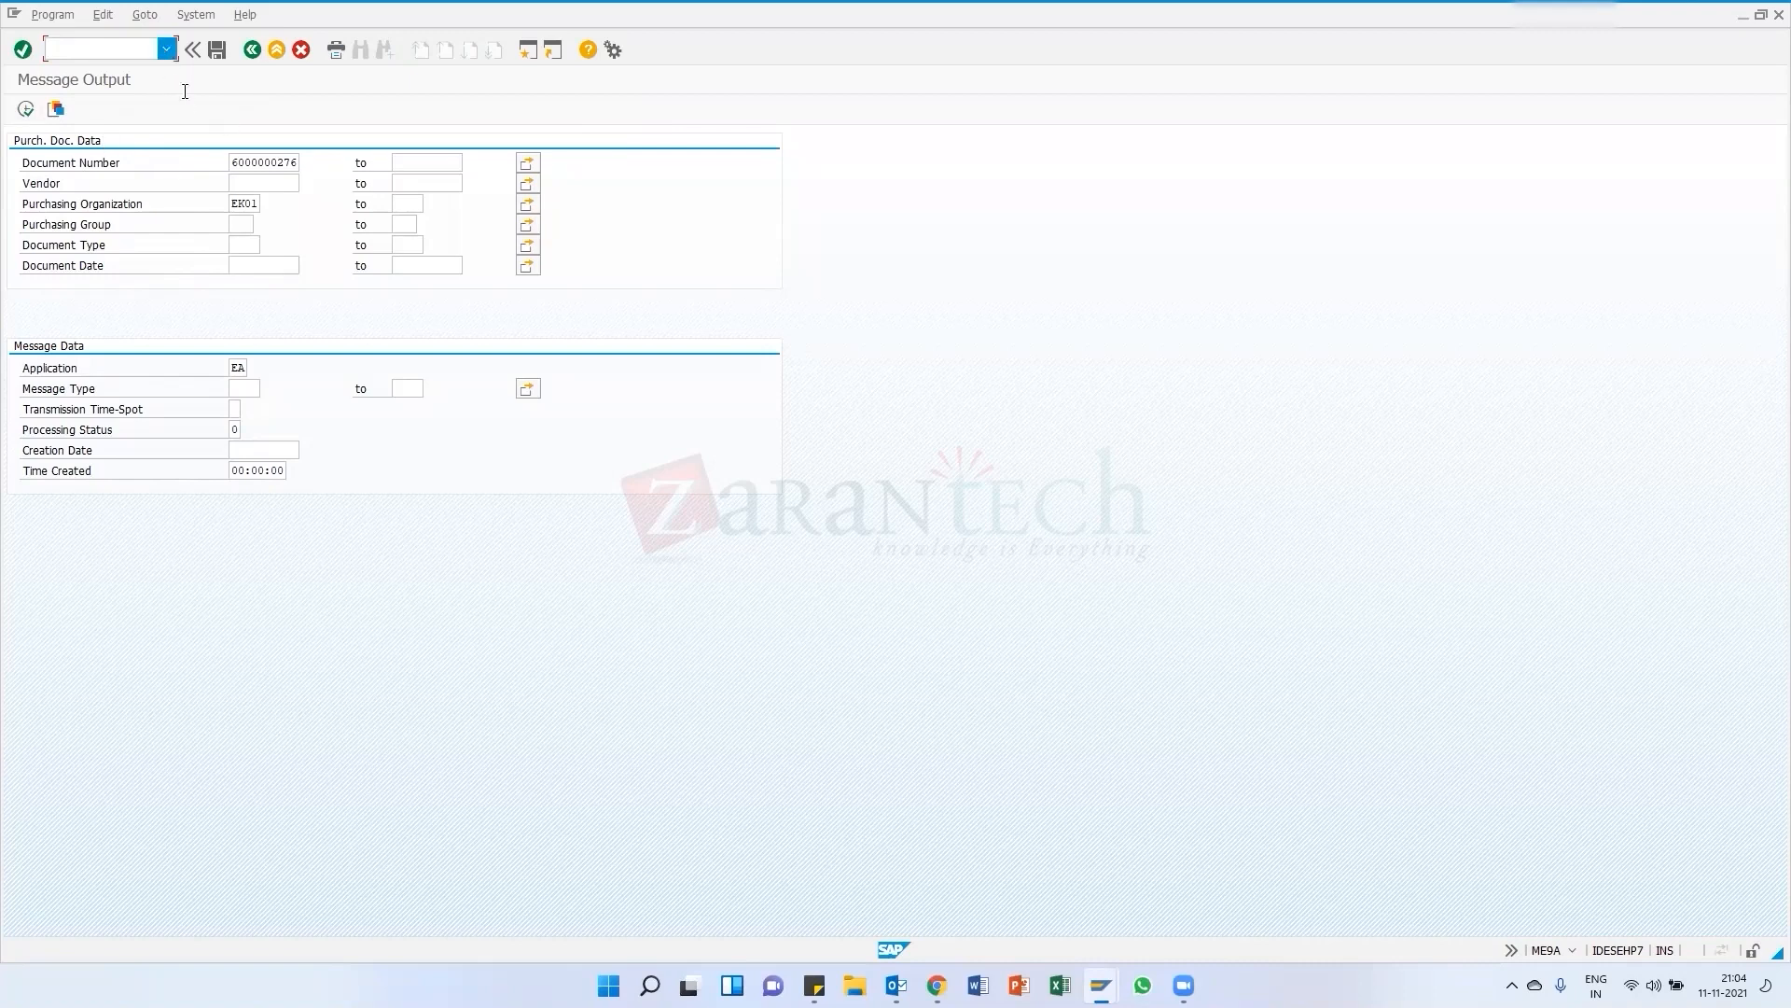
click(26, 109)
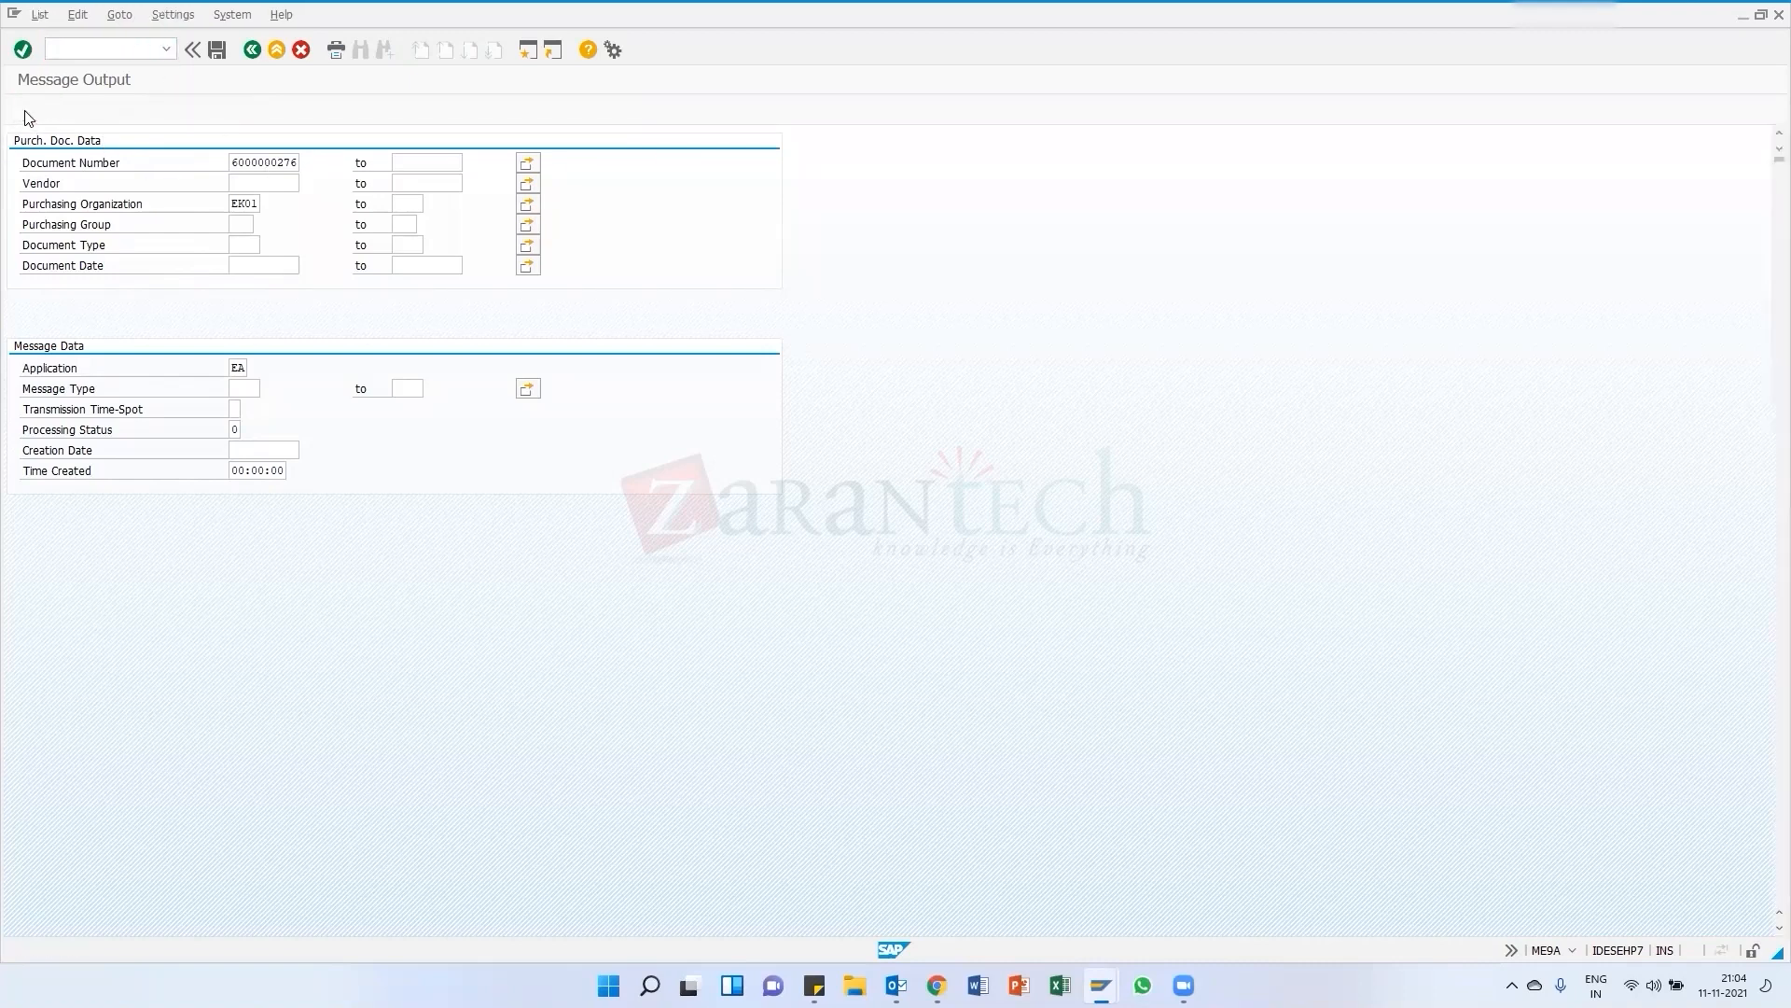
click(17, 214)
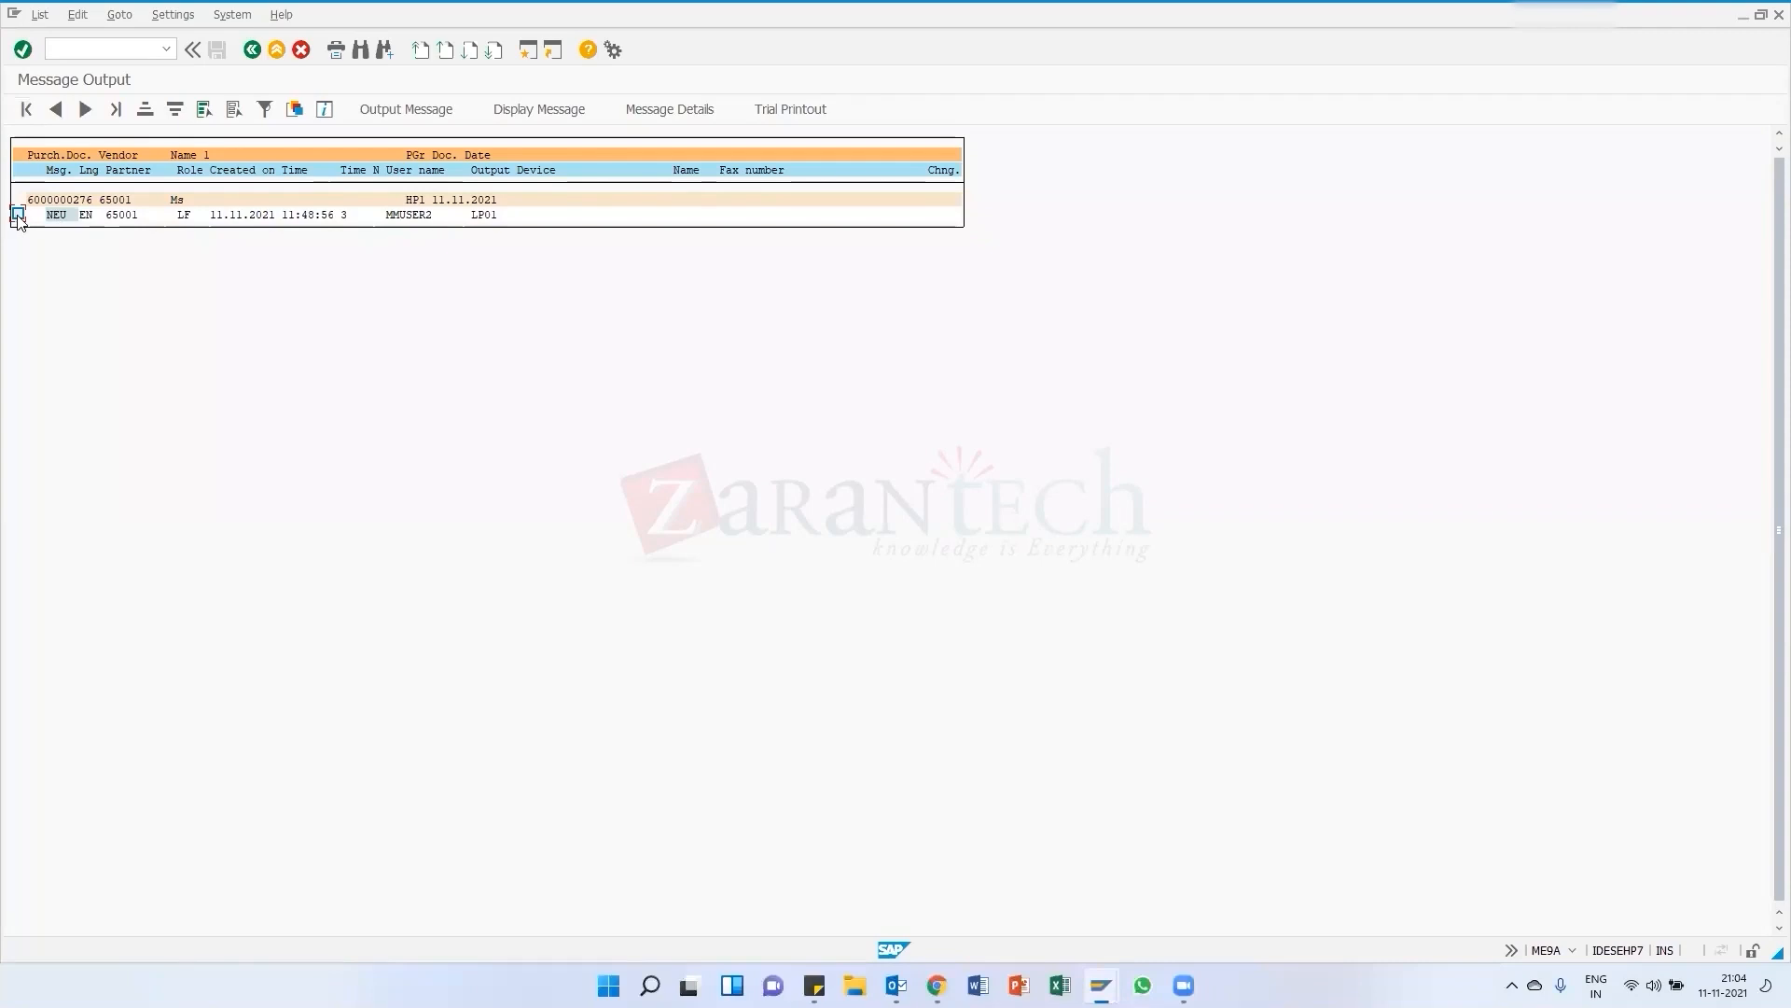
click(532, 108)
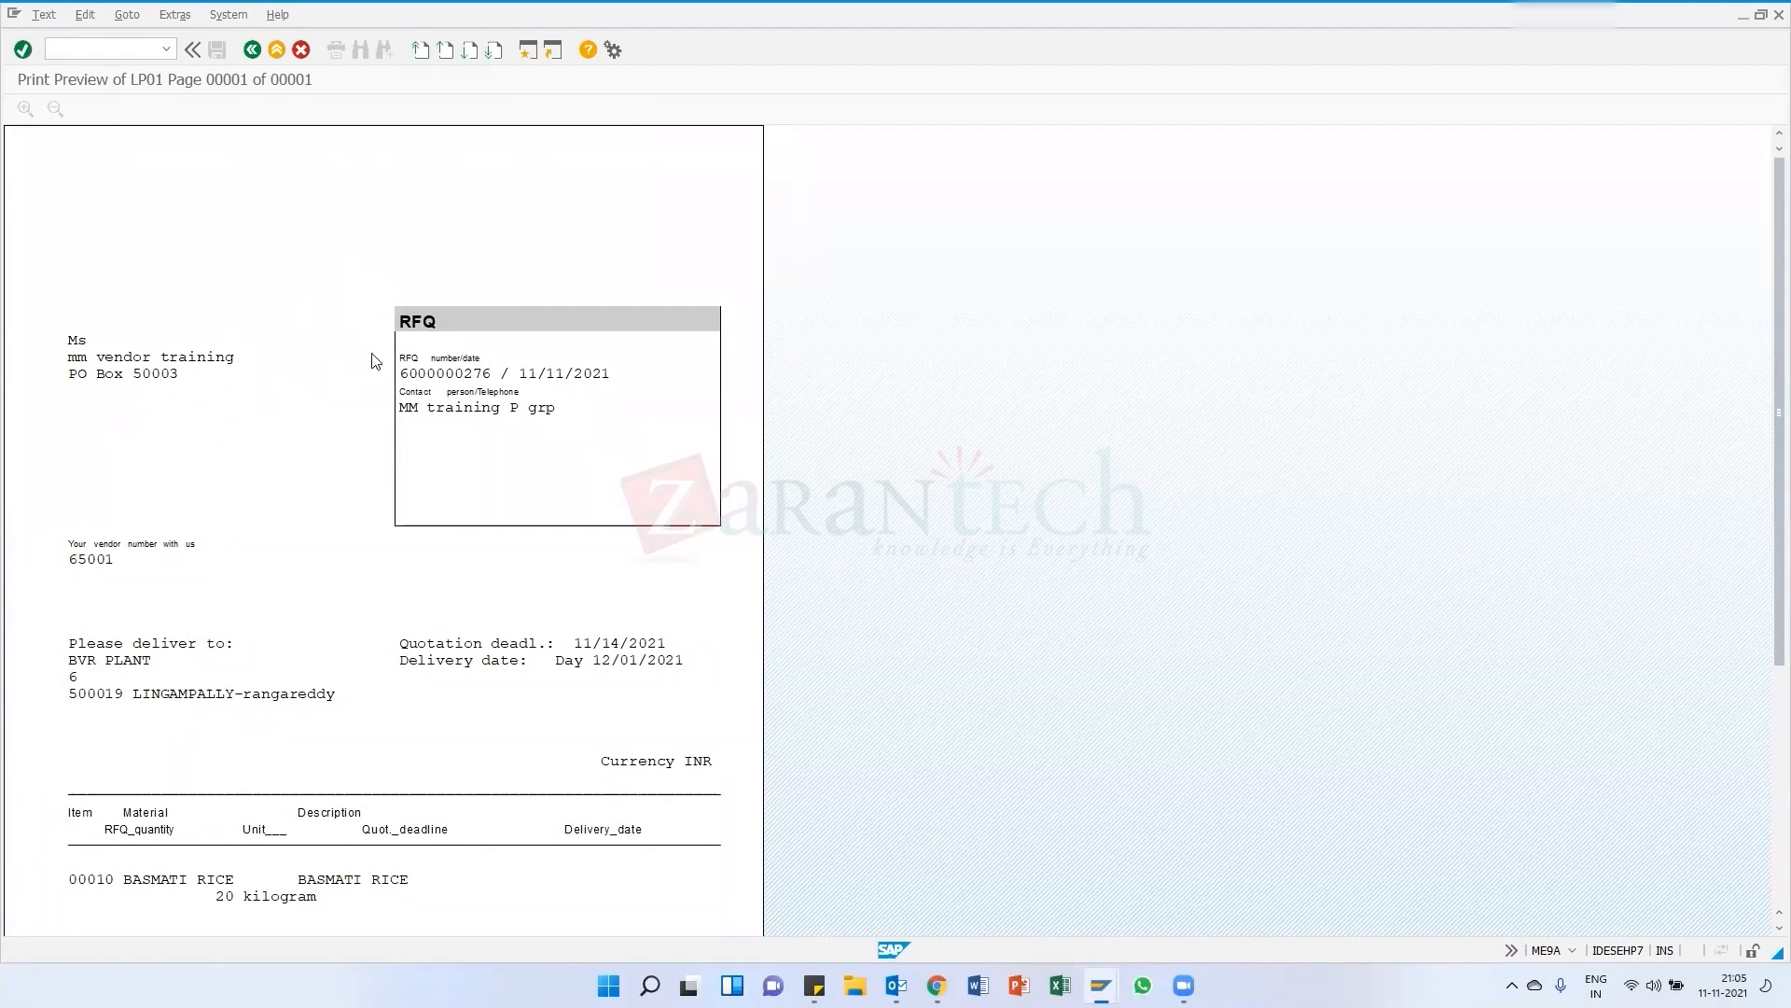
scroll(348, 548, down, 3)
scroll(496, 372, up, 3)
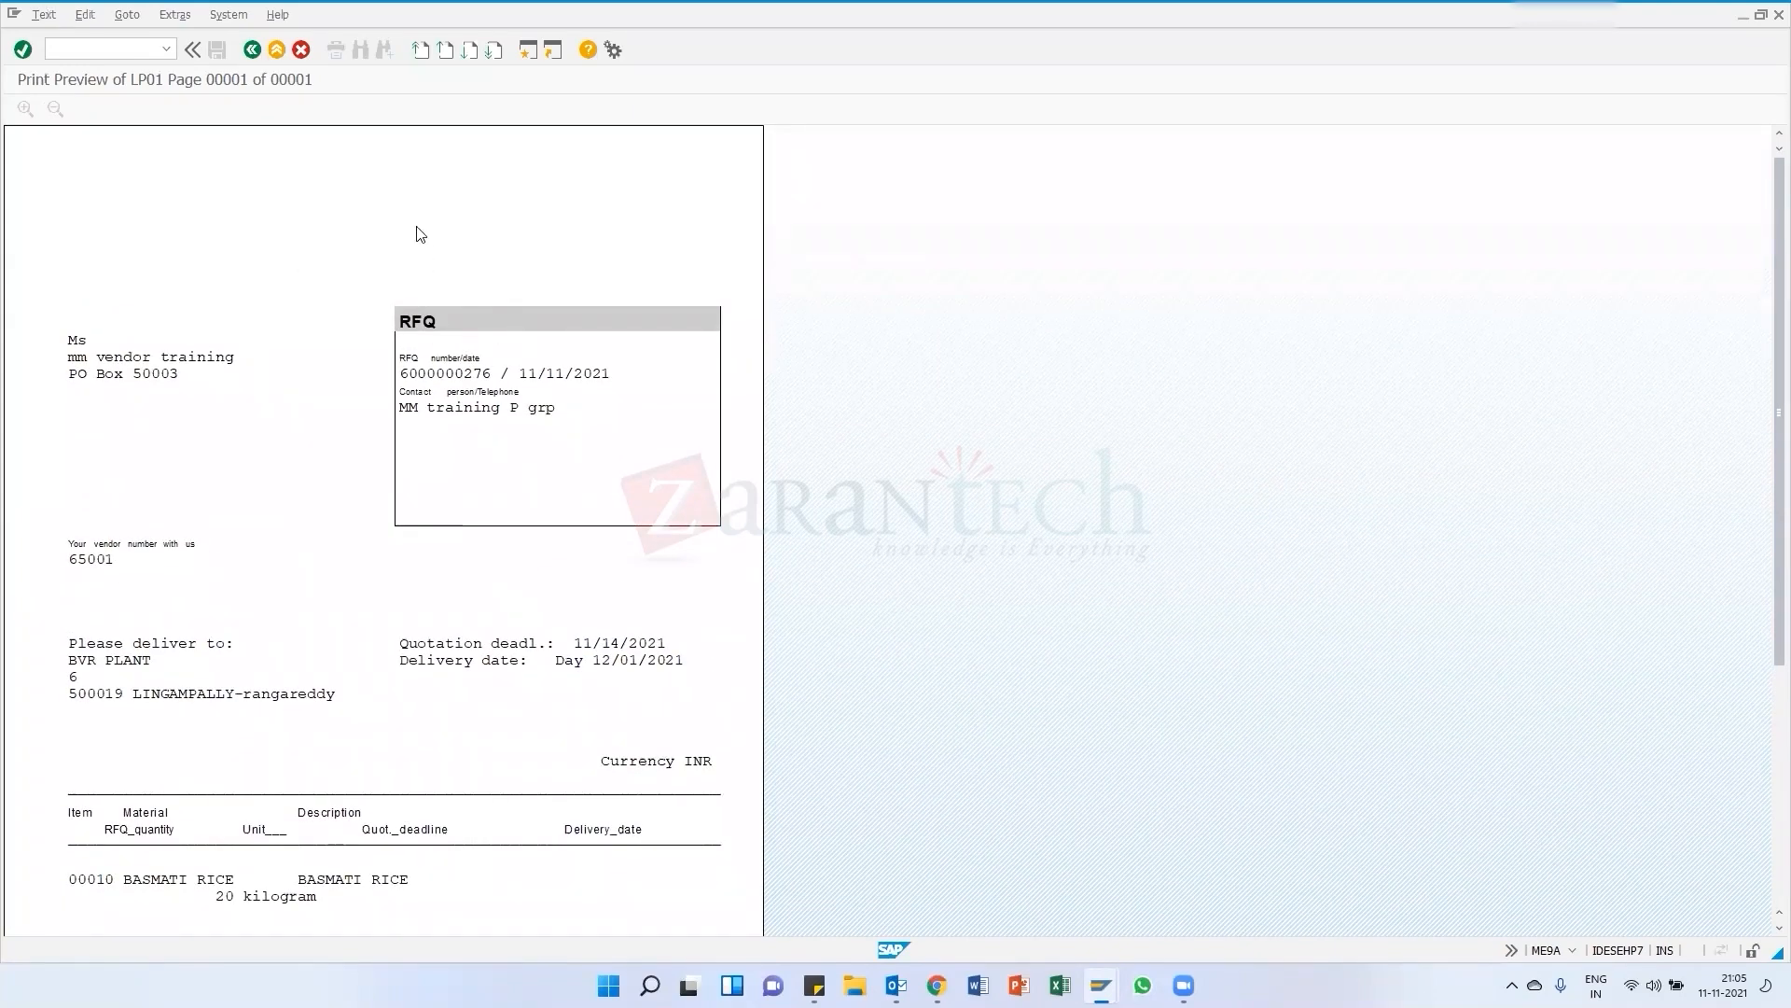
click(252, 49)
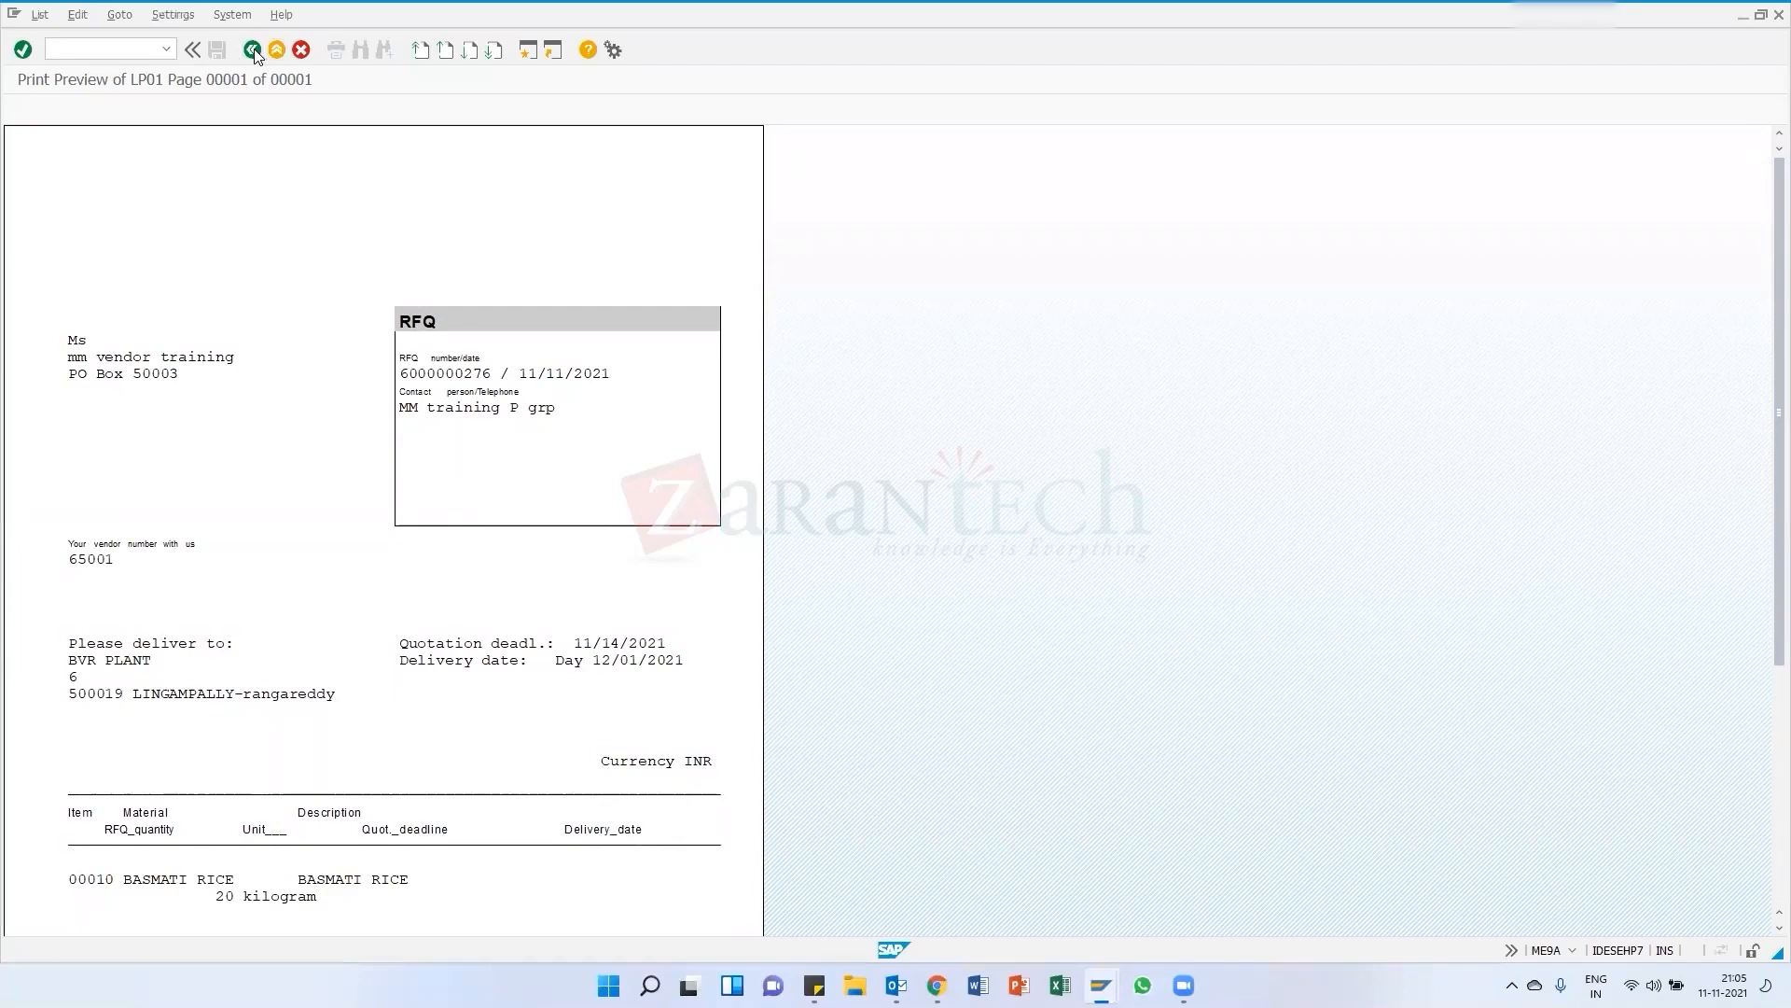
click(252, 49)
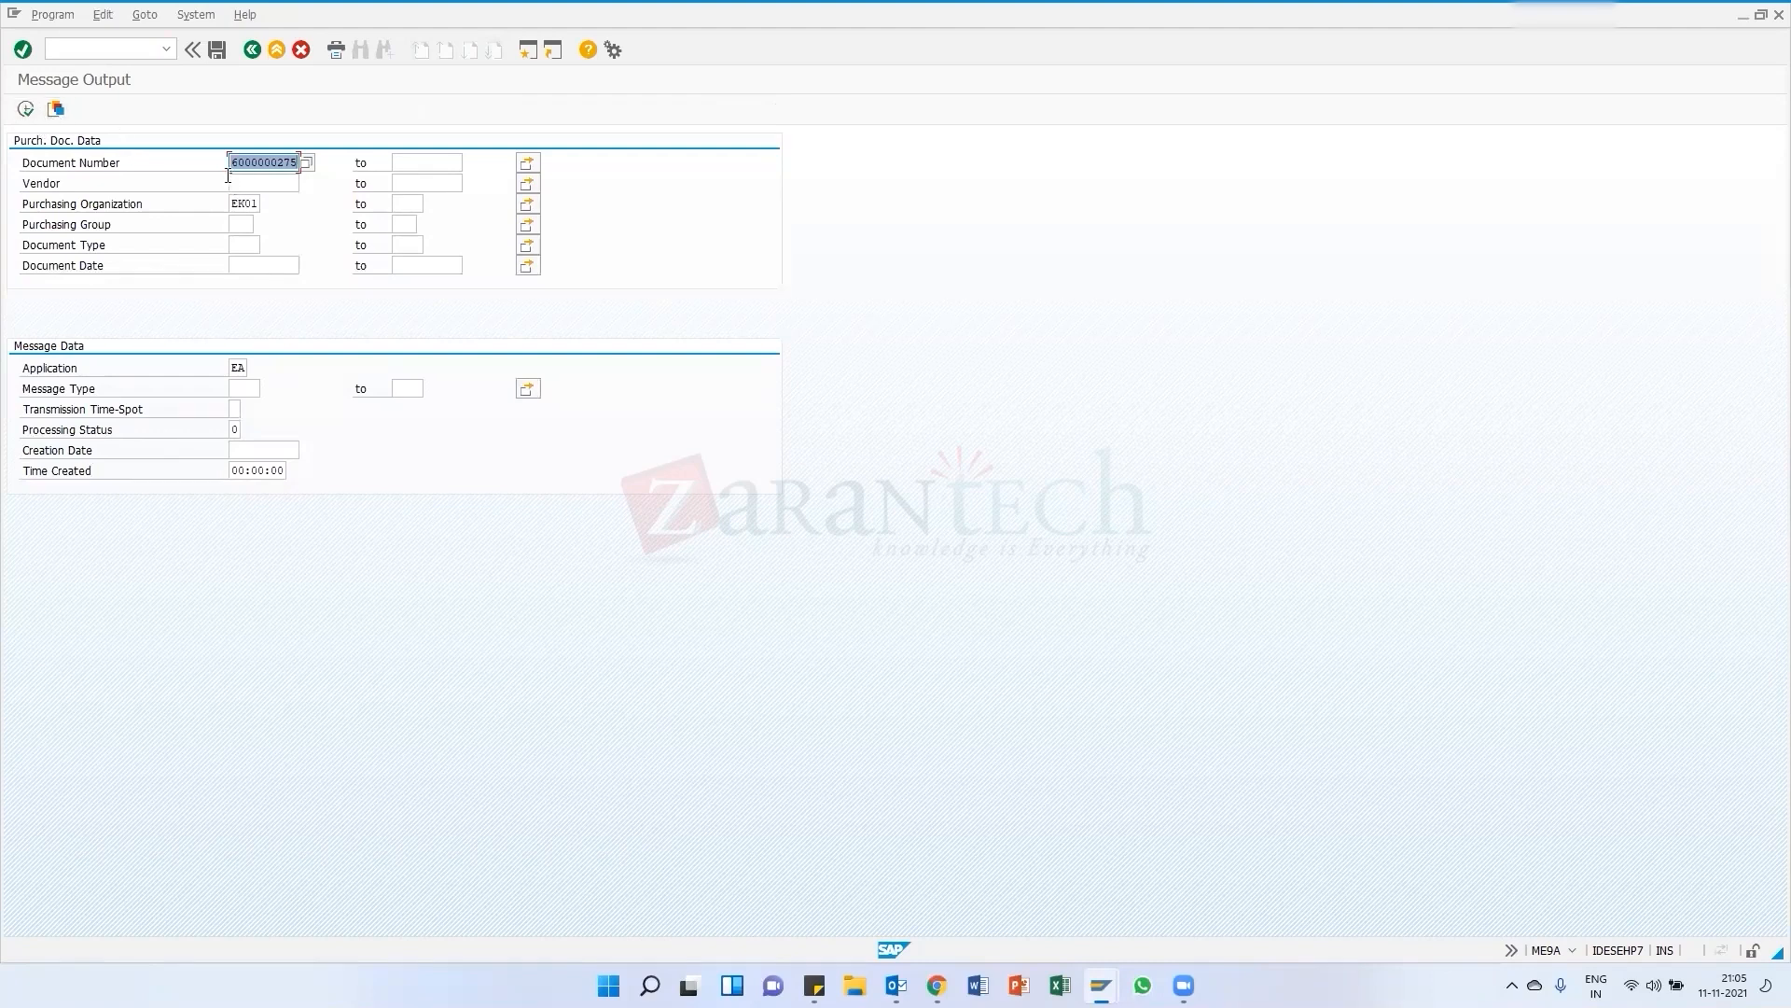
click(25, 108)
click(250, 51)
click(25, 109)
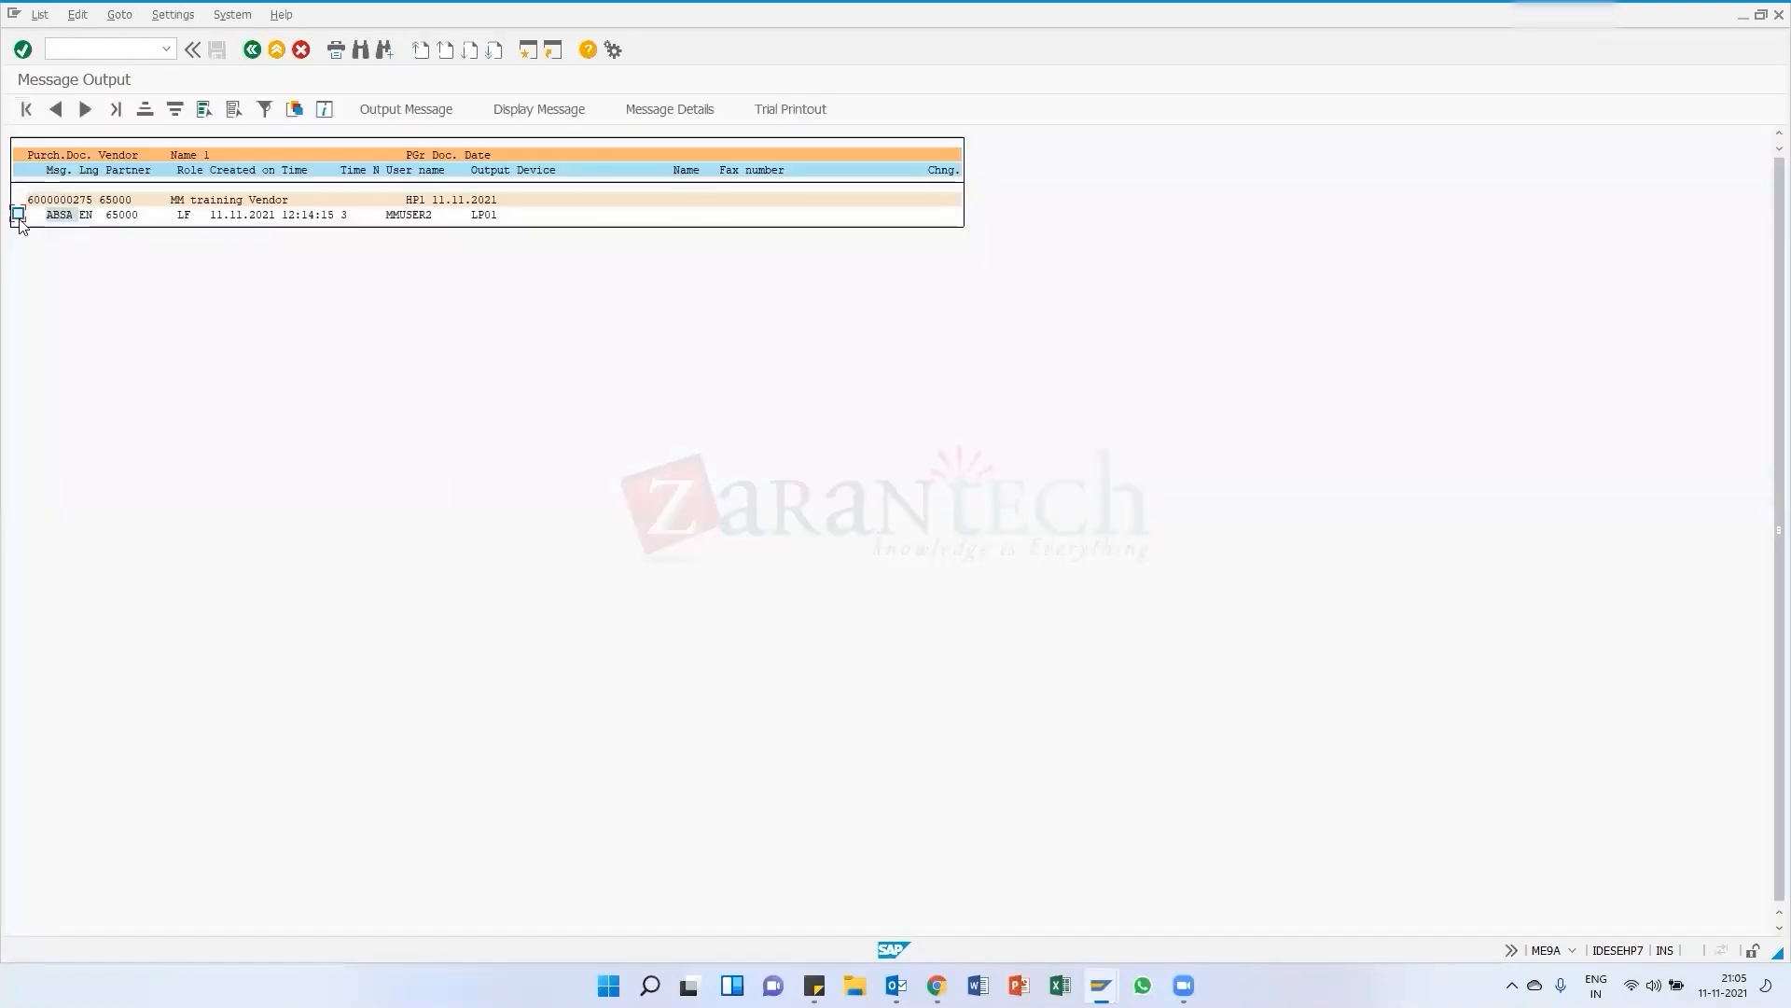
click(18, 216)
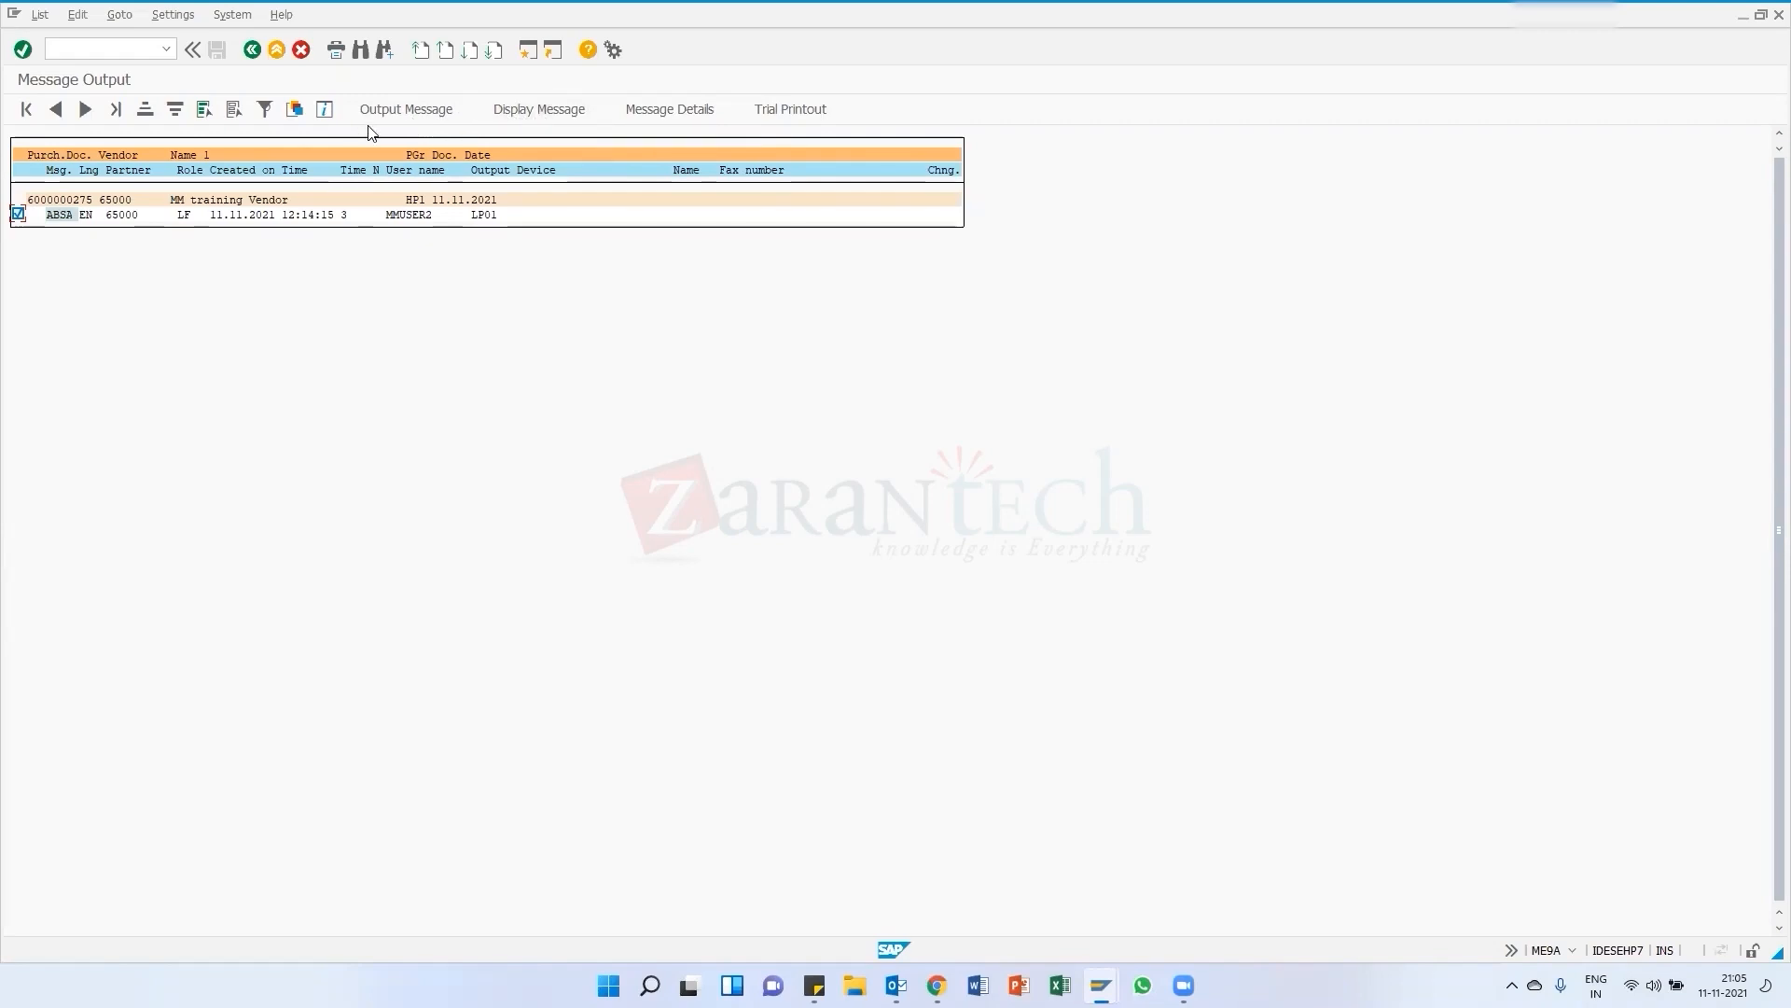
click(392, 112)
mouse_move(35, 224)
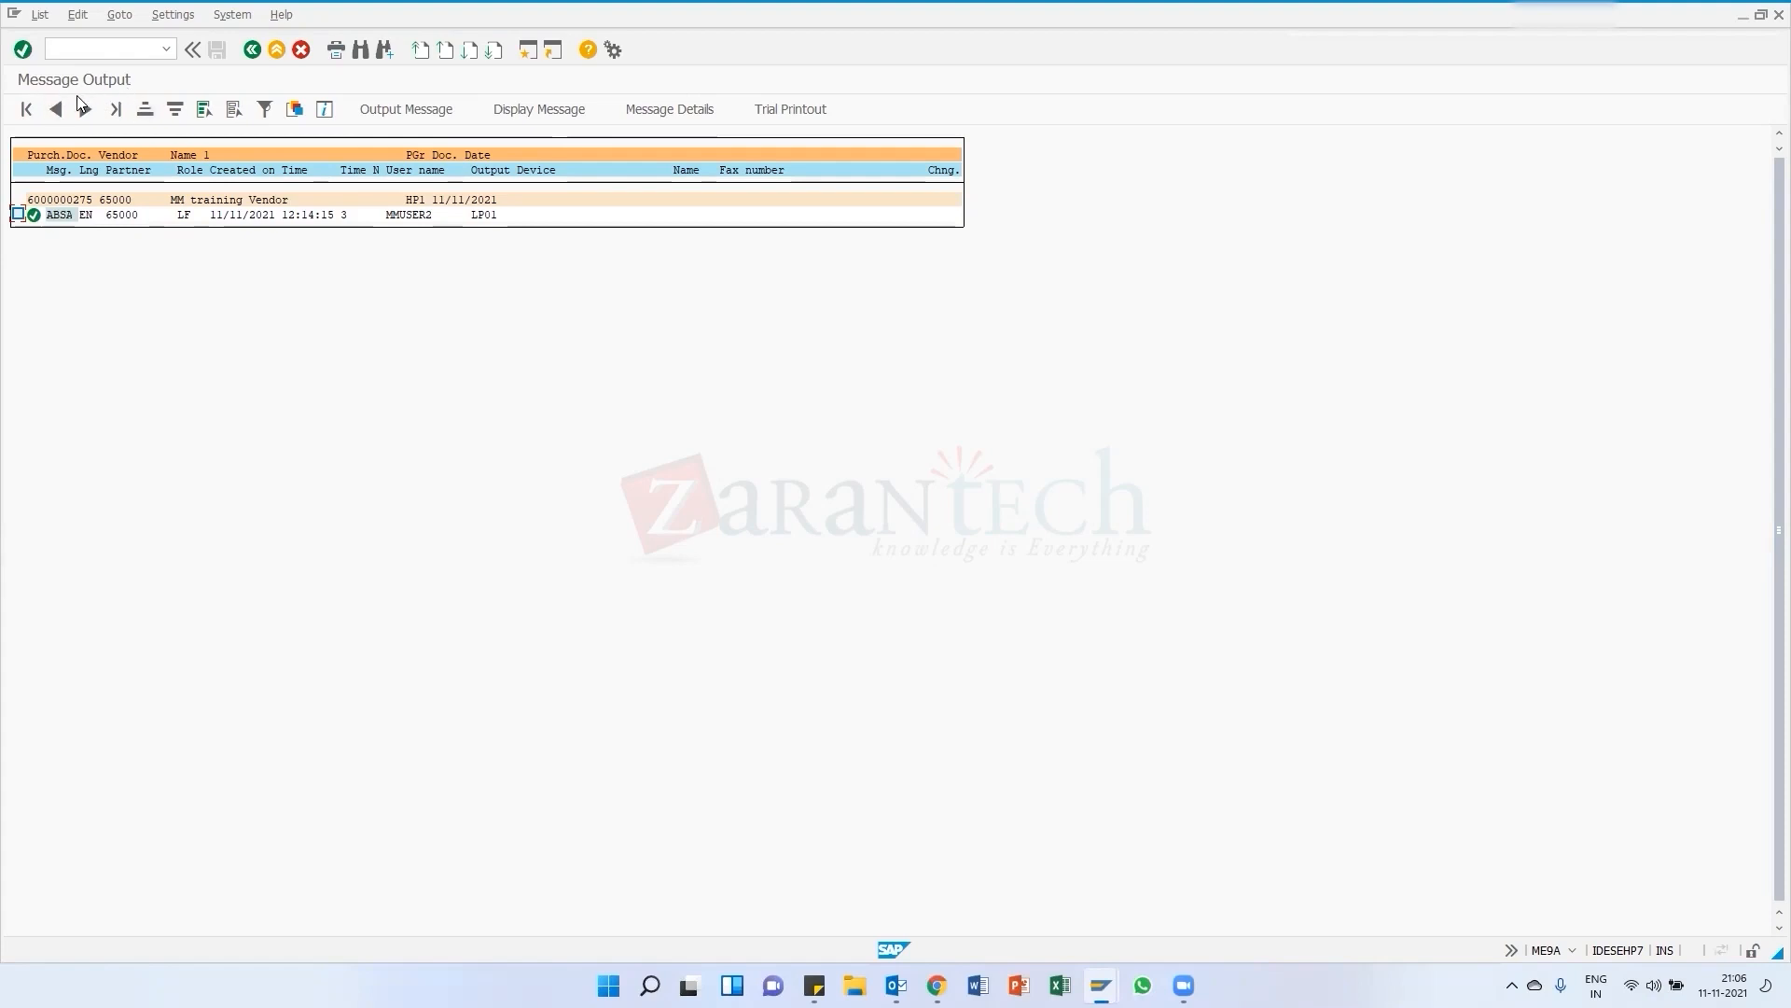
click(18, 214)
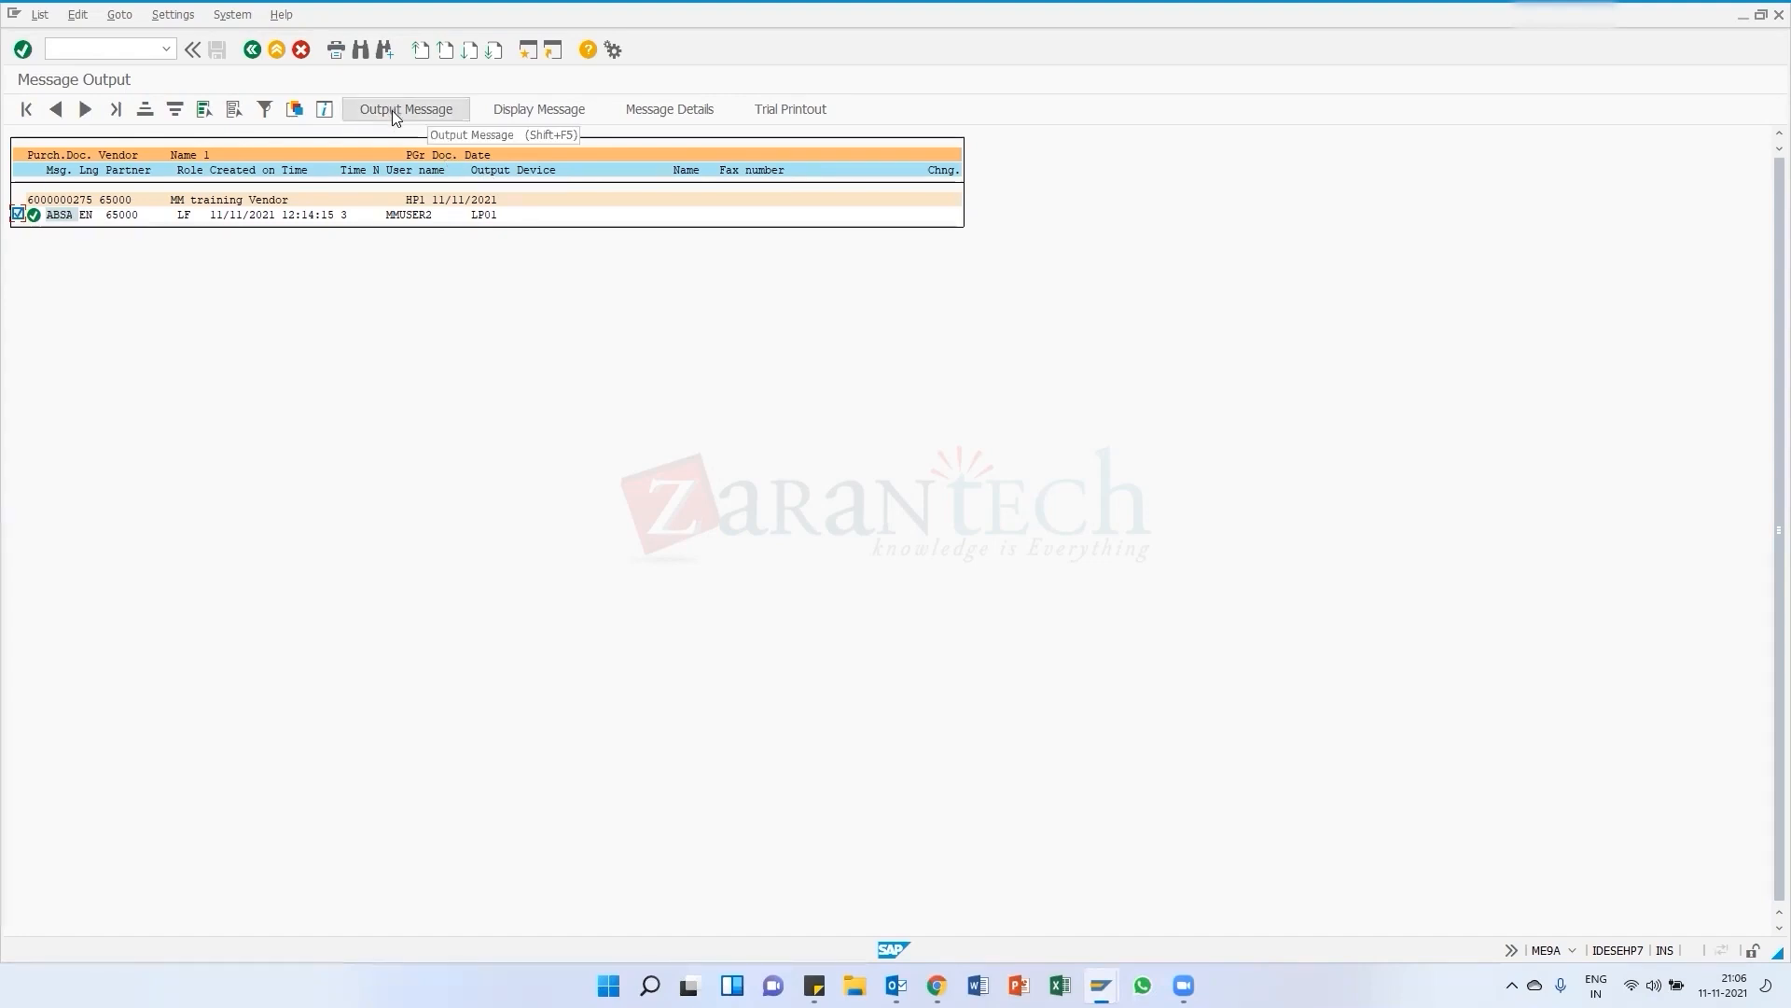
mouse_move(35, 222)
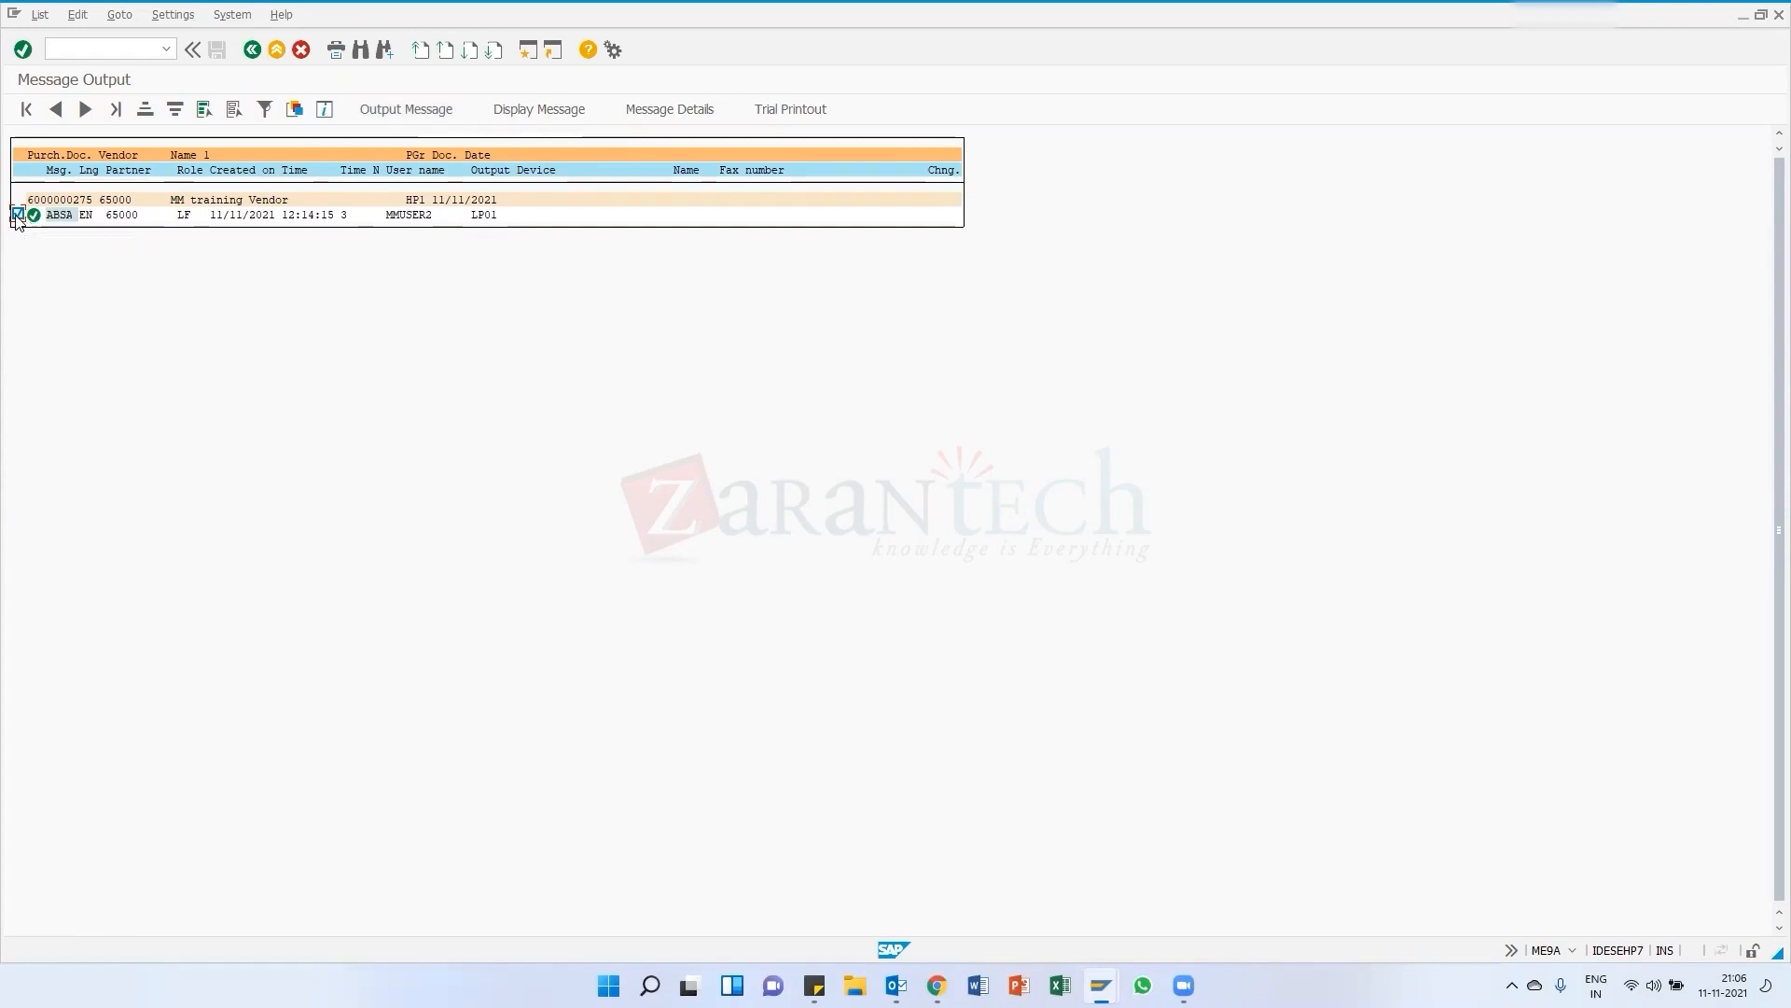
click(536, 109)
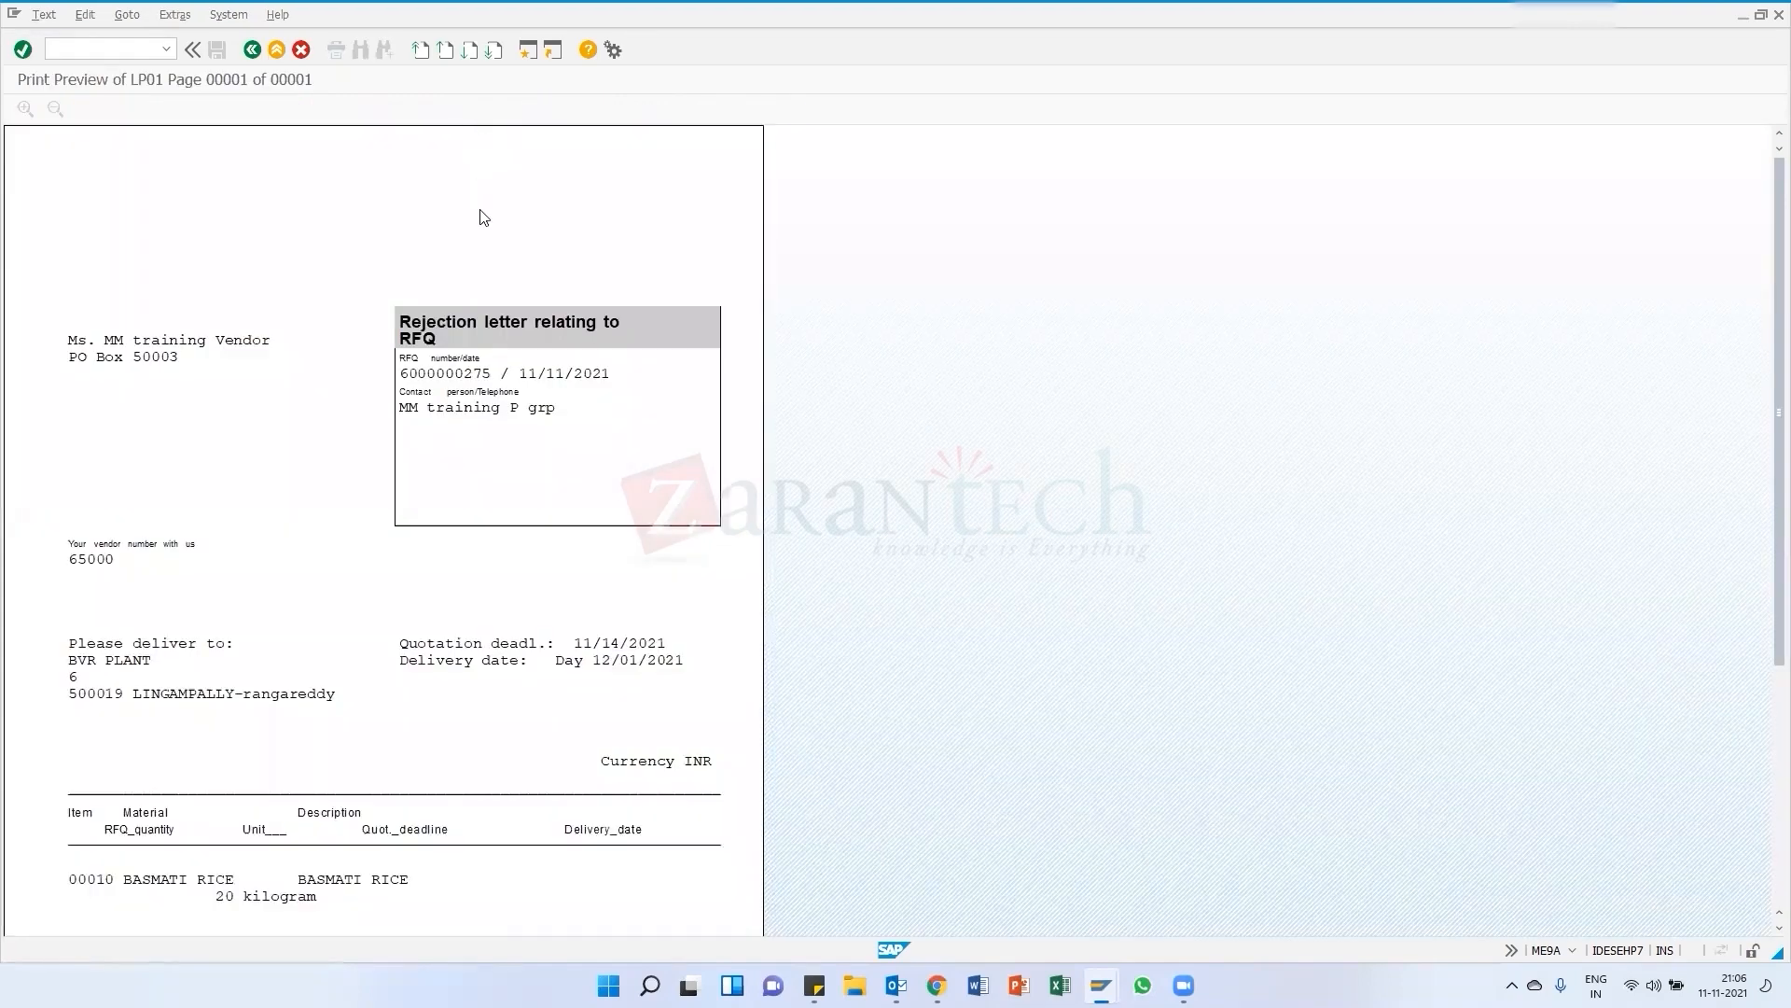
click(250, 50)
click(250, 50)
click(28, 110)
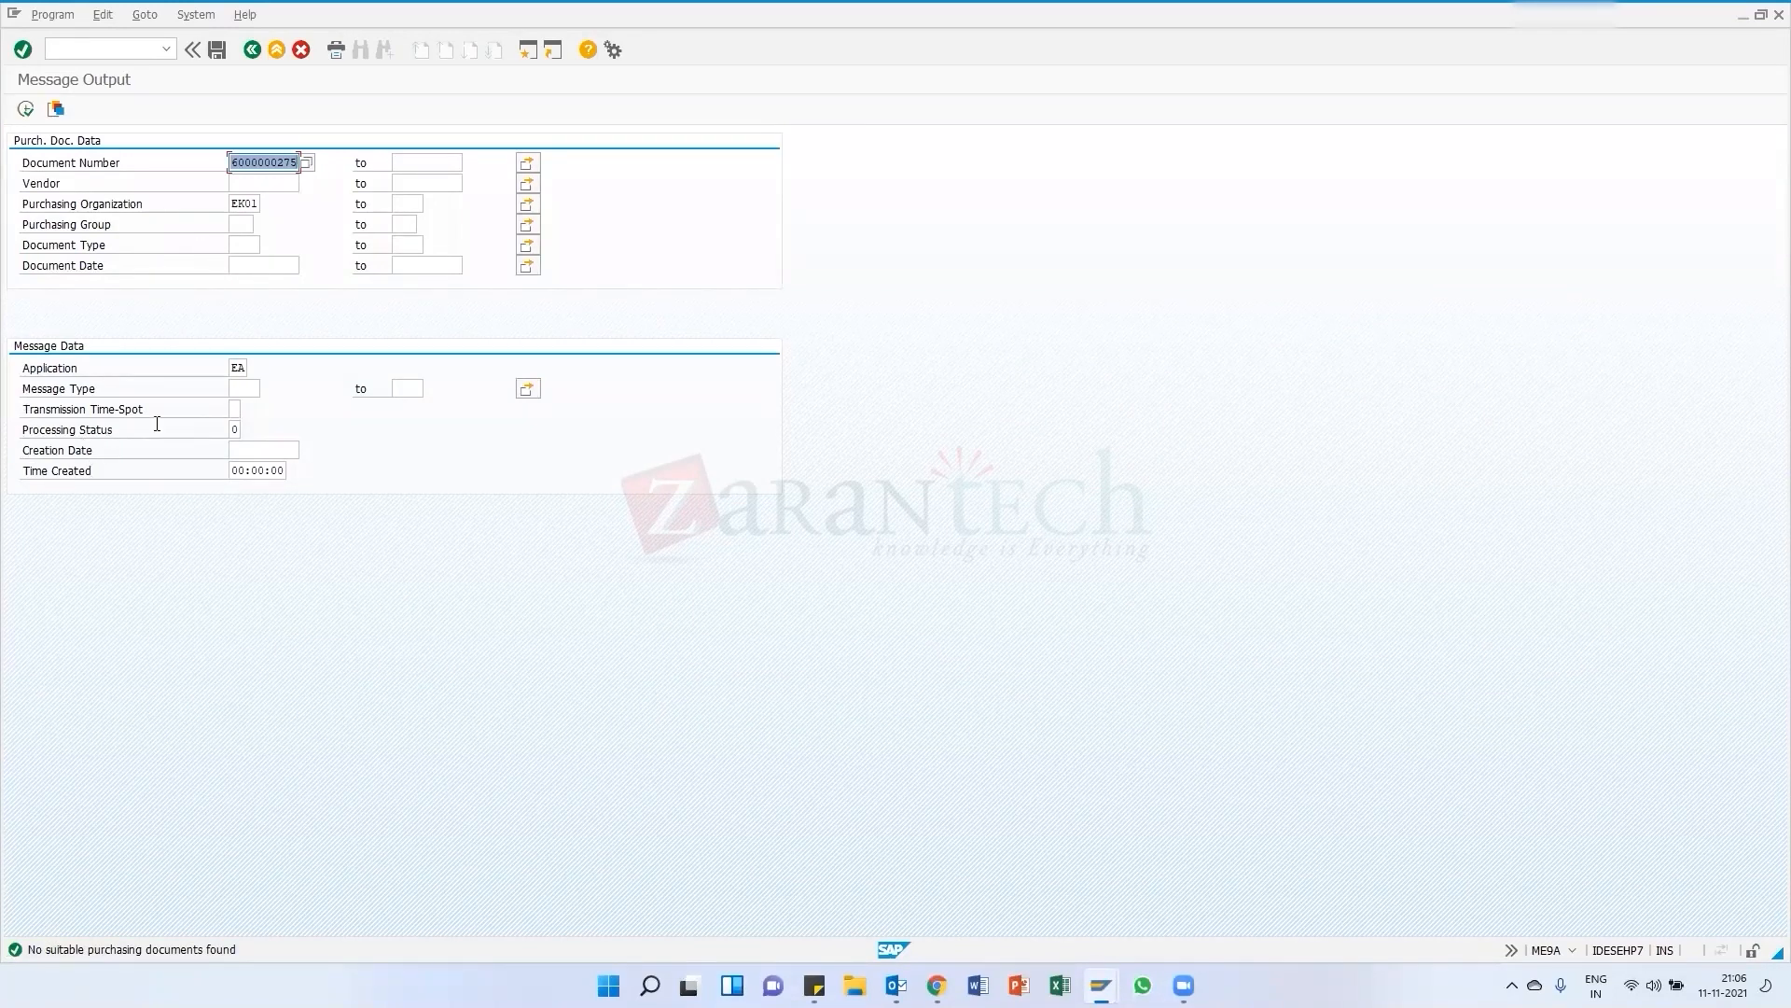
click(235, 430)
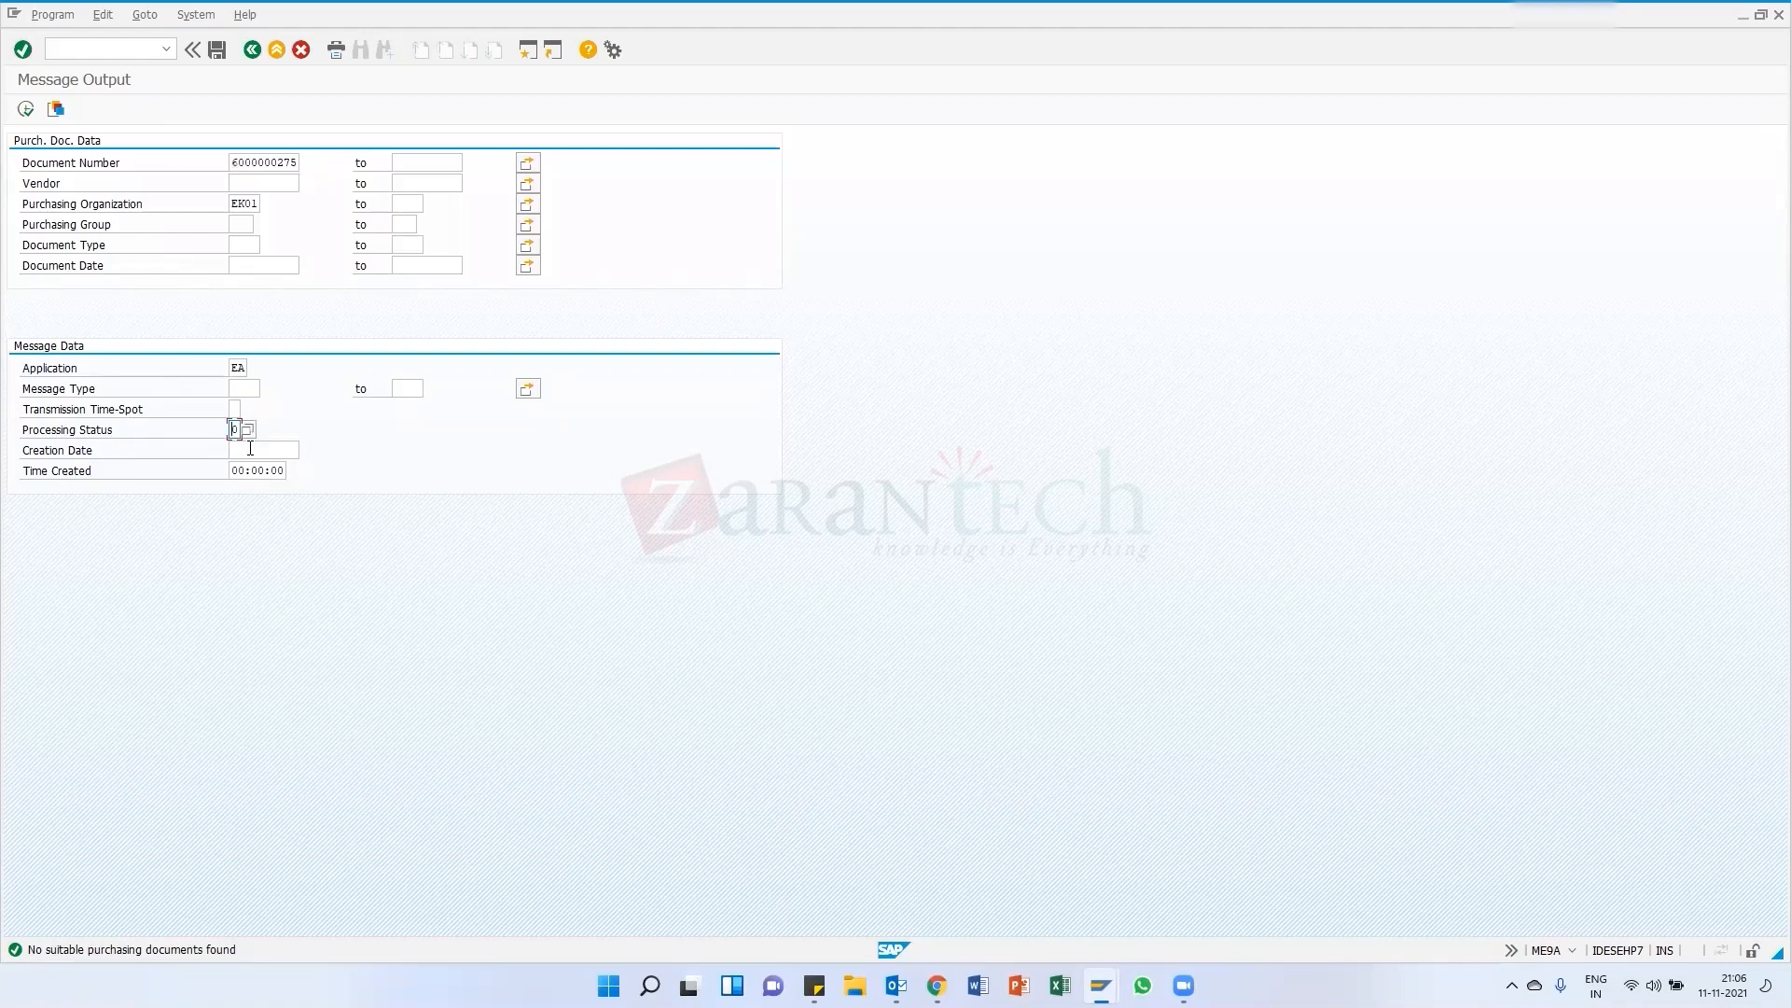
click(250, 429)
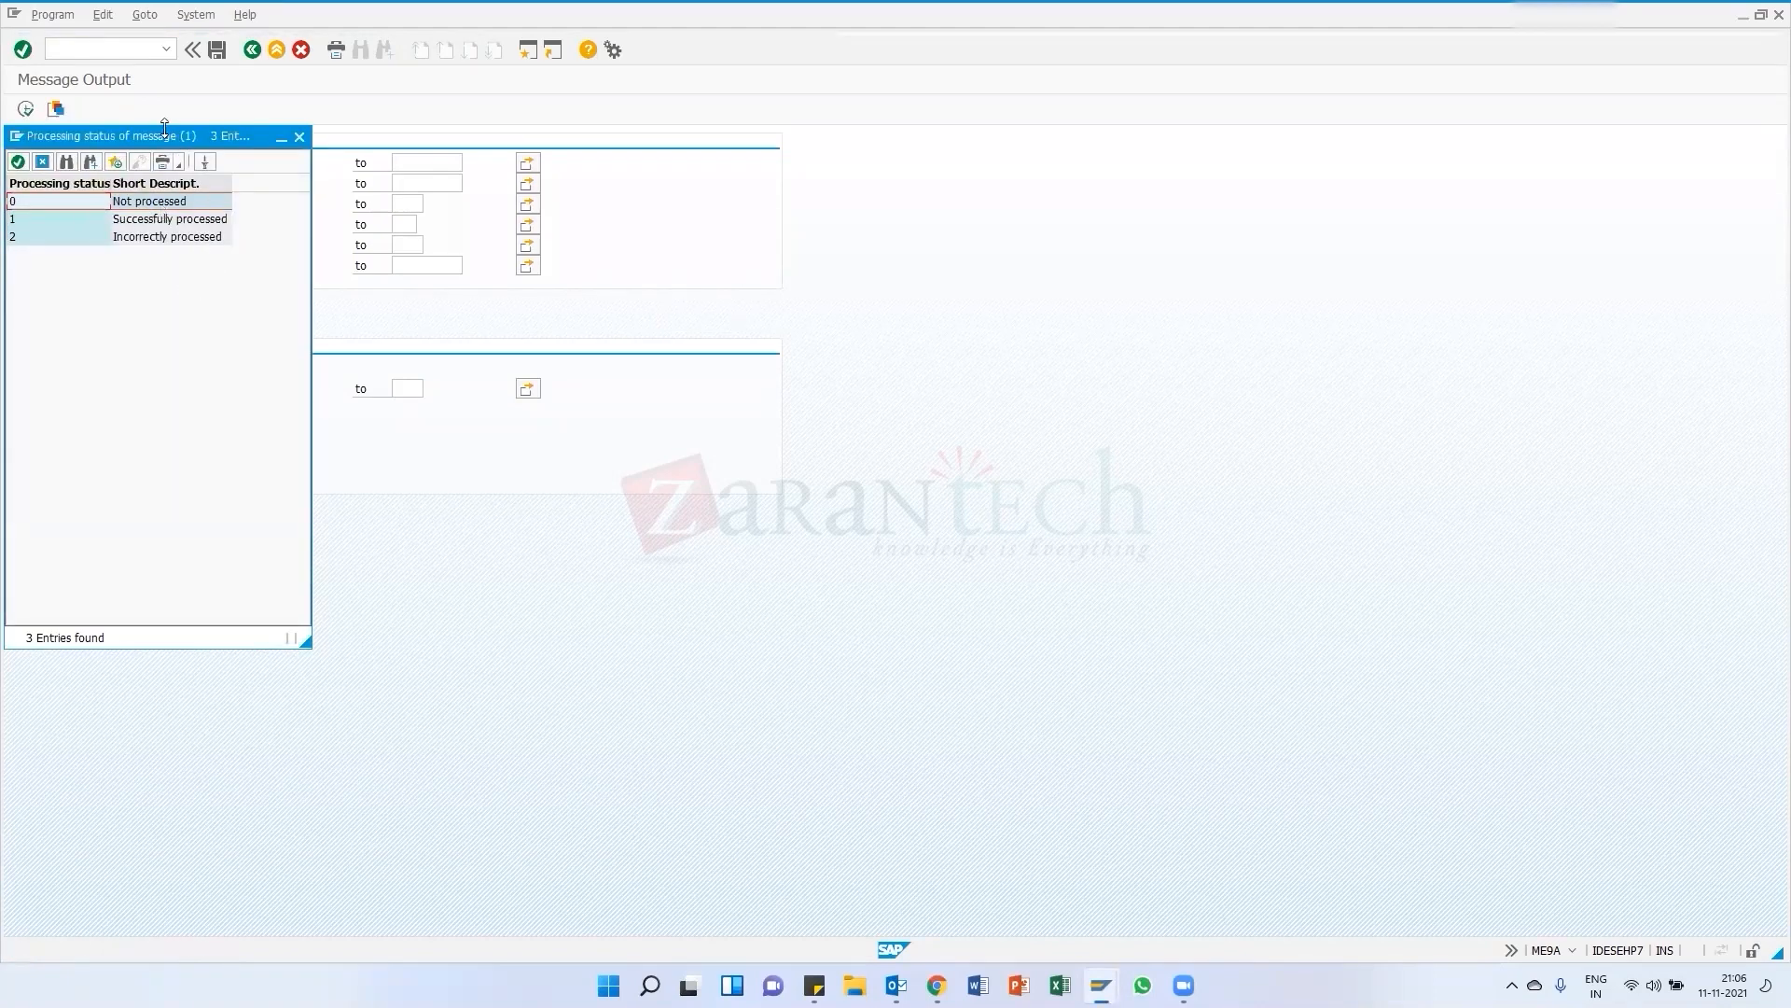
drag(185, 140, 532, 115)
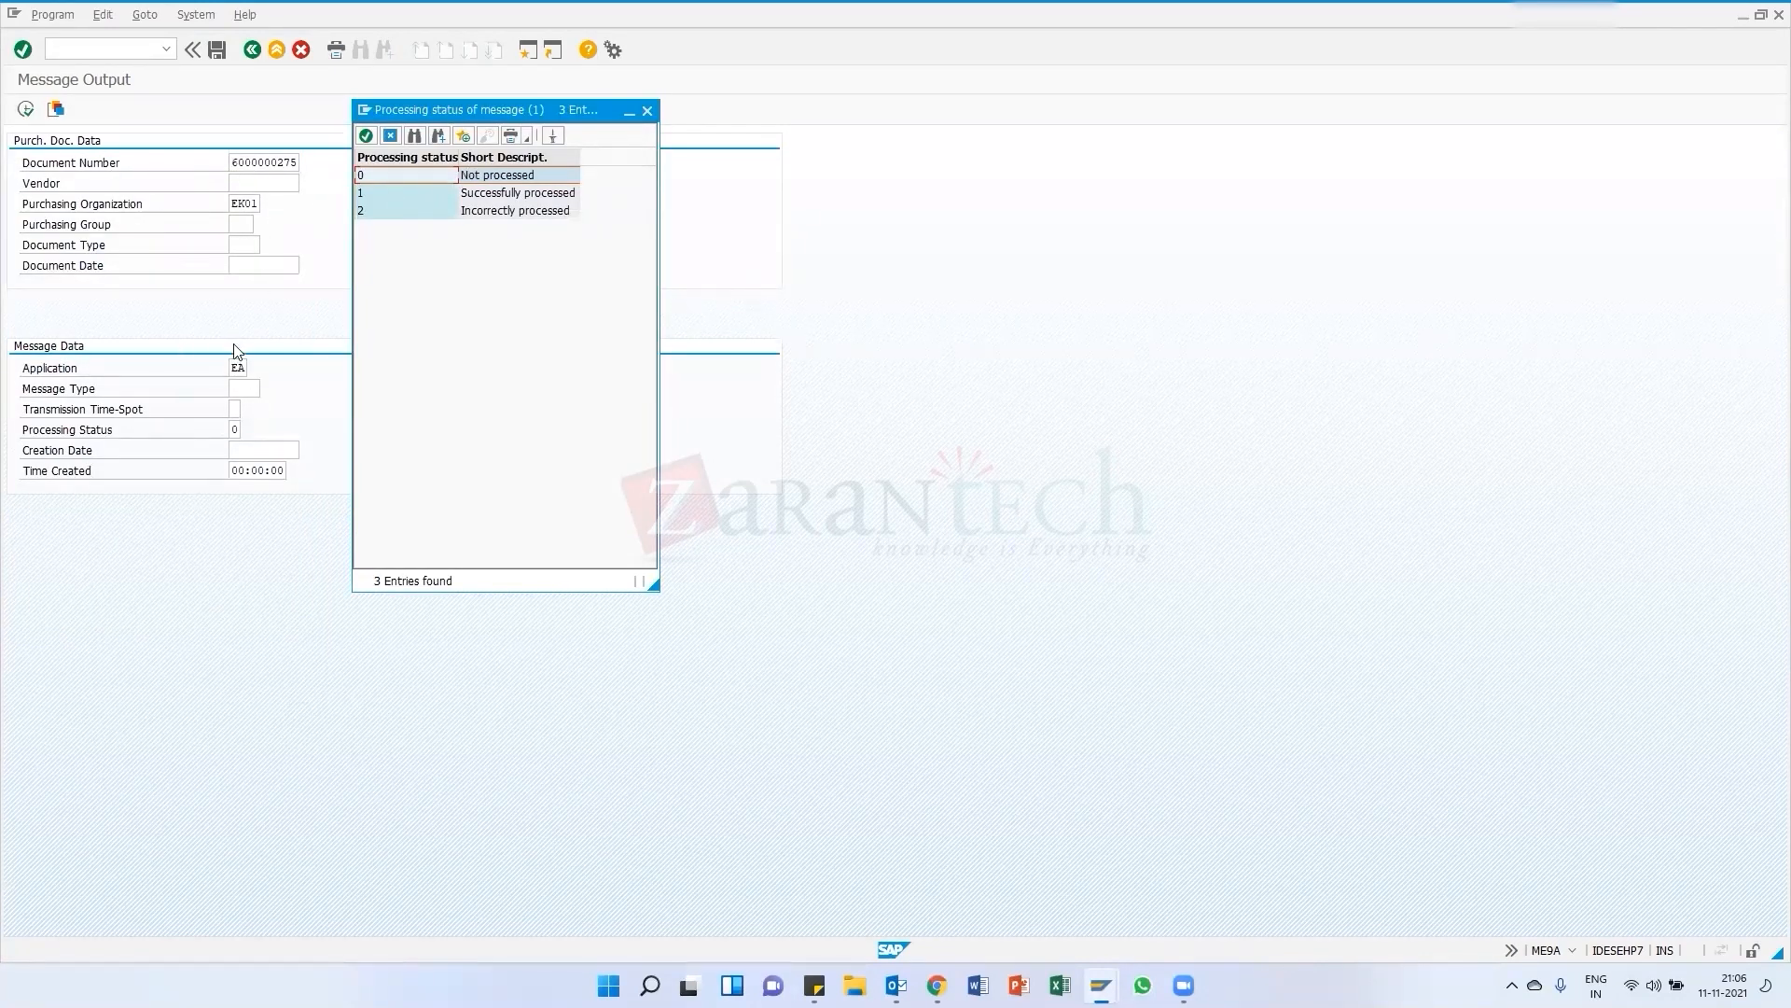
double_click(373, 192)
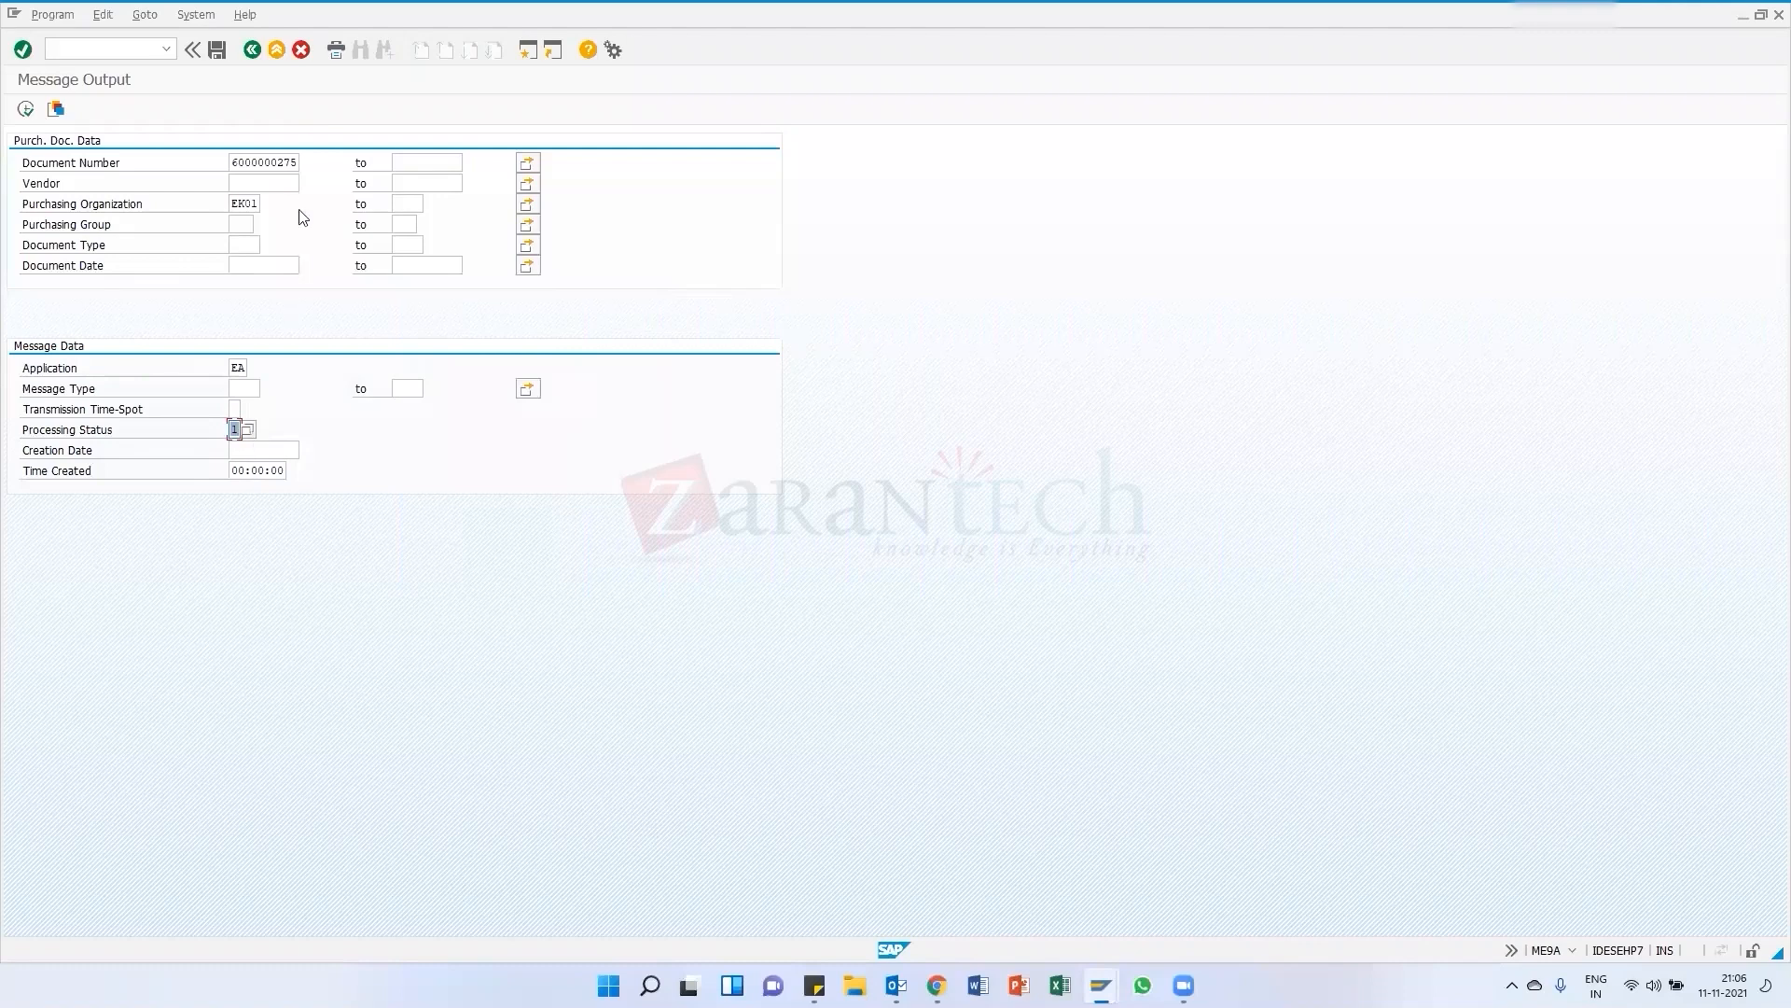
click(25, 109)
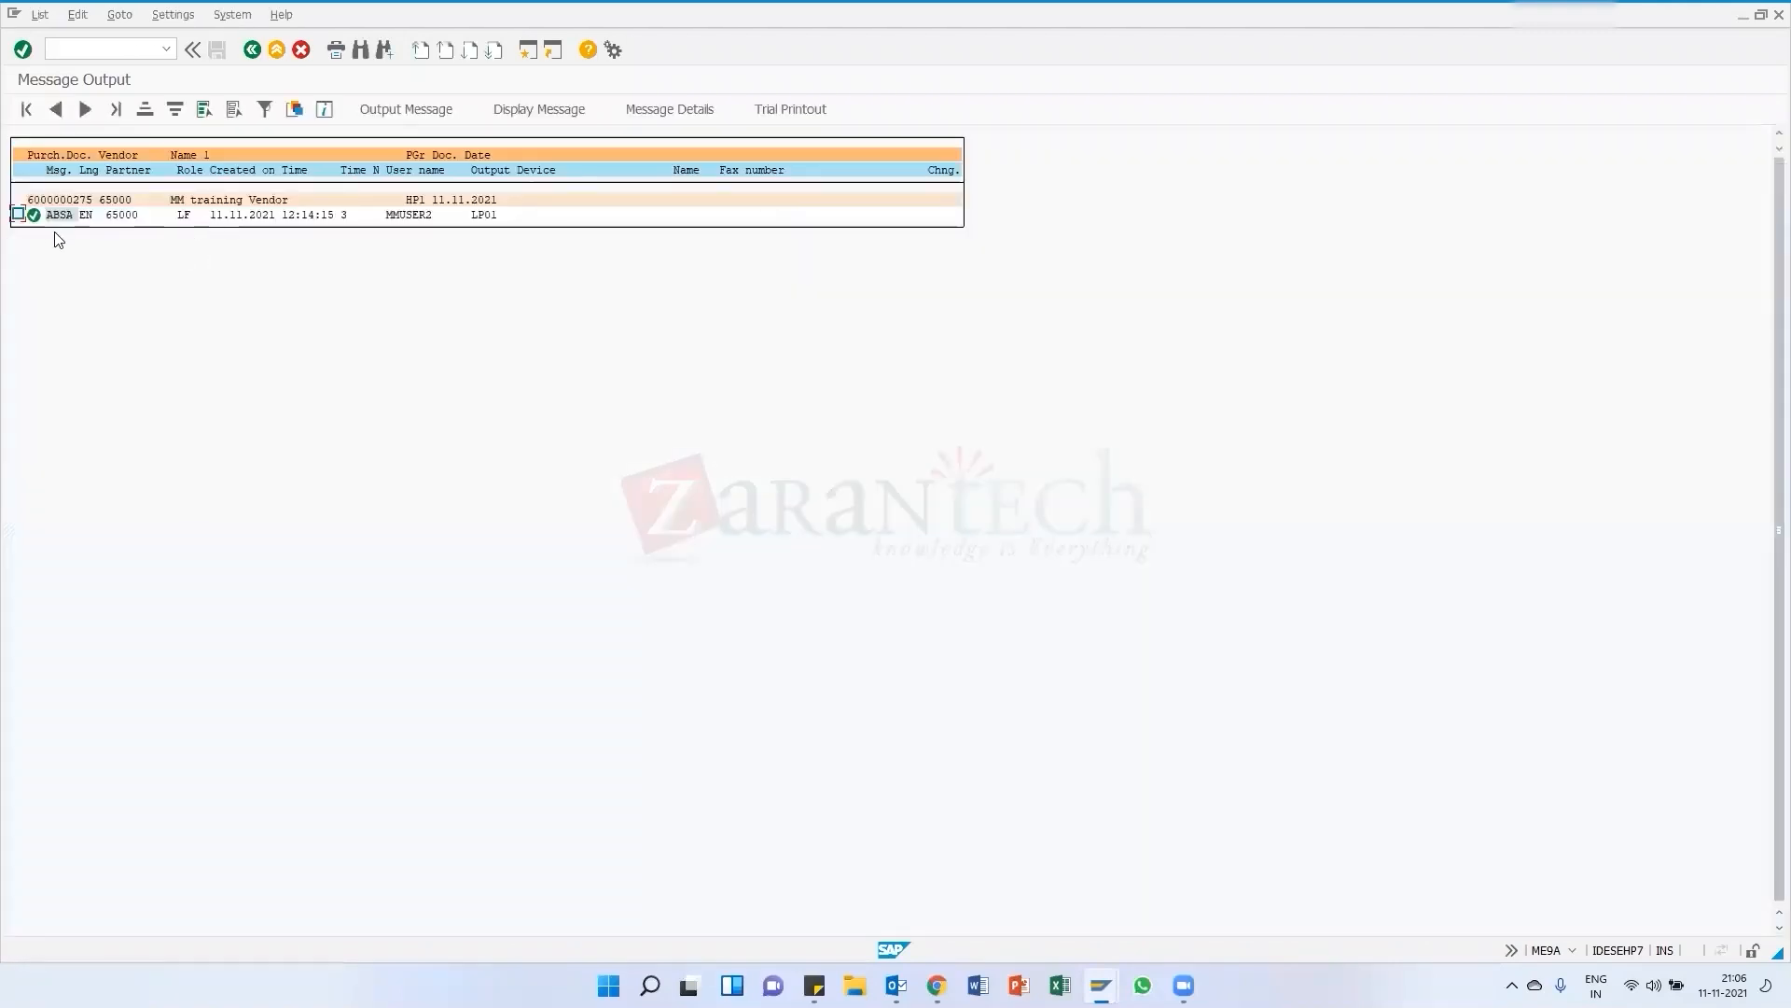
Display the processed ABSA rejection letter, then leave message output back to SAP Easy Access
click(18, 213)
click(537, 114)
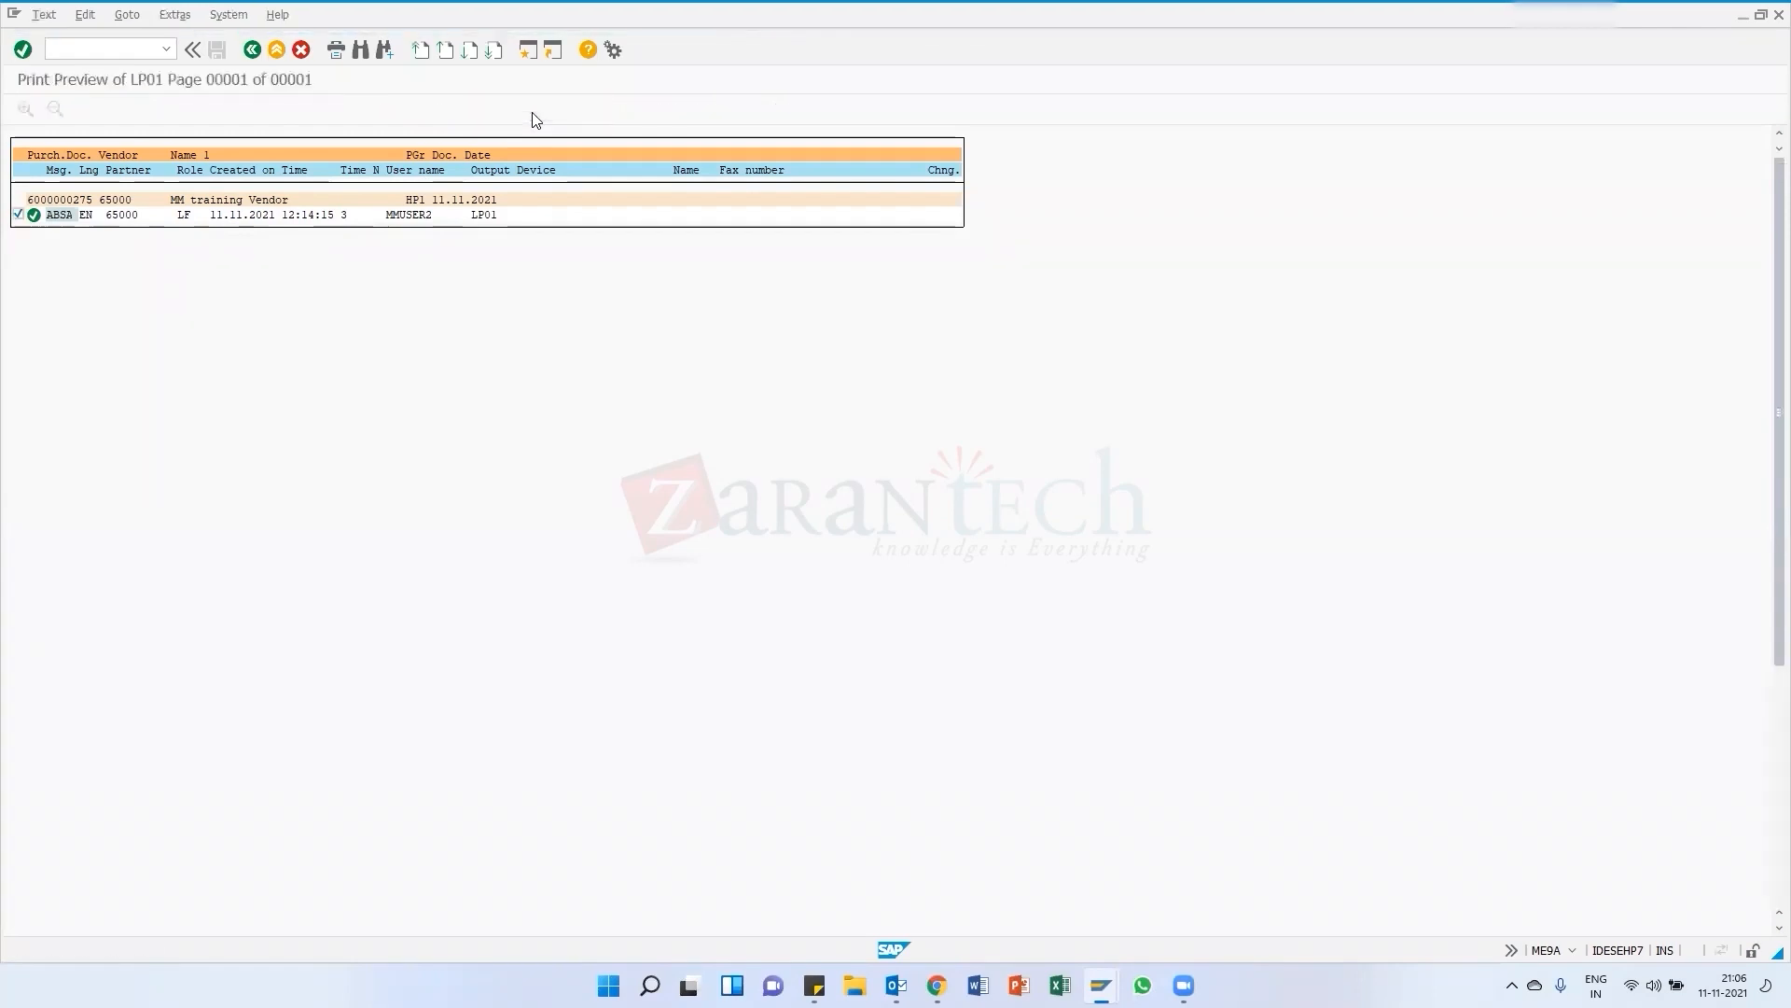
click(258, 50)
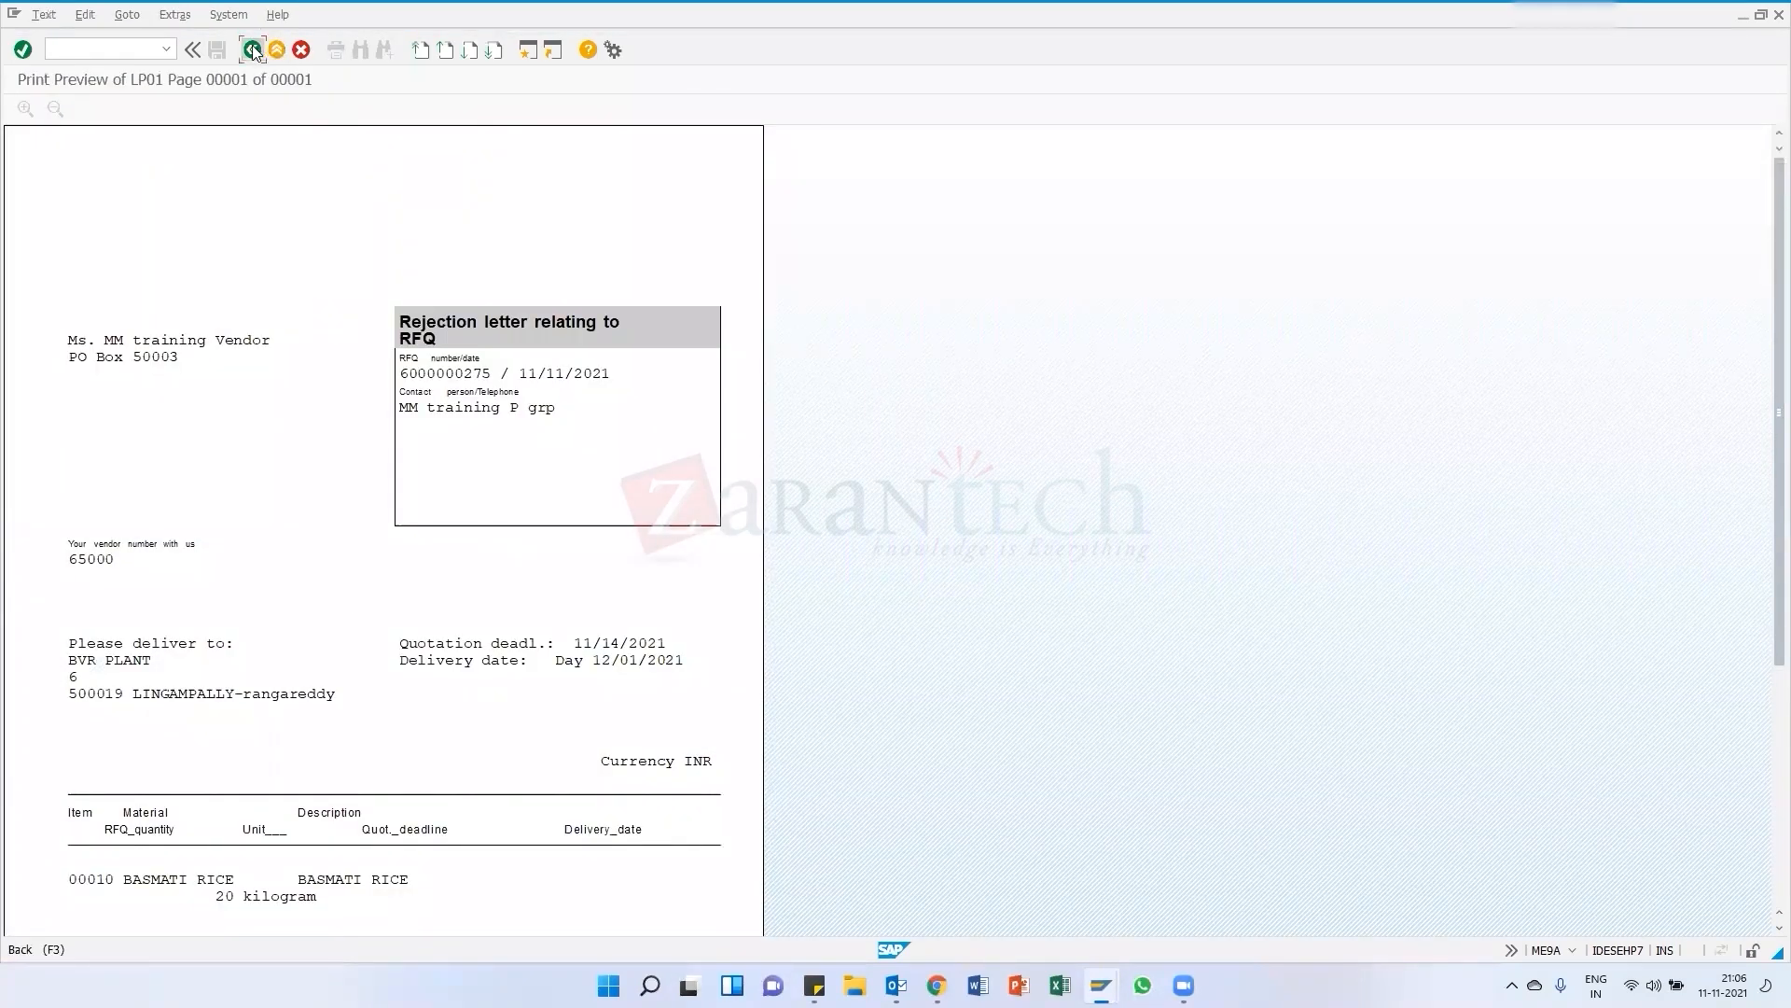
click(253, 53)
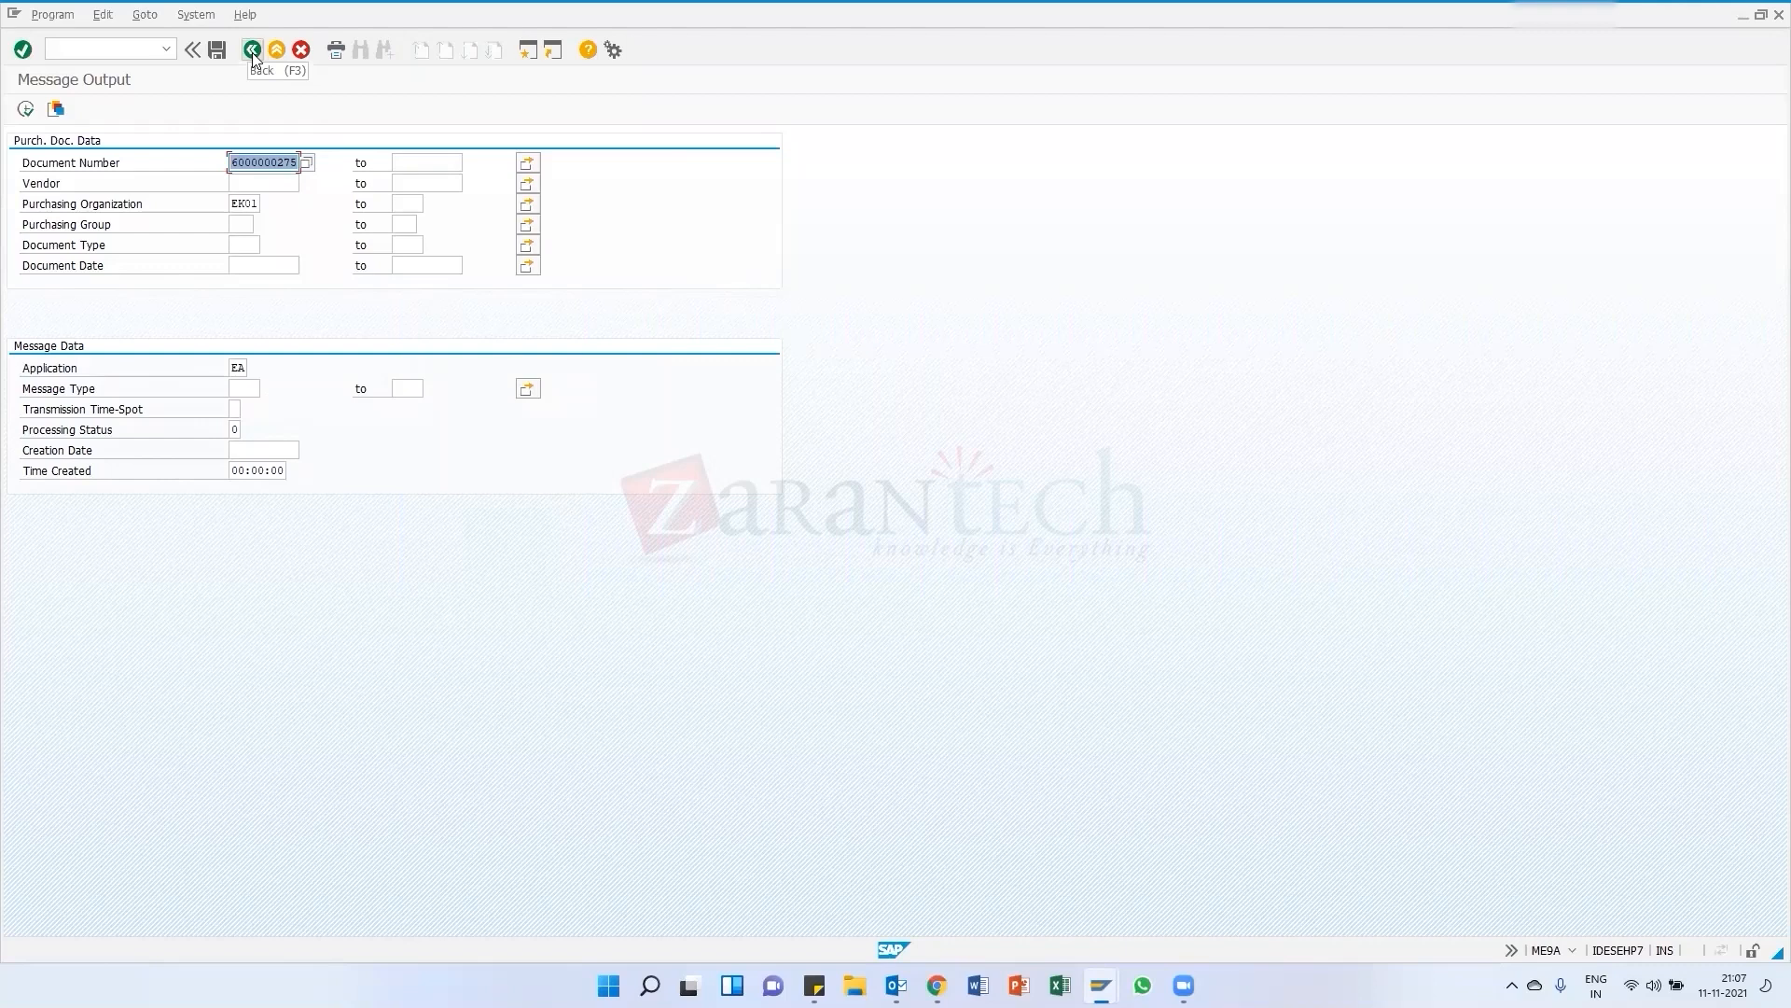
click(253, 54)
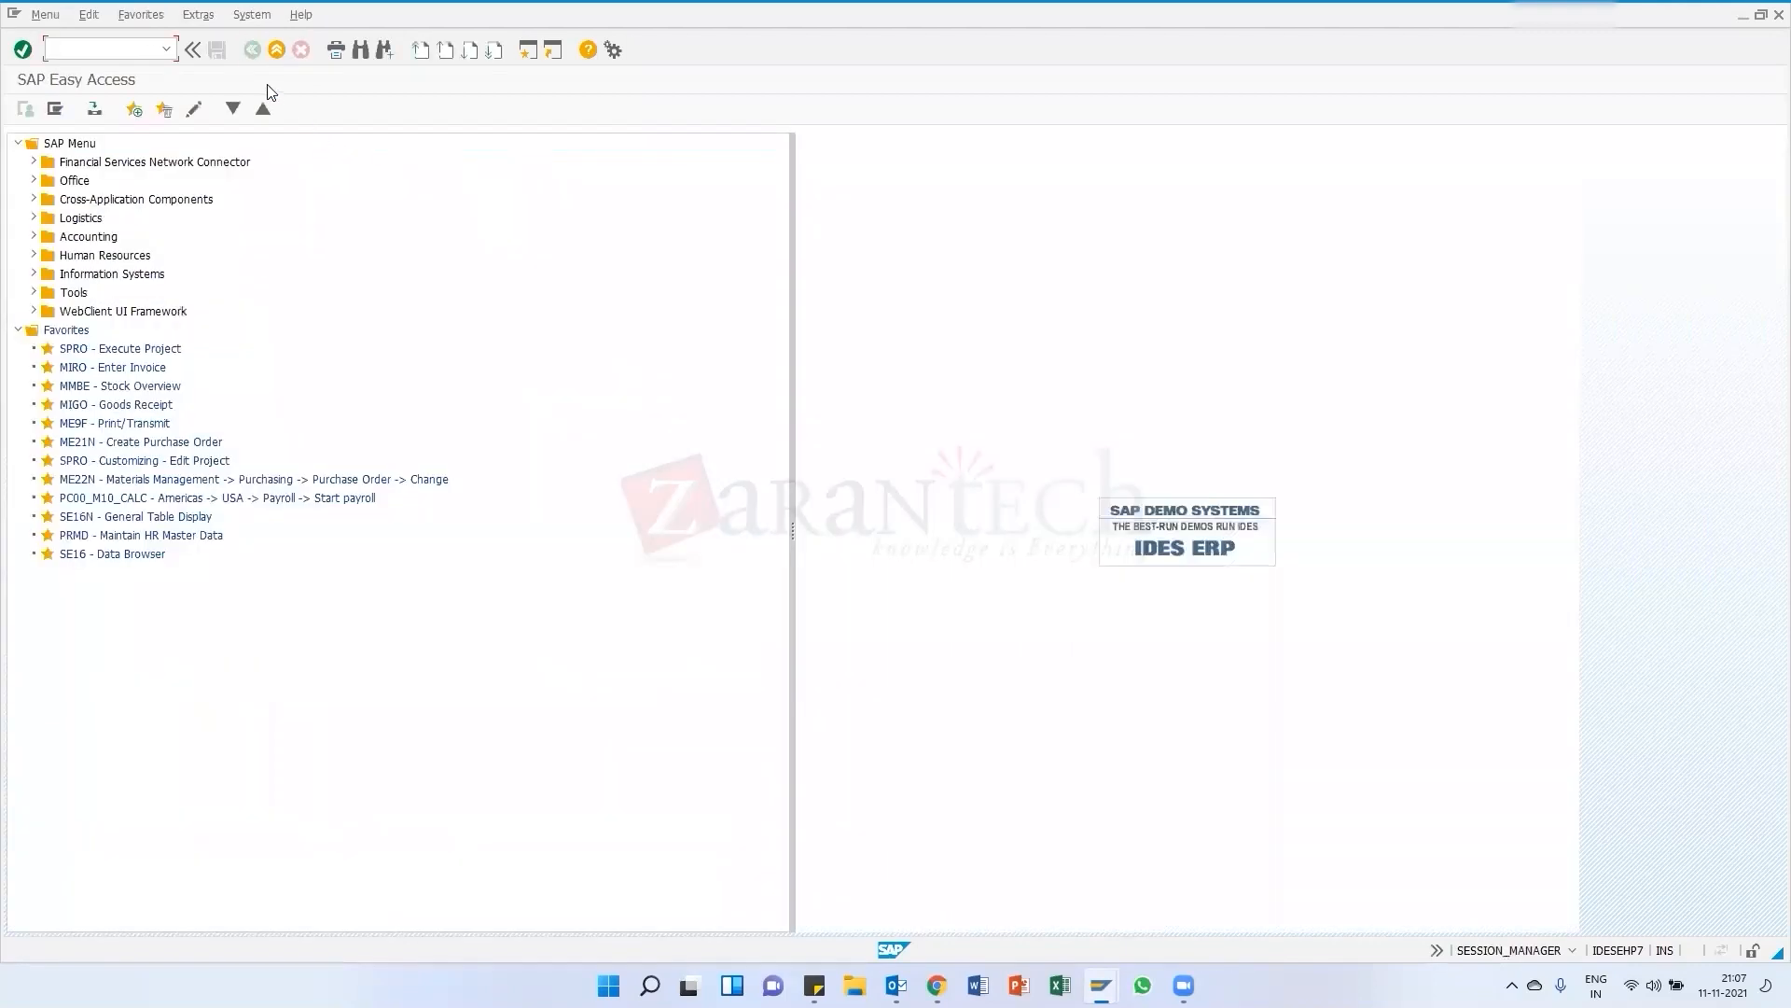
Close the Display Vendor session window
mouse_move(1100, 984)
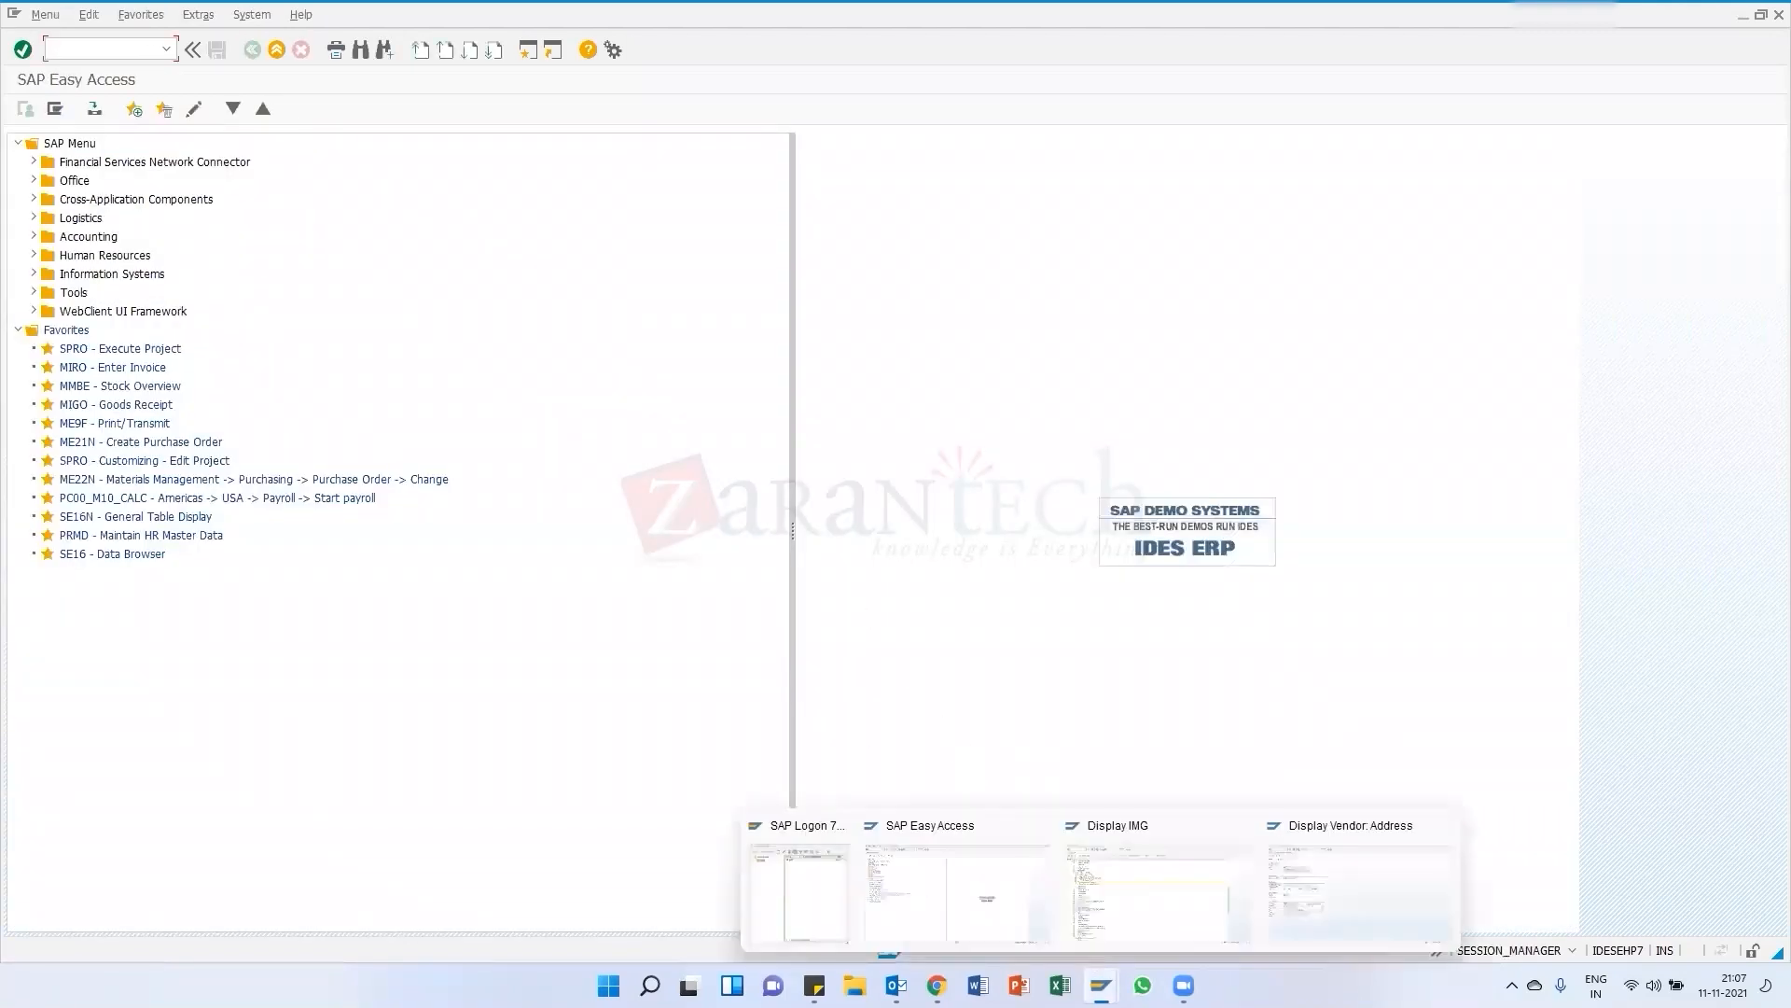
click(1357, 884)
click(252, 51)
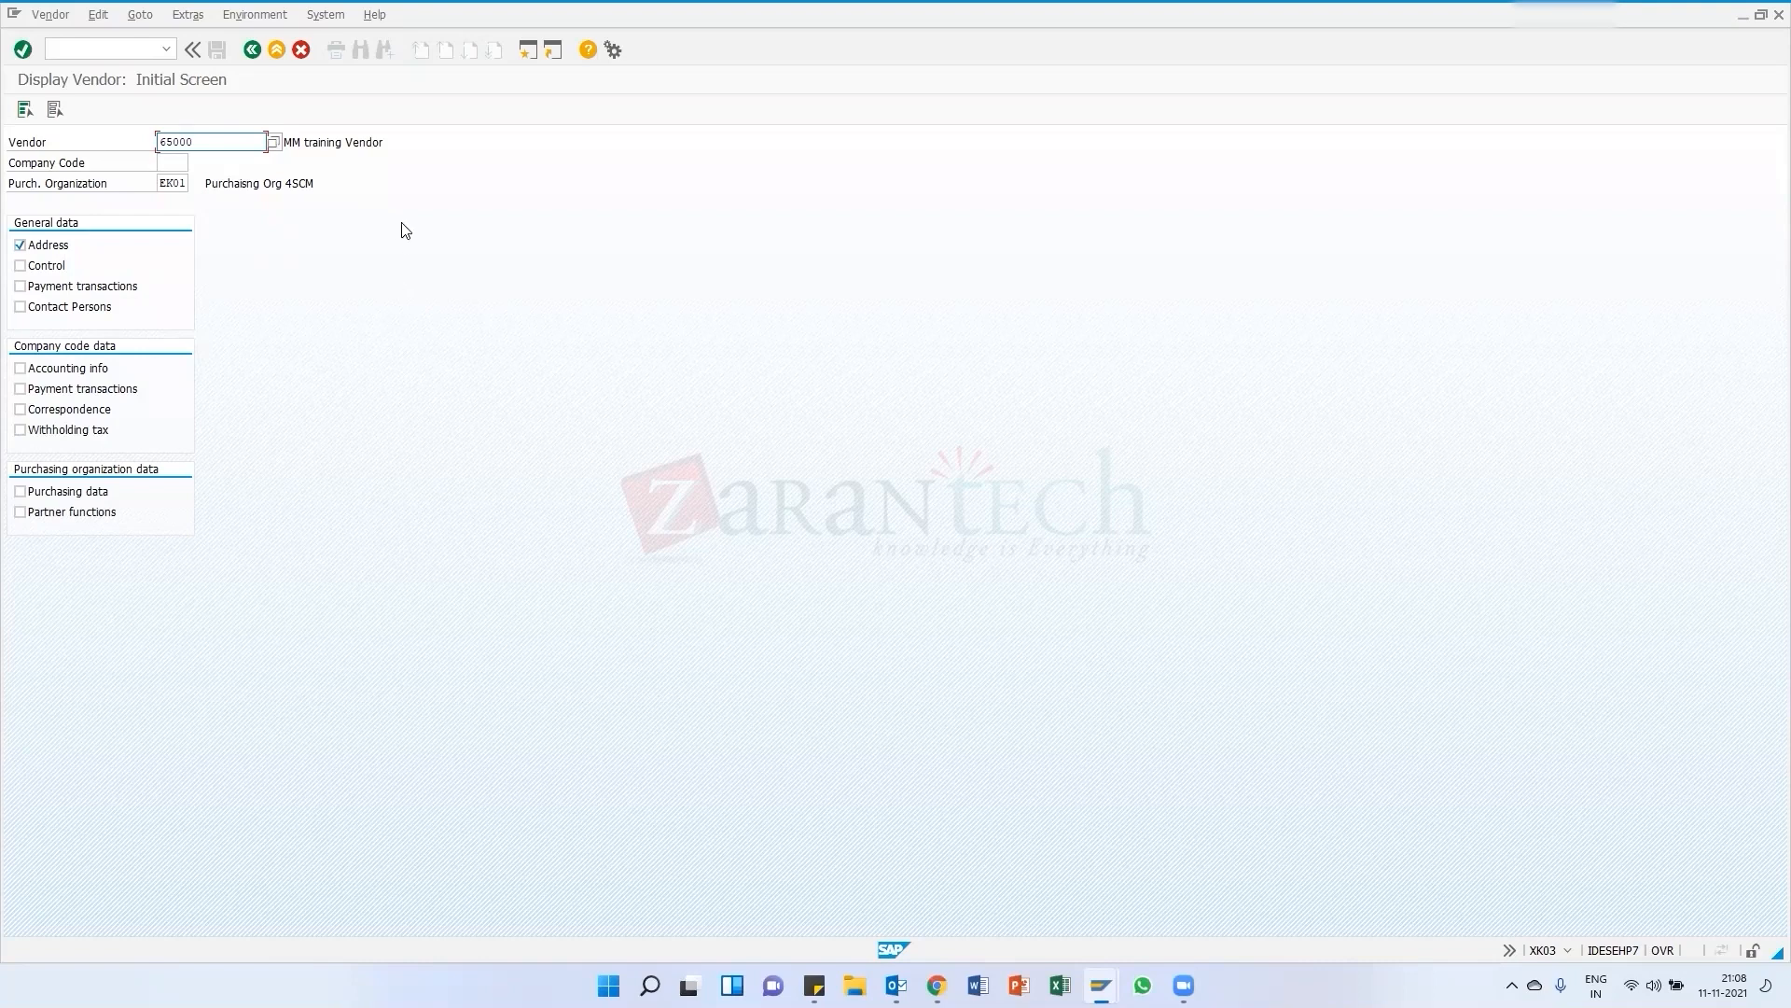
mouse_move(1102, 985)
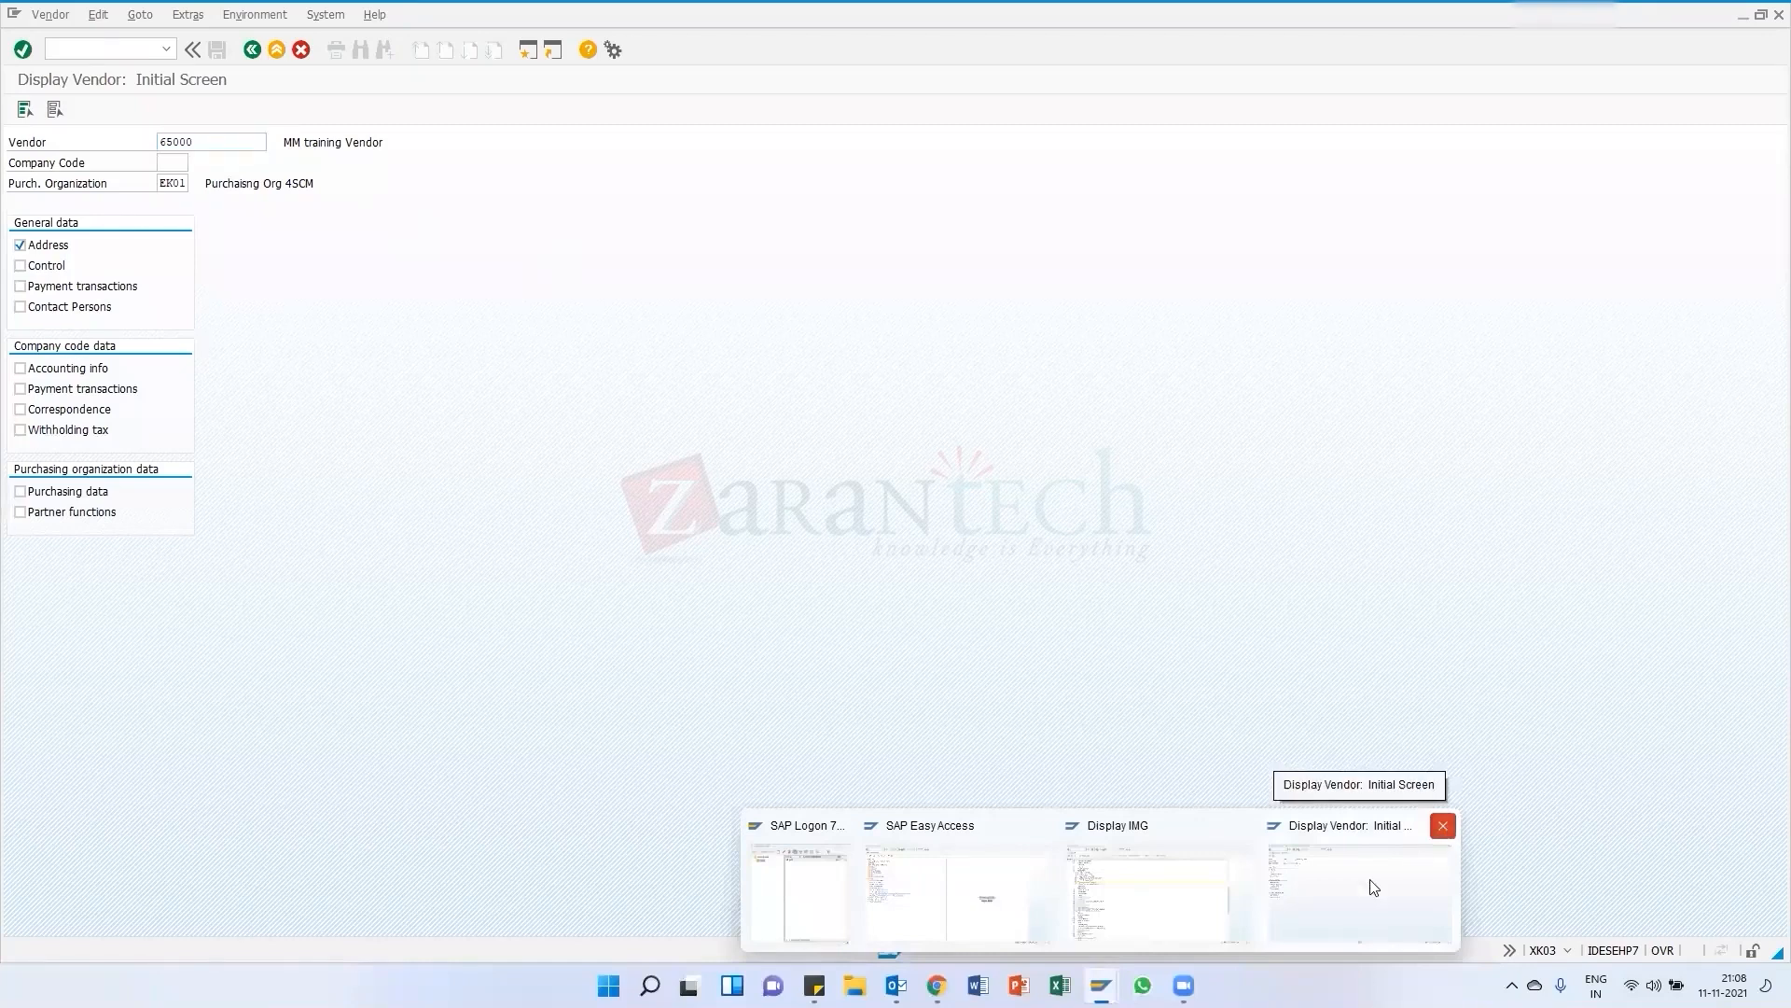
click(1444, 826)
Switch to the browser and read the SAP MM course curriculum PDF around Unit 9 Purchase Order
click(937, 986)
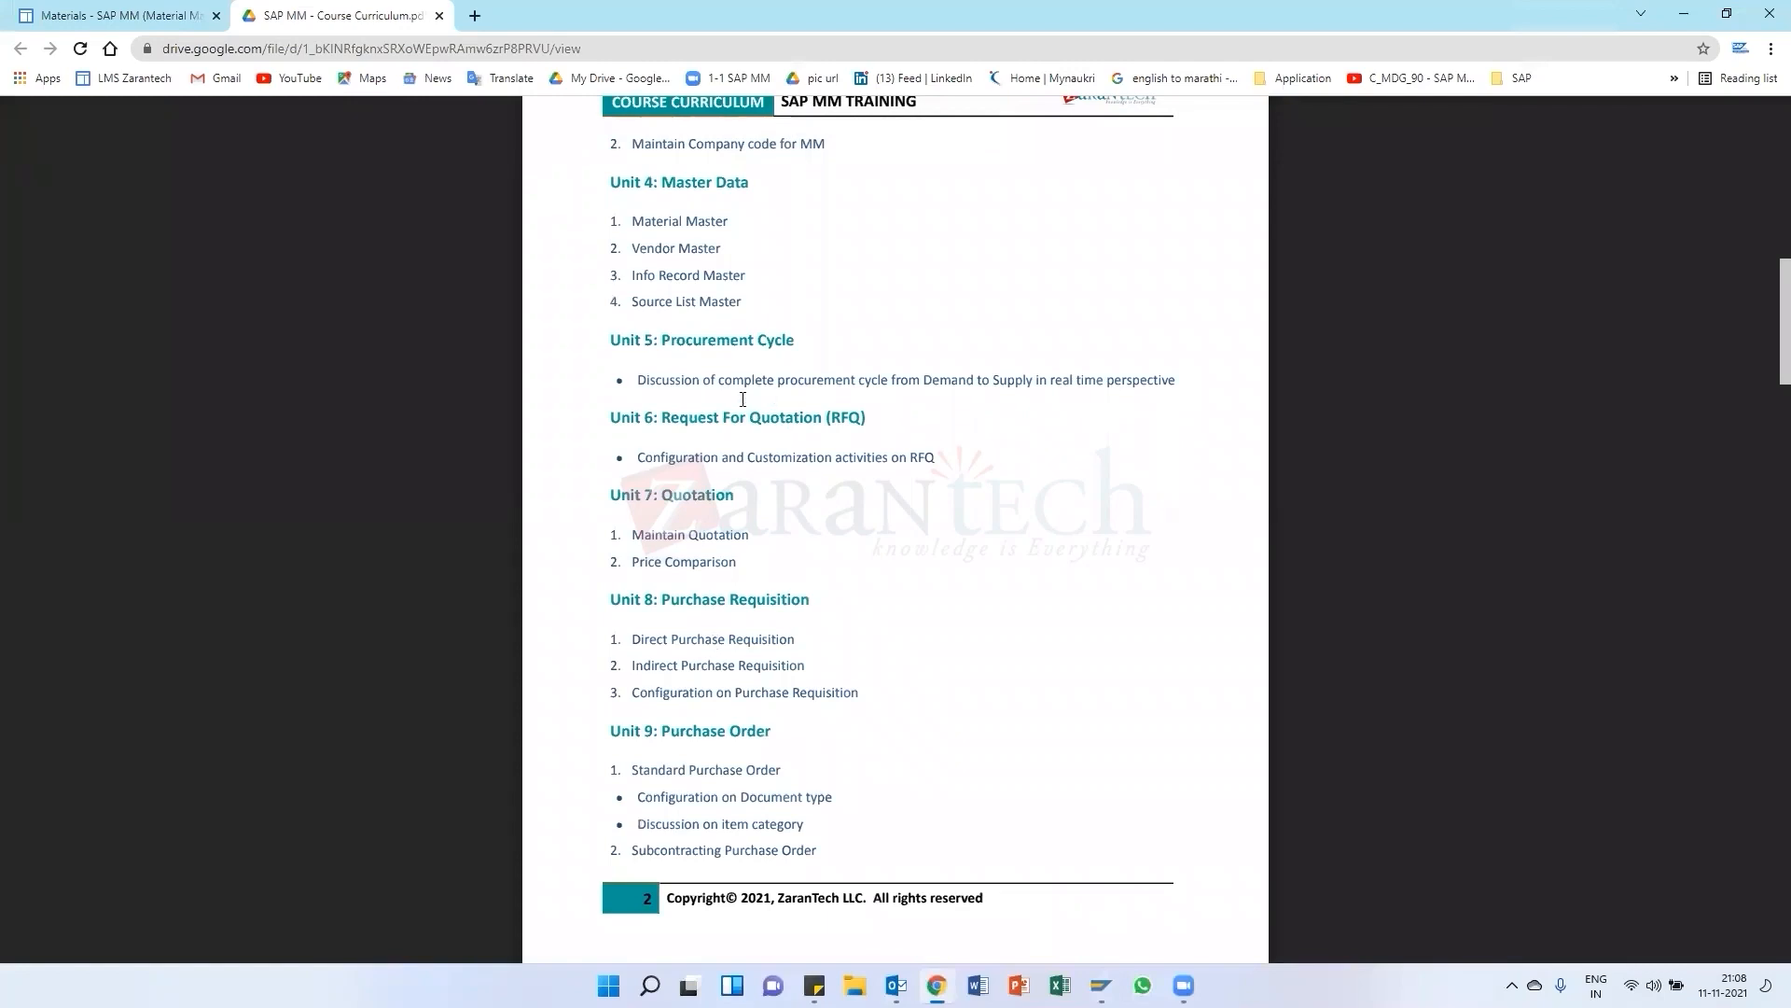
scroll(740, 693, down, 5)
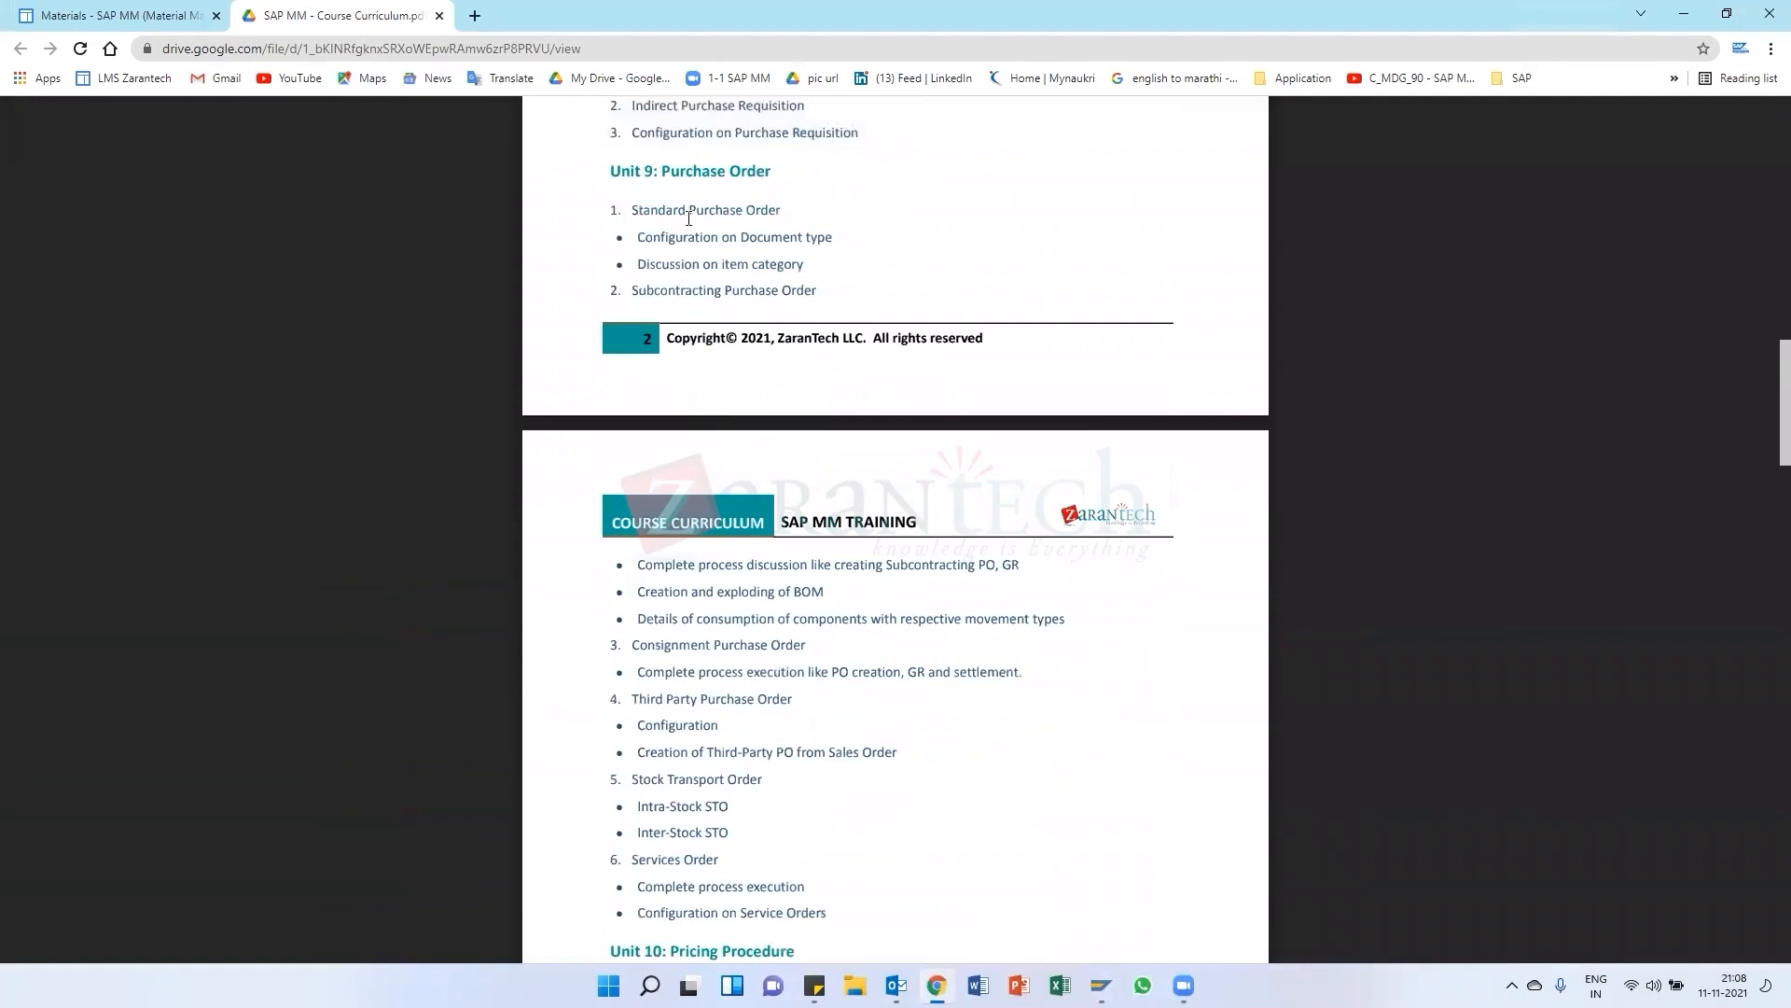
scroll(644, 654, down, 2)
scroll(664, 801, up, 2)
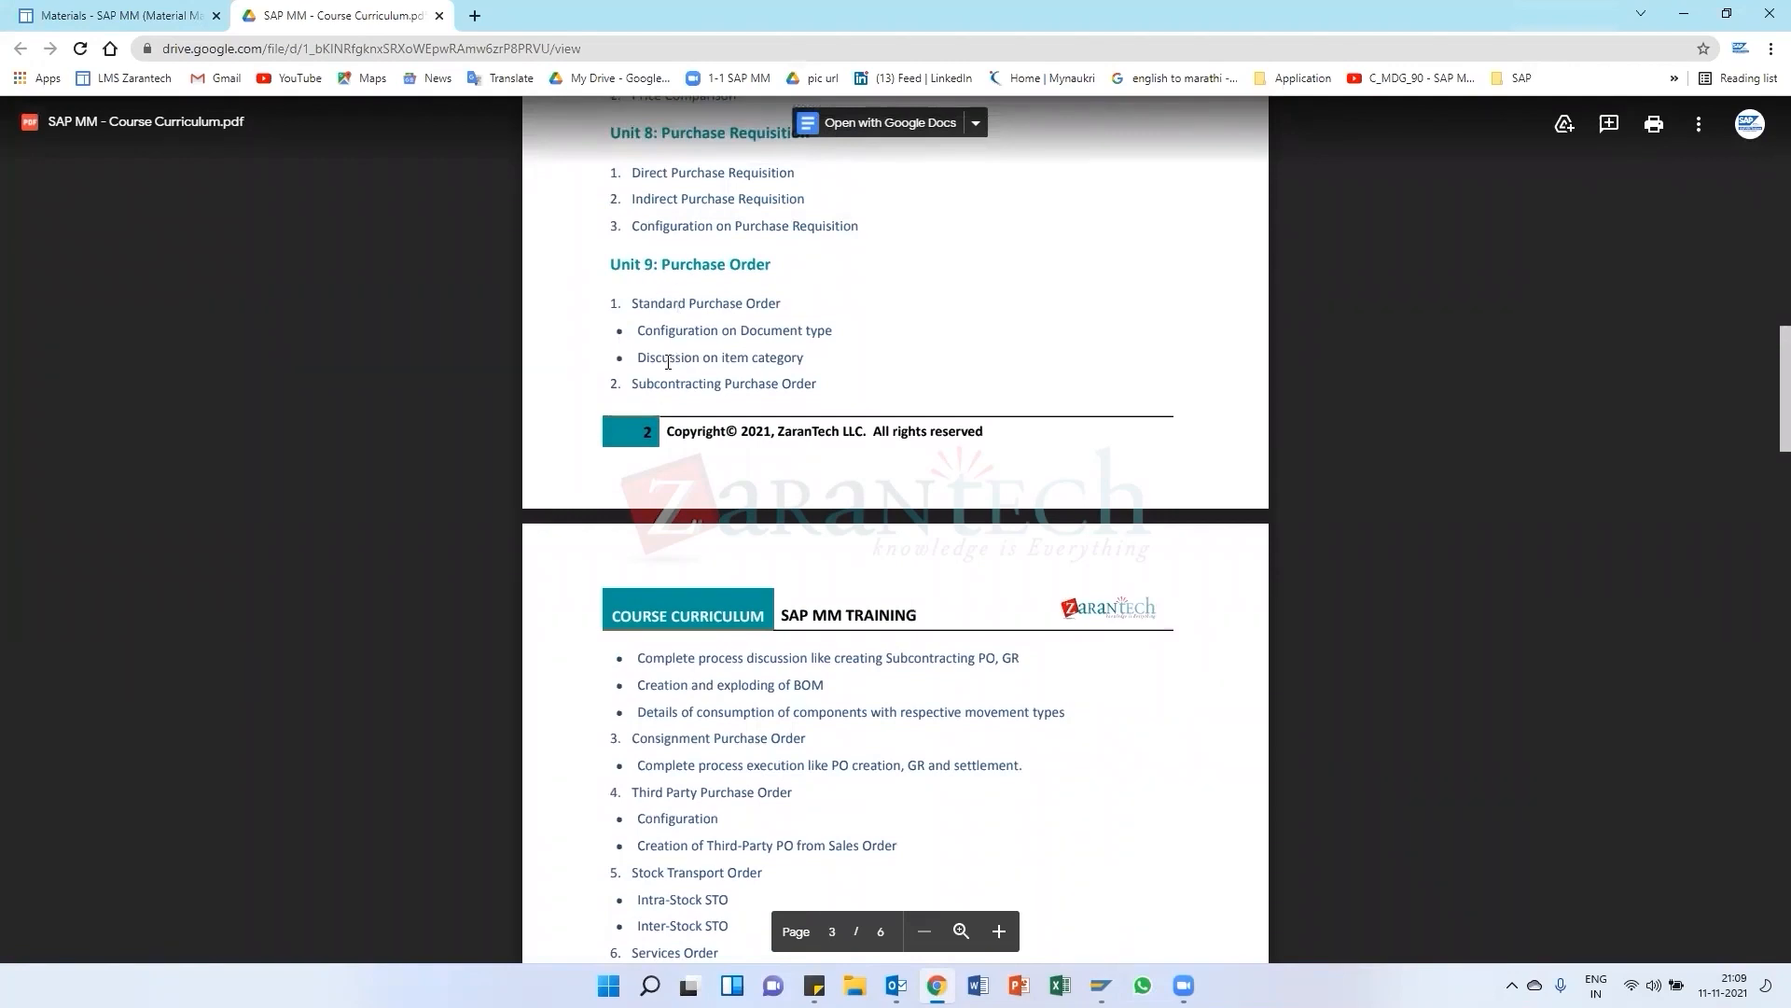
scroll(668, 362, down, 1)
scroll(653, 455, up, 2)
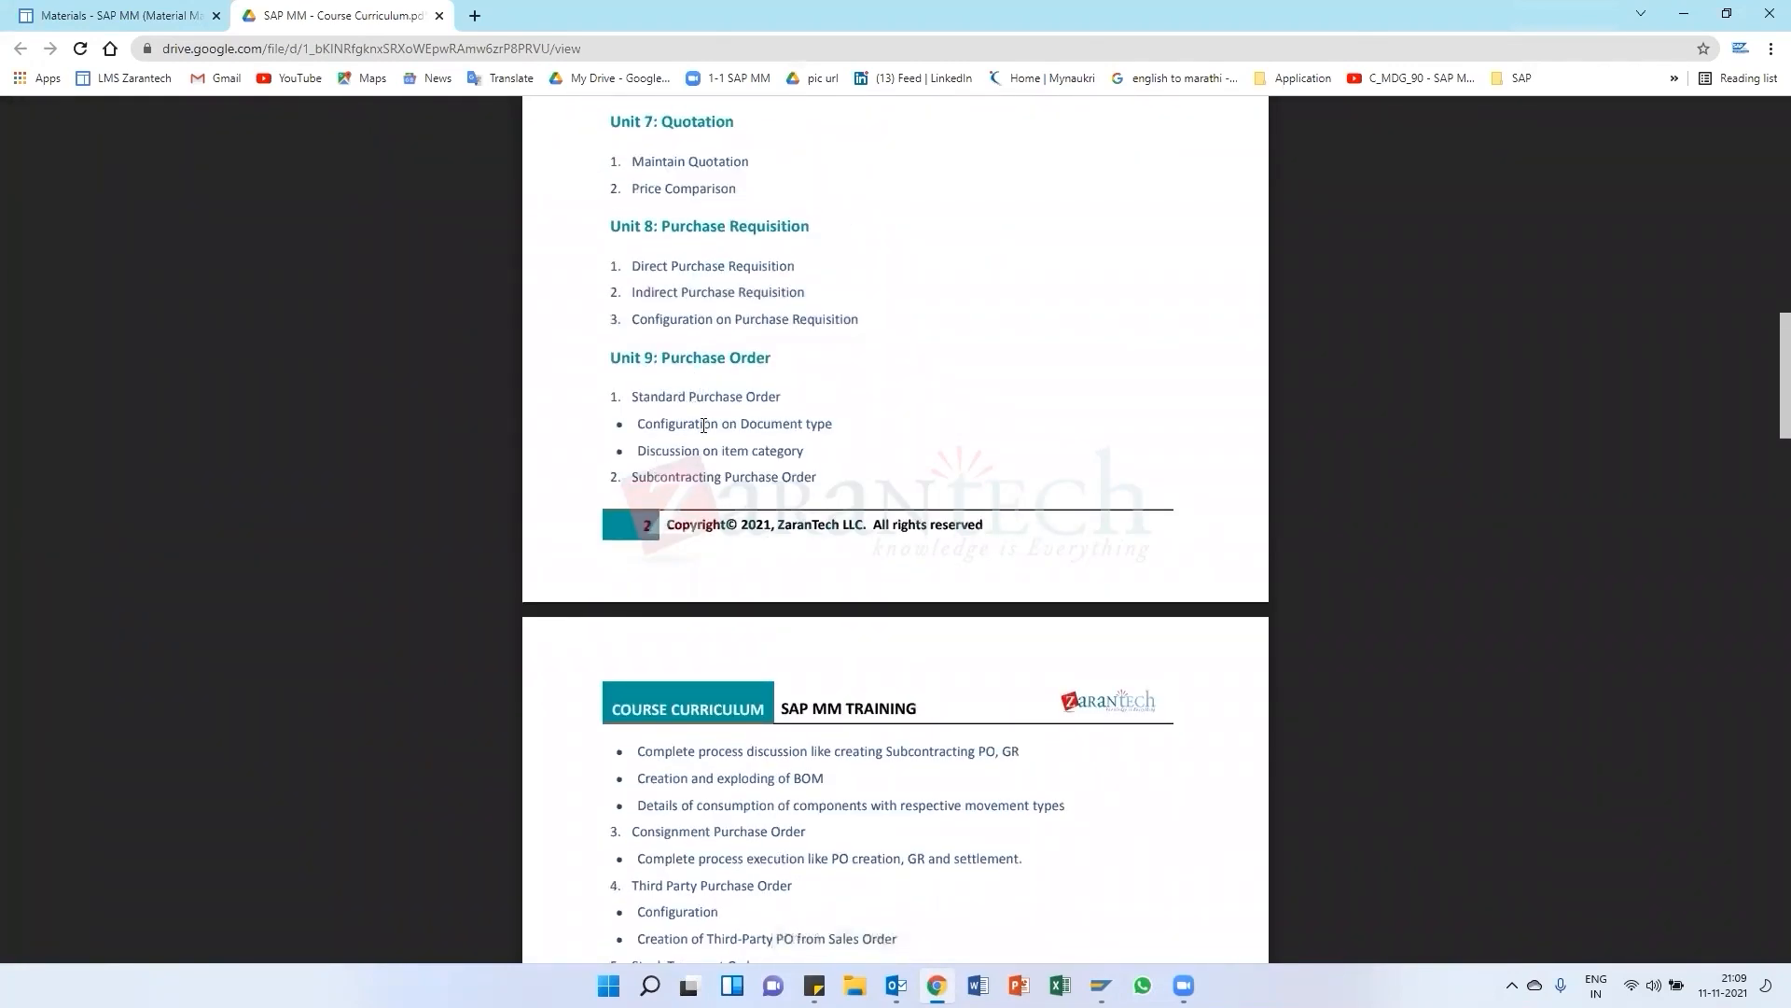
scroll(712, 452, down, 4)
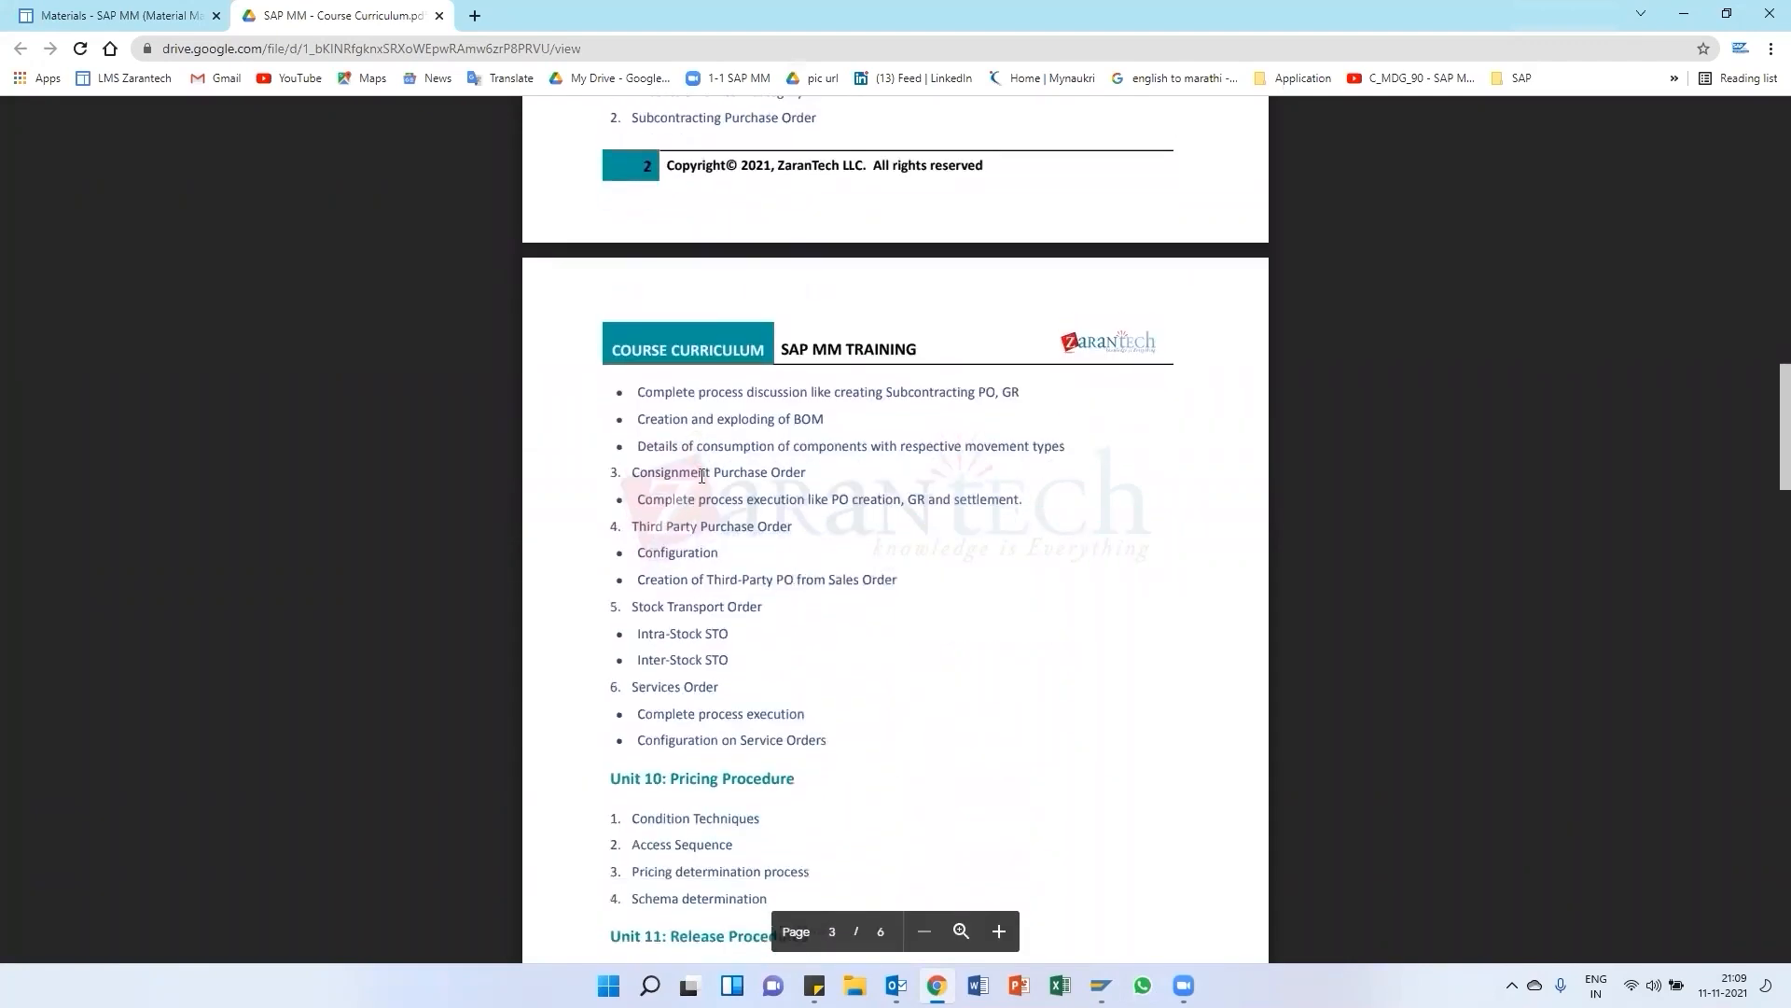
scroll(671, 376, up, 4)
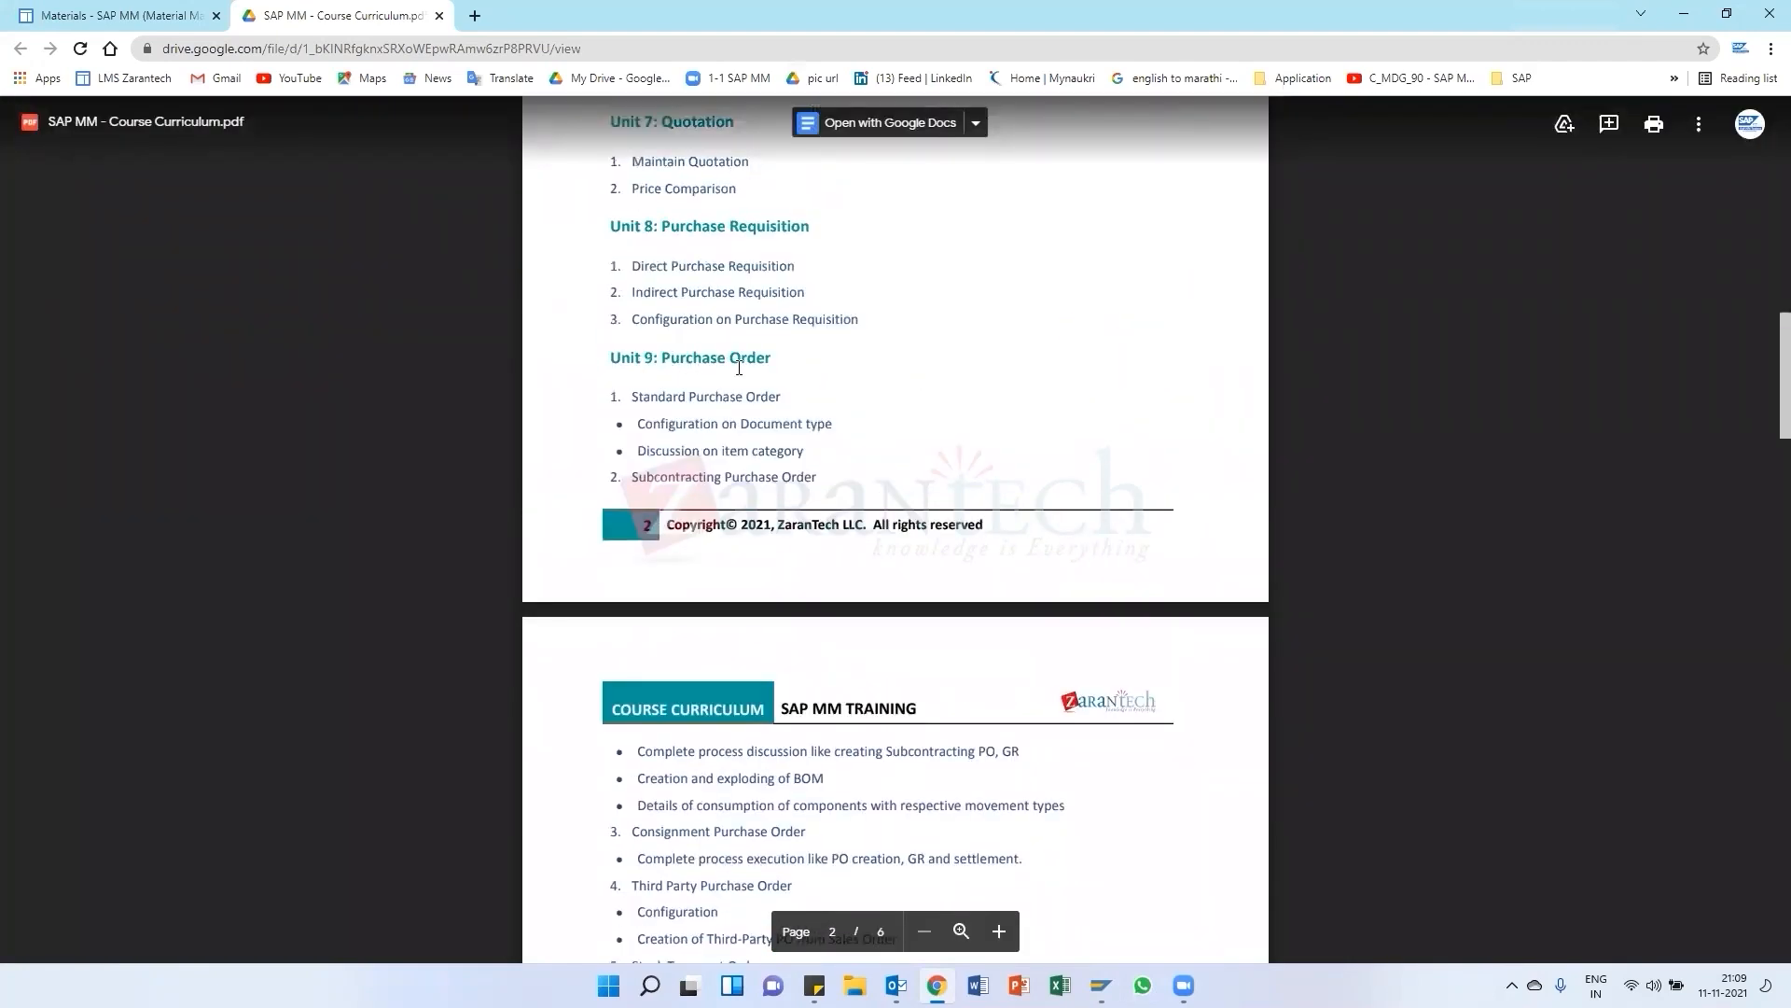
scroll(691, 415, down, 1)
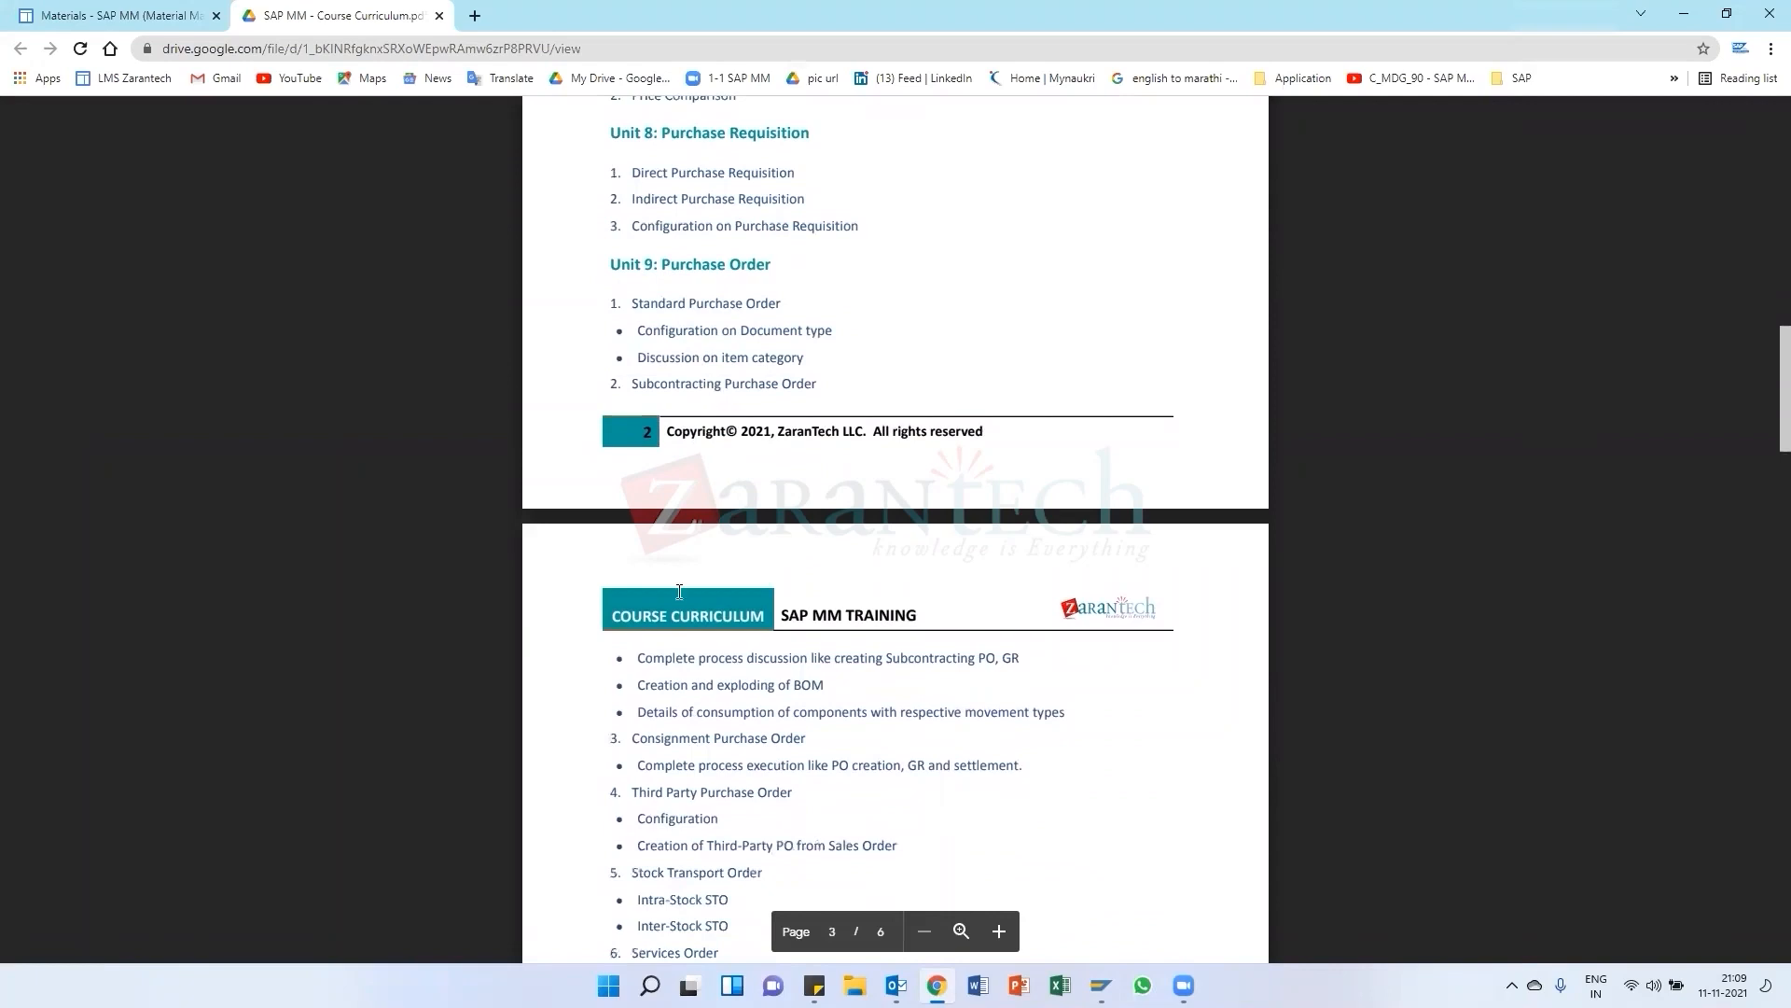
scroll(679, 592, down, 2)
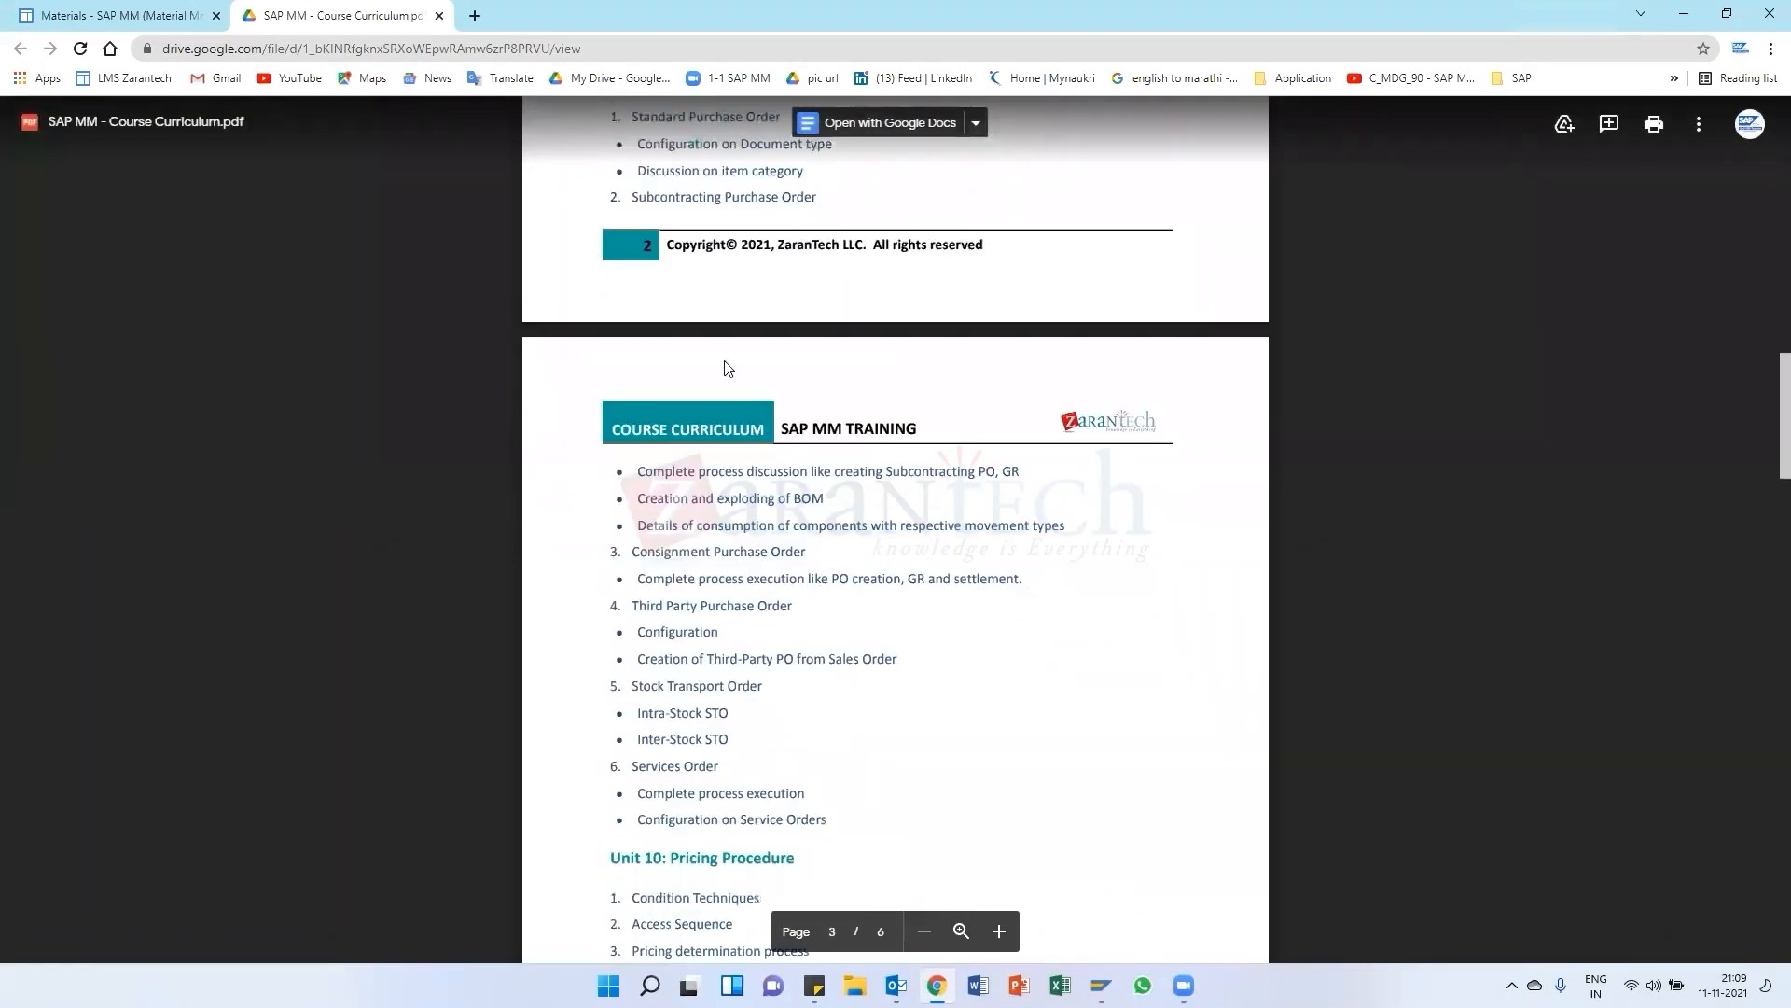
scroll(703, 442, up, 2)
scroll(681, 396, down, 2)
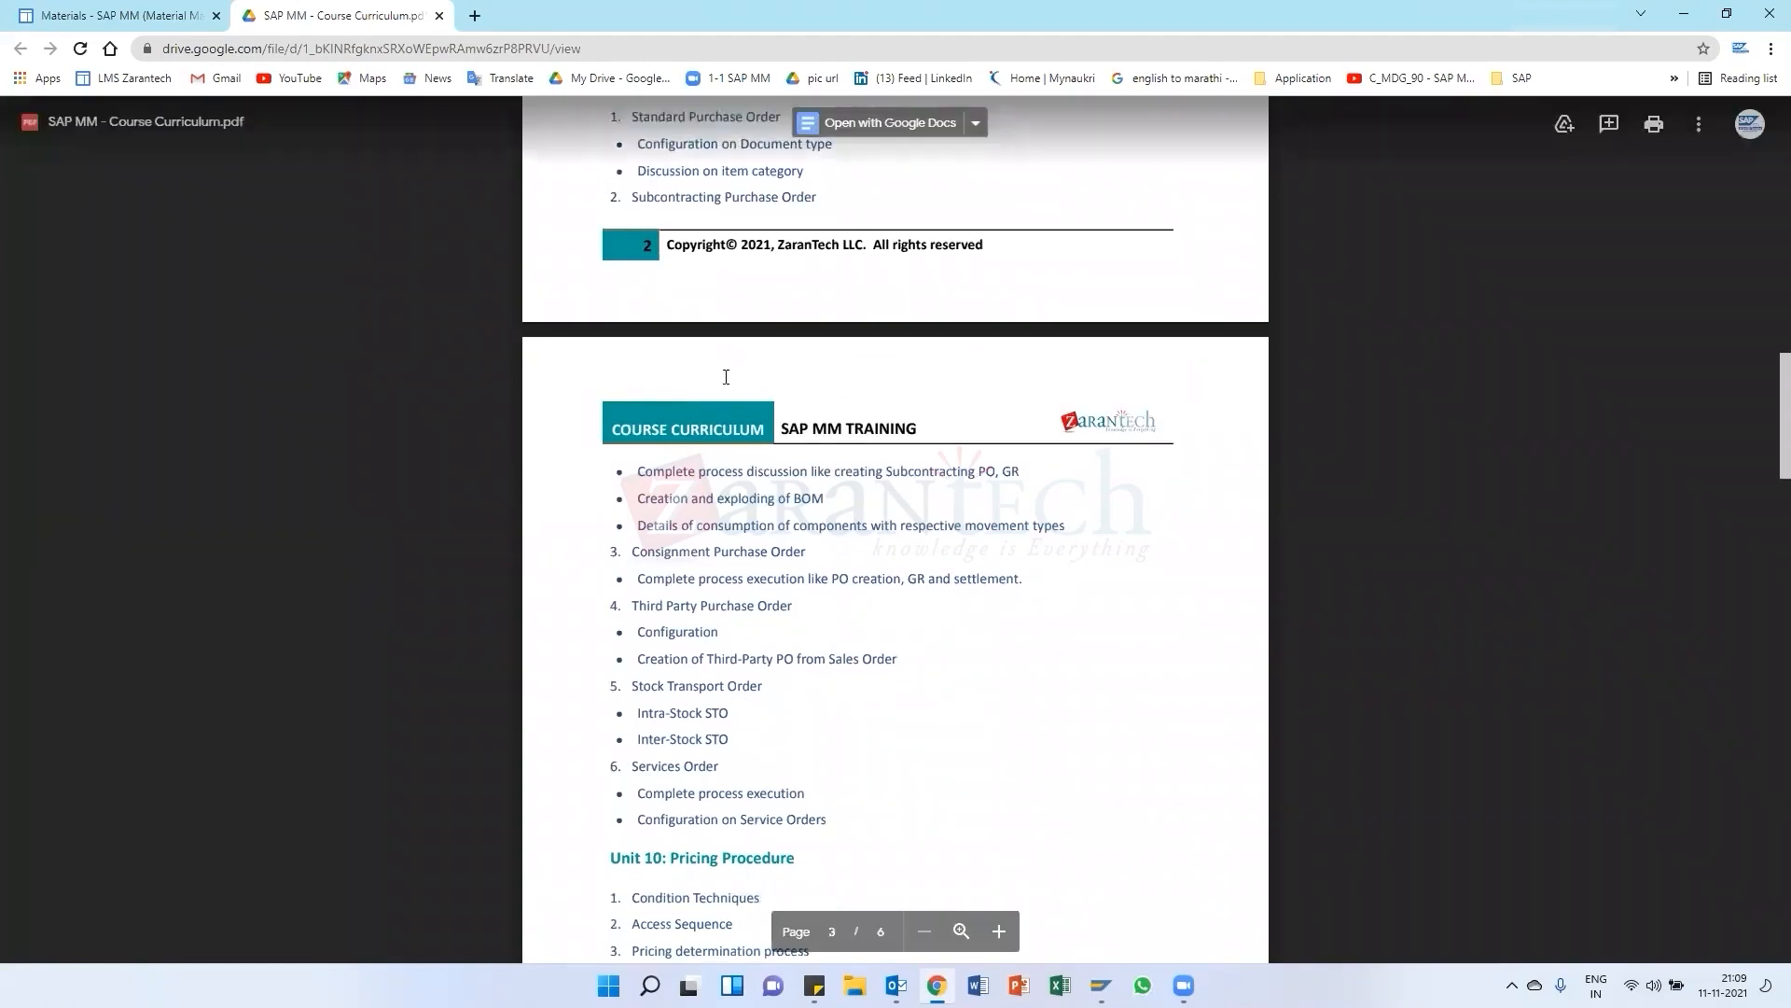
scroll(747, 467, up, 3)
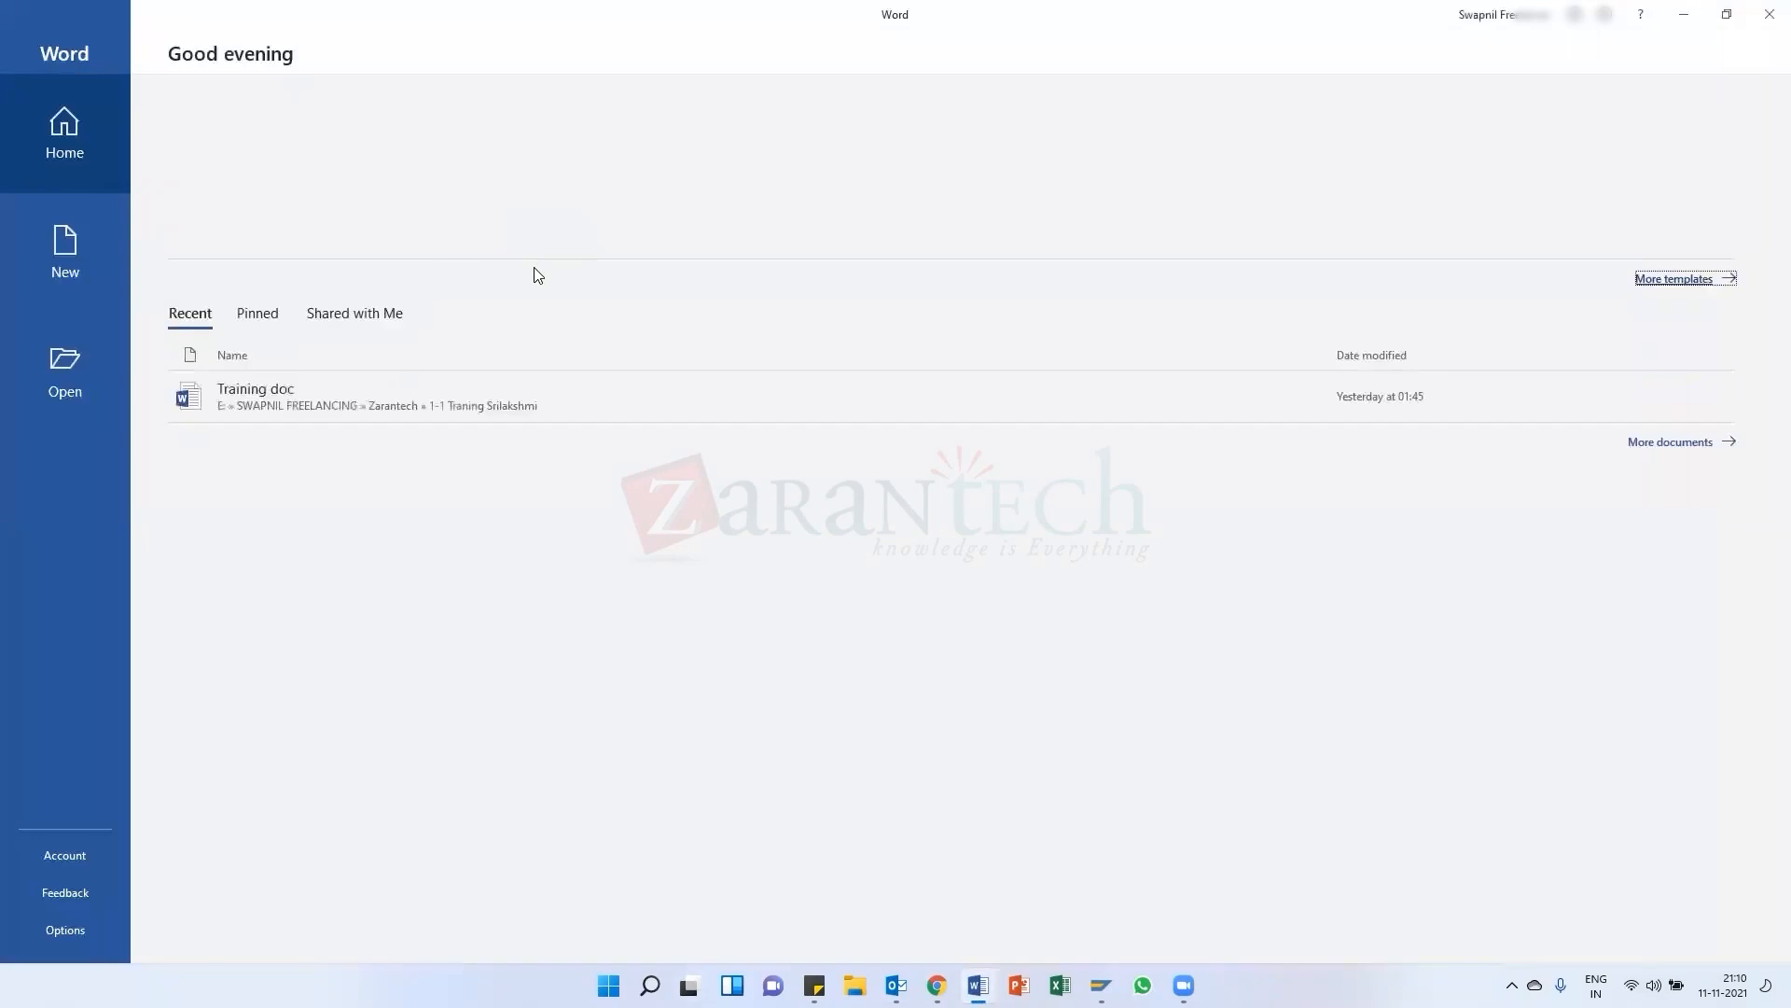
Open the recent document Training doc in Word
click(258, 194)
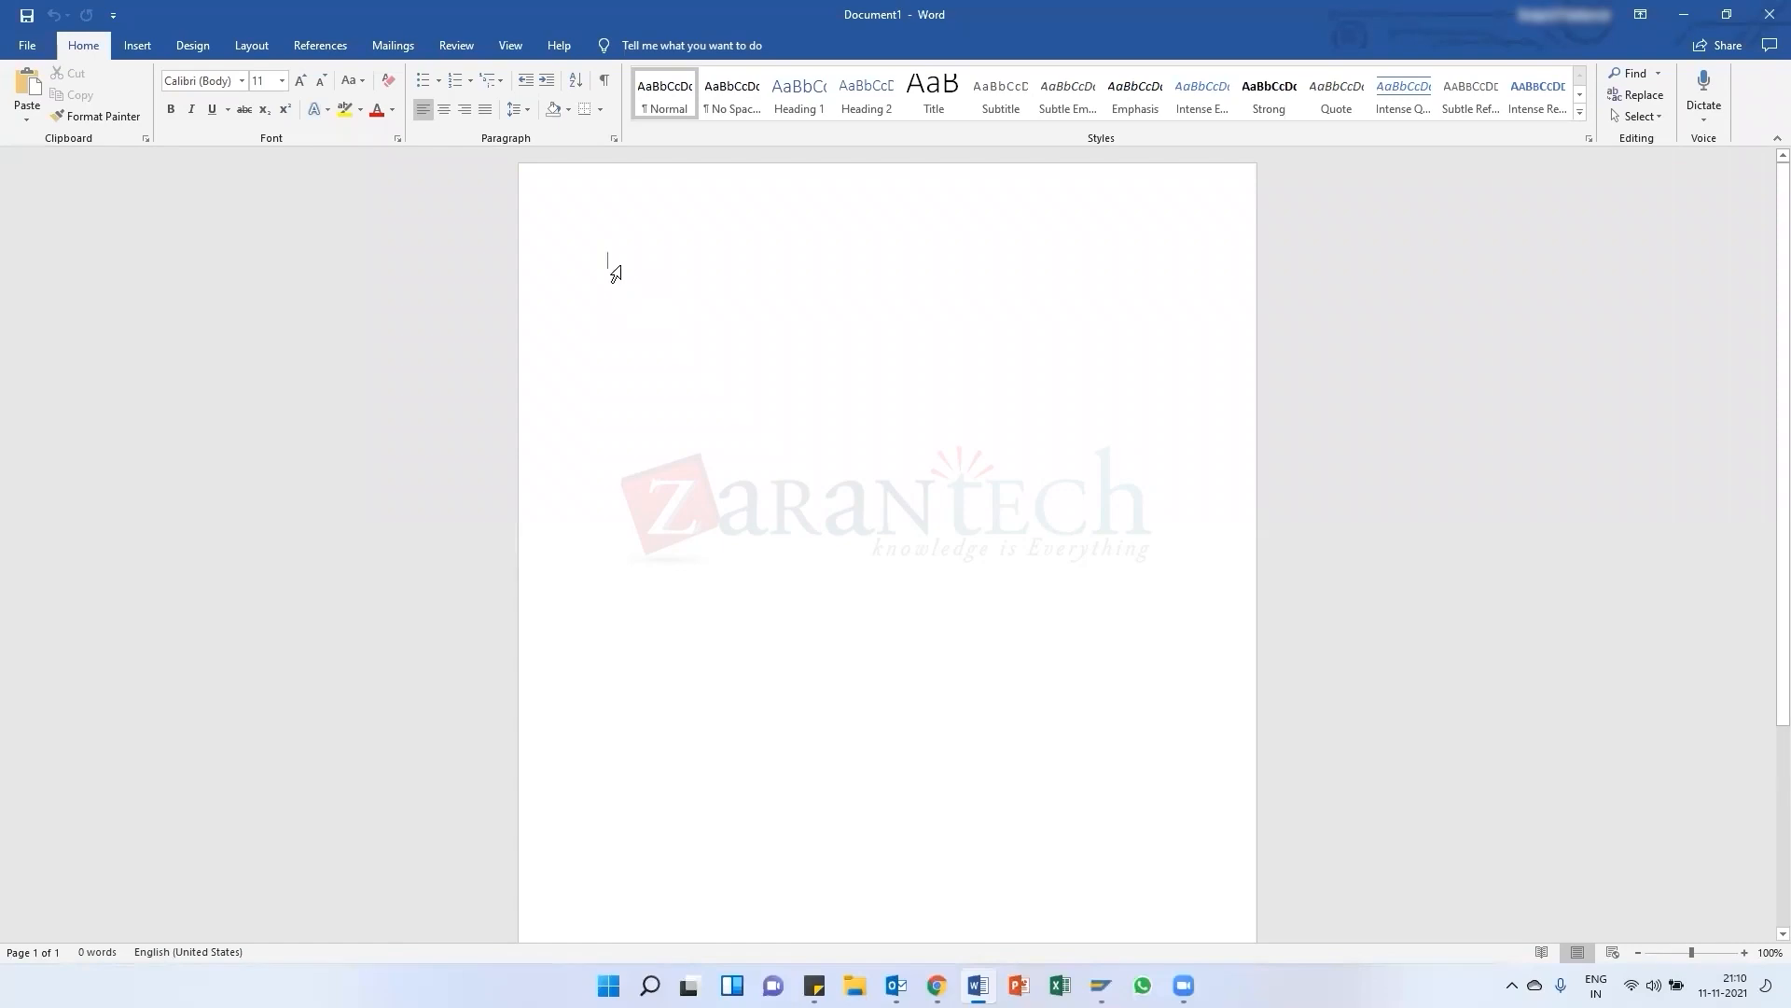
scroll(779, 663, down, 1)
scroll(779, 664, up, 1)
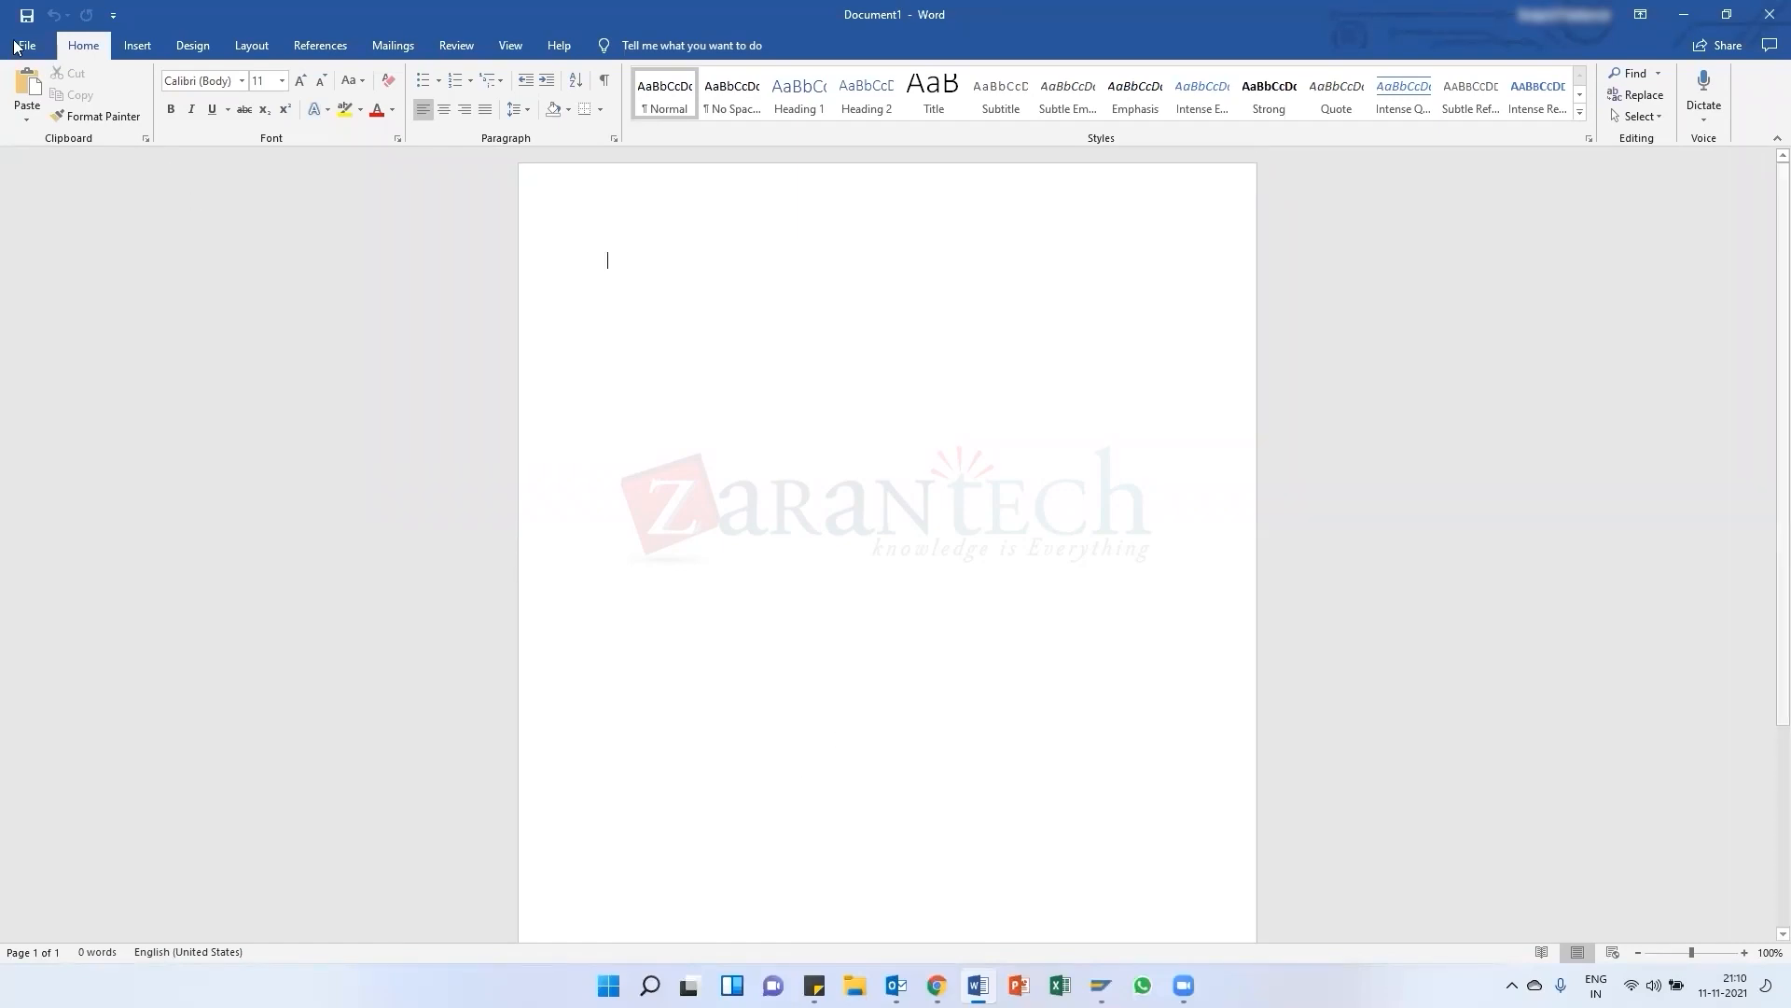
click(7, 45)
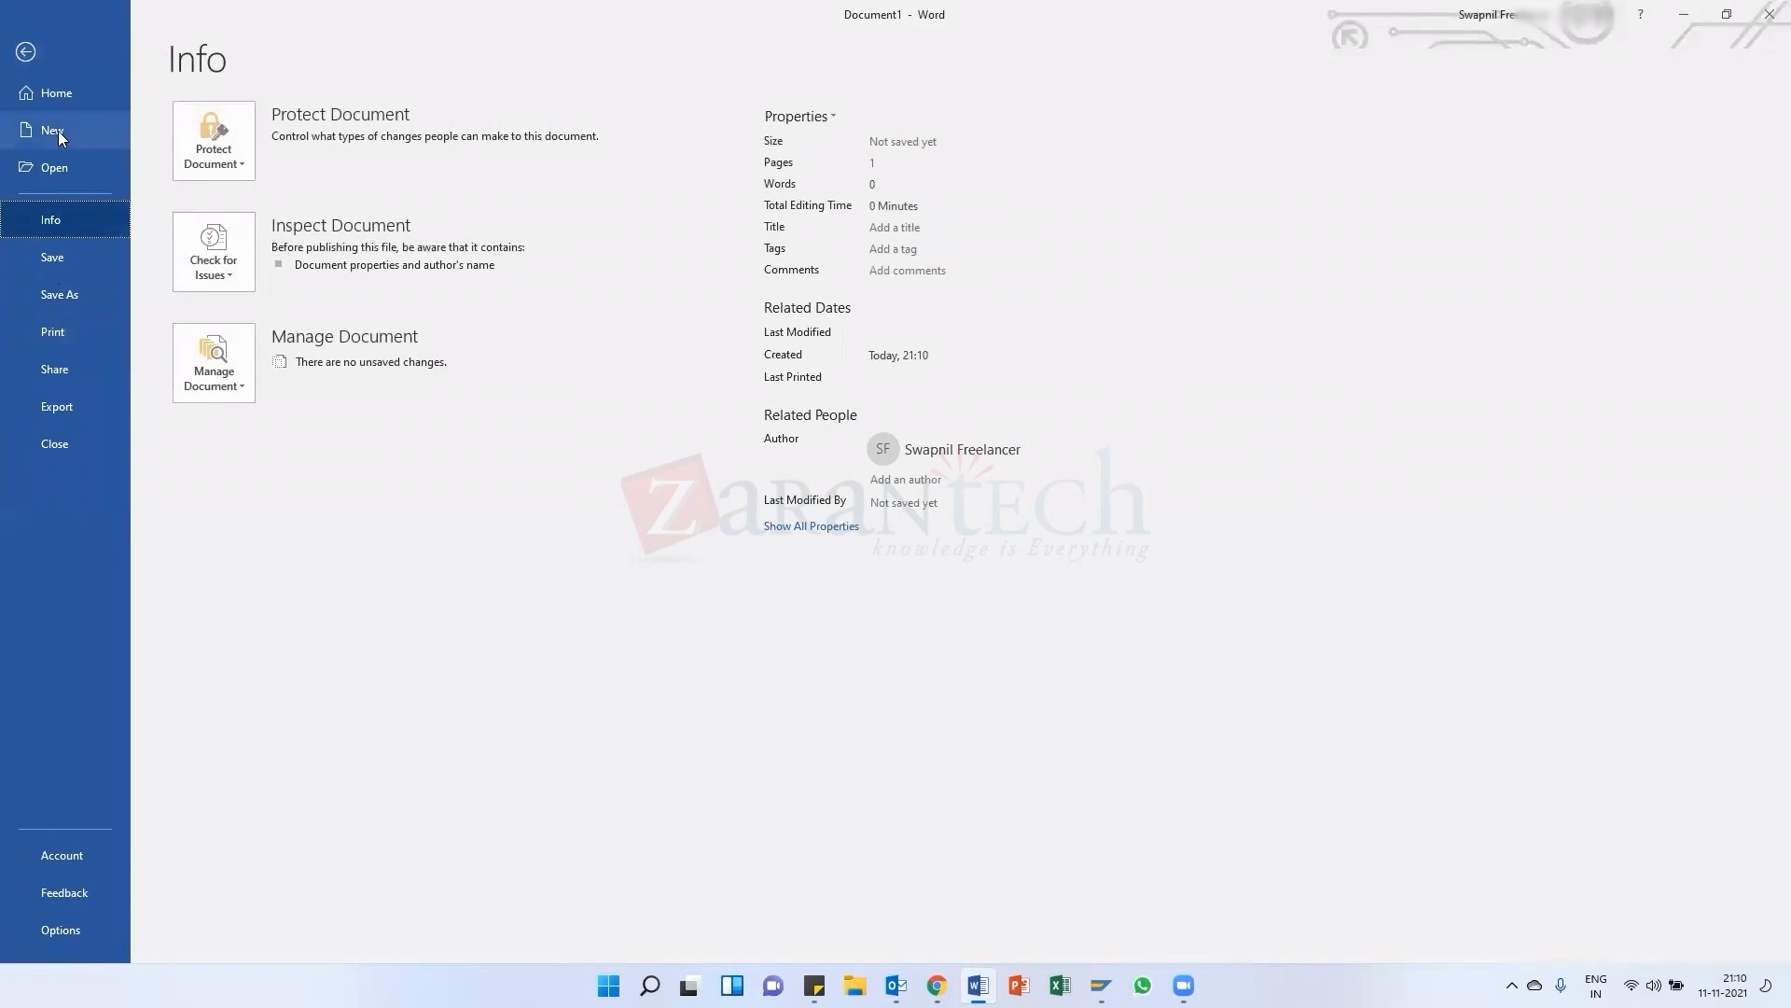
click(80, 164)
click(615, 239)
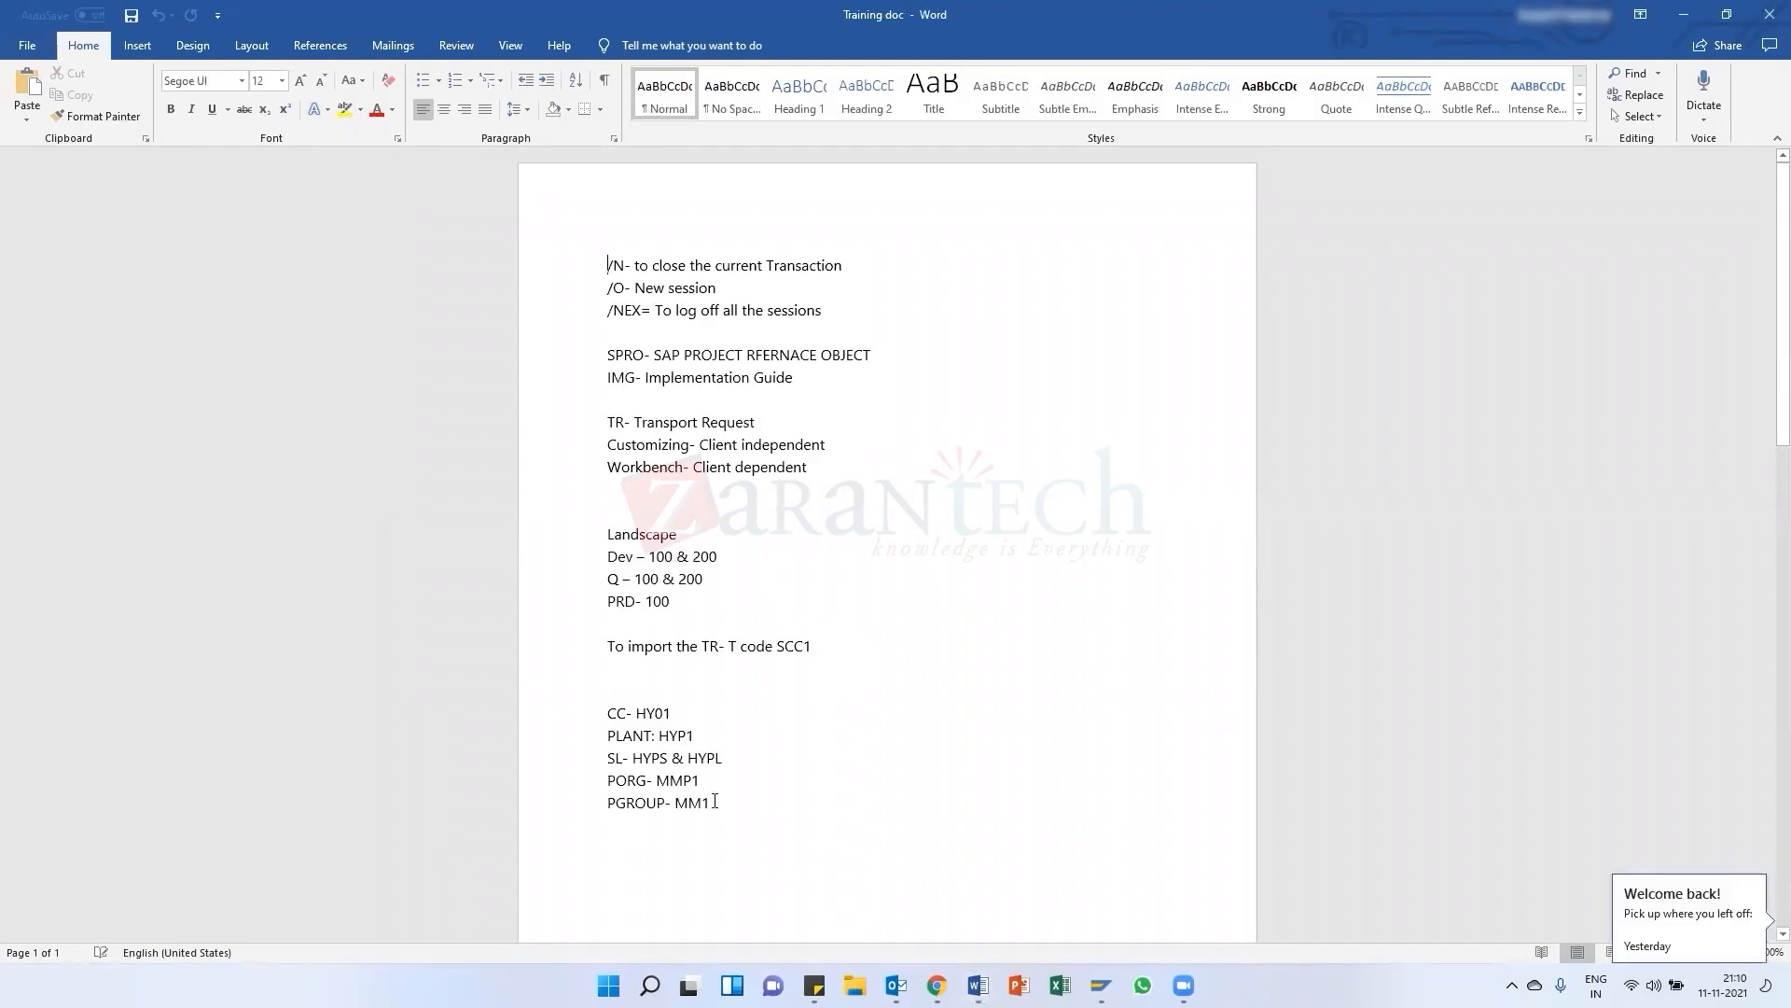
Go to the end of the notes and add a bold heading 'PO:' below the RFQ doc type line
scroll(784, 744, down, 7)
scroll(798, 802, down, 9)
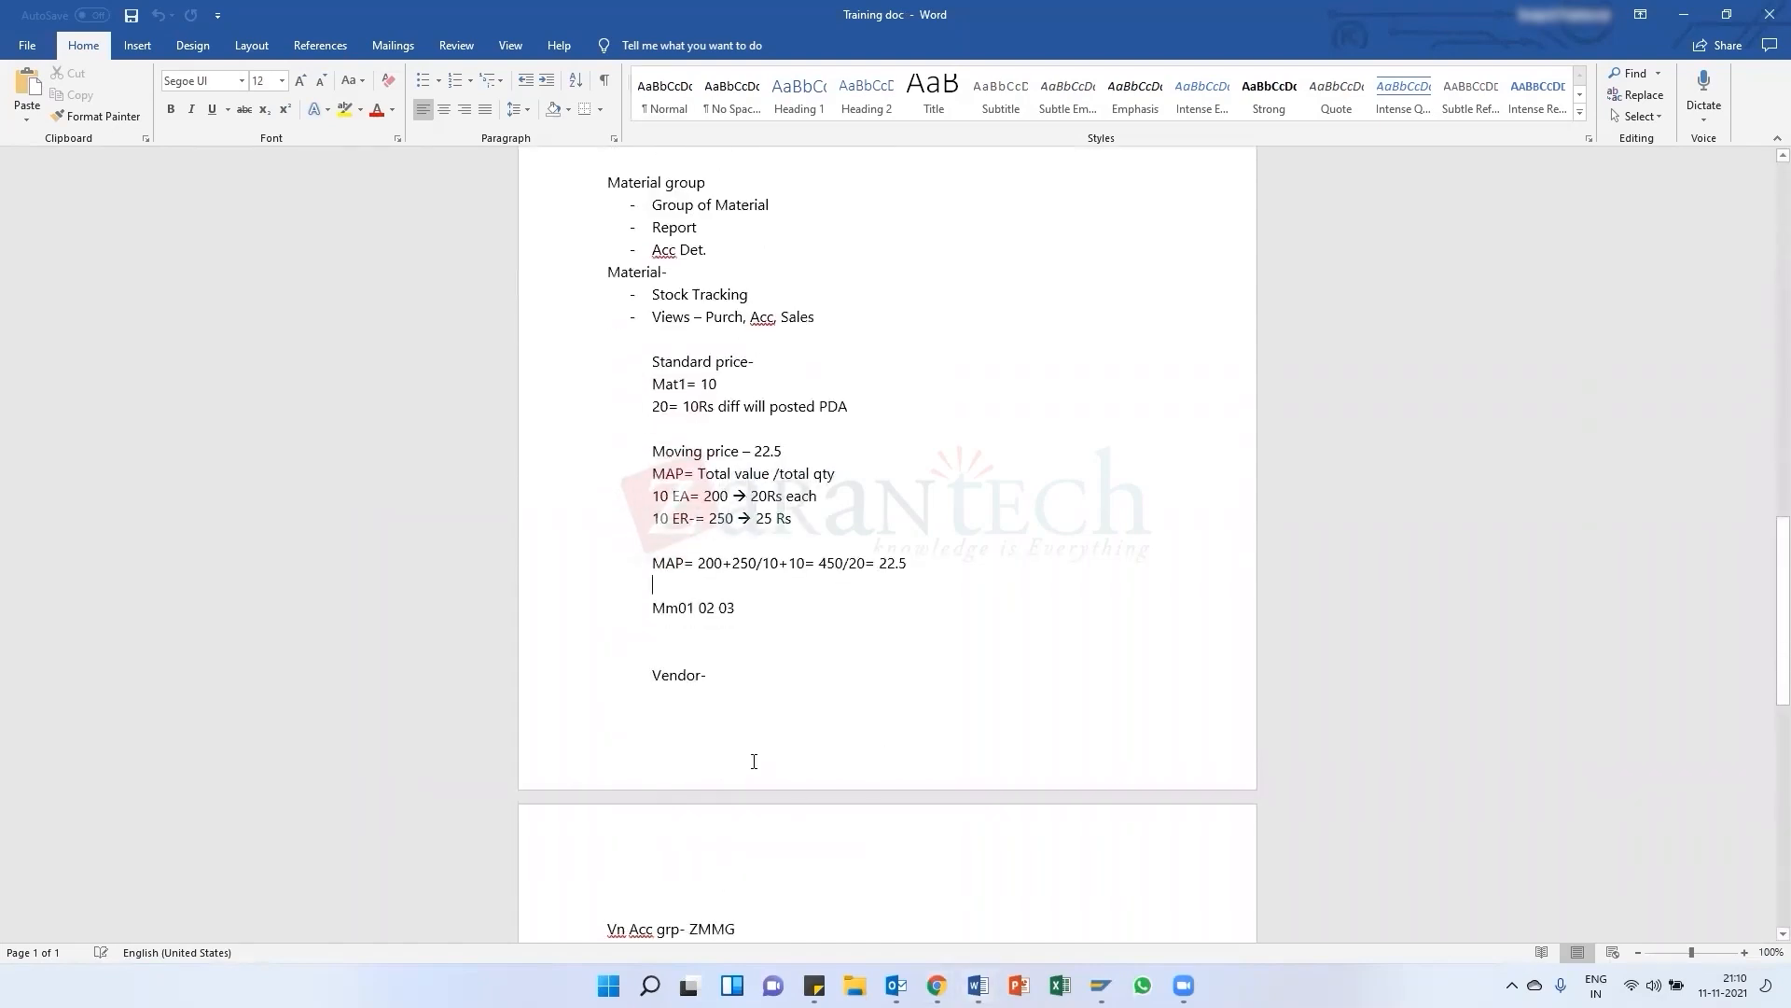
scroll(799, 803, down, 8)
click(770, 586)
scroll(746, 579, down, 2)
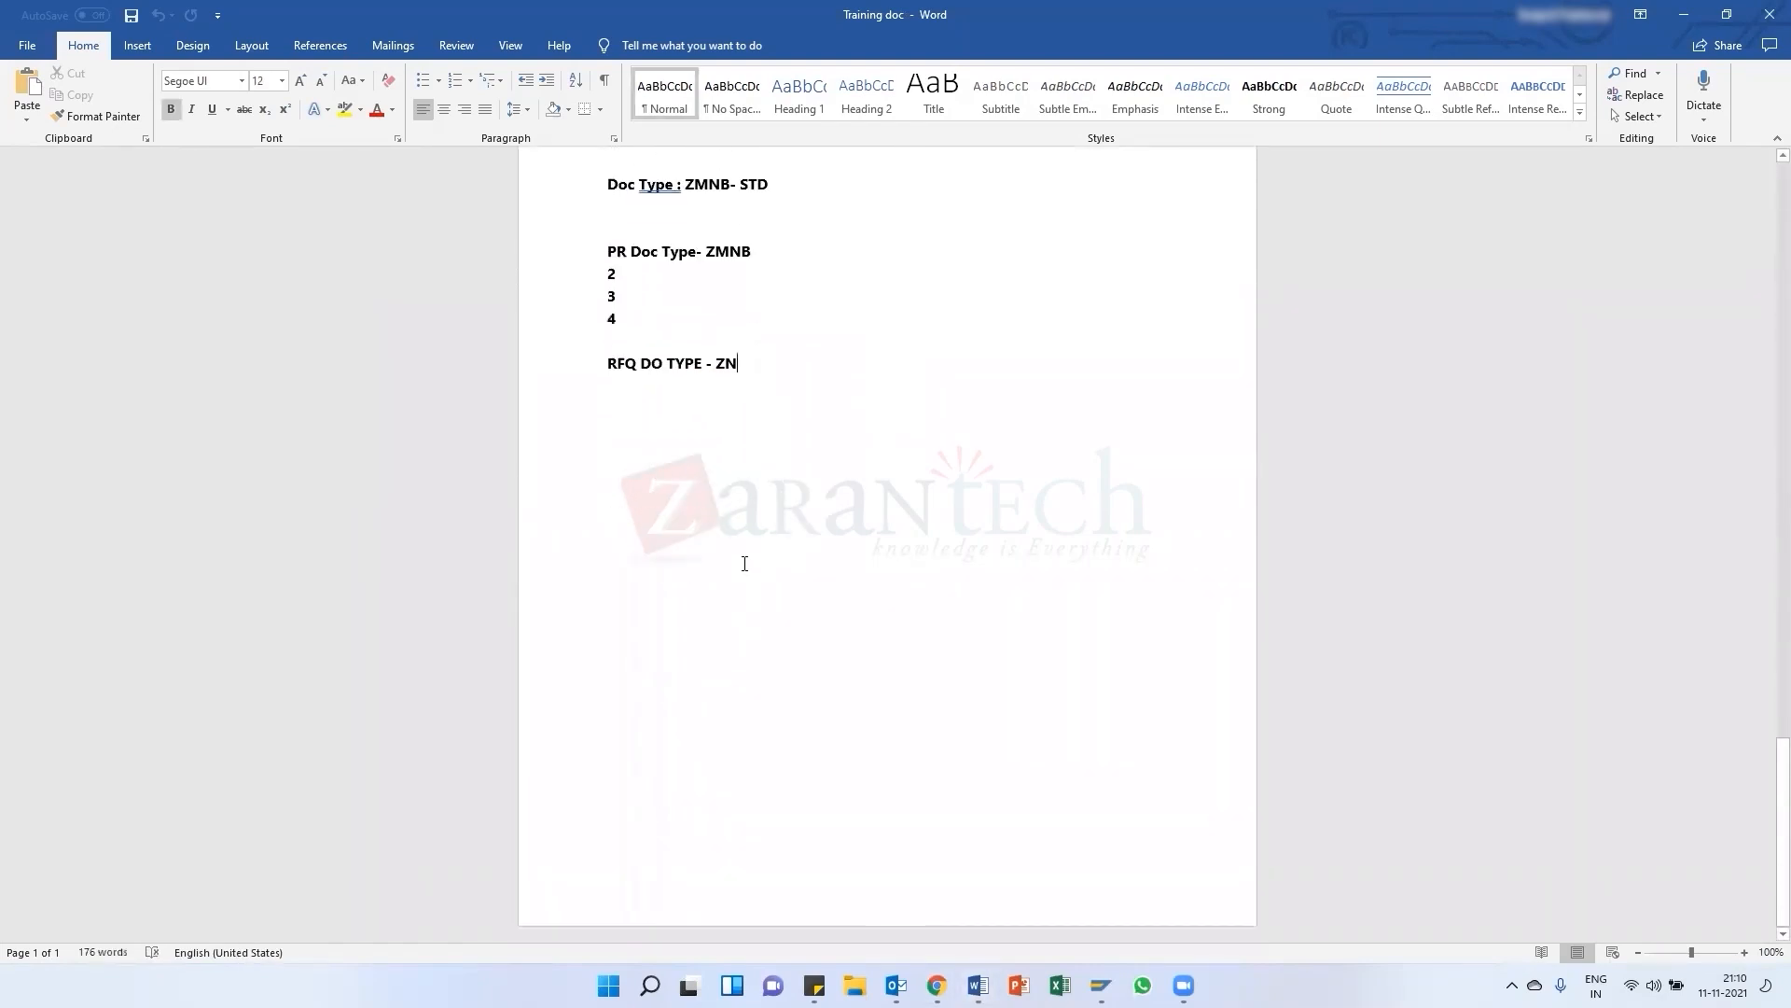
key(Return)
key(Return)
key(Return)
key(Return)
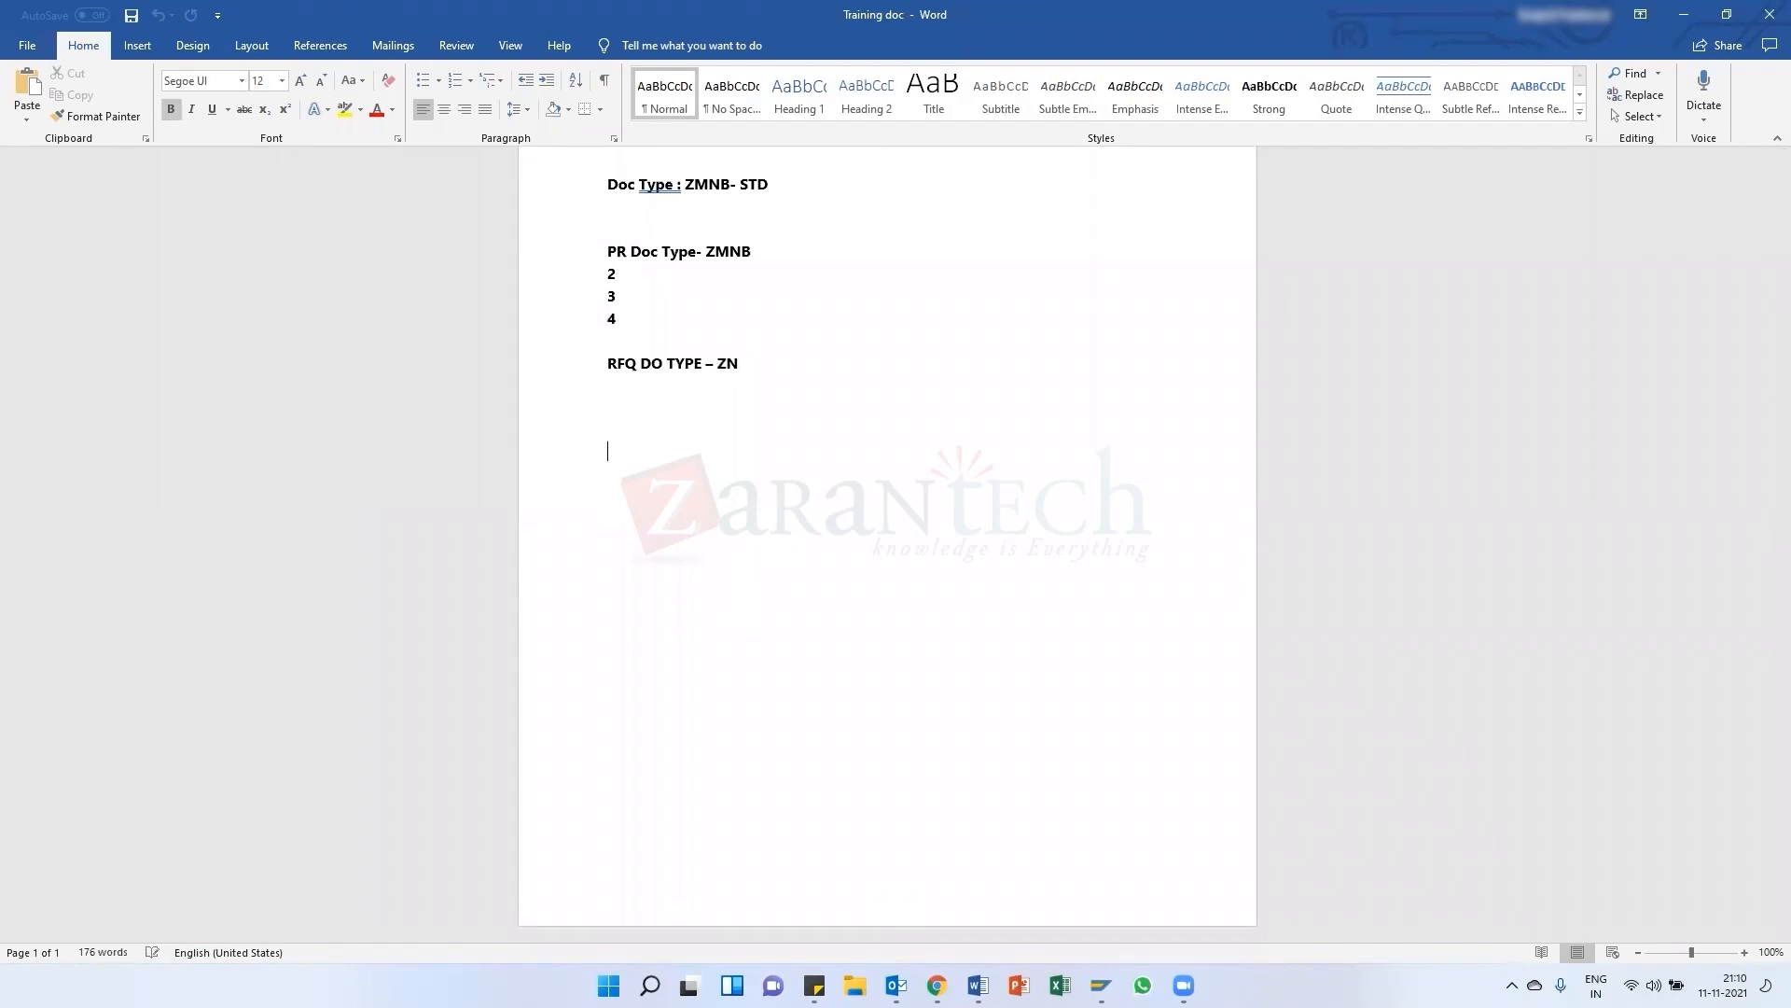
text(PO:)
key(ctrl+b)
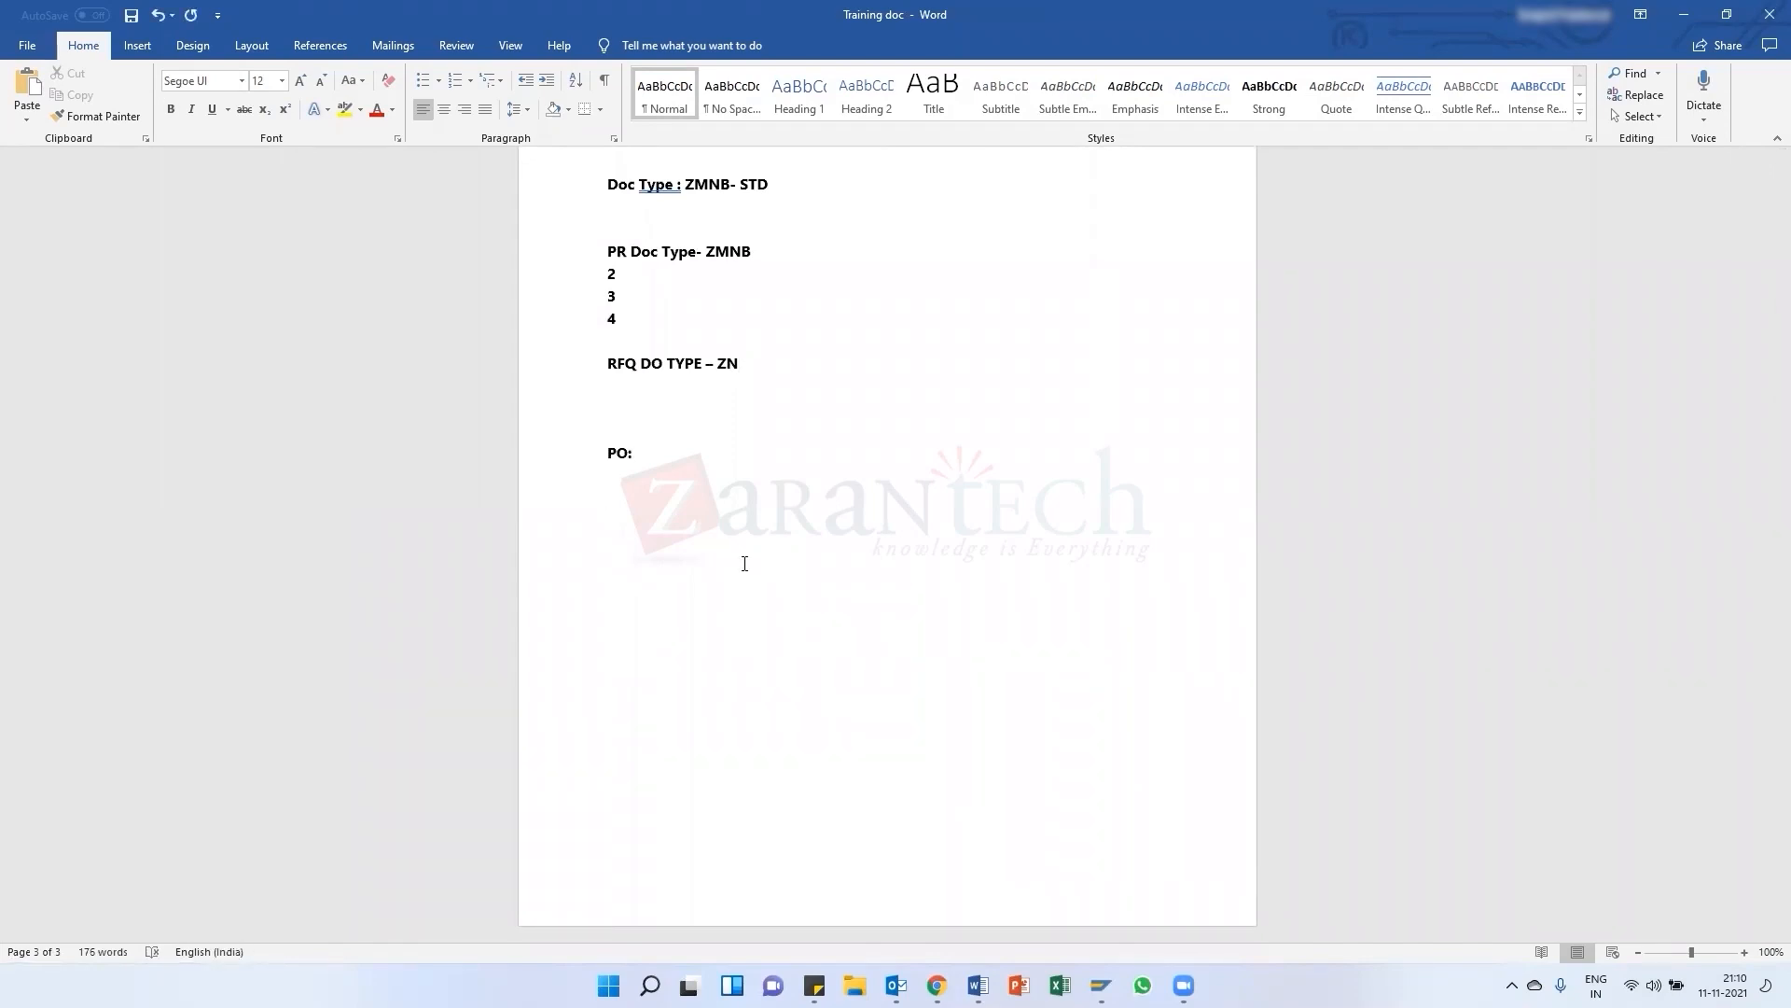
Write the lines 'External Doc' and 'Maintain- Price- Qty- Plant, Material' under the PO heading
text(External D)
text(oc )
text(Maintain- P)
text(ricve- Q)
text(ty)
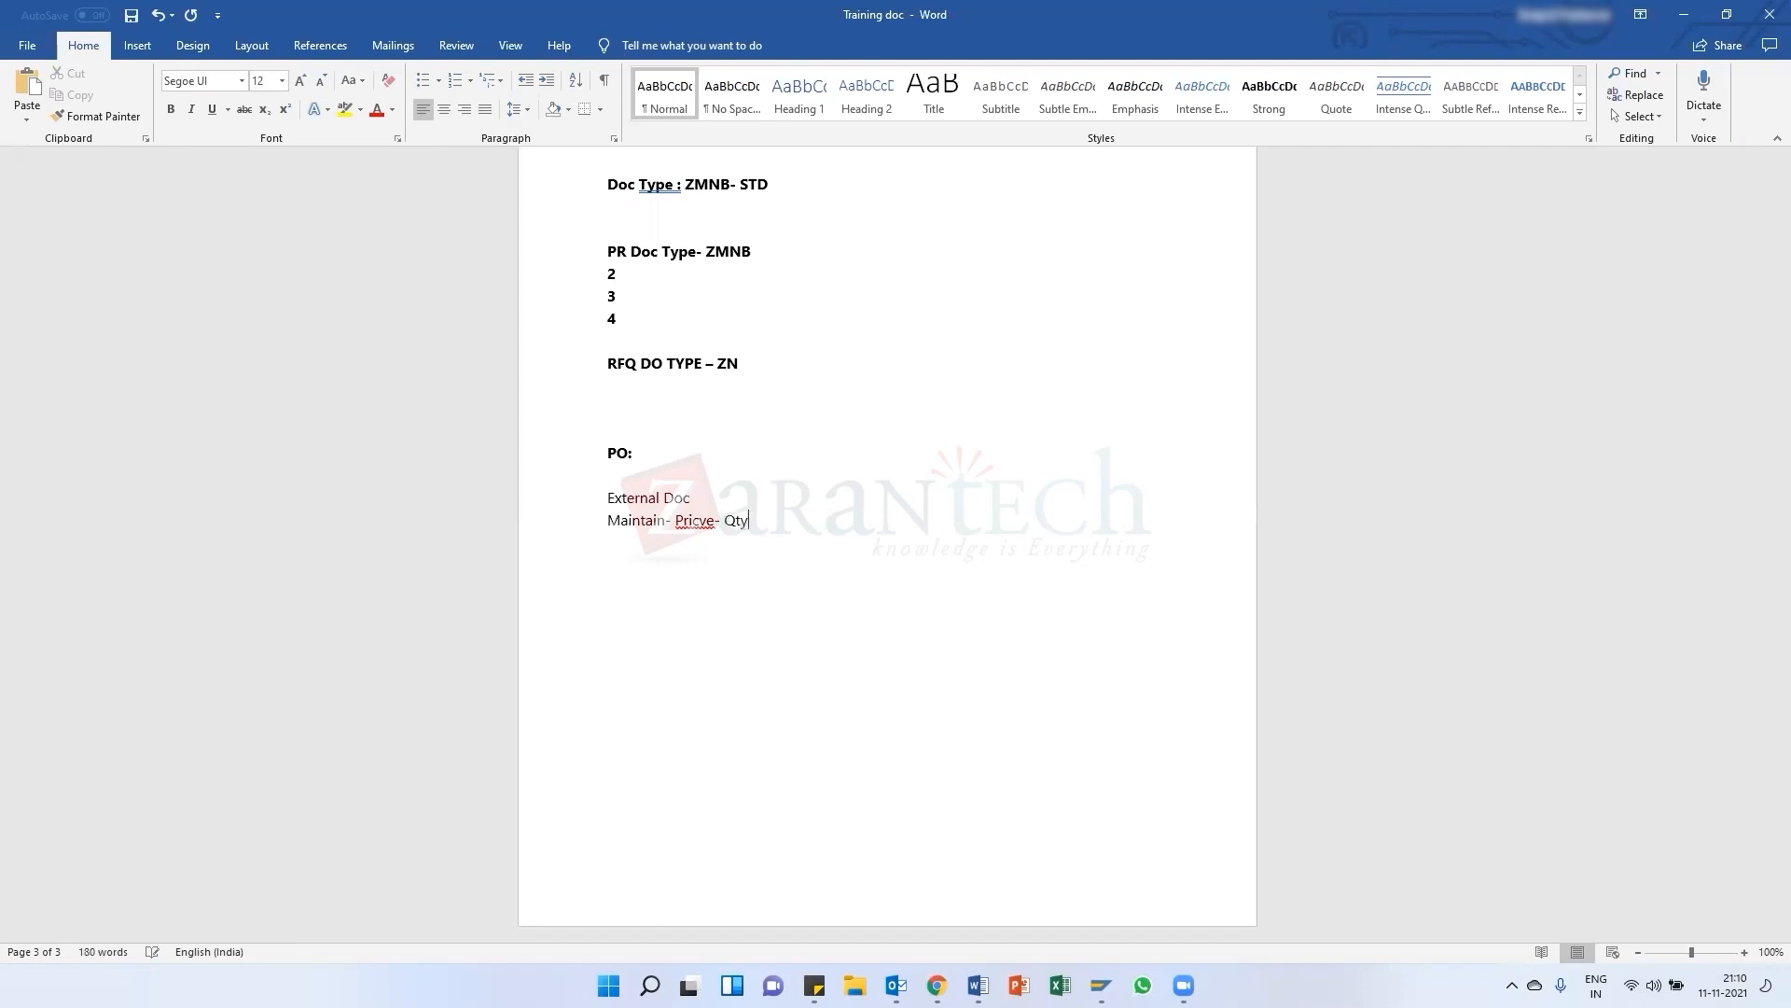
text(- Plant , Material)
Correct the spelling of 'Price' and add a new line 'Doc Types' below
click(701, 528)
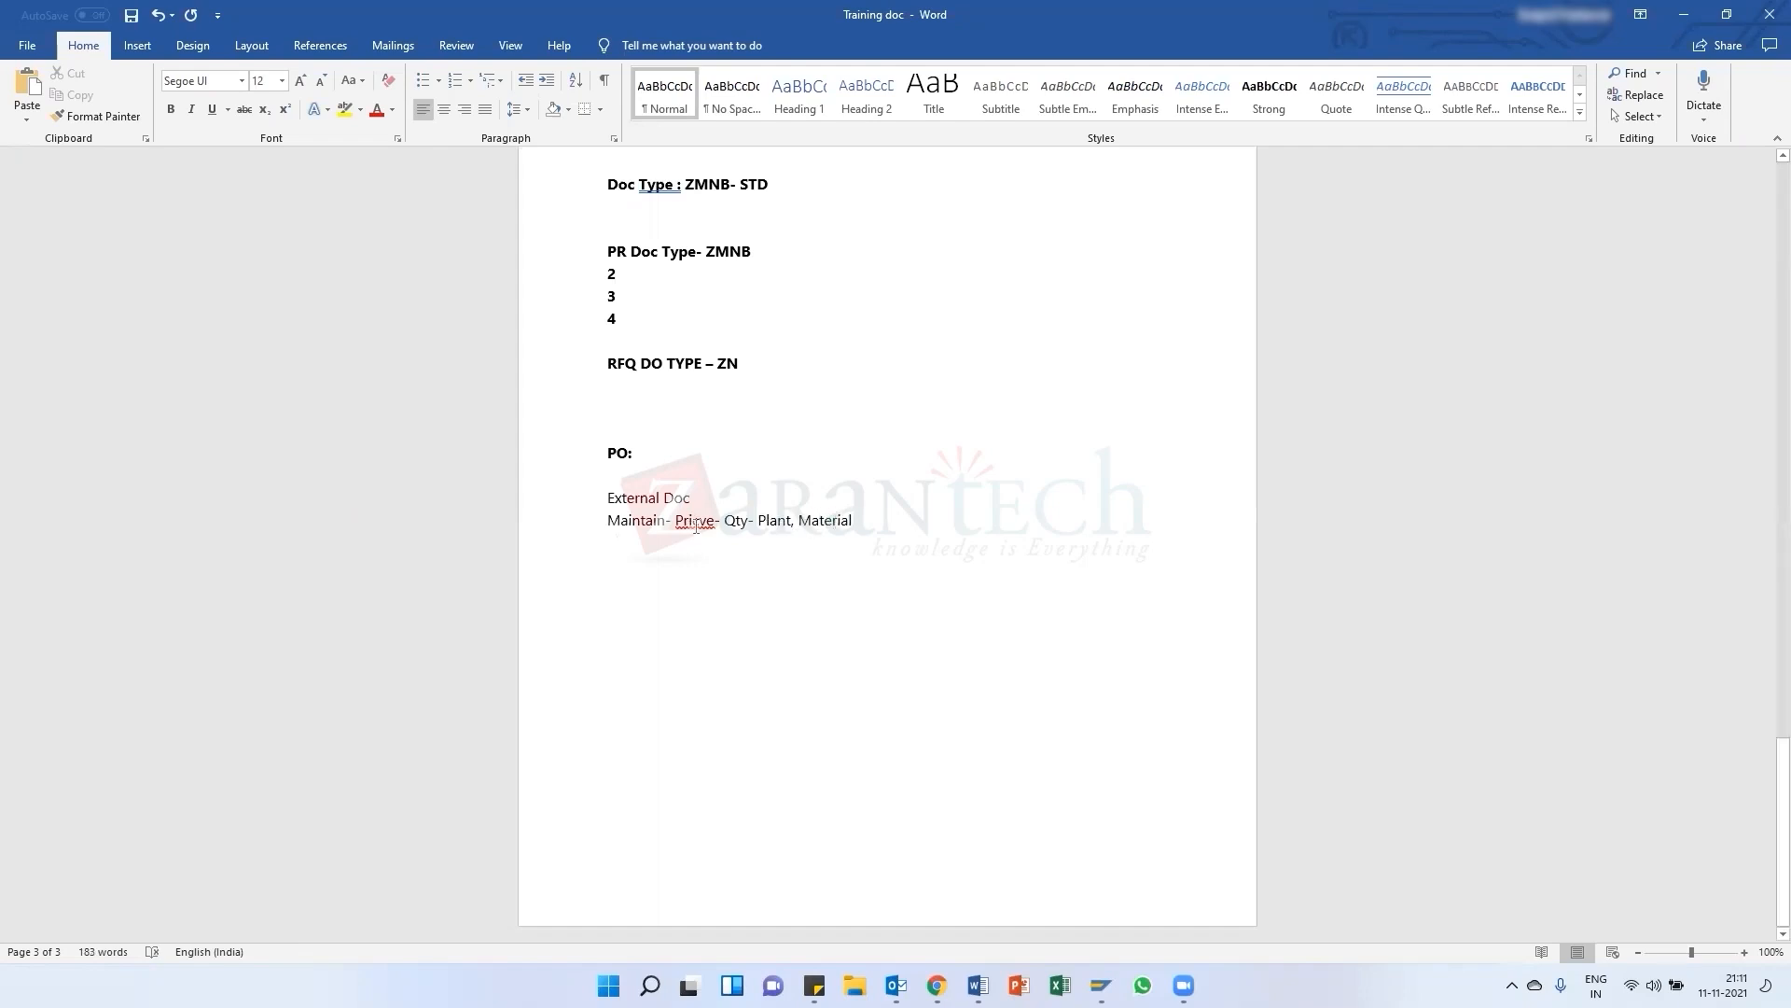
key(Delete)
key(Return)
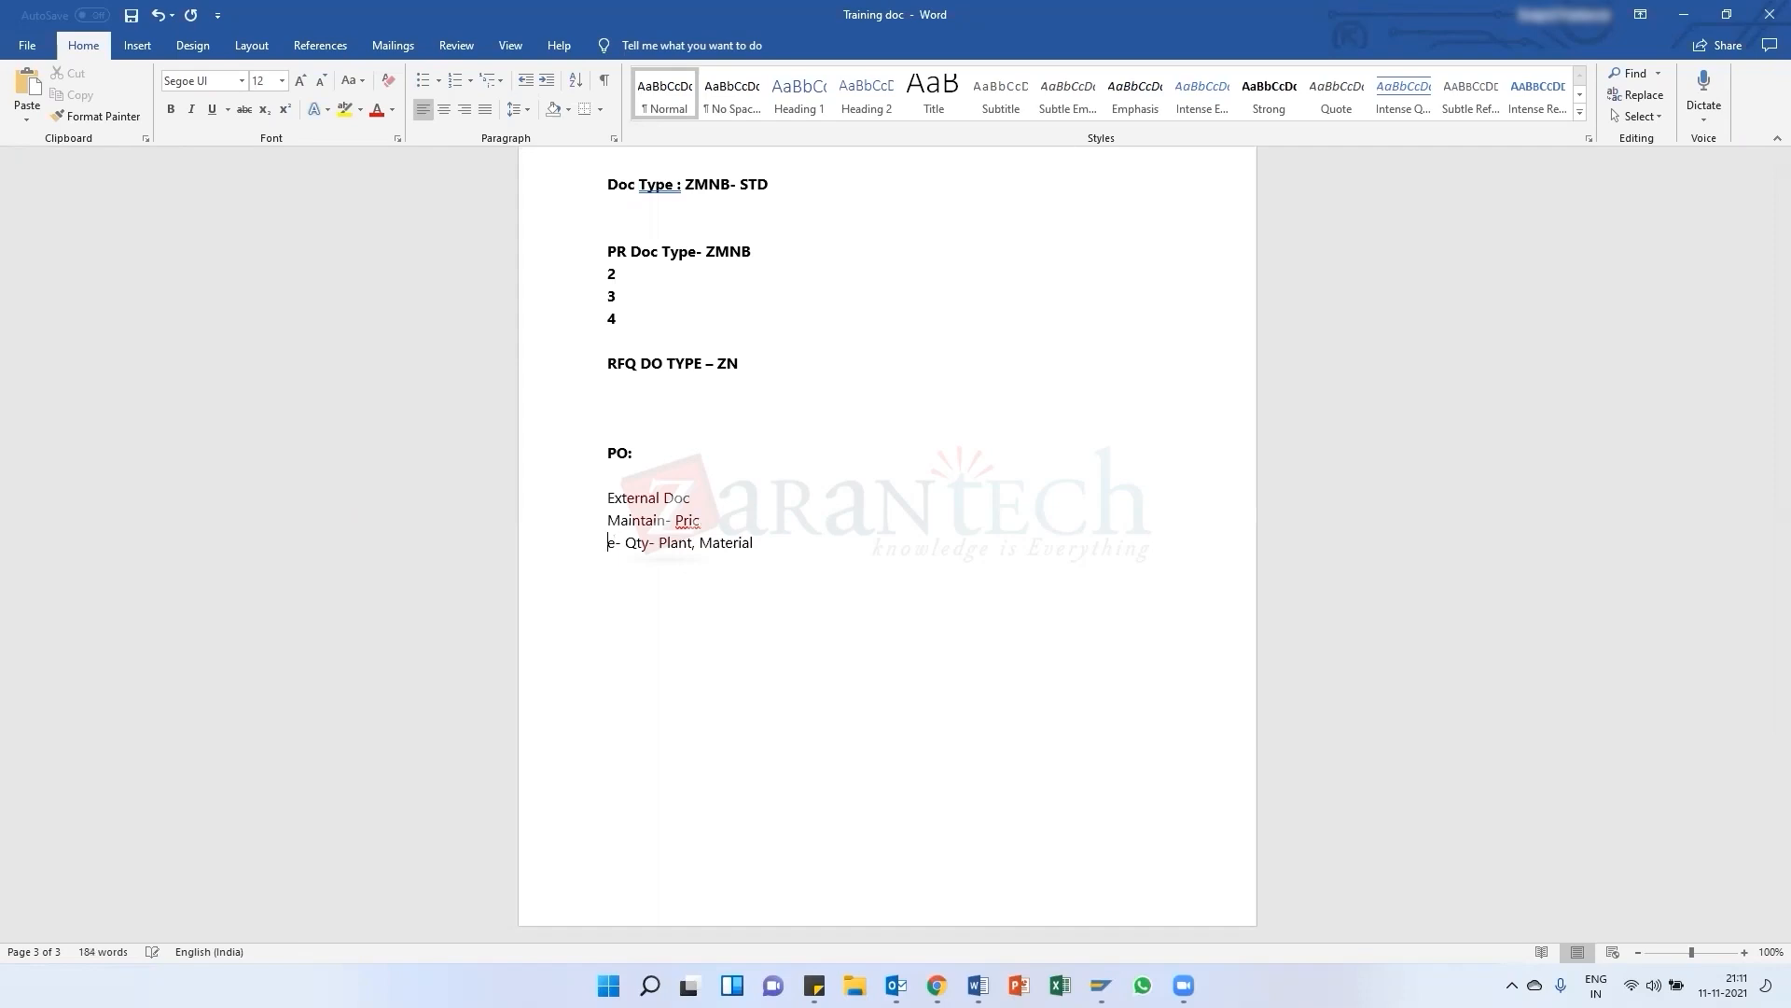
key(BackSpace)
key(Return)
text(Doc )
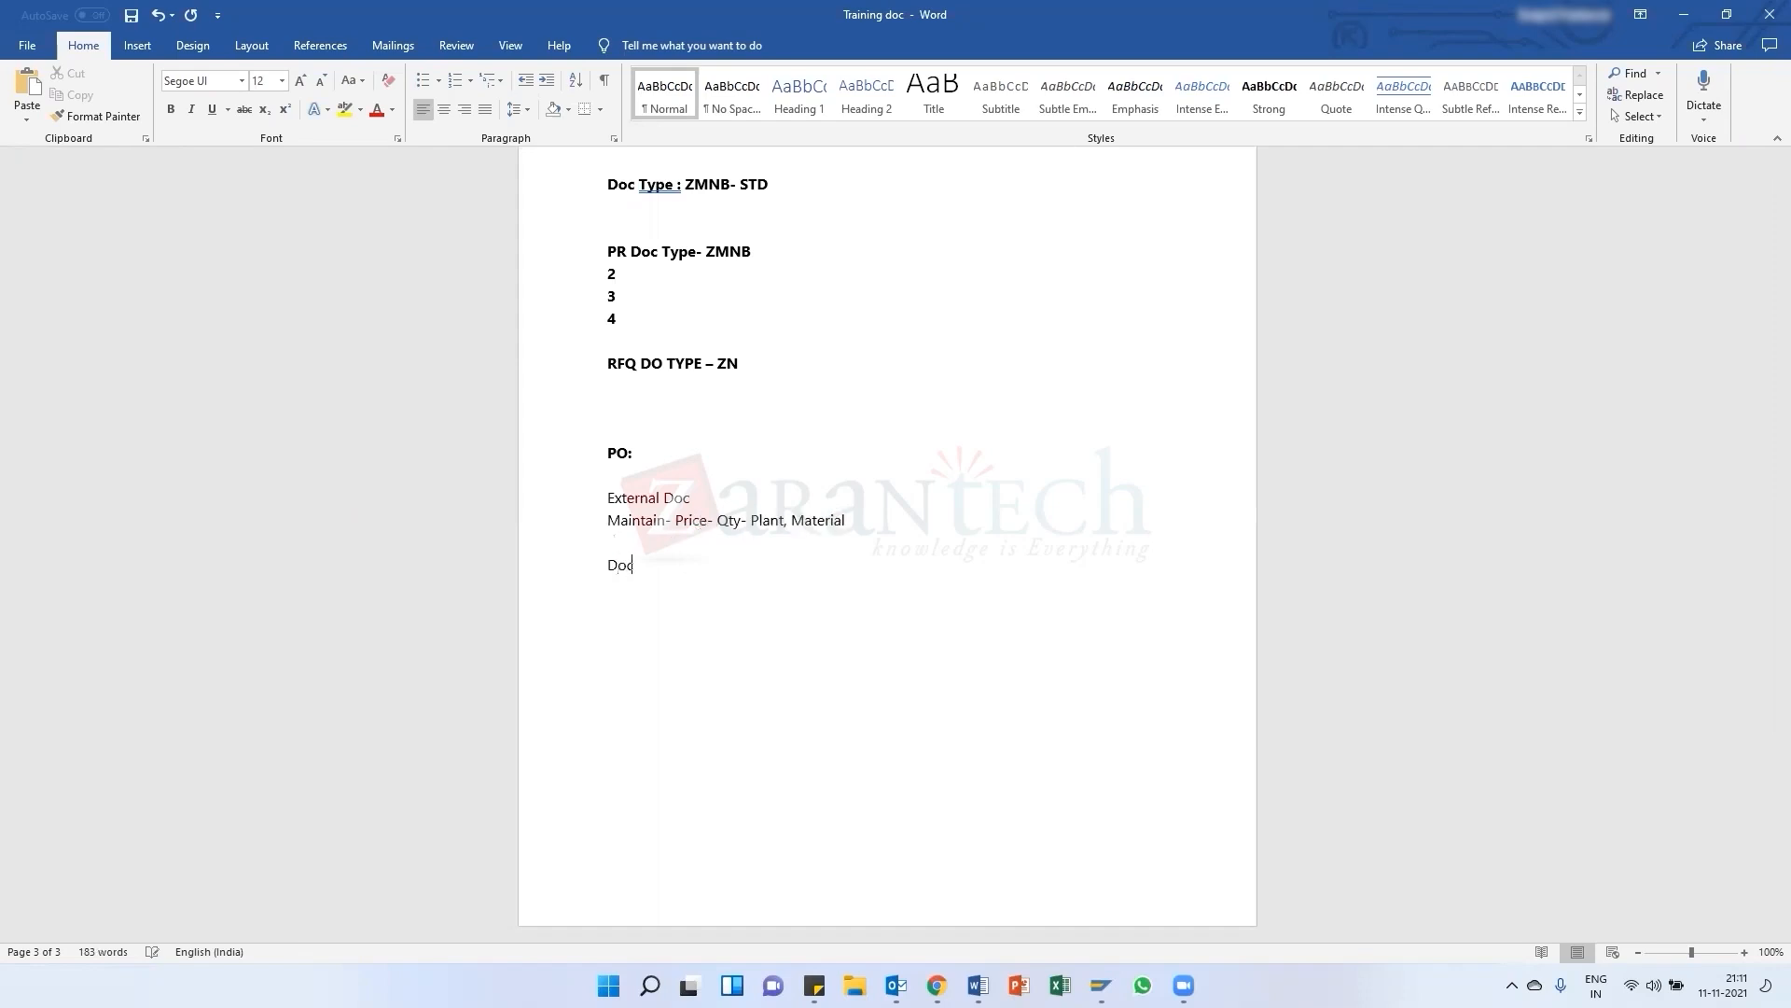
text(Types)
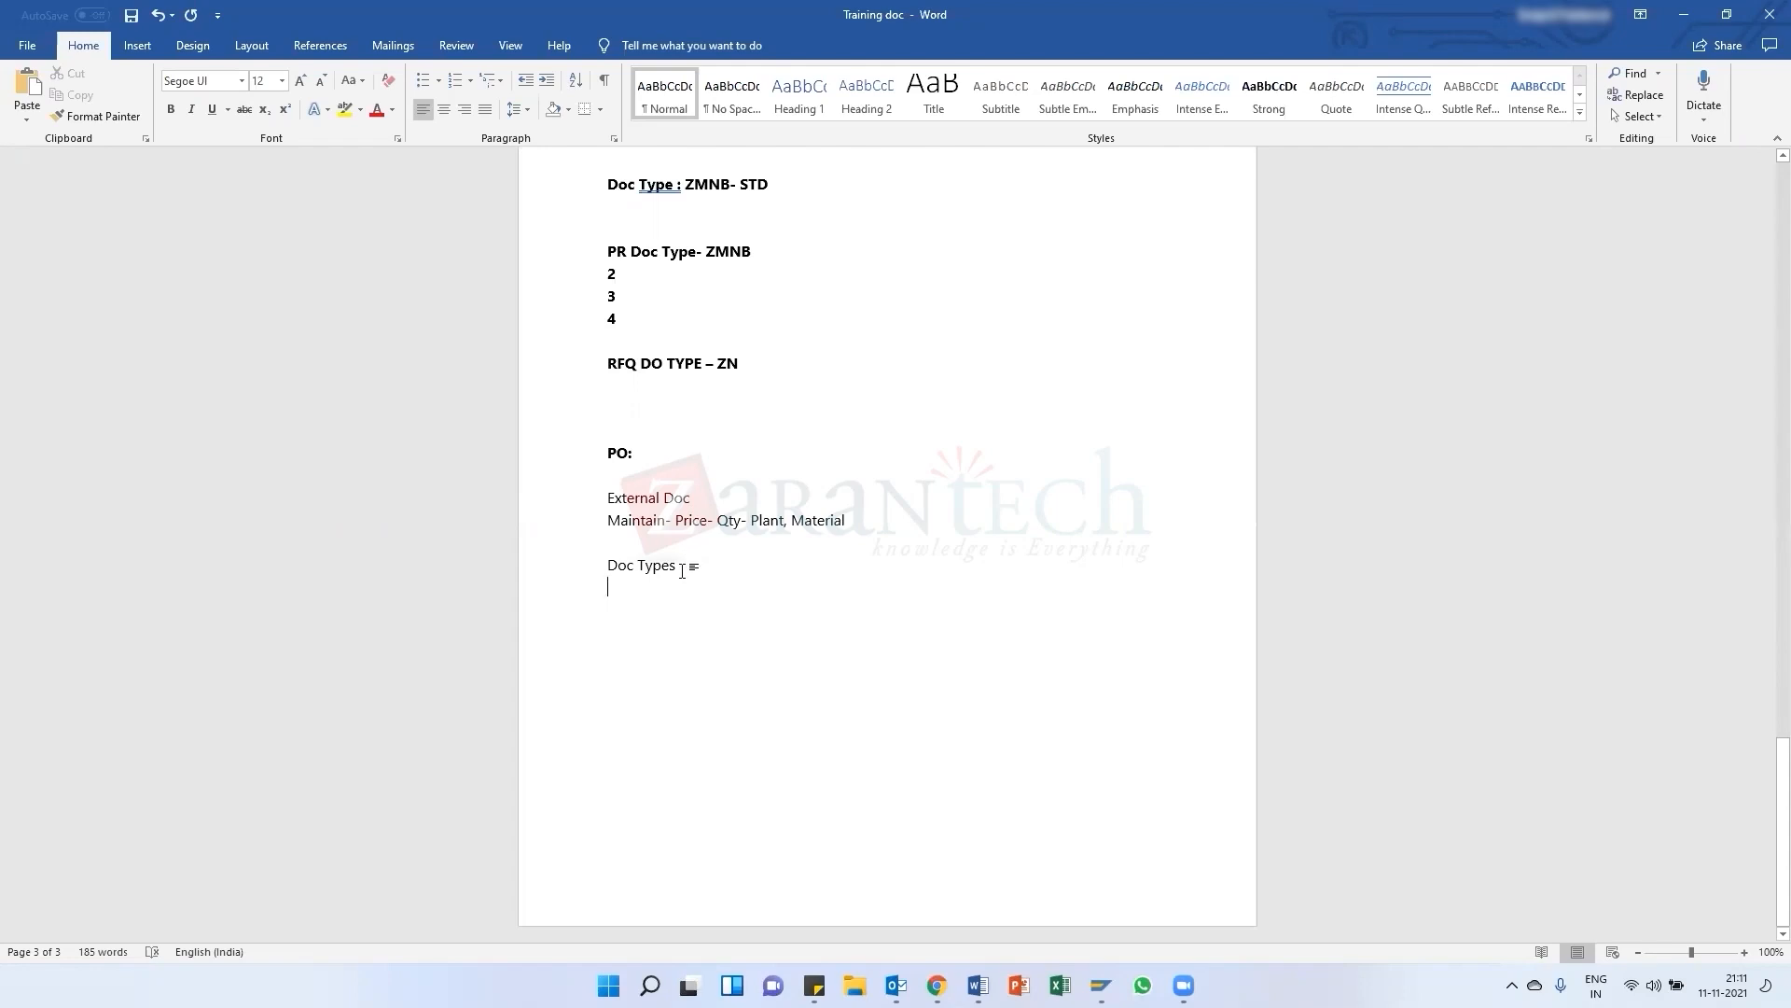
Add the lines 'T codes- ME21n, 22, 23' and 'ME5A, ME2N' below Doc Types in the notes
scroll(679, 571, up, 1)
scroll(679, 571, down, 1)
text(T code)
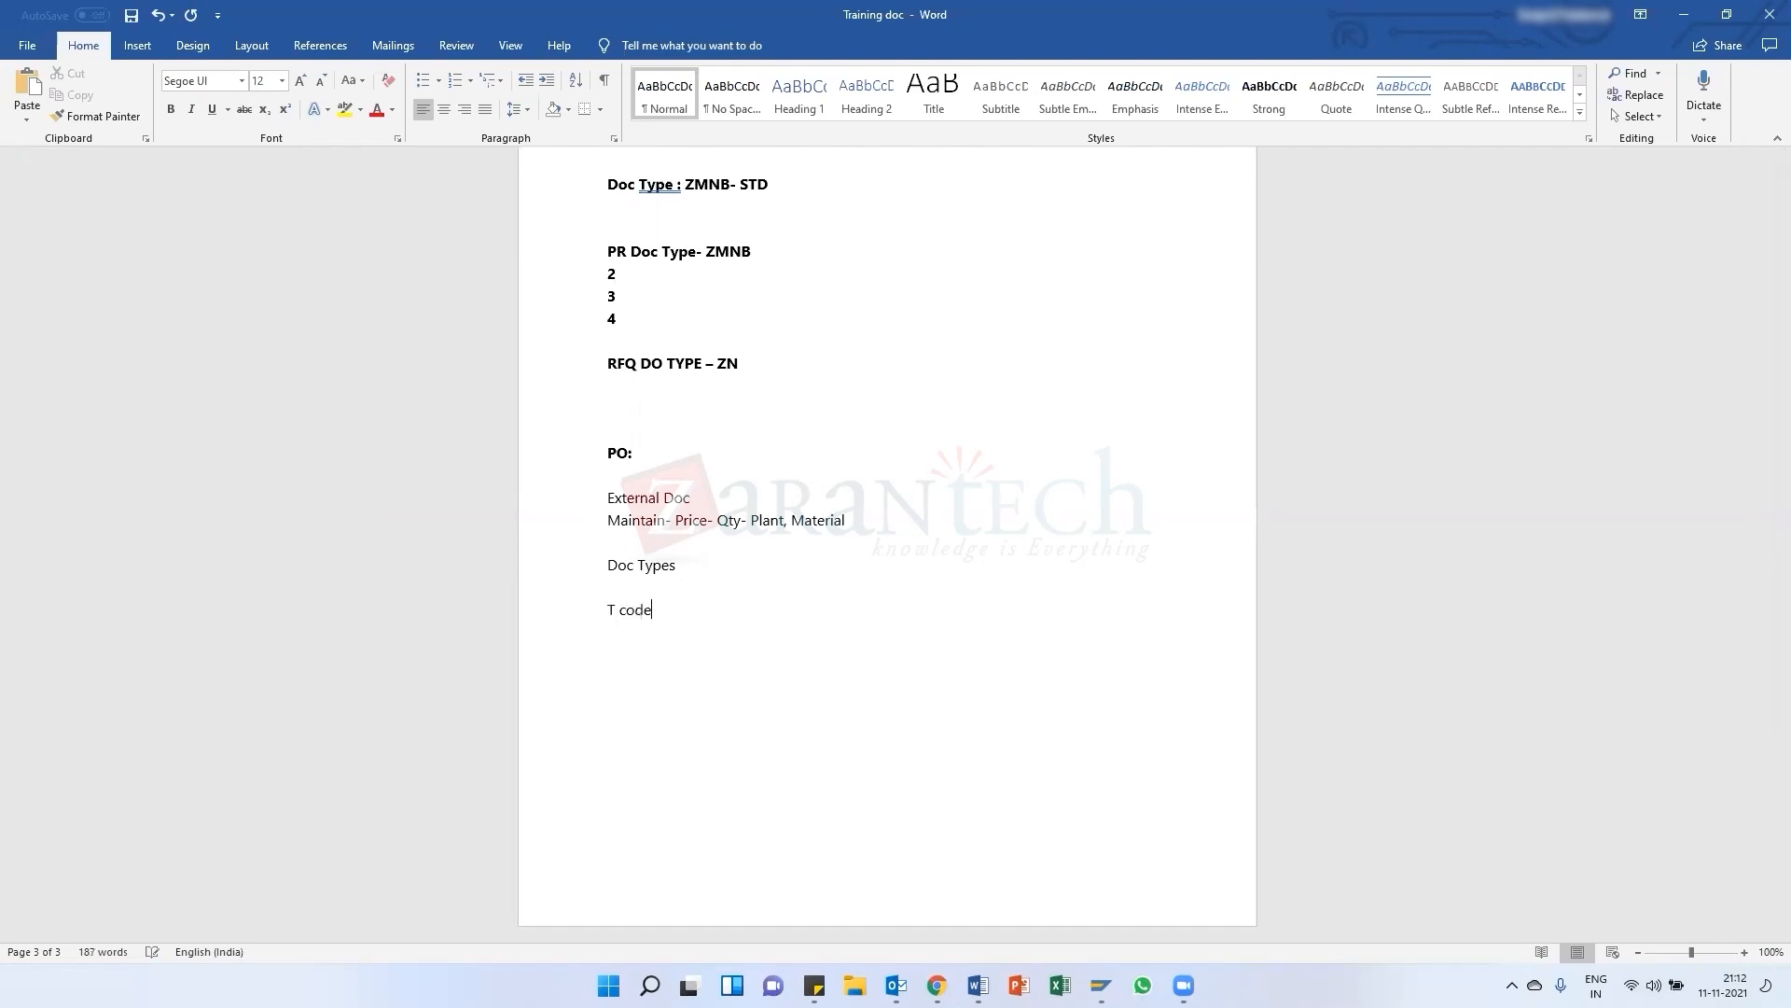
text(s- ME21n, 22, 23)
key(Return)
text(ME5a)
key(BackSpace)
text(A, ME2N)
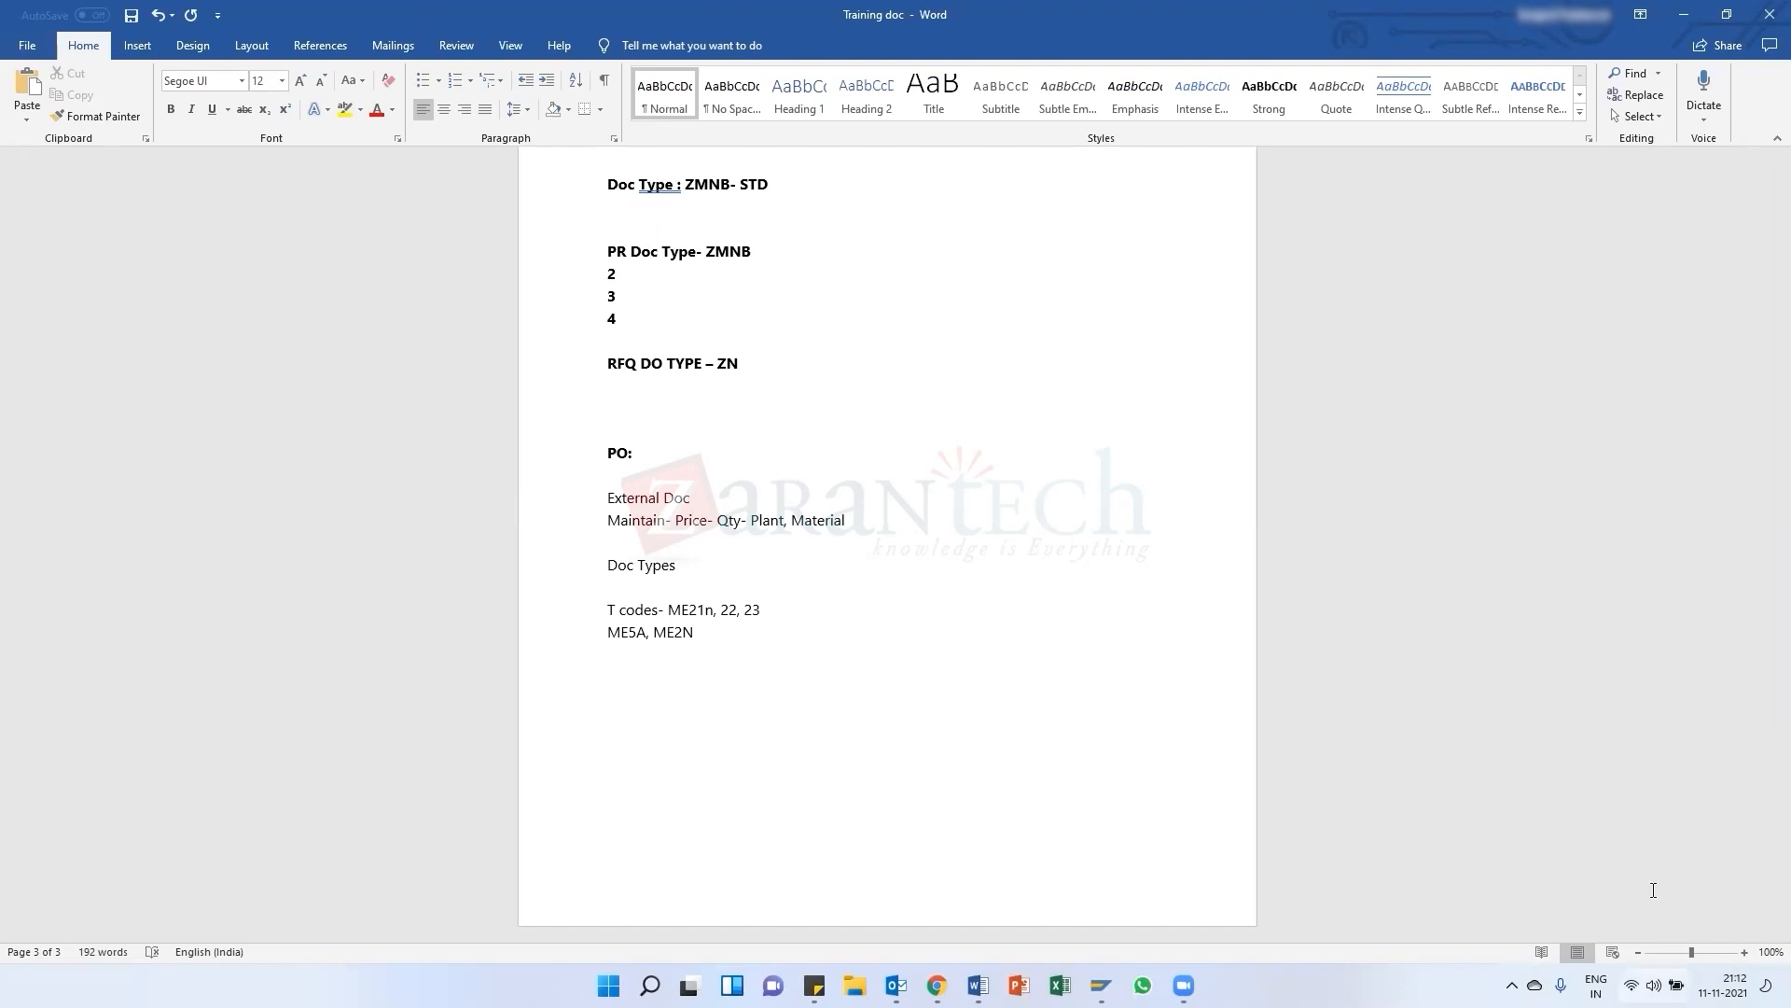
Switch to the SAP Display IMG window
mouse_move(1101, 985)
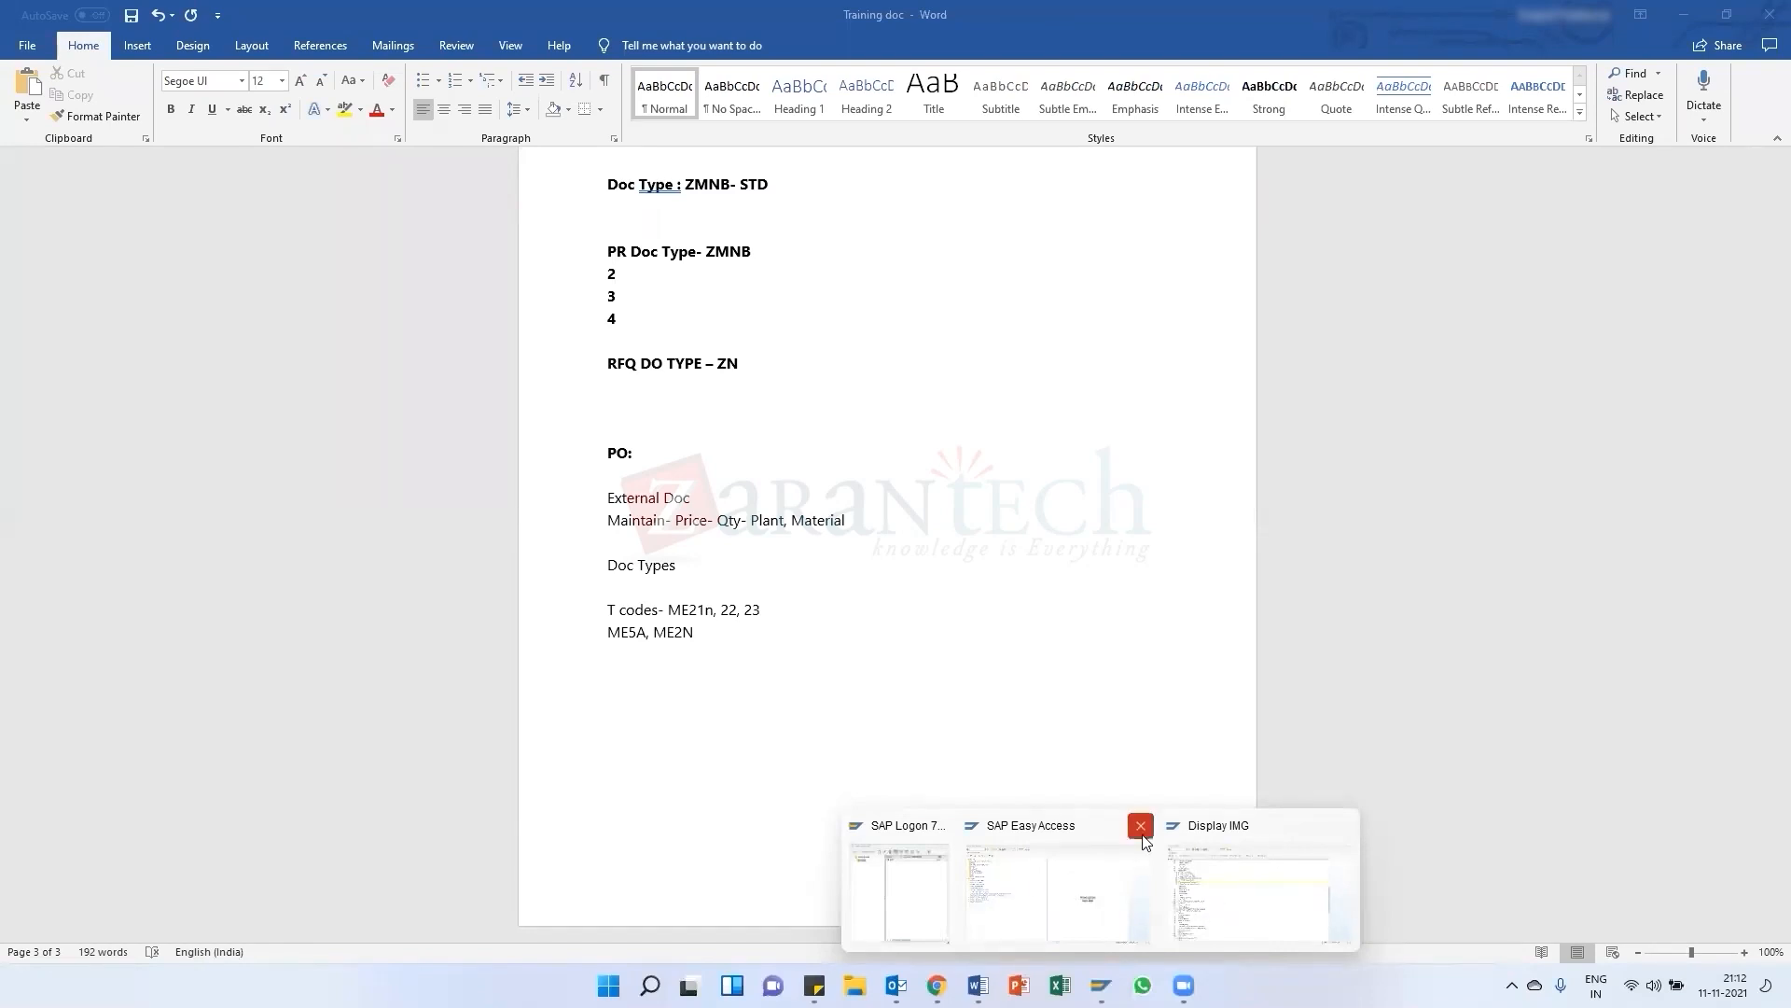
click(1342, 826)
click(1133, 879)
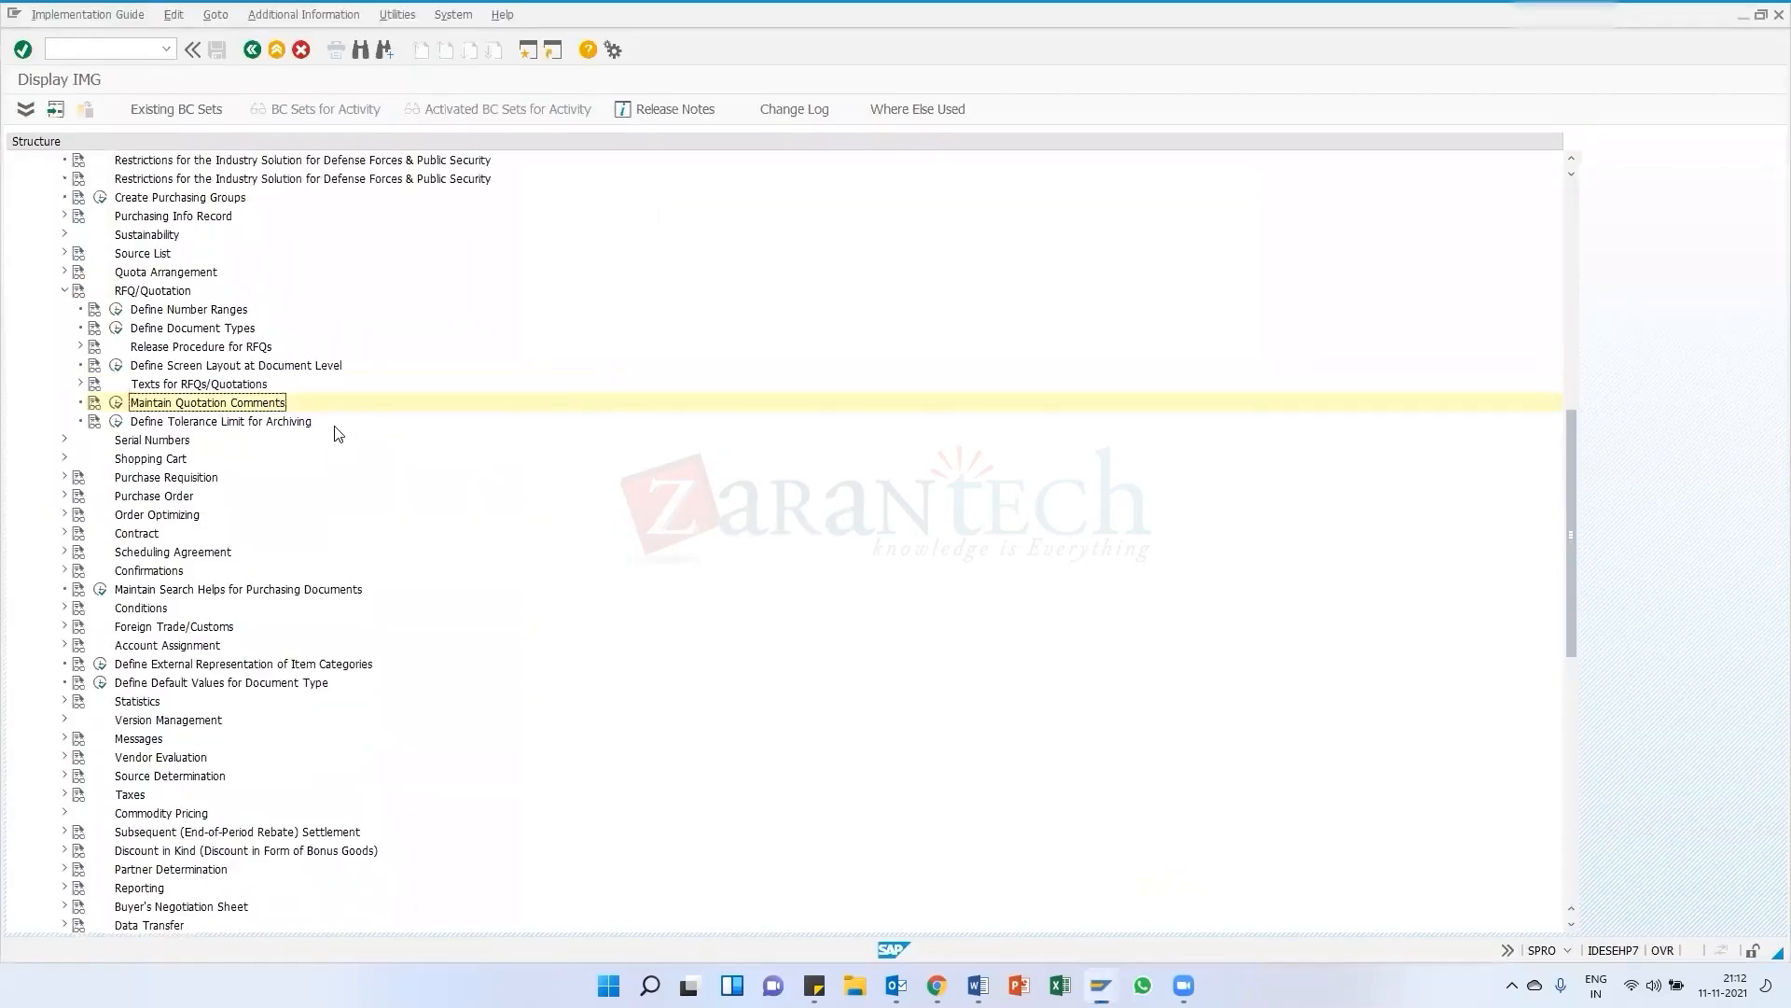
Collapse RFQ/Quotation, expand Purchase Order and open its Define Document Types activity
scroll(338, 434, up, 9)
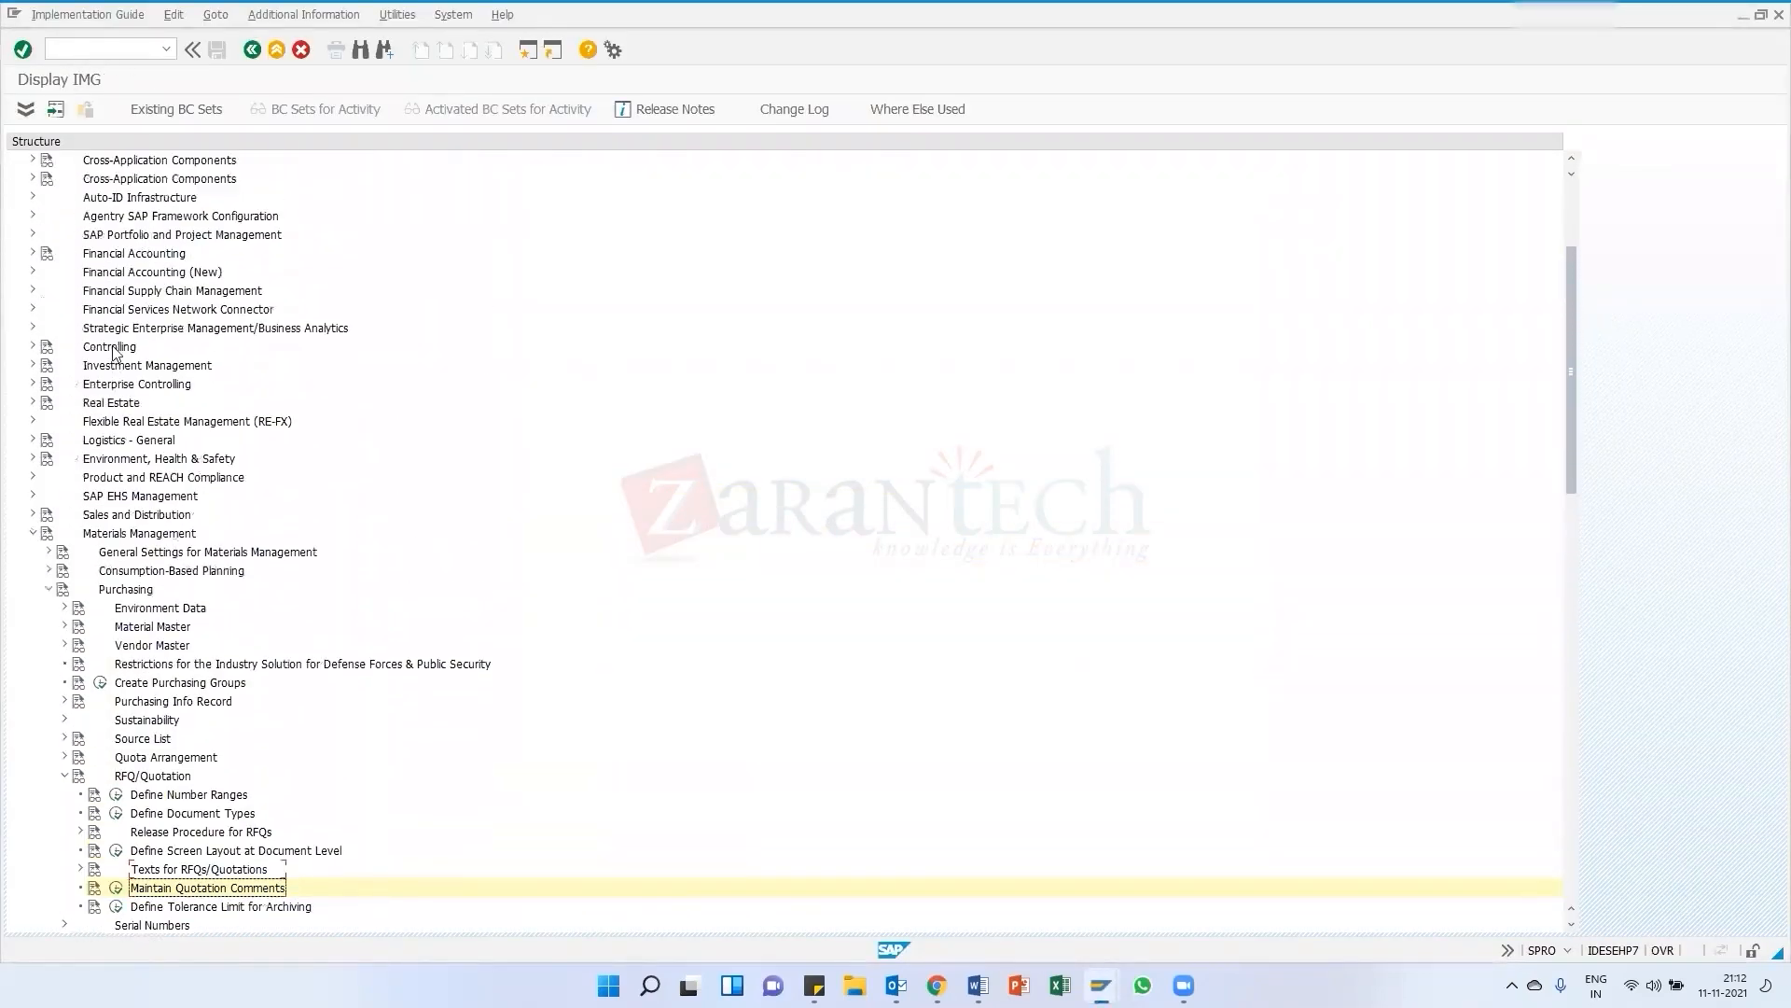
scroll(131, 411, down, 3)
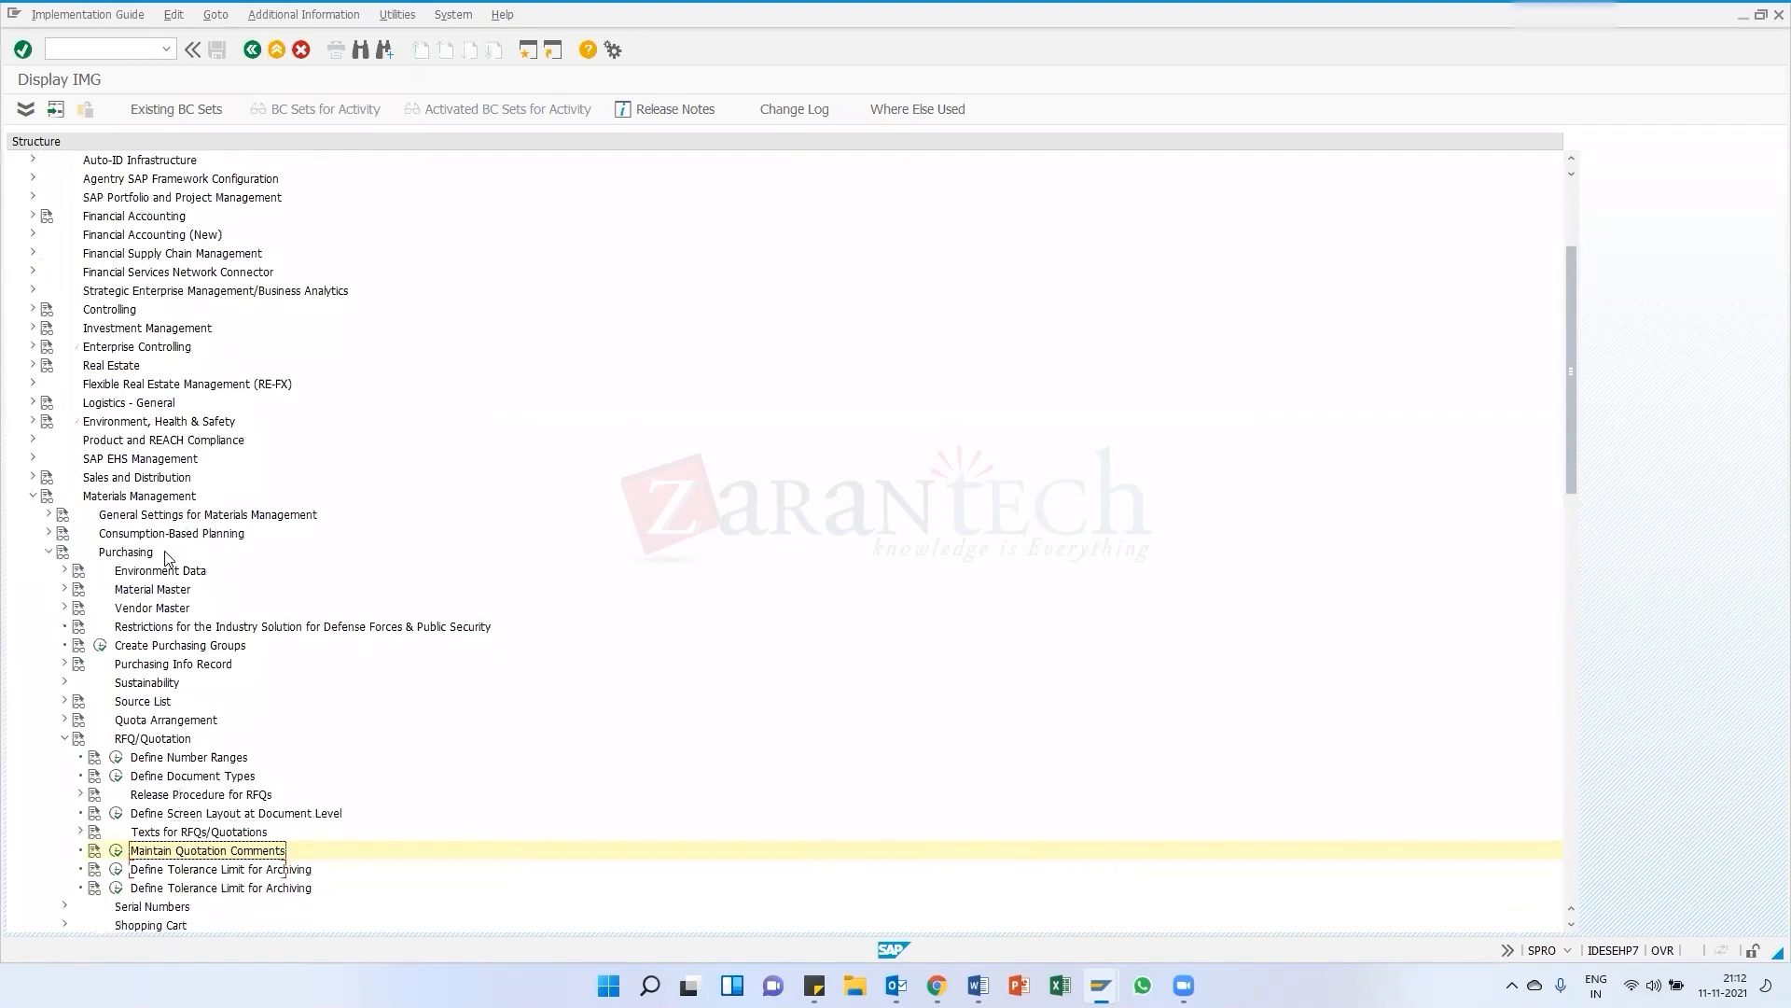
click(65, 701)
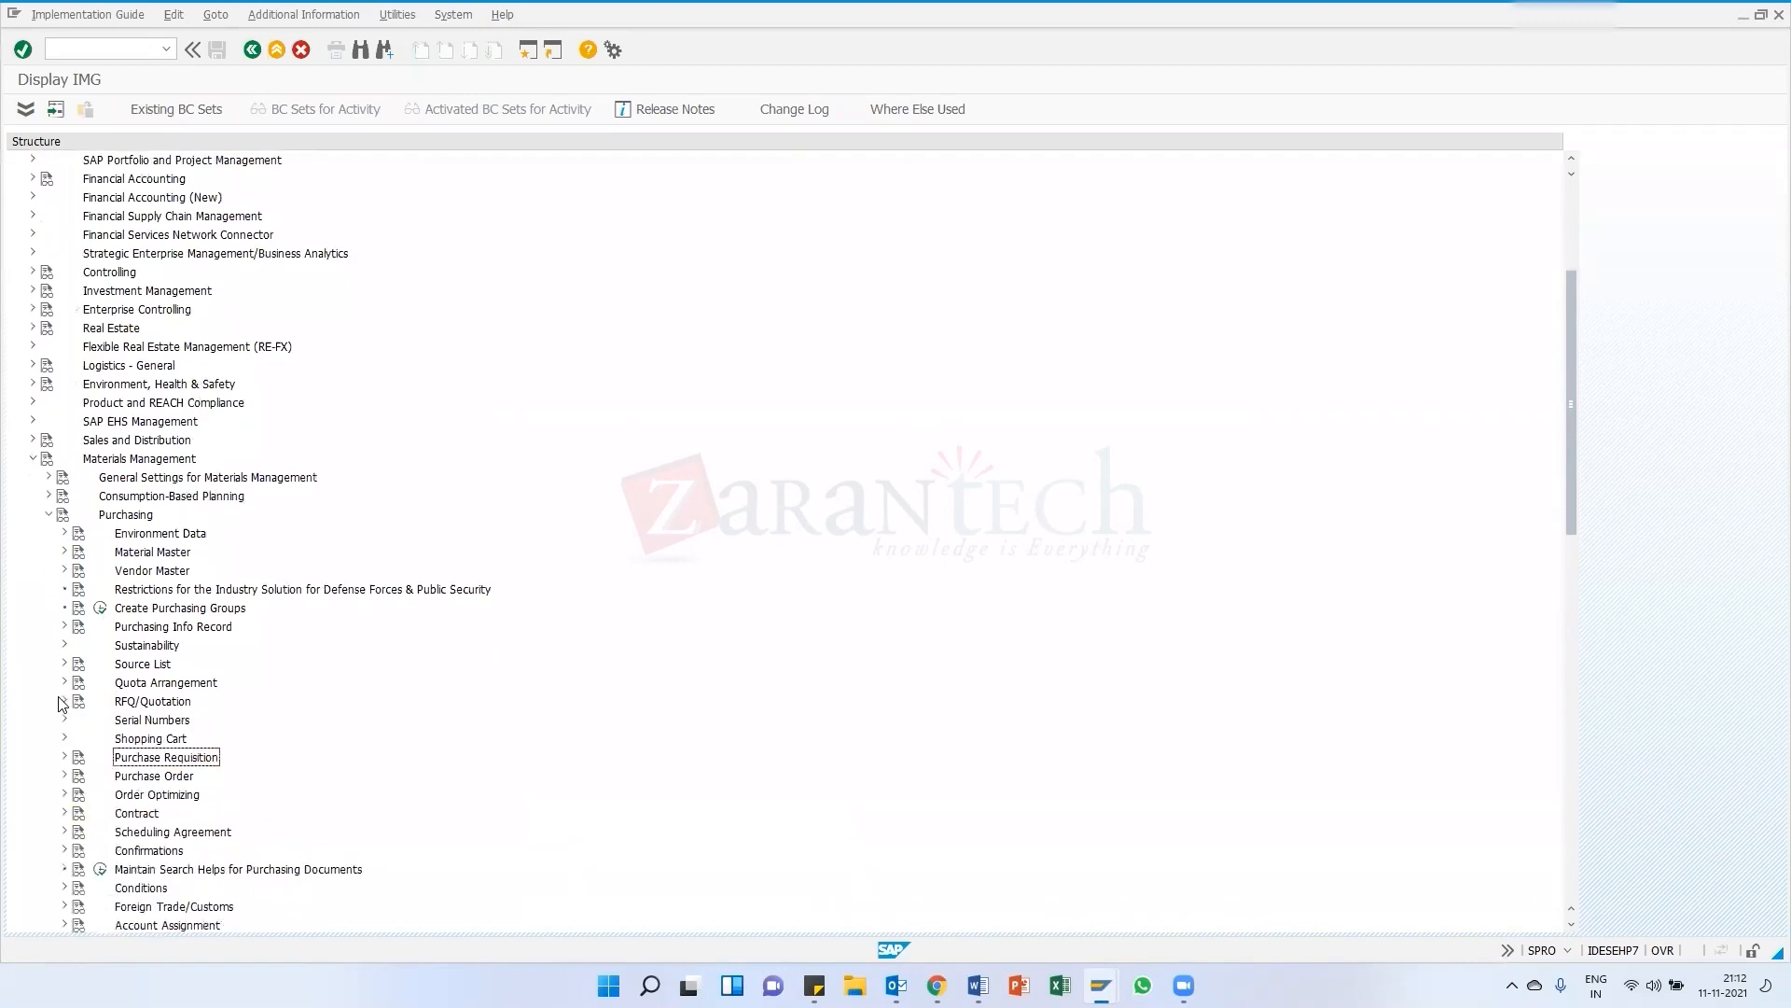
scroll(173, 681, down, 2)
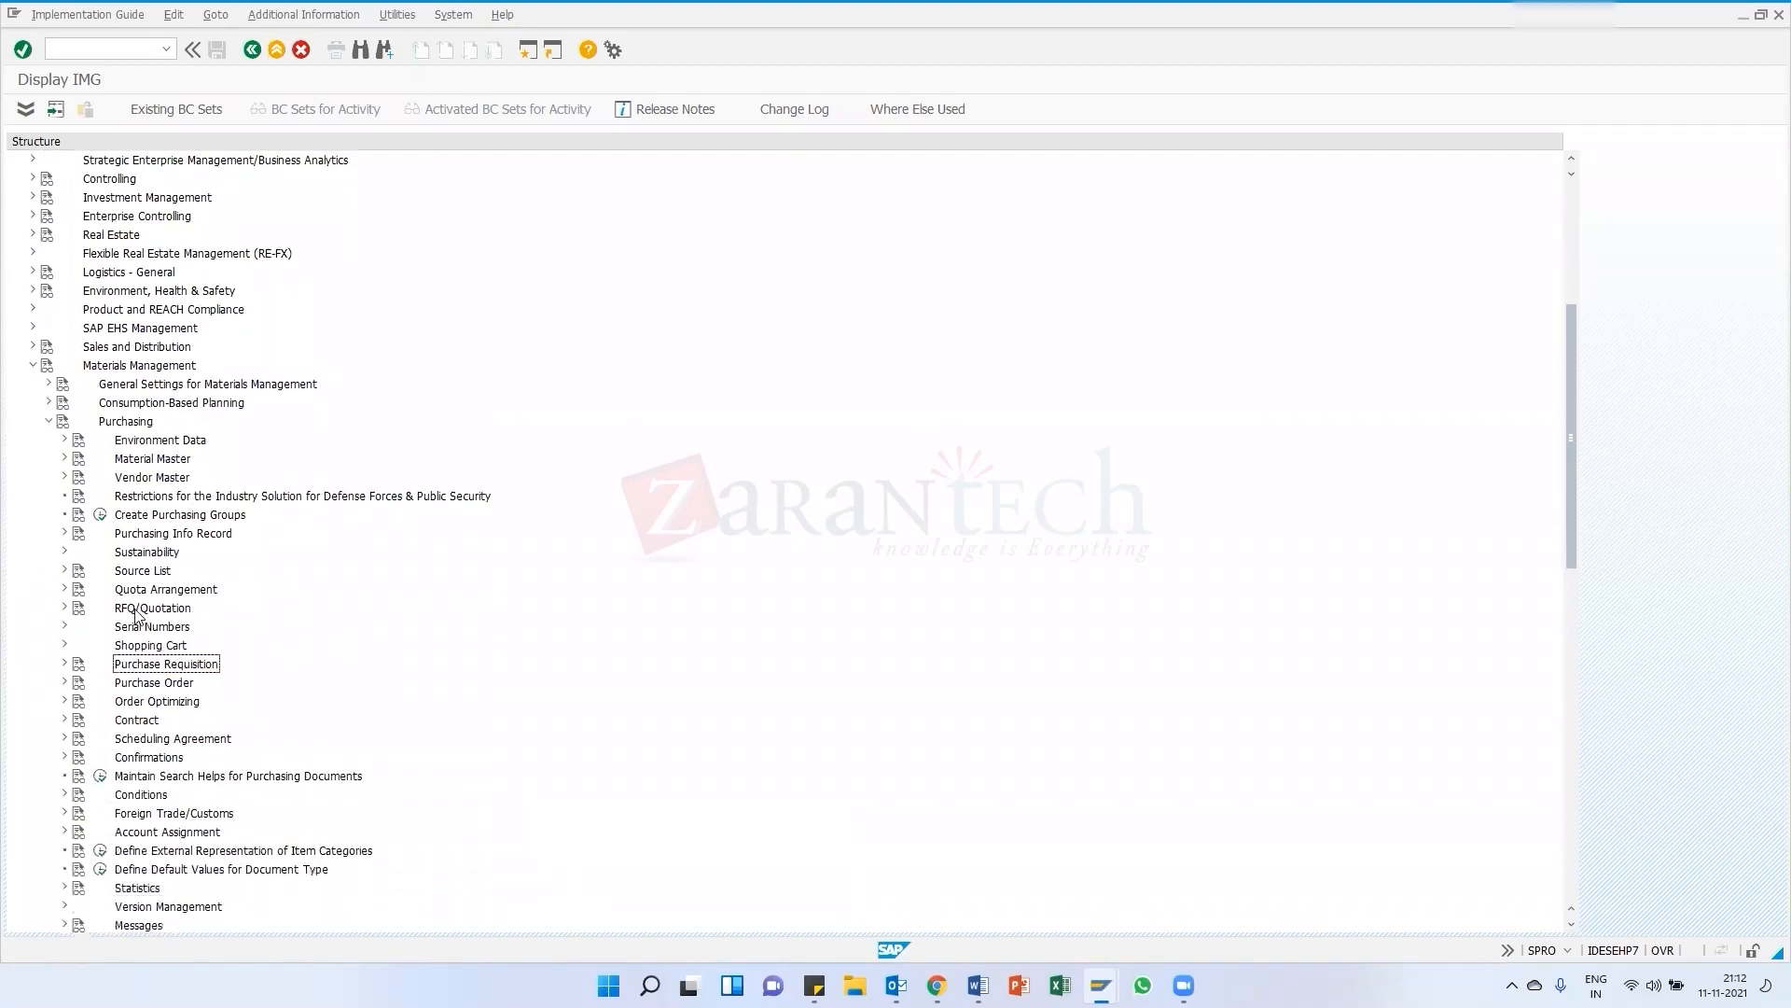
click(65, 683)
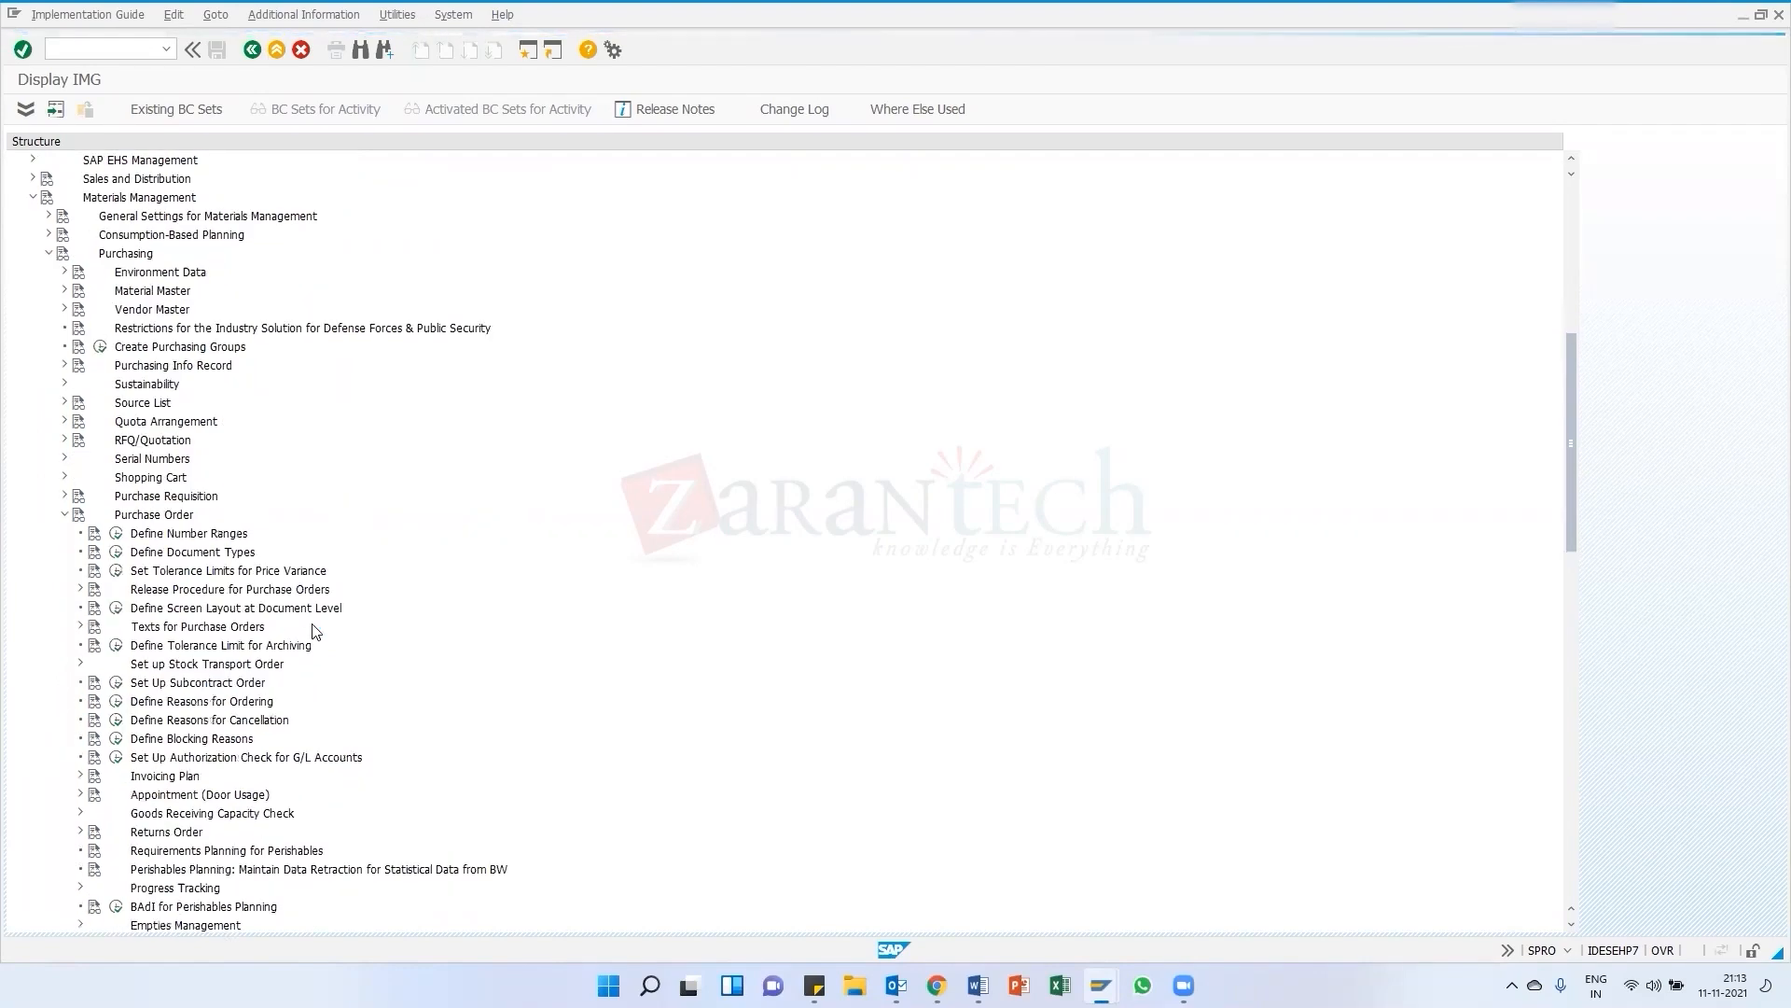
scroll(241, 524, down, 2)
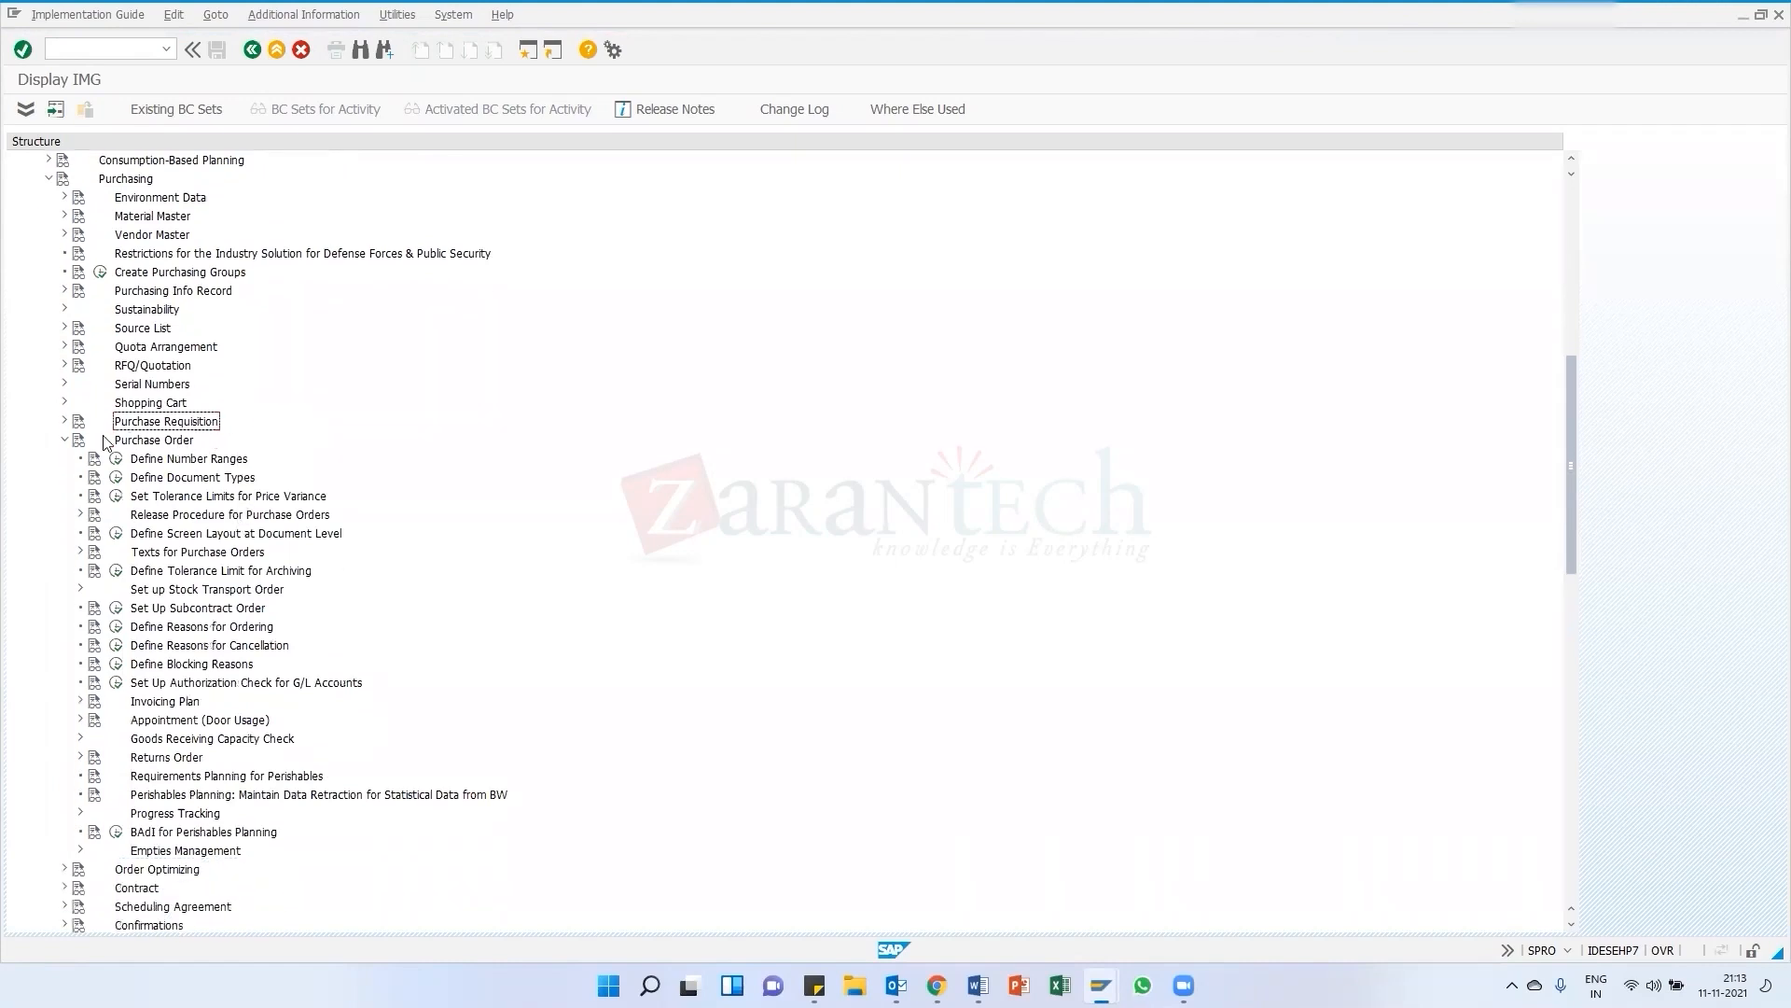
click(117, 482)
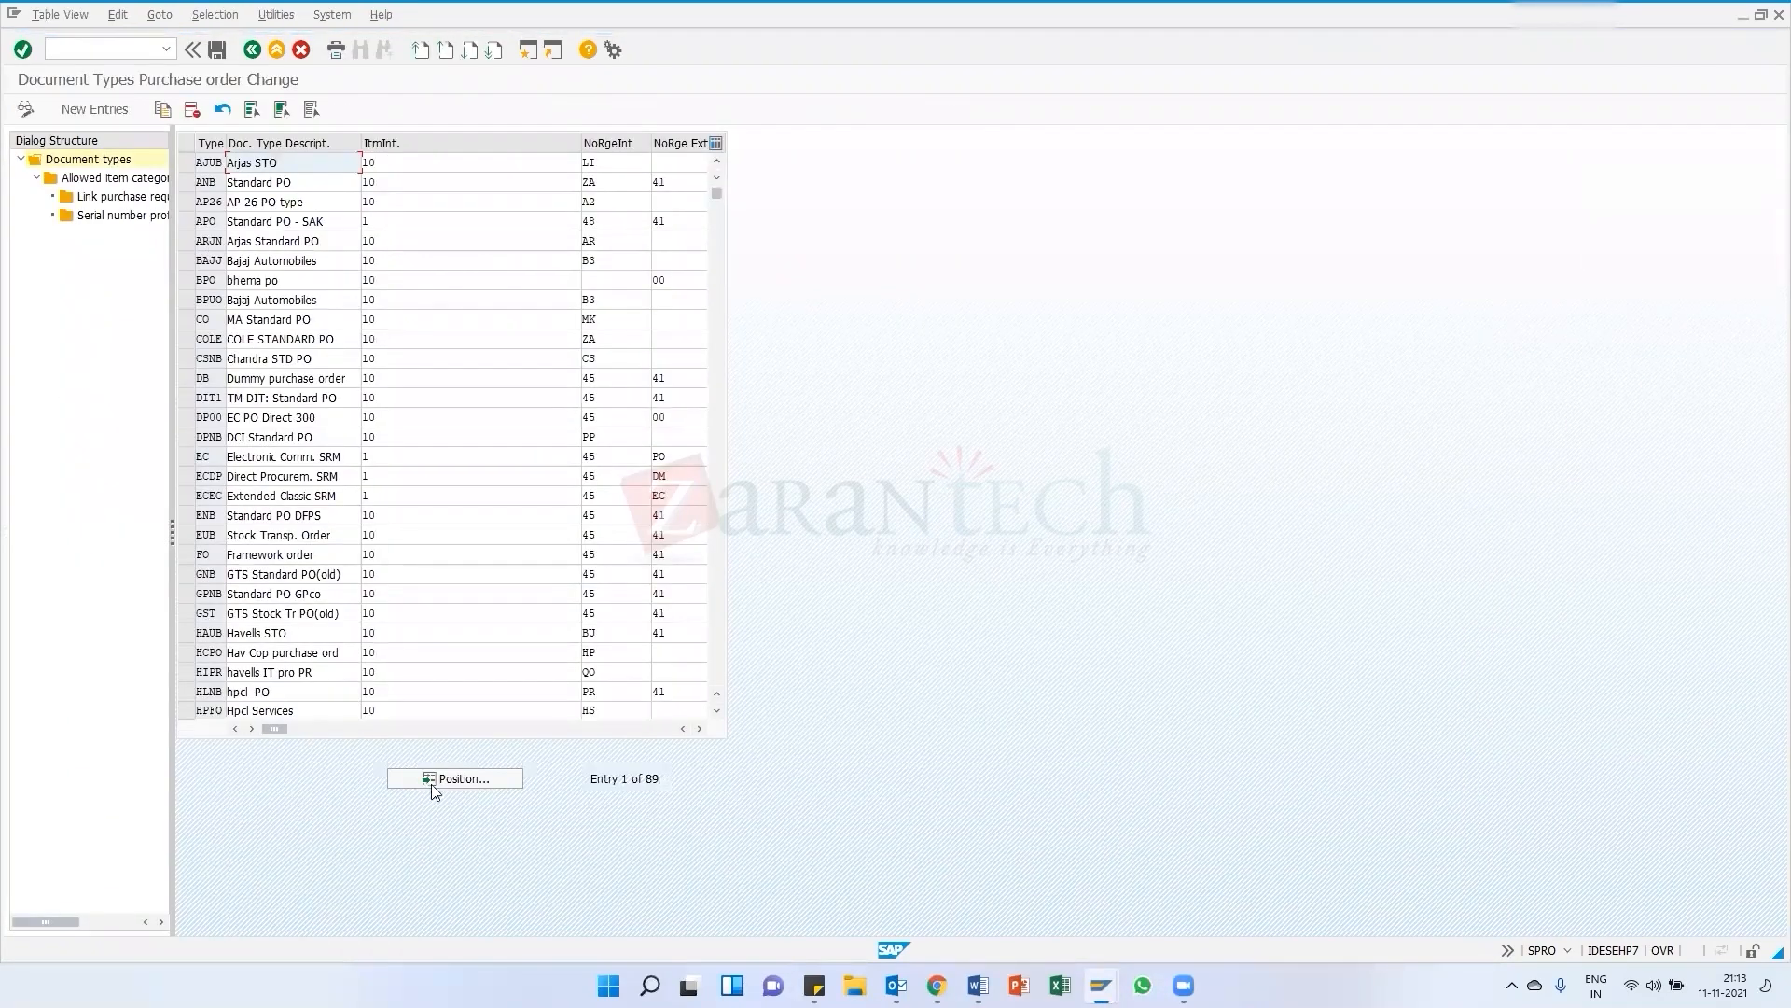
Position the purchase order document types list at type NB and select that row
click(455, 774)
text(NB)
key(Return)
scroll(430, 548, up, 1)
click(185, 221)
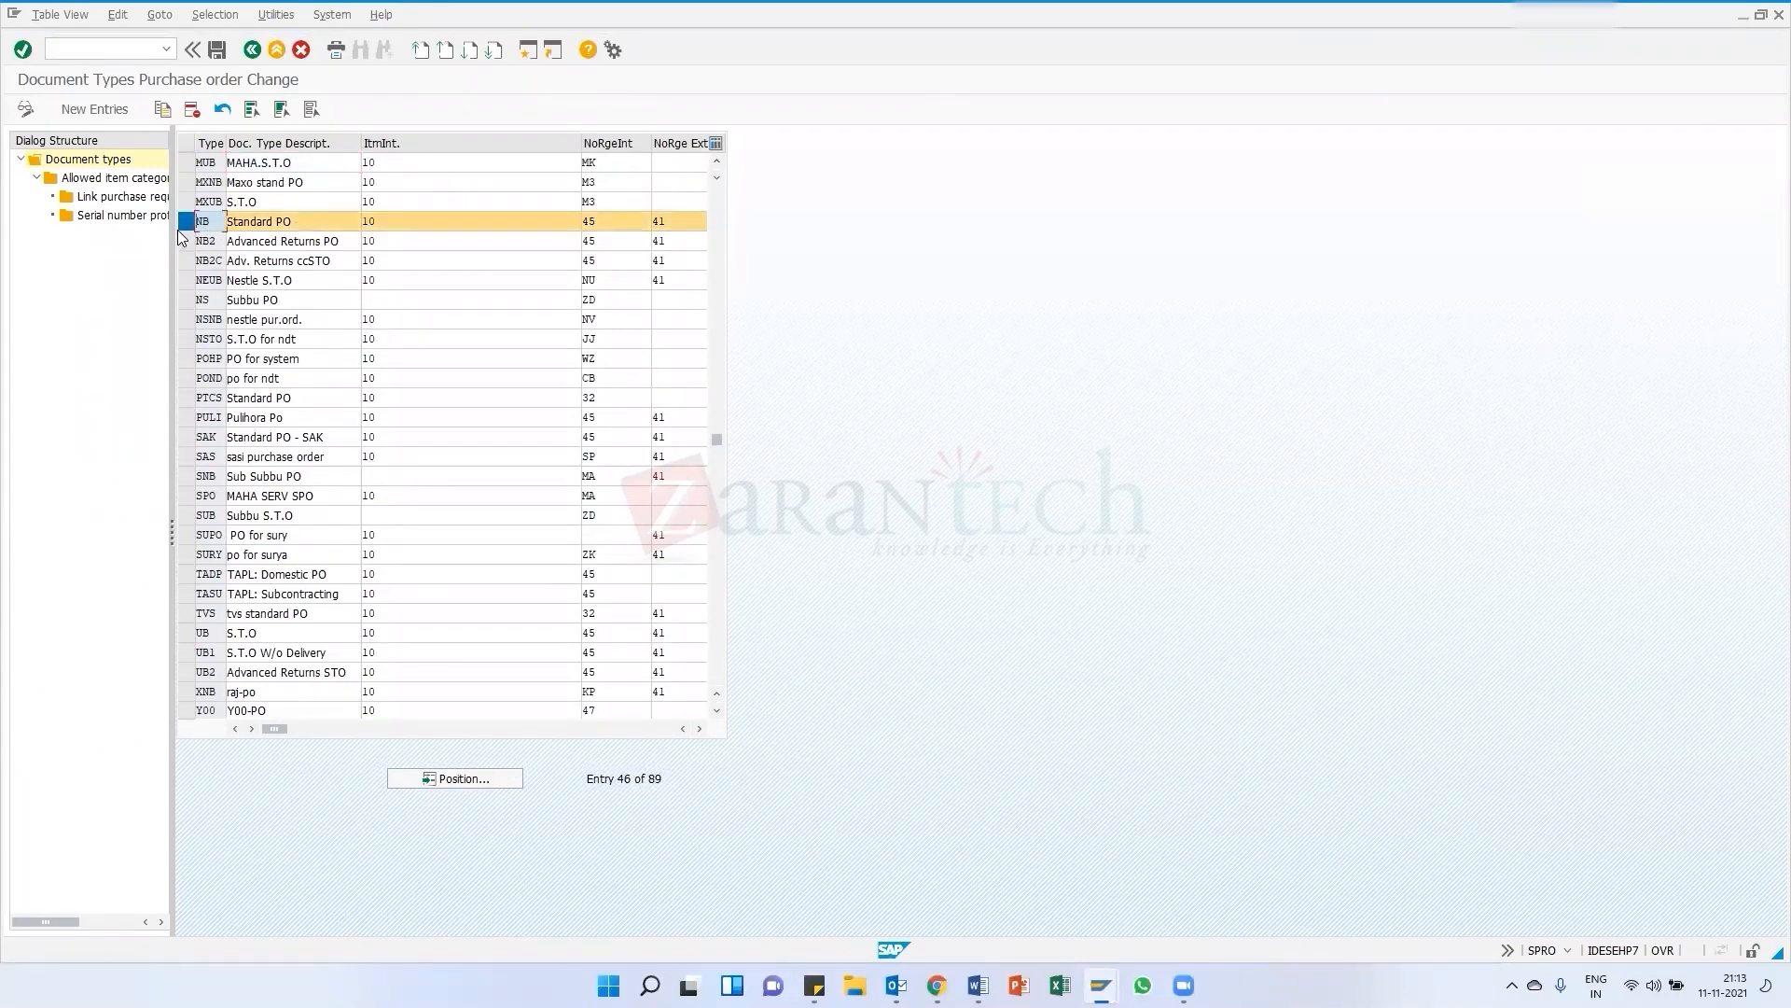
scroll(233, 210, down, 1)
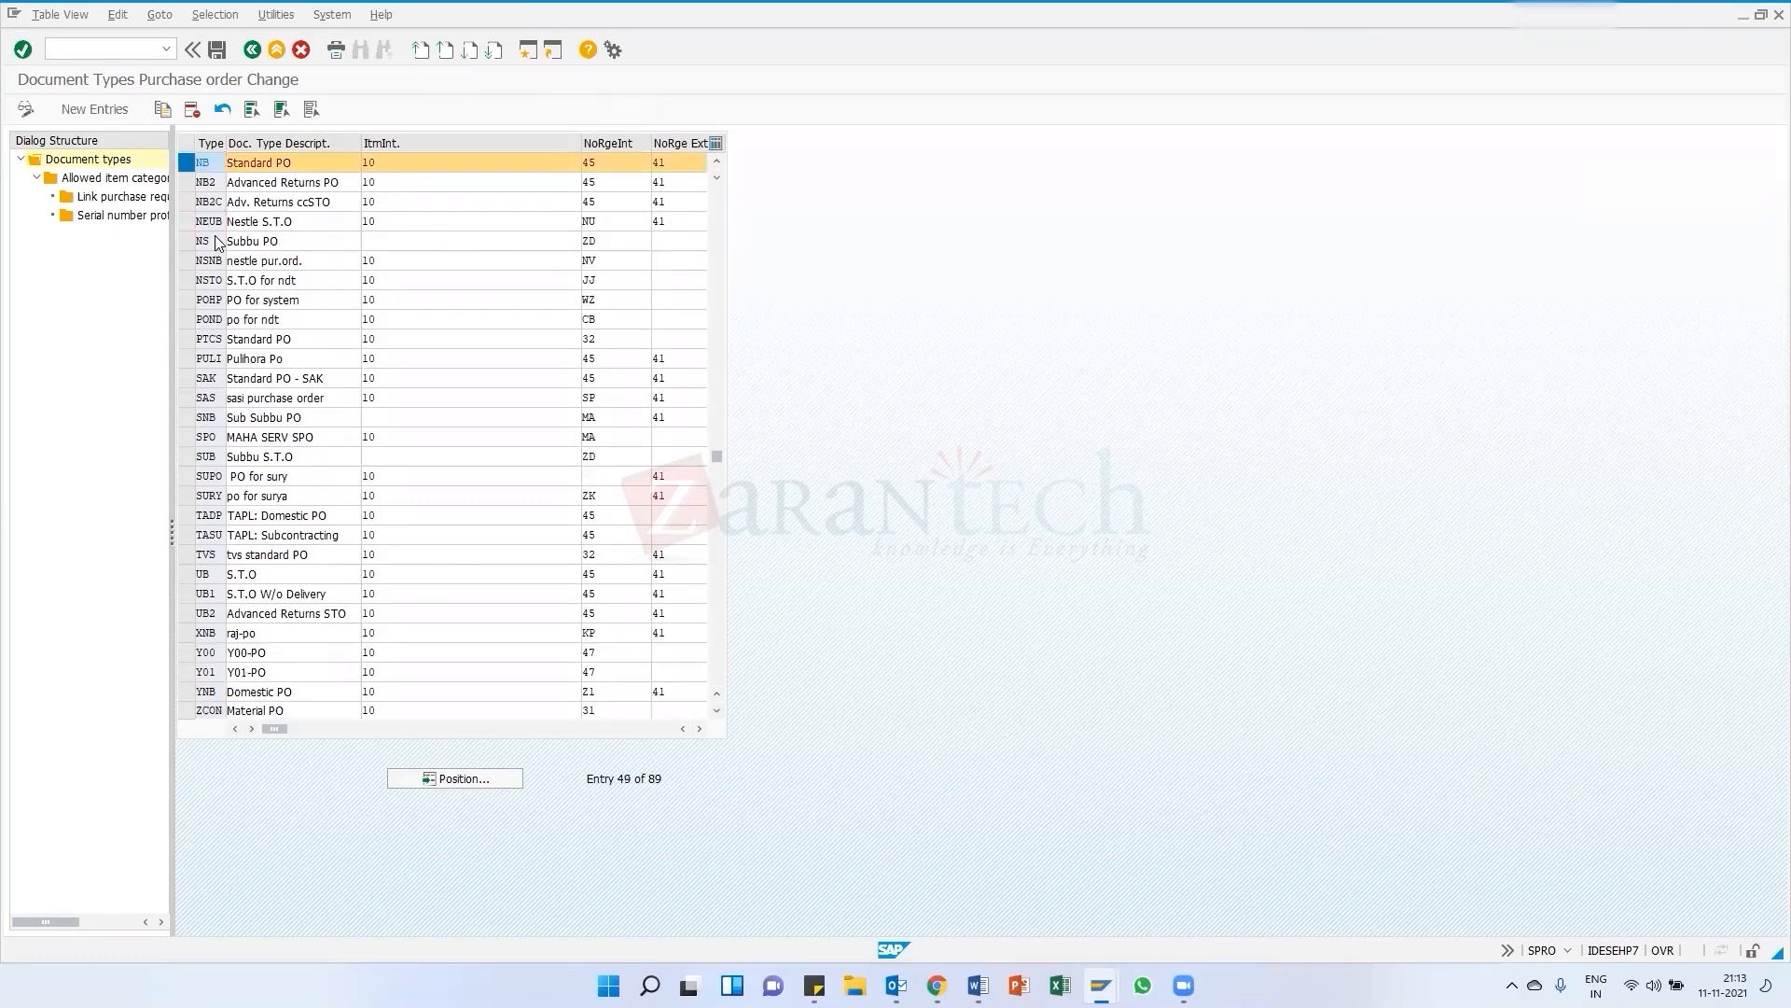
scroll(308, 190, up, 1)
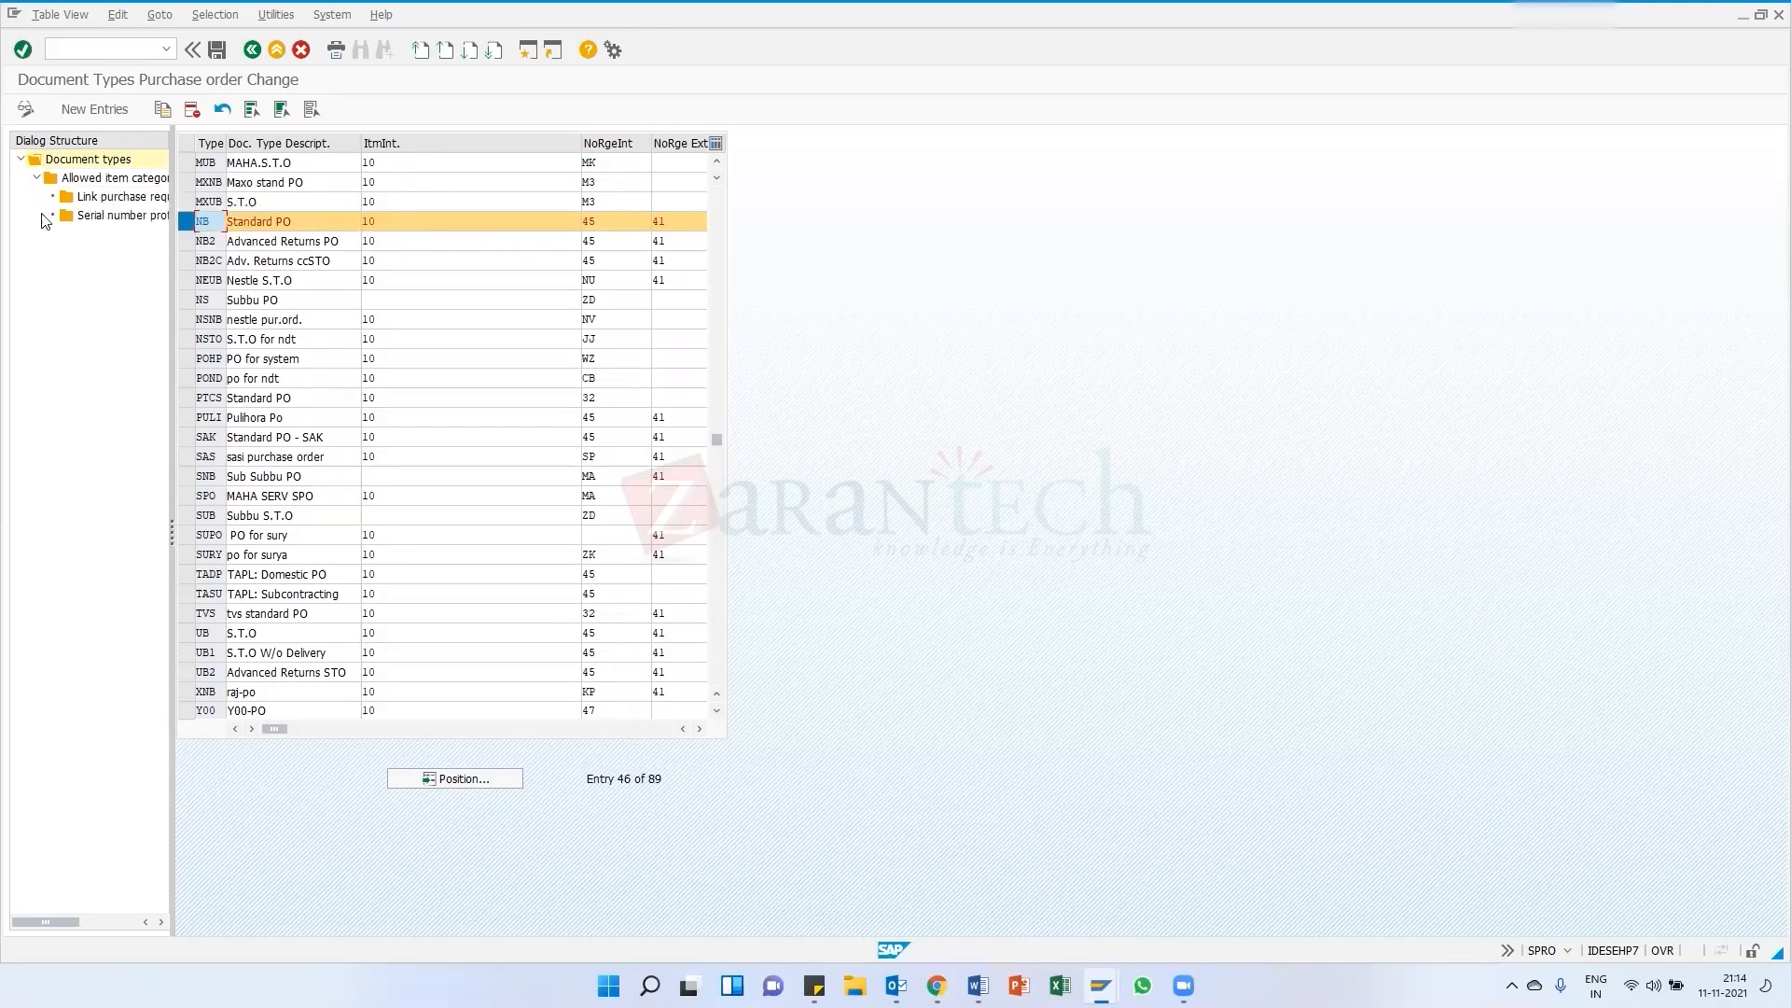
Set the external number range of document type NB to 41
click(186, 222)
click(599, 219)
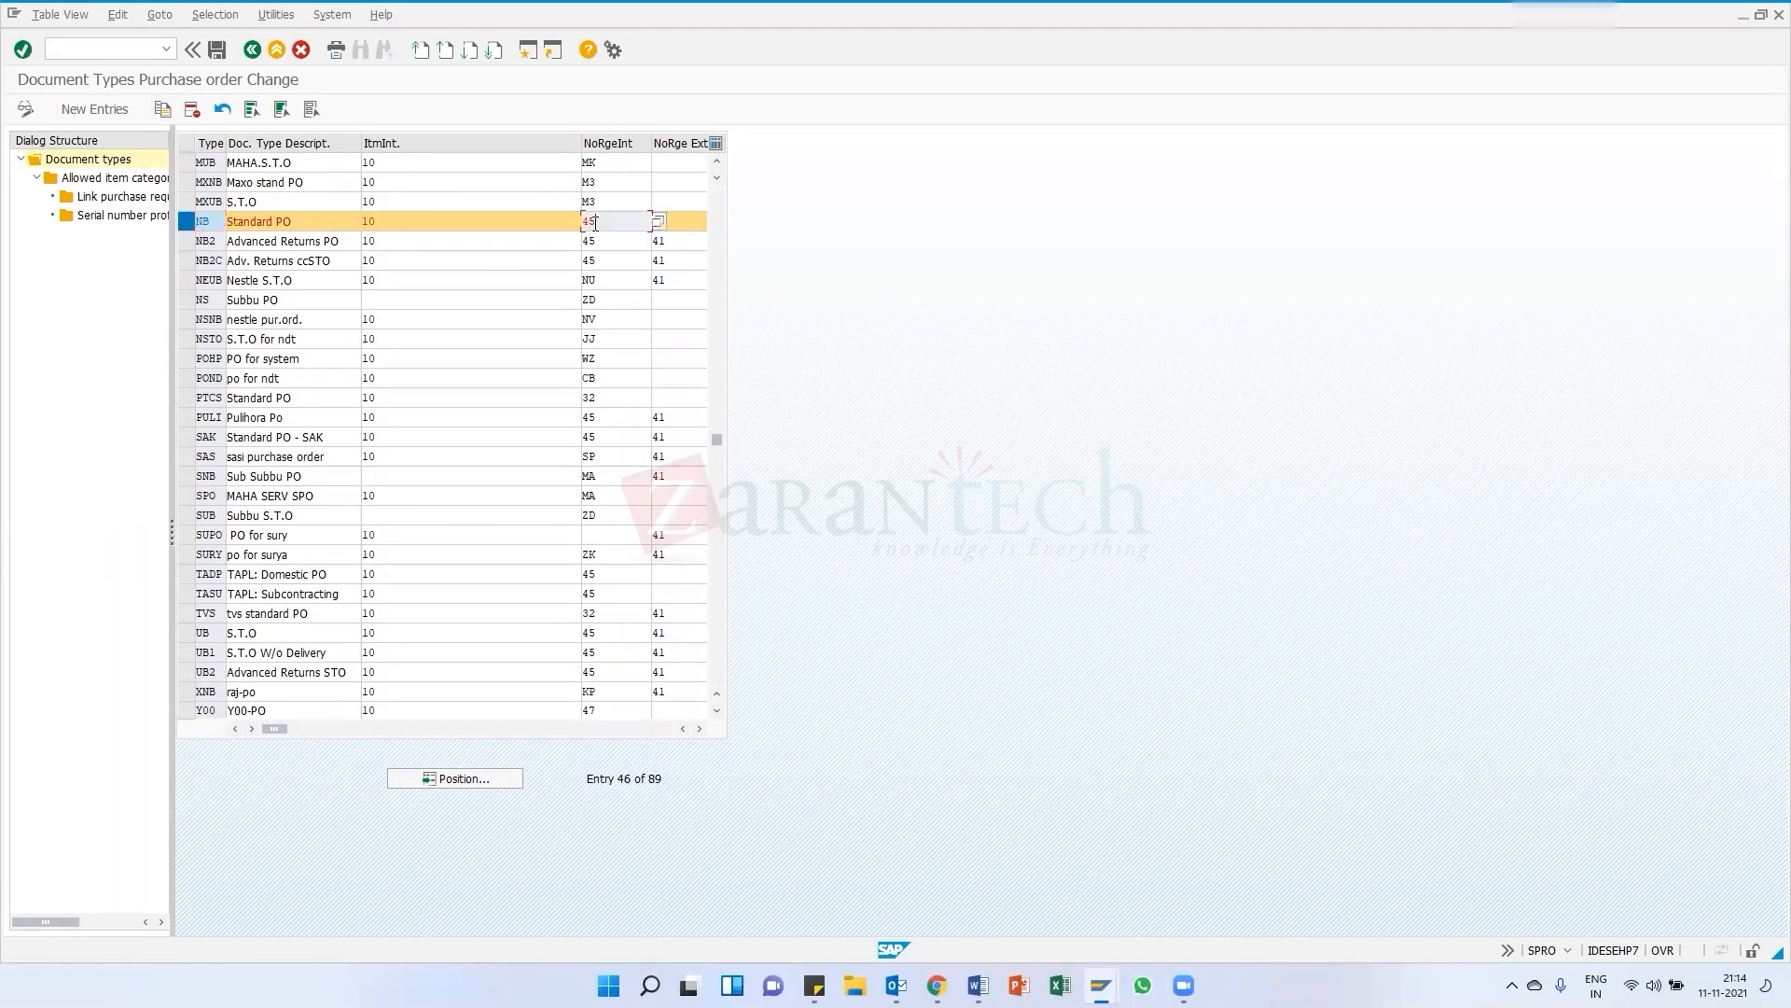
click(700, 728)
click(700, 728)
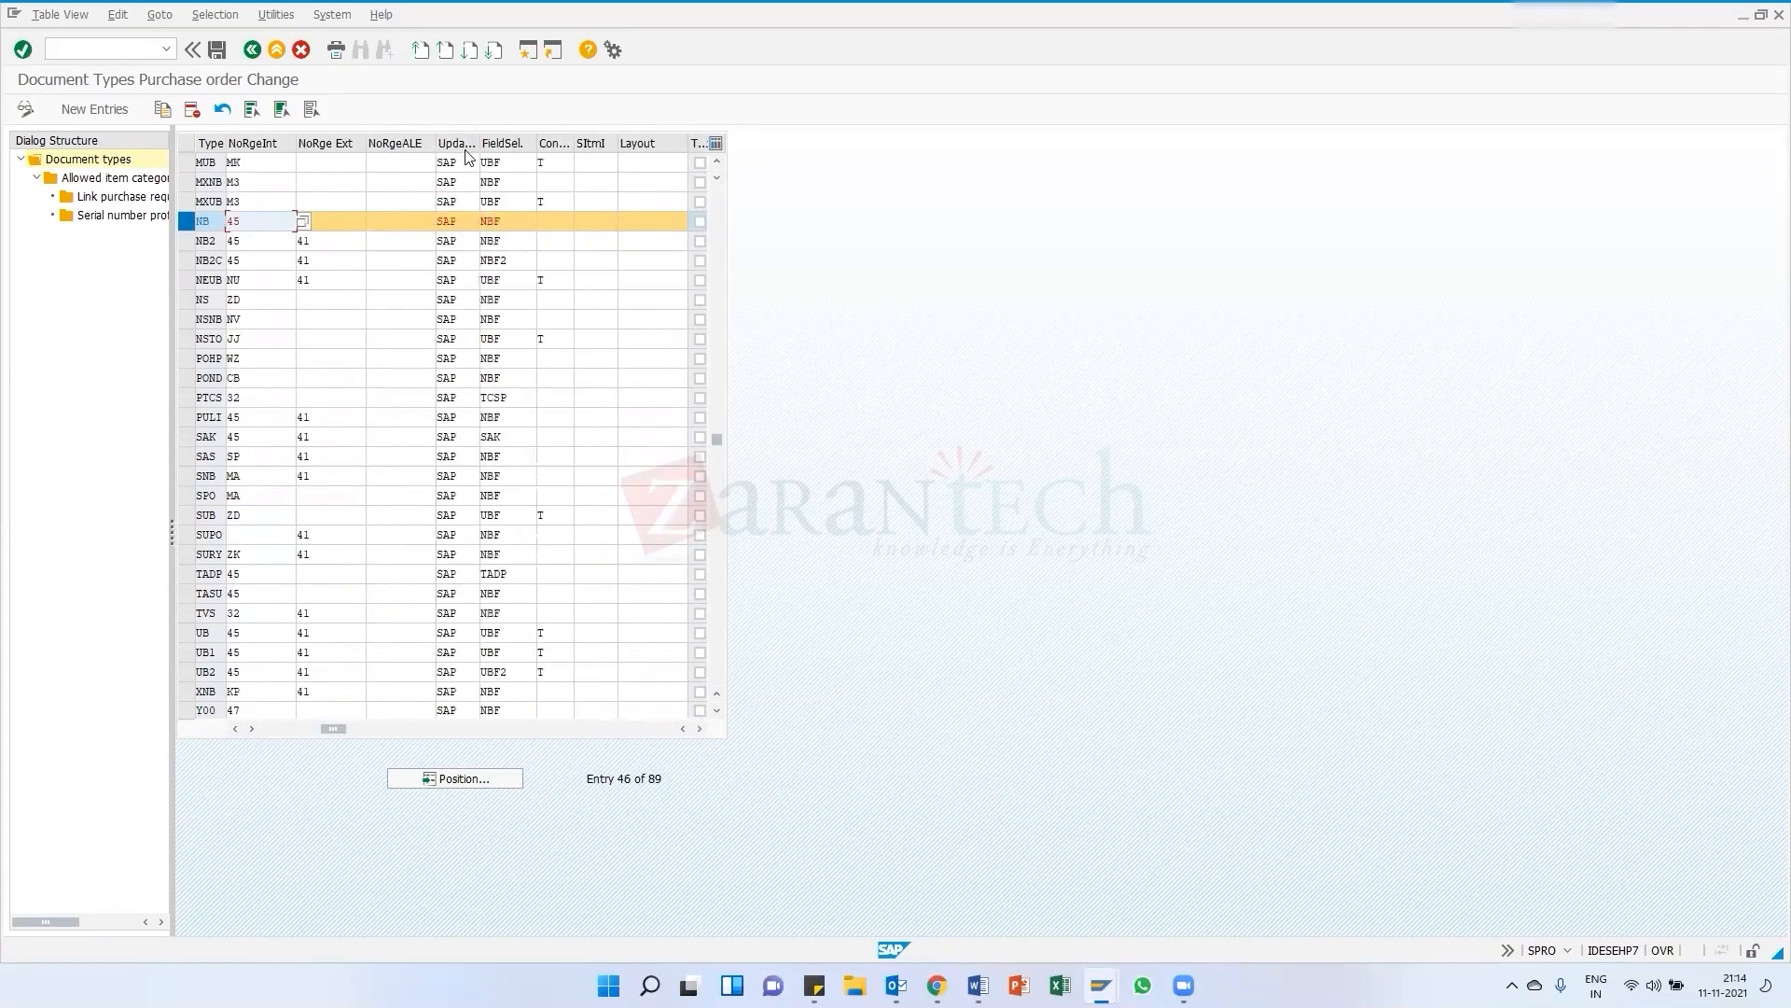
key(Tab)
text(41)
click(515, 222)
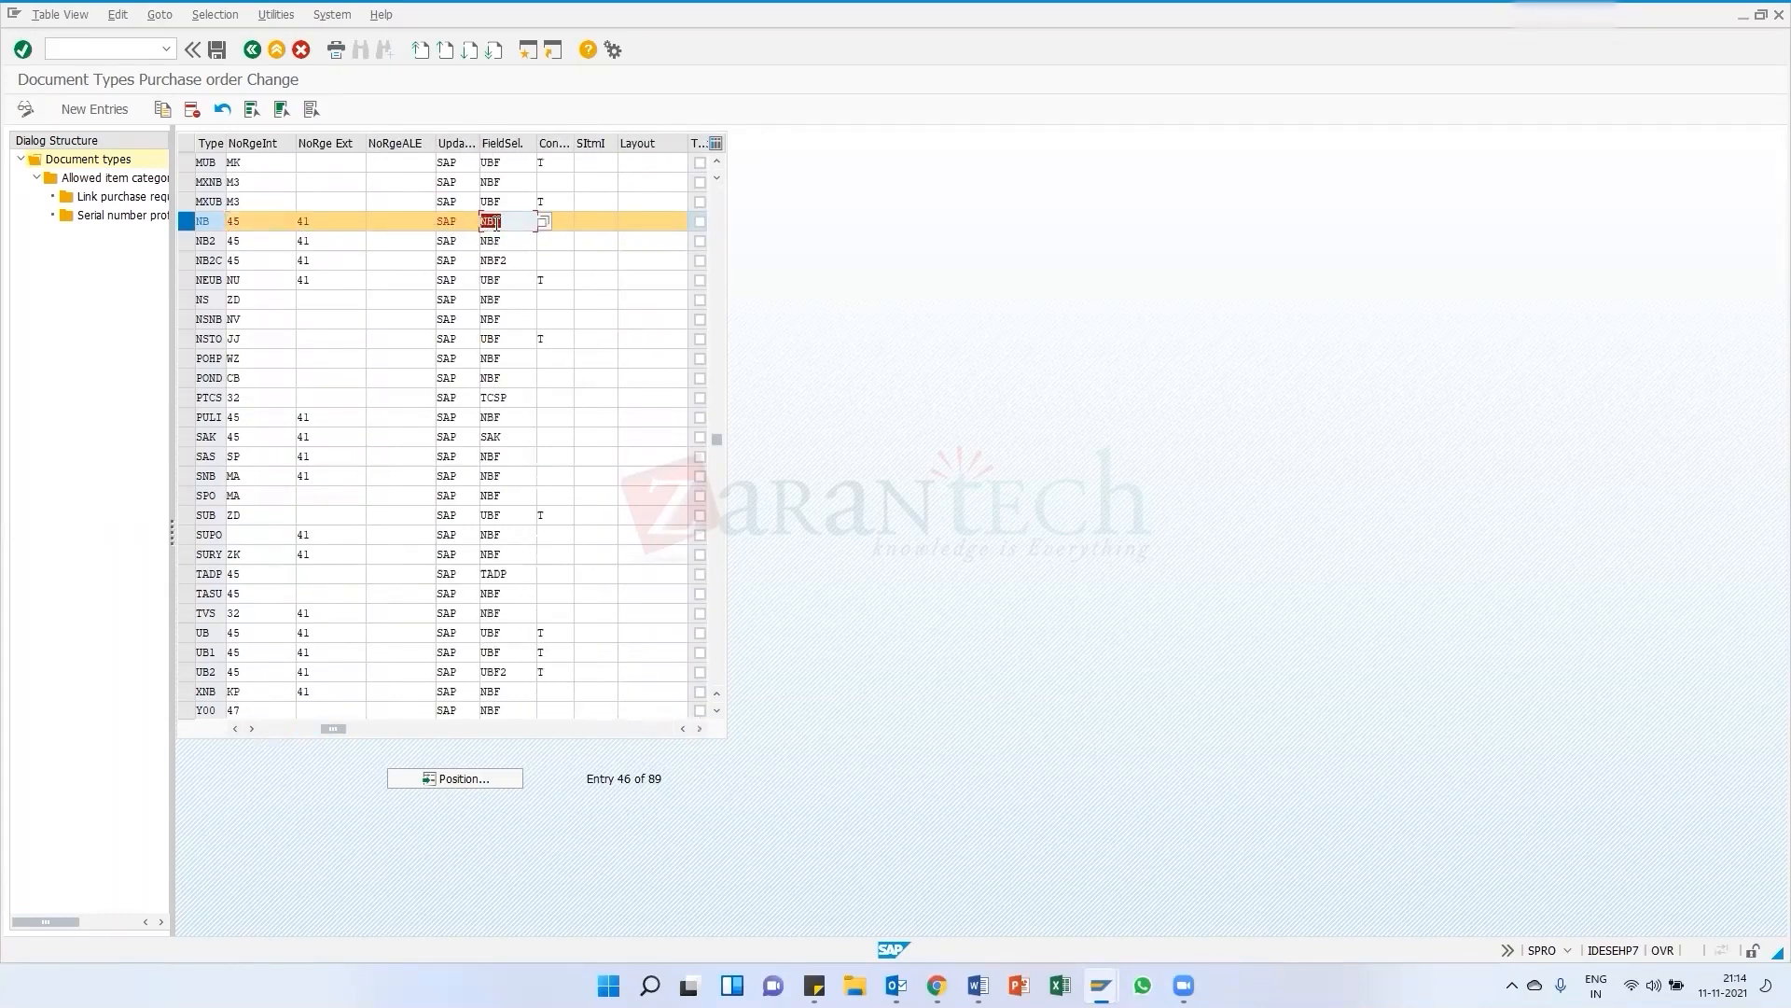
Open the Link purchase requisition - document type view and widen the dialog structure pane
click(112, 199)
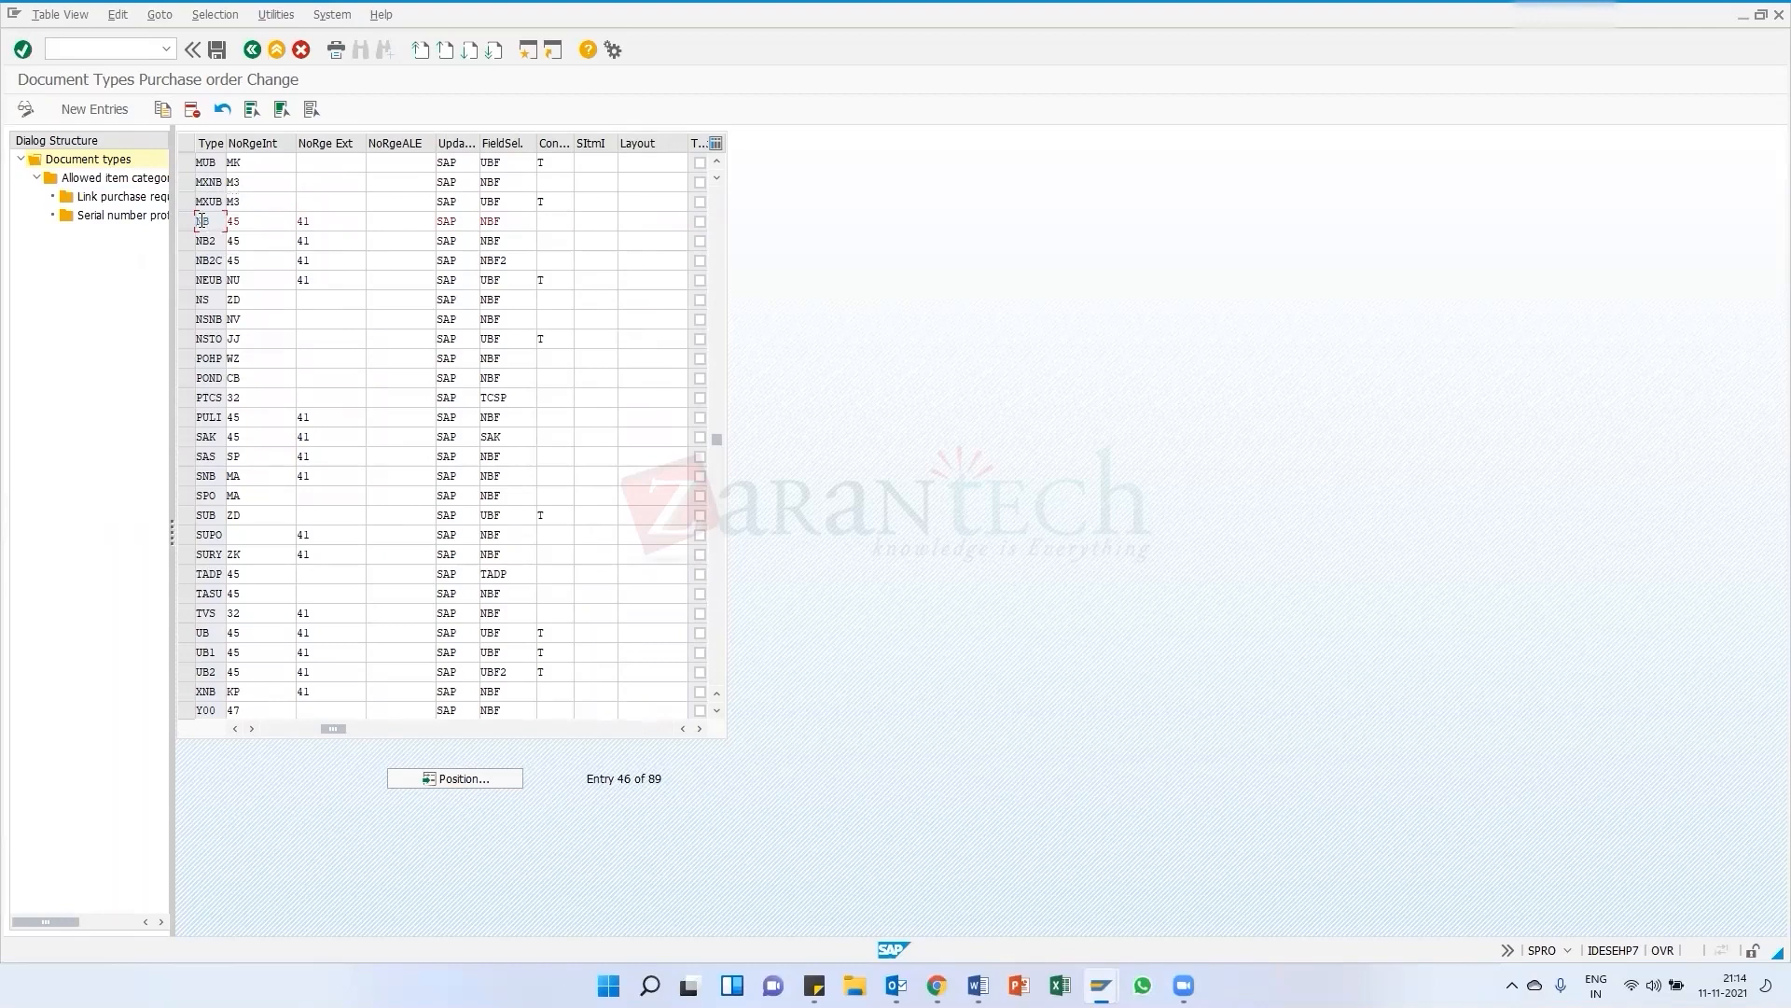
double_click(112, 199)
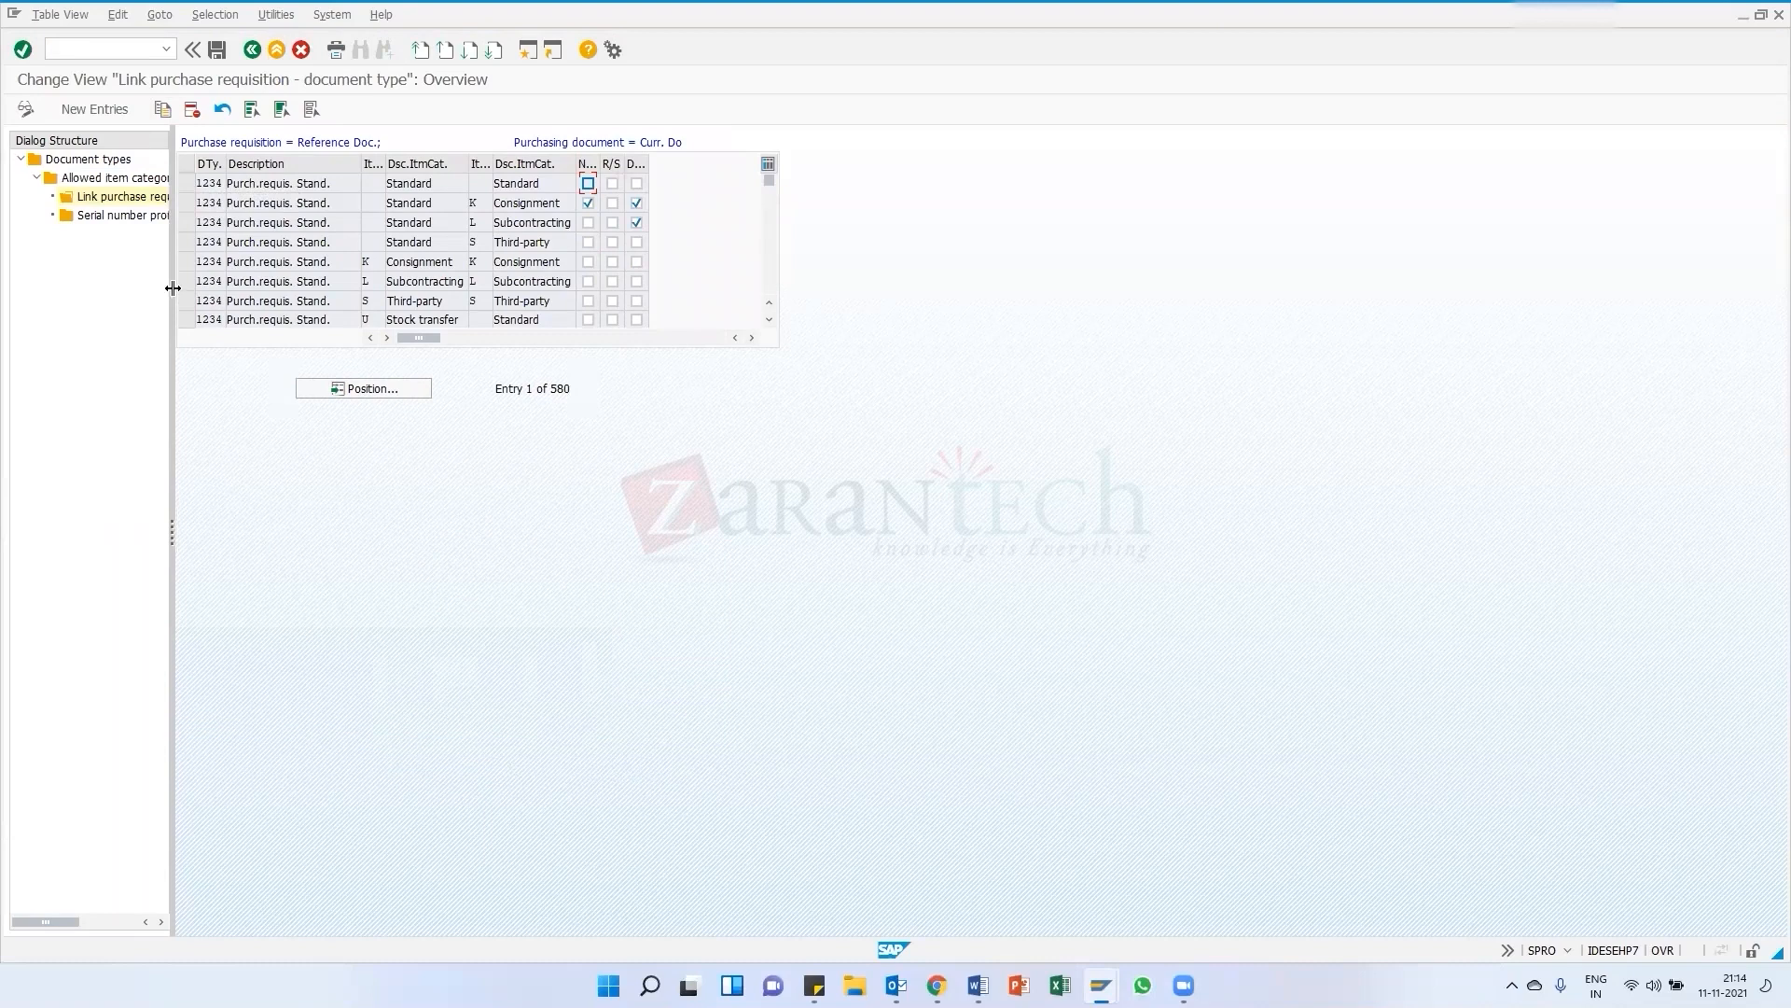
drag(173, 289, 305, 288)
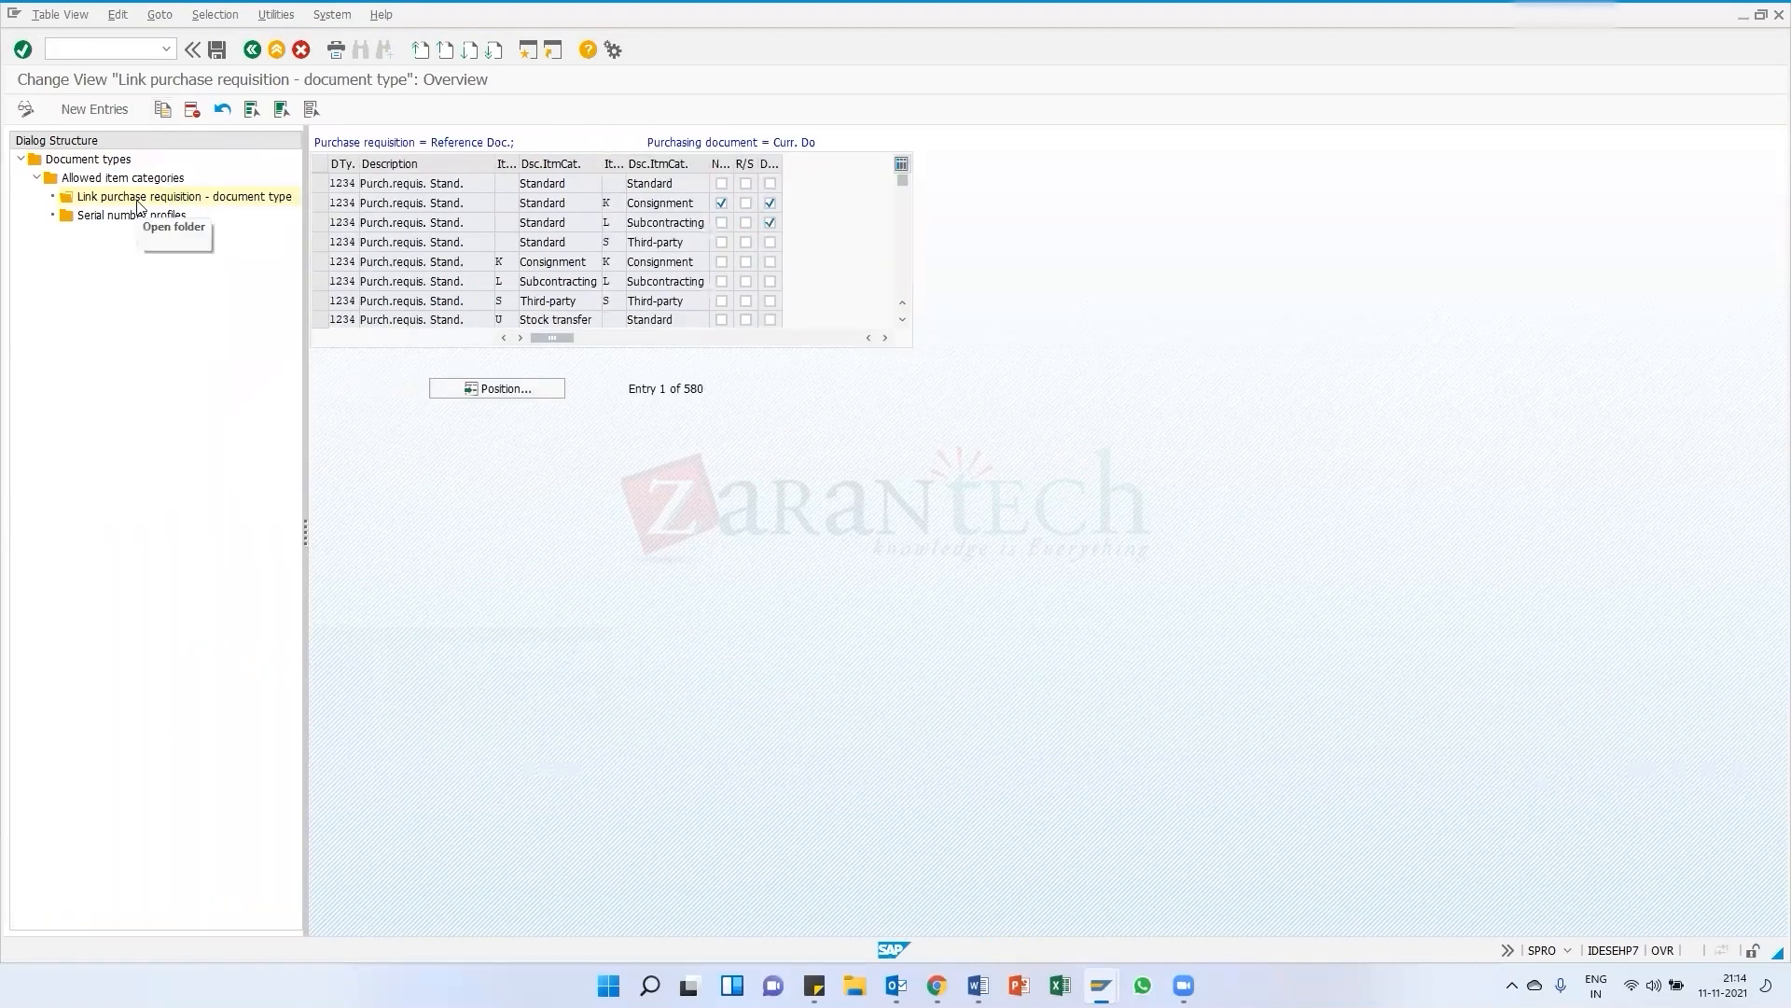
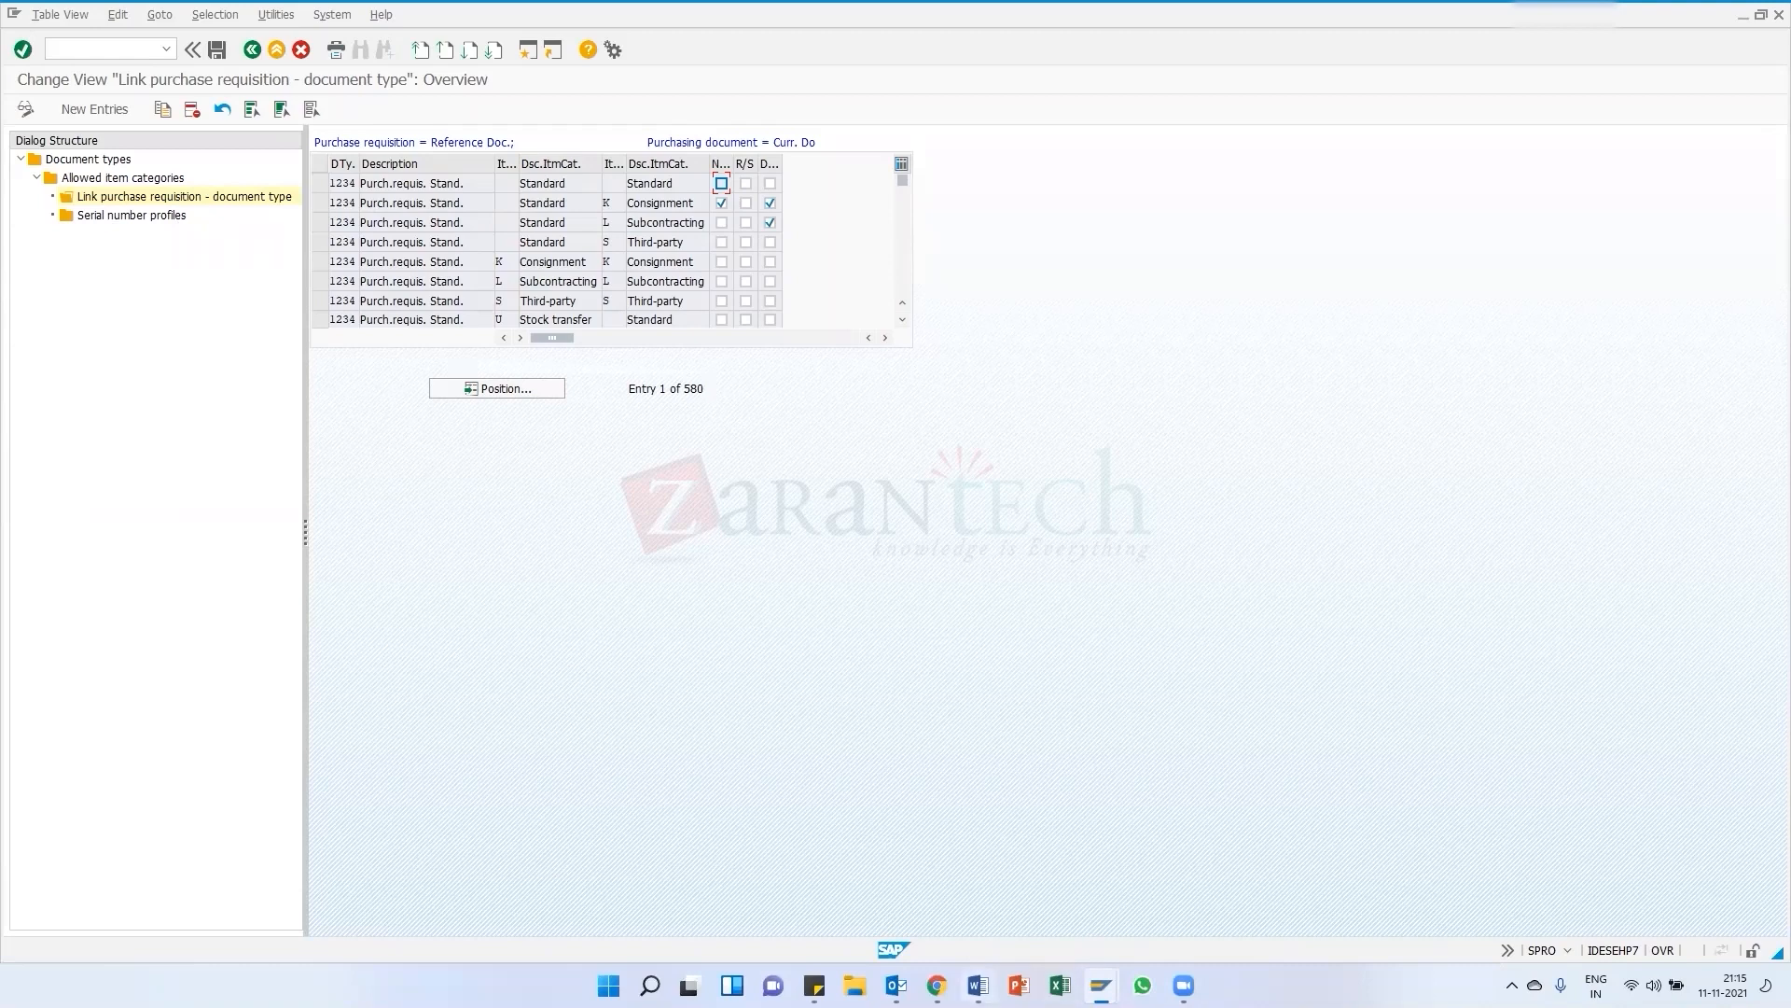
key(alt+Tab)
key(Return)
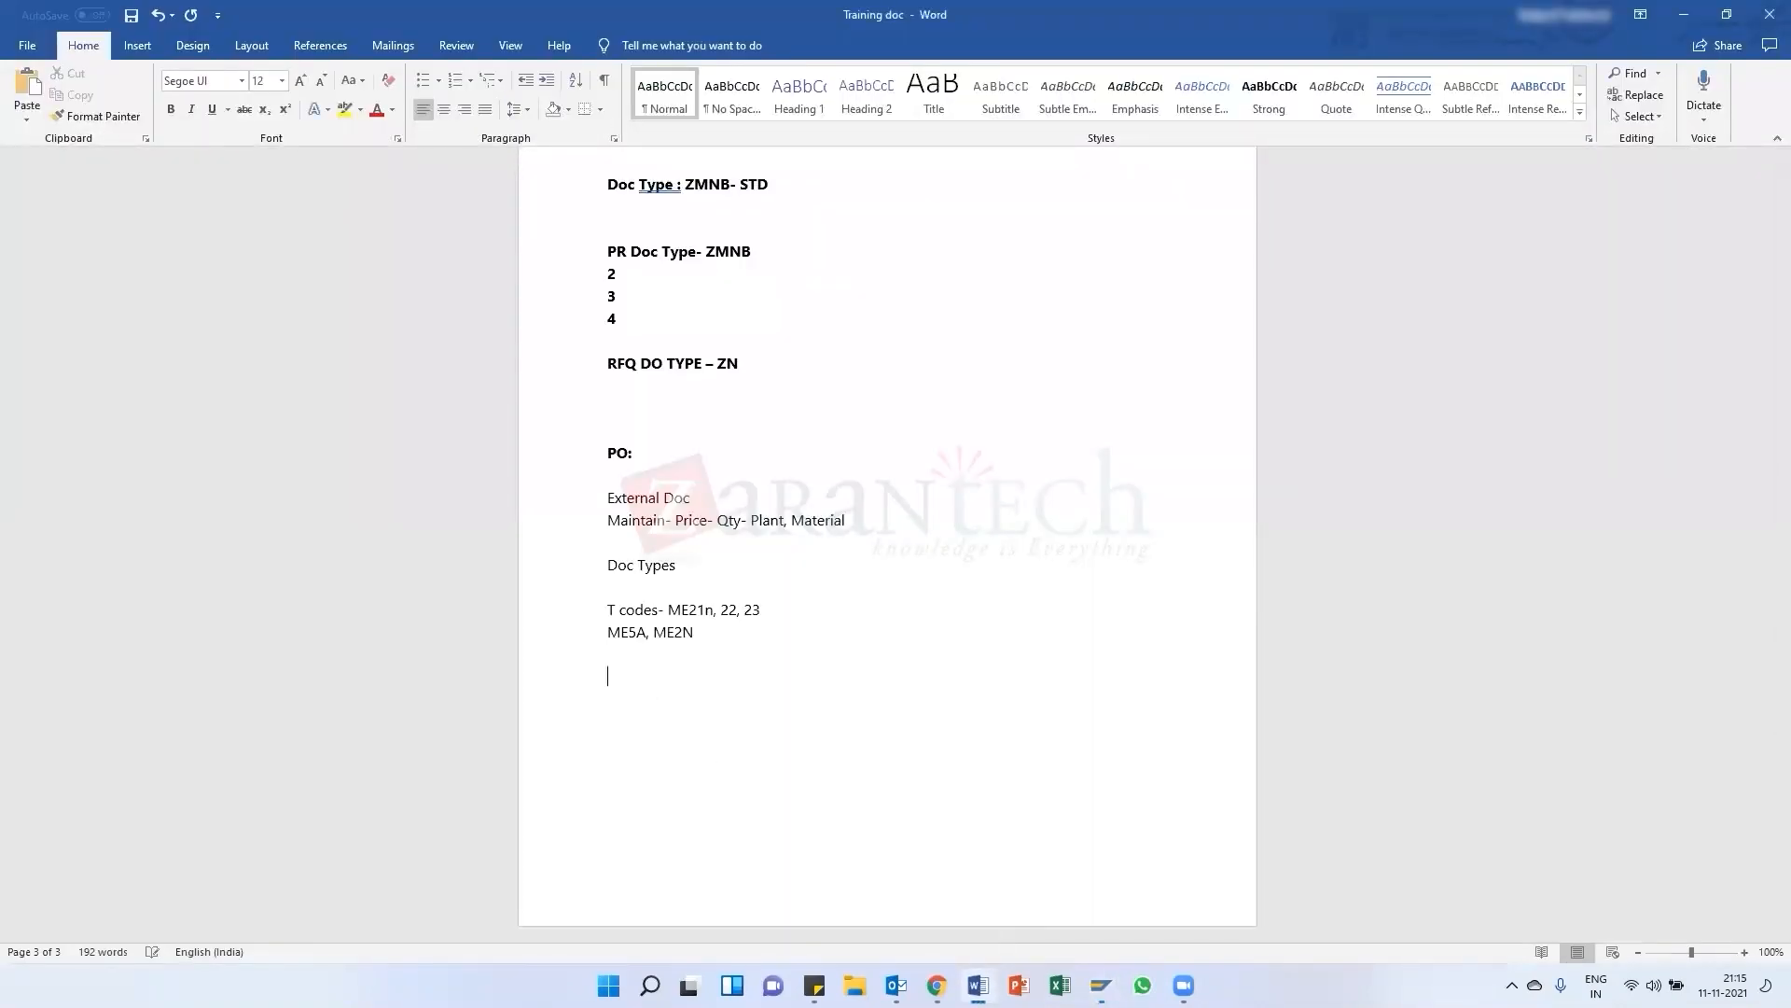
text(Ab)
key(Return)
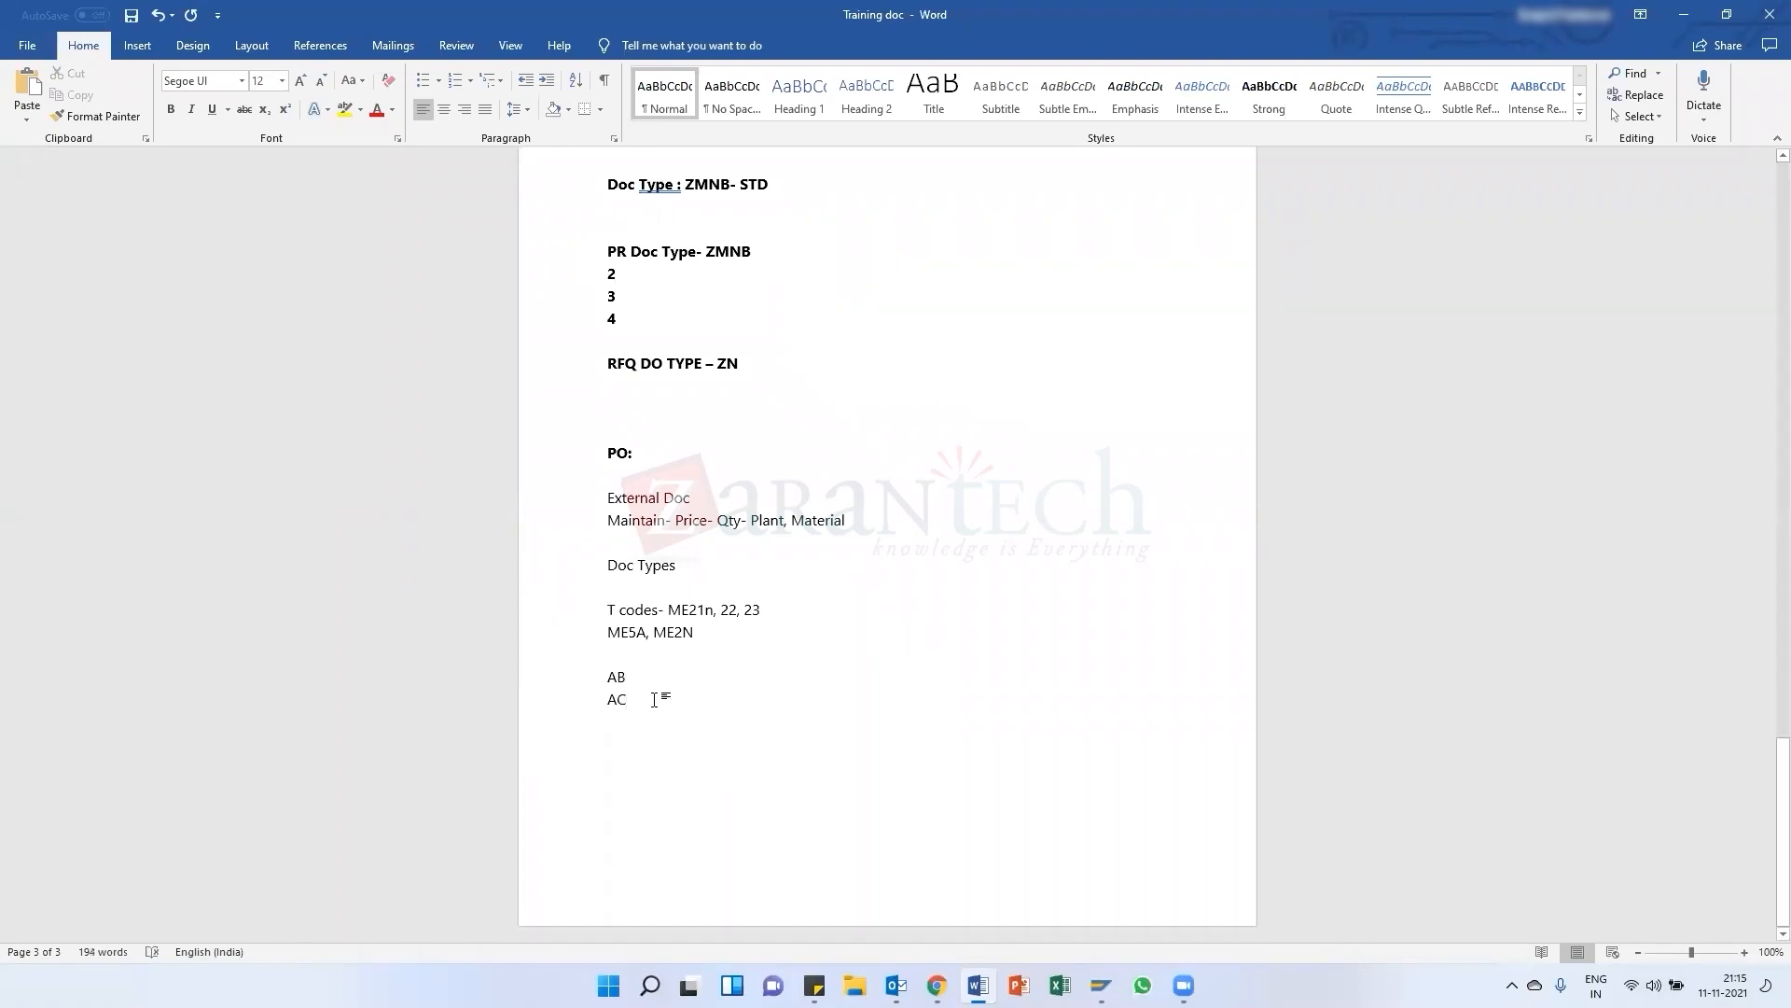
drag(609, 672, 631, 705)
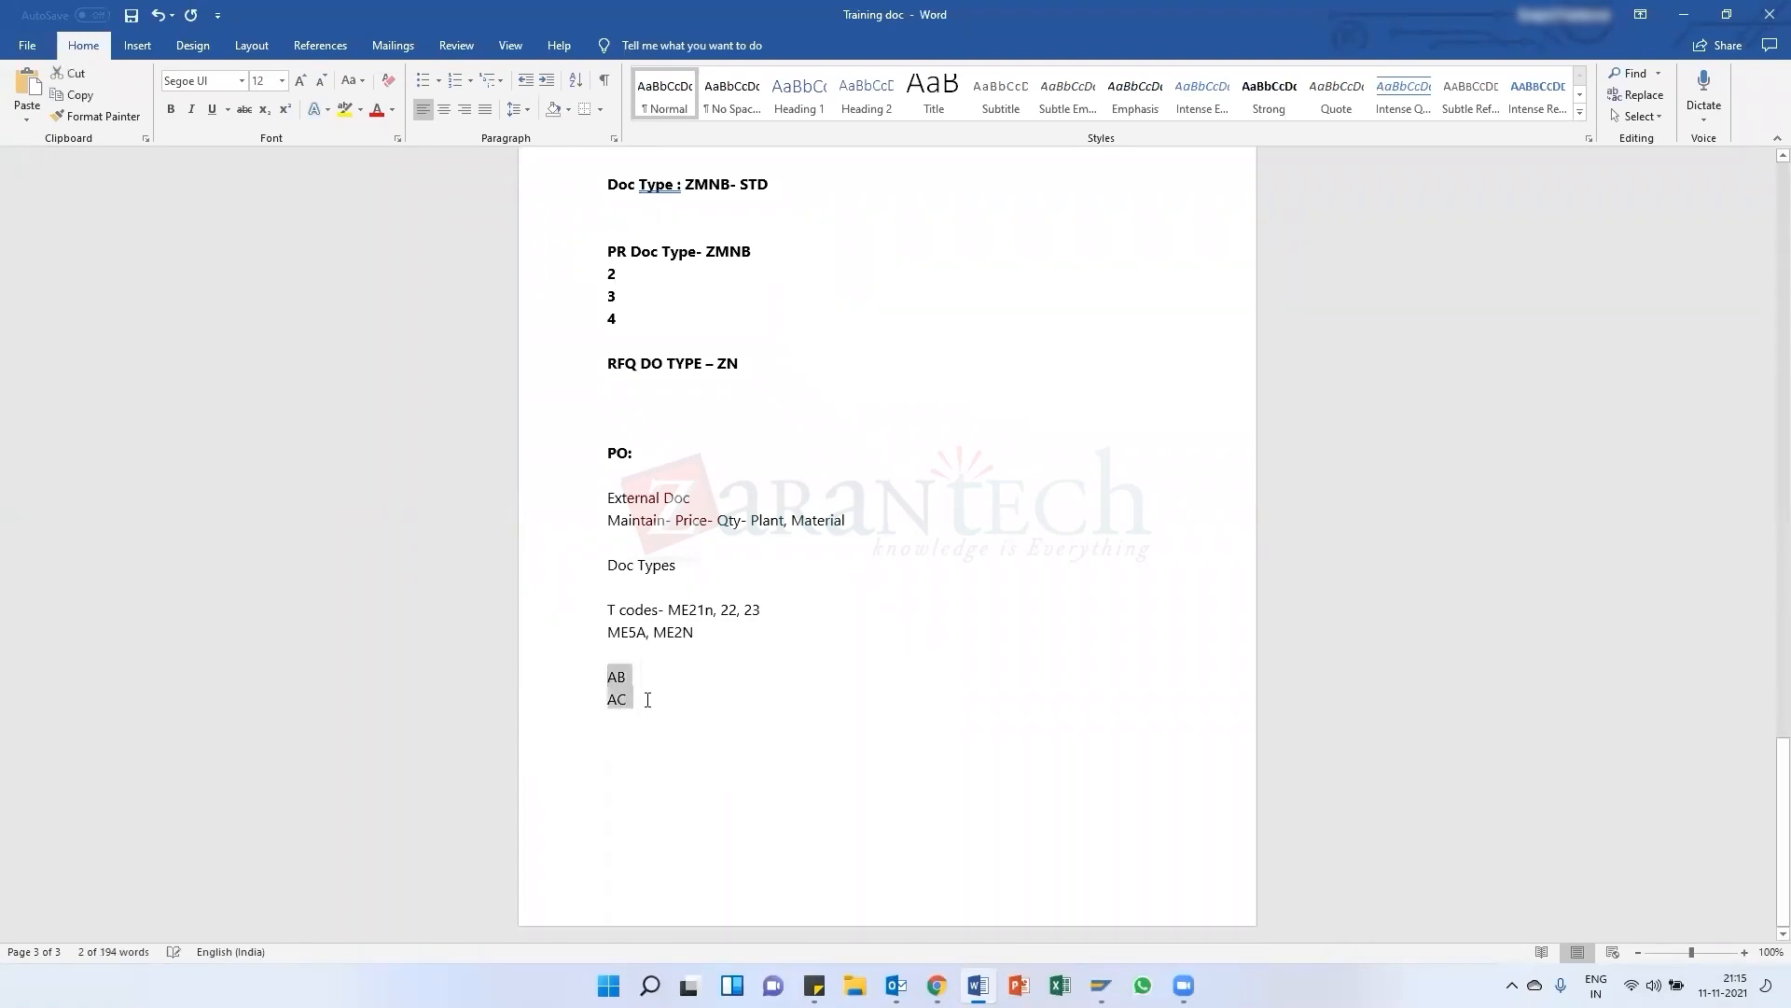
key(BackSpace)
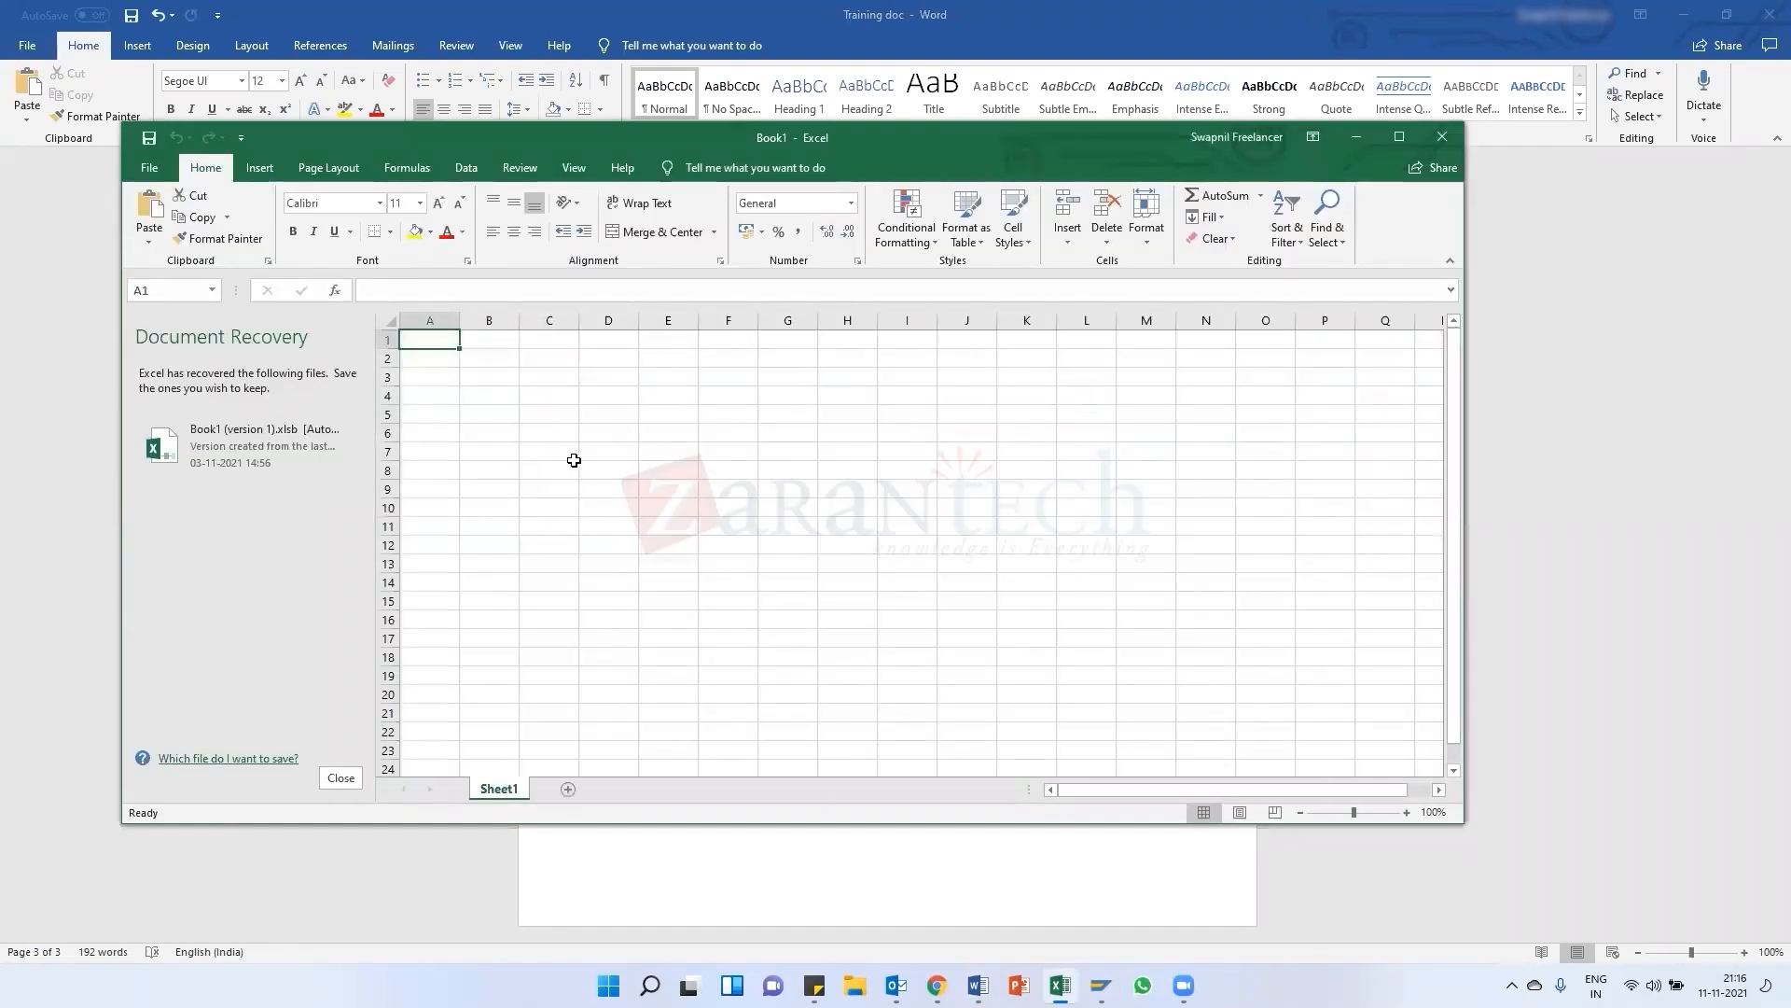
Switch to a blank Excel sheet and enter the headings PR and PO side by side in row 7
click(568, 455)
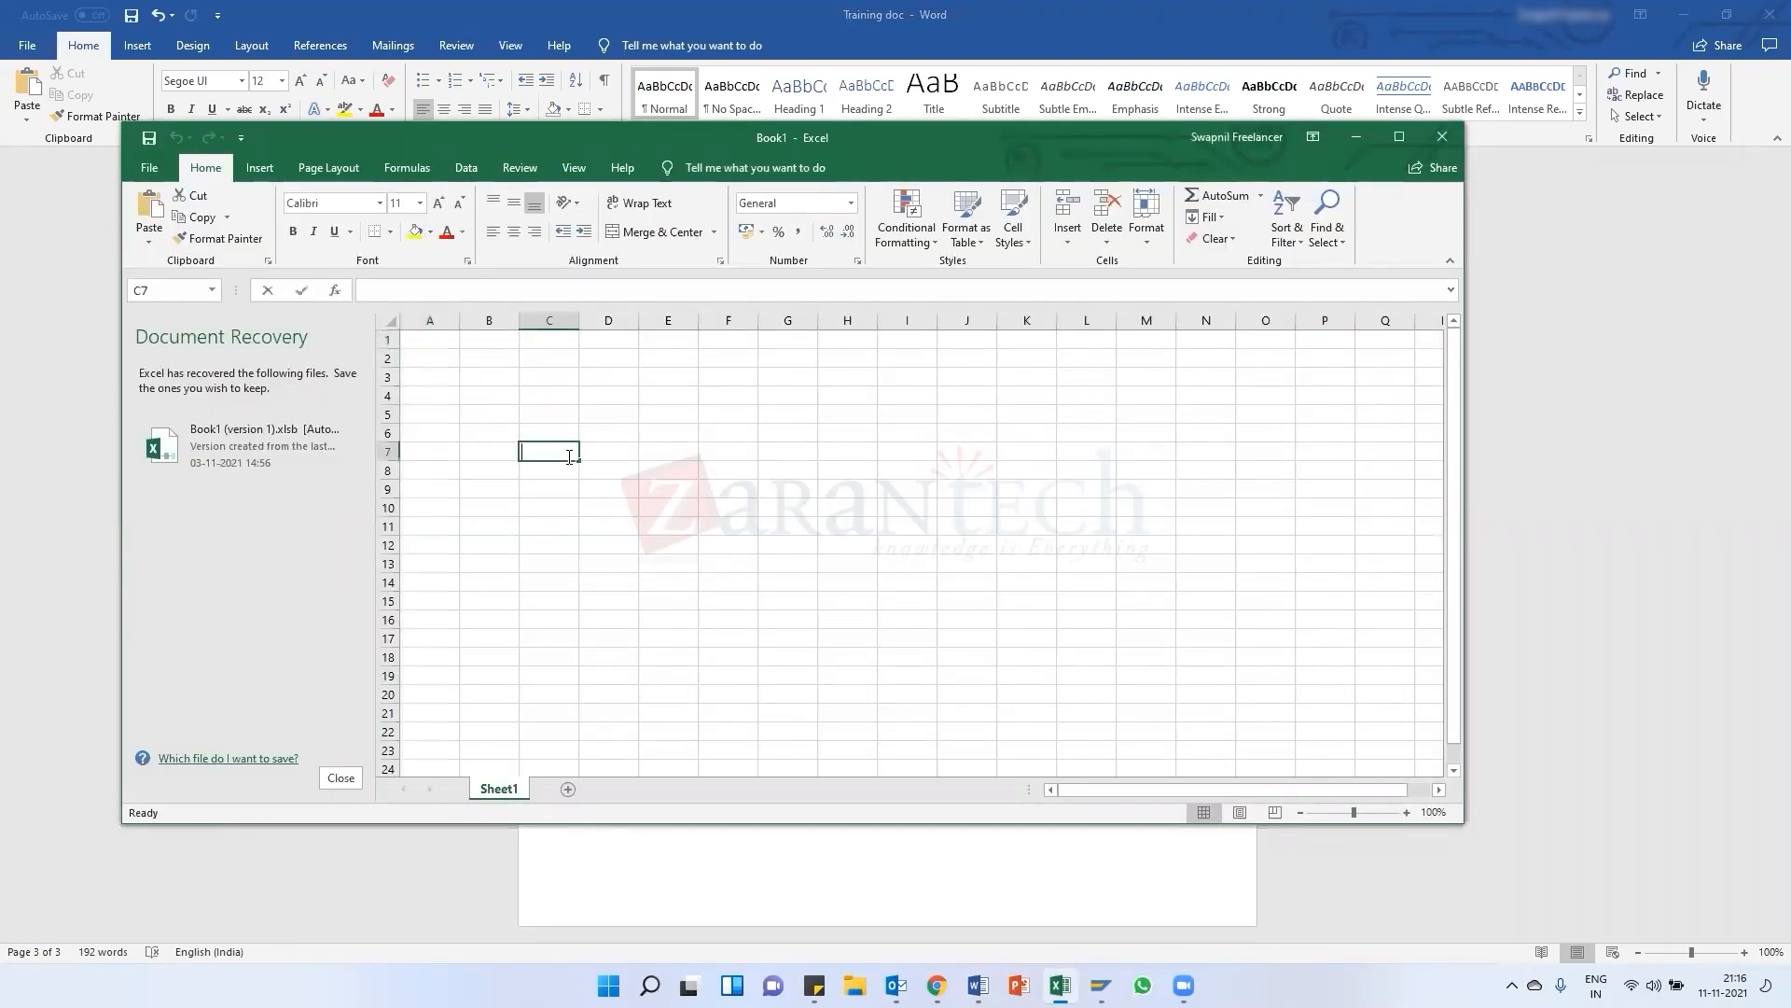
text(Pr)
key(Tab)
text(PO)
key(ctrl+Return)
key(Return)
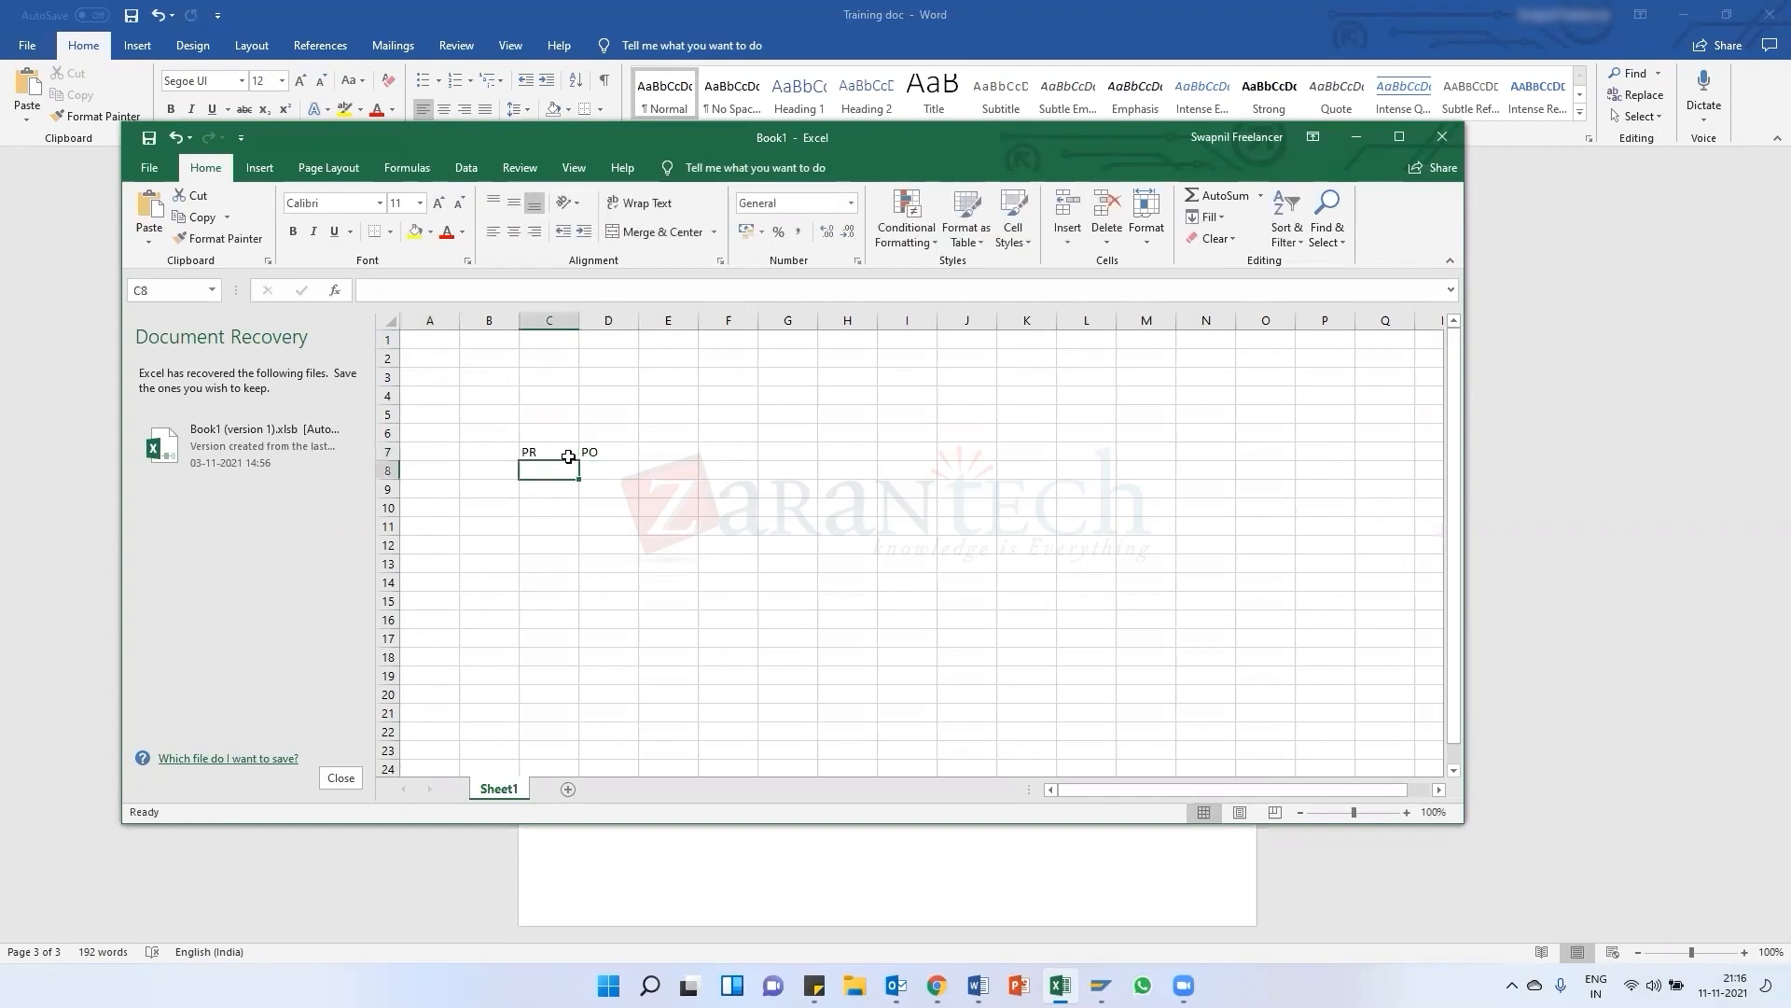
Enter AB and AC under the PR heading and the label Doc Ty beside AB
text(AB)
key(Return)
text(AC)
key(Tab)
key(Up)
key(Left)
key(Left)
text(Doc)
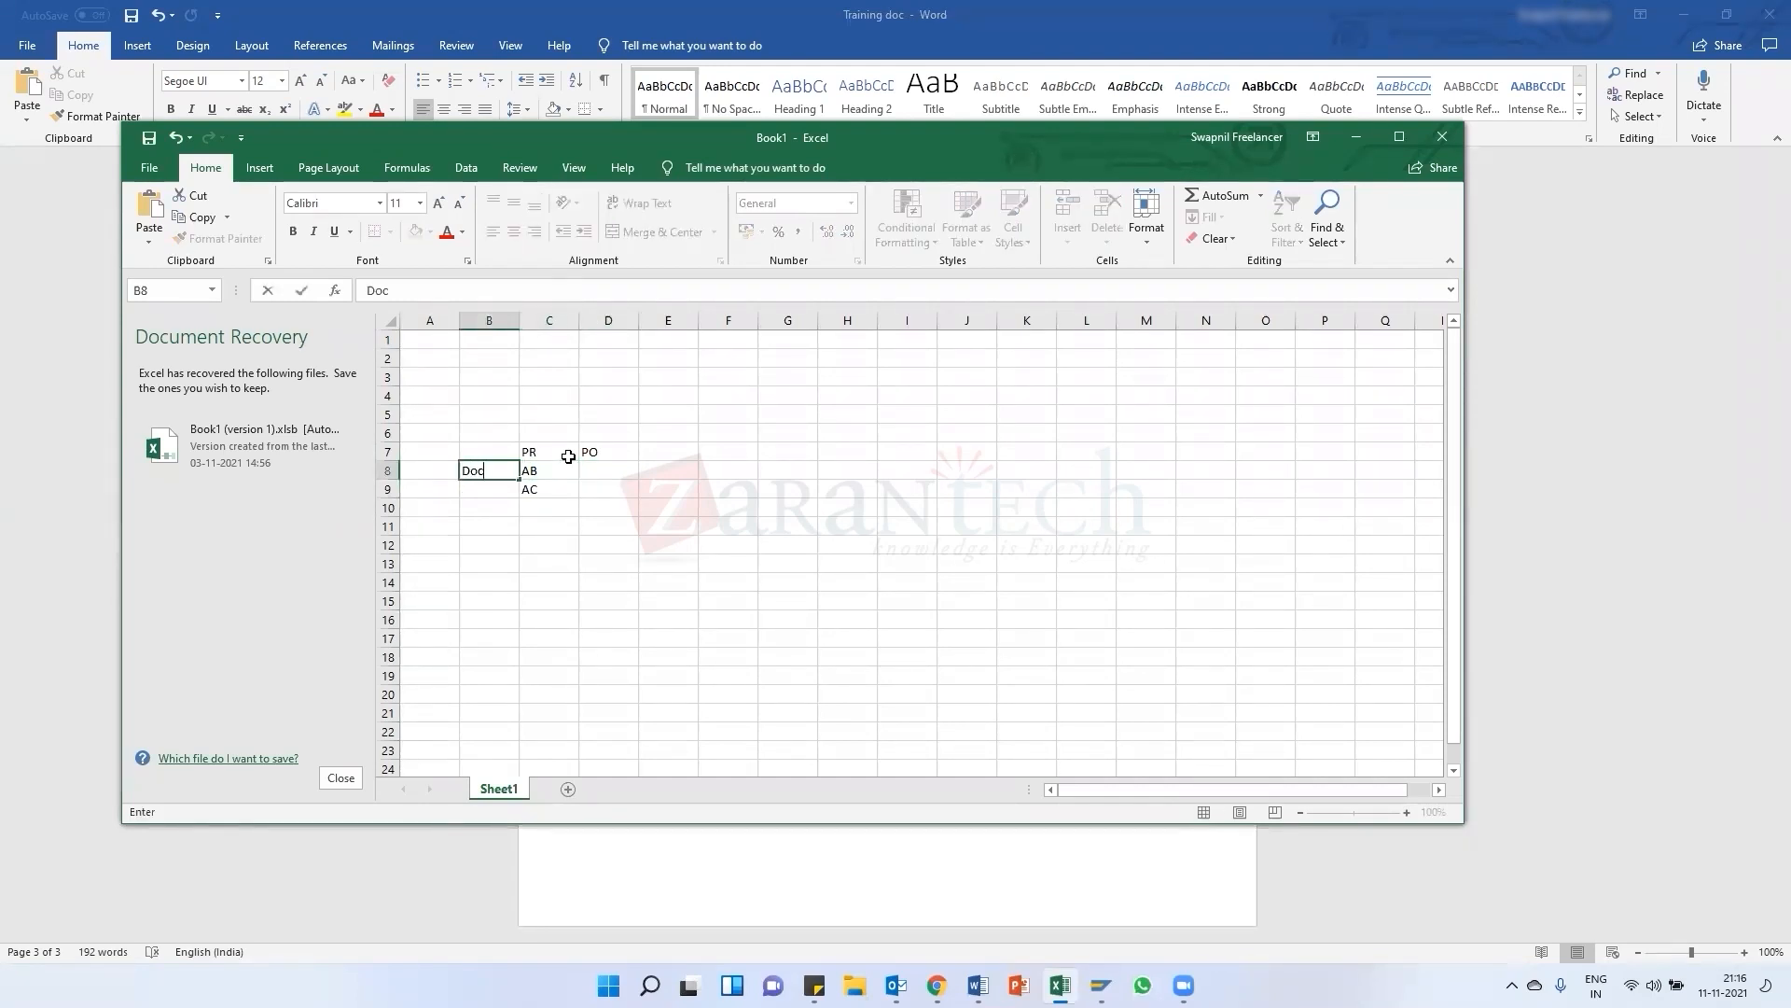
text( Ty)
key(Return)
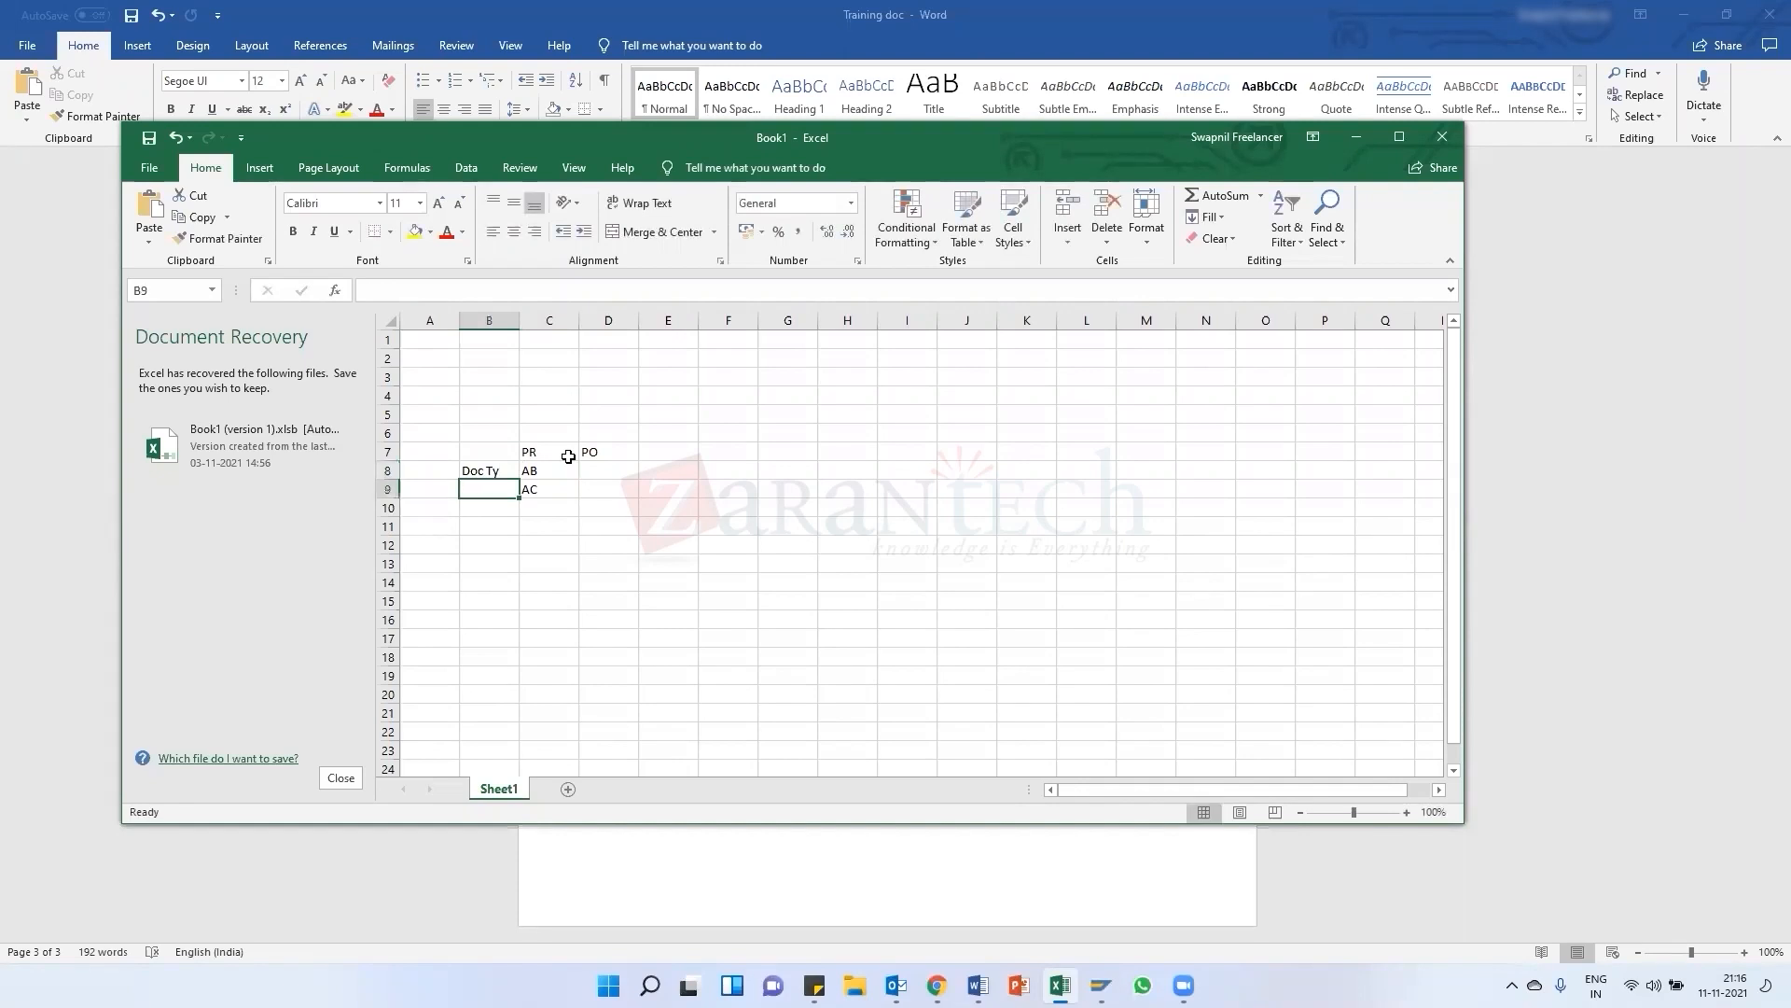
Enter ZA and ZB under the PO heading and widen column C
click(612, 472)
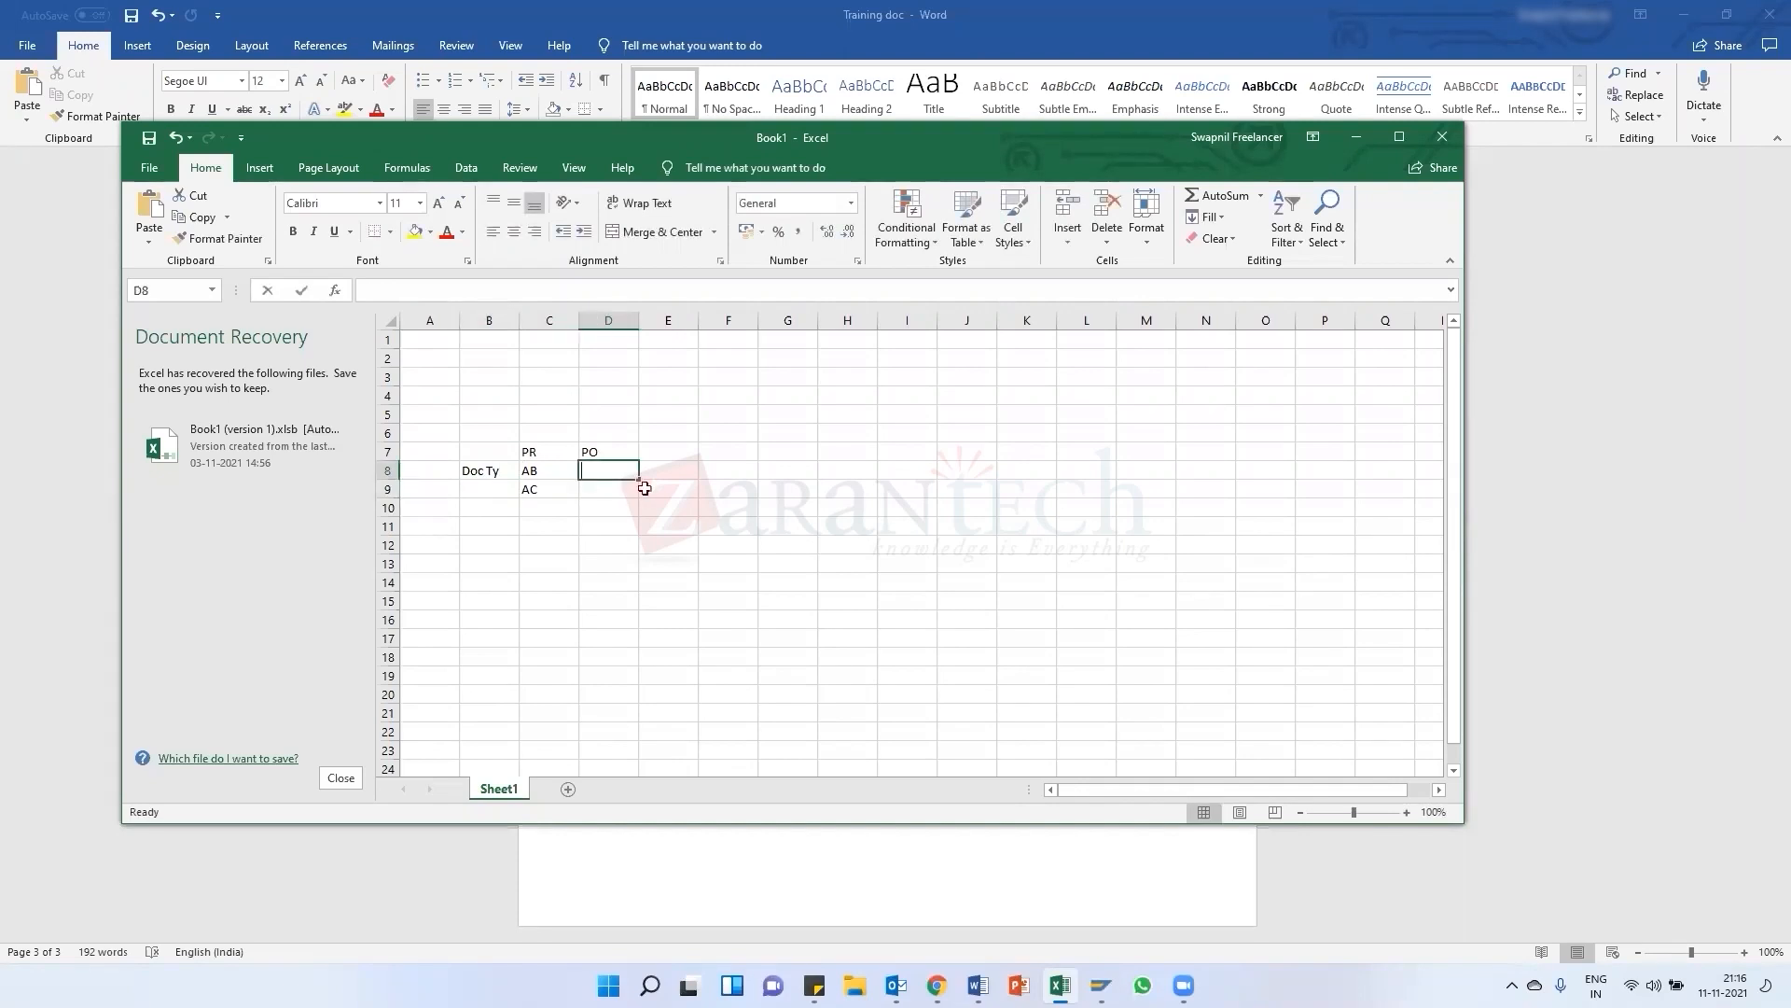
text(ZA)
key(Return)
text(ZA)
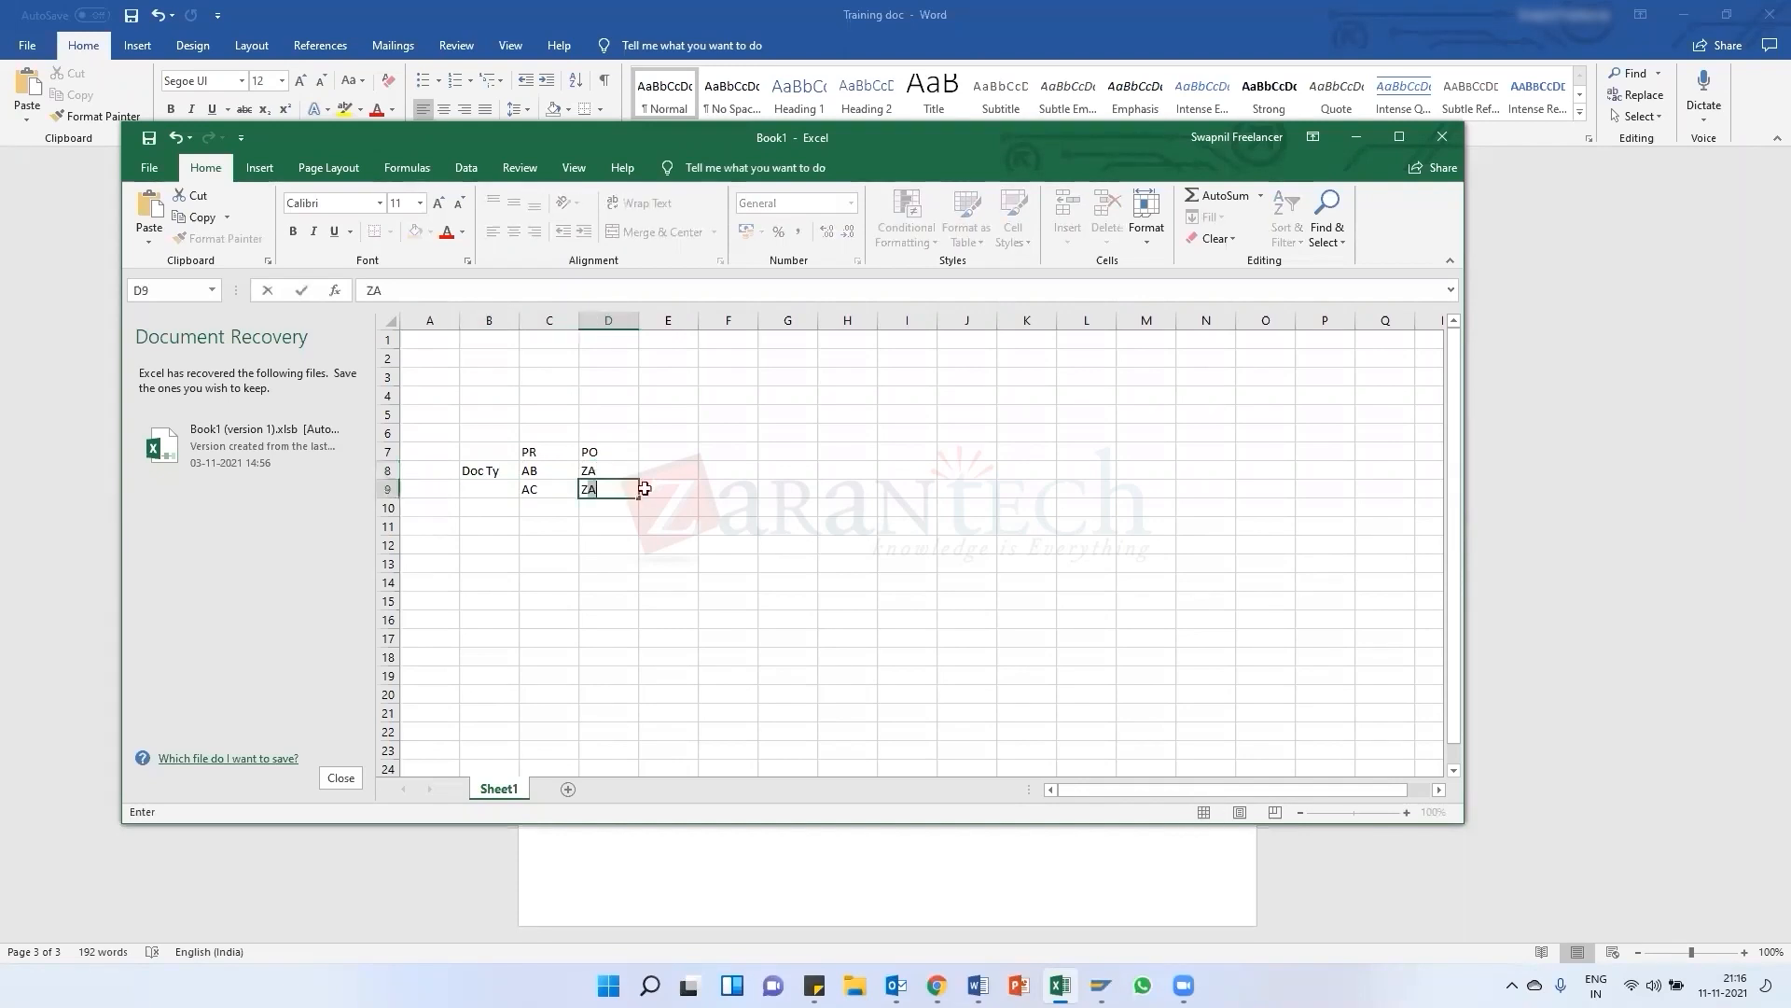
text(B)
key(Return)
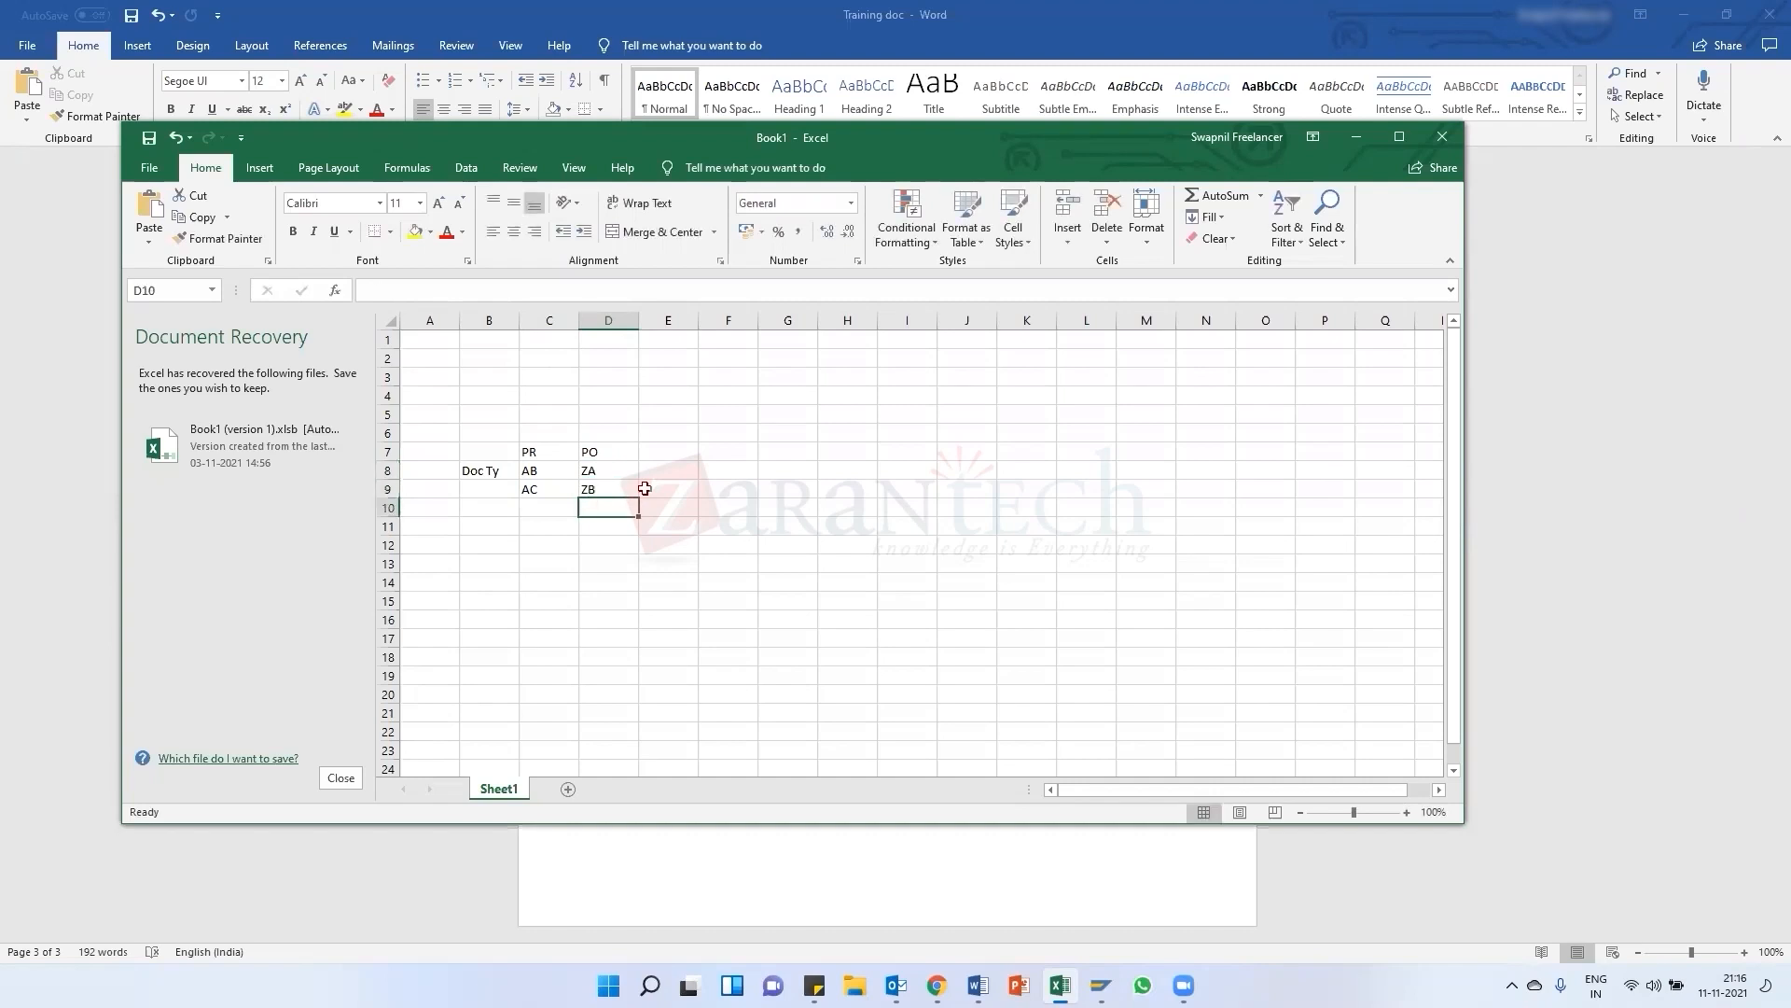
drag(579, 320, 649, 320)
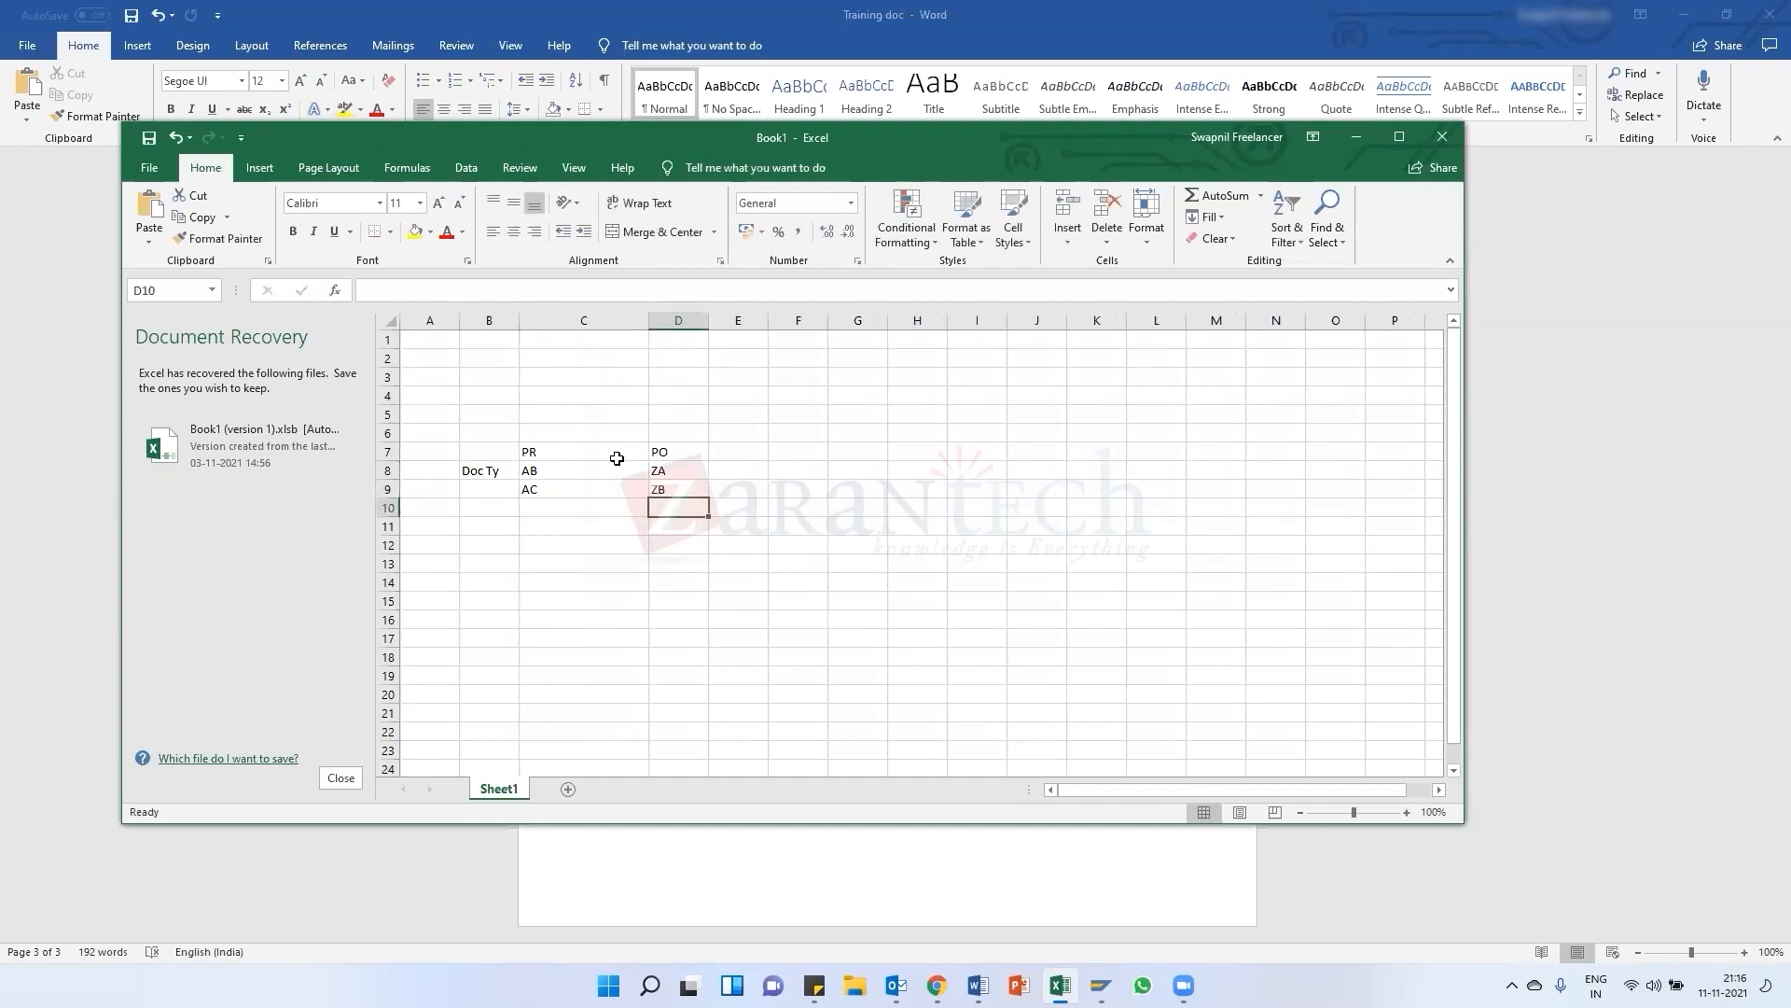
Review the PR and PO document type entries noted in the spreadsheet
click(674, 473)
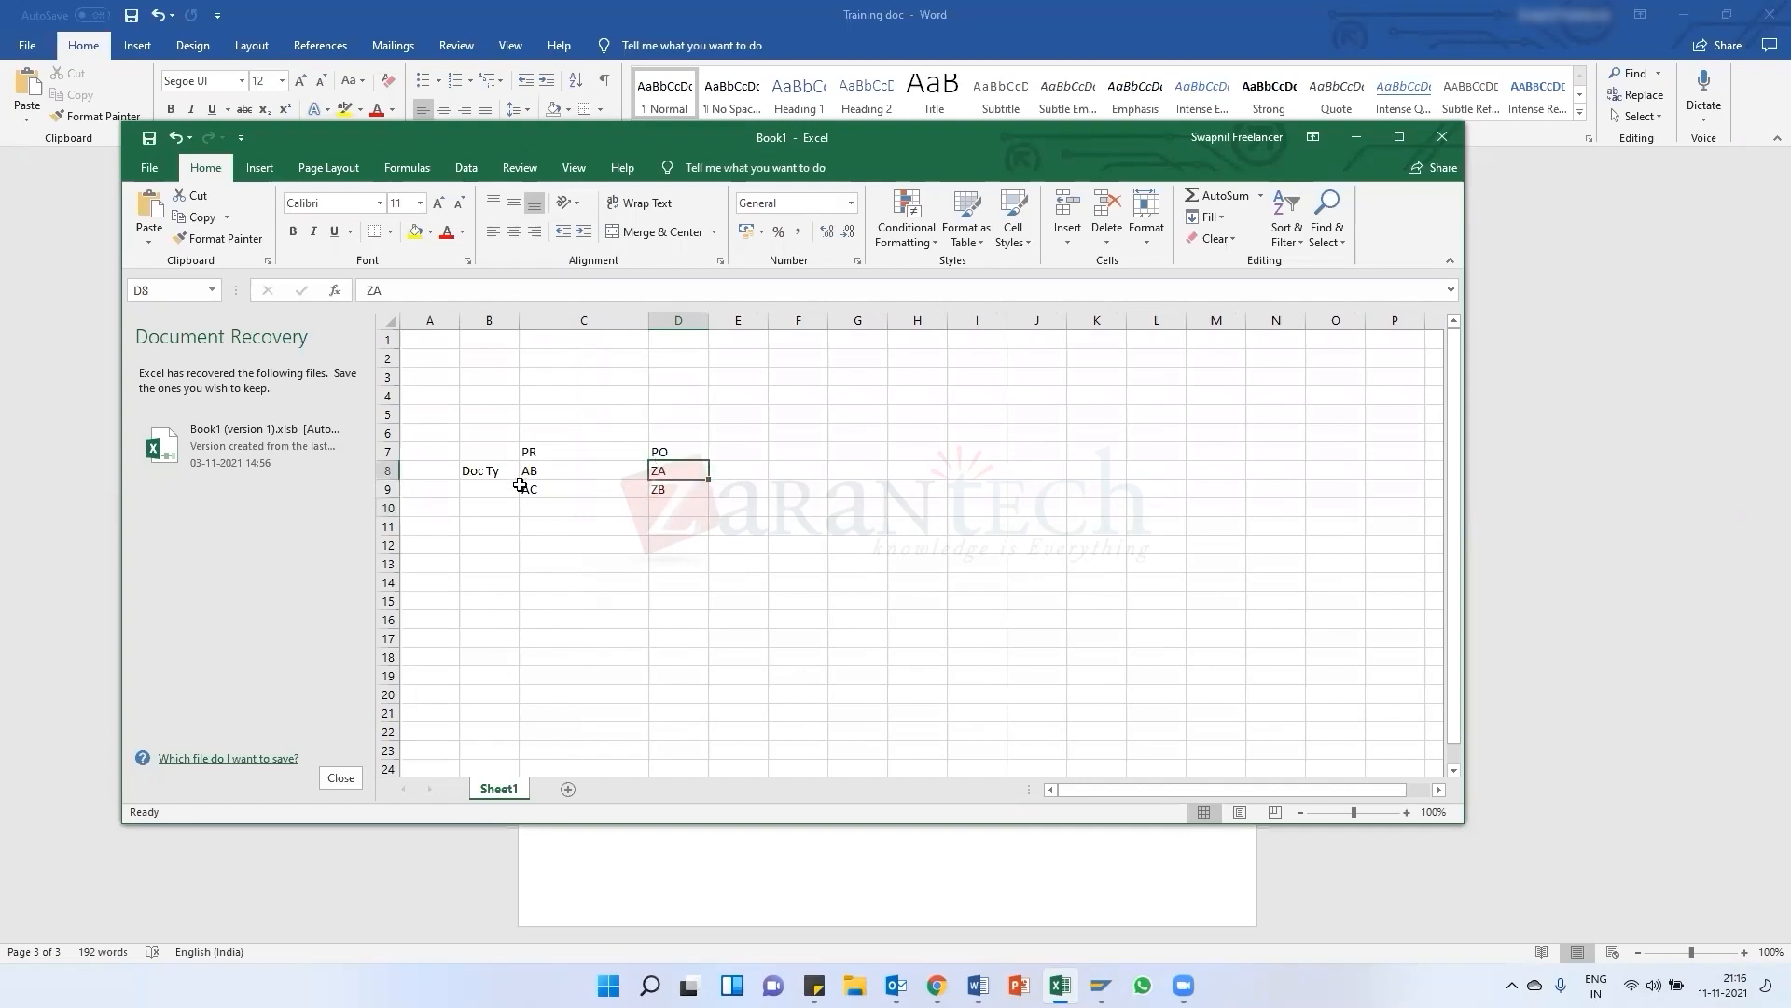
click(551, 489)
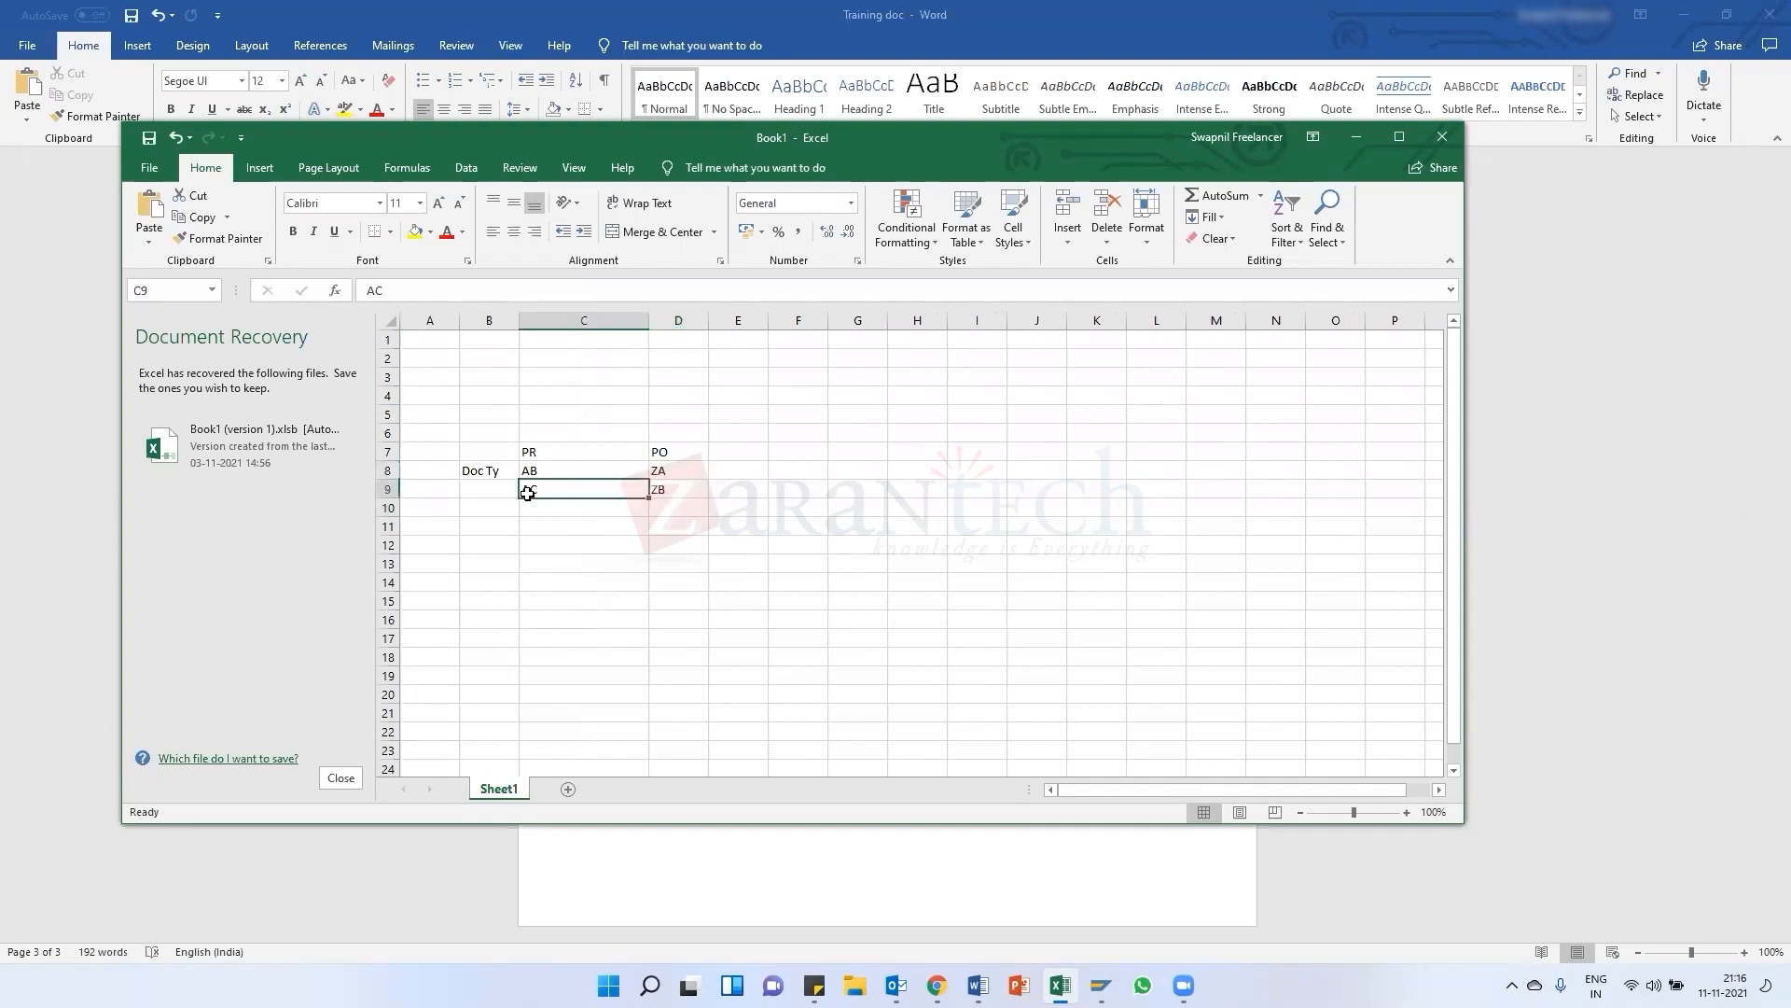
click(672, 494)
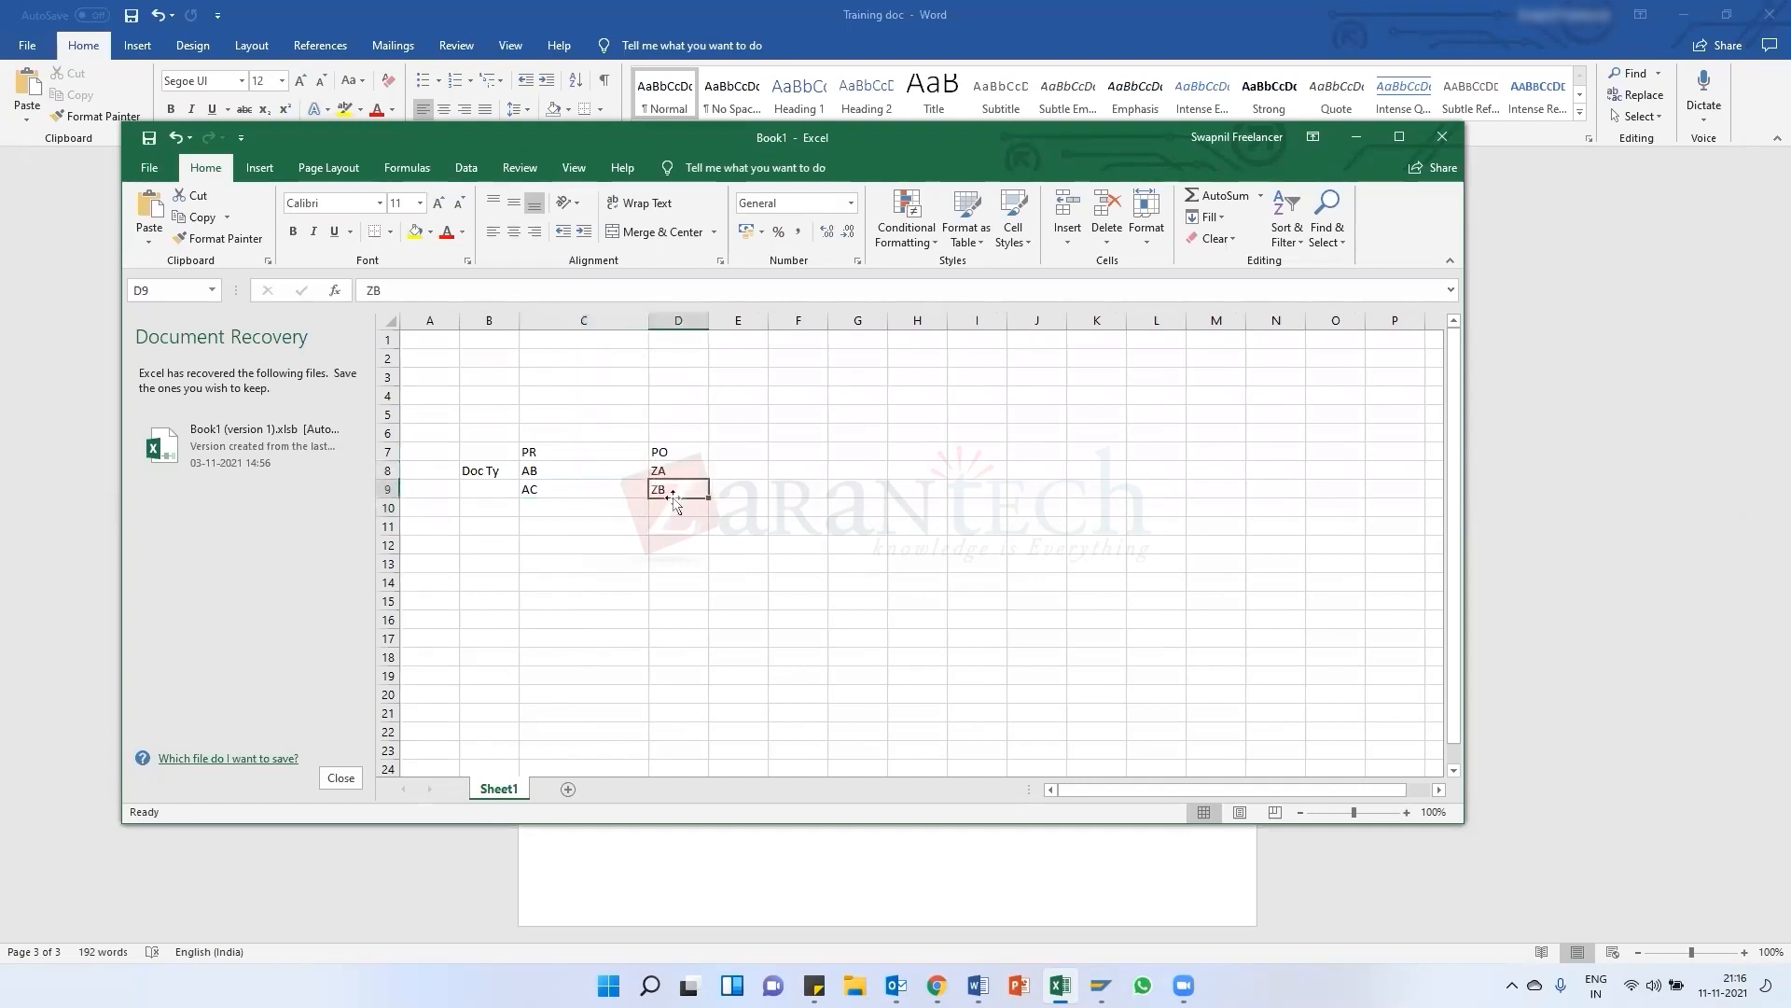
click(546, 471)
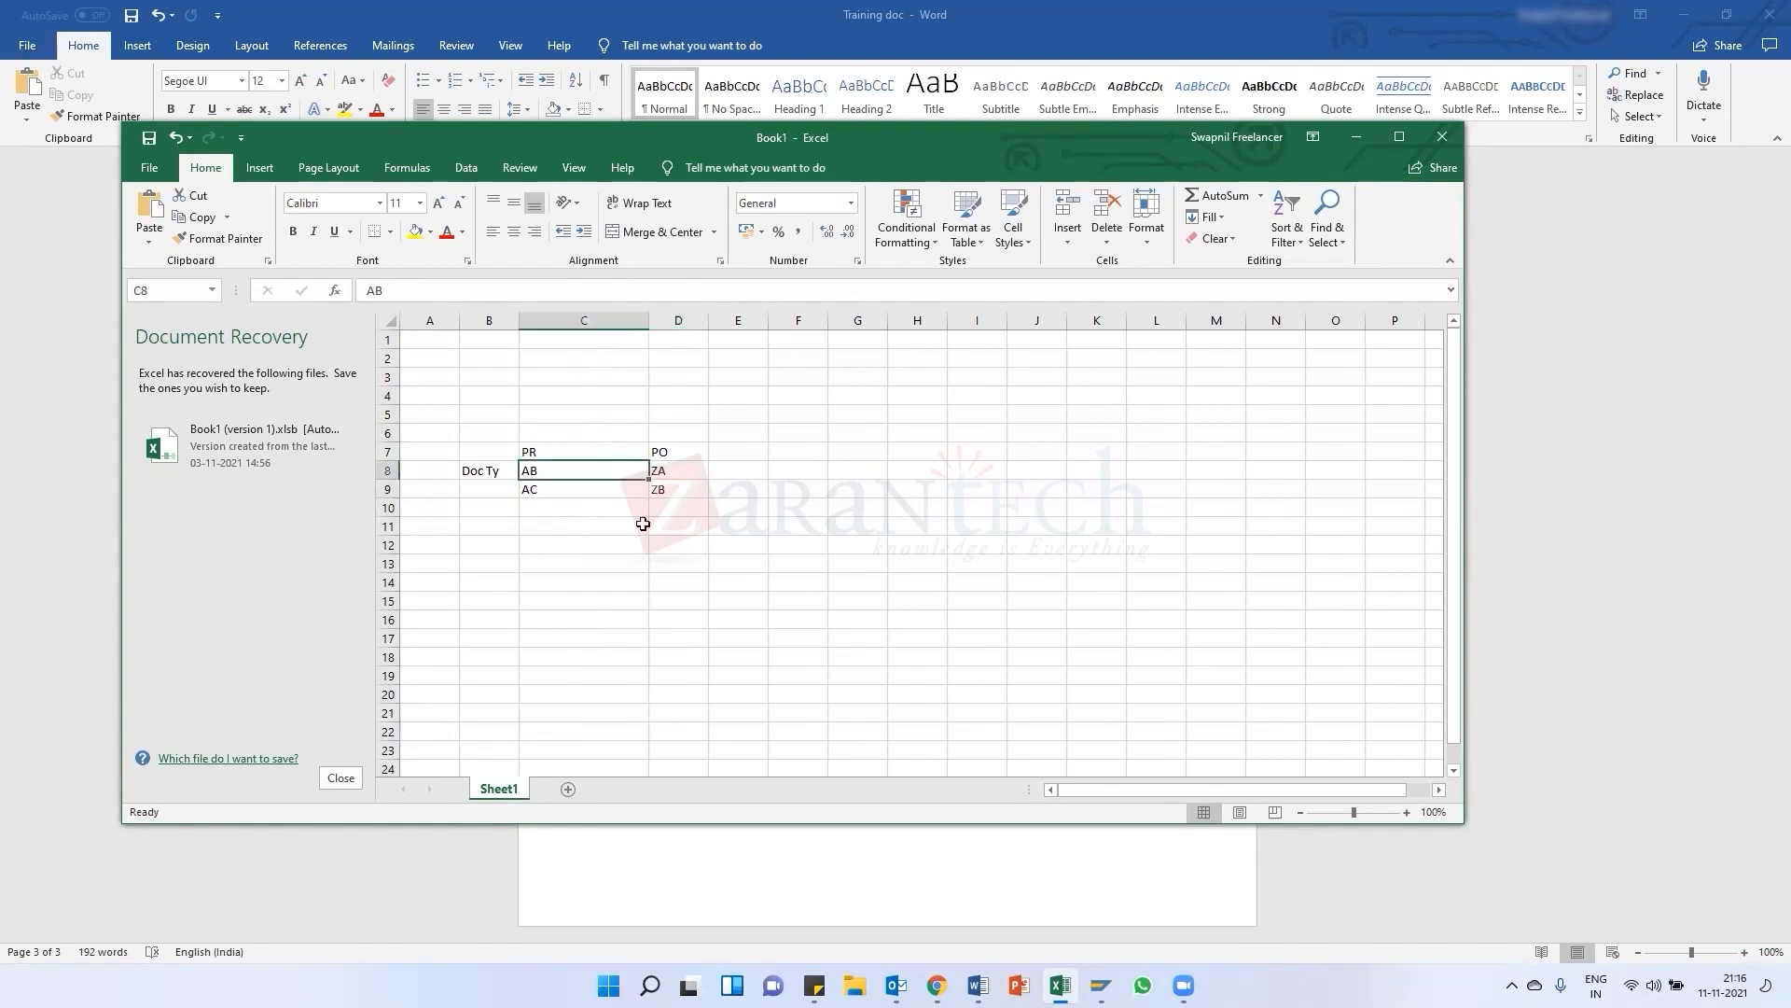
key(alt+Tab)
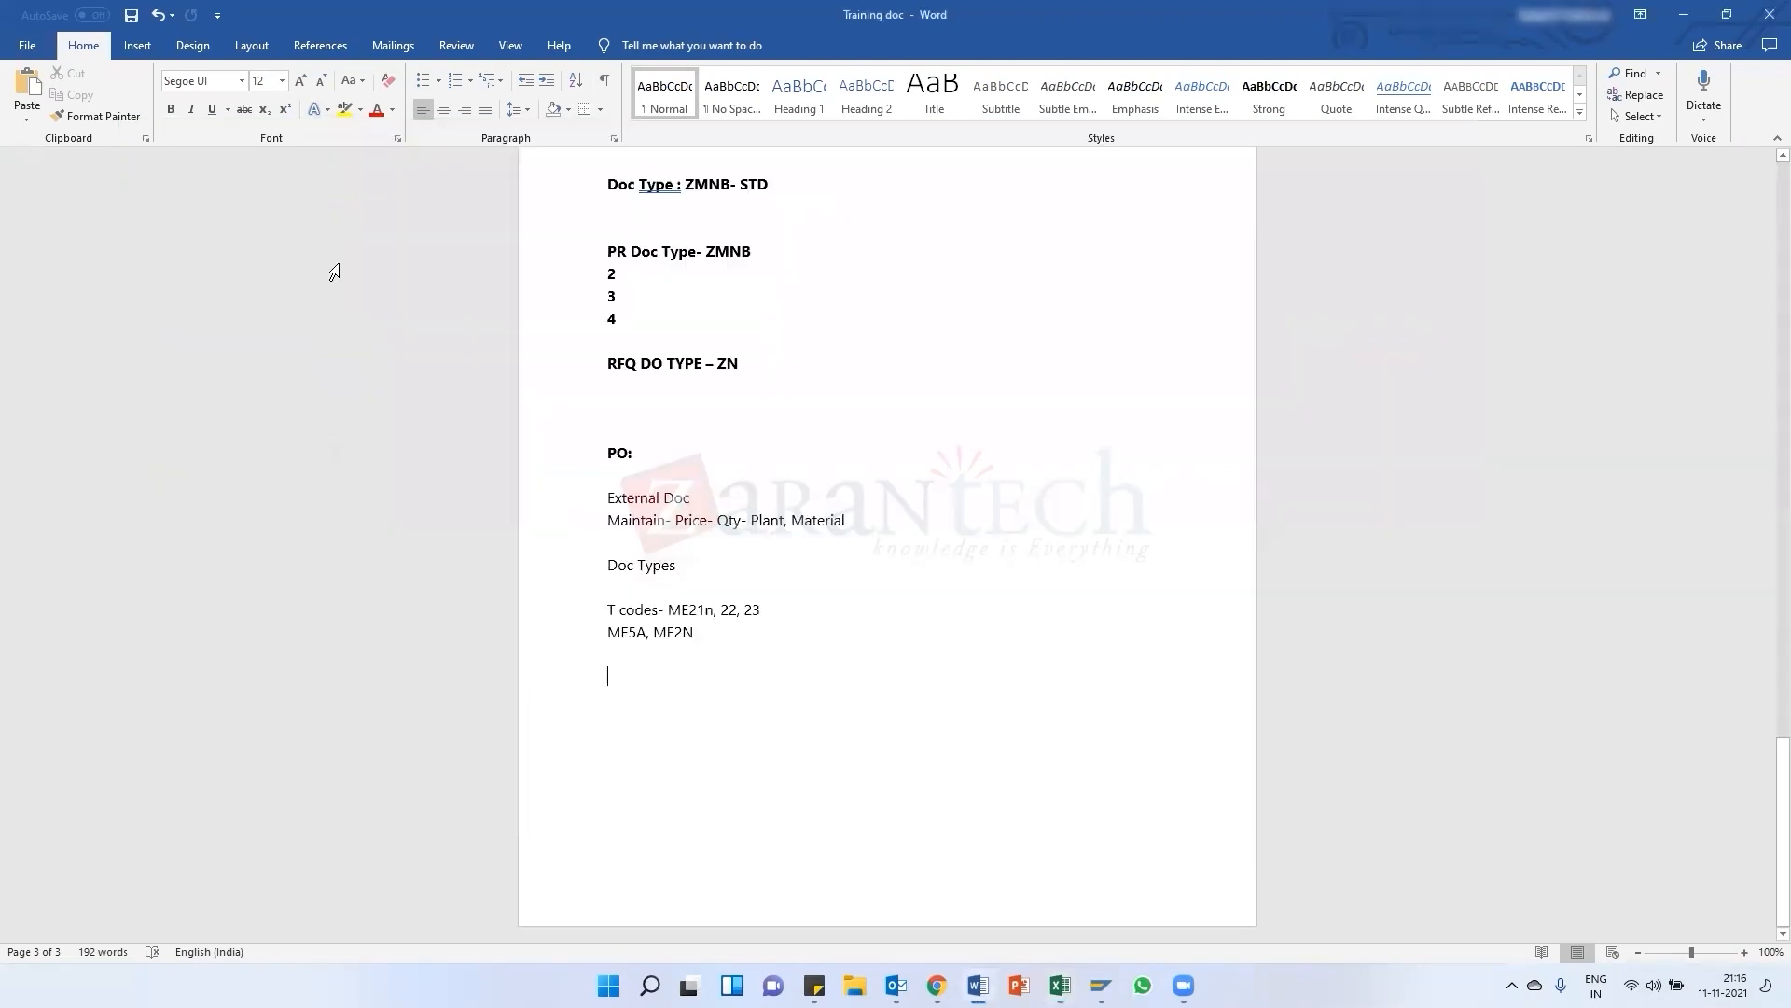
key(alt+Tab)
mouse_move(1101, 985)
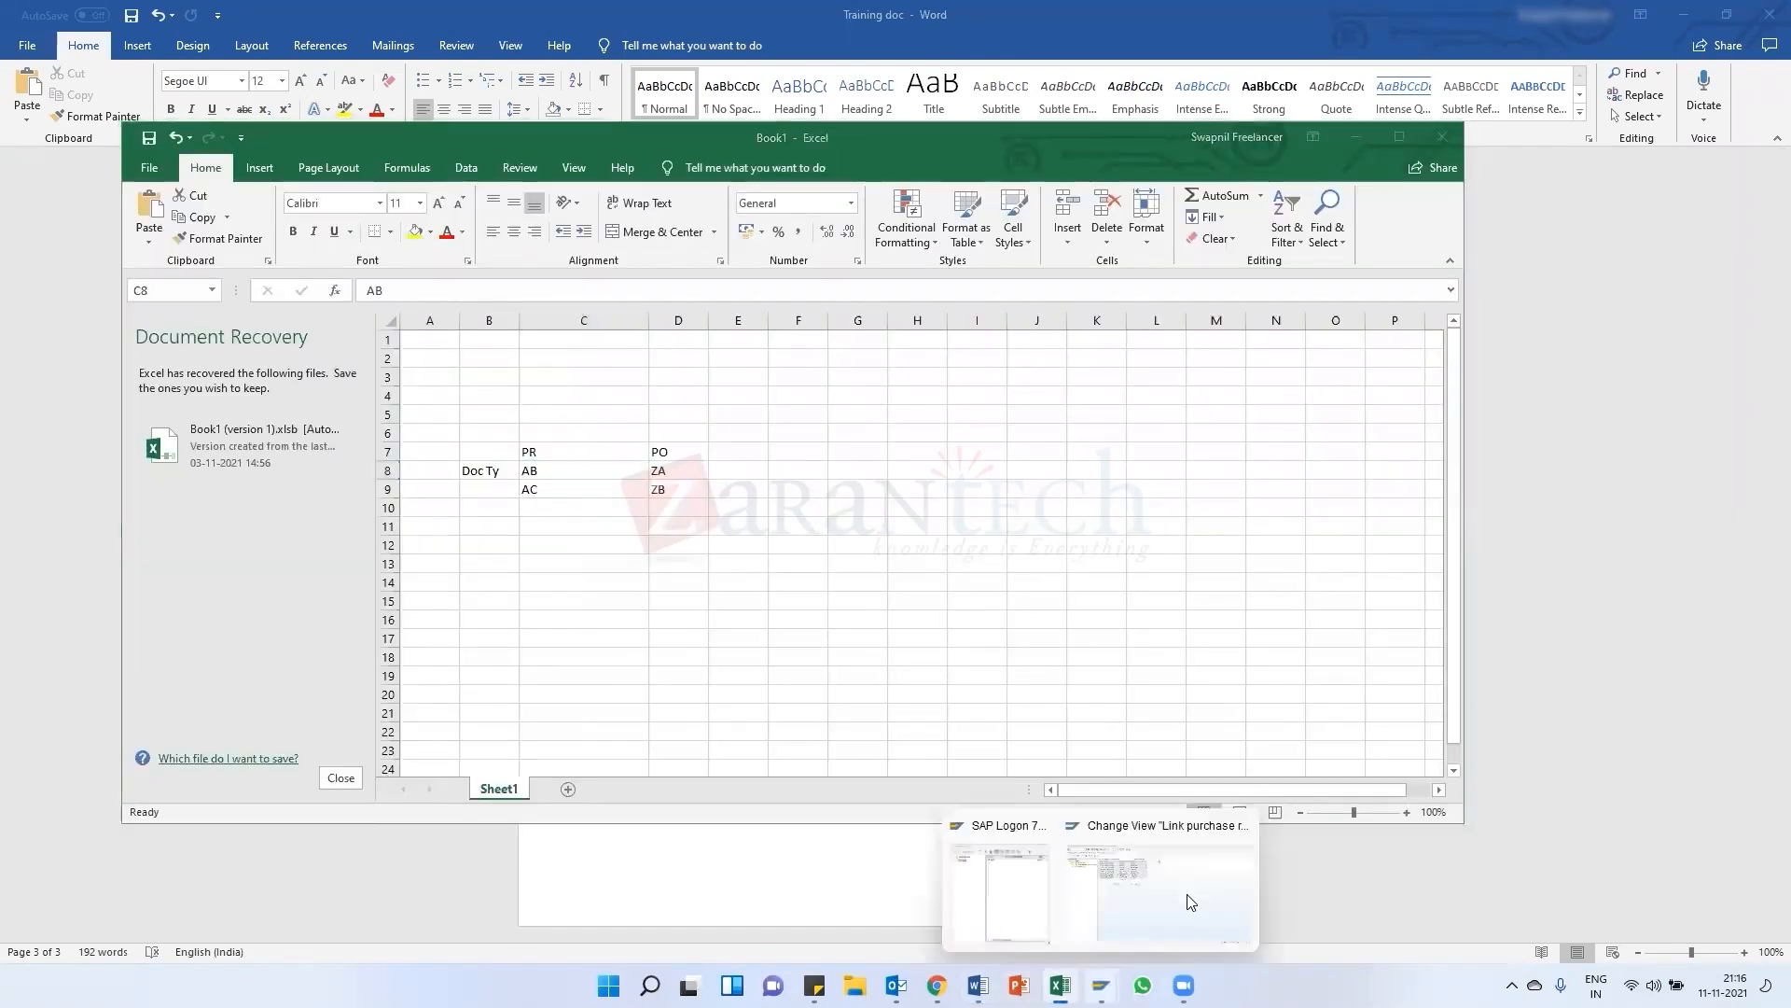
click(1188, 901)
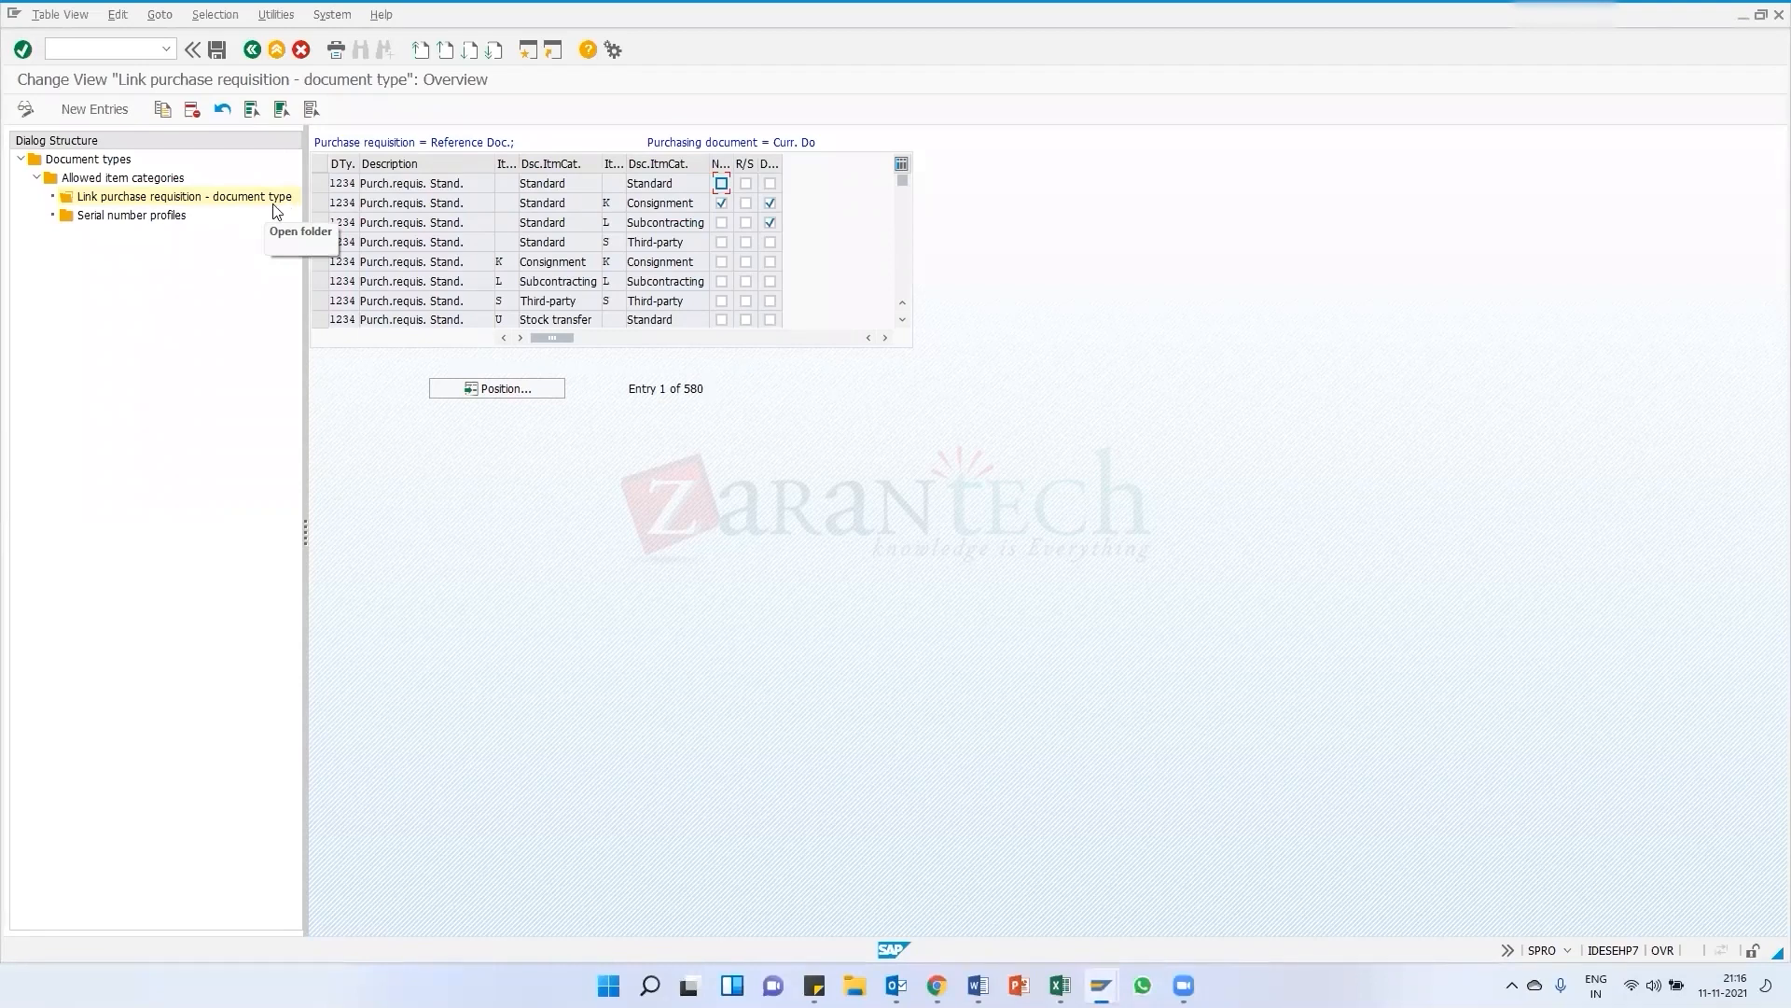
mouse_move(1064, 985)
click(1059, 881)
click(660, 541)
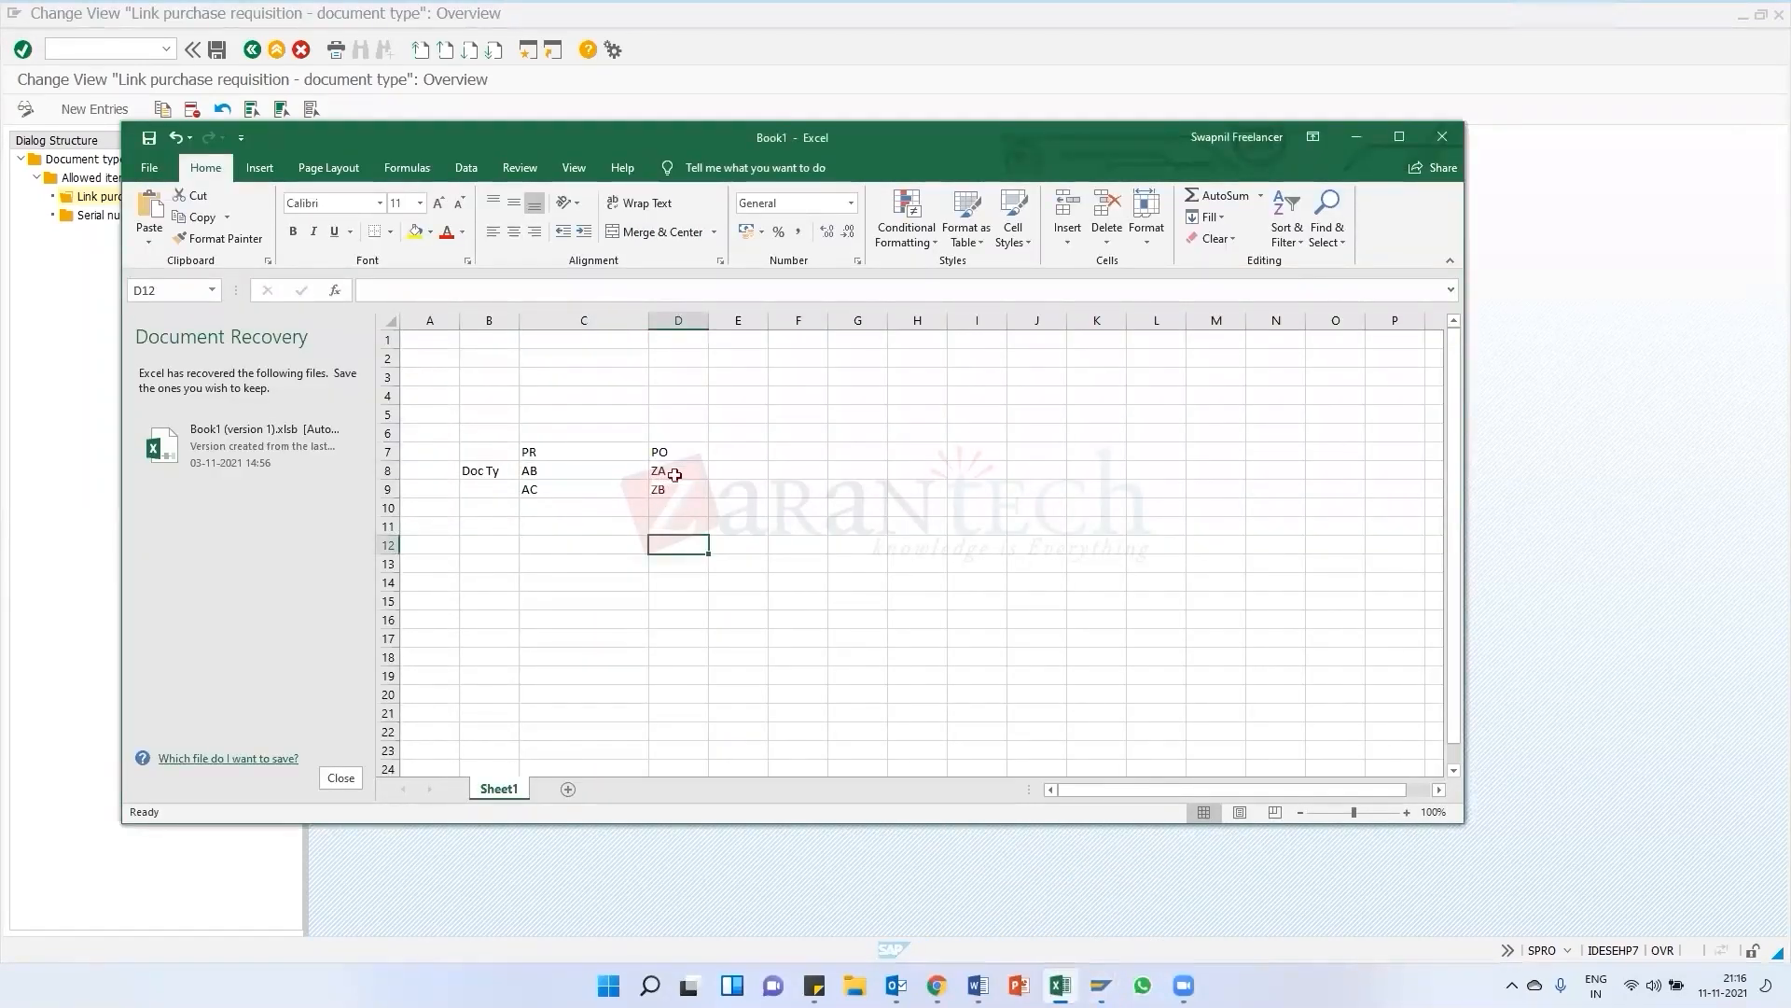
click(668, 472)
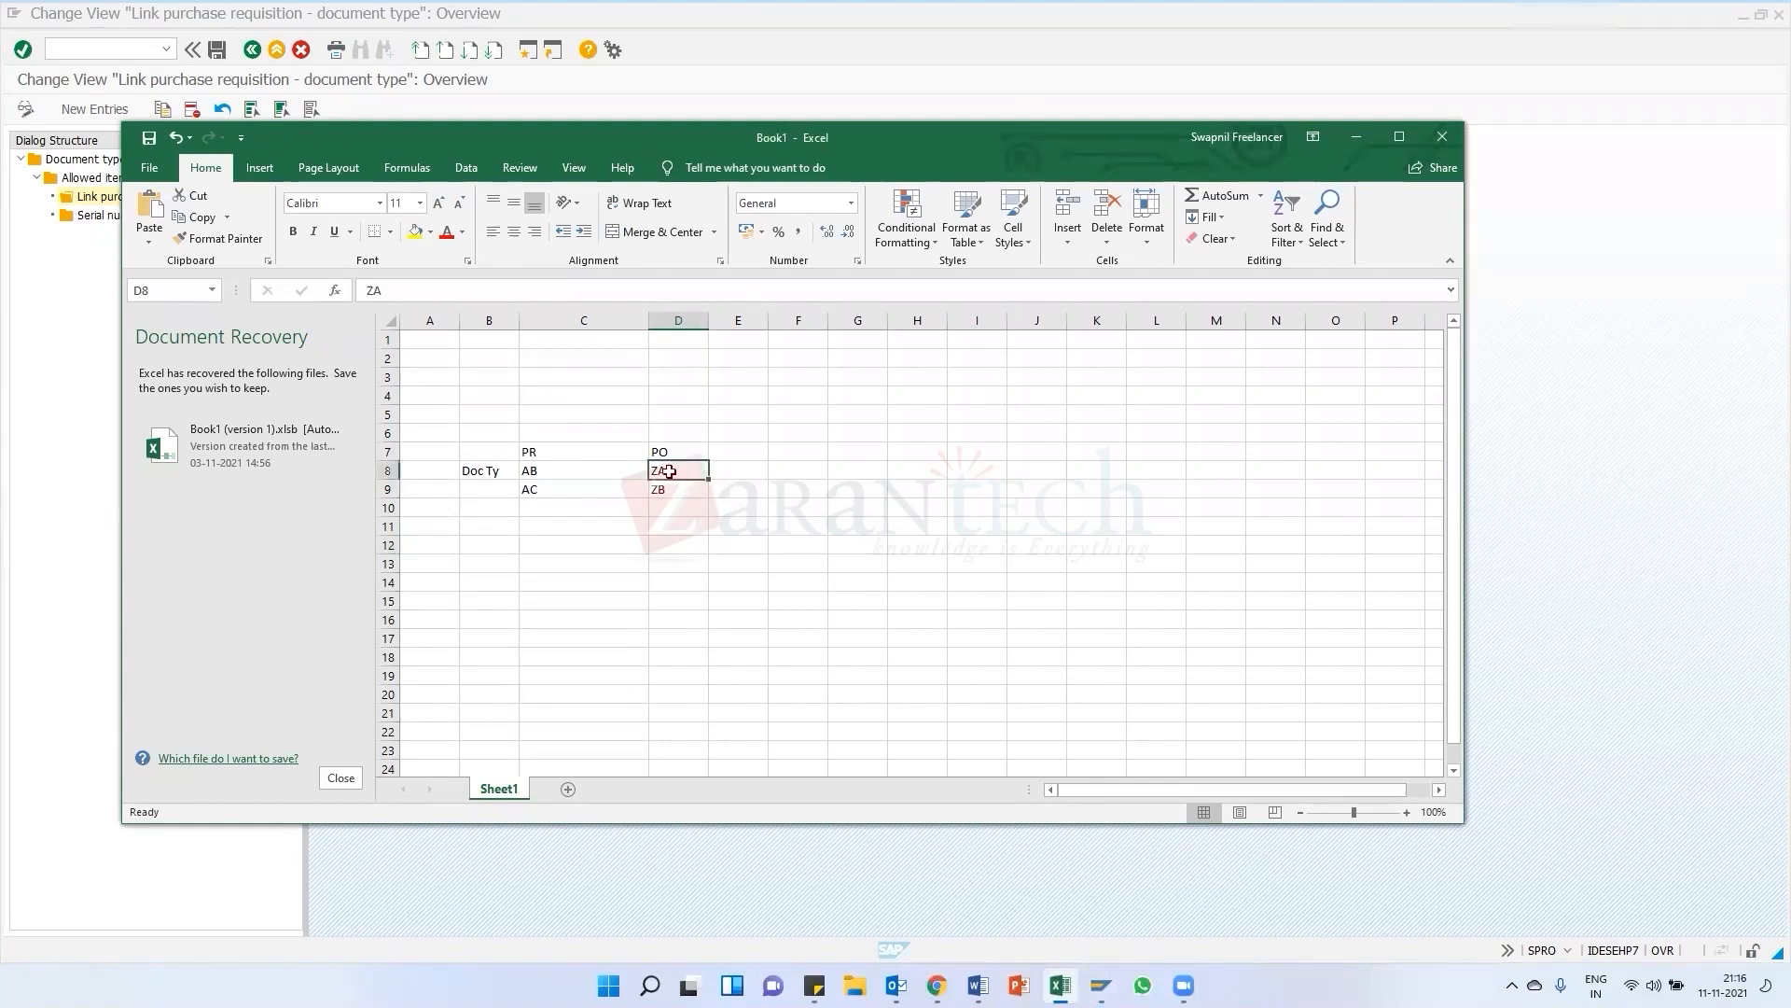
click(544, 473)
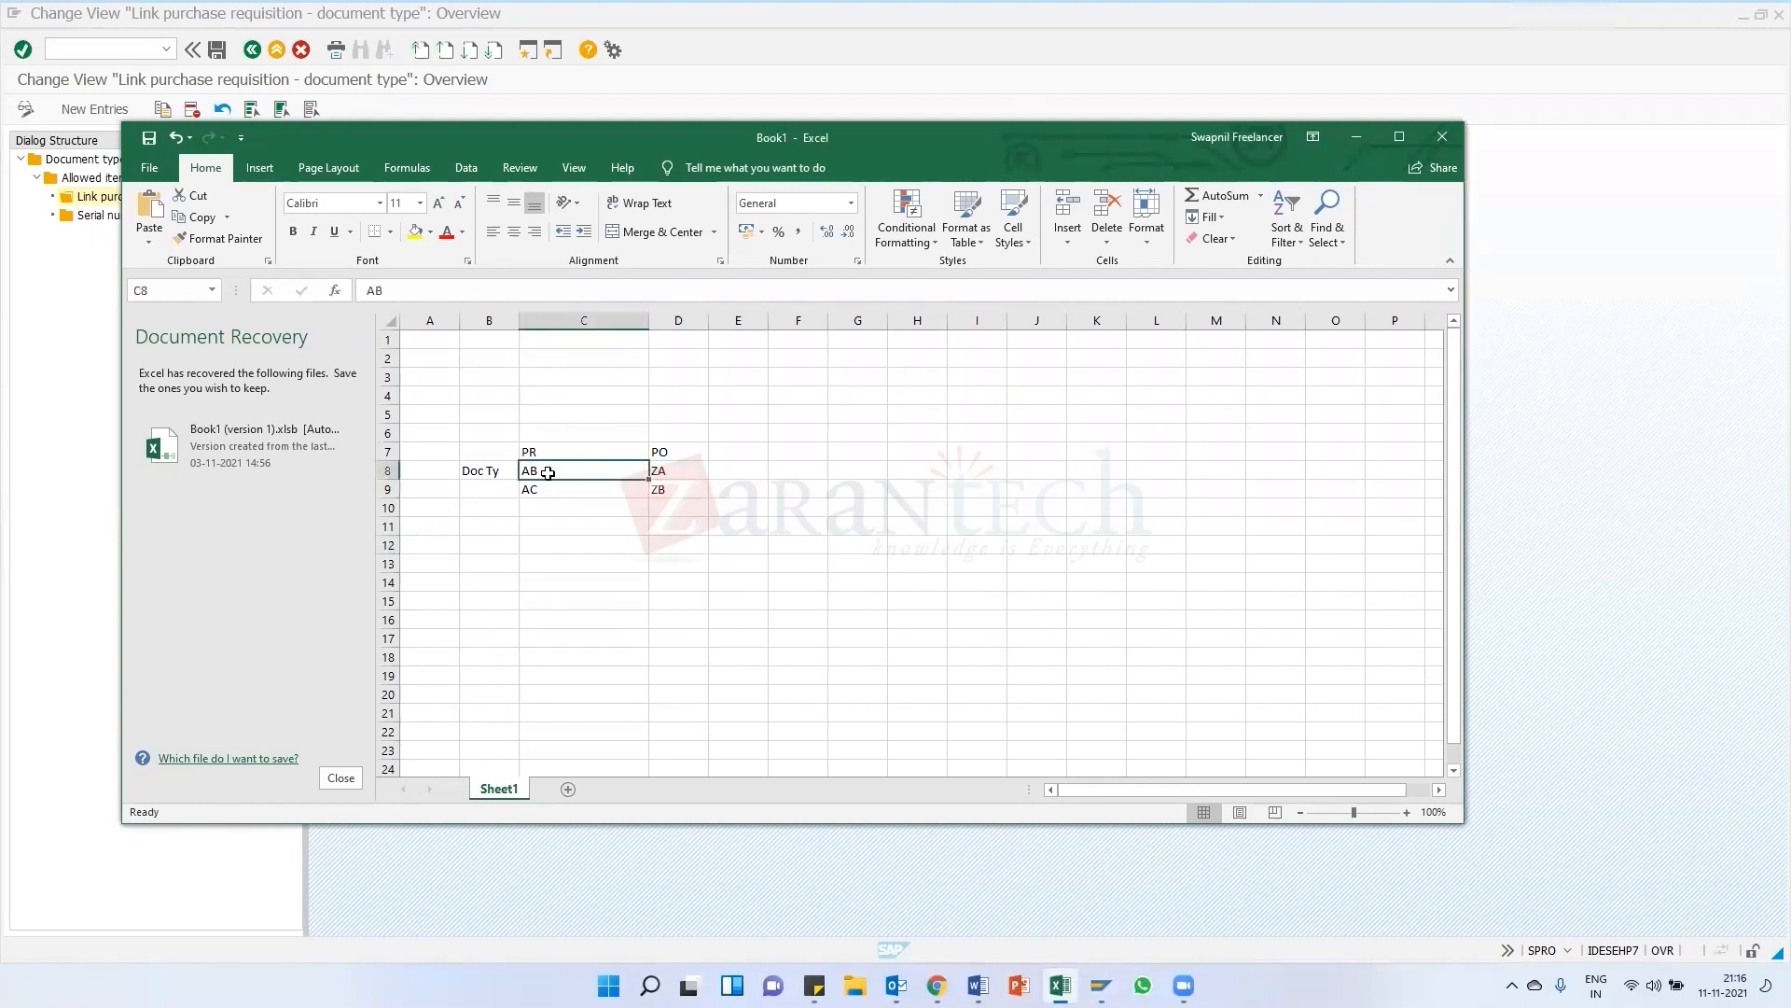
click(676, 455)
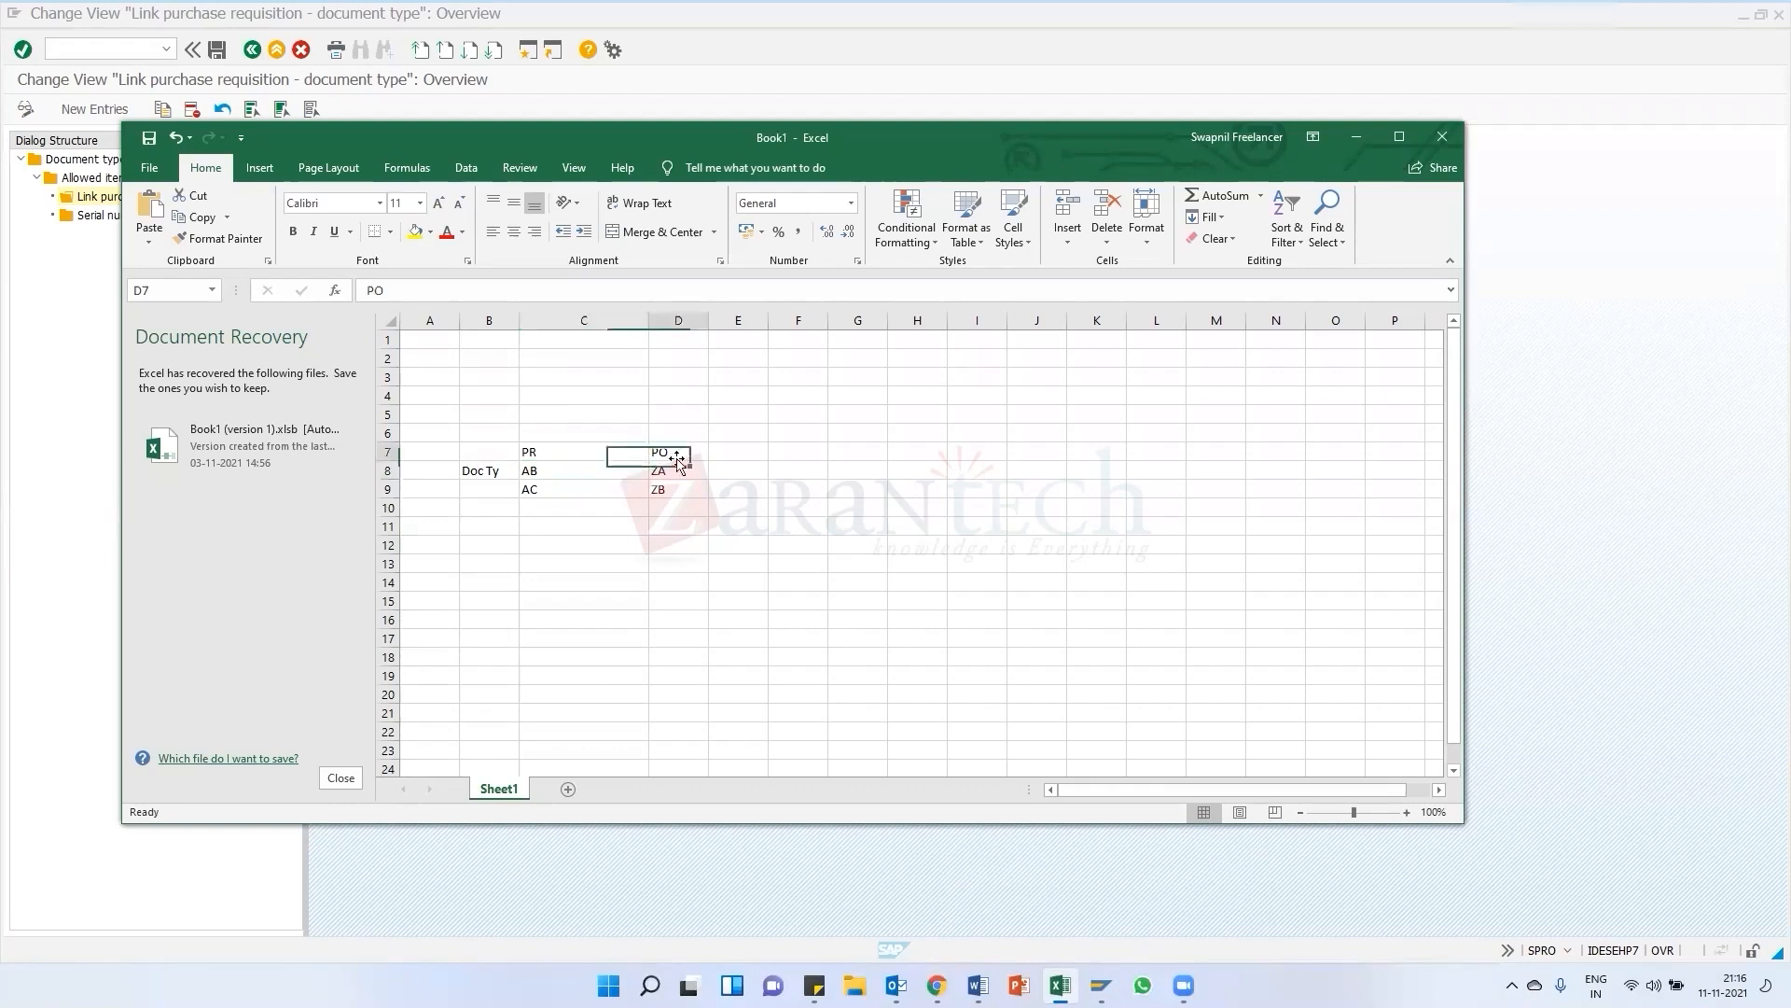
click(536, 474)
click(539, 492)
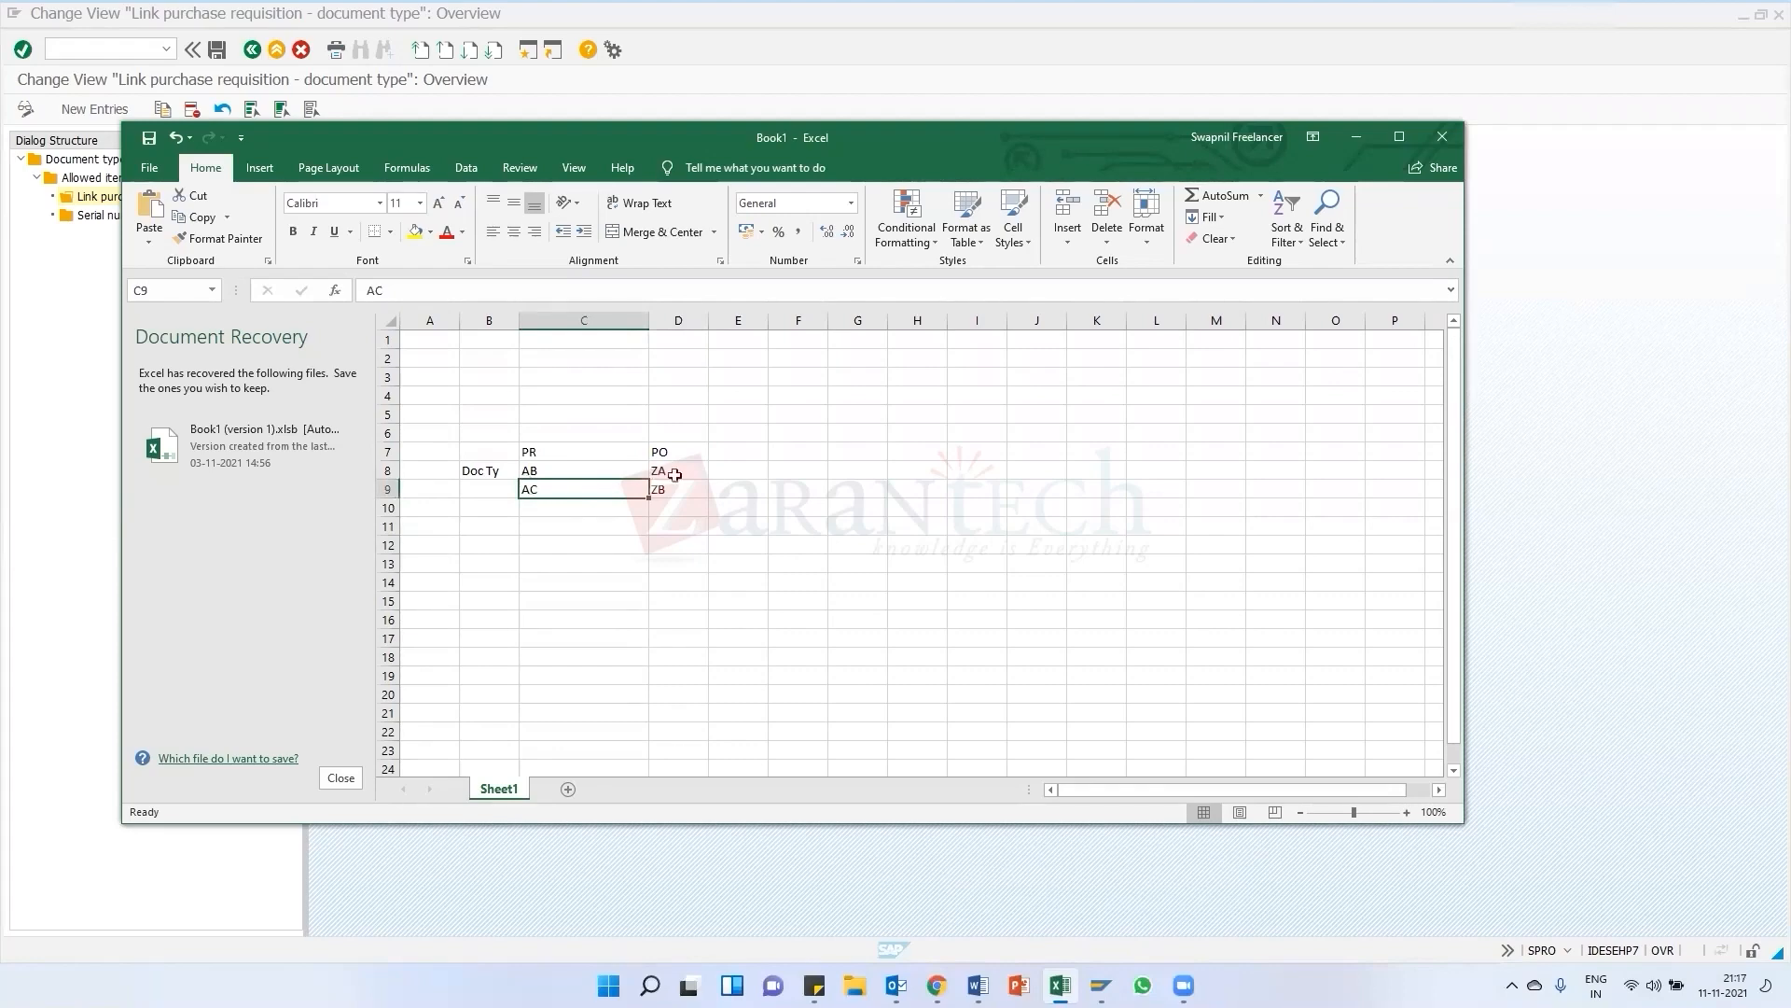
Return to SAP and go back from the link view to the IMG structure
key(alt+Tab)
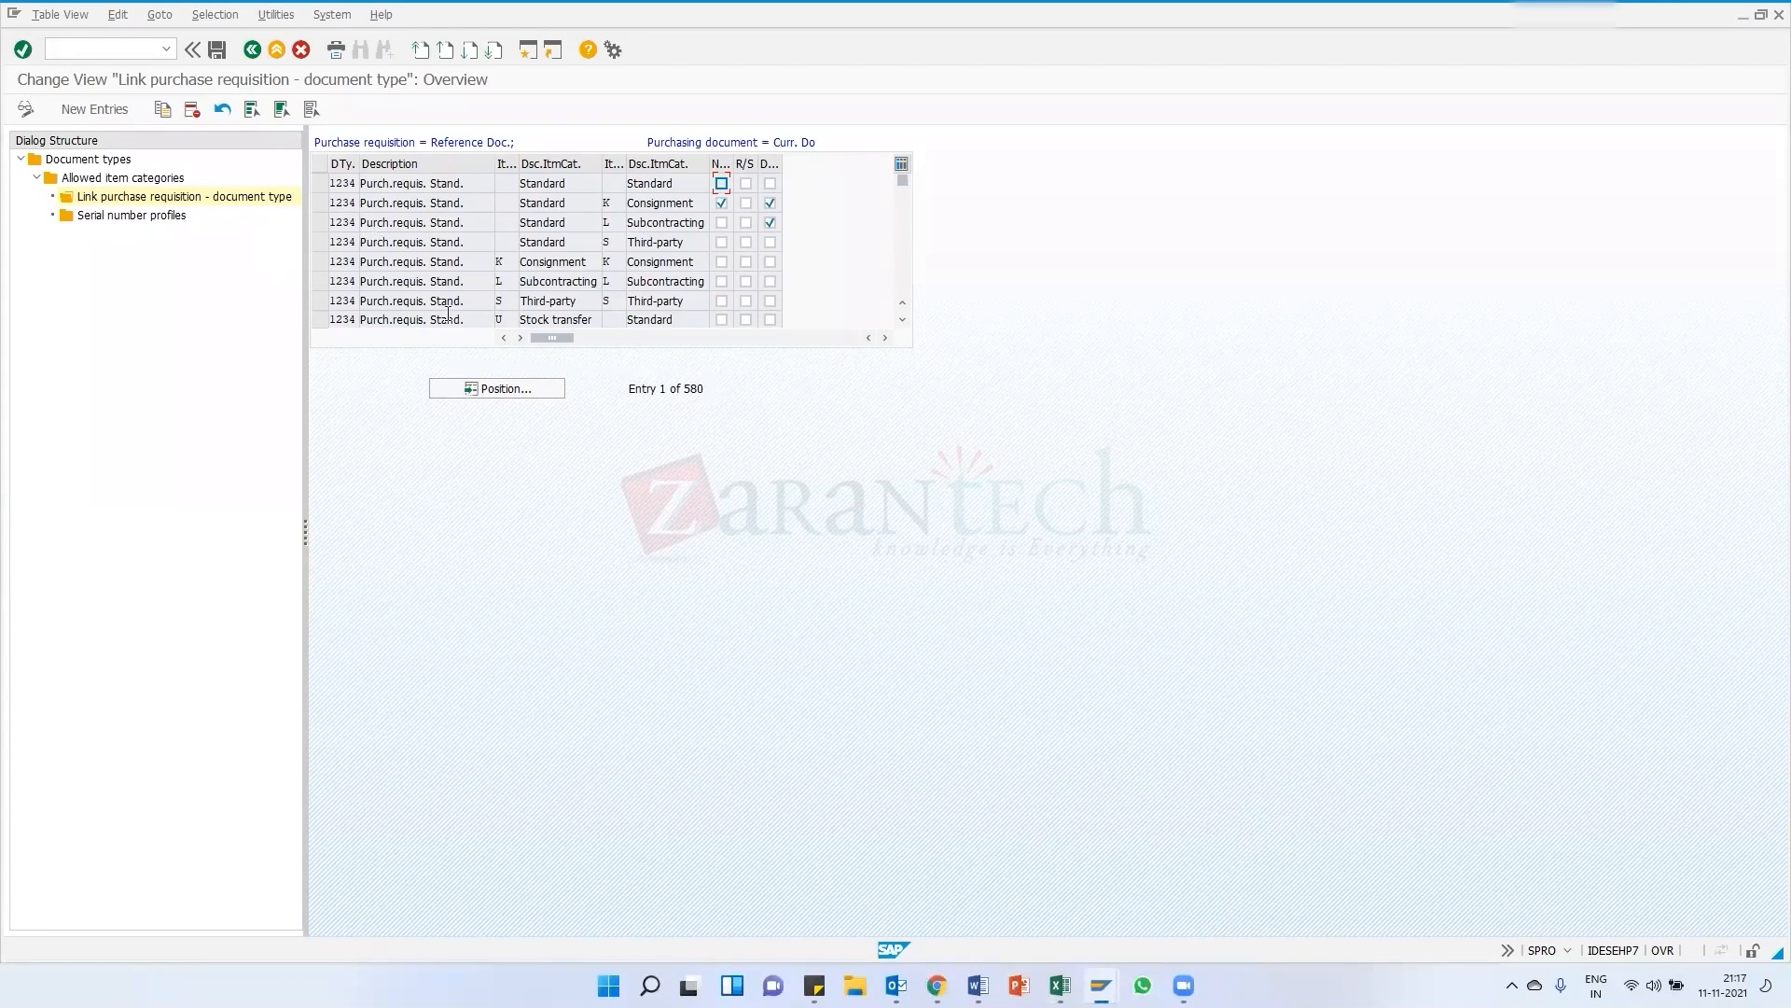
key(alt+Tab)
key(alt+Tab)
click(251, 50)
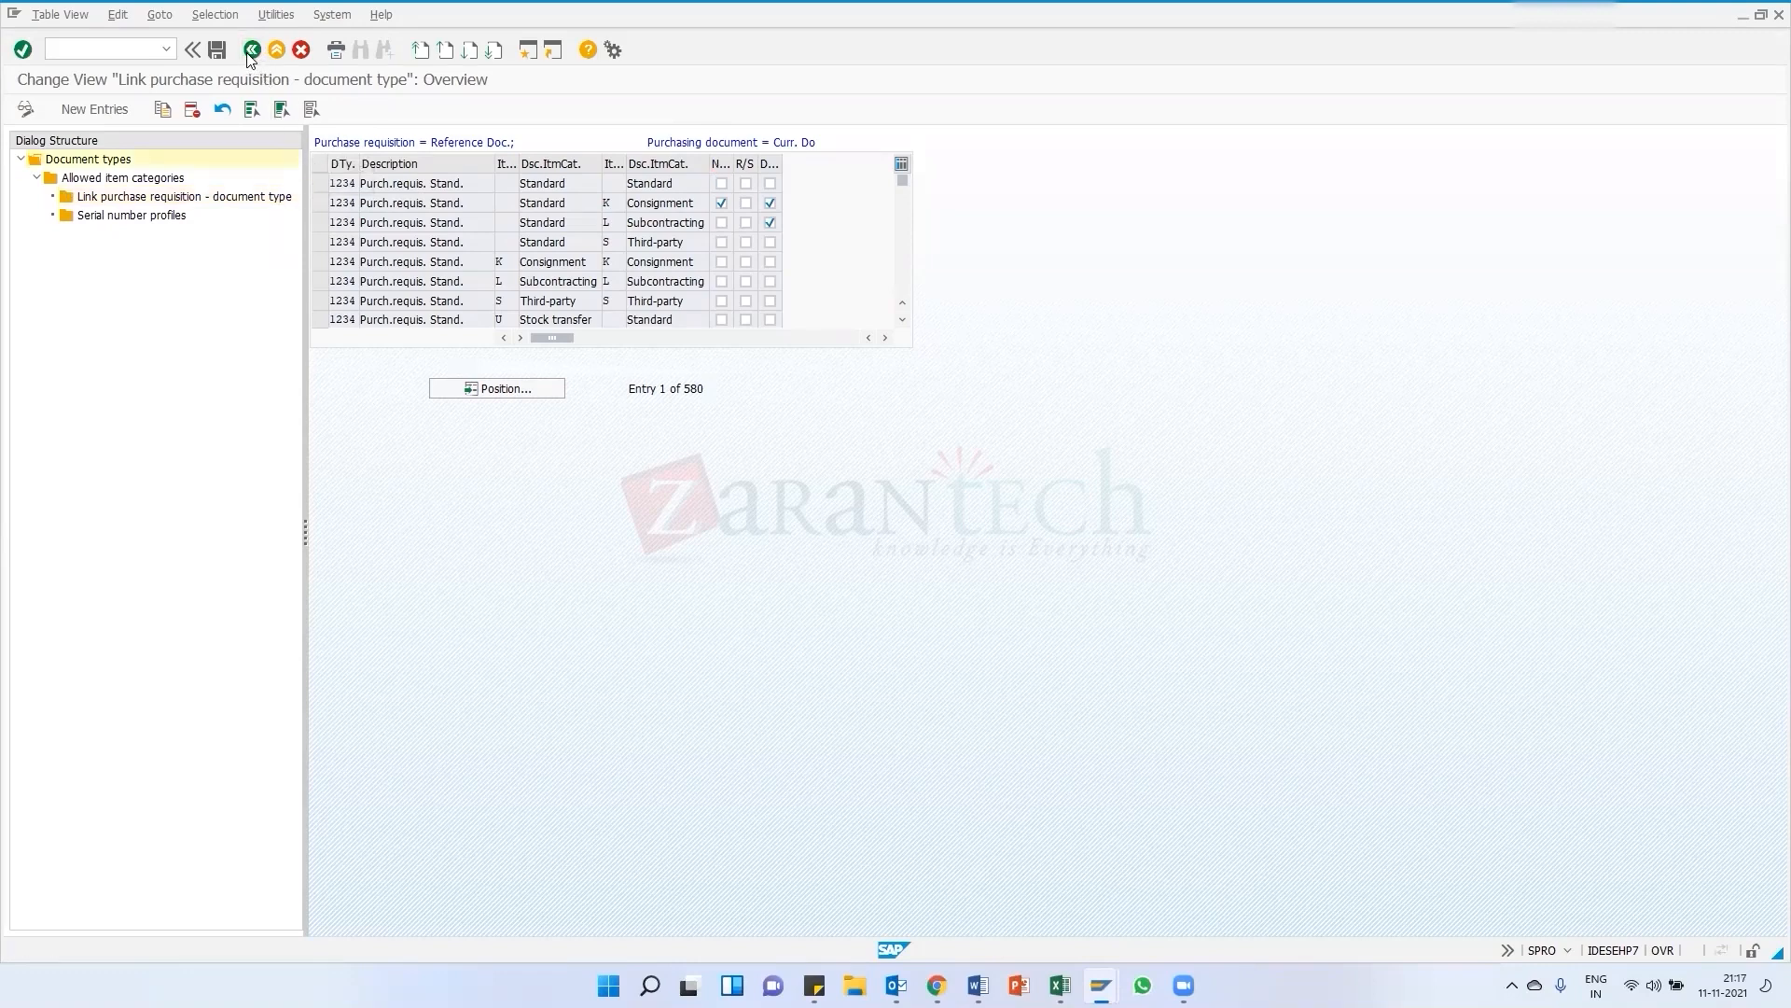
click(252, 50)
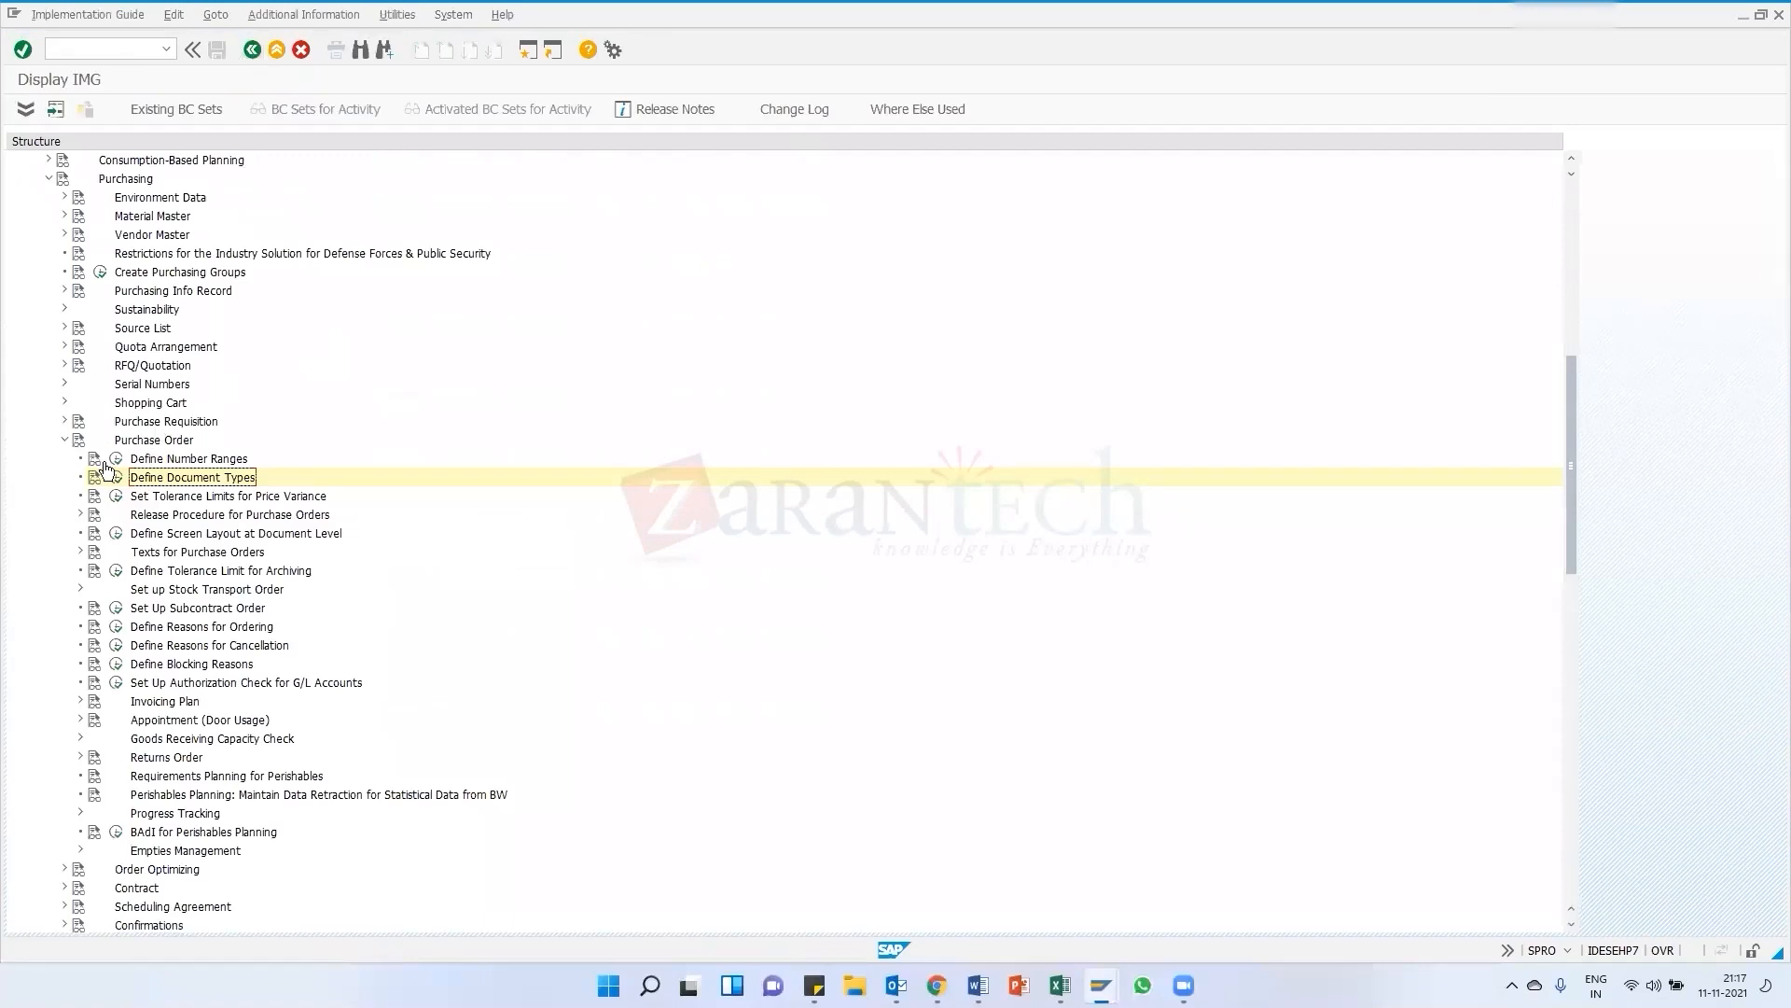
Expand Purchase Requisition, open its Define Document Types activity and widen the dialog structure pane
click(65, 421)
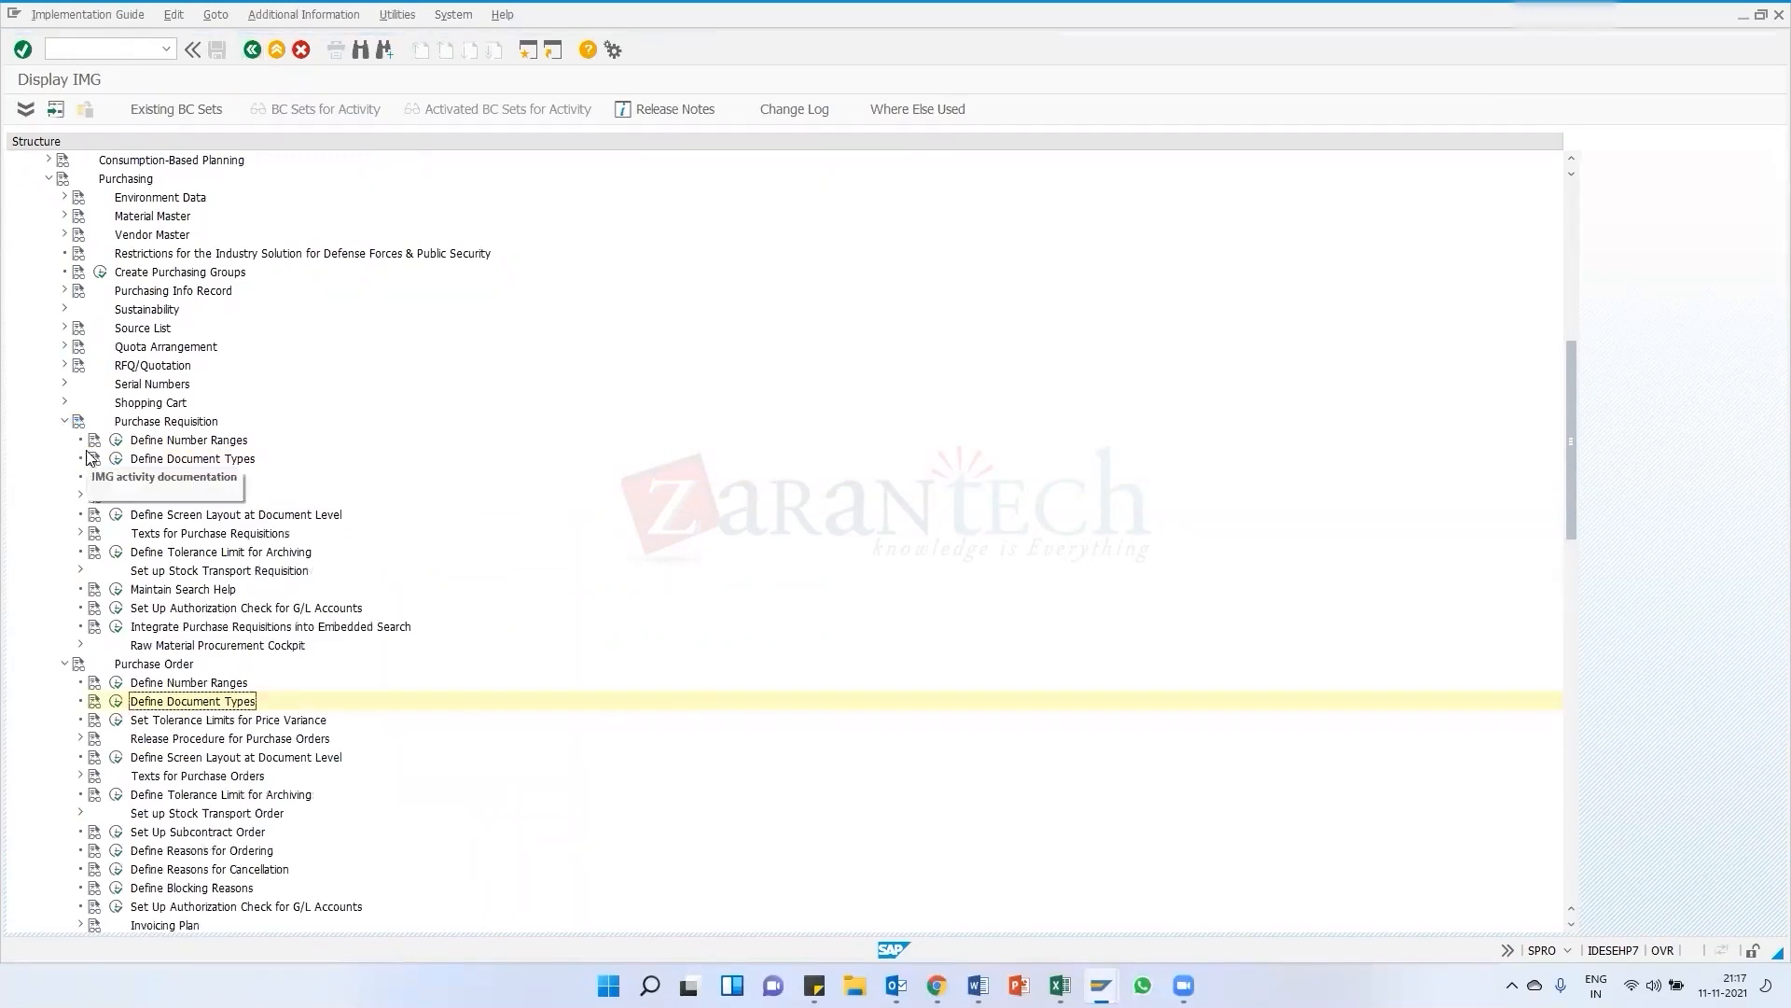
click(115, 458)
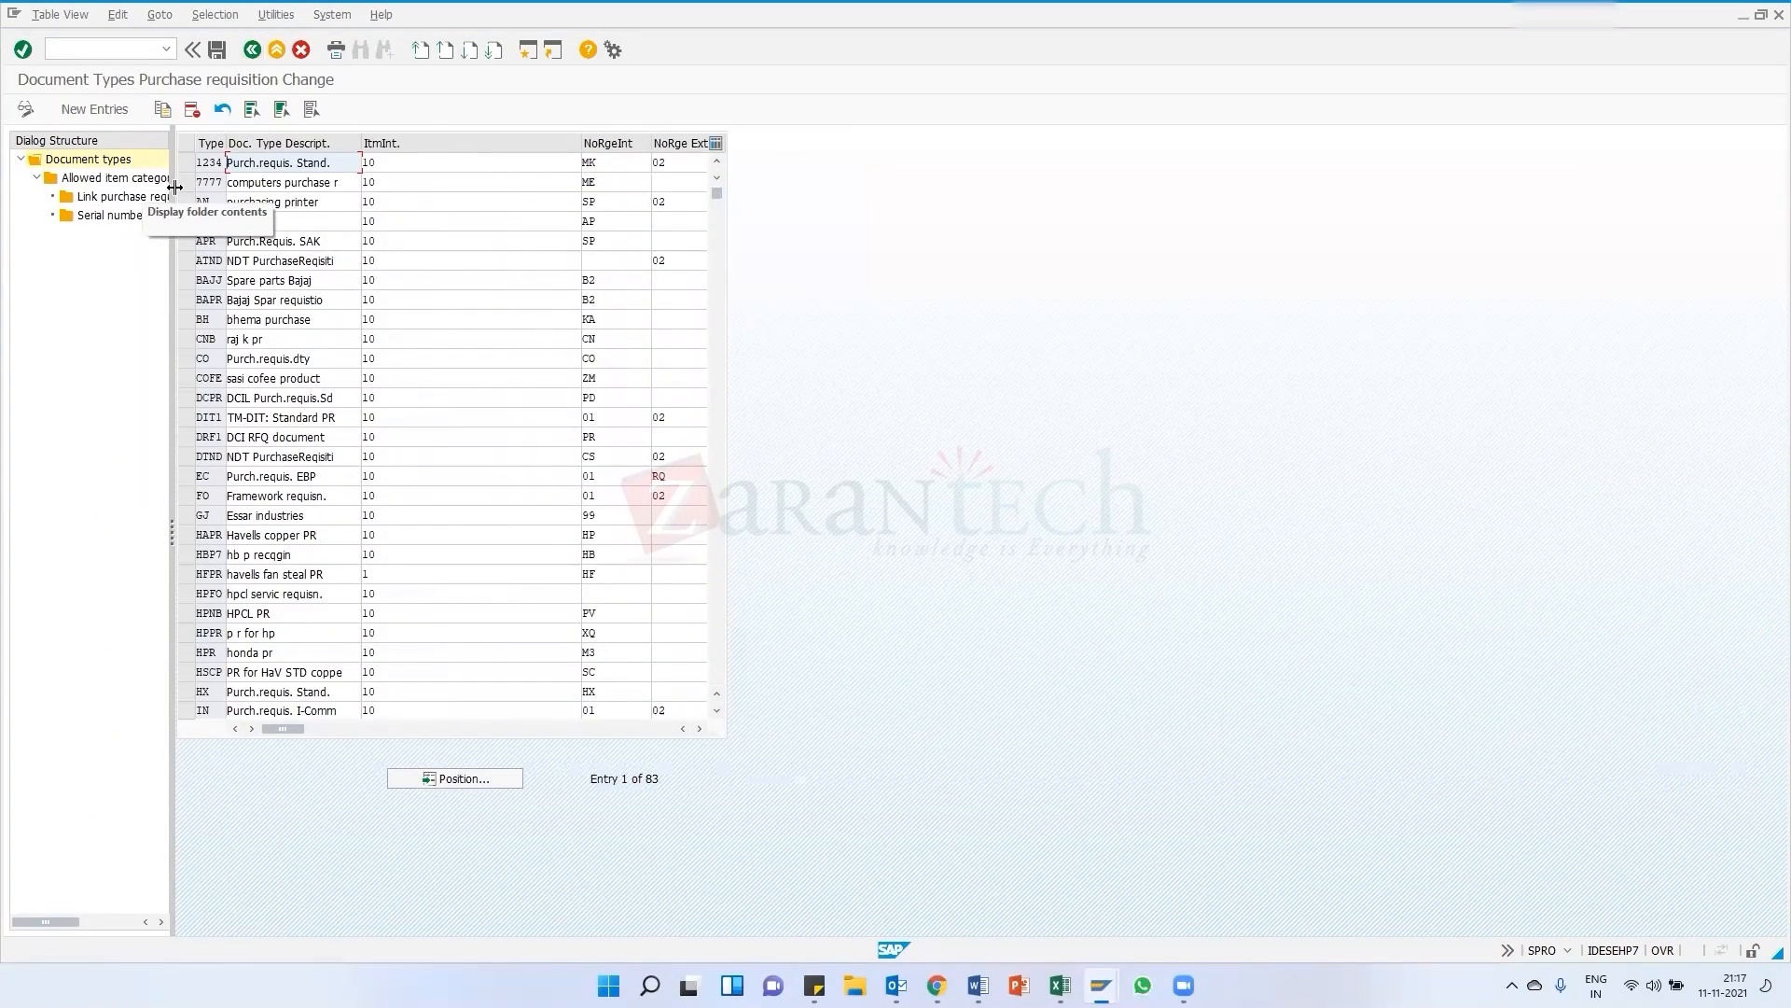
drag(176, 187, 342, 189)
Select requisition document type AN and open its Link purchase requisition - document type view
click(142, 199)
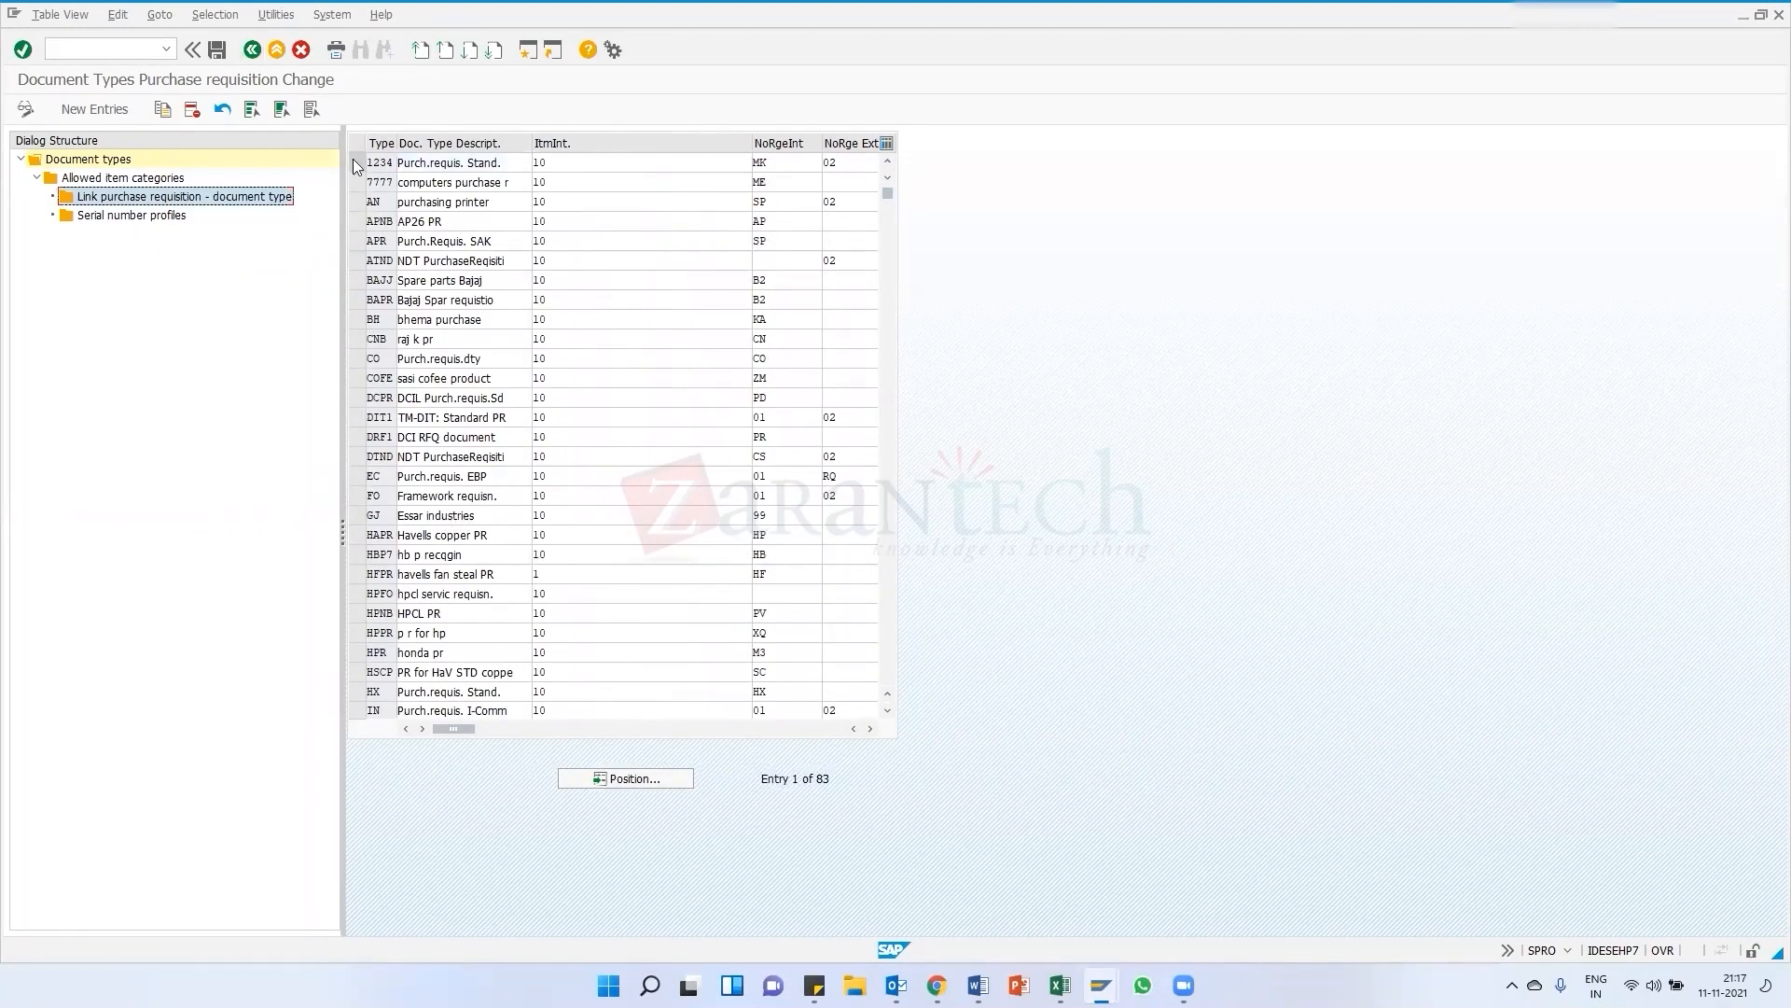
click(358, 205)
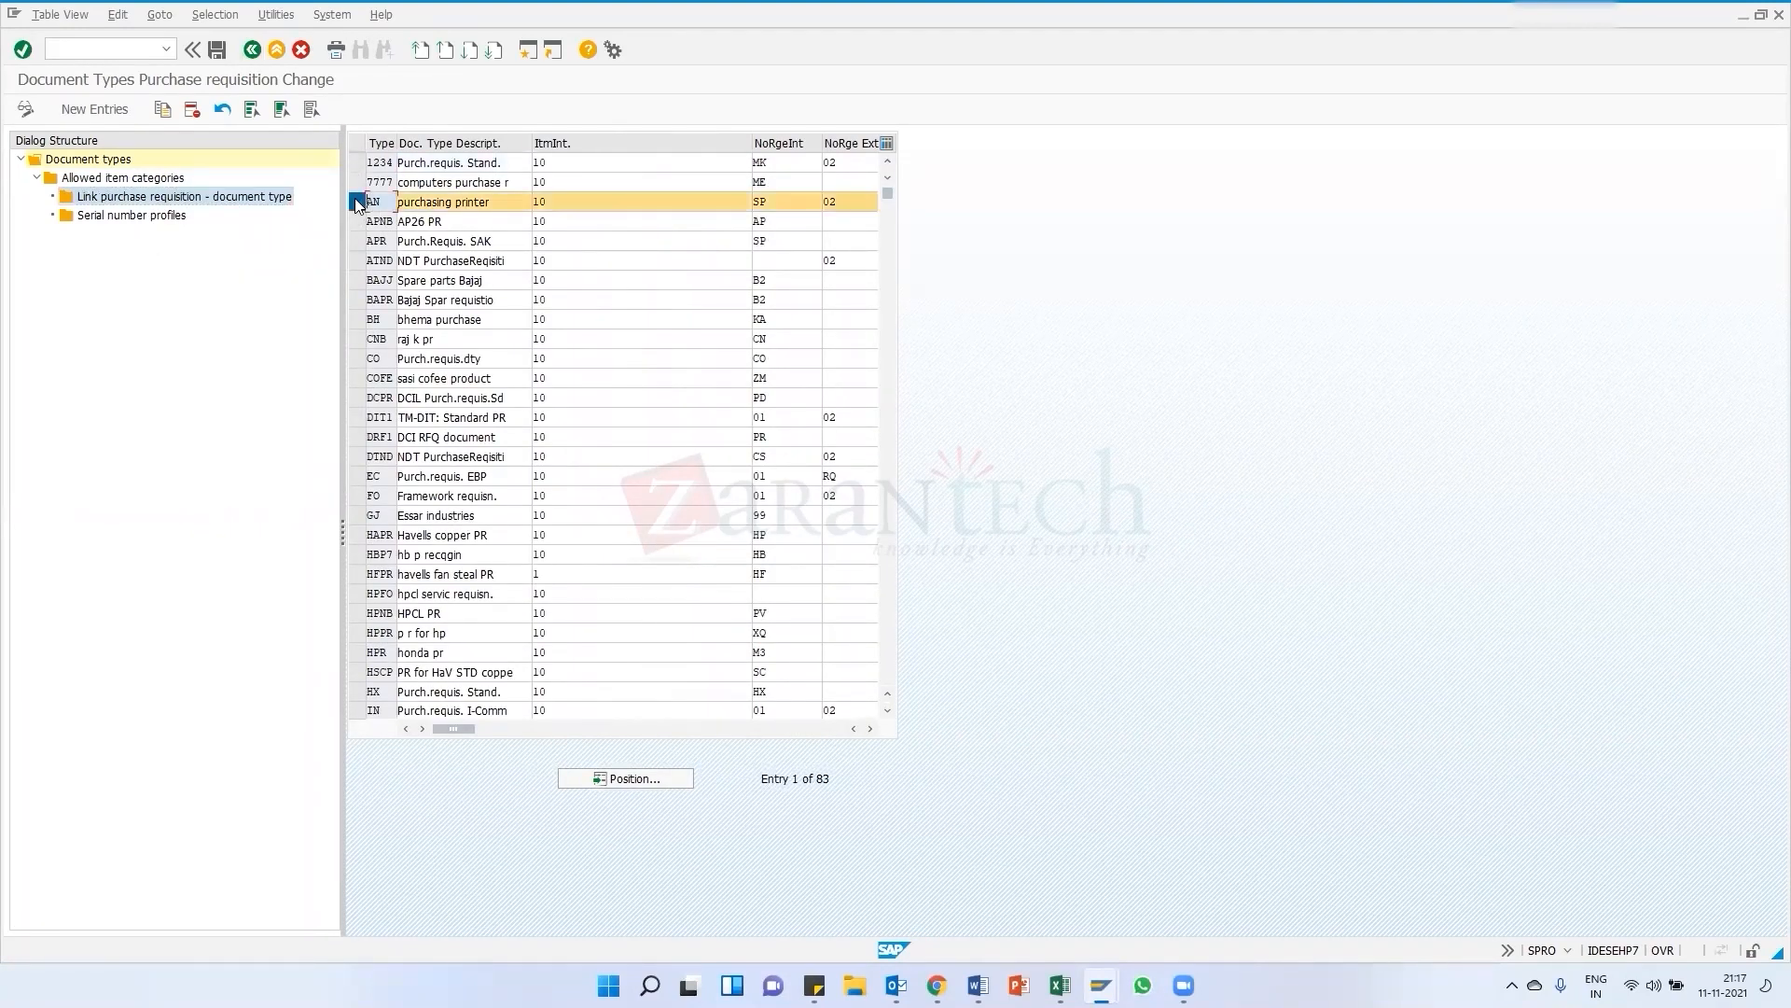
double_click(167, 198)
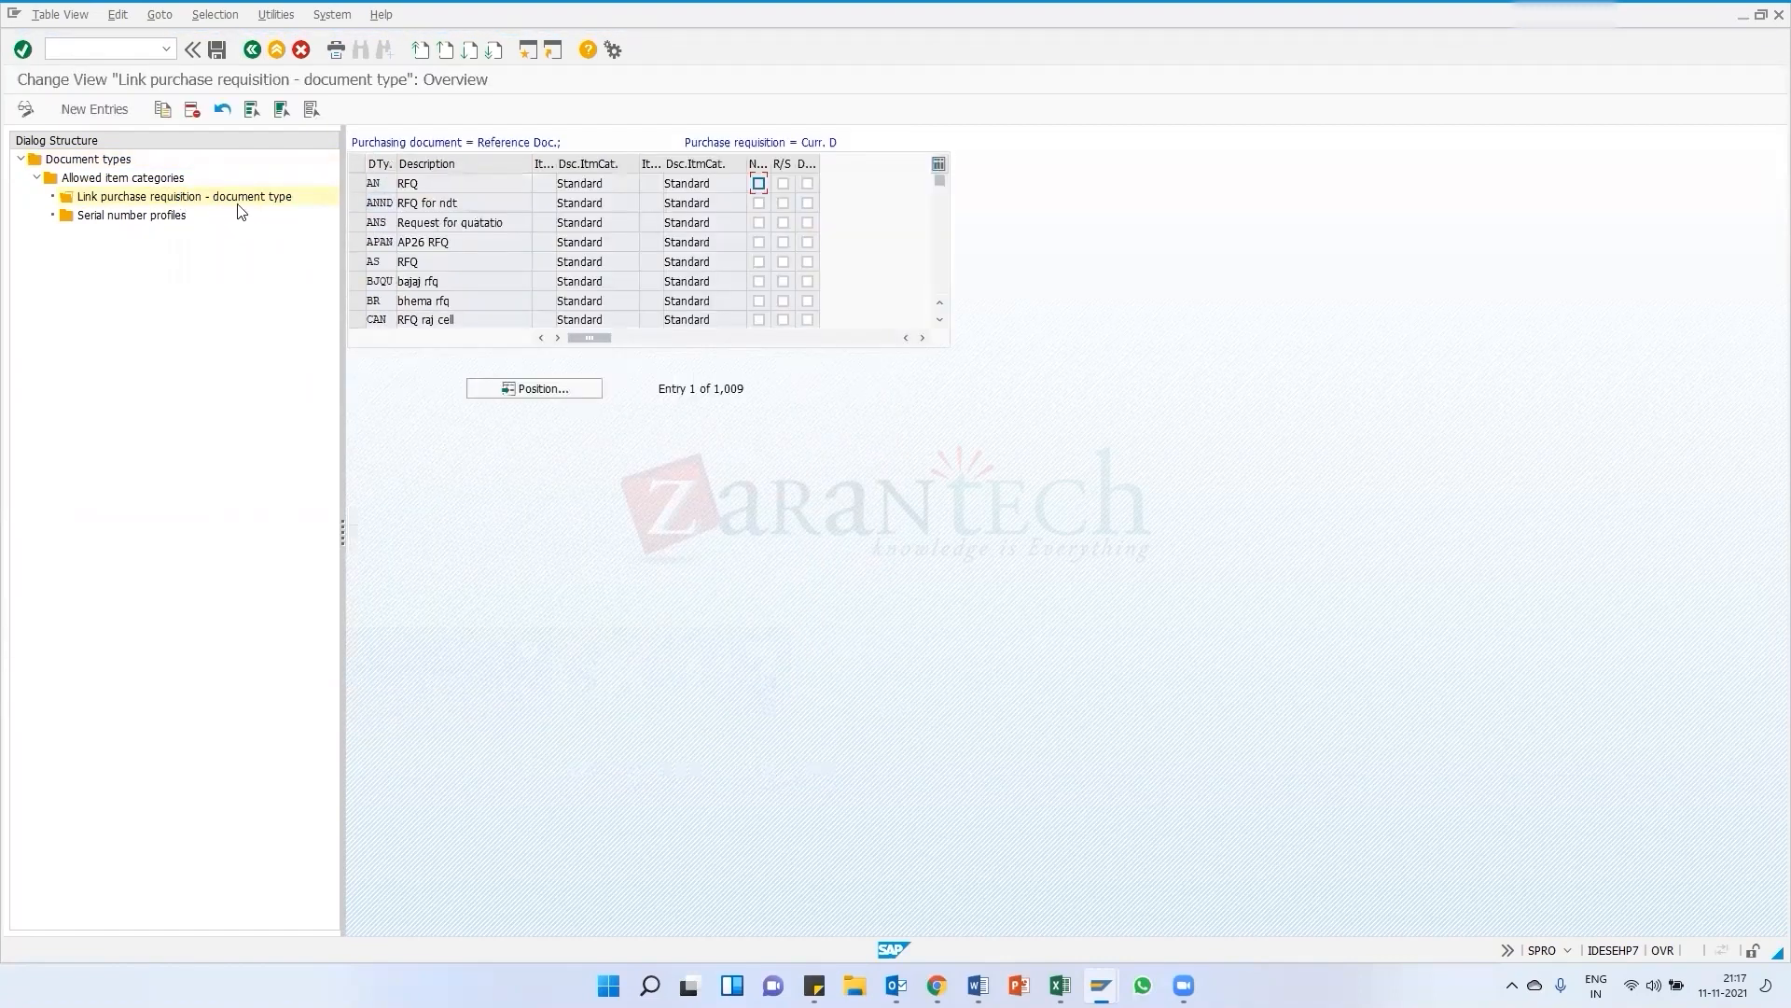
Scroll through the link entries to examine purchasing document types and their allowed item categories
click(174, 200)
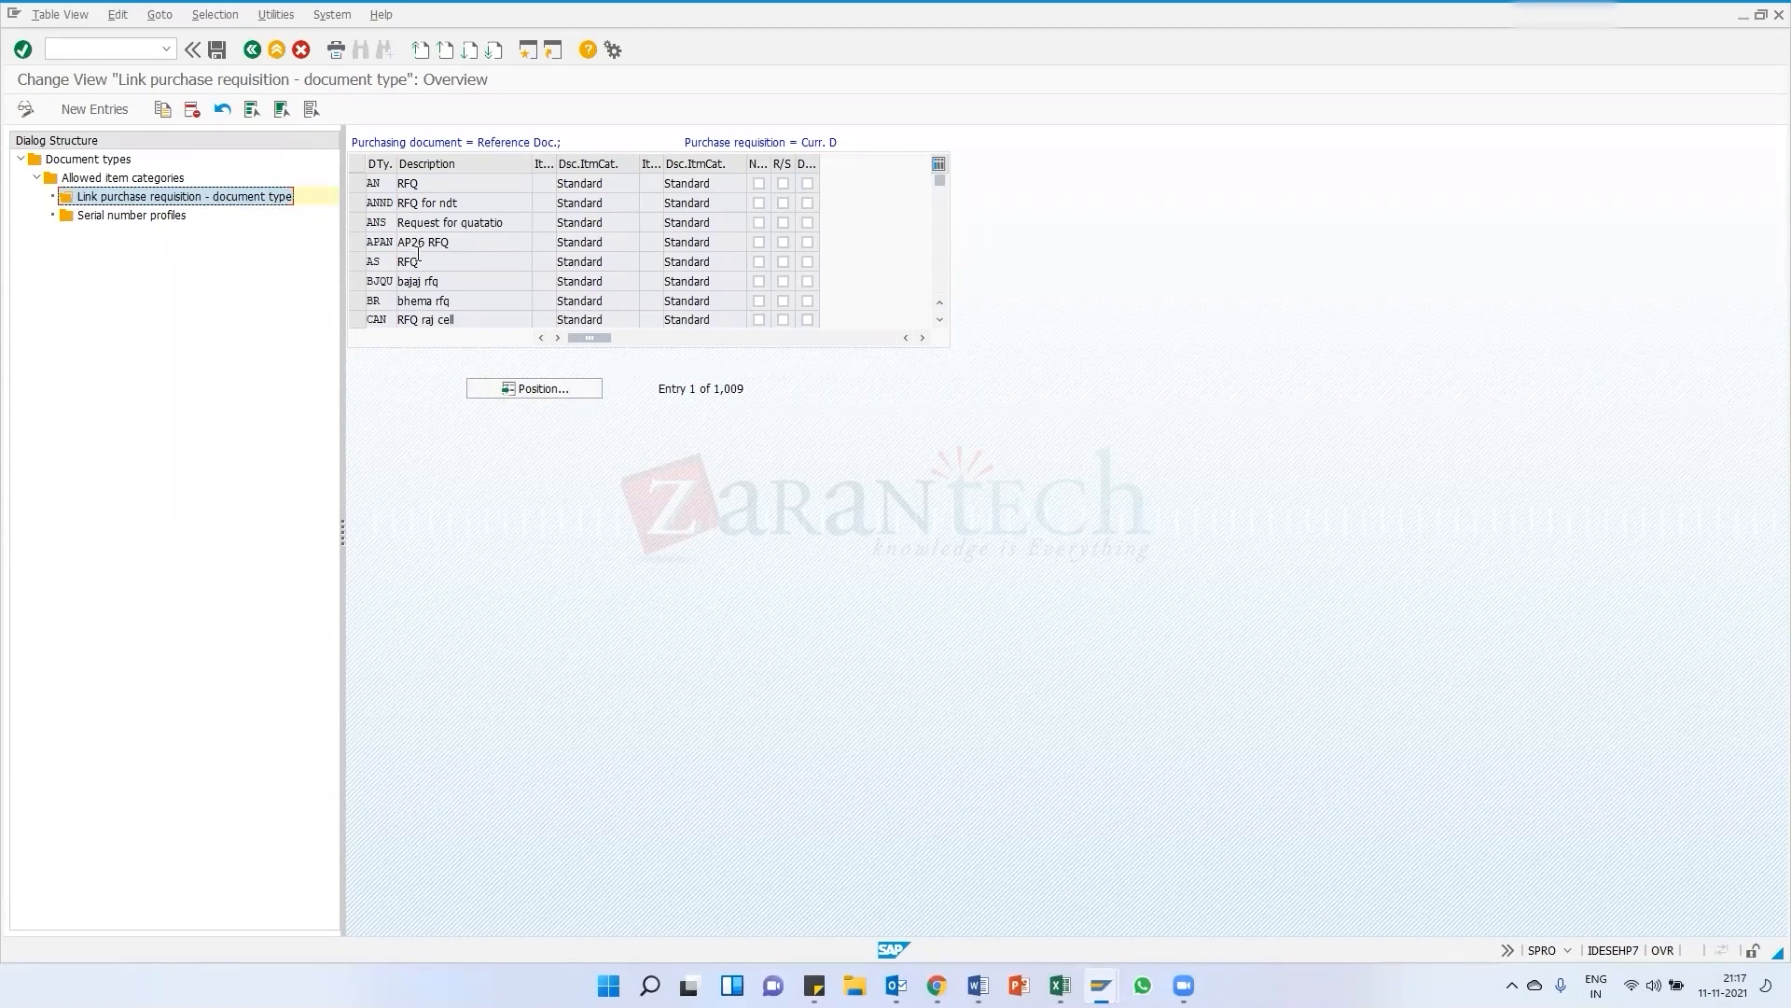
scroll(440, 282, down, 8)
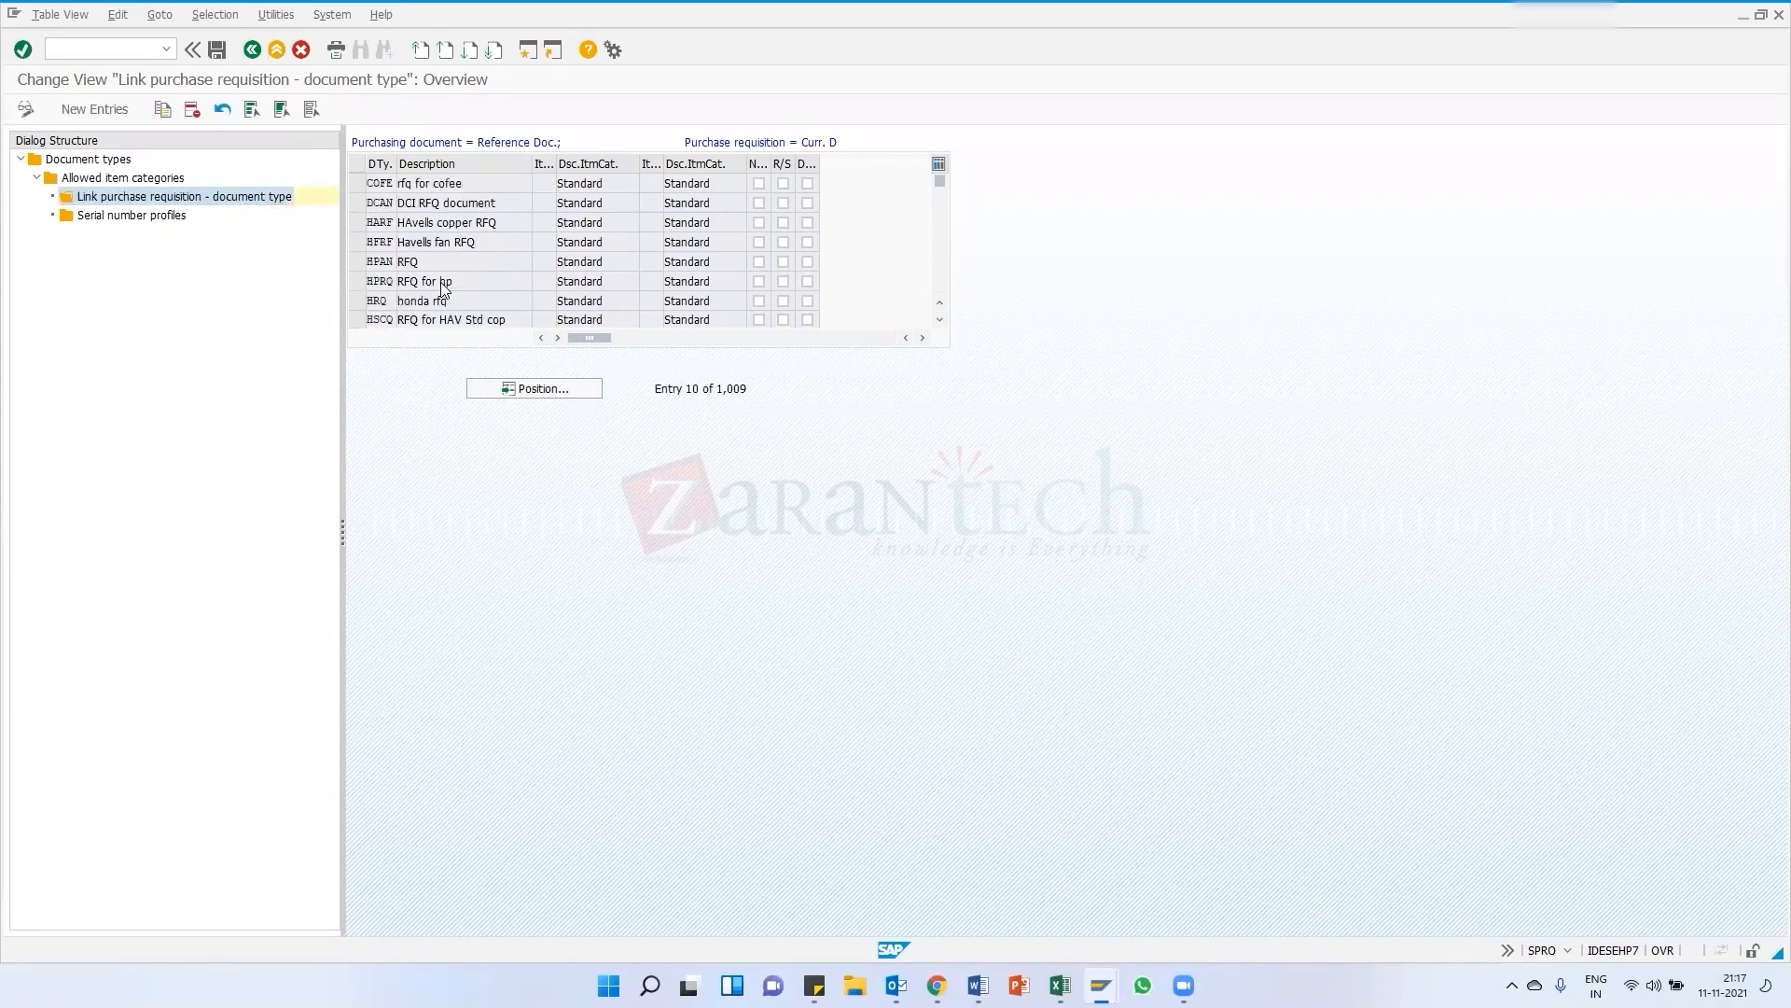
scroll(443, 282, down, 5)
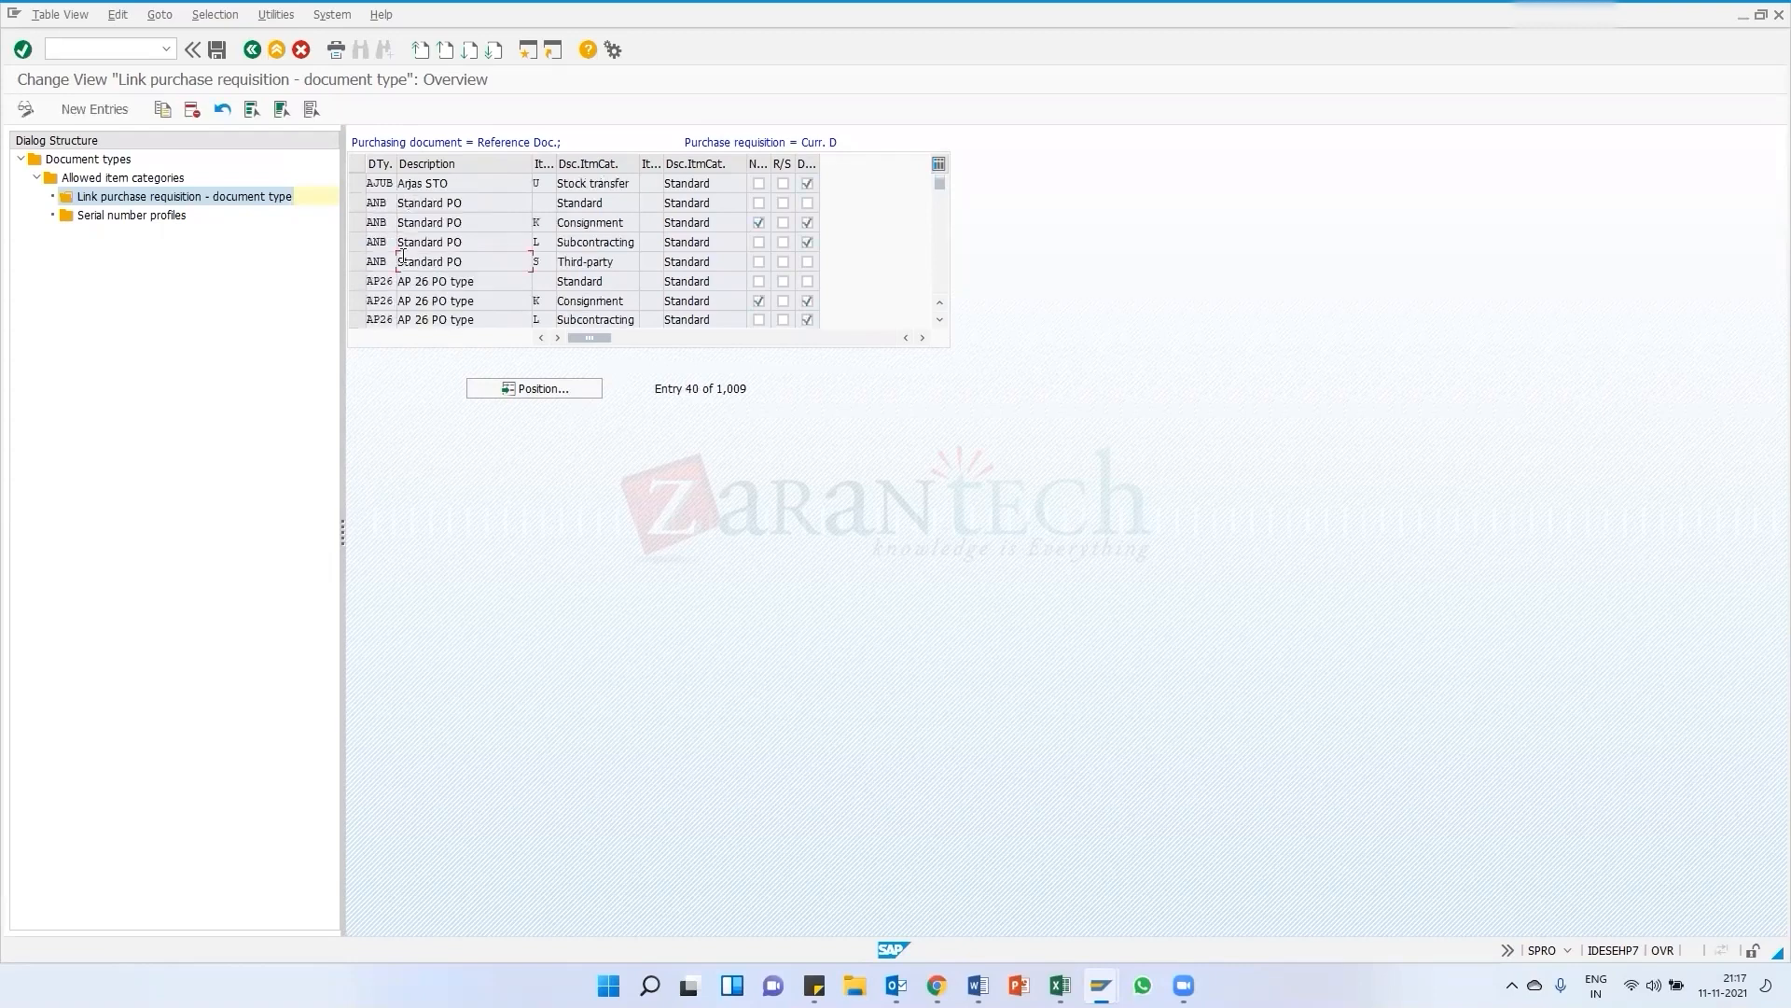
Review a few more requisition link entries and go back to the IMG structure
scroll(429, 280, down, 1)
scroll(410, 266, up, 3)
double_click(410, 222)
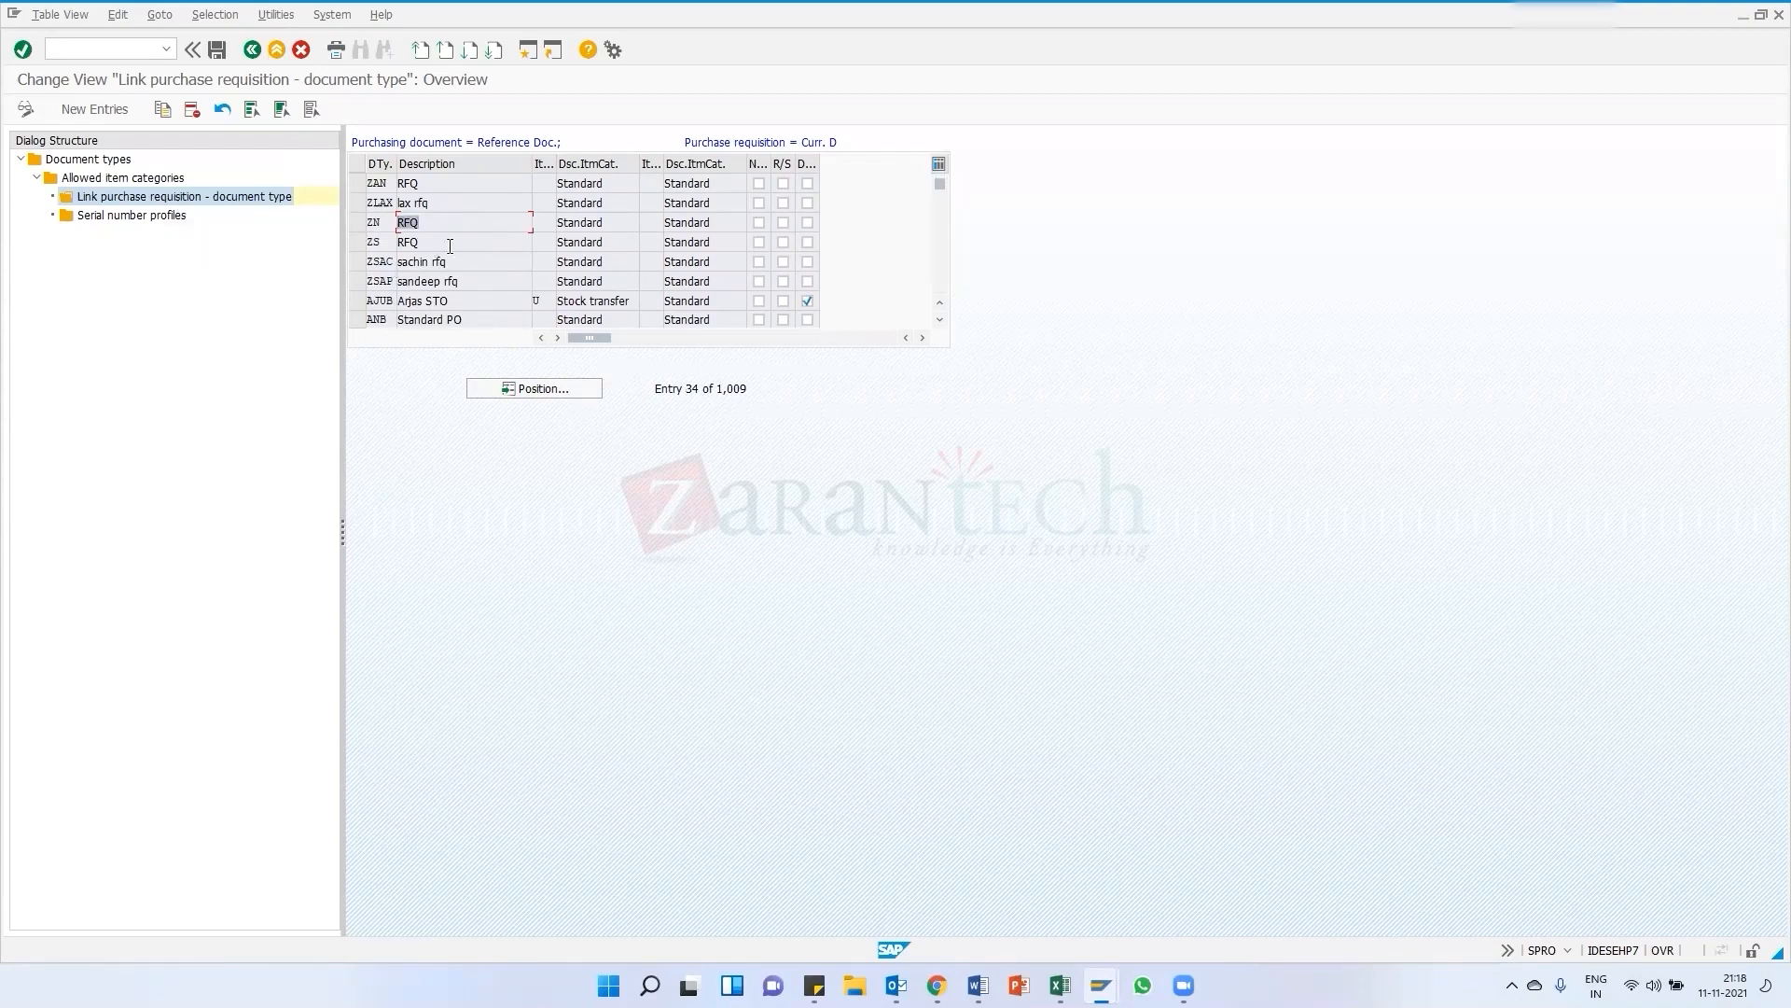
scroll(431, 266, down, 1)
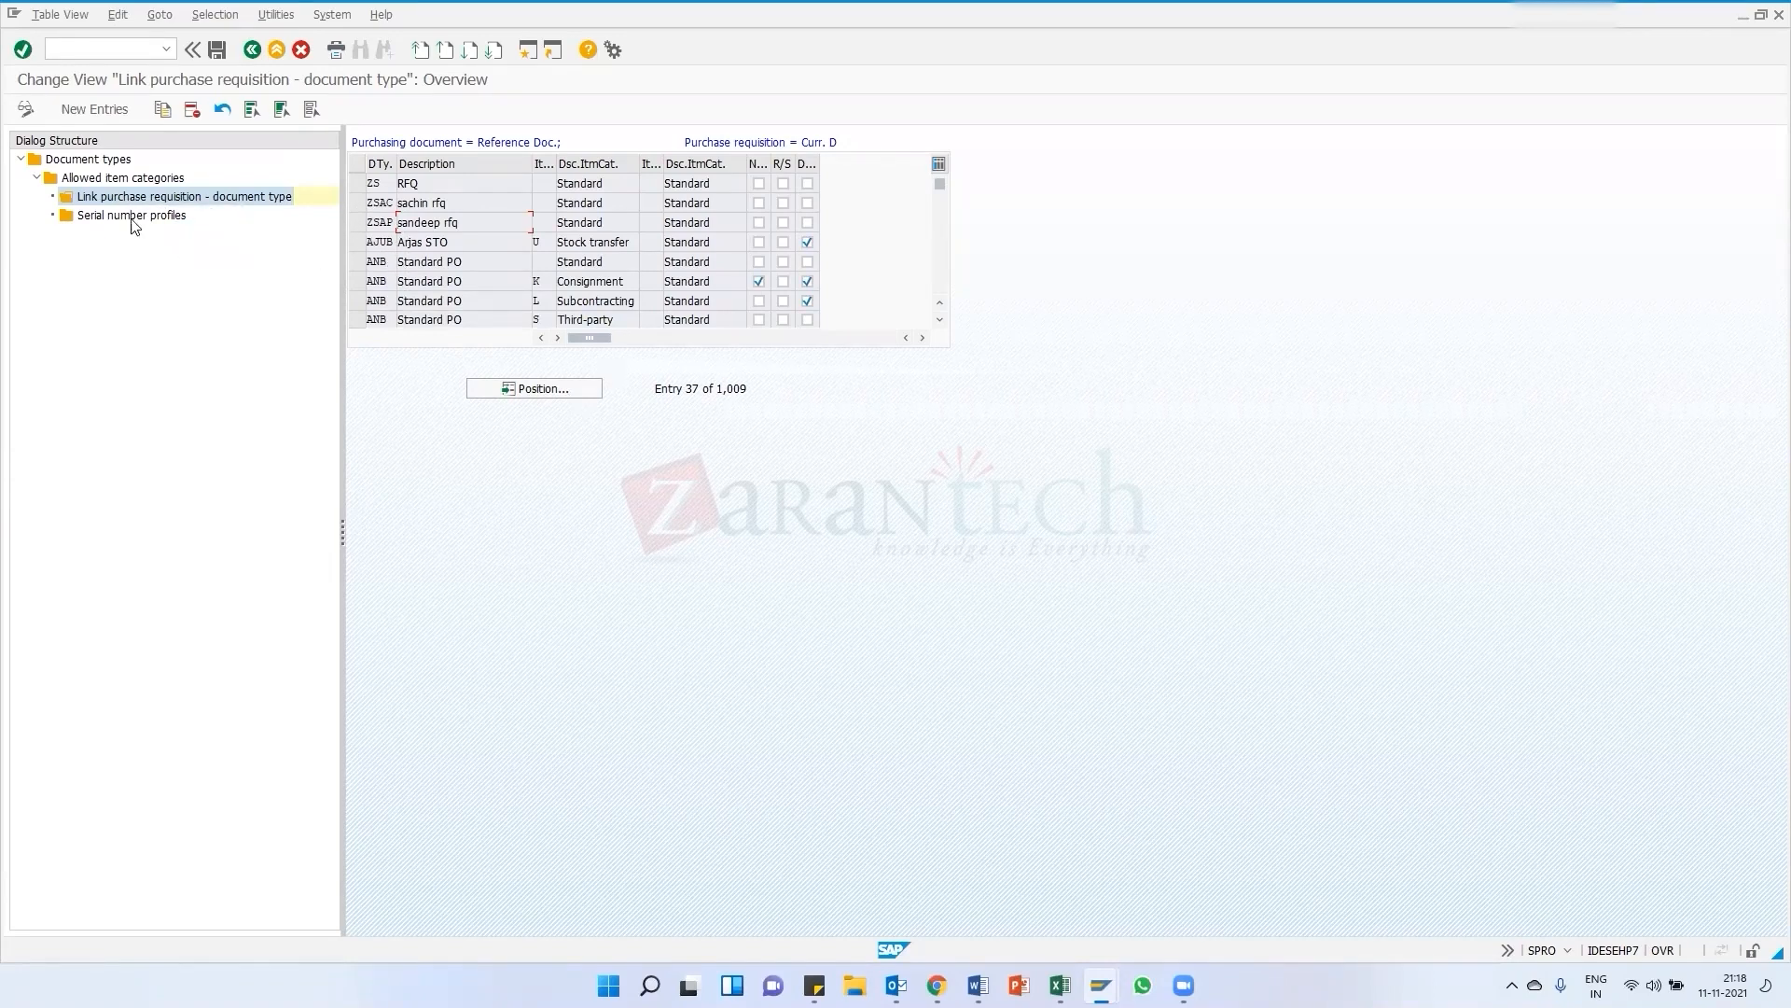
click(251, 52)
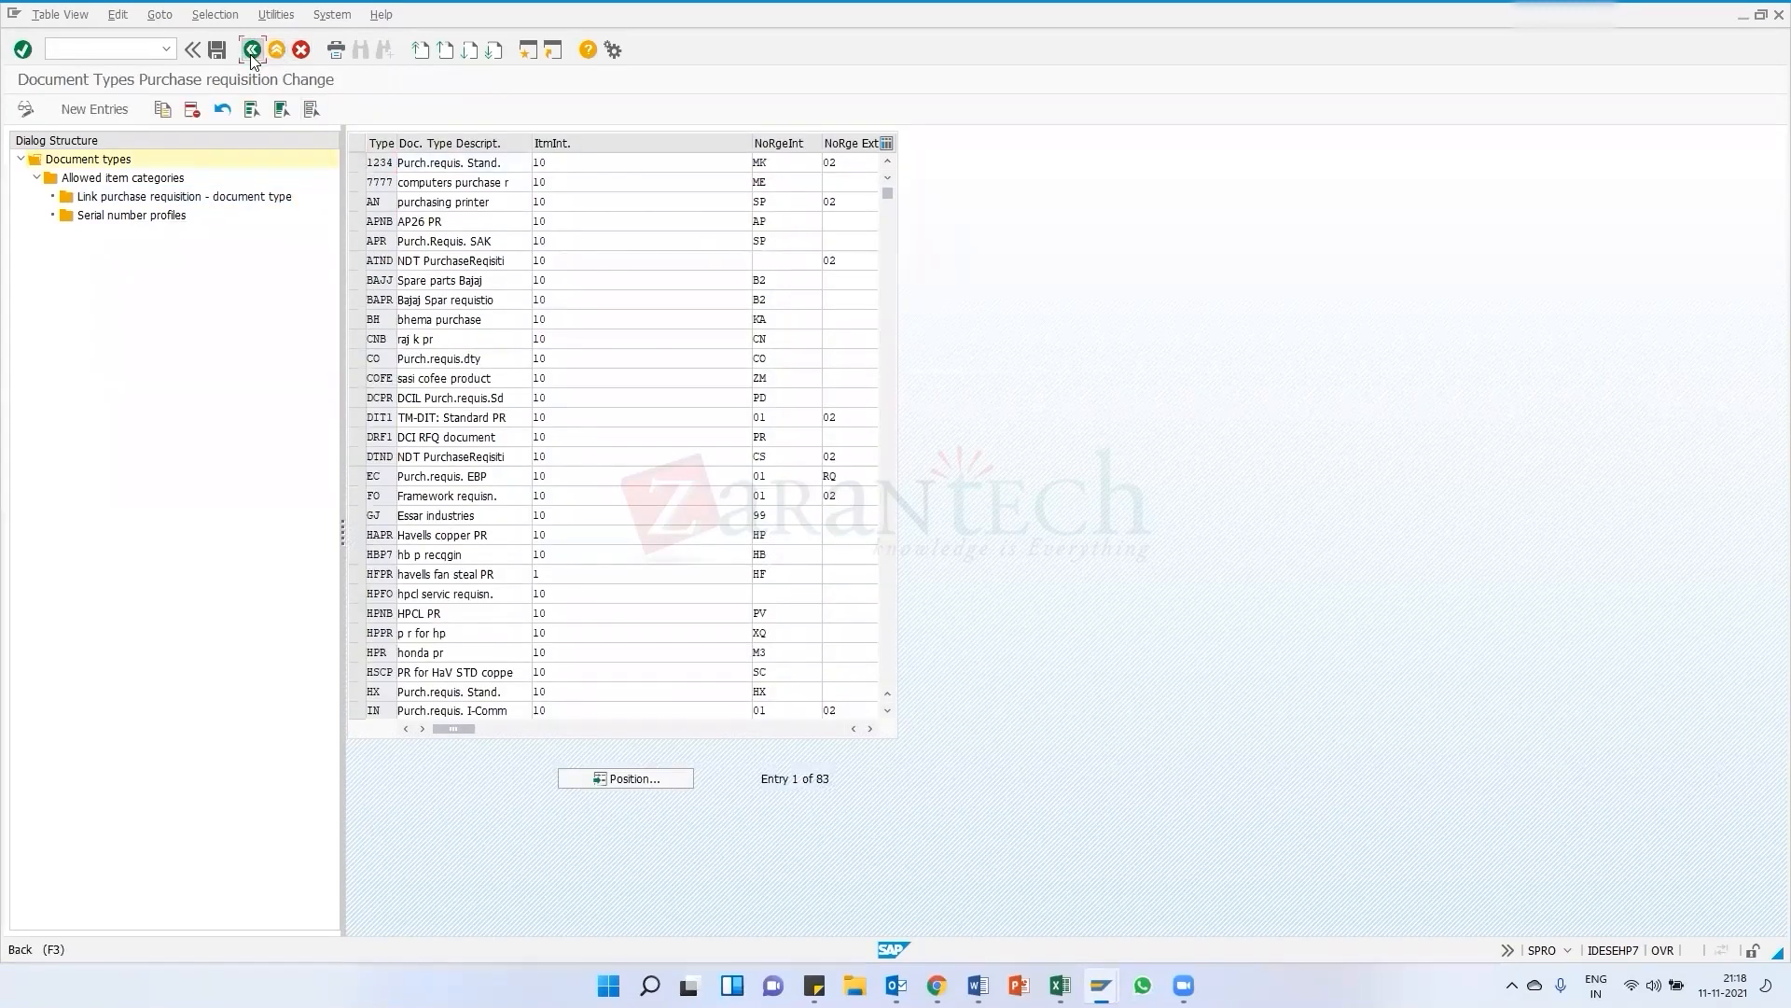
click(251, 50)
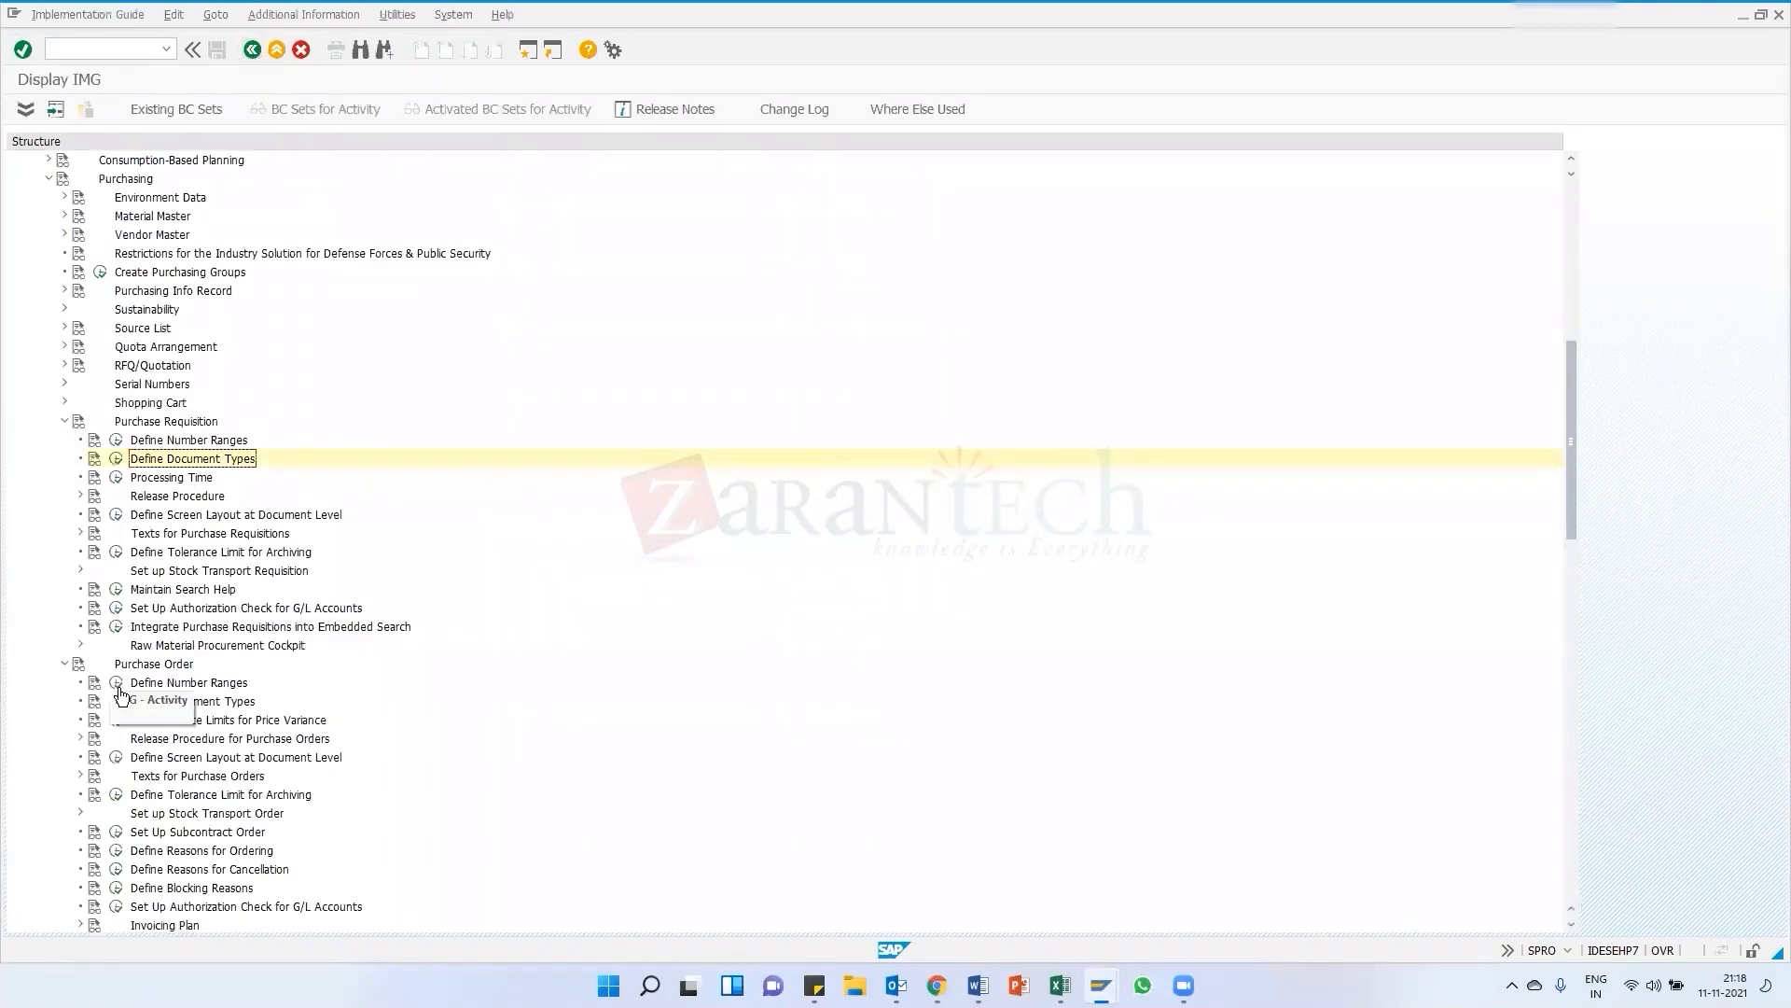
Open the purchase order Define Document Types activity and its Link purchase requisition - document type view, scrolling through the entries
click(116, 700)
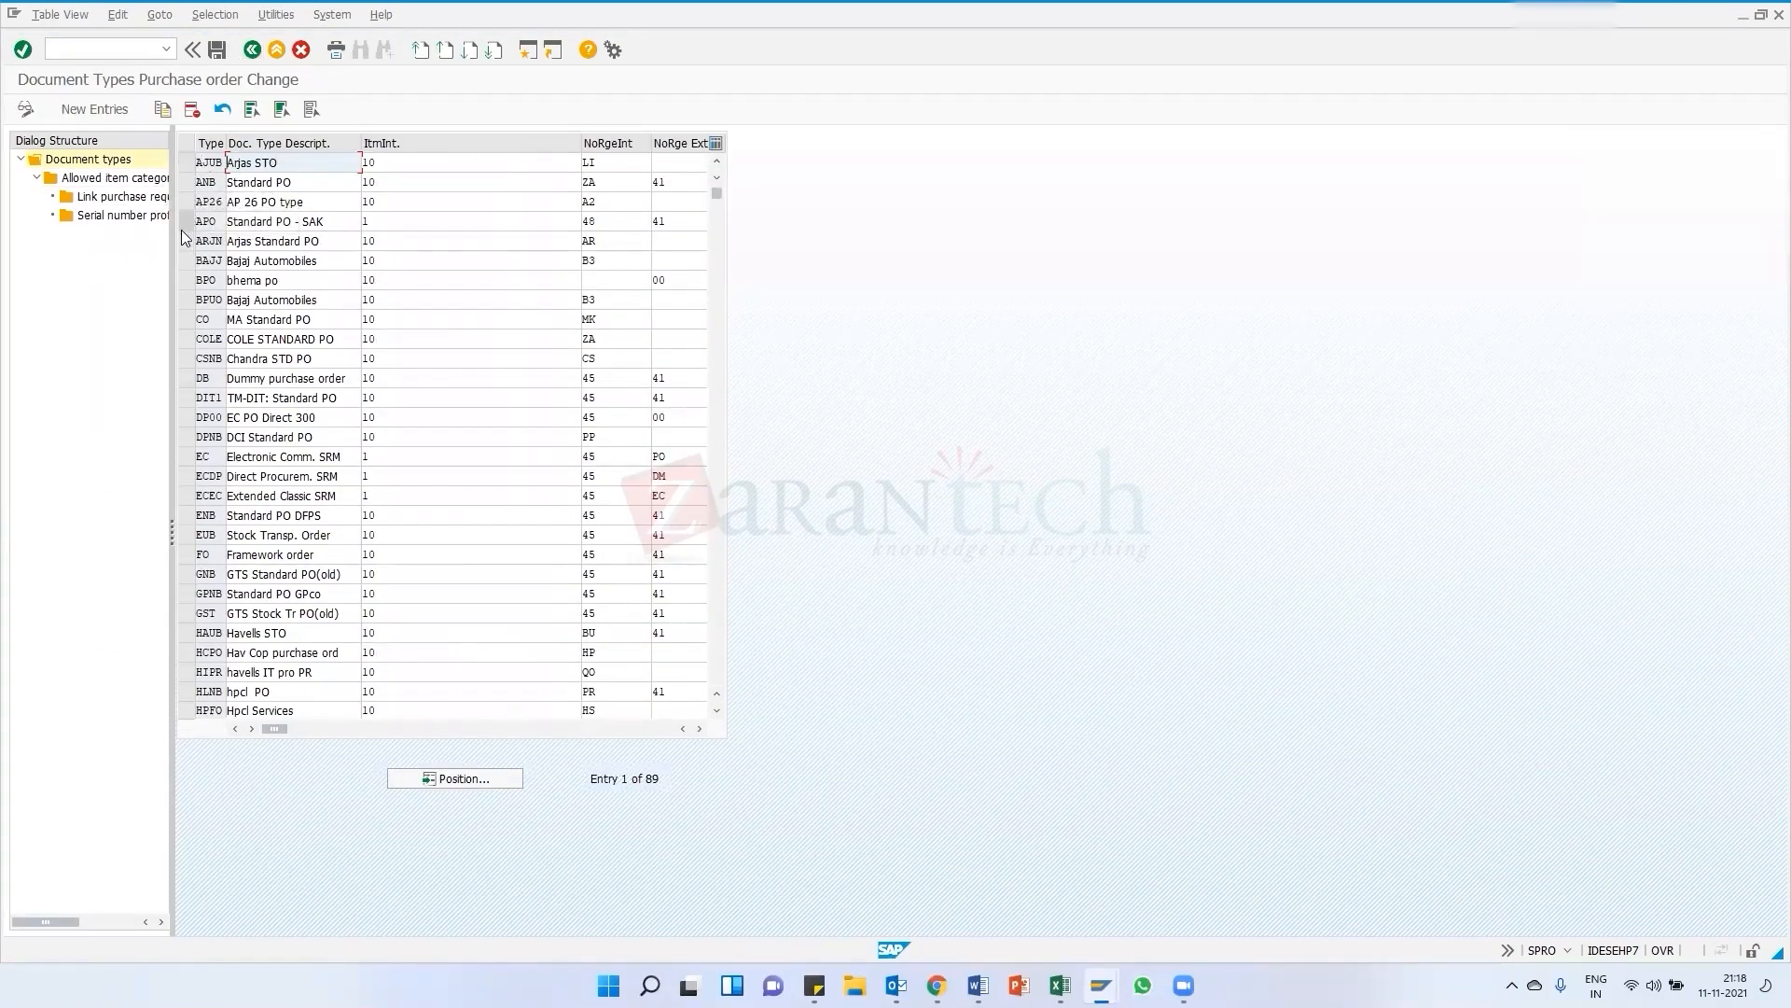
click(185, 182)
double_click(114, 198)
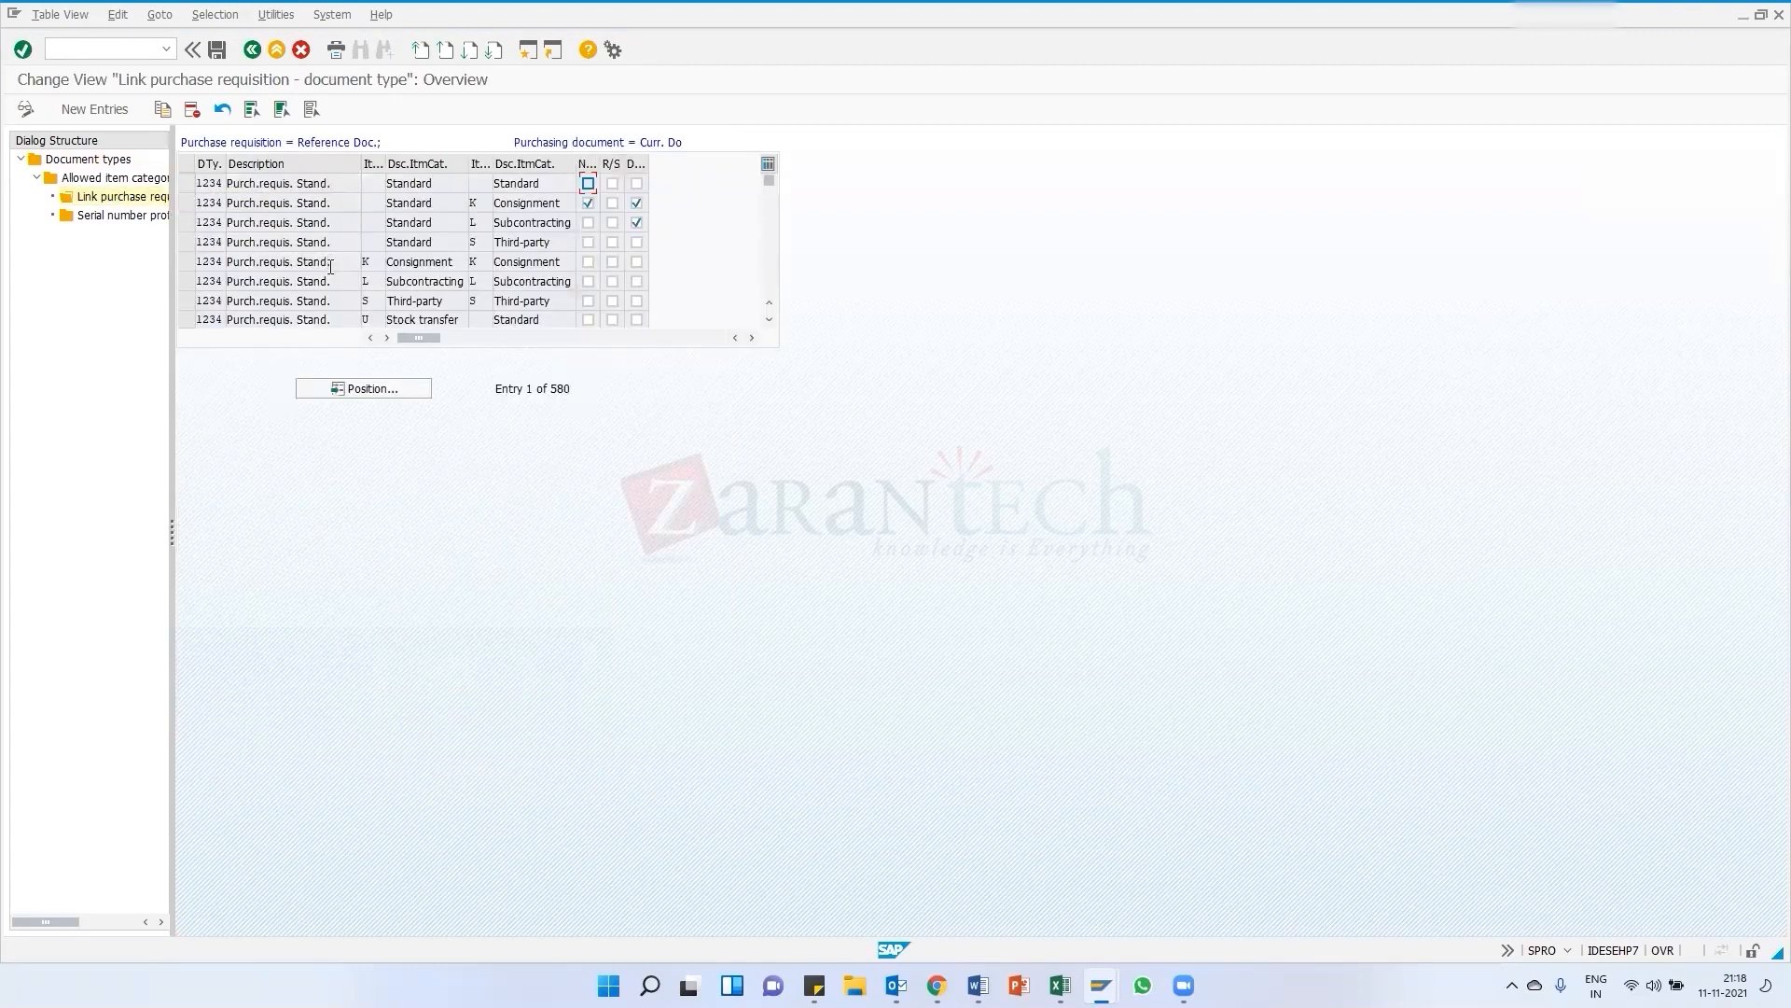
drag(771, 183, 770, 212)
click(772, 292)
click(772, 292)
click(771, 292)
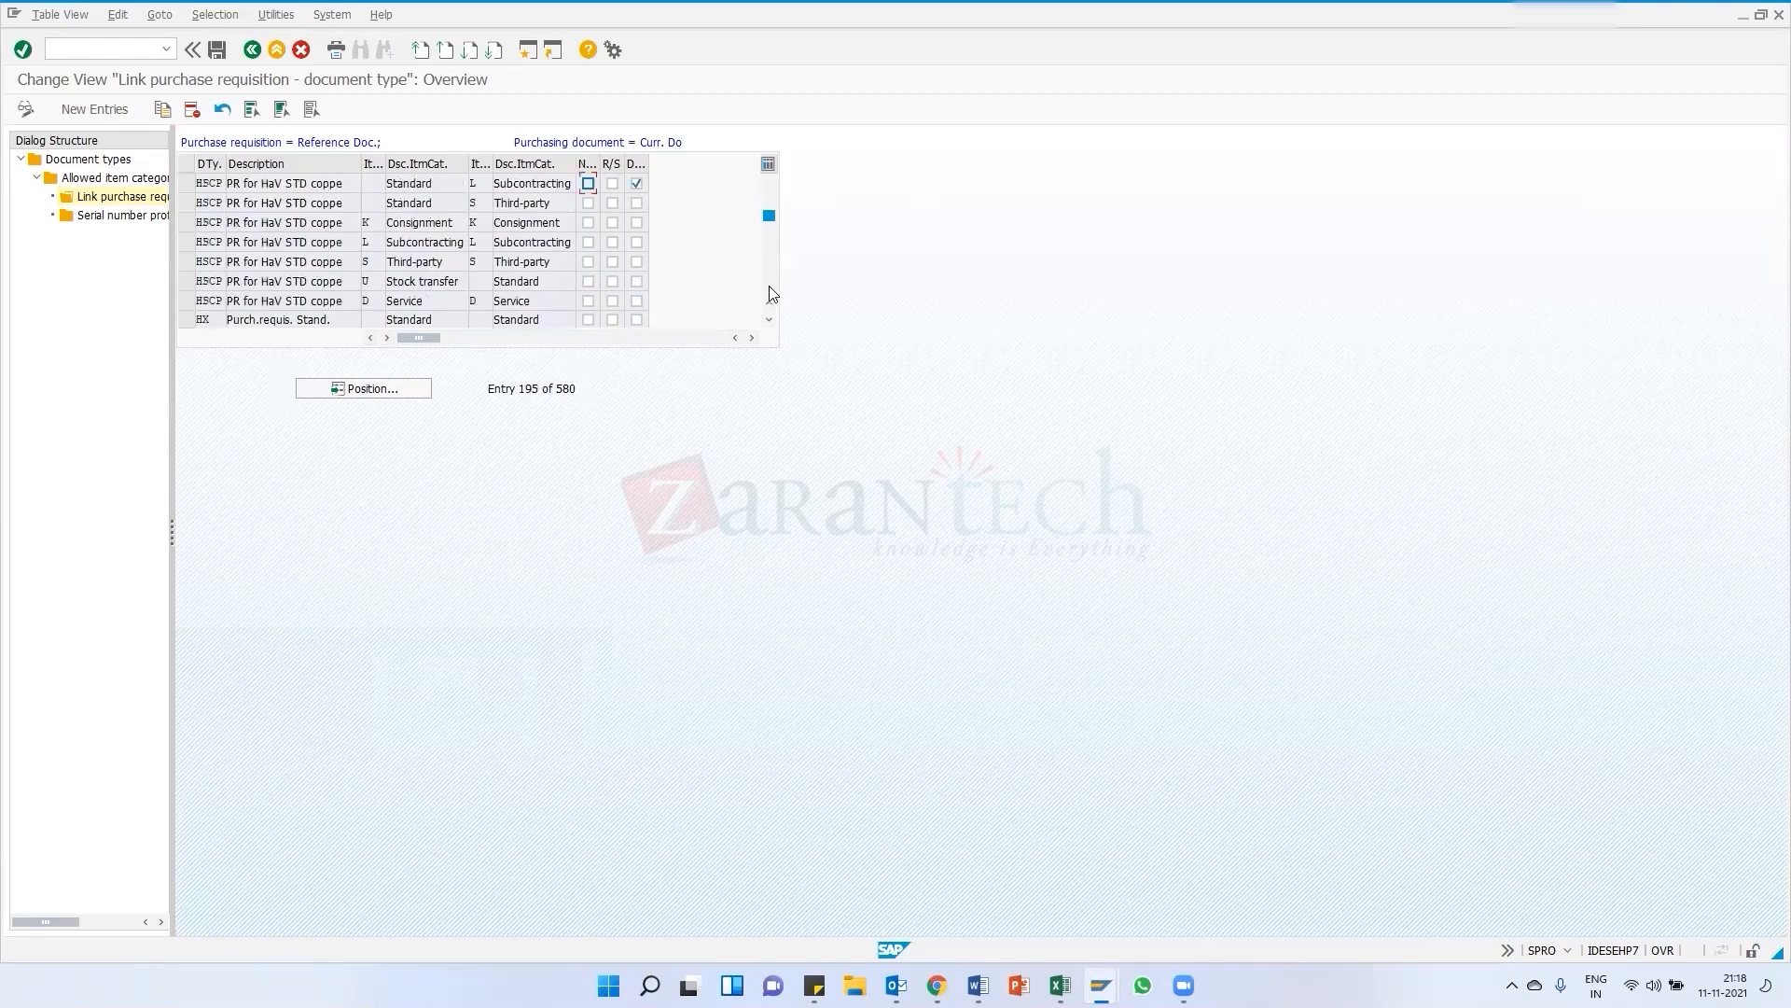
click(771, 292)
click(772, 292)
click(772, 292)
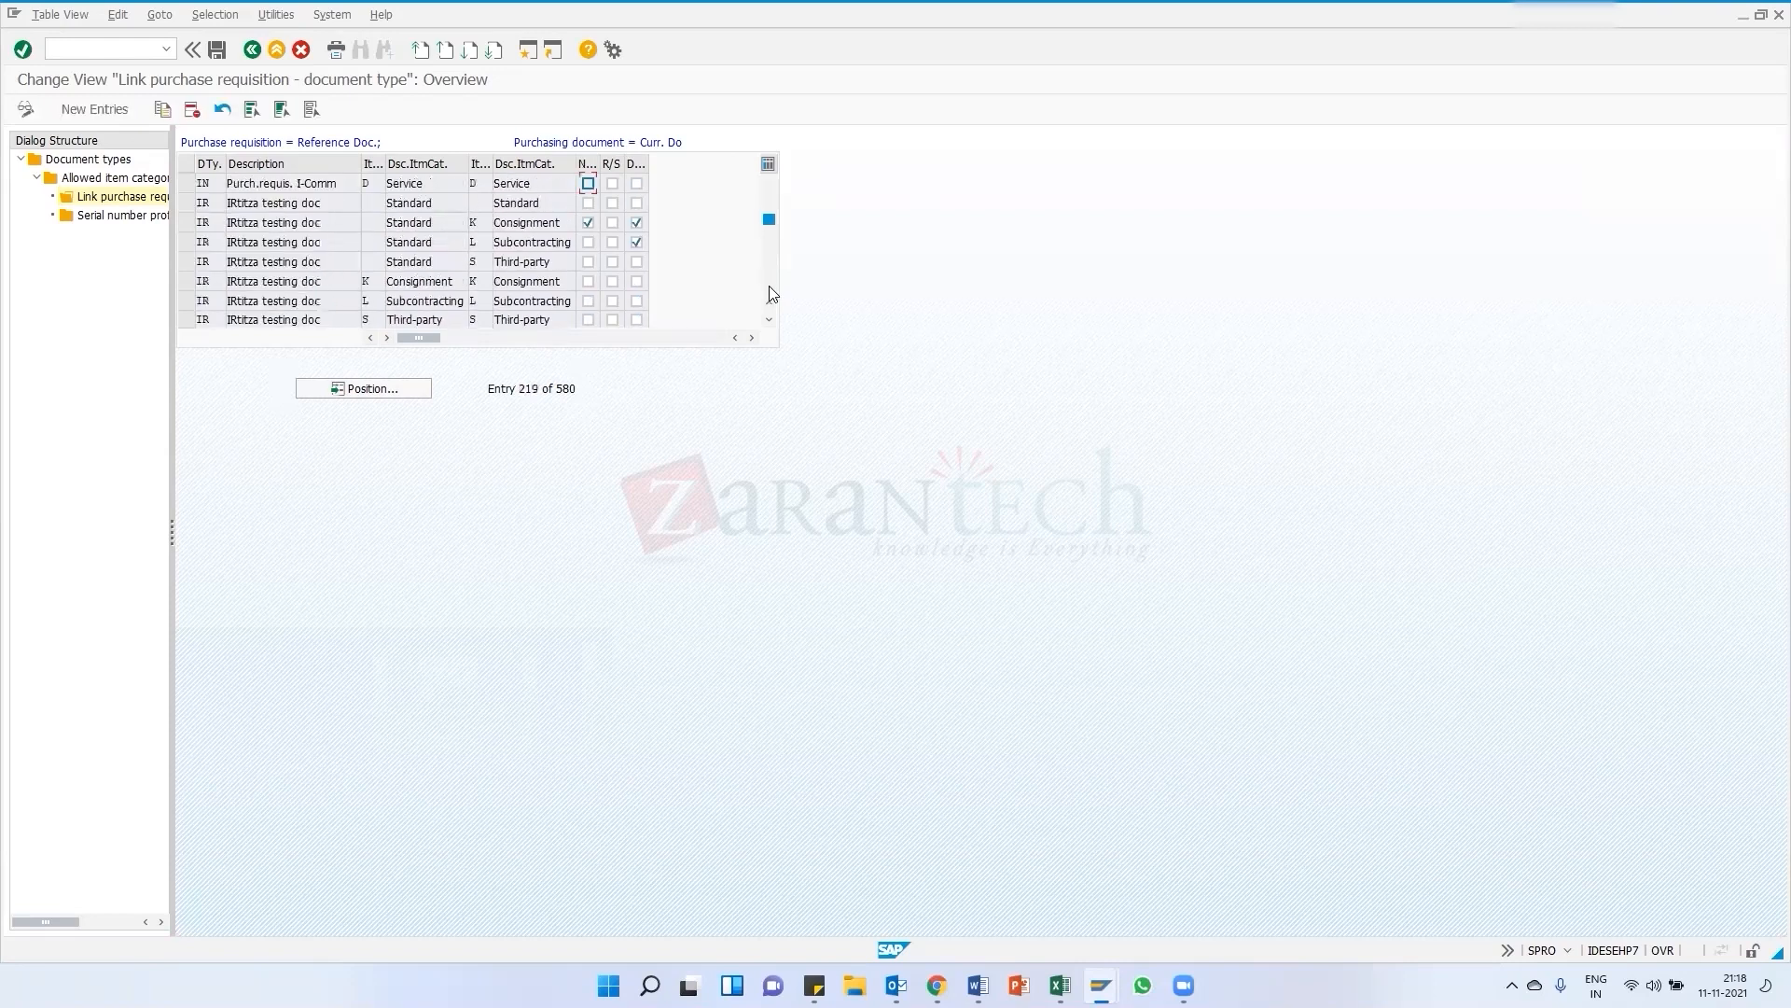
click(771, 188)
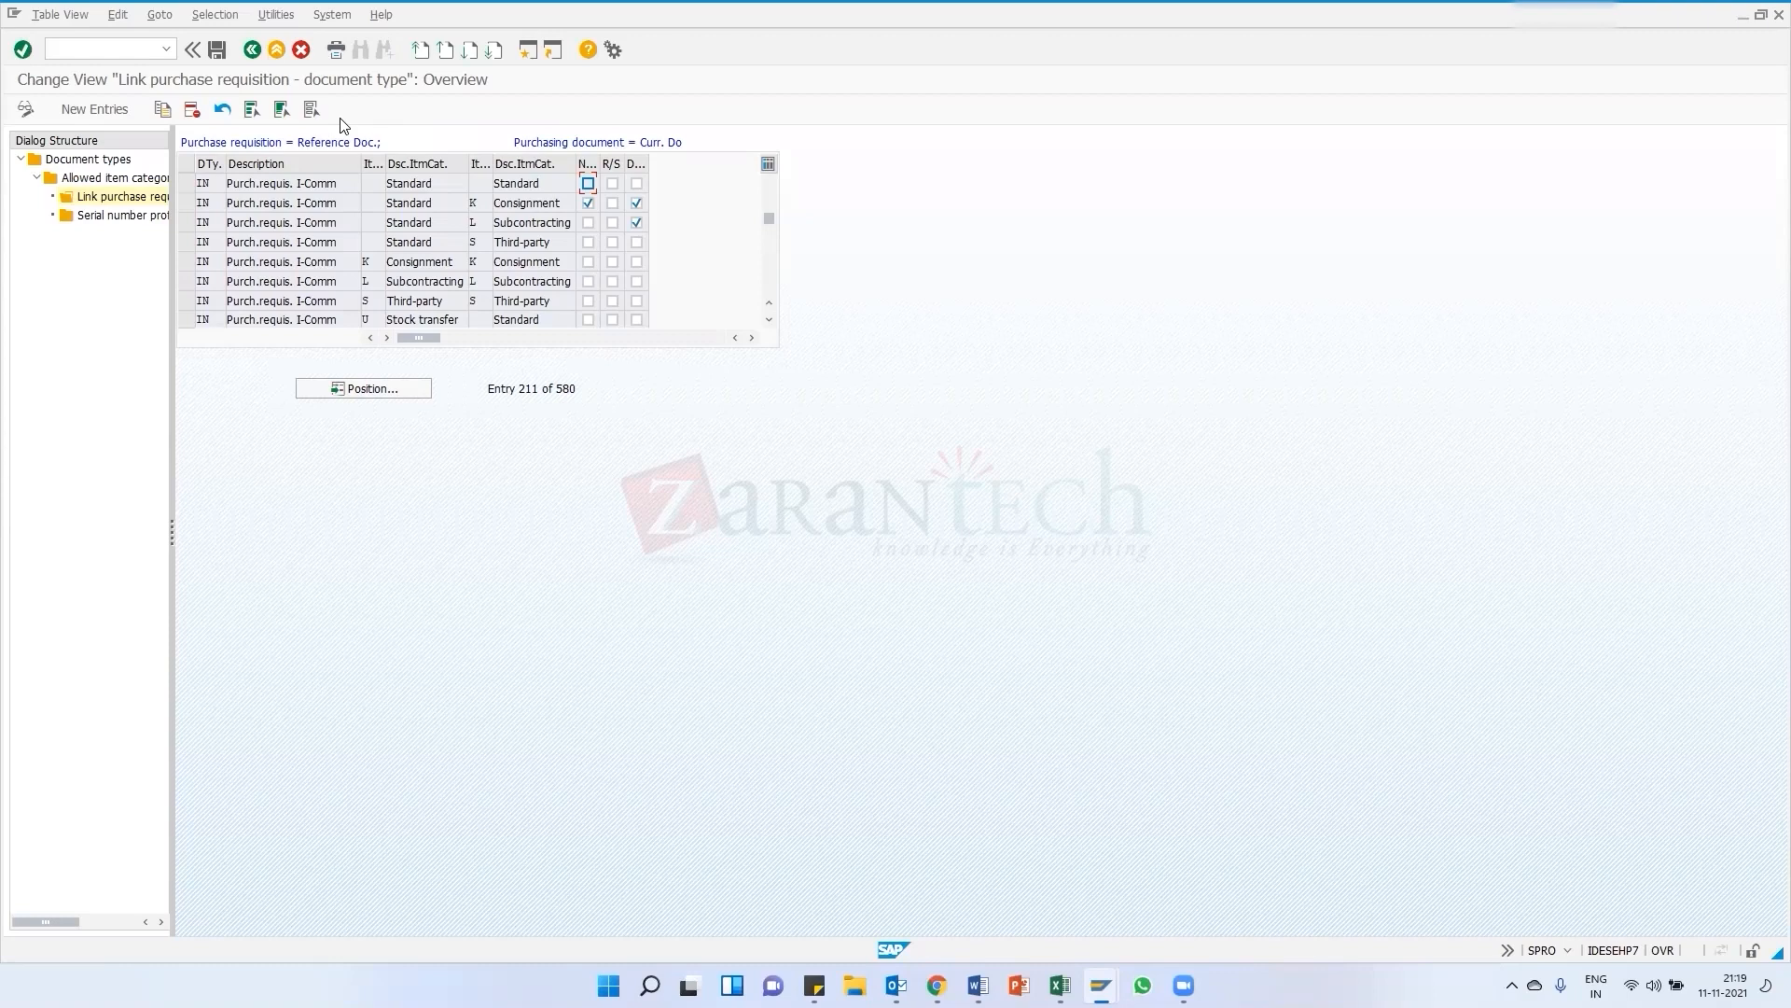
Return to the IMG and open the purchase order Define Number Ranges activity briefly before going back
click(252, 51)
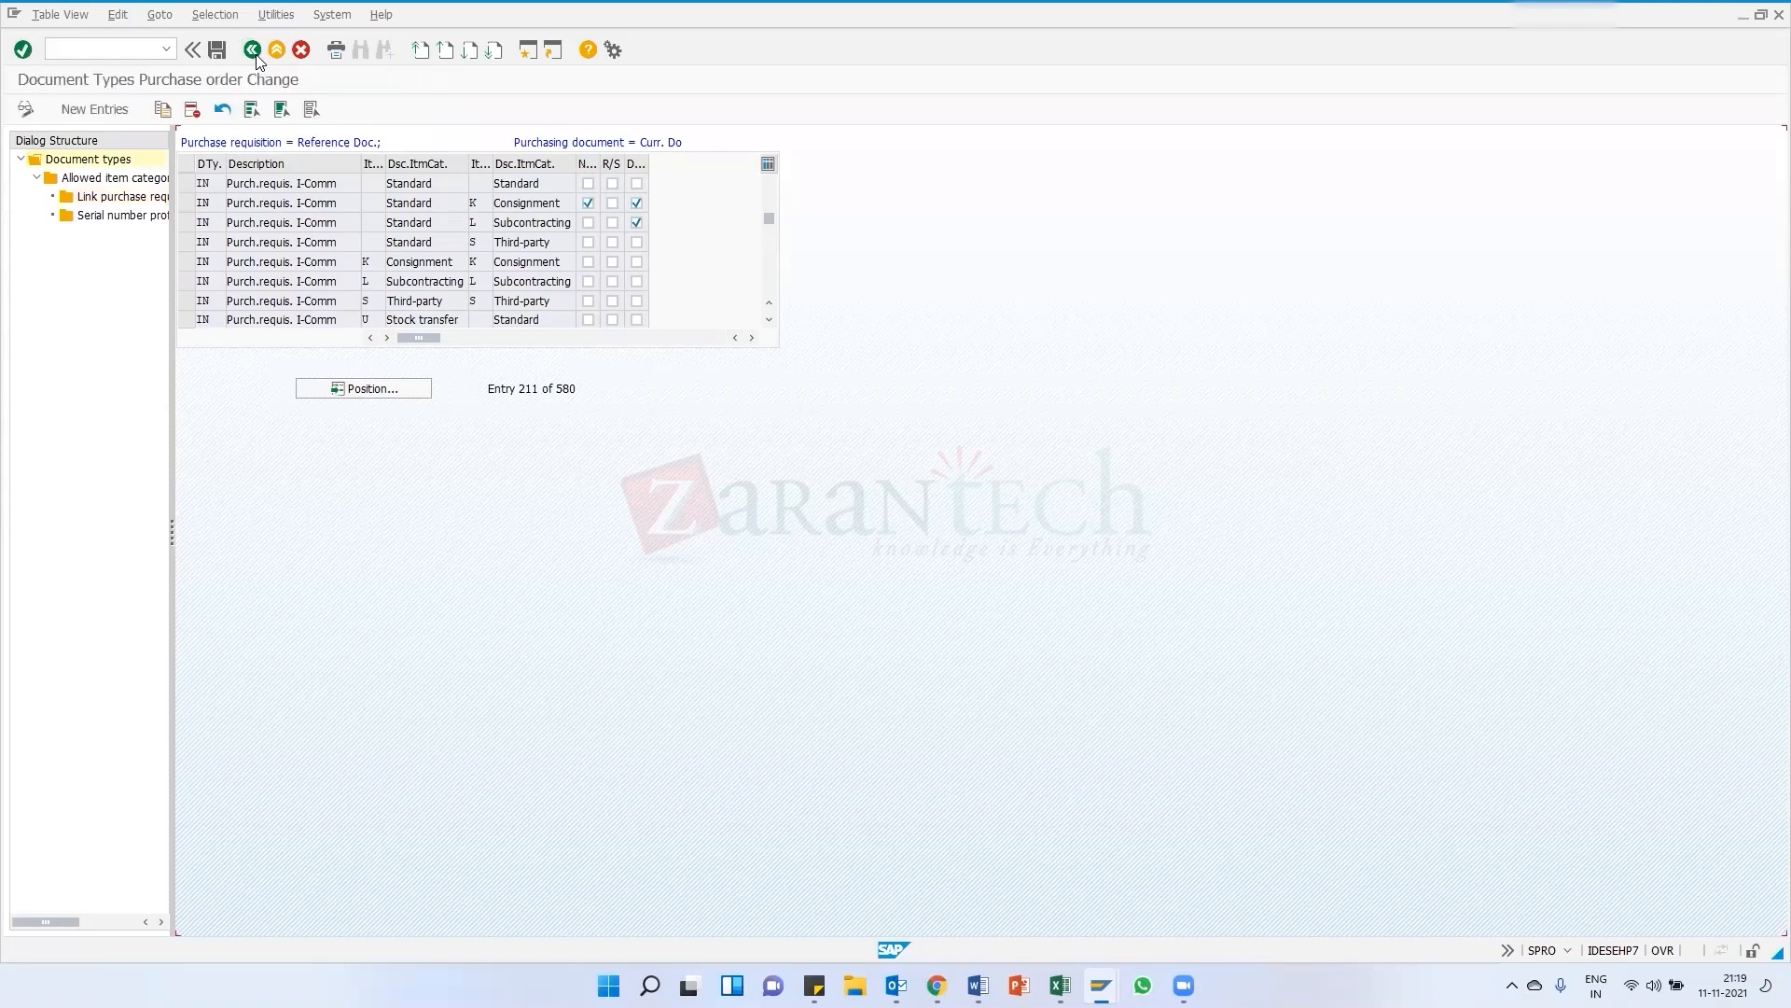
click(254, 52)
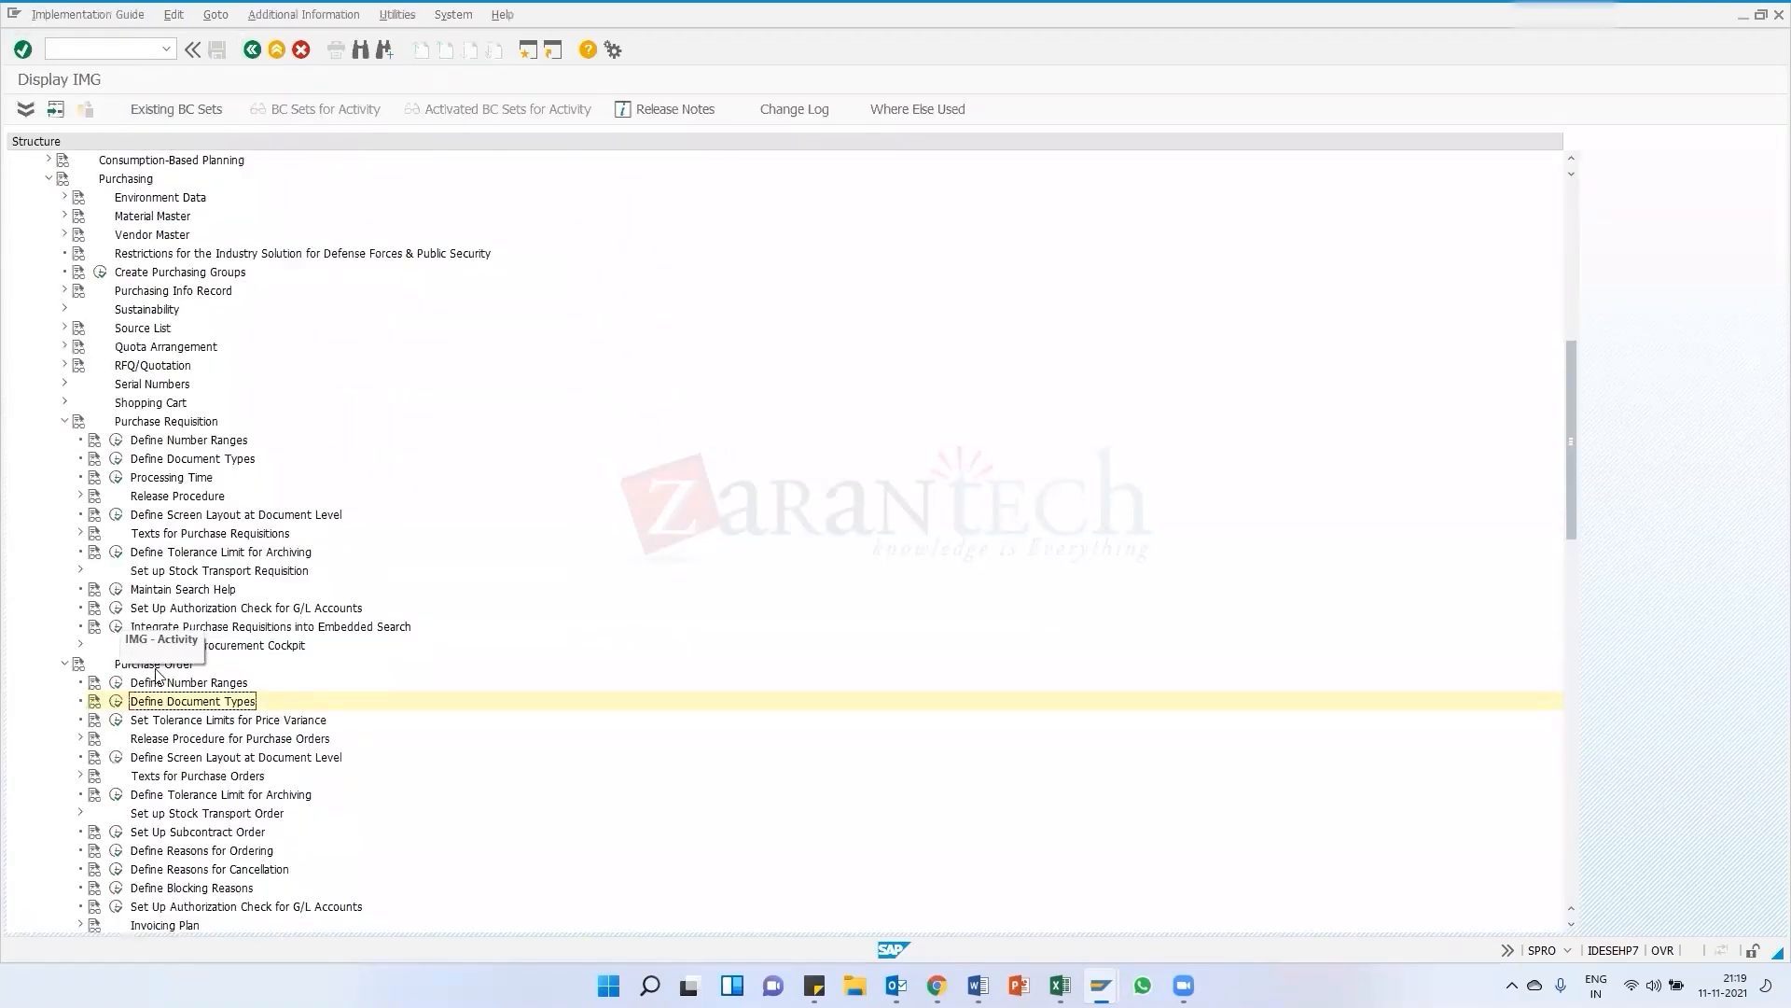
scroll(175, 701, down, 2)
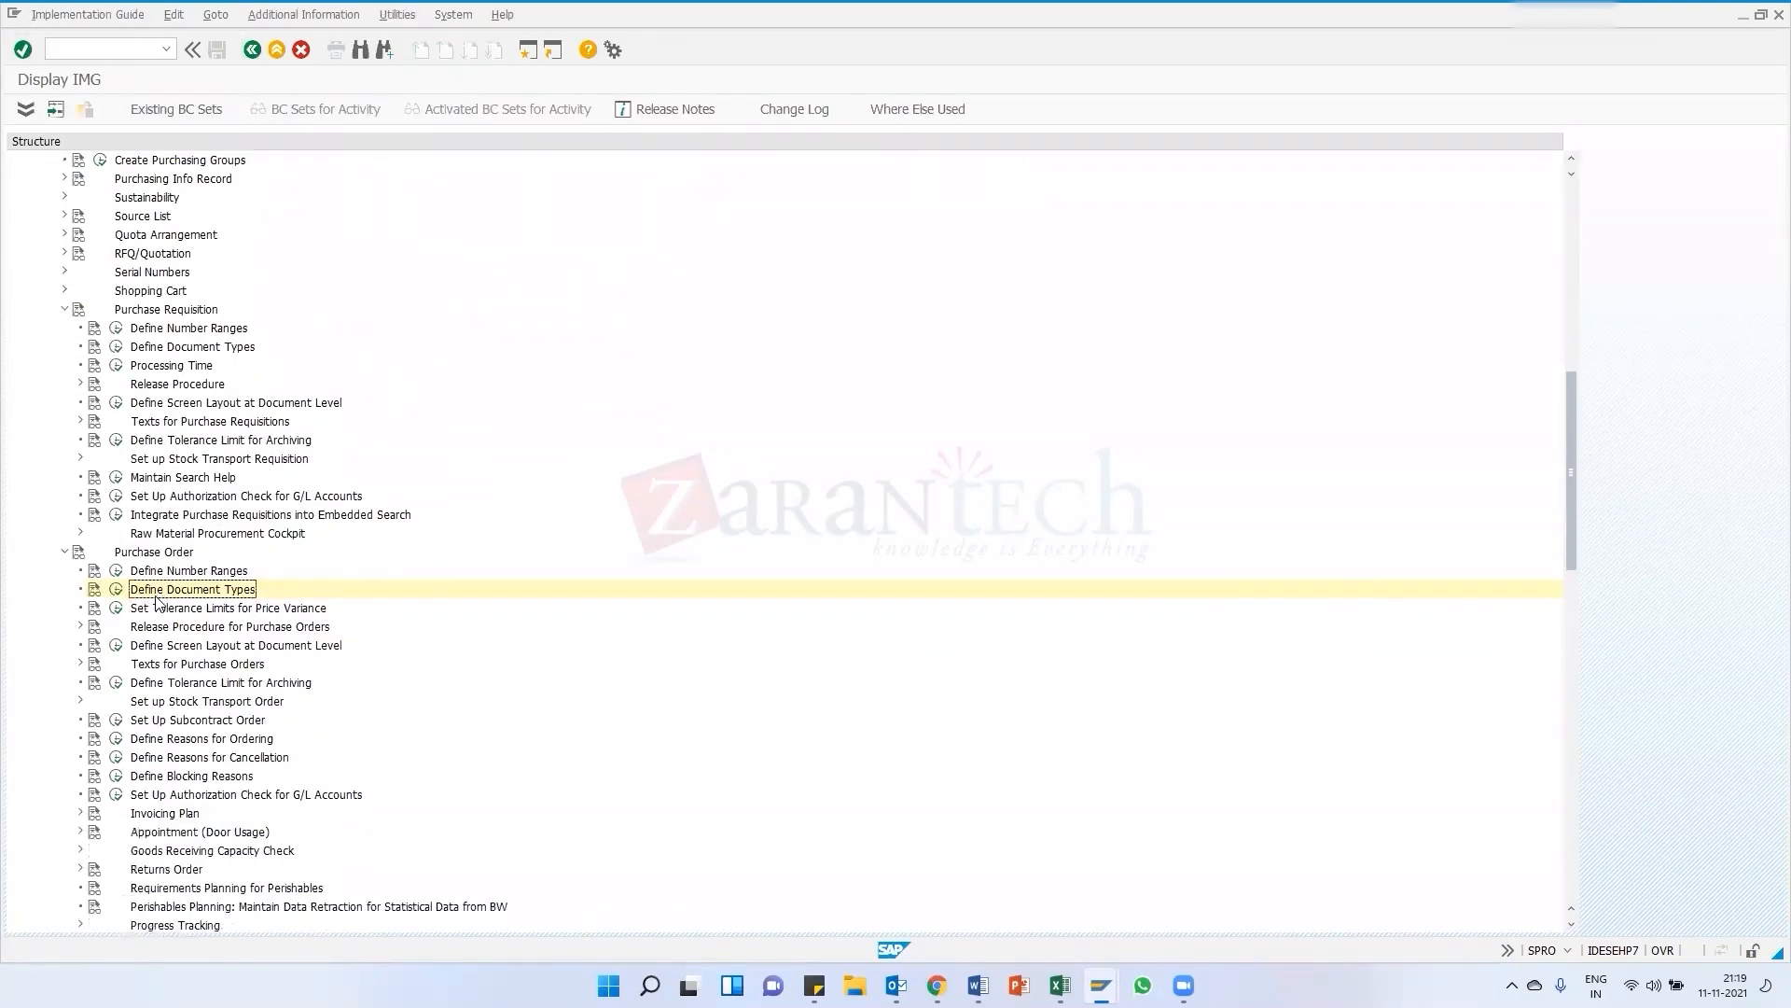
scroll(159, 605, down, 1)
scroll(140, 587, down, 1)
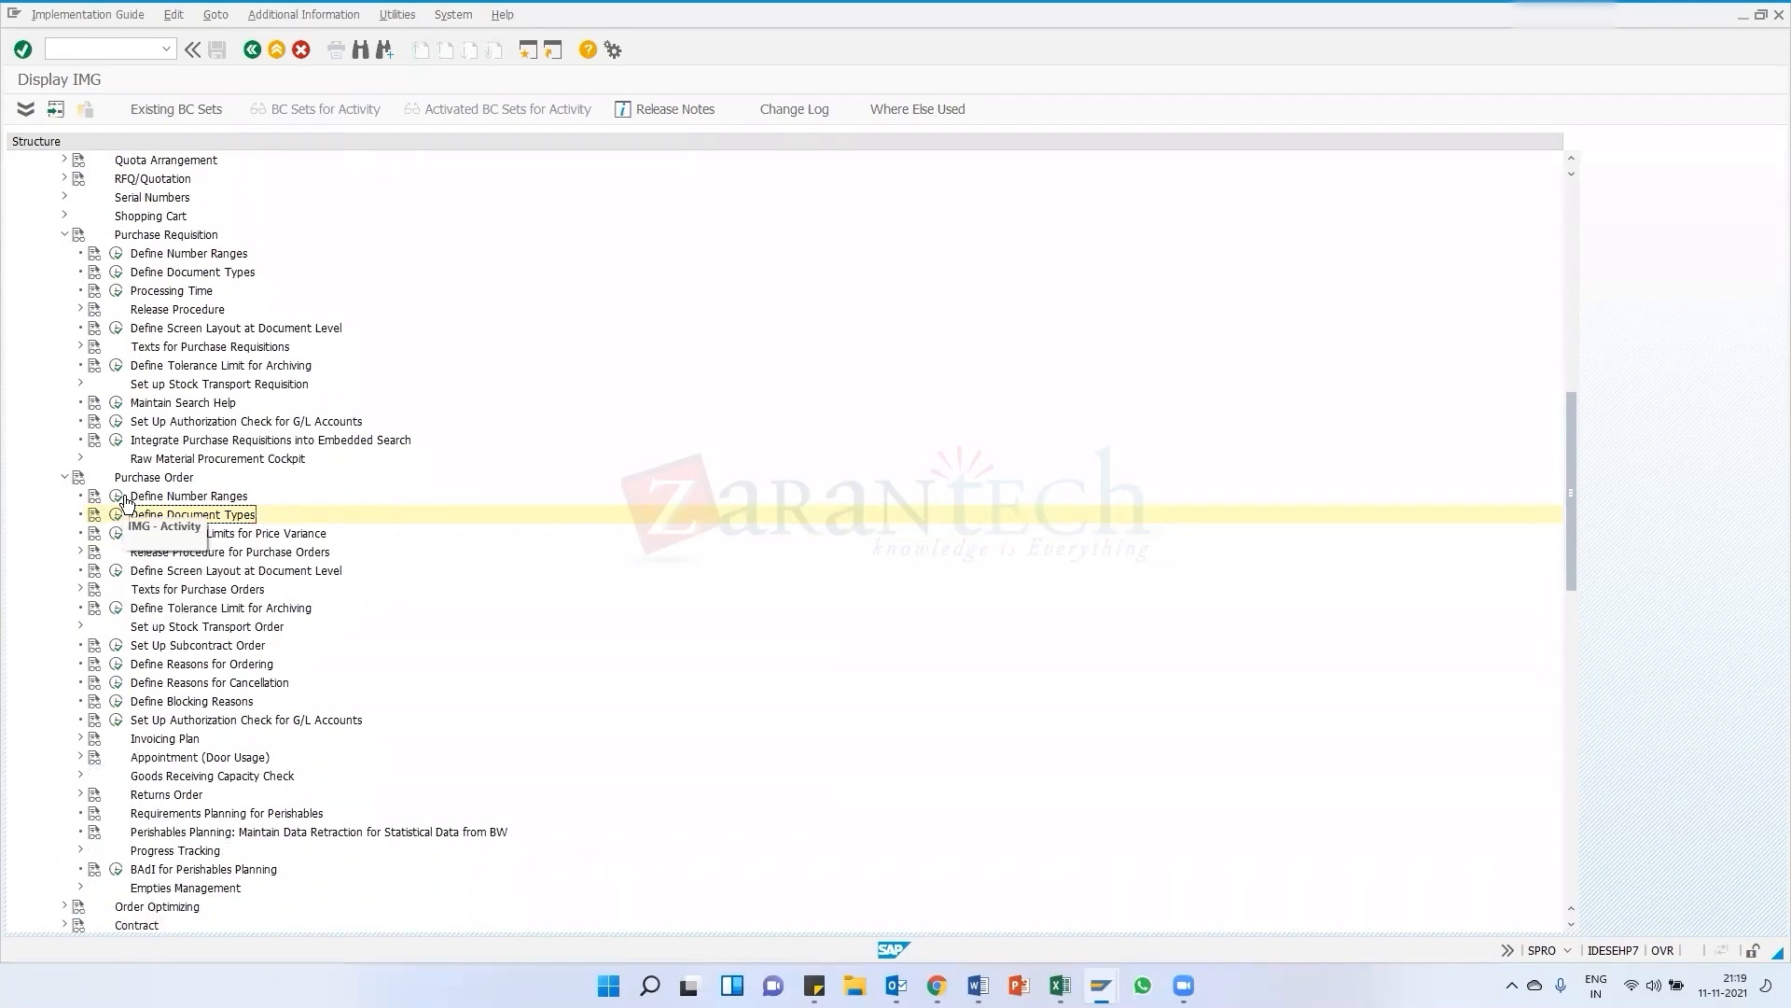
click(117, 497)
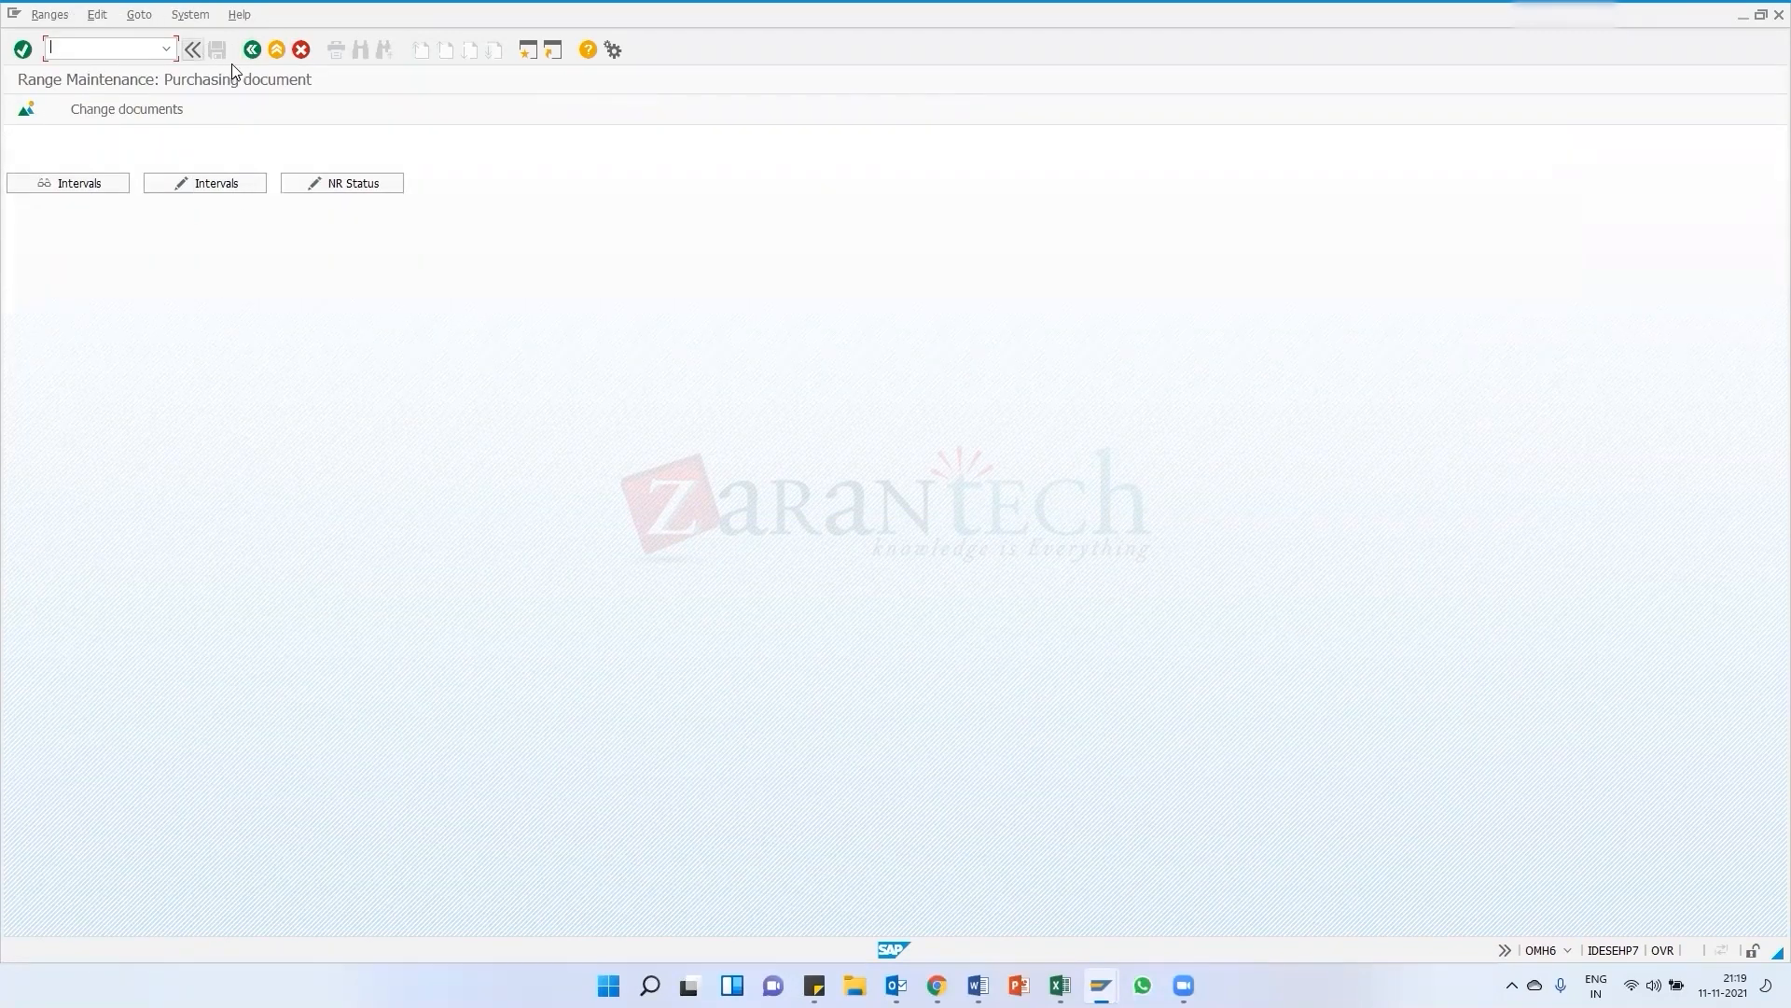
click(250, 53)
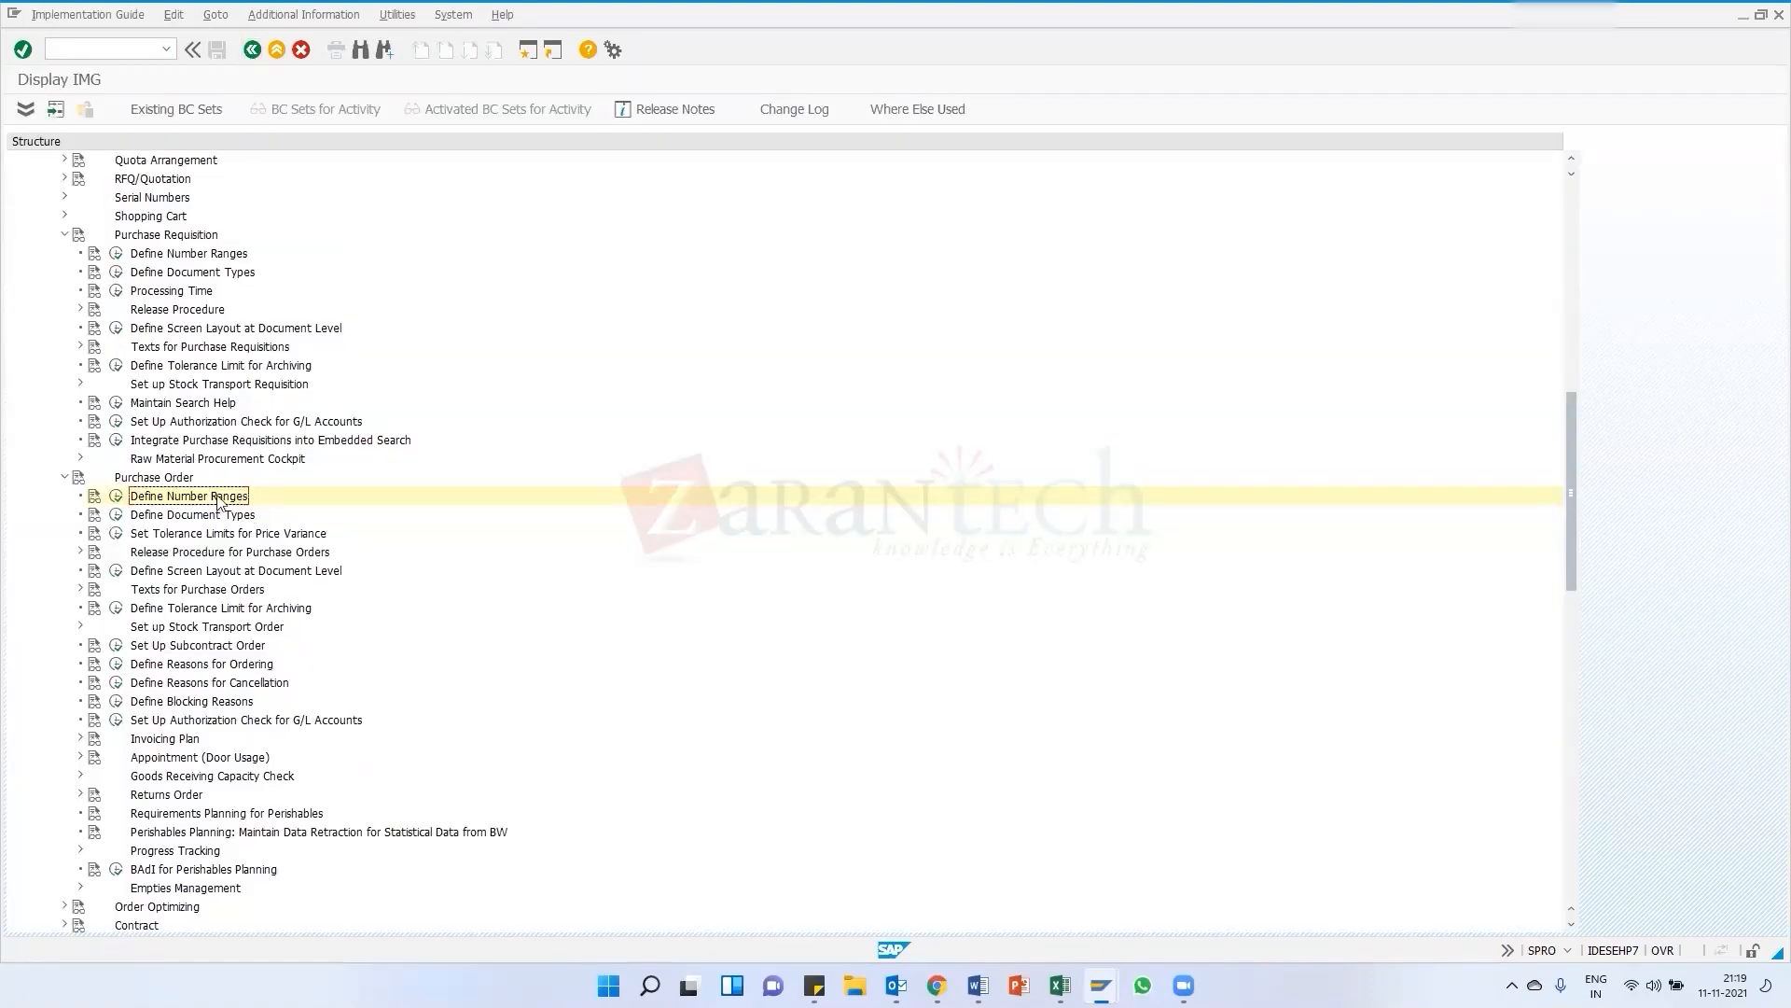
scroll(178, 489, down, 2)
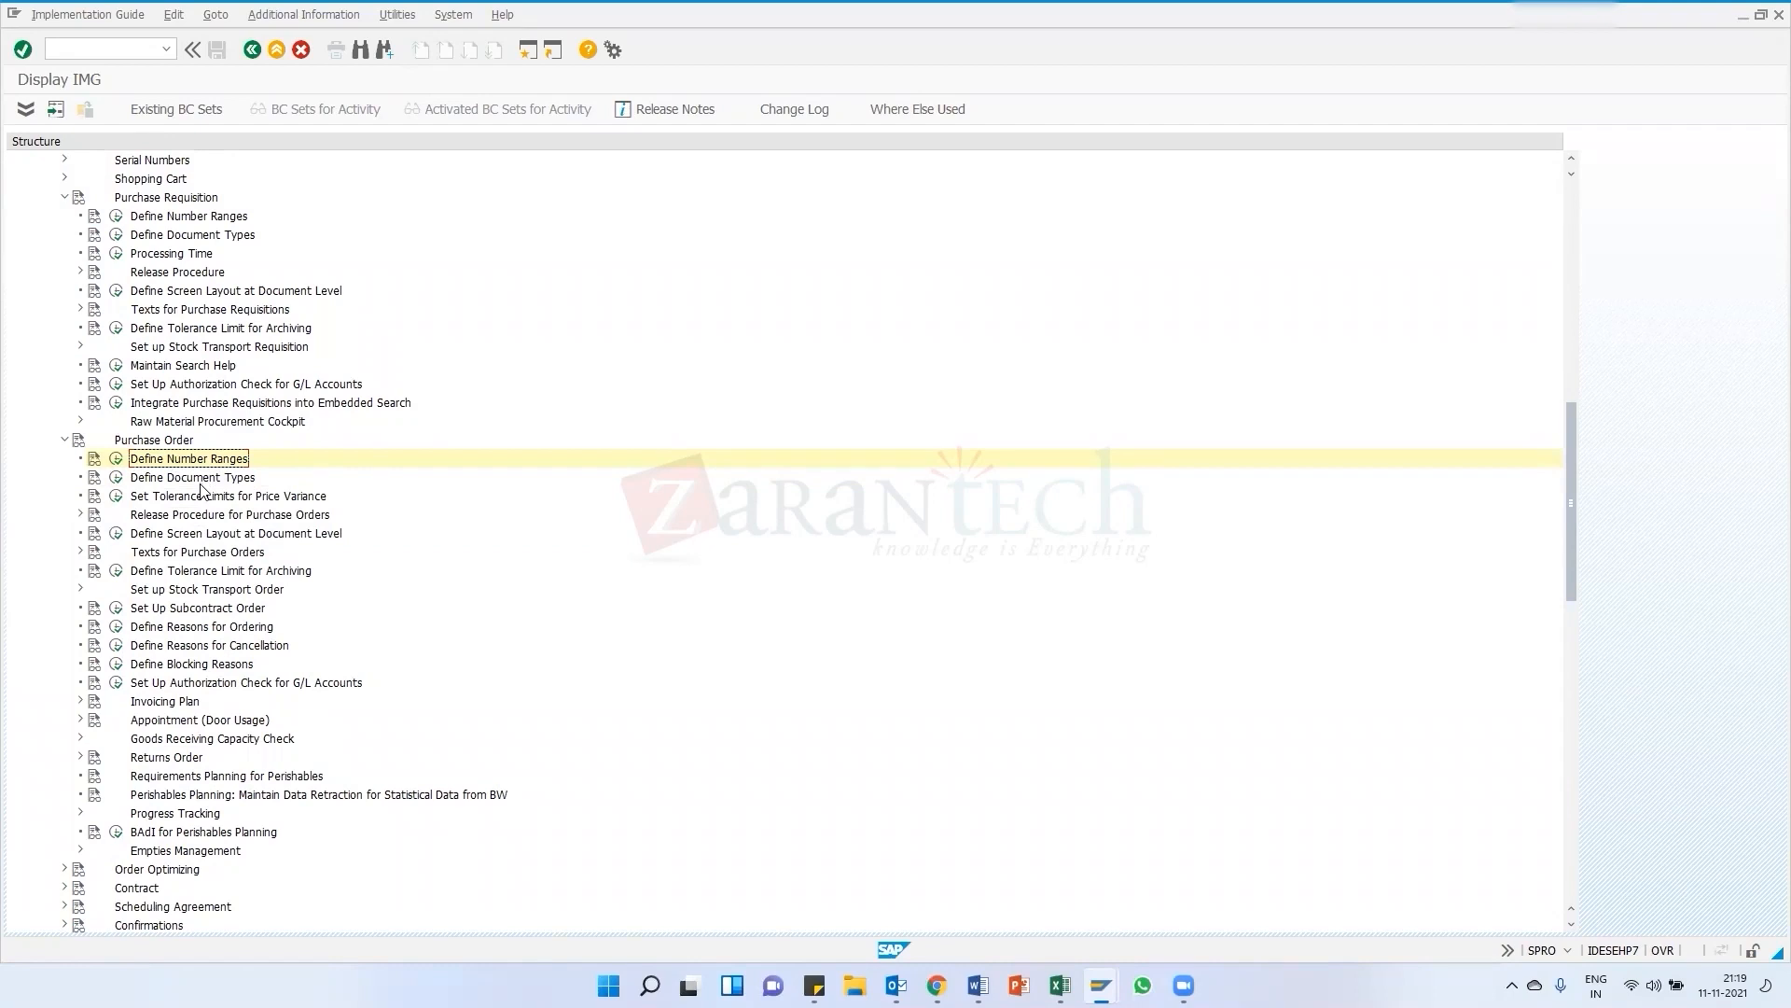
scroll(198, 493, down, 2)
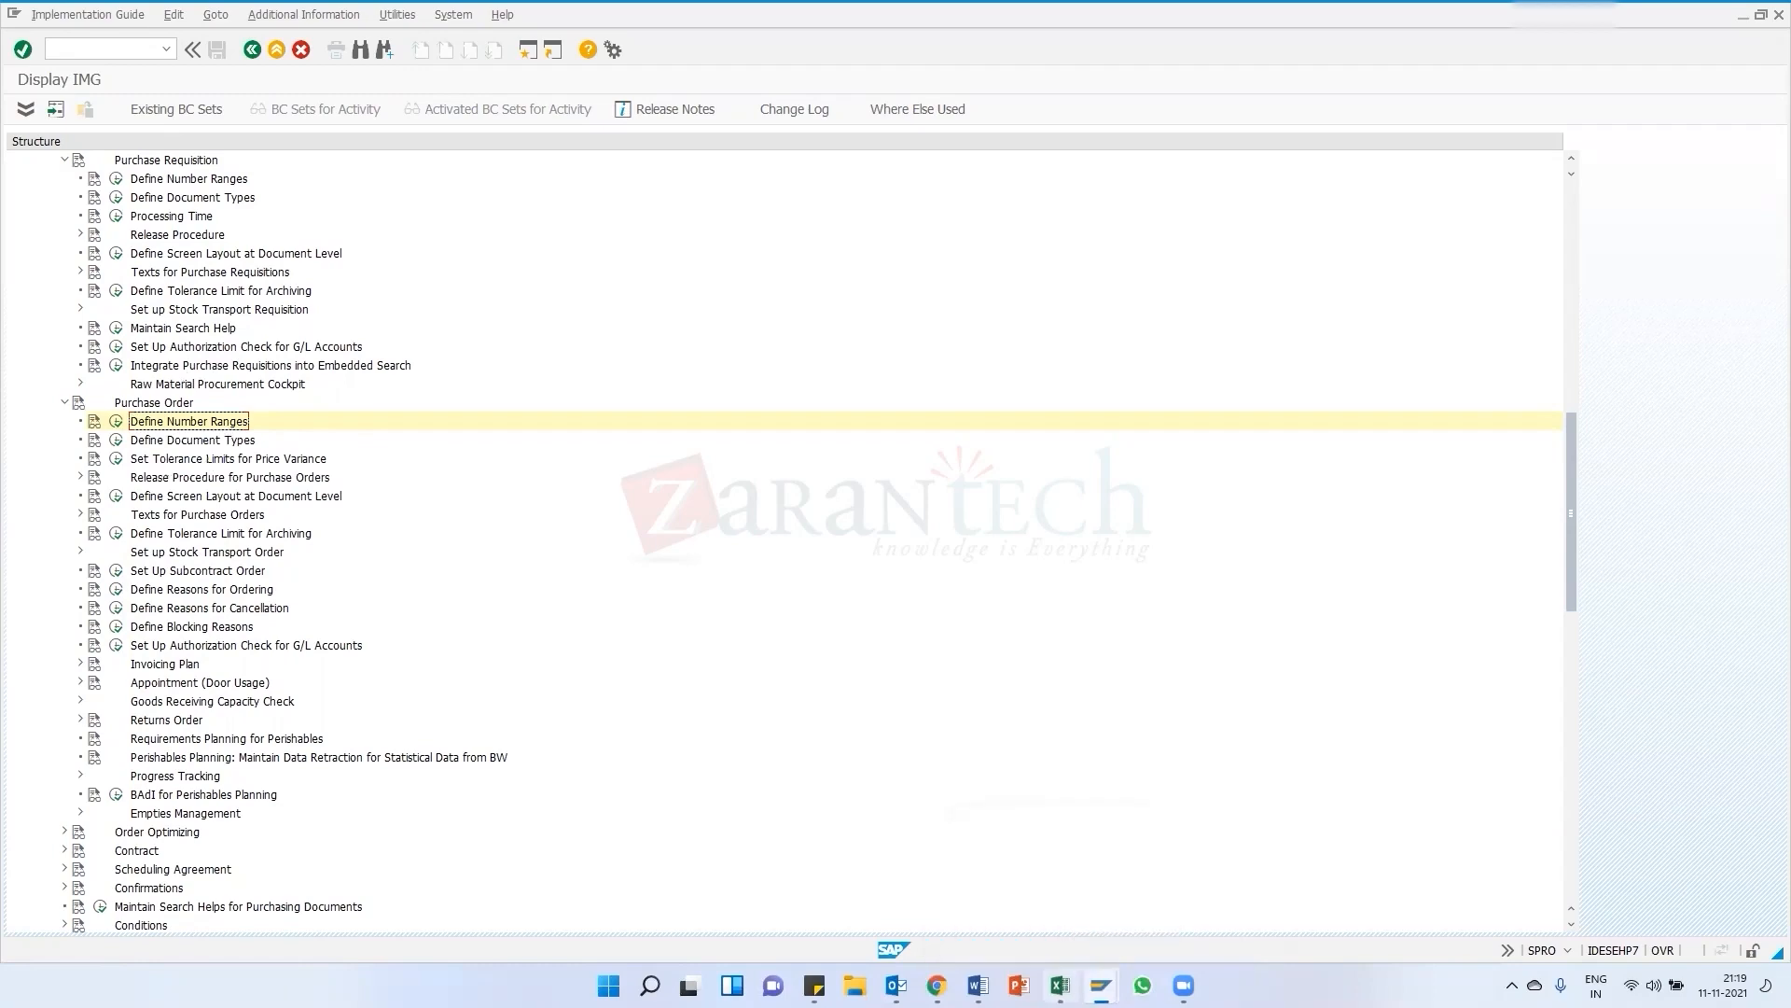
Switch to the Word training document and add the line "Standard PO- Goods directly used for the Production- by external vendor"
click(1059, 985)
click(978, 985)
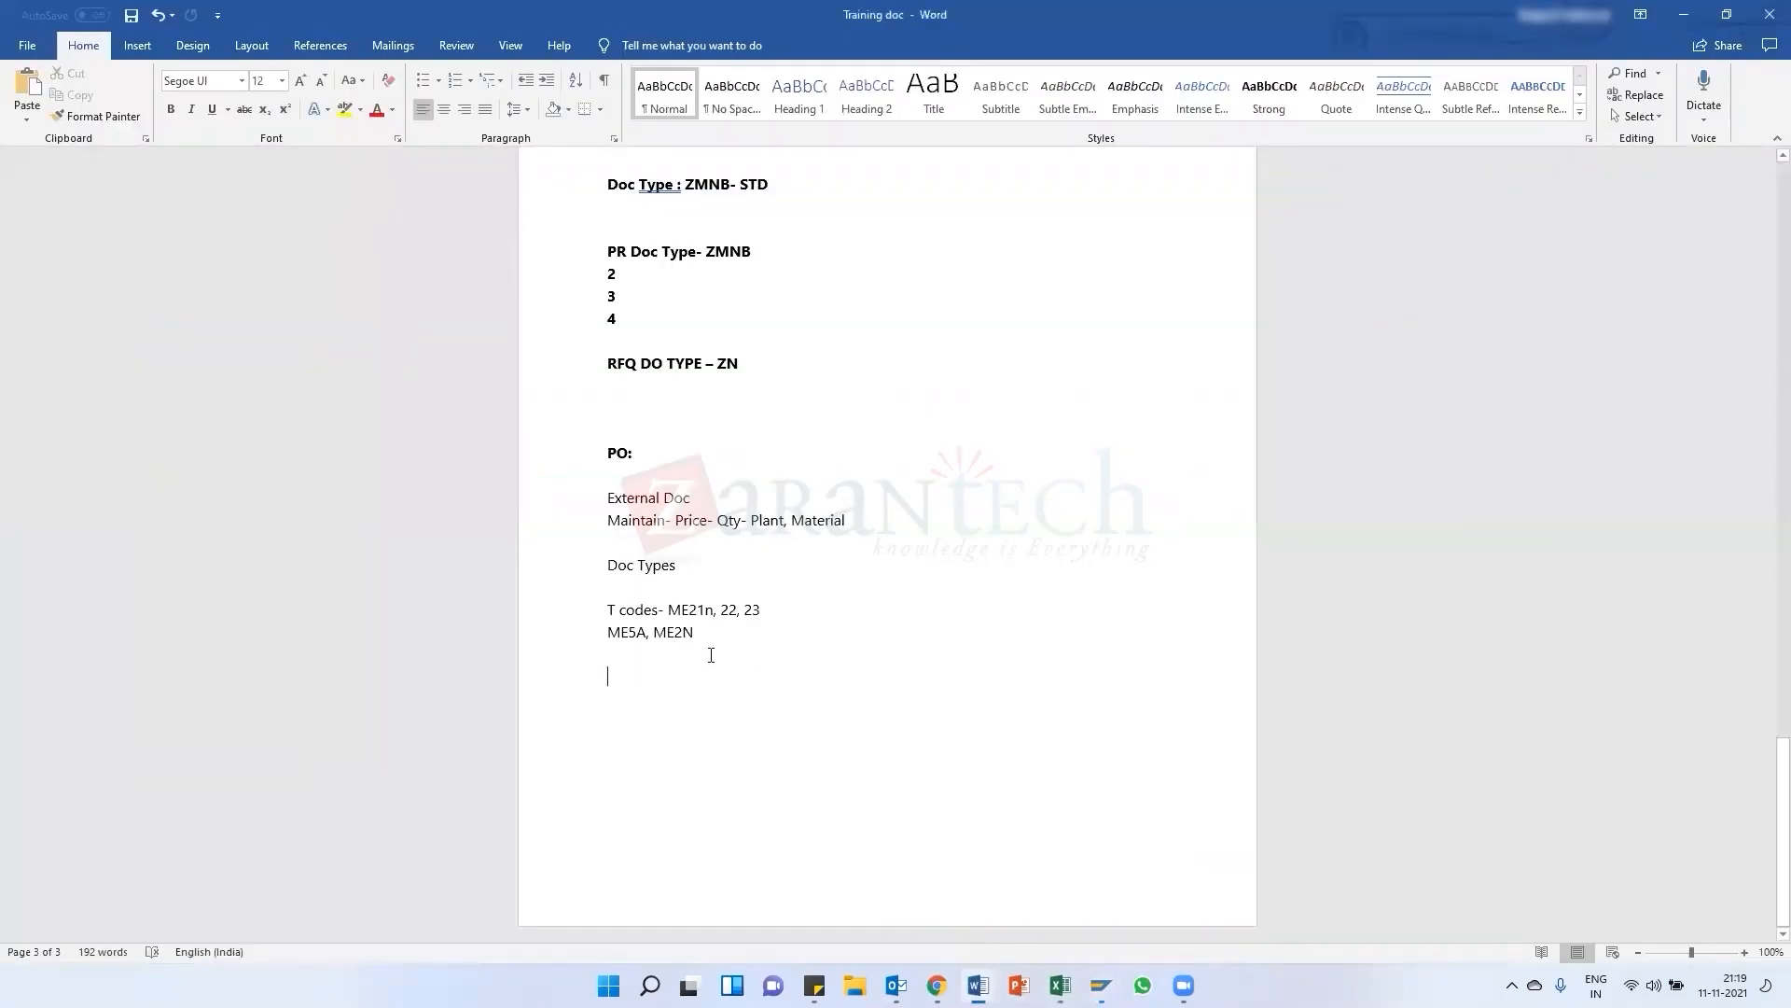
text(Stamdard)
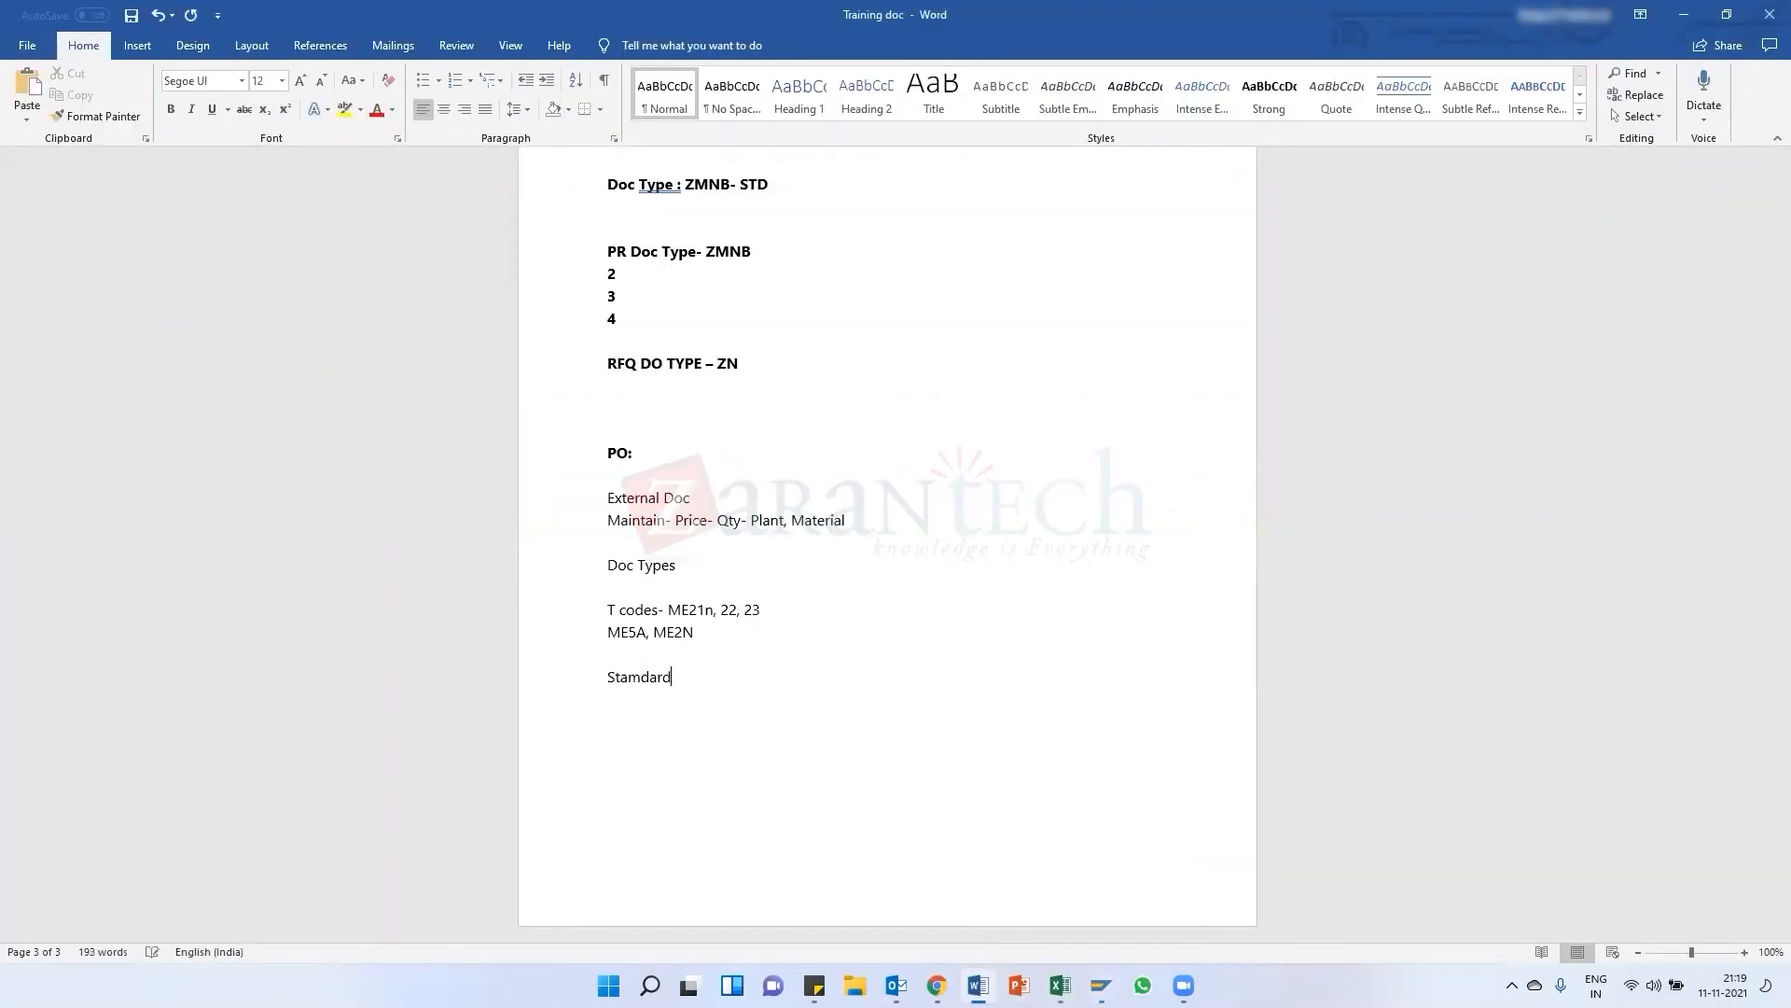
key(BackSpace)
key(BackSpace)
key(BackSpace)
key(BackSpace)
key(BackSpace)
key(BackSpace)
text(ns)
text(da)
text(rd PO)
text(- Godds)
key(BackSpace)
key(BackSpace)
key(BackSpace)
text(ods directly used )
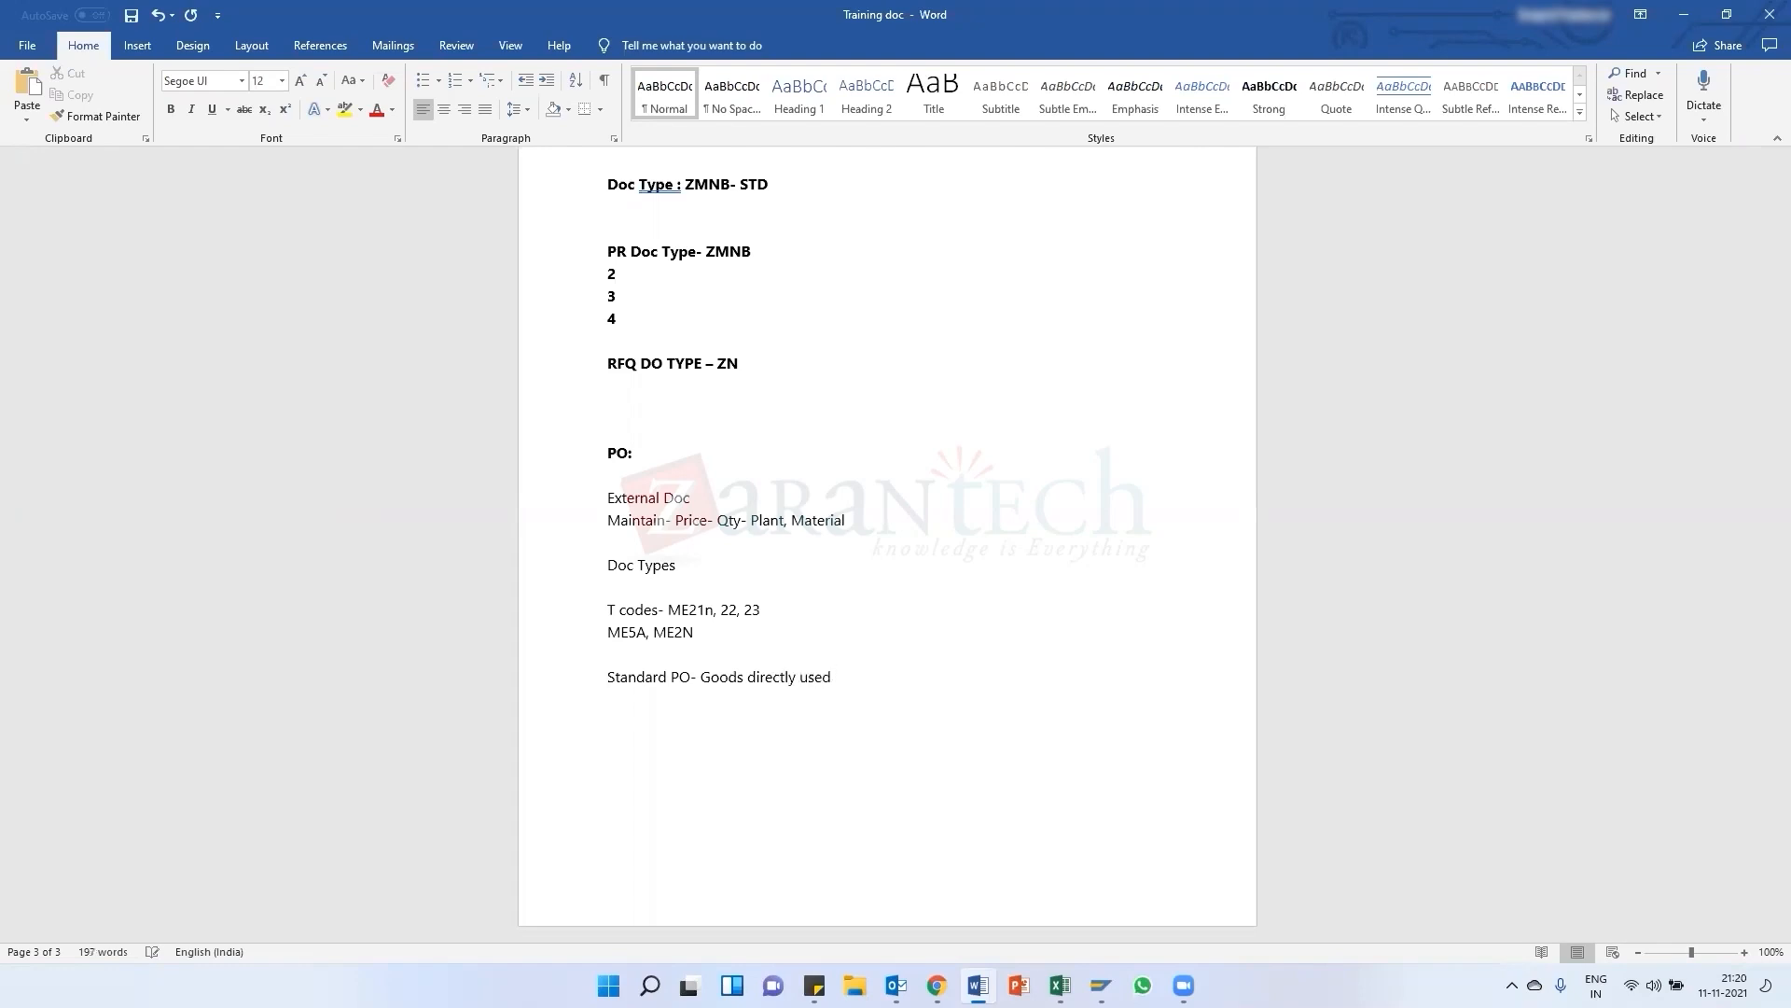
text(for the Production- by external vendpr)
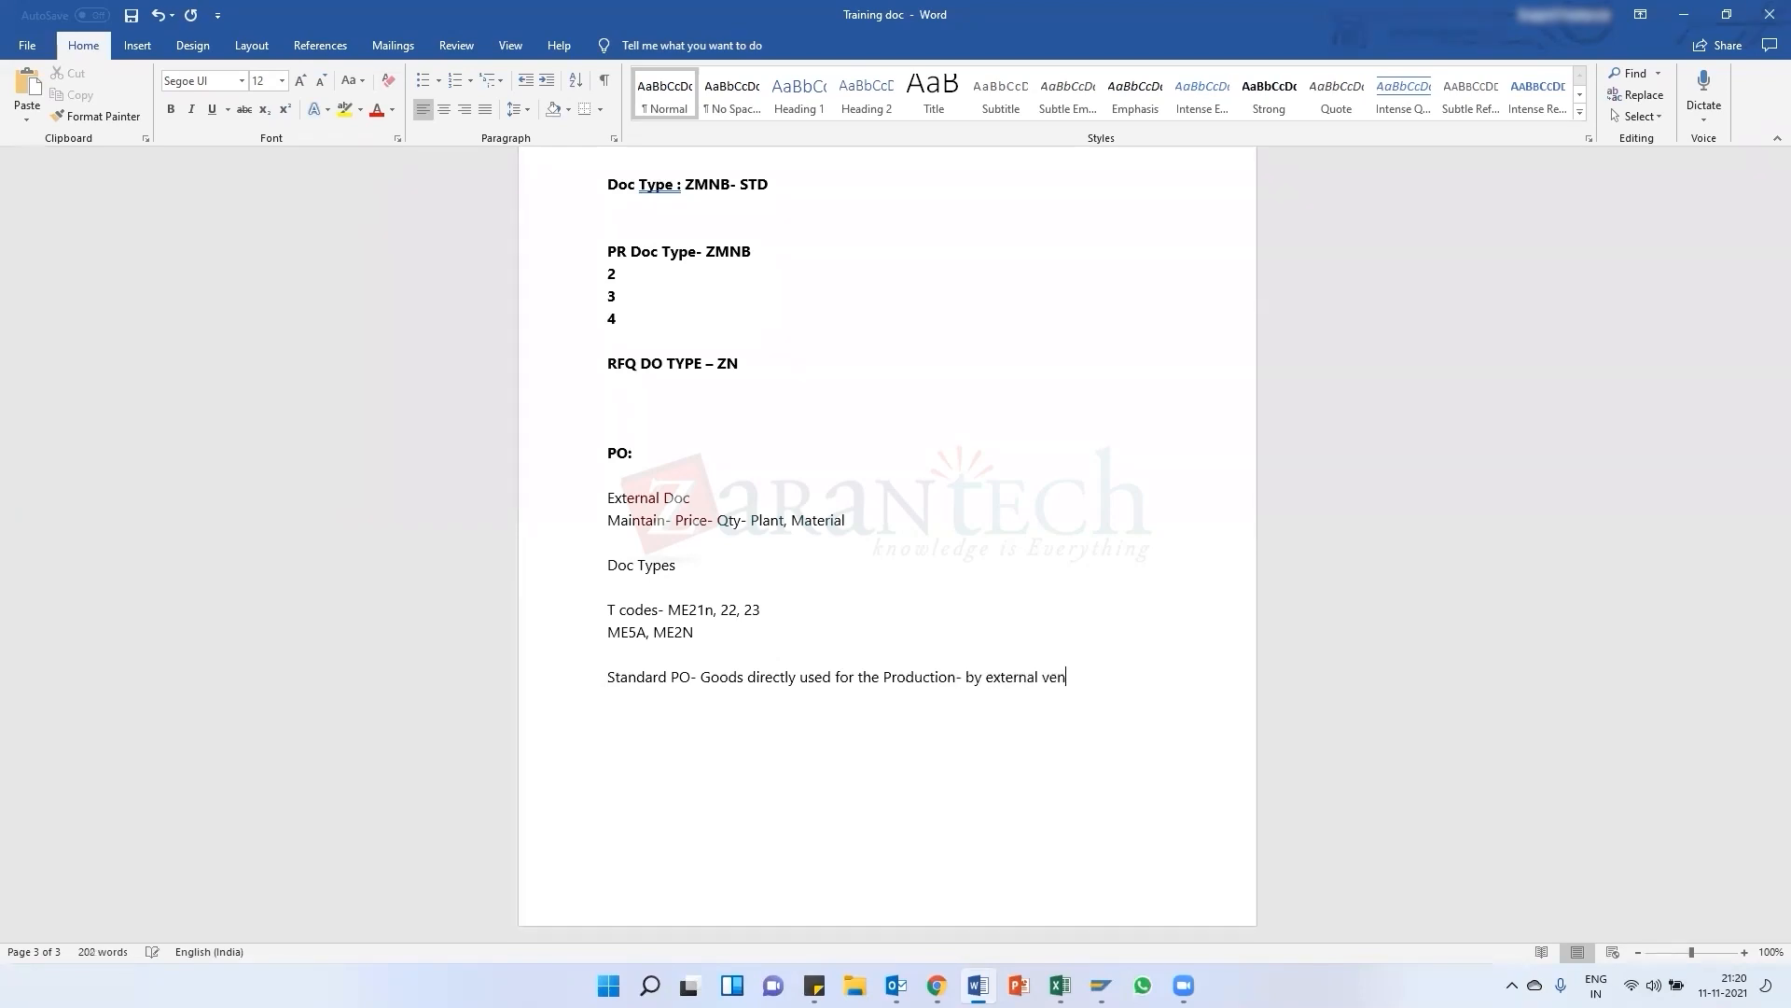
key(BackSpace)
key(BackSpace)
key(BackSpace)
text(dor)
Add the lines "Me21N", "Acc Assgn cat-" and "Item Cat-" below it in the notes
key(Return)
text(Me21N)
key(Return)
key(Return)
text(A )
text(cc)
text(Ass)
text(gn cat)
text(Item)
text( Cat-)
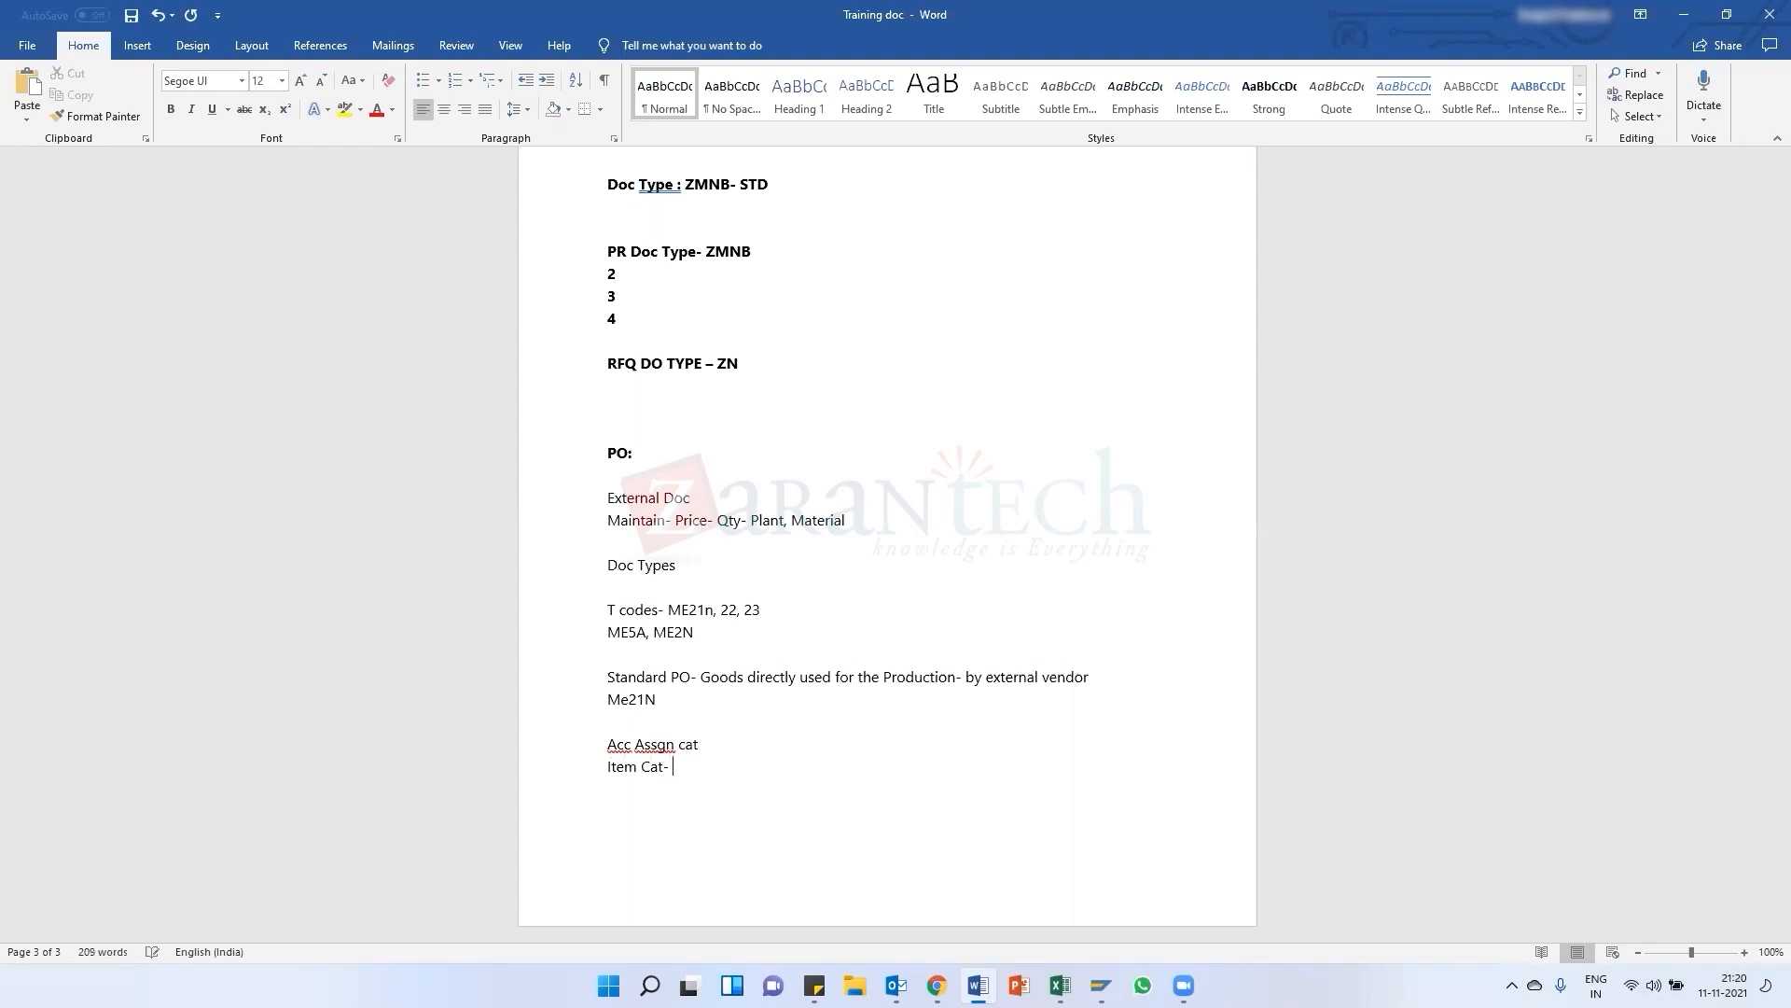
click(723, 748)
text(-)
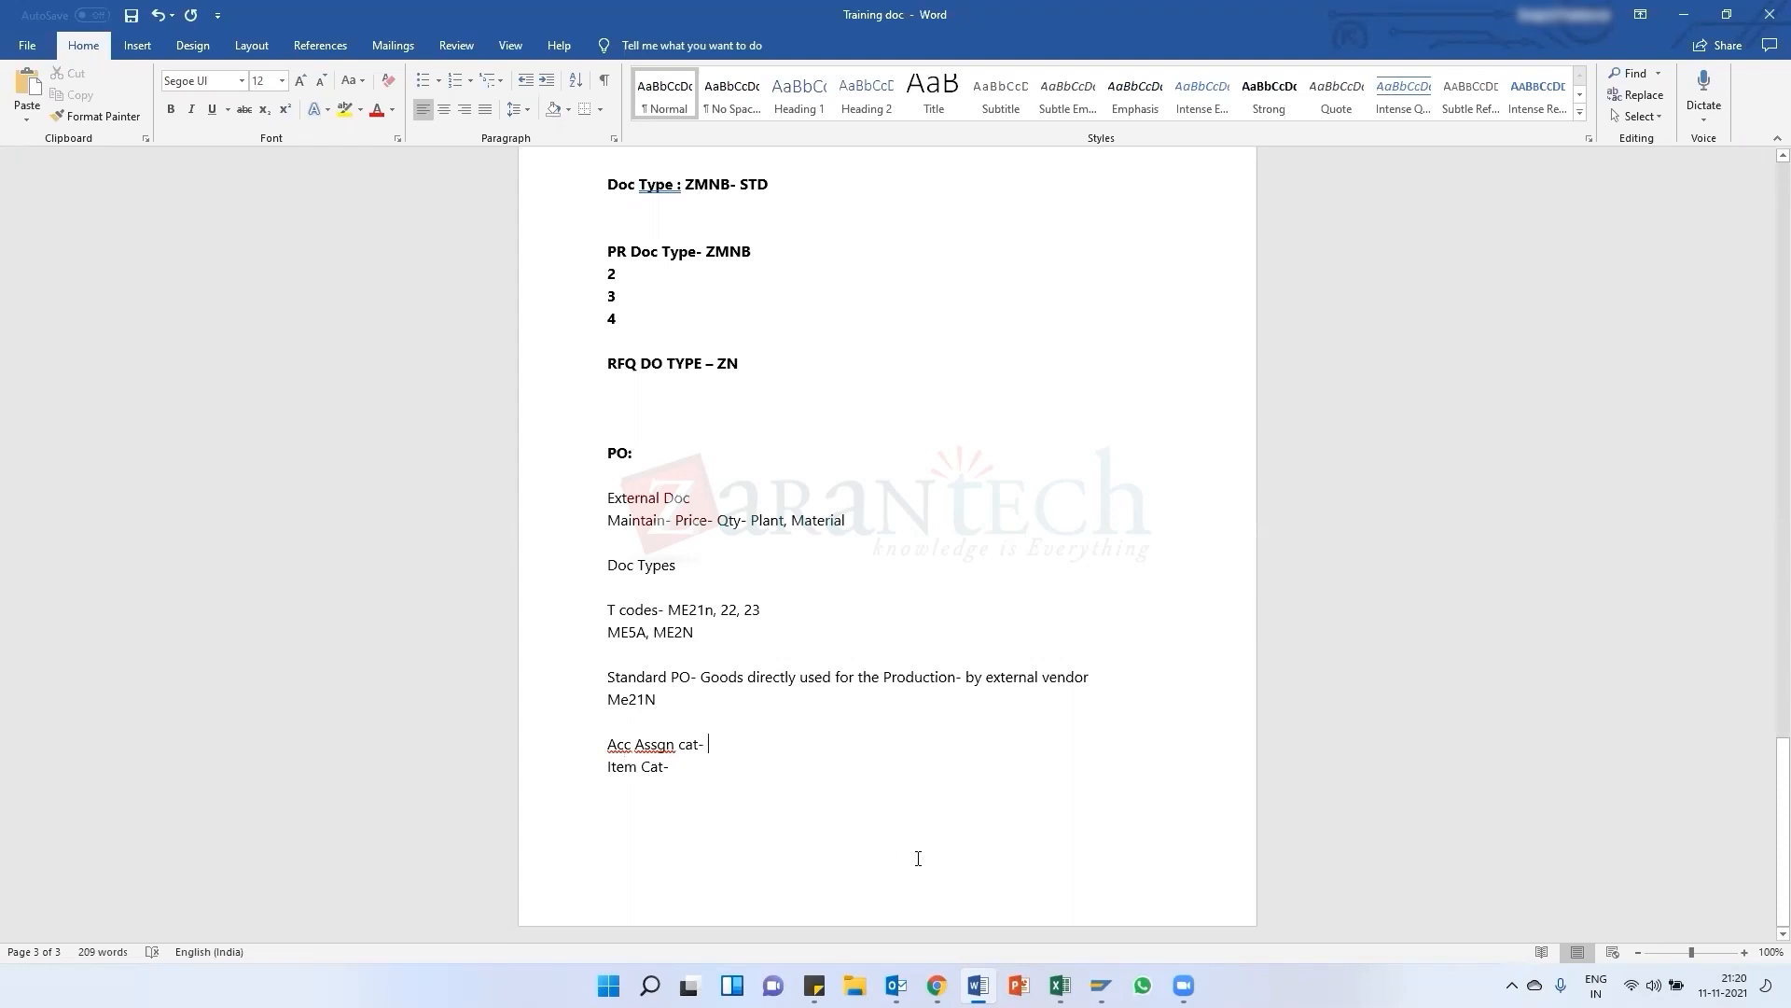
Switch to SAP and start transaction ME21N to create a purchase order
mouse_move(1101, 985)
click(1143, 910)
click(524, 53)
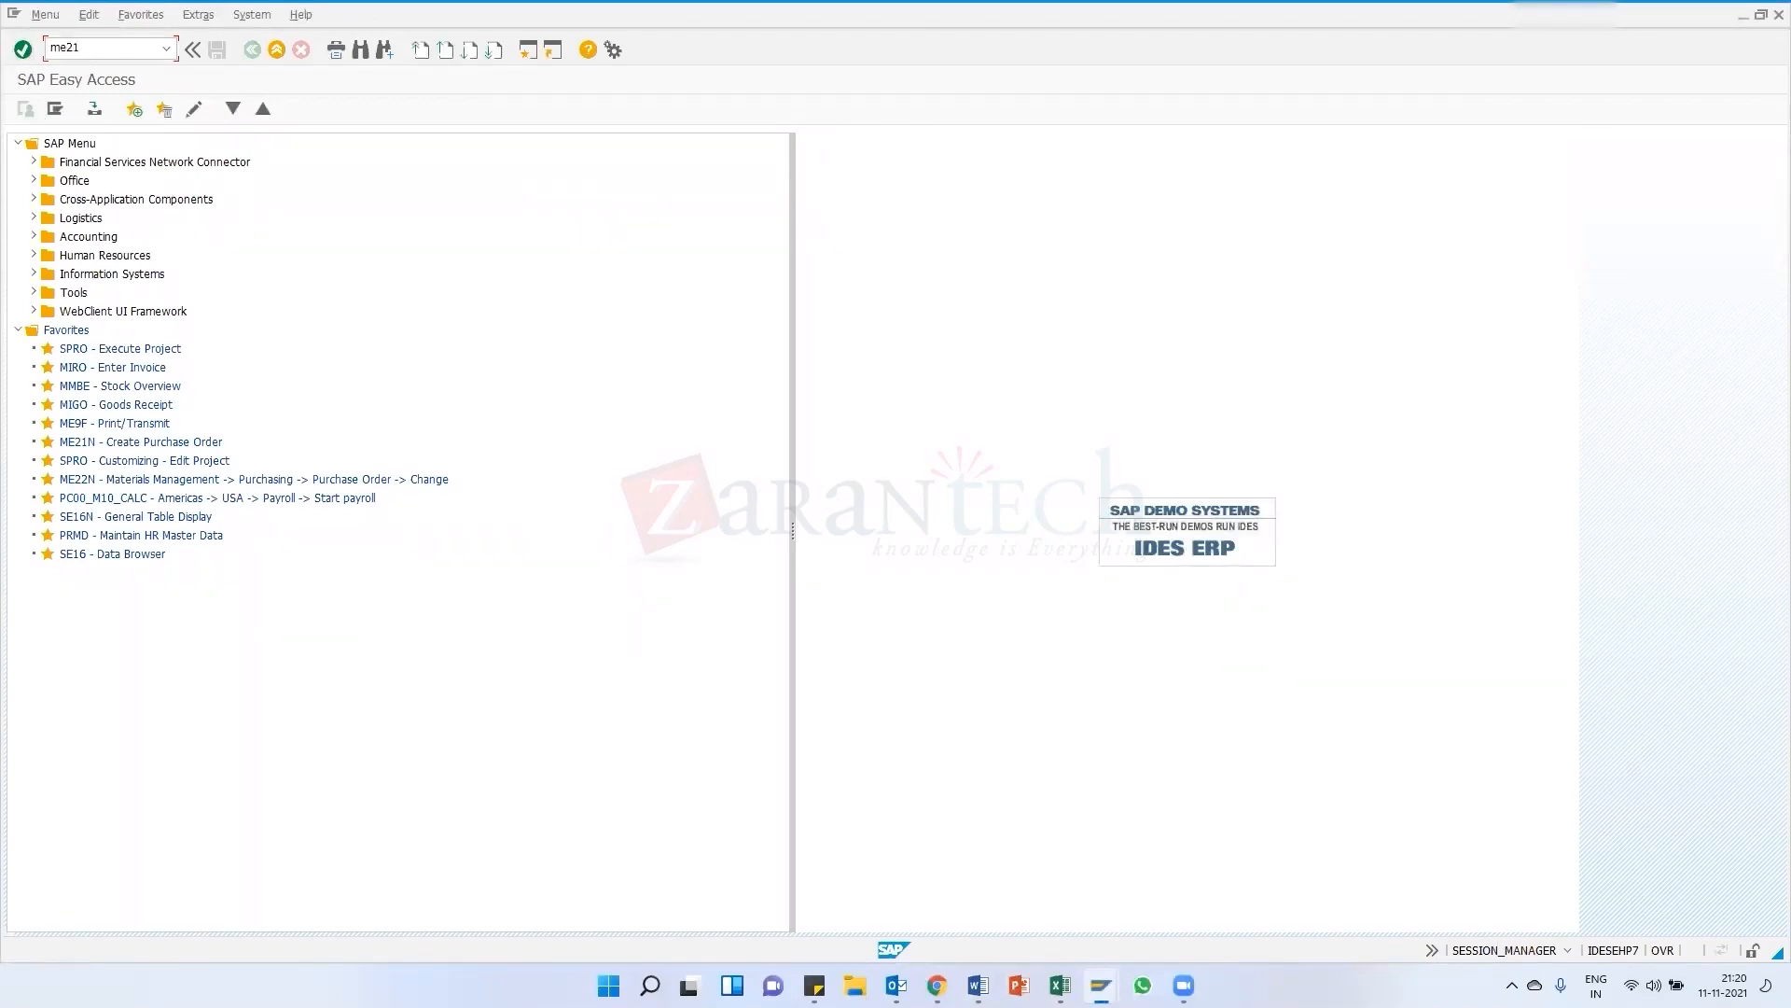
key(Return)
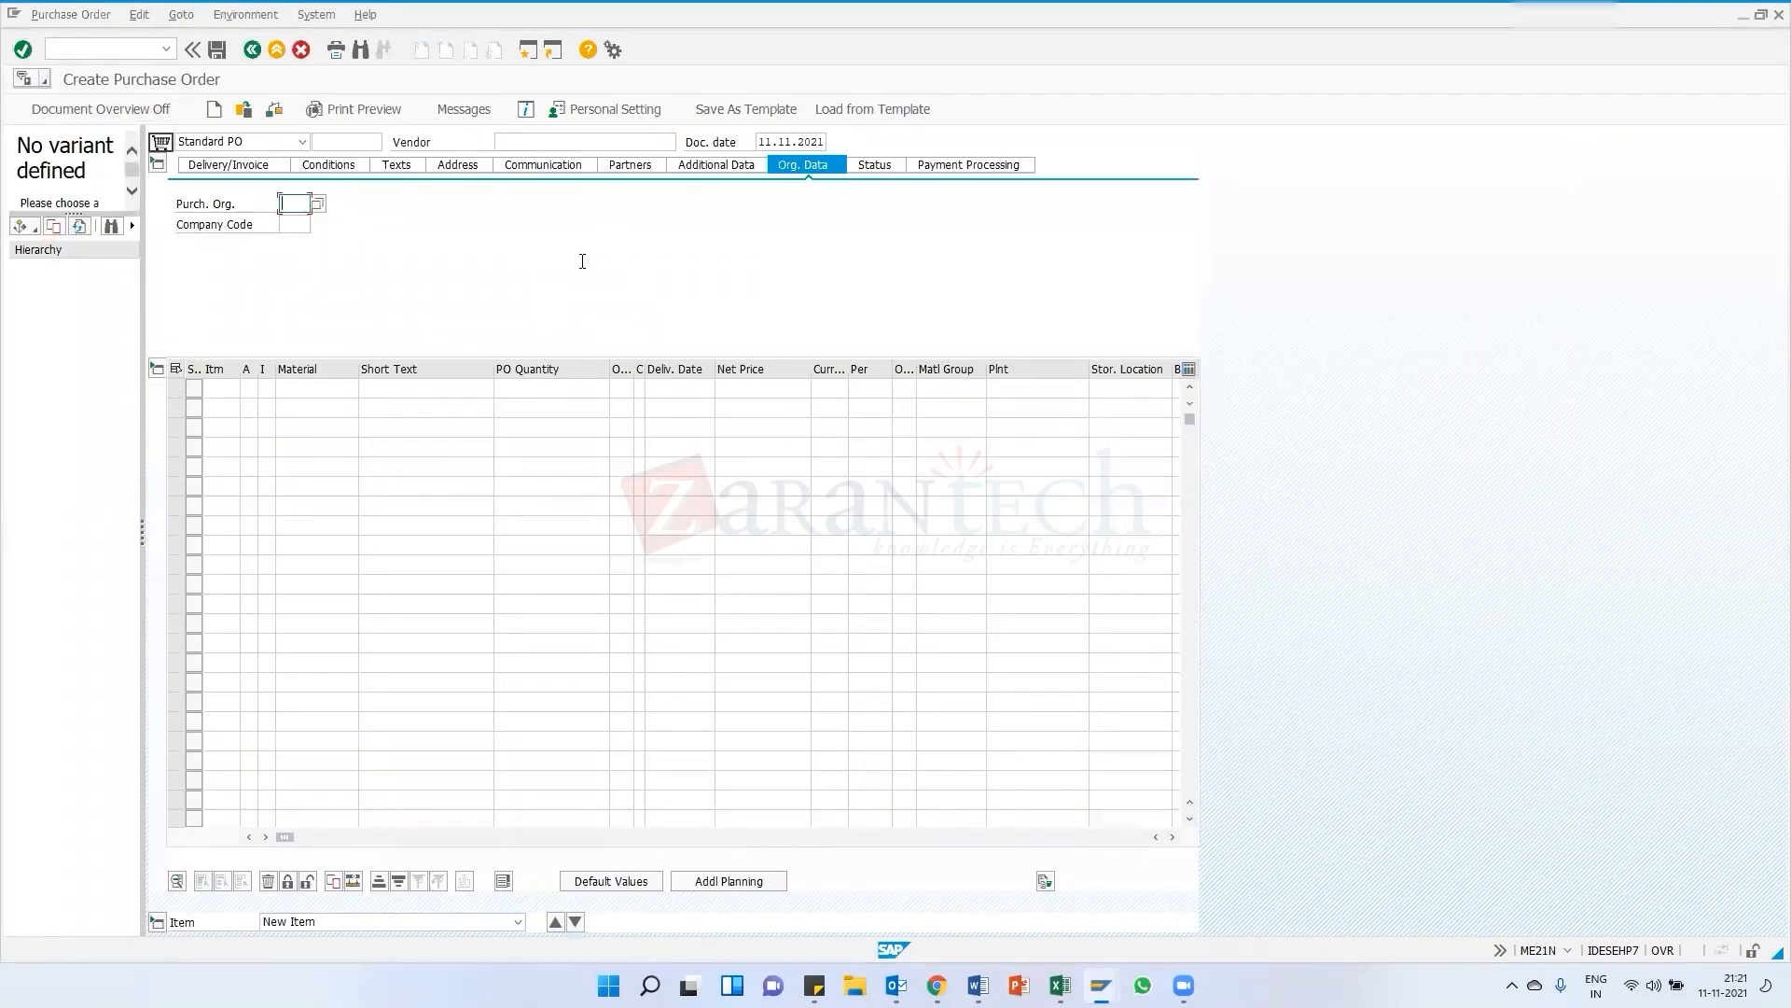
Choose Standard PO as the order type
click(239, 142)
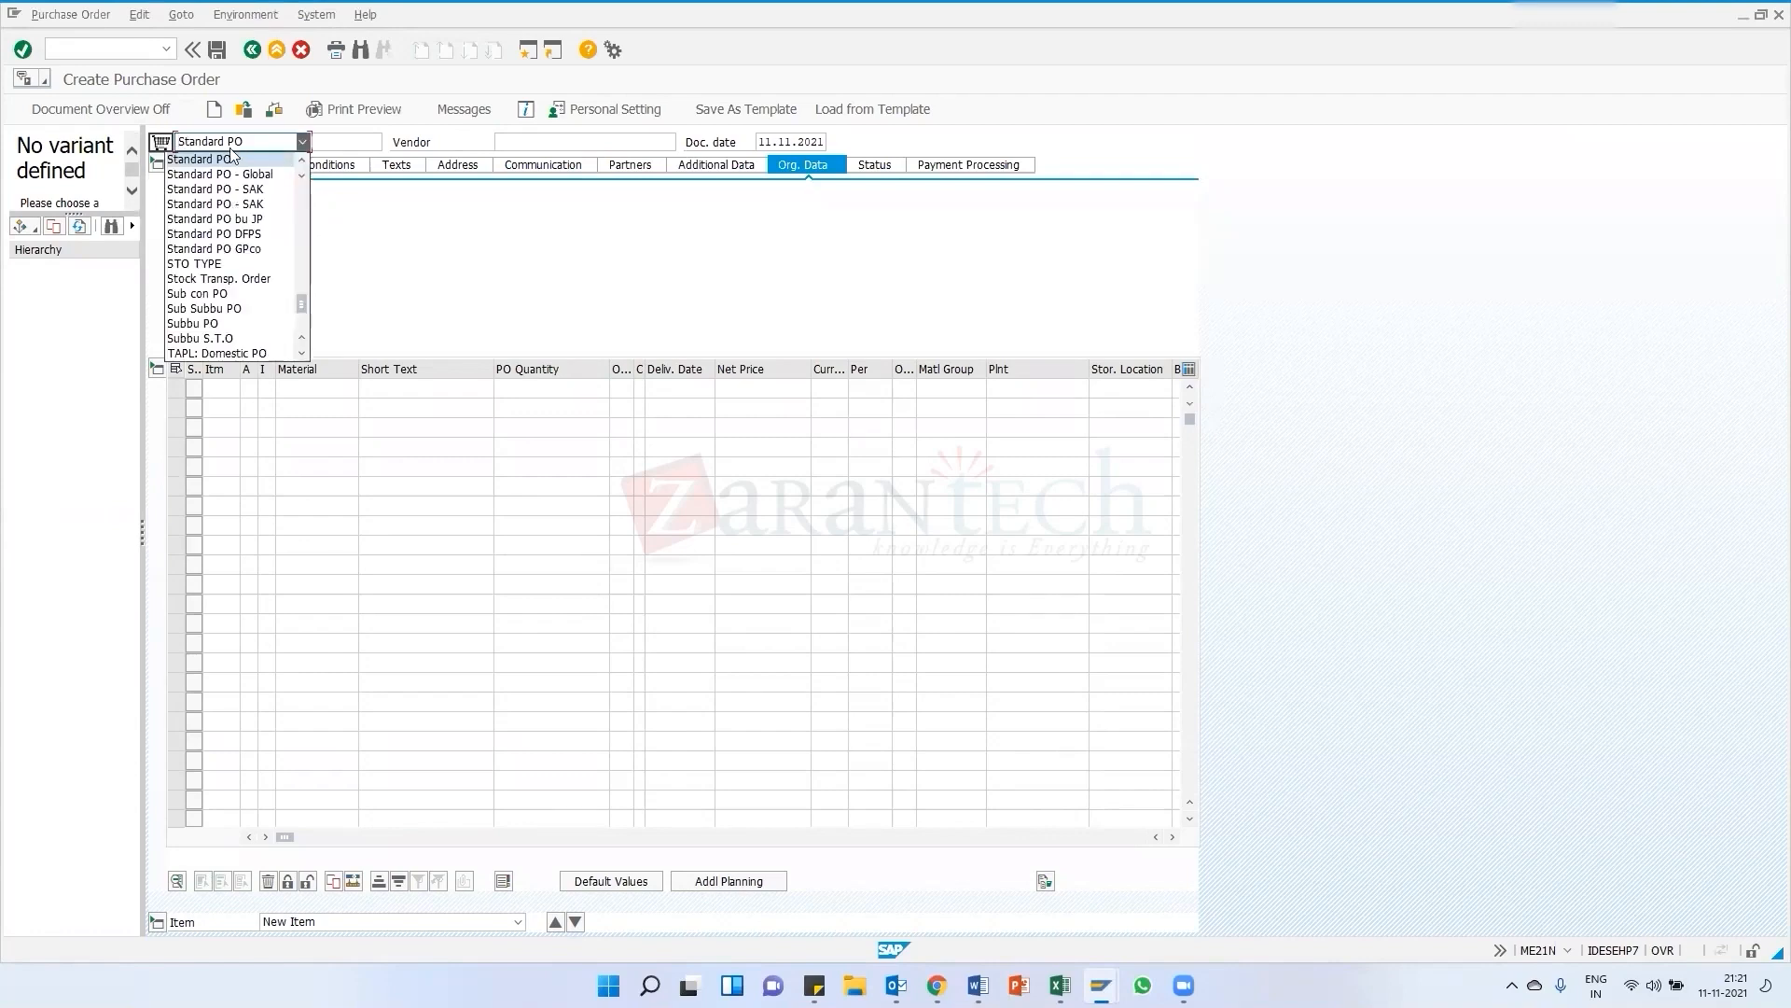
click(224, 161)
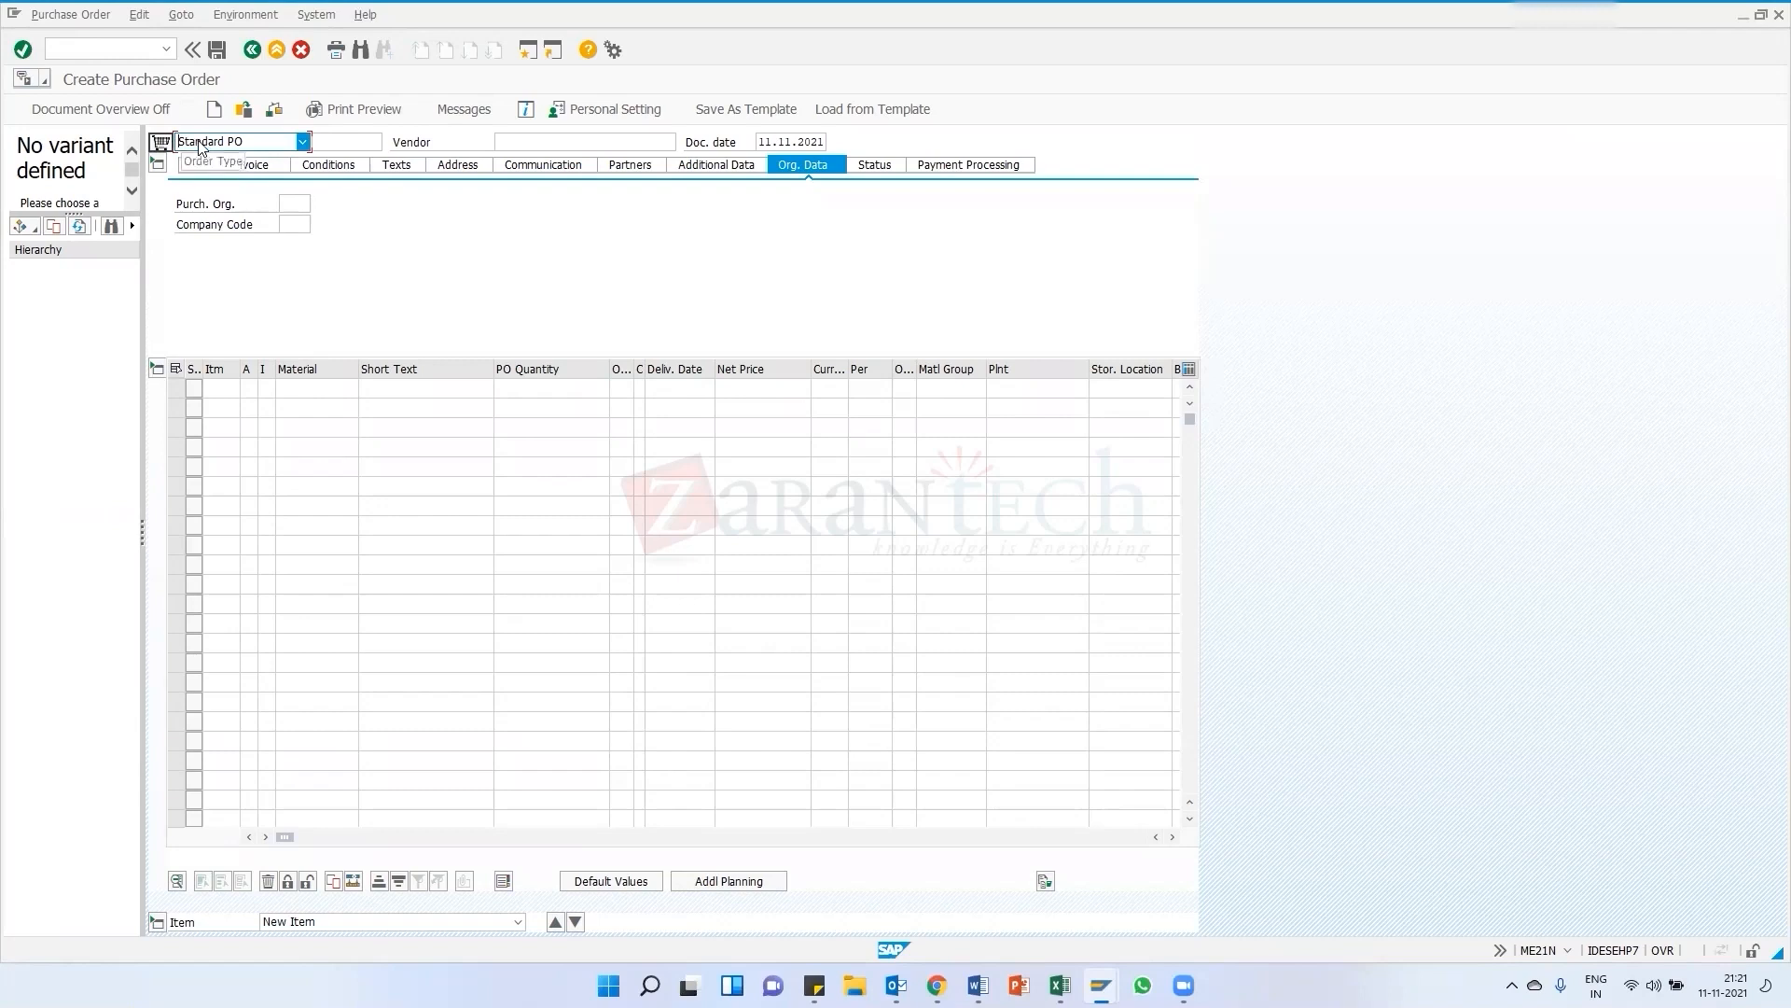
click(388, 227)
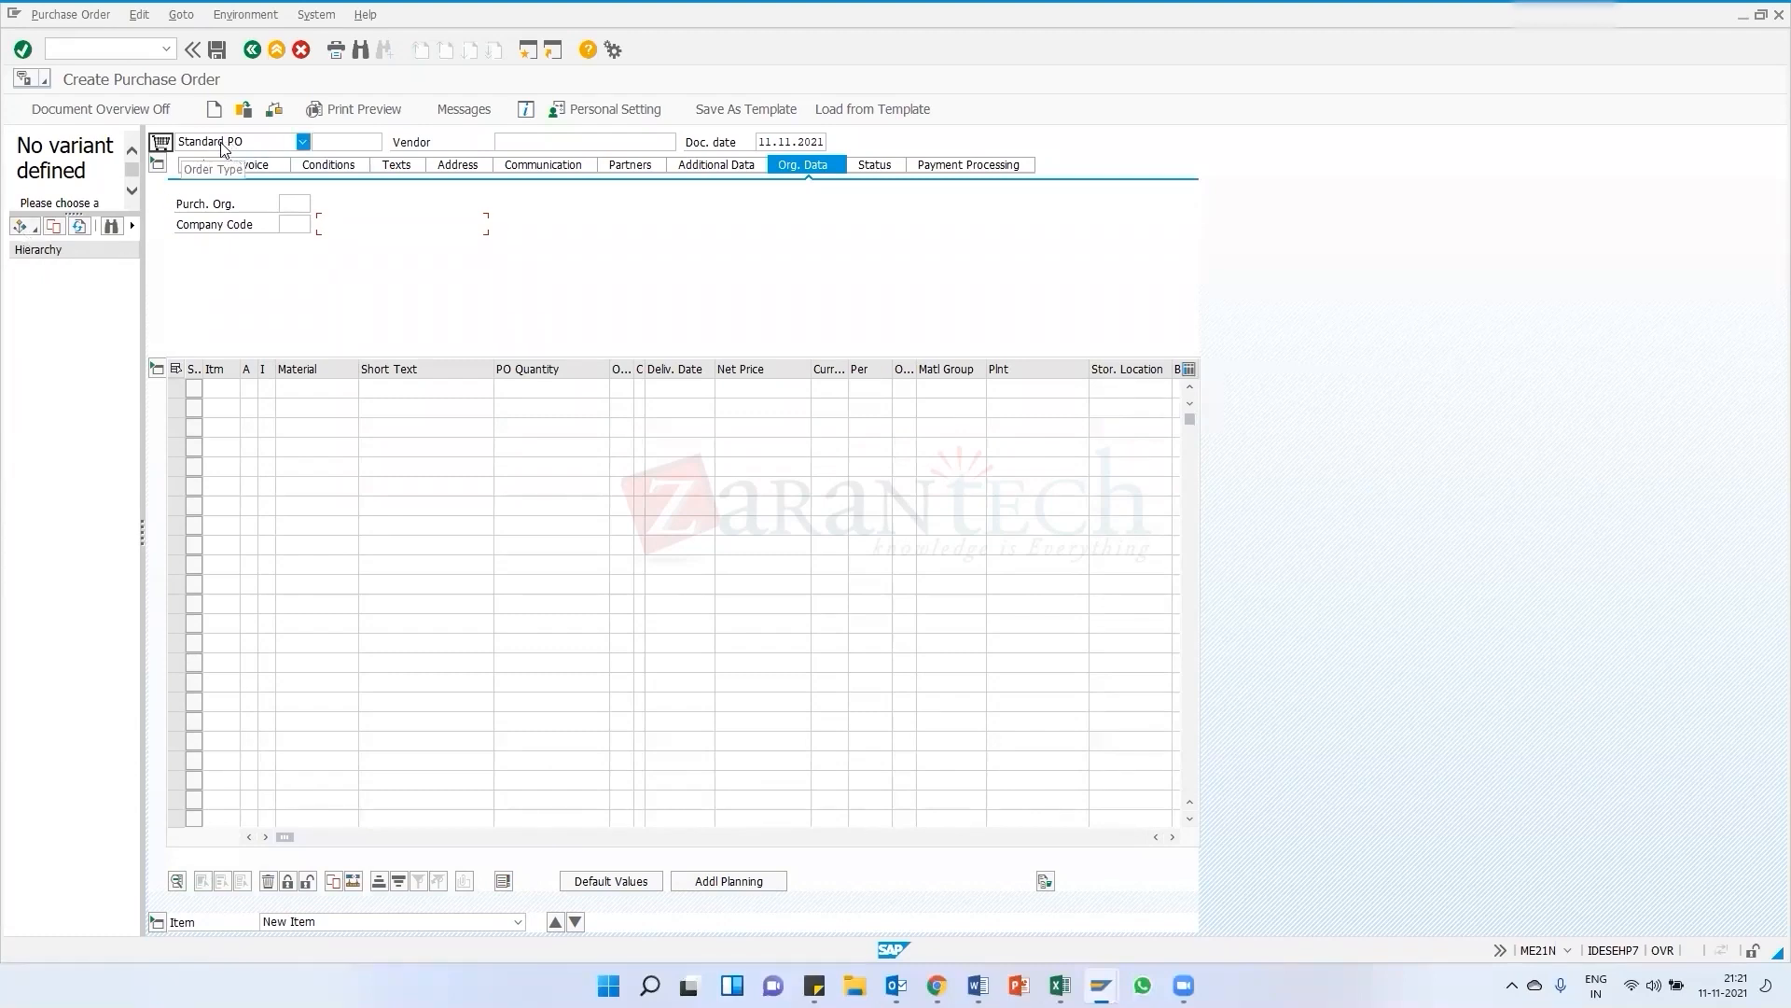
Open the Purchase Requisitions selection from the document overview and clear the Material criterion
click(28, 227)
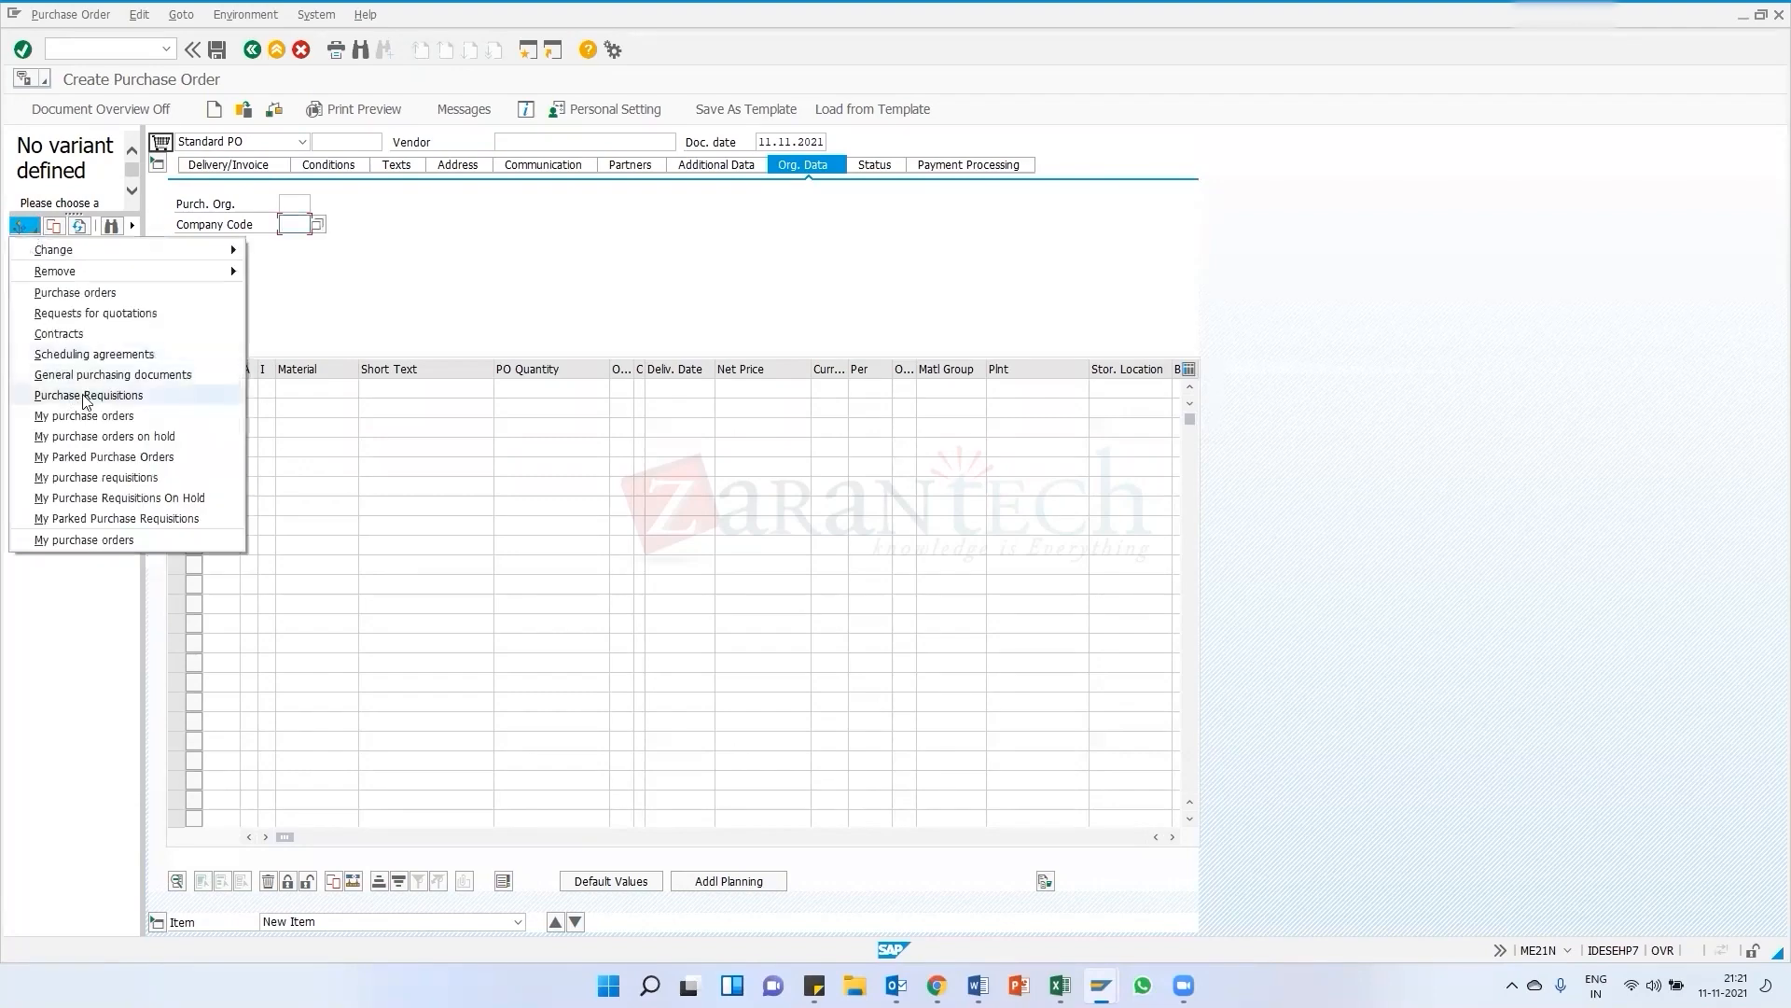
click(85, 395)
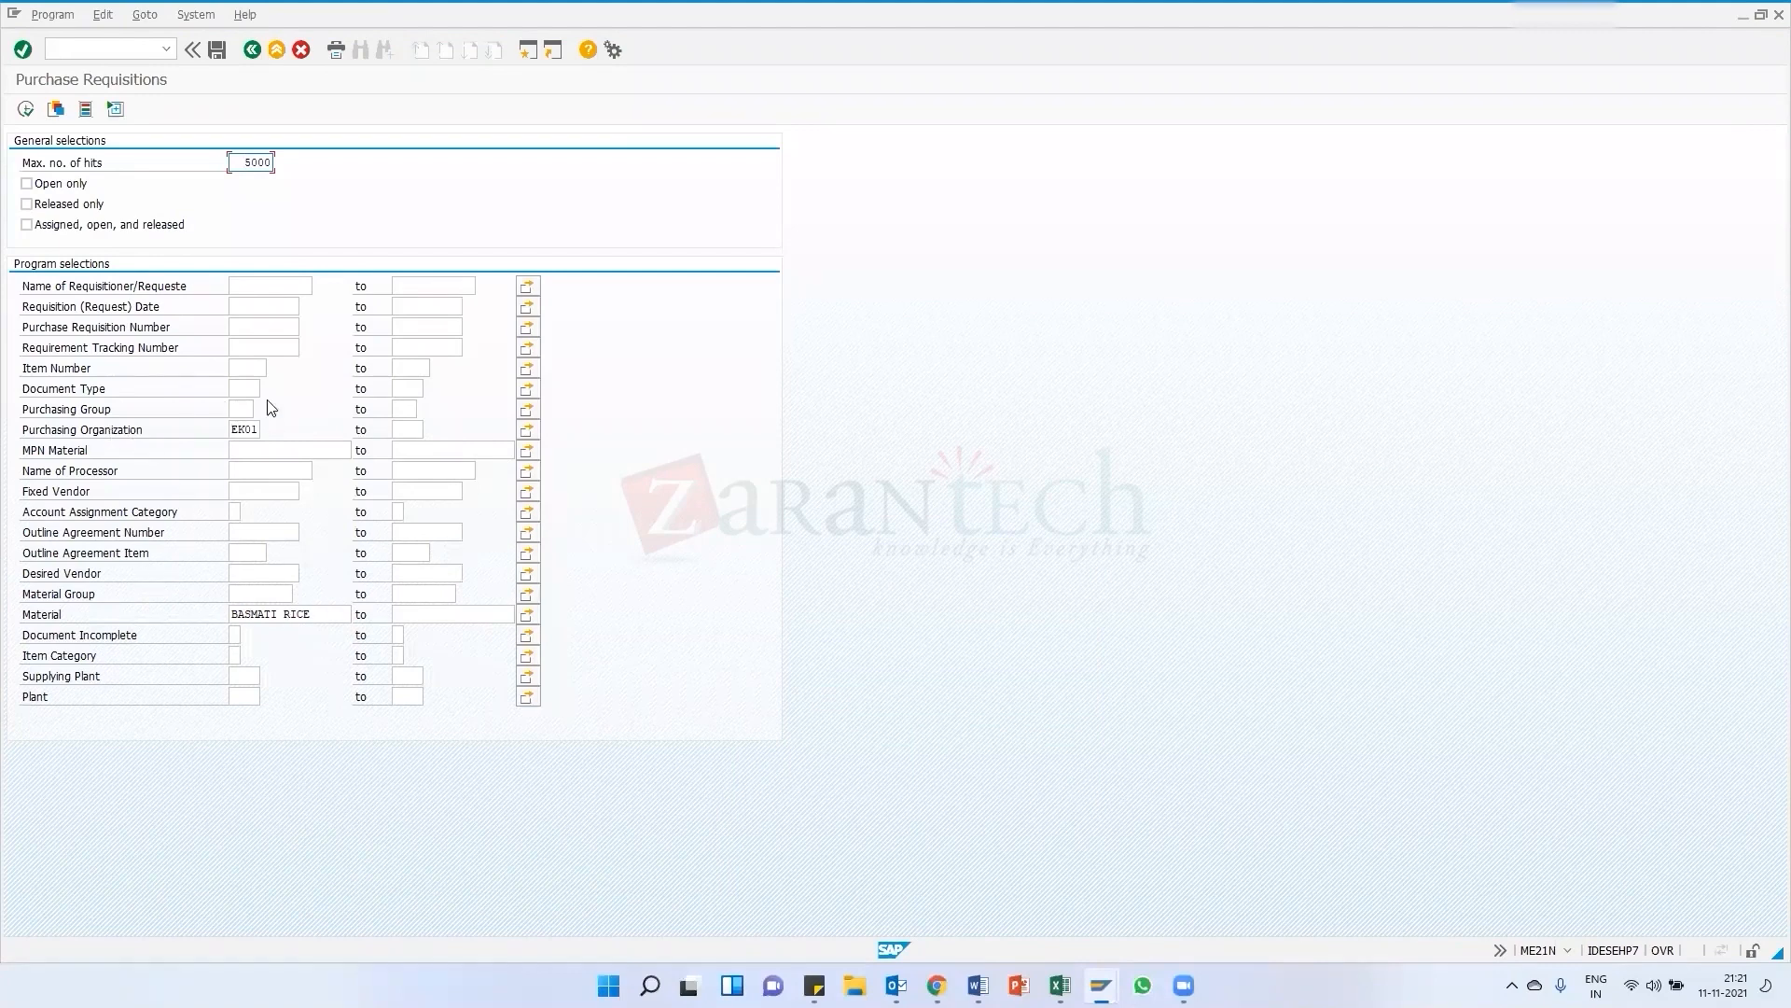
click(324, 615)
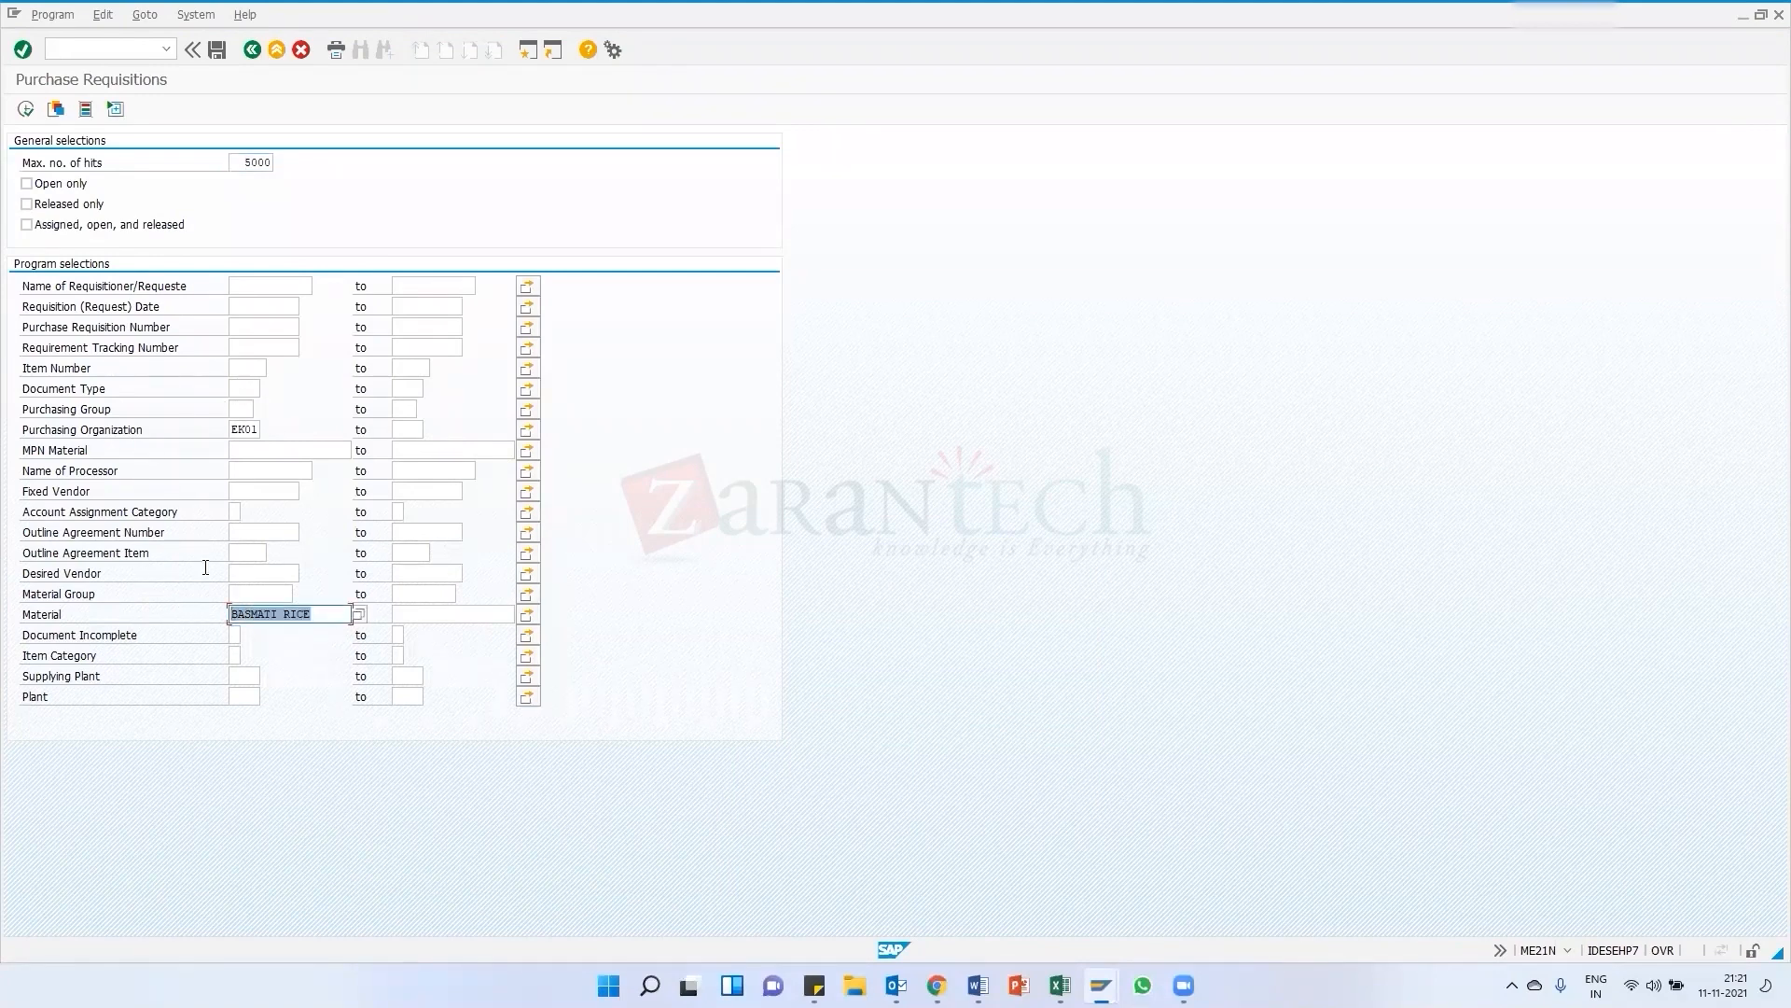
key(Delete)
Open a new session and list table EBAN requisitions created by the training user in the Data Browser
click(527, 51)
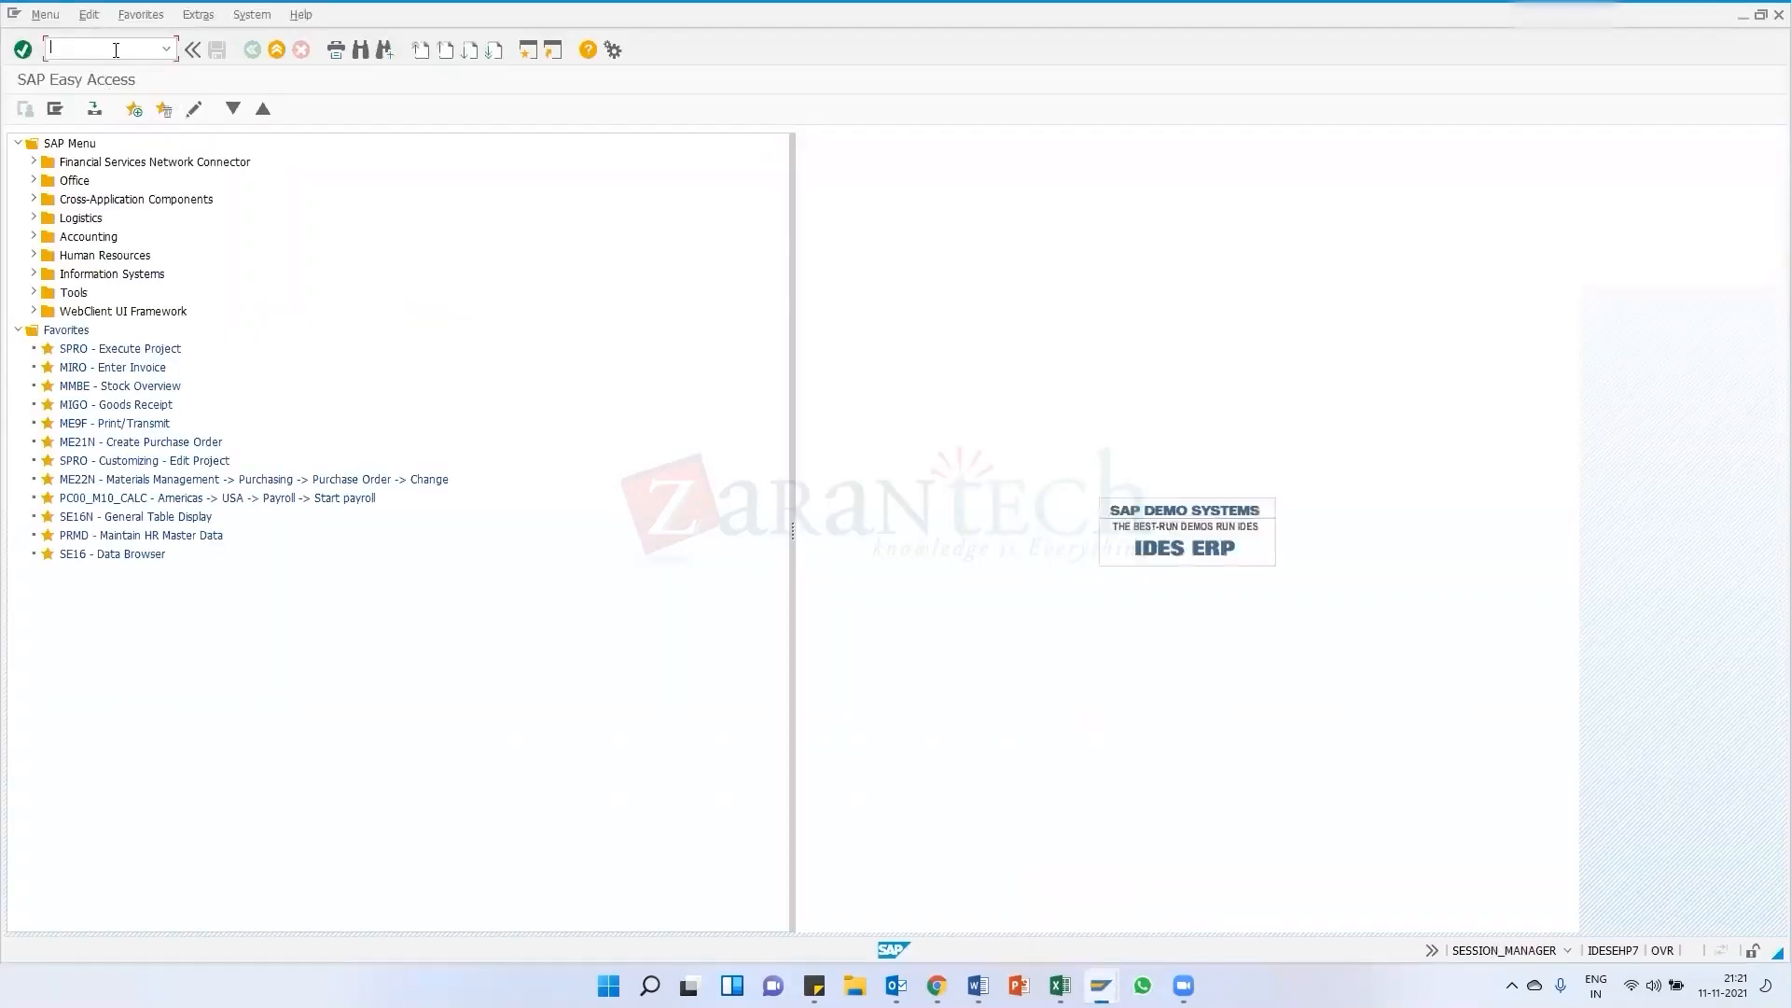
key(Return)
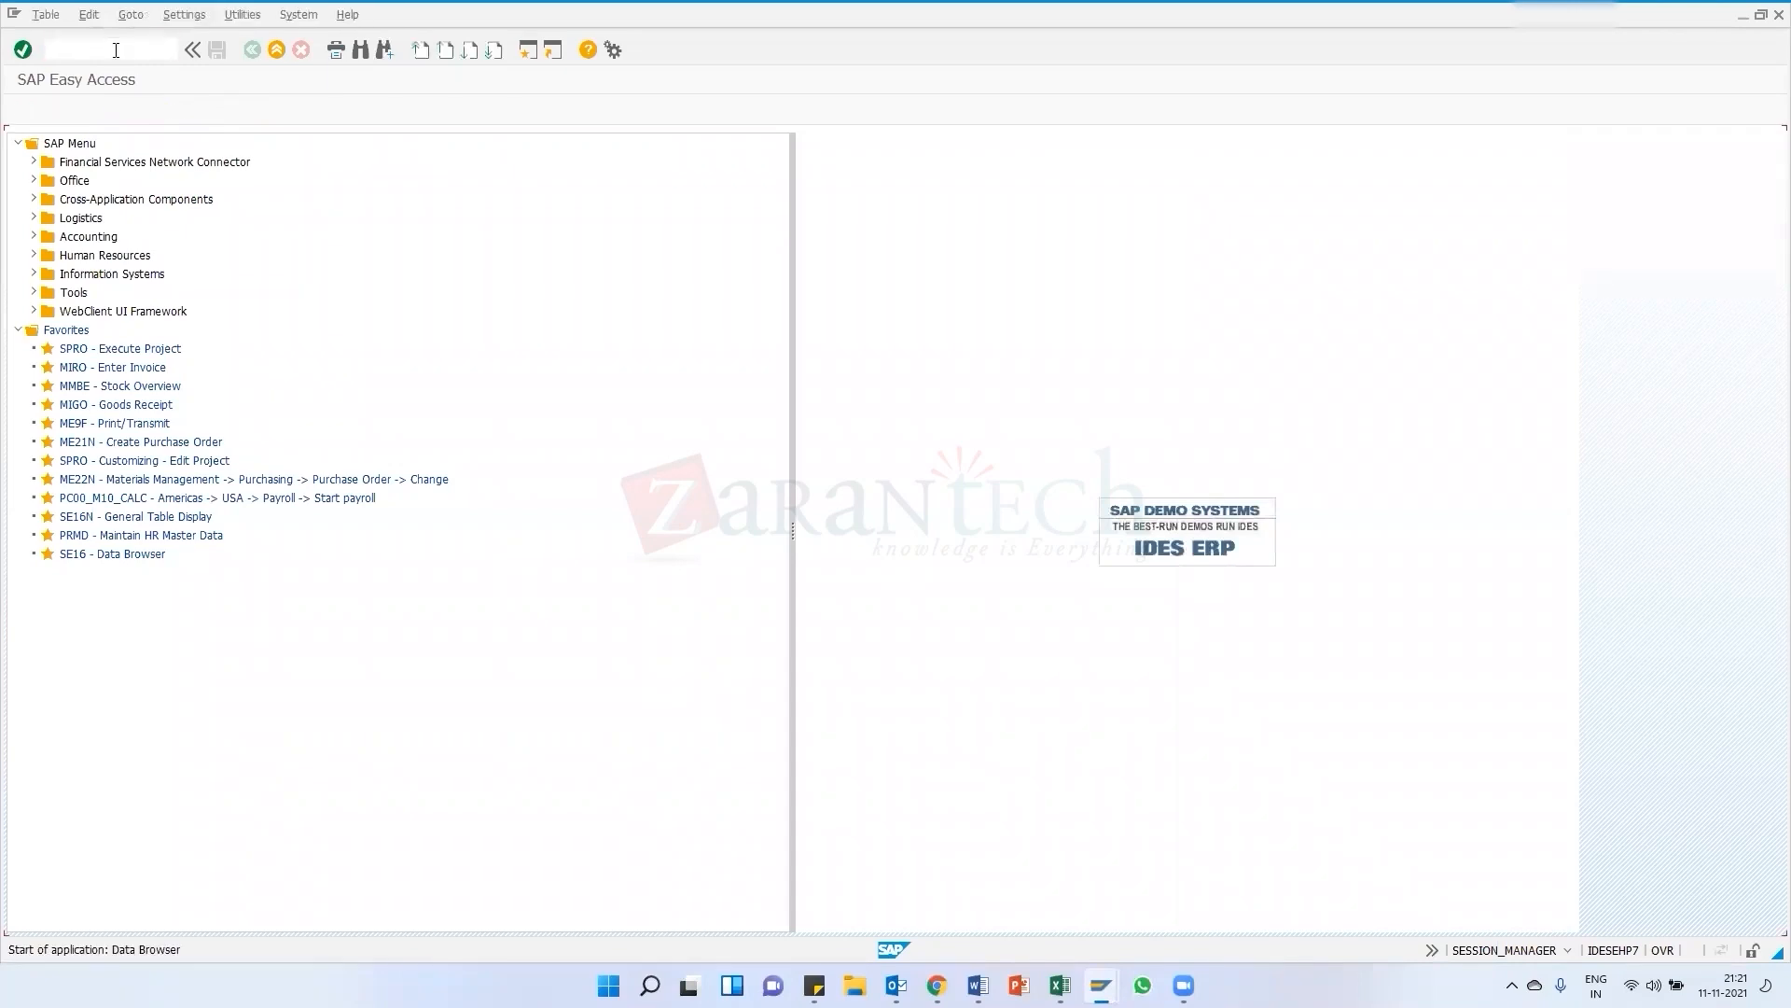
text(eban)
key(Return)
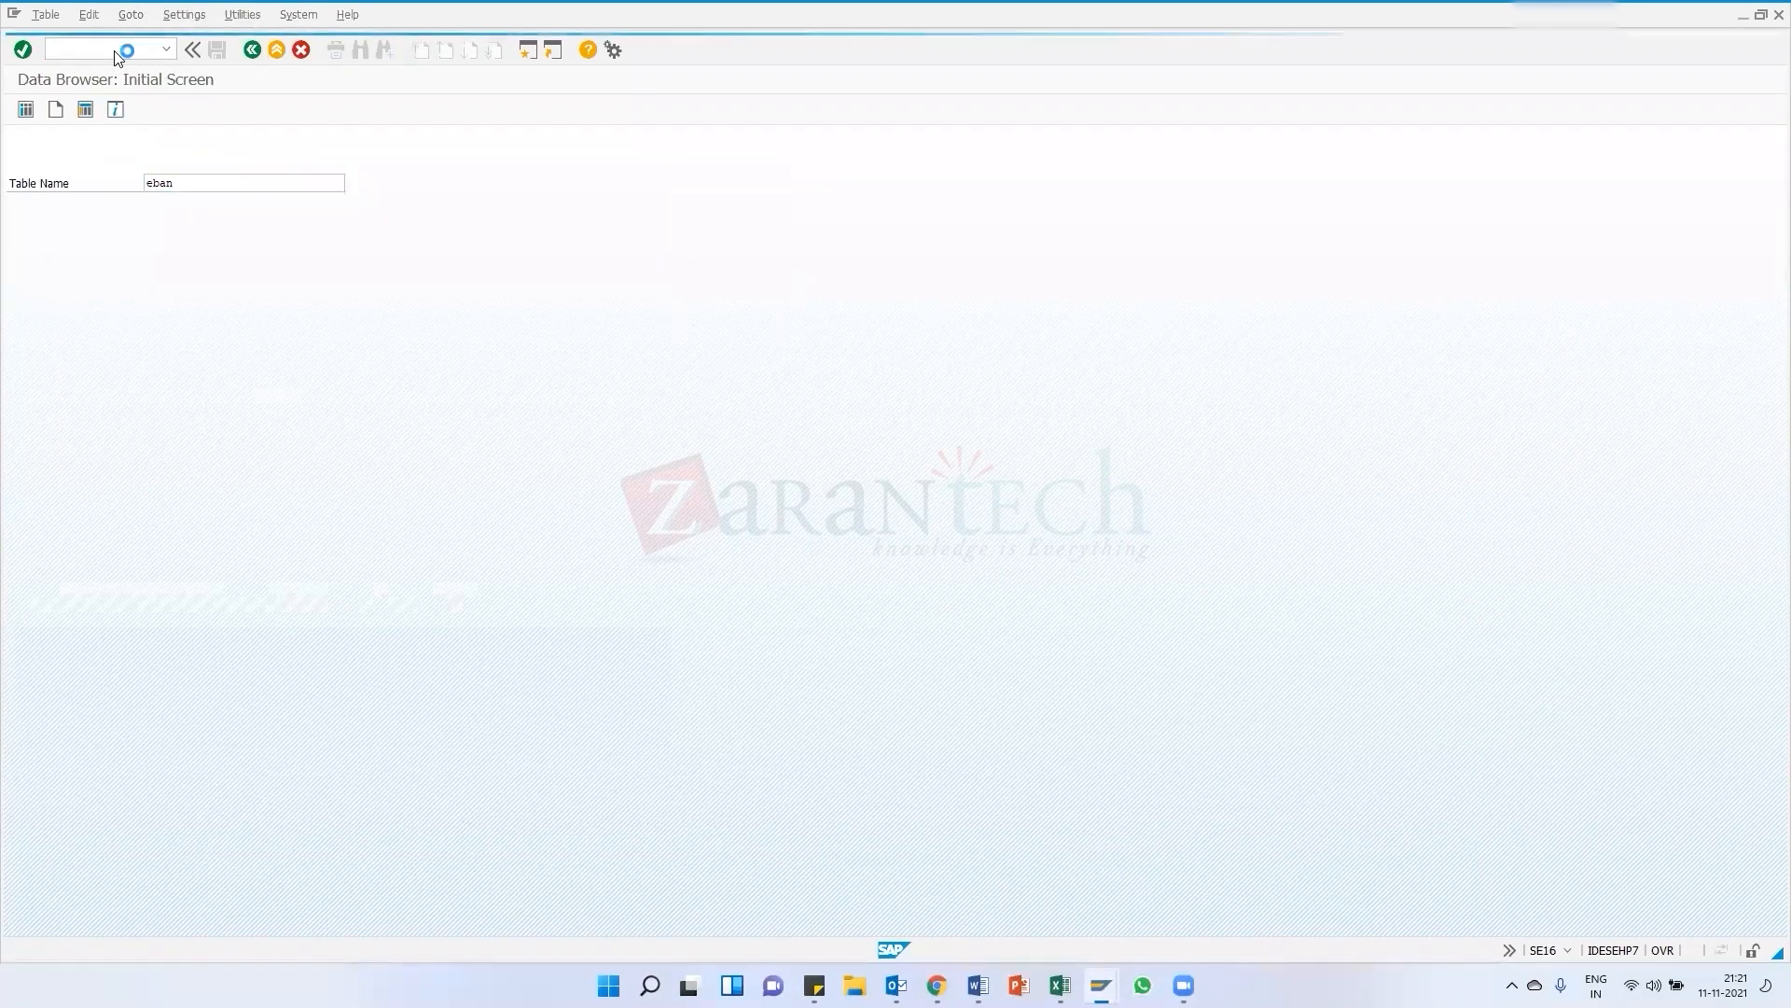
click(235, 224)
text(mmuser1)
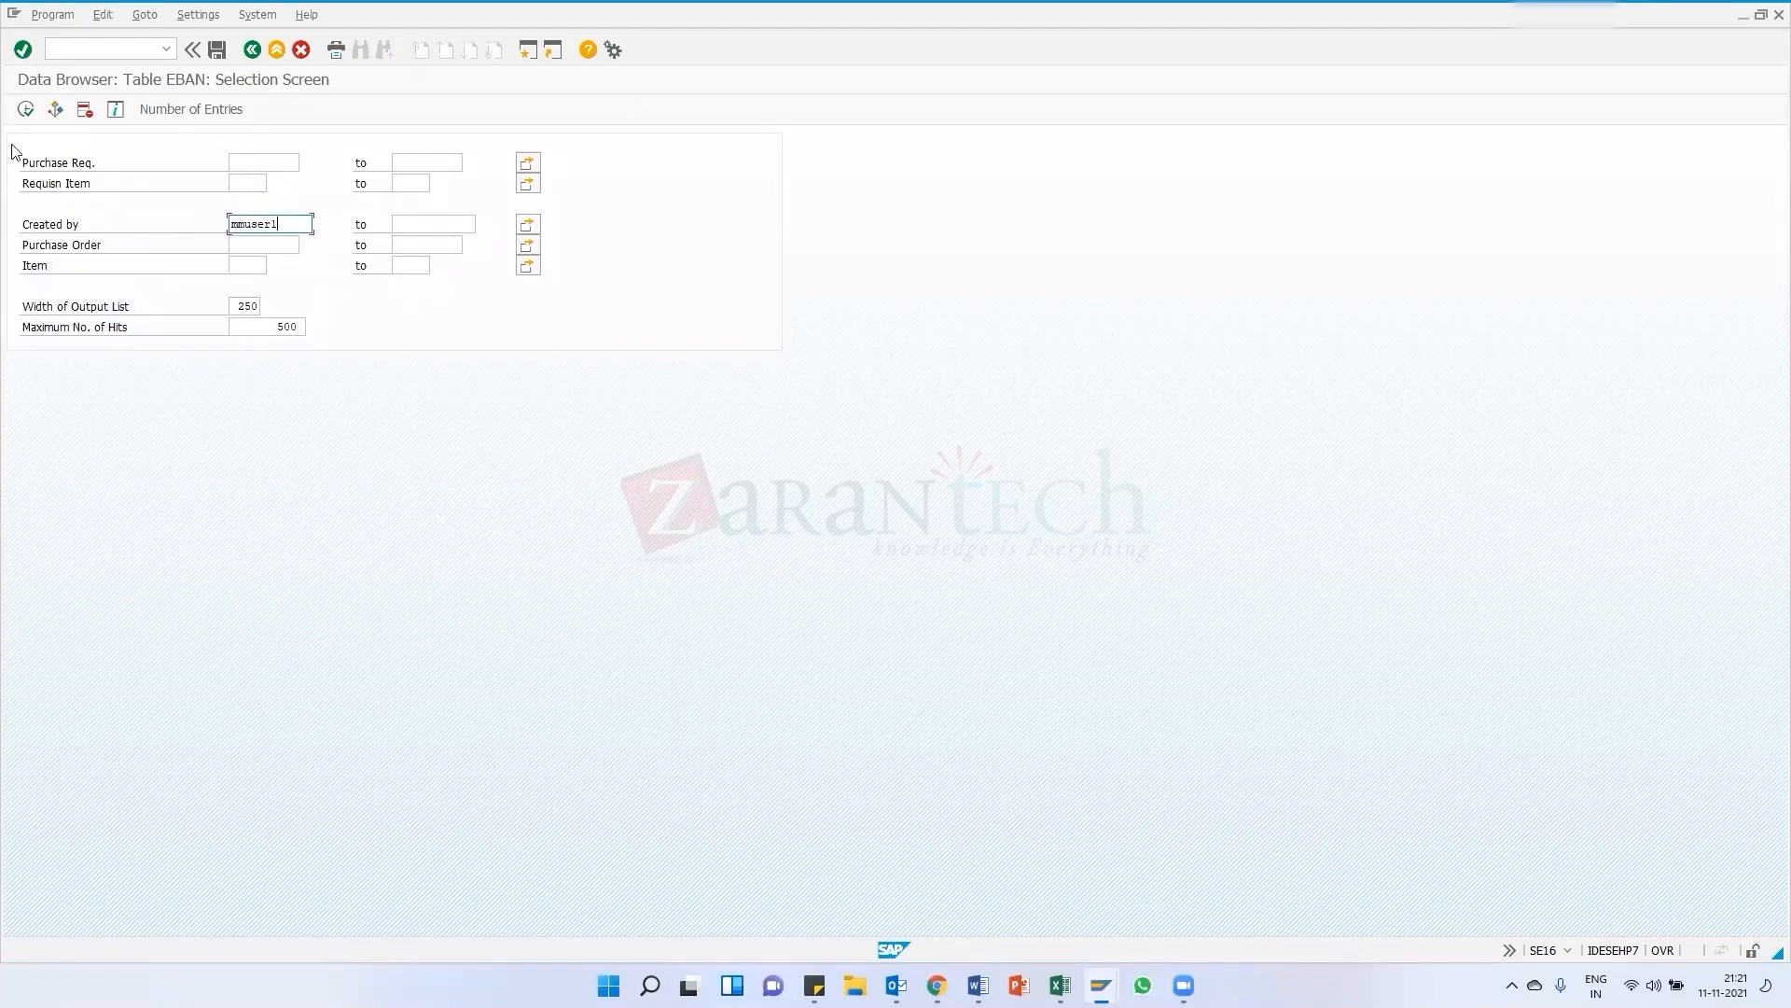
click(25, 109)
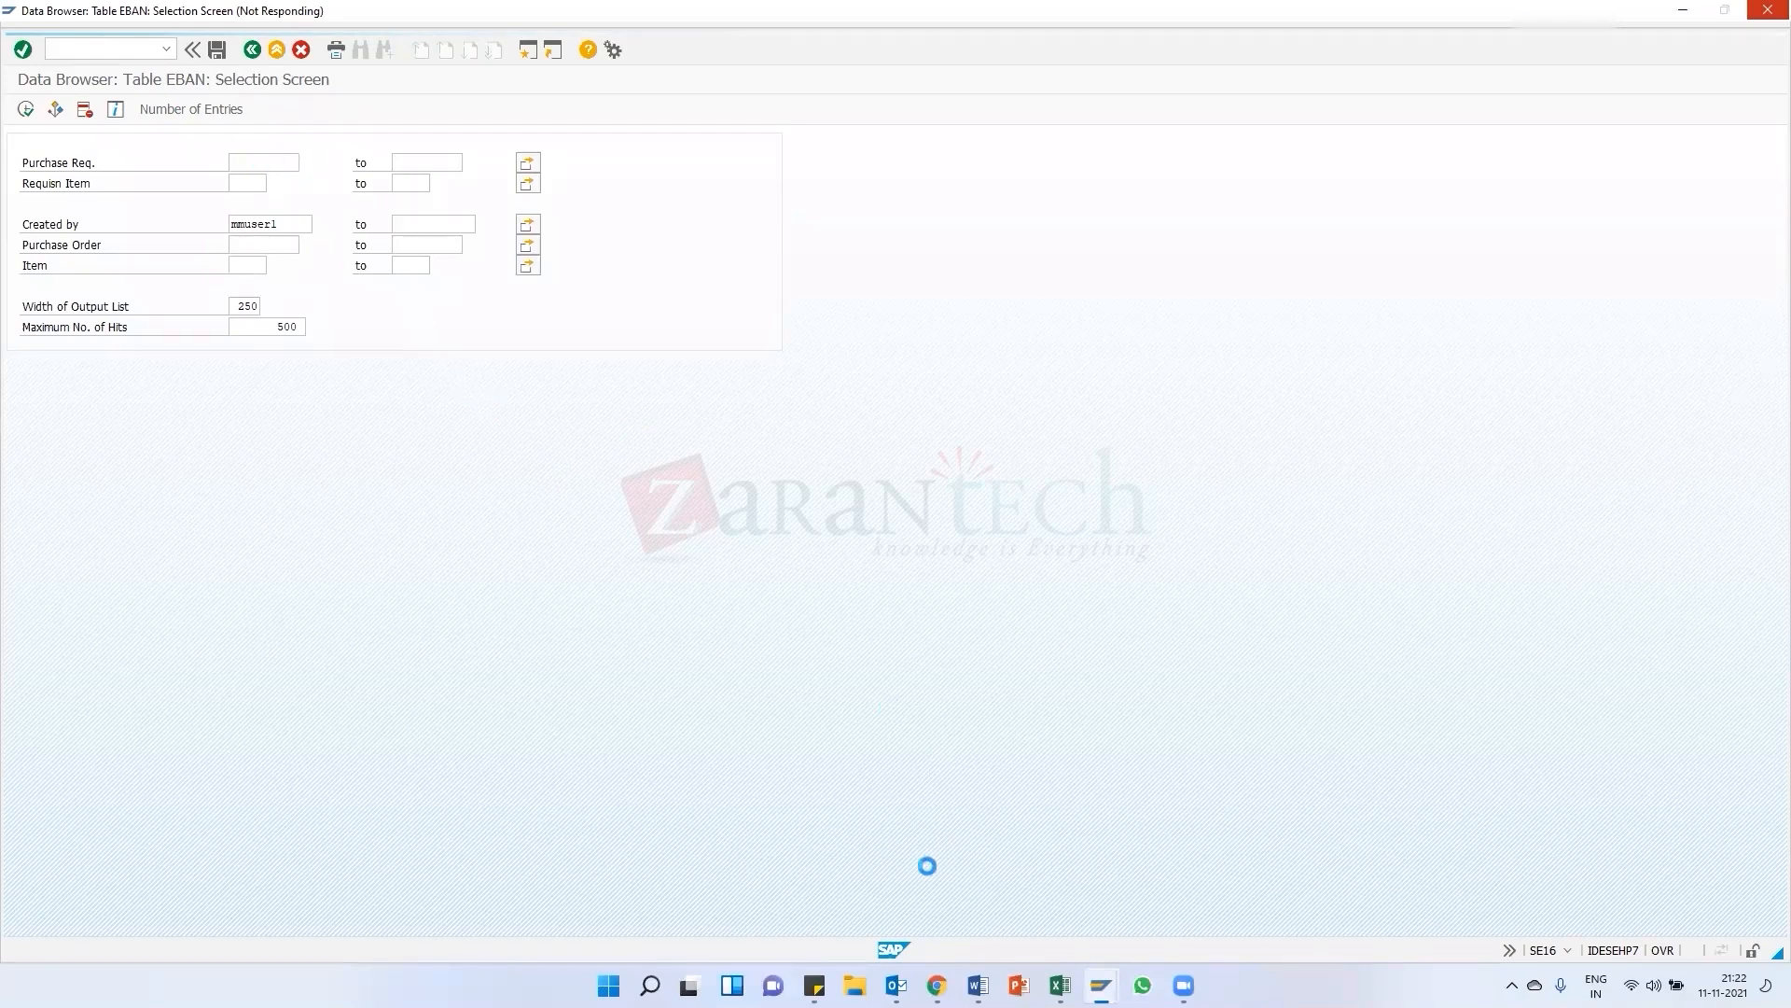
mouse_move(895, 986)
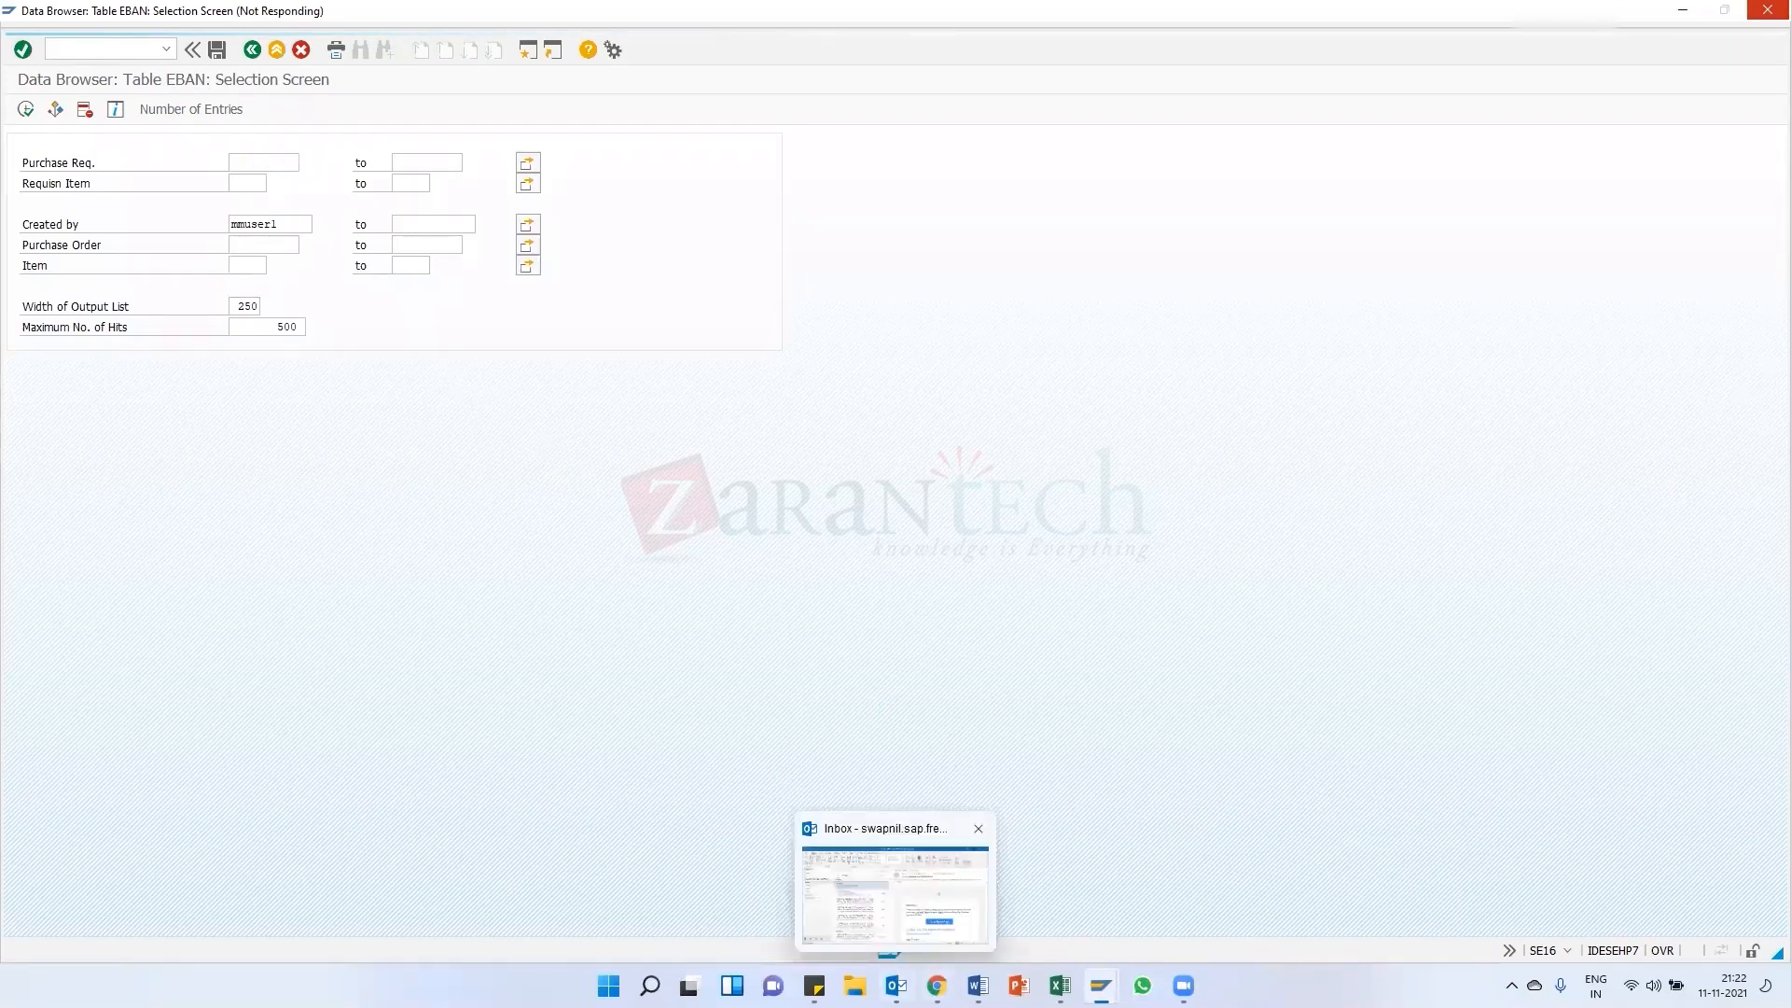
click(896, 985)
click(896, 986)
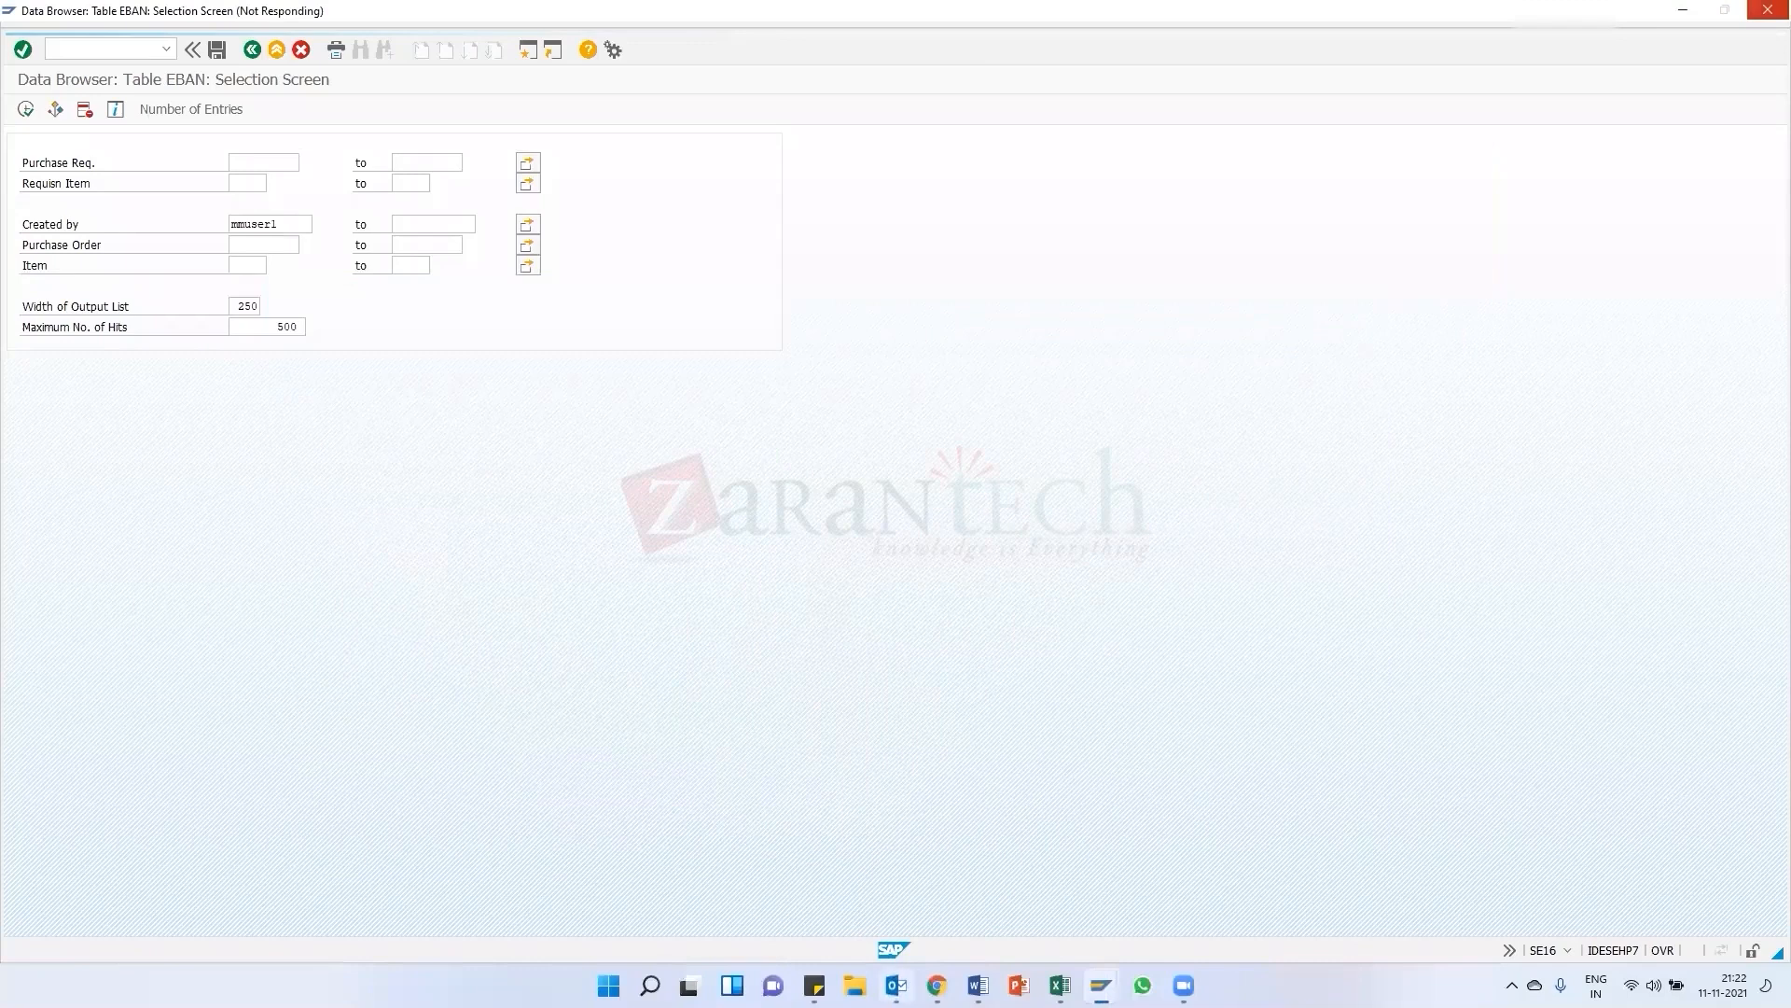
click(936, 986)
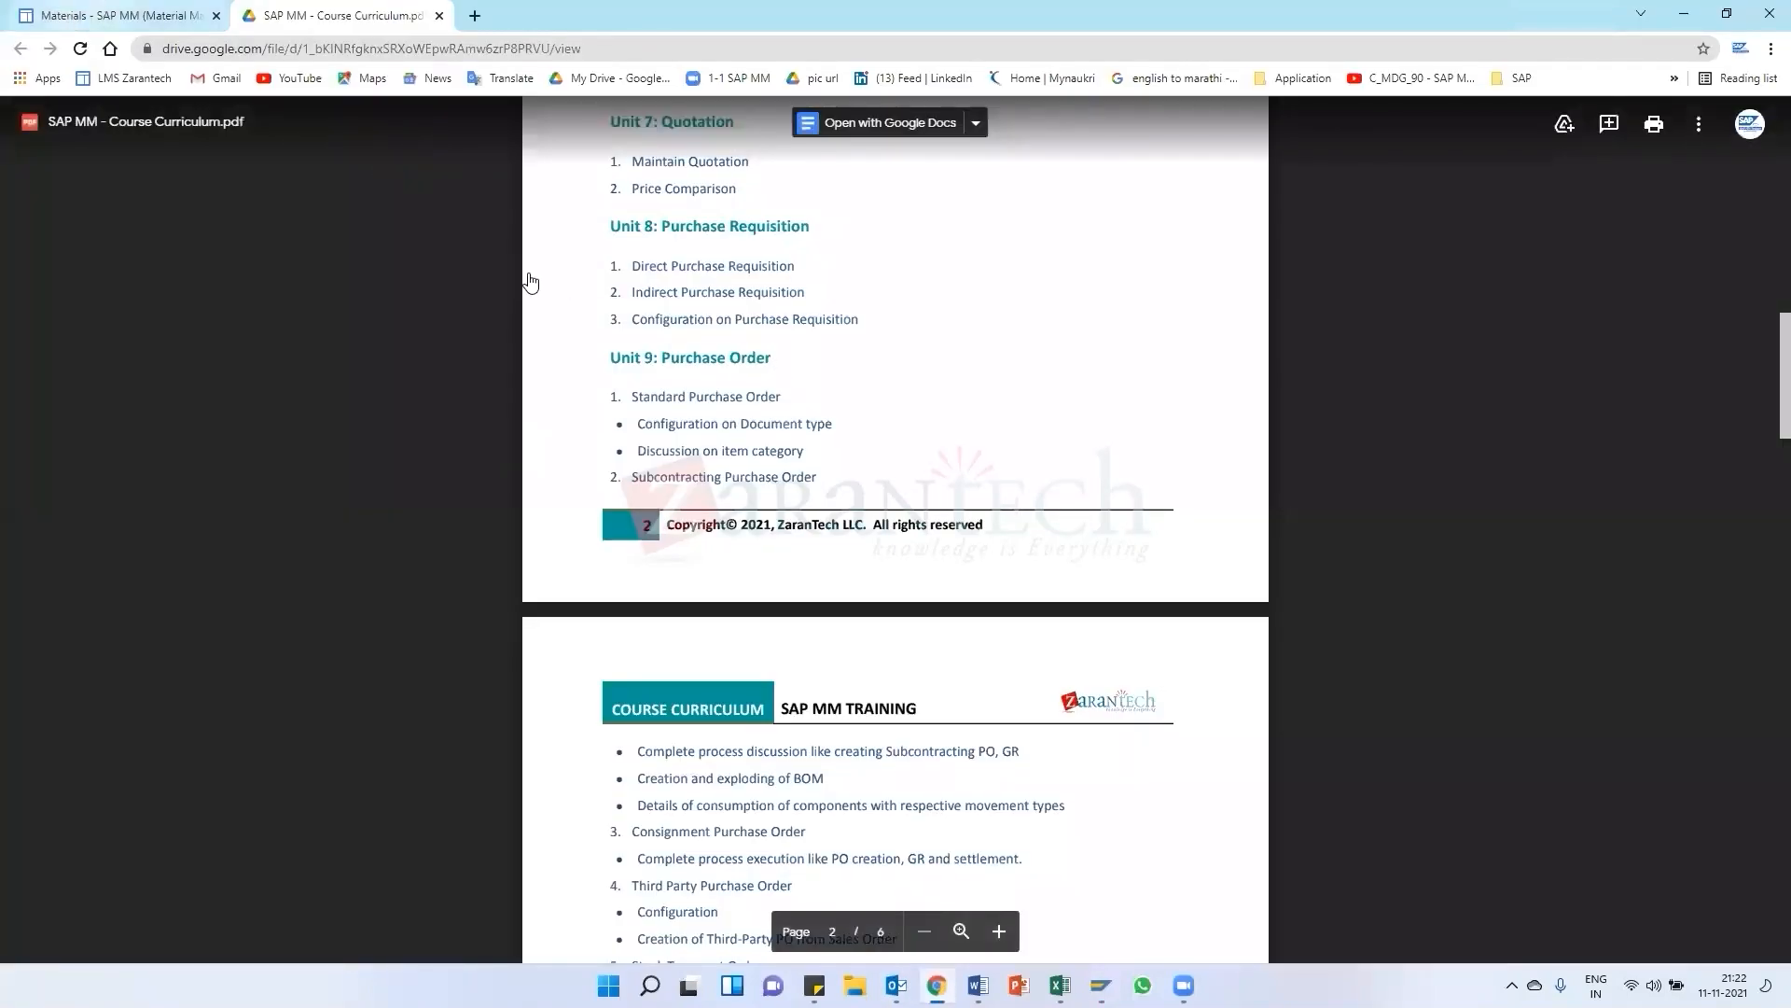
key(ctrl+Tab)
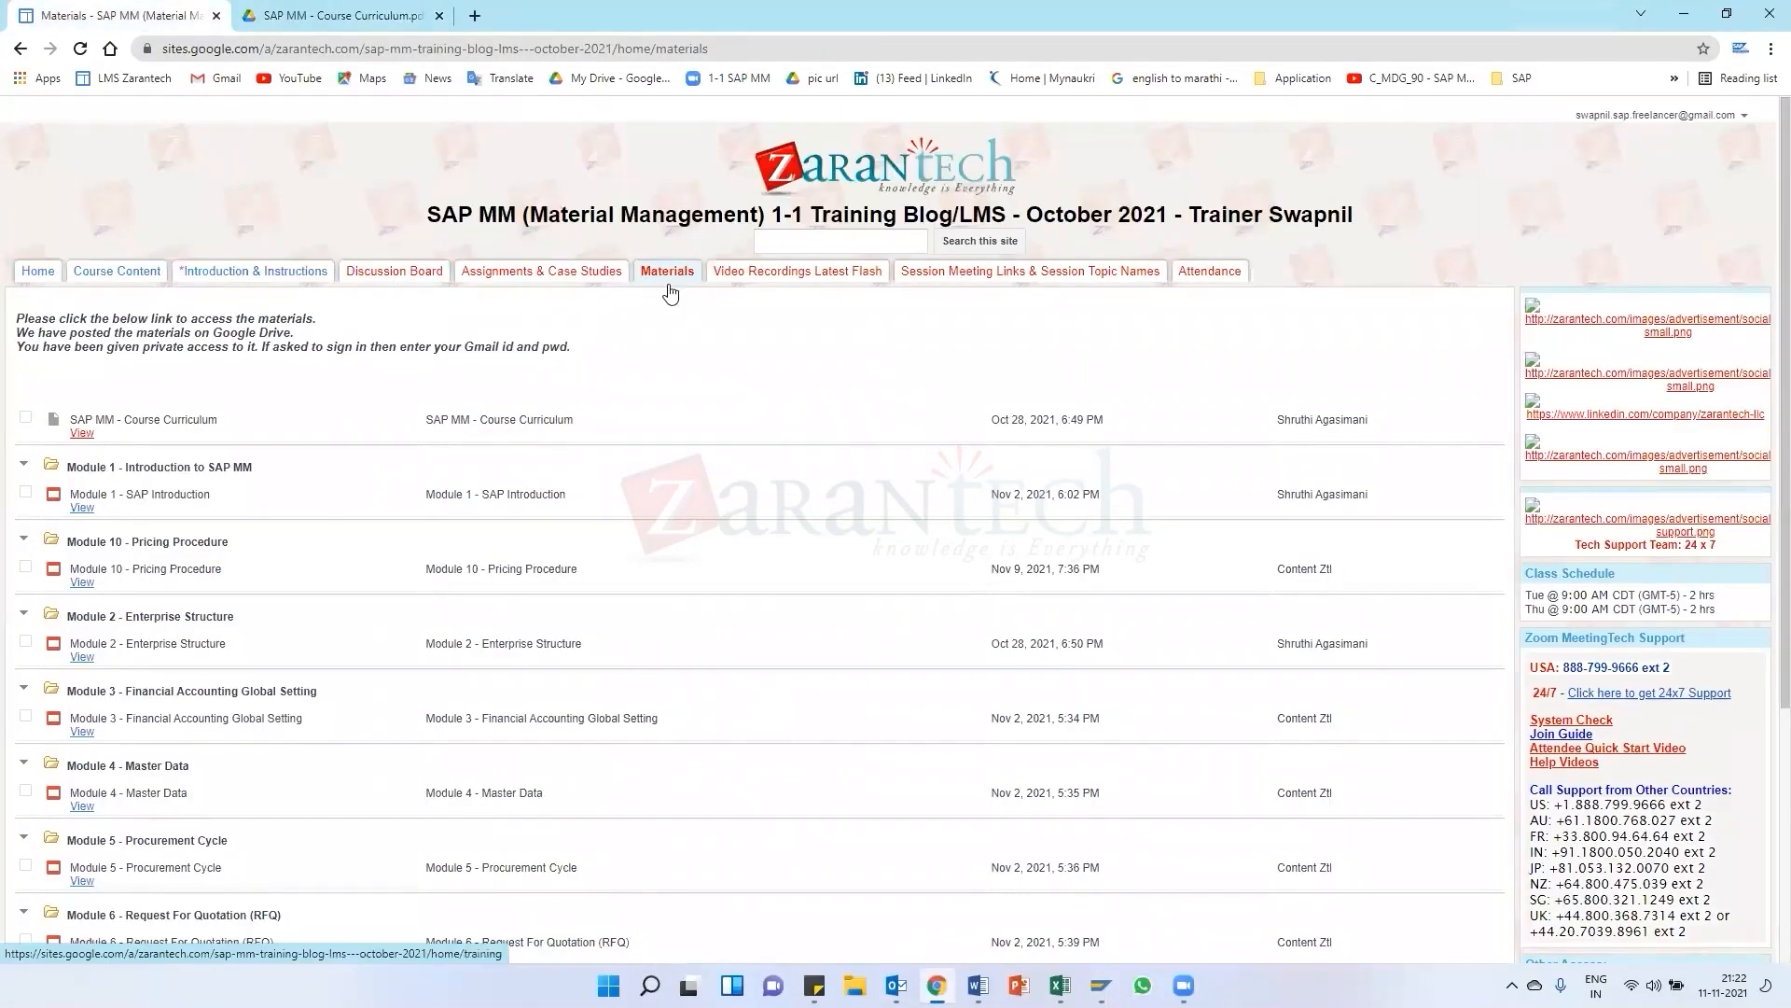
click(340, 15)
click(154, 15)
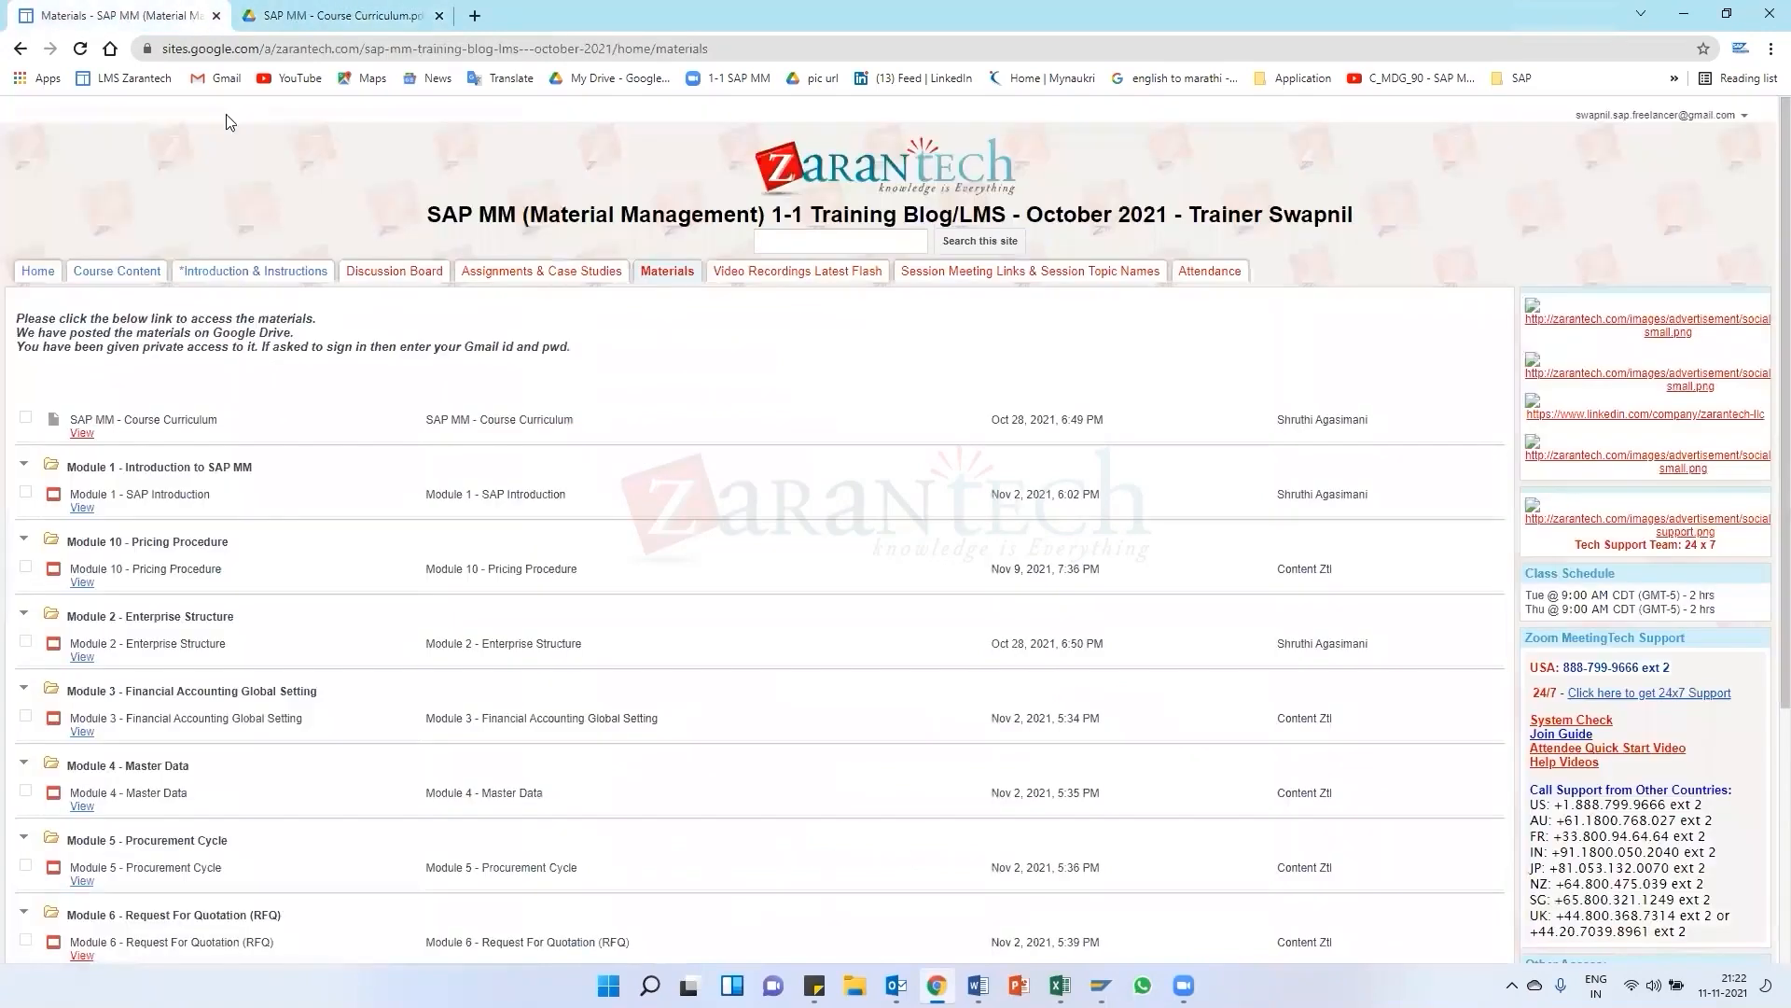
click(334, 26)
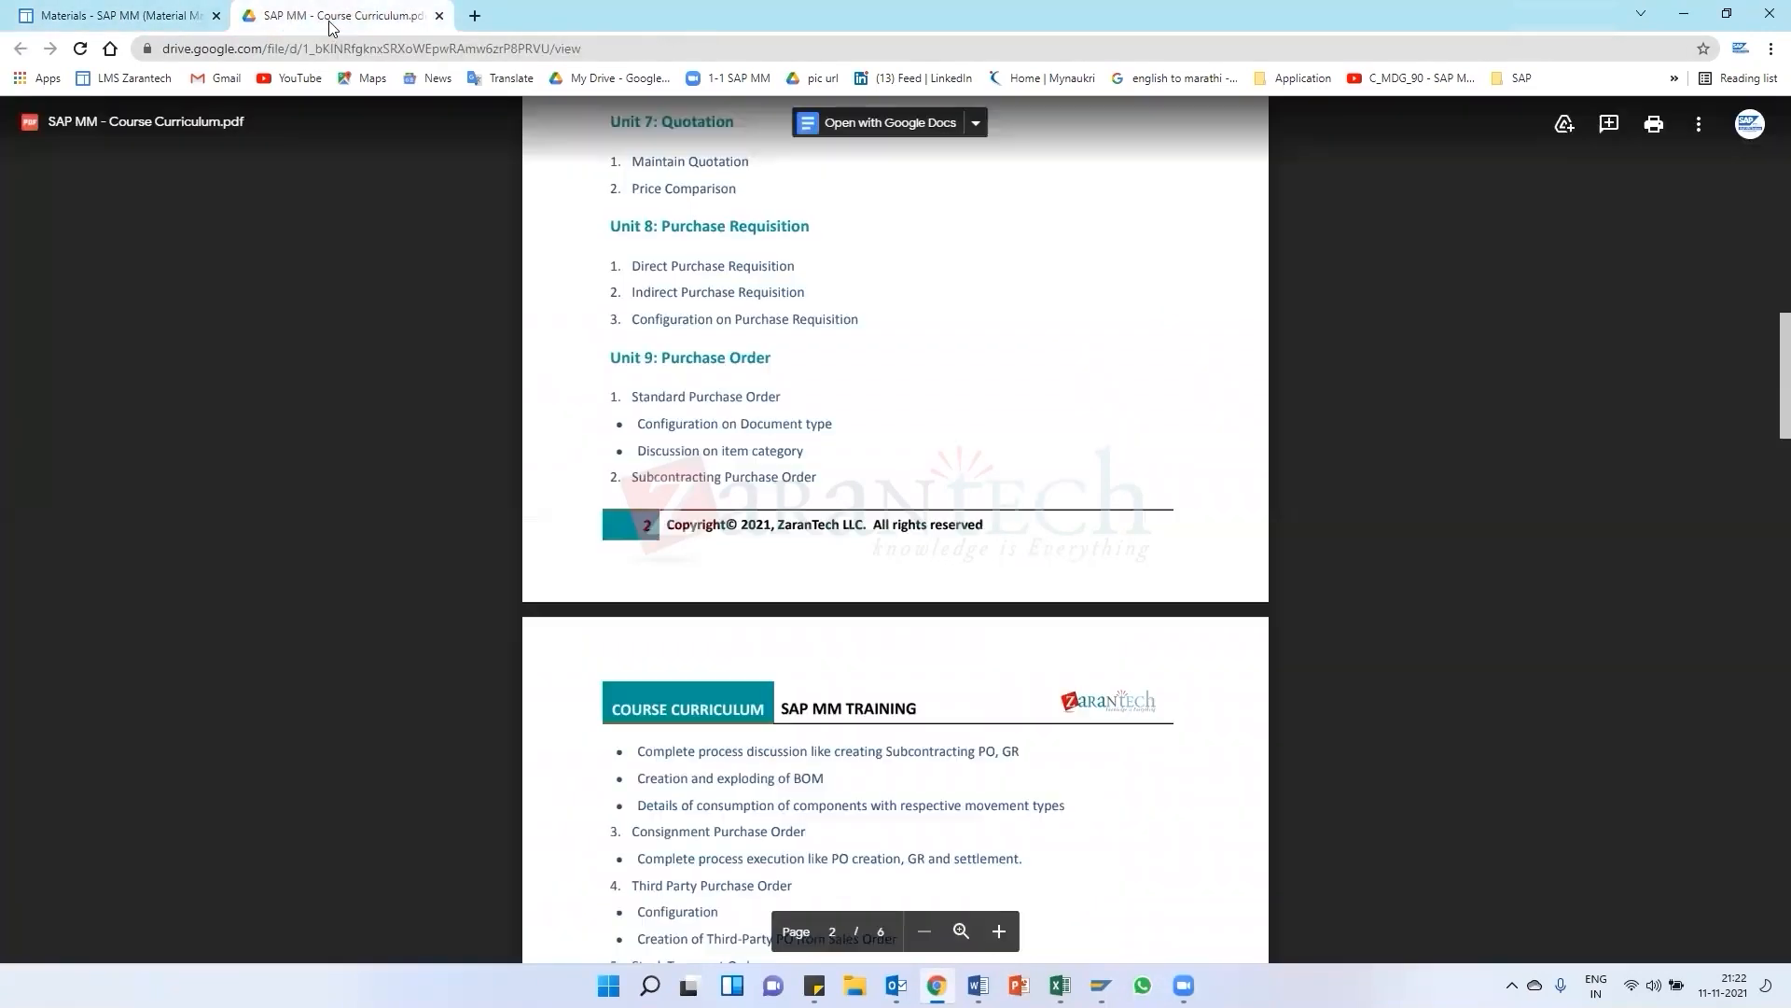
click(1684, 14)
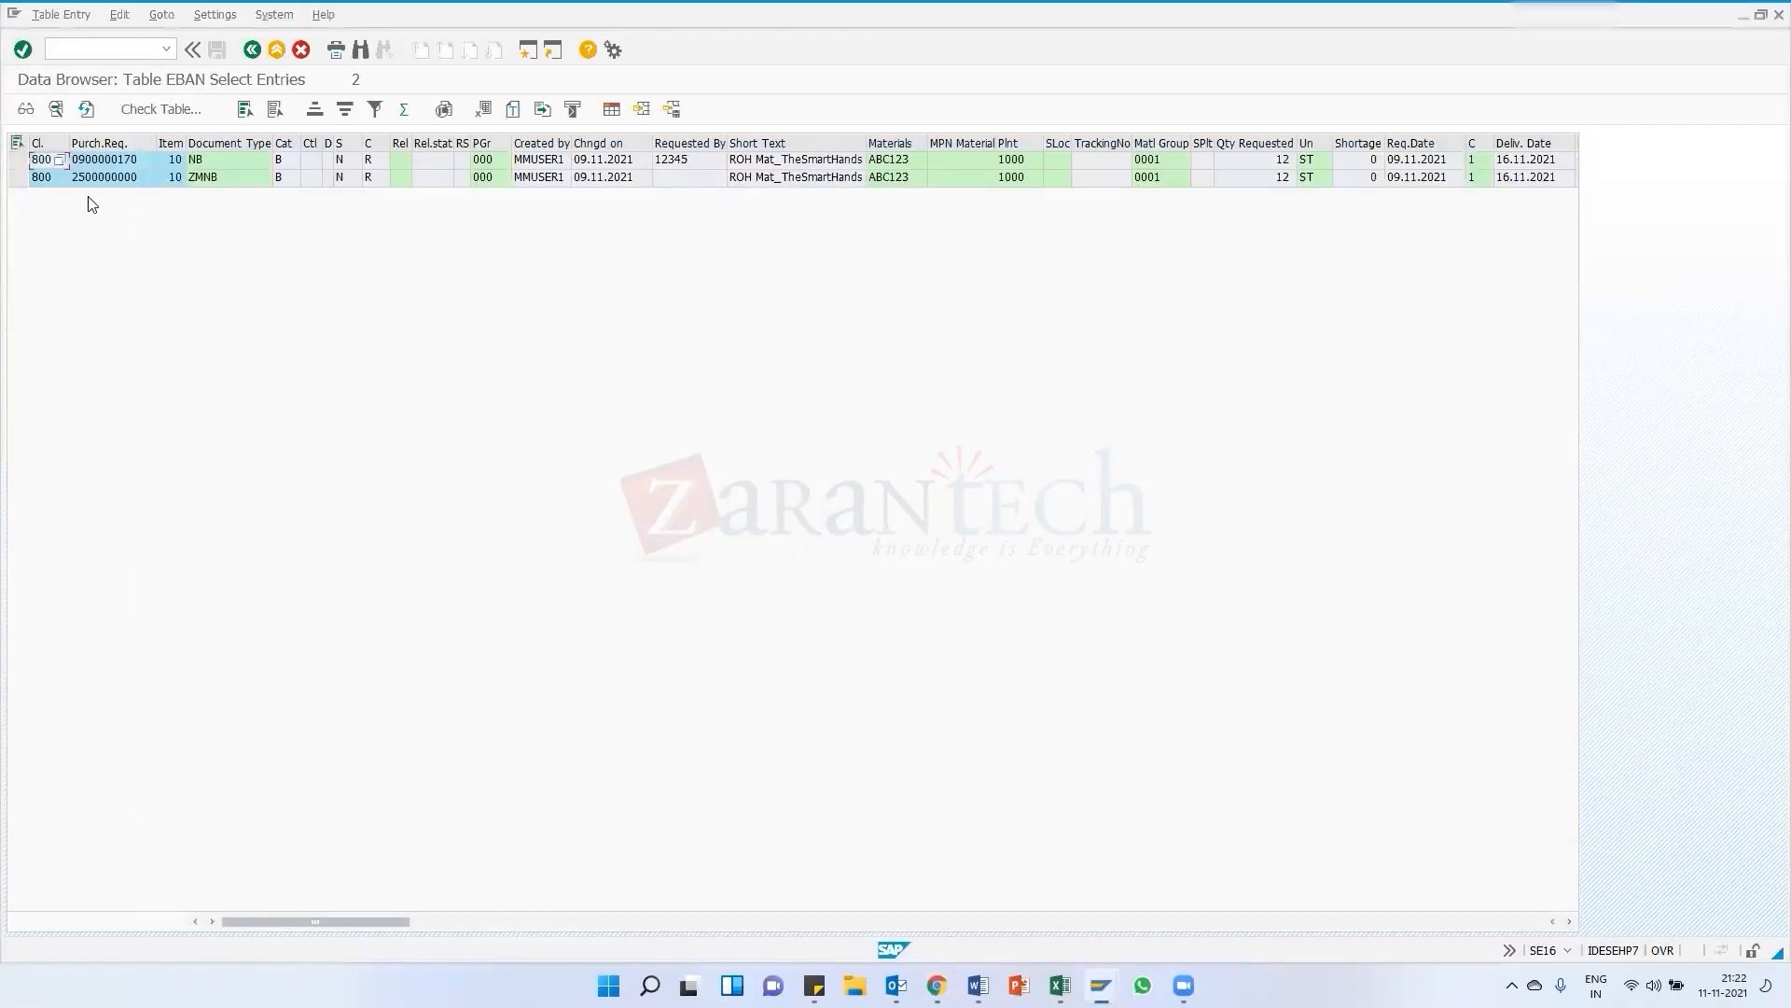
Copy the NB requisition's number from EBAN into the purchase requisition number criterion, dropping its leading zero
click(124, 164)
mouse_move(1101, 986)
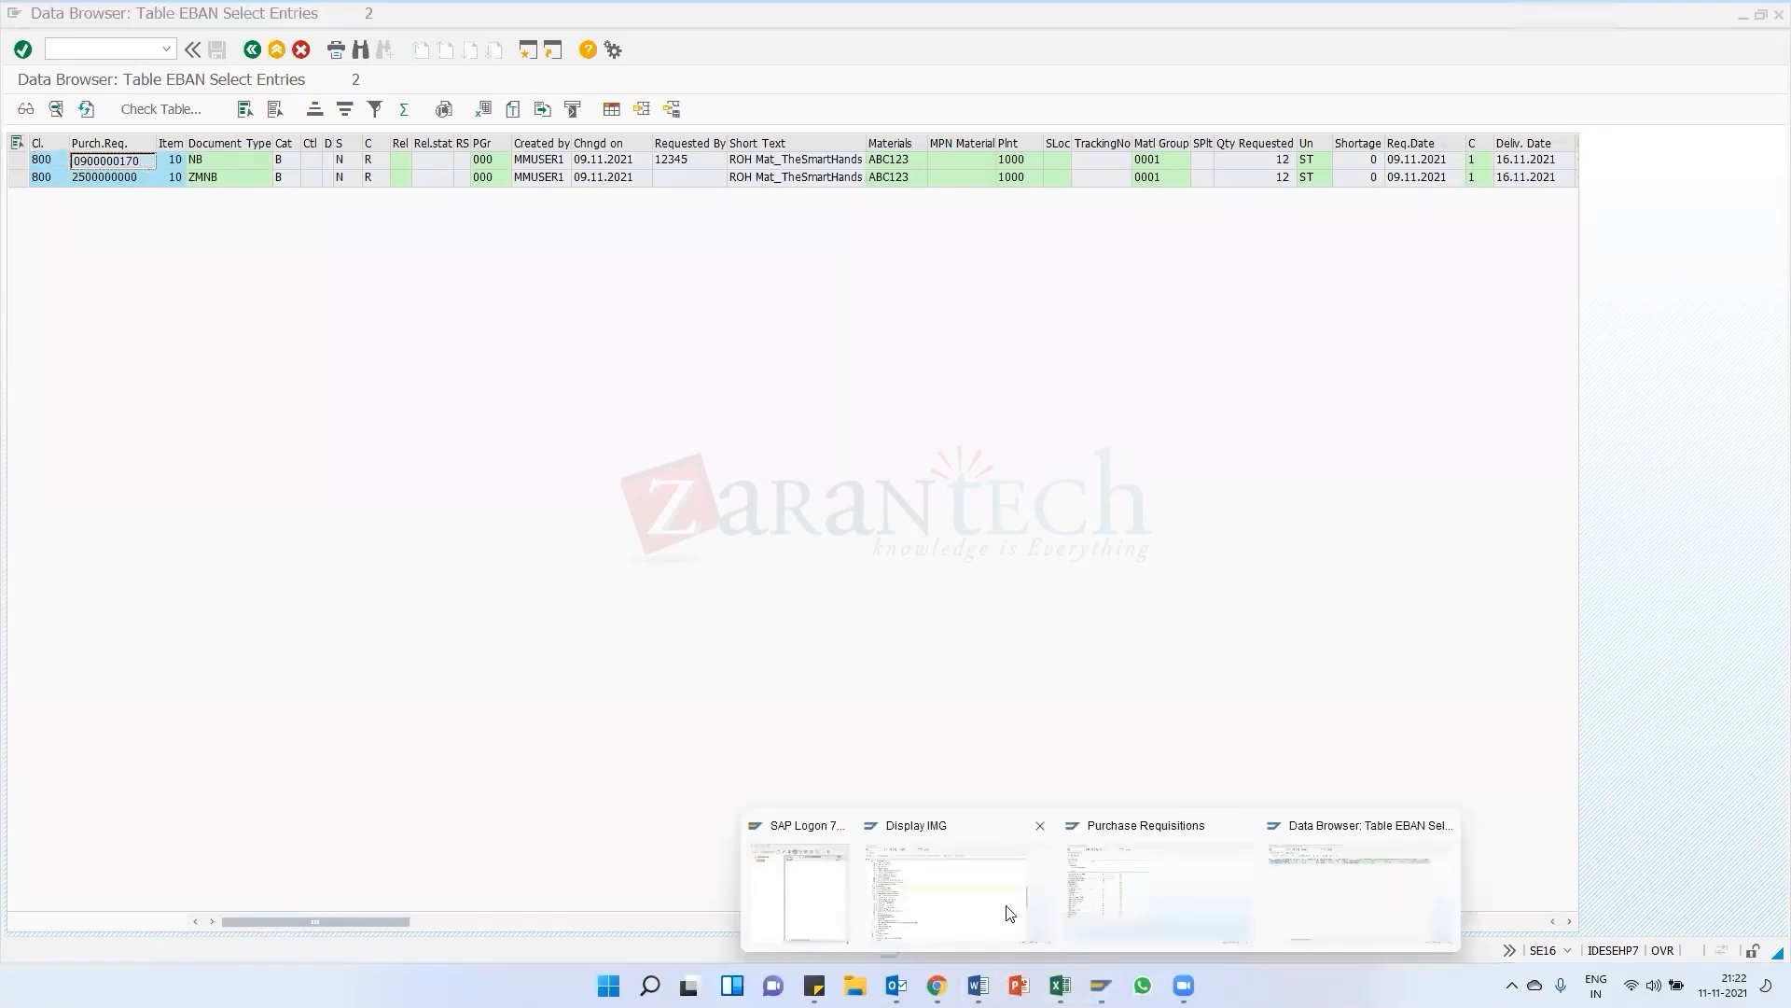
click(260, 351)
click(248, 331)
key(ctrl+v)
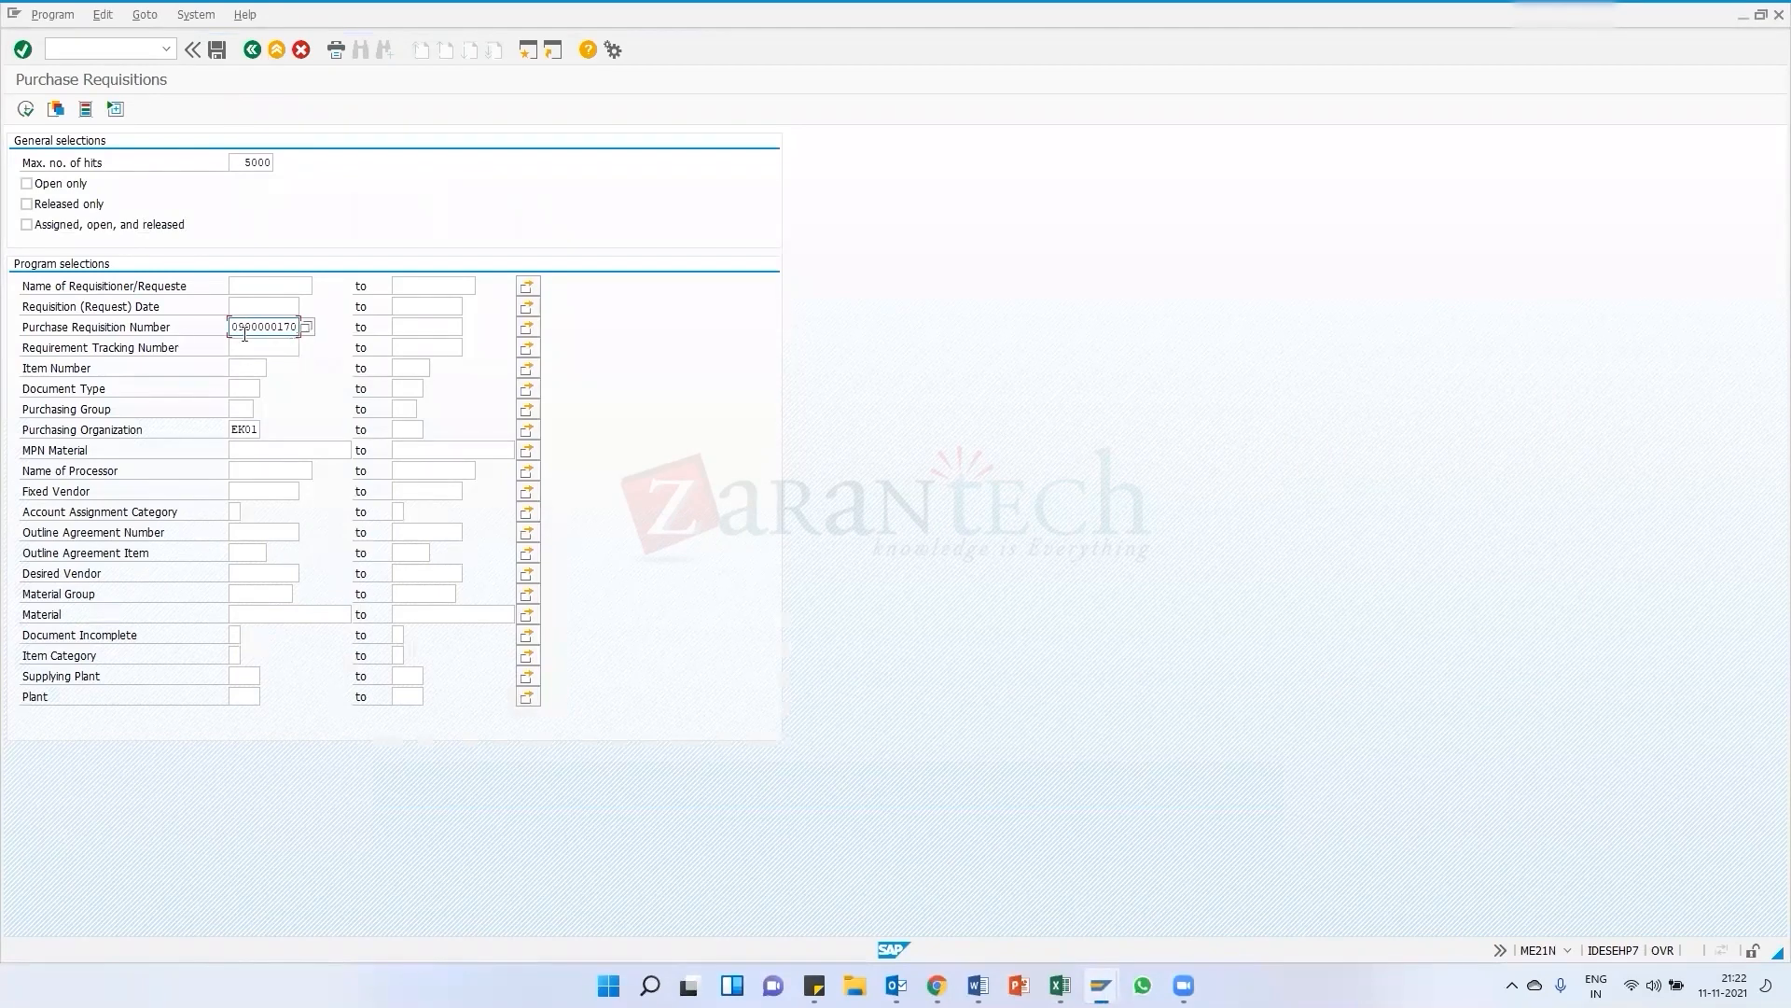
key(Home)
key(Delete)
Clear the Purchasing Organization criterion and run the requisition selection
double_click(243, 434)
key(Delete)
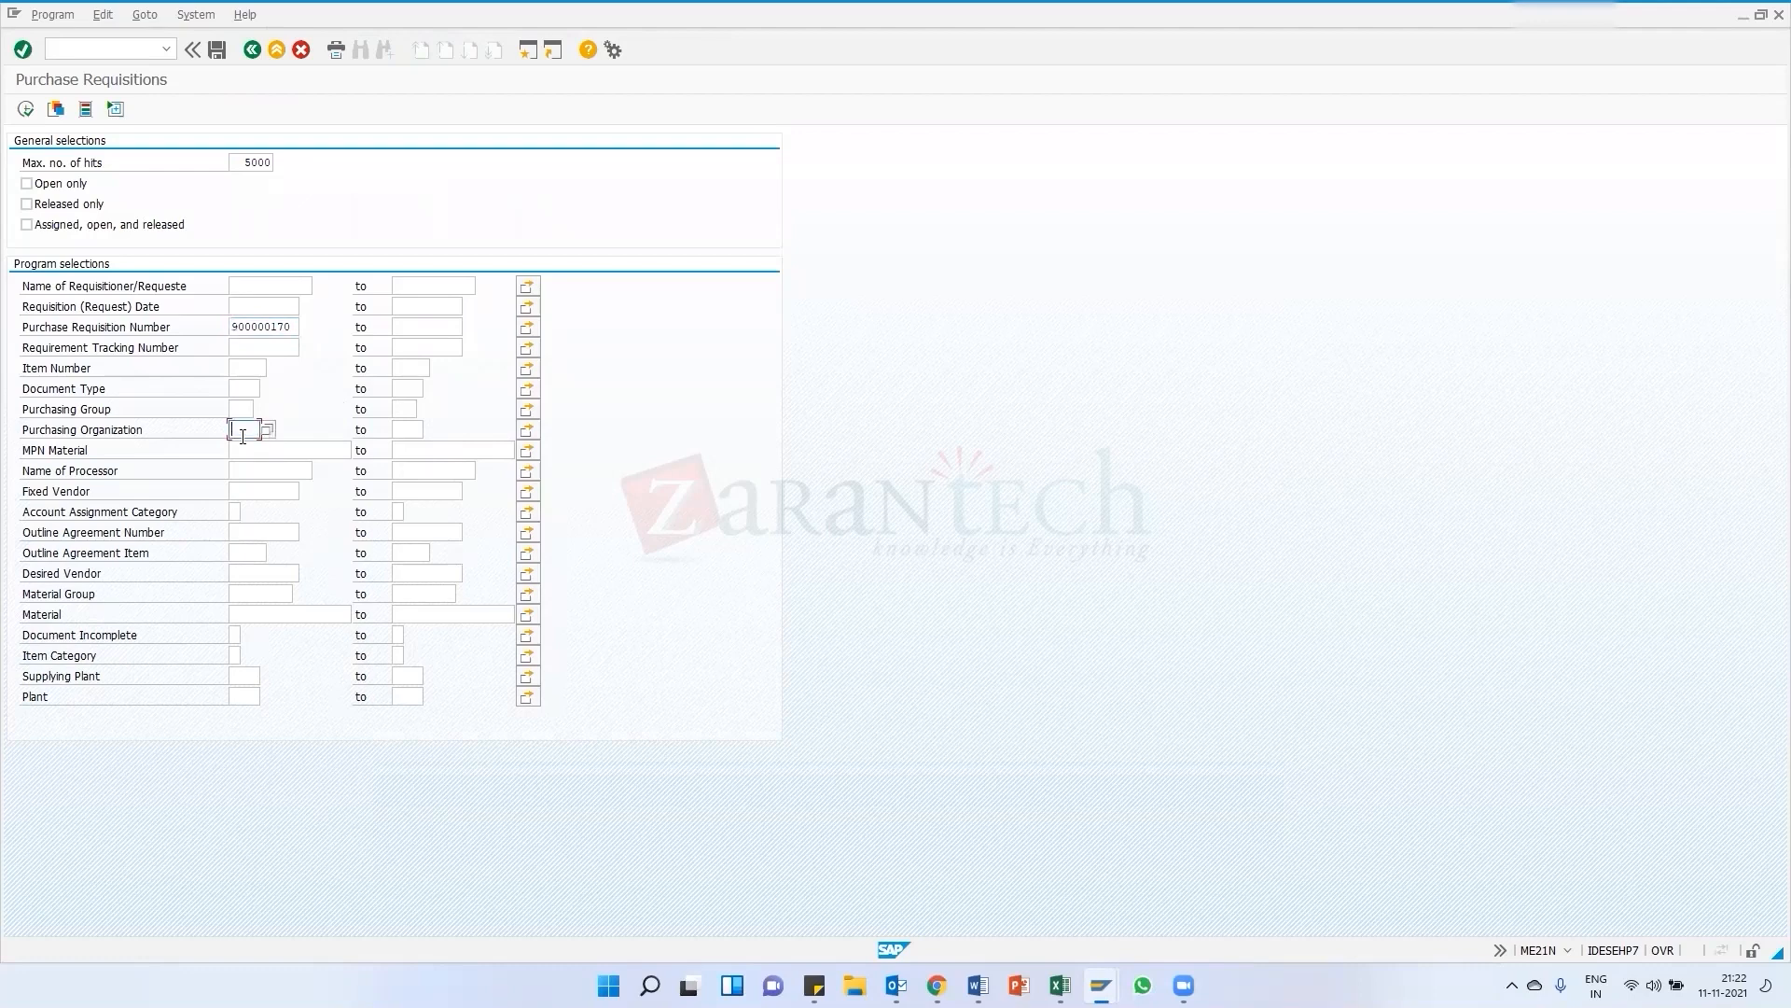
click(25, 110)
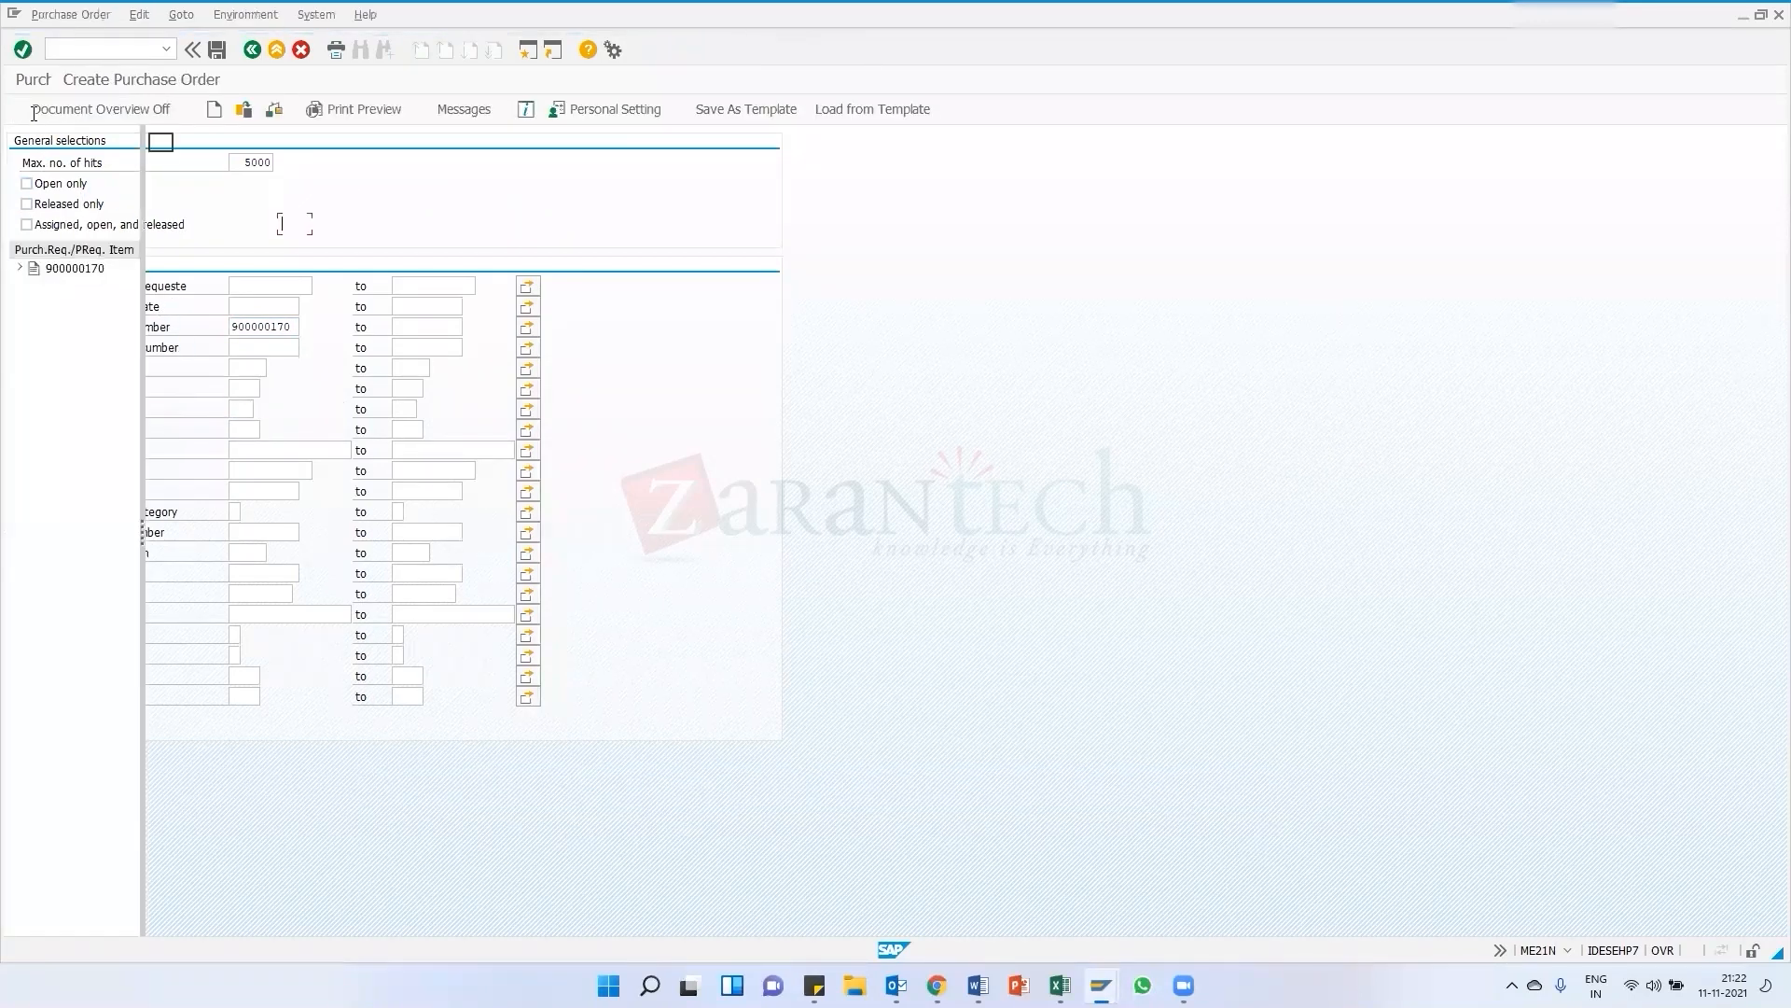
Adopt the selected requisition into the purchase order and set the purchasing organization to EK01
click(76, 270)
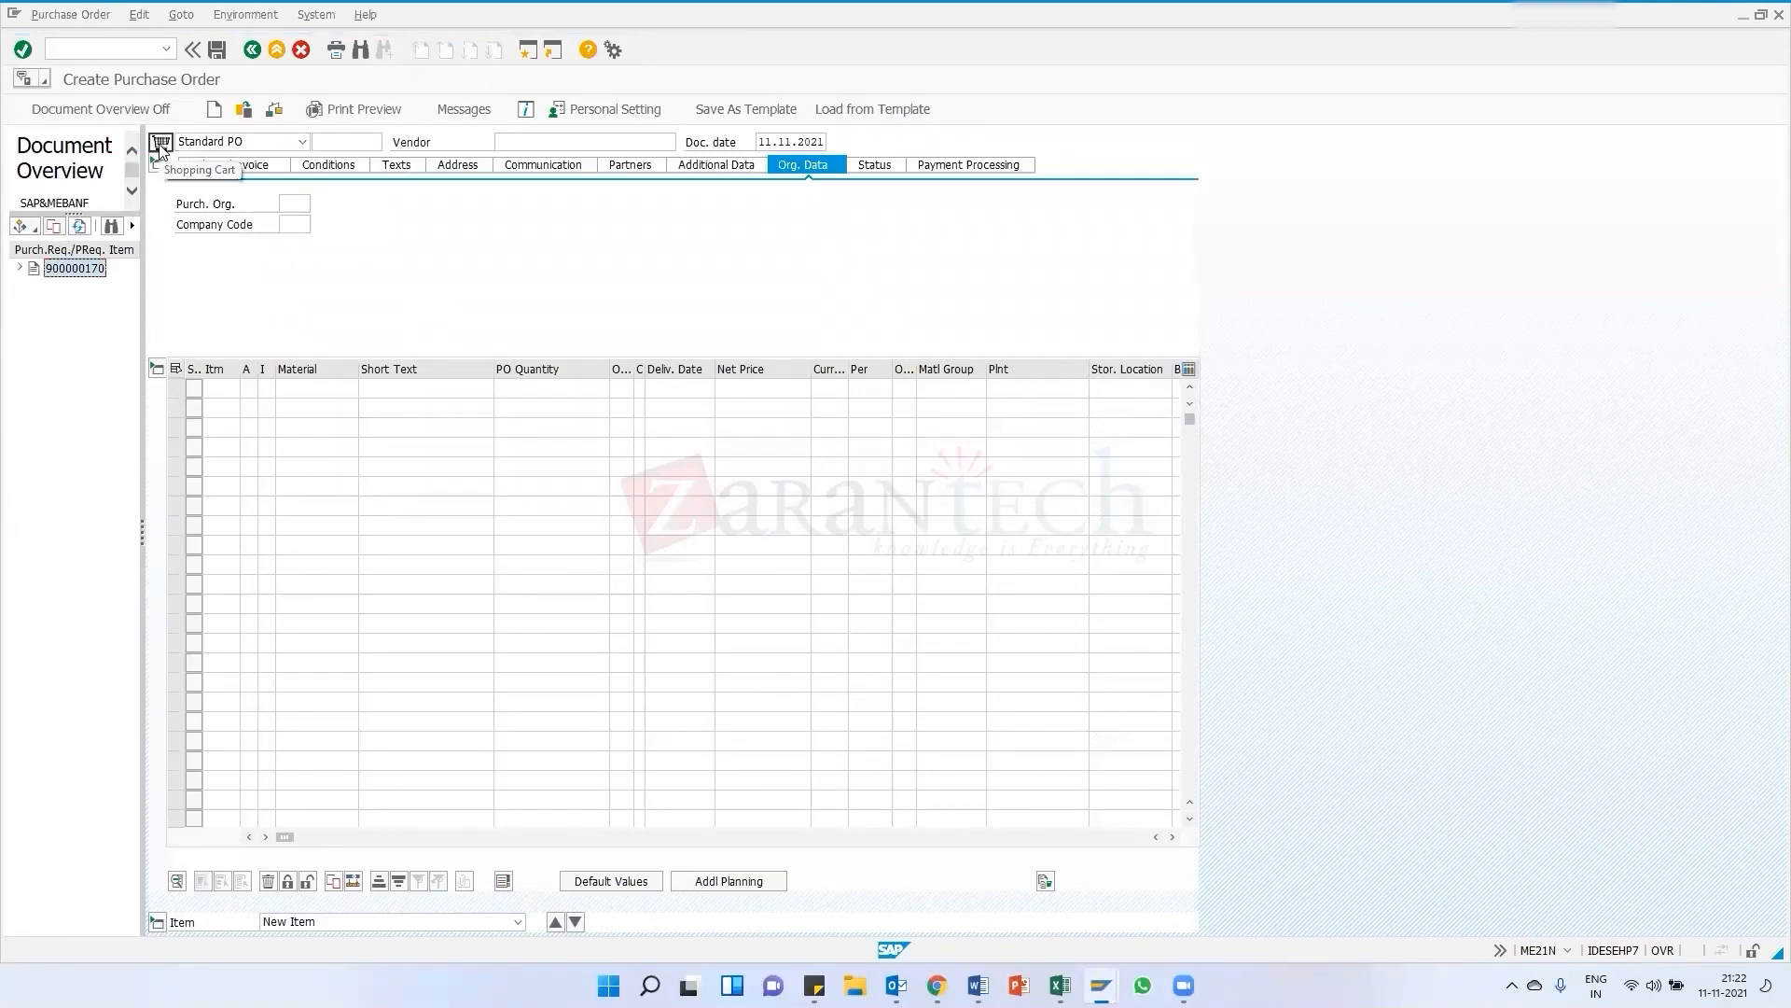
click(58, 227)
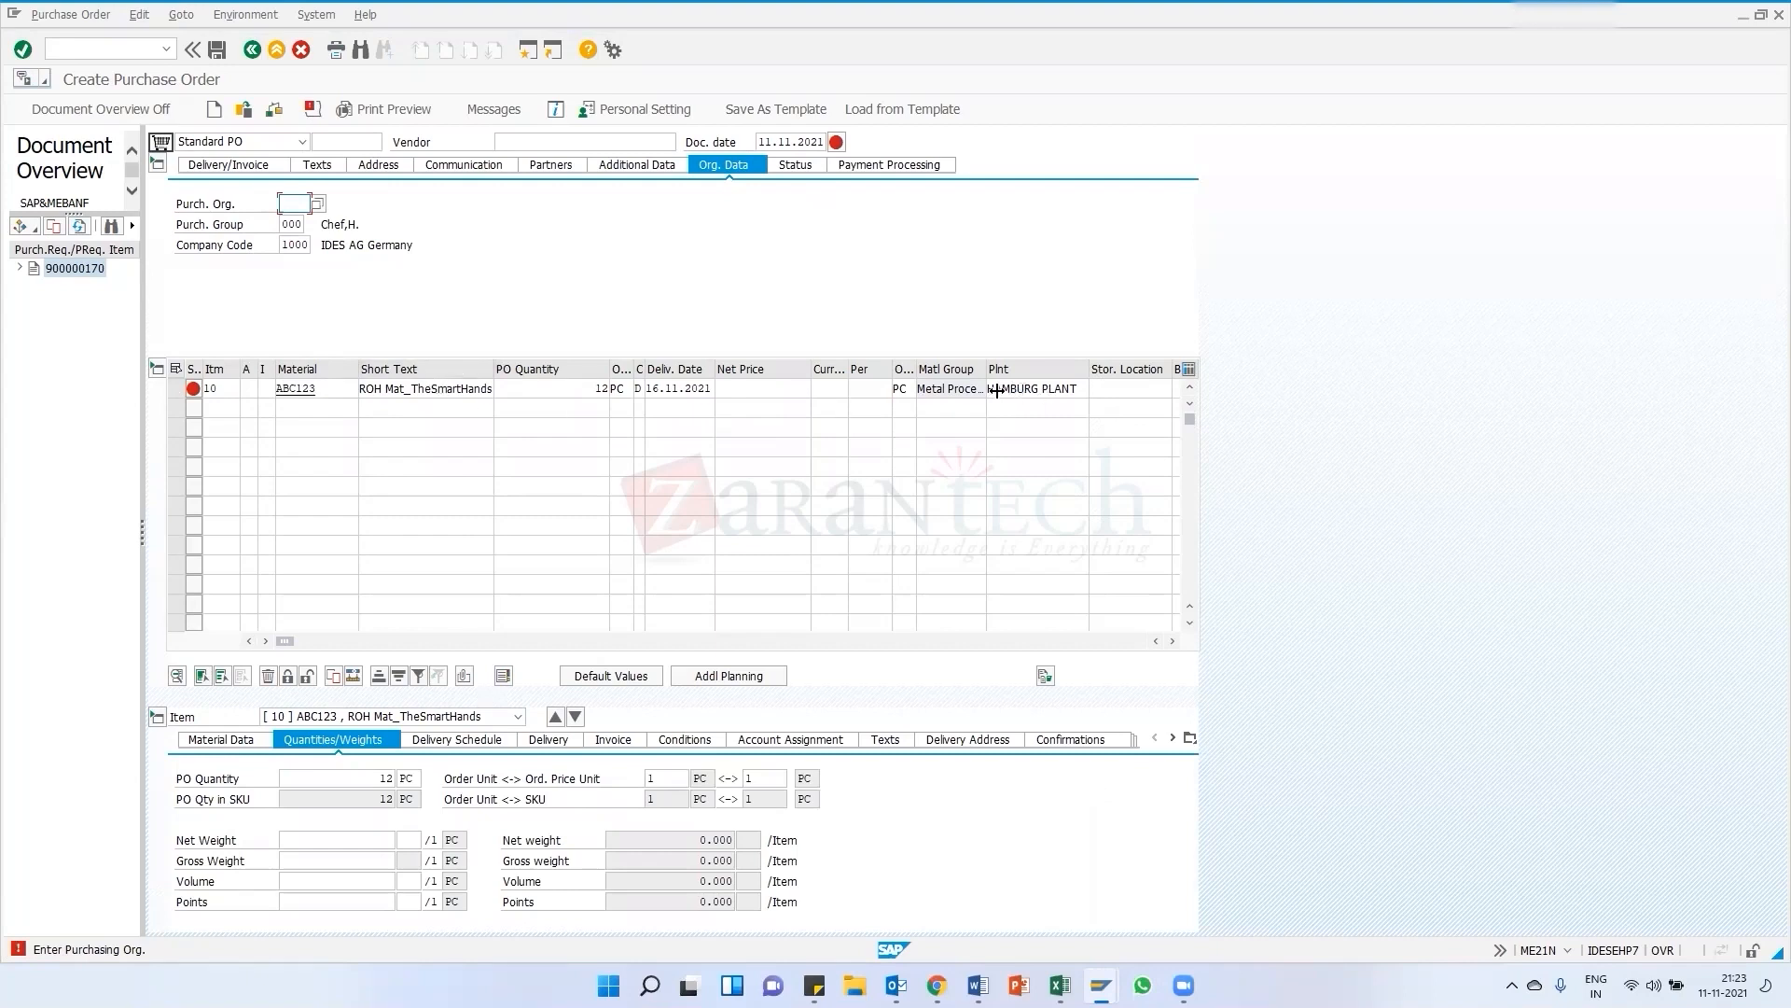
drag(917, 370, 936, 369)
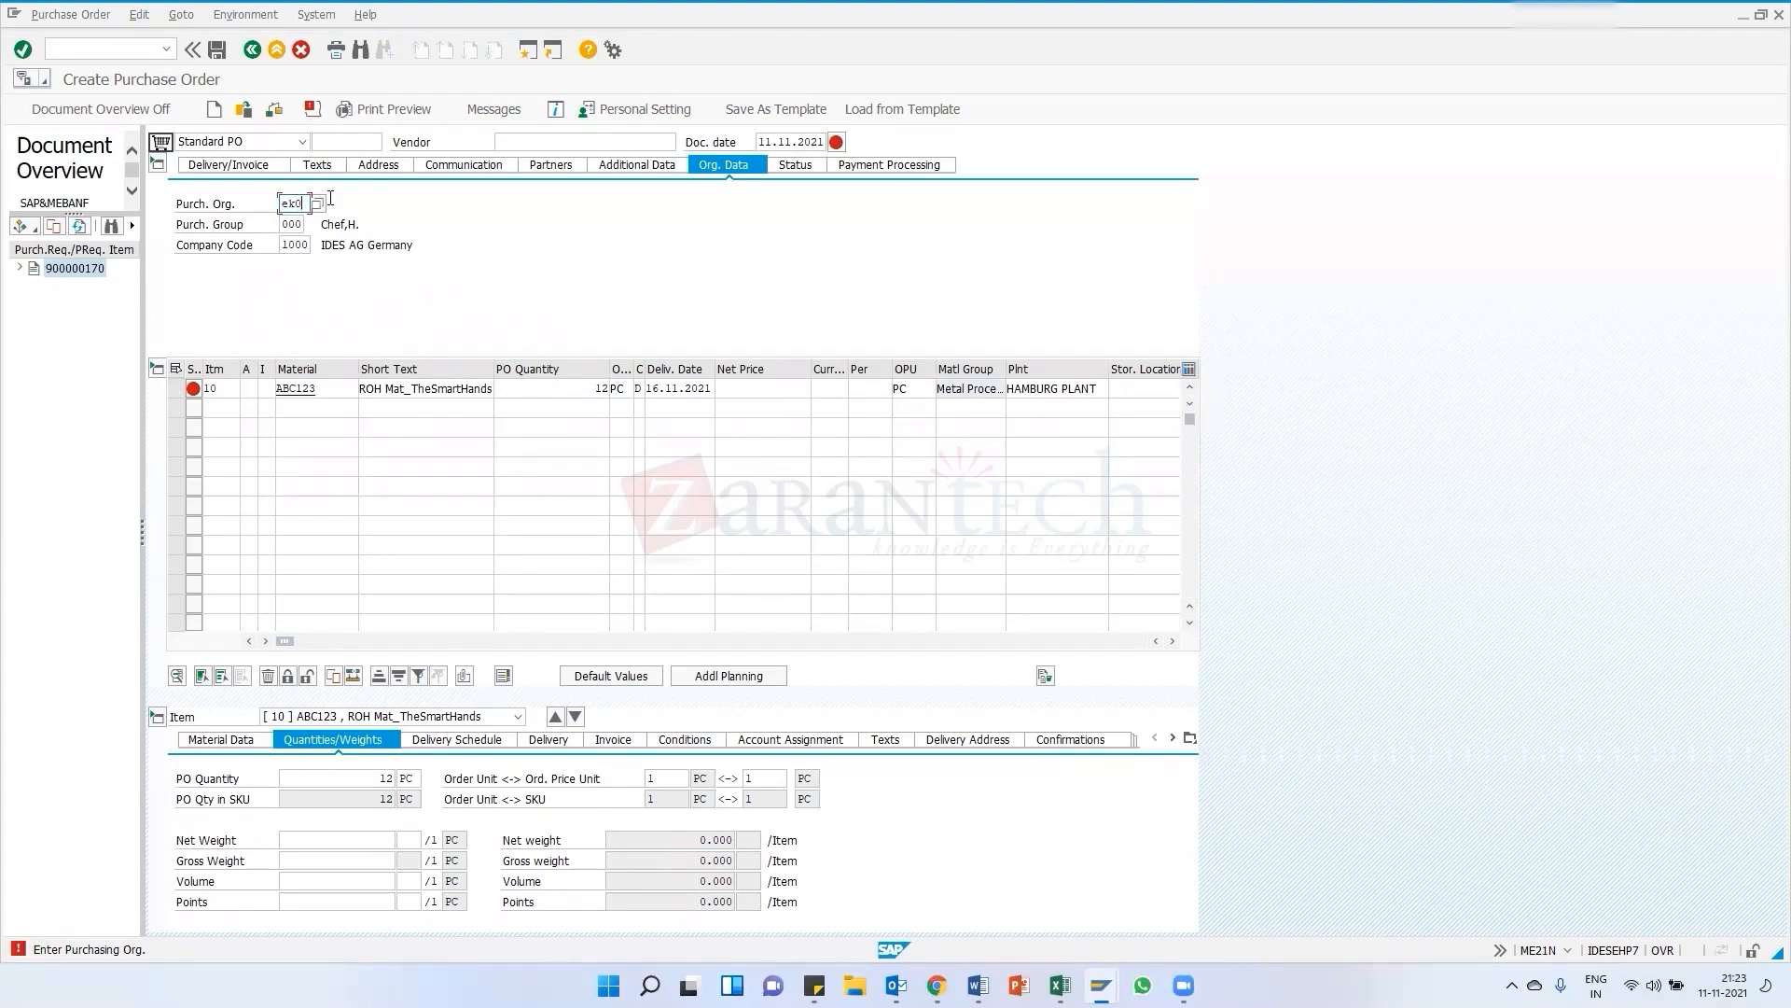
key(Return)
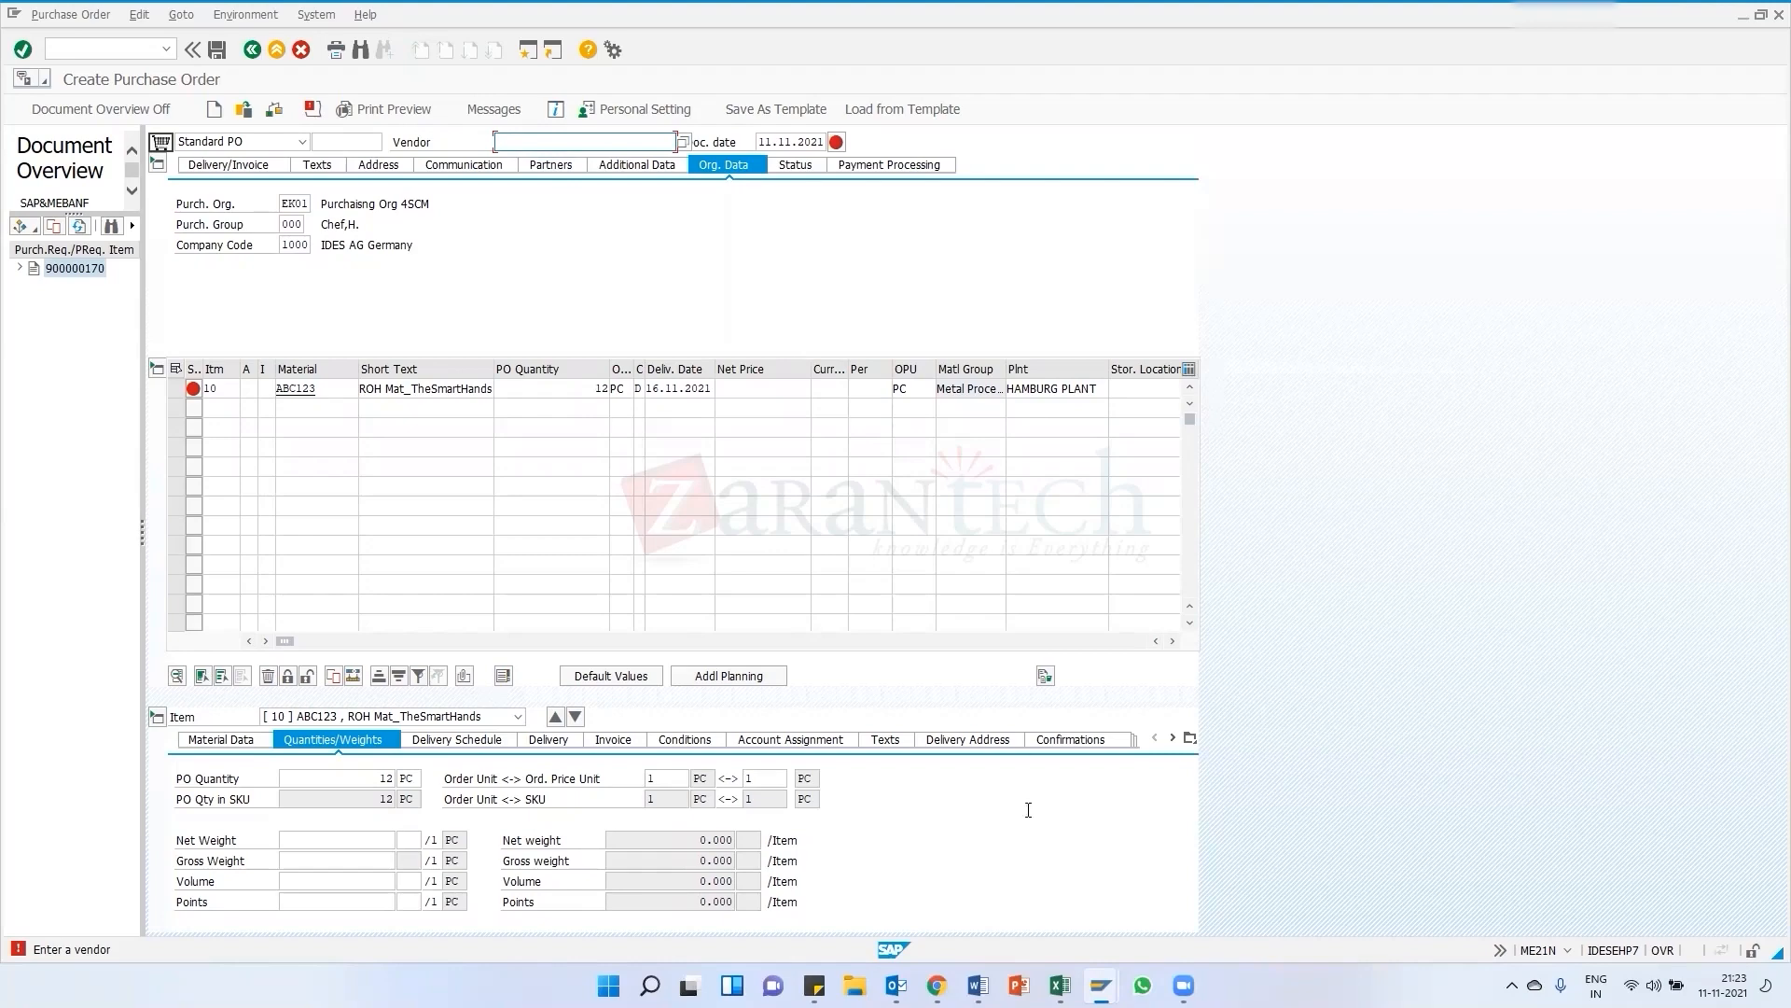
Return to the Data Browser and list table LFB1 vendors for company code 1000
mouse_move(1102, 985)
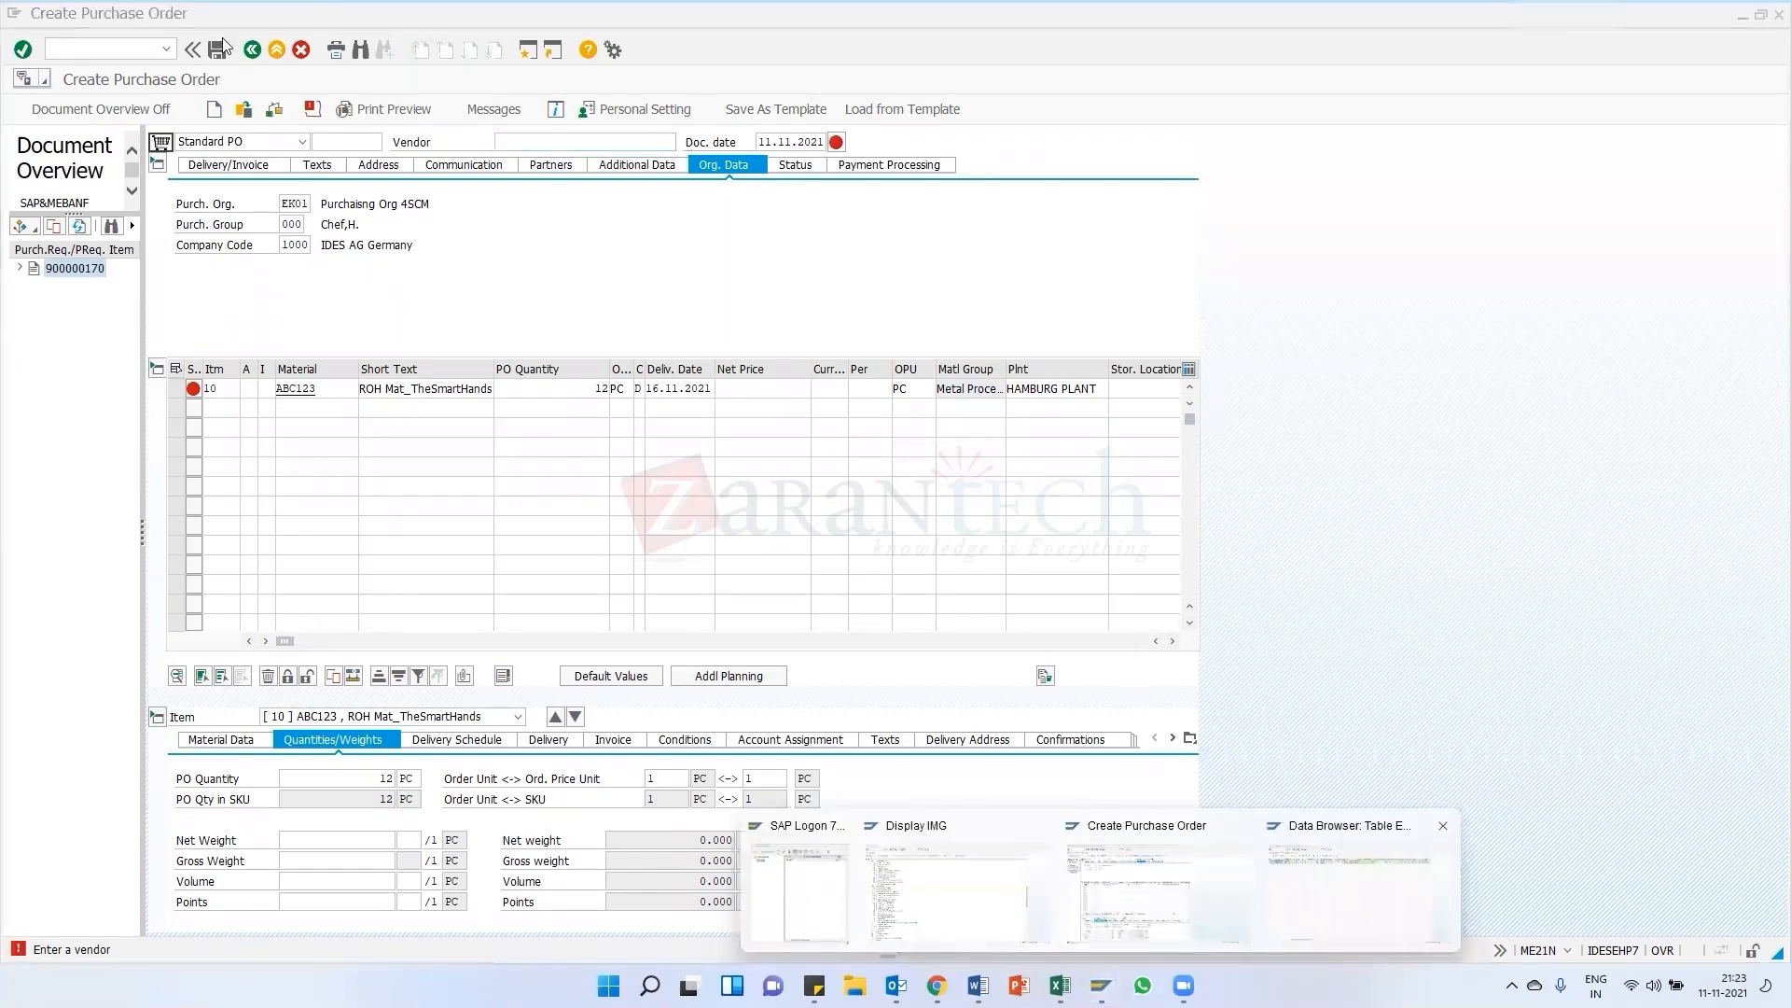
click(1325, 851)
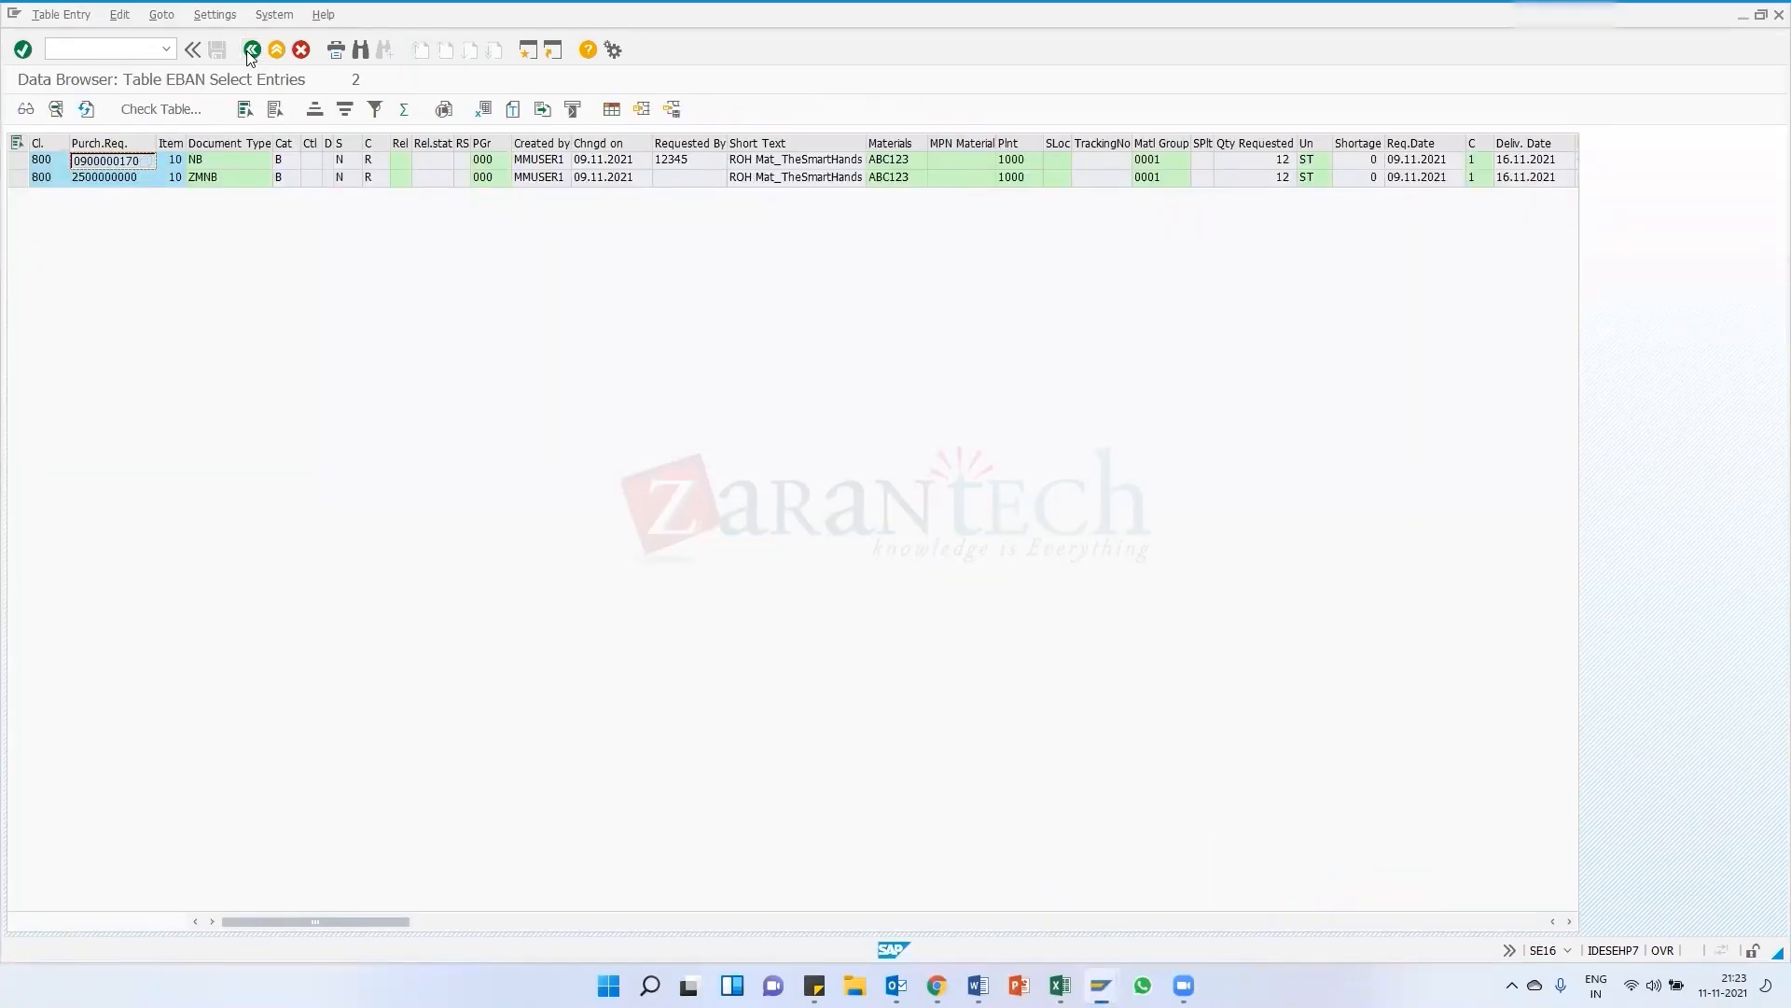
click(251, 50)
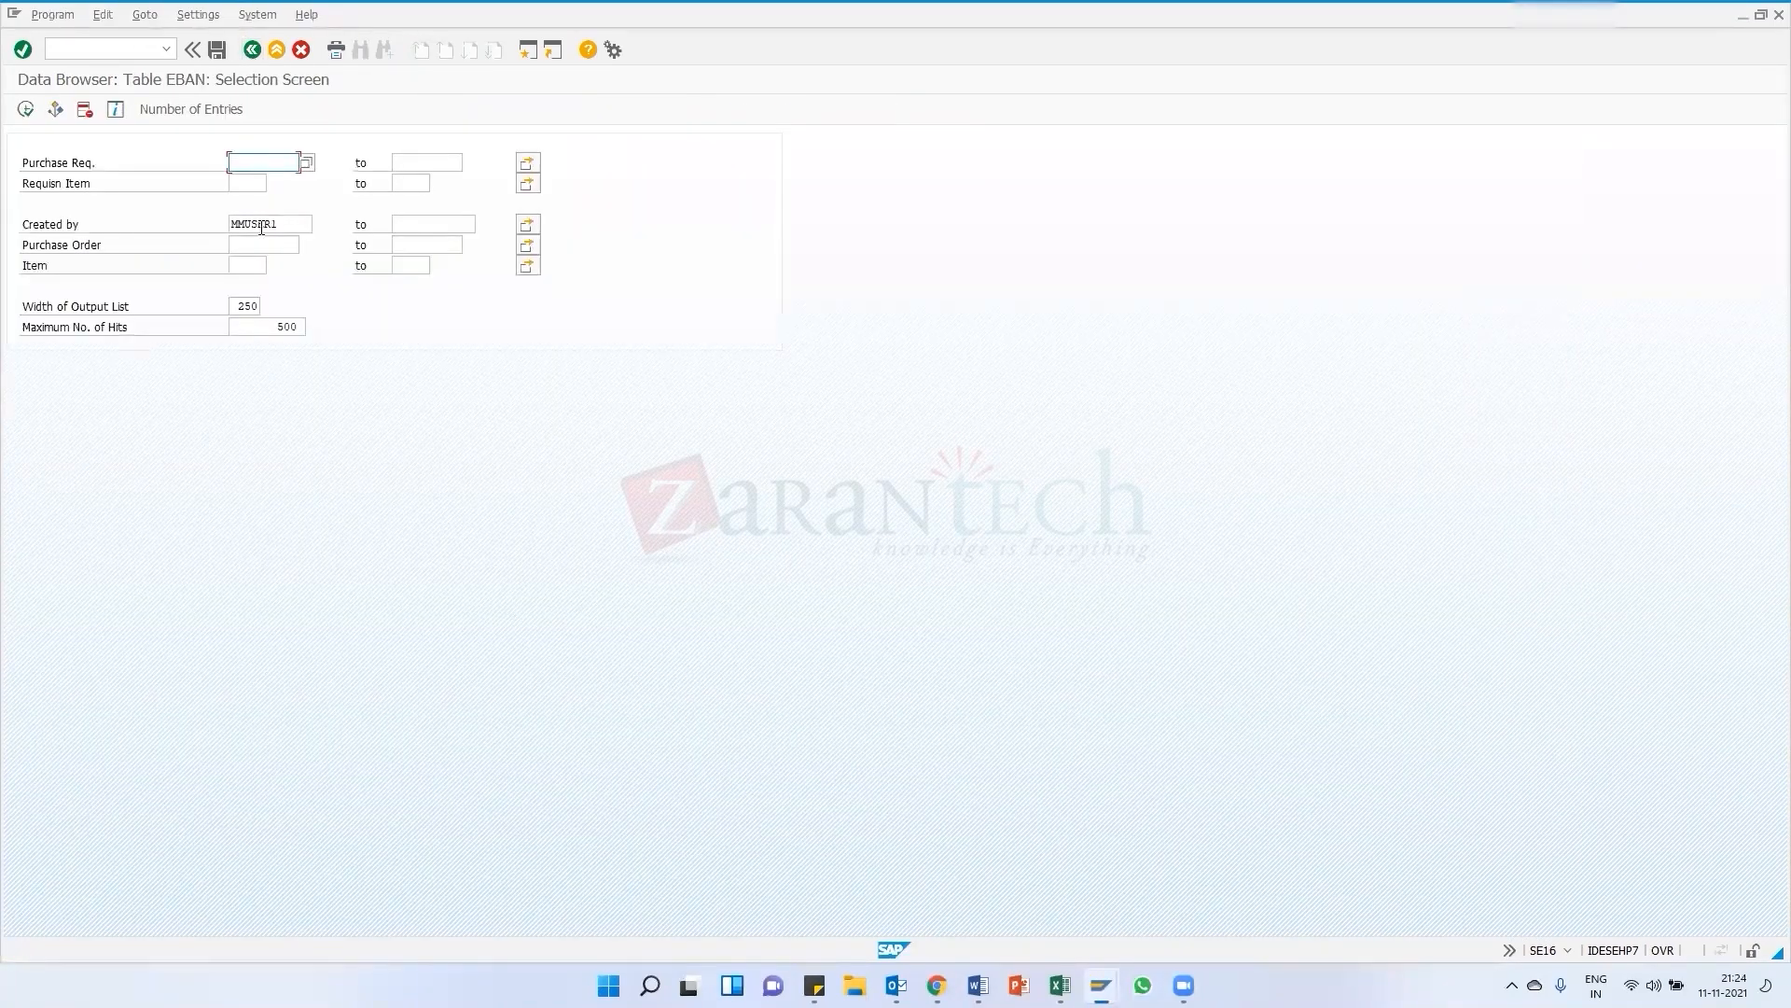
click(254, 49)
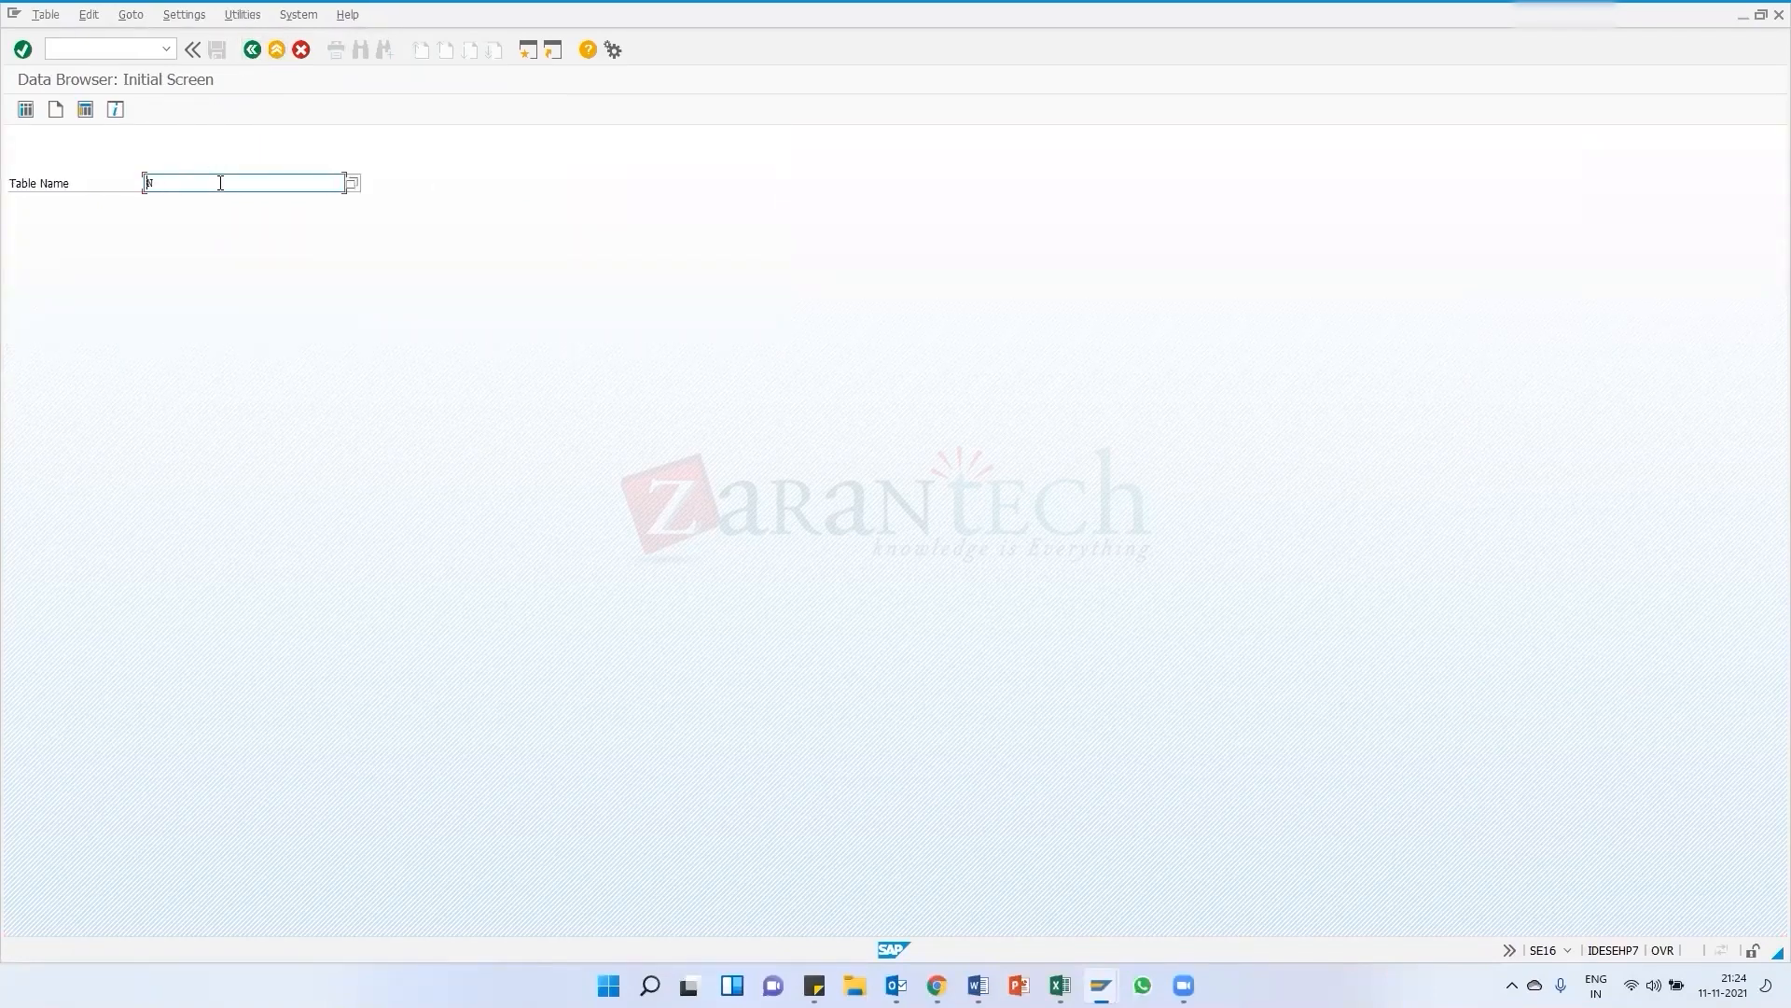
text(lfb1)
key(Return)
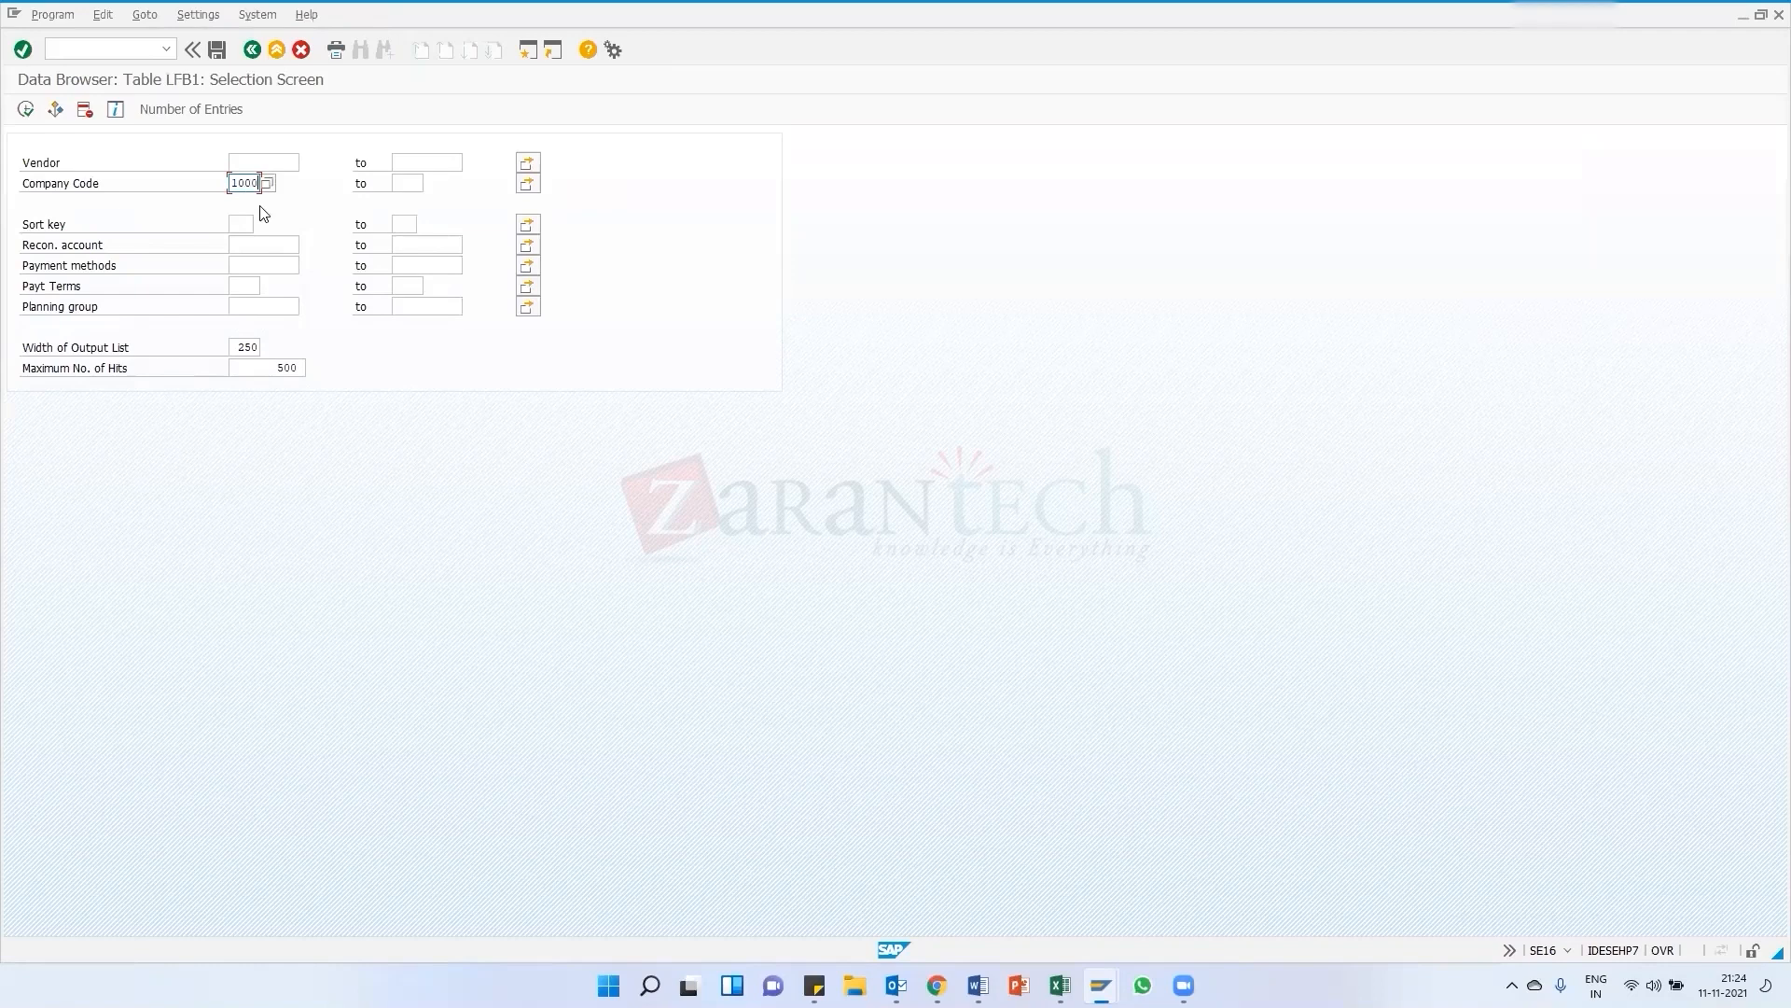
double_click(274, 375)
text(10)
click(26, 109)
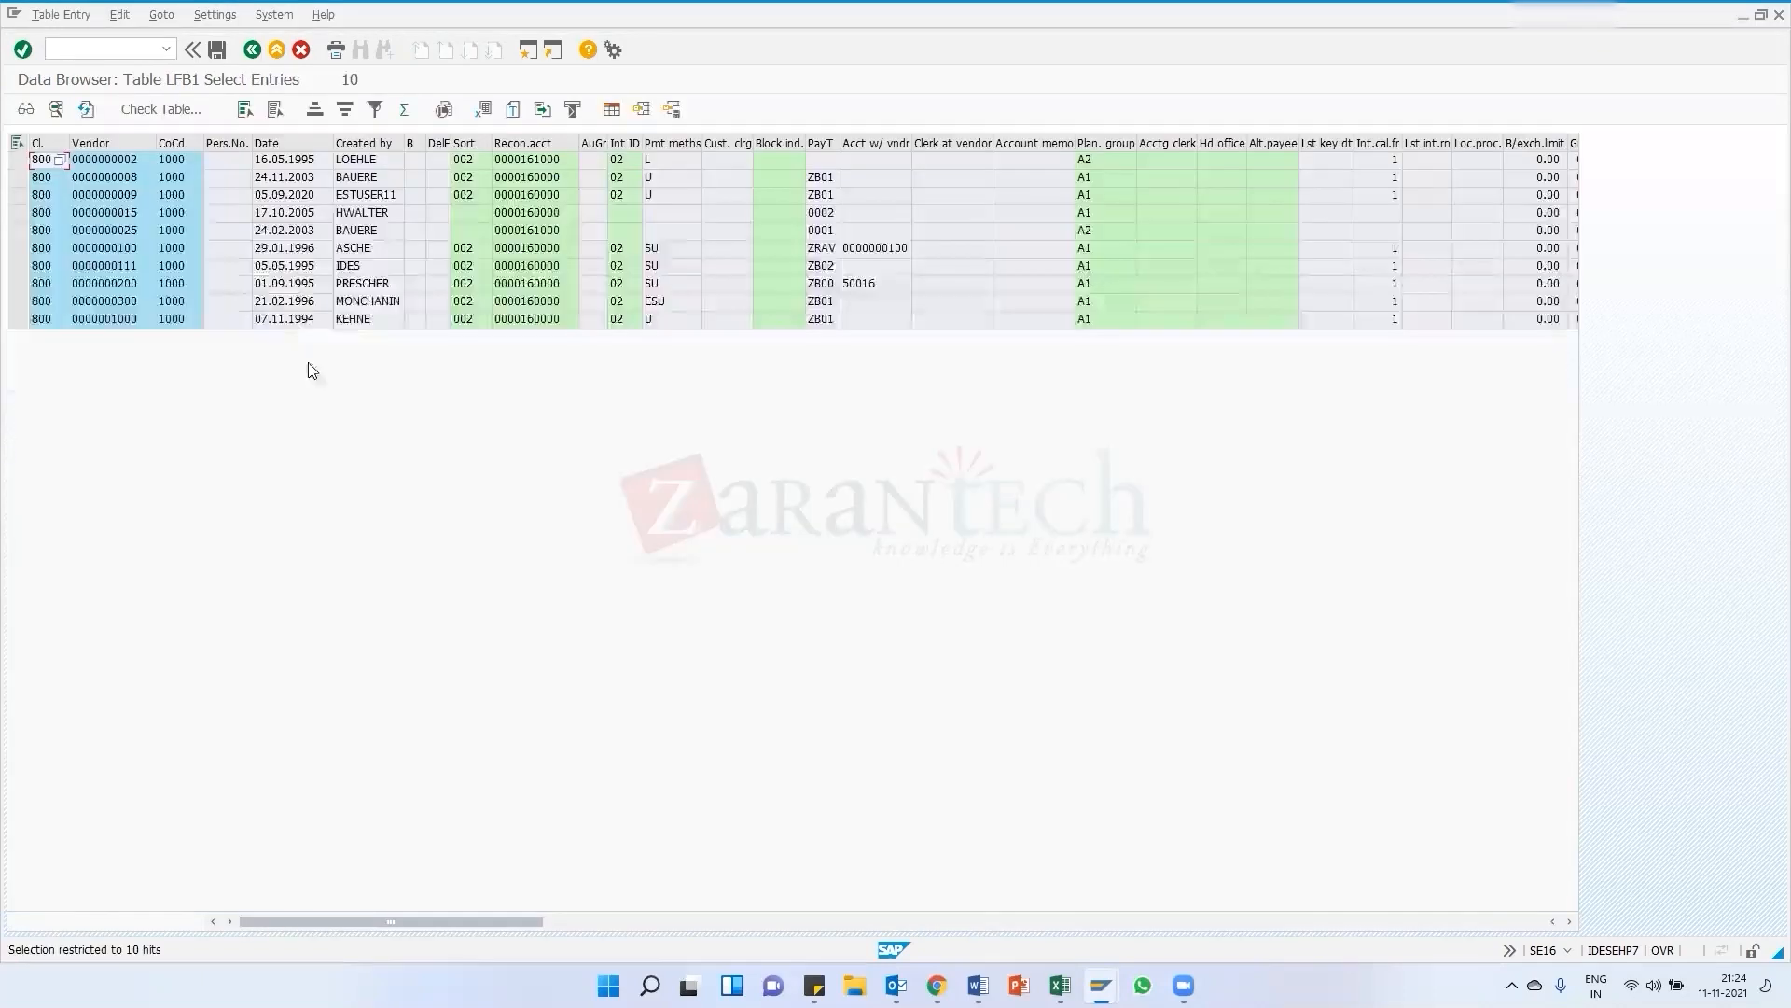
Copy the last listed vendor's number into the purchase order's vendor field and confirm it
click(120, 320)
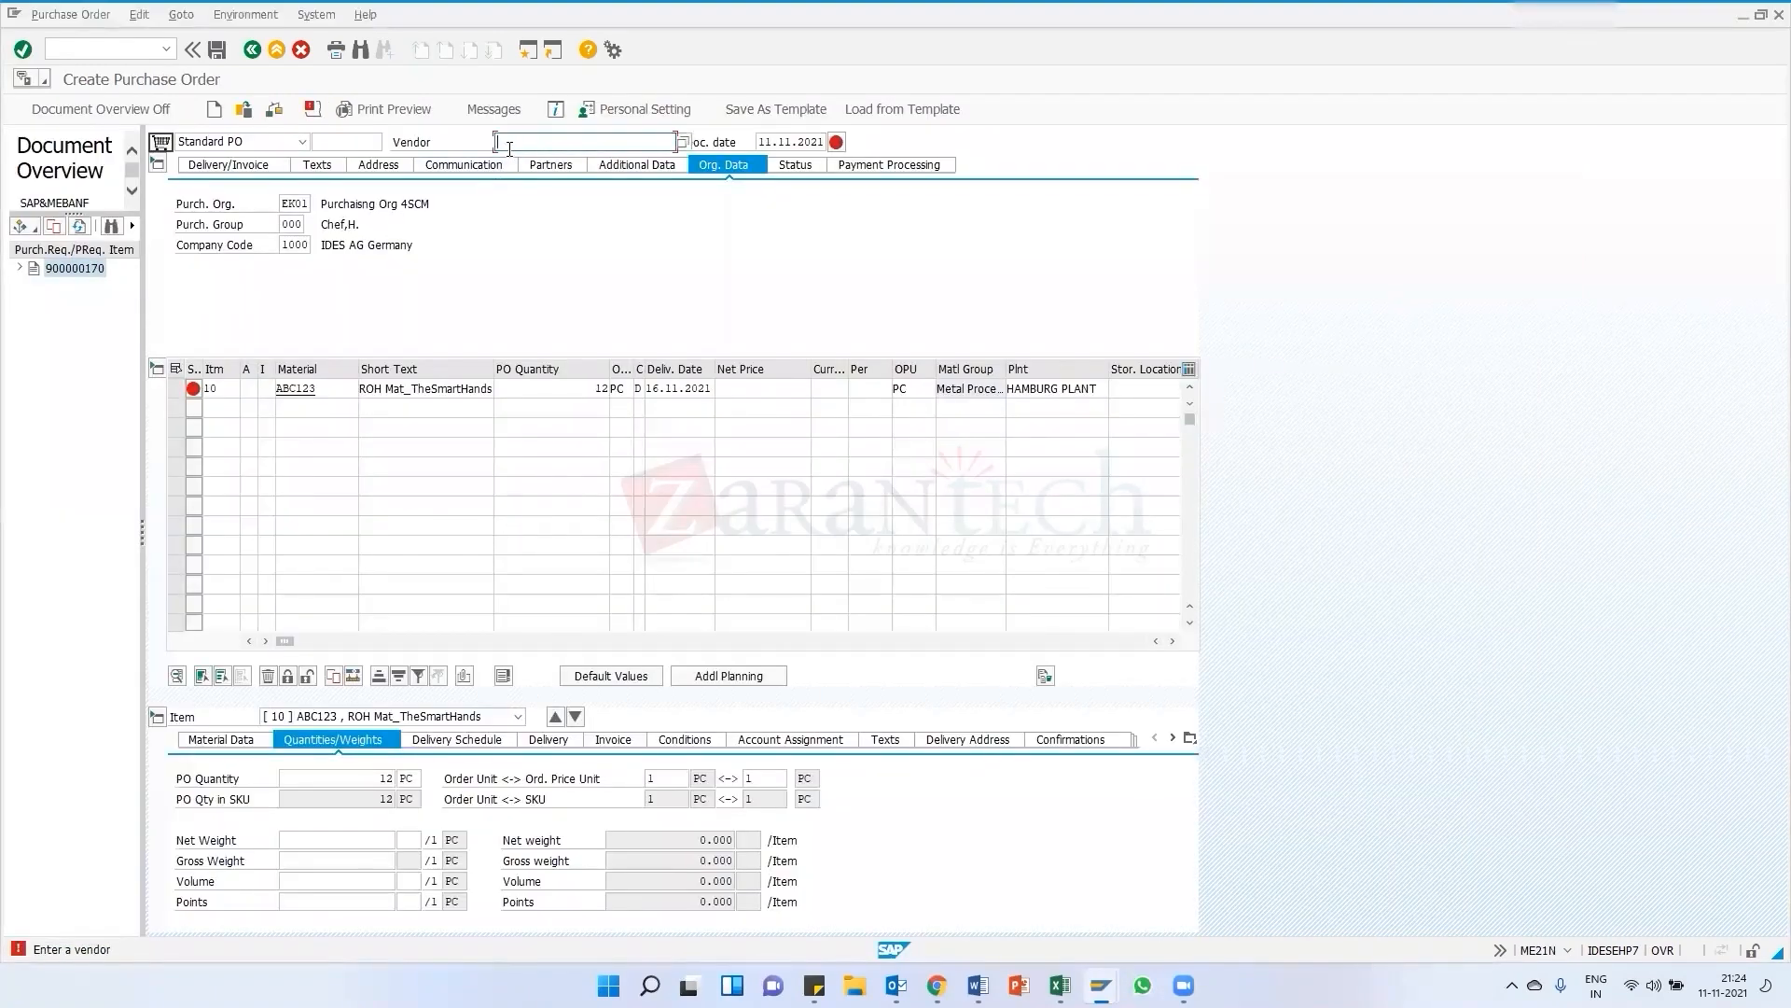
key(ctrl+v)
key(Return)
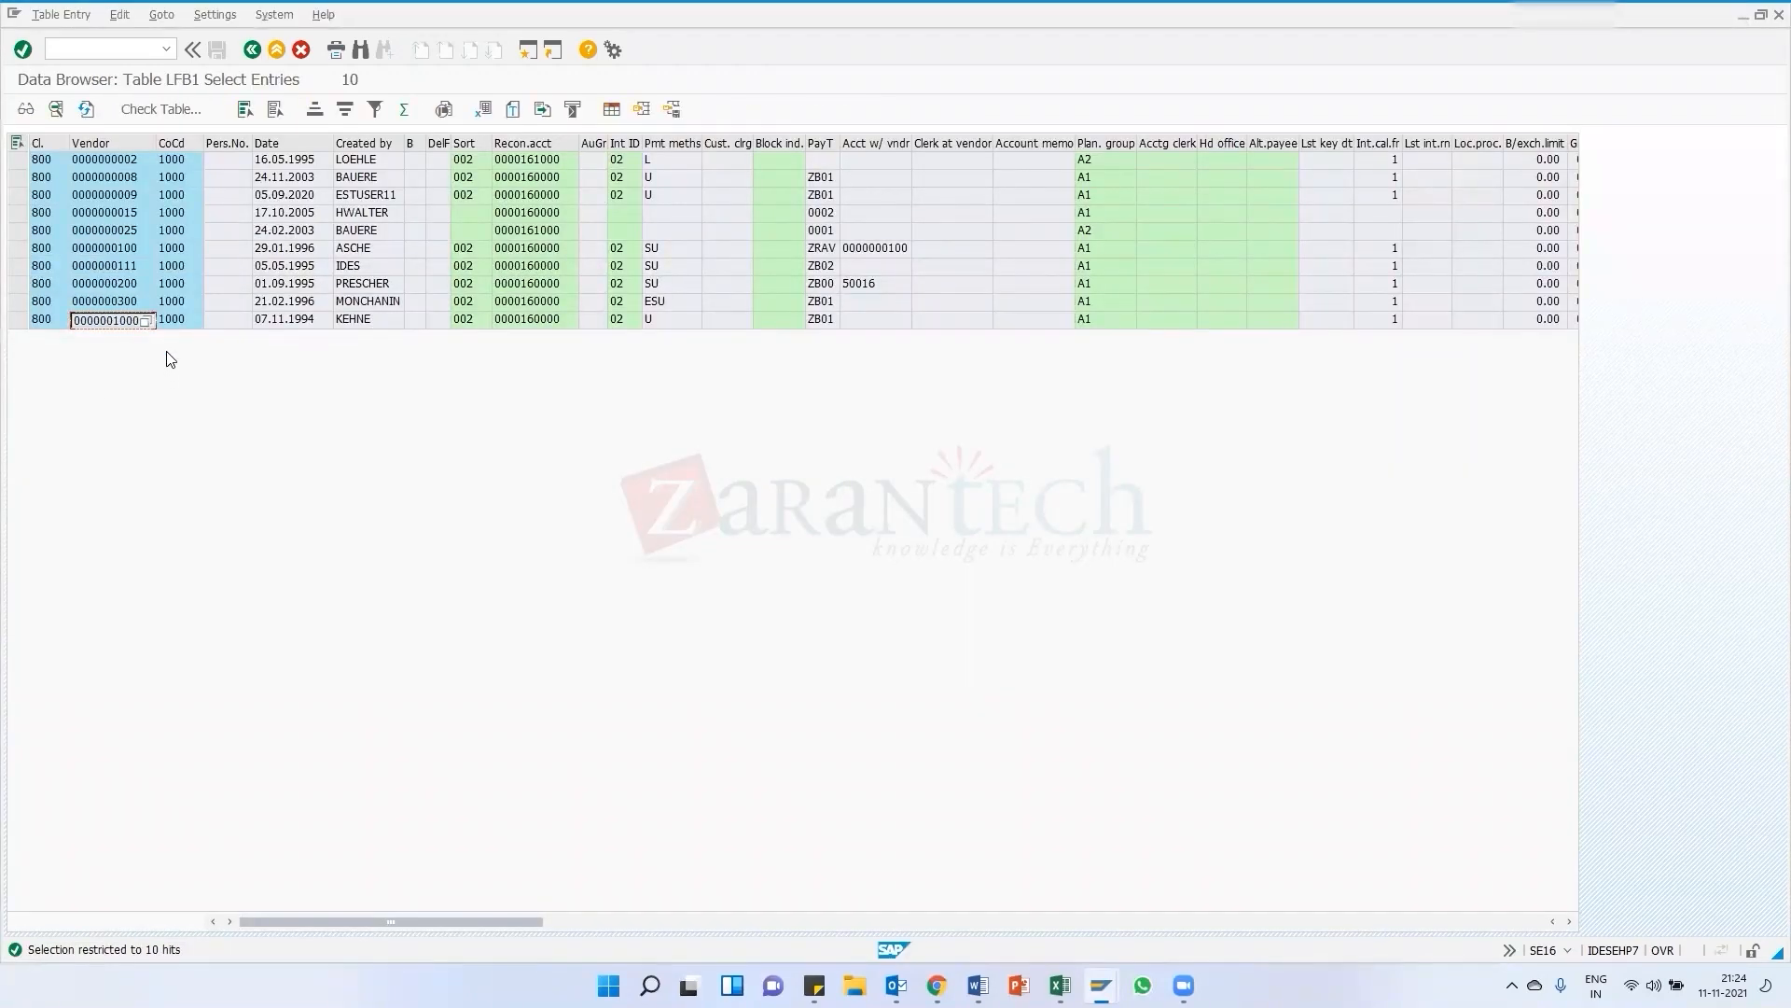
Start transaction XK01 for that vendor and enter purchasing organization EK01 to extend its data
click(117, 323)
double_click(118, 322)
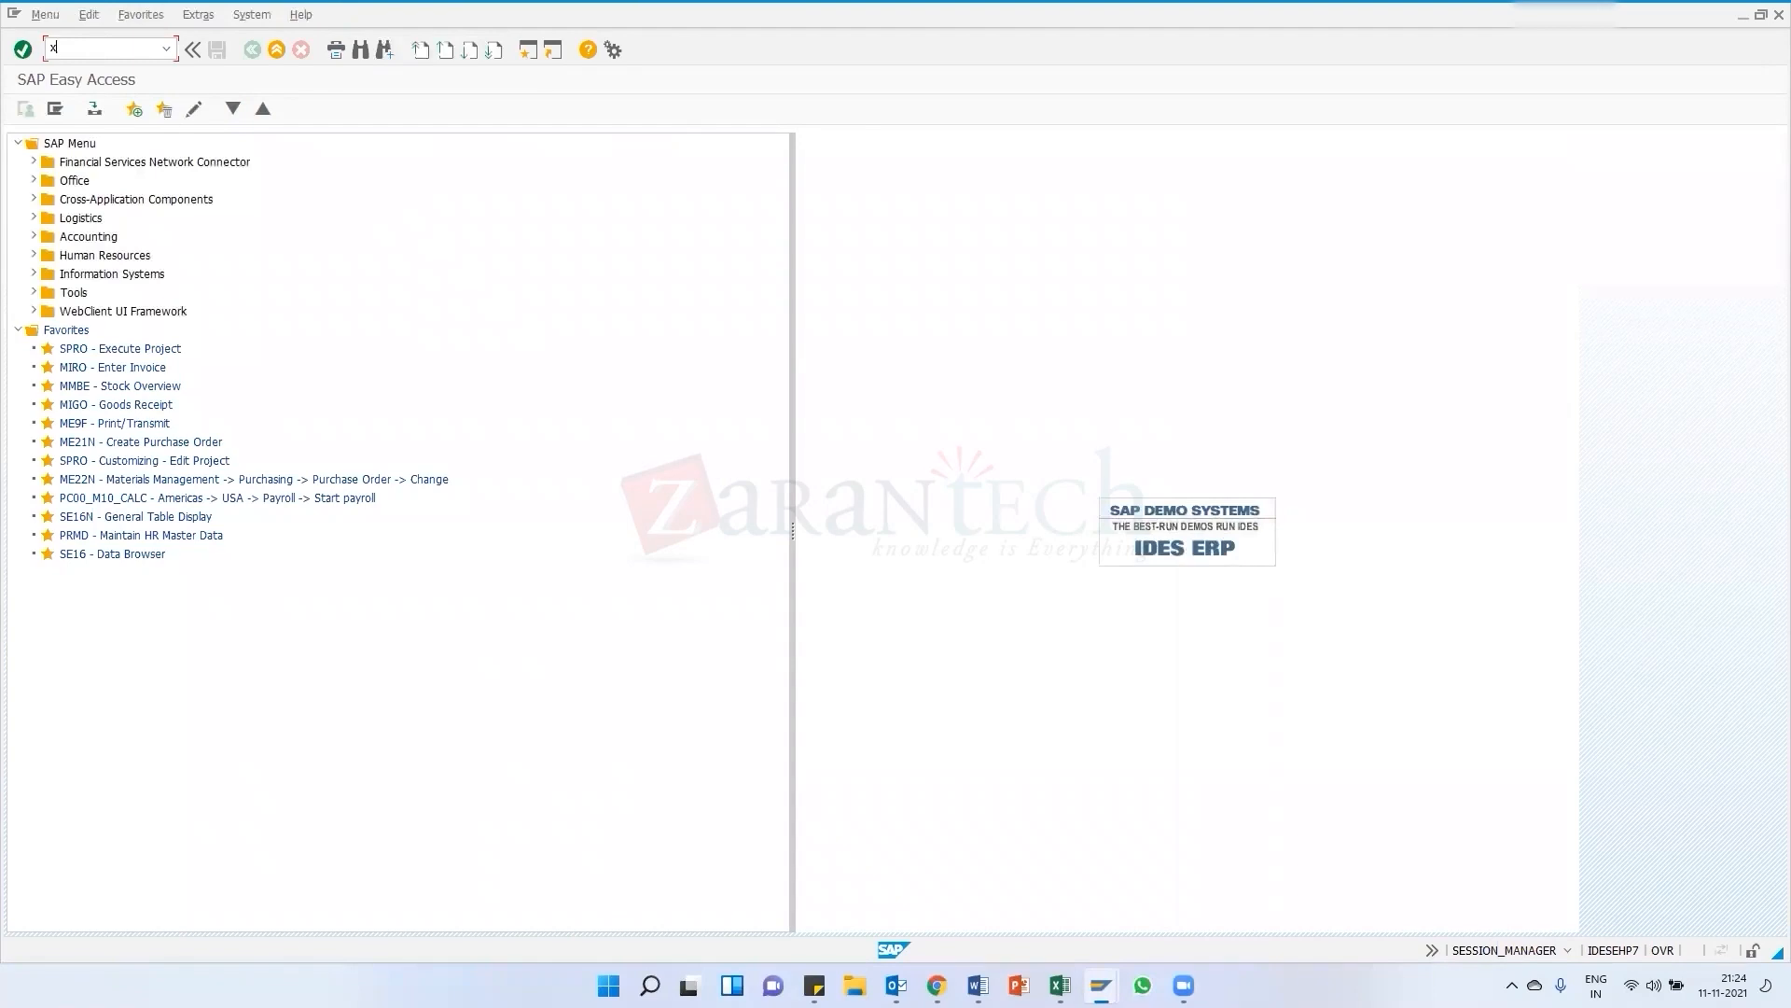
text(xk01)
key(Return)
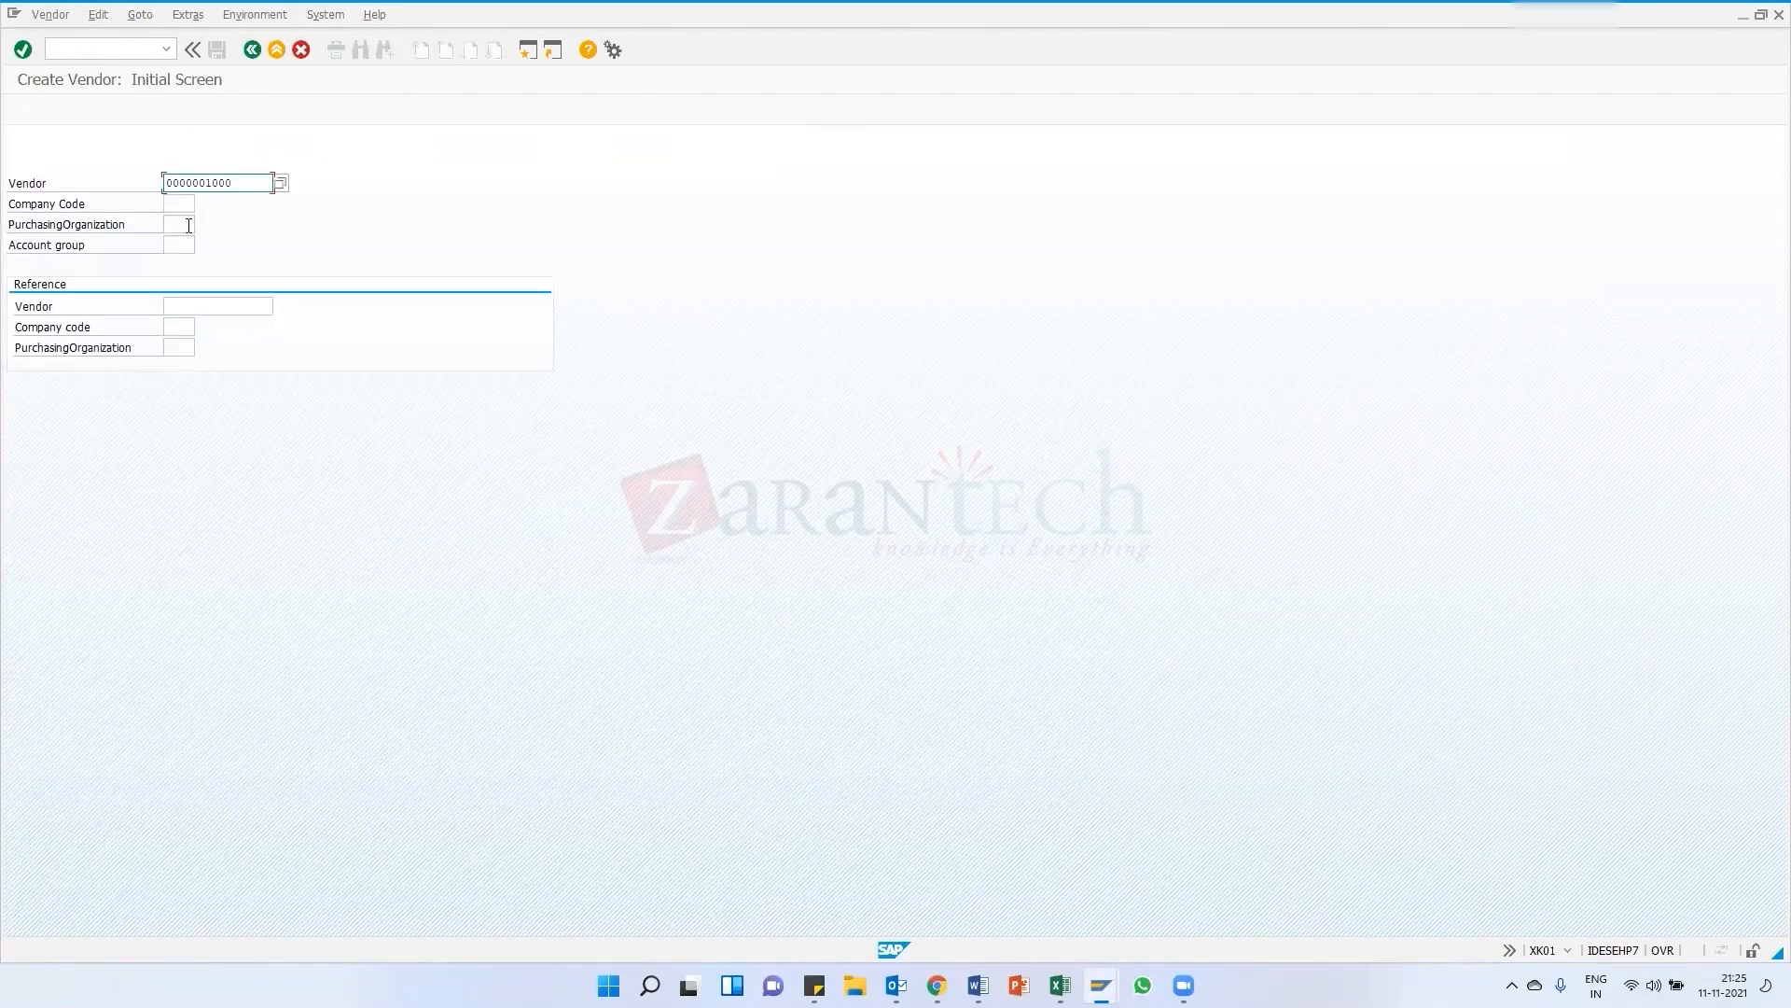
click(189, 225)
text(e)
key(Return)
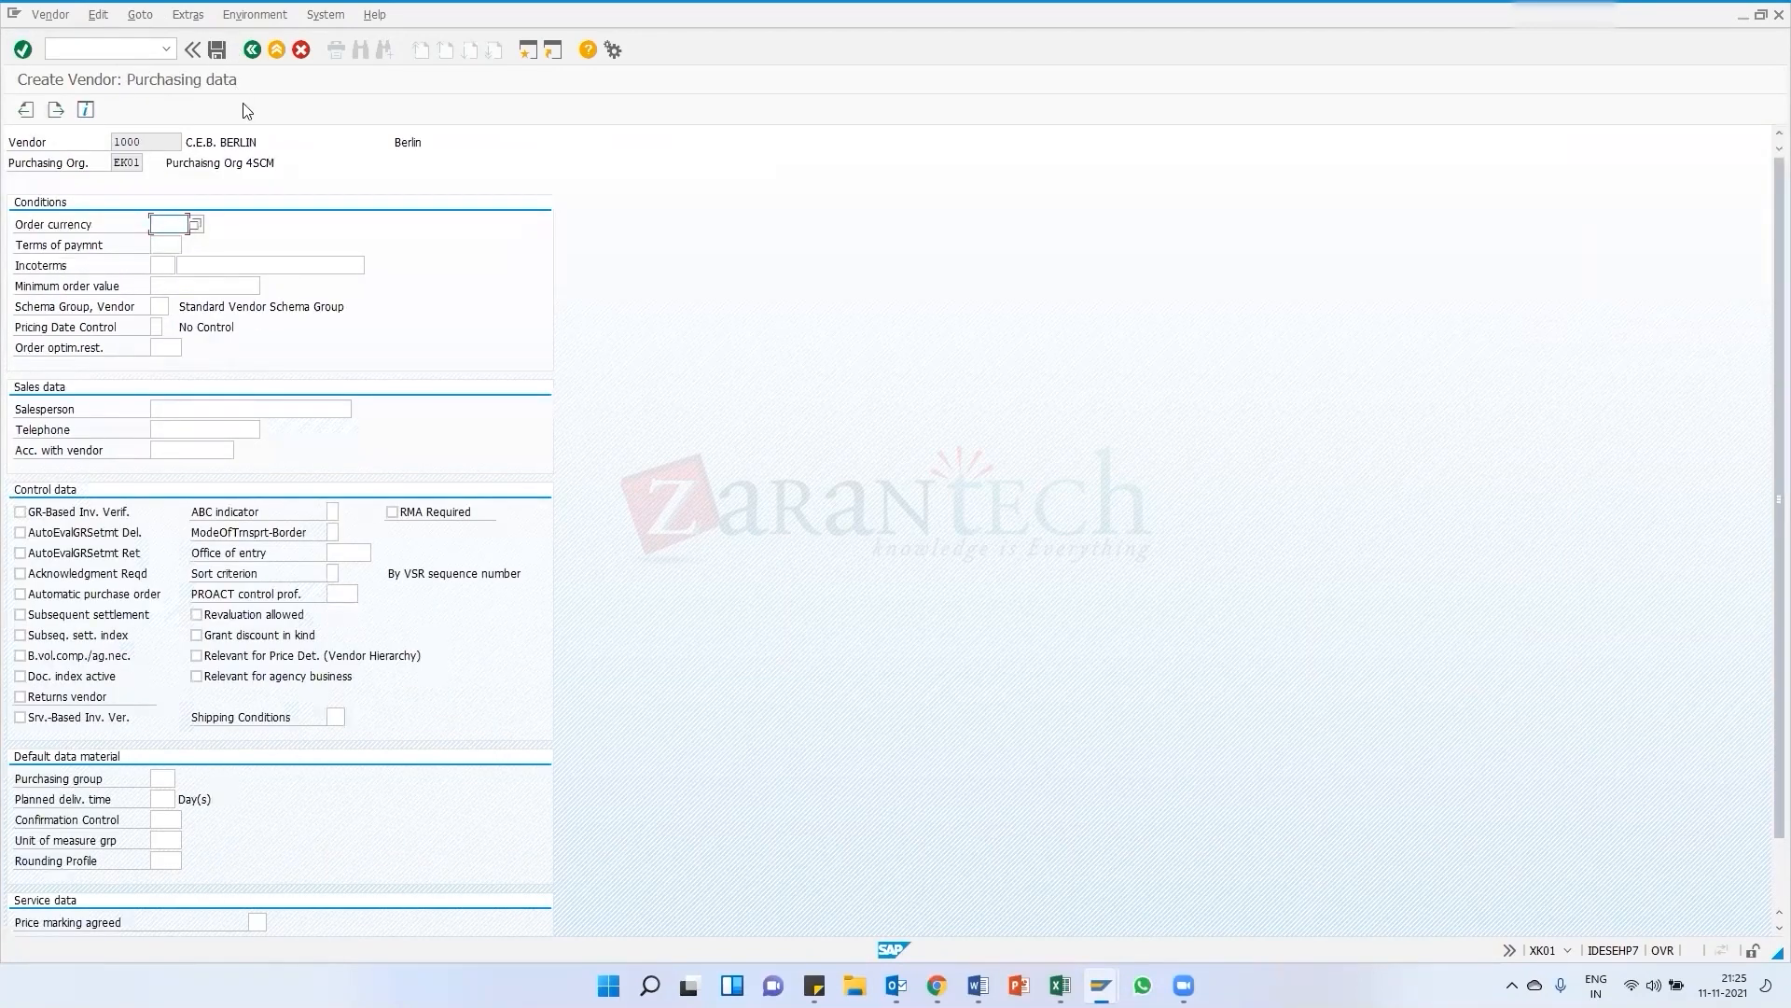
Set the vendor's order currency to INR and complete the partner functions to save the purchasing data
text(INR)
key(Return)
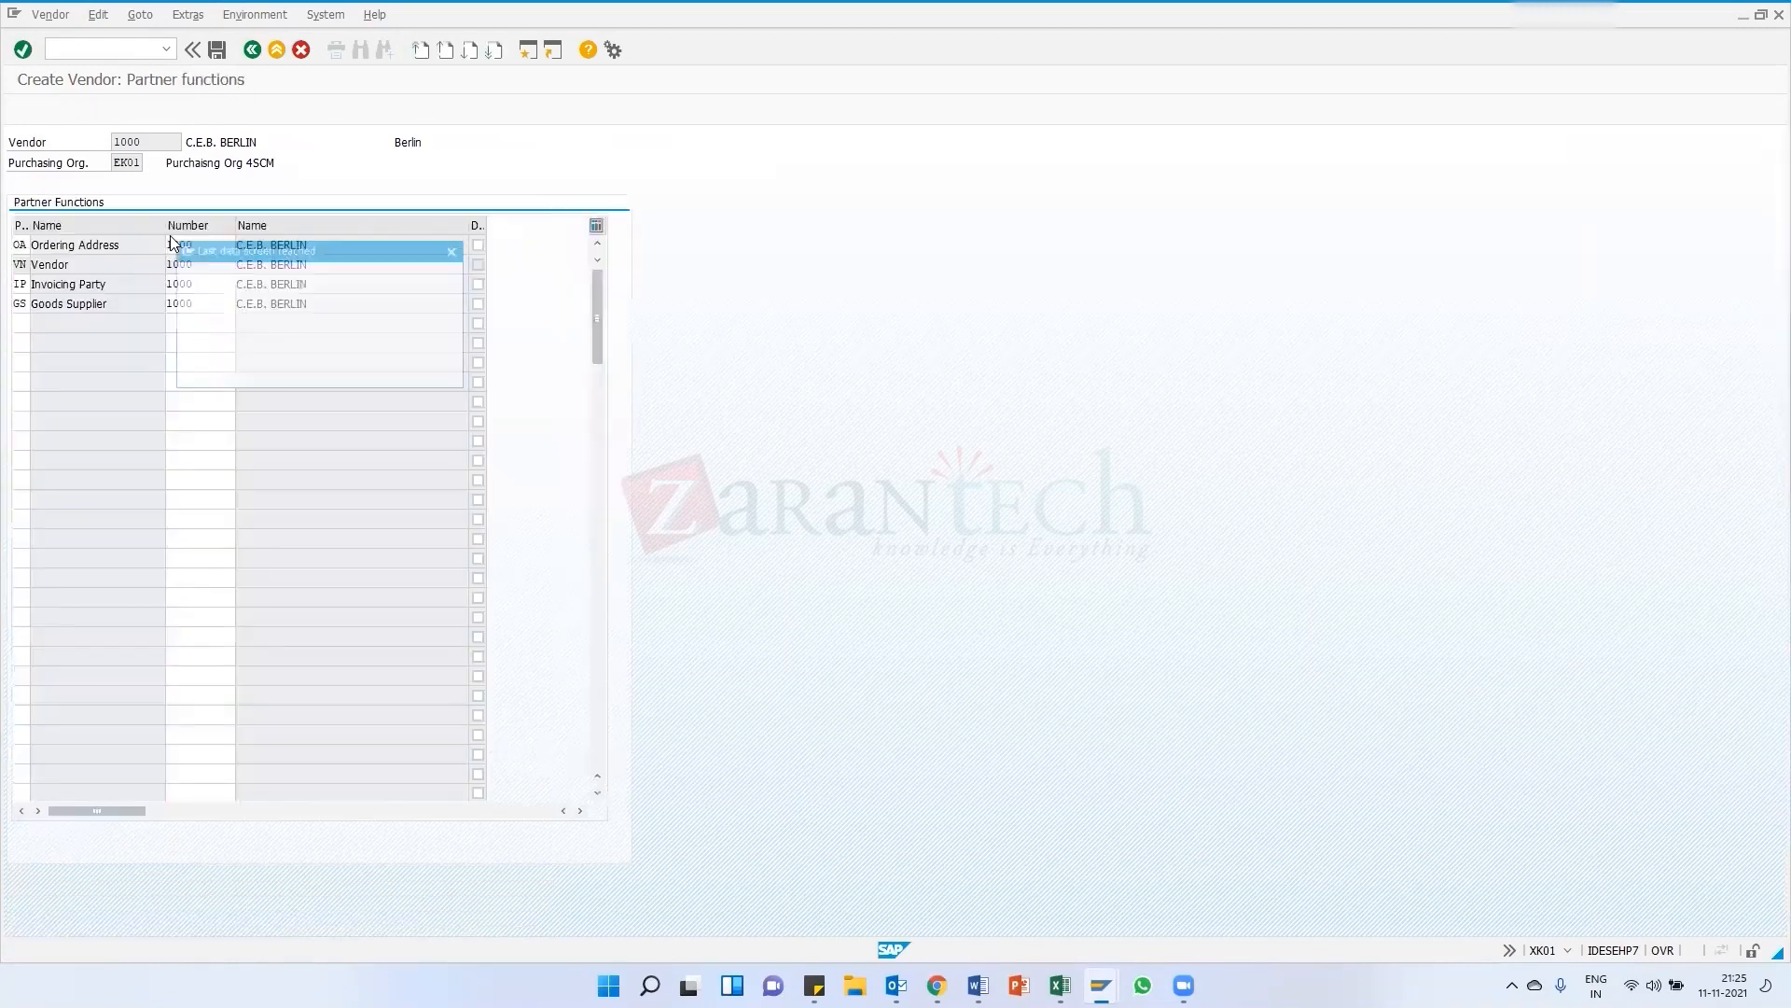
key(Return)
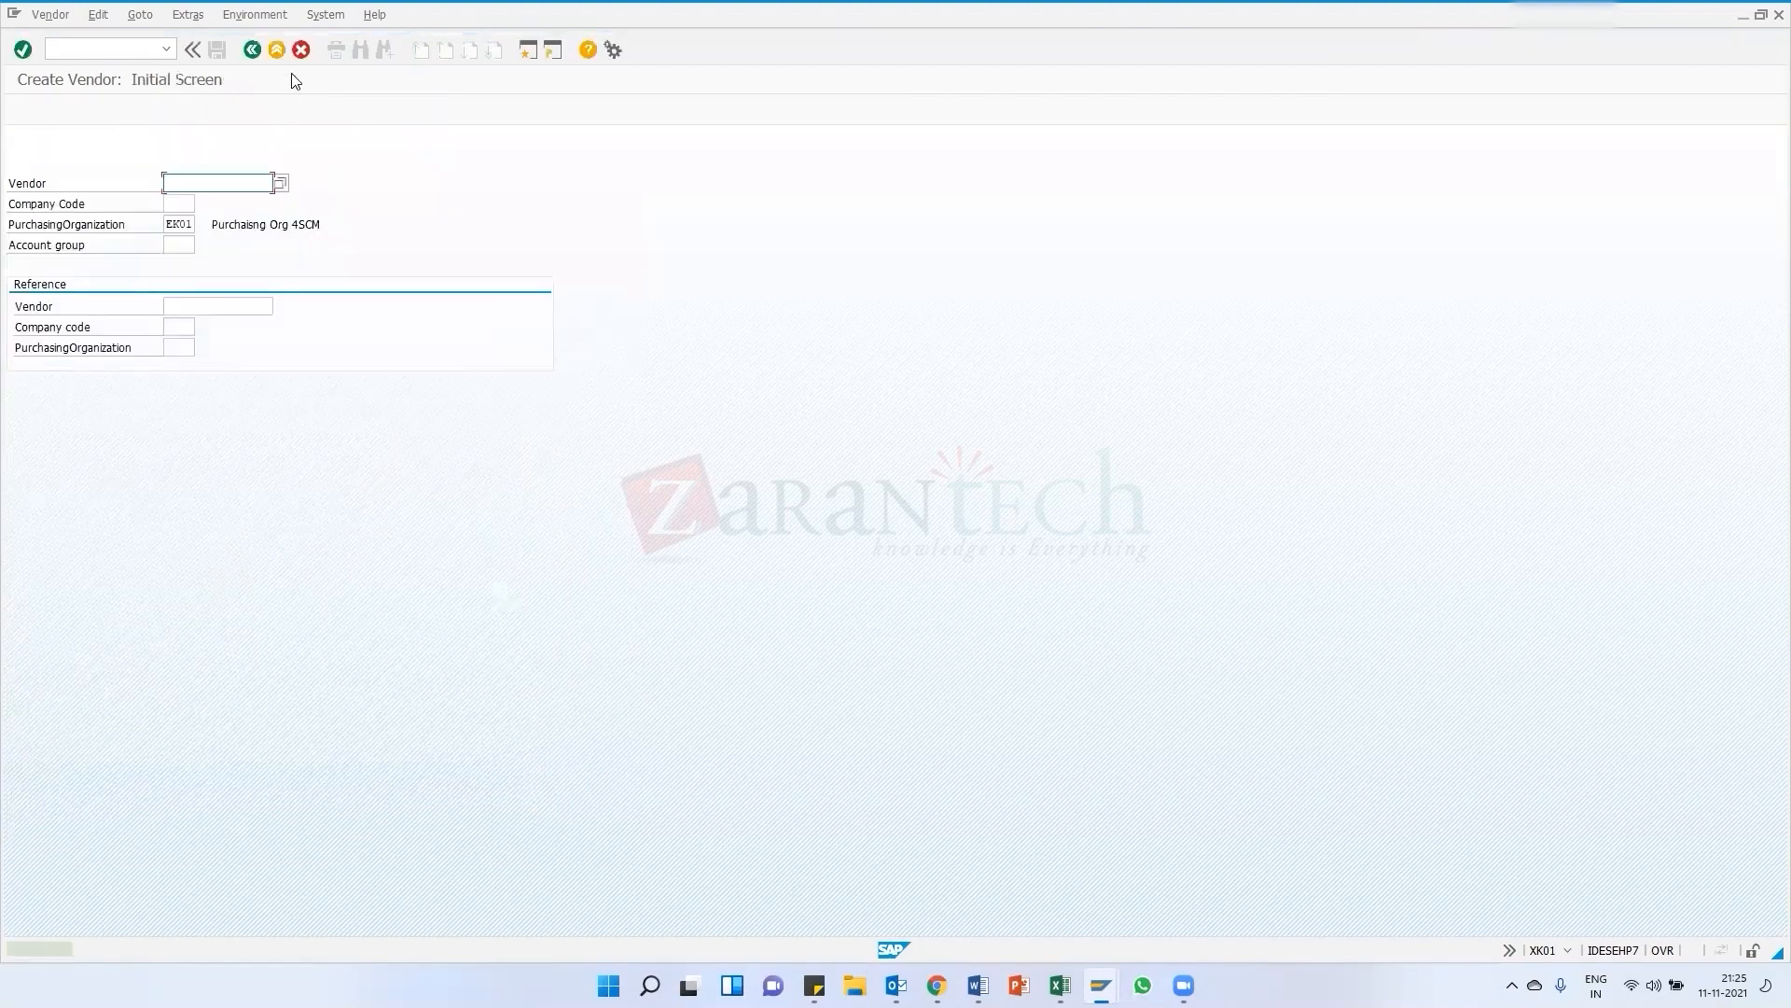
Paste the copied vendor number into the purchase order's vendor field and dismiss the express information message
key(alt+Tab)
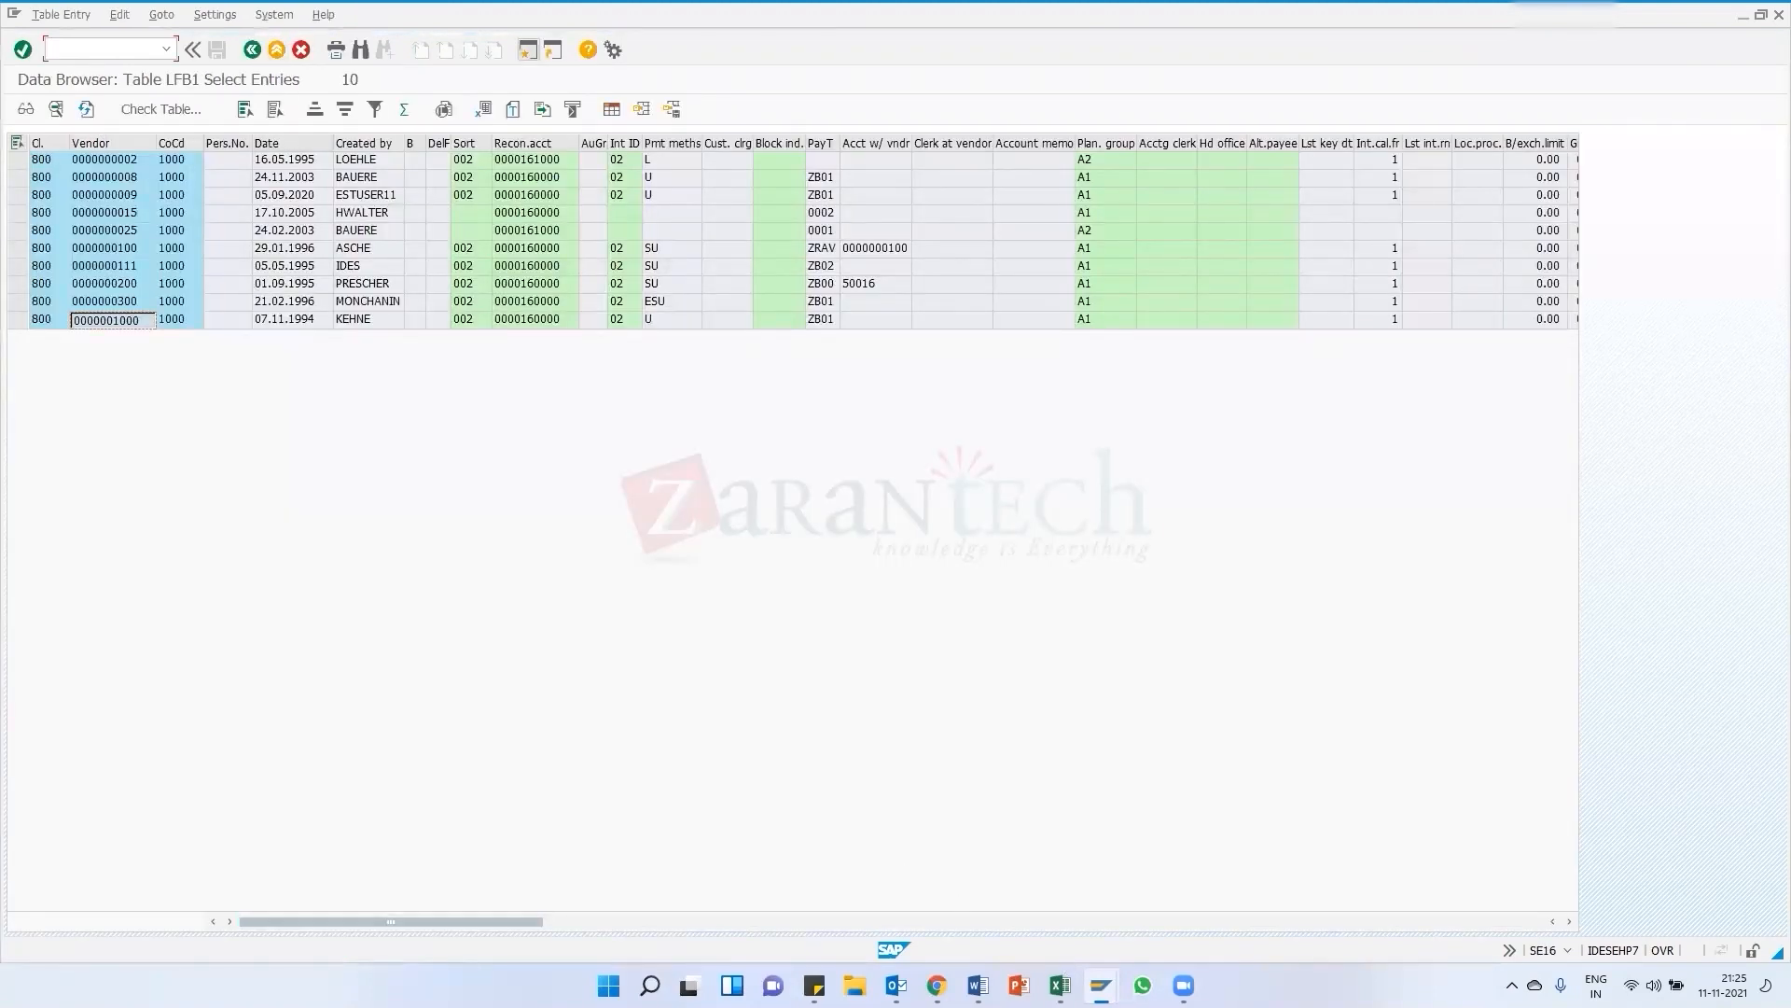
mouse_move(1101, 985)
click(1059, 905)
drag(615, 145, 461, 138)
key(ctrl+c)
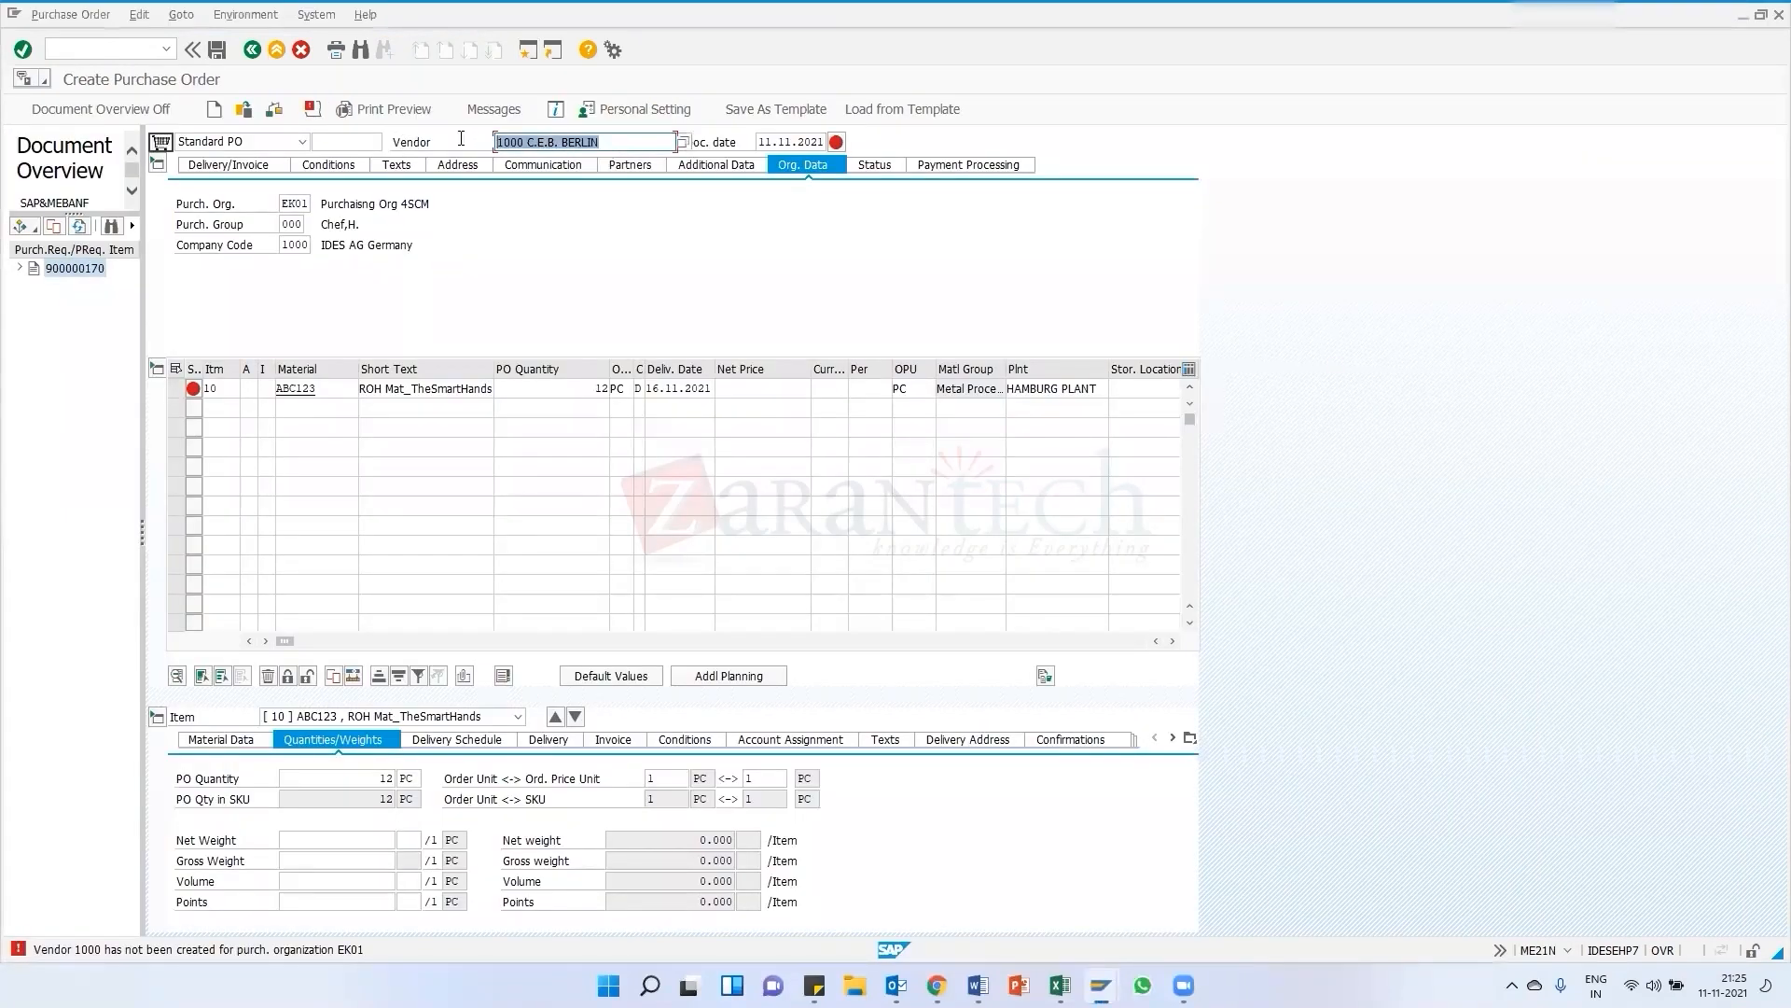
key(BackSpace)
key(ctrl+v)
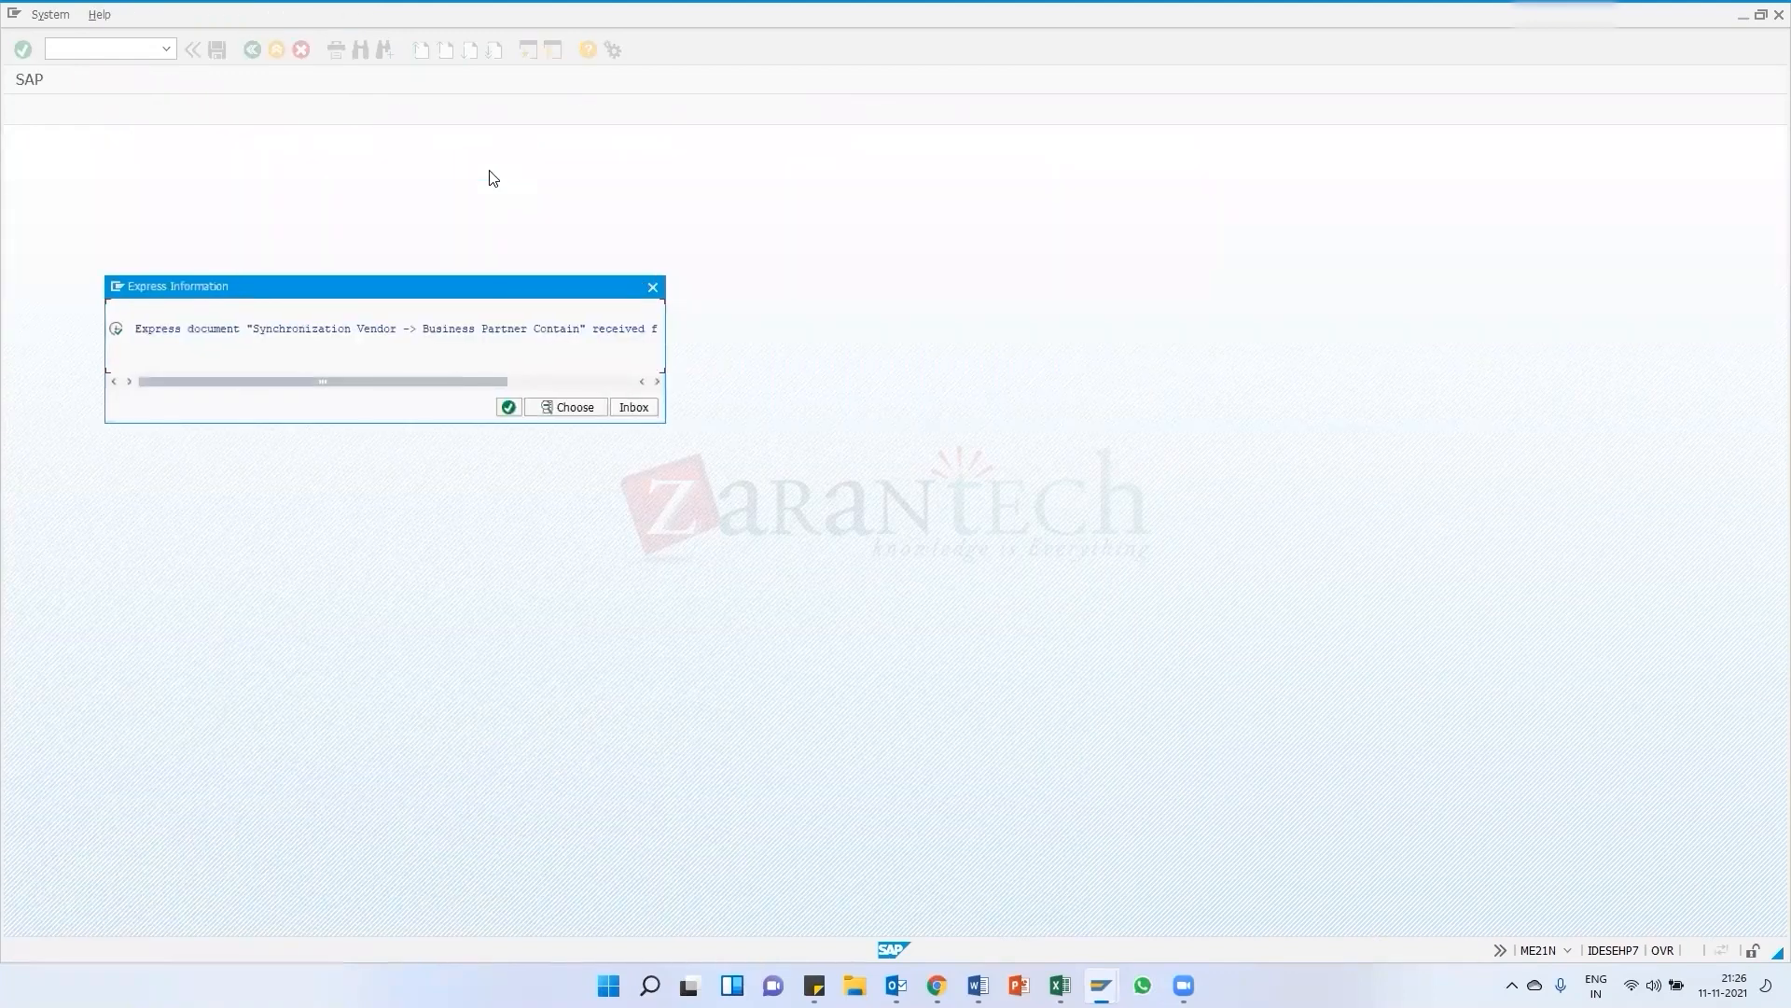
click(508, 407)
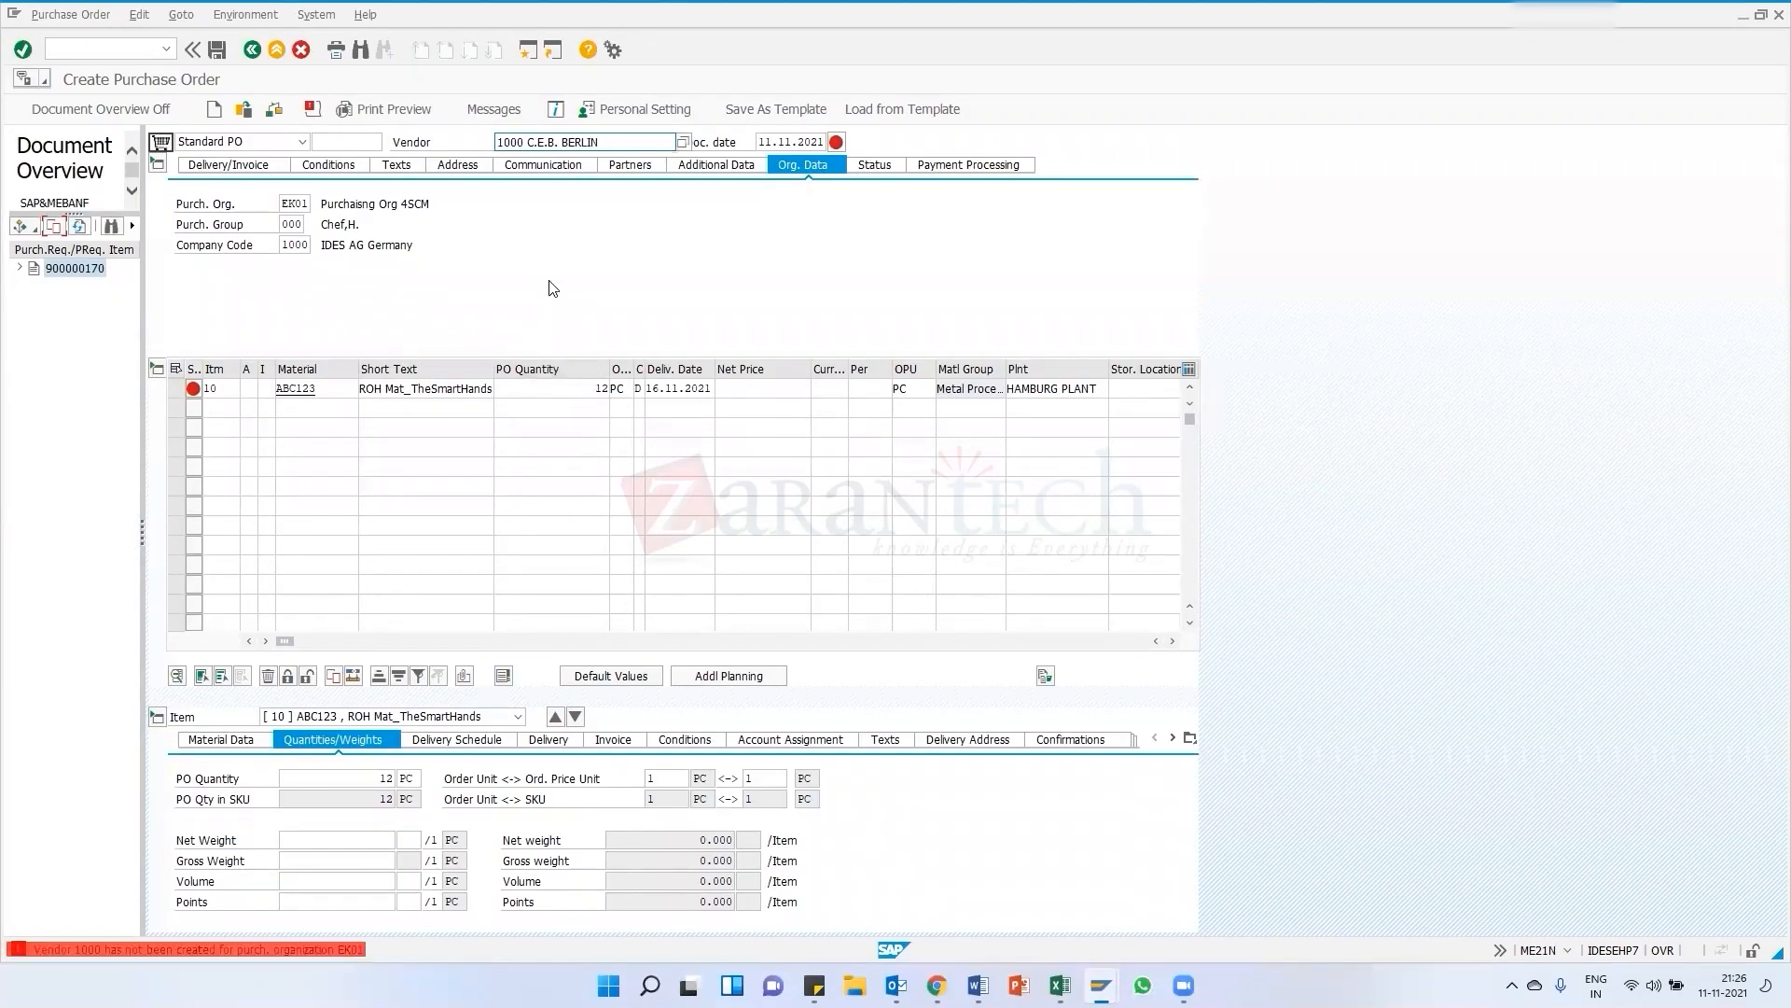
Exit the purchase order without saving and restart transaction ME21N
click(252, 49)
click(340, 341)
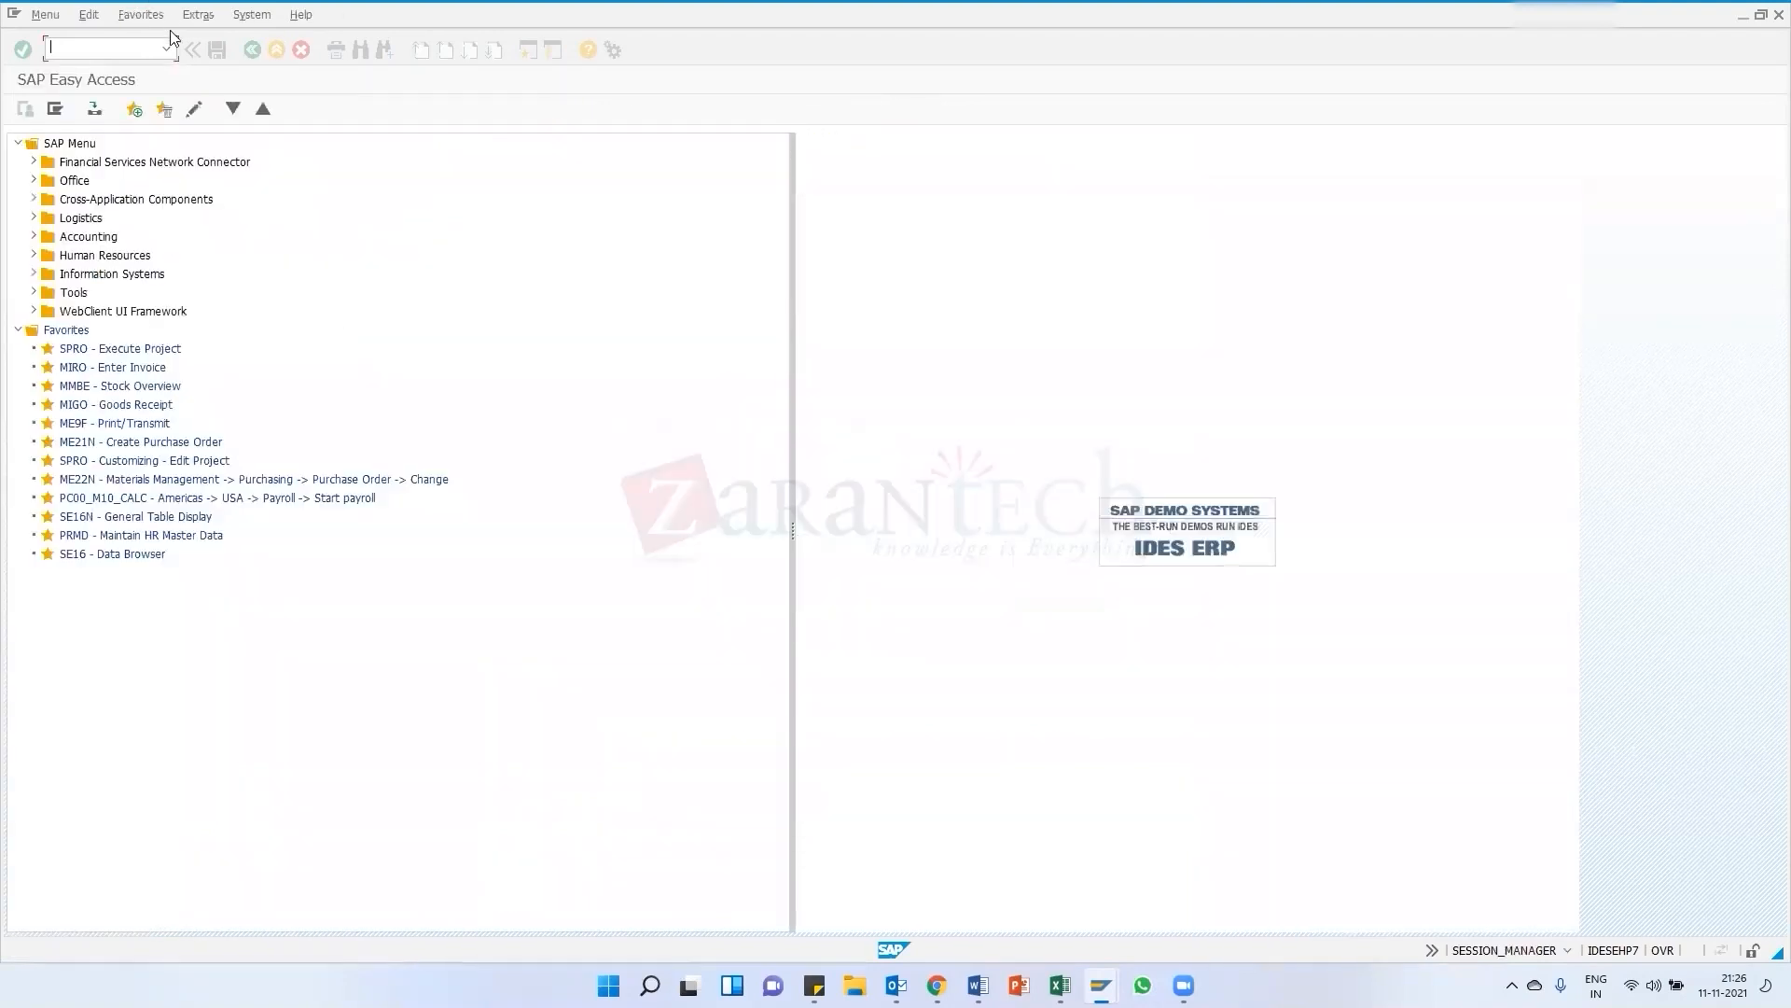
click(167, 48)
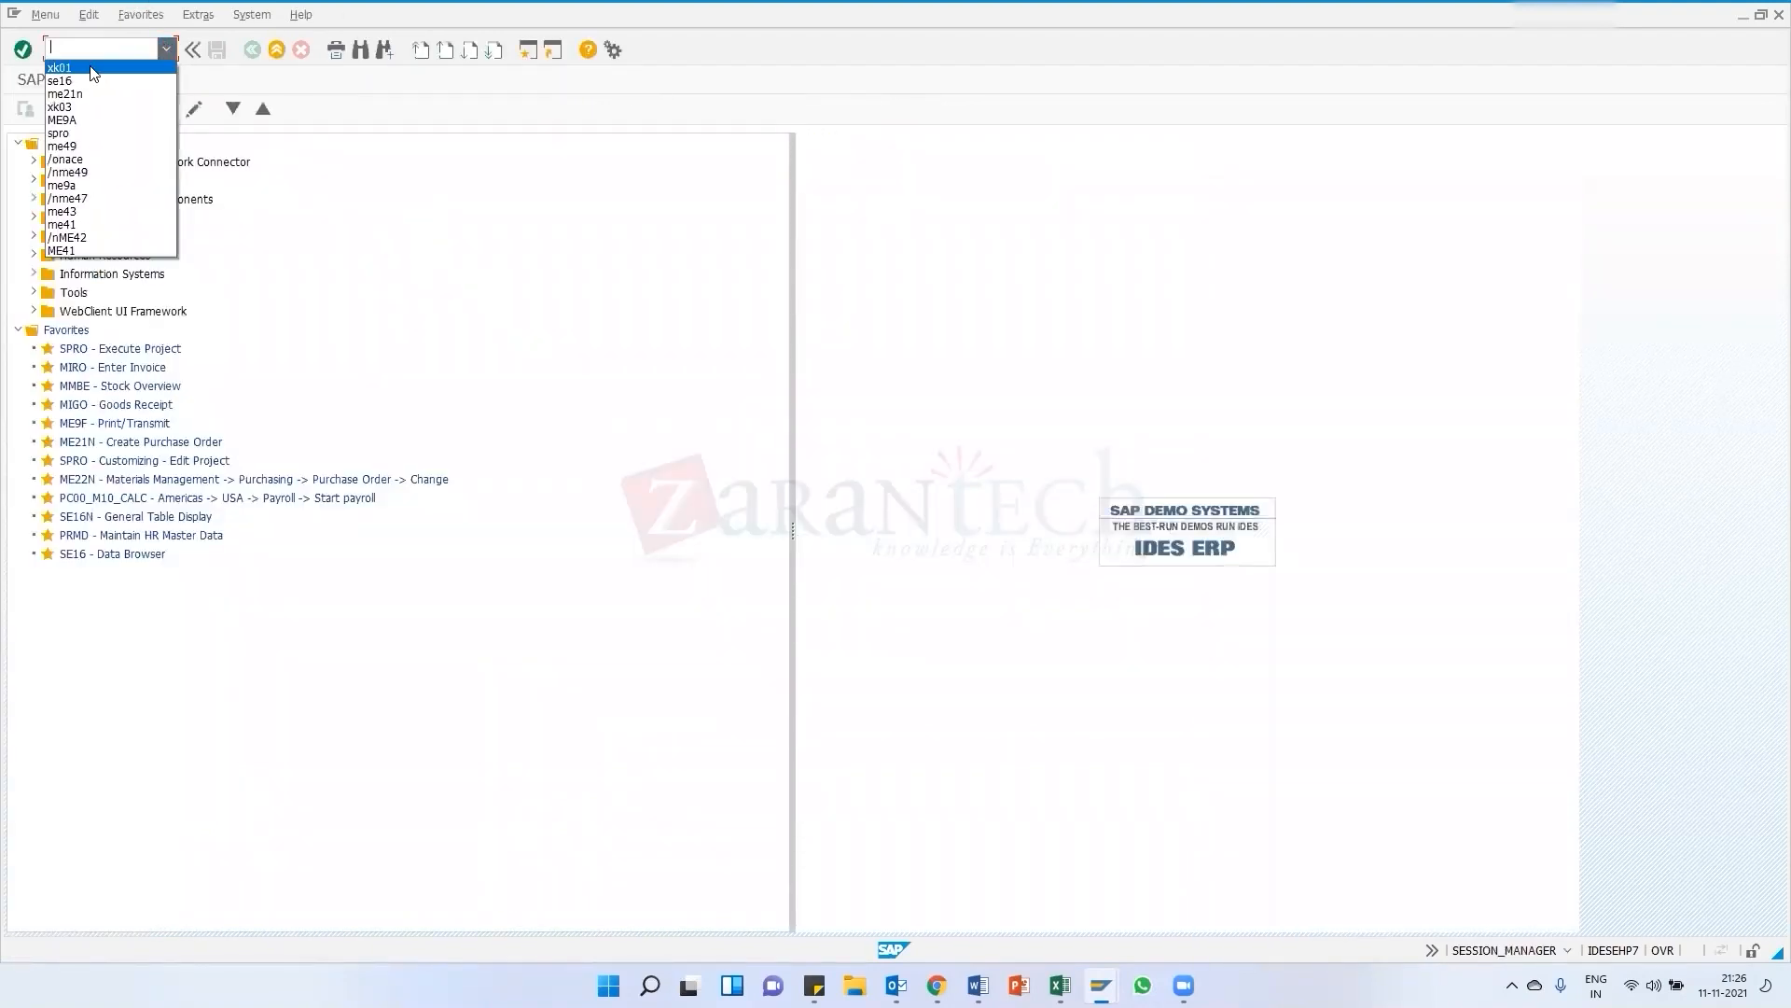
click(96, 92)
click(26, 52)
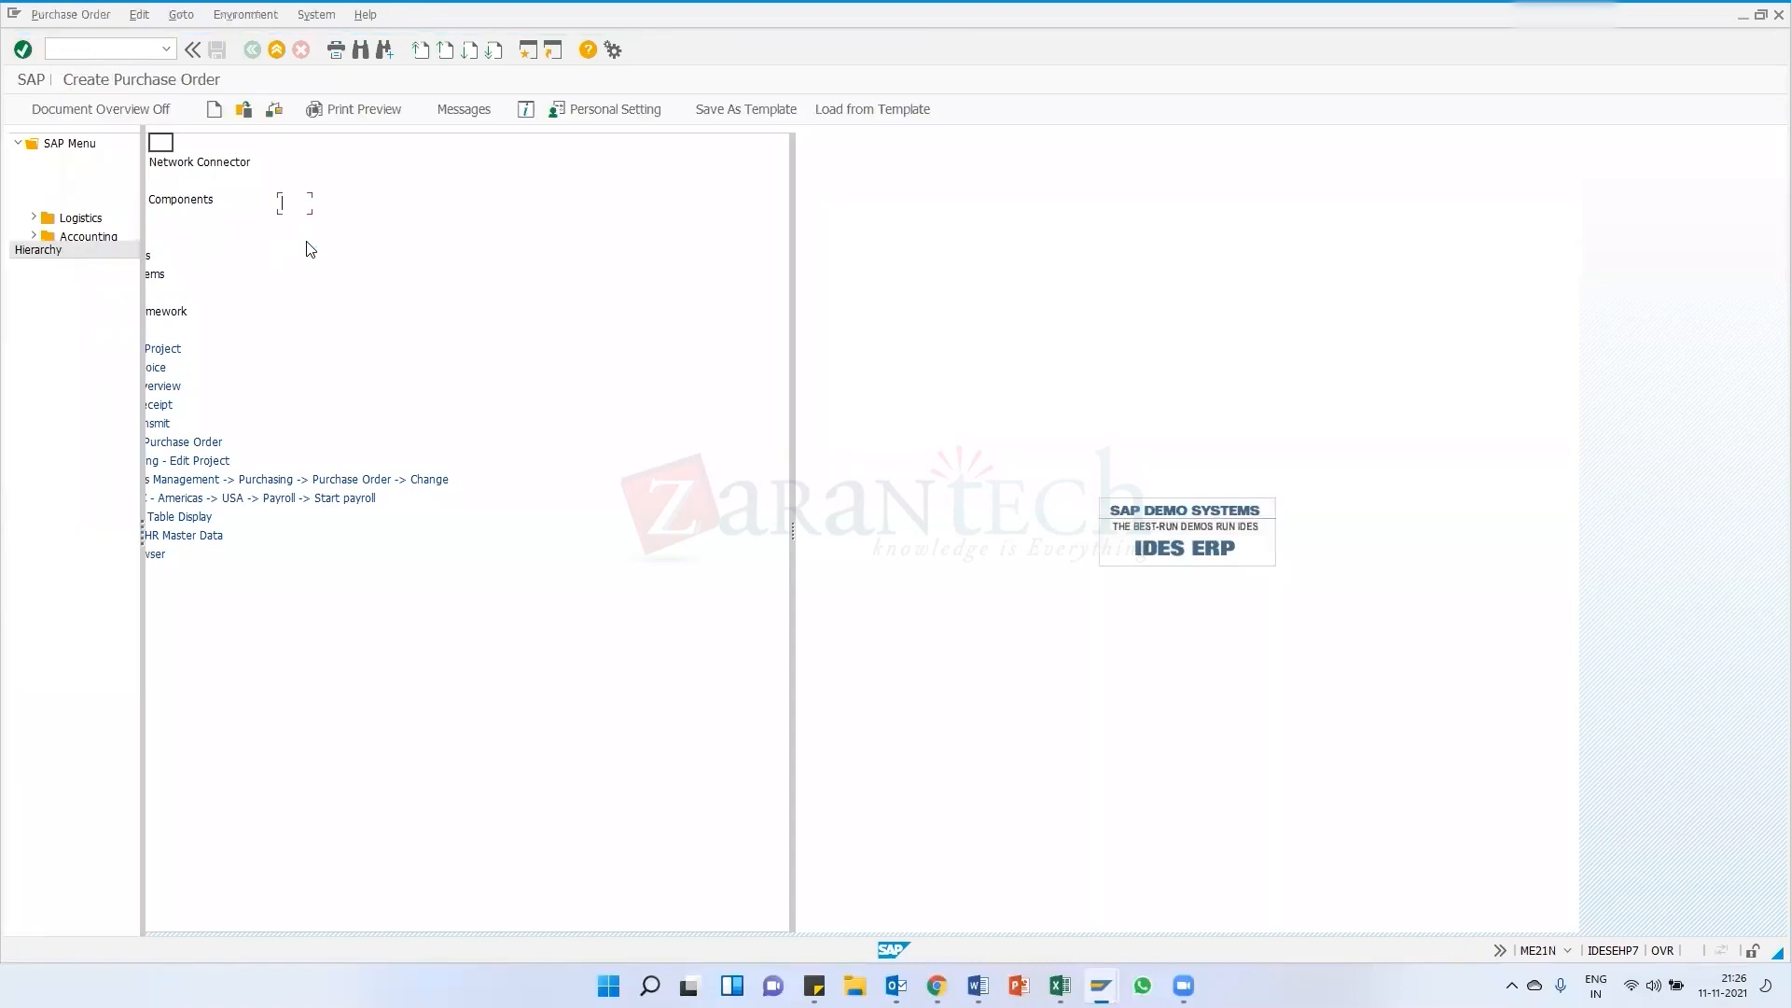
List purchase requisitions for requisition 900000170 in the document overview, with the purchasing organization filter cleared
click(34, 228)
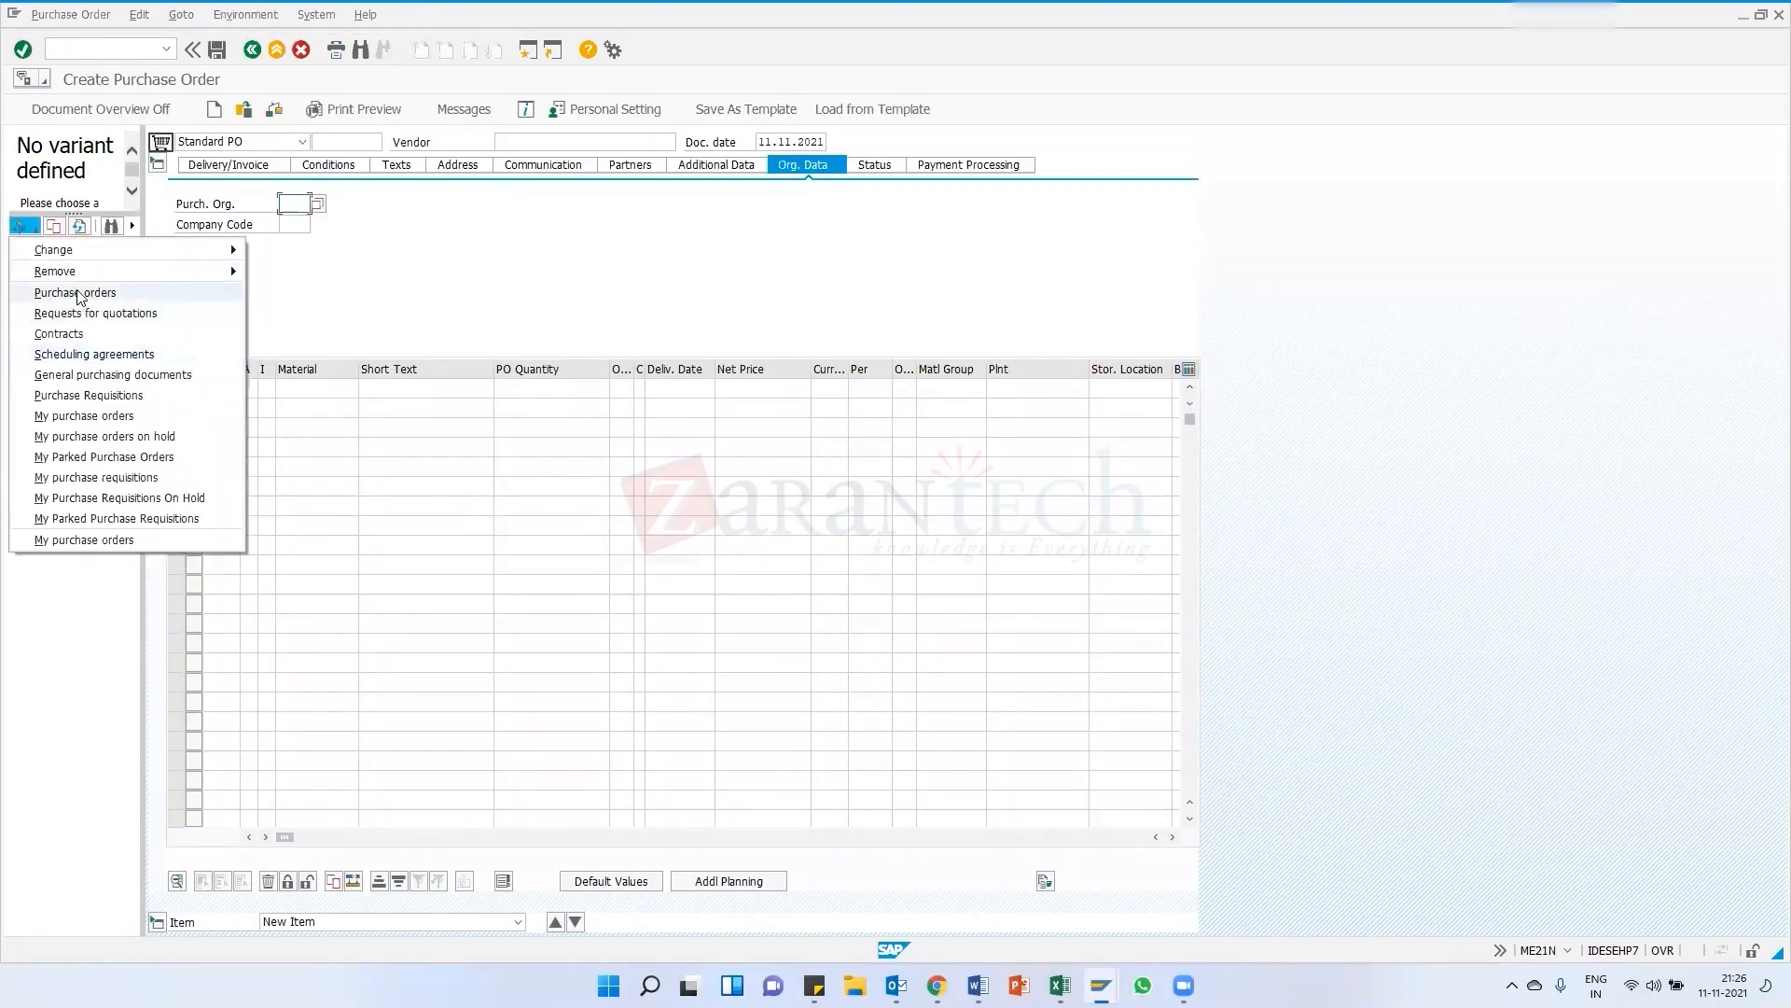
click(100, 398)
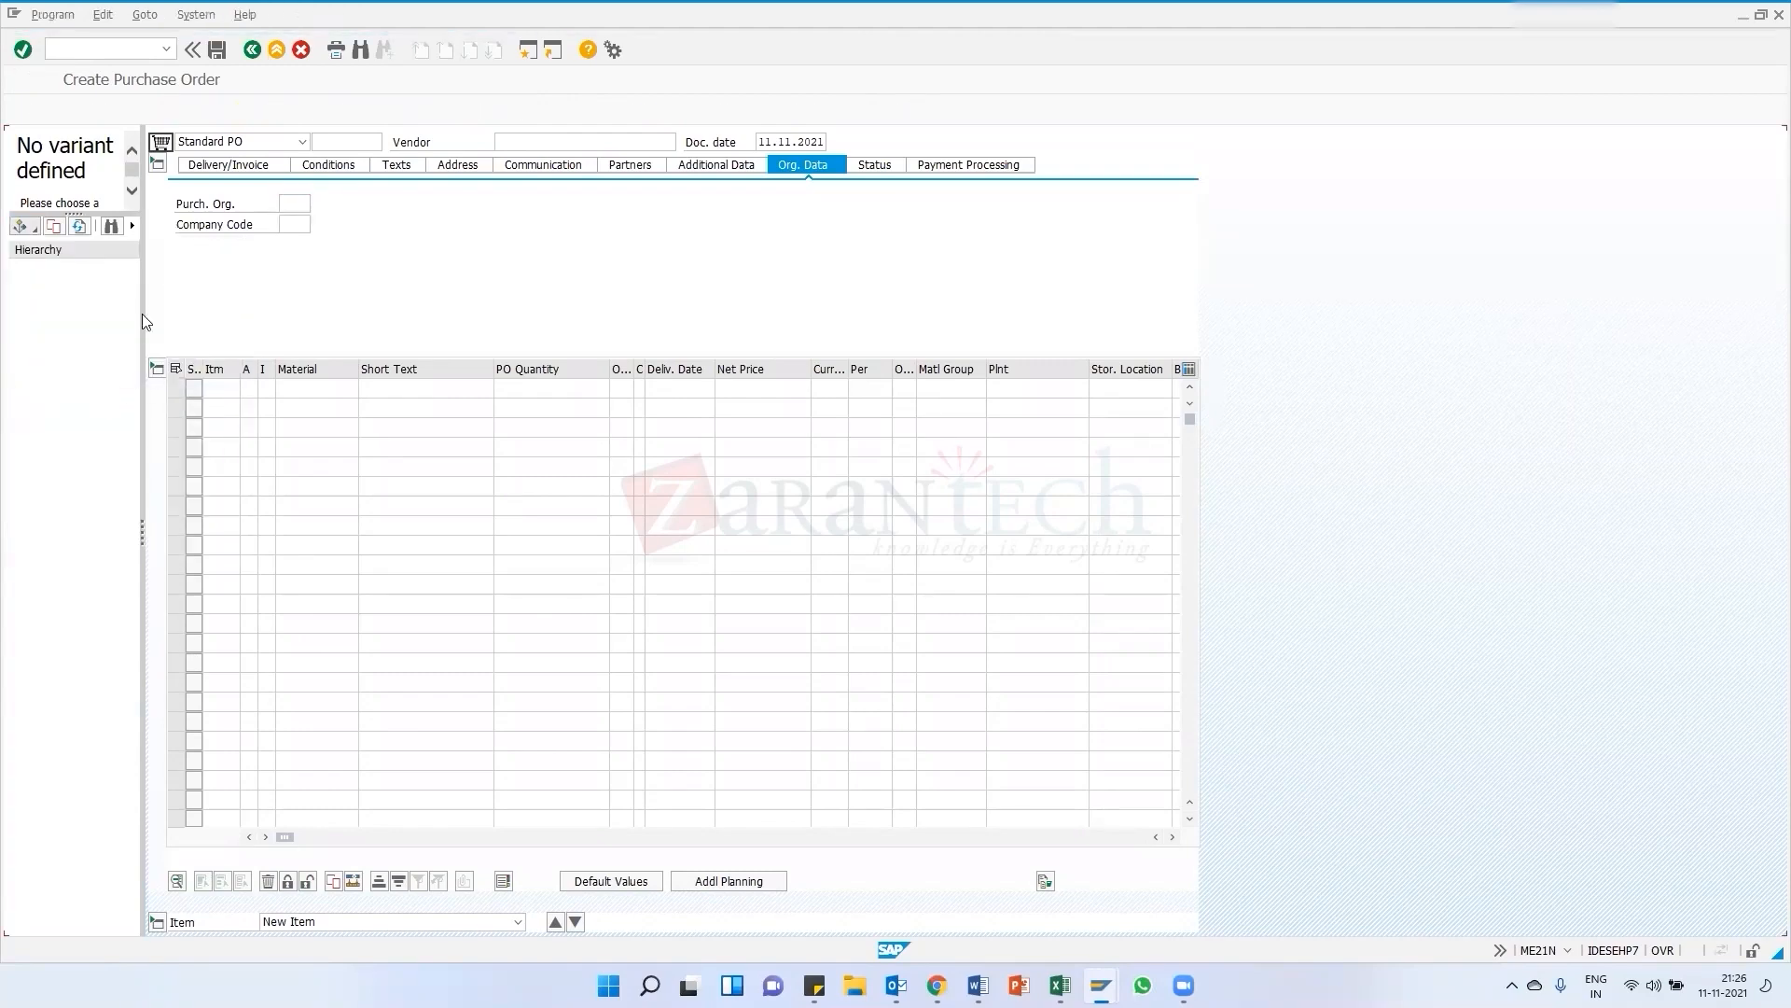
drag(235, 429, 292, 437)
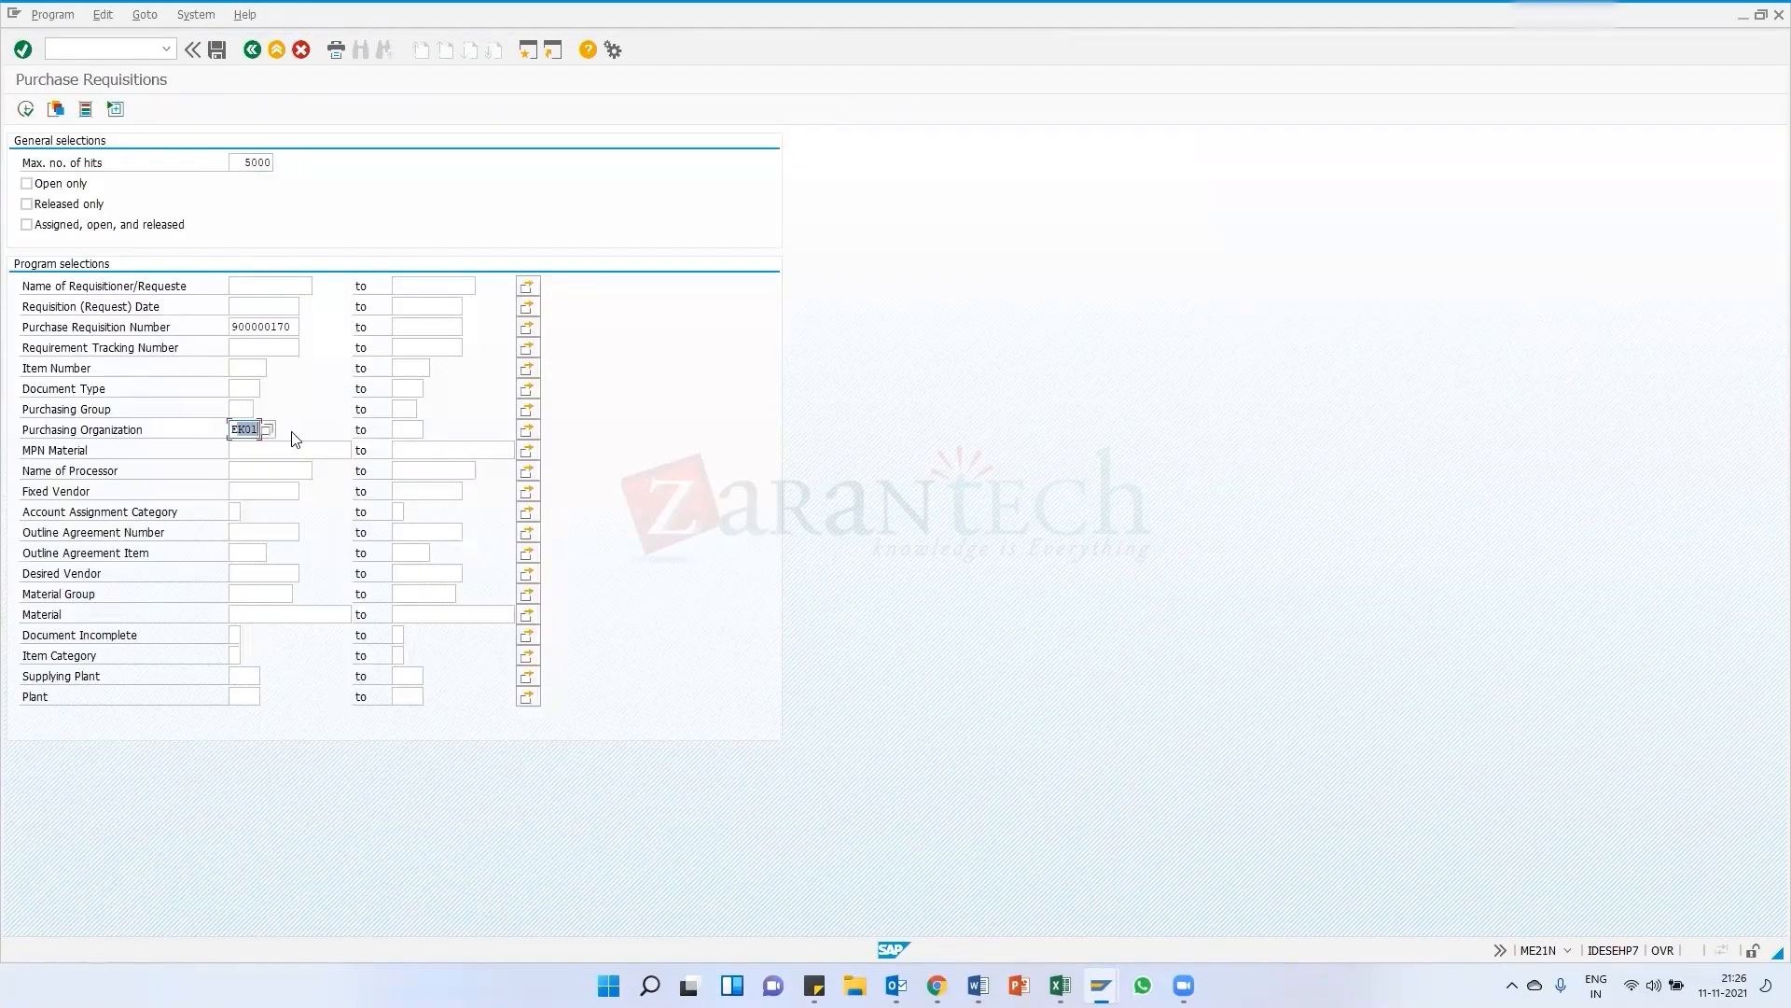
key(BackSpace)
click(25, 109)
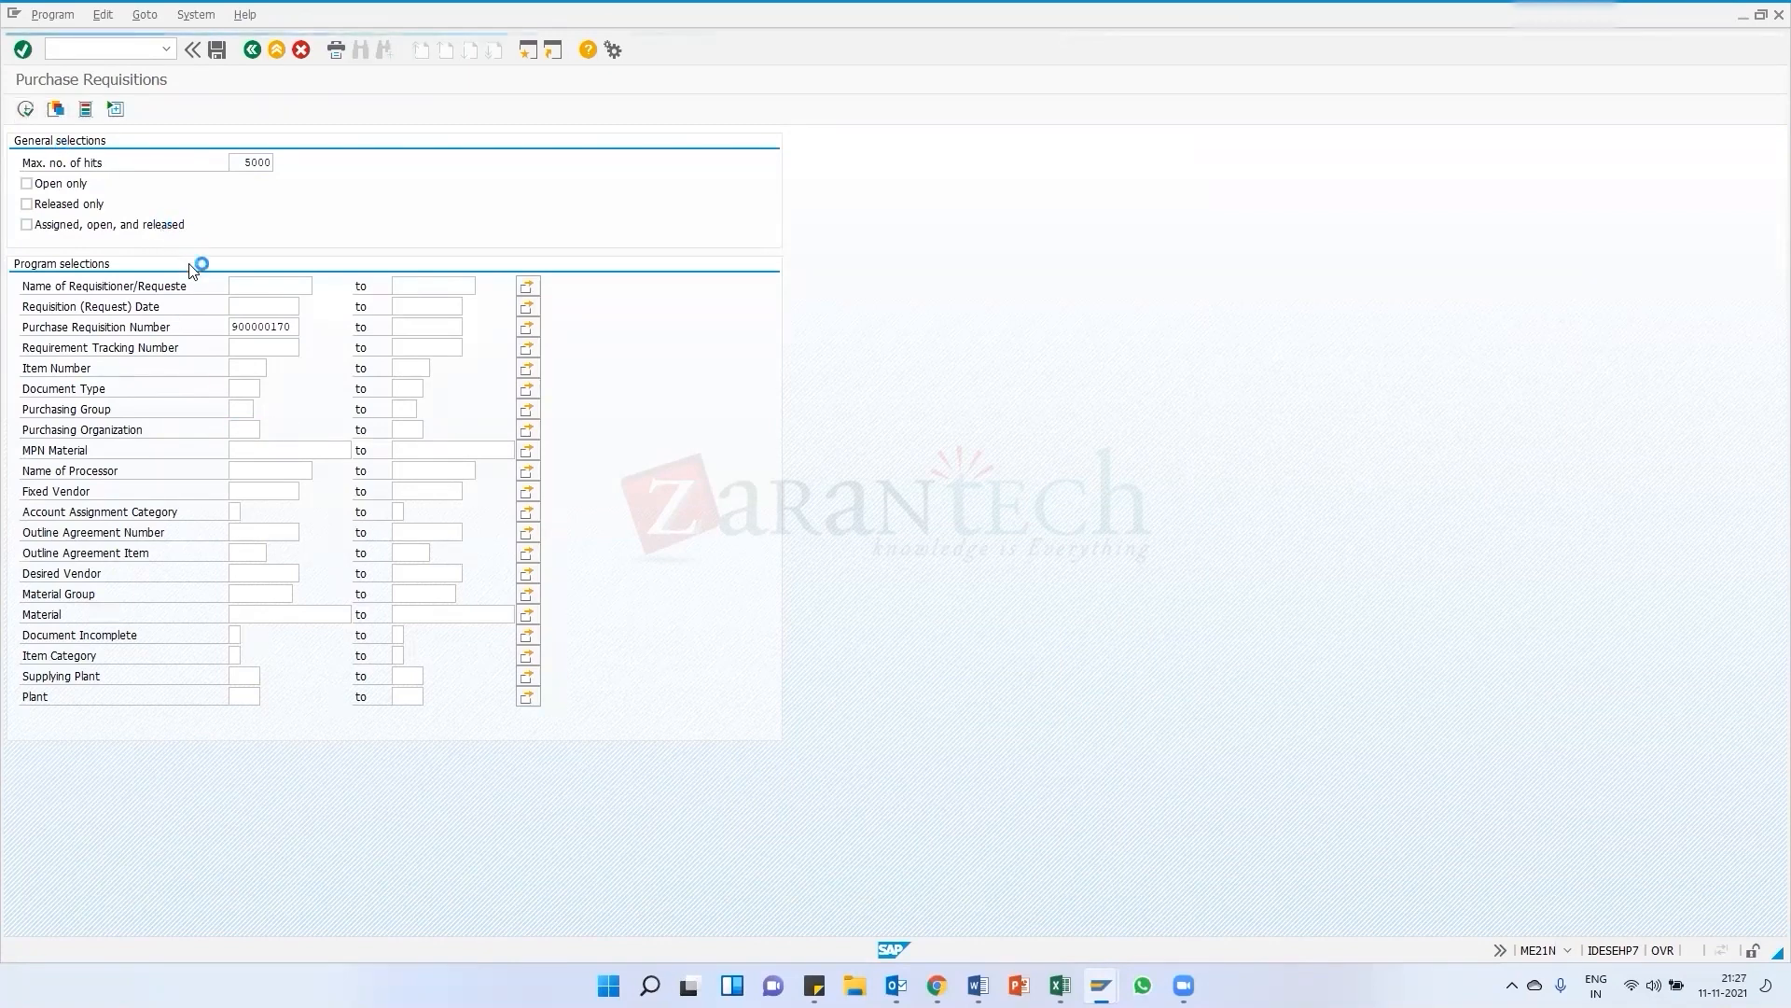
click(64, 273)
click(54, 227)
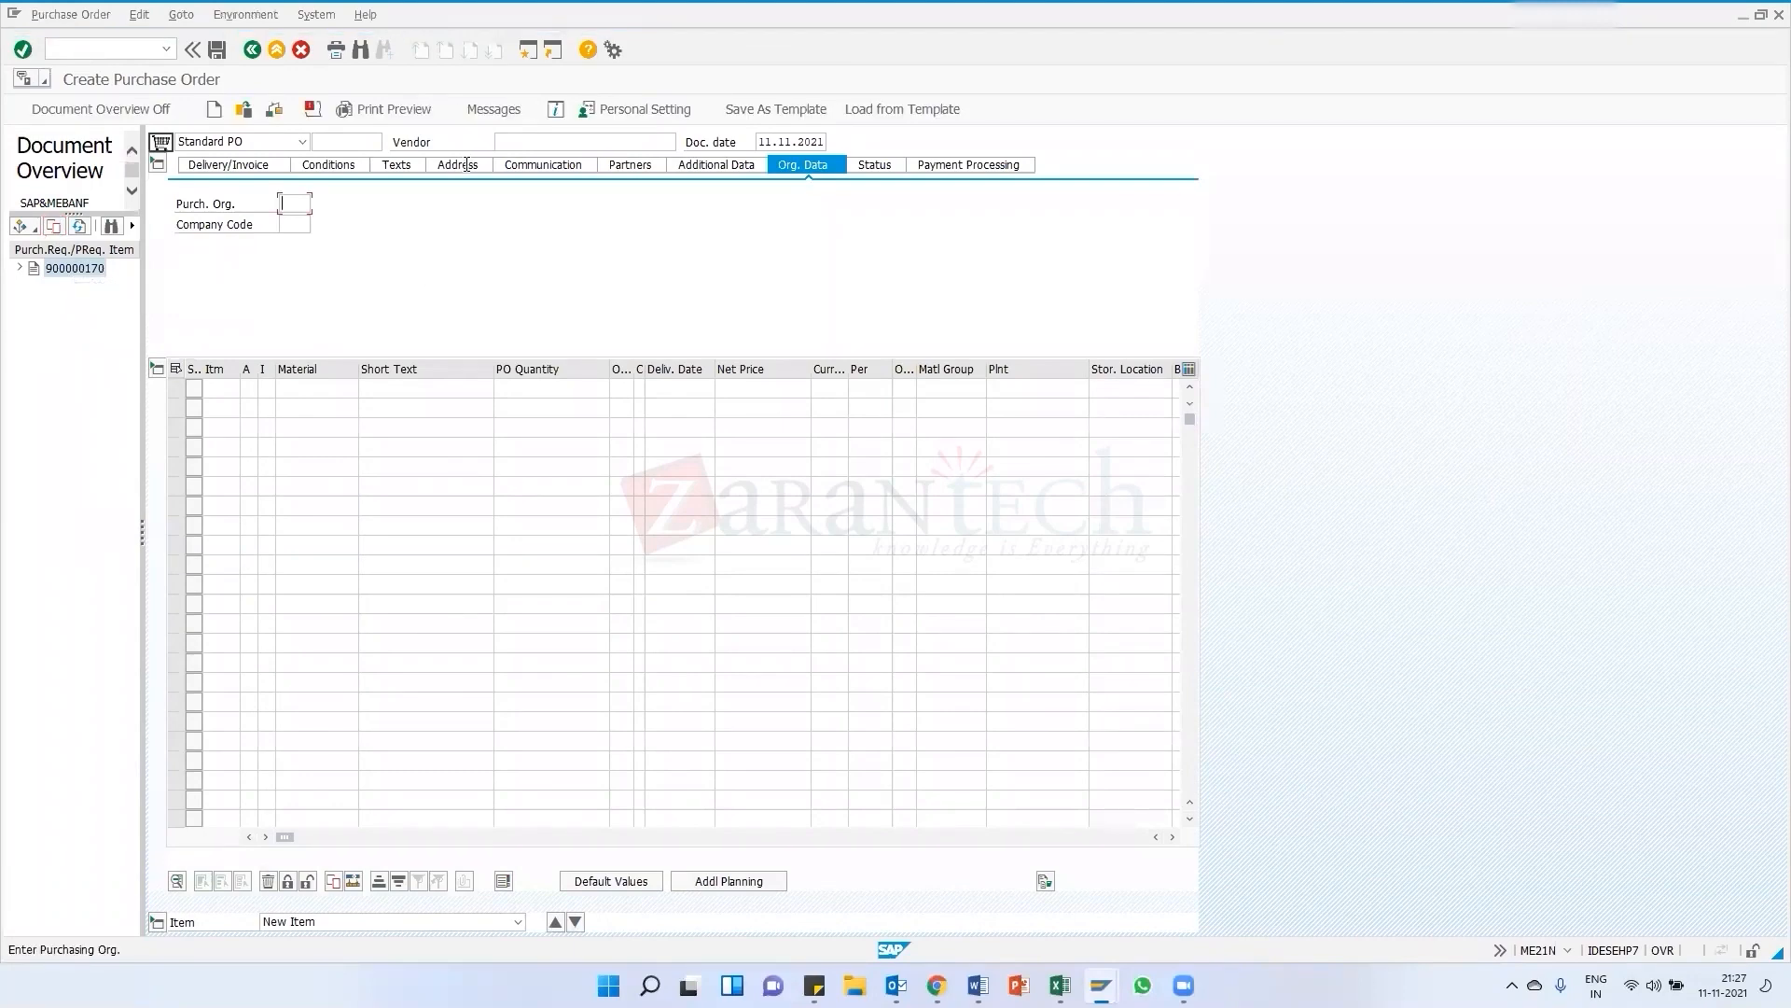
Adopt requisition 900000170 into the purchase order with purchasing organization EK01 and vendor 1000
click(293, 221)
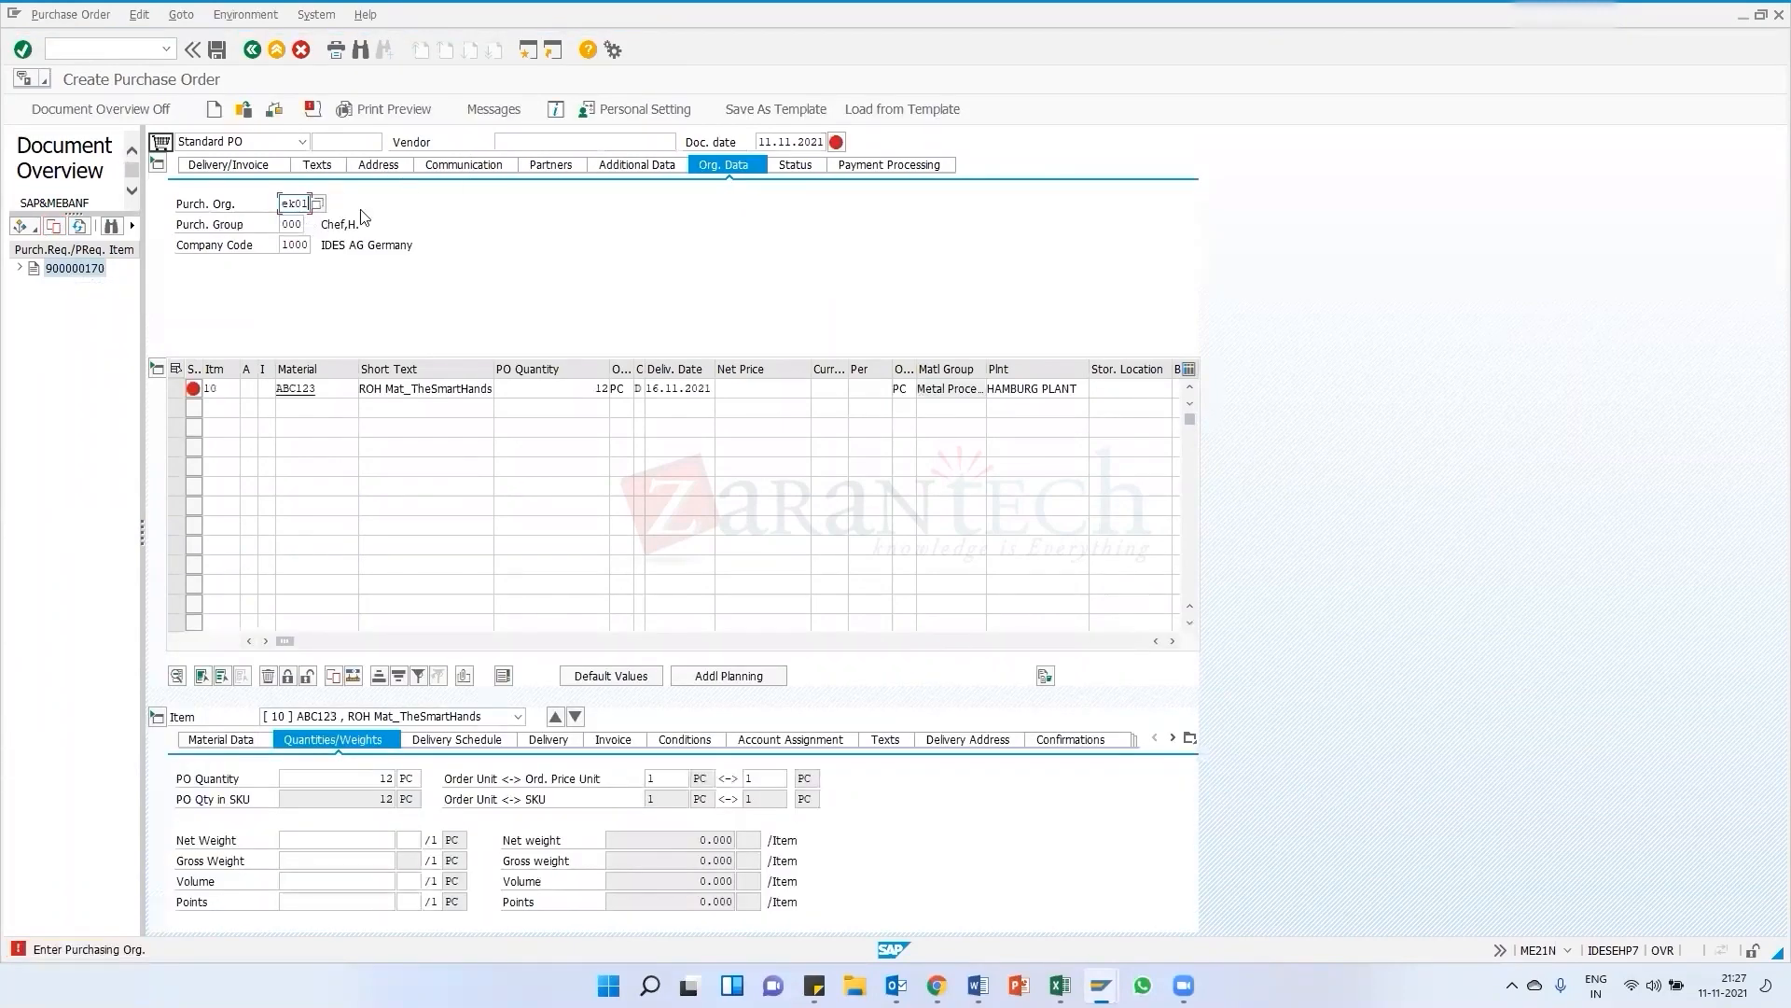
click(511, 142)
click(506, 161)
key(Return)
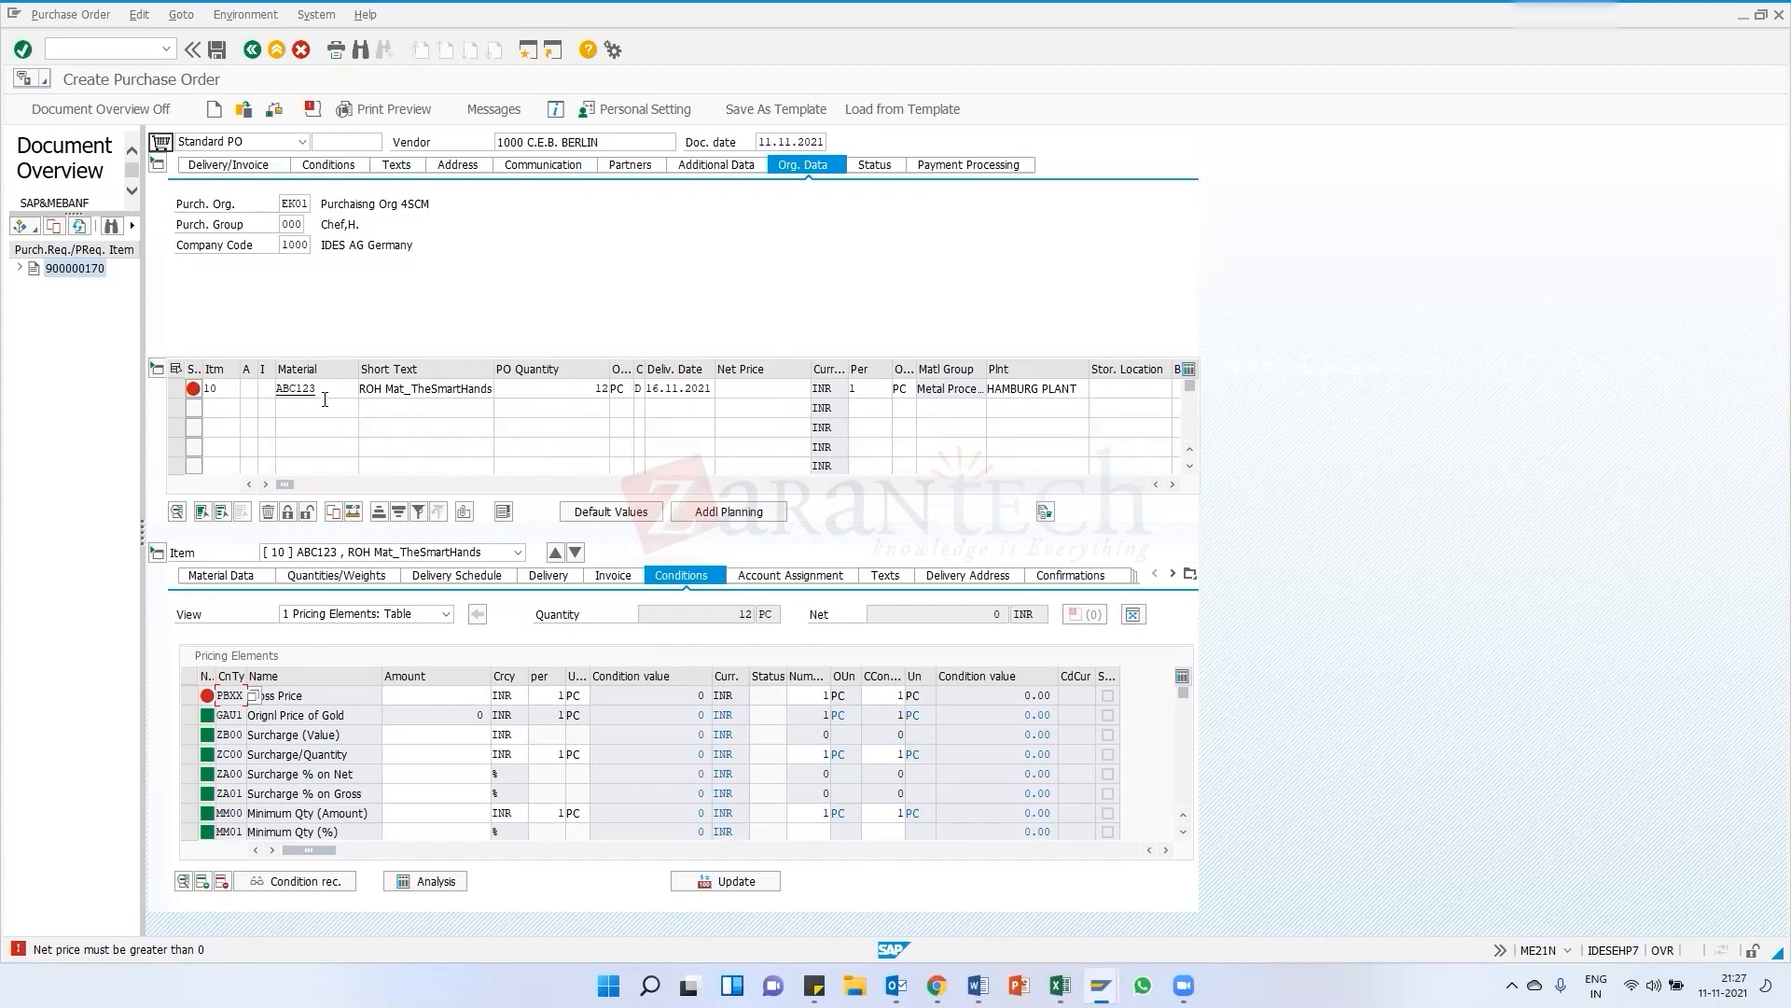
Set the item's net price to 10 INR
click(757, 391)
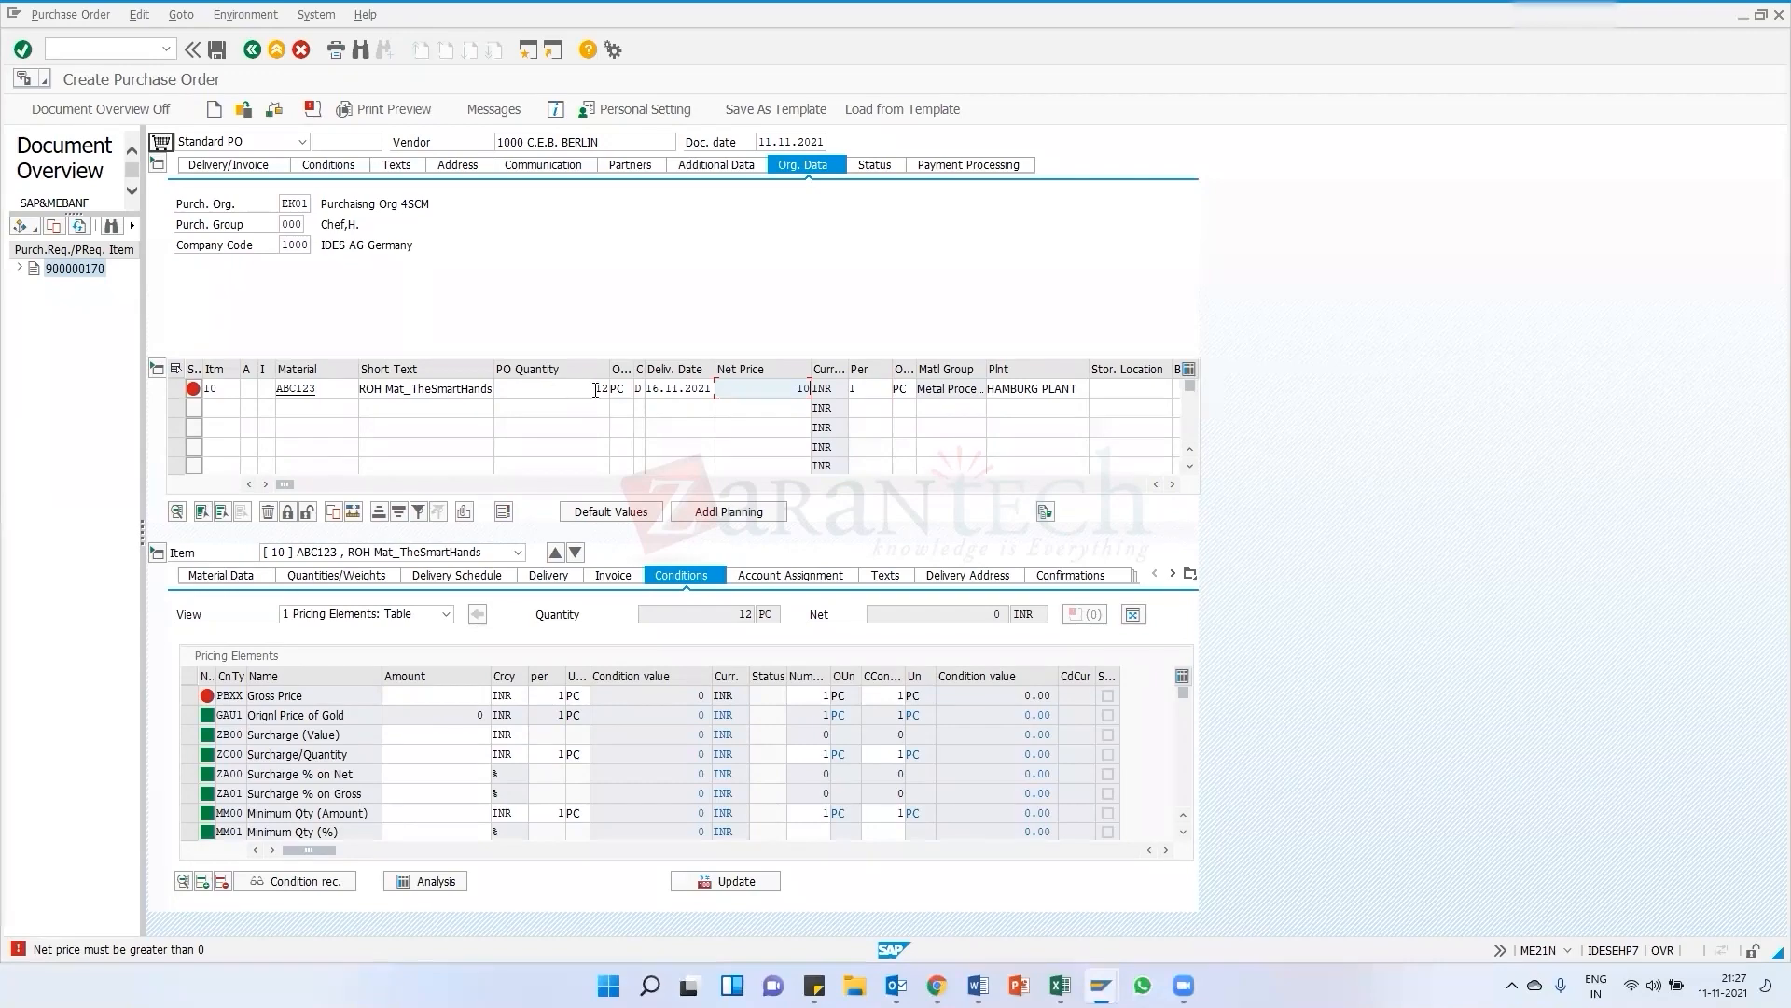
click(812, 390)
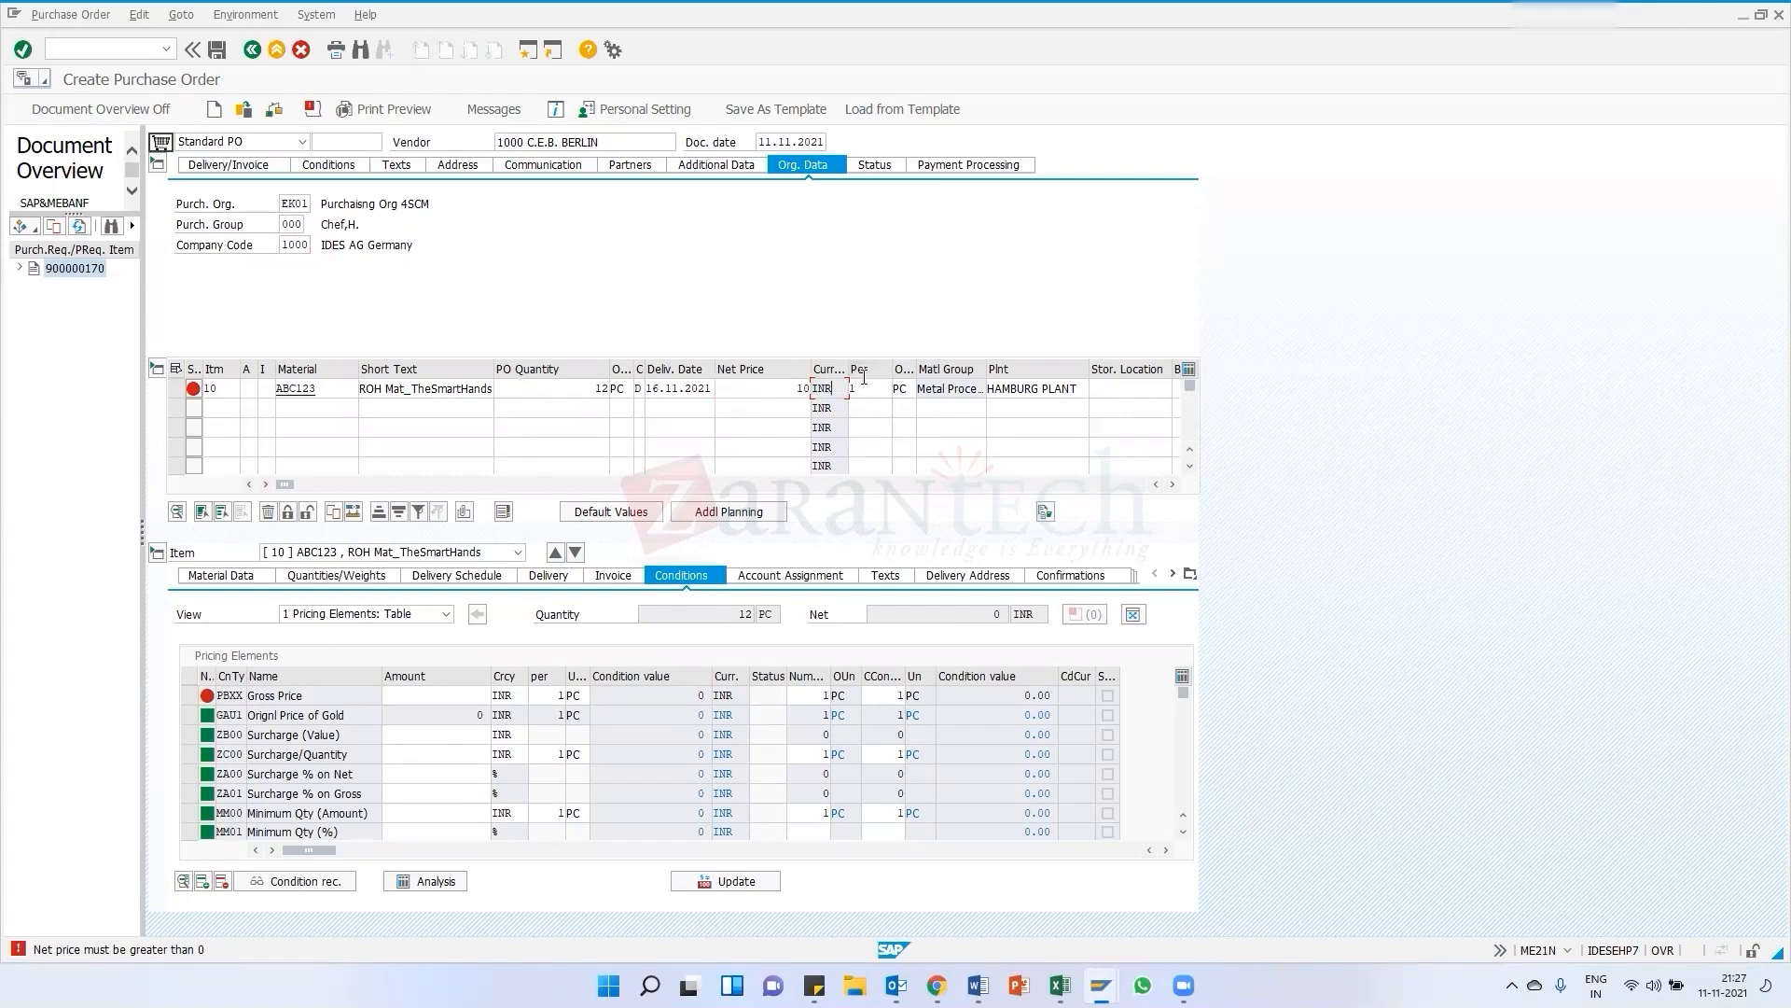
key(shift+Tab)
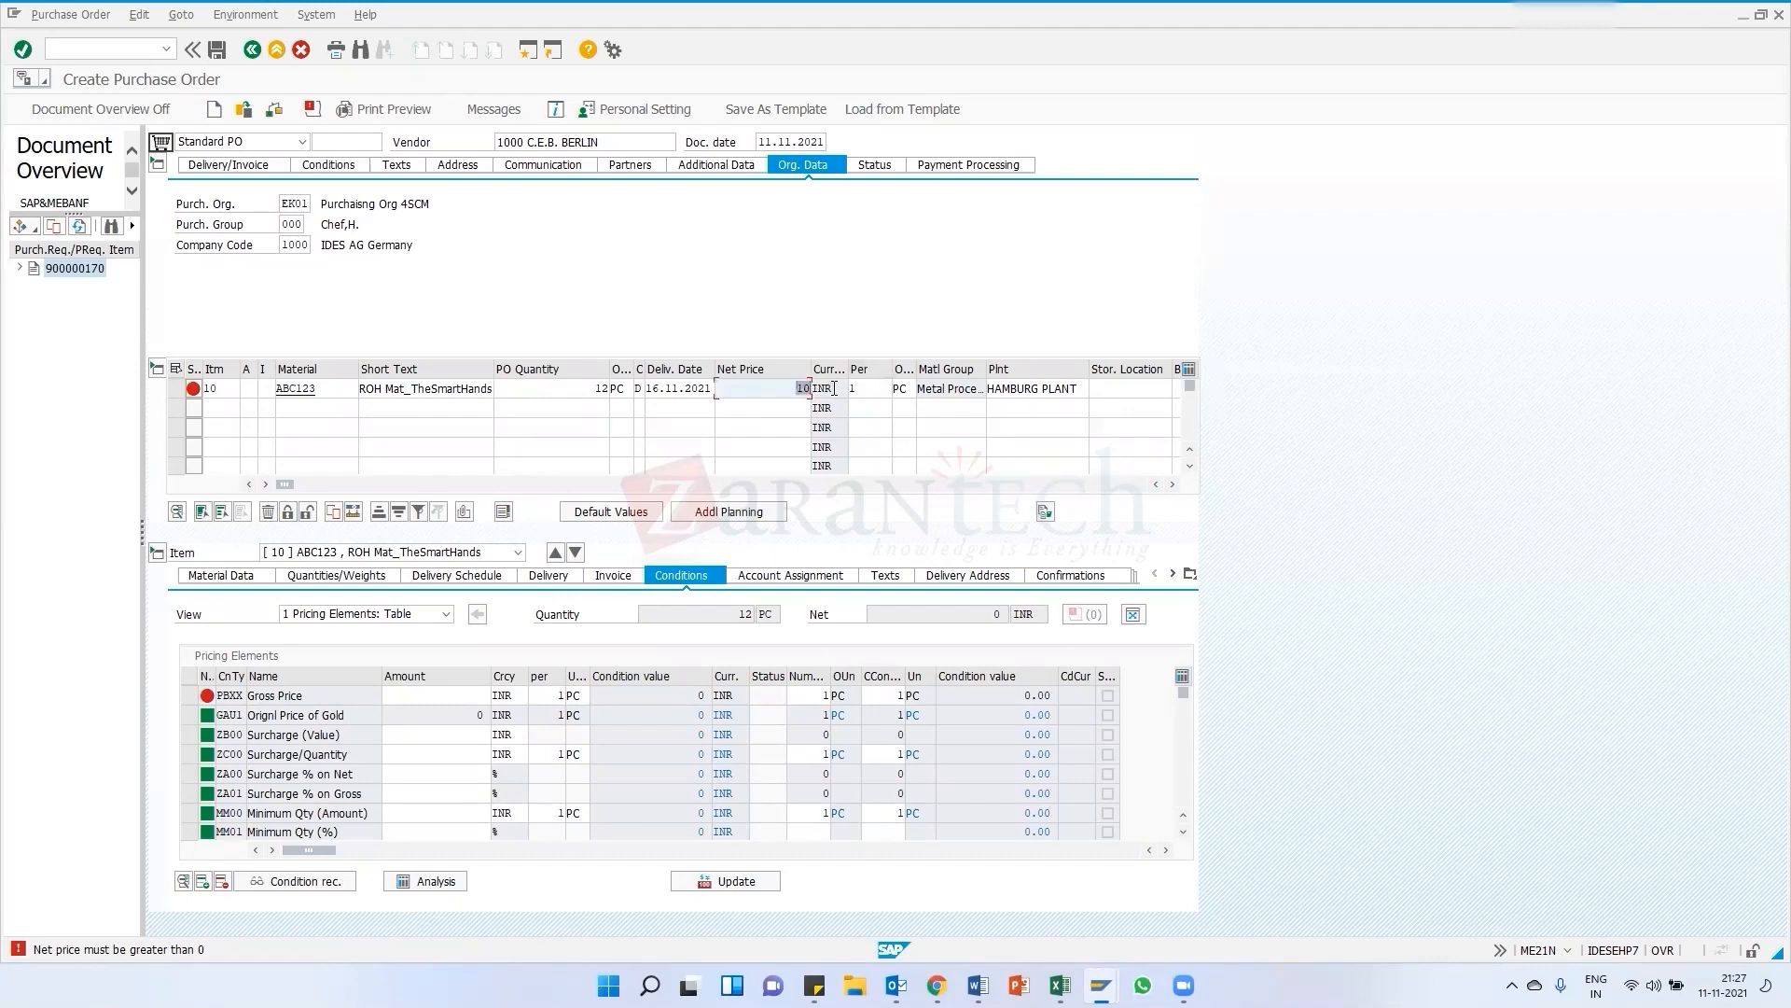
click(859, 386)
key(Tab)
drag(917, 369, 971, 370)
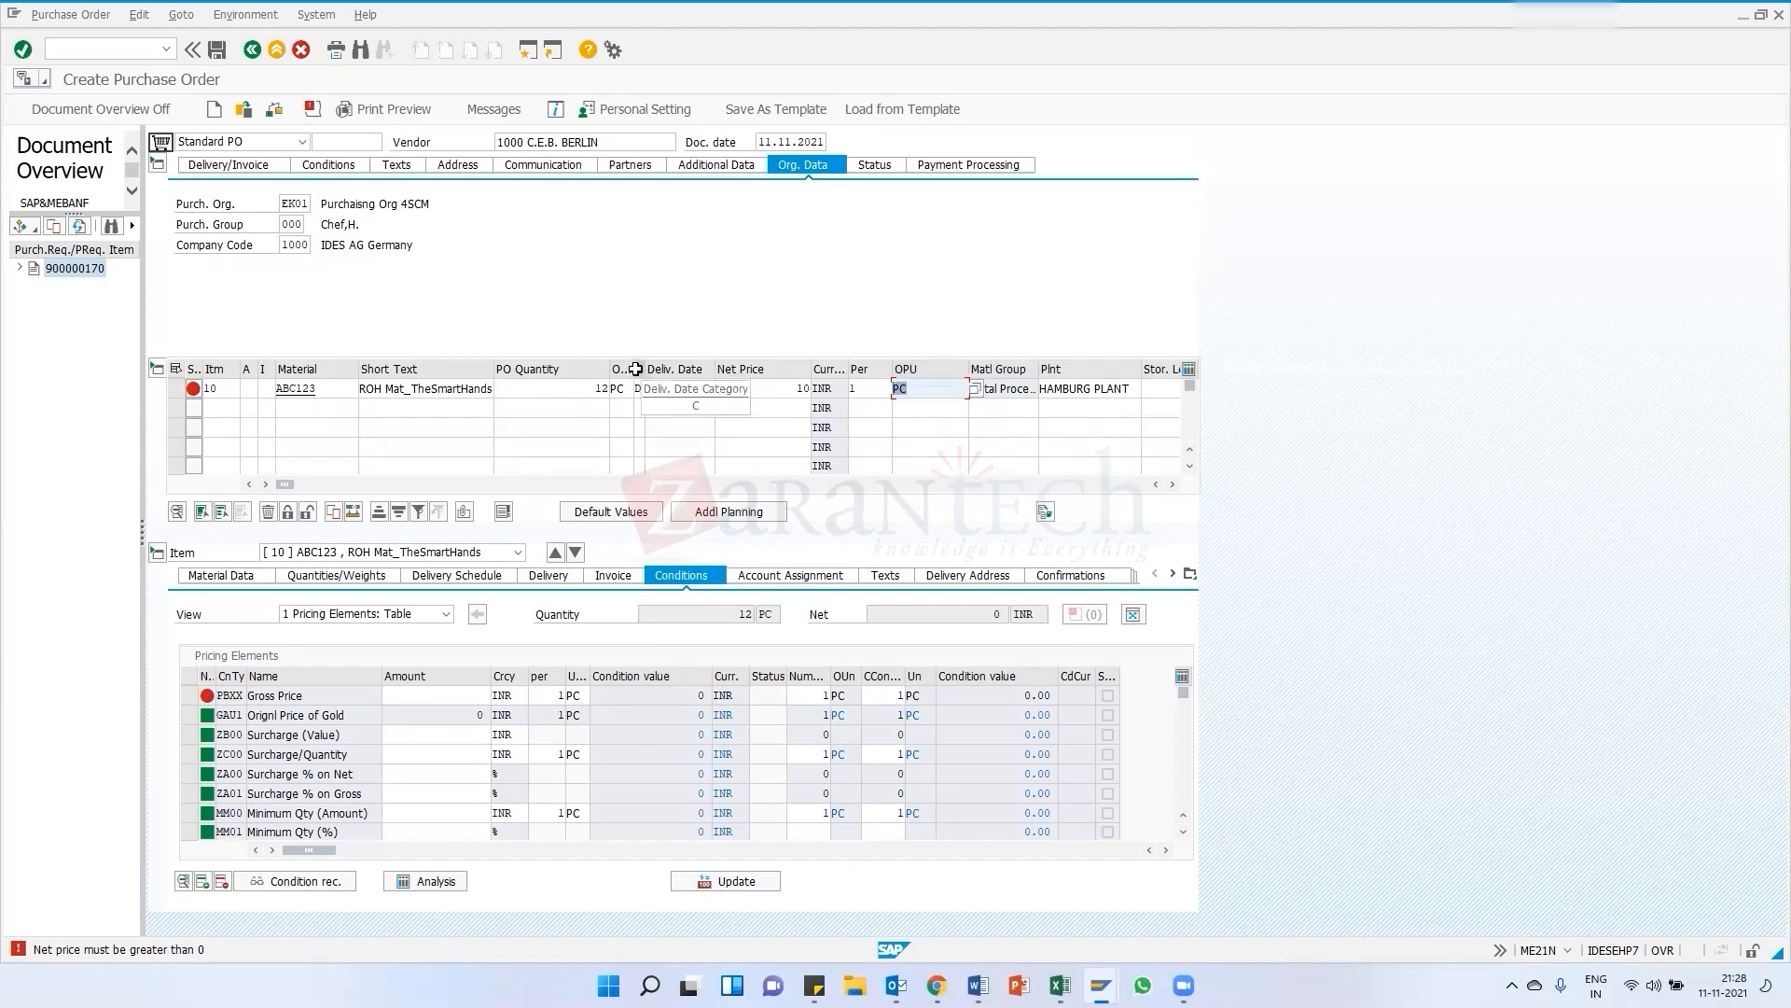
drag(635, 369, 679, 370)
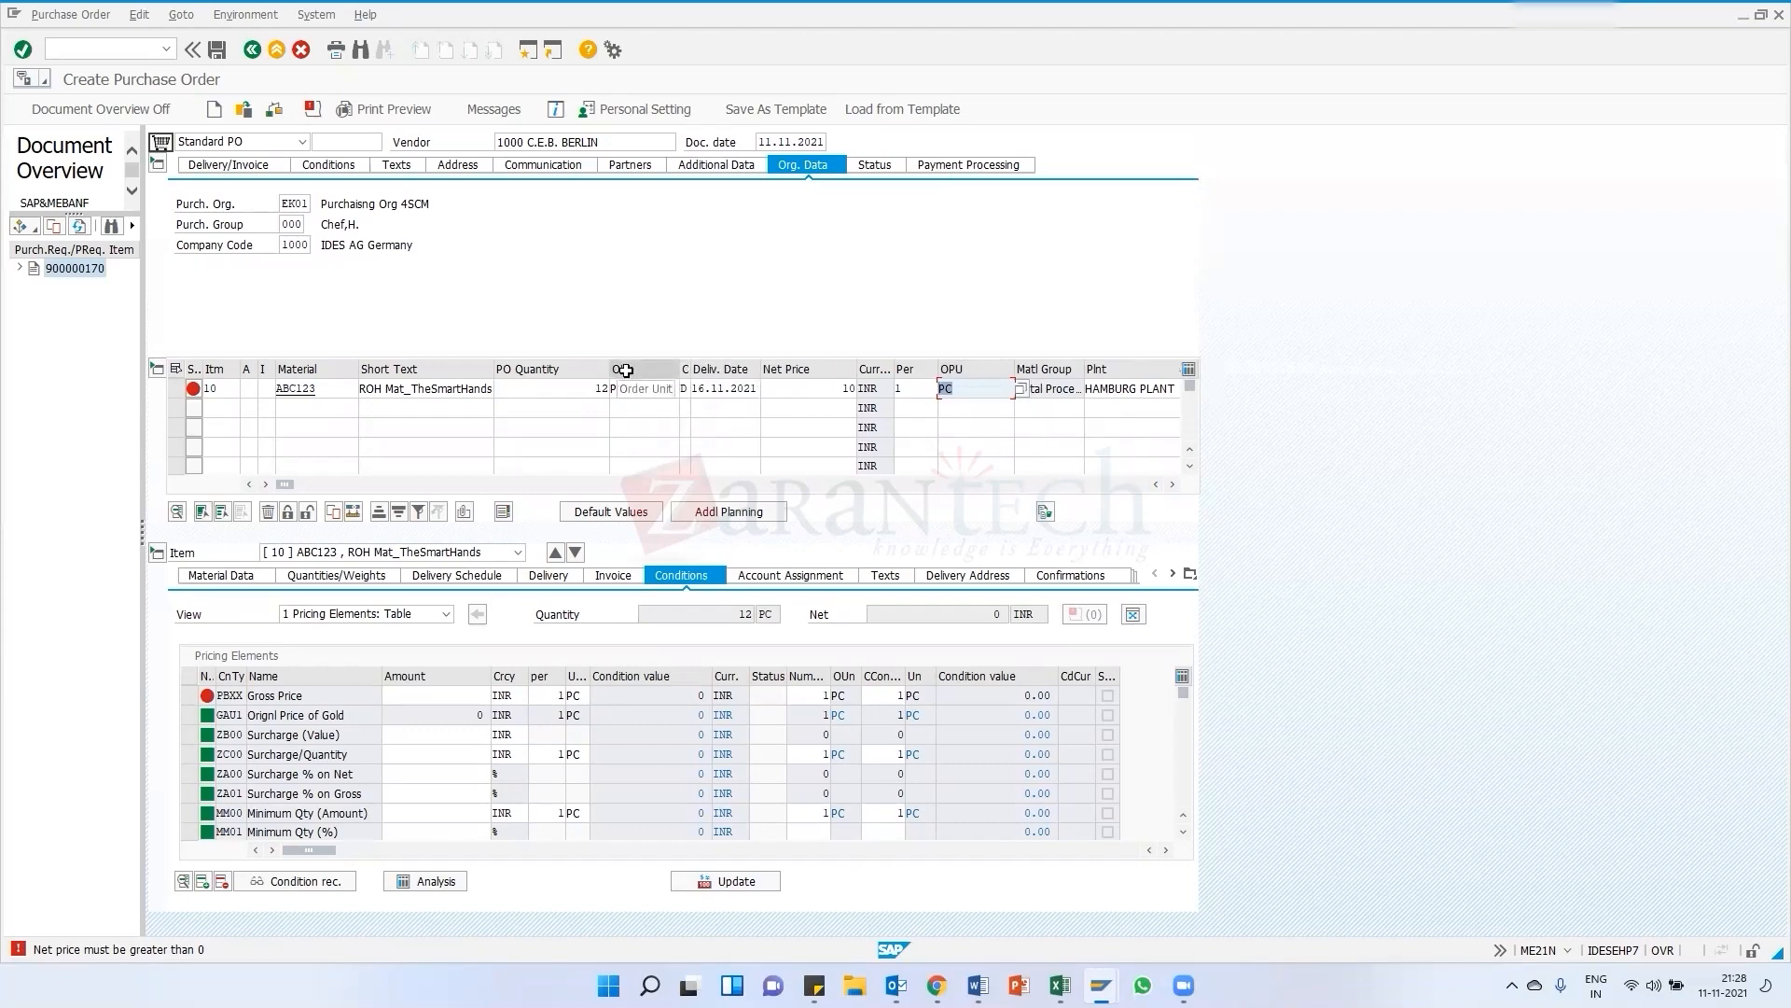
click(597, 388)
key(Tab)
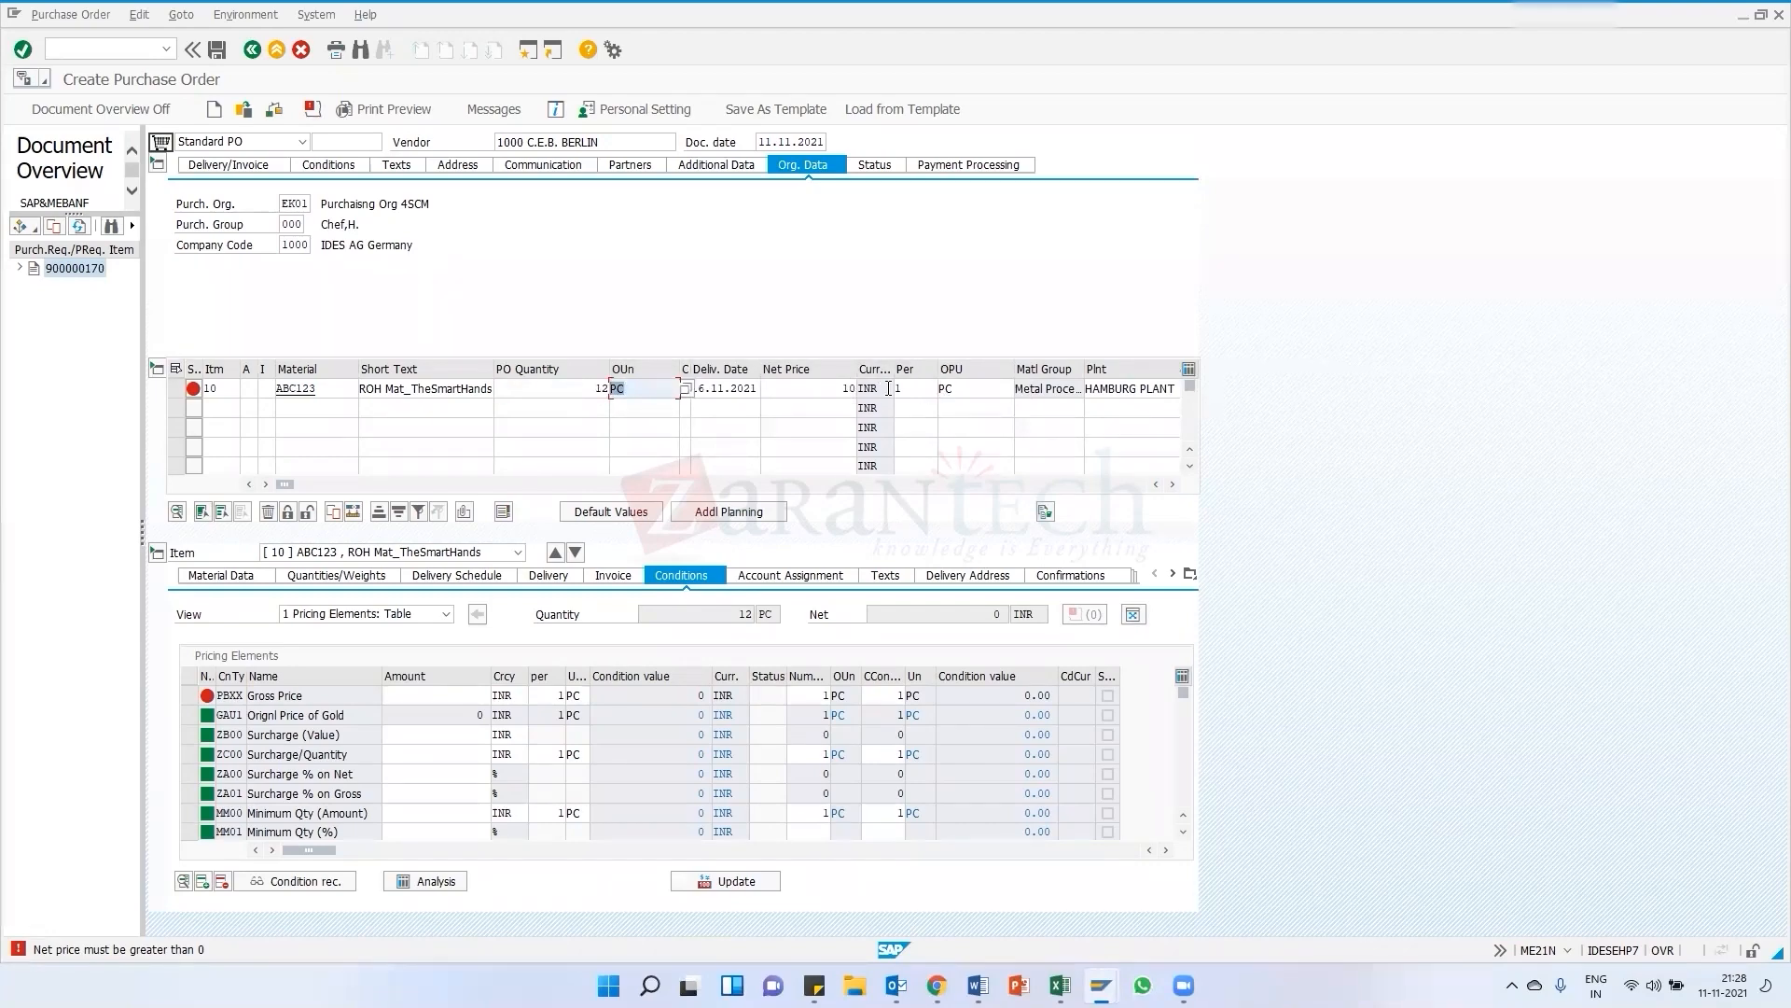
click(832, 390)
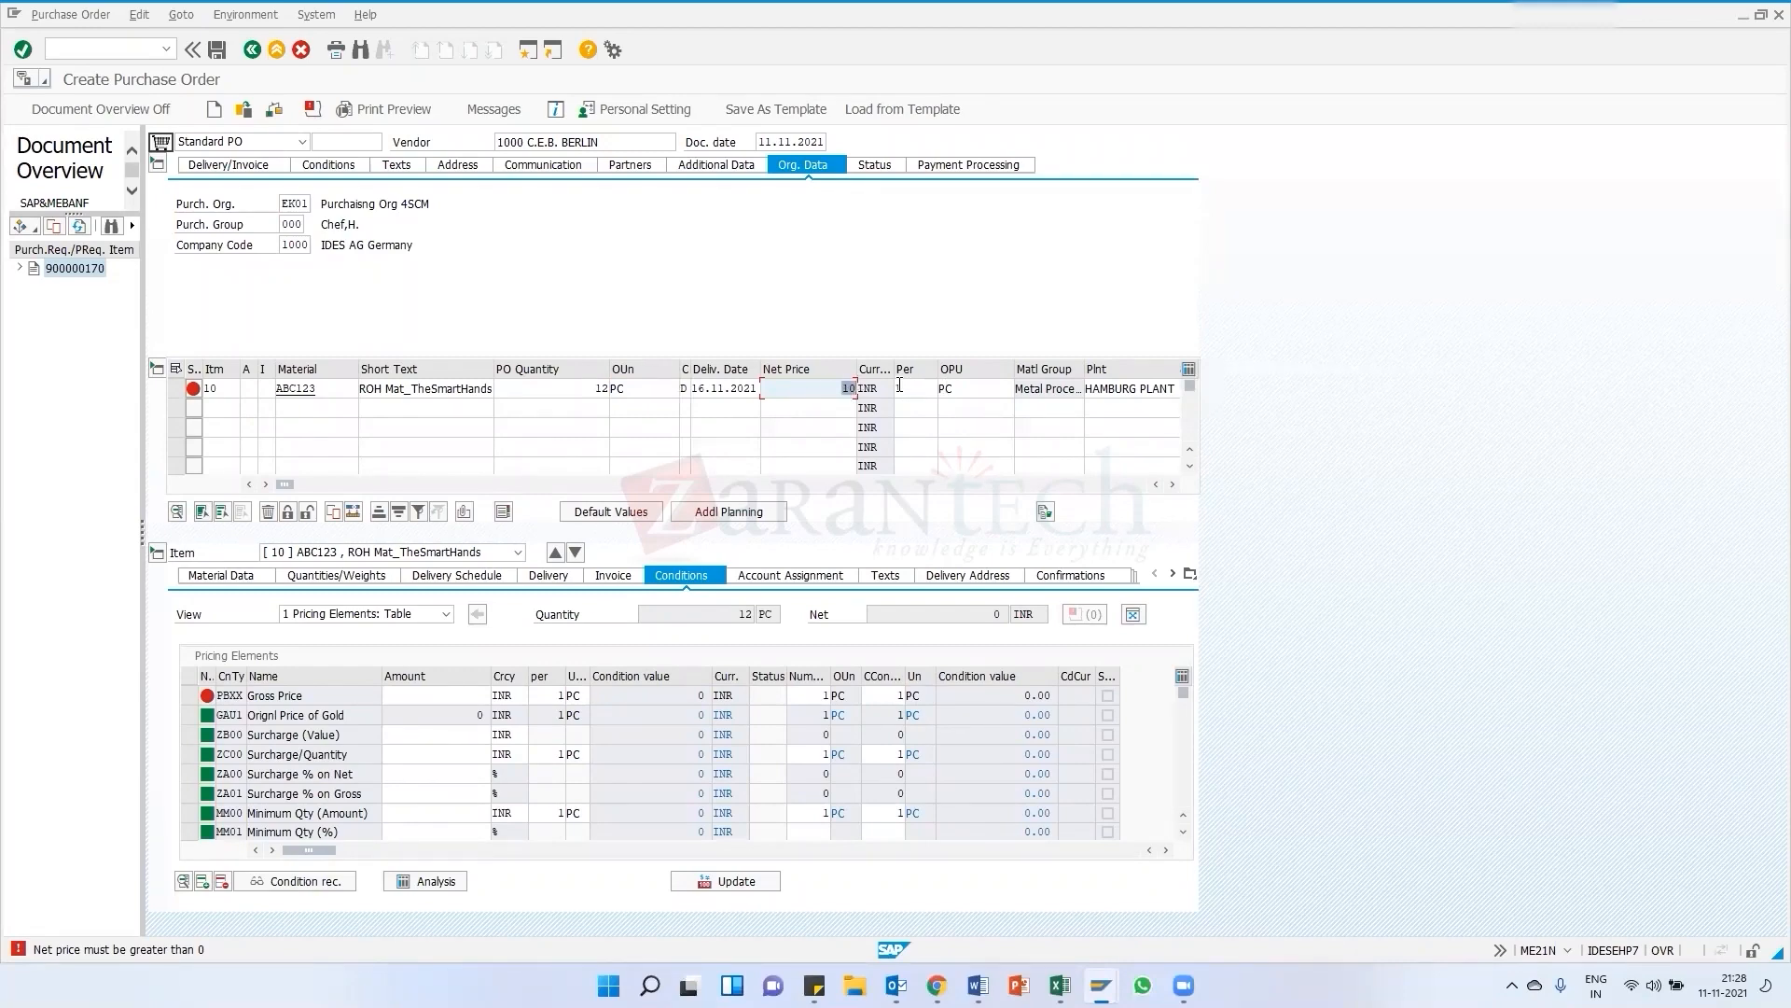
Set the item's price unit to 2 and confirm the item
click(897, 388)
text(1)
click(963, 388)
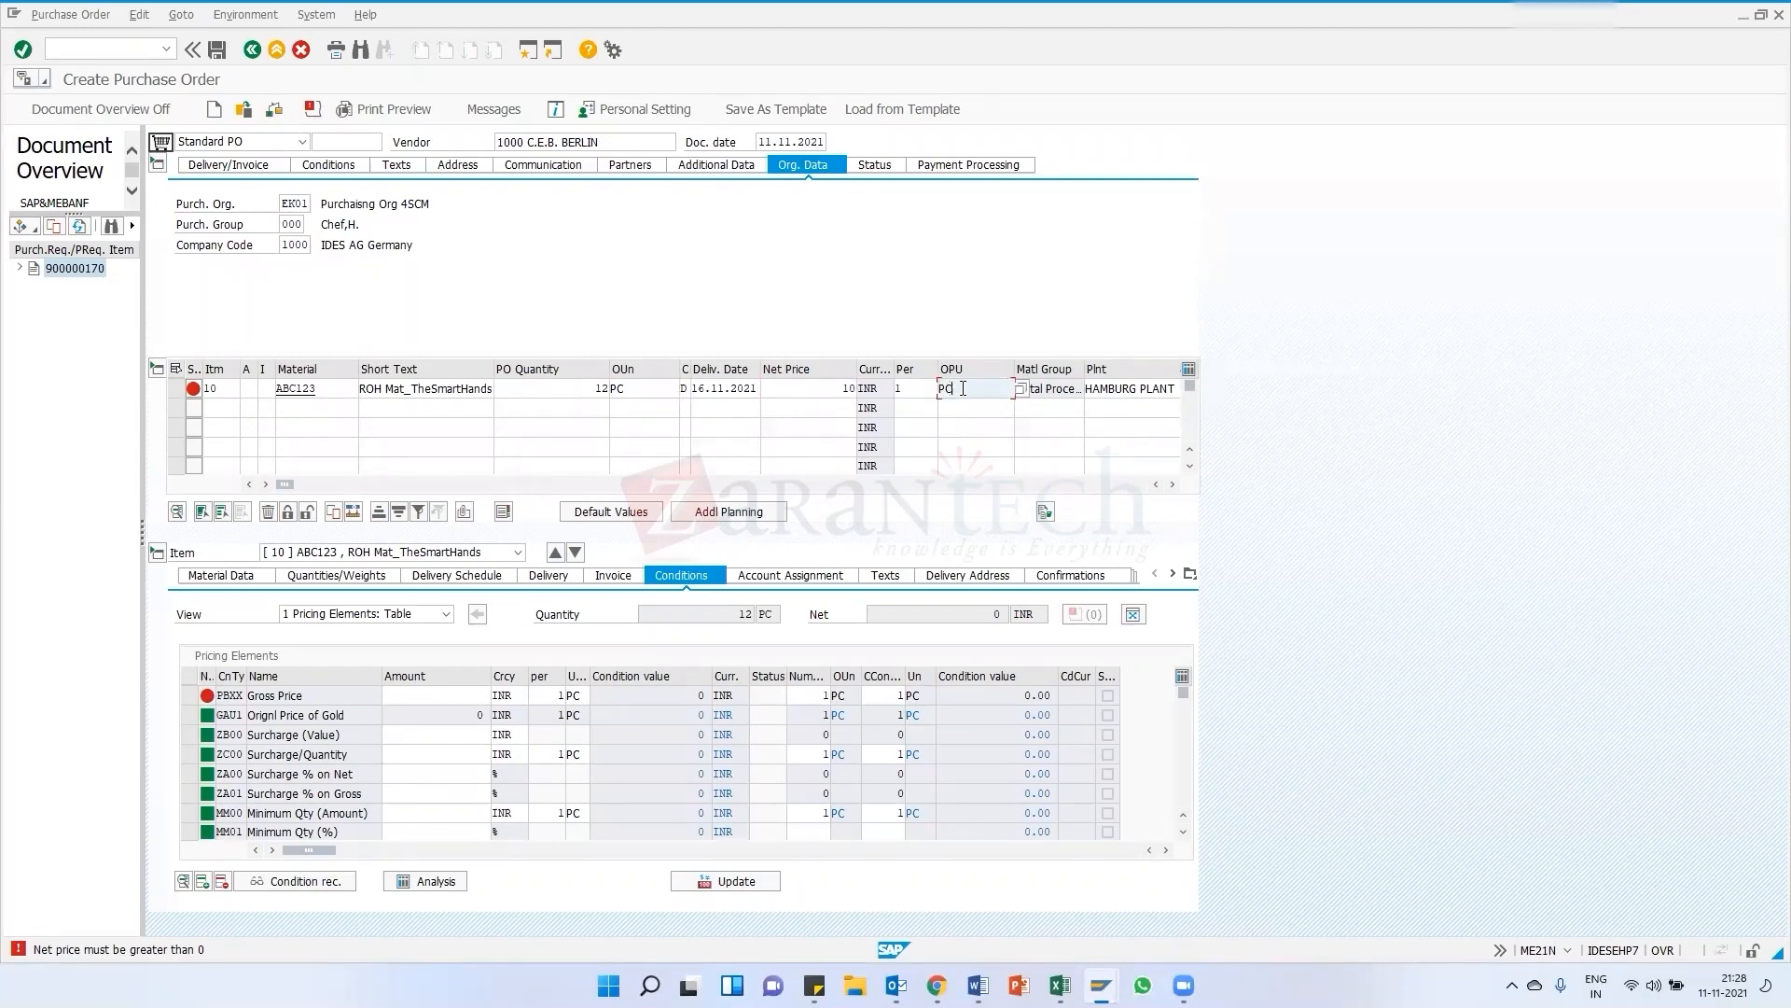
click(913, 393)
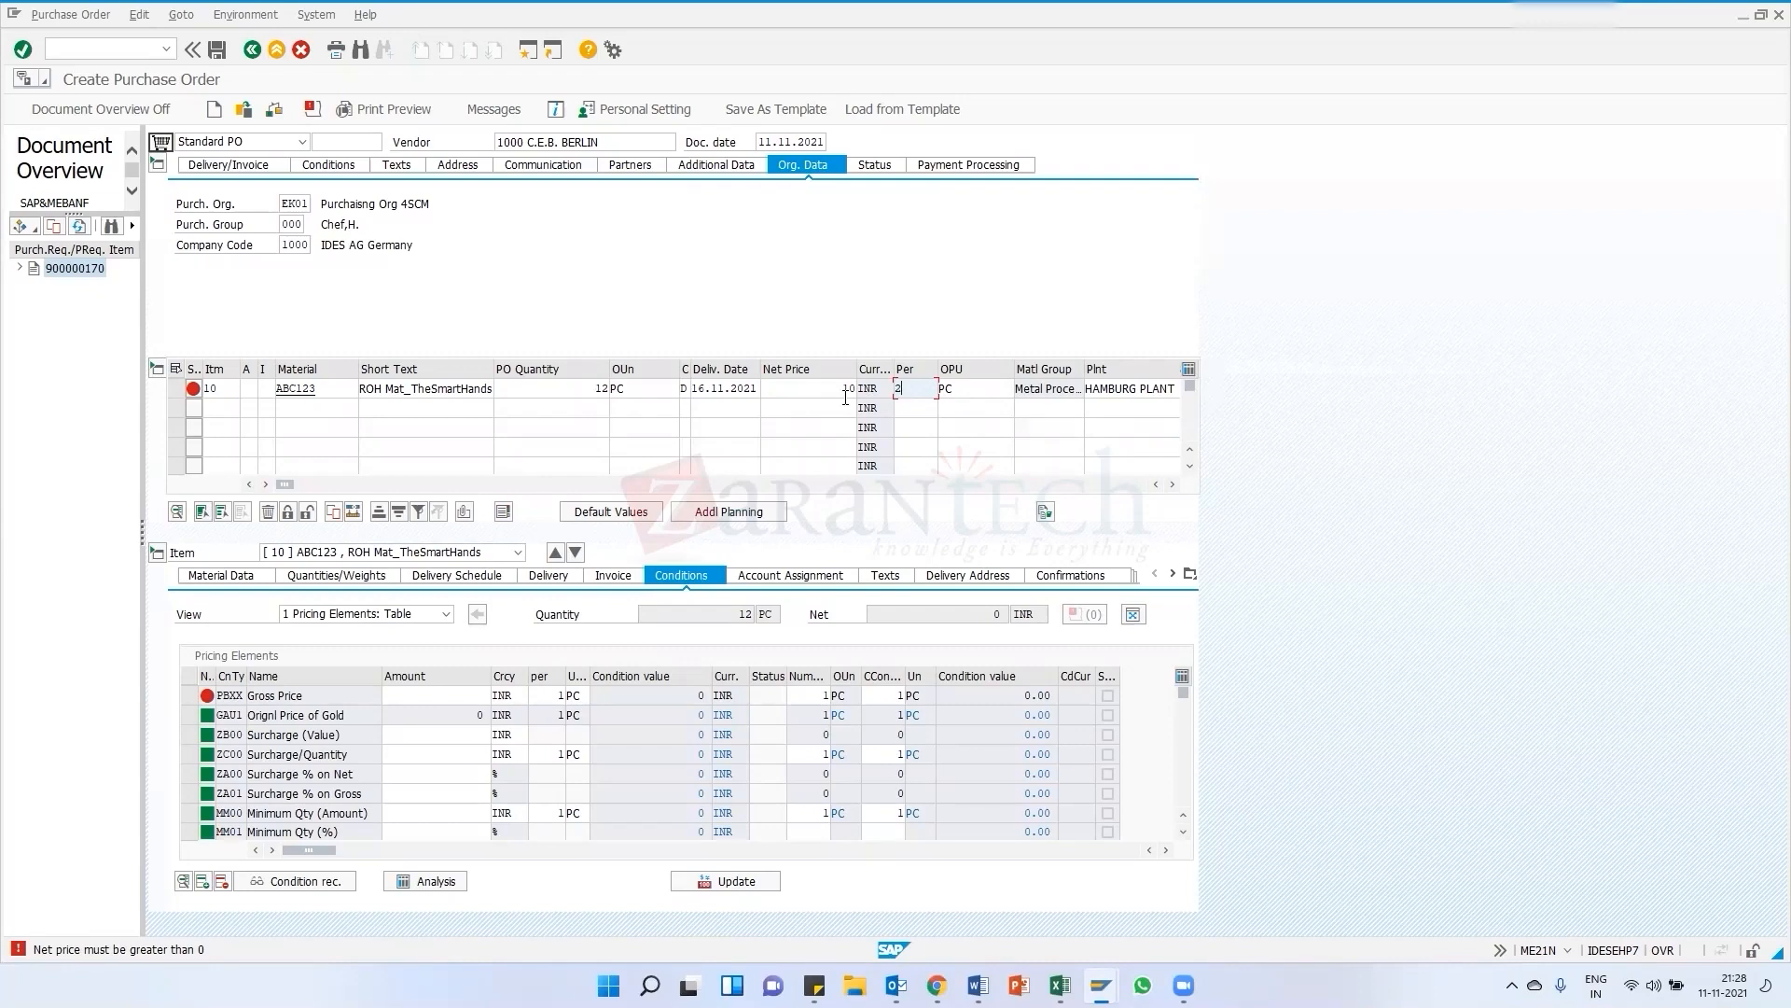
key(Return)
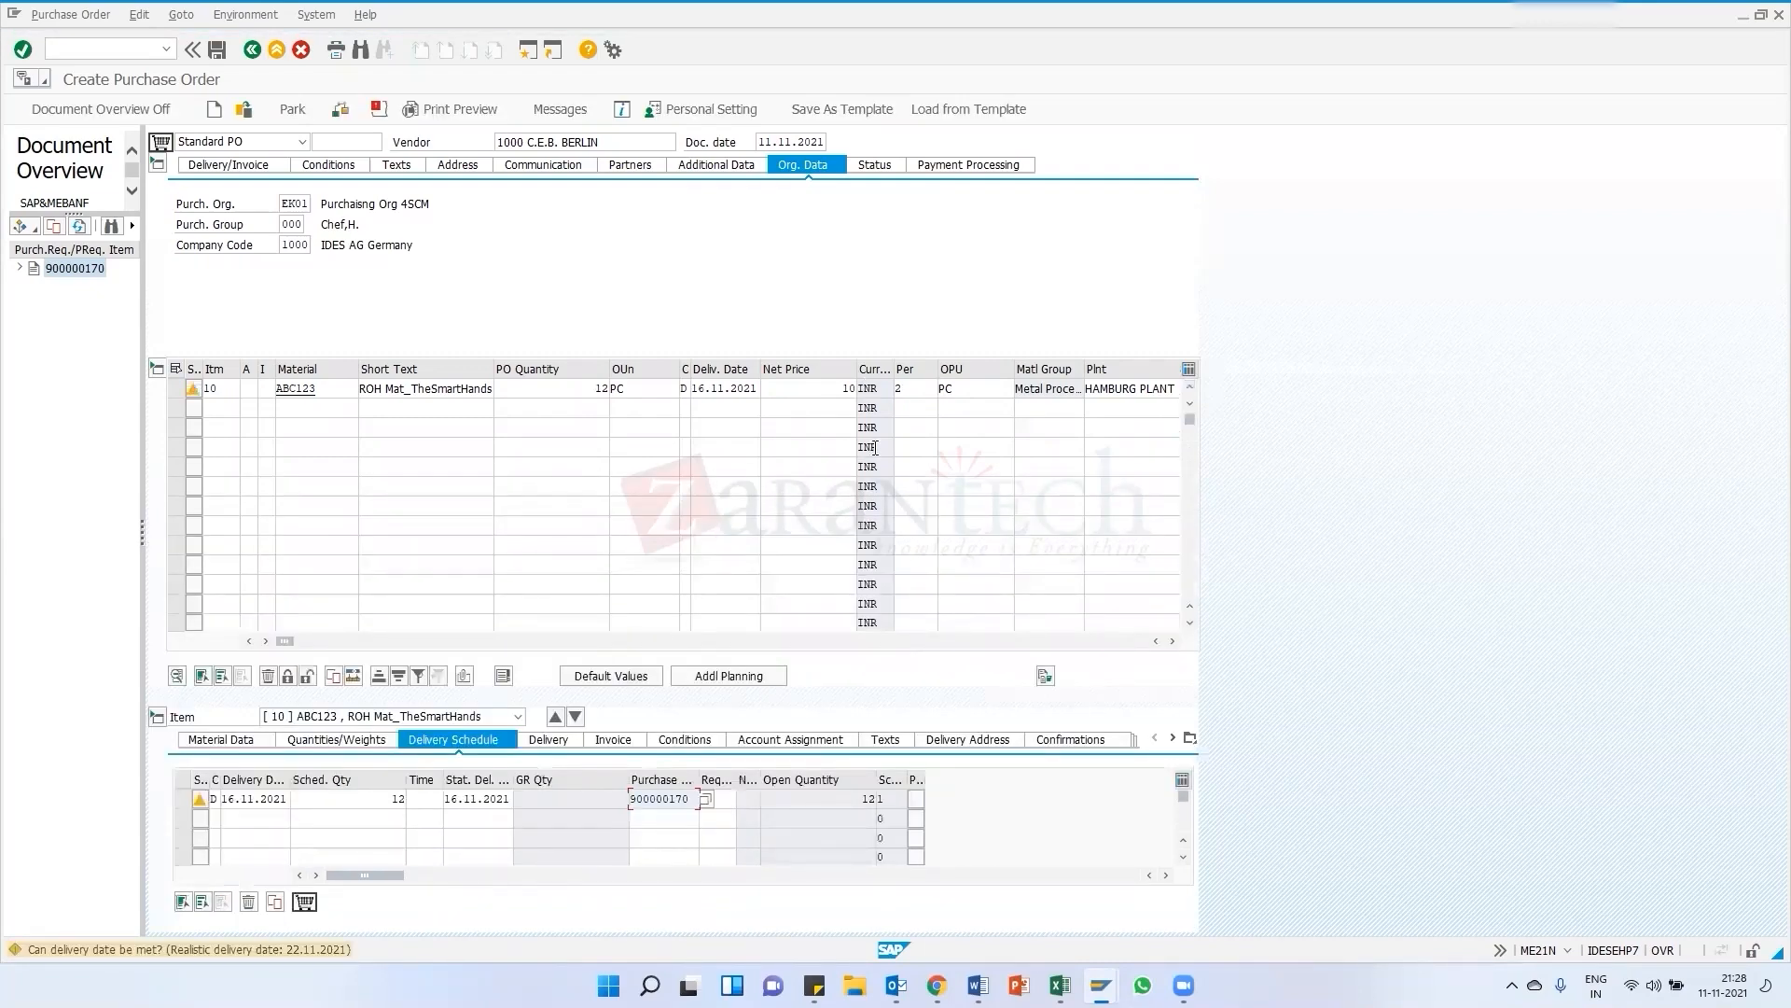
Review the item's pricing elements in the conditions details
click(238, 742)
click(634, 742)
click(701, 740)
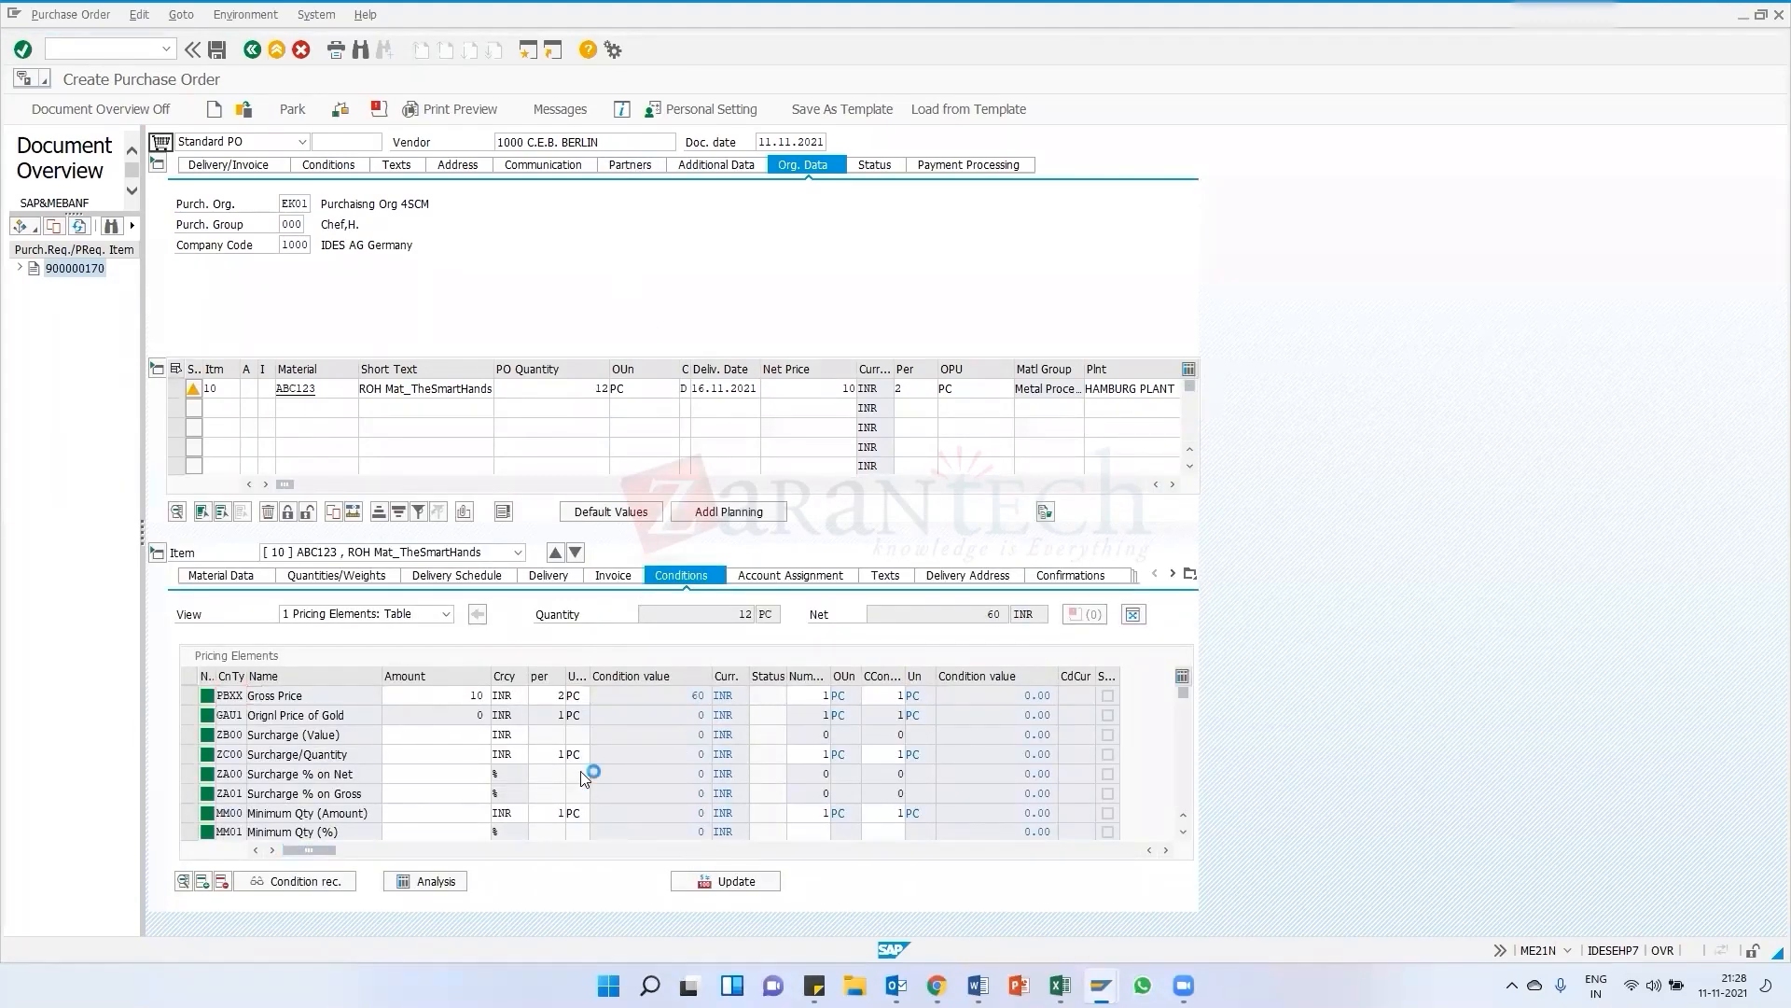
scroll(585, 777, down, 1)
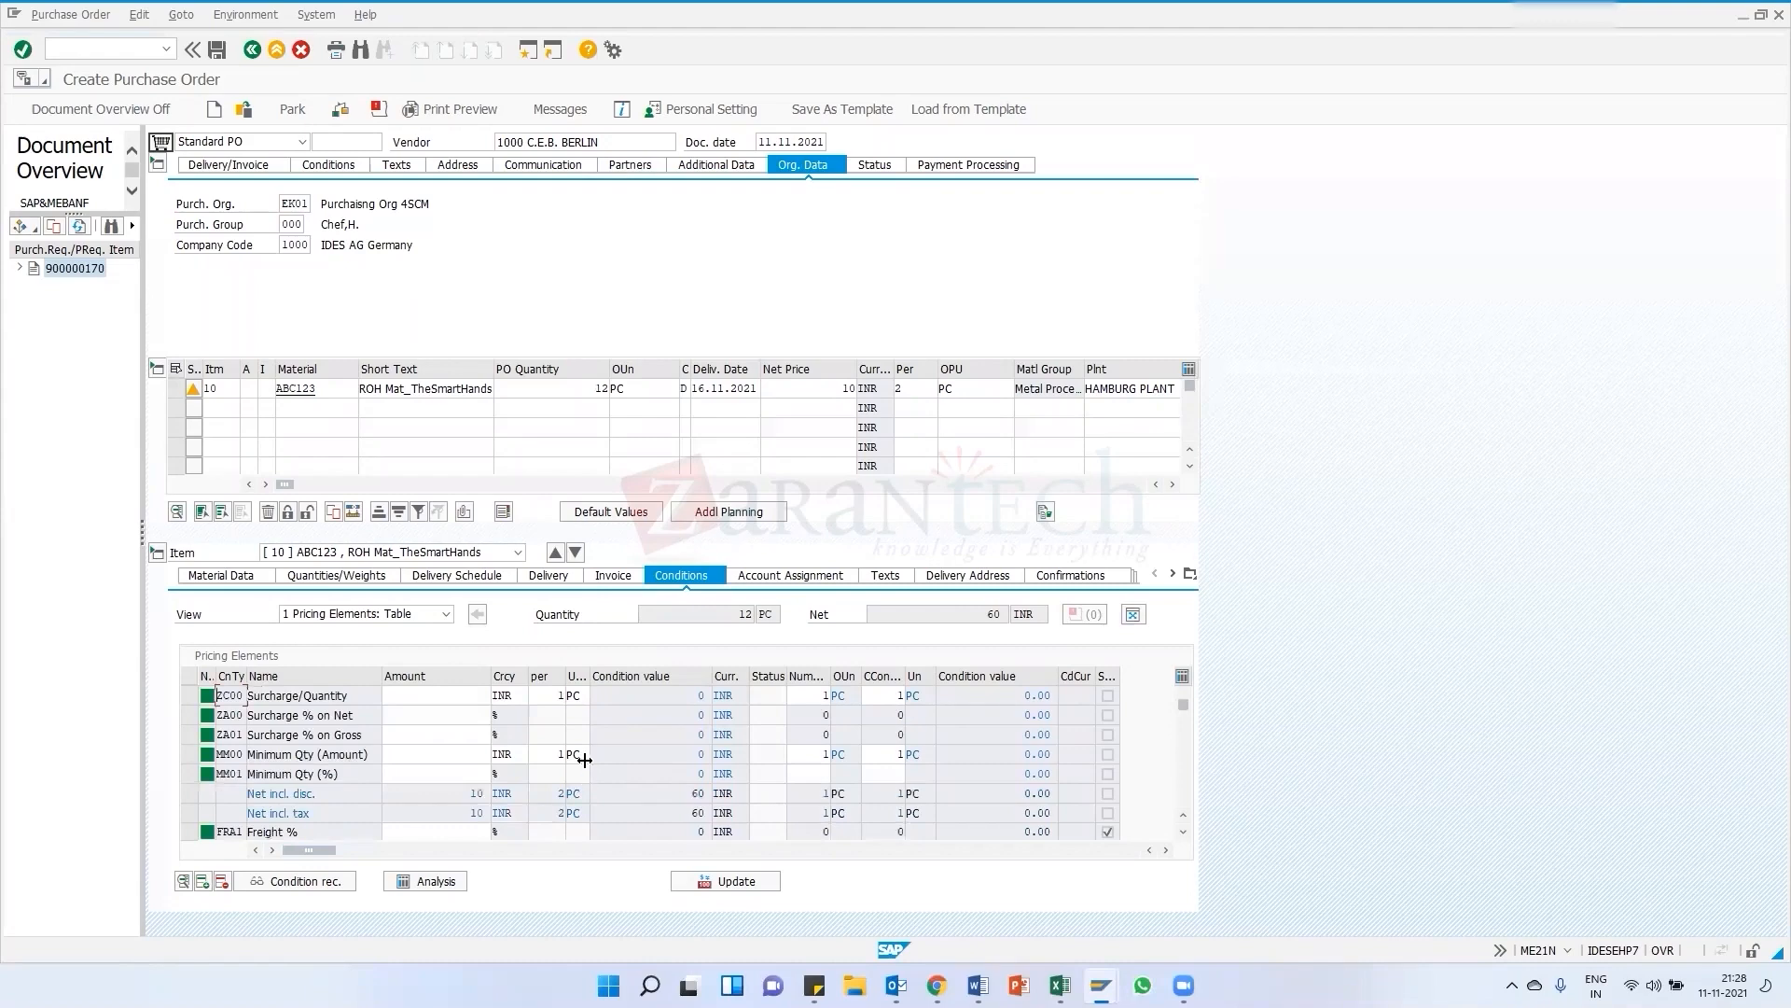
scroll(586, 767, down, 1)
scroll(586, 758, down, 1)
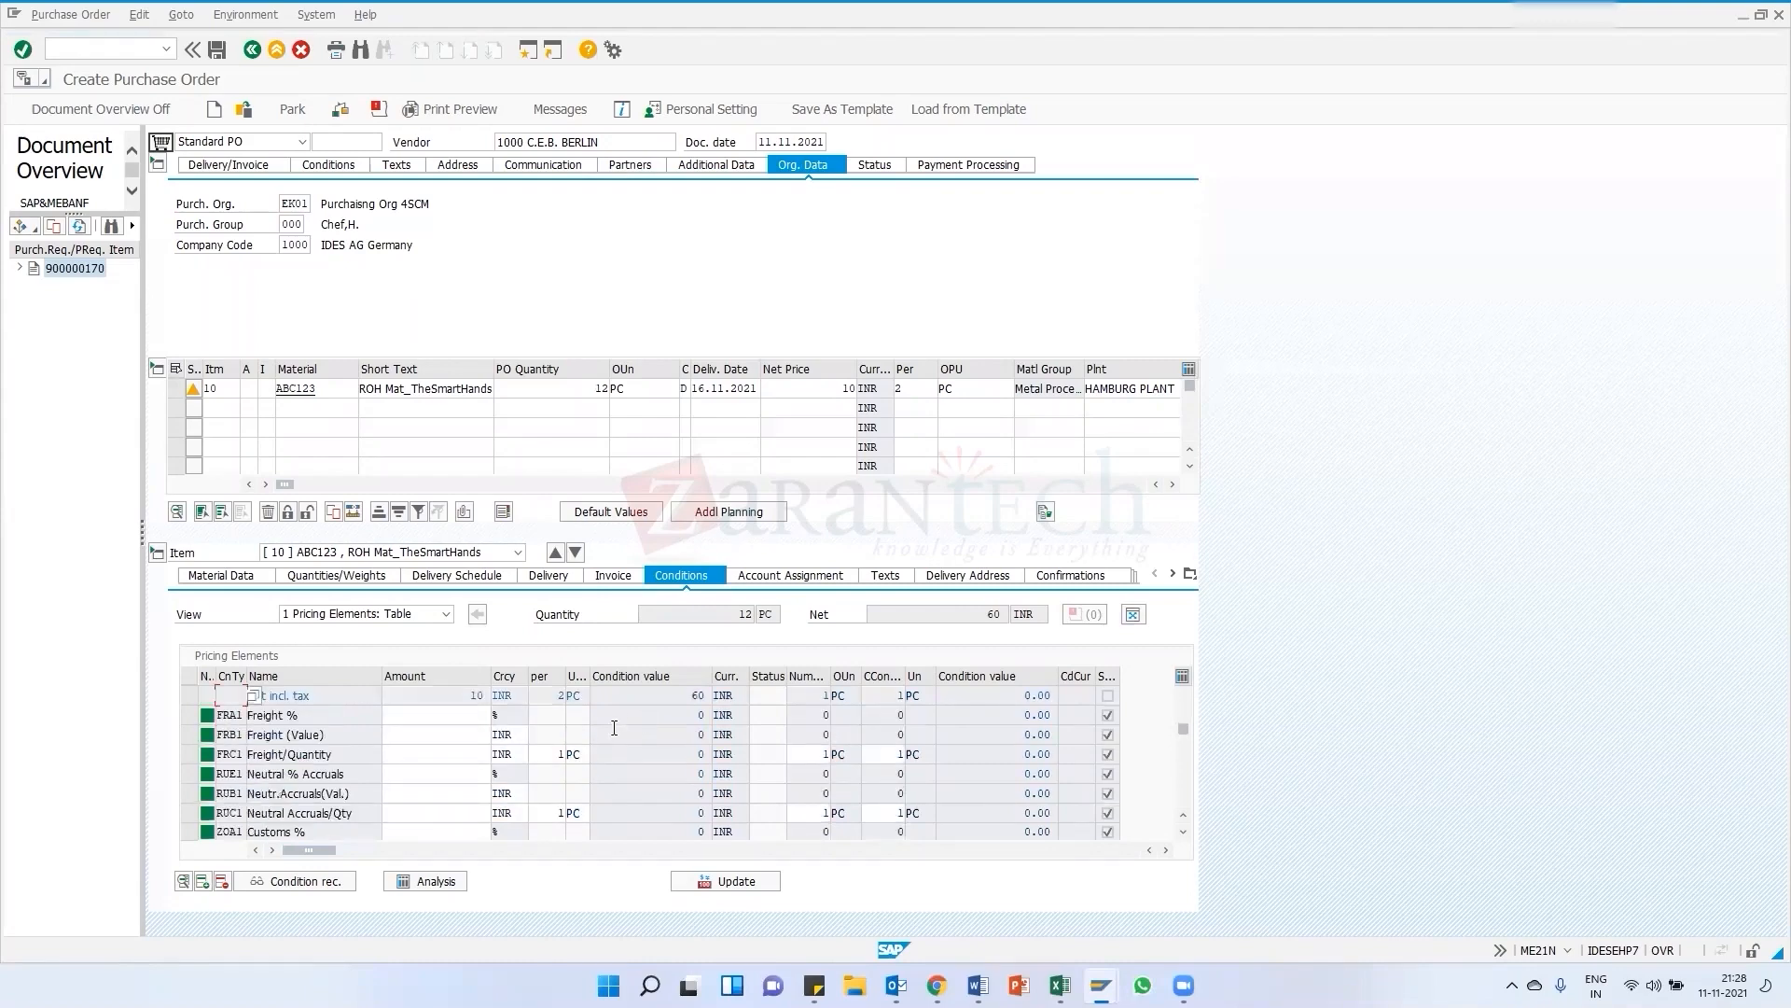
click(990, 614)
double_click(1010, 614)
Change the item's price unit to 1 and confirm the item
double_click(602, 389)
click(626, 394)
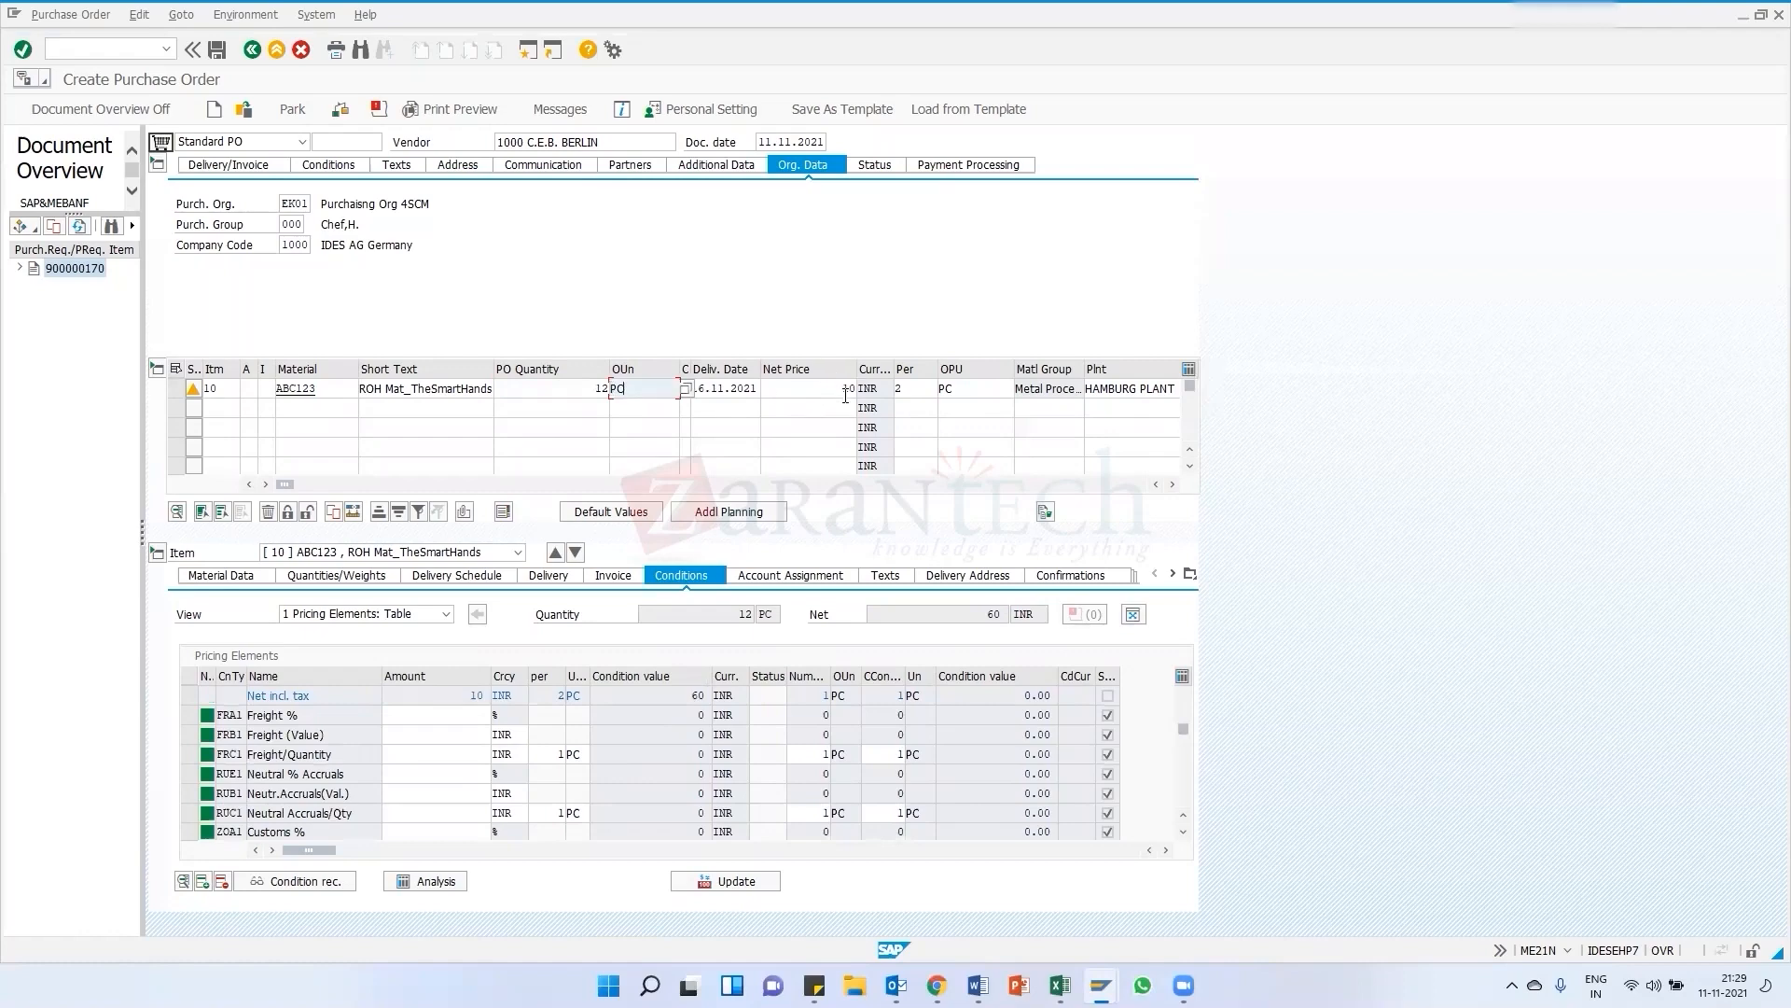
click(846, 392)
click(897, 390)
text(2)
key(BackSpace)
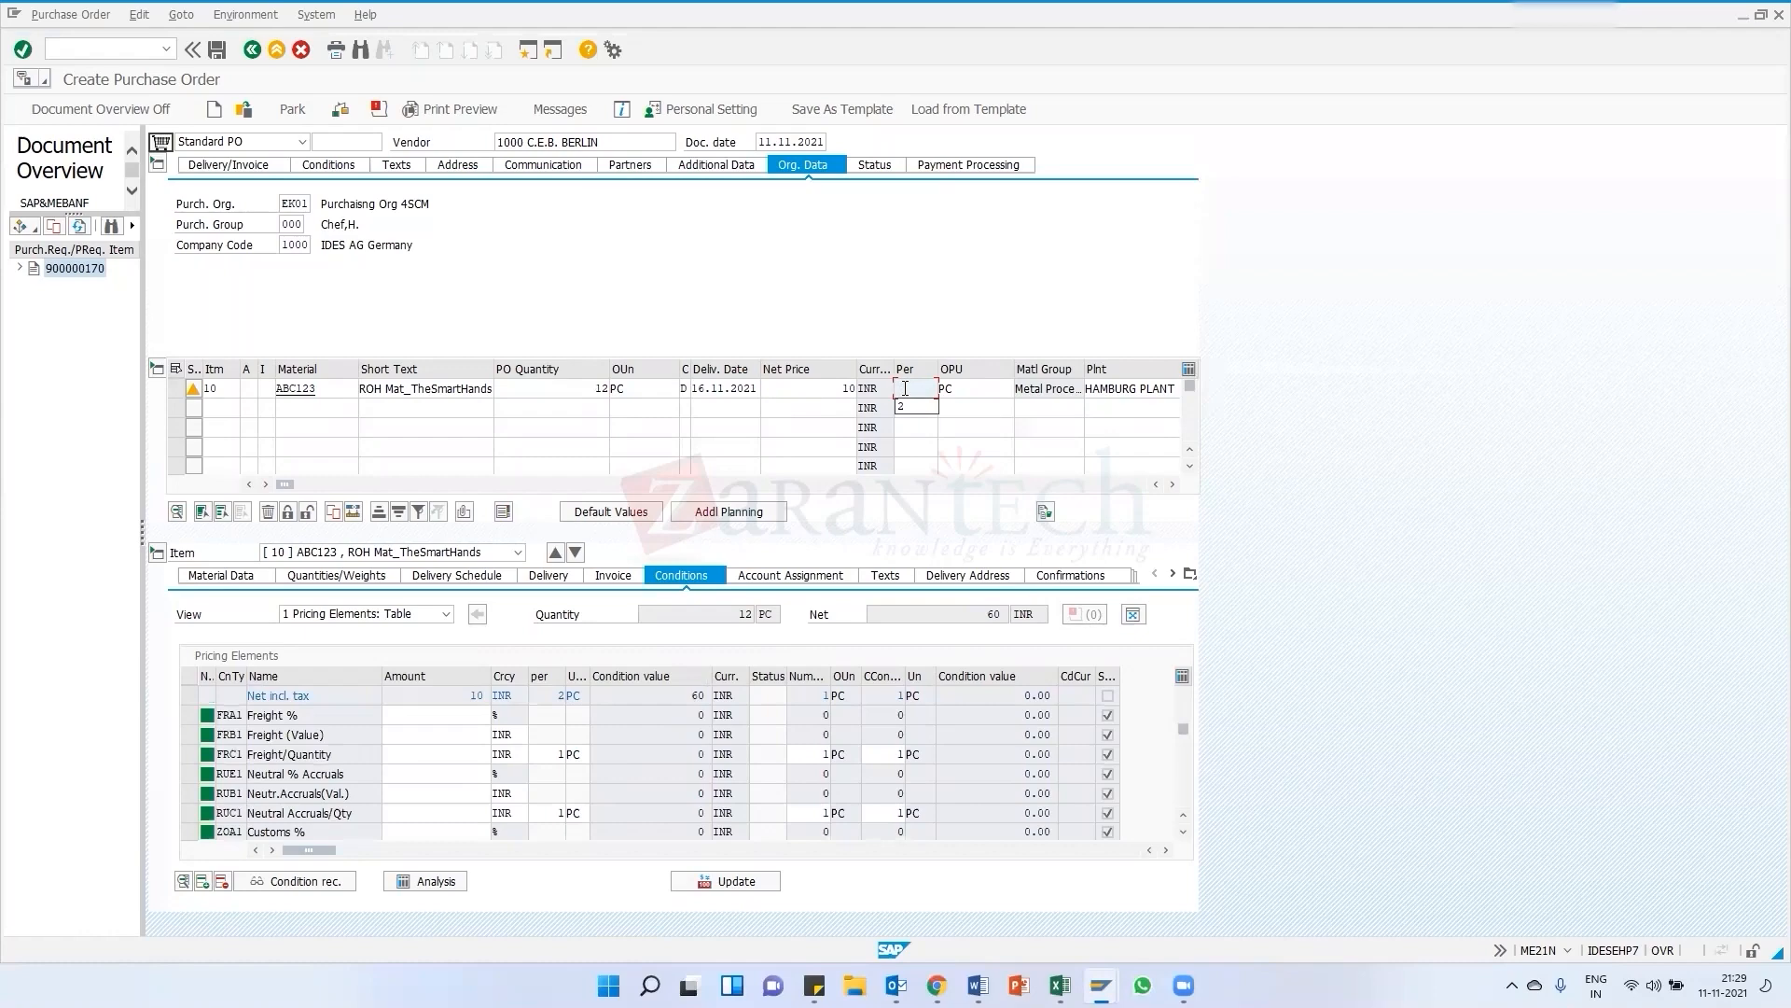
text(1)
key(Return)
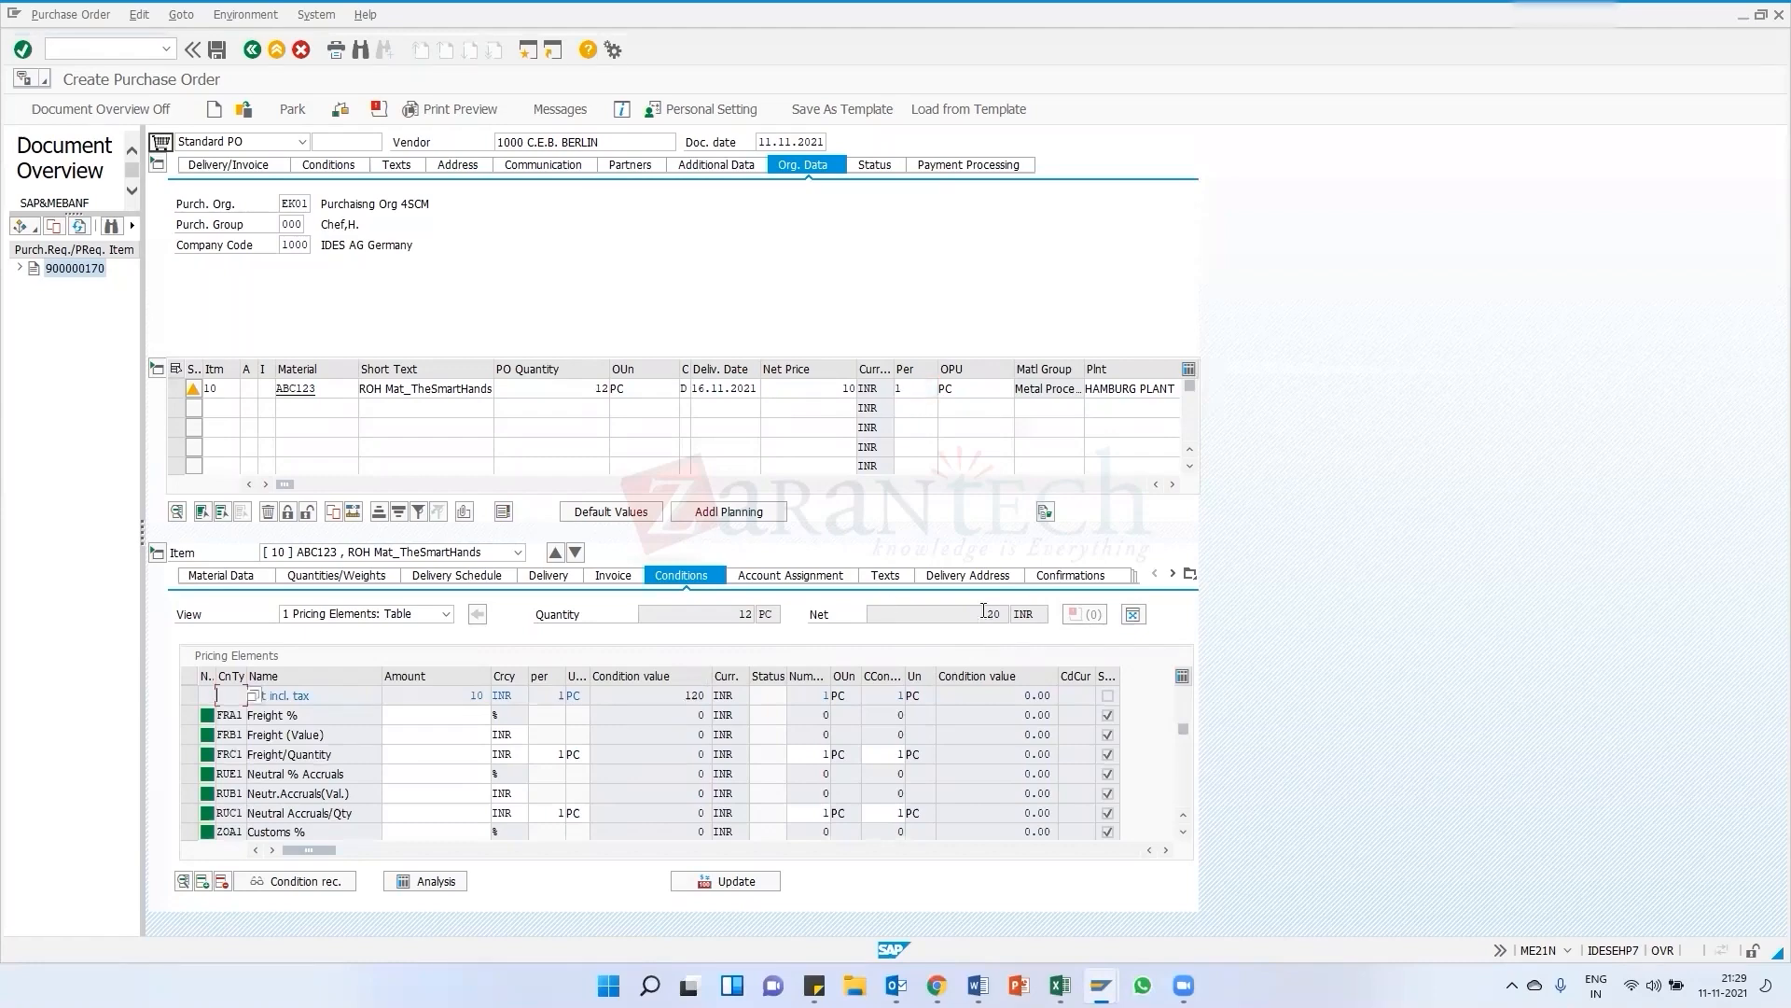
Browse the account assignment category list for the item, close it without choosing, and open the item's account assignment details
double_click(994, 613)
drag(692, 370, 705, 370)
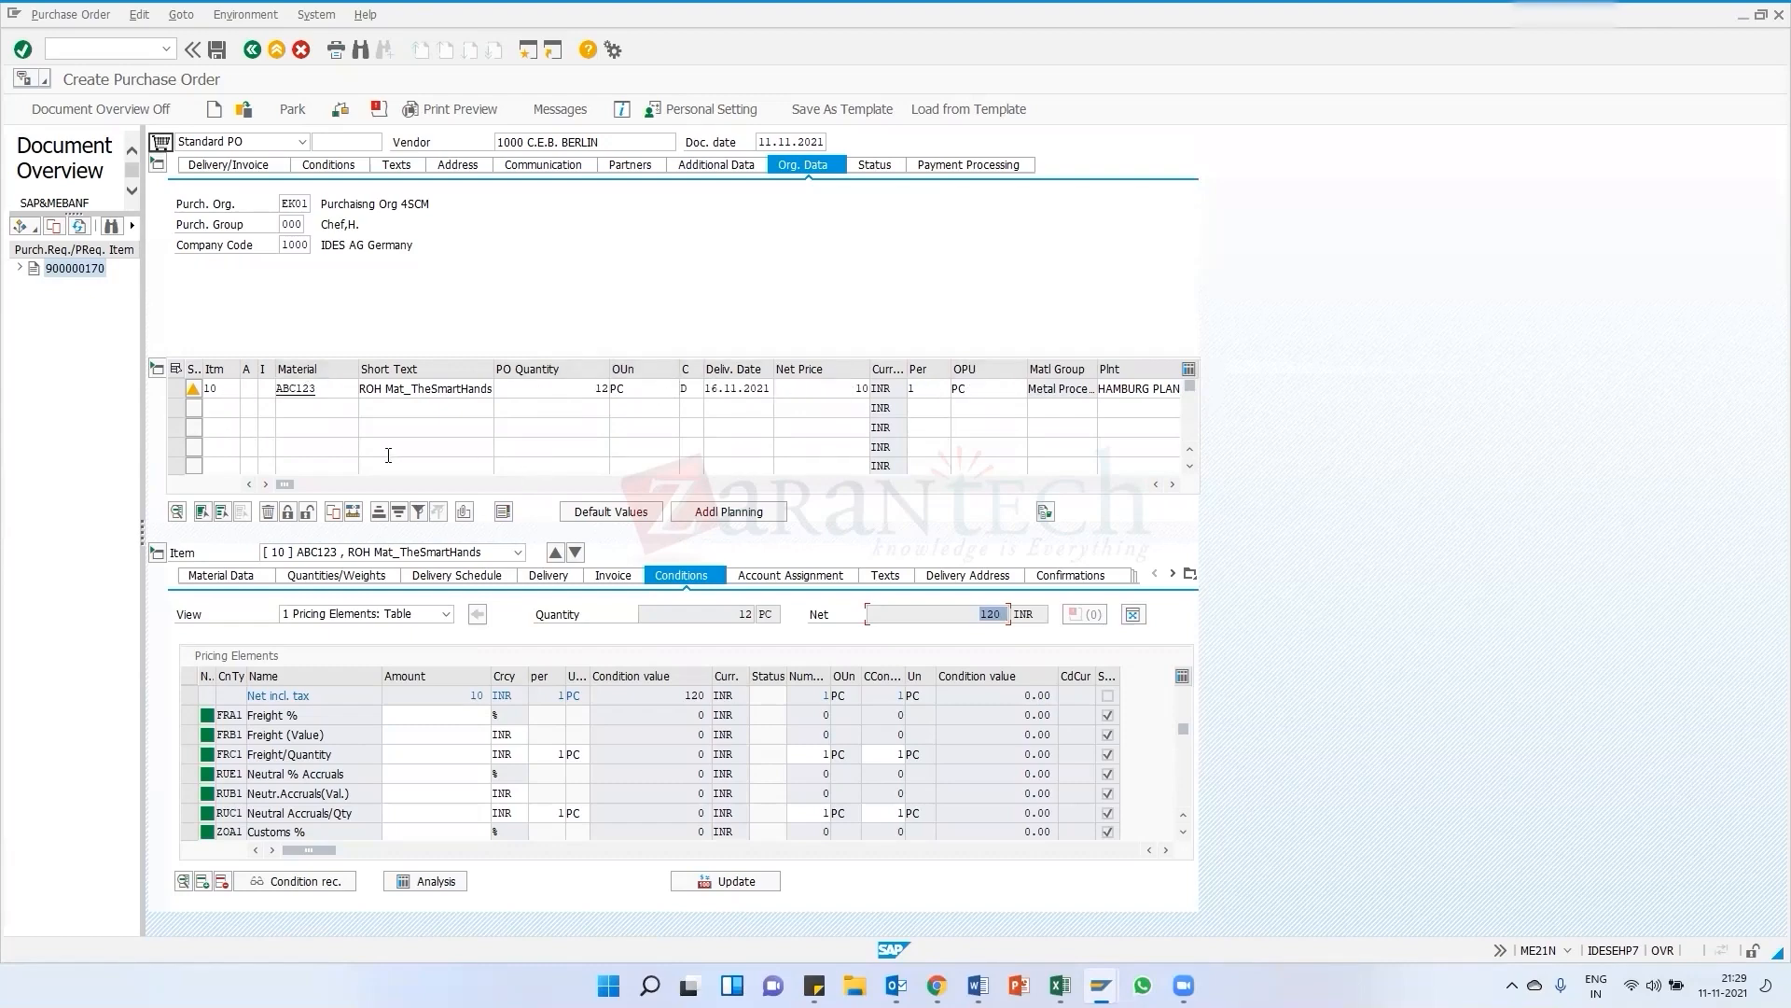
click(260, 390)
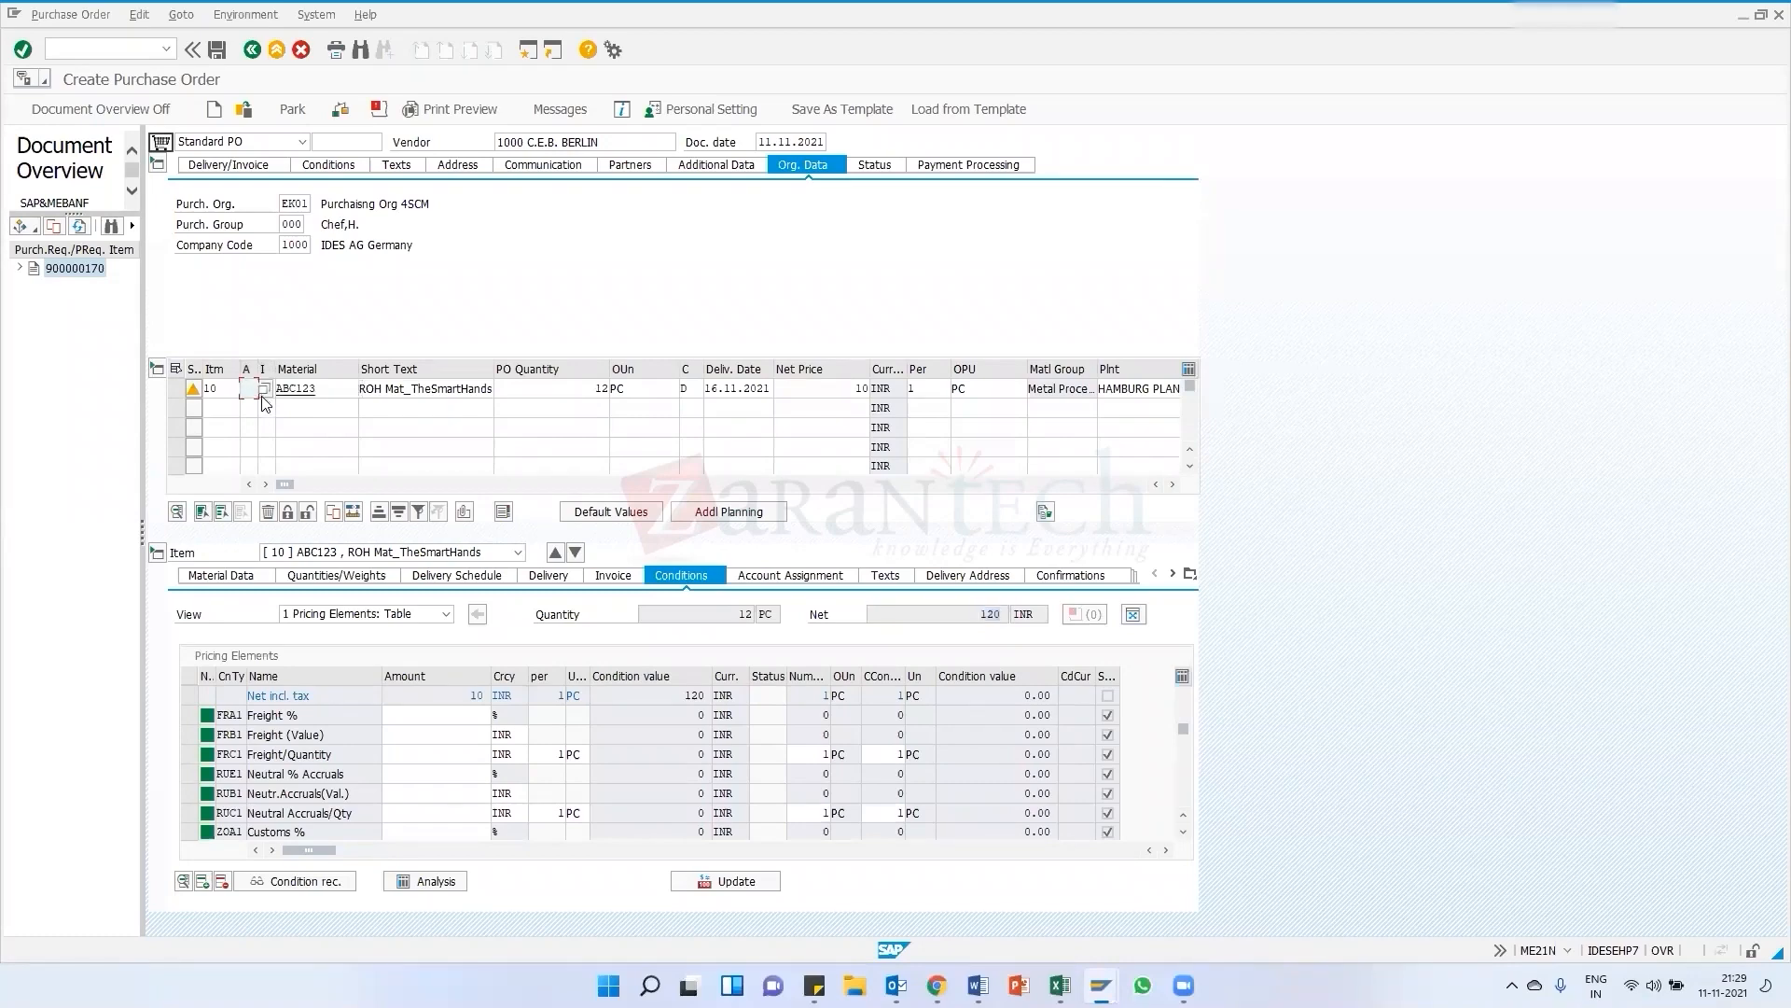
click(265, 388)
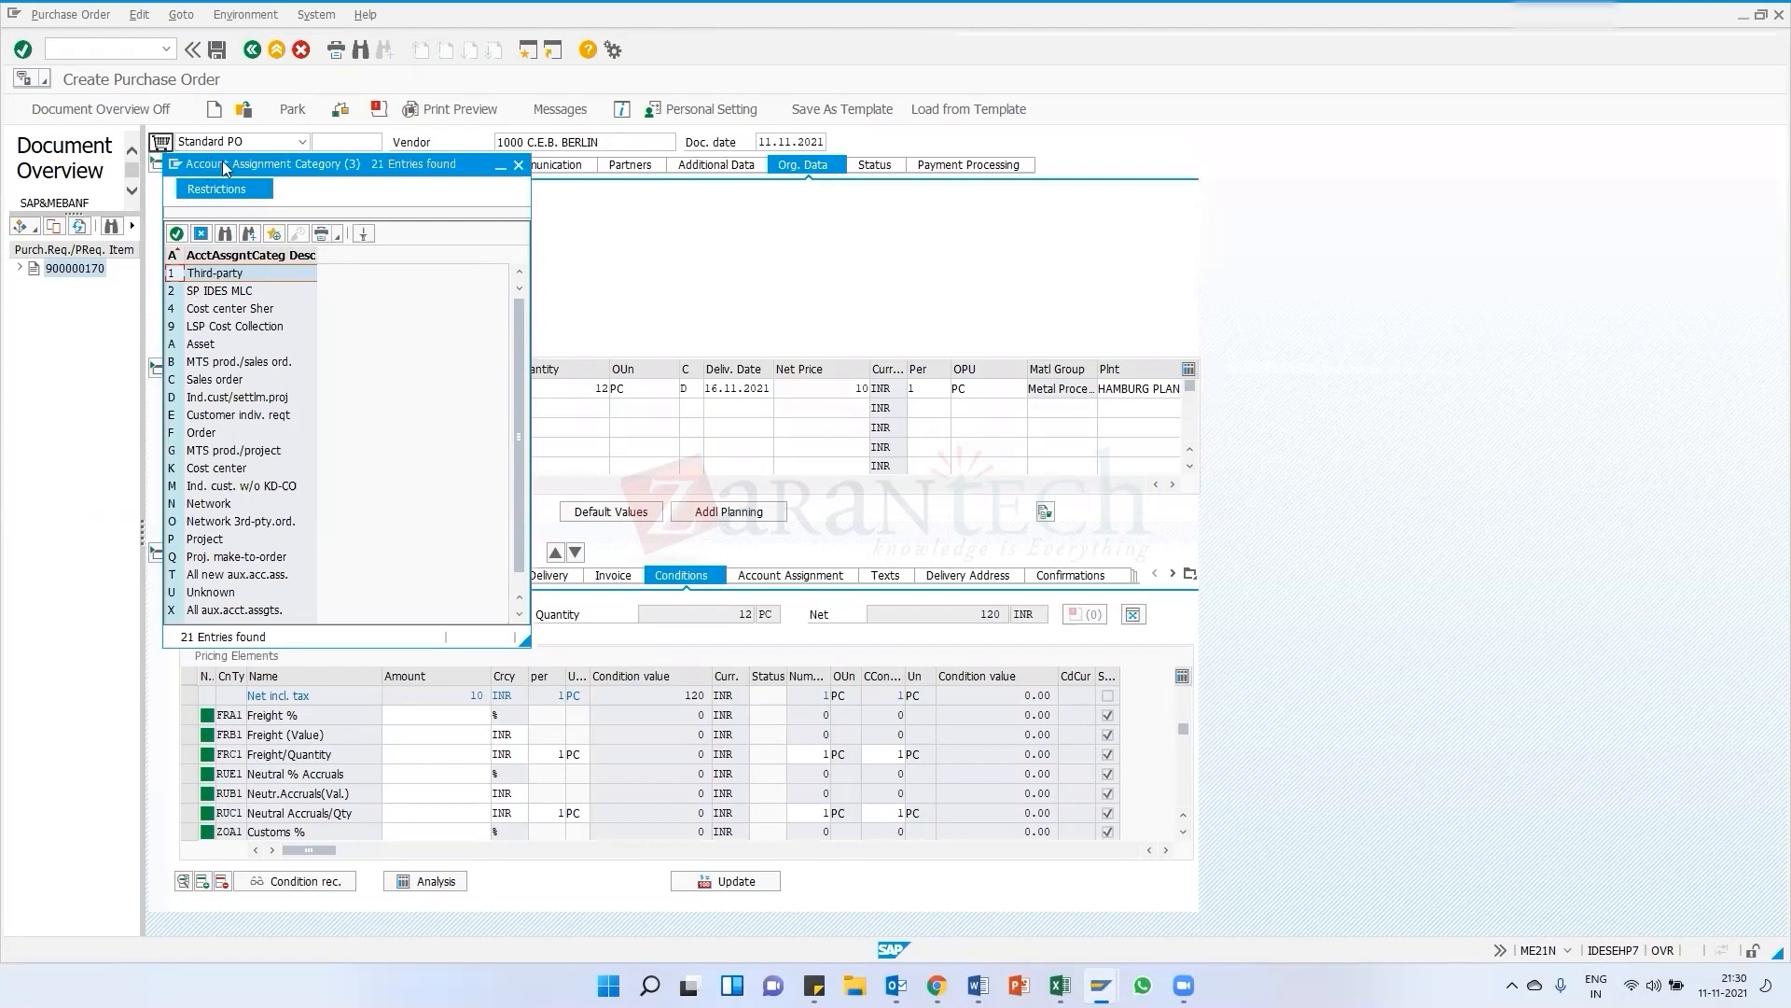
drag(225, 168, 497, 98)
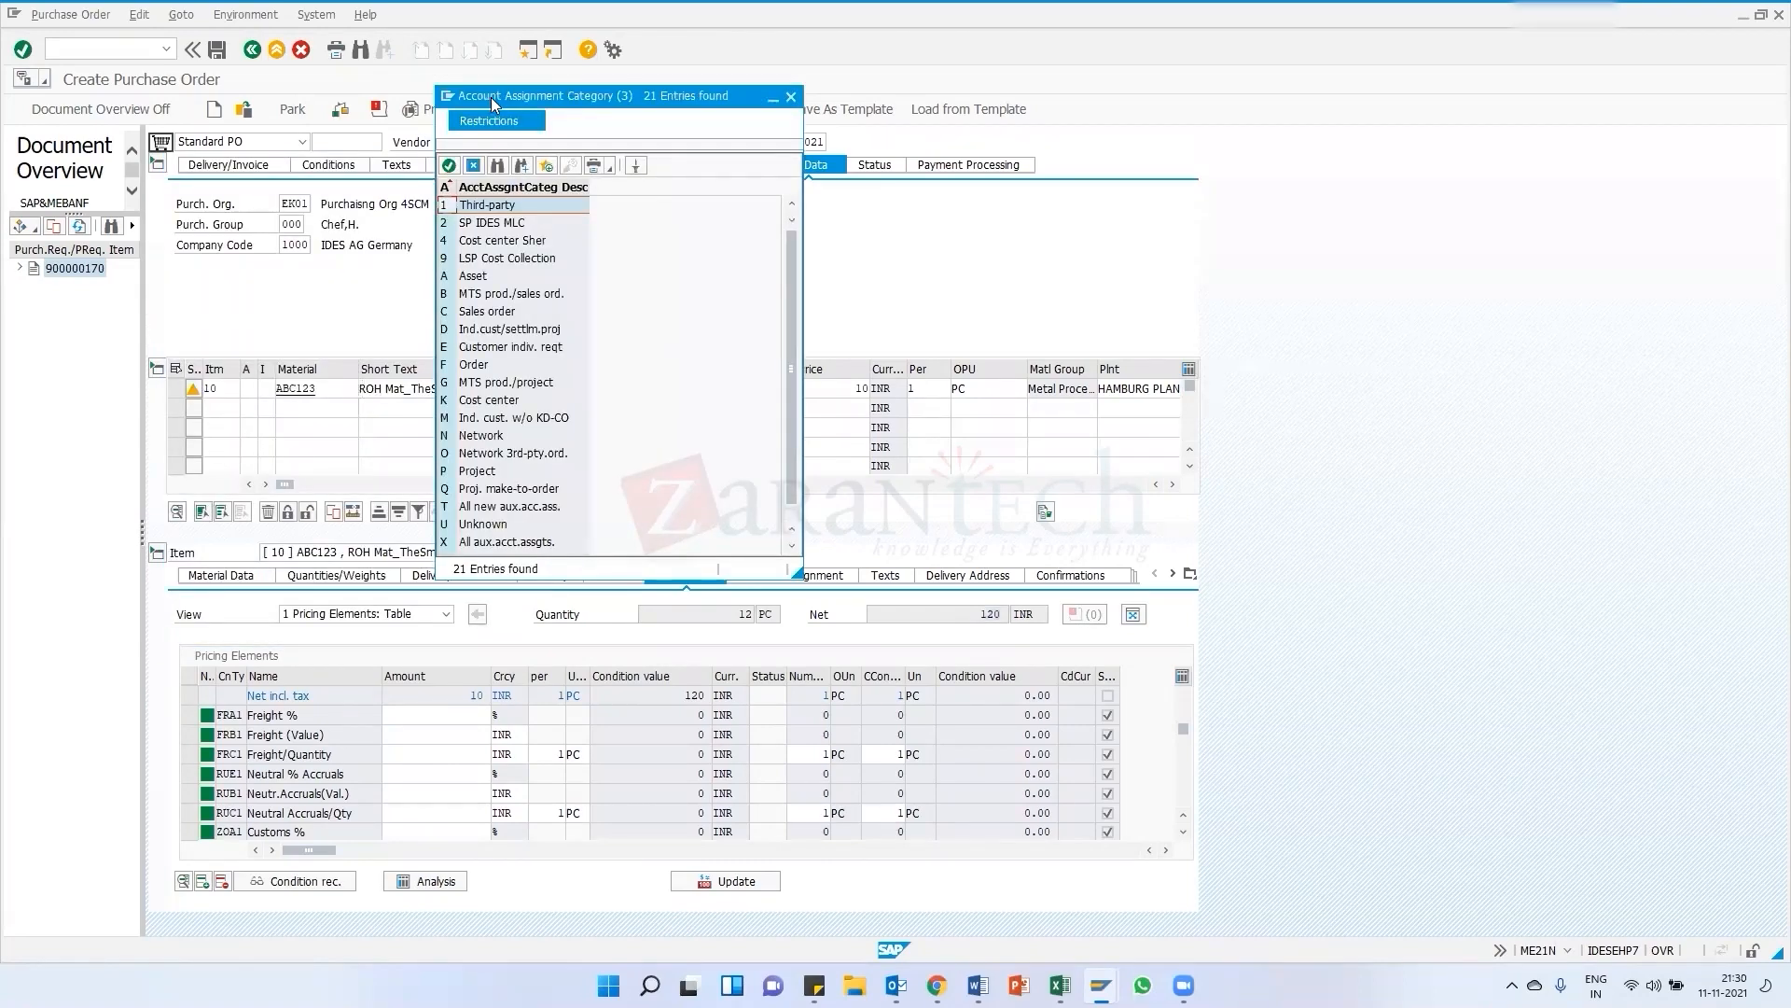
drag(491, 97, 573, 99)
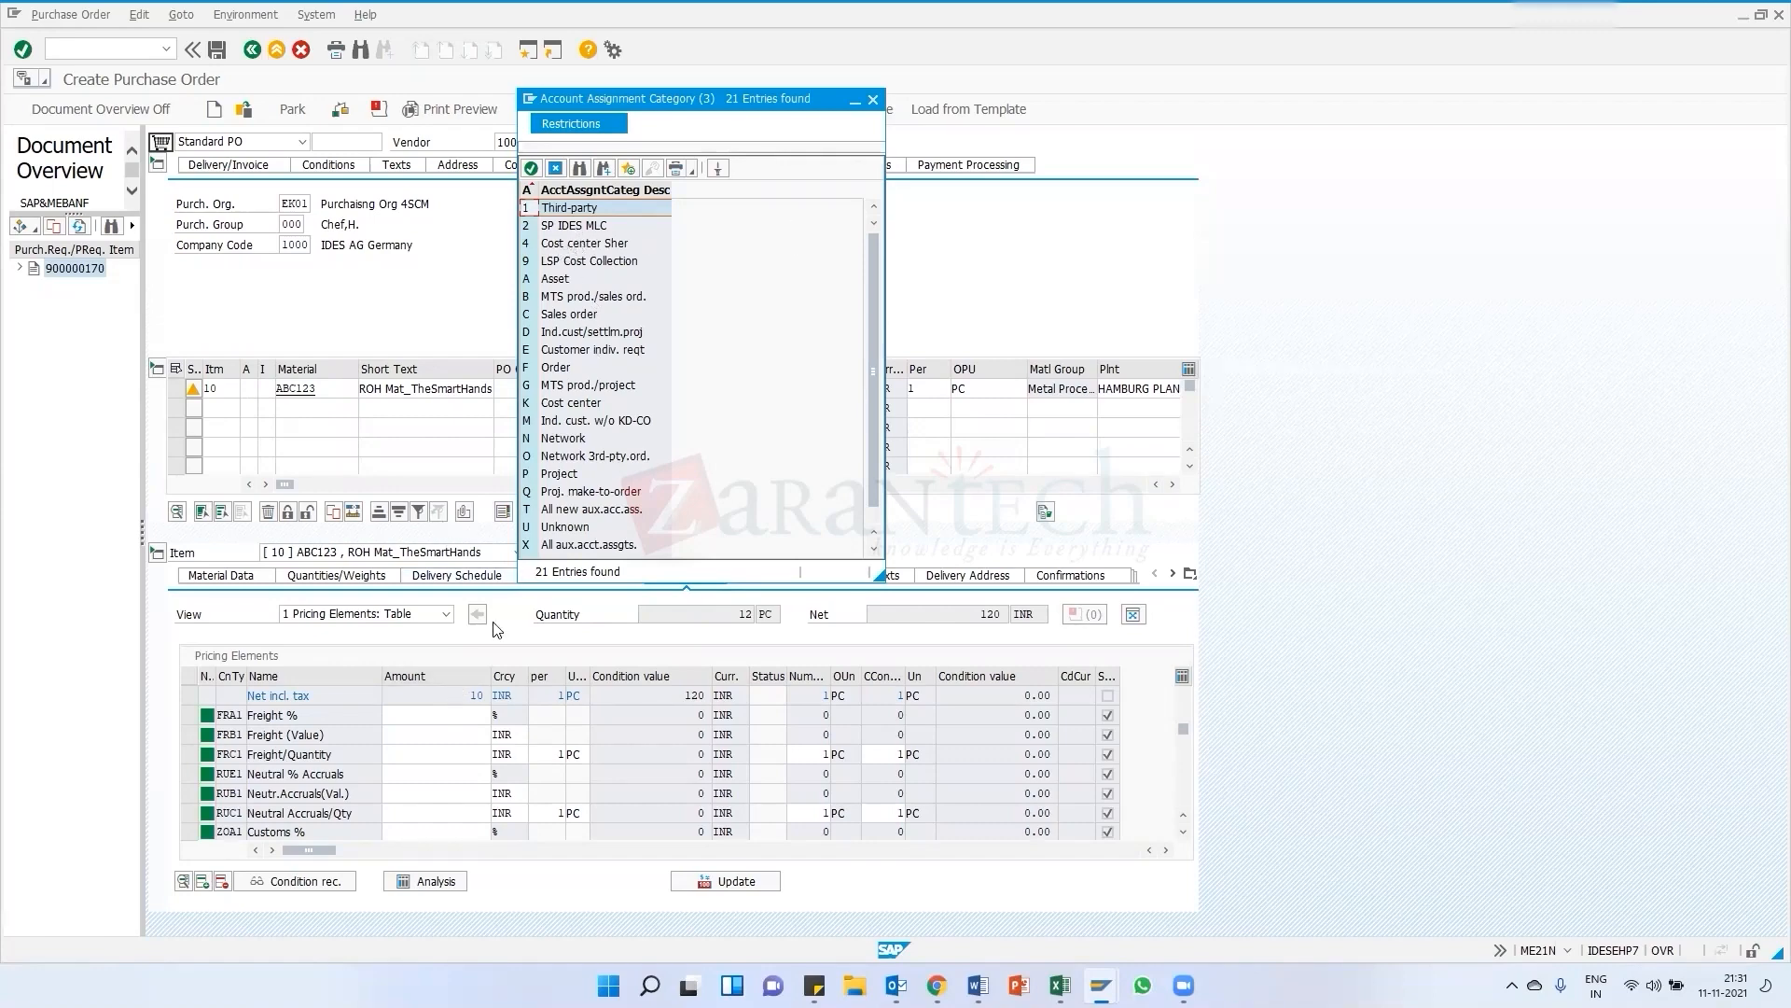
click(557, 404)
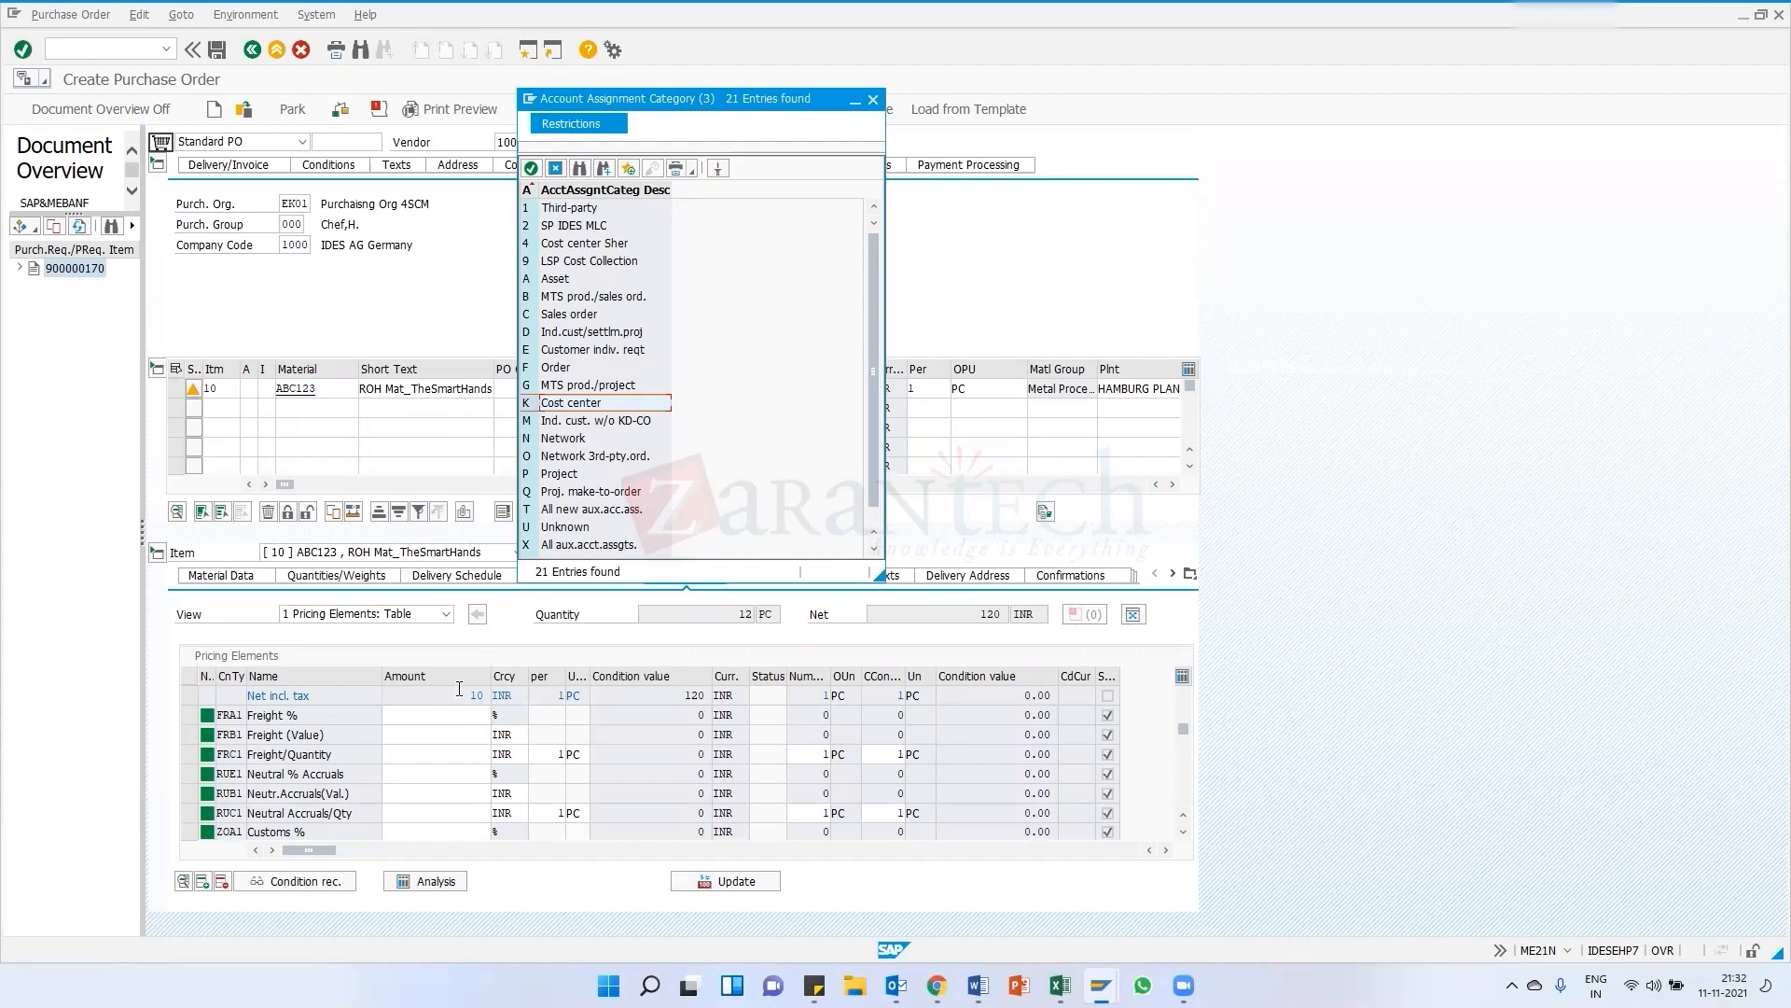
click(874, 99)
click(786, 575)
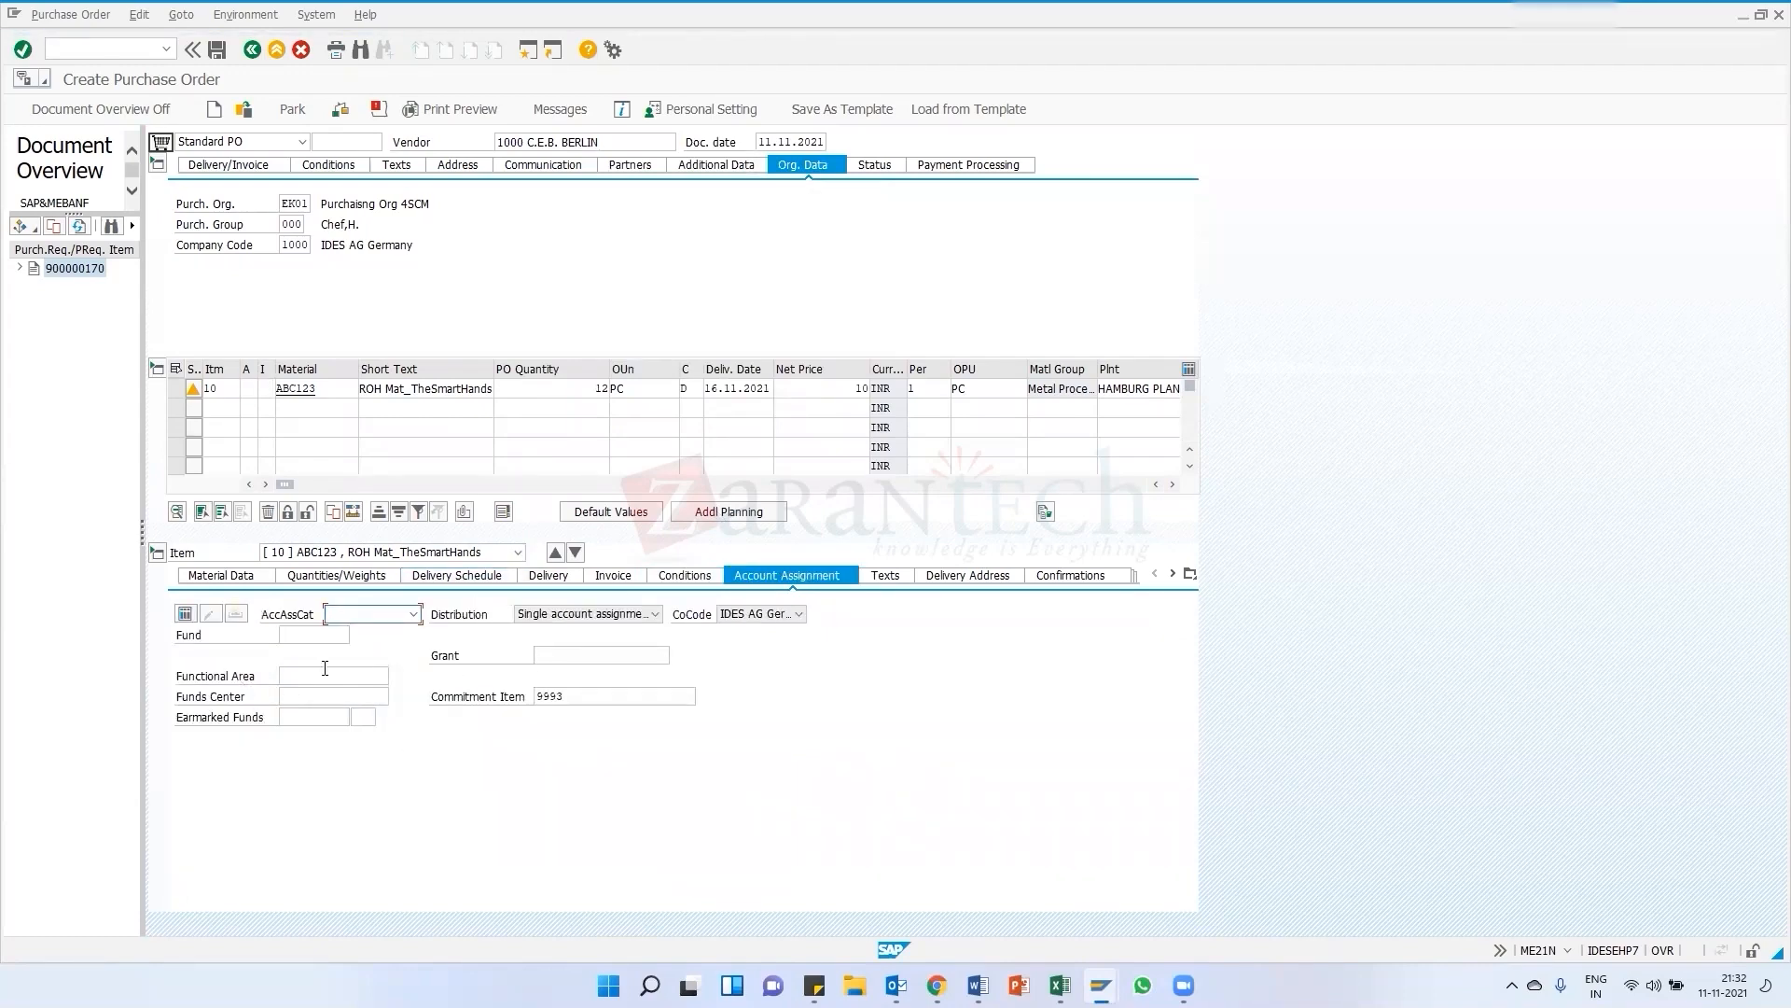
Set the item's account assignment category to Cost center and open its account assignment details
click(377, 616)
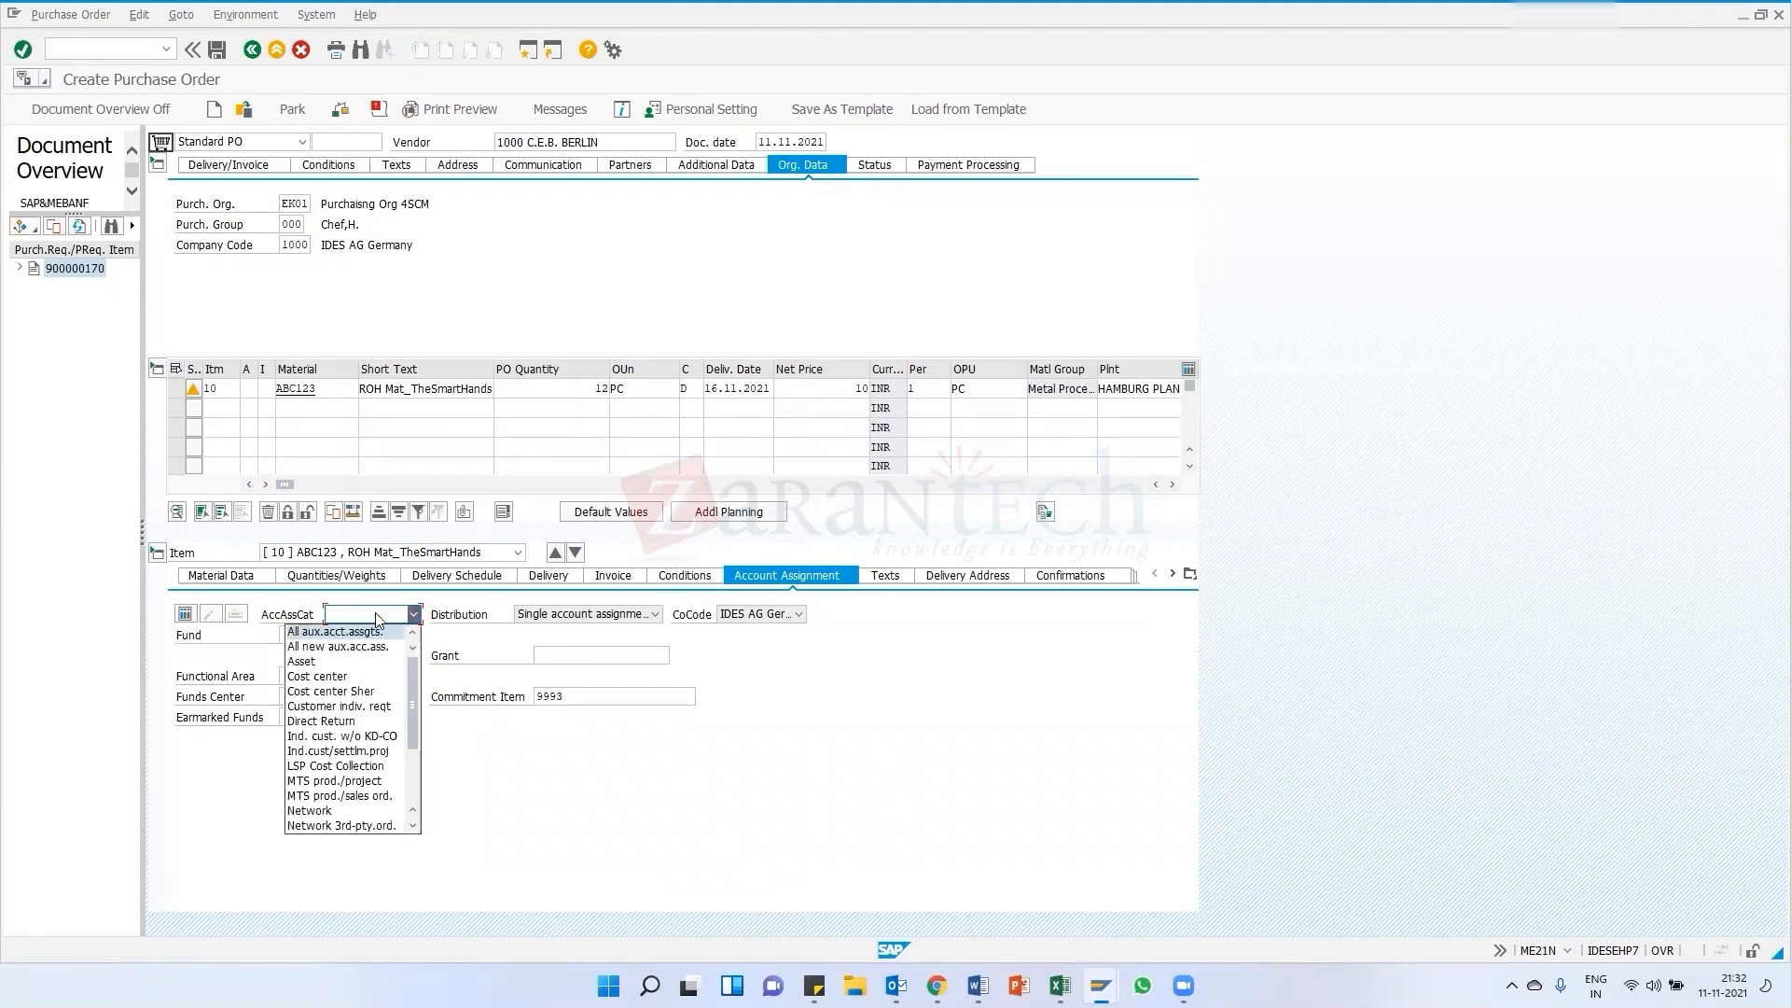
click(326, 676)
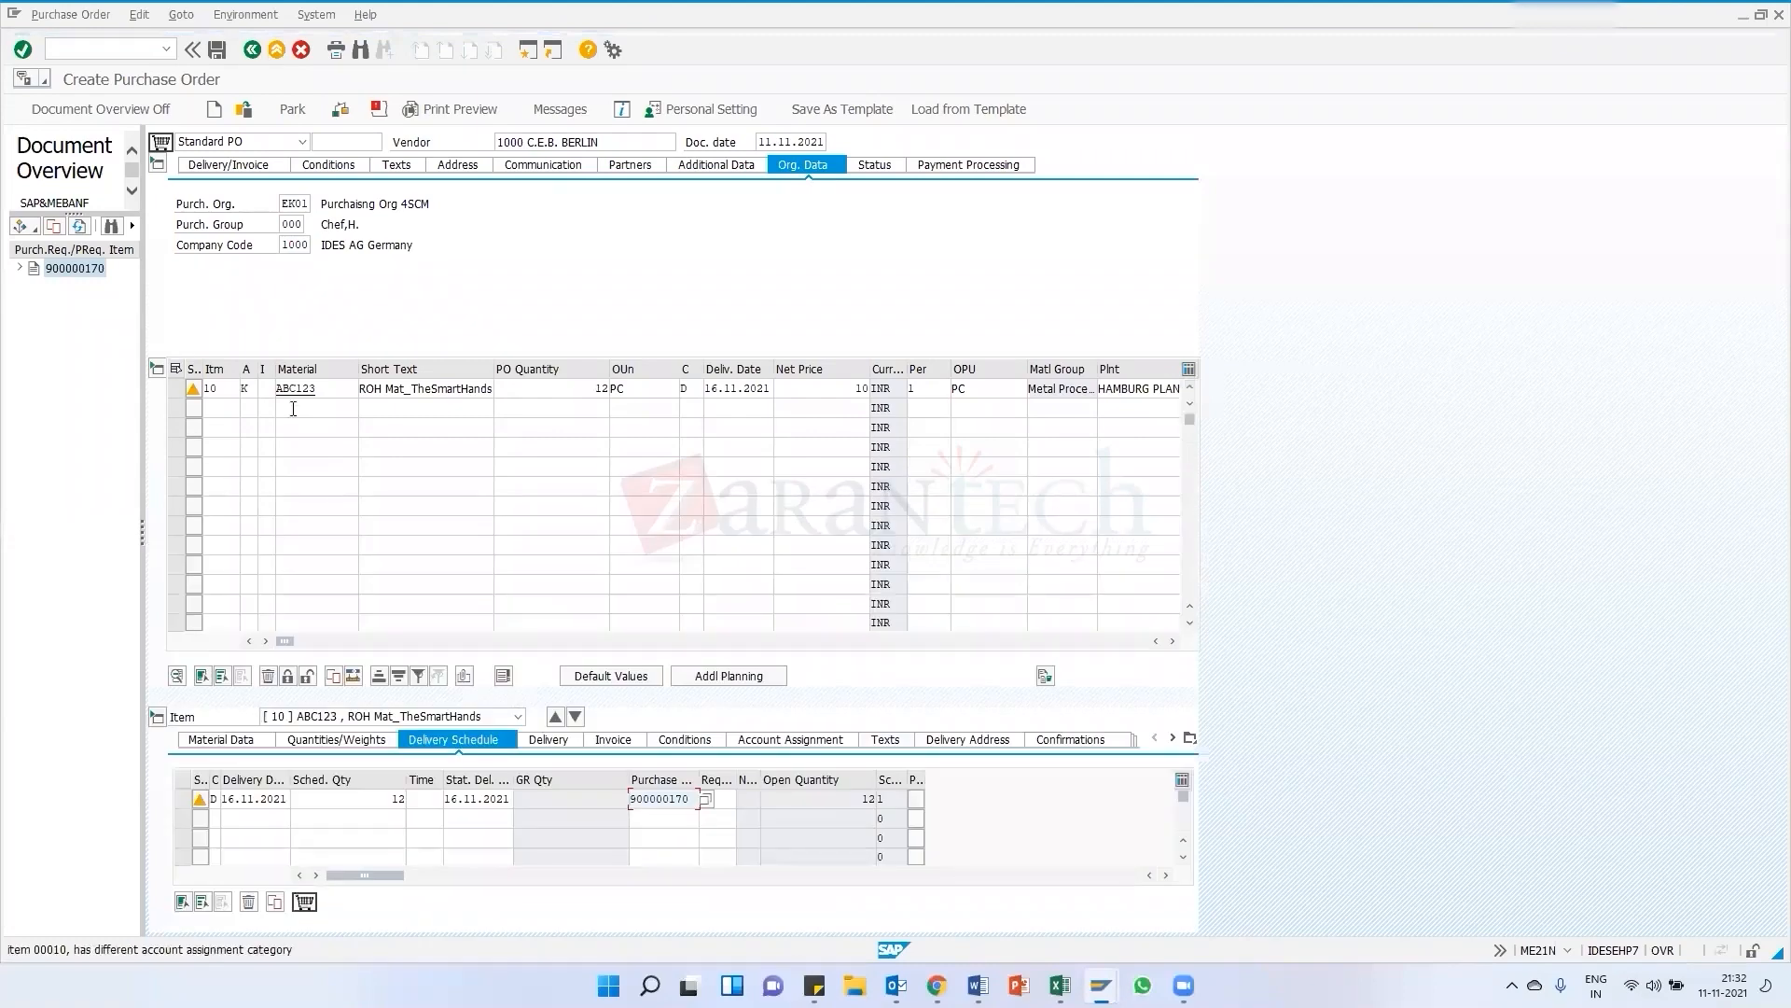
click(248, 390)
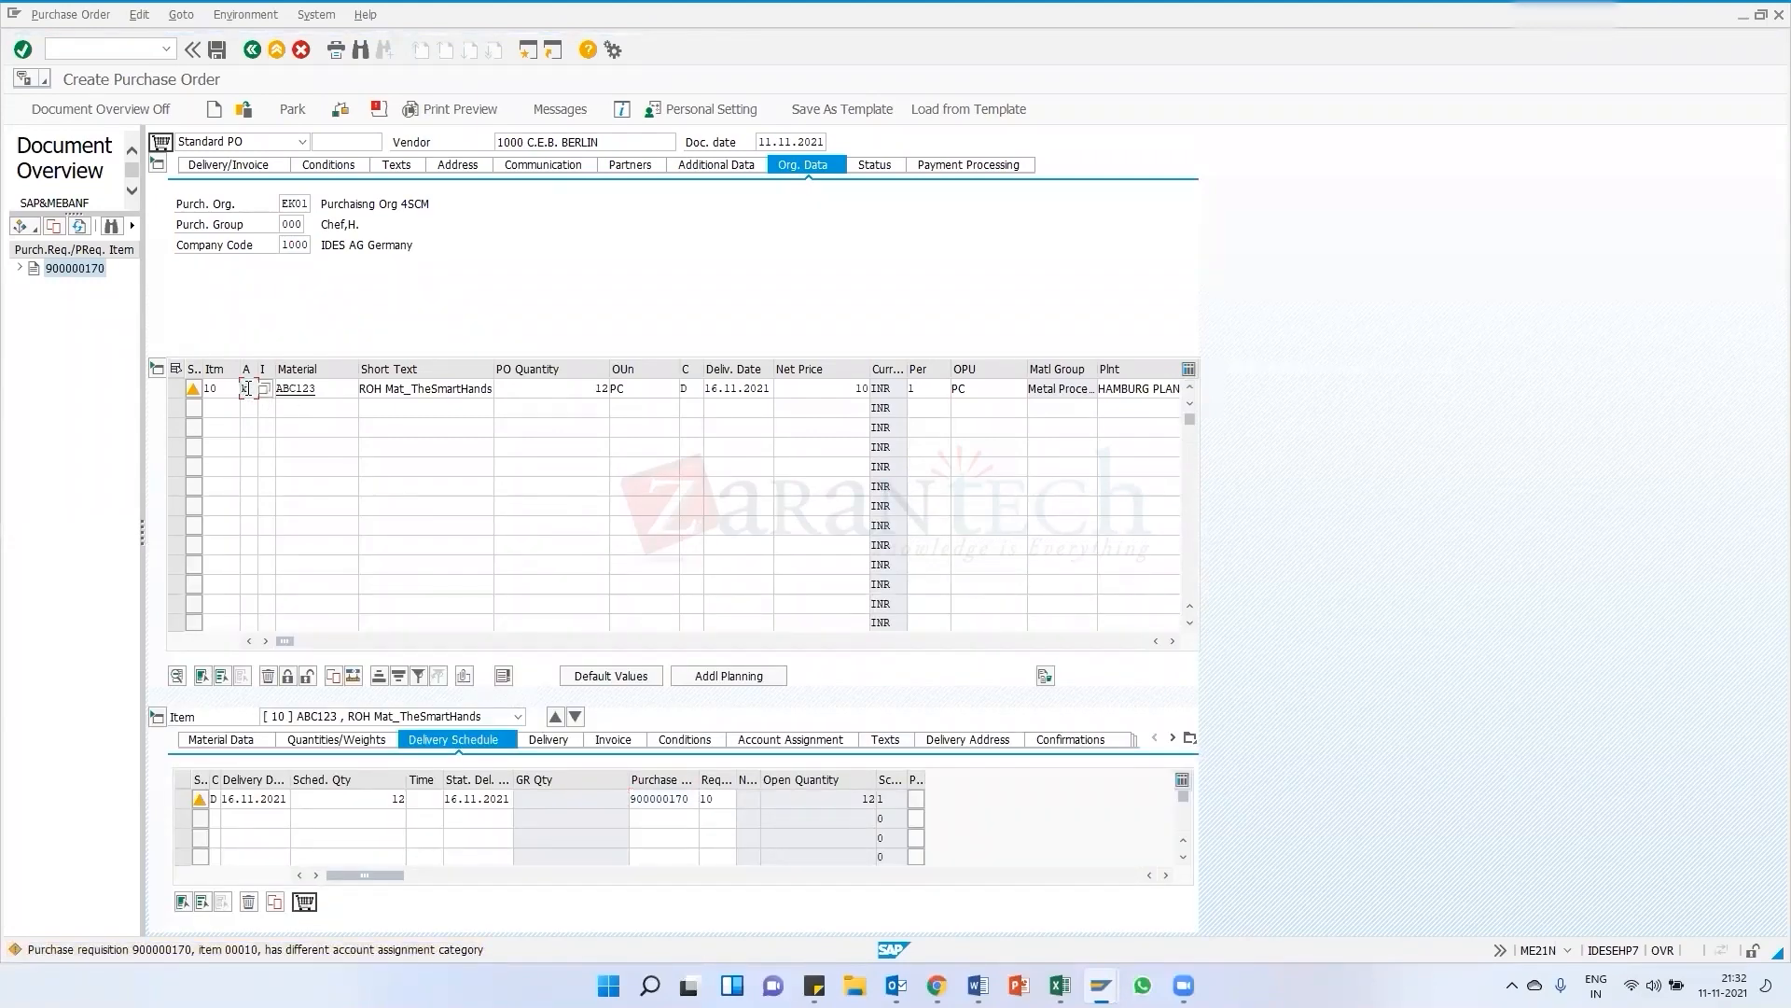
key(Return)
click(787, 742)
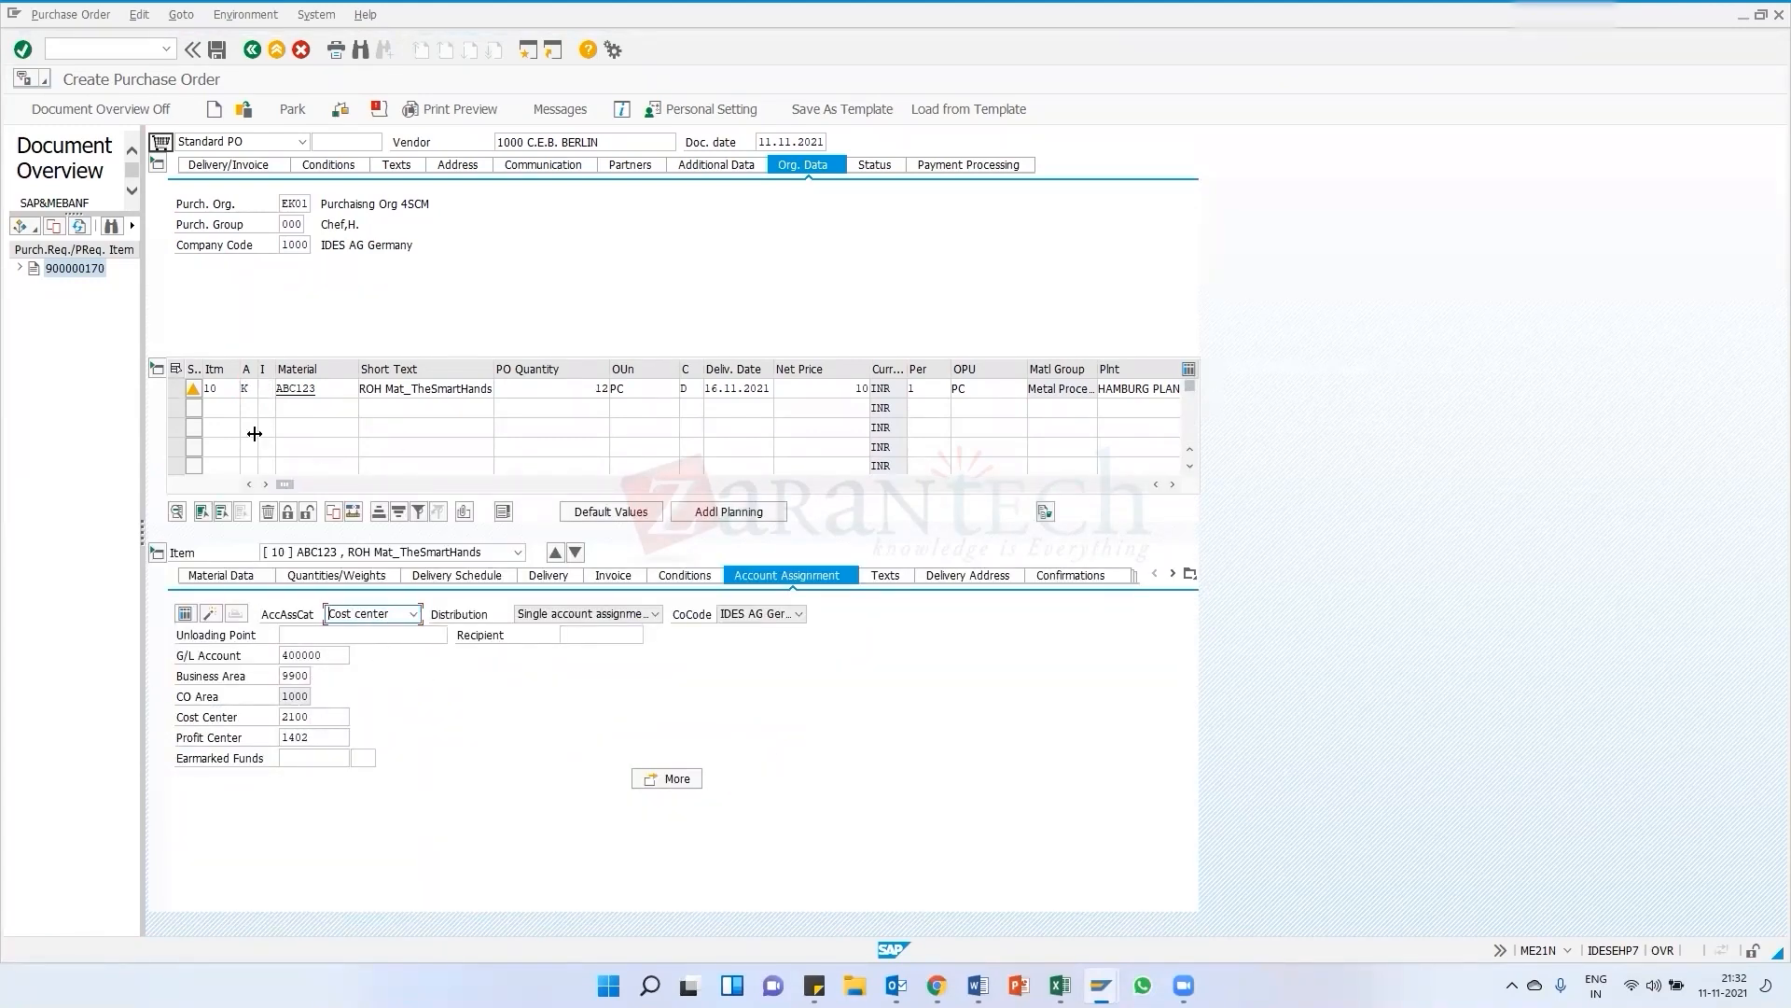
Examine the G/L account, cost center and profit center fields in the item's account assignment details
click(251, 388)
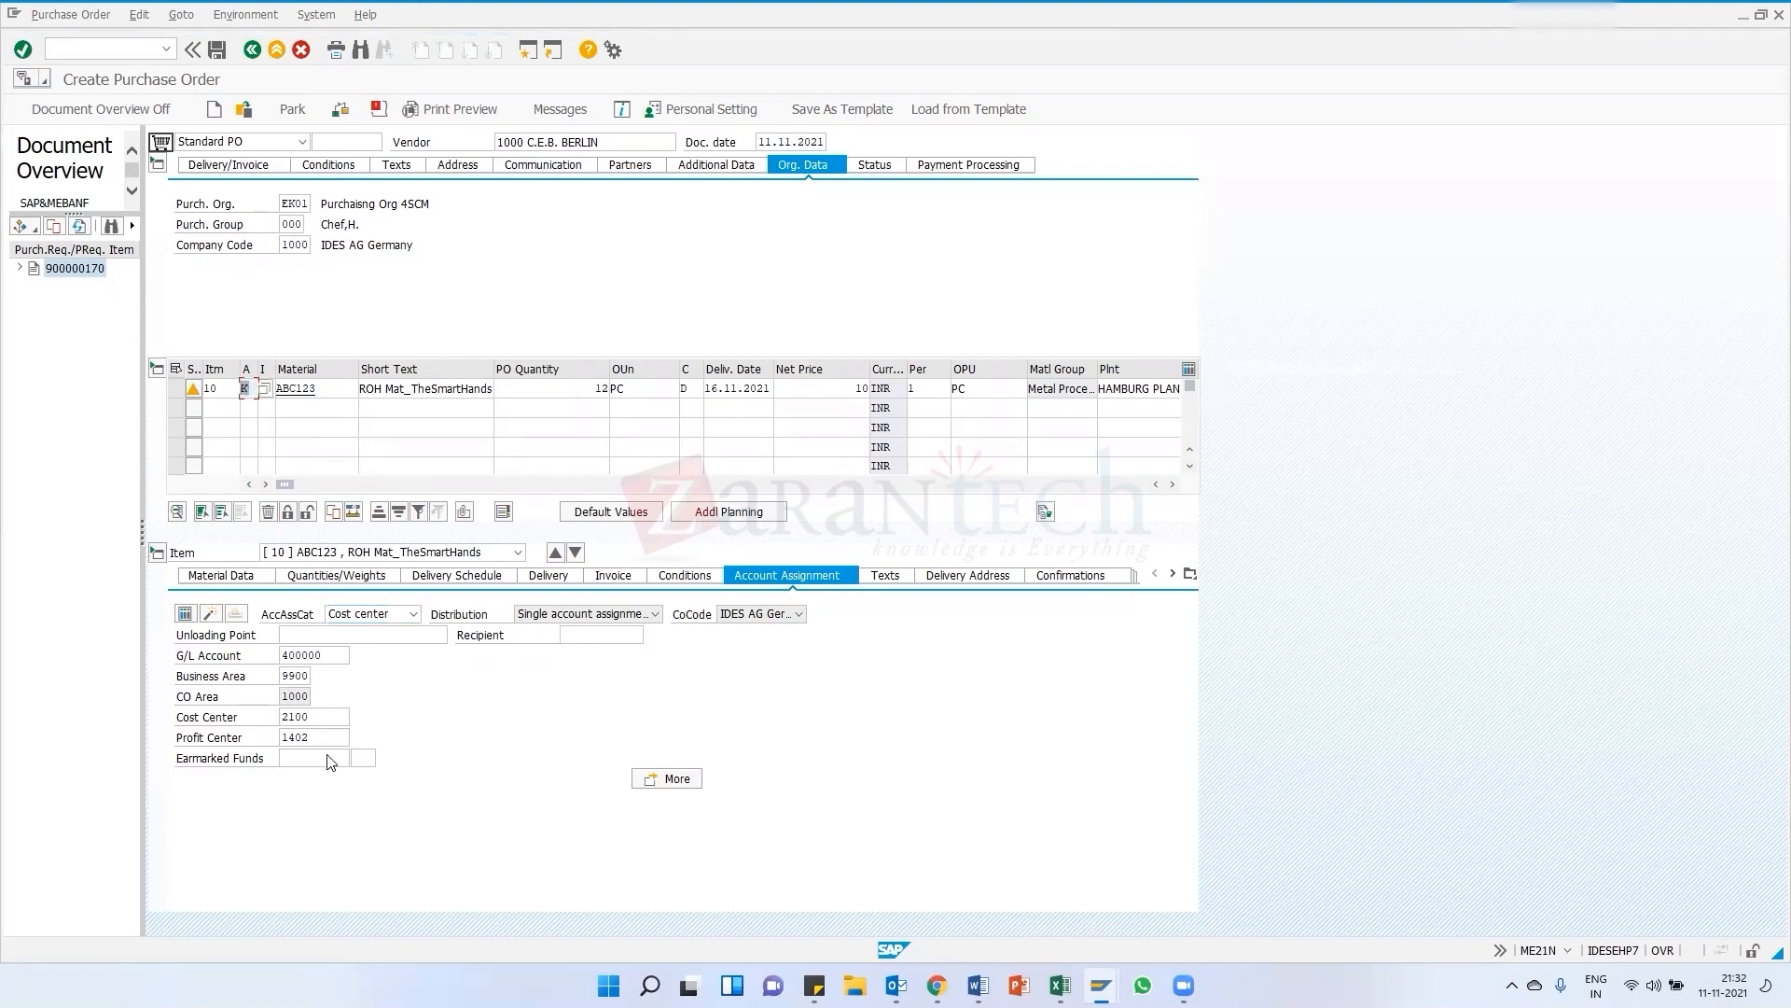
double_click(321, 718)
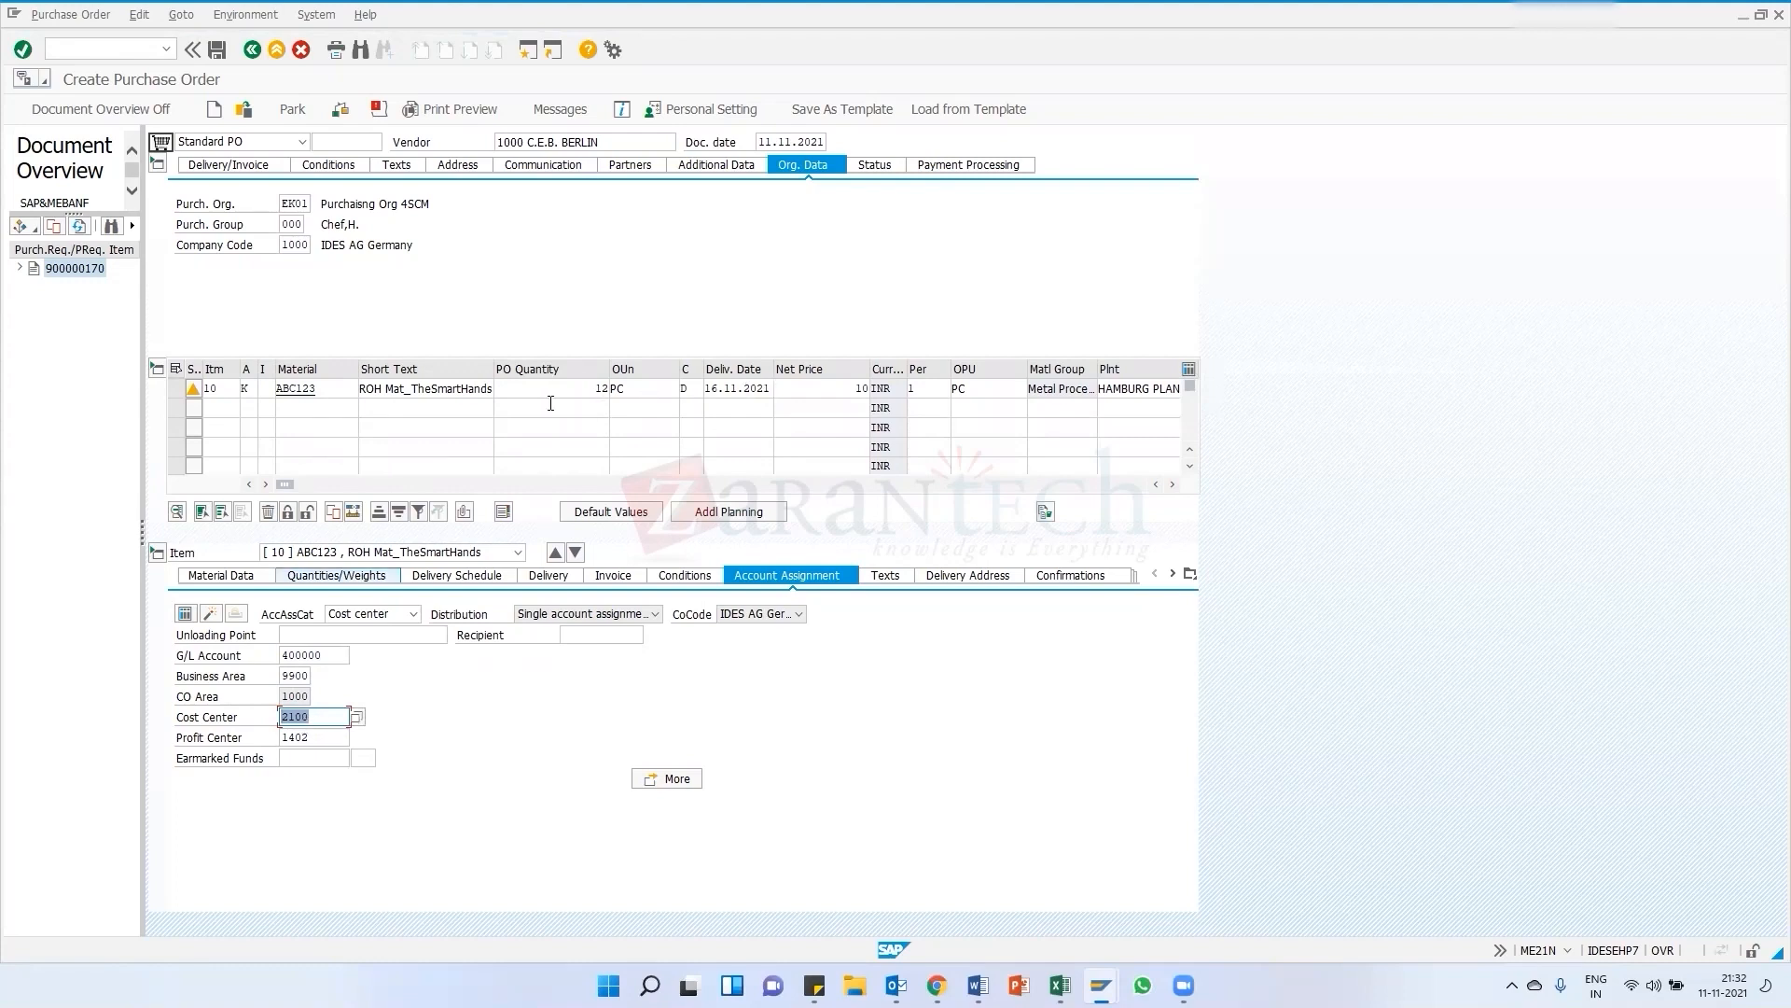
click(580, 390)
double_click(844, 388)
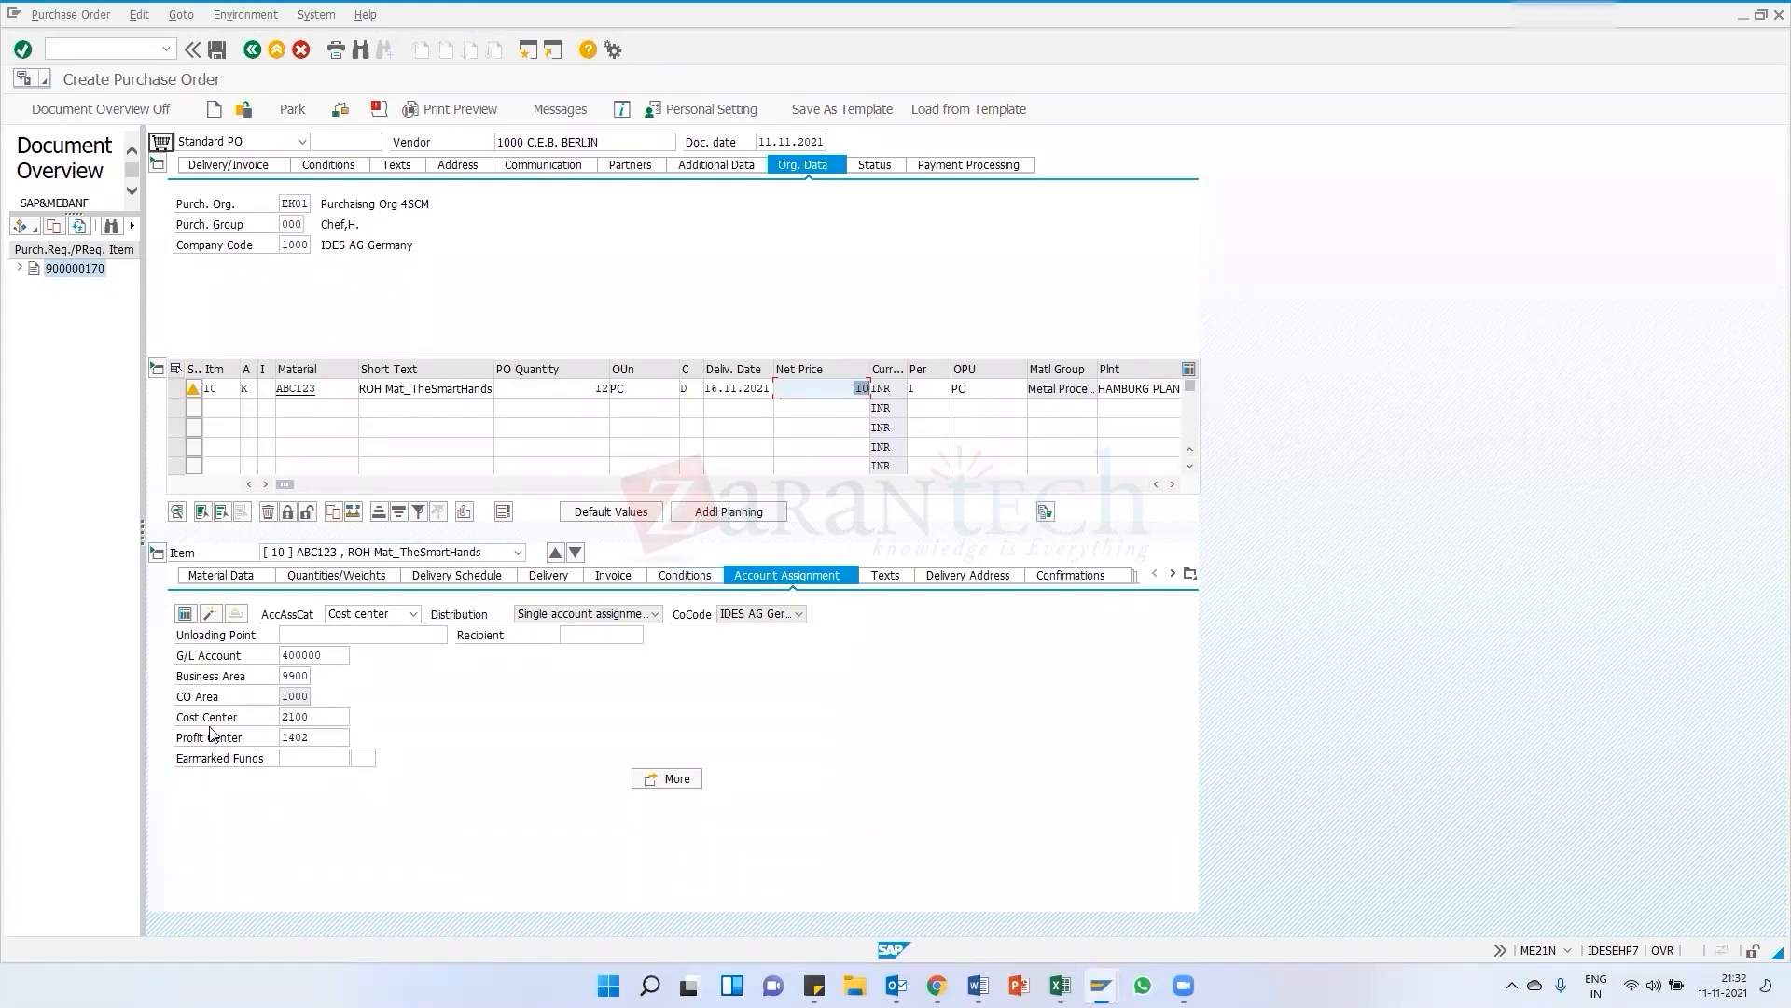
drag(313, 719, 276, 725)
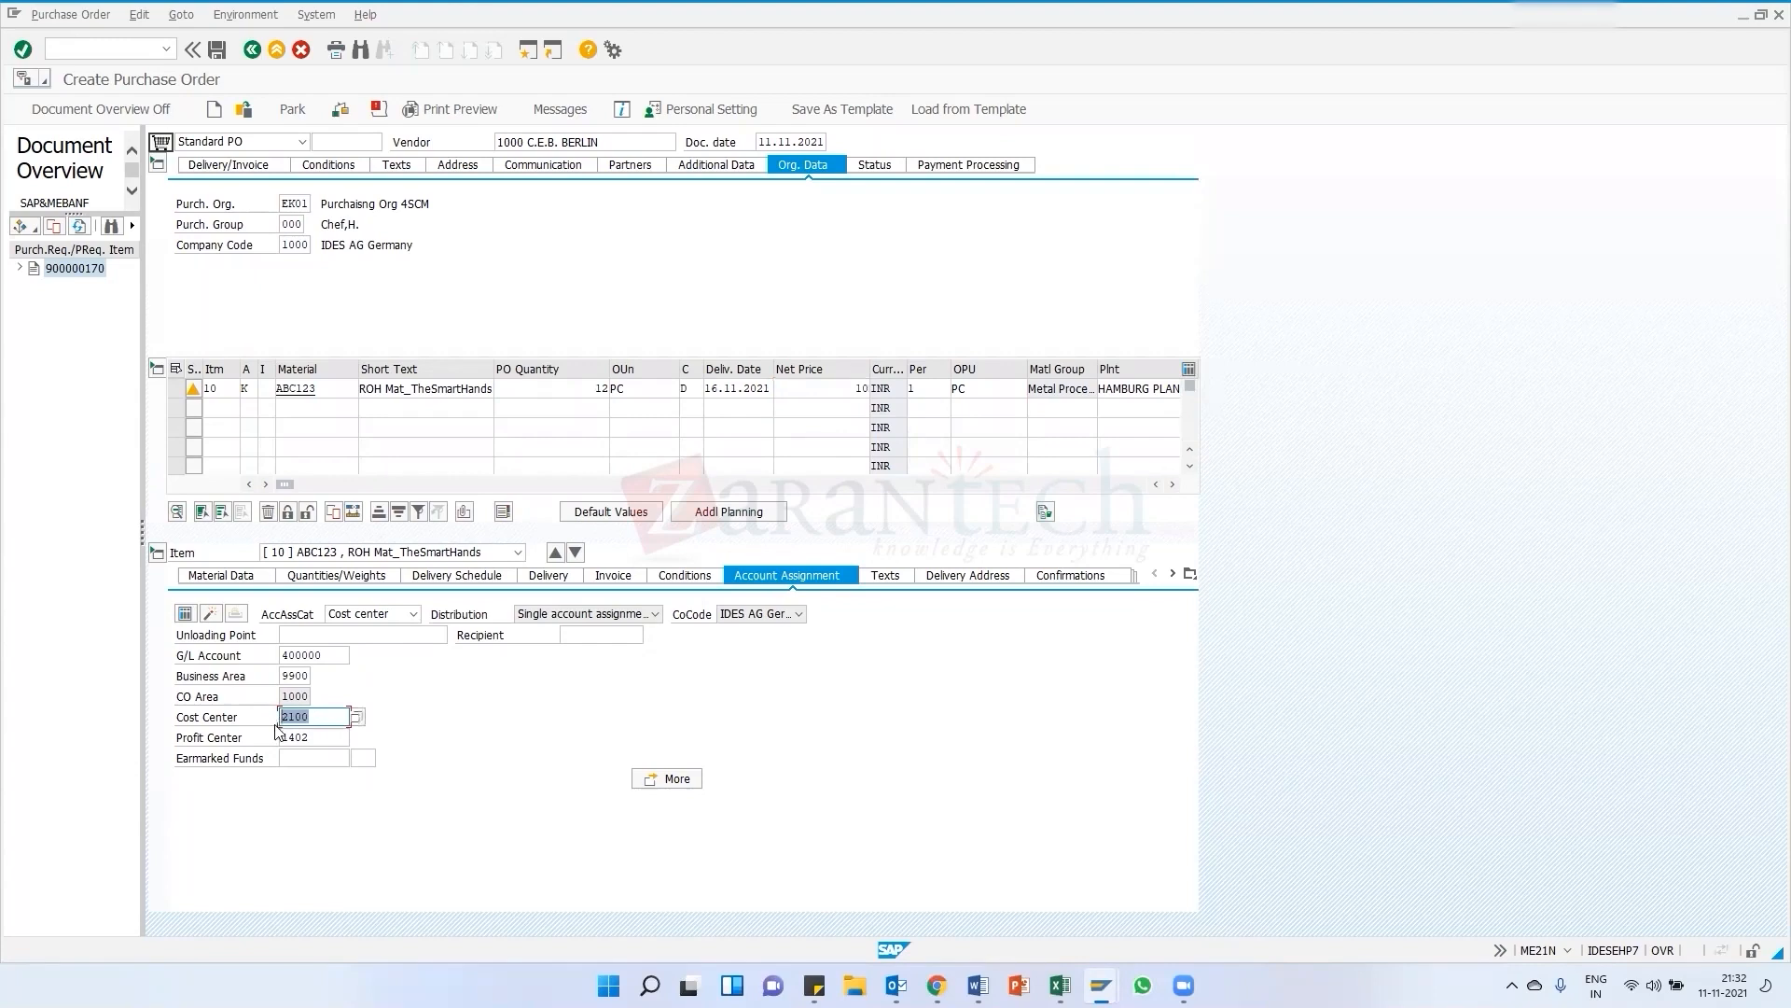
click(315, 725)
double_click(314, 718)
click(629, 396)
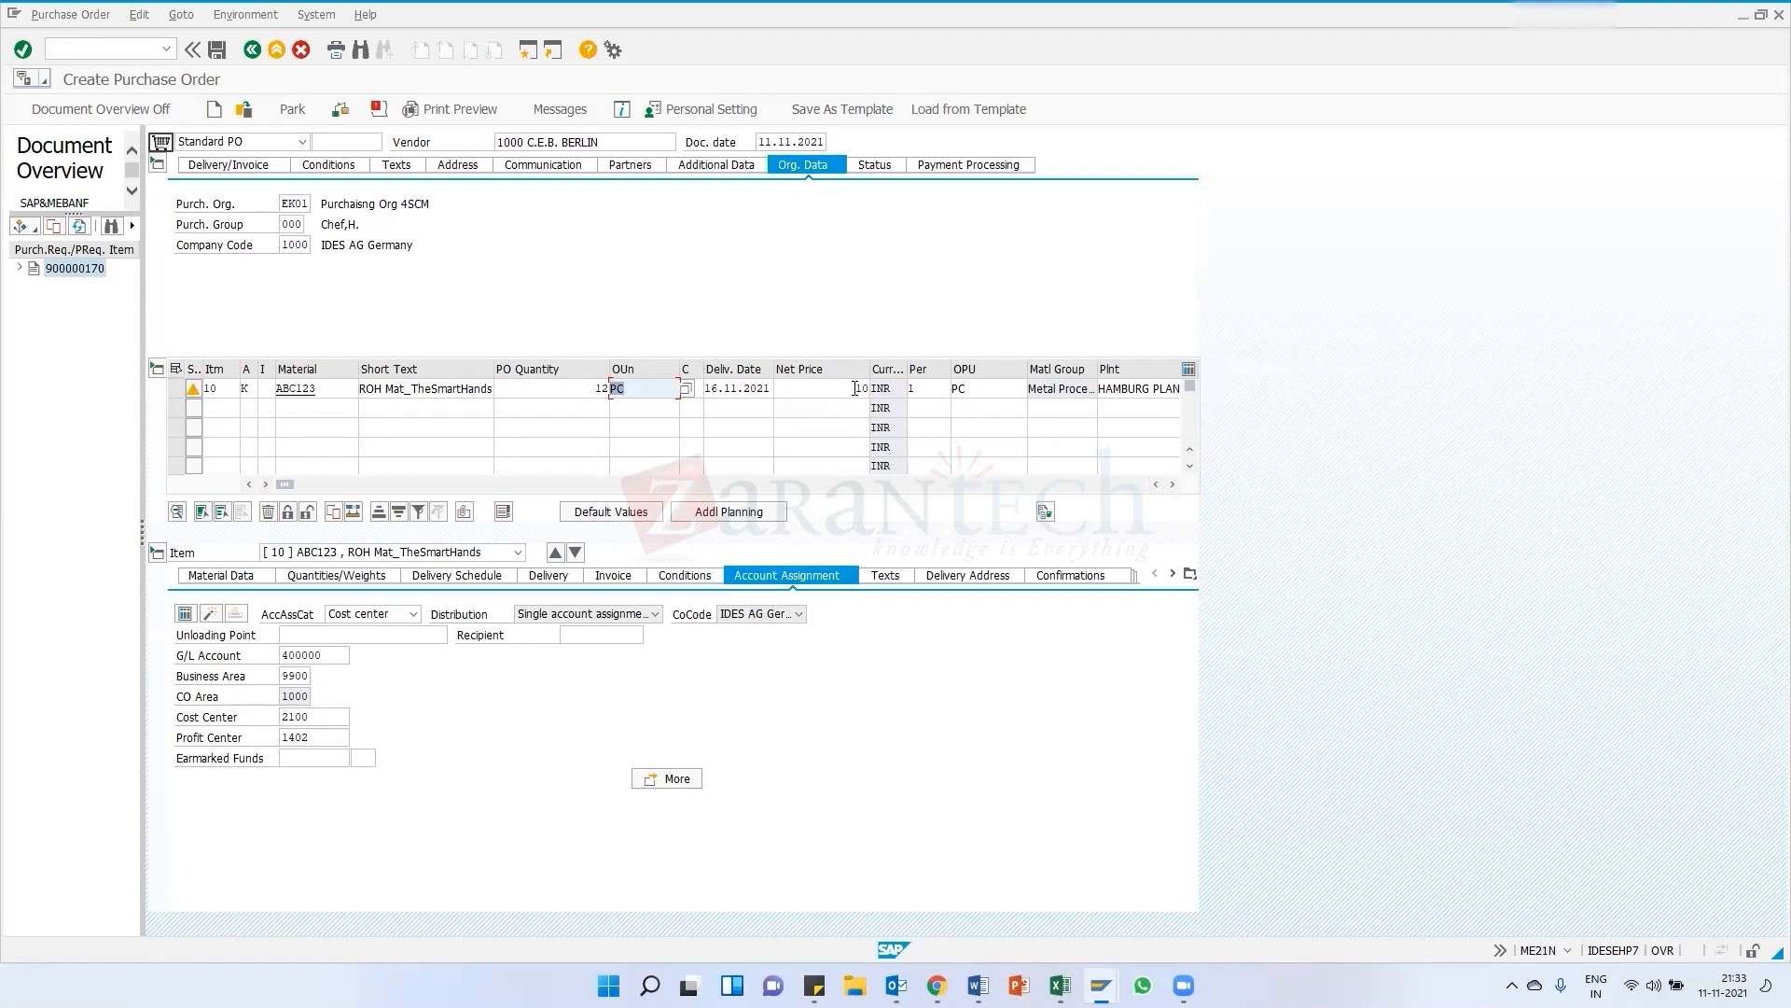
drag(855, 388, 940, 396)
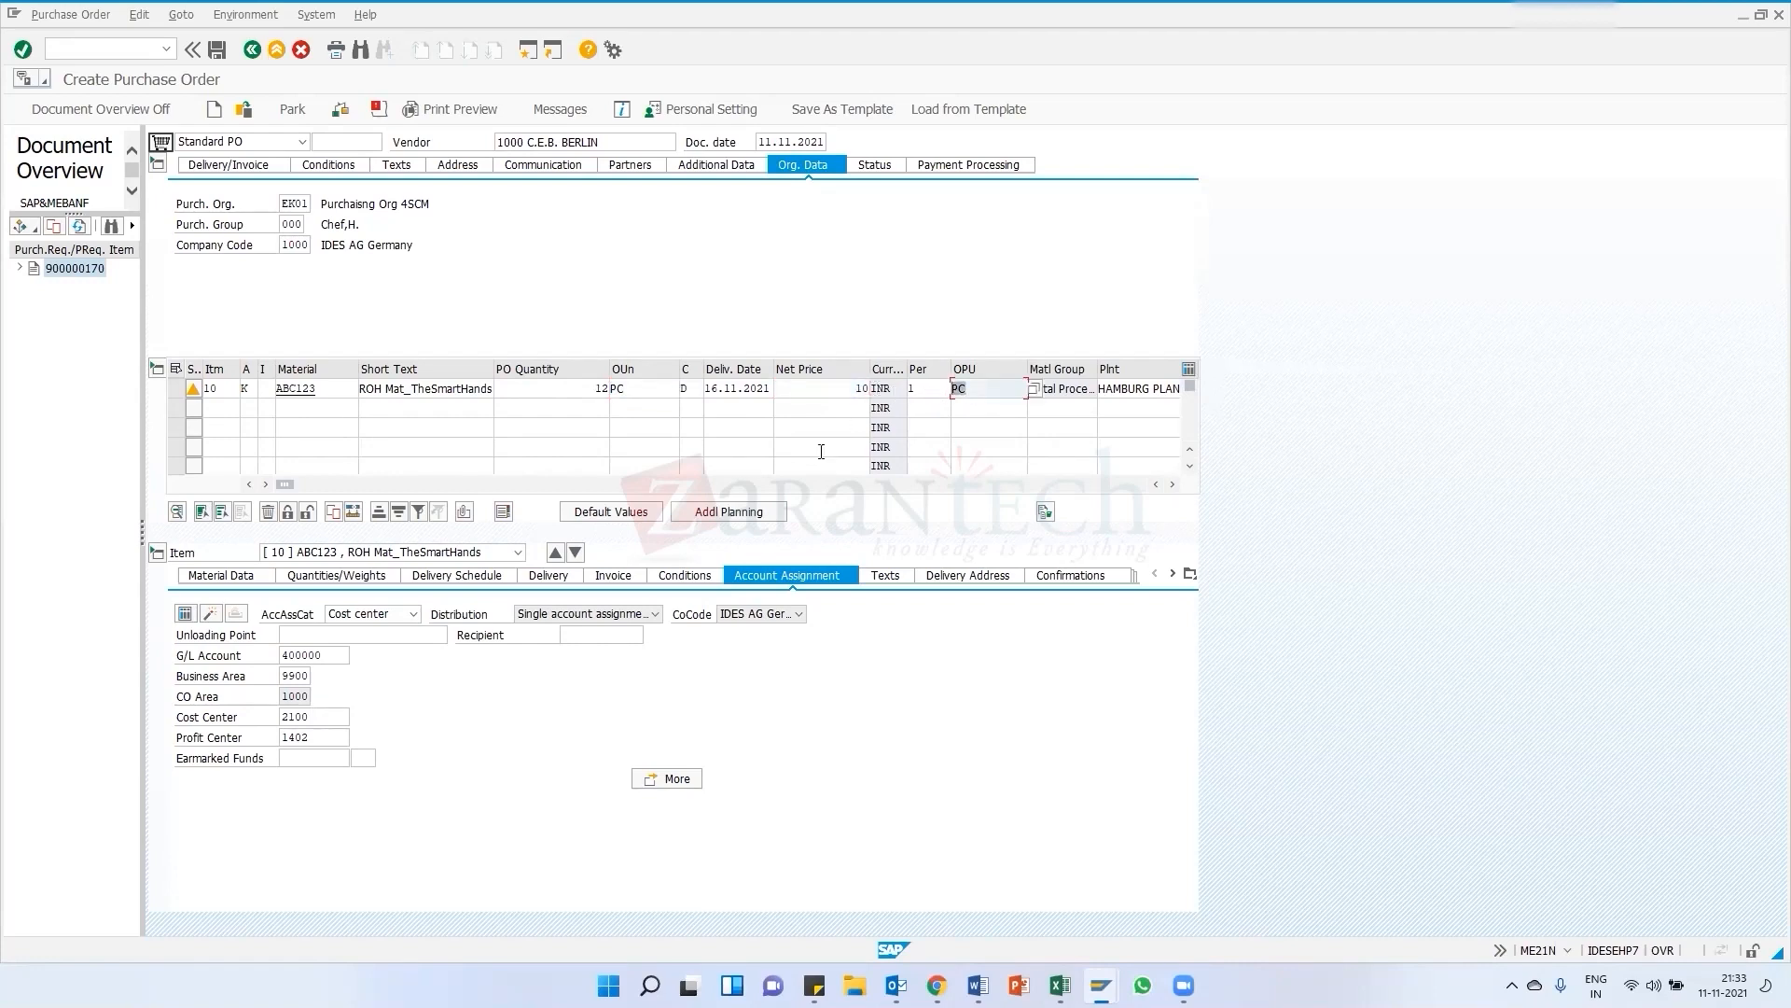
click(314, 716)
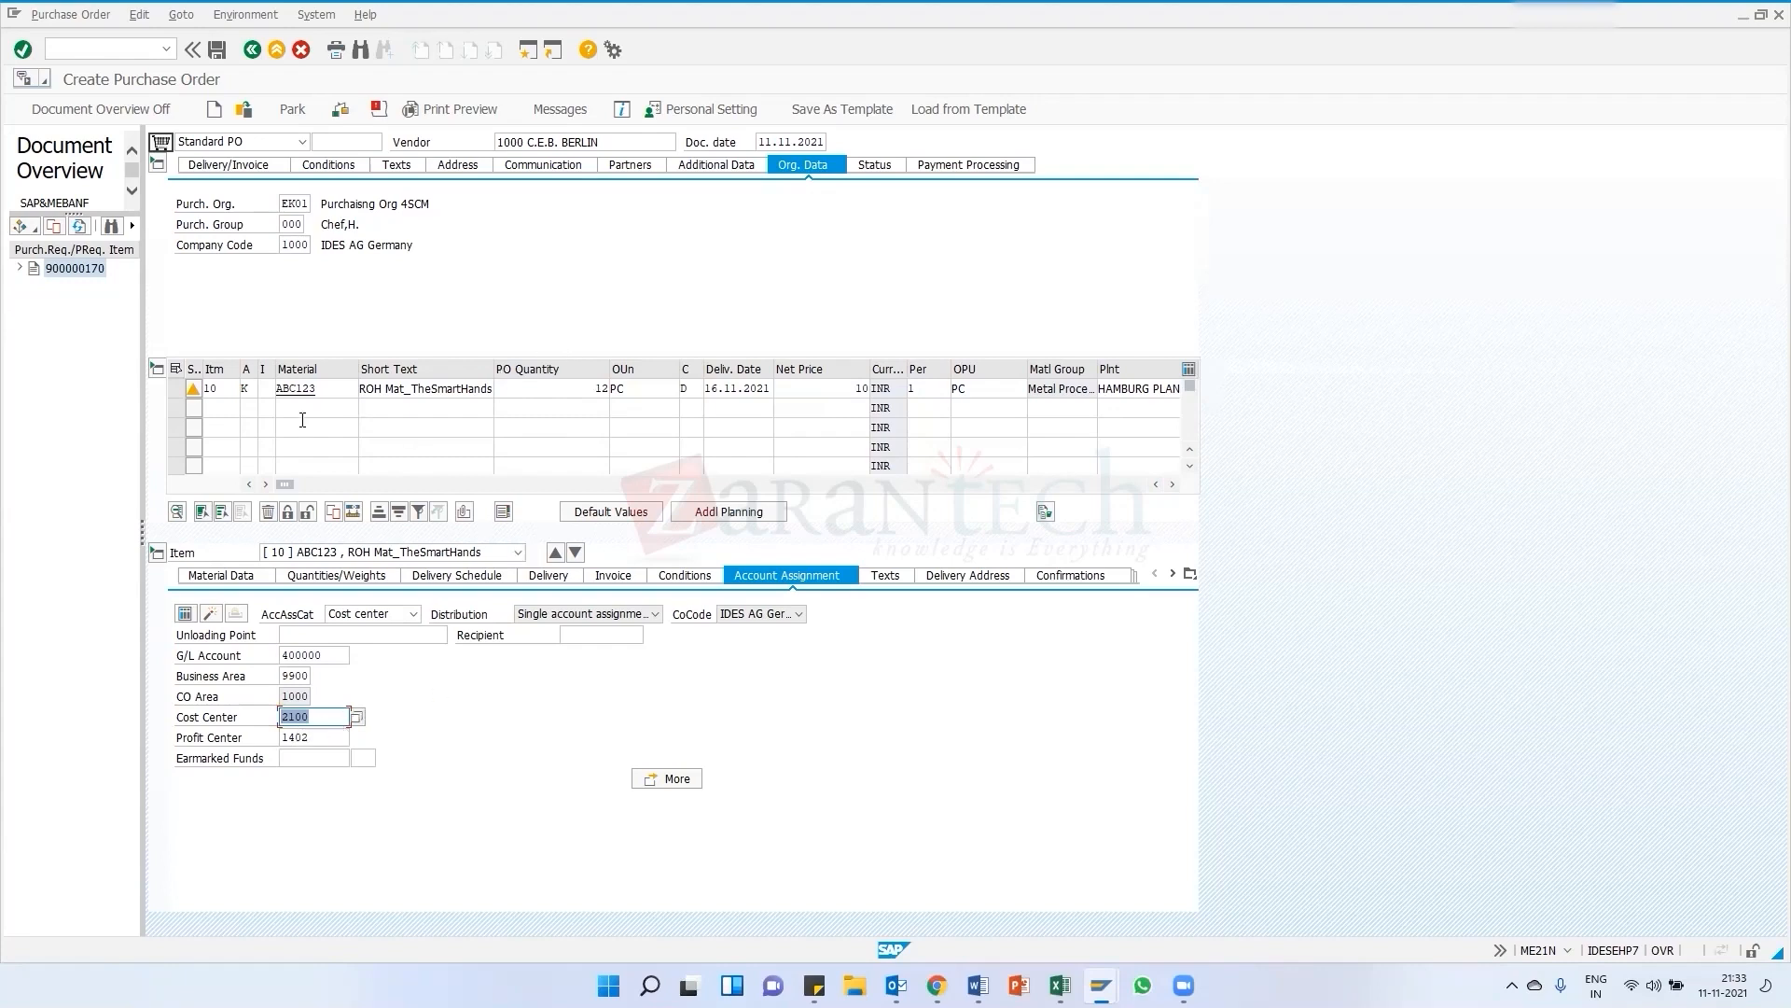
Choose Standard from the item category list and clear the item's account assignment category
click(247, 388)
drag(272, 369, 273, 368)
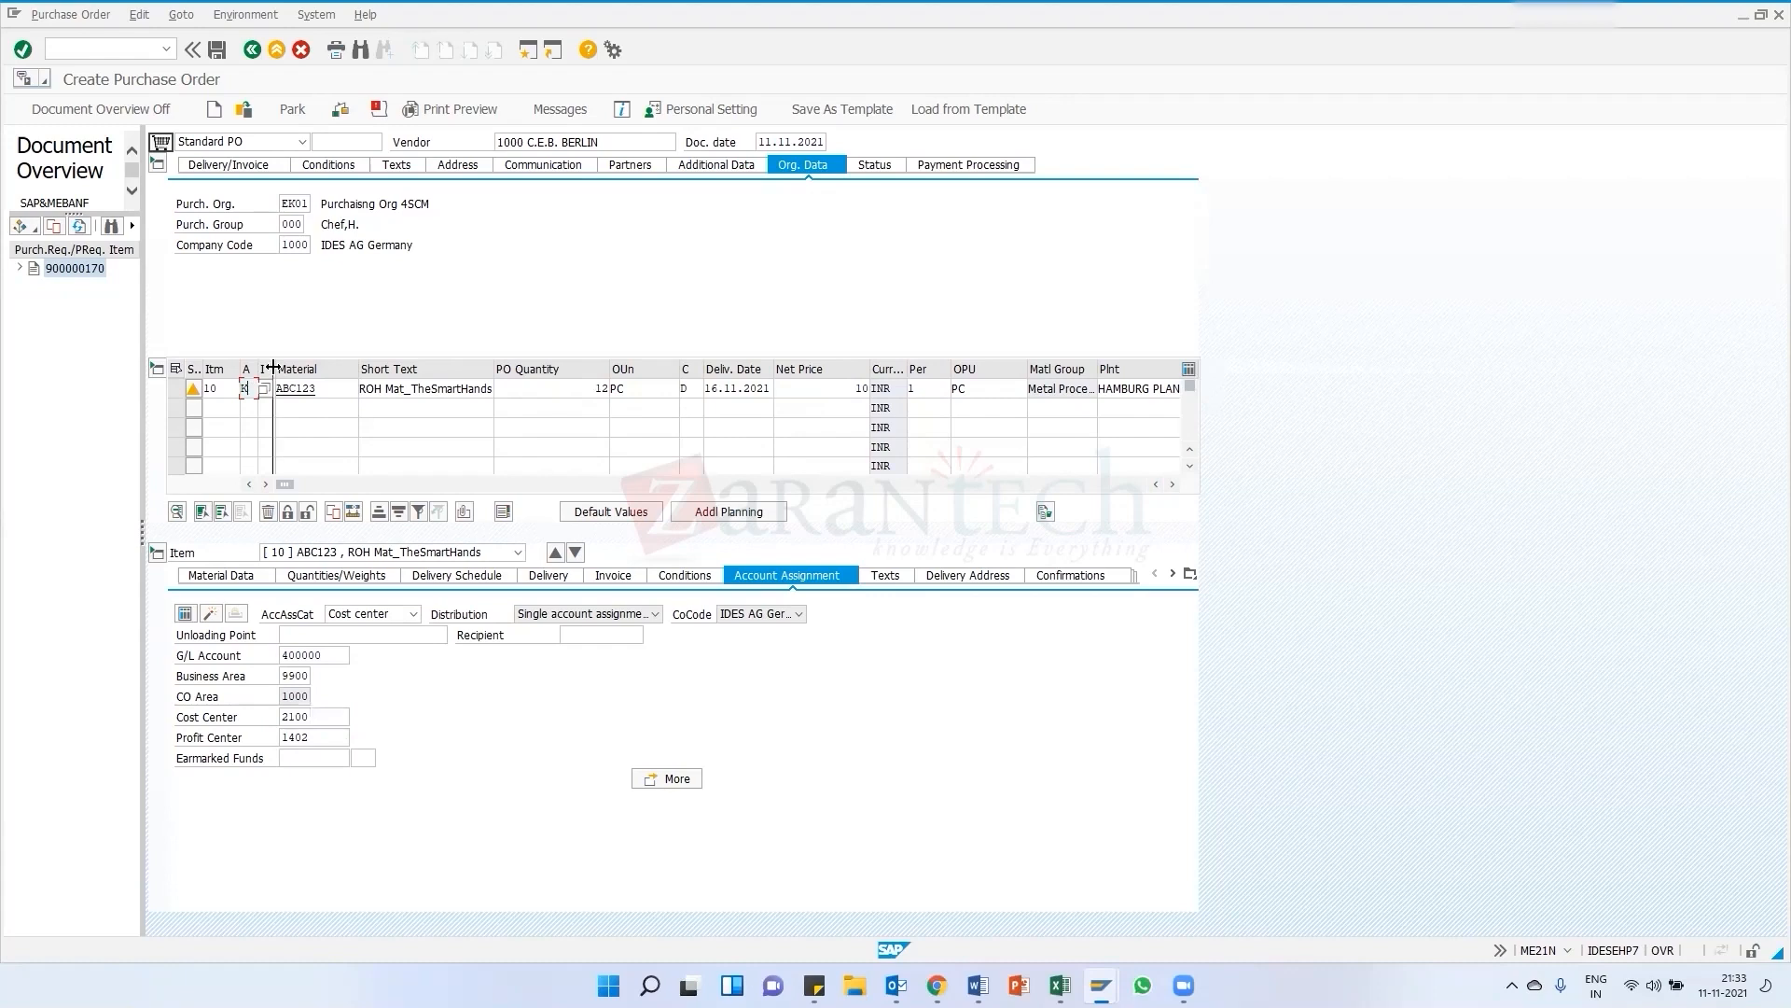
click(272, 388)
click(281, 390)
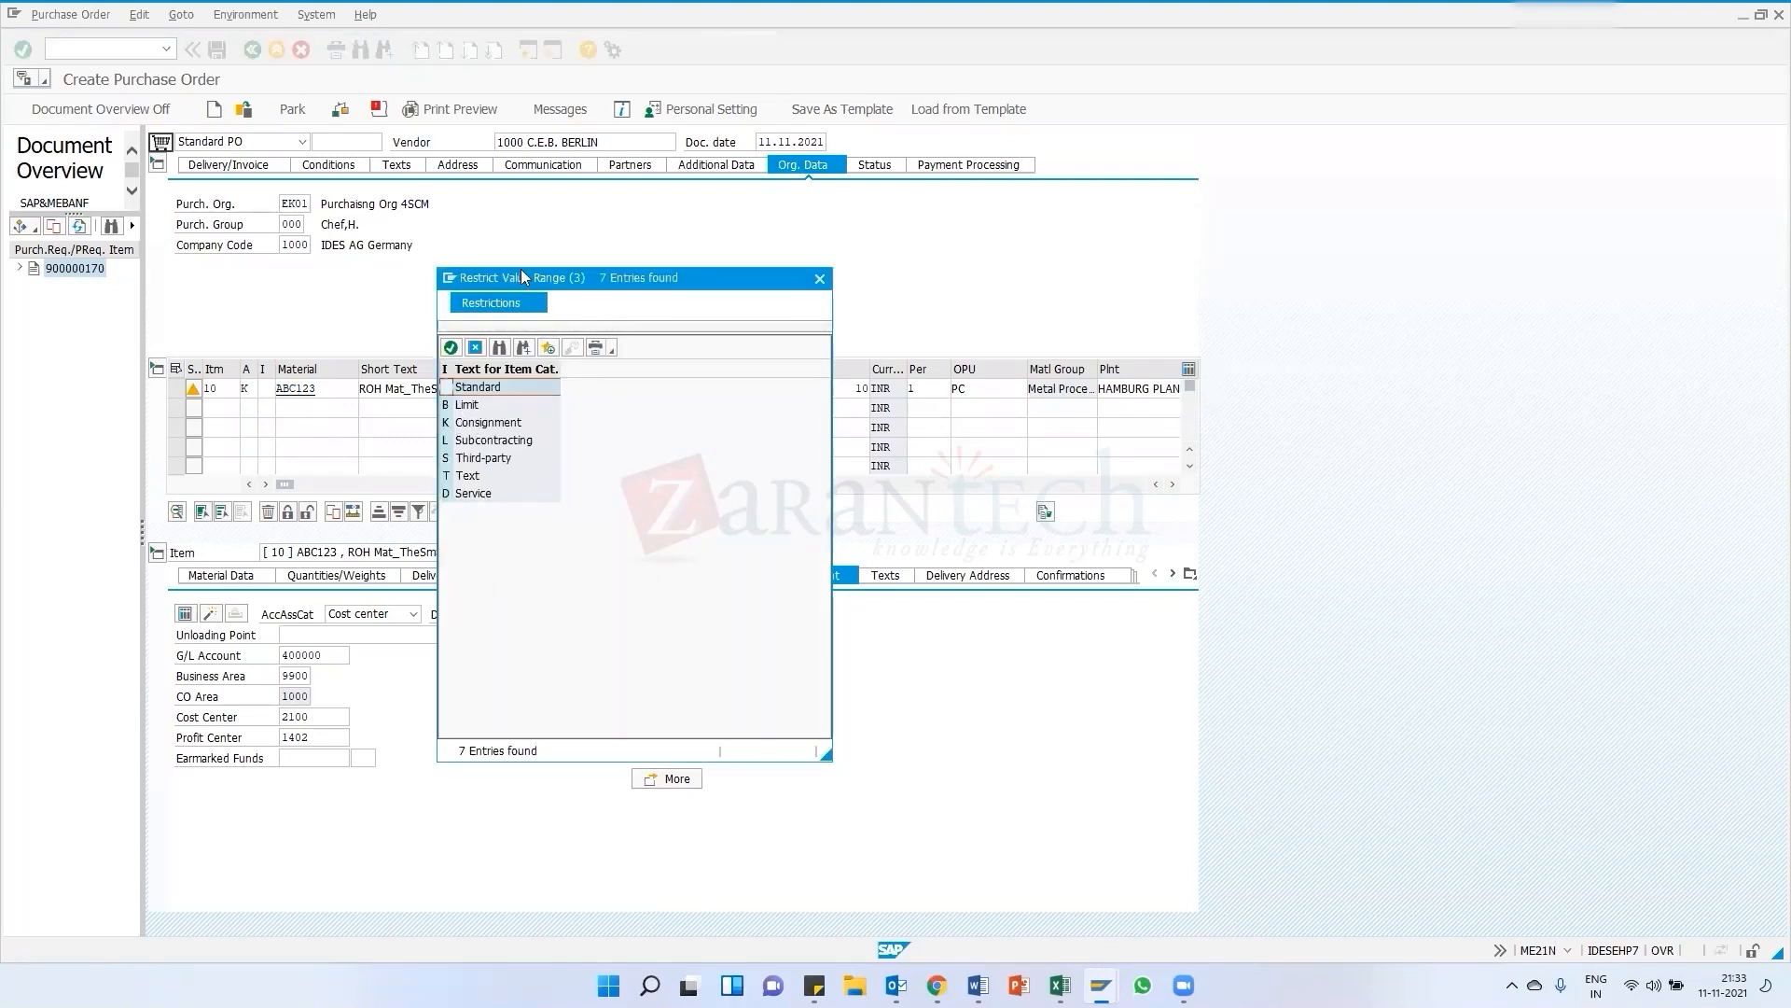
drag(529, 281, 537, 252)
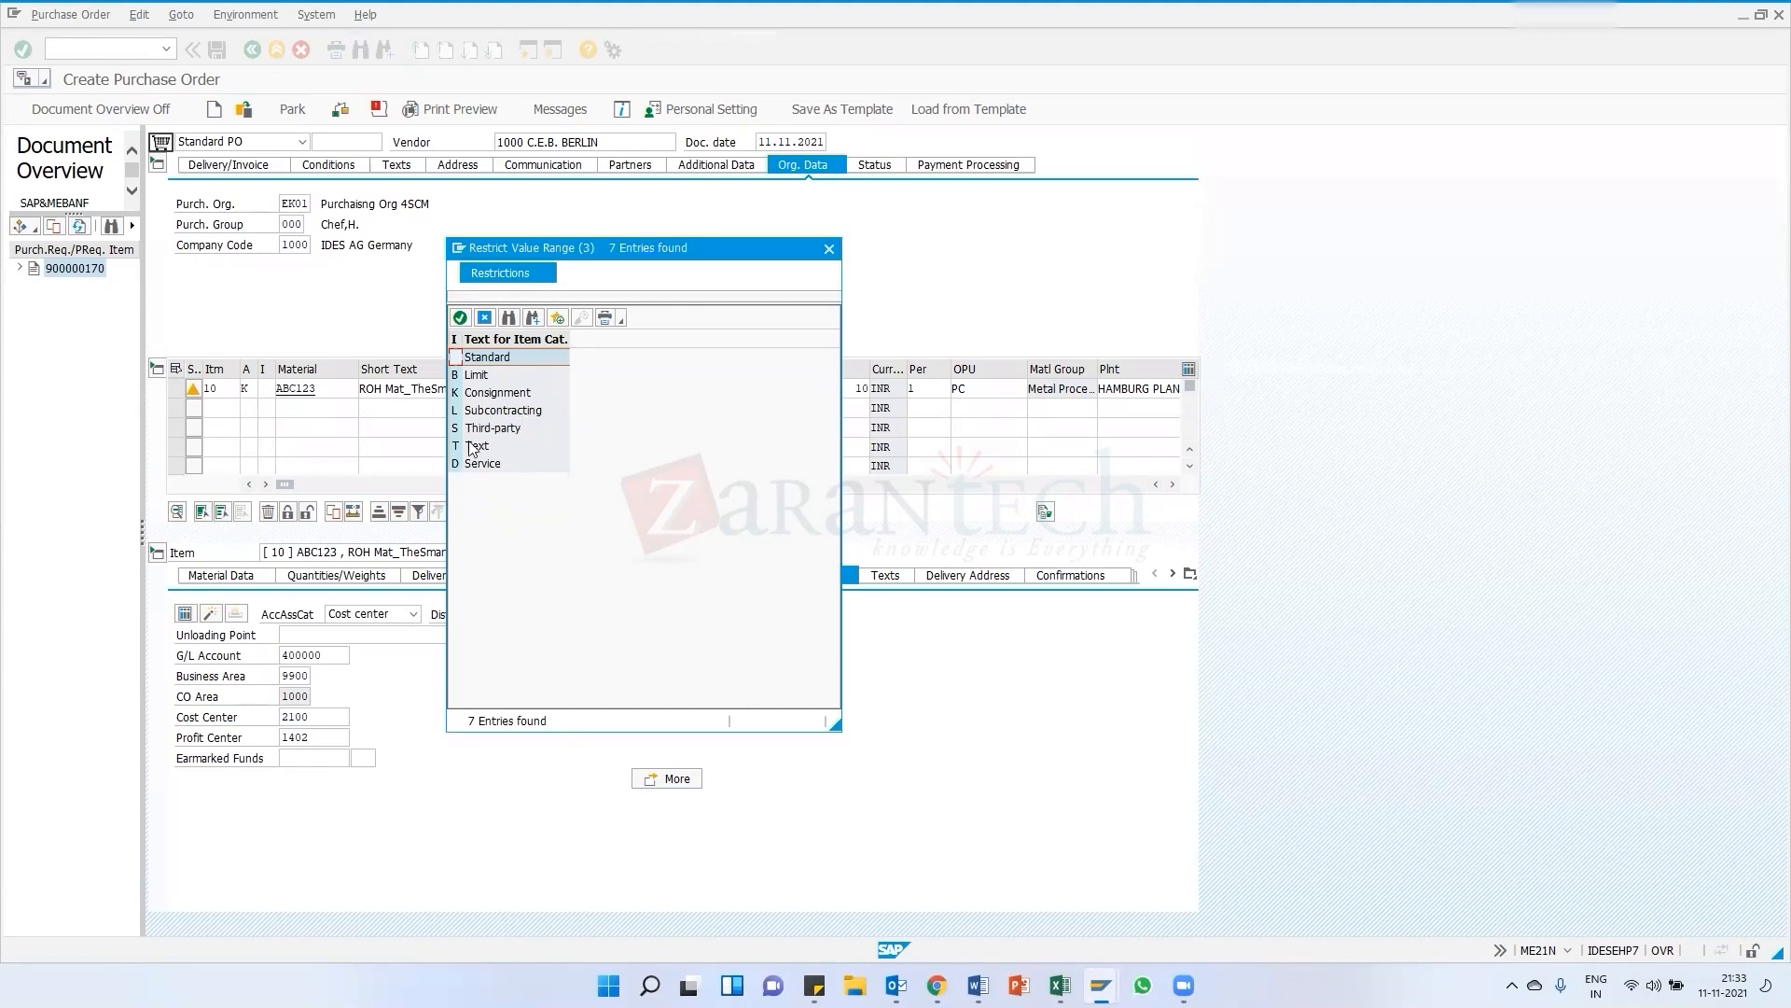
drag(538, 249, 587, 208)
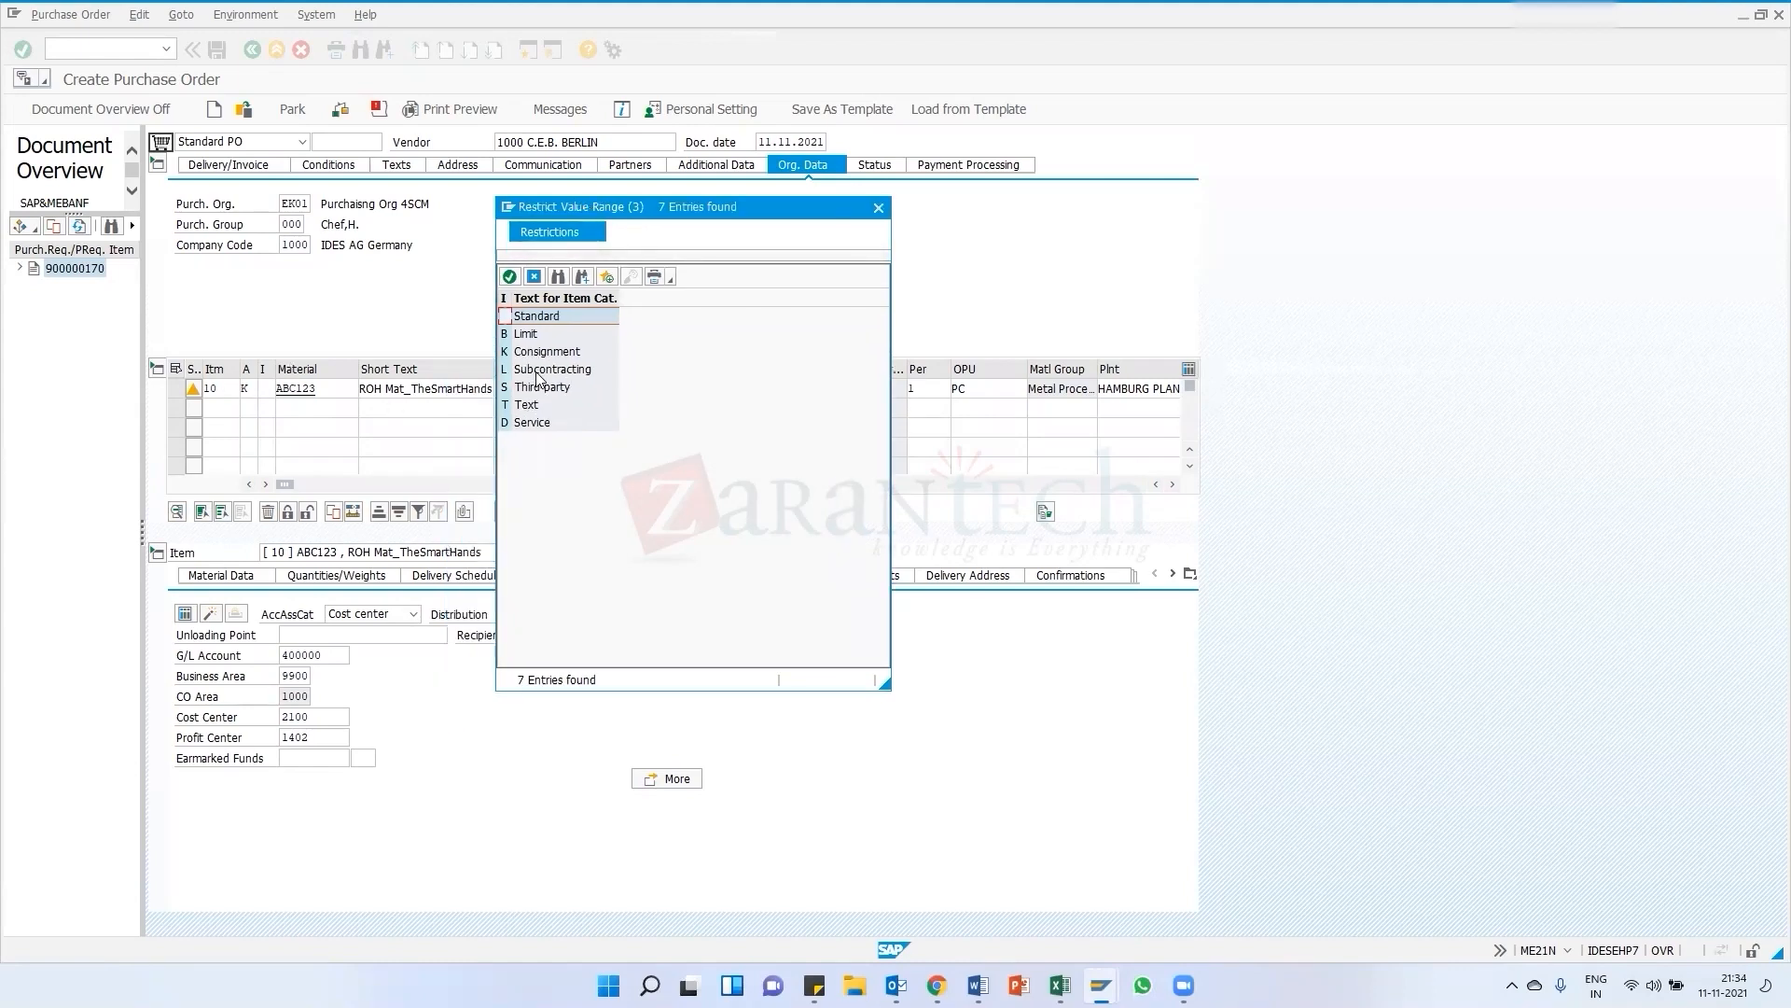
click(539, 371)
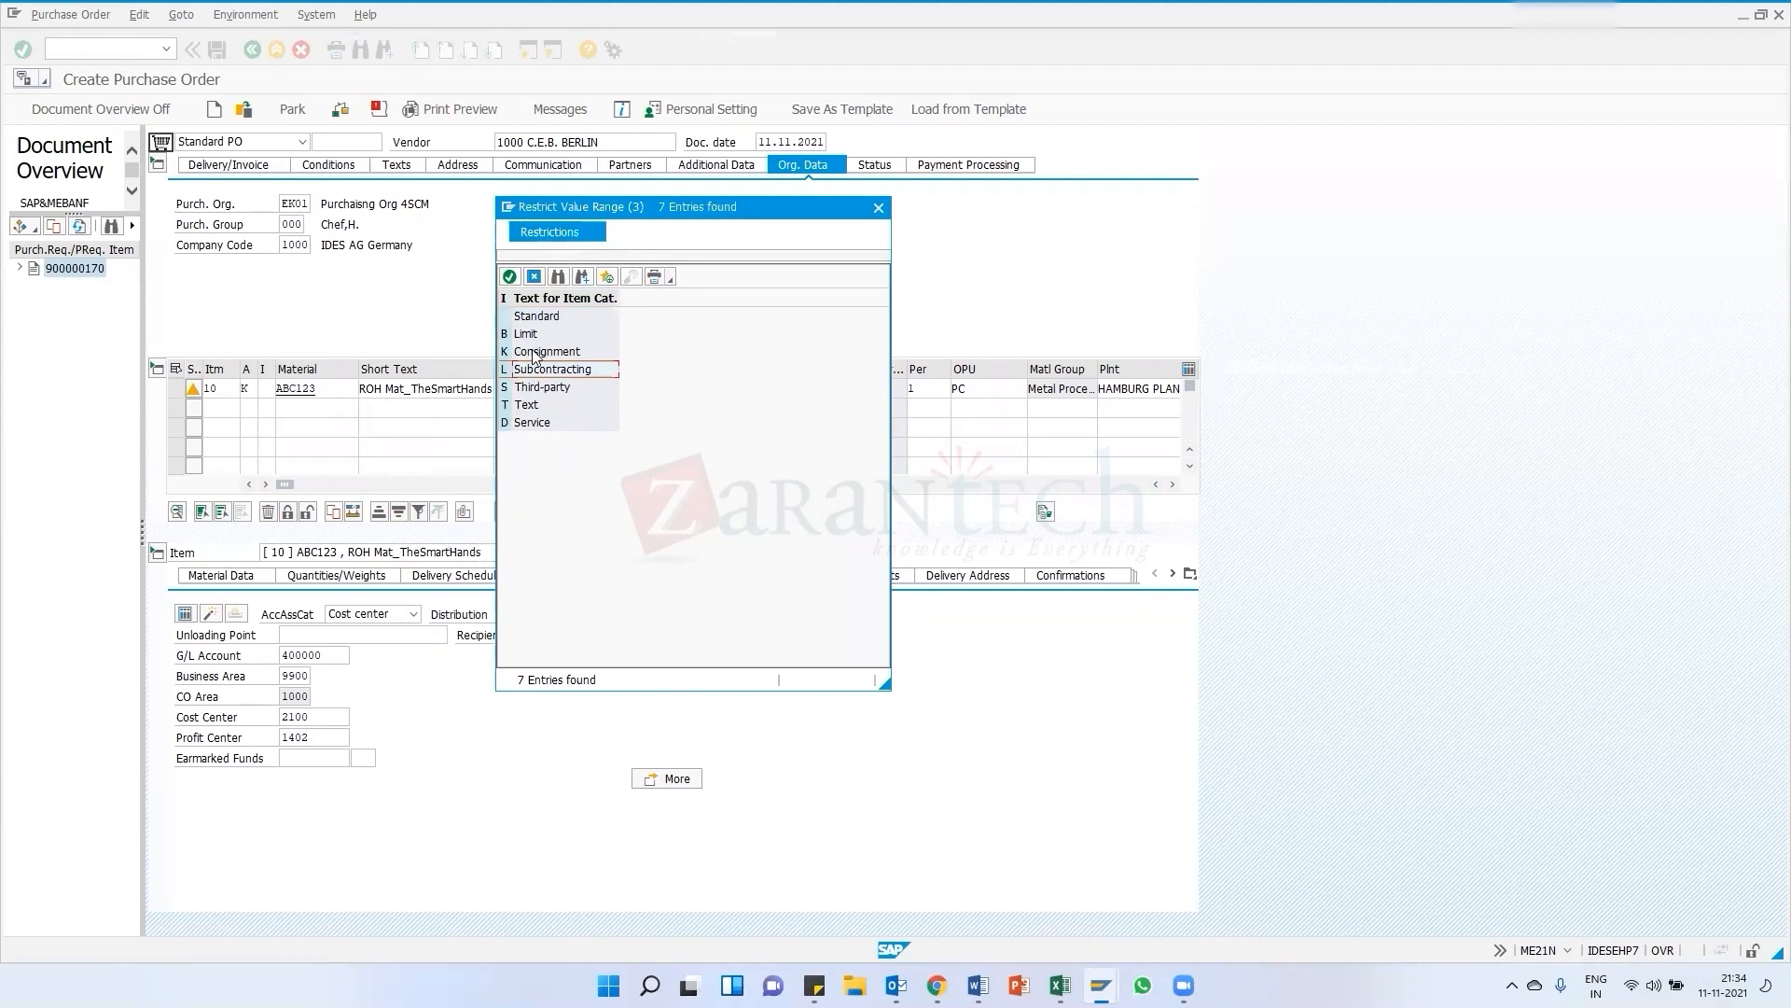
click(538, 357)
double_click(540, 318)
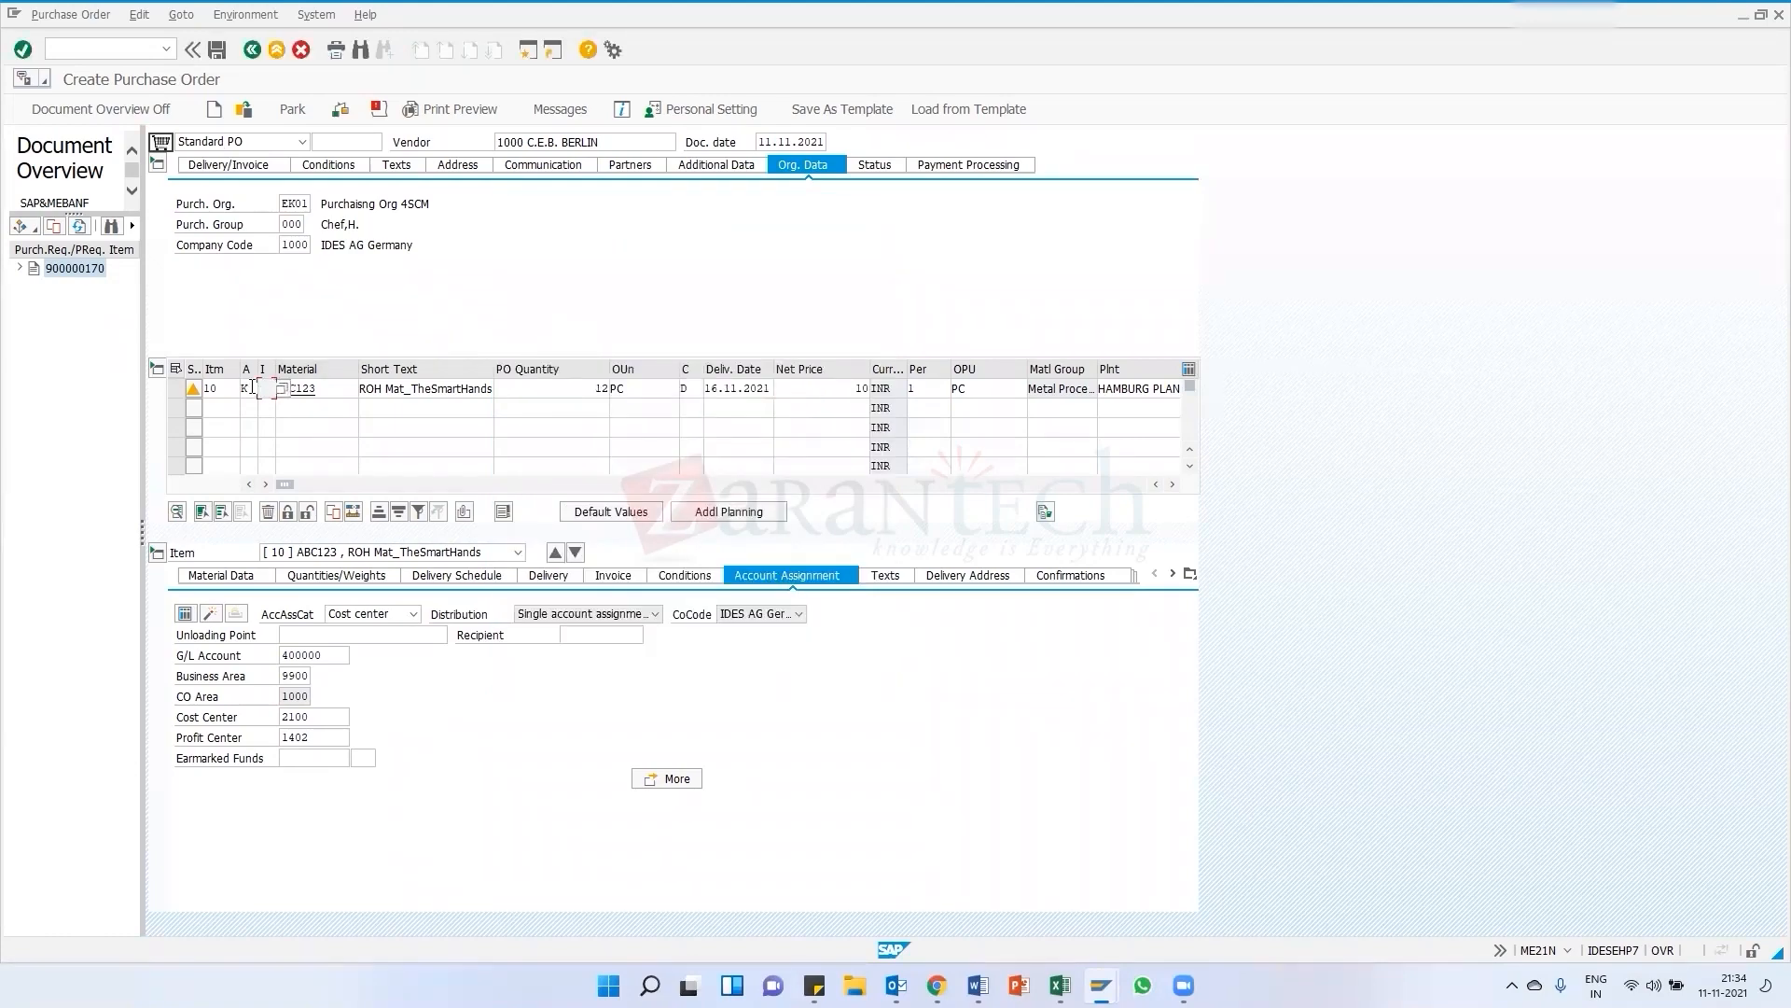
key(BackSpace)
key(Return)
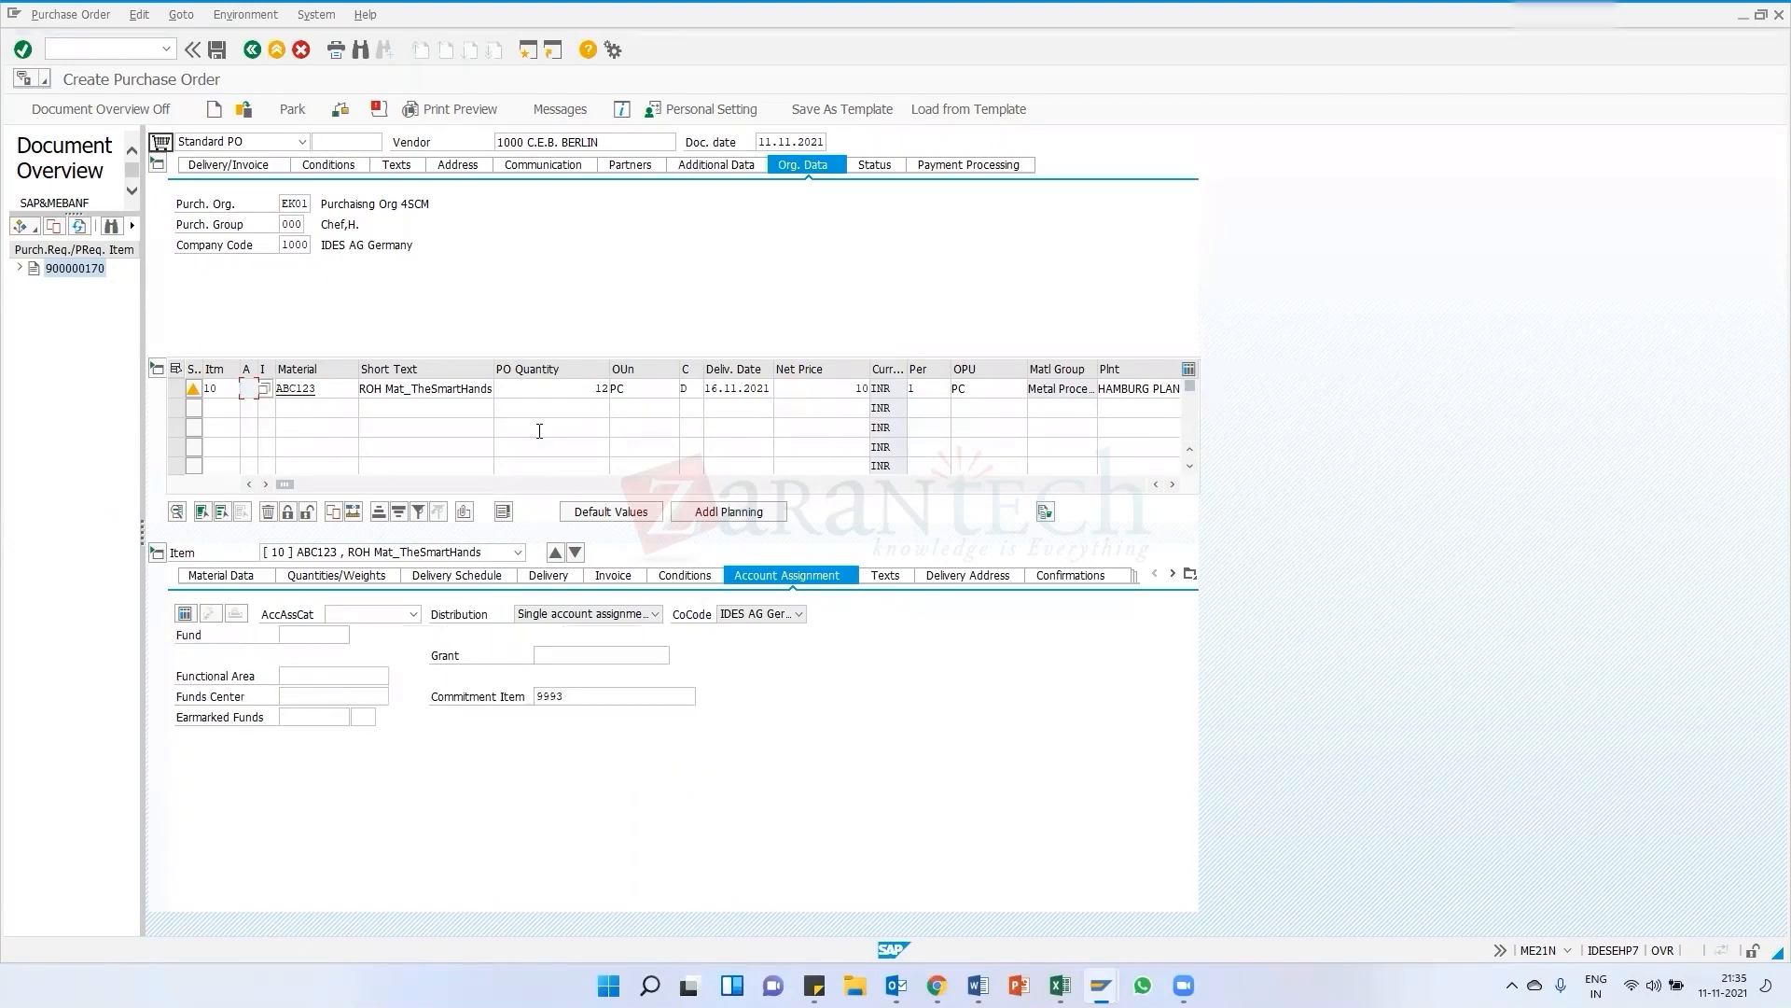
Open the item's delivery address and view its full address details before closing them
click(971, 576)
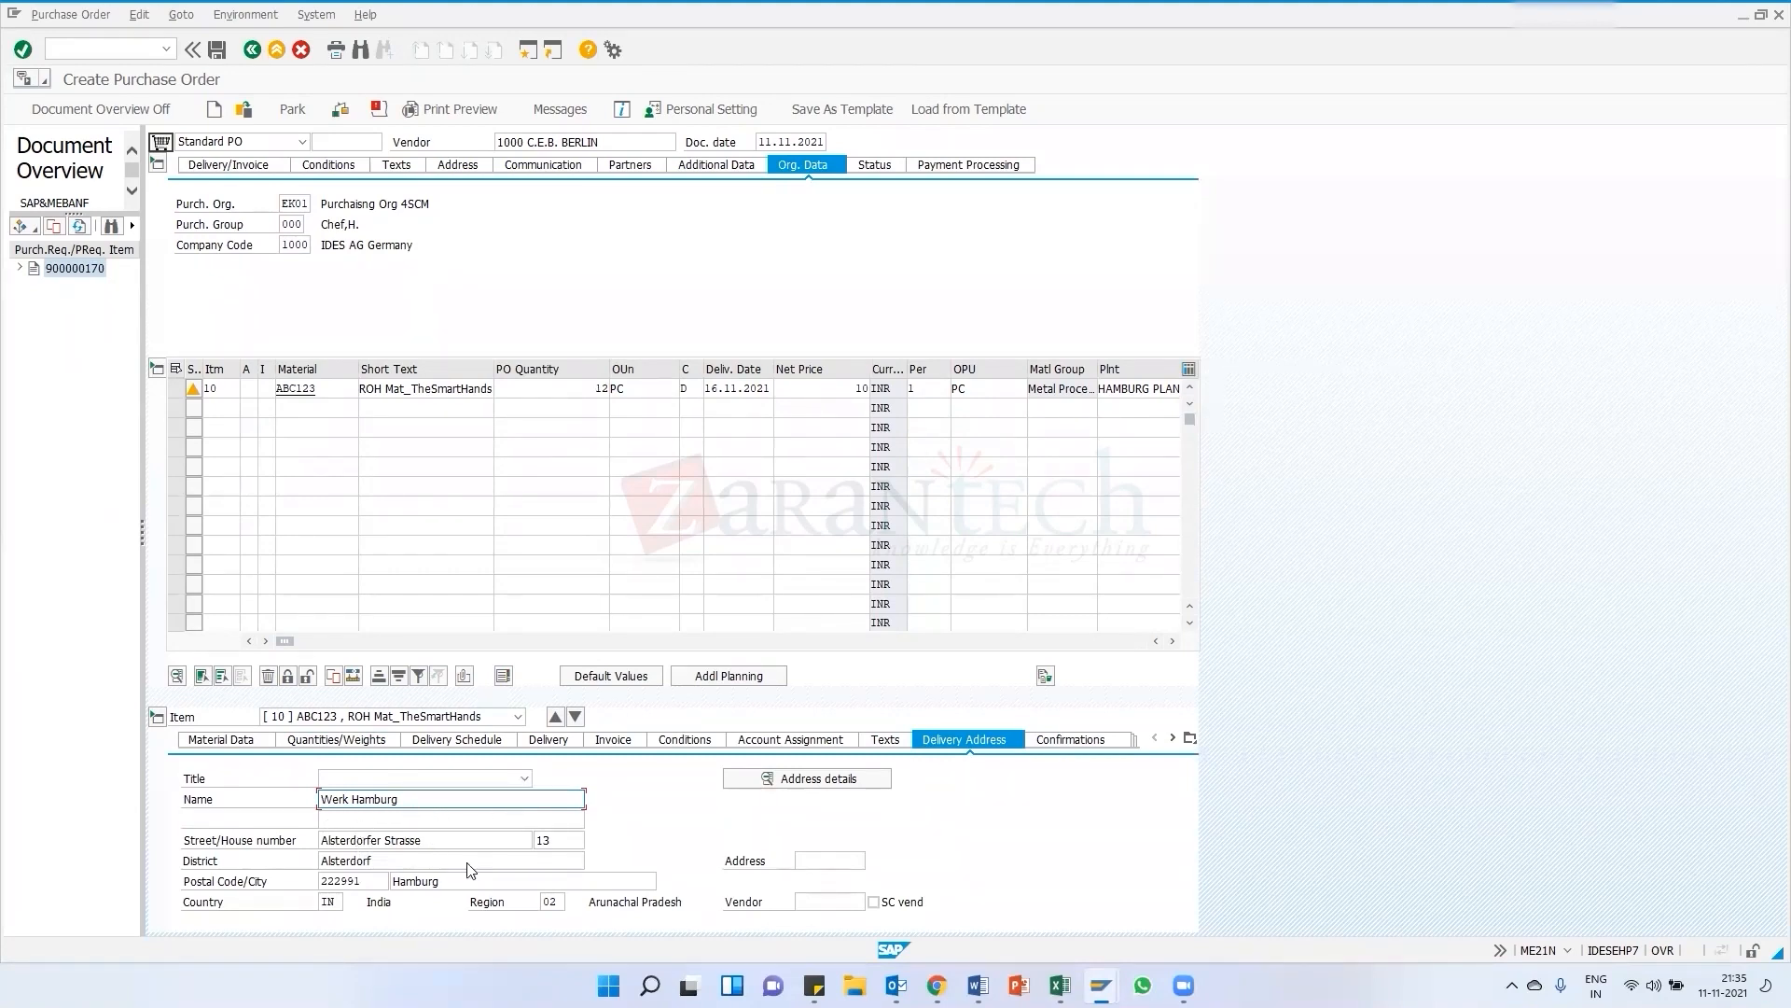
click(1140, 389)
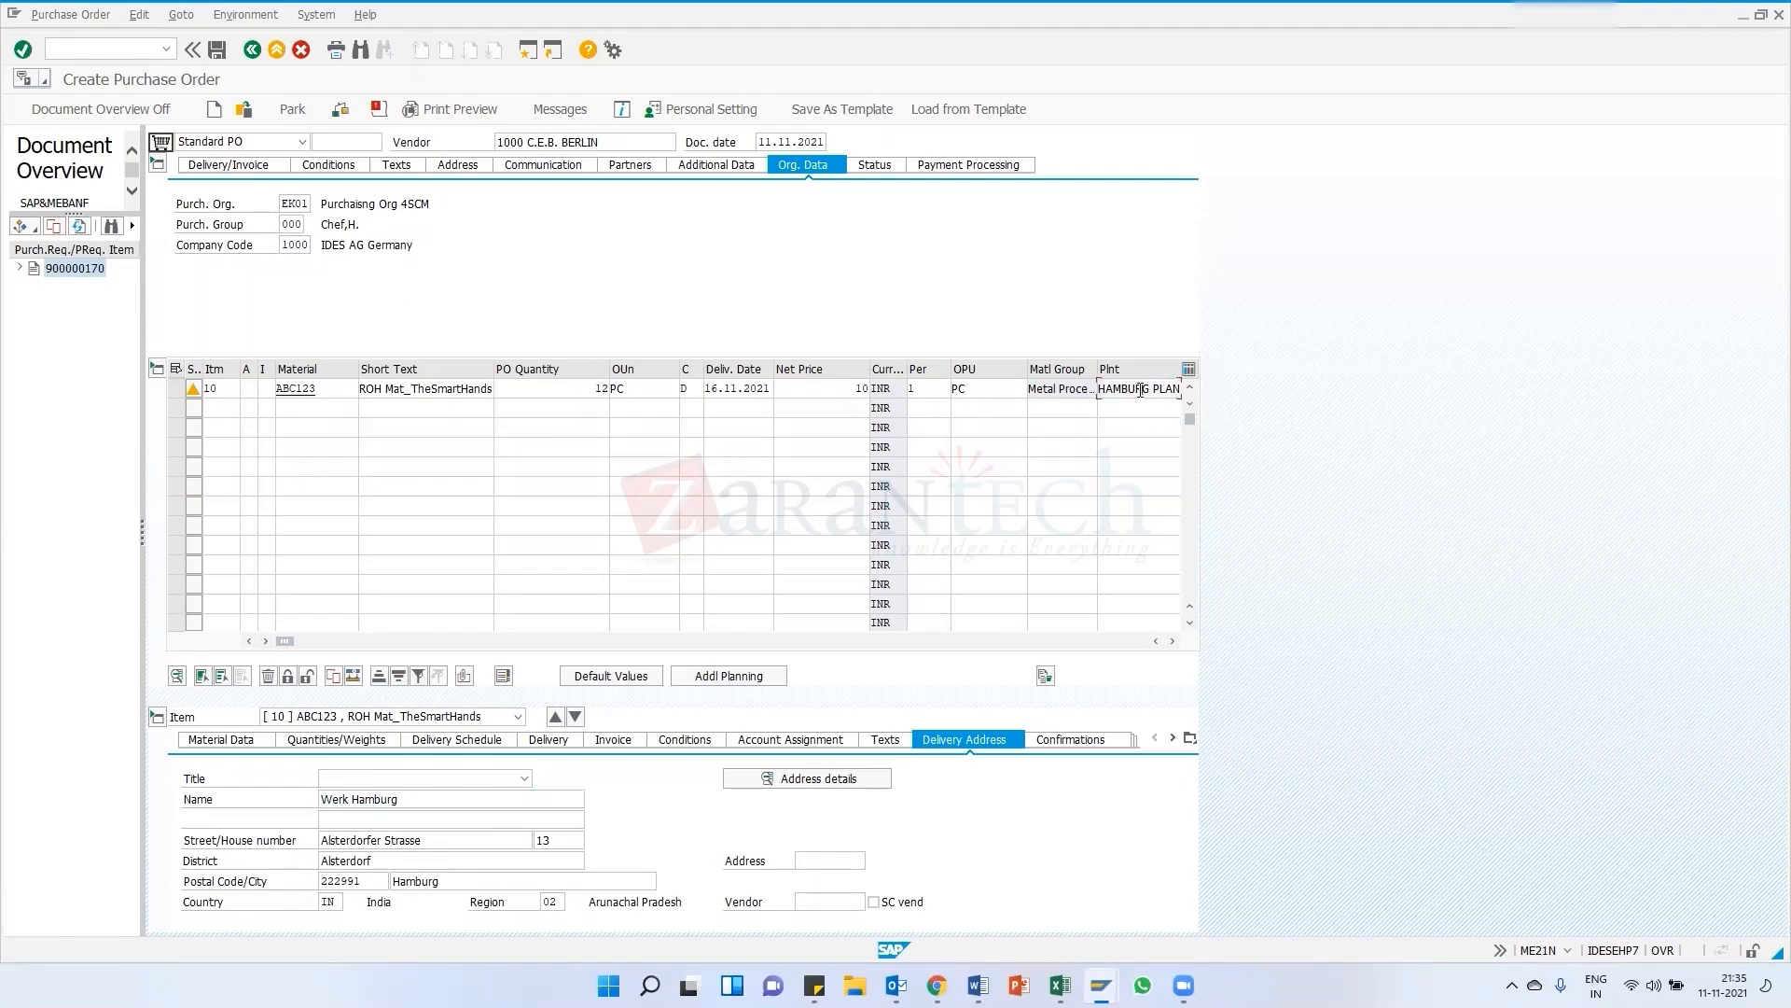
click(820, 780)
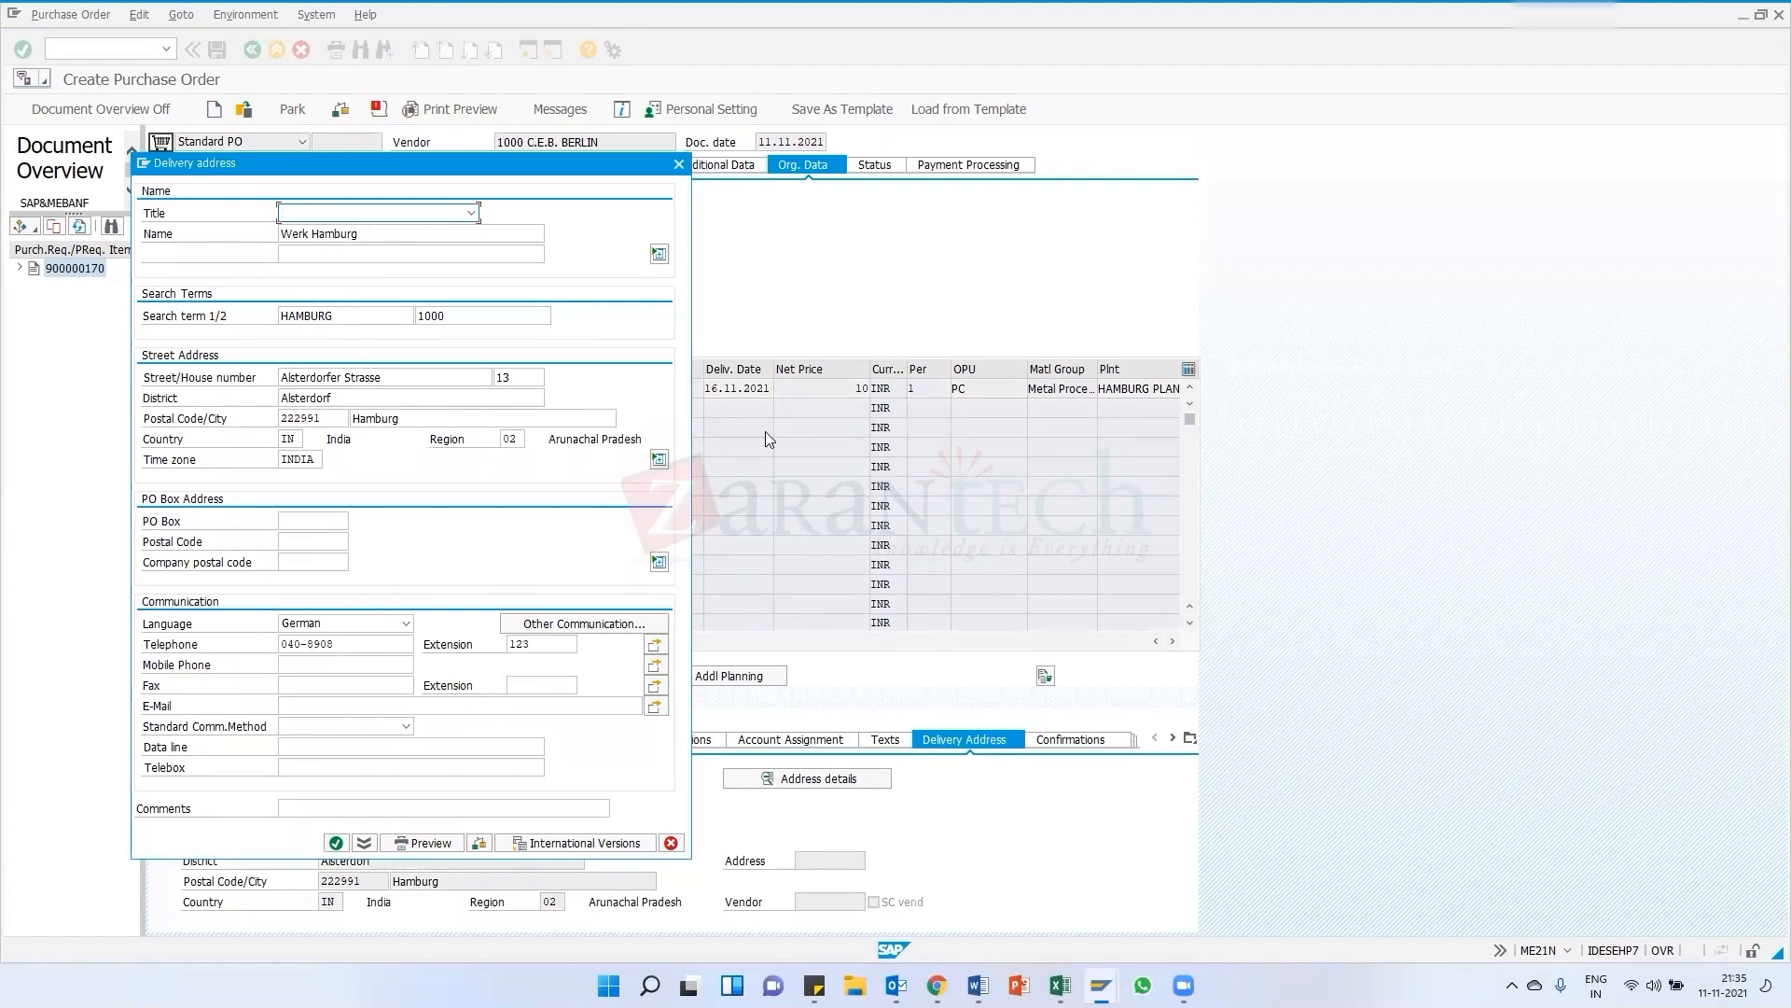
click(678, 163)
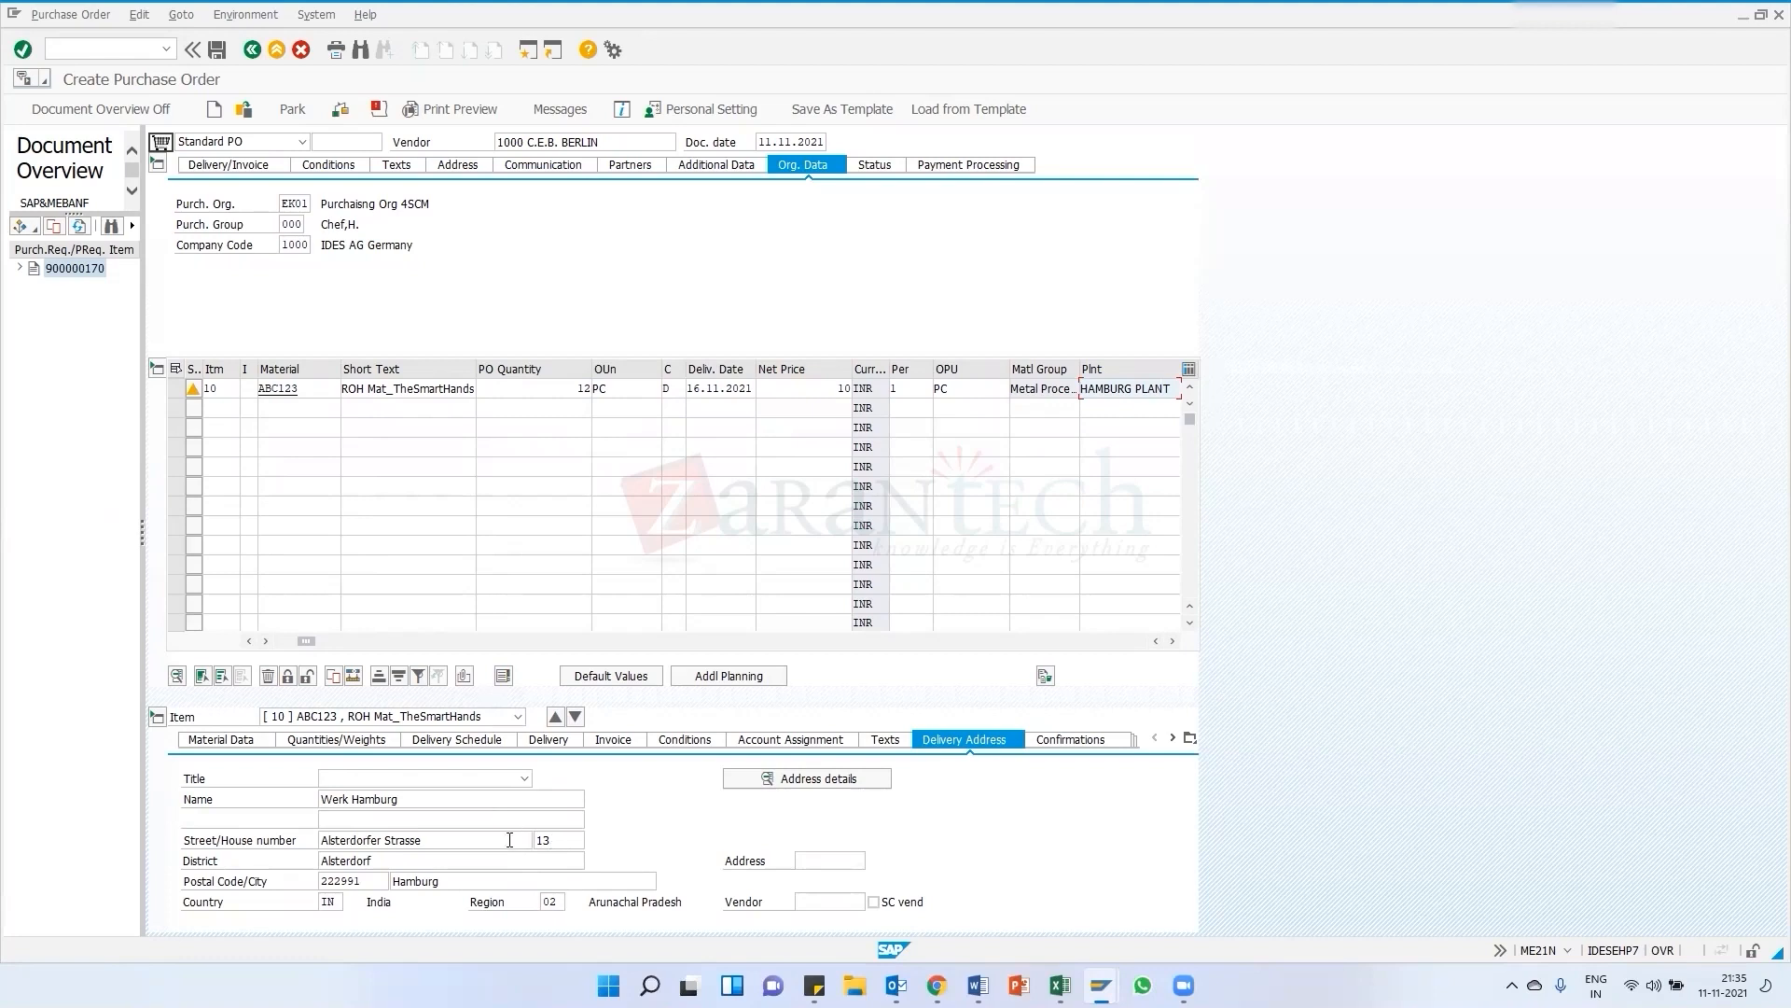
Scroll through the item's pricing elements in the conditions section to review them
click(826, 392)
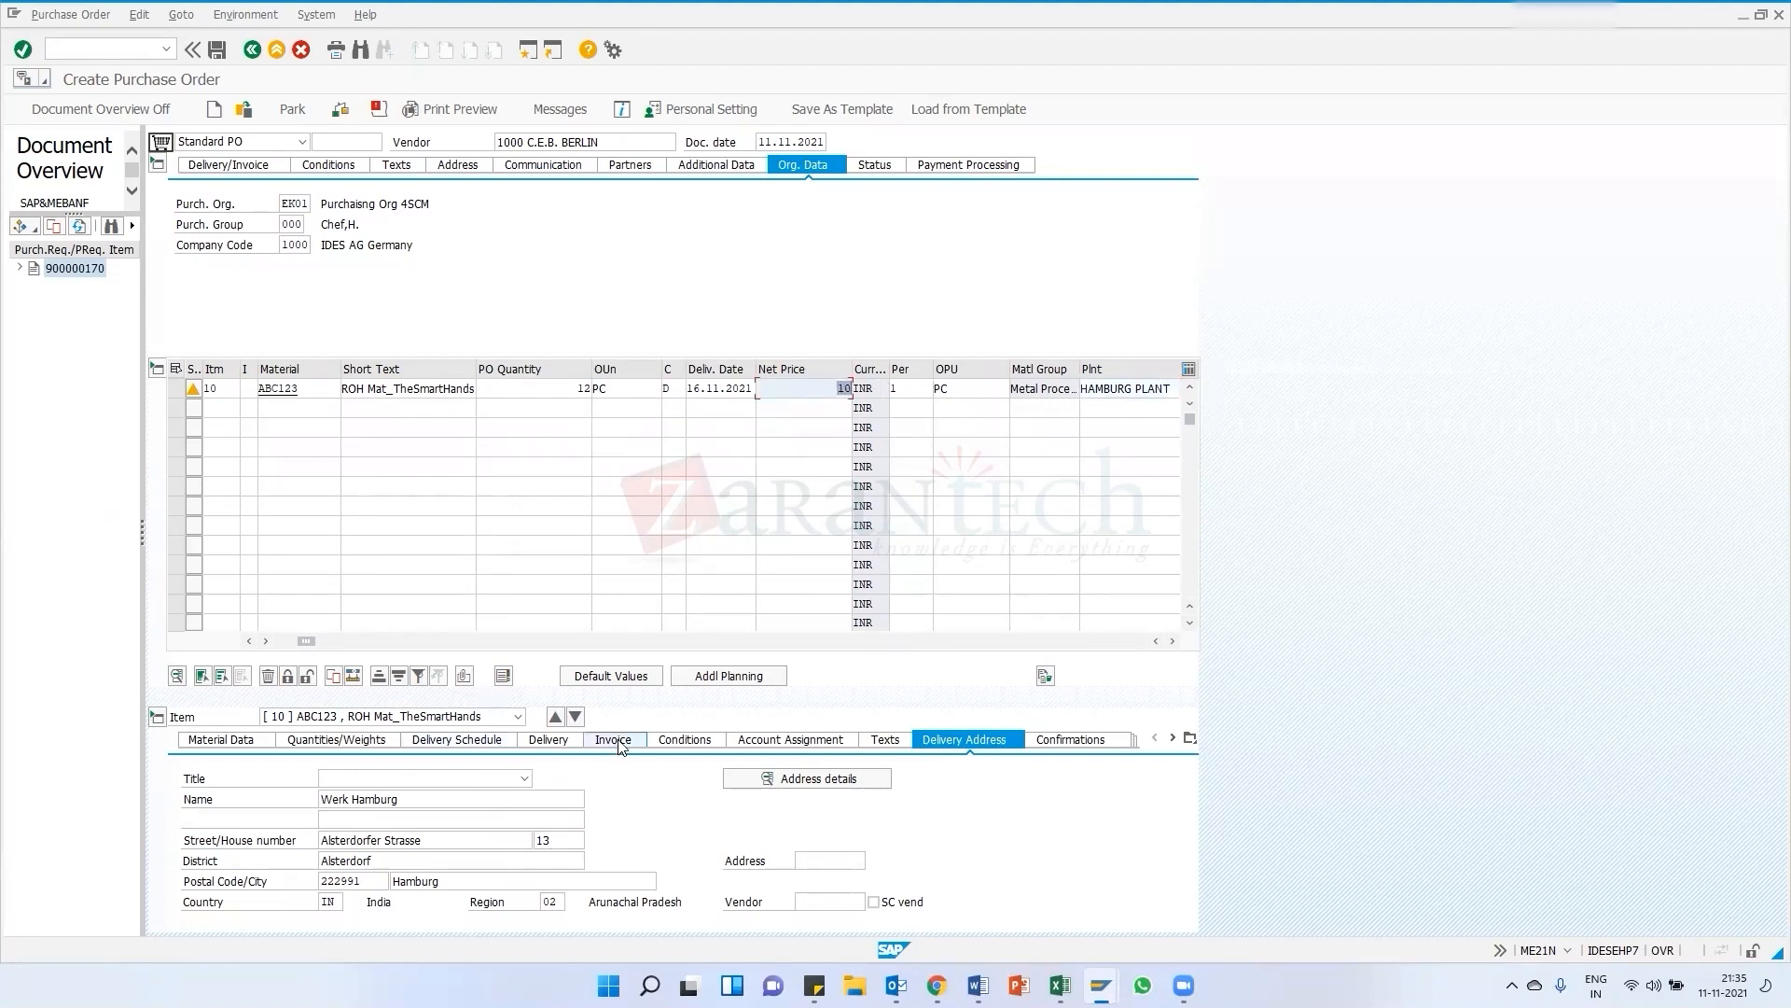
click(655, 739)
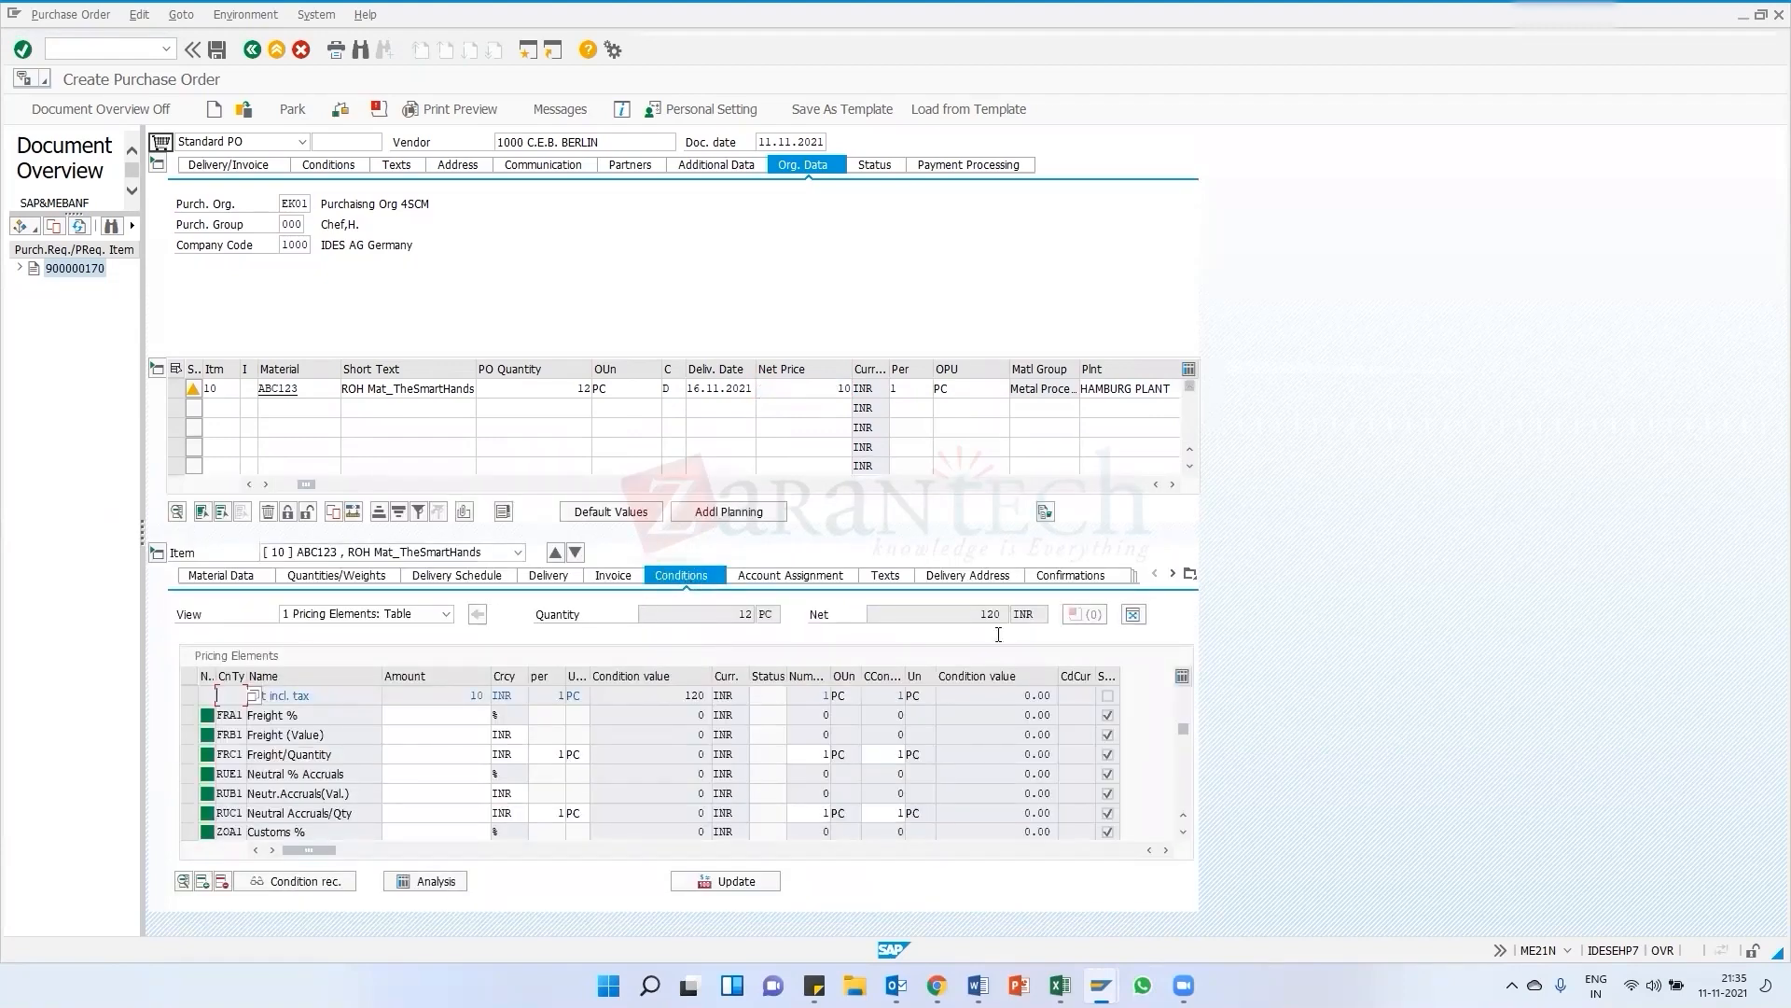
double_click(991, 613)
click(931, 618)
scroll(466, 760, down, 1)
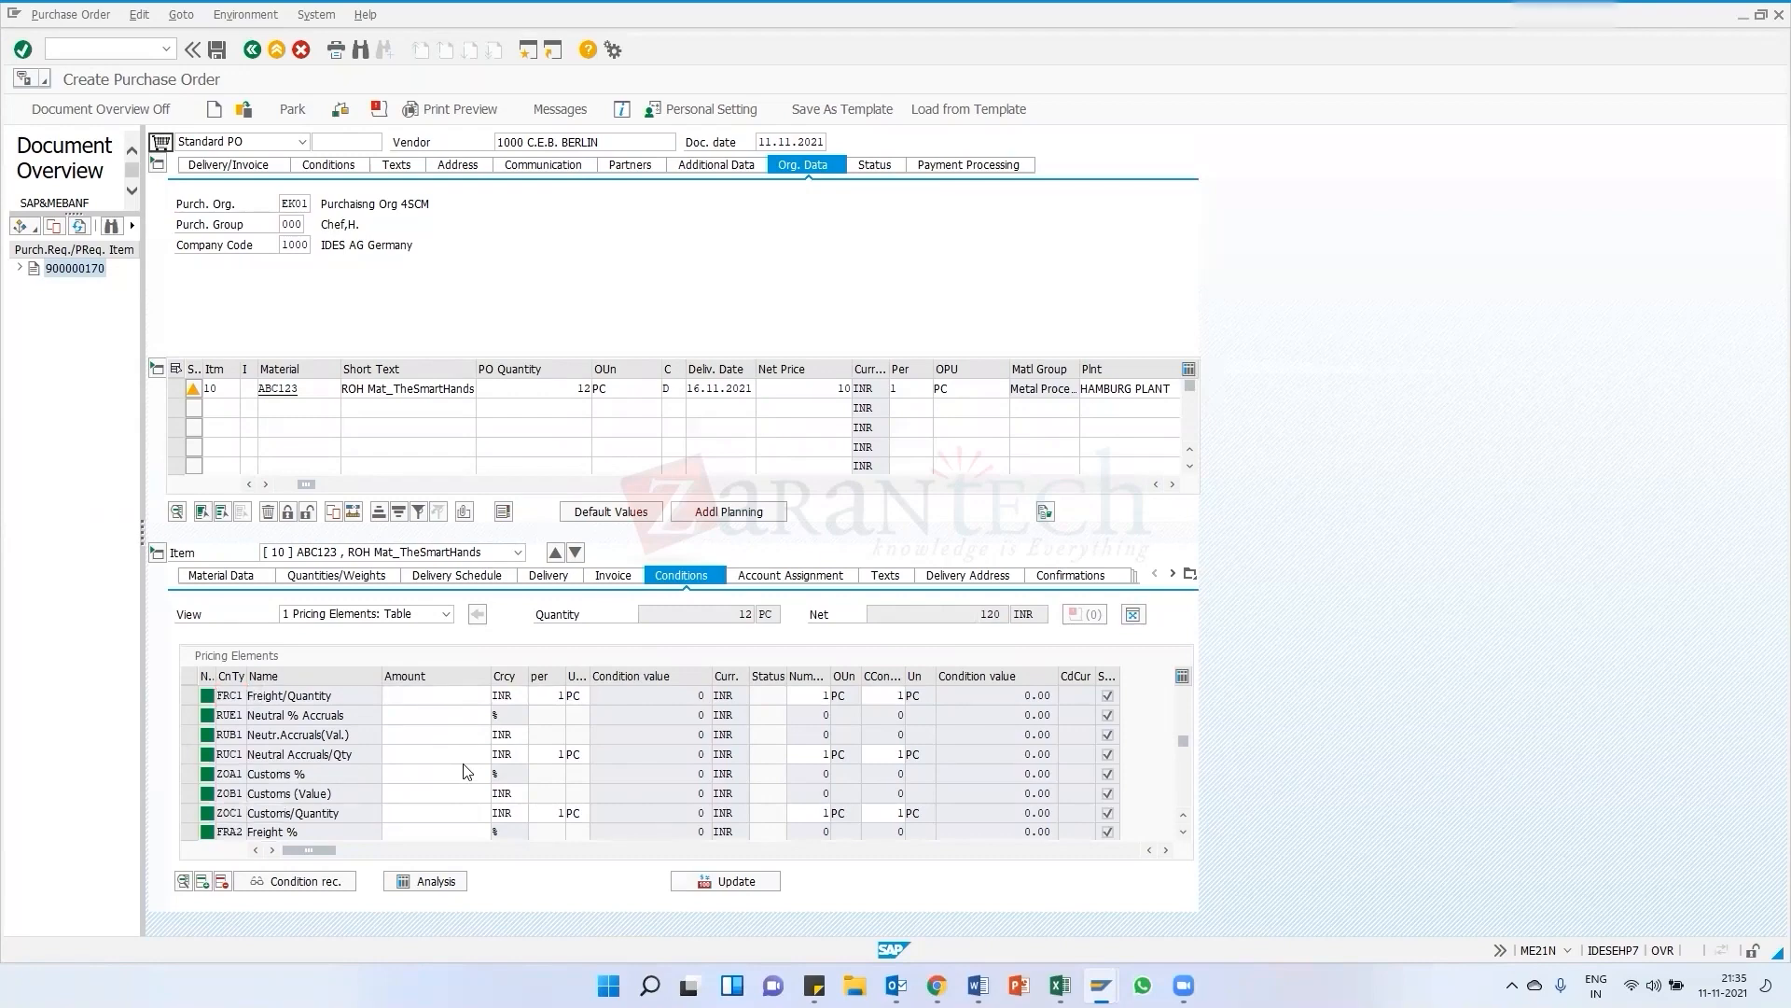
scroll(467, 771, down, 1)
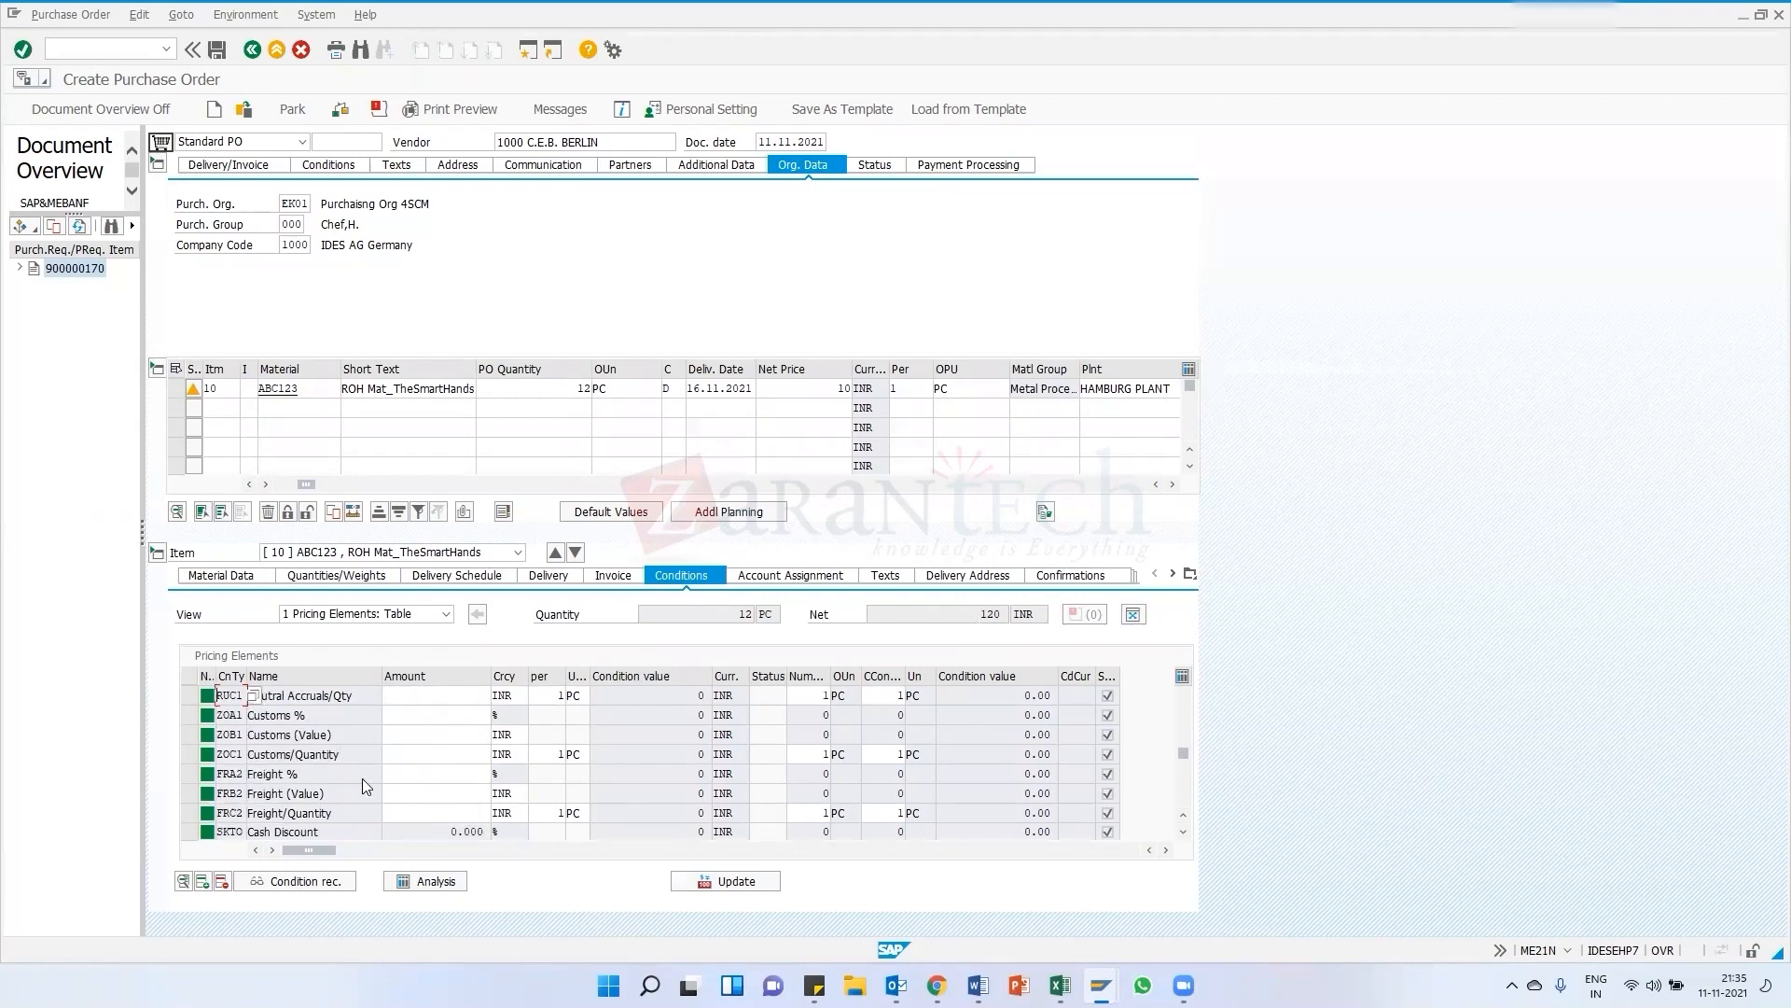
scroll(392, 821, down, 1)
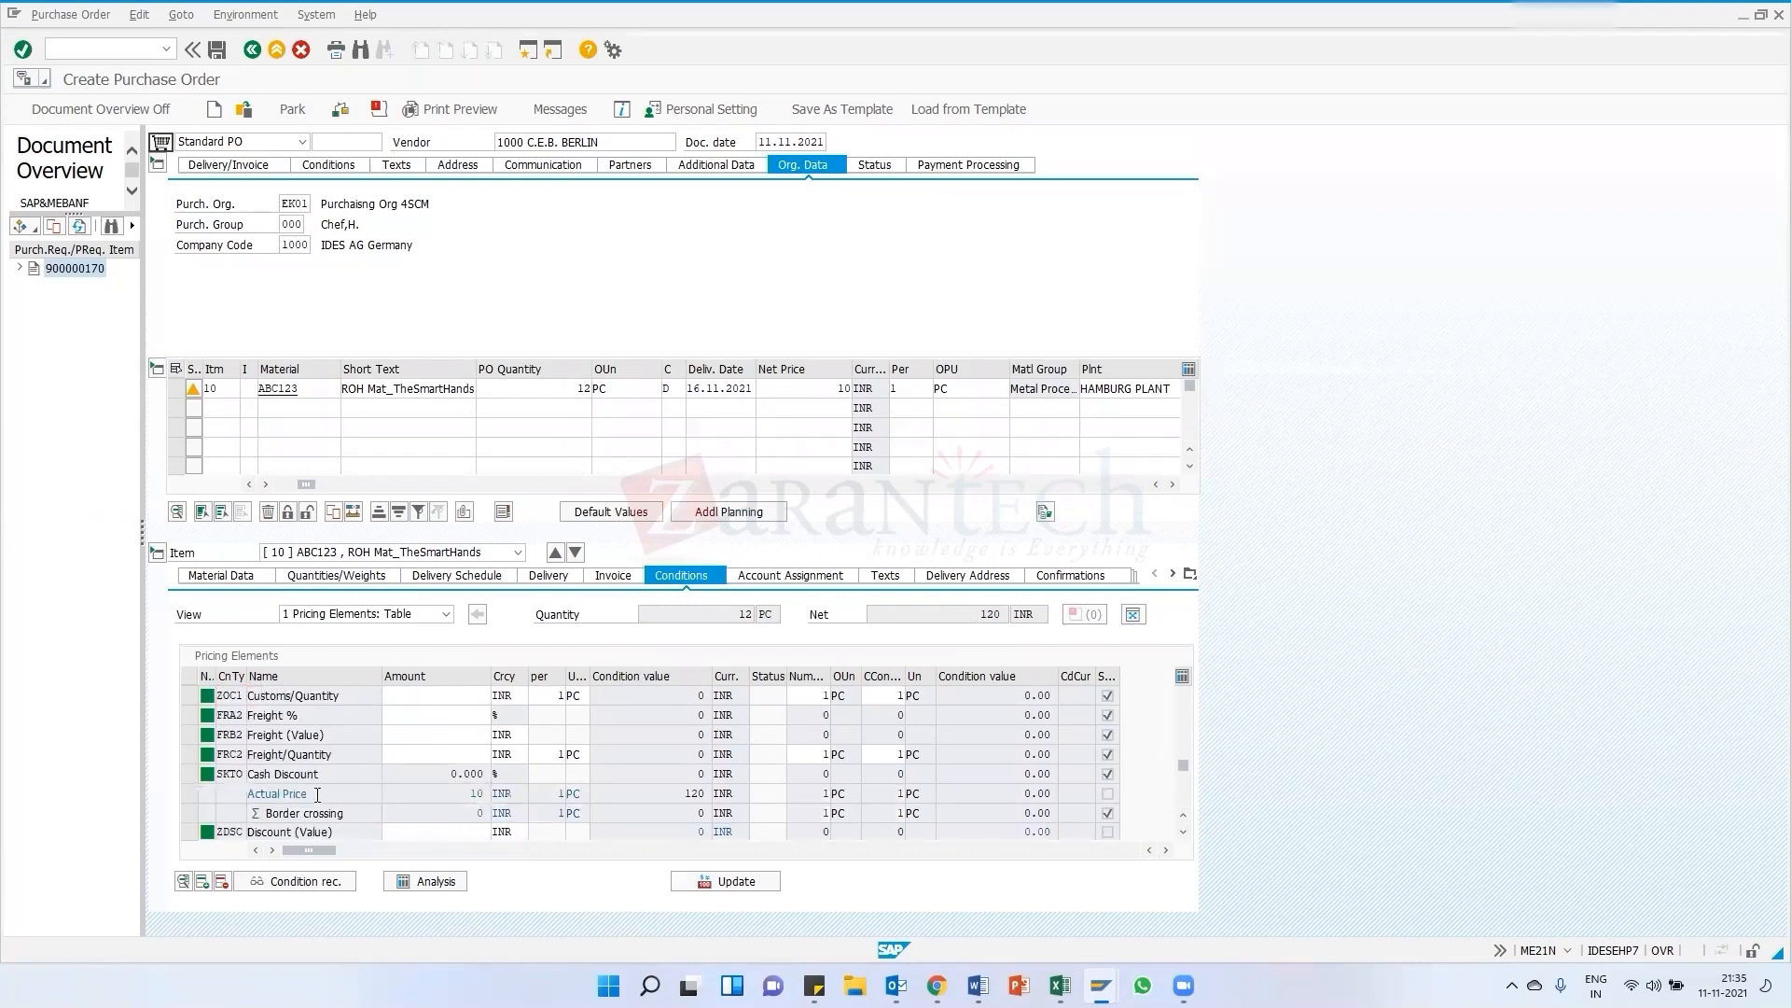
scroll(401, 801, down, 1)
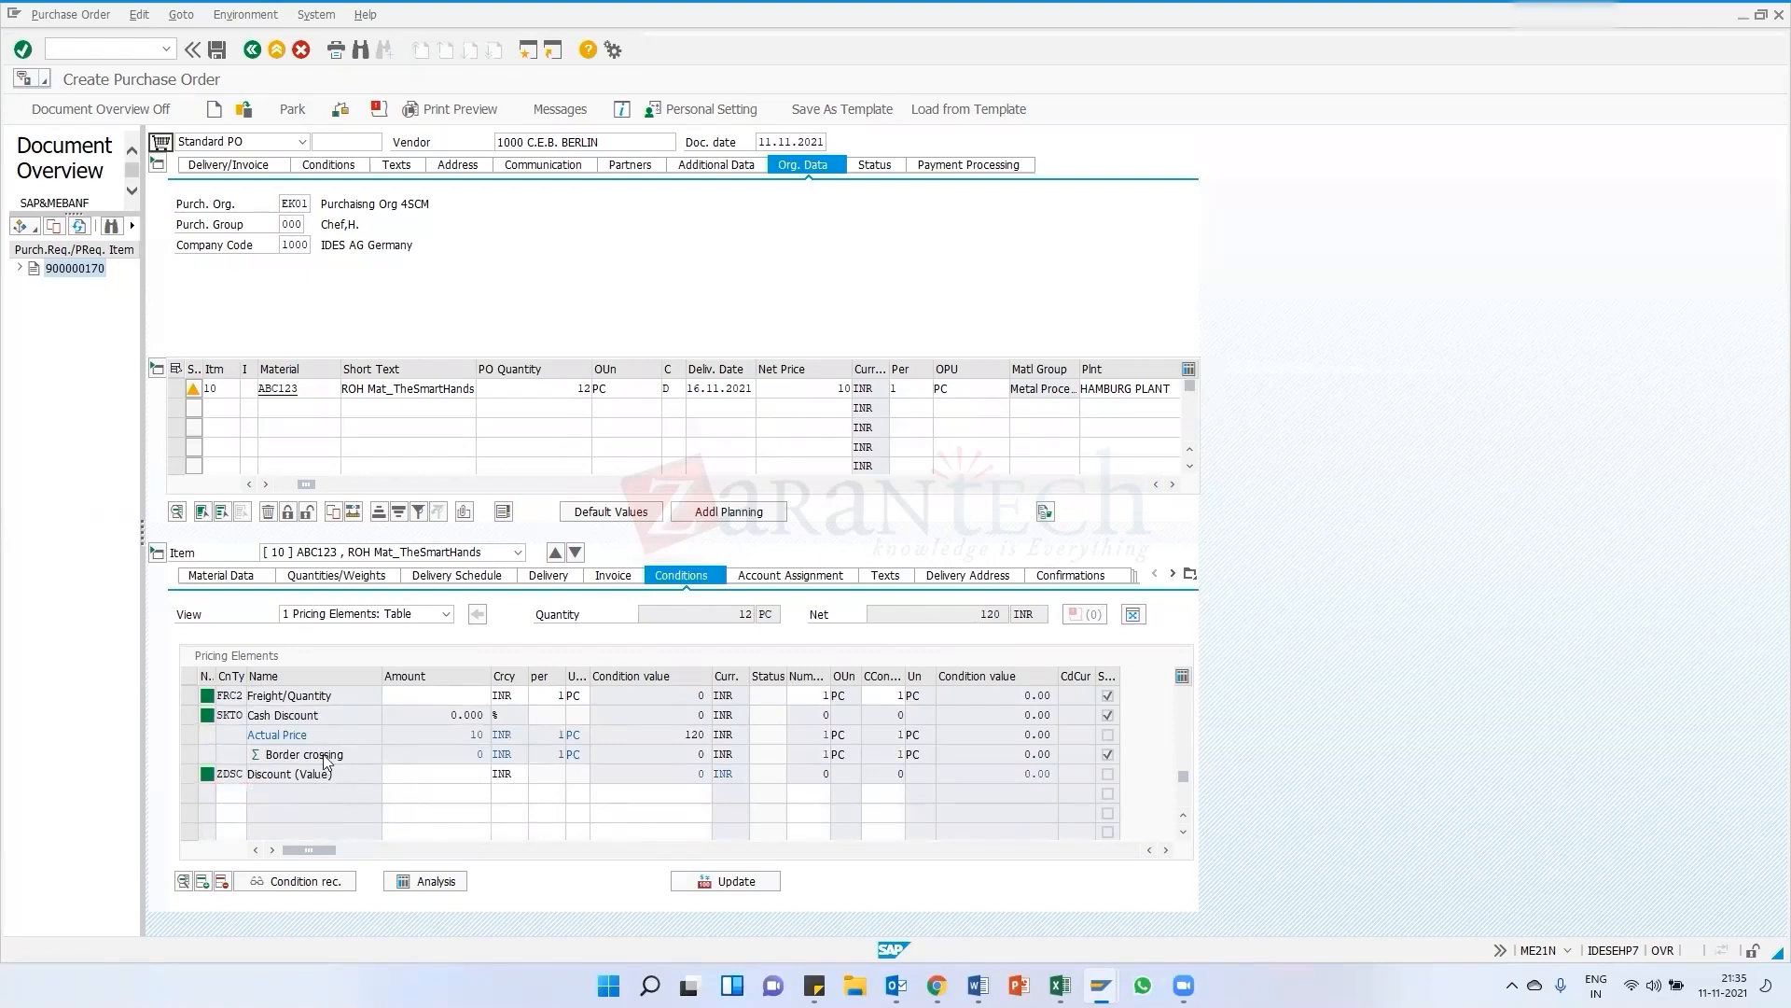
scroll(284, 741, up, 1)
scroll(338, 740, up, 3)
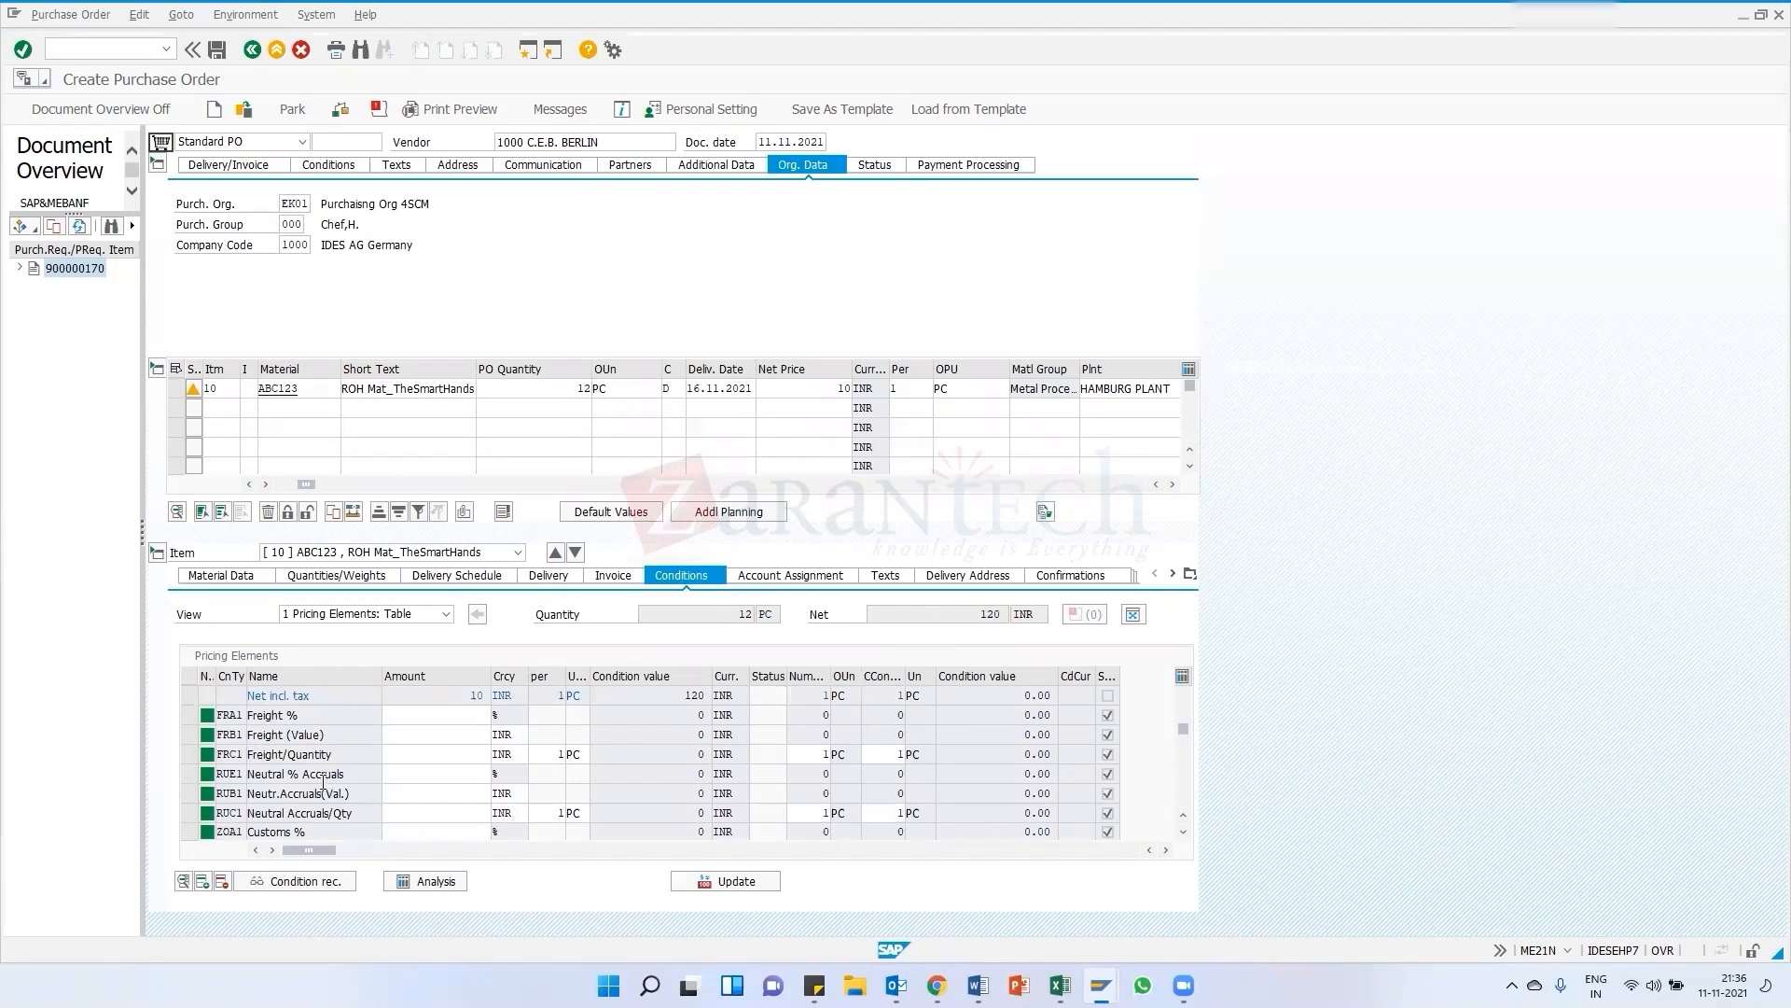
scroll(321, 782, up, 1)
scroll(321, 782, up, 1)
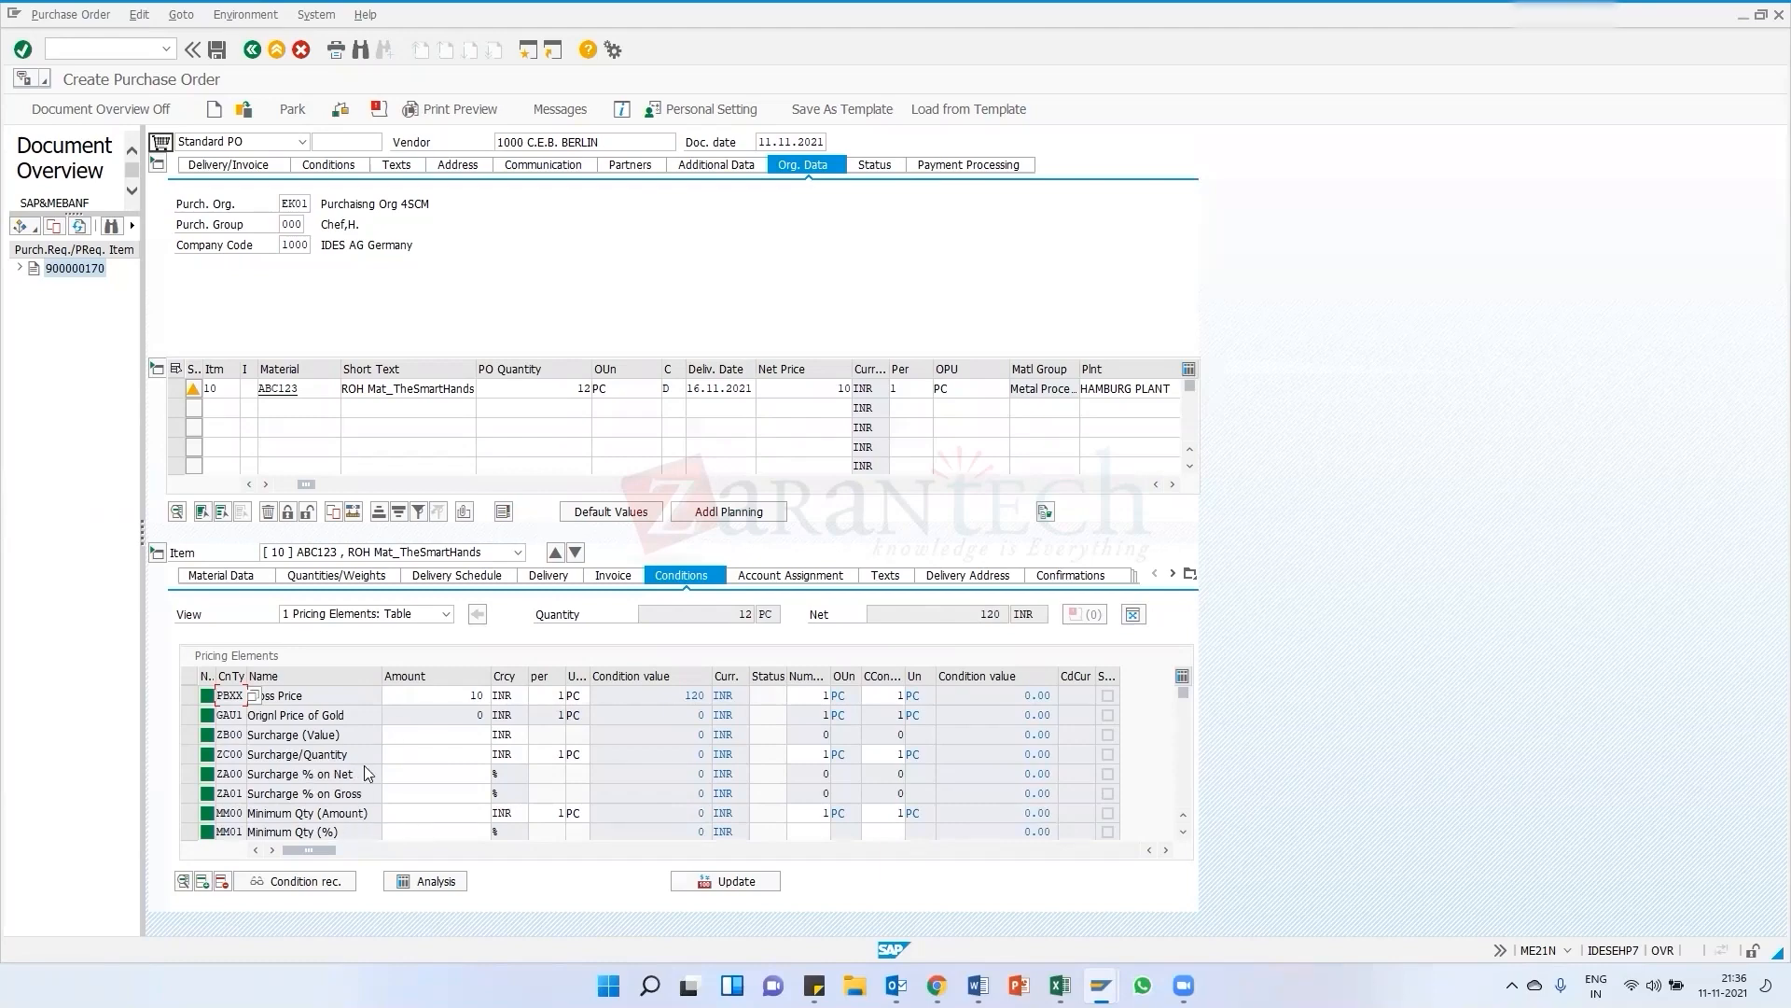
scroll(300, 774, down, 1)
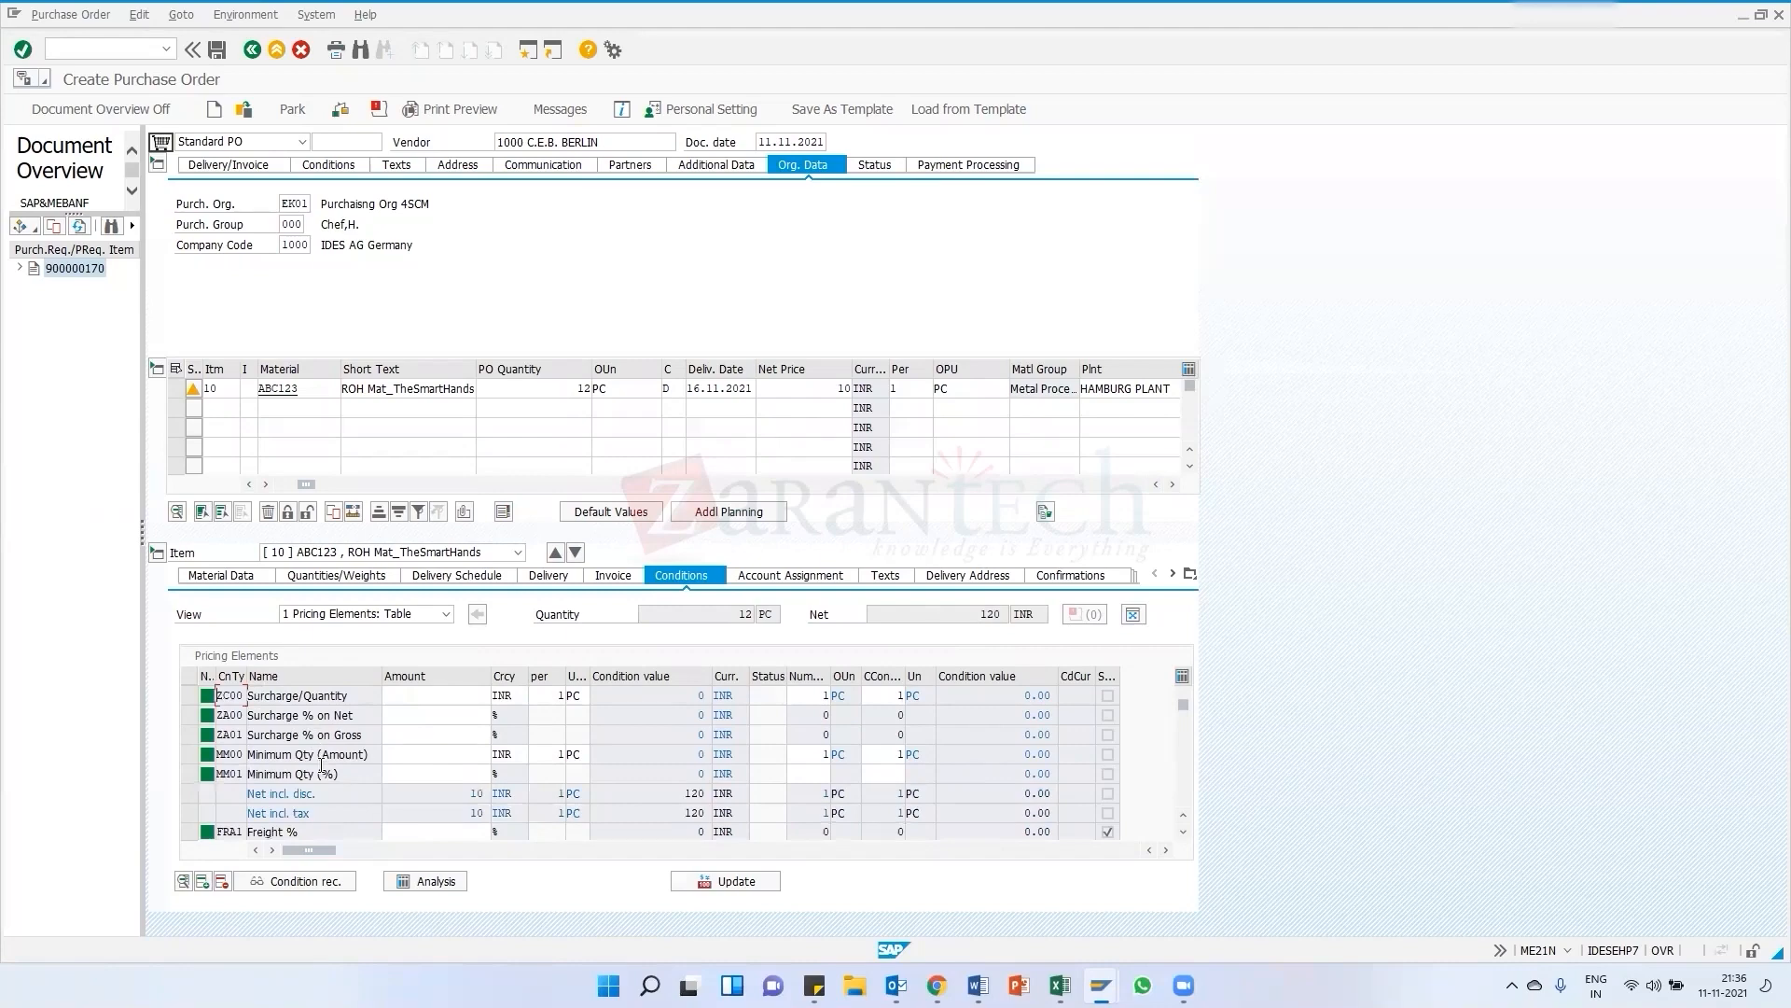
scroll(318, 755, up, 1)
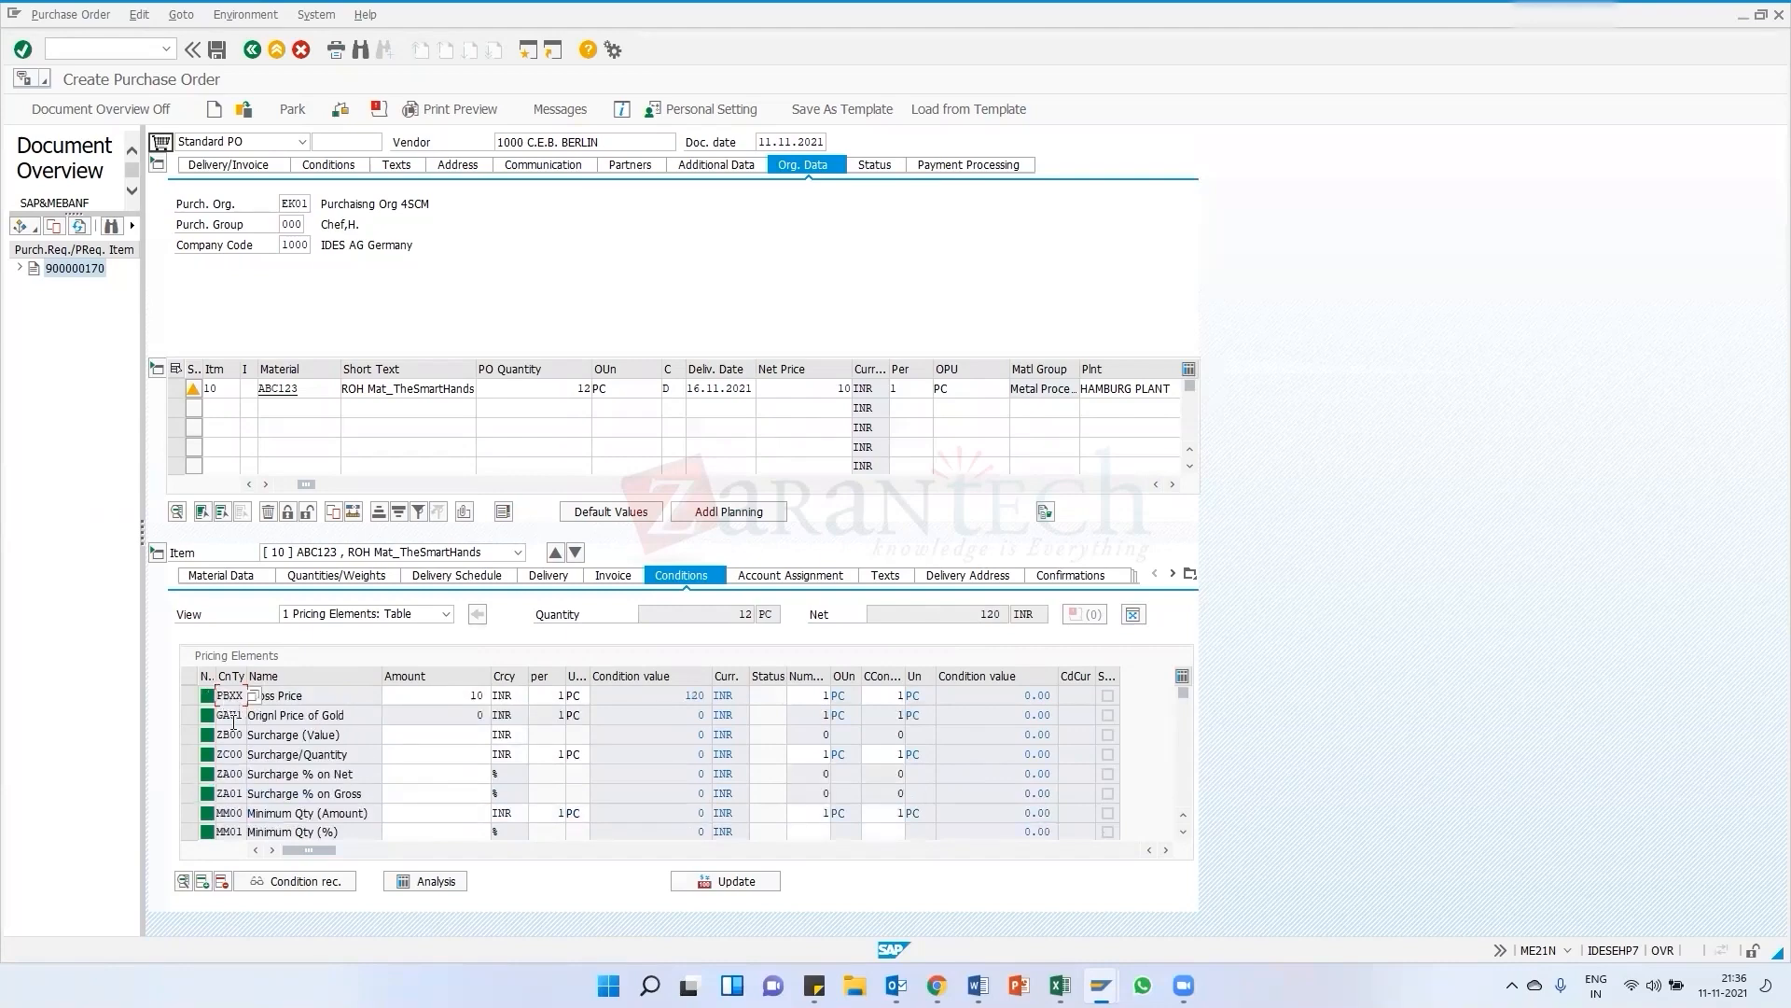
click(236, 832)
Browse the item's material data, quantities/weights and delivery schedule details
click(239, 574)
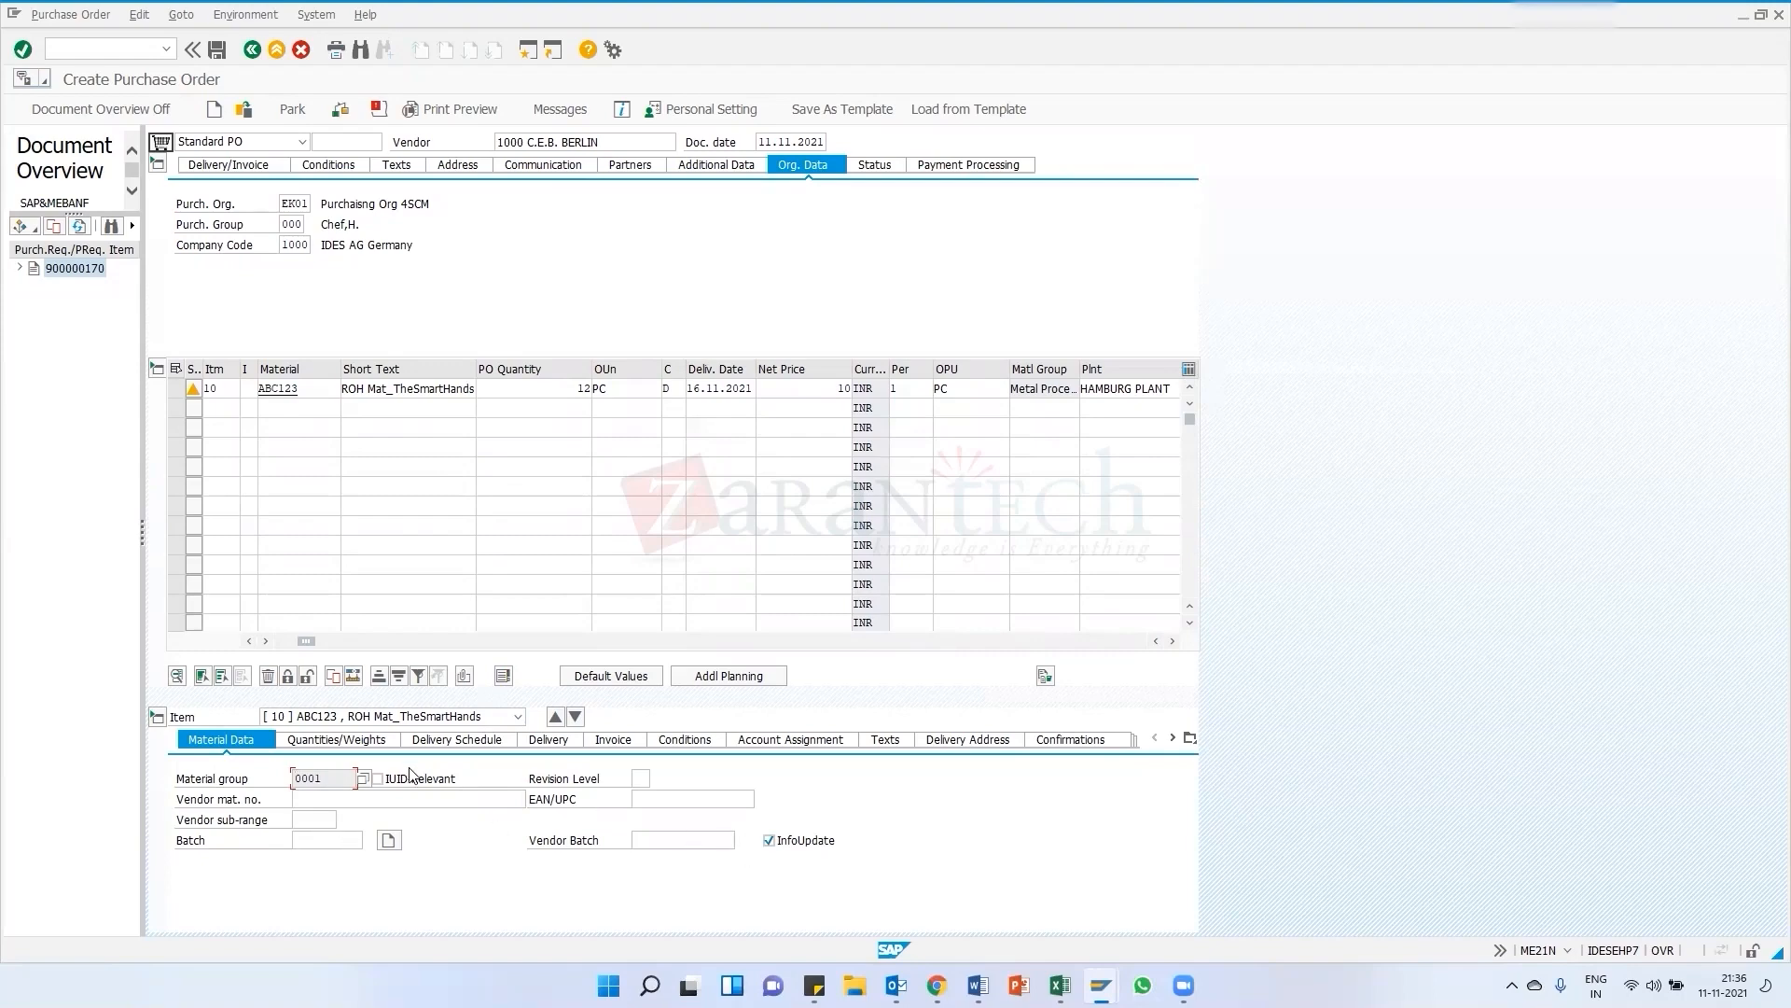
click(353, 741)
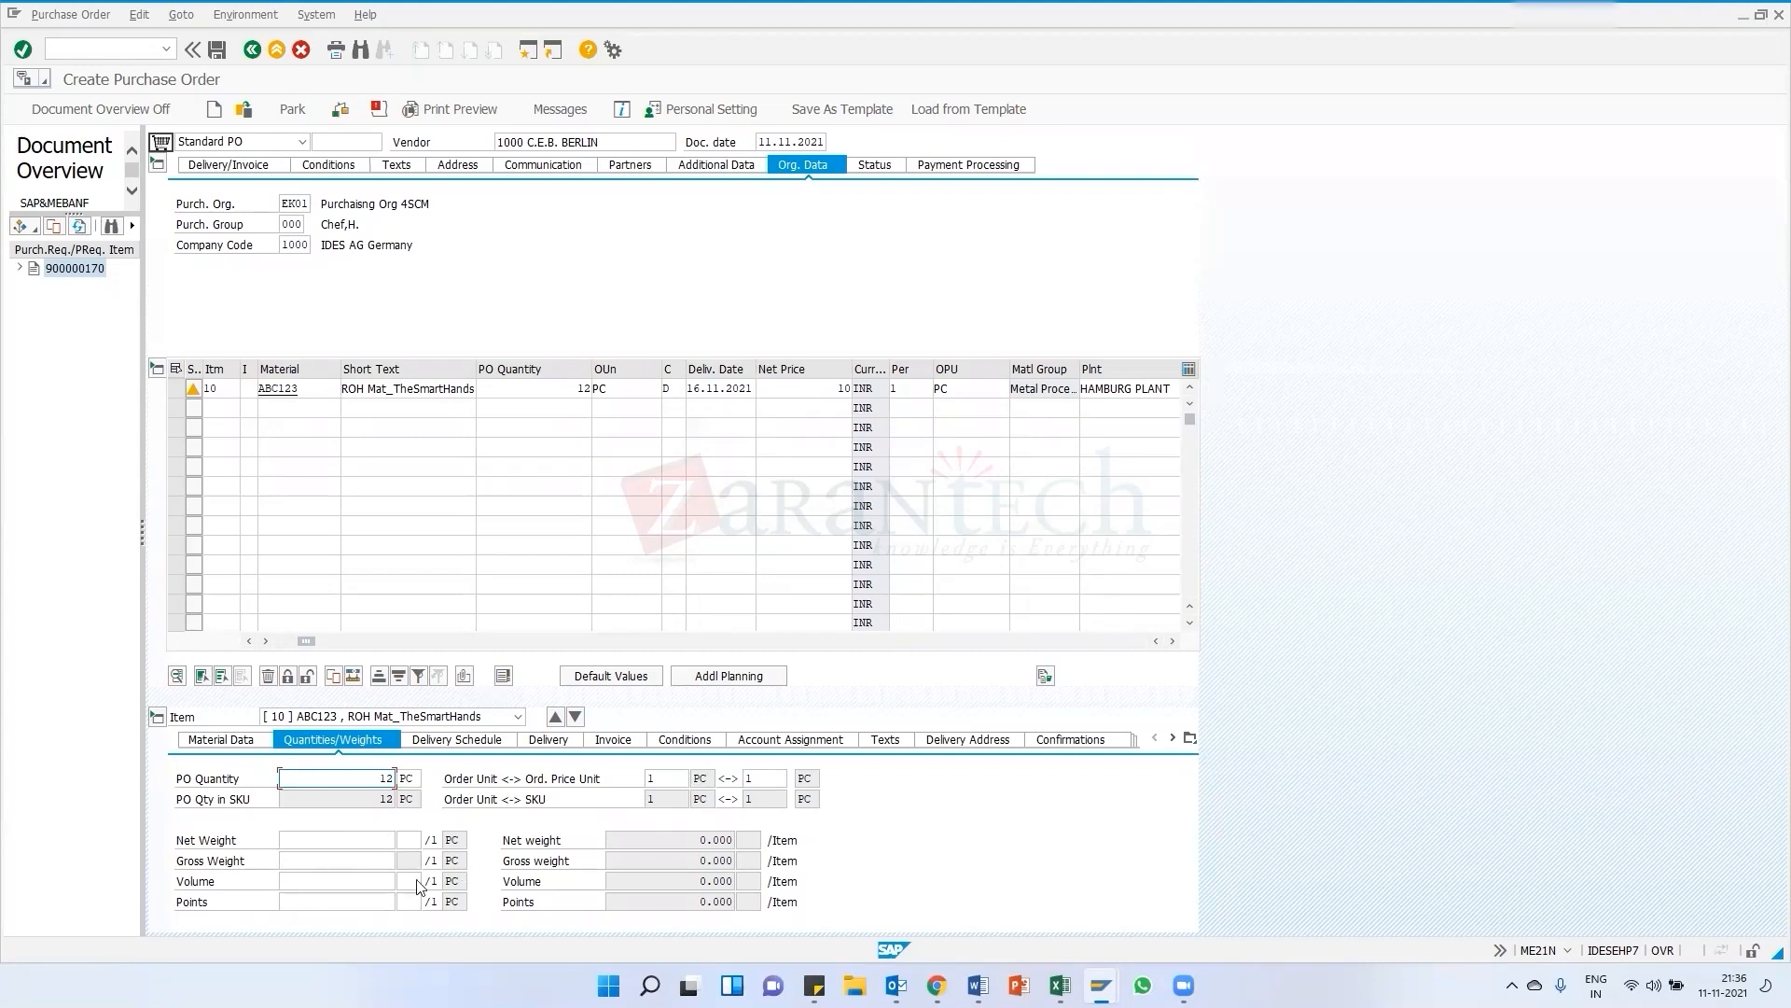
click(511, 738)
drag(379, 800, 418, 810)
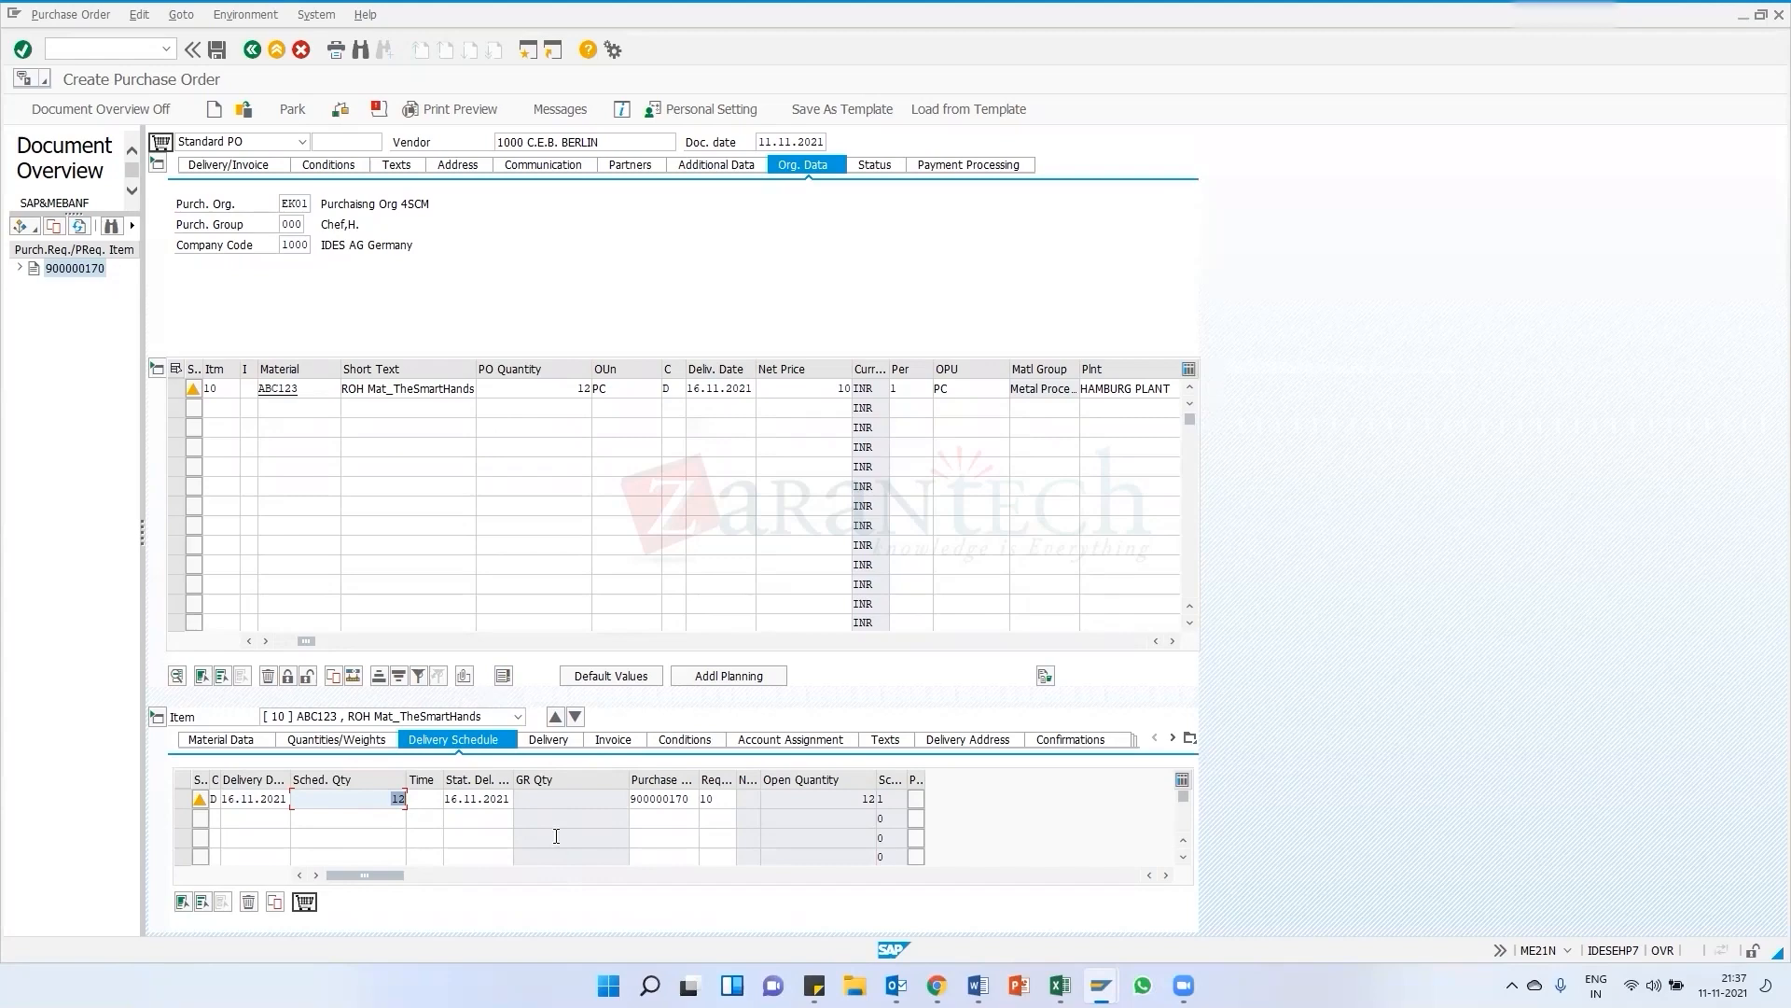
Review the item's delivery and invoice settings and its gross price condition amounts
click(544, 739)
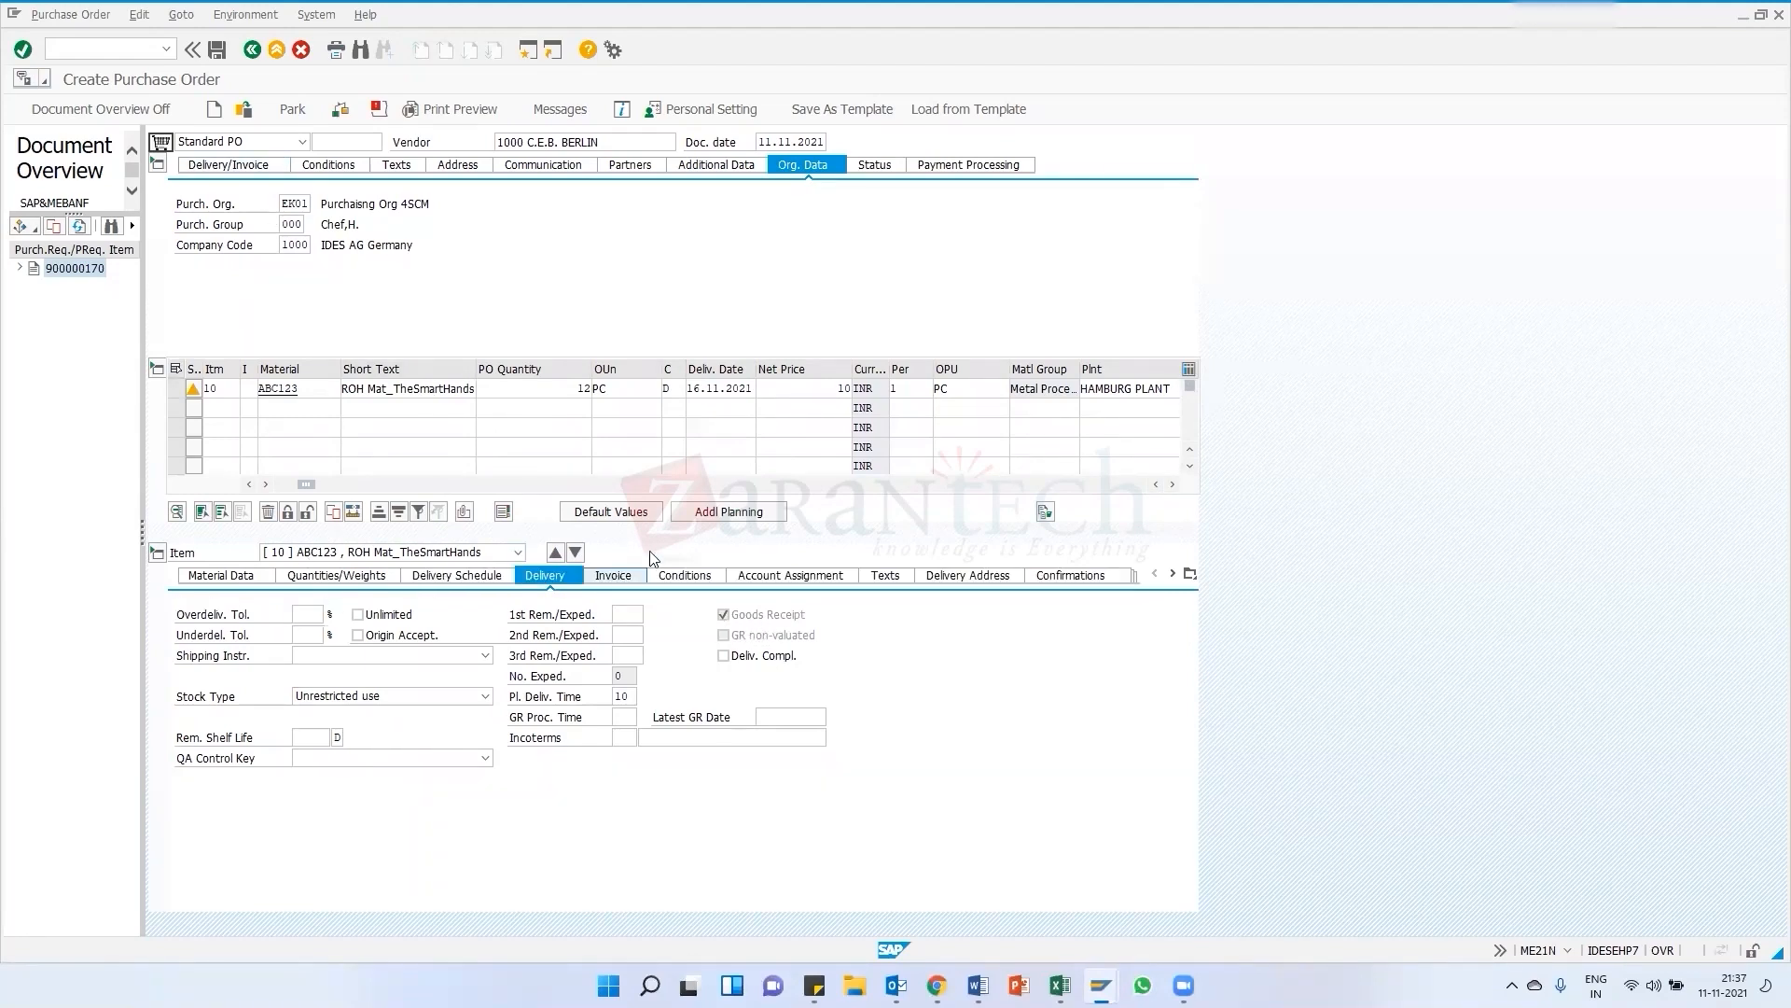
click(613, 575)
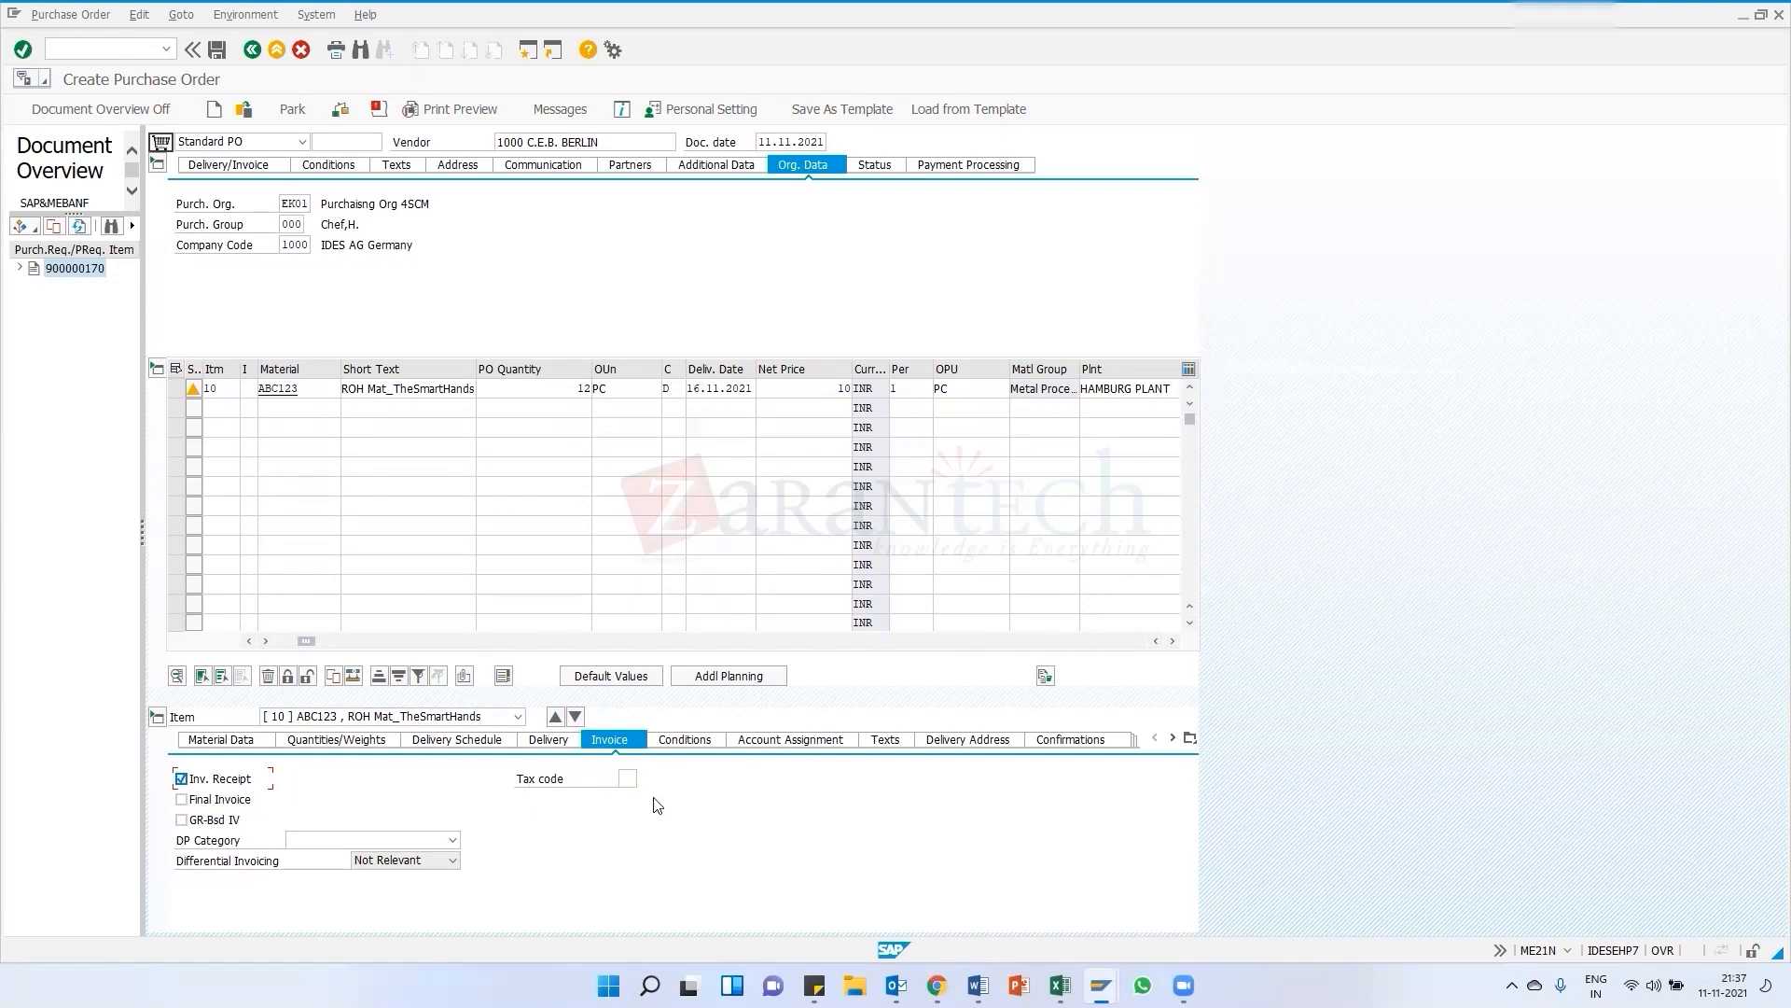
click(685, 740)
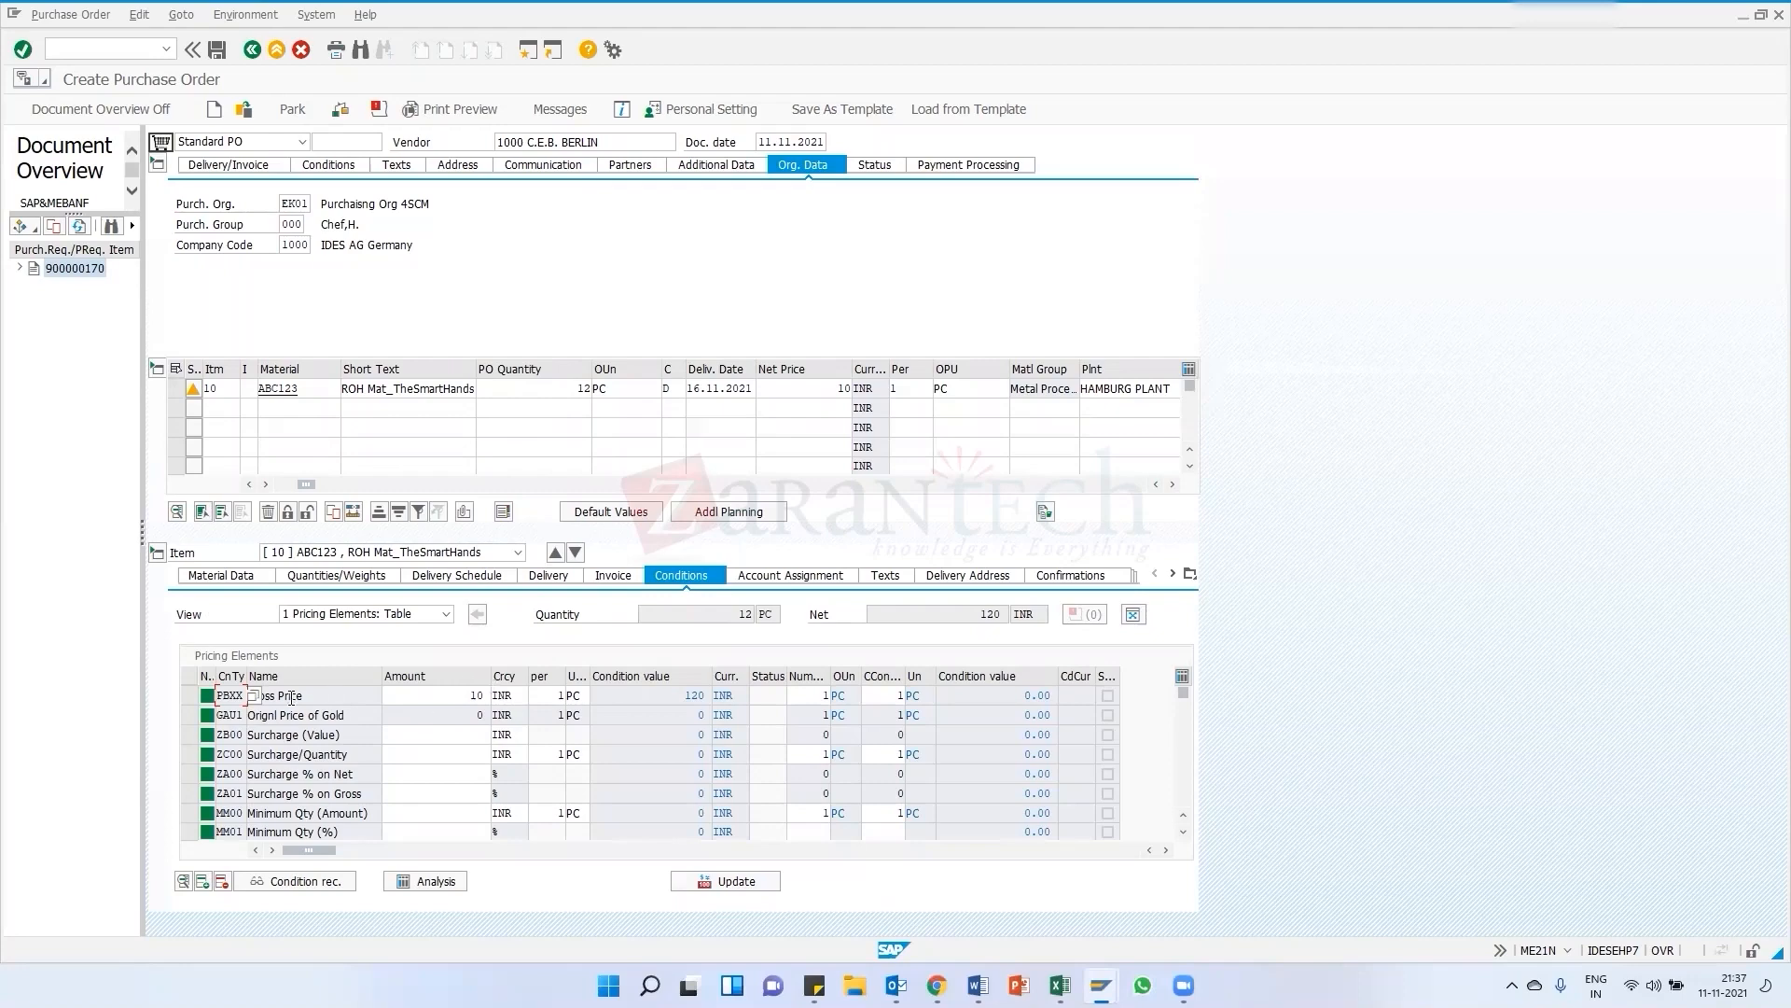
click(377, 695)
drag(449, 704, 522, 701)
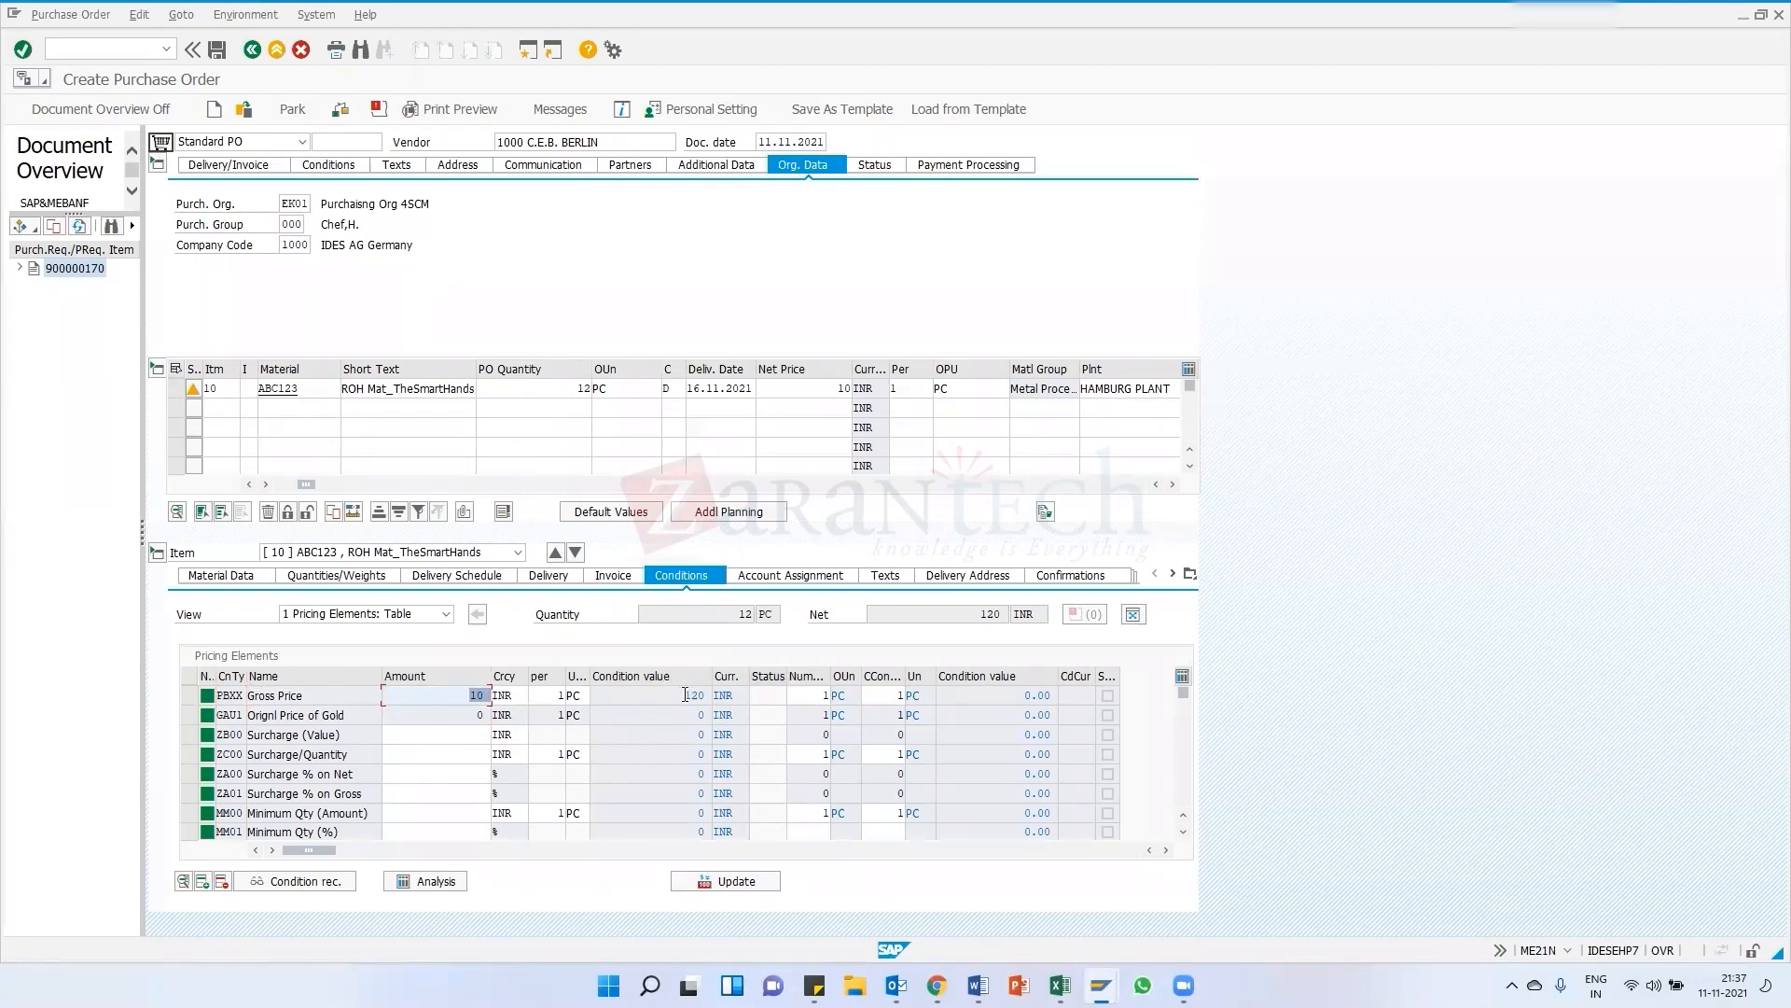
drag(685, 695, 746, 708)
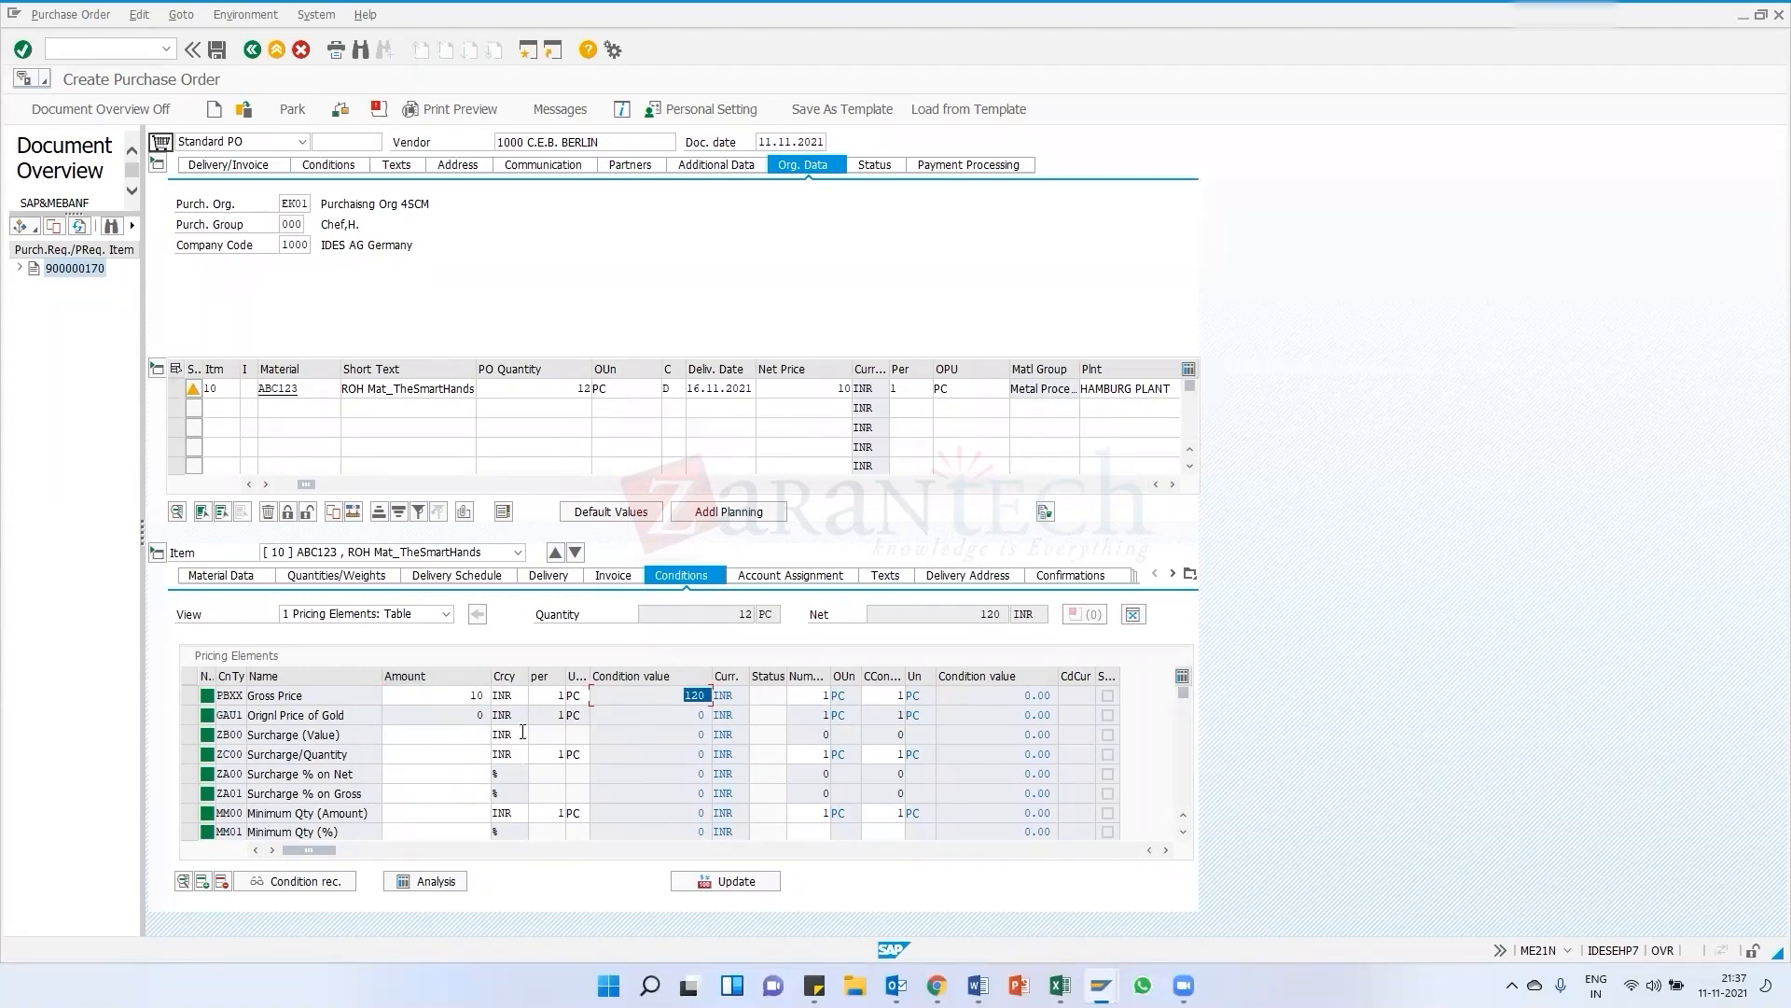
Review the item's account assignment and browse its item texts, including the info record note
click(774, 578)
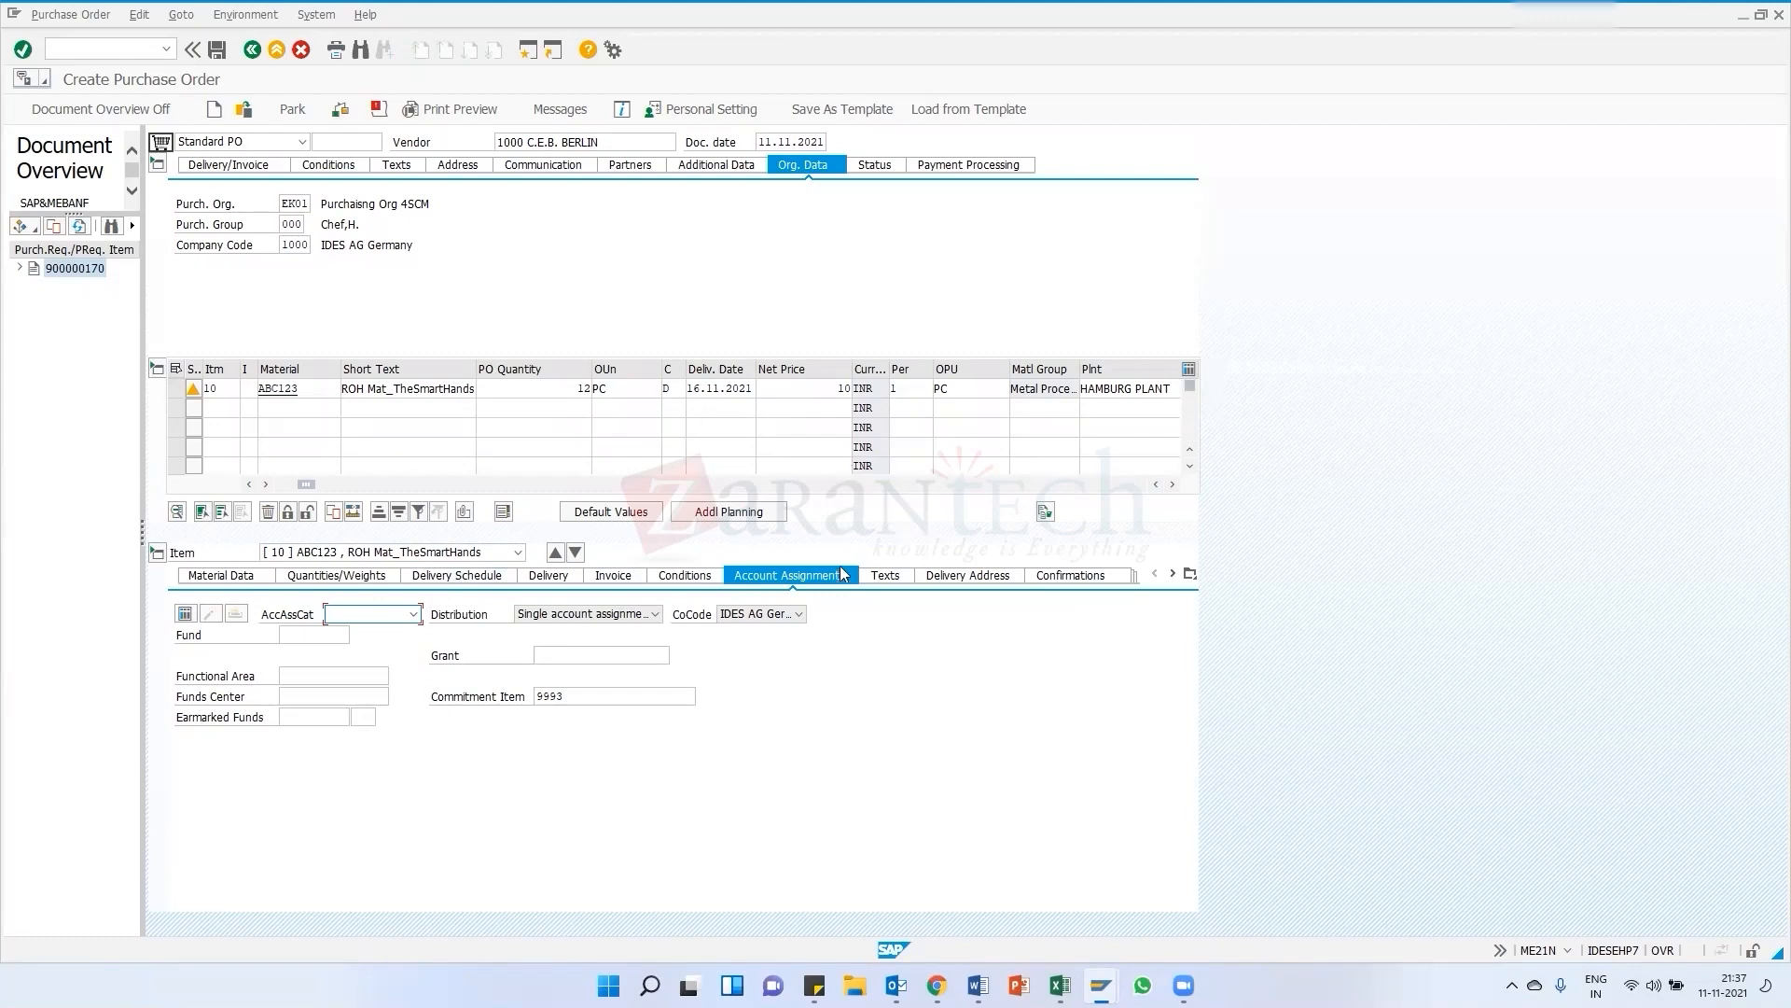
click(886, 574)
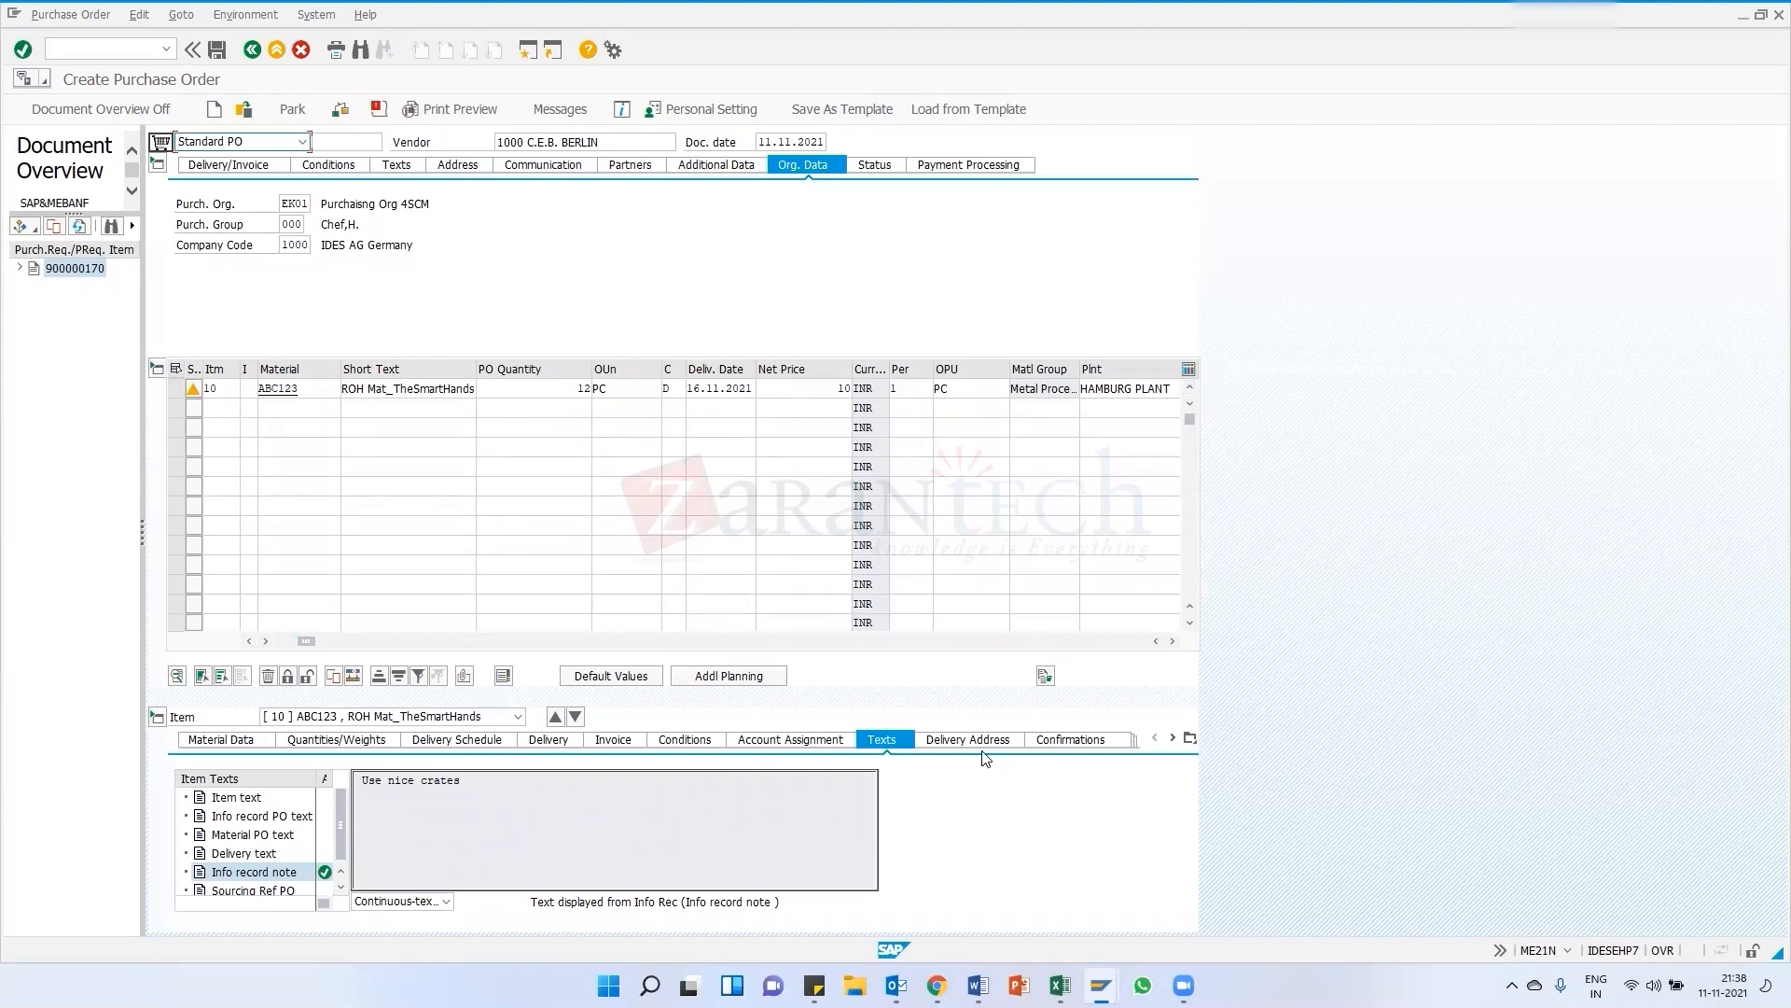
scroll(271, 872, down, 1)
click(250, 875)
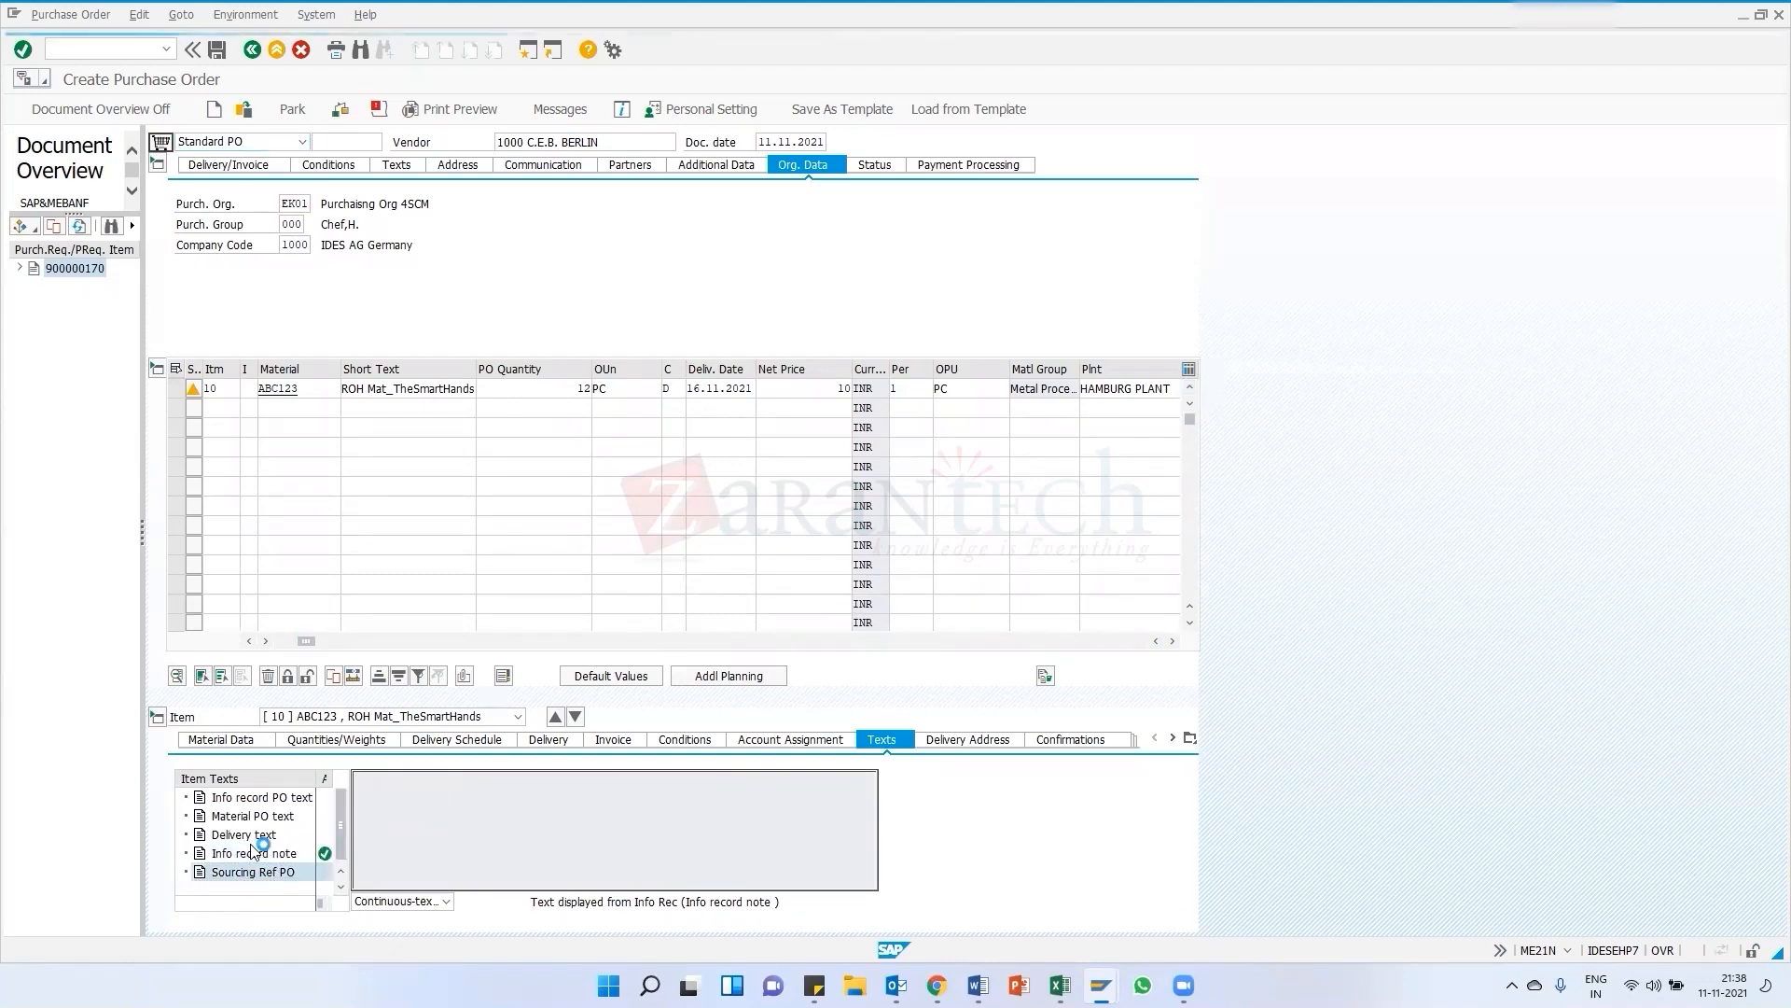
scroll(244, 840, up, 1)
click(237, 800)
click(375, 796)
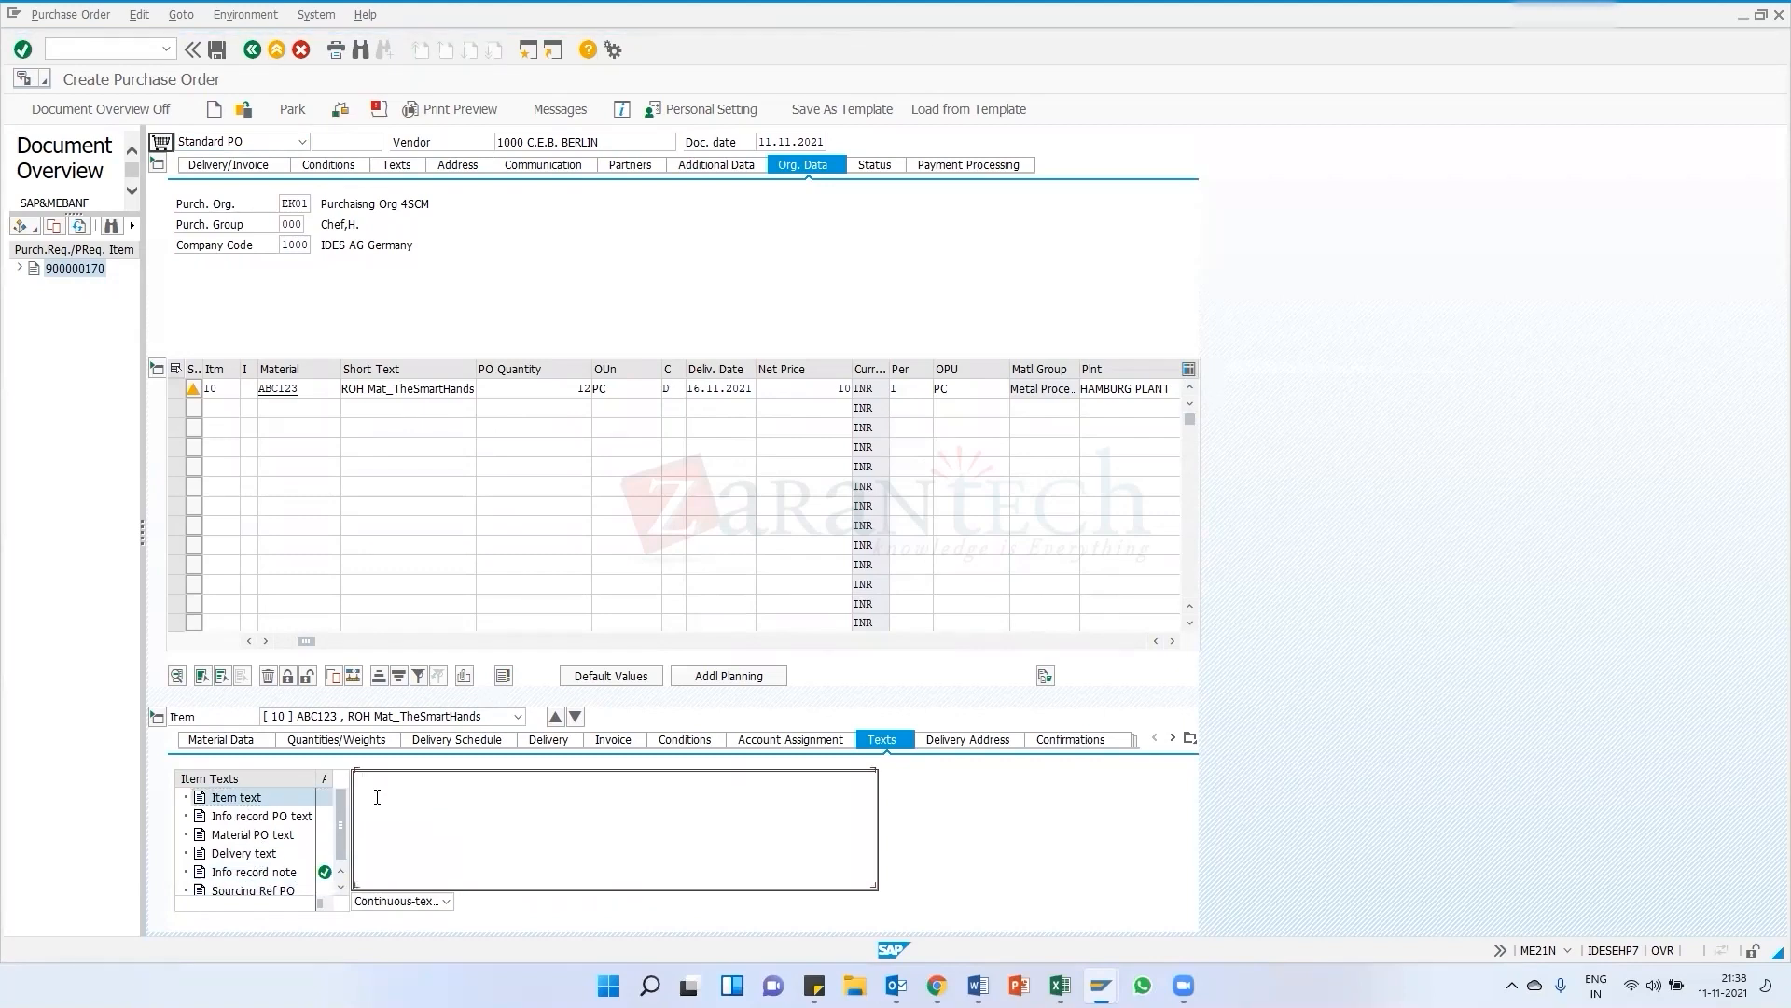
Review the item's delivery address, confirmation, condition control and retail data
click(970, 742)
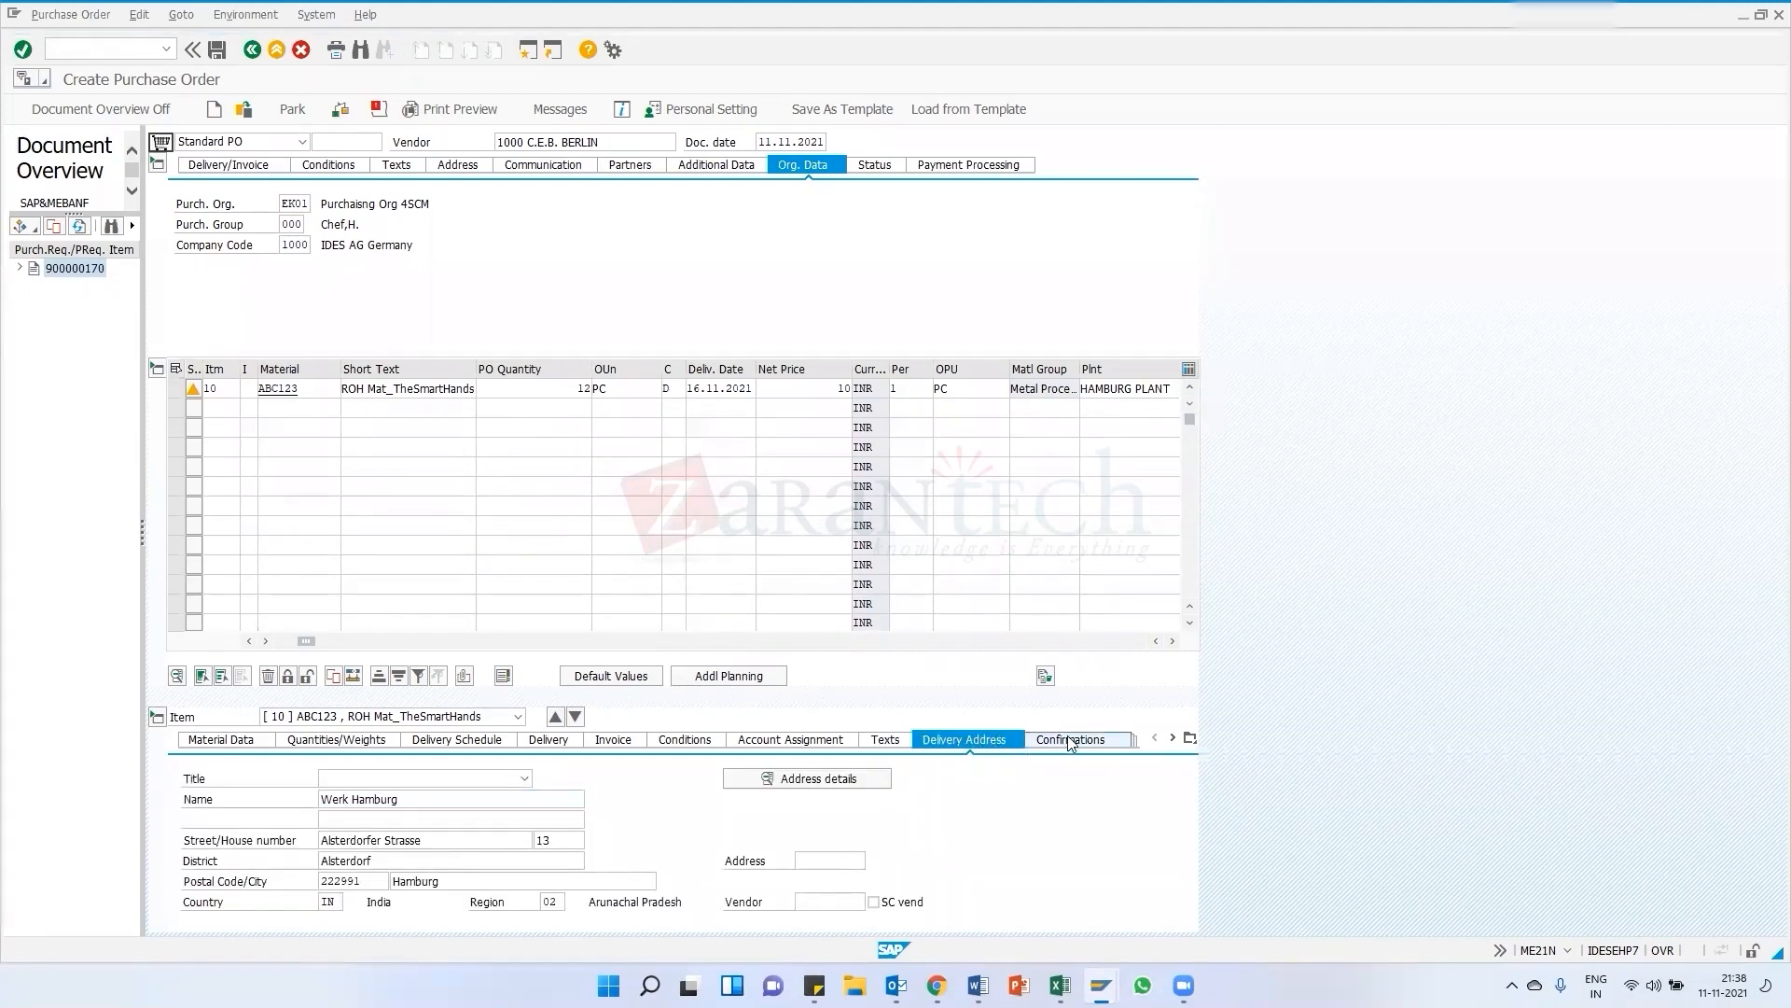
click(1069, 740)
click(378, 617)
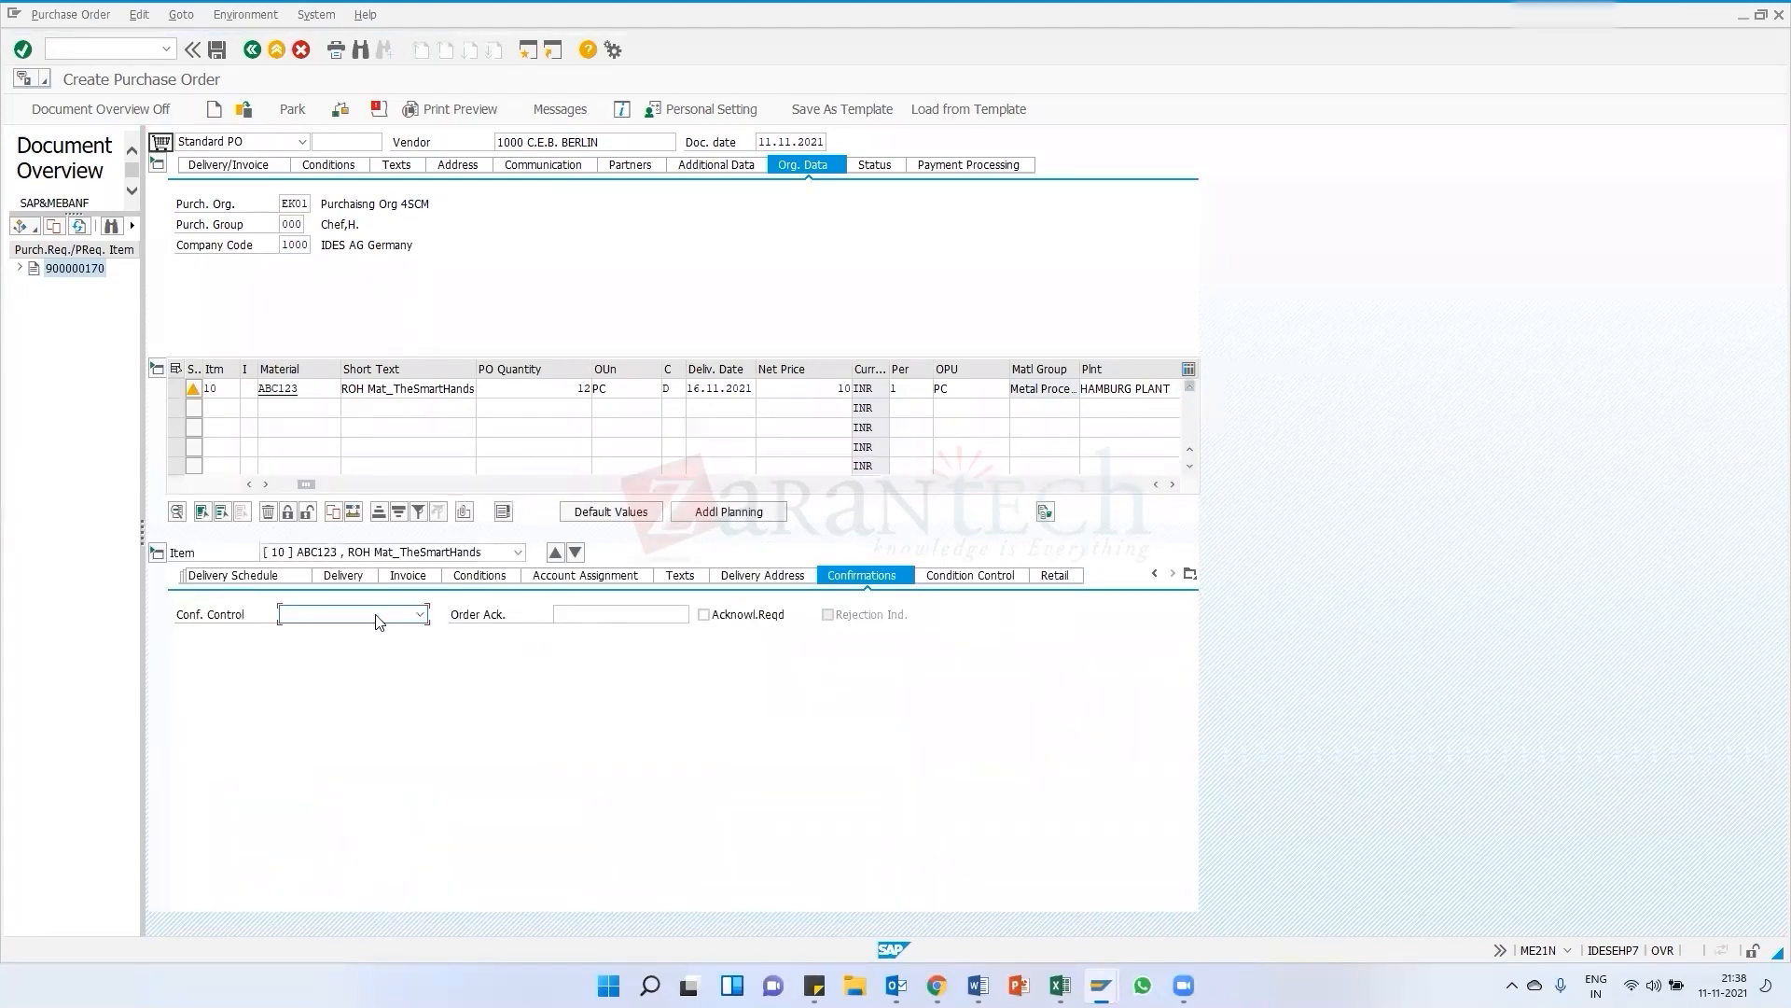
click(956, 580)
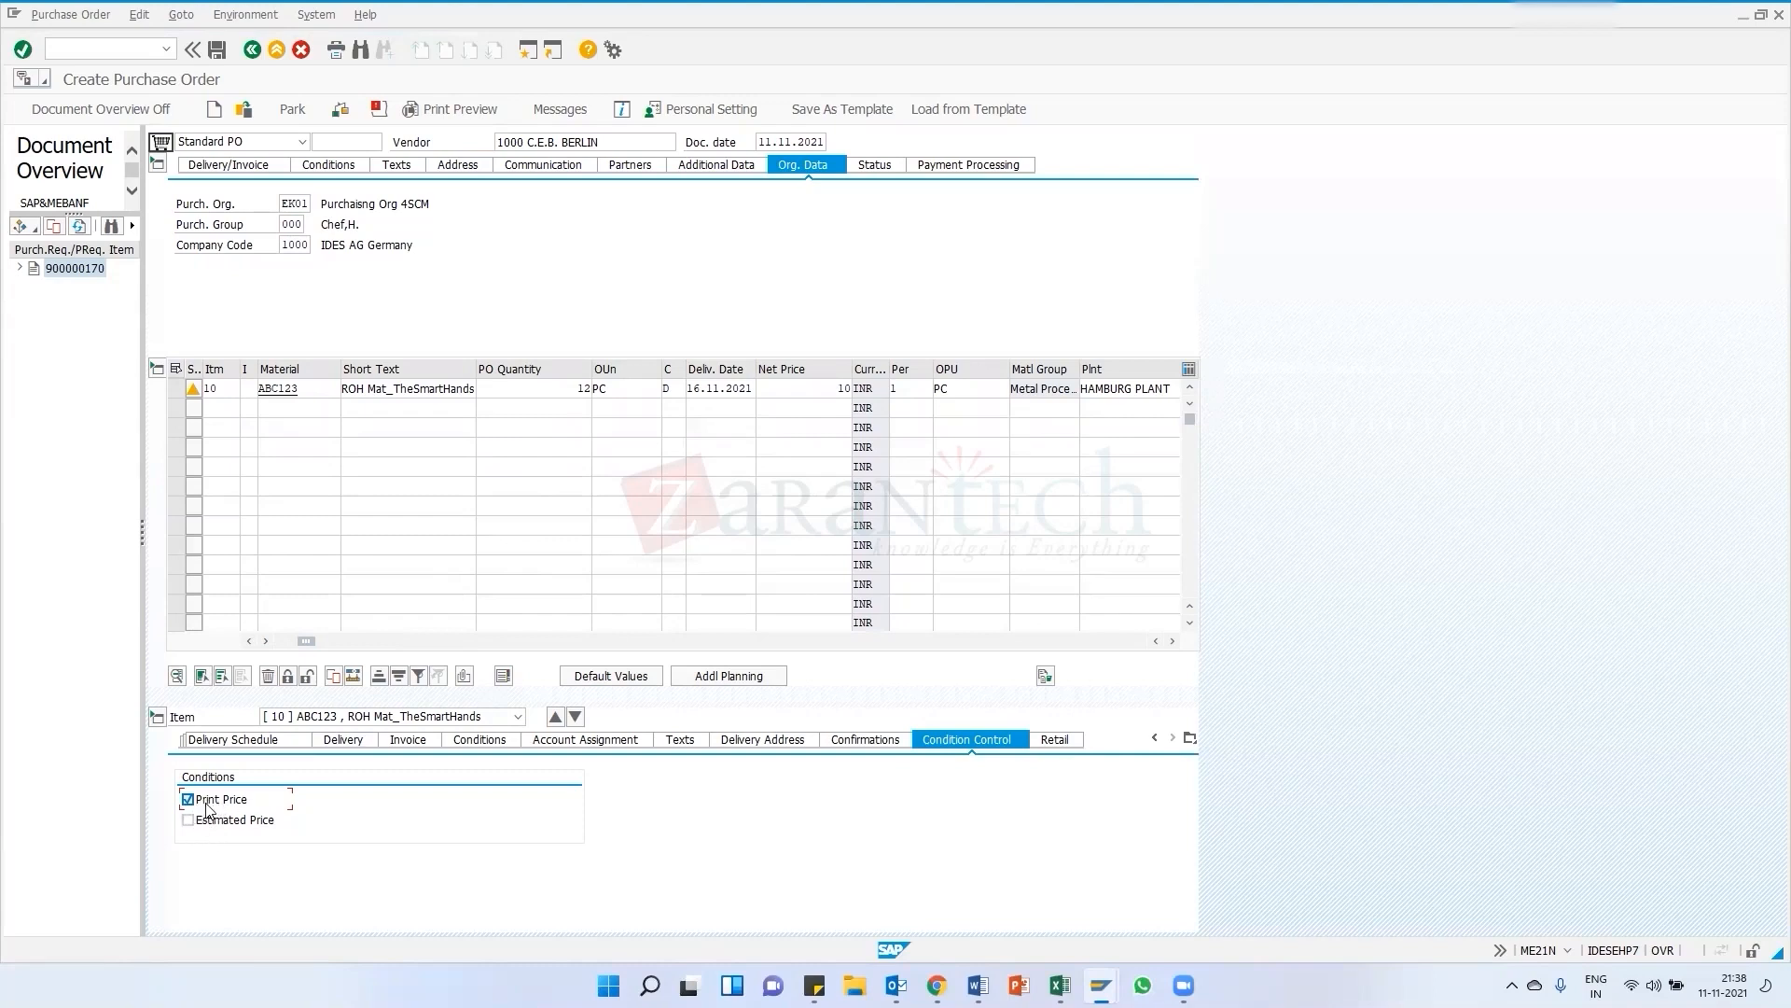
click(1045, 741)
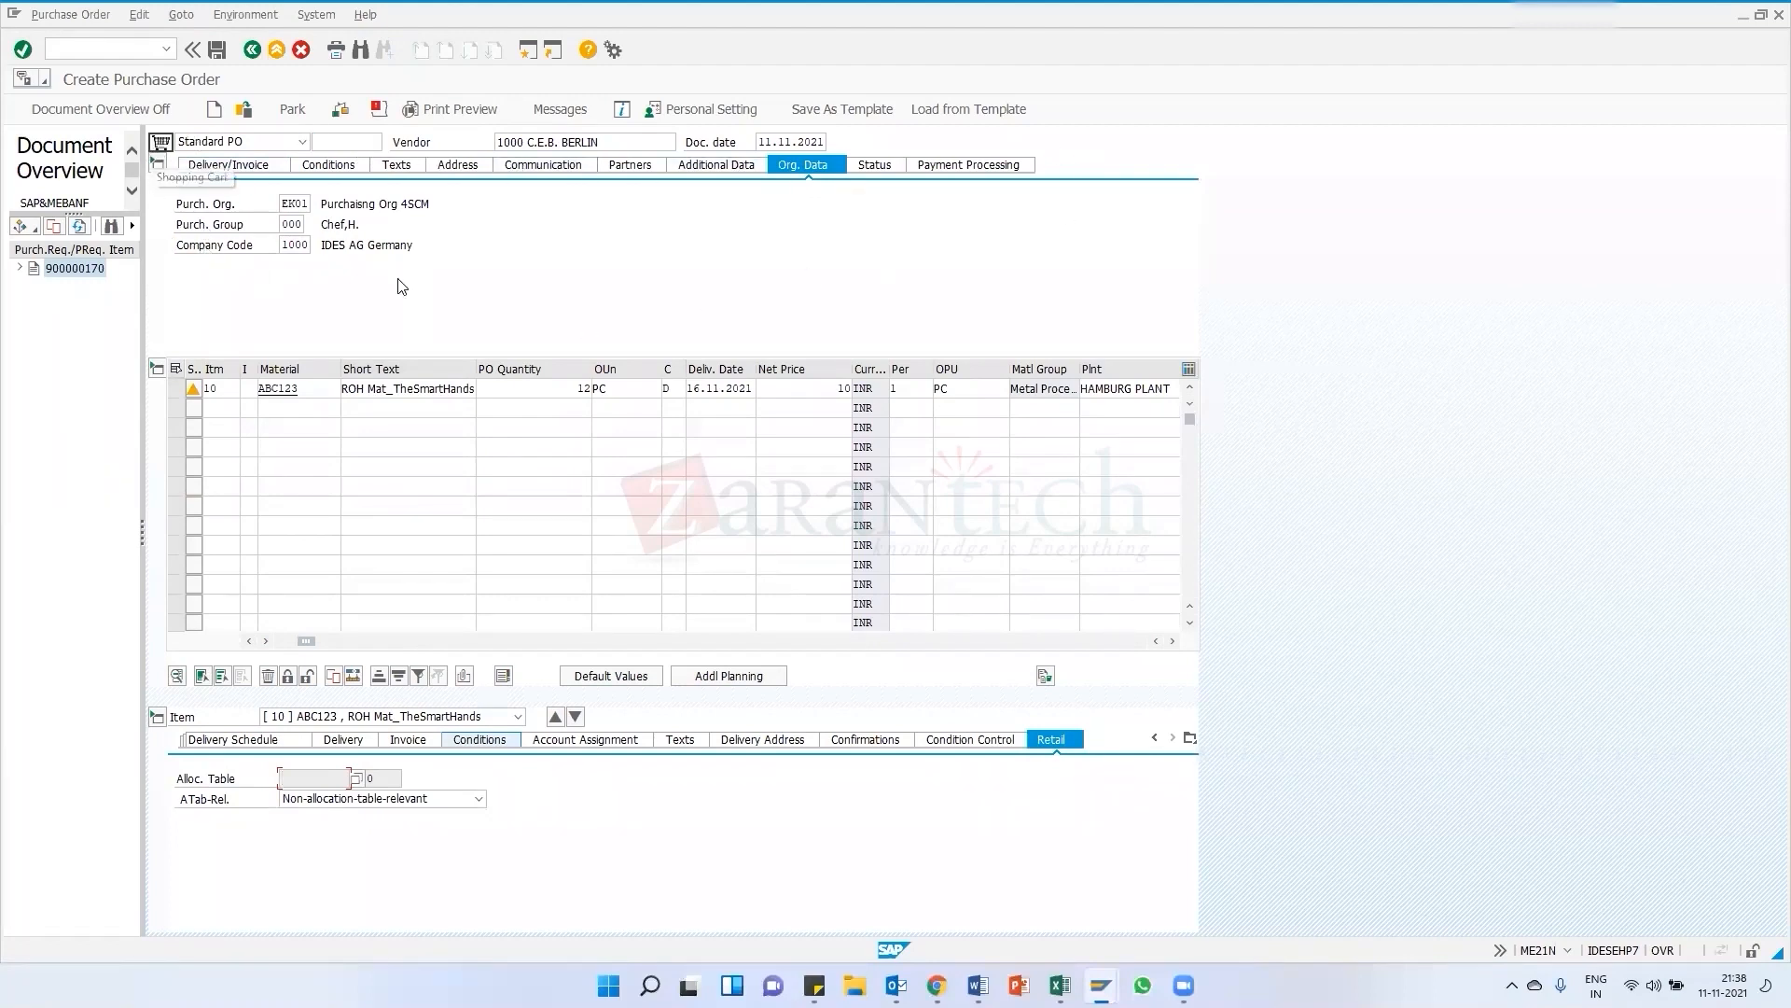
Review the header's delivery/invoice terms, conditions and vendor address details before closing the address dialog
click(216, 168)
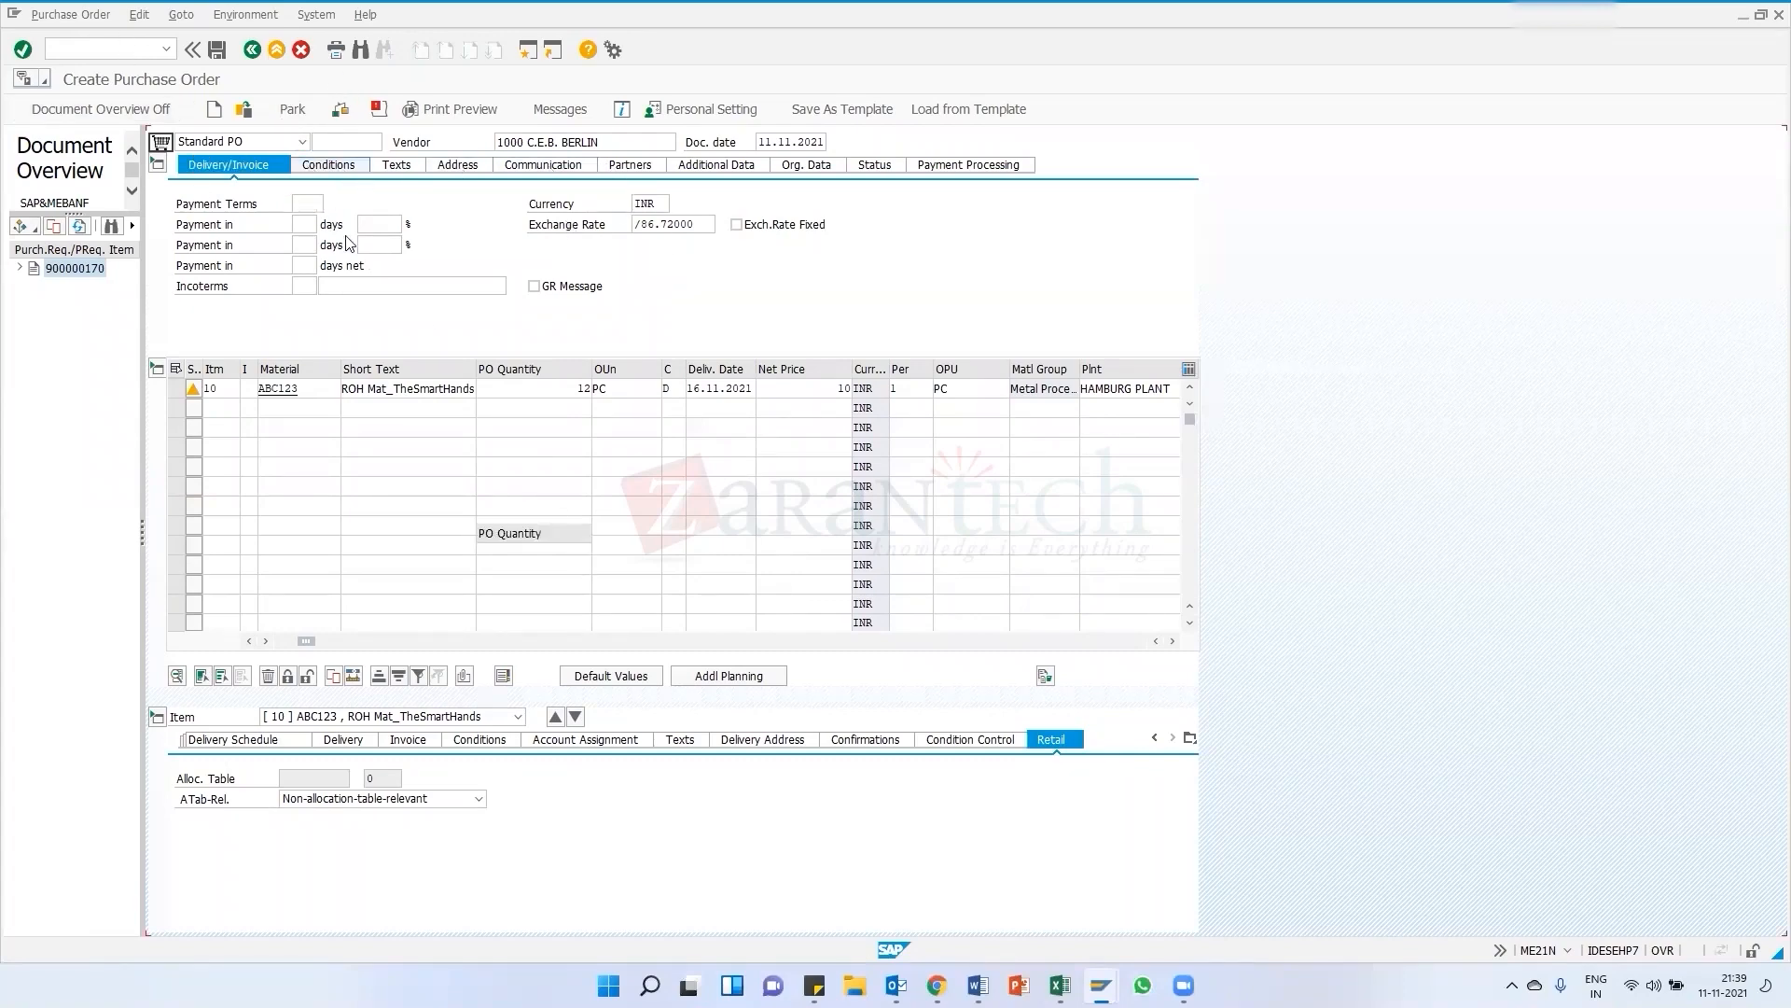
click(333, 168)
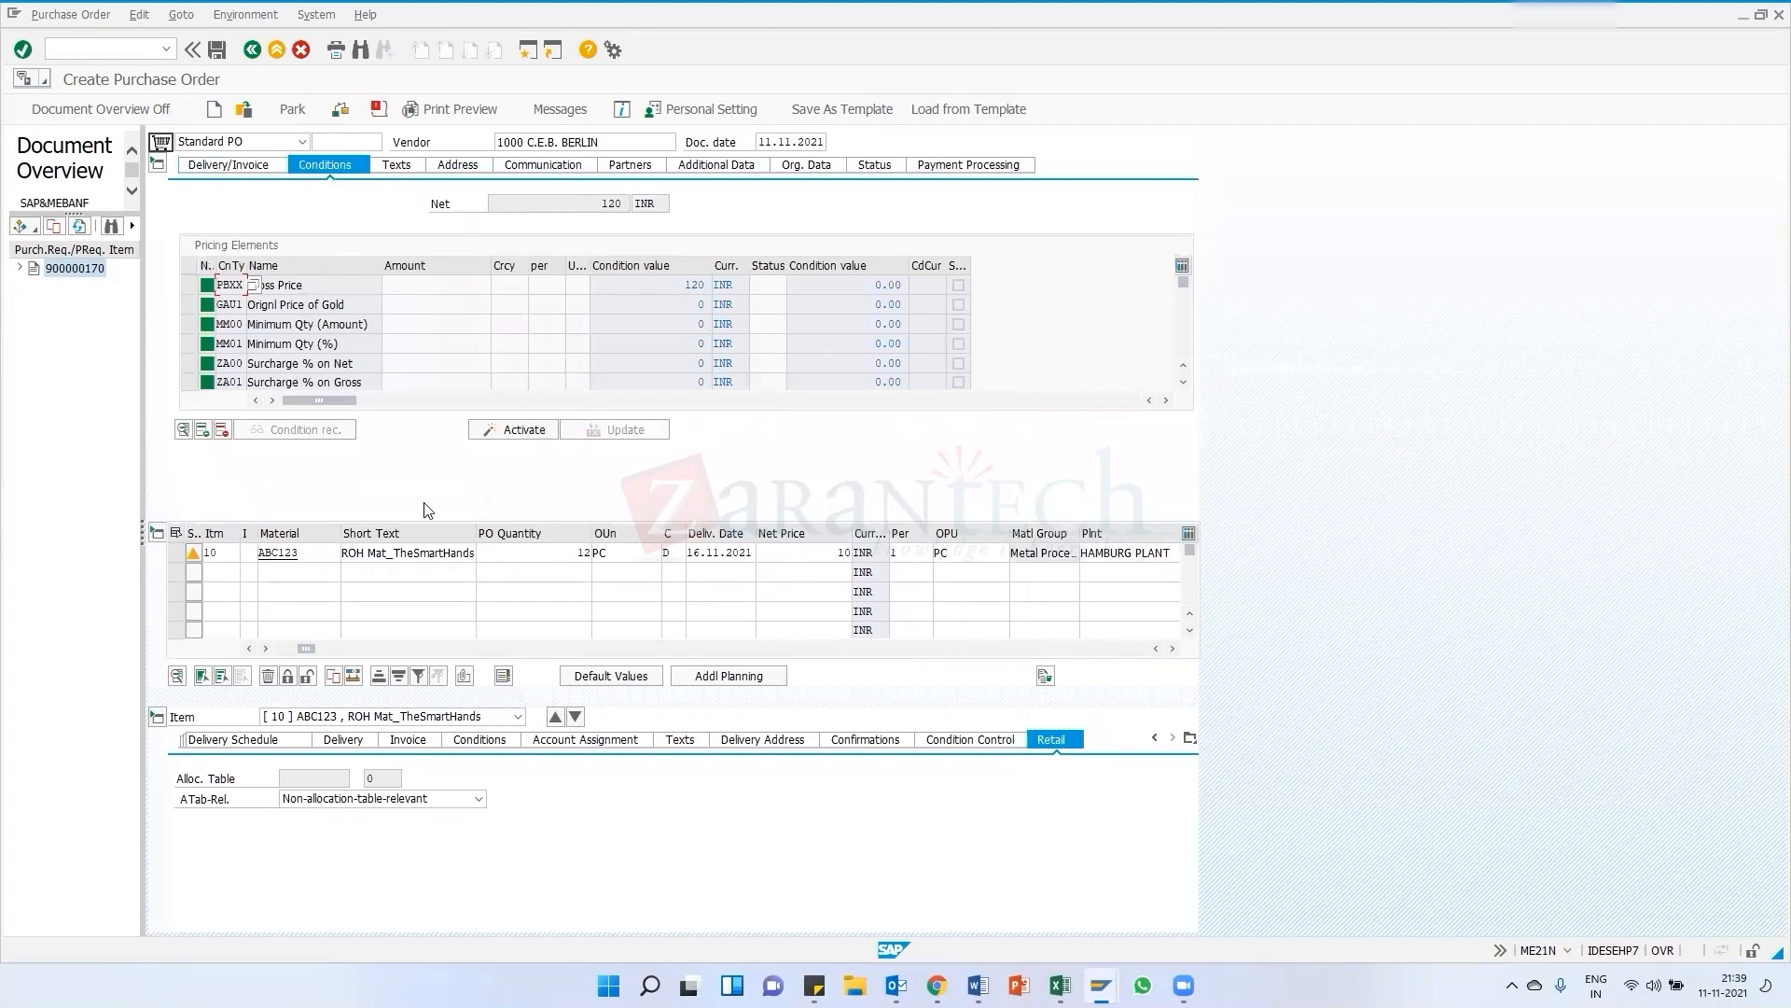
click(456, 168)
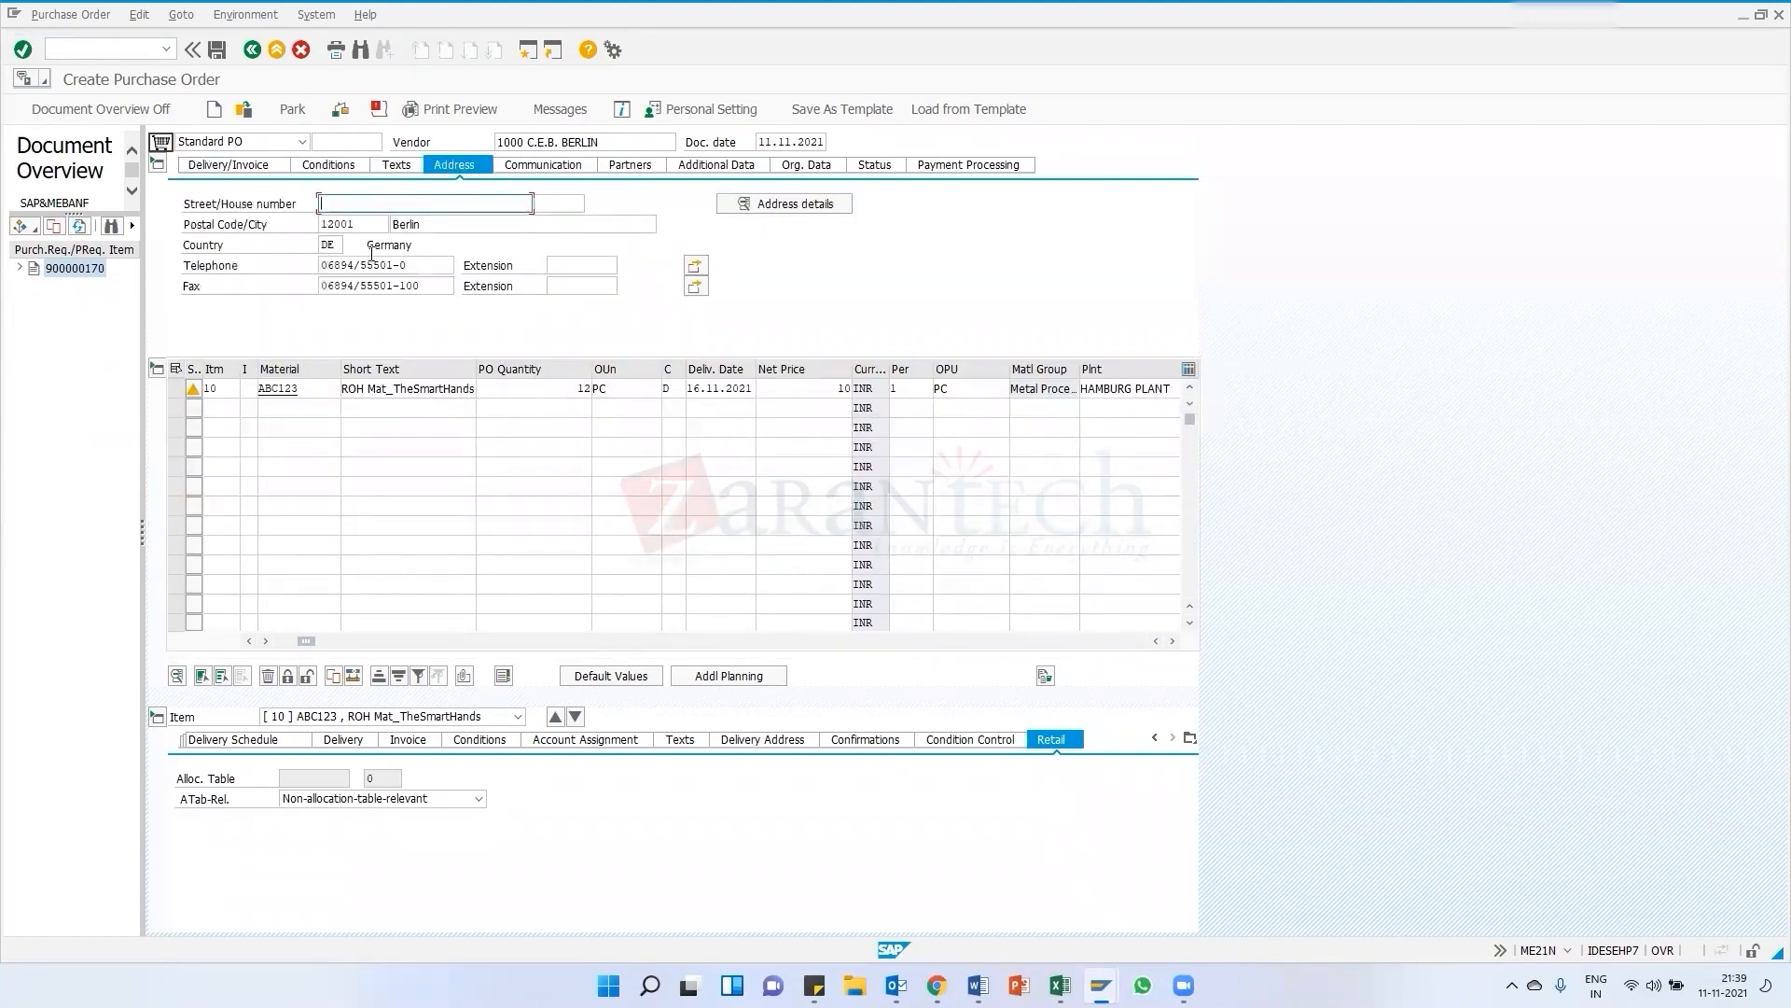
click(774, 202)
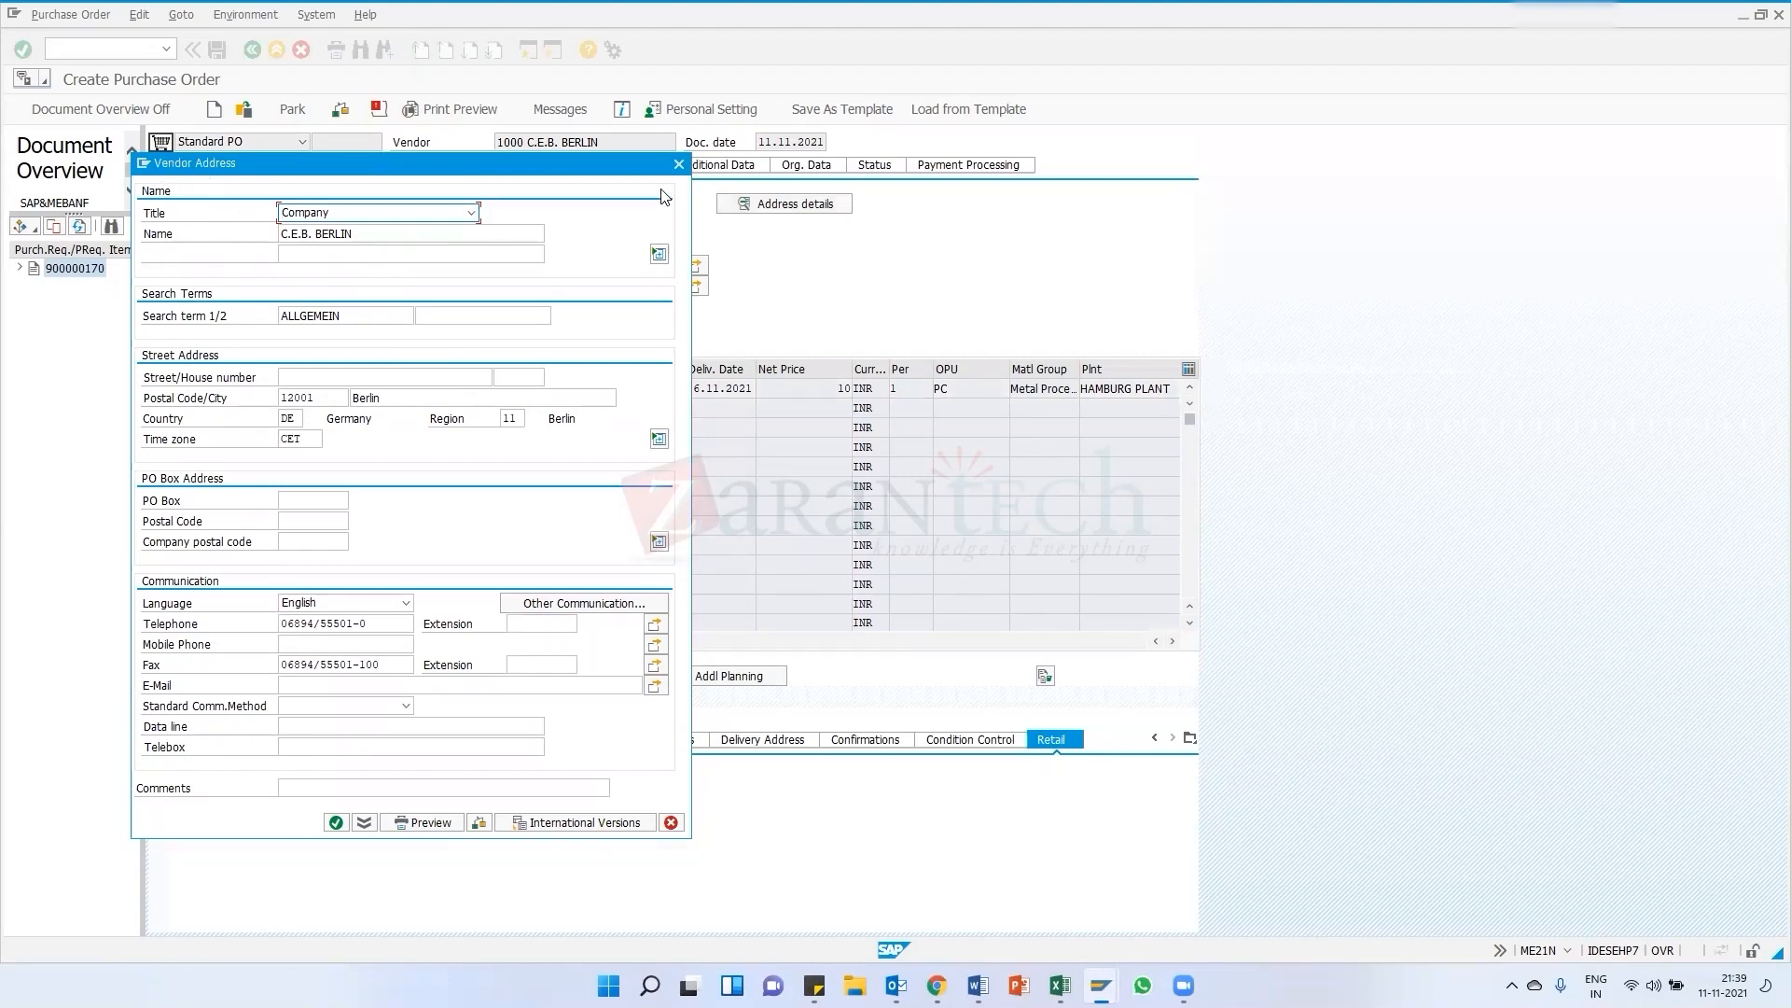
click(679, 164)
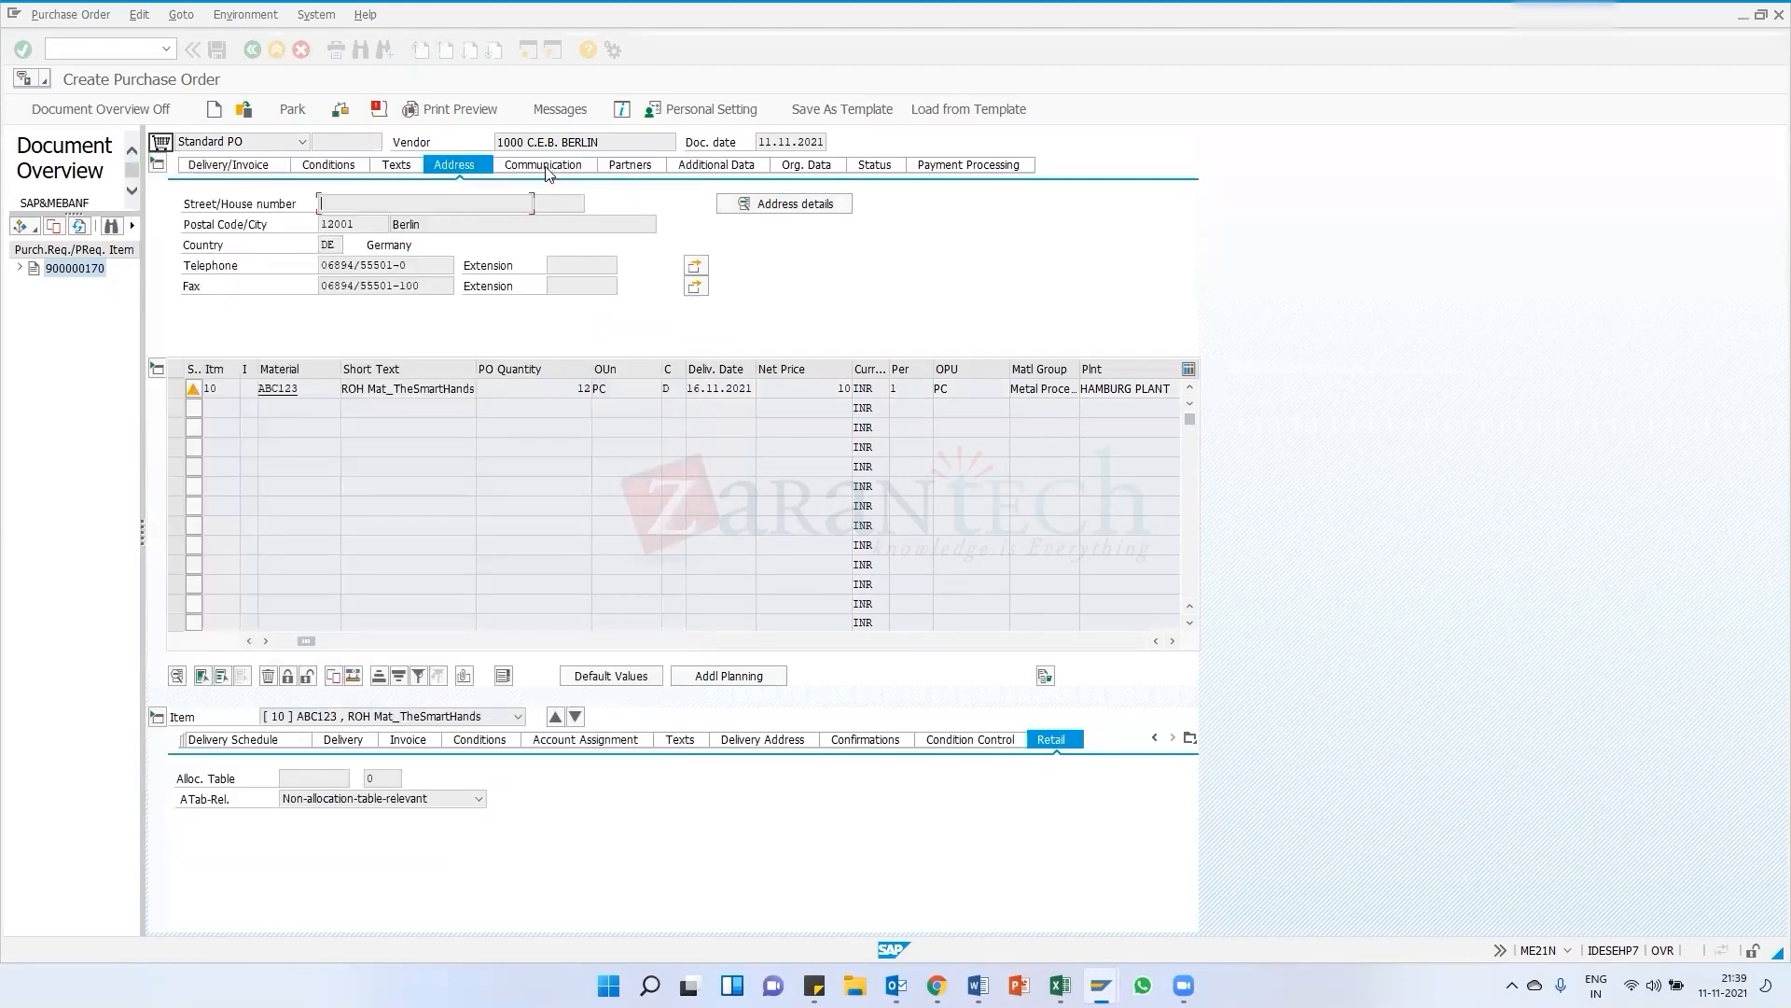
Browse the header's communication, partners, additional data, org. data, status and payment processing details
click(544, 170)
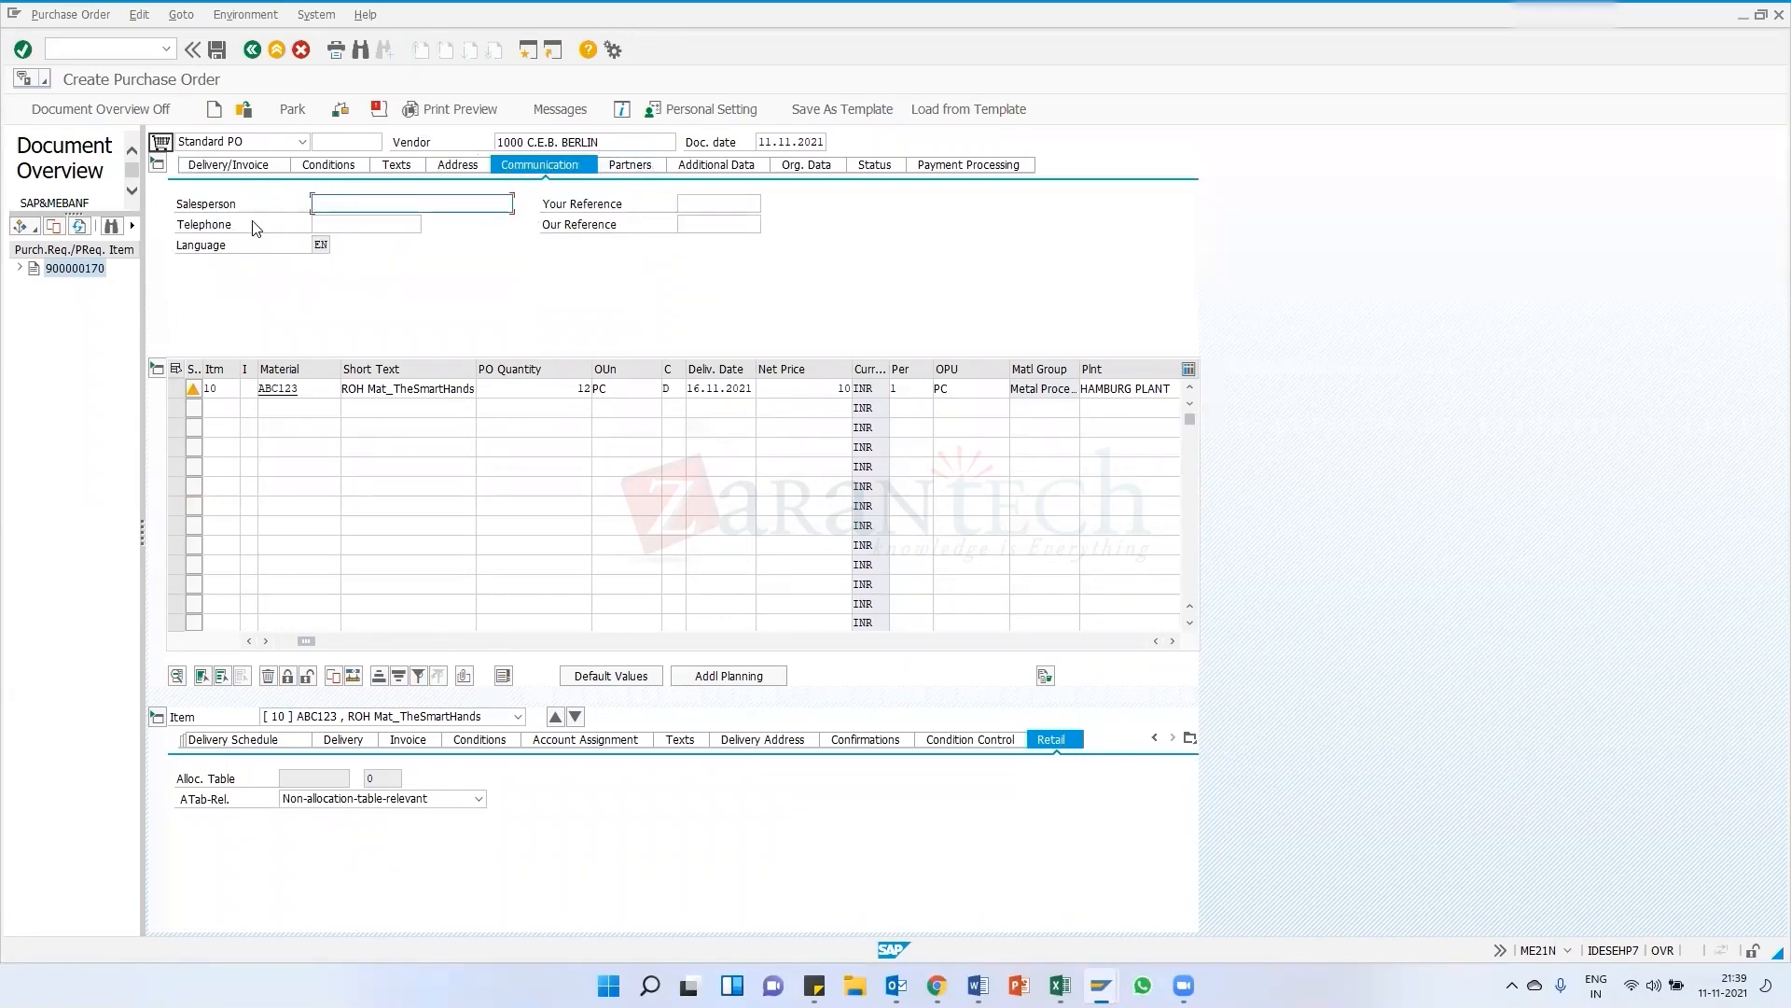
click(640, 171)
click(640, 170)
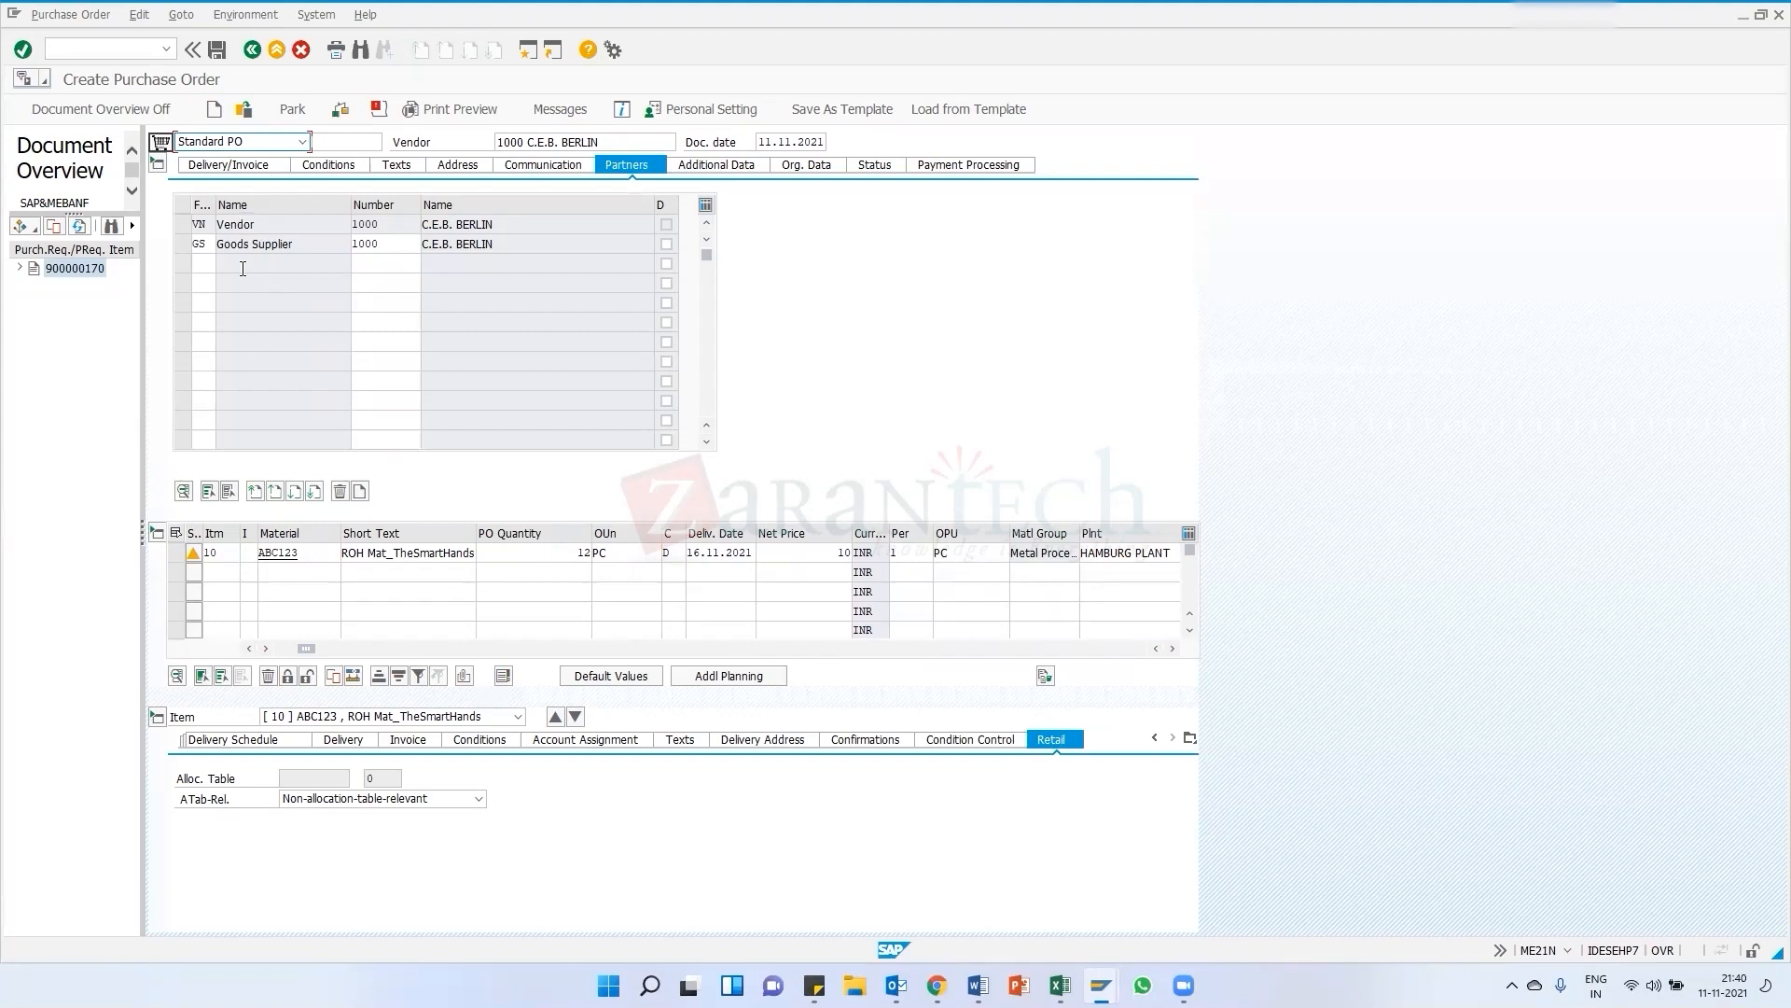
click(730, 162)
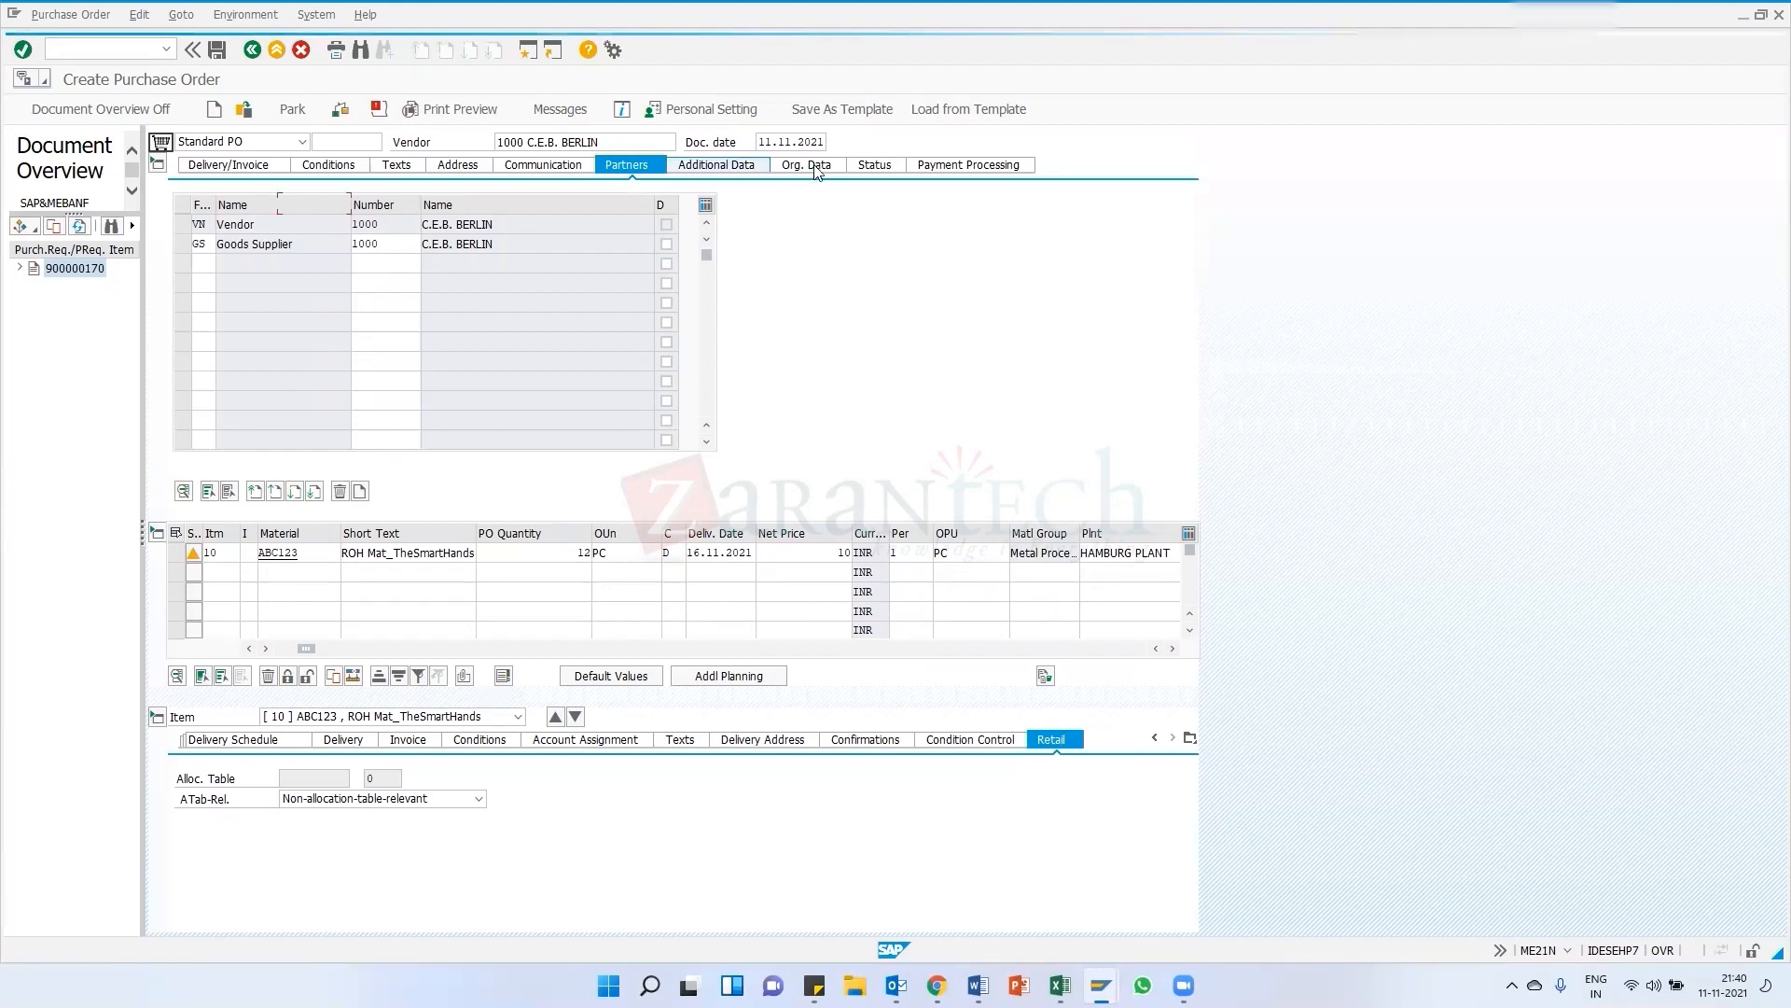
click(814, 165)
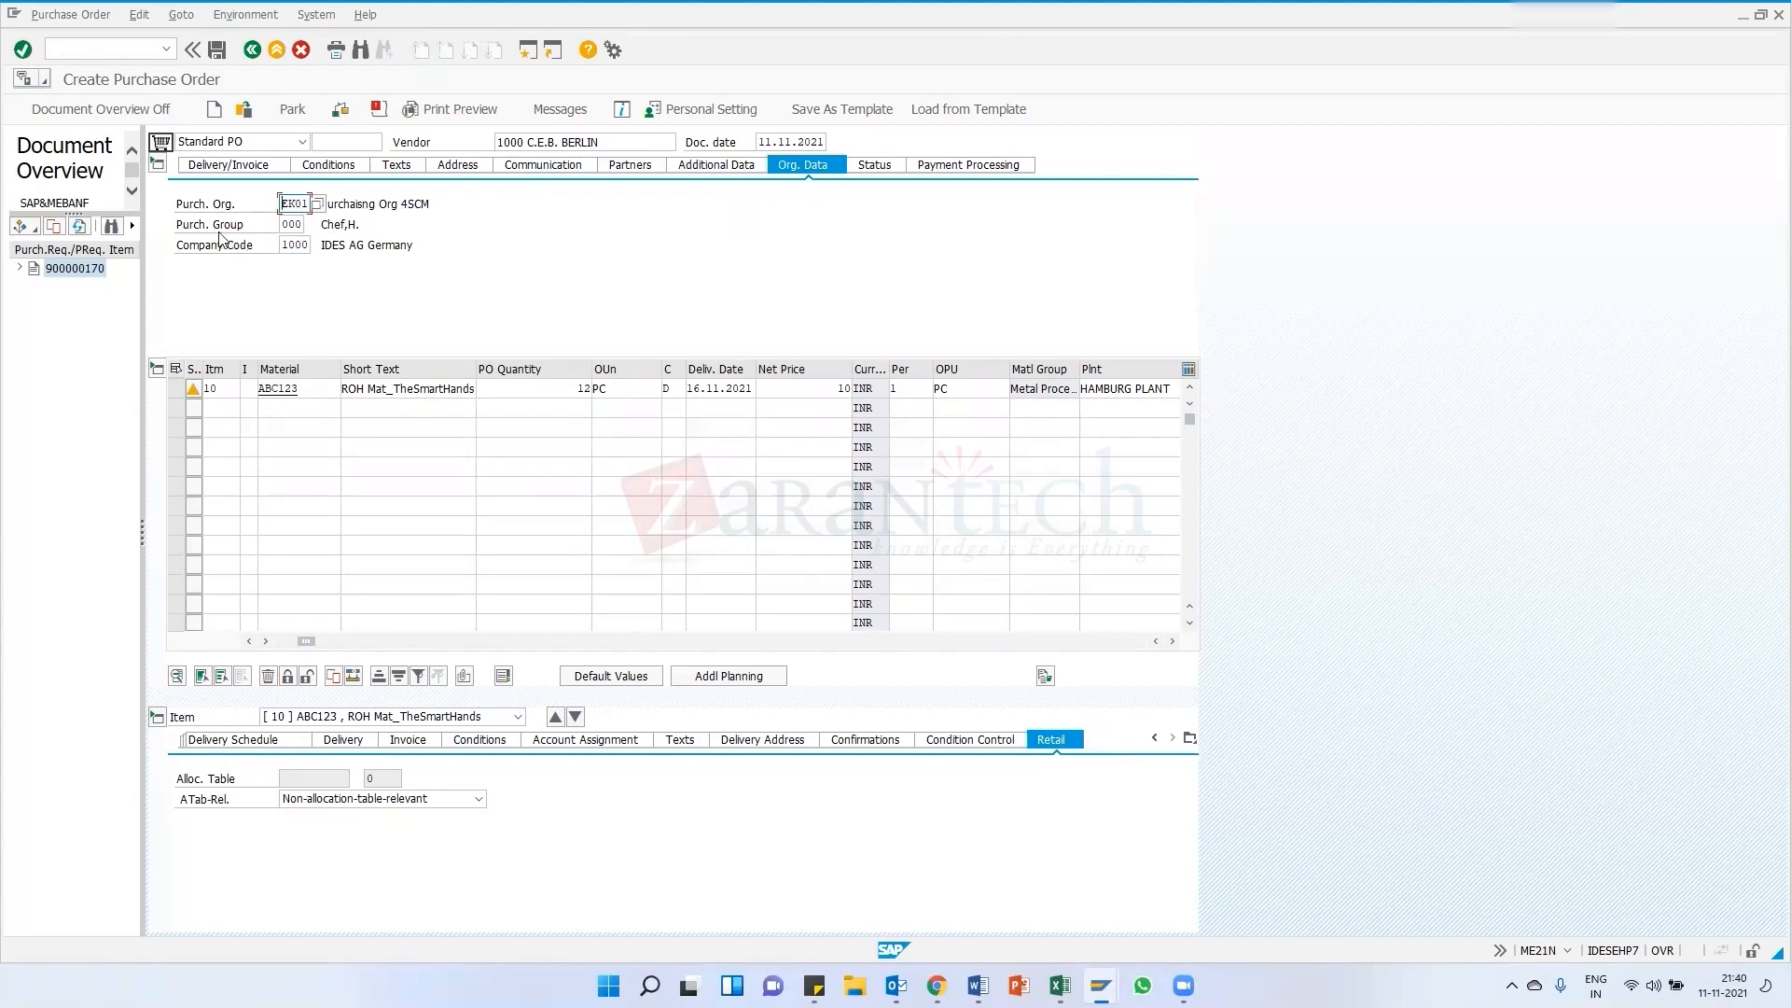
click(291, 225)
click(294, 244)
click(730, 170)
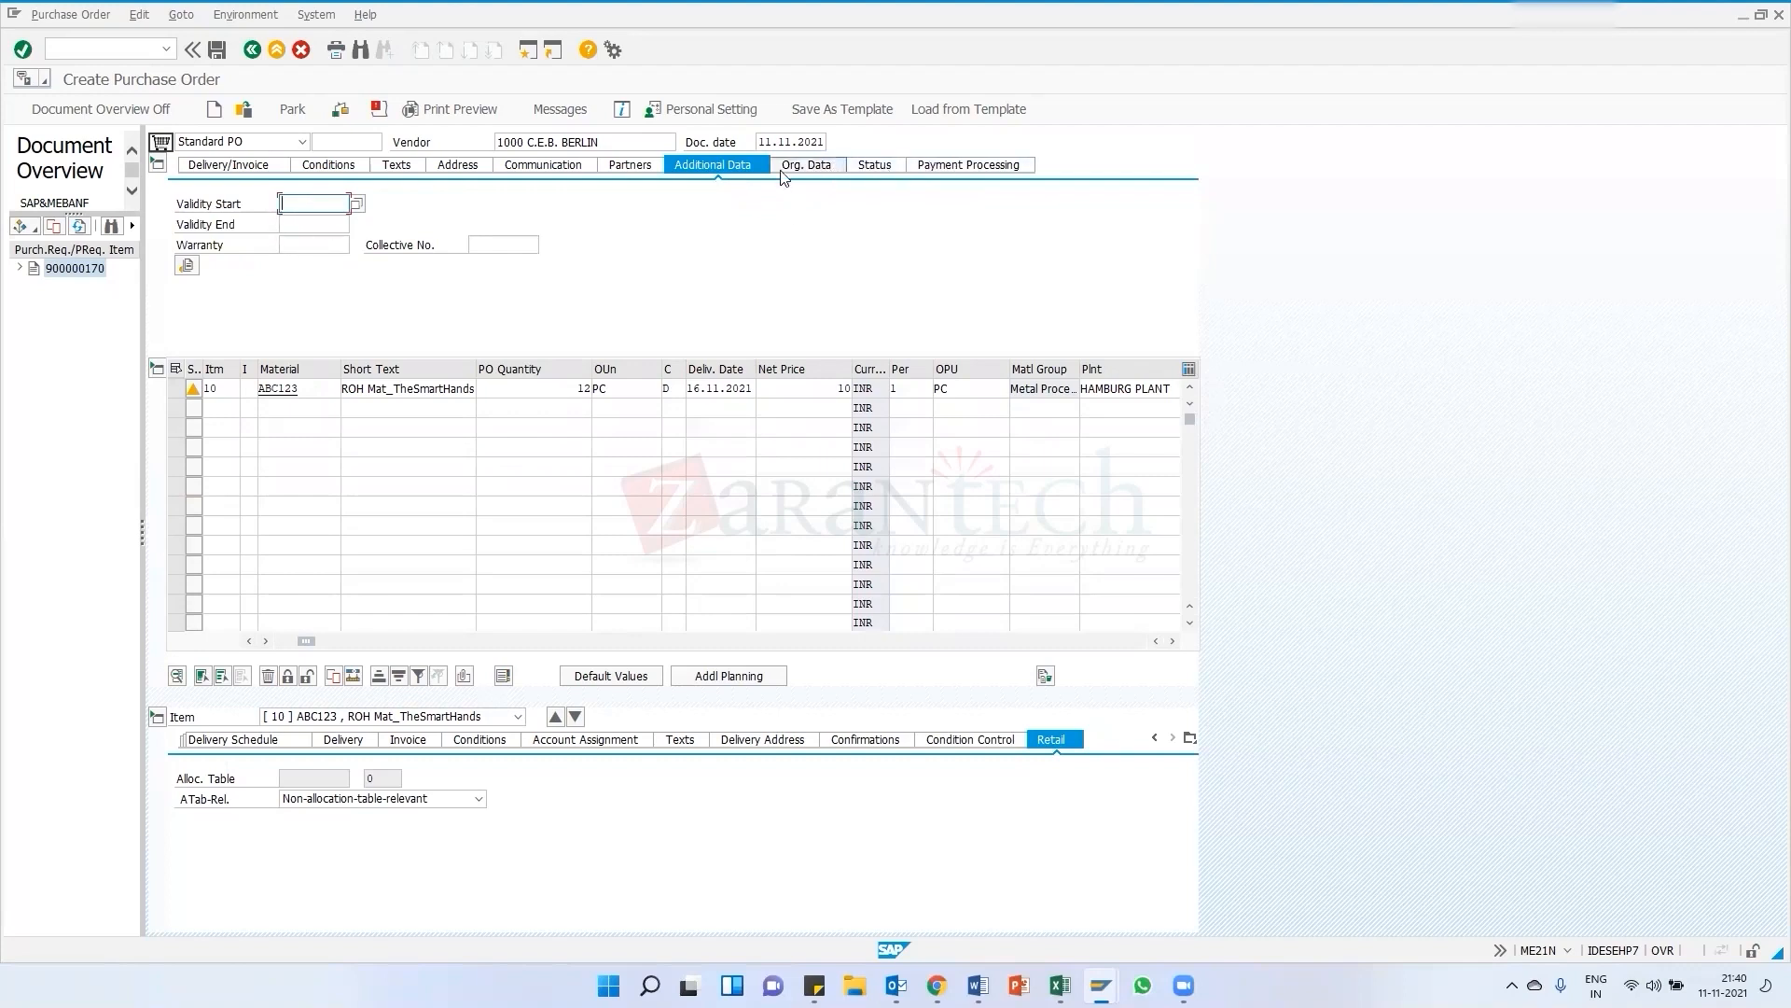
click(831, 165)
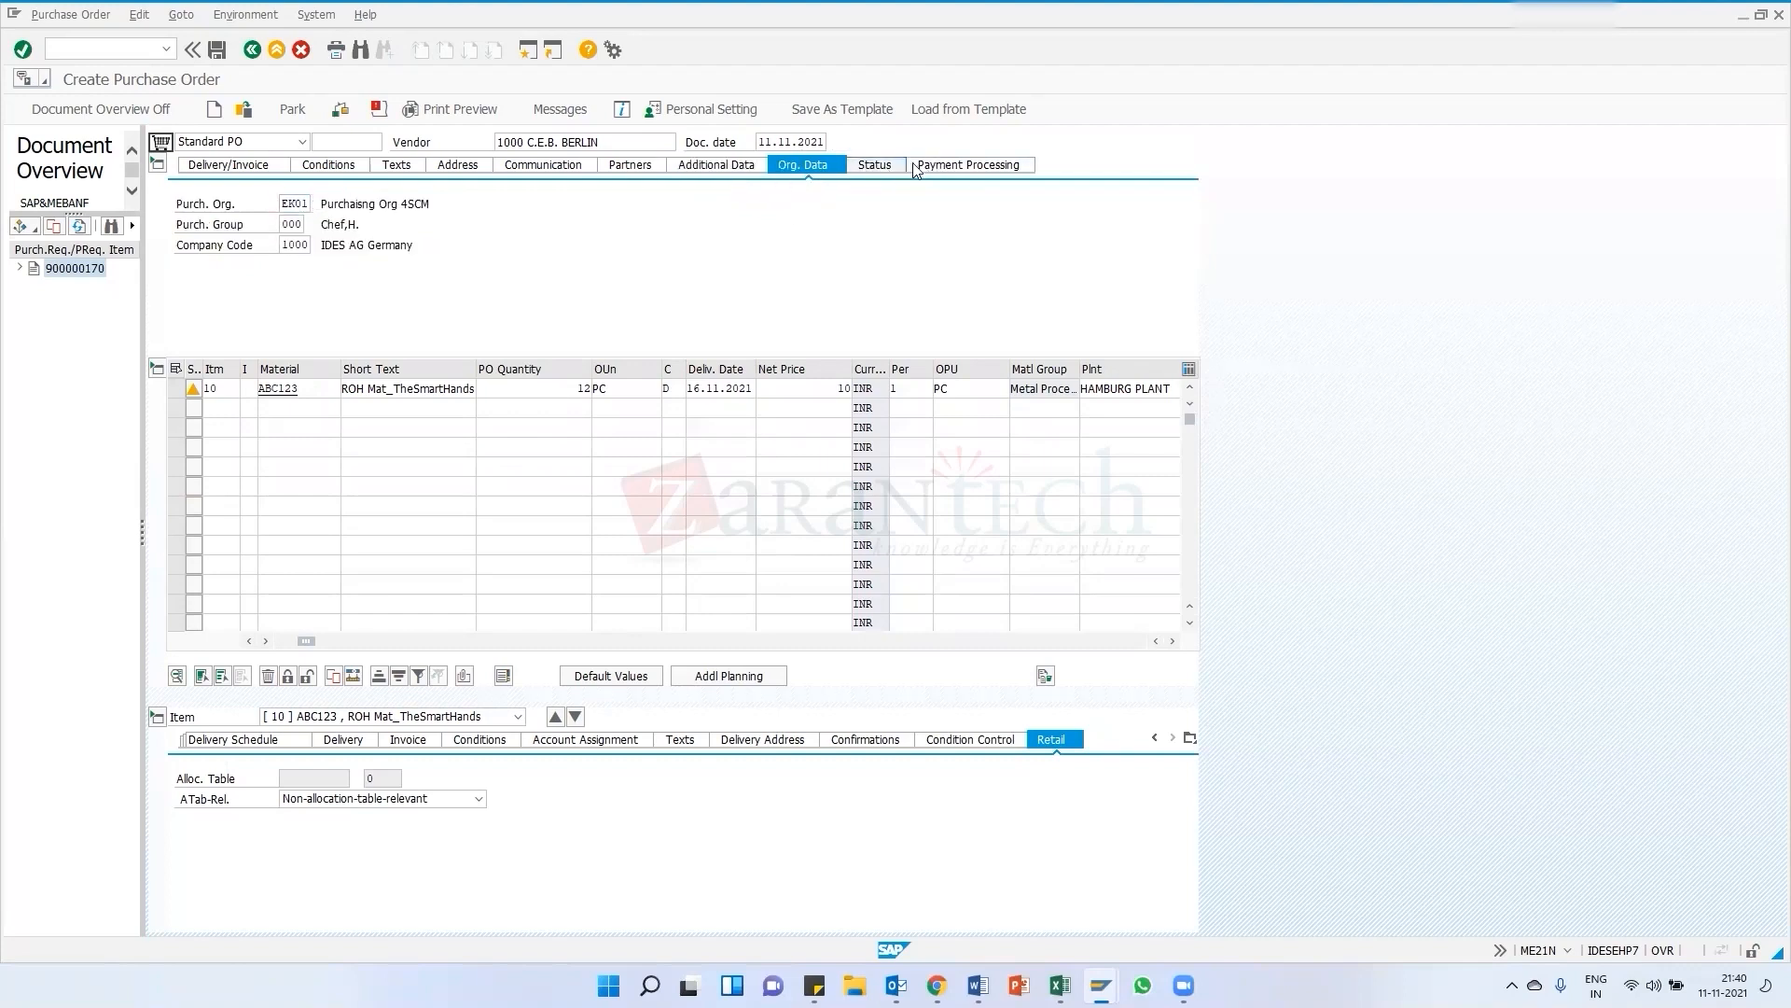
click(886, 166)
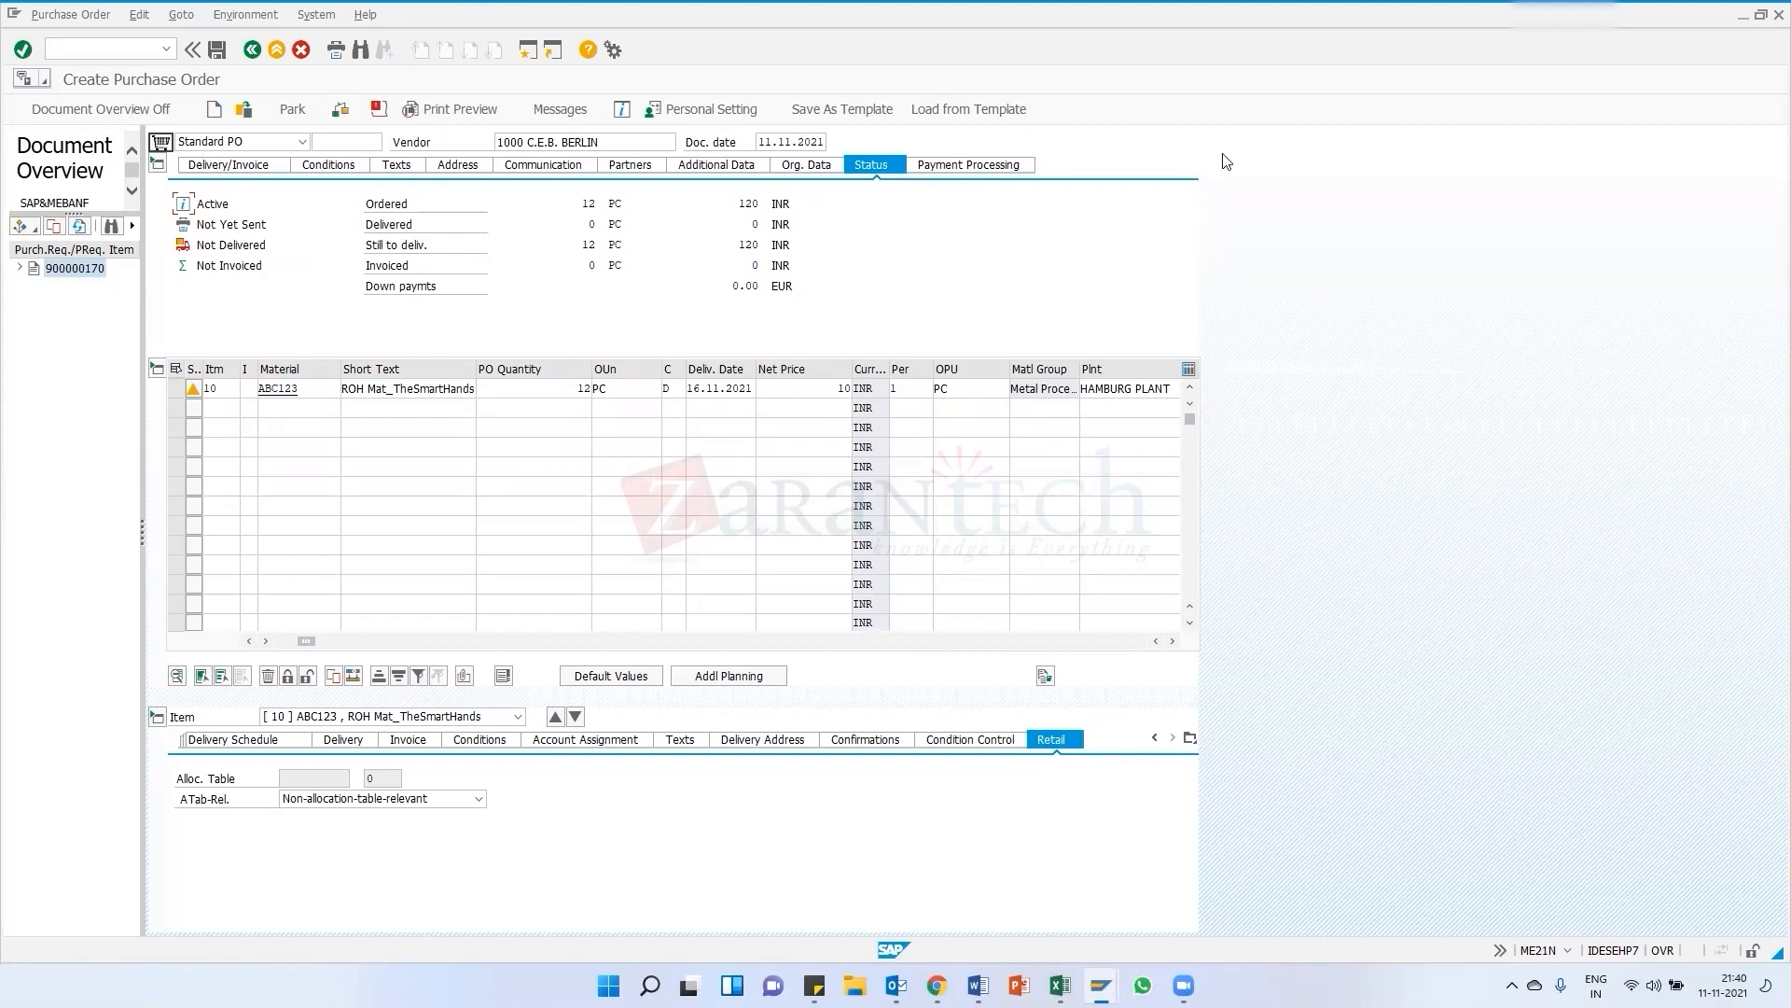
click(981, 171)
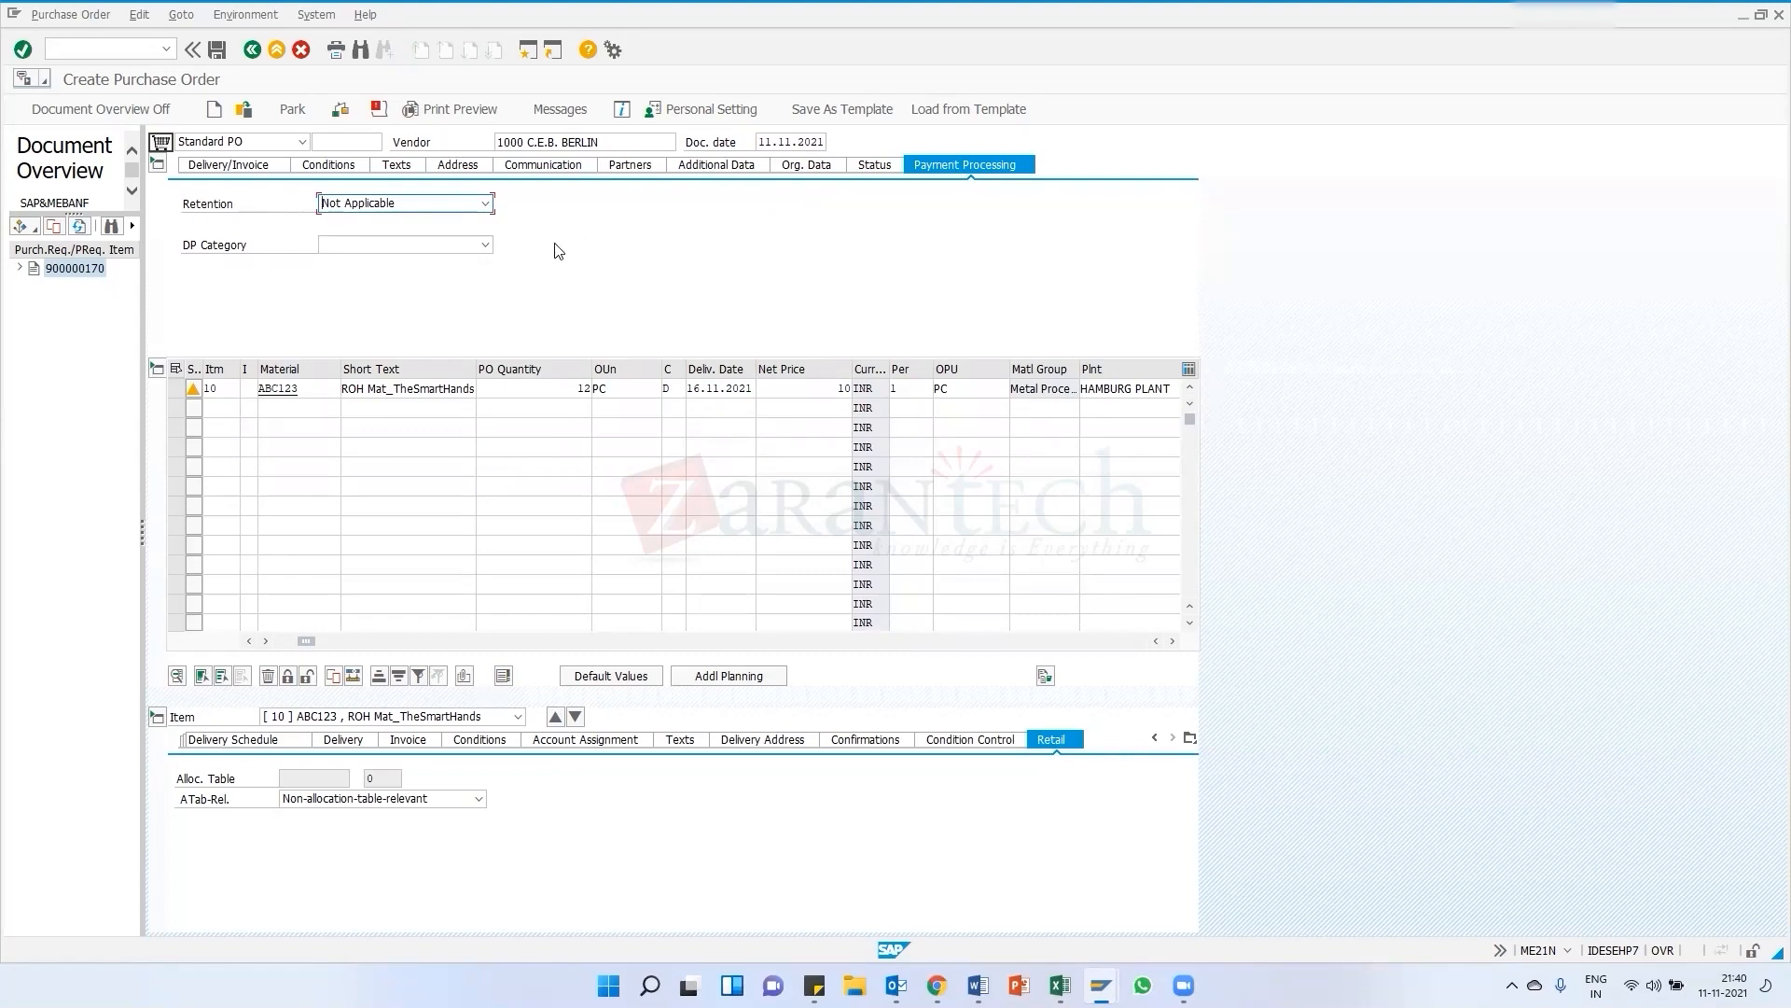
Check the purchase order's system messages, close them and save the purchase order
click(340, 110)
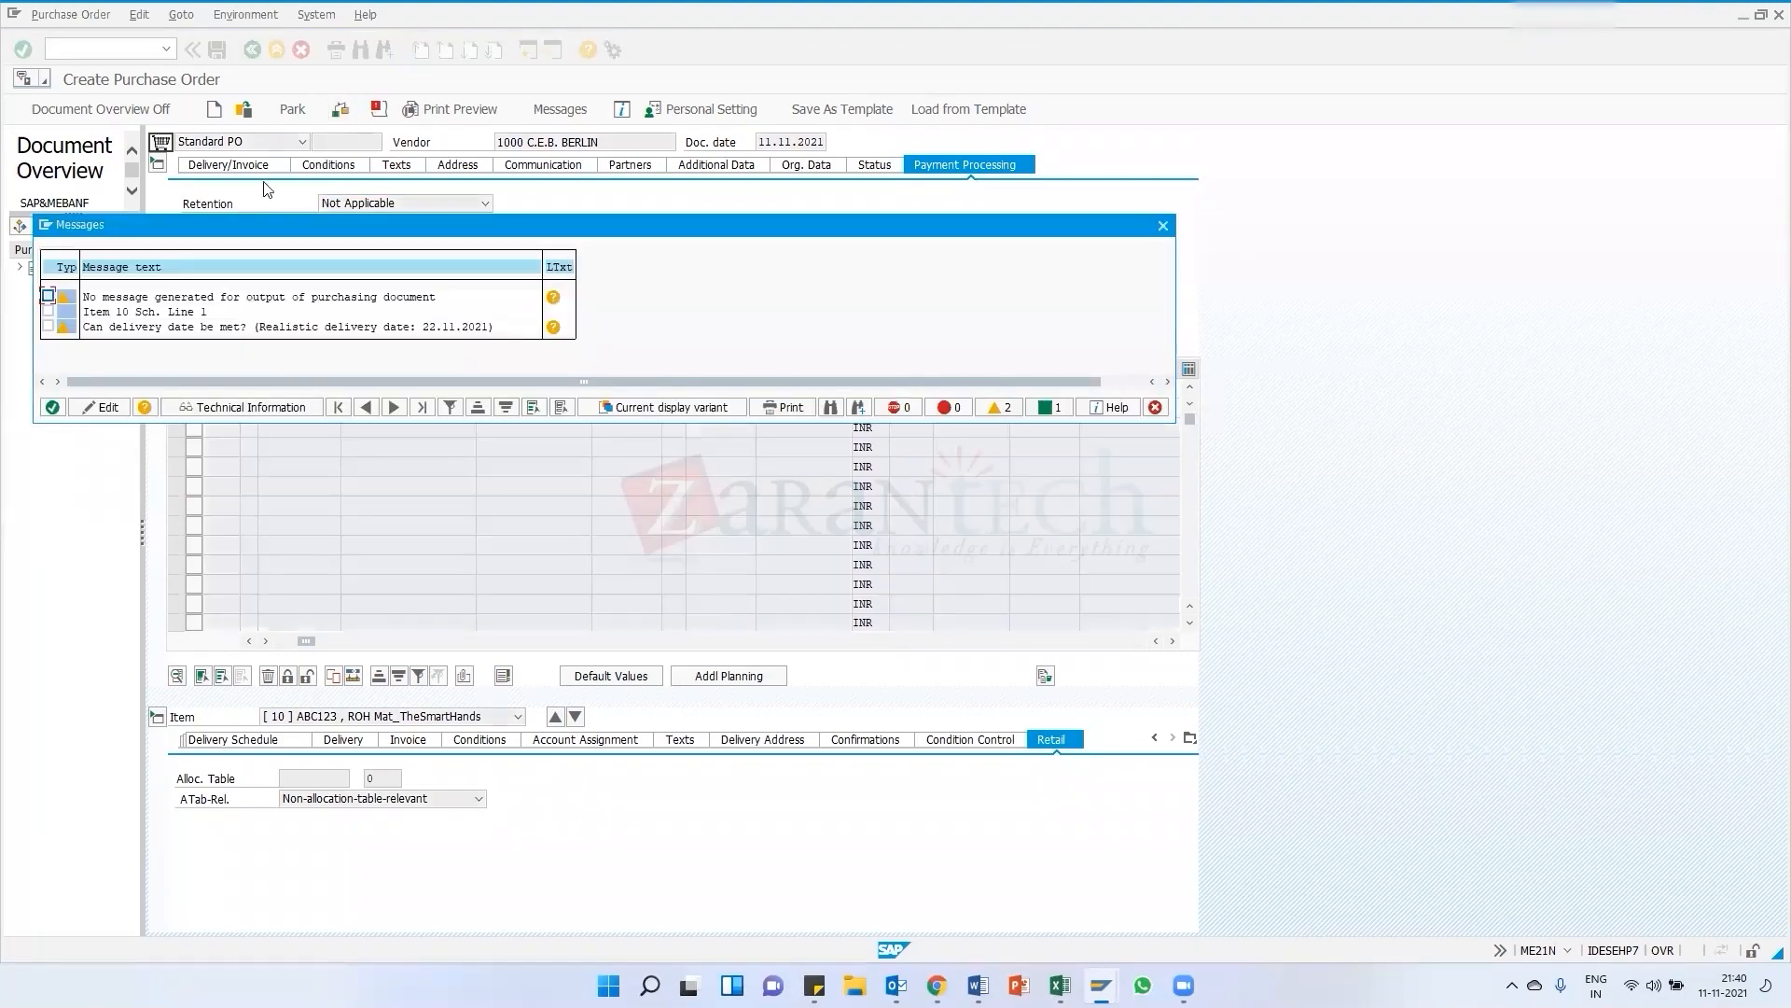
click(52, 407)
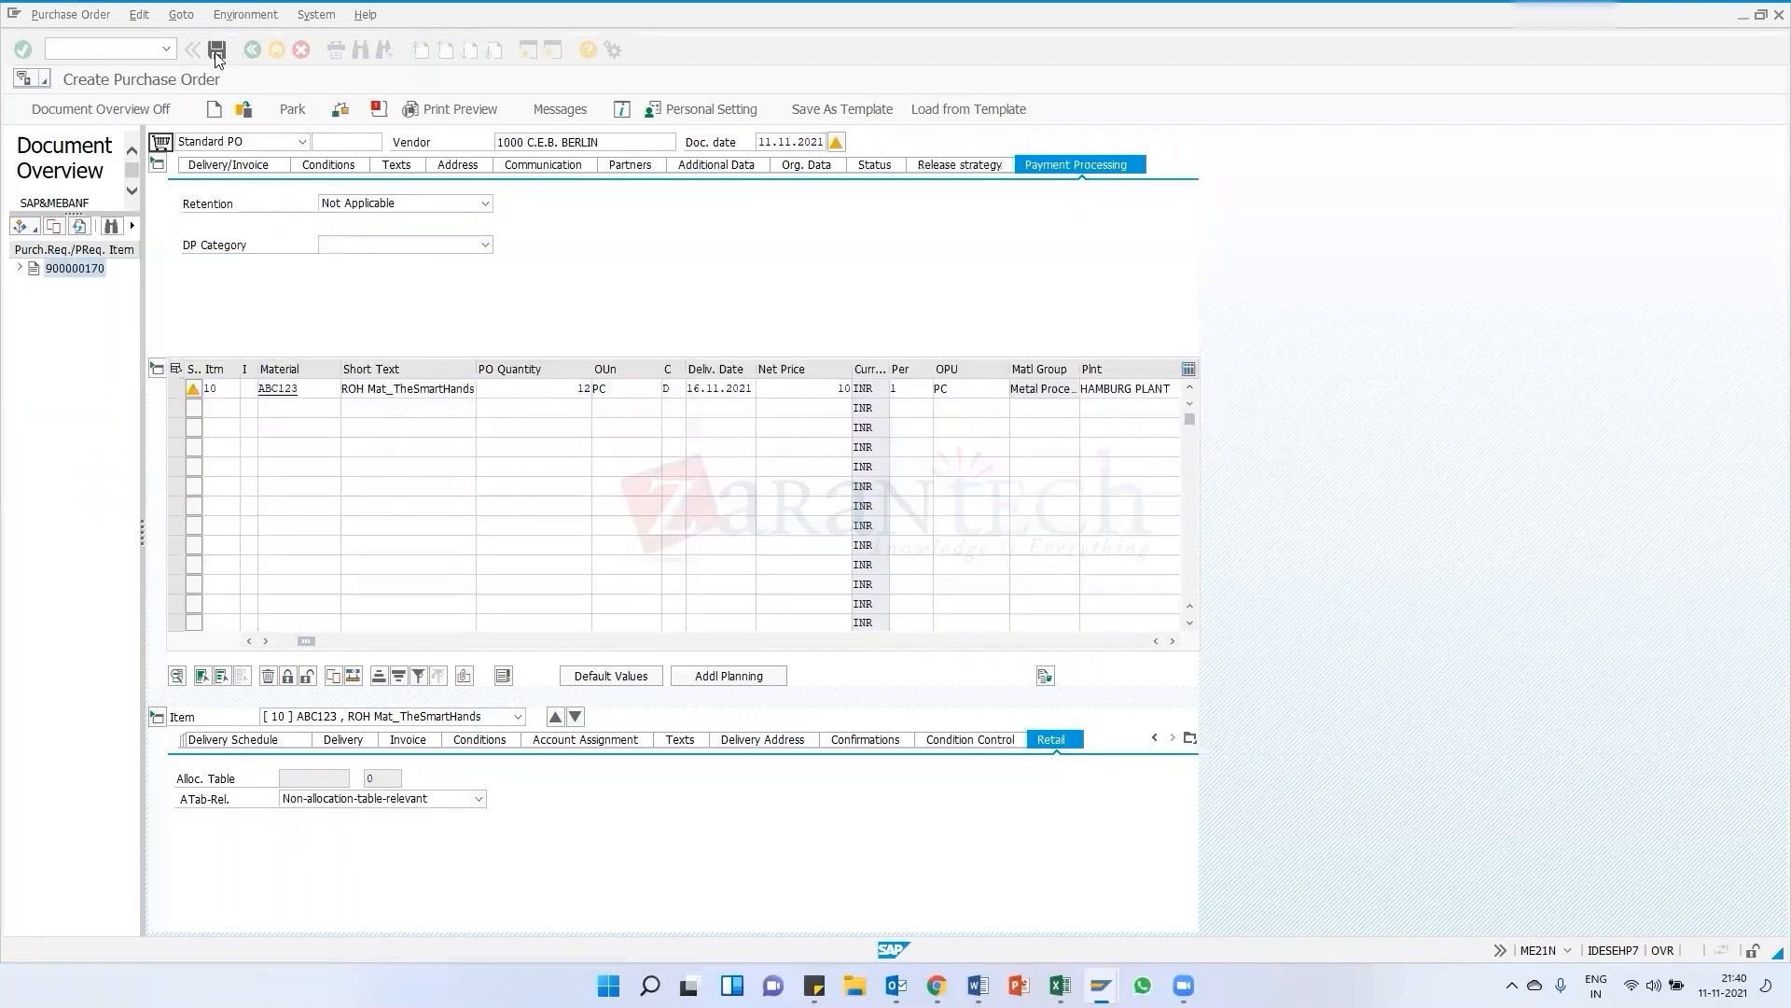
click(216, 49)
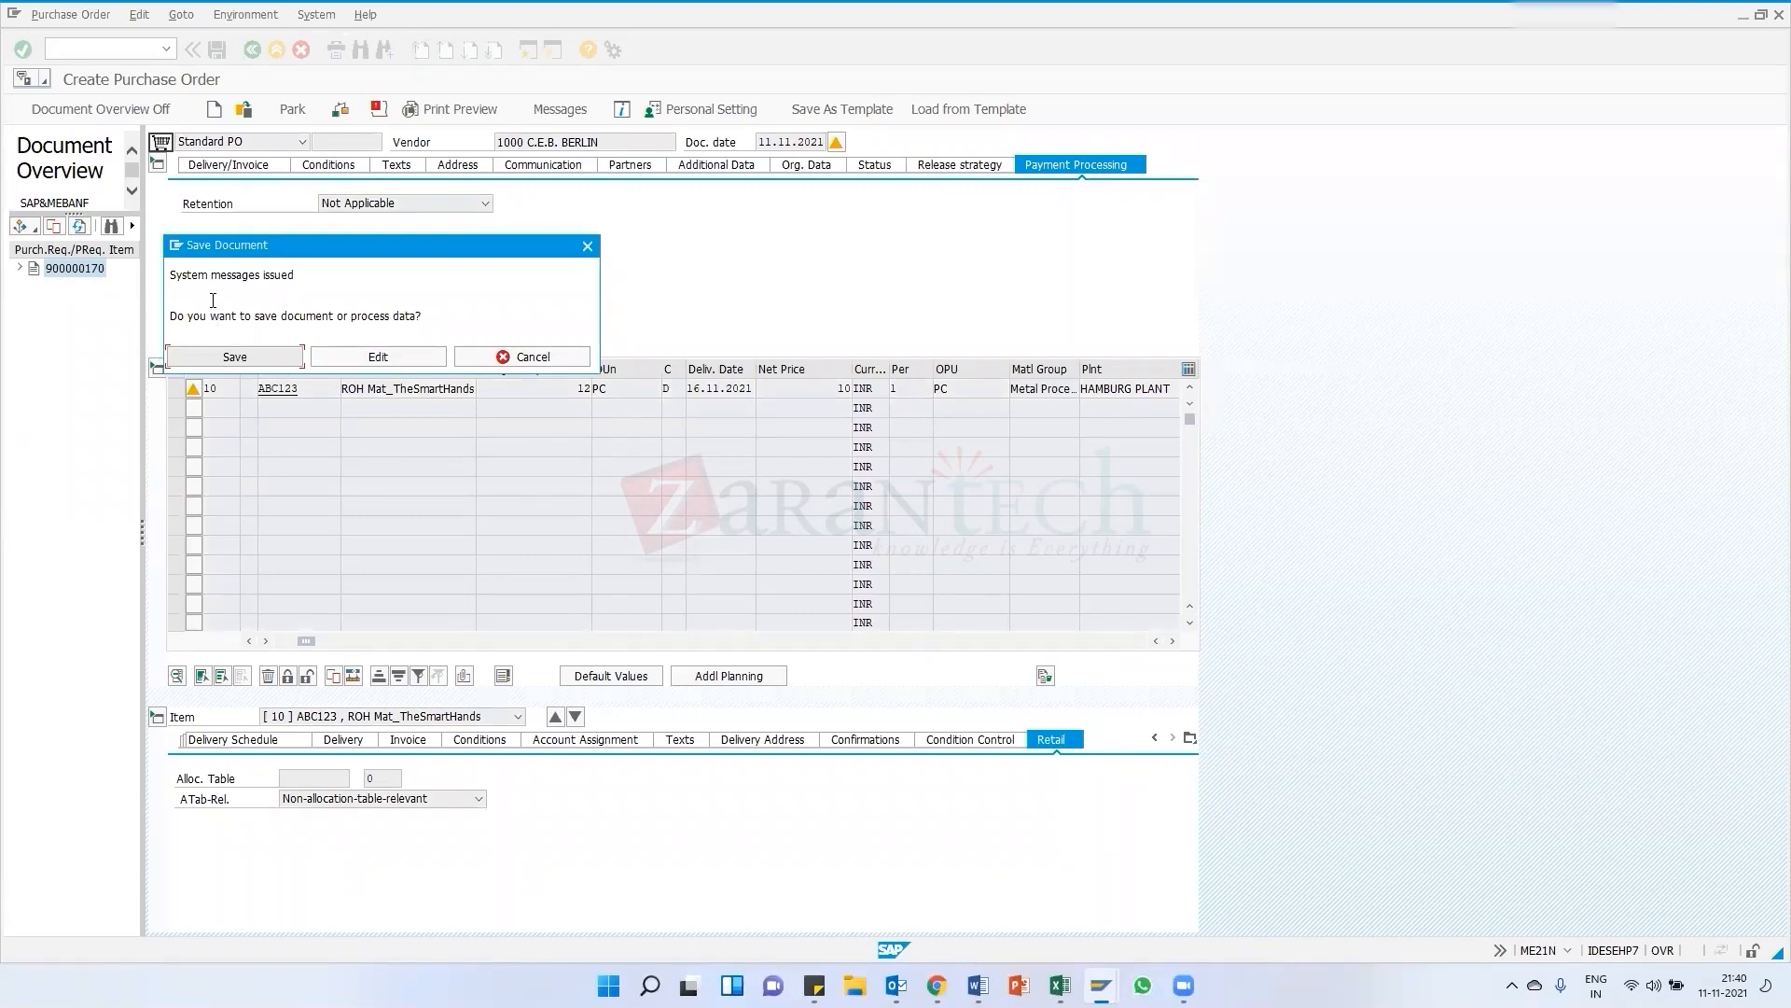
click(243, 355)
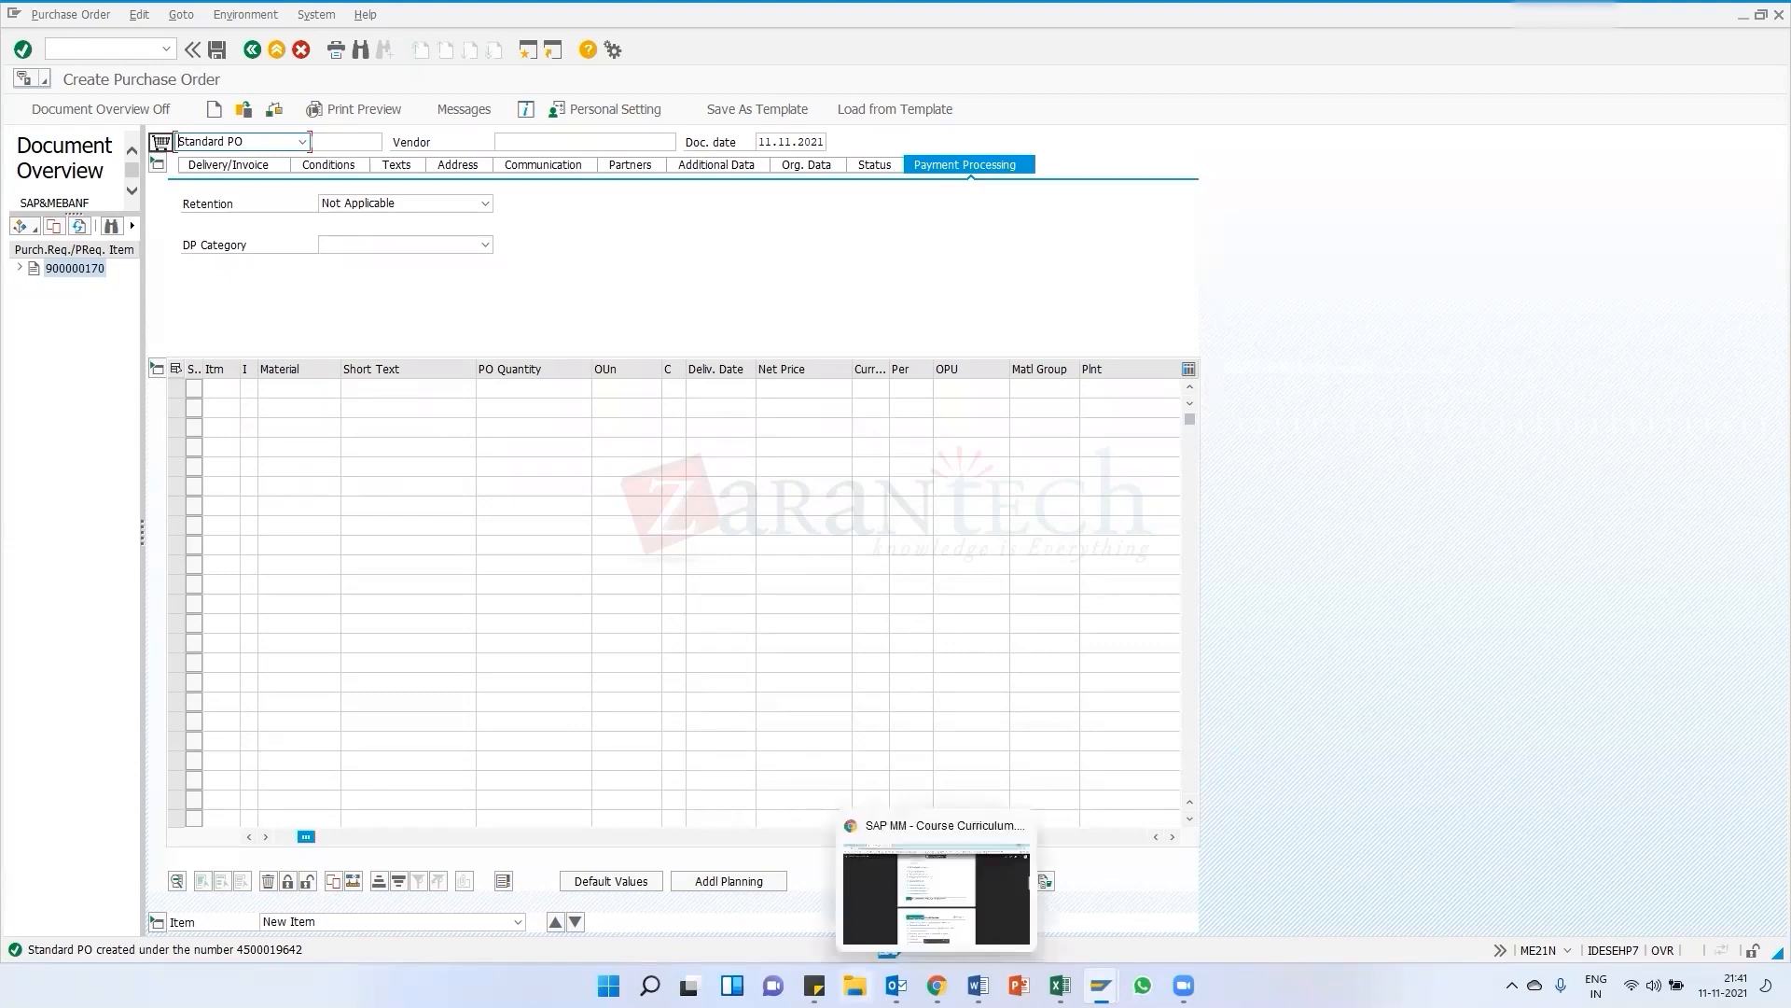
Switch to the browser to review the SAP MM course curriculum and the training materials page
key(alt+Tab)
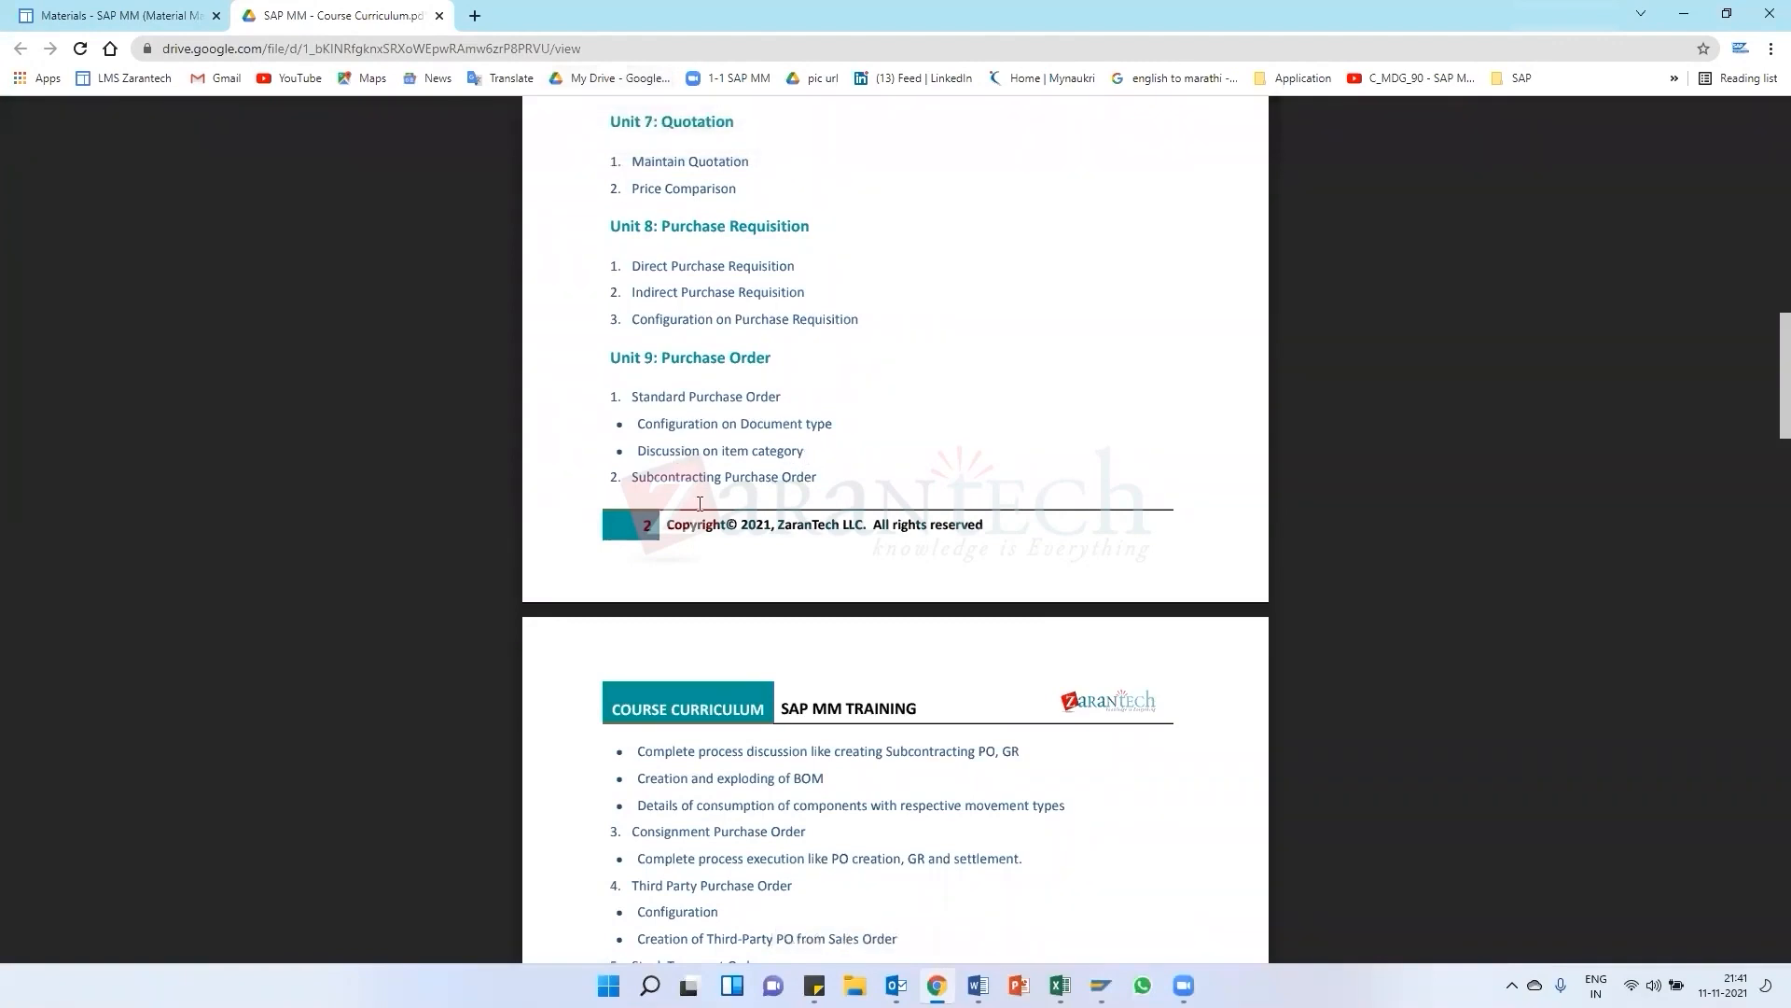
scroll(690, 438, down, 2)
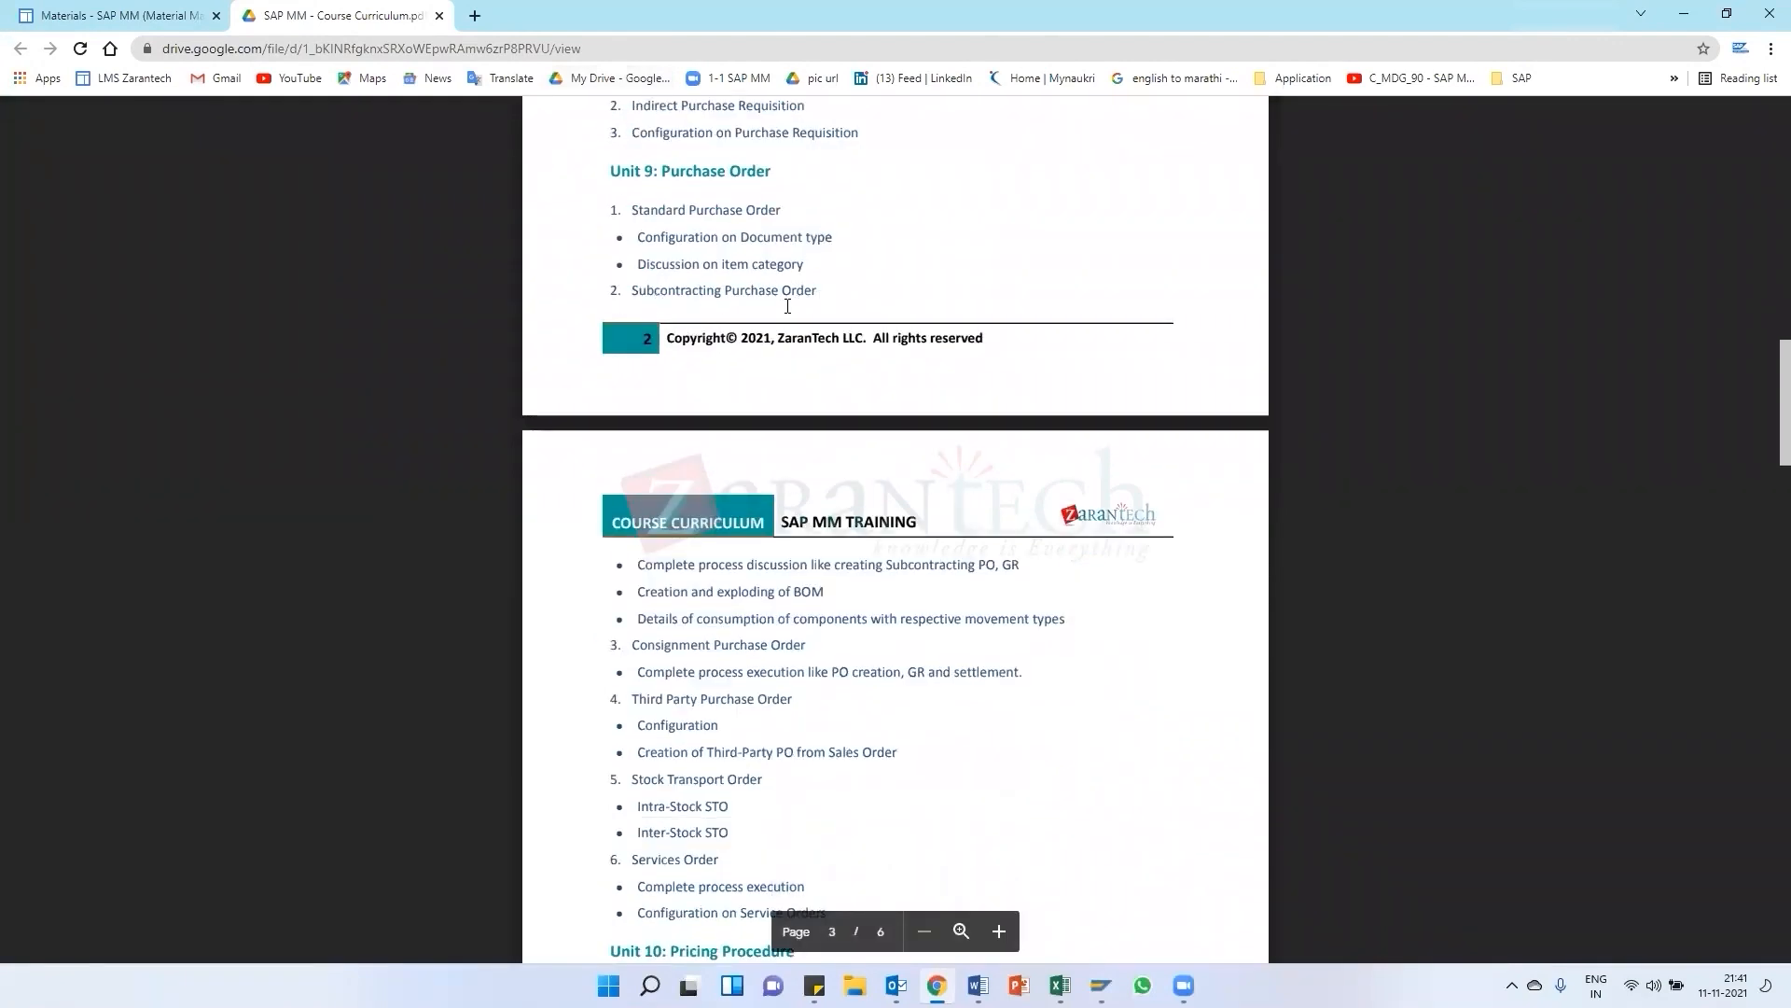
scroll(677, 578, down, 1)
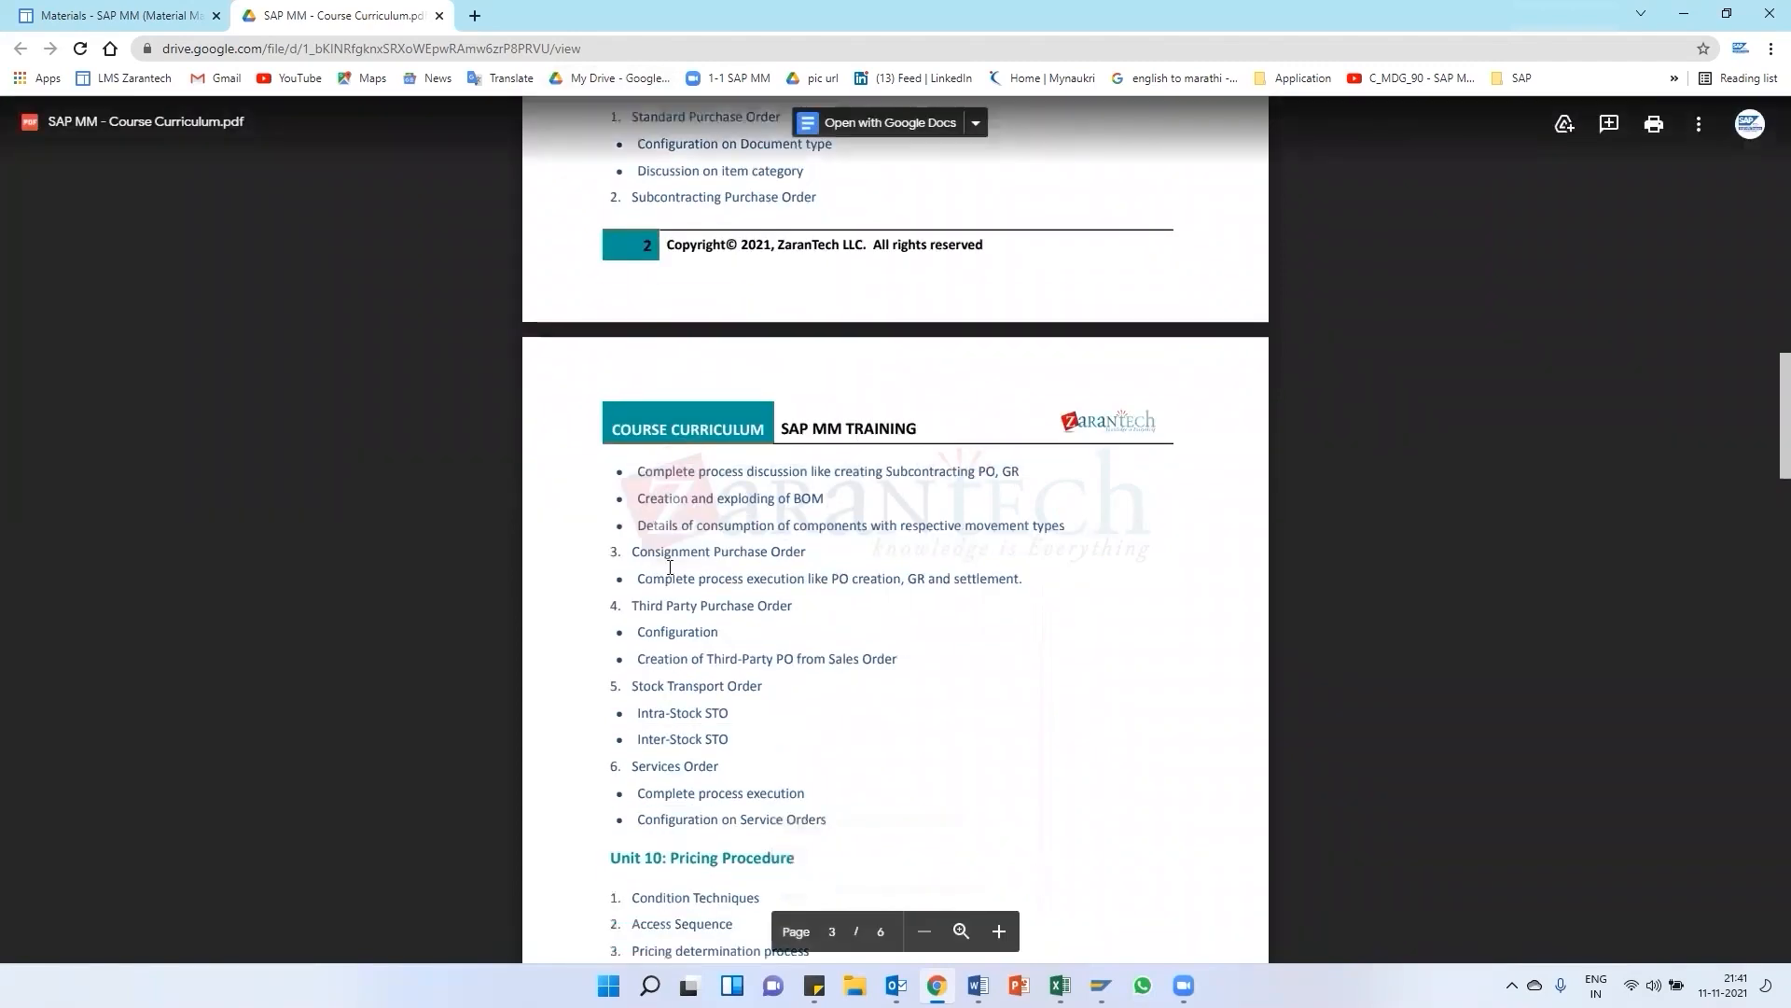
scroll(679, 523, up, 2)
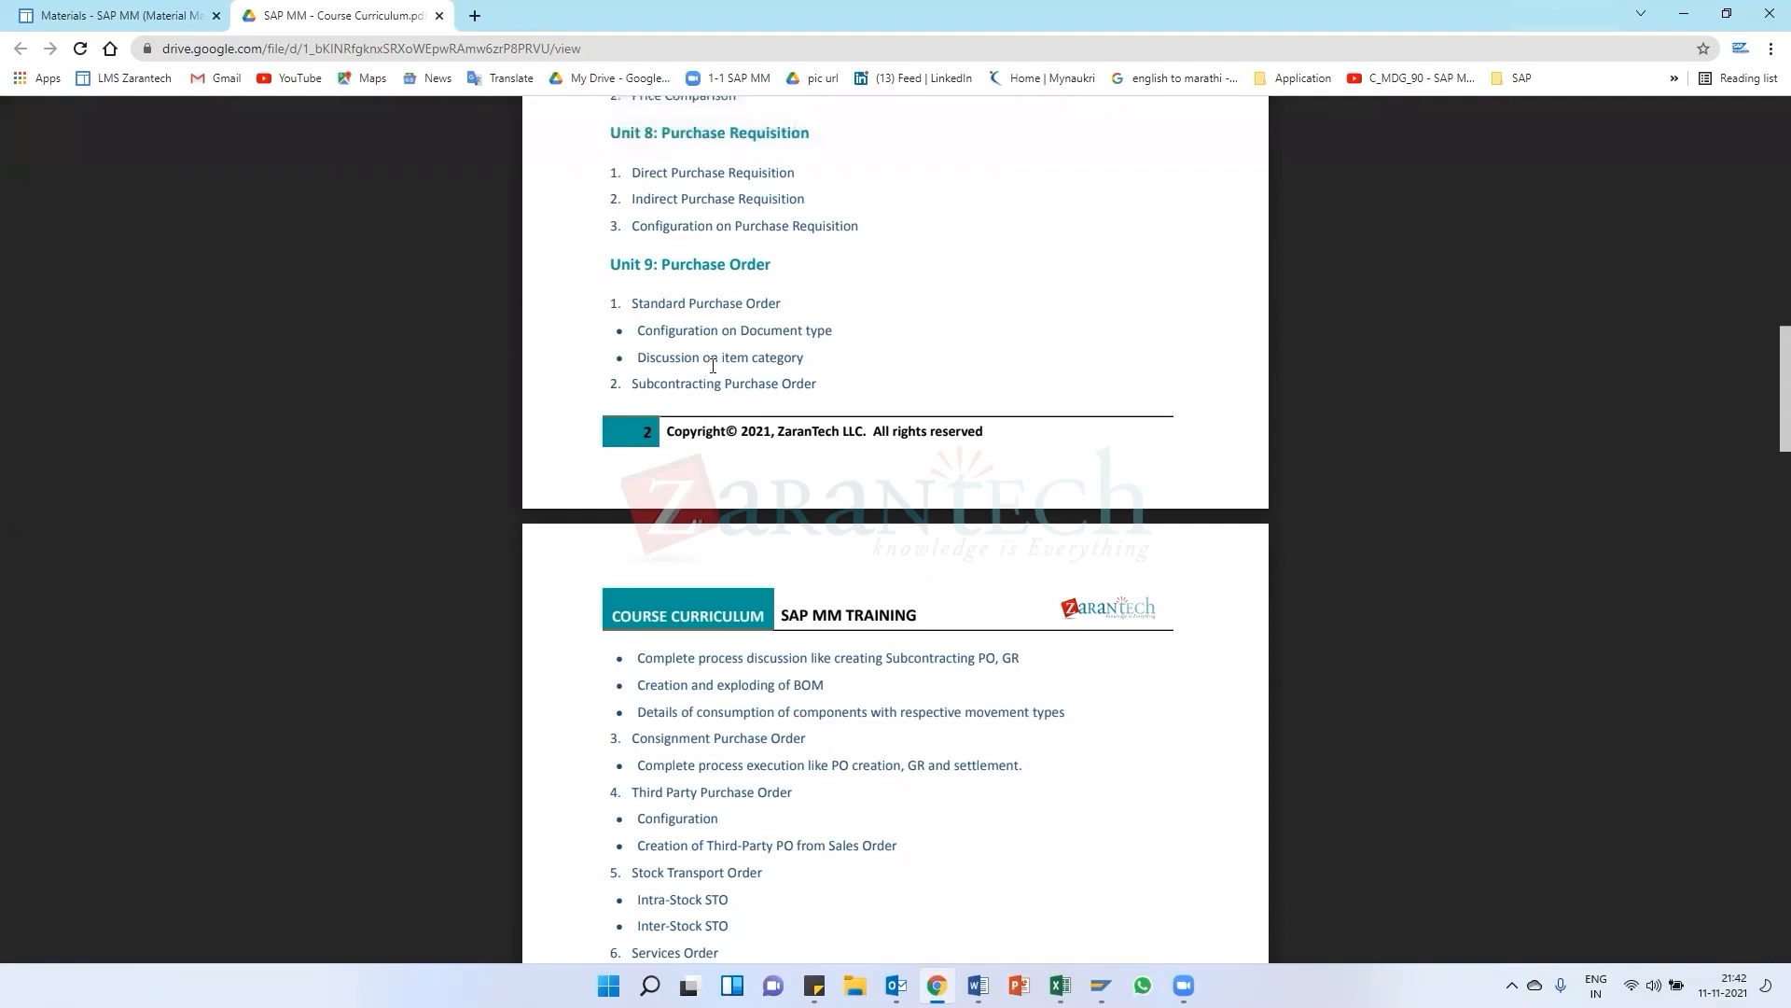
click(478, 17)
key(ctrl+1)
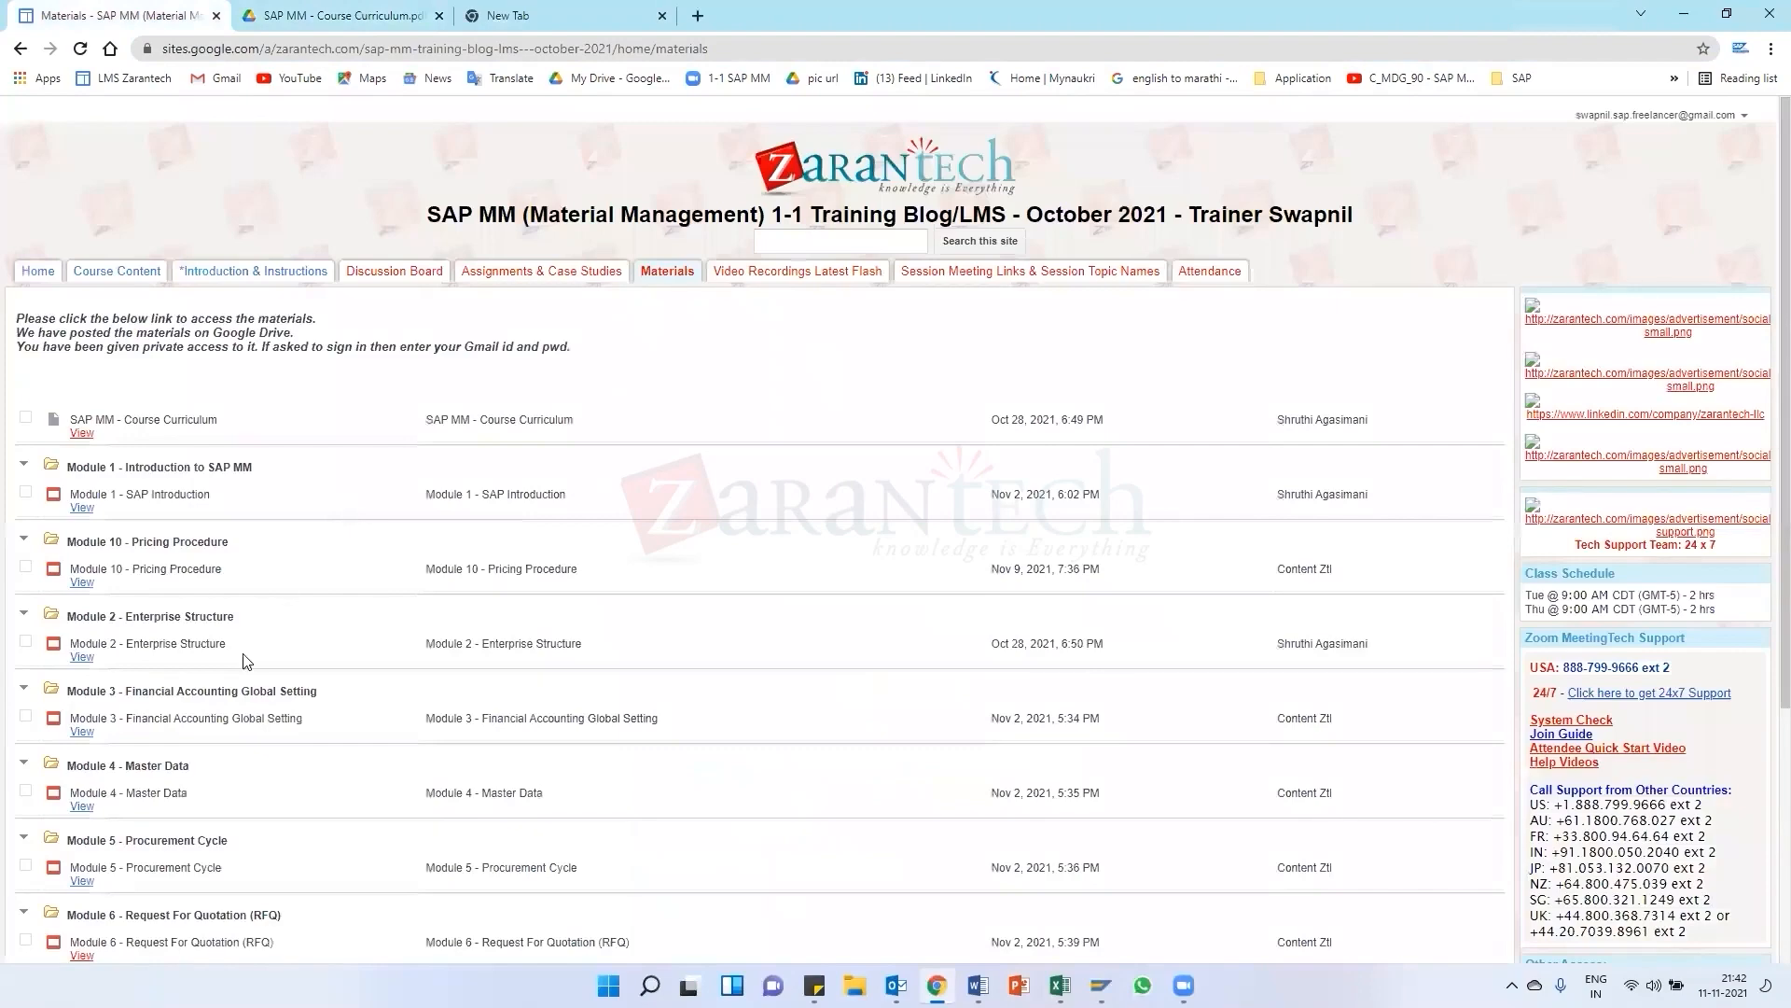
Open the Module 9 - Purchase Order (Part A) presentation from the course materials page
scroll(95, 797, down, 5)
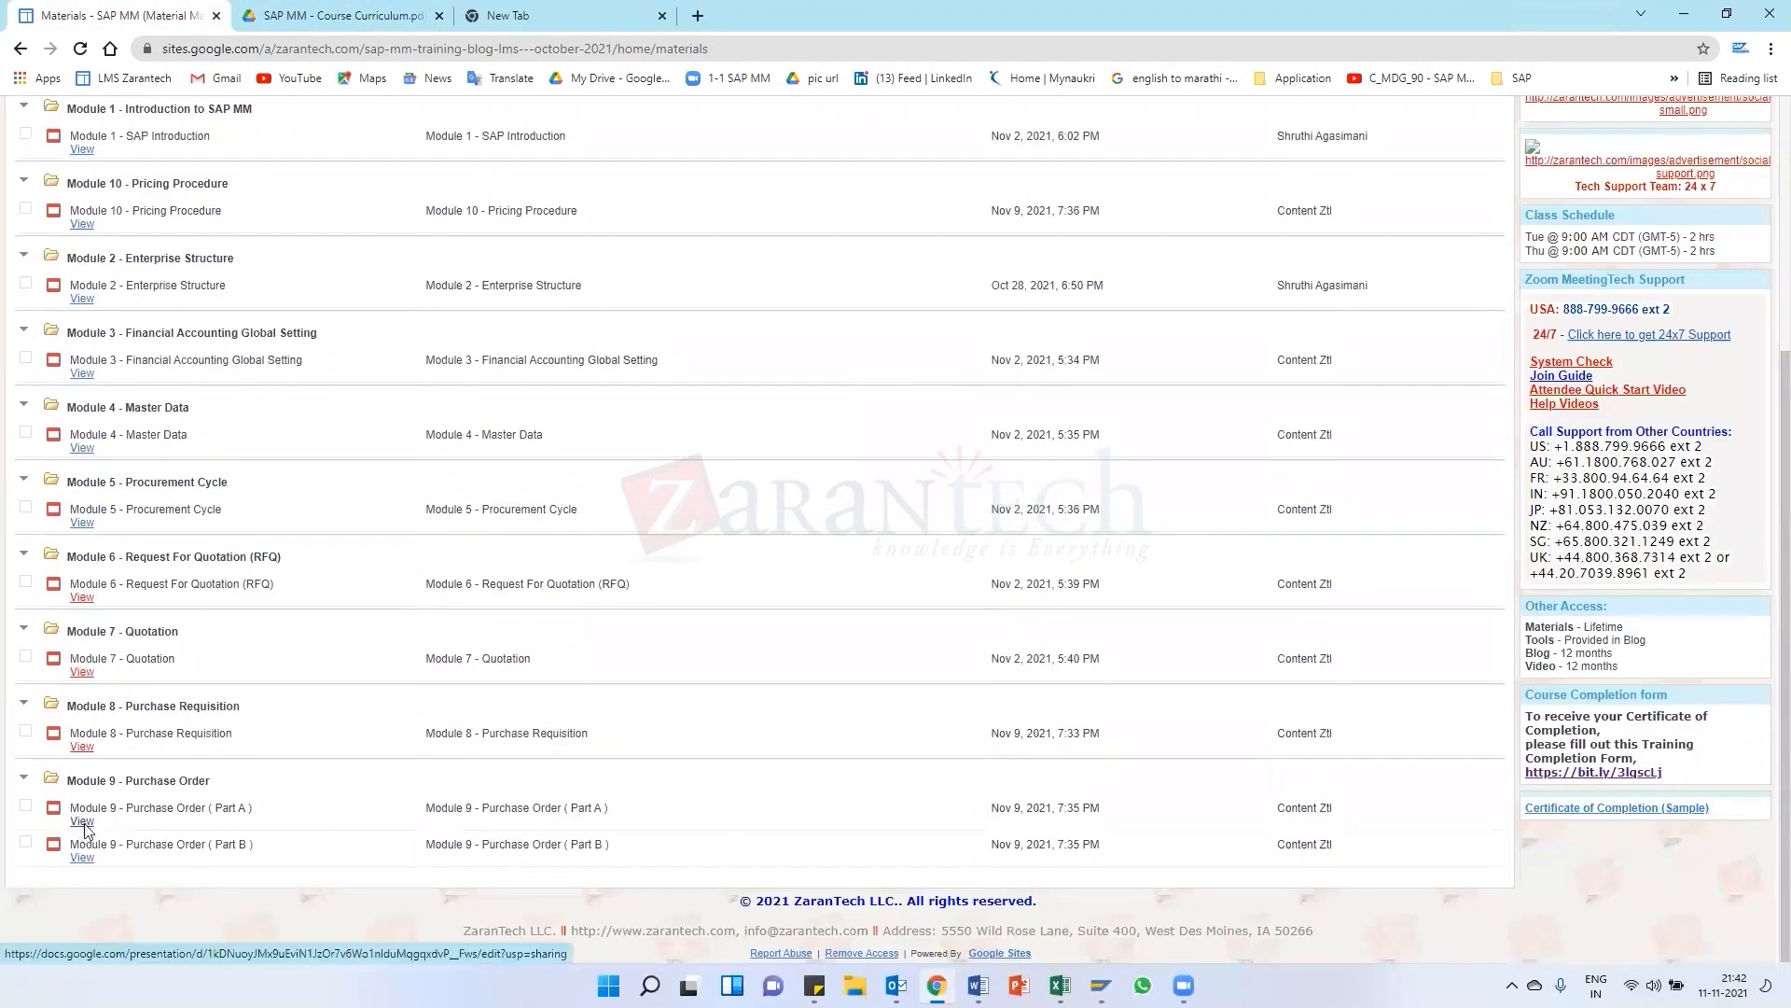
click(83, 822)
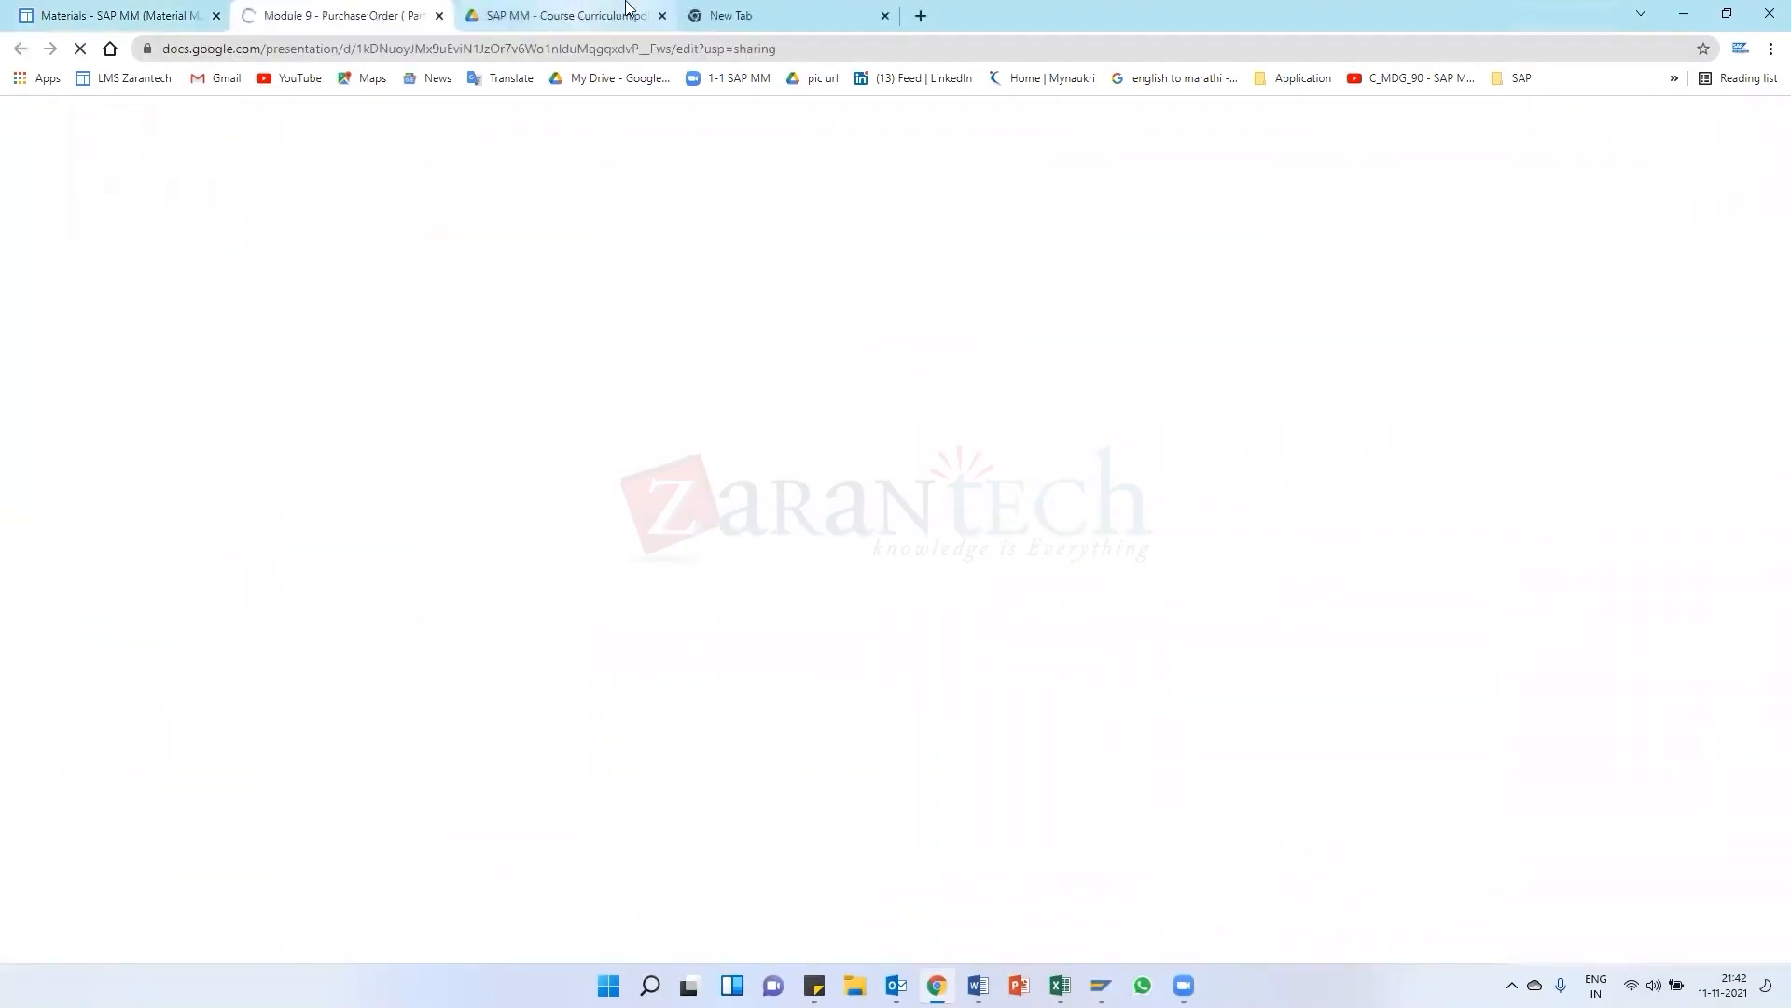
click(765, 13)
key(ctrl+w)
click(324, 11)
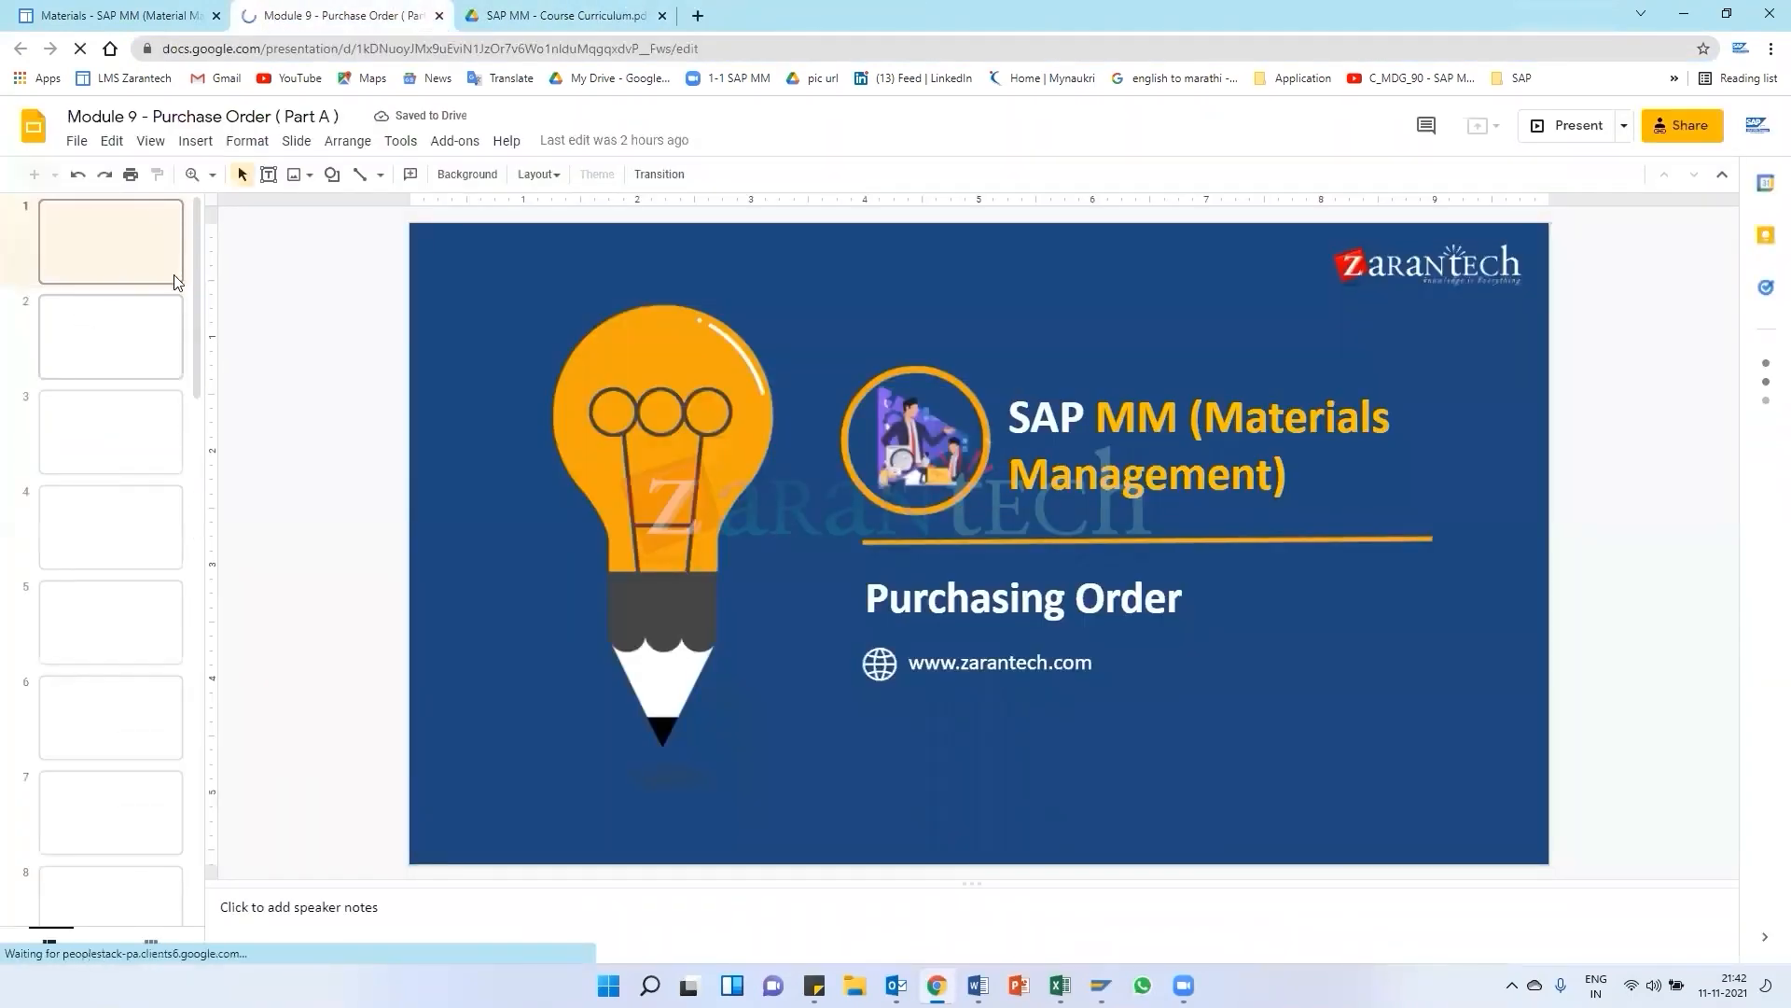
Browse the presentation's opening slides on the disclaimer, agenda and standard purchase order
click(121, 362)
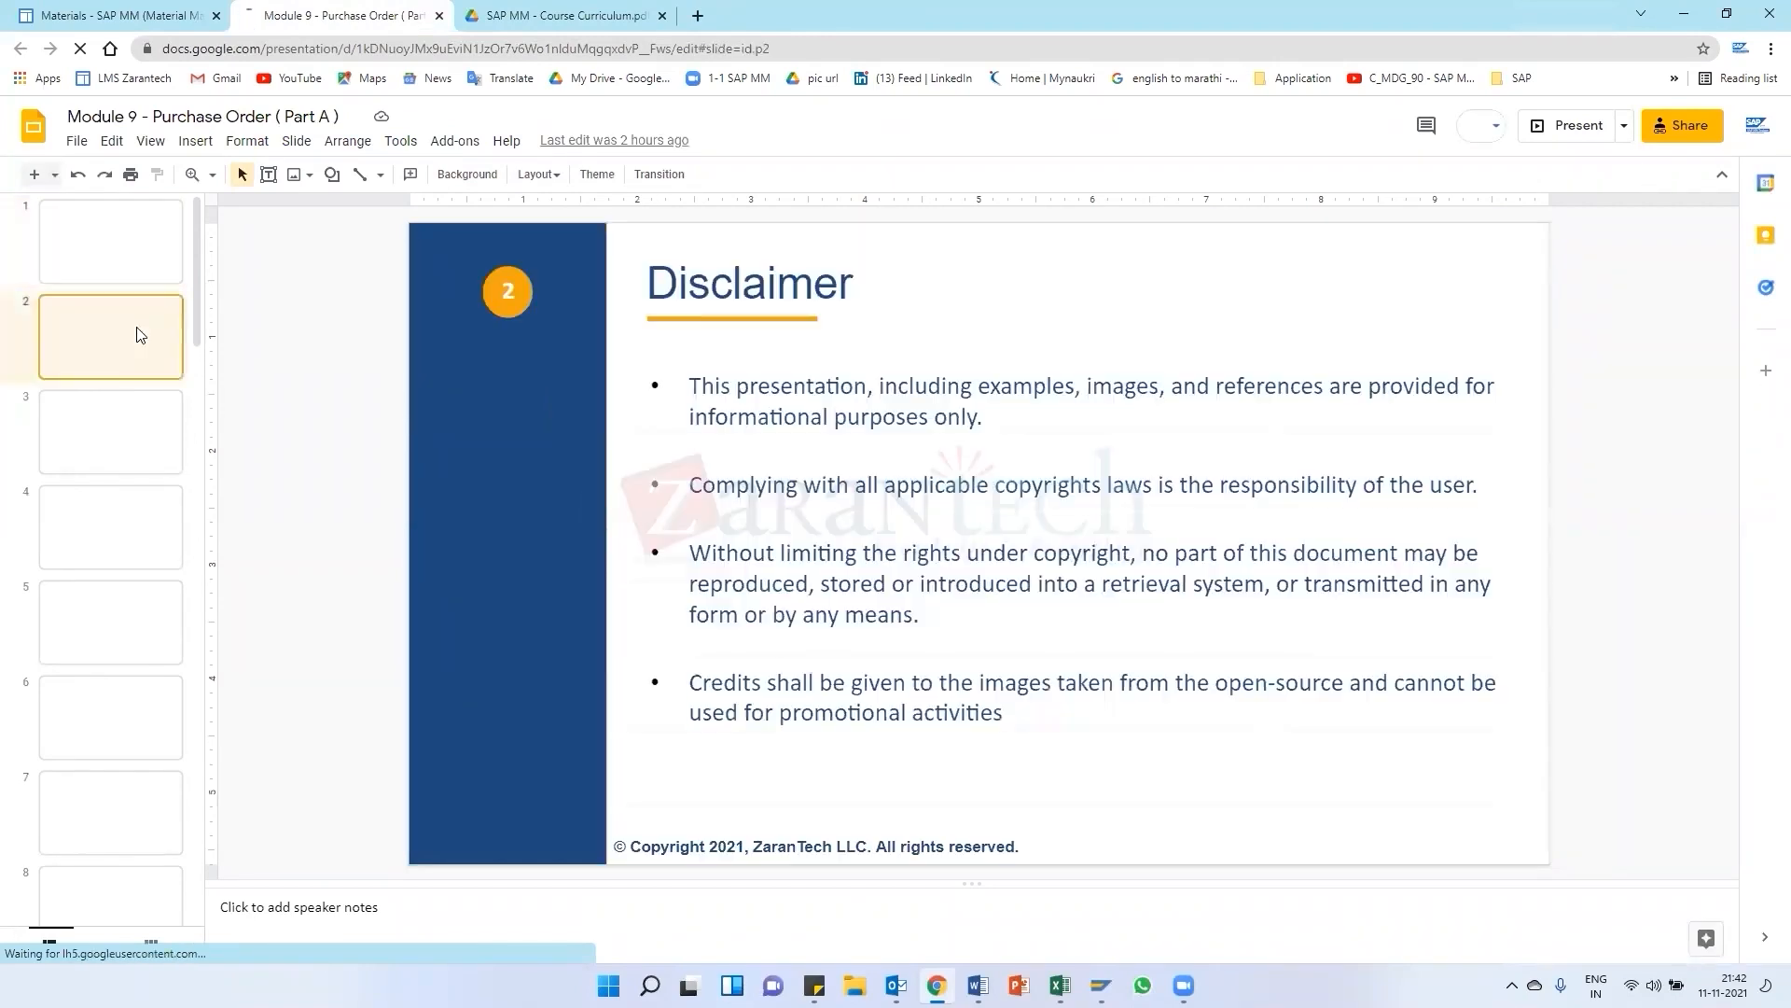
click(109, 408)
key(Down)
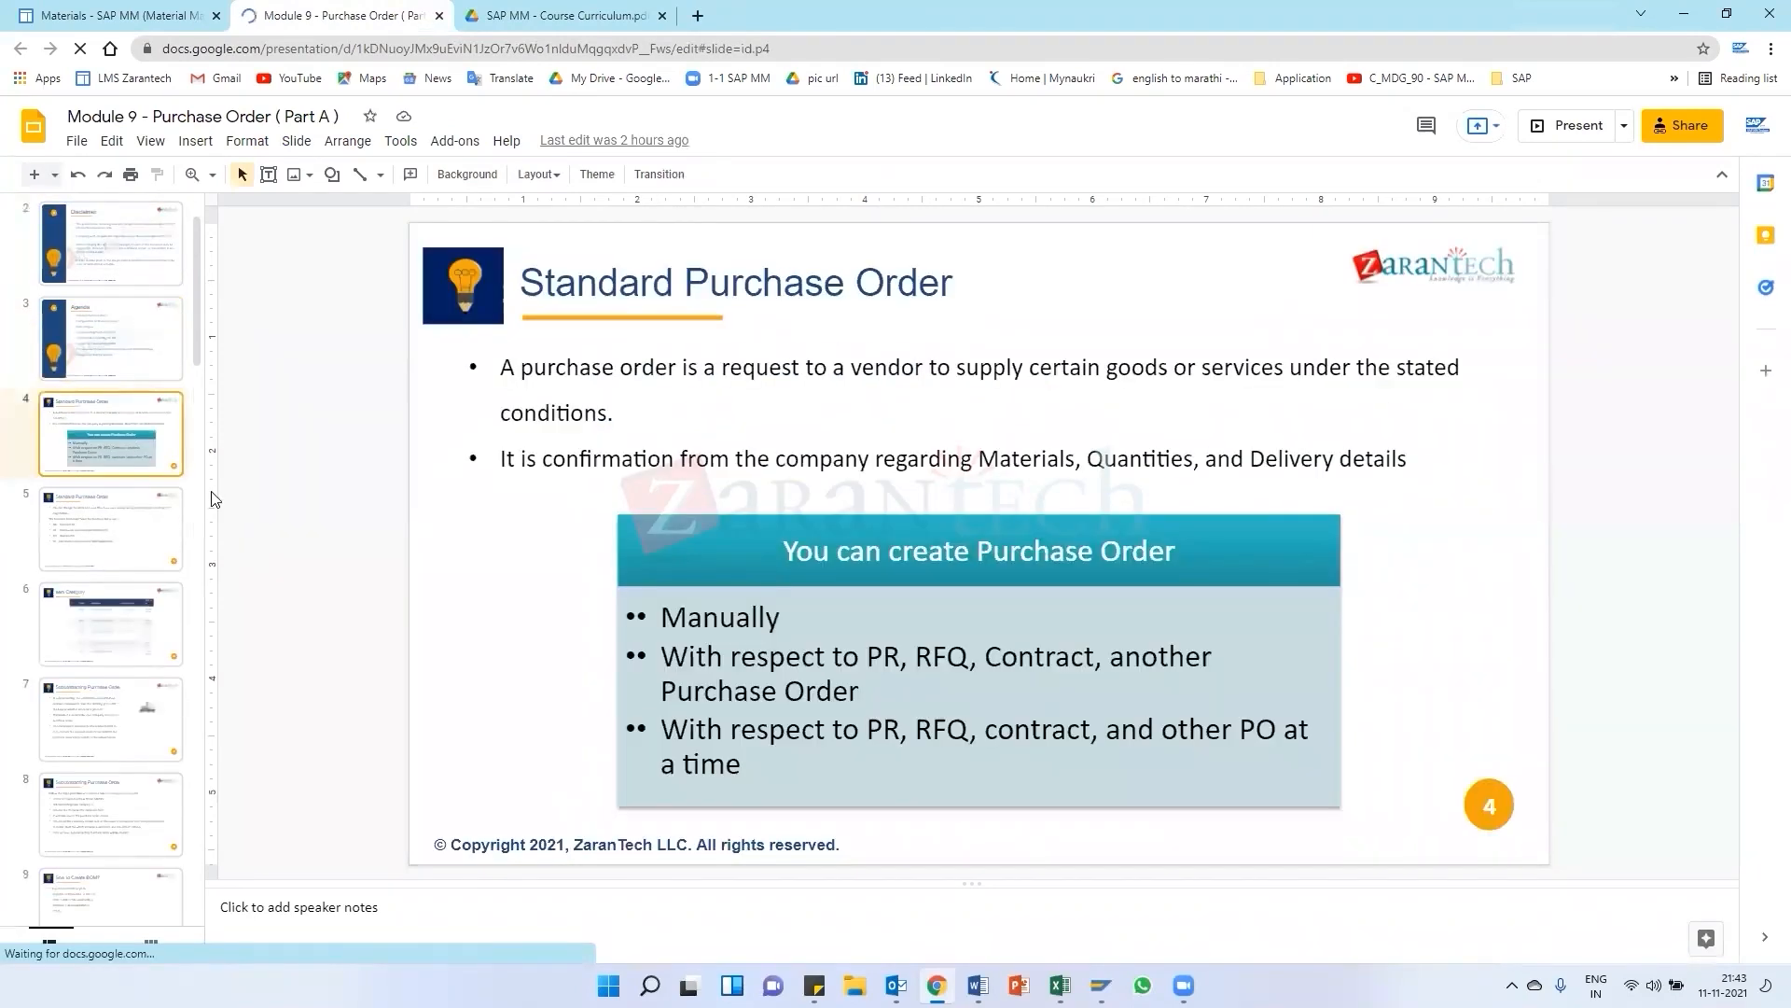
click(75, 508)
click(101, 422)
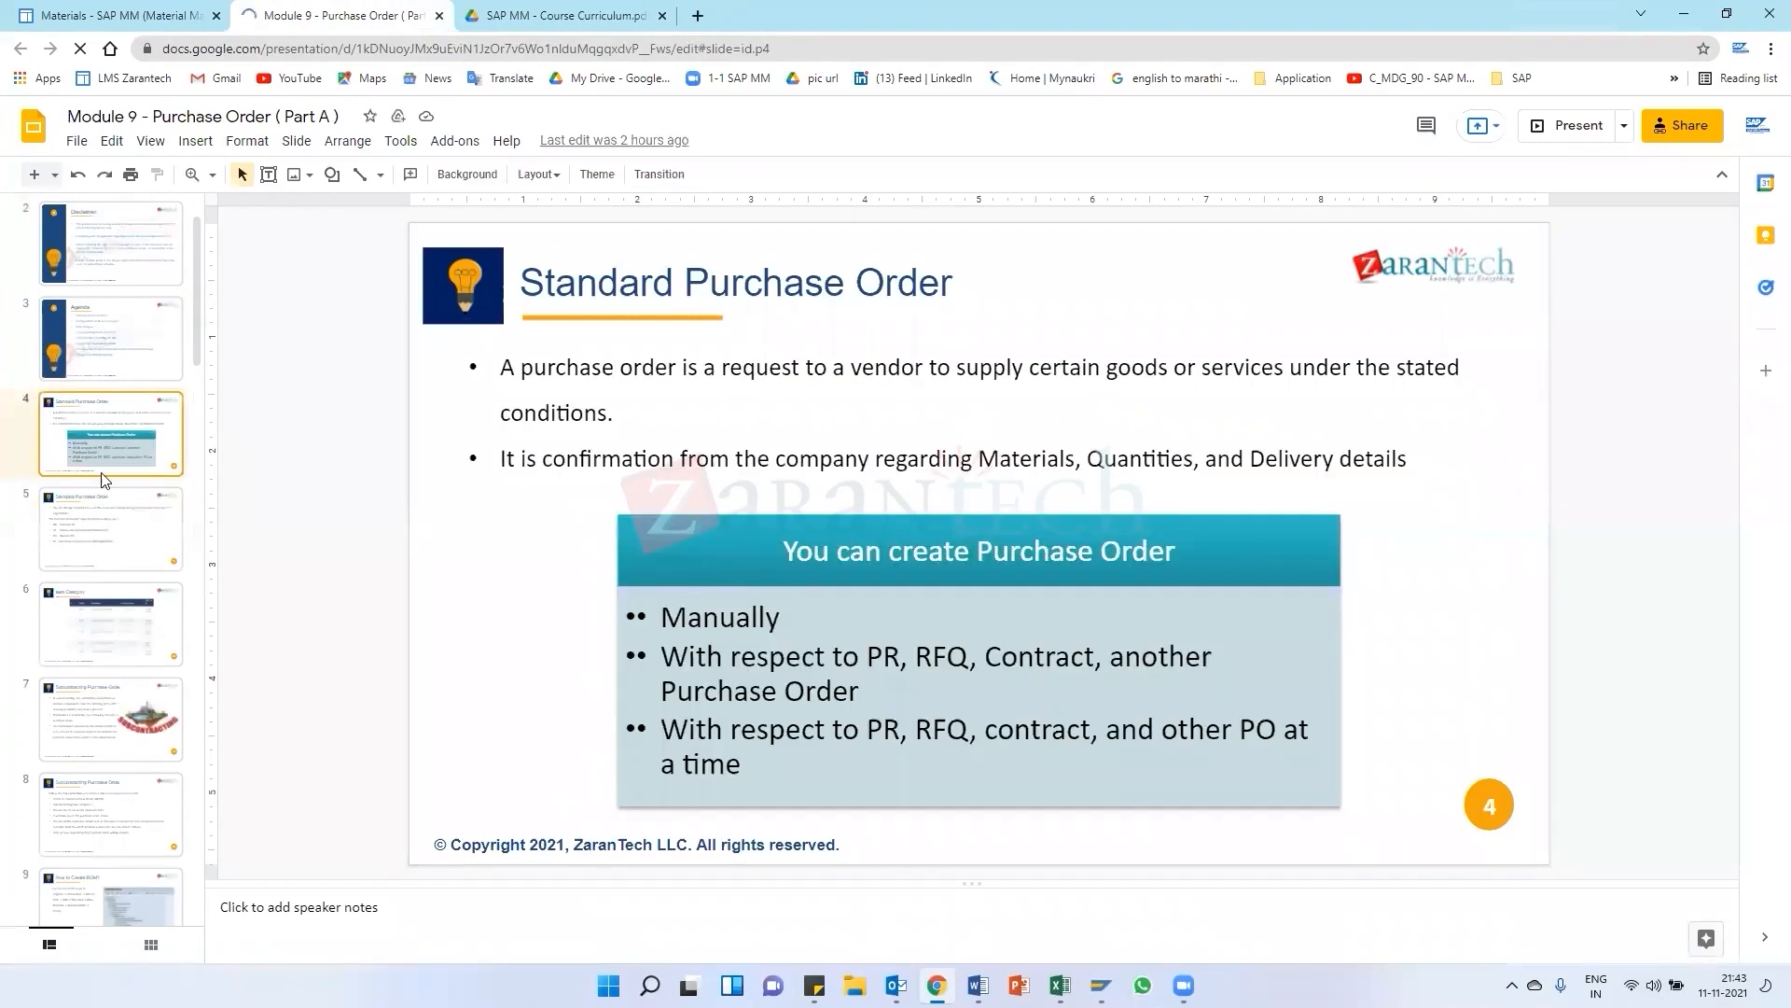
scroll(97, 377, down, 1)
scroll(97, 377, up, 1)
key(Down)
key(Up)
Glance at the course curriculum PDF, then return to the presentation and open slide 5 on PO document types
click(523, 13)
scroll(668, 618, down, 10)
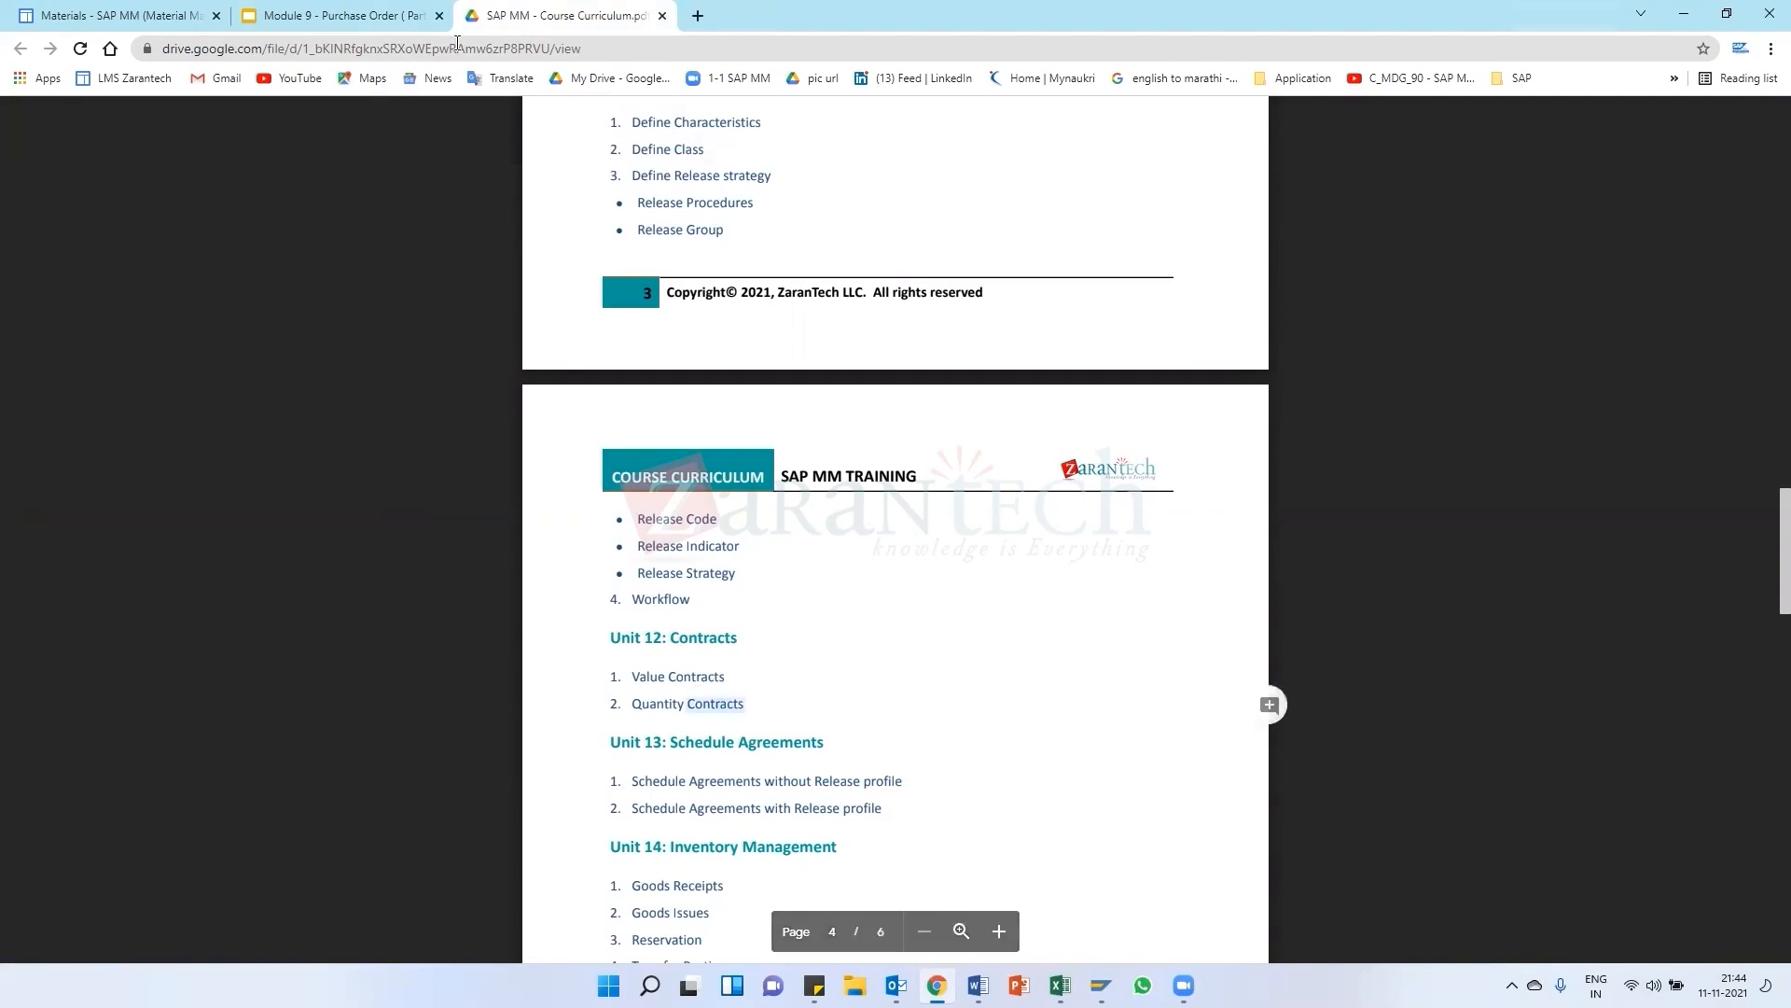
key(ctrl+shift+Tab)
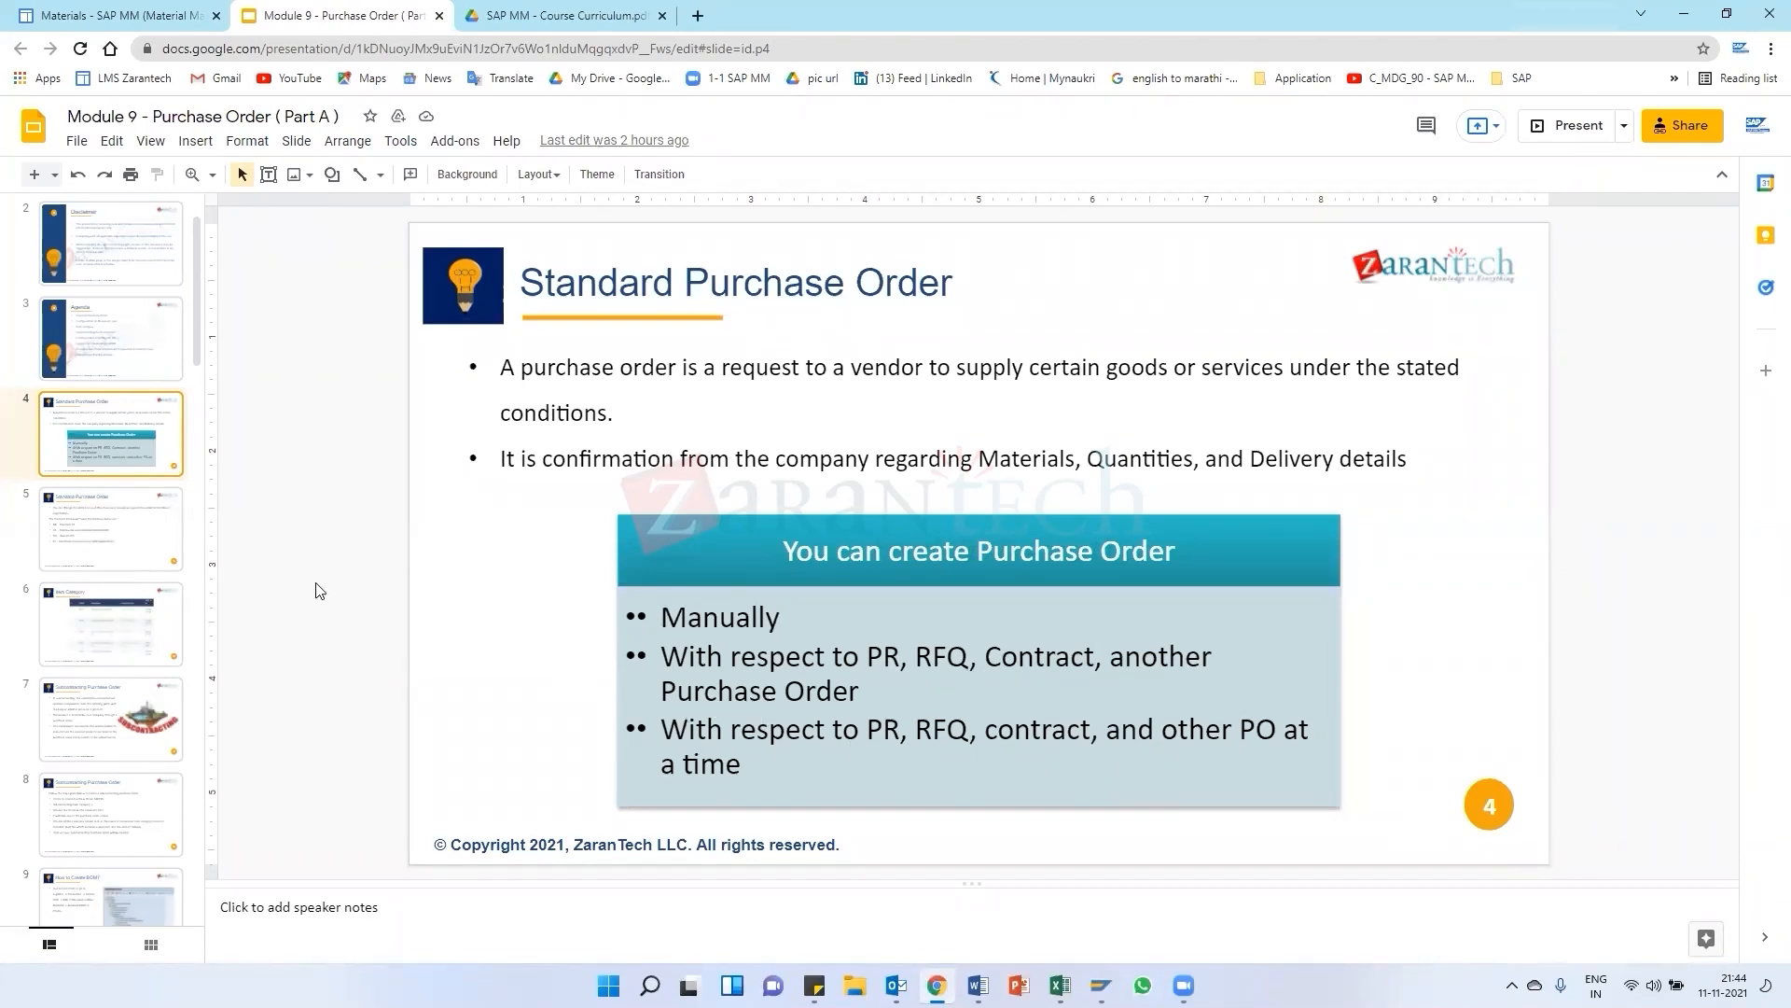
click(111, 531)
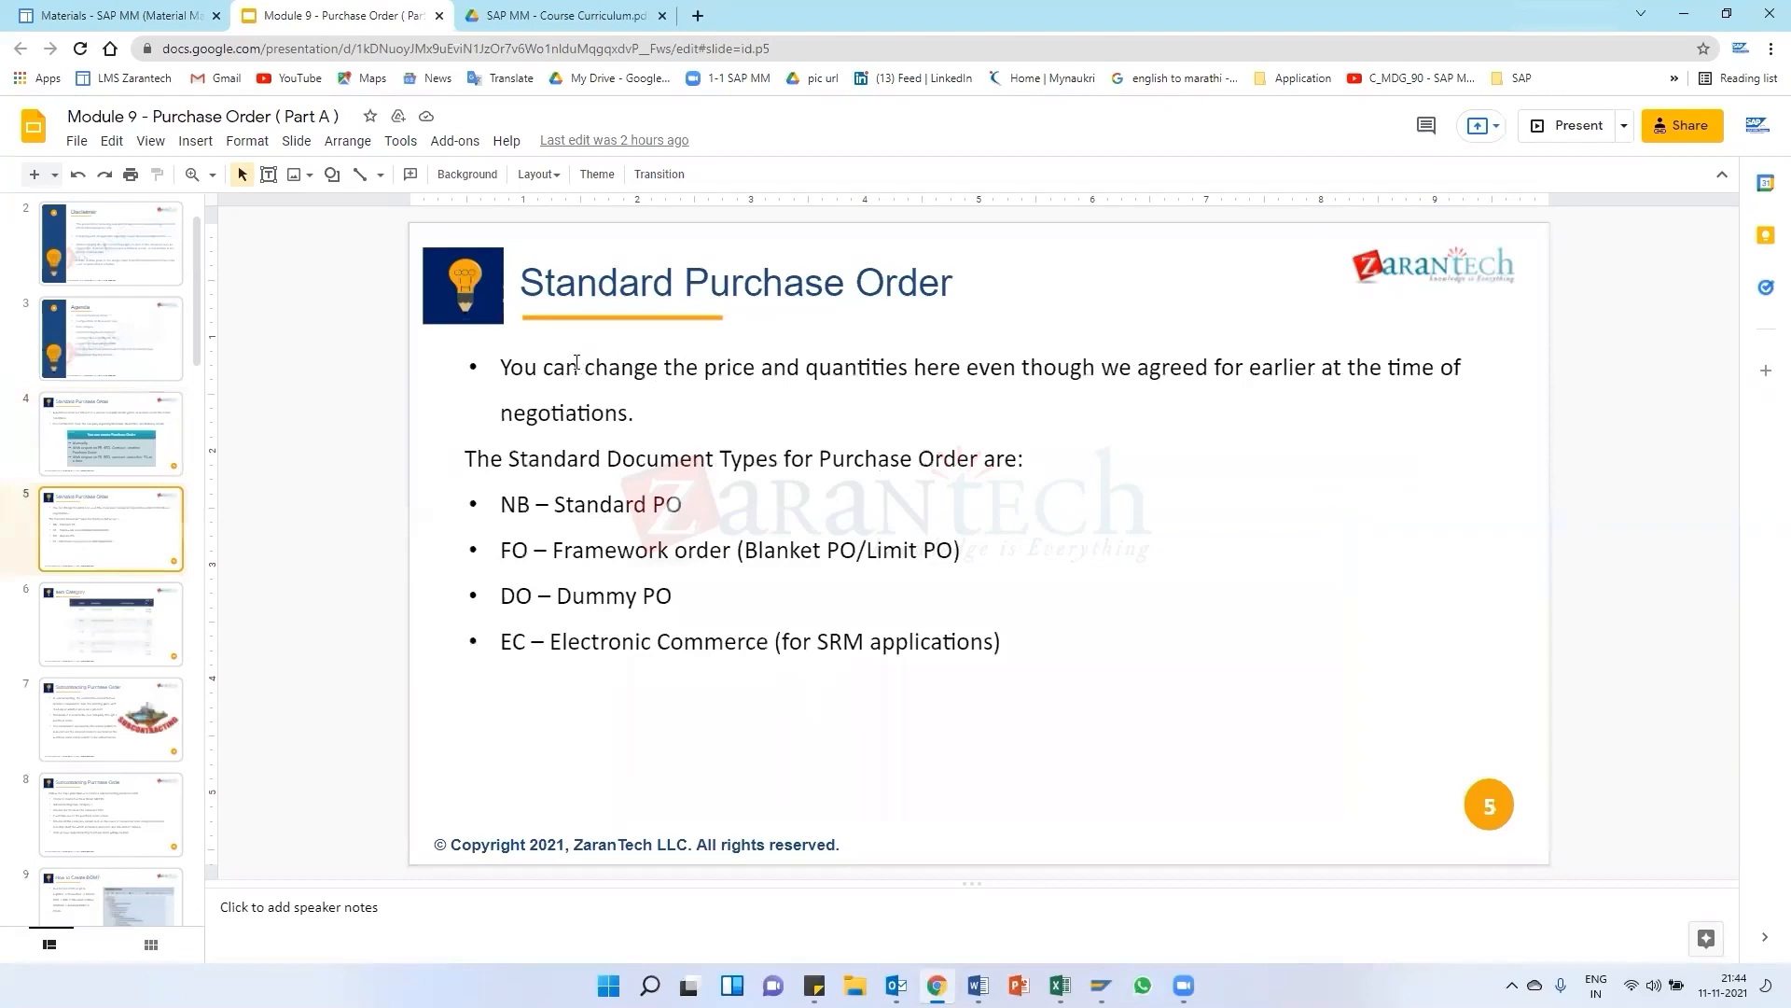
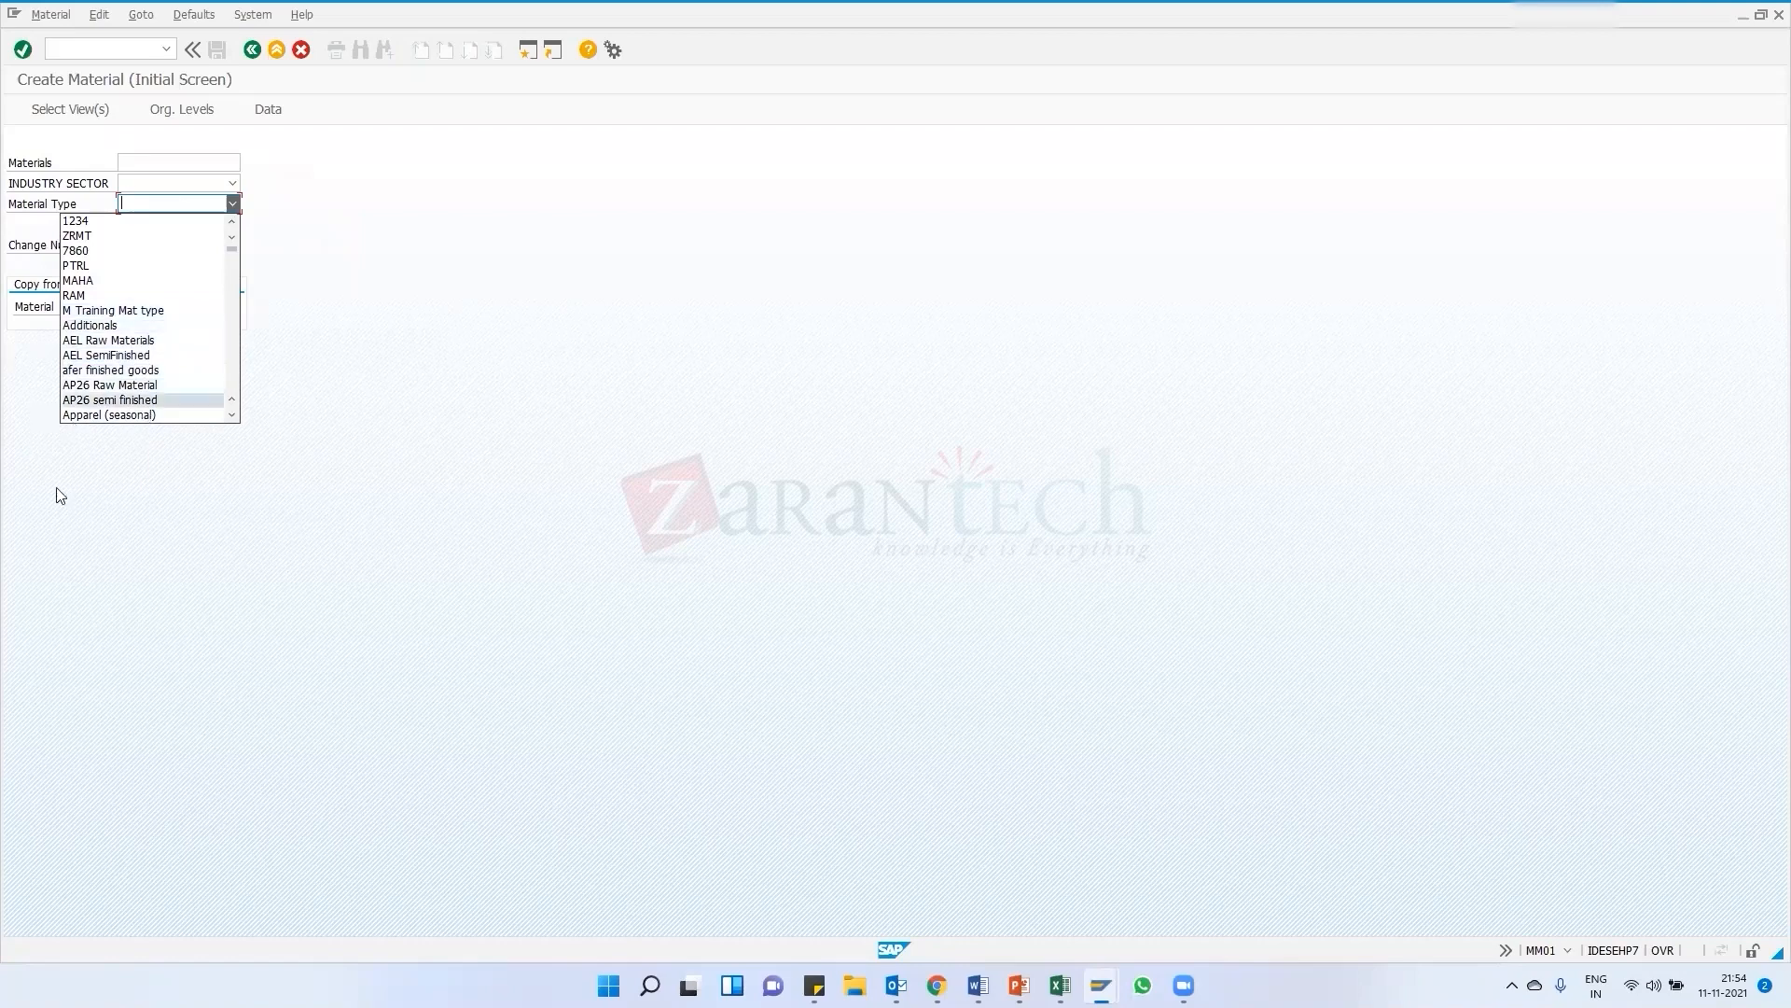
click(249, 492)
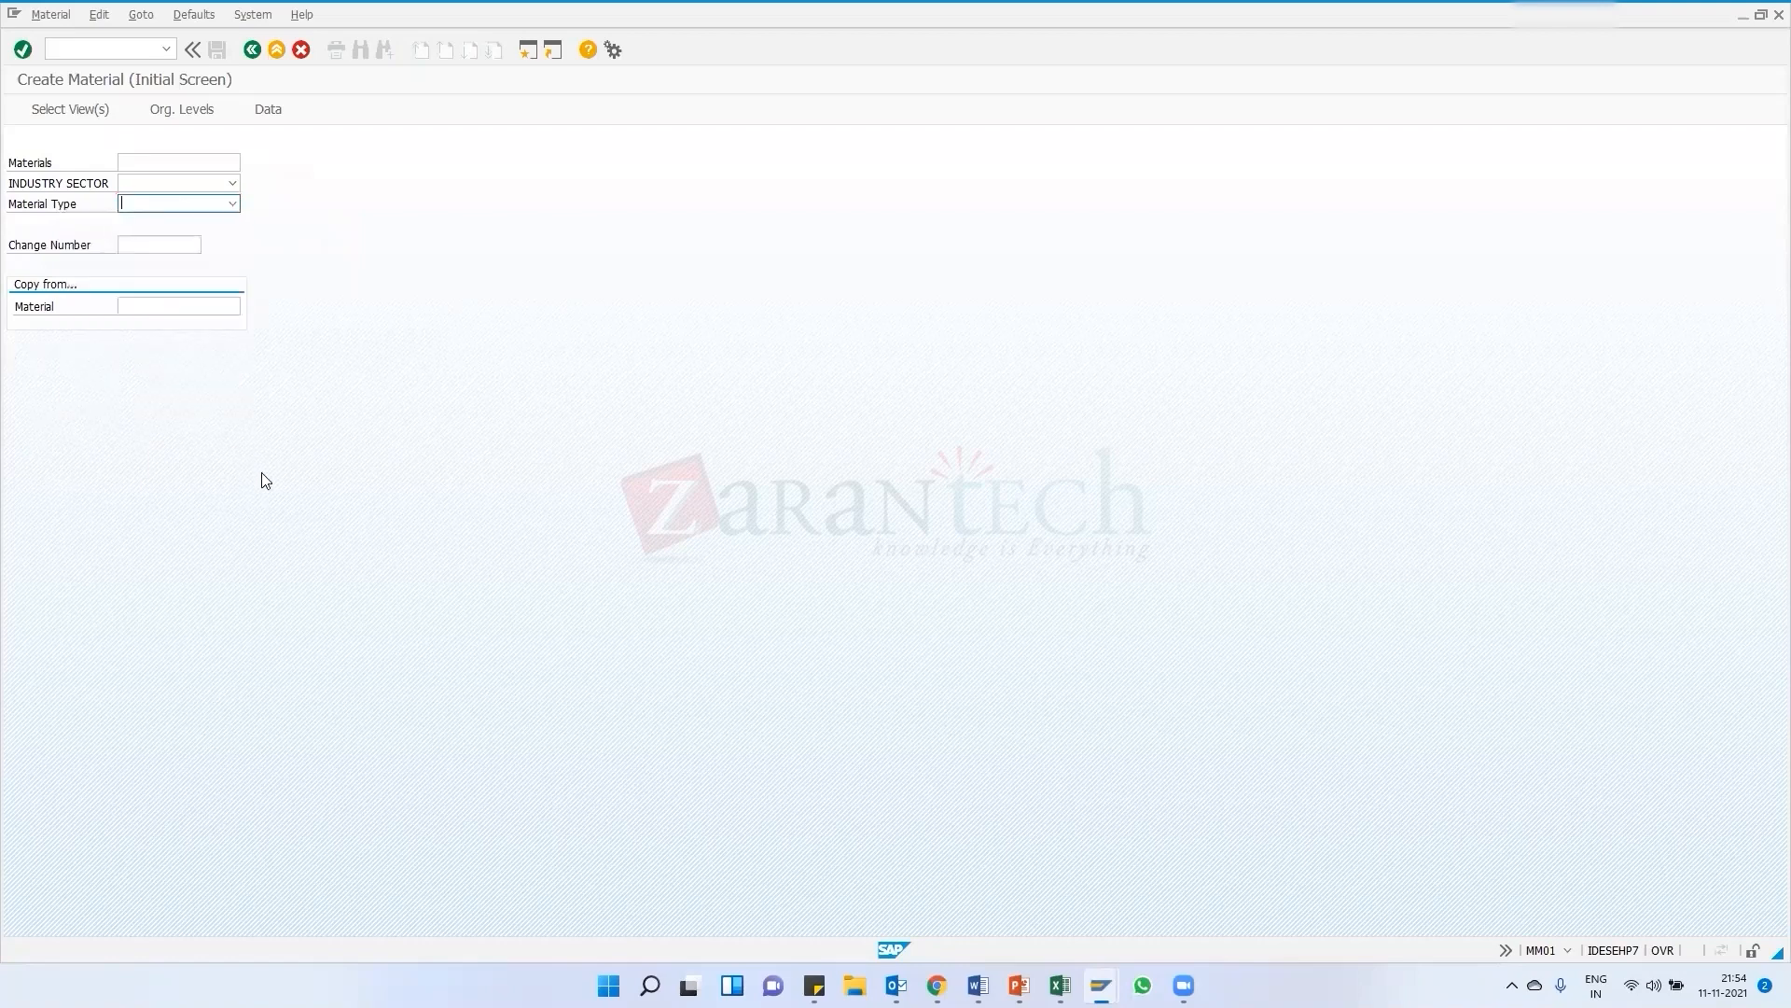
key(alt+Tab)
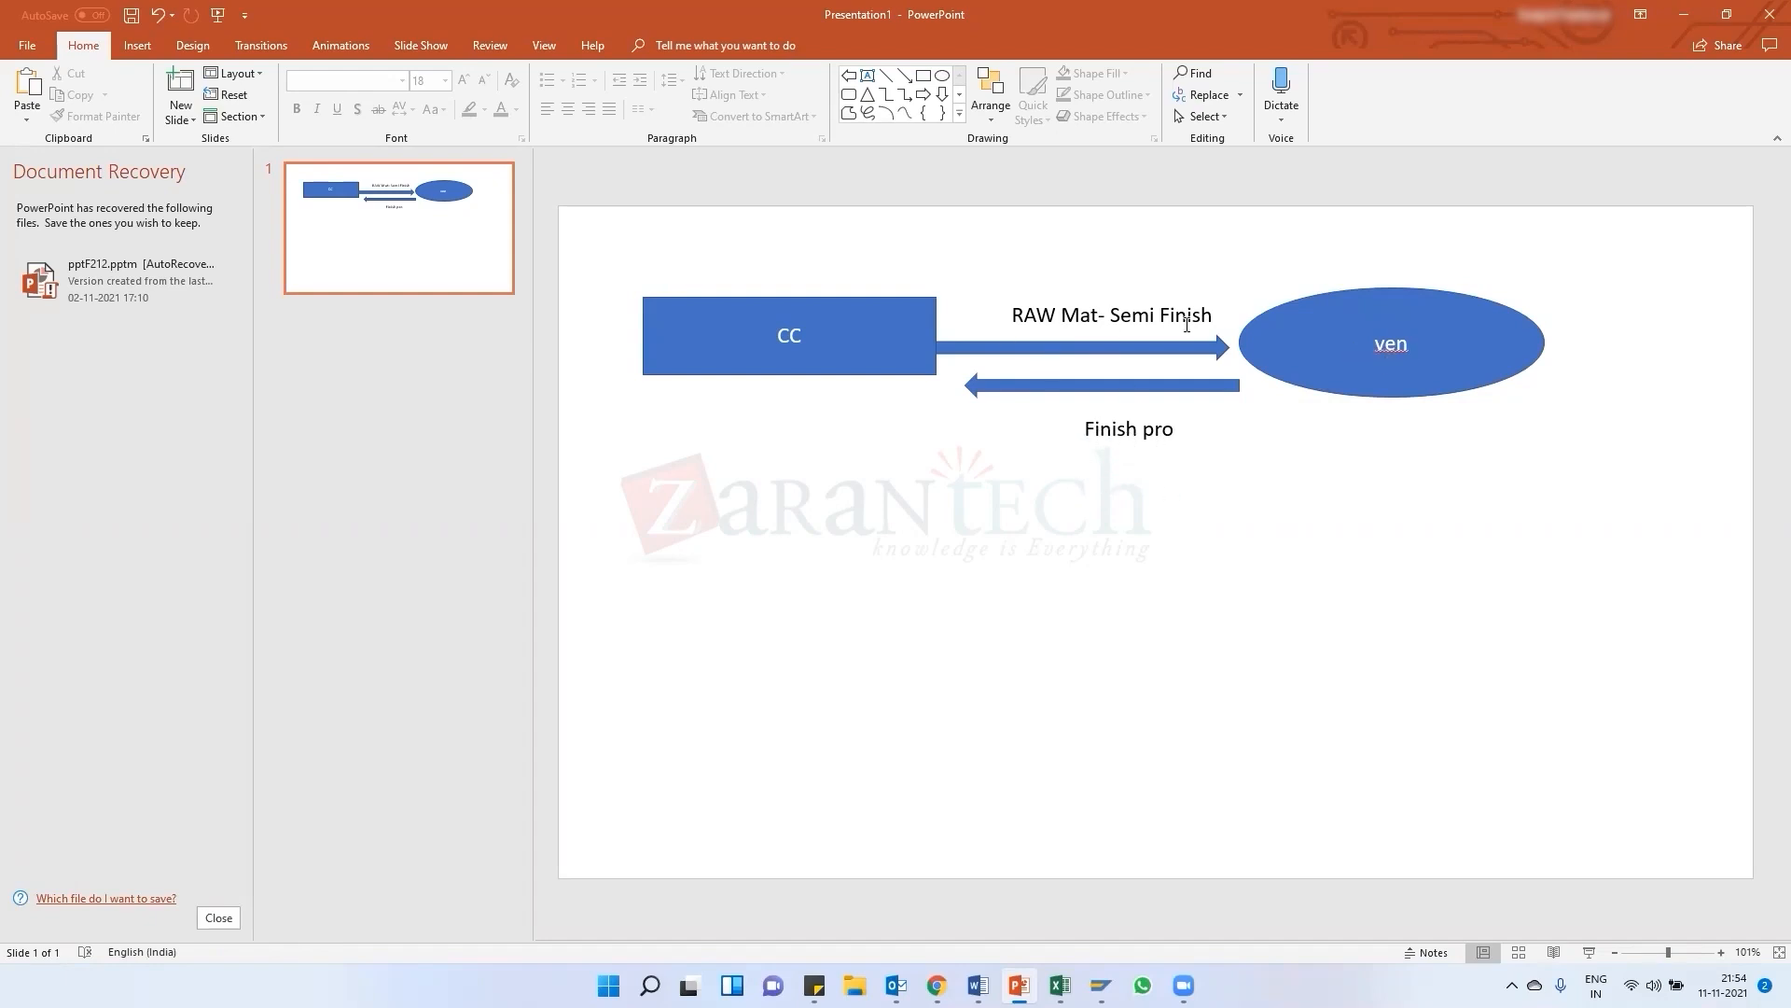
click(1114, 316)
click(847, 897)
key(alt+Tab)
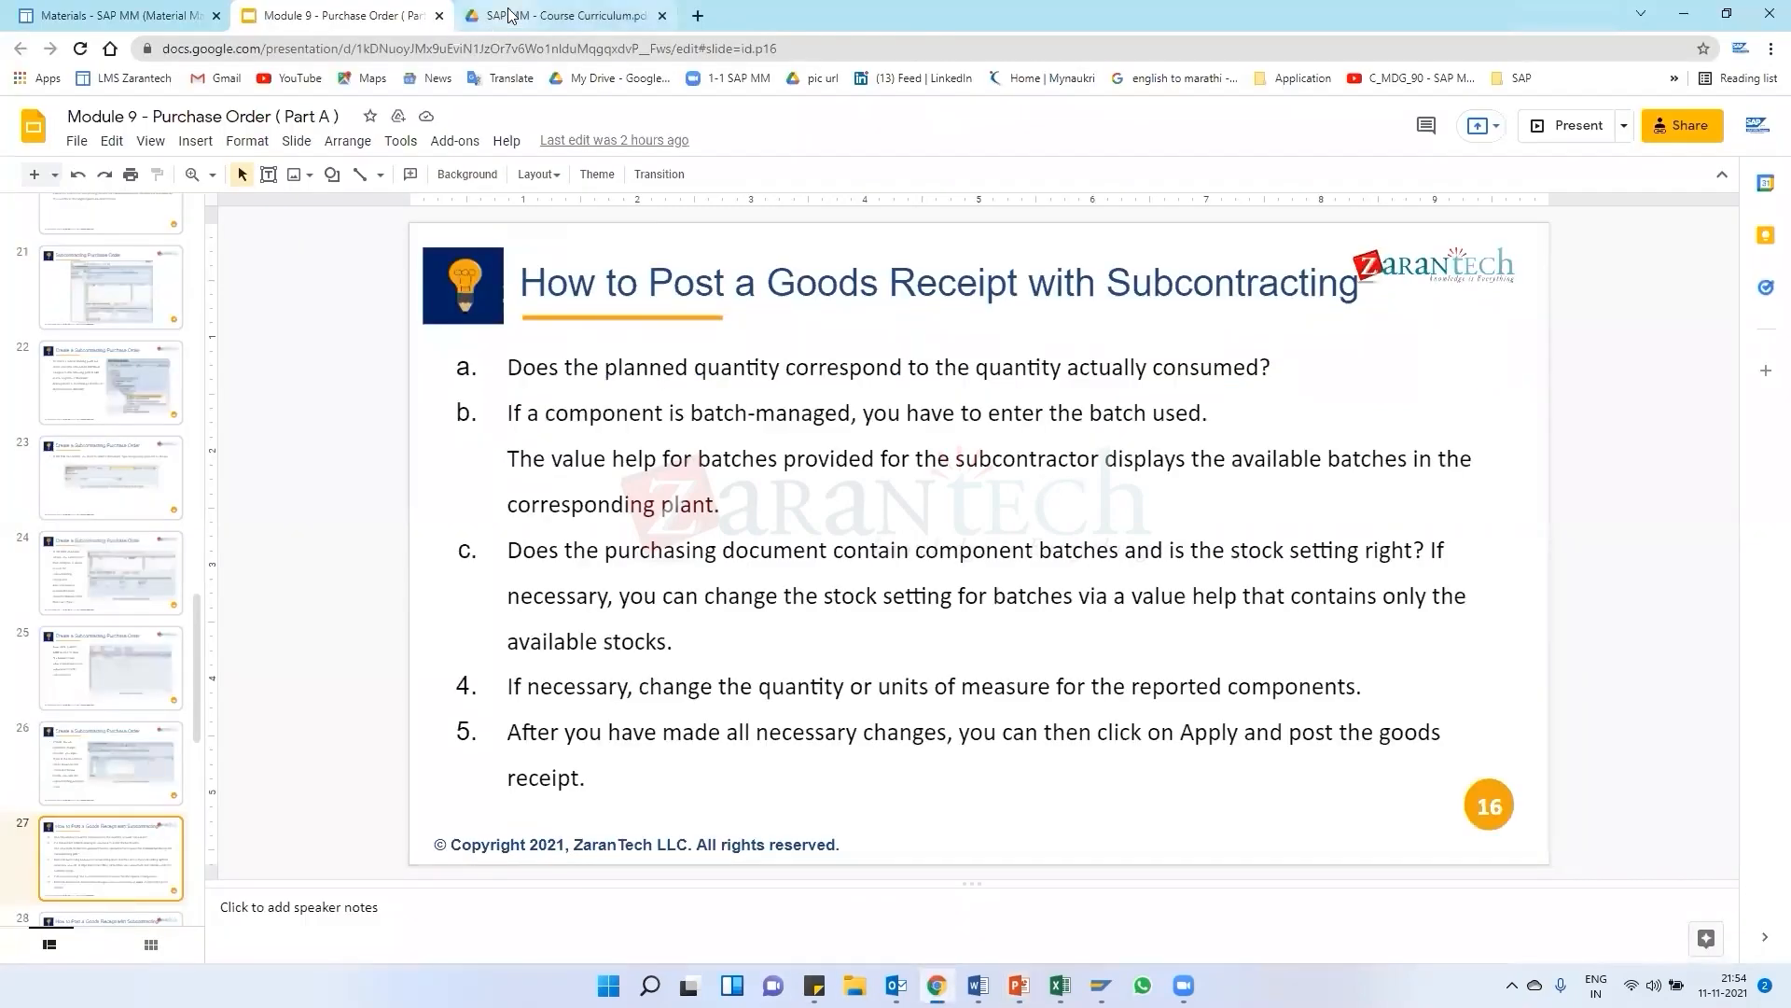
Scroll through the SAP MM course curriculum PDF to review the purchase order and later units
click(512, 15)
scroll(640, 412, up, 7)
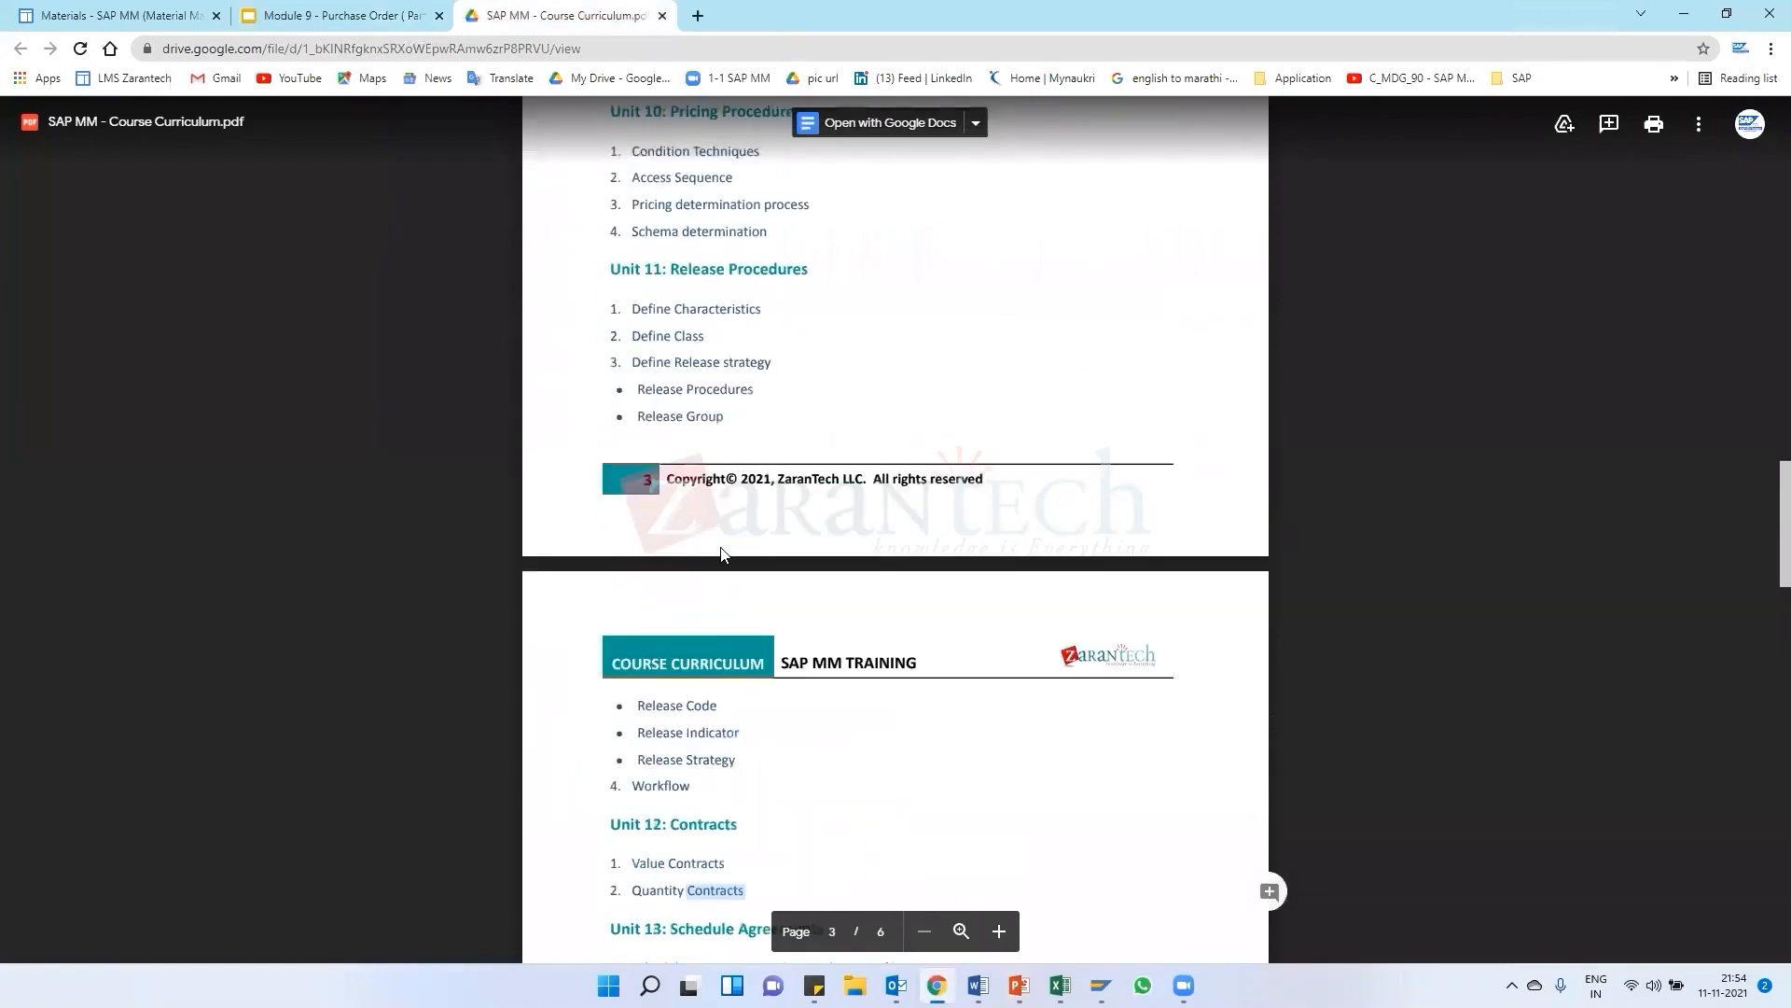
scroll(723, 549, up, 4)
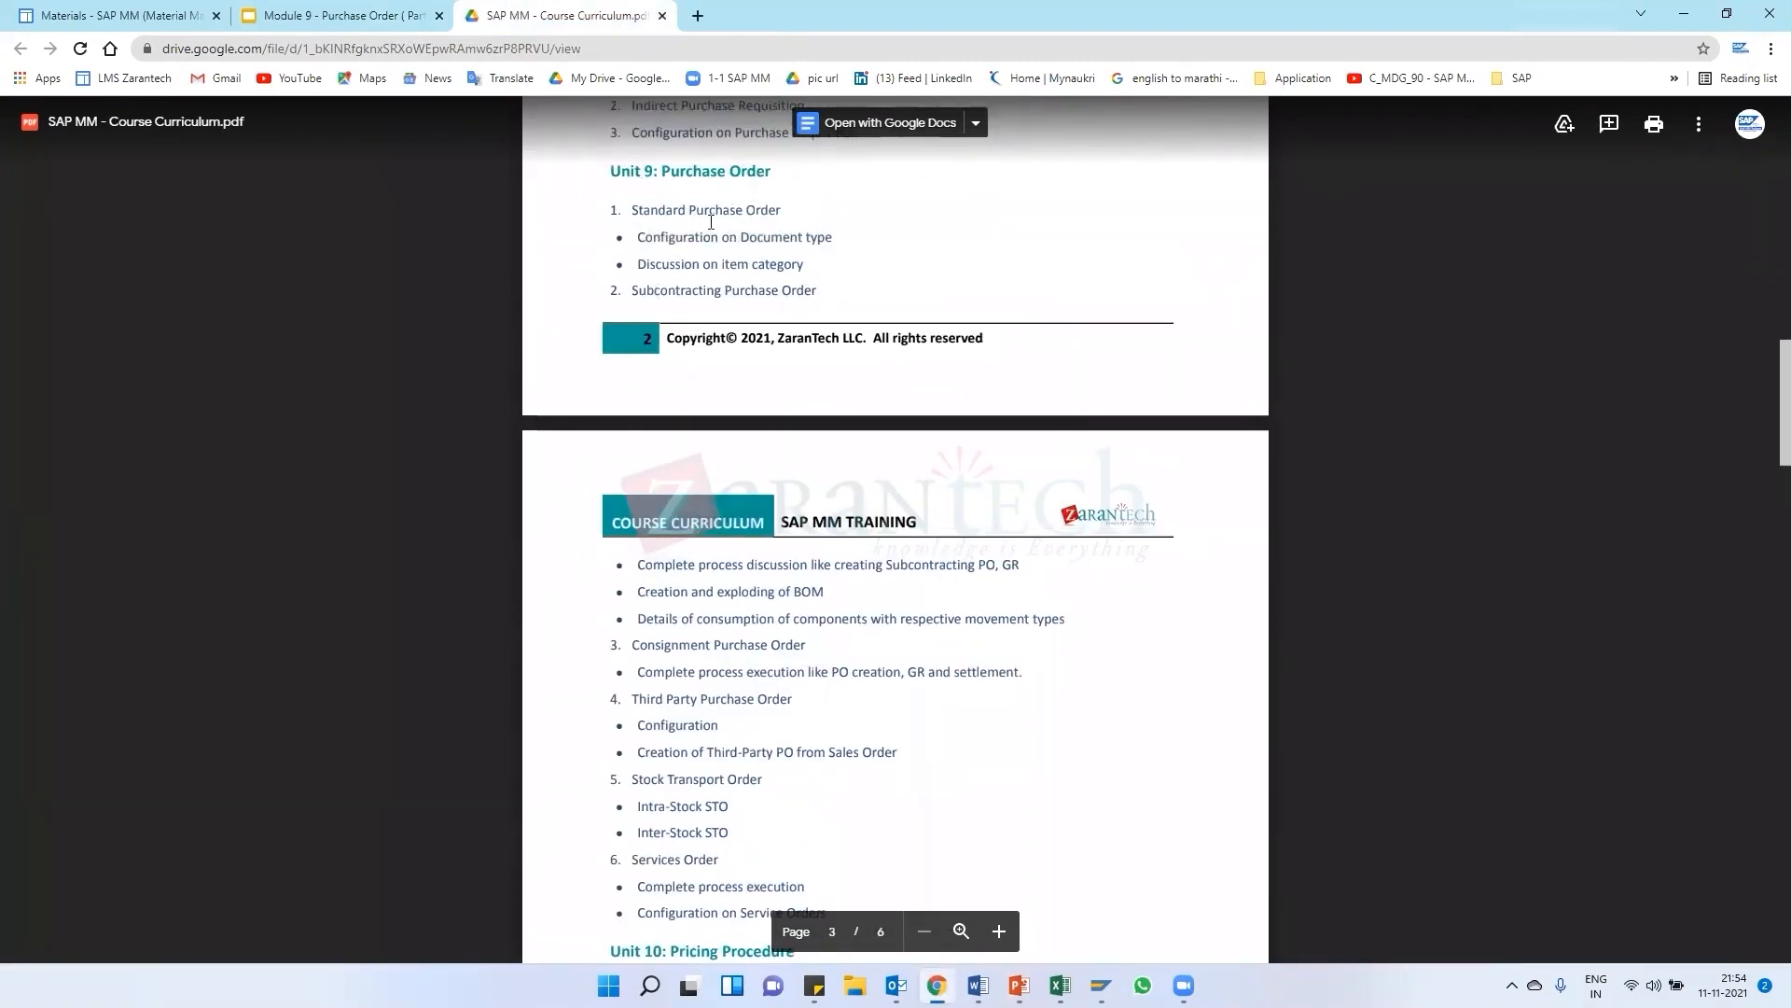
scroll(692, 281, down, 6)
scroll(711, 329, down, 9)
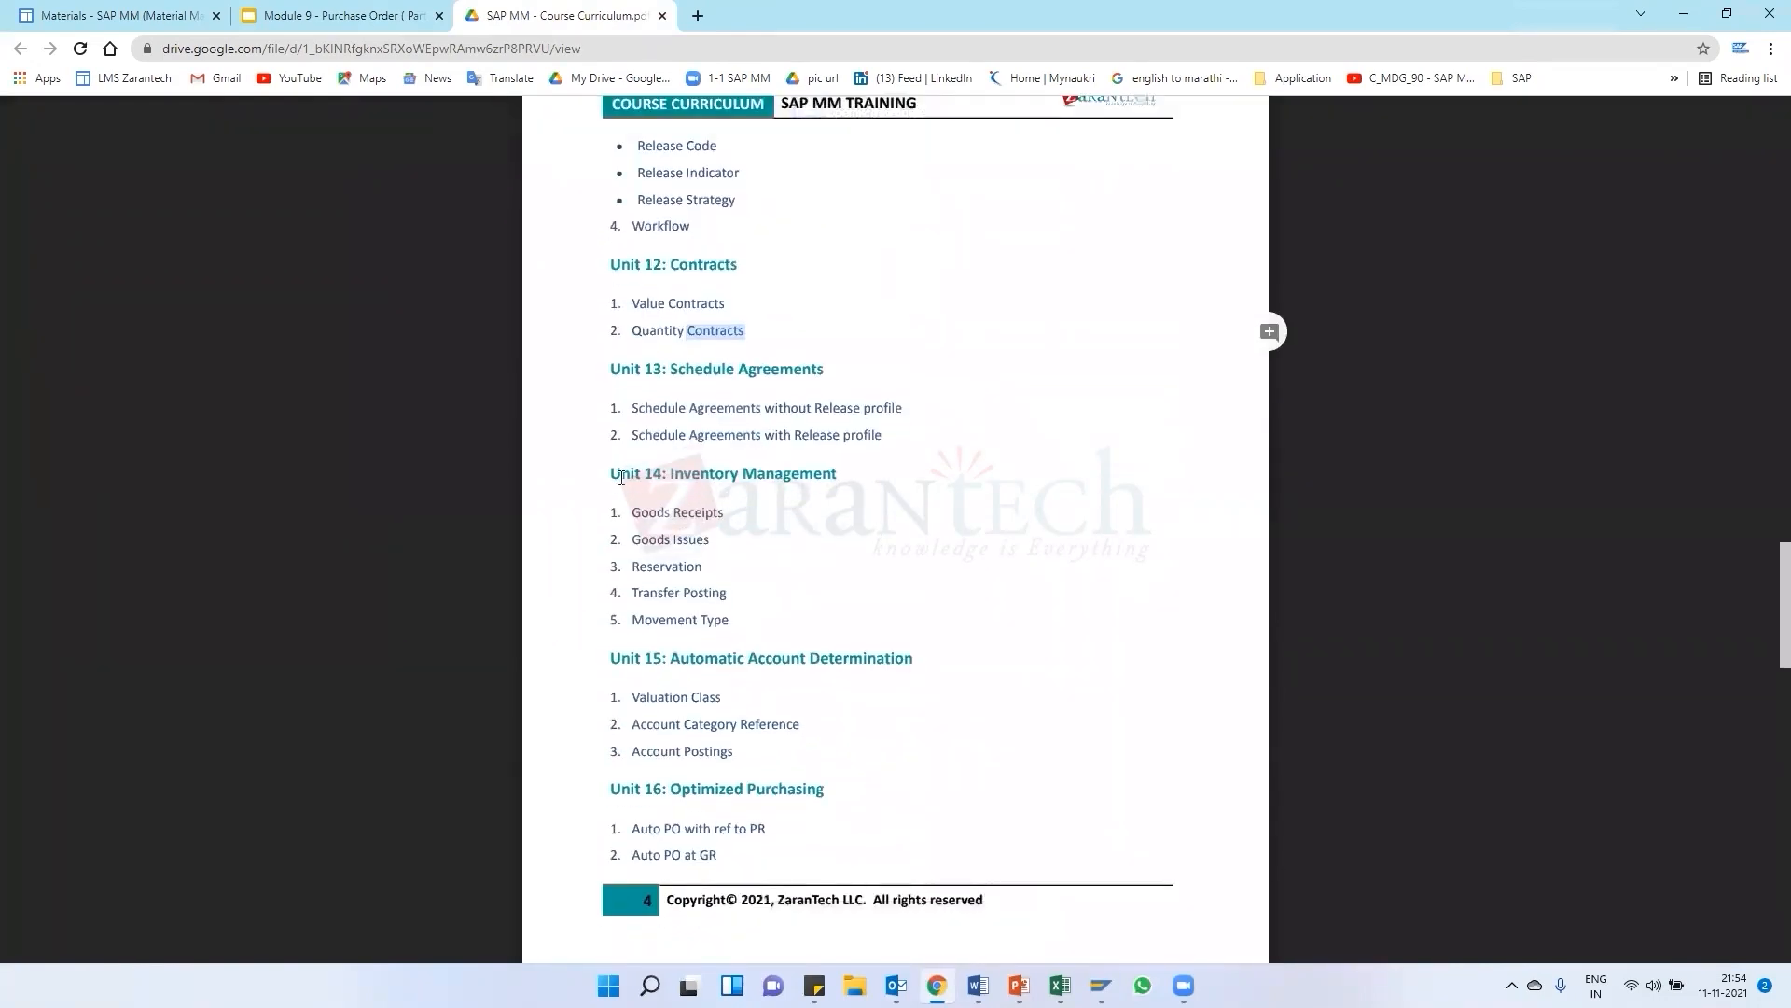
click(612, 480)
drag(721, 619, 609, 588)
click(829, 515)
scroll(709, 466, up, 4)
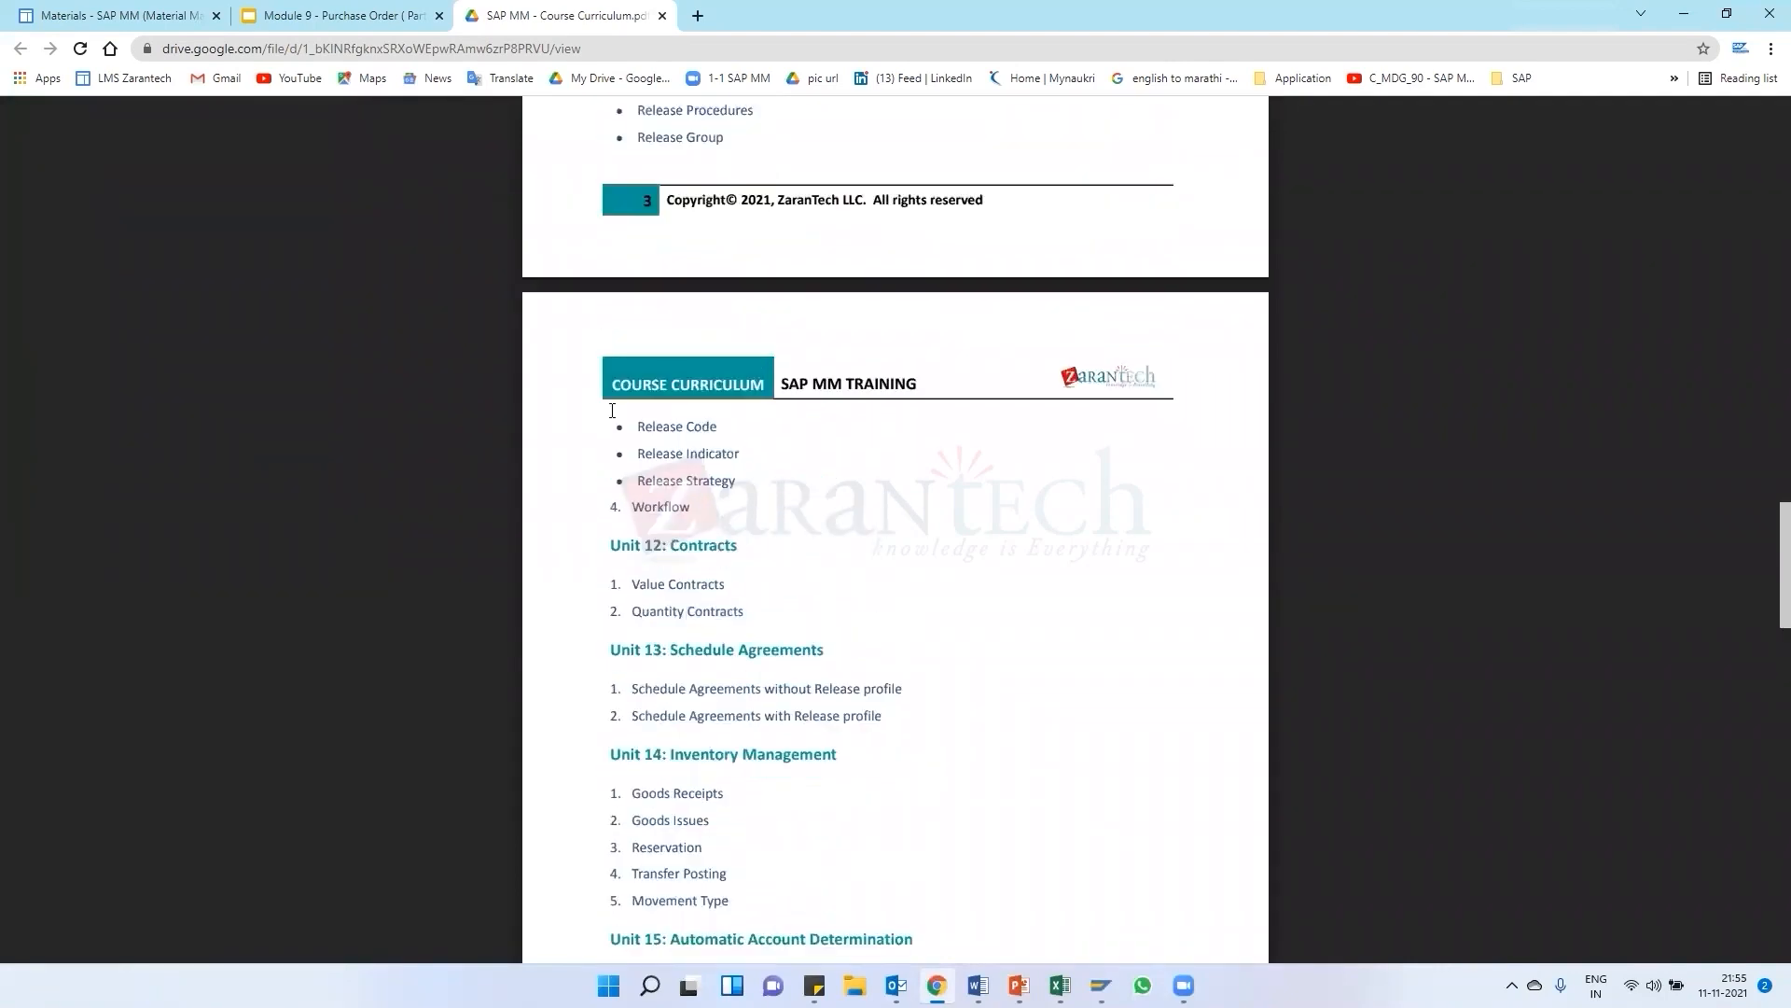
scroll(723, 712, down, 2)
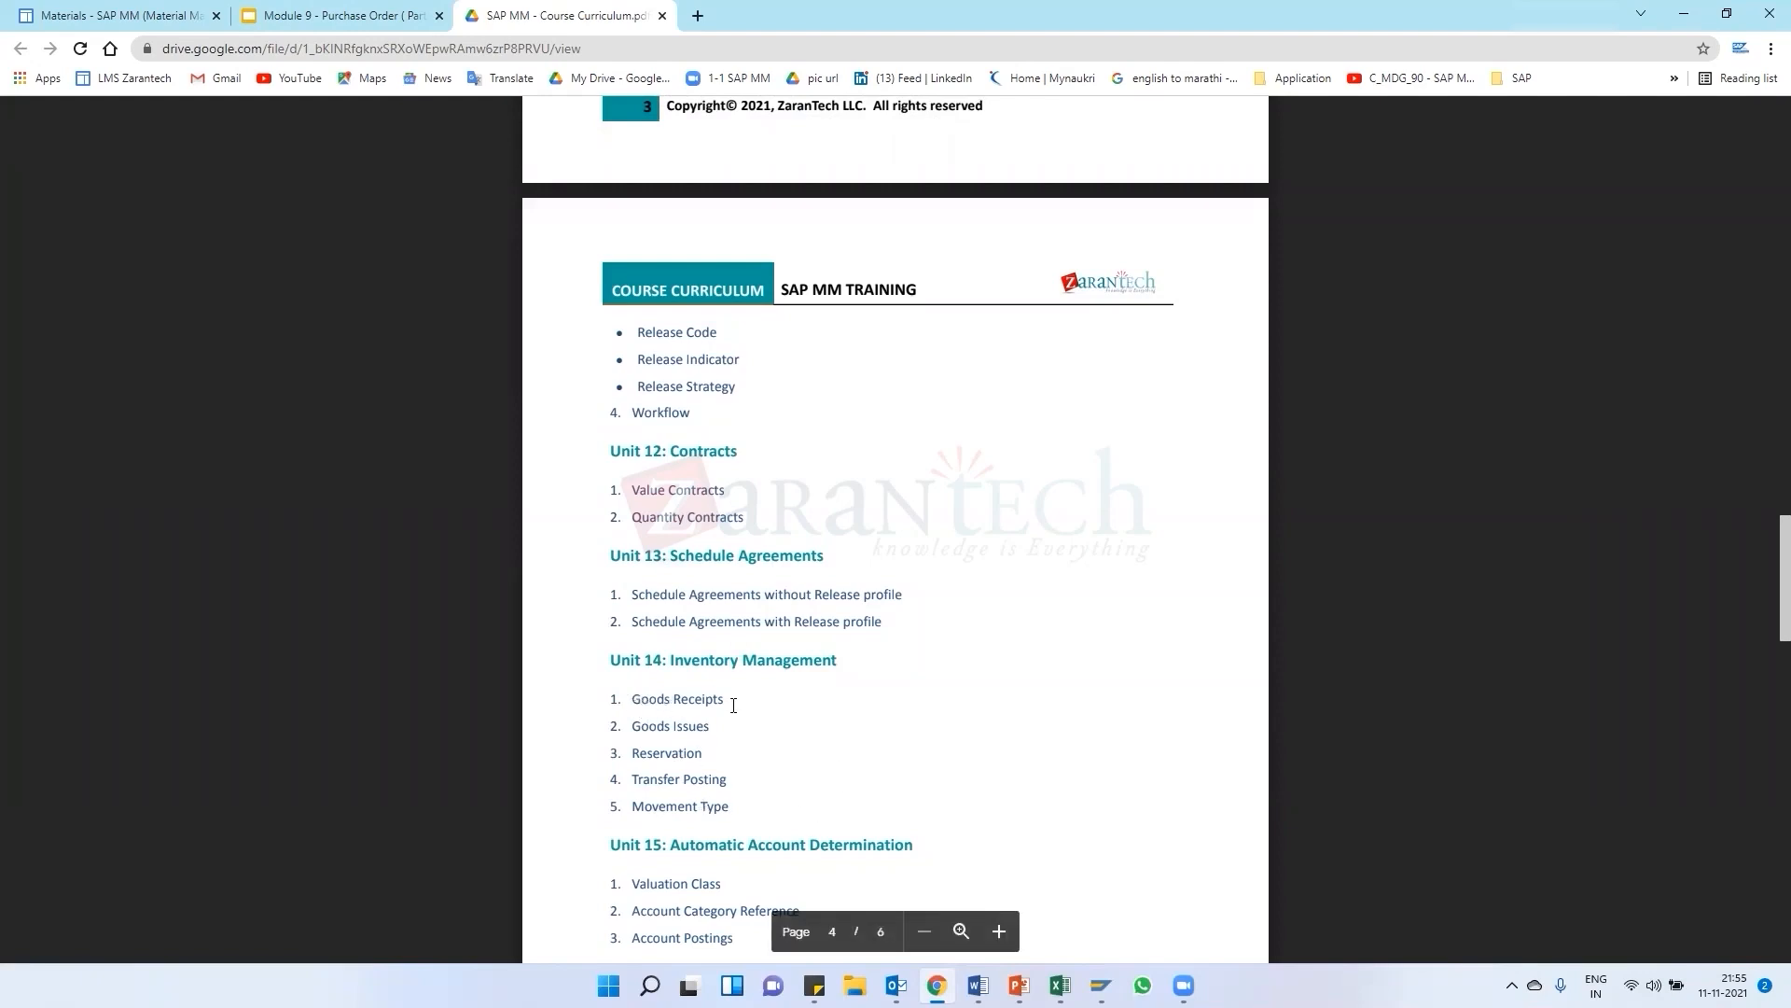
scroll(771, 499, up, 10)
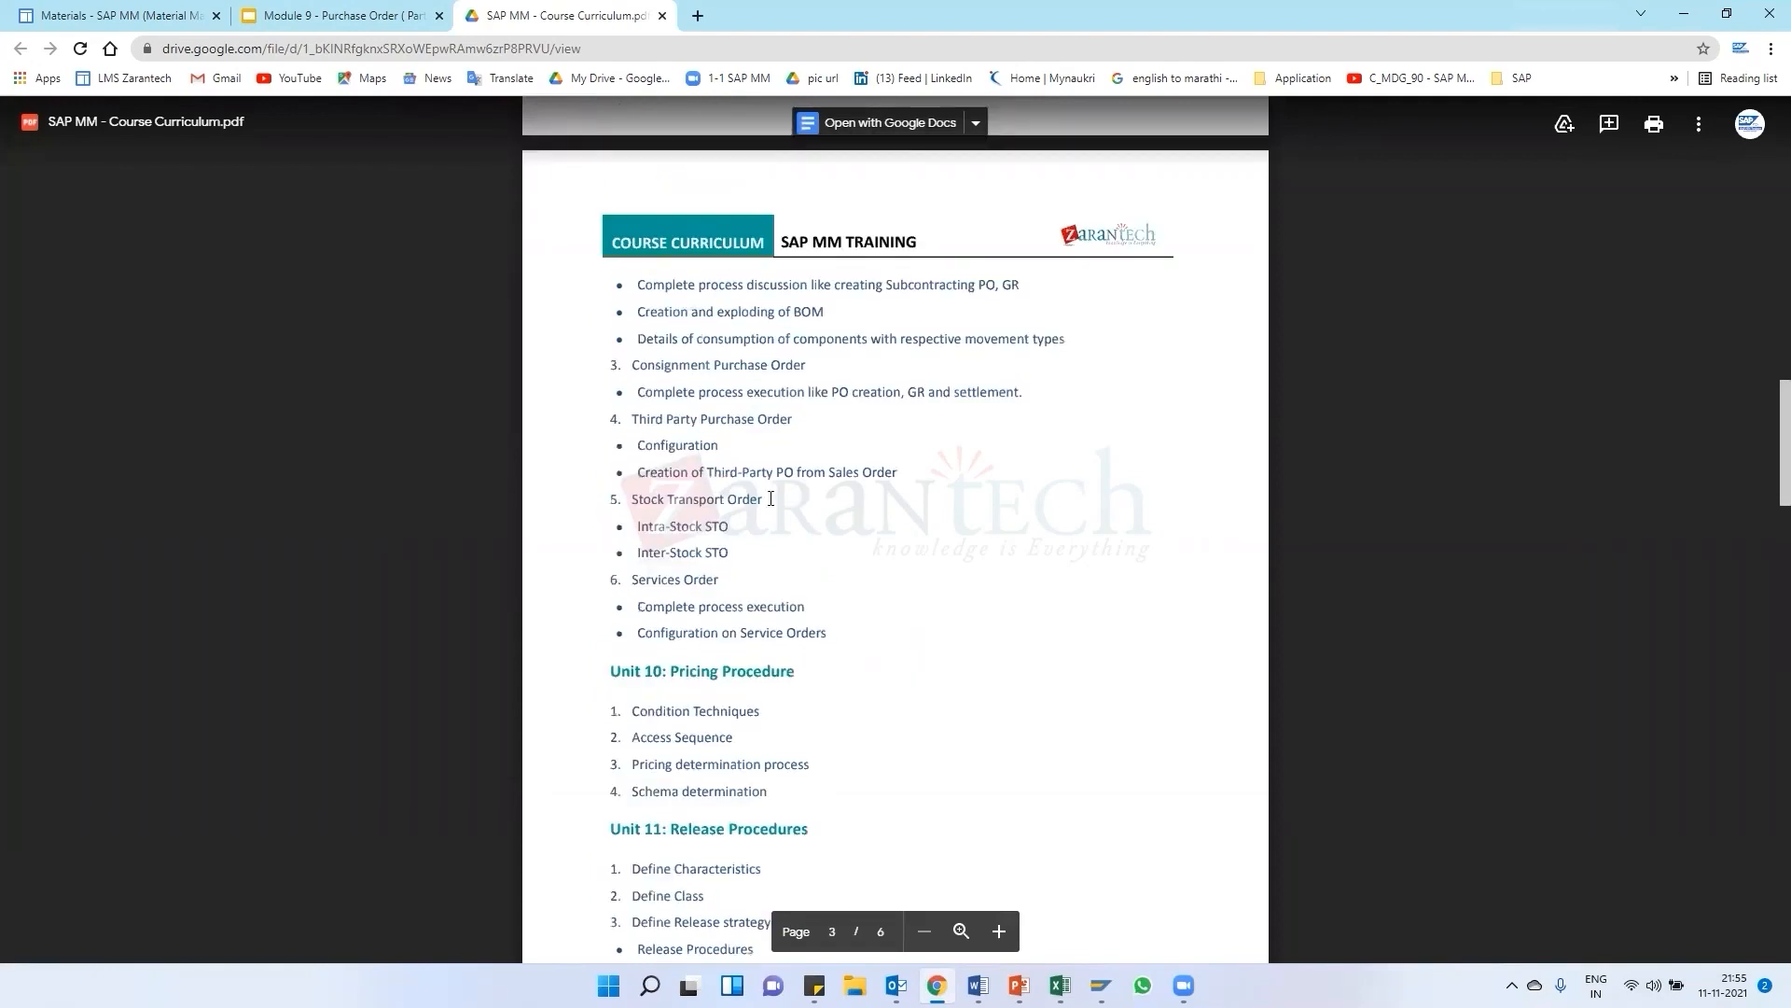
scroll(771, 499, down, 10)
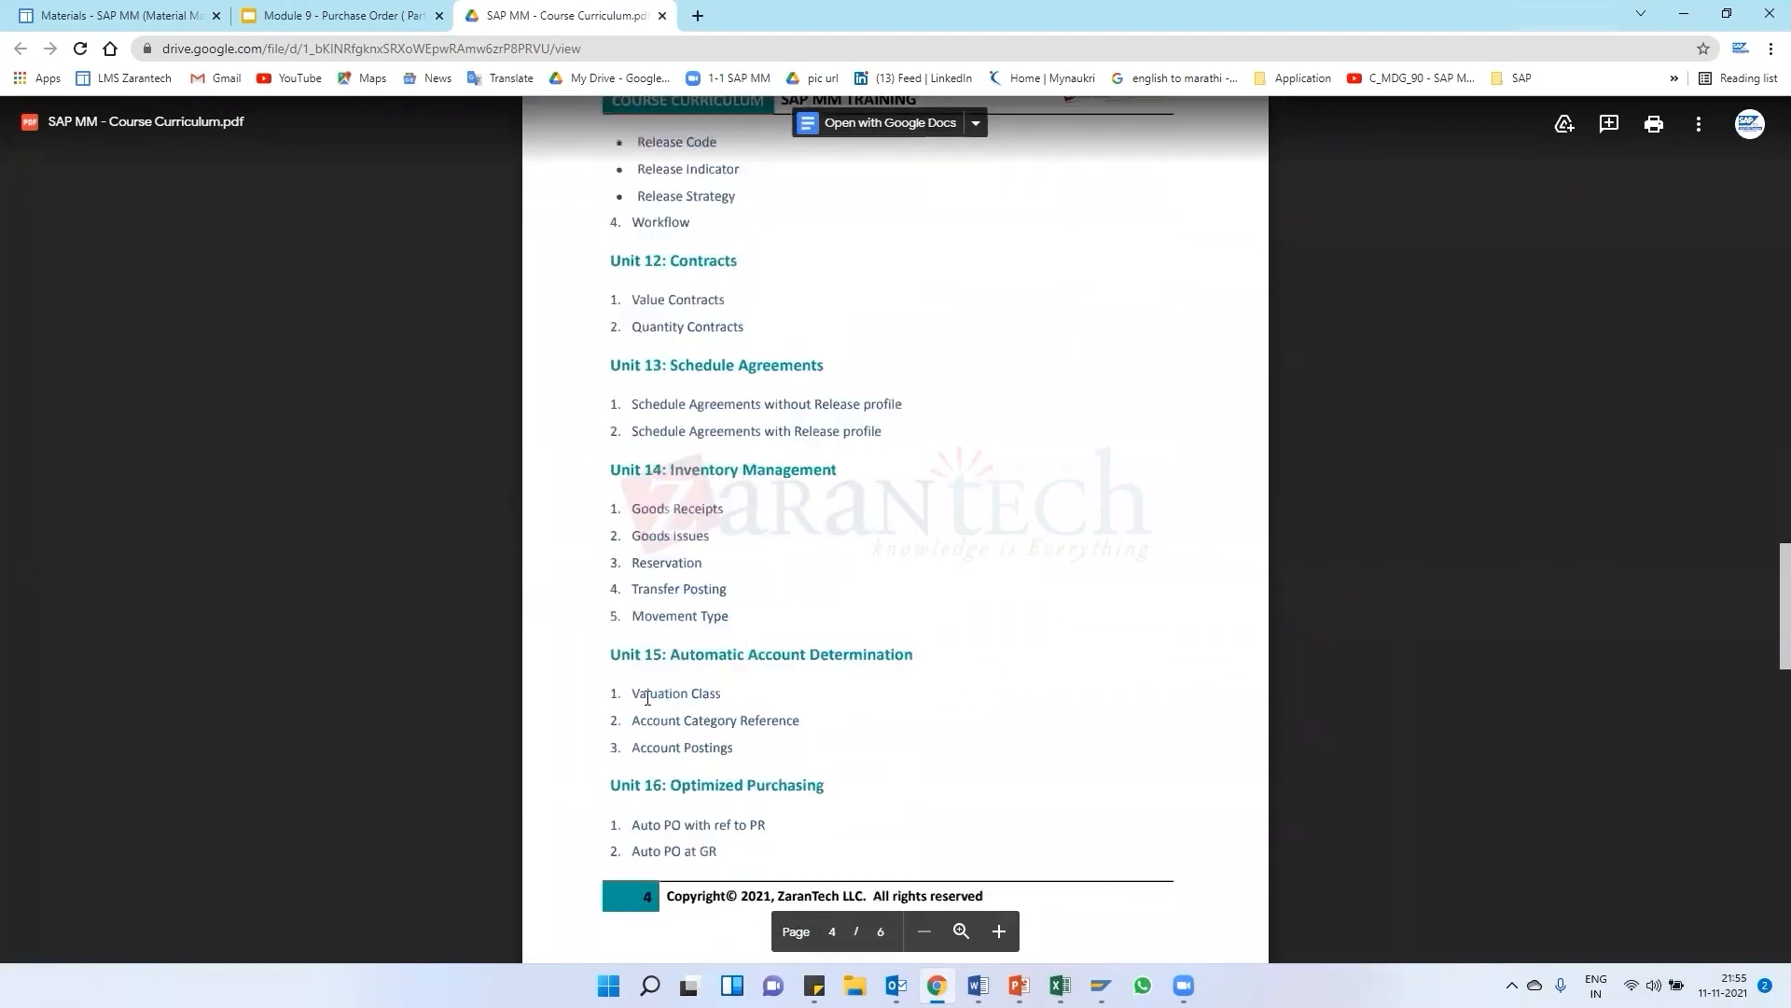
scroll(648, 698, down, 4)
scroll(709, 620, up, 5)
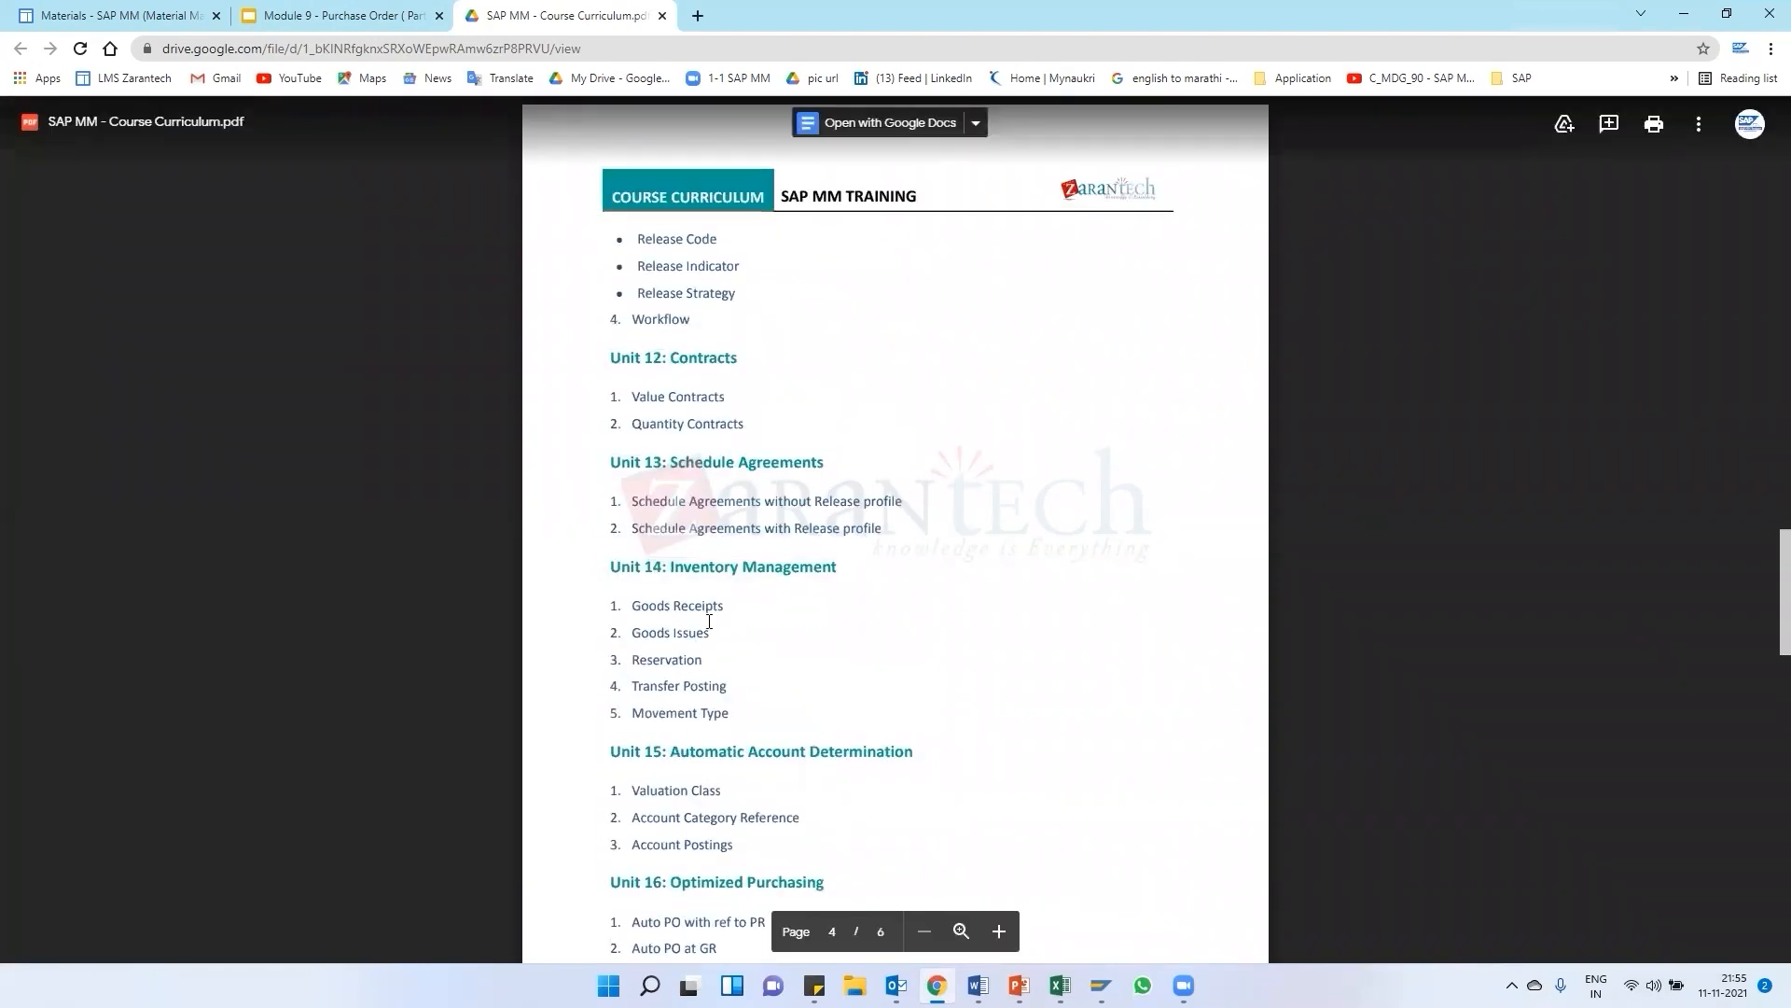
scroll(709, 620, up, 15)
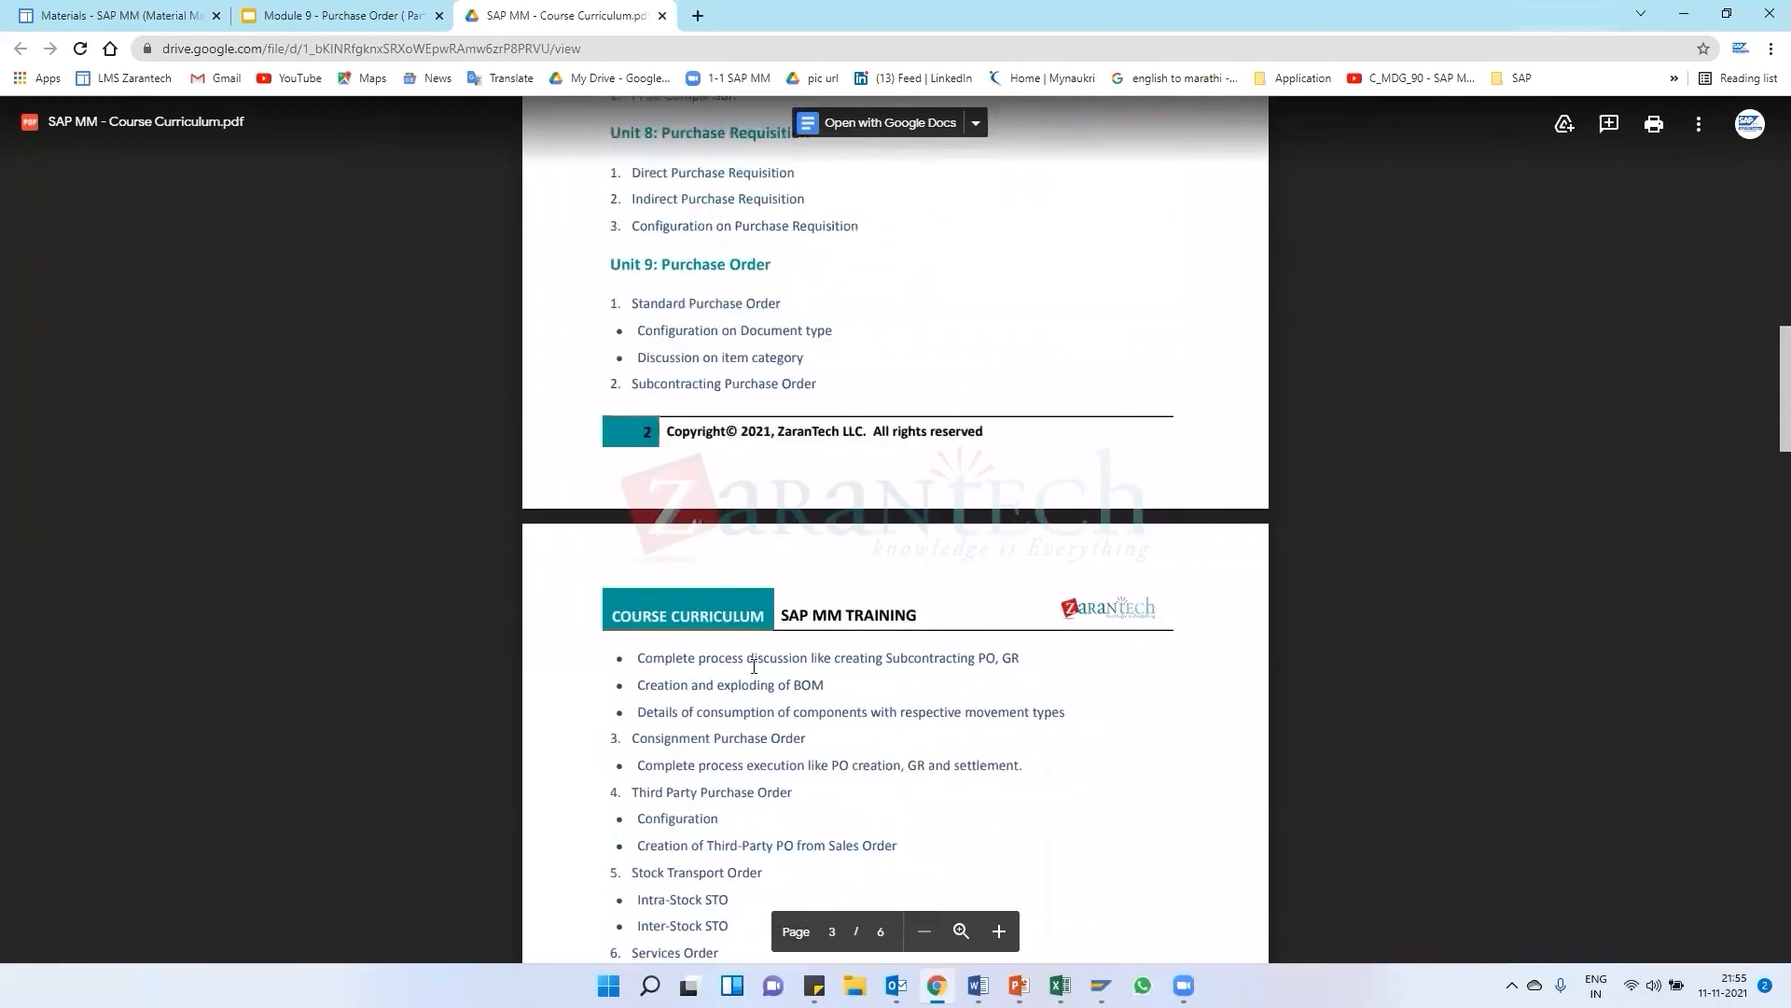
scroll(754, 666, down, 10)
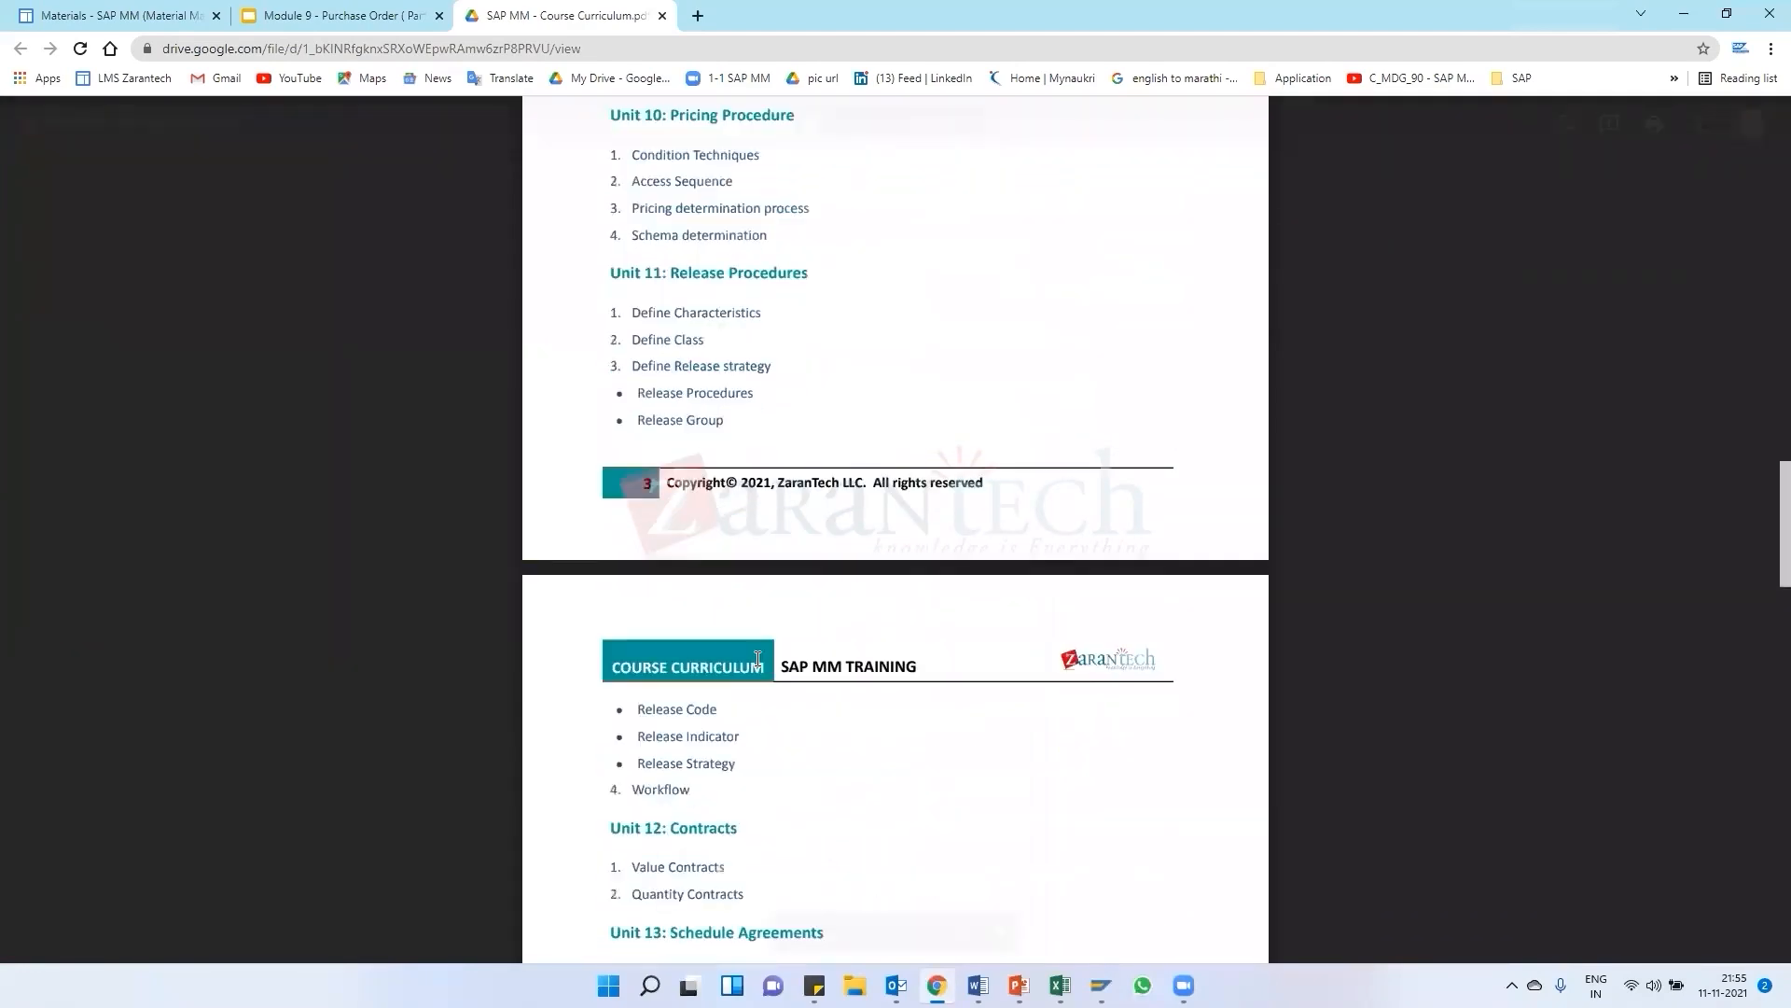
scroll(758, 659, down, 3)
scroll(713, 348, up, 10)
scroll(713, 348, up, 2)
scroll(705, 594, down, 1)
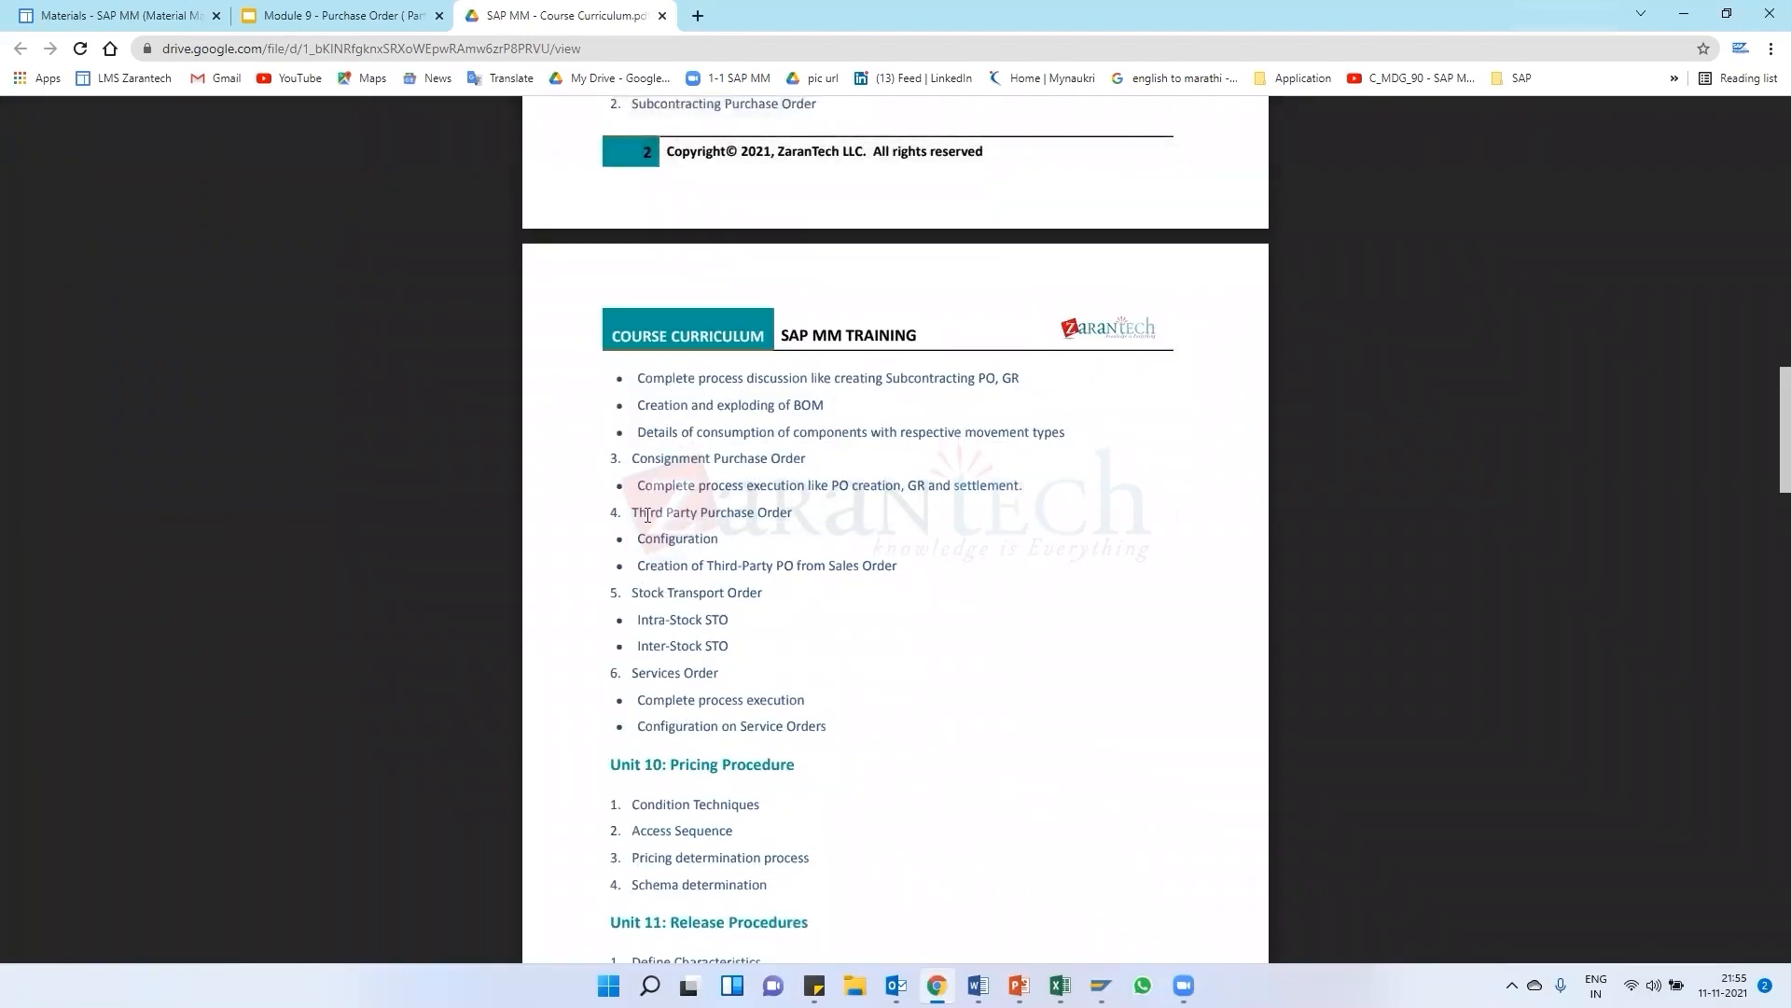
scroll(719, 451, up, 1)
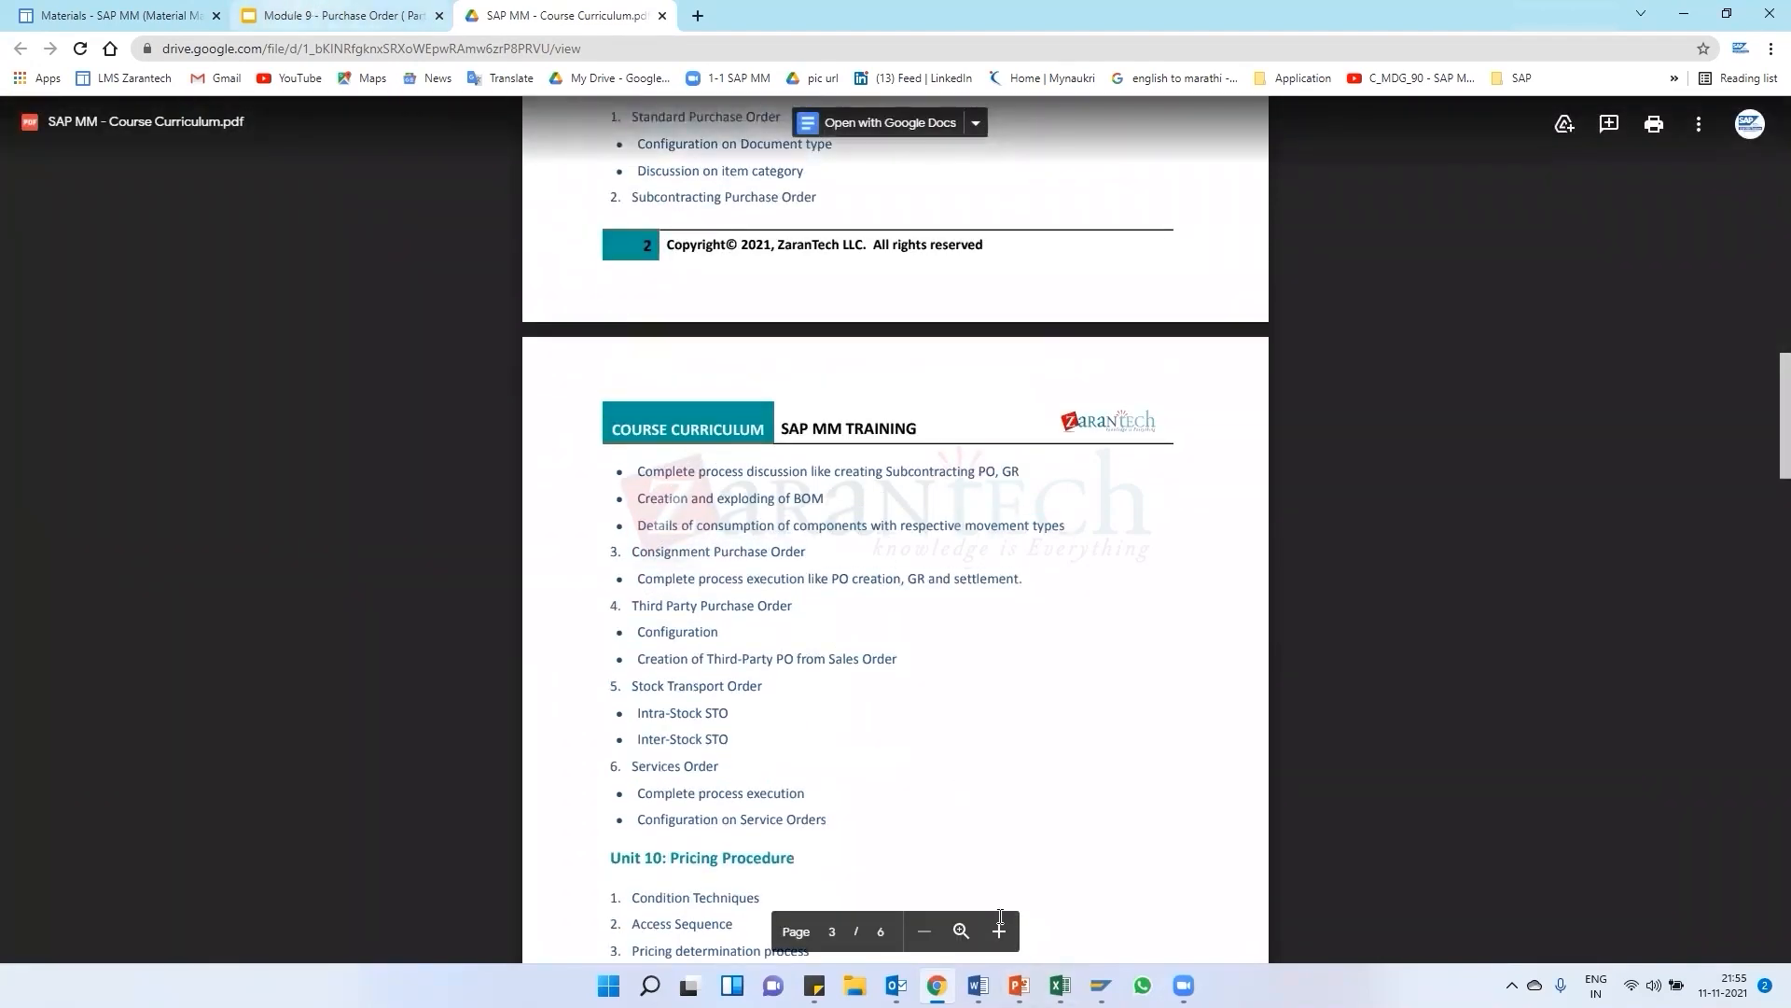
click(1101, 986)
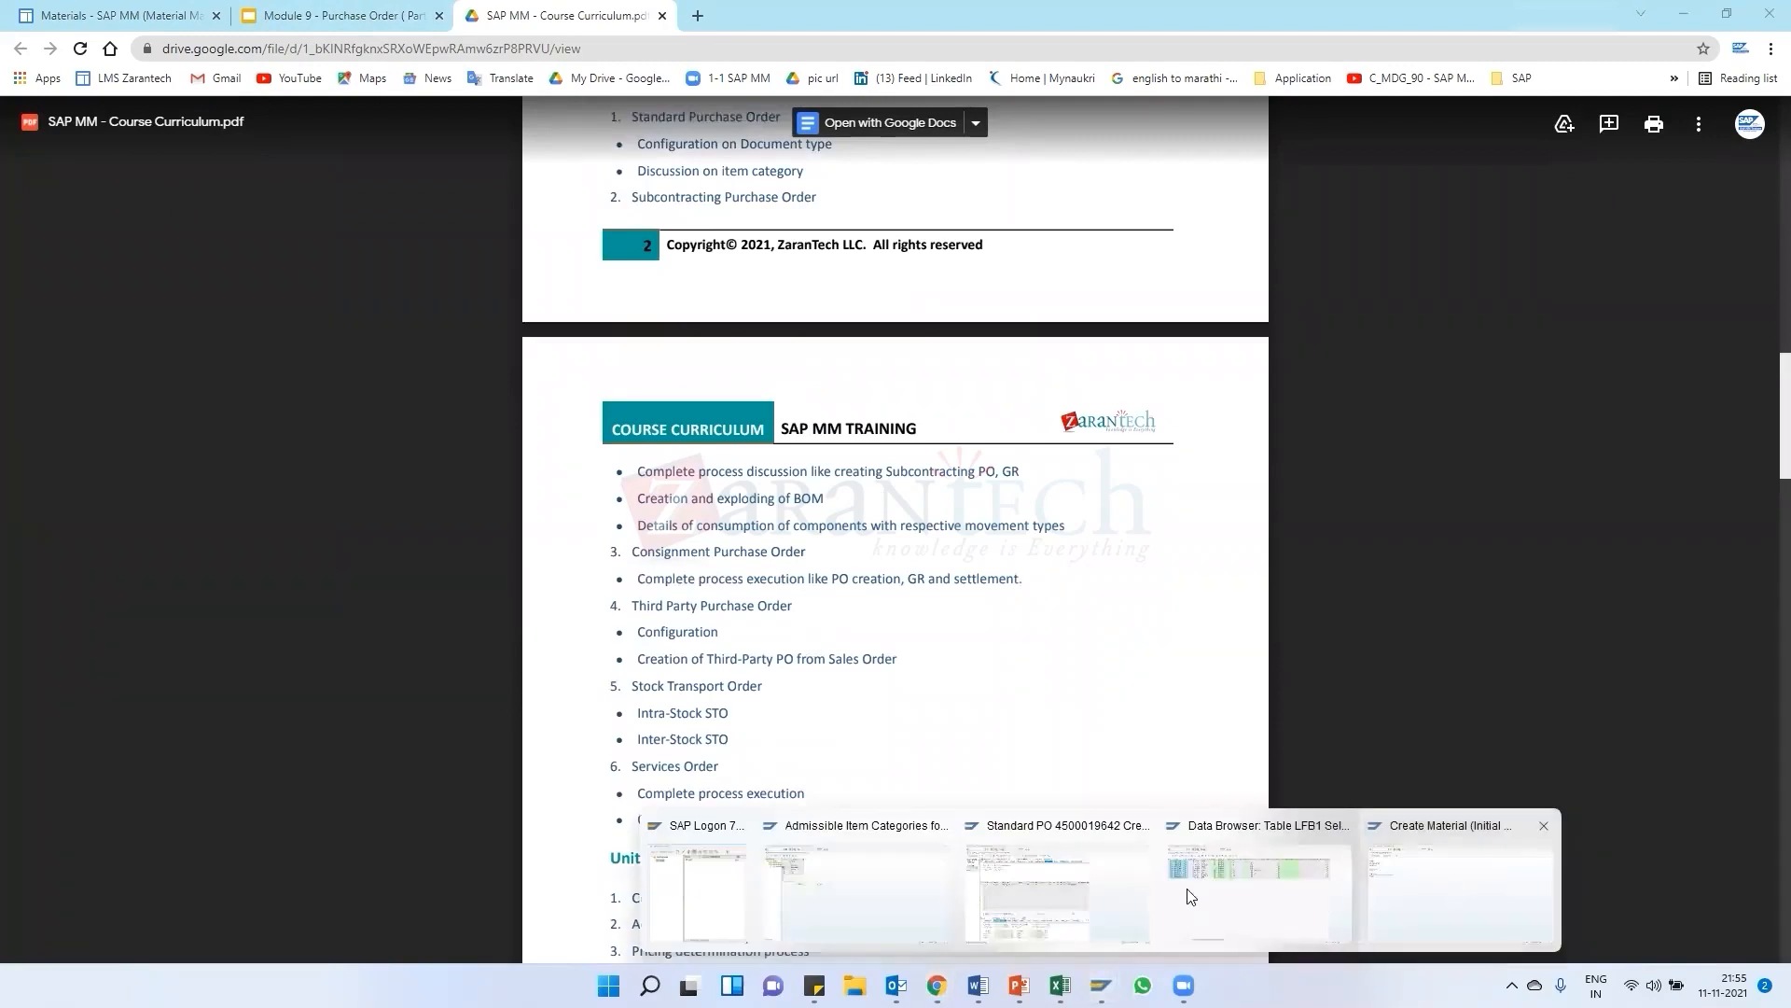
click(1054, 891)
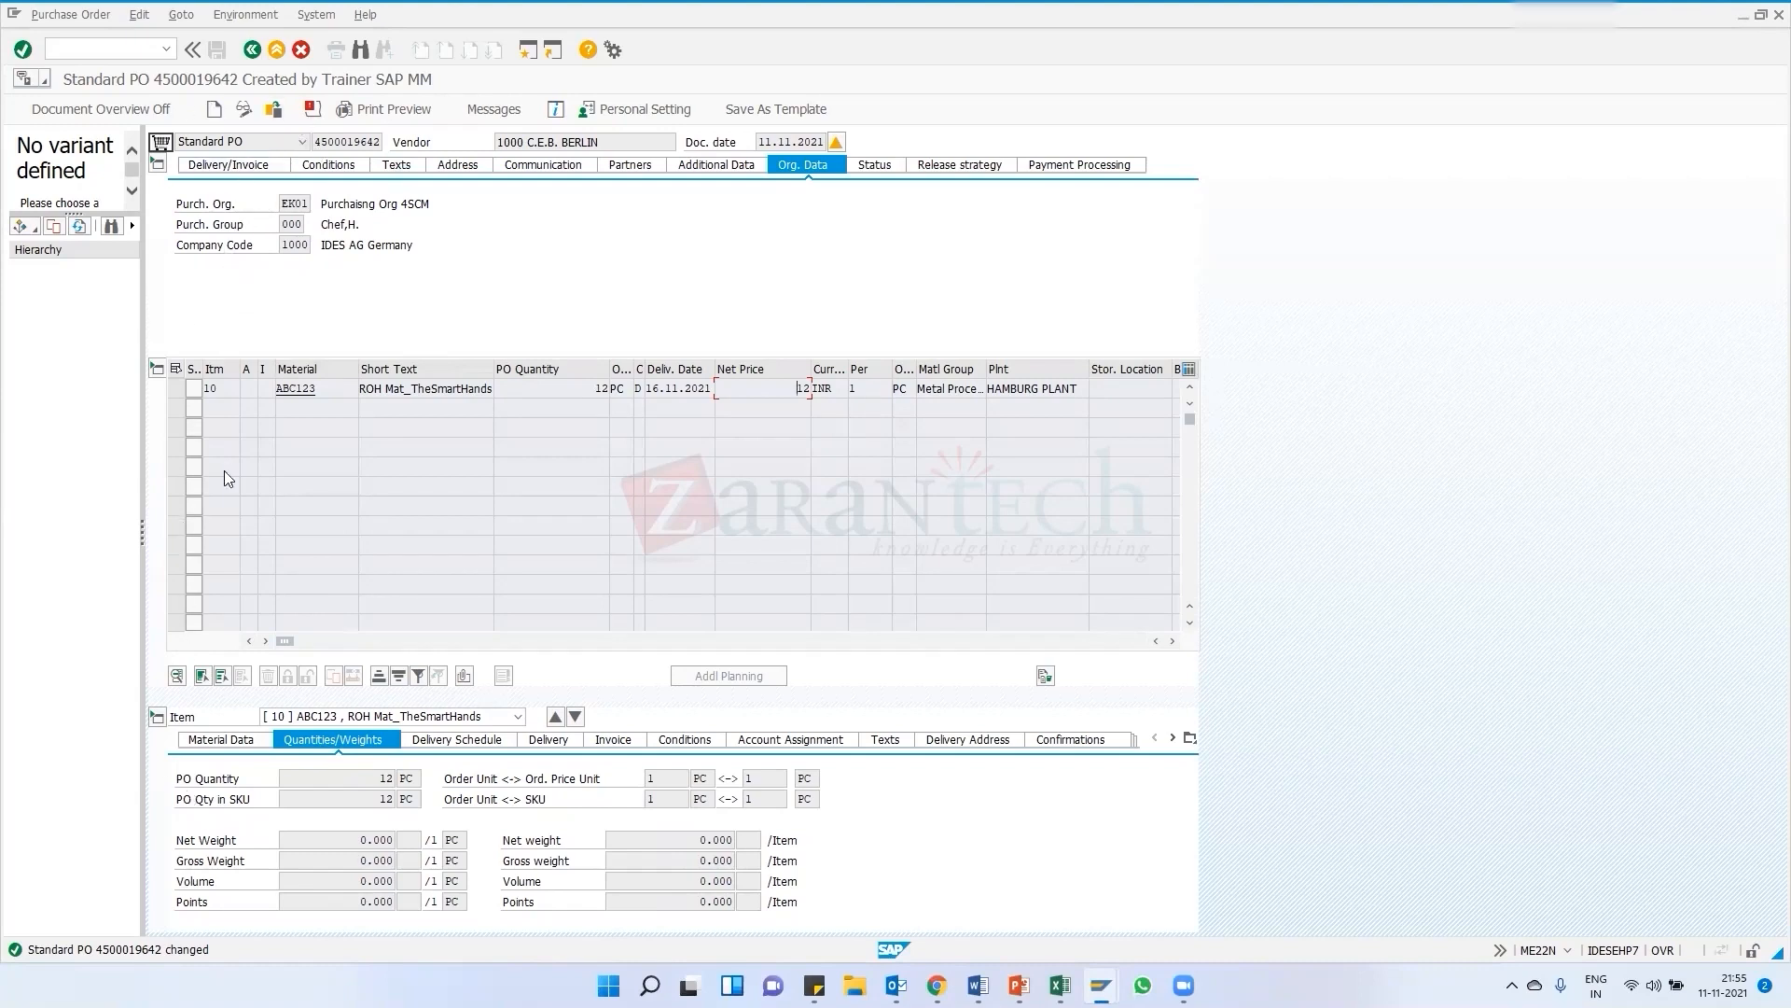
click(492, 112)
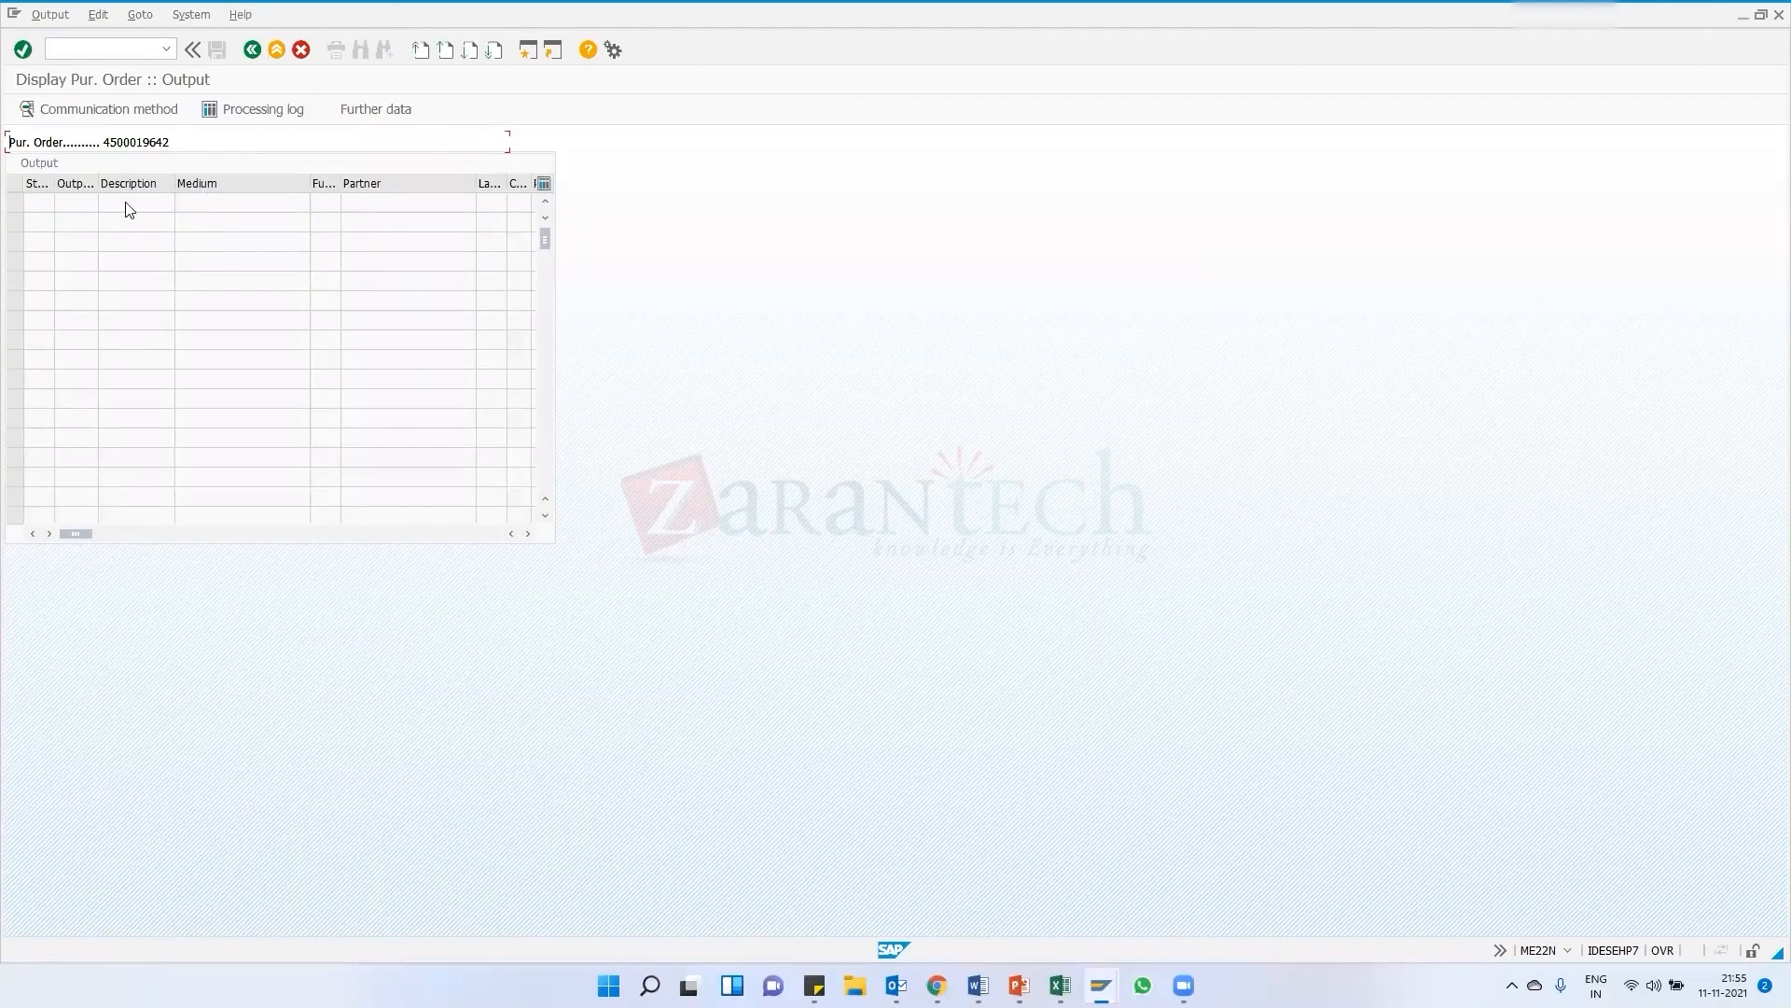
click(247, 54)
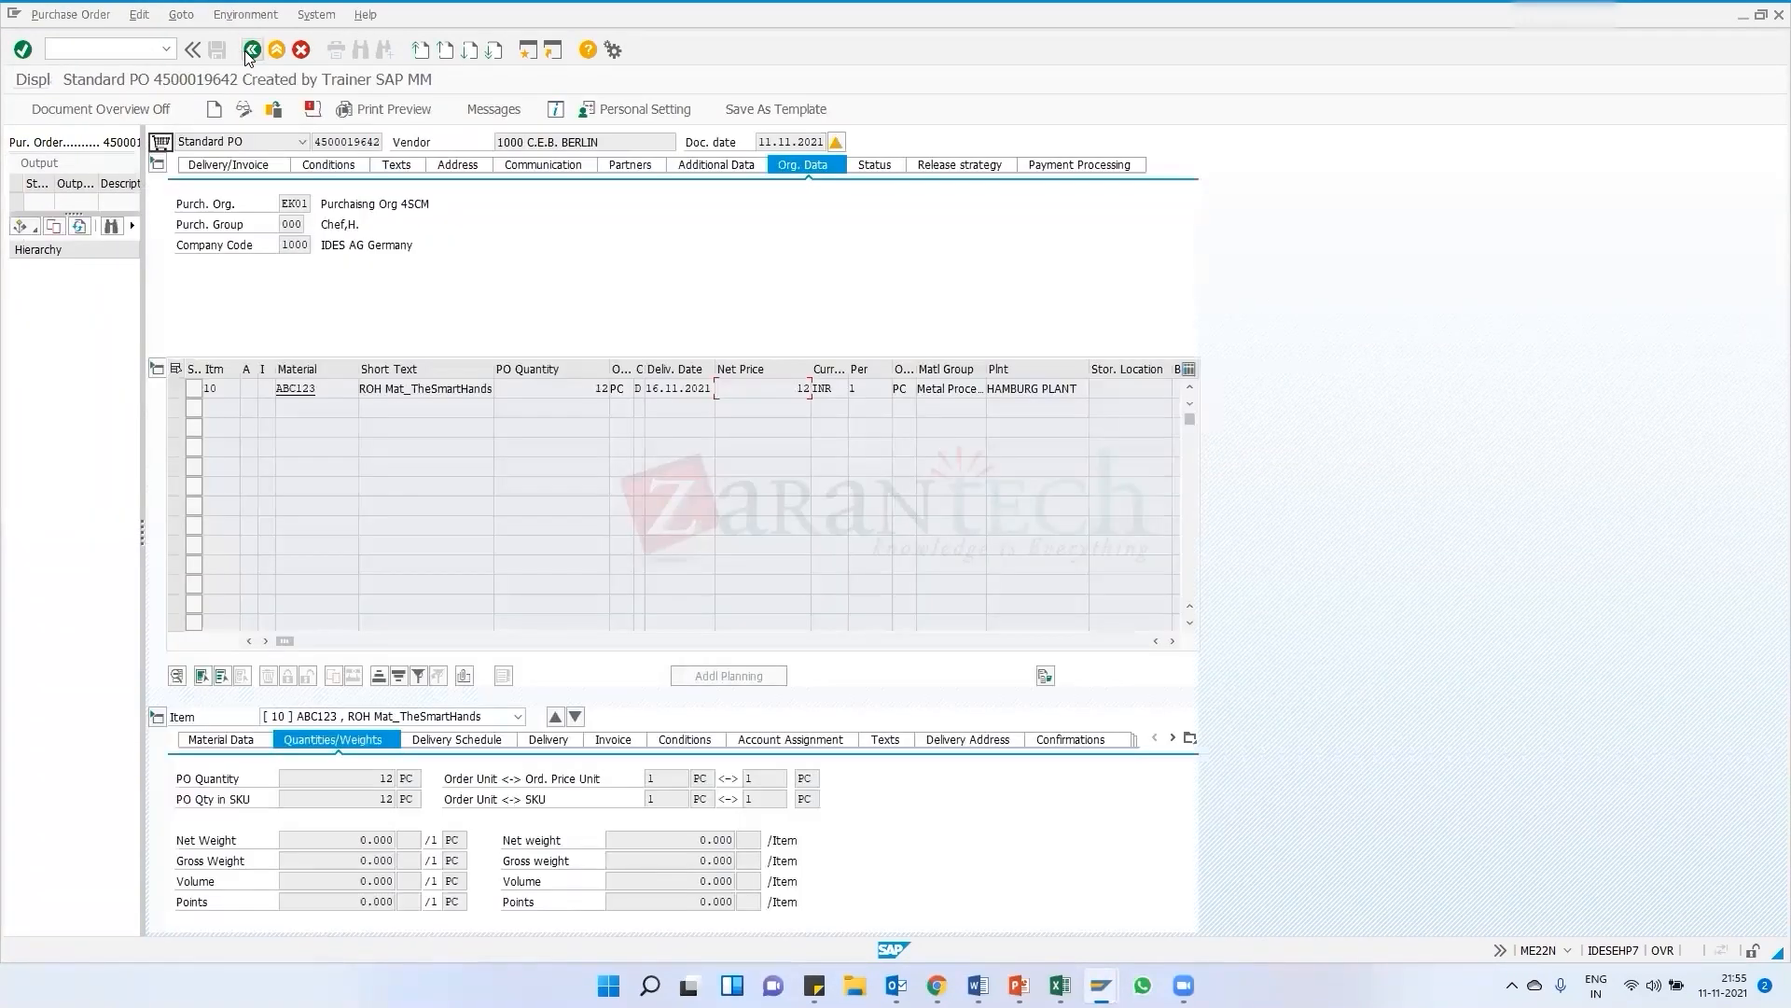
Switch the purchase order to change mode and add output type MXU with Print output as medium
click(244, 113)
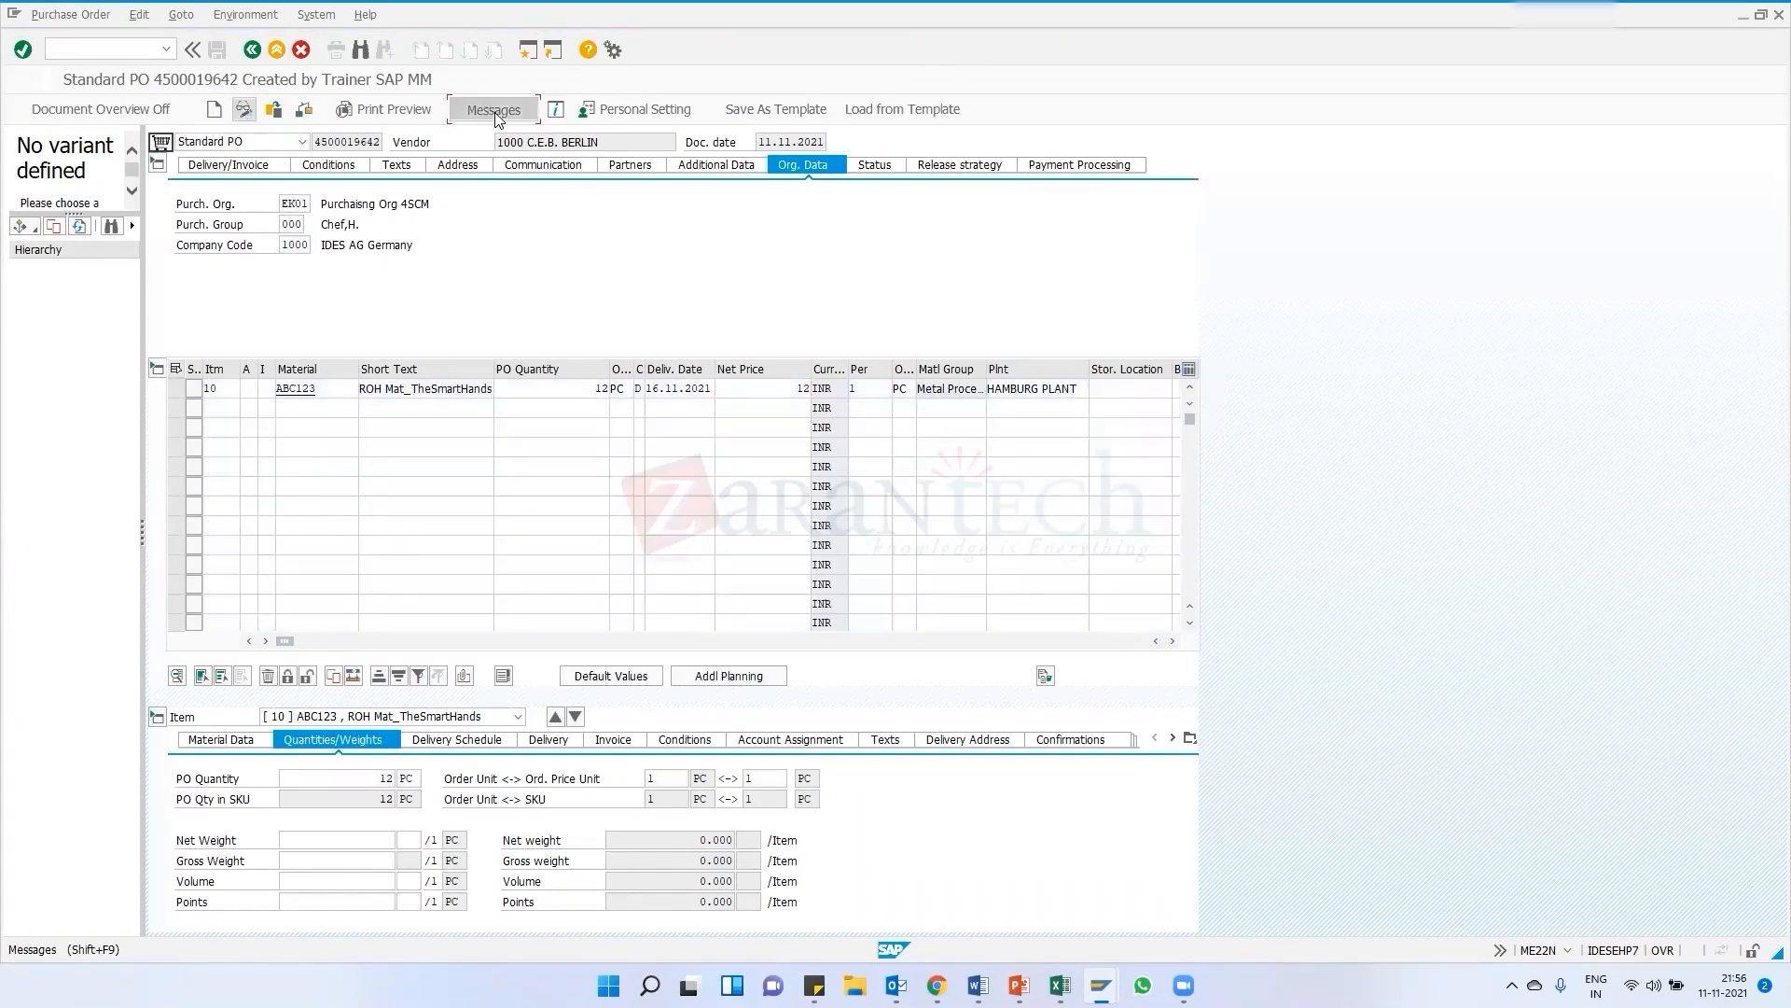
click(495, 112)
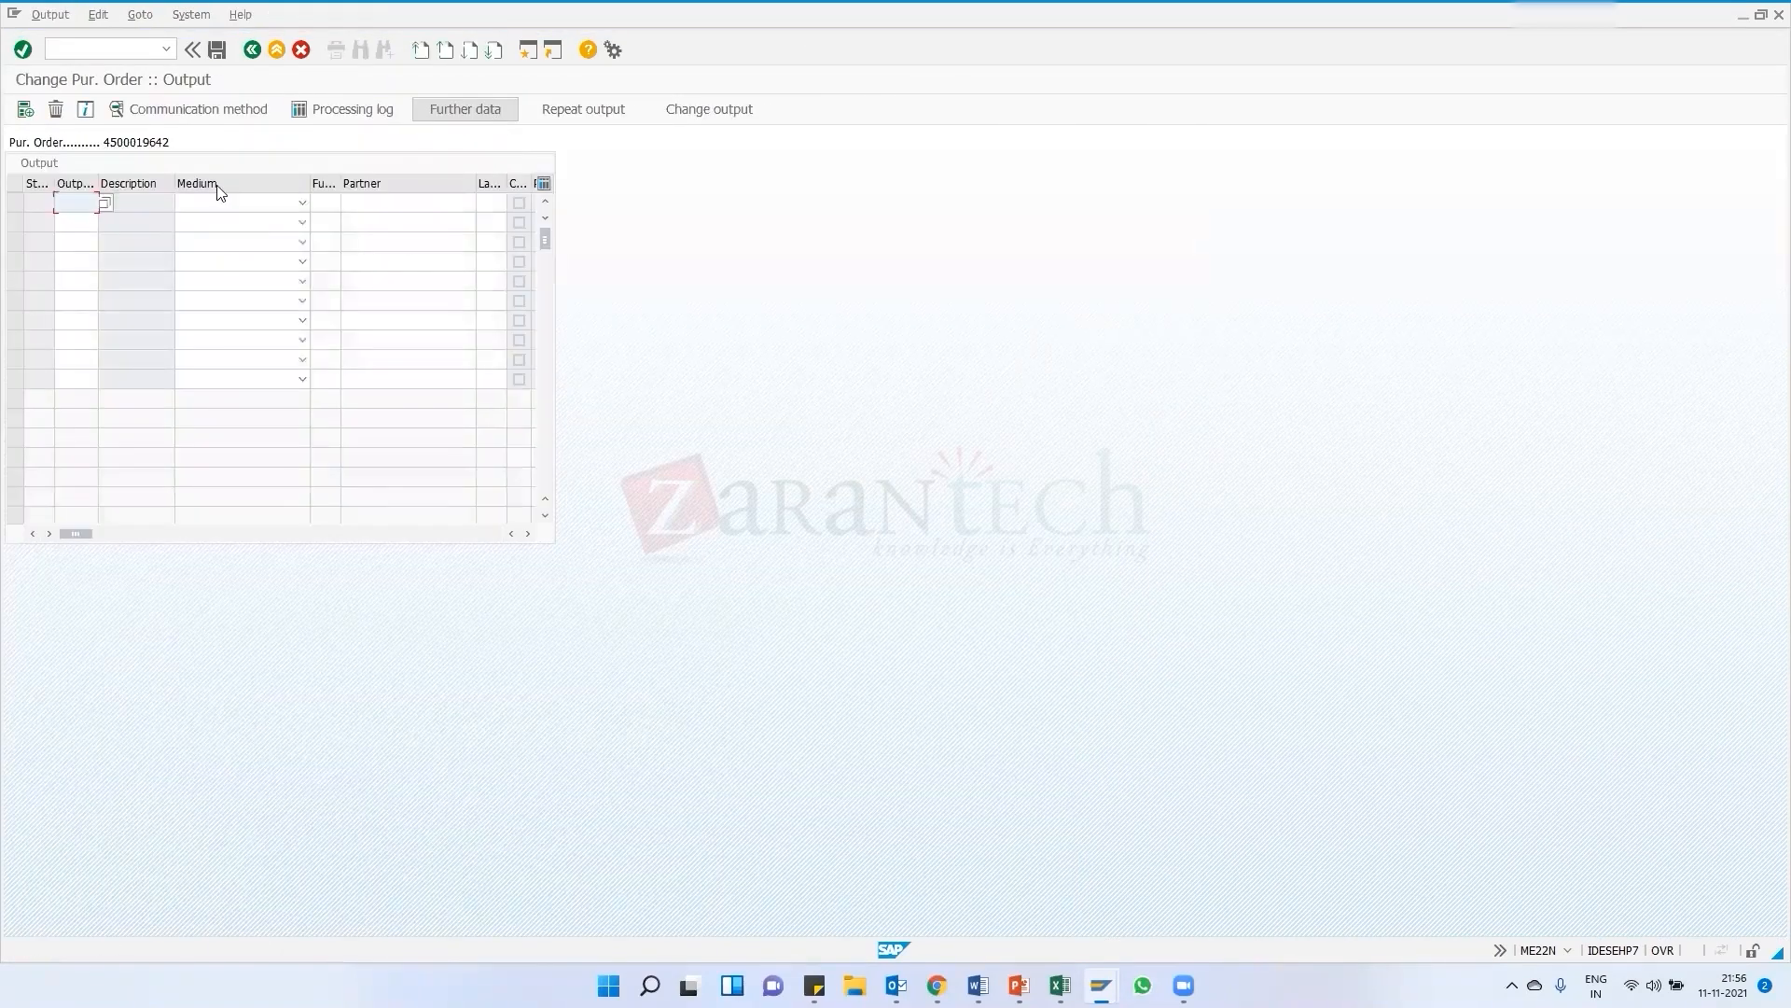
click(106, 204)
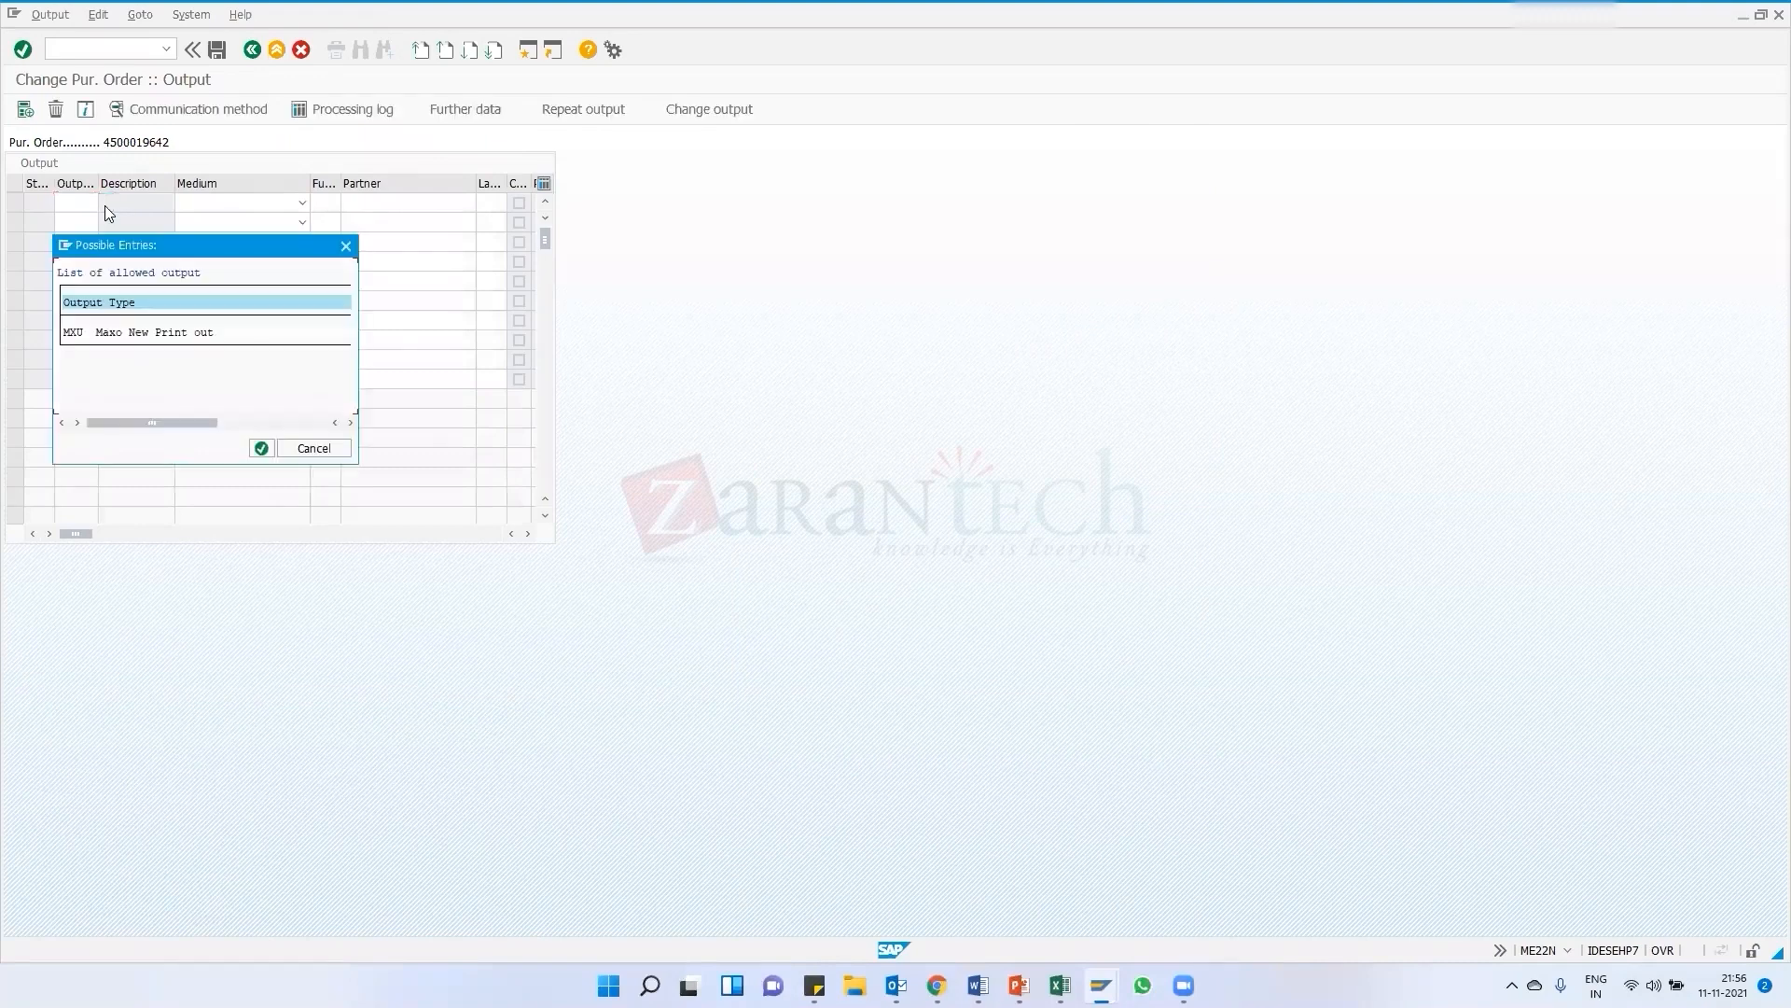
double_click(136, 334)
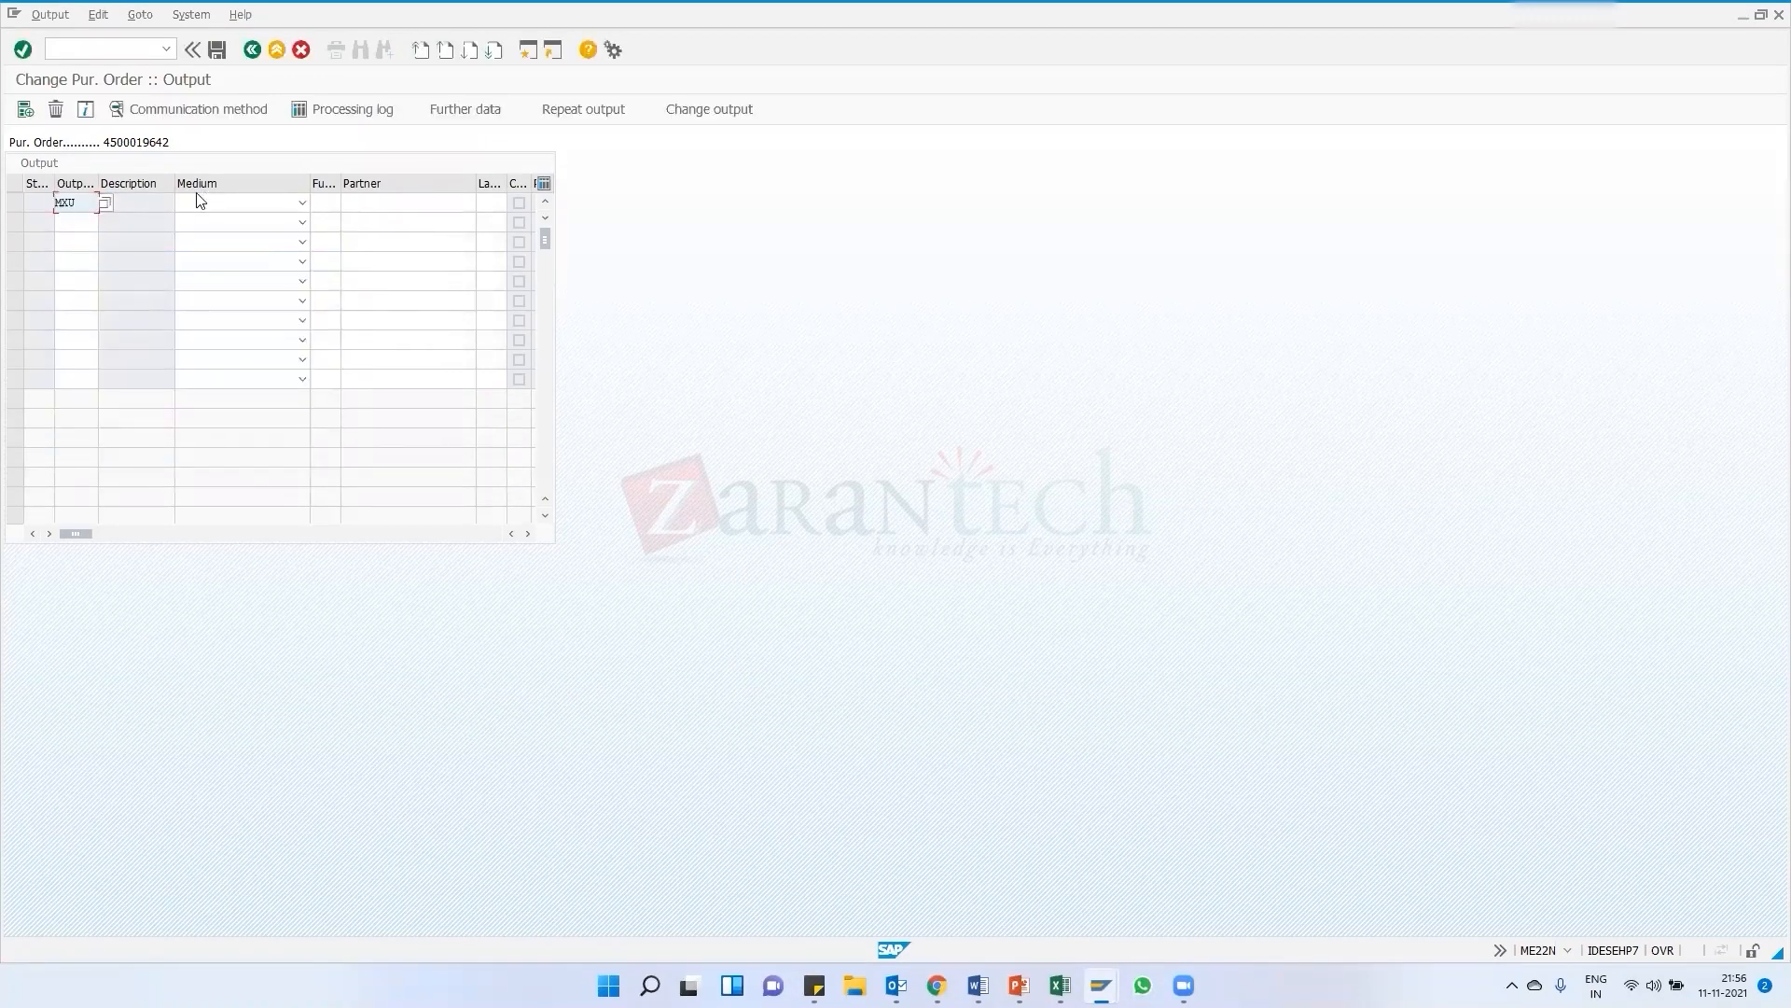
click(243, 199)
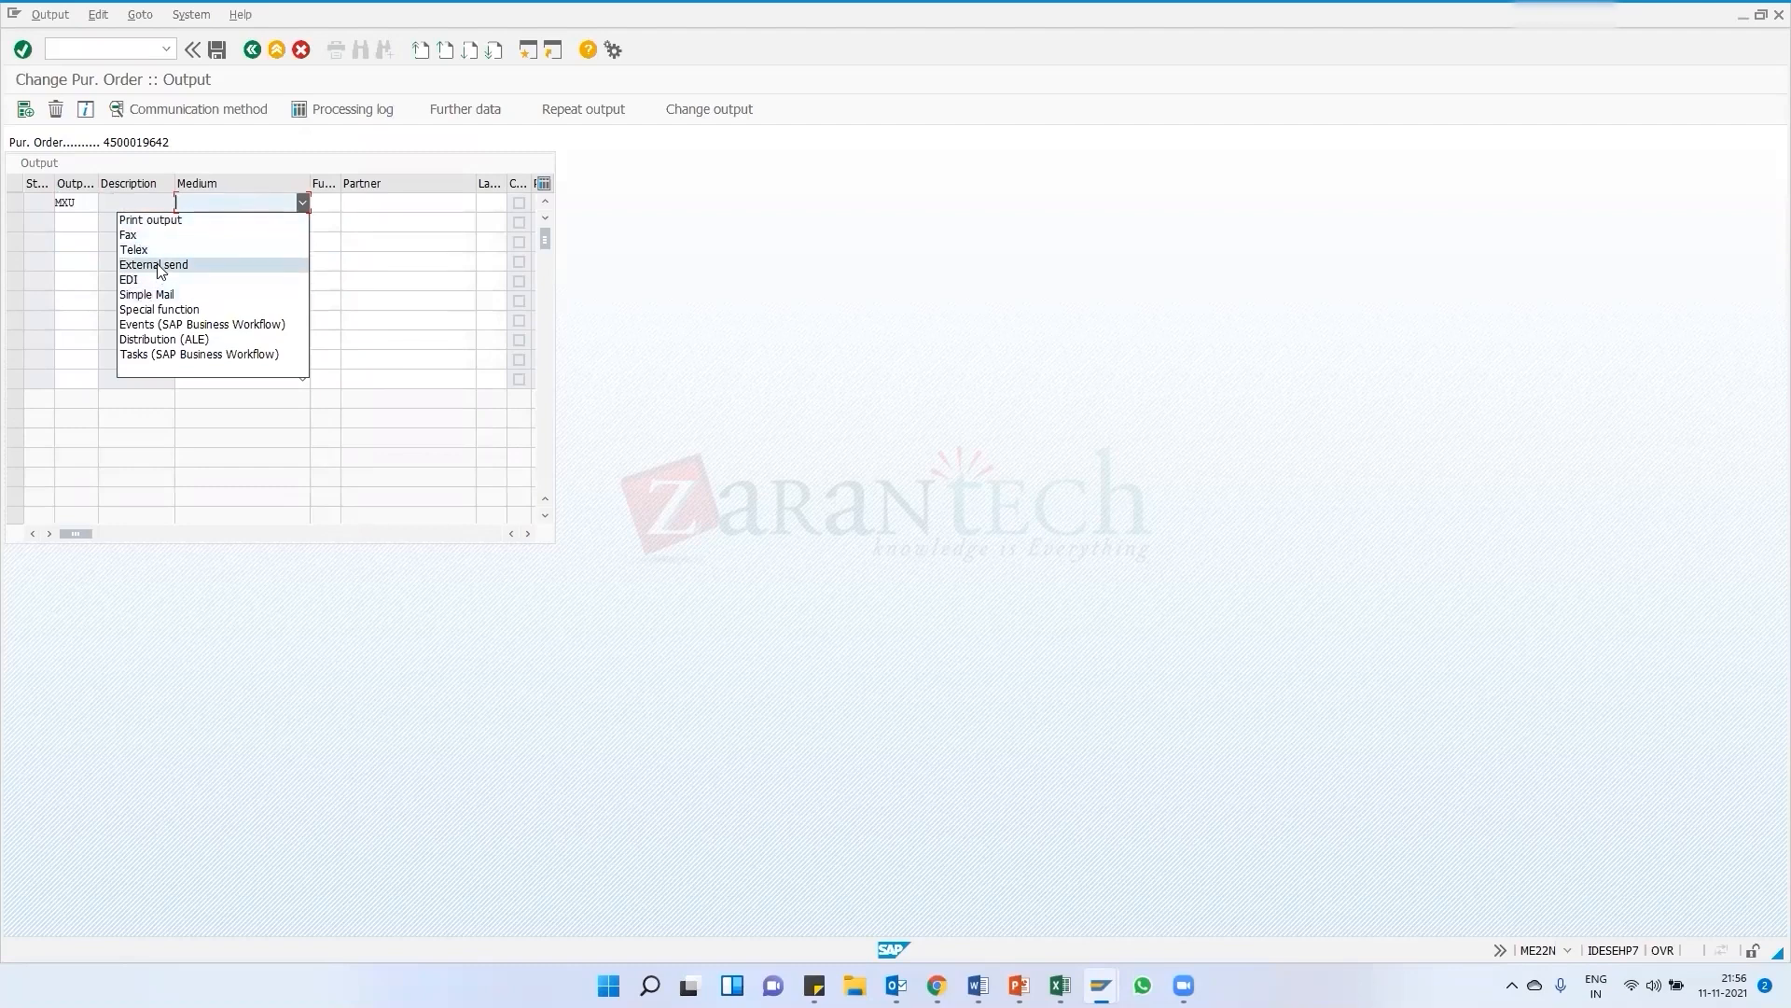
click(162, 224)
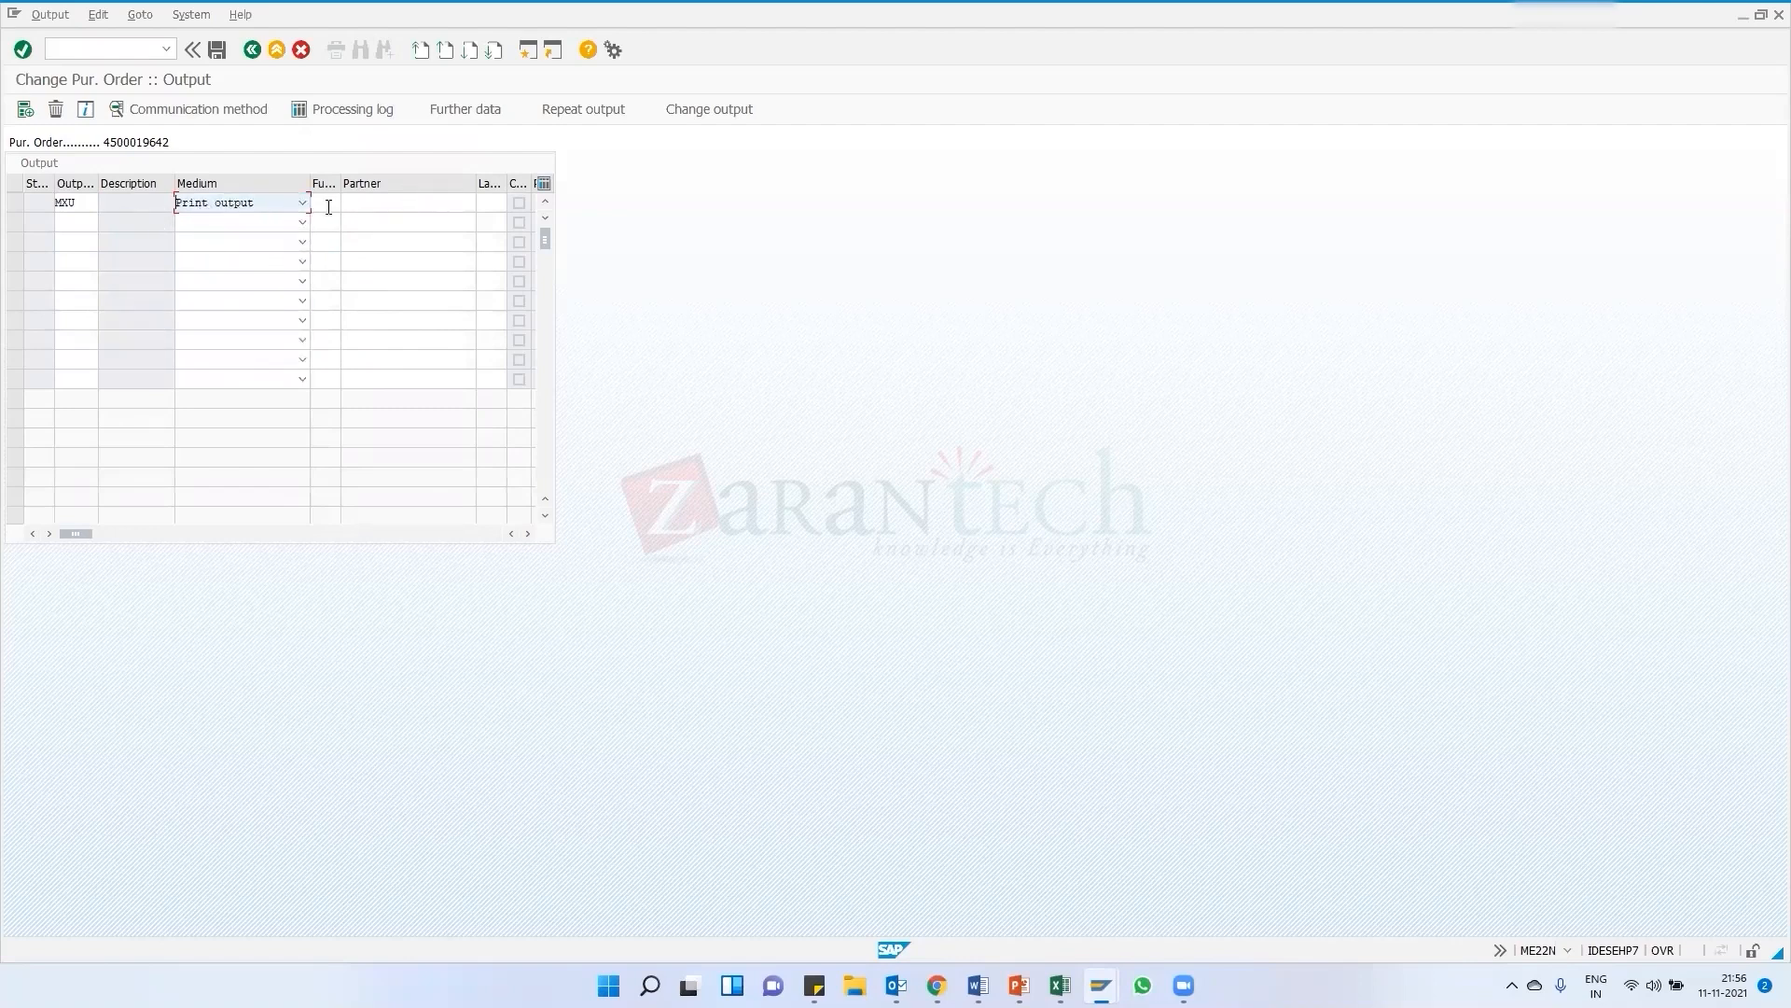
key(Return)
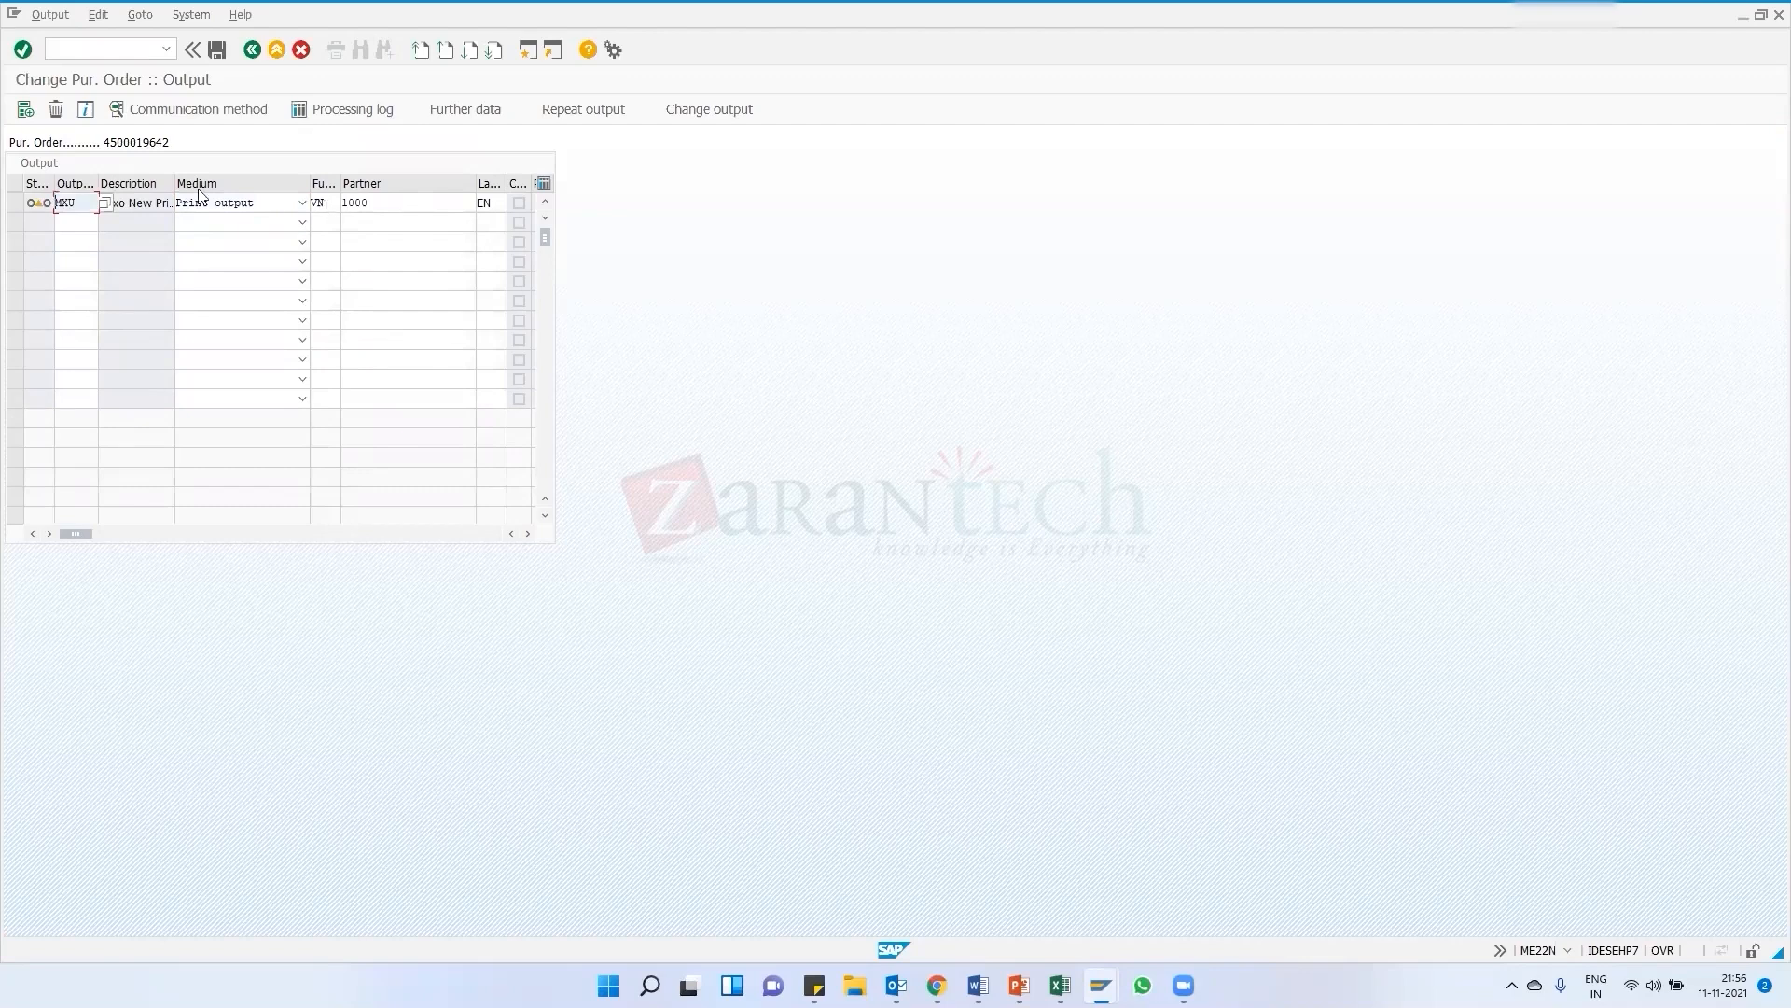
Set the output's logical destination to LOCL in its communication method, then save the purchase order
click(217, 50)
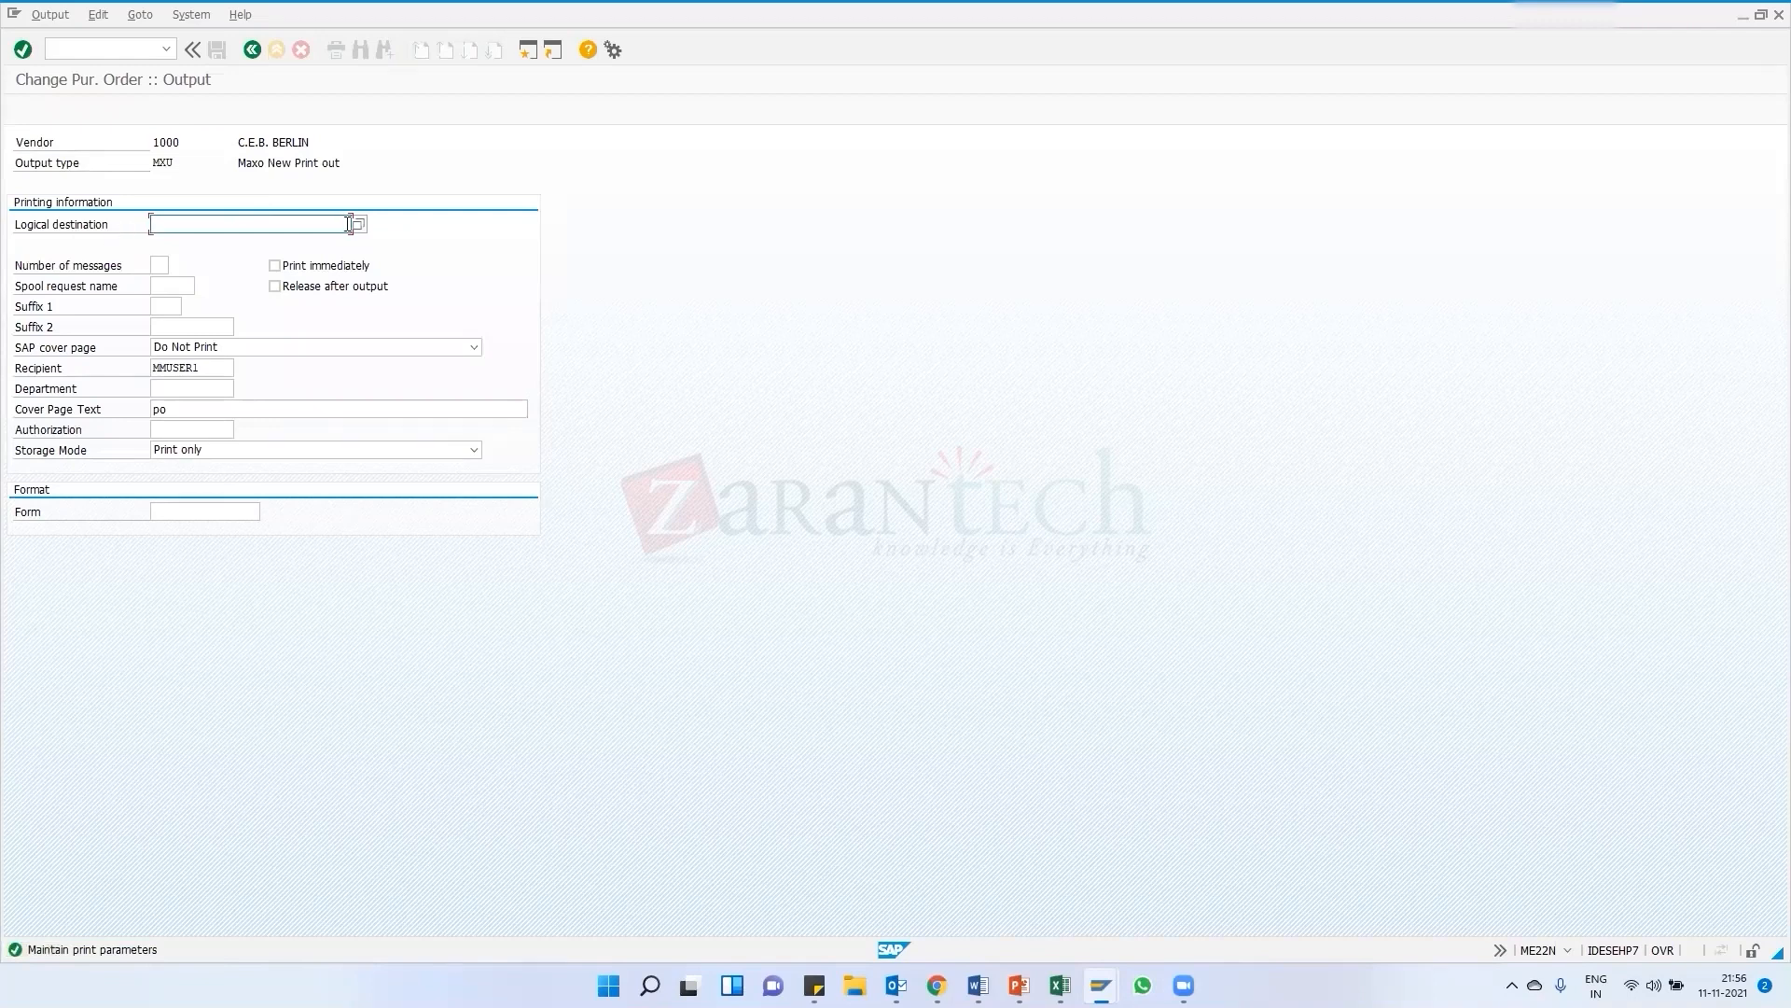
text(loc)
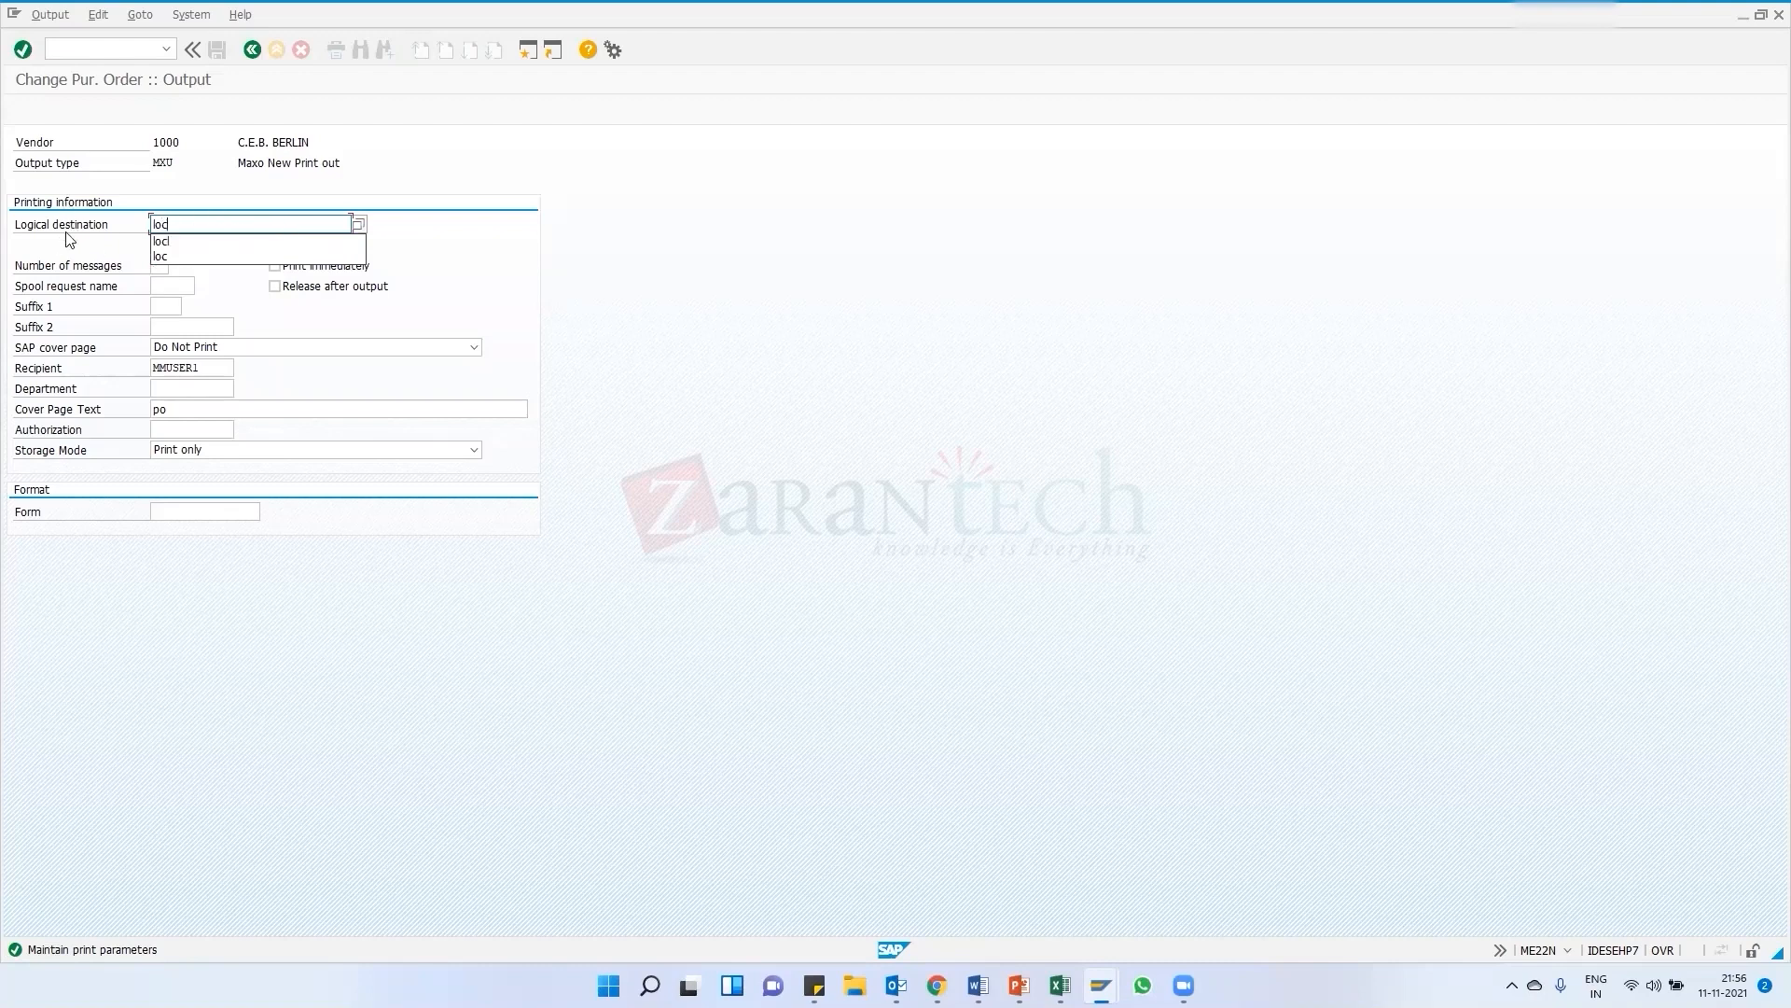
click(168, 243)
key(Return)
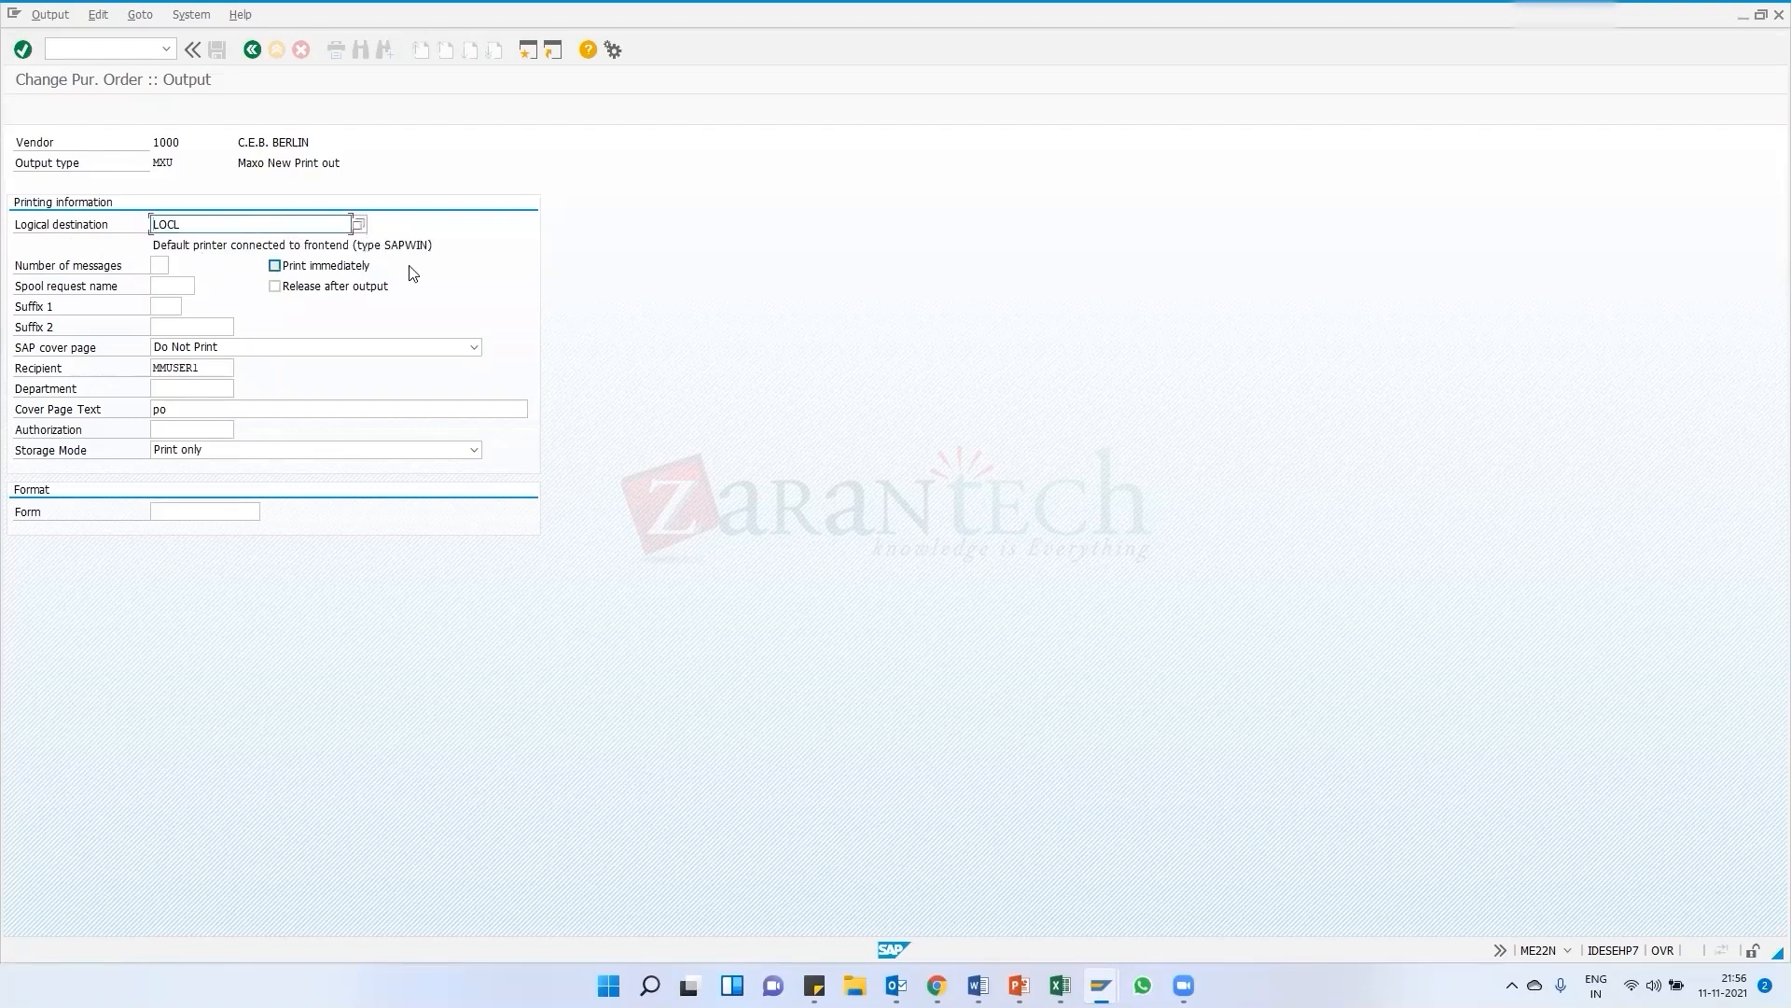
click(252, 49)
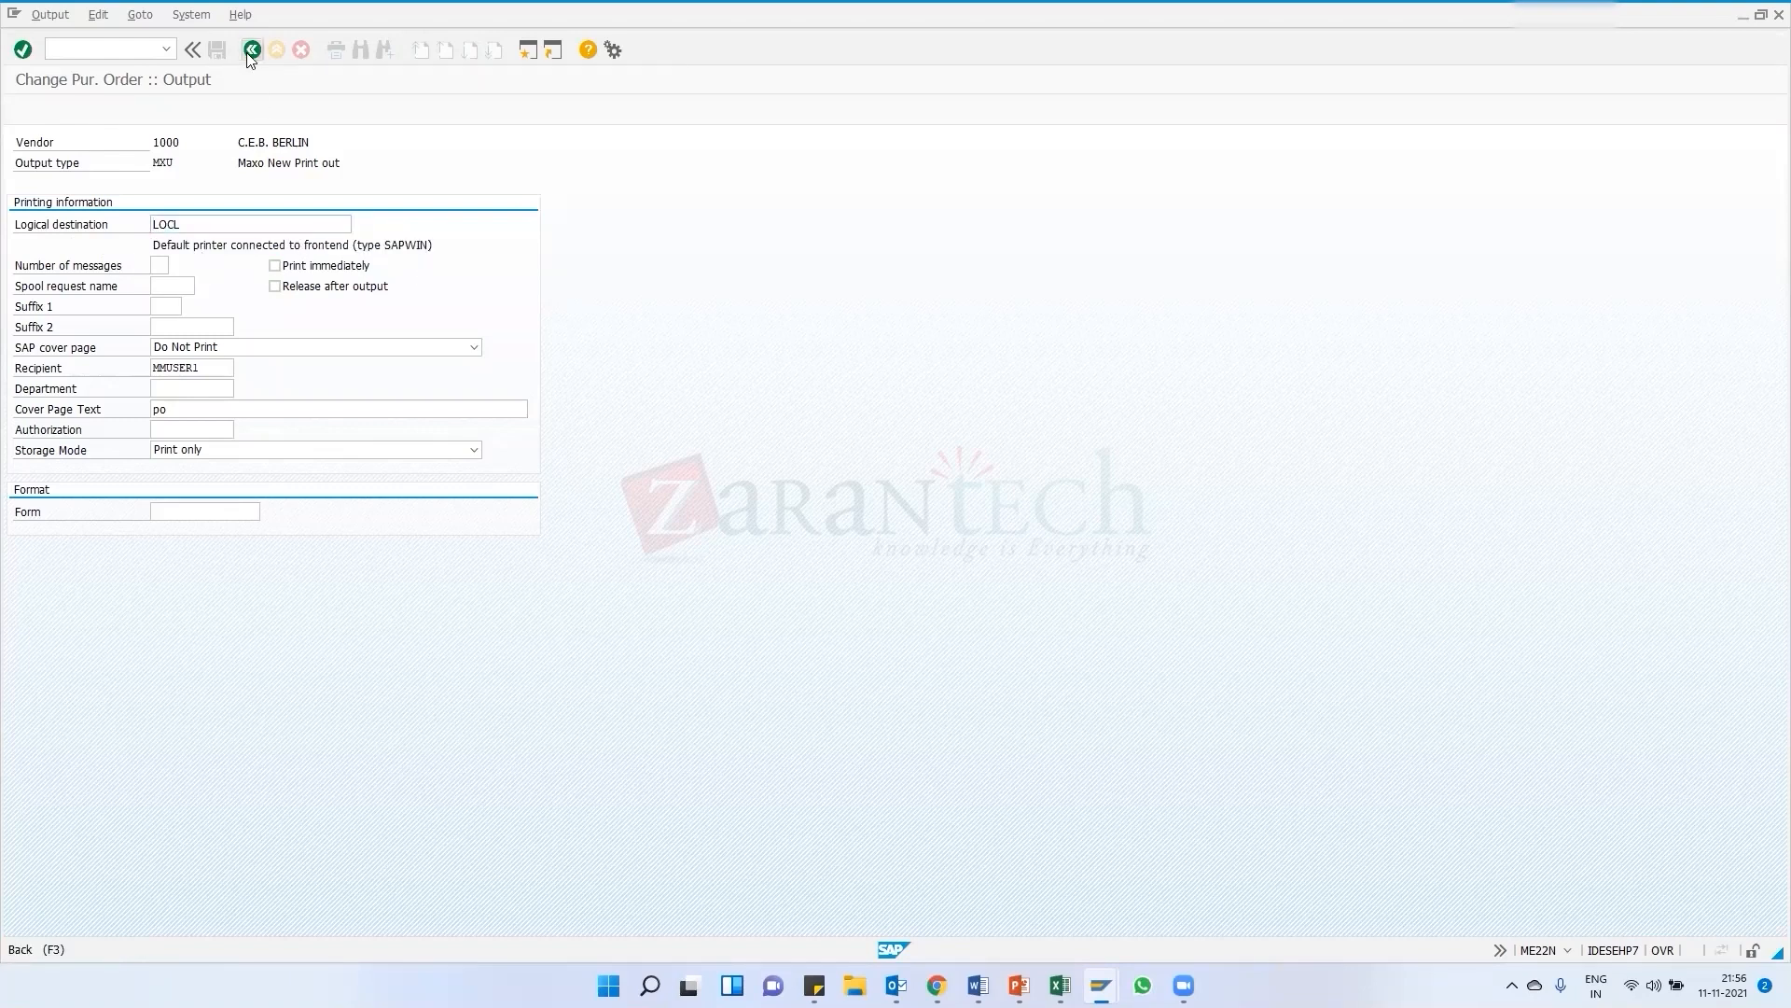
click(217, 58)
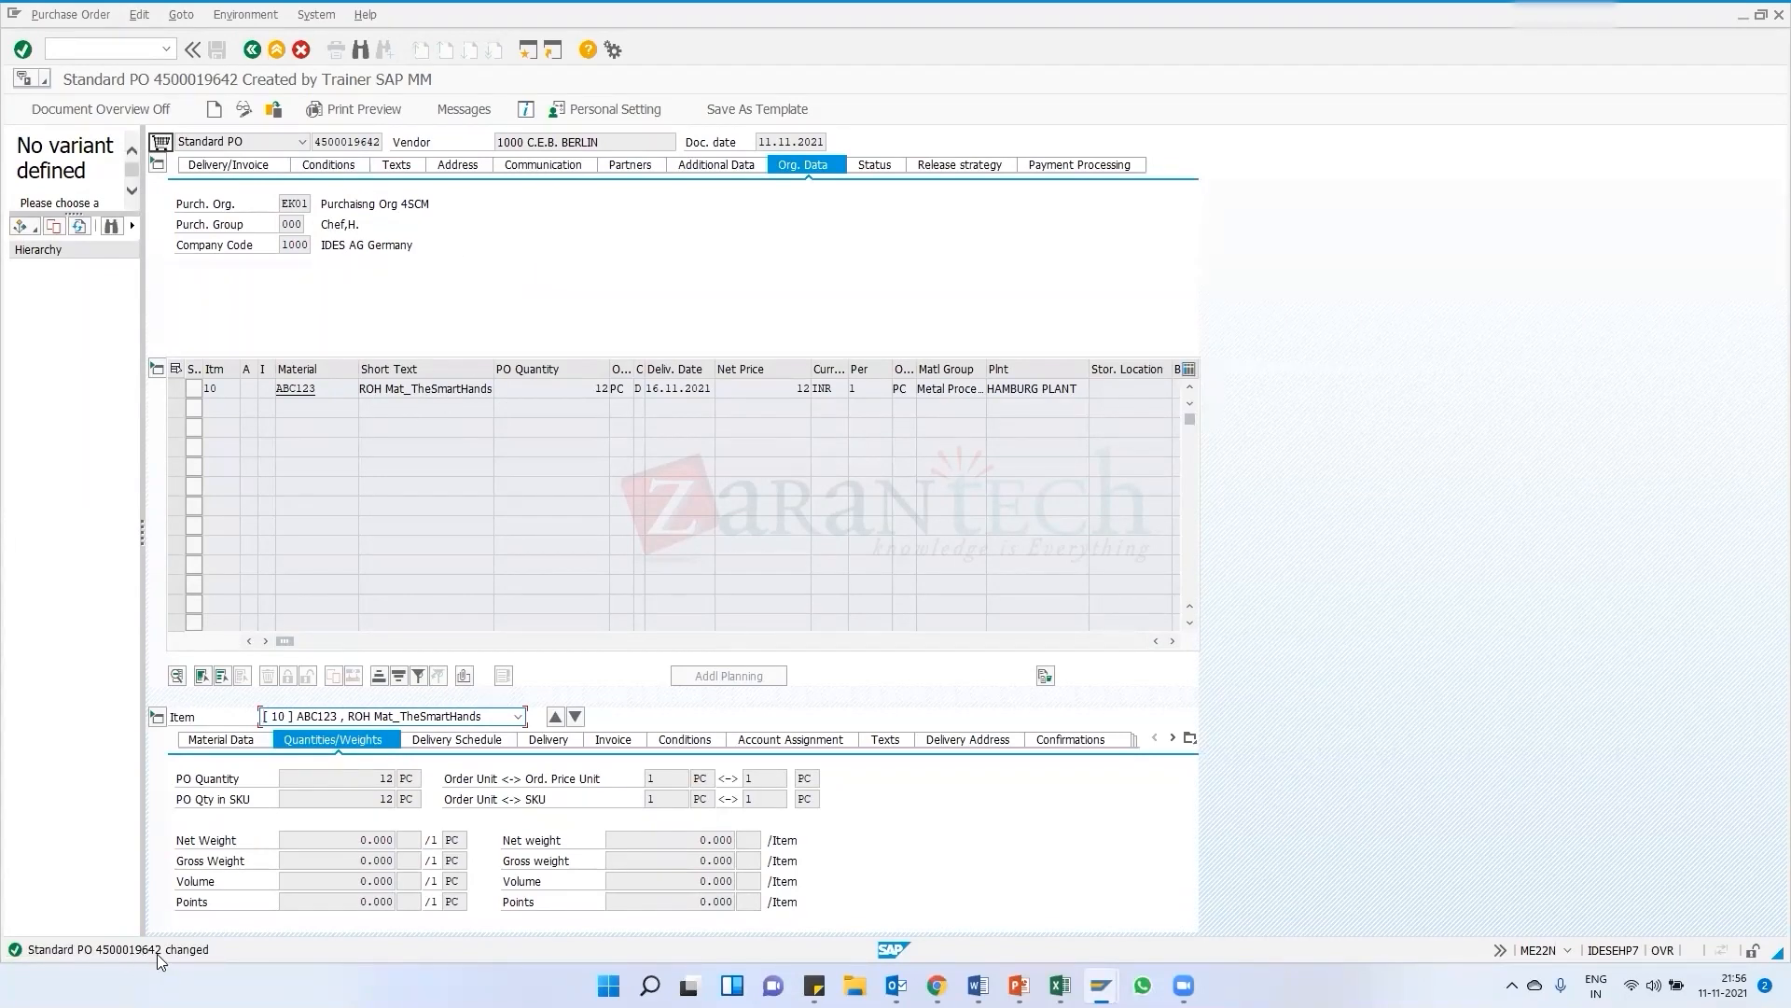
Check the purchase order's output messages and go back to the order
click(464, 110)
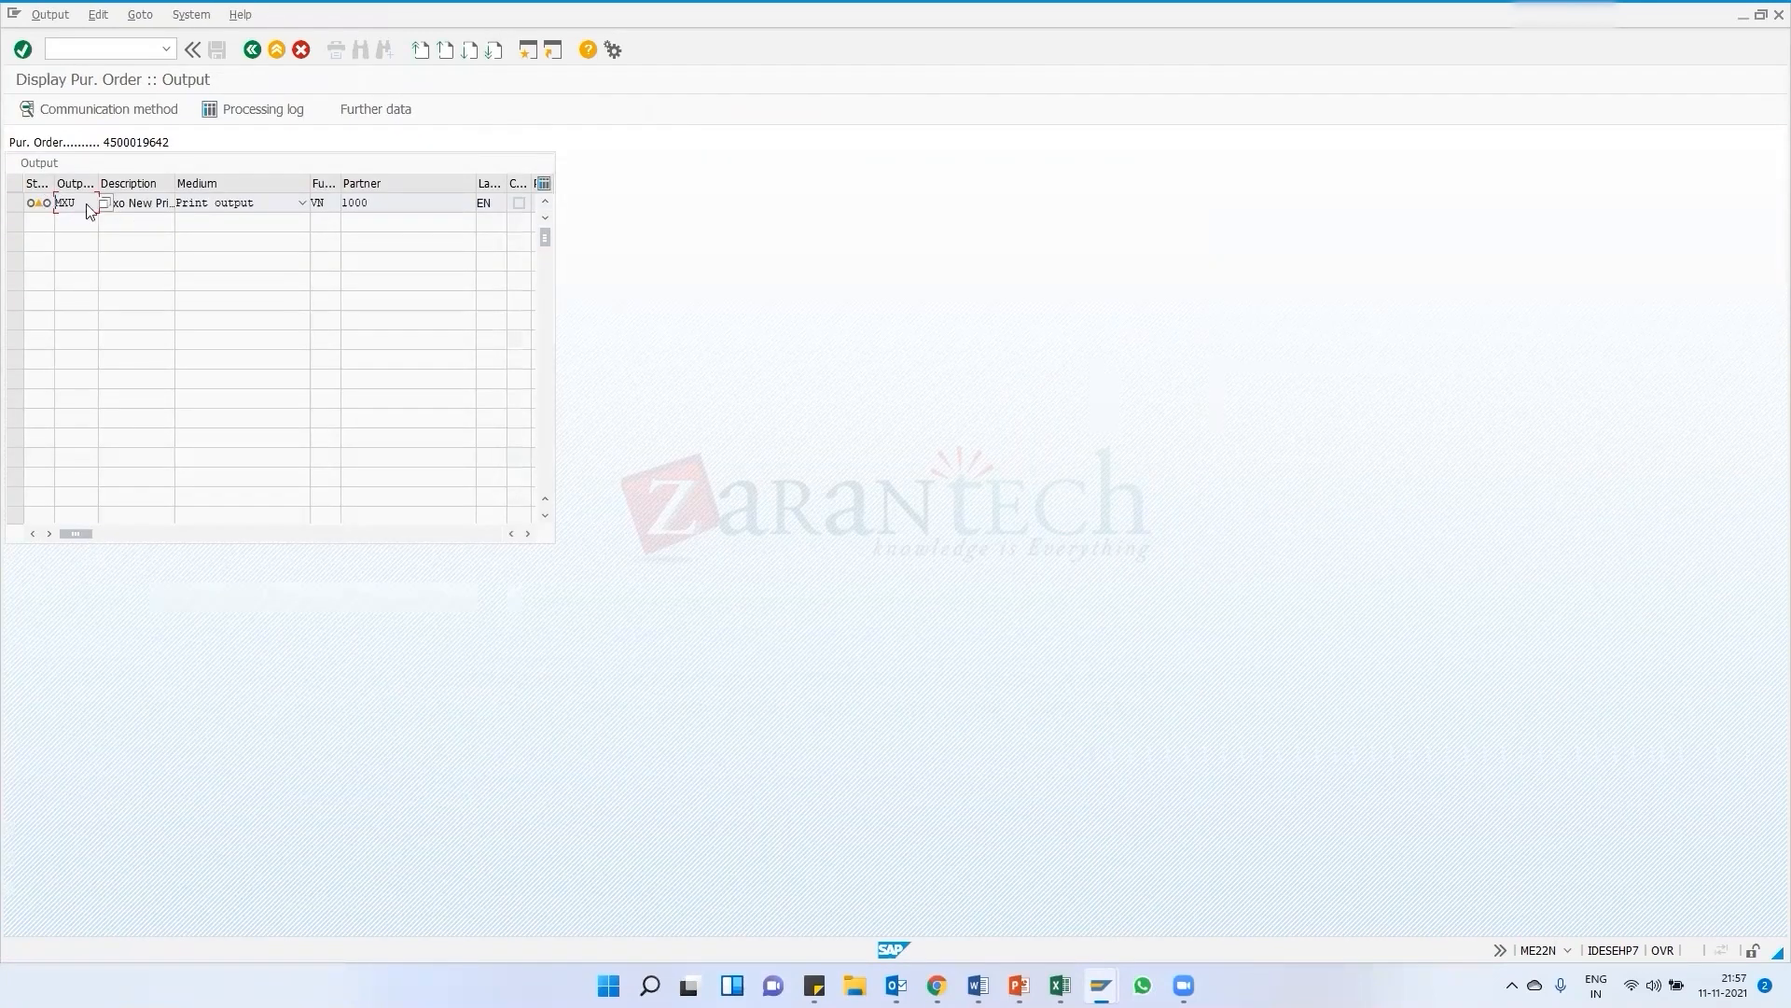
click(252, 48)
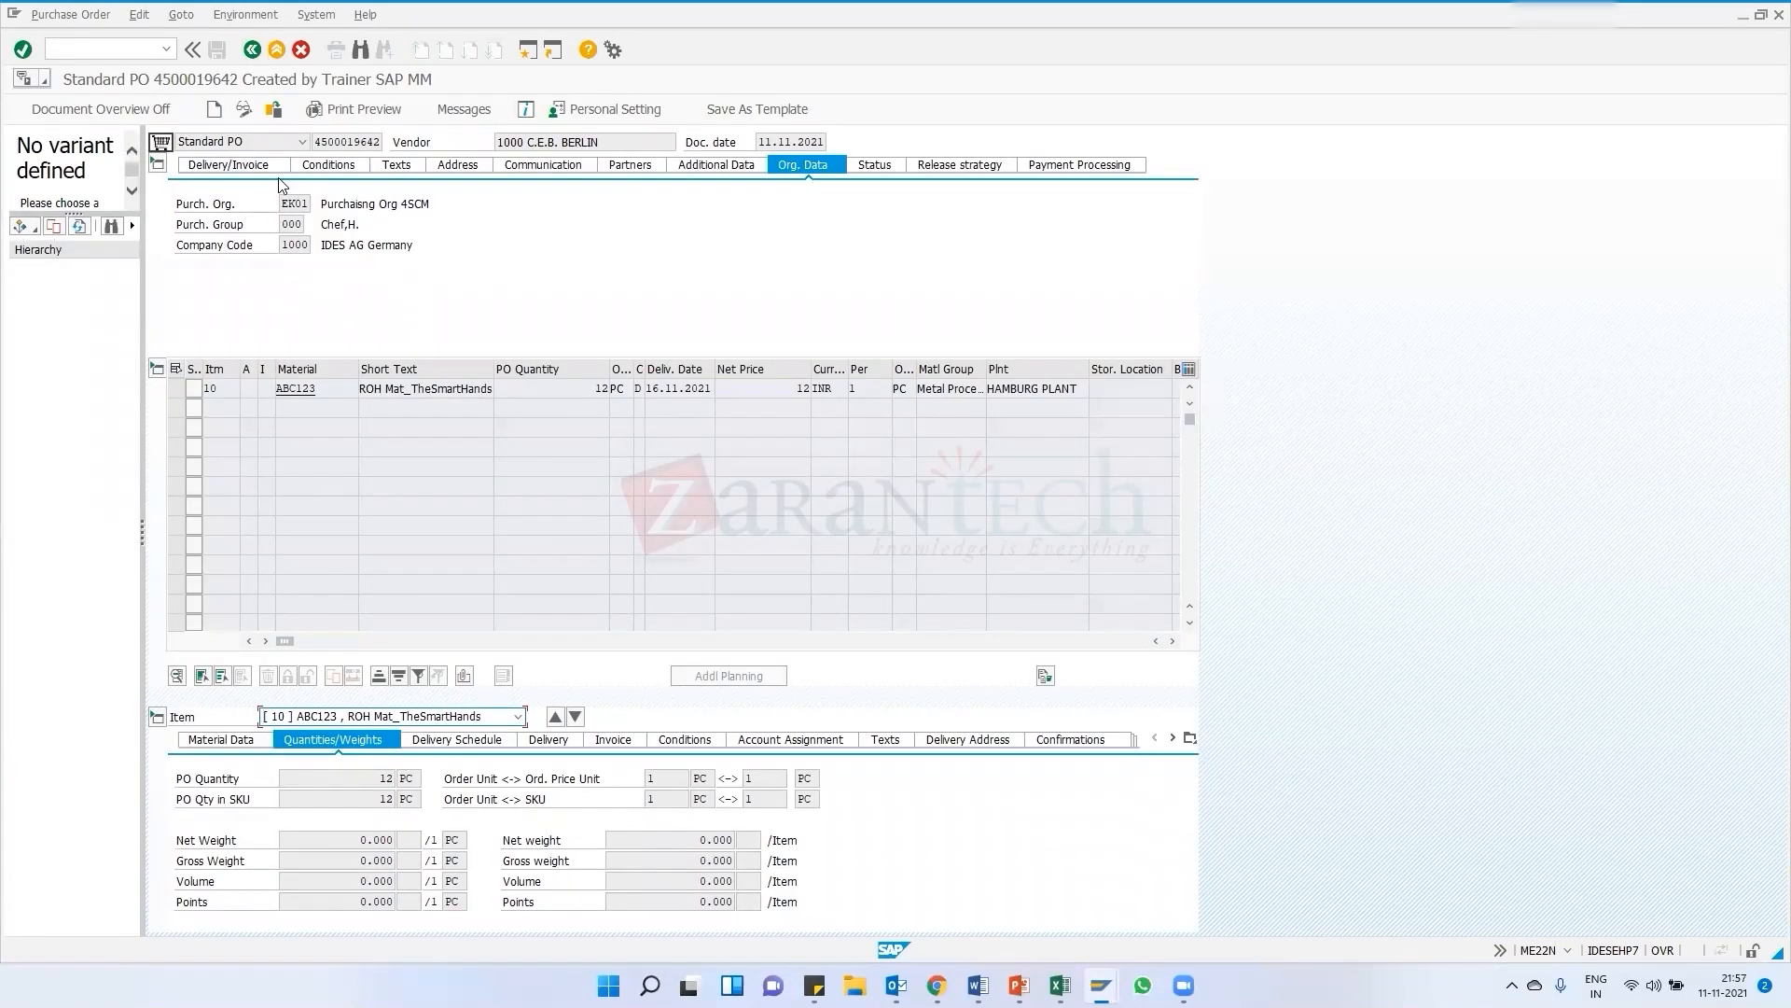
Open transaction ME9F to issue message output for the purchase order
click(82, 52)
key(Return)
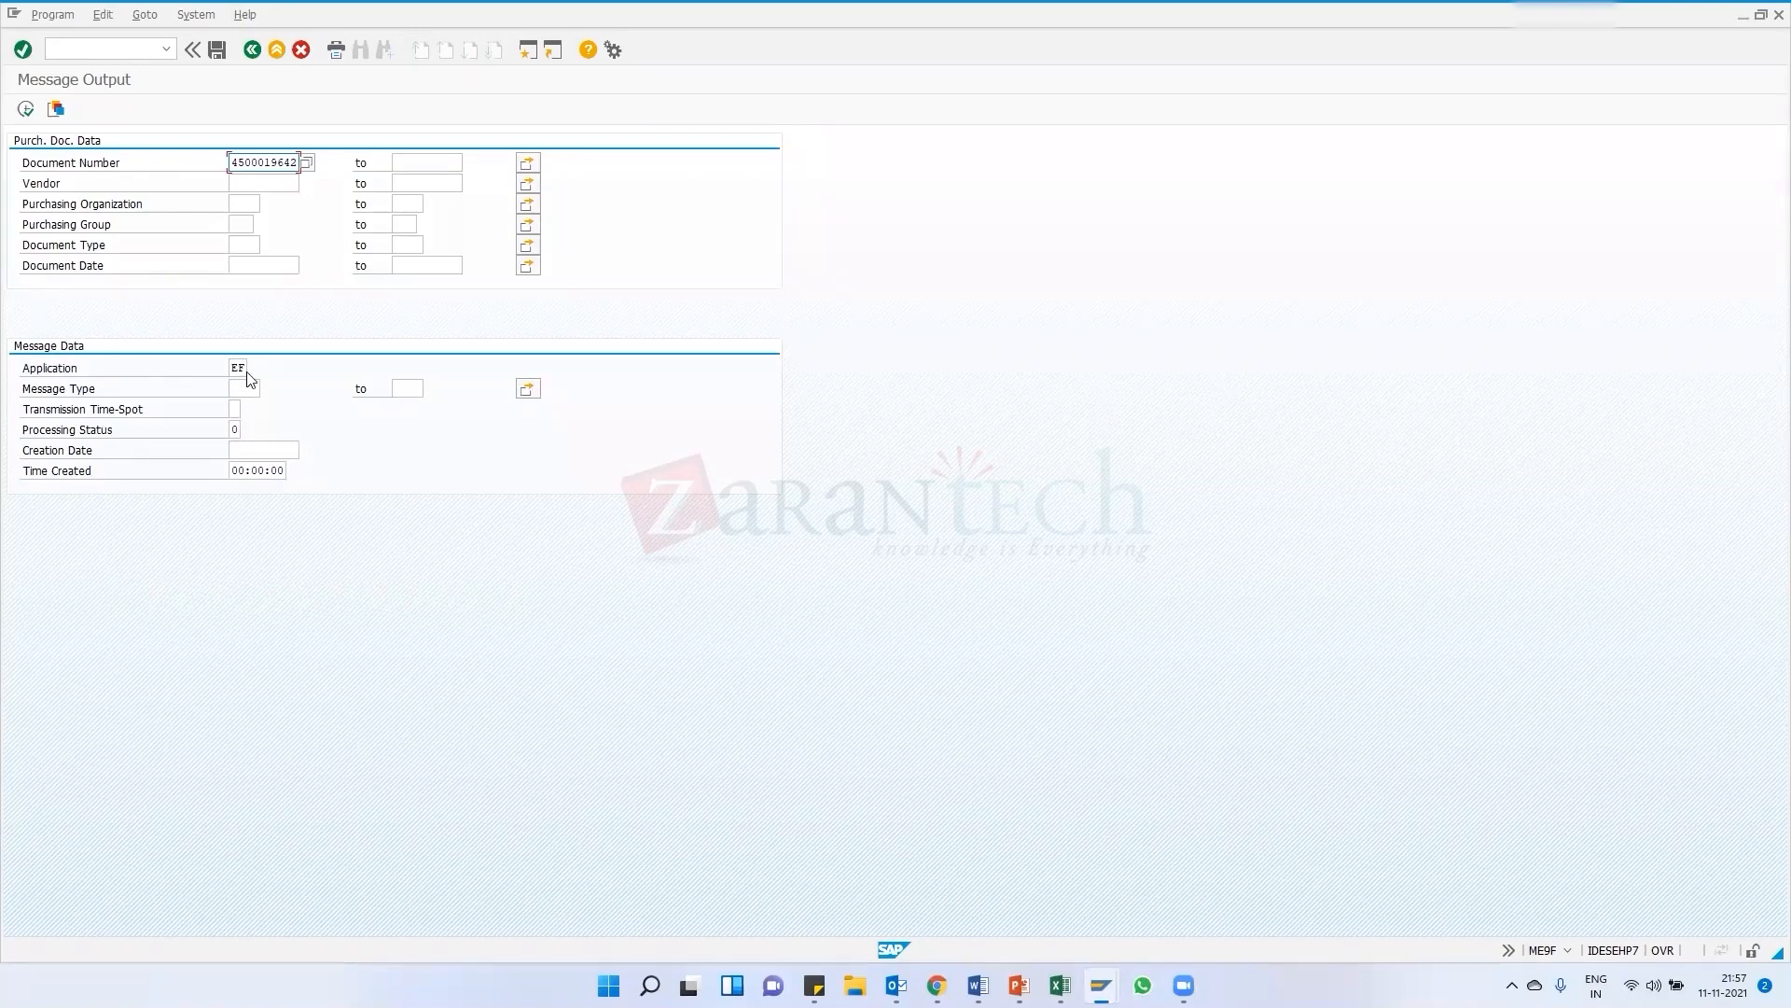
Execute message output for the purchase order, then return to the order and view its output messages
click(25, 109)
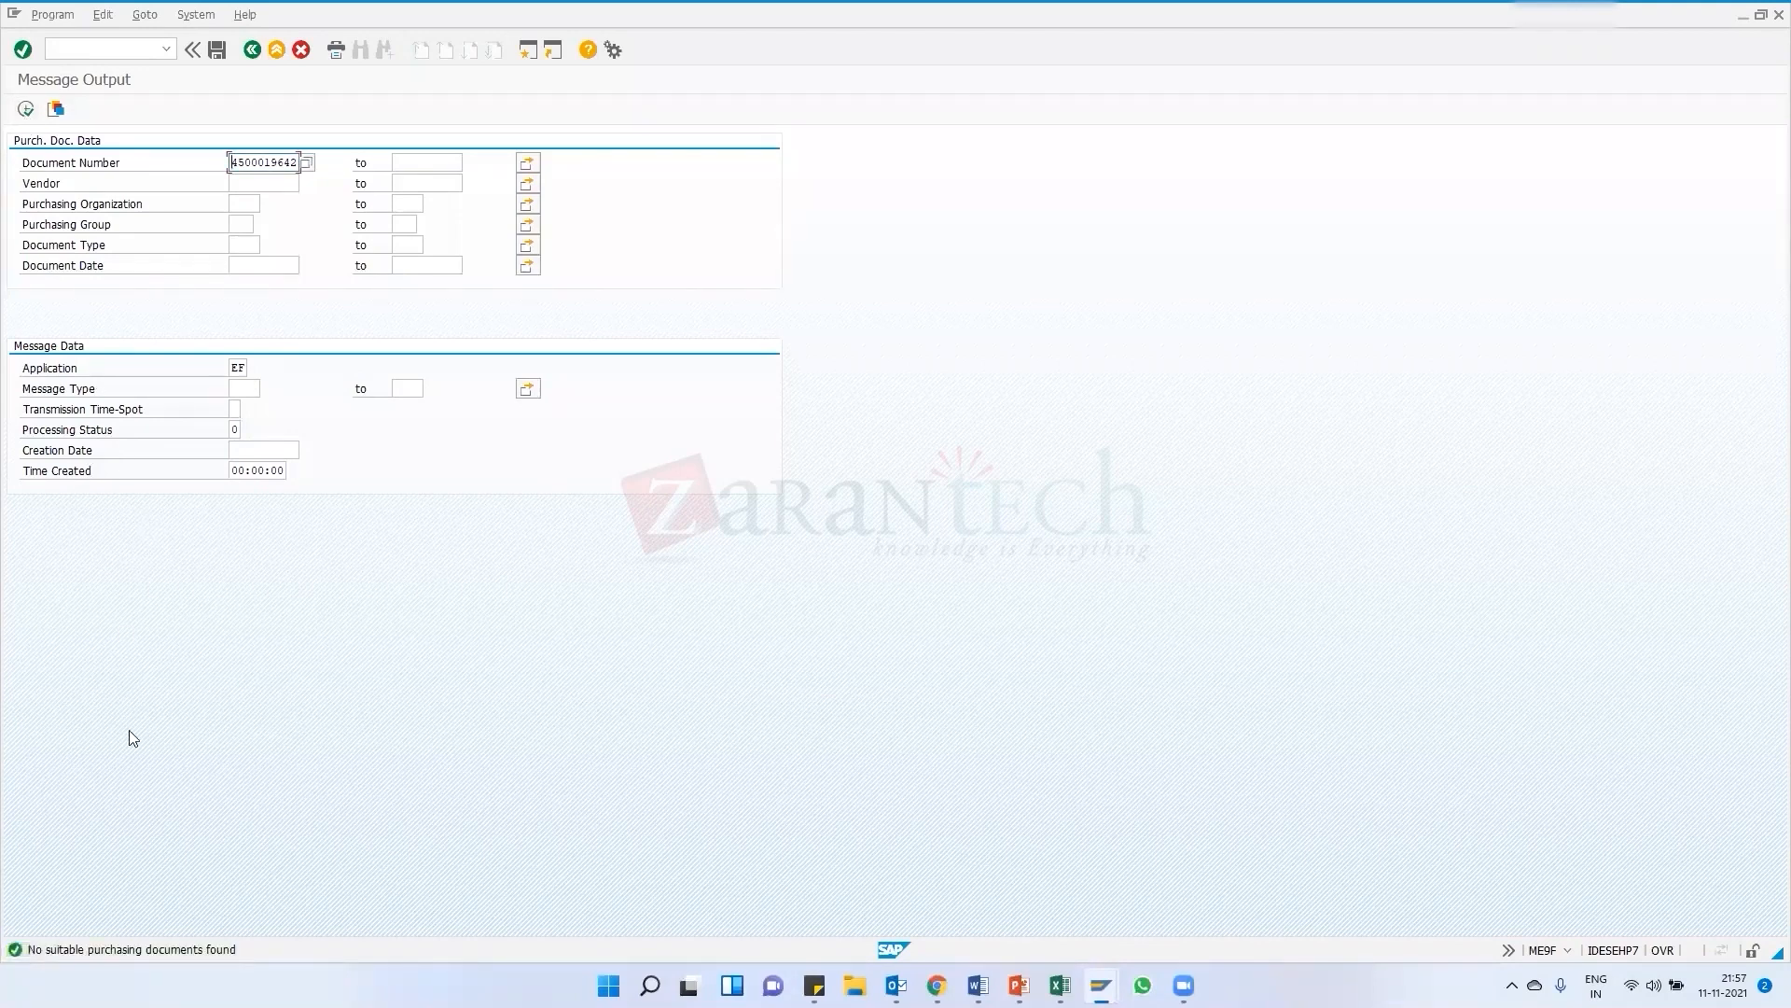
key(alt+Tab)
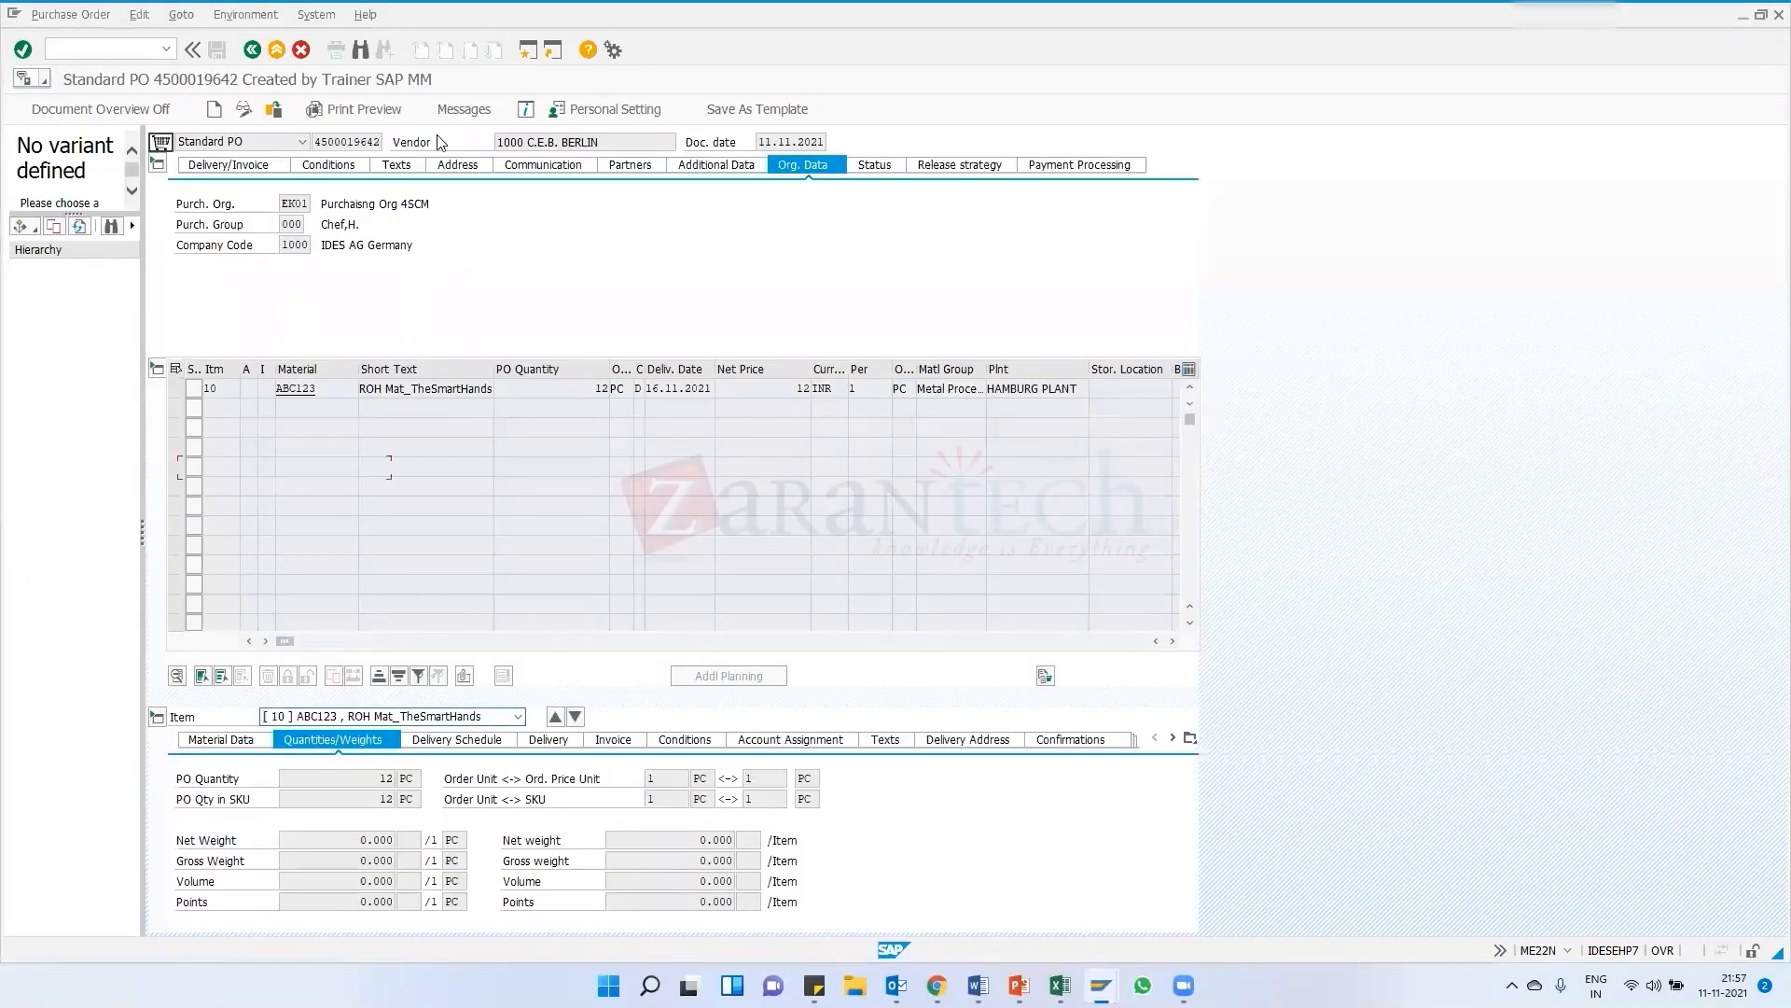
click(464, 115)
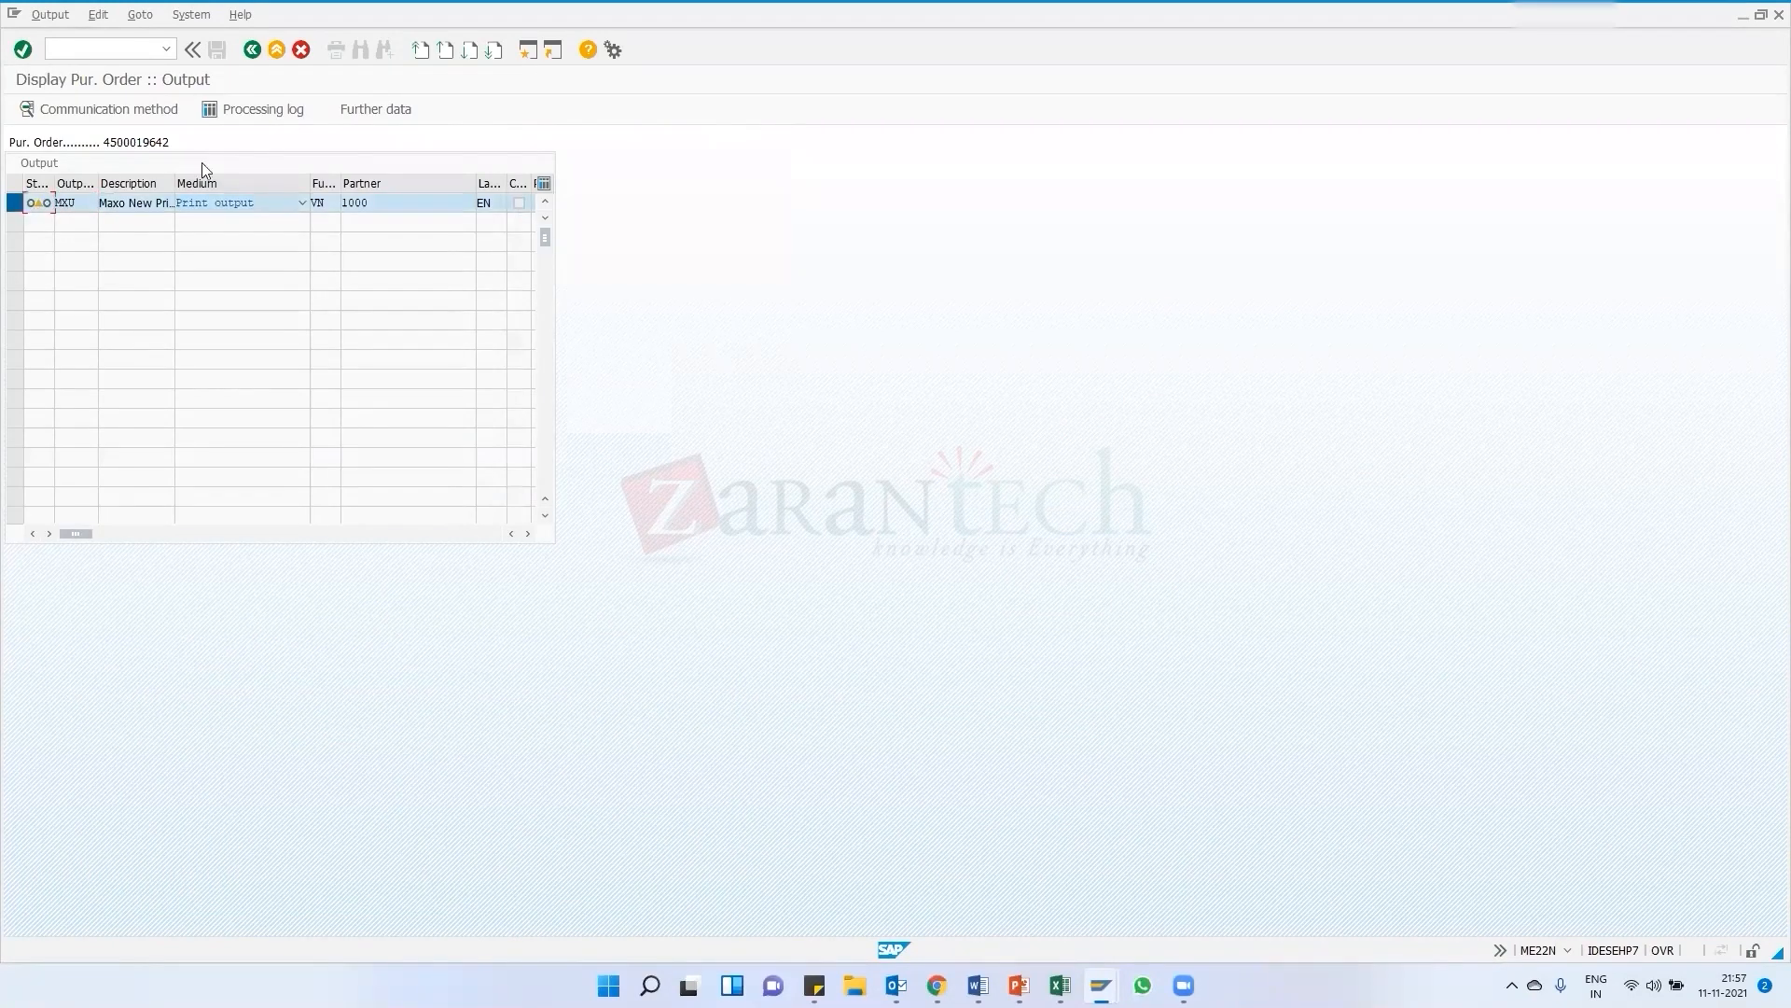
click(252, 49)
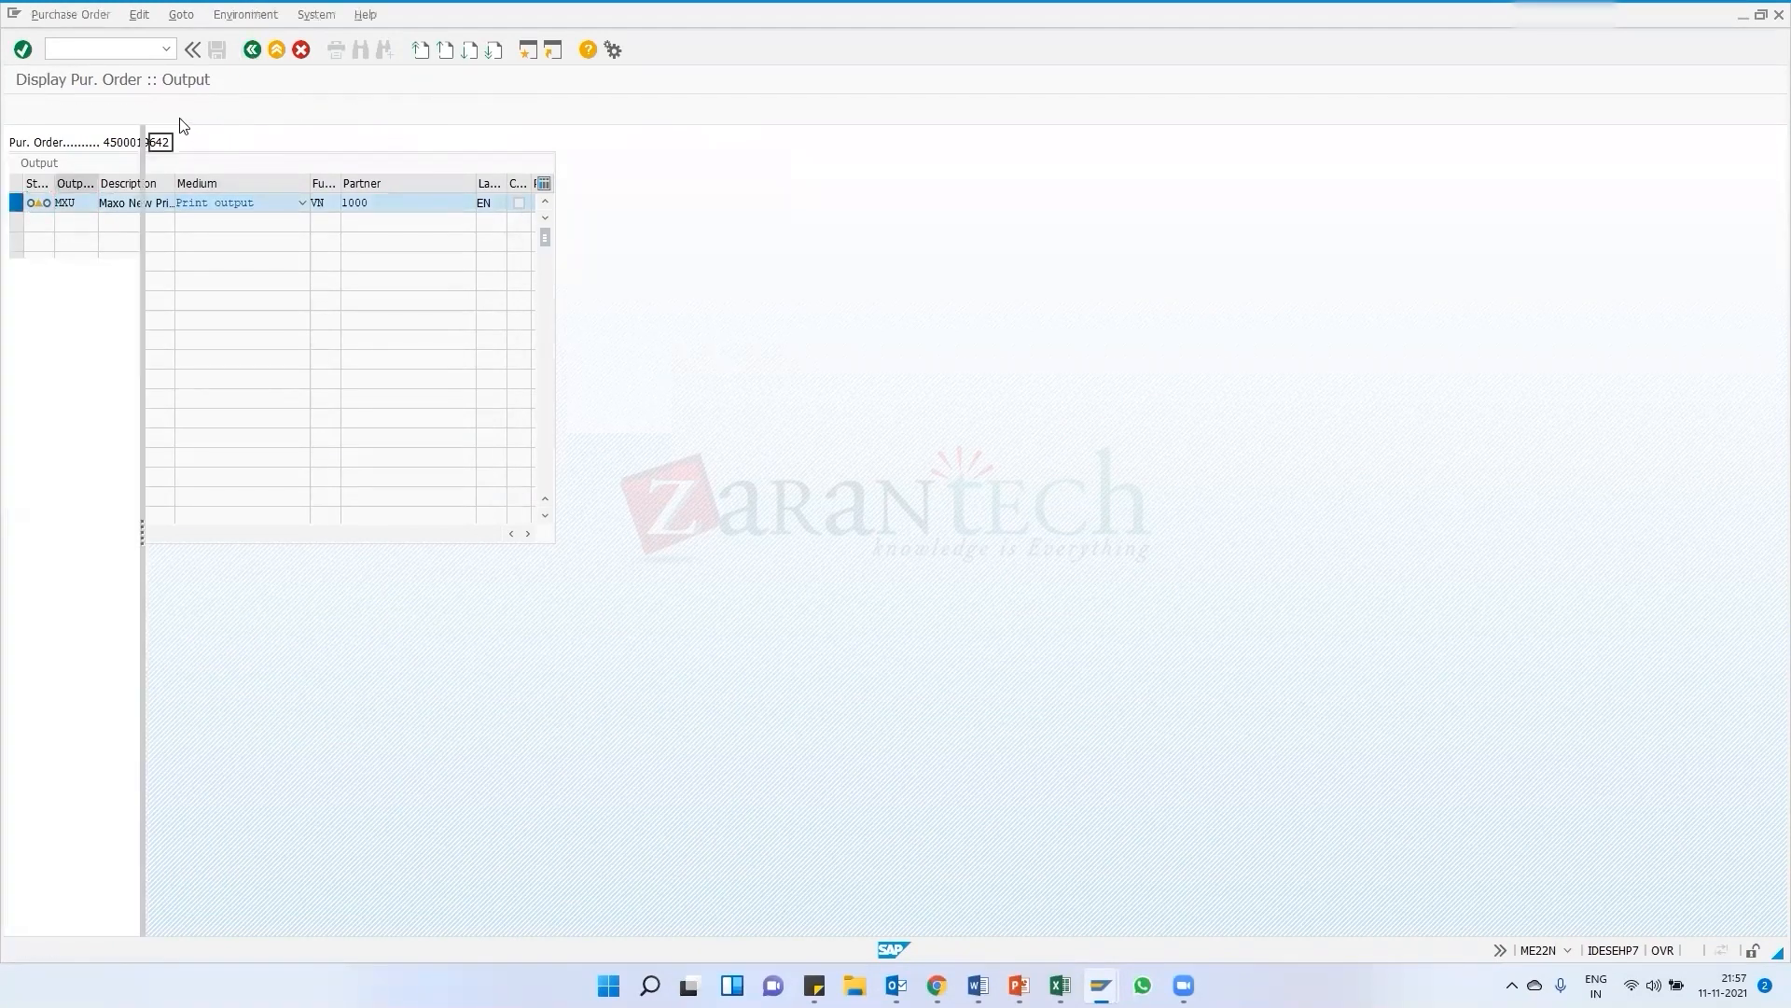
In change mode, set the MXU output's dispatch time to Send immediately (when saving the application)
click(243, 110)
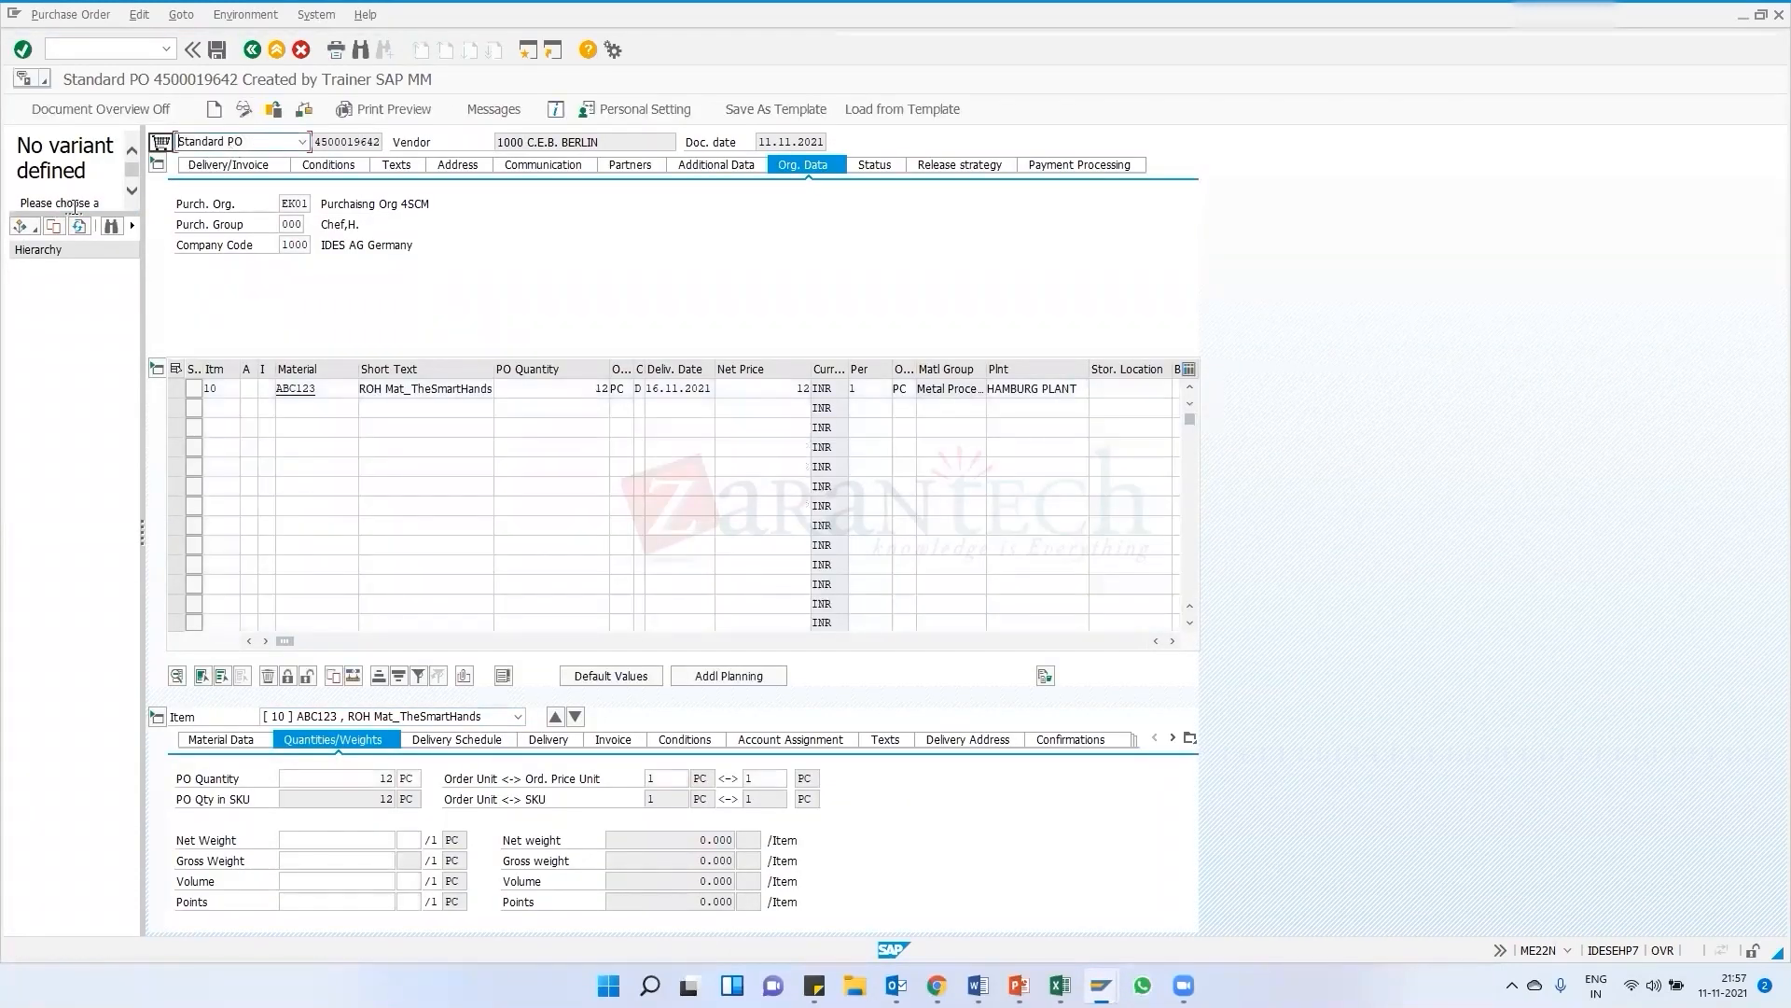
click(494, 109)
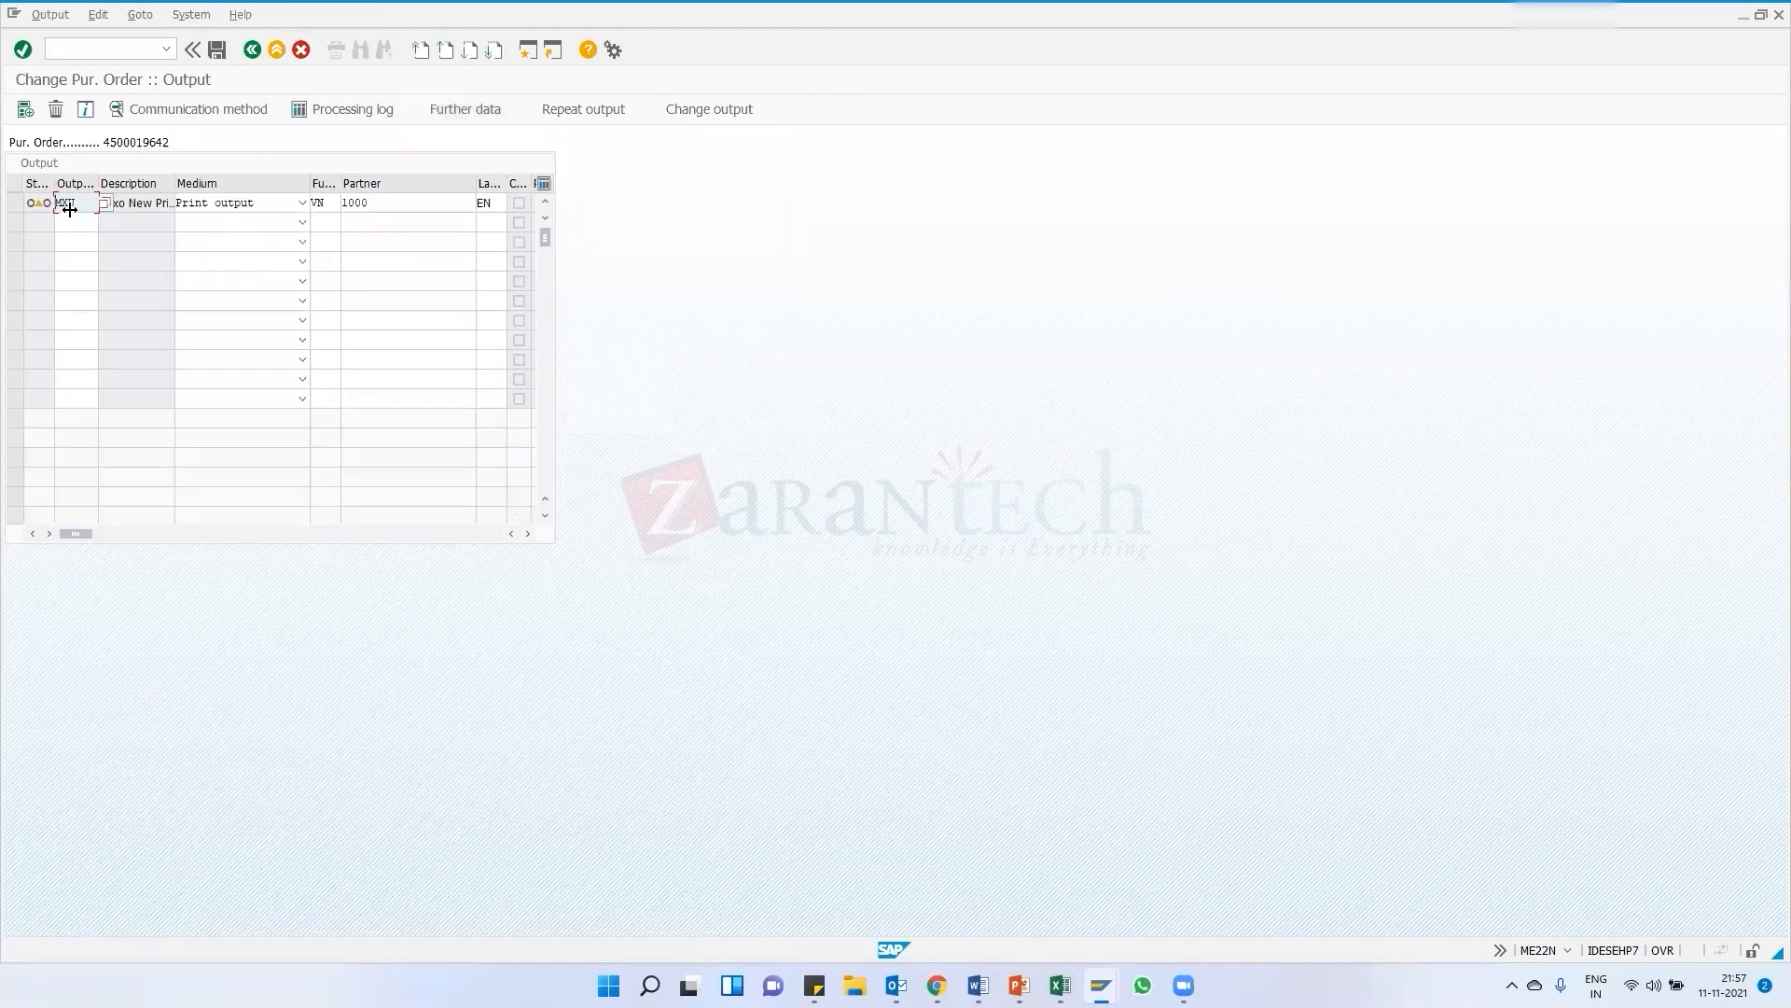
click(14, 202)
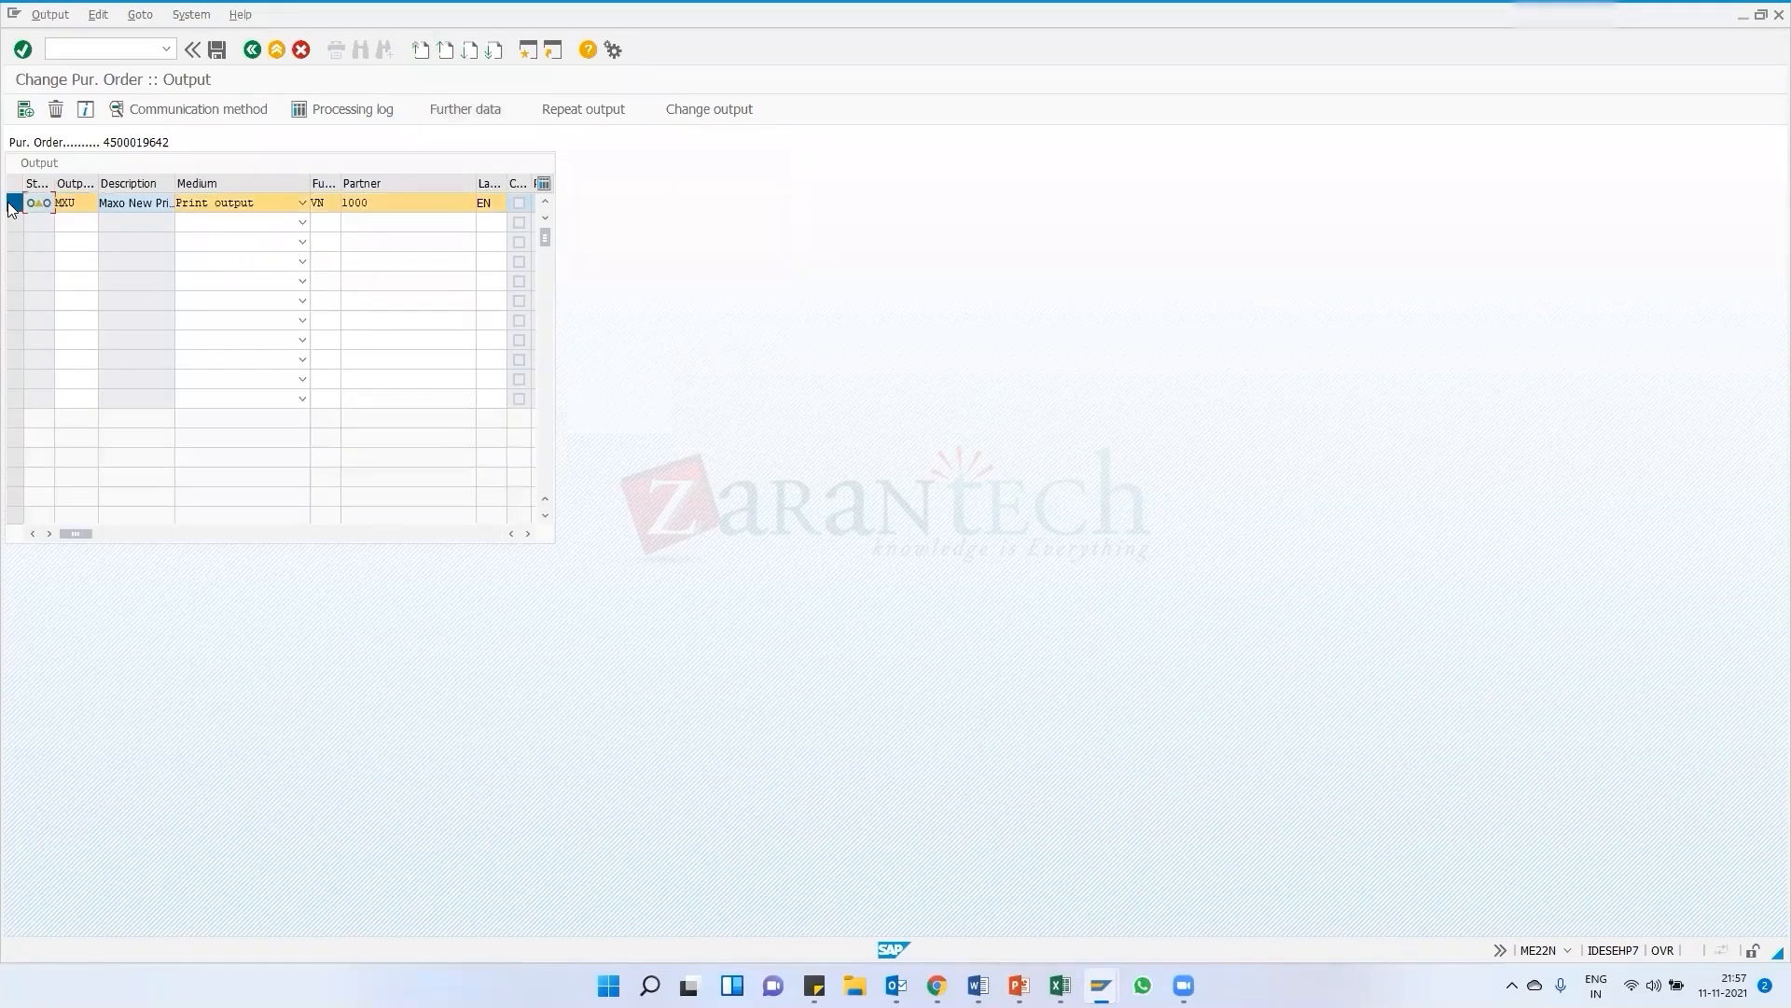
click(465, 111)
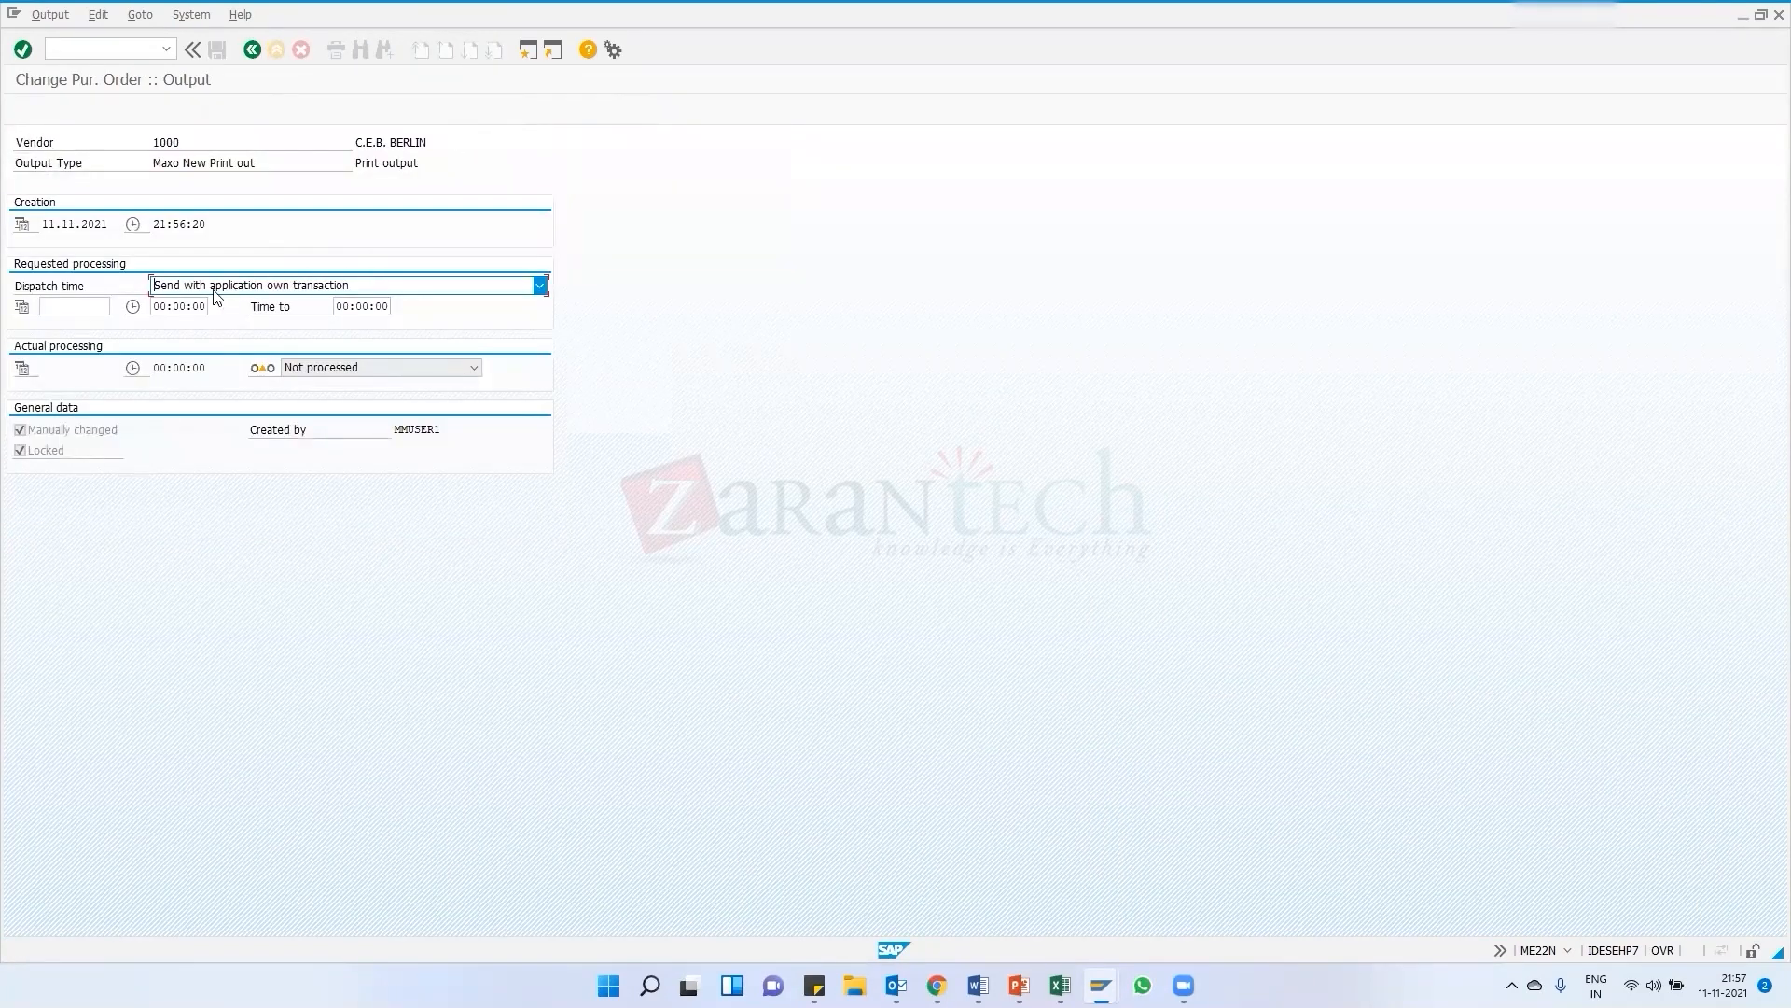
click(256, 289)
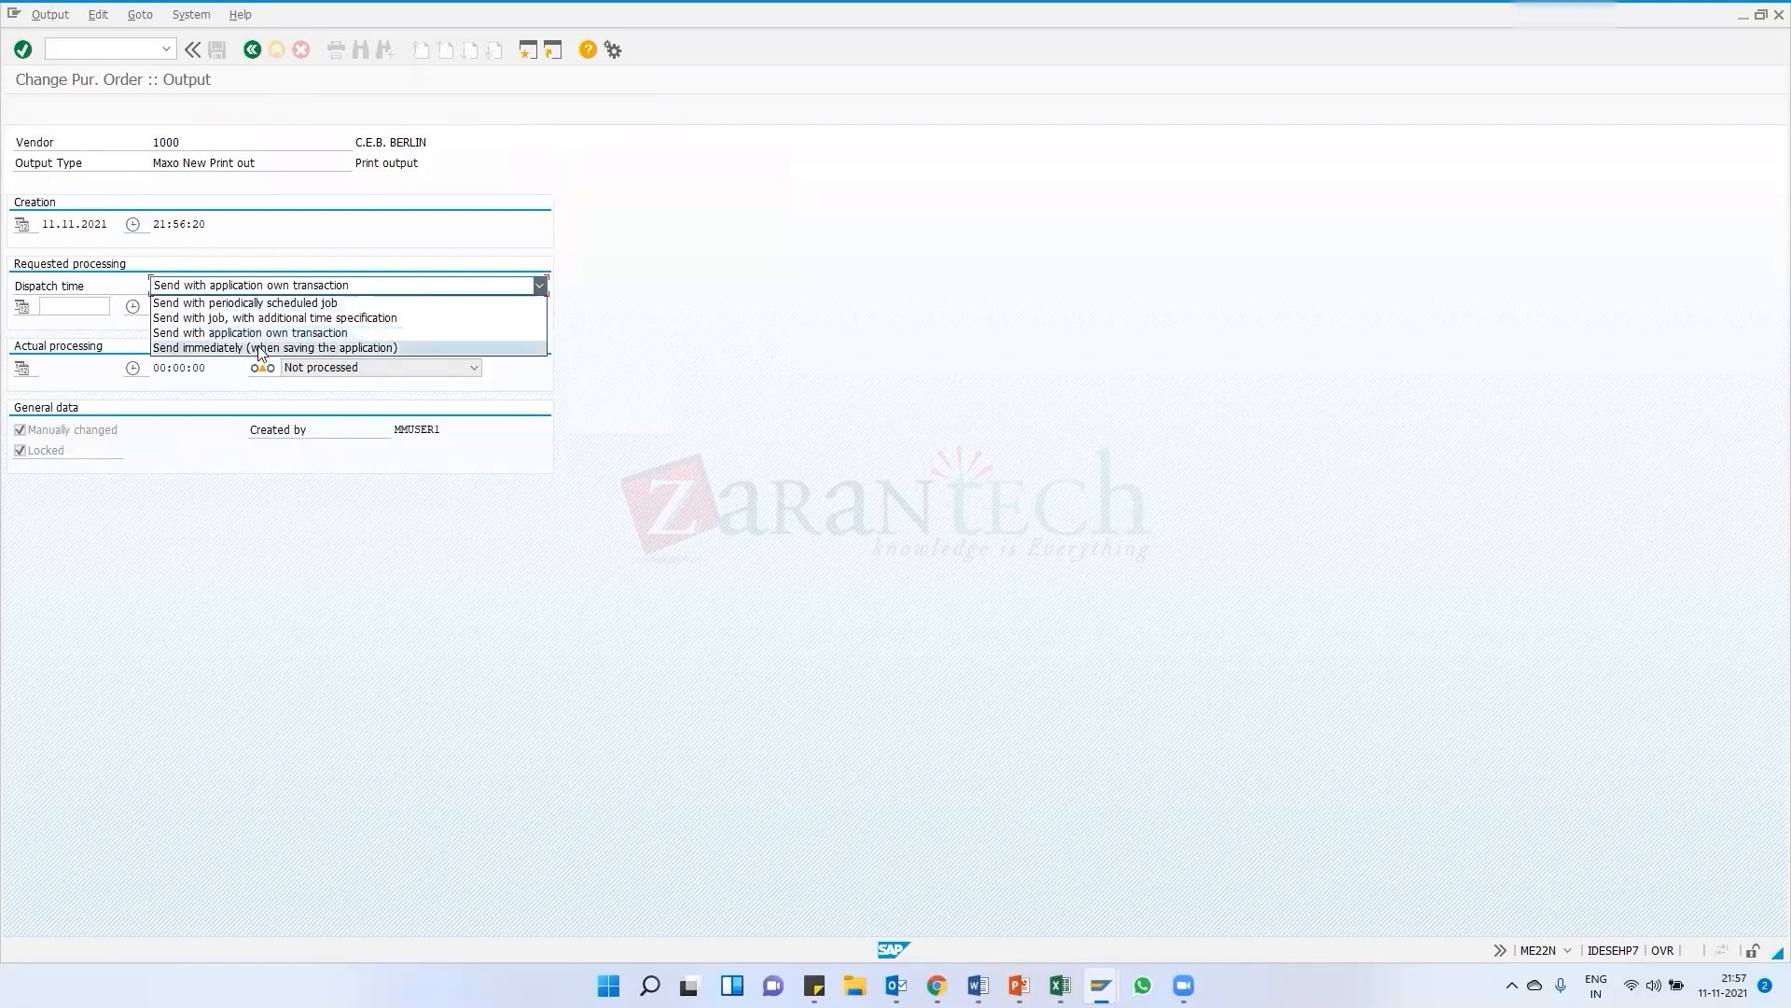
click(345, 348)
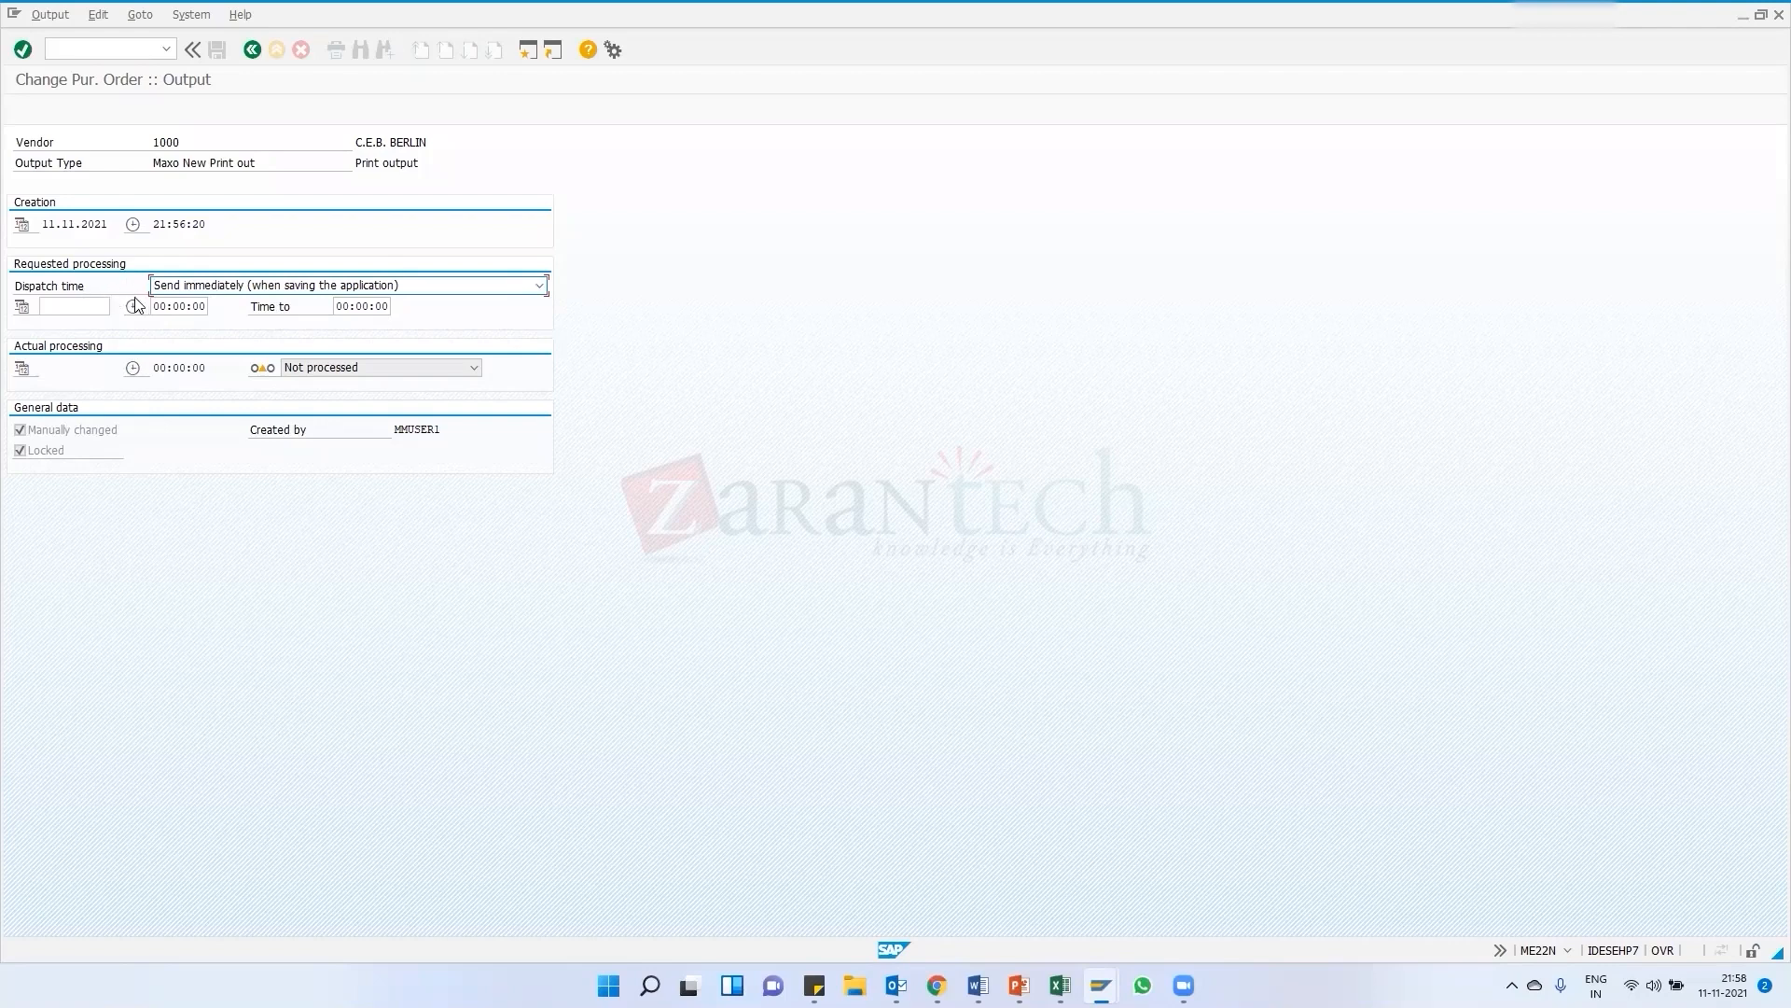
click(251, 53)
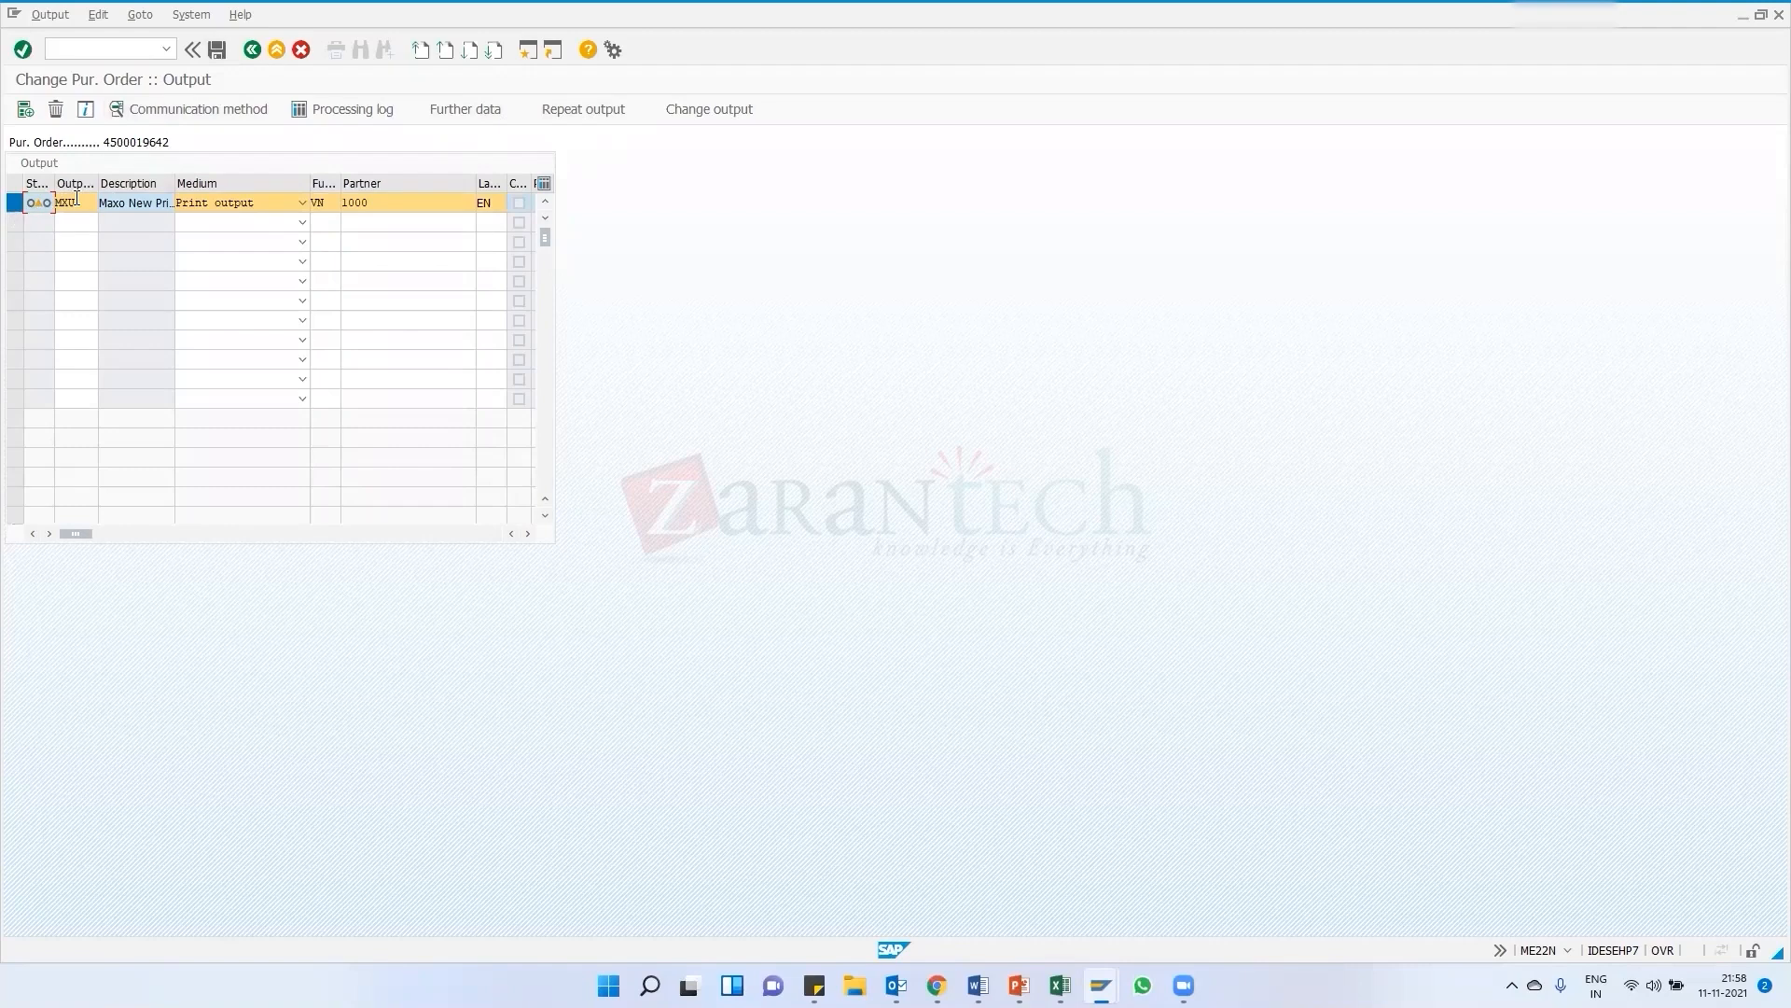
Return to the purchase order, reopen it in change mode and save it
click(217, 49)
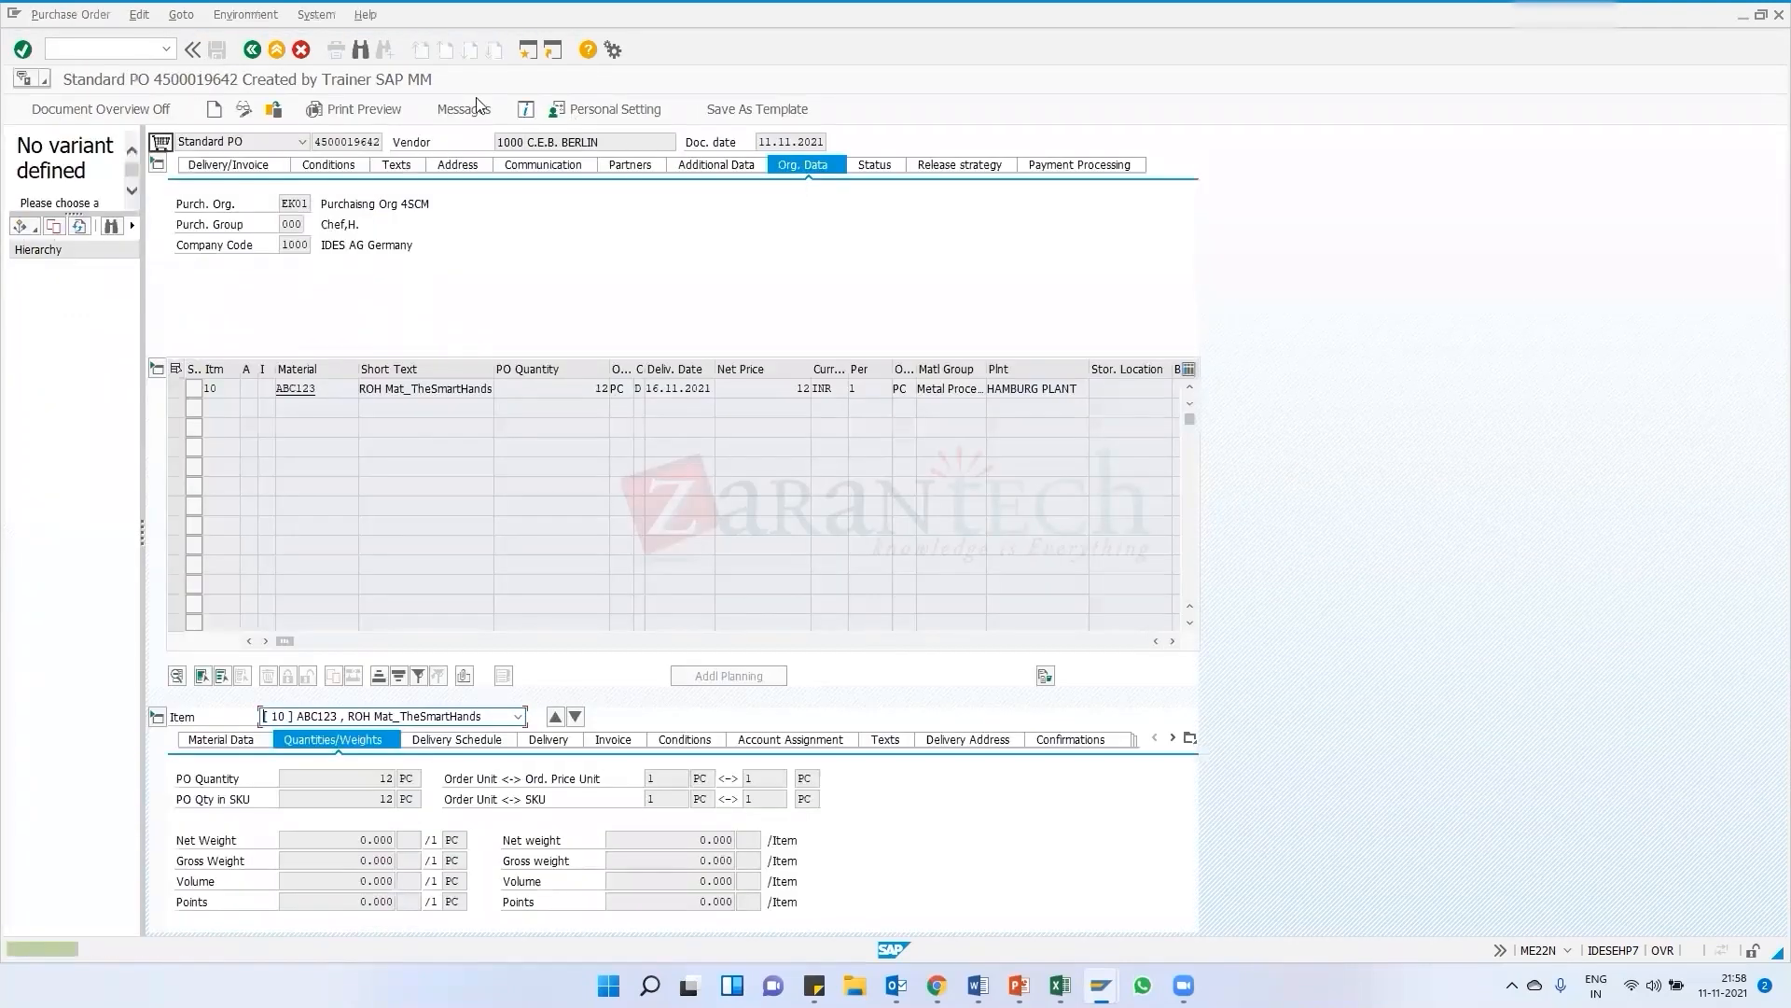
click(463, 111)
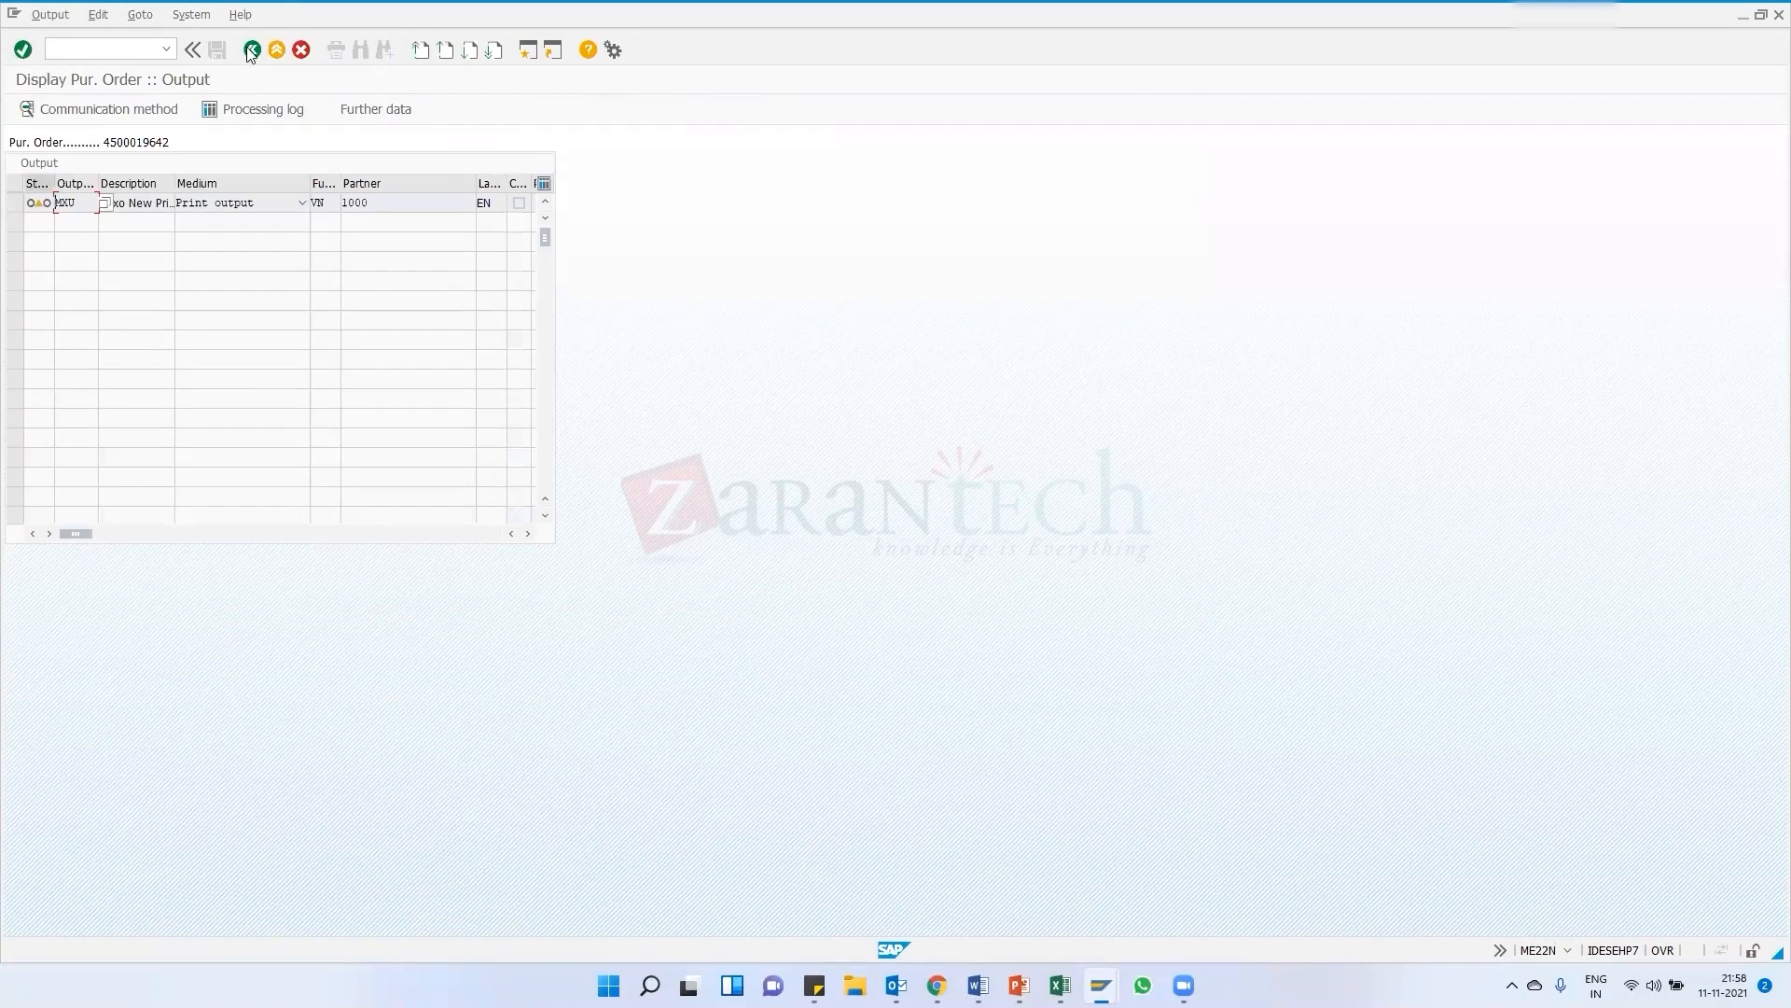
click(260, 55)
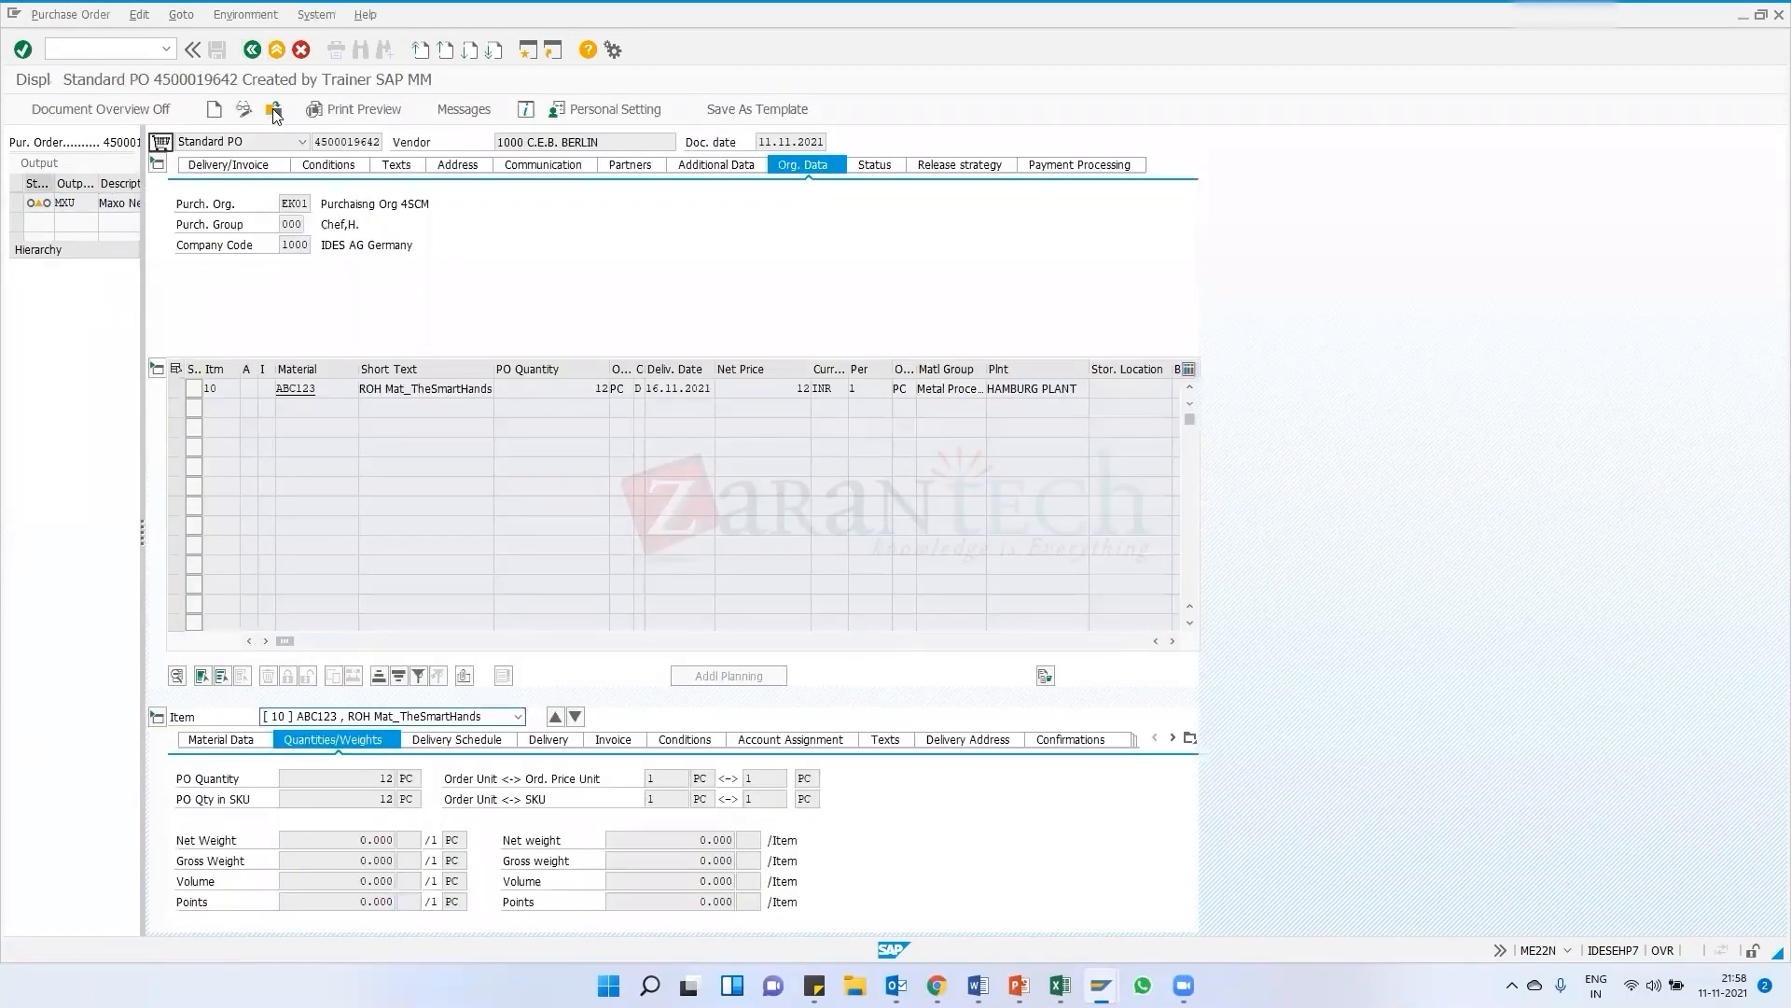
click(273, 108)
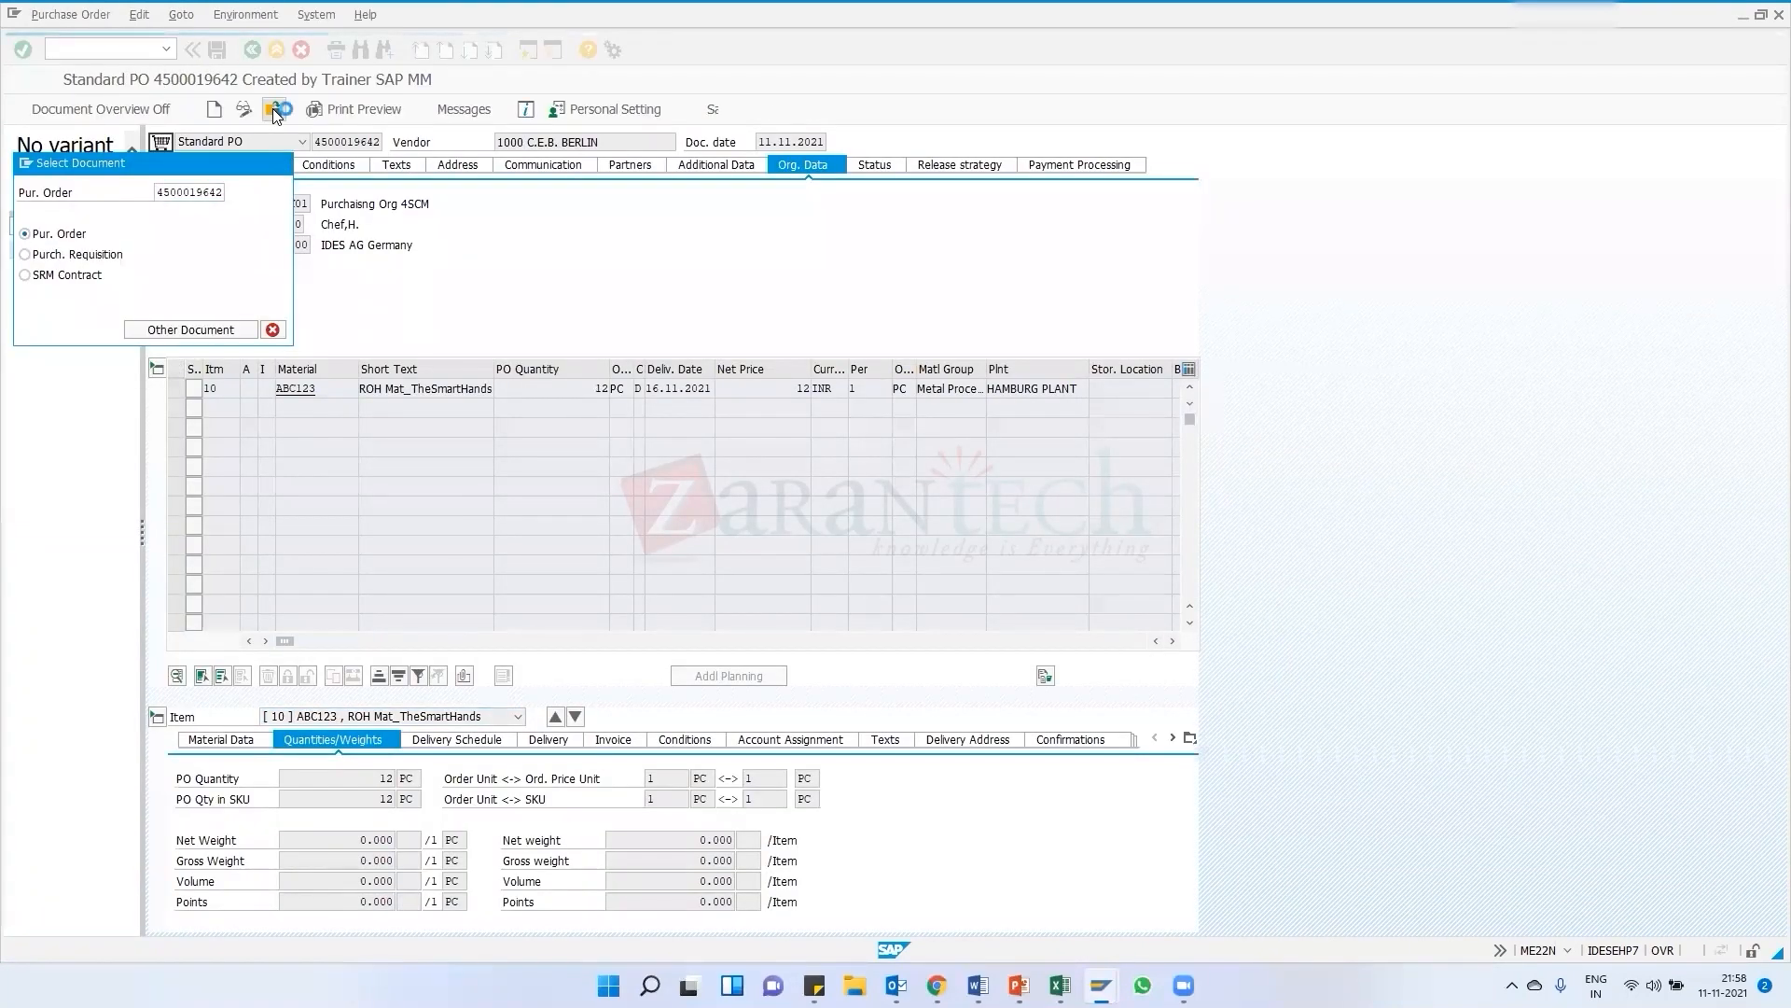
click(494, 109)
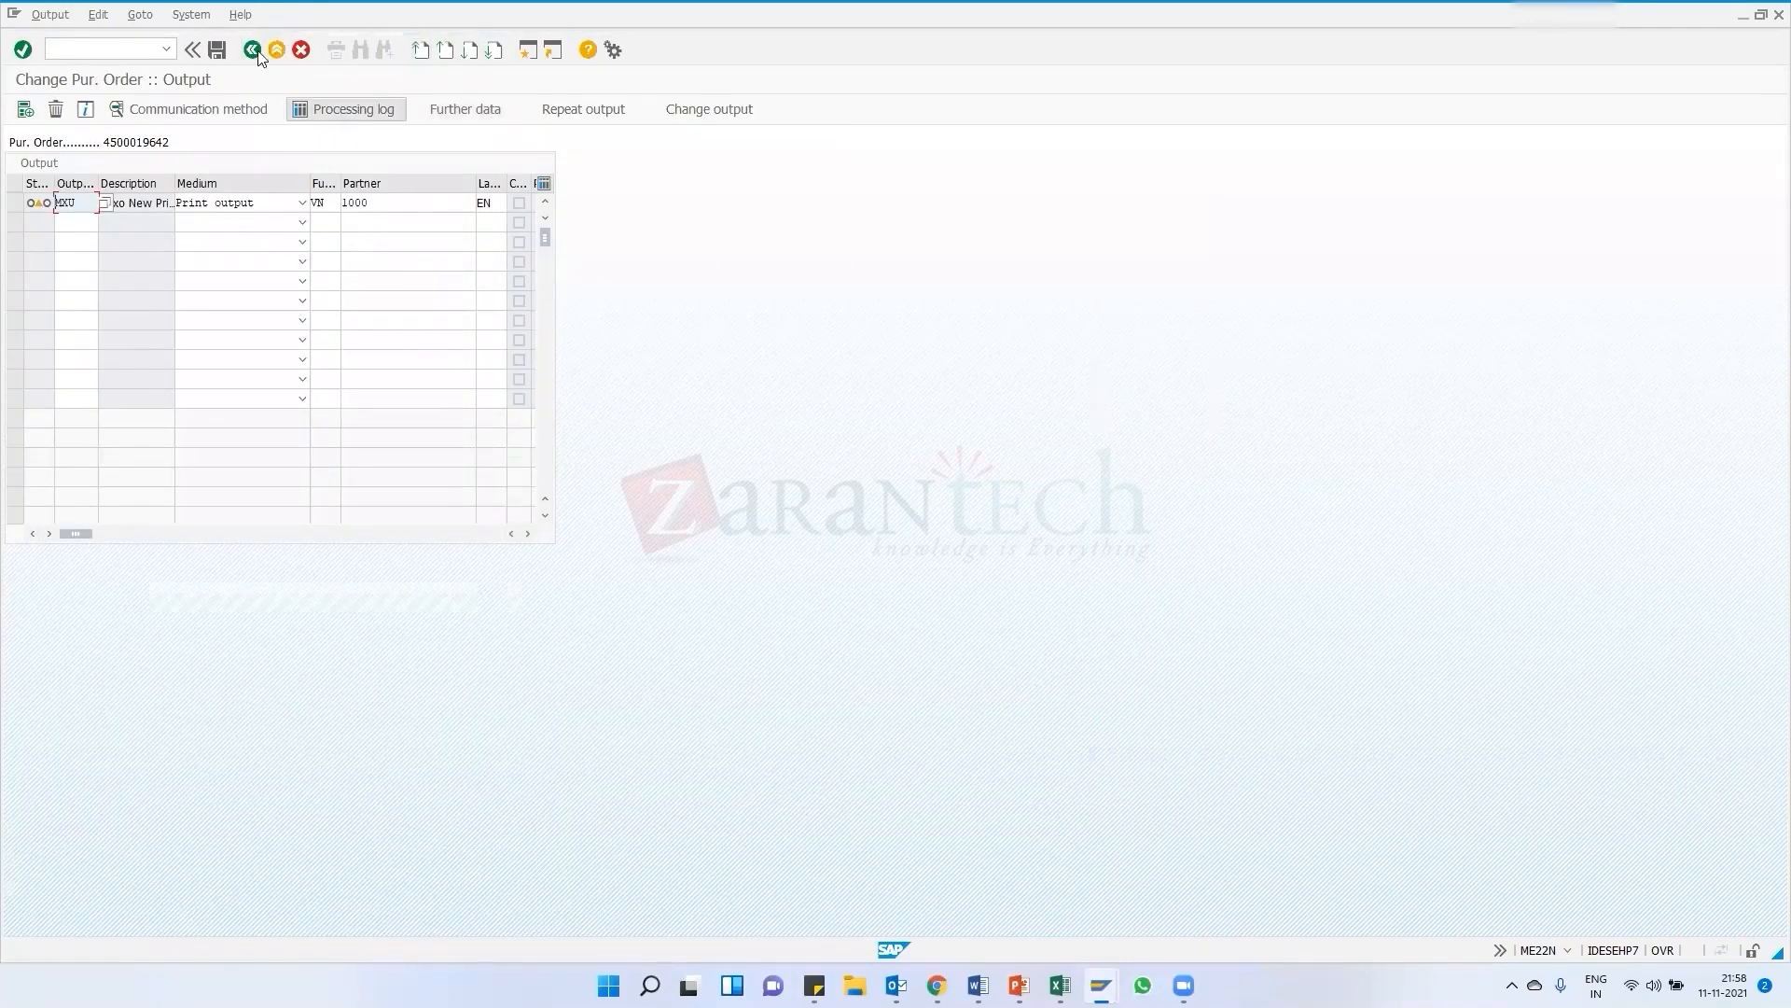
click(253, 51)
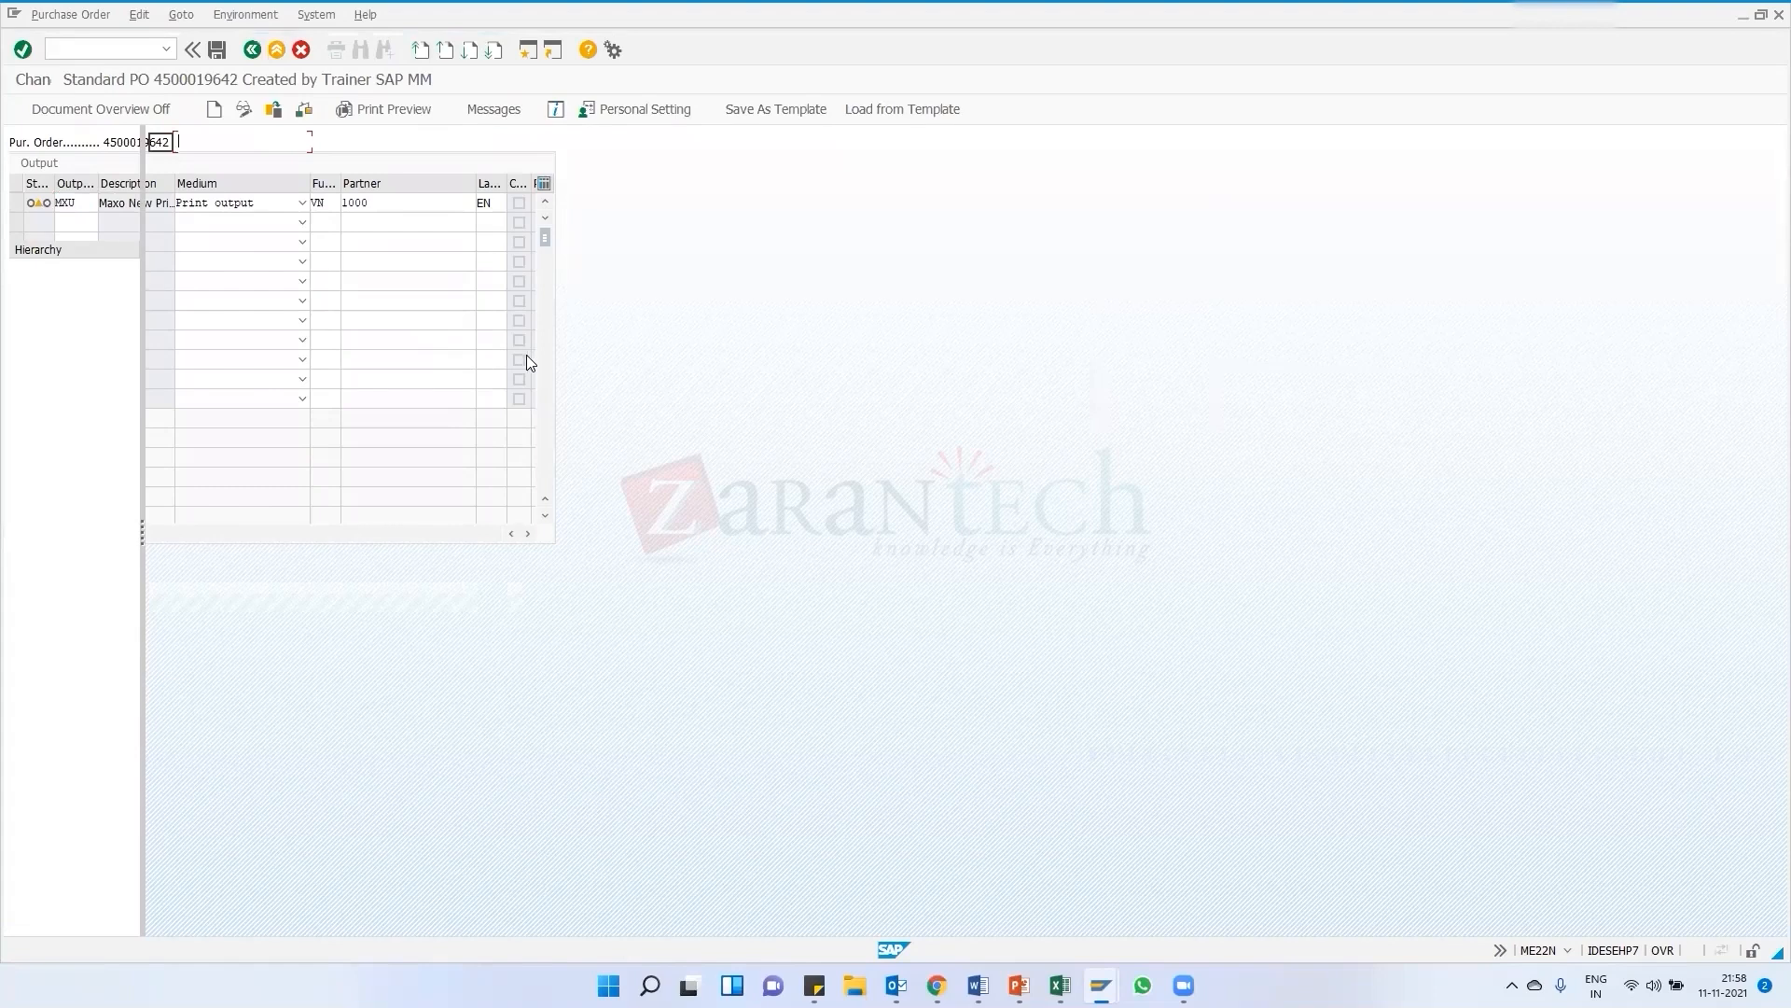
click(569, 387)
key(Return)
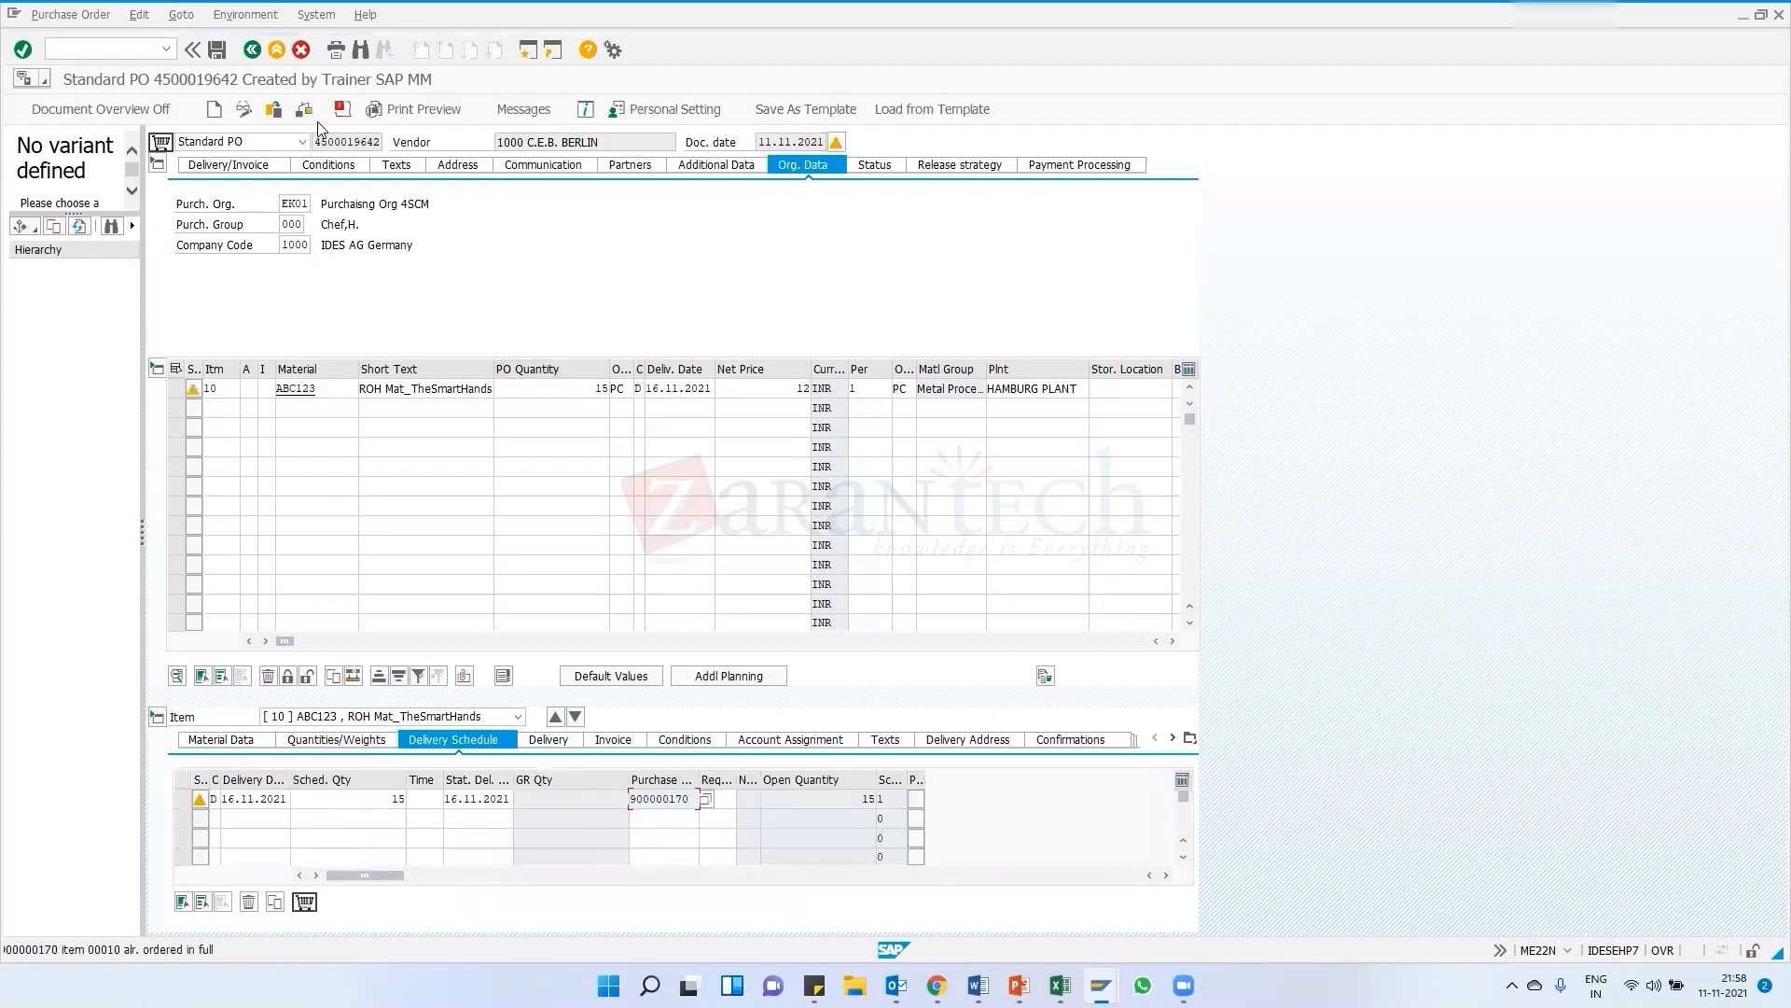
click(217, 50)
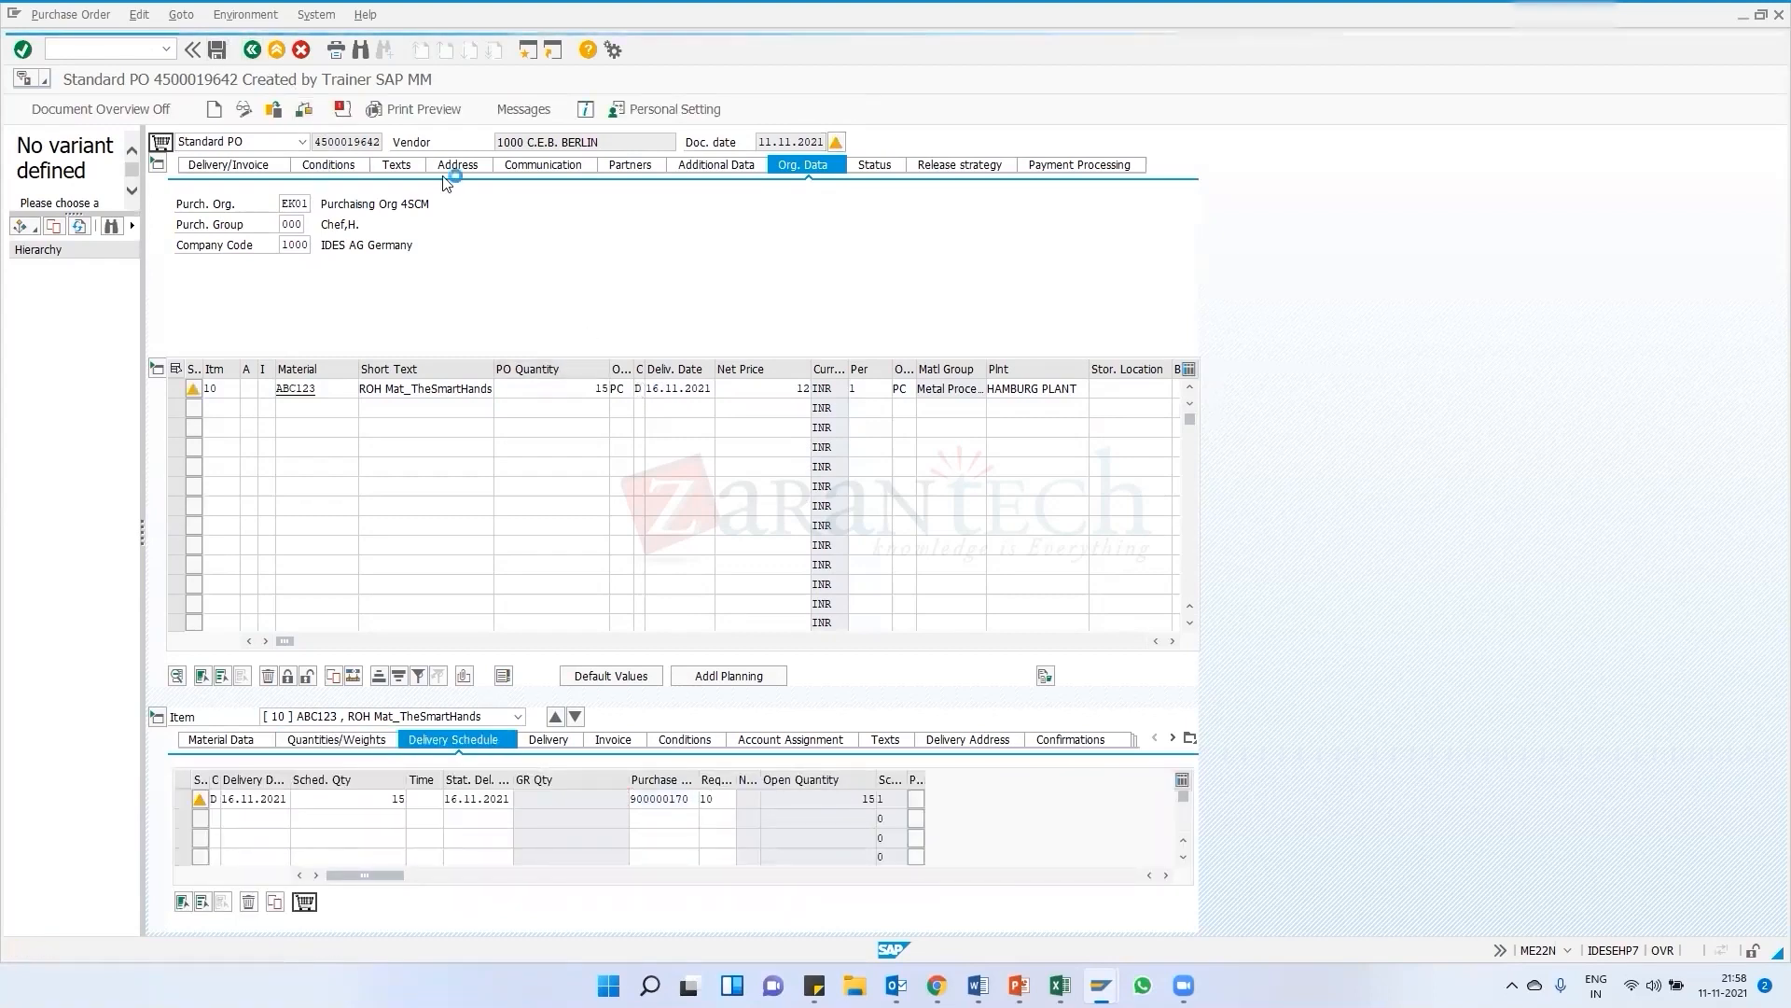
Review the purchase order's output messages and run message output for the order again
click(491, 110)
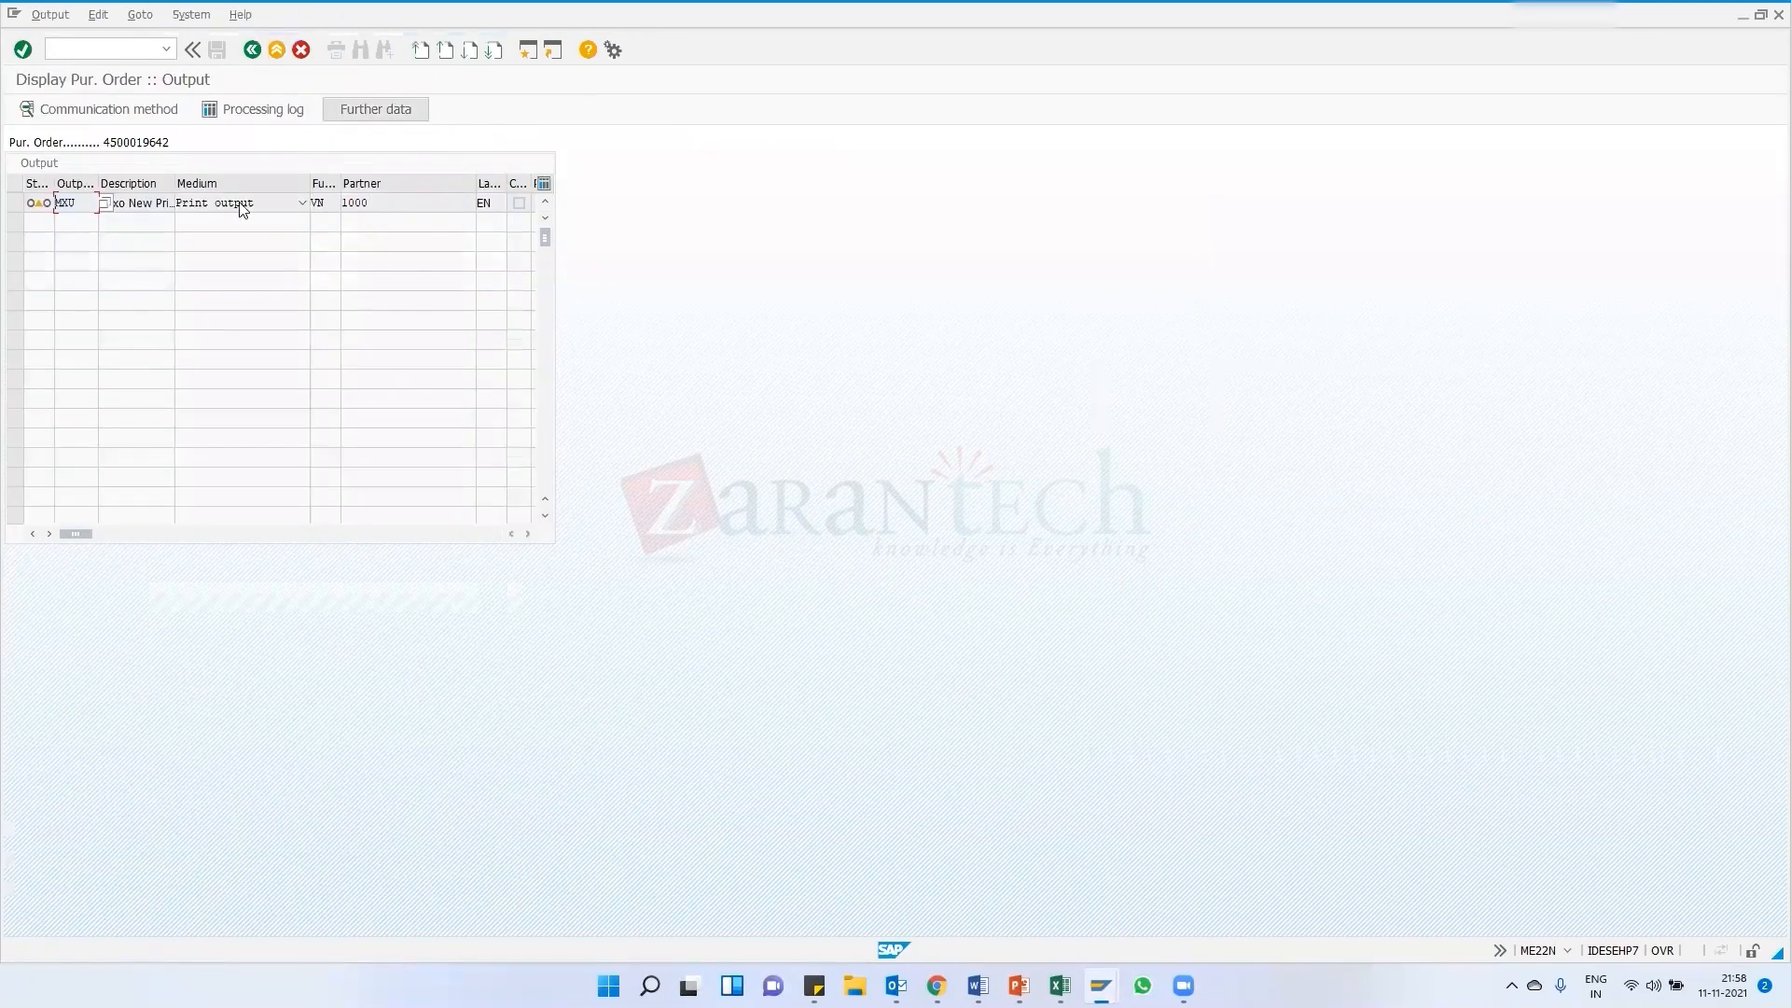
click(251, 49)
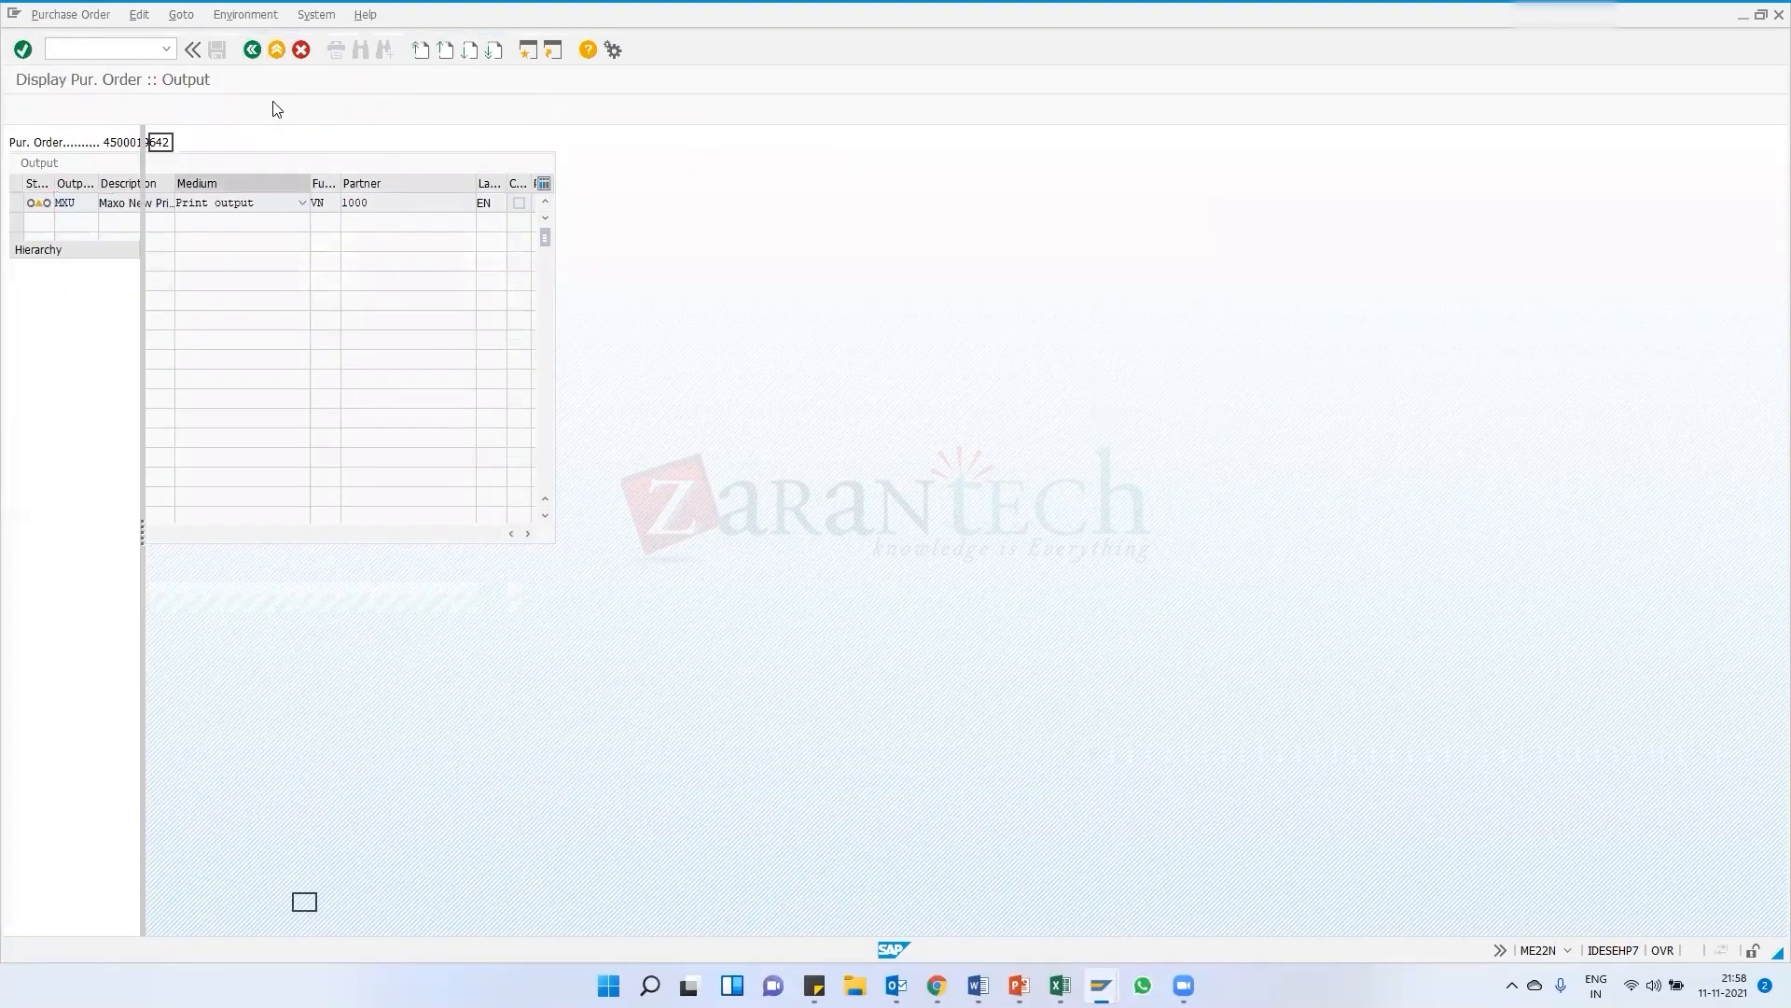
click(273, 110)
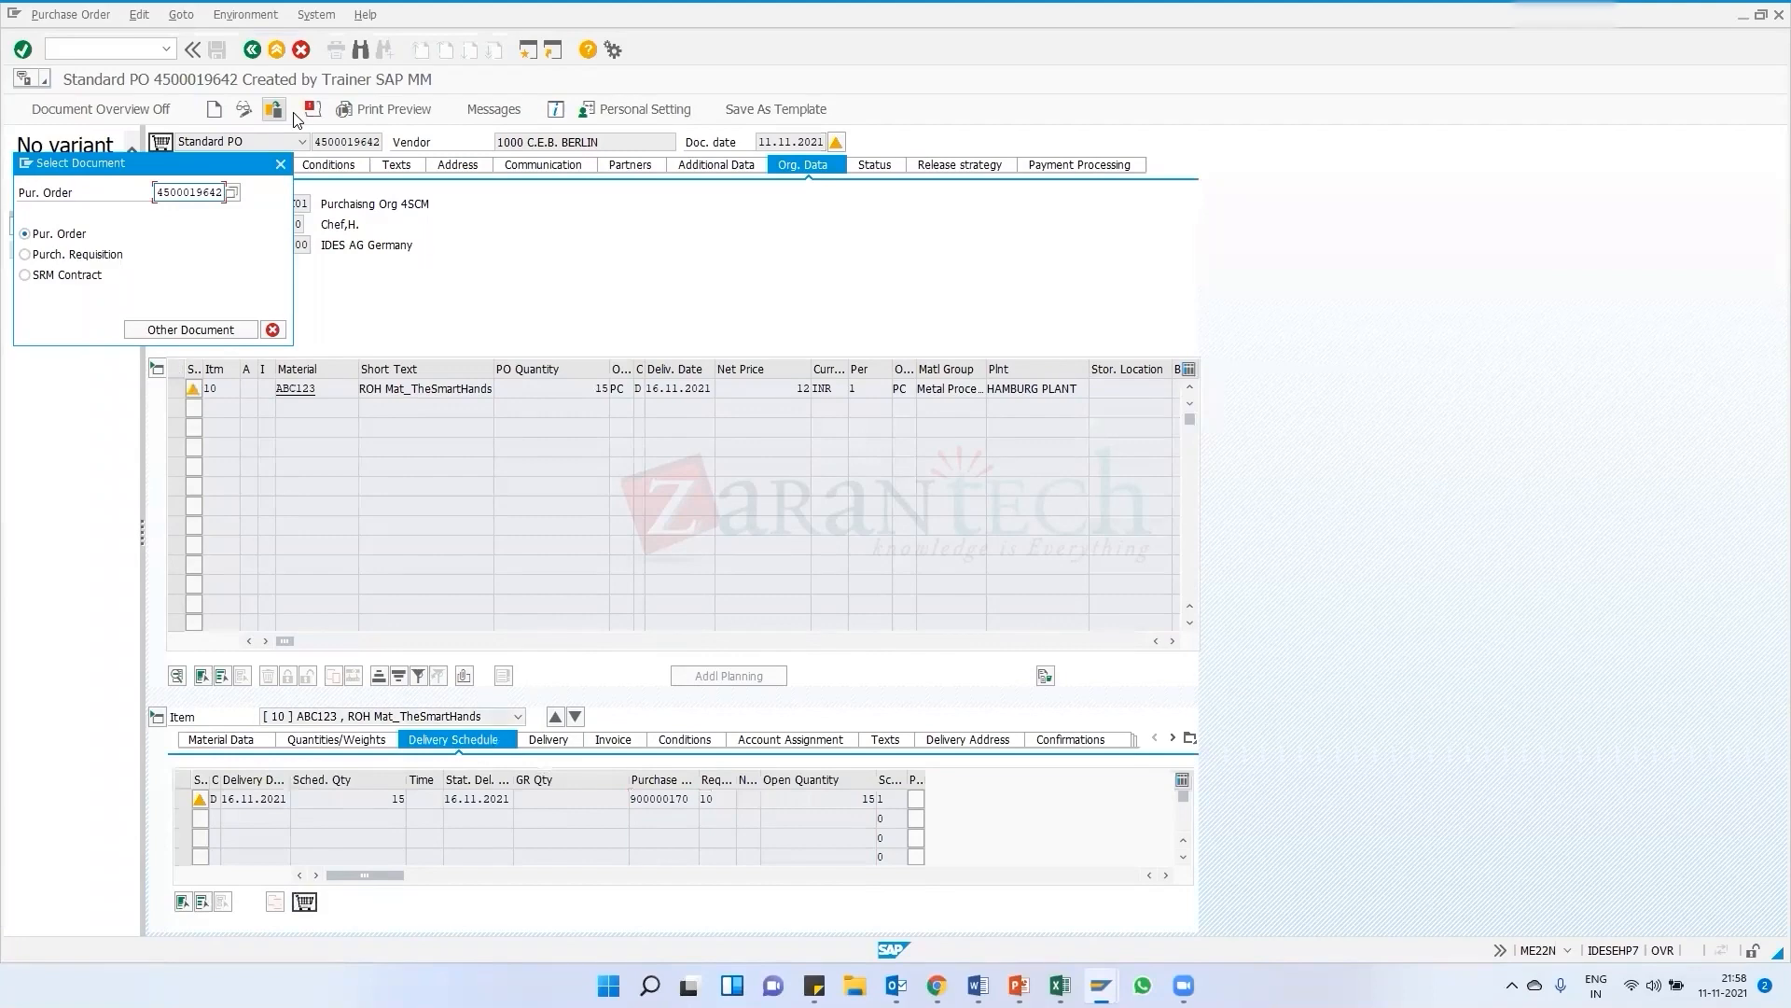
key(Return)
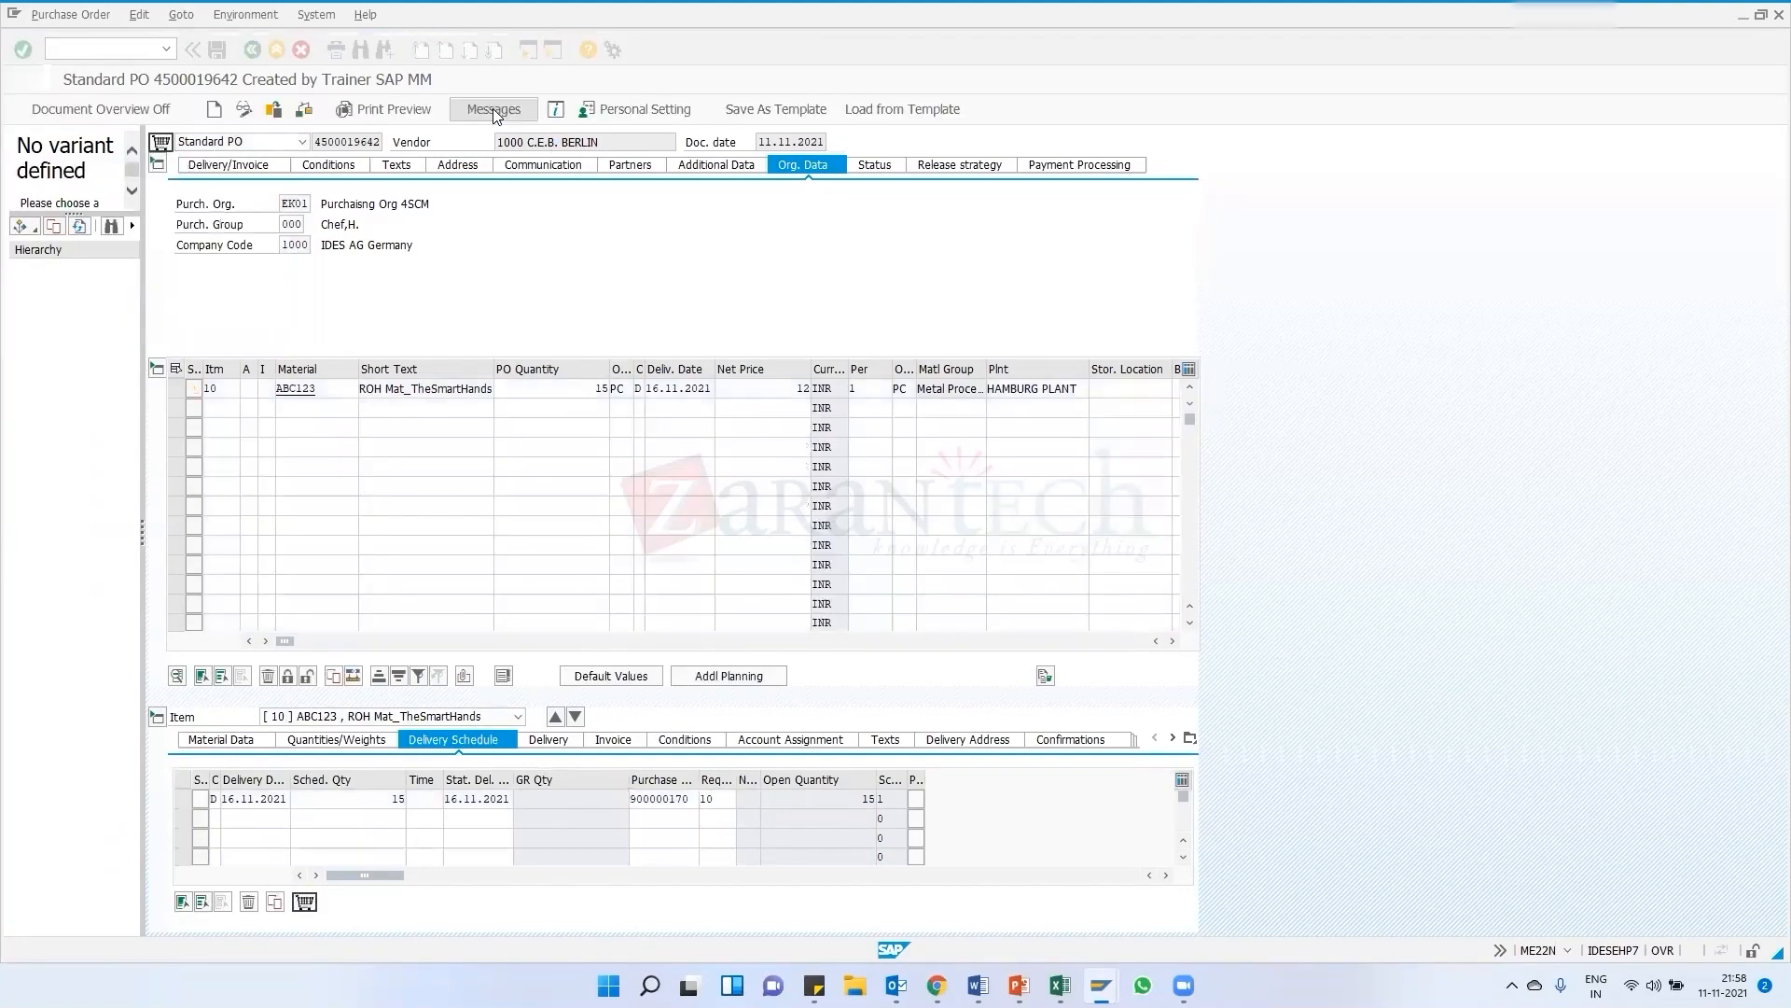
click(493, 108)
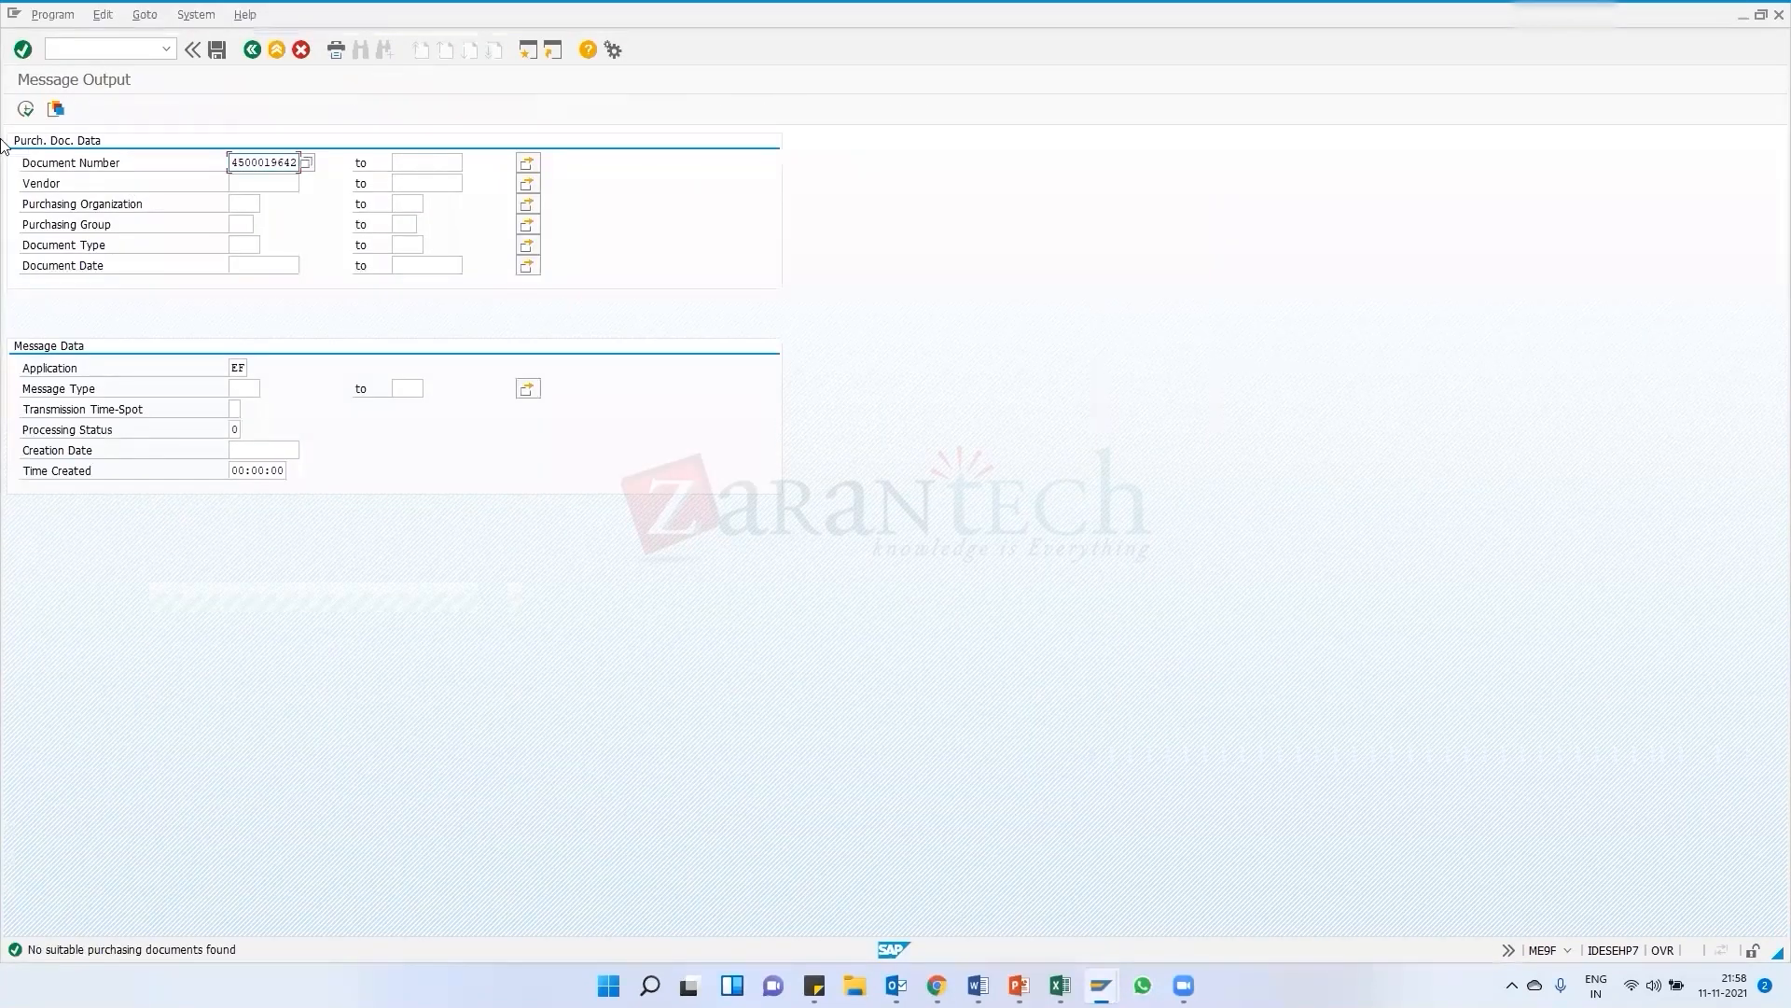
click(25, 109)
click(27, 111)
key(F3)
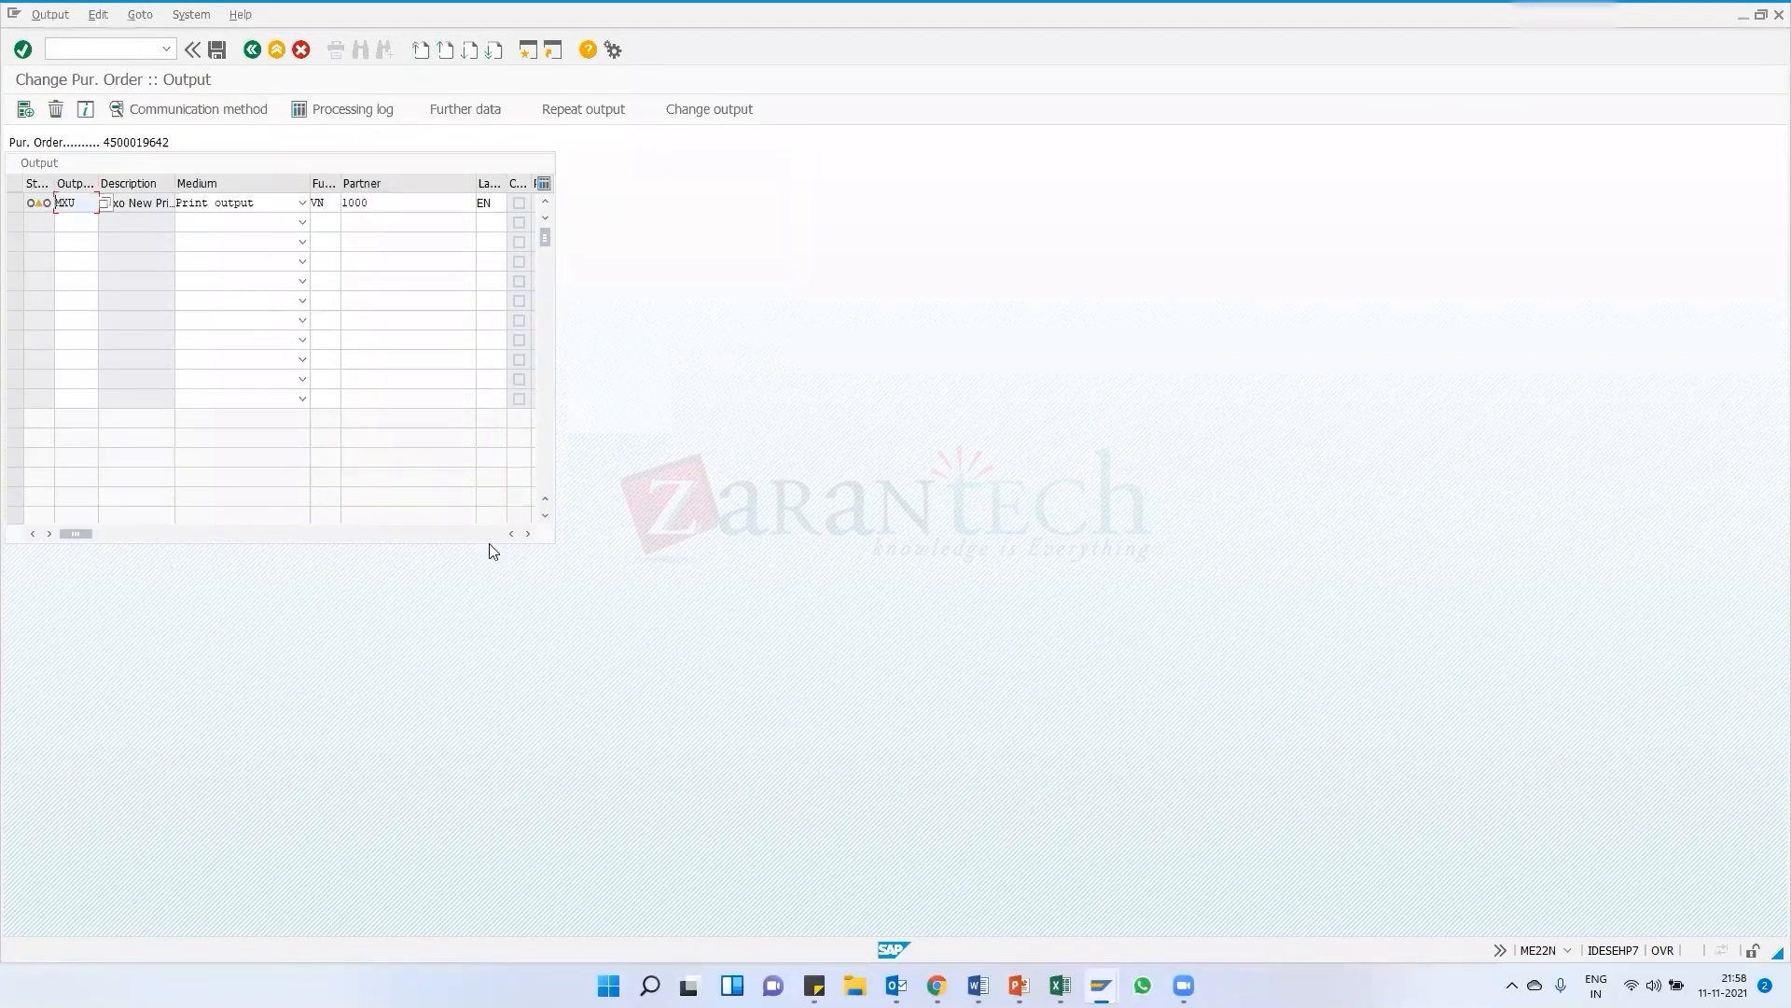
Examine all columns of the MXU output line and its further data settings
click(529, 534)
click(529, 534)
click(529, 533)
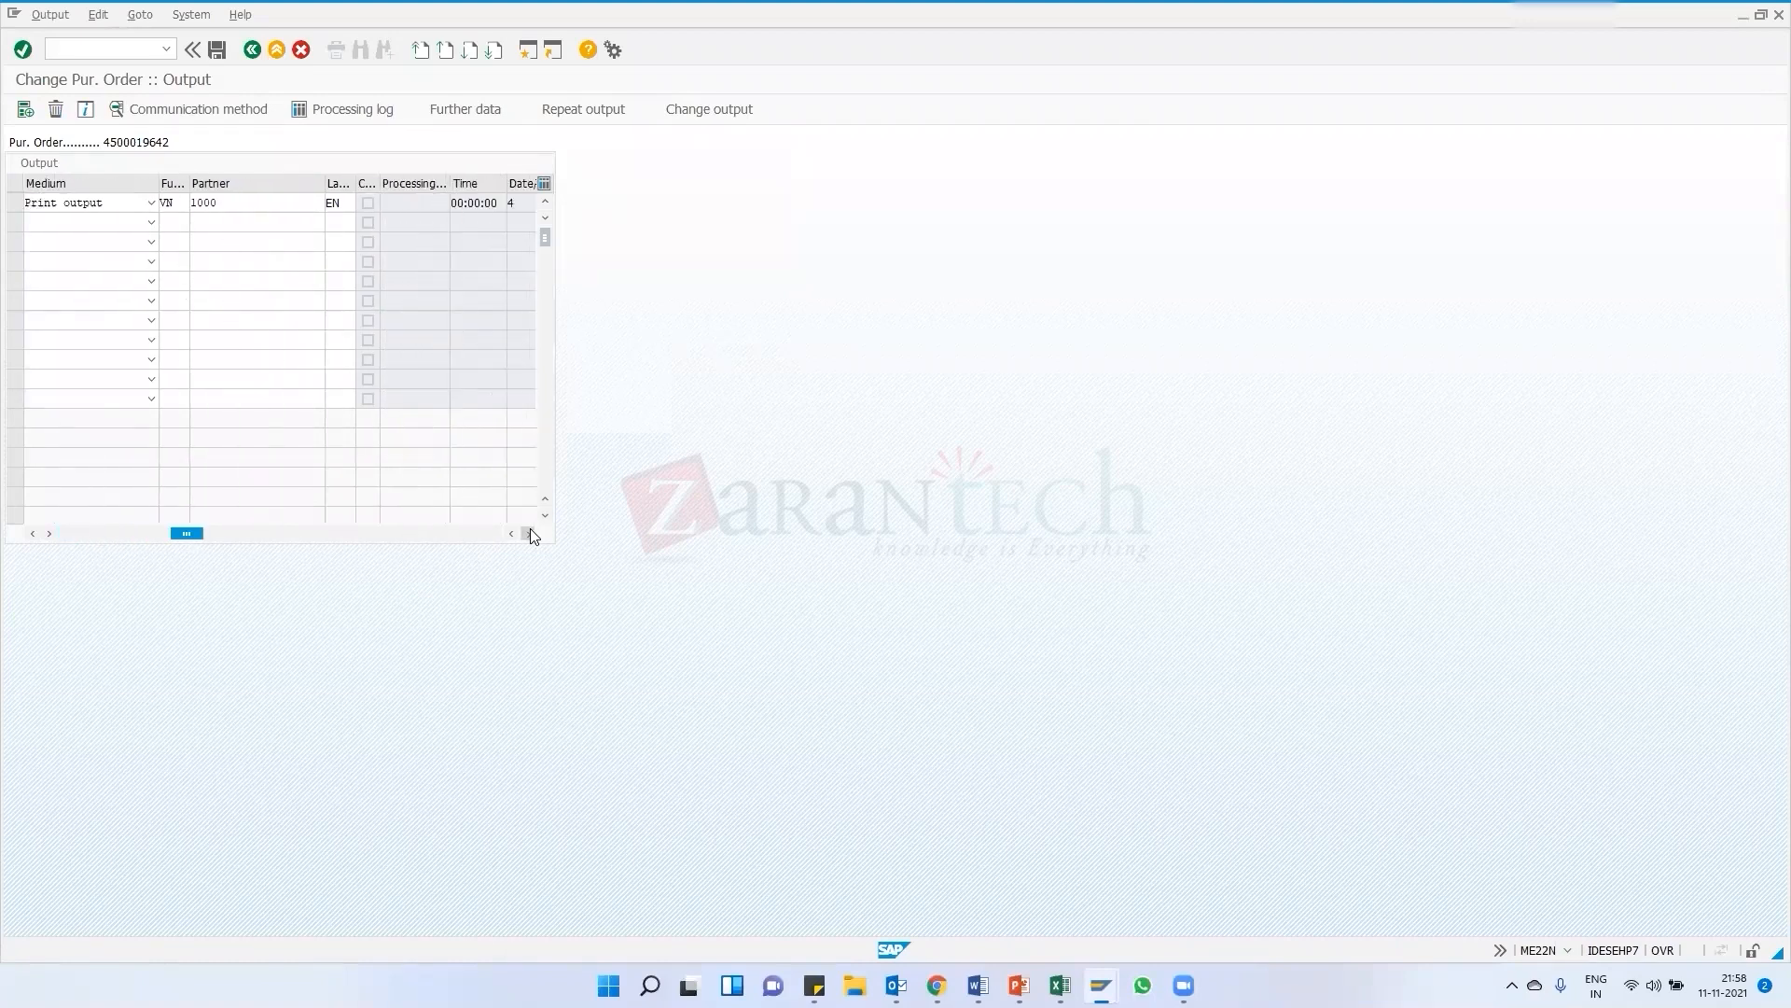
click(529, 533)
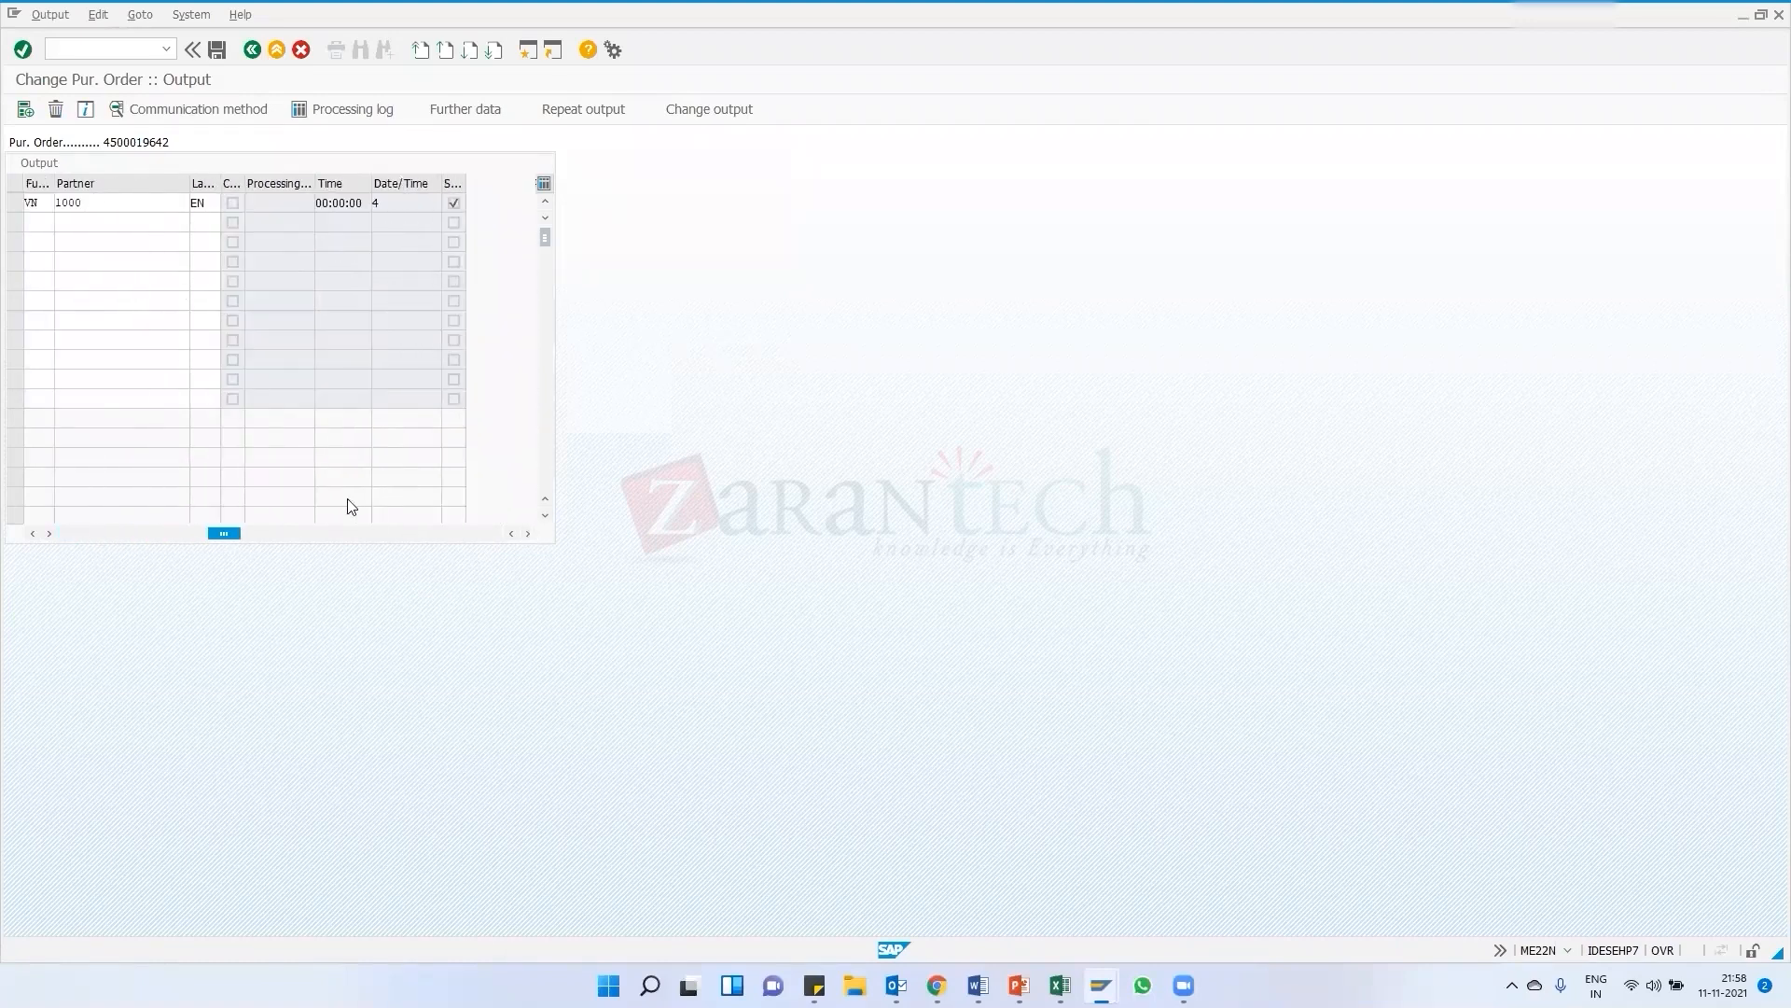
click(183, 534)
click(15, 202)
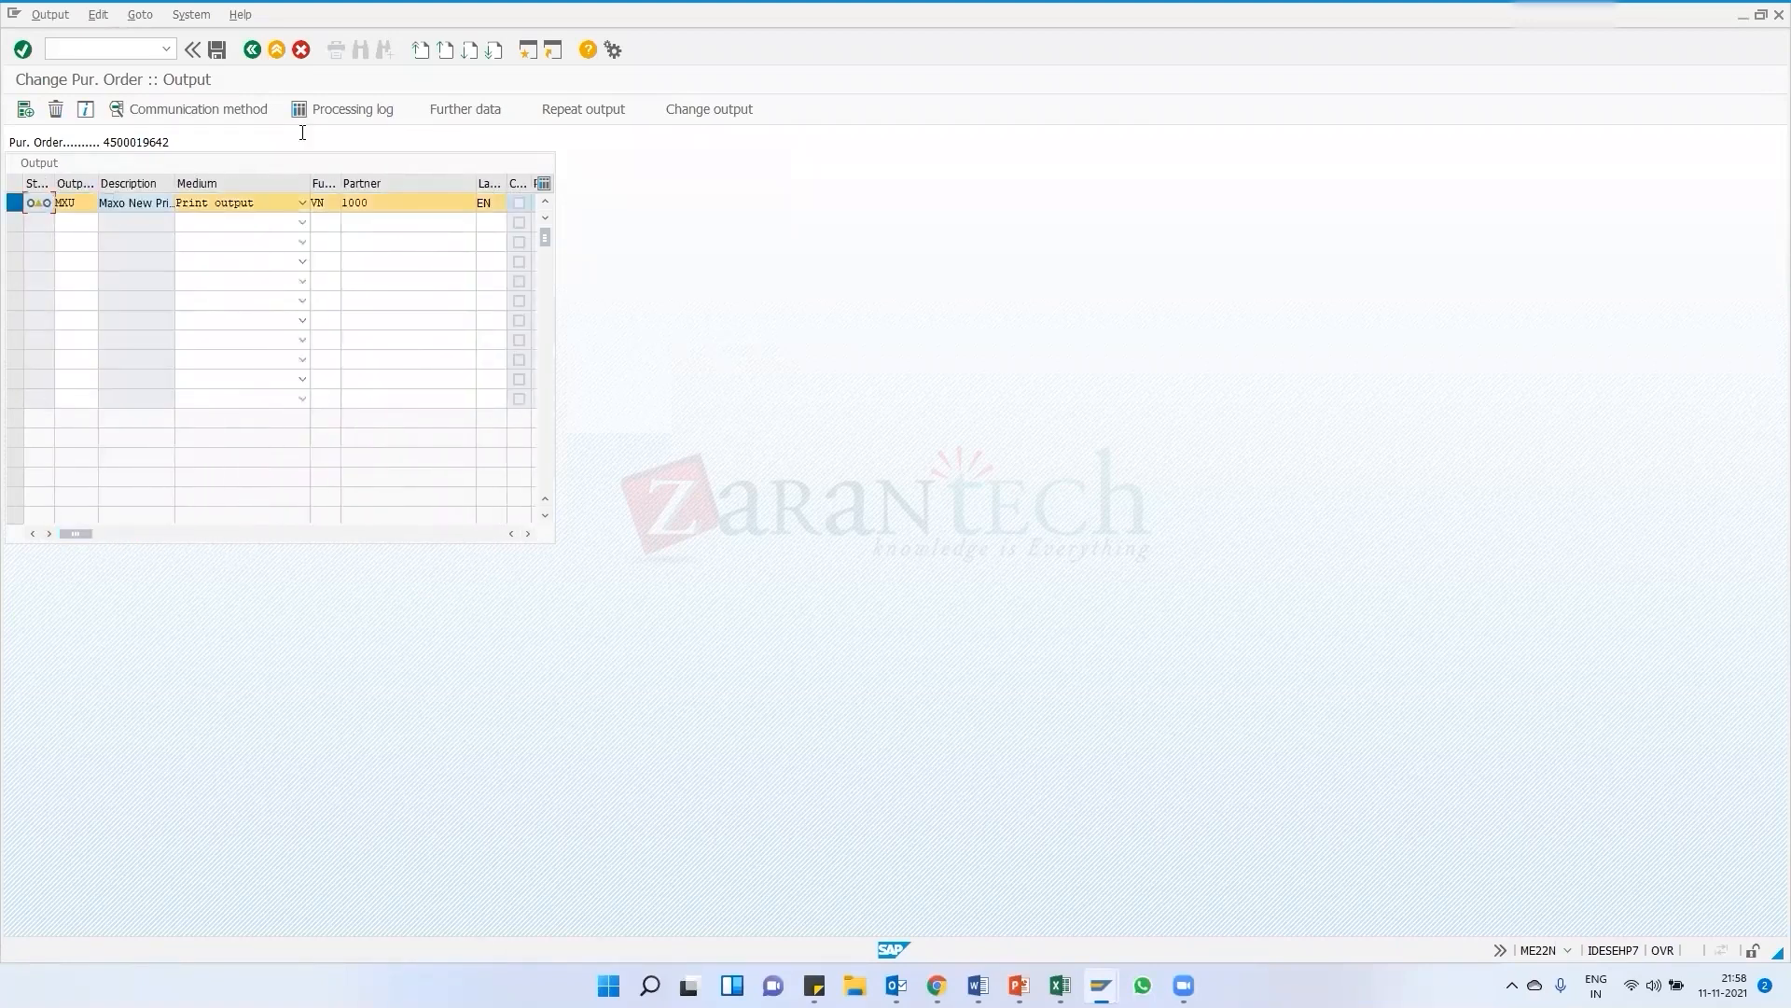
click(474, 110)
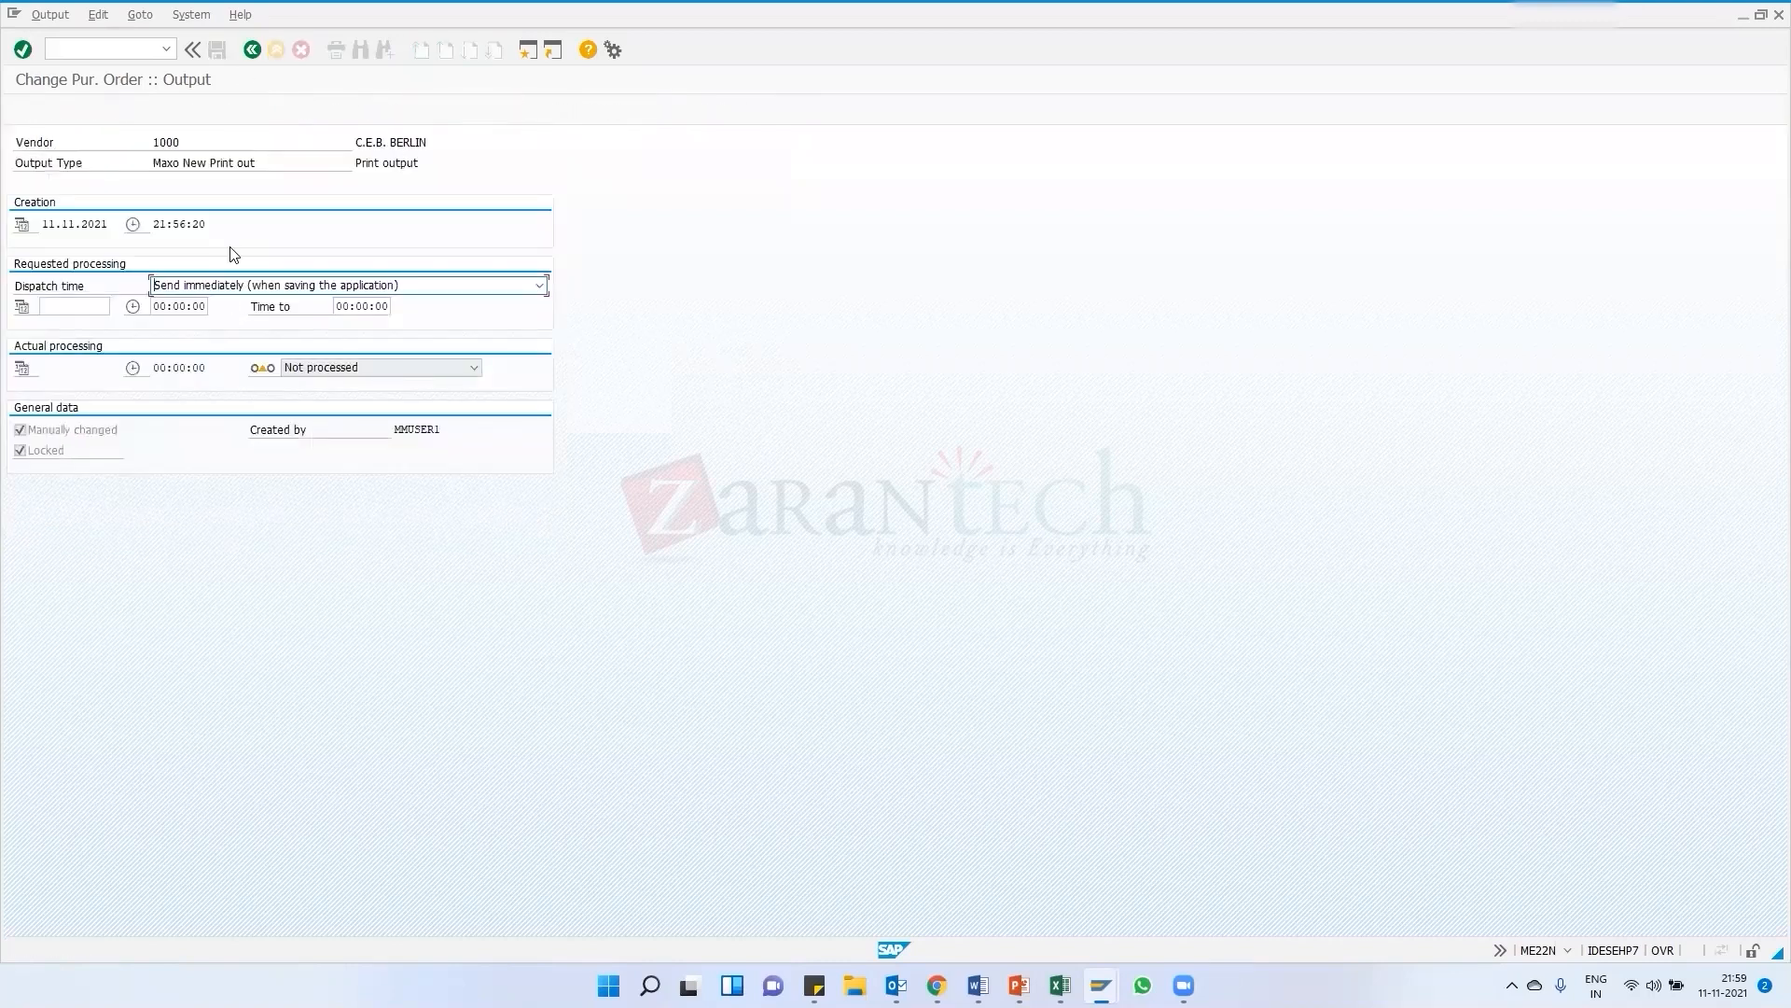
click(251, 52)
Try to change the MXU output, look up the allowed output types, and return to the purchase order
click(725, 113)
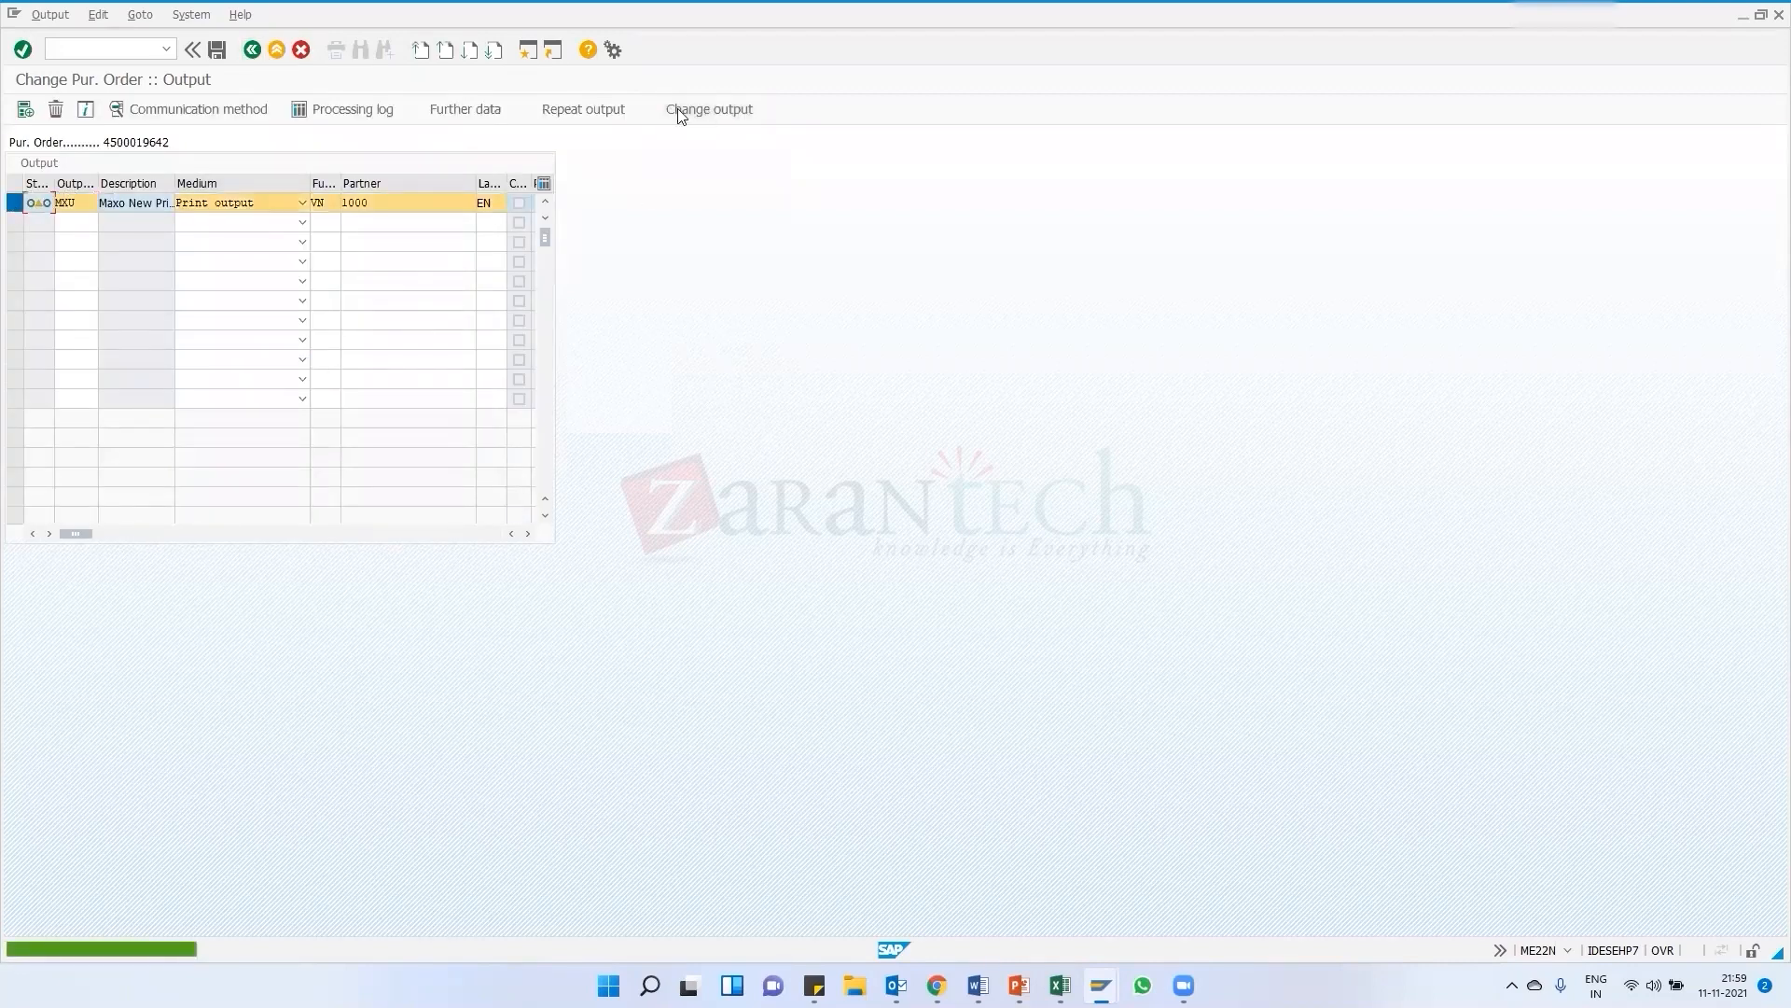
click(679, 113)
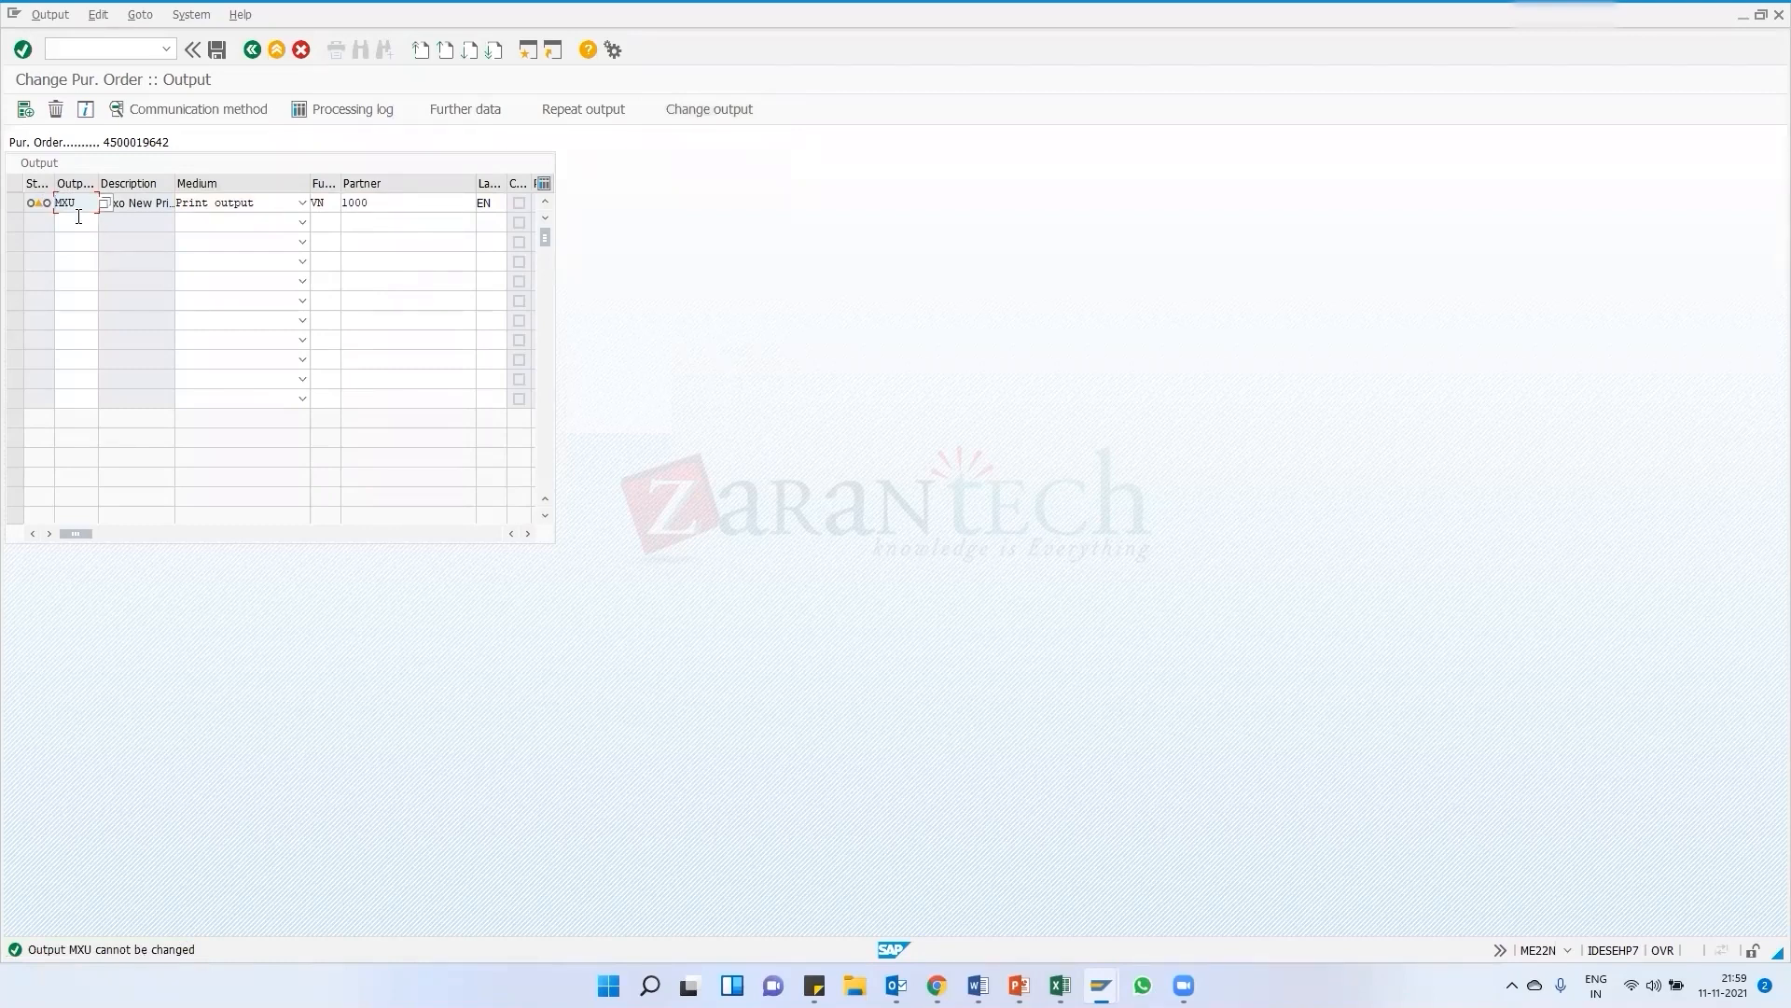
click(106, 203)
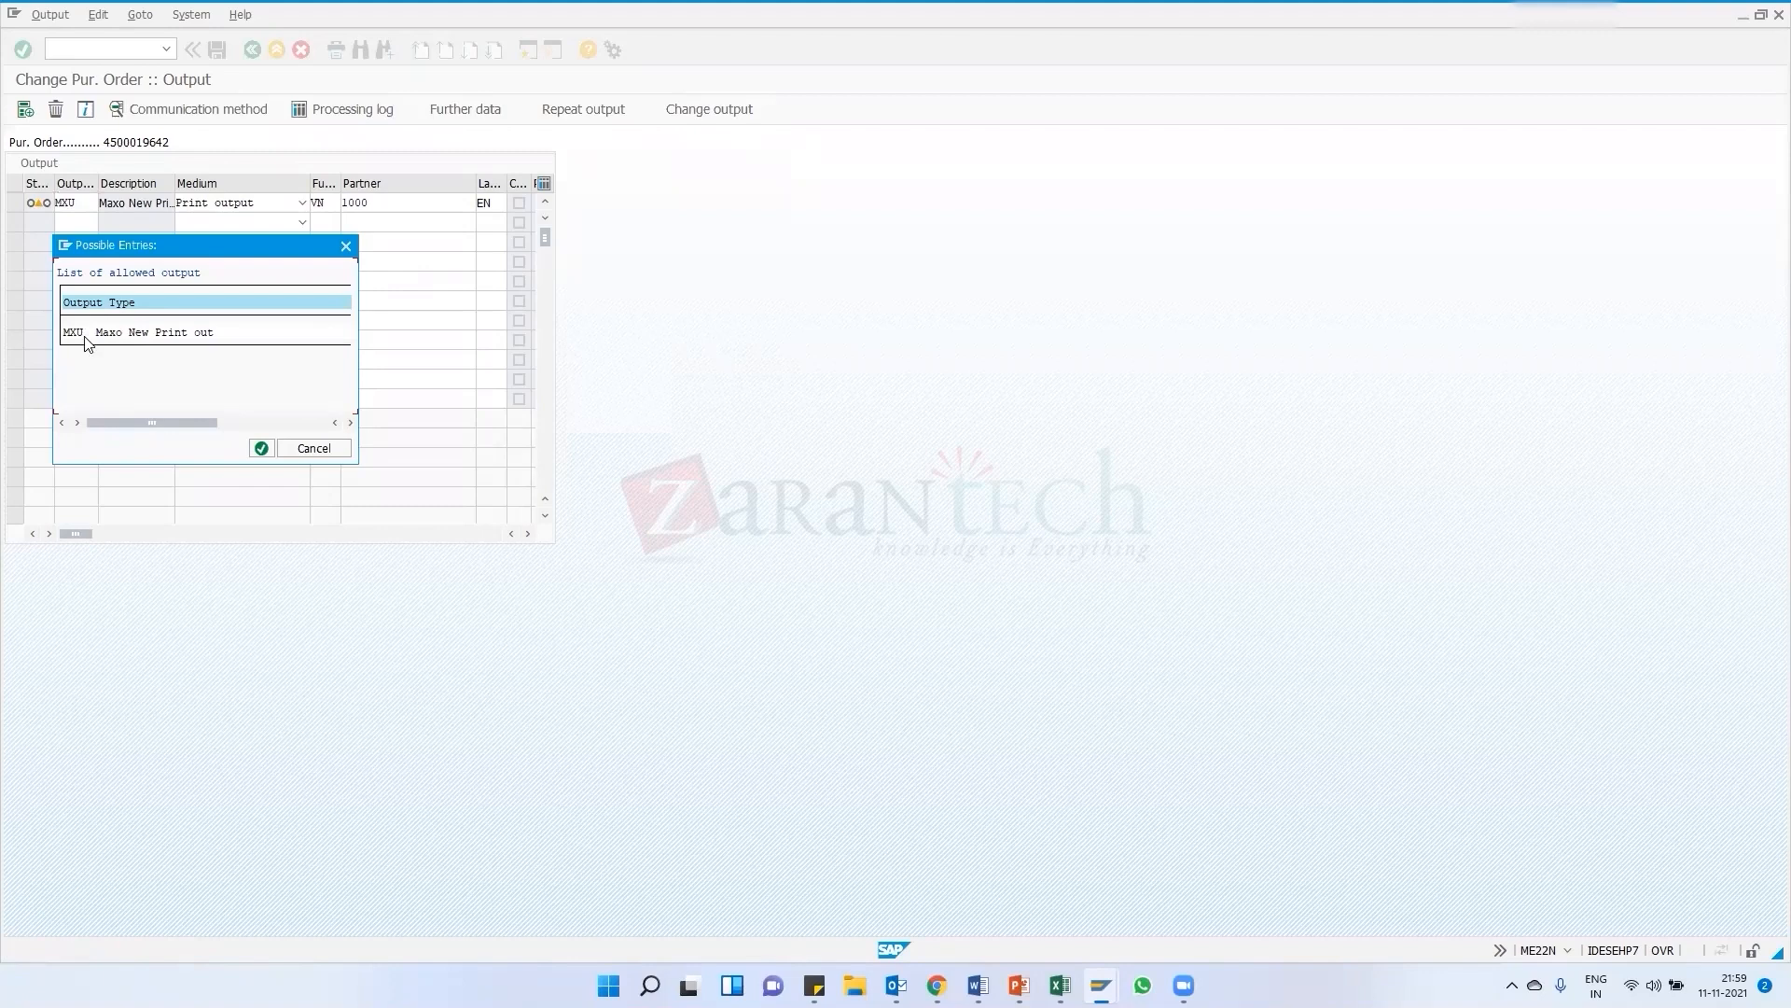
click(346, 245)
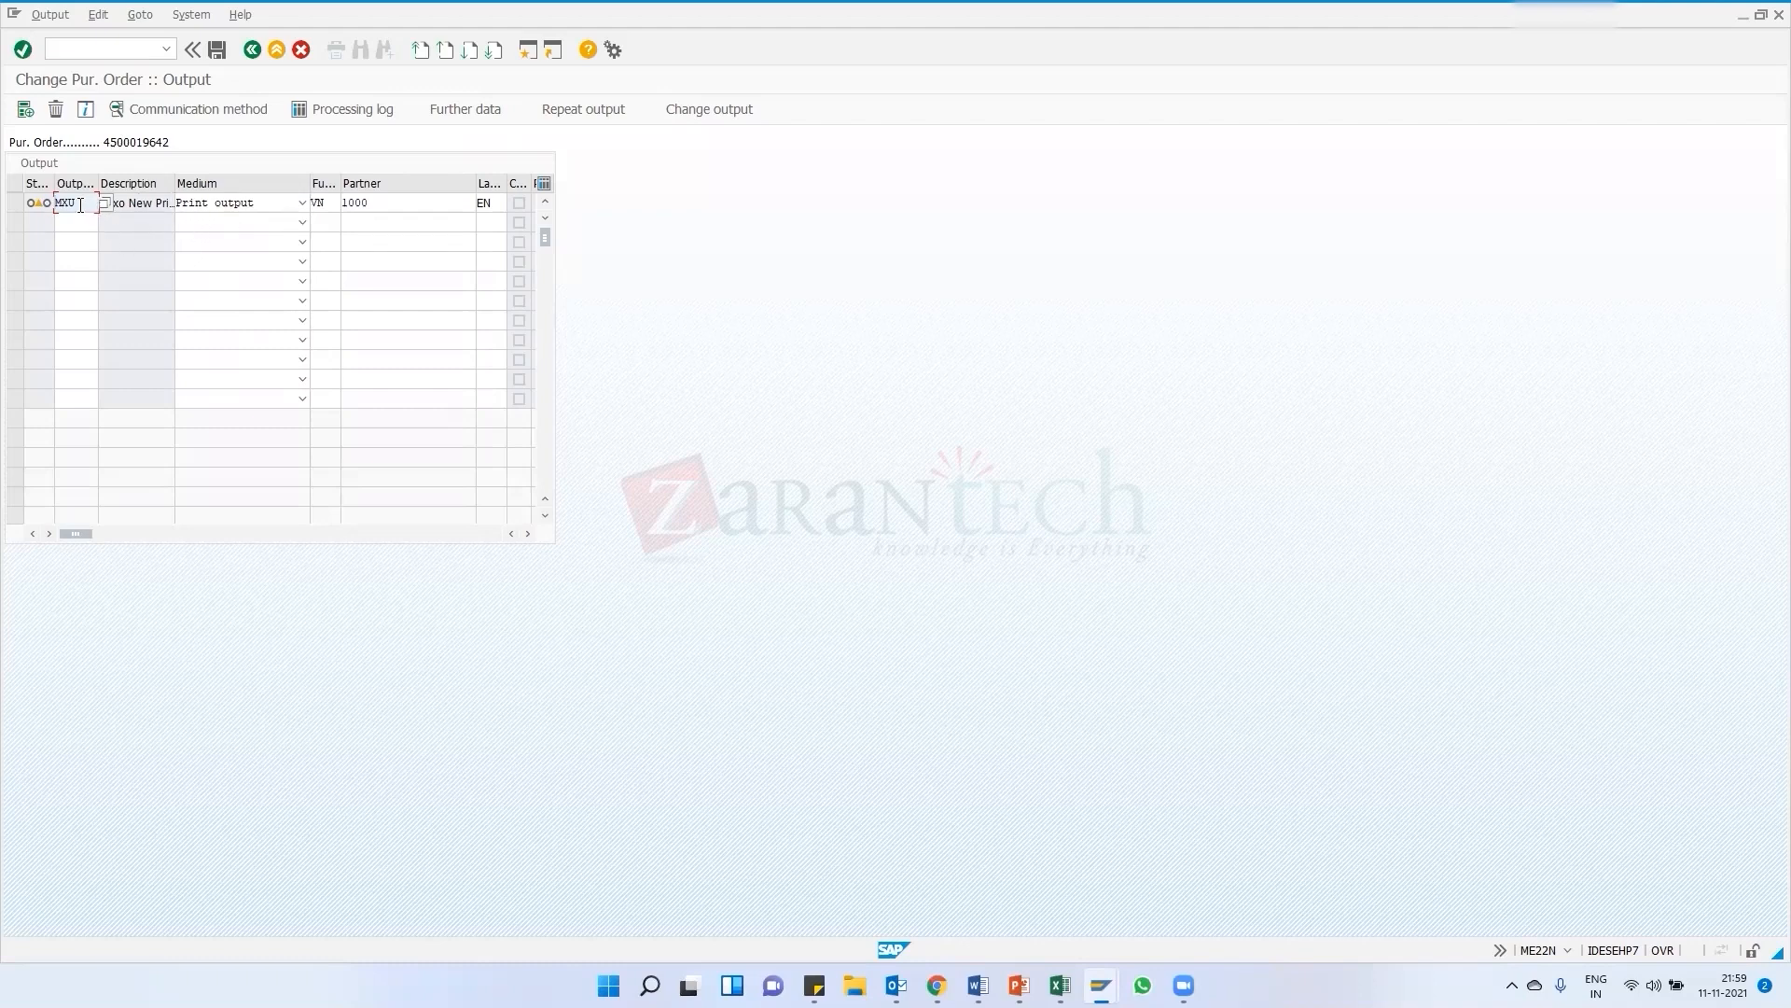
click(251, 50)
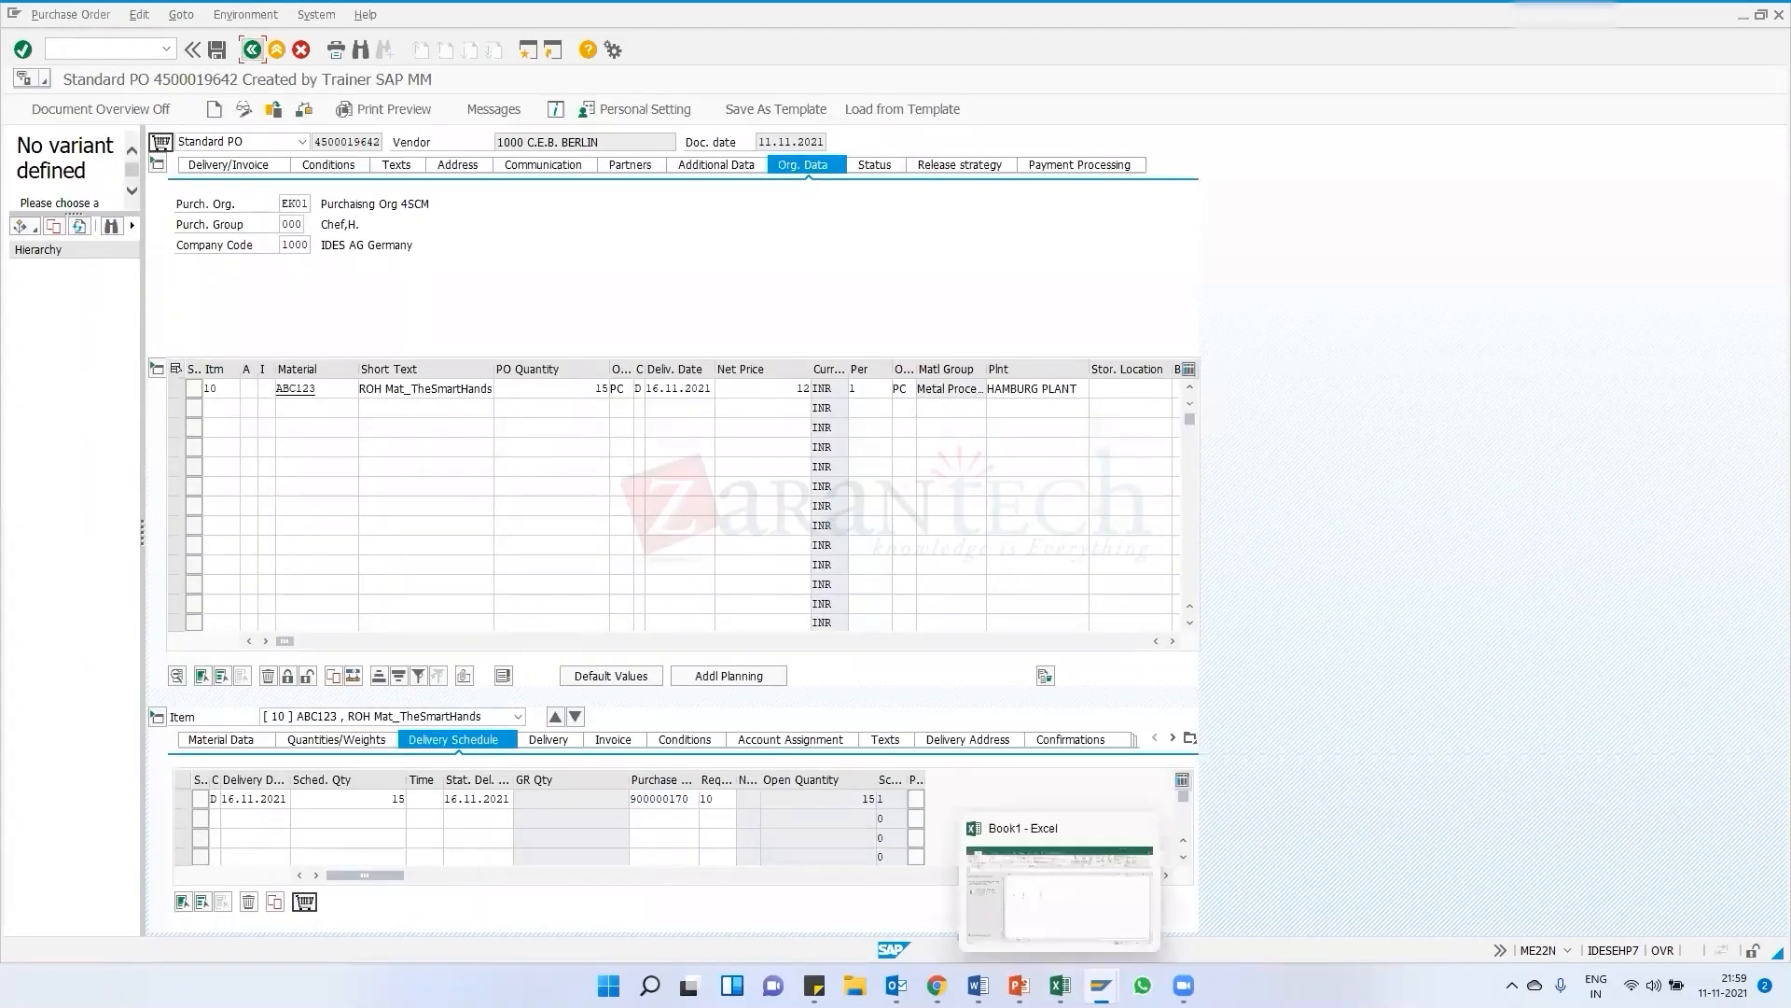
mouse_move(1101, 986)
click(1535, 893)
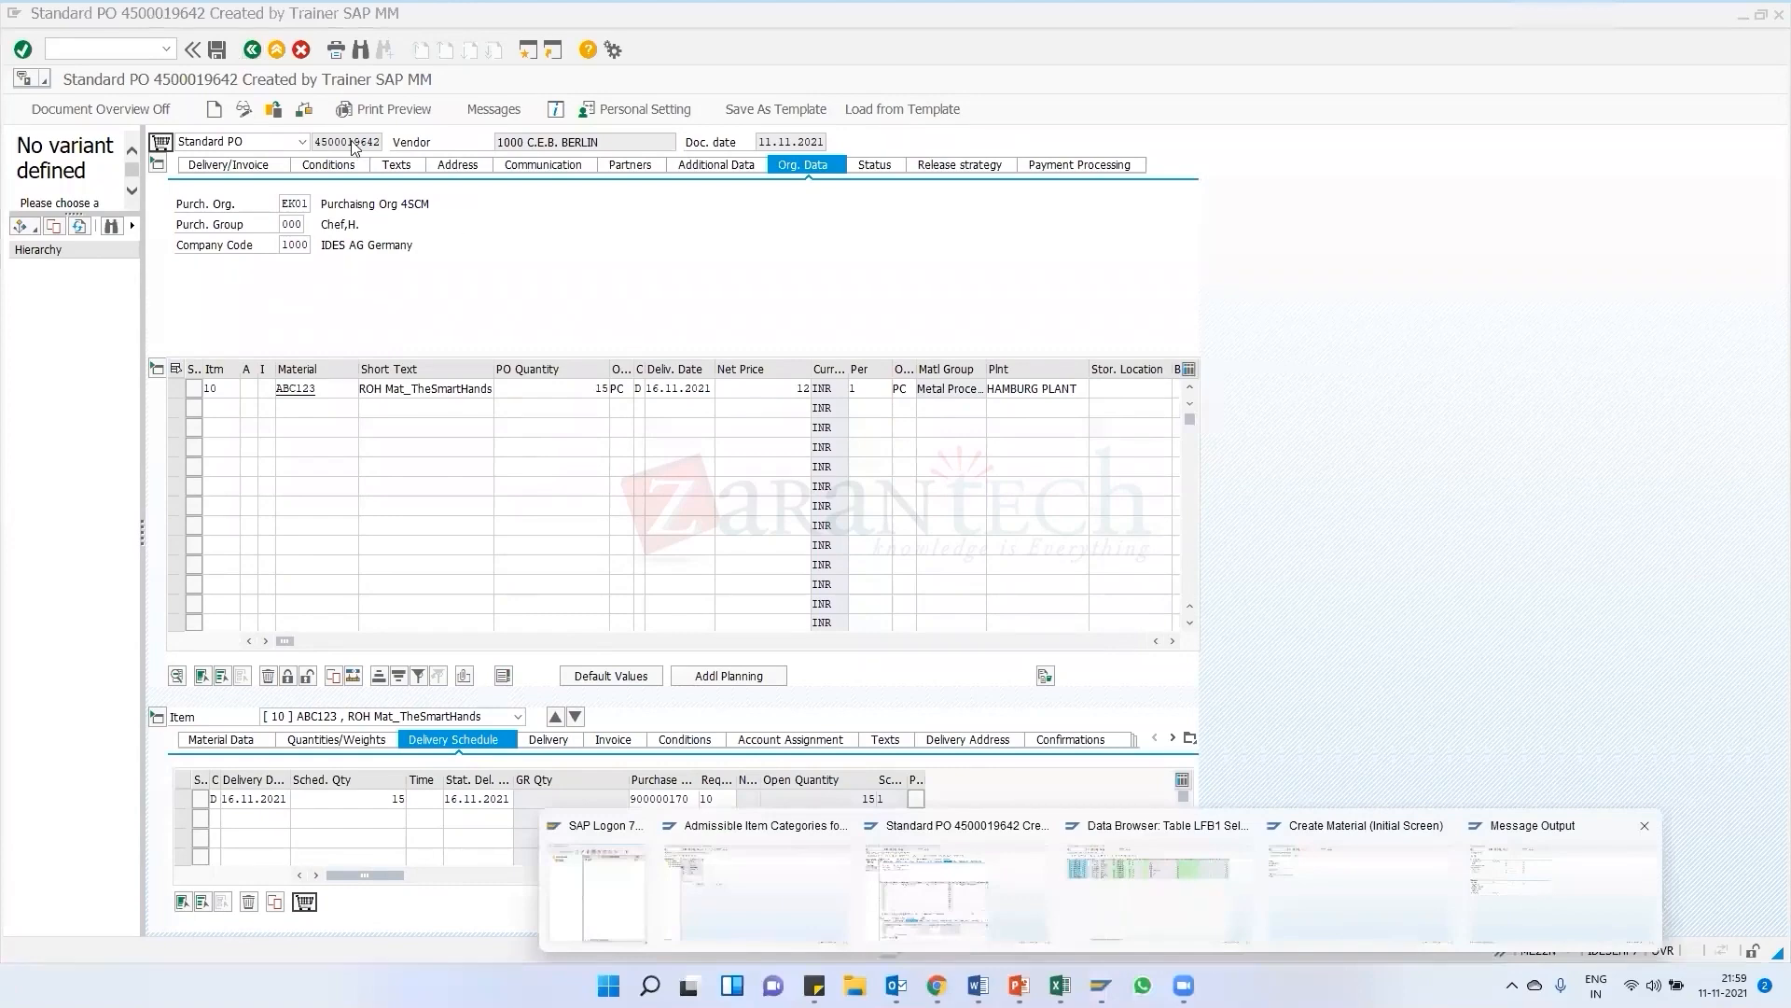
click(165, 48)
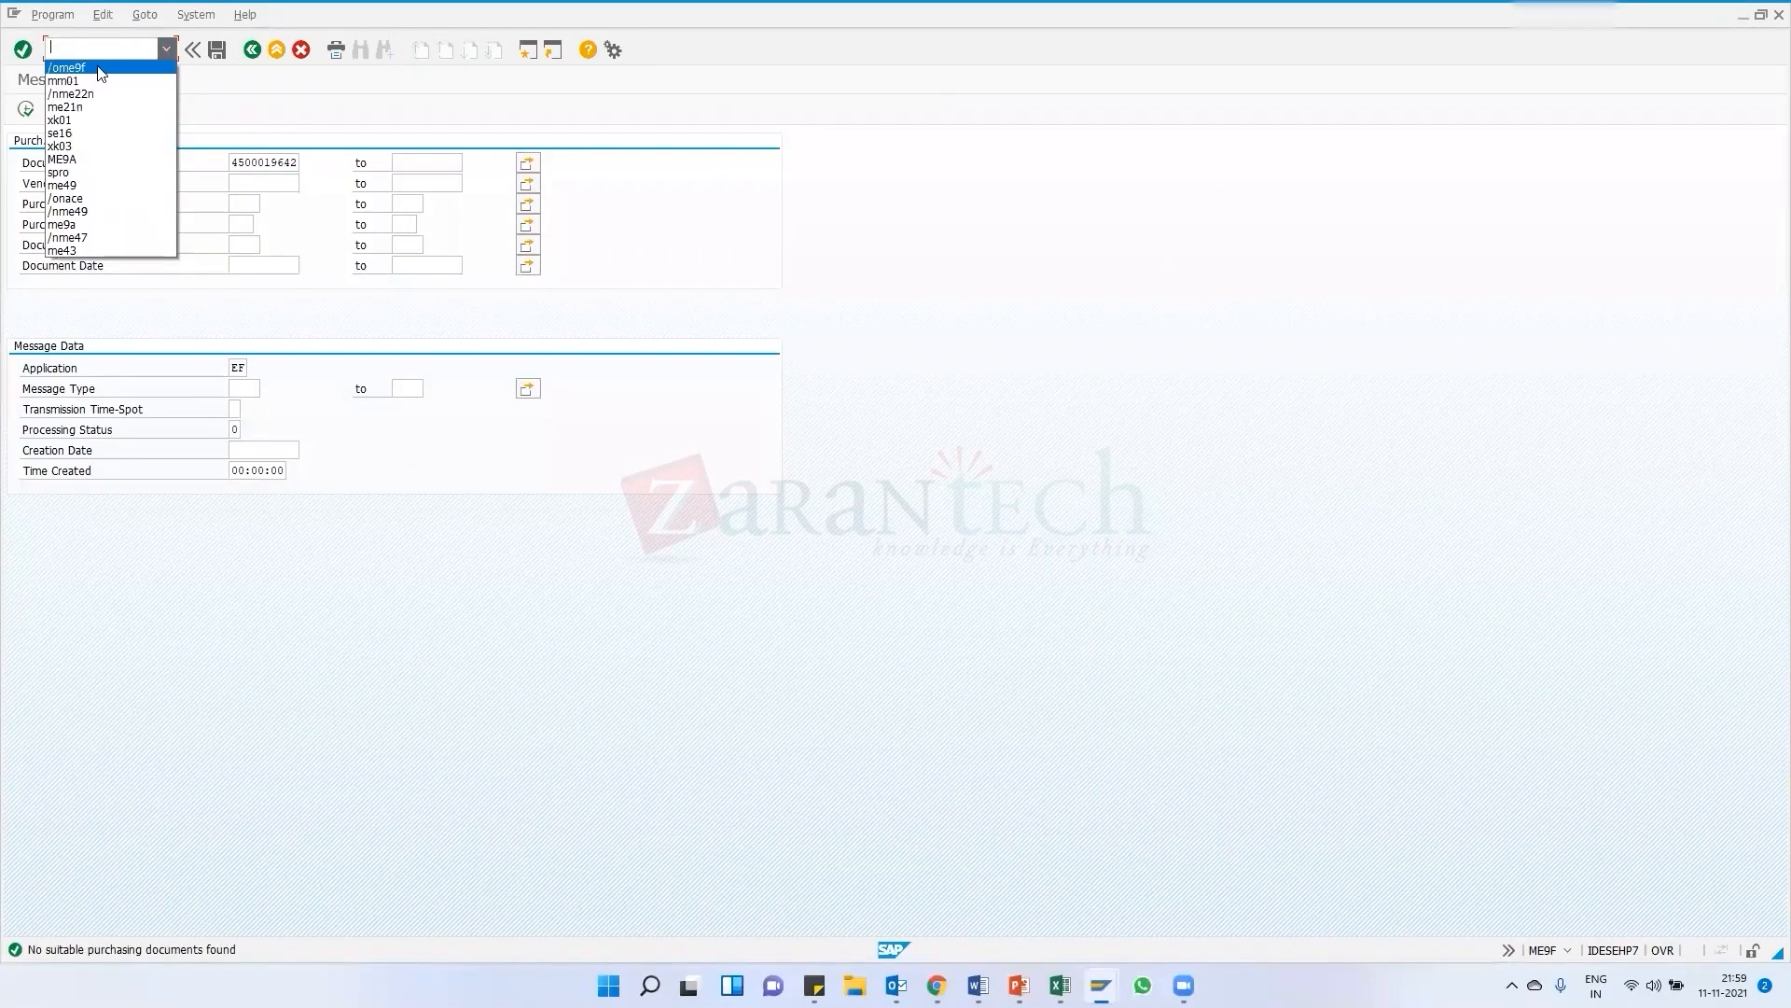
click(214, 140)
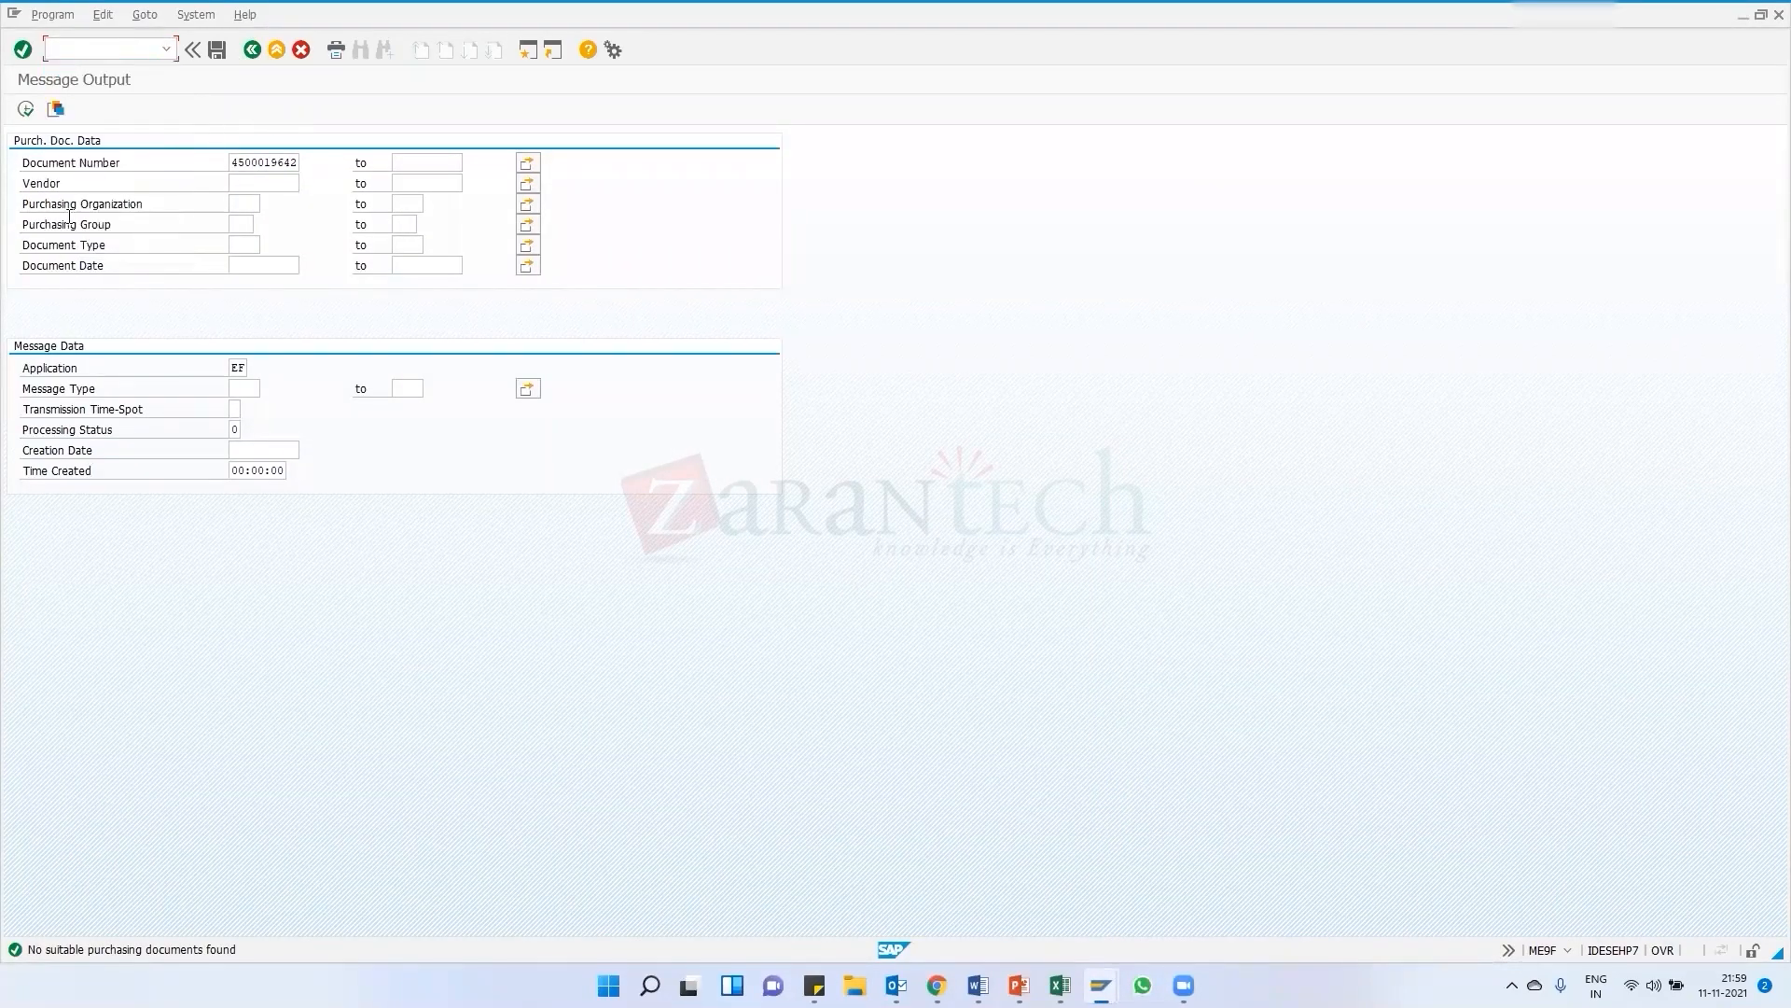
click(269, 163)
double_click(268, 163)
key(BackSpace)
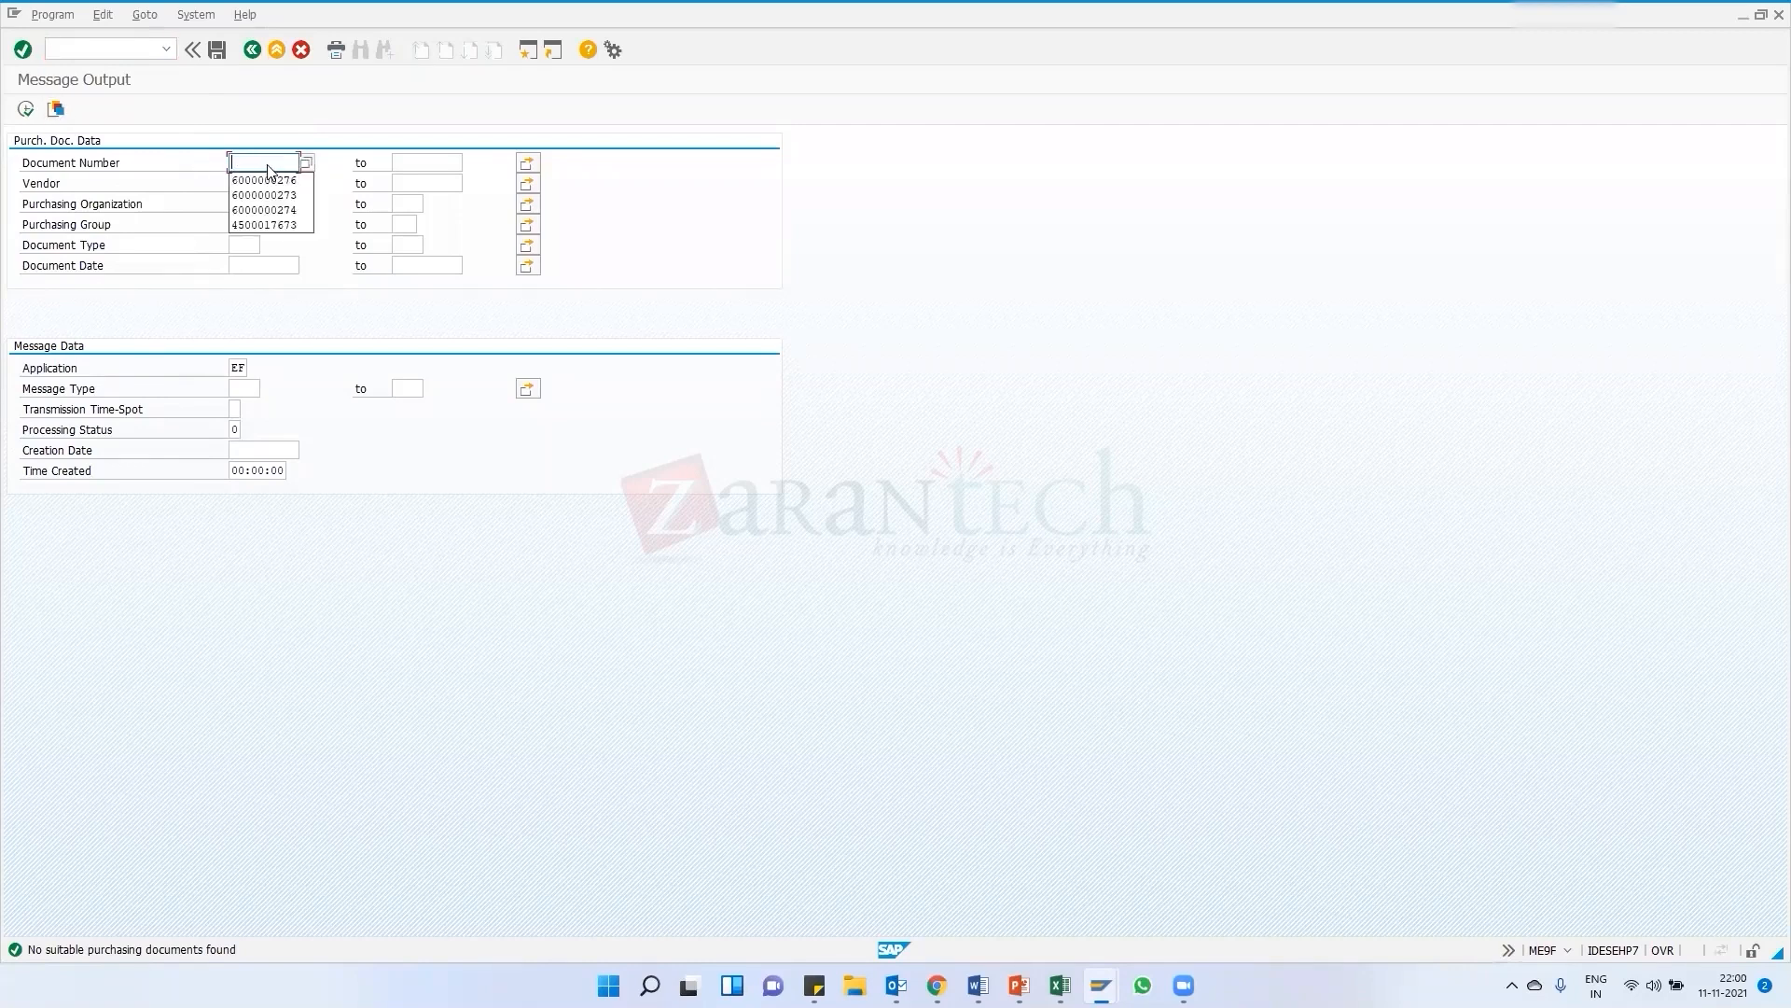
click(305, 162)
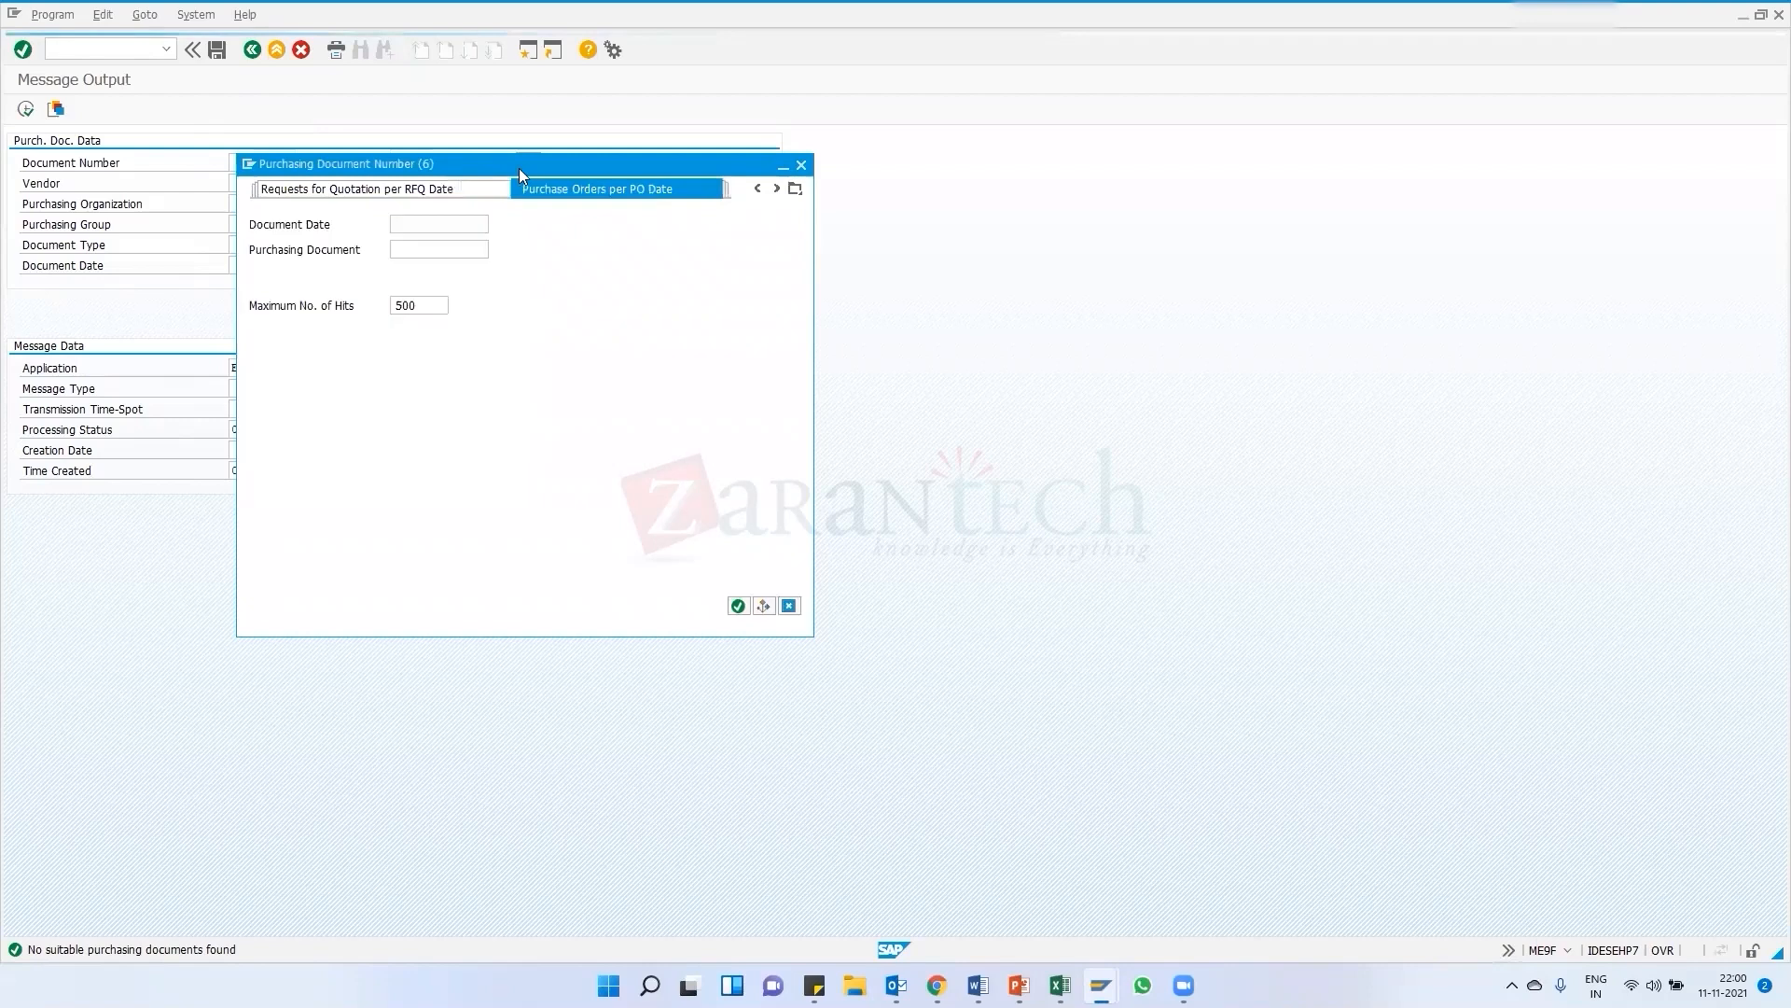
click(737, 606)
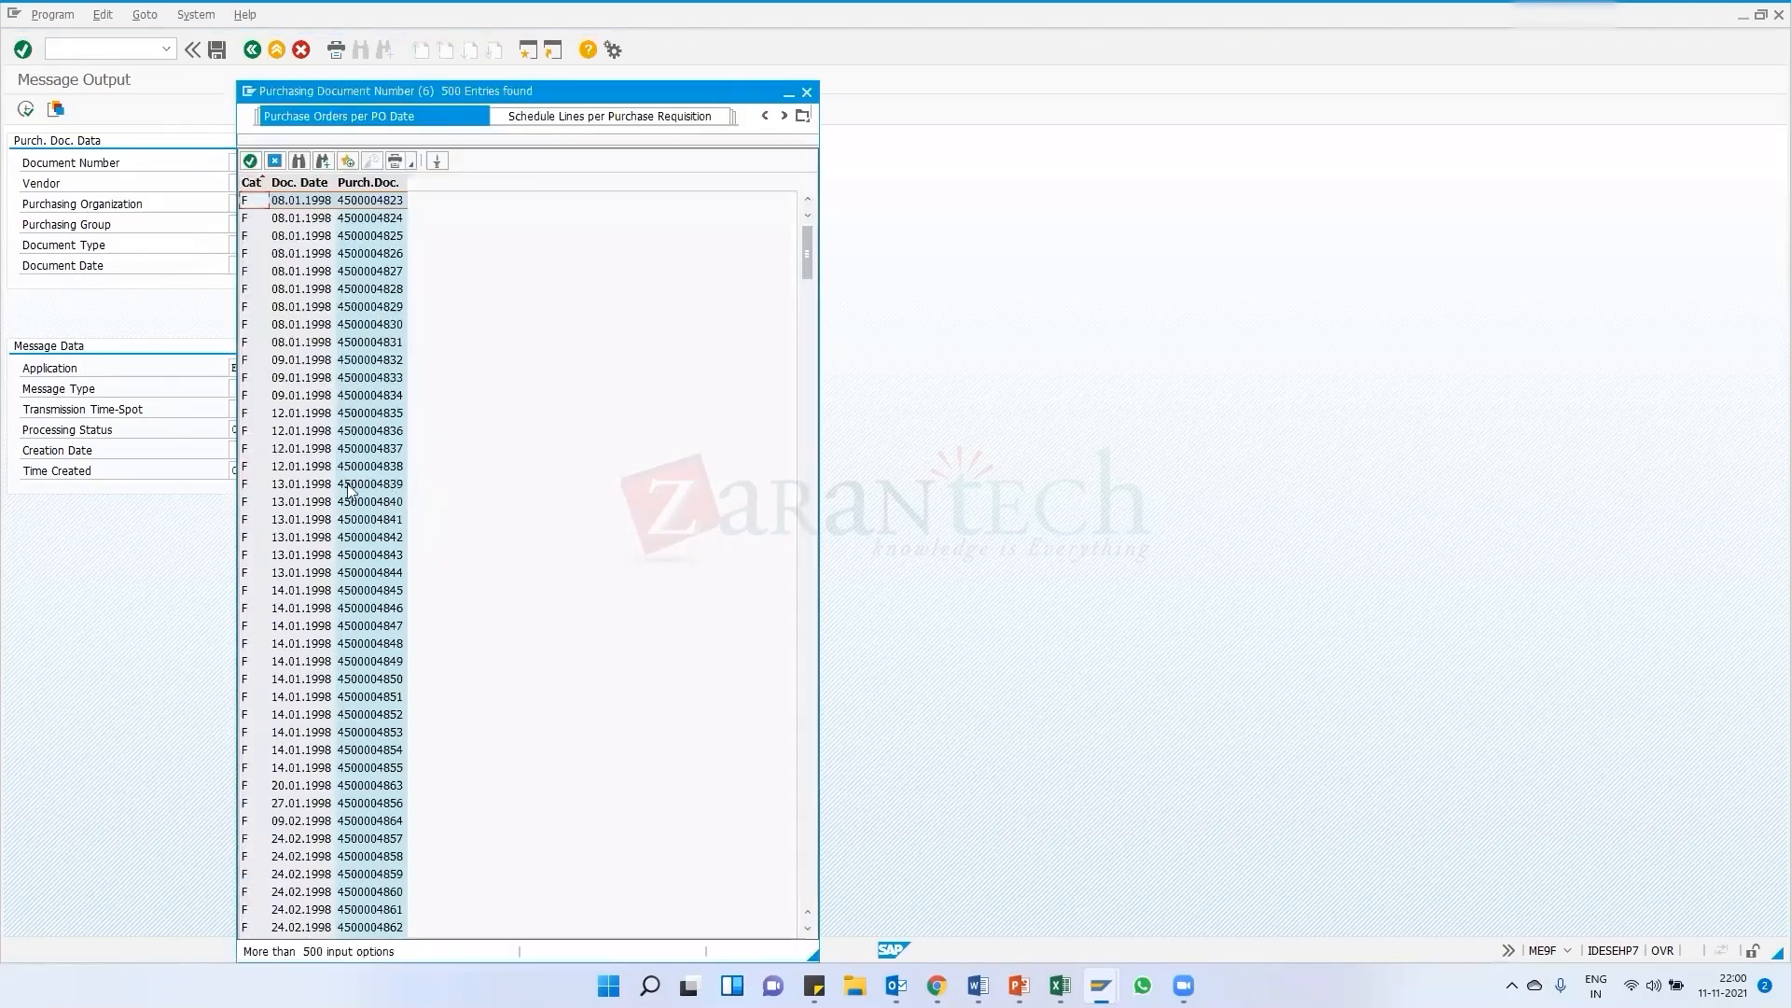
double_click(368, 495)
click(25, 109)
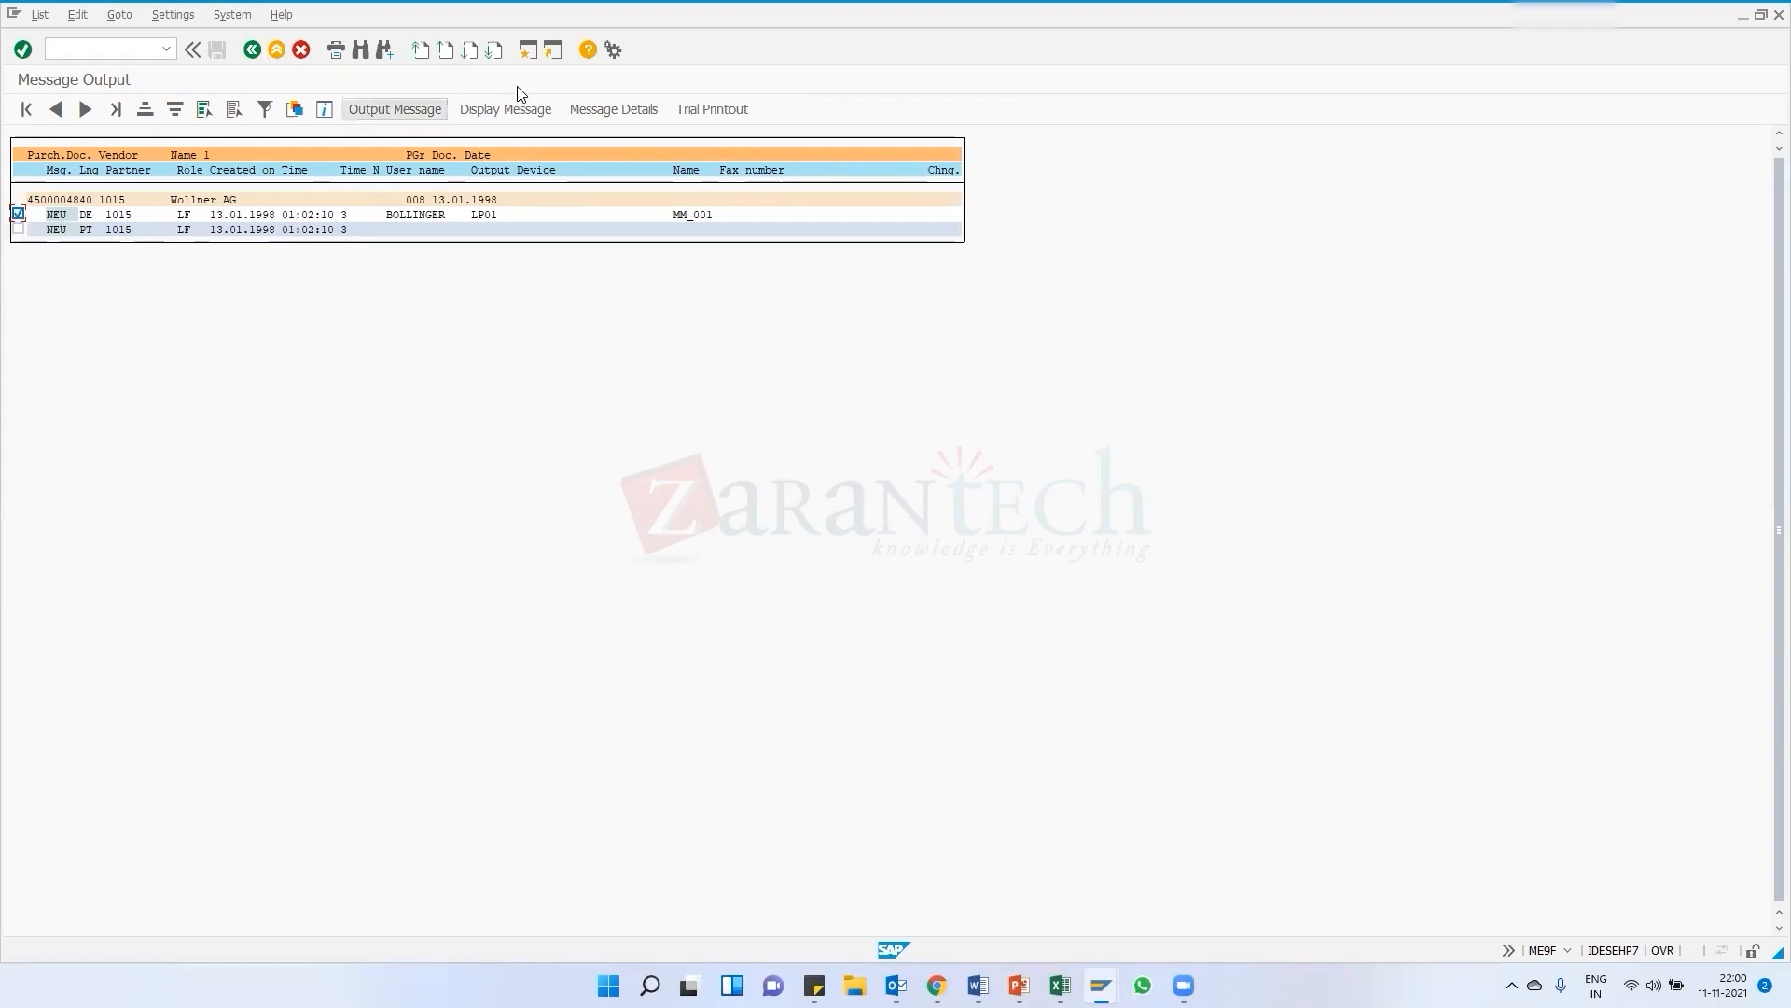
Display the print preview of the order's NEU message and scroll through the printed purchase order
click(501, 110)
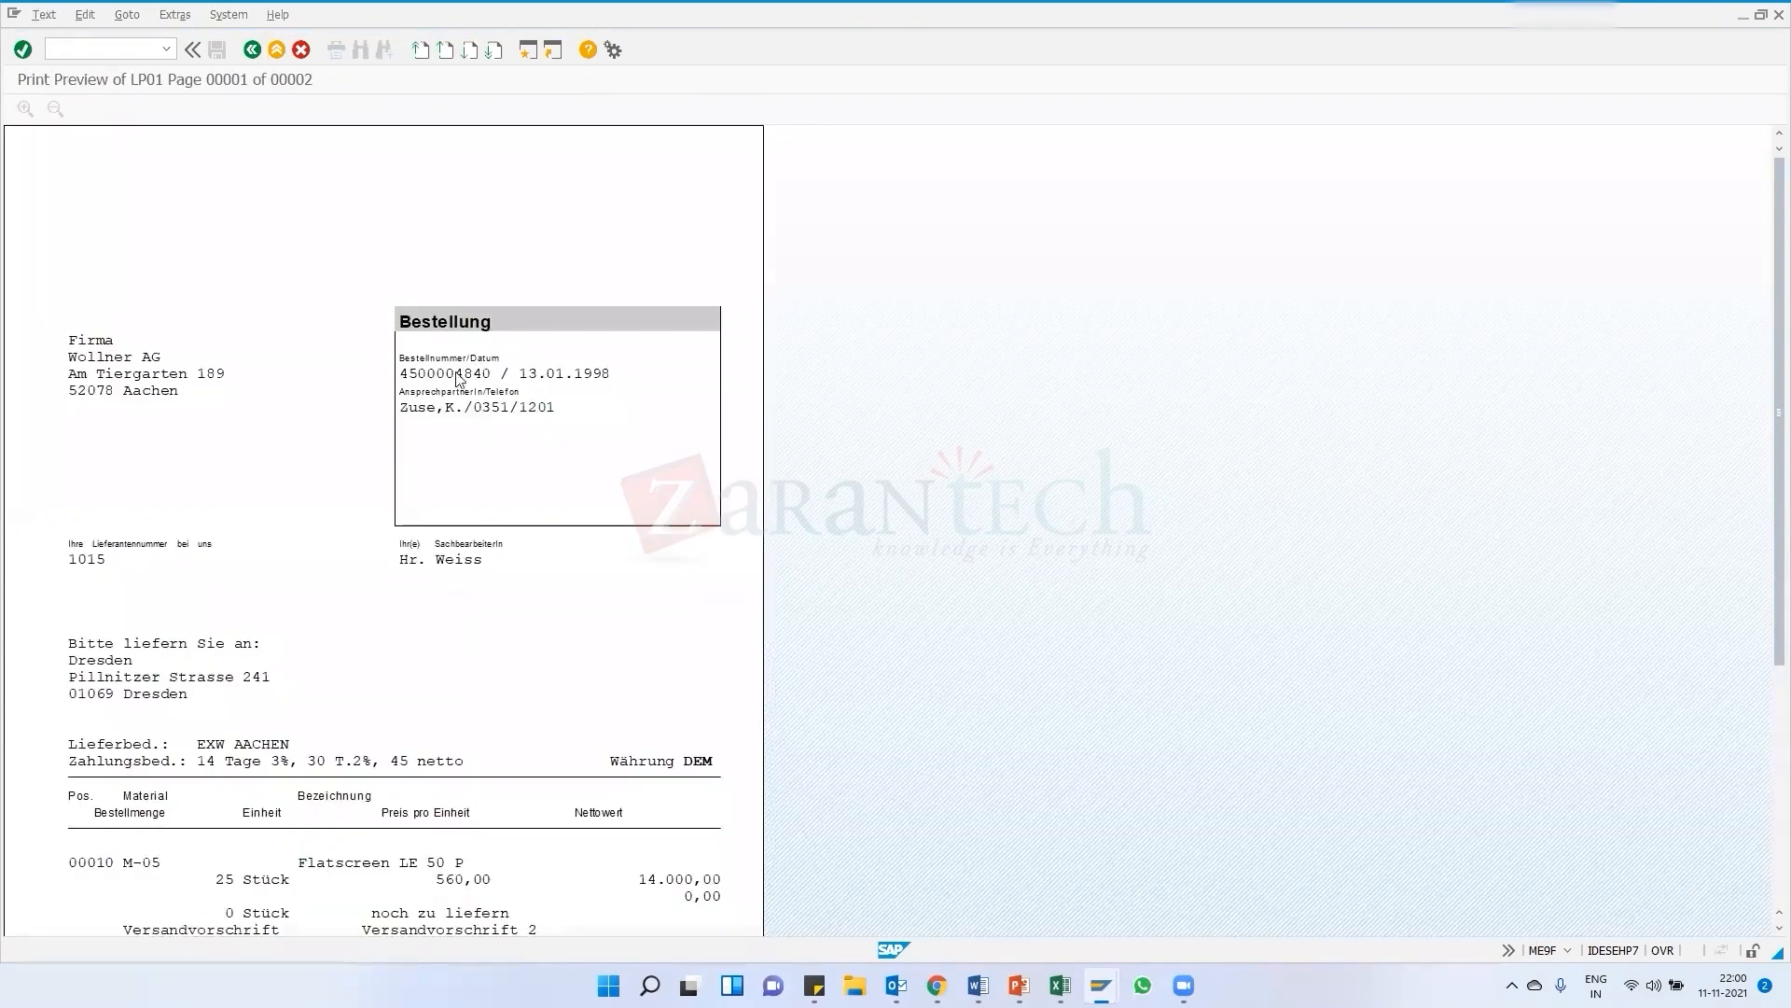
scroll(280, 420, down, 5)
scroll(320, 384, down, 2)
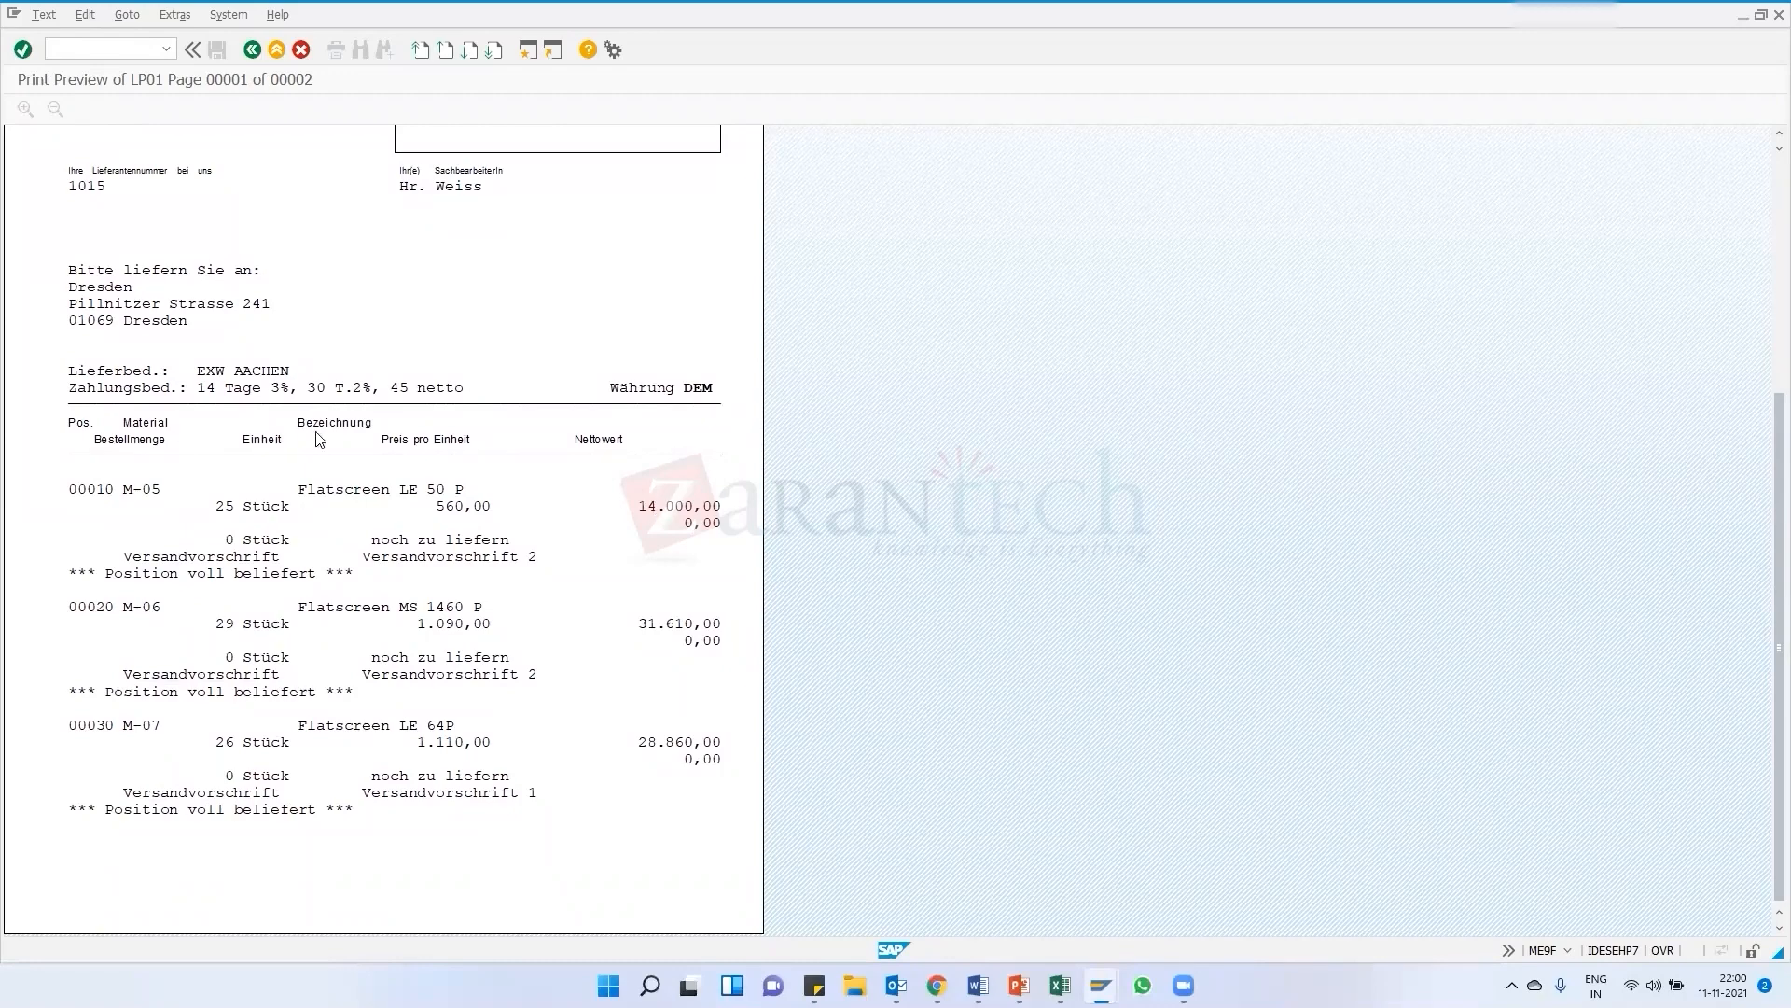
scroll(317, 438, up, 4)
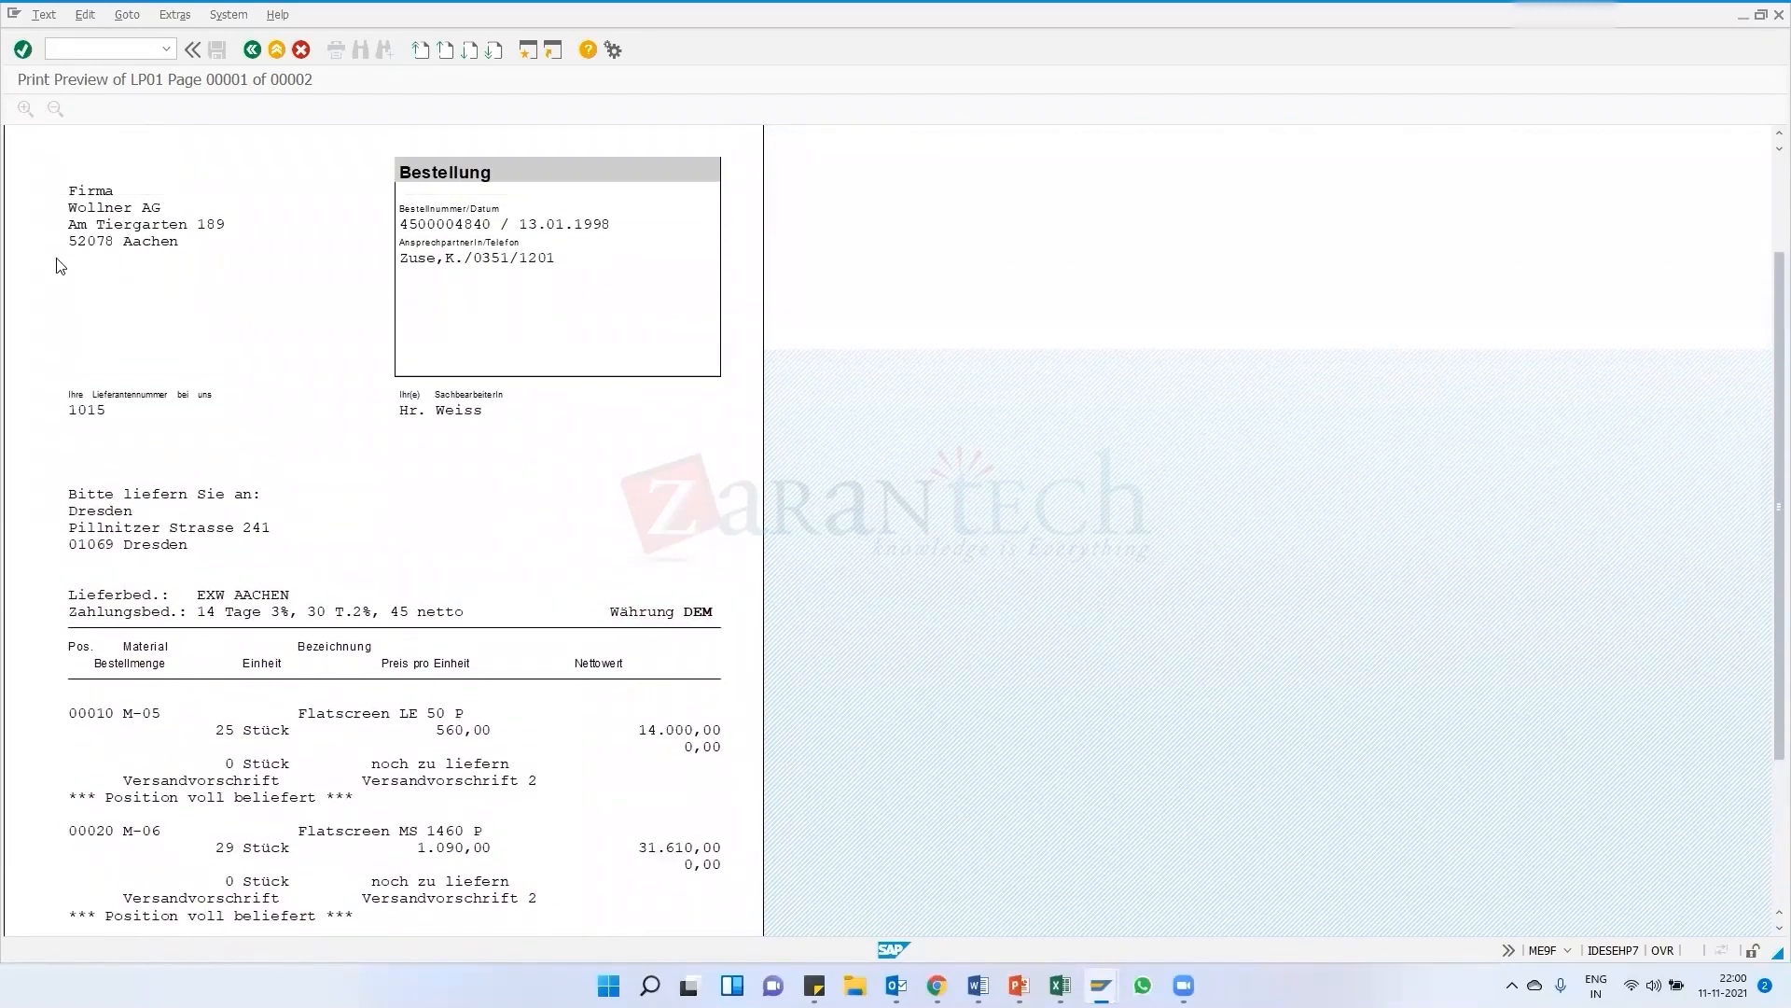
scroll(536, 499, down, 1)
scroll(542, 503, down, 4)
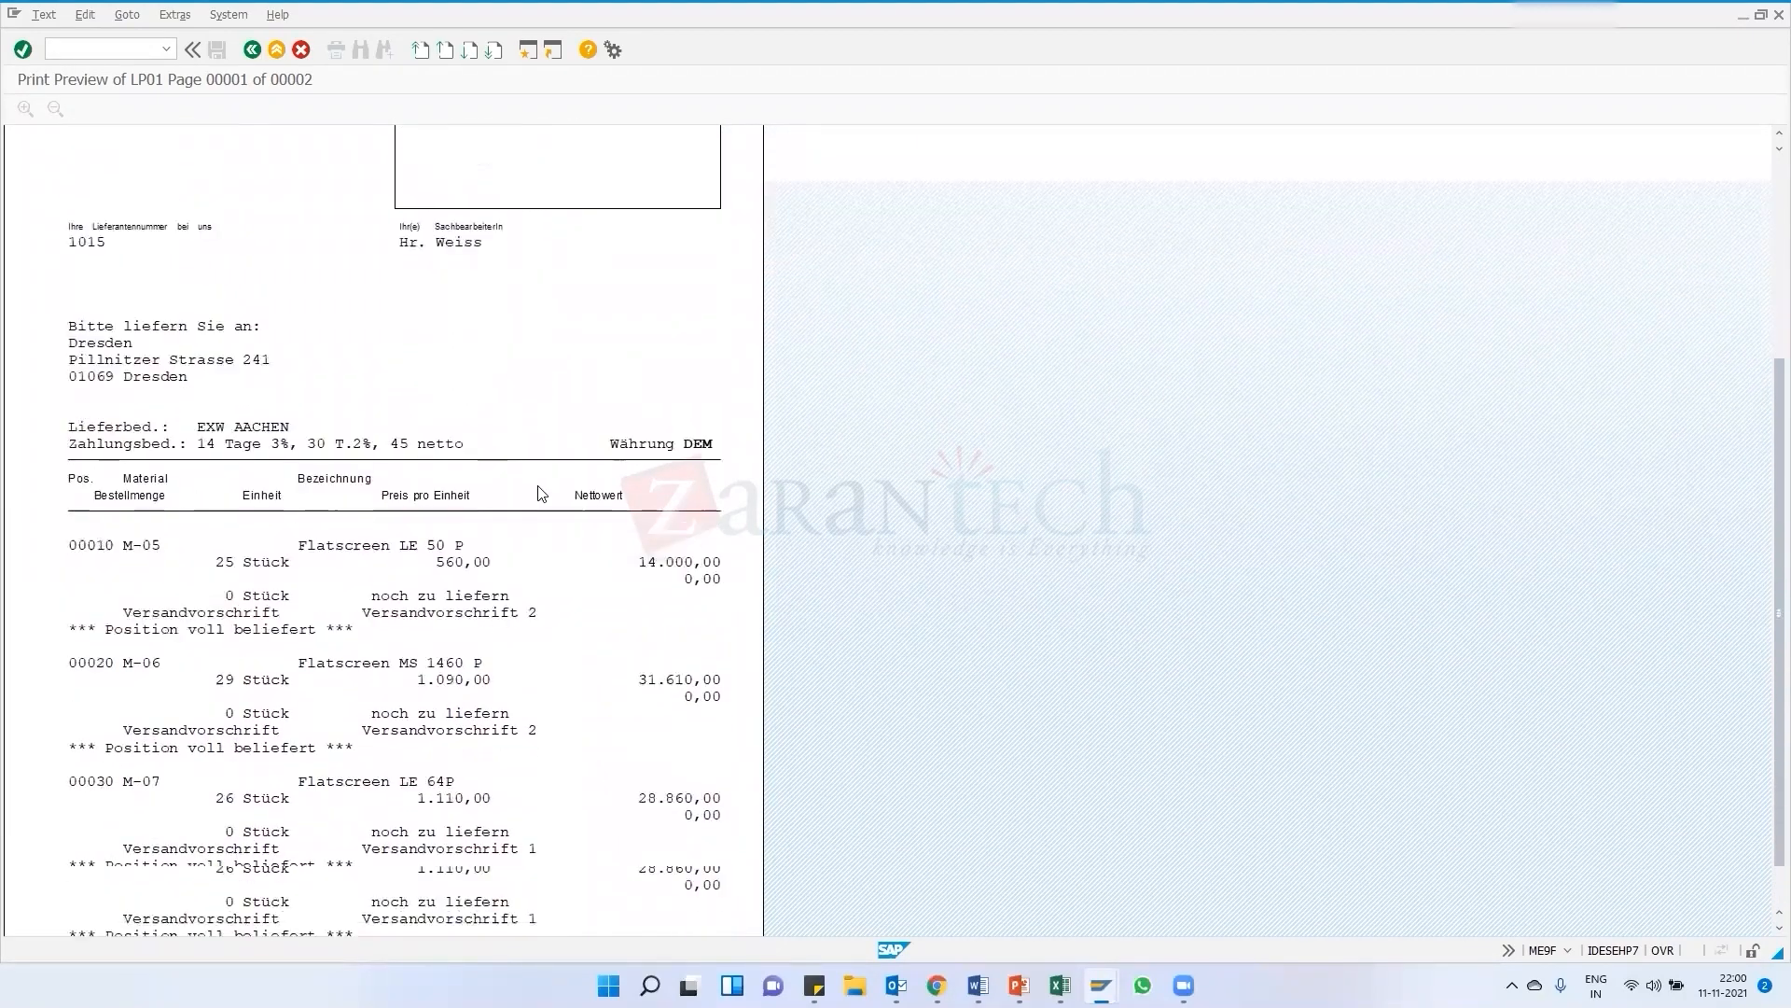
scroll(528, 577, up, 8)
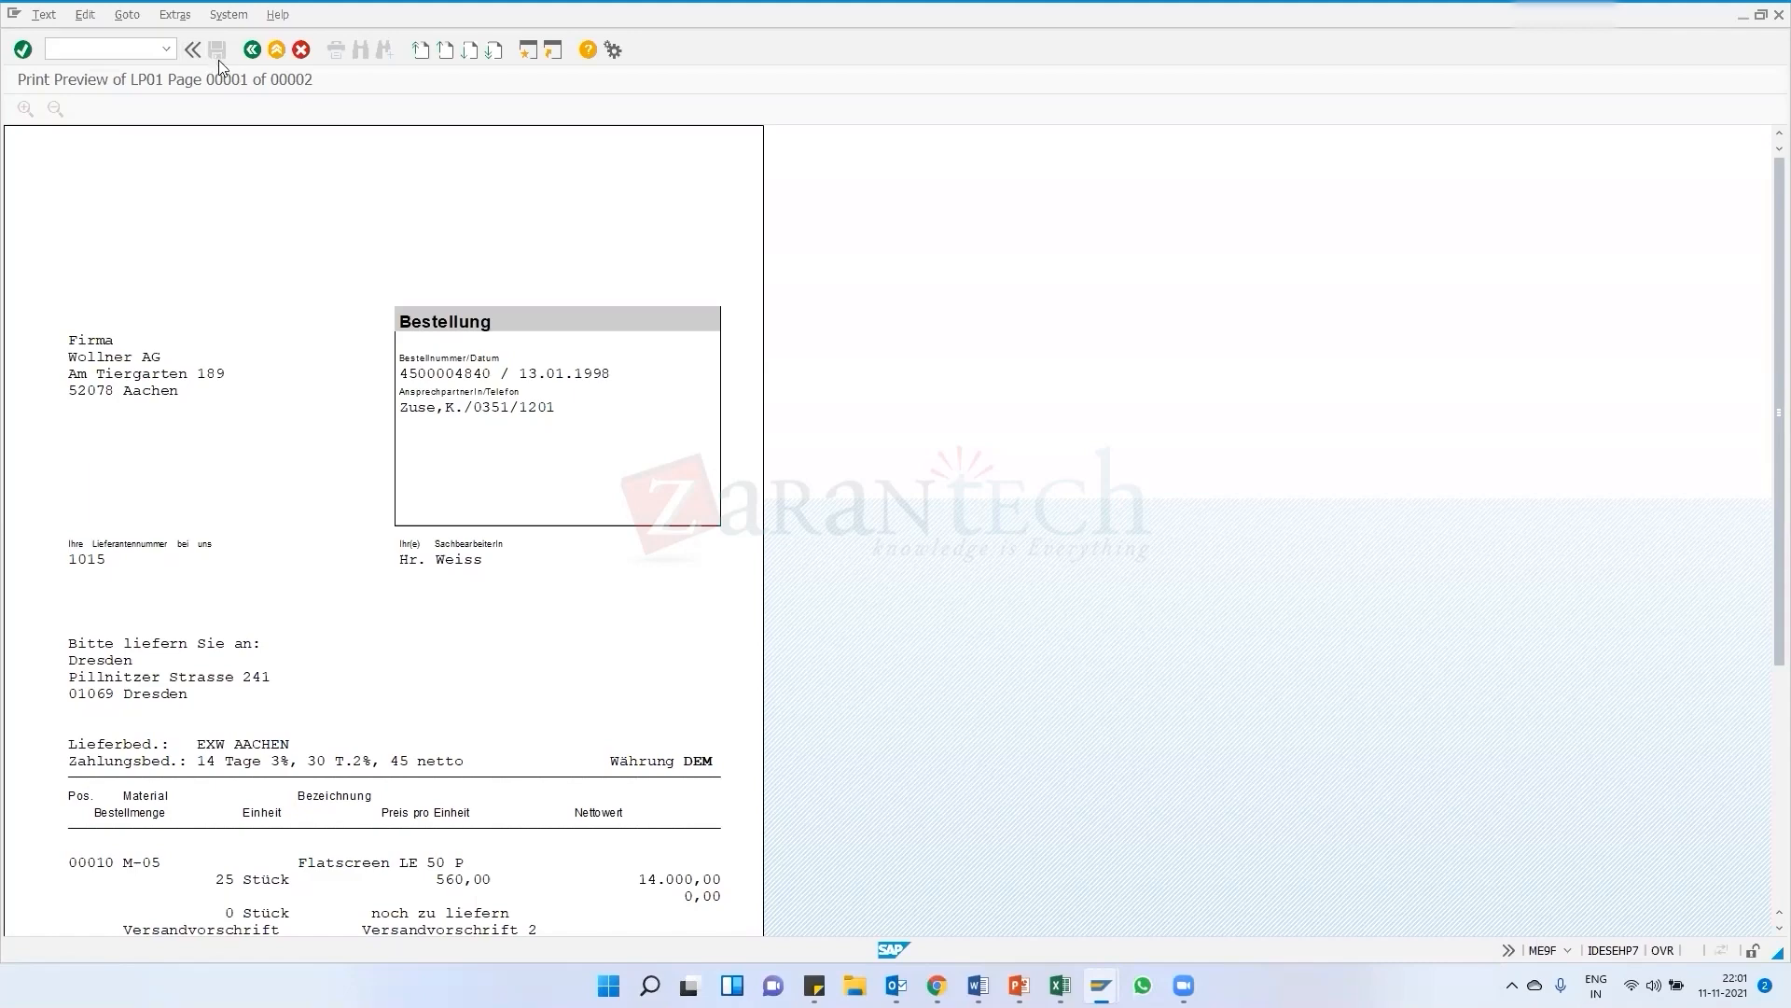
Go back from the print preview to the SAP Easy Access menu
click(252, 52)
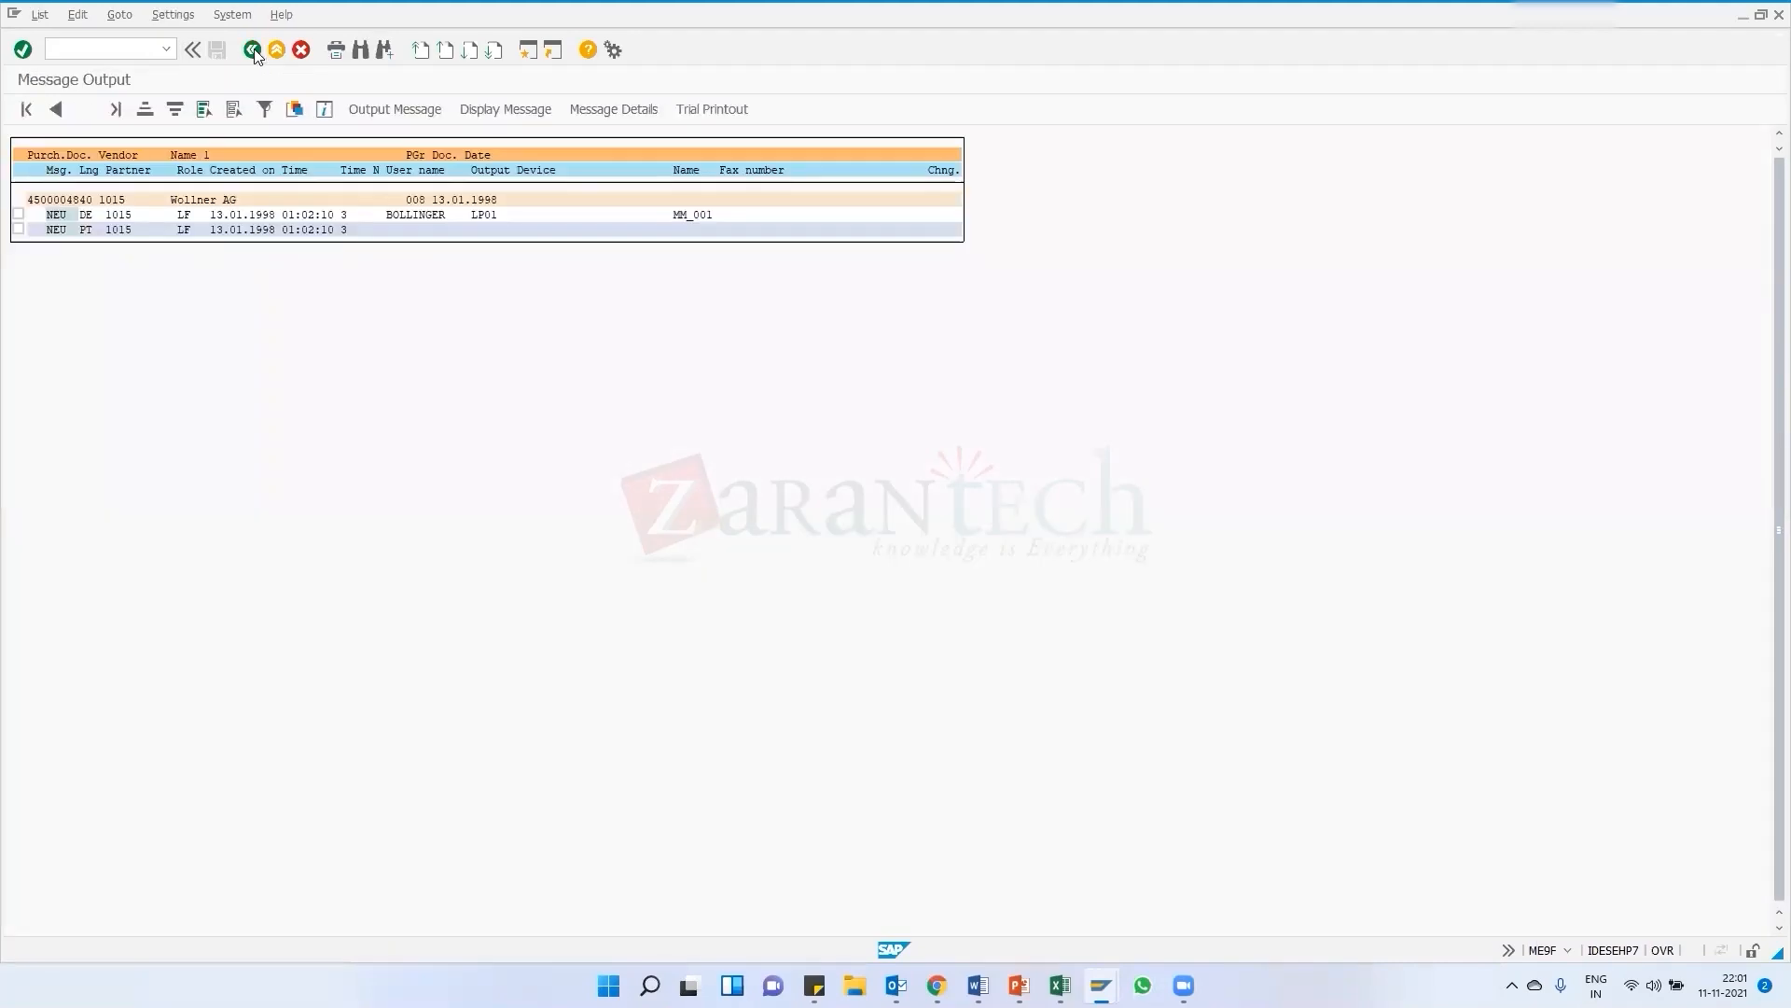
click(253, 51)
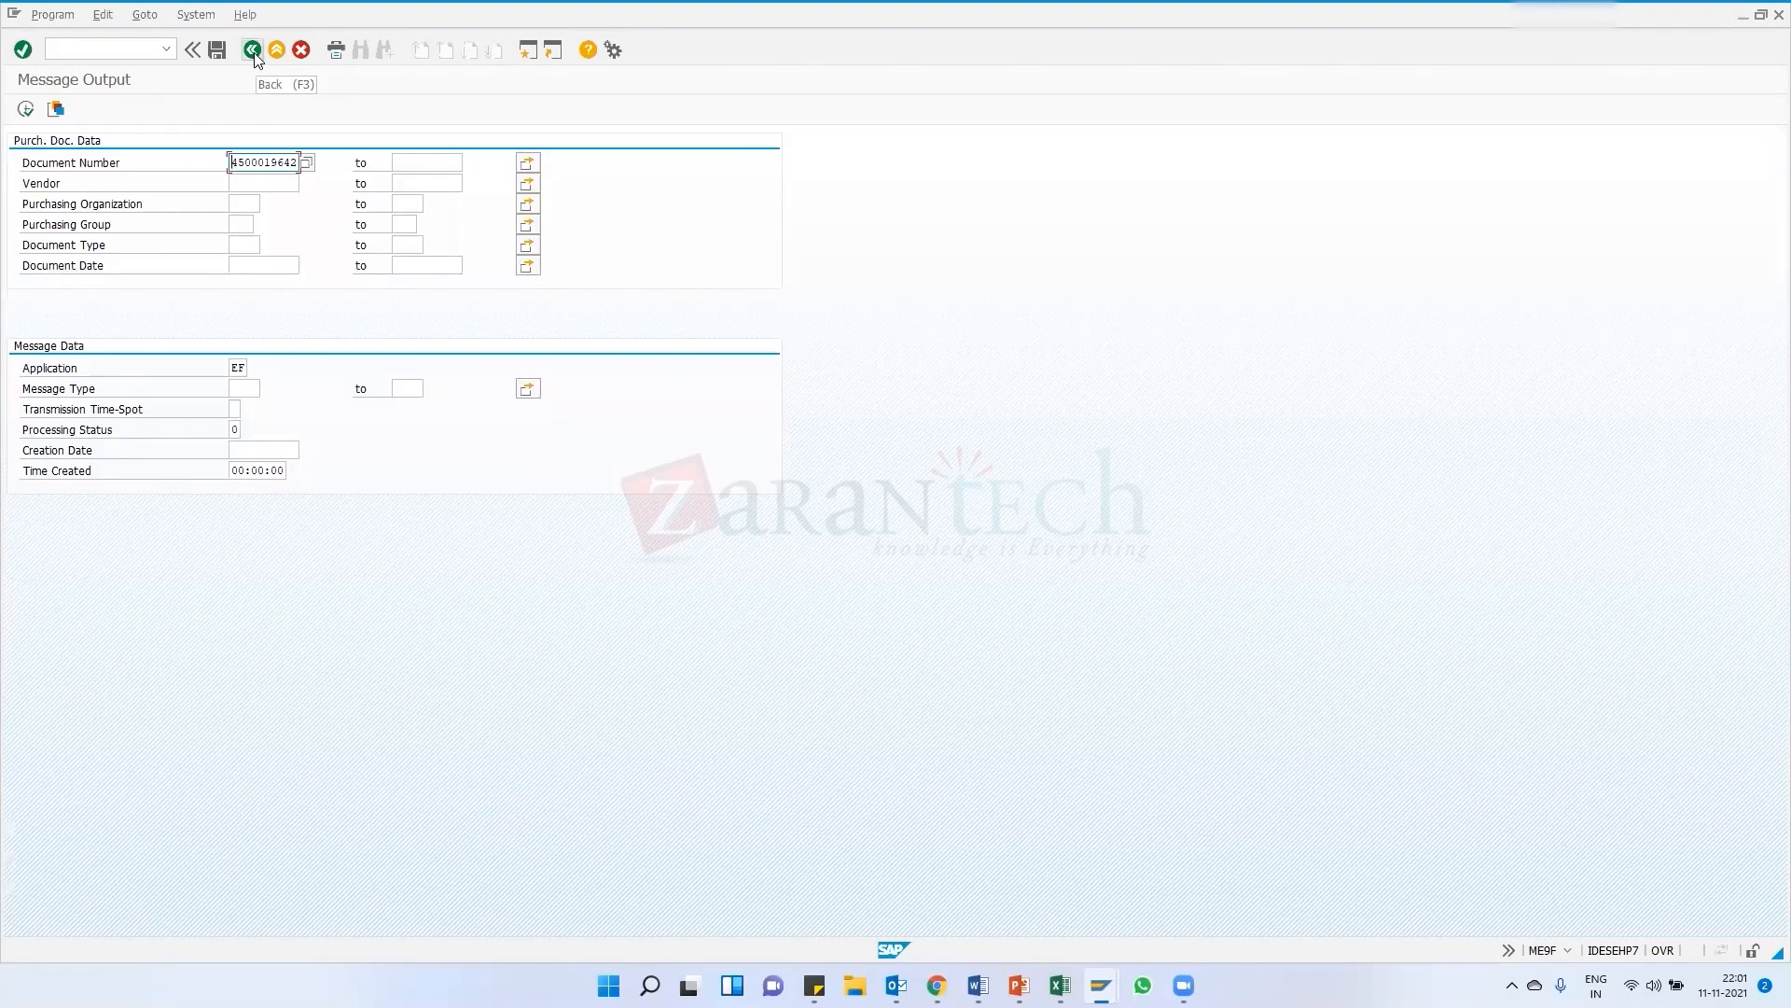
click(253, 52)
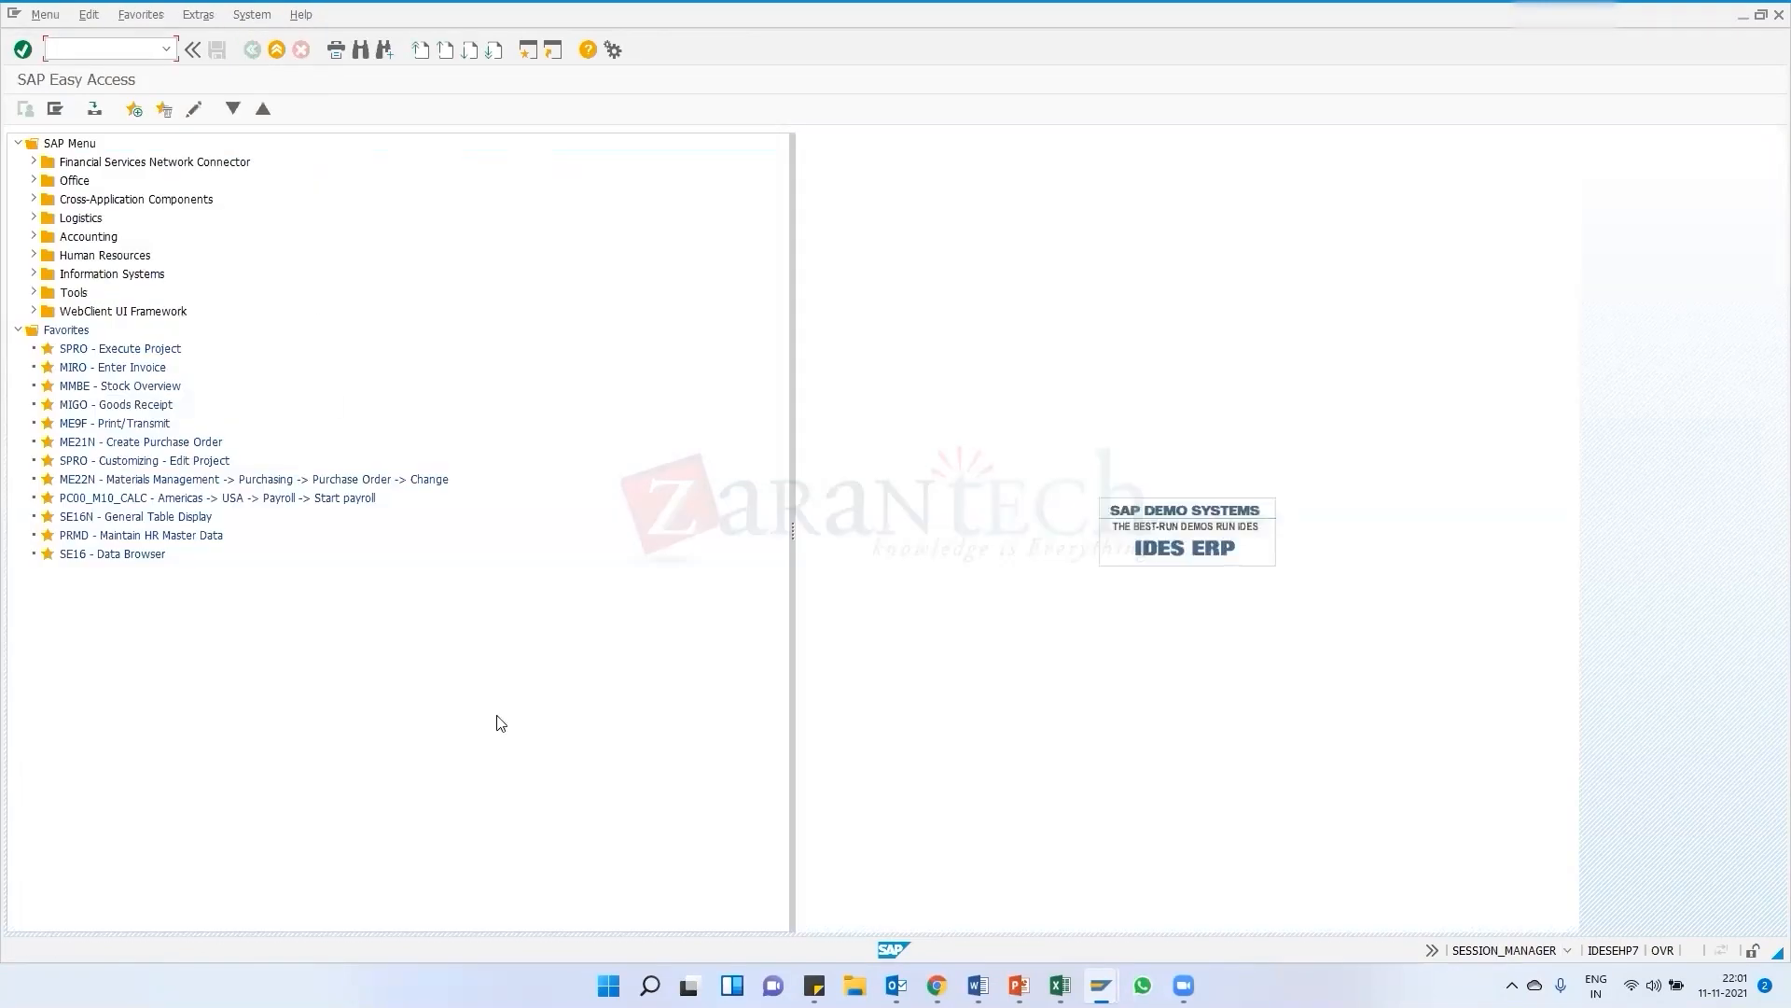
mouse_move(1102, 981)
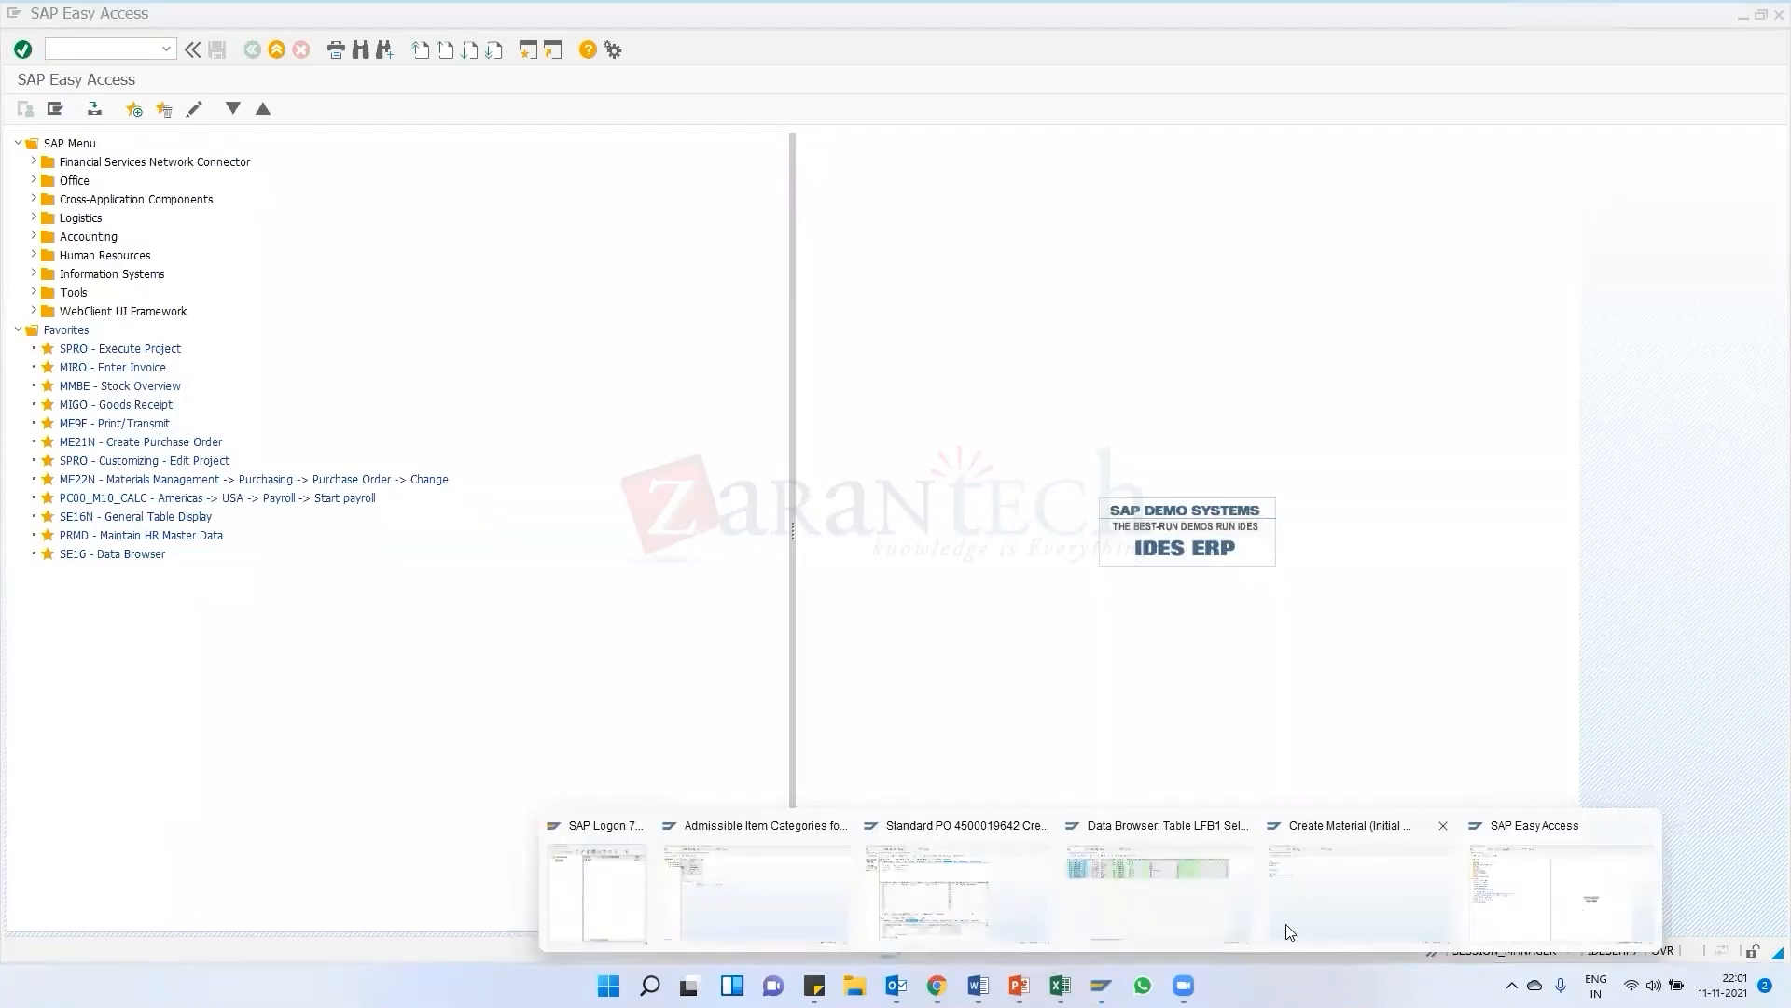
click(1551, 883)
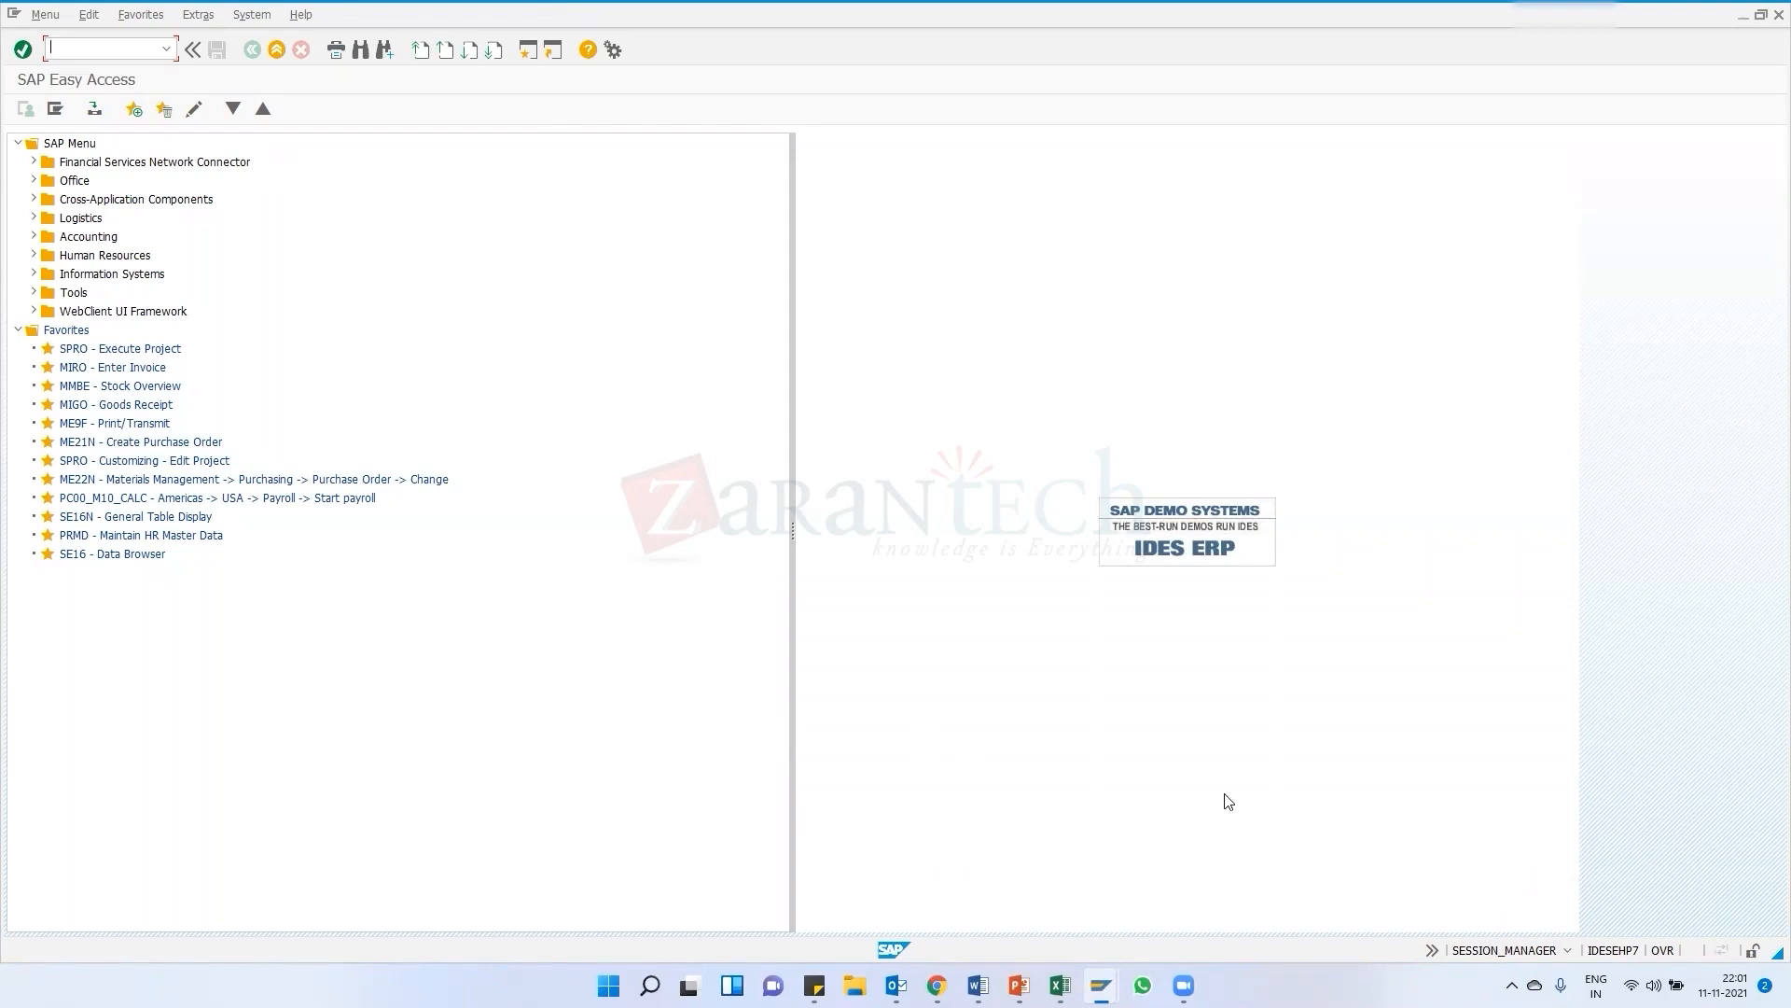
mouse_move(1101, 985)
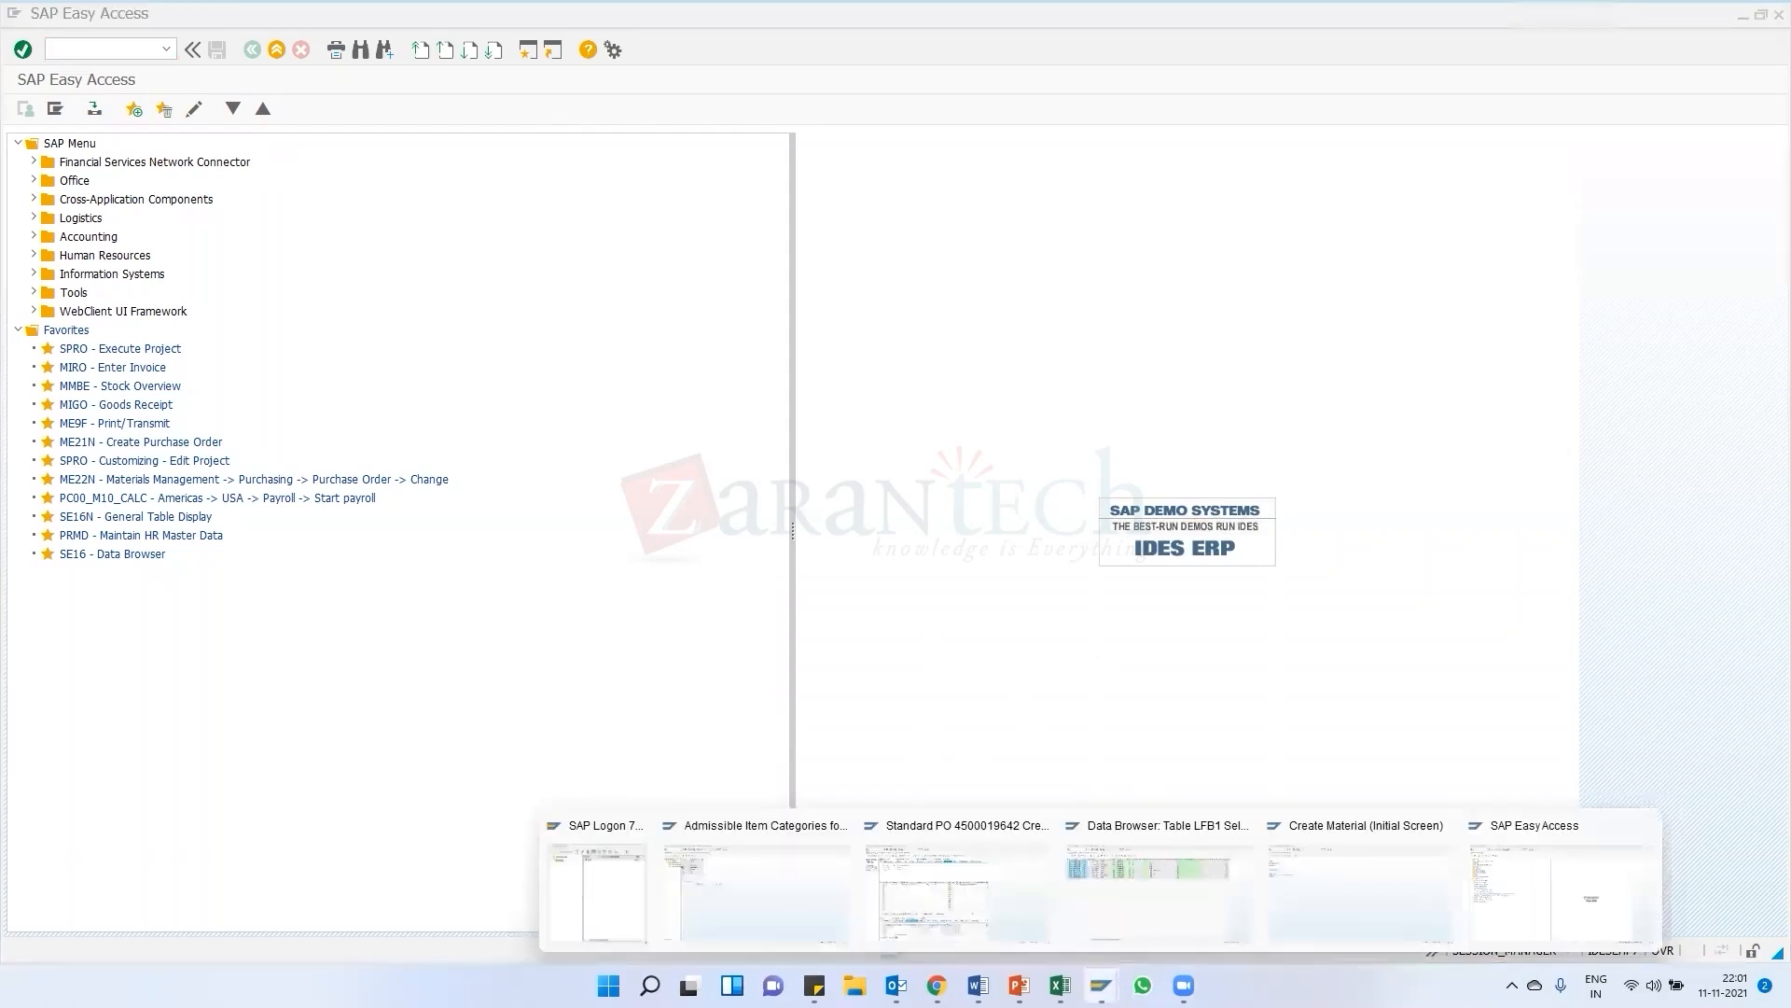
click(1577, 896)
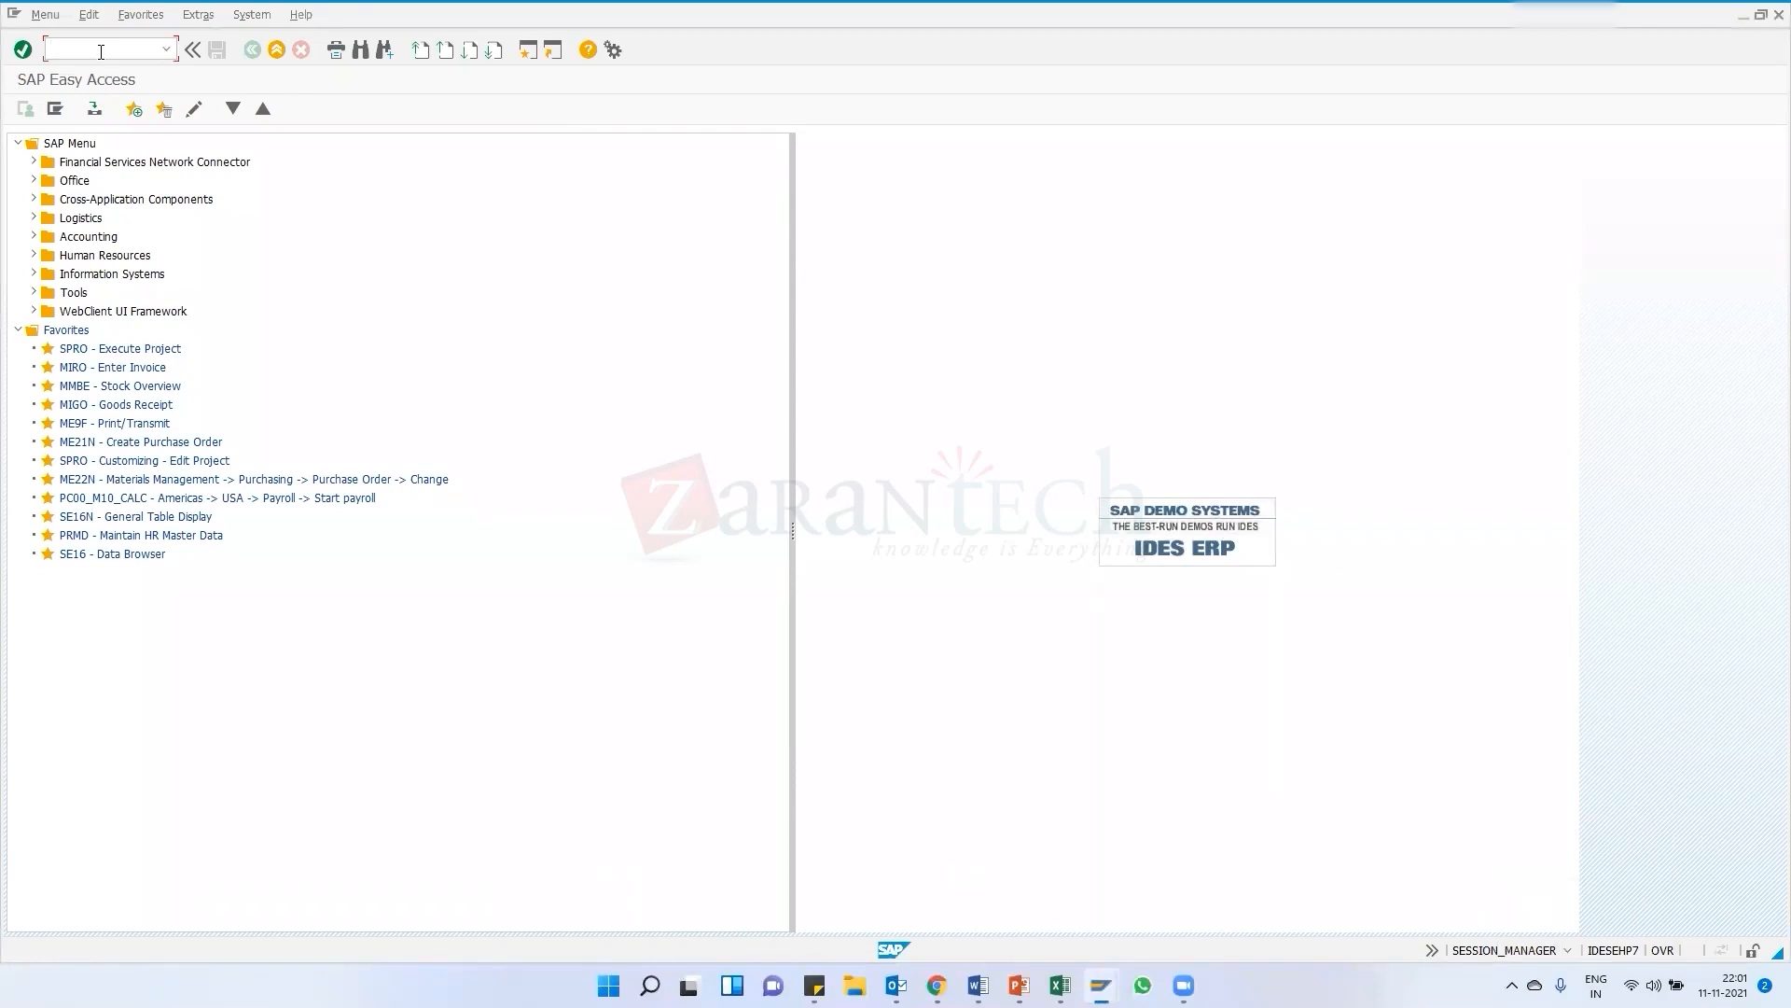
text(n)
key(Return)
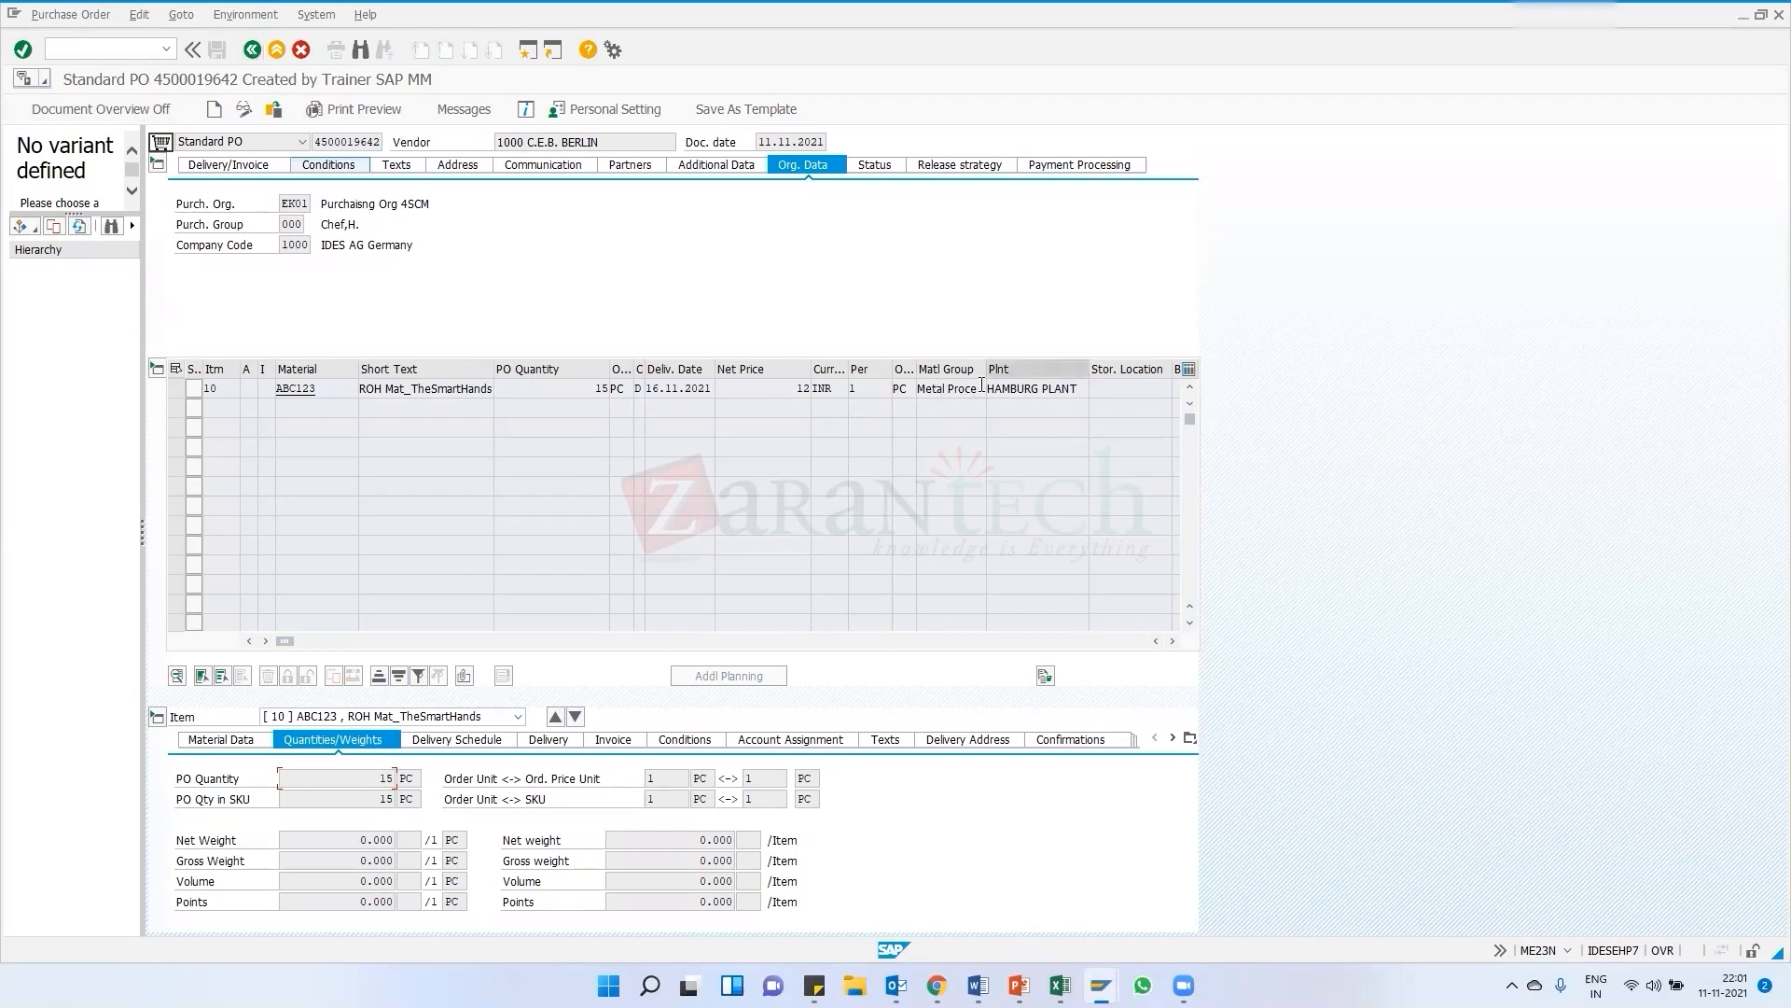
drag(988, 376, 1000, 381)
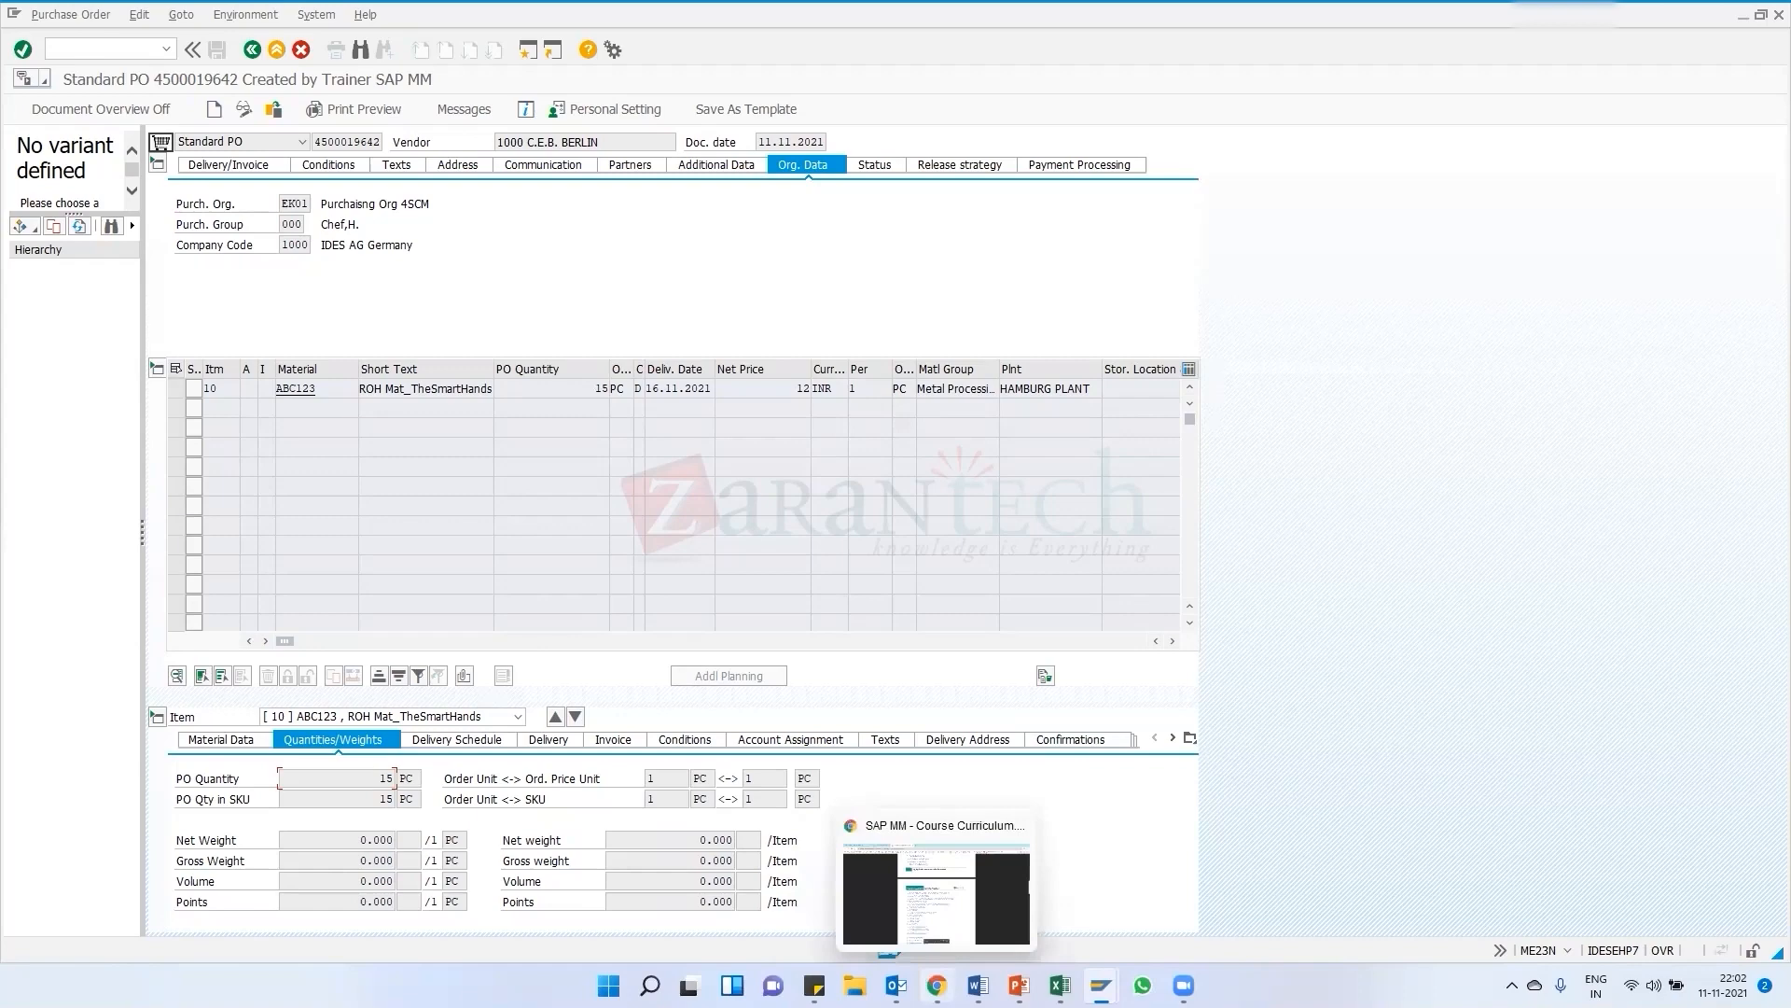
Switch to the SAP MM course curriculum PDF in the browser and read through the Inventory Management unit
click(936, 985)
scroll(777, 565, down, 10)
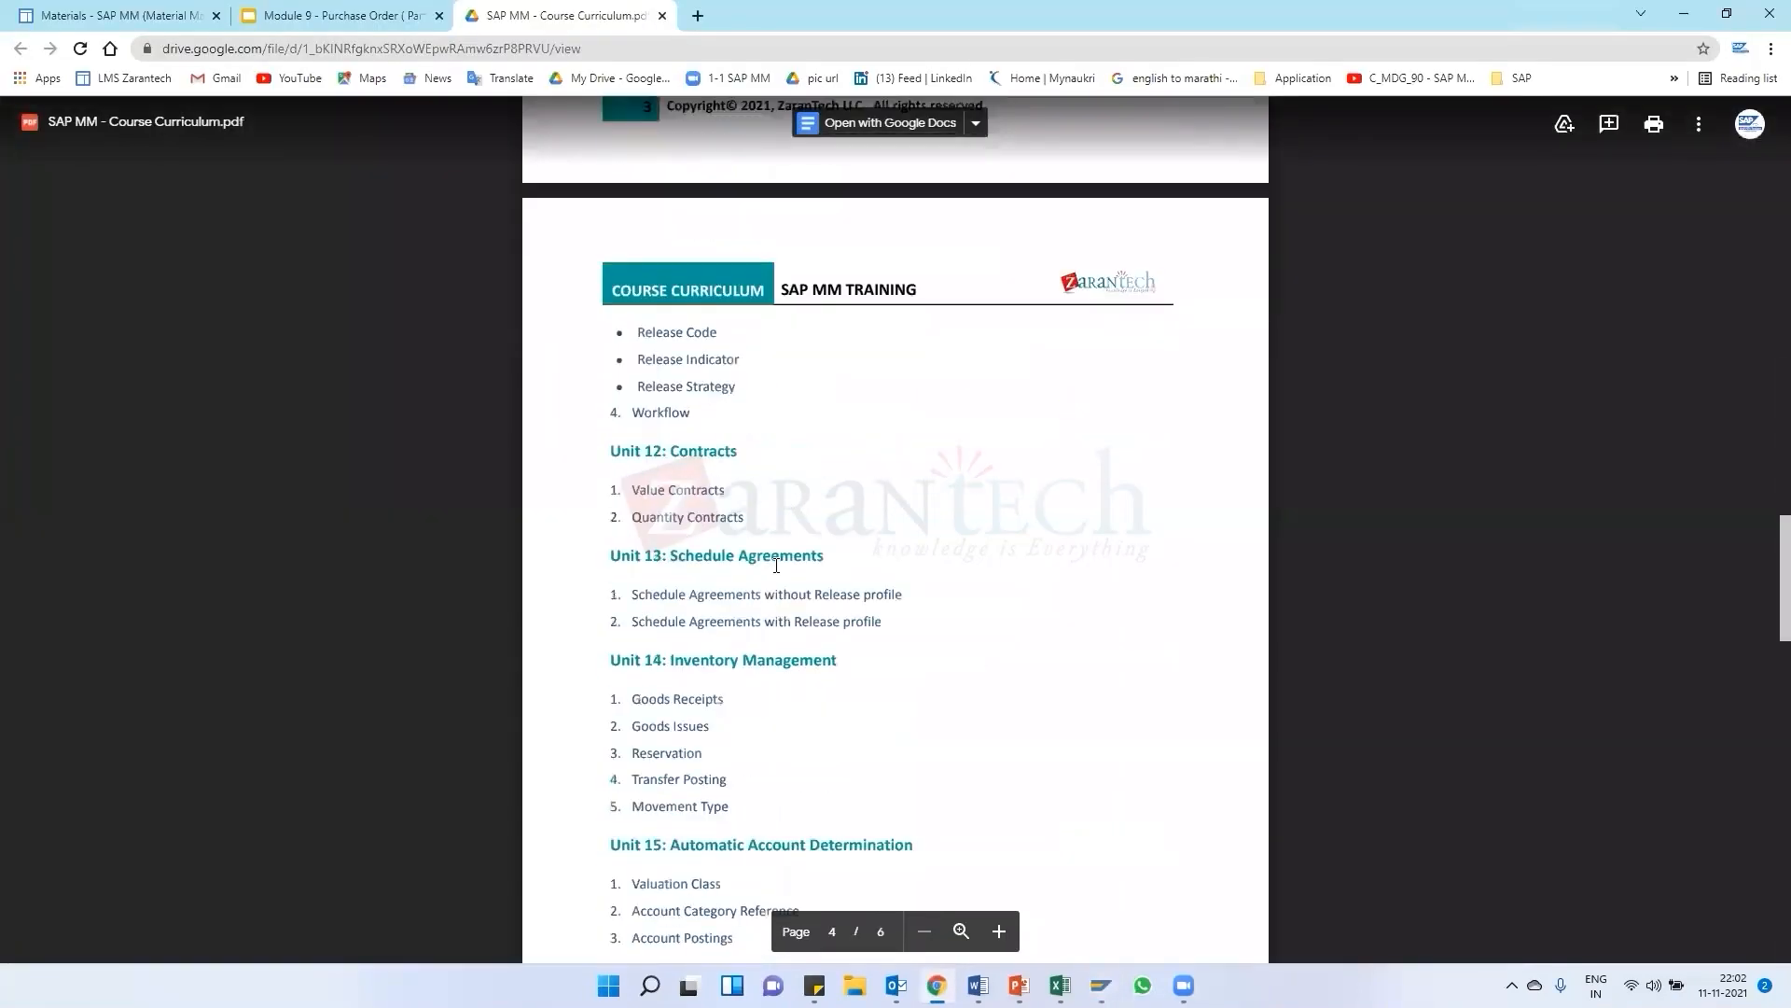
scroll(776, 565, up, 4)
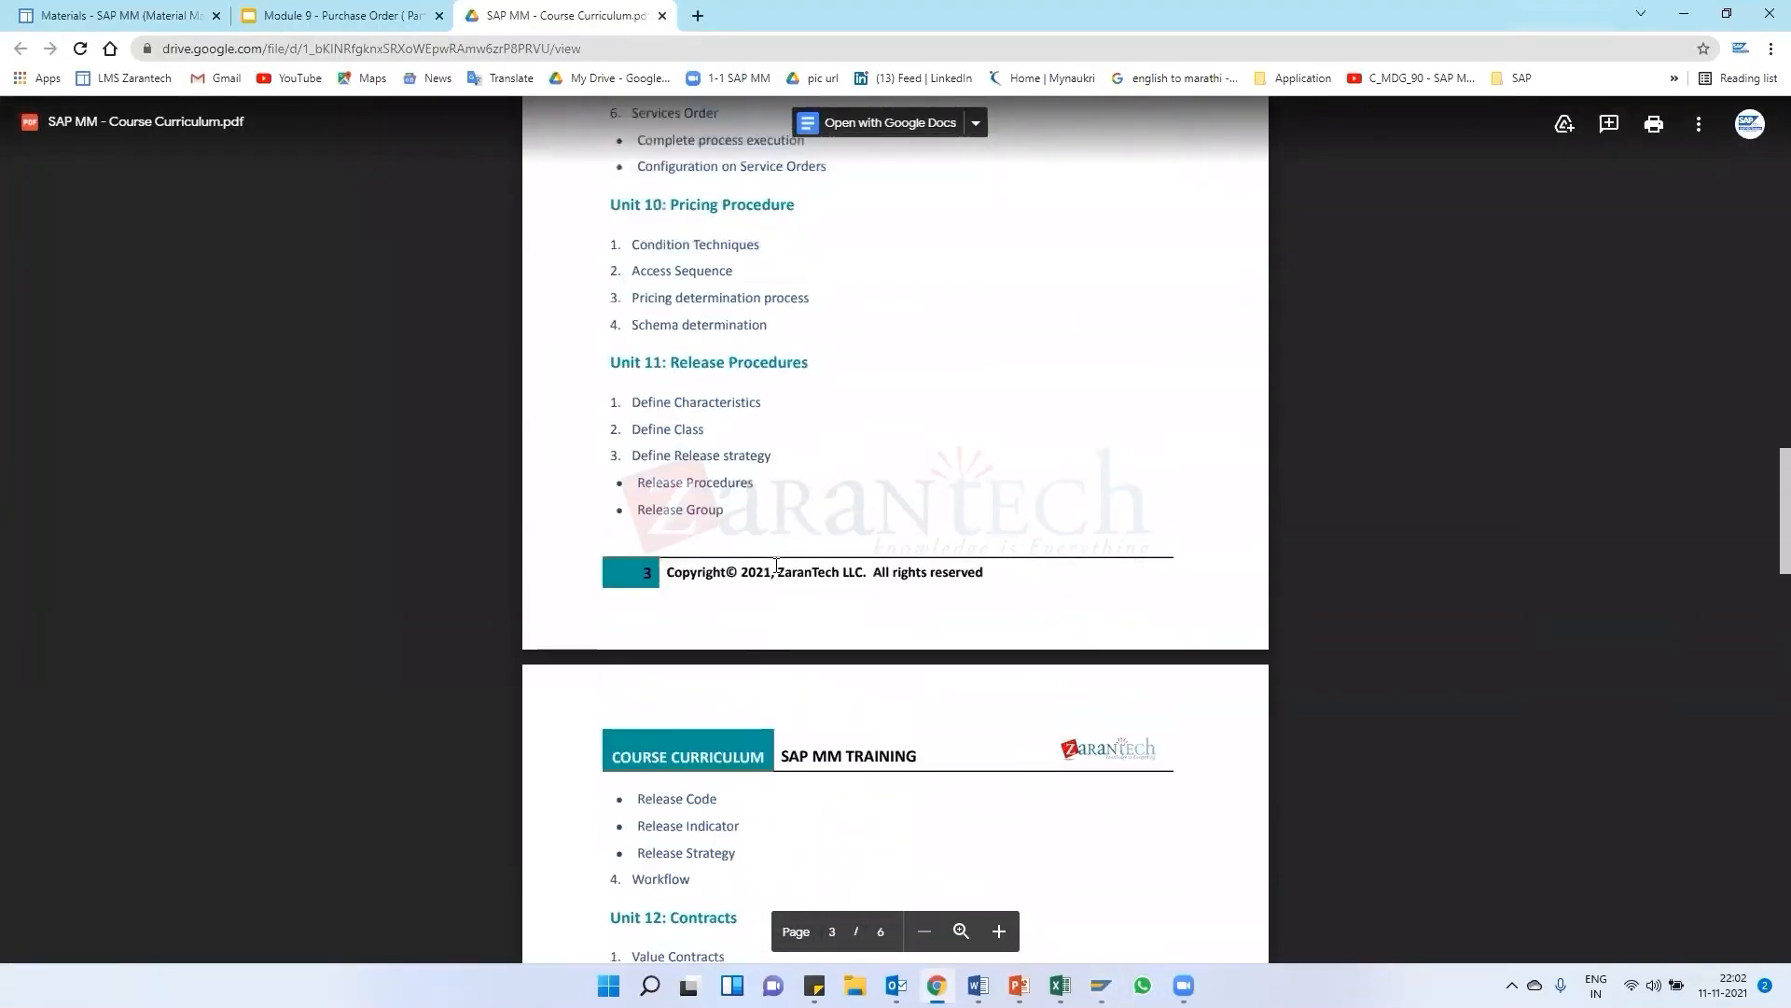
scroll(776, 564, down, 1)
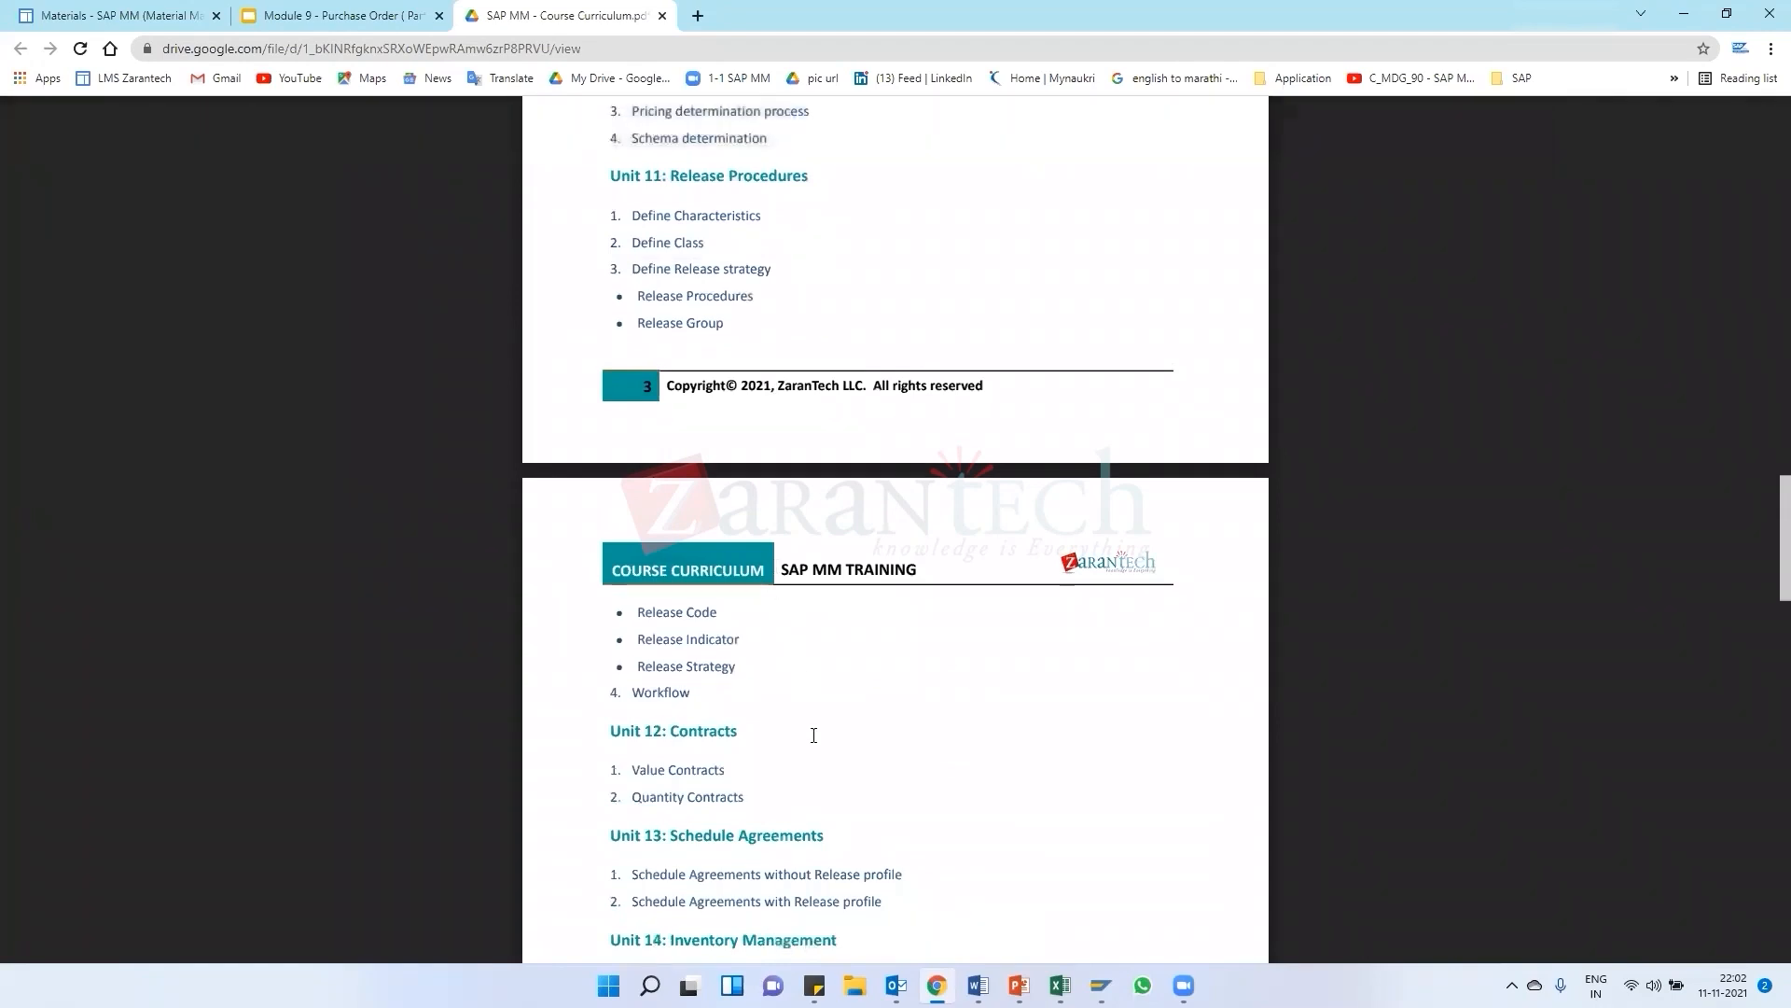
scroll(802, 692, down, 4)
scroll(806, 733, down, 2)
scroll(806, 734, up, 6)
scroll(806, 734, up, 4)
scroll(807, 734, down, 7)
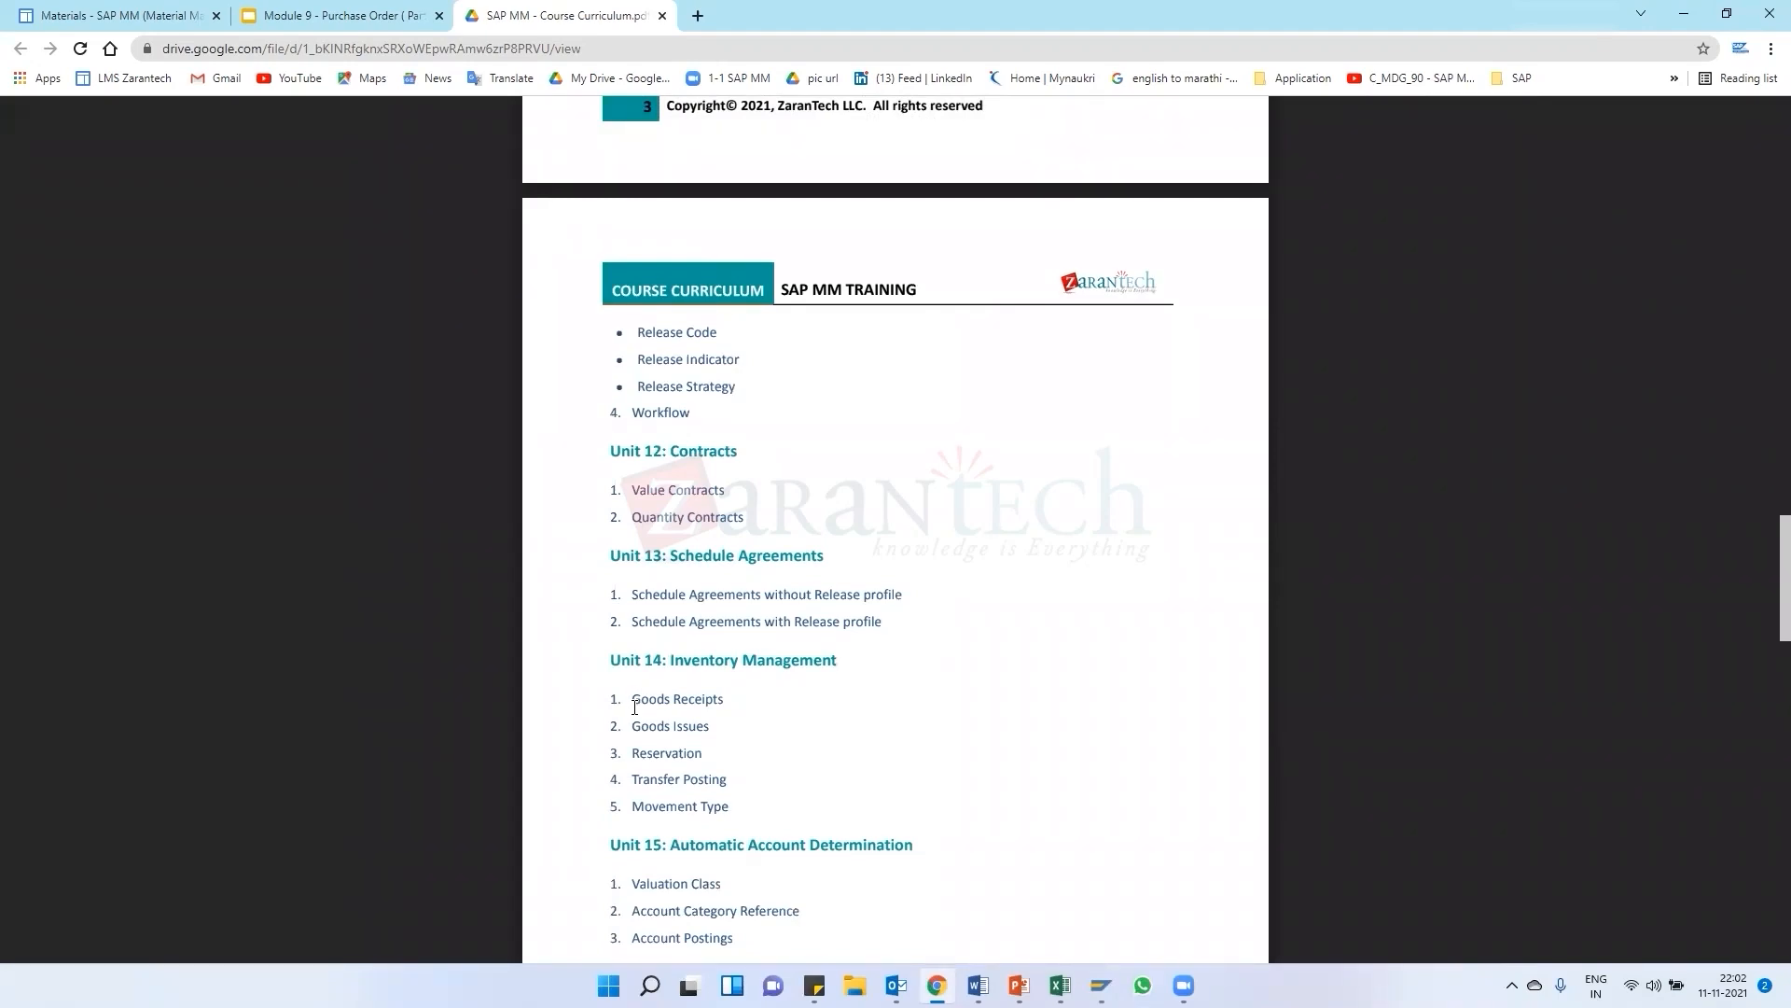
drag(635, 705, 711, 711)
double_click(718, 699)
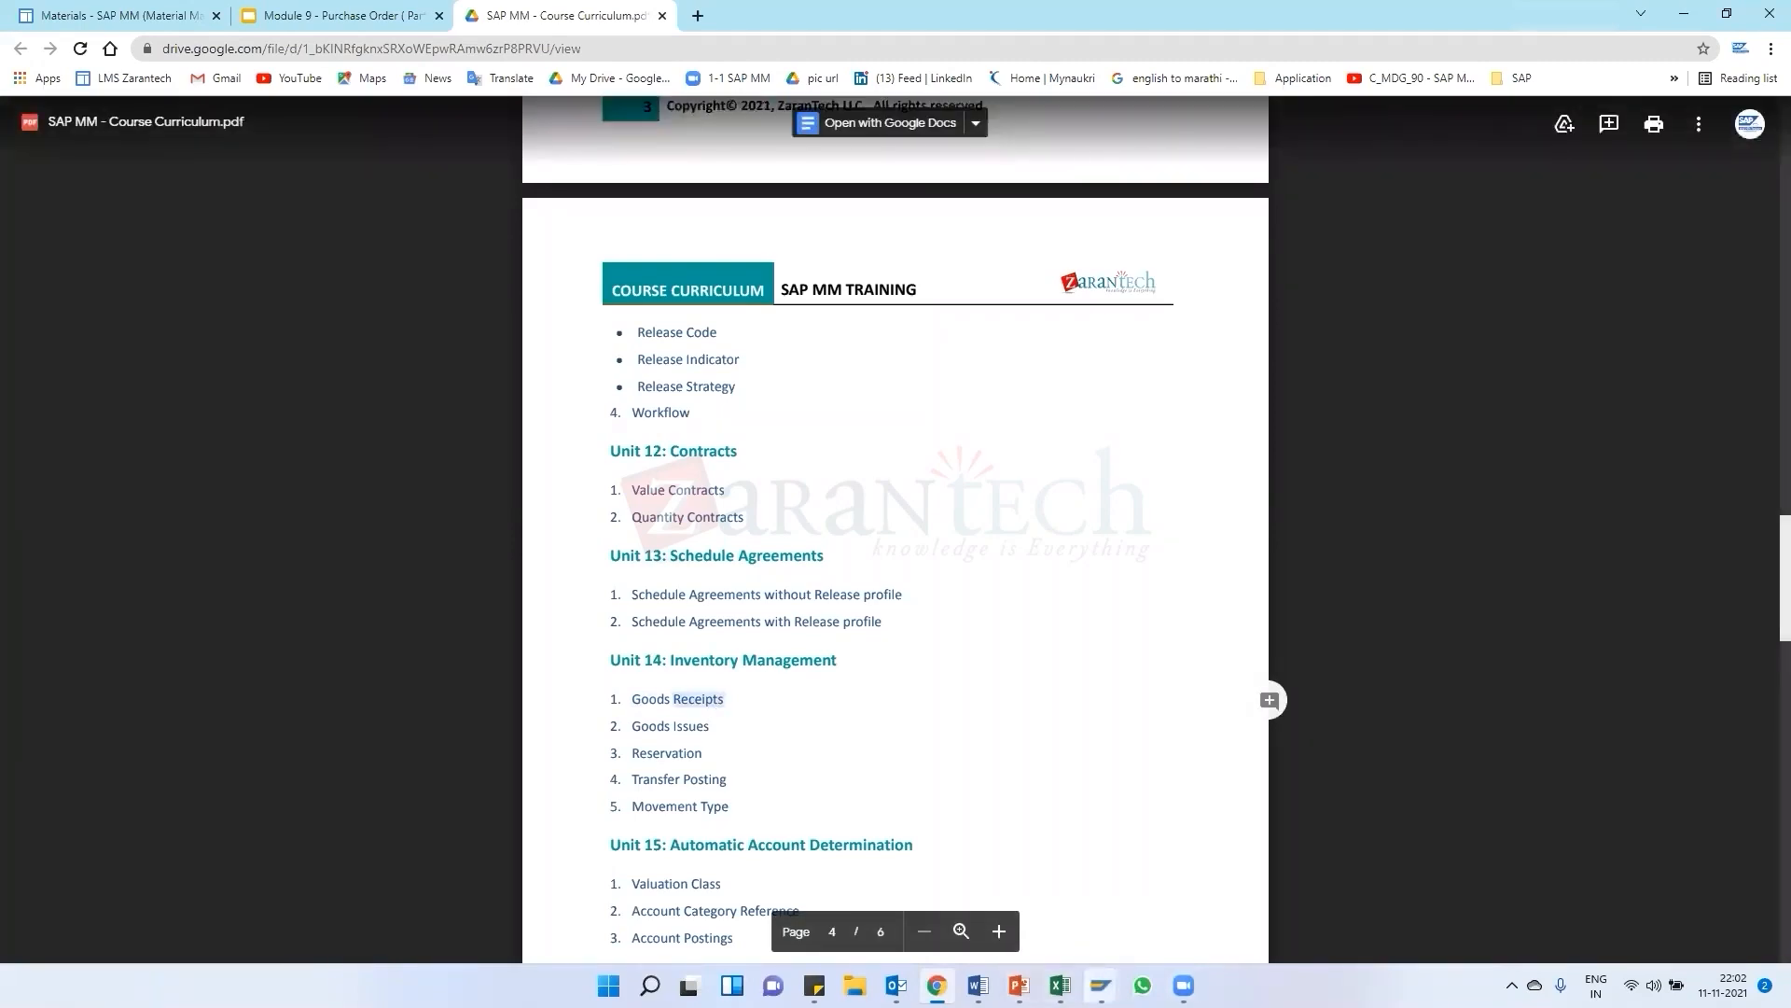
Close the Create Material session and return from the LFB1 data browser to the Easy Access menu
mouse_move(1101, 986)
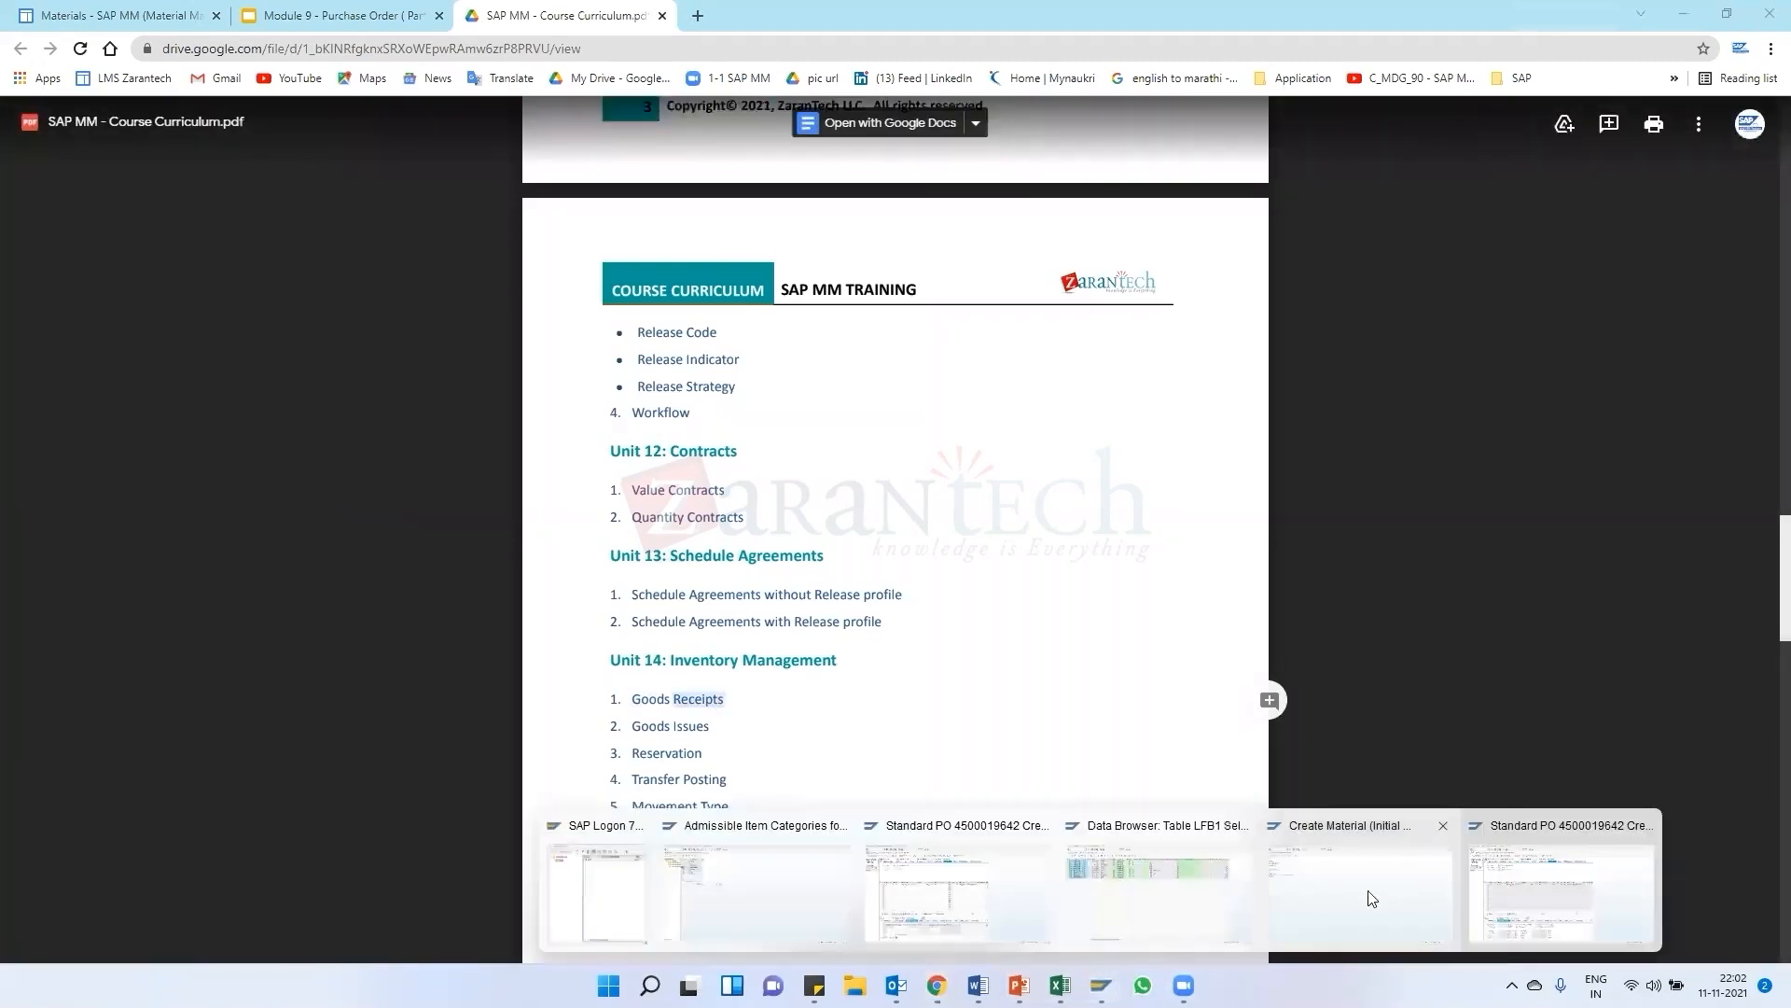
click(1444, 835)
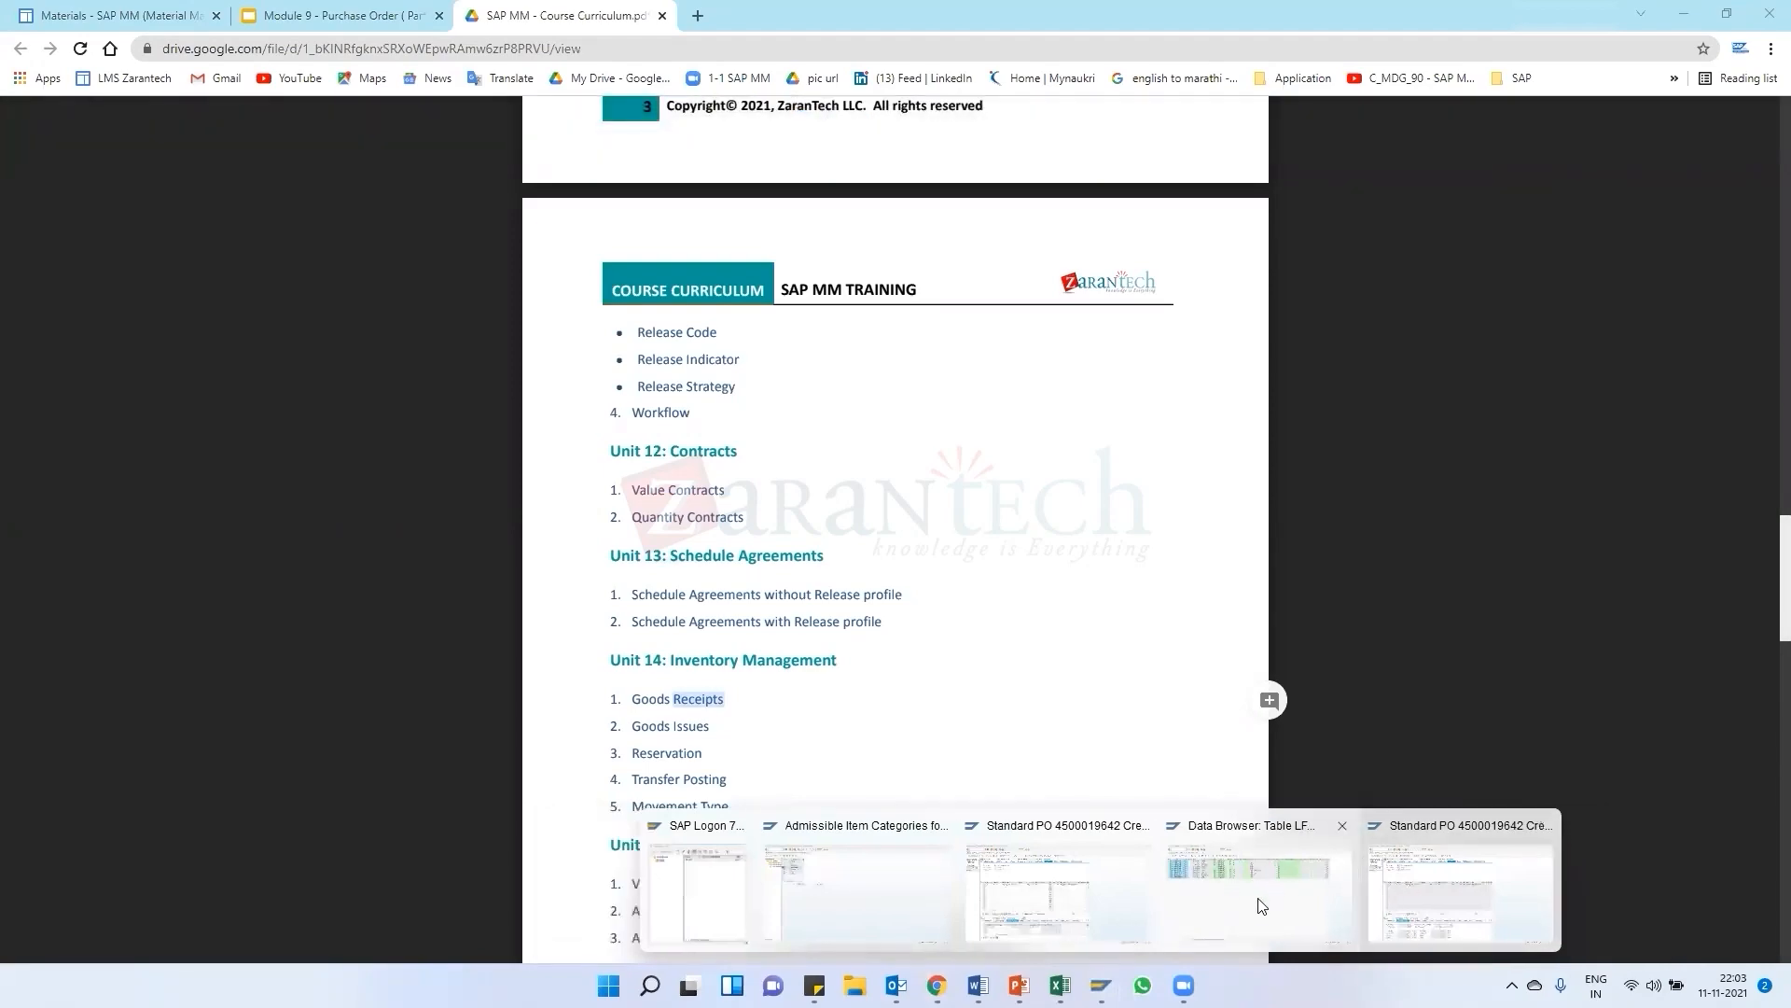
click(1263, 905)
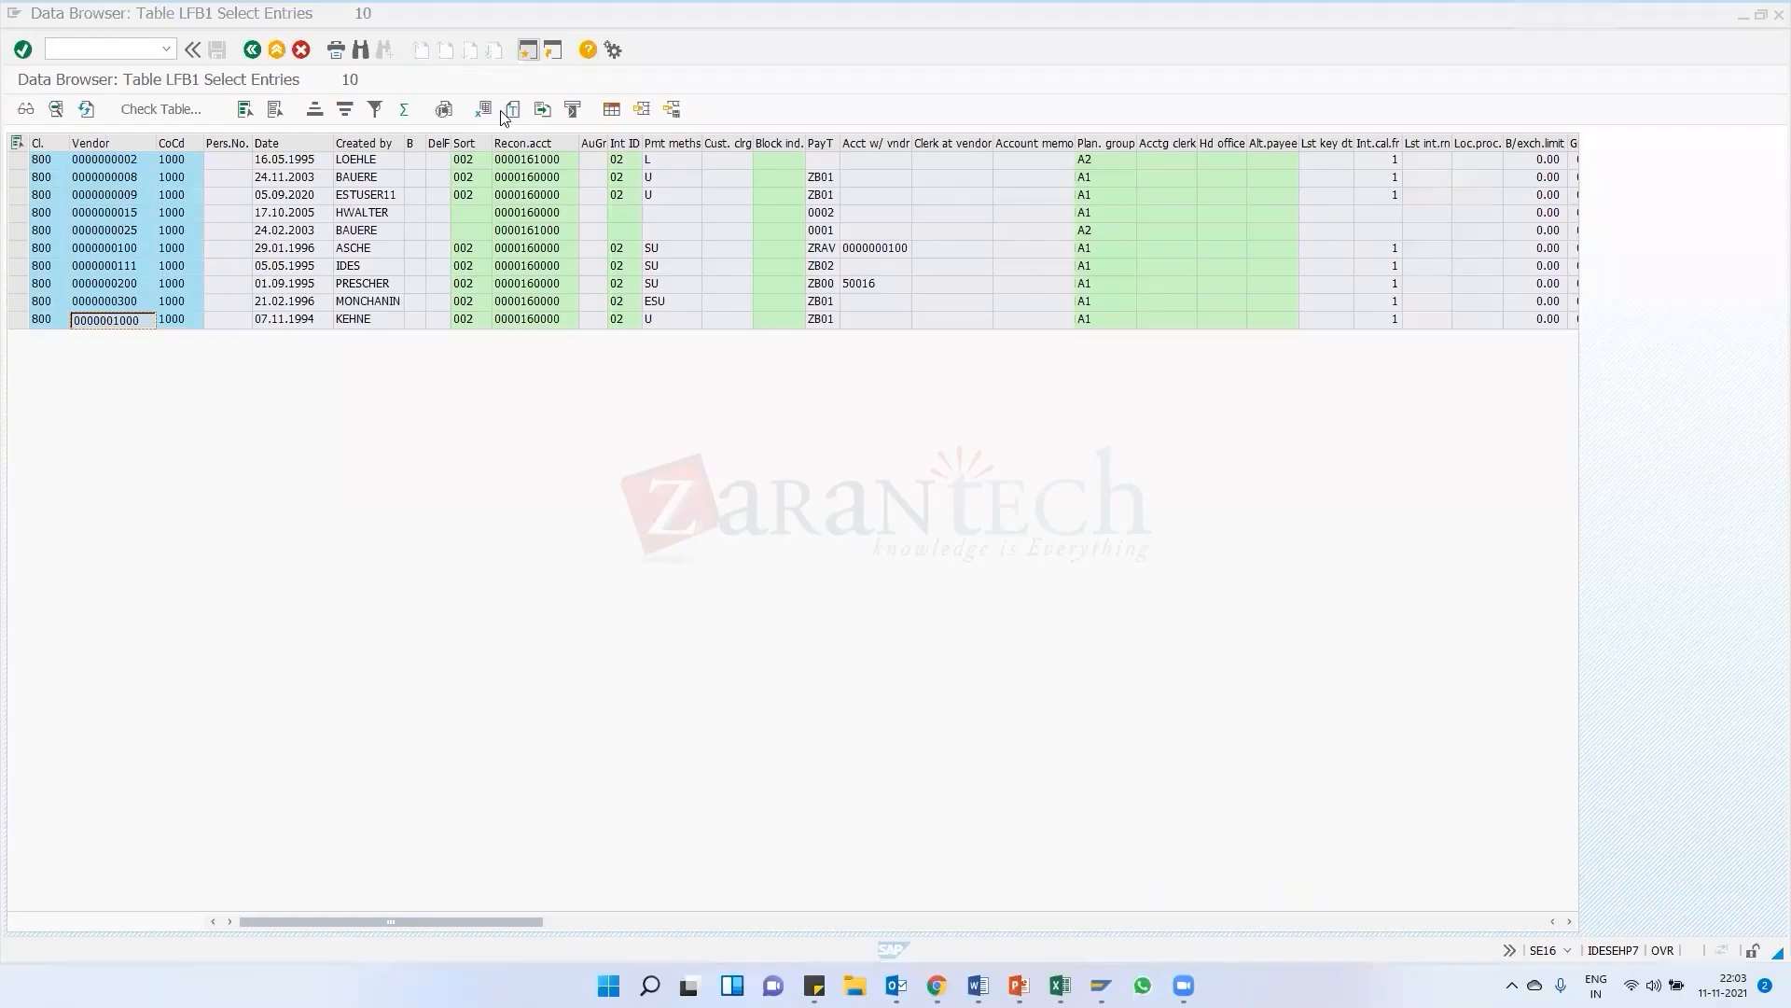
click(252, 50)
click(252, 50)
Start MIGO and set it to Goods Receipt against a Purchase Order, placing the cursor in the PO number field
click(117, 47)
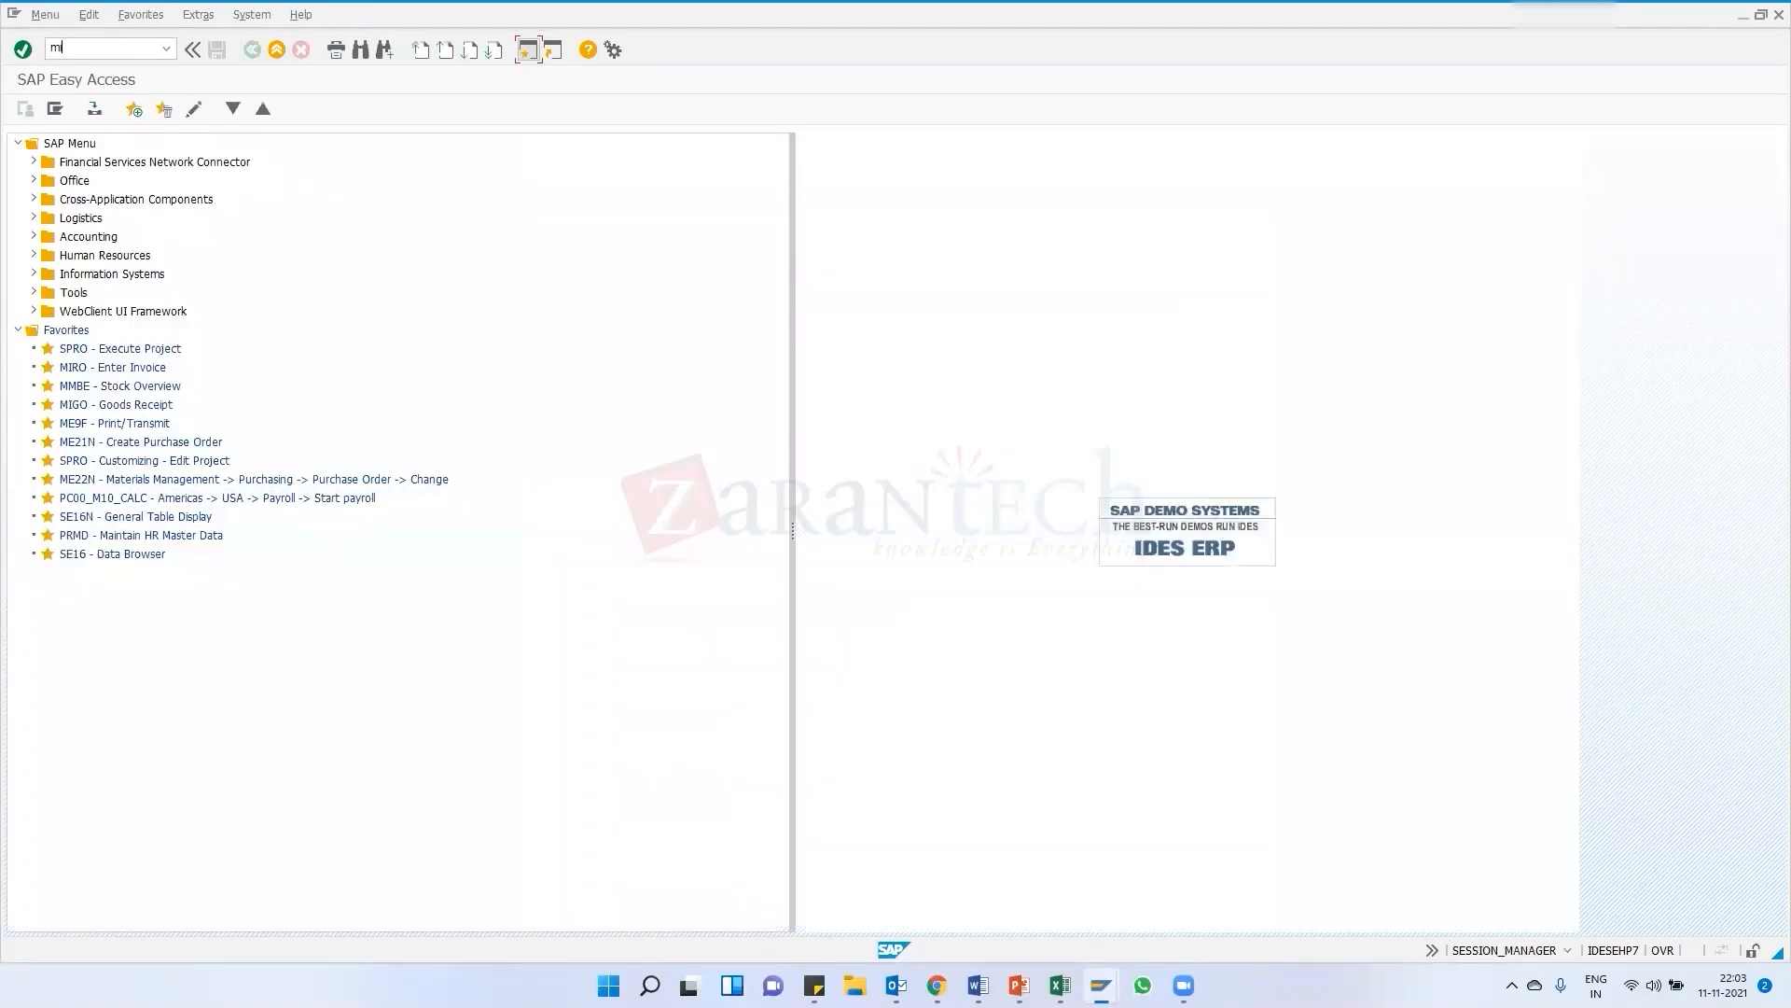
key(Return)
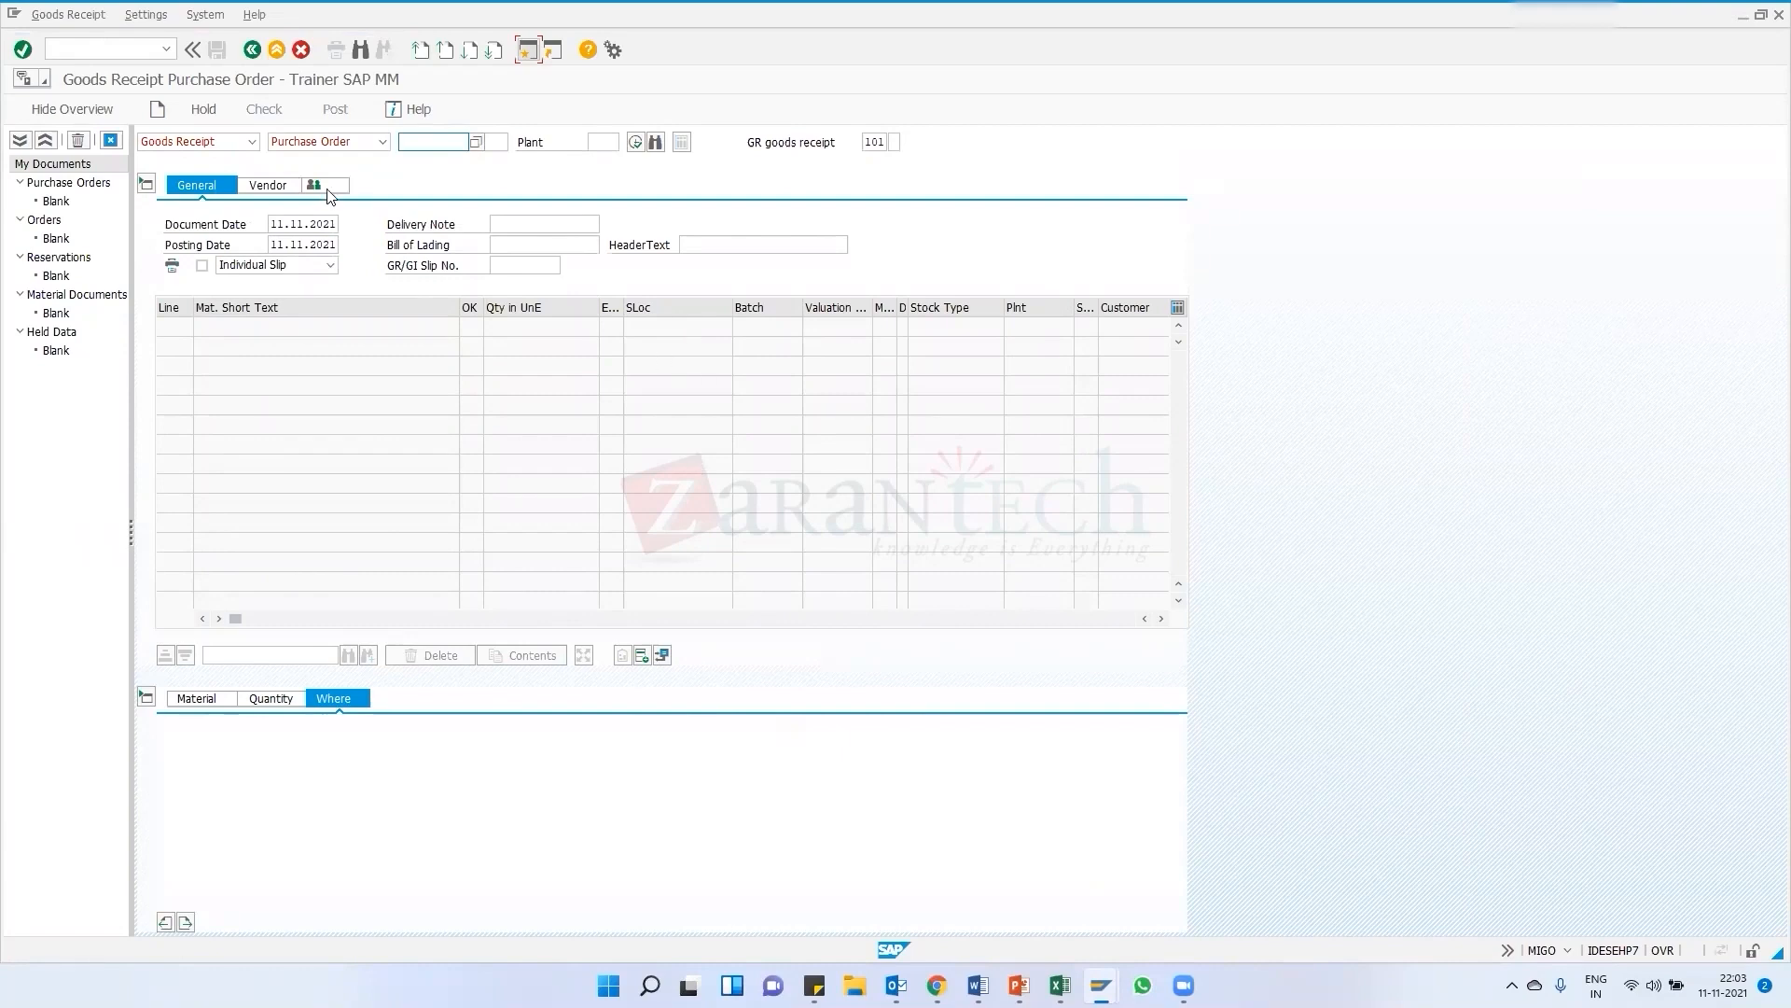
click(175, 144)
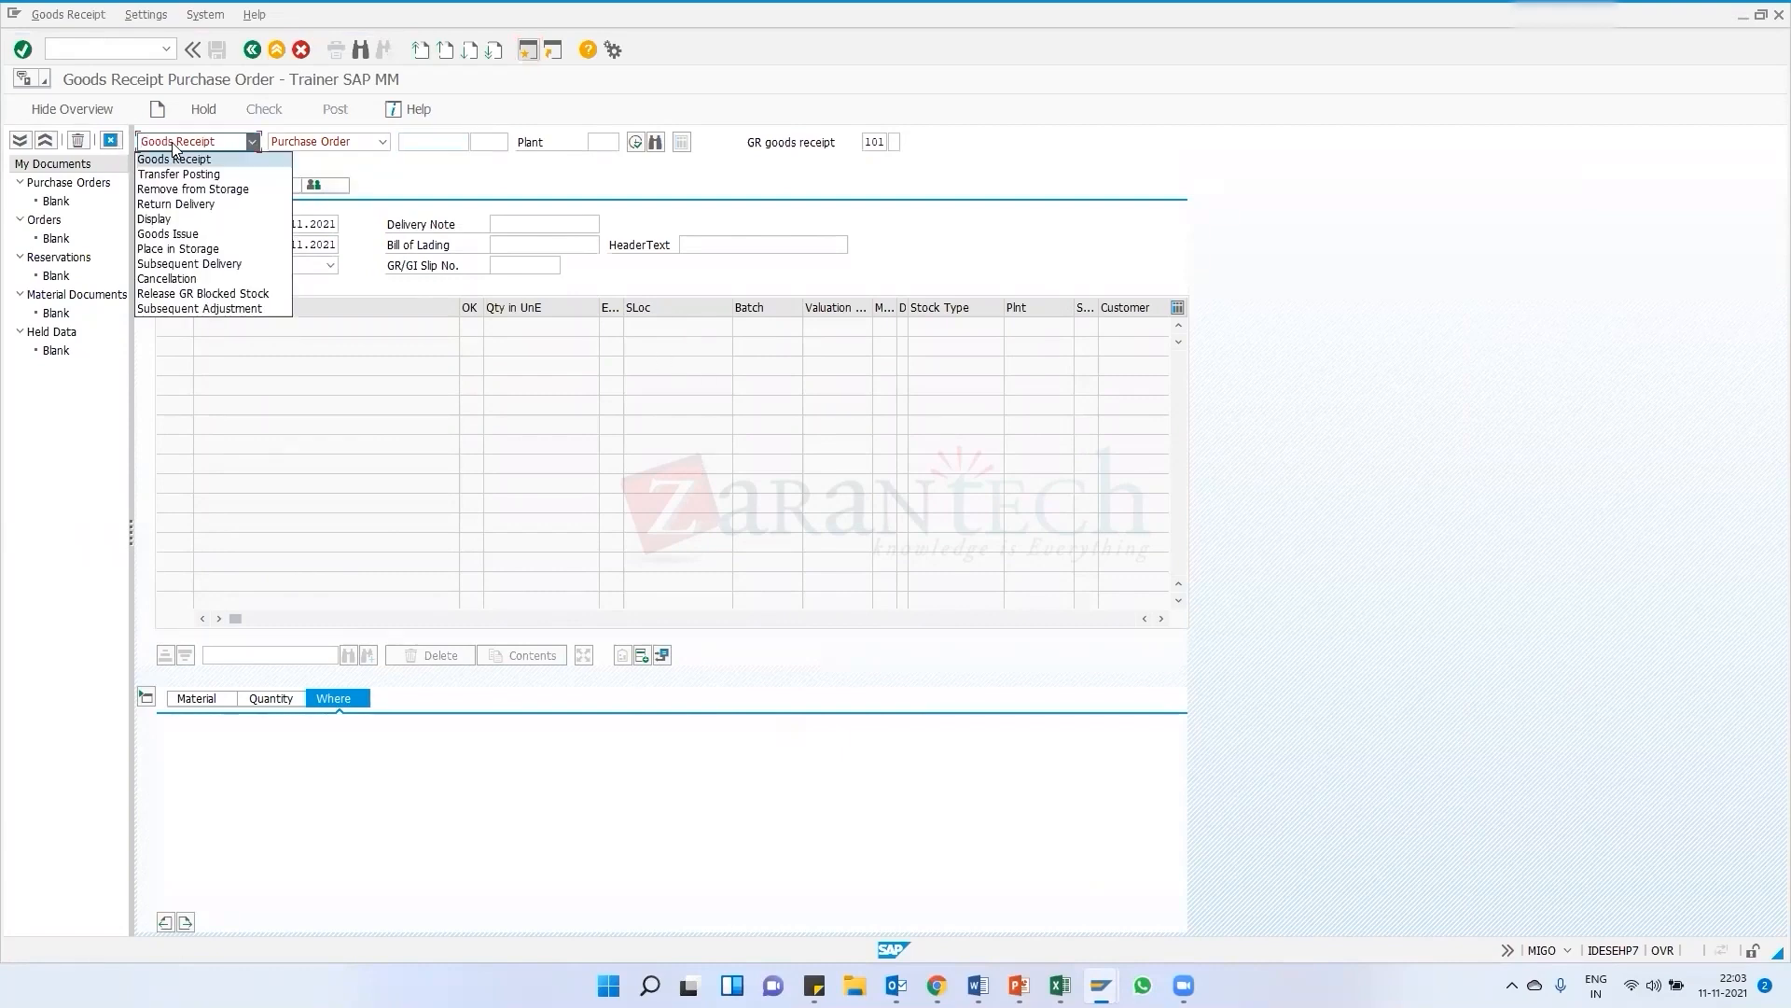
click(179, 160)
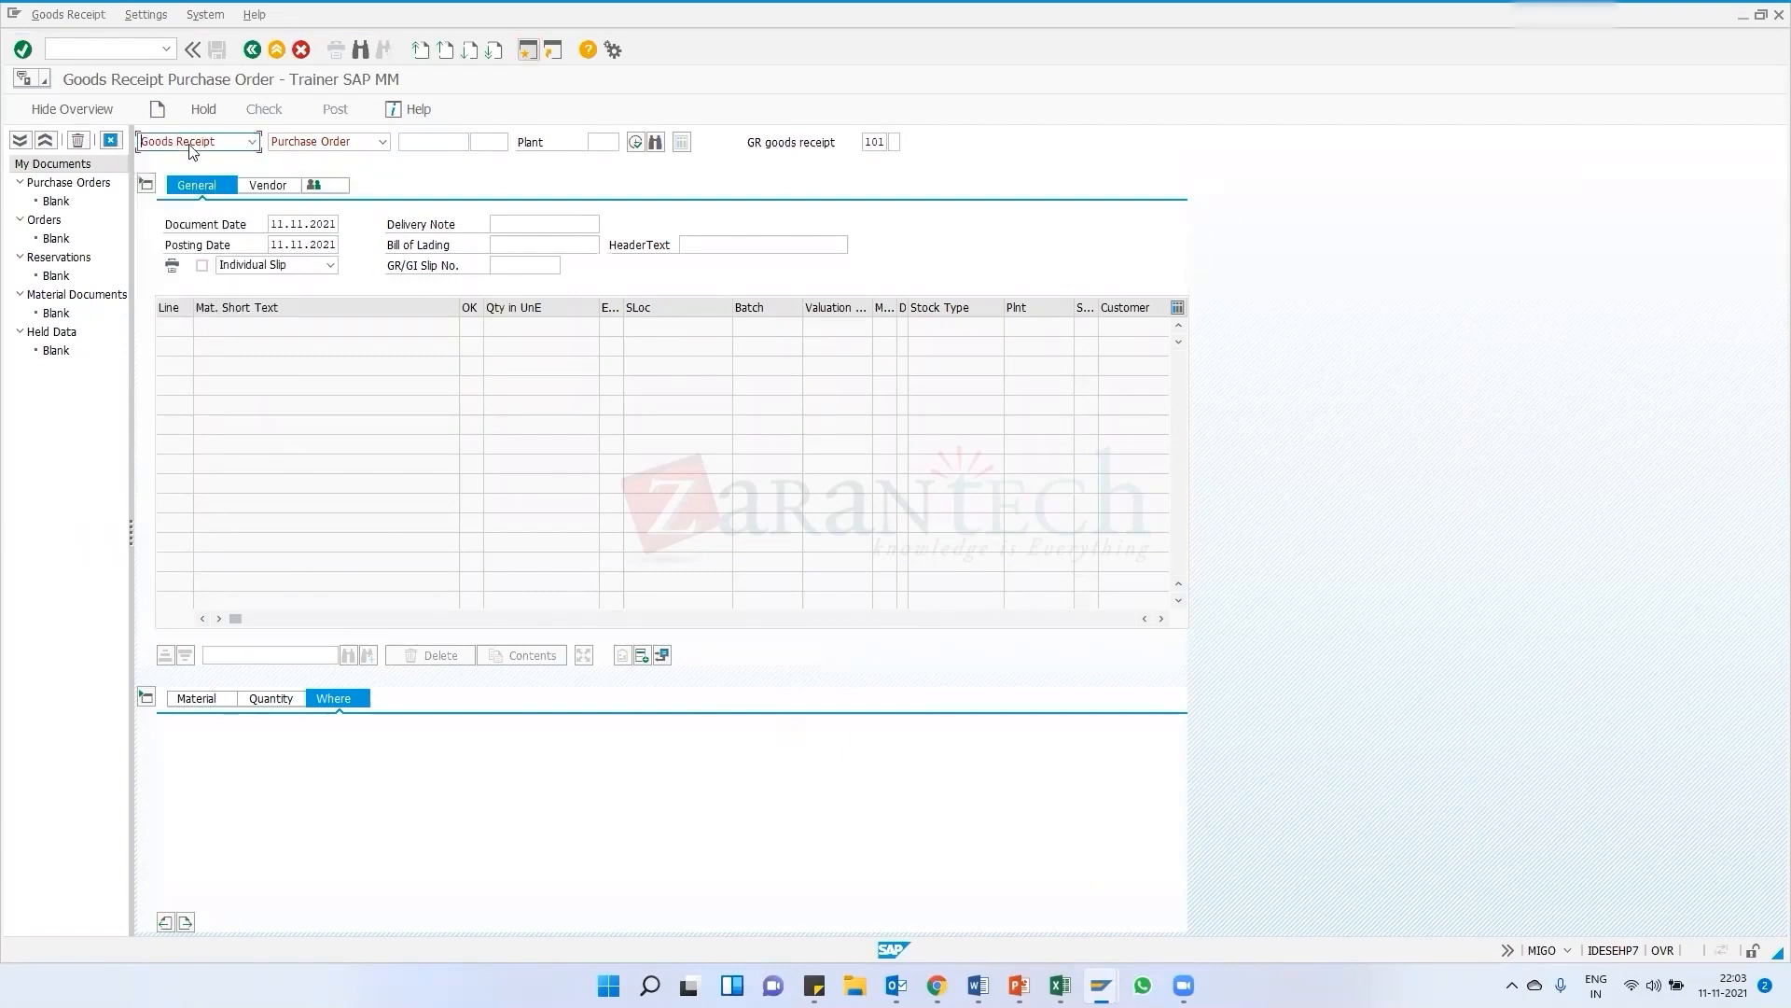
click(193, 147)
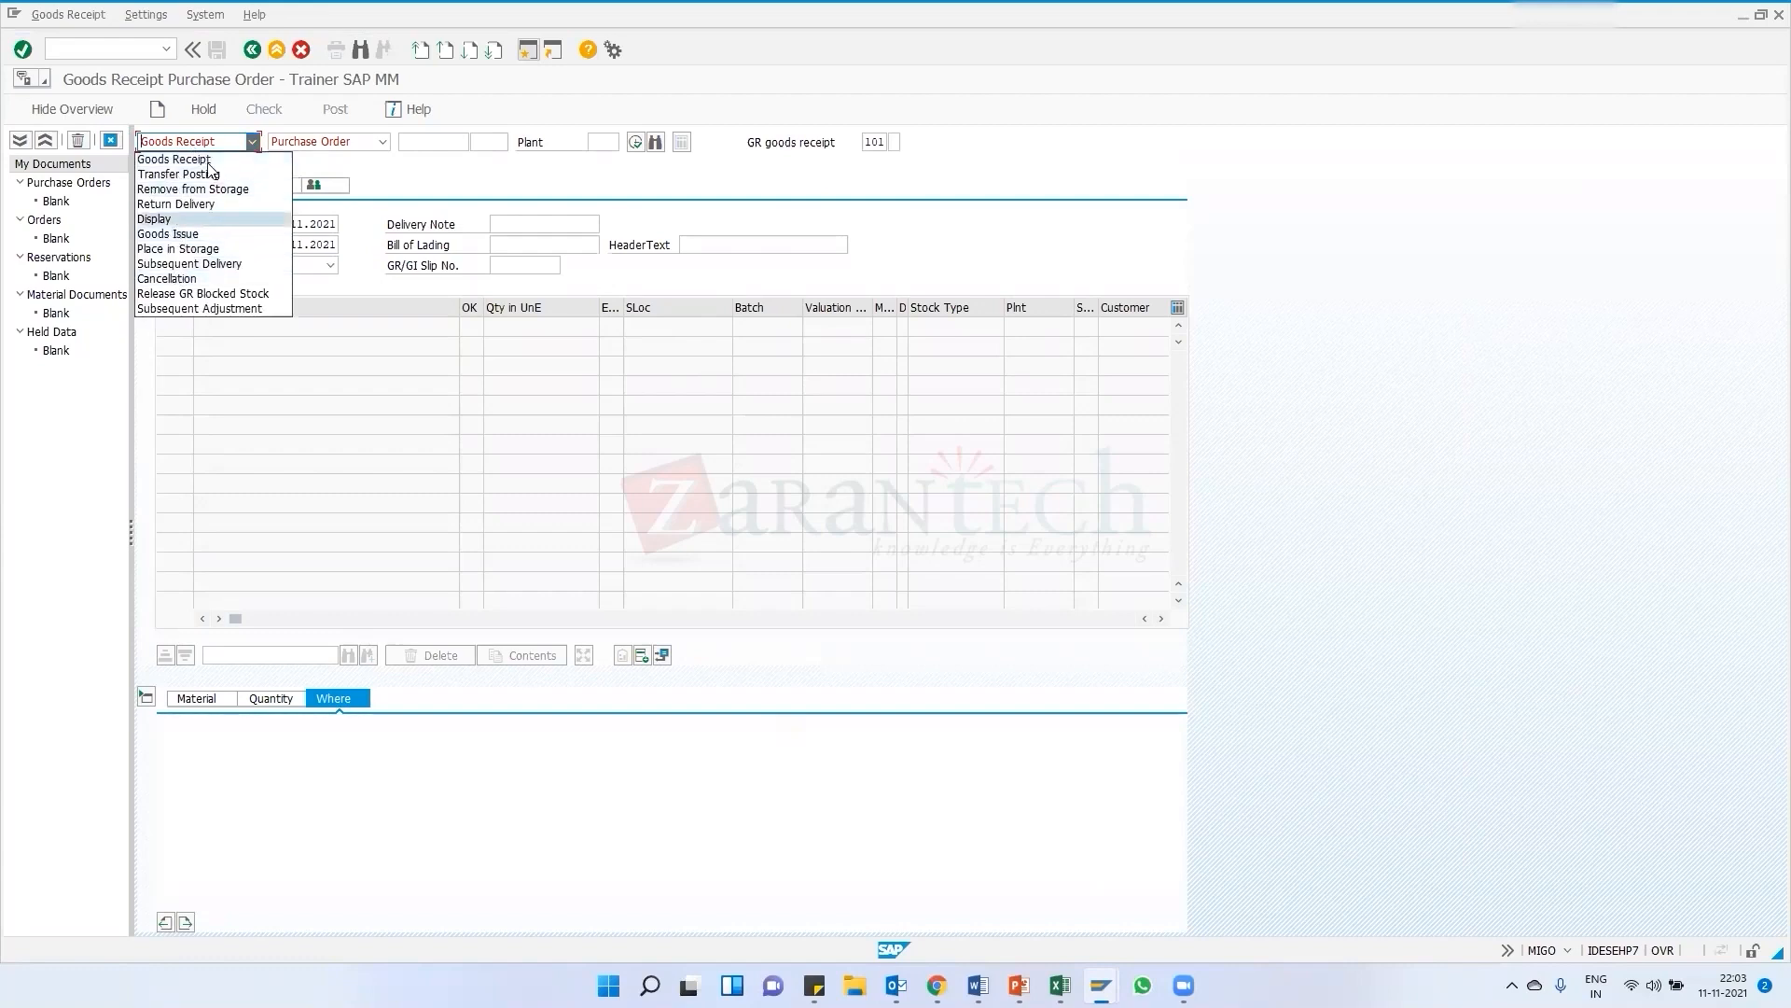
click(511, 109)
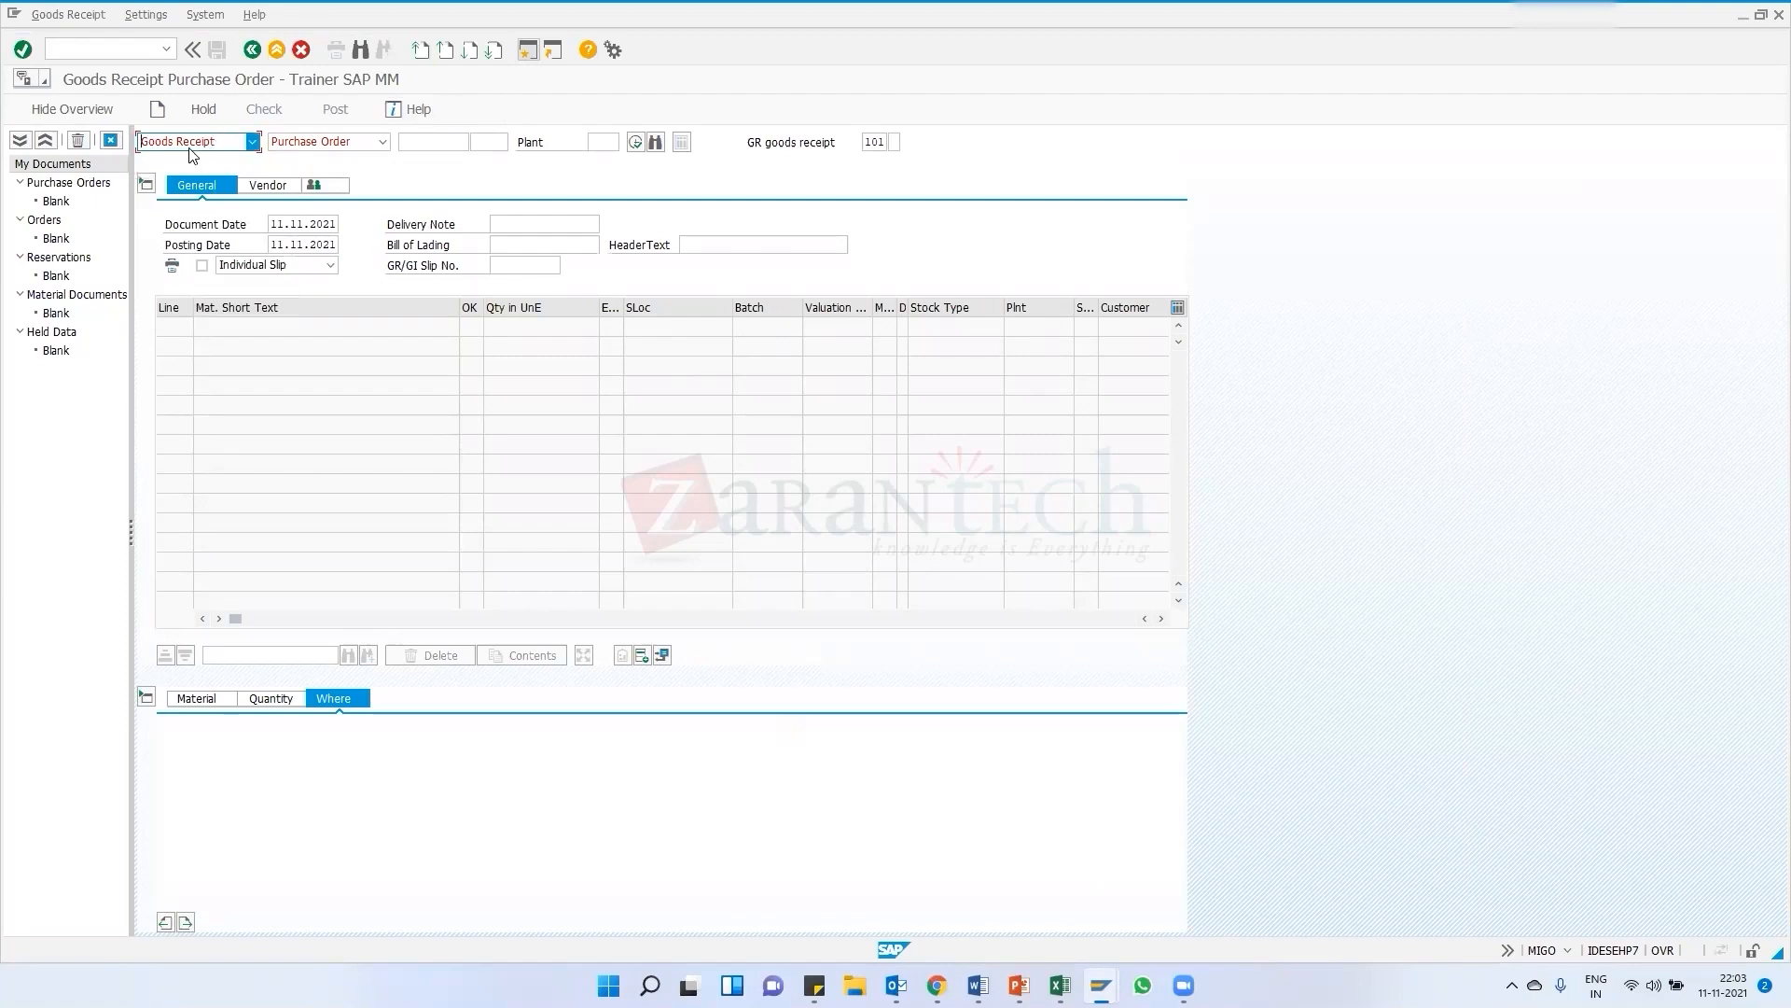
click(310, 144)
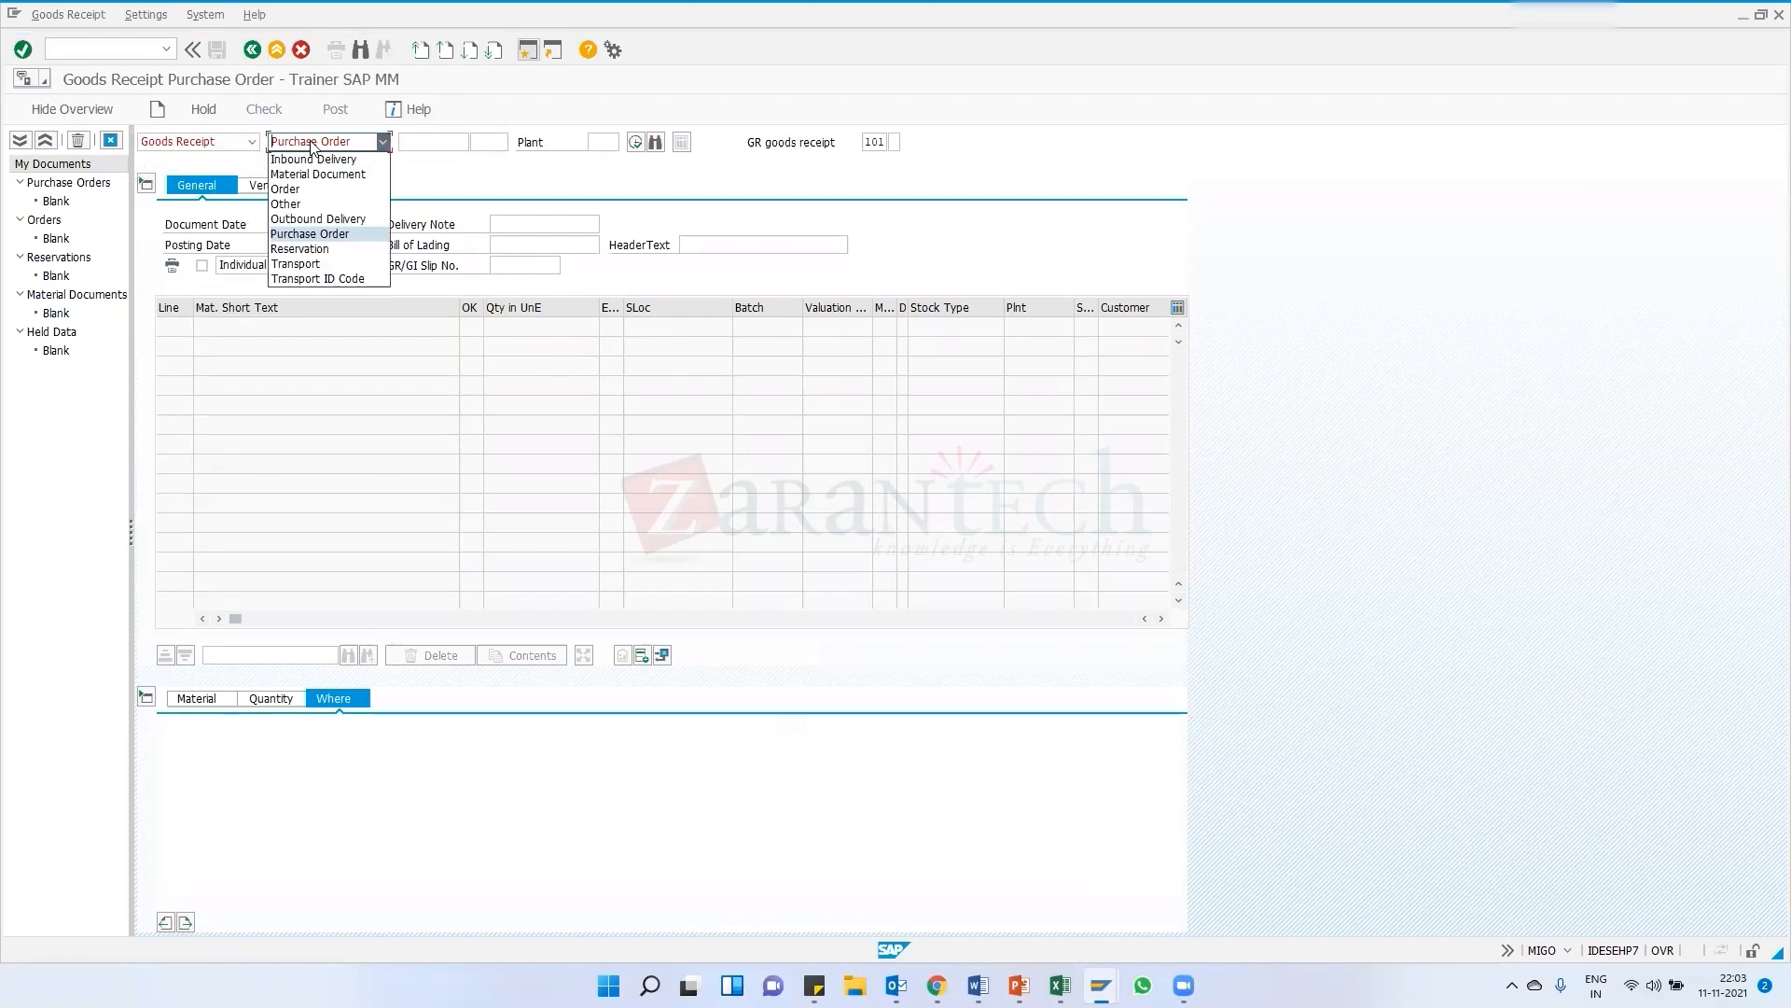
click(298, 234)
click(432, 143)
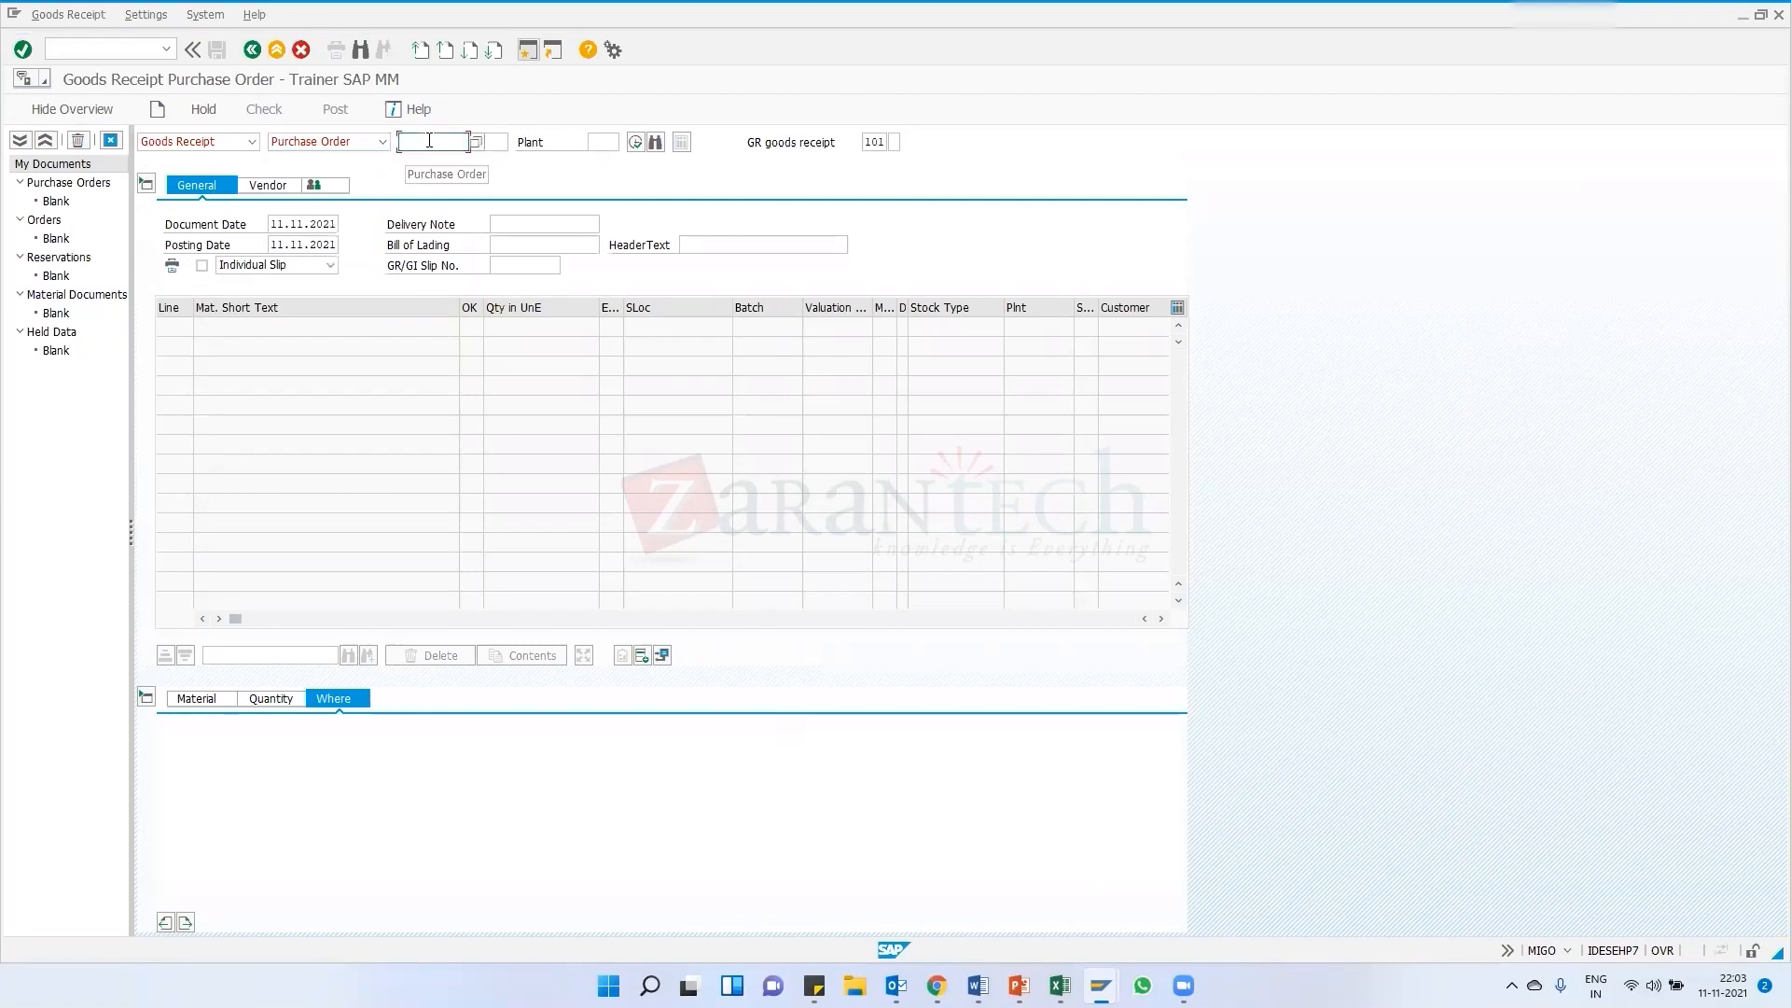
click(1102, 985)
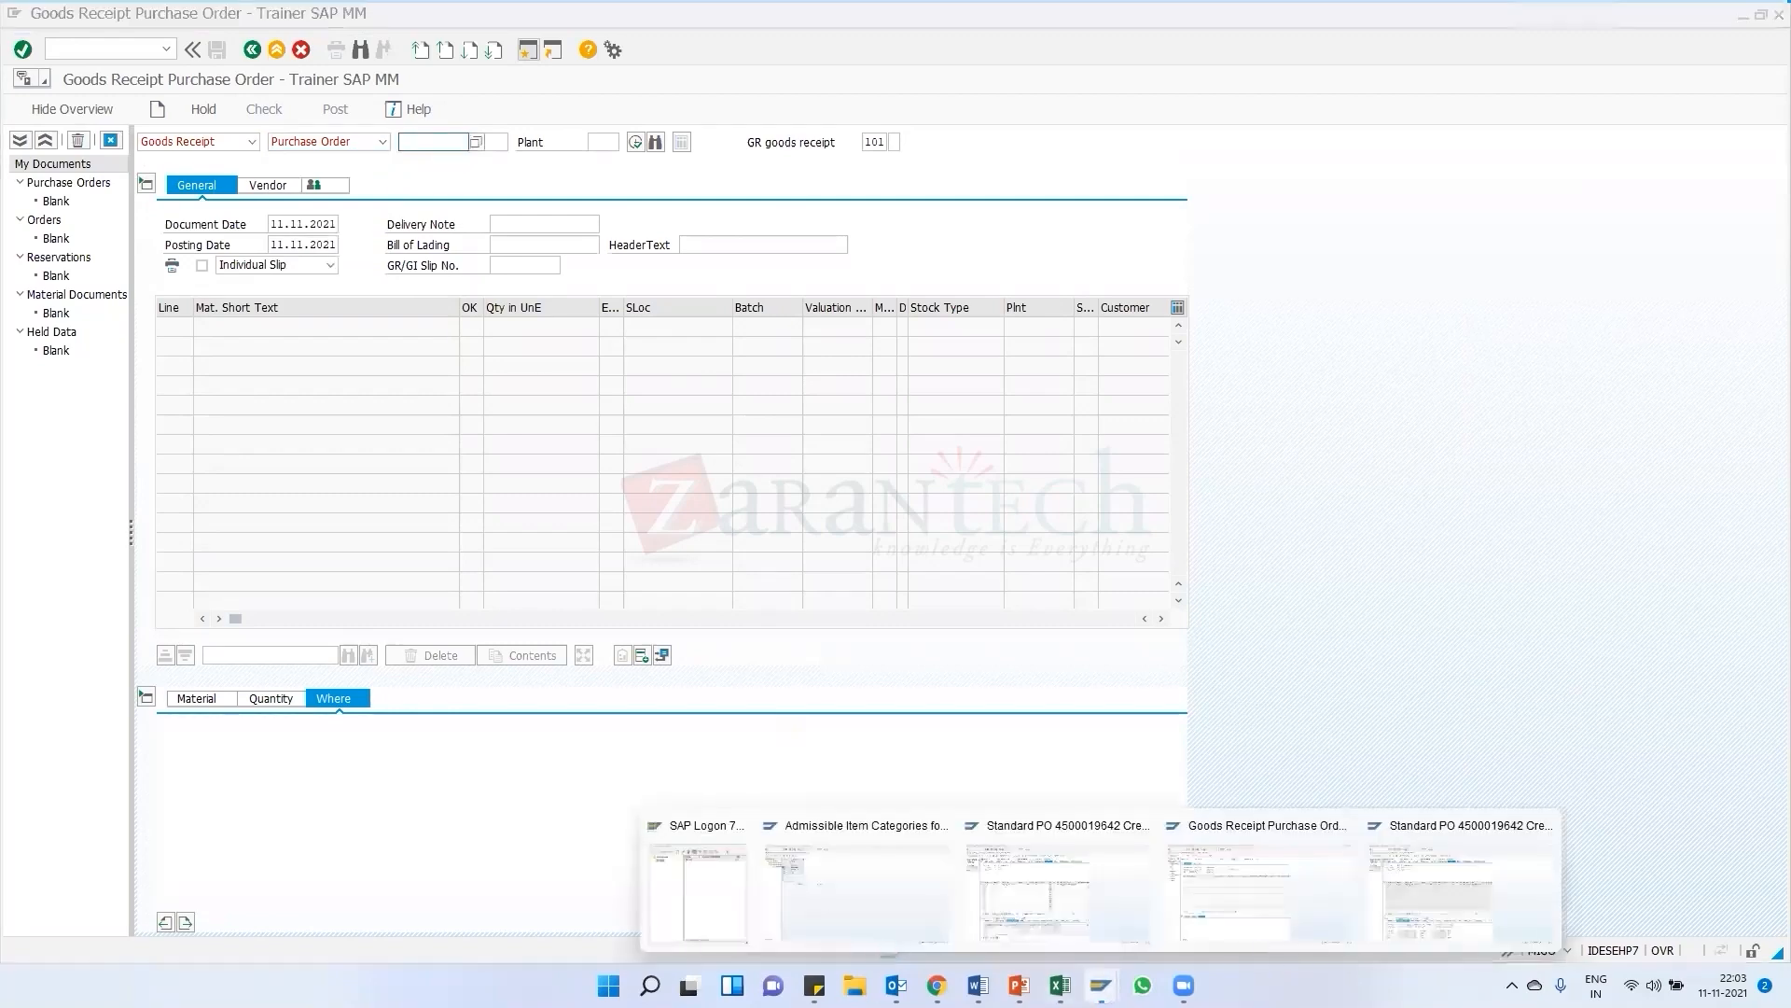
click(1073, 891)
drag(315, 142, 394, 161)
key(ctrl+c)
click(252, 49)
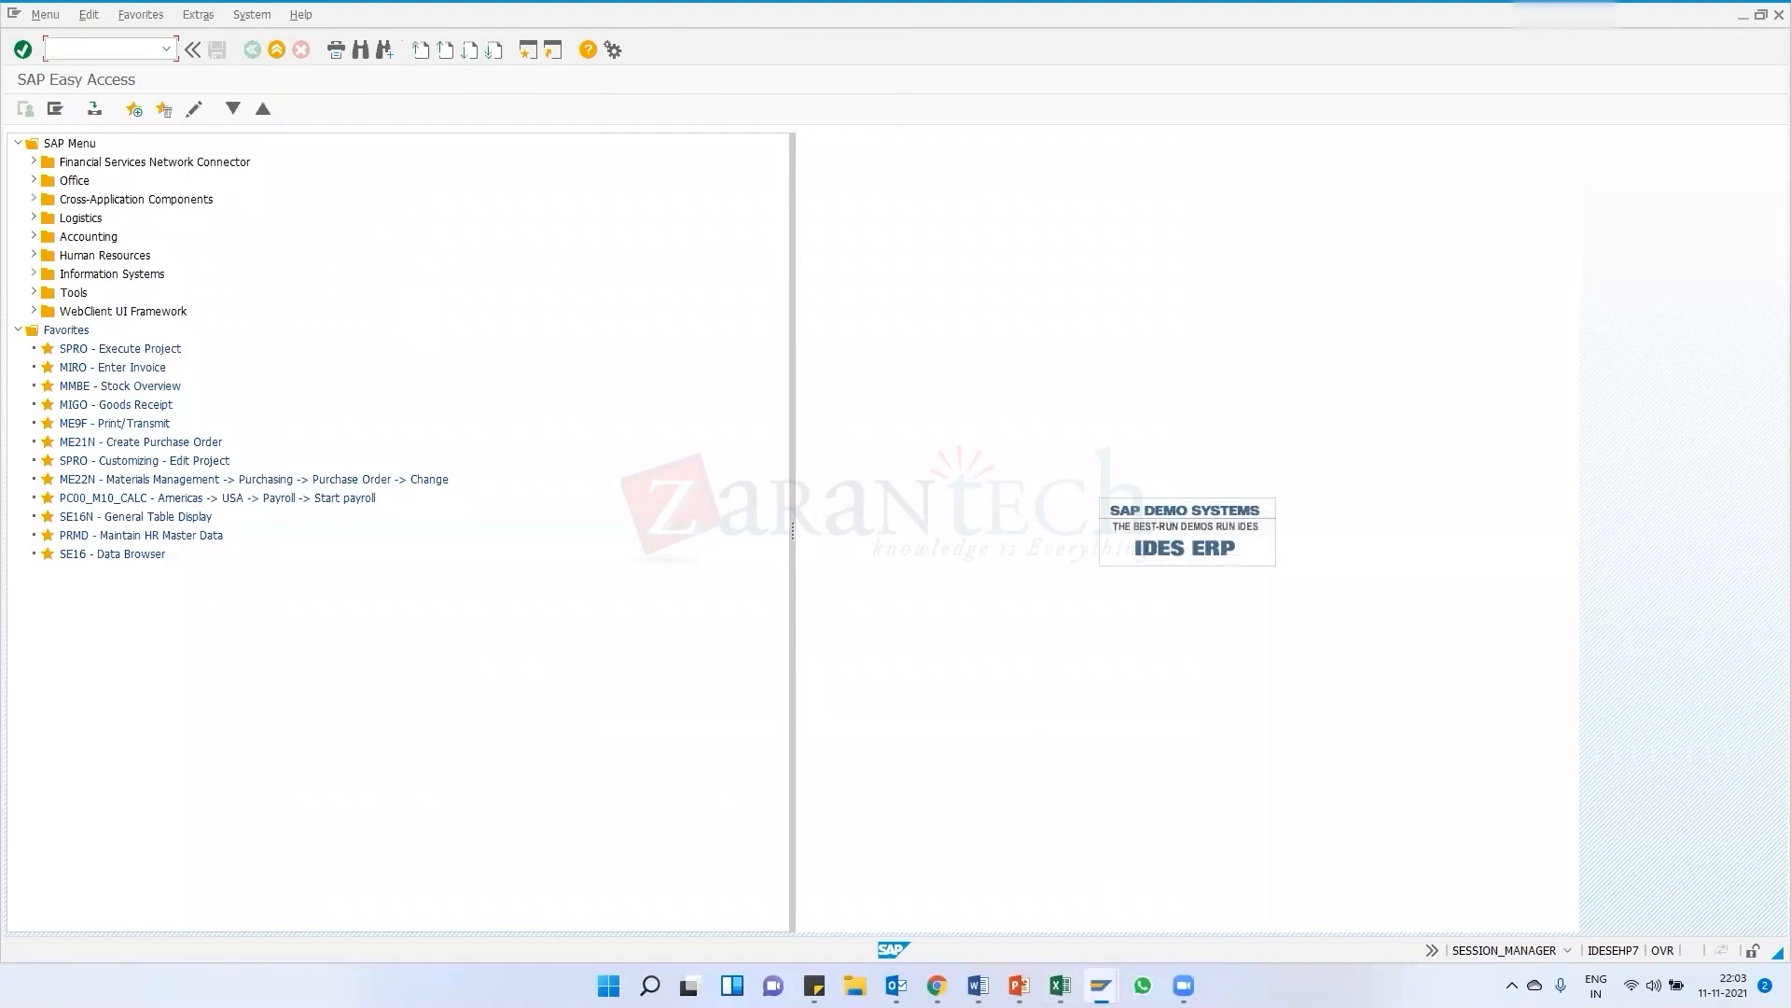
click(1101, 985)
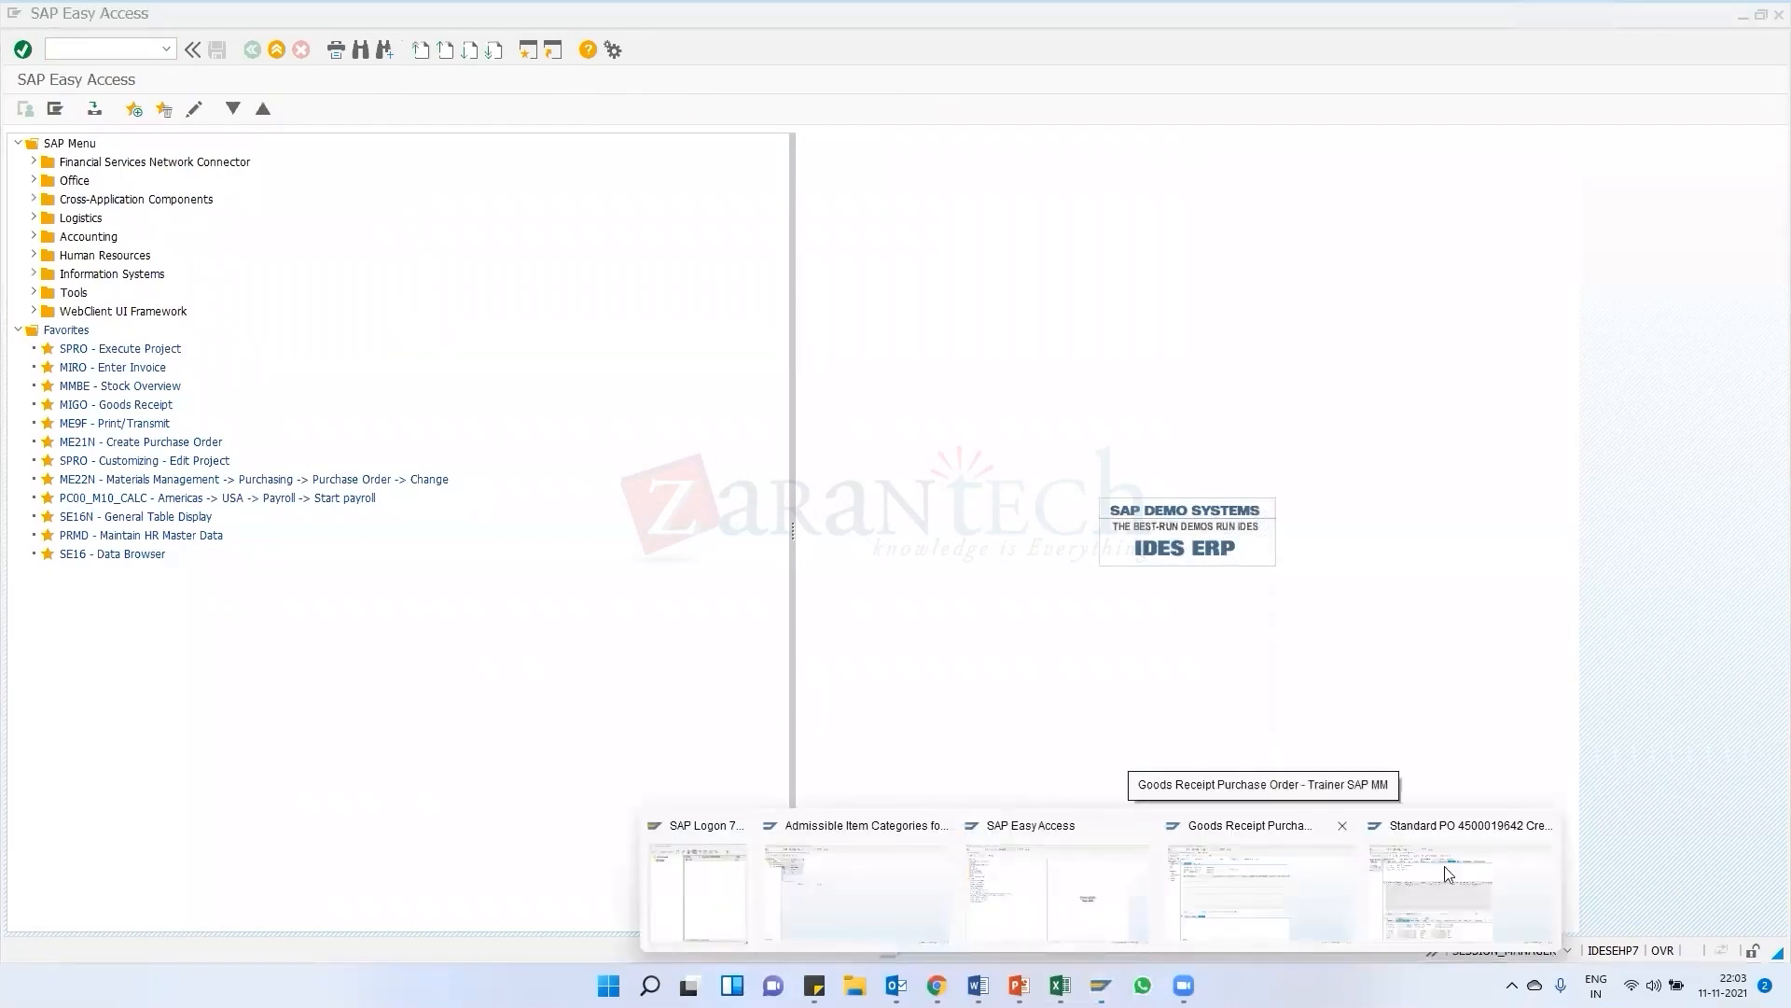
click(1465, 881)
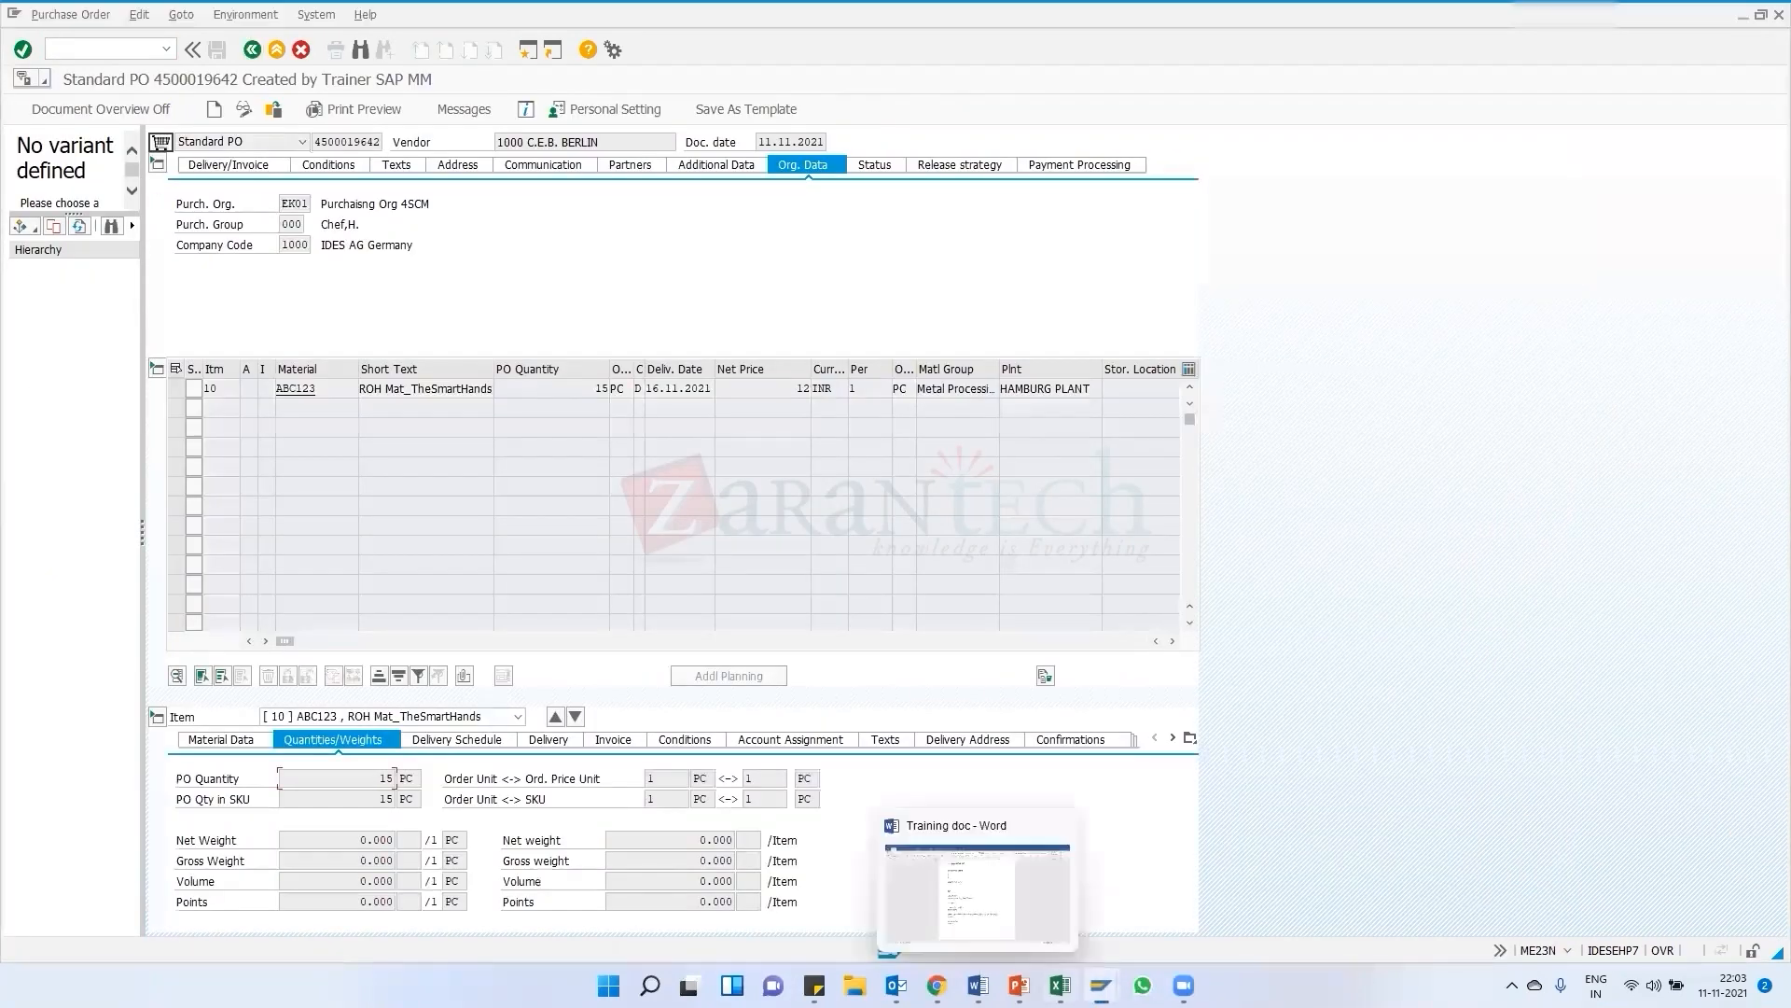
click(1101, 985)
click(1544, 826)
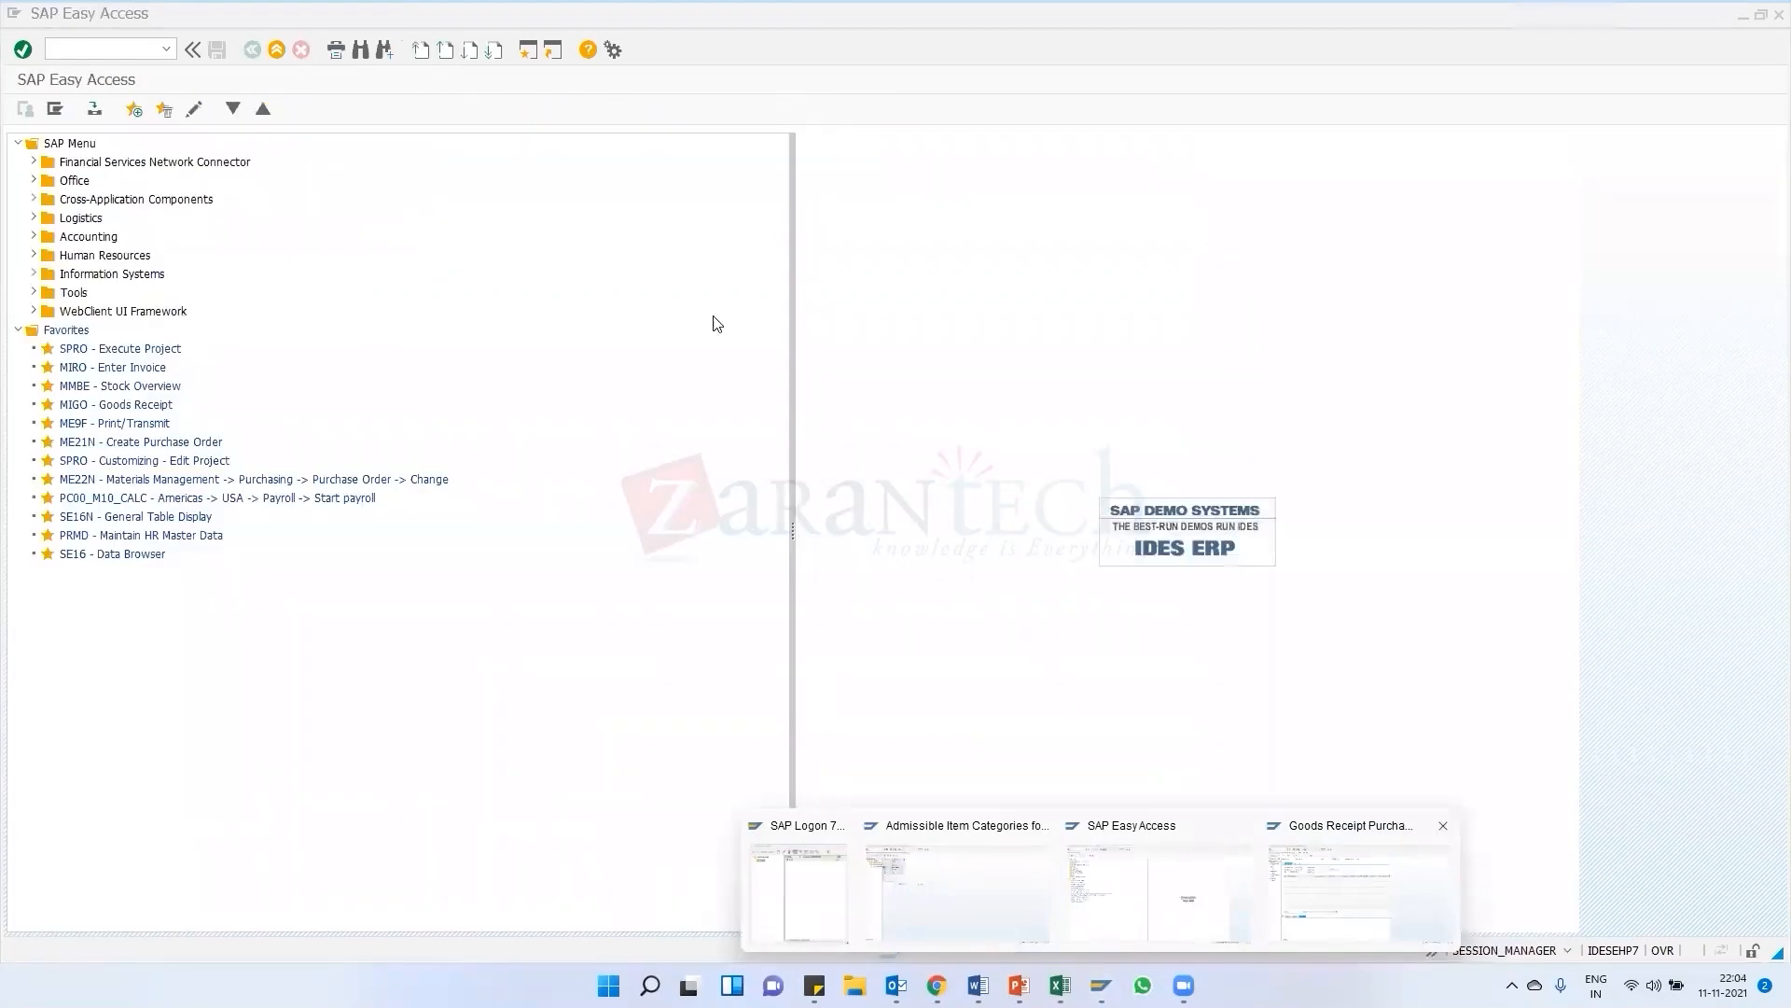
click(1325, 891)
key(ctrl+v)
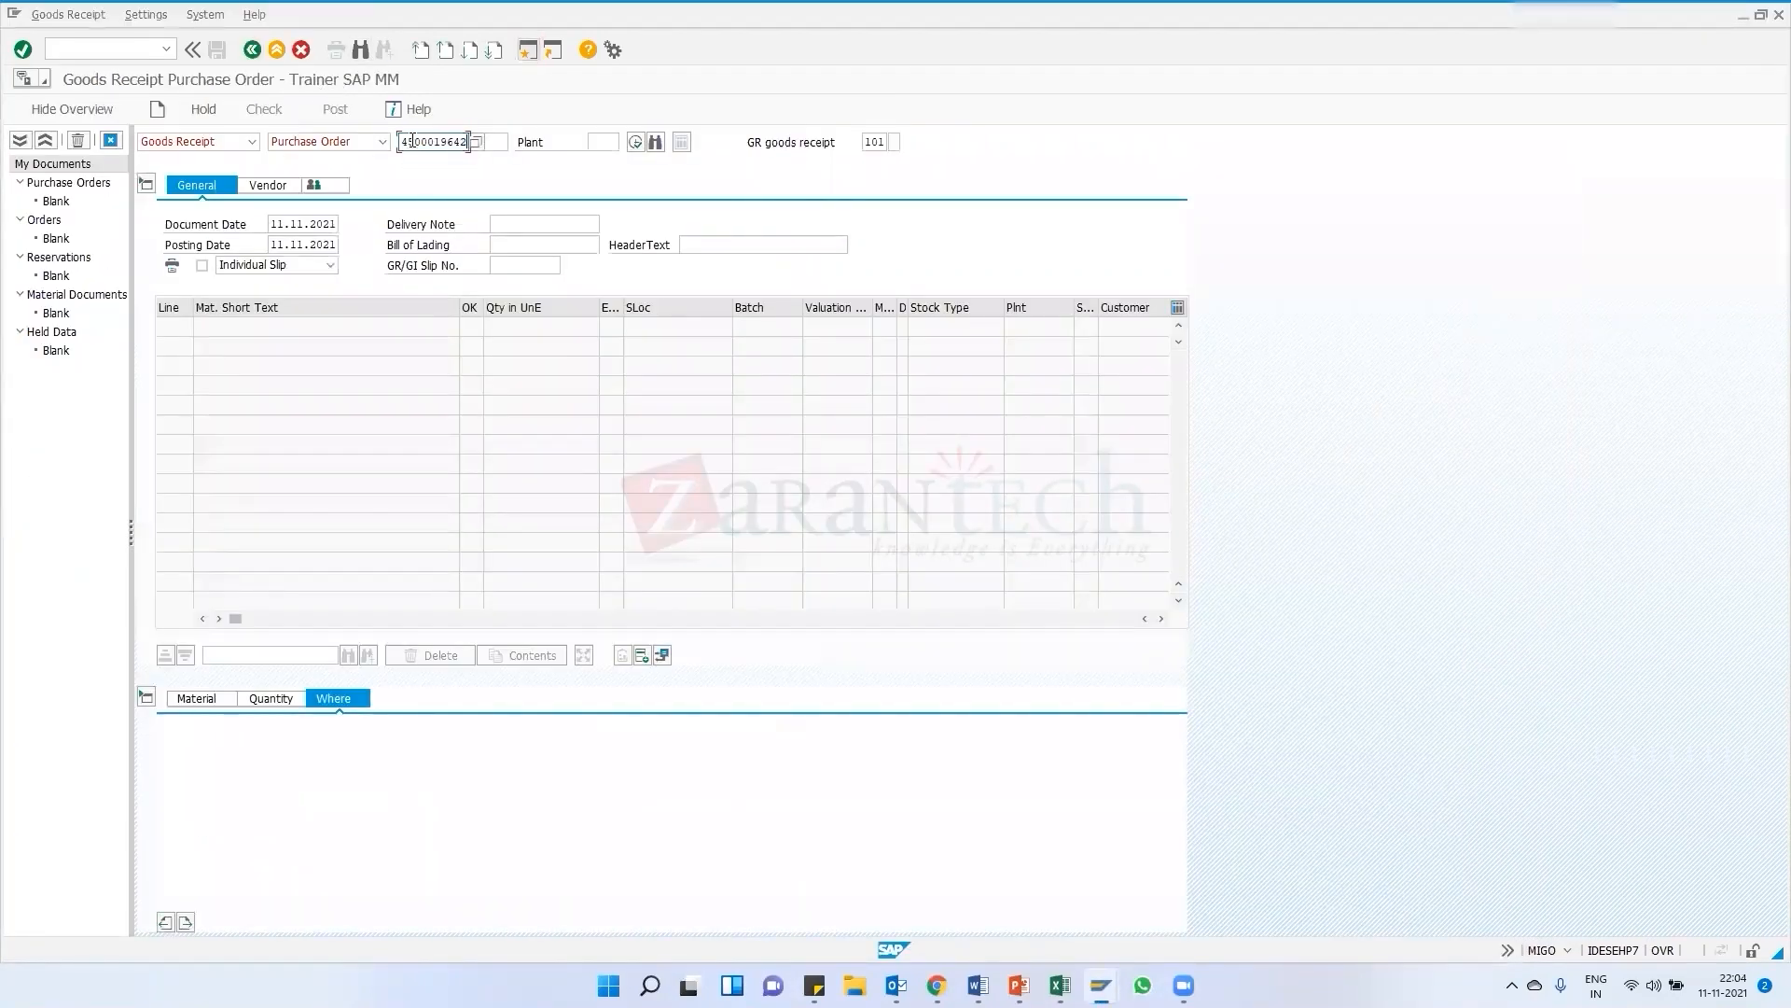
key(Return)
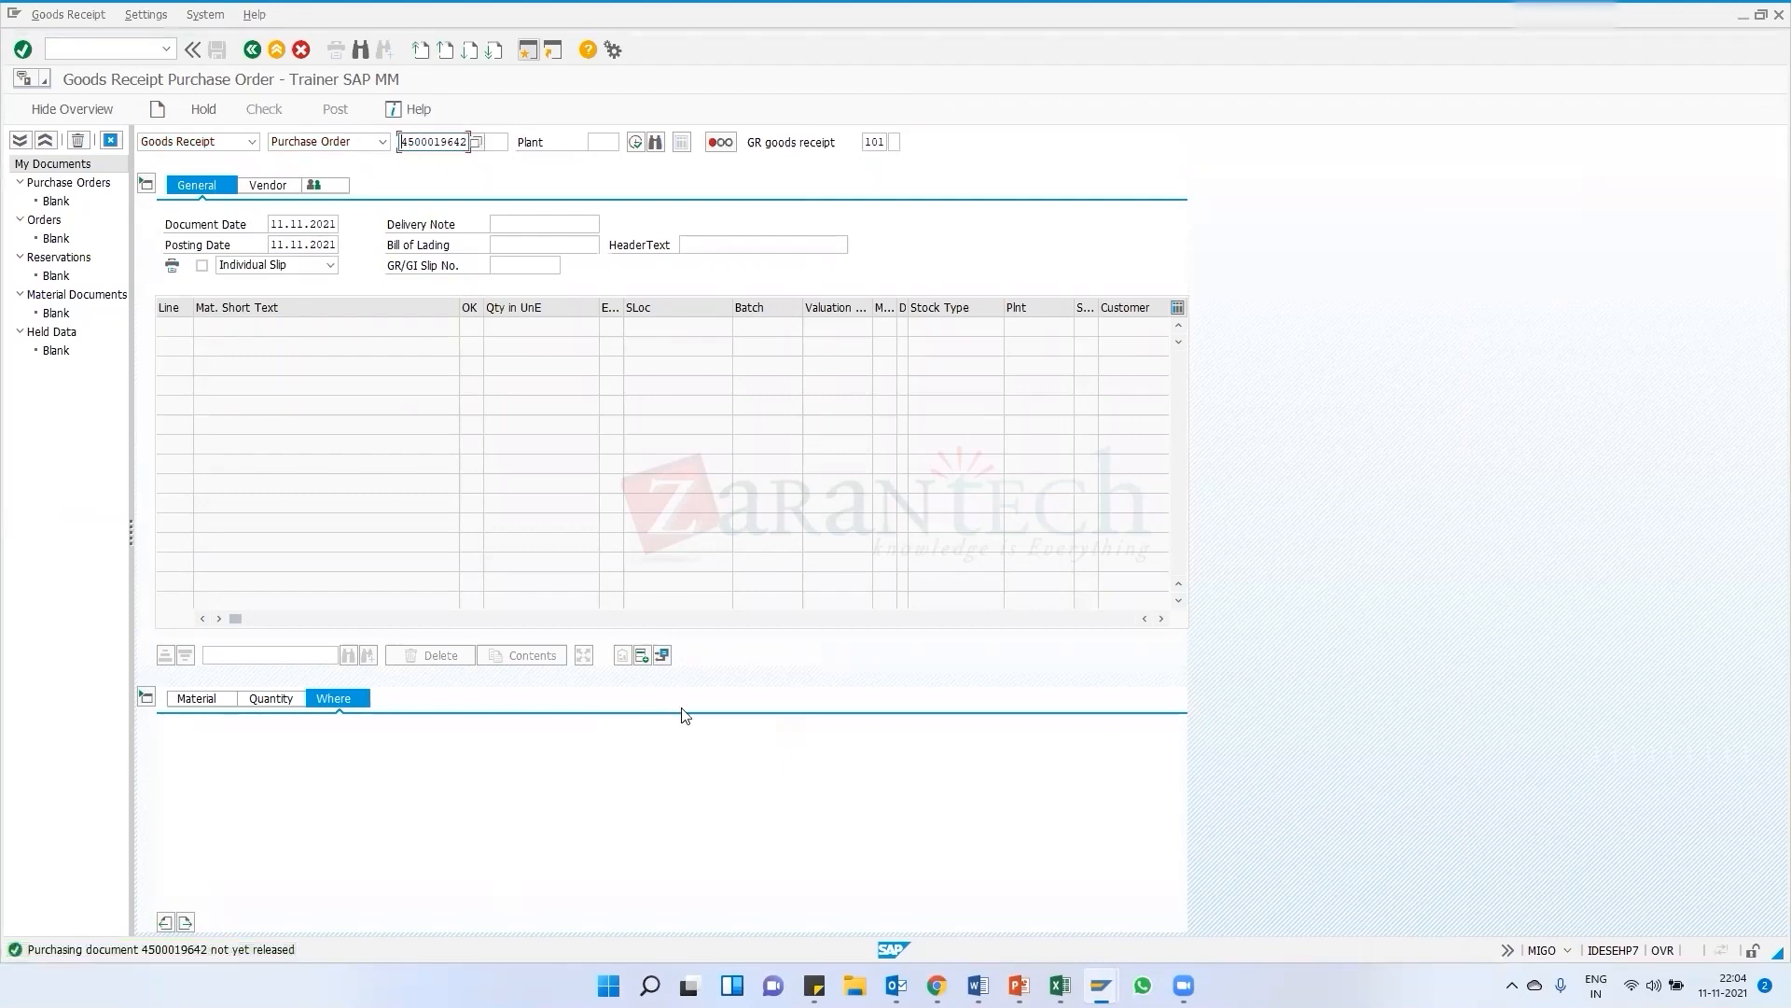
Leave the goods receipt transaction and return to the Easy Access menu
click(1102, 986)
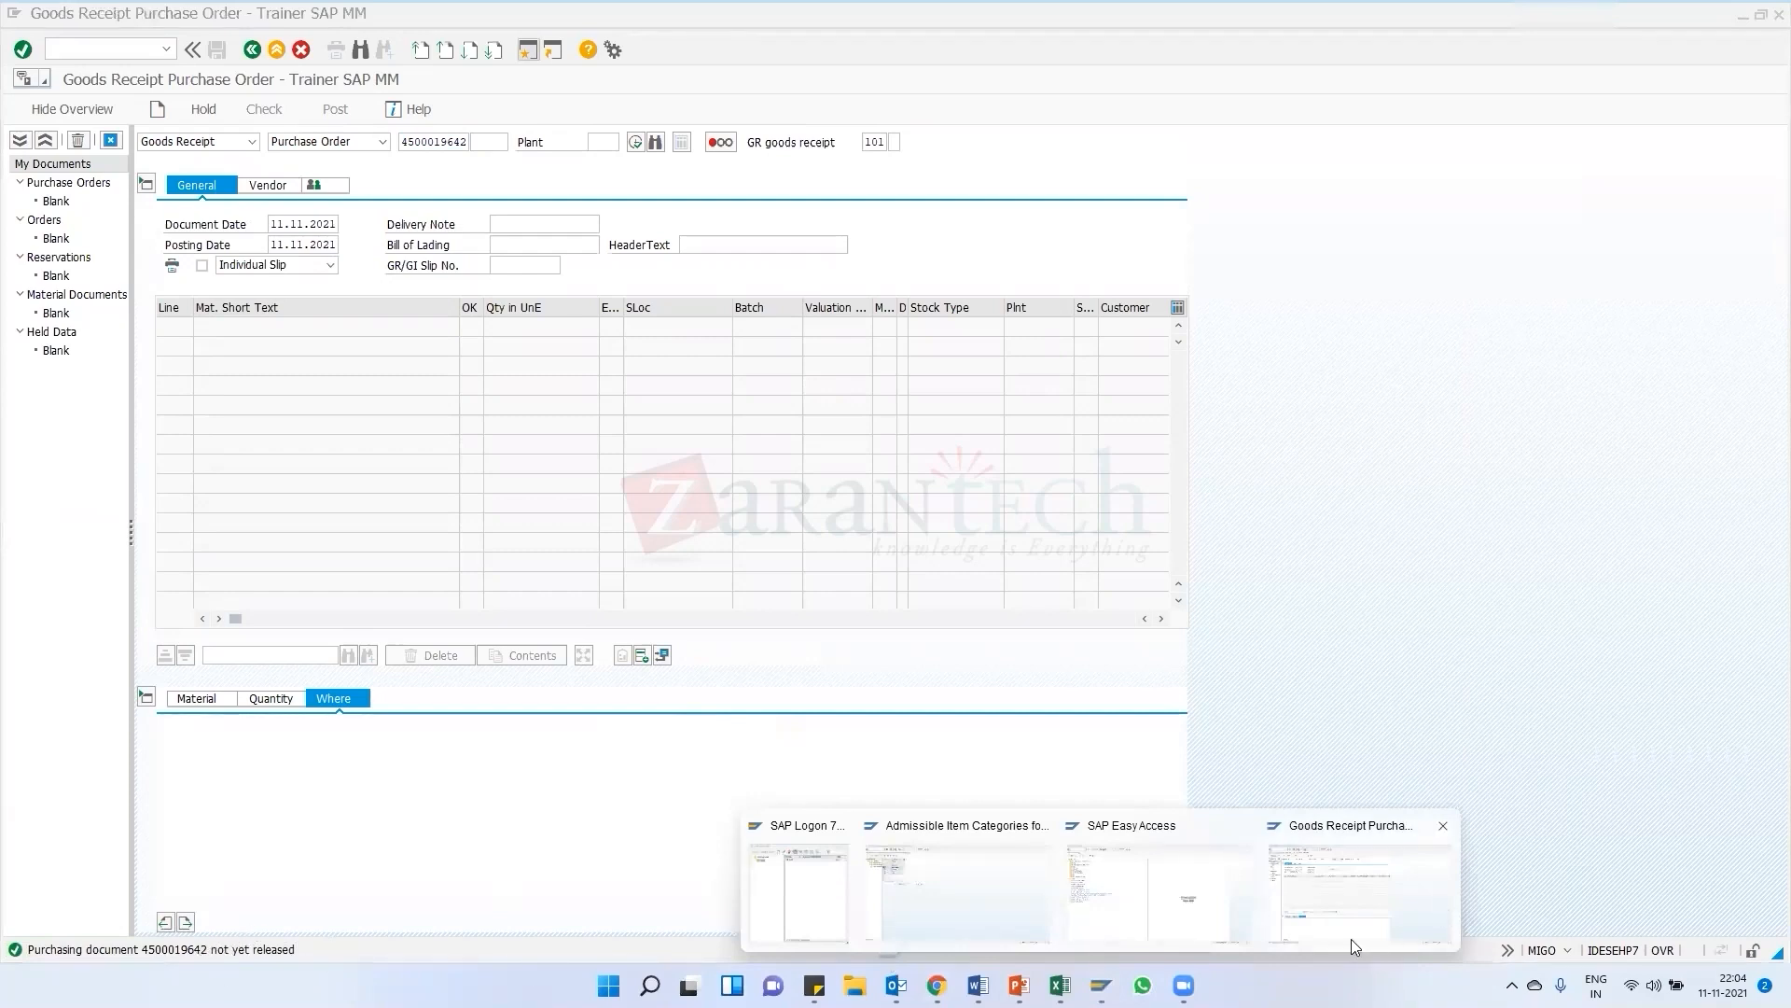
click(1367, 907)
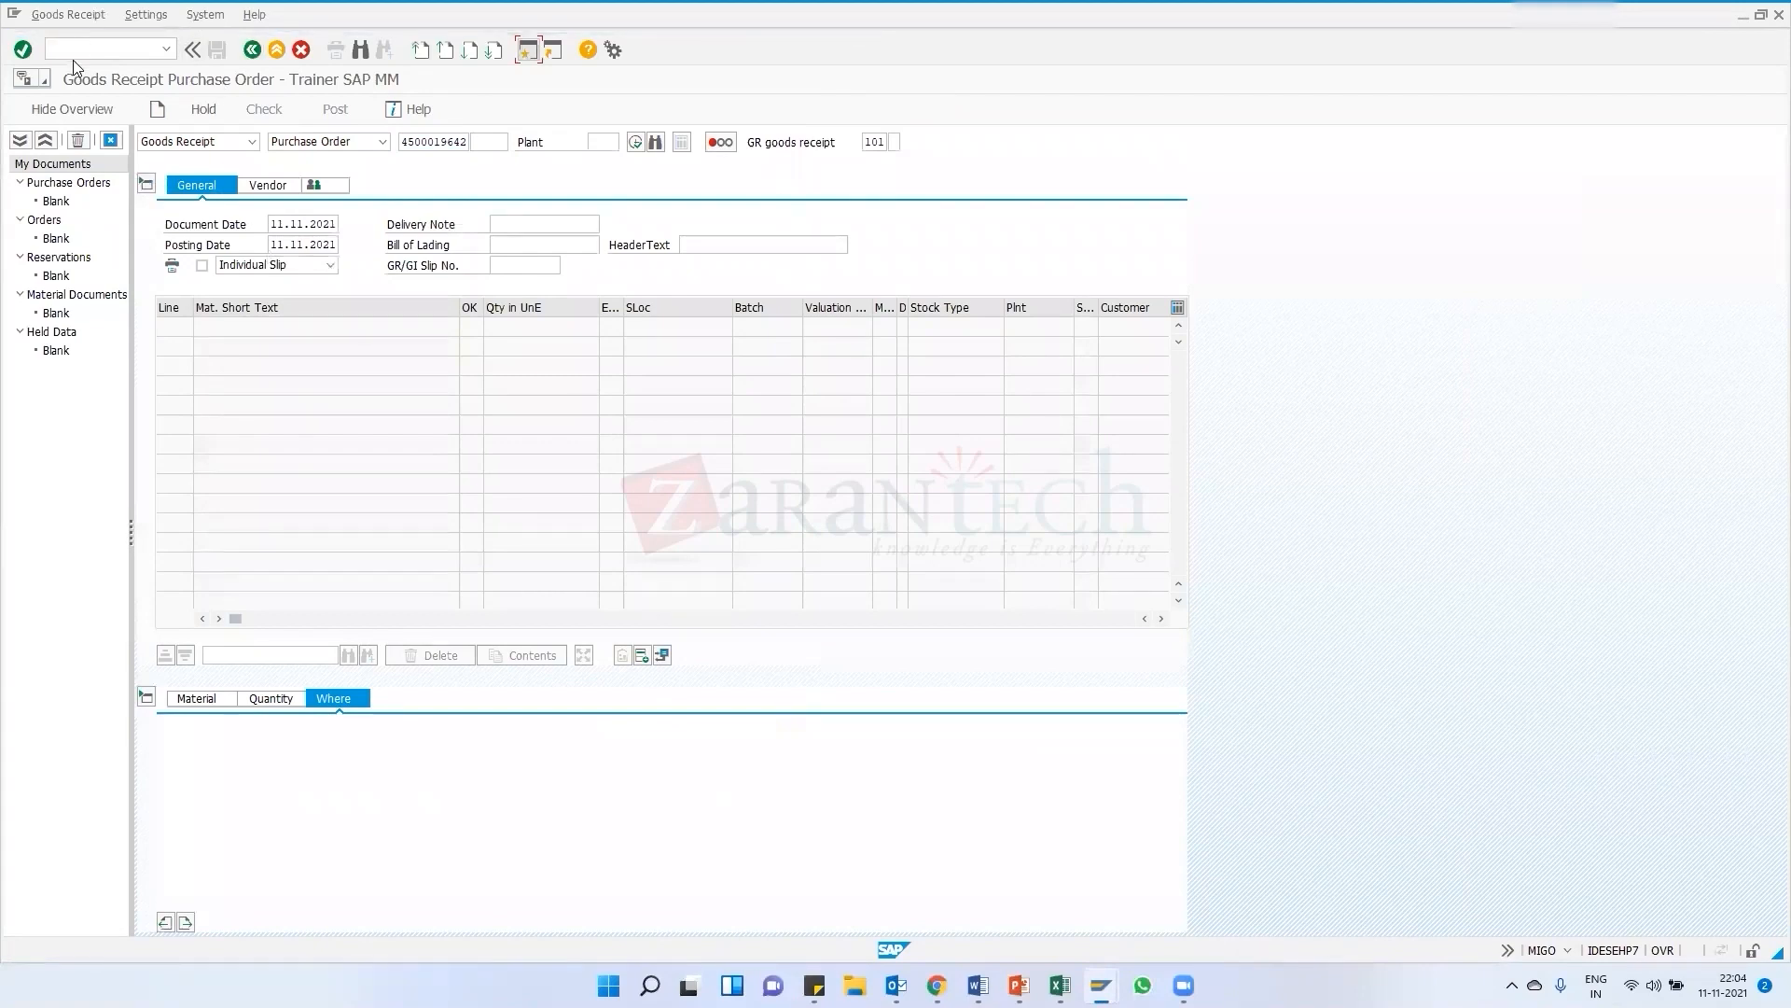
key(F3)
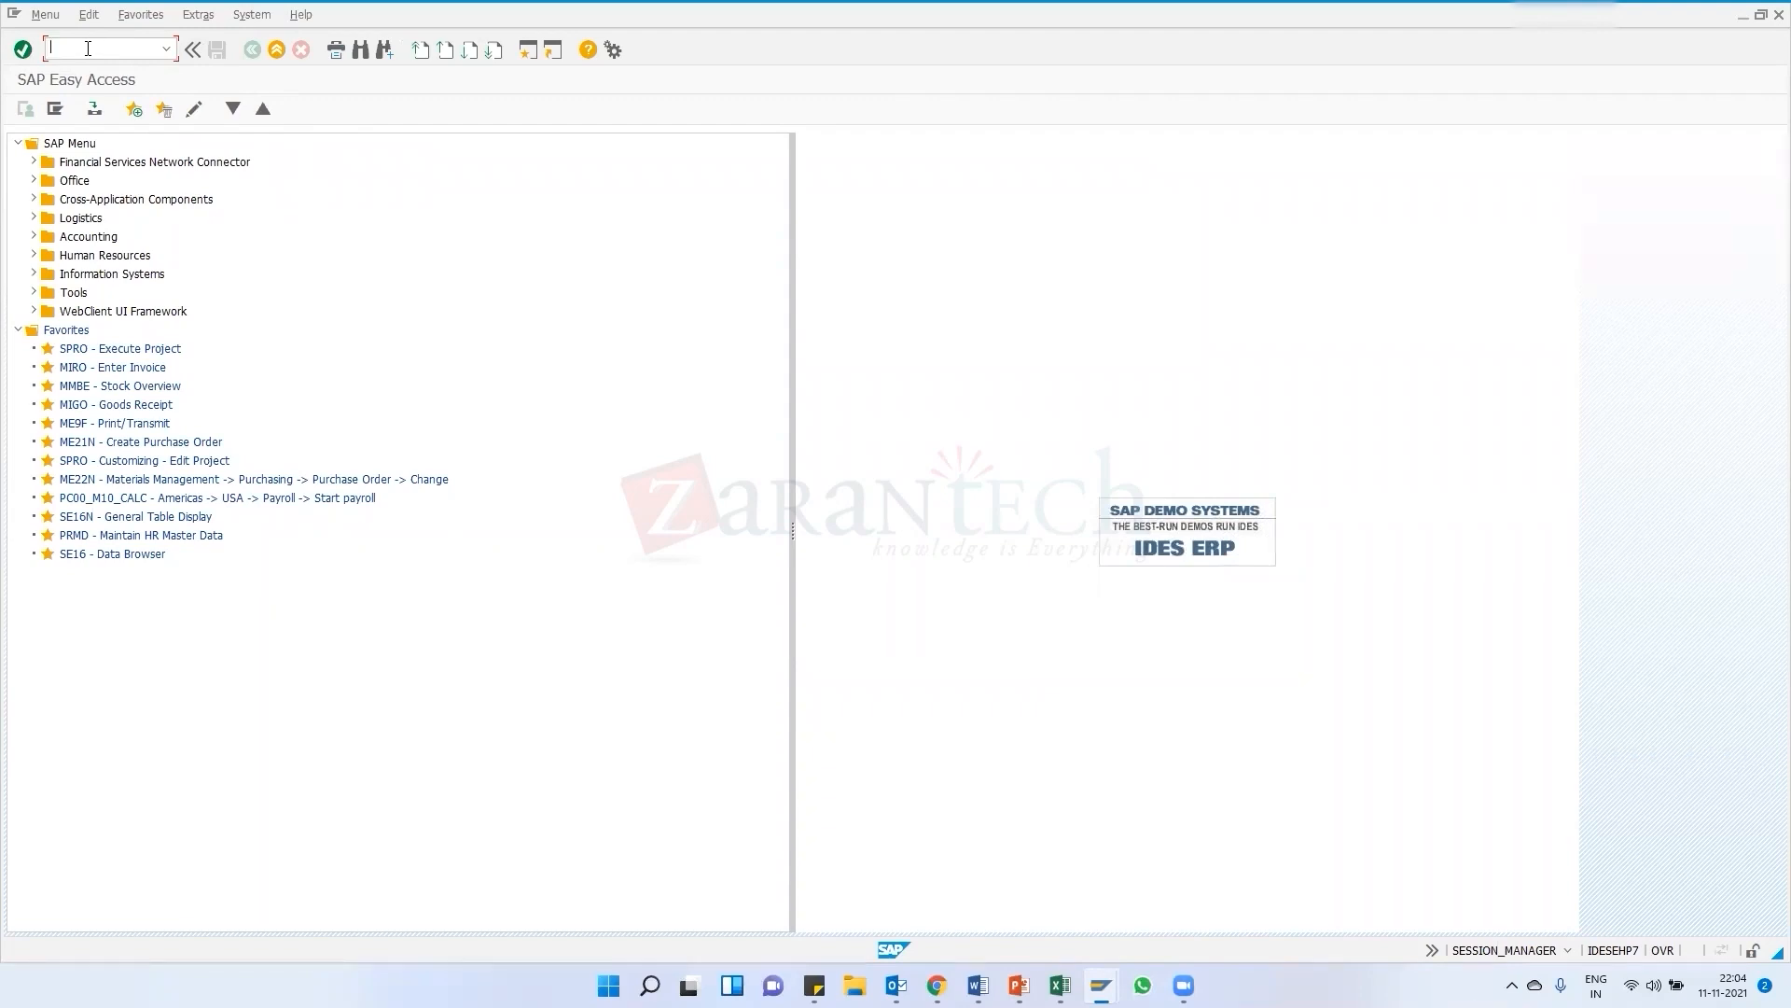
Scroll through the course curriculum PDF to the Release Procedures unit, then minimize the browser
click(937, 986)
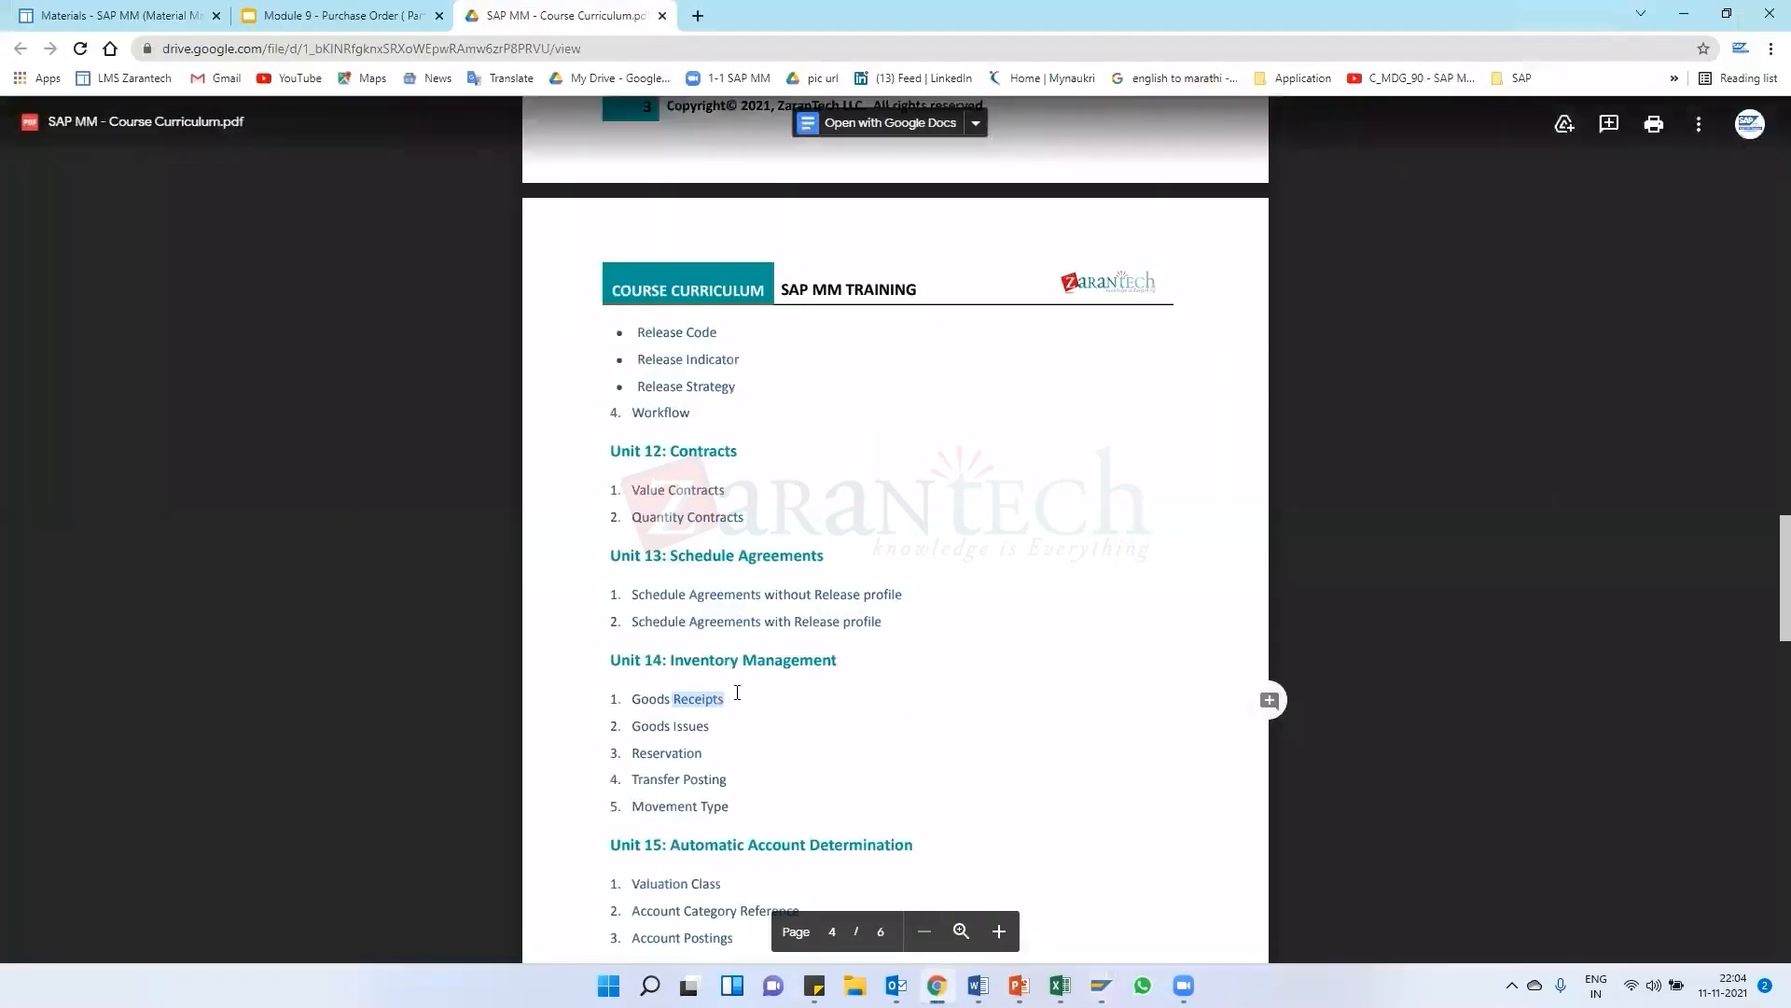
scroll(726, 597, up, 5)
scroll(726, 597, up, 4)
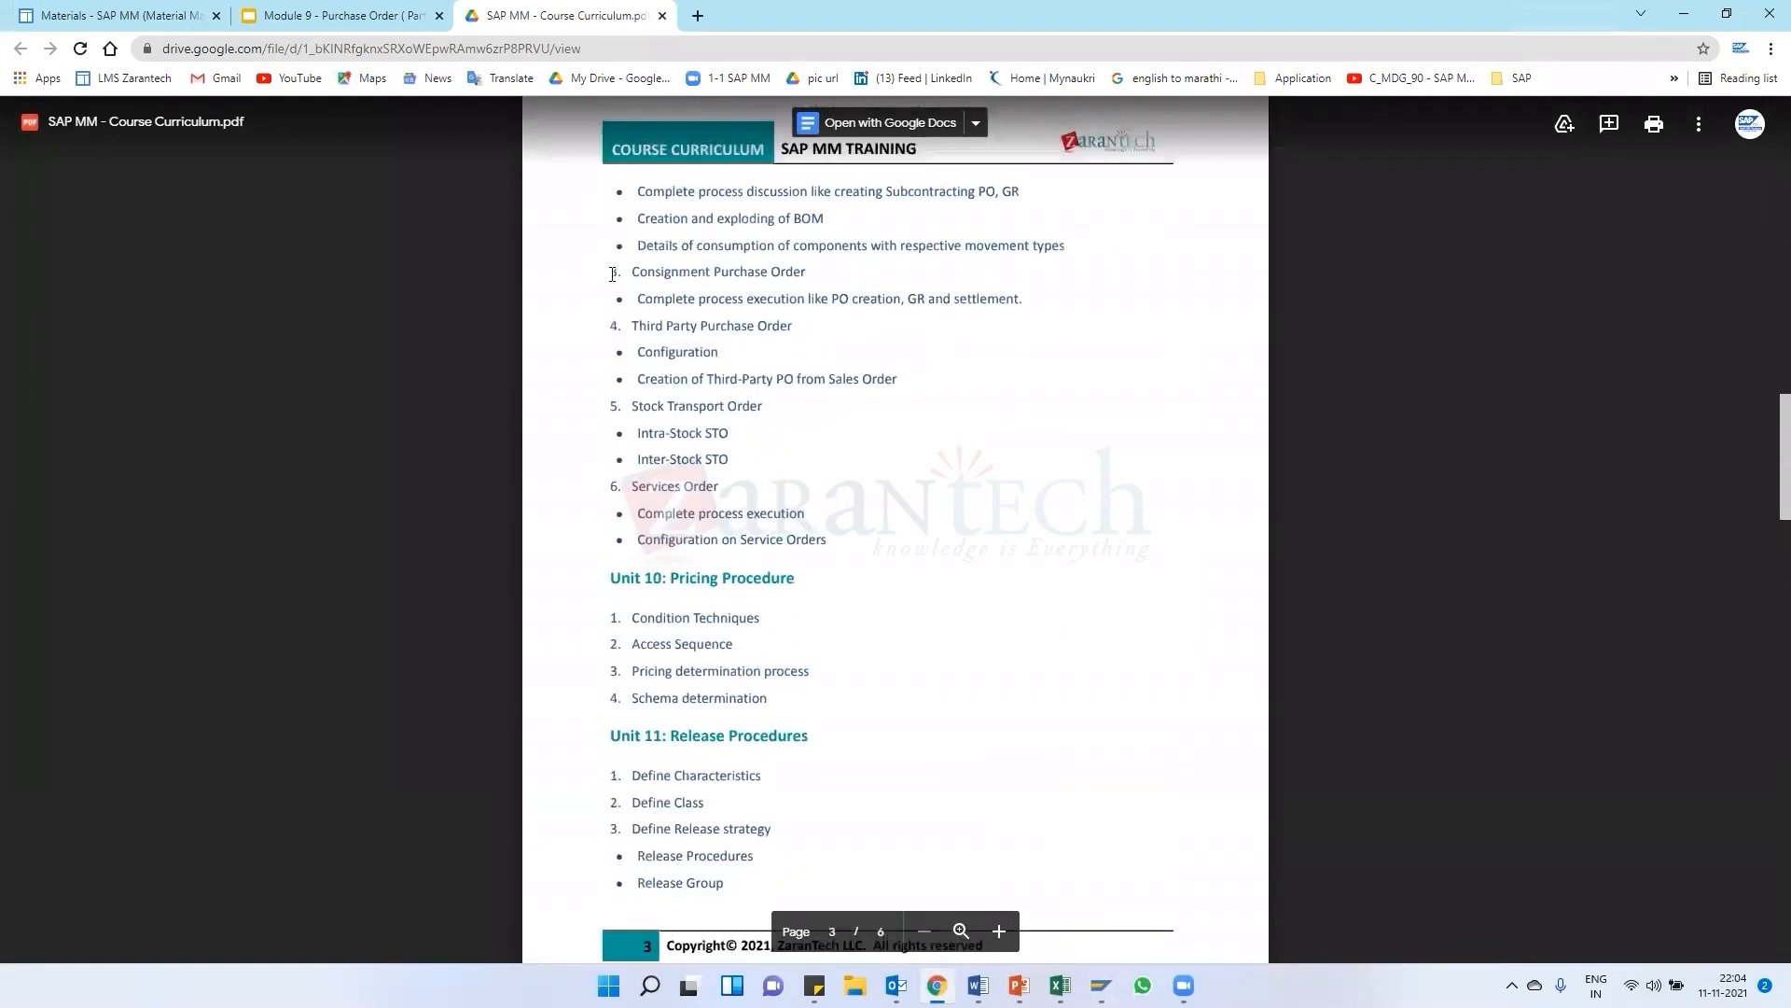
scroll(737, 406, up, 3)
scroll(710, 467, down, 4)
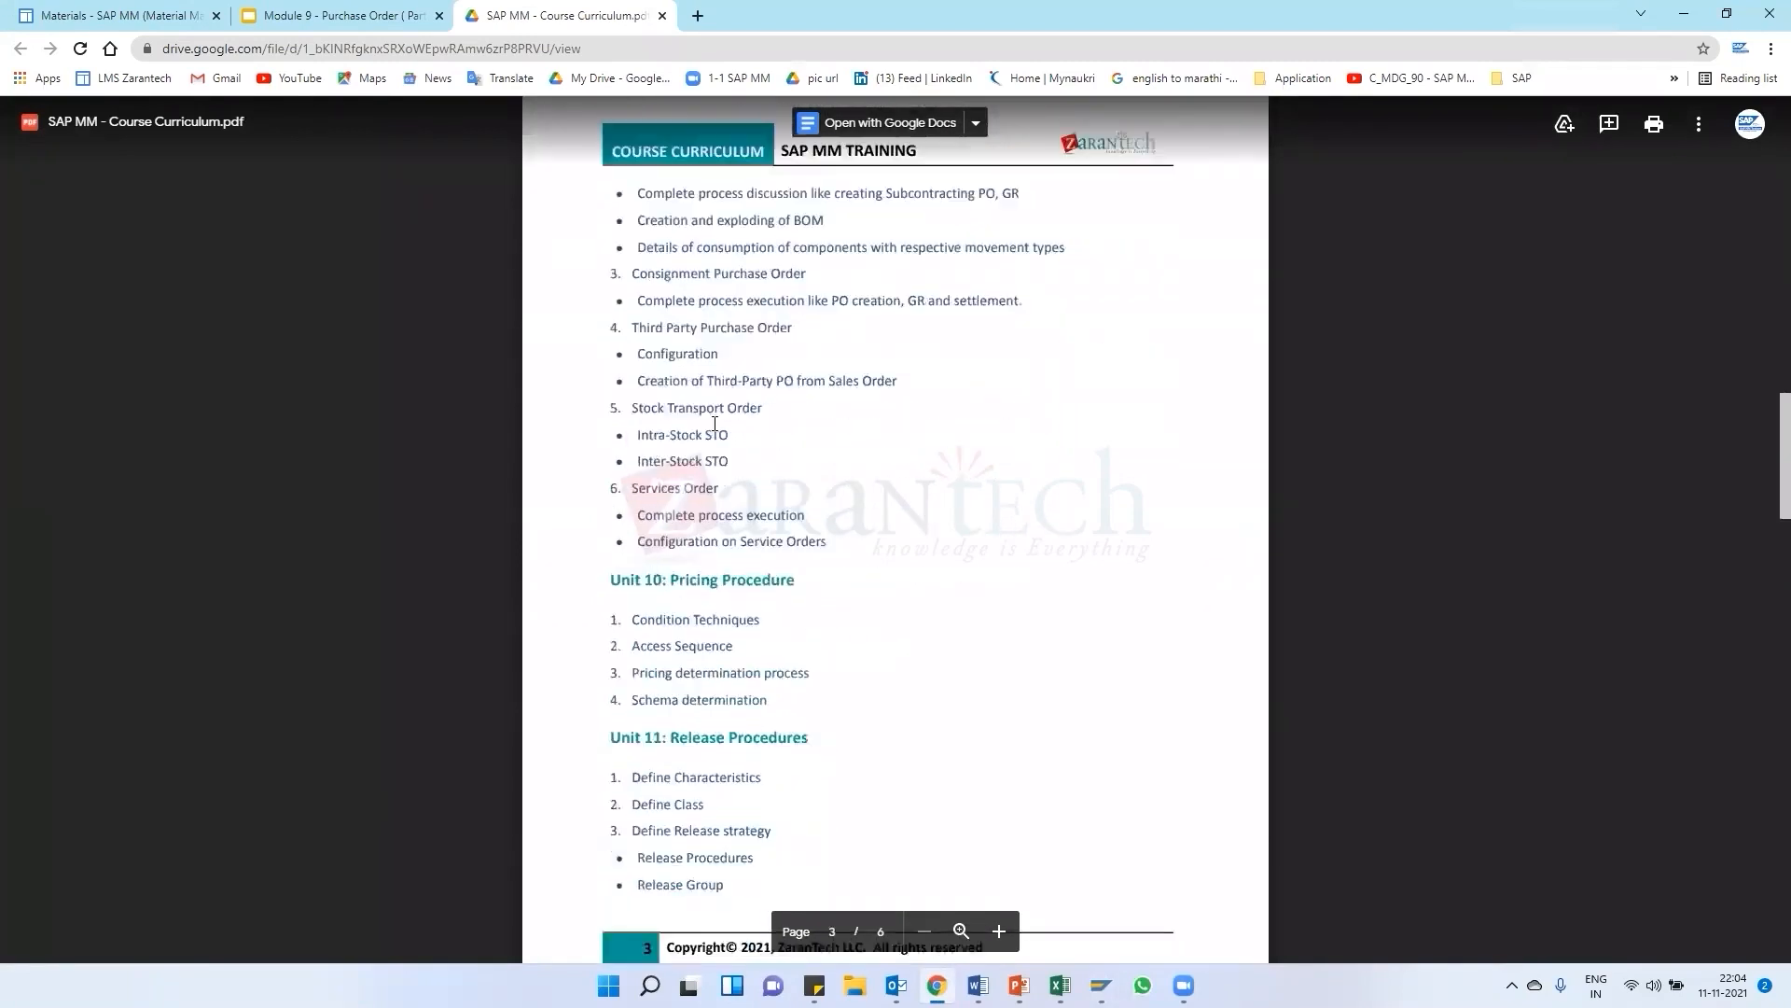
scroll(707, 648, up, 1)
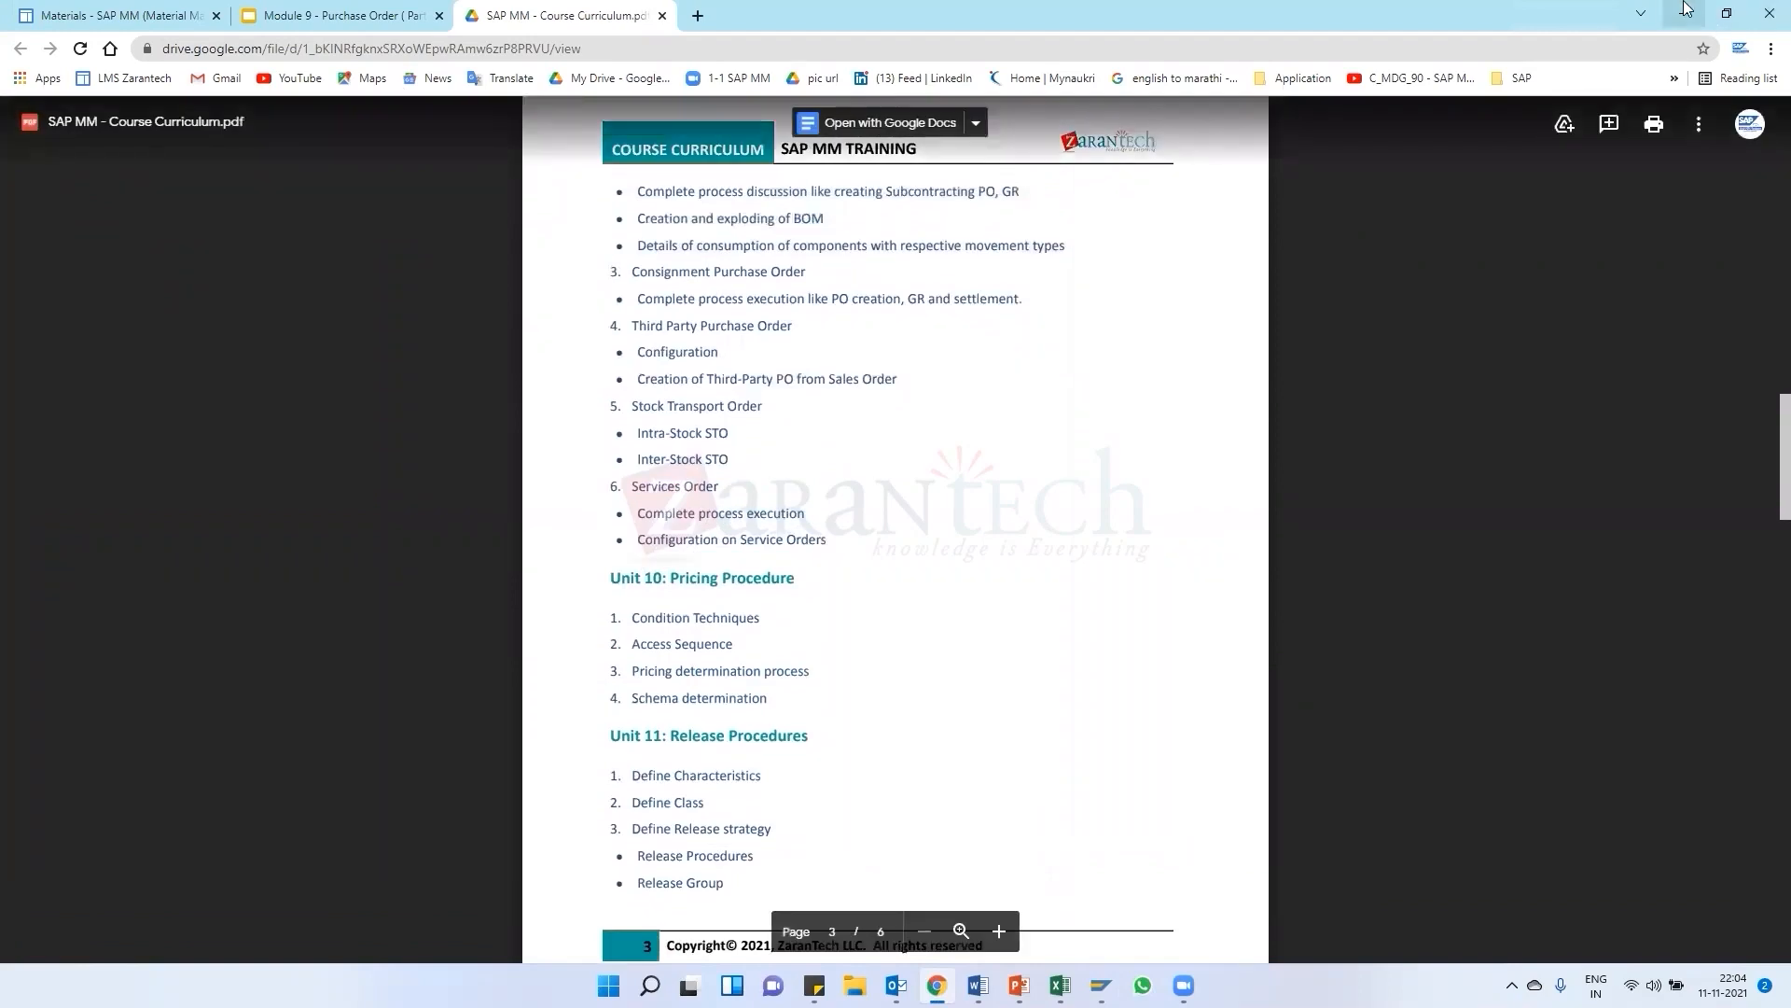
click(1685, 13)
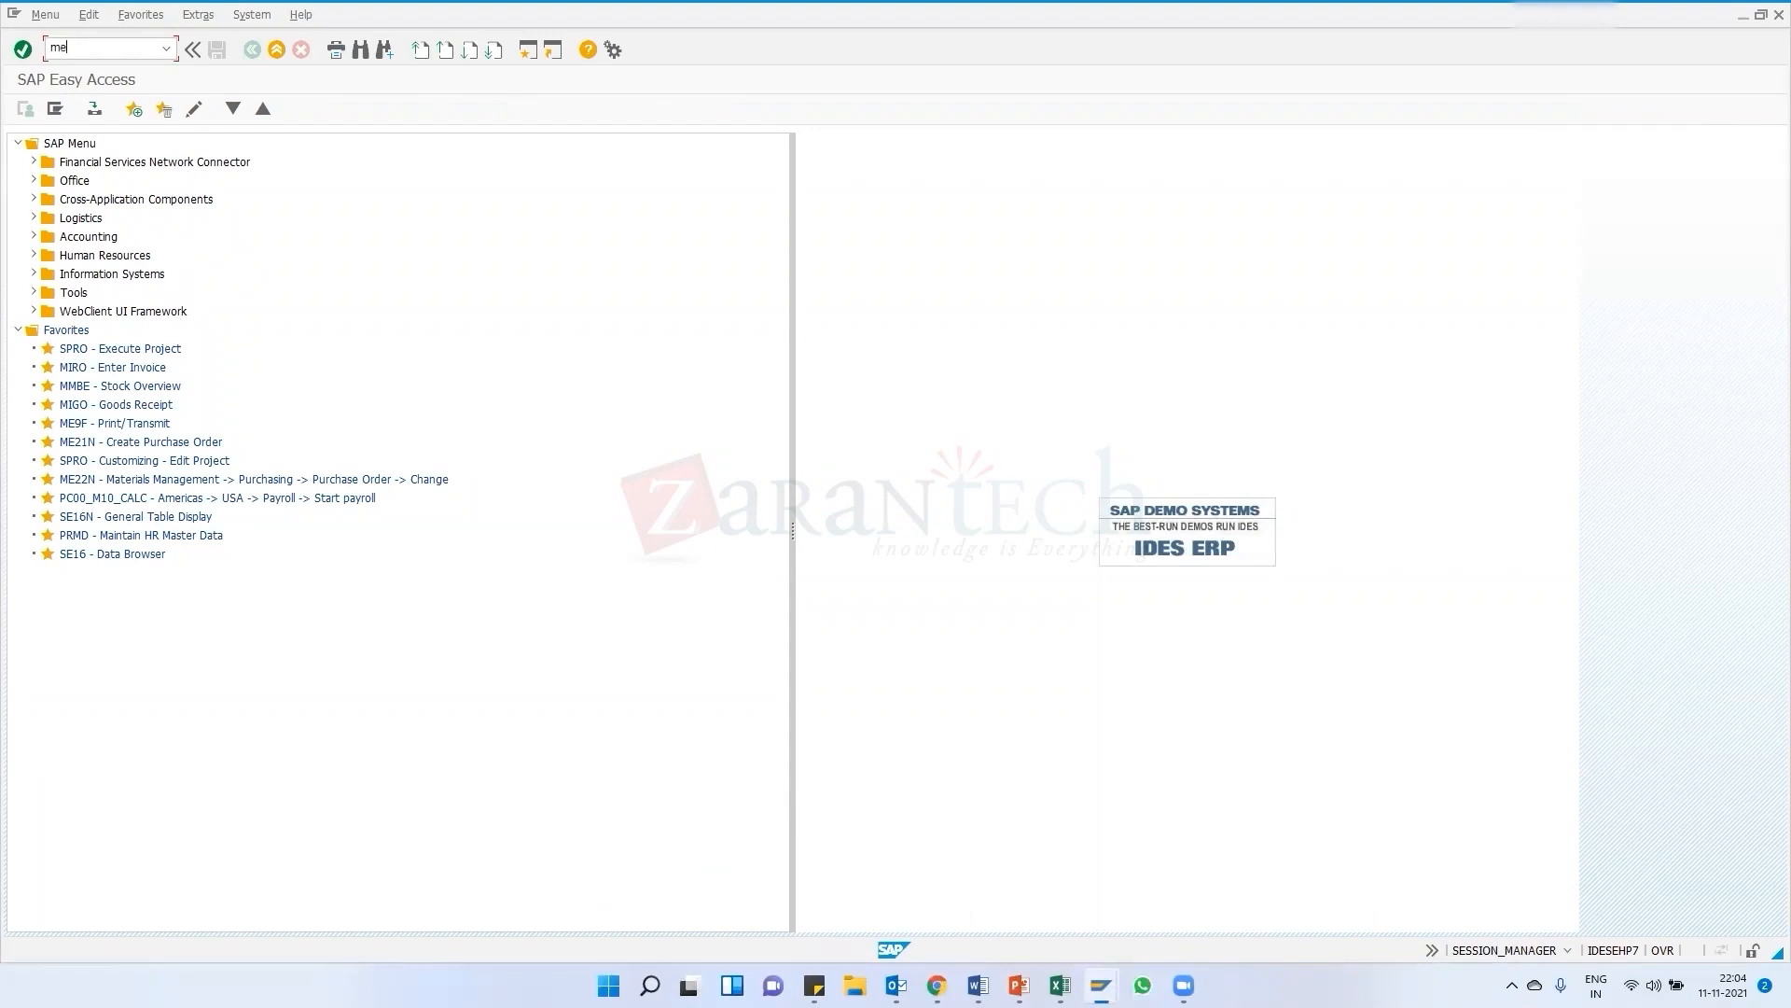
click(70, 51)
text(me29n)
key(Return)
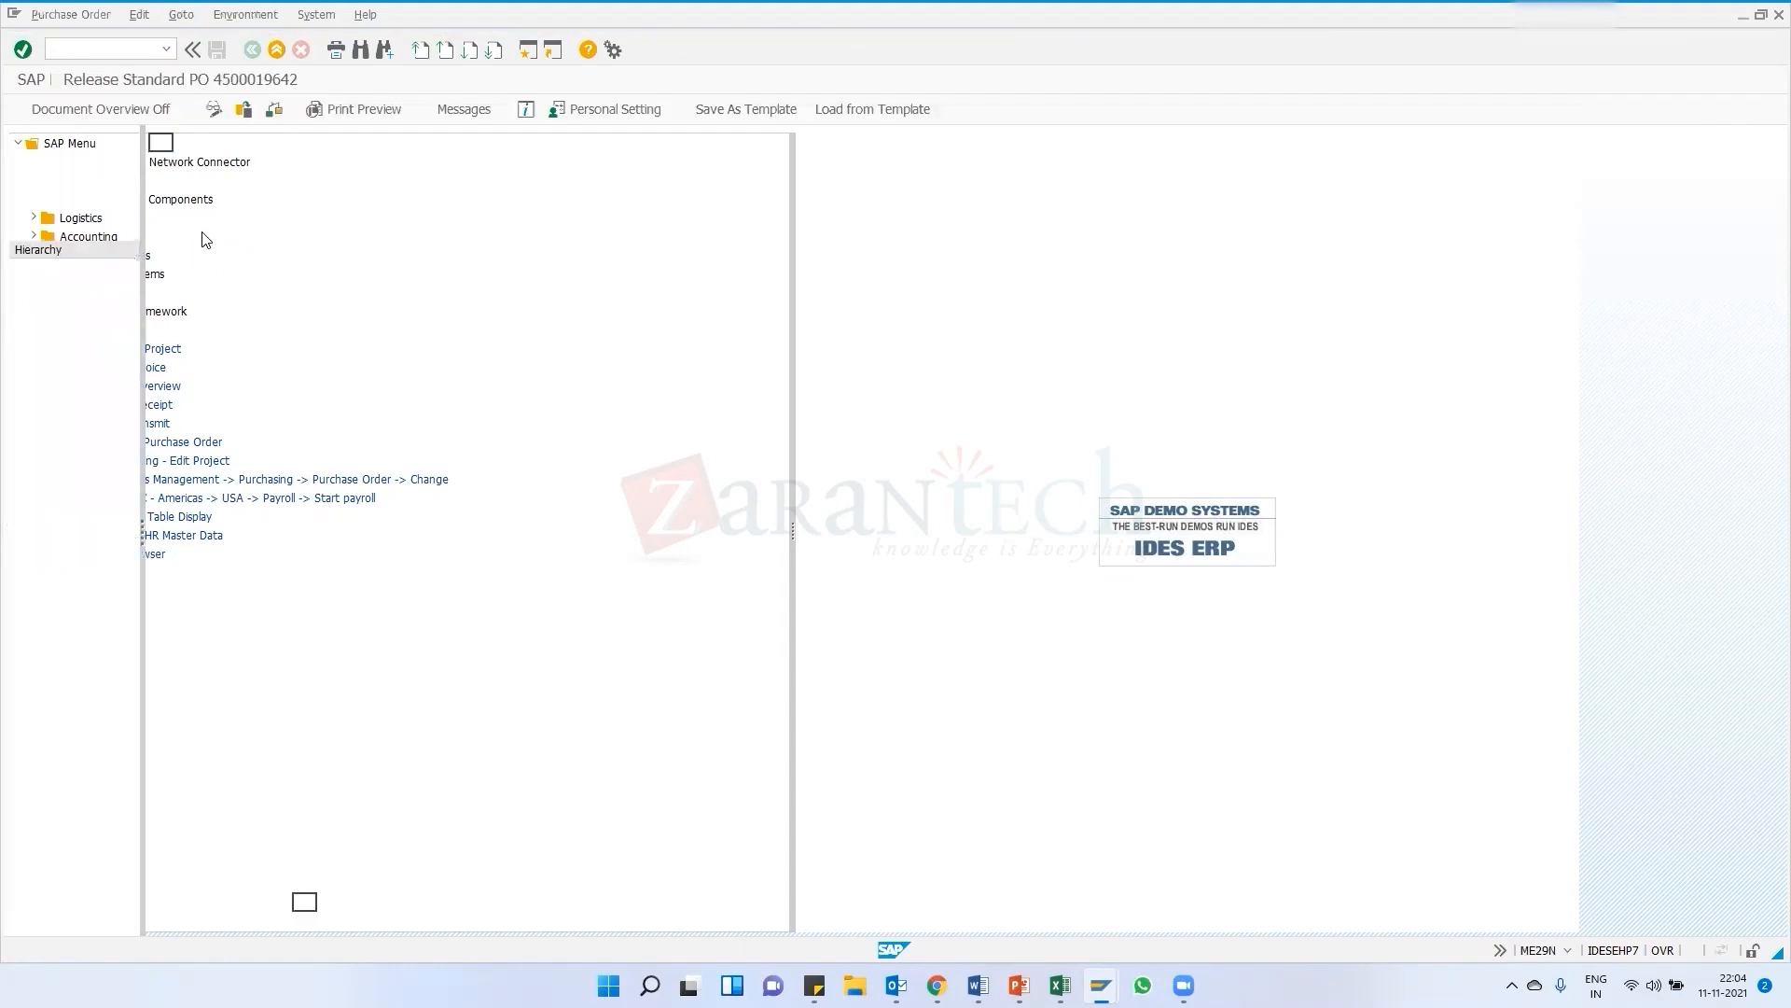
click(684, 222)
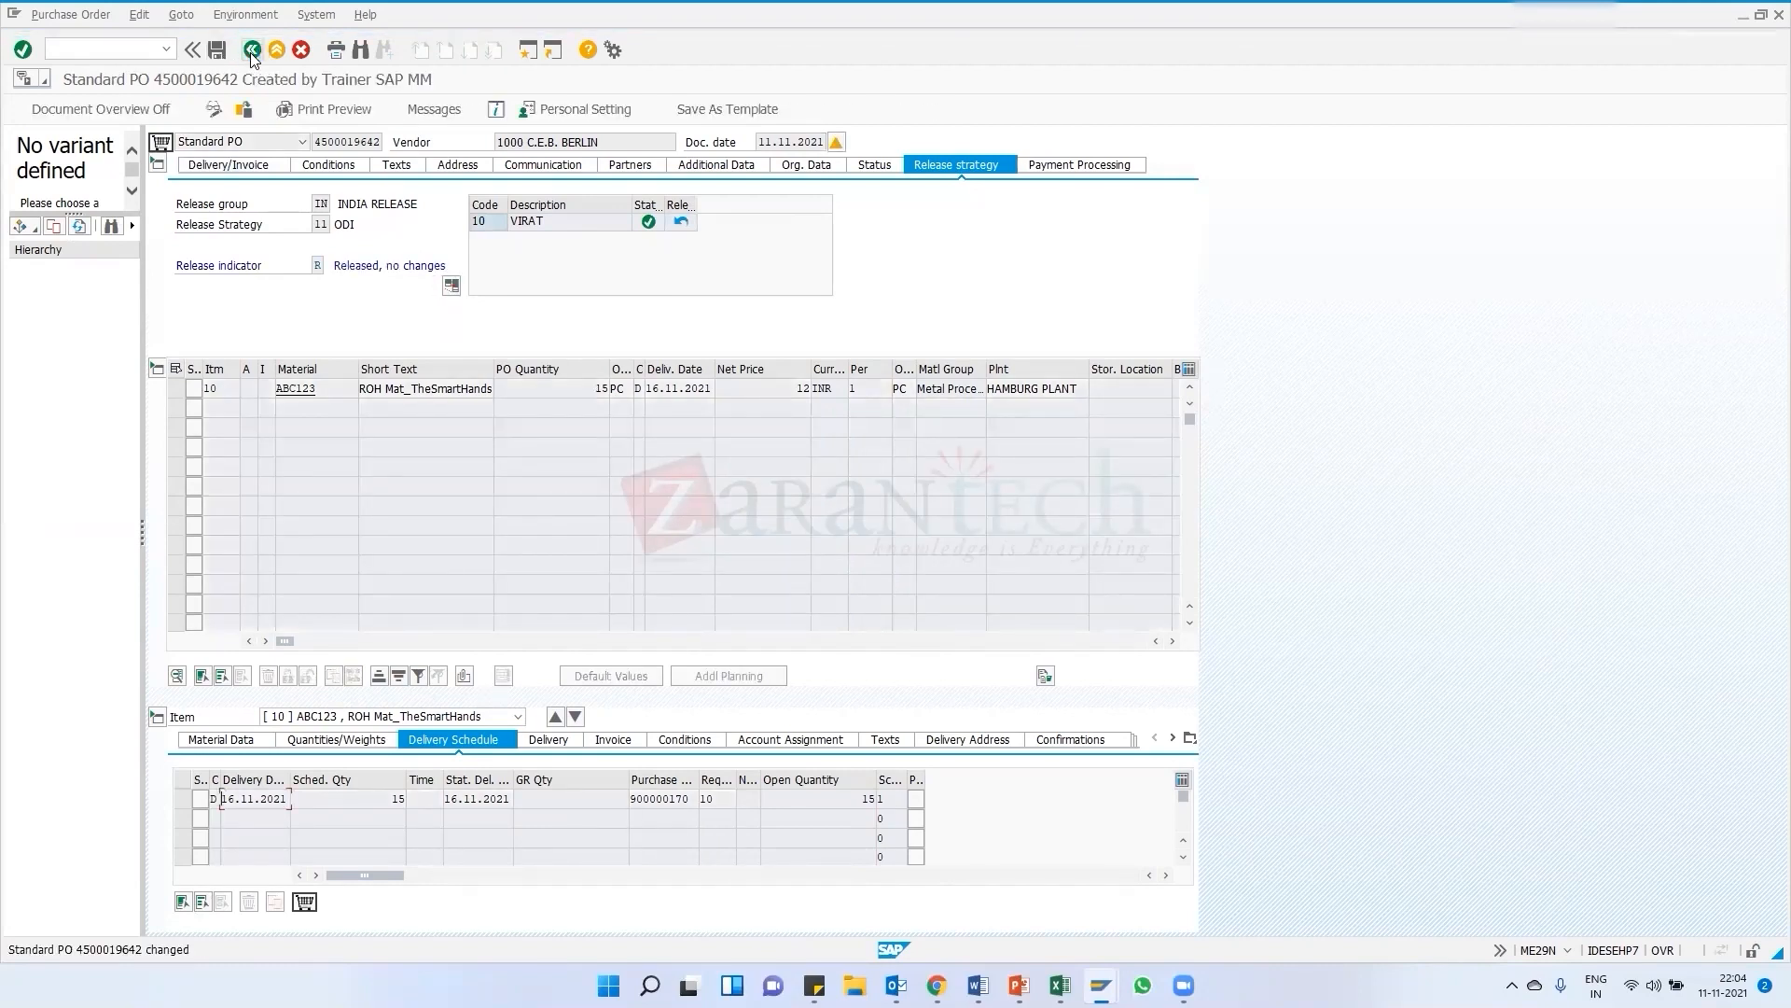
click(251, 50)
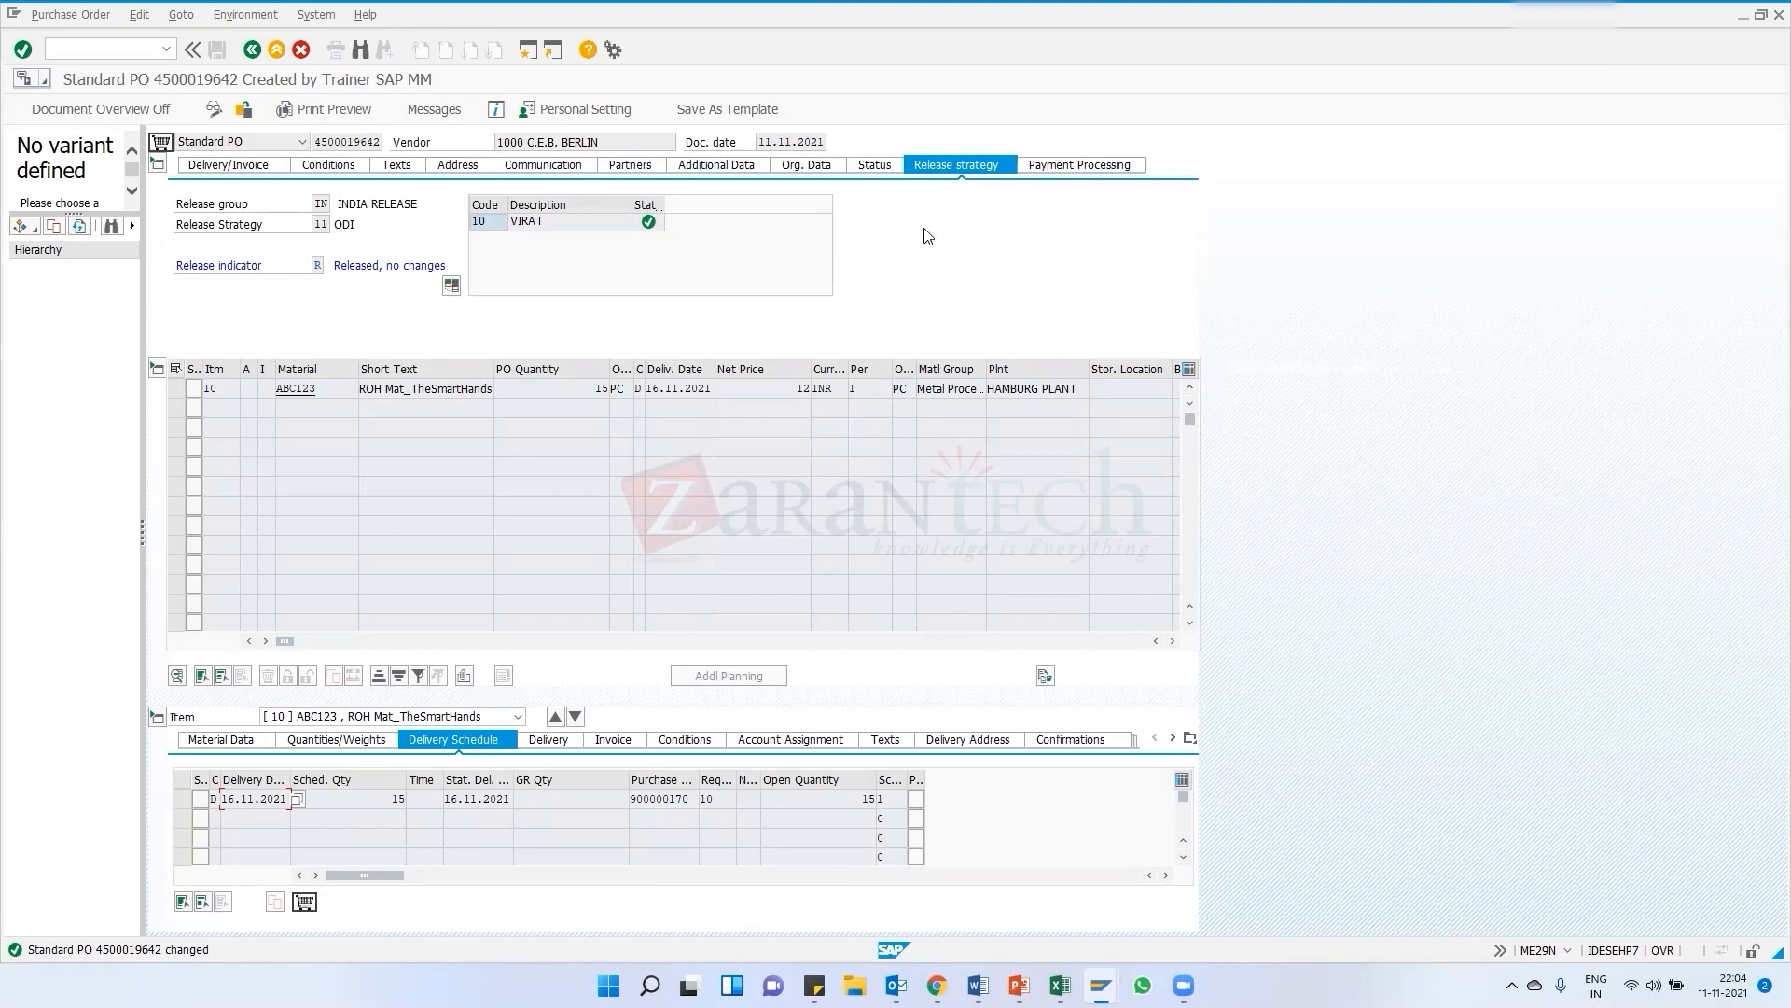
Review the purchase order's output messages and exit back to the Easy Access menu
click(433, 112)
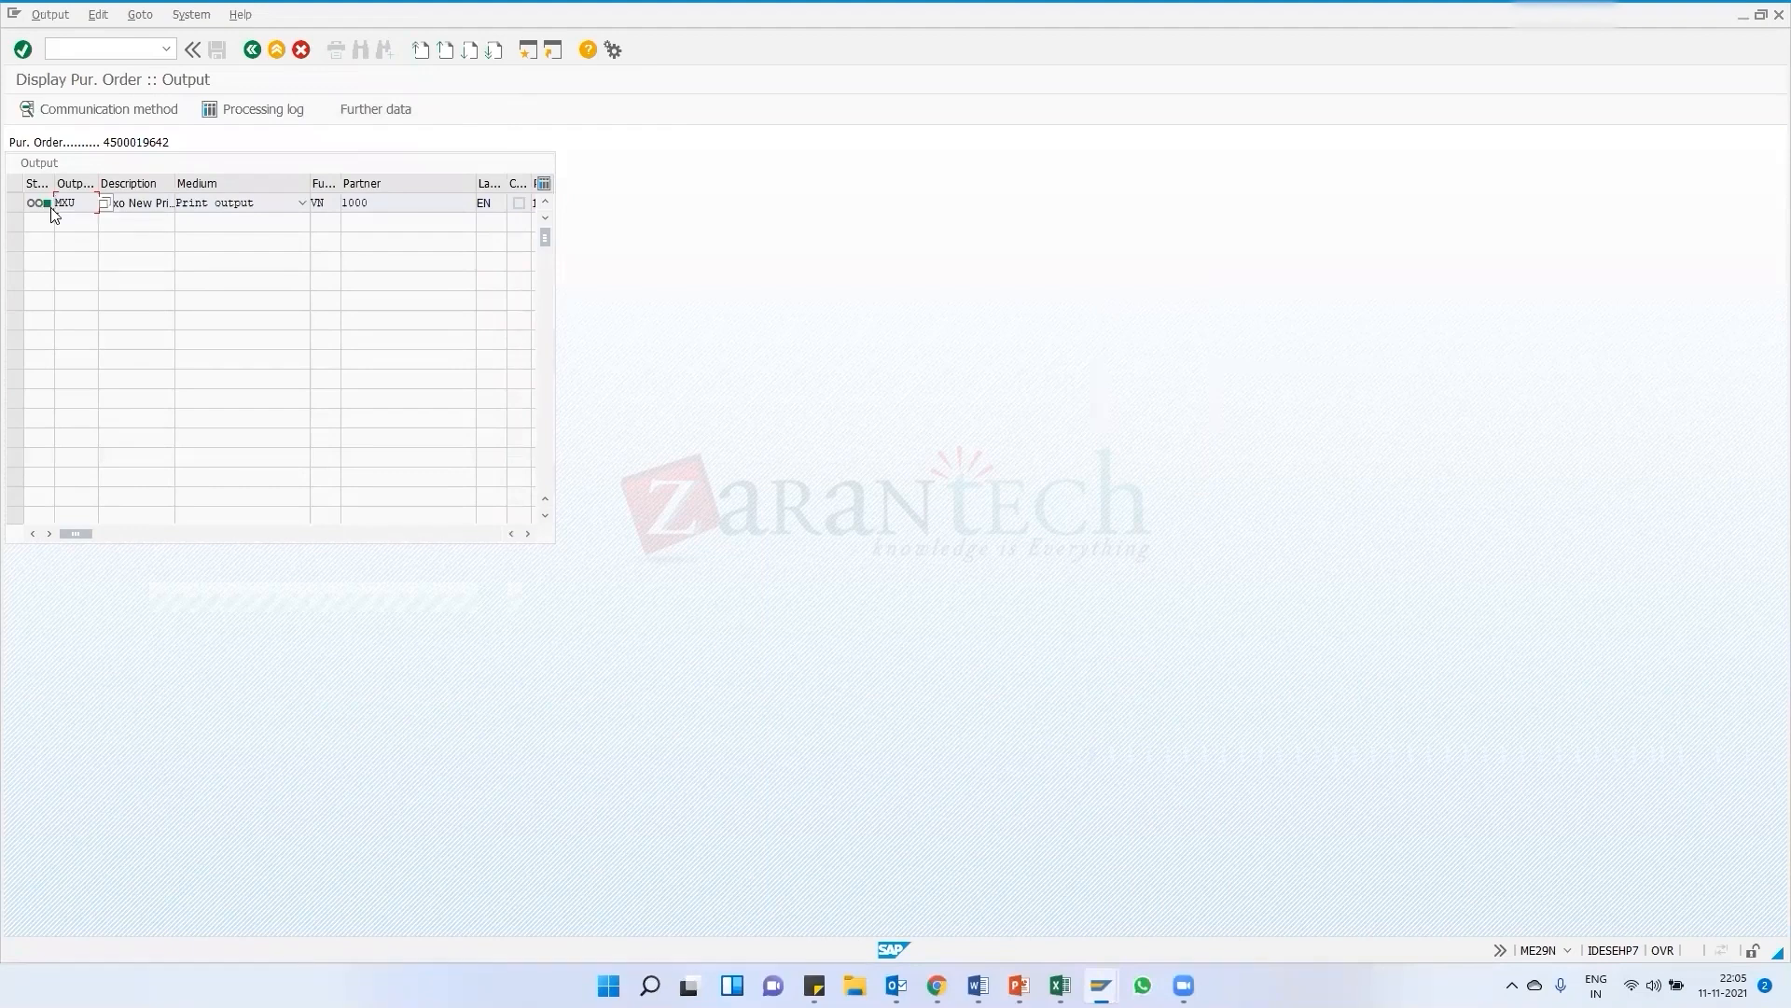
click(251, 50)
click(313, 141)
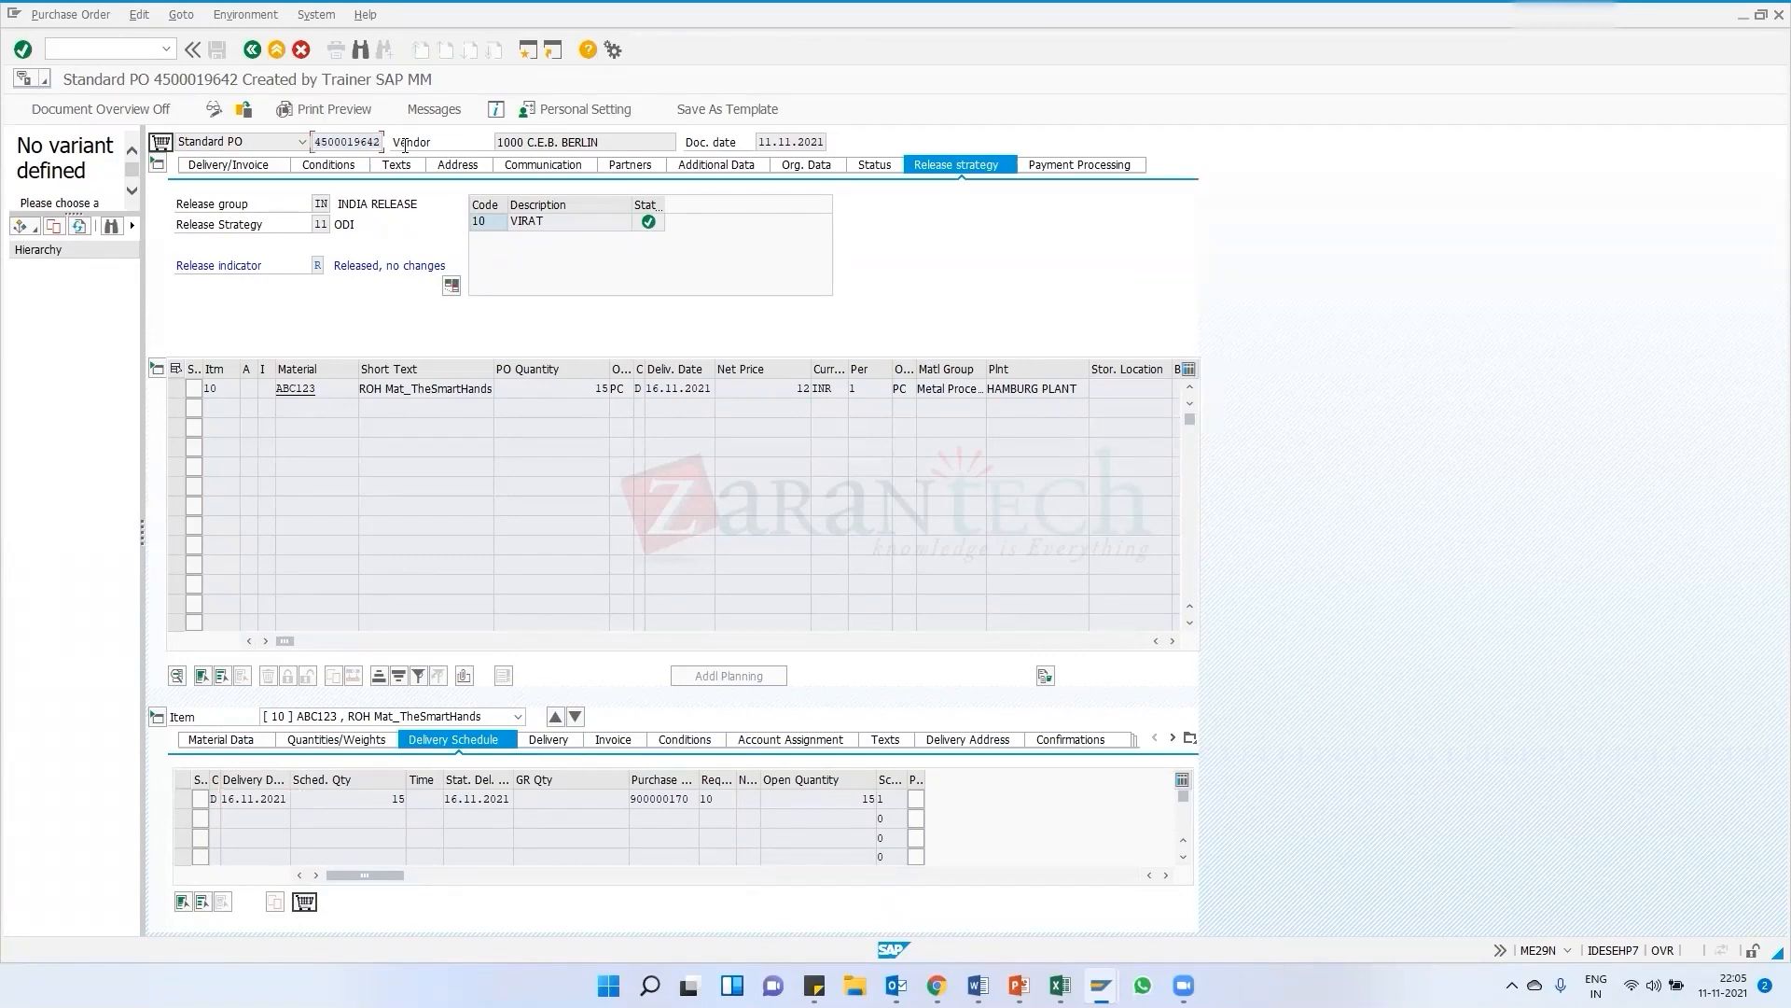
click(99, 54)
key(F3)
click(168, 48)
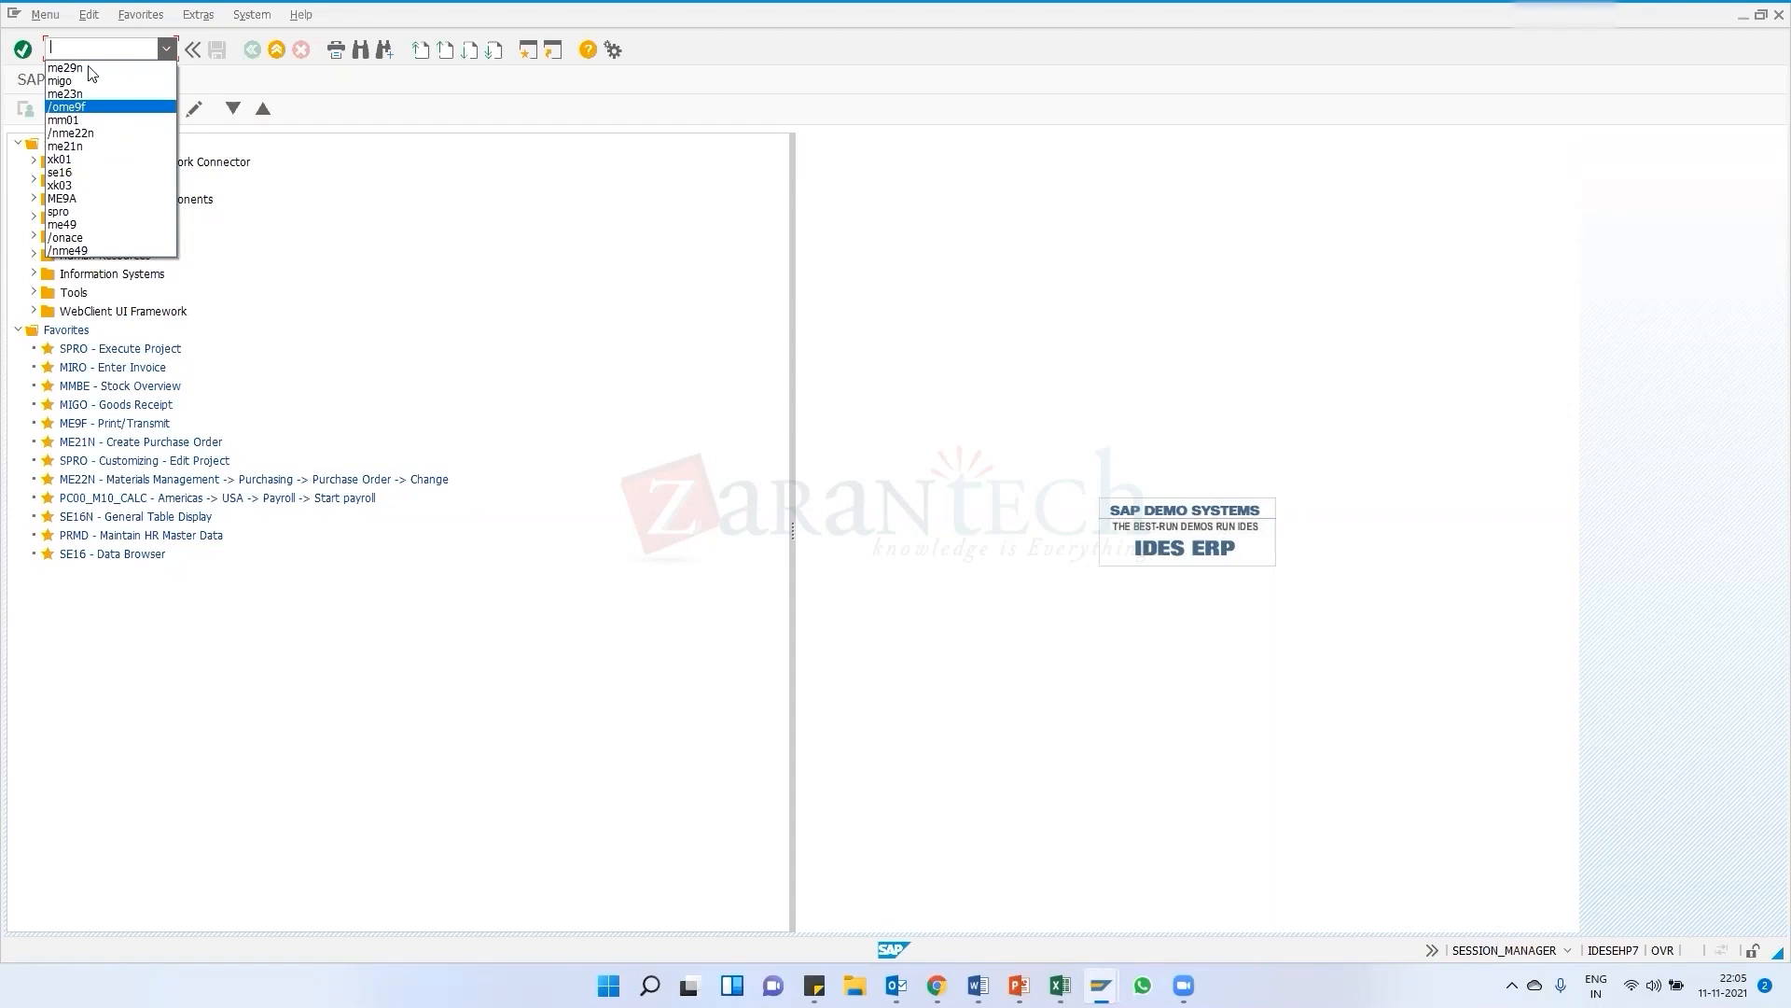
click(84, 94)
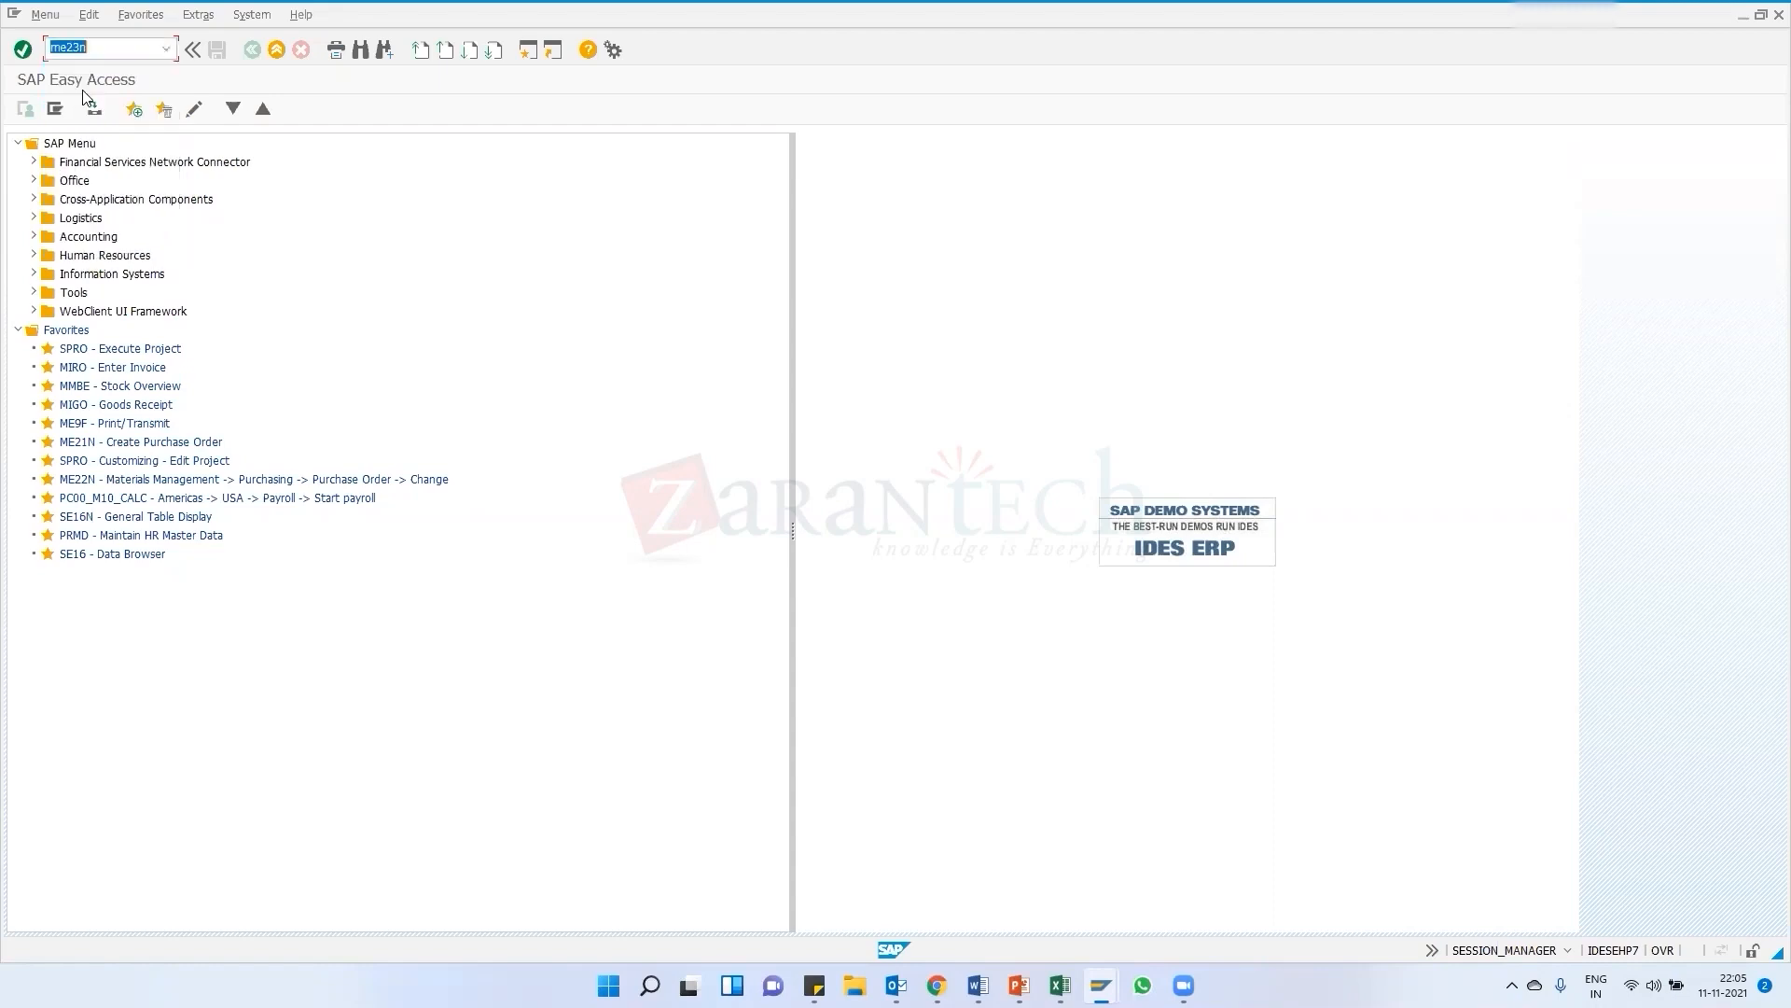
key(BackSpace)
click(167, 48)
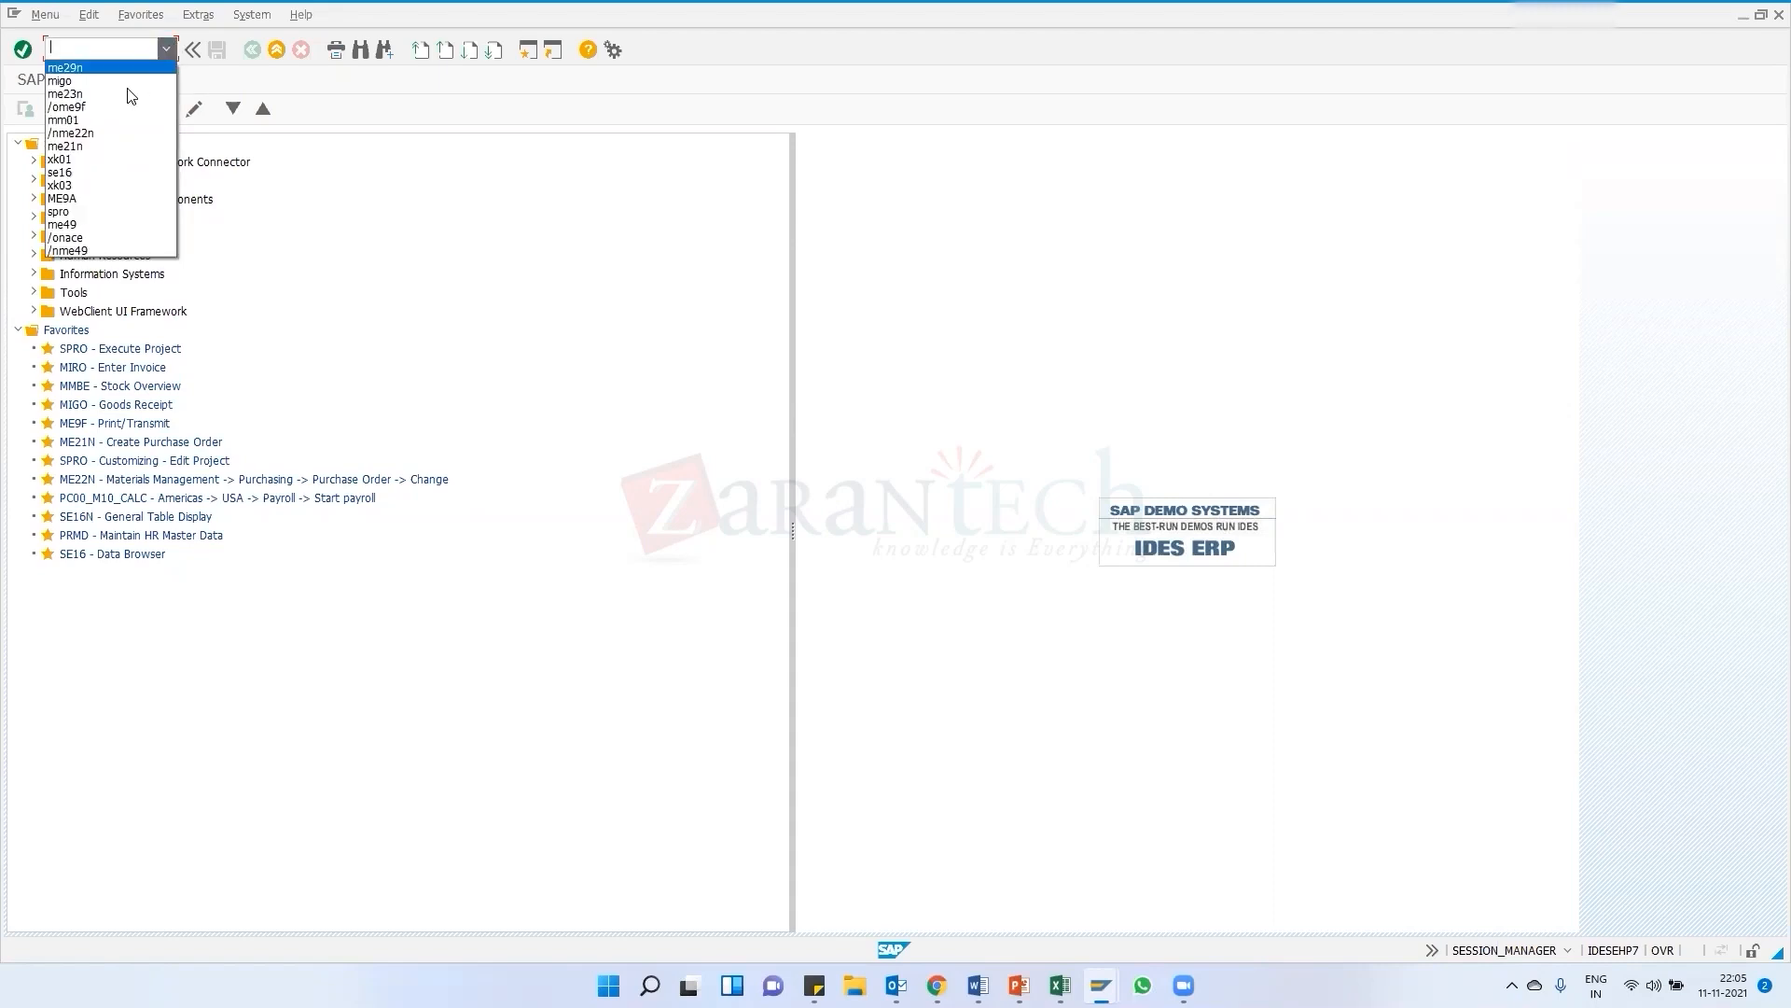
click(38, 61)
key(Return)
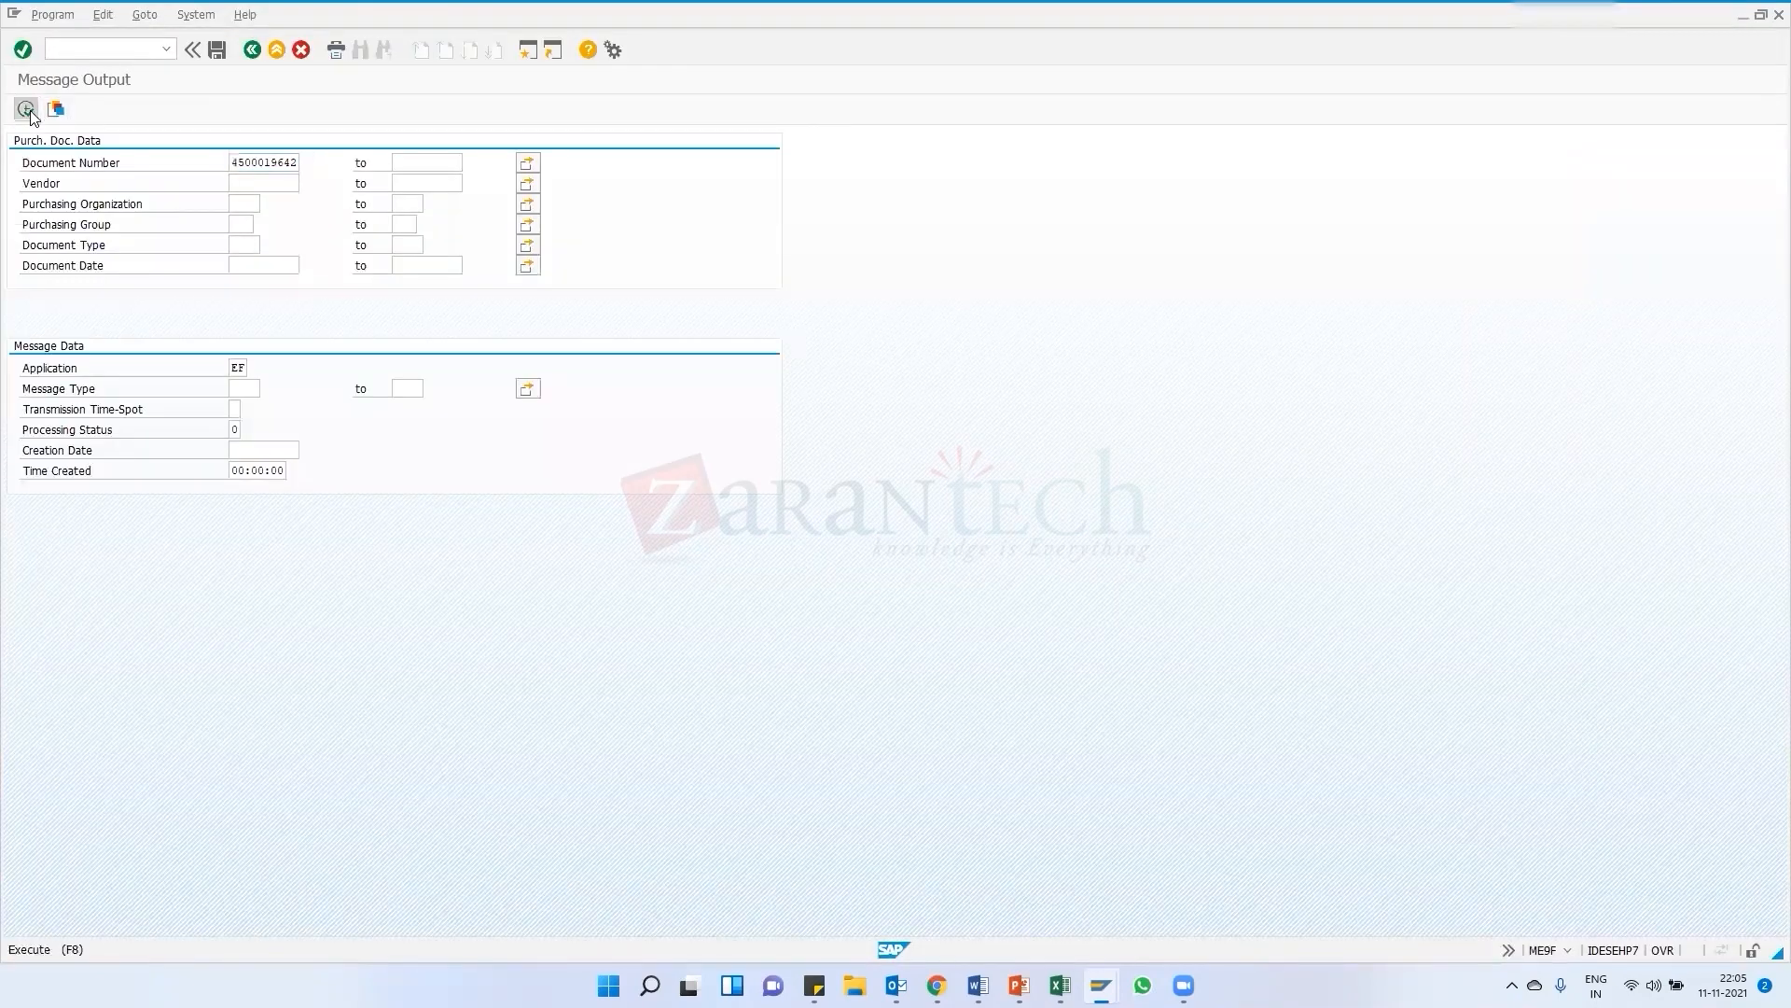
Execute the message output selection for the purchase order after adjusting the Processing Status criterion
click(34, 115)
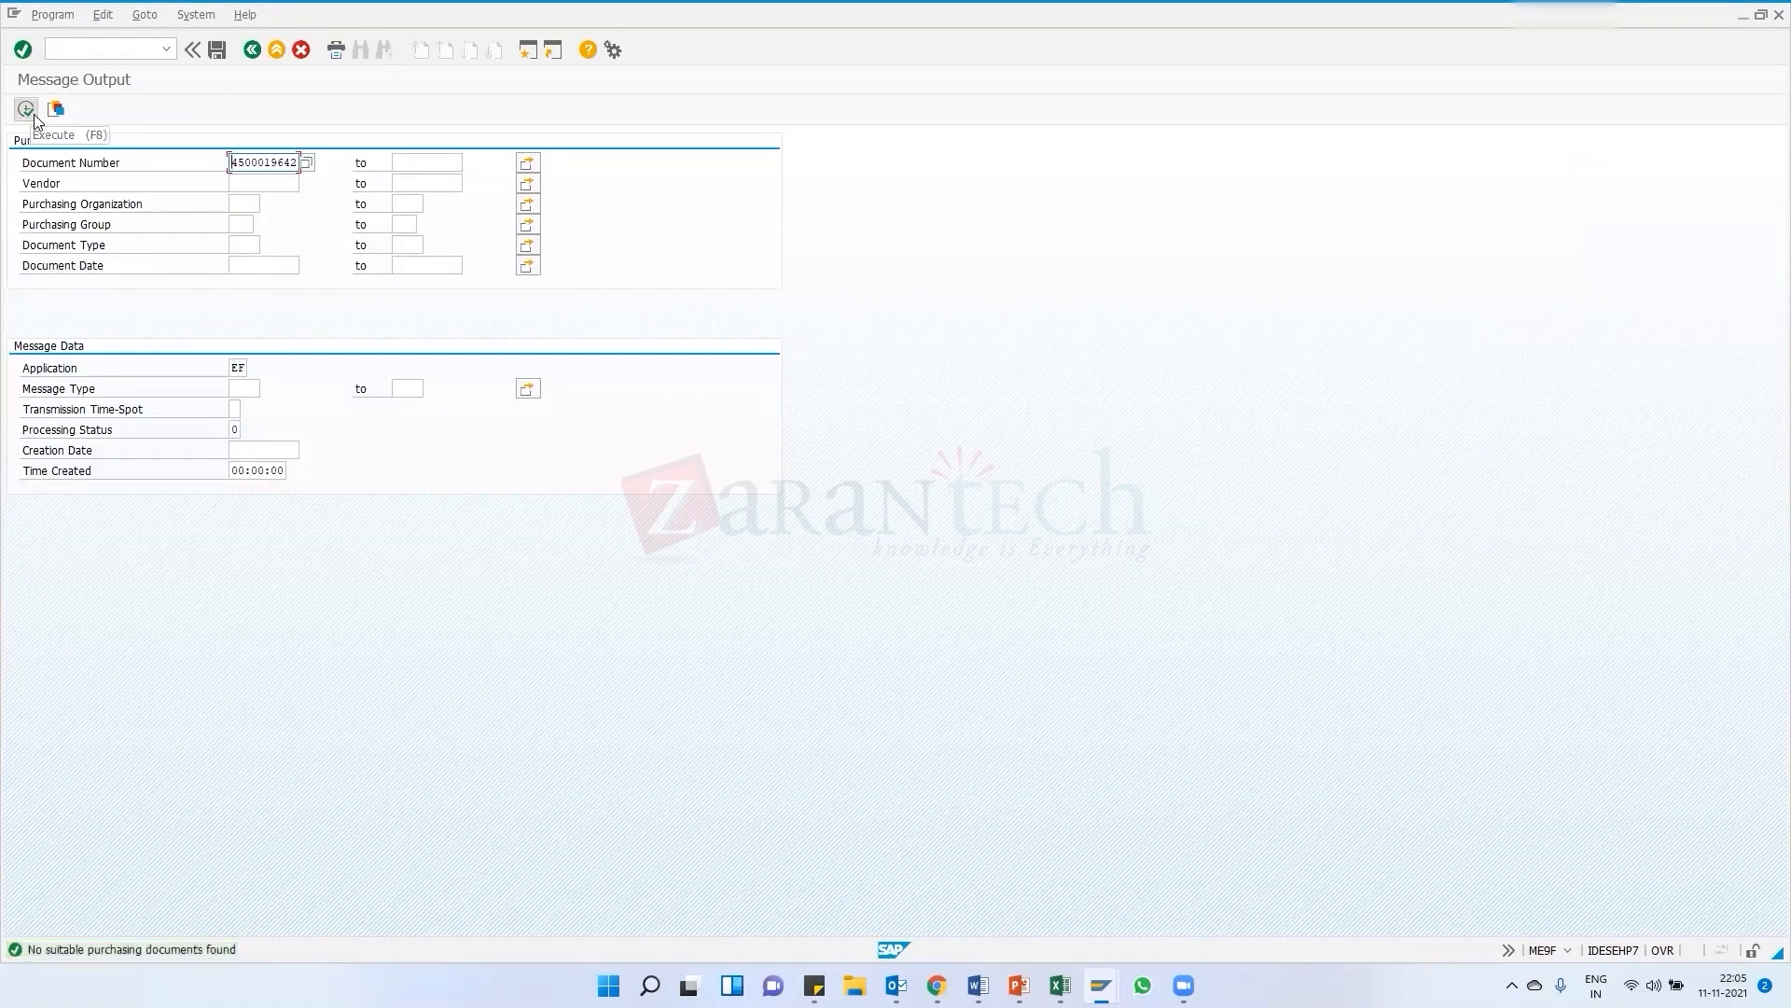
click(236, 430)
key(F8)
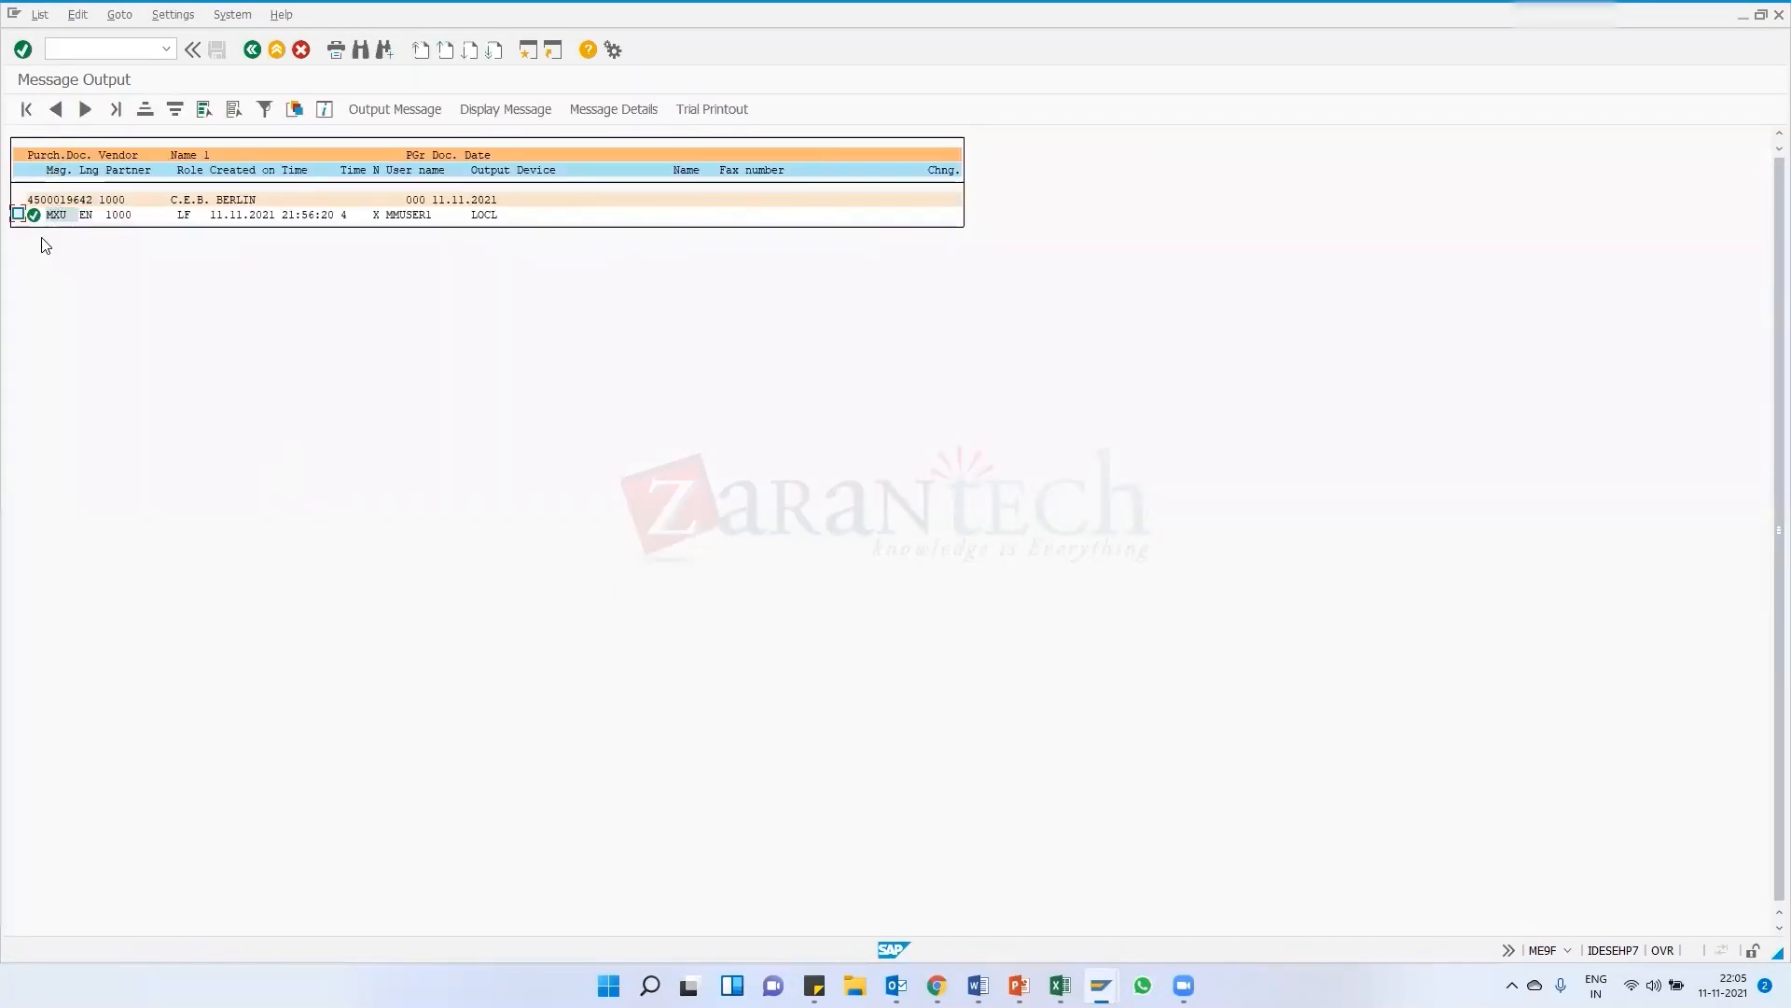
Select the purchase order's NEU message and display its print output
click(17, 214)
click(513, 109)
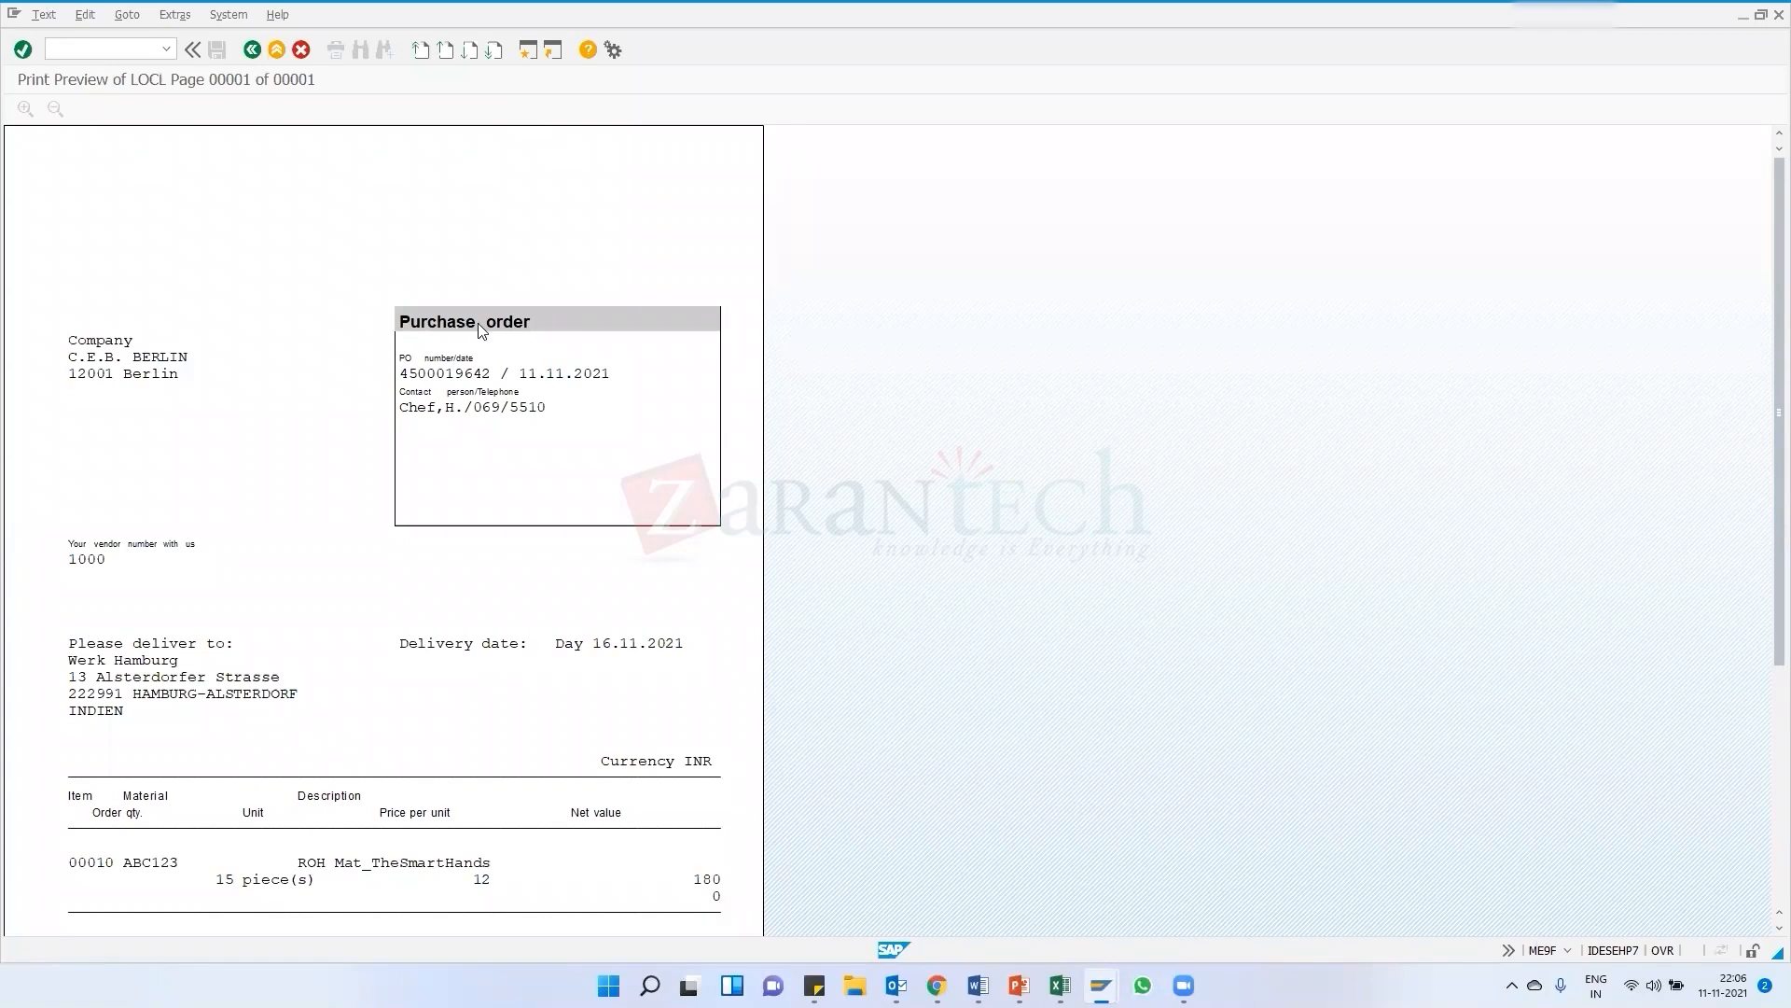
Scroll through the purchase order's print preview, then exit back to the Easy Access menu
scroll(399, 626, down, 2)
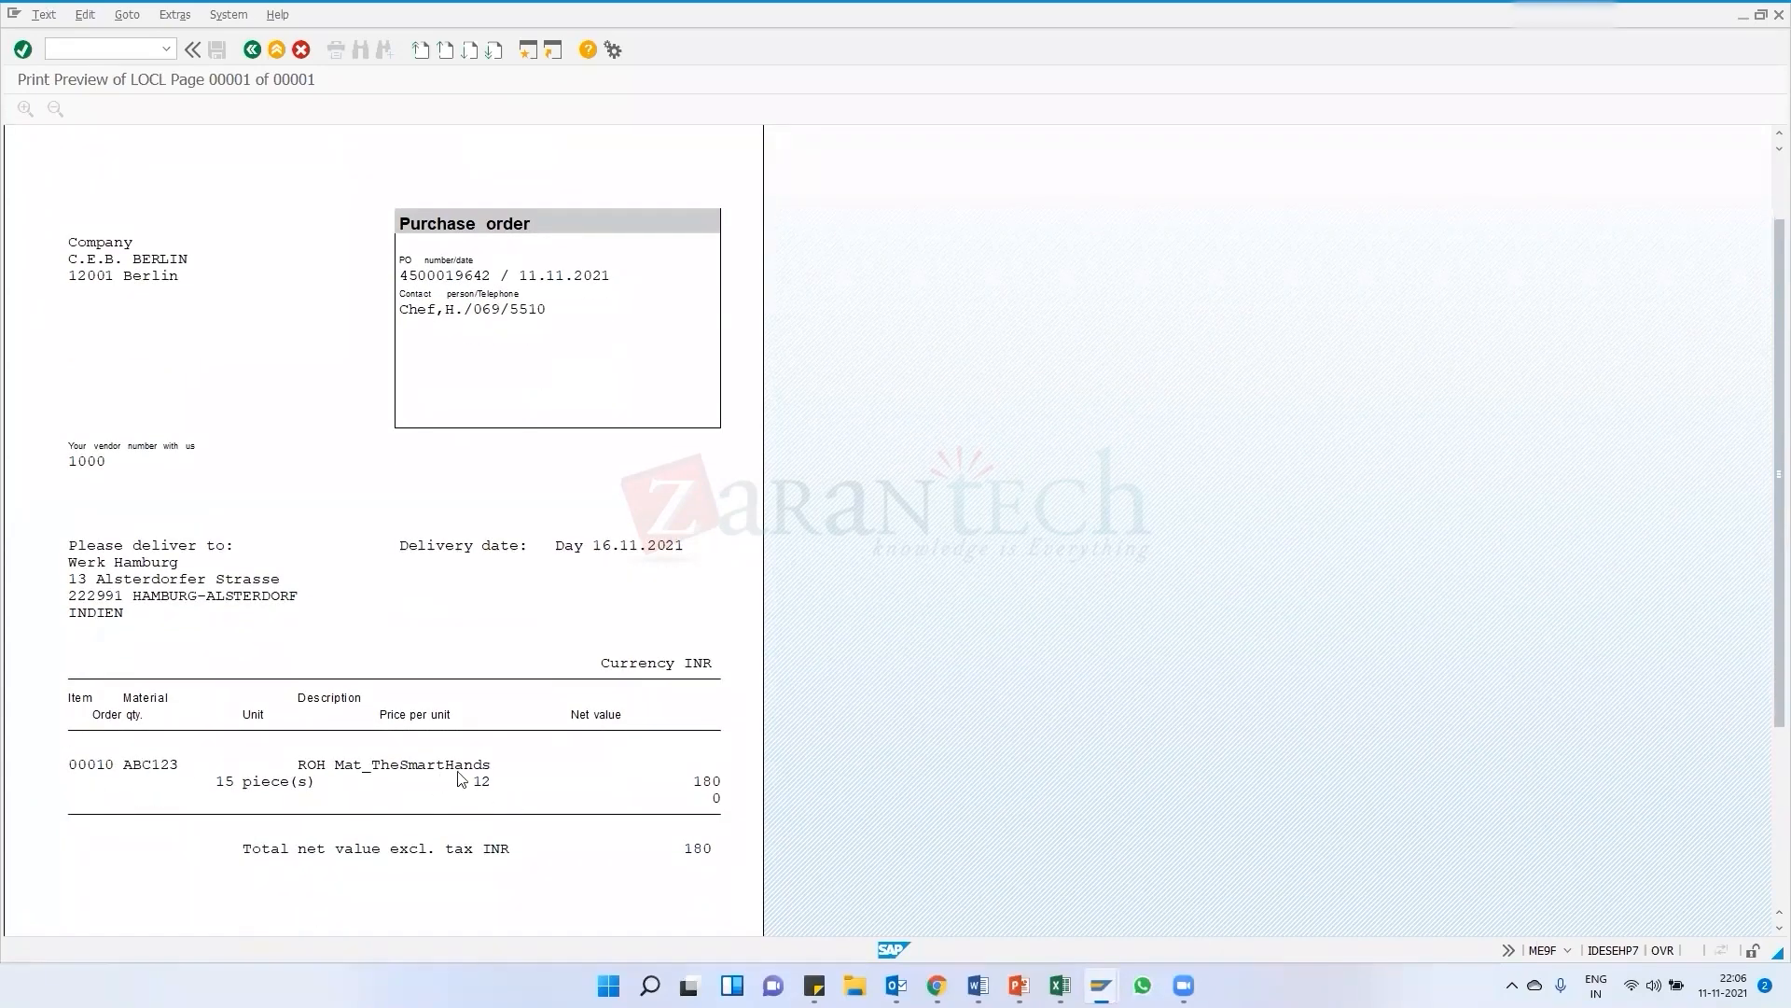
scroll(460, 768, down, 2)
scroll(460, 772, up, 2)
scroll(277, 699, down, 6)
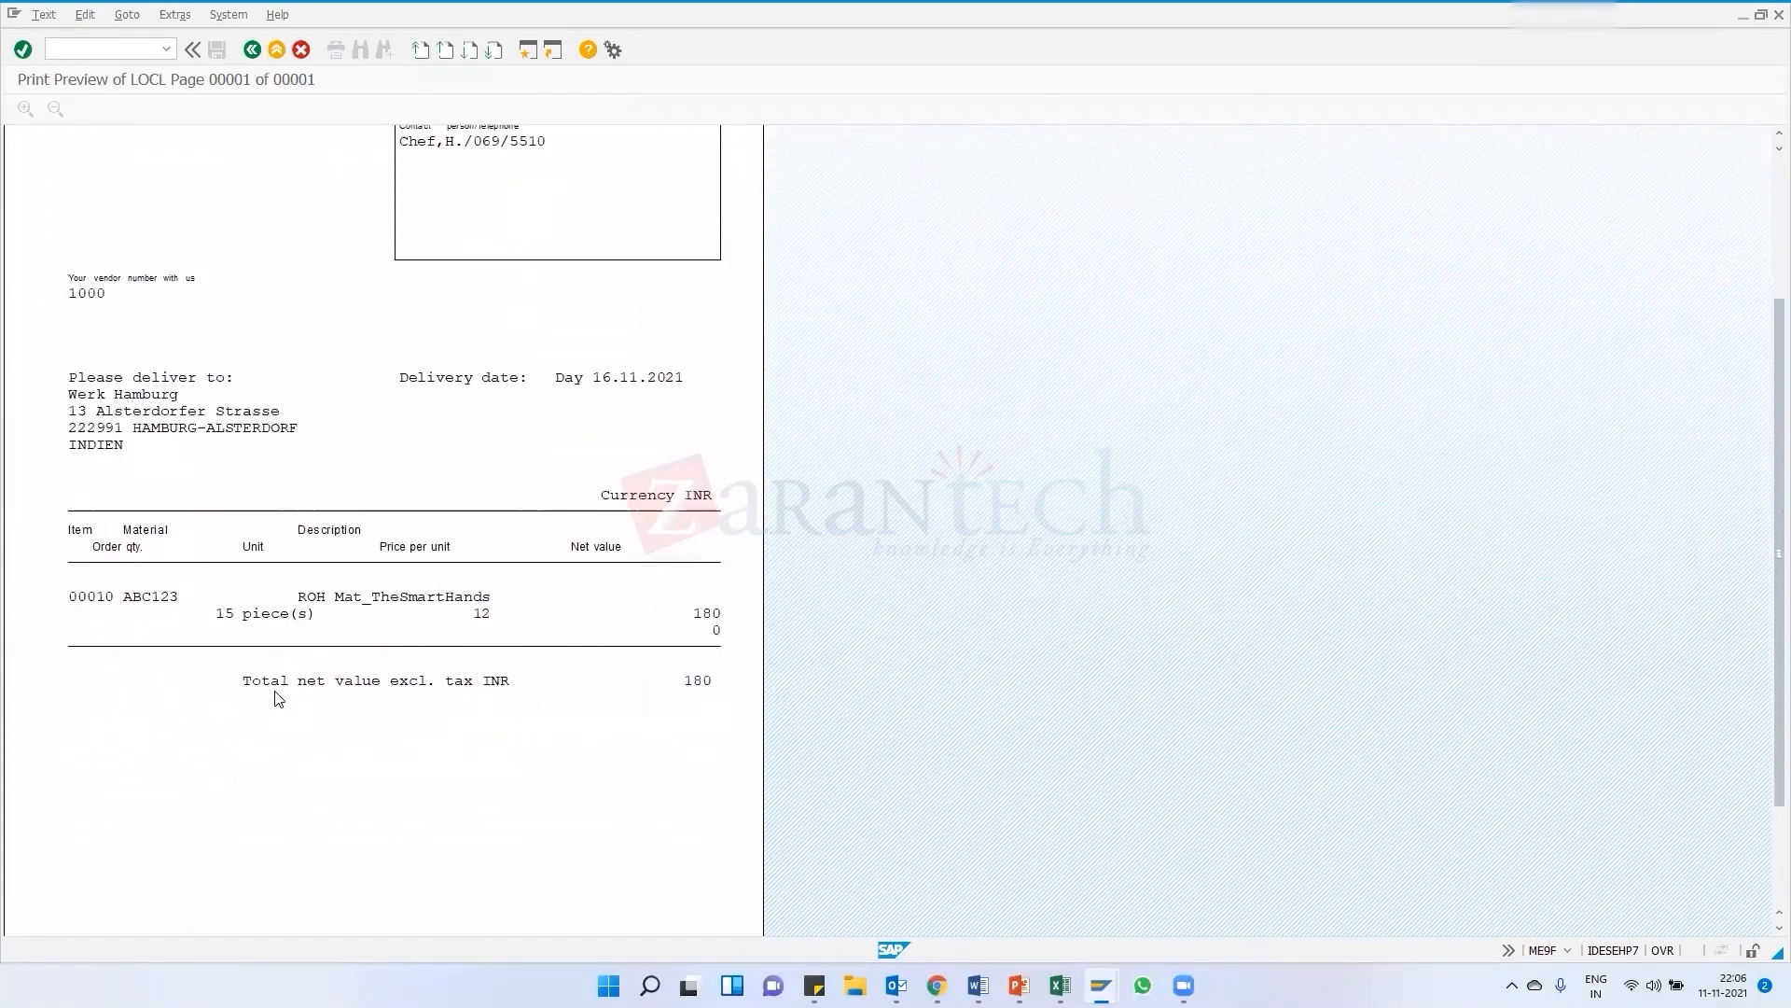
scroll(277, 699, up, 6)
scroll(277, 699, up, 2)
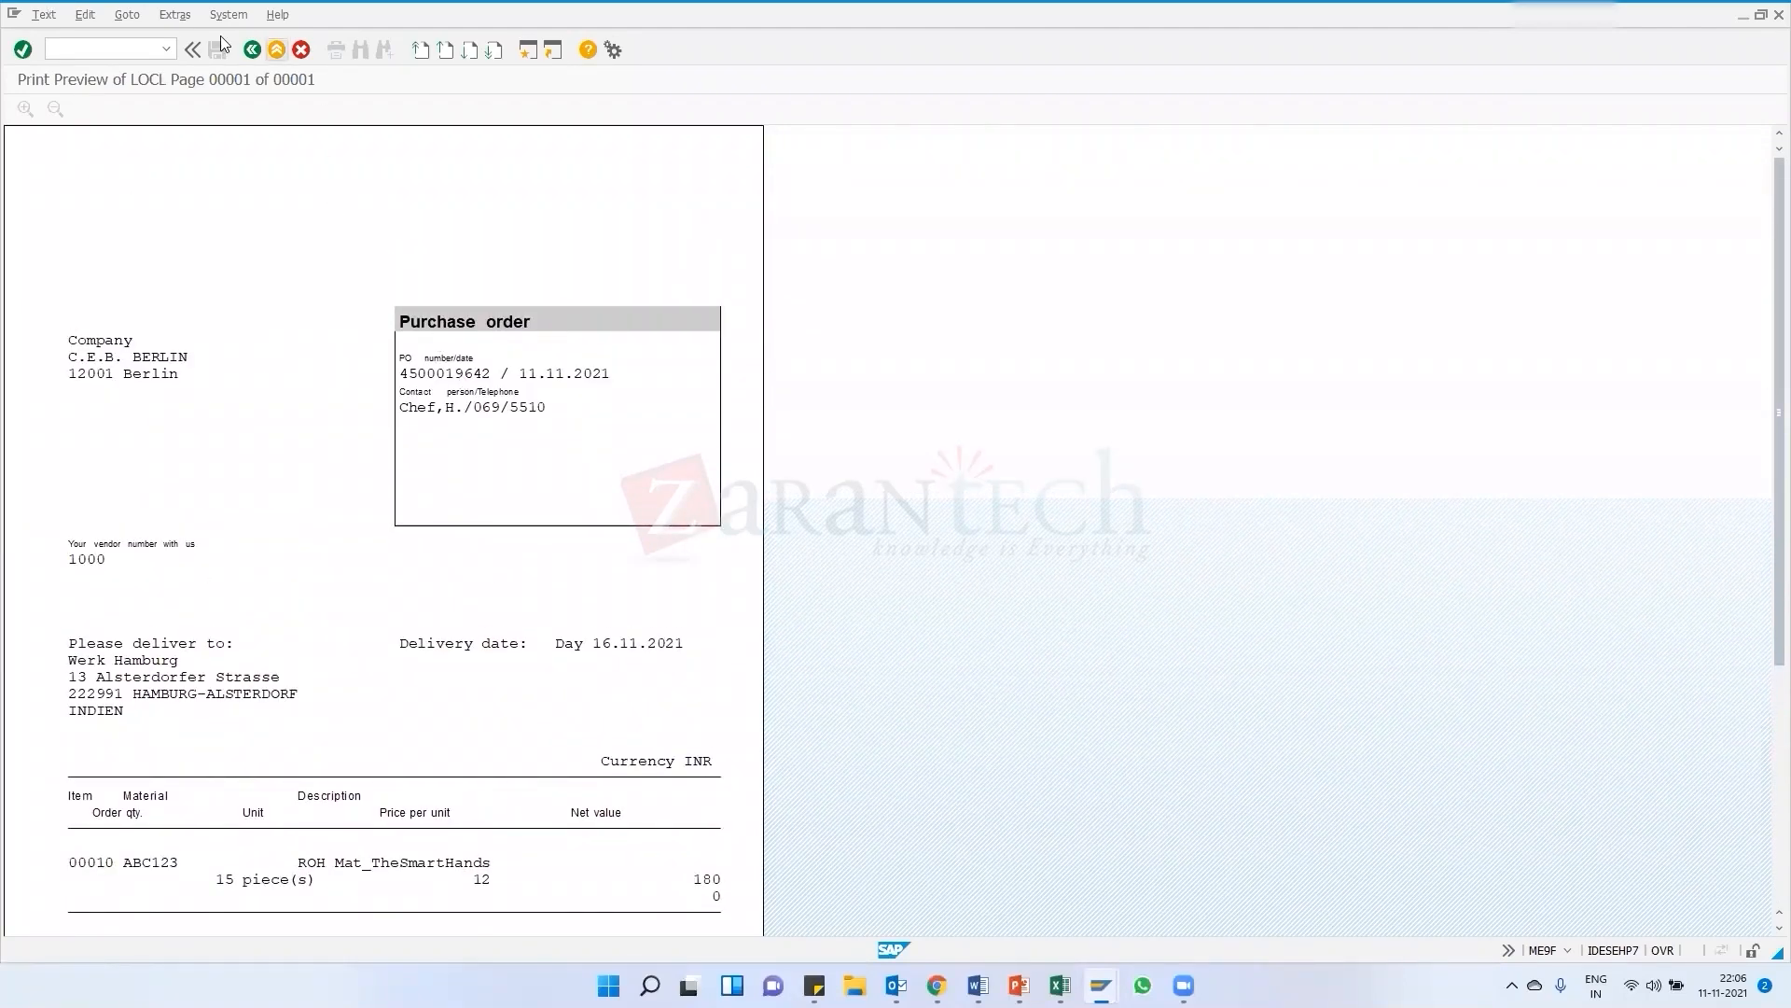
click(251, 51)
click(252, 48)
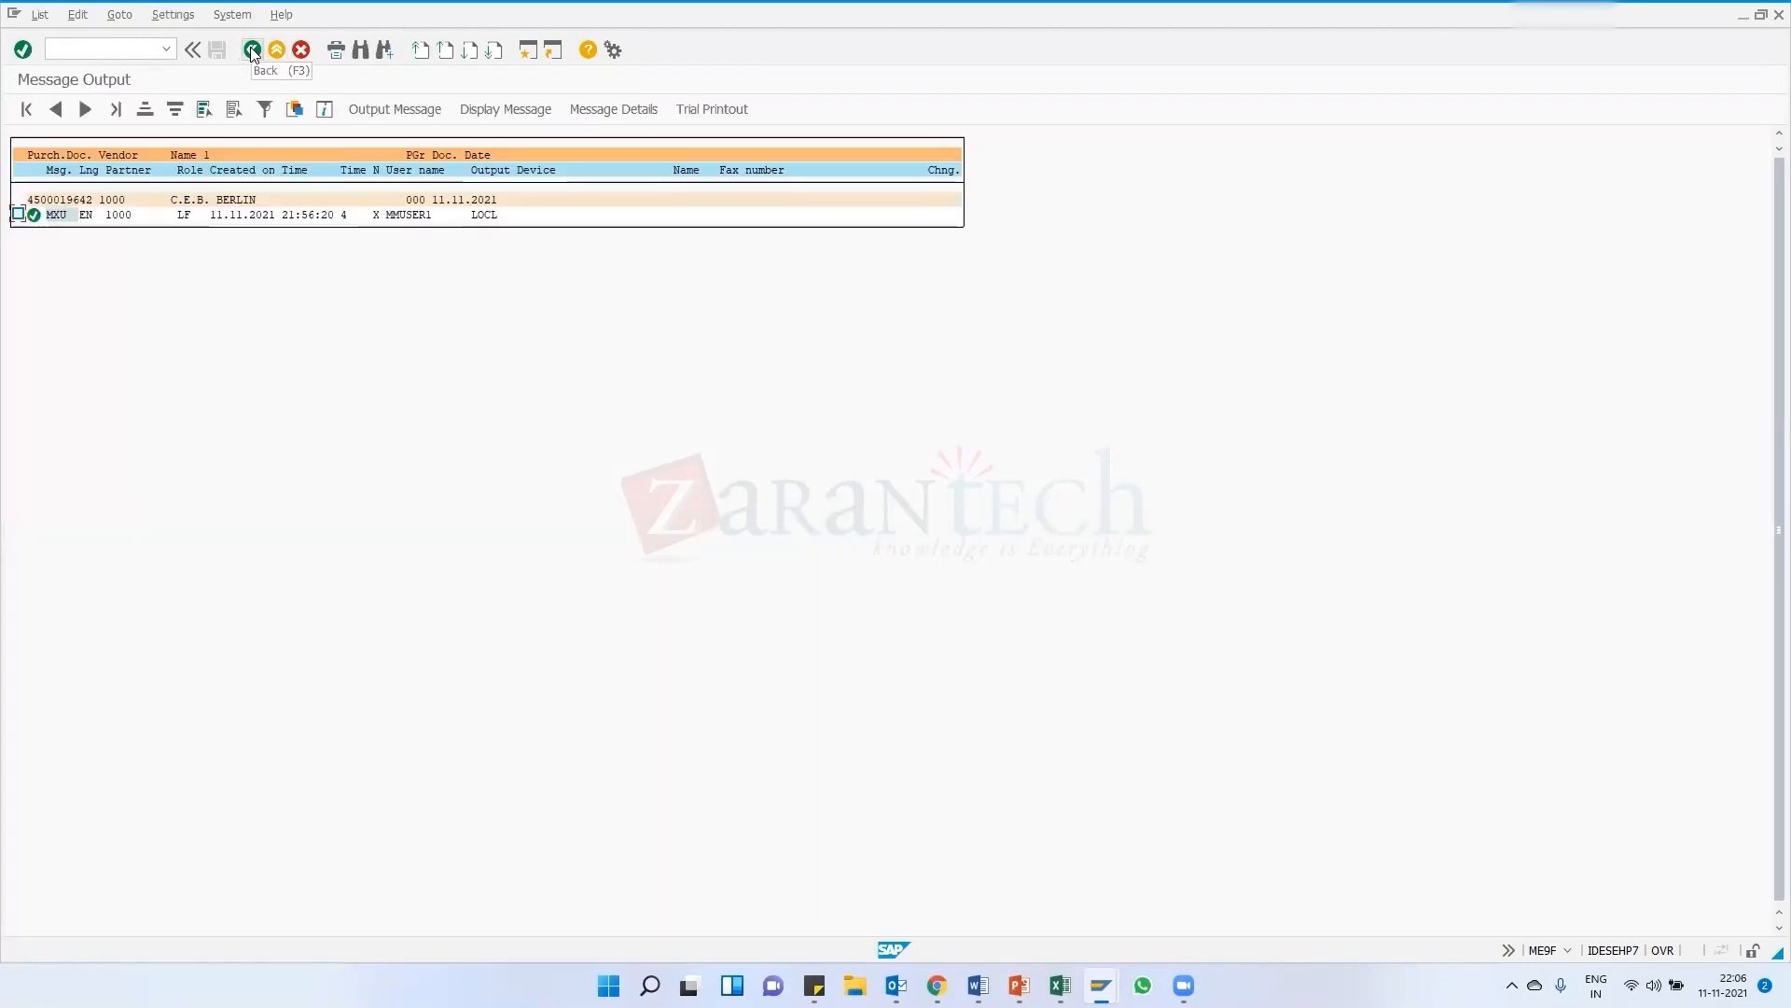
click(252, 51)
click(251, 51)
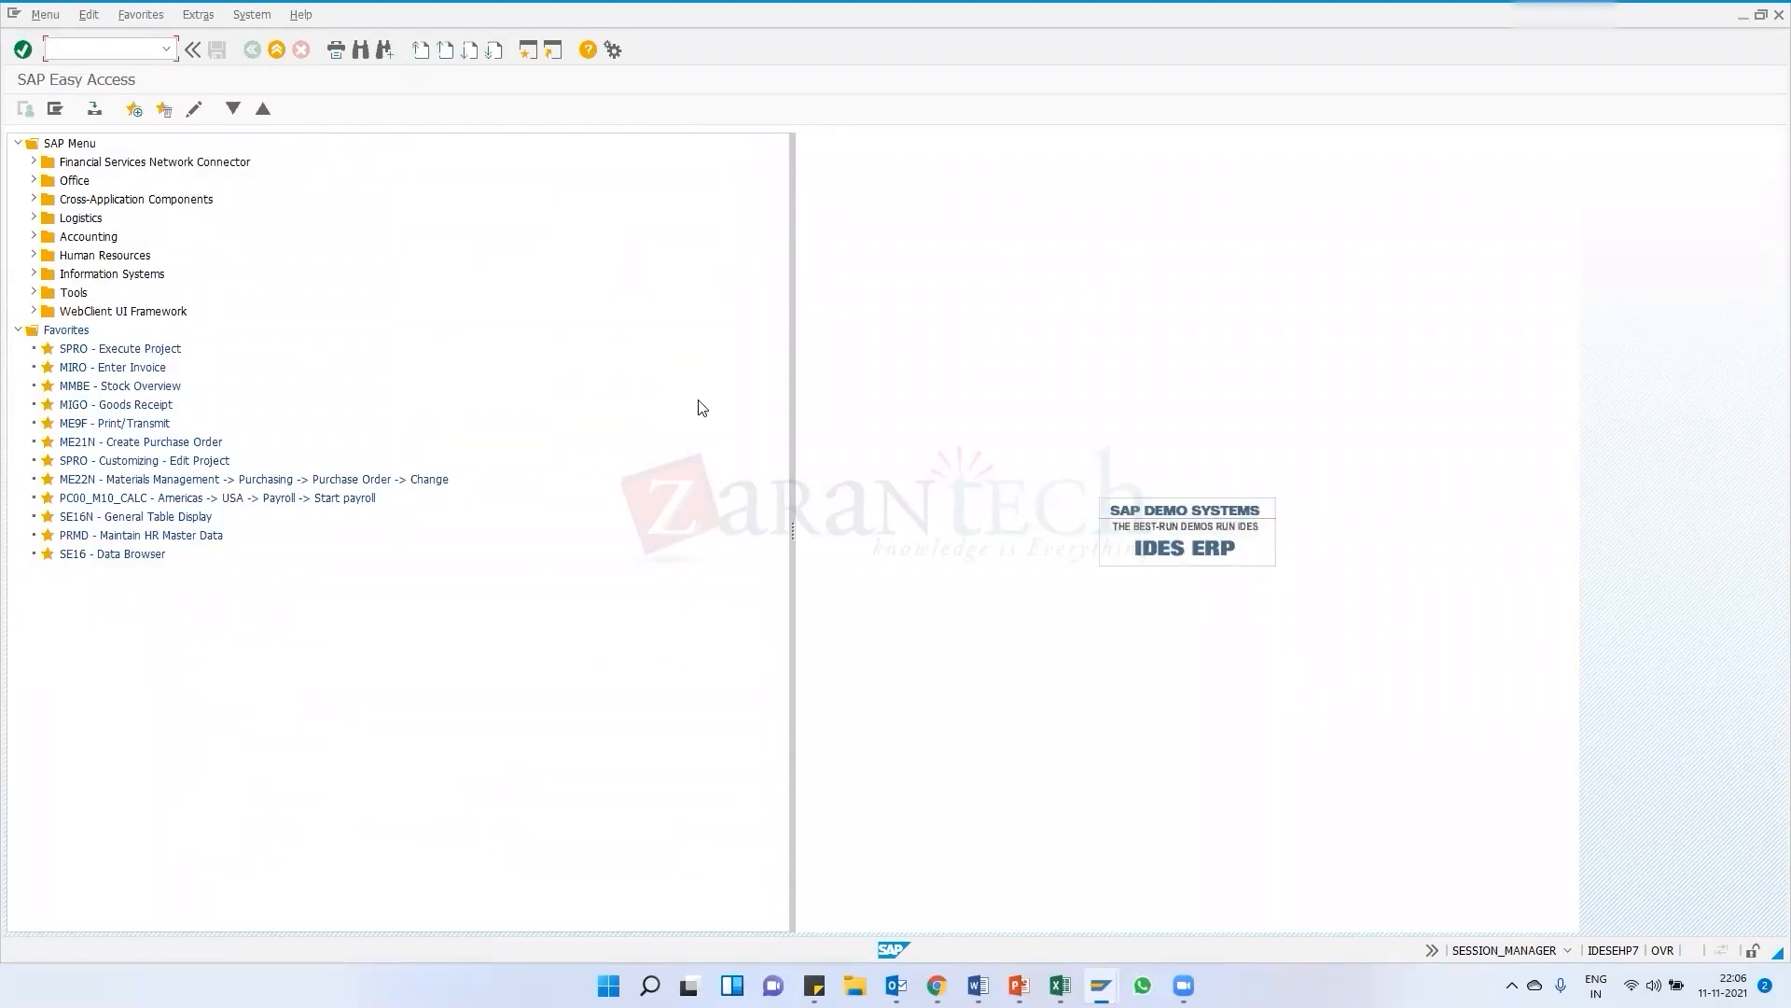
mouse_move(1099, 981)
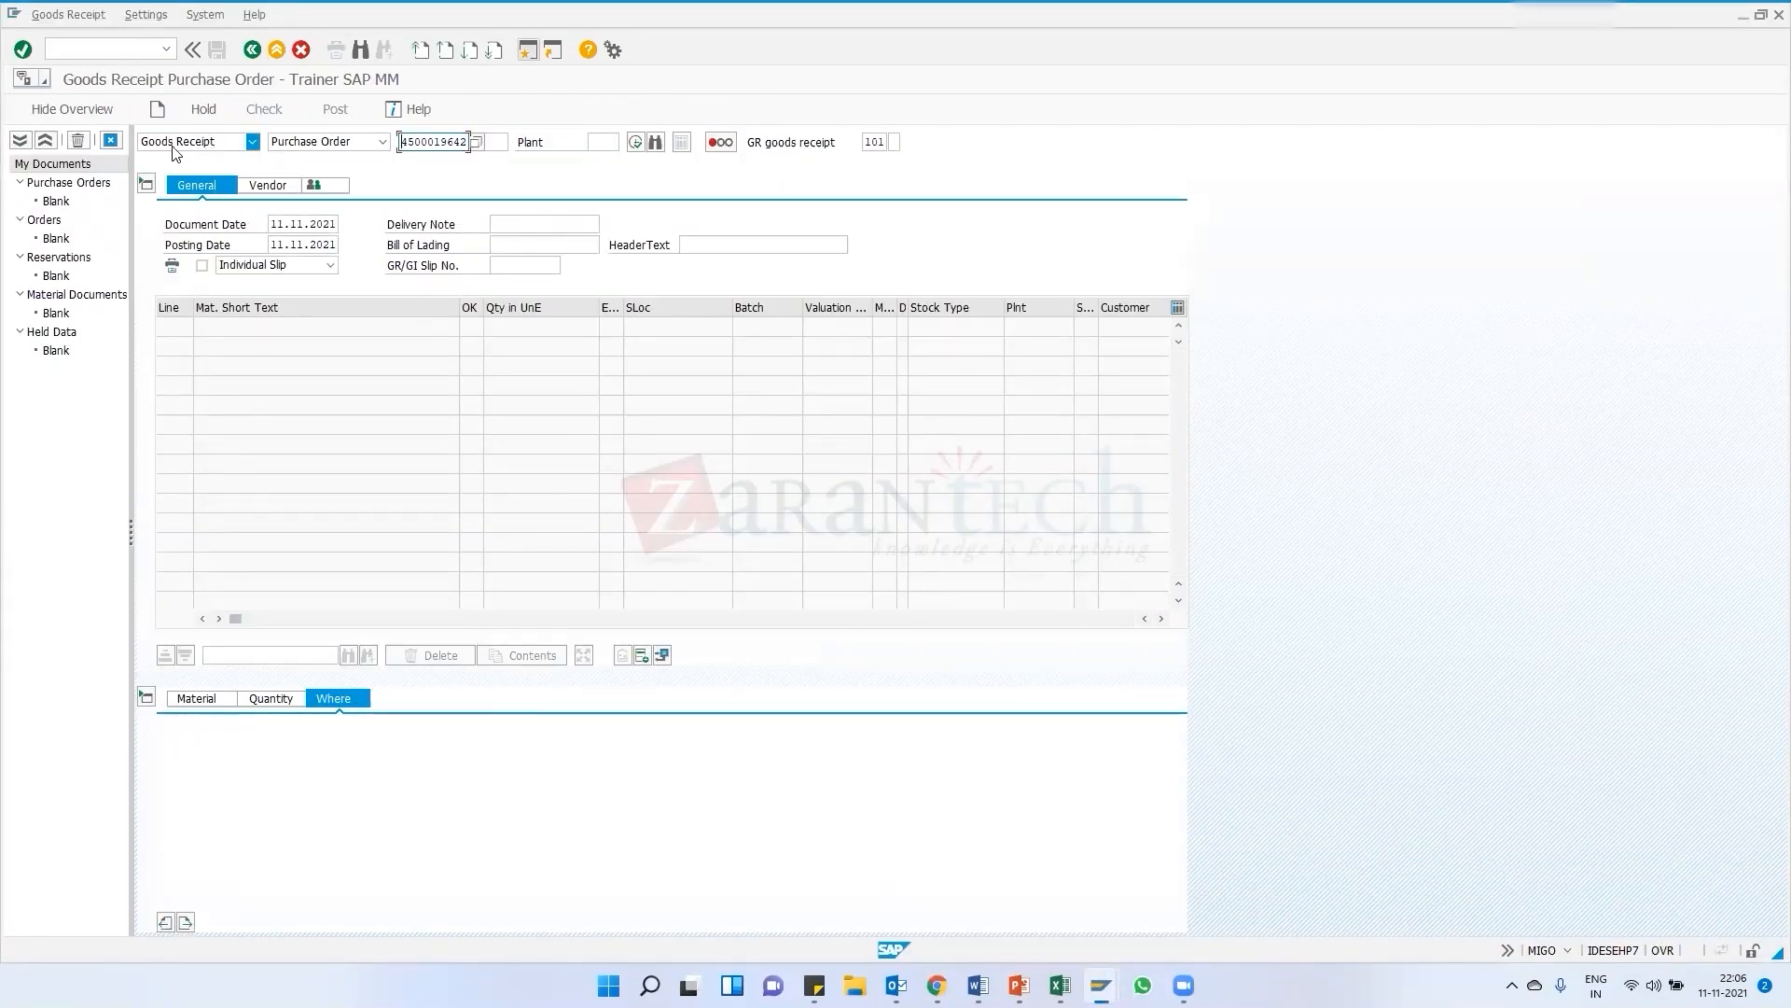
click(251, 141)
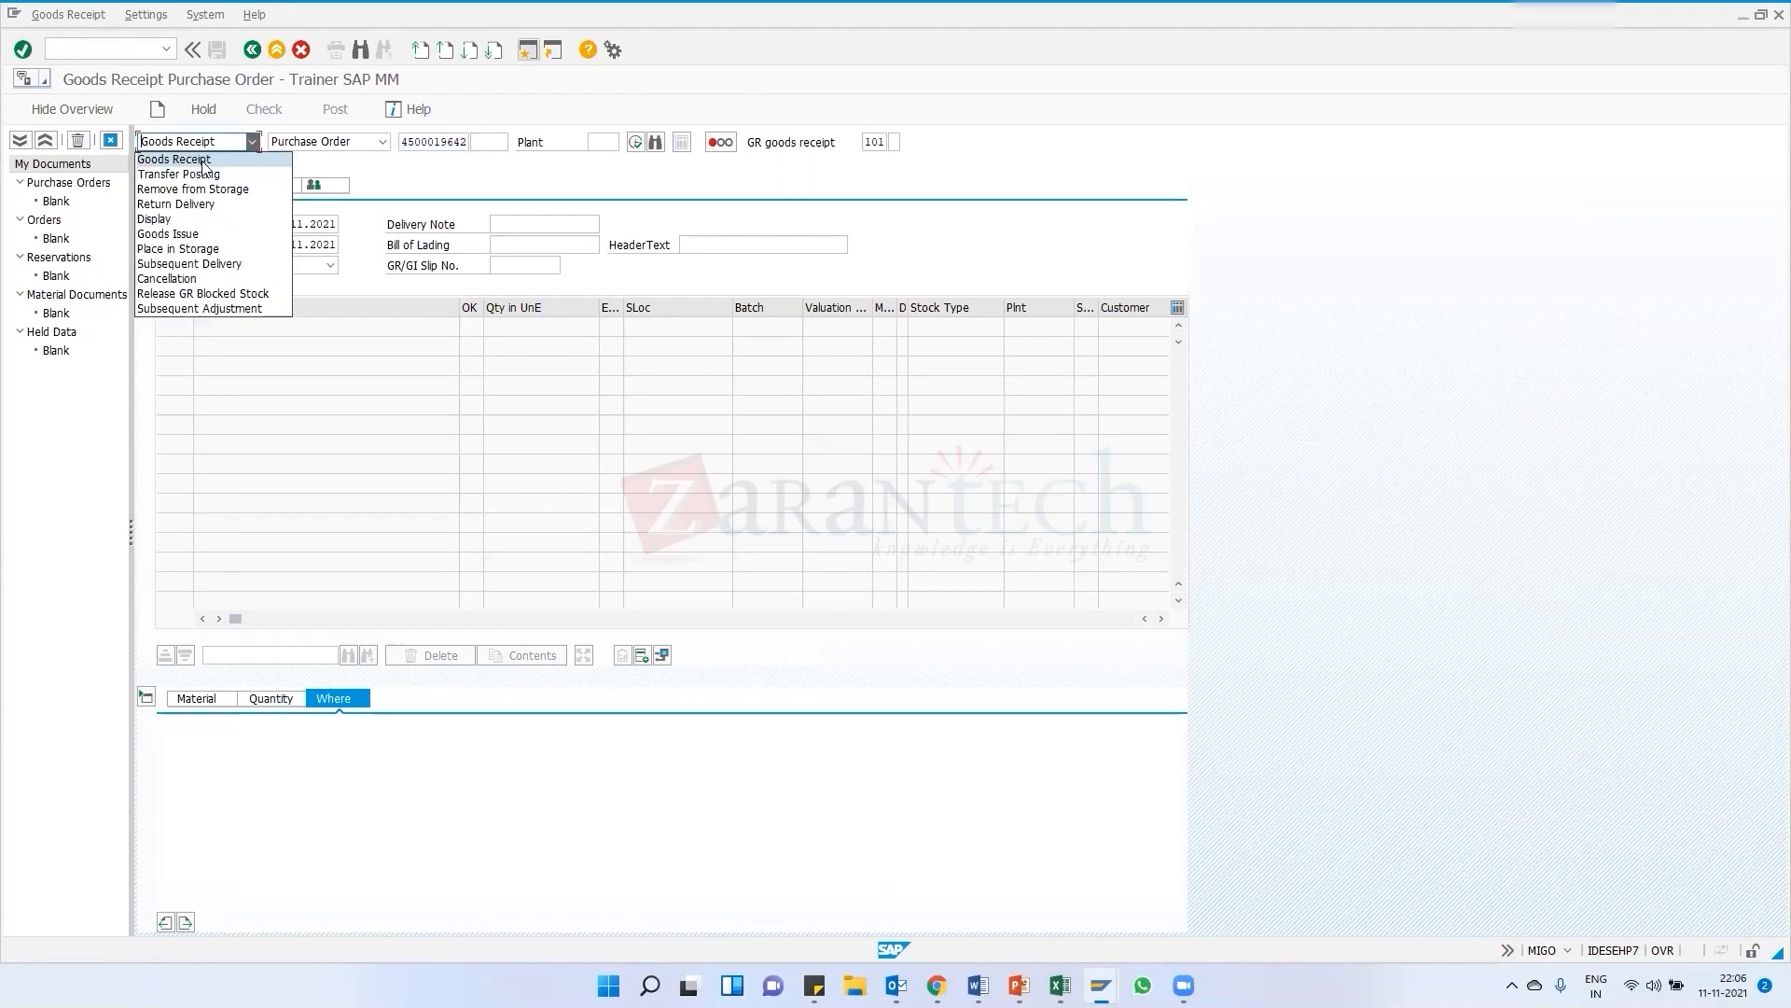
click(203, 160)
click(327, 142)
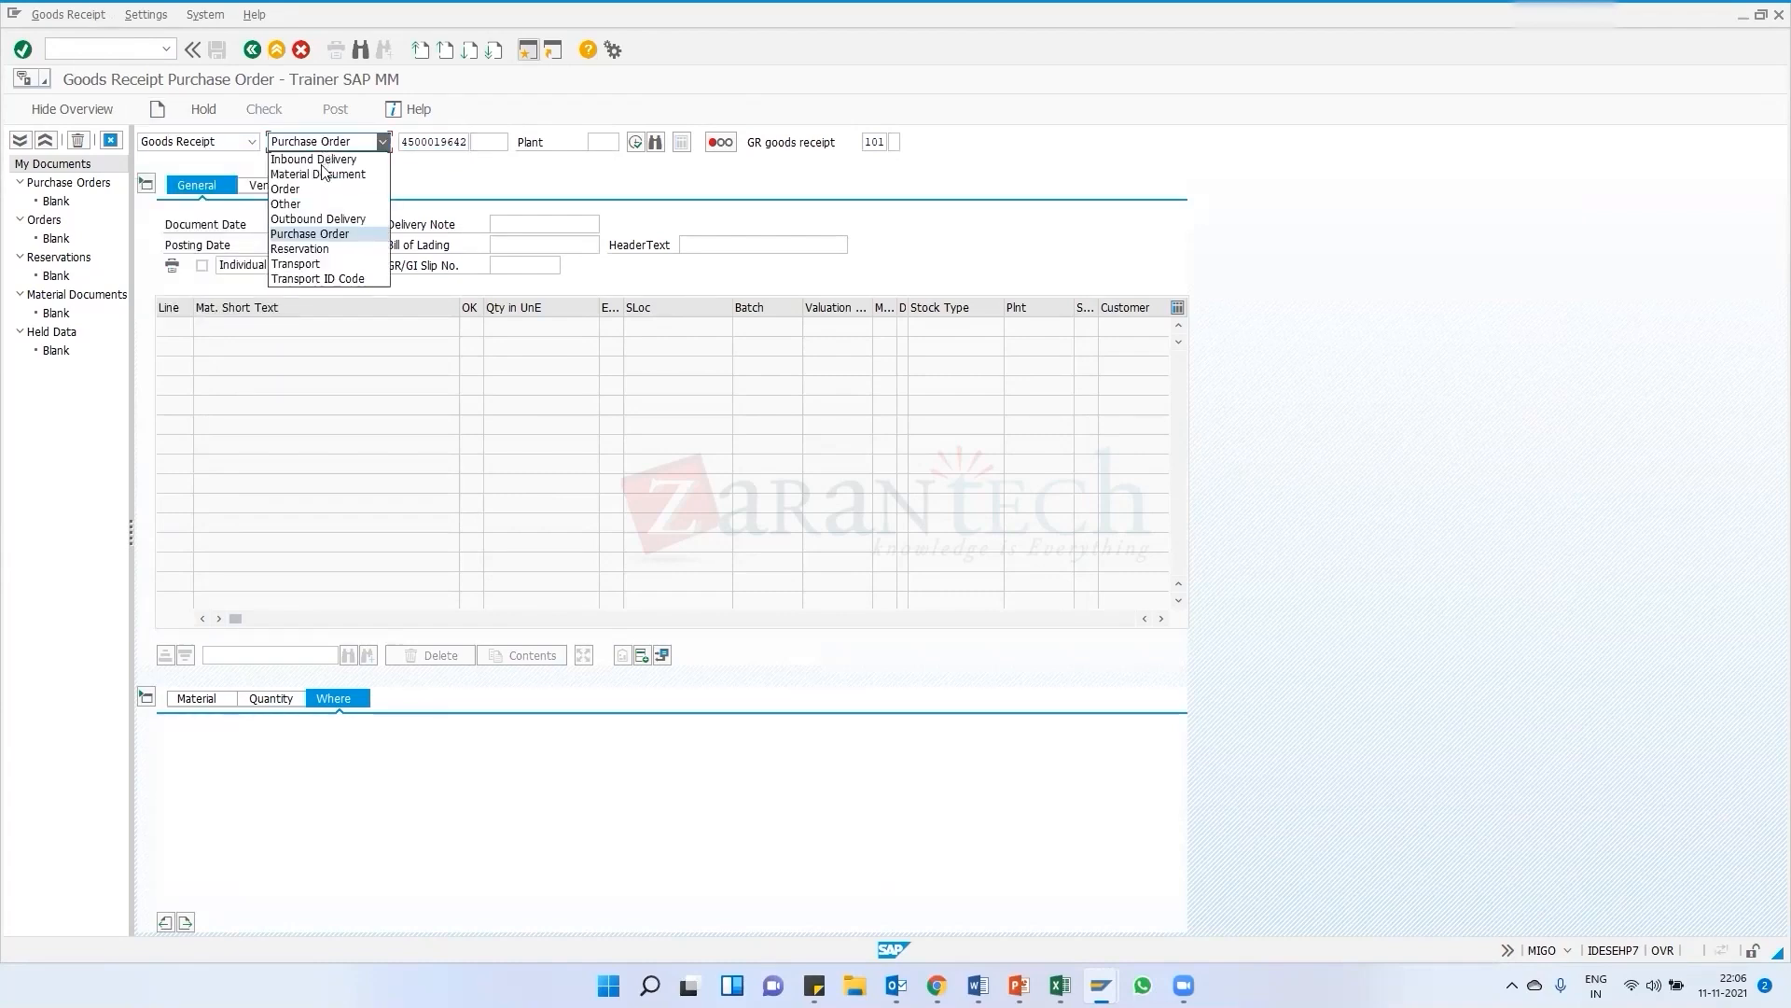
click(322, 234)
click(428, 143)
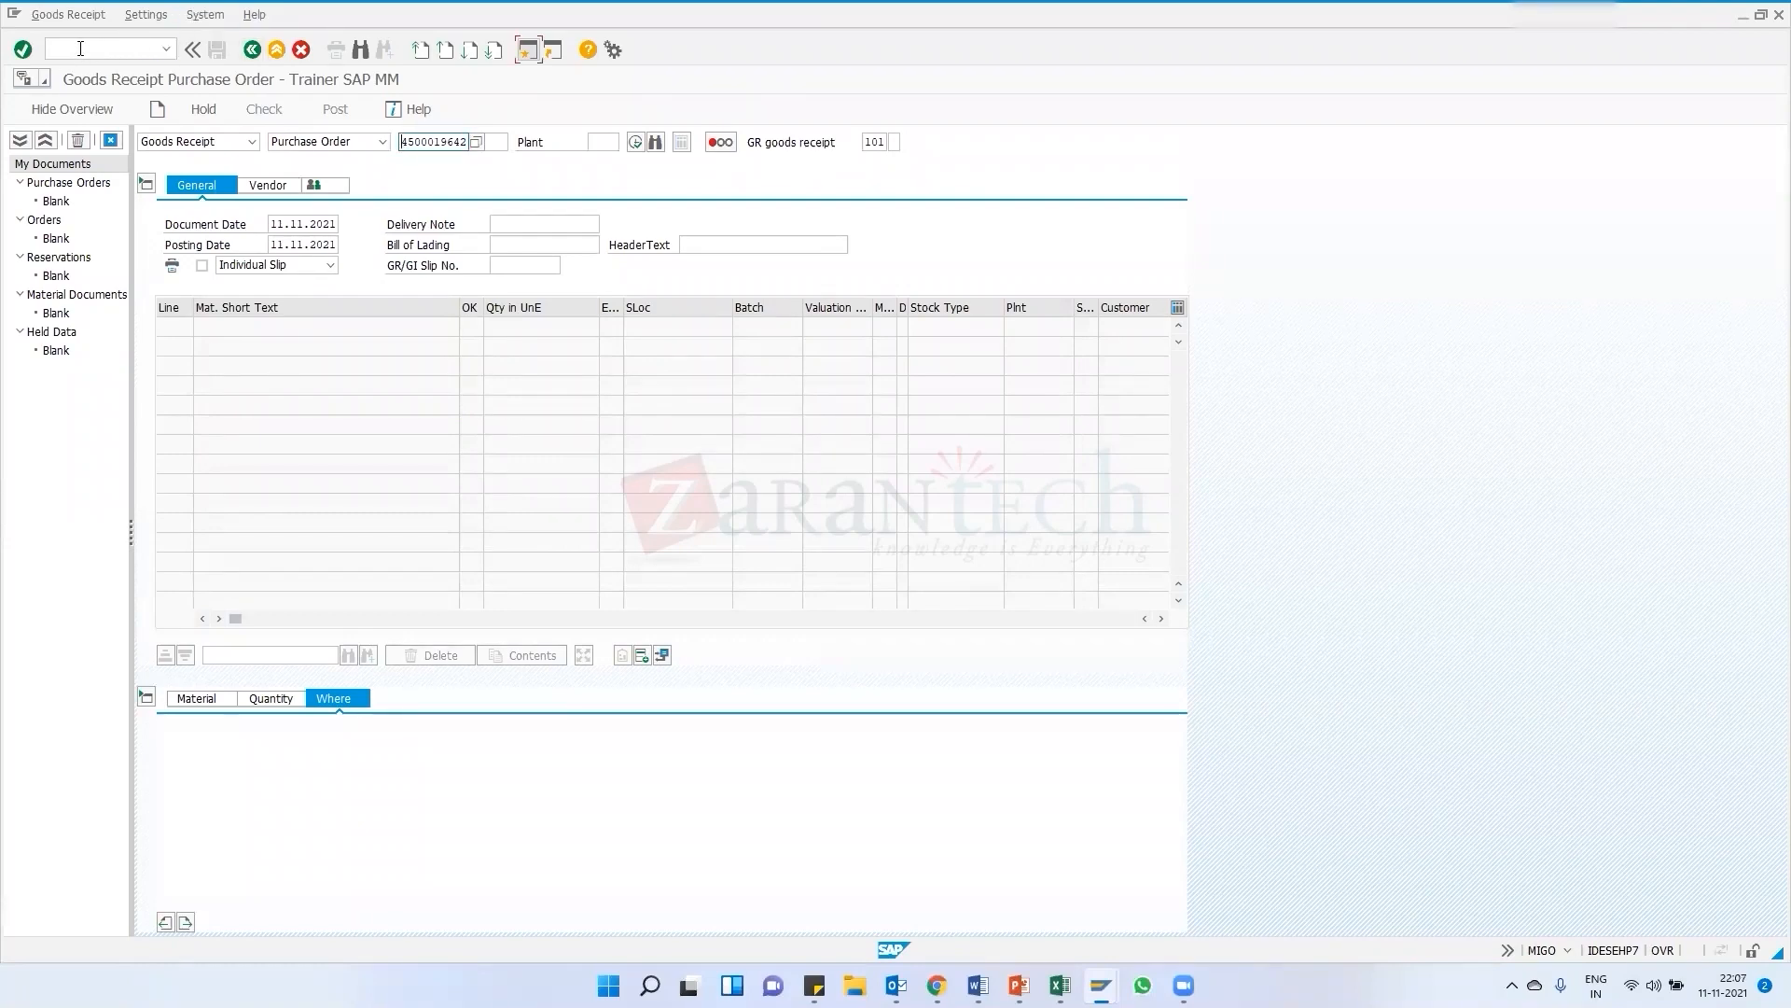
click(166, 48)
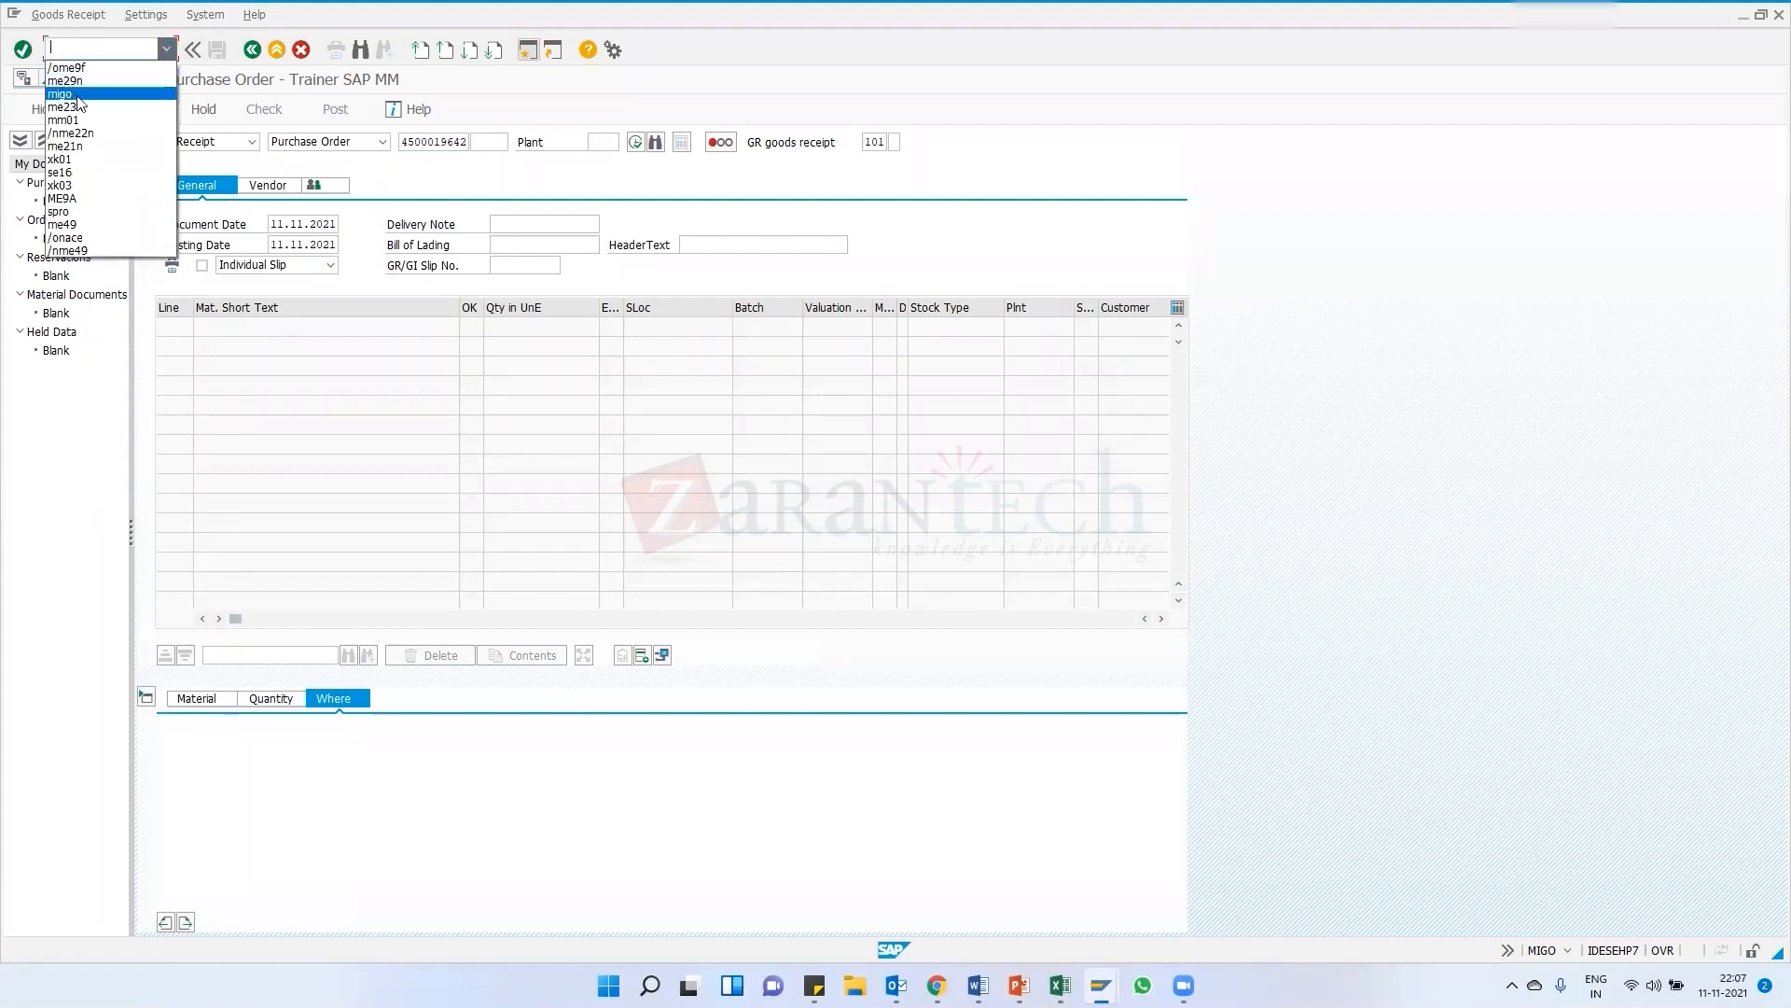
click(327, 12)
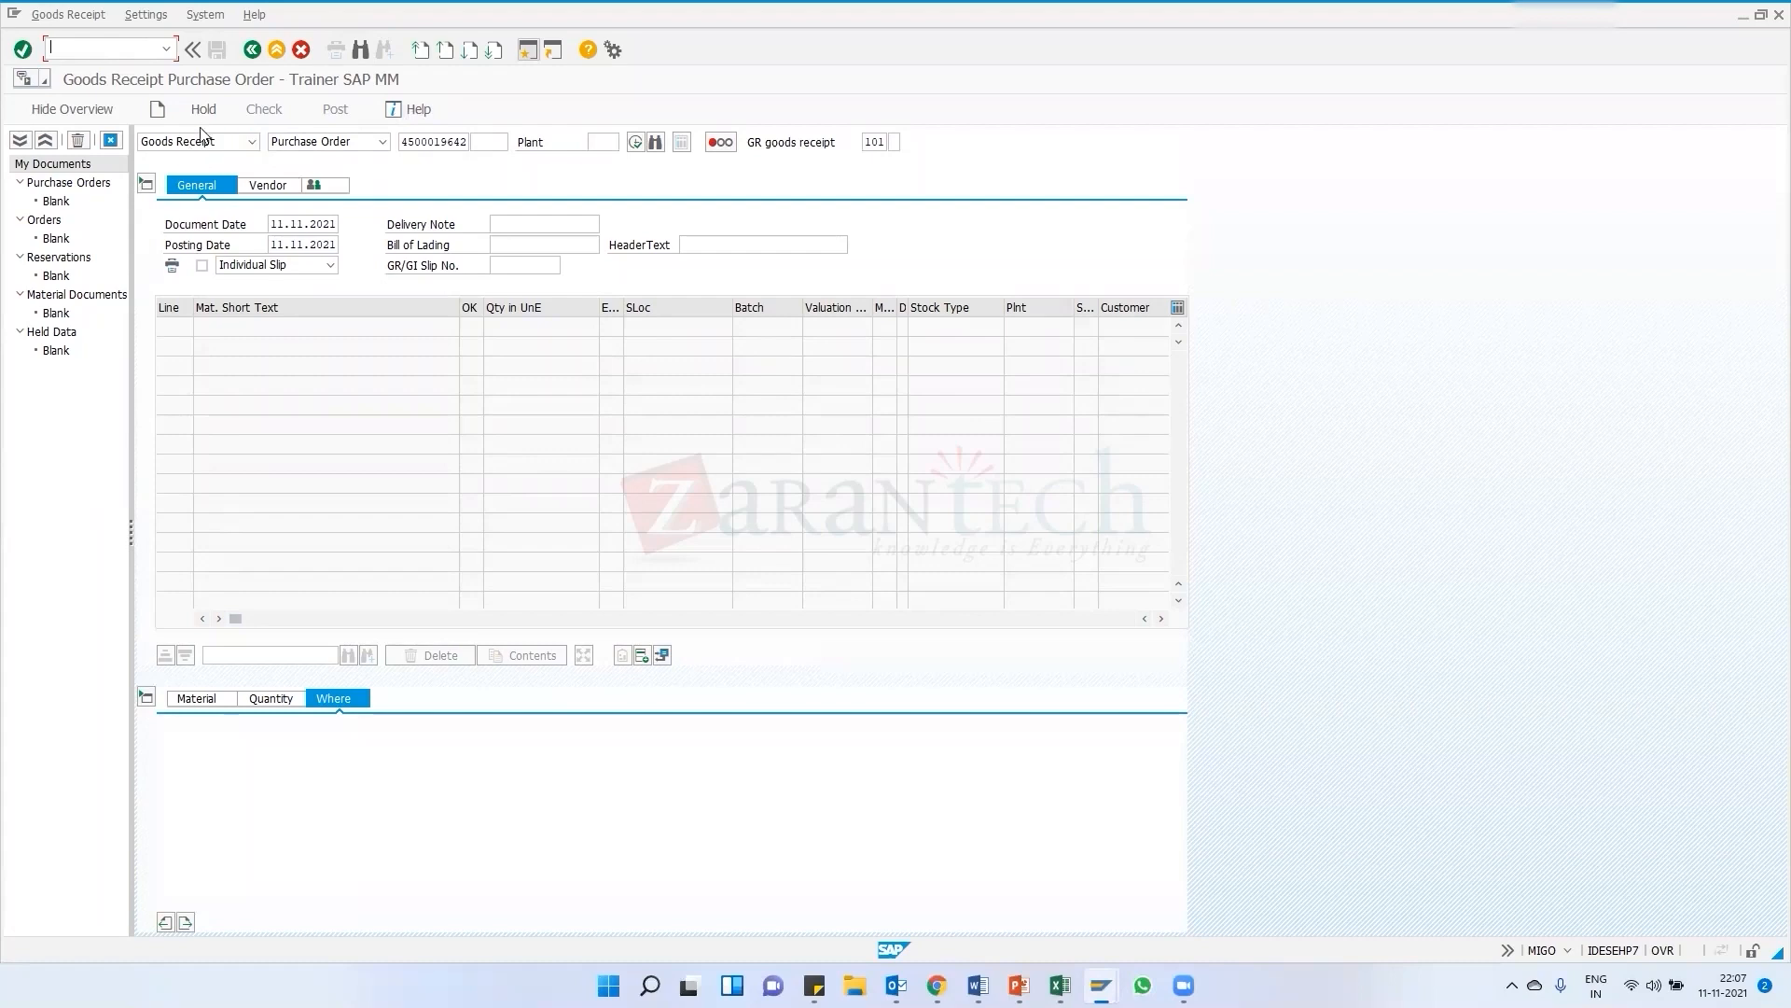
click(168, 49)
click(335, 14)
click(226, 146)
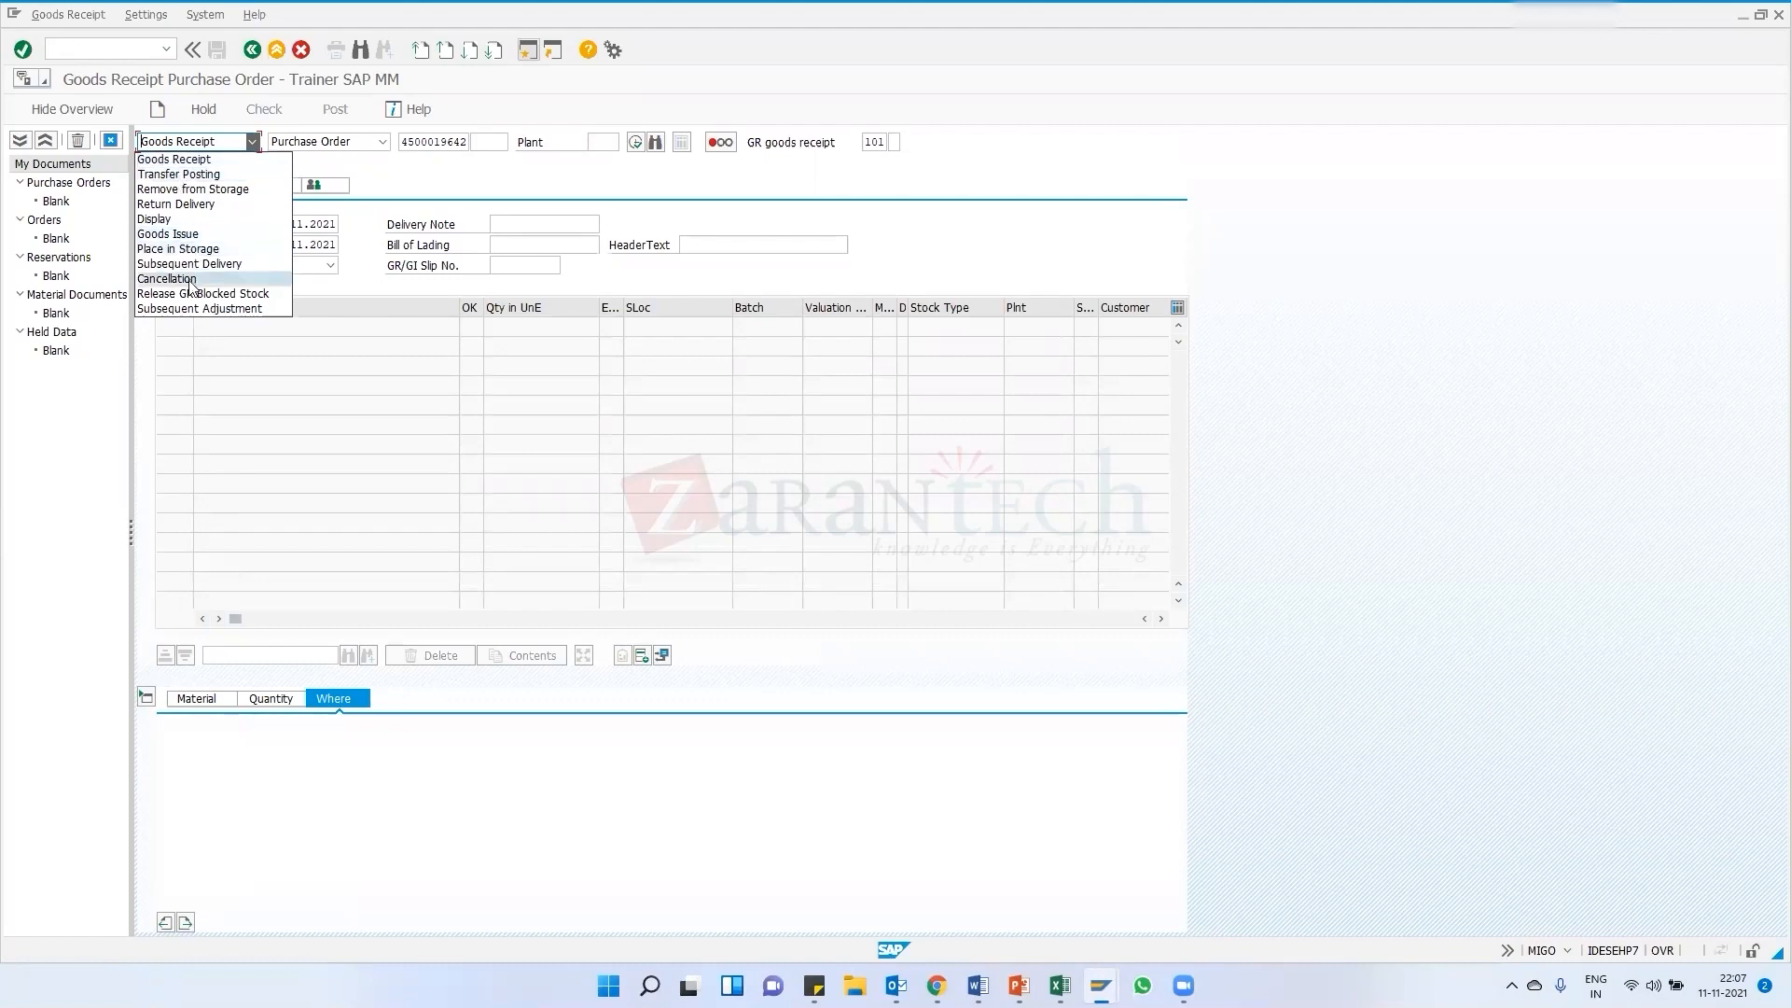
click(171, 161)
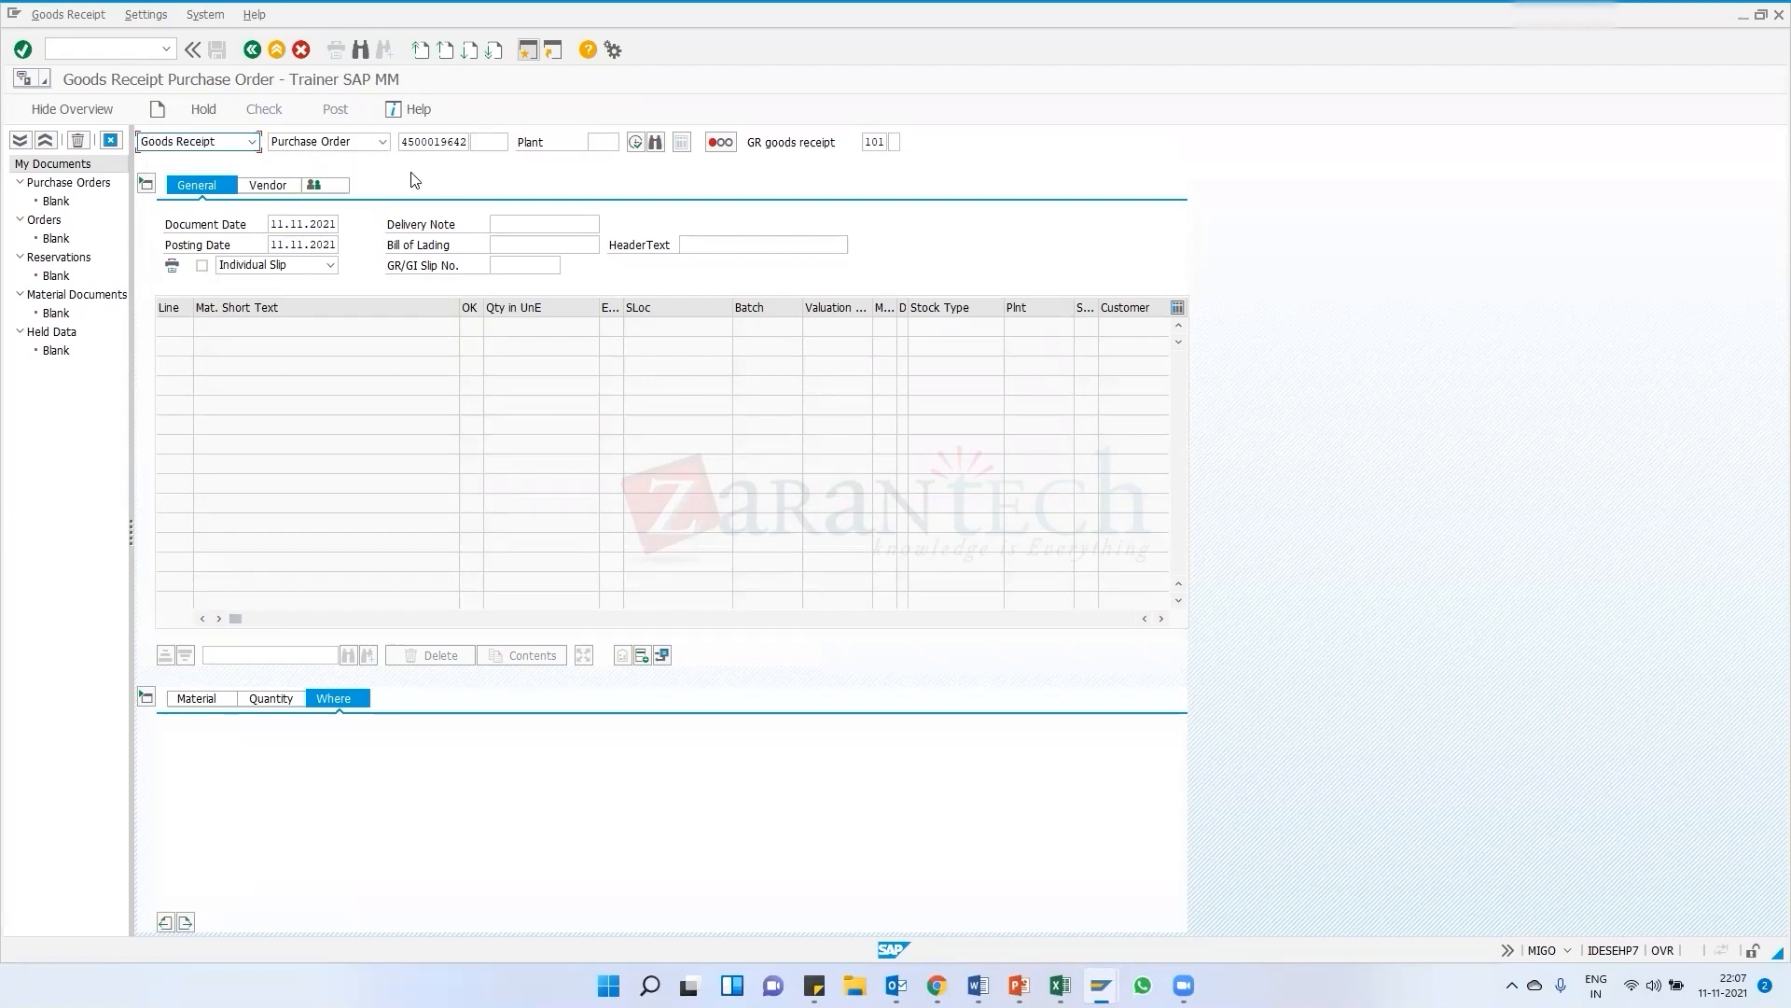
click(429, 142)
click(868, 144)
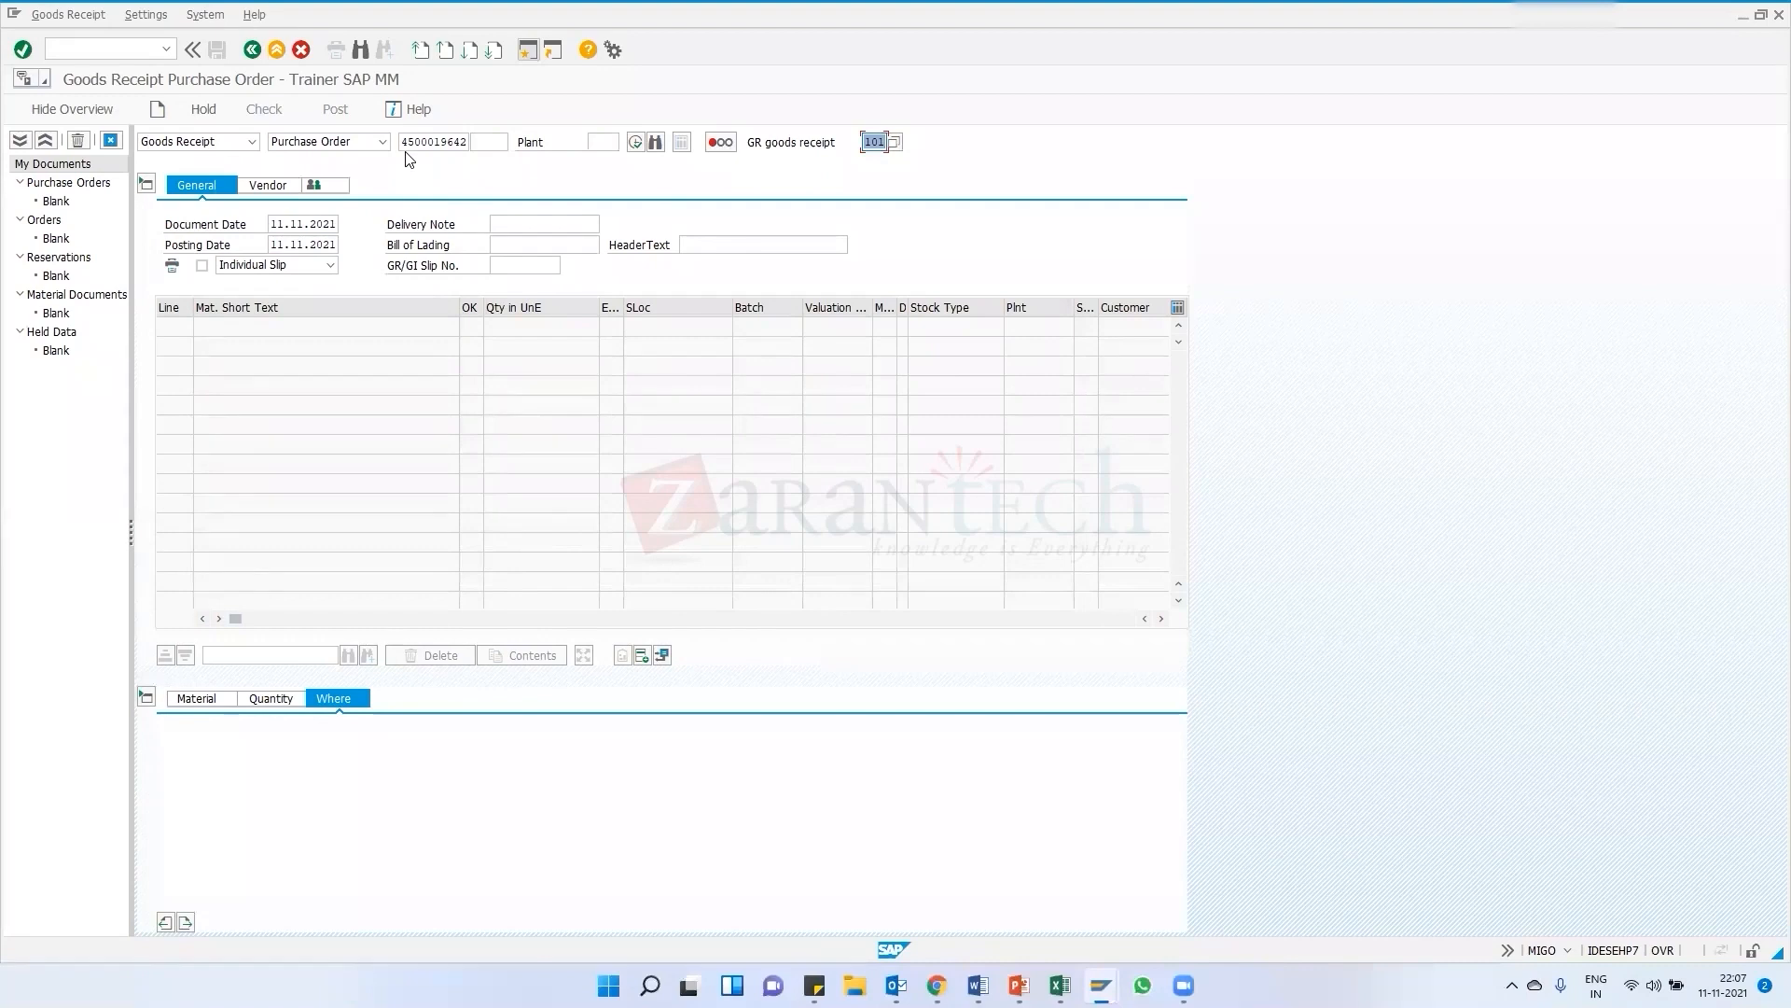
click(470, 144)
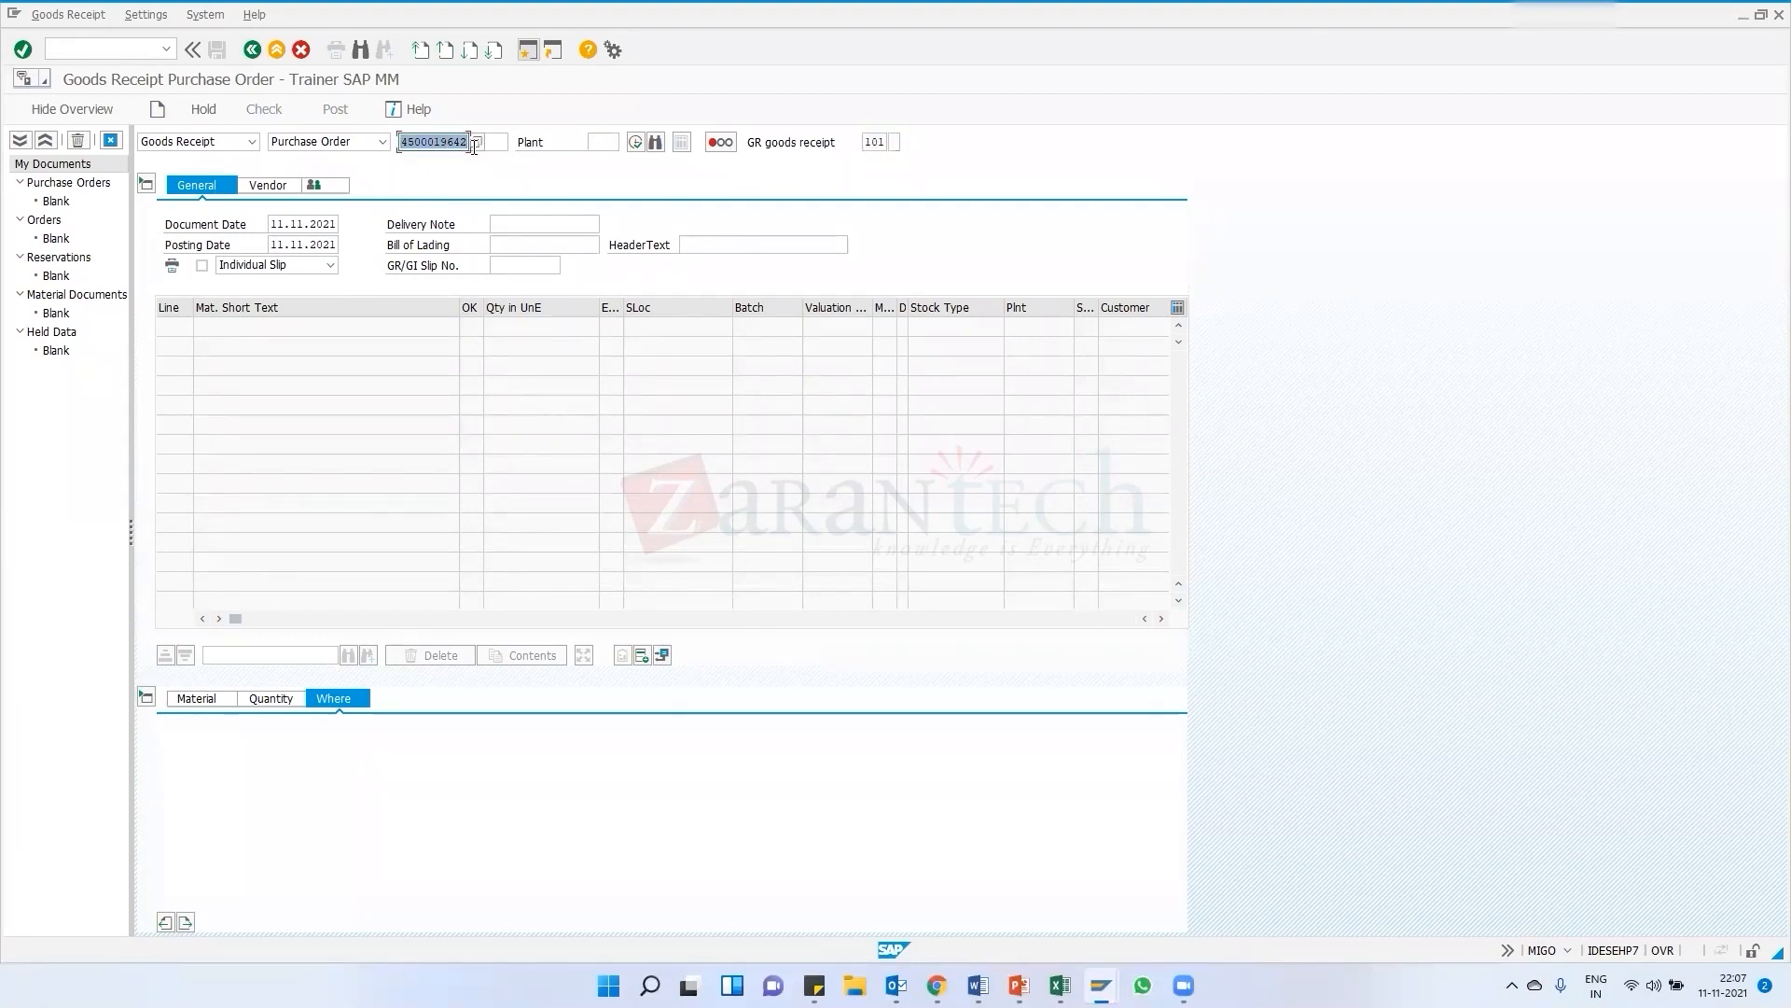
click(456, 147)
double_click(875, 144)
click(883, 143)
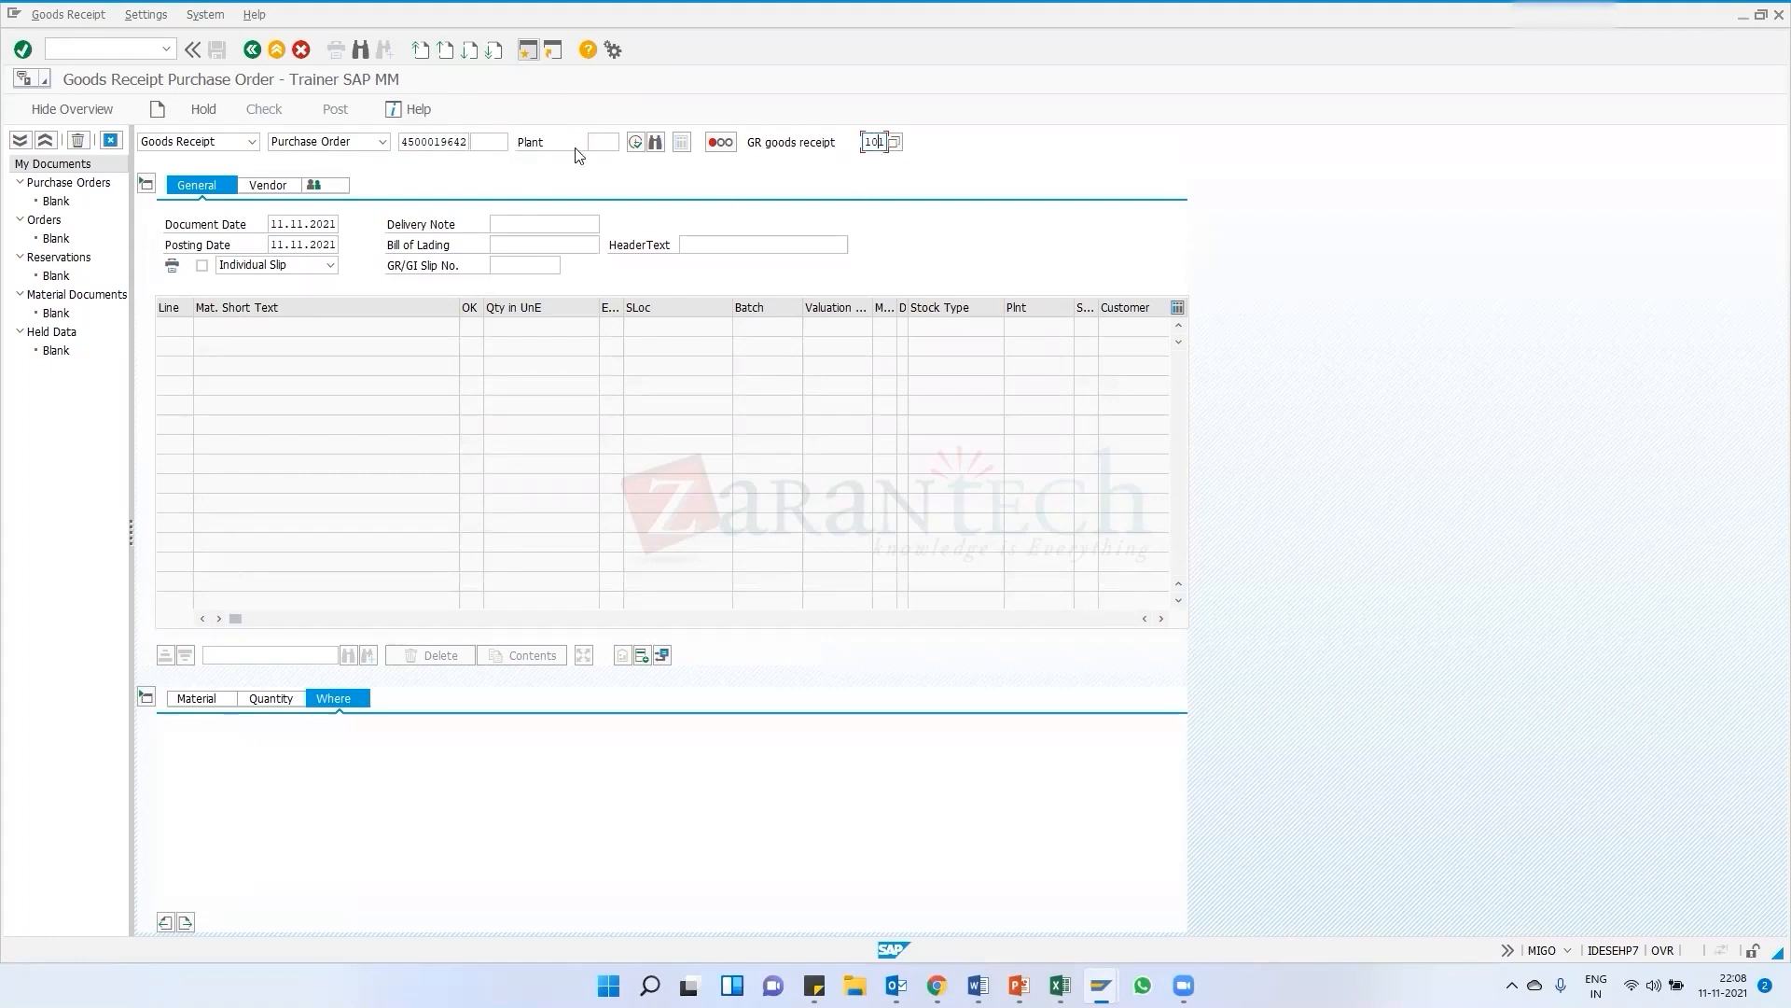
key(Return)
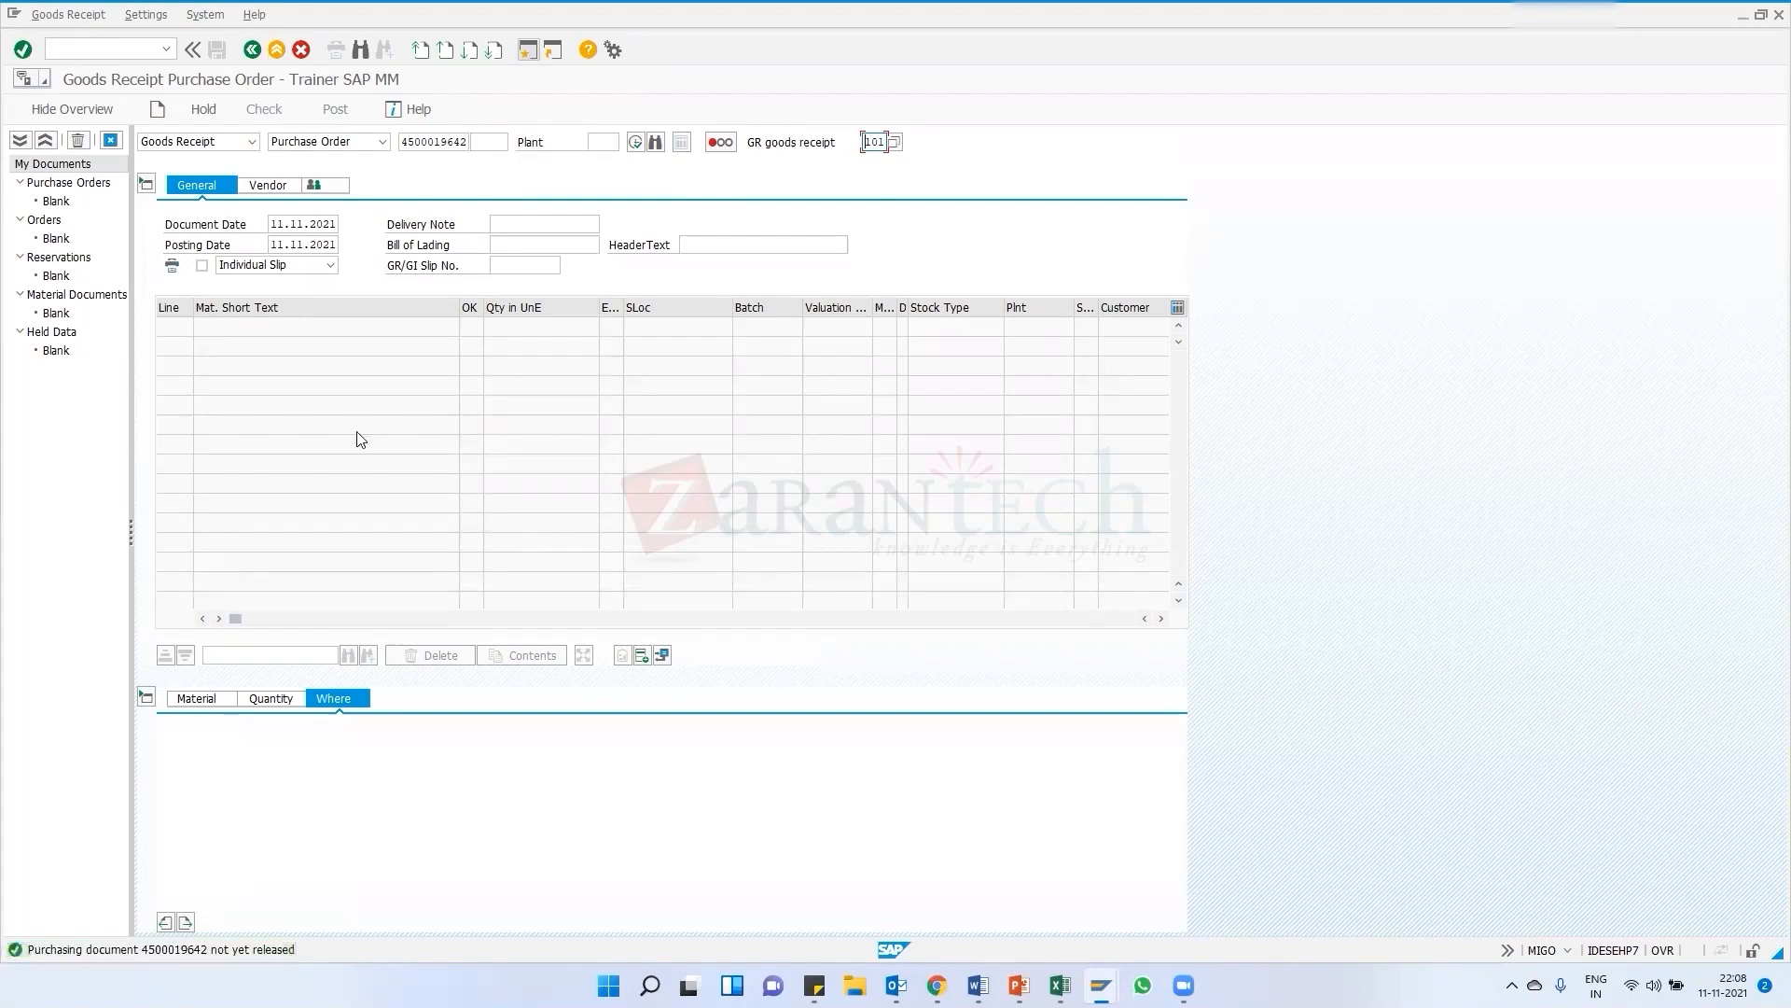
click(251, 49)
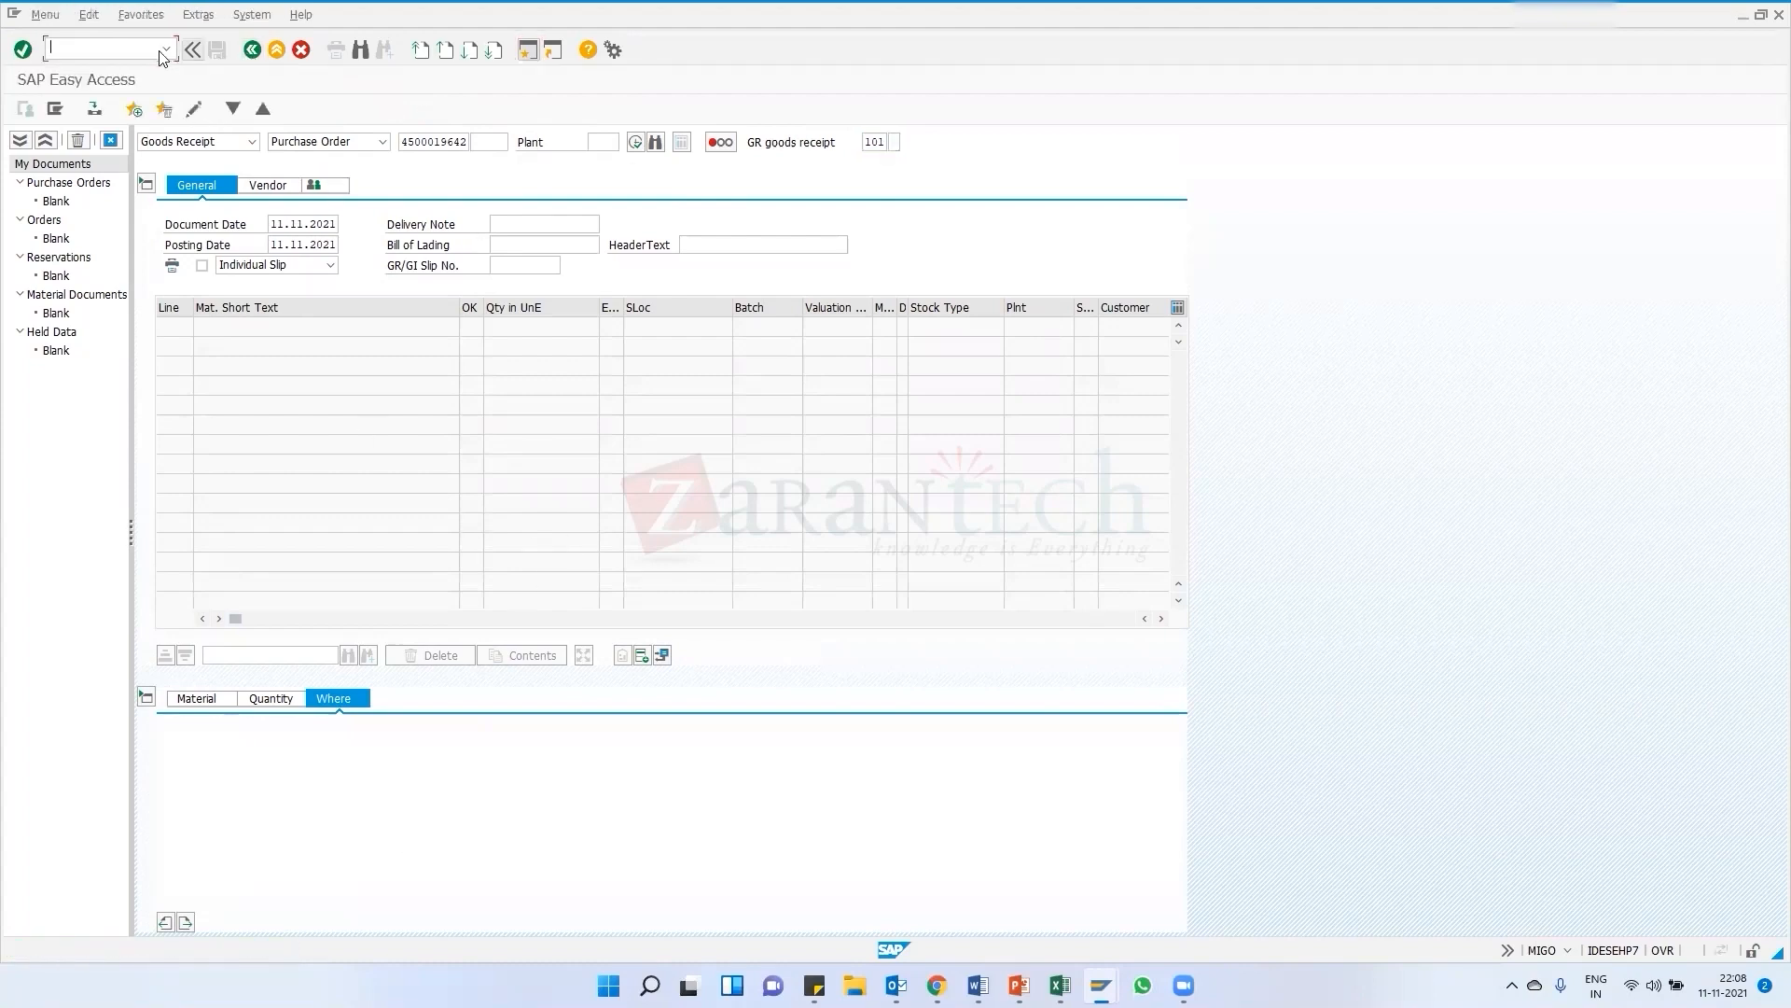
click(165, 49)
text(migo)
click(32, 51)
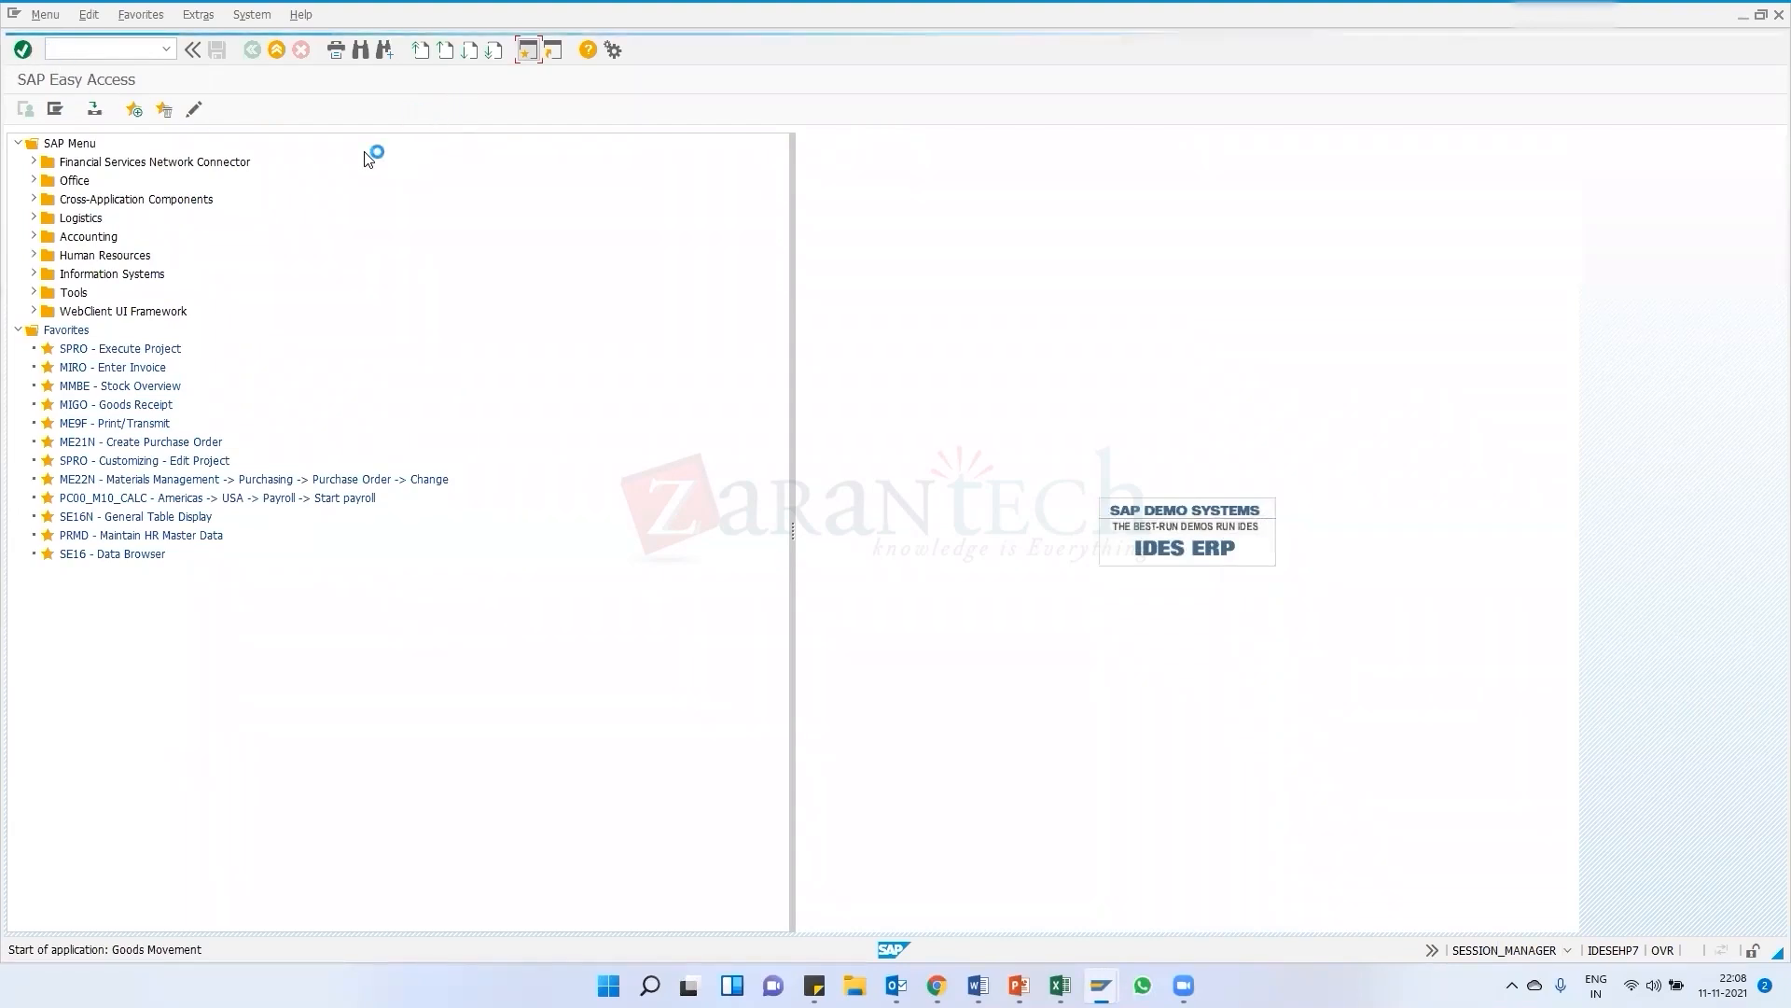
click(431, 145)
click(434, 159)
key(Return)
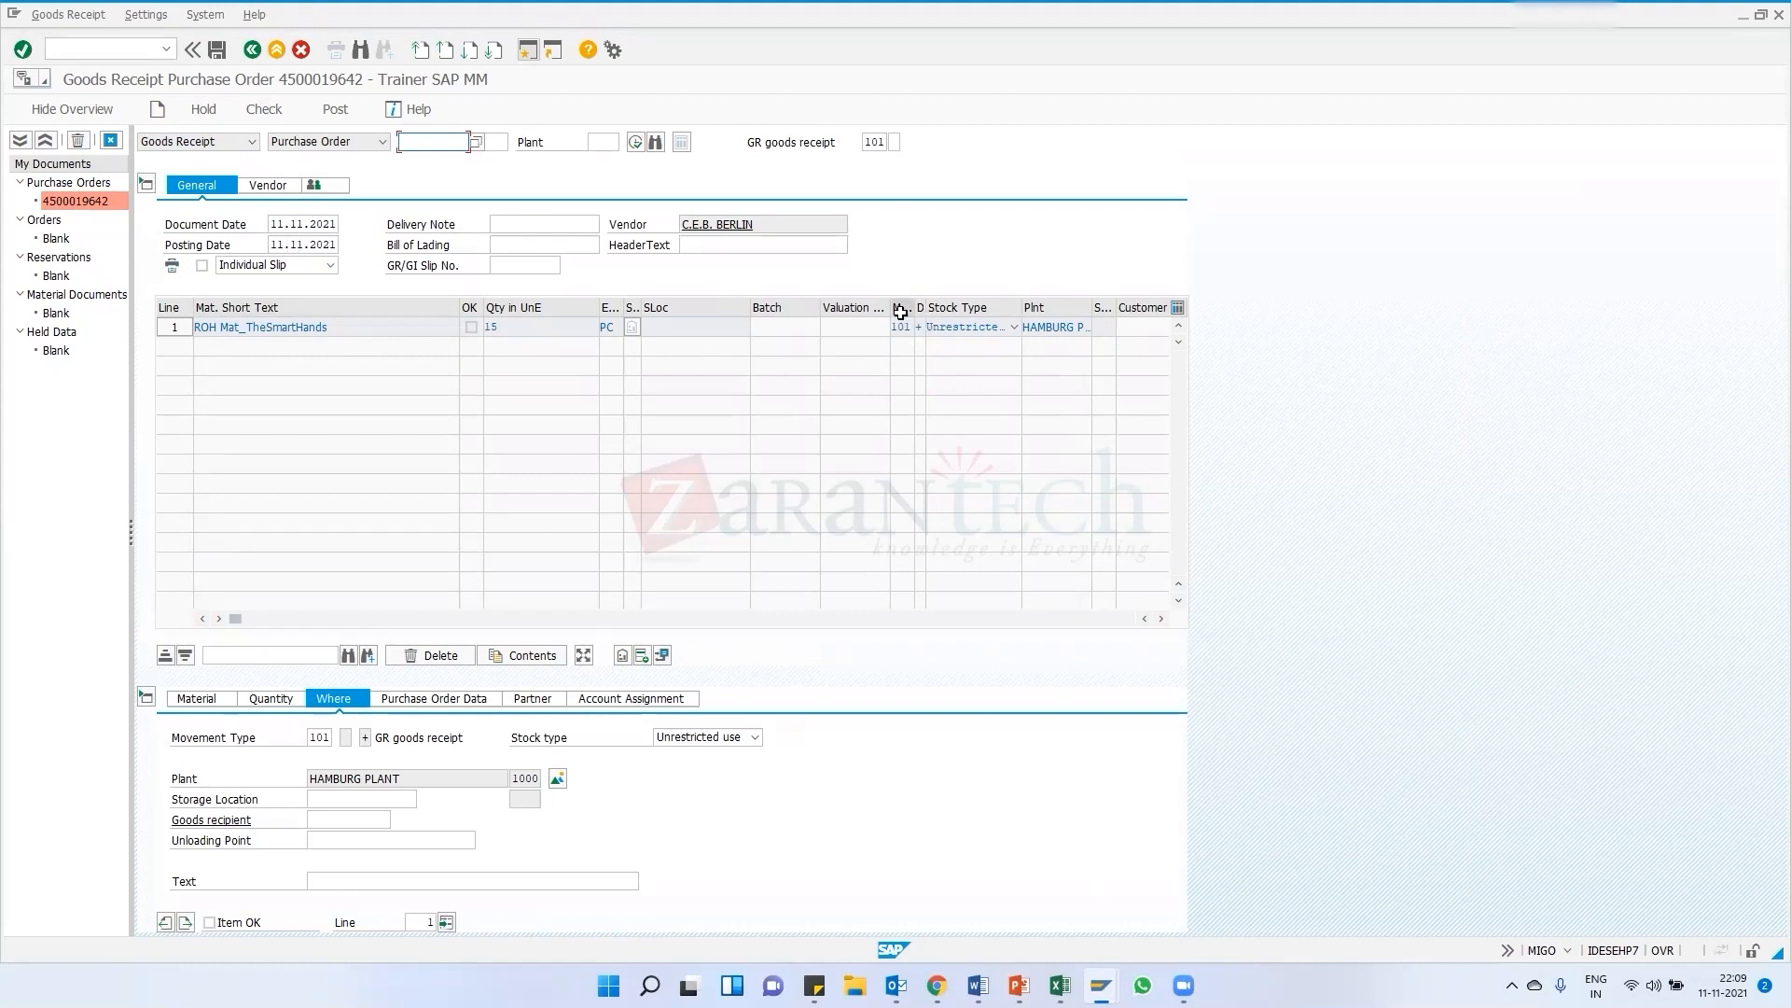
Review the goods receipt item's material and quantity details
drag(913, 308, 859, 308)
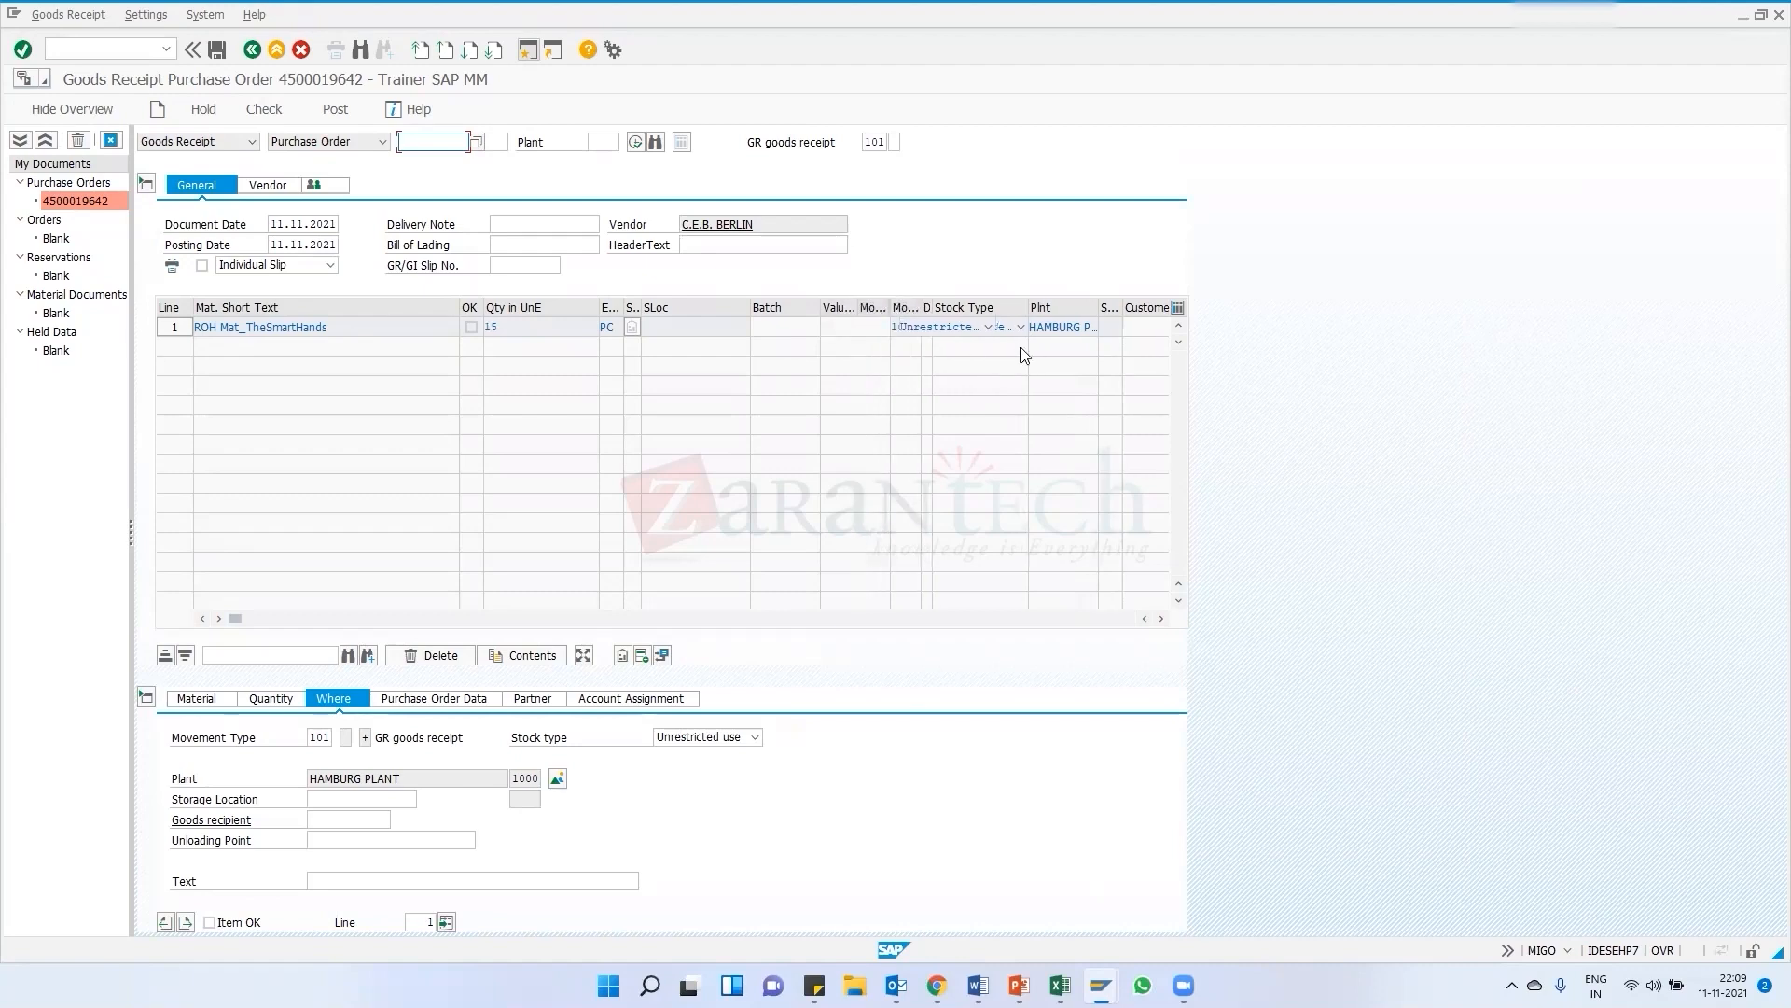
click(198, 706)
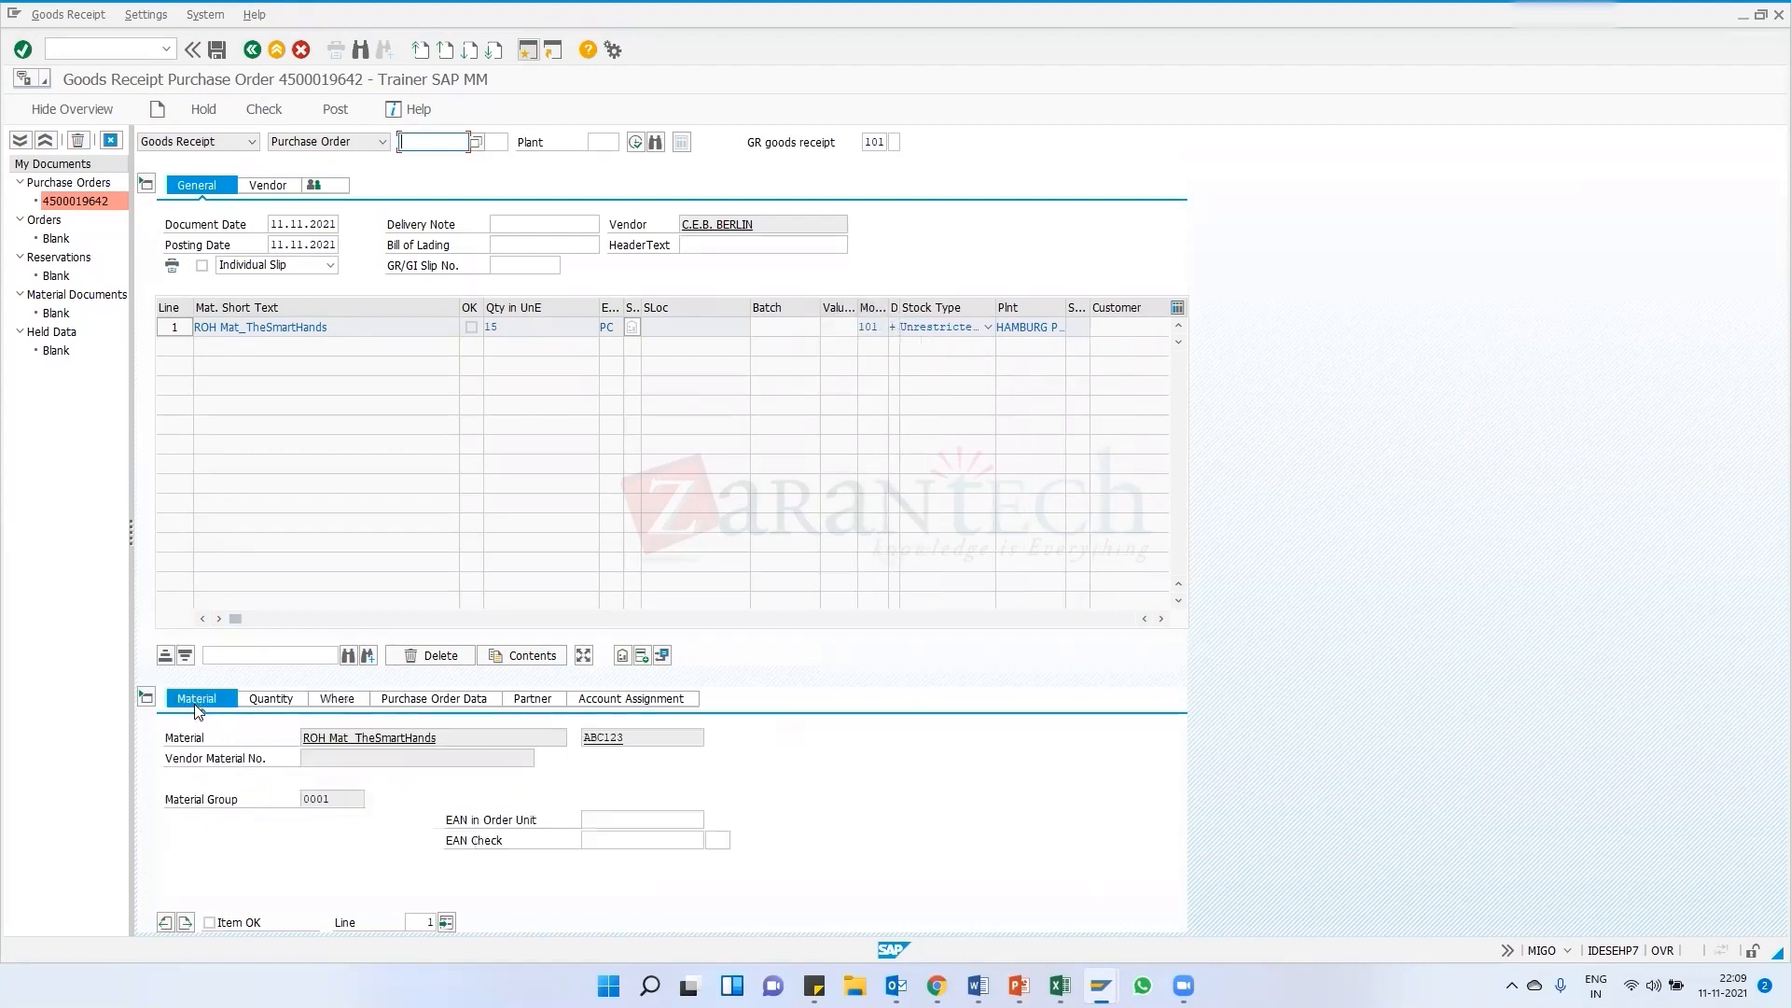
double_click(603, 737)
click(268, 699)
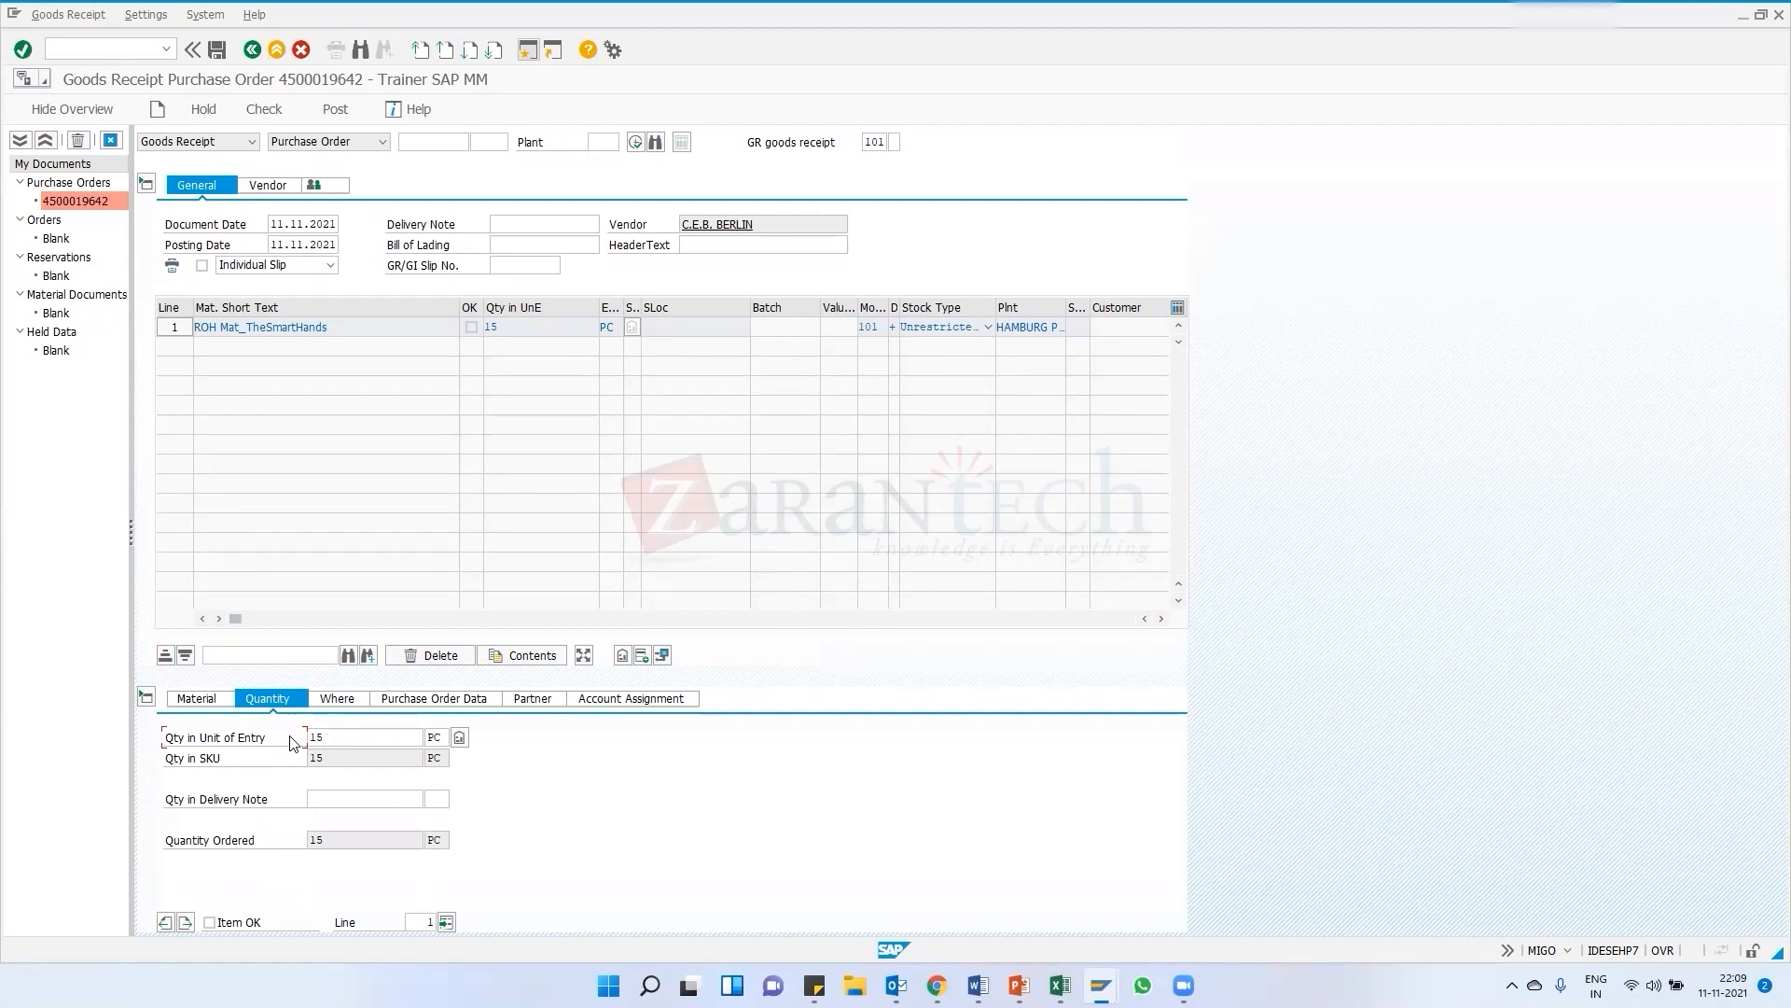
click(334, 736)
text(10)
click(337, 702)
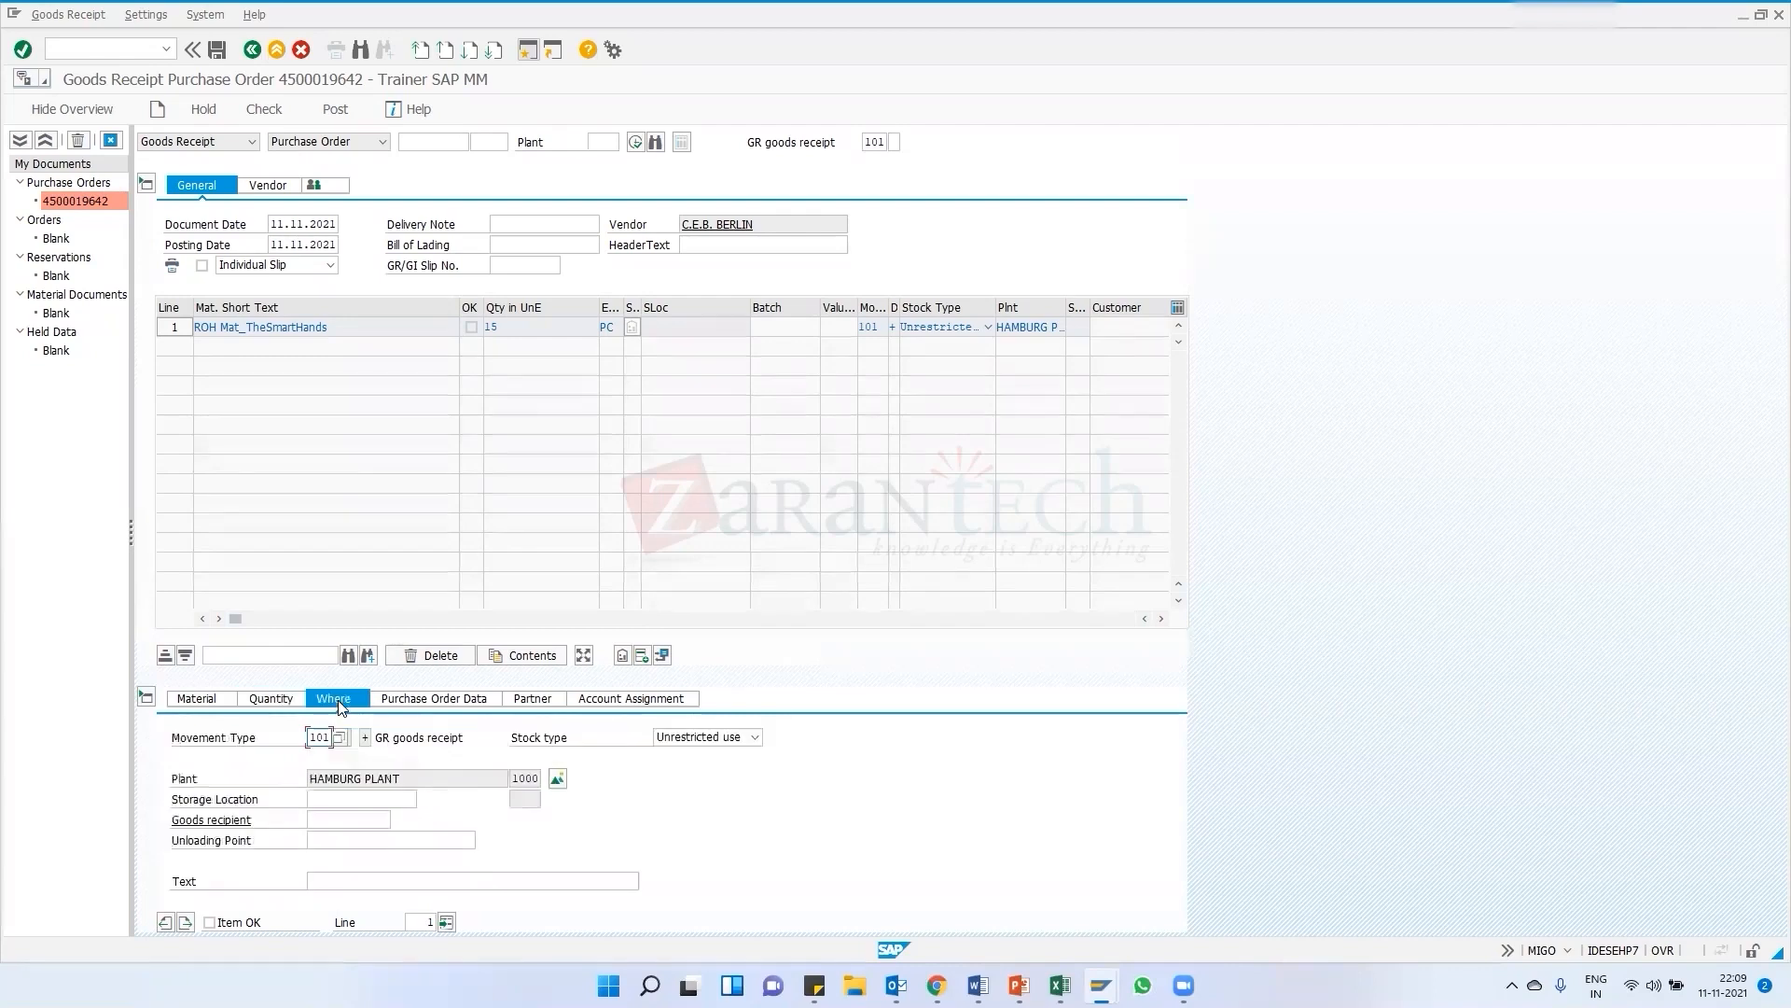
Review the item's location, purchase order data, partner and account assignment details
click(326, 800)
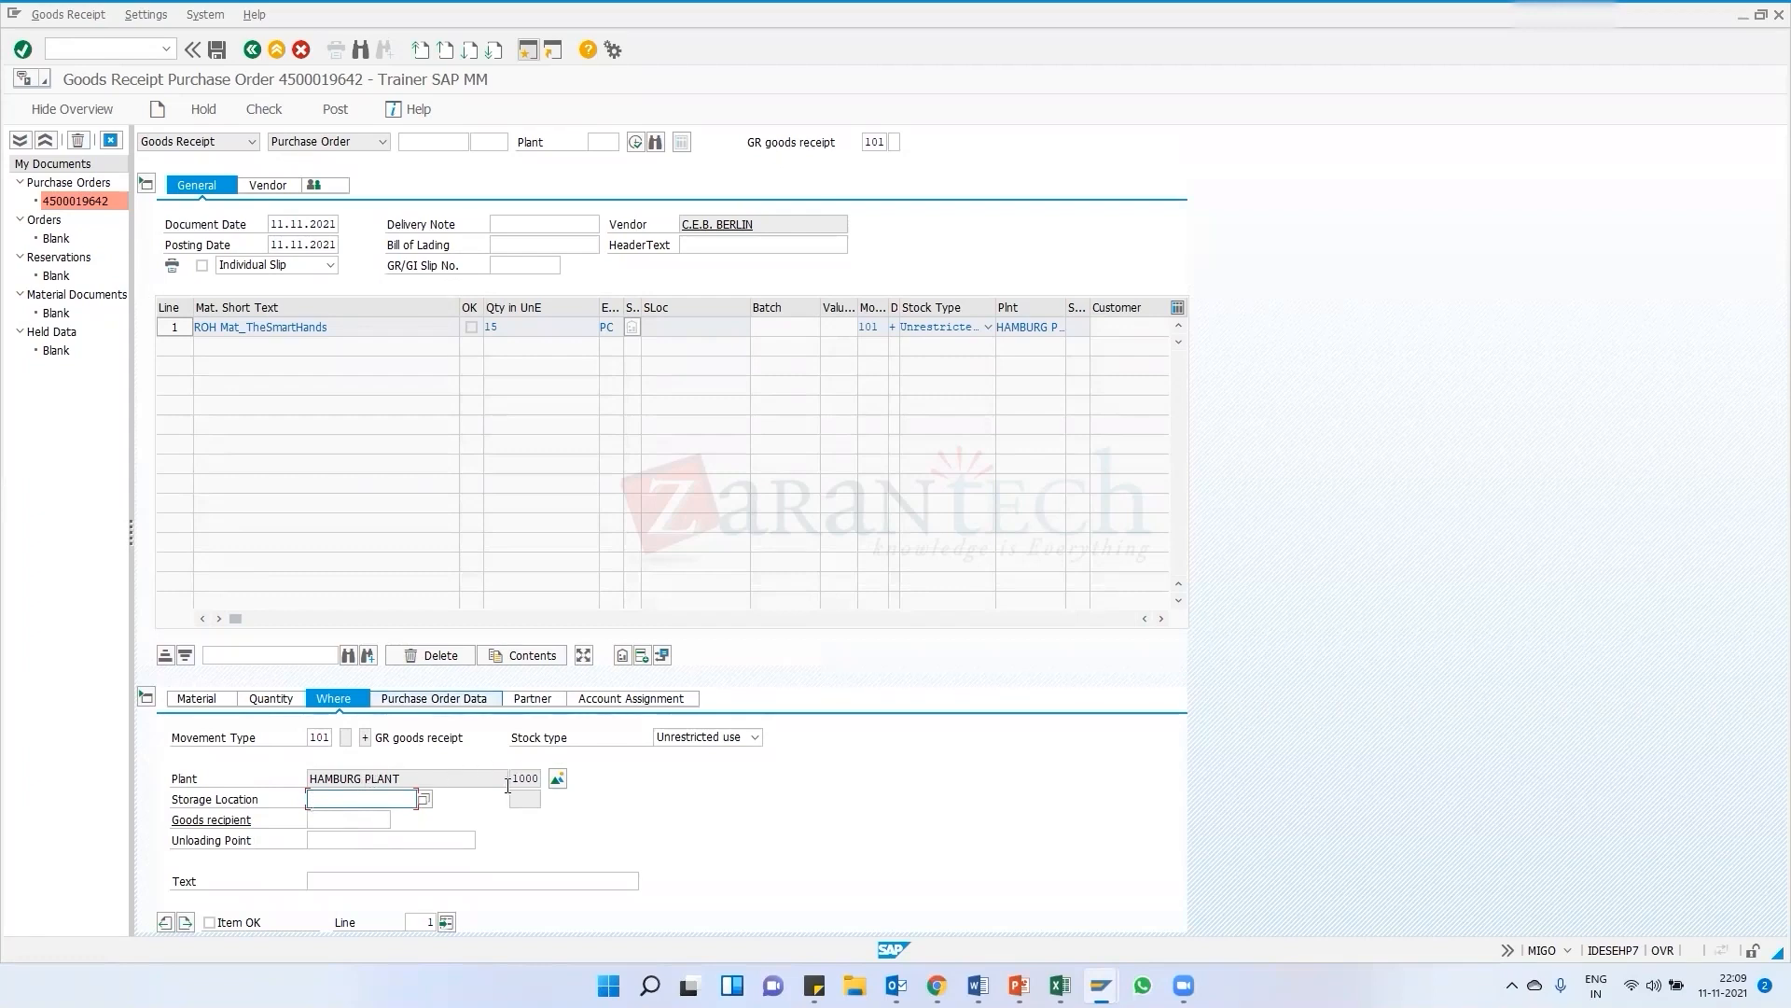
drag(513, 781, 535, 780)
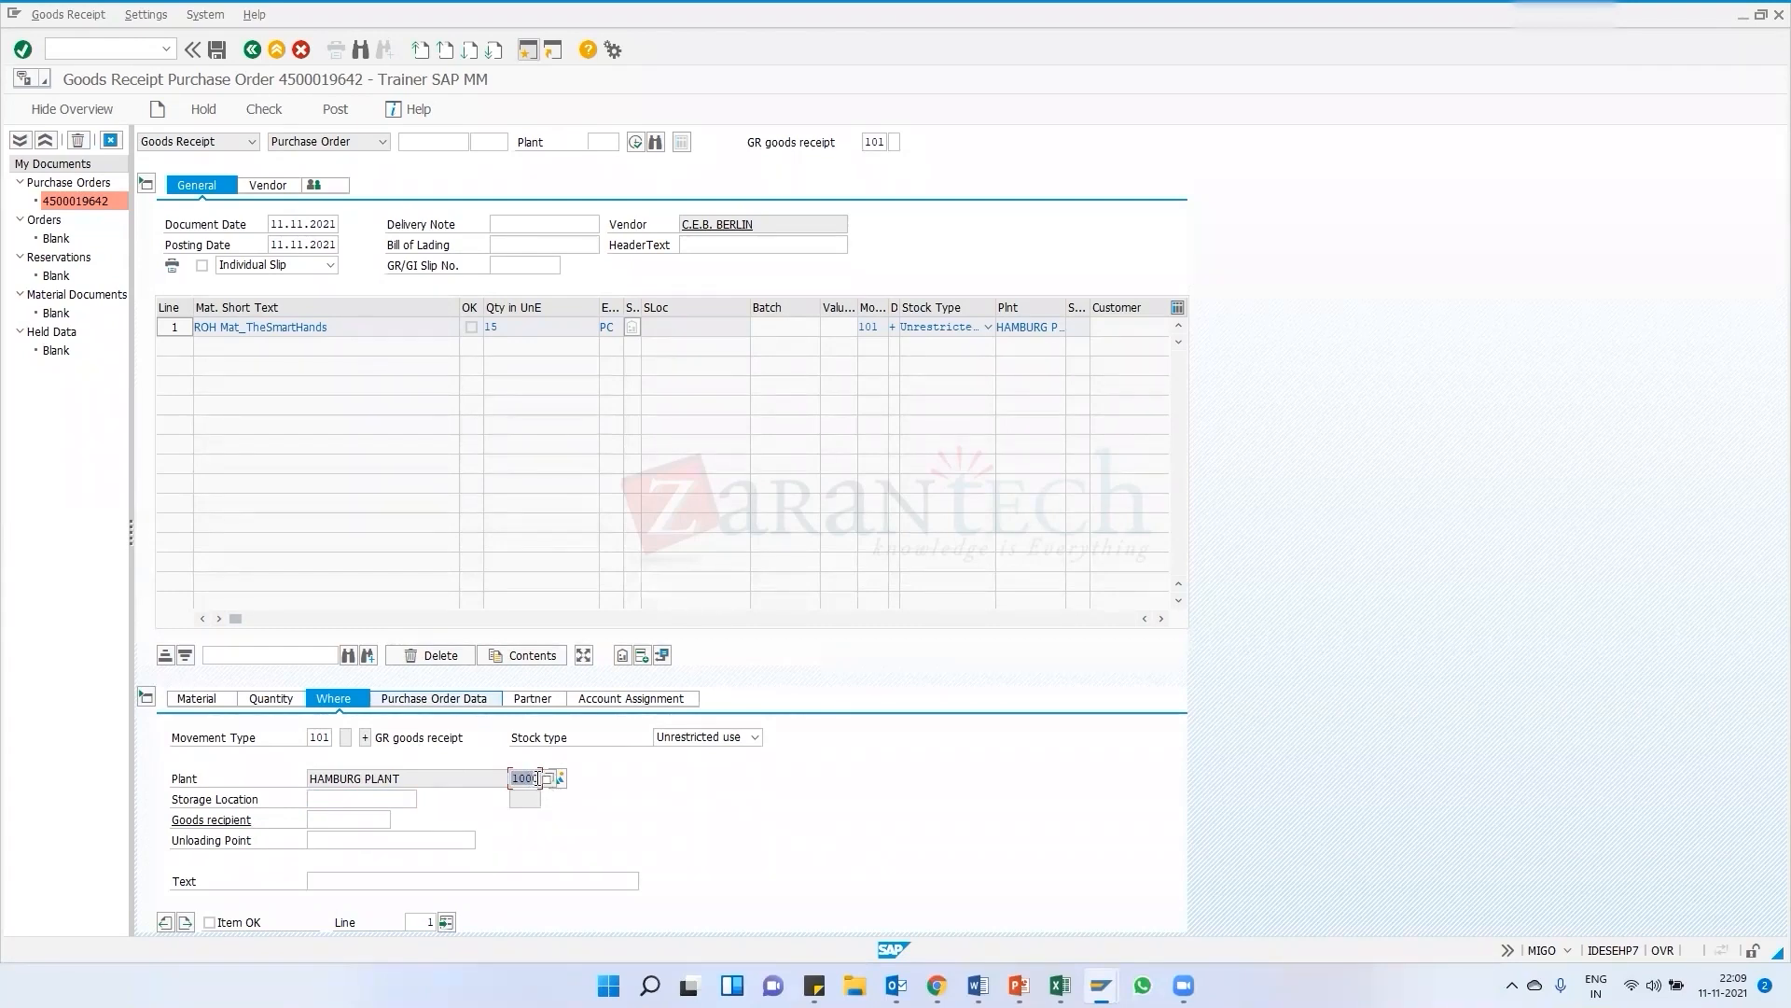
click(353, 799)
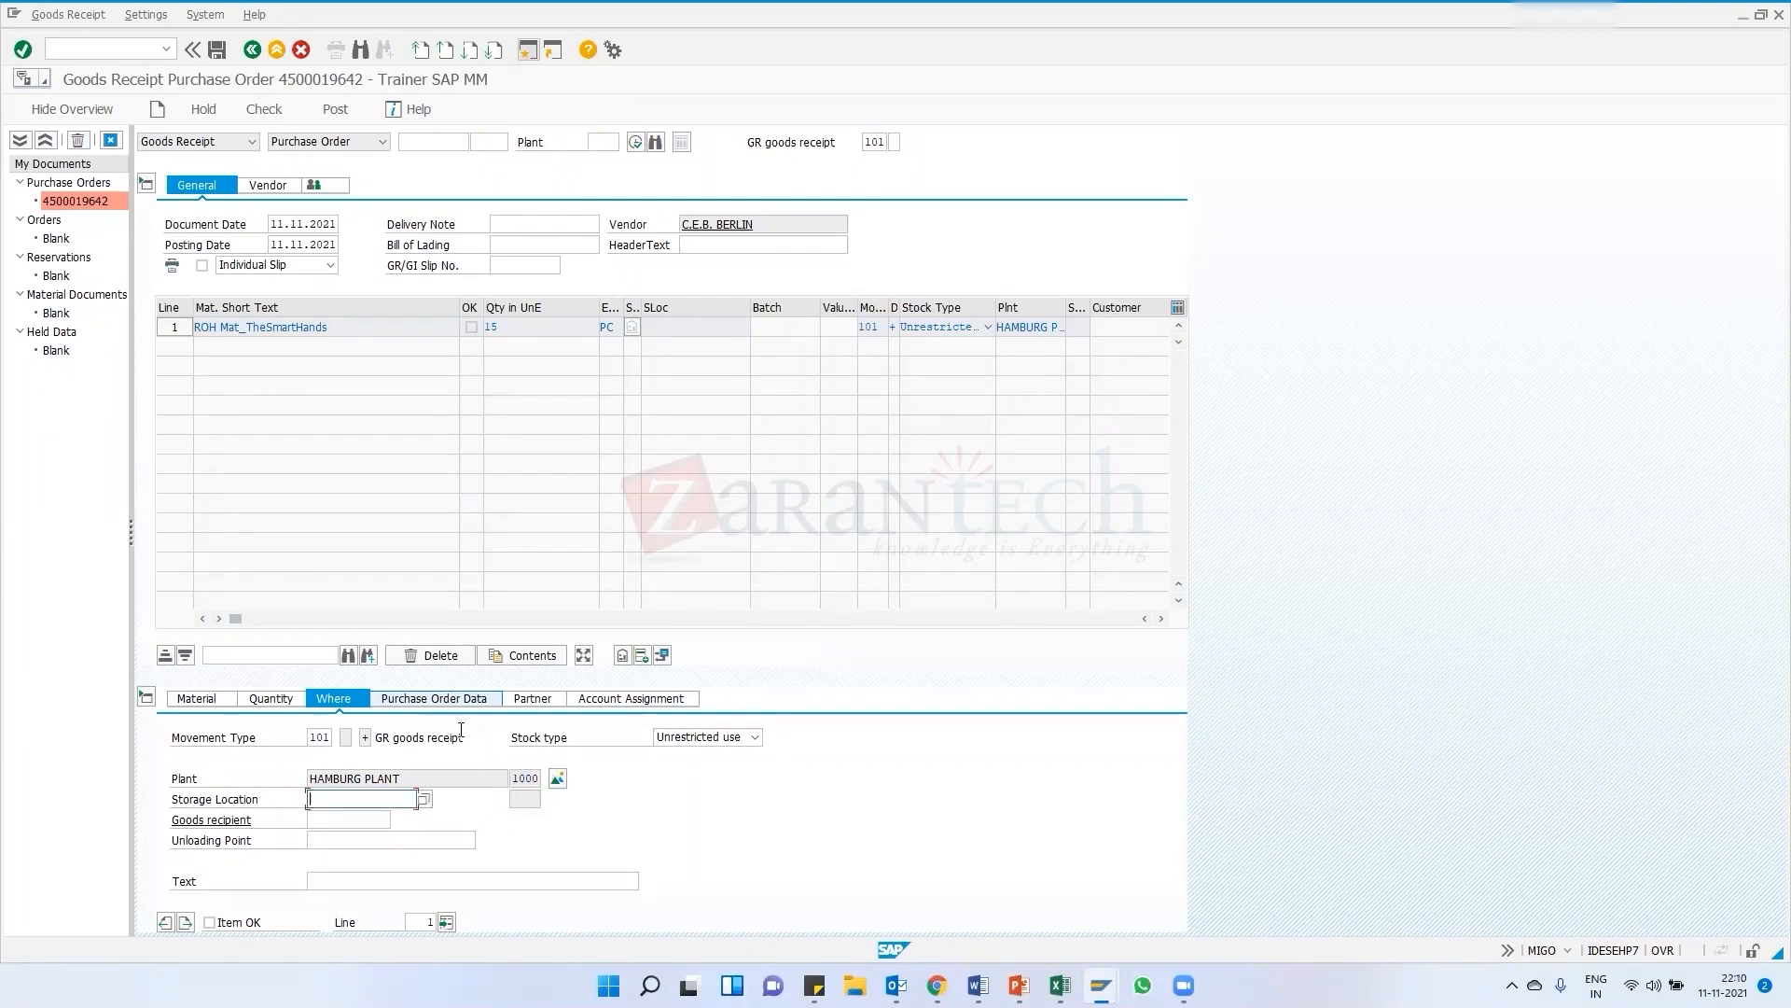
click(434, 702)
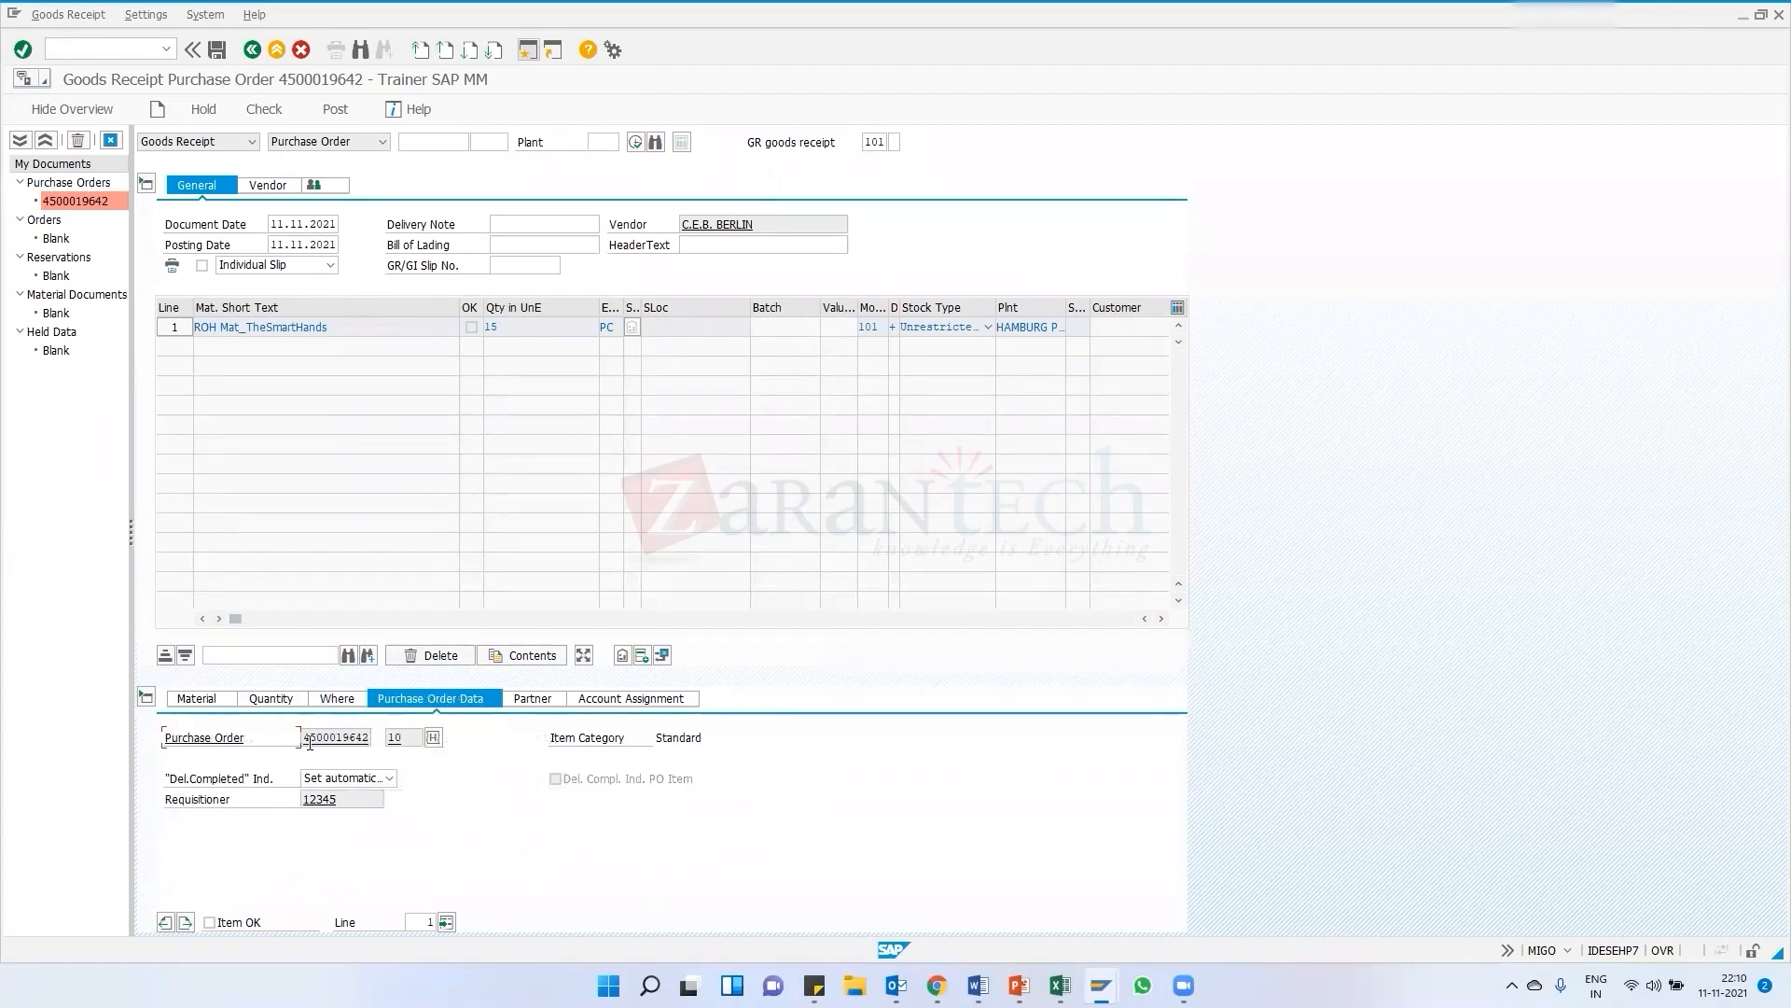
drag(307, 740, 366, 737)
click(531, 705)
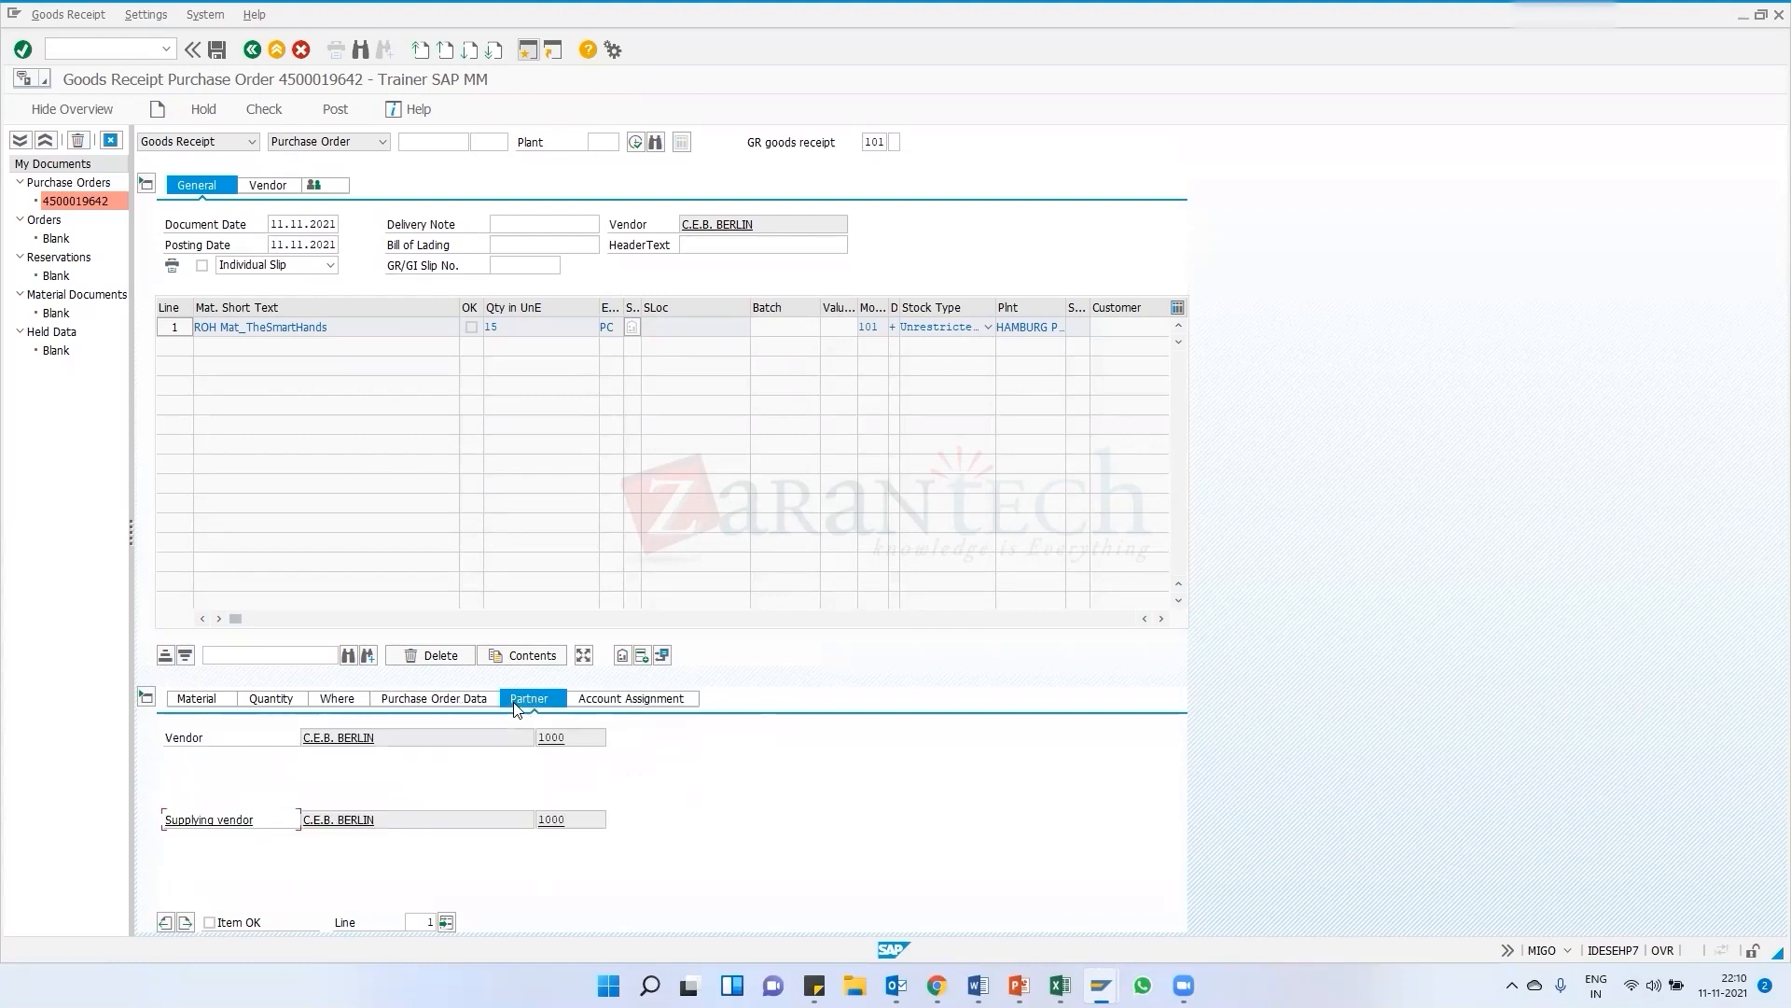
click(614, 695)
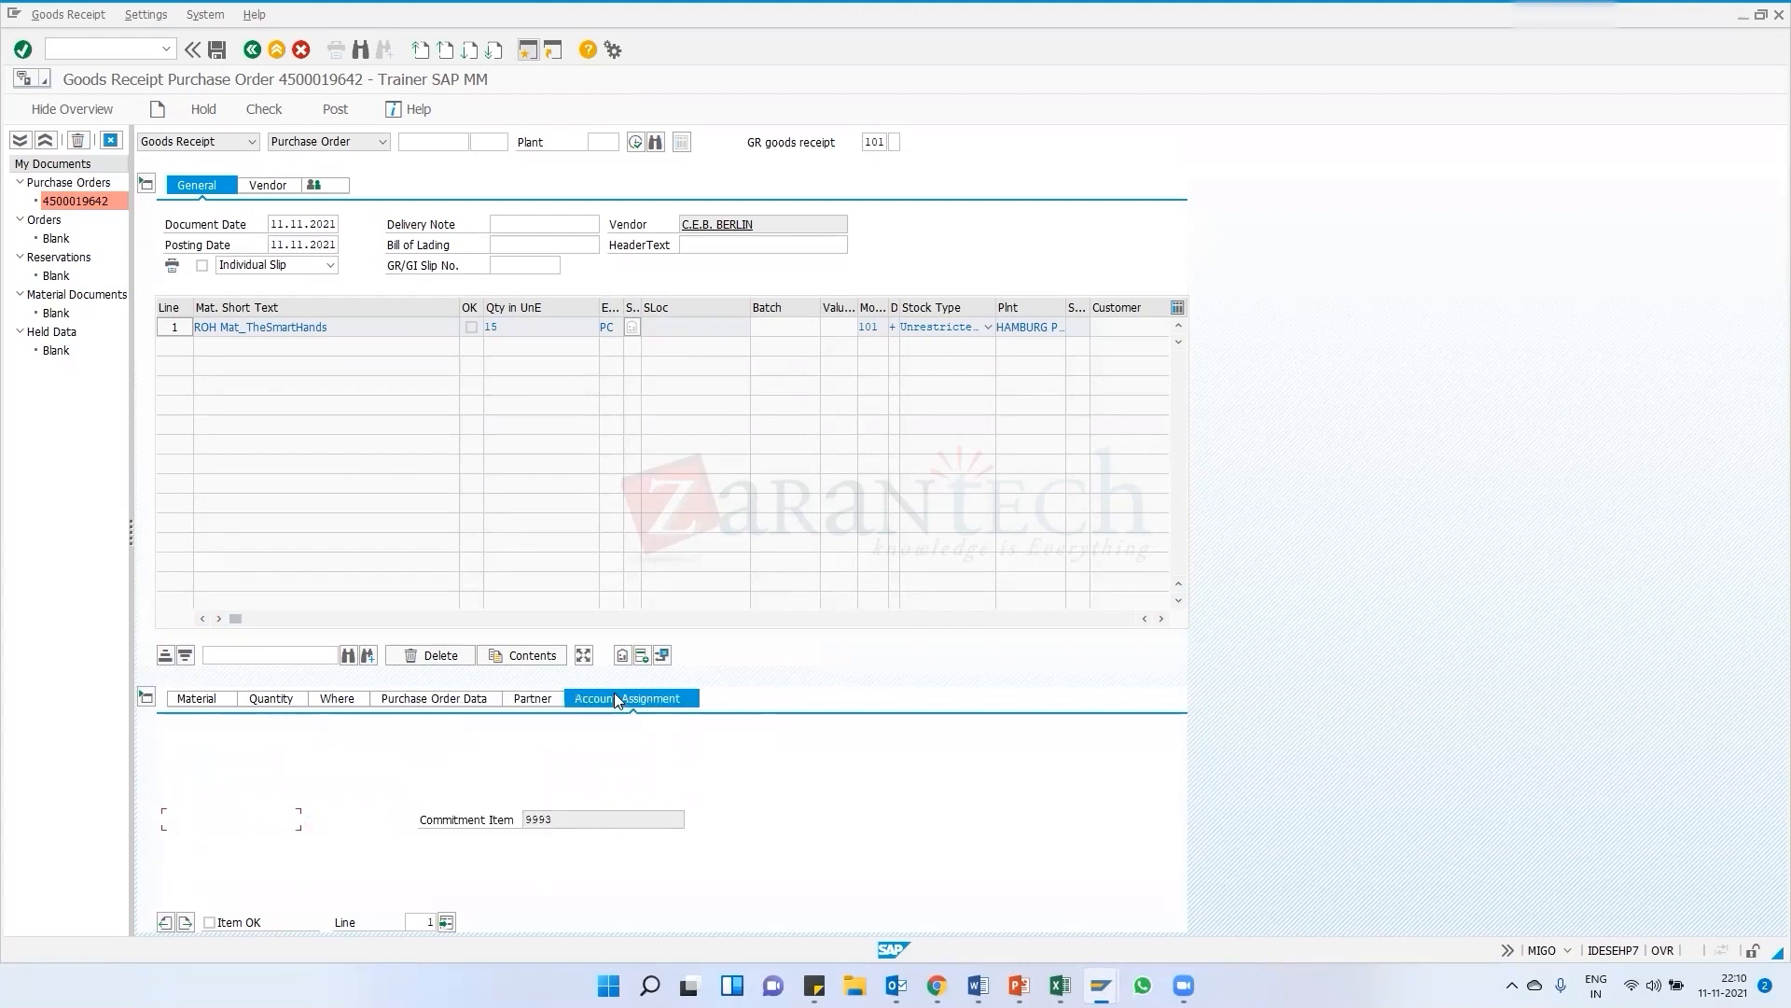
click(537, 700)
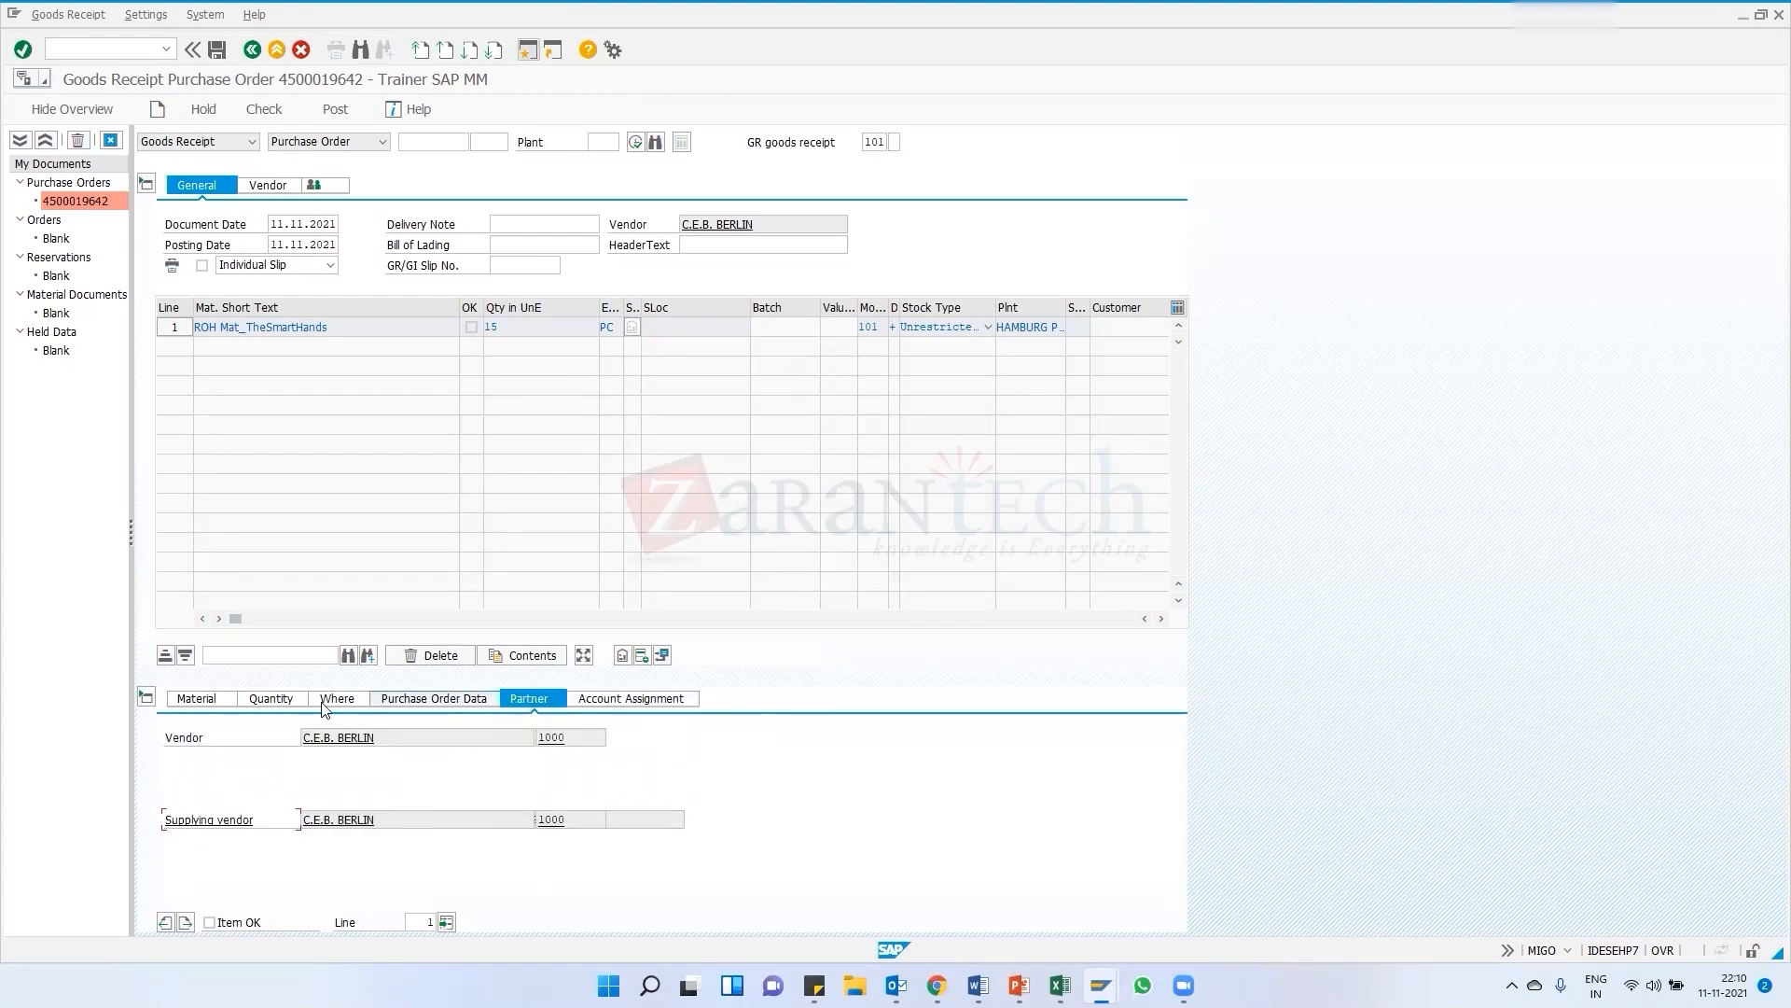
Switch to the browser and scroll through the SAP MM Course Curriculum PDF
click(937, 985)
scroll(788, 574, down, 6)
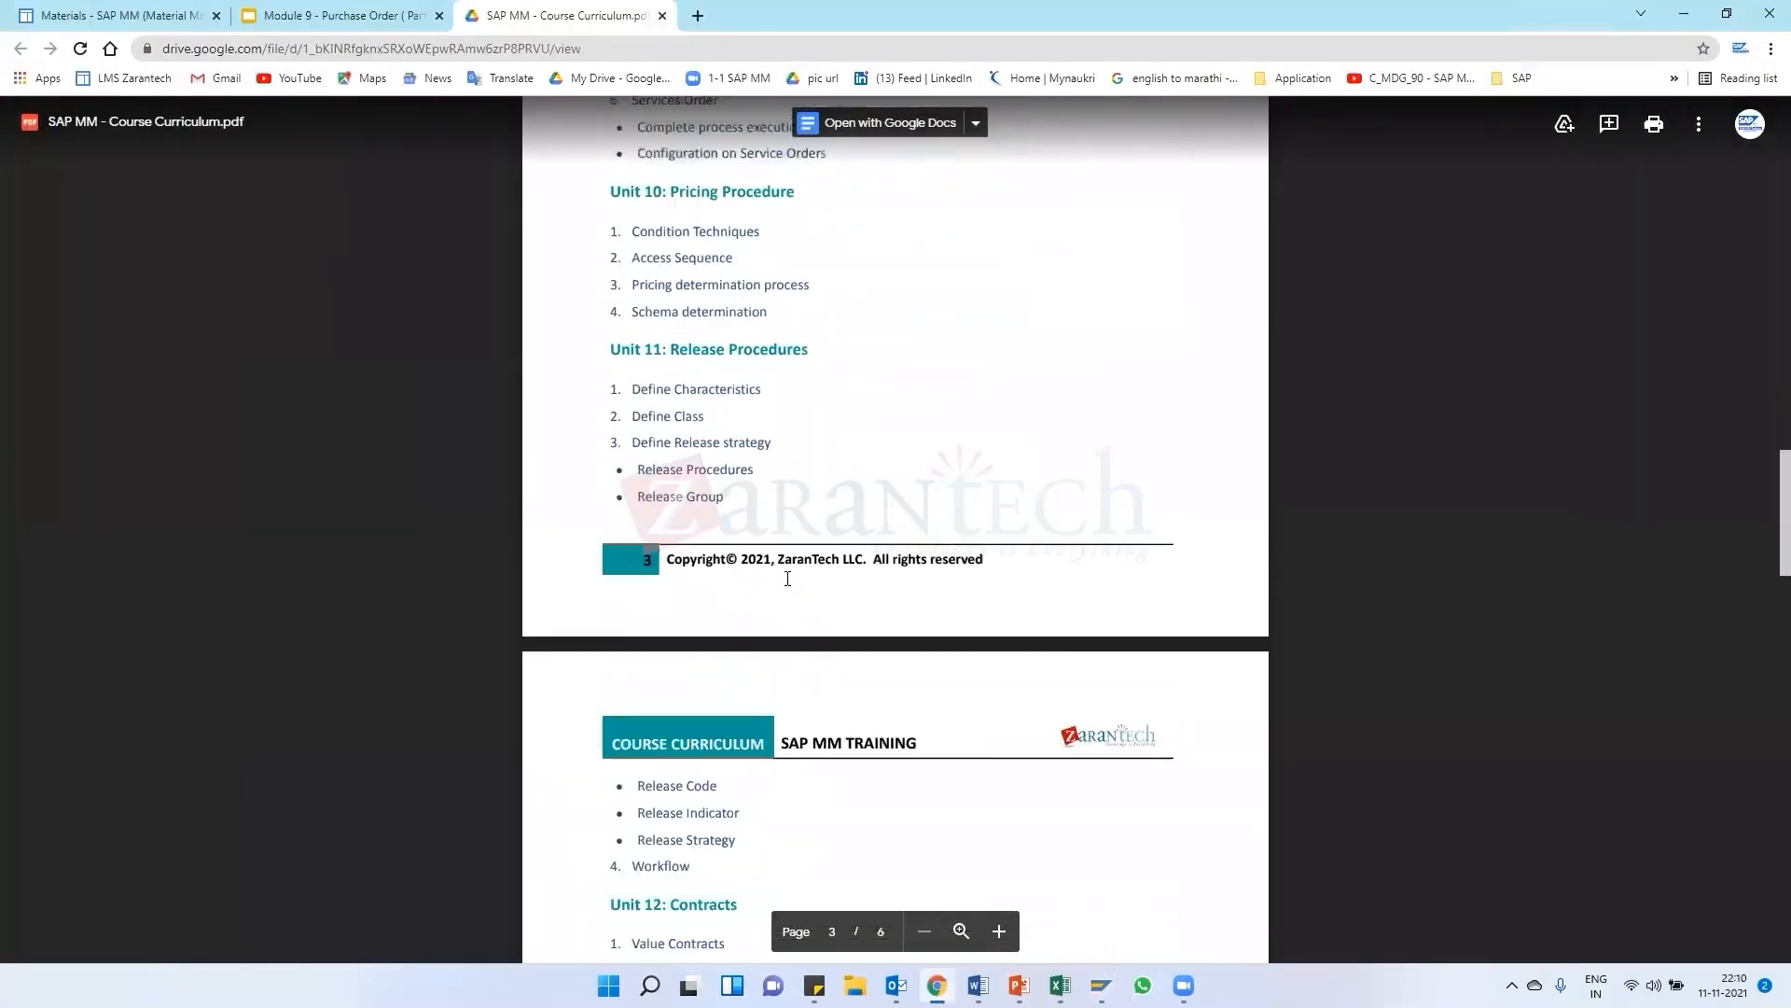
scroll(828, 501, down, 6)
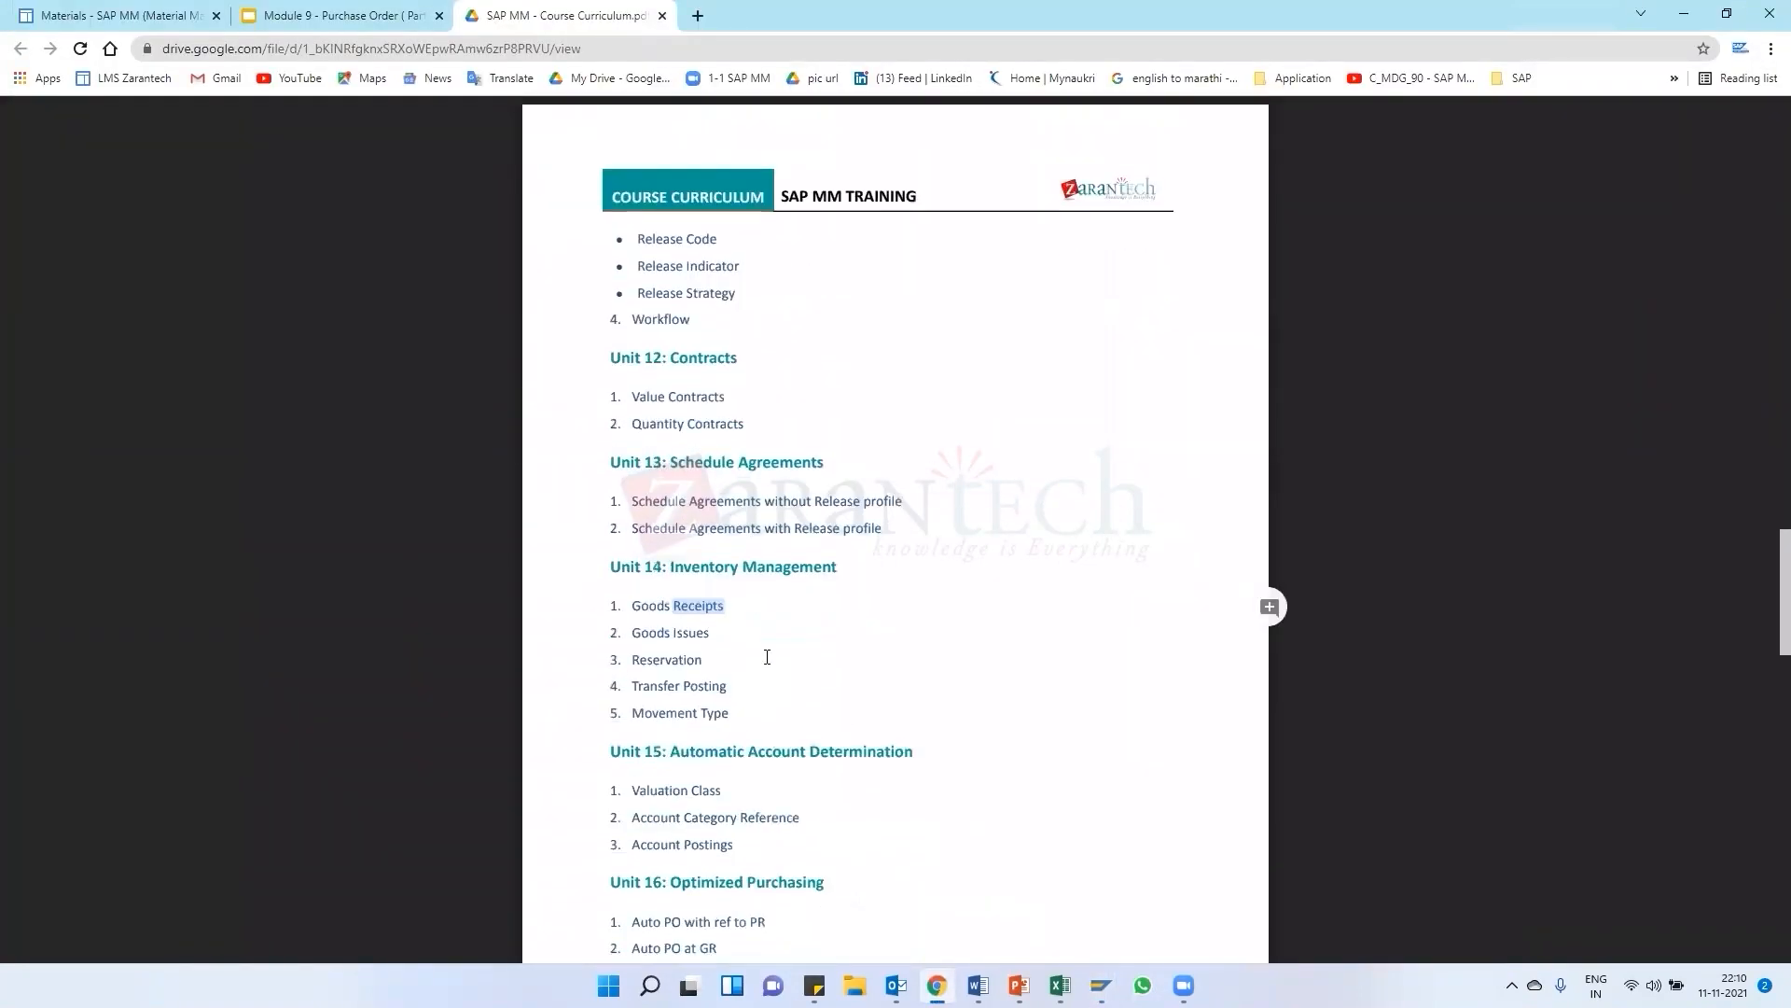
scroll(739, 696, down, 10)
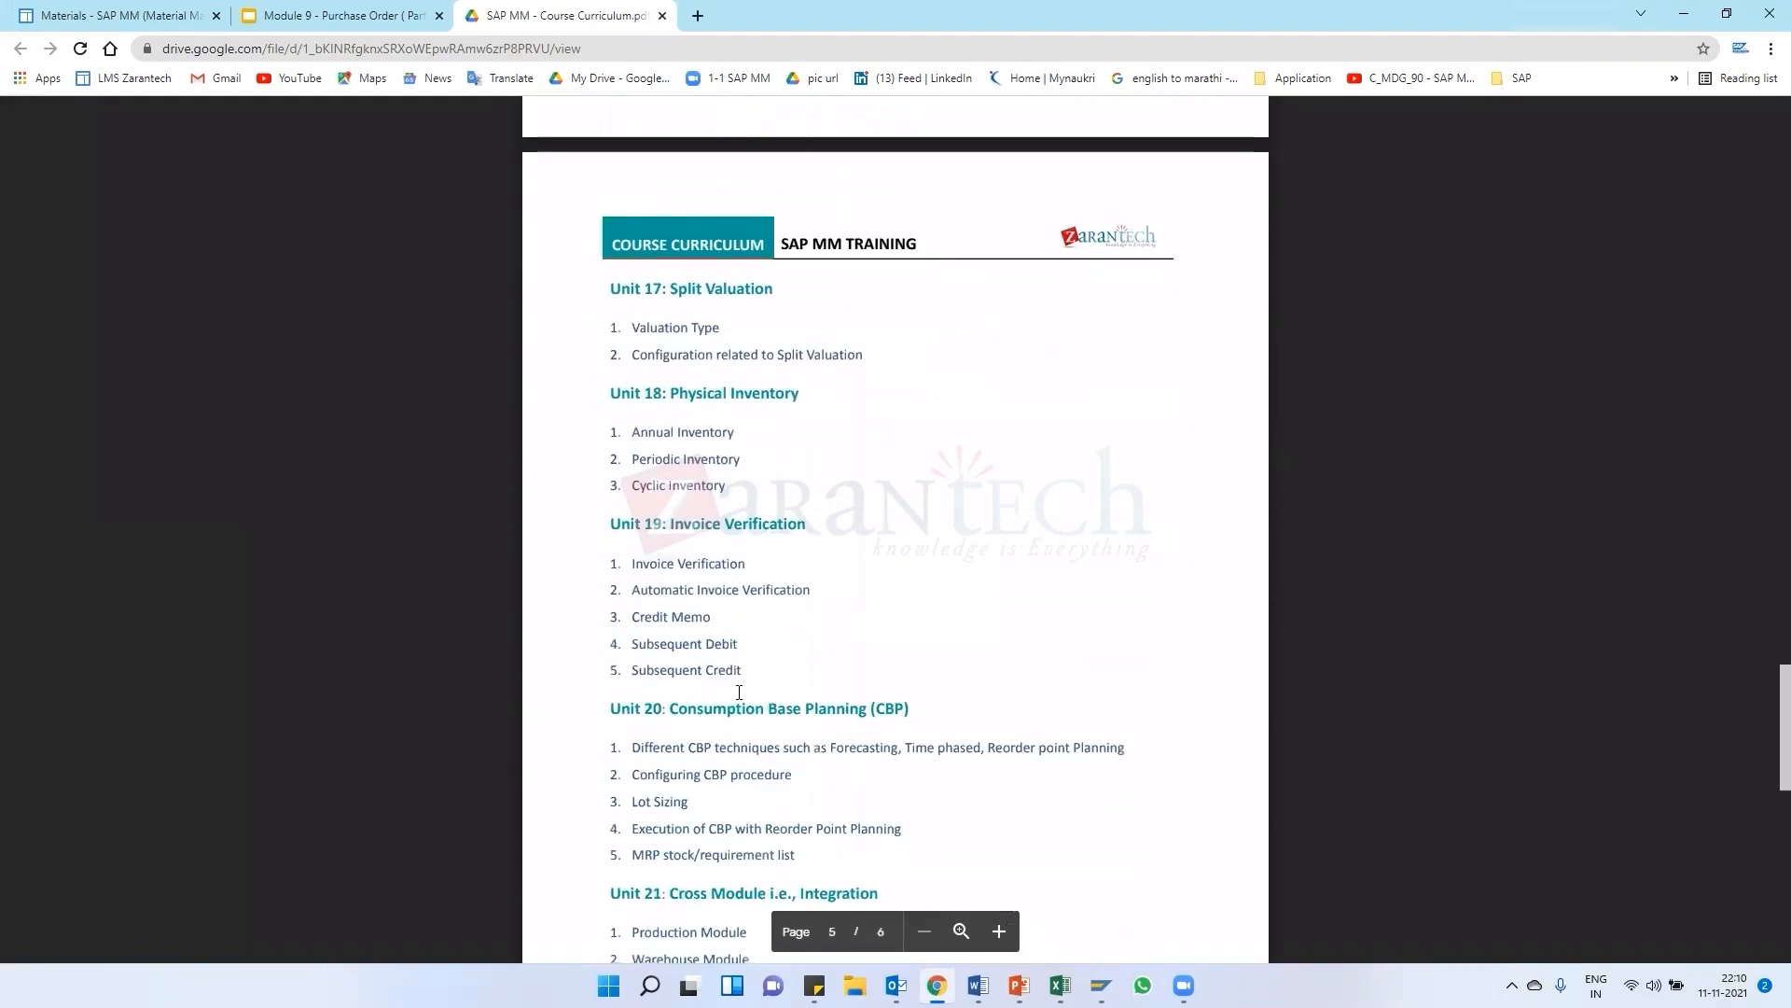
scroll(739, 692, up, 10)
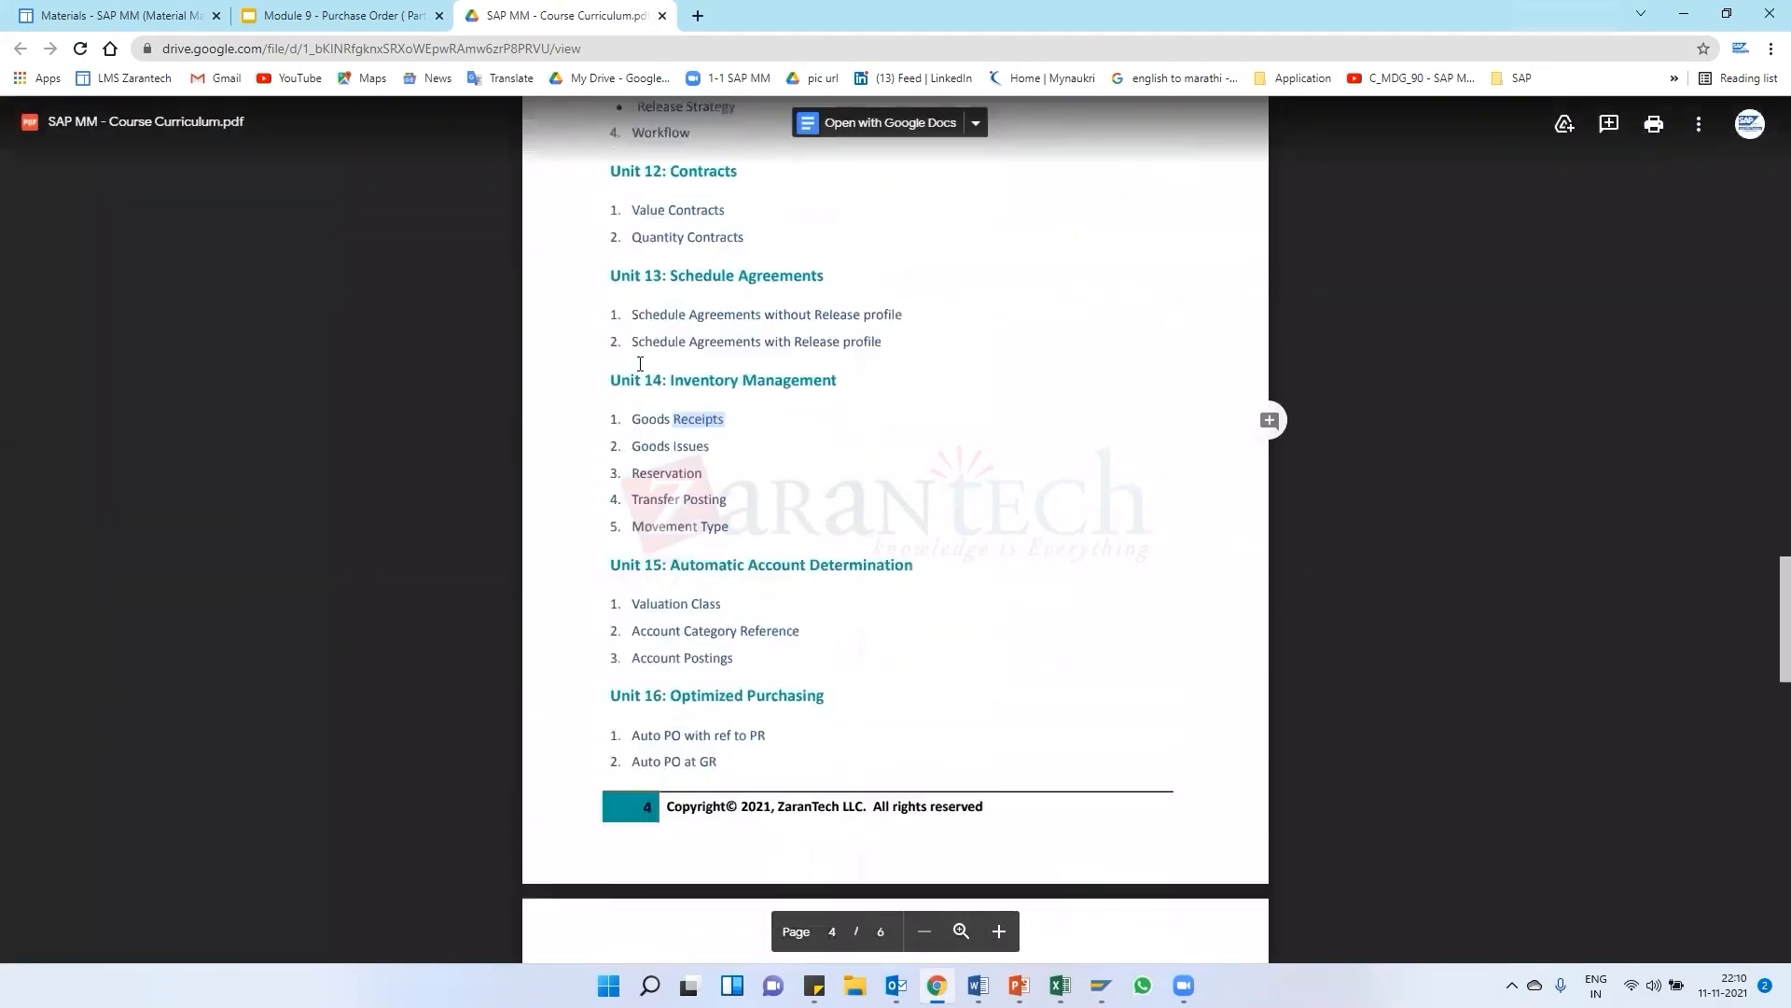
Scroll through the Inventory Management and Release Procedures units of the curriculum PDF
scroll(691, 485, up, 1)
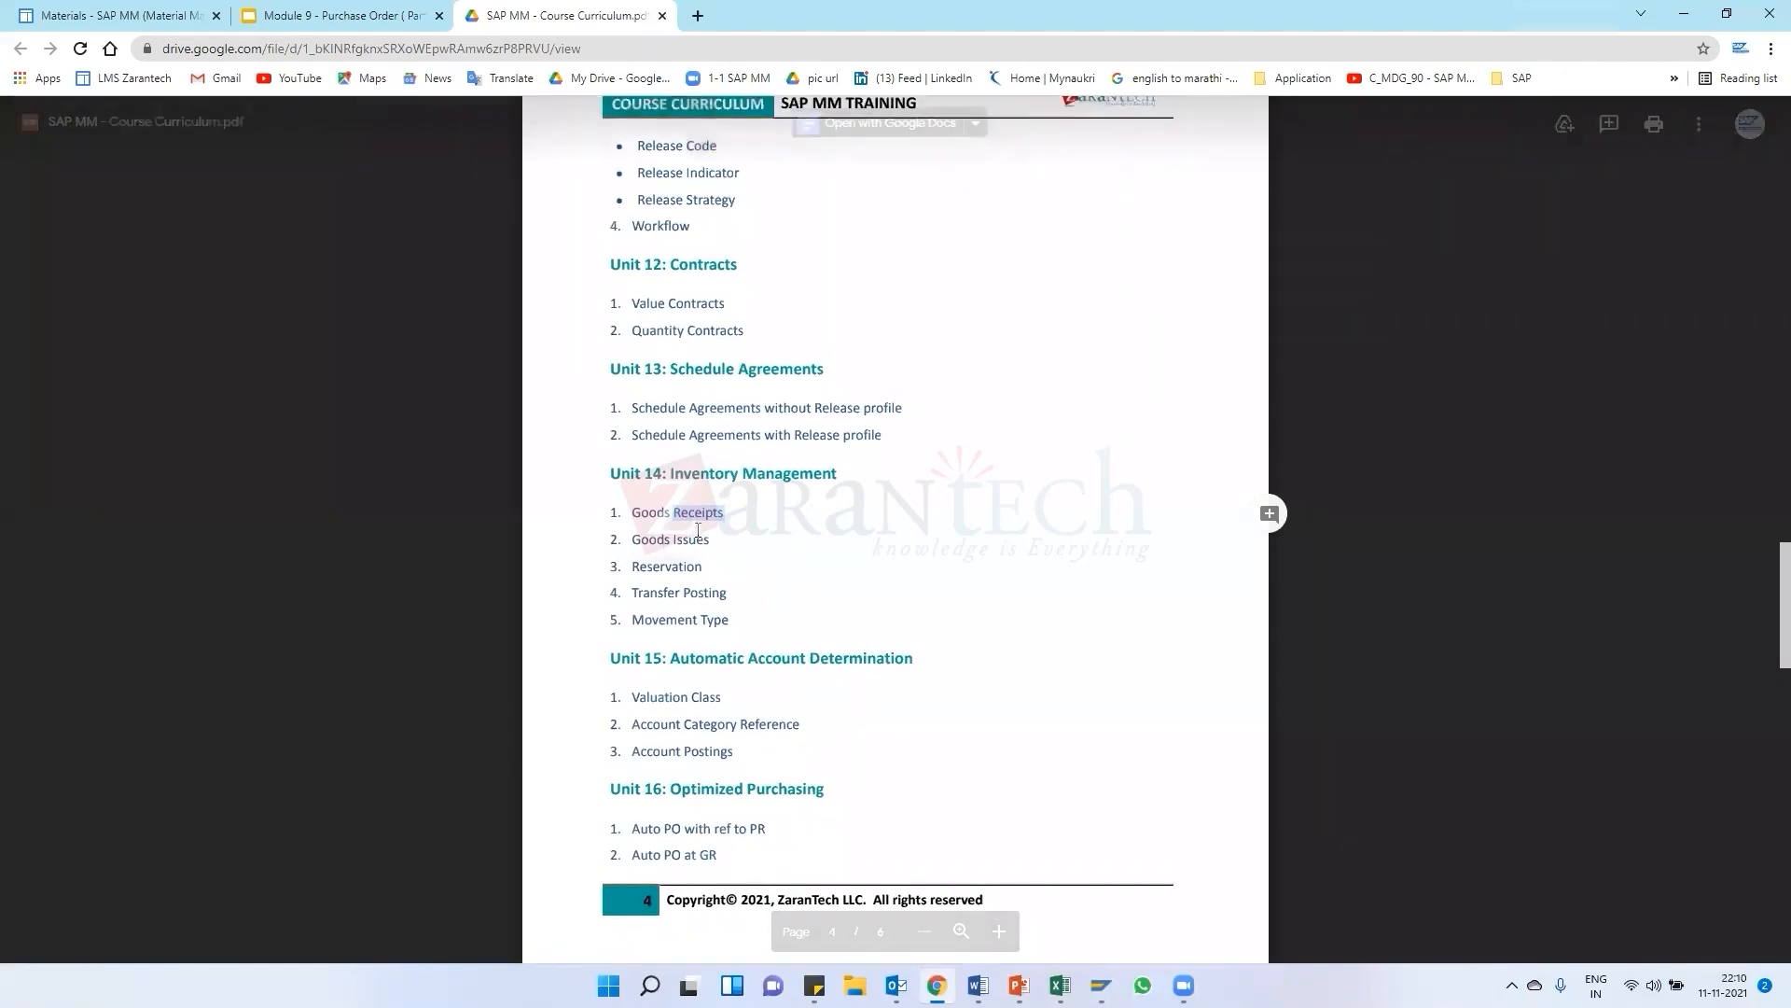
scroll(623, 491, up, 5)
scroll(665, 401, up, 4)
scroll(679, 448, down, 9)
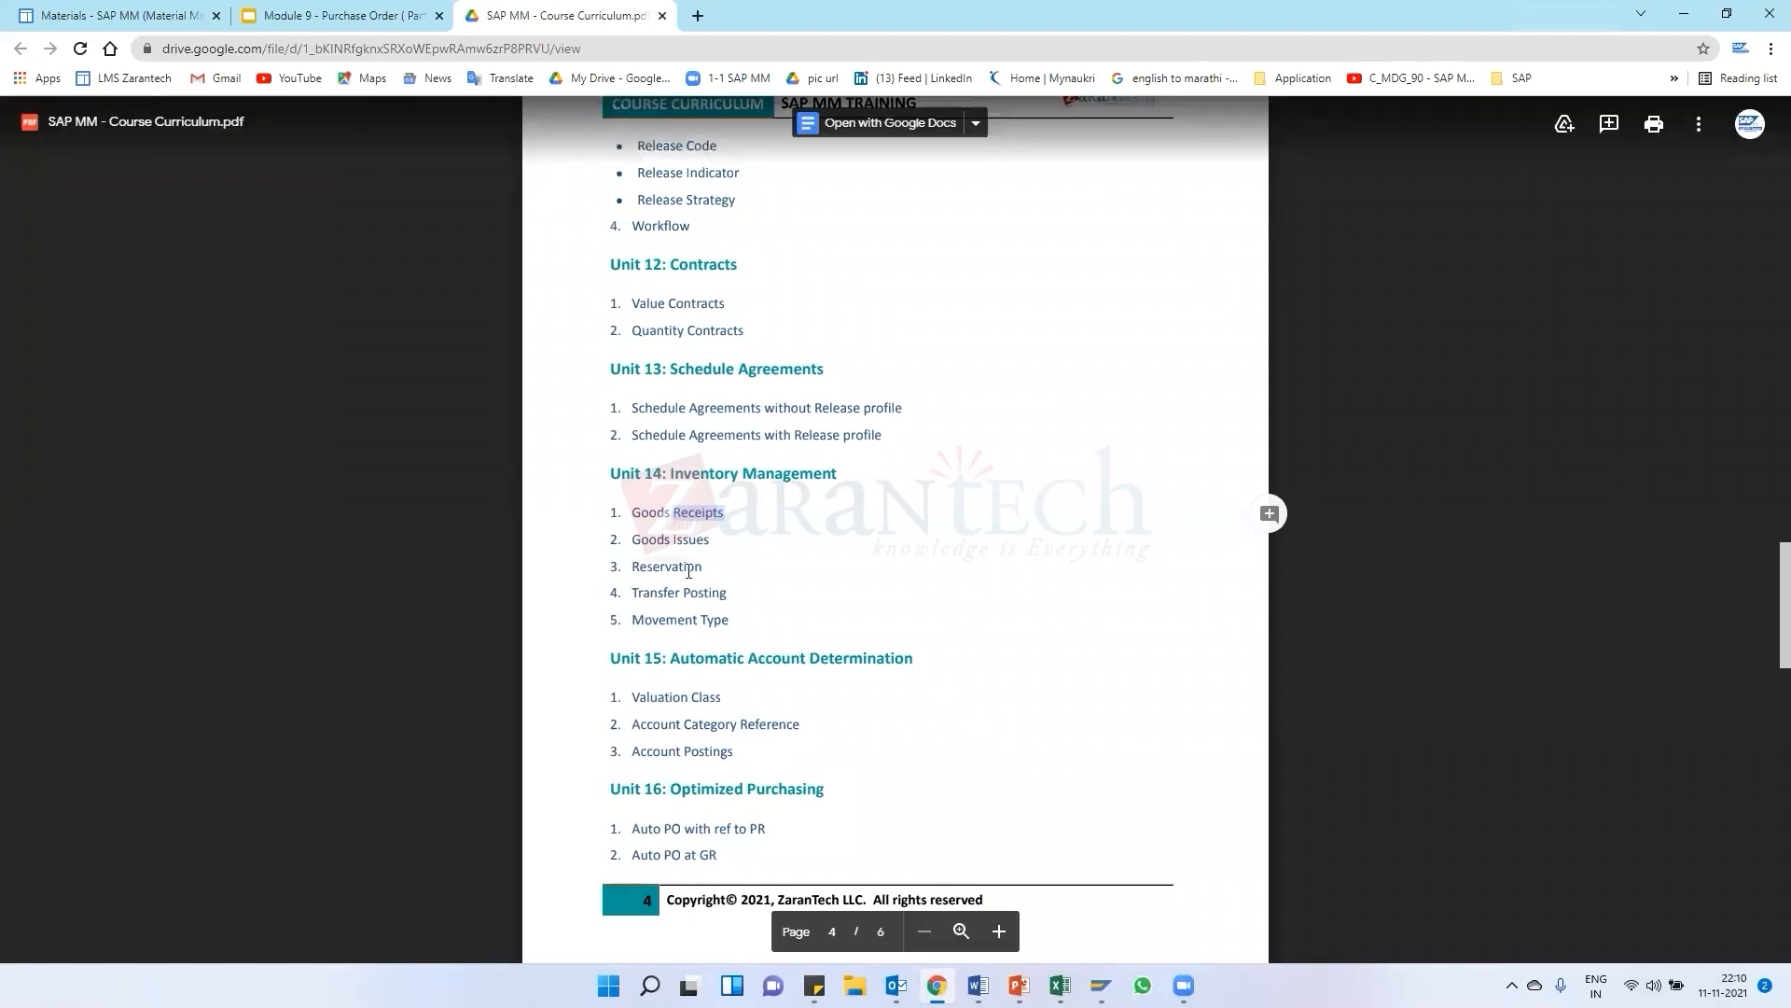
scroll(681, 578, up, 2)
scroll(681, 580, up, 7)
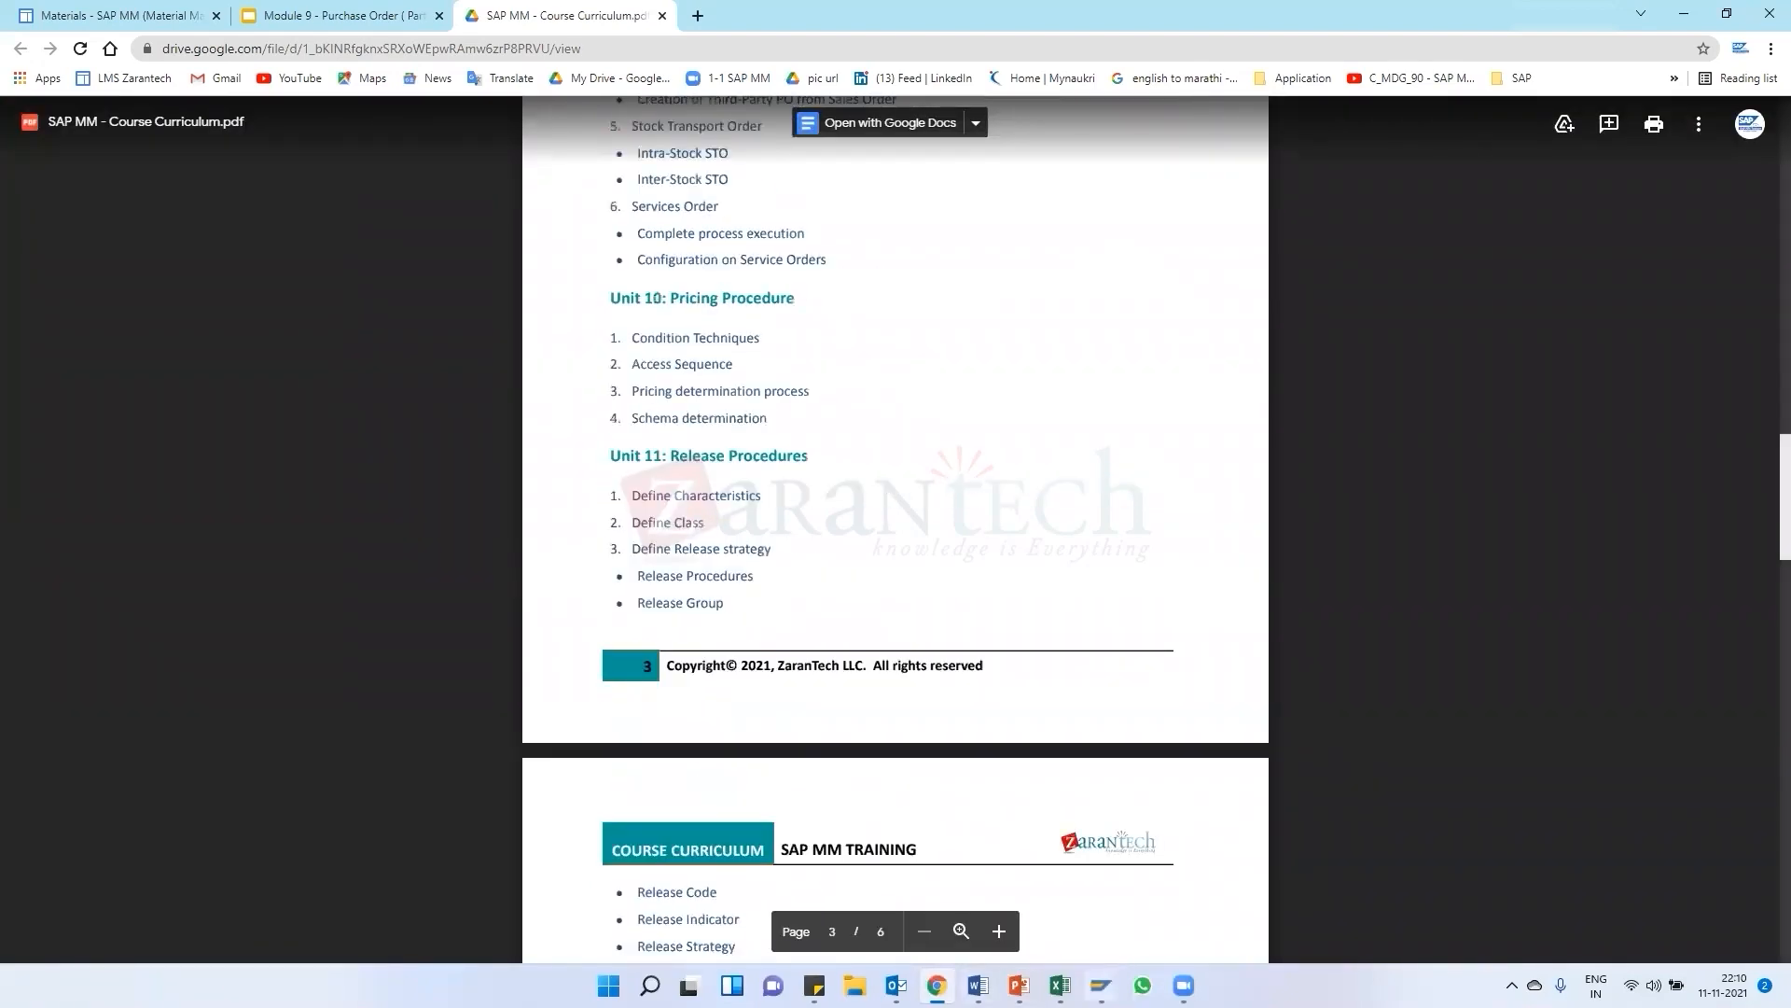
Return to the goods receipt and set the item's quantity in unit of entry to 10
mouse_move(1101, 985)
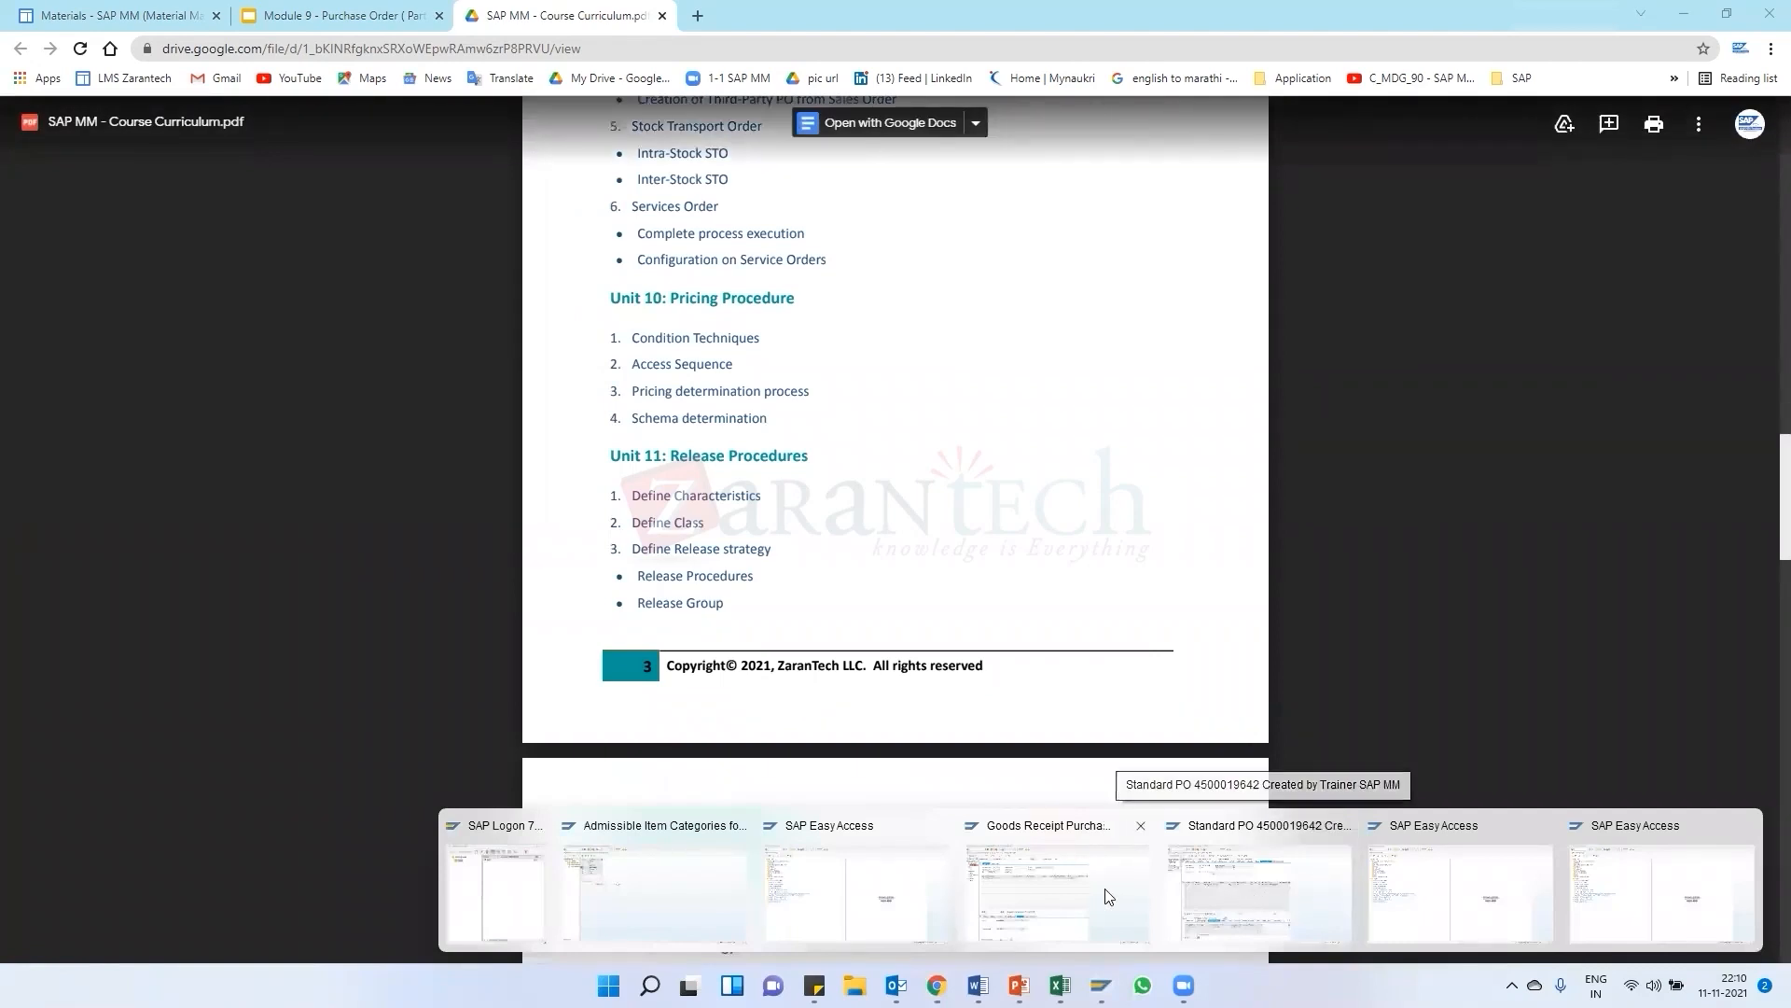
click(1196, 846)
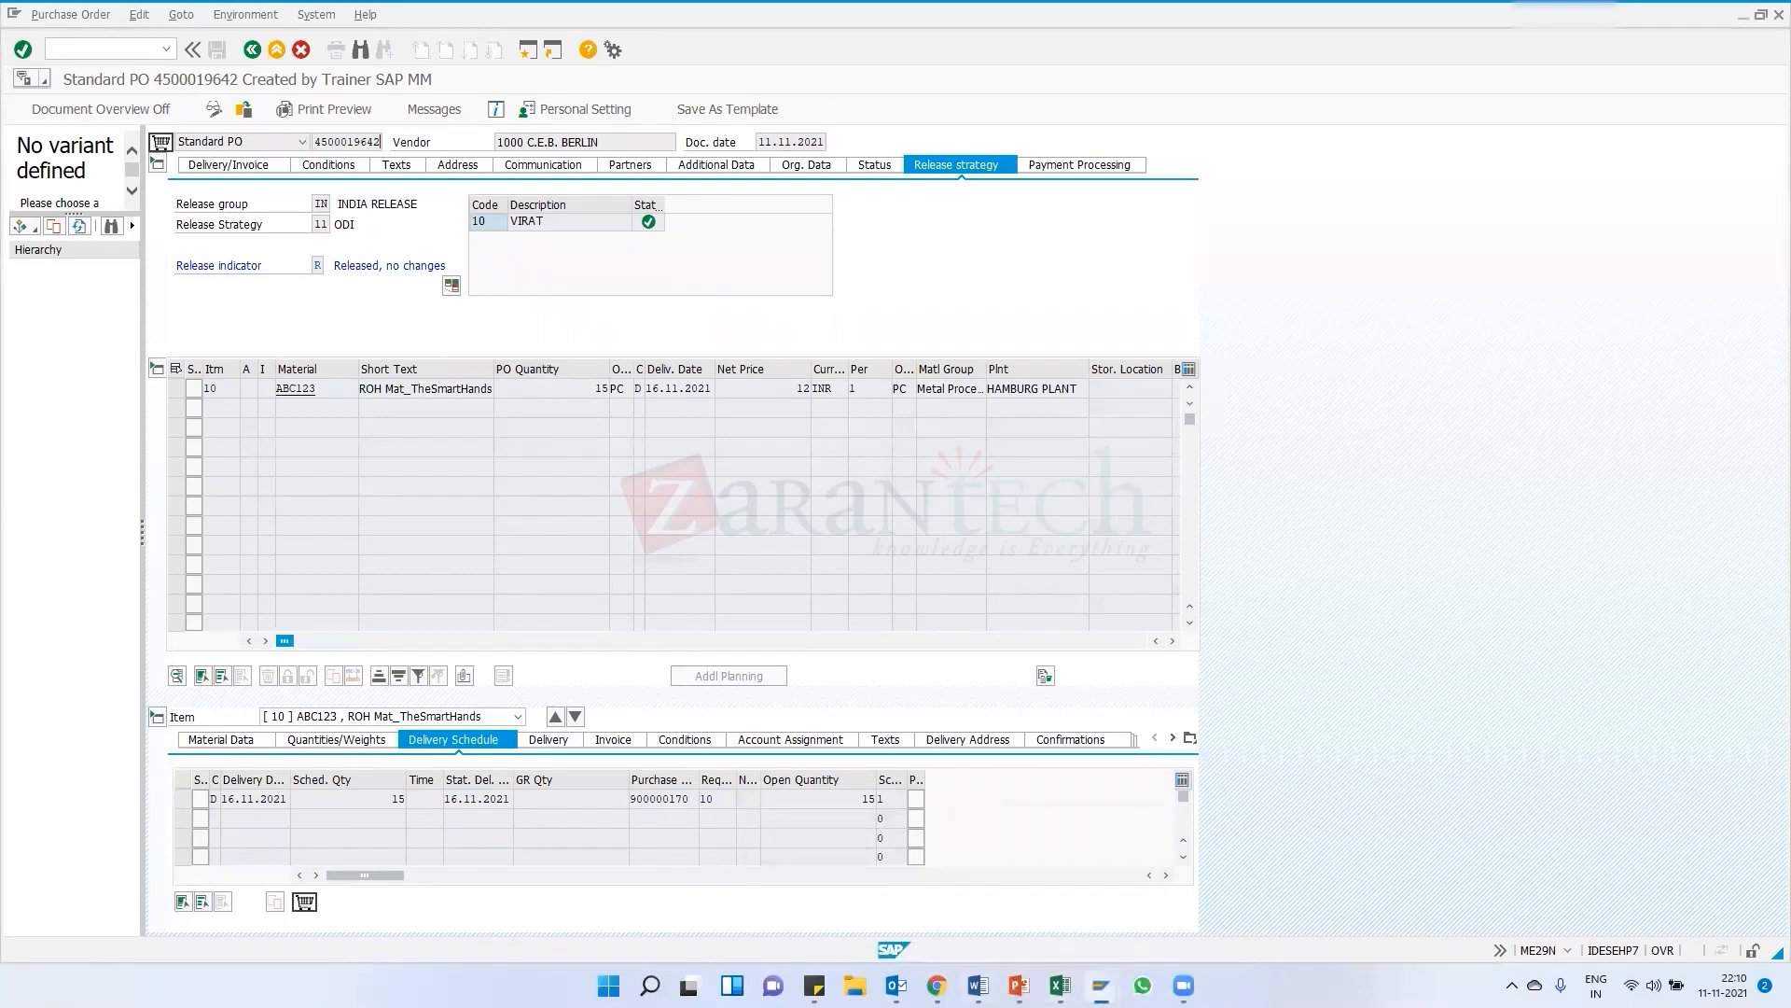
click(1048, 844)
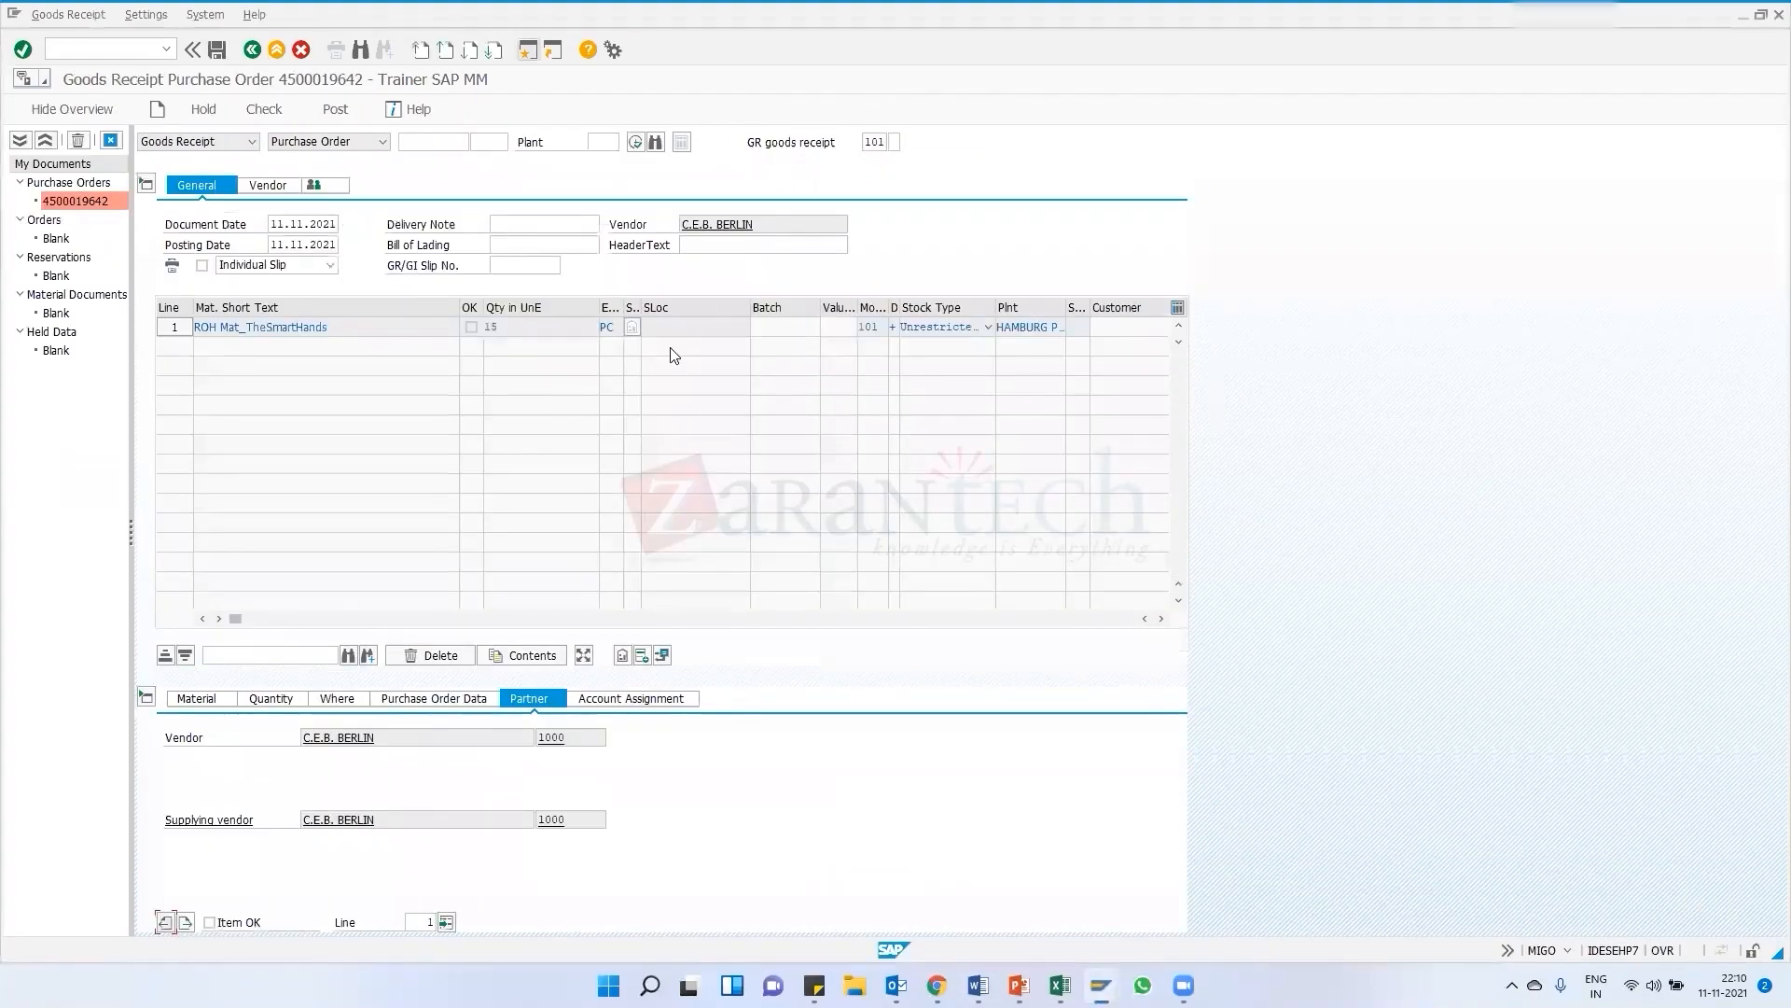
click(272, 706)
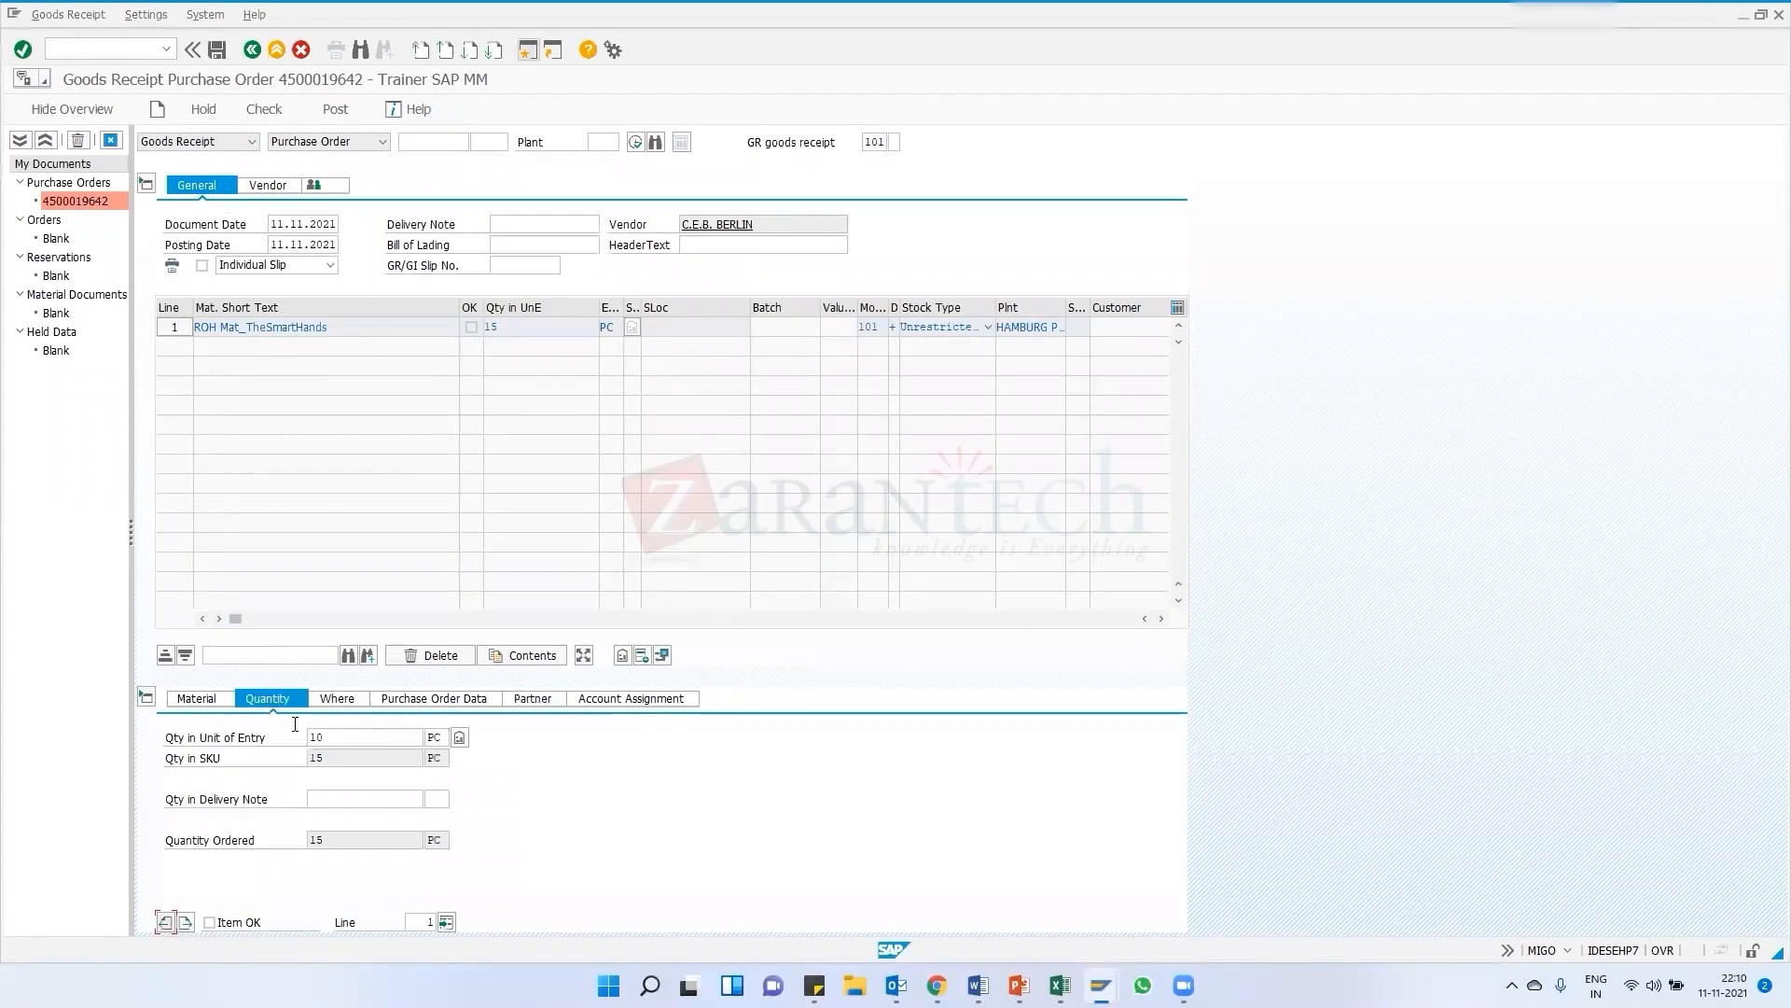
drag(347, 739, 280, 742)
key(Return)
Check the goods receipt, flag the item as OK, and check it again
click(252, 112)
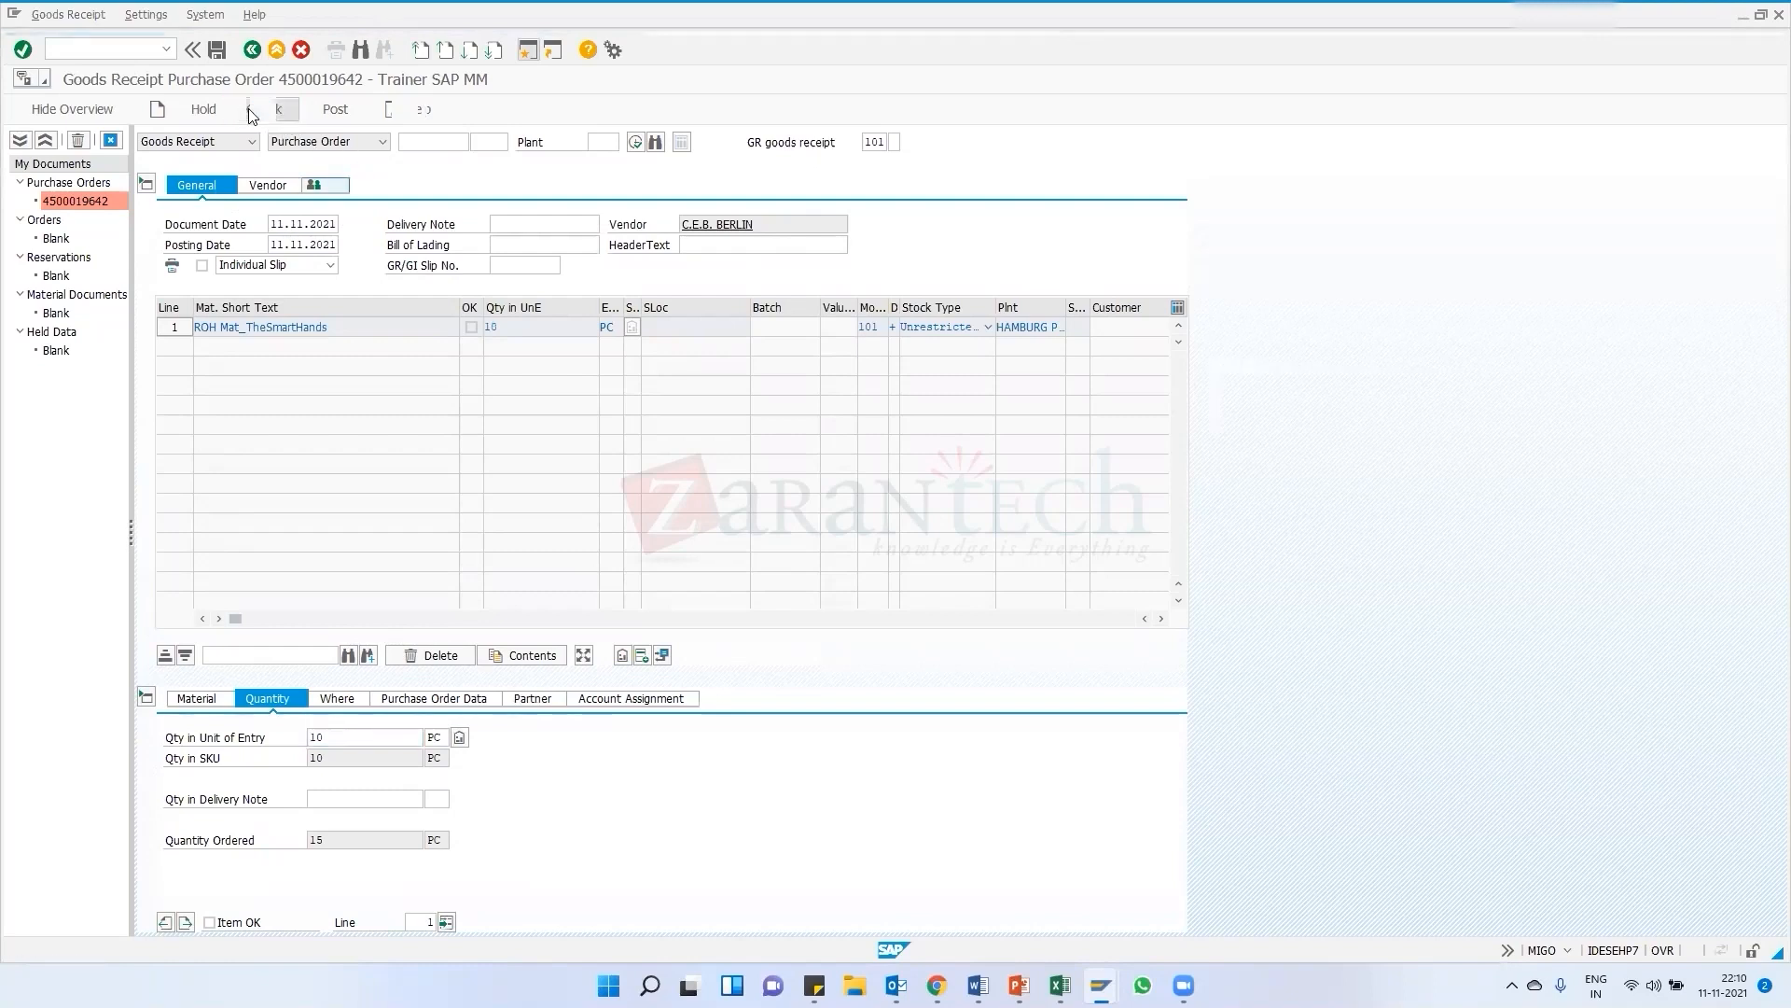
click(253, 111)
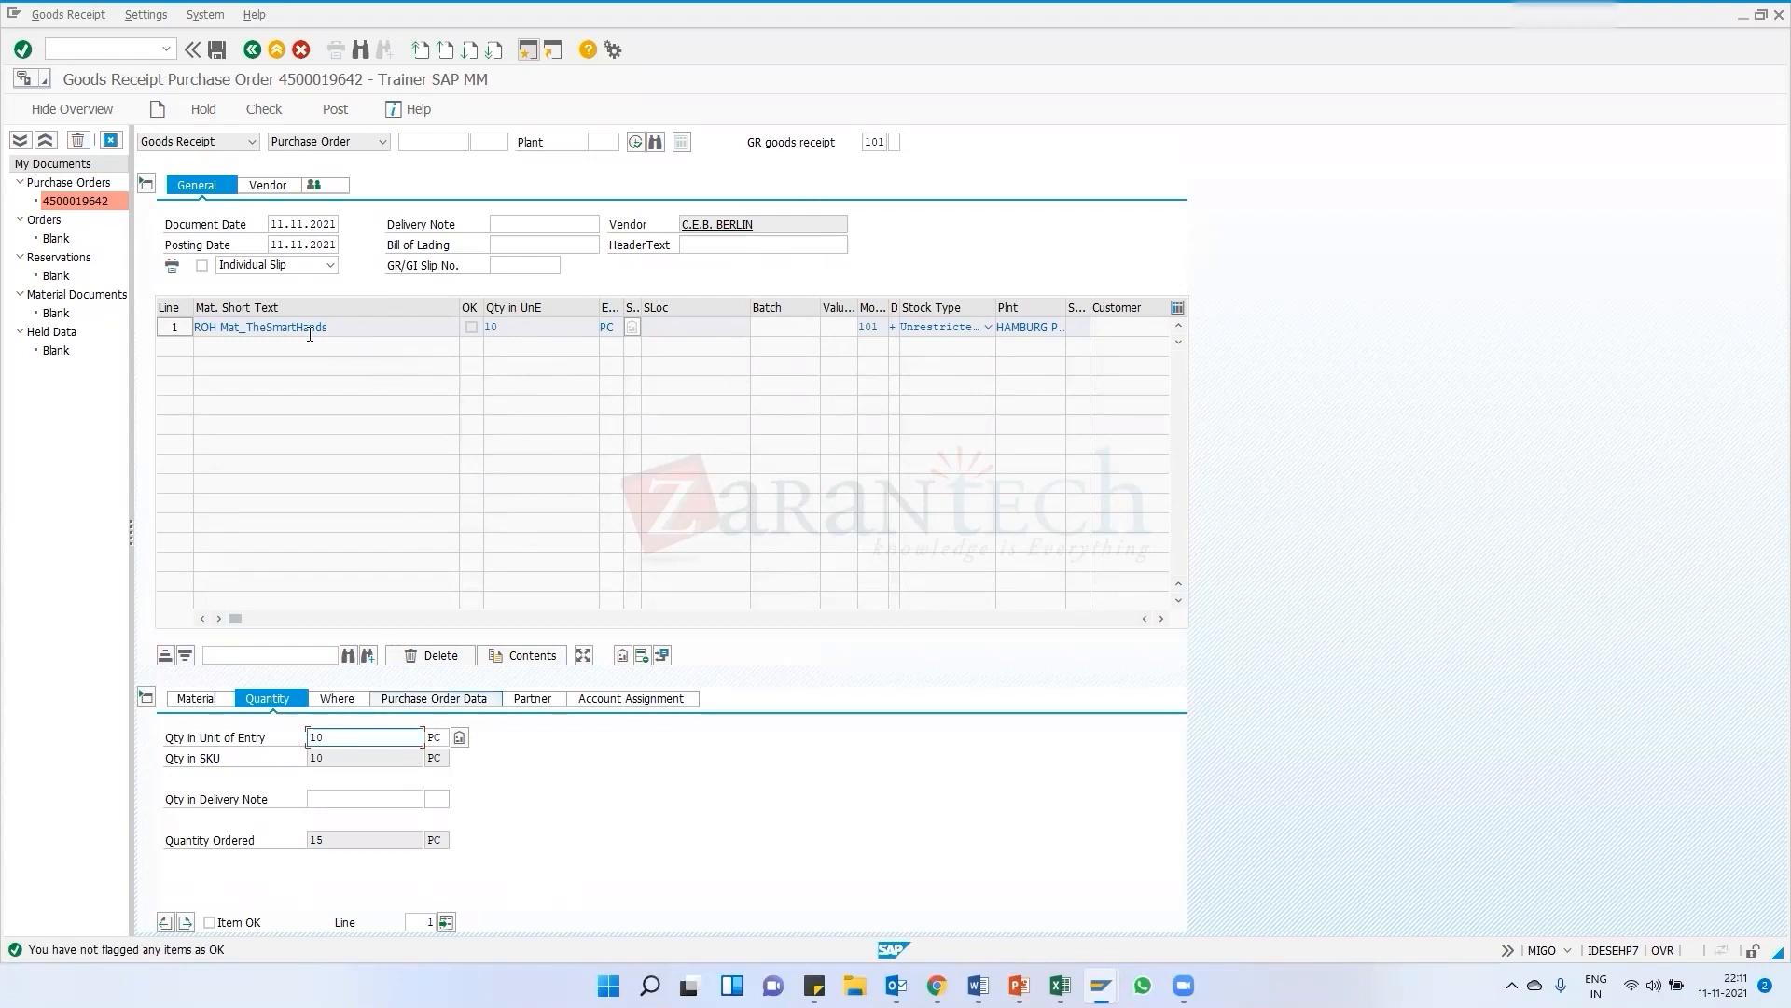
click(210, 923)
click(261, 109)
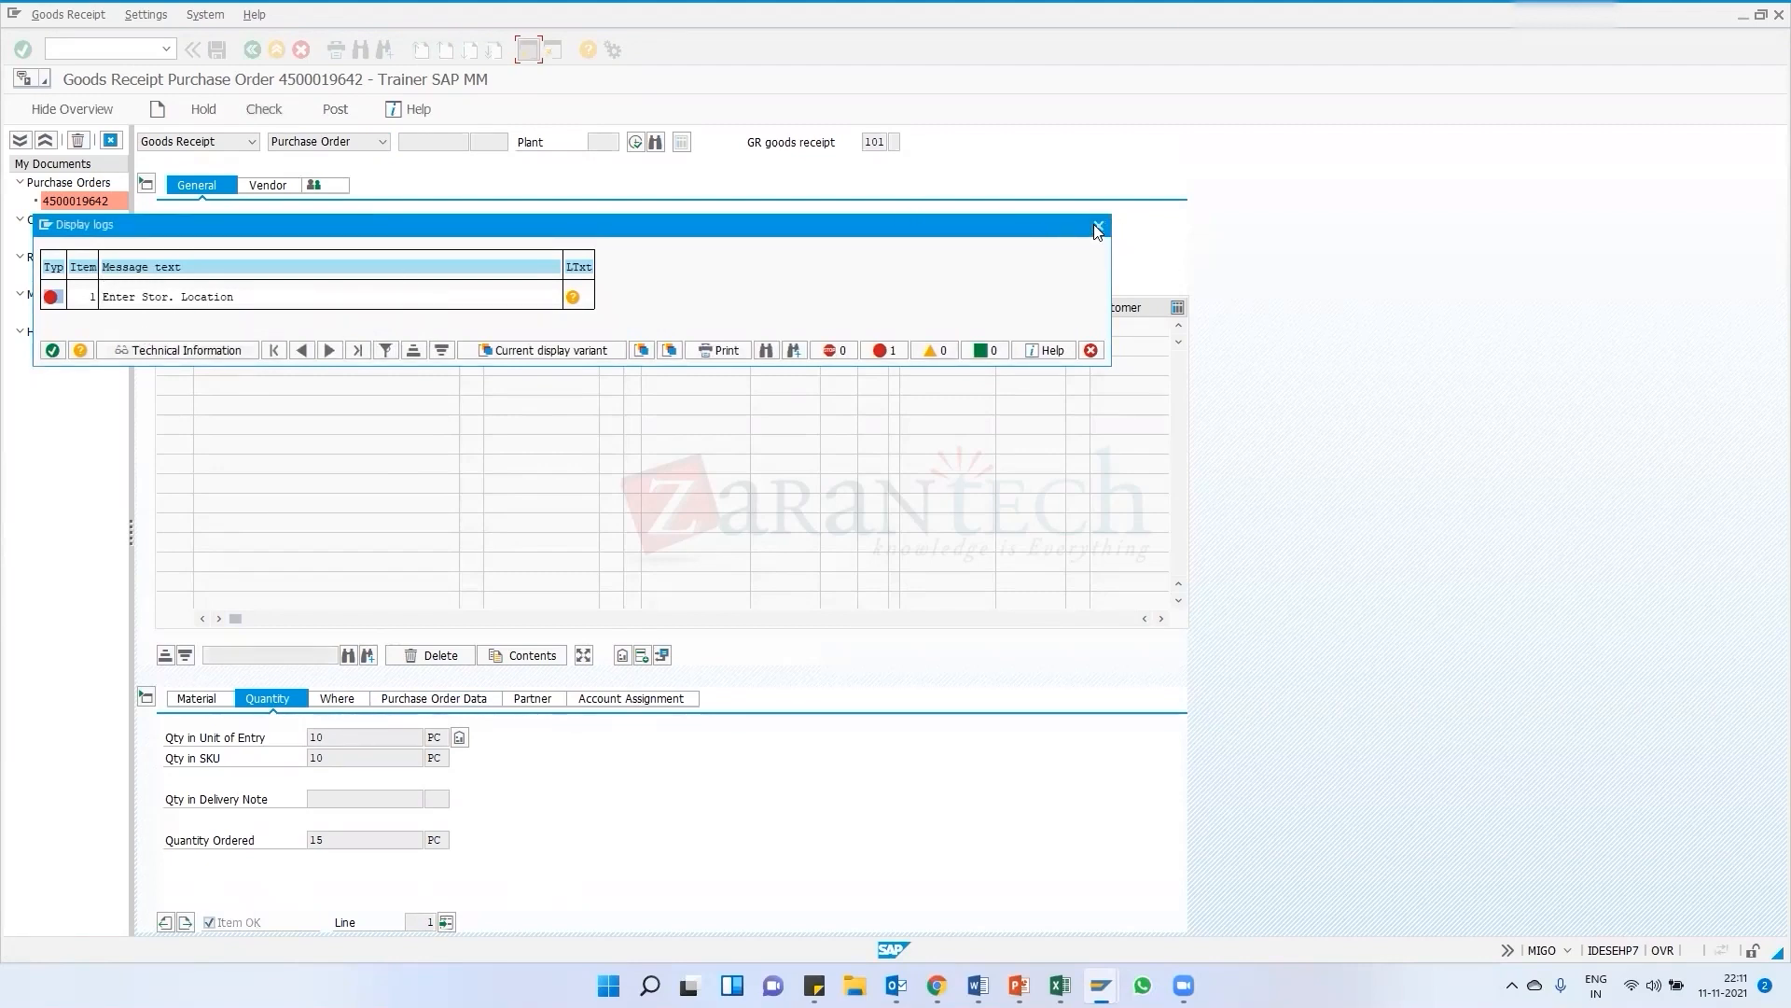
Set the item's storage location to 0006 (Raw Mat 12) using the storage location search help
double_click(211, 300)
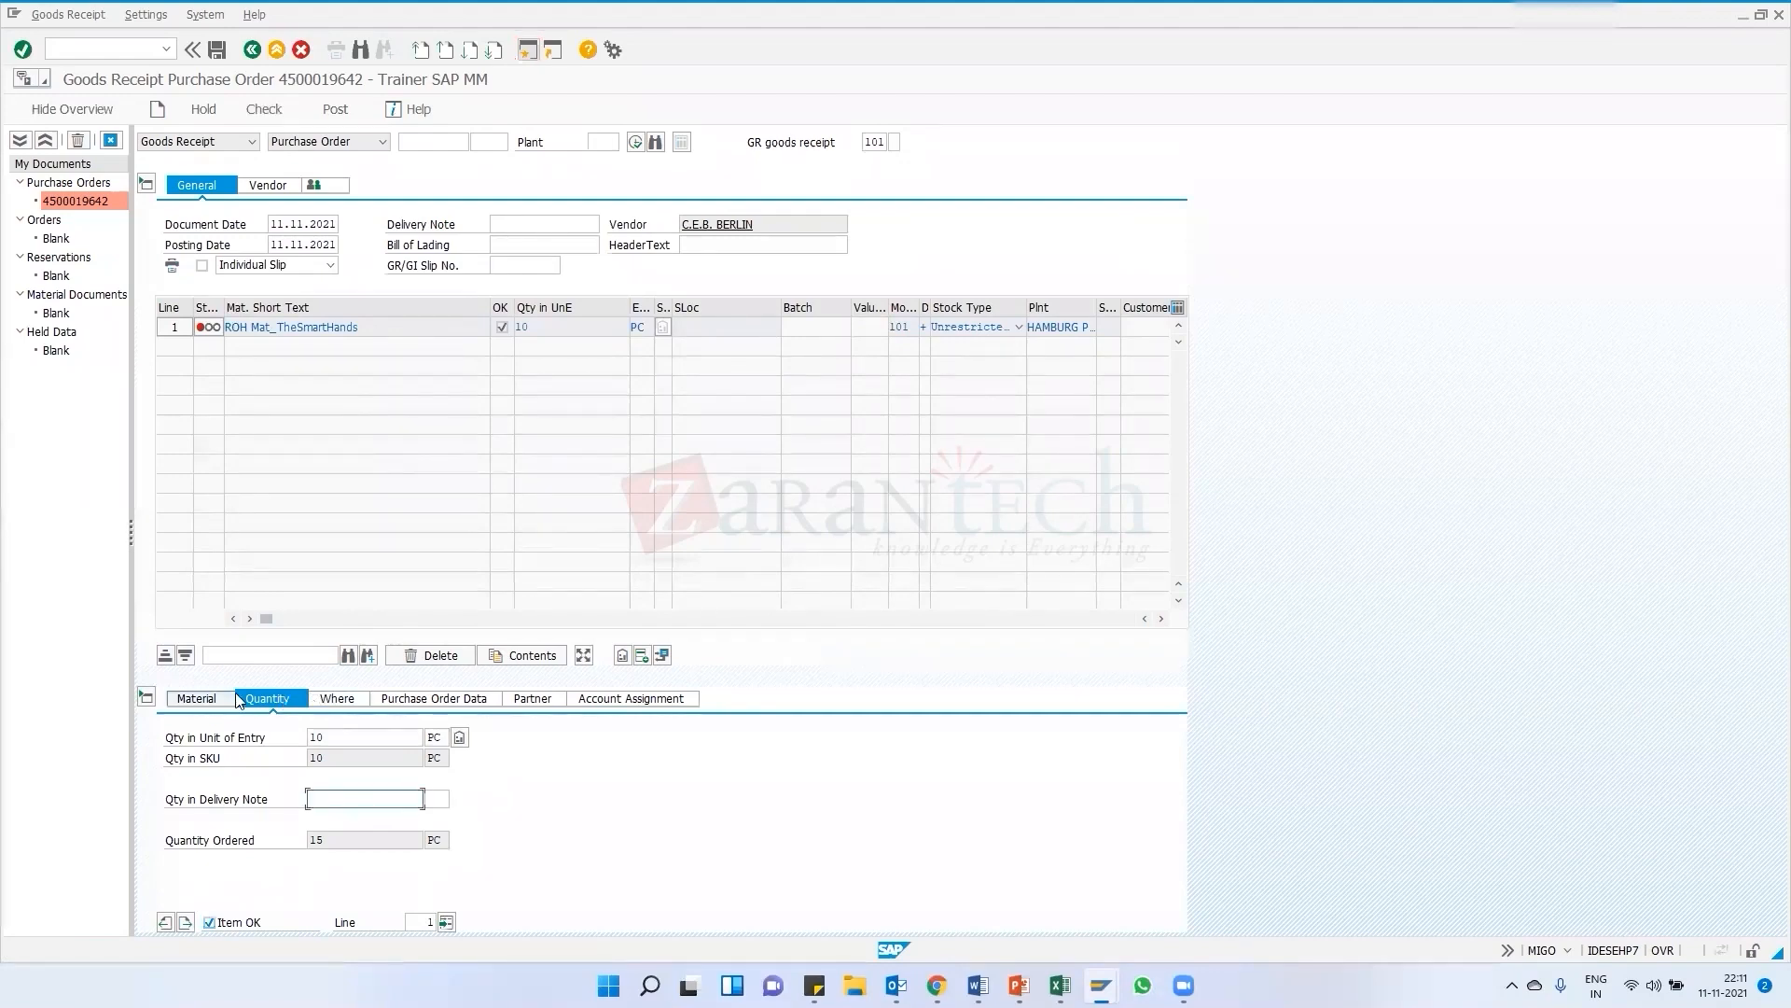
click(344, 700)
click(340, 799)
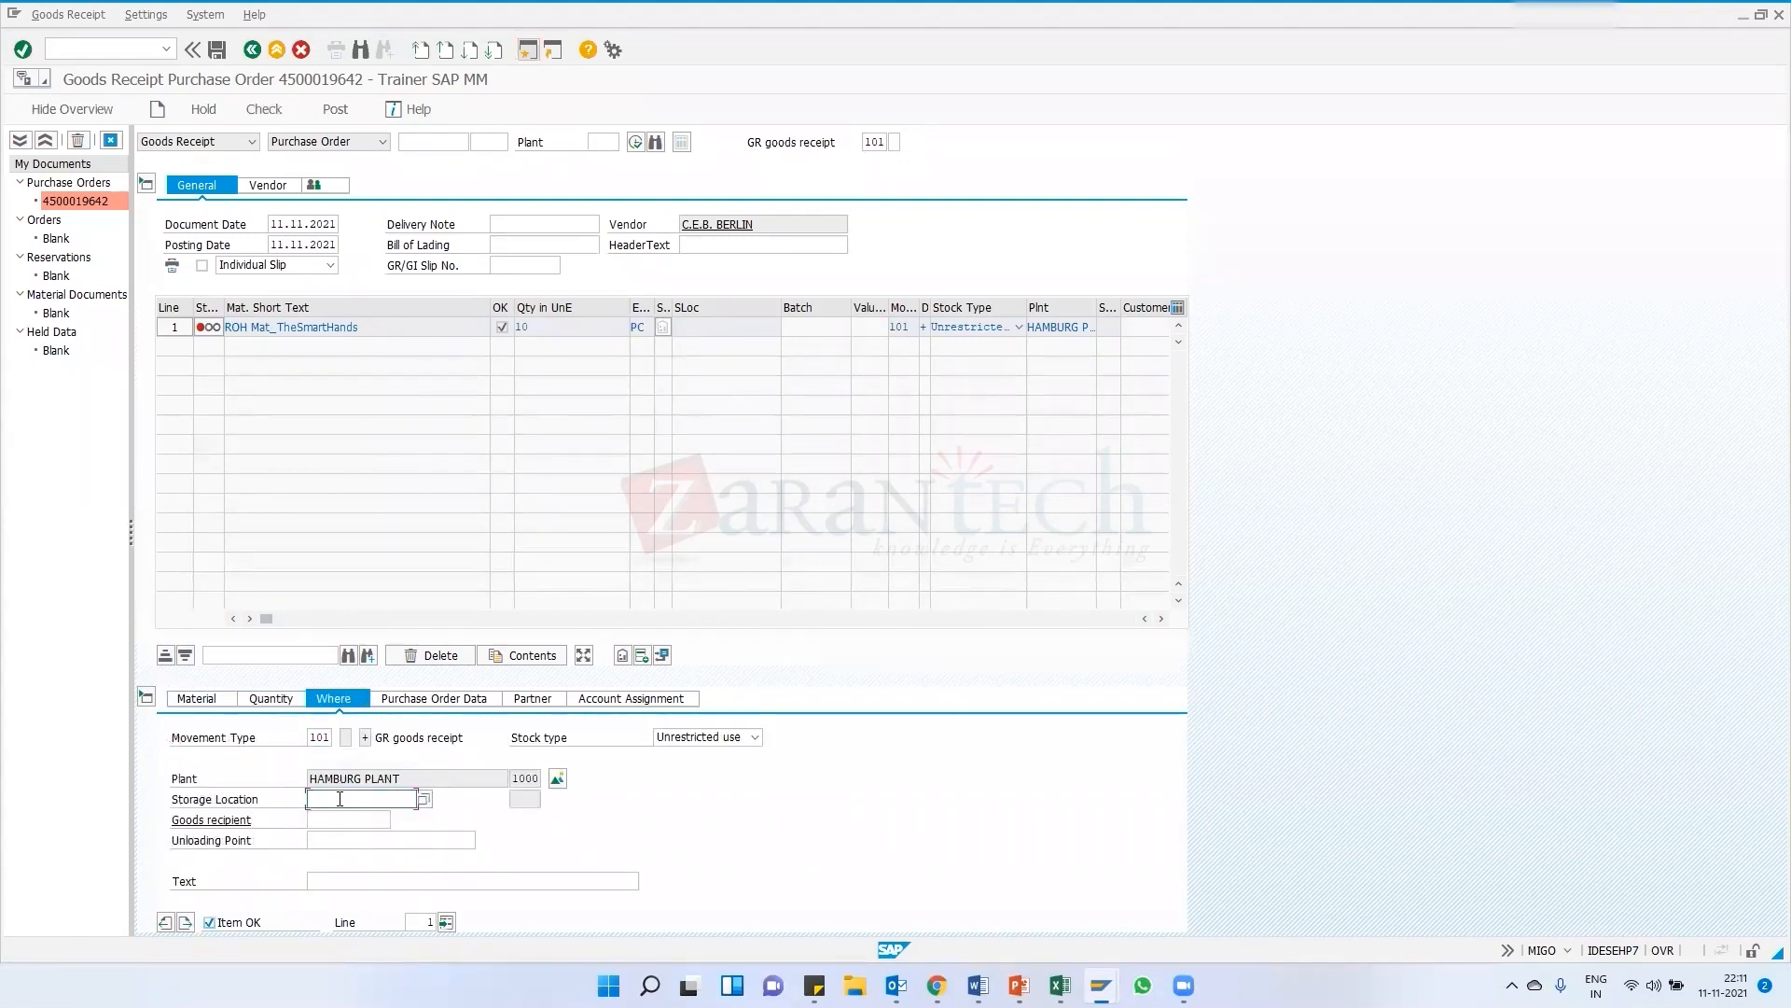
key(Return)
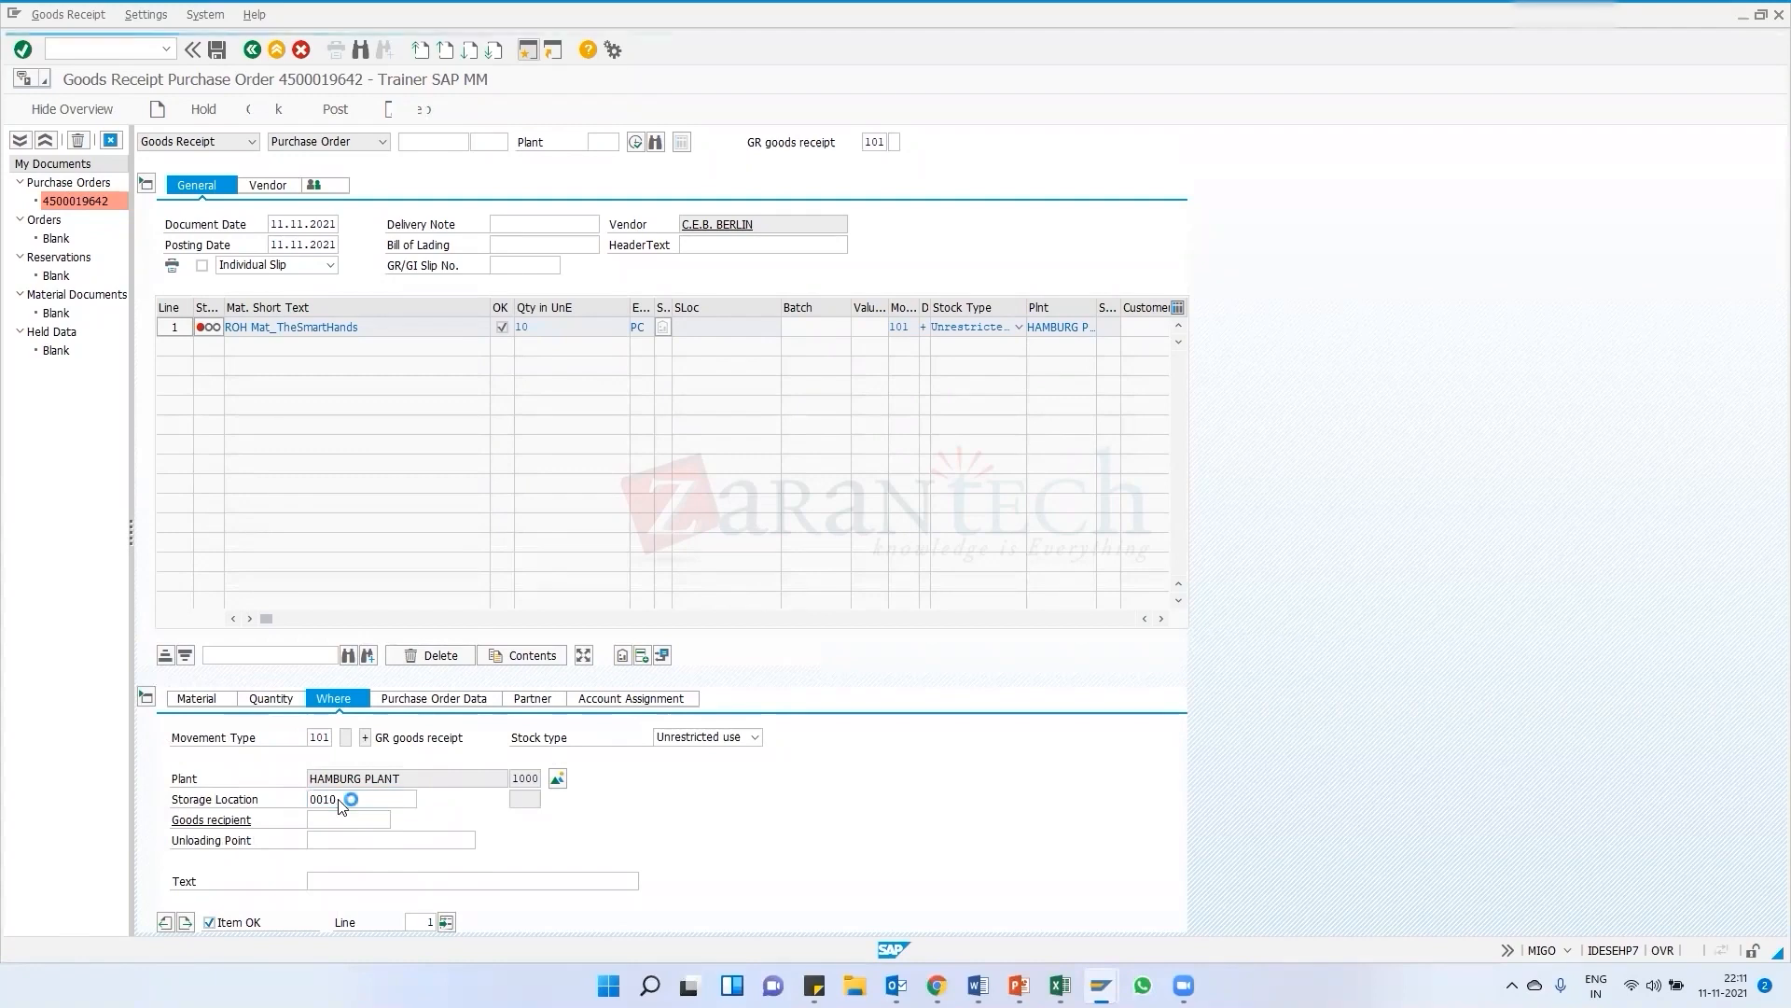
key(BackSpace)
key(BackSpace)
key(BackSpace)
key(BackSpace)
key(F4)
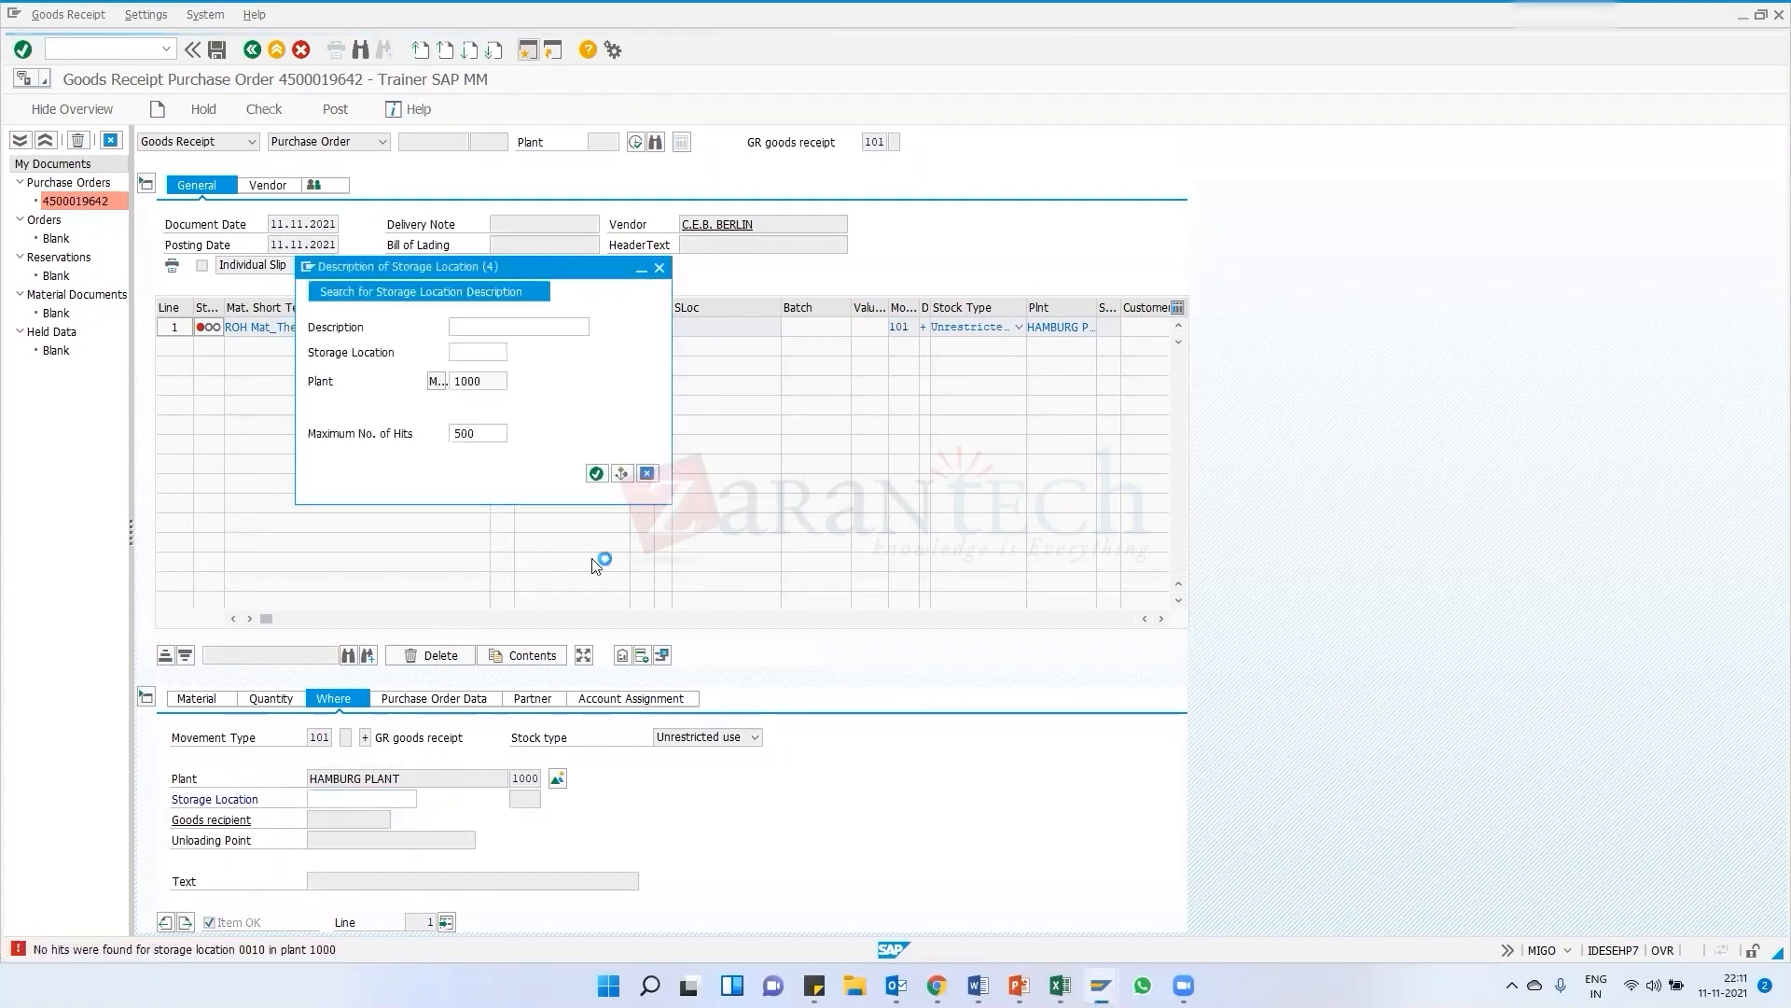
click(596, 473)
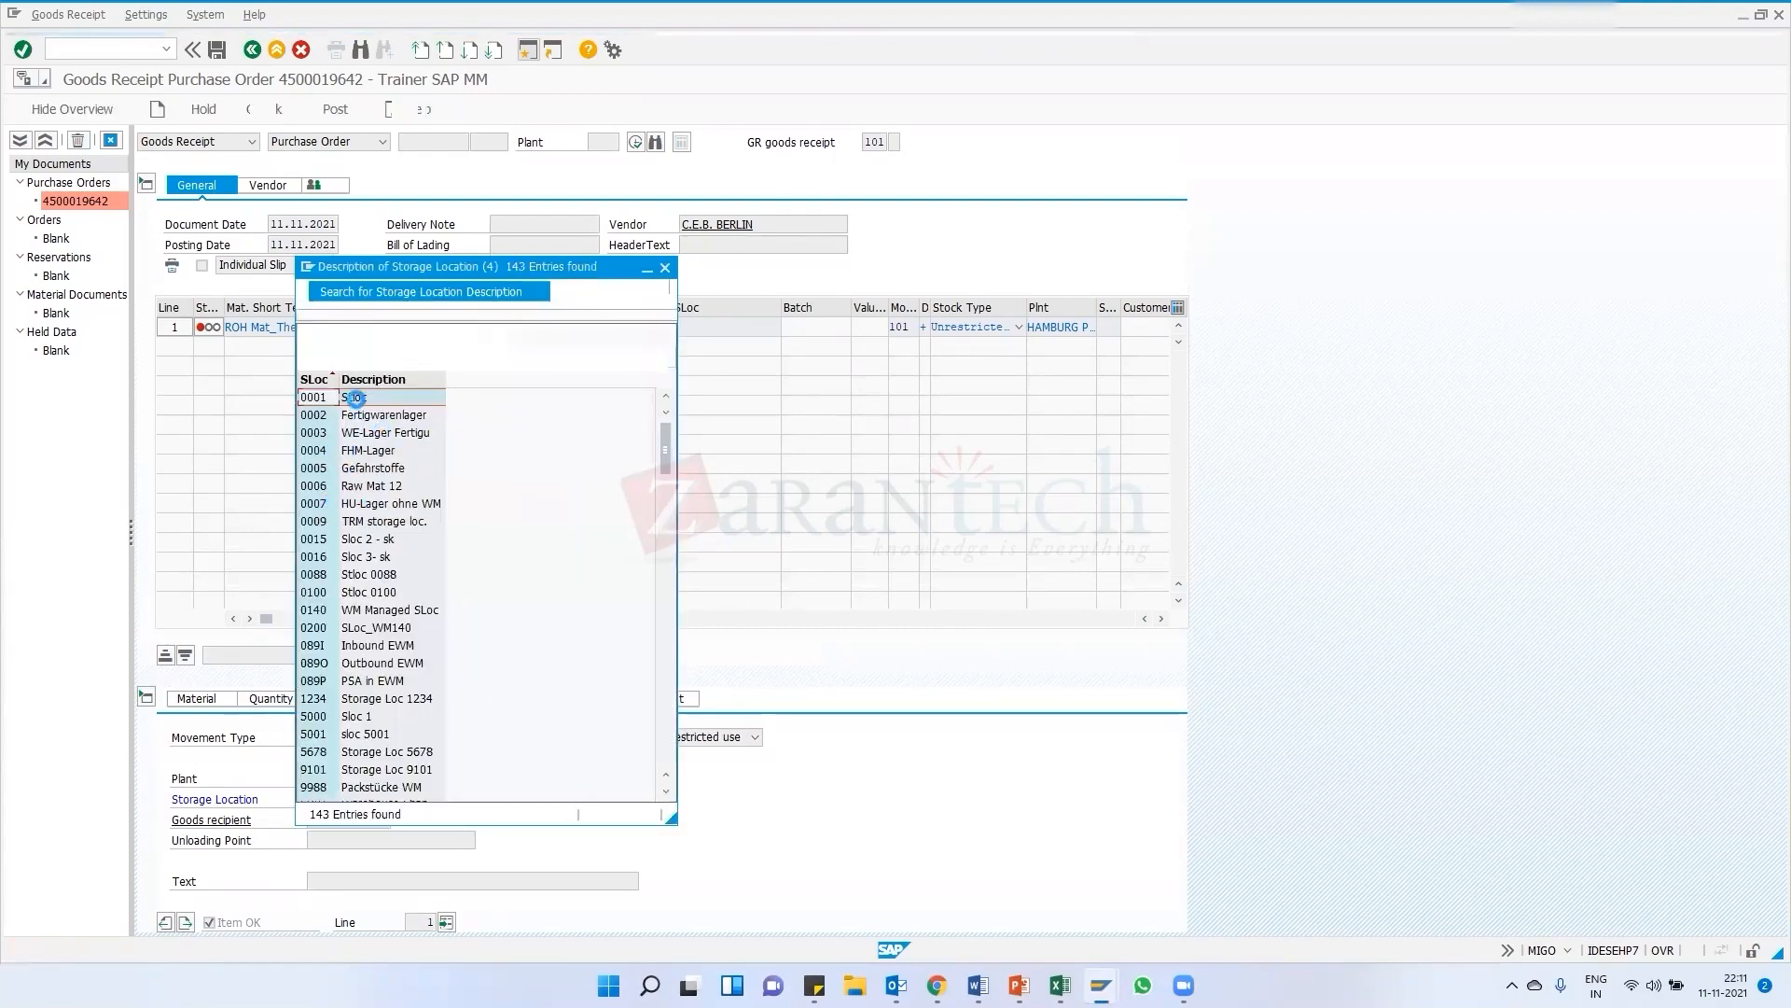
double_click(379, 487)
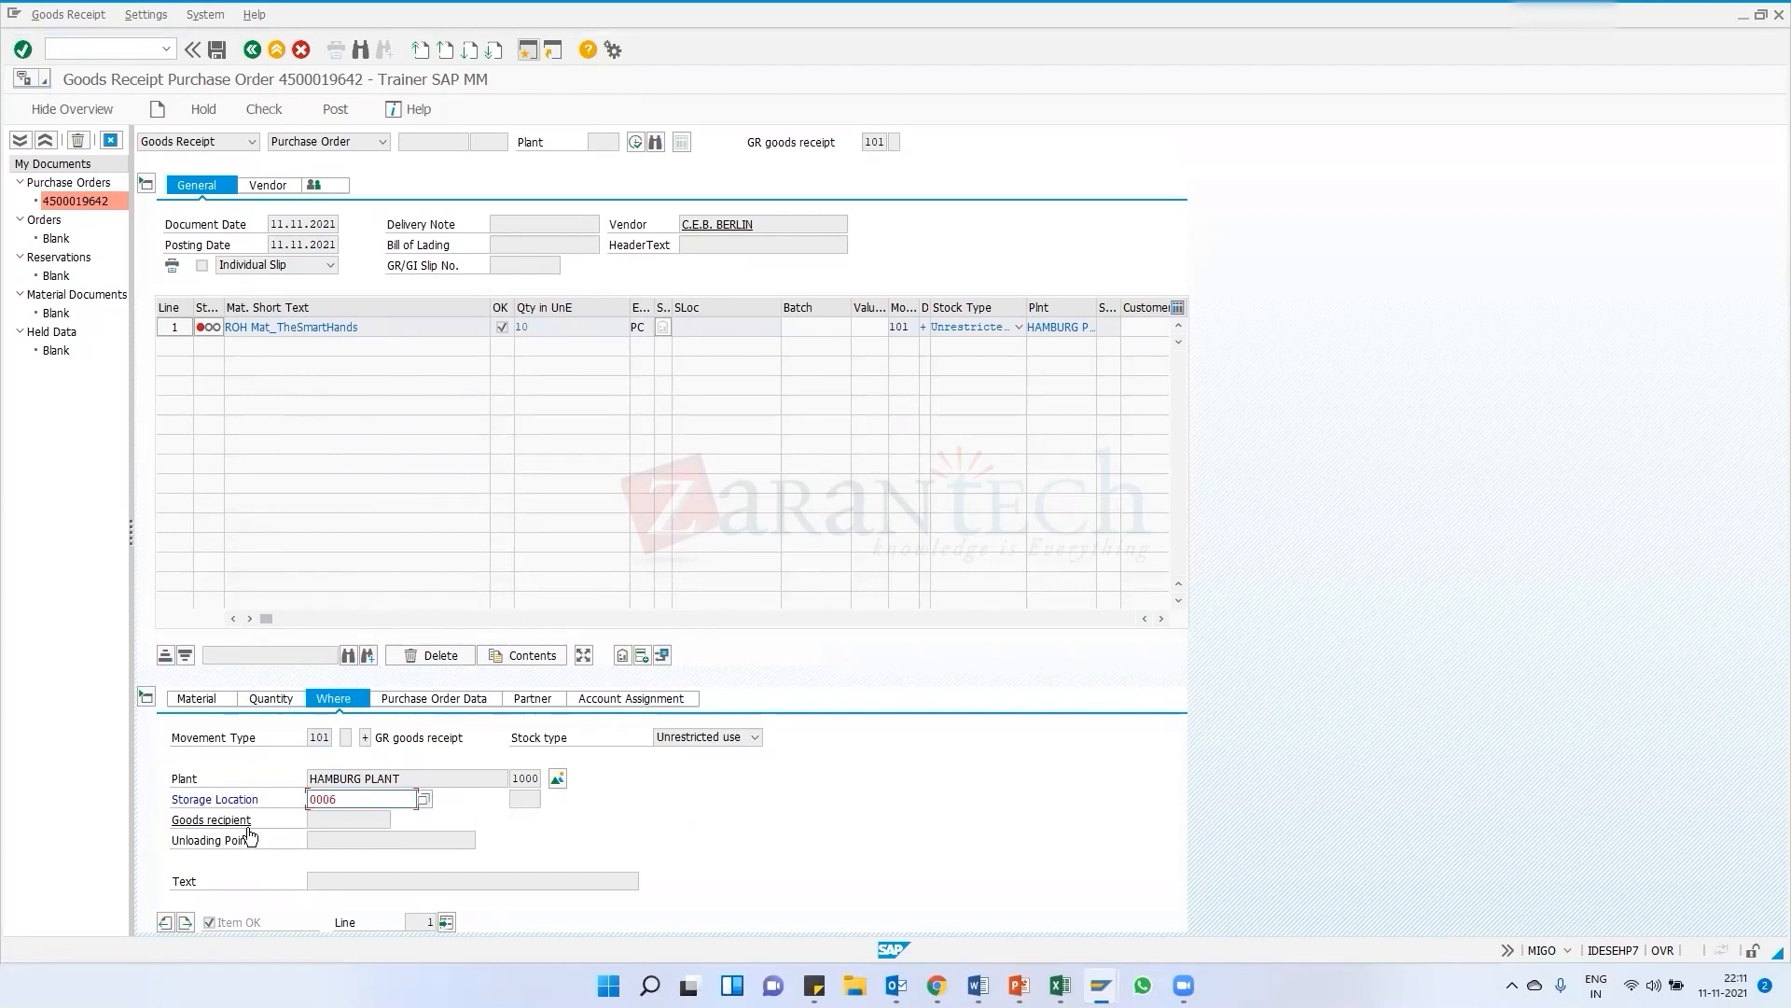
Check the goods receipt again and review the warning log before closing it
click(263, 109)
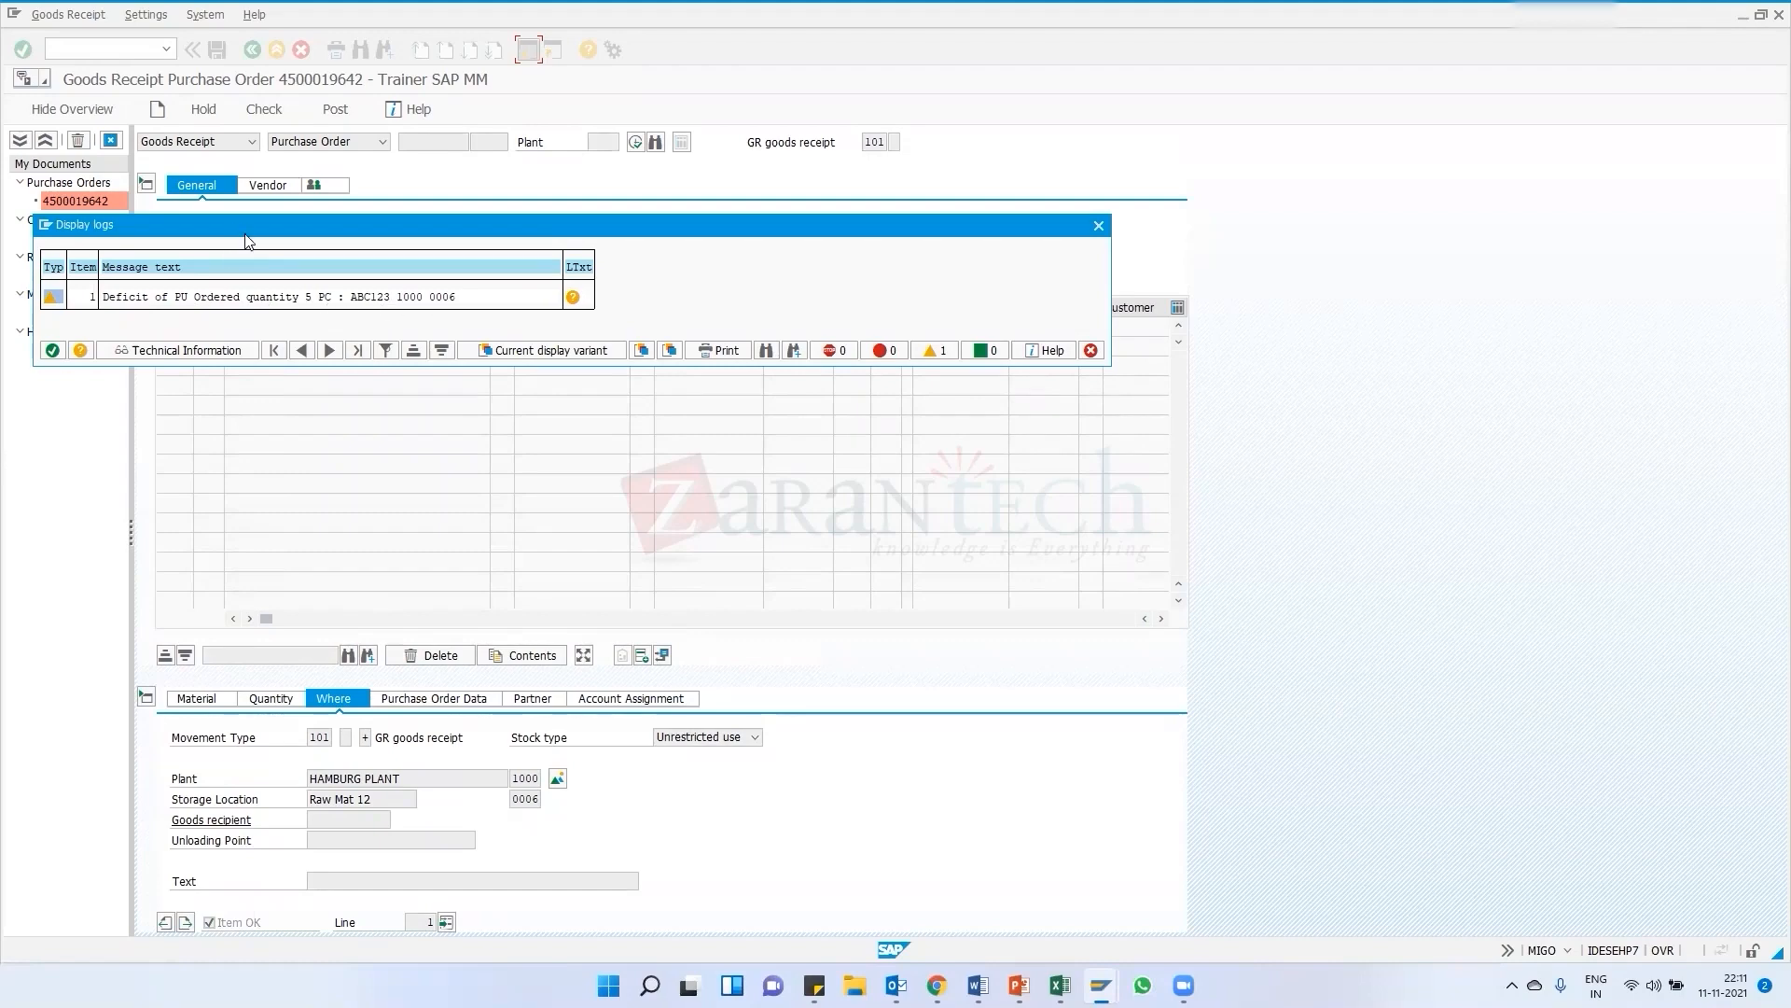
drag(247, 235, 582, 393)
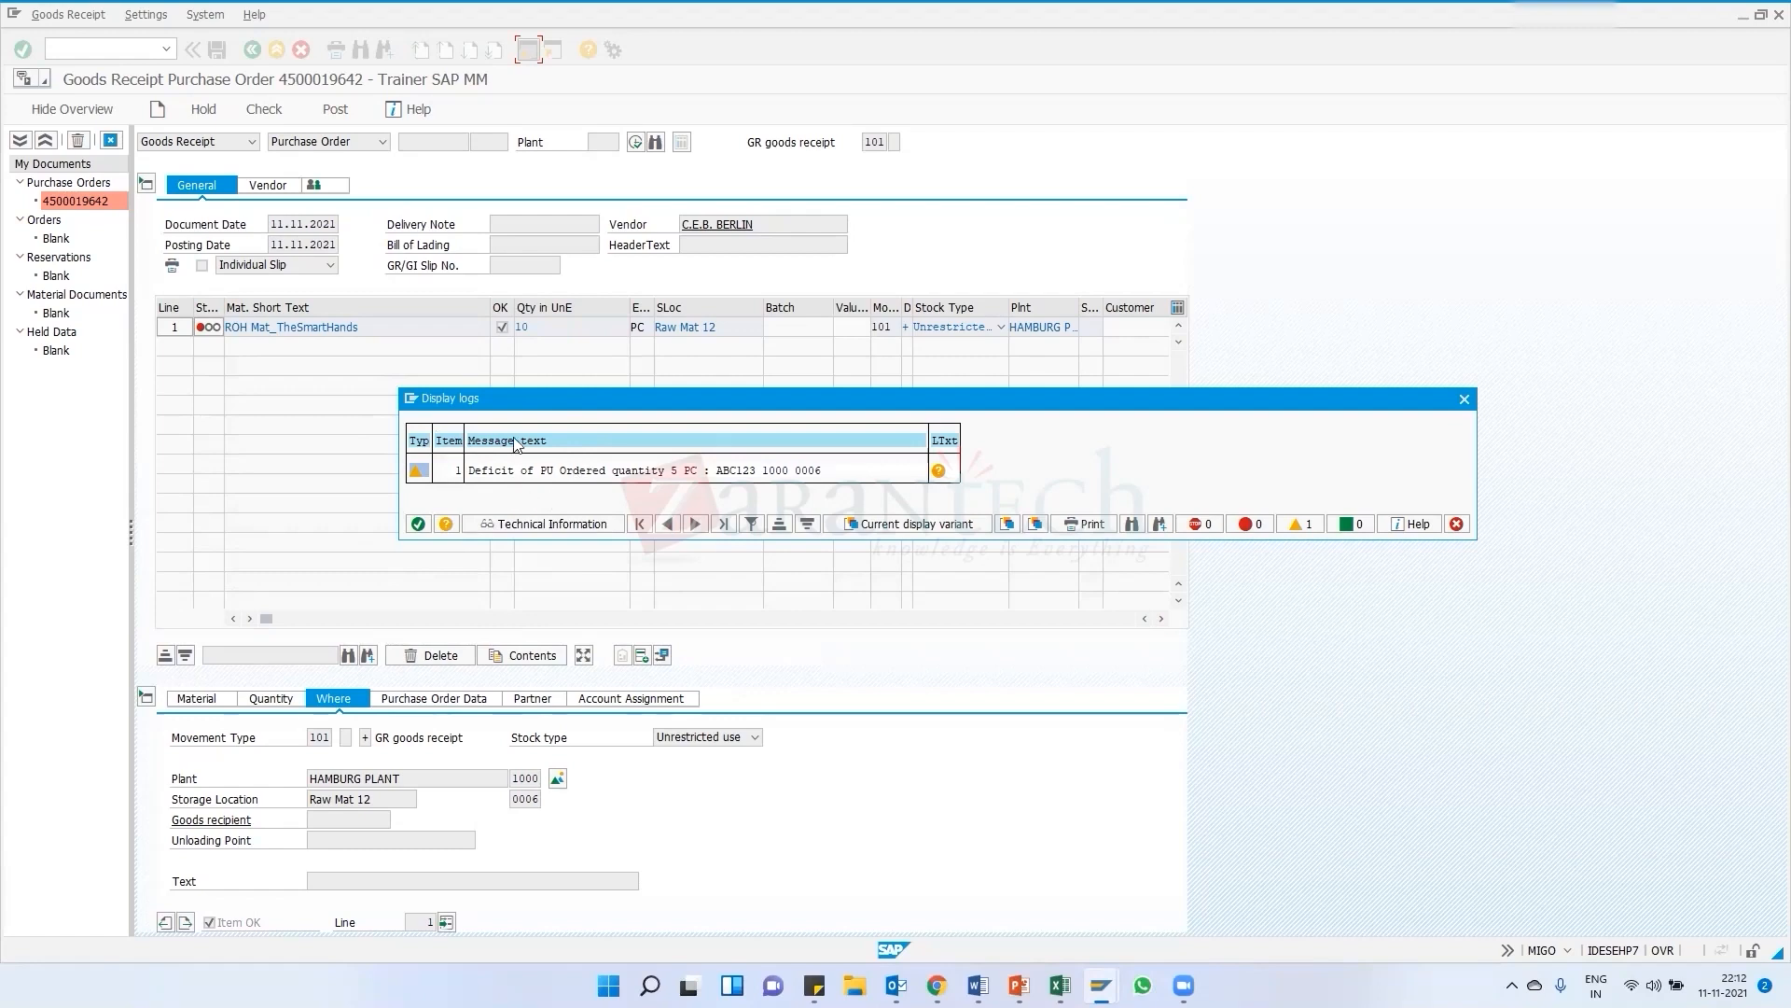
drag(522, 396, 443, 371)
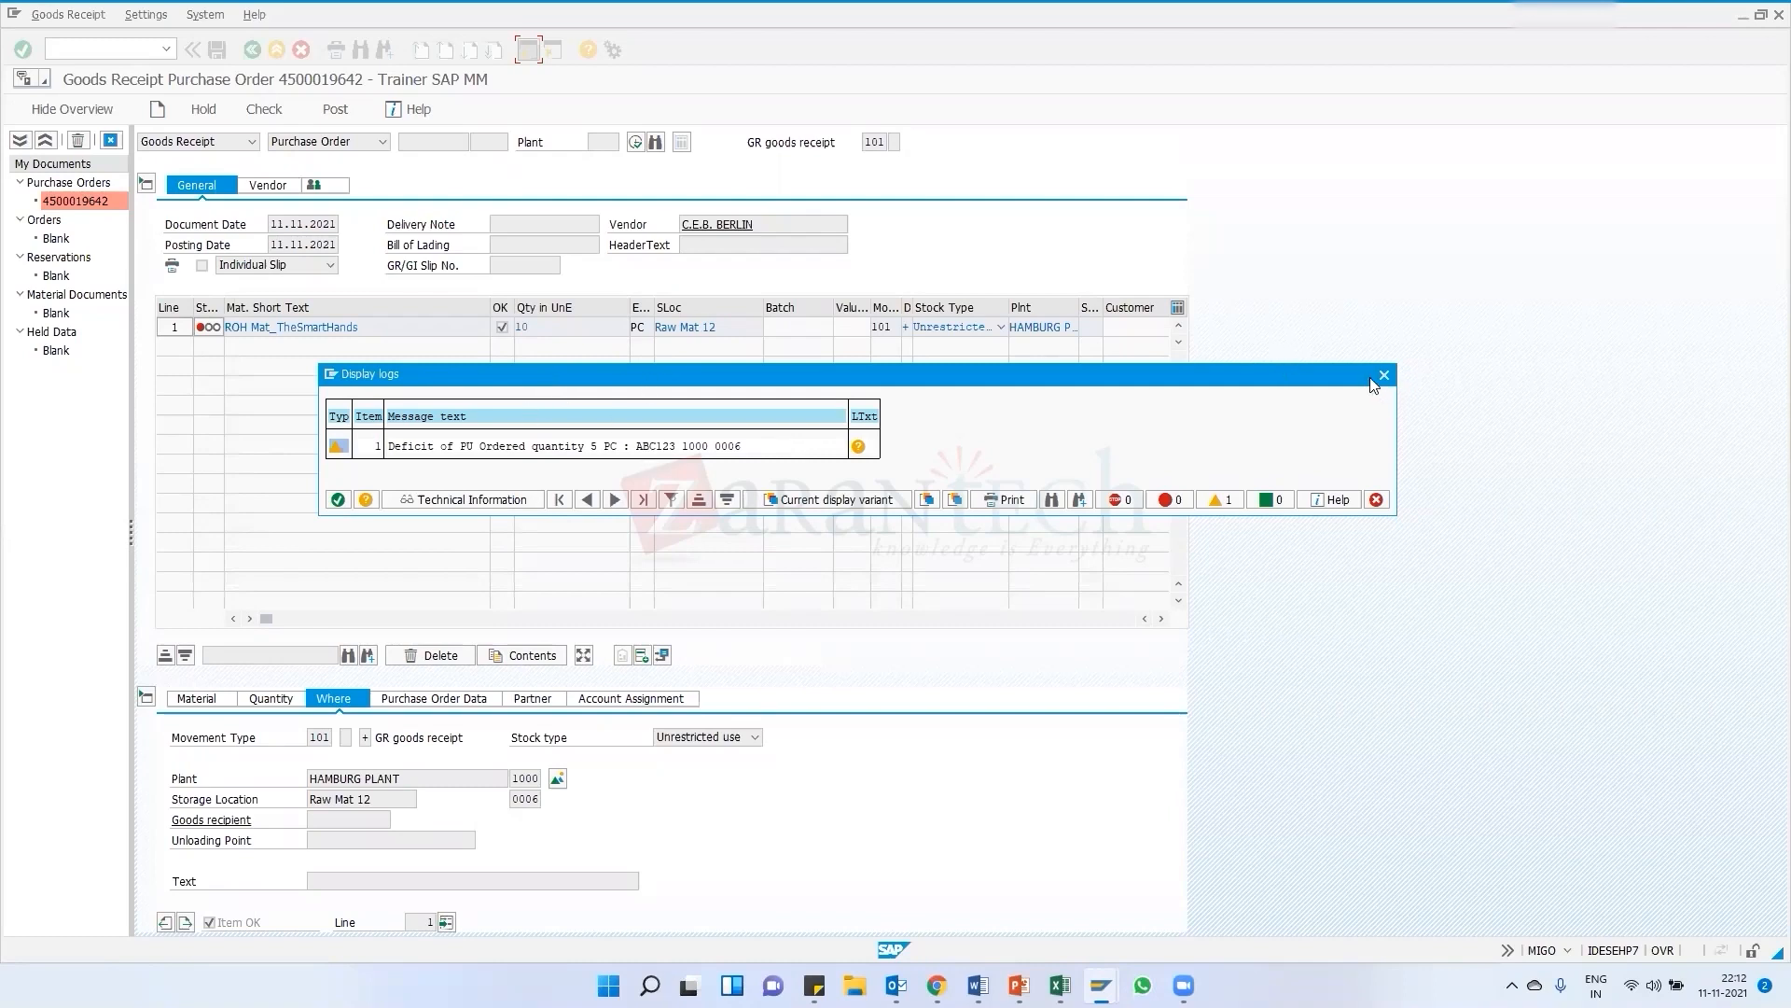
drag(1373, 383, 1321, 381)
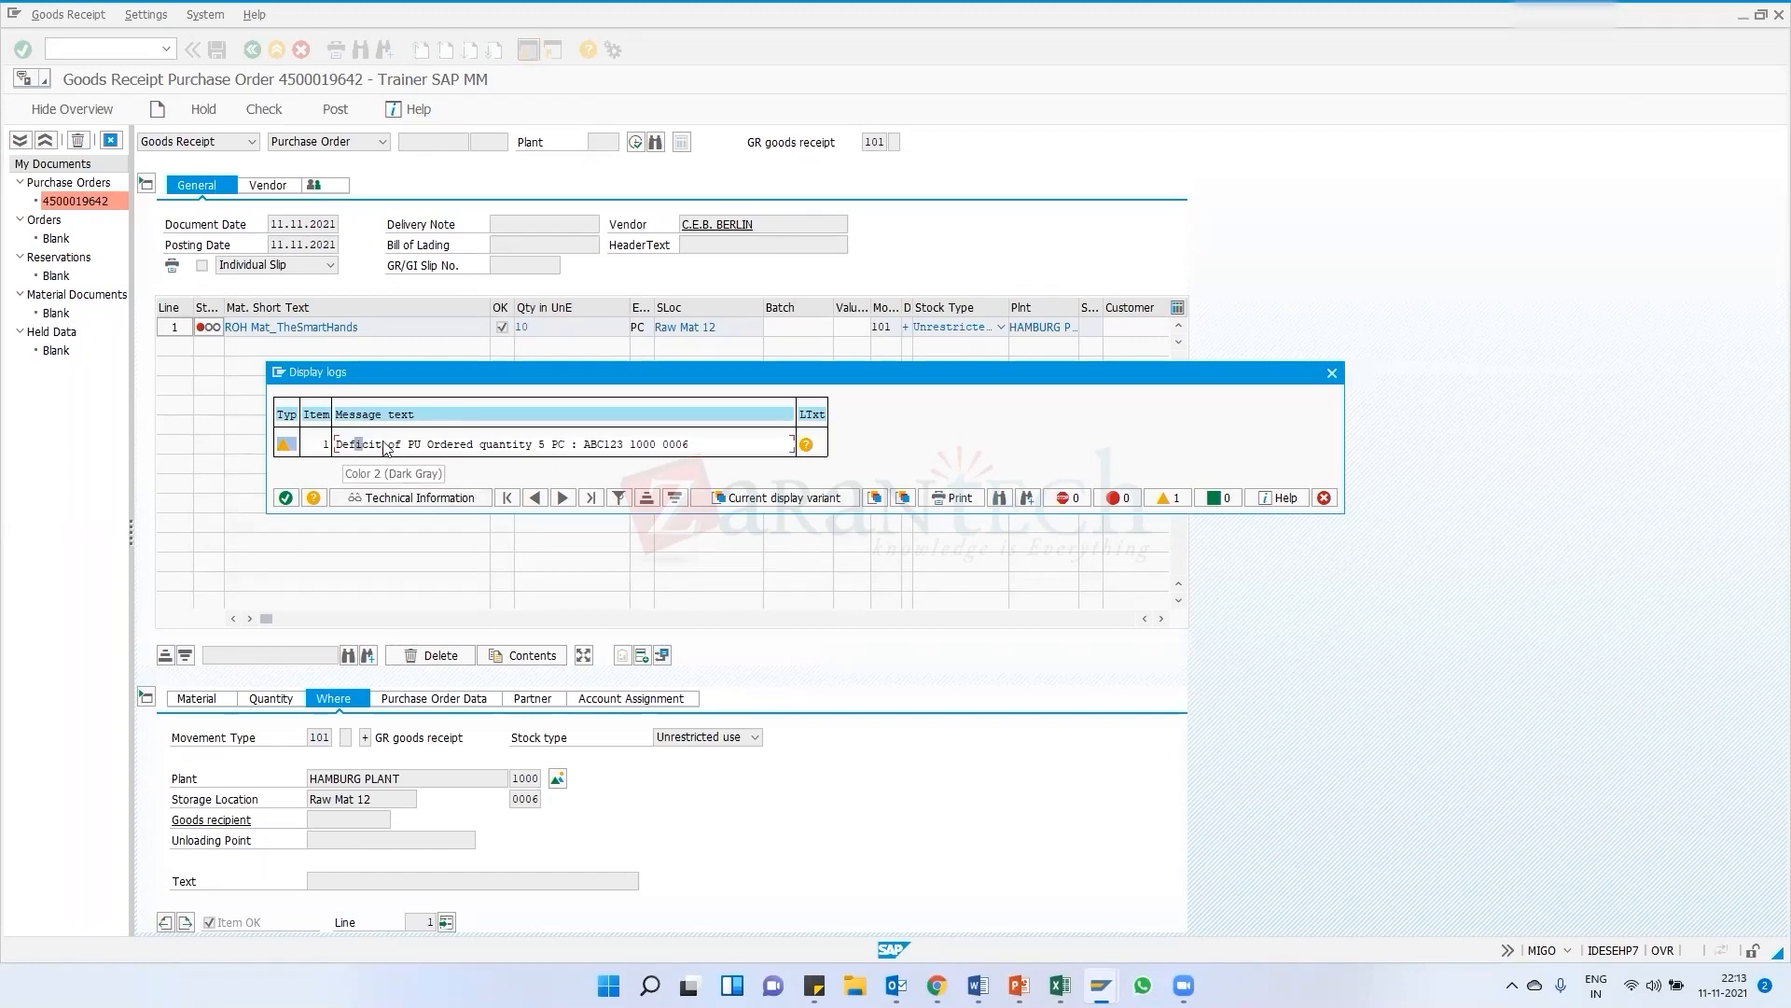
click(1334, 377)
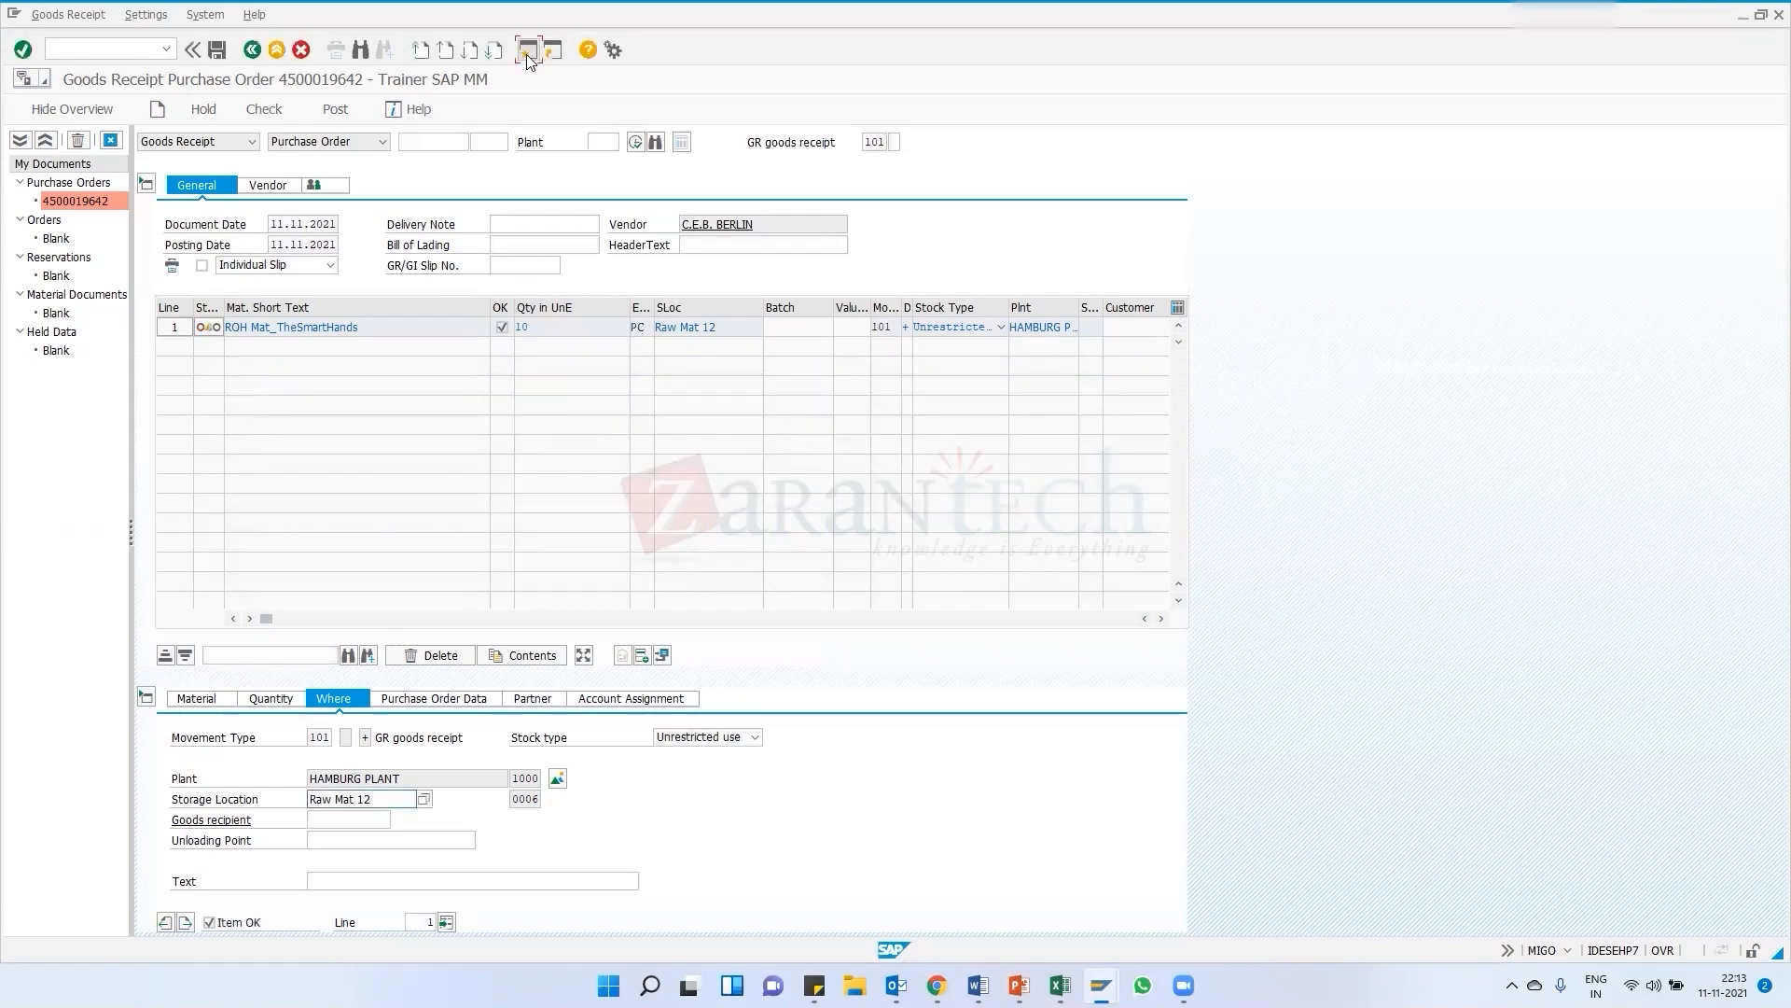
Switch to the Easy Access session and start transaction SE91 for message maintenance
click(528, 51)
click(428, 515)
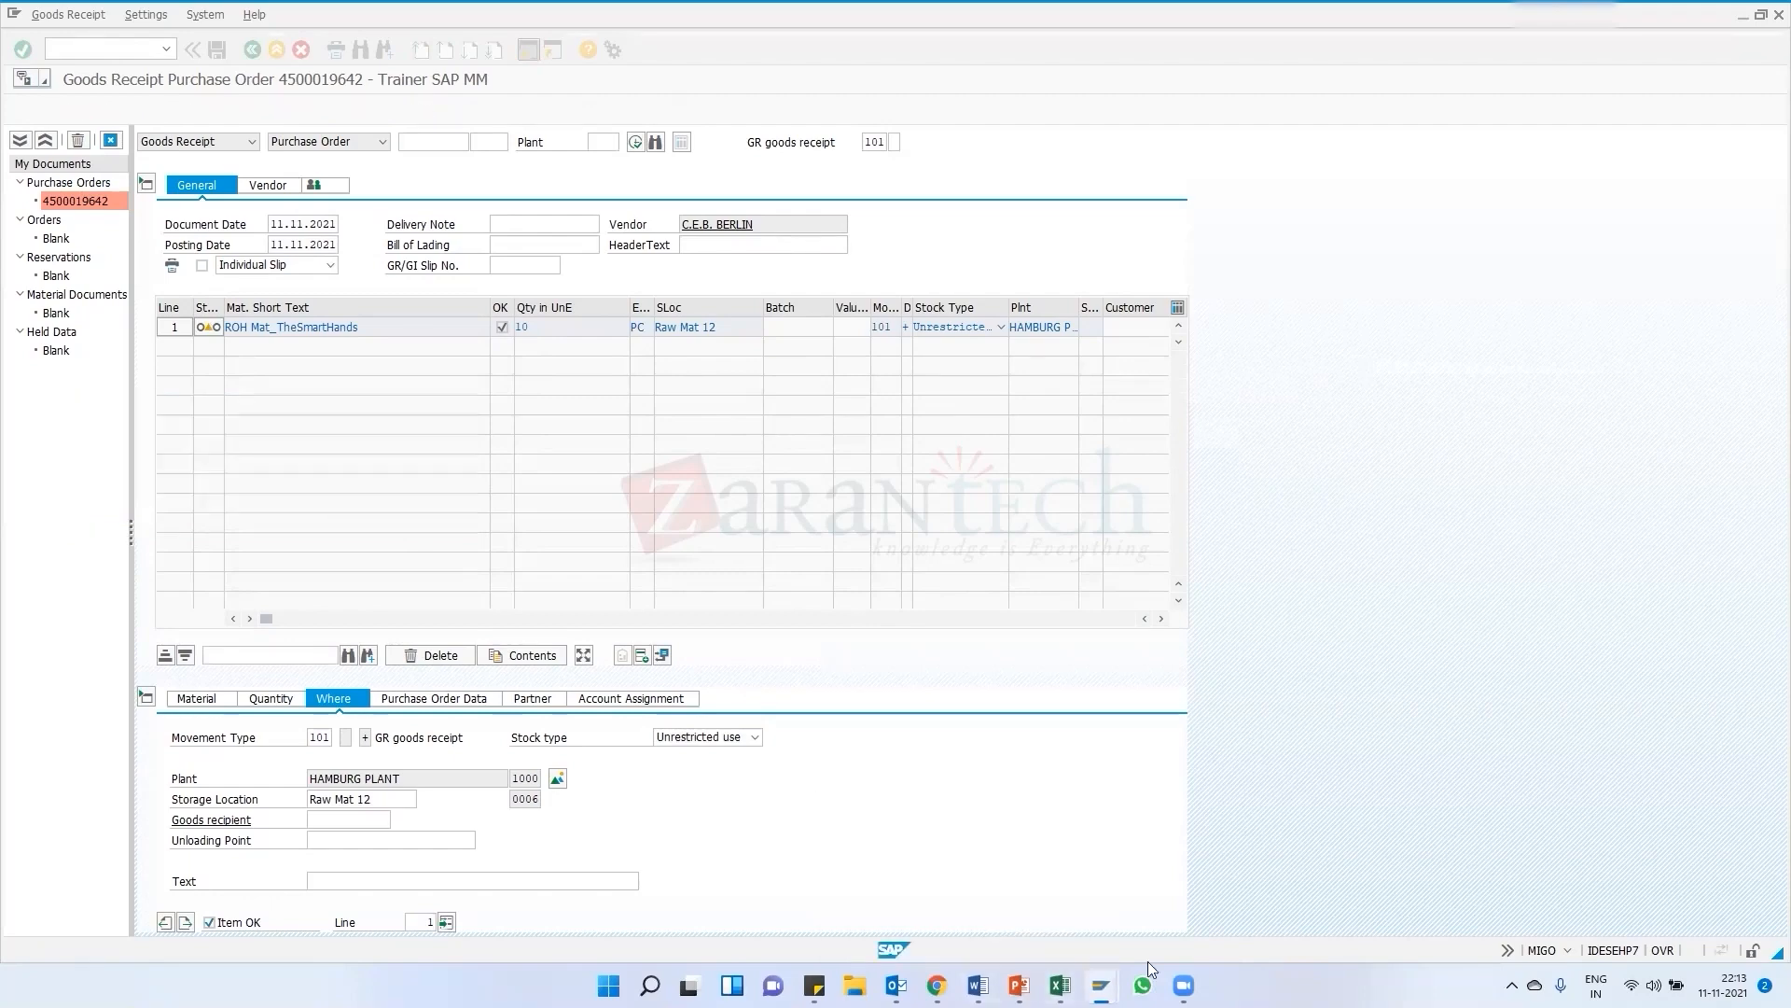
mouse_move(1101, 985)
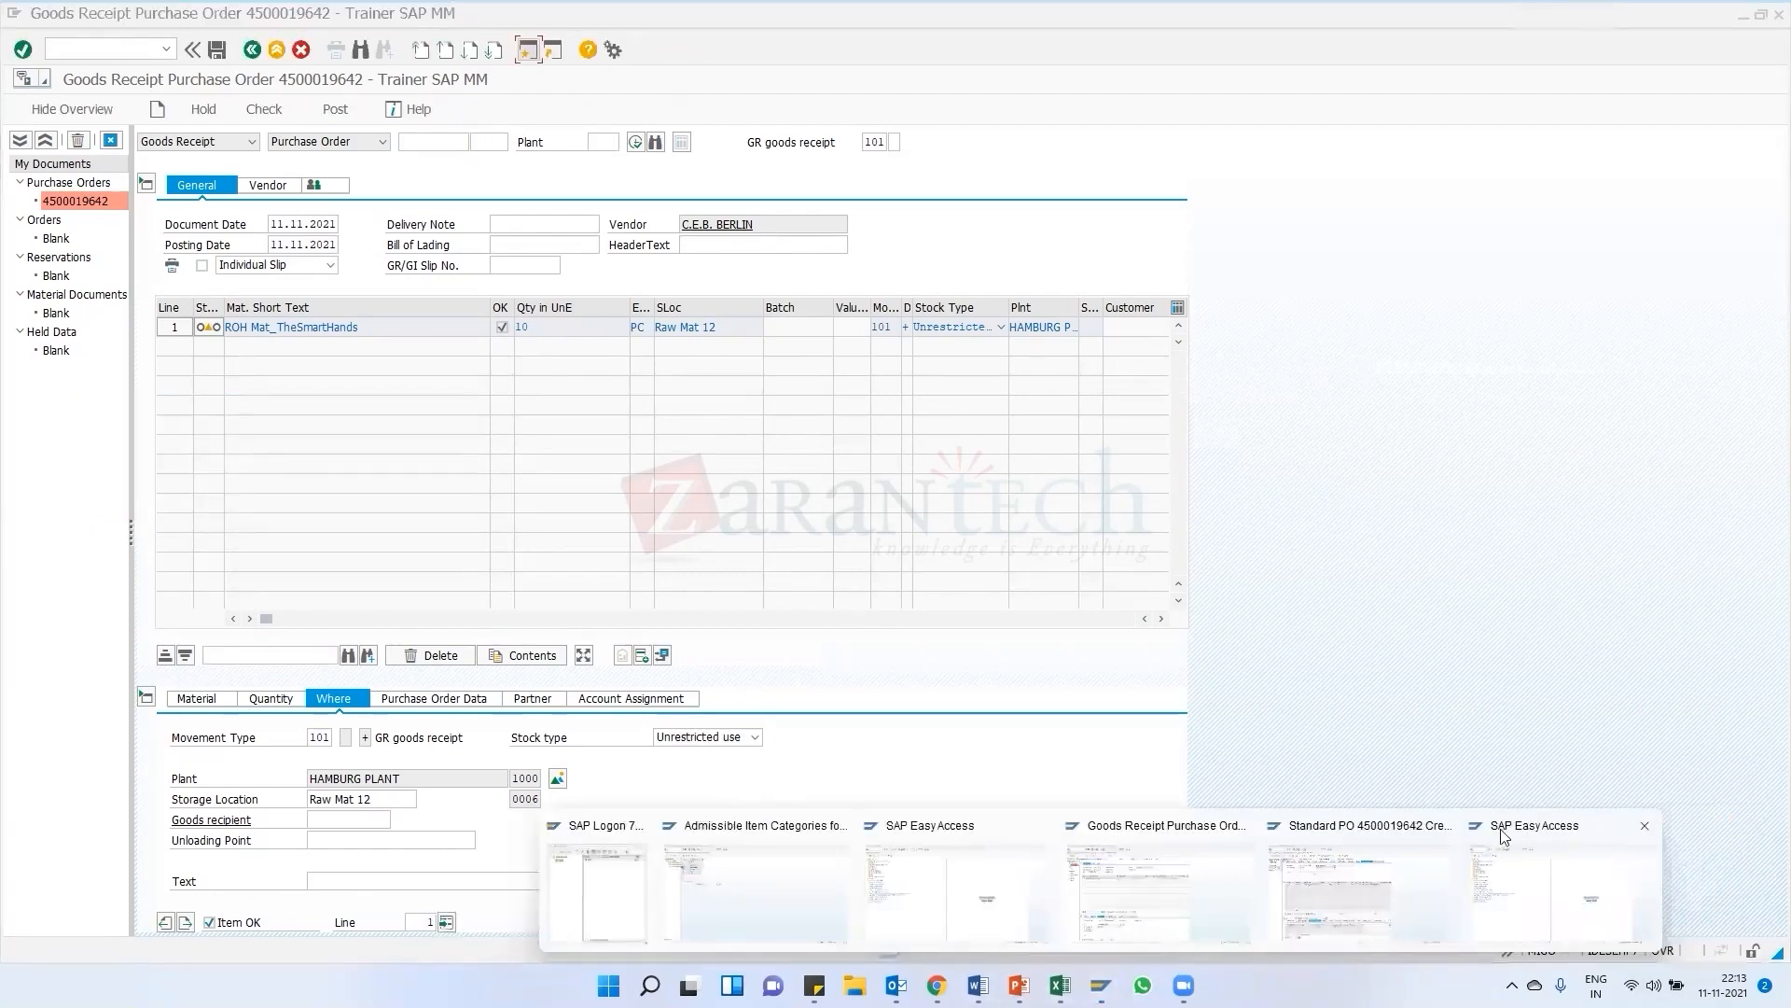
click(1569, 887)
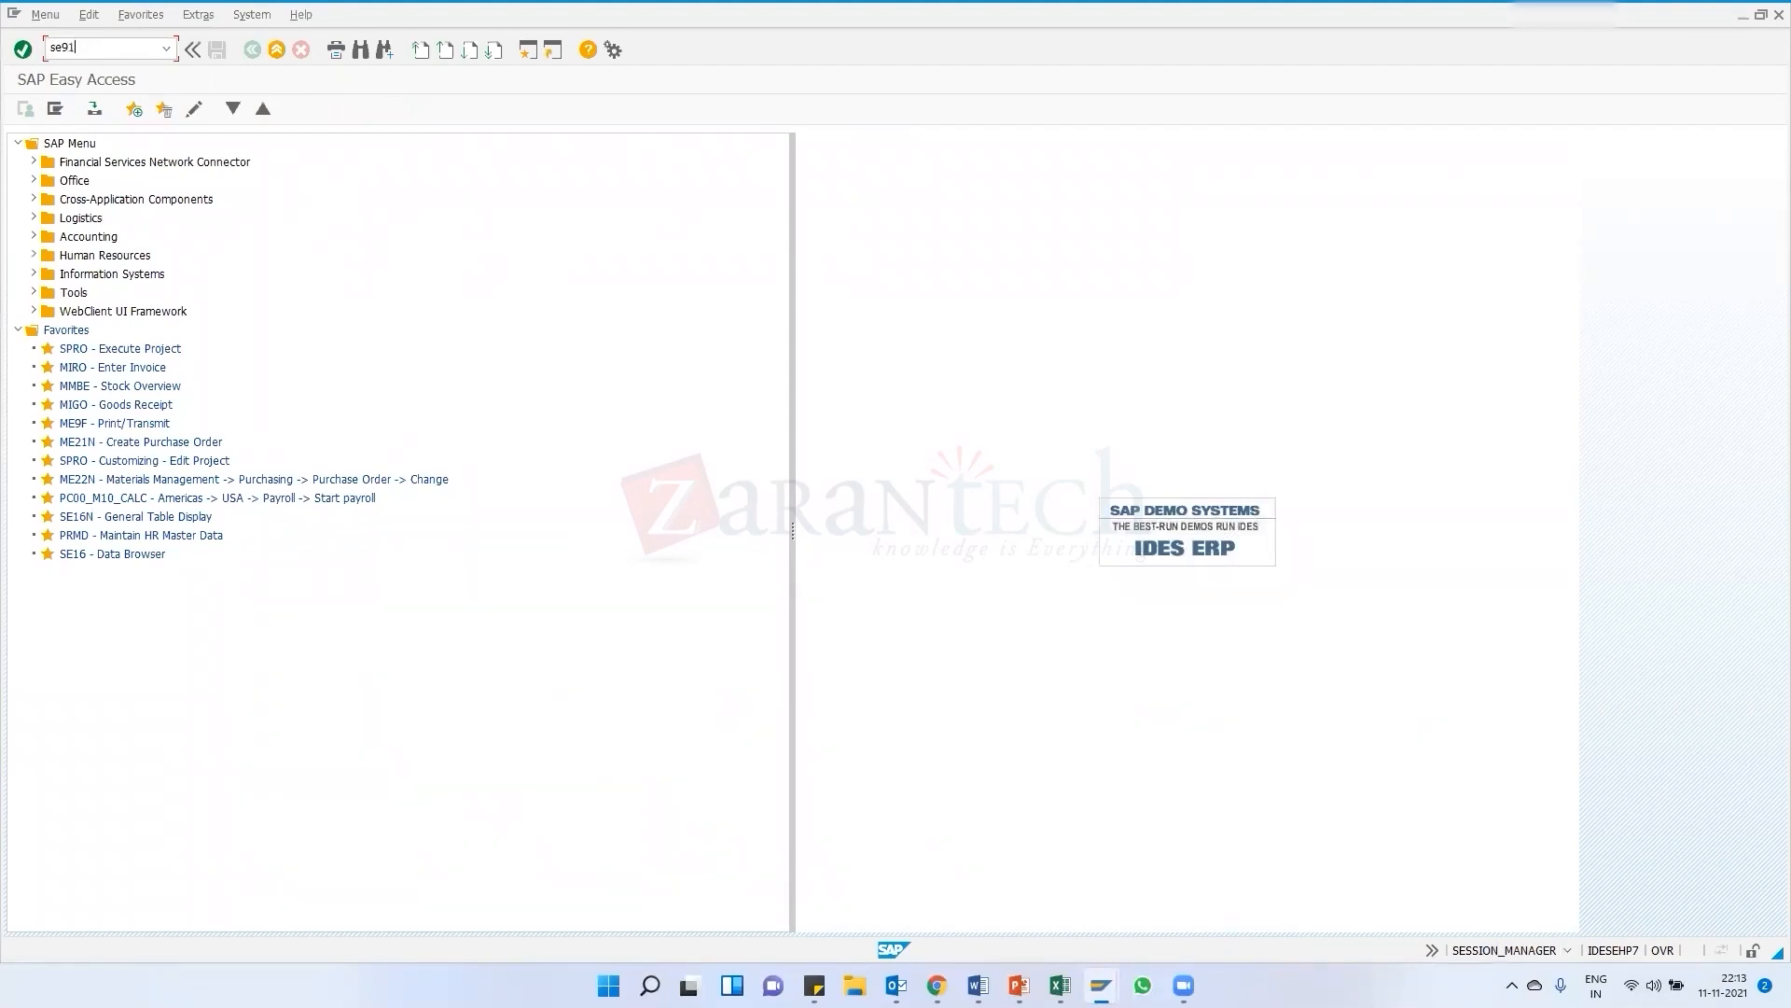
key(Return)
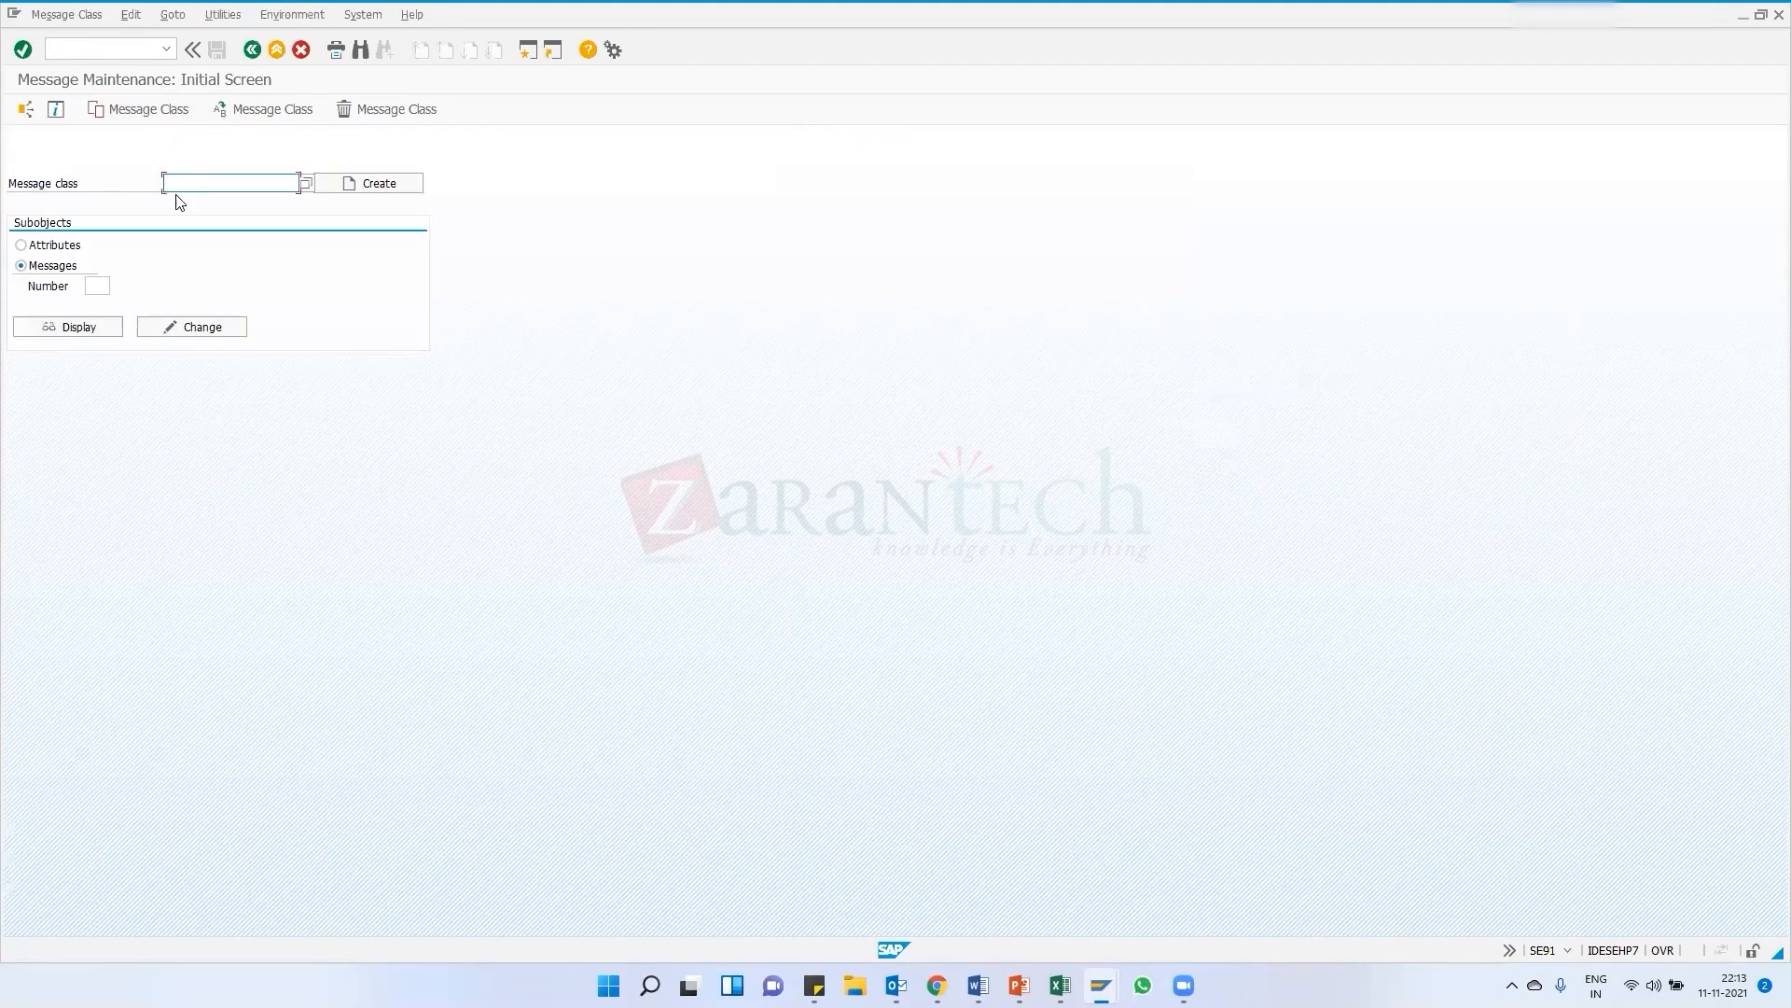
Compare the purchase order and goods receipt sessions, then enter message class m7 in message maintenance
click(1101, 985)
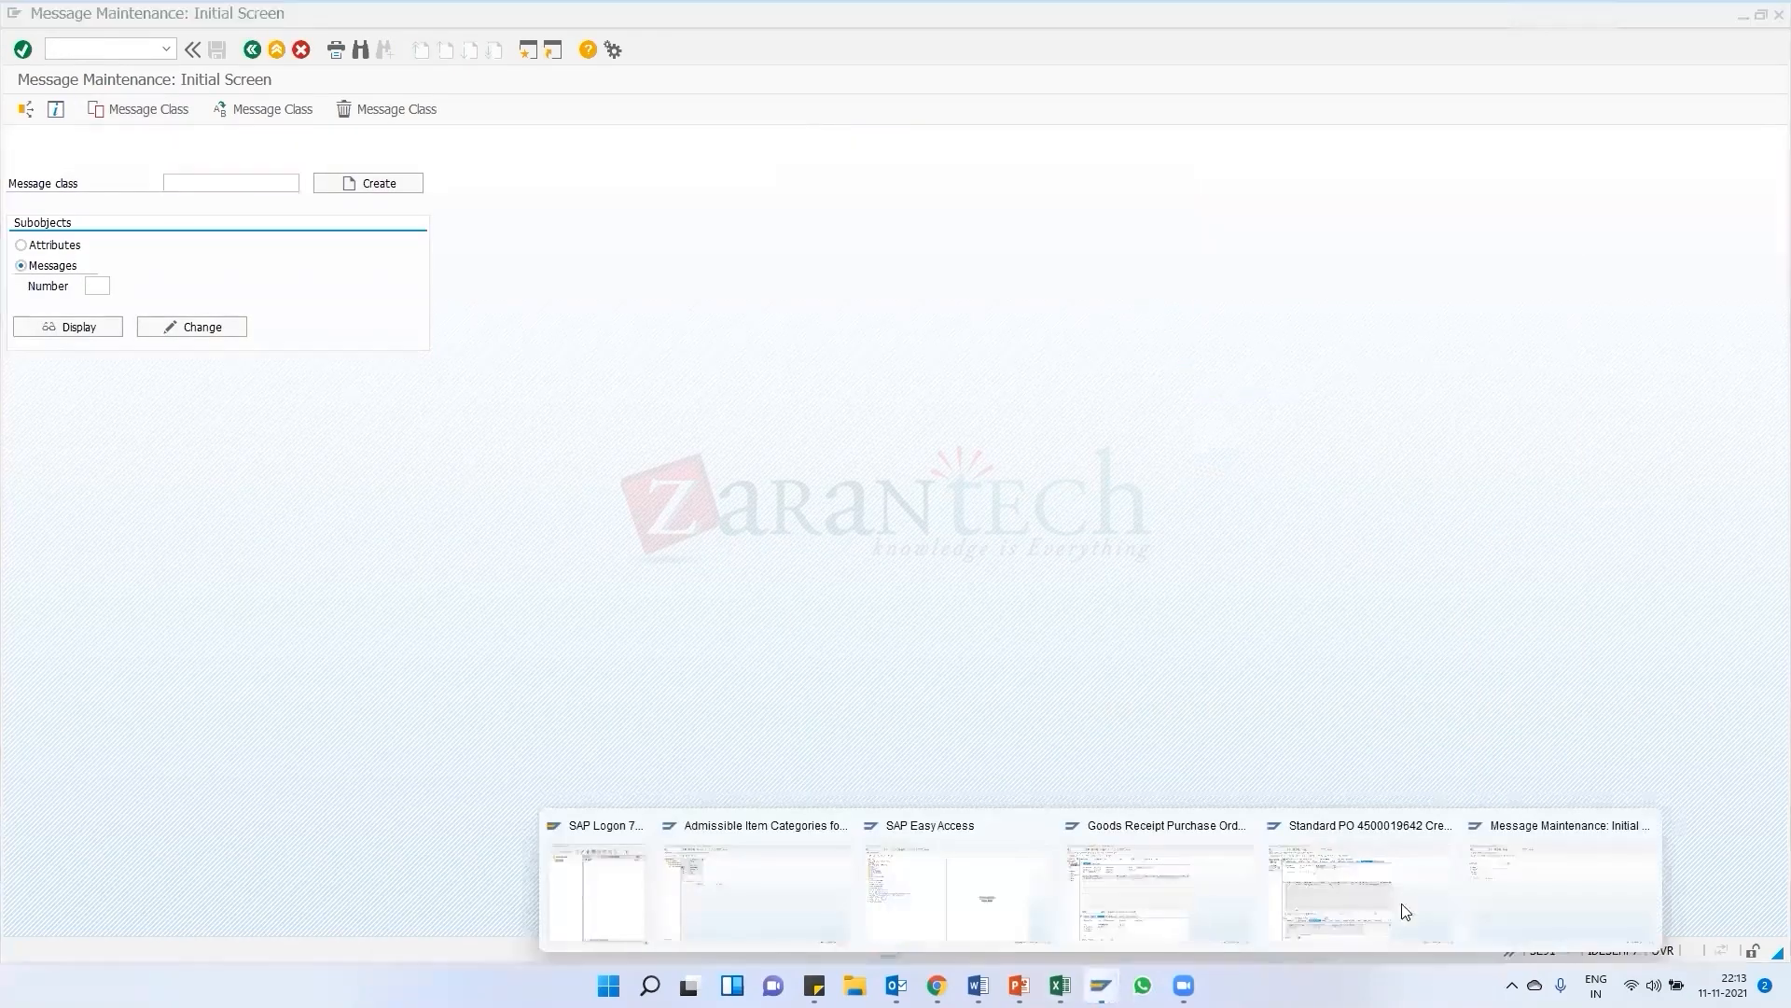
click(1355, 892)
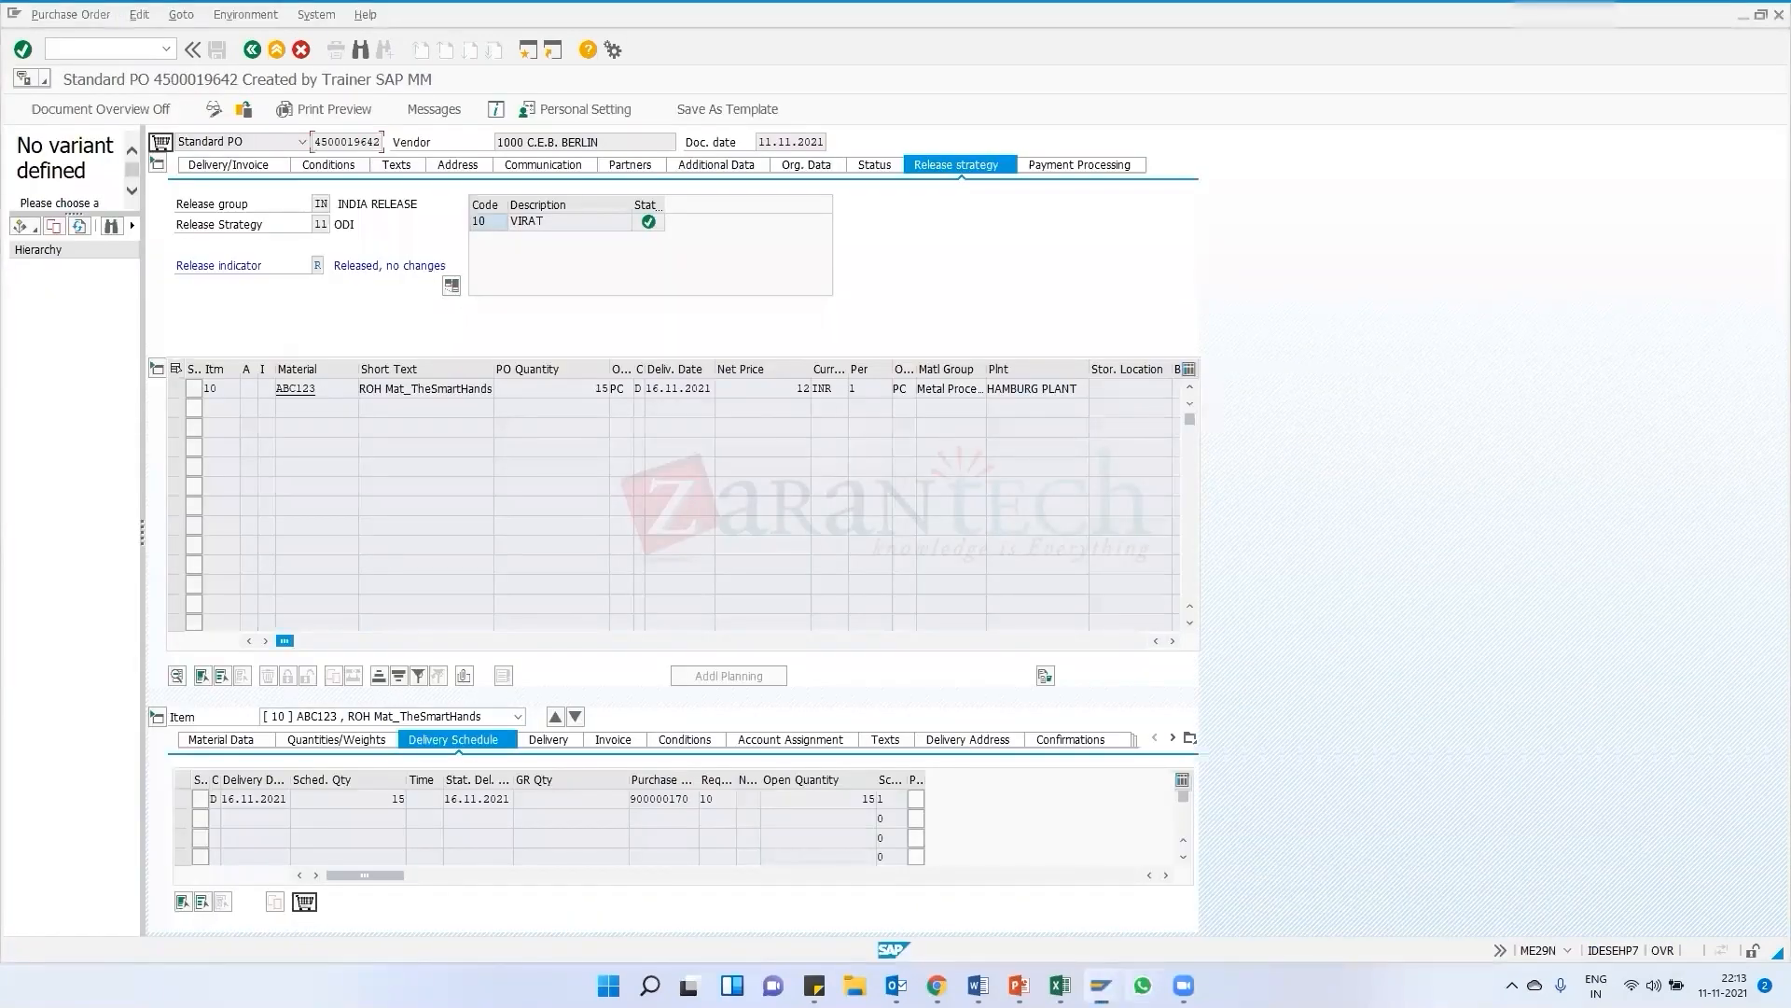
click(1101, 985)
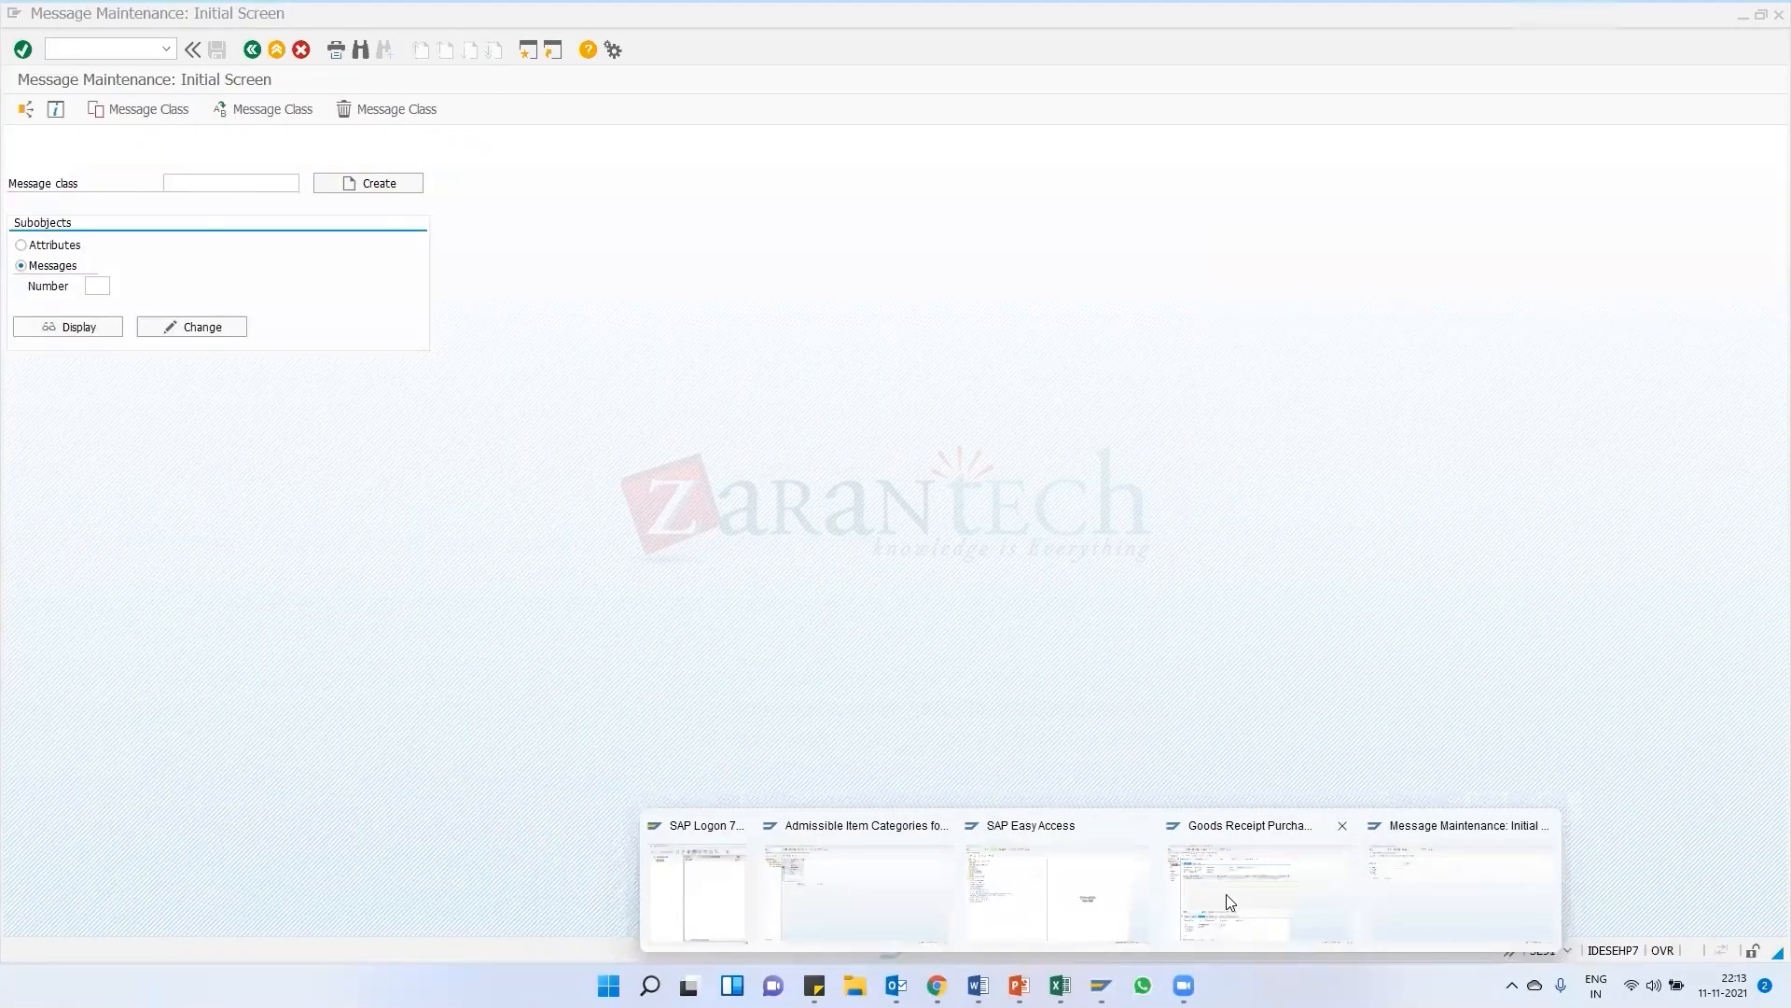
click(1232, 898)
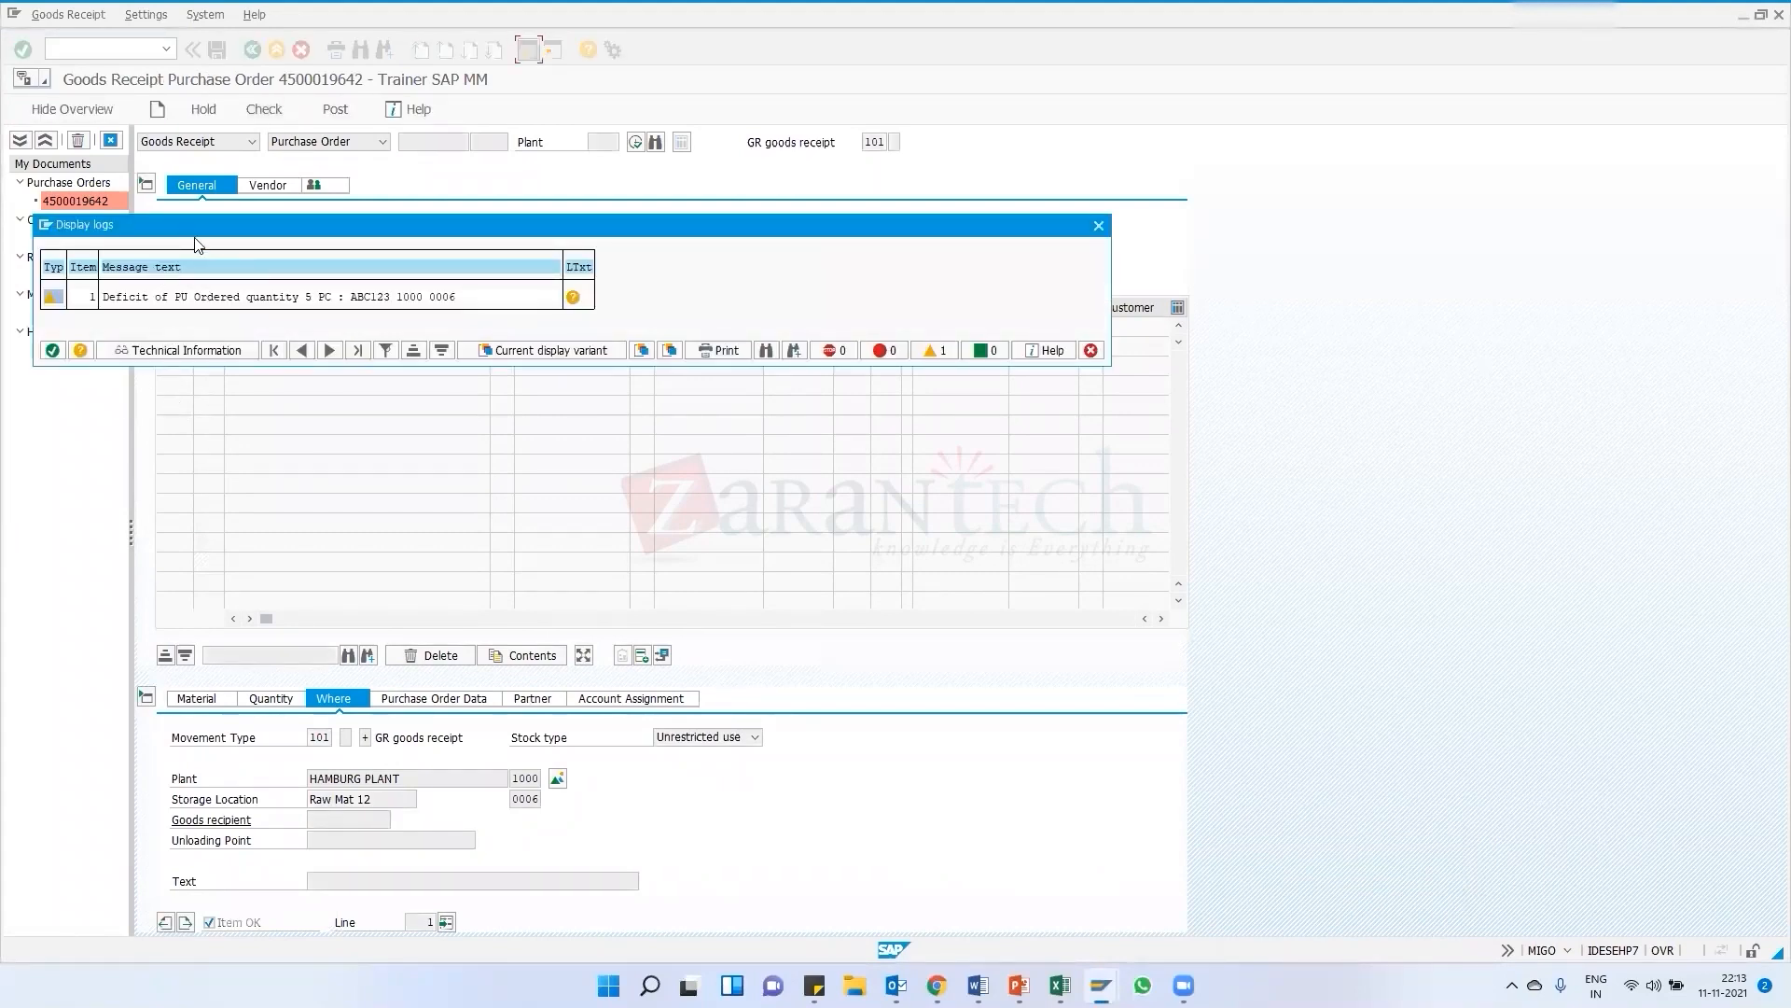
key(Return)
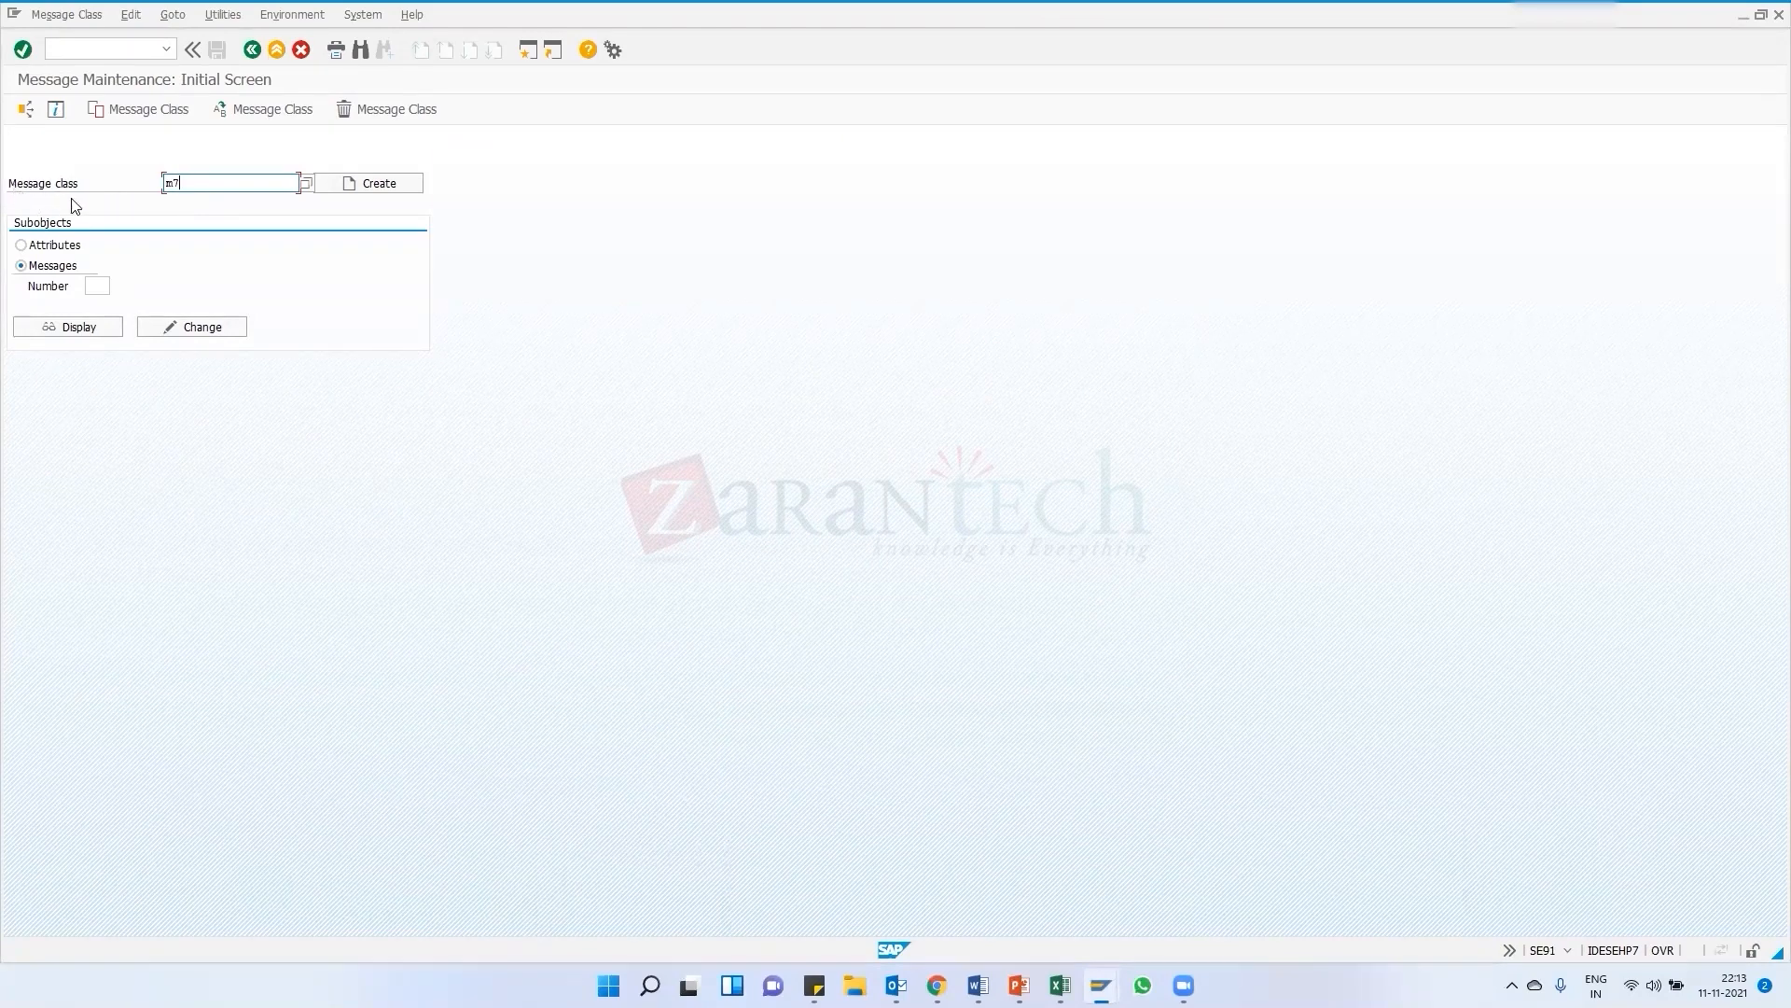
click(90, 286)
Scroll through the last pages of the curriculum PDF and minimize the browser
click(1036, 881)
scroll(828, 669, down, 20)
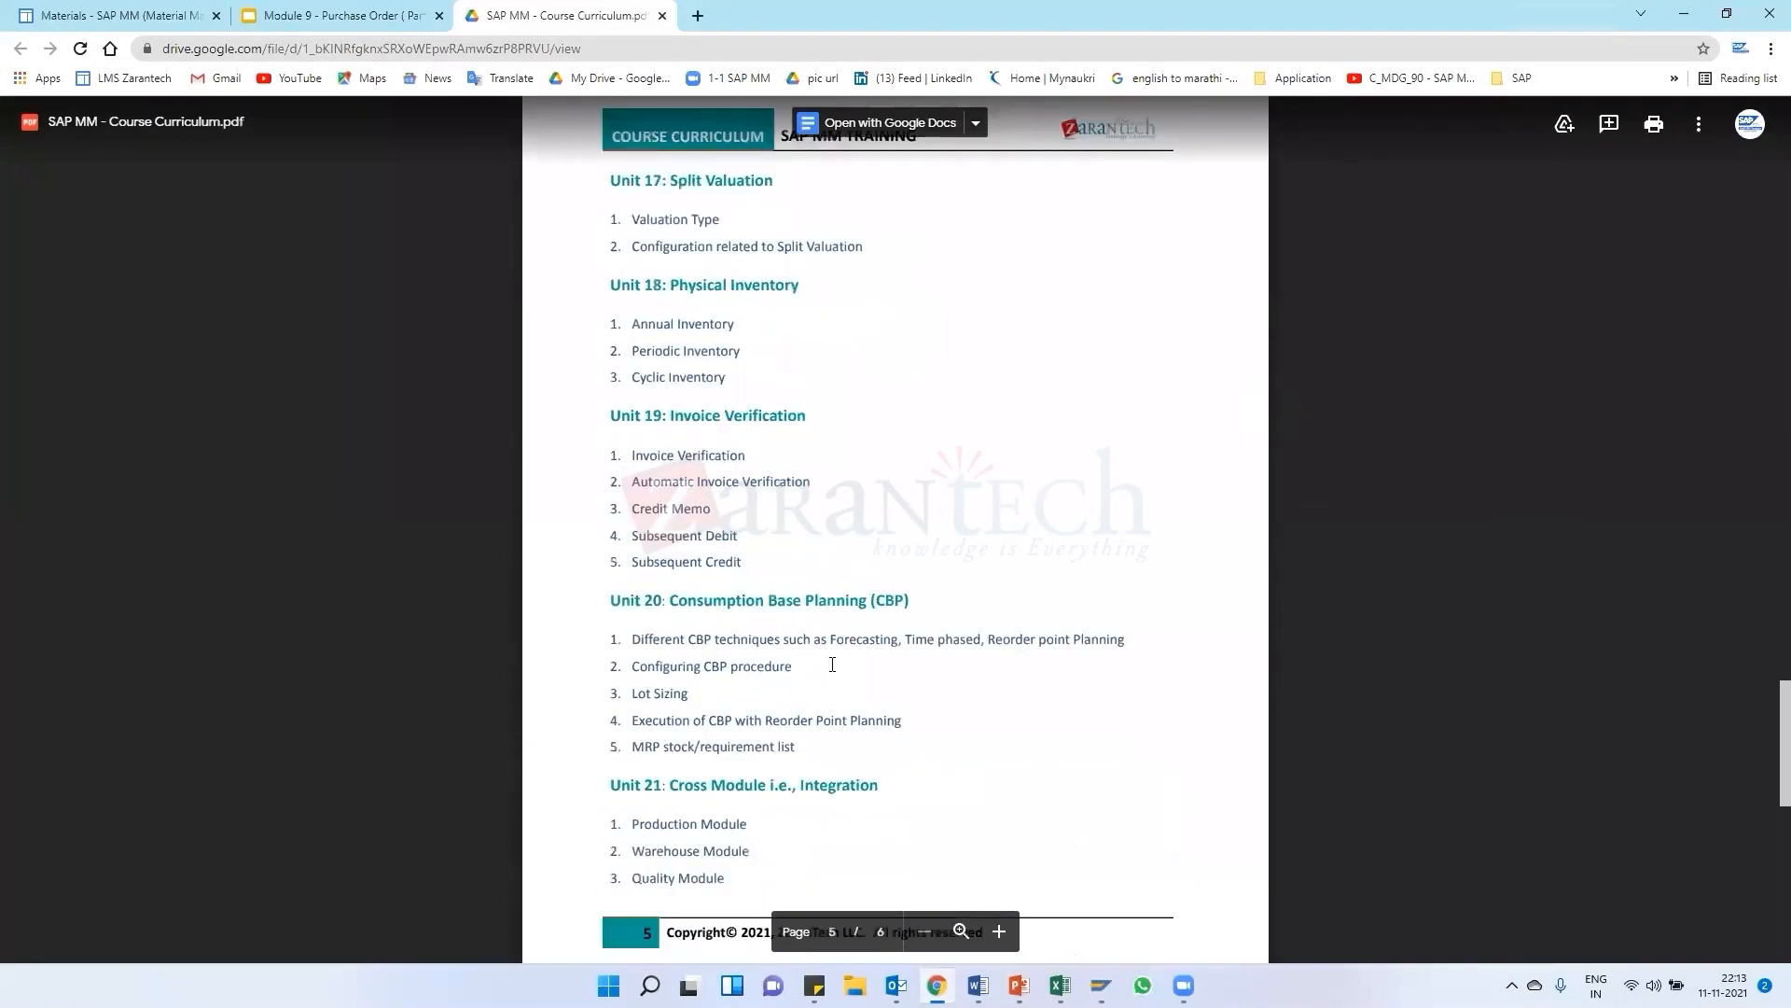
scroll(828, 669, up, 4)
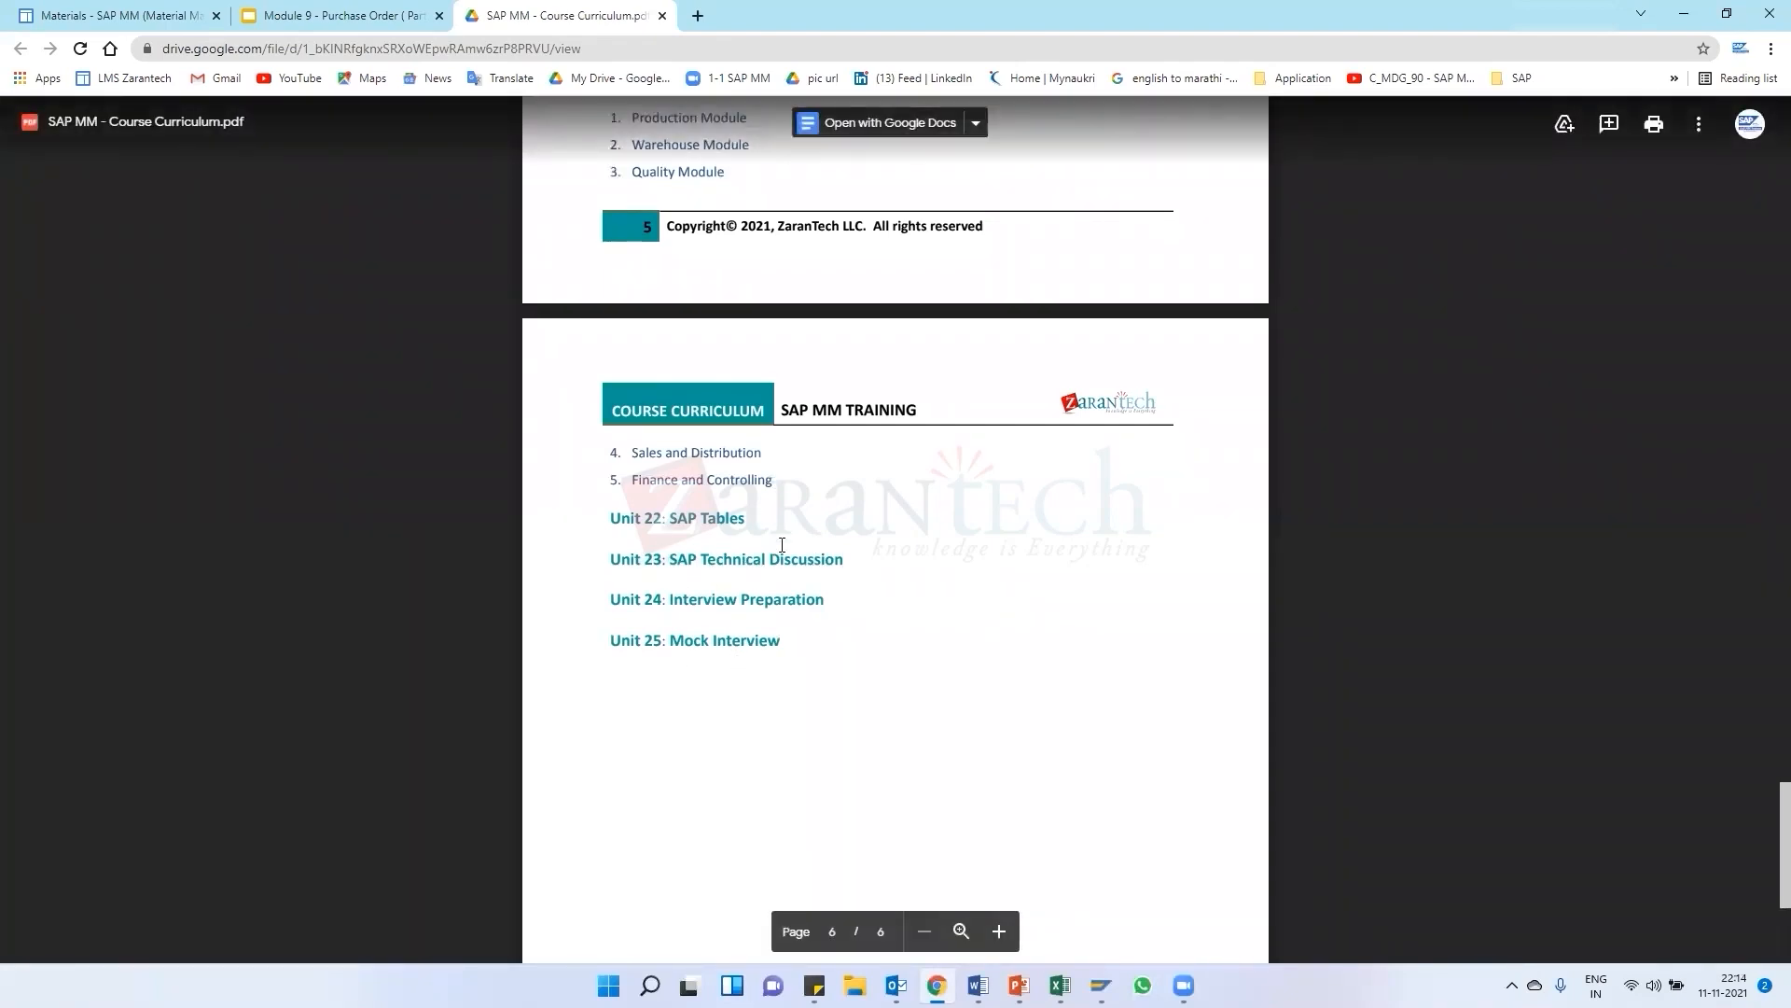
scroll(782, 544, up, 4)
scroll(746, 522, down, 5)
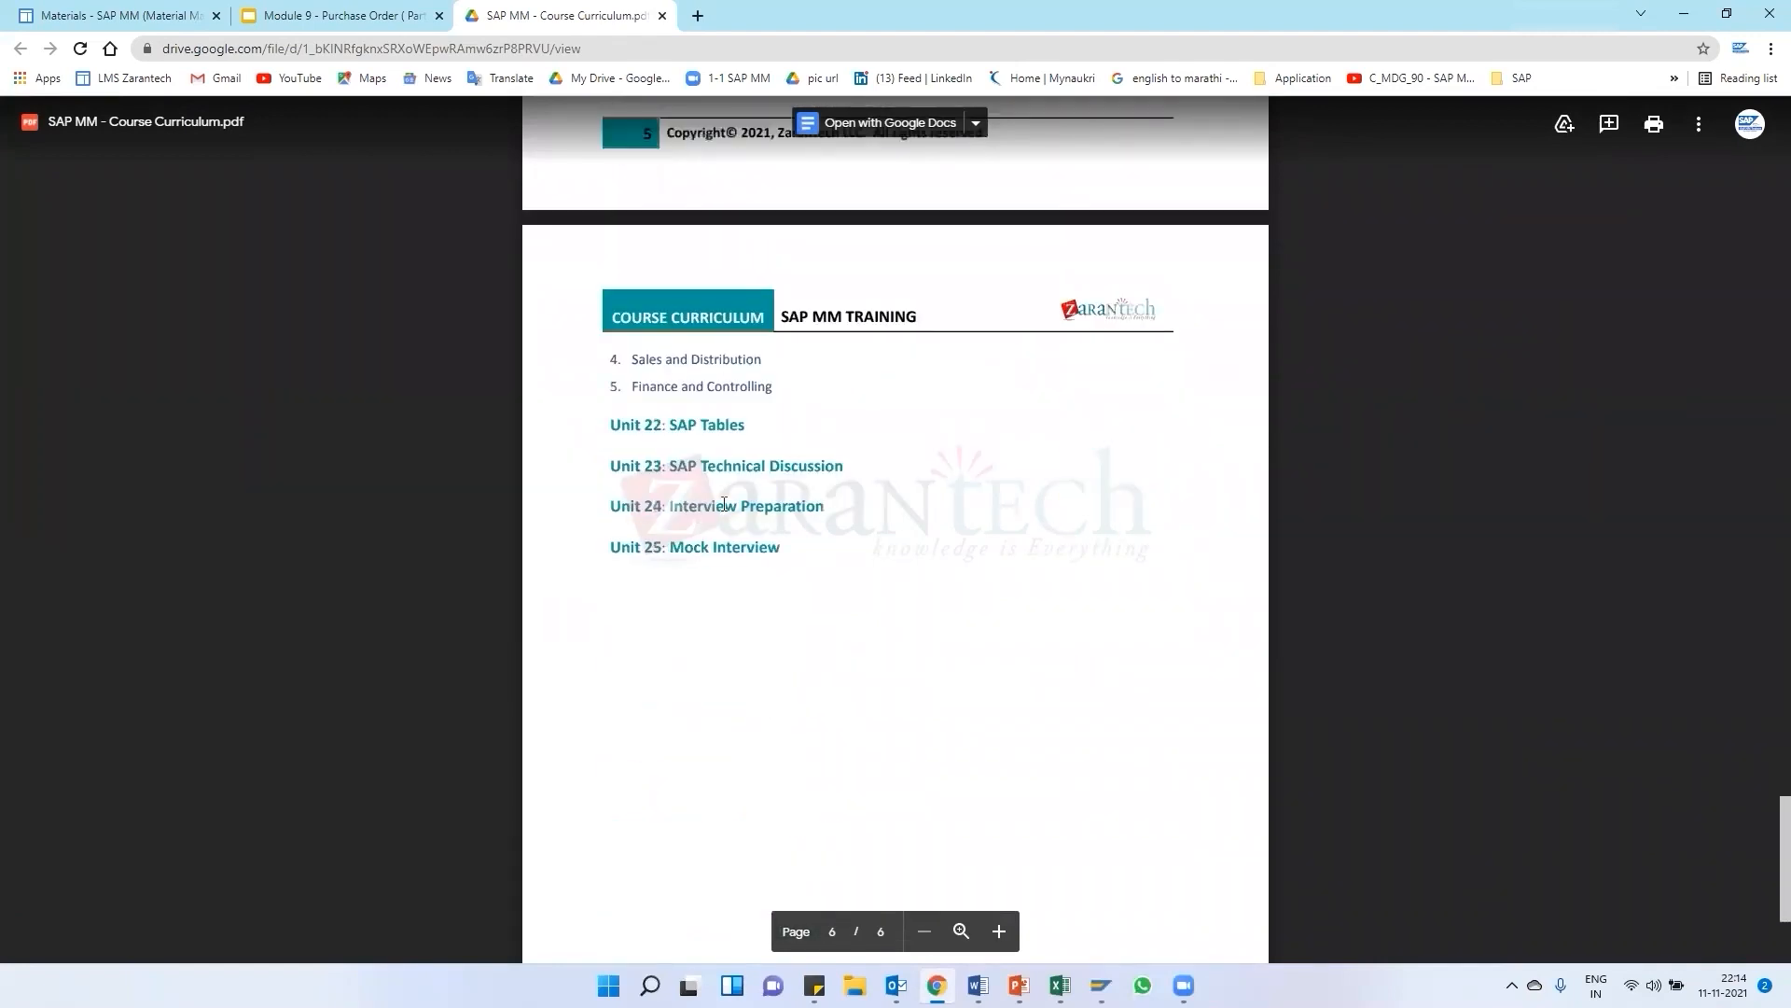
click(1680, 12)
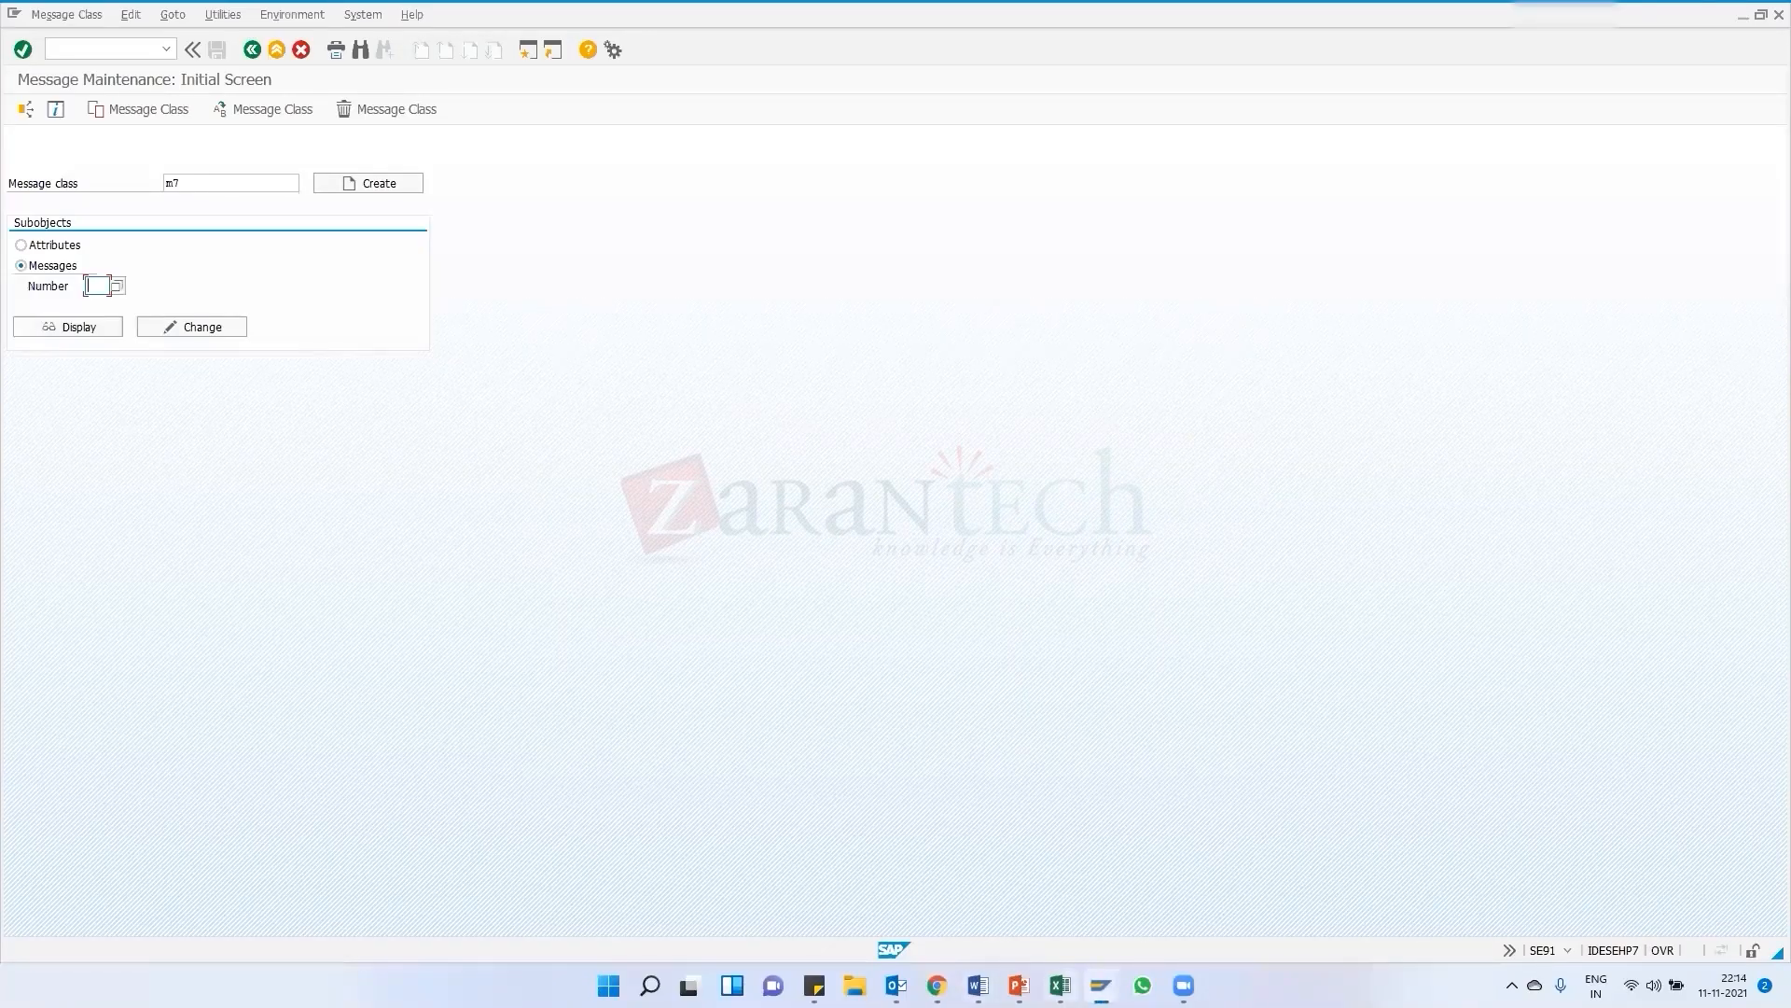
Return to the goods receipt and open the long text of the quantity deficit warning
mouse_move(1101, 985)
click(1261, 898)
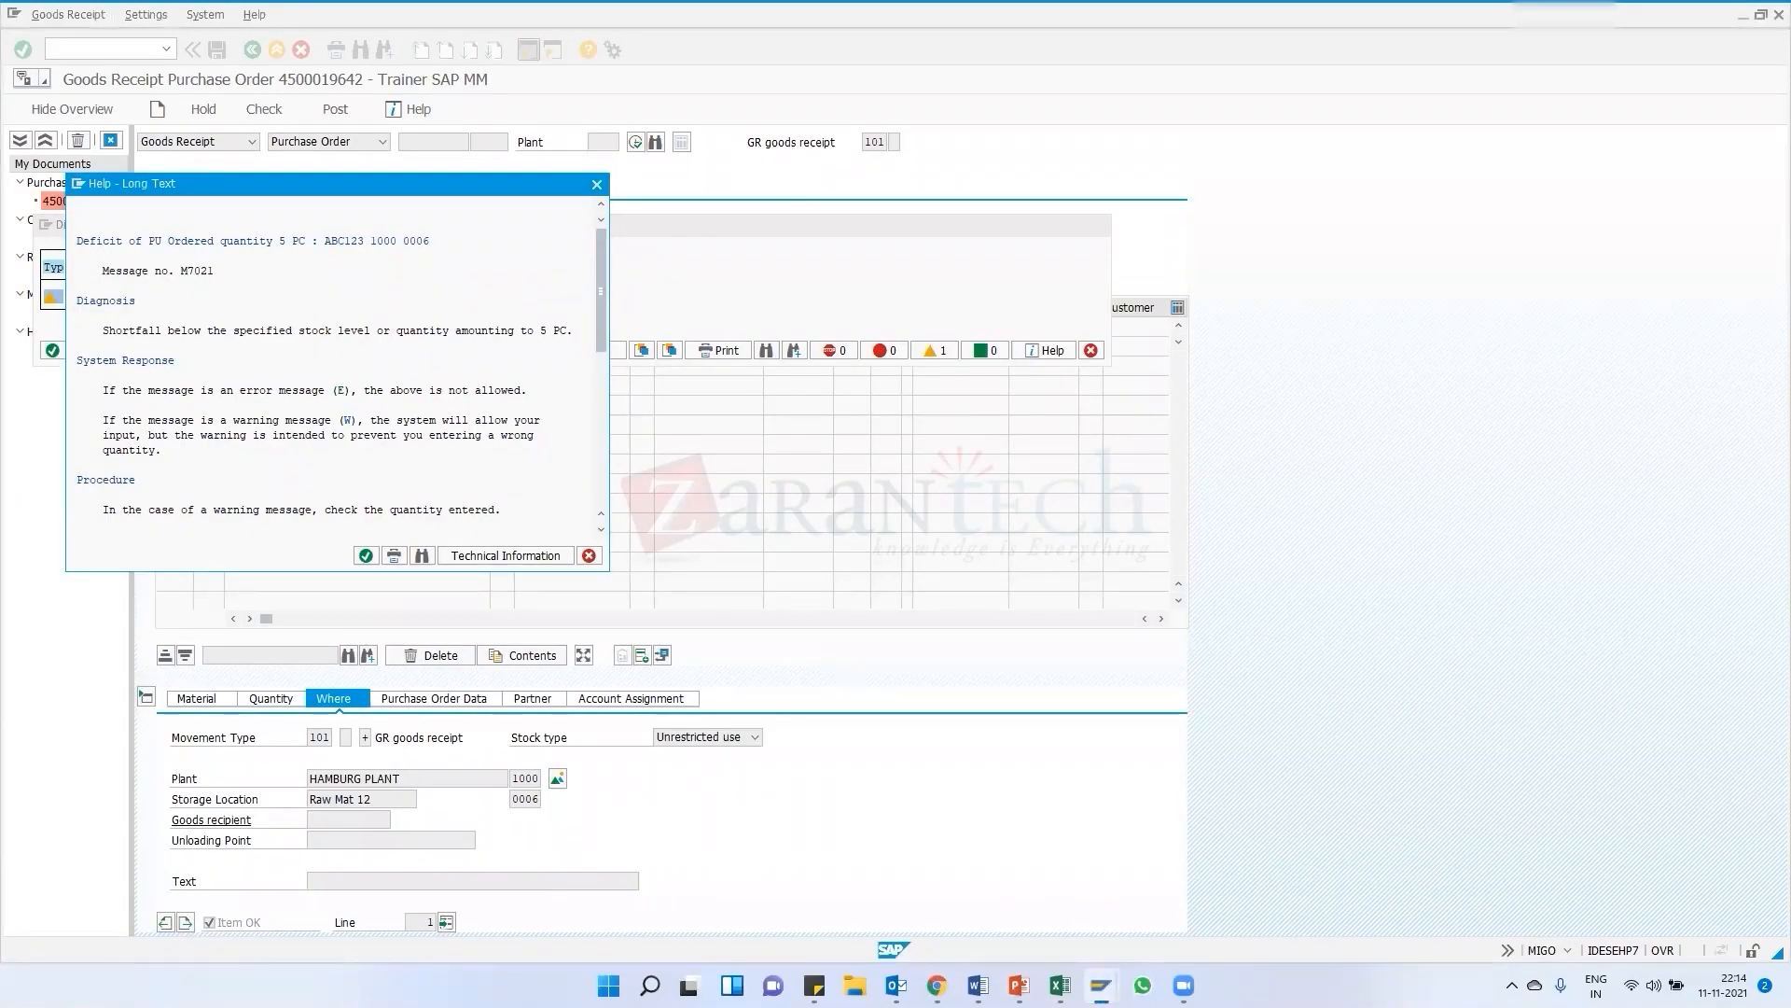
Switch to the message maintenance session and display message number 021 of message class m7
mouse_move(1102, 986)
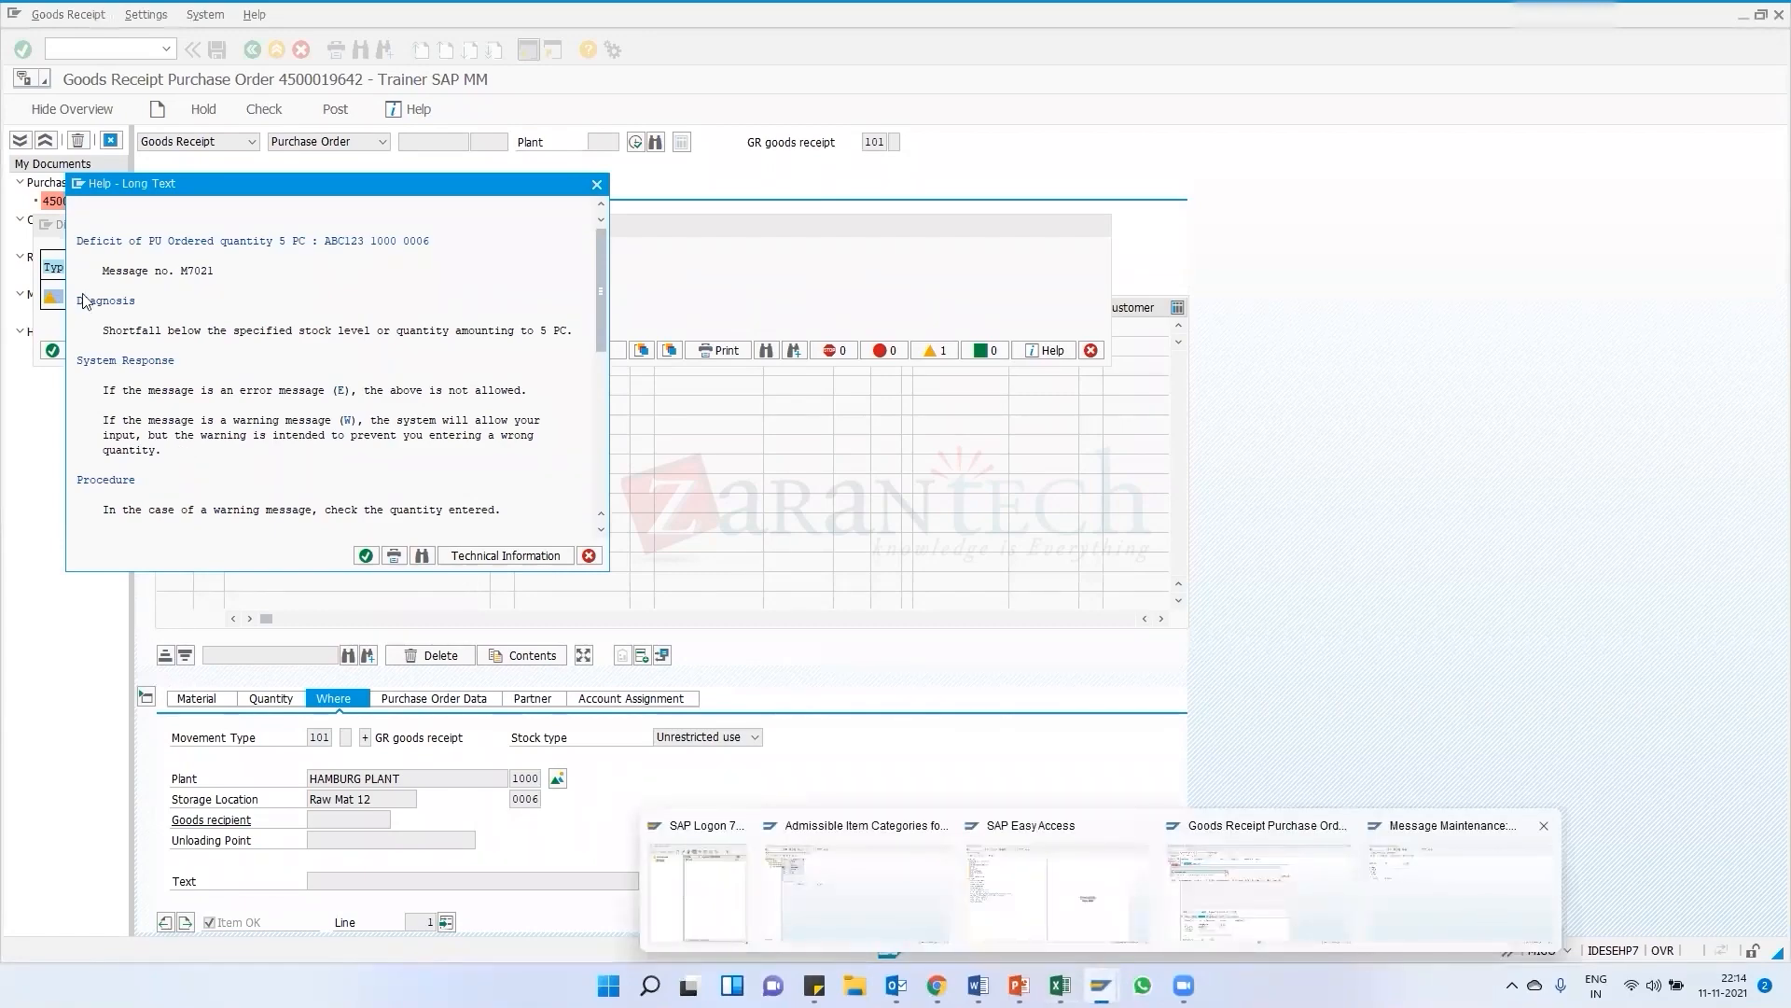
click(1378, 849)
text(021)
key(Return)
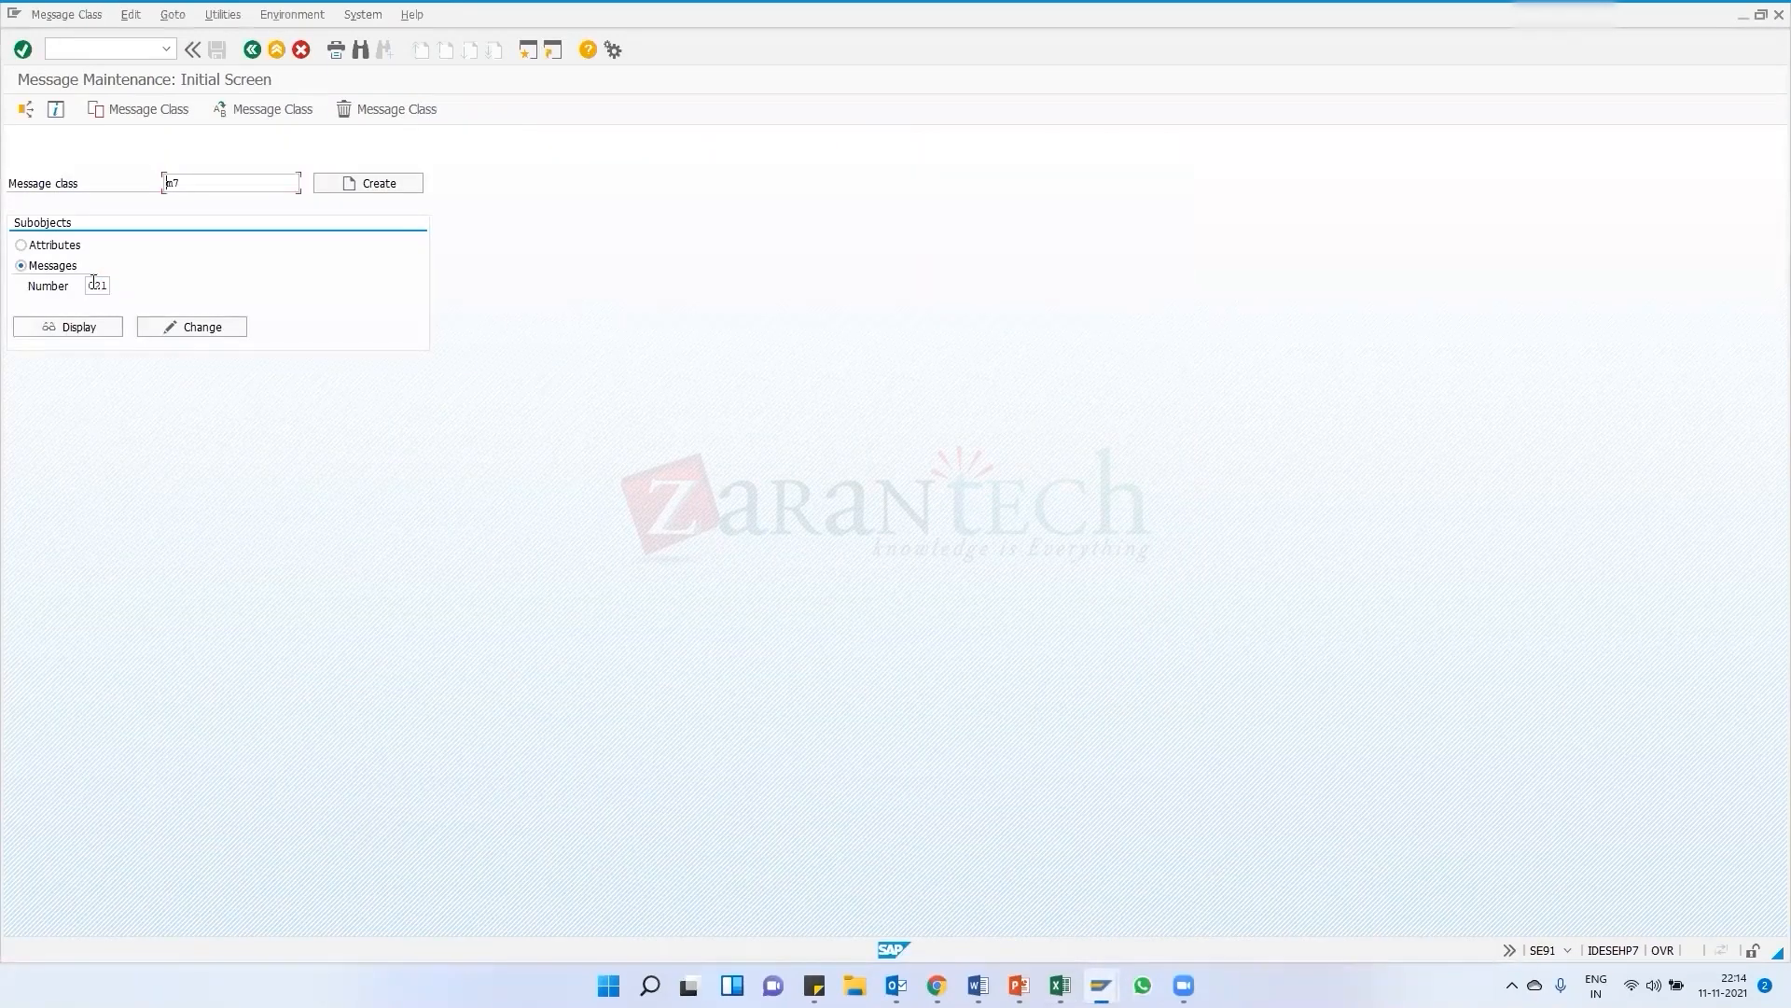
click(82, 329)
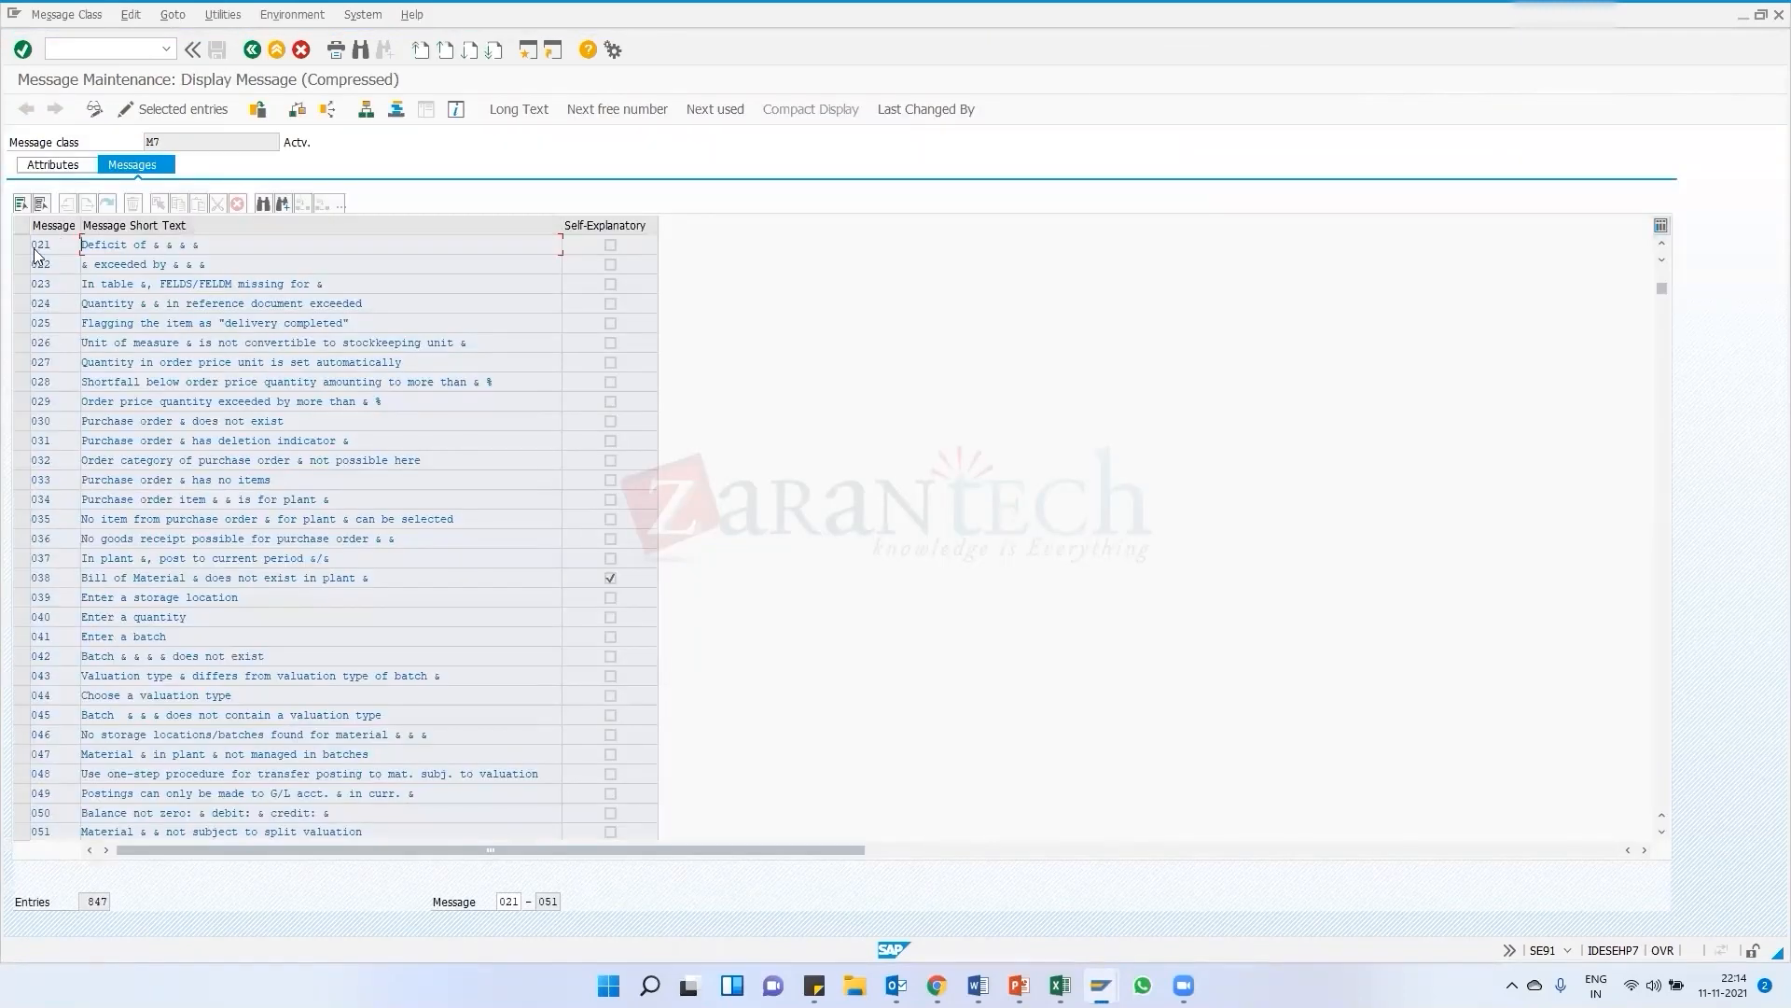
click(23, 246)
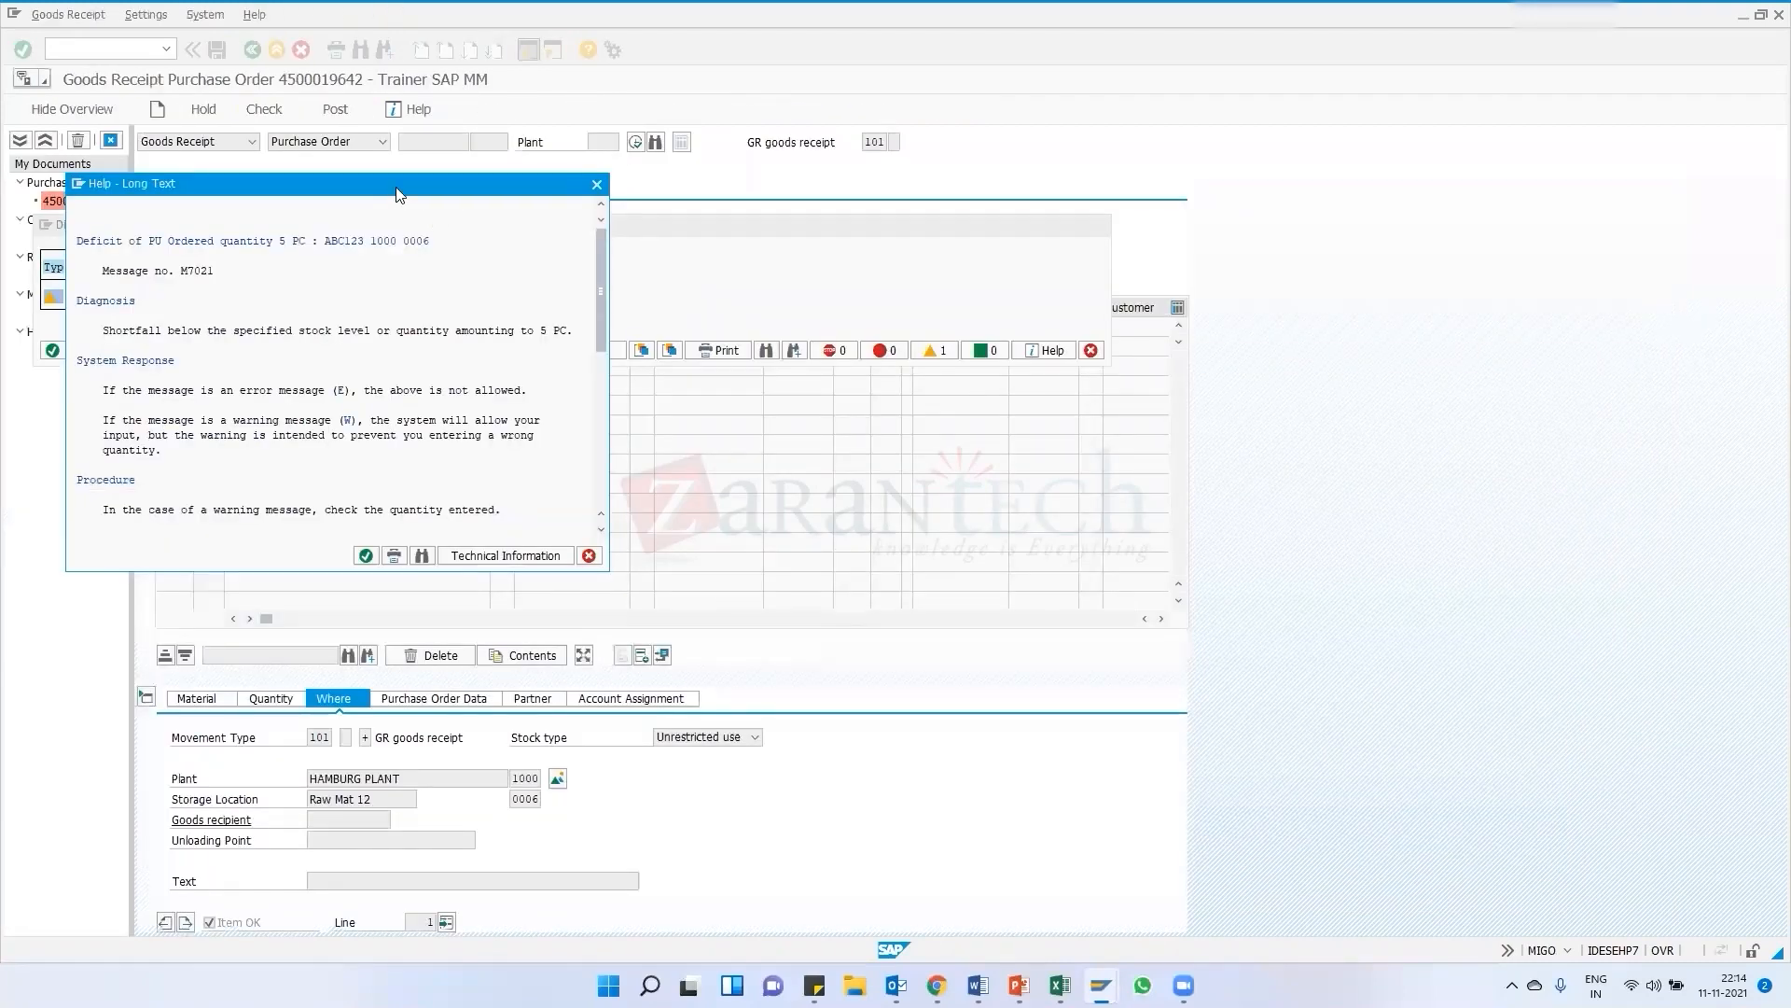
Back in the goods receipt, move the quantity deficit long text window aside and close it
drag(399, 194, 878, 181)
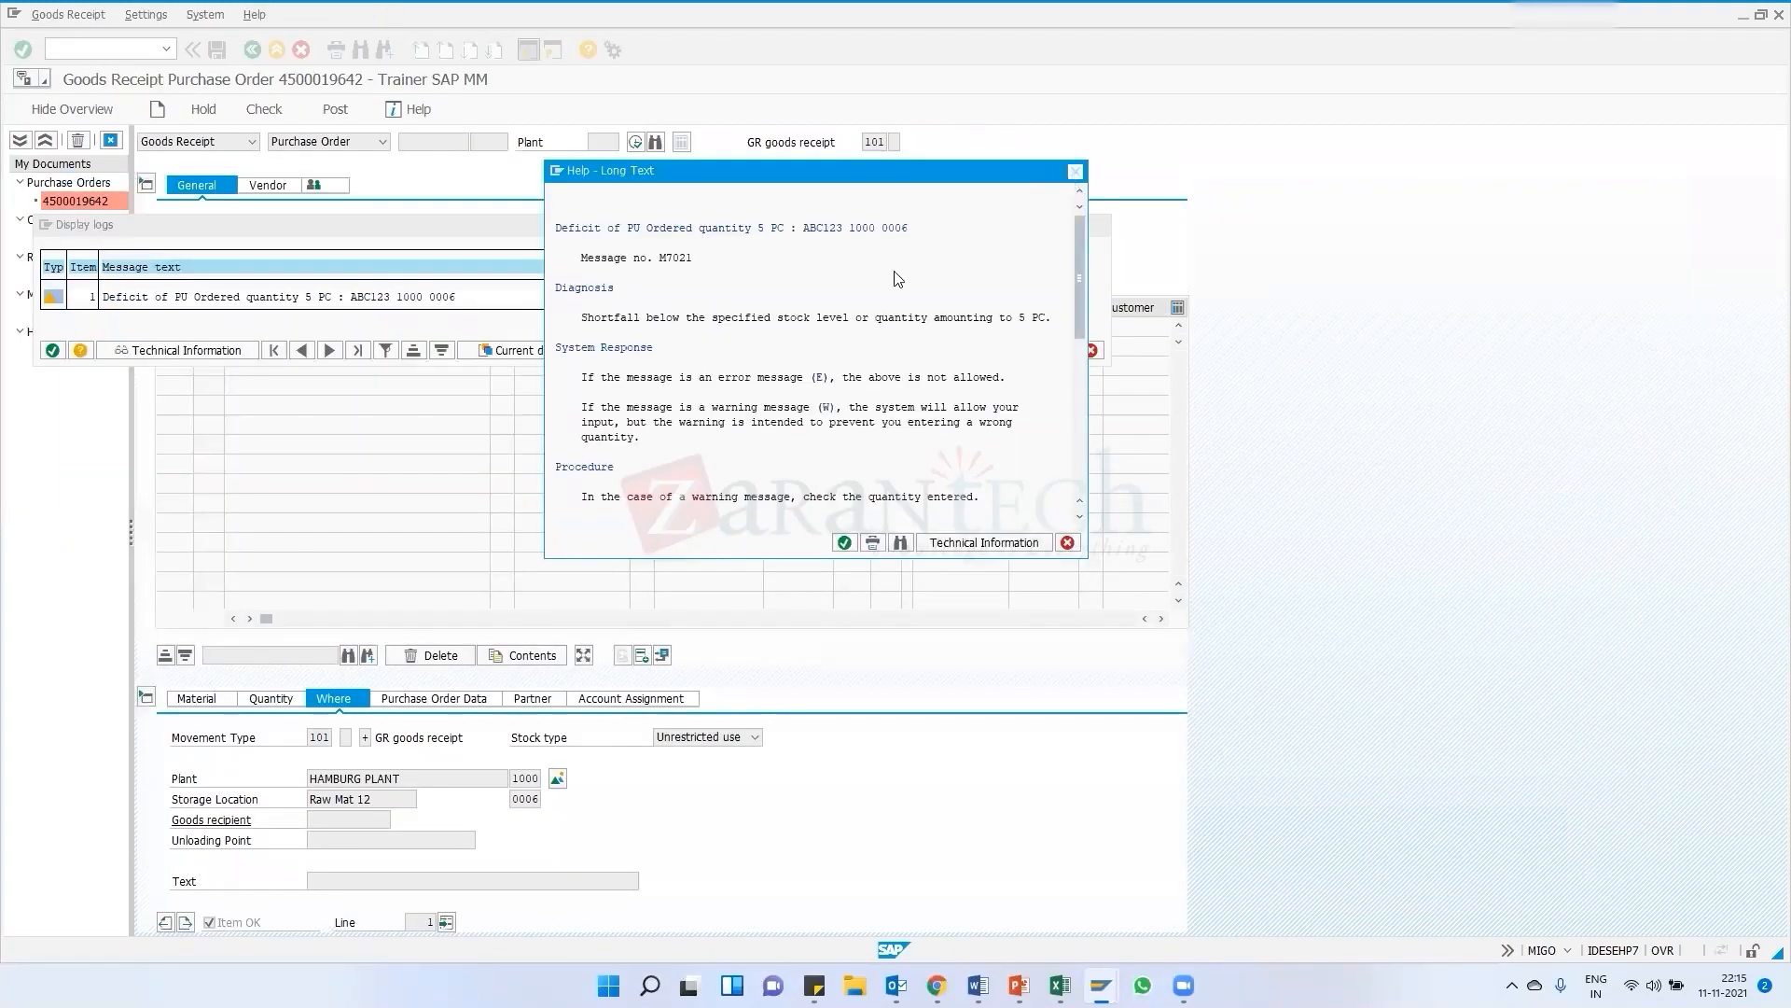
key(Escape)
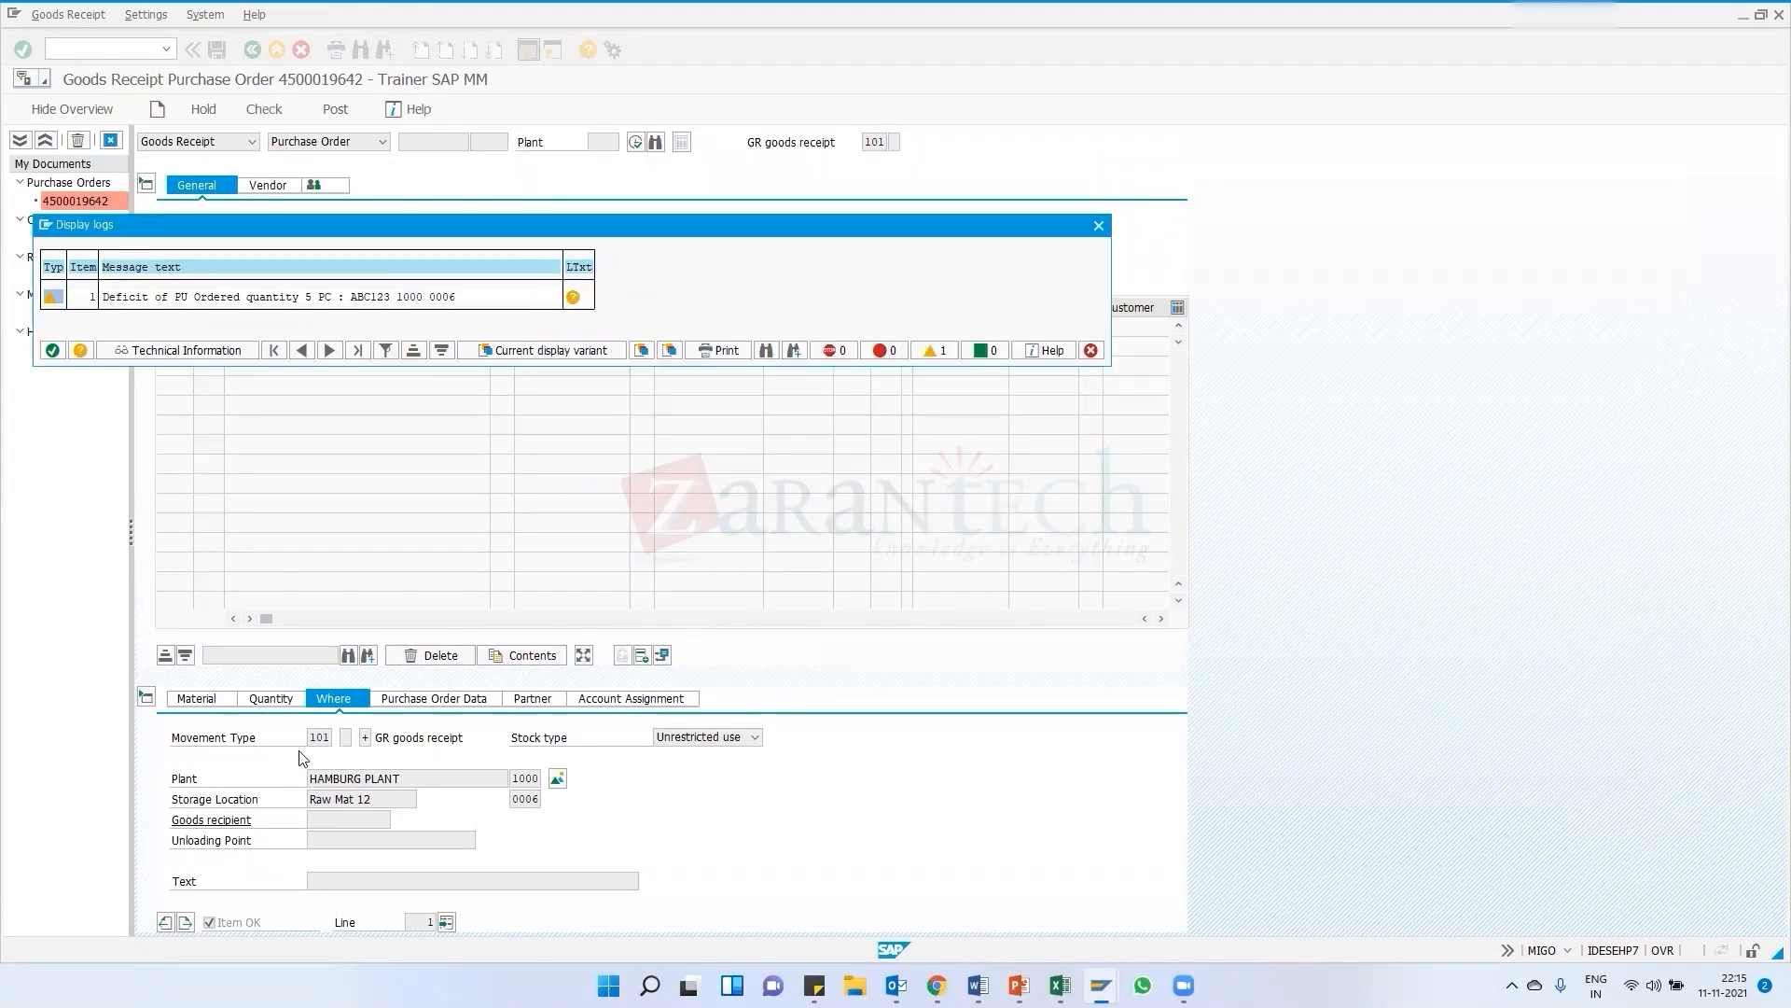
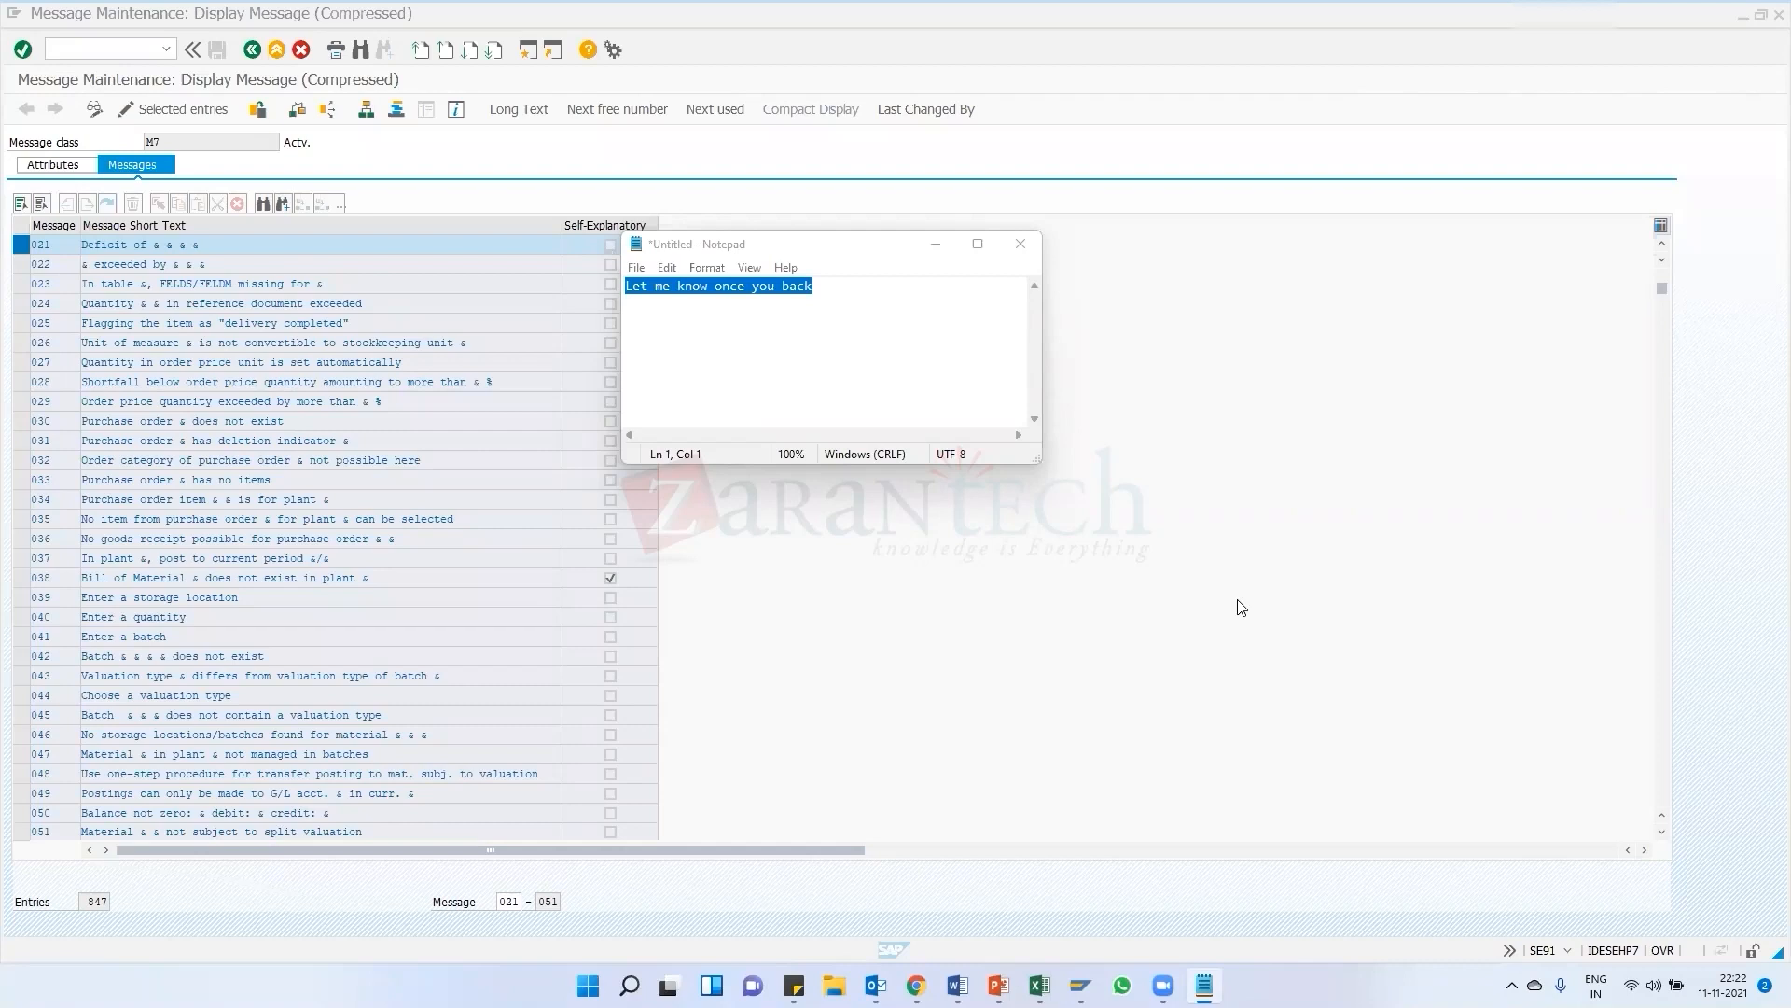
Move the Notepad window aside and minimize it
click(820, 247)
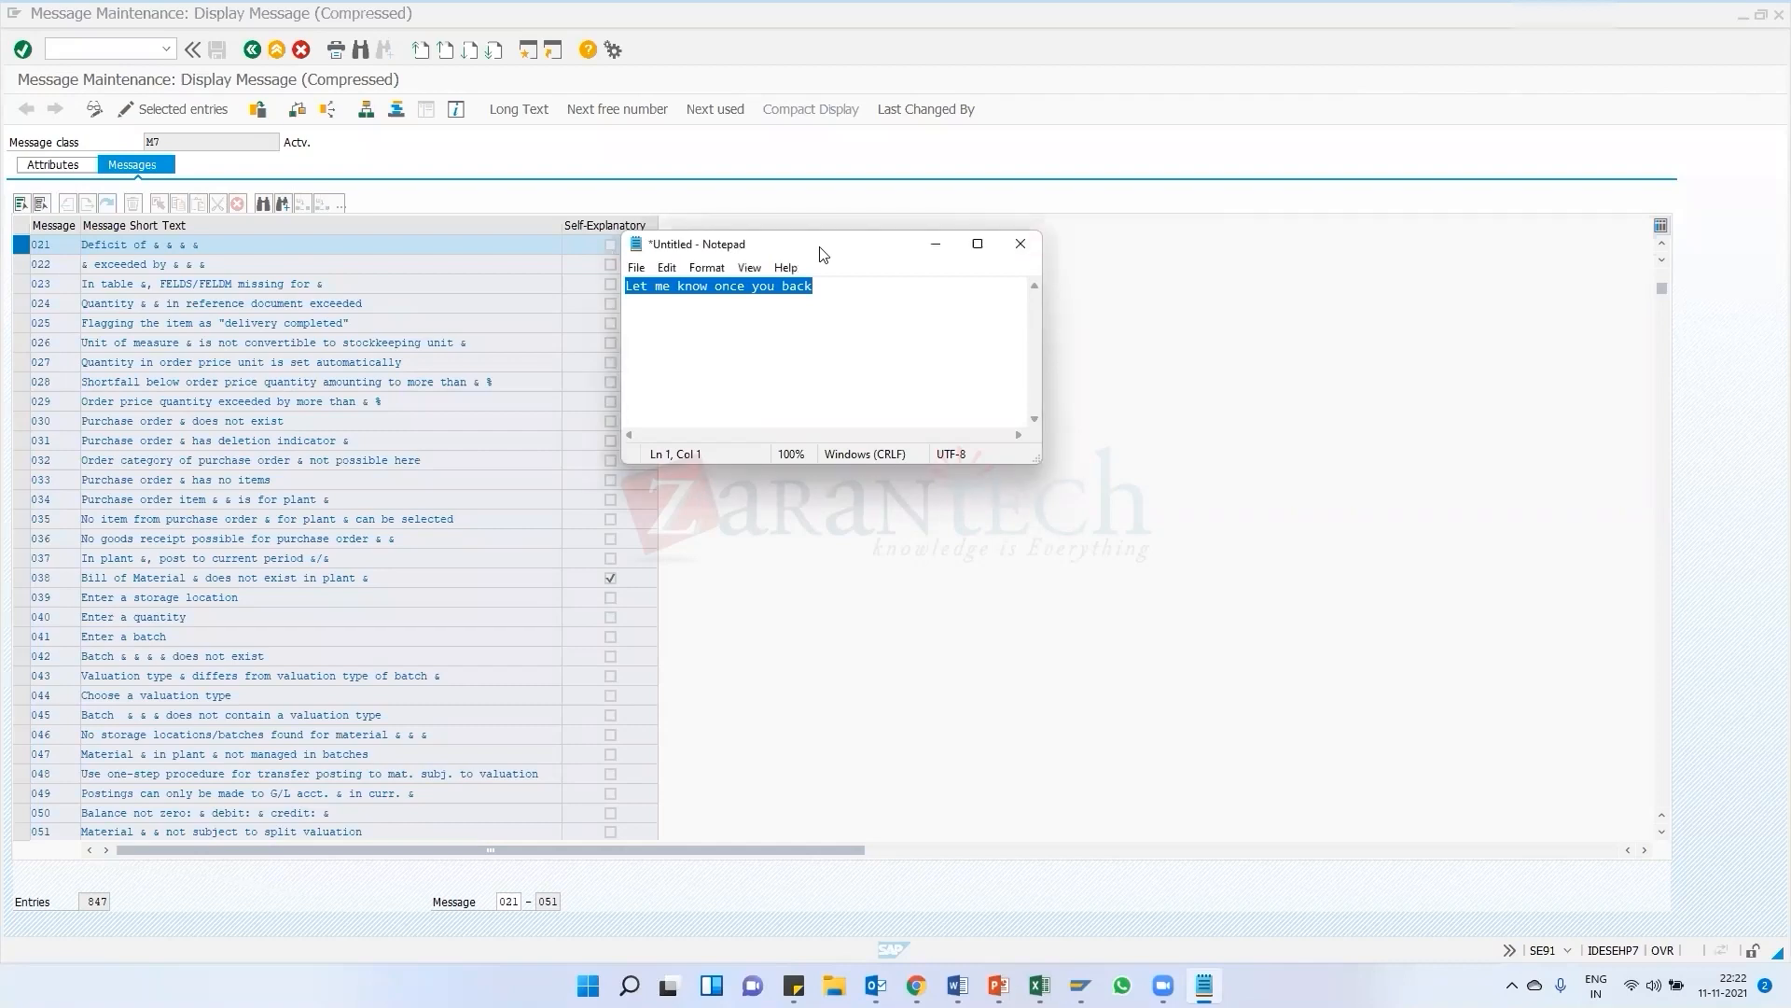
drag(792, 248, 950, 266)
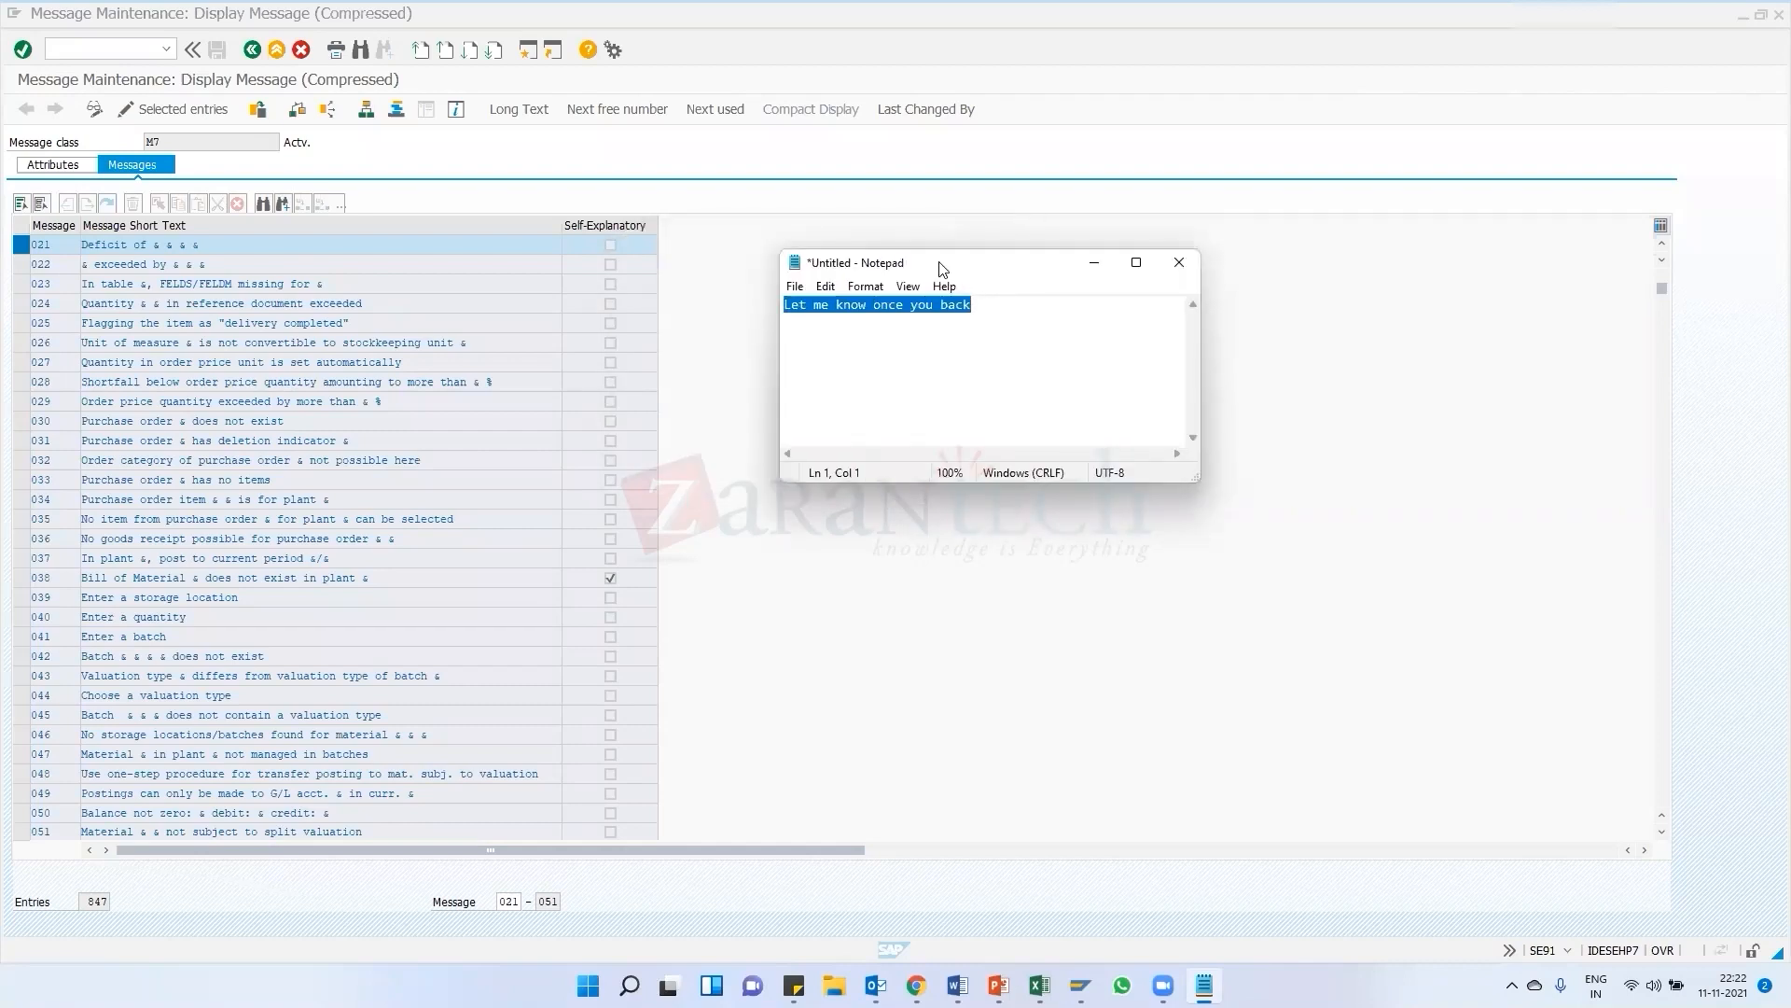
drag(939, 268, 969, 274)
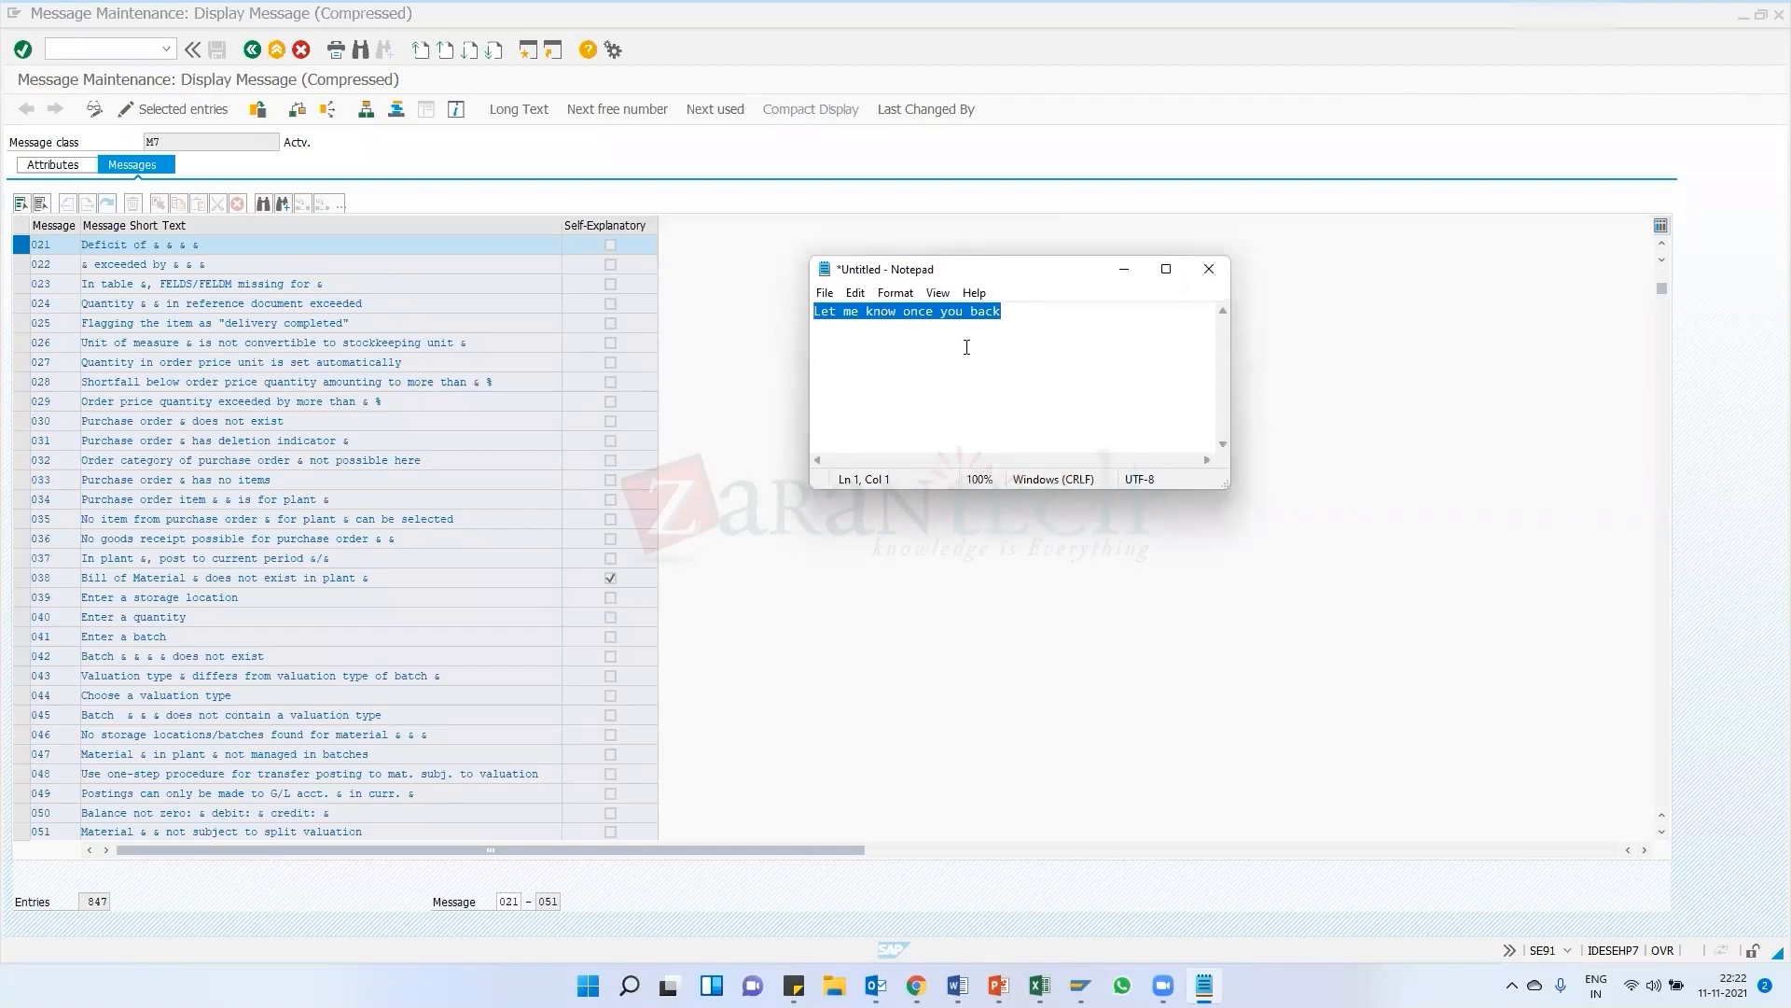
key(alt+Tab)
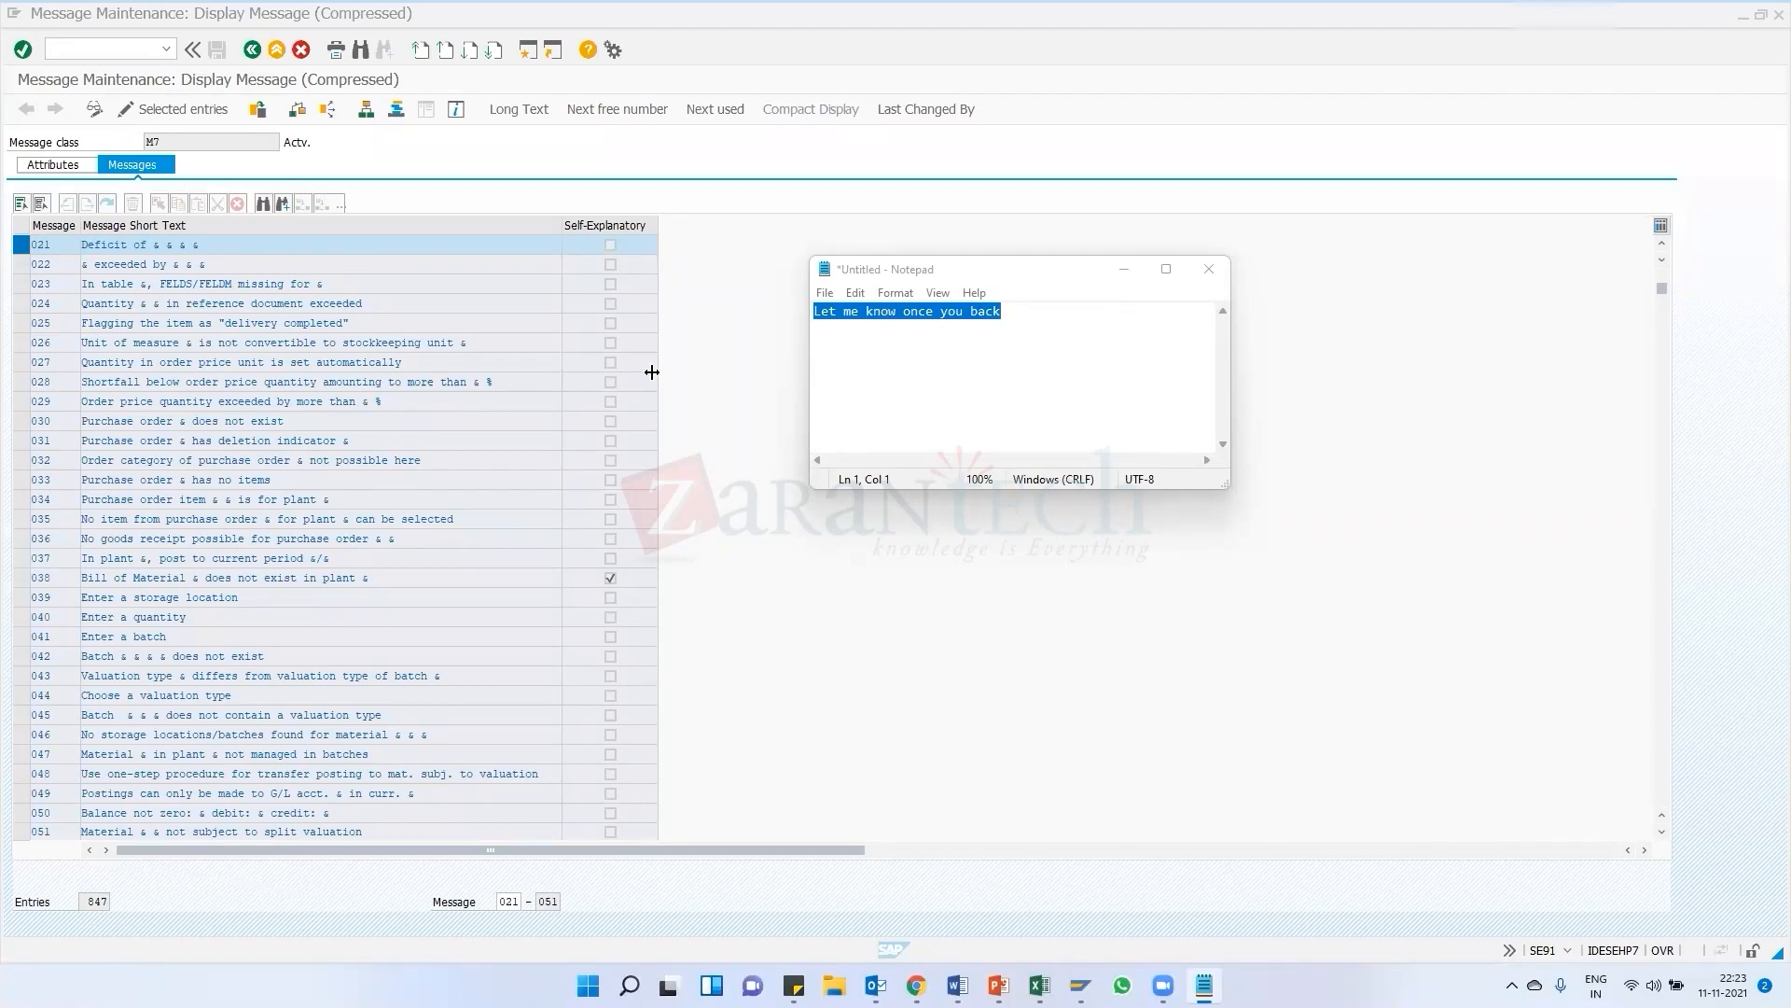
drag(959, 272, 785, 331)
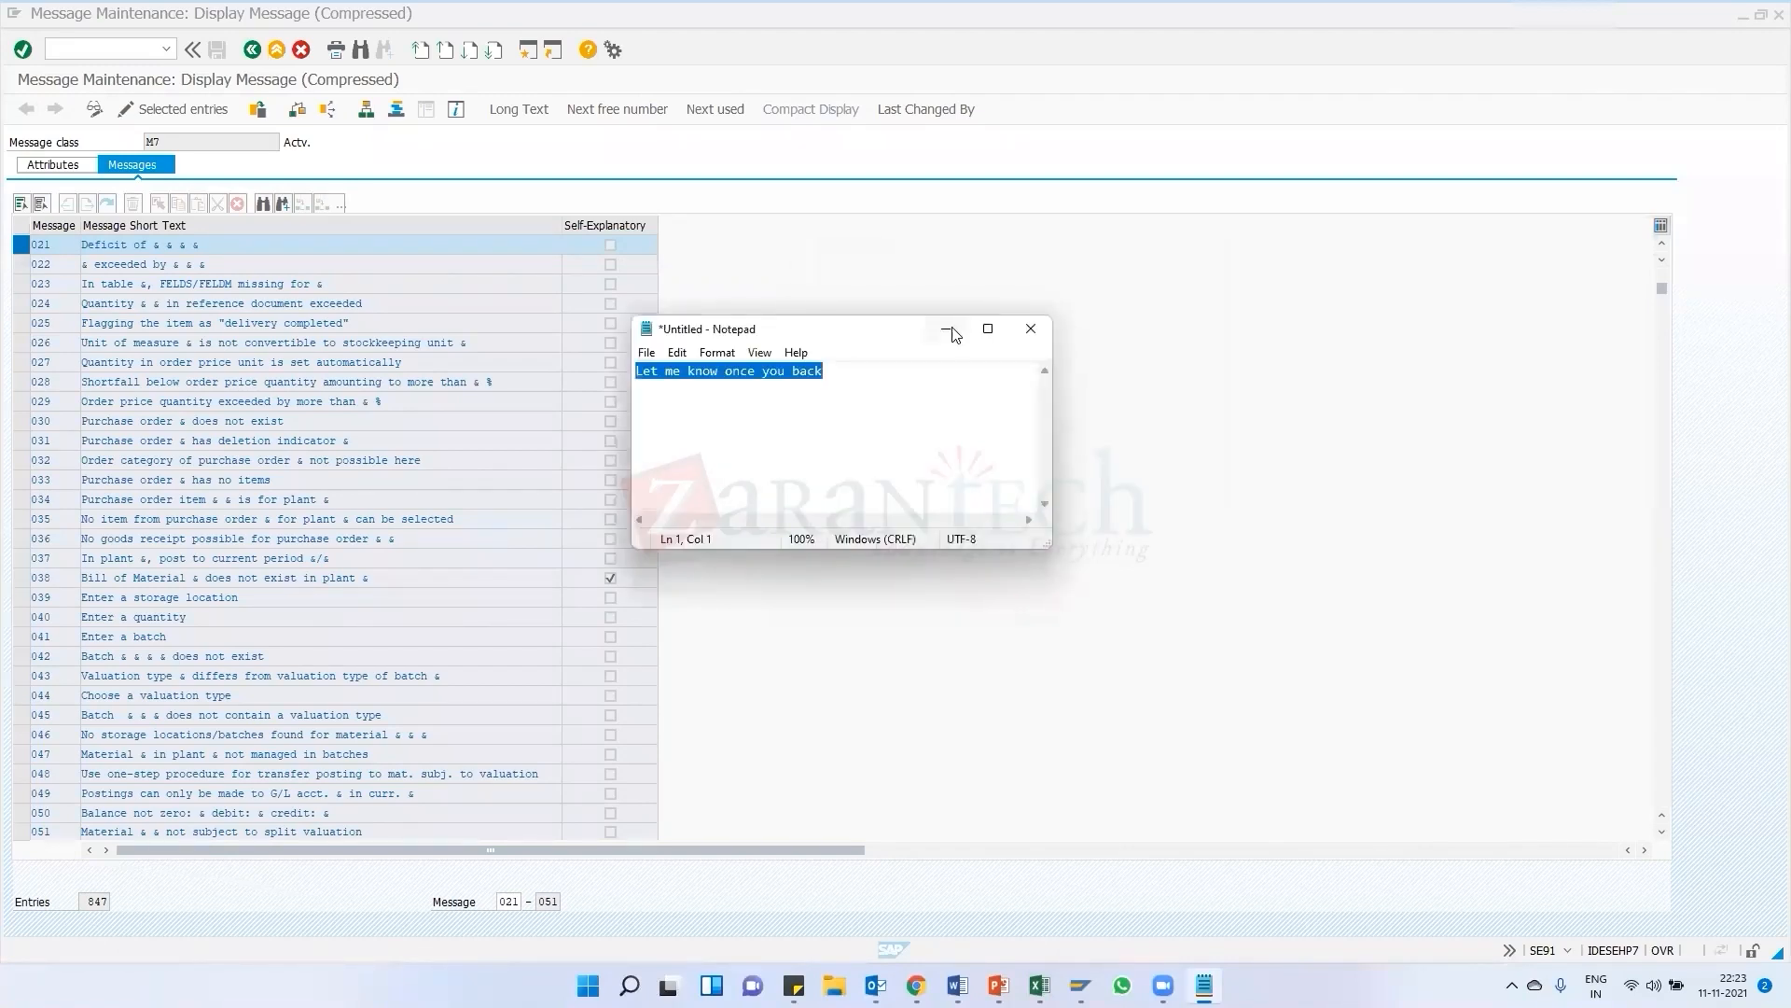
click(954, 328)
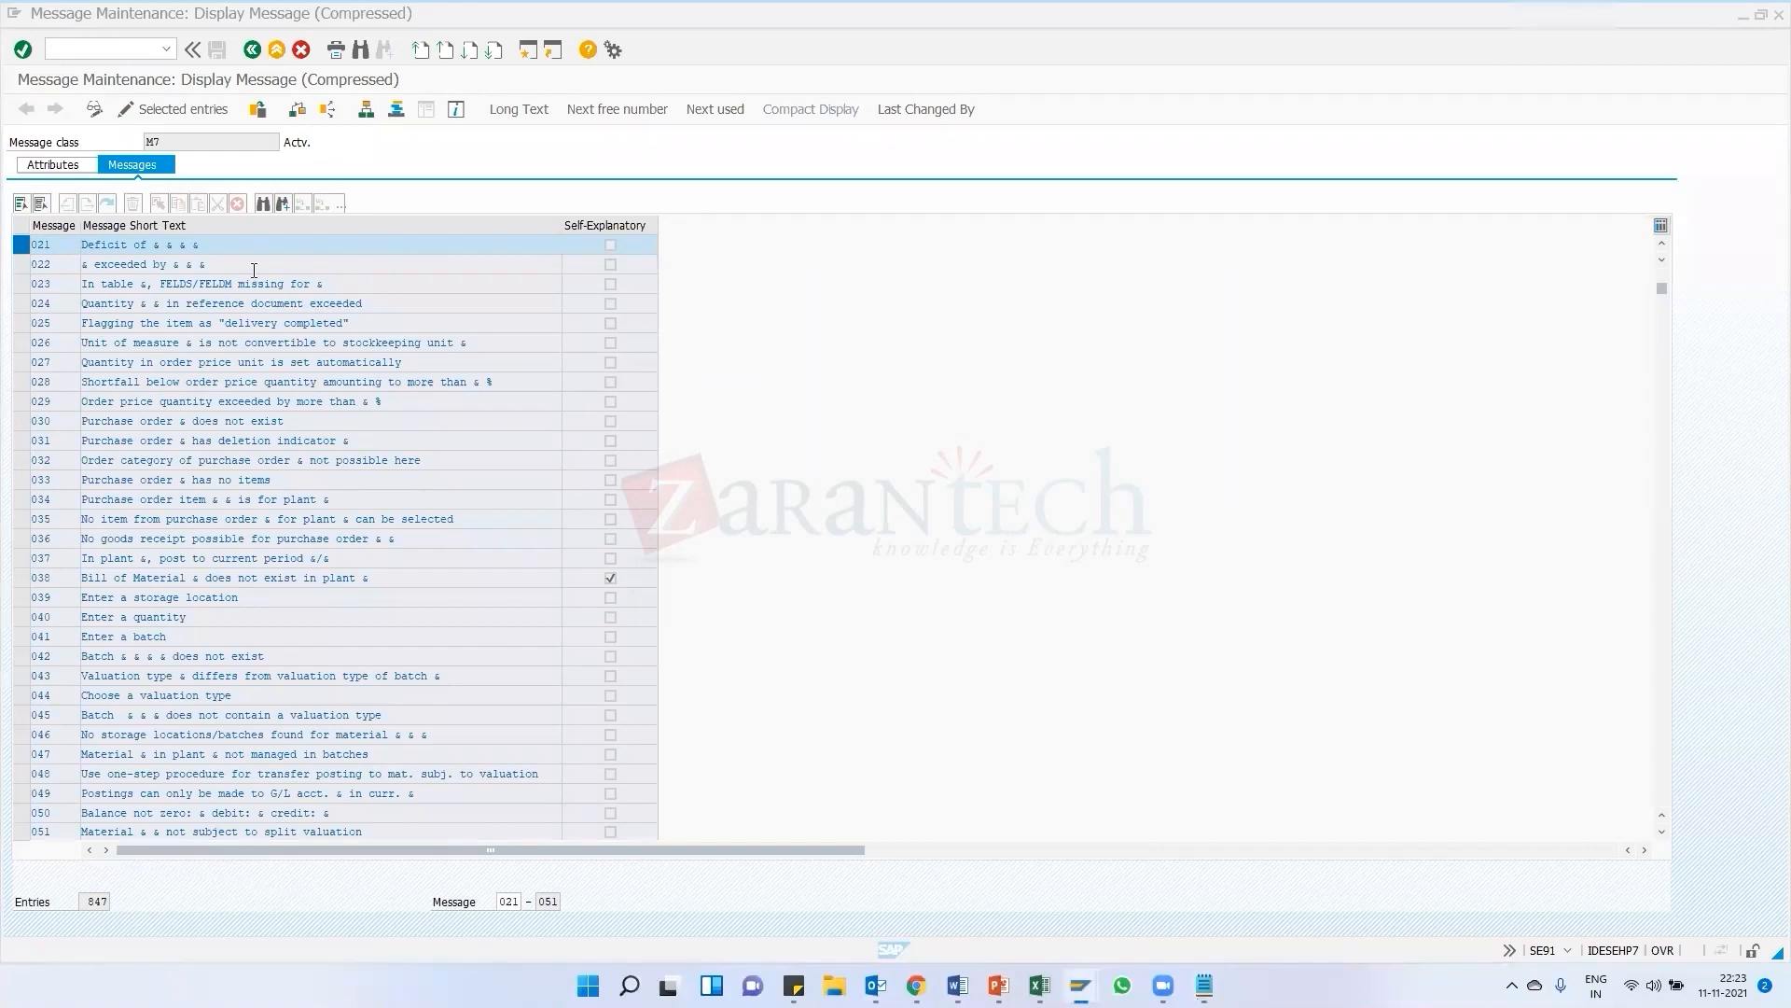
Run a where-used list for message 021 of class M7 and open the ABAP source line that raises it
double_click(117, 247)
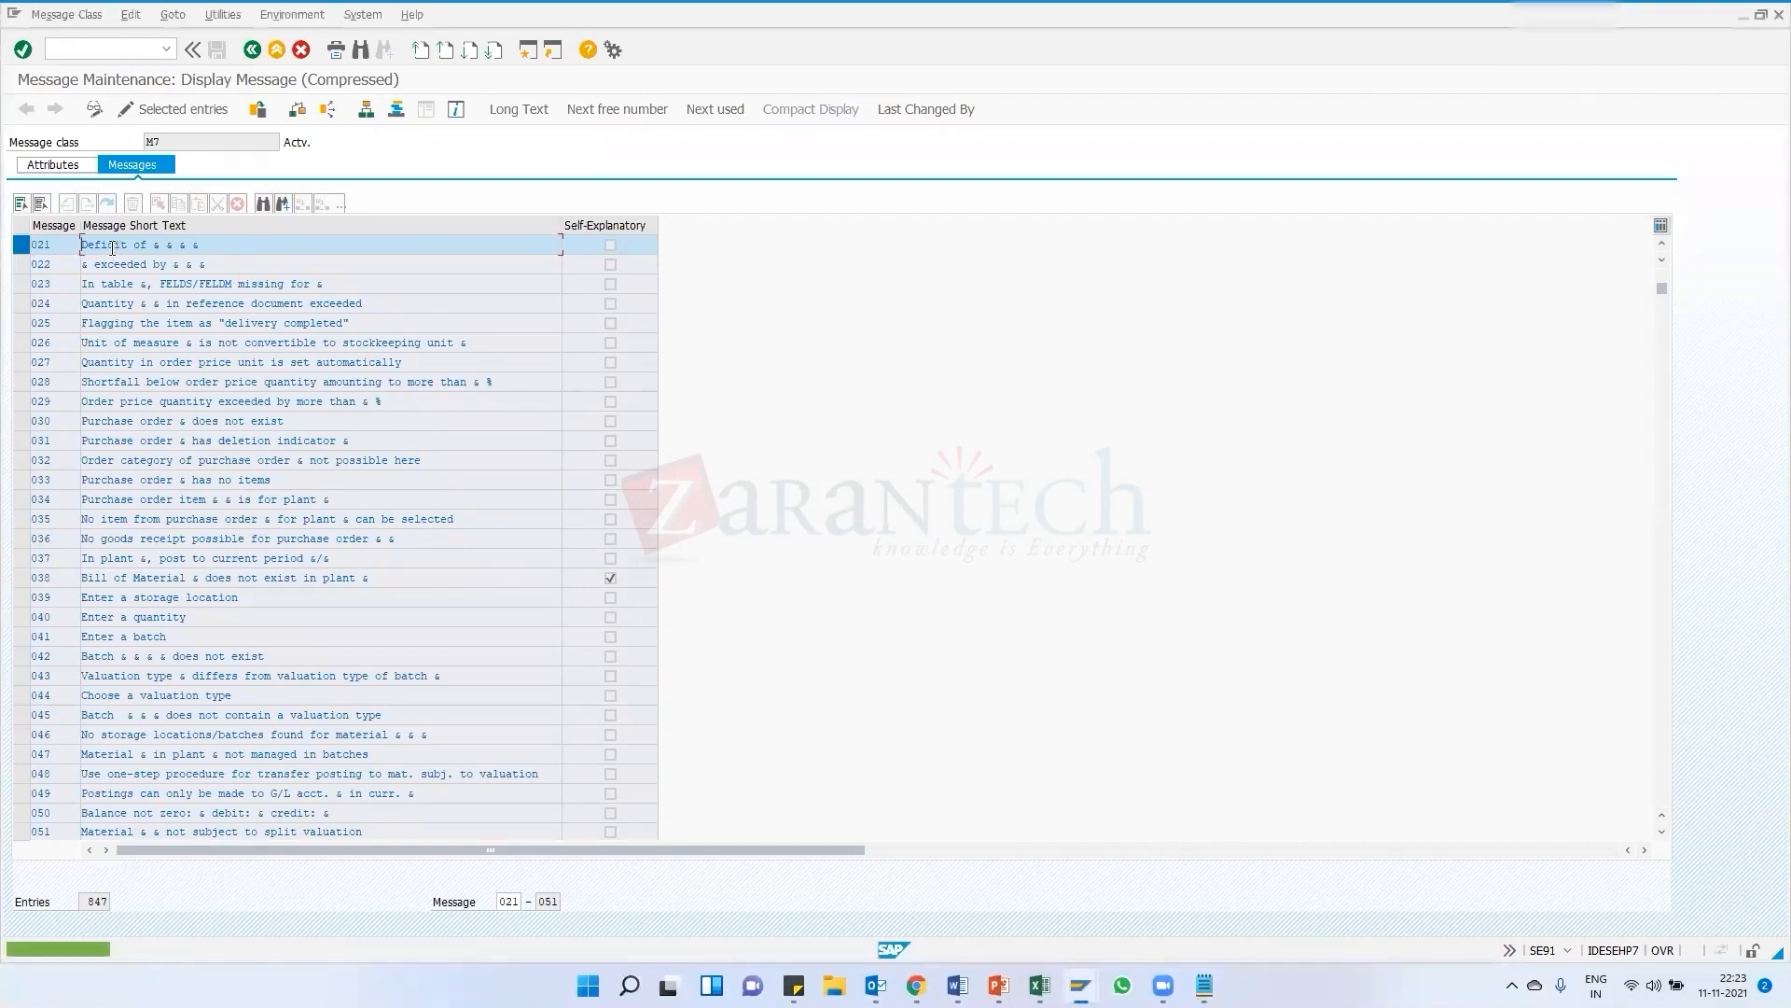
click(21, 246)
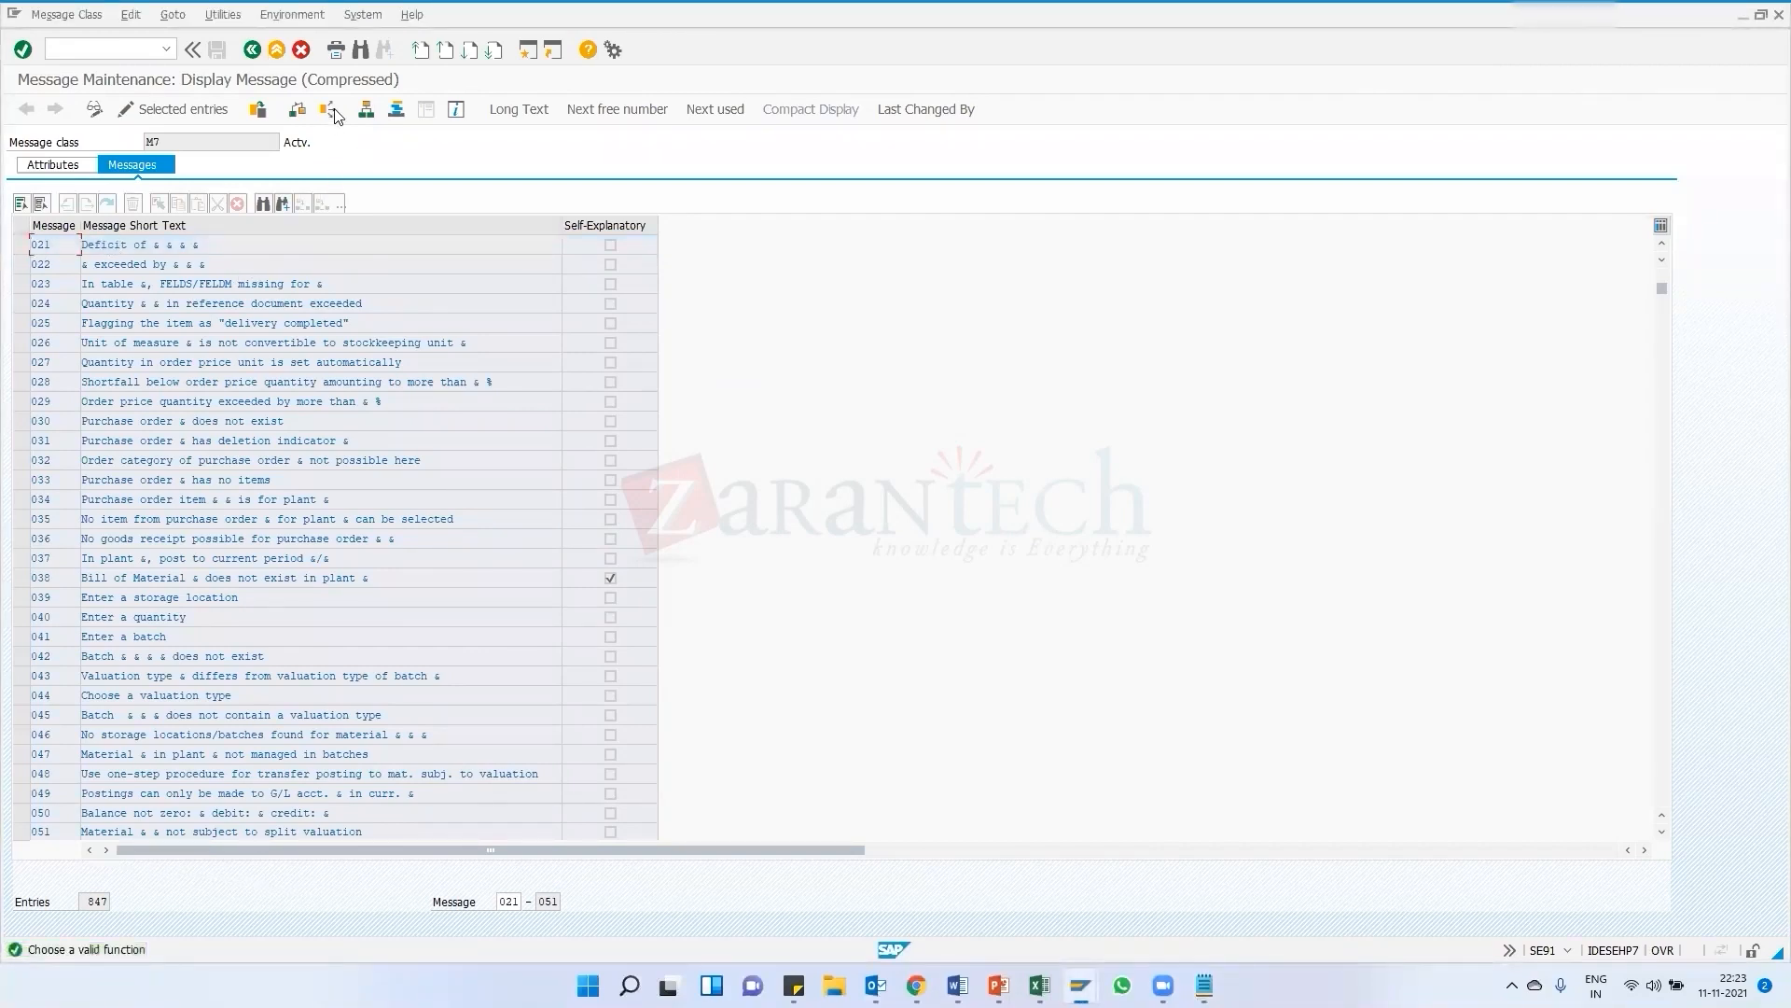
click(20, 247)
click(327, 108)
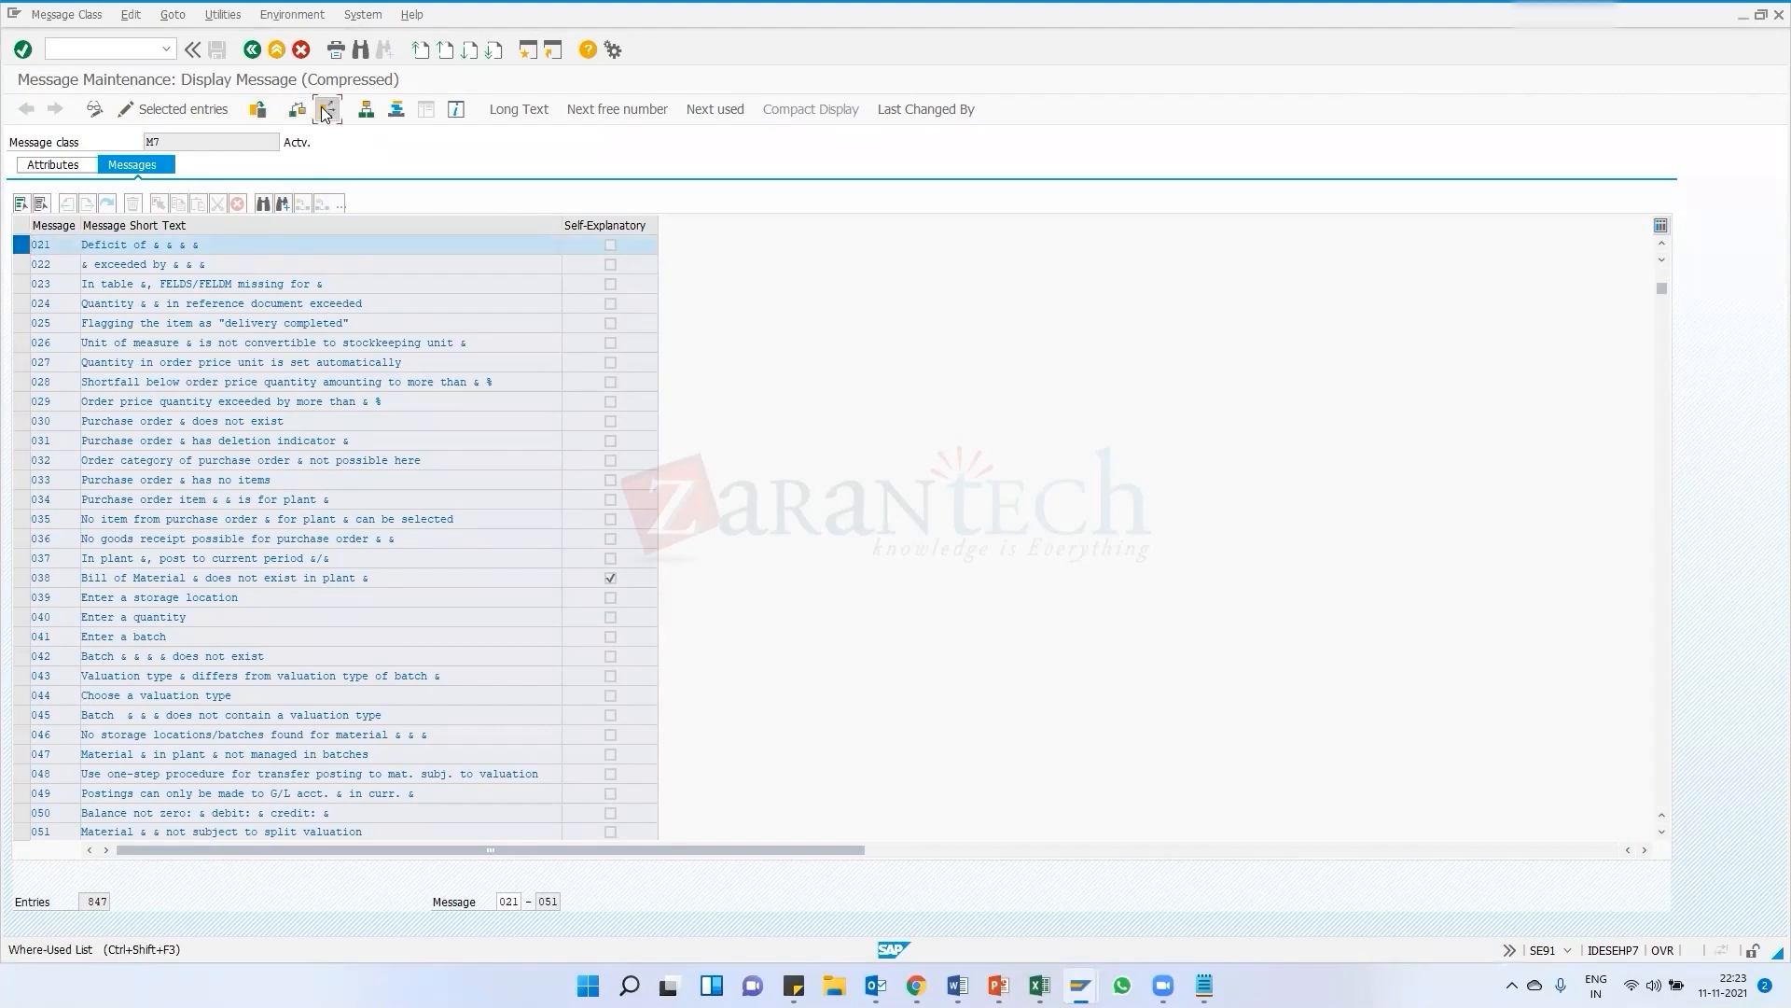
click(83, 433)
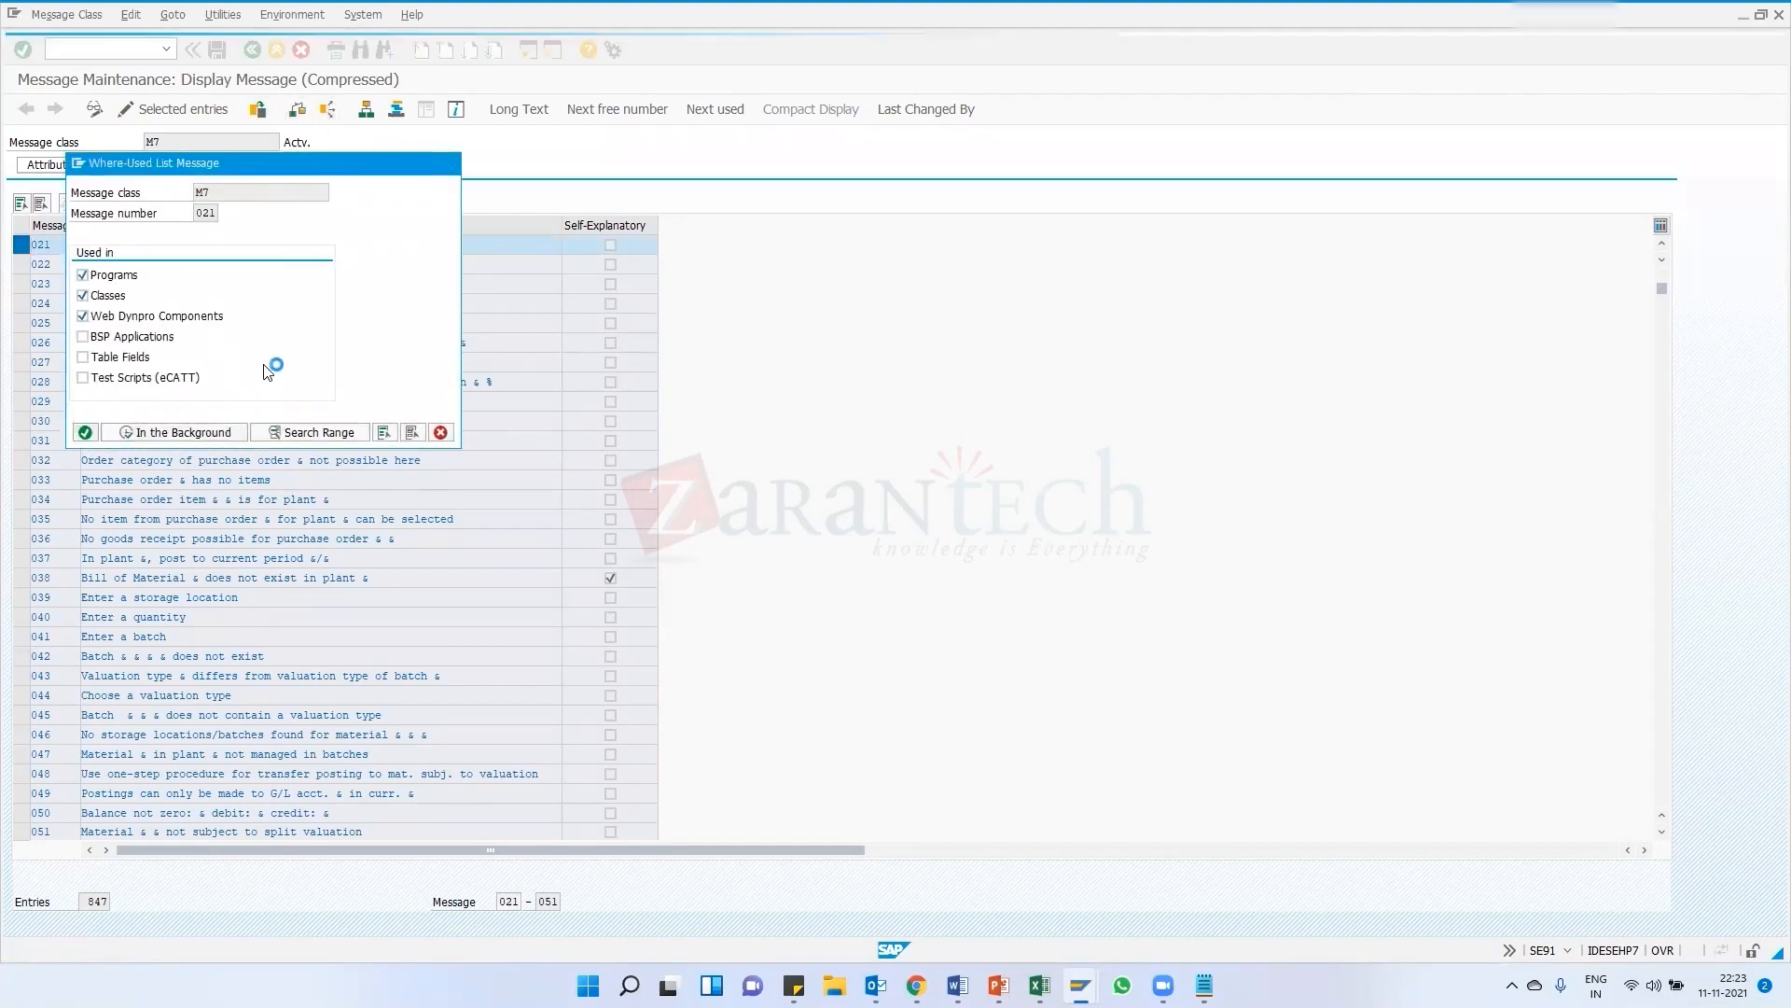
double_click(345, 186)
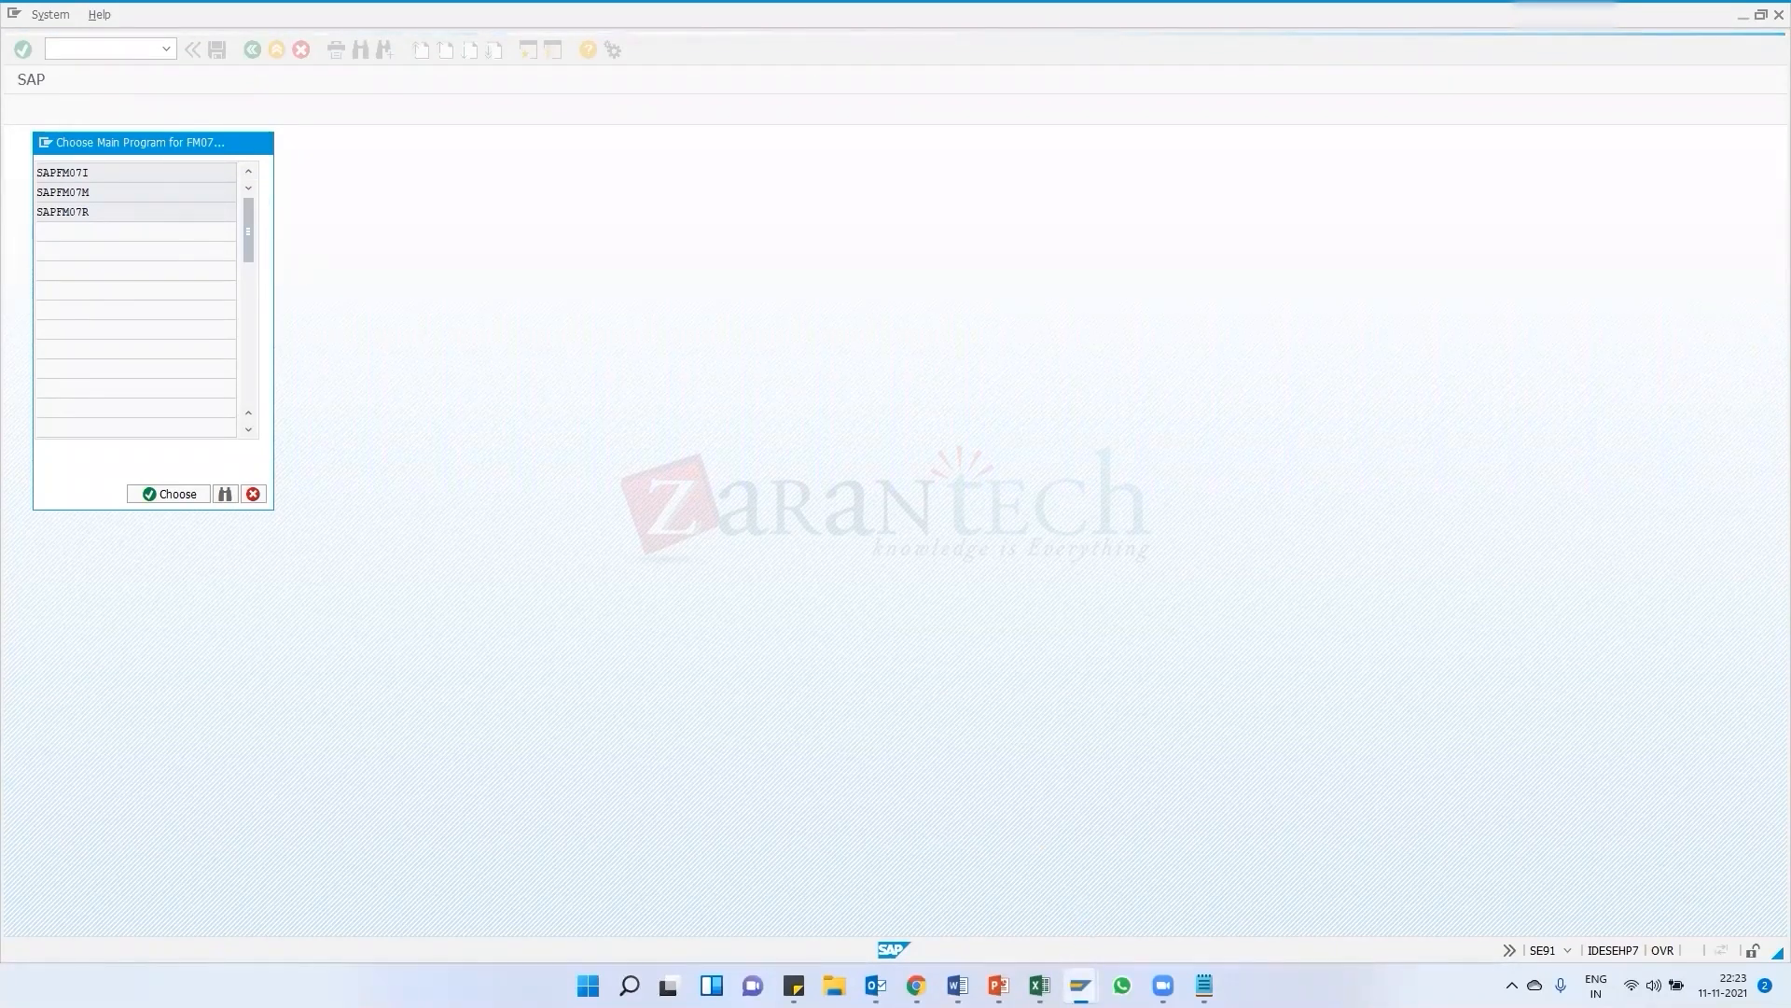
click(1080, 985)
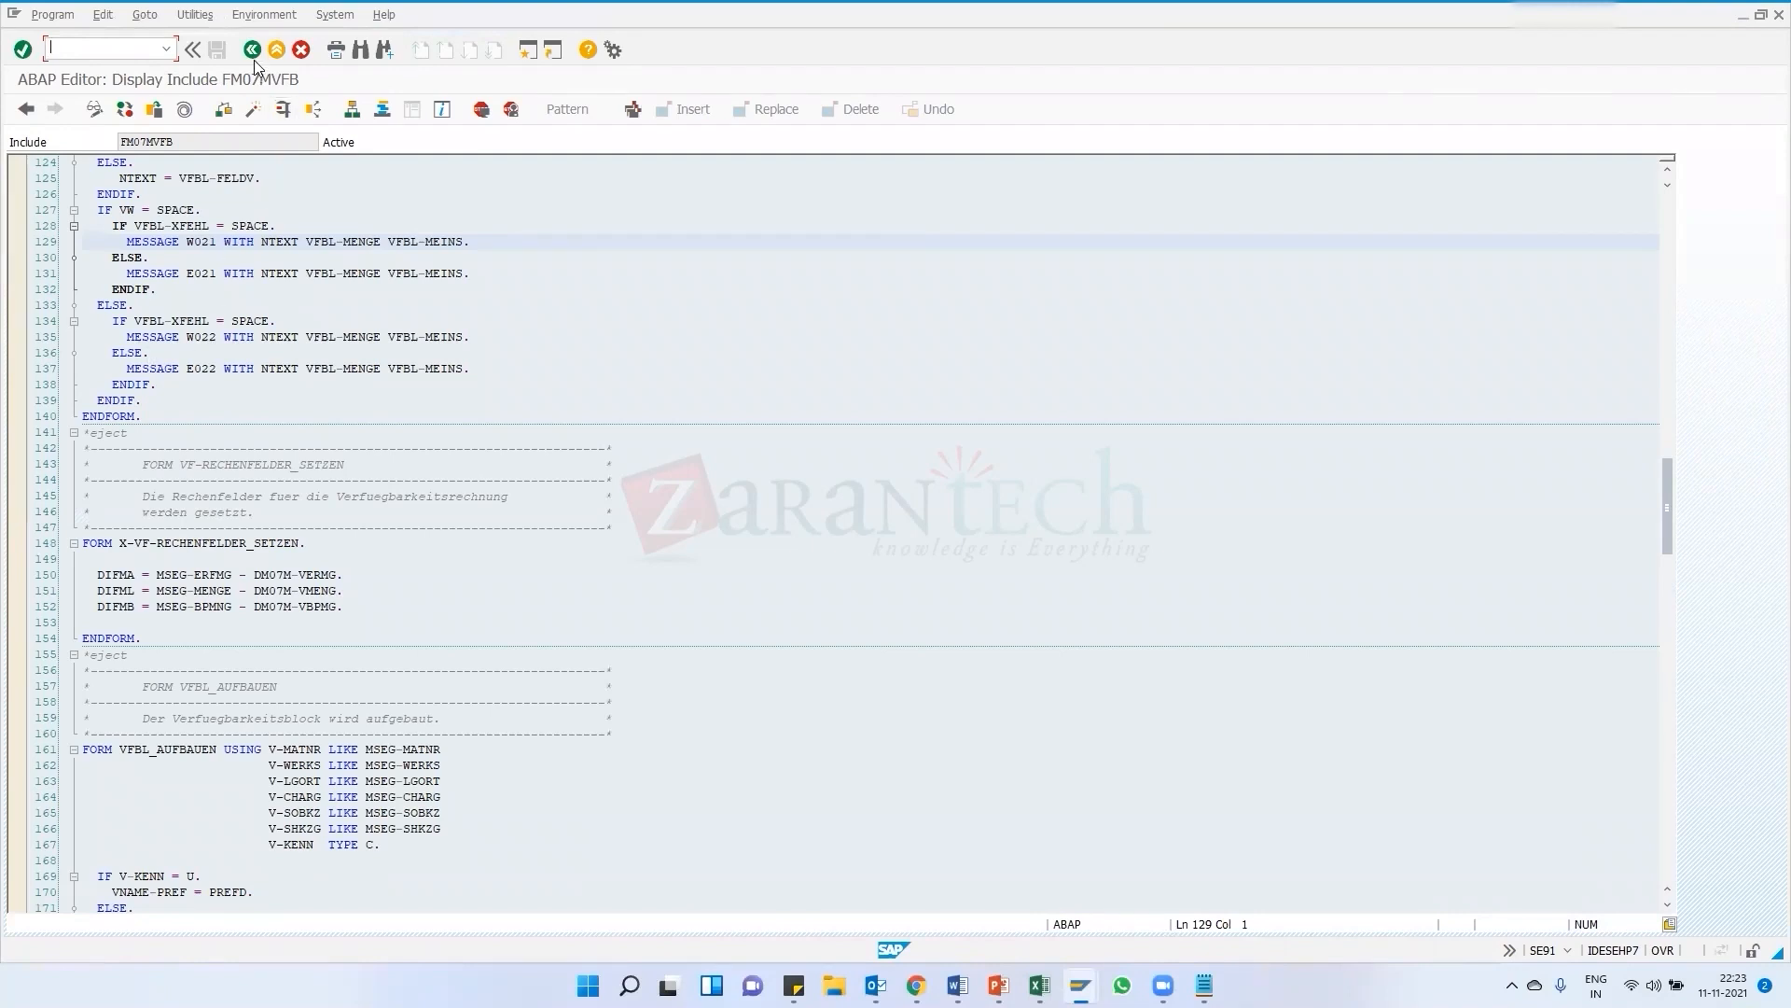
mouse_move(1080, 985)
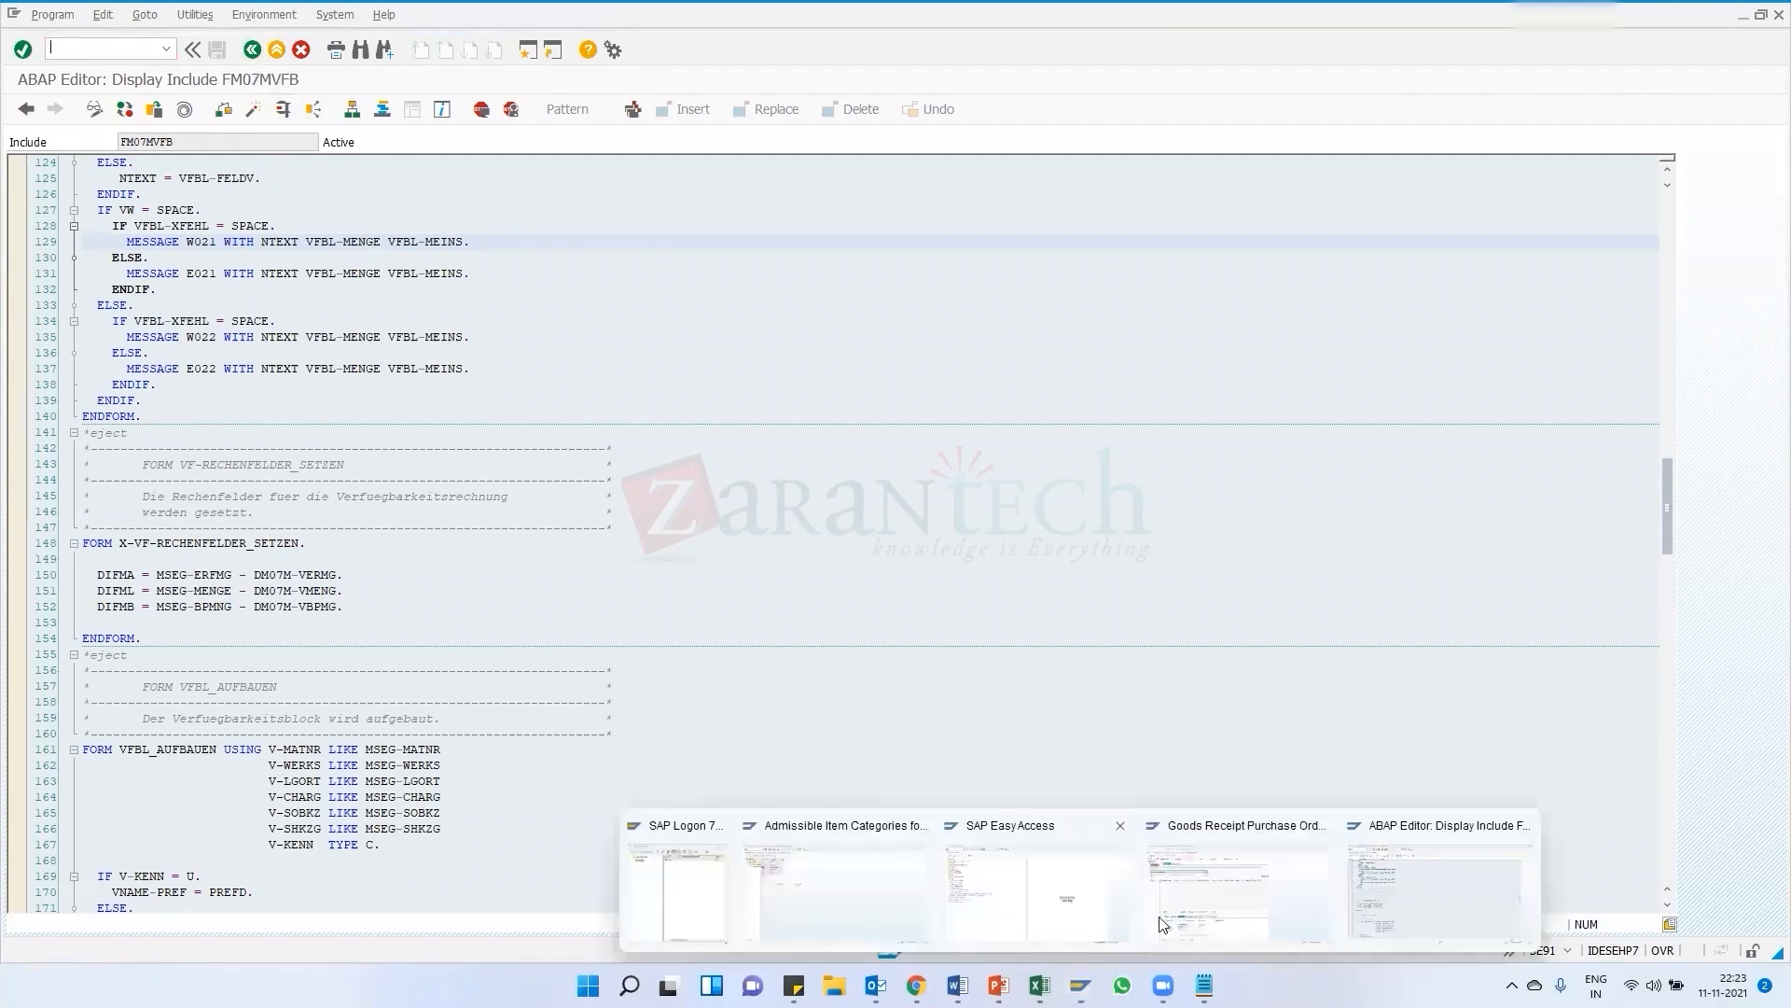
Compare the goods receipt check log with the ABAP code that issues the deficit warning
click(1241, 887)
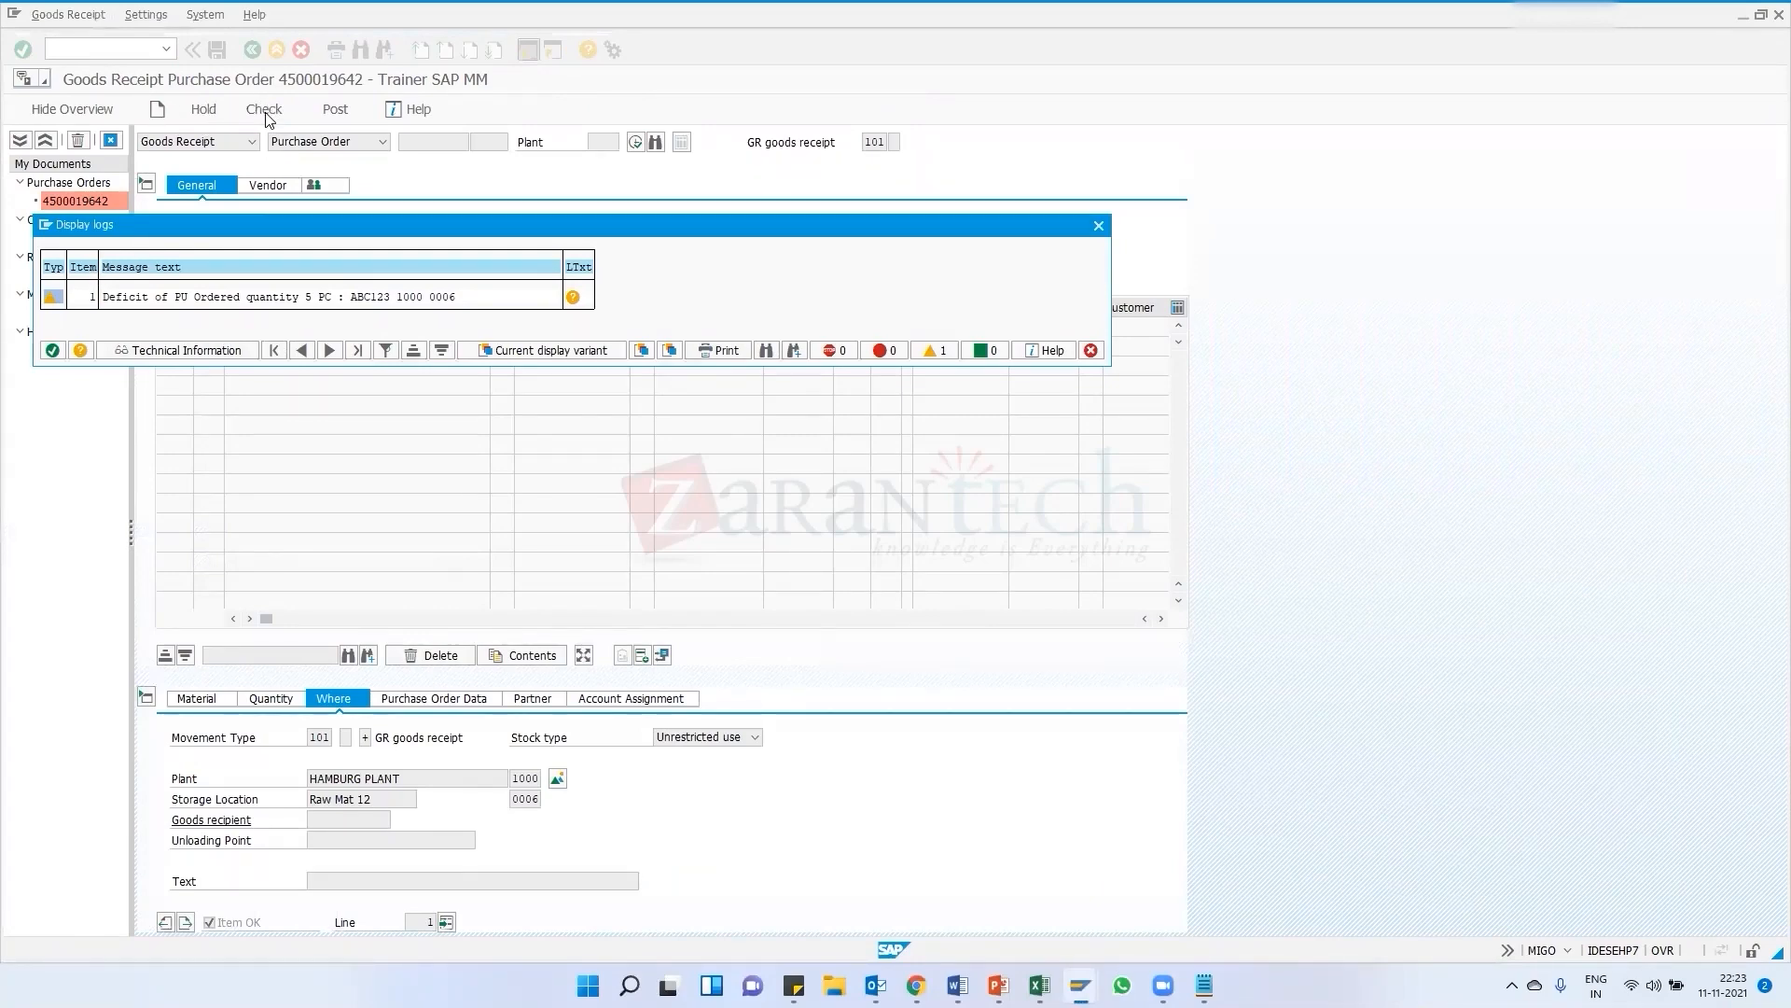
mouse_move(1081, 985)
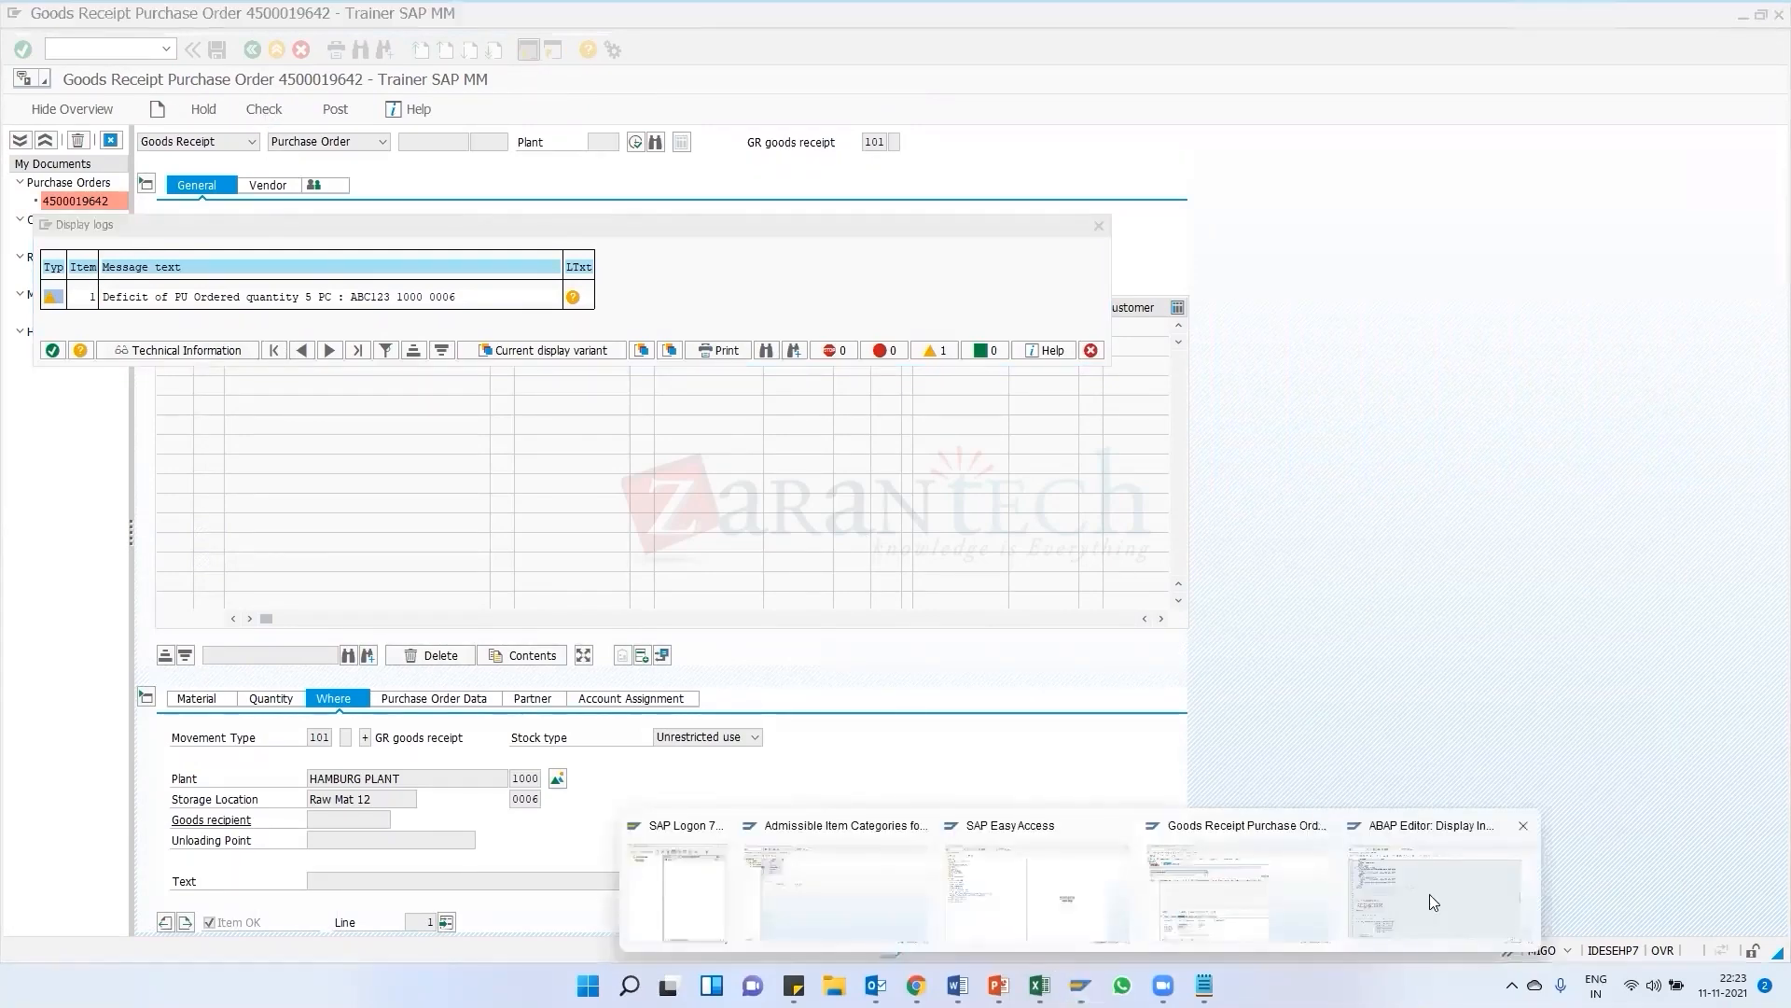
click(1429, 894)
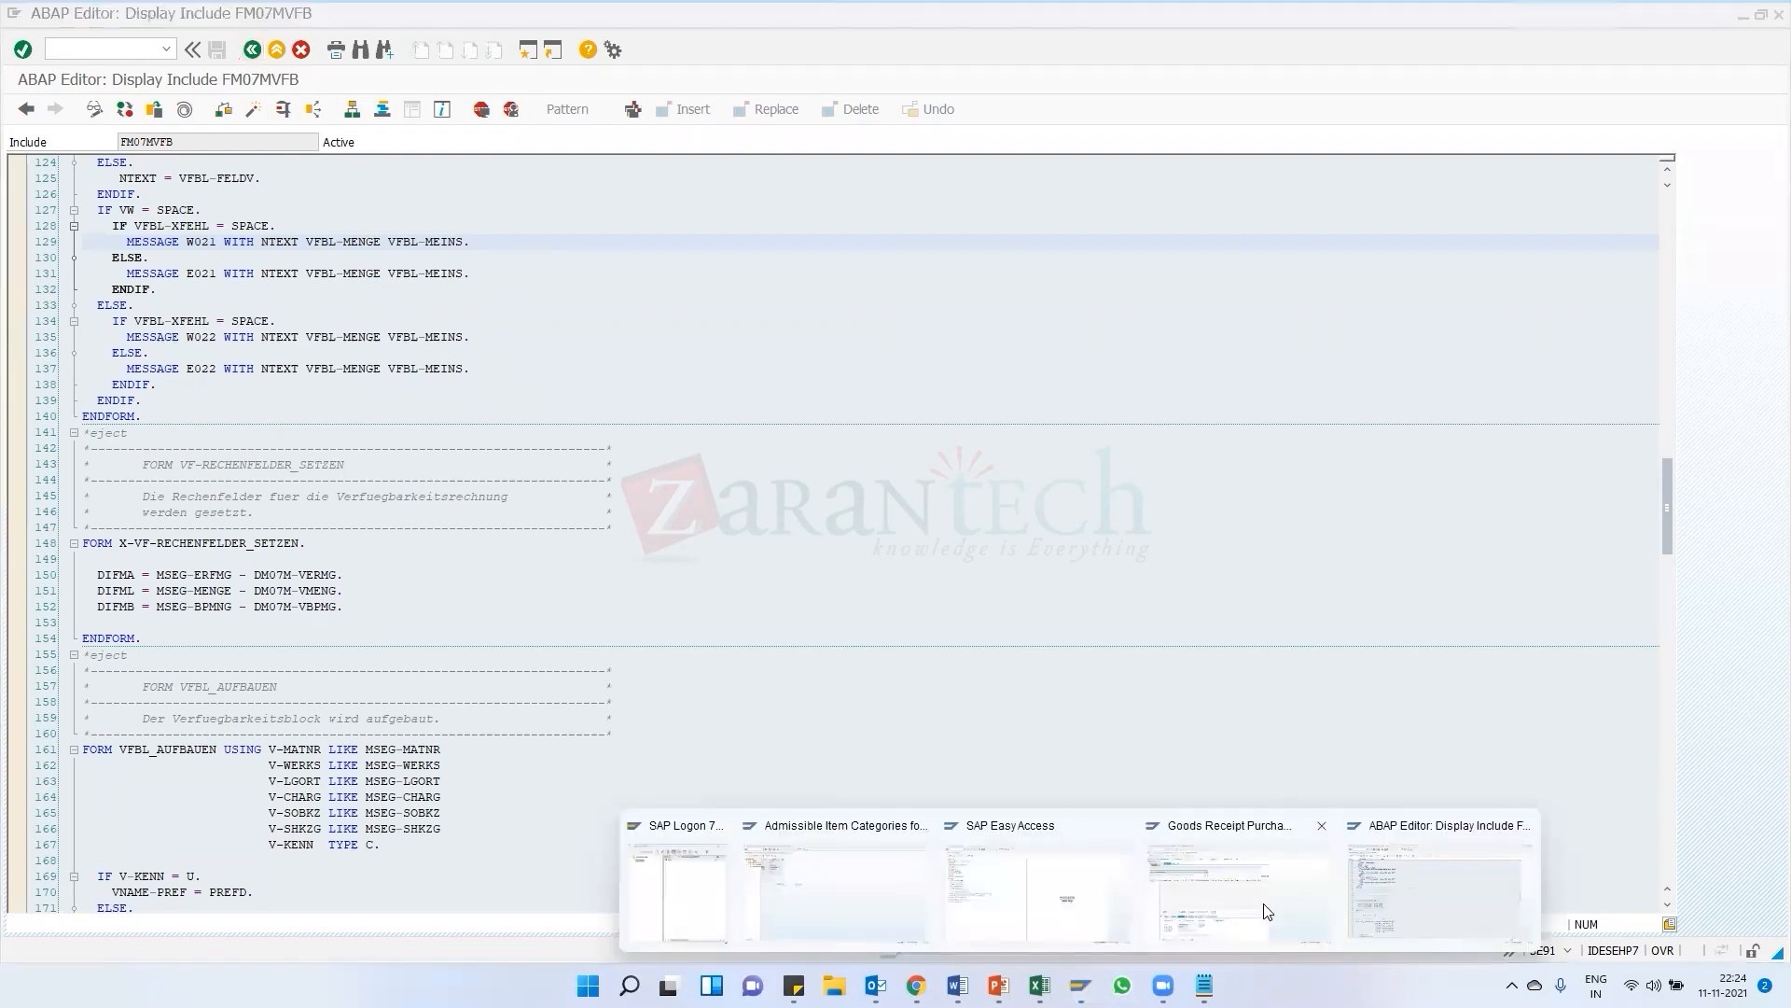
click(1262, 910)
drag(554, 224, 543, 177)
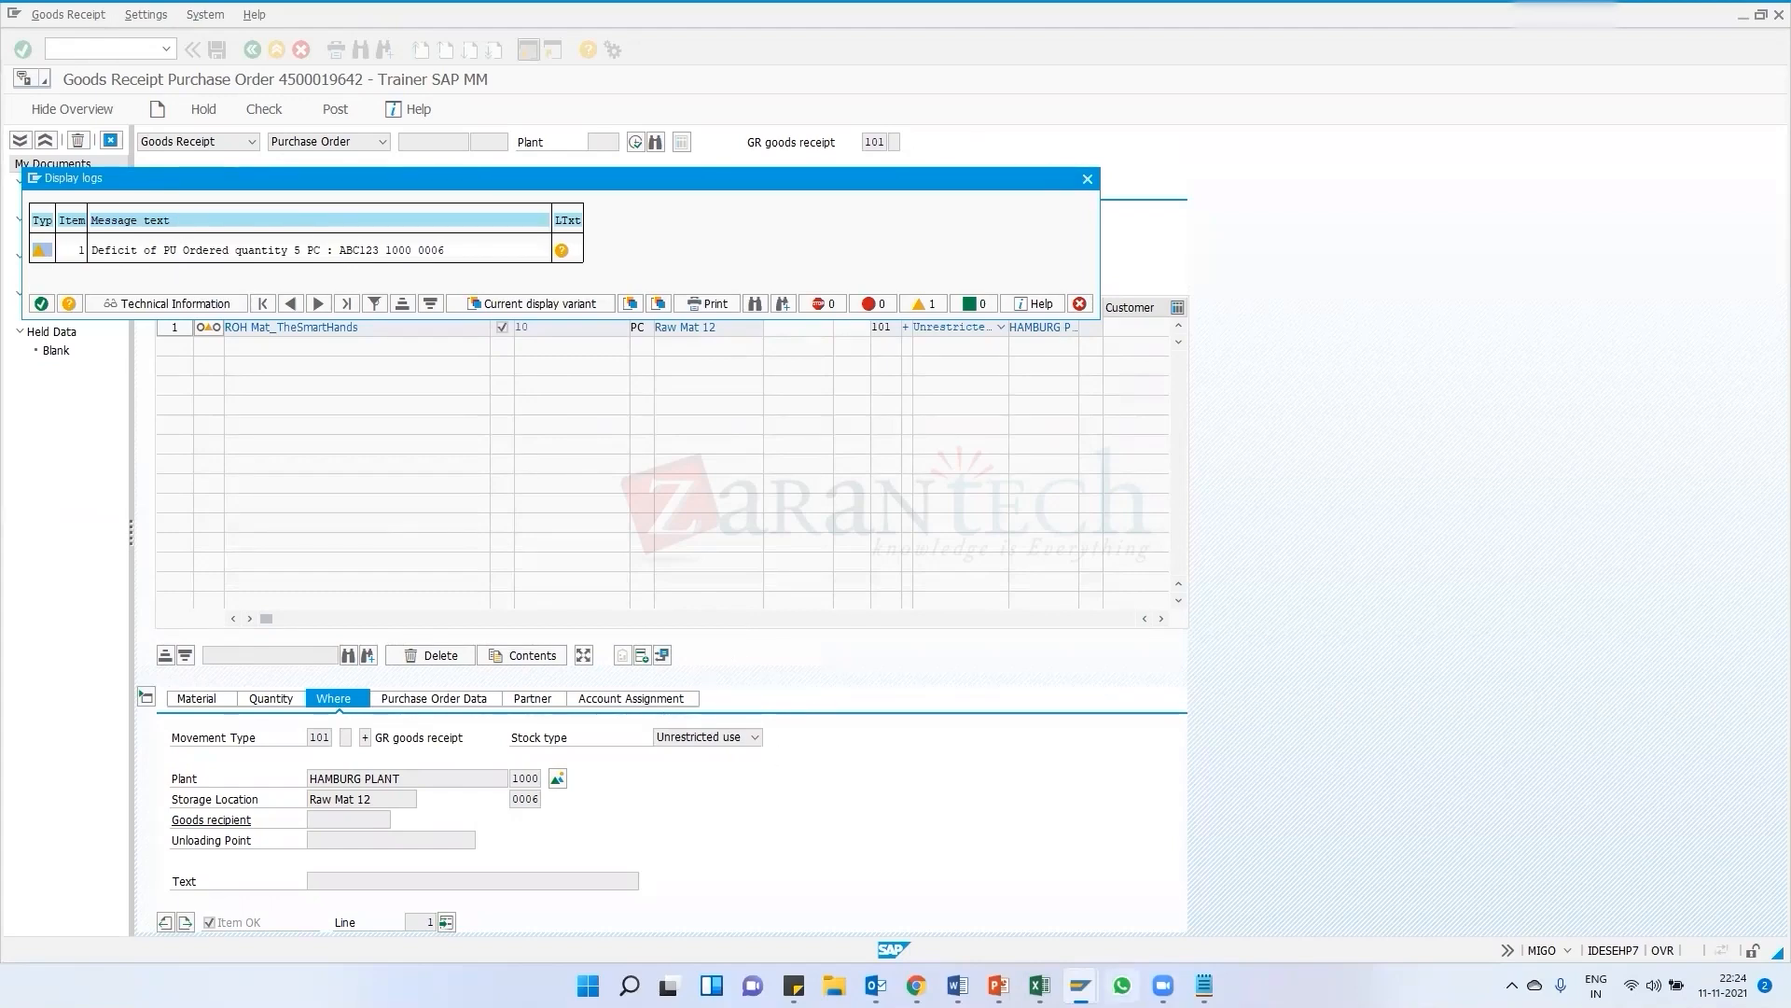
mouse_move(1081, 985)
click(1416, 900)
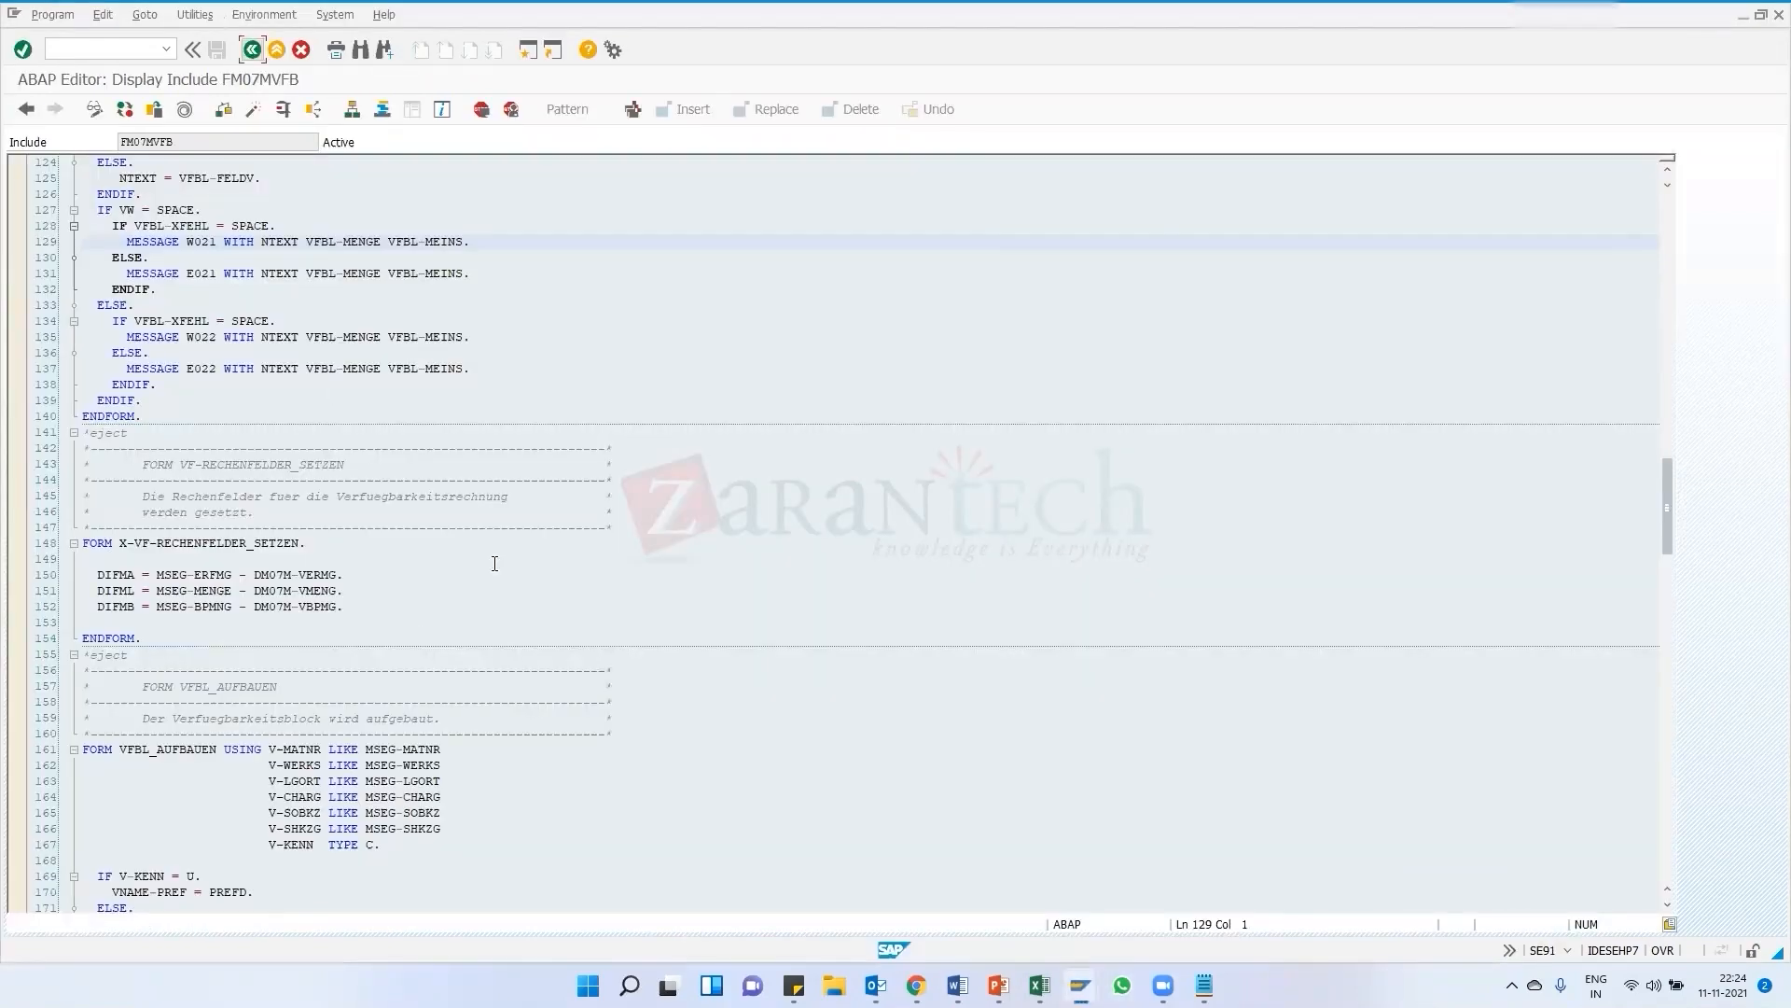
mouse_move(1081, 985)
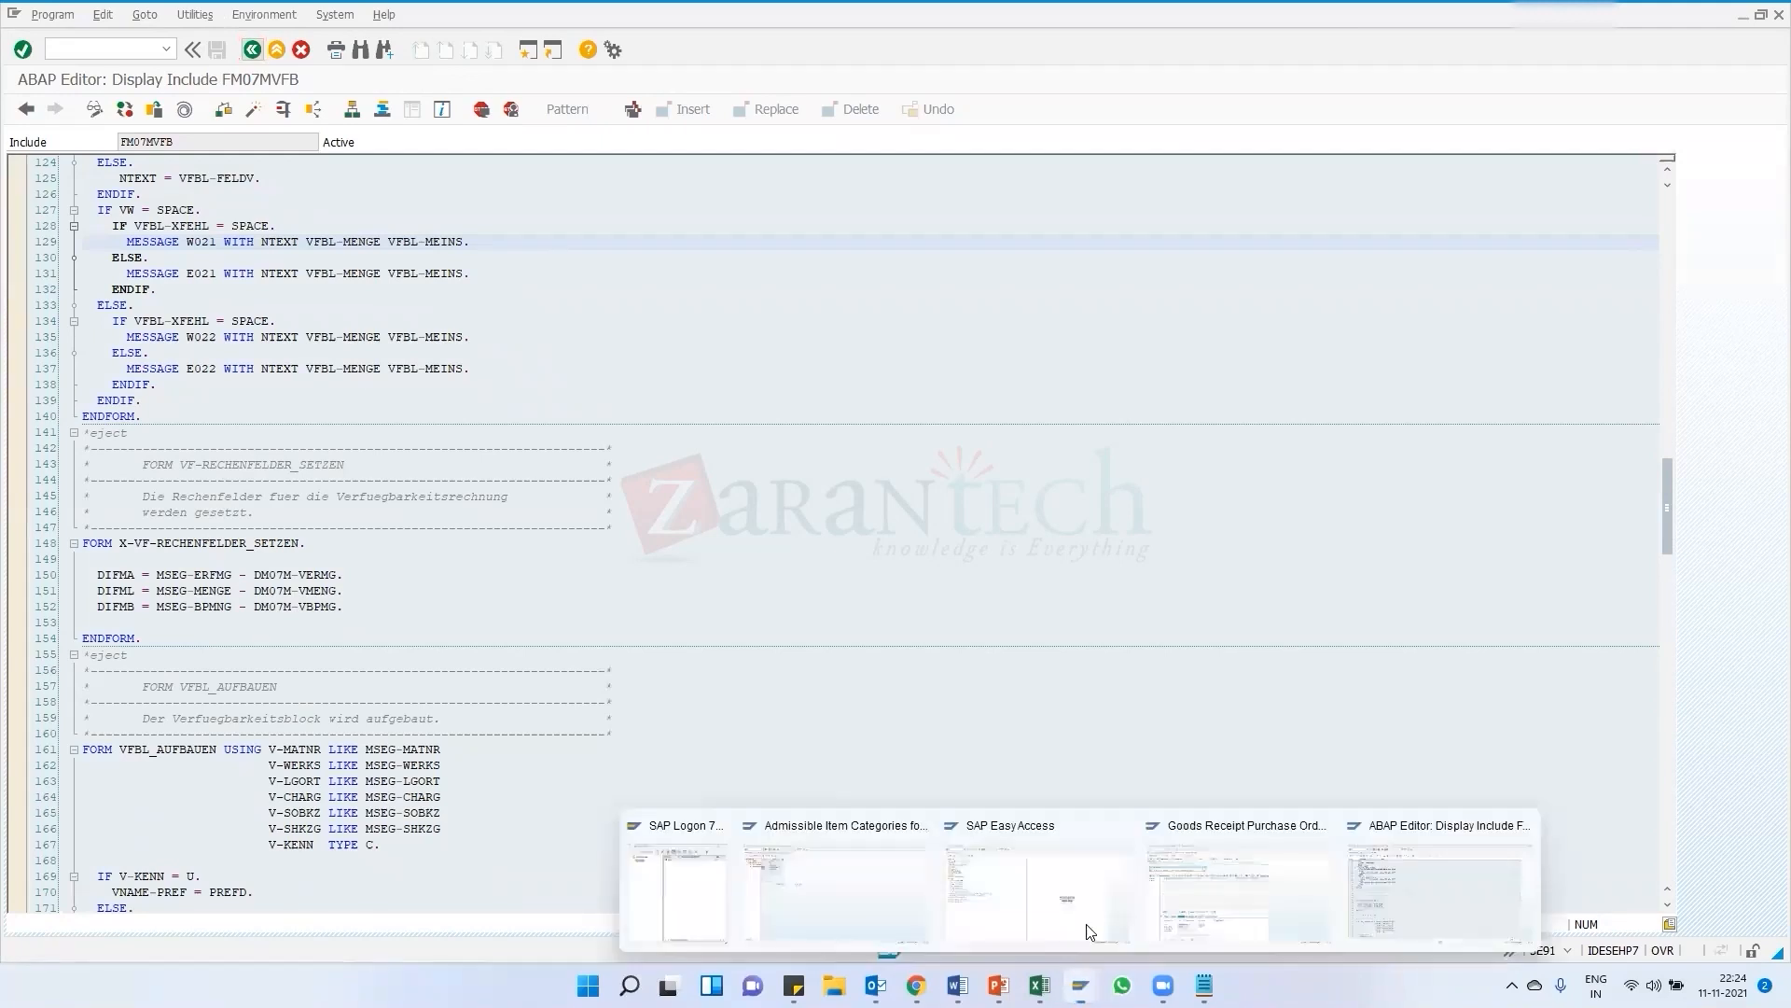
click(1229, 899)
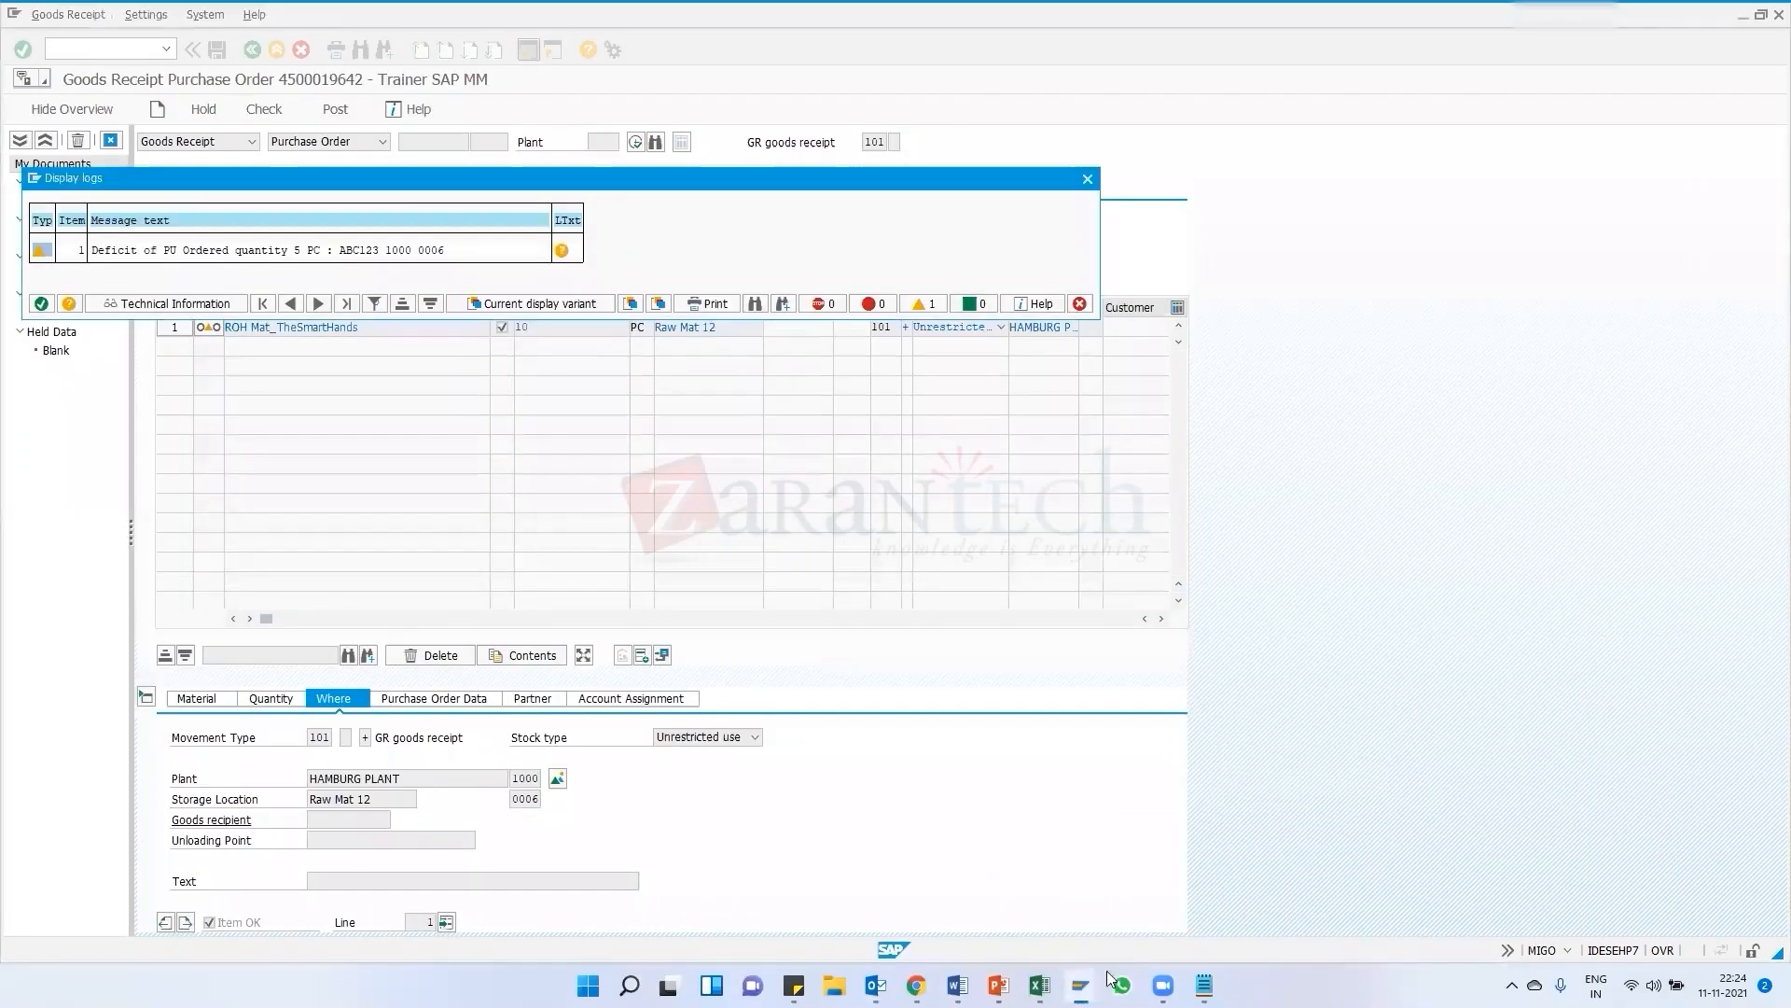
Close the ABAP Editor session and switch to the SAP Easy Access session
mouse_move(1081, 985)
click(1523, 825)
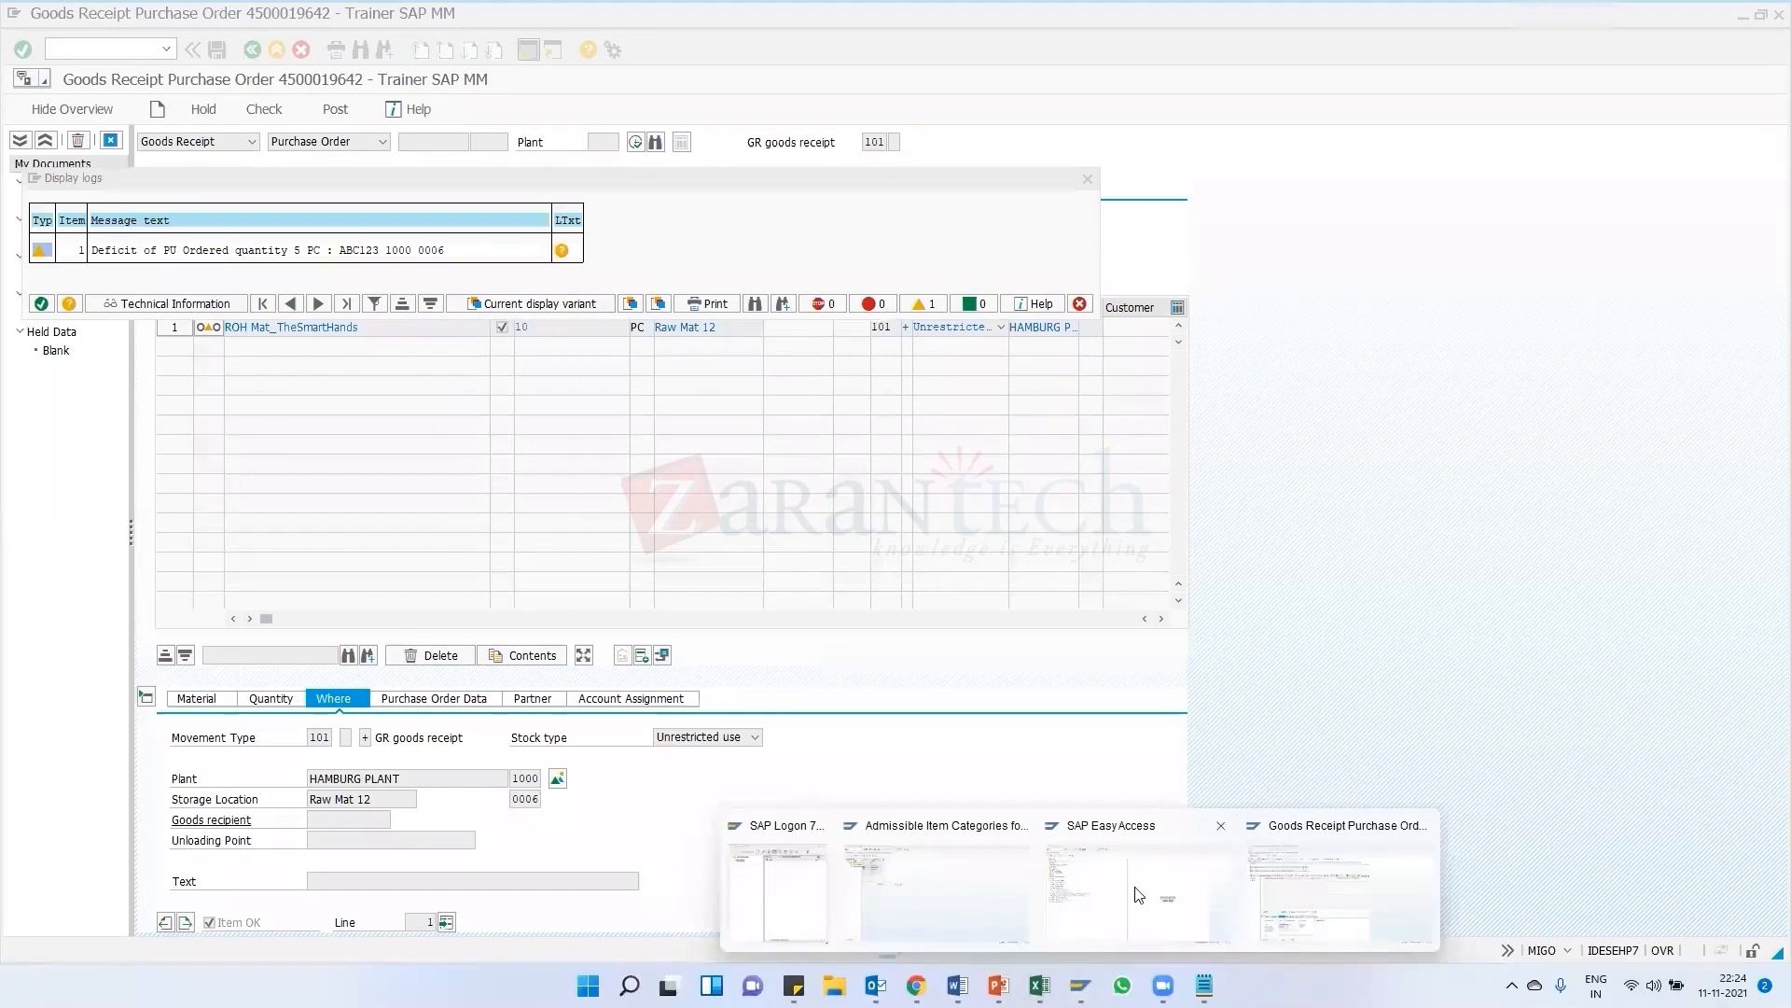
click(1099, 889)
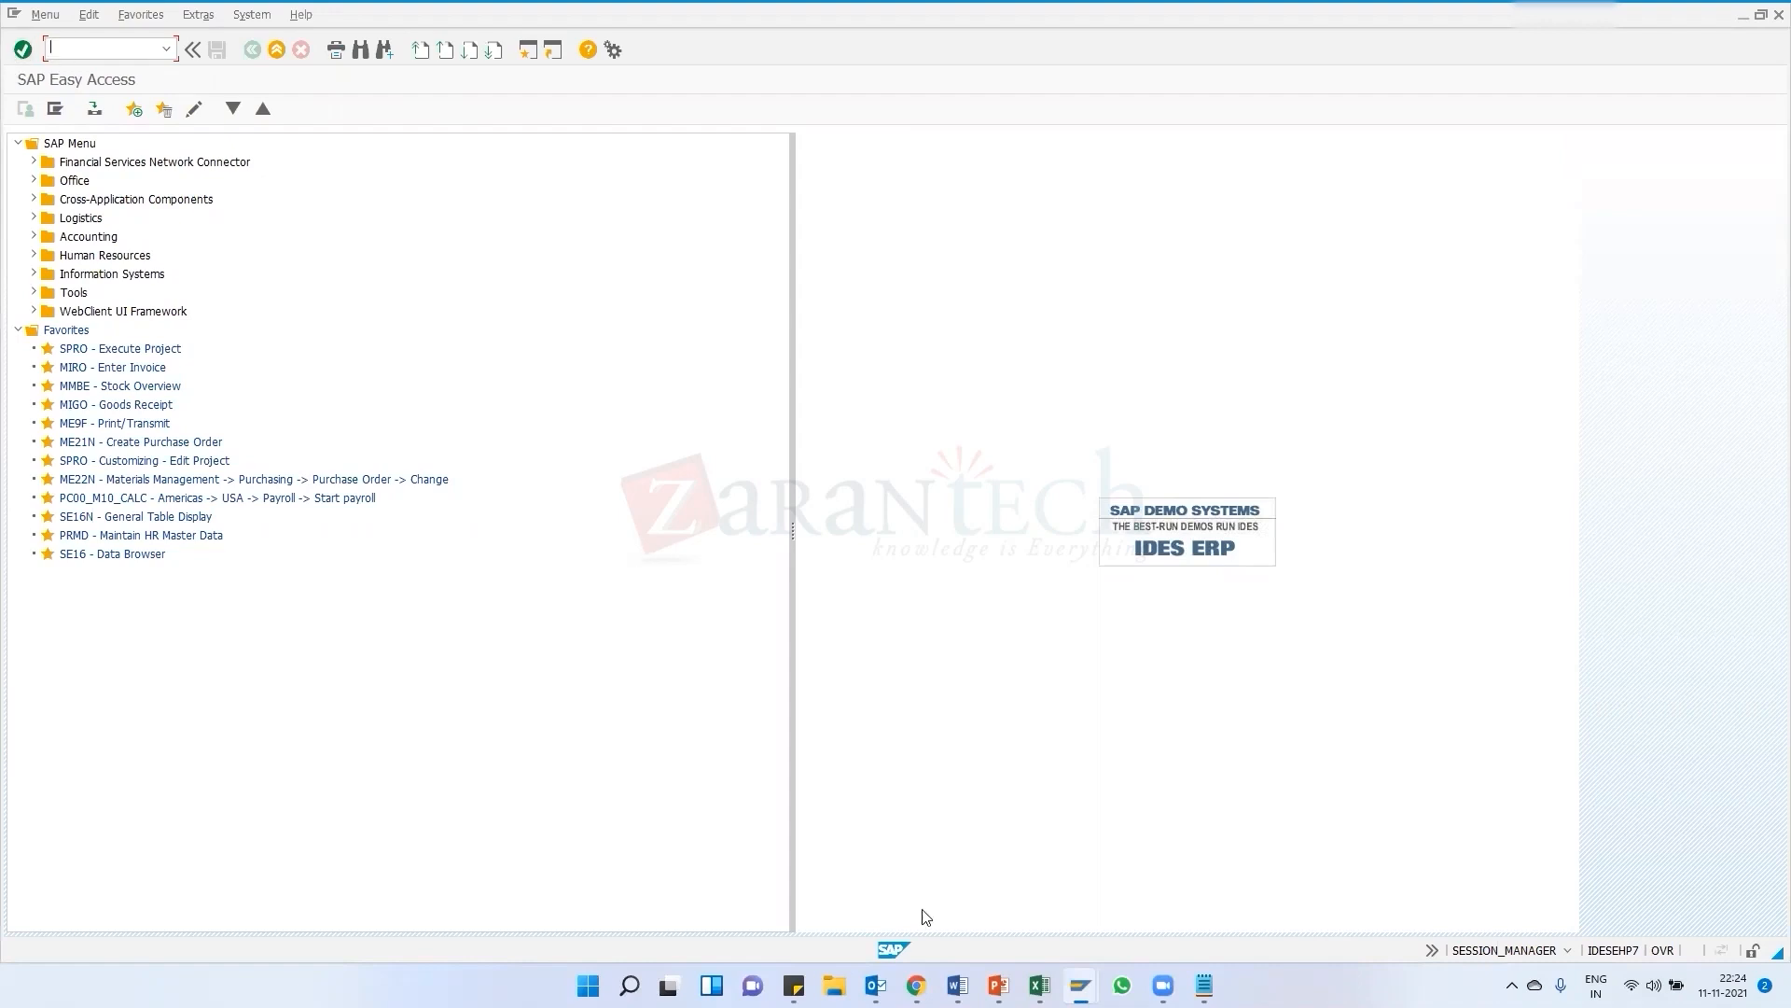
Return to the goods receipt session and reposition the check log window
mouse_move(1080, 985)
click(1288, 910)
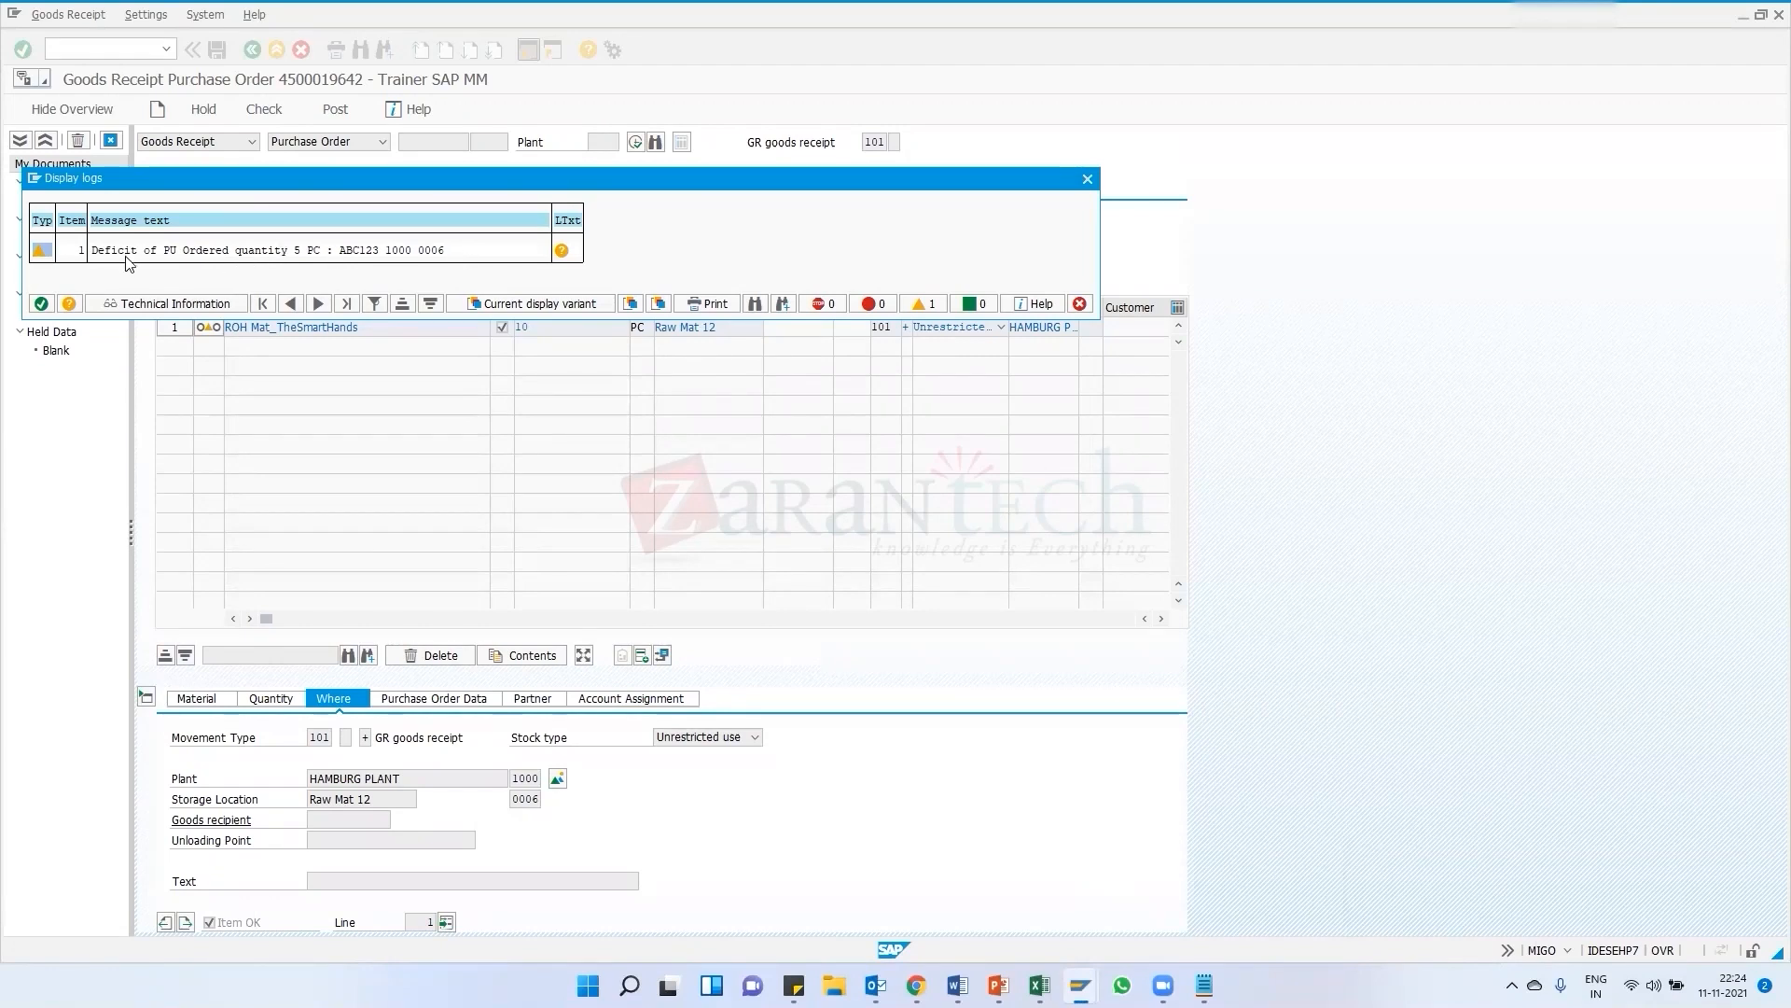
drag(154, 184, 221, 194)
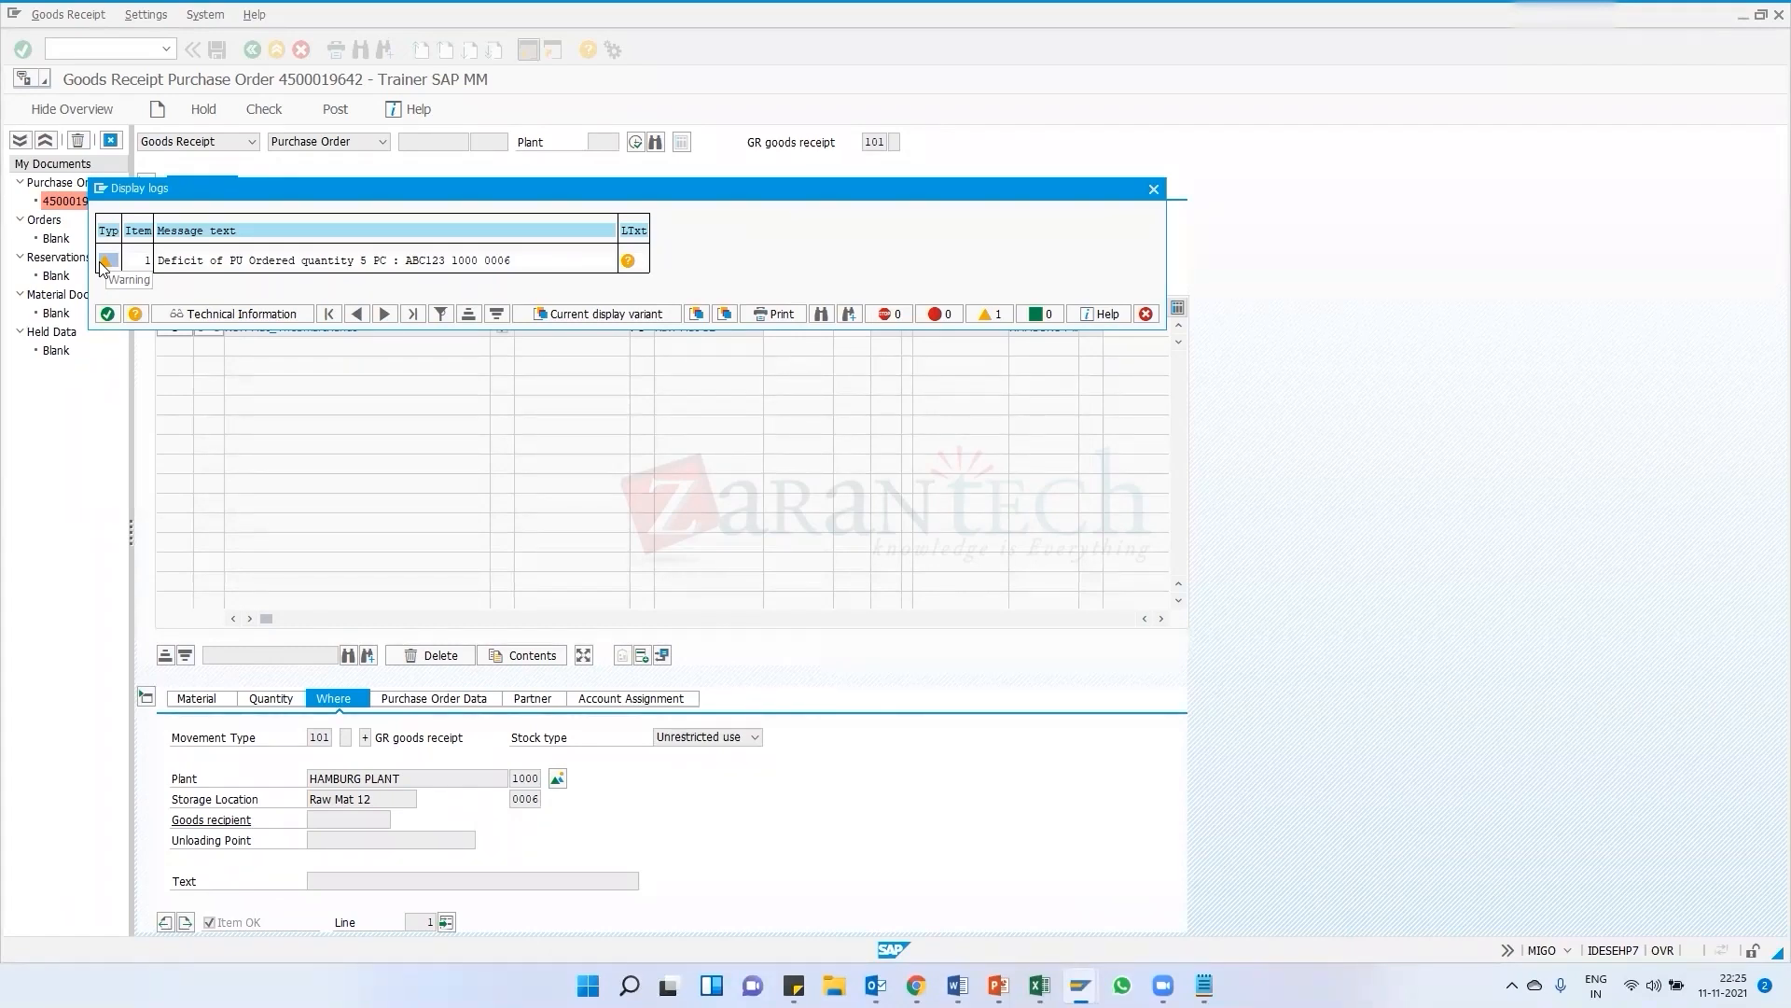
Switch to the Word training document and add a Messages: heading listing Information, Warning and Error
mouse_move(875, 985)
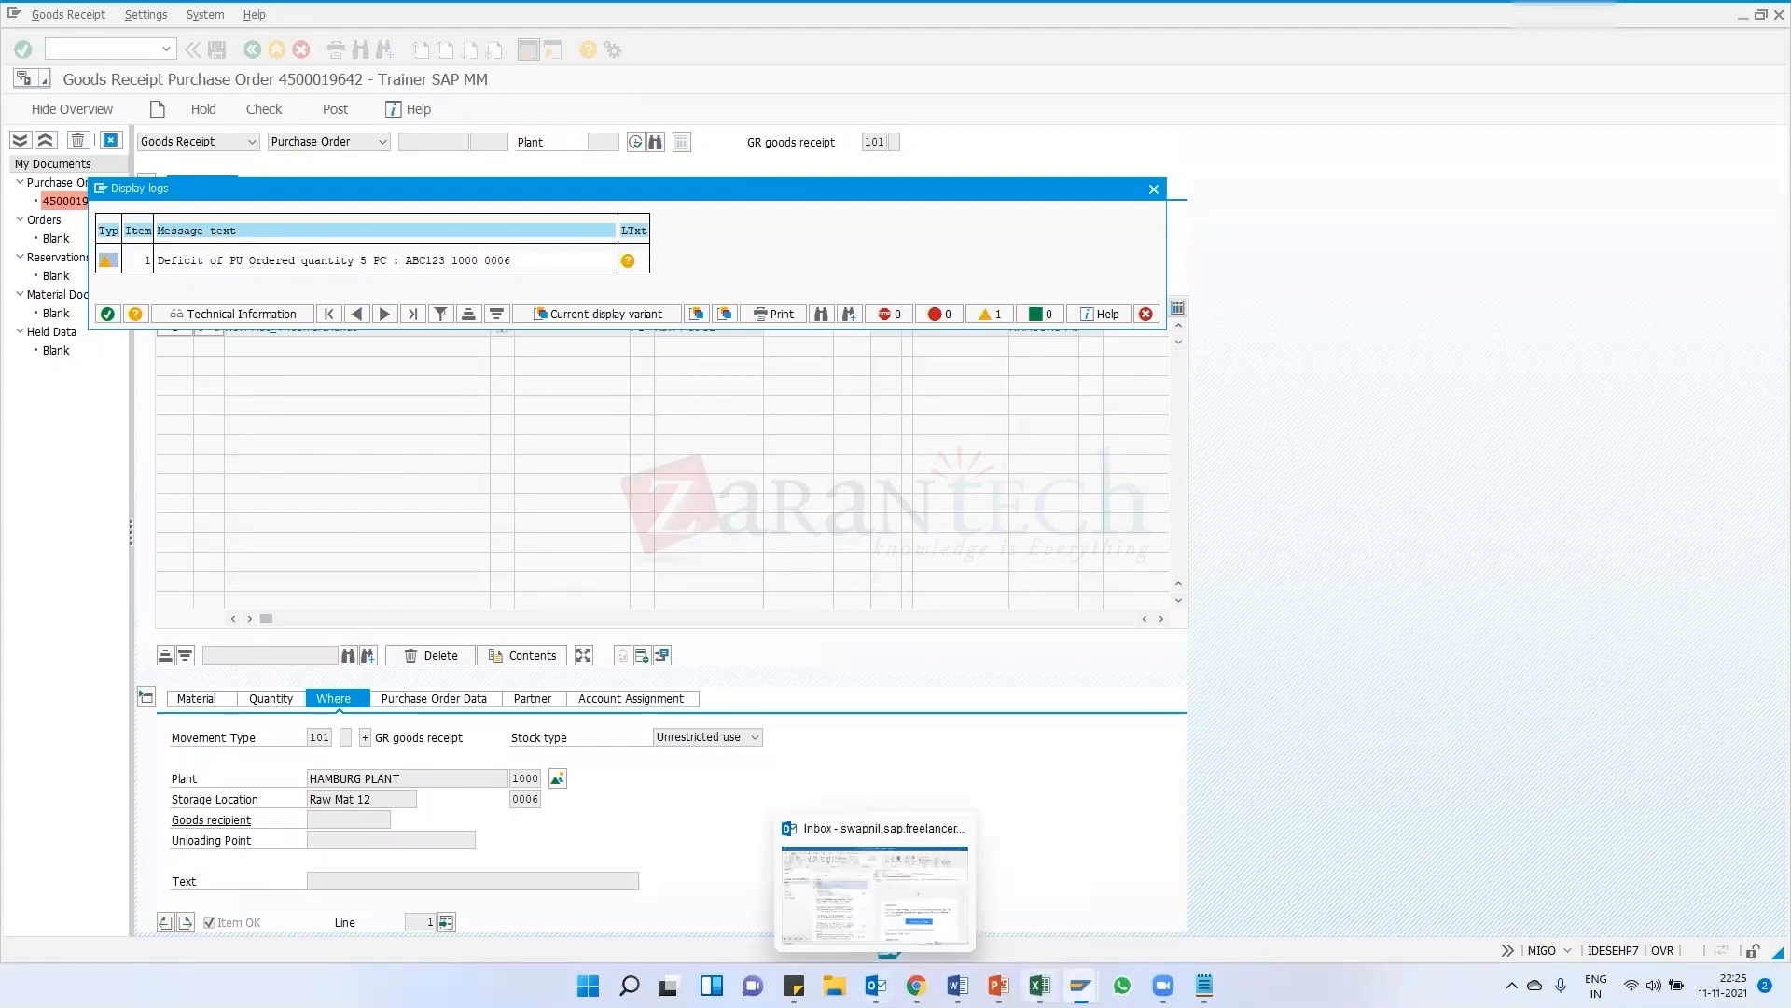
click(958, 985)
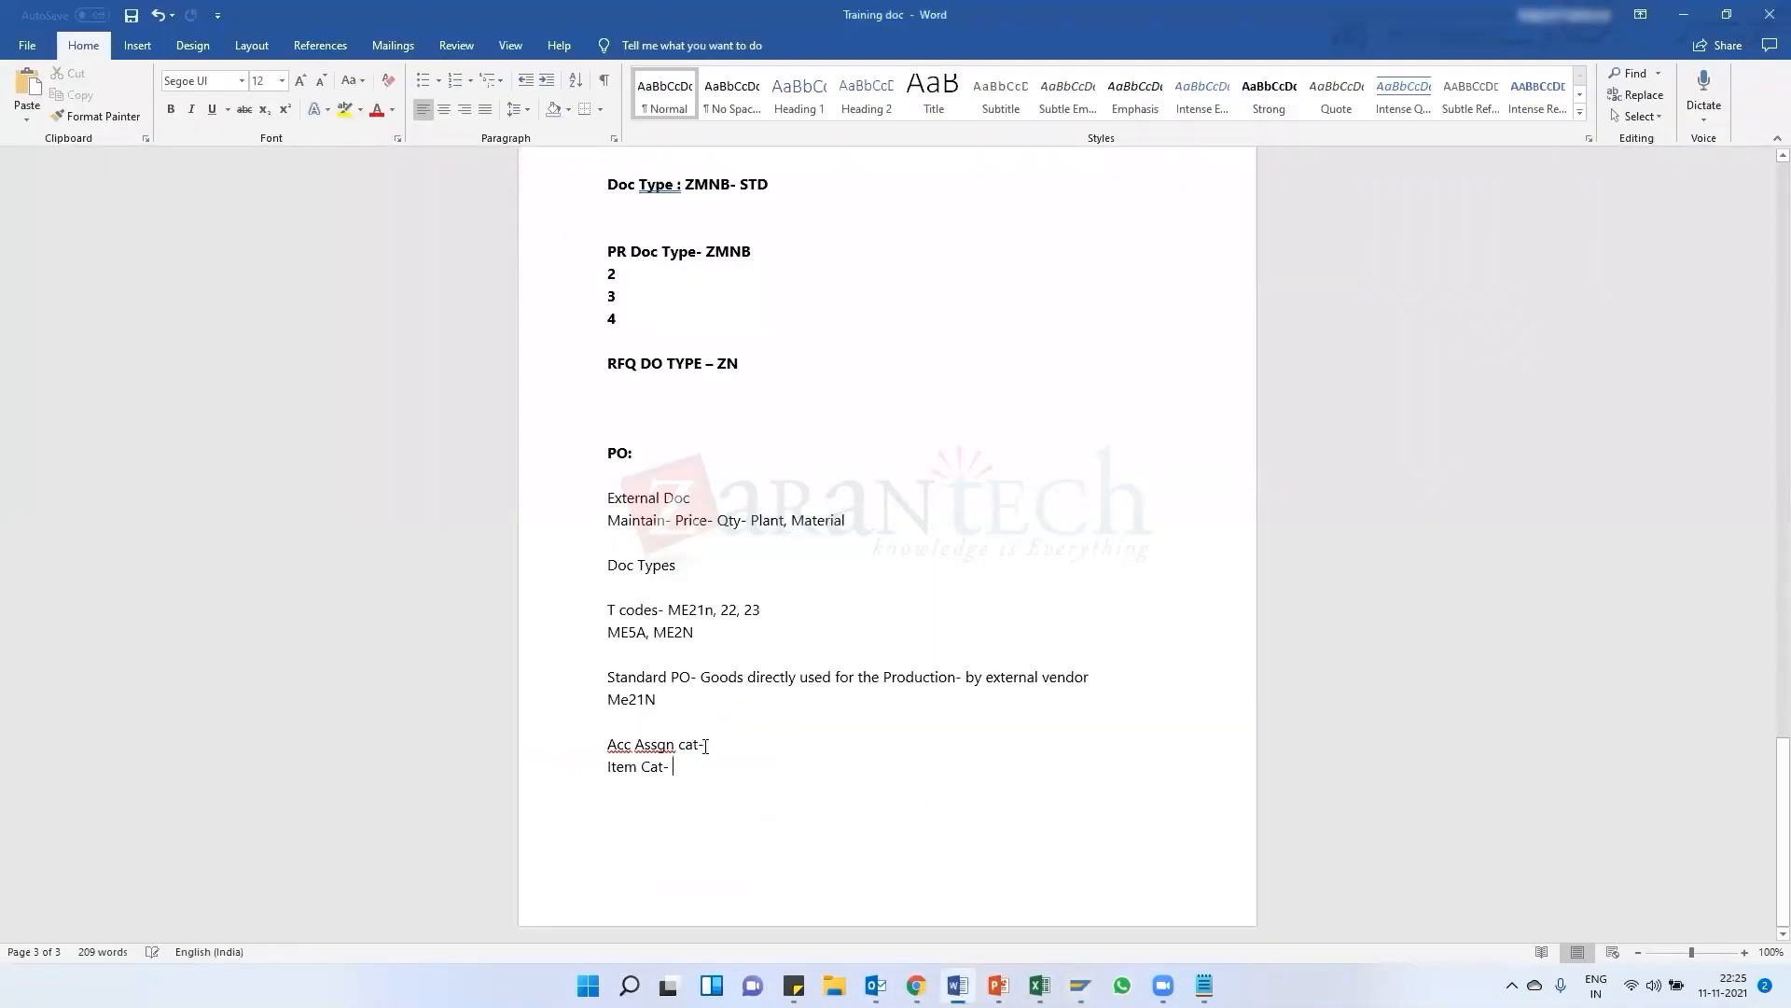
key(Return)
key(Return)
key(Return)
text(Messages:)
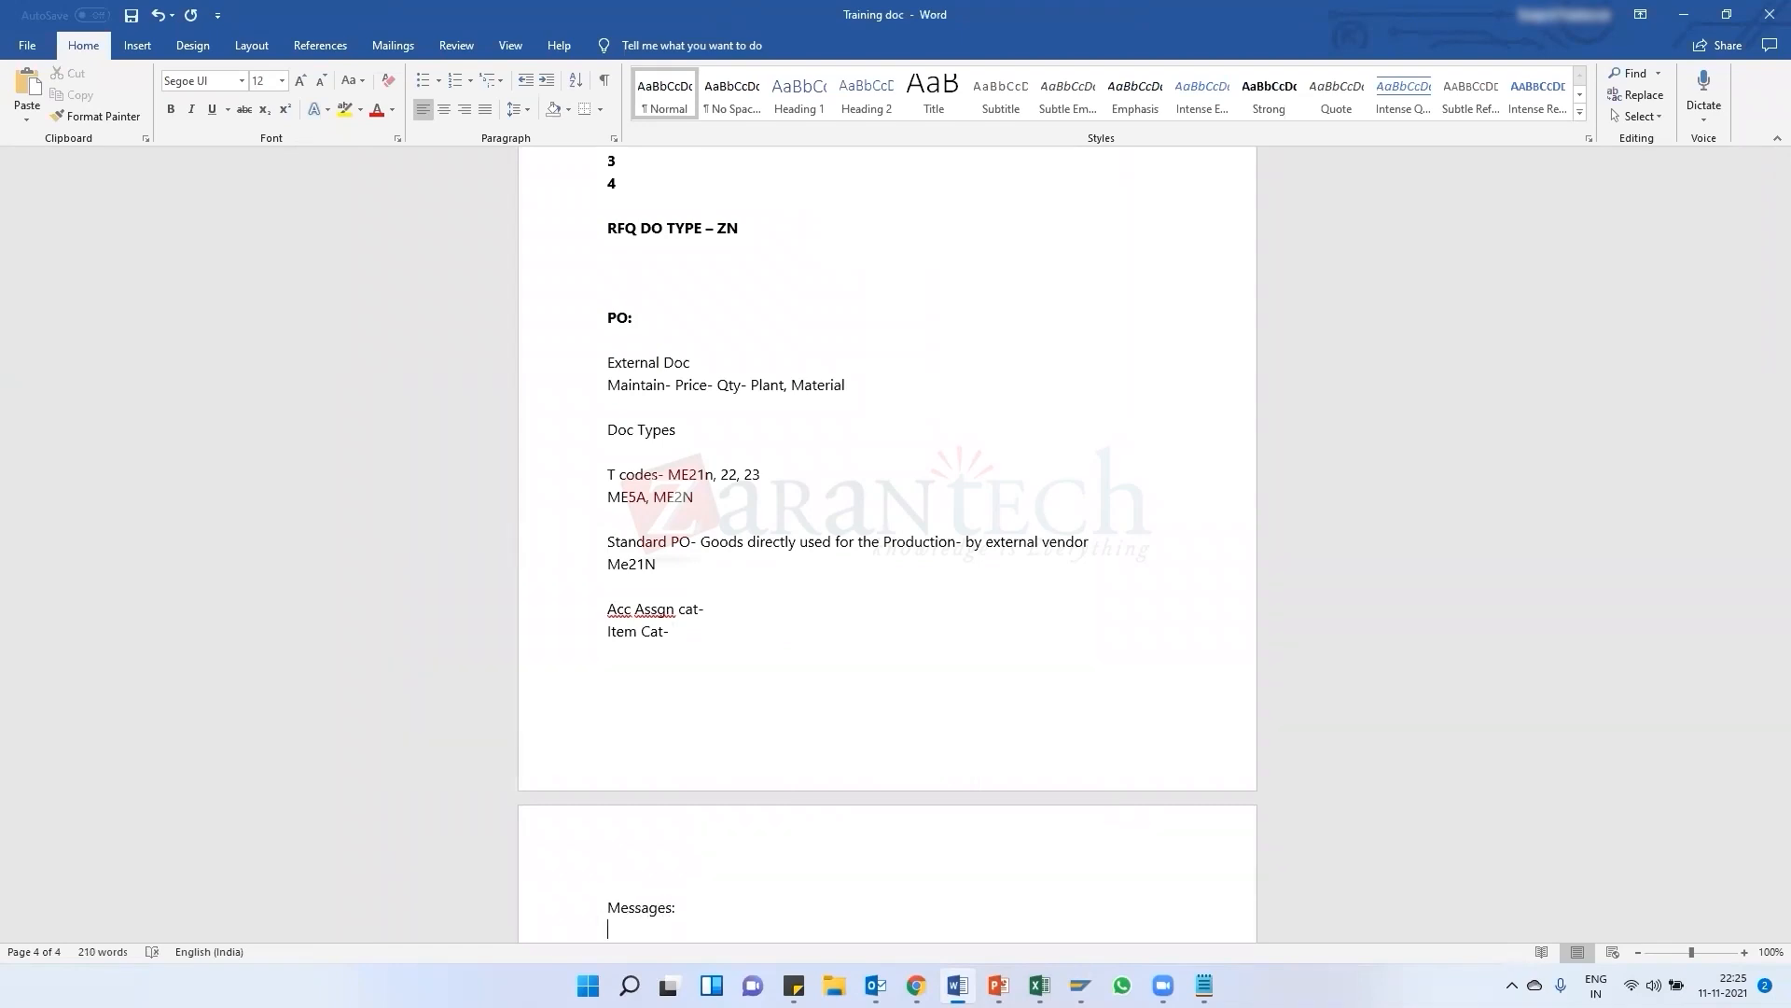
key(Return)
text(Information)
key(Return)
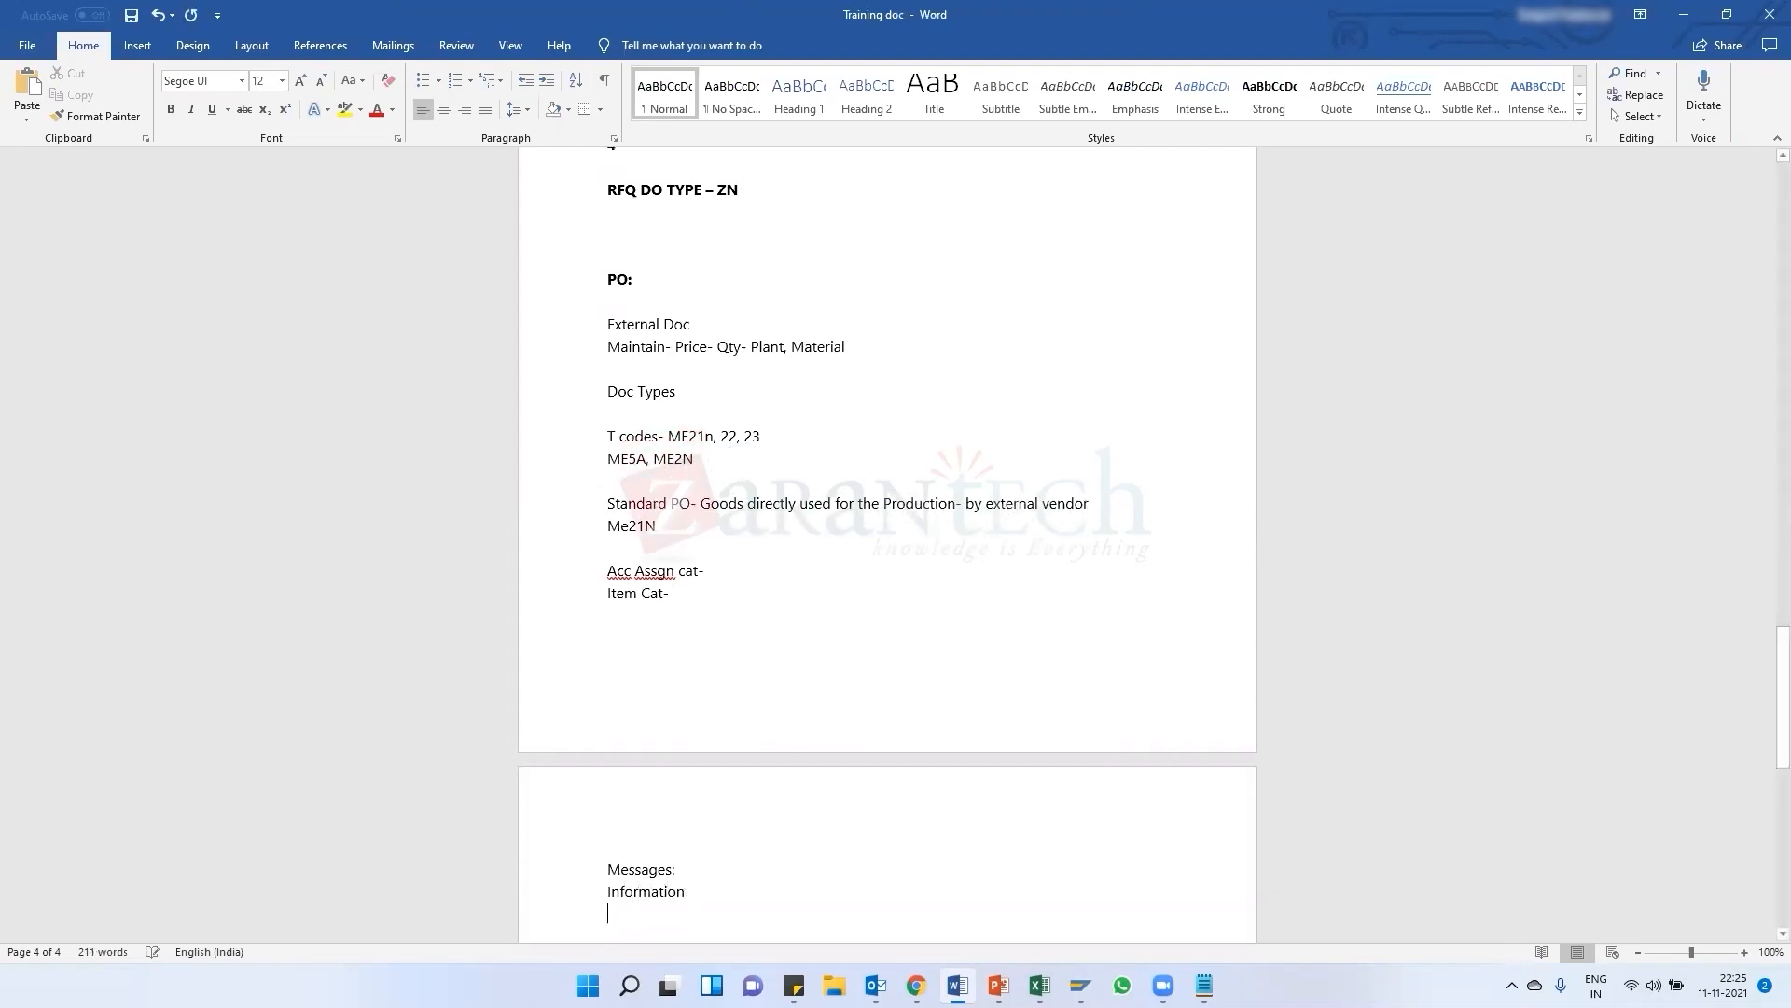
text(Warning )
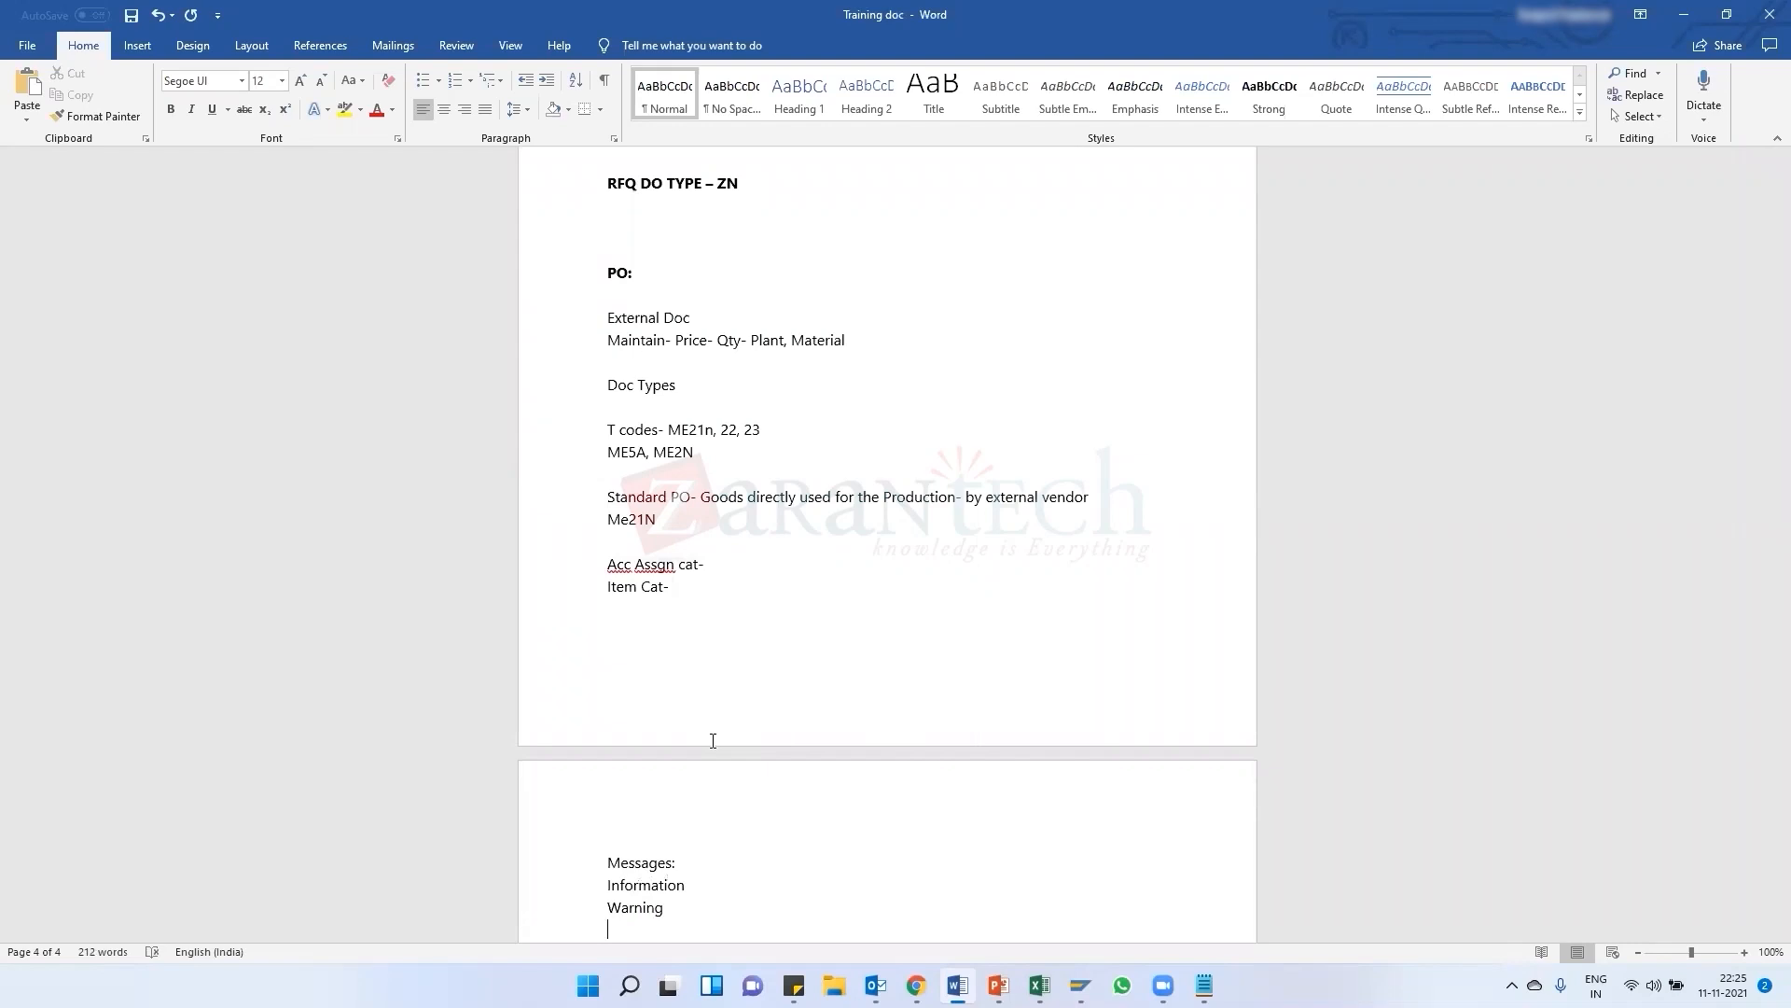
text(Error)
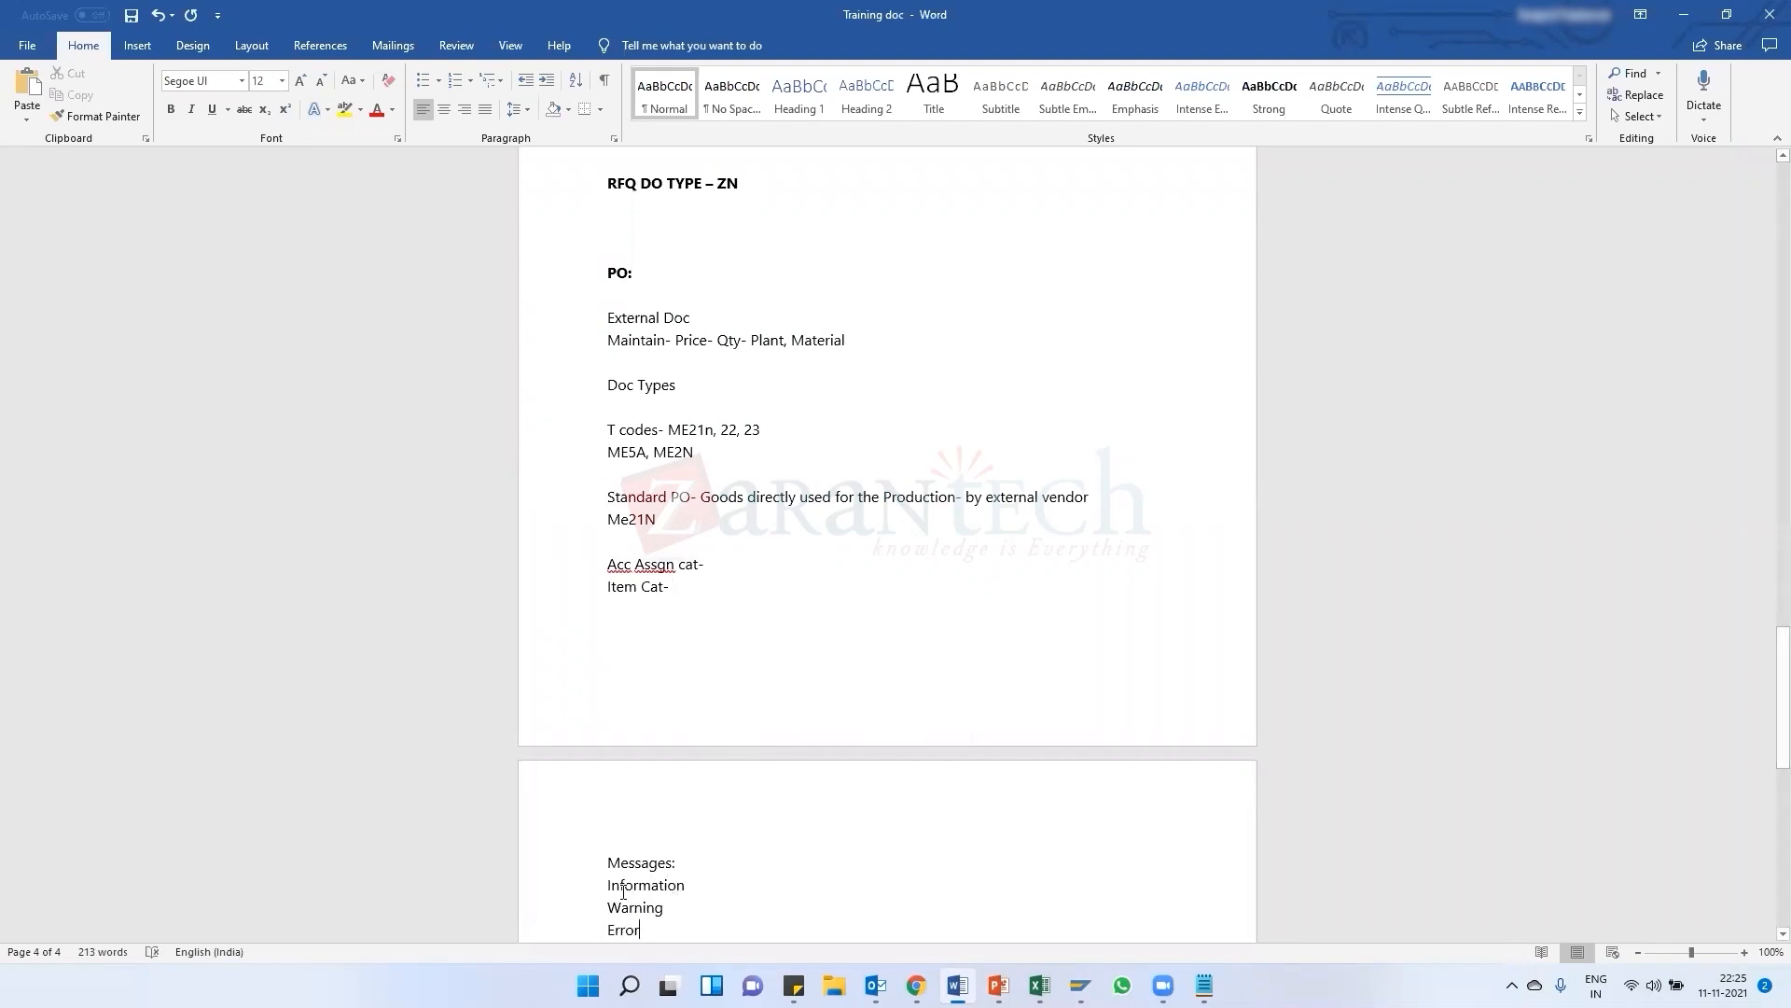
Adjust the line layout of the Messages list in the training document
scroll(623, 890, down, 1)
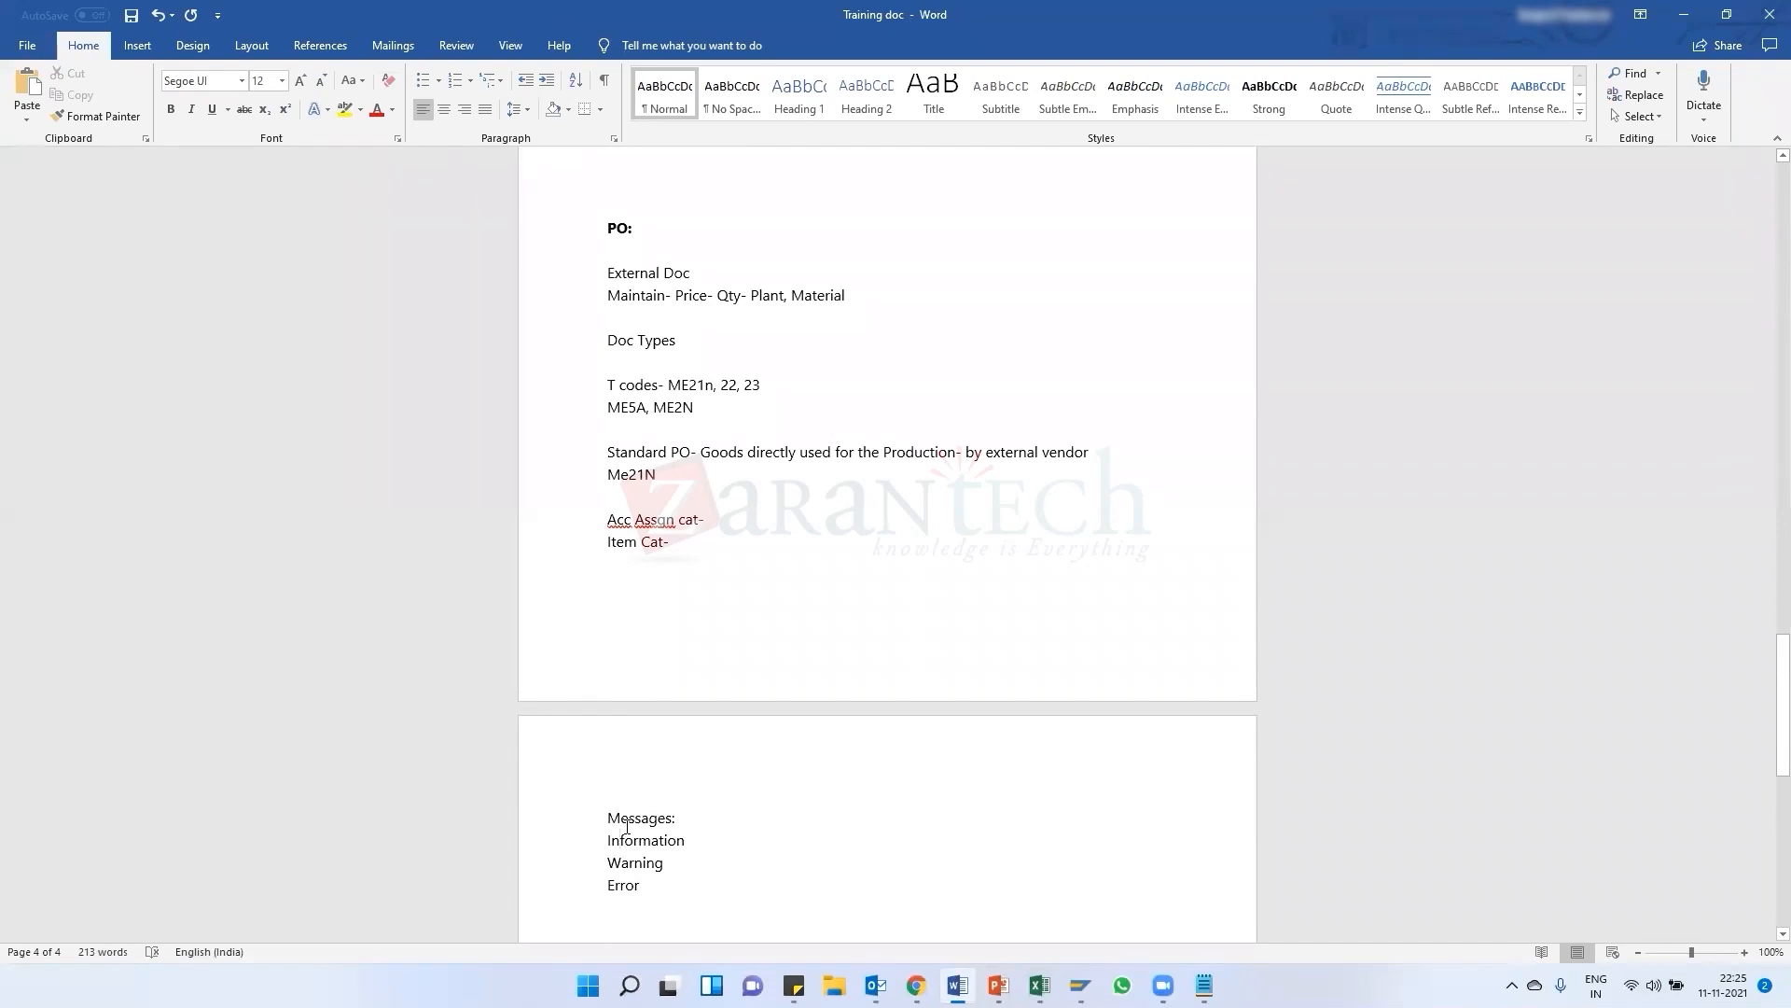
drag(607, 828, 670, 888)
click(623, 887)
click(655, 862)
double_click(632, 891)
click(638, 887)
key(Return)
drag(642, 887, 614, 901)
click(614, 902)
click(626, 848)
Switch back to the goods receipt and move the check log window aside
key(alt+Tab)
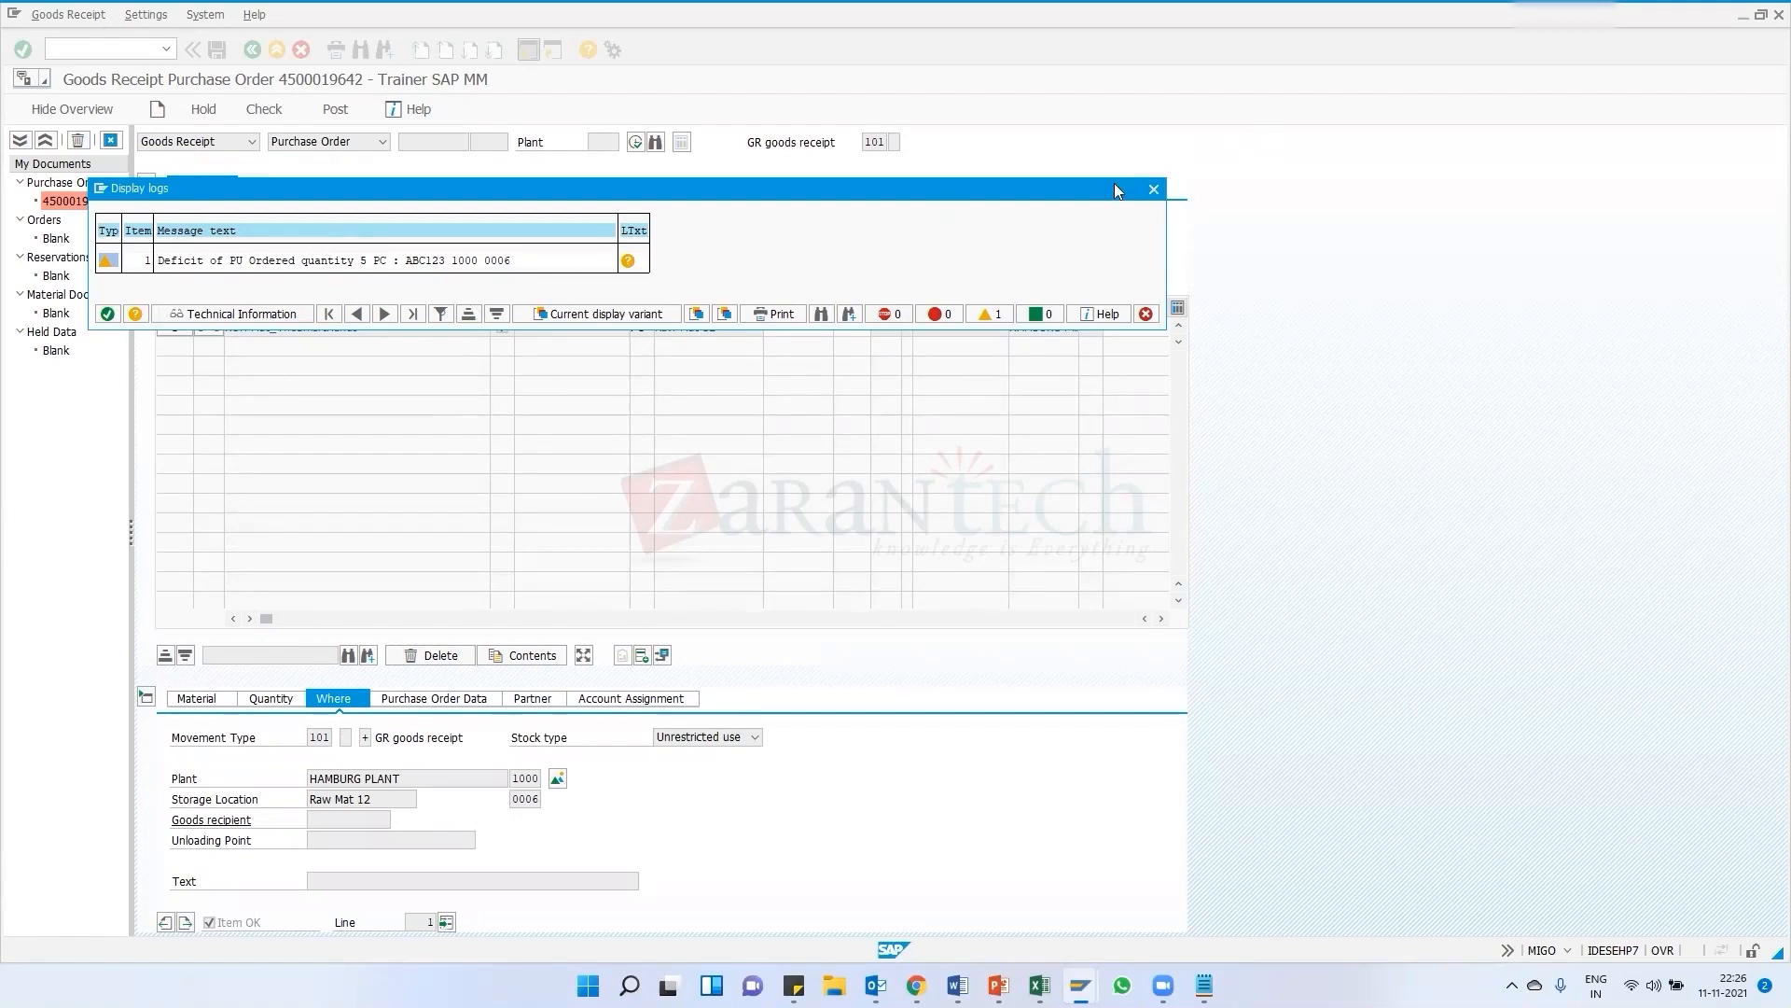
drag(1137, 188, 1217, 197)
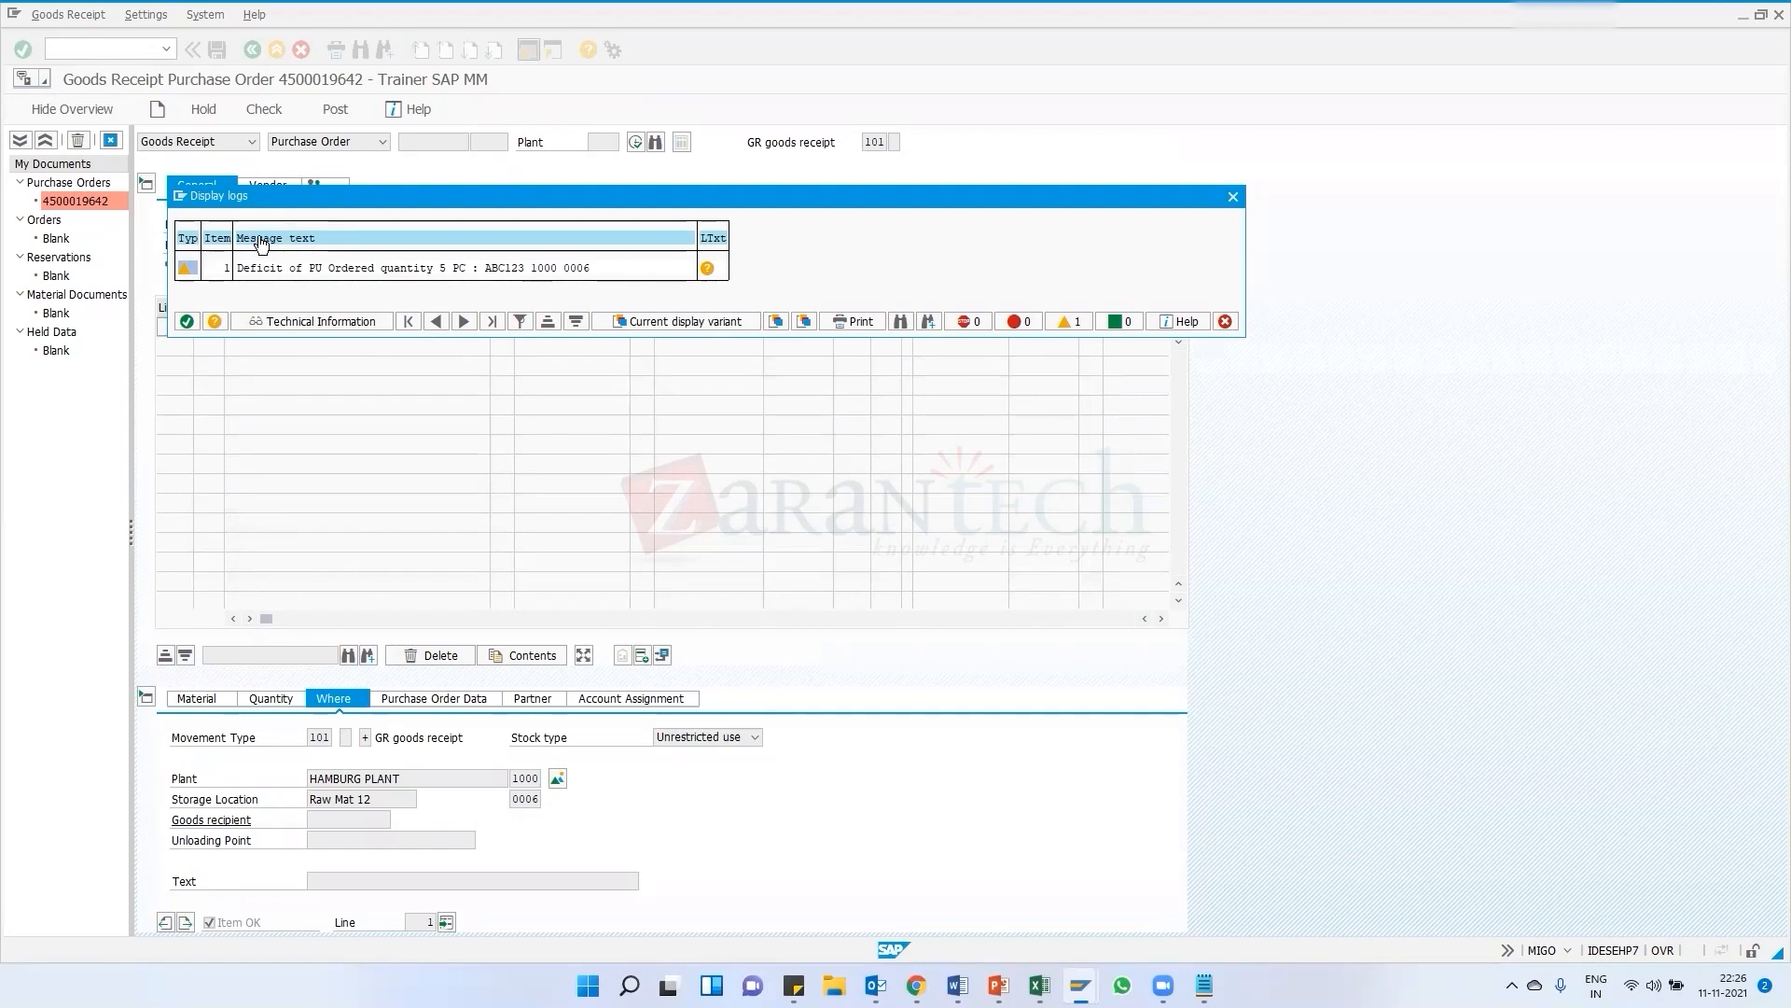
Switch to the SAP Easy Access session and place the cursor in the command field
mouse_move(1080, 984)
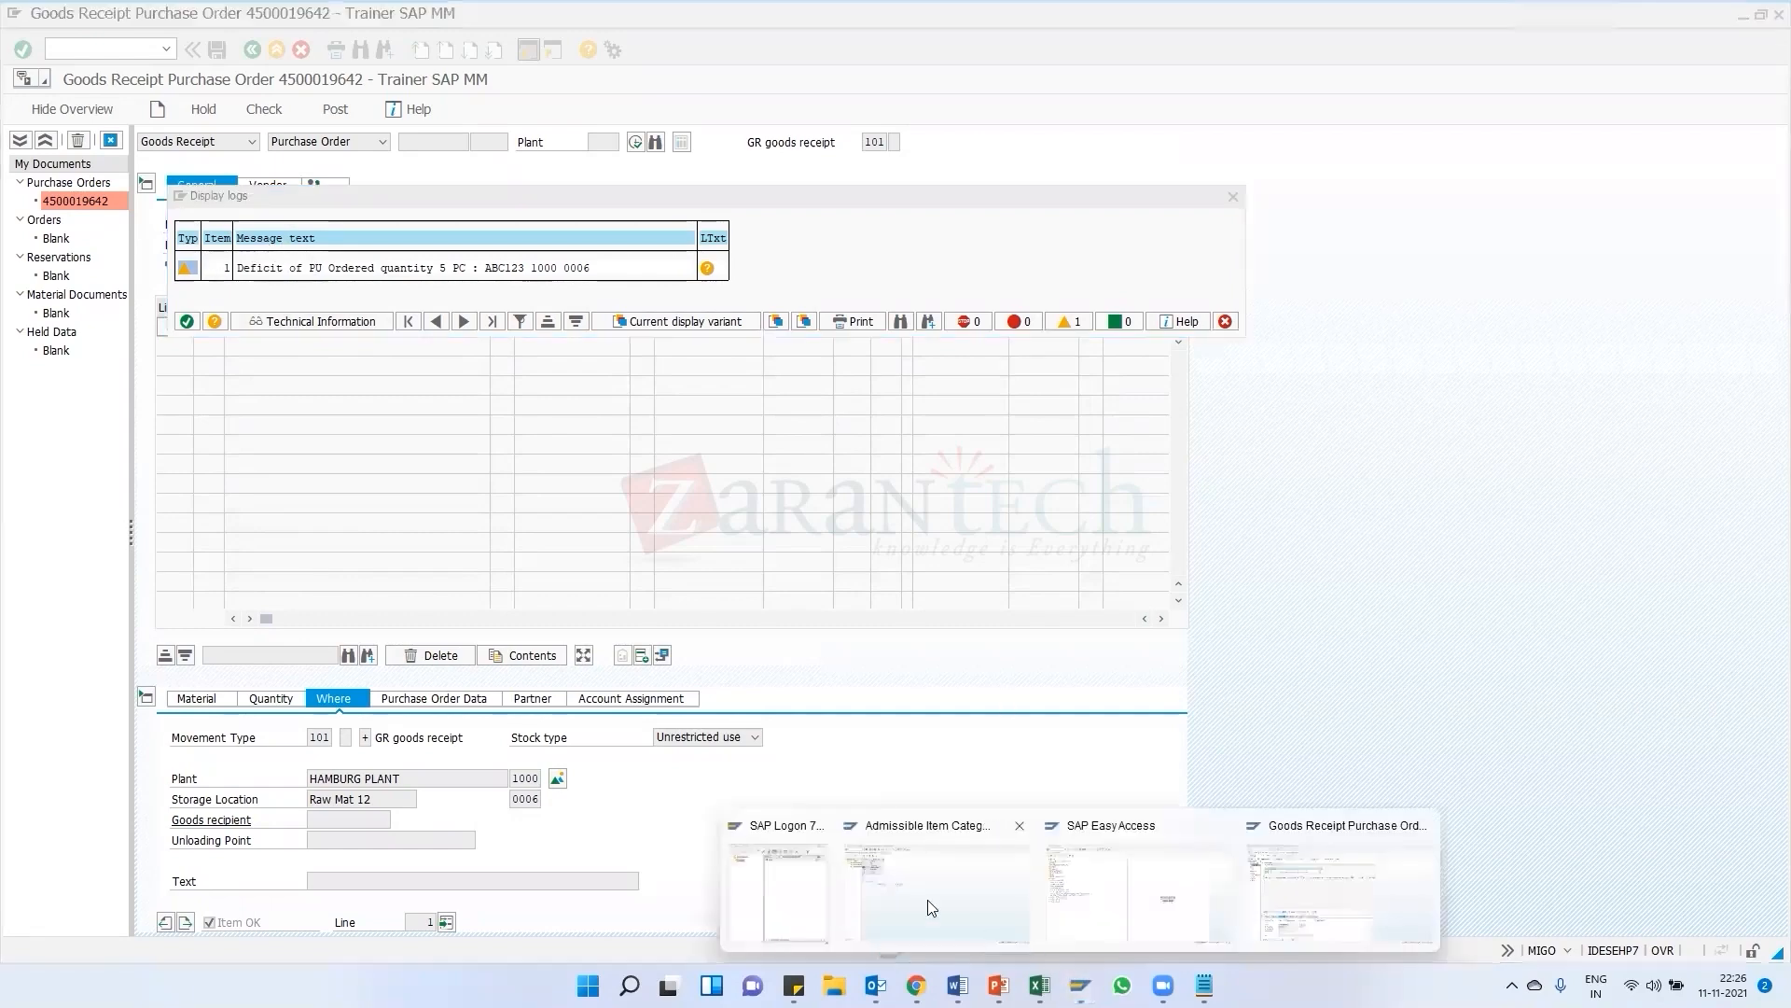
click(928, 899)
click(62, 51)
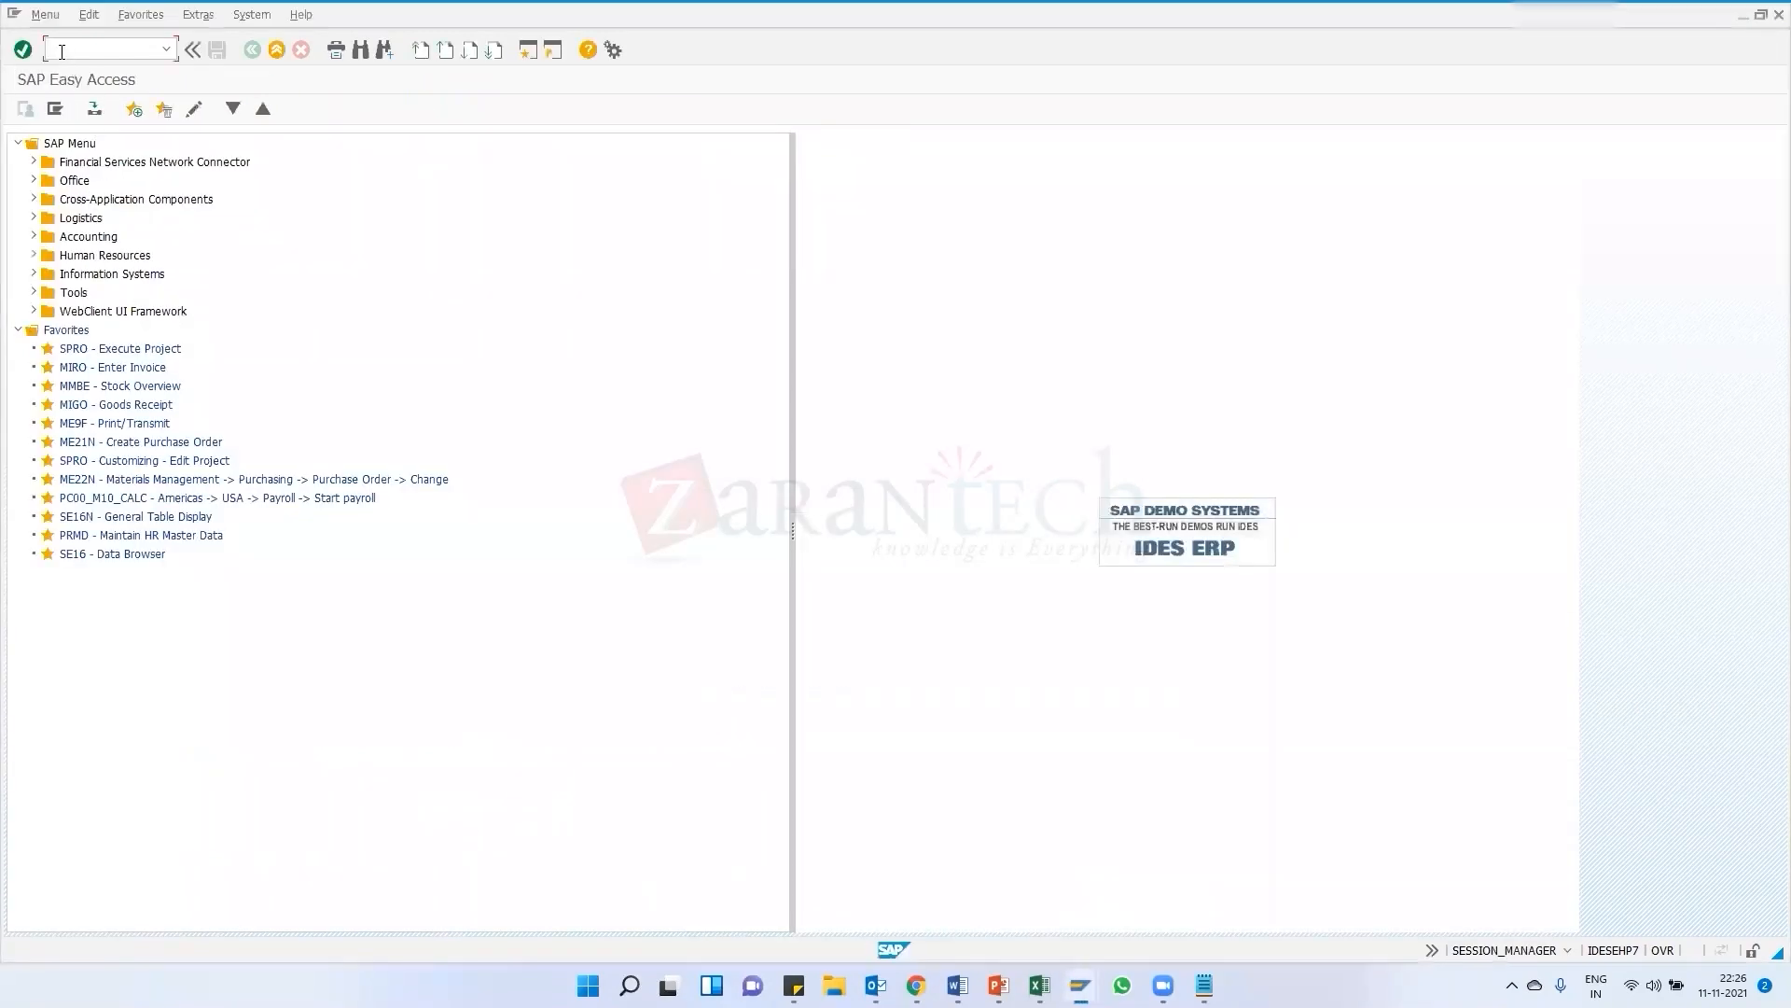
Run transaction SPRO and open the SAP Reference IMG
text(spro)
key(Return)
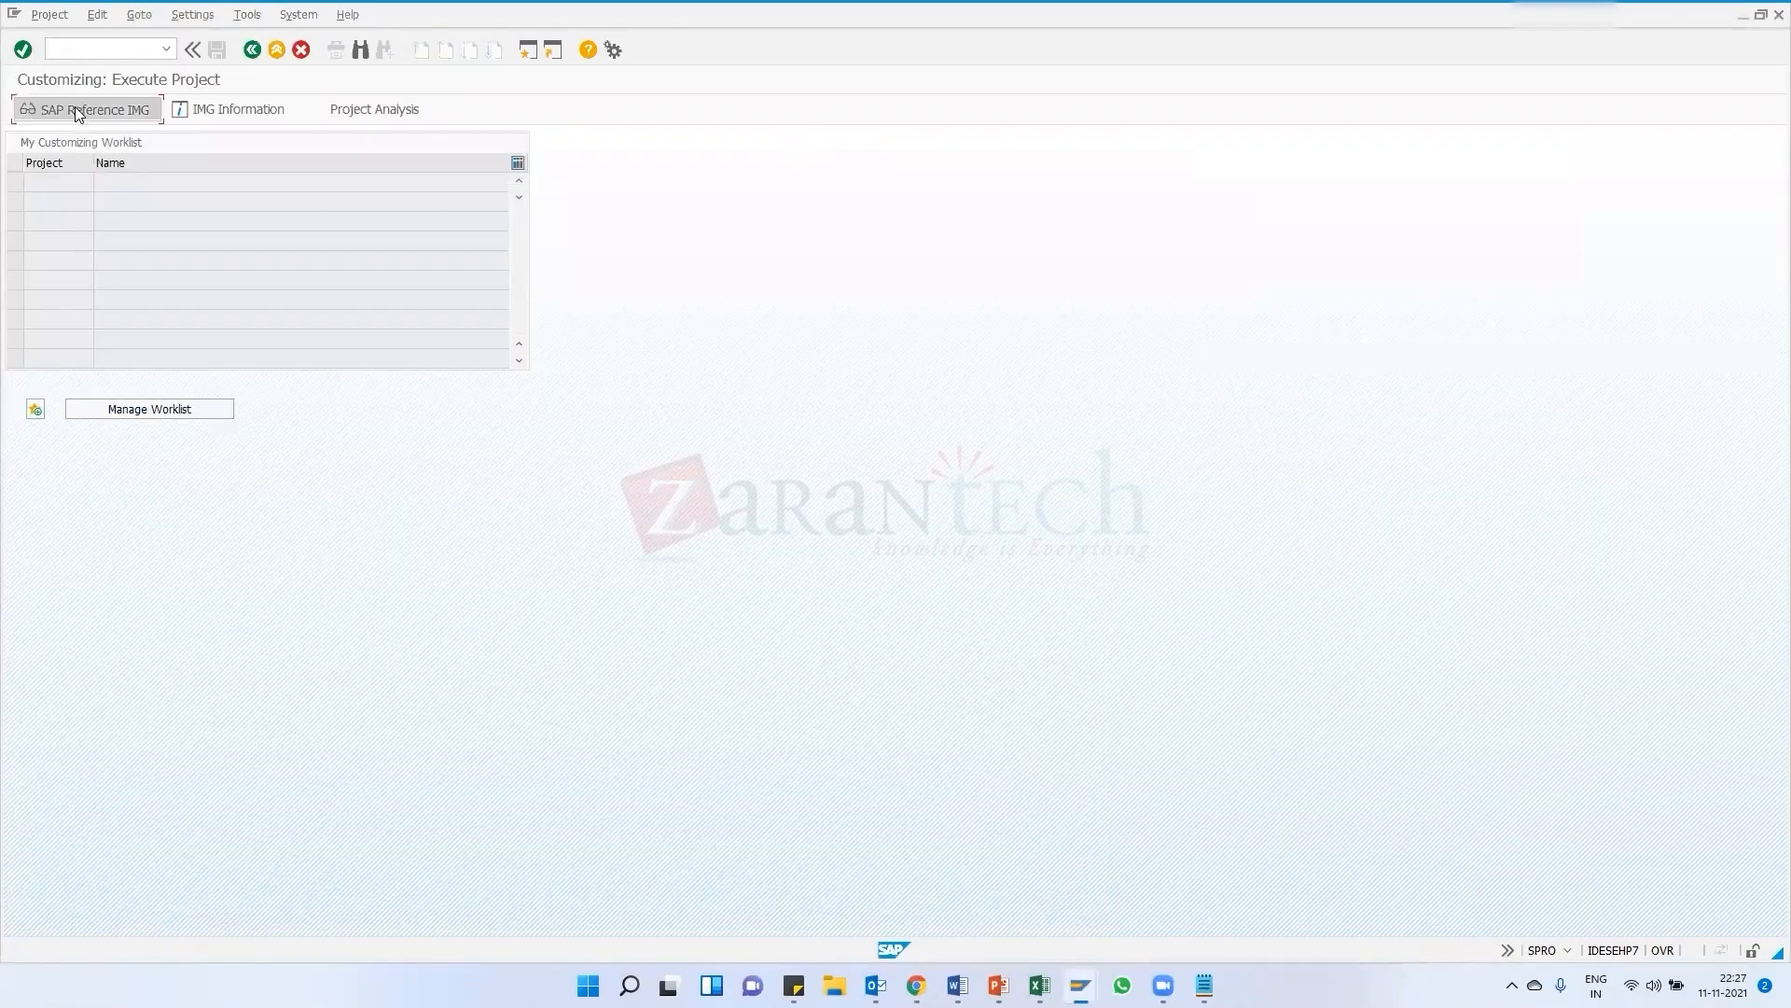
click(75, 106)
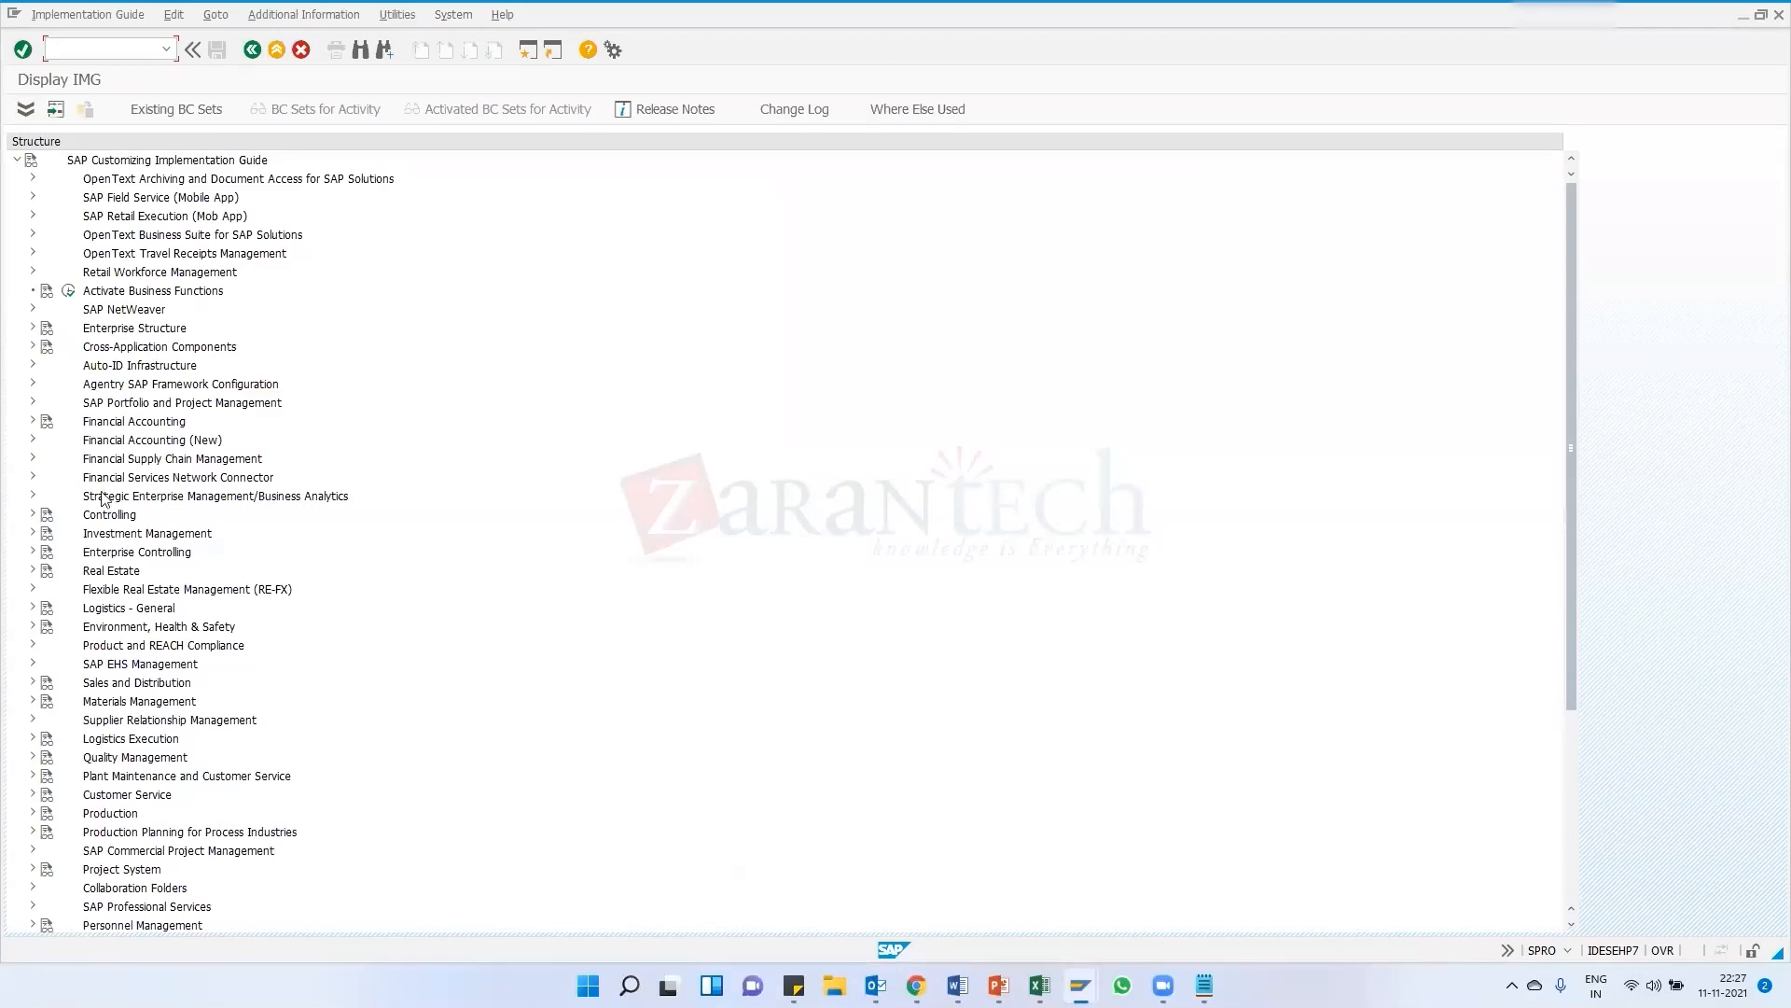
Expand Materials Management, Purchasing and Purchase Order in the IMG and briefly open Define Screen Layout at Document Level
click(33, 701)
scroll(96, 646, down, 2)
scroll(96, 646, down, 1)
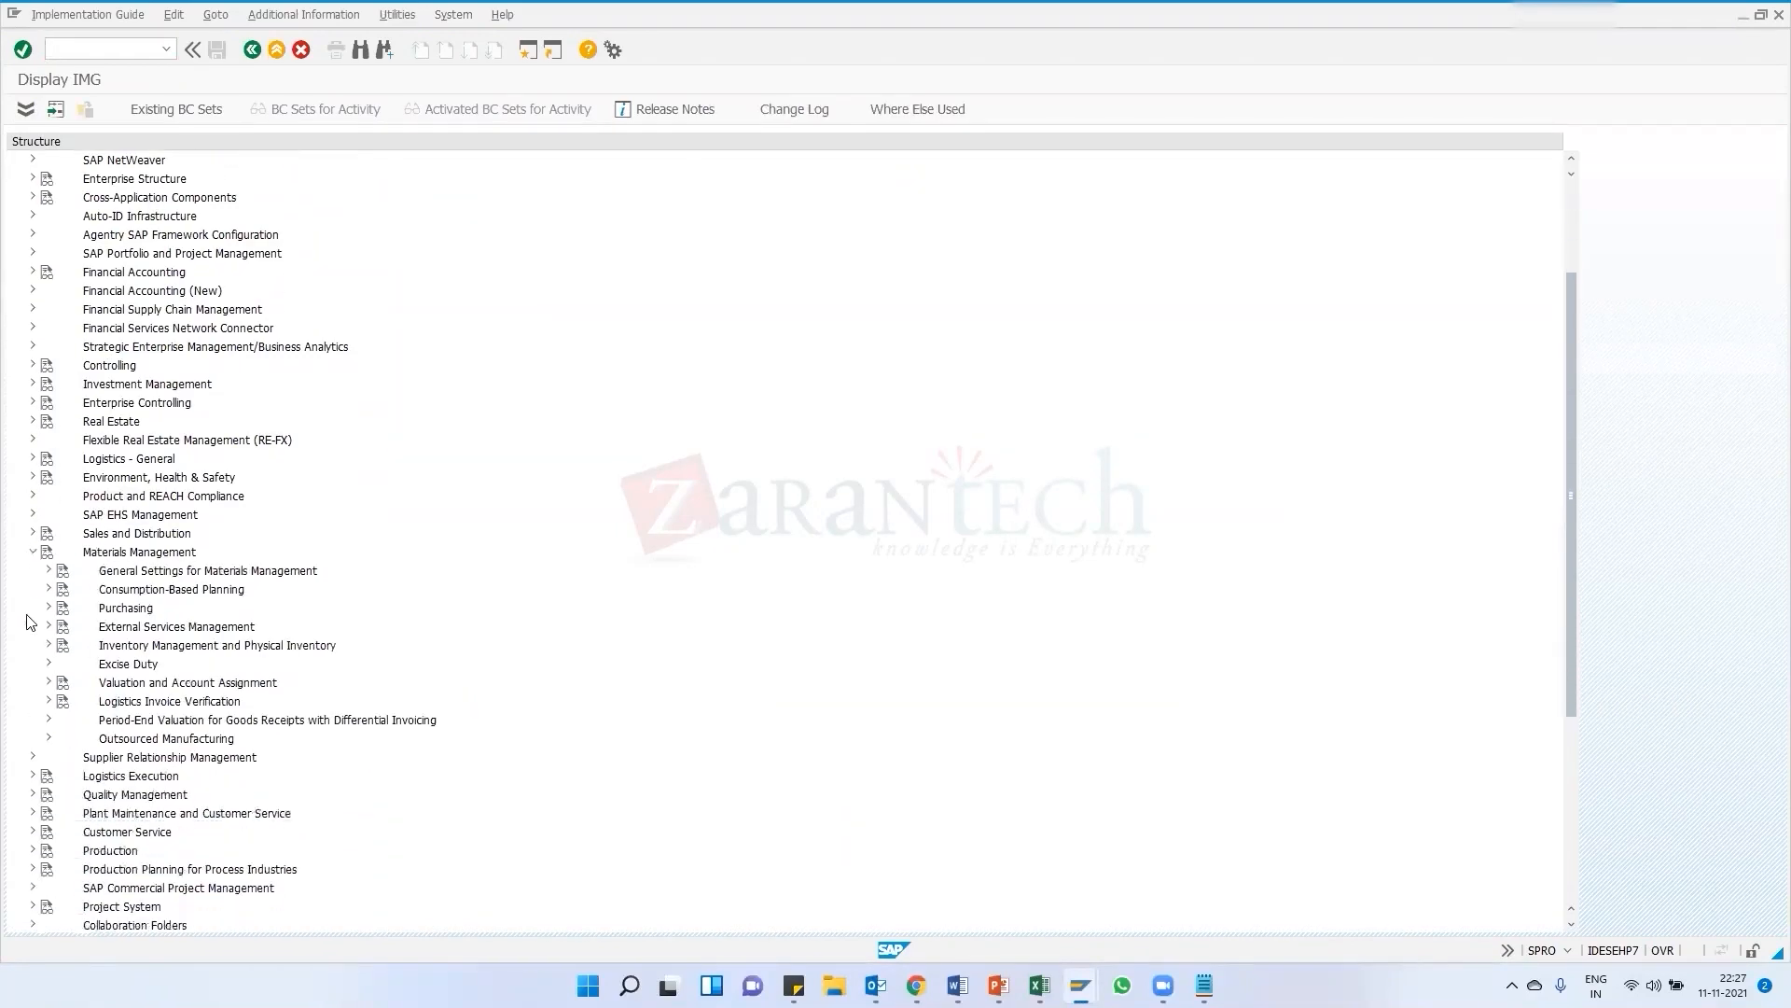
click(50, 608)
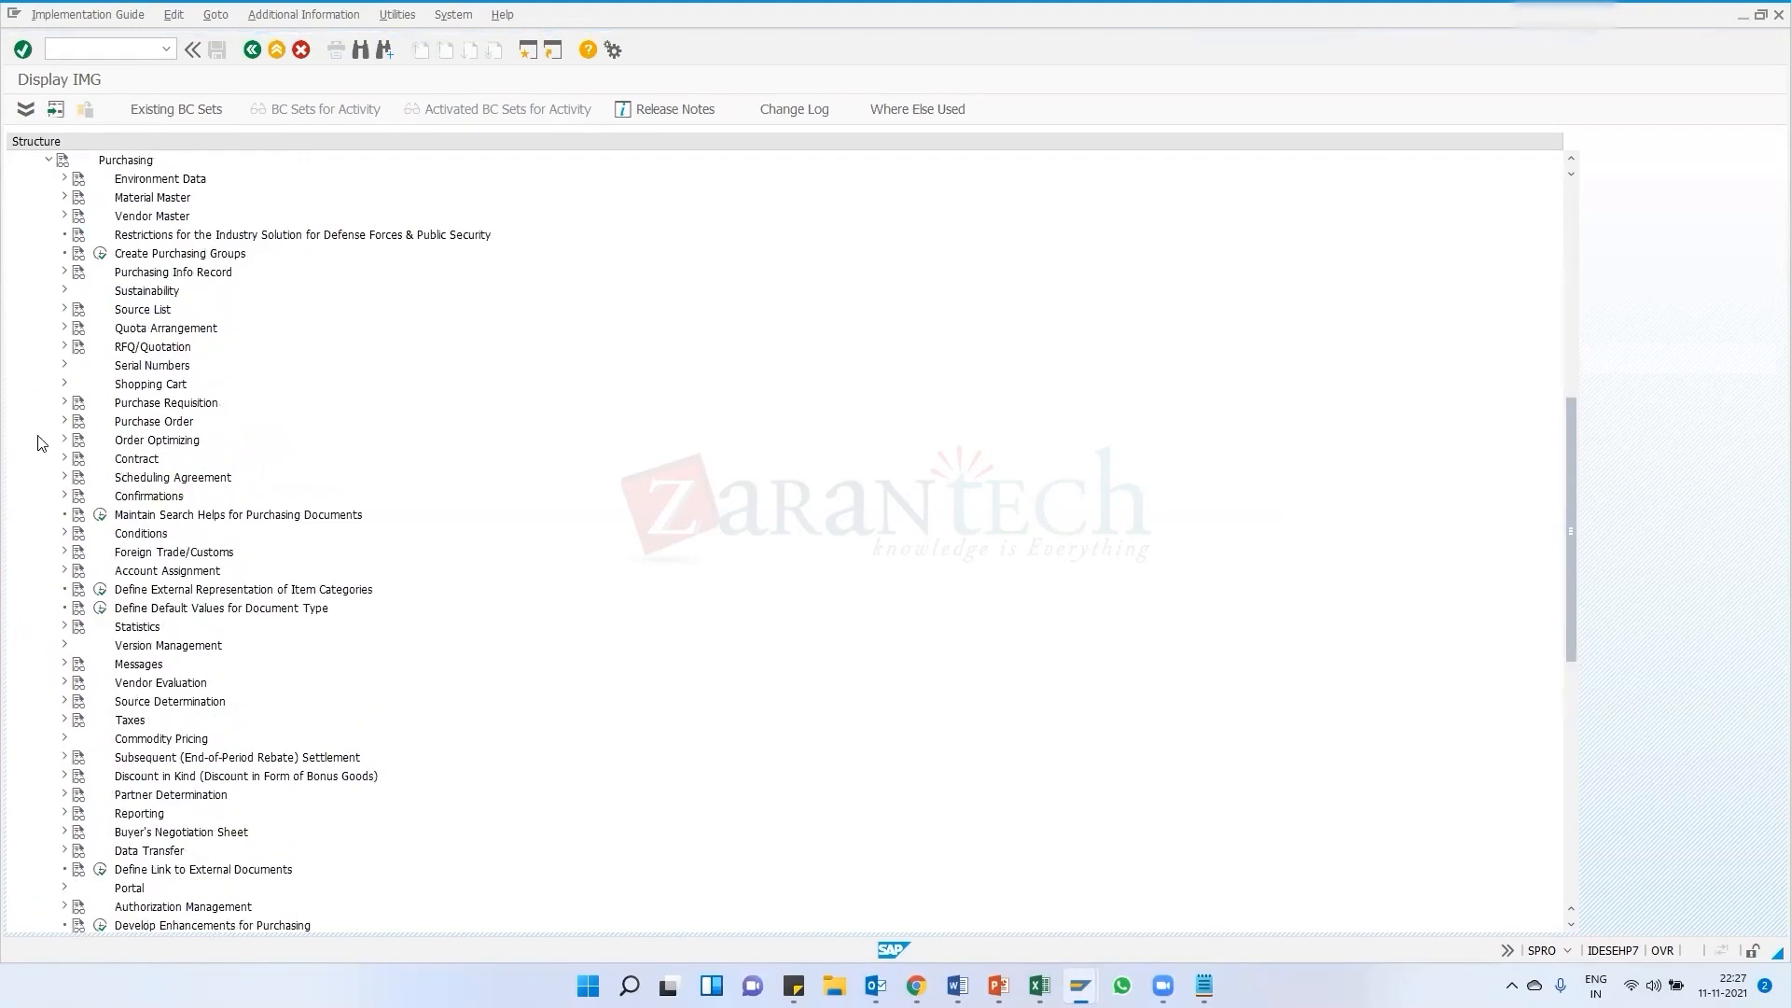
click(65, 423)
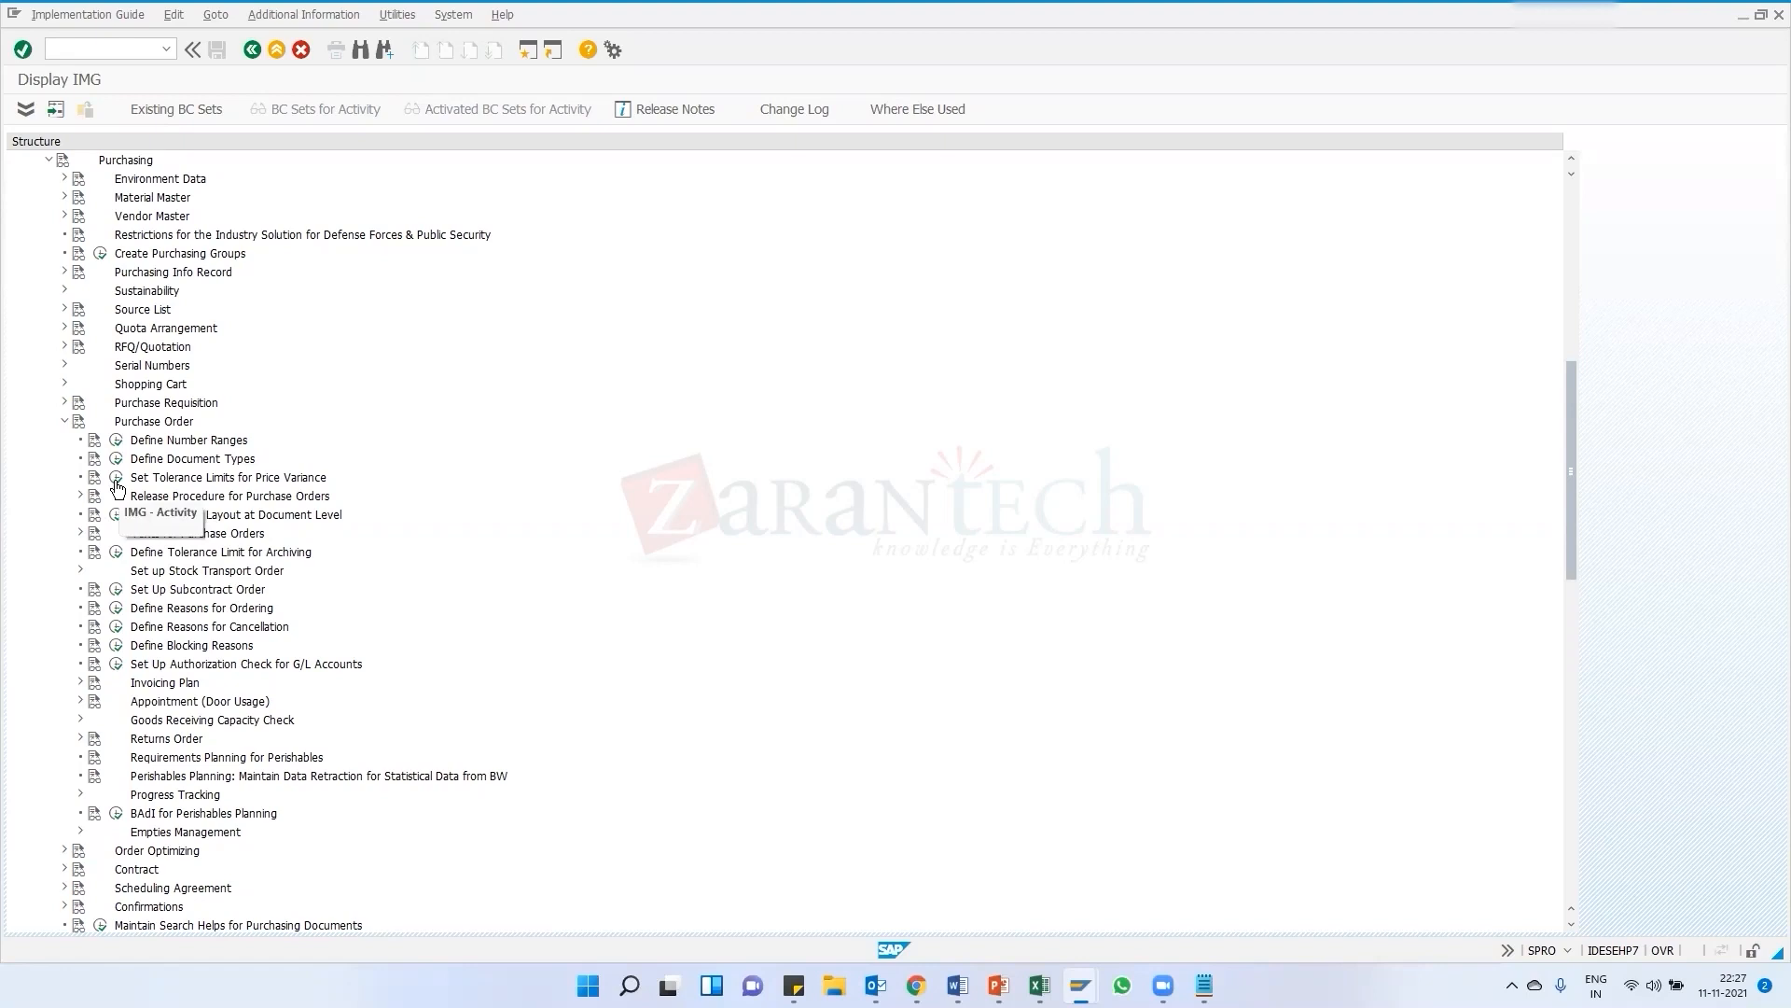
click(118, 516)
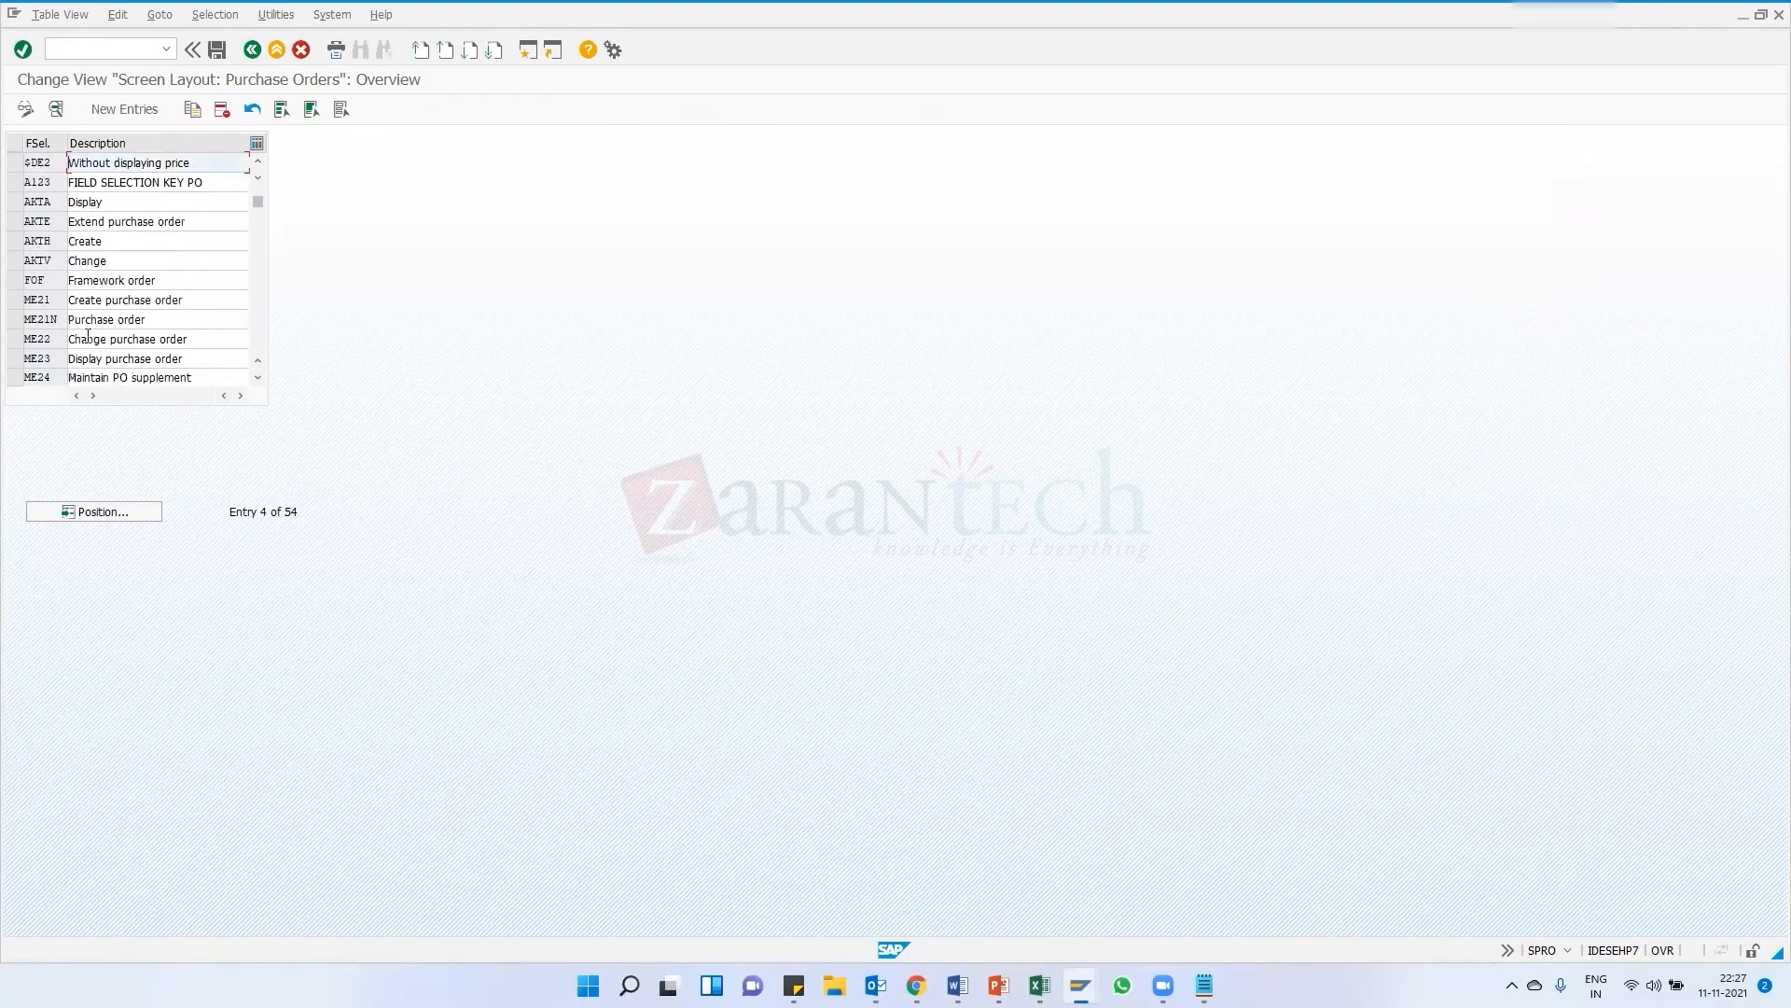
click(252, 50)
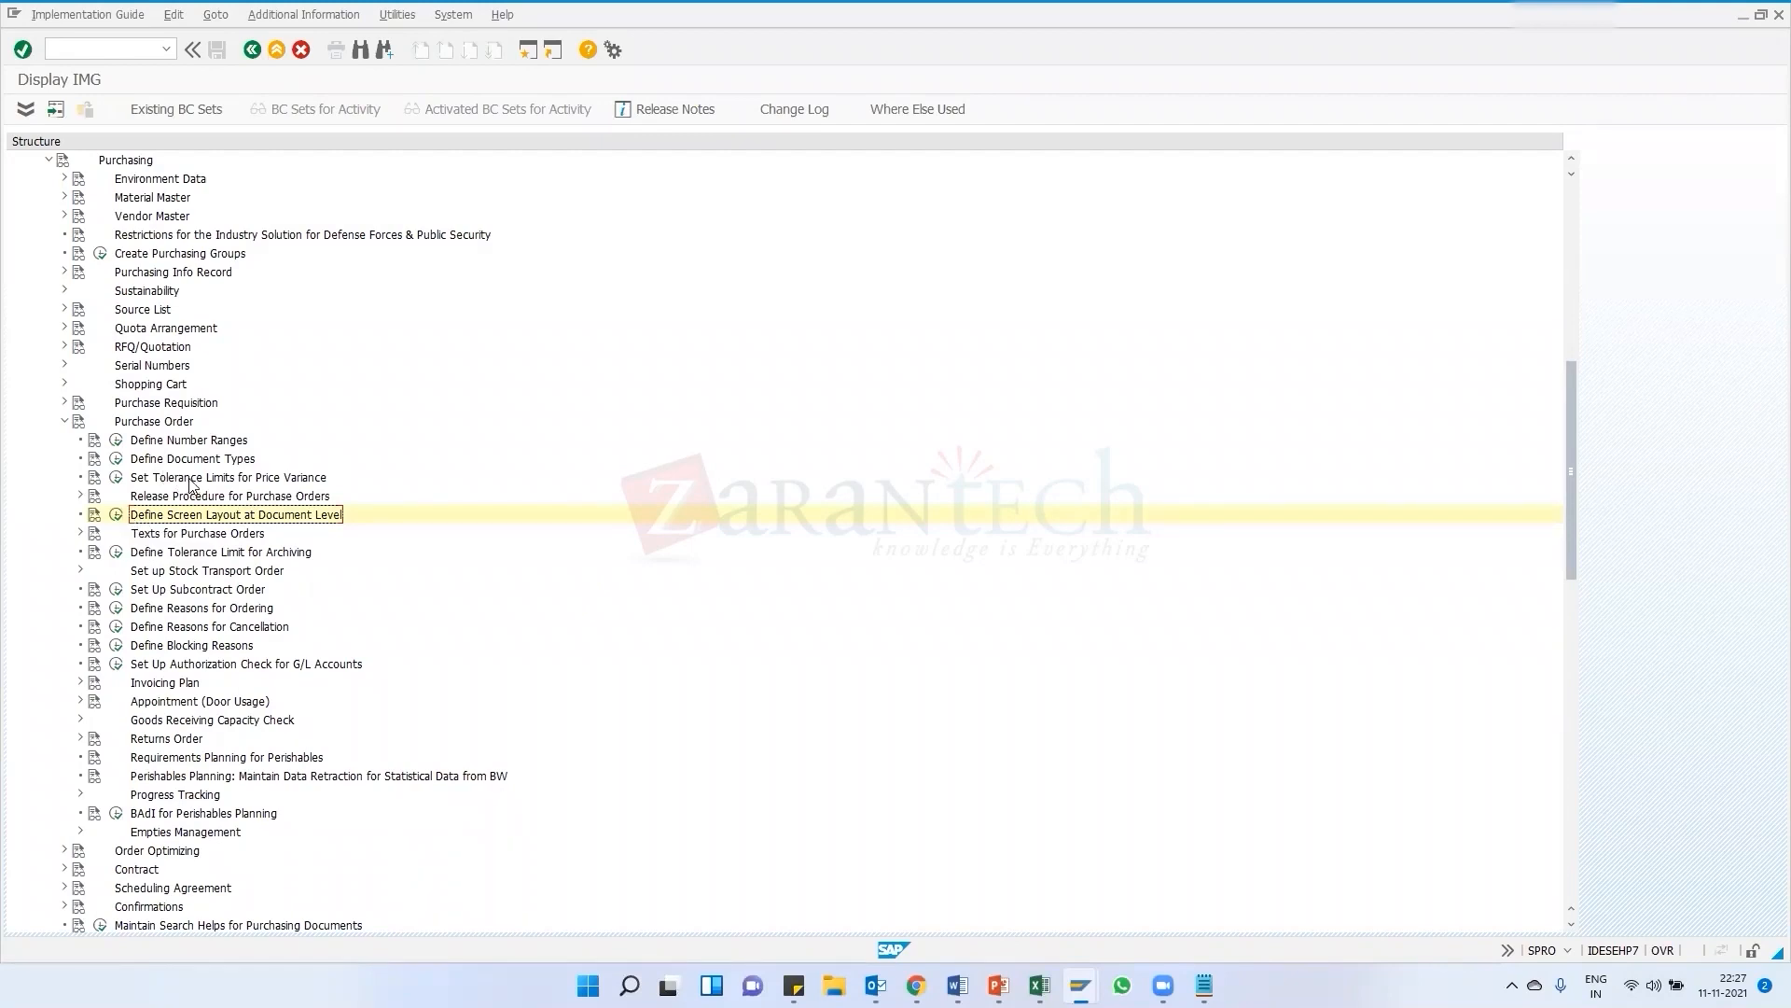
Expand Purchasing's Environment Data and execute Define Attributes of System Messages
scroll(141, 431, up, 1)
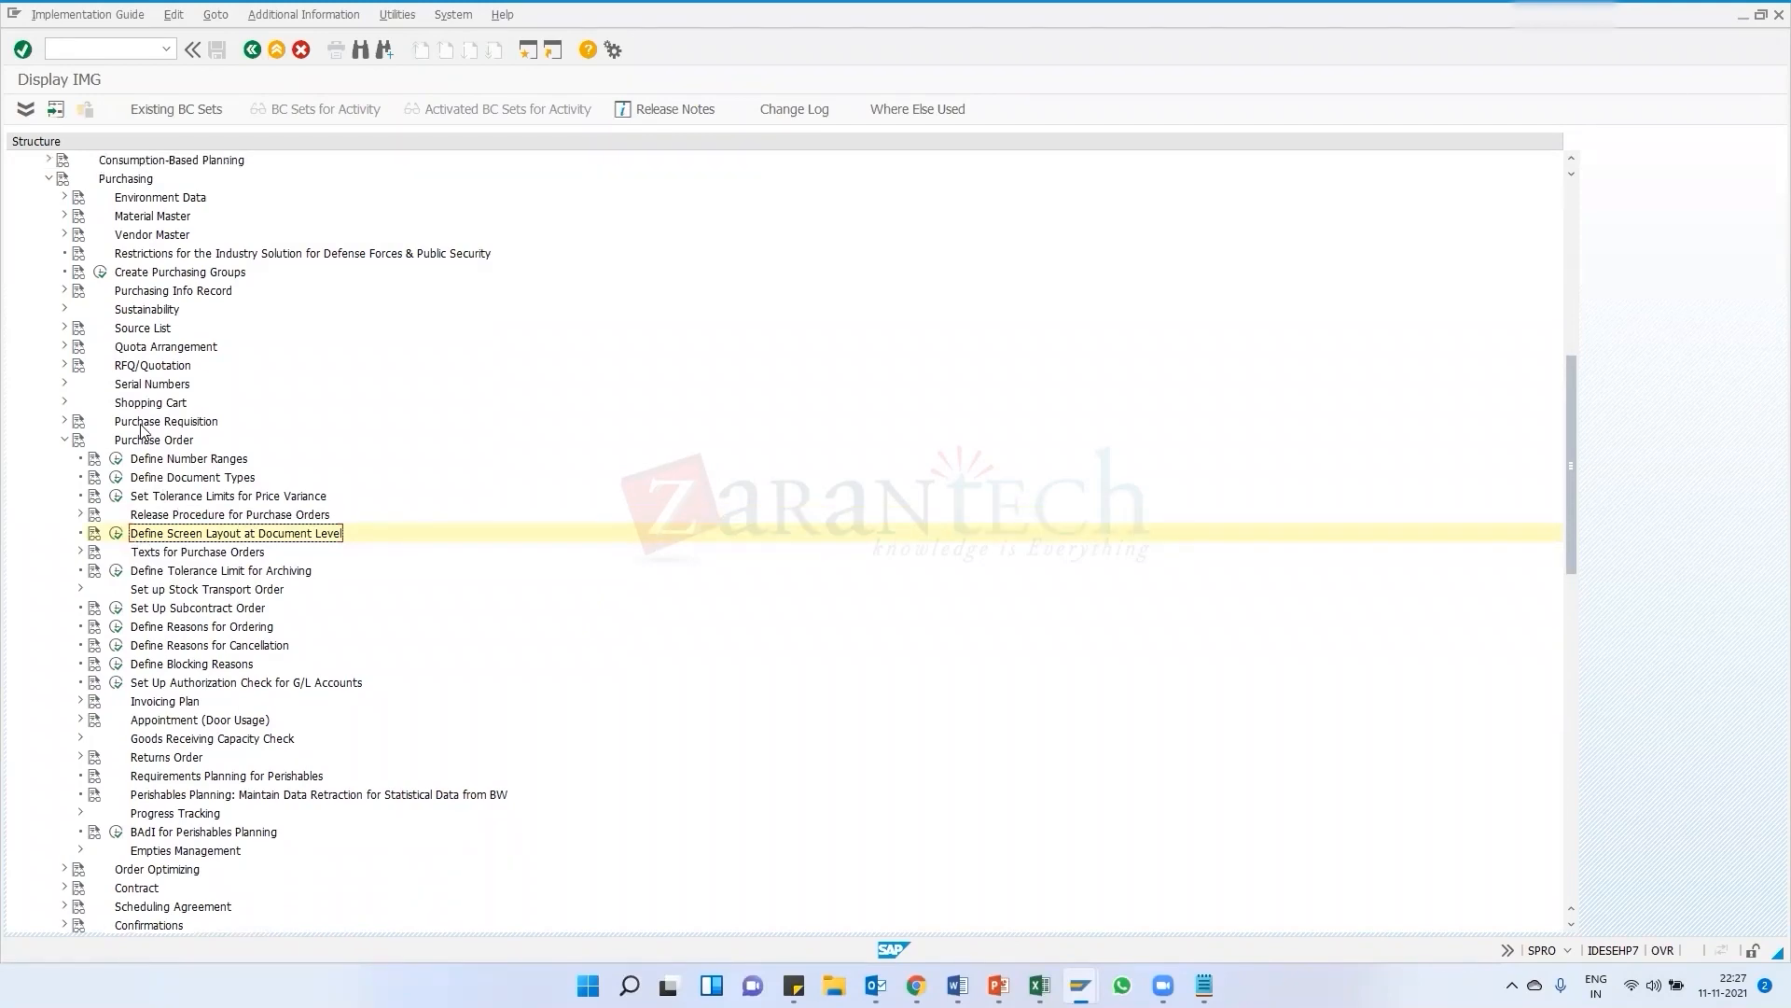
click(62, 198)
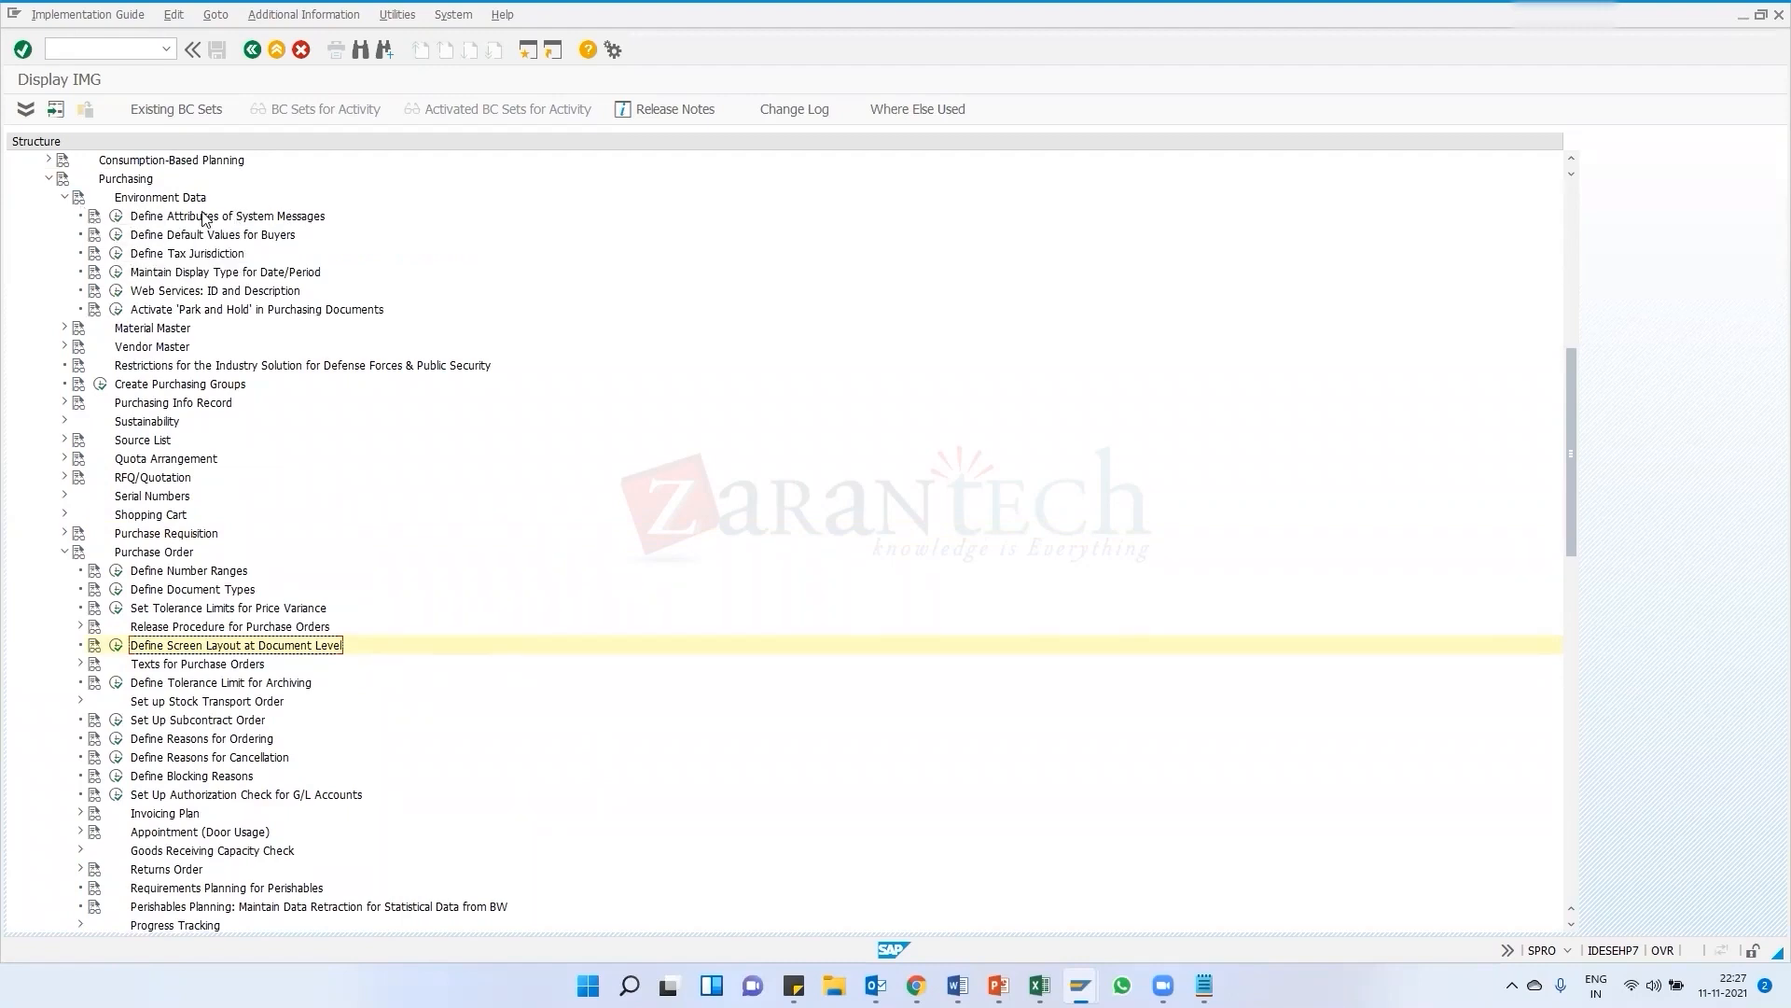
double_click(134, 216)
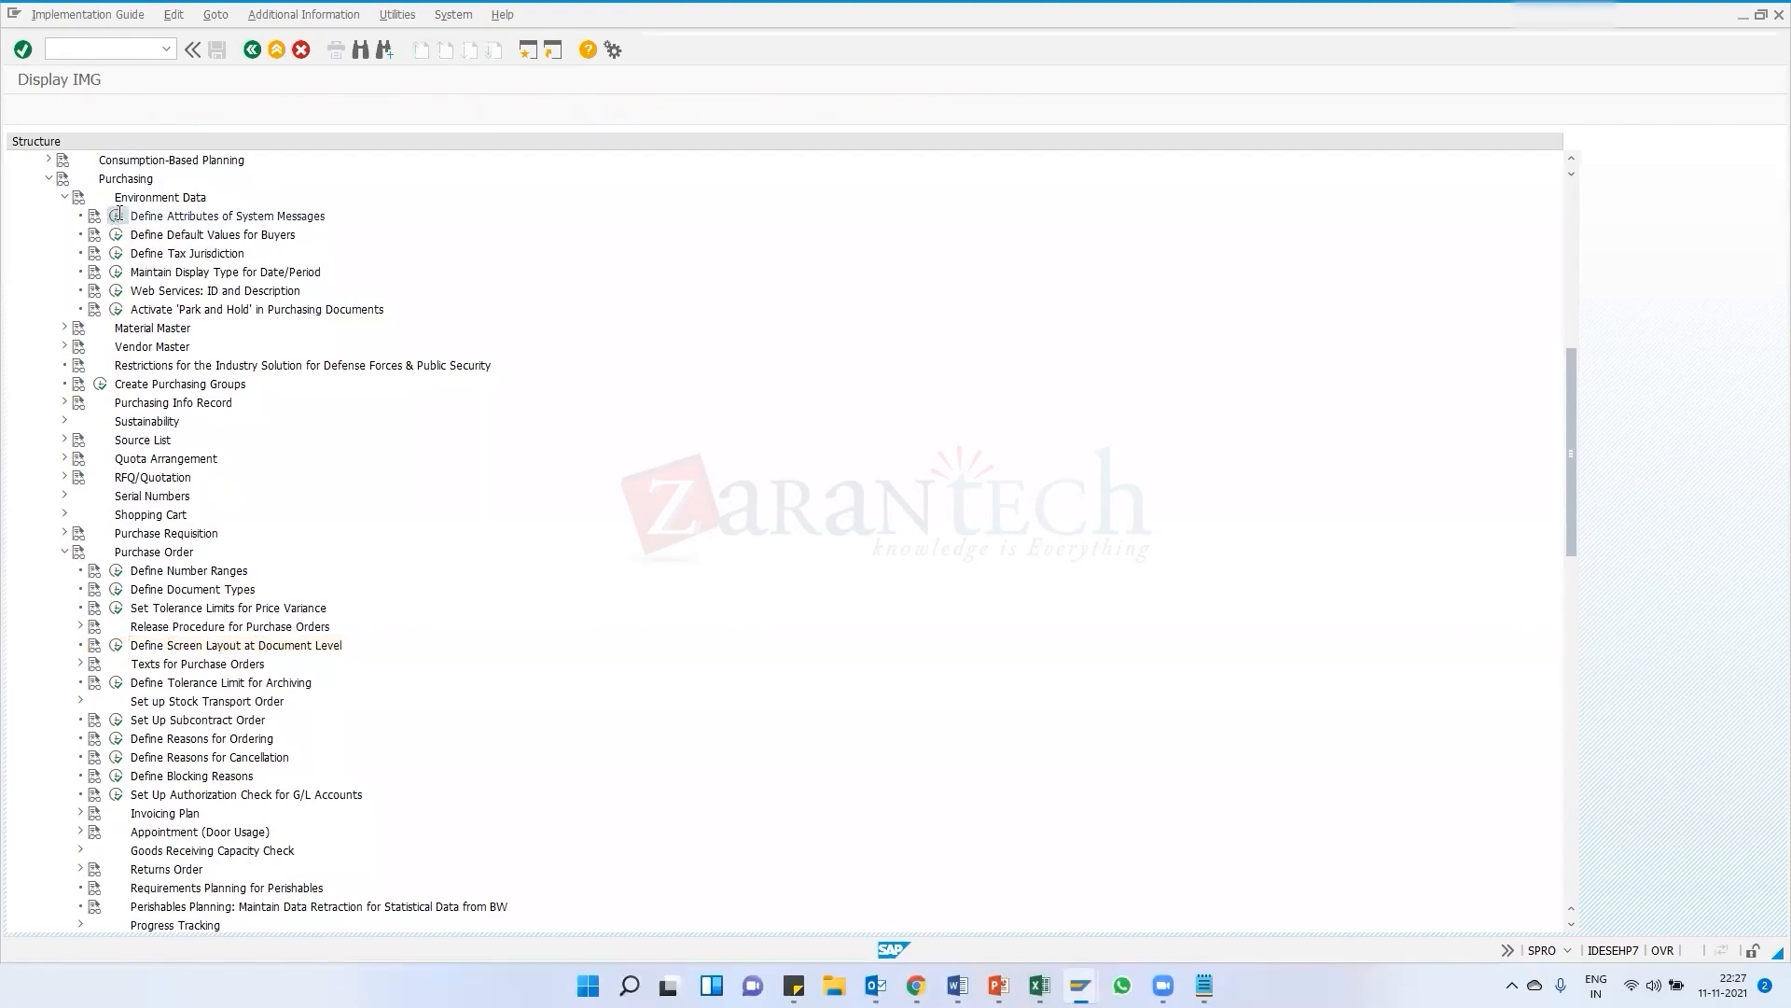
double_click(97, 213)
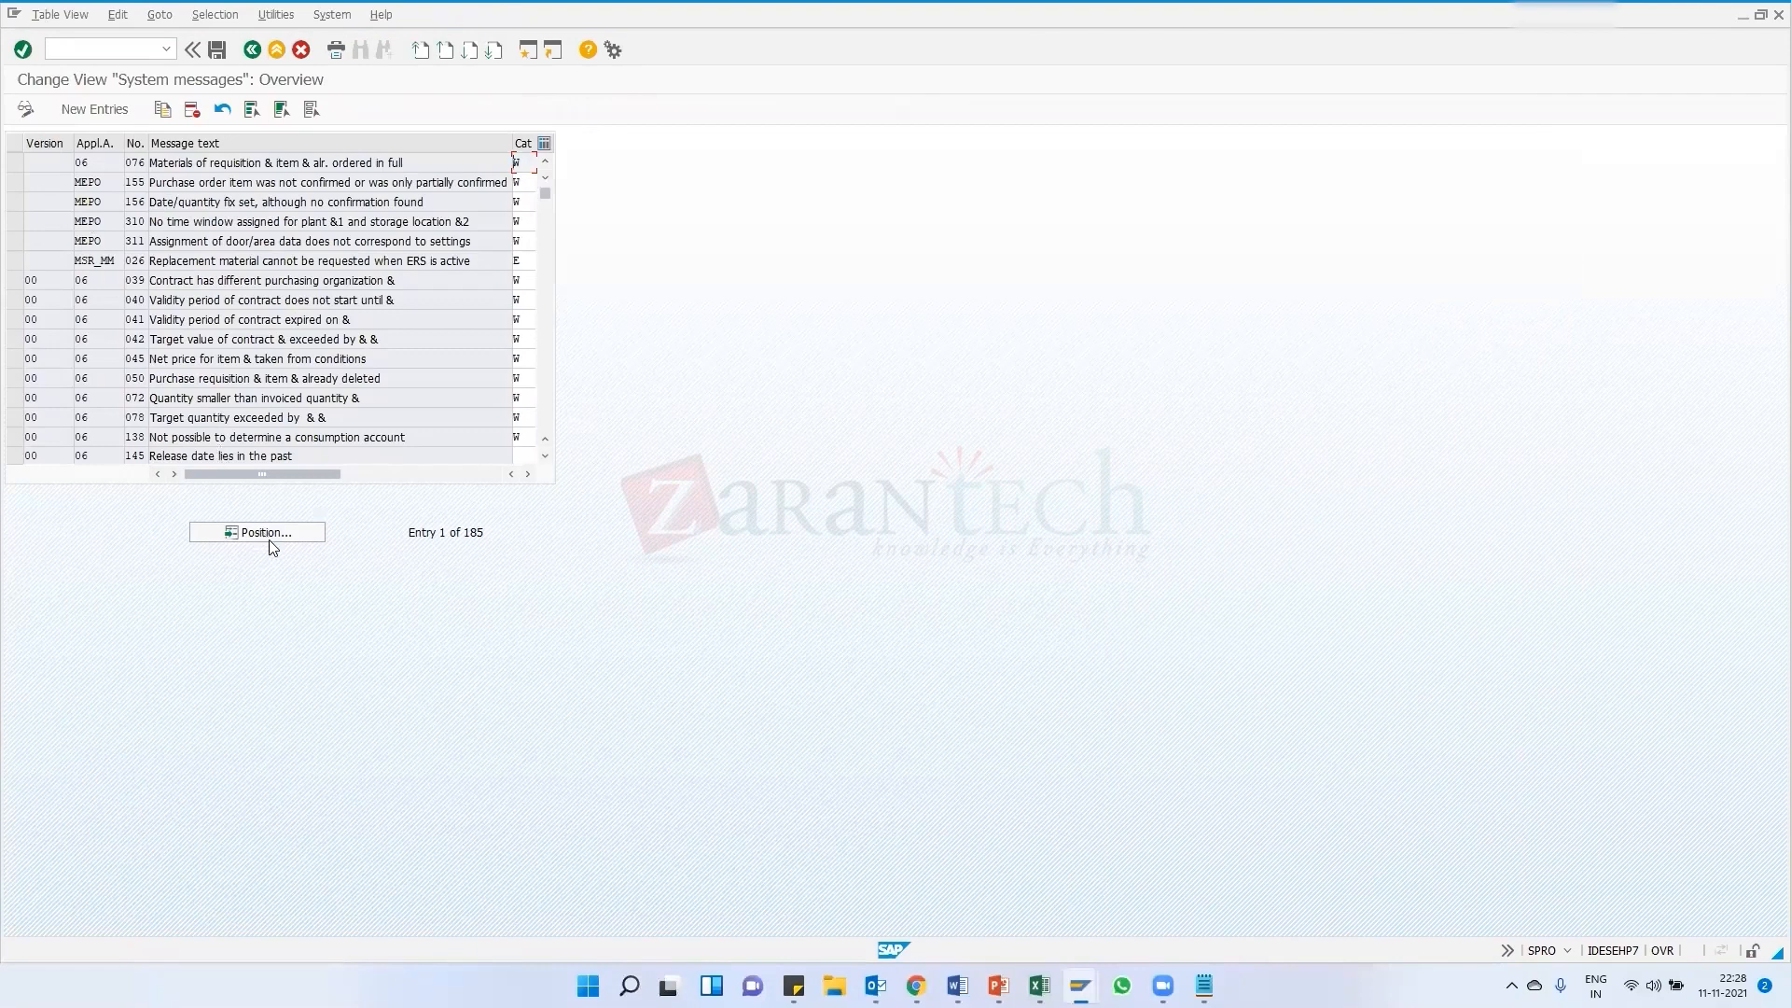
Open the Position dialog in the system messages list
click(270, 539)
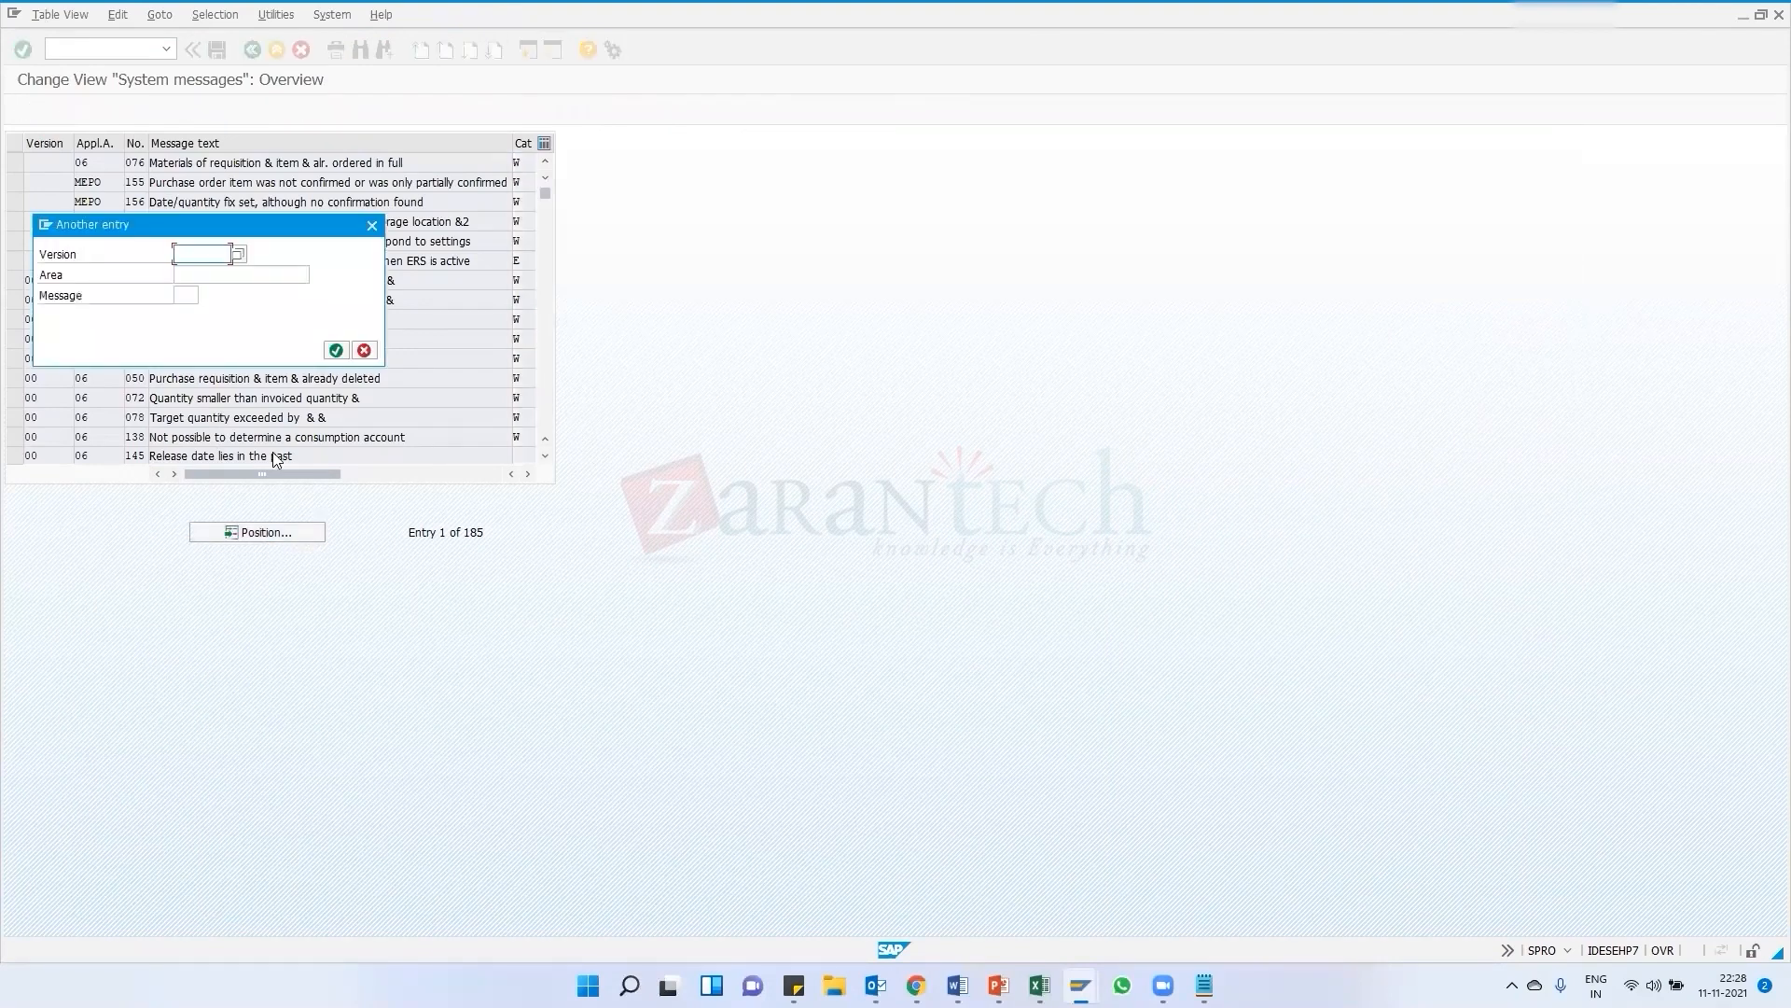
click(186, 295)
click(1081, 985)
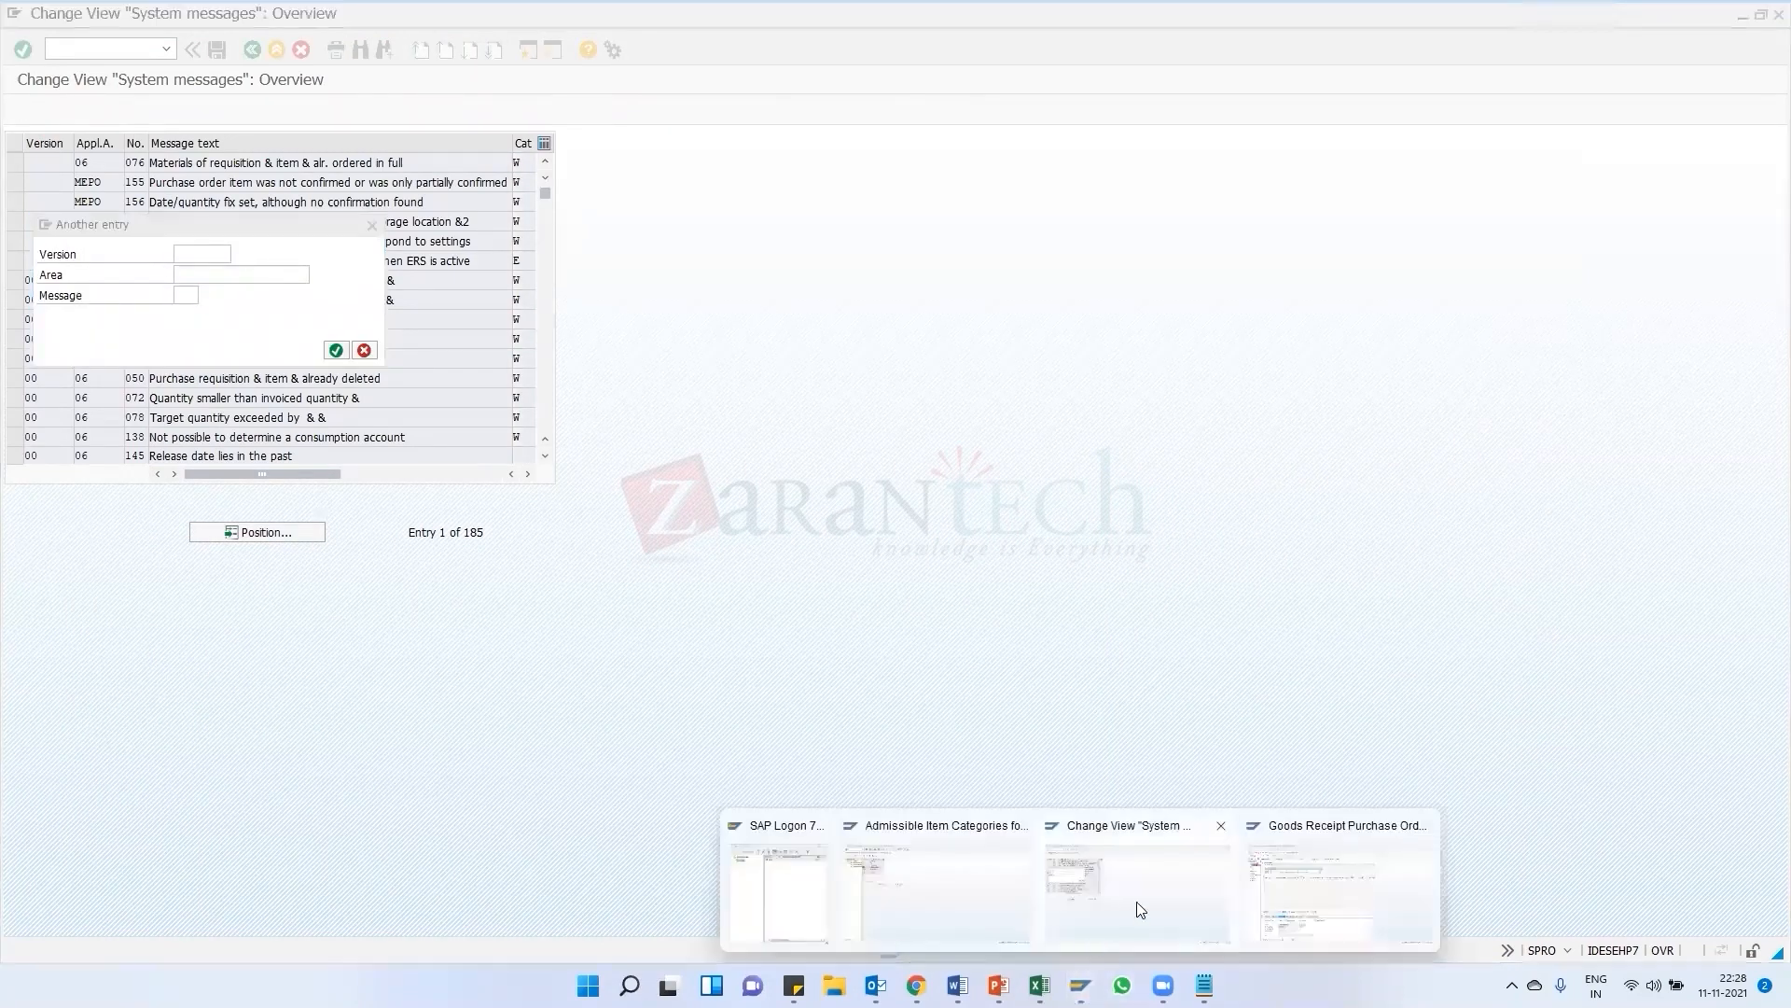
click(1092, 884)
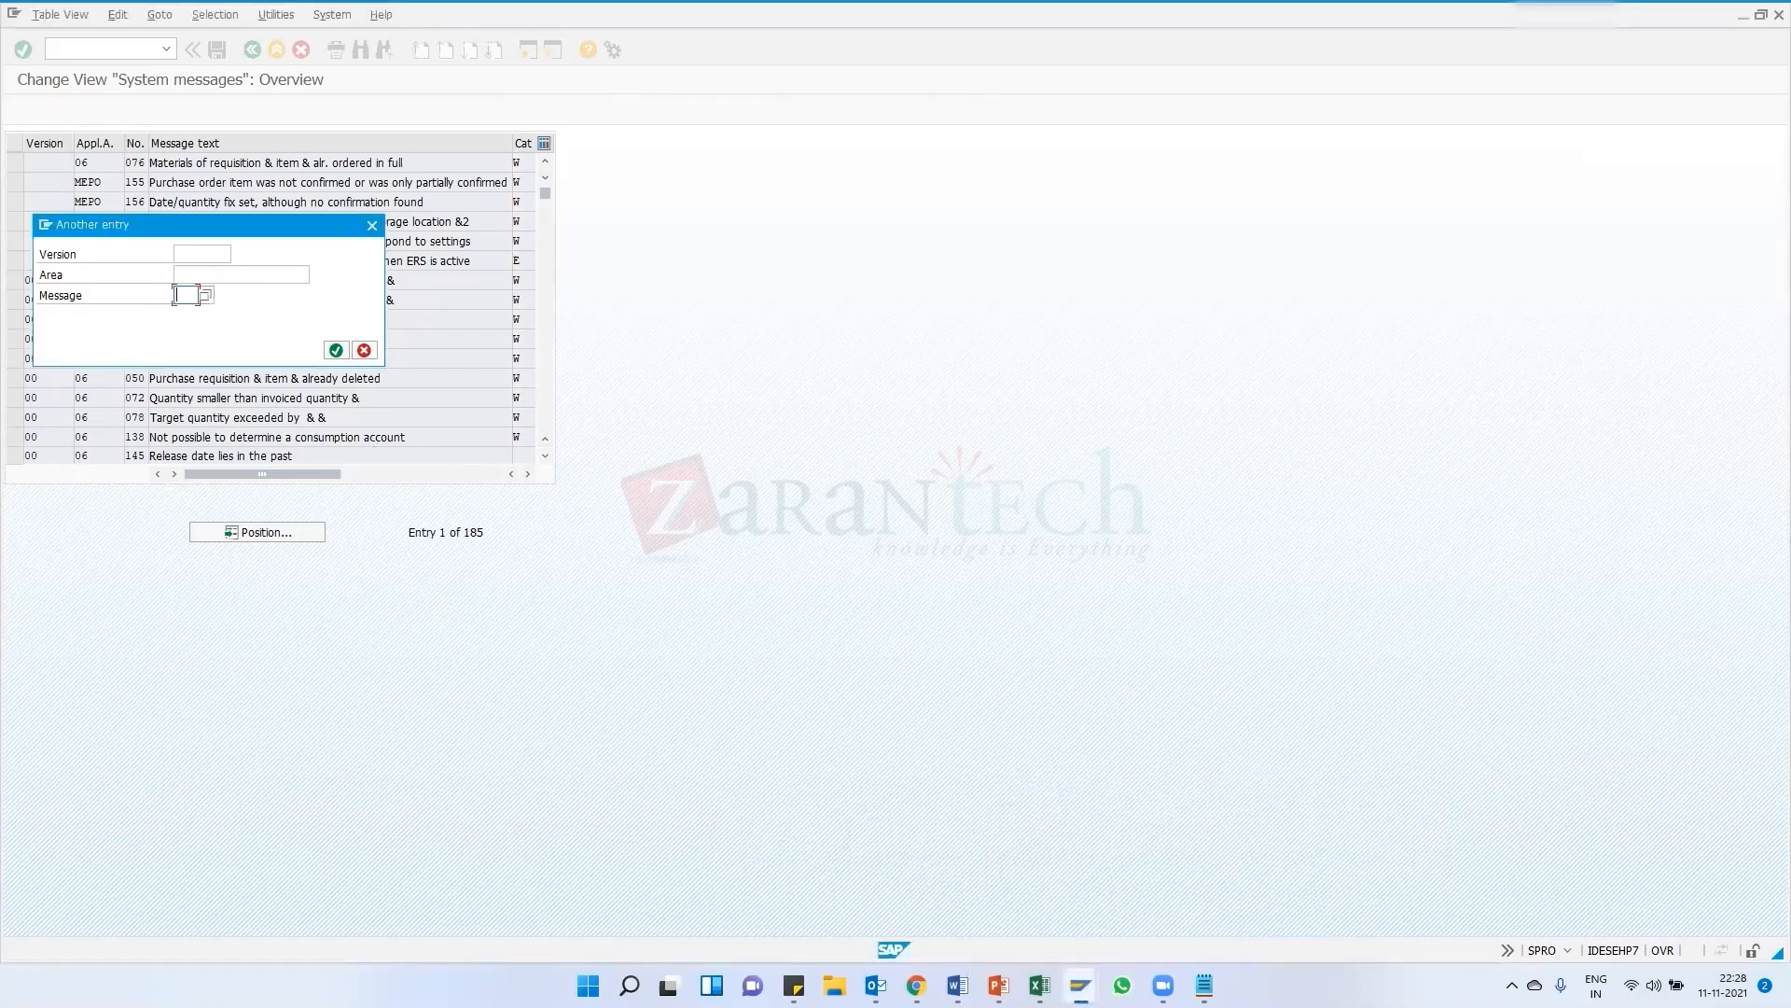
Switch to the goods receipt and open the long text of the quantity deficit message in the check log
click(1081, 985)
click(1306, 896)
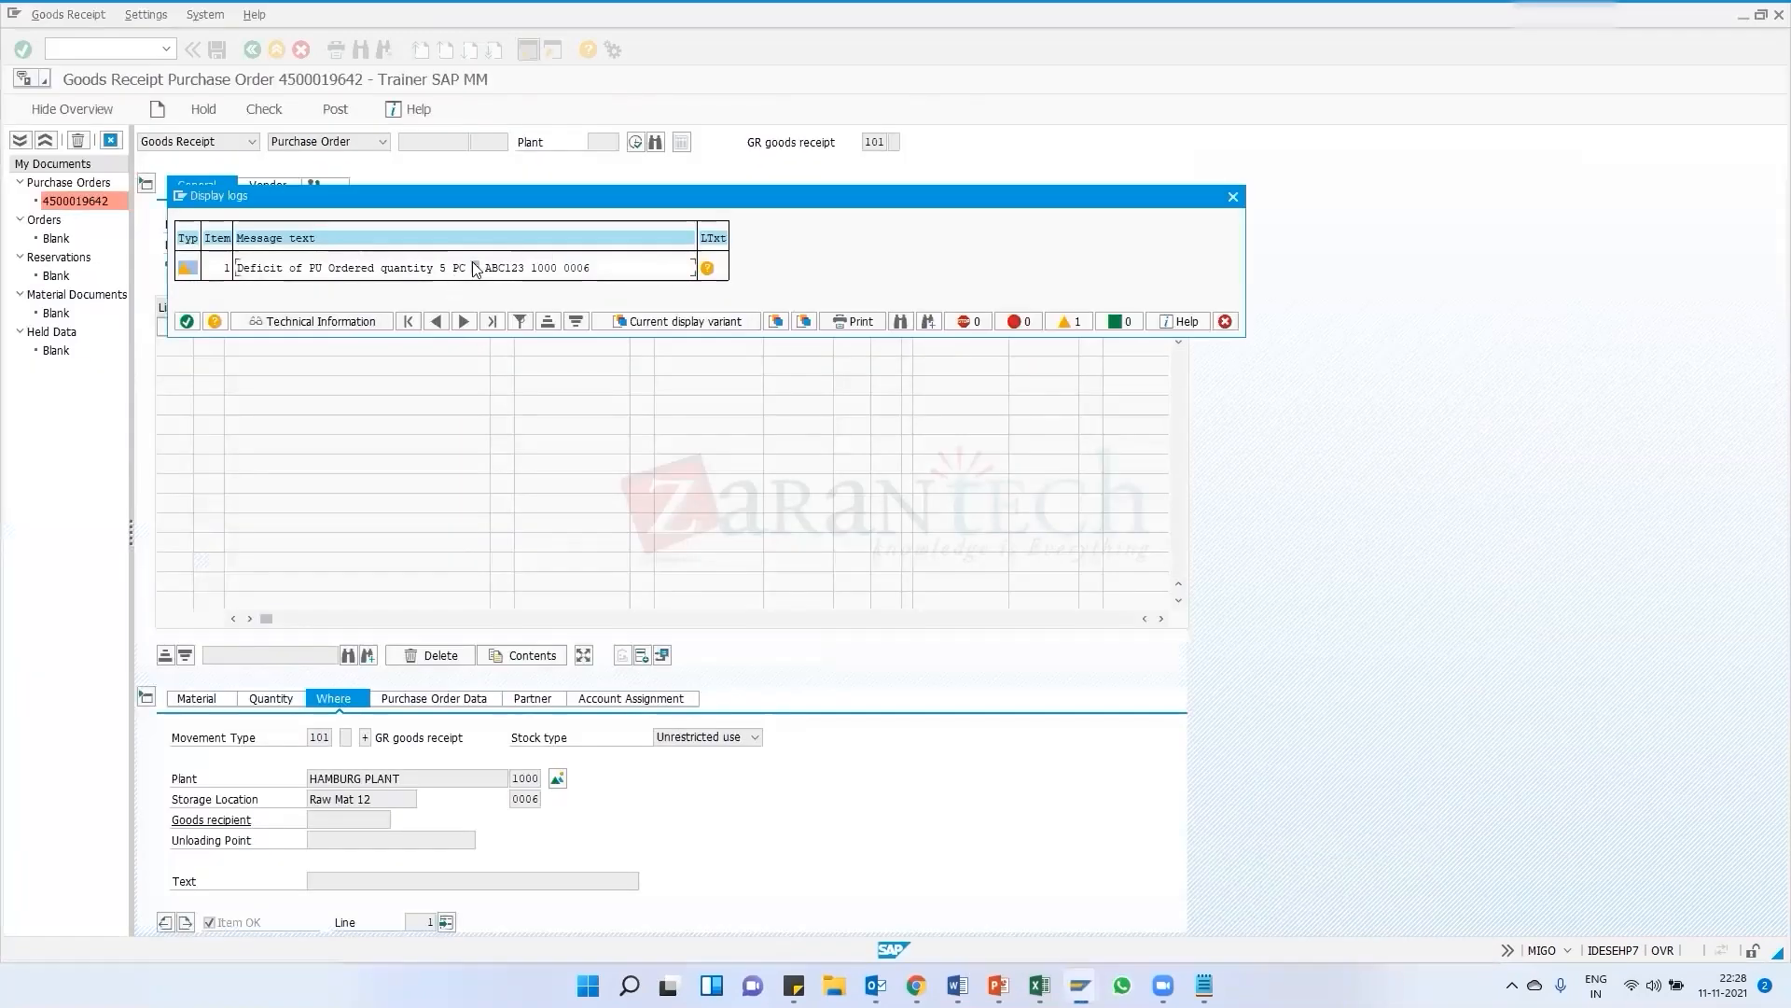
double_click(475, 270)
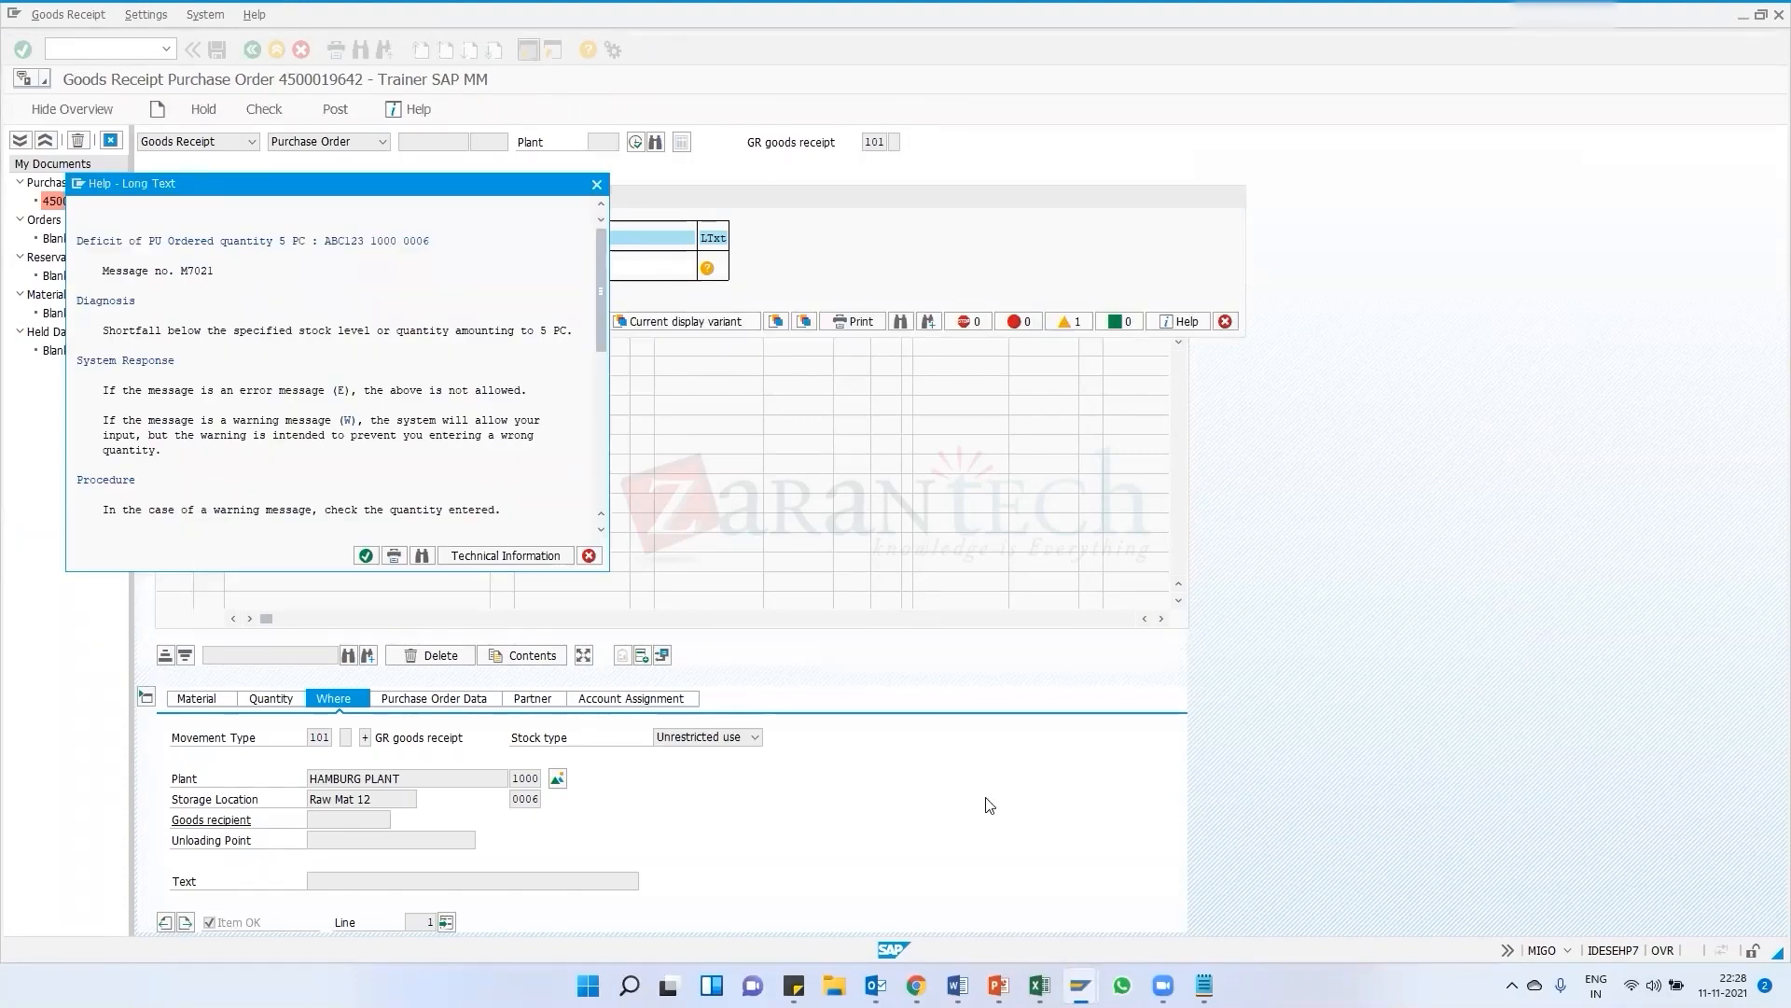
Switch back to the system messages and try positioning the list with version 00 and message 0
click(1080, 986)
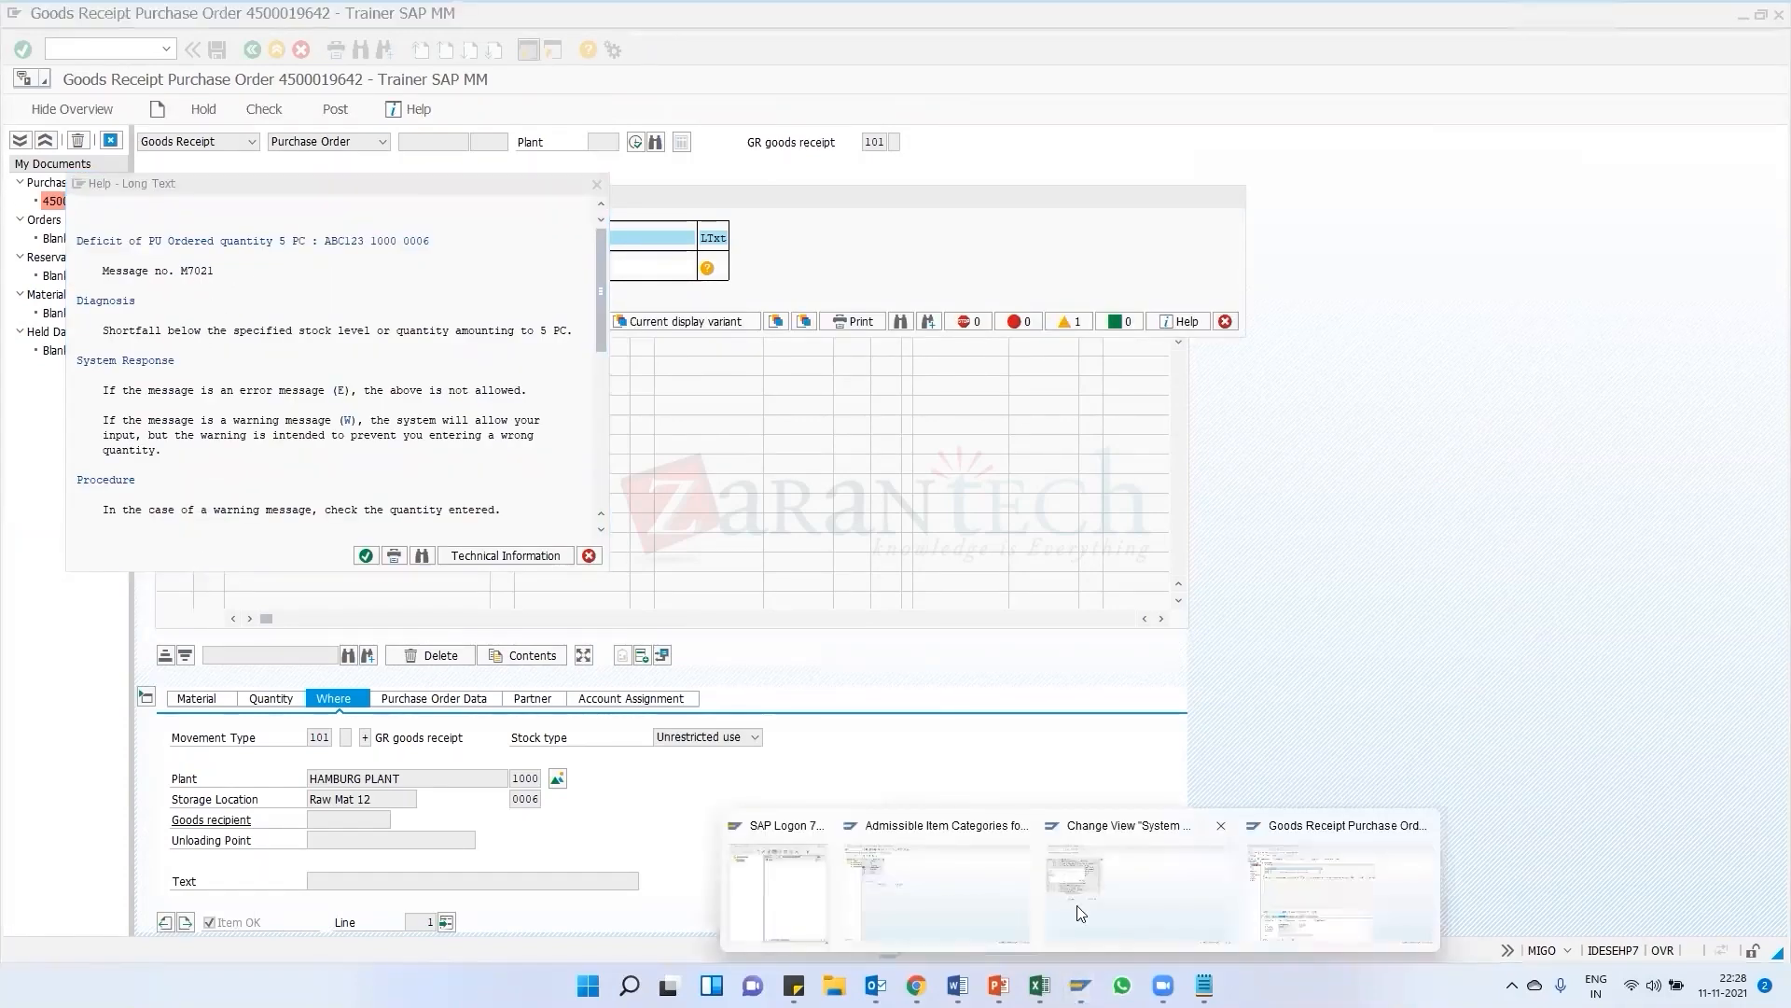
click(1076, 905)
click(185, 294)
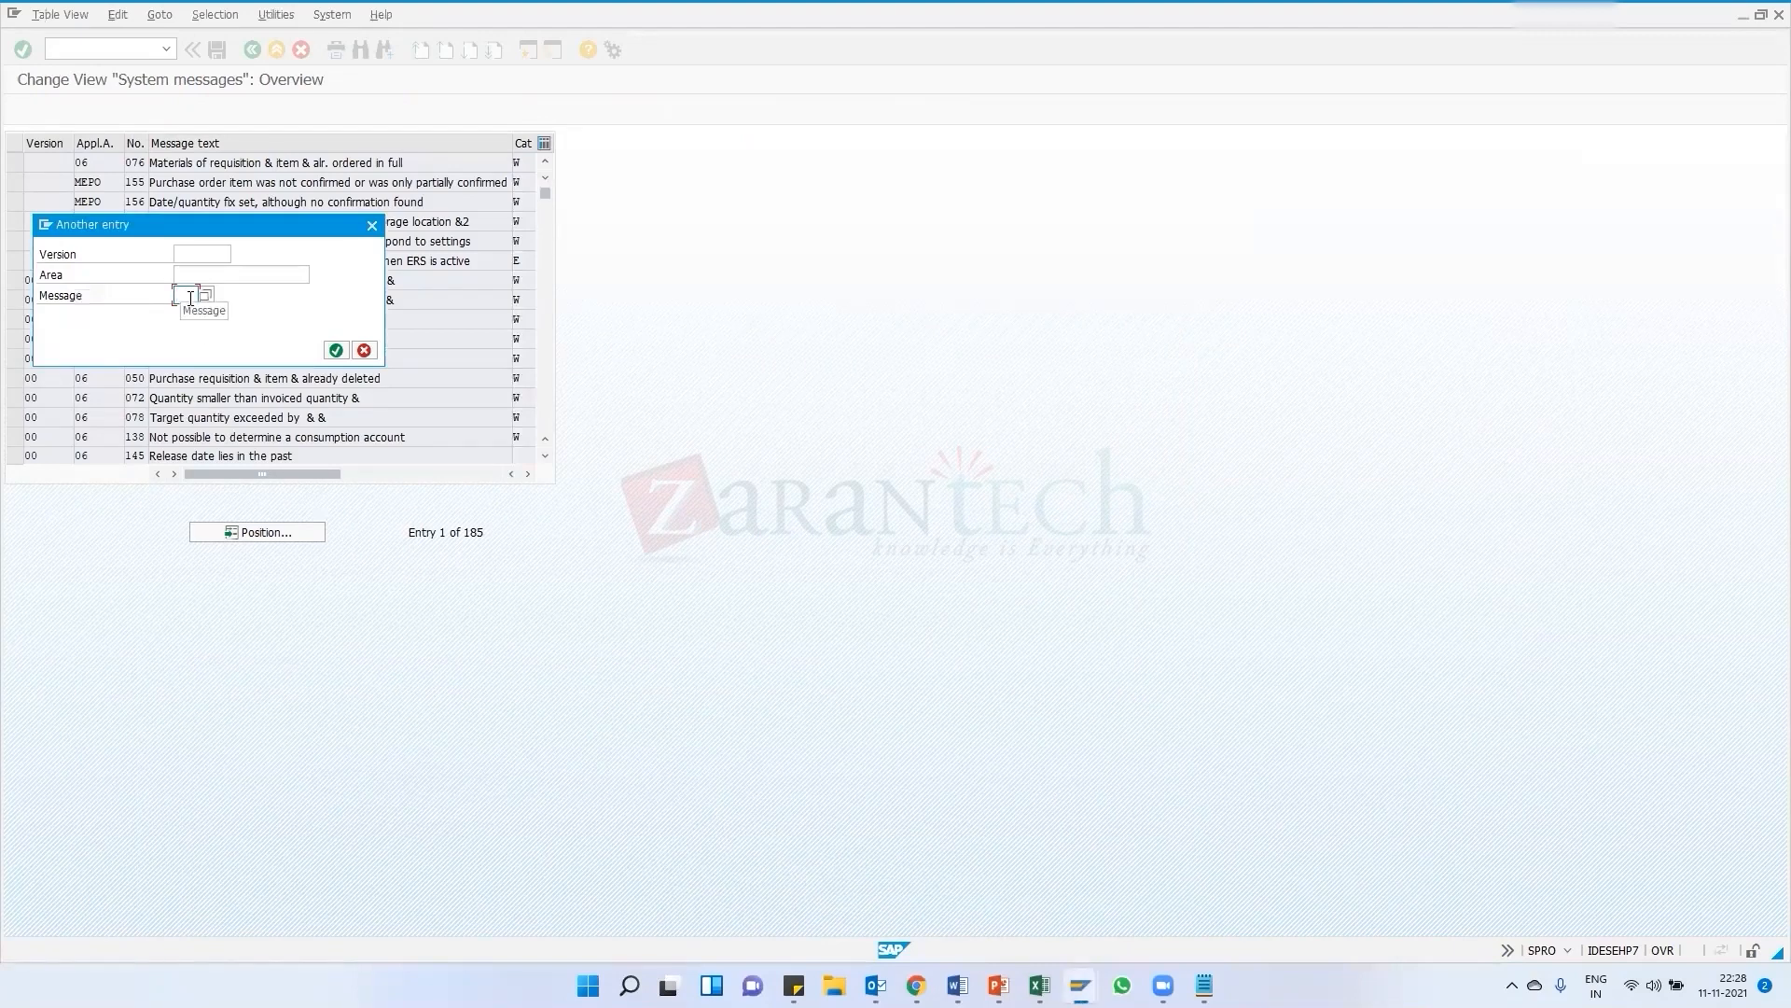
text(027)
click(181, 250)
text(00)
key(Return)
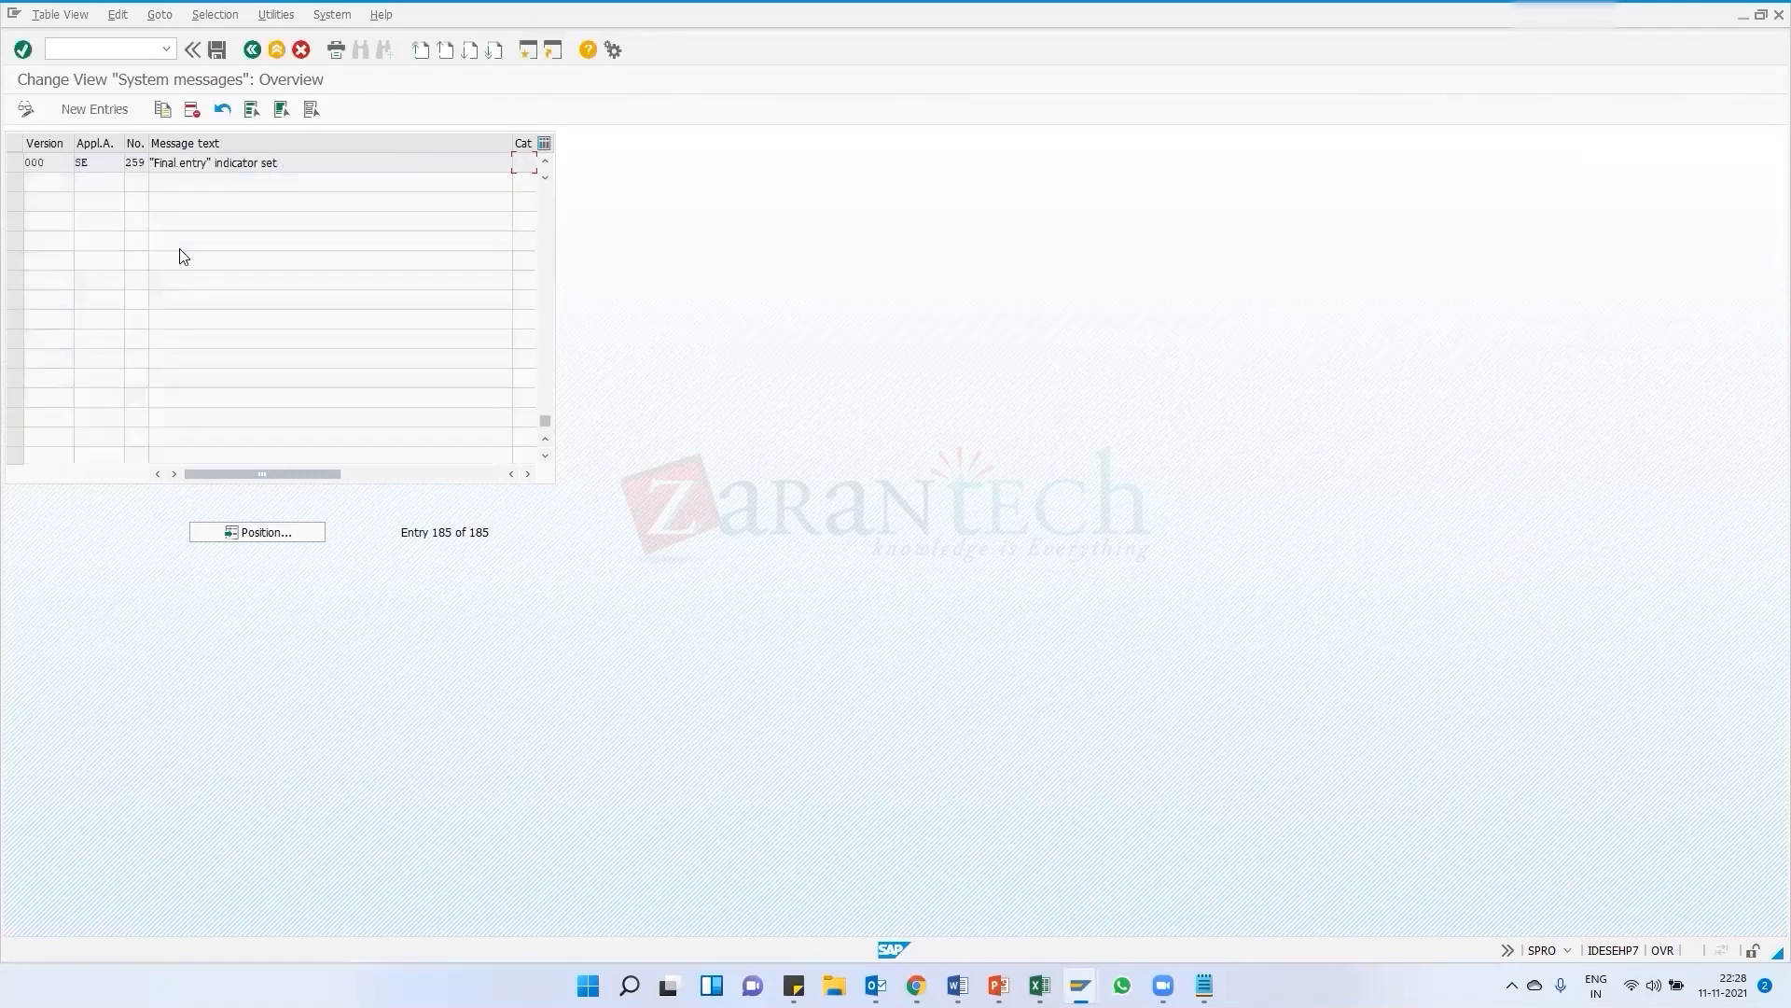
Position the system messages list on area M7 and message 021
click(288, 535)
click(200, 274)
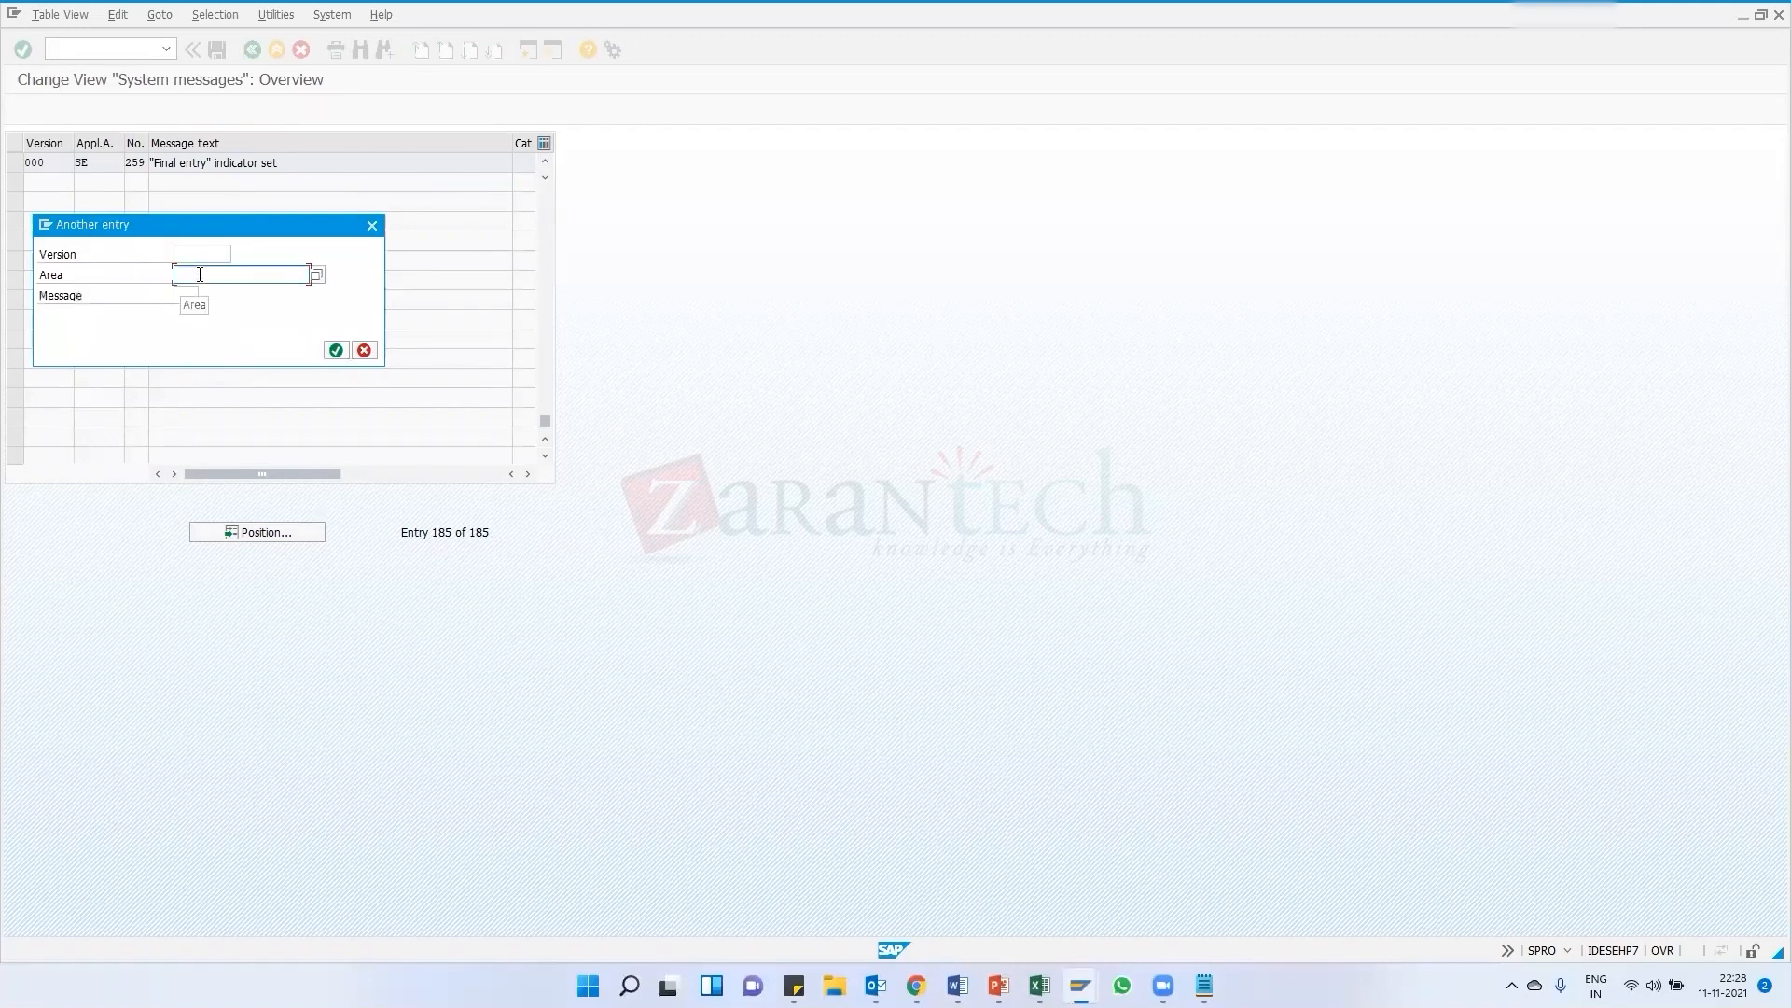
text(me)
key(Tab)
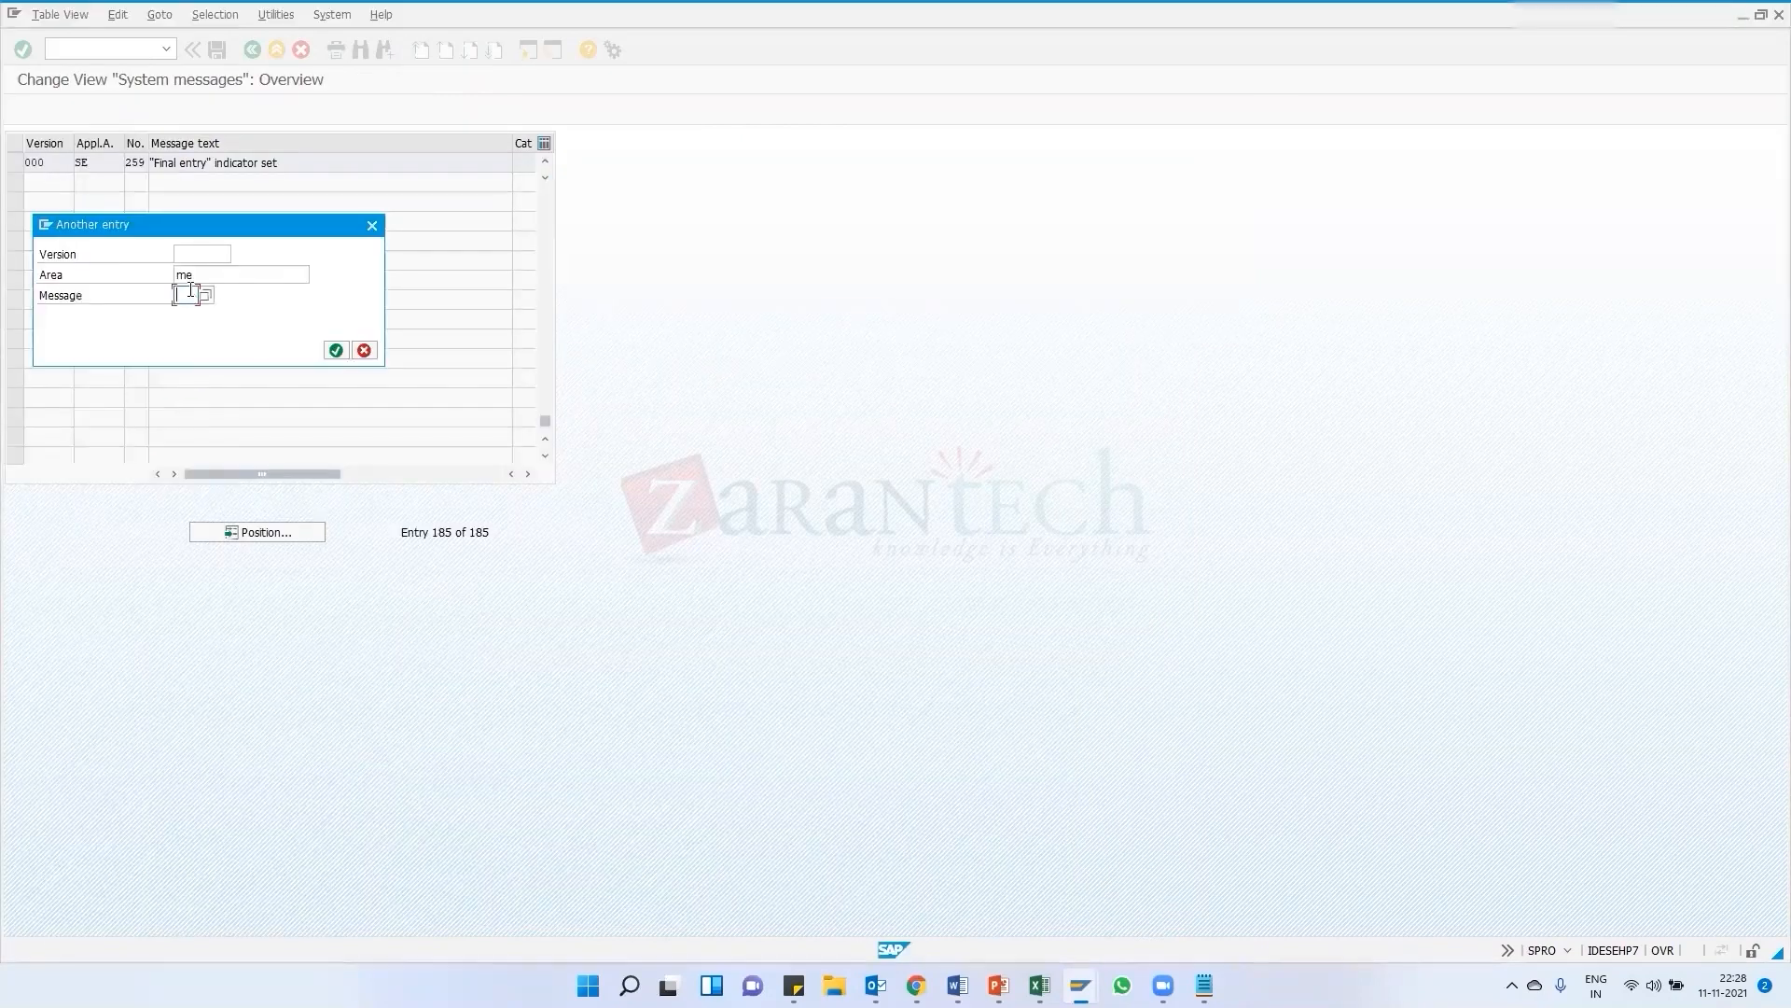
click(191, 293)
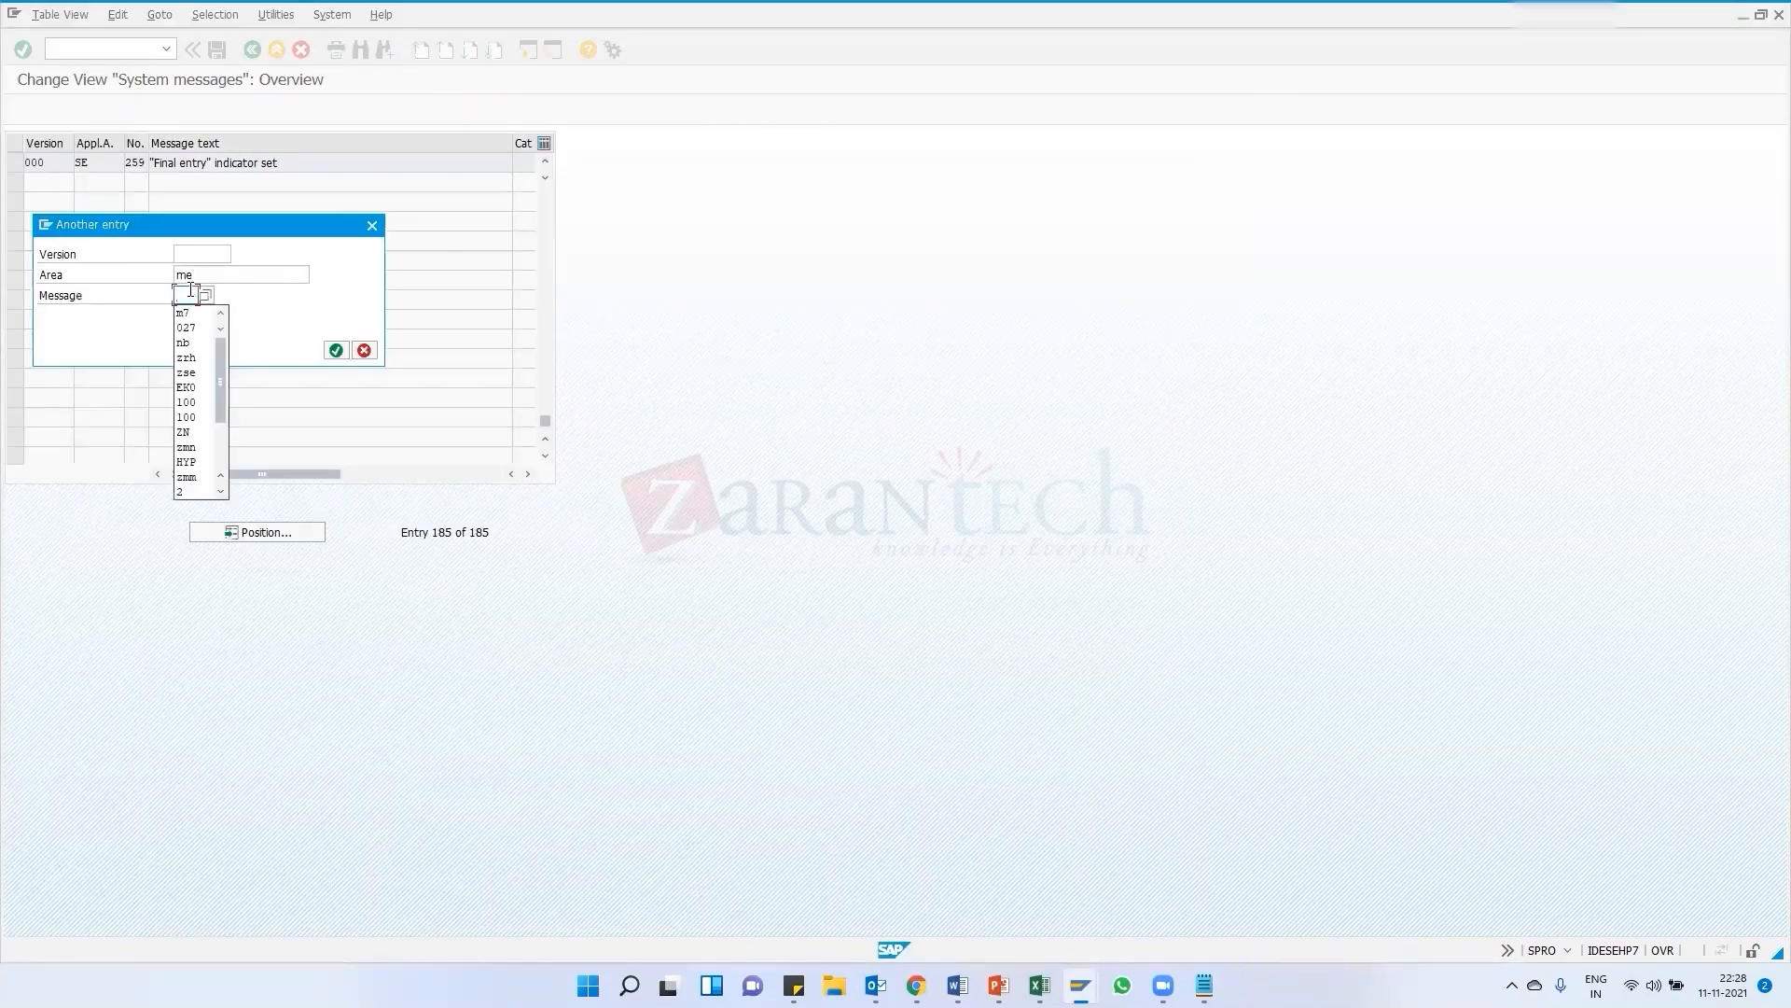
key(Down)
key(Escape)
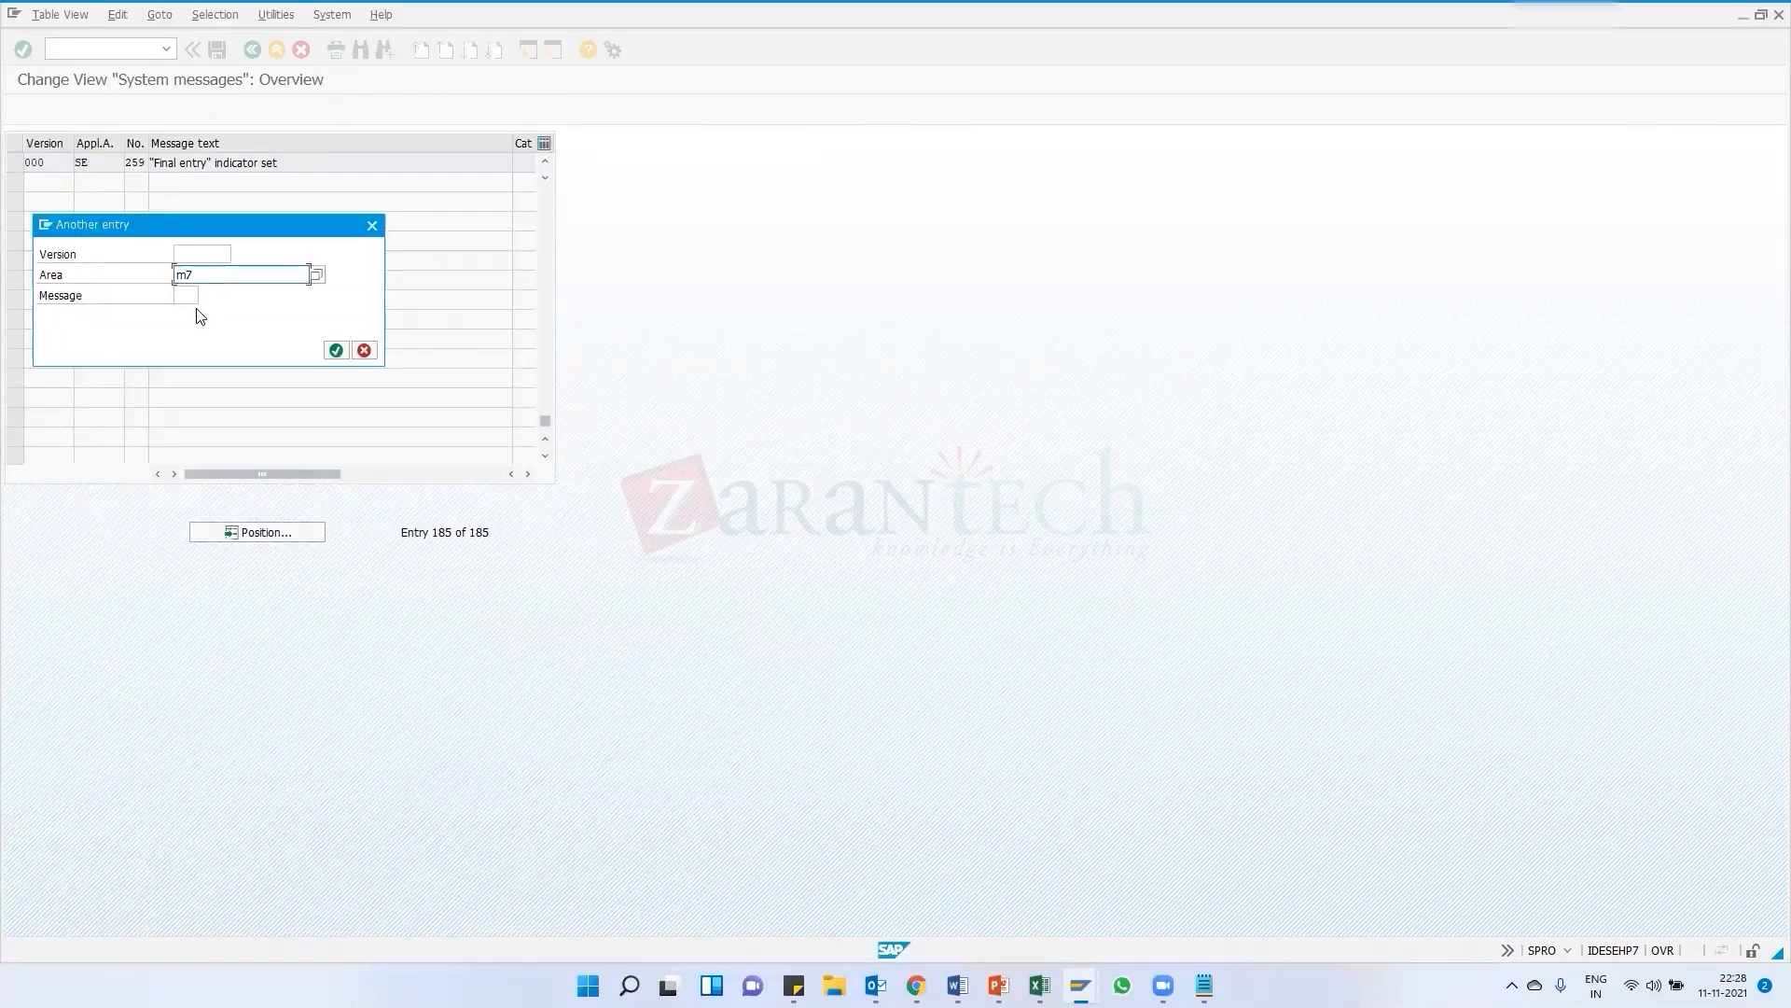
click(186, 294)
text(021)
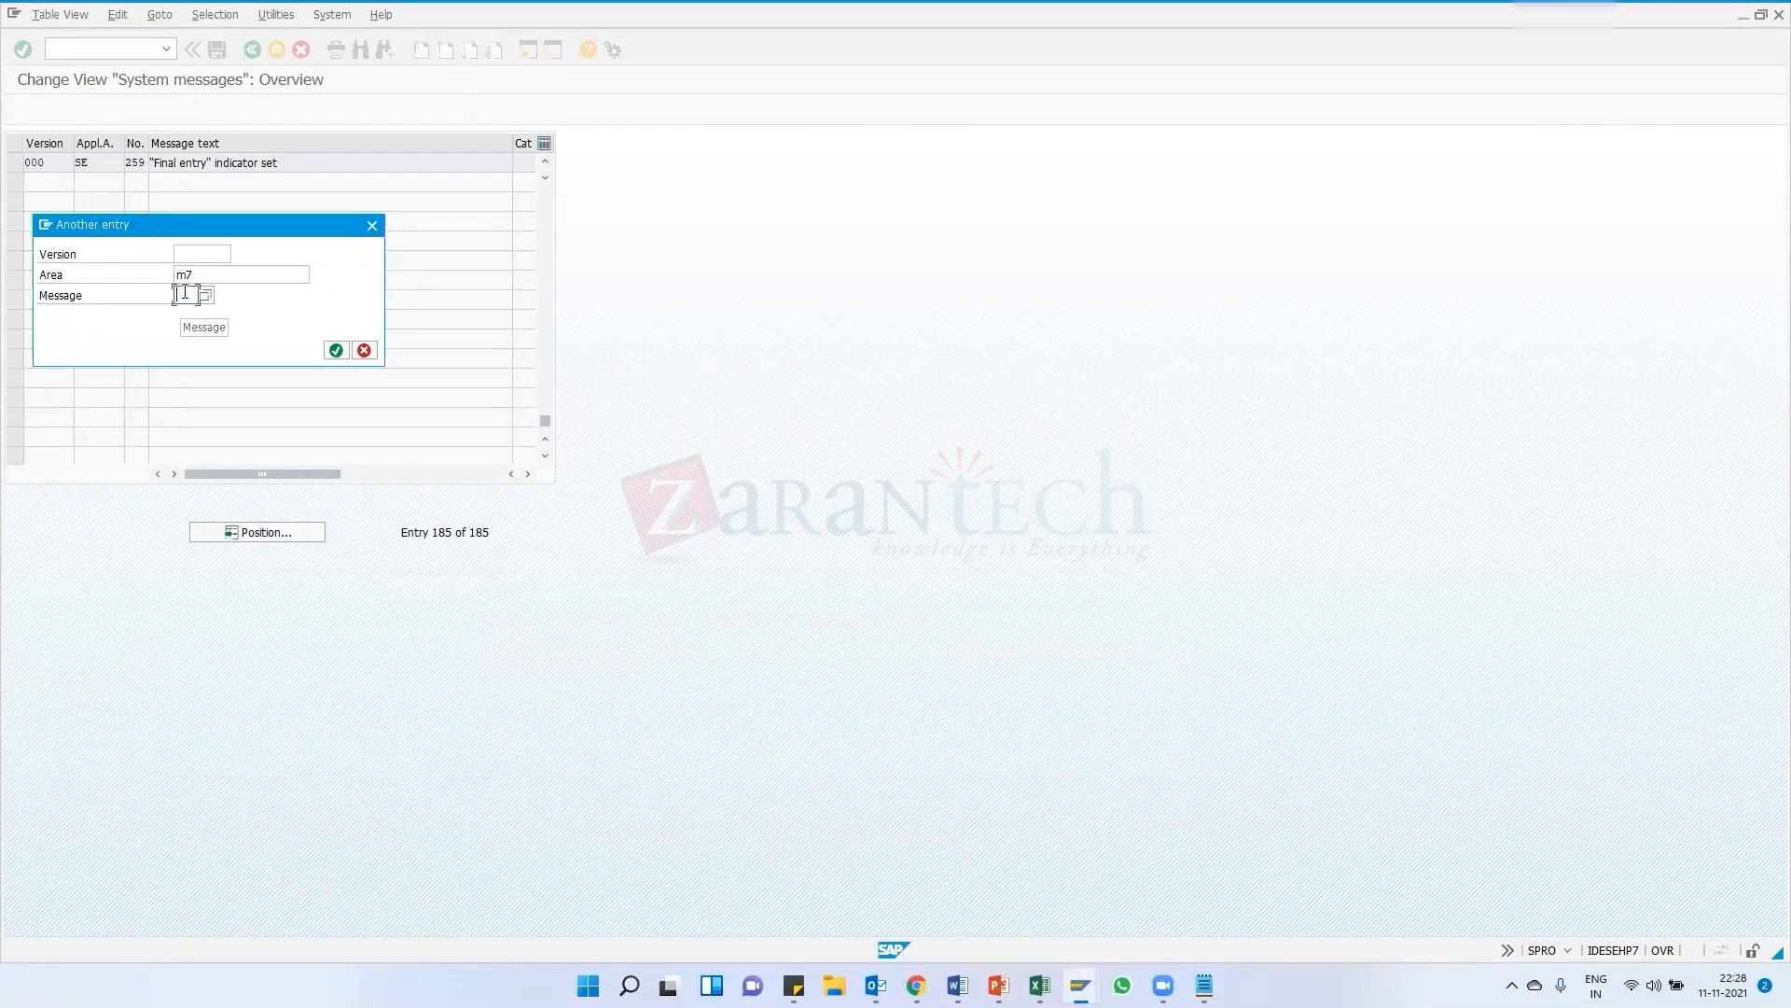
key(Return)
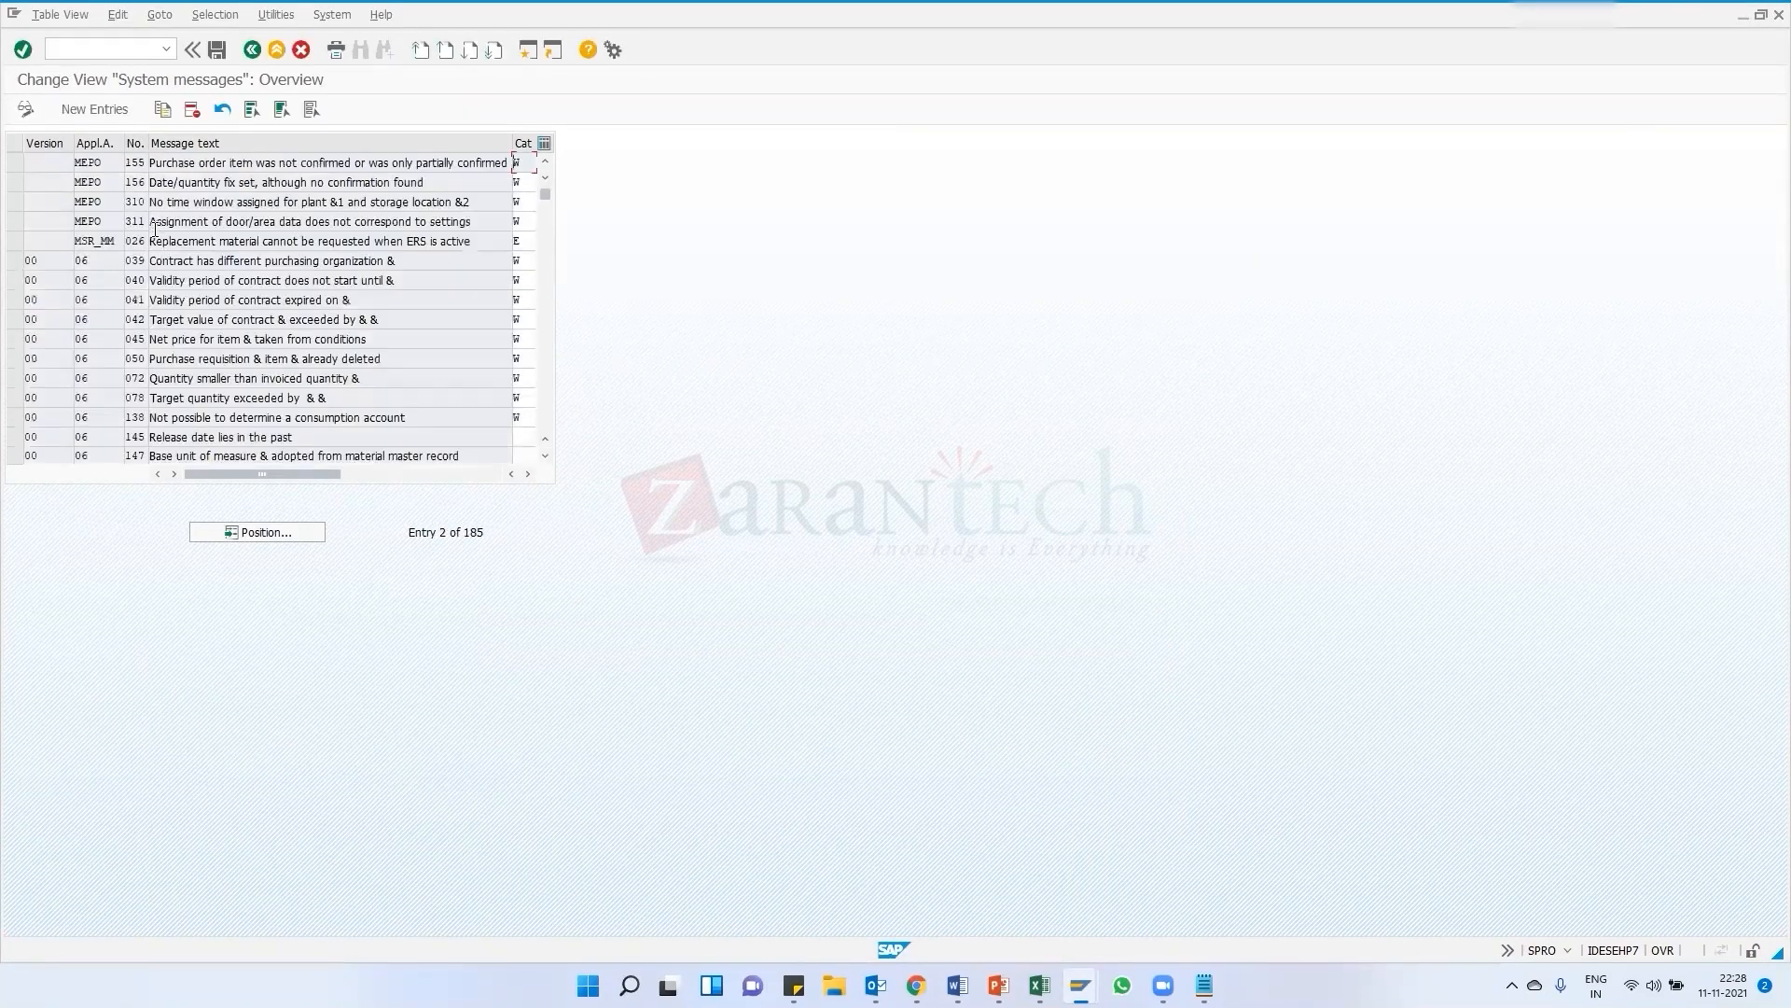
Scroll the messages list and retry positioning it with M7 as the search entry
scroll(108, 262, up, 1)
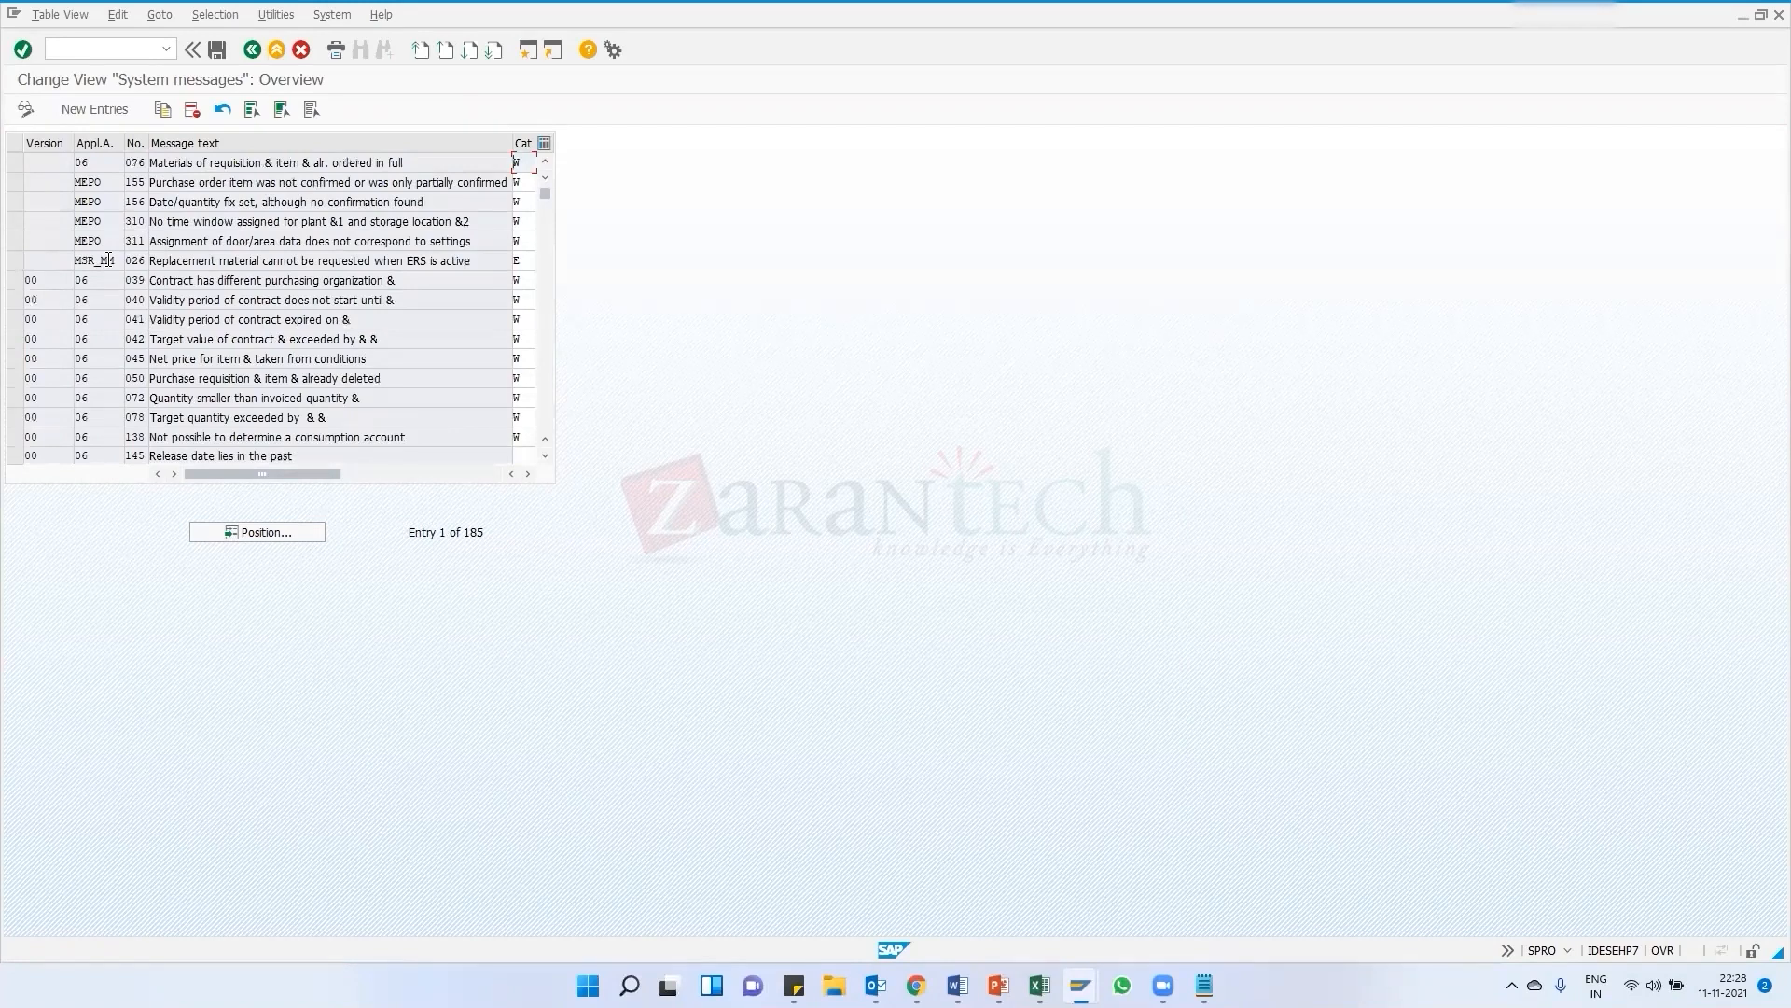
scroll(82, 320, down, 5)
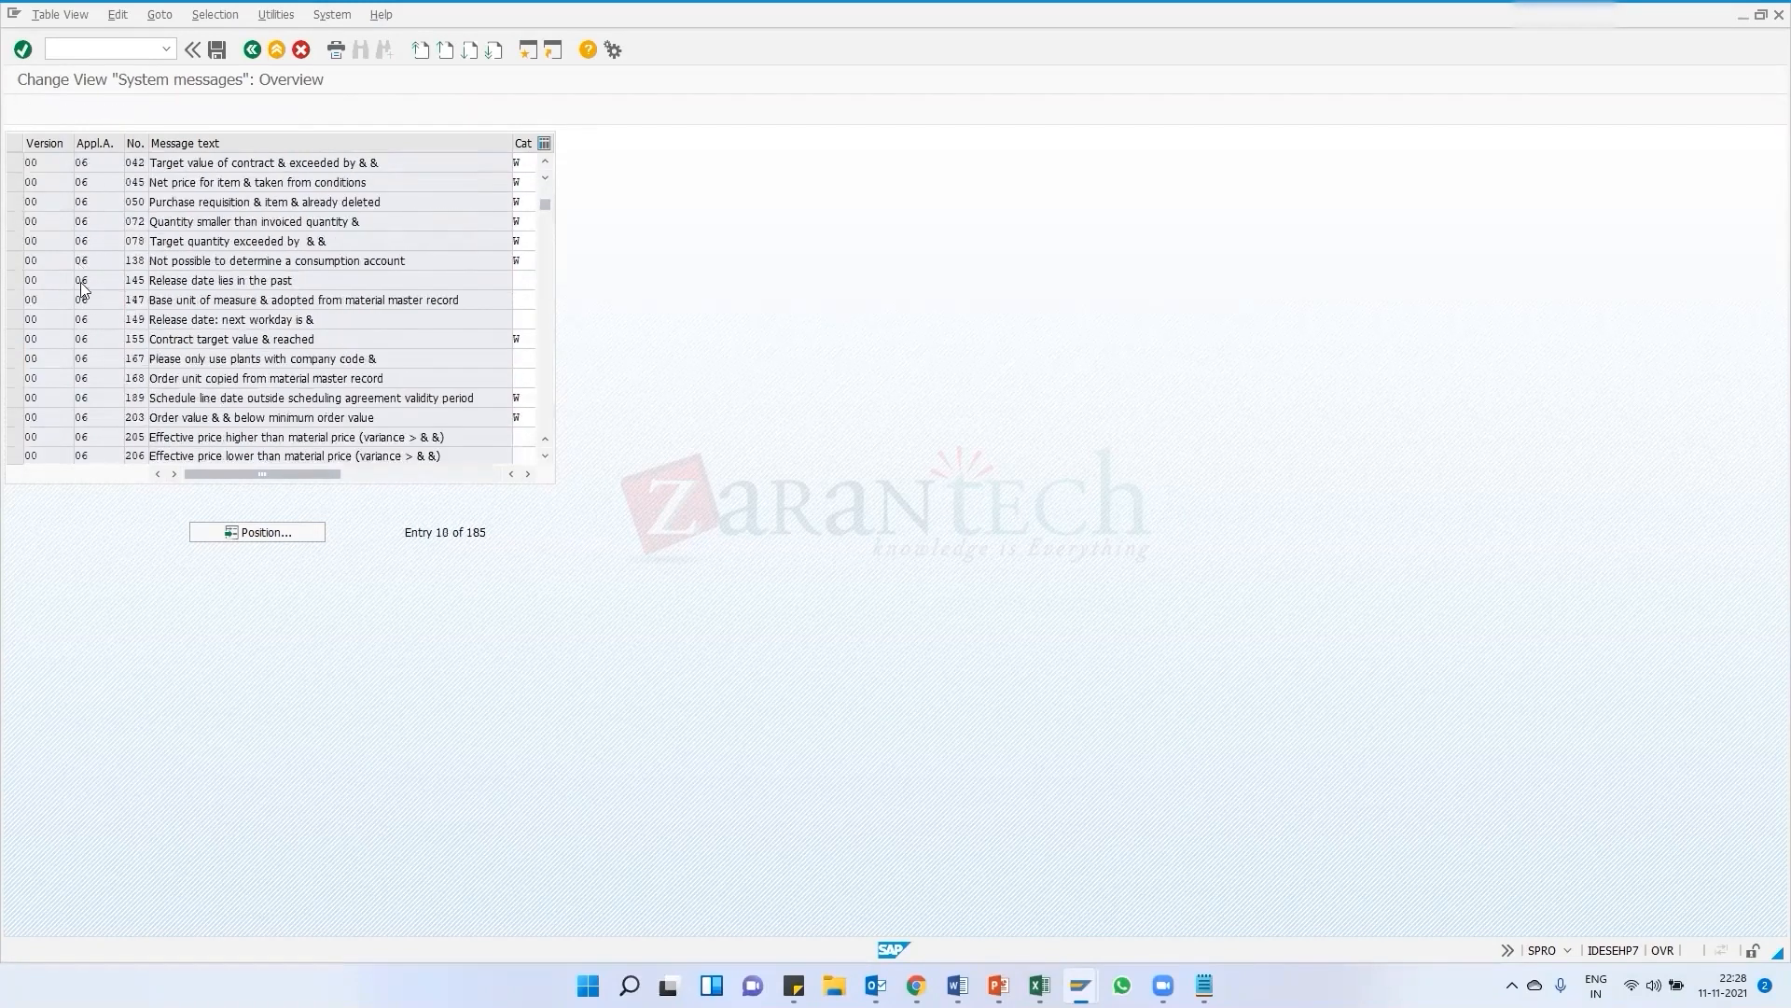
scroll(203, 520, down, 3)
click(212, 528)
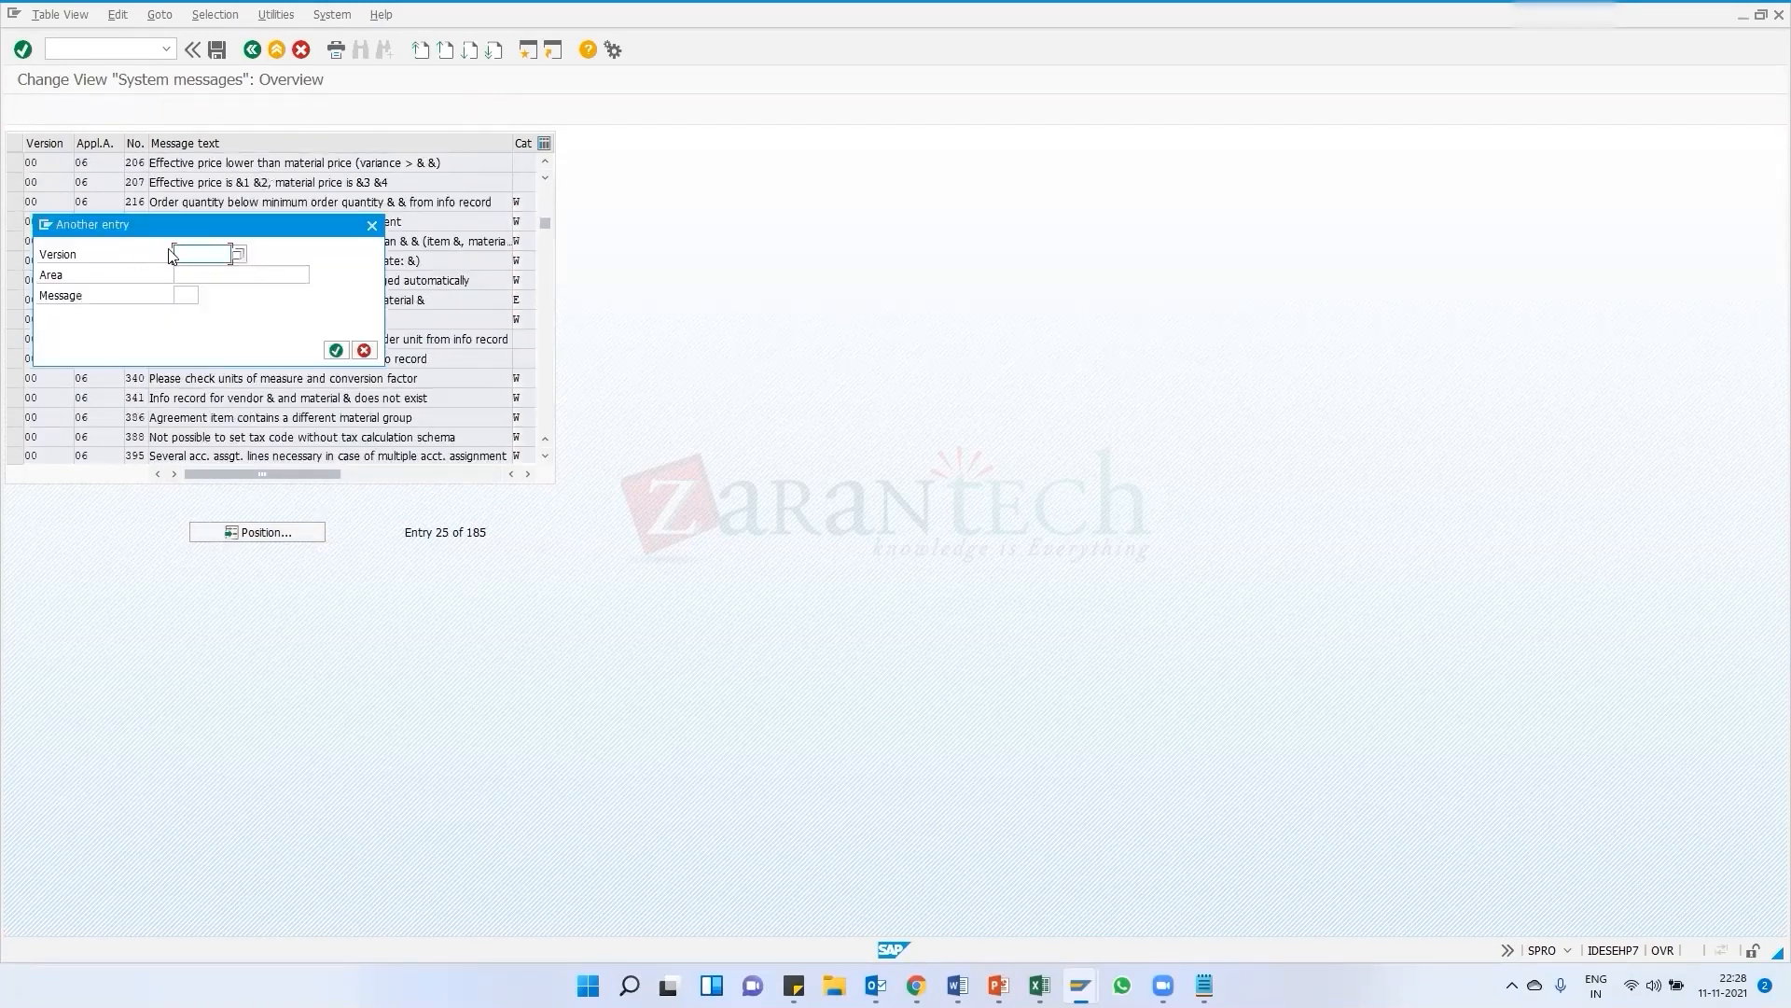
click(198, 258)
click(184, 271)
click(187, 296)
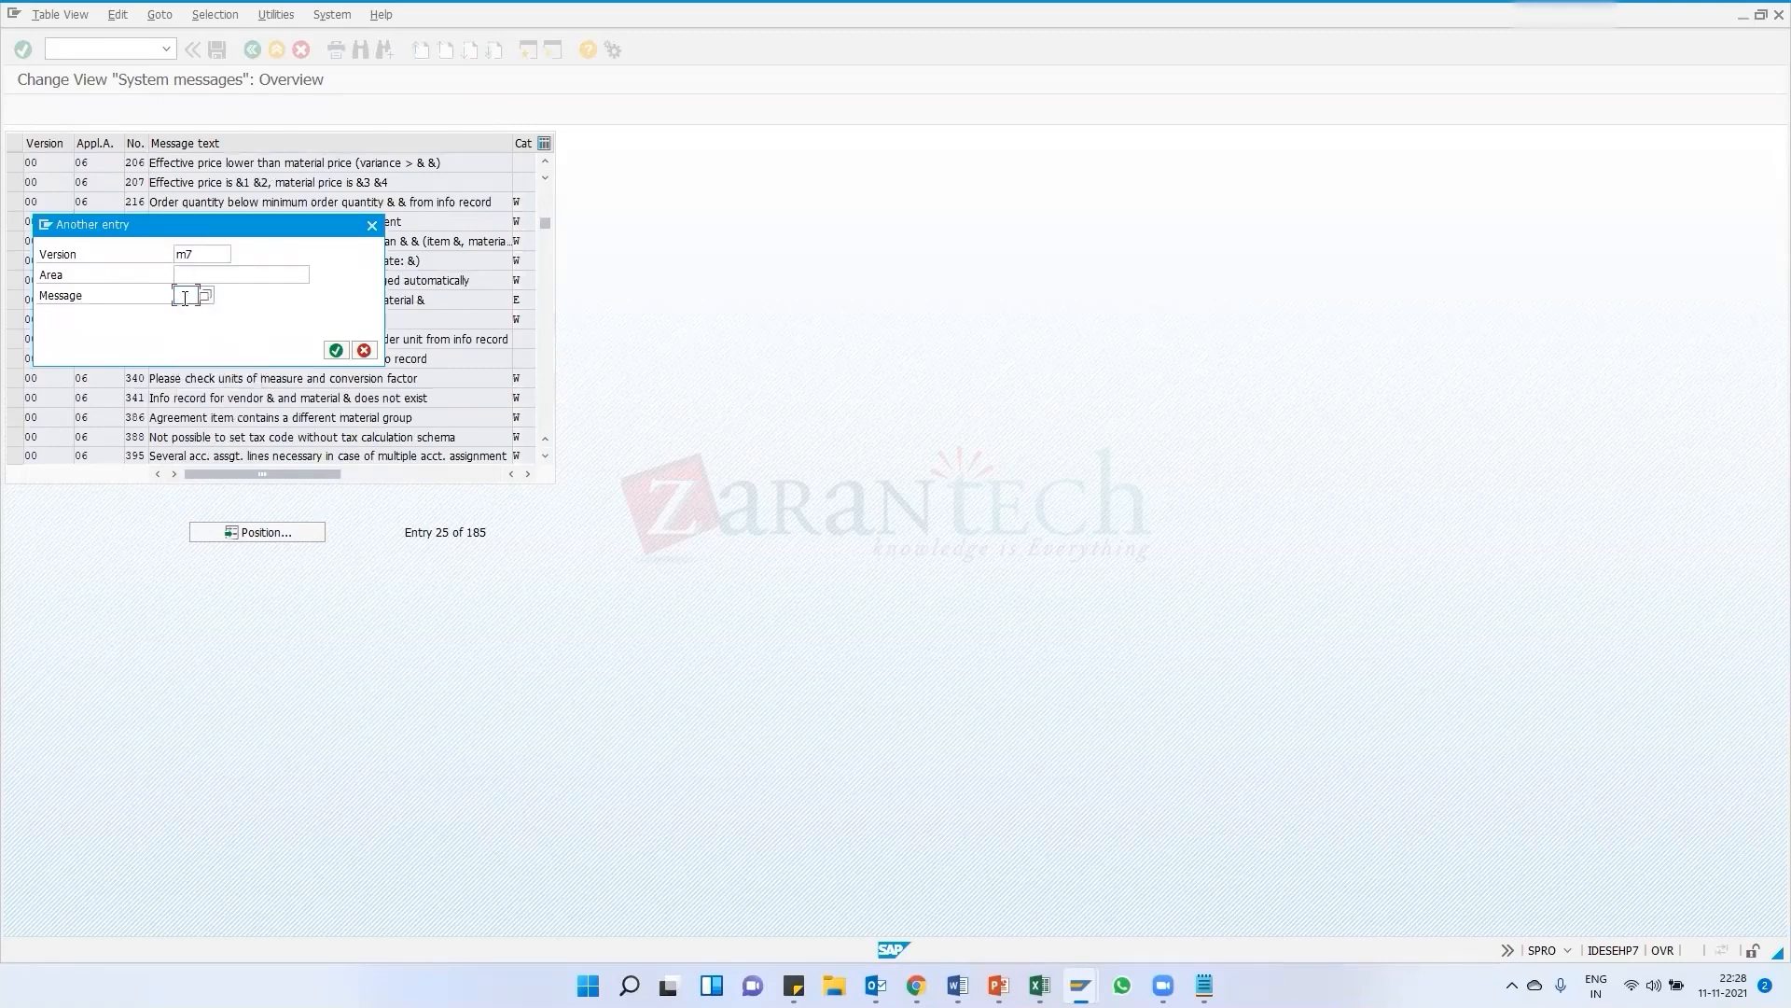
click(188, 328)
click(341, 349)
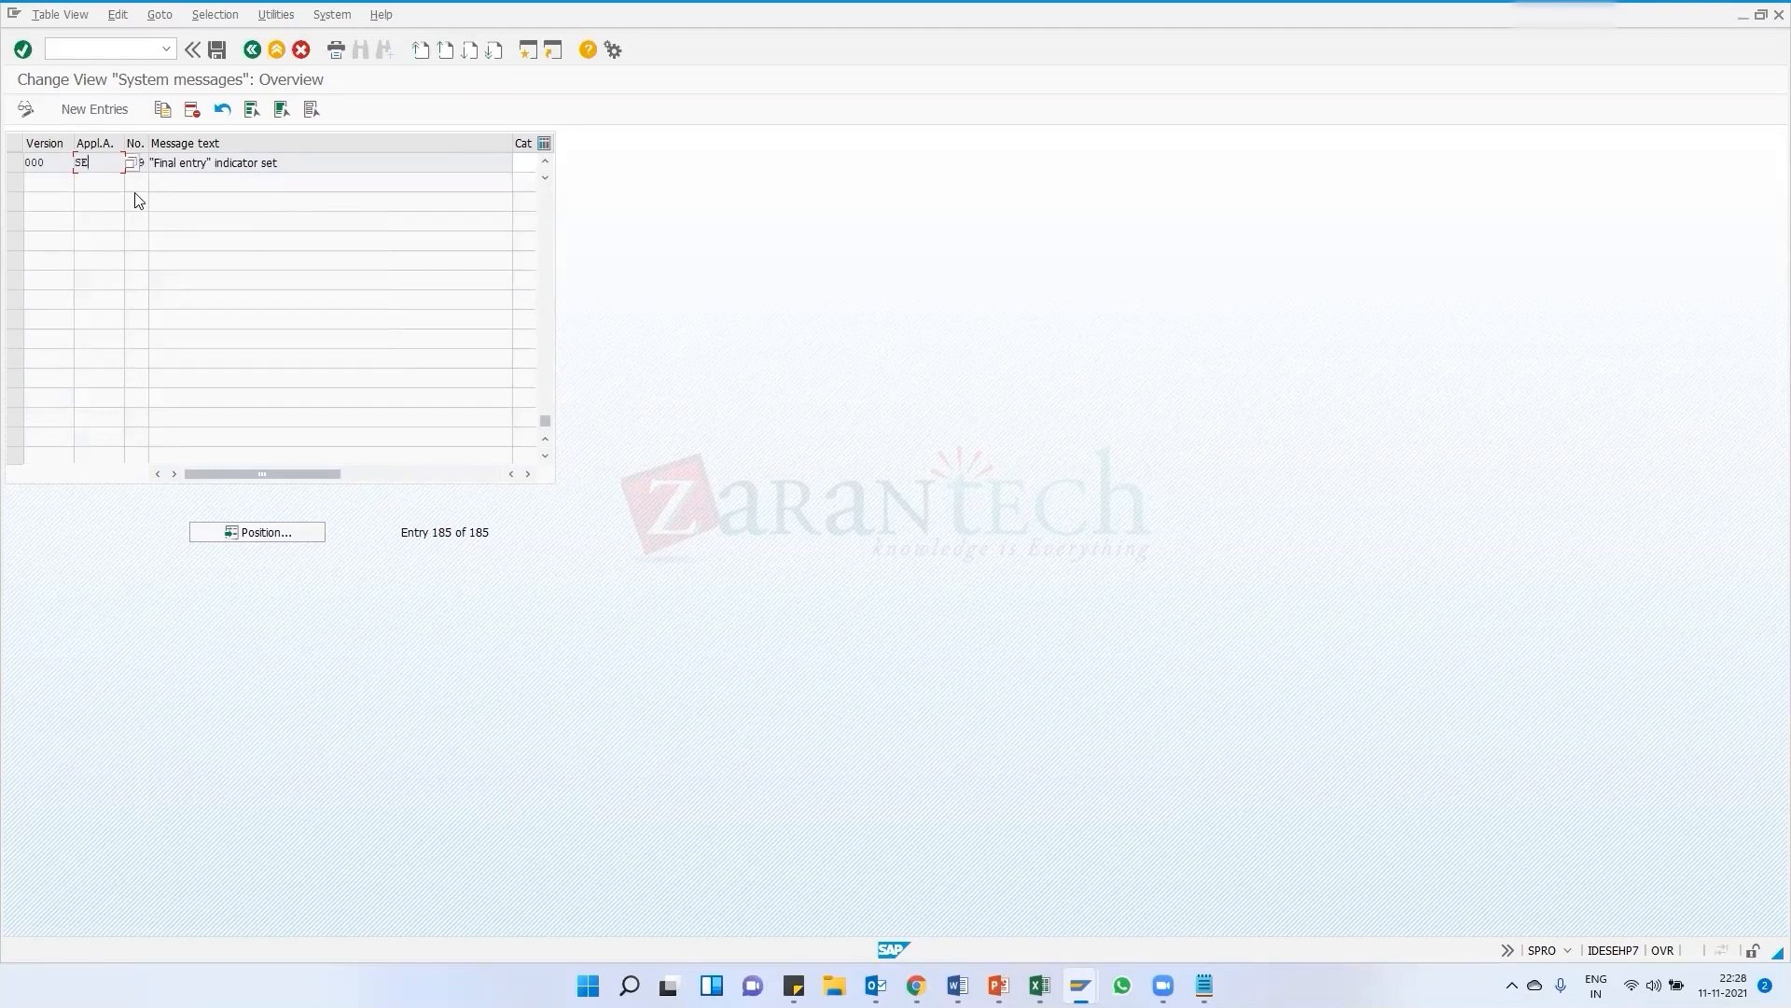
Scroll through the system messages list to review the message entries and their categories
scroll(227, 304, up, 7)
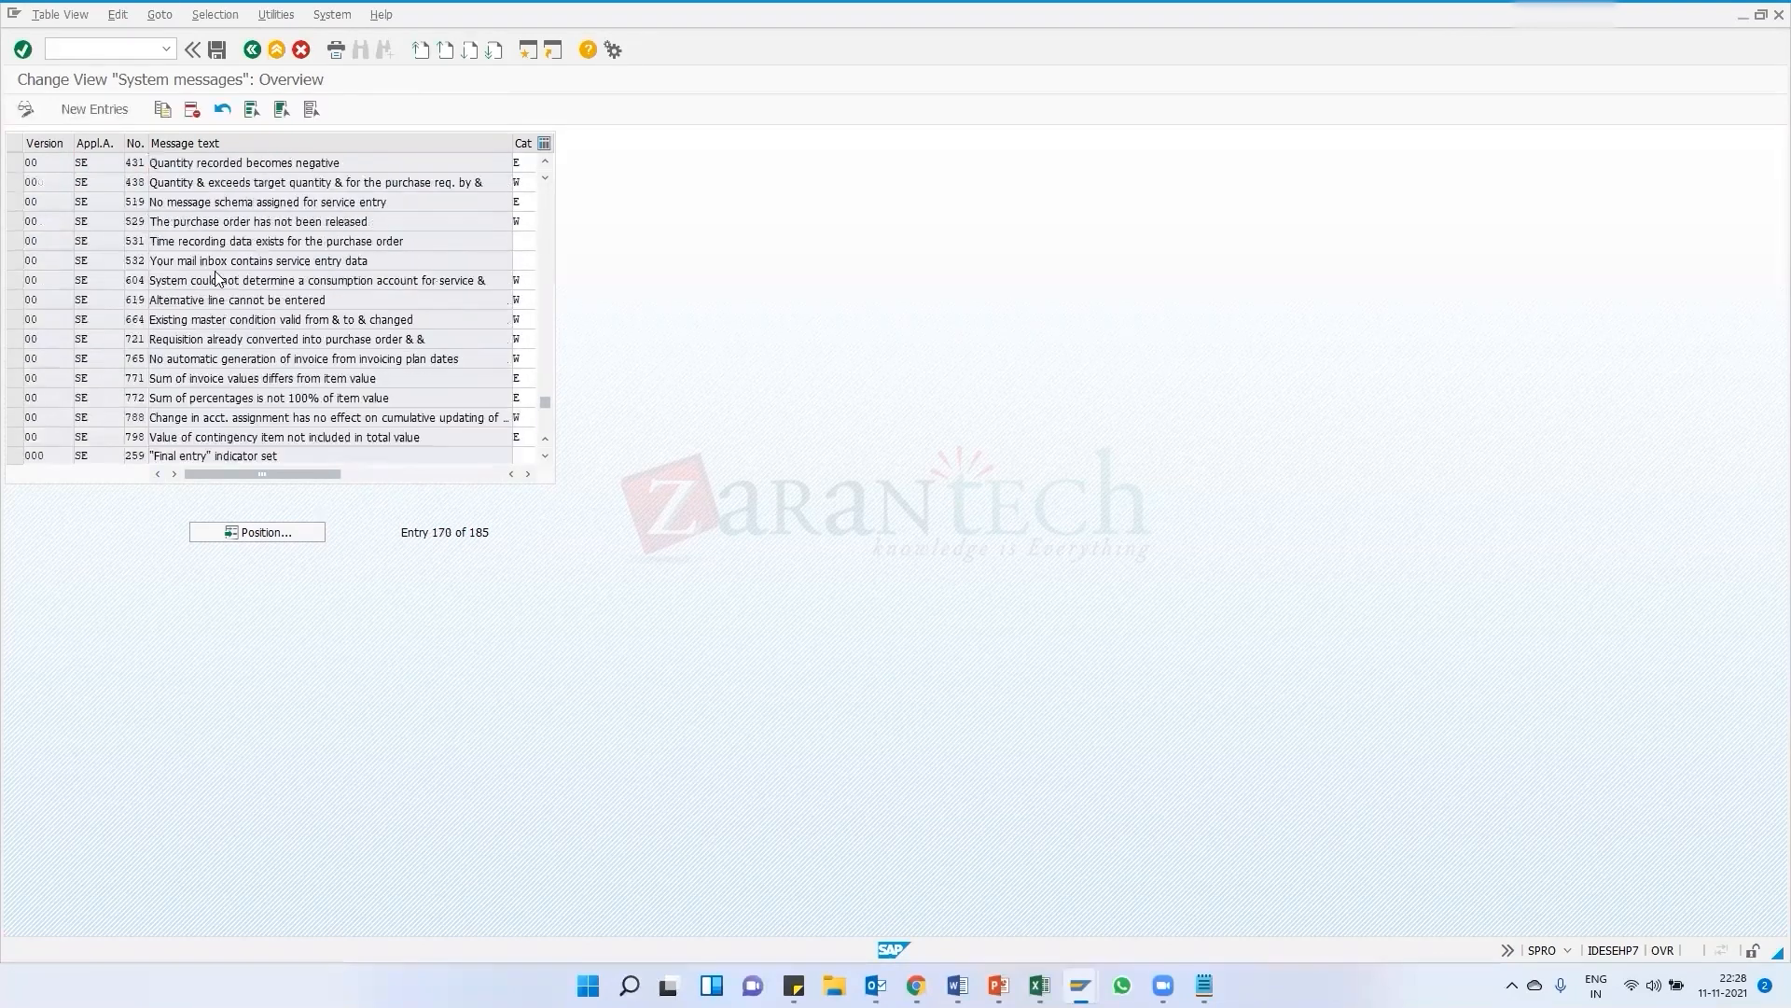
scroll(215, 278, up, 18)
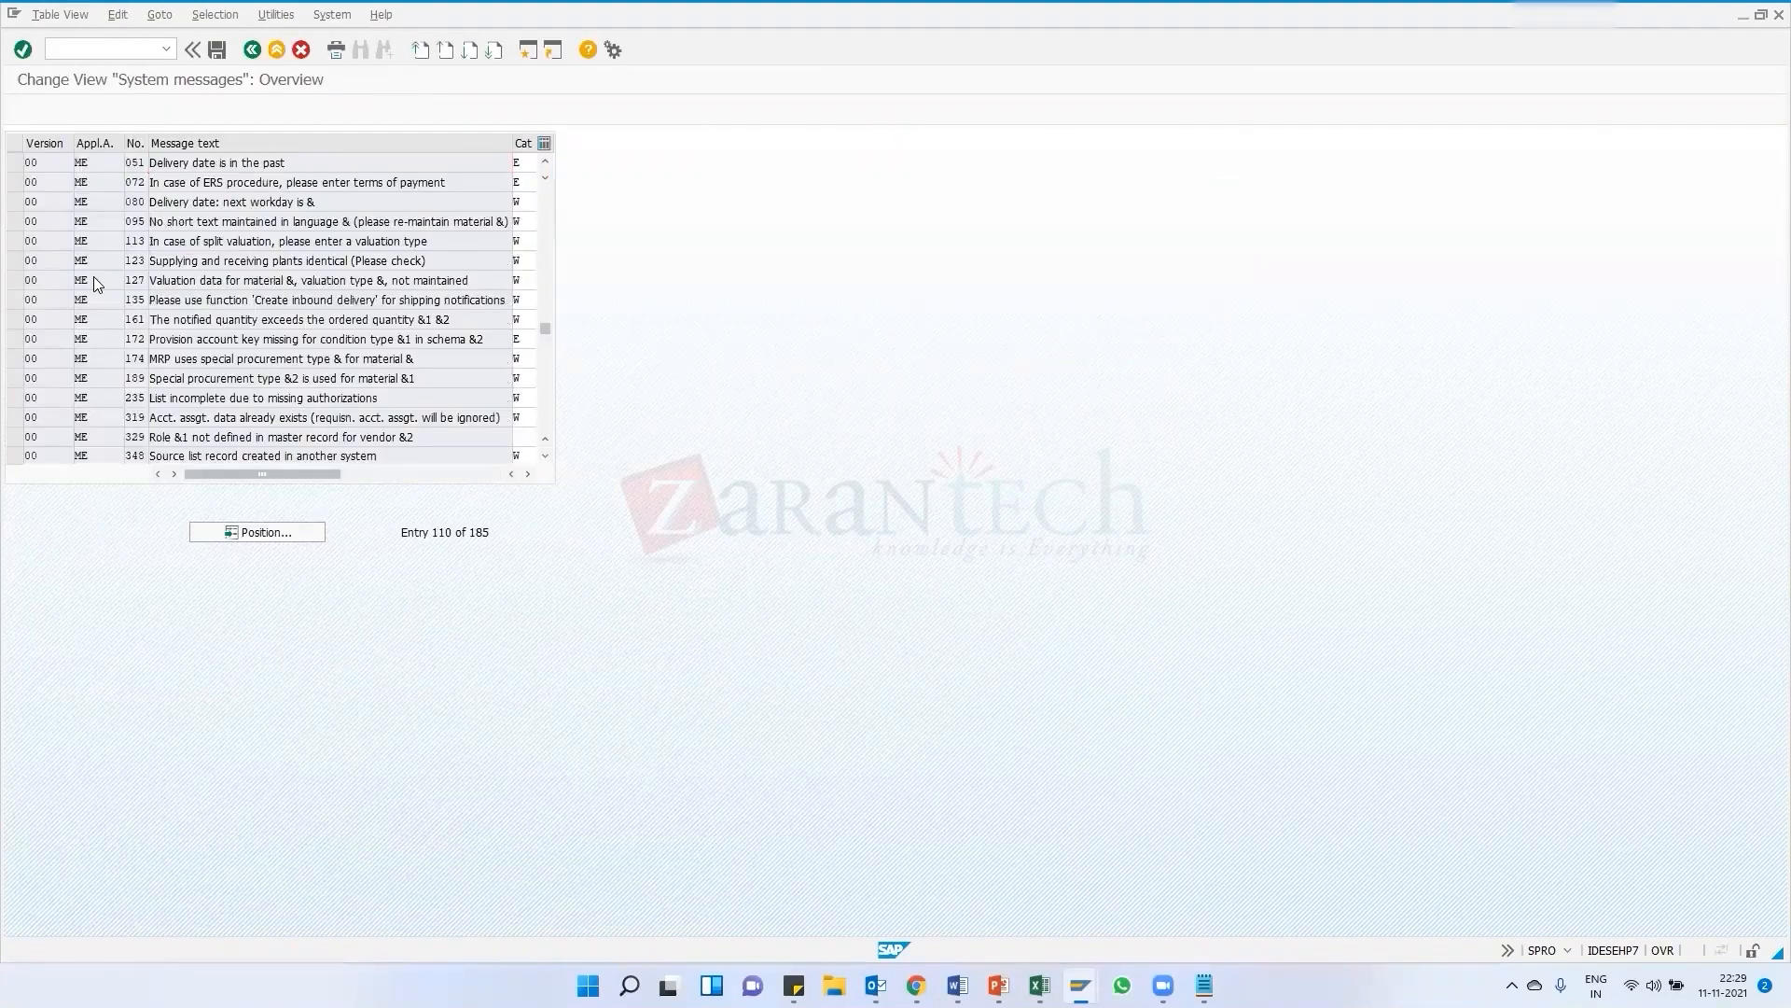
scroll(94, 276, up, 7)
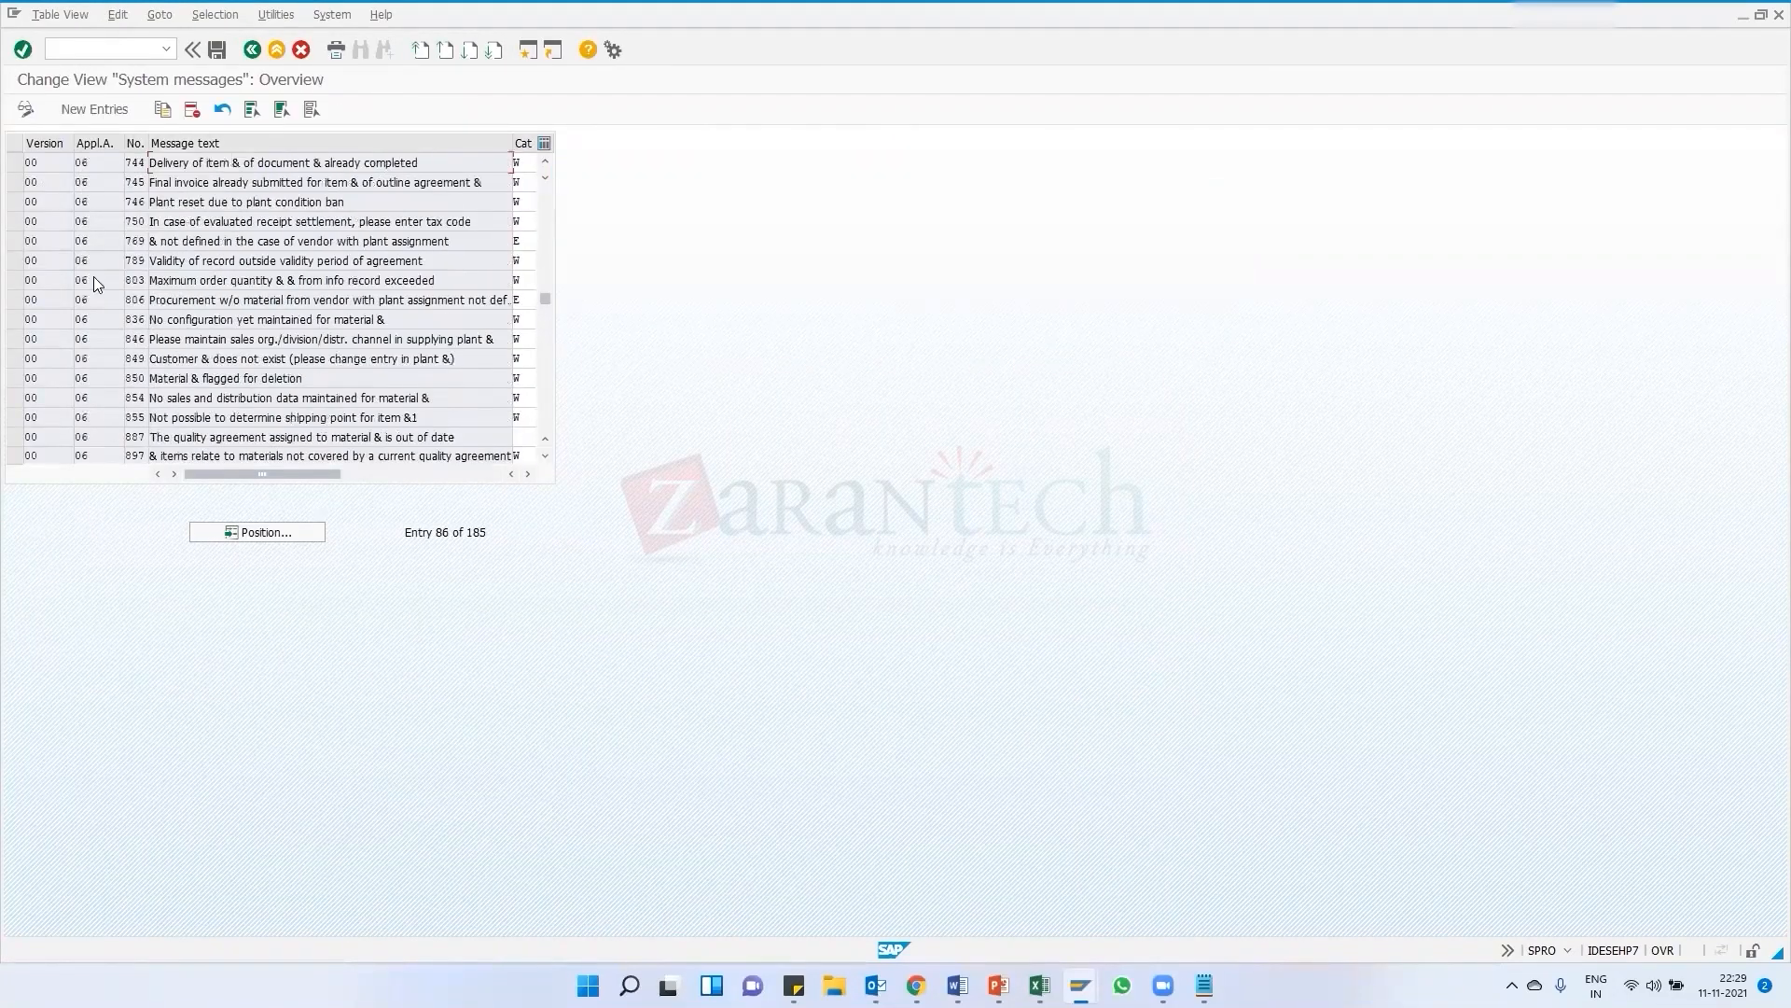
scroll(97, 272, down, 20)
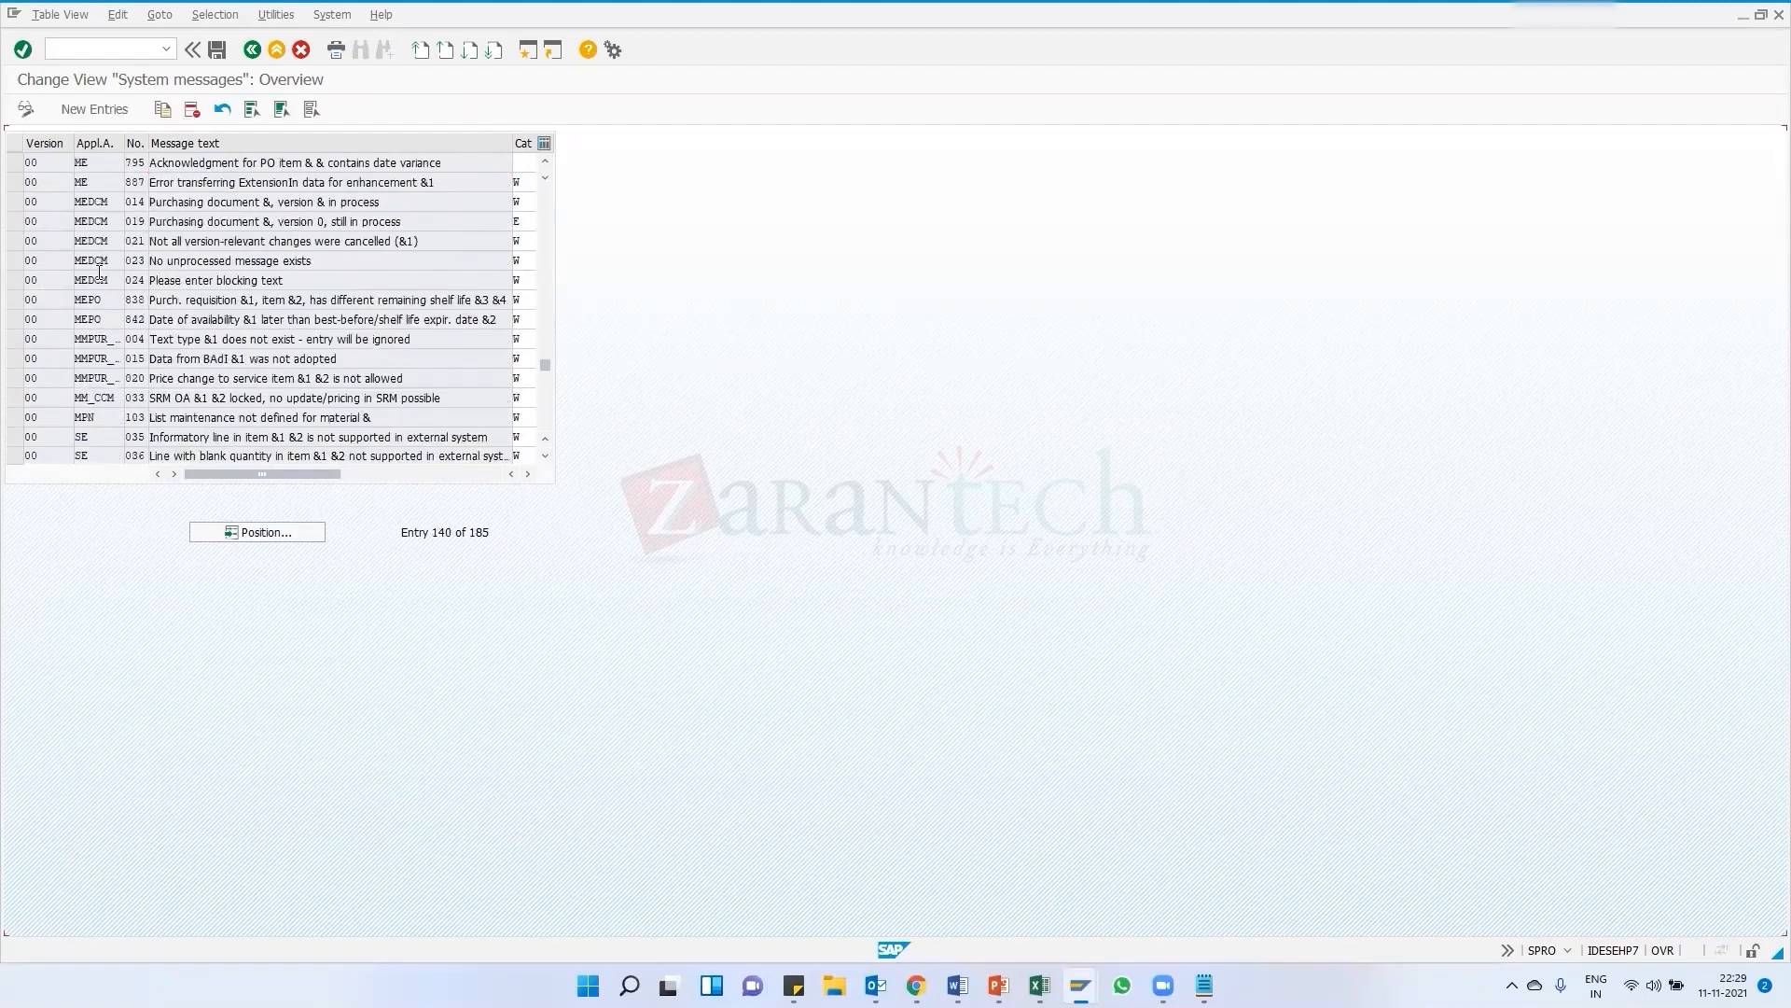
scroll(97, 273, down, 4)
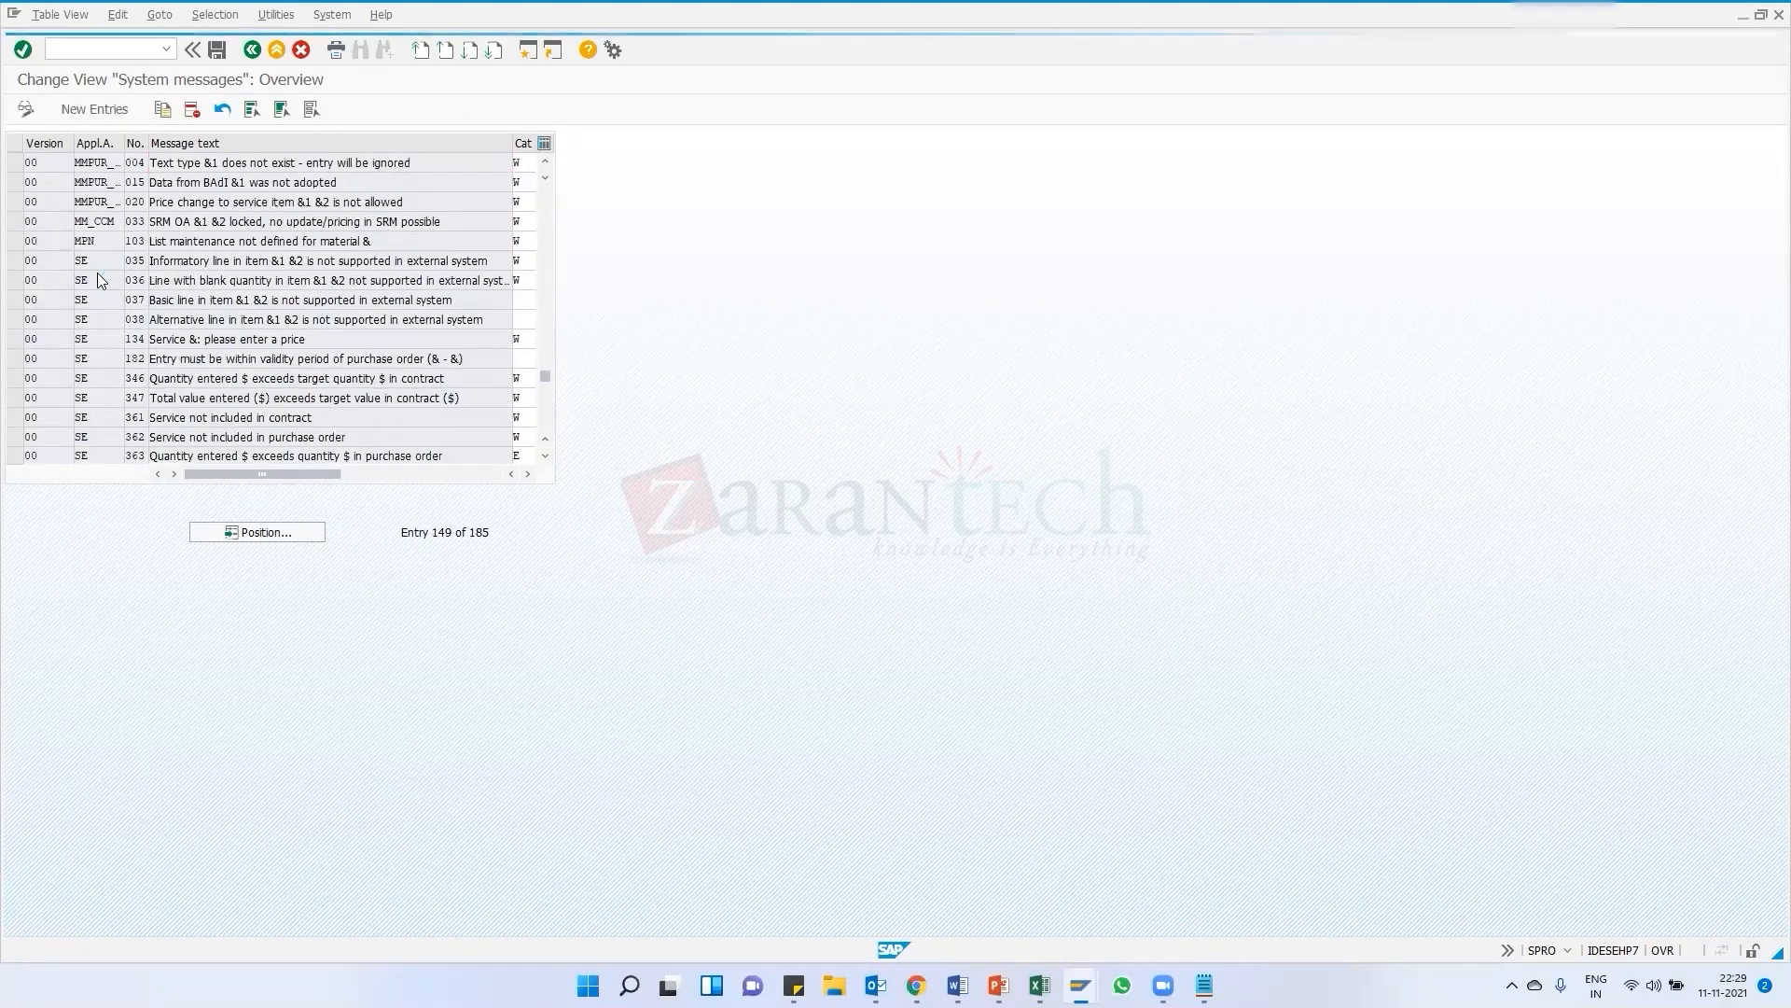
scroll(85, 336, down, 6)
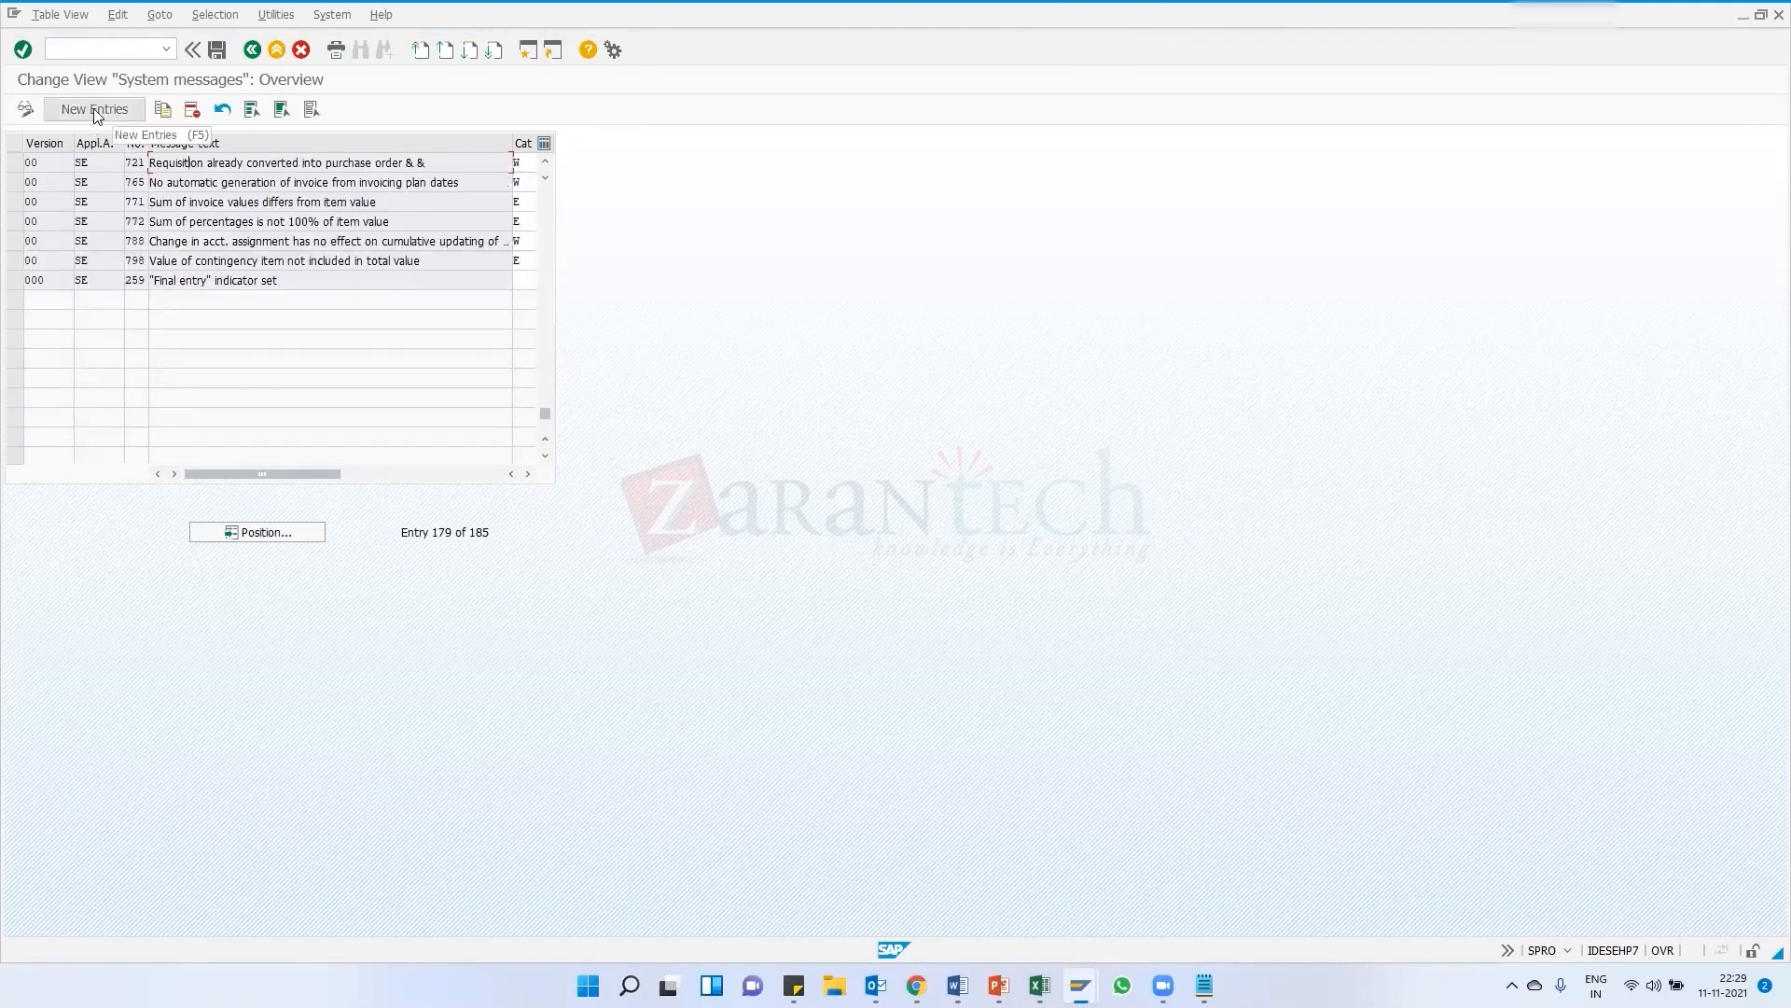
Try adding a new system message entry for version 00, area M7, message 021 and cancel it without saving
click(94, 110)
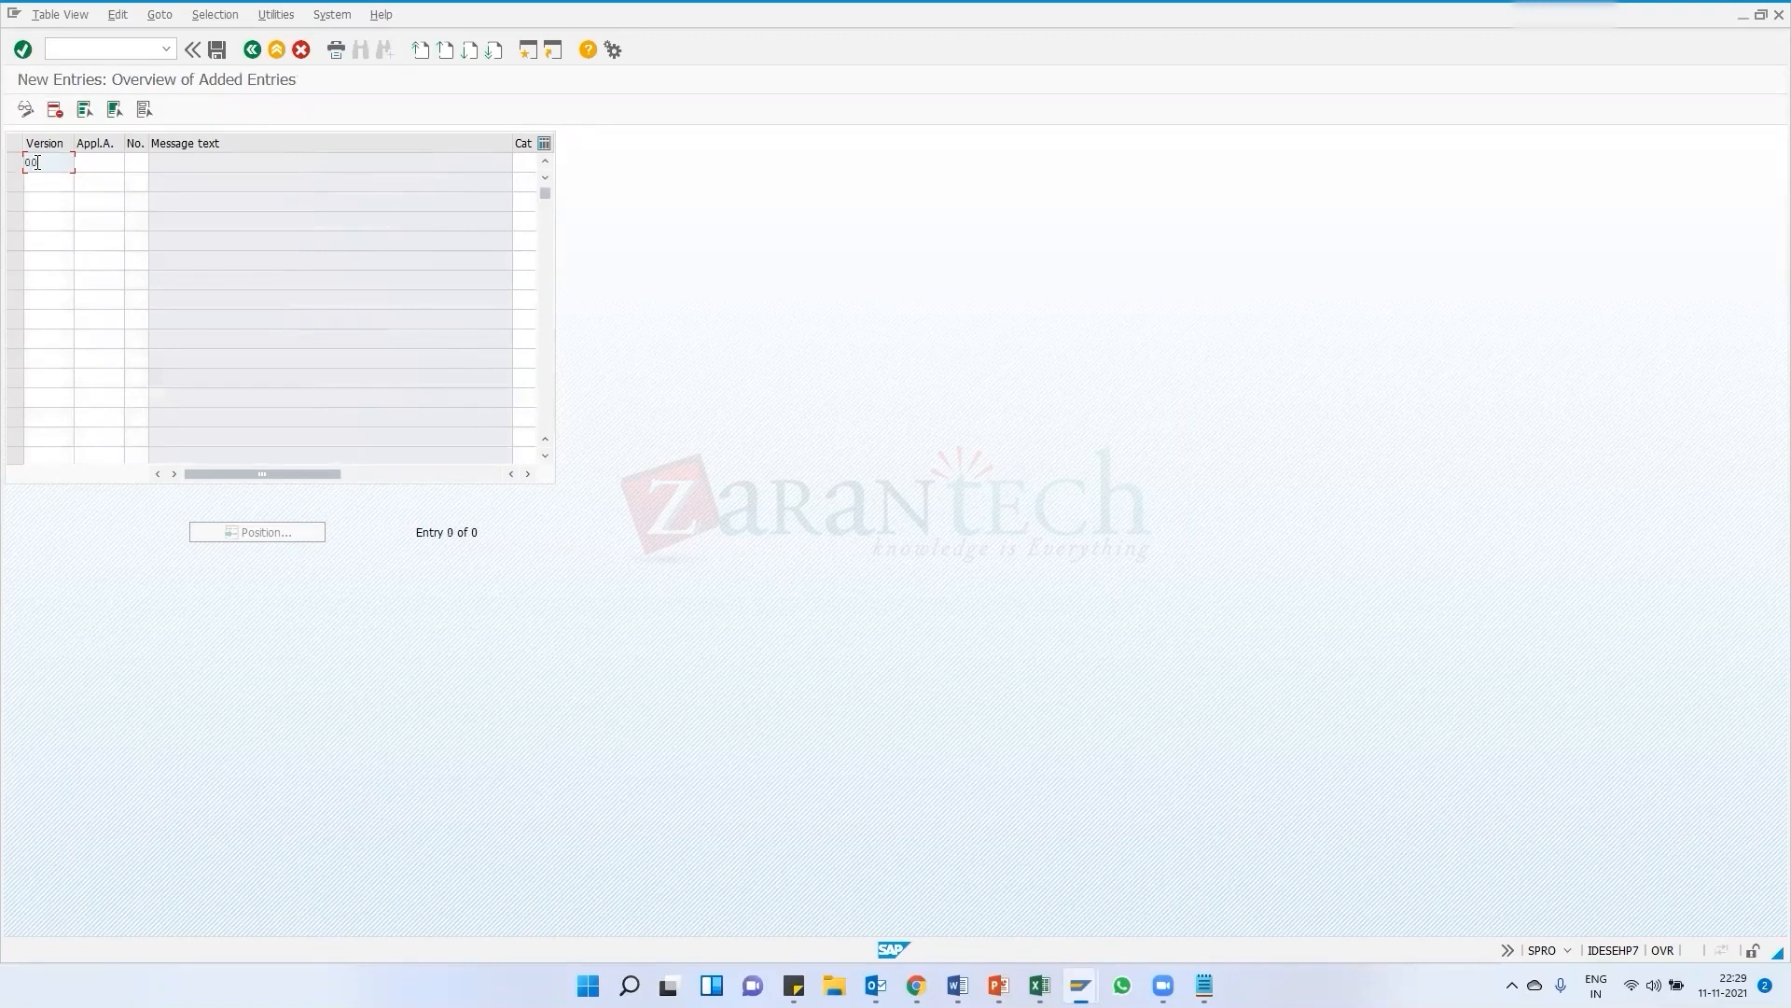
key(Tab)
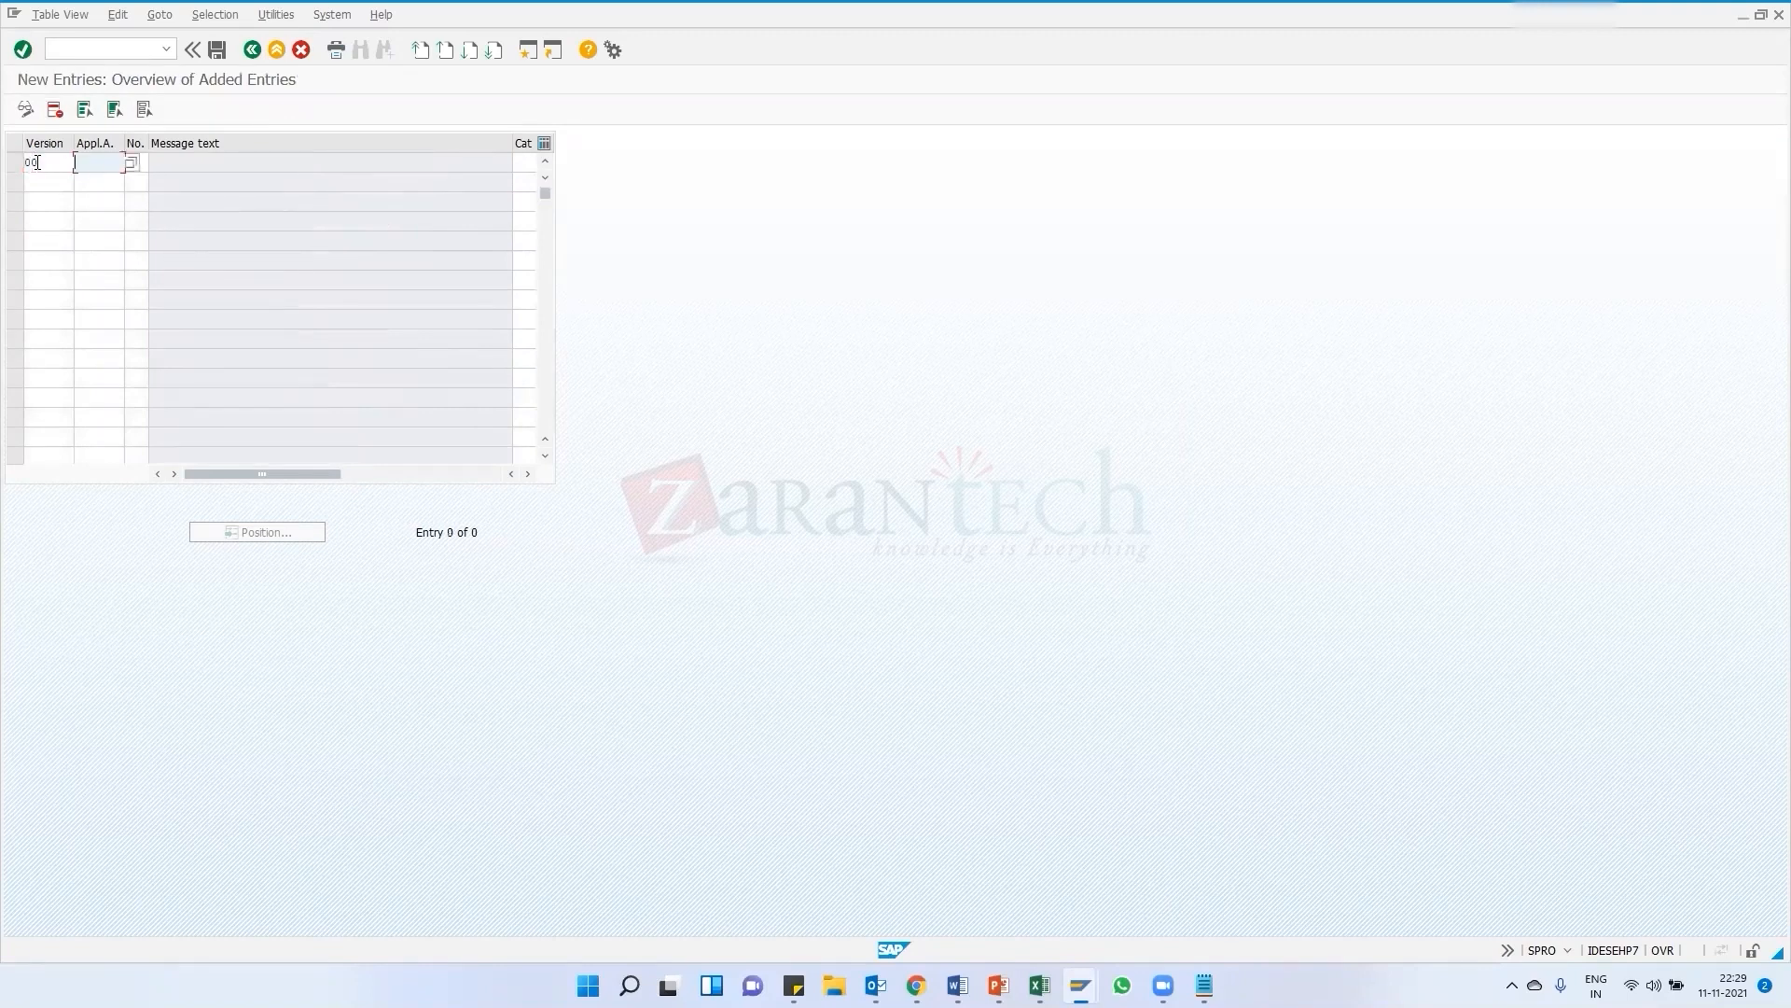
key(Tab)
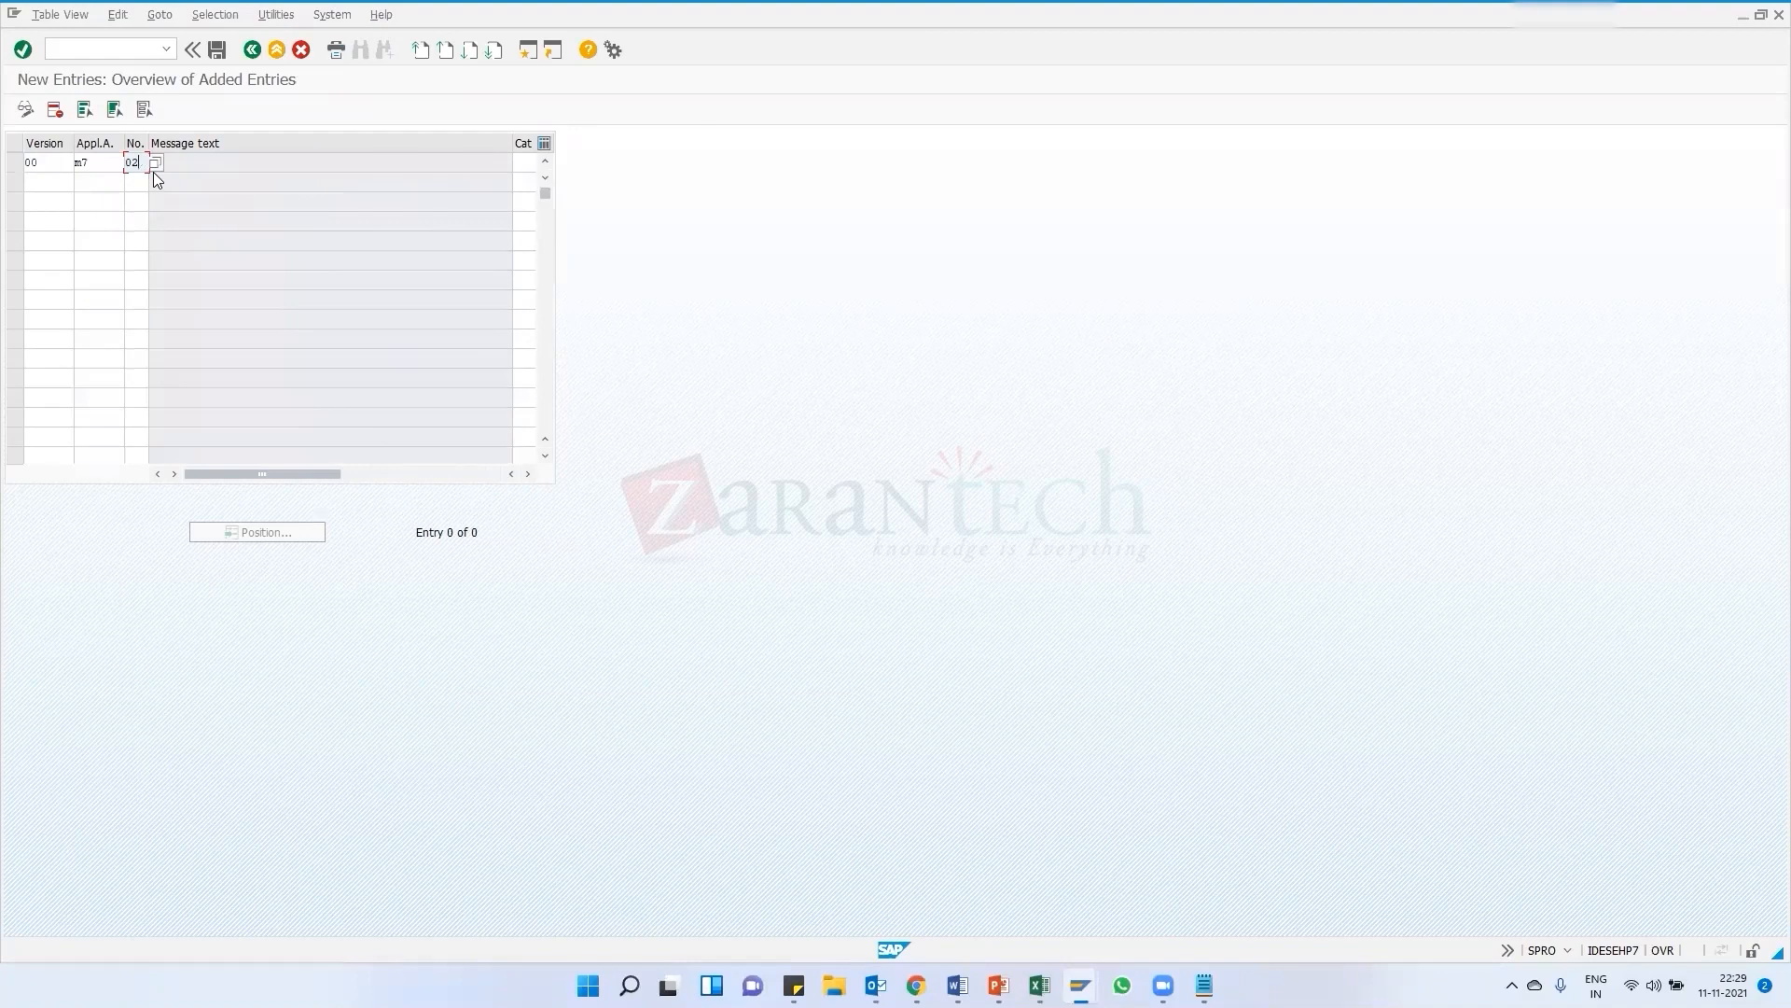
key(Return)
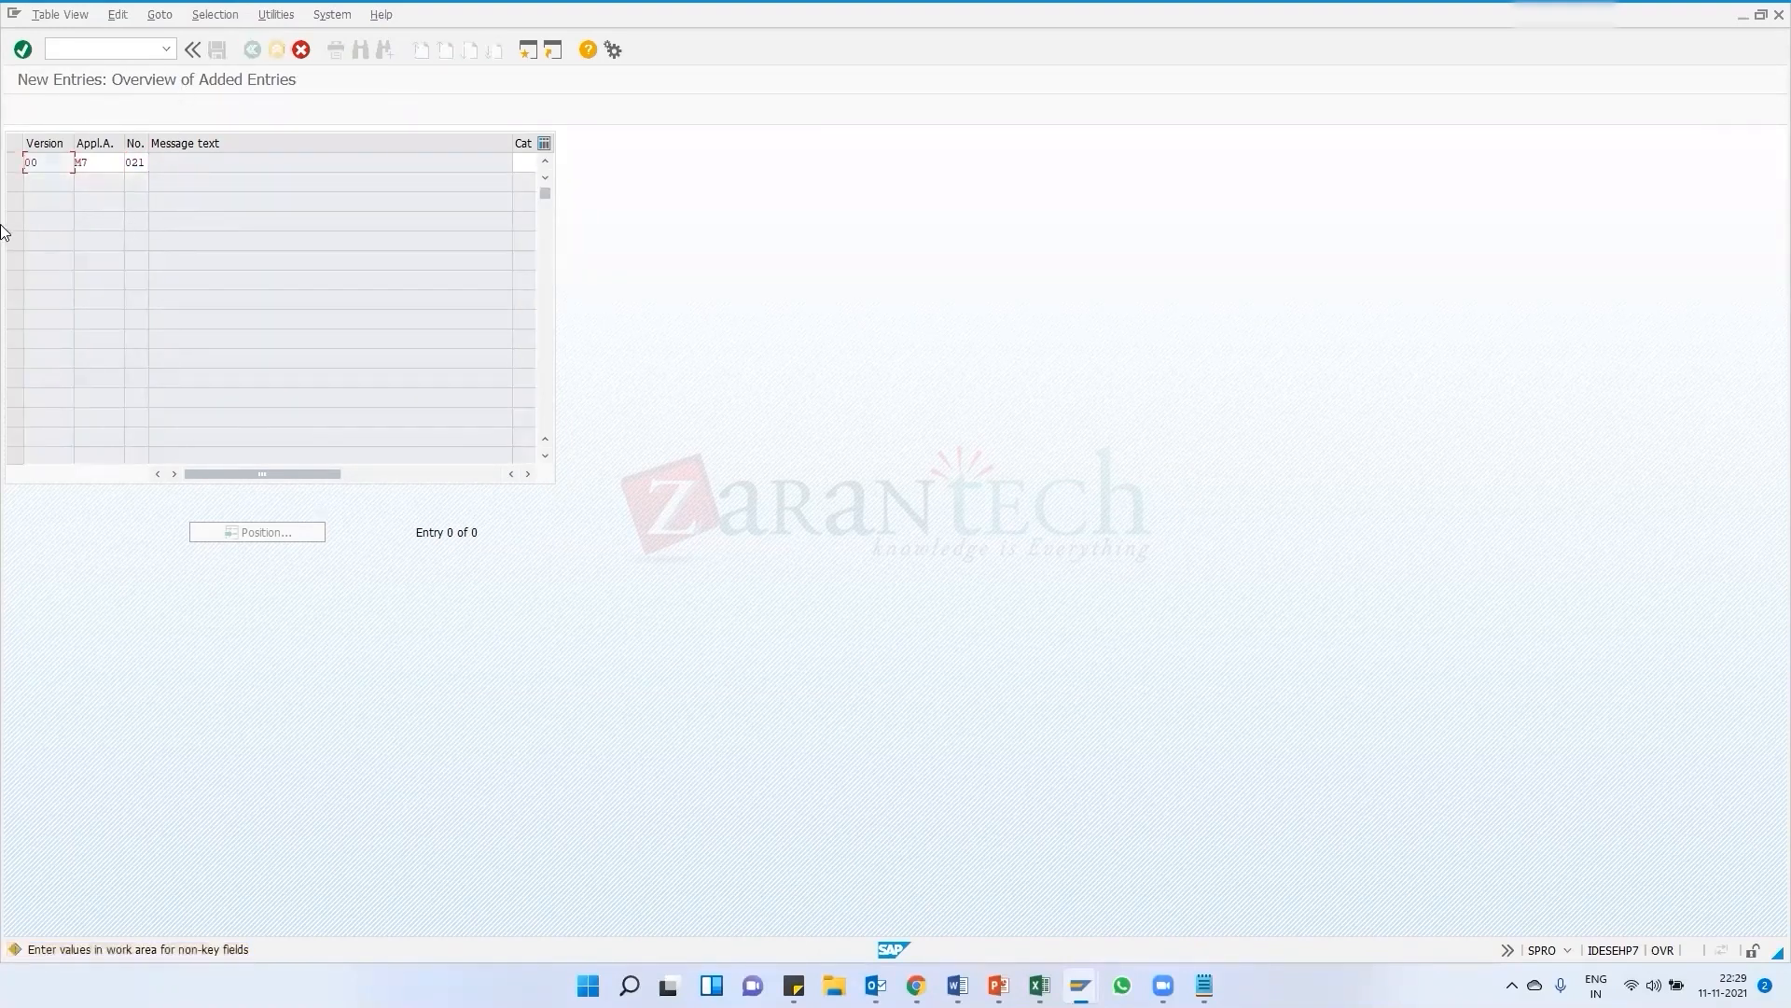
key(Return)
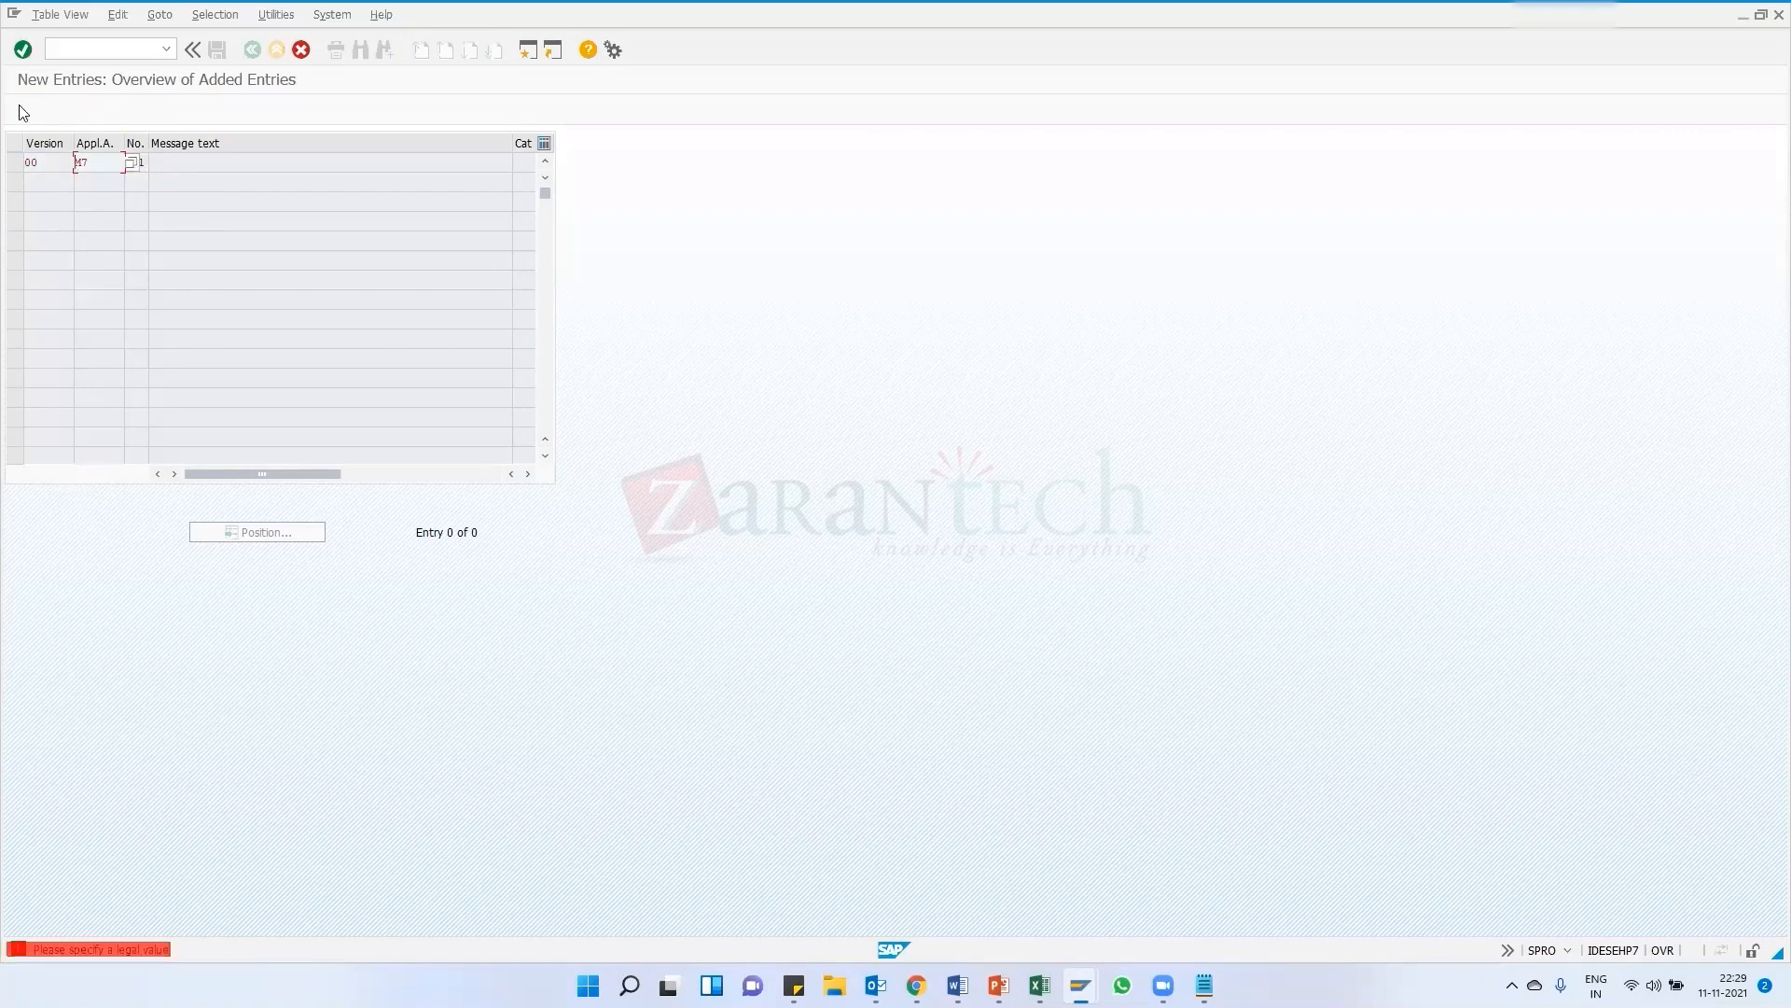
key(Return)
key(Return)
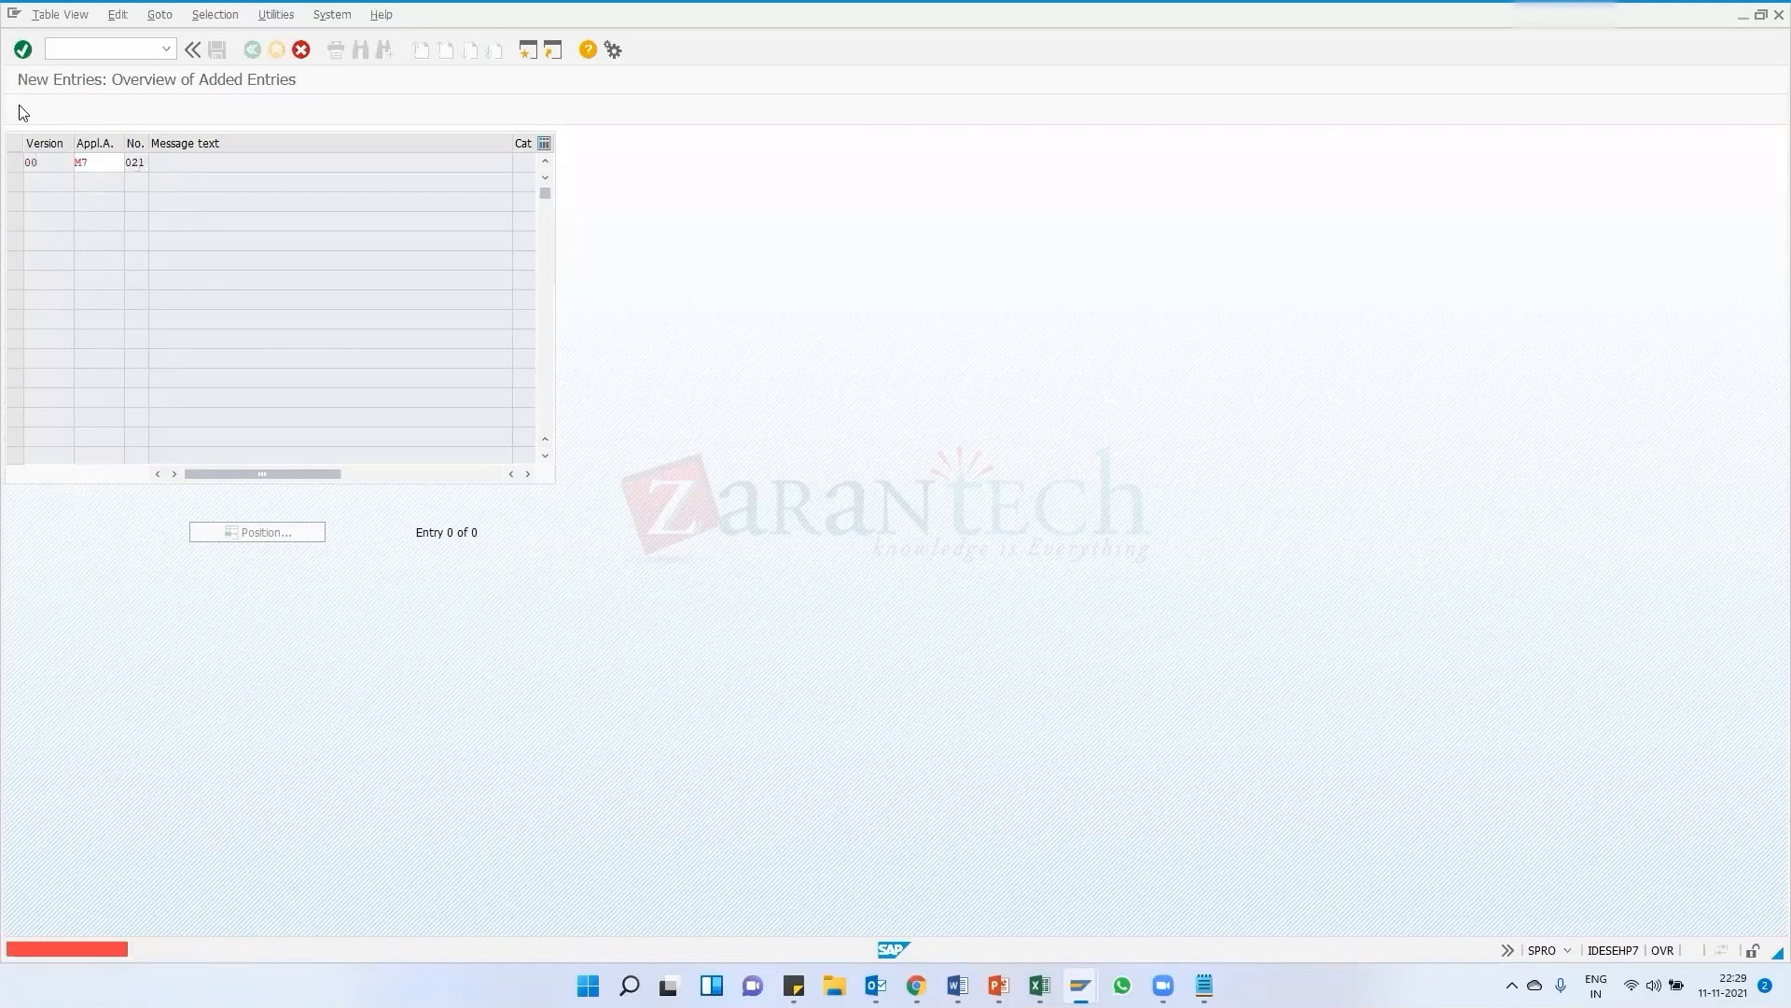
key(Return)
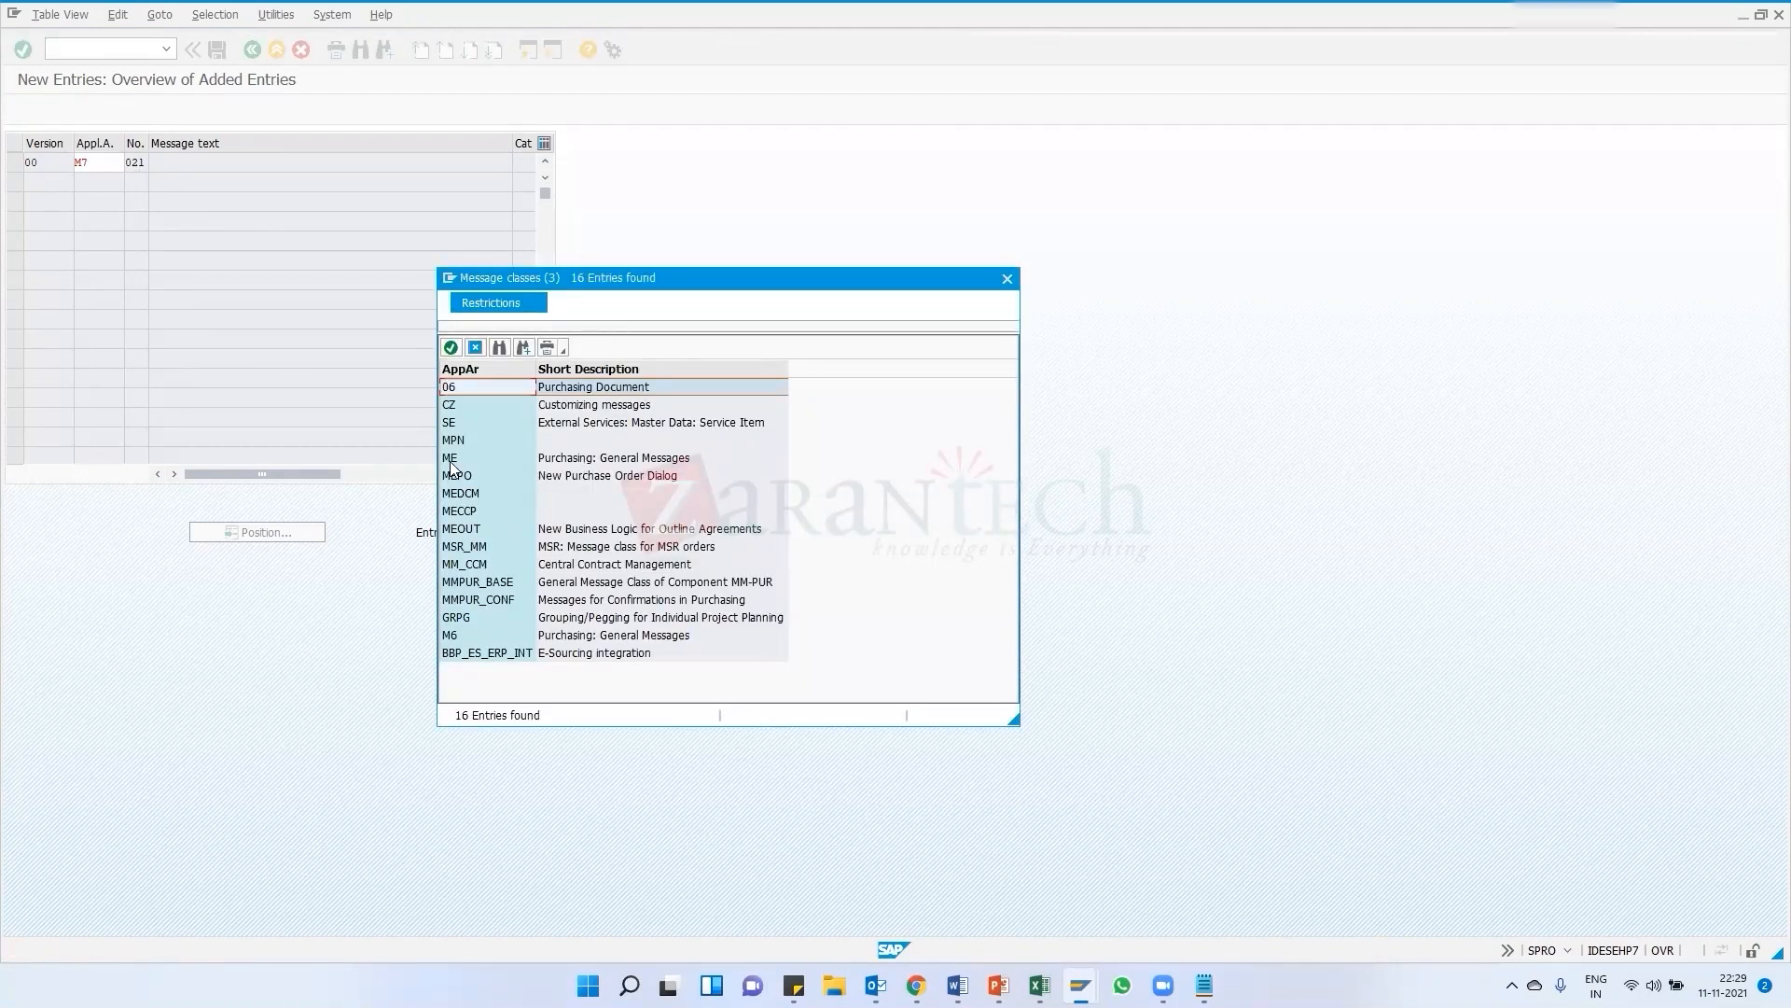
click(1006, 278)
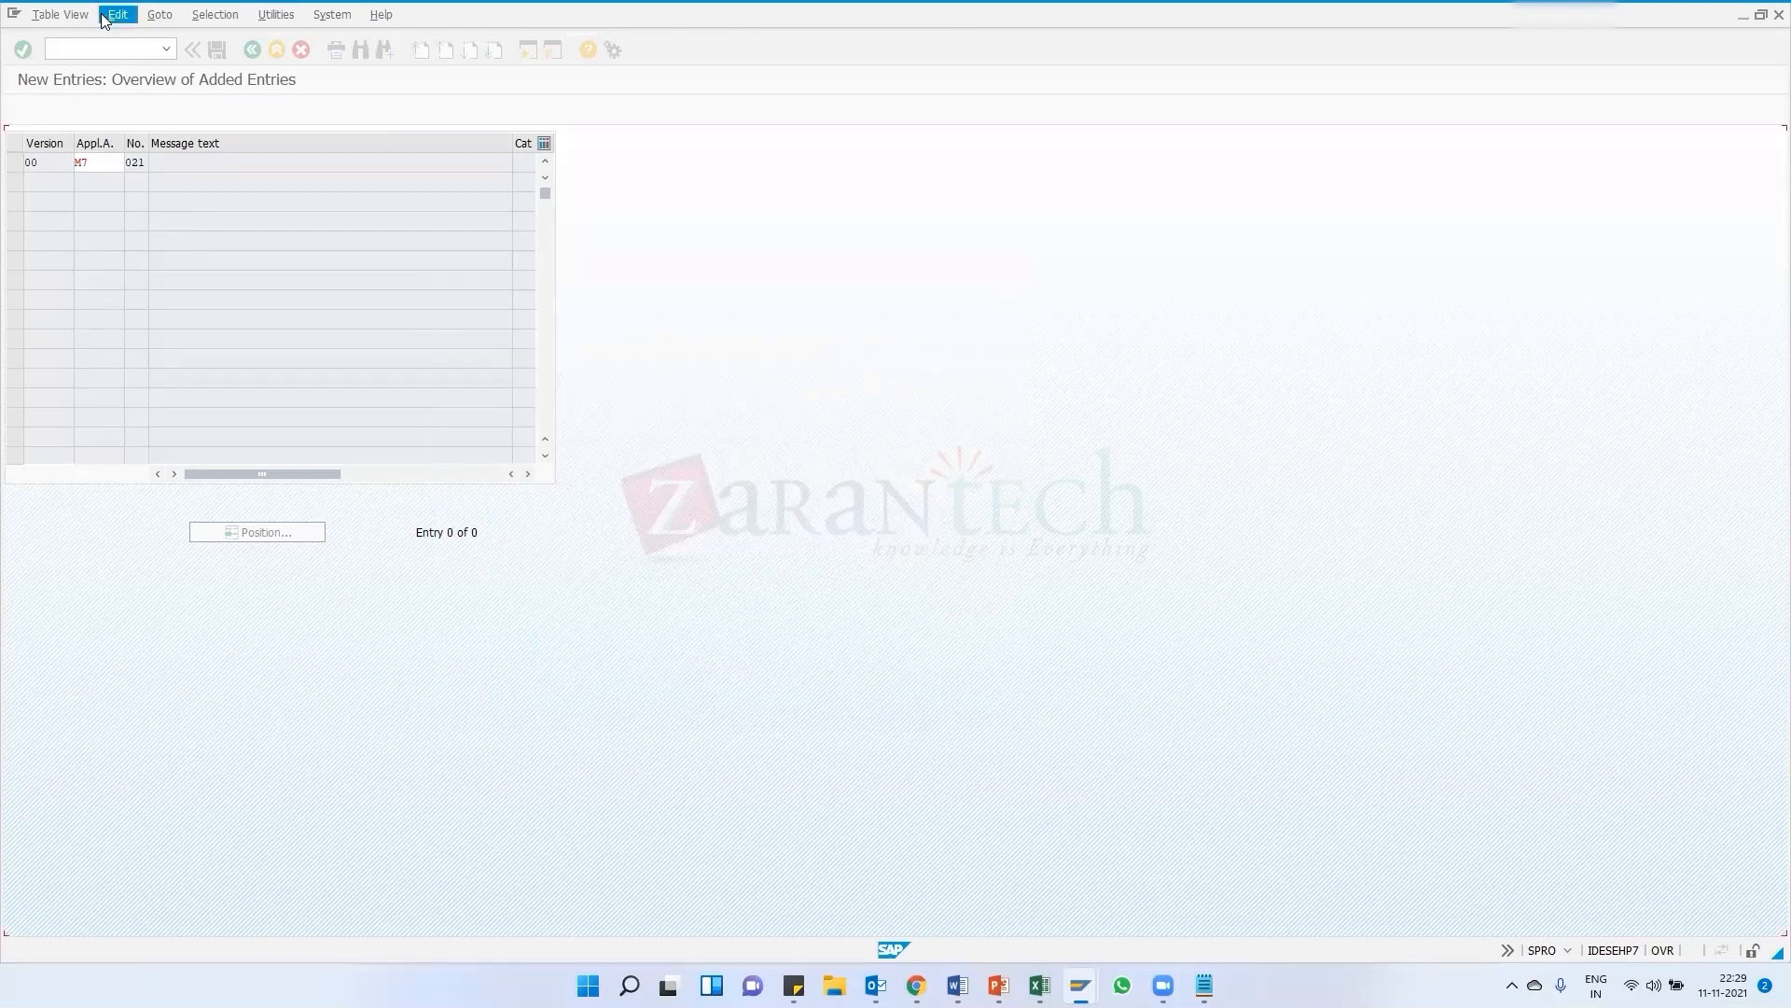
click(301, 50)
click(243, 333)
click(252, 50)
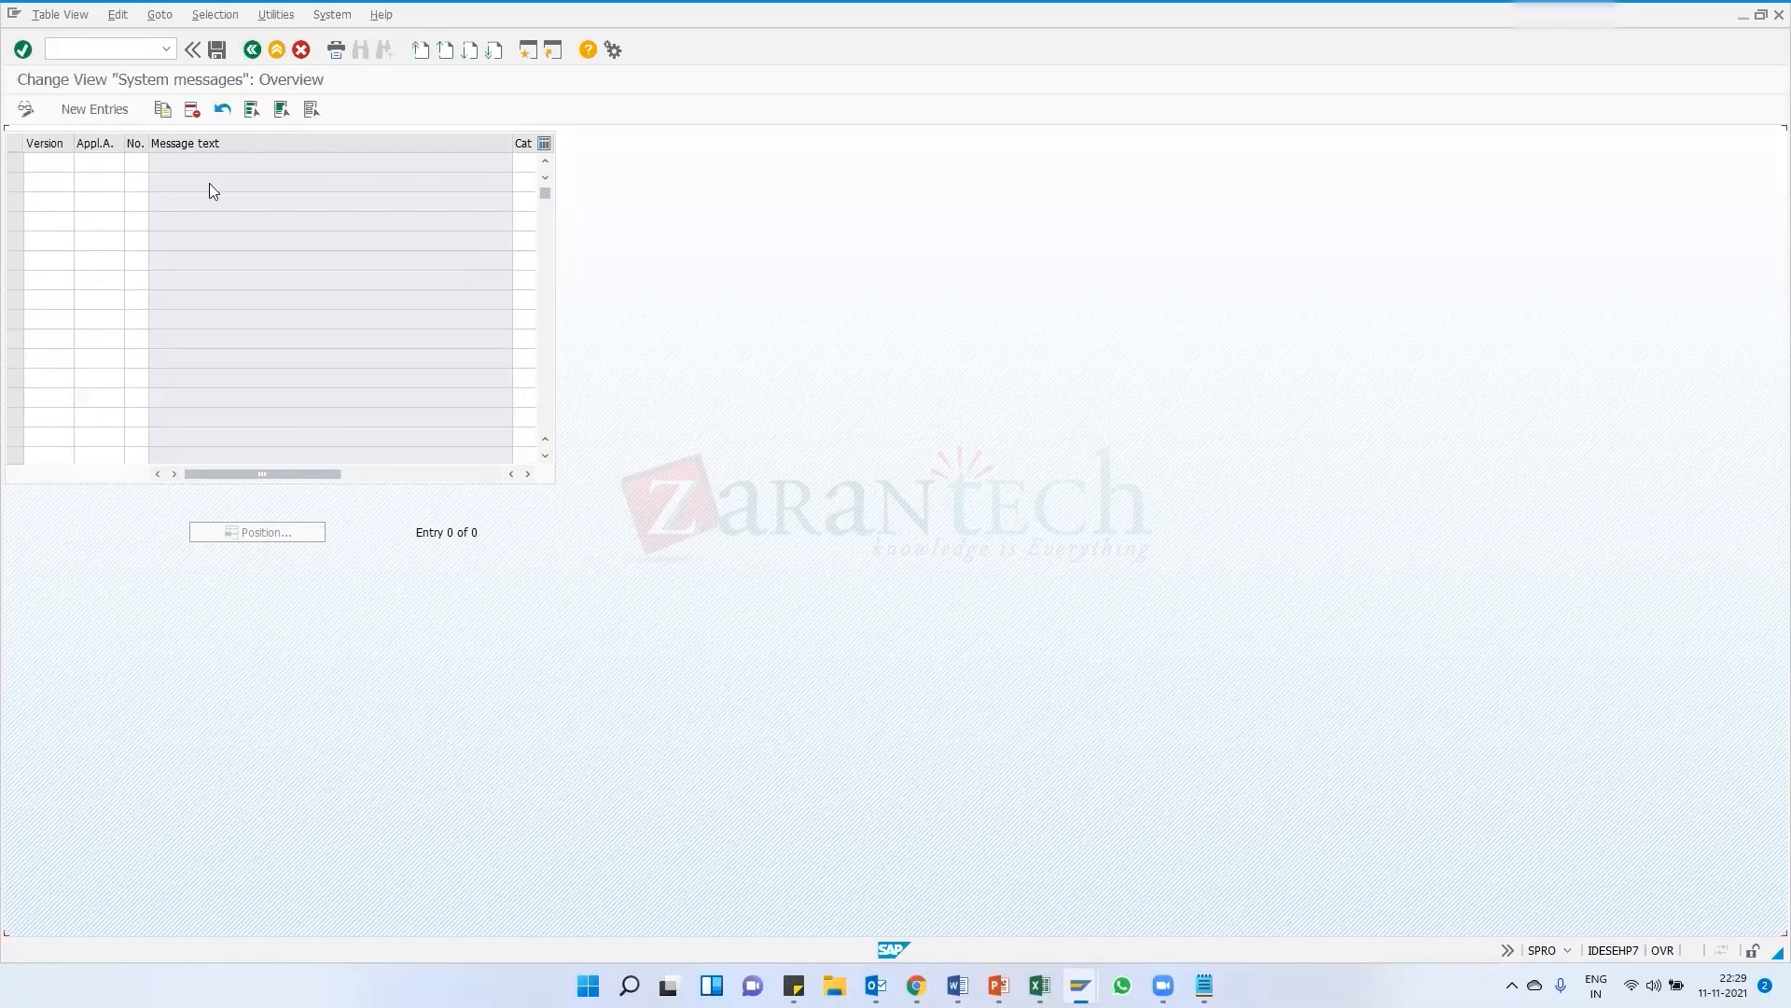
Scroll up and down the system messages list to review the entries of the different application areas and their categories
scroll(151, 337, down, 11)
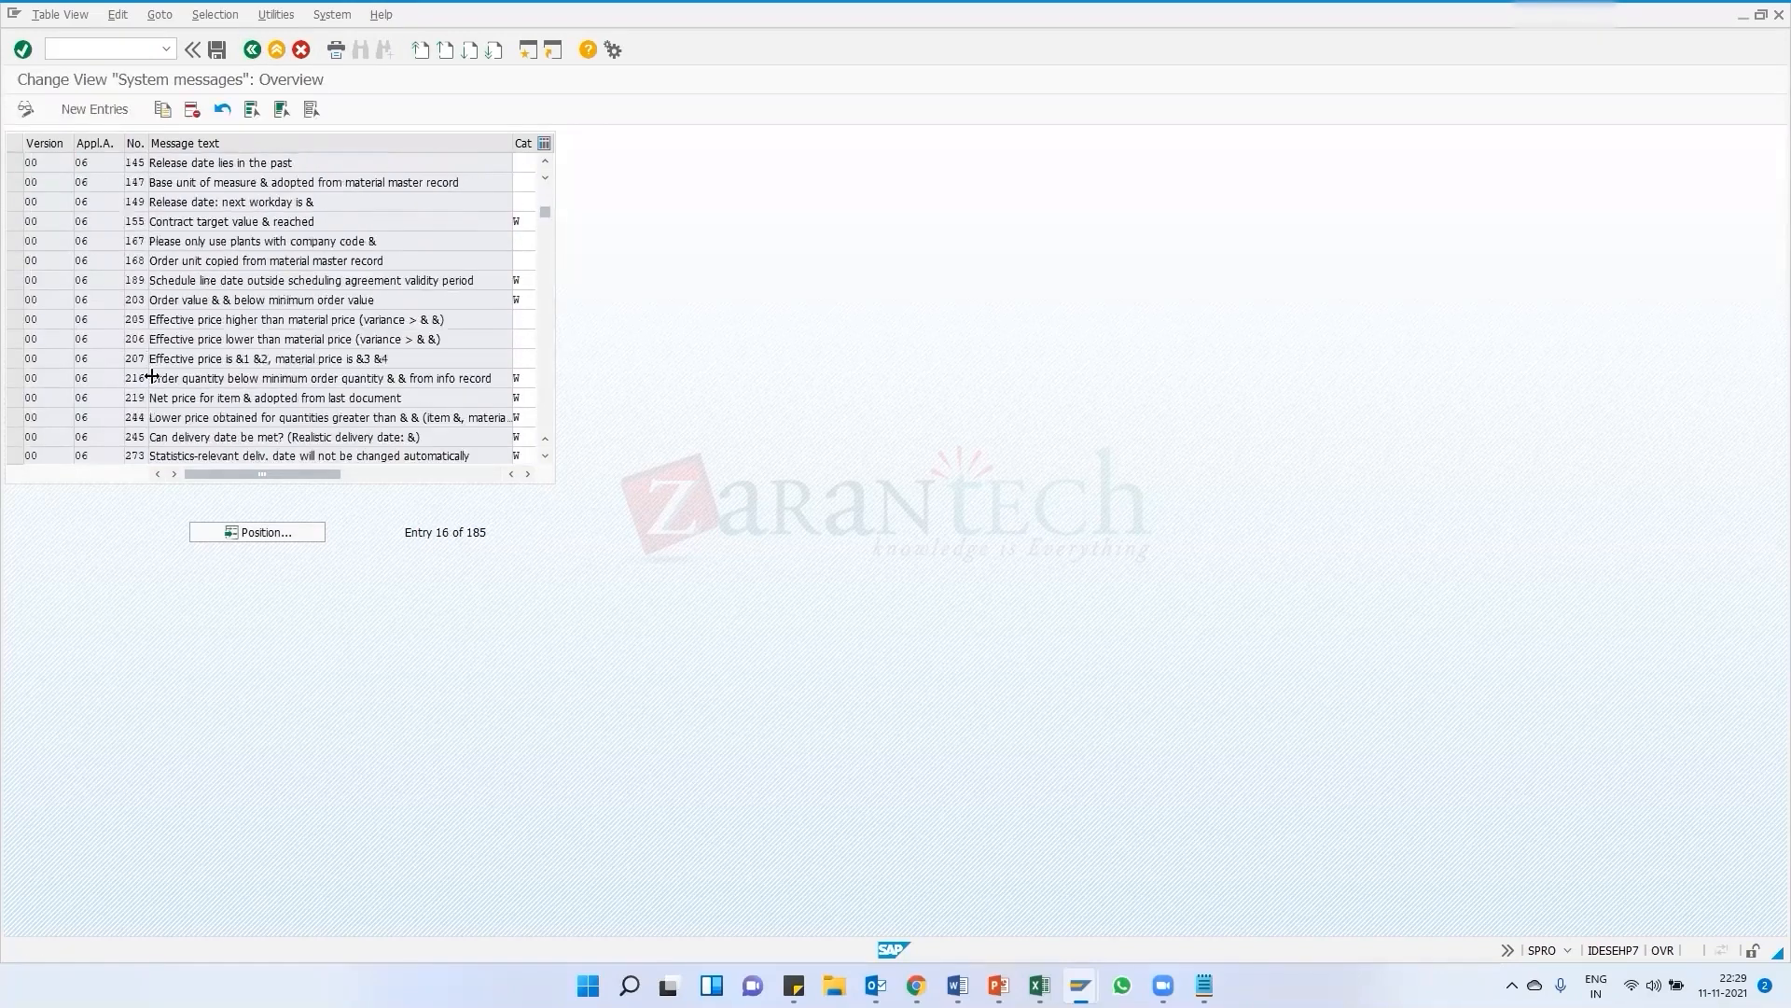
scroll(111, 371, down, 20)
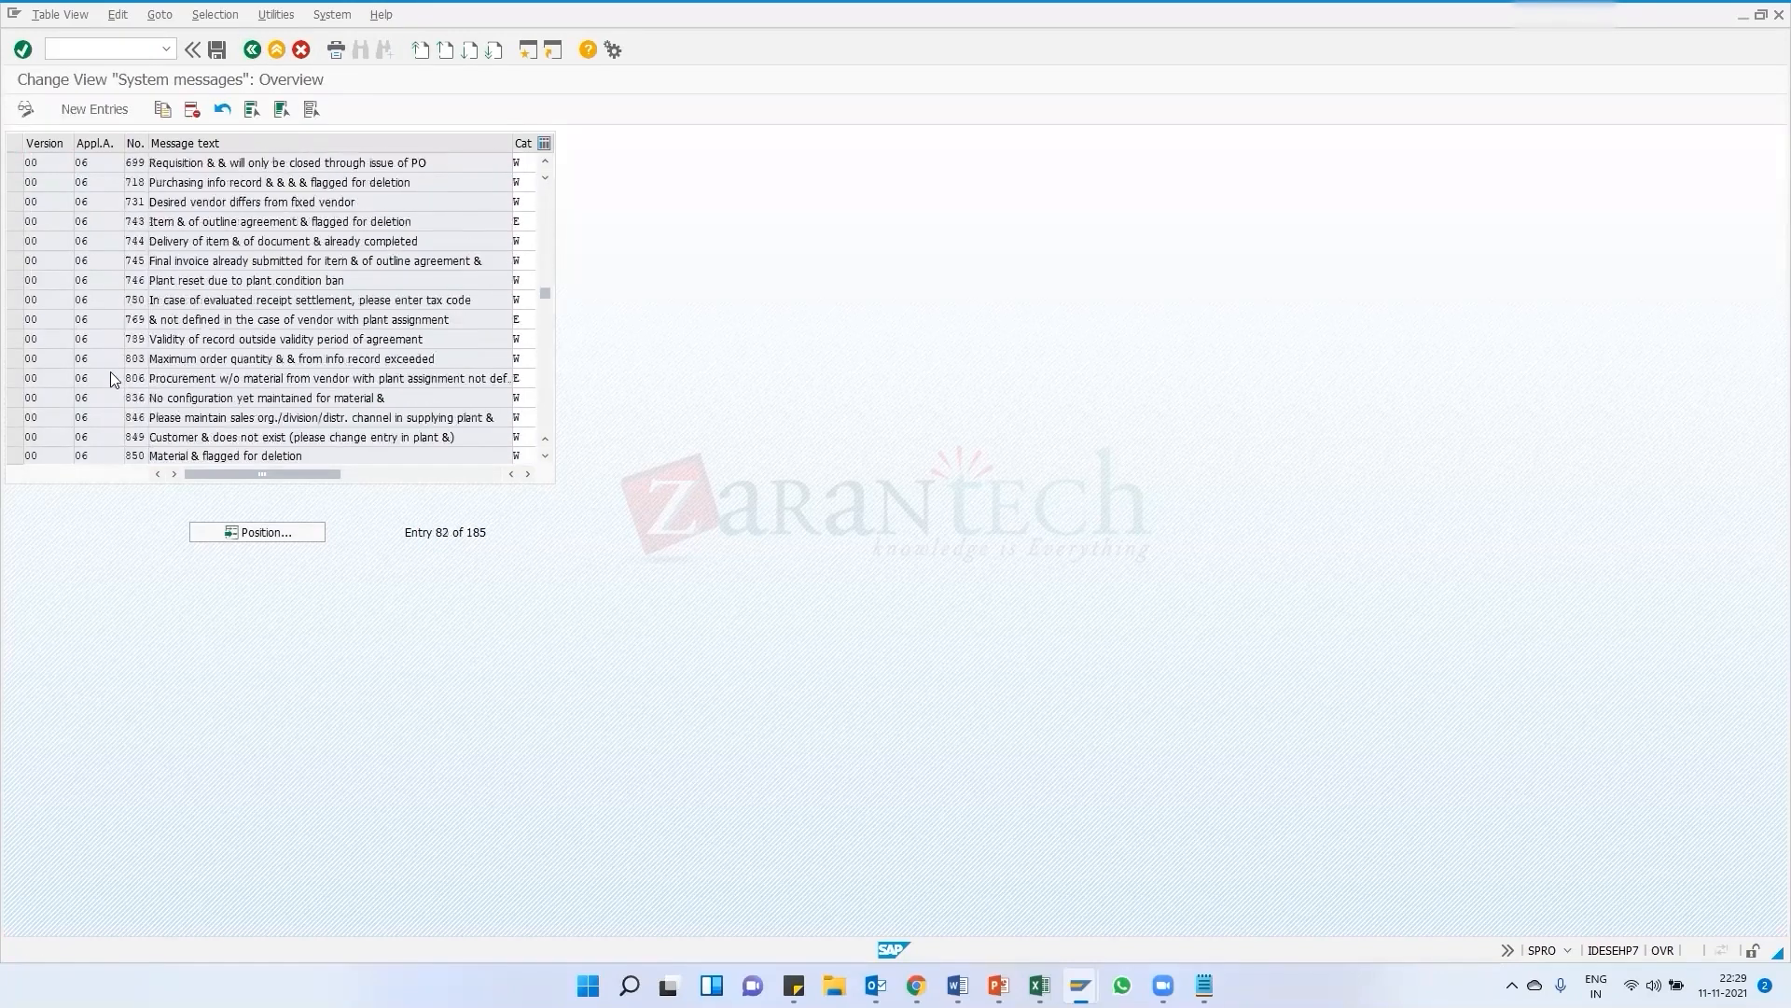
scroll(112, 371, down, 3)
scroll(92, 377, down, 4)
scroll(118, 343, down, 6)
scroll(122, 346, down, 6)
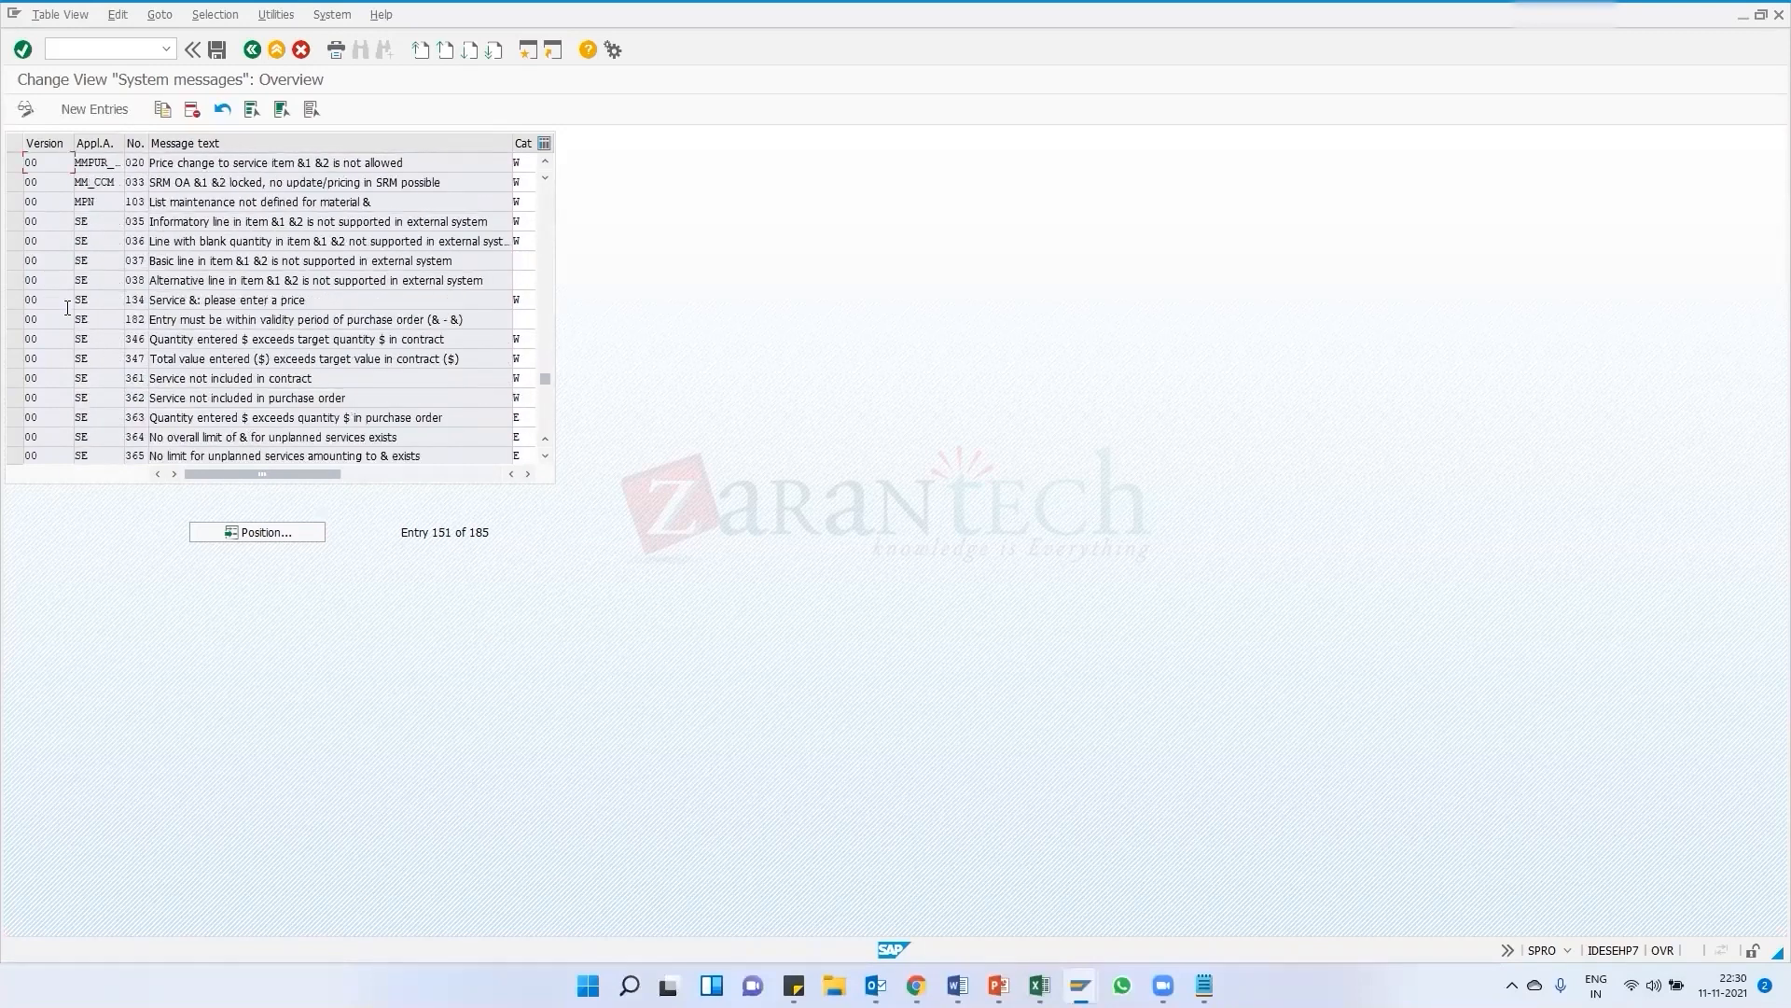
scroll(106, 340, down, 5)
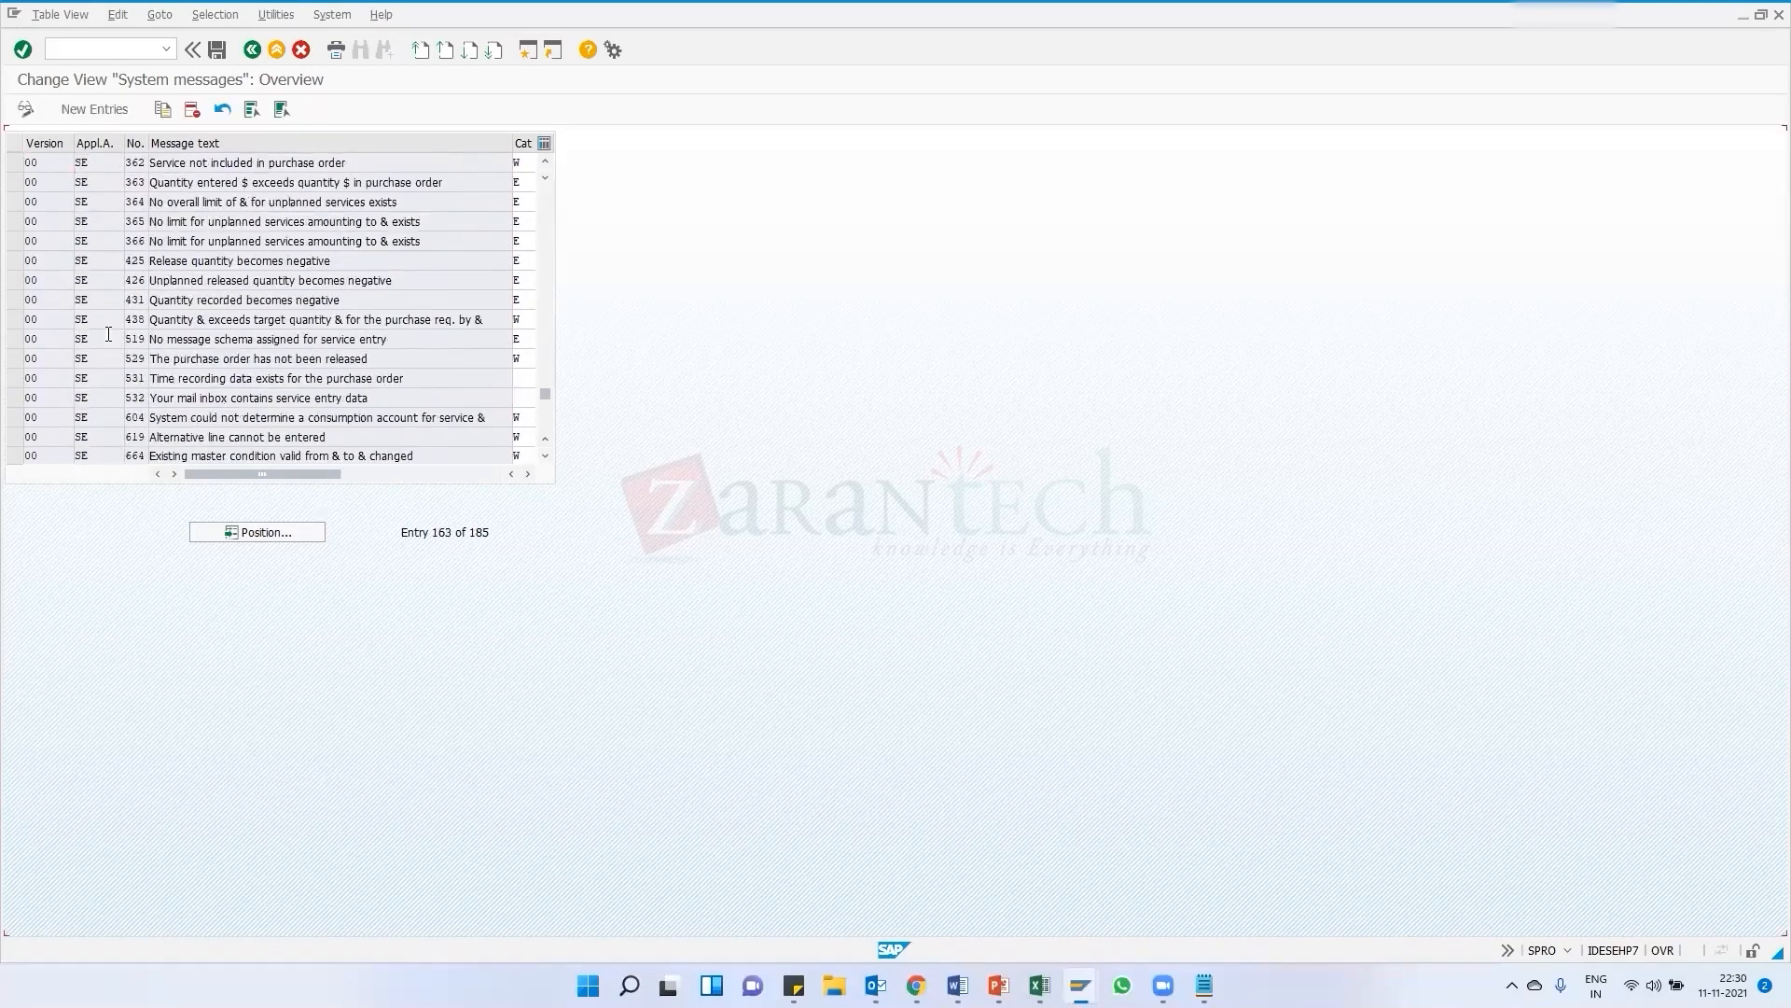
scroll(82, 387, down, 3)
scroll(79, 388, down, 2)
scroll(84, 354, up, 5)
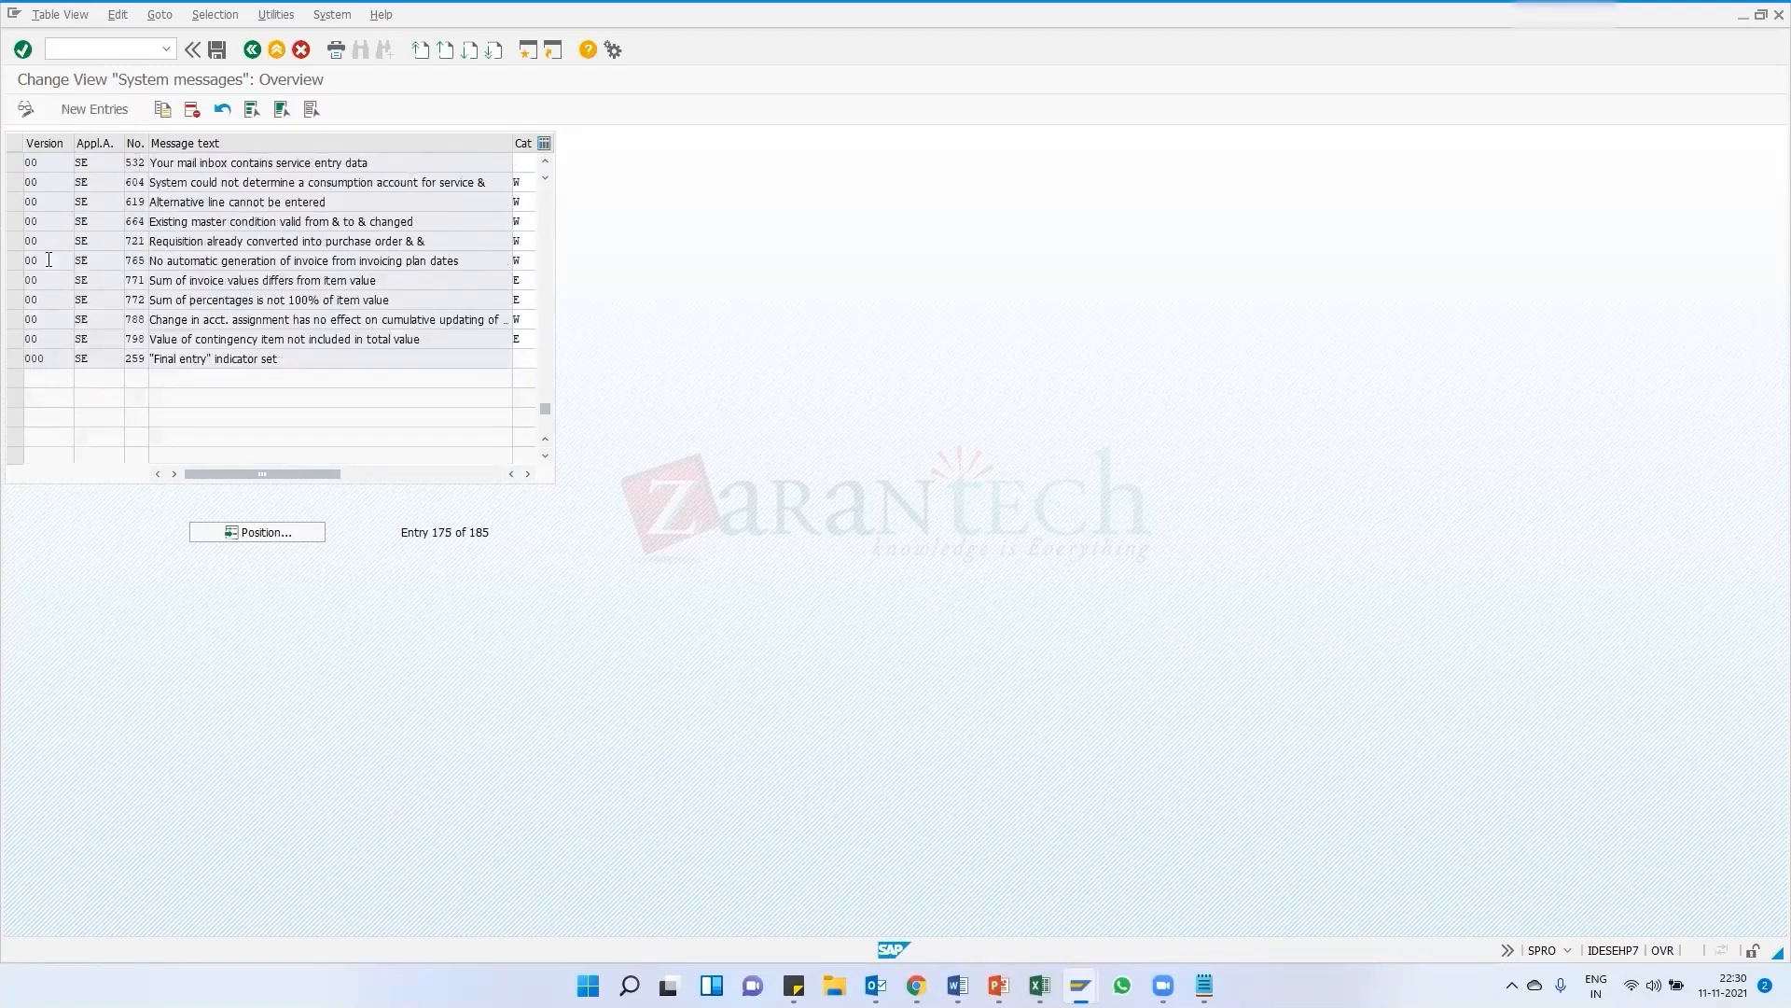
scroll(93, 301, up, 3)
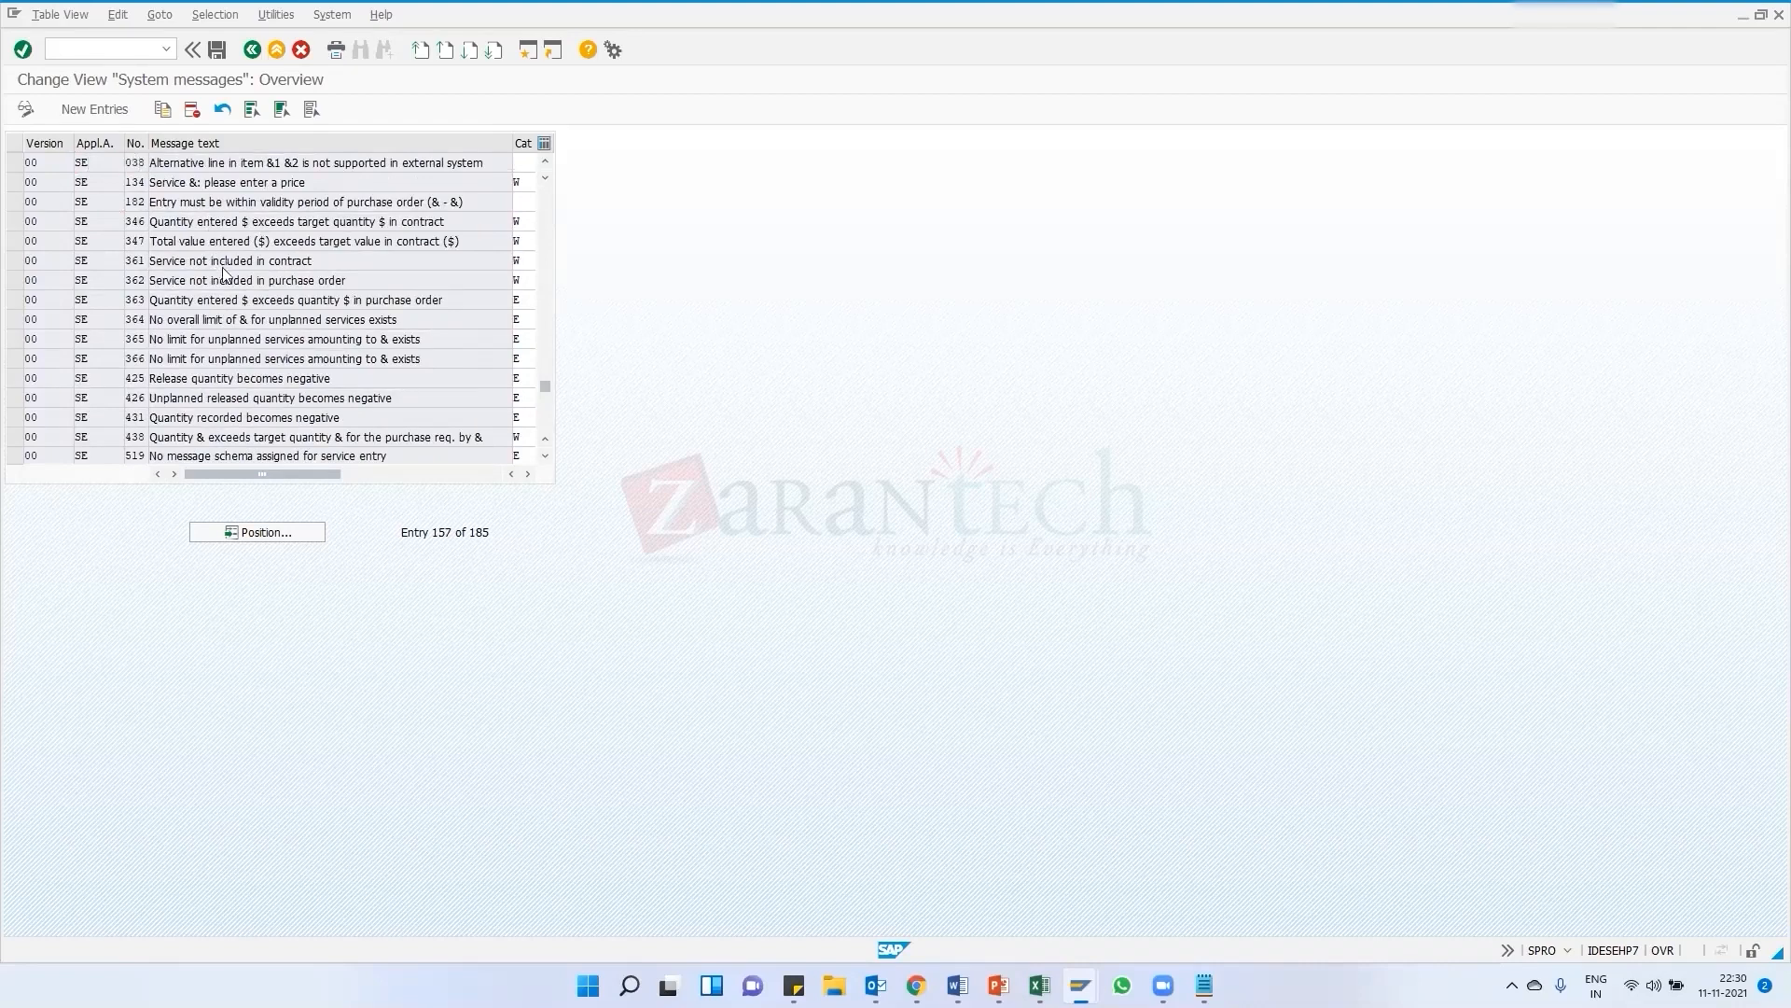
scroll(220, 272, up, 1)
scroll(224, 268, up, 1)
scroll(224, 268, up, 1)
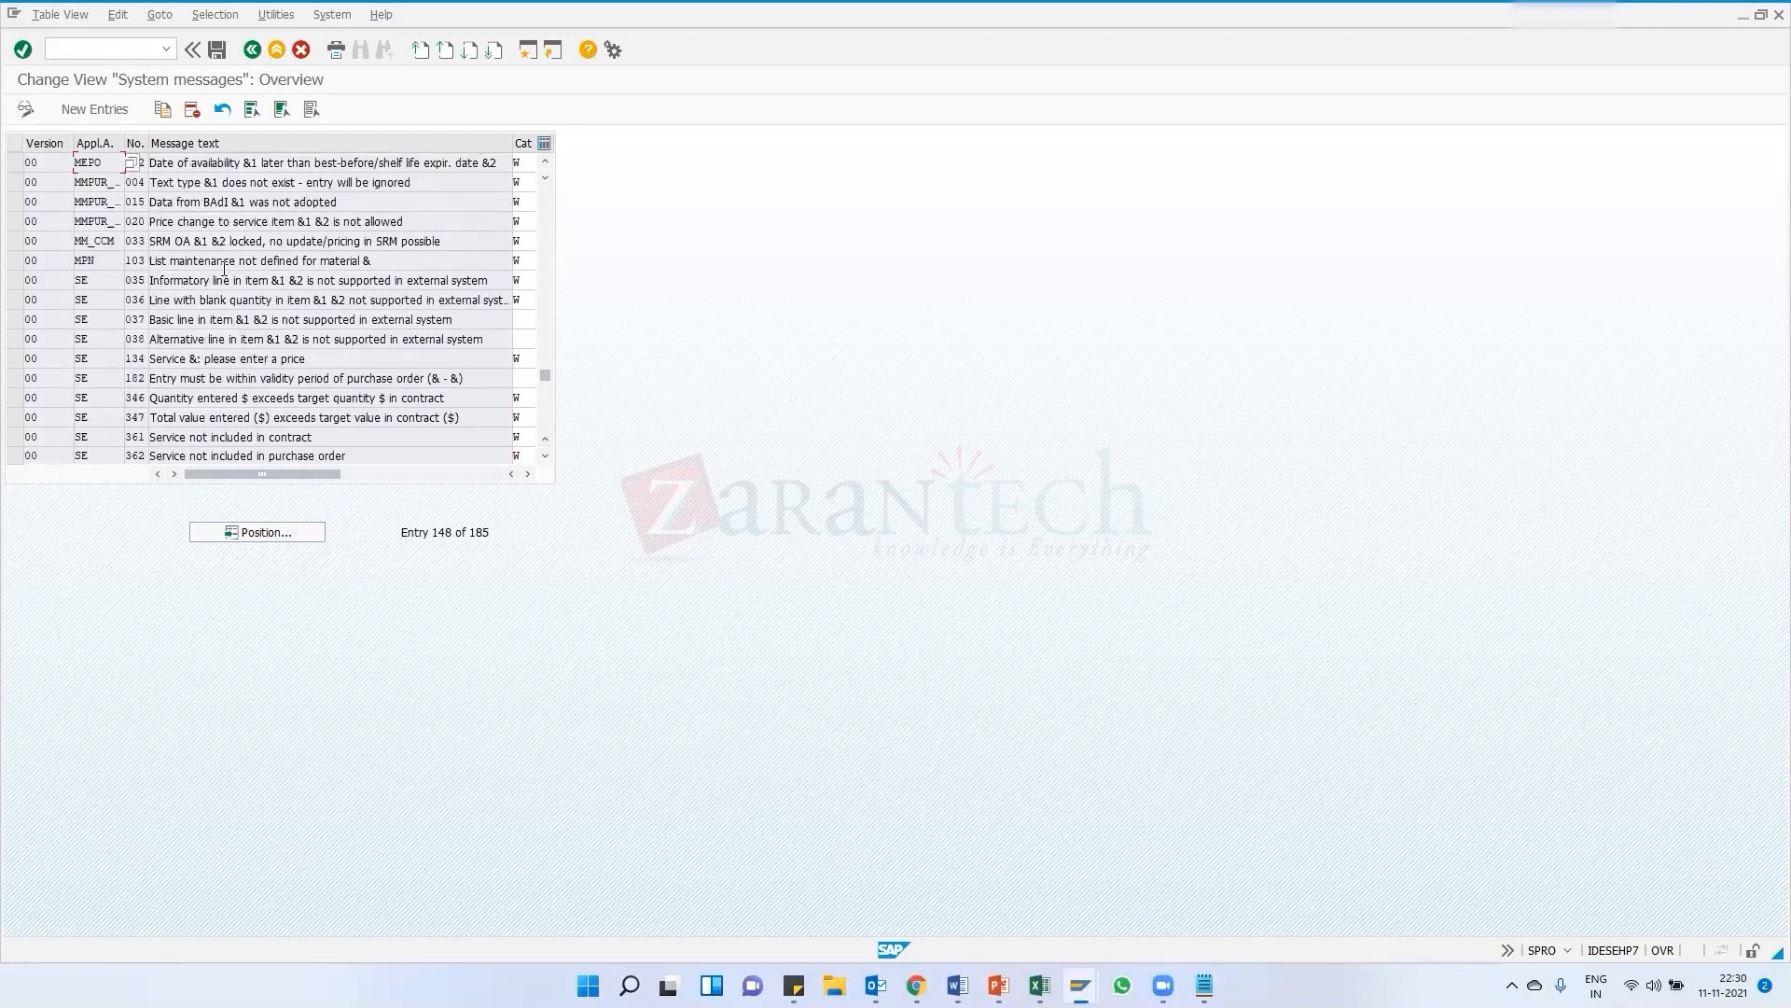
scroll(224, 270, up, 3)
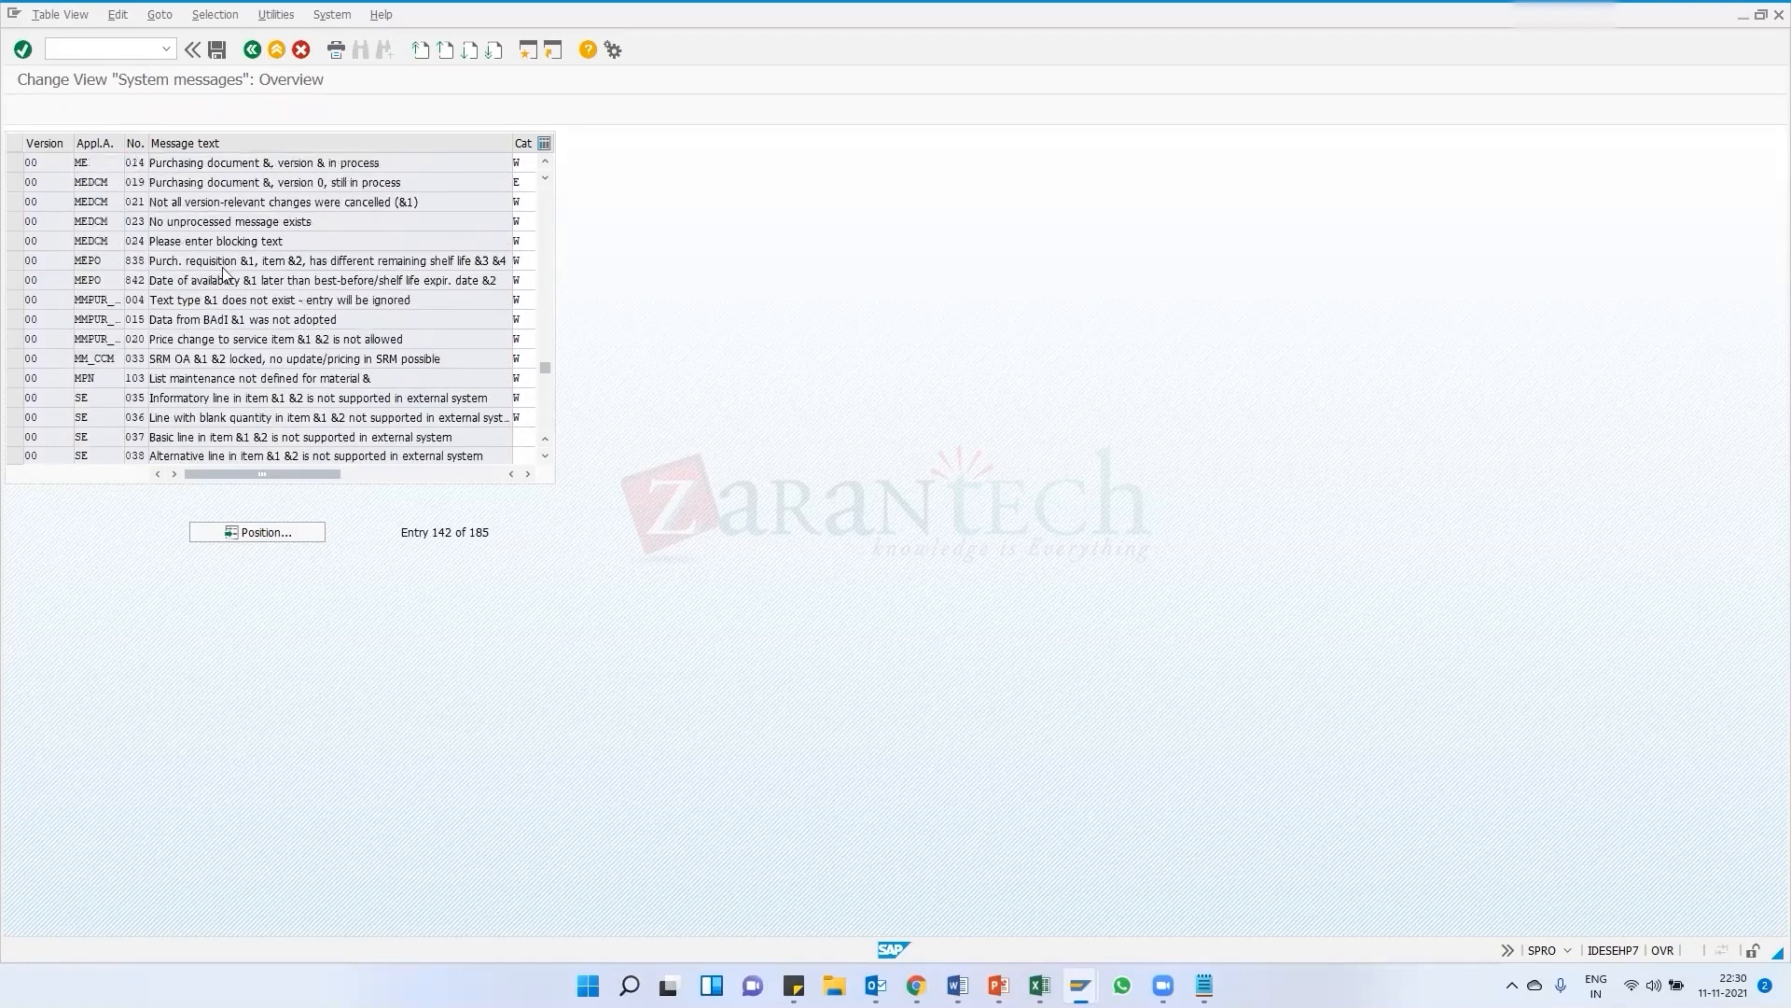
scroll(224, 269, up, 1)
scroll(224, 268, up, 1)
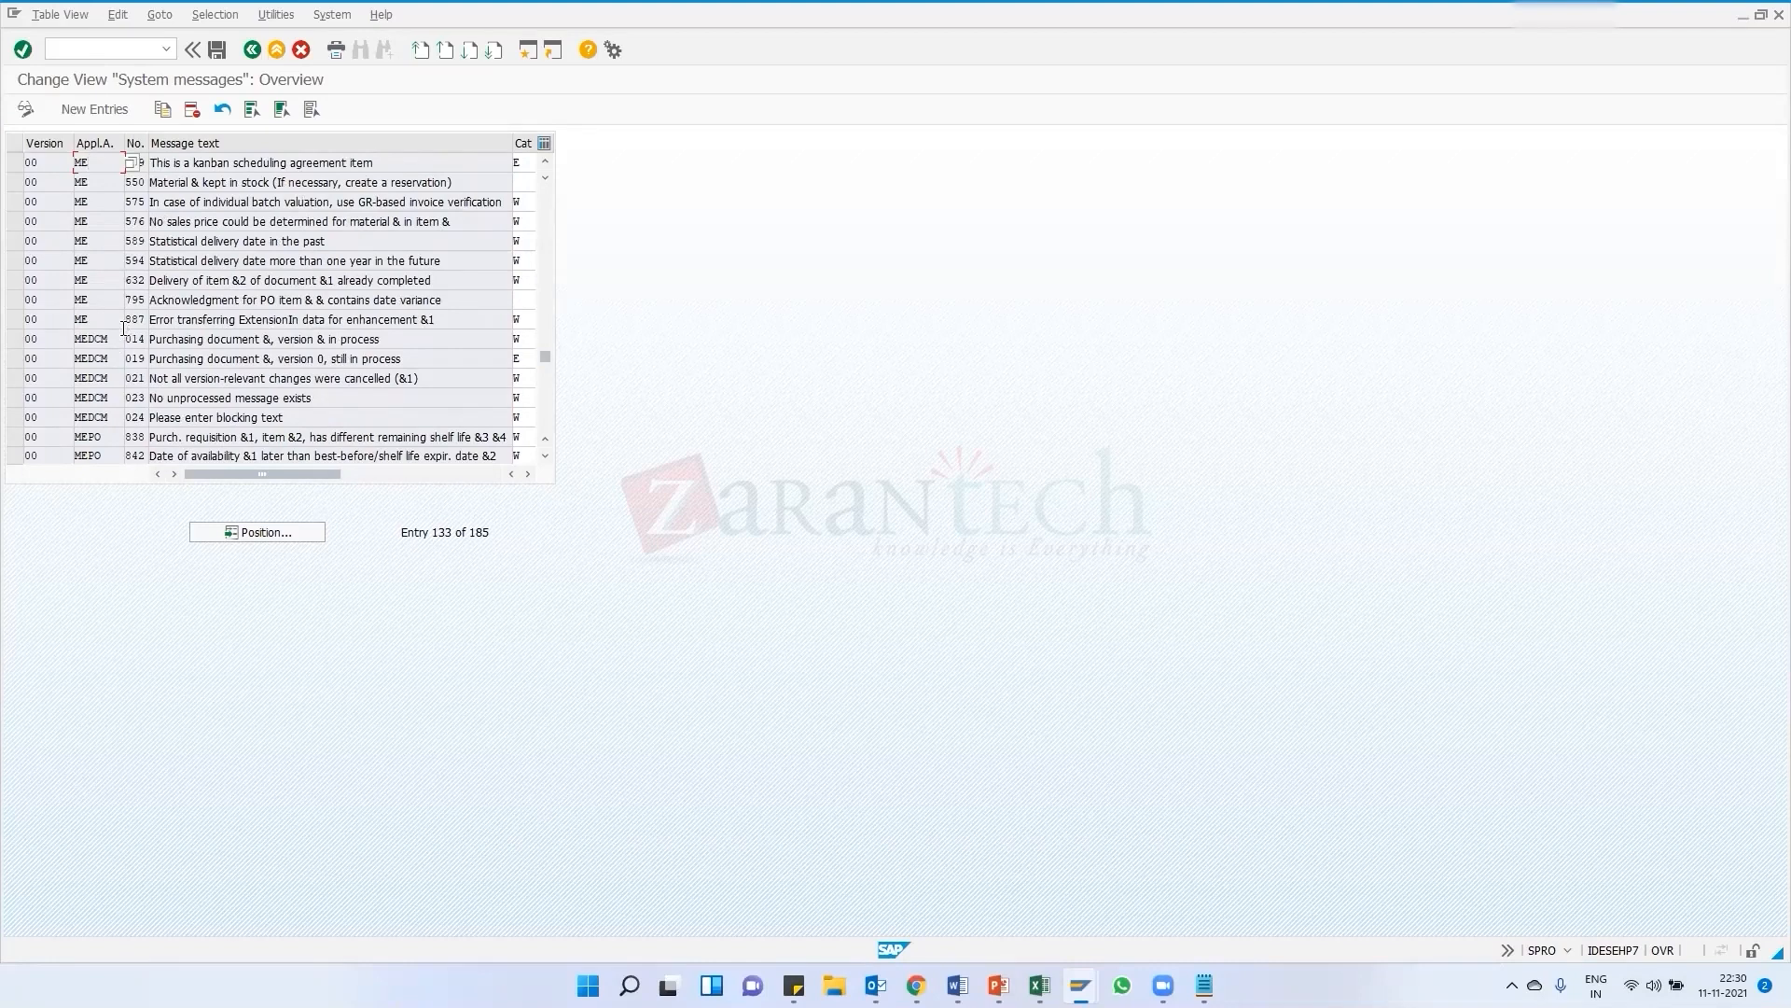
scroll(125, 331, up, 3)
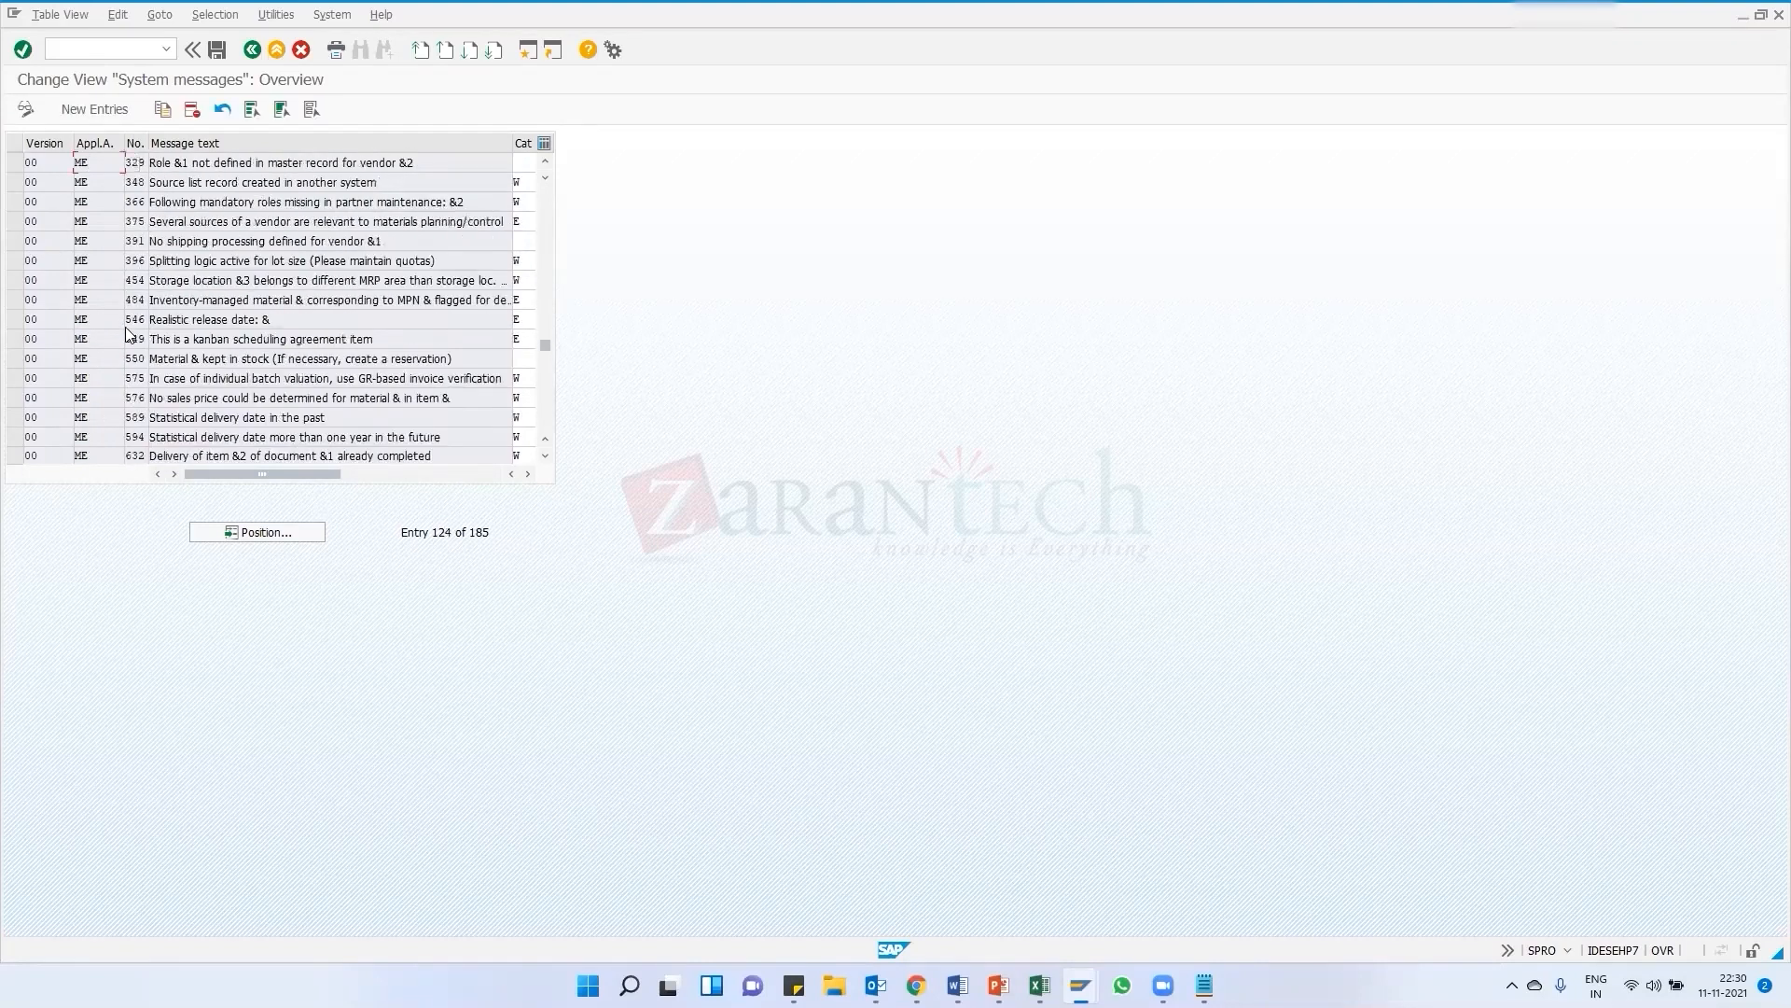
scroll(125, 331, up, 6)
scroll(125, 331, up, 2)
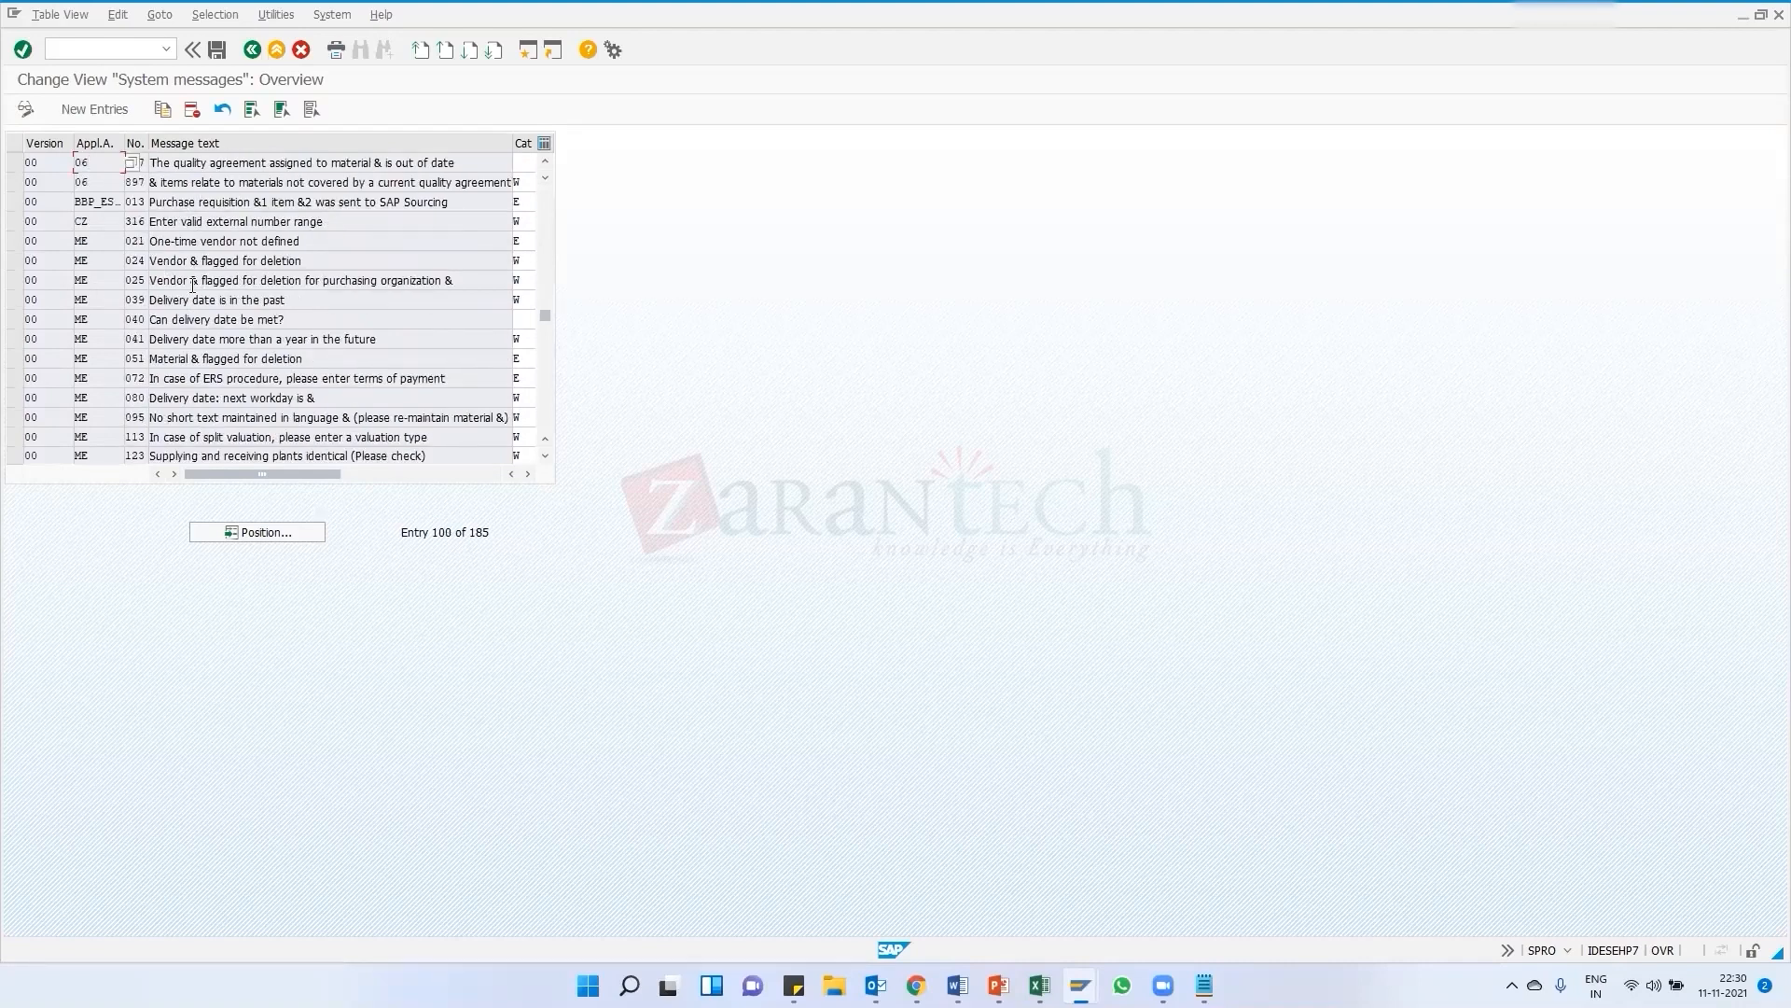
scroll(193, 298, up, 1)
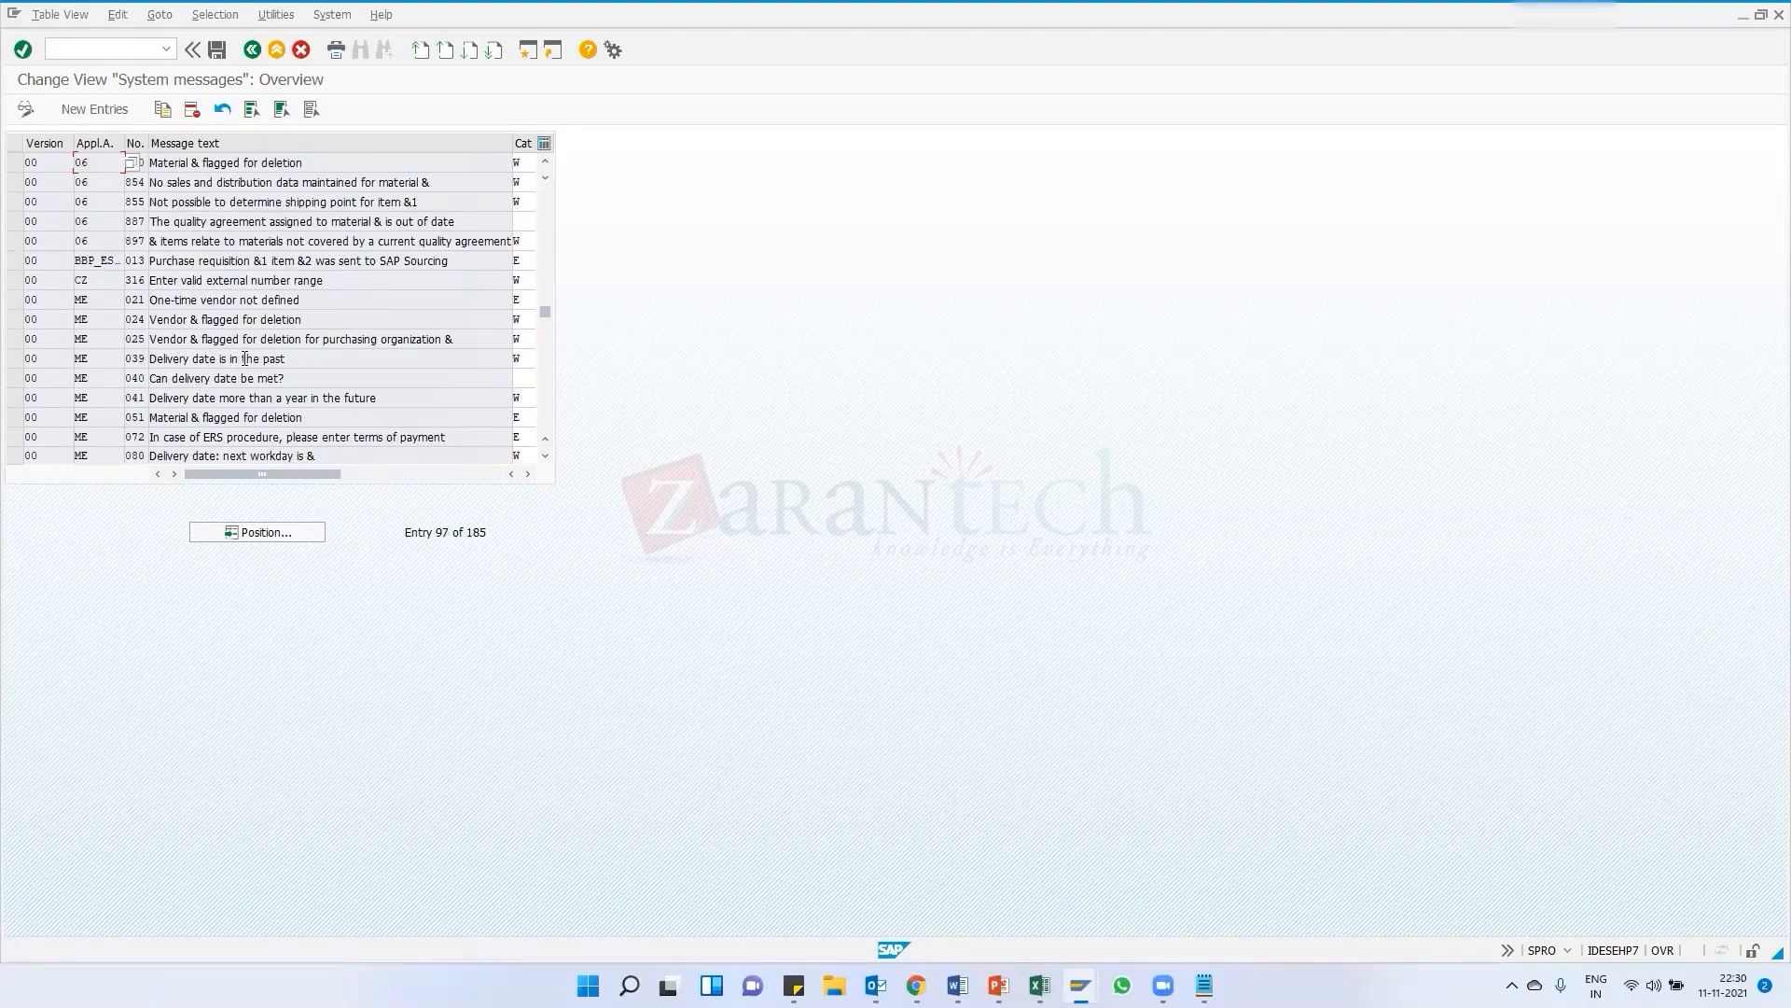
scroll(183, 386, down, 1)
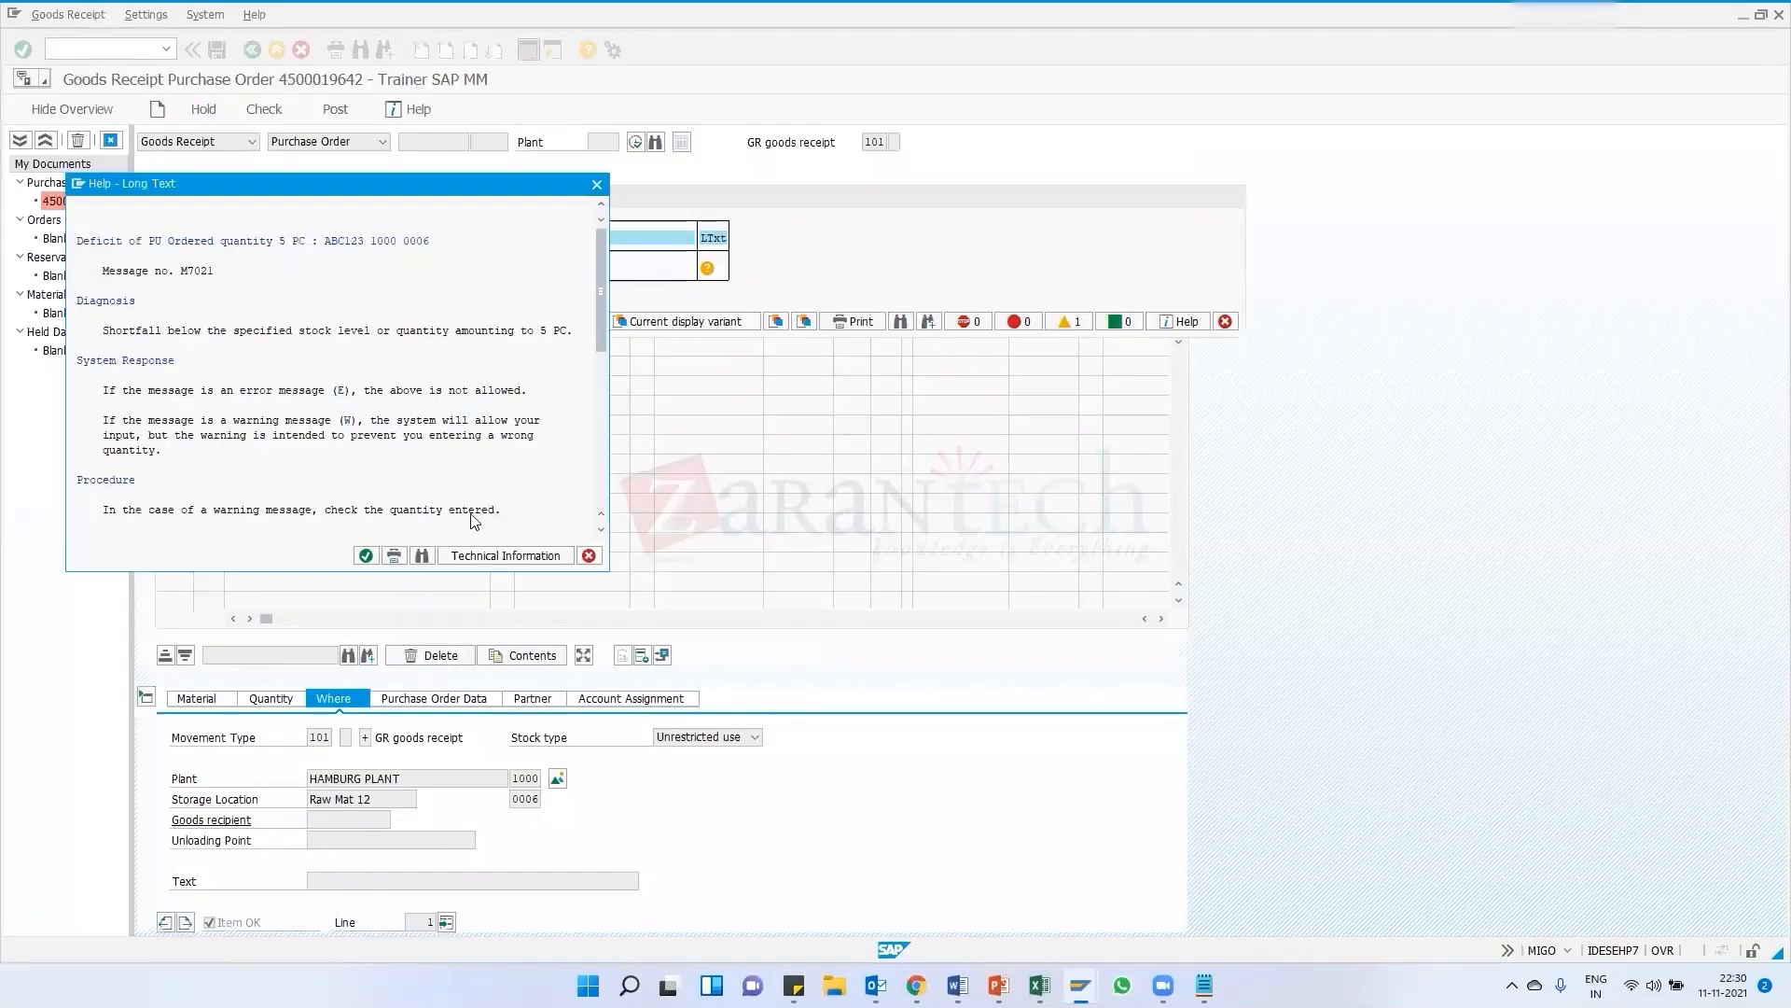
Close the long text for message M7021 and exit the system messages view back to the IMG structure
click(365, 557)
click(187, 321)
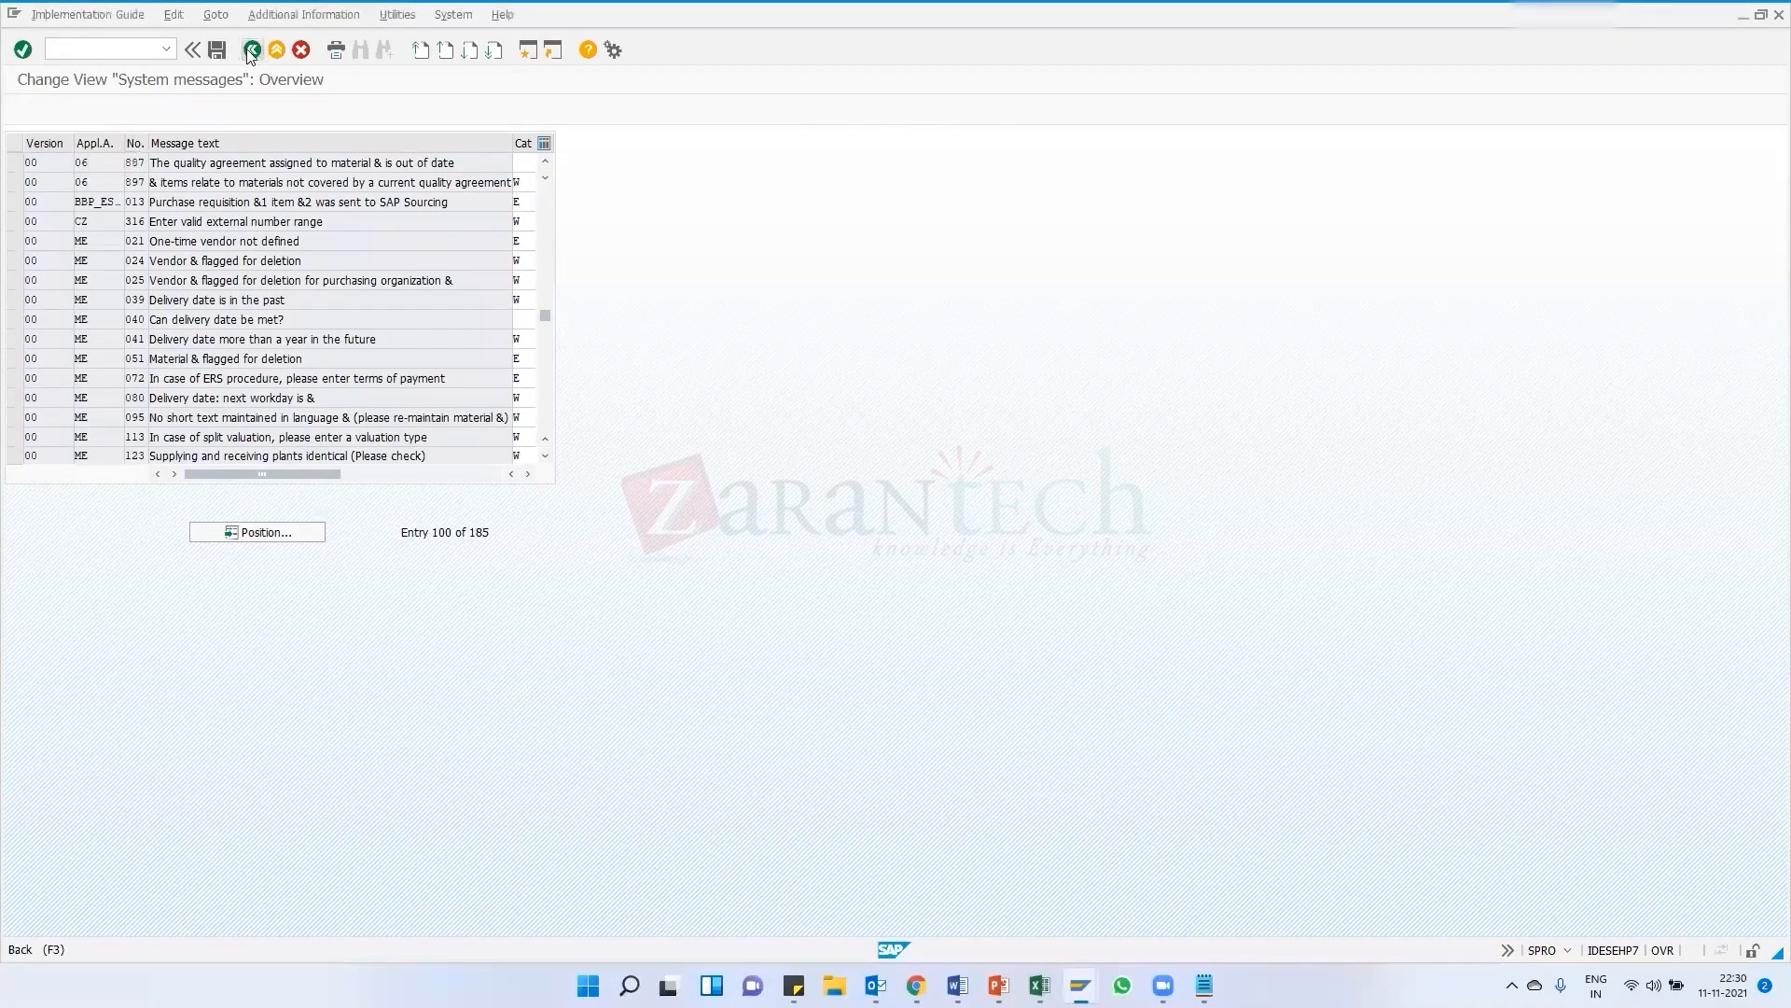
click(251, 53)
key(Escape)
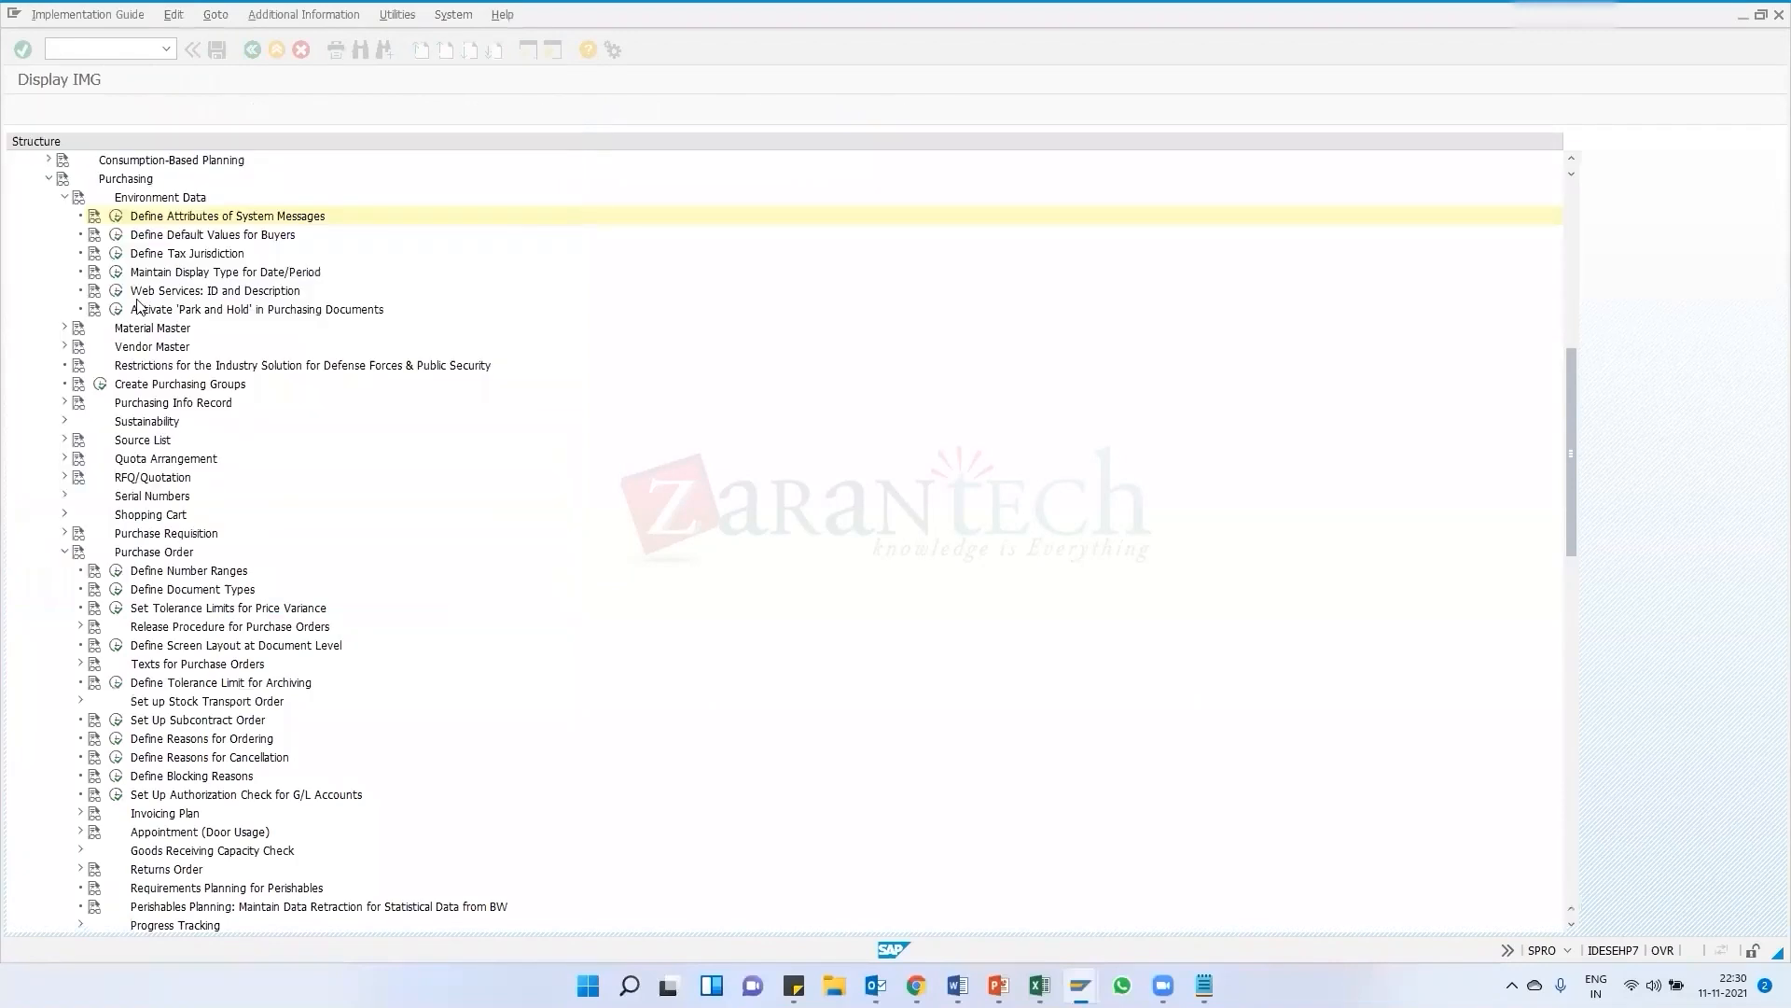
Collapse the Environment Data and Purchase Order IMG nodes and back out of the item categories window to SAP Easy Access
click(68, 197)
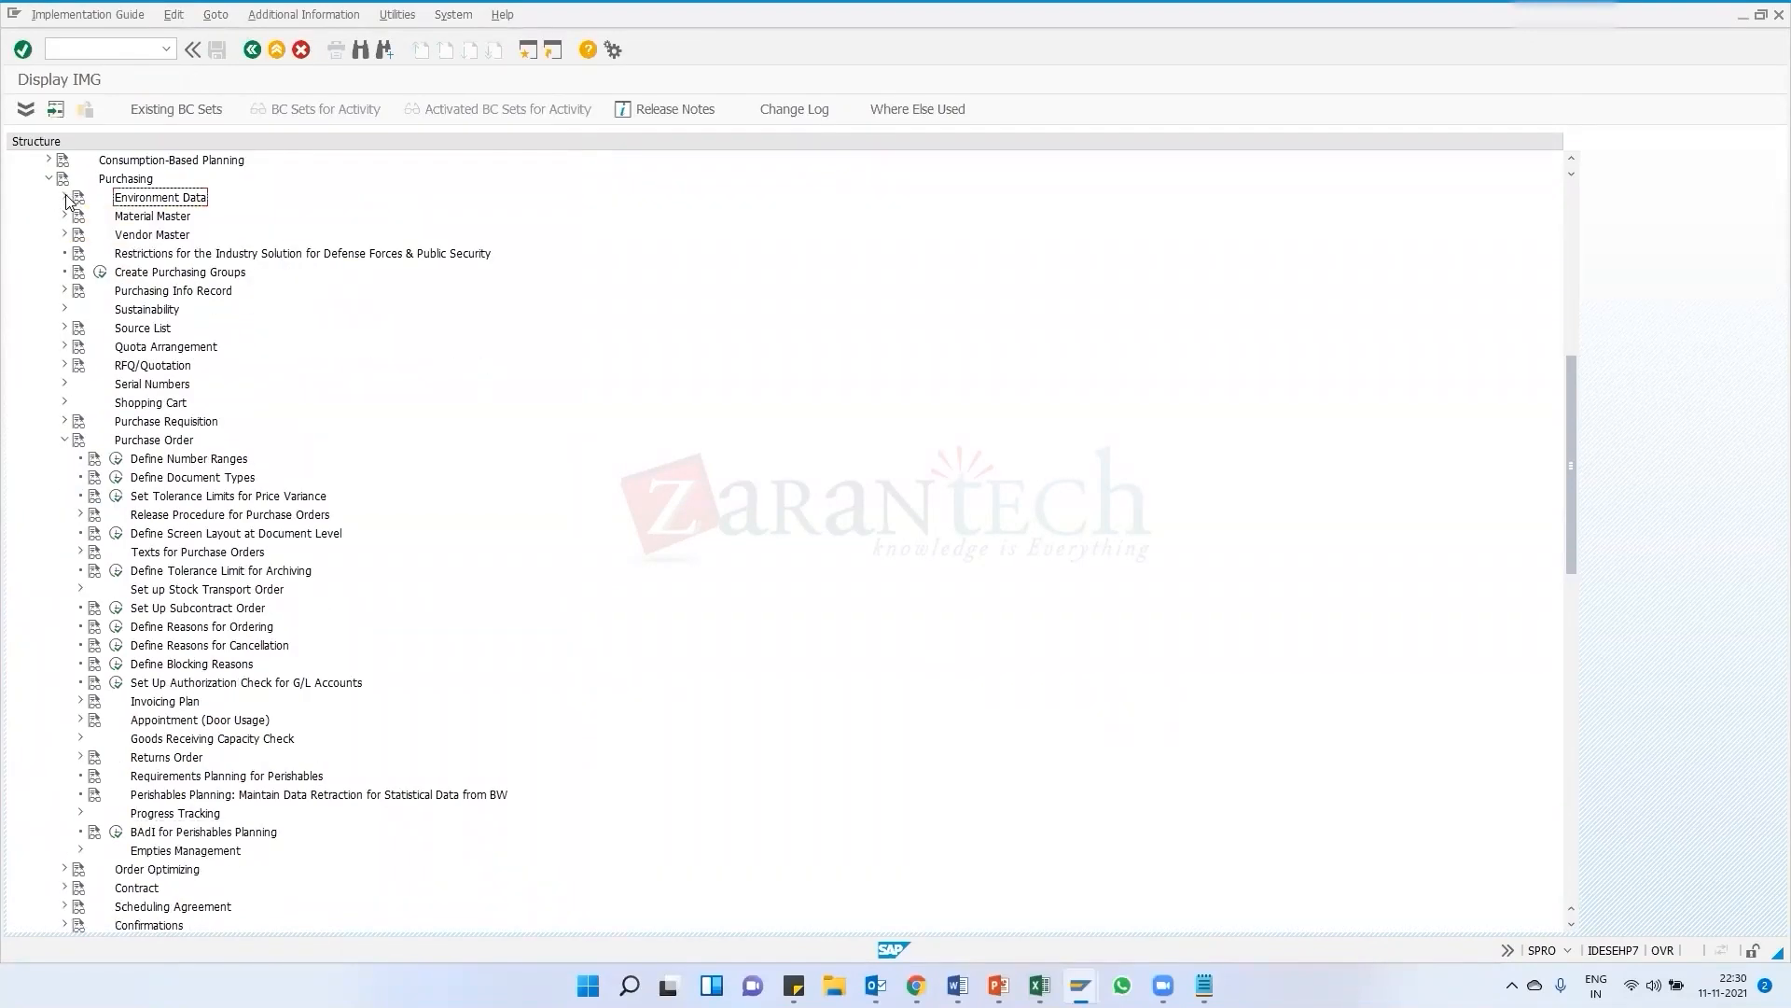
click(65, 440)
mouse_move(1080, 985)
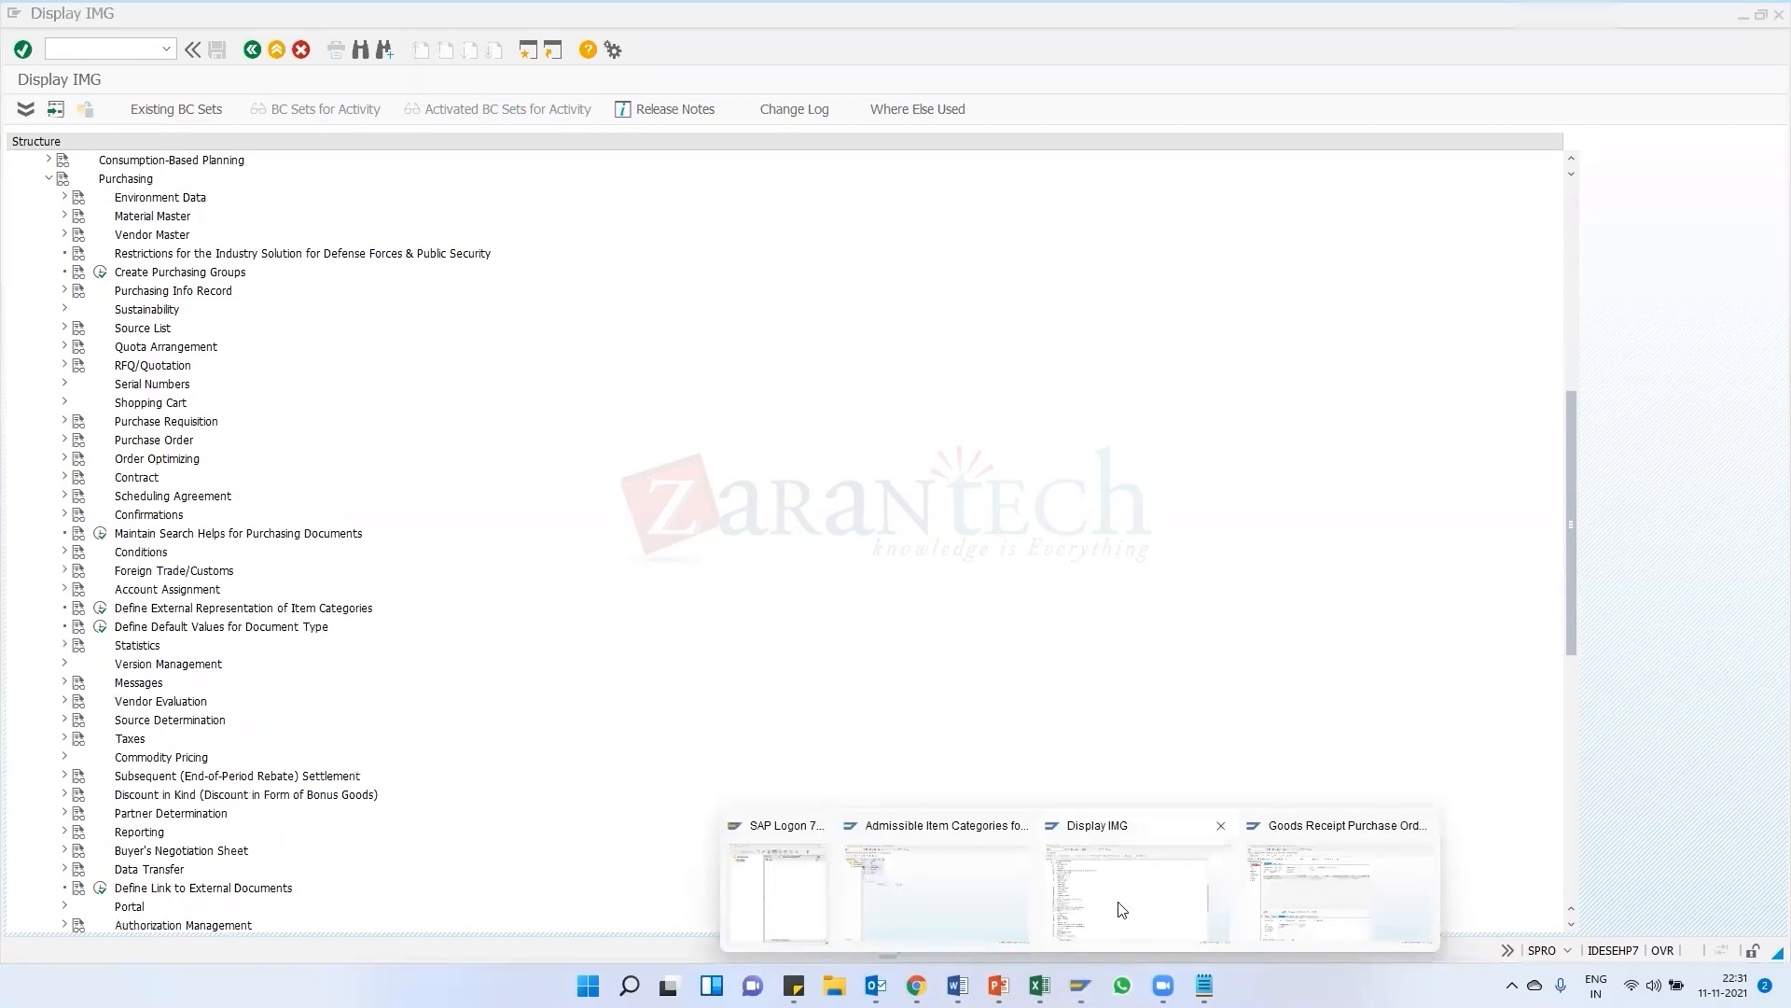
click(913, 903)
click(251, 50)
click(251, 50)
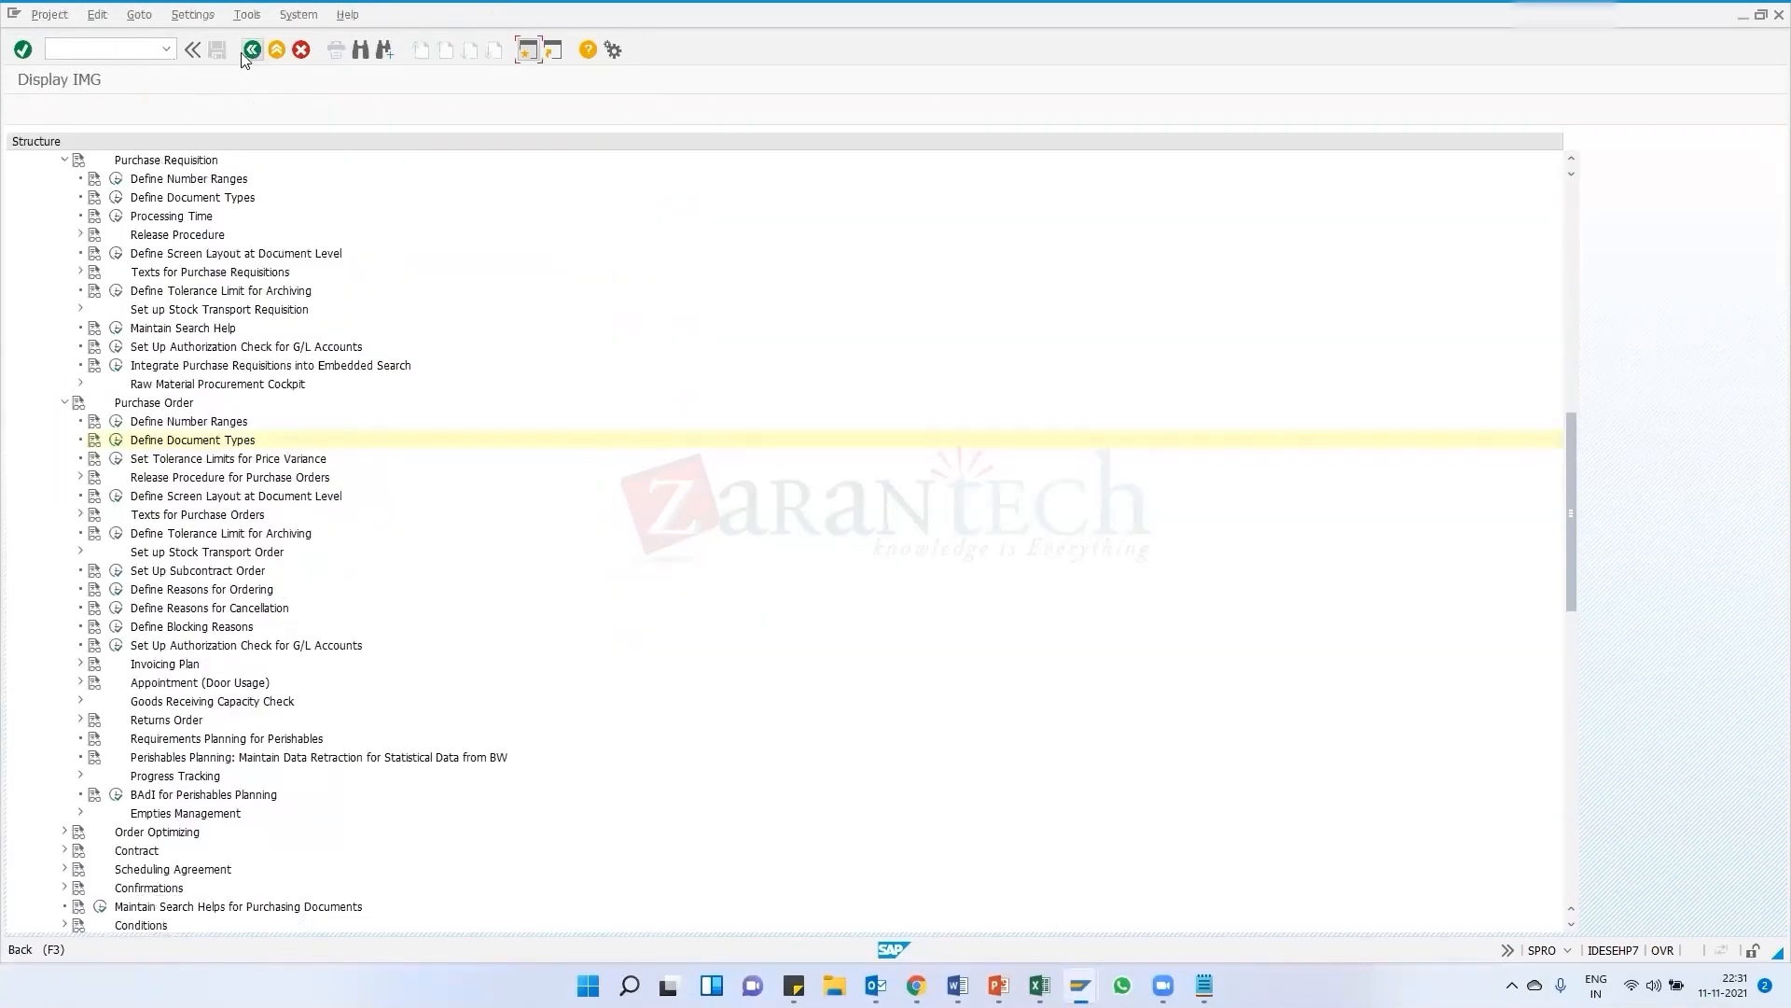
click(244, 53)
click(244, 52)
Display the existing purchase requisition with transaction ME53N
click(166, 49)
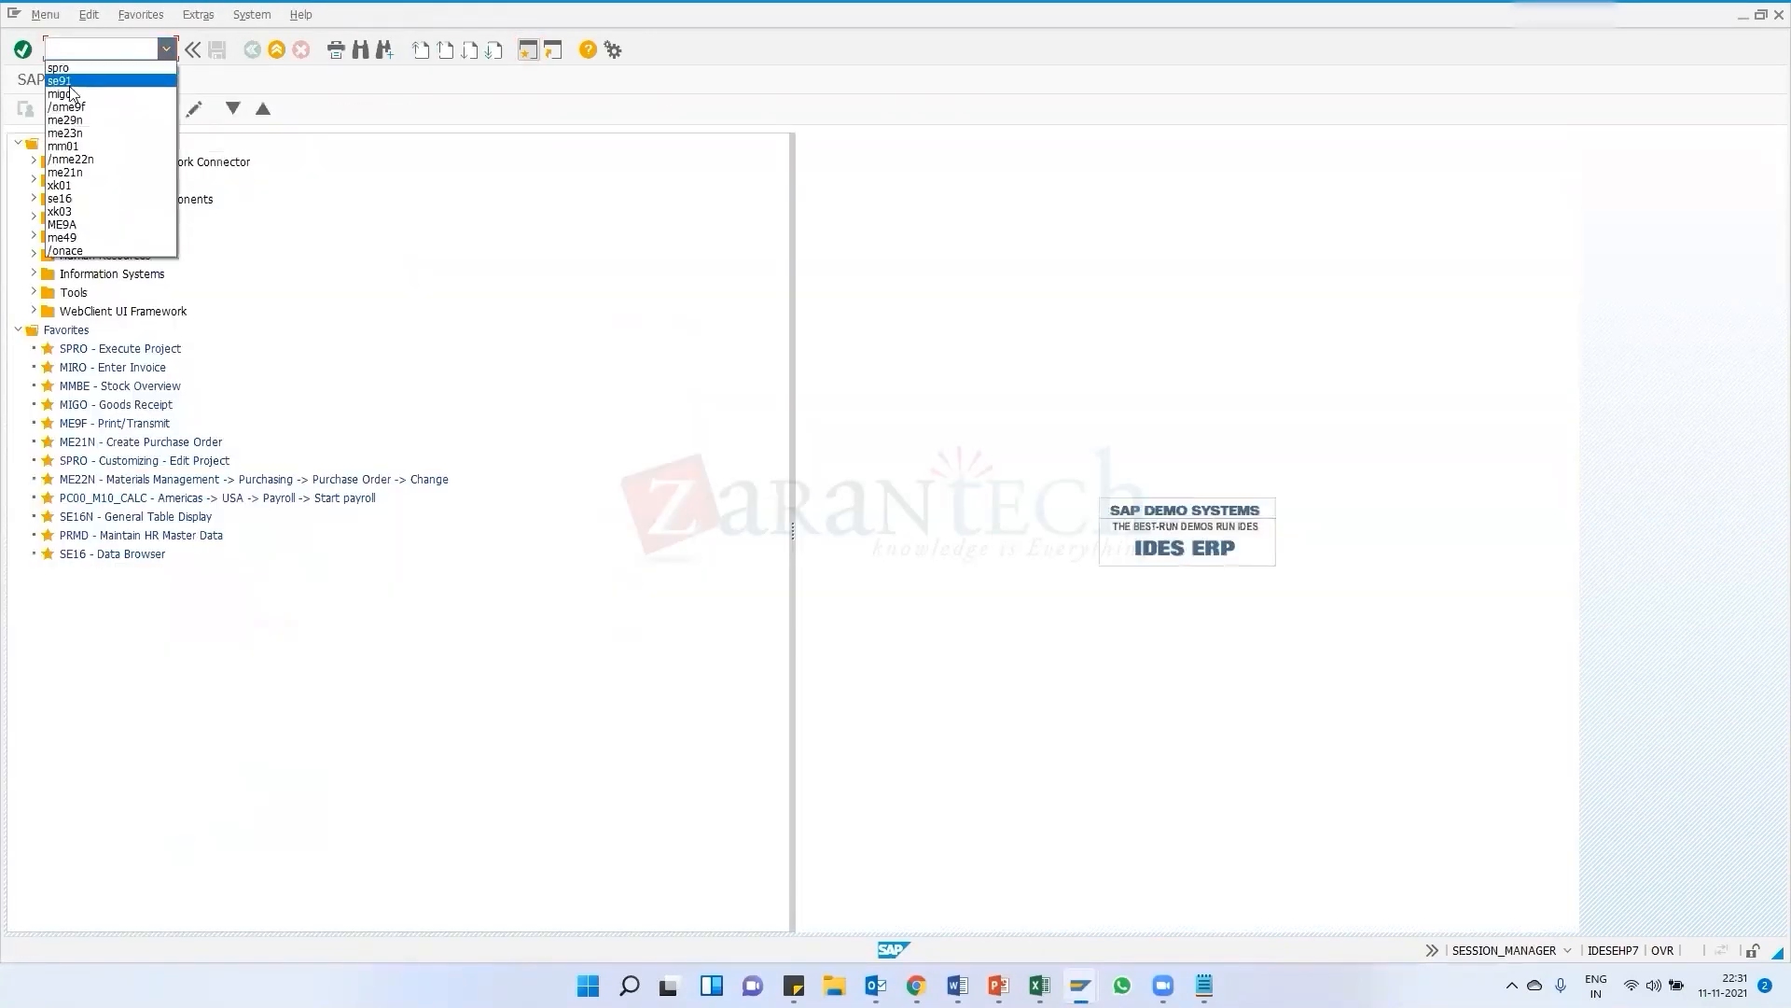
click(67, 49)
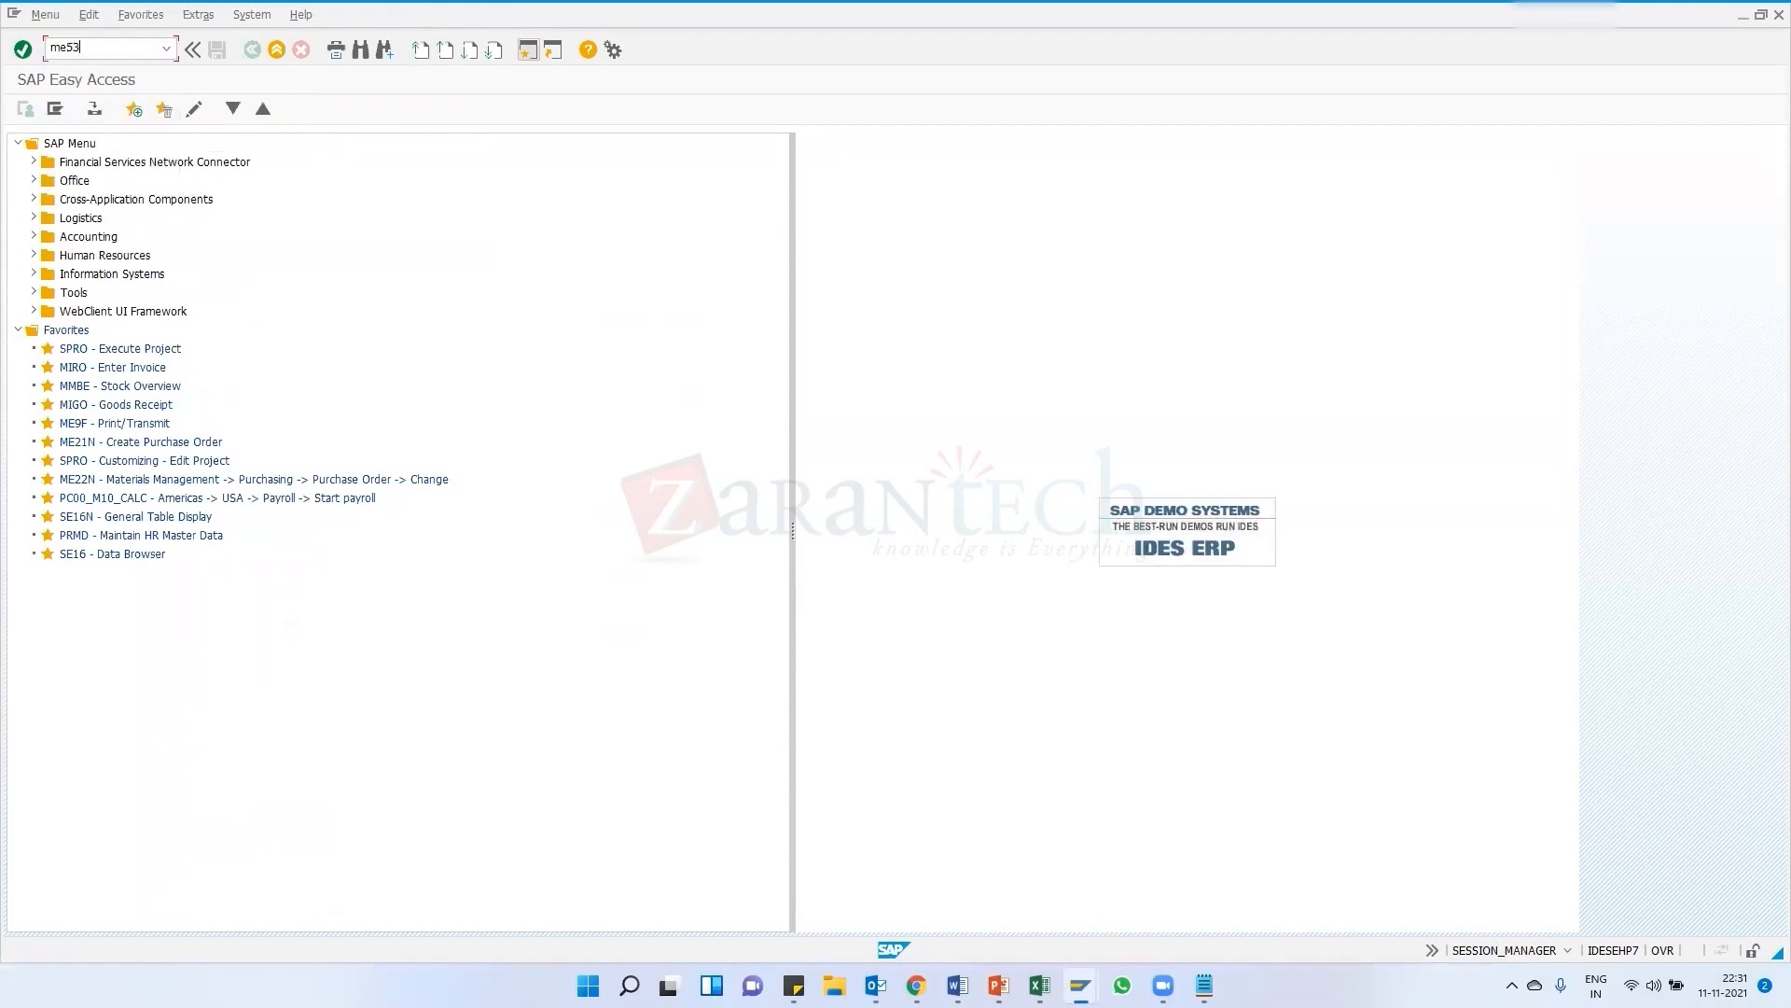
key(Return)
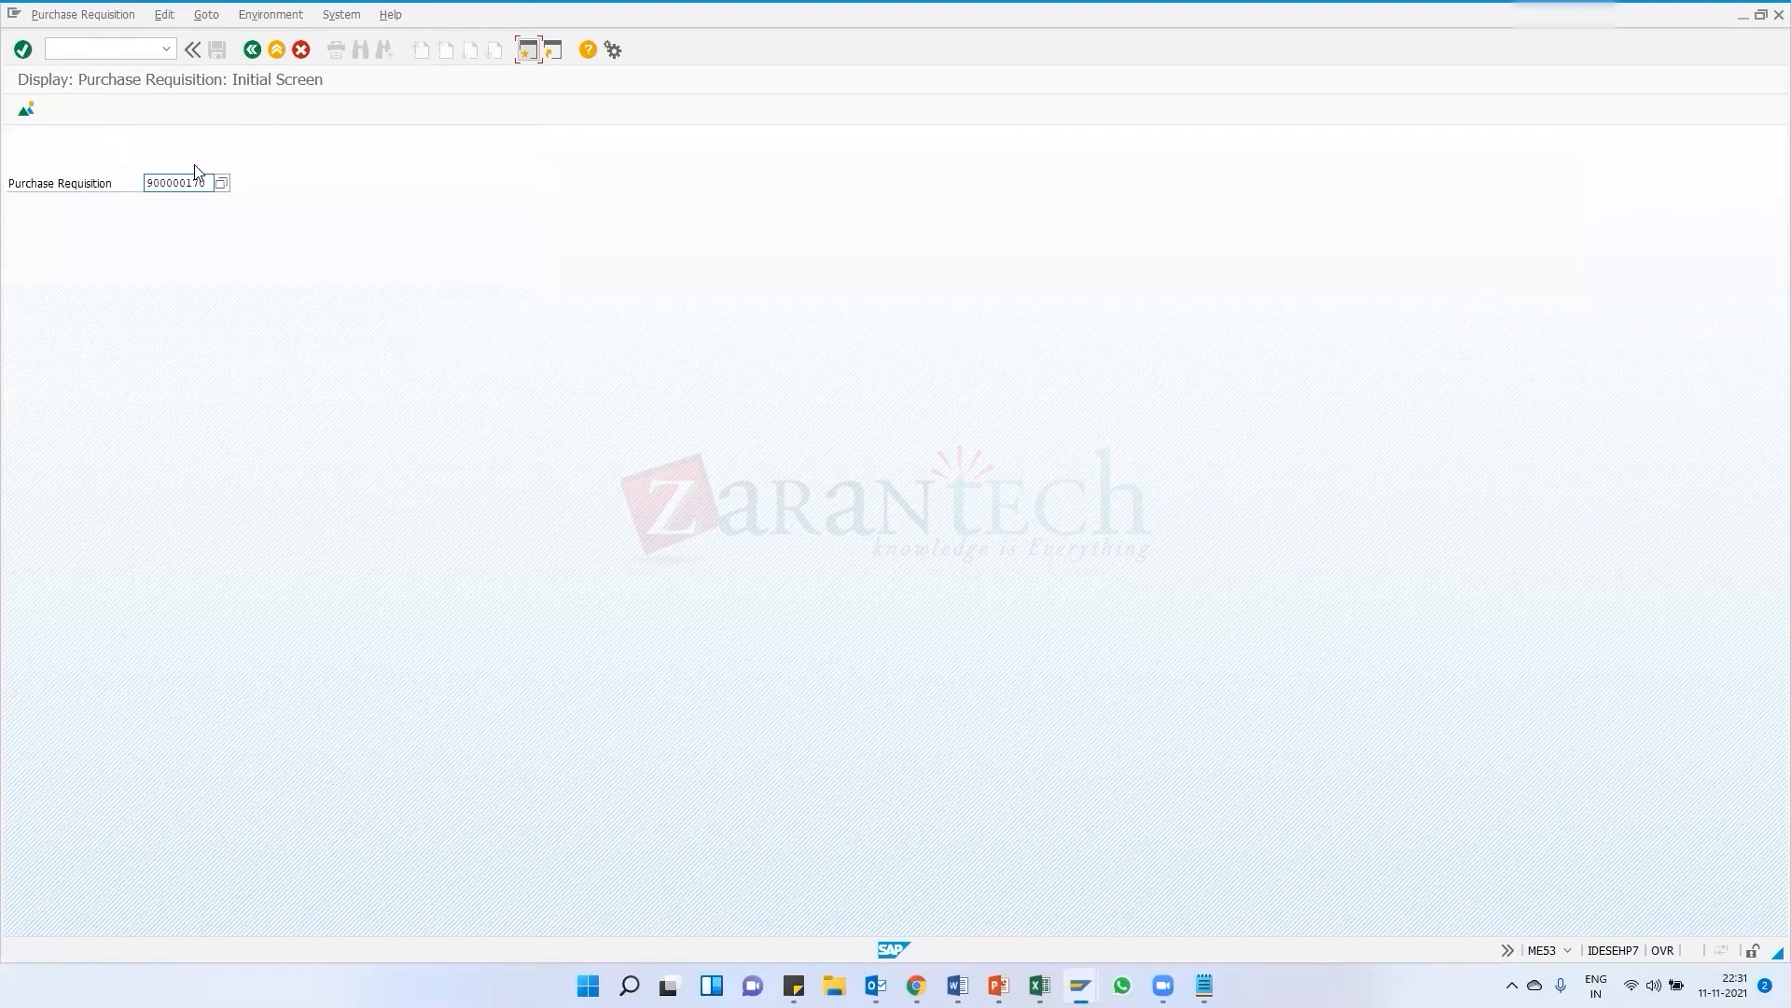
click(252, 50)
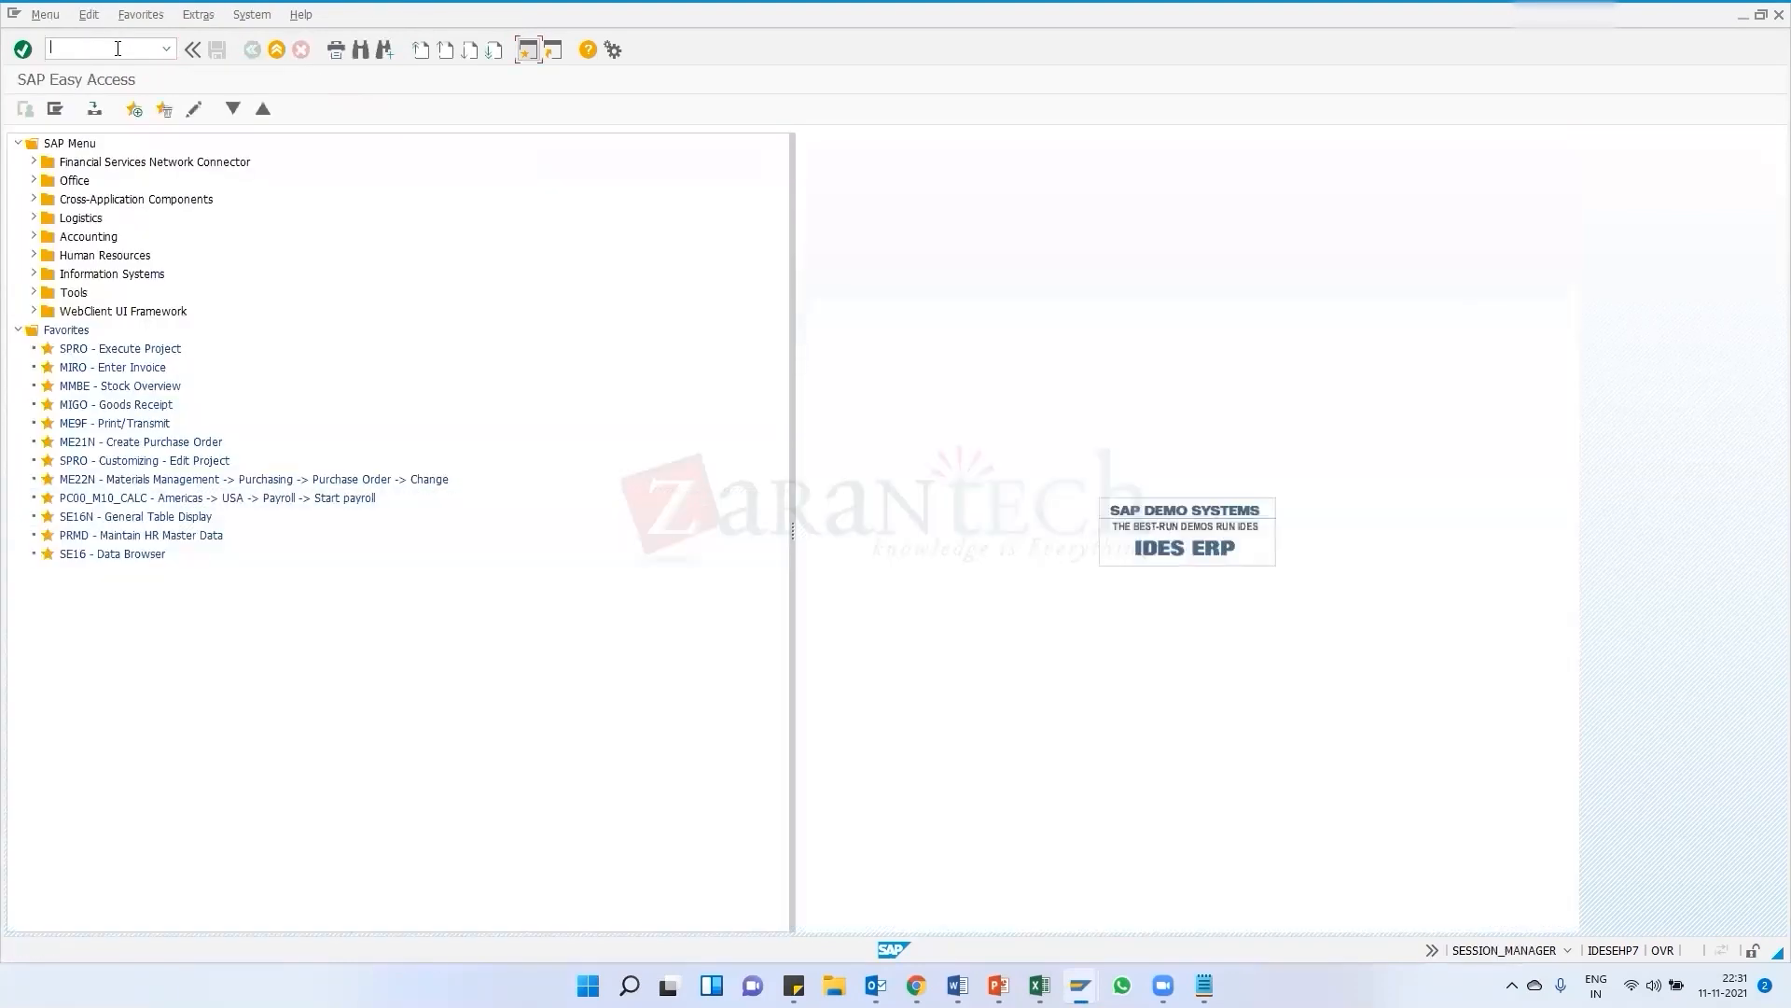
key(Return)
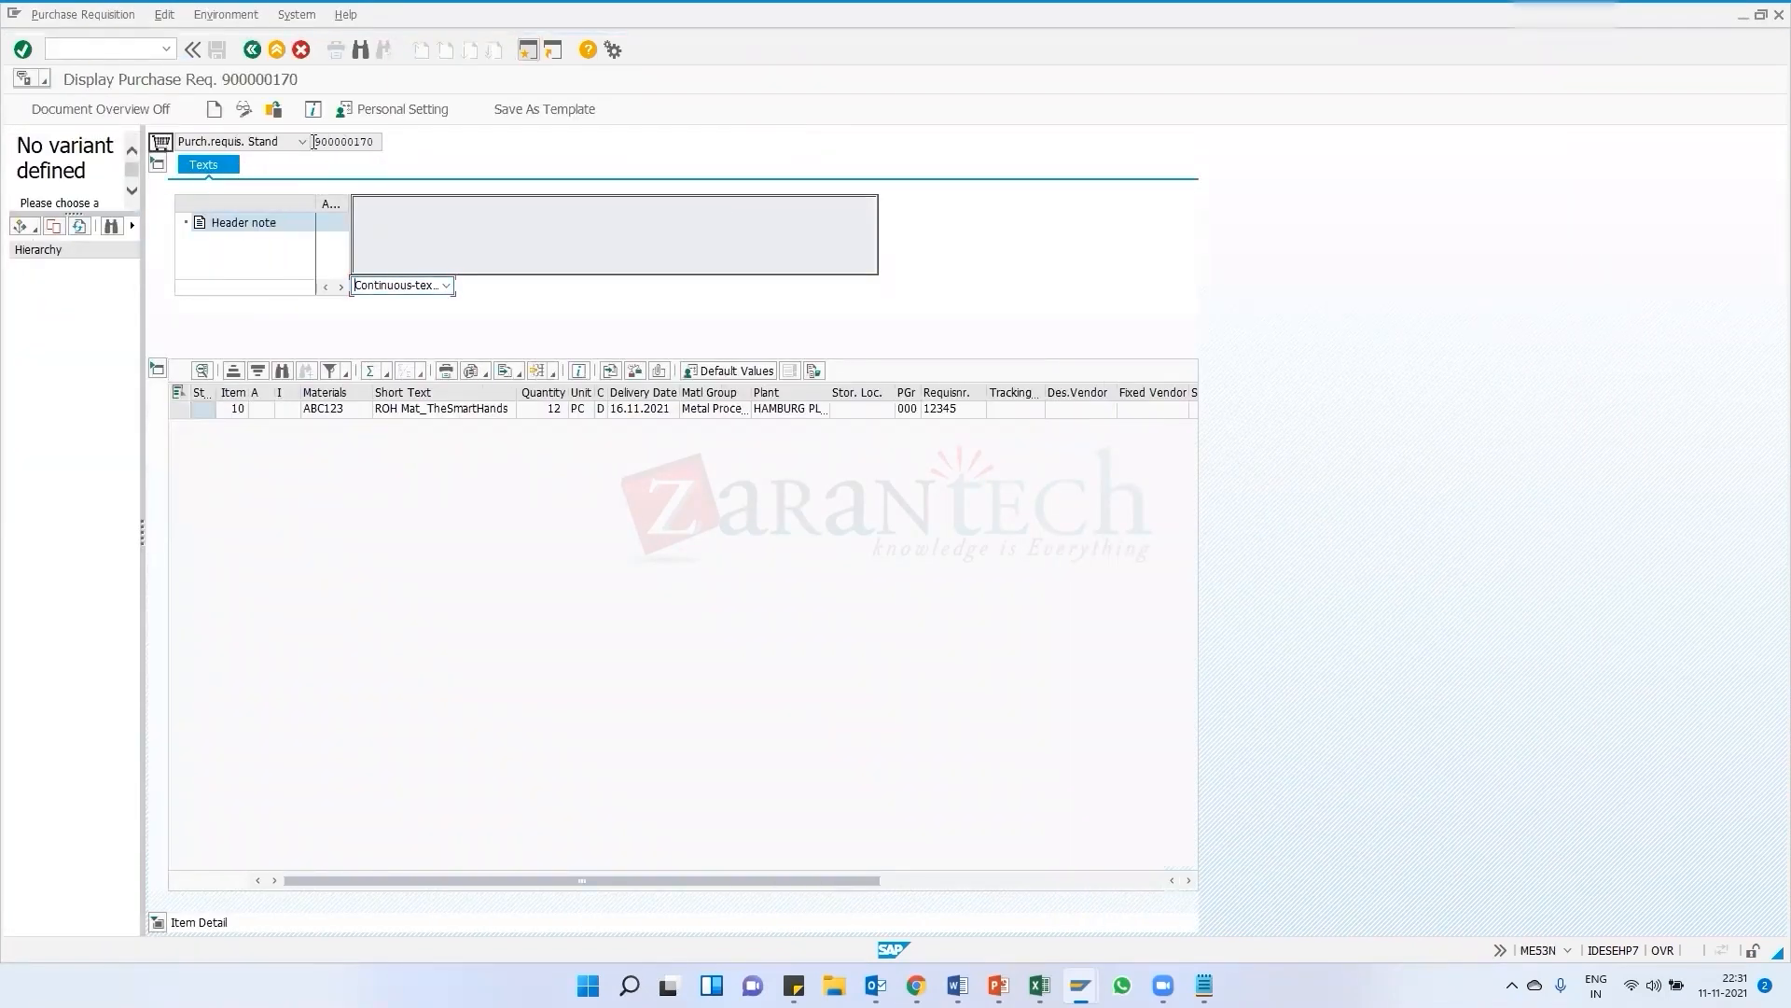
Copy the requisition number 900000170 and start creating a new purchase requisition
drag(313, 140, 381, 141)
key(ctrl+c)
click(808, 548)
click(217, 110)
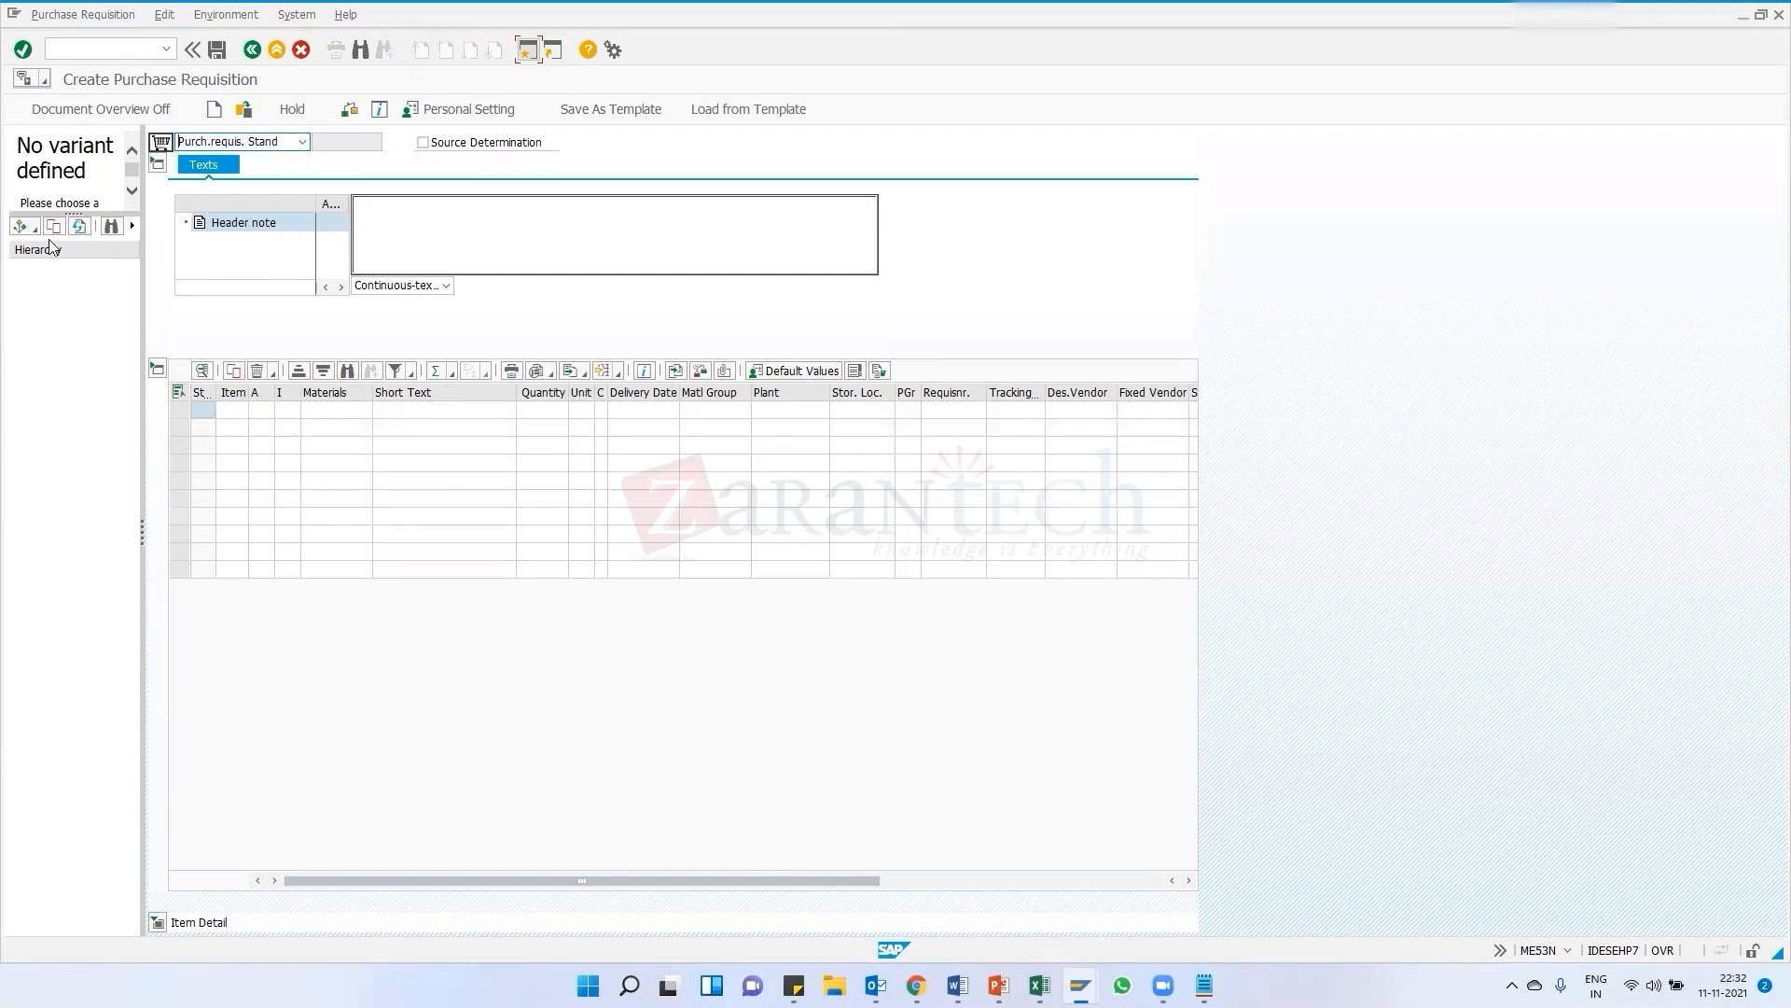
Search the document overview for purchase requisition 900000170 using the Purchase Requisitions selection variant
click(22, 225)
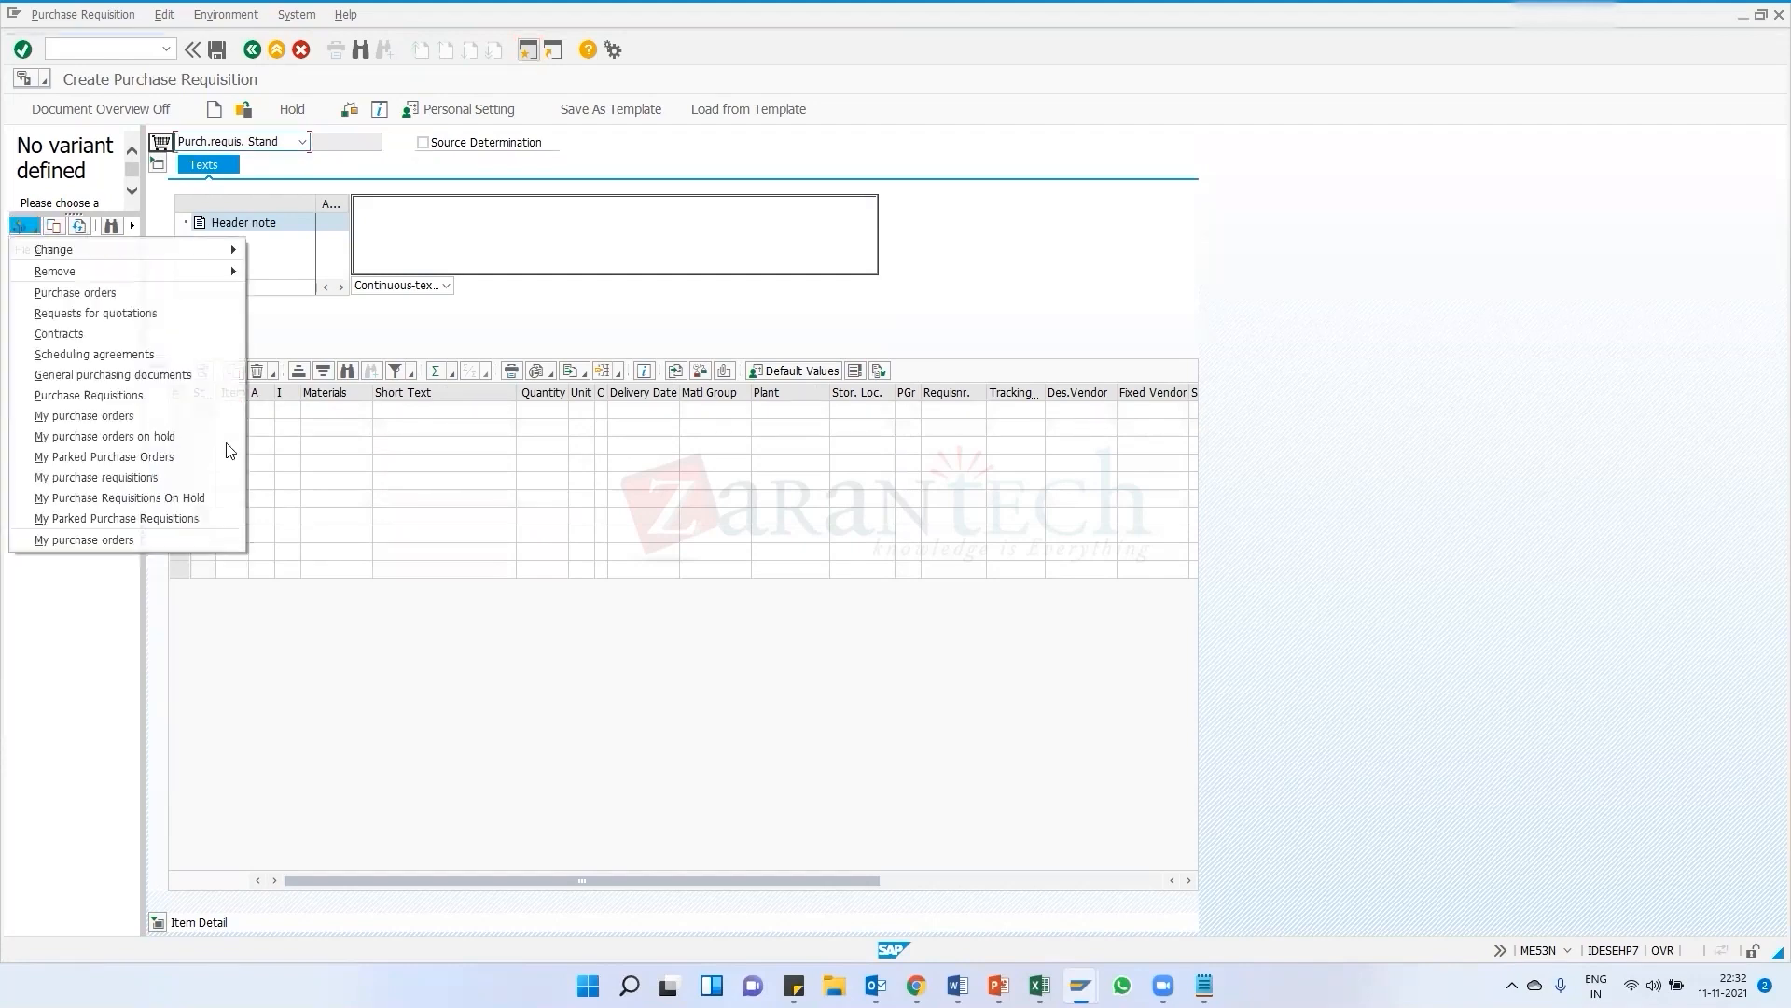
click(127, 396)
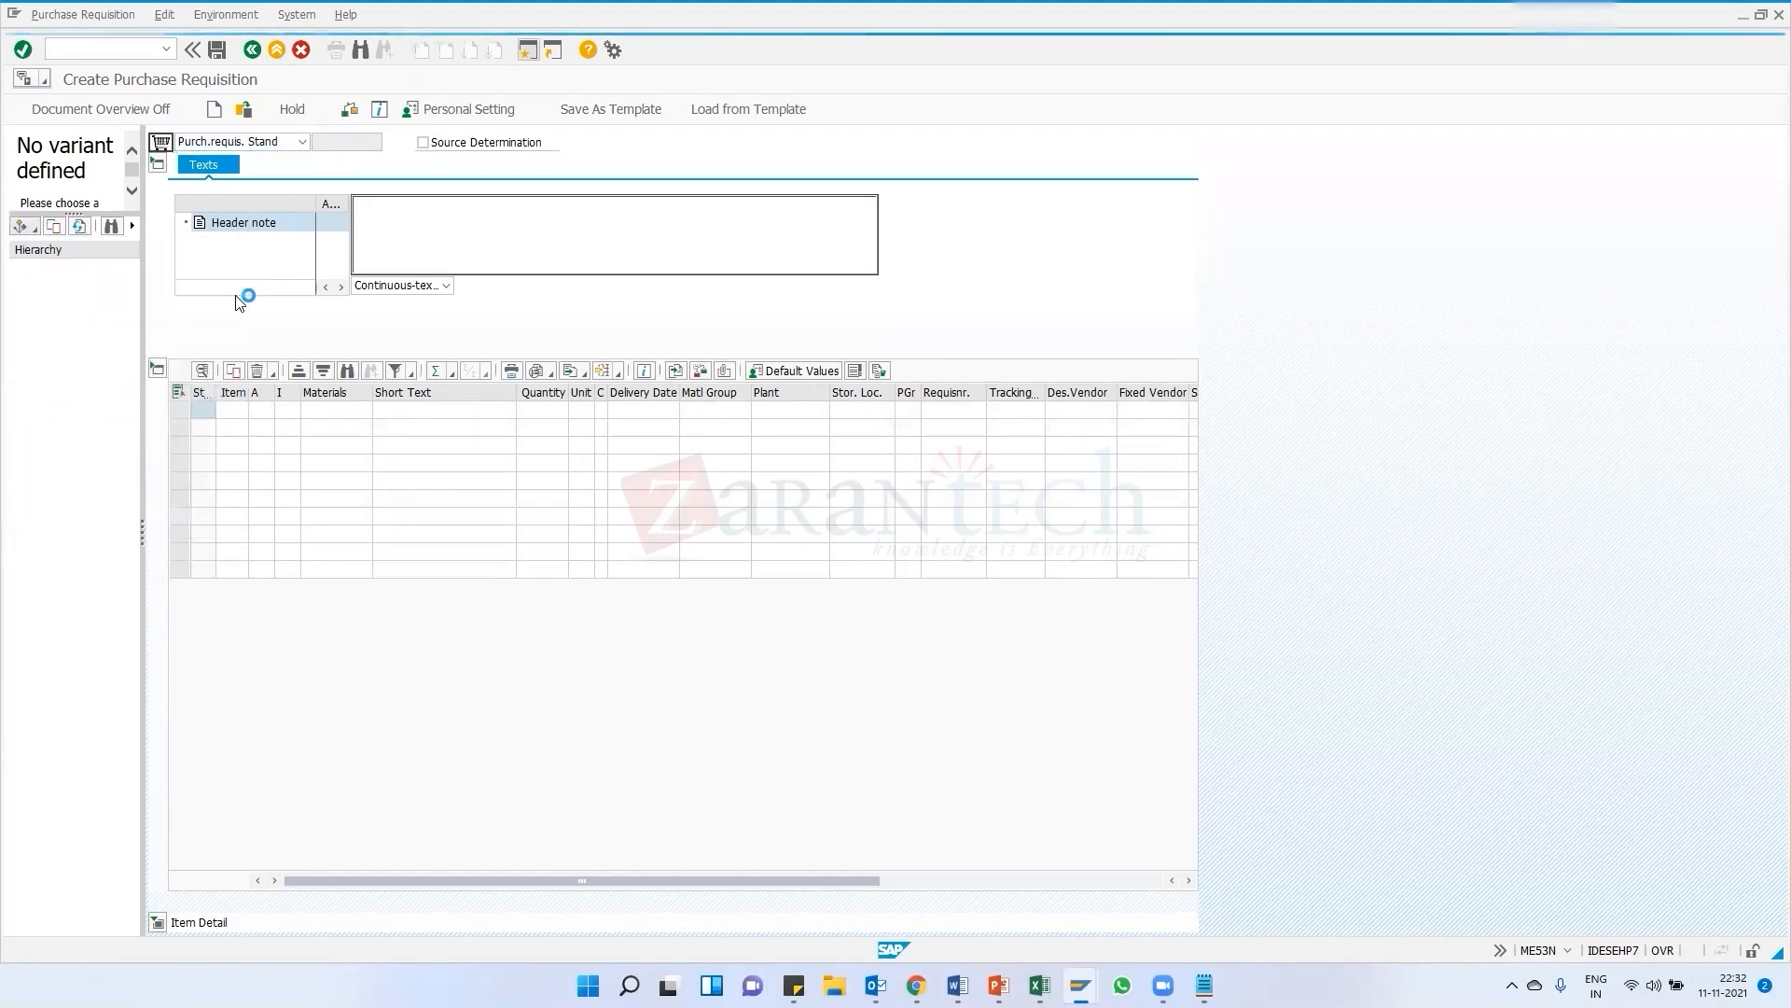
double_click(250, 332)
key(ctrl+v)
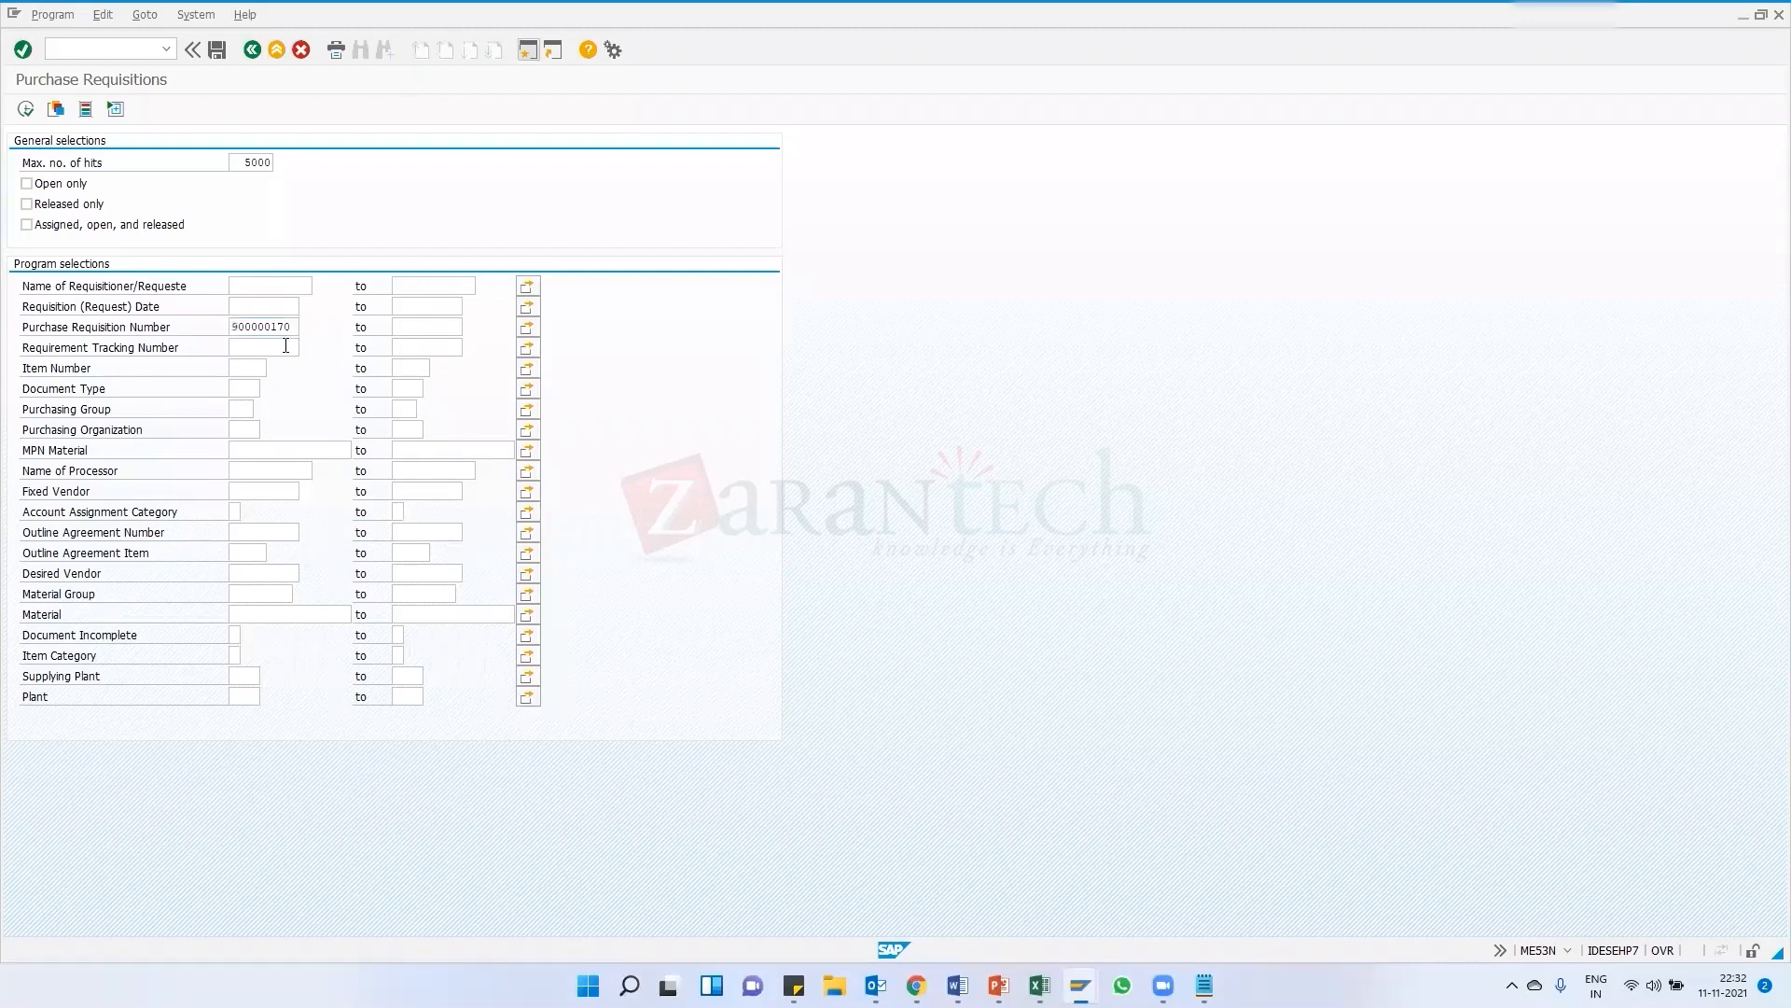
click(25, 109)
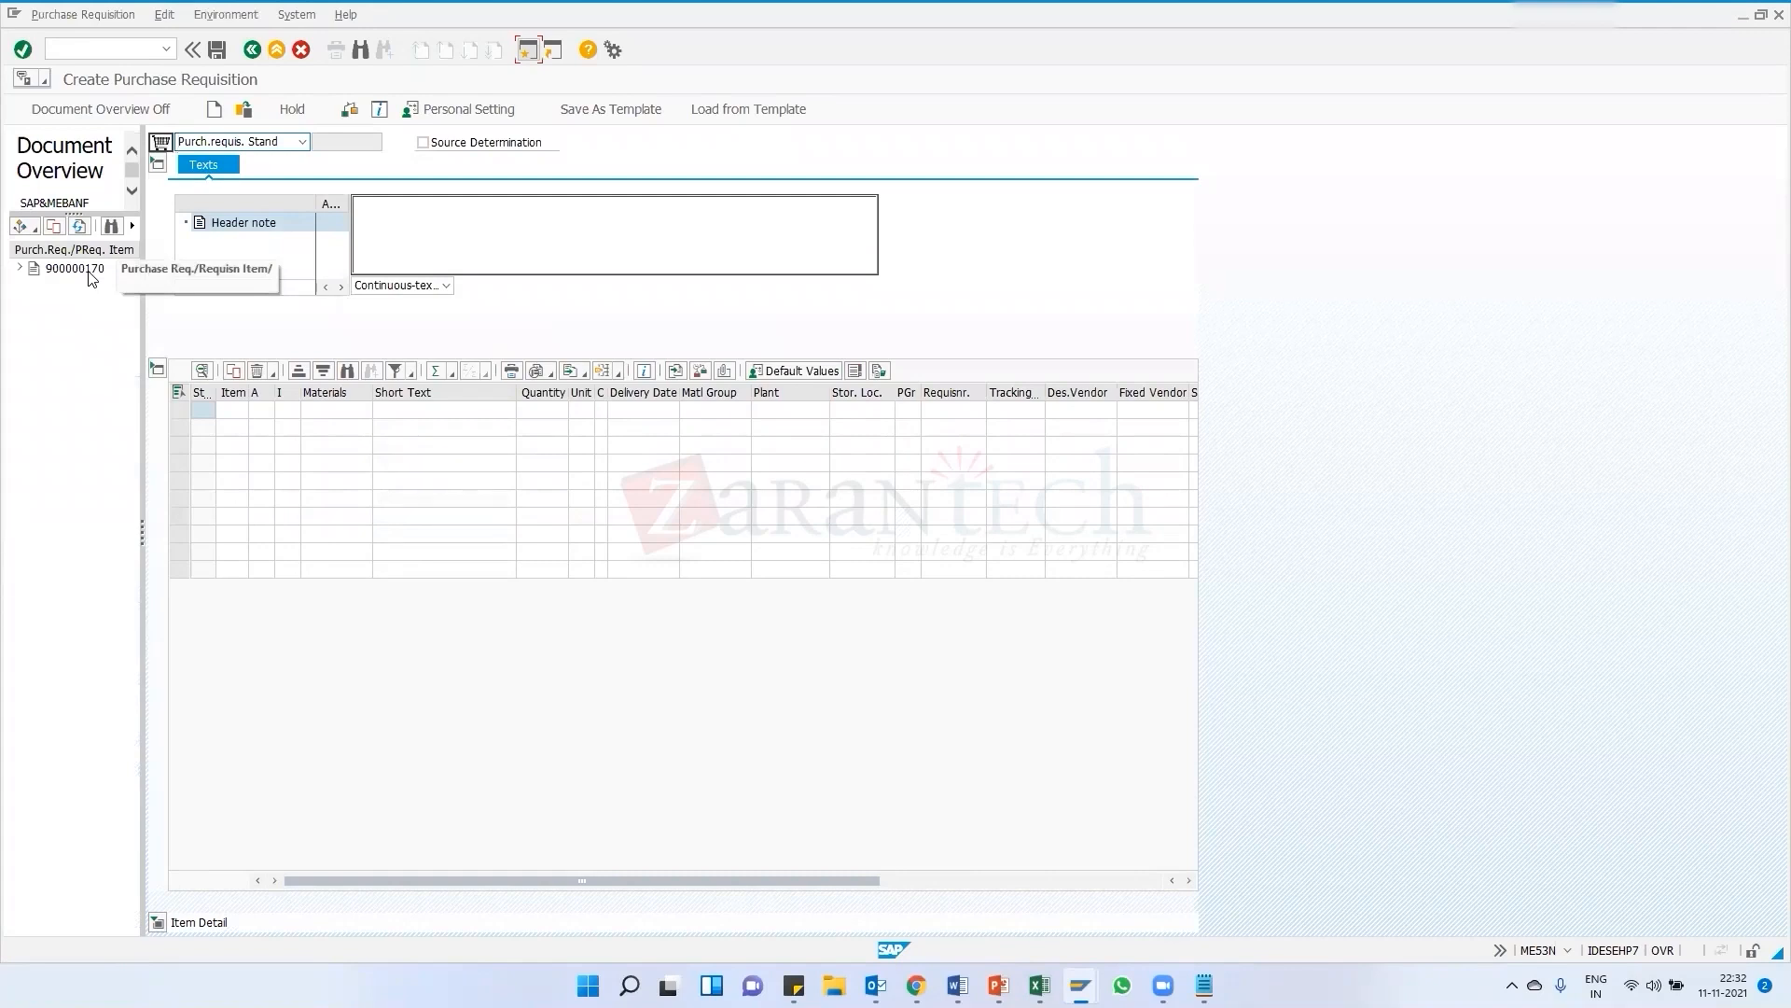
Adopt requisition 900000170 into the new purchase requisition as item 10
click(88, 270)
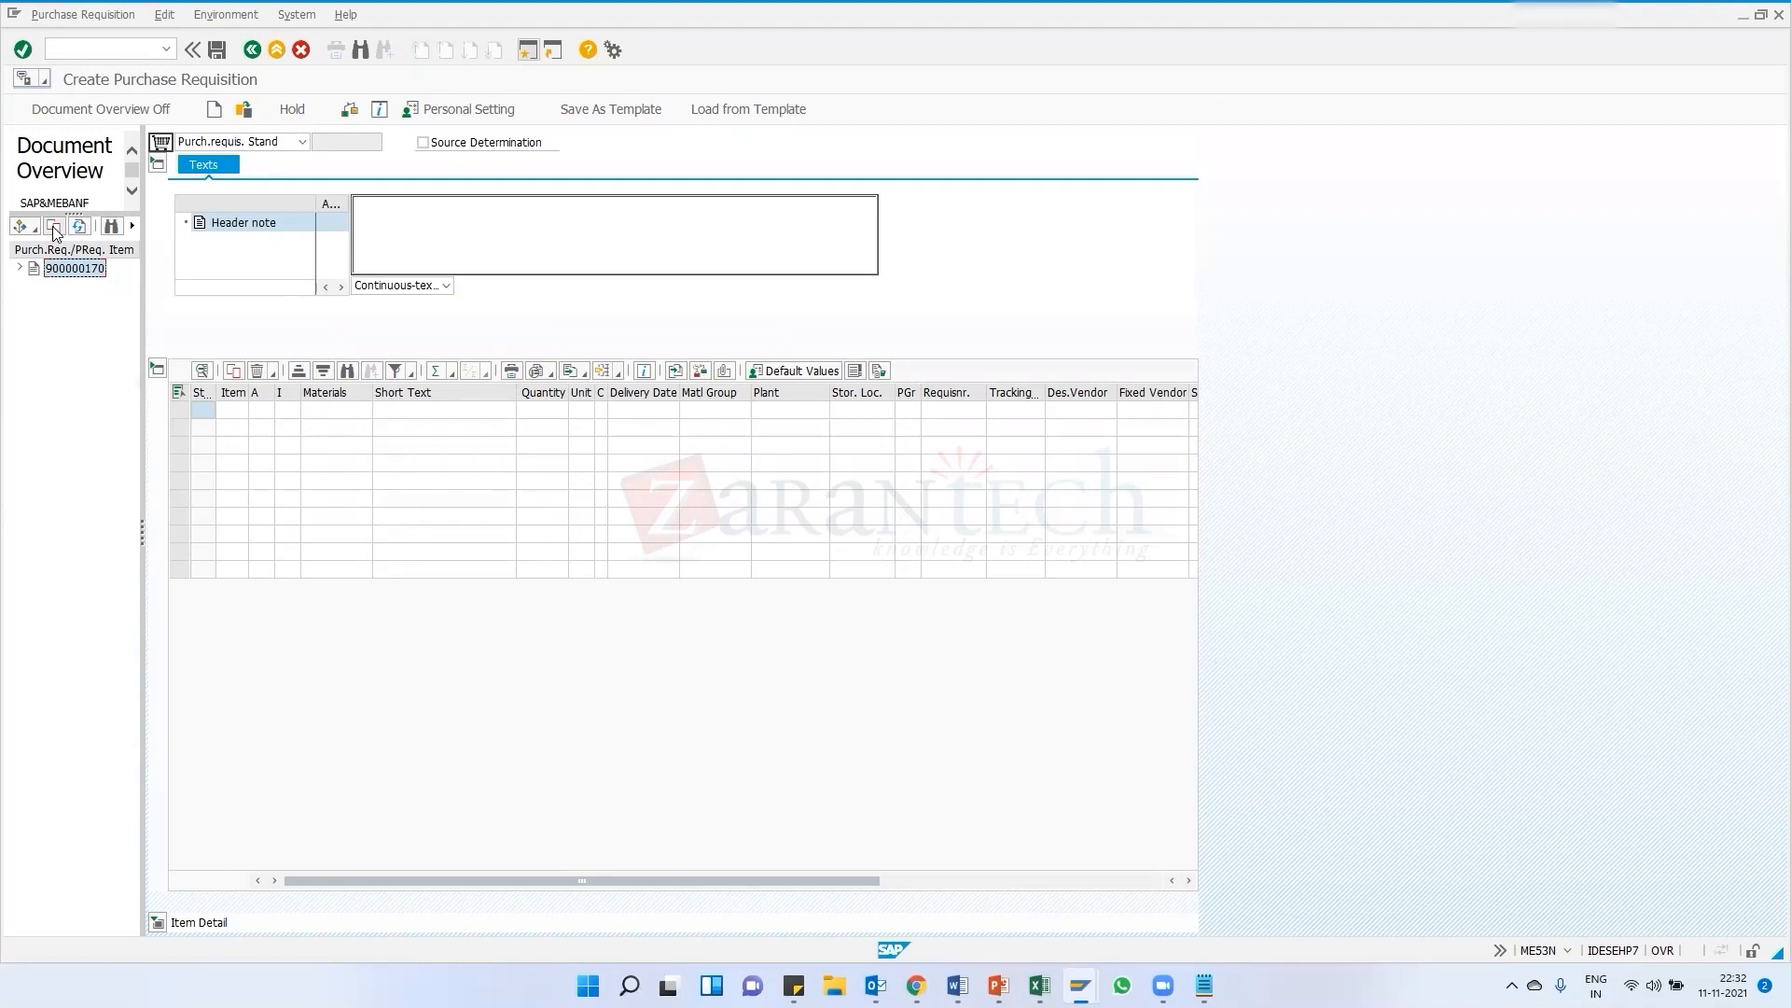
click(54, 230)
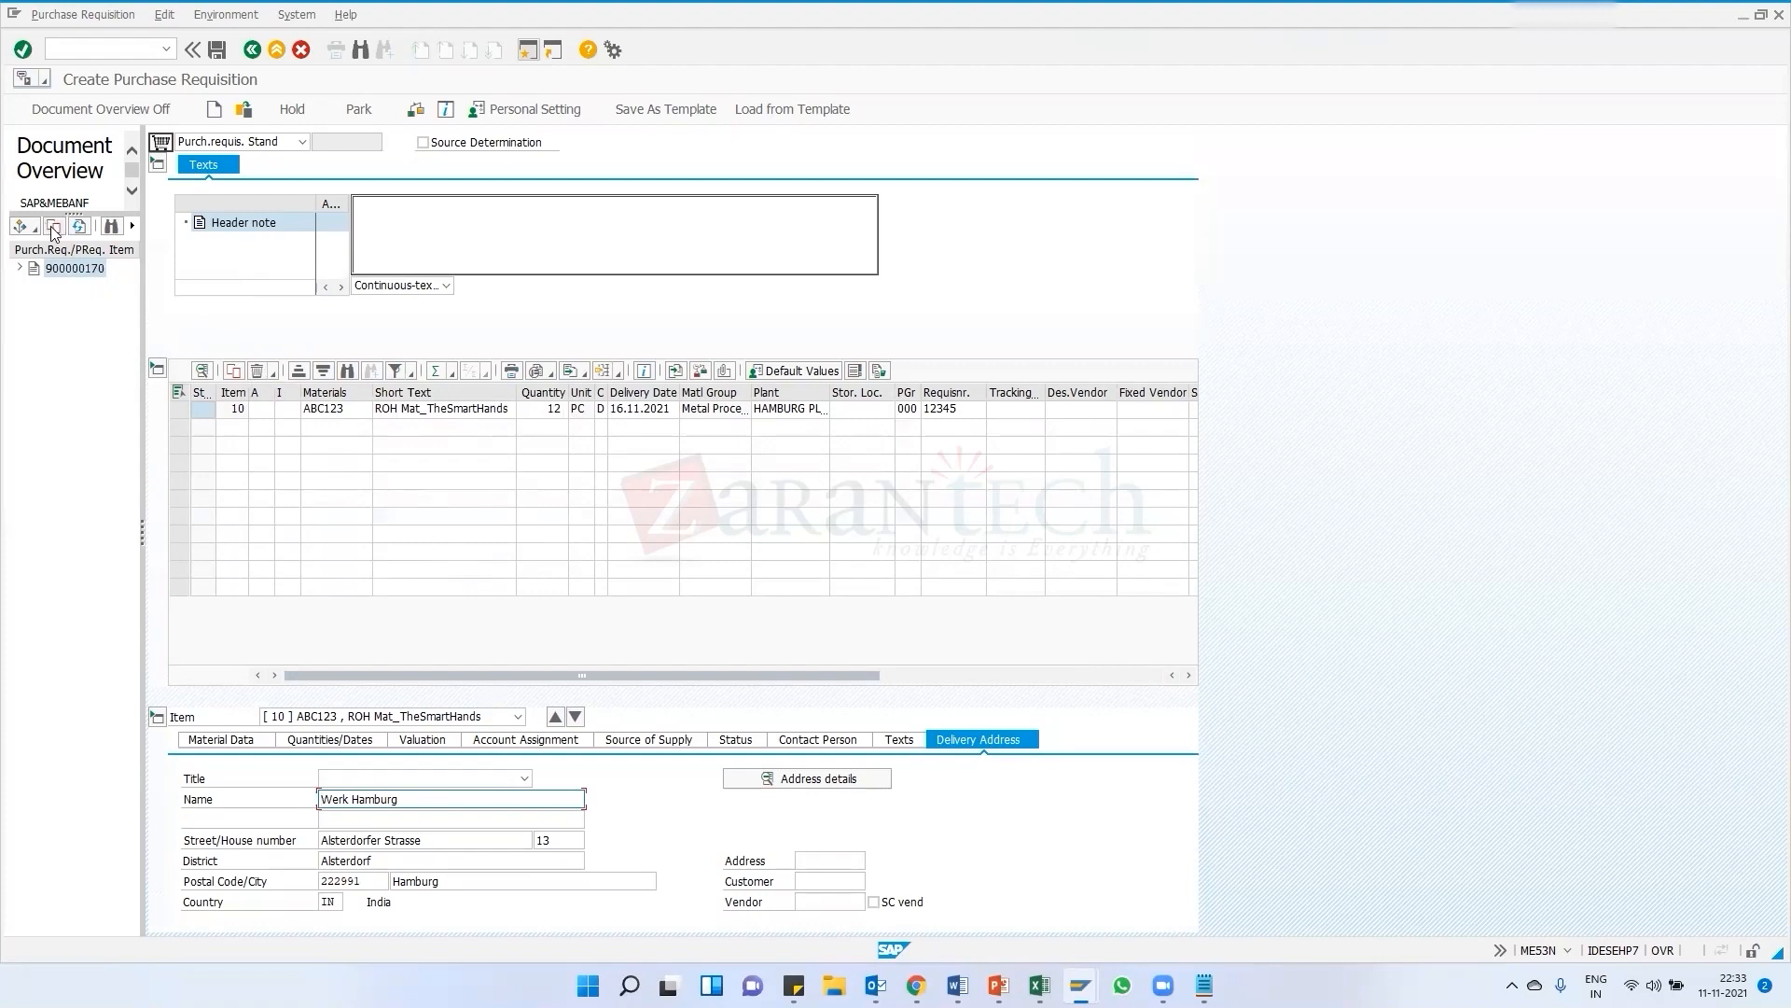
Adopt requisition 900000170 a second time and delete the duplicate item 20
click(71, 268)
click(54, 227)
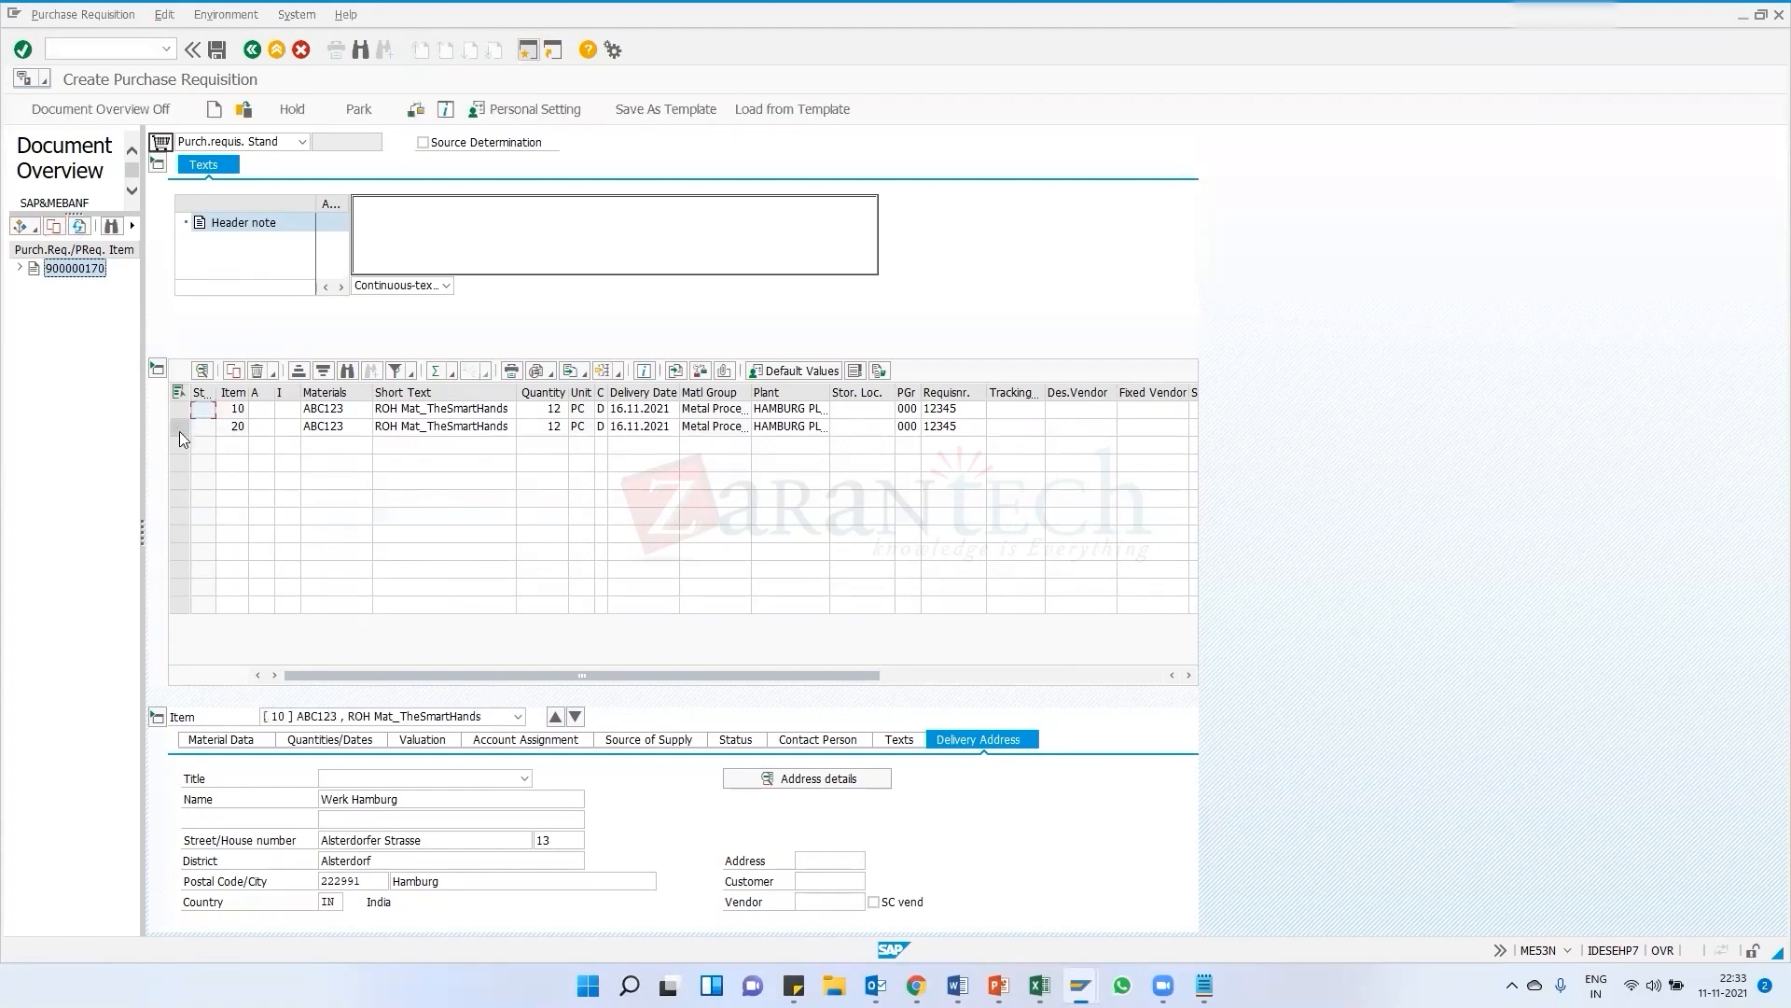
click(179, 428)
click(257, 371)
click(248, 397)
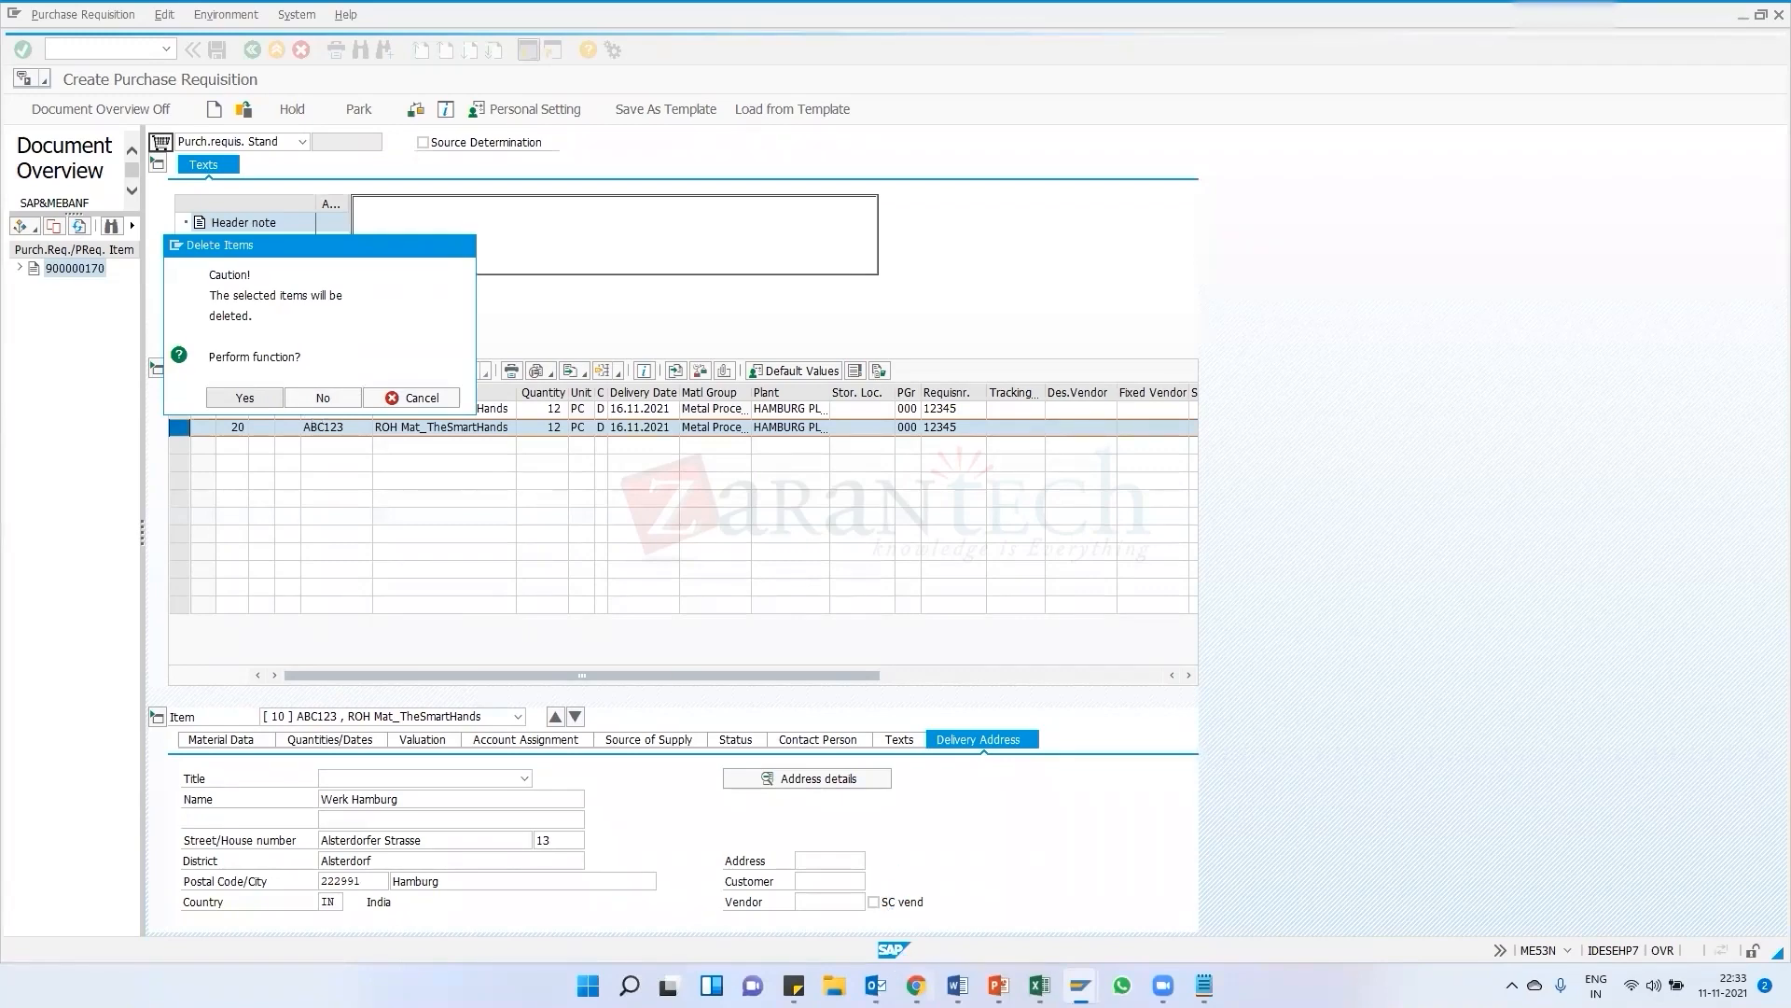
Switch to the browser and scroll through the SAP MM course curriculum PDF
click(915, 985)
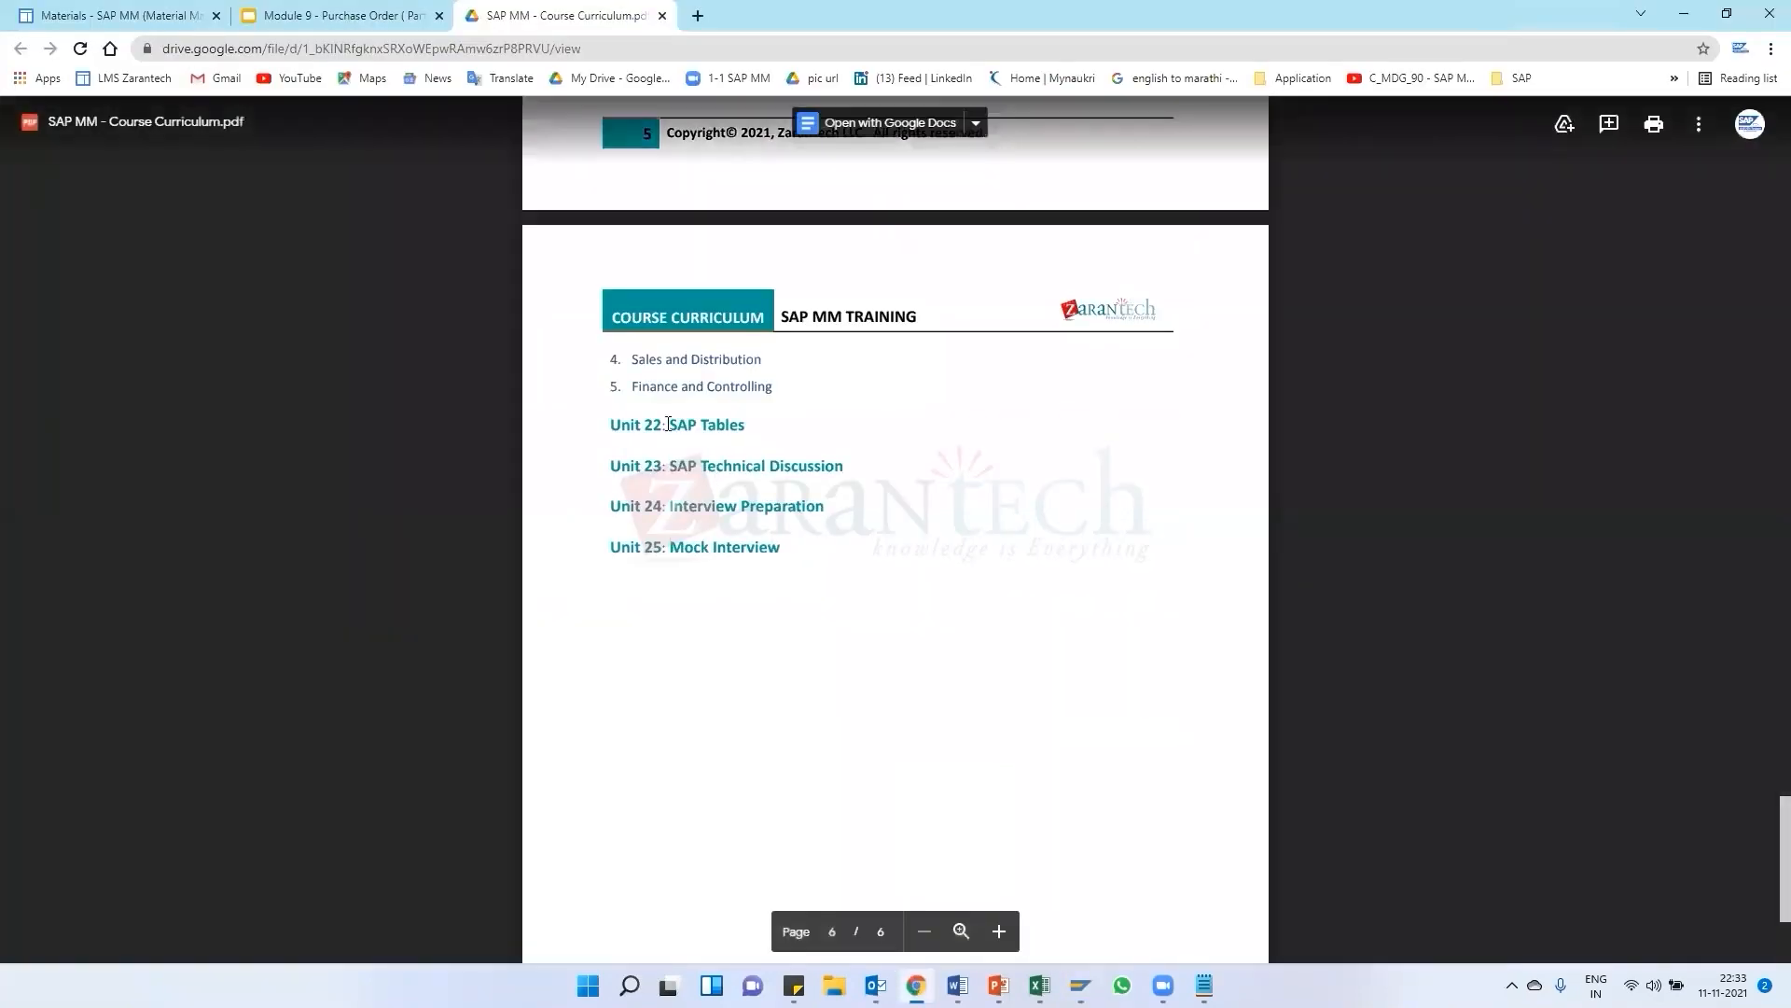
scroll(618, 274, up, 3)
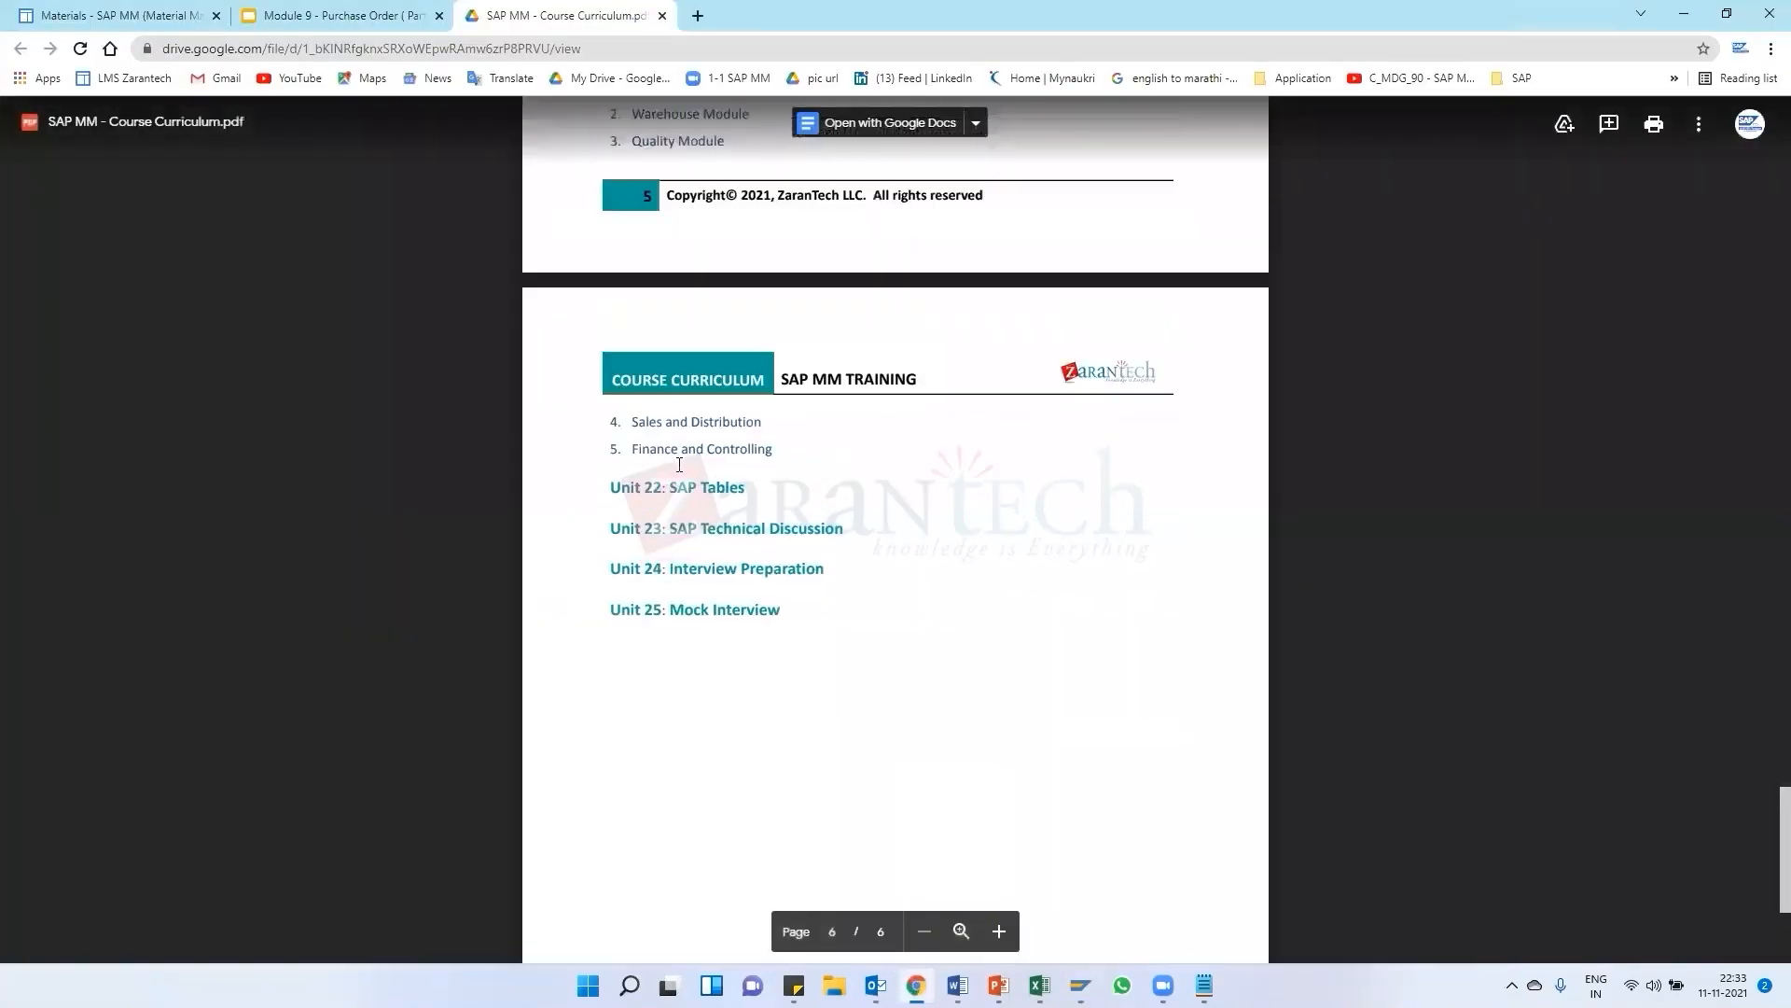
click(1685, 13)
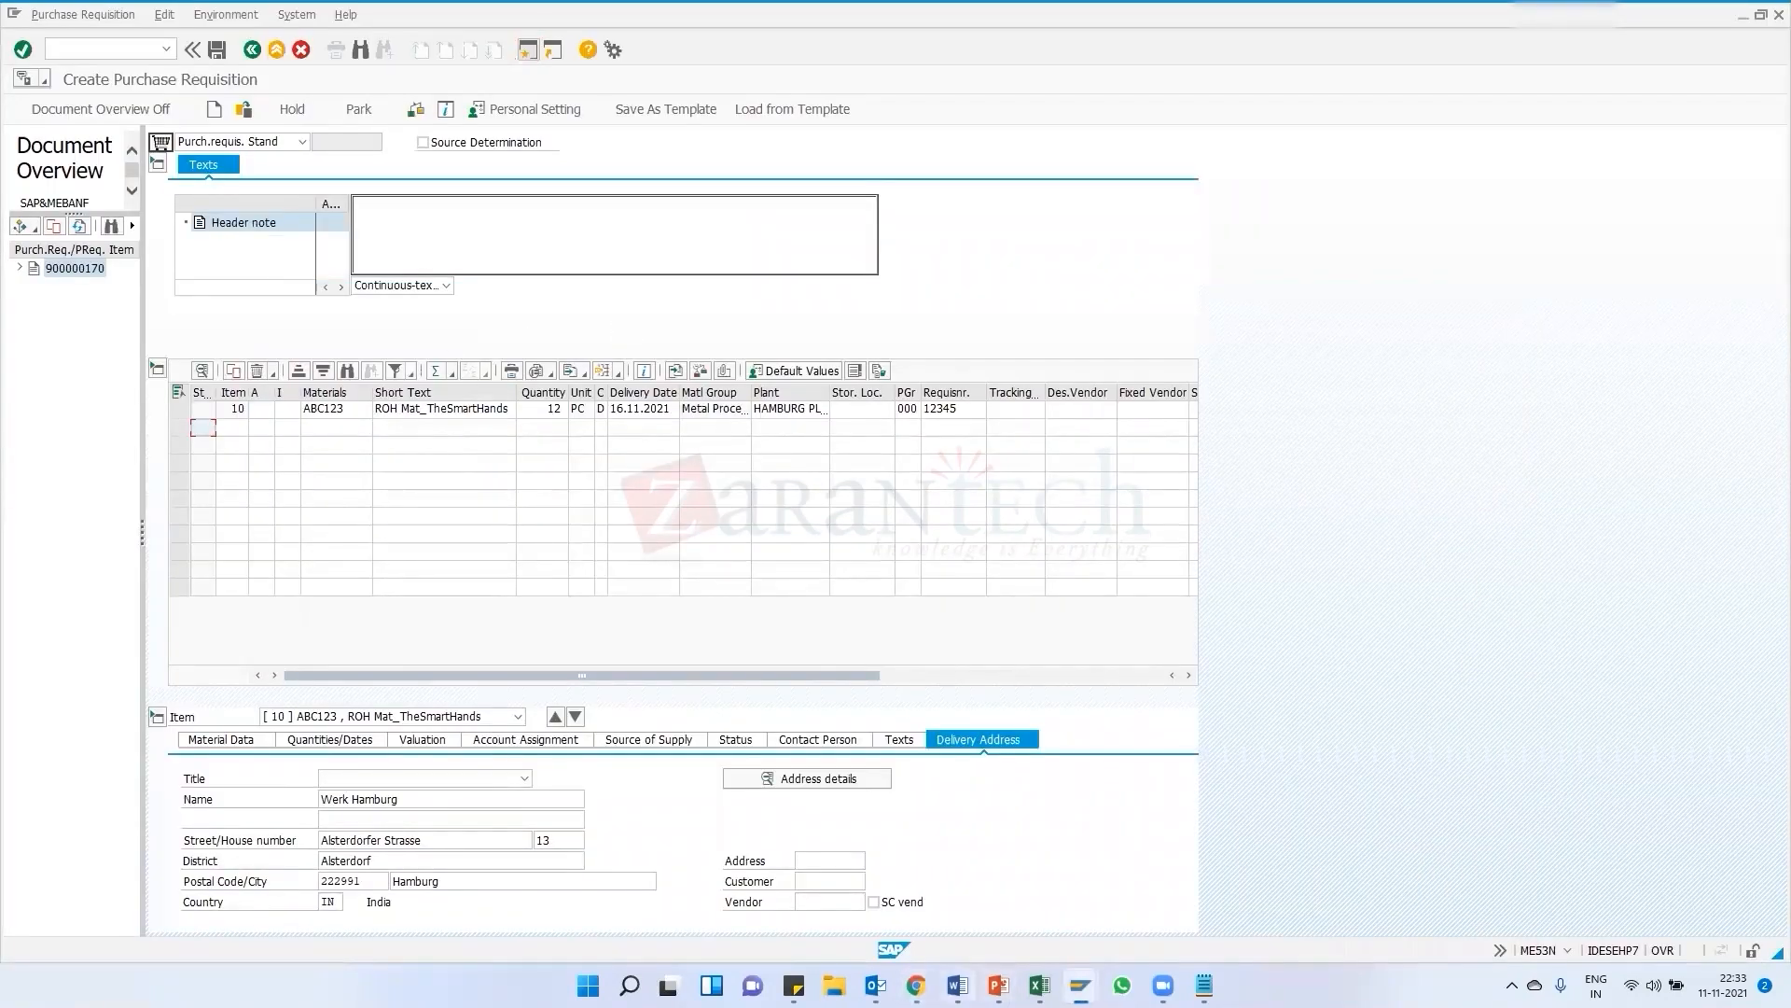
key(alt+Tab)
scroll(699, 370, up, 5)
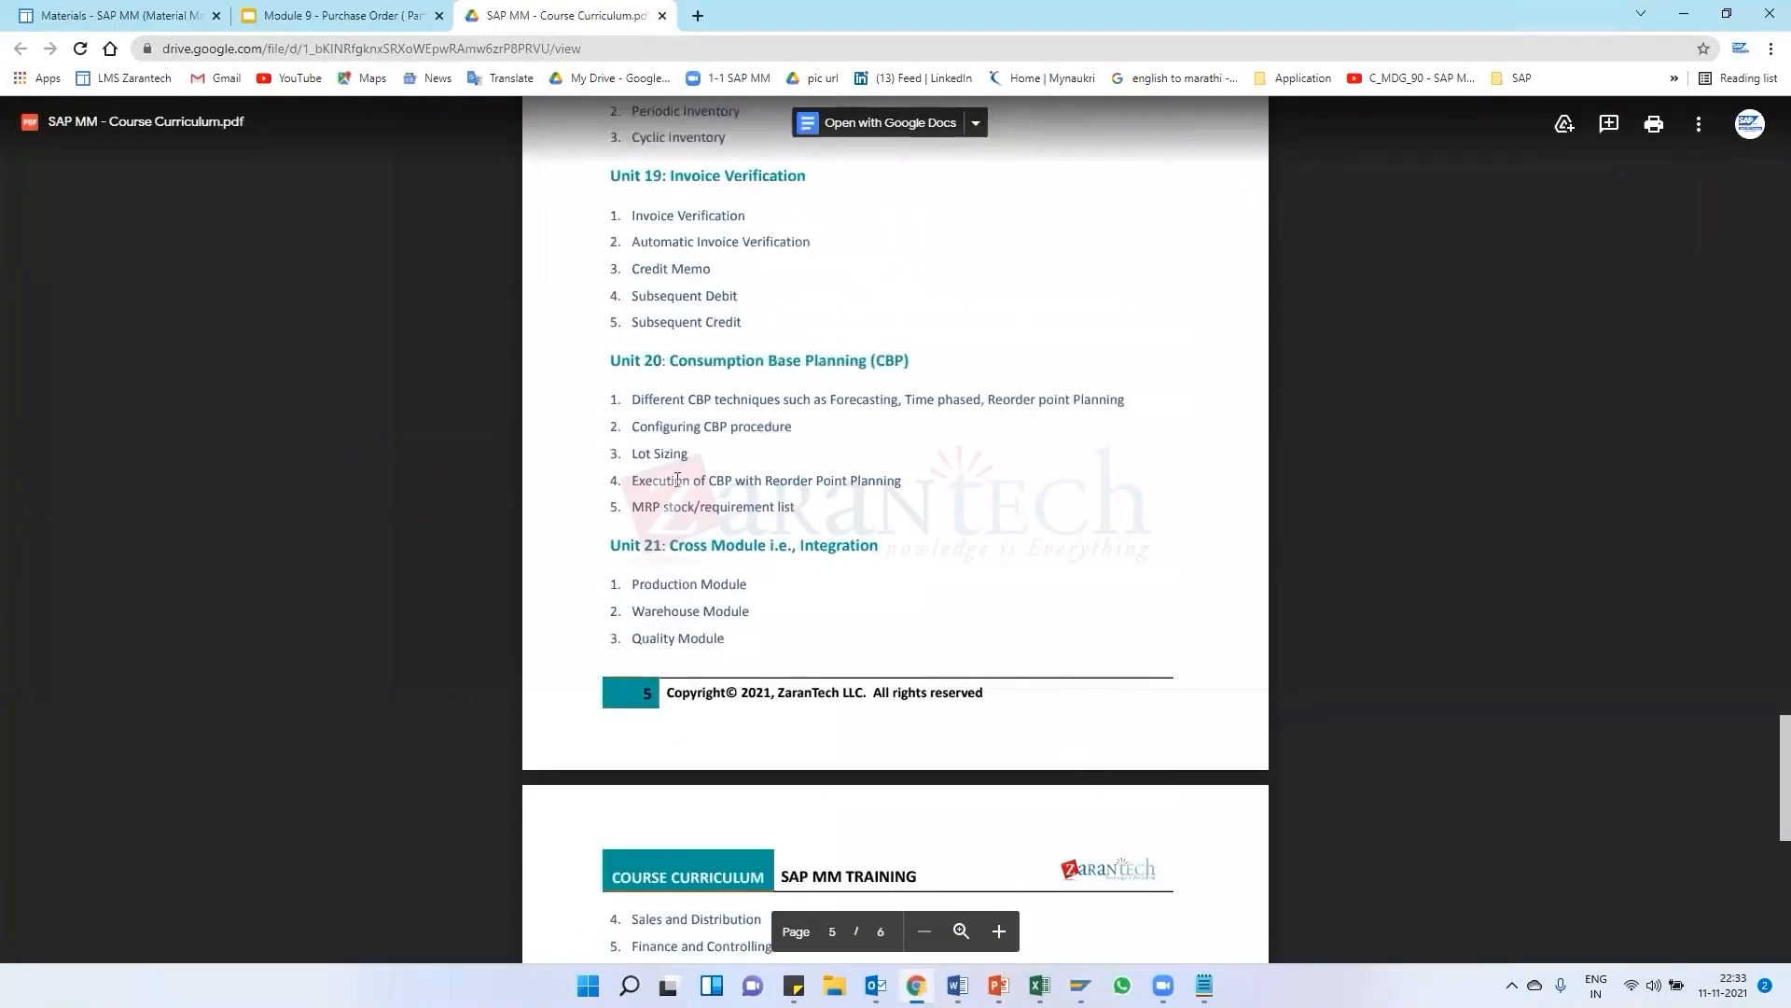
scroll(737, 364, up, 1)
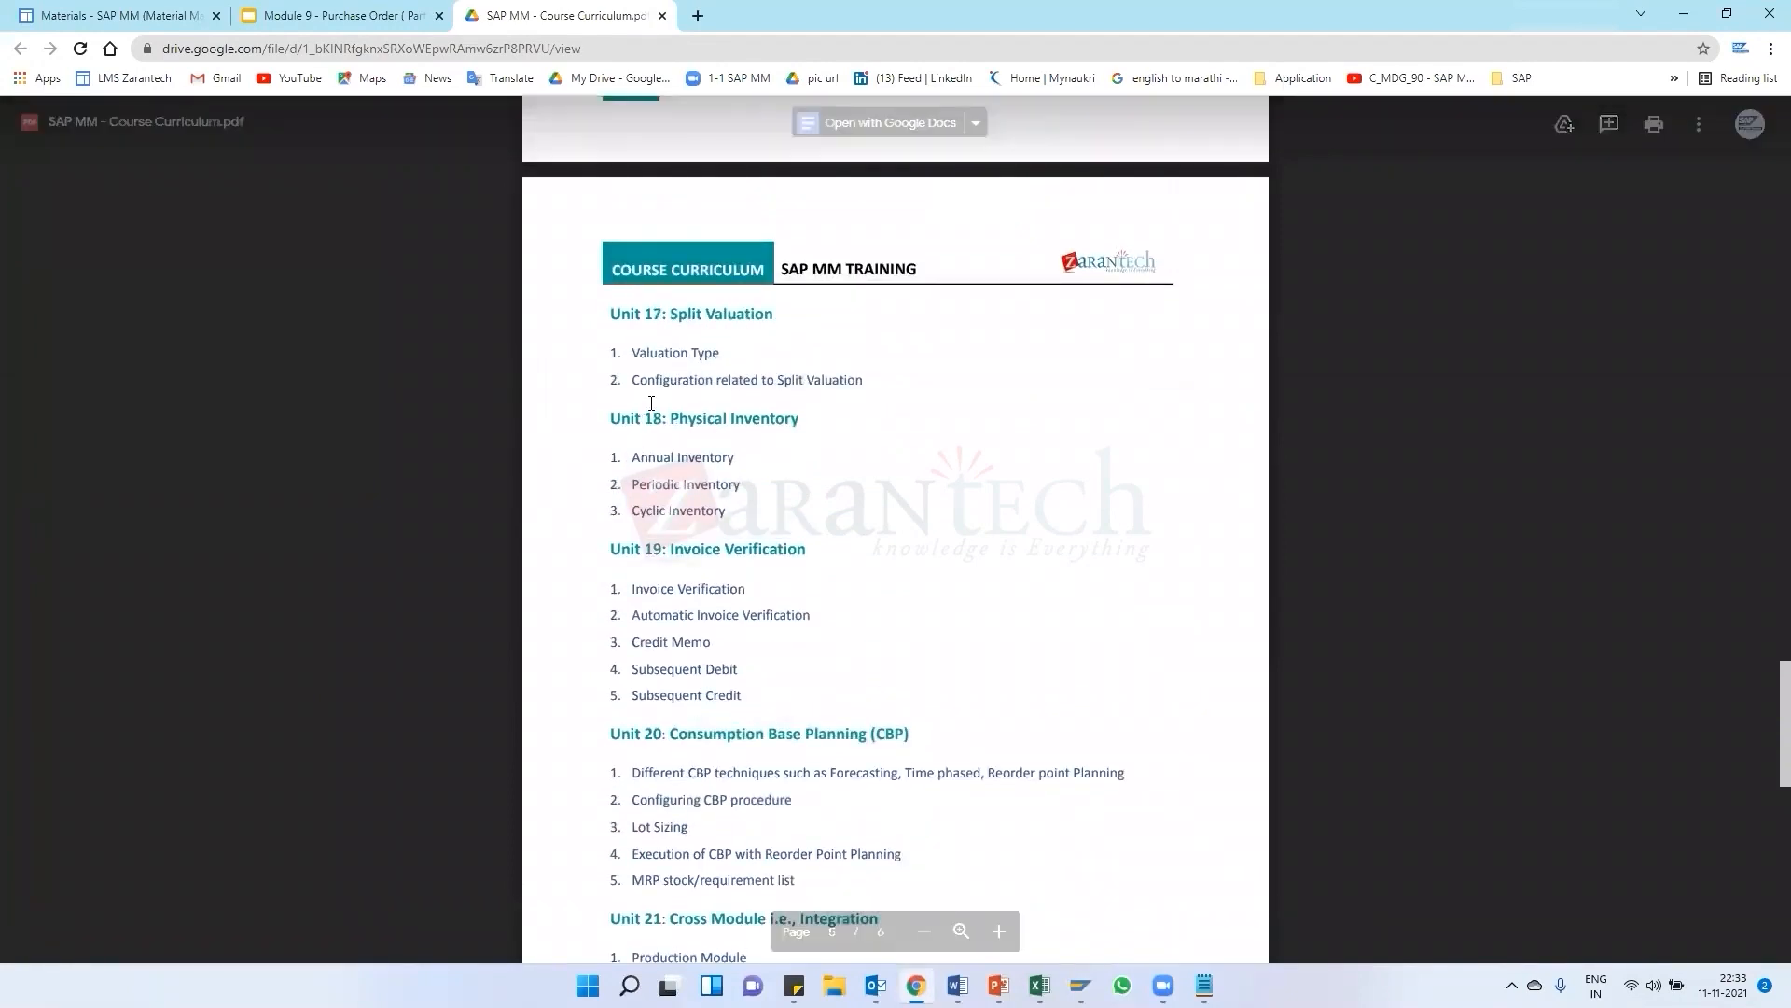
scroll(688, 485, up, 7)
scroll(688, 494, up, 5)
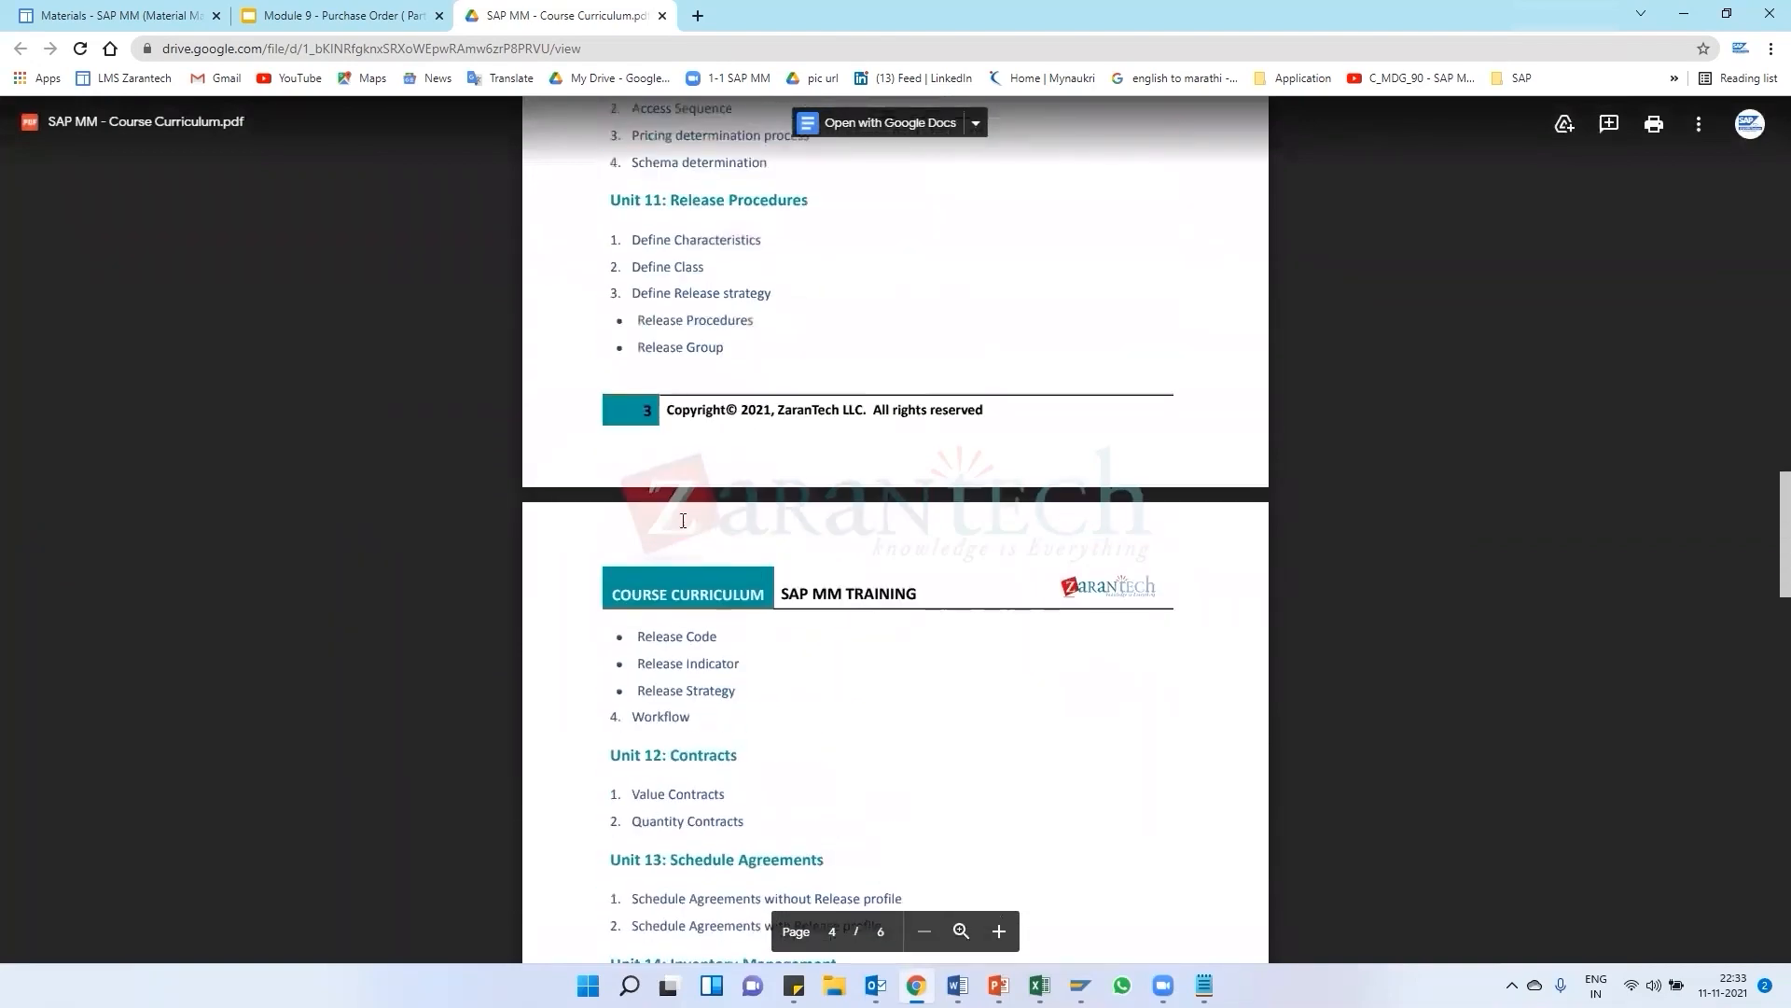
click(1691, 11)
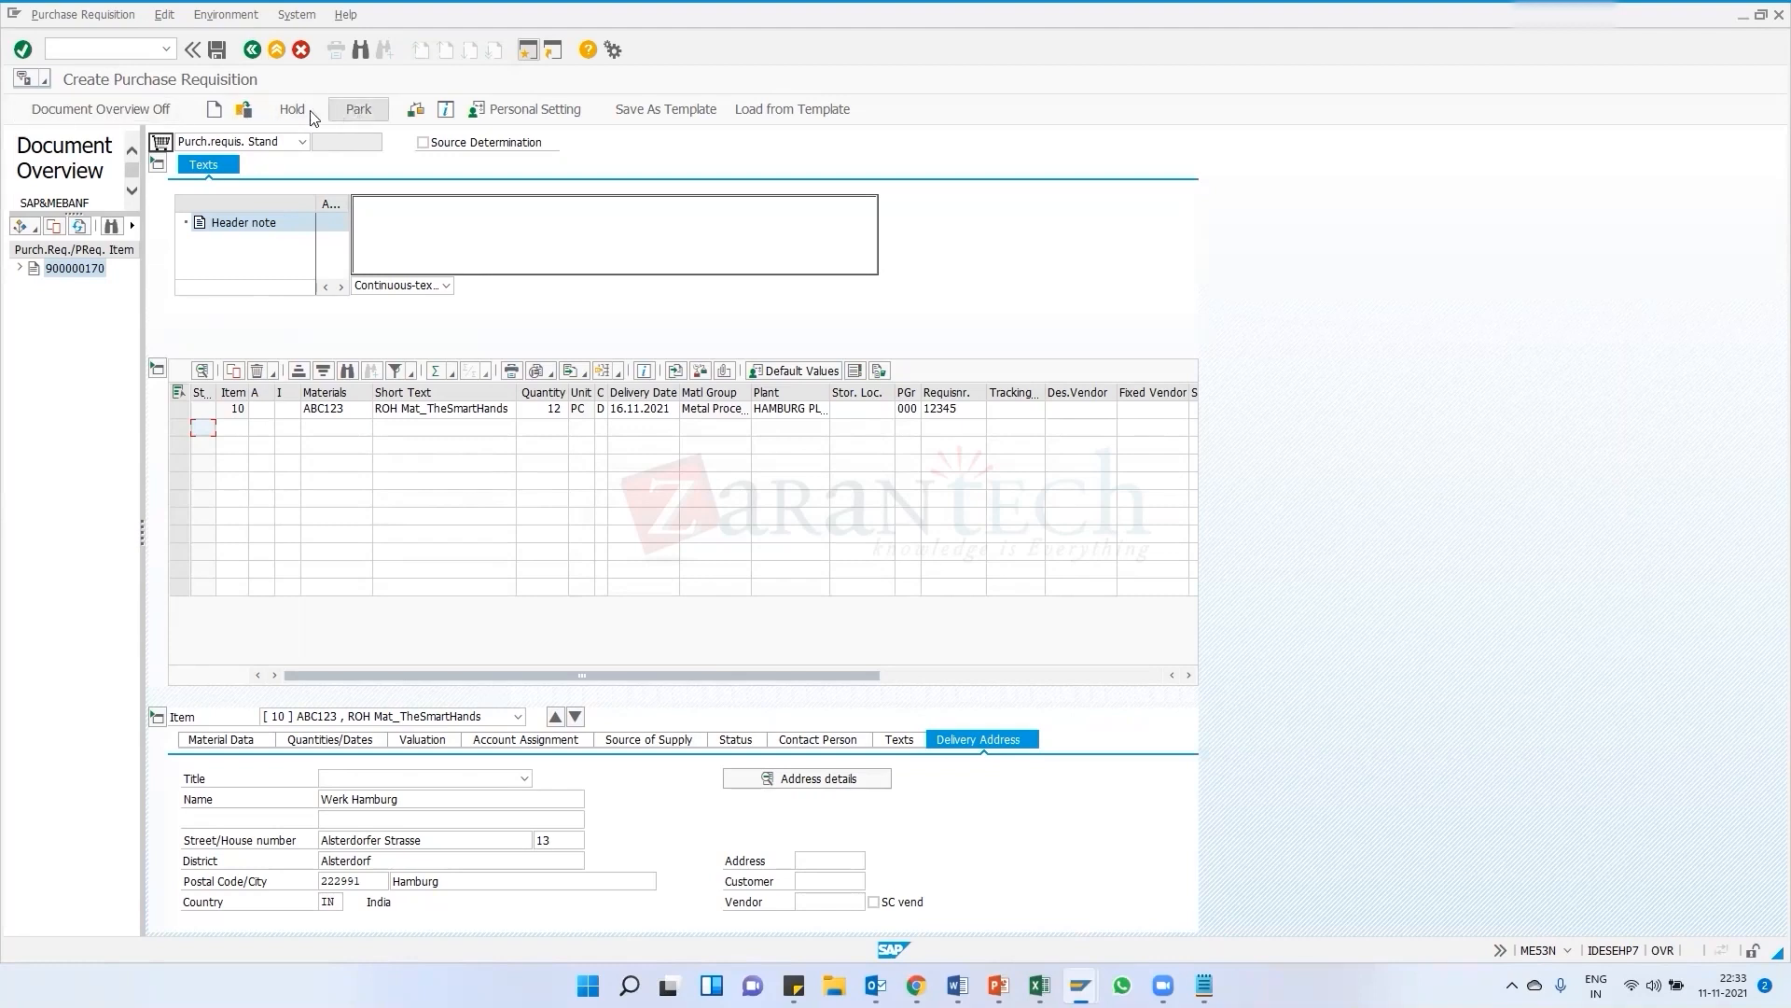
Change item 10's delivery date to 10.11.2021 and confirm the entry
click(416, 109)
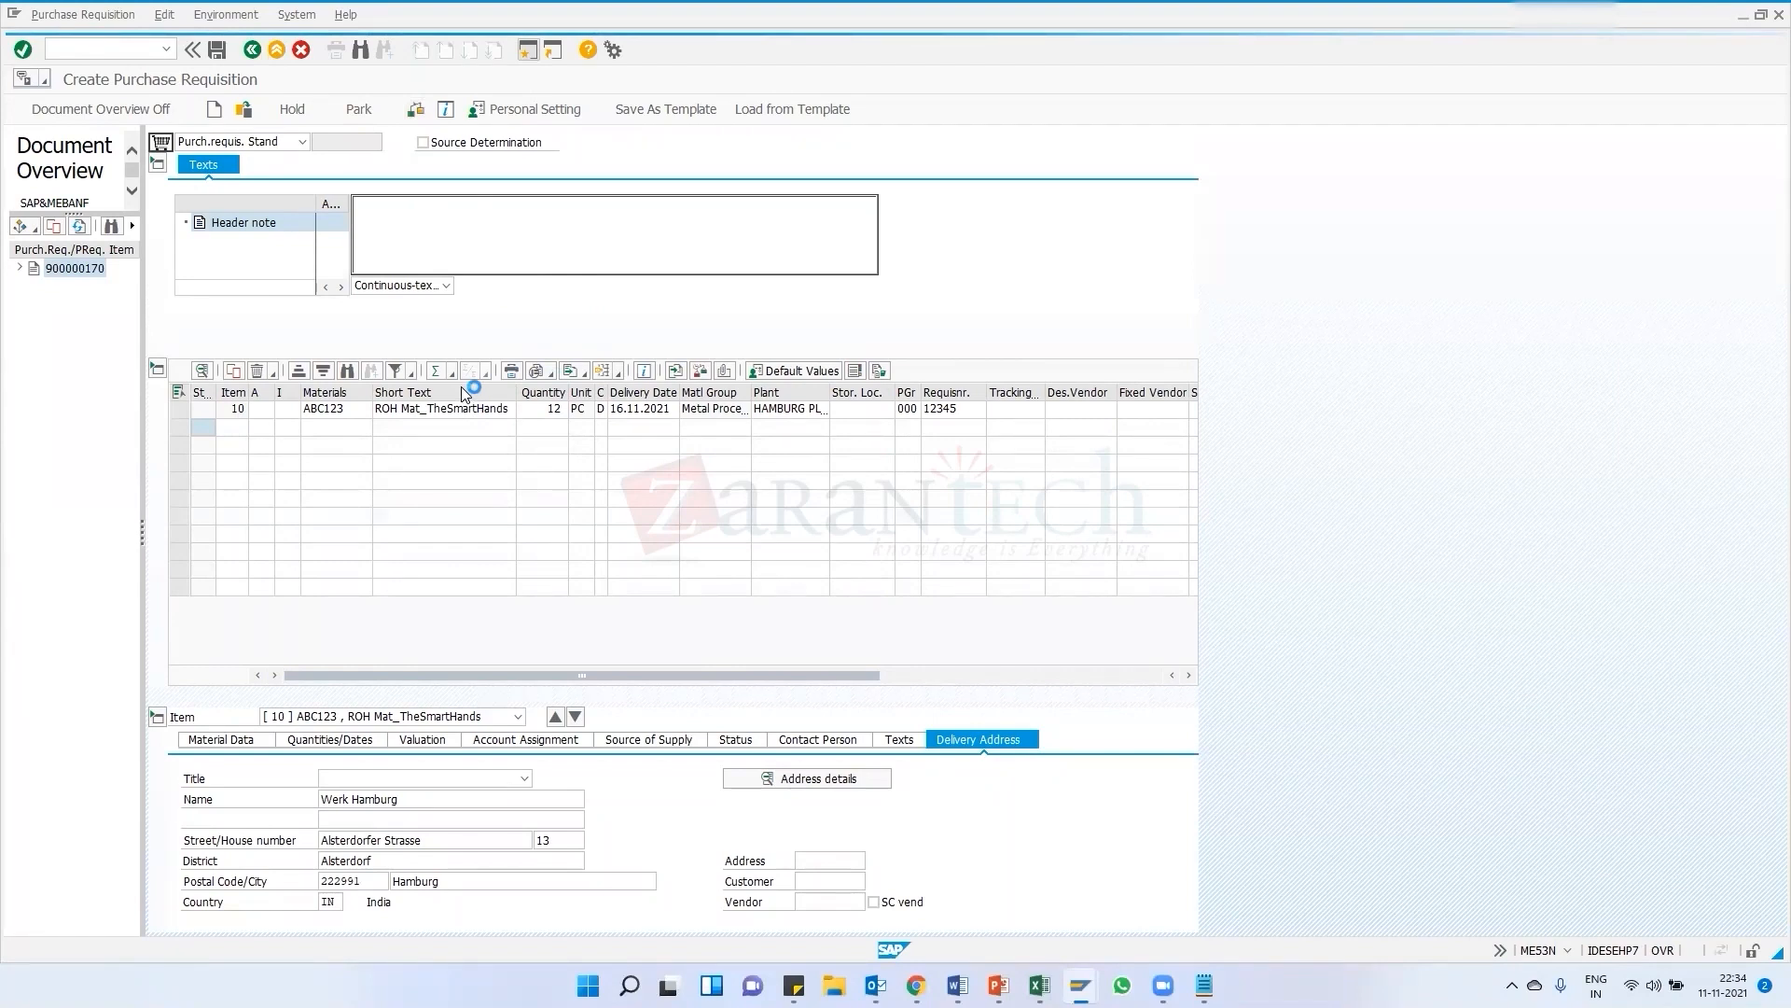
click(621, 408)
text(1)
key(Return)
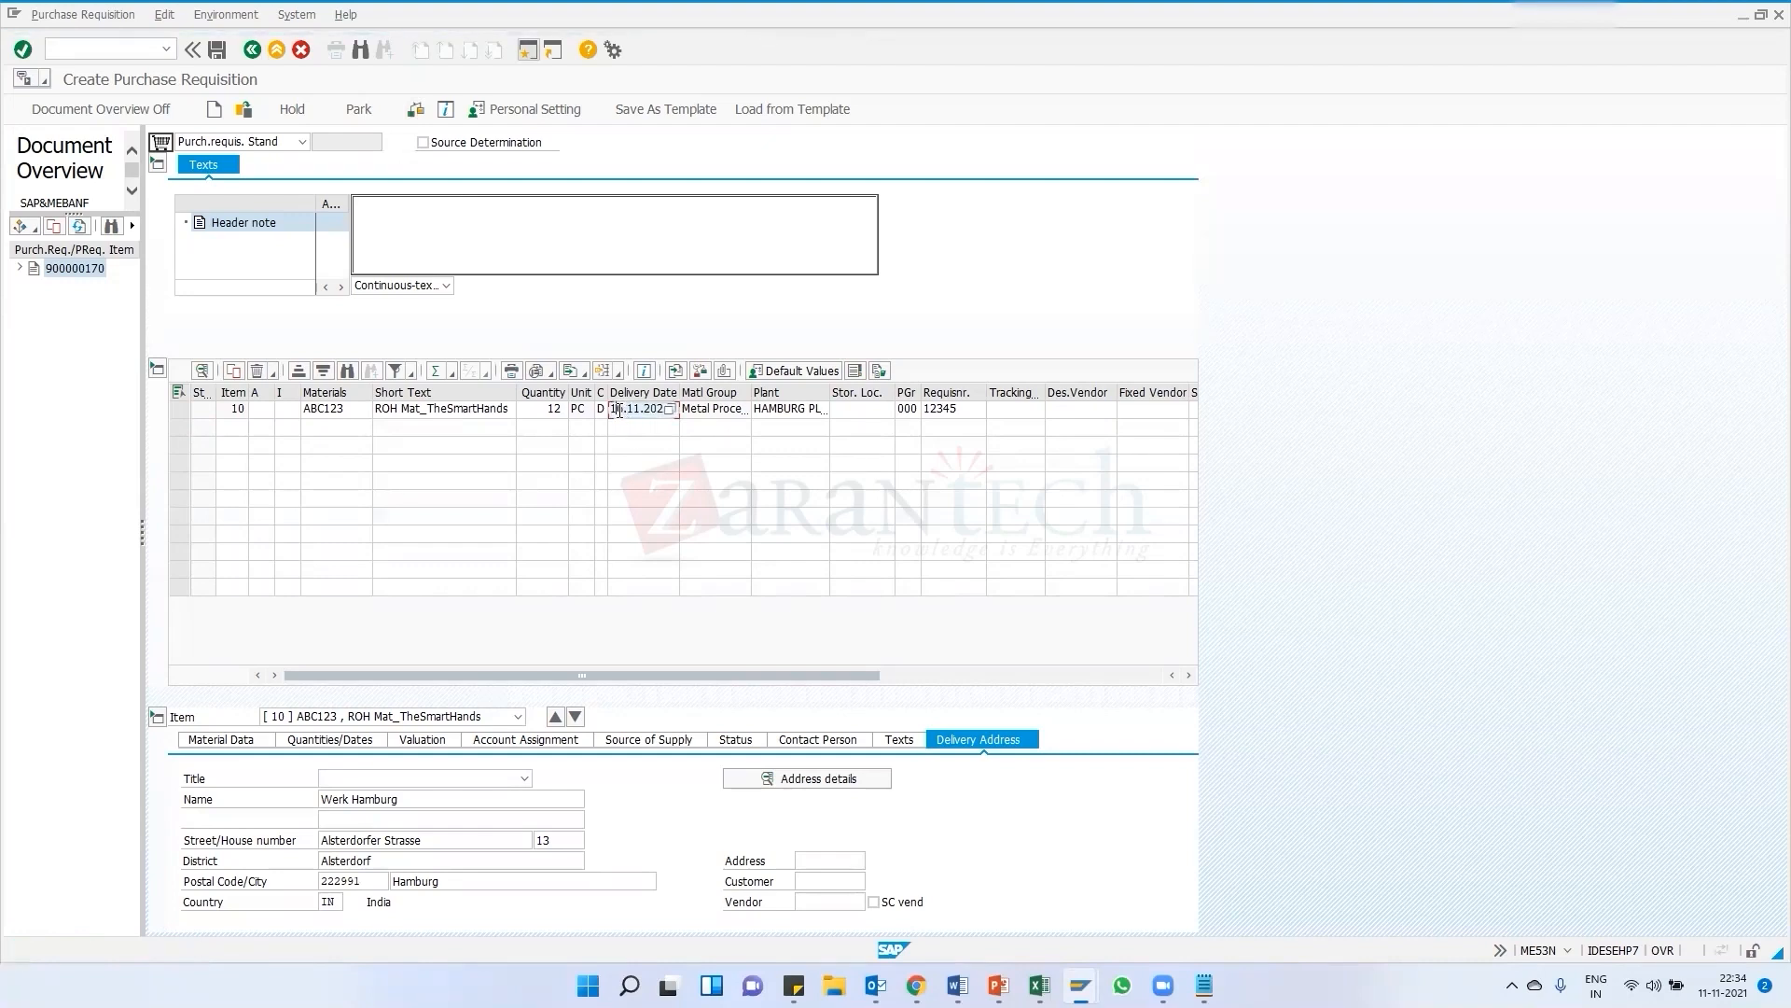
key(End)
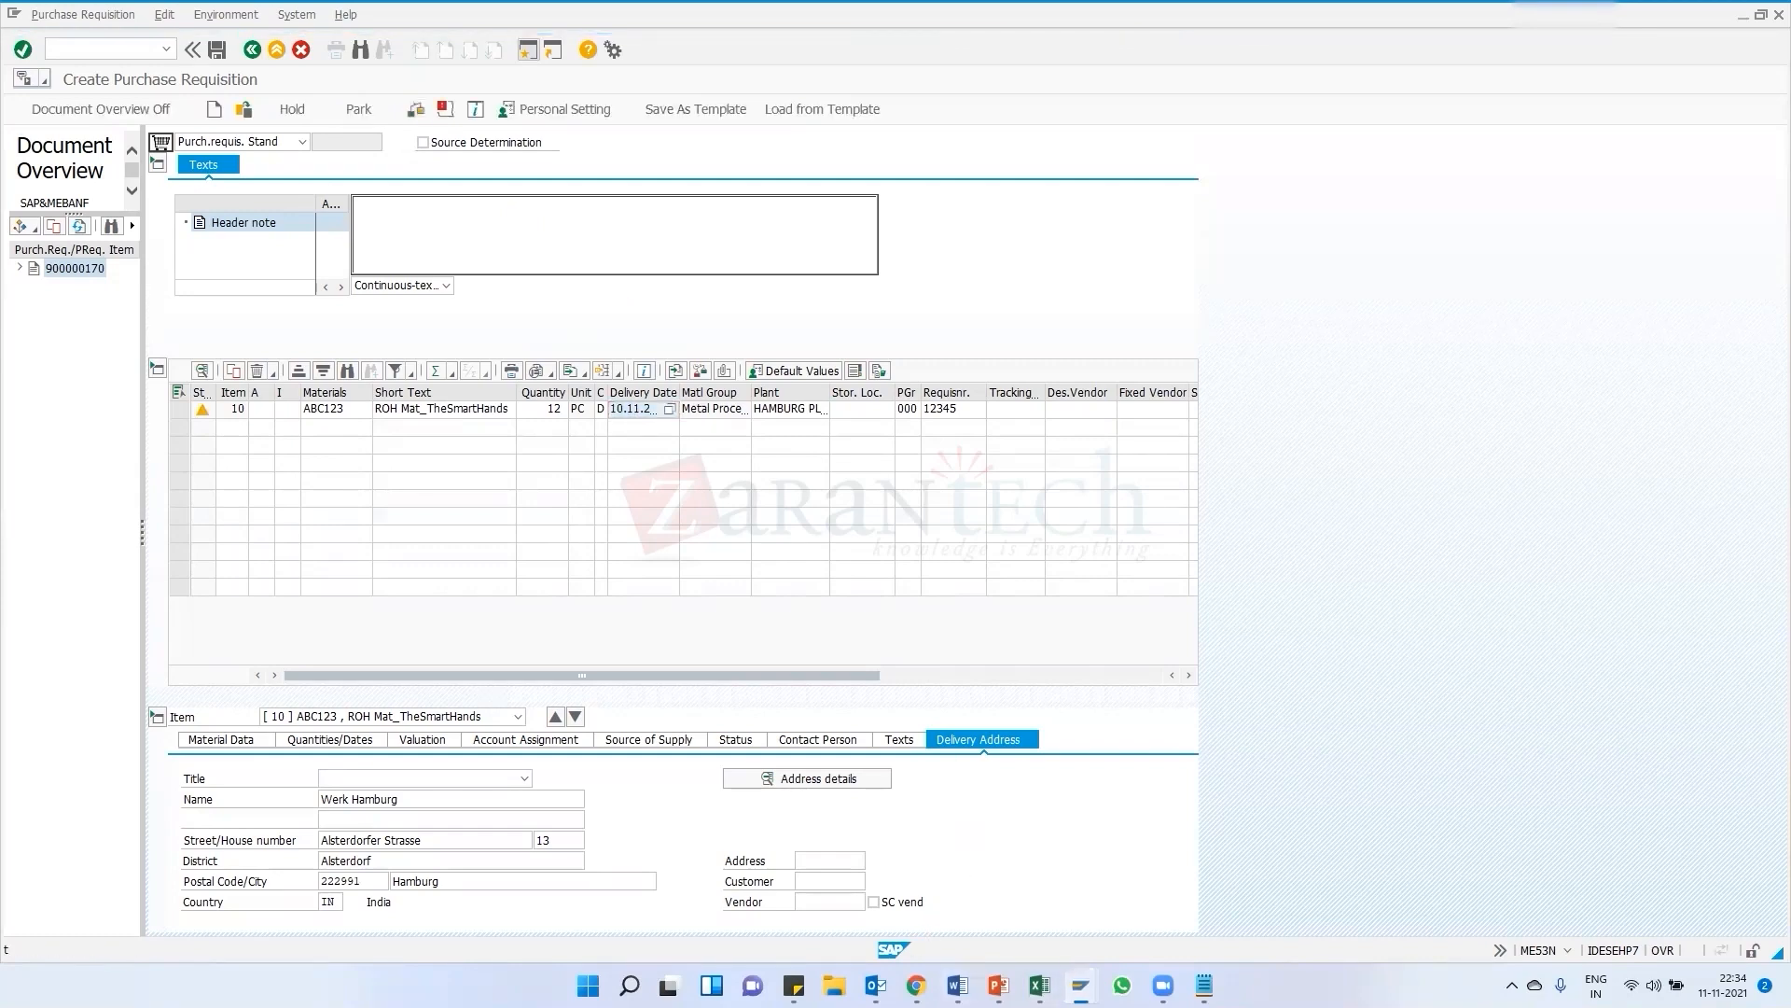
Switch to the IMG, open the System messages activity of Define Attributes of System Messages, and scroll the list
click(1079, 984)
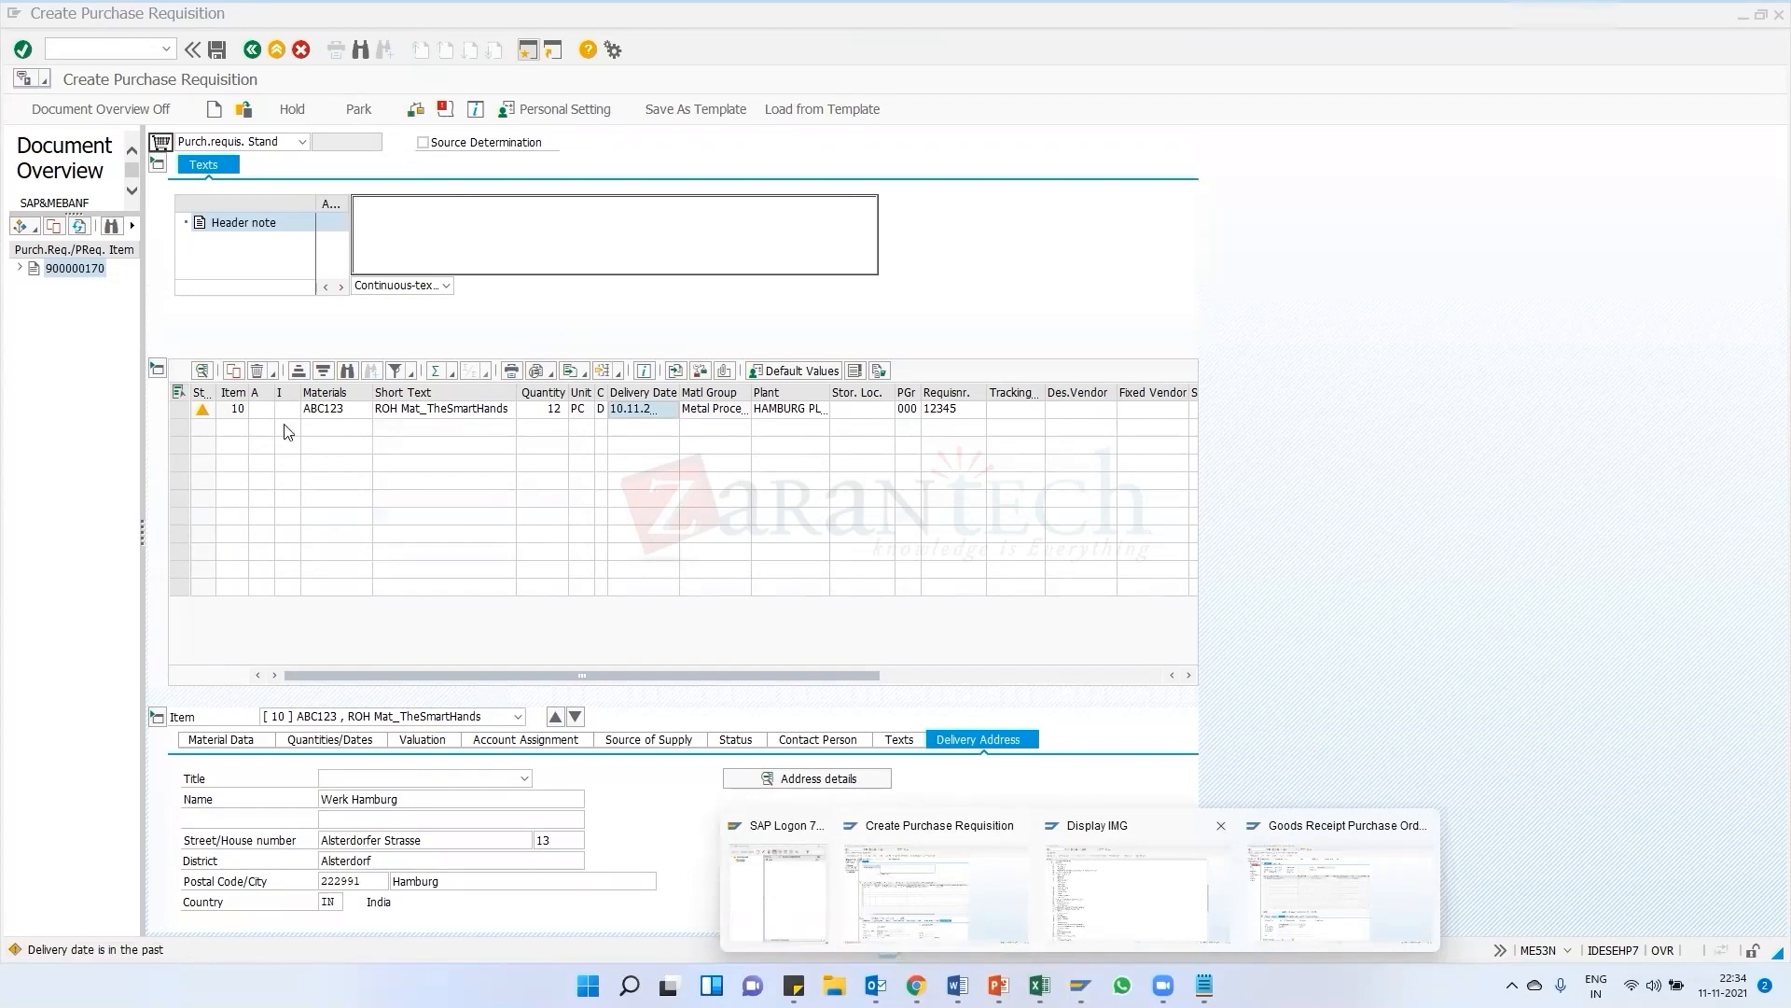
key(alt+Tab)
click(64, 197)
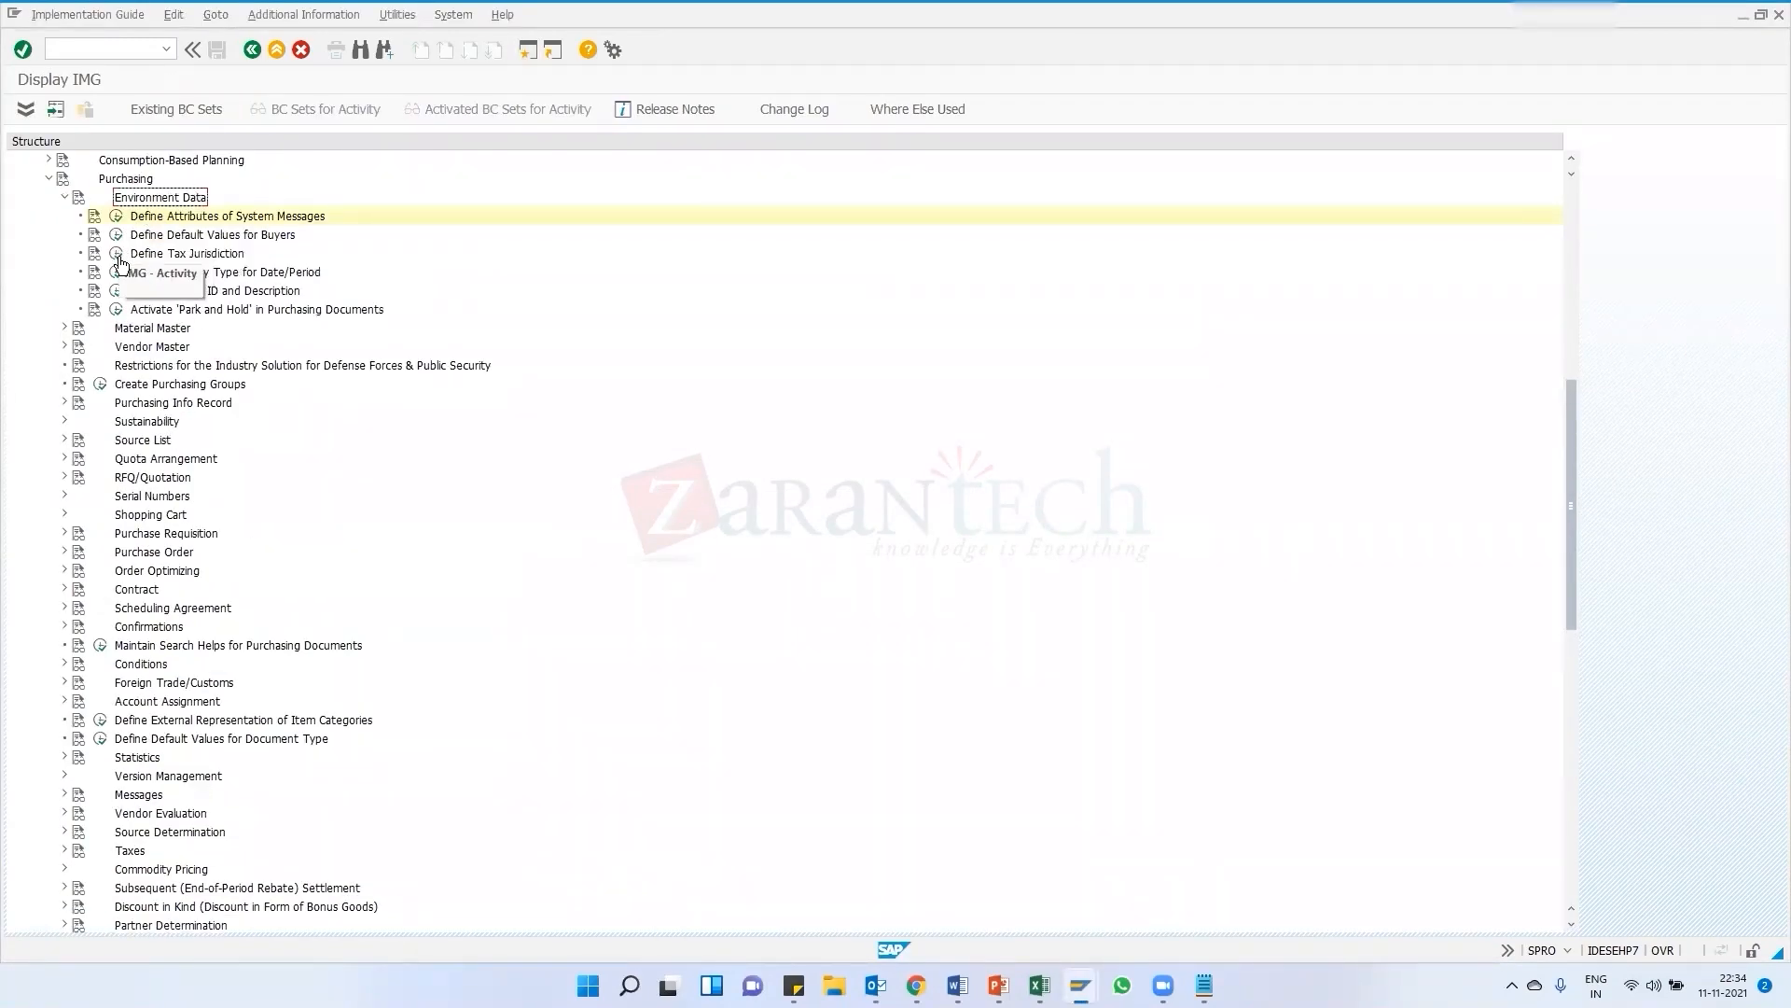
click(116, 215)
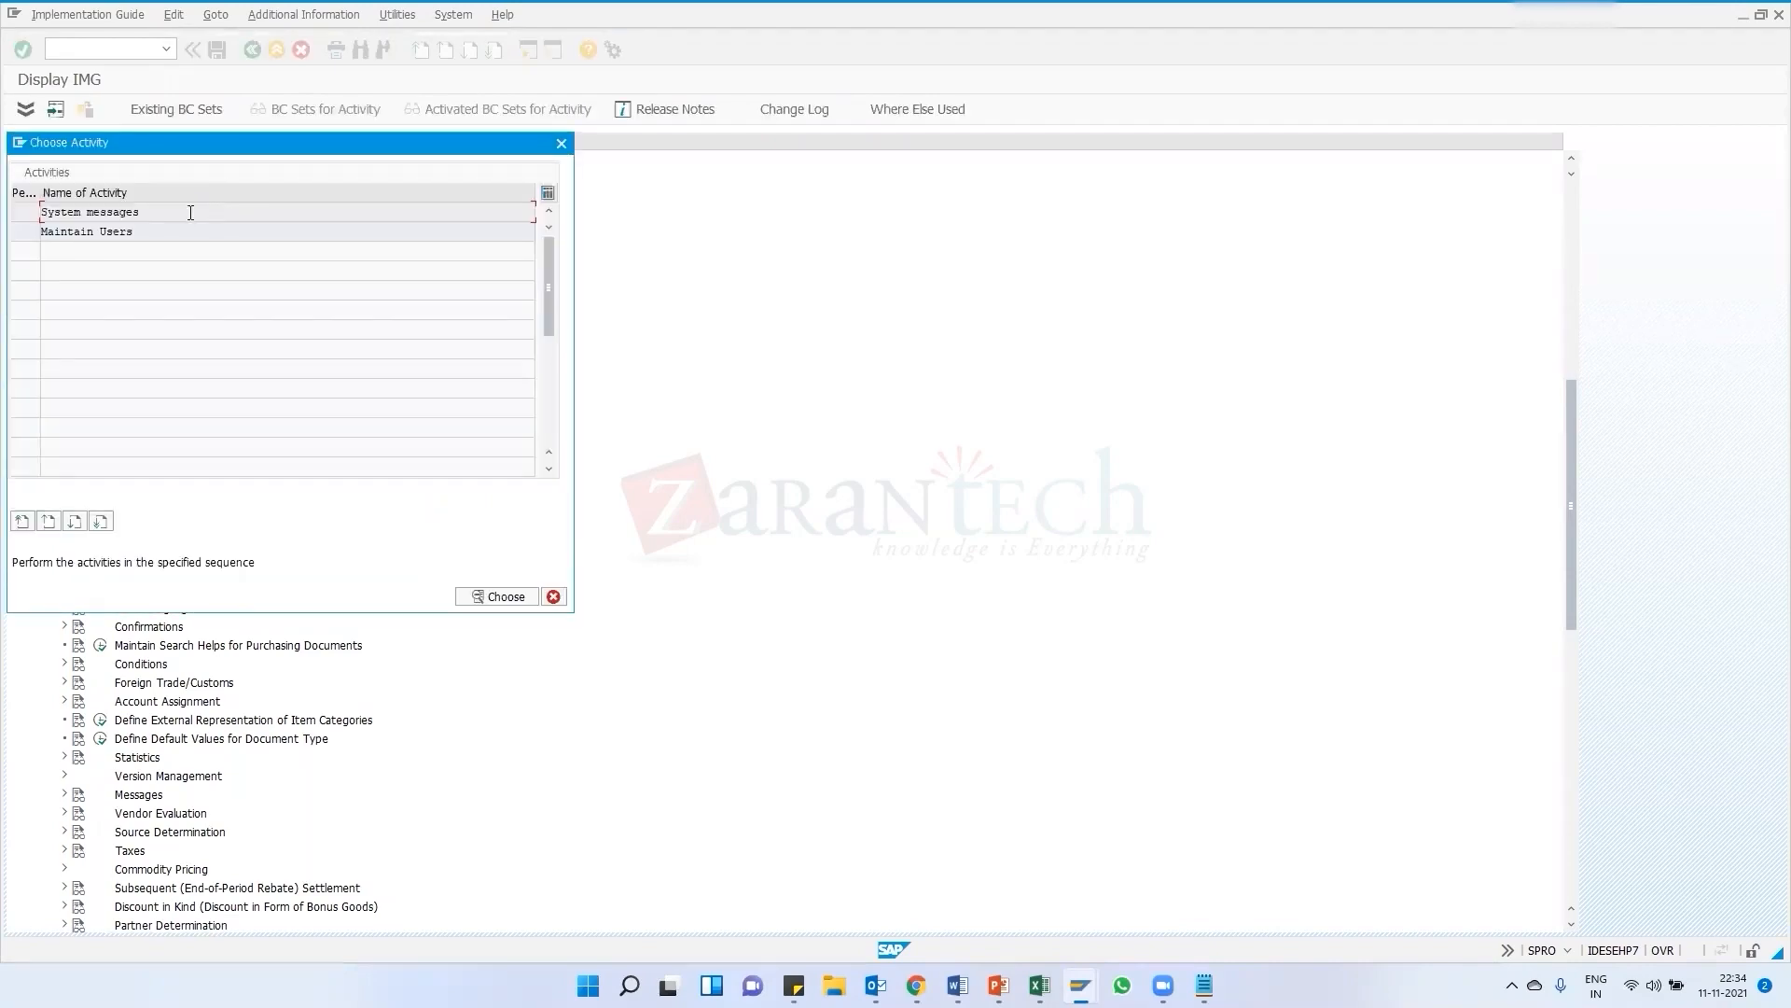
double_click(126, 214)
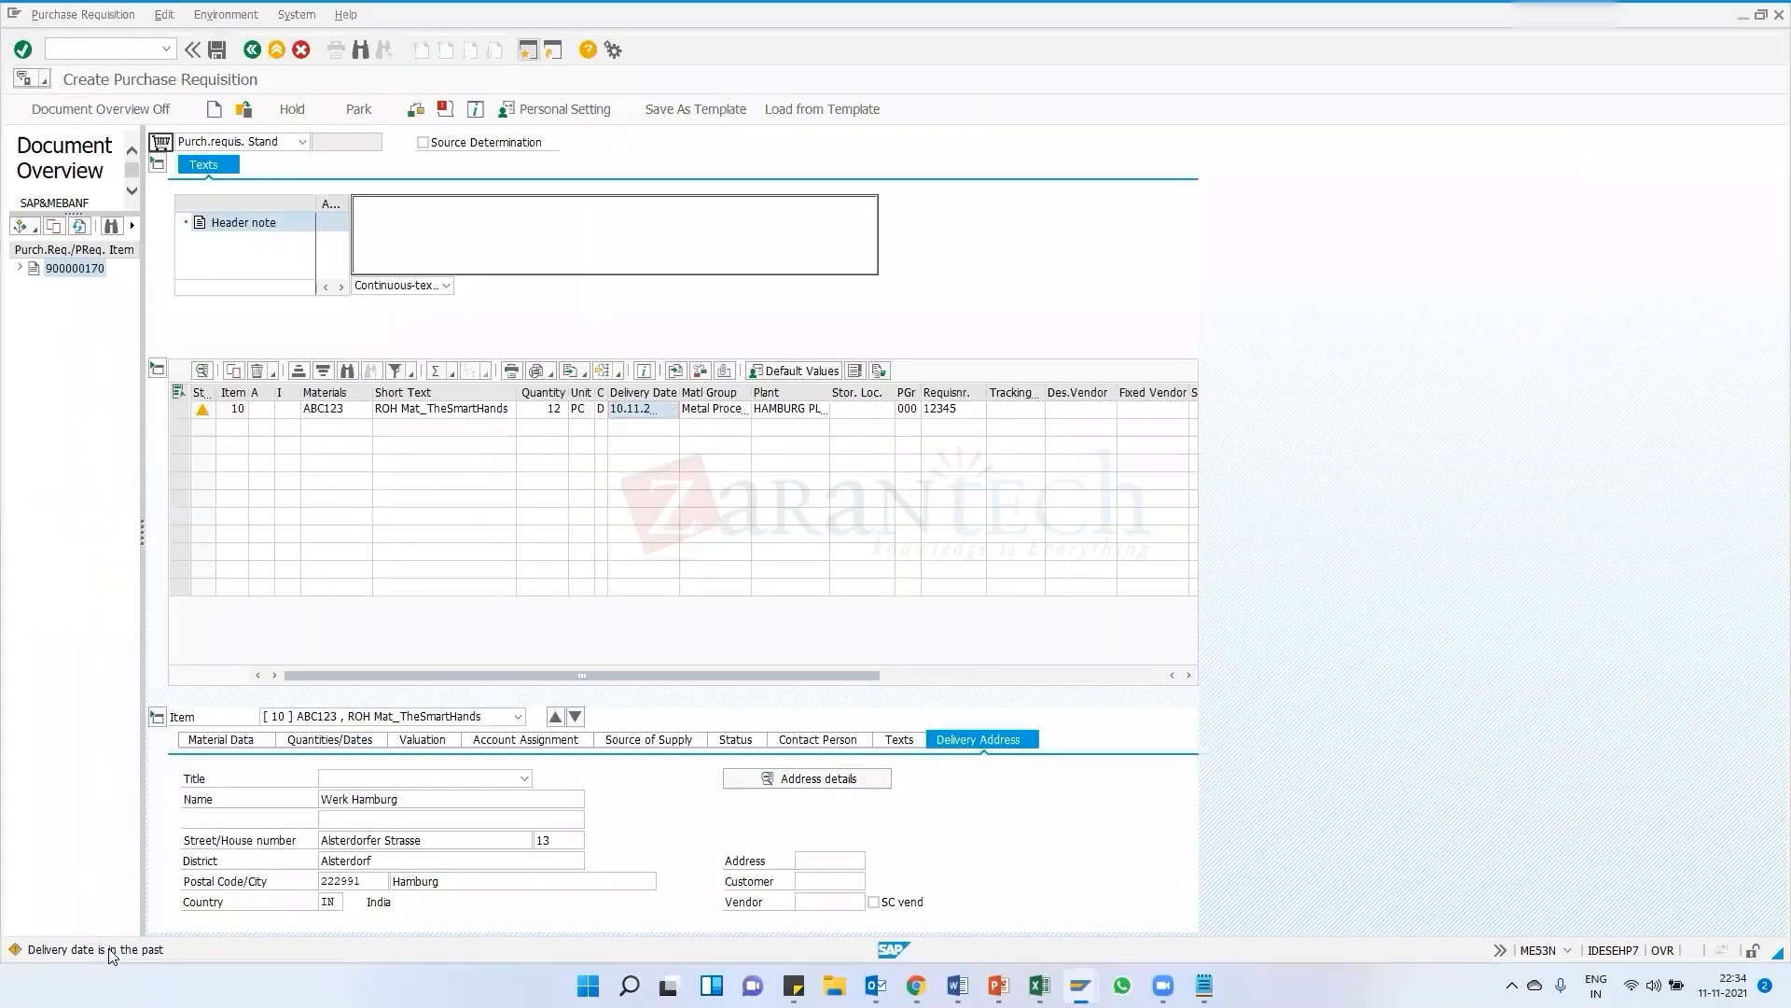
click(110, 953)
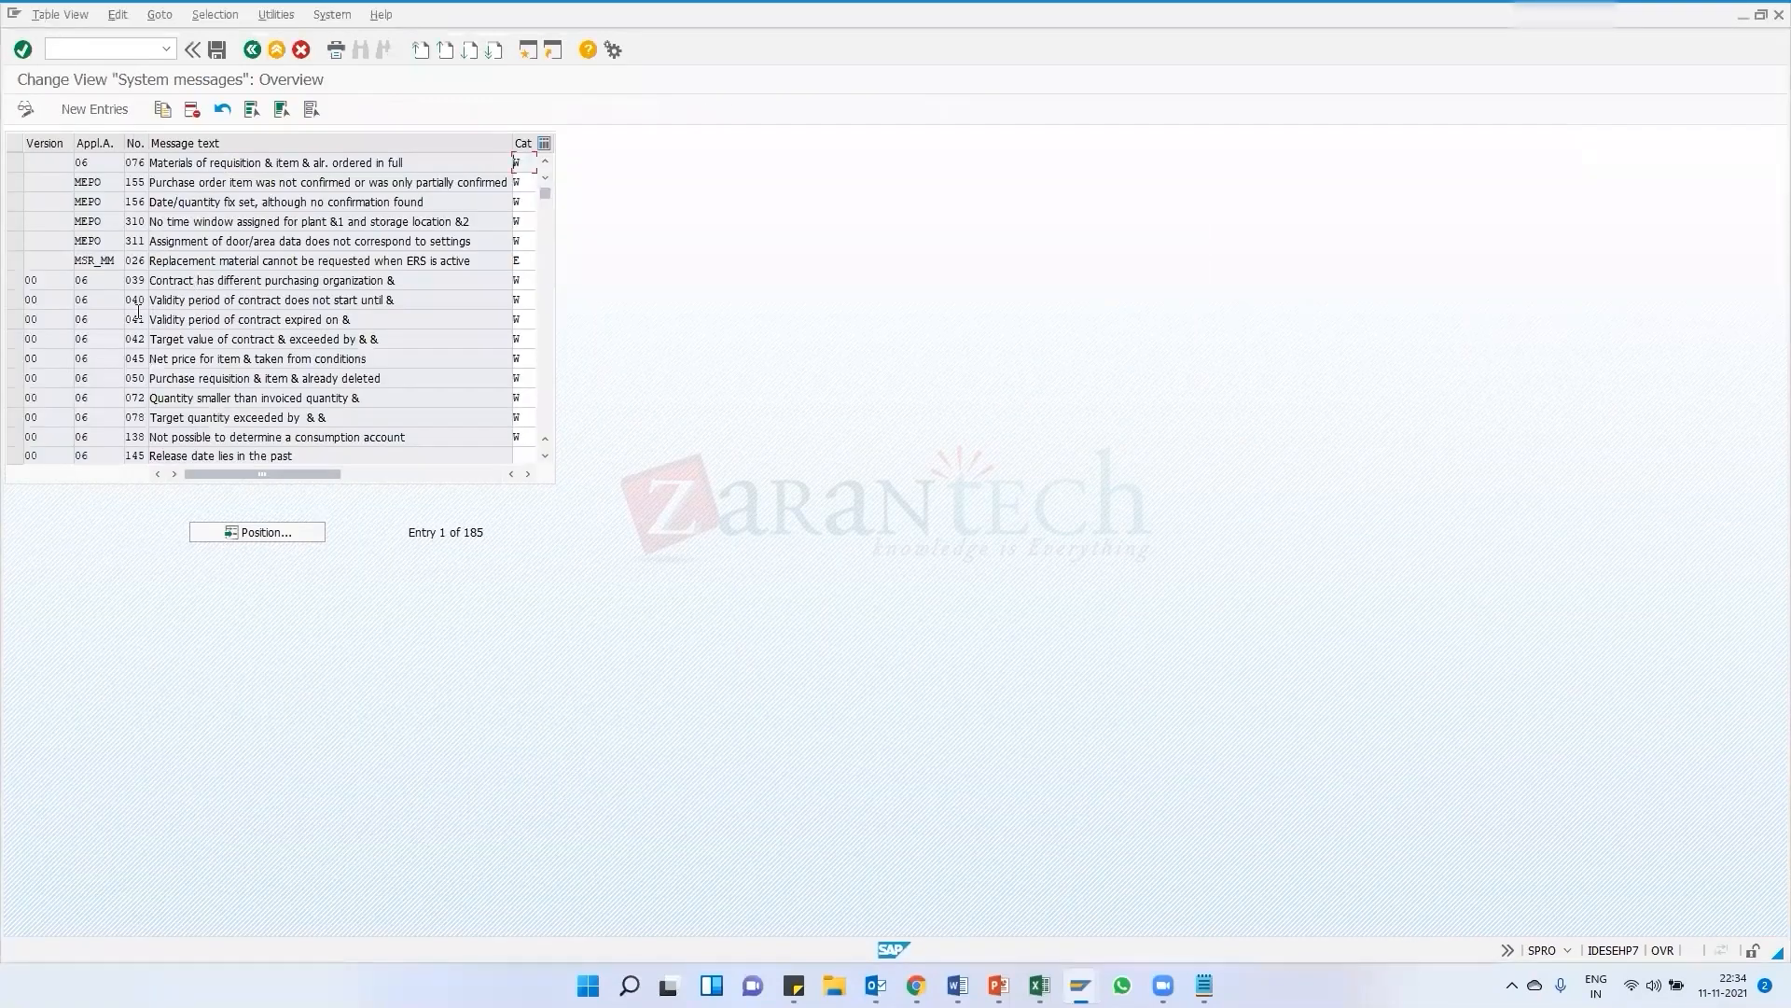
scroll(114, 358, down, 2)
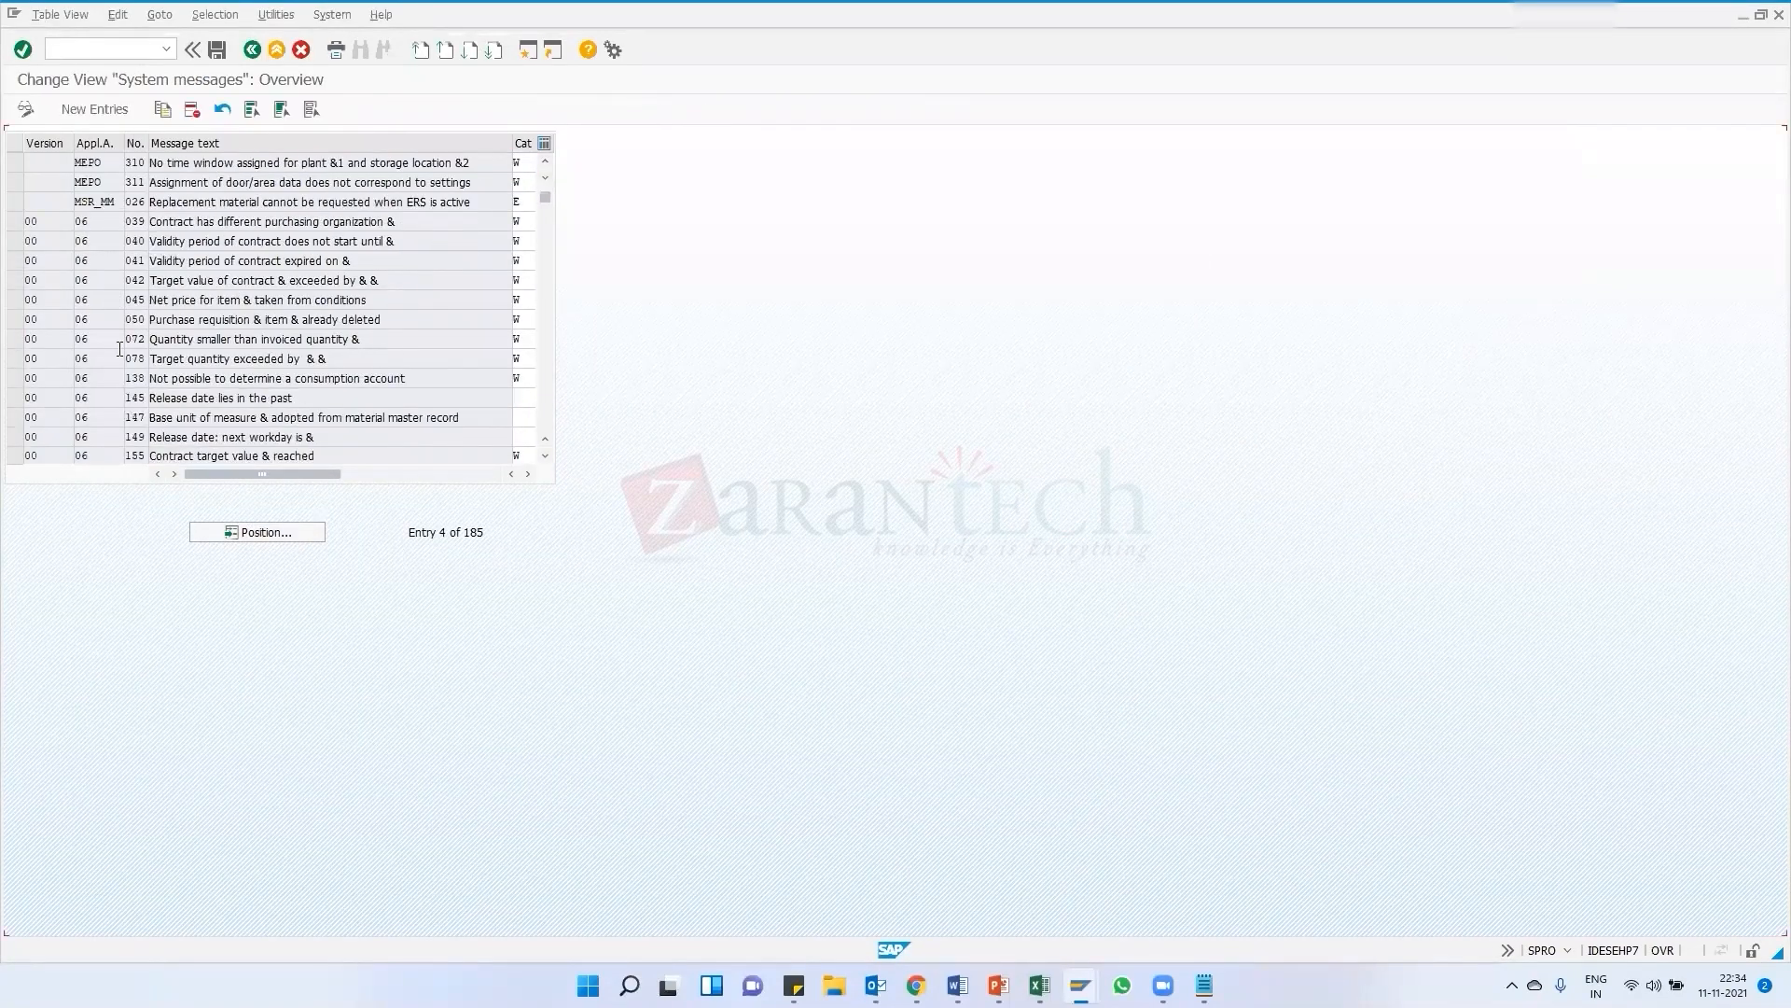
scroll(114, 351, up, 3)
scroll(131, 347, down, 3)
scroll(138, 341, down, 20)
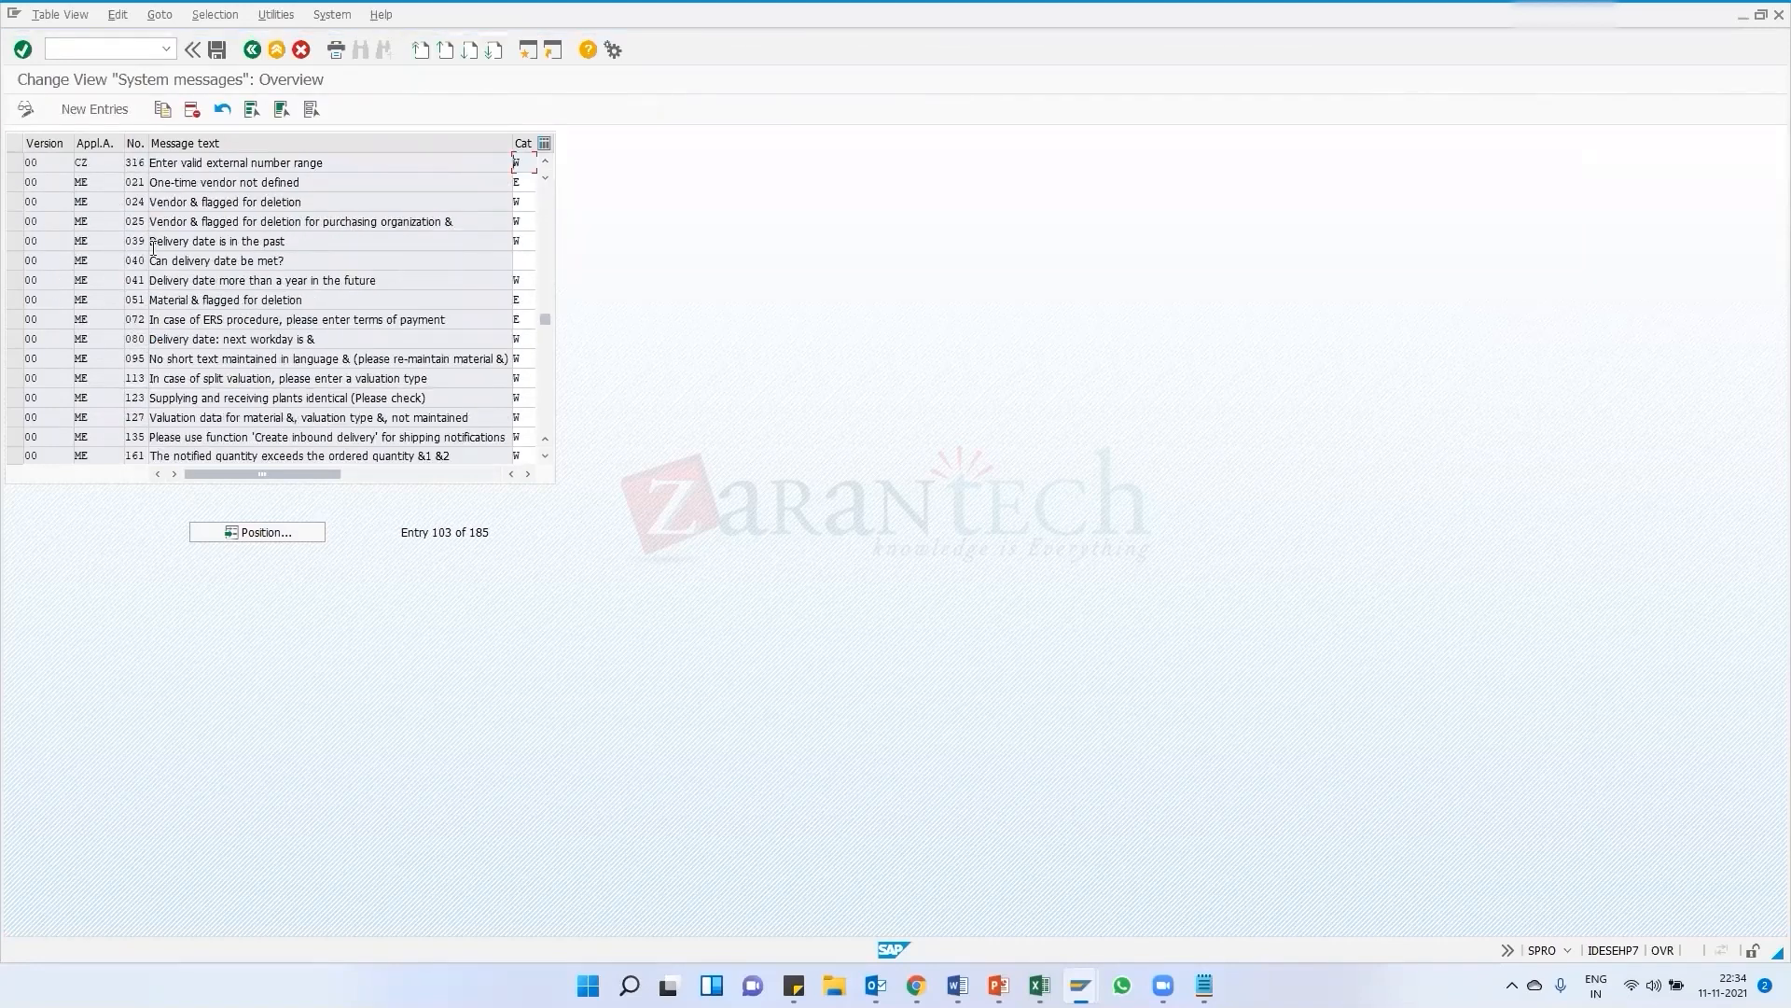
Set the category of message ME 039 to E and save it under the customizing request
click(15, 241)
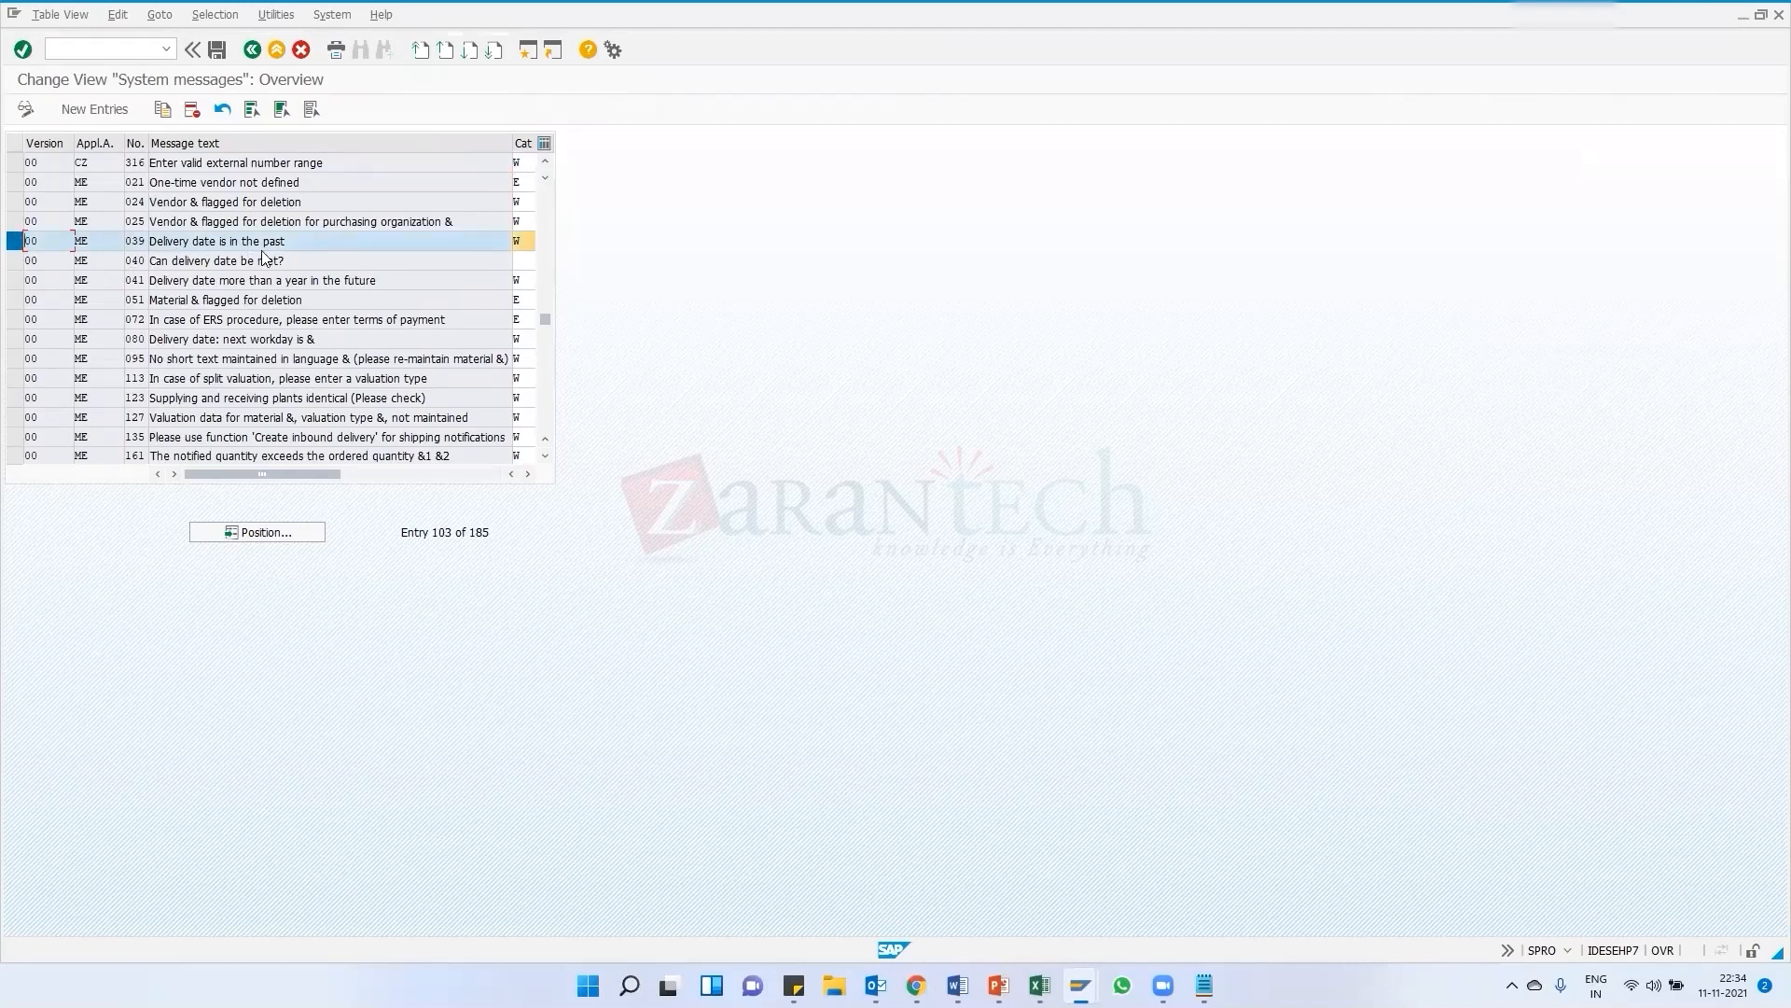
click(529, 243)
key(alt+Tab)
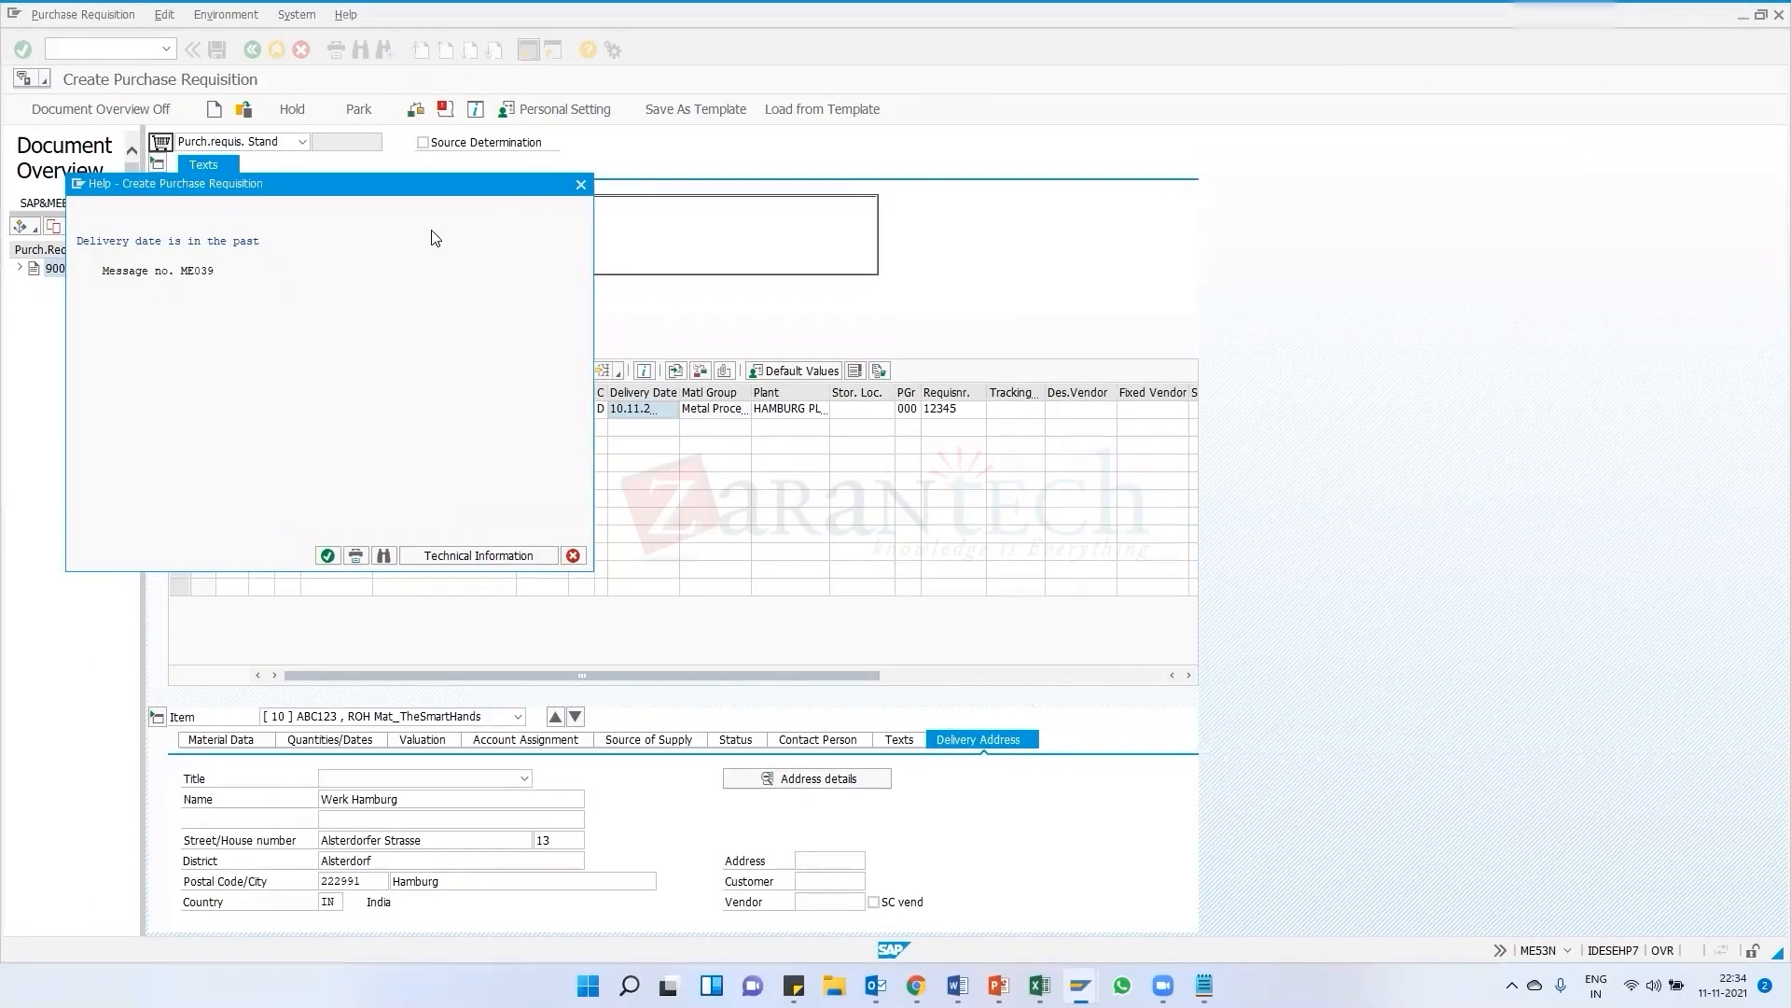
drag(481, 183, 1515, 197)
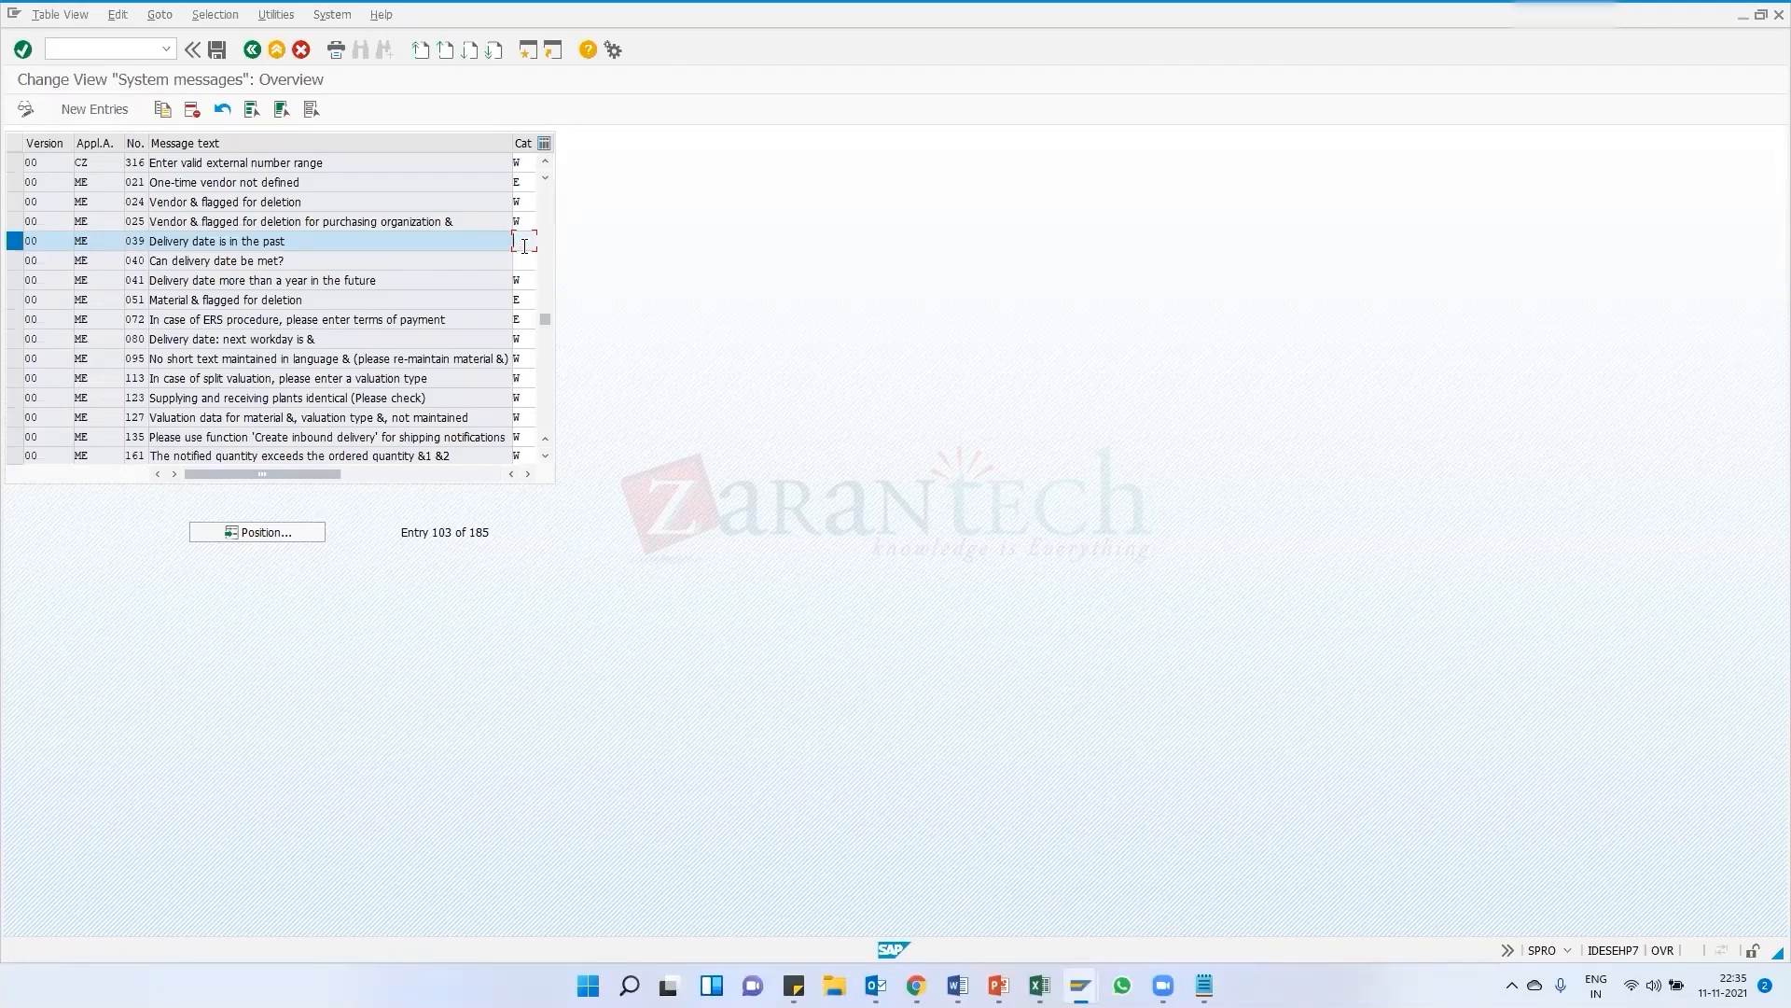
click(217, 52)
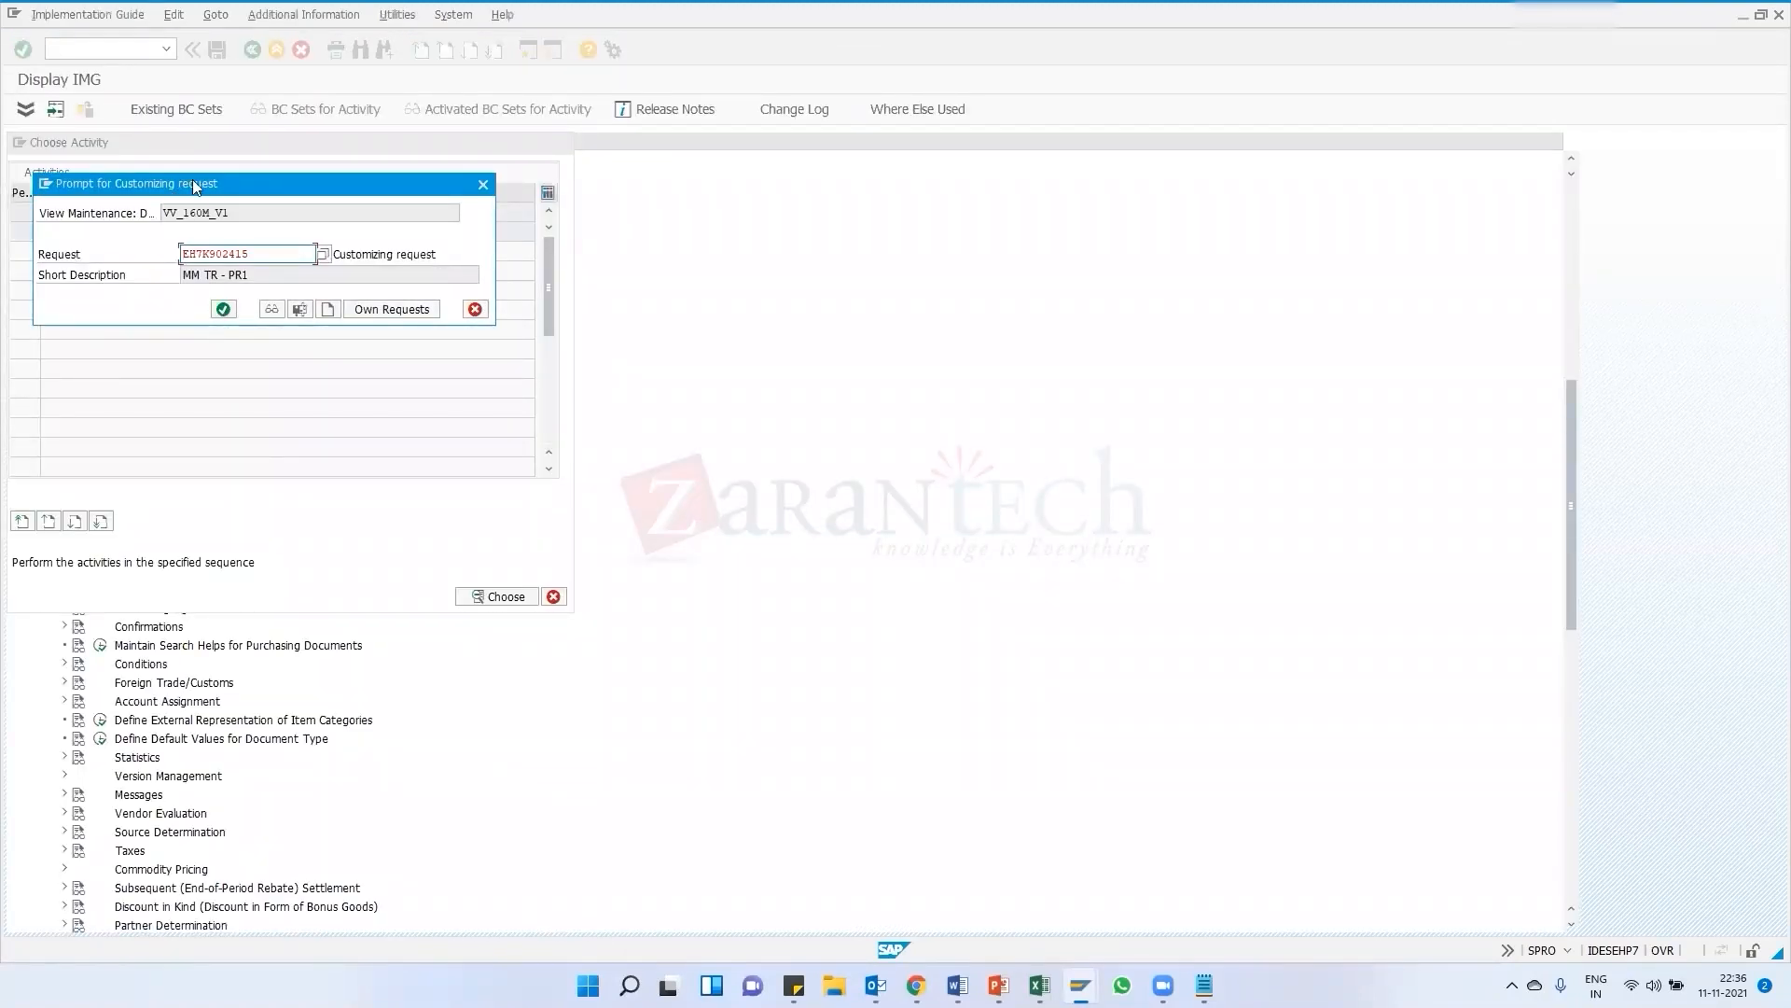
click(221, 309)
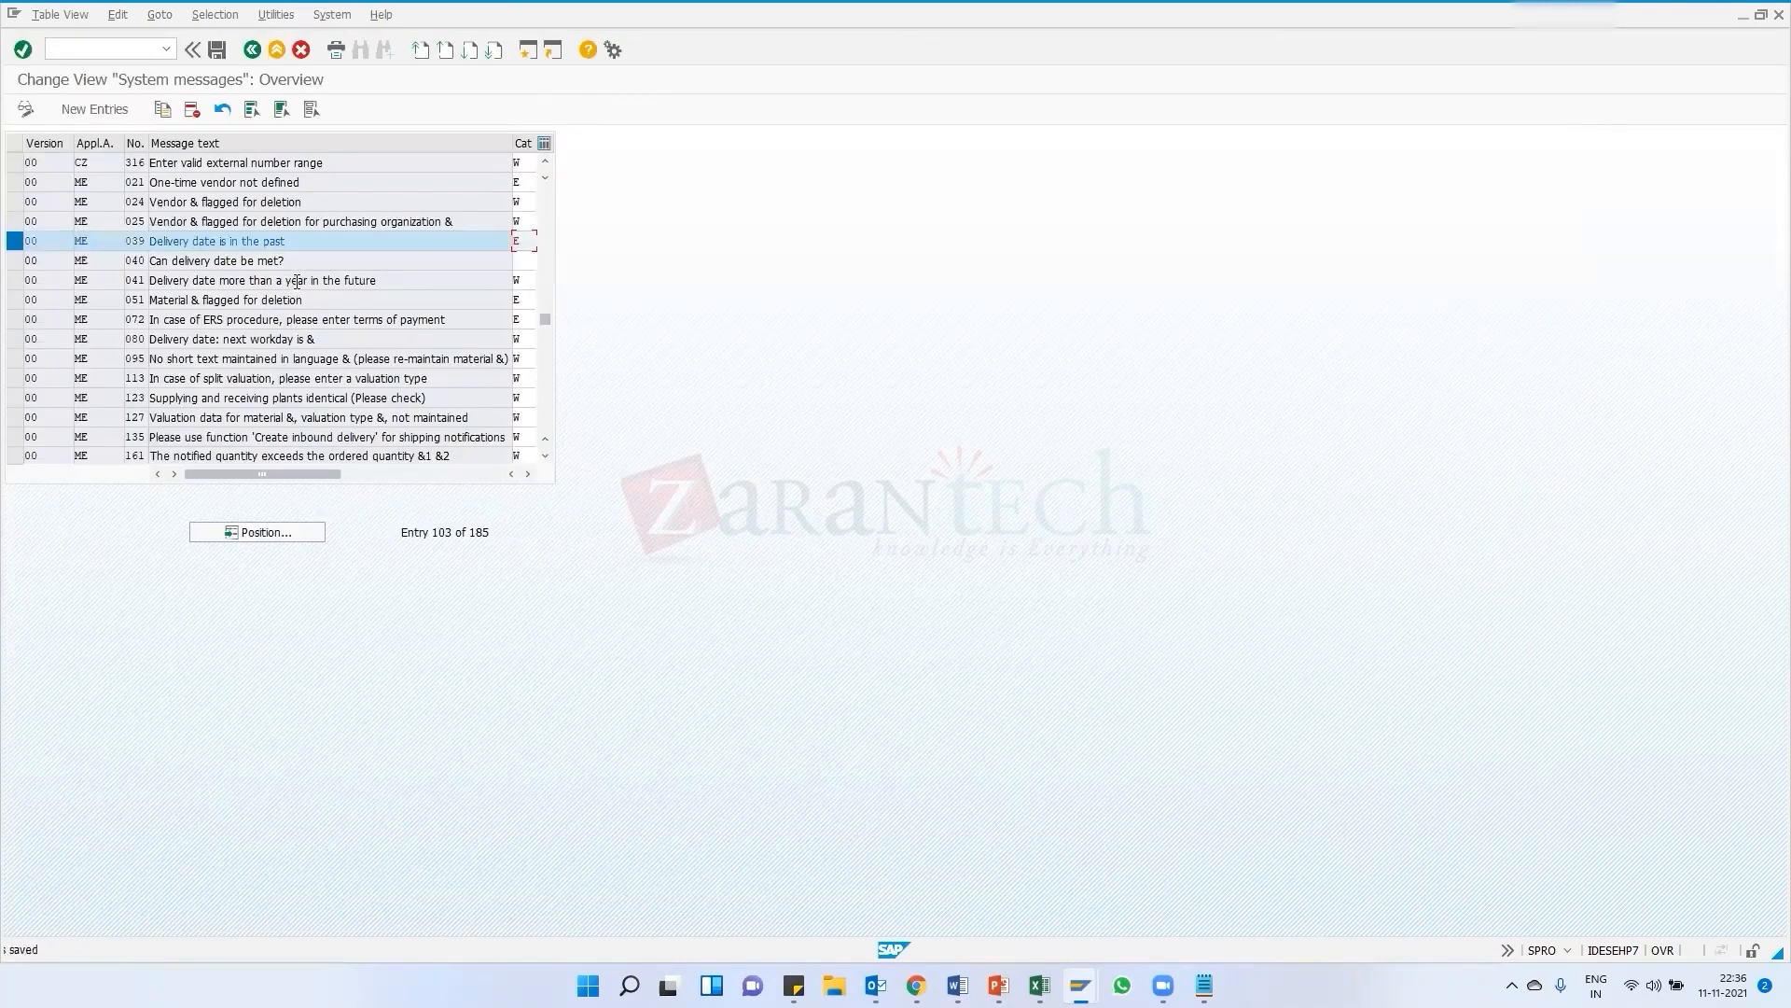
Leave the system messages view and return to the purchase requisition, closing the ME039 help window
click(252, 50)
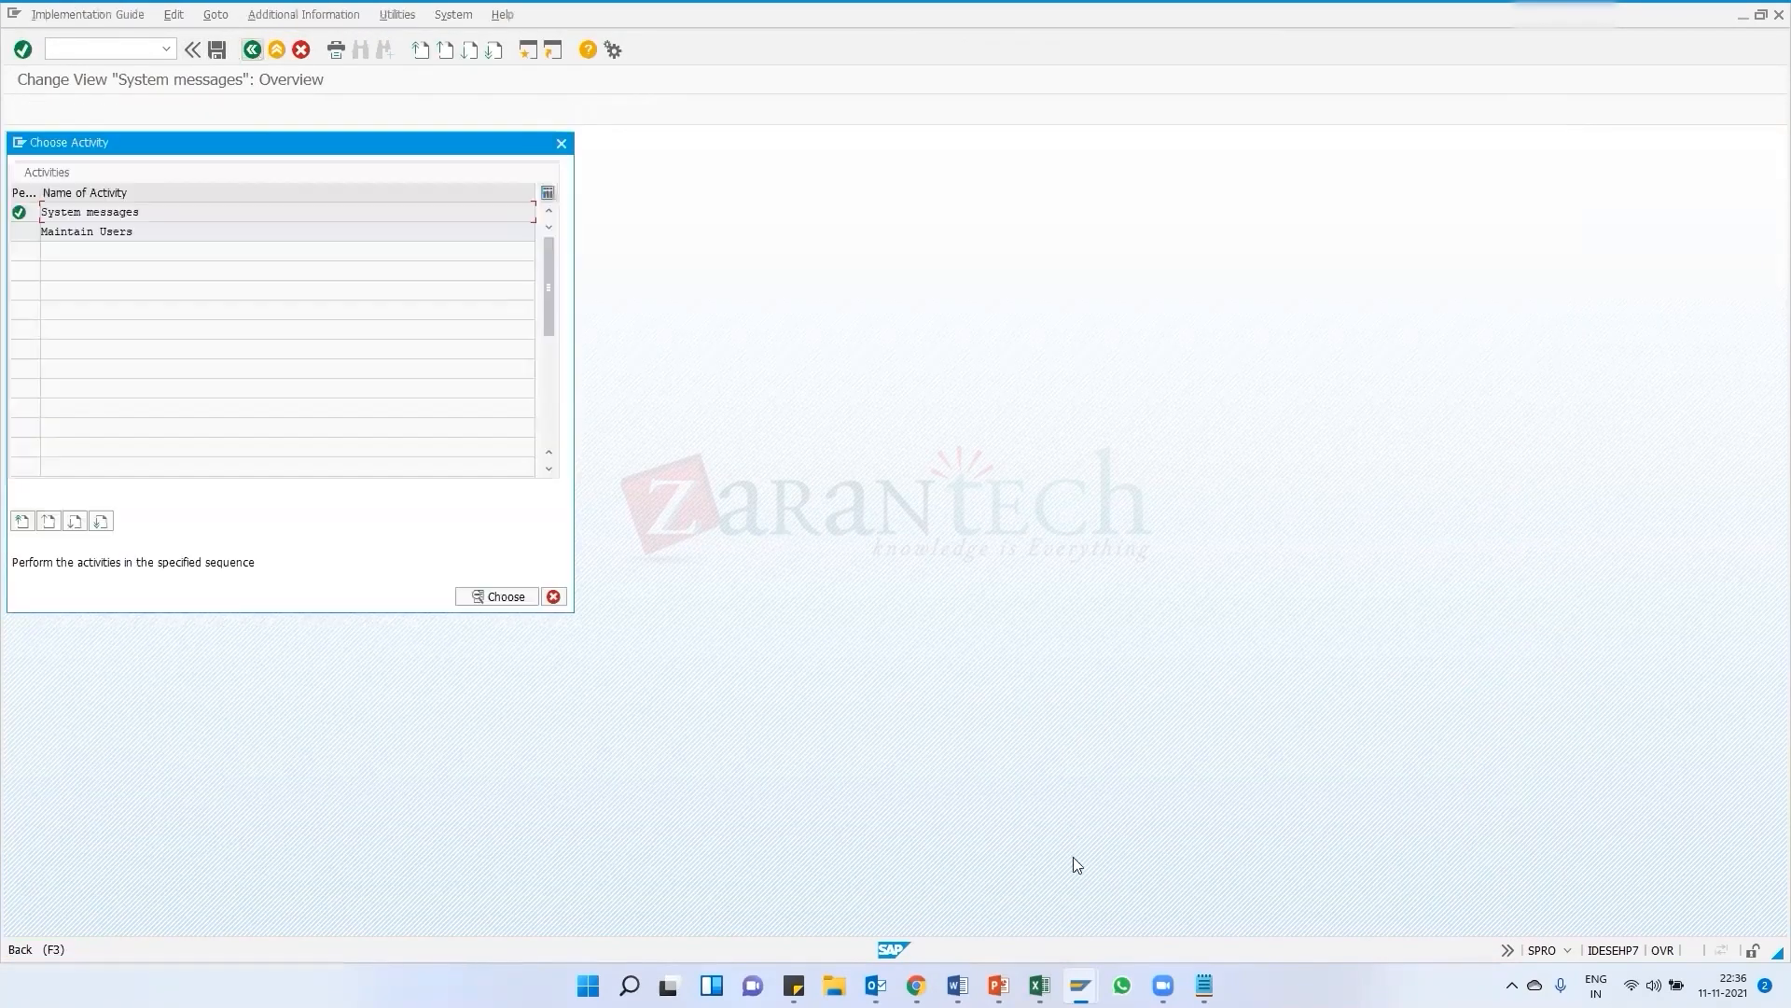
mouse_move(1081, 986)
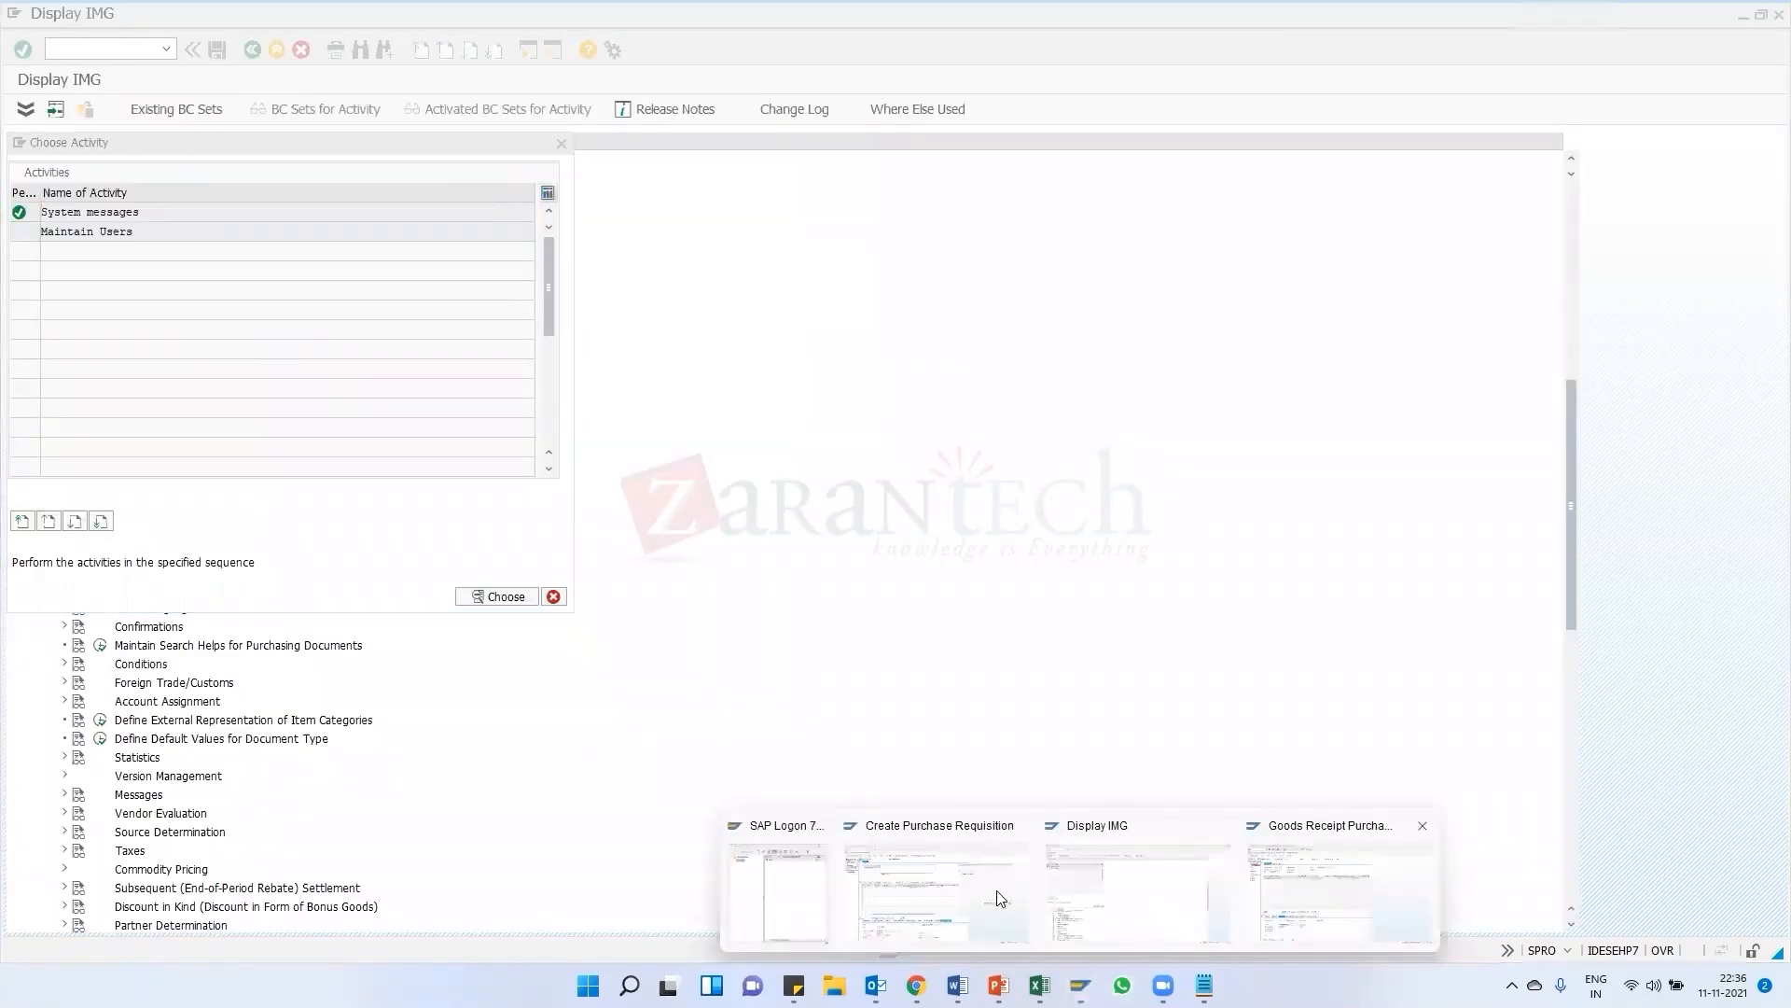
click(936, 891)
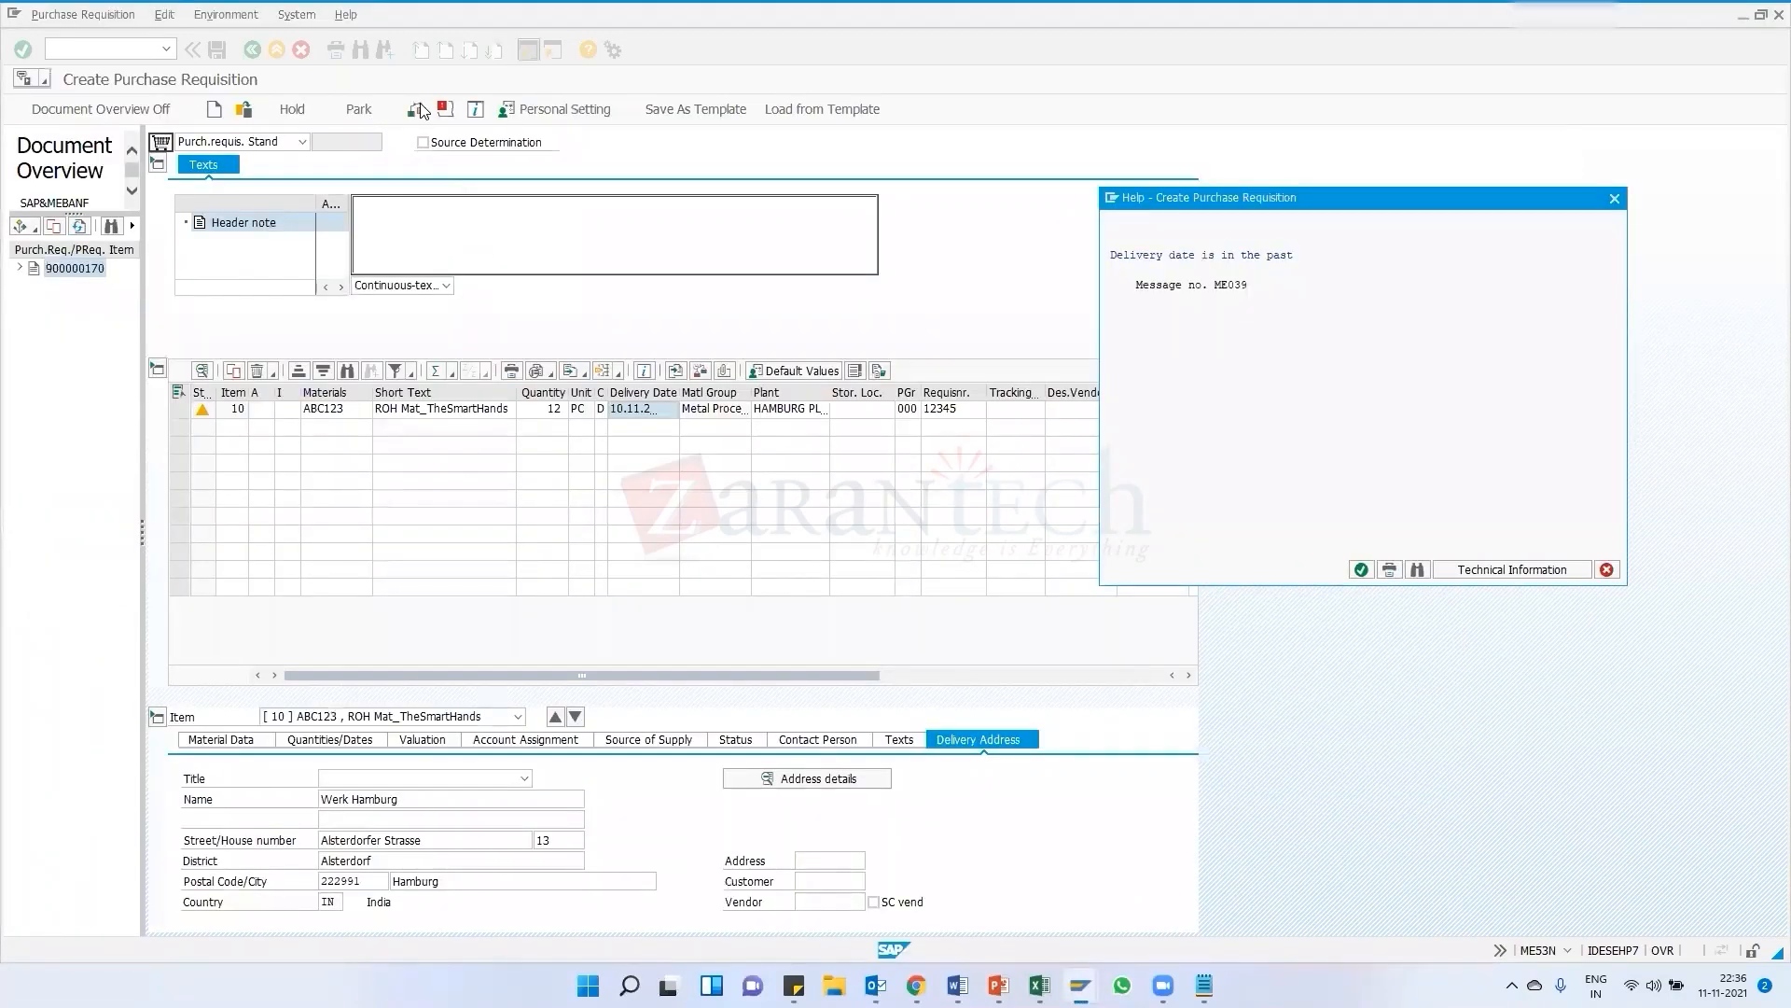
click(1361, 569)
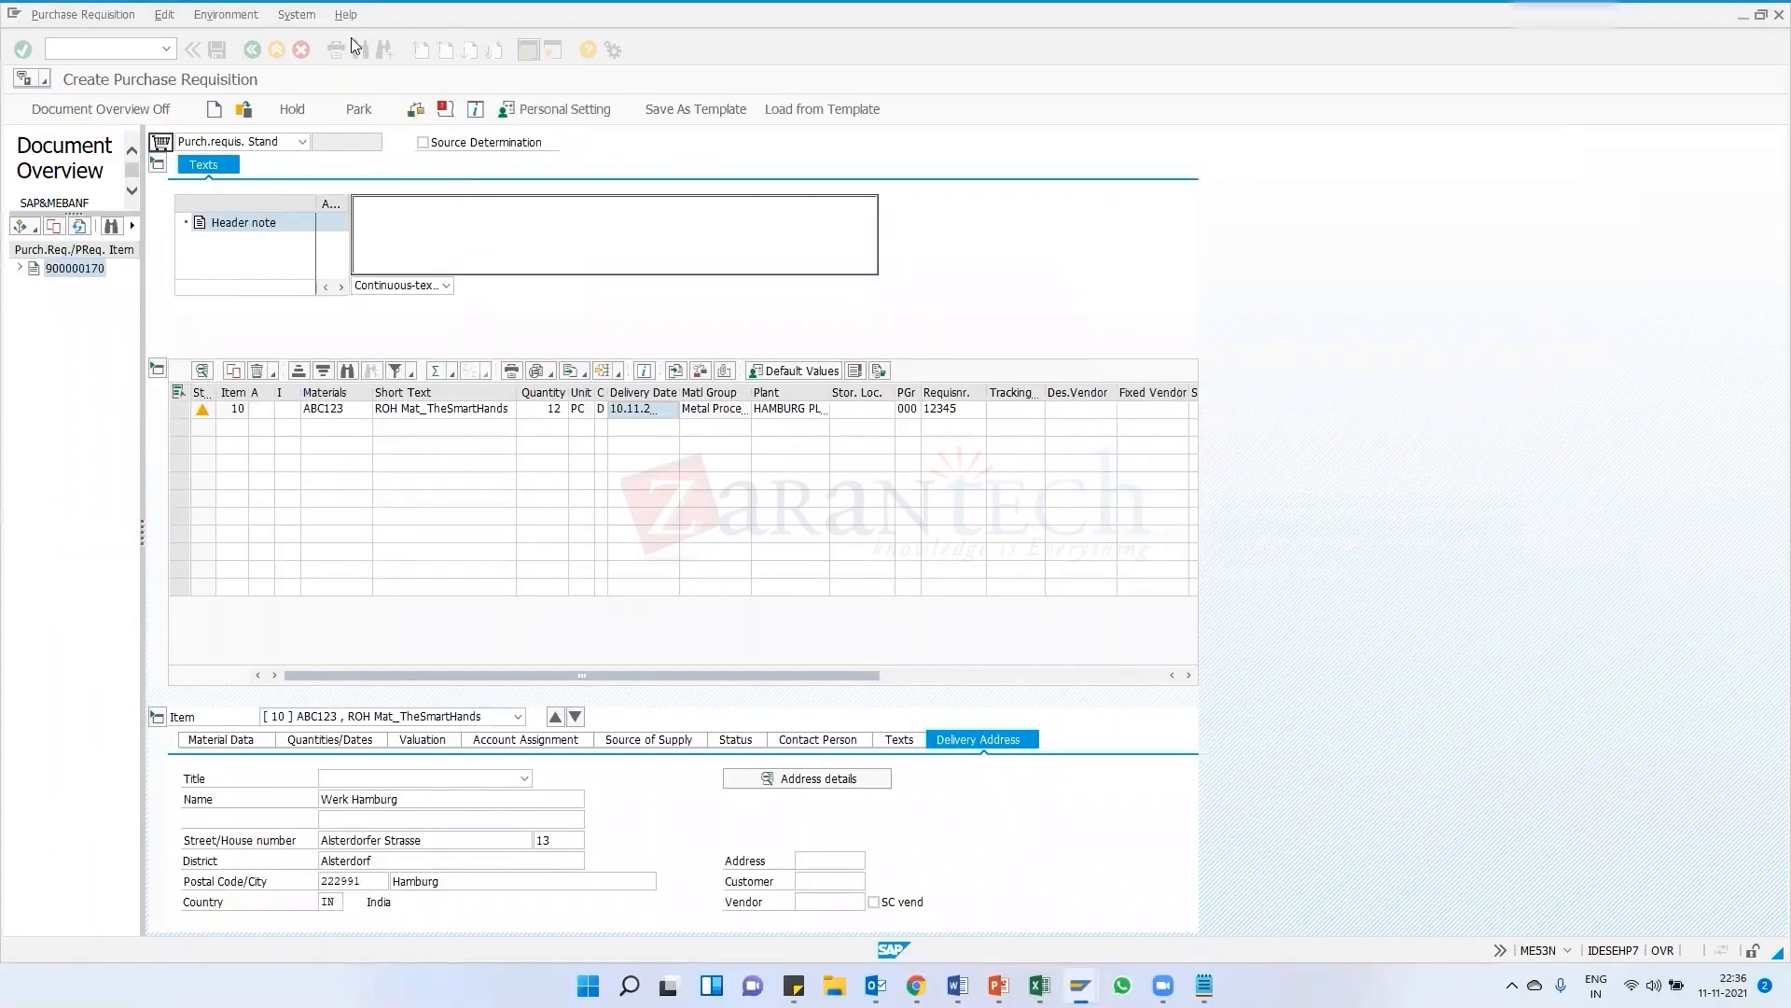
Check the purchase requisition, then exit it without saving
click(414, 114)
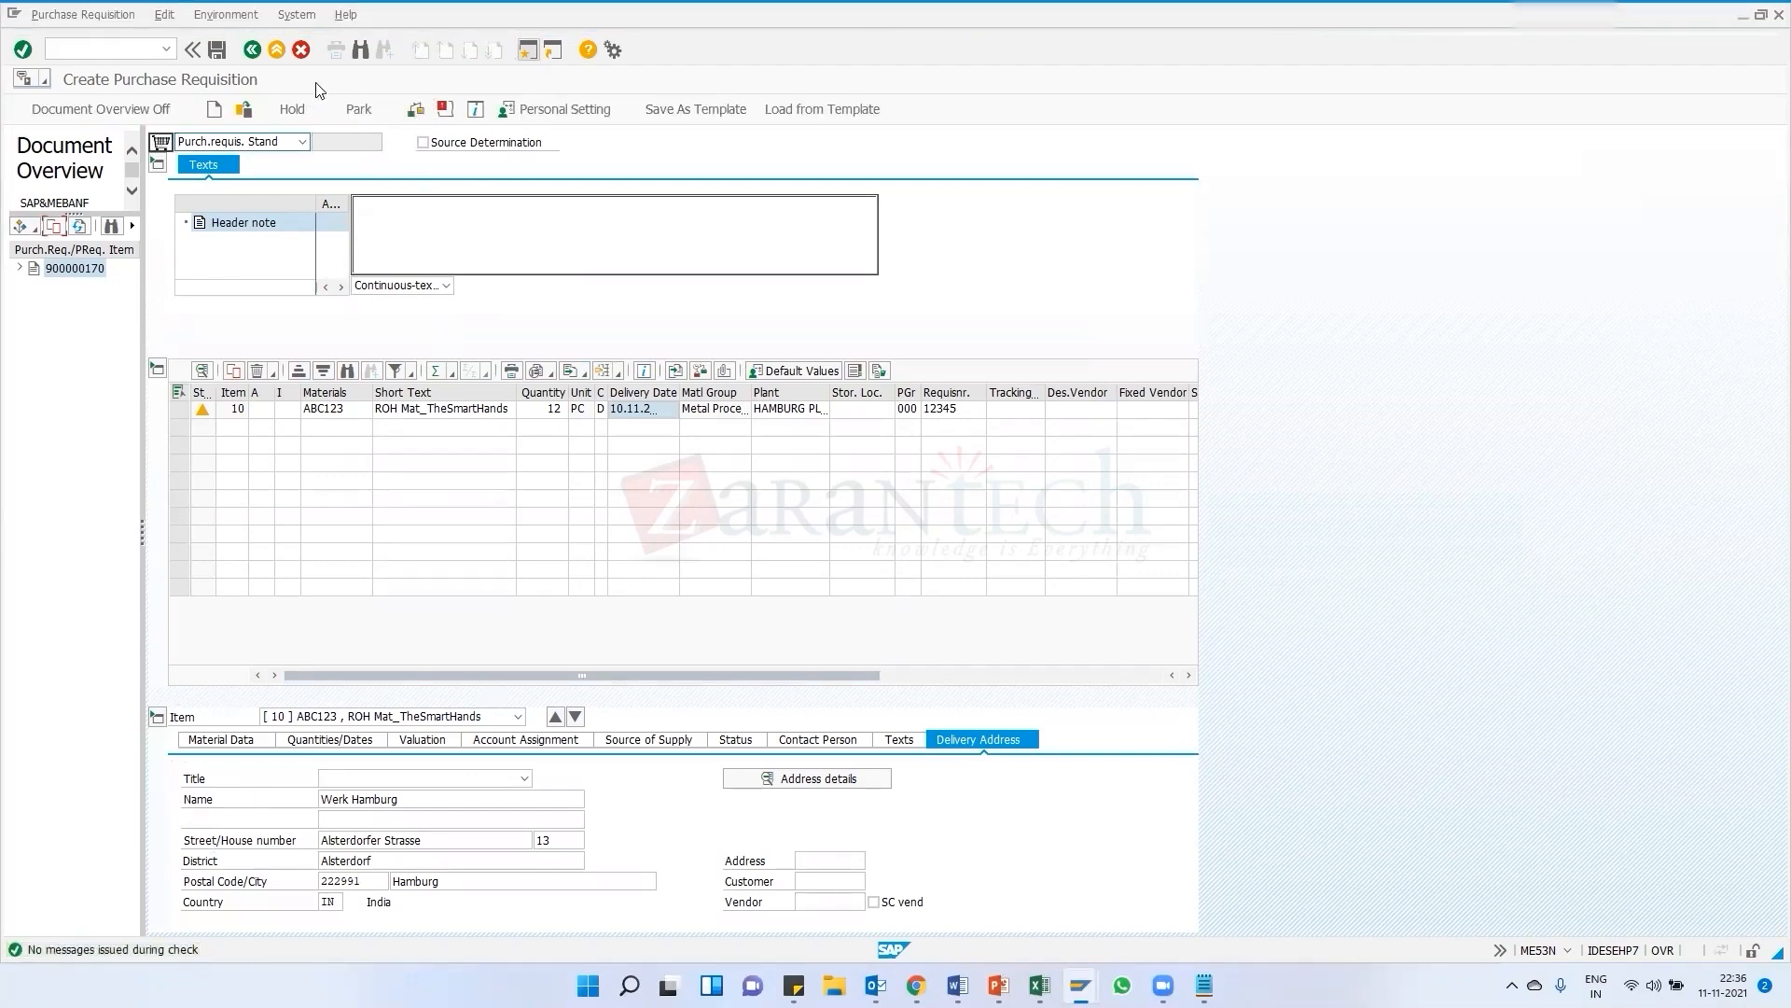
click(252, 50)
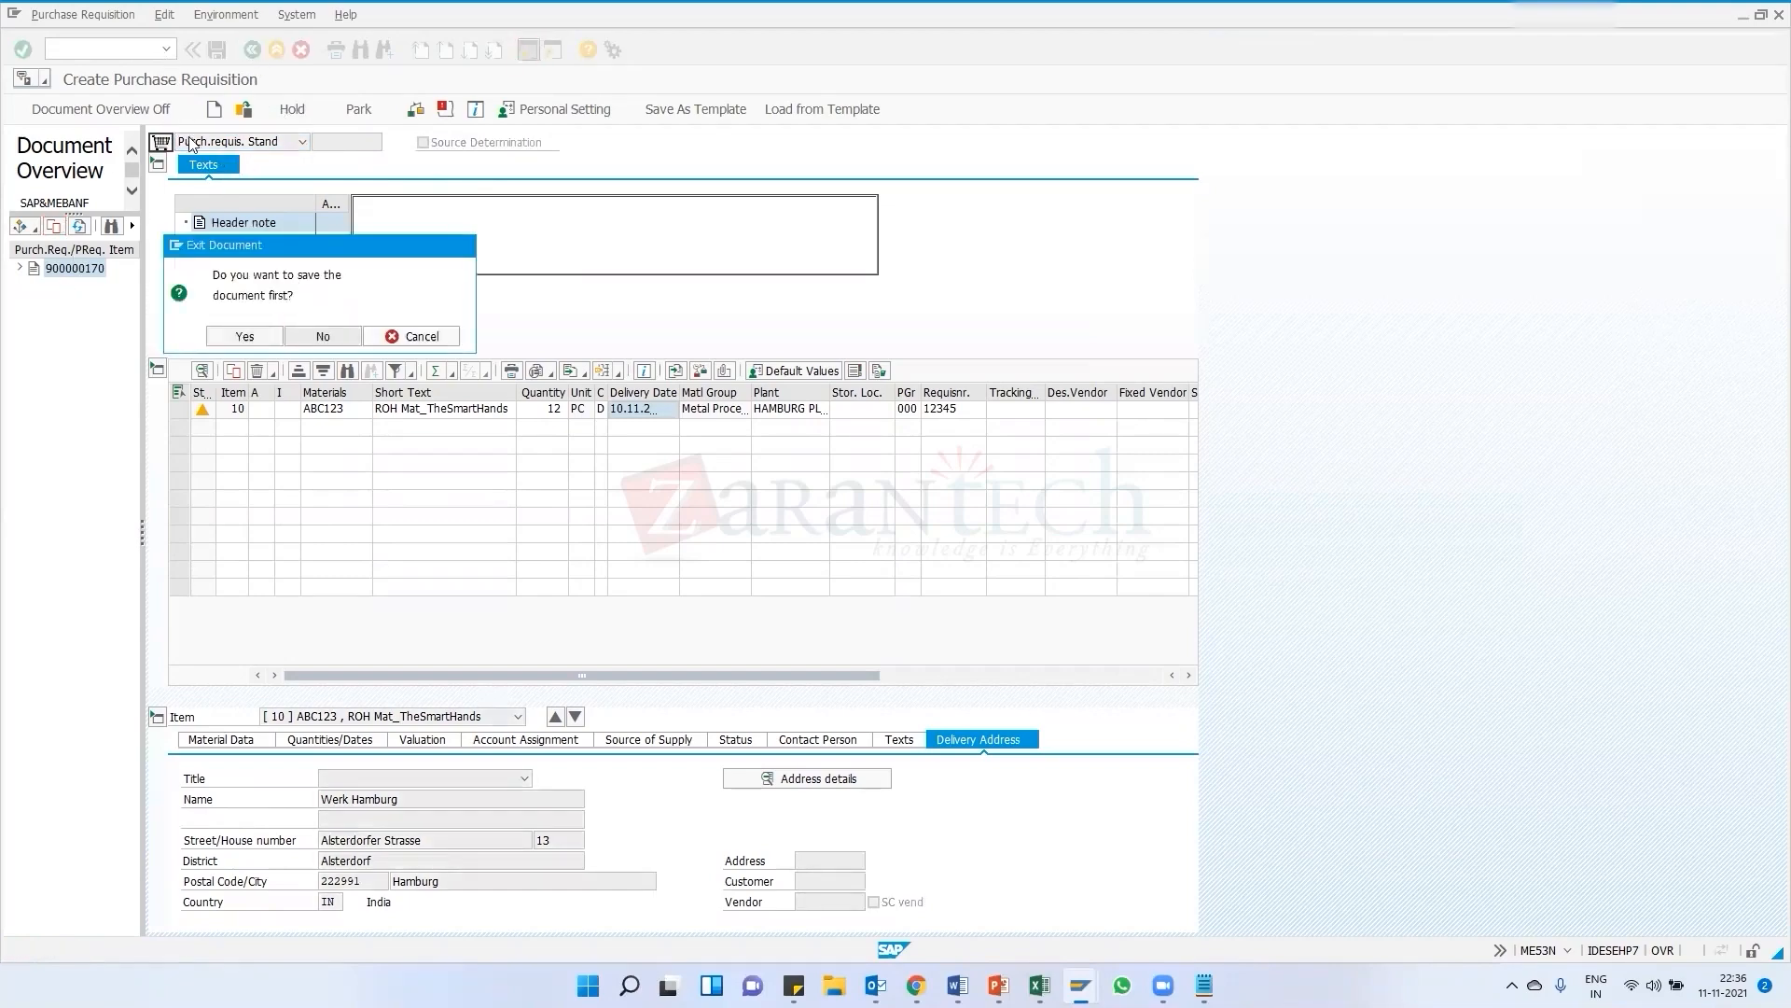
click(323, 337)
Reopen the Create Purchase Requisition transaction from the command field history
click(166, 48)
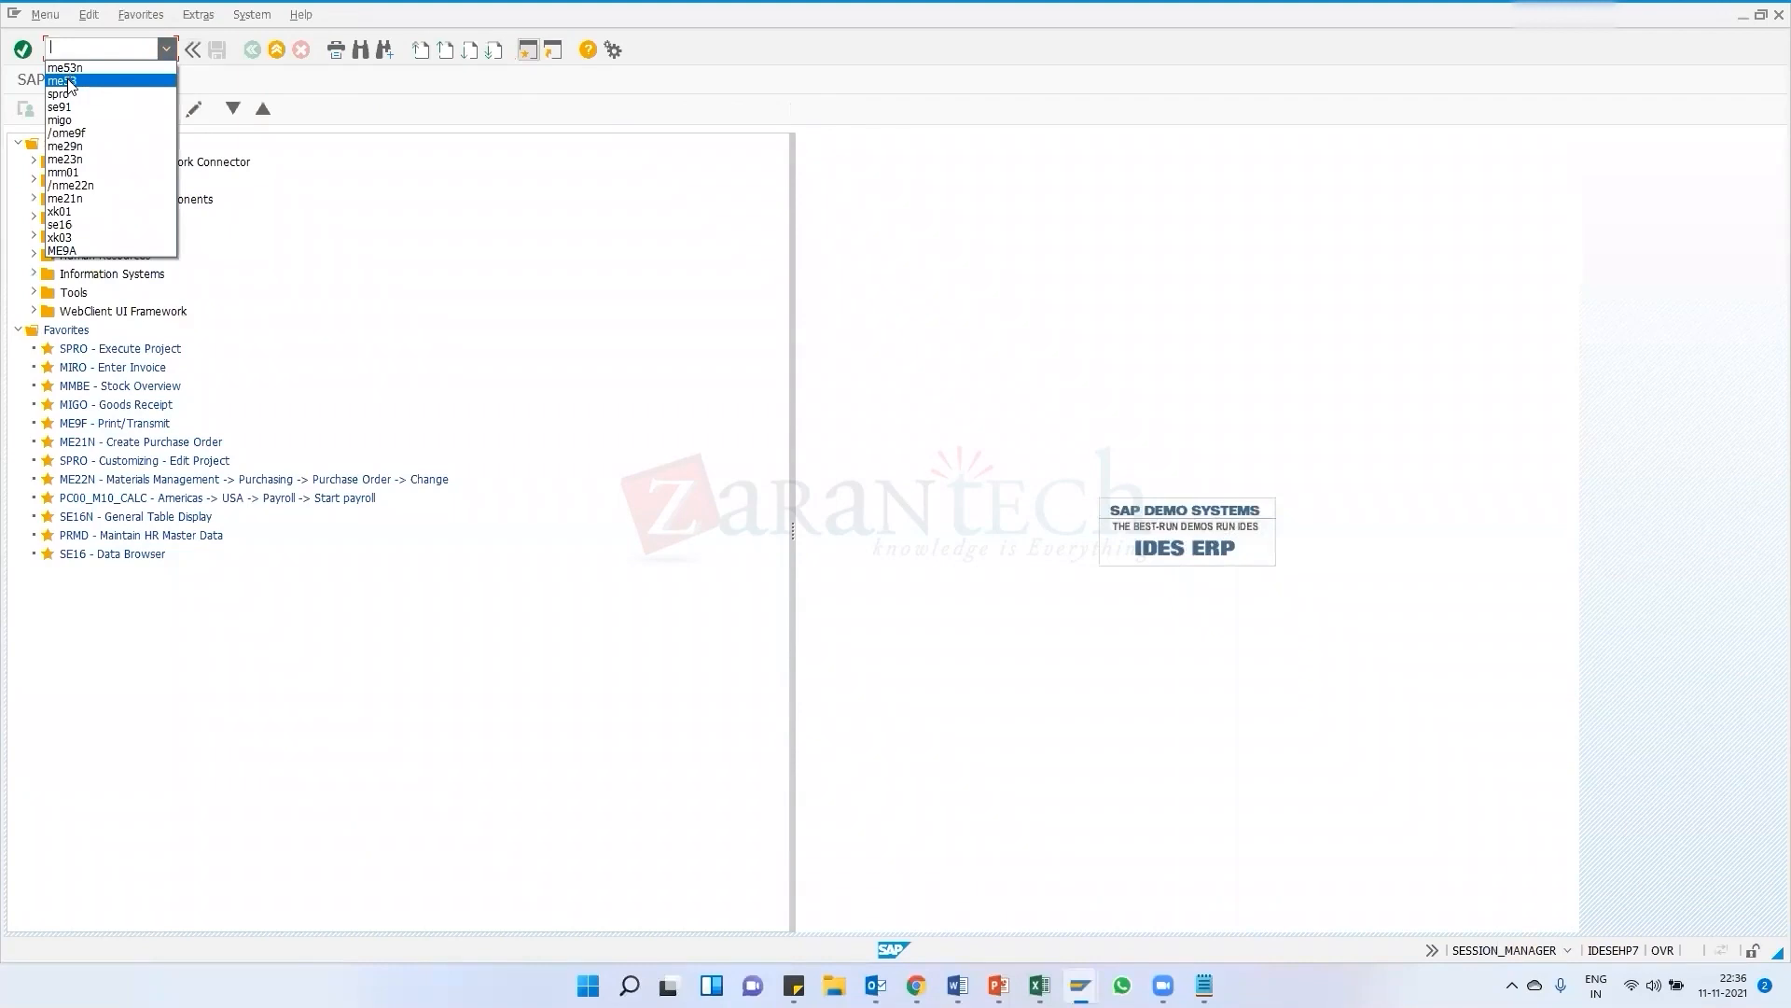
click(74, 67)
click(22, 49)
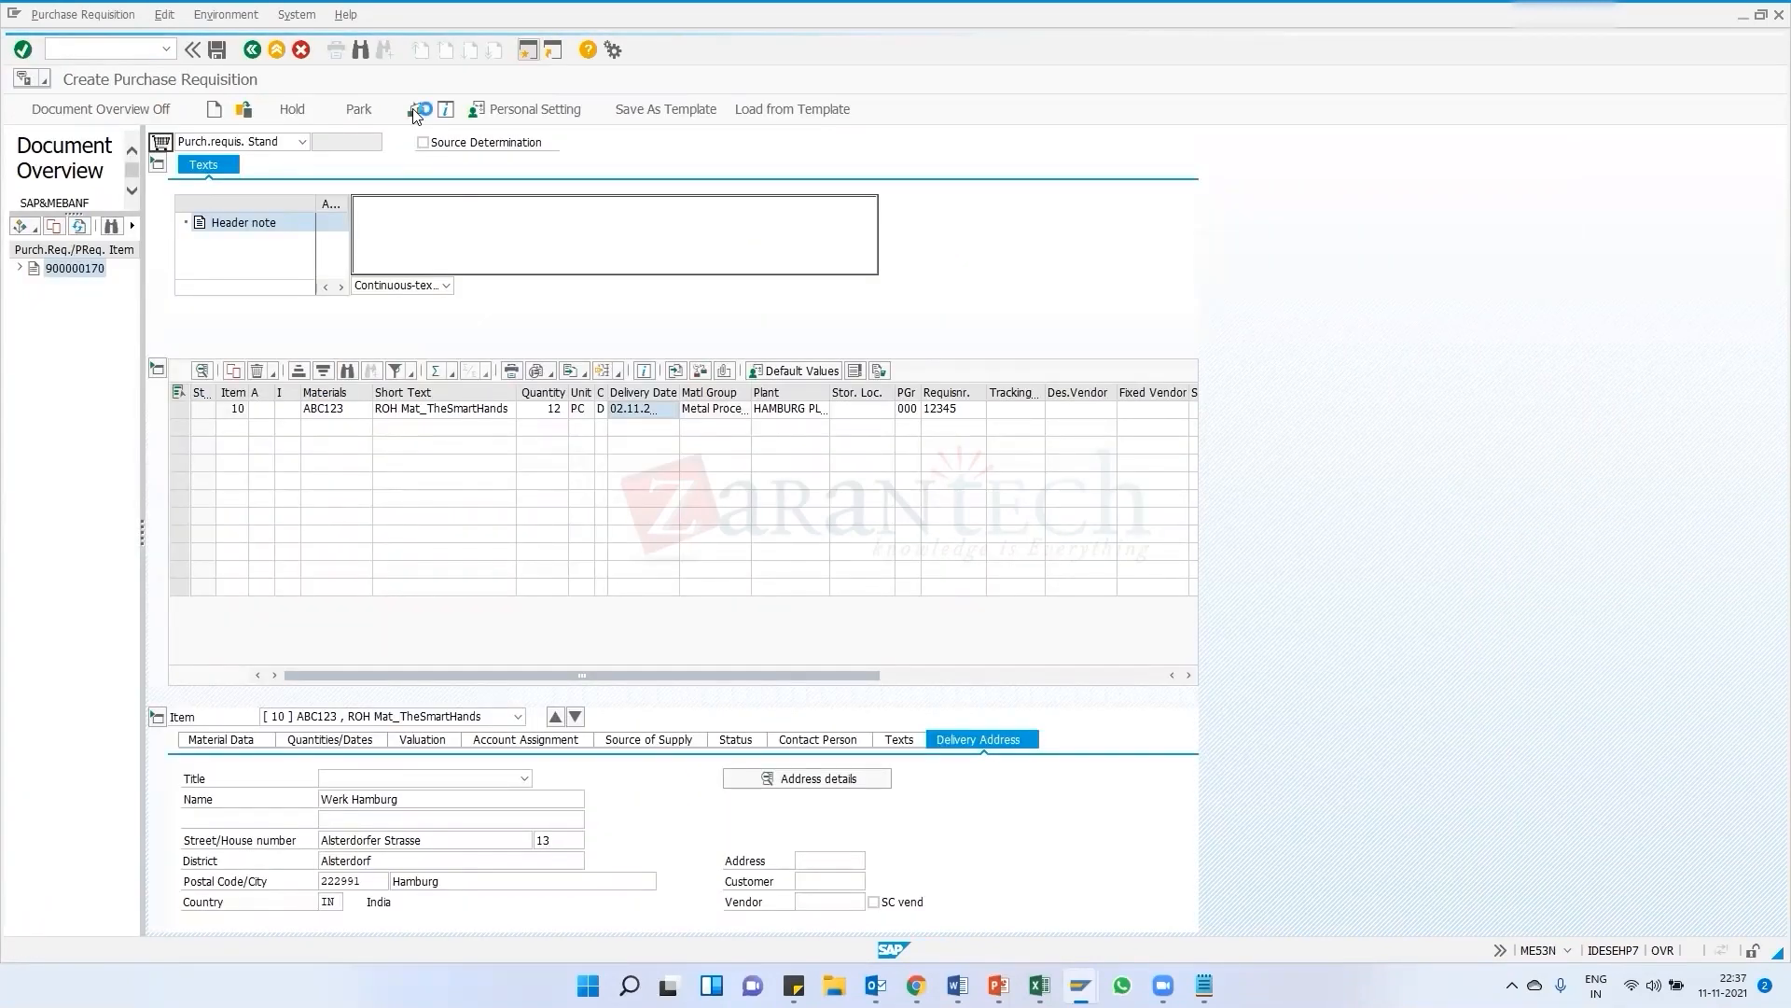
Check the requisition and open the past-delivery-date error's help and the item messages list
click(417, 112)
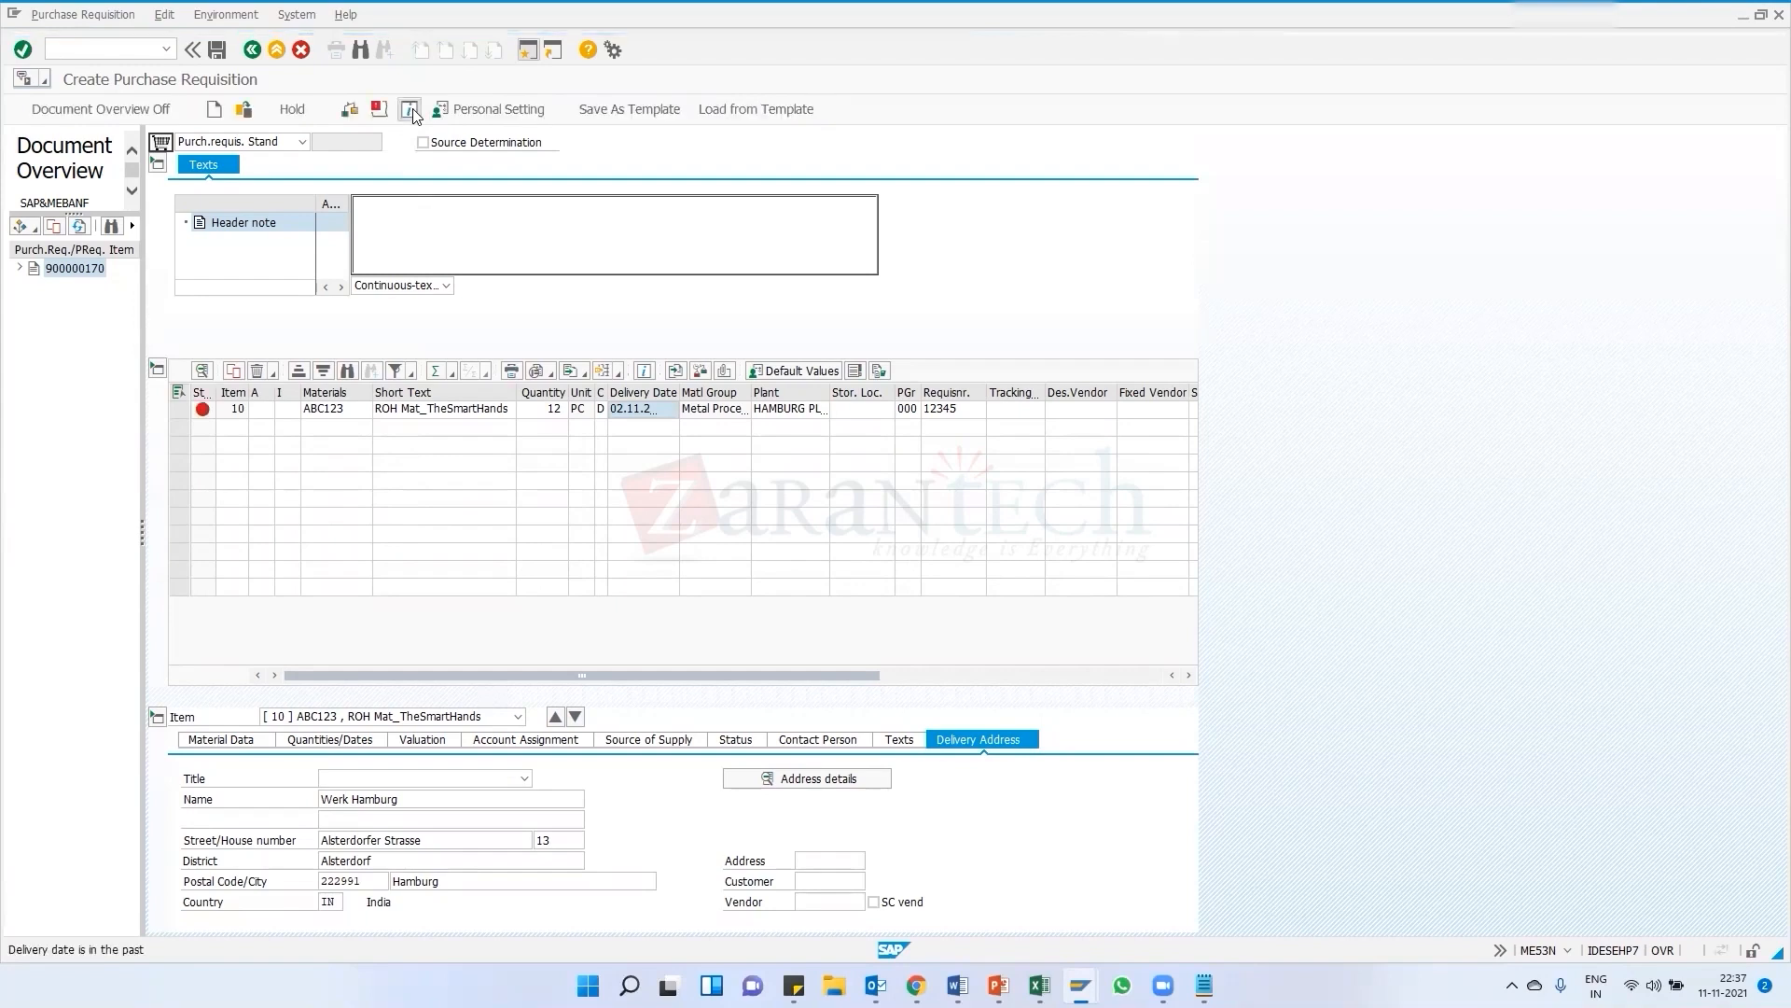
double_click(48, 952)
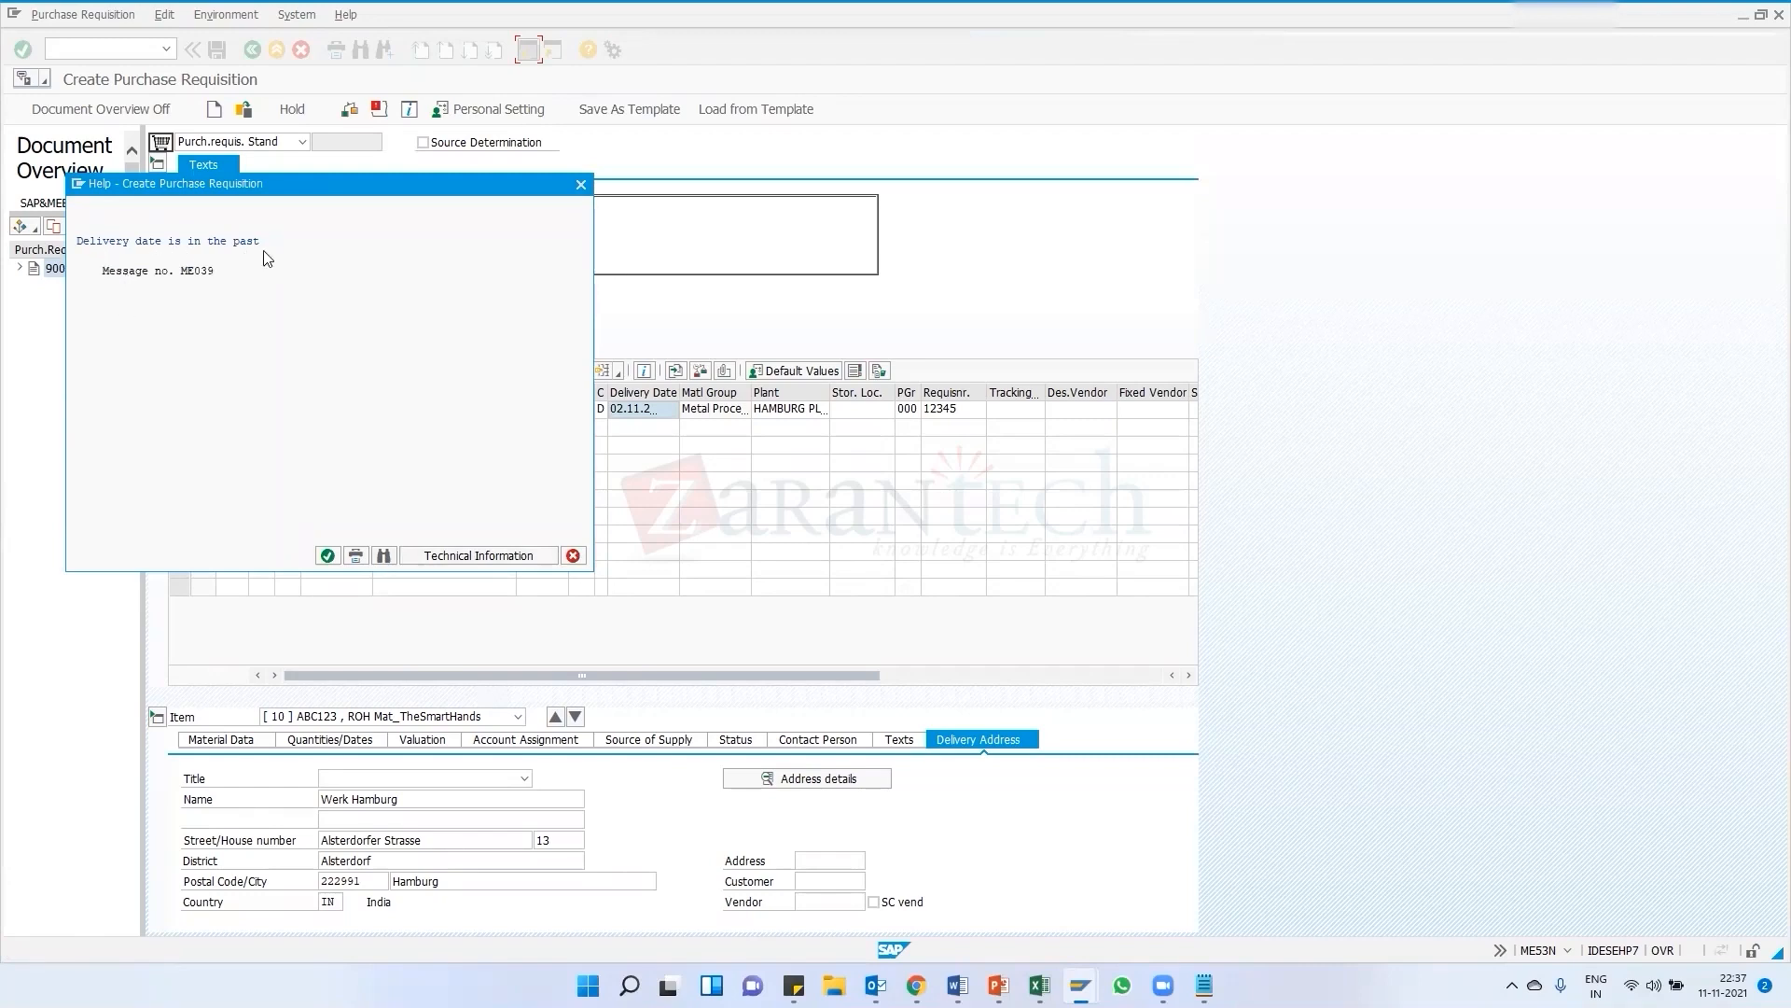
click(573, 555)
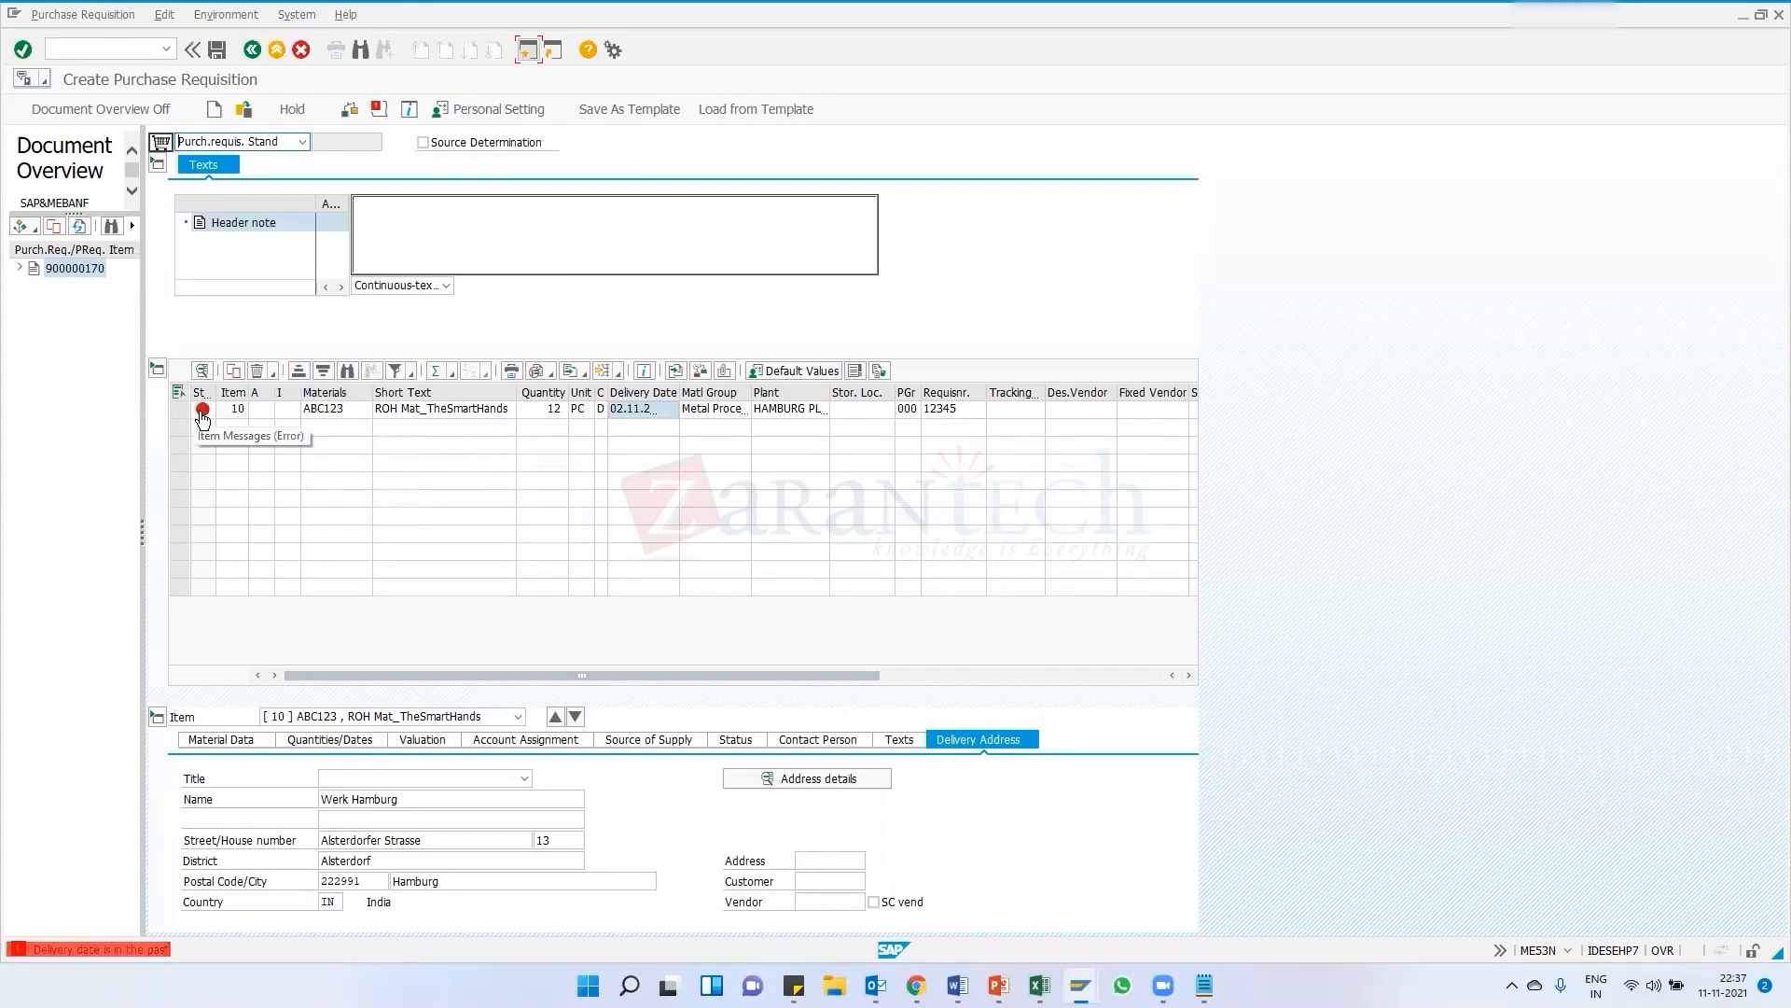
click(202, 410)
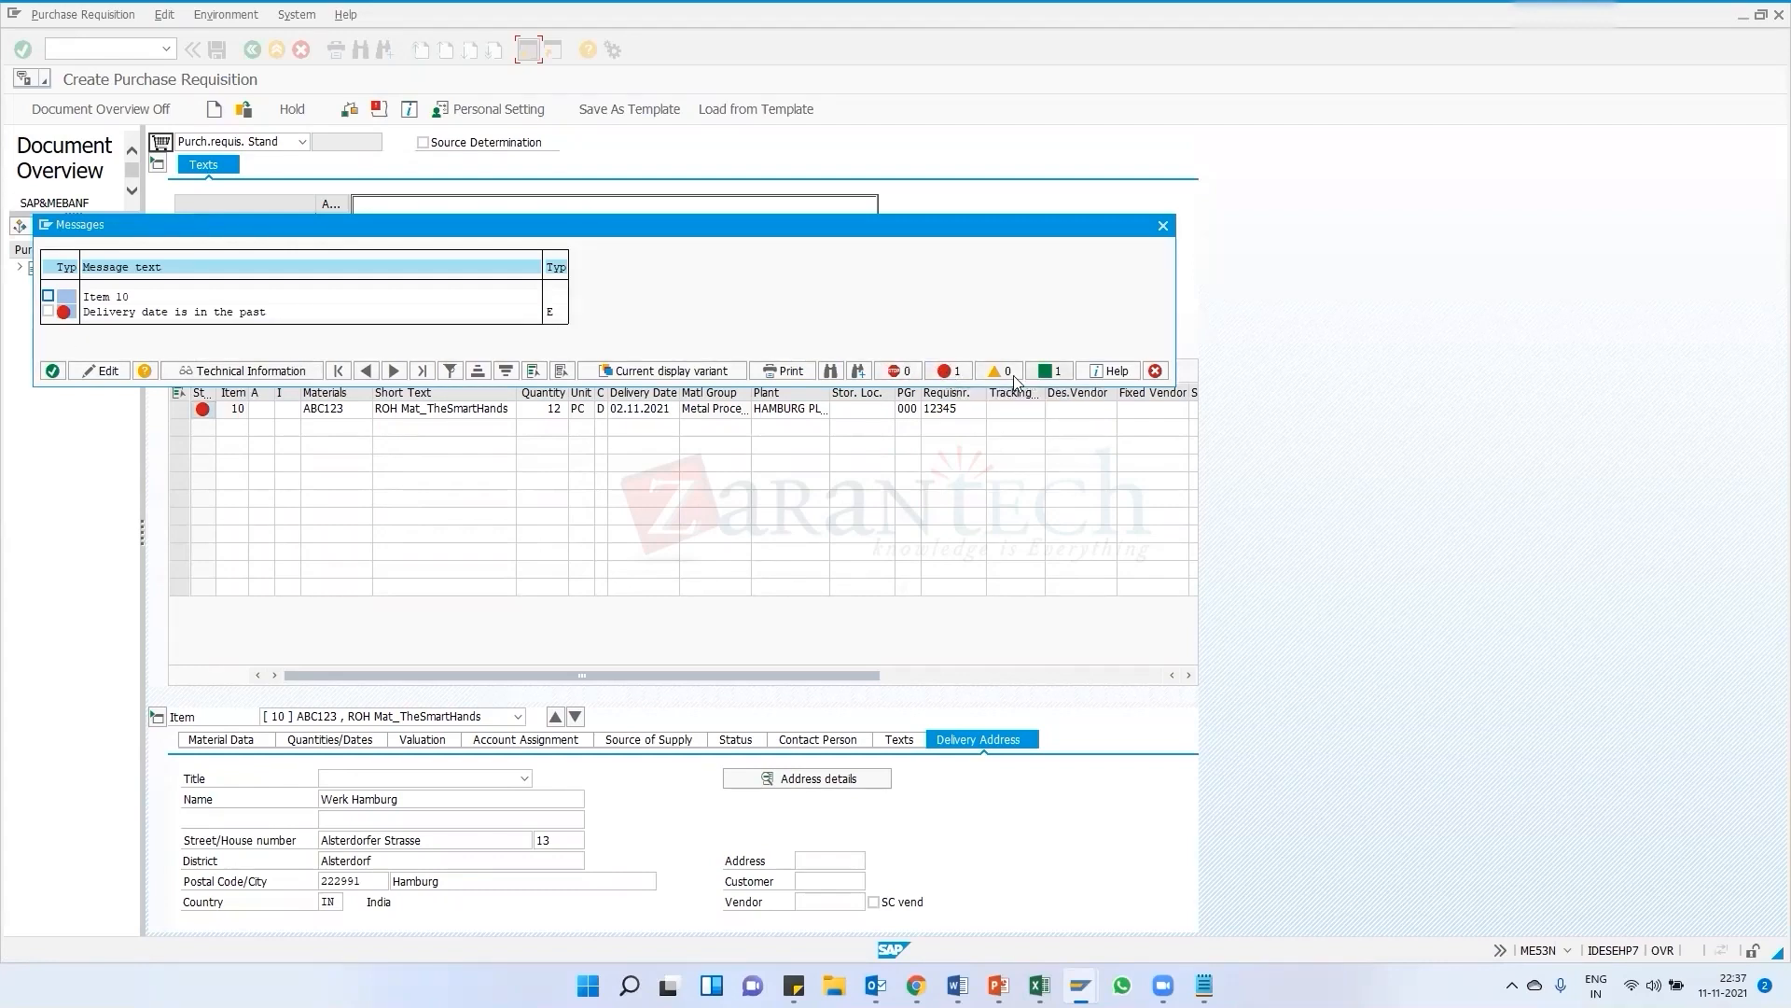
click(1164, 225)
Switch to the IMG and open the System messages activity of Define Attributes of System Messages
mouse_move(958, 985)
mouse_move(1080, 986)
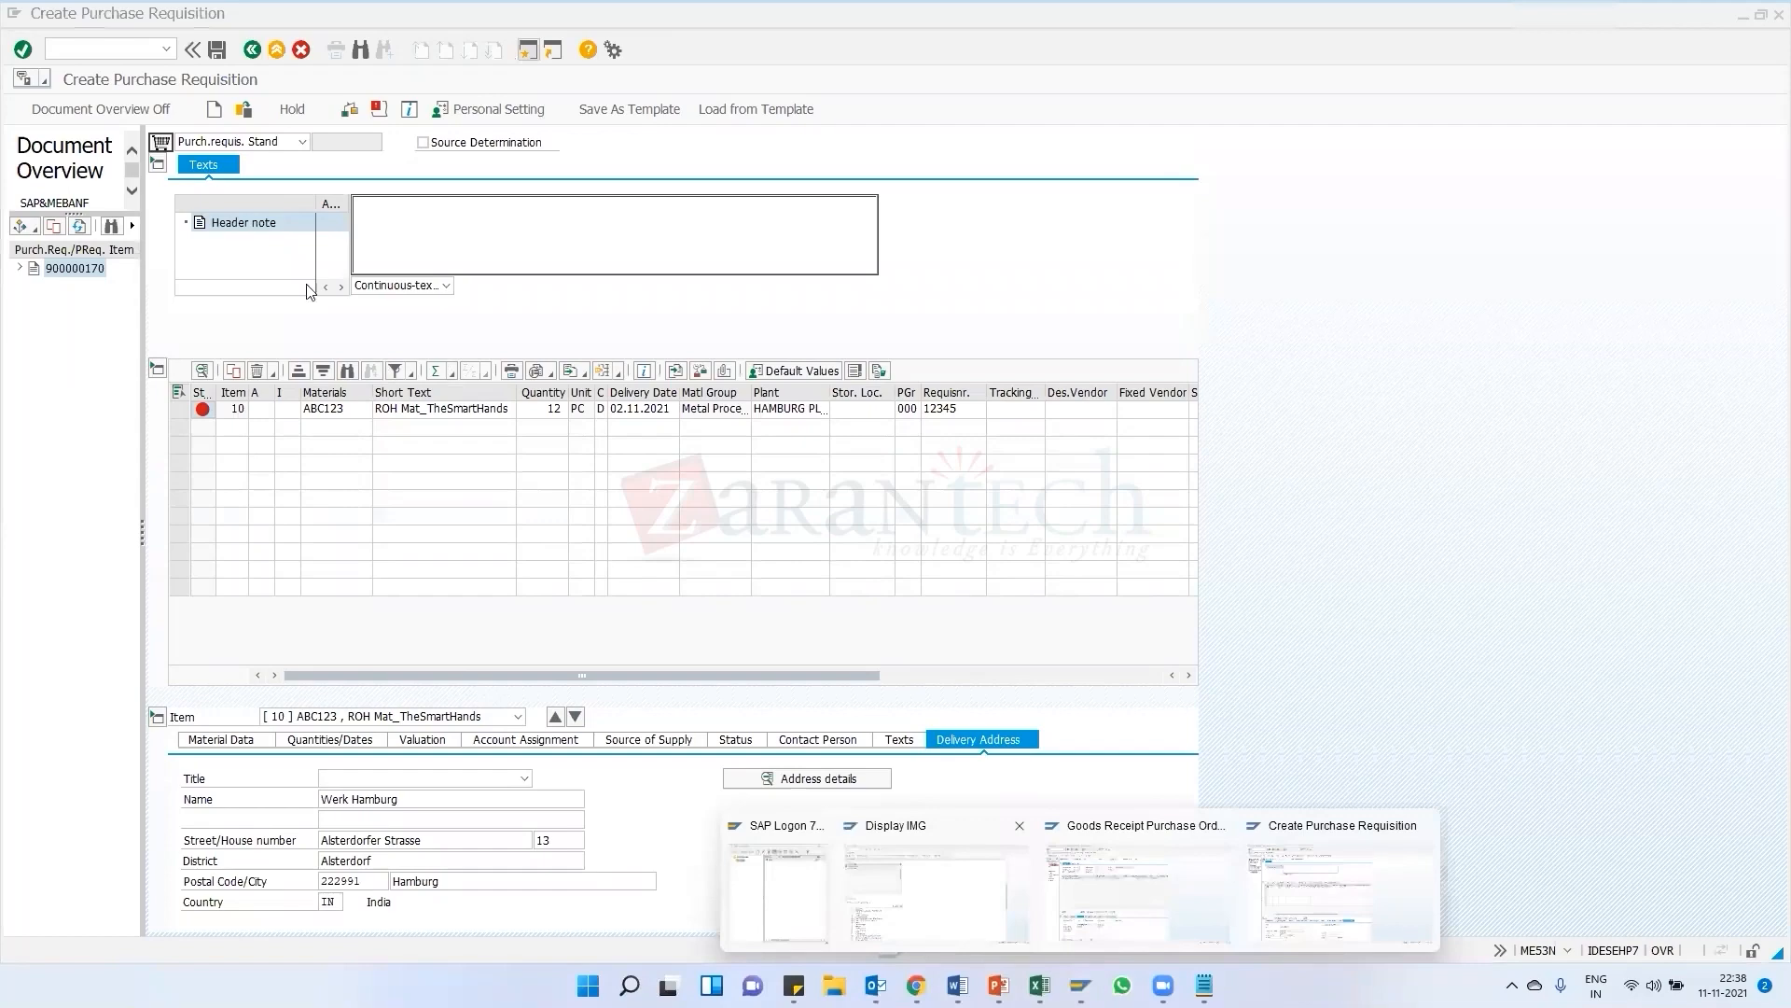
click(933, 886)
click(561, 144)
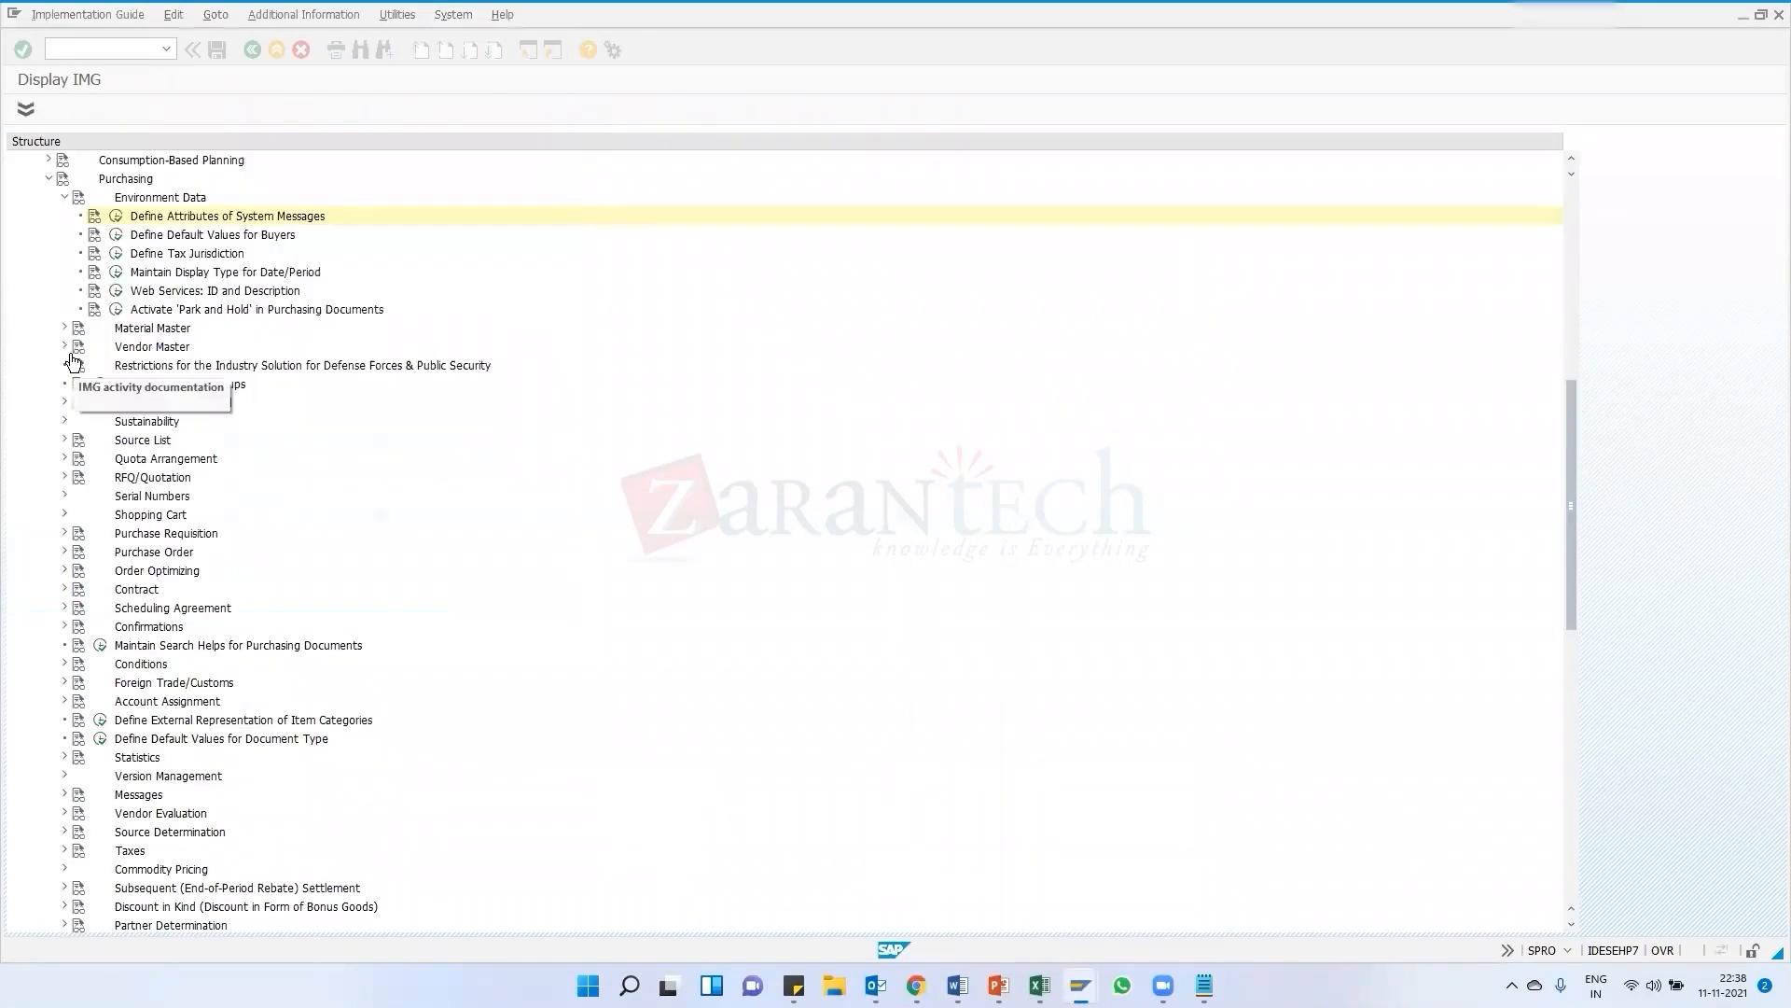
scroll(85, 280, up, 5)
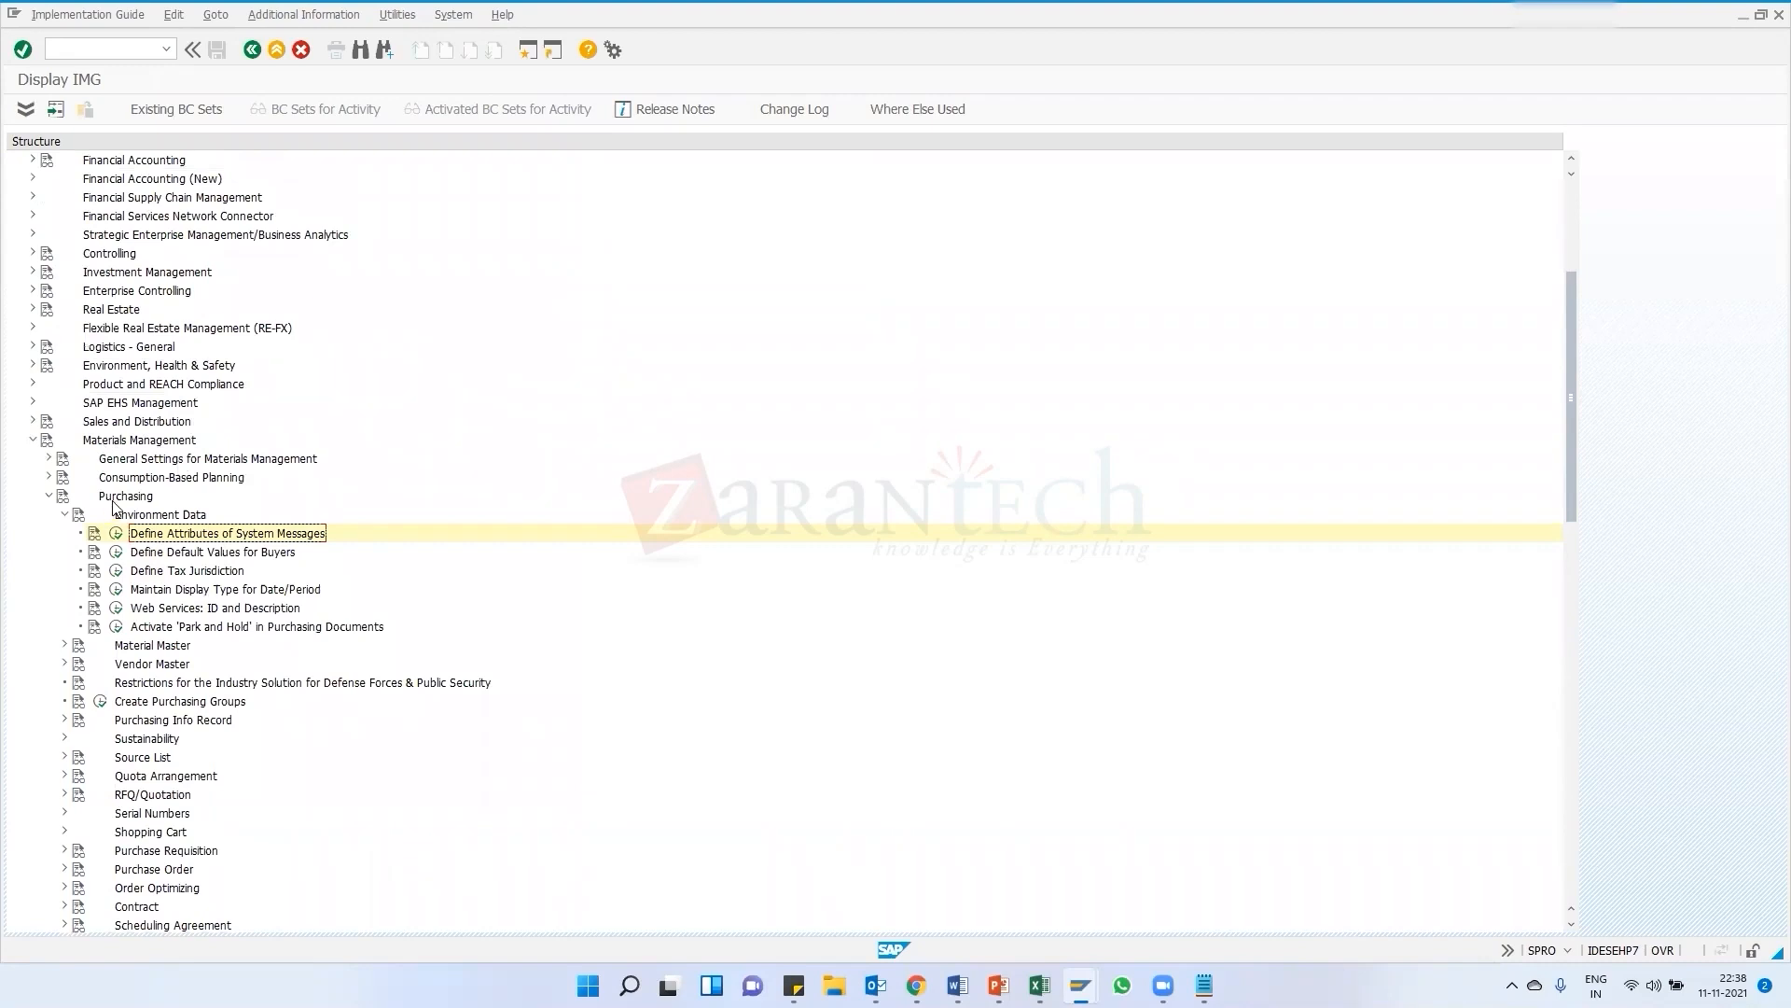
double_click(166, 539)
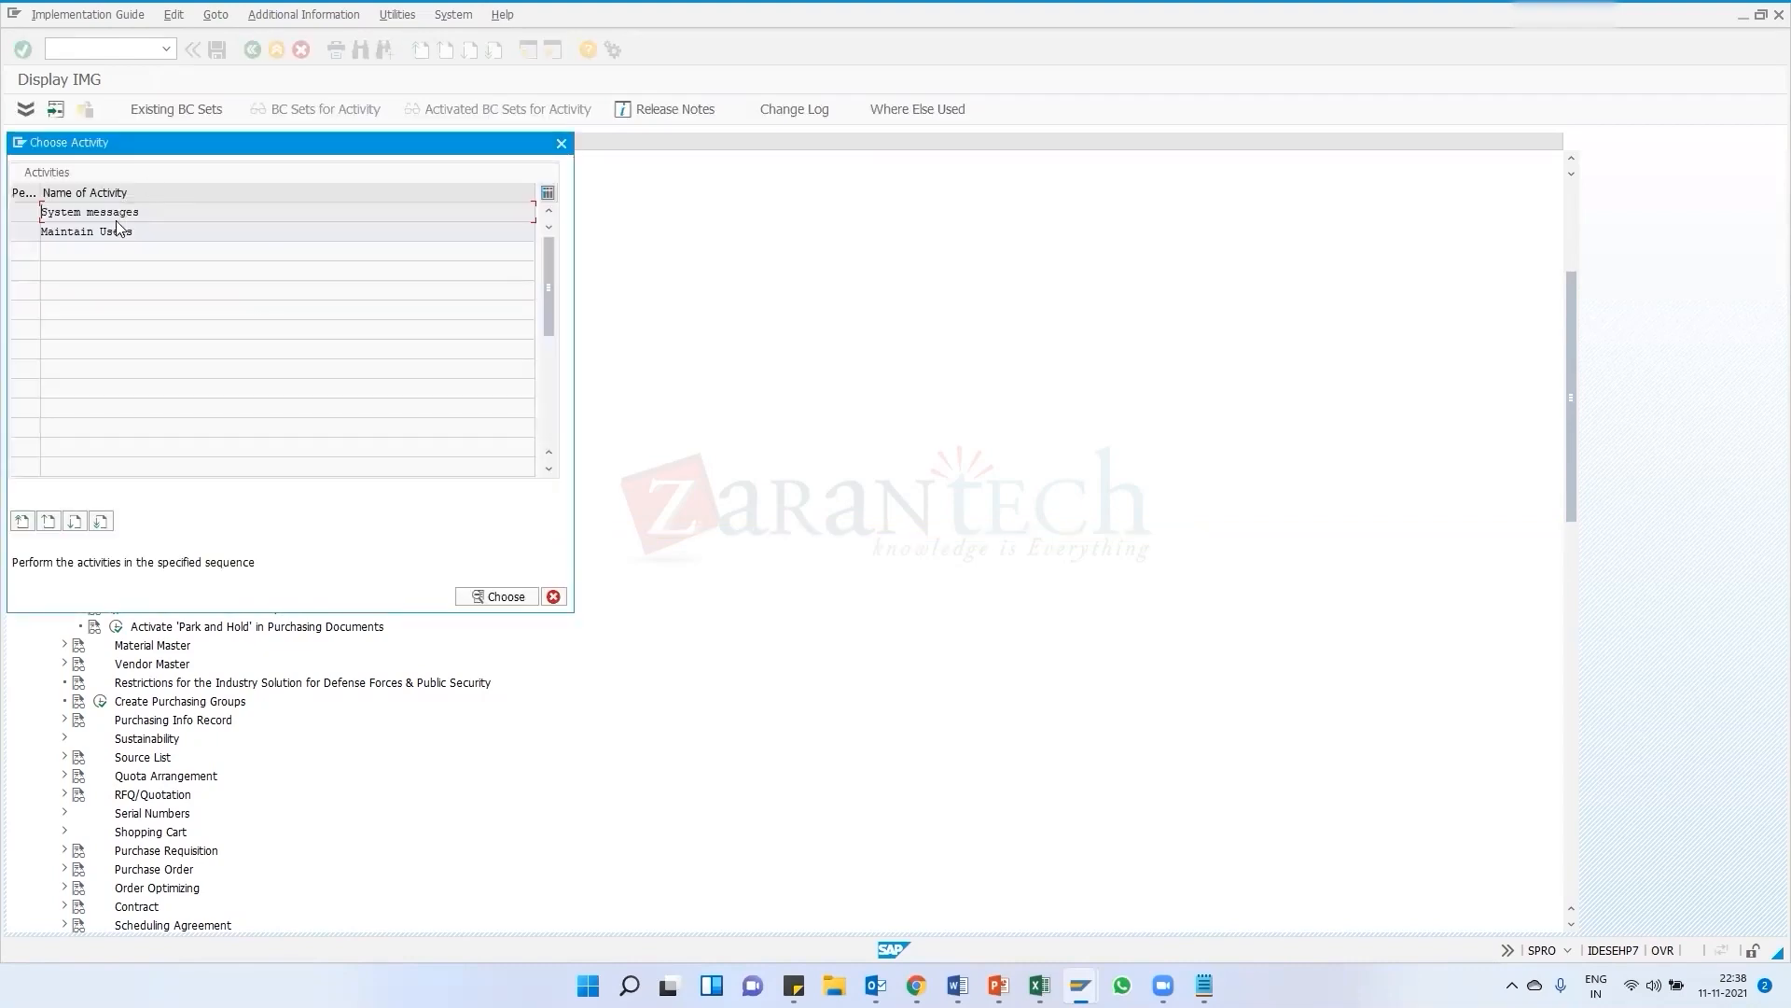
double_click(118, 214)
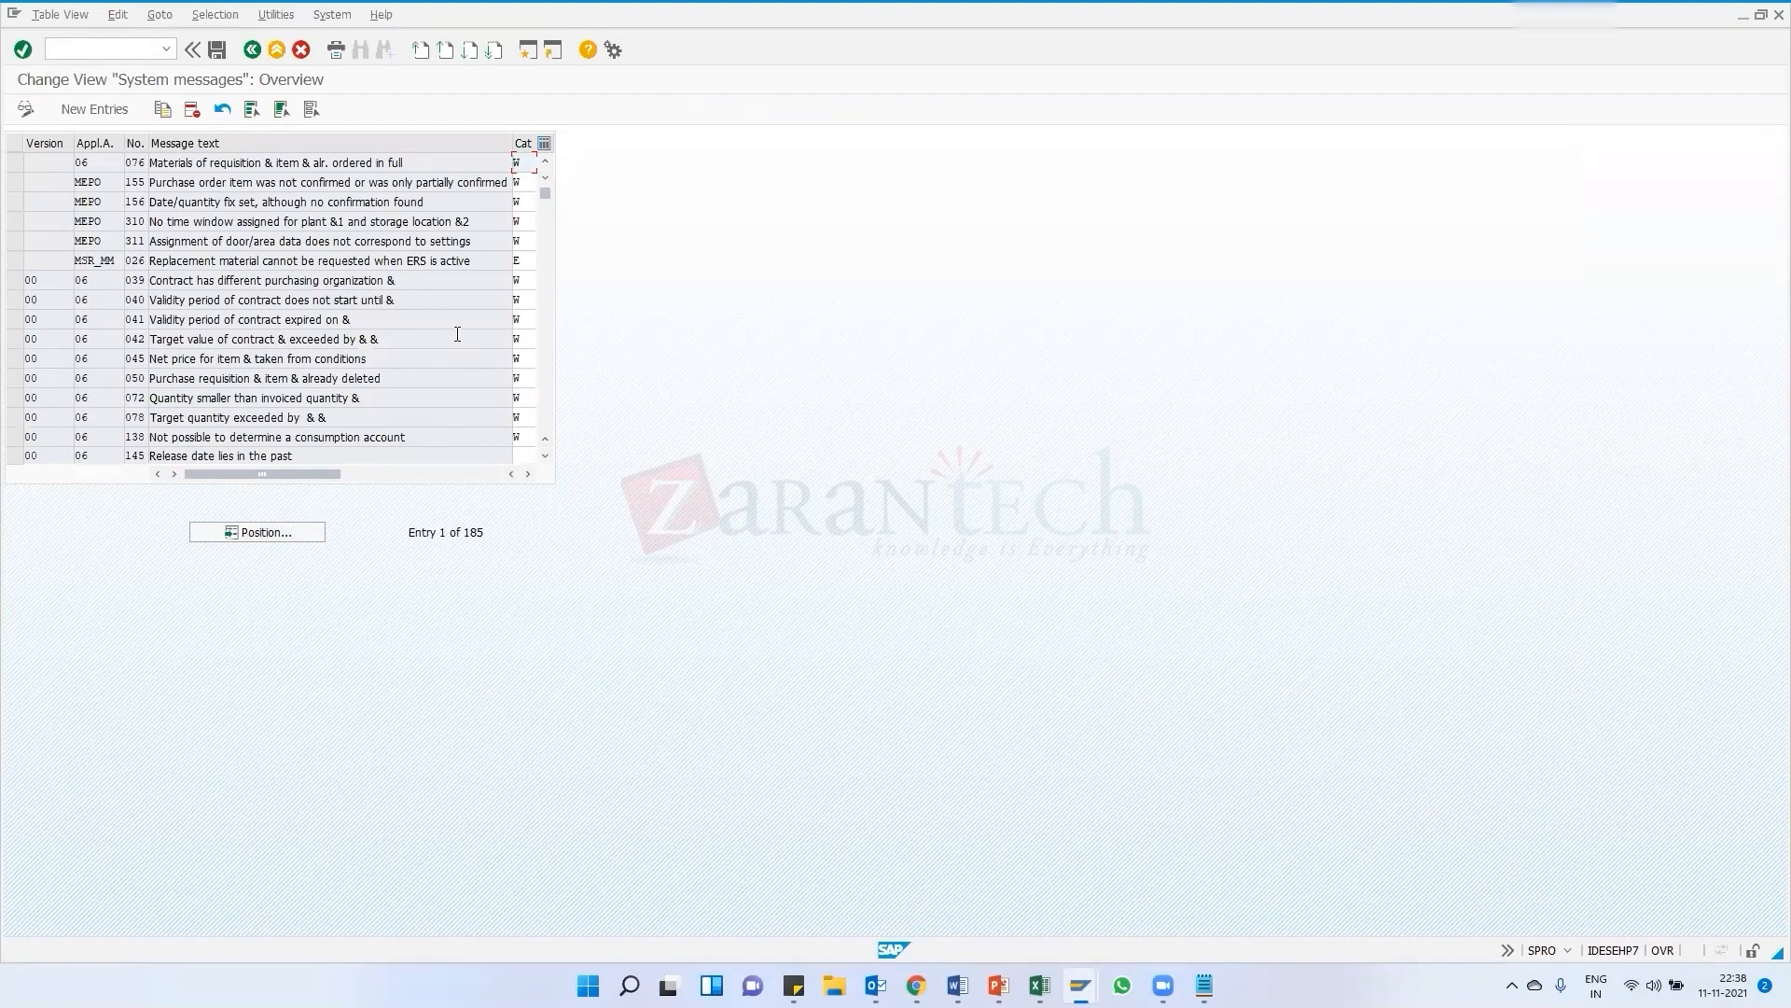
Set the category of message ME 021 to W, save the change, and leave the system messages view
scroll(435, 334, down, 5)
scroll(303, 328, down, 4)
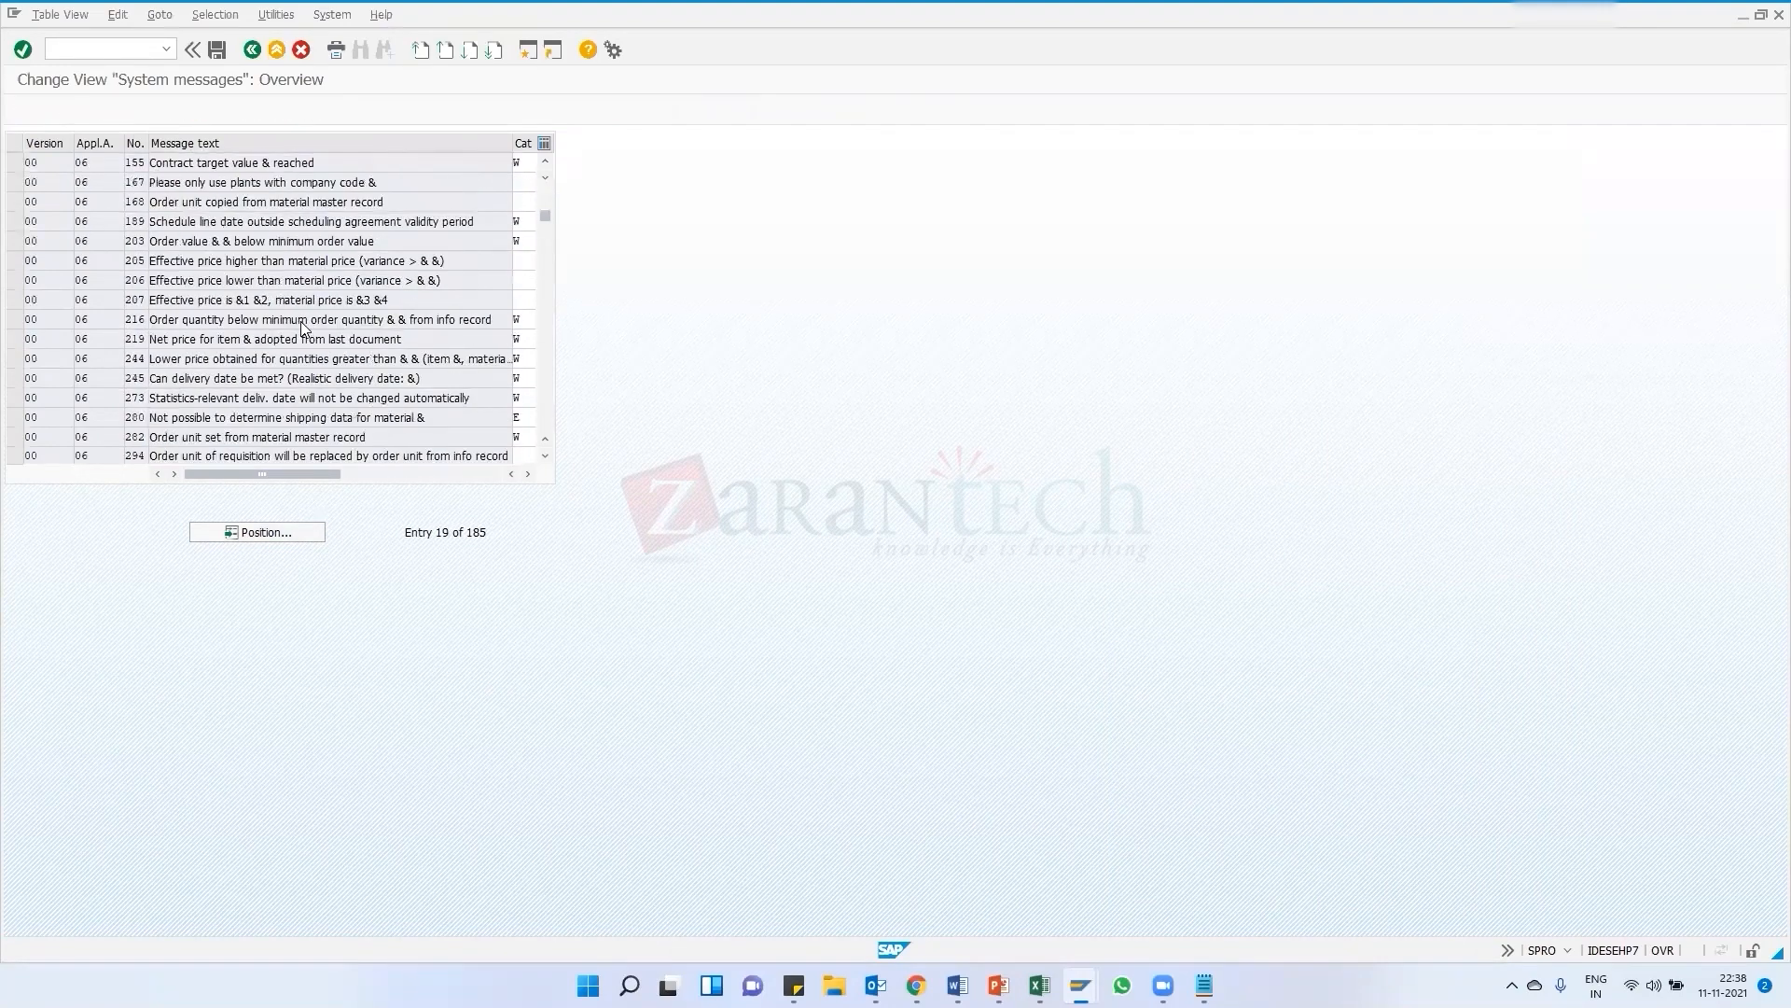
scroll(187, 347, down, 3)
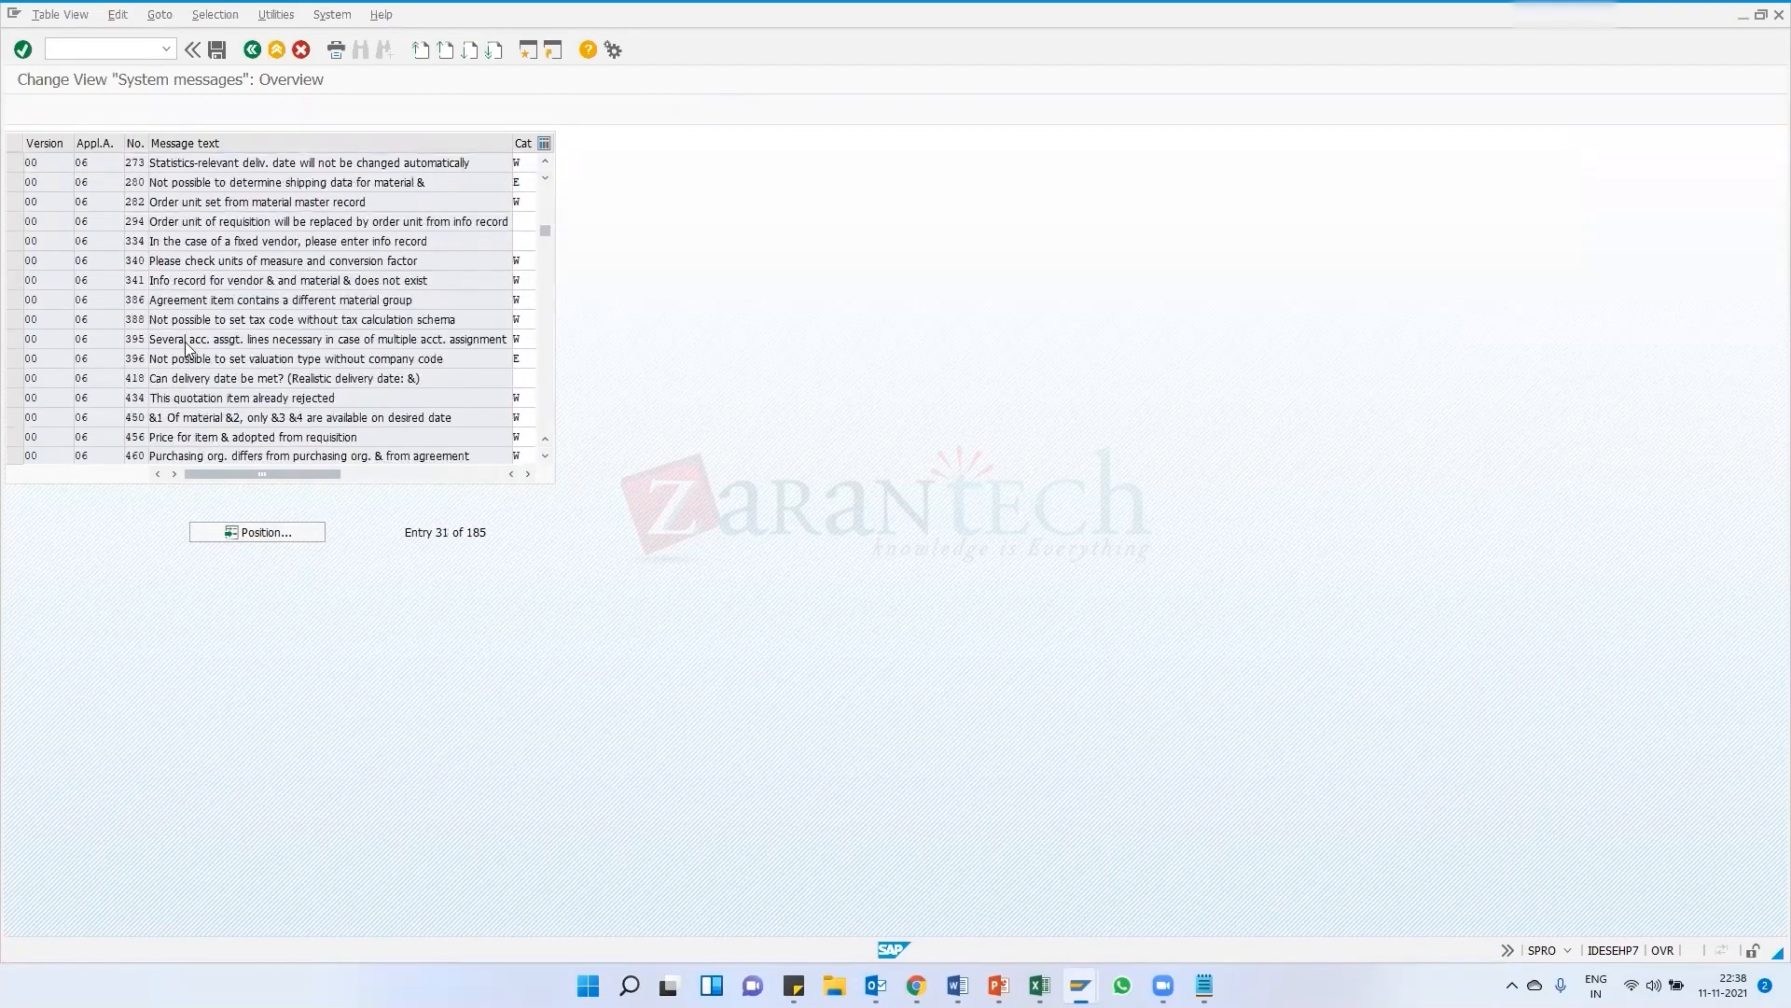
scroll(208, 344, down, 15)
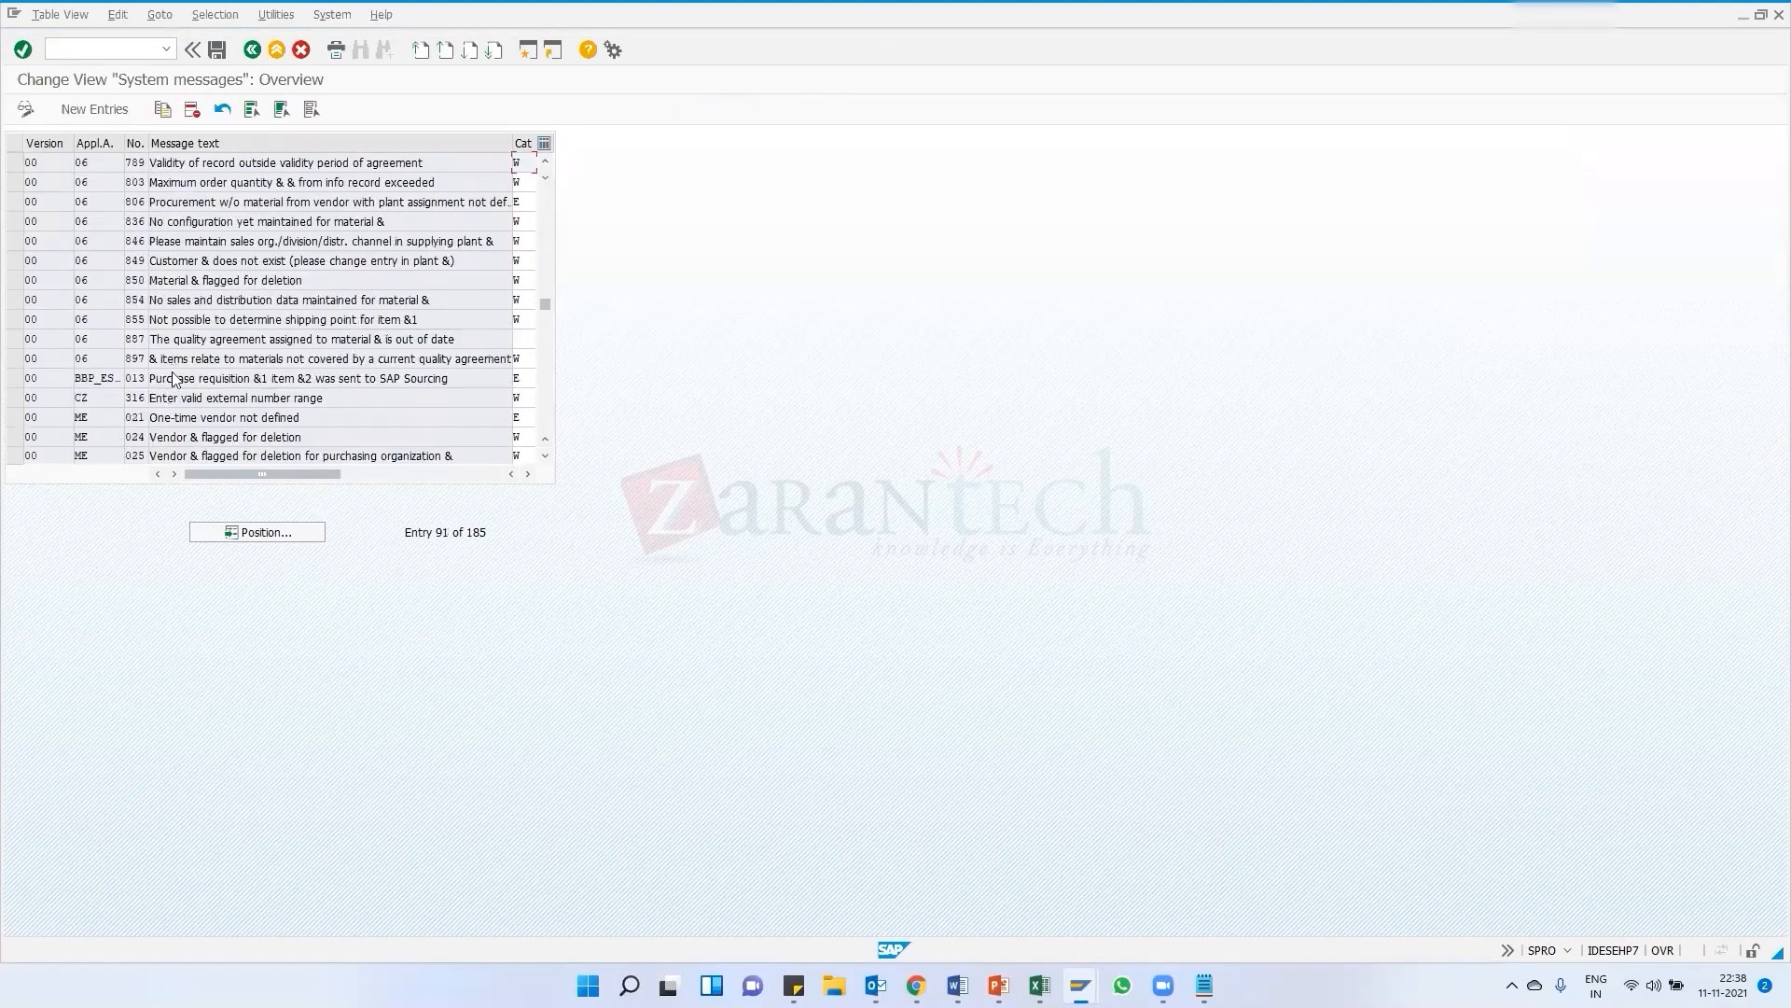
scroll(173, 378, down, 2)
scroll(135, 383, down, 2)
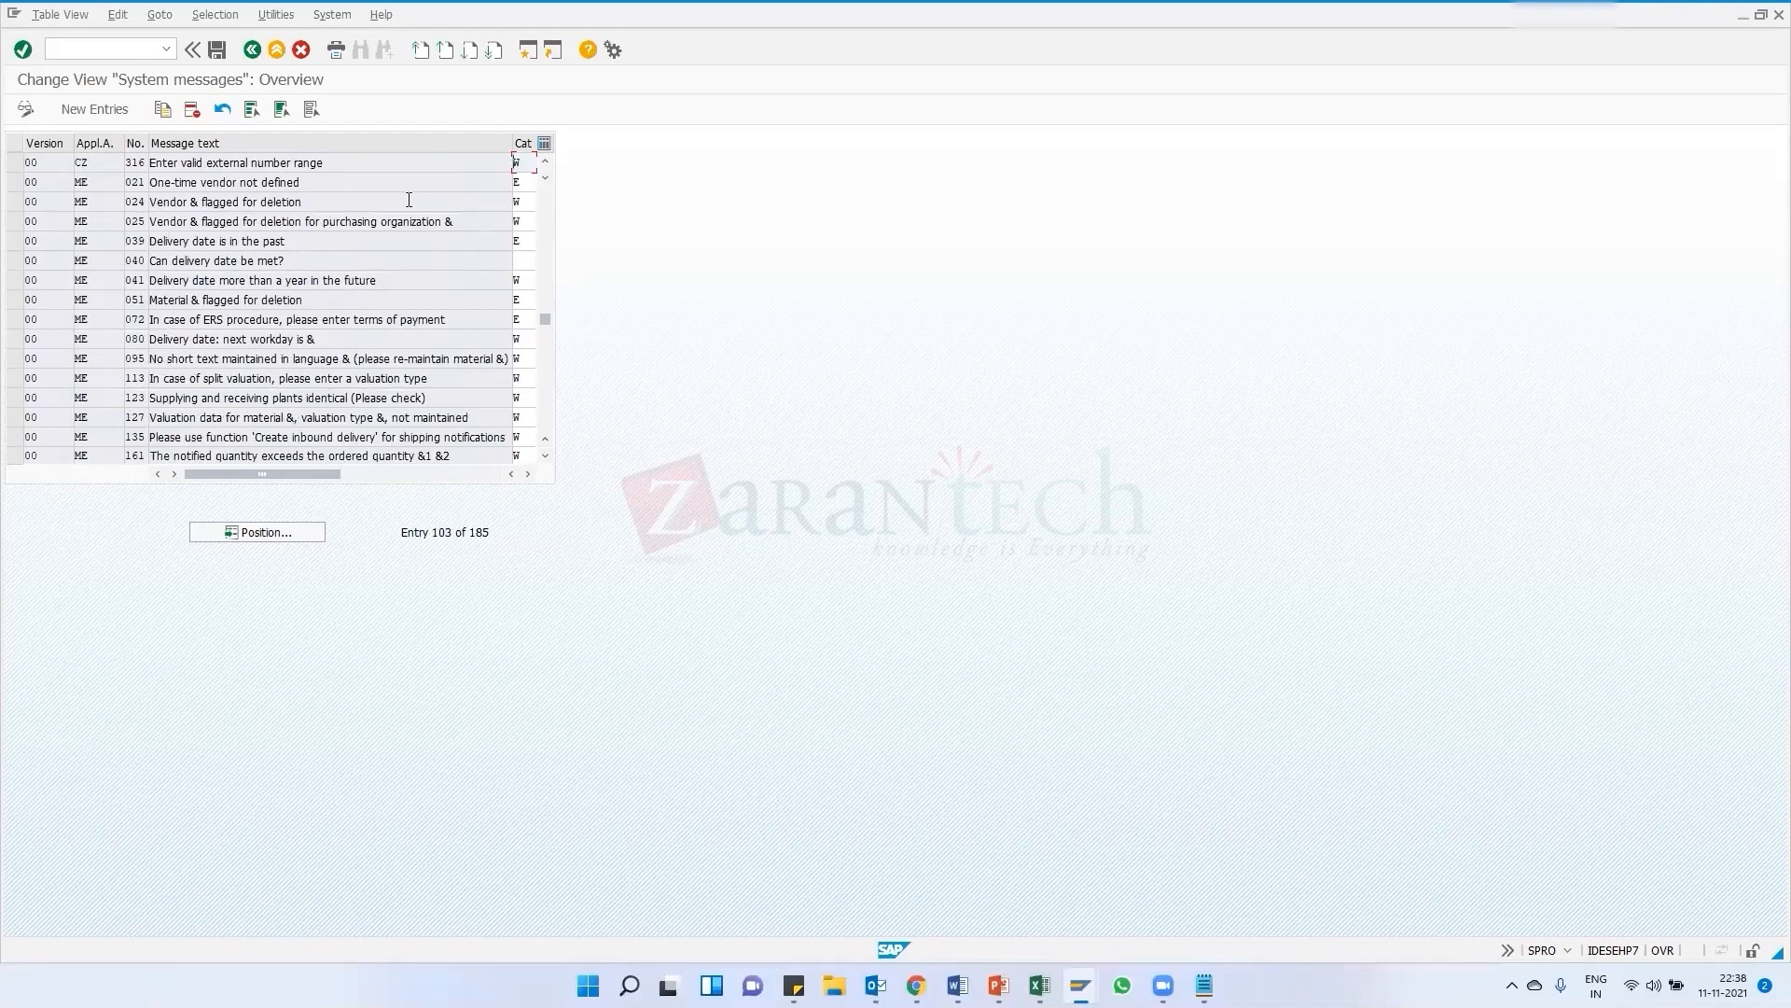
click(522, 183)
text(W)
key(ctrl+s)
key(Return)
click(253, 51)
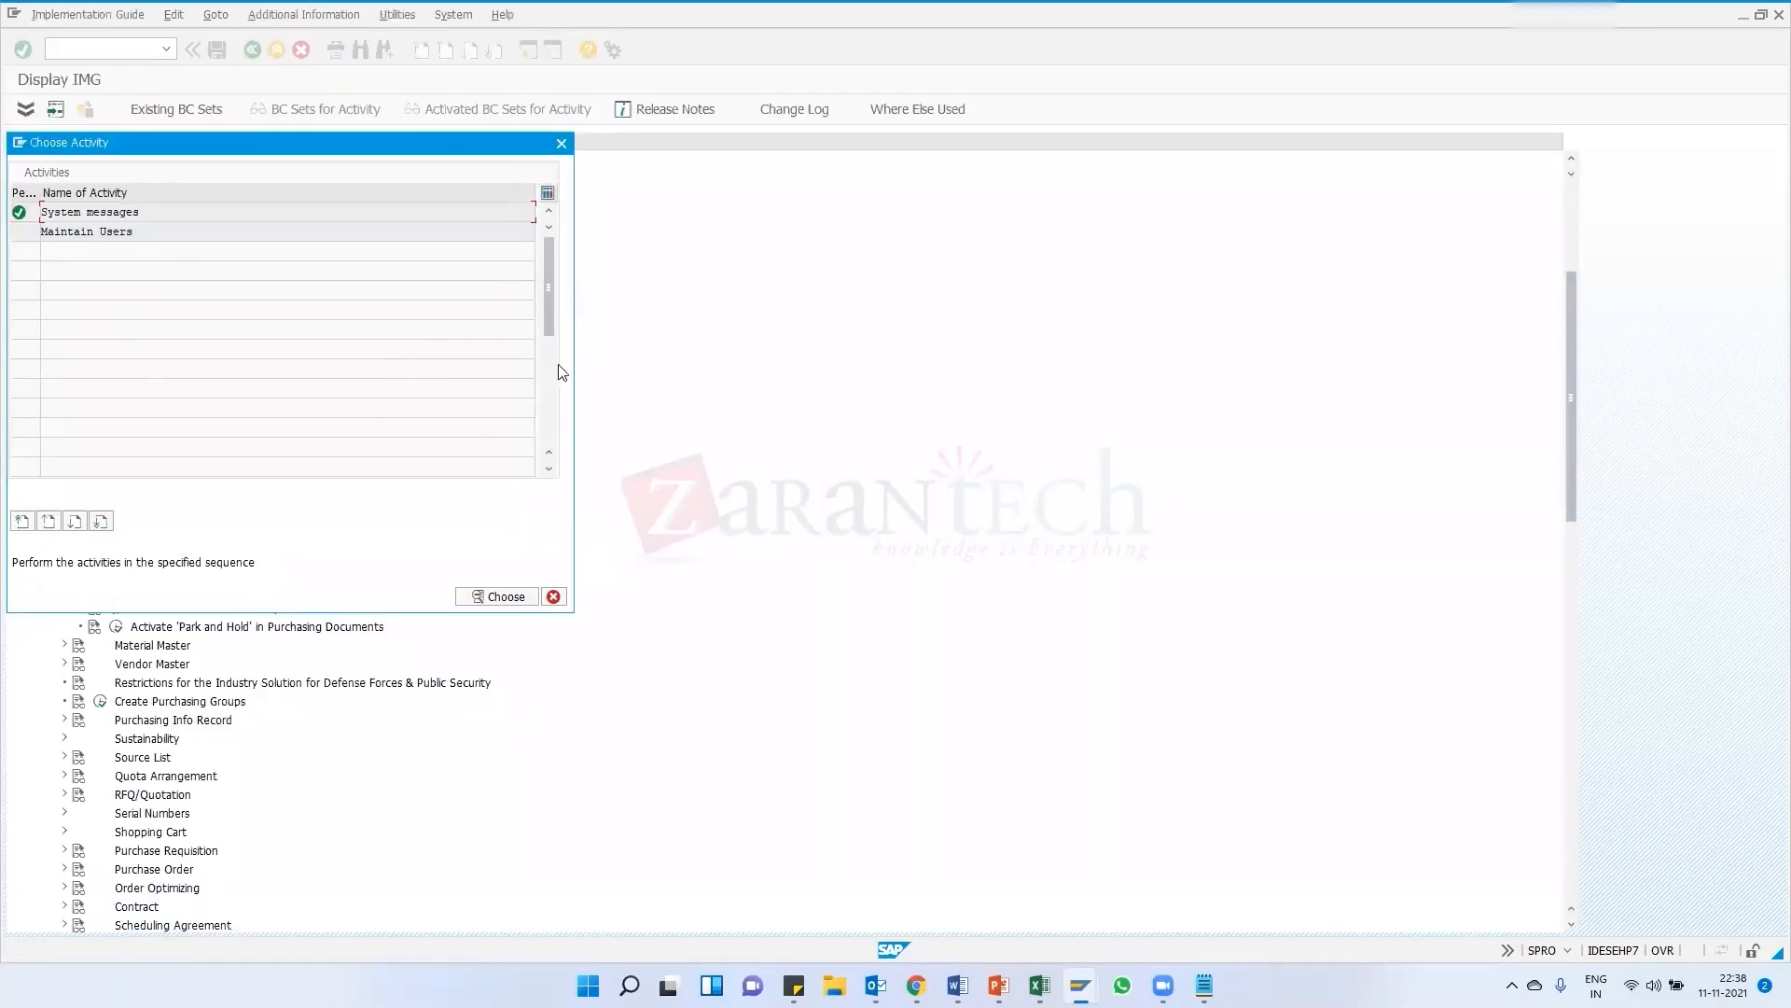
click(559, 145)
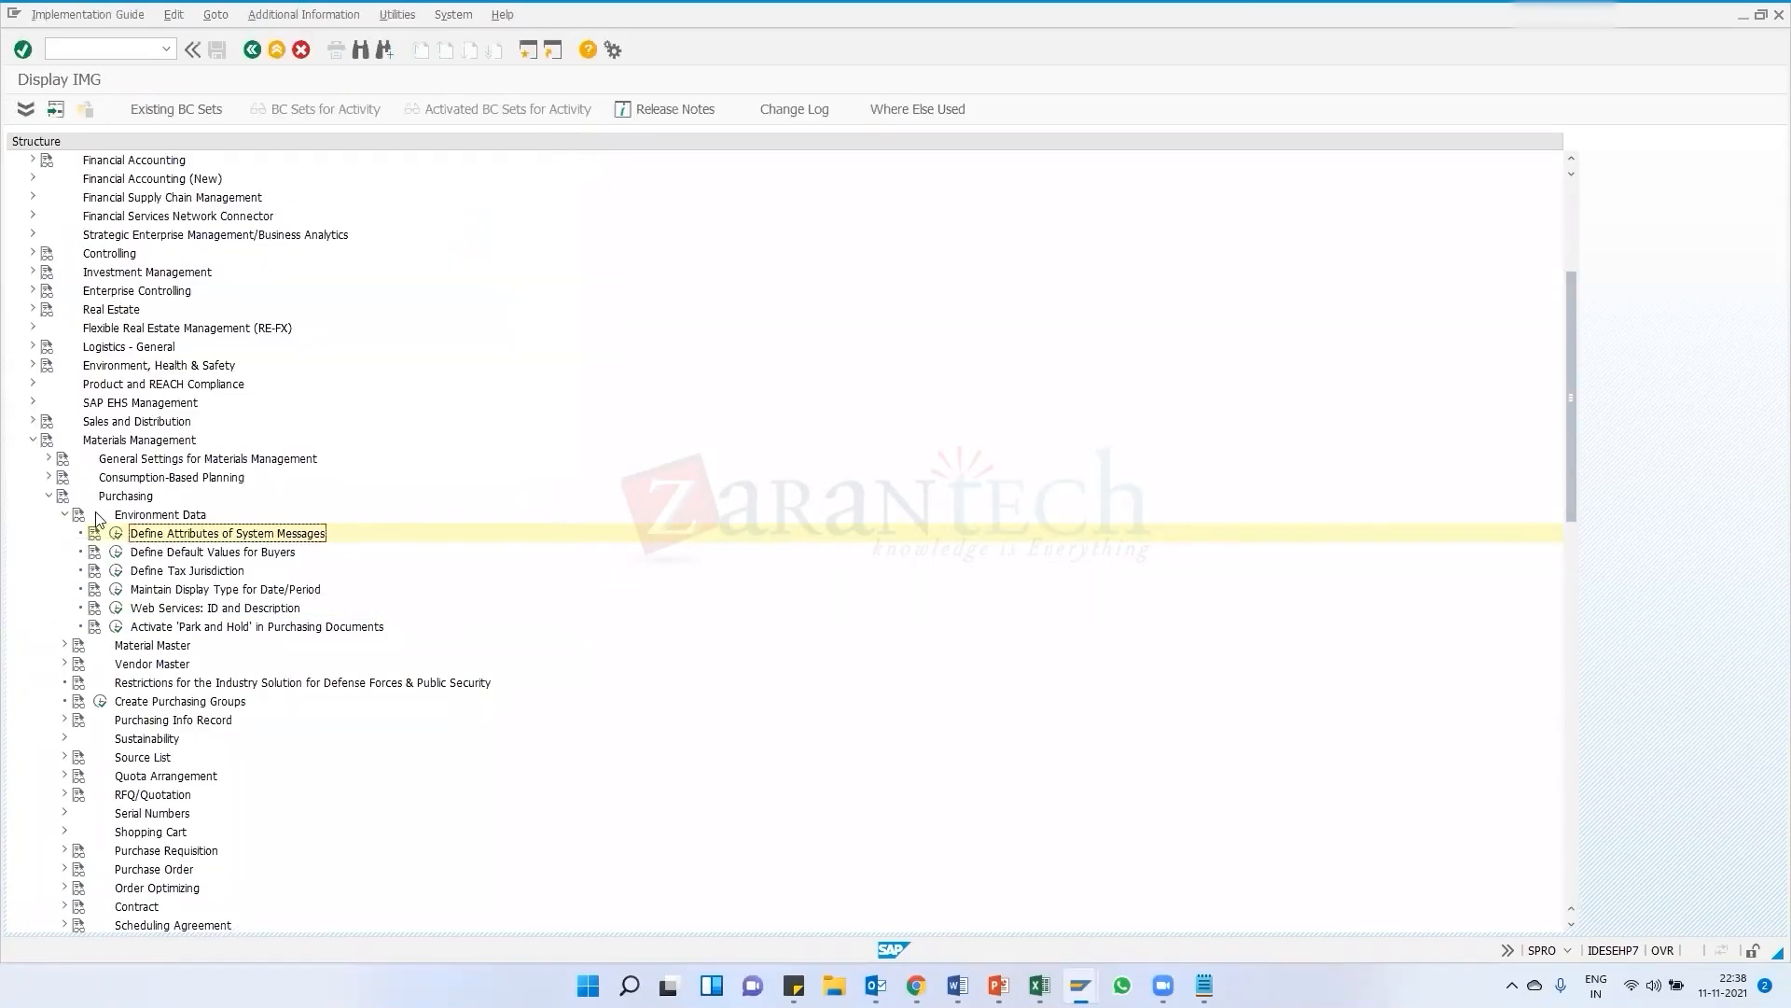
mouse_move(1081, 986)
click(1138, 886)
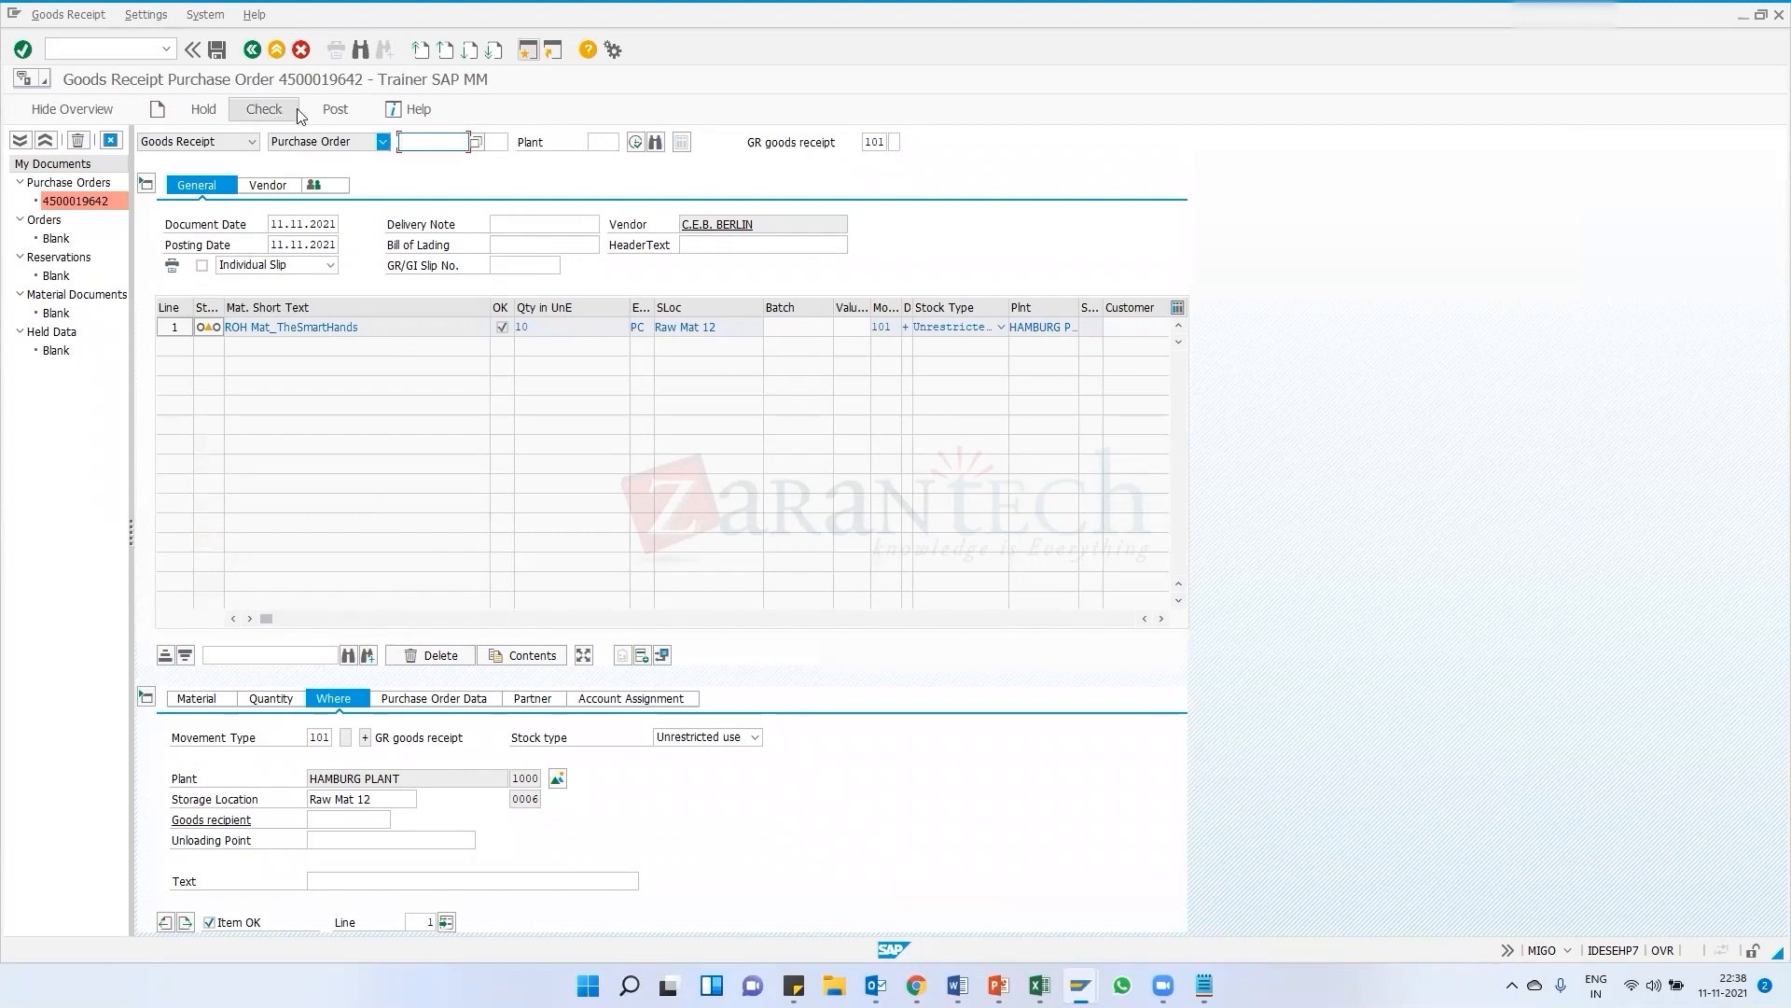
click(332, 109)
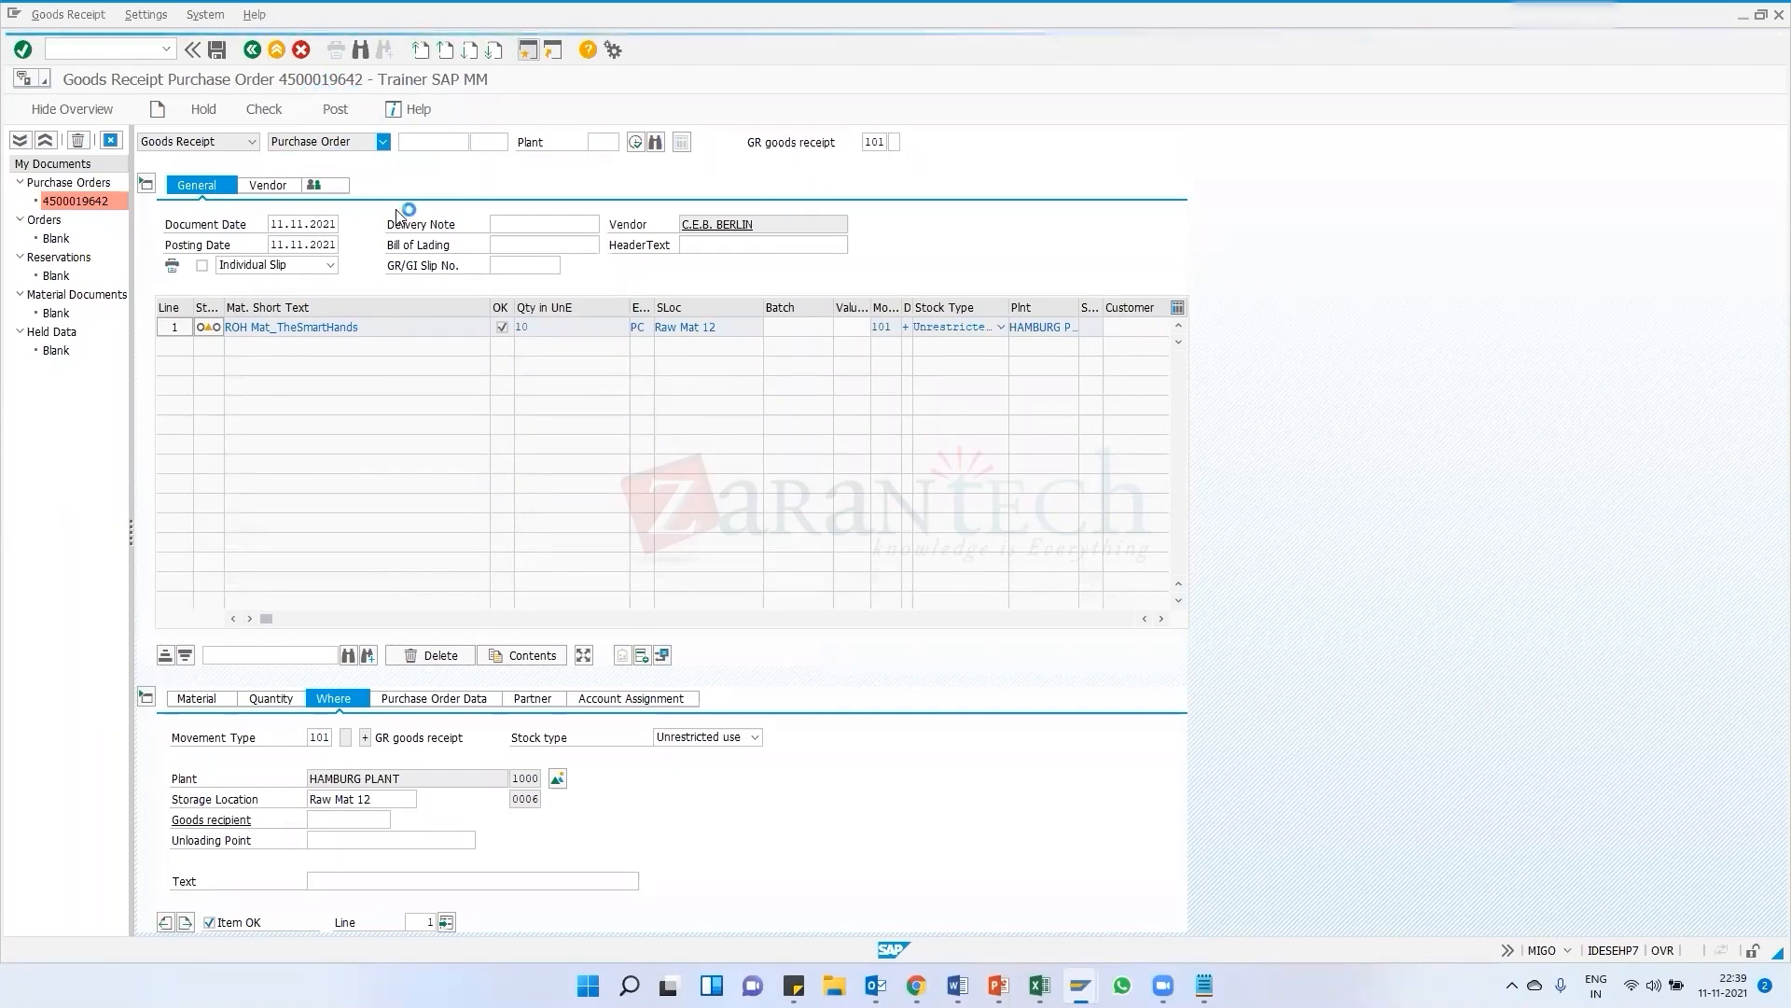
Close the Create Purchase Requisition session and return to the goods receipt window
mouse_move(1081, 981)
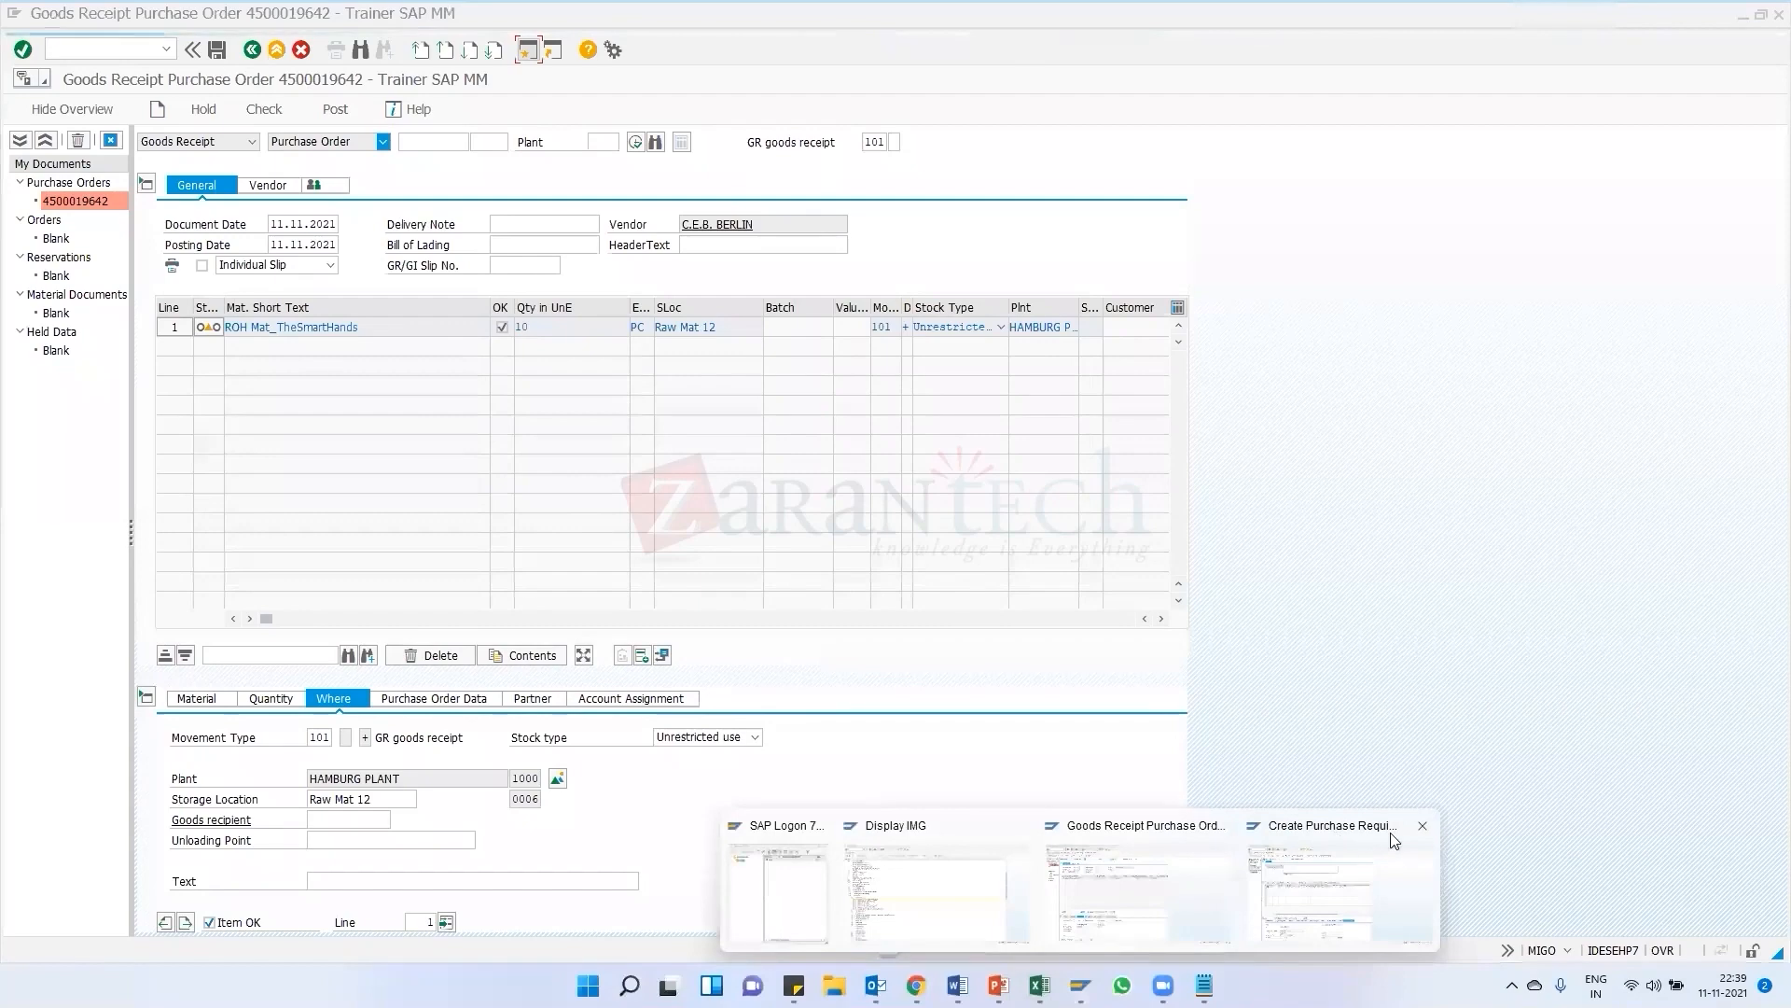
click(1419, 825)
click(1002, 873)
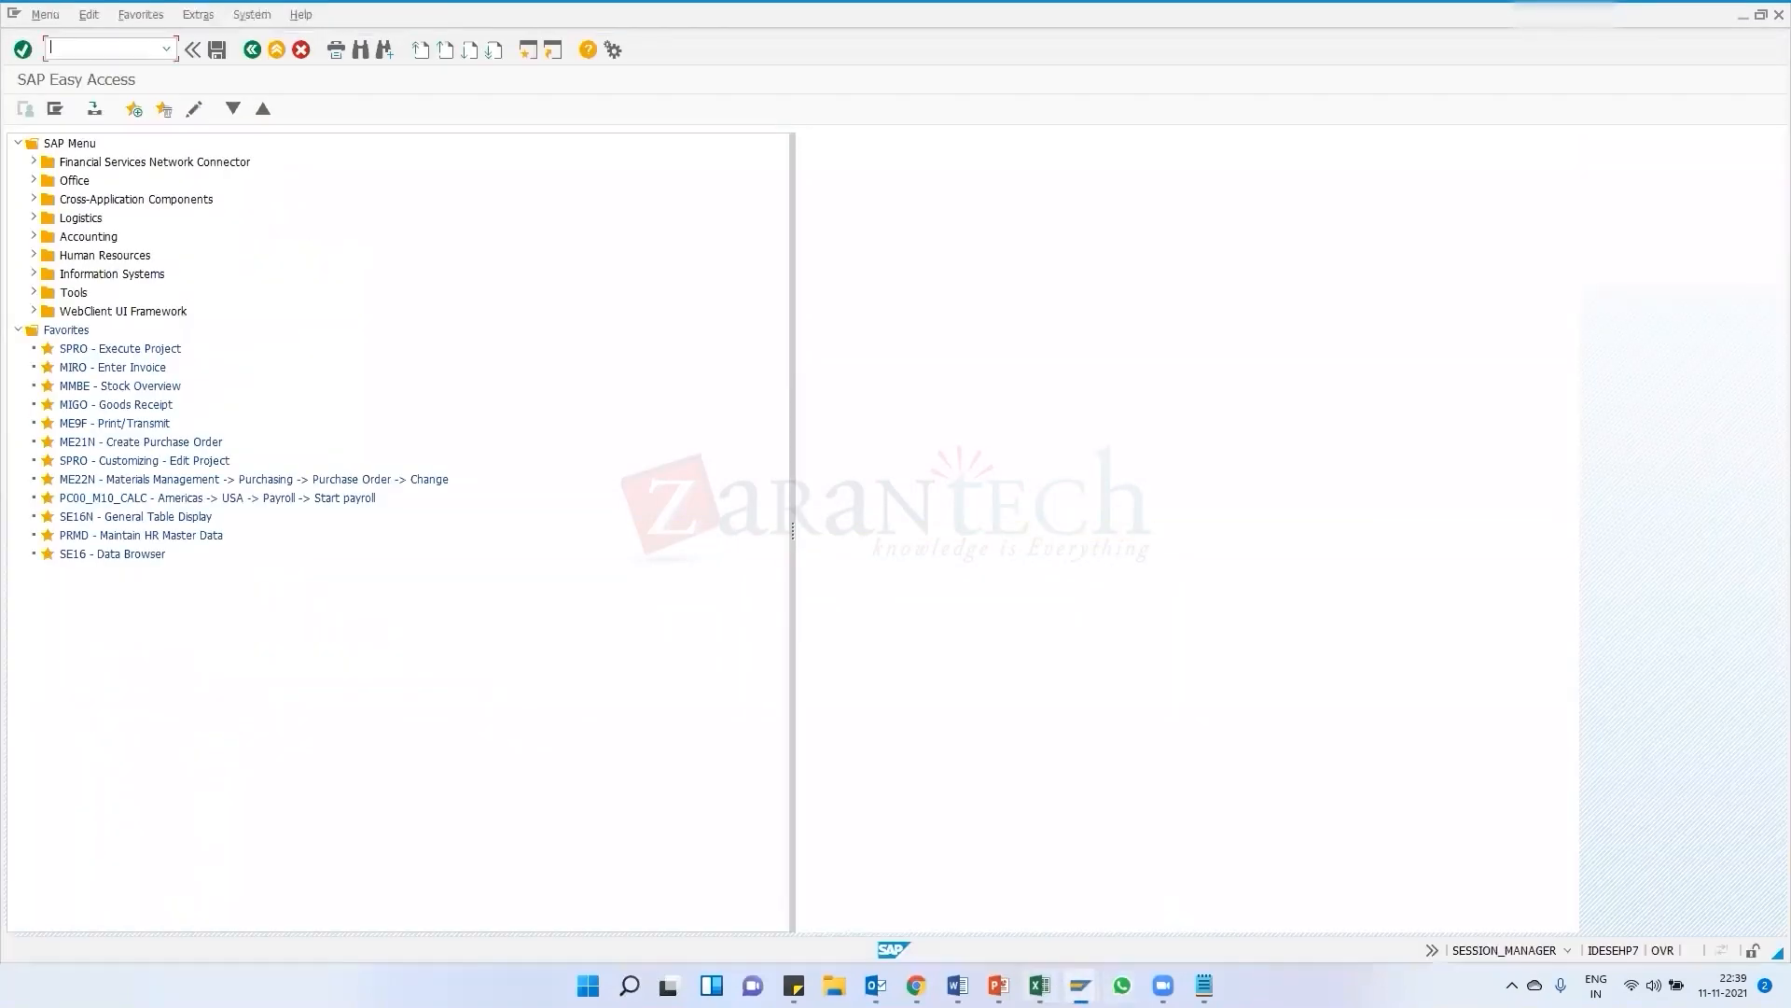
click(1107, 875)
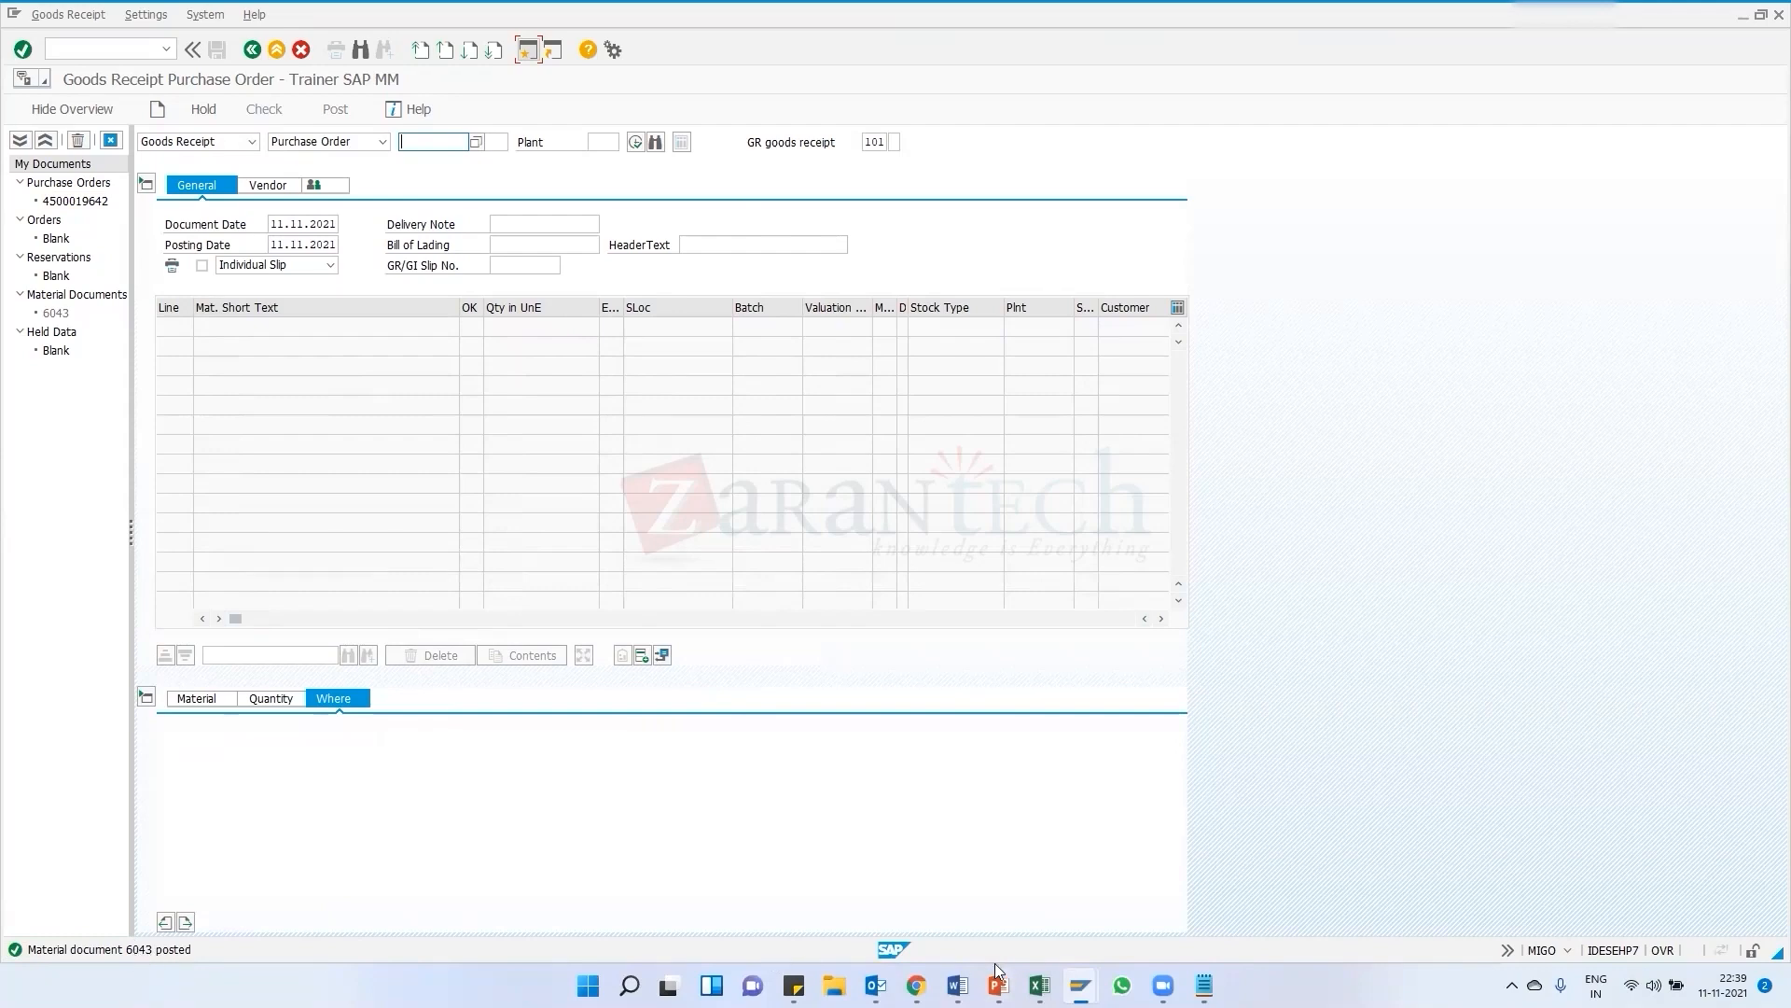
Switch to SAP Easy Access and start the MMBE stock overview transaction
click(1080, 985)
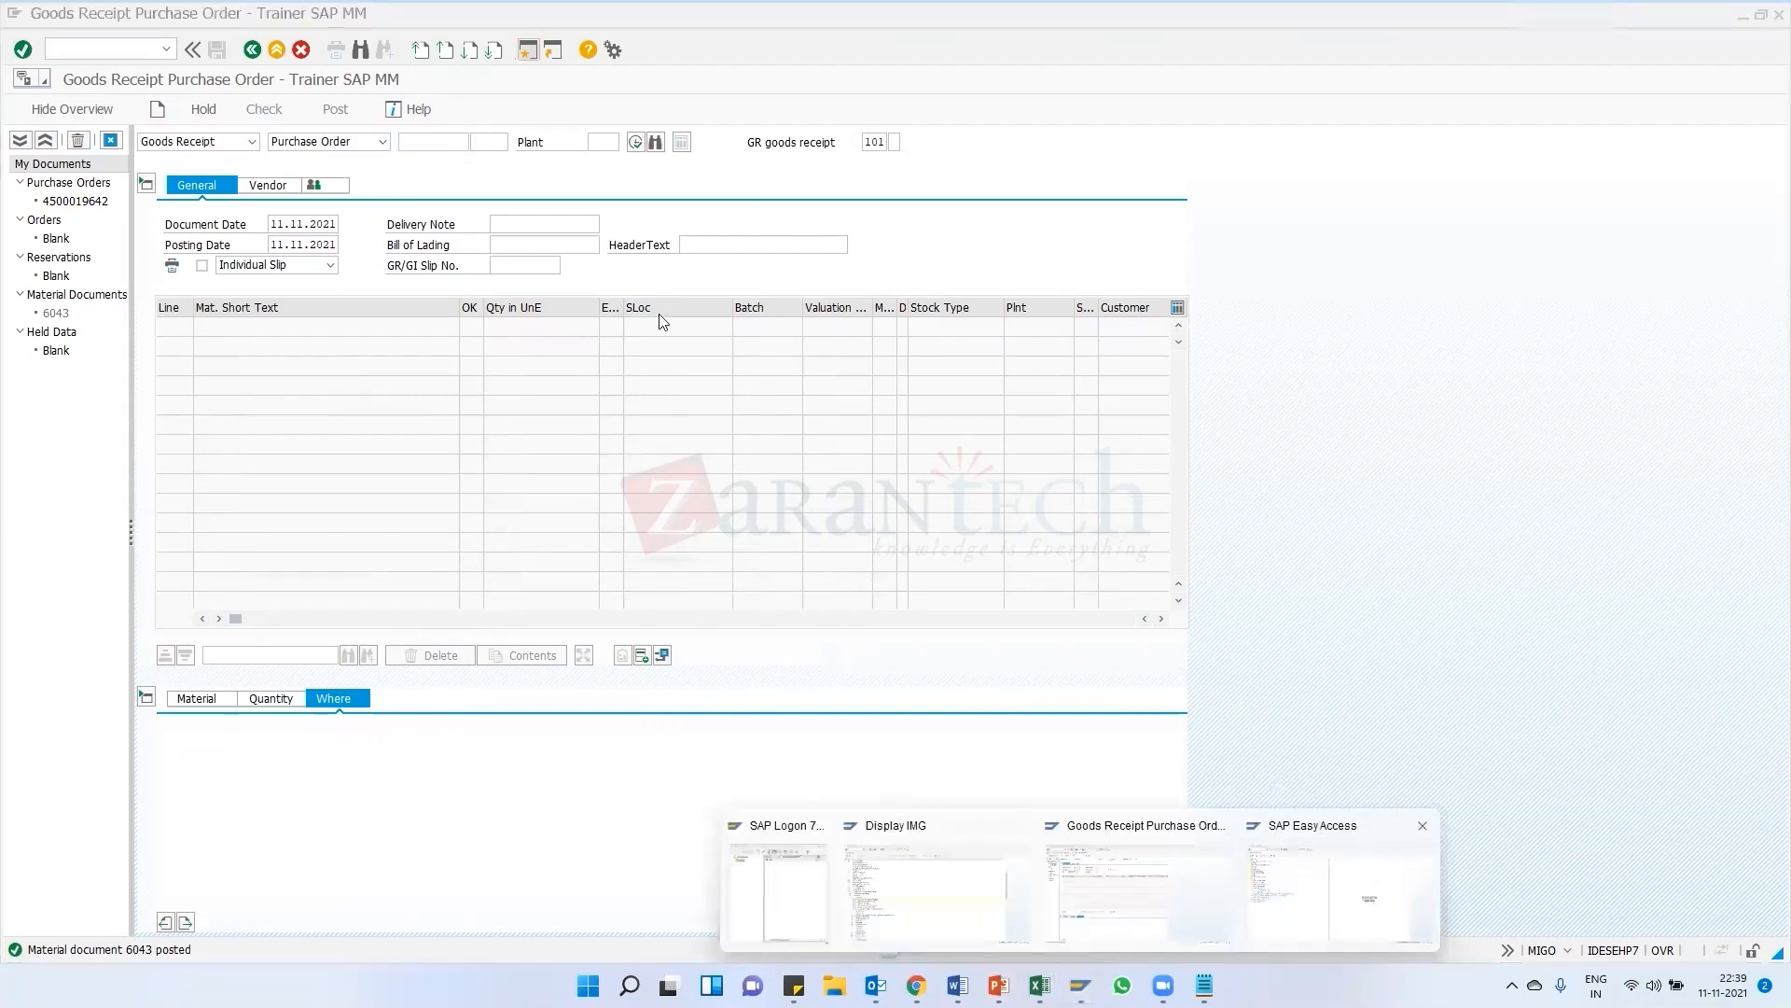
click(1341, 886)
text(mmbe)
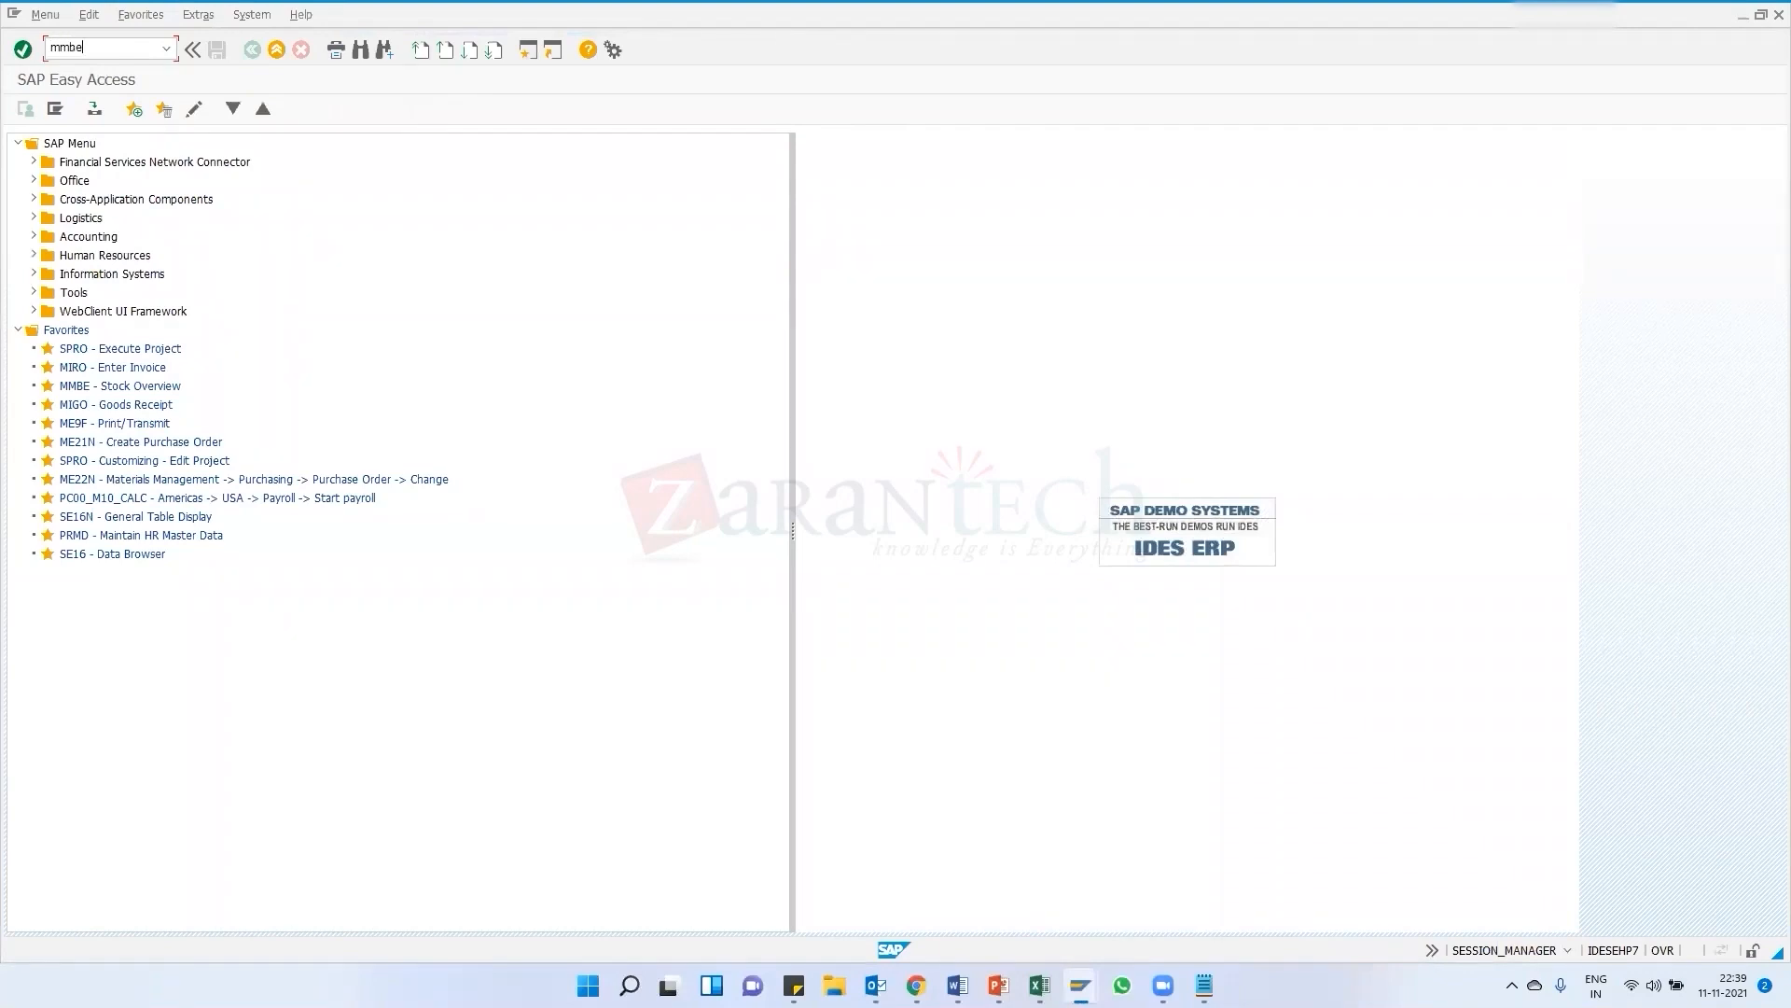
key(Return)
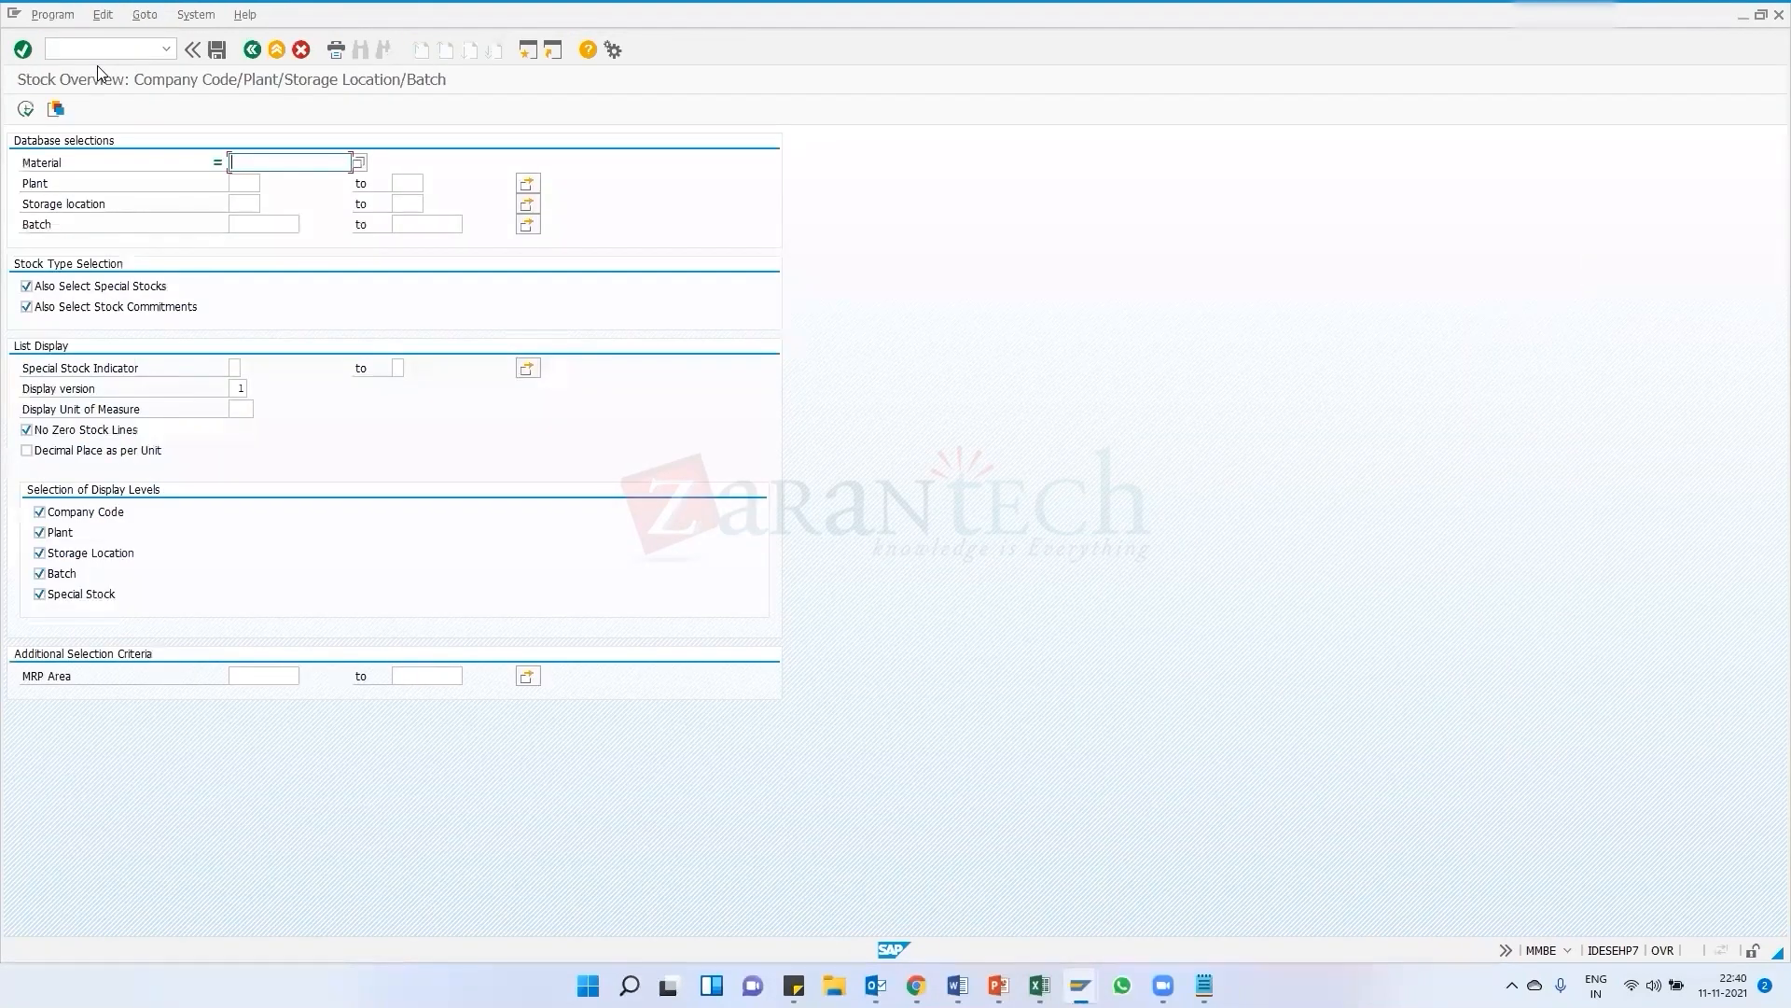
Return to the goods receipt window and copy material document number 6043 from the posting message's help
key(alt+Tab)
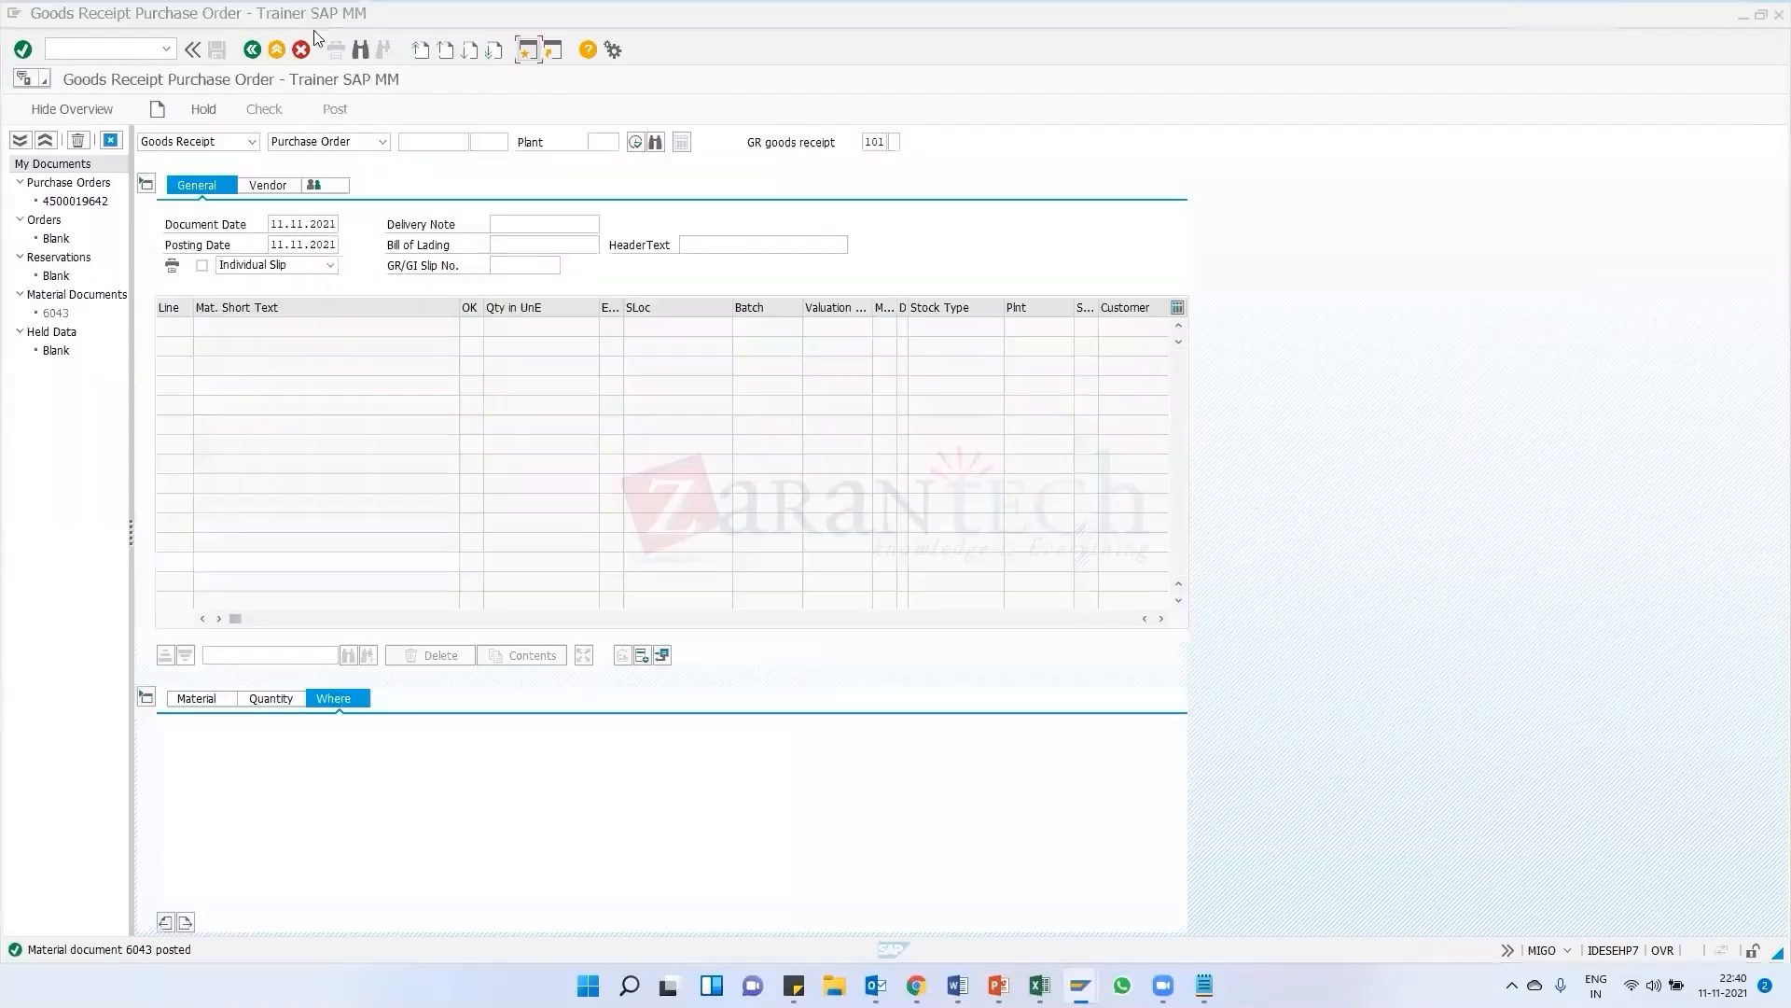
key(alt+Tab)
key(alt+Tab)
key(alt+Tab)
double_click(135, 951)
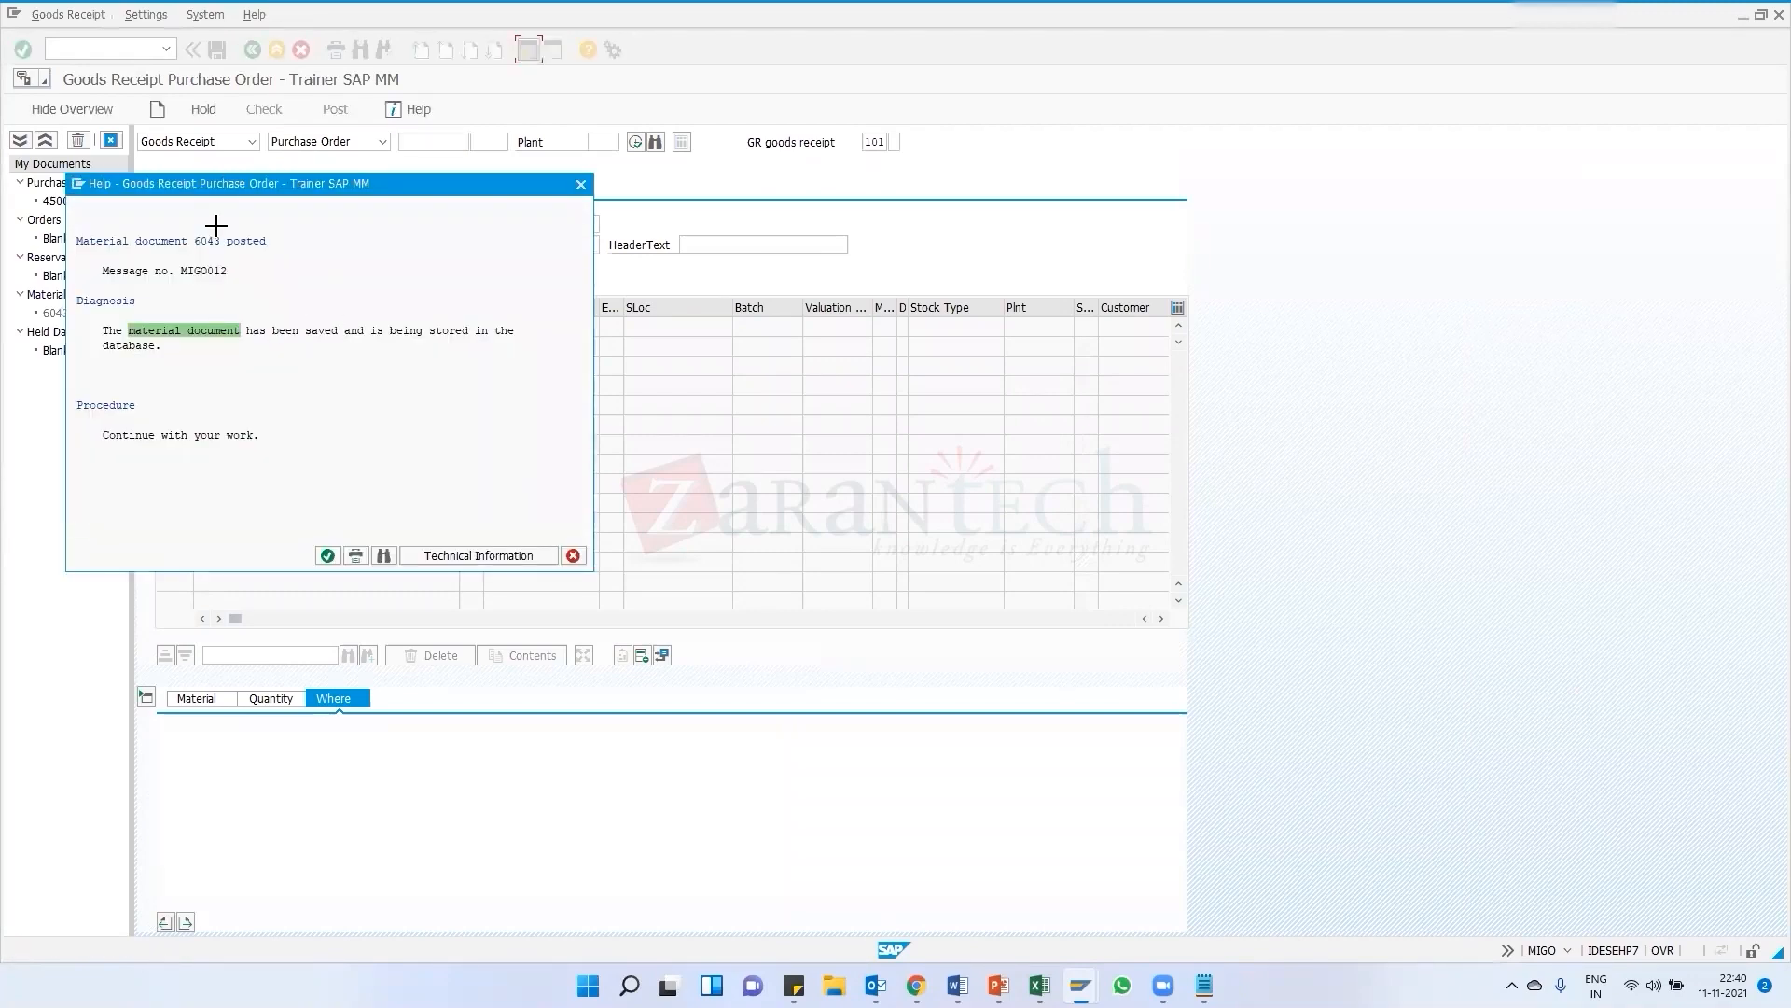
drag(196, 233, 226, 254)
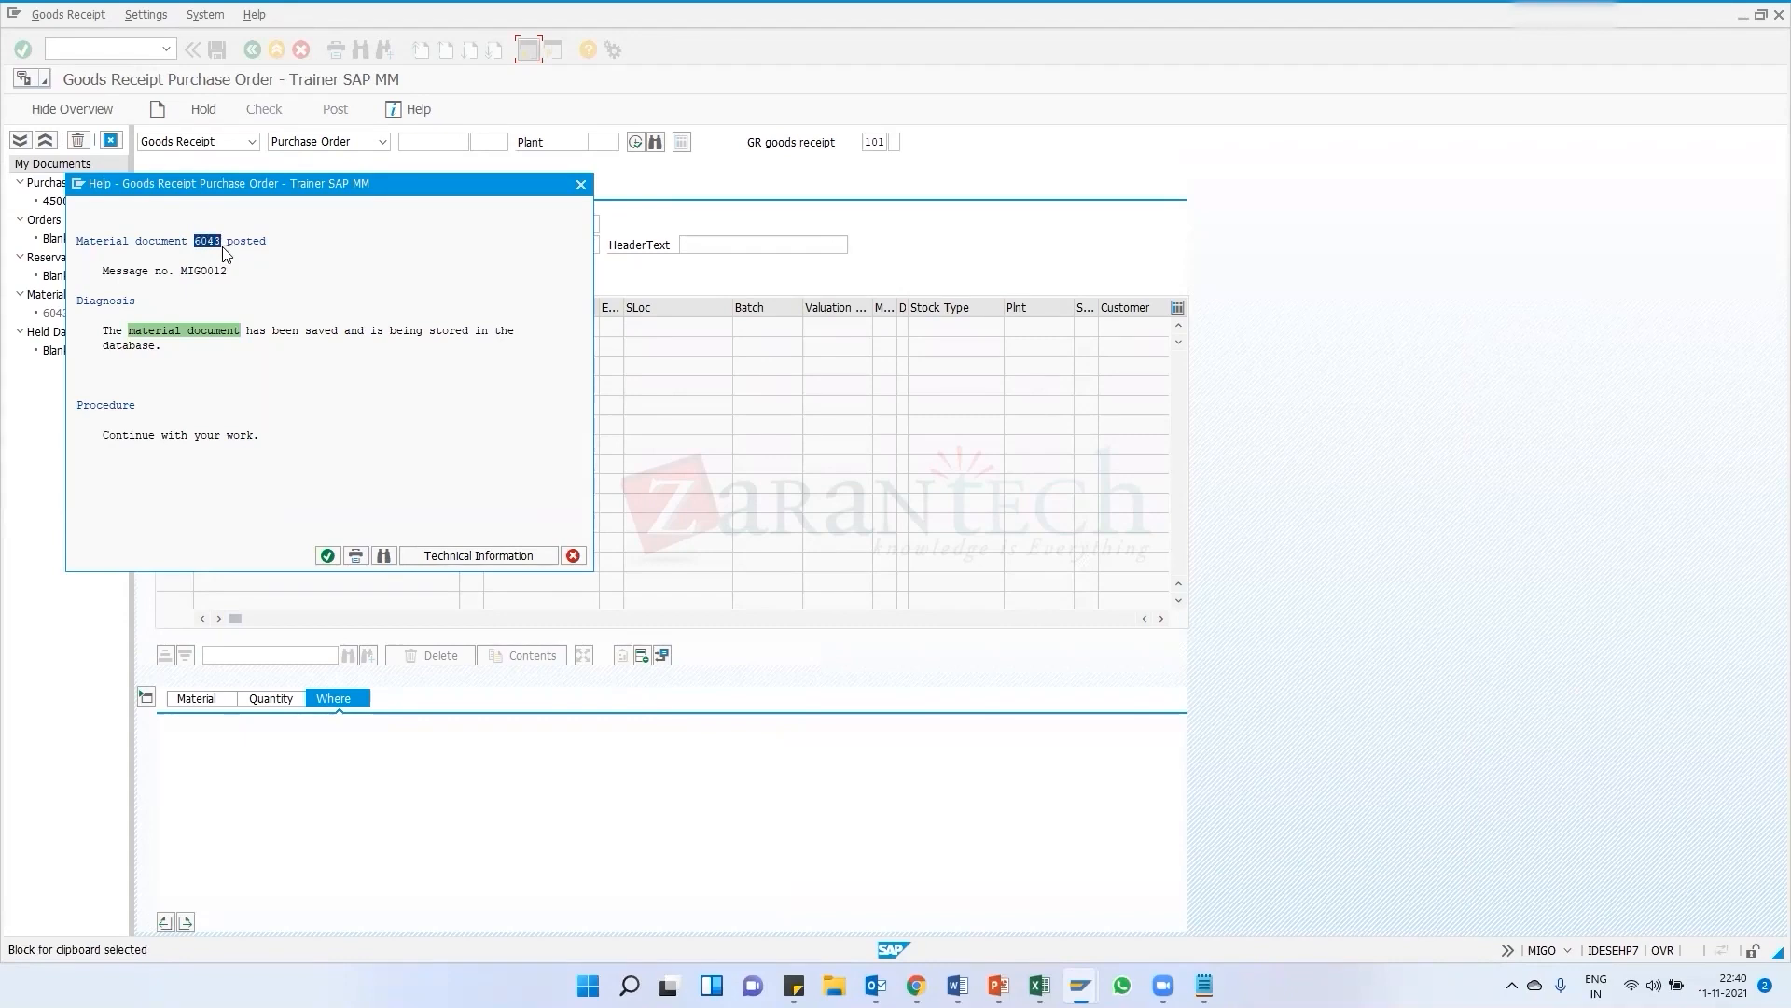
key(ctrl+c)
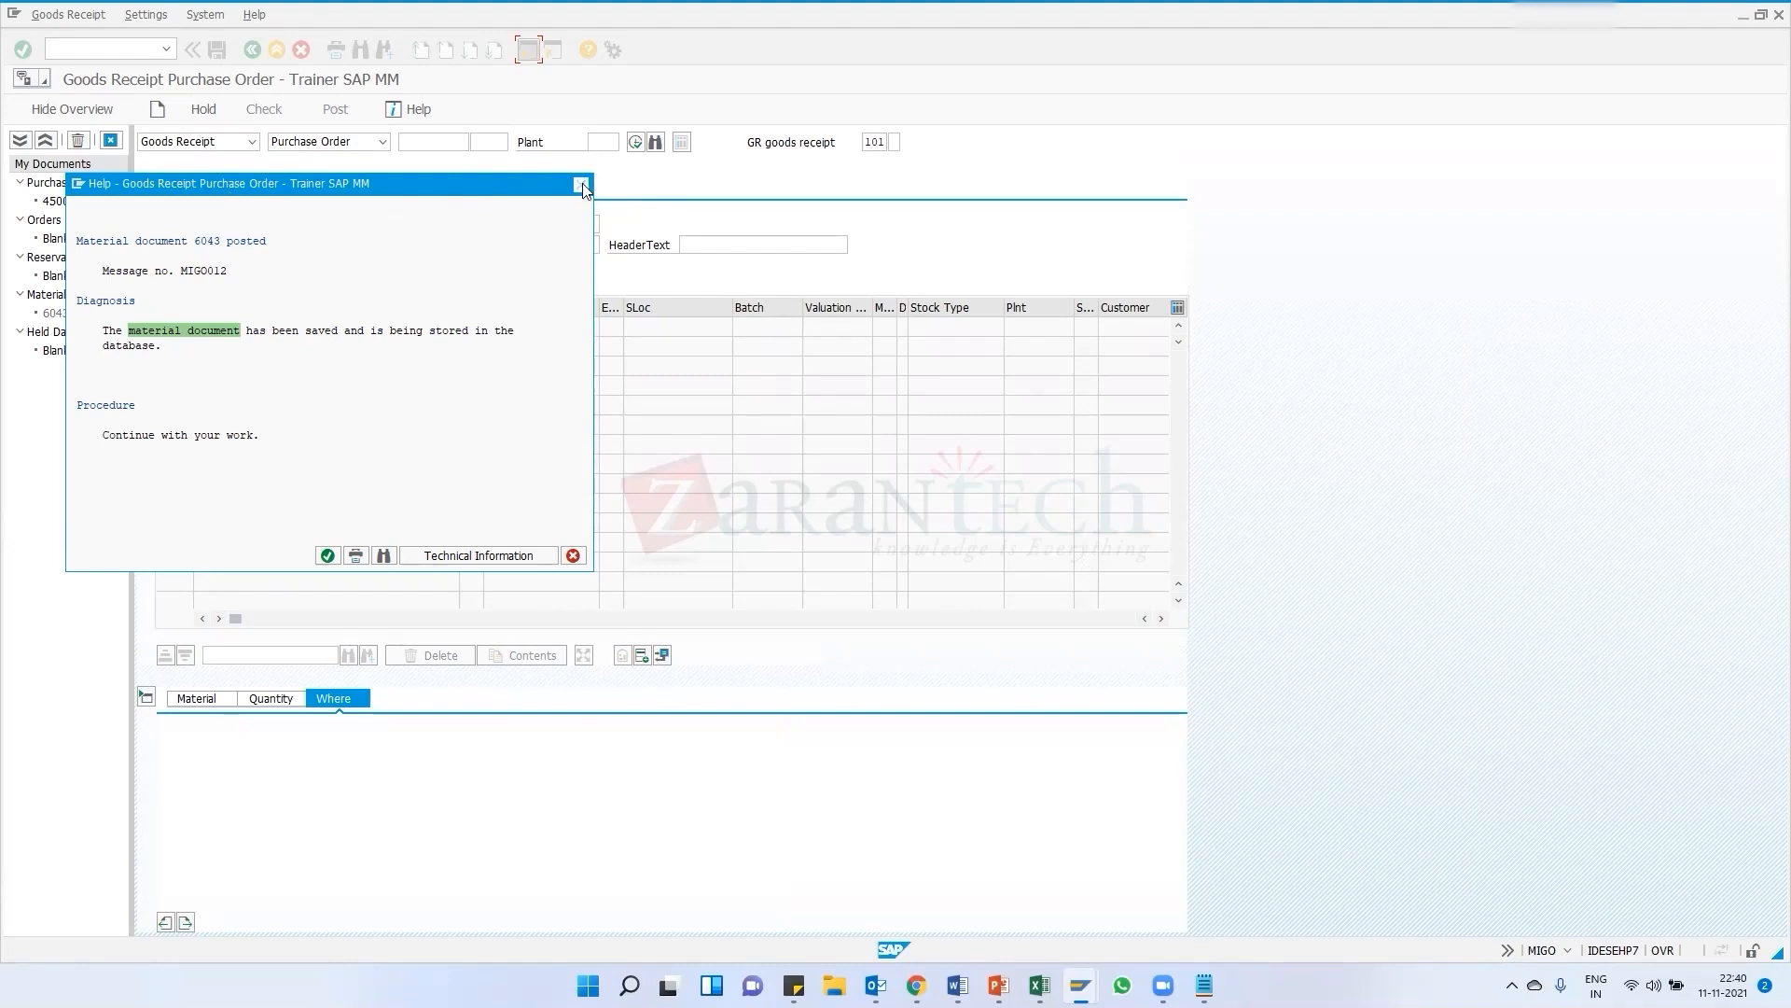
key(Escape)
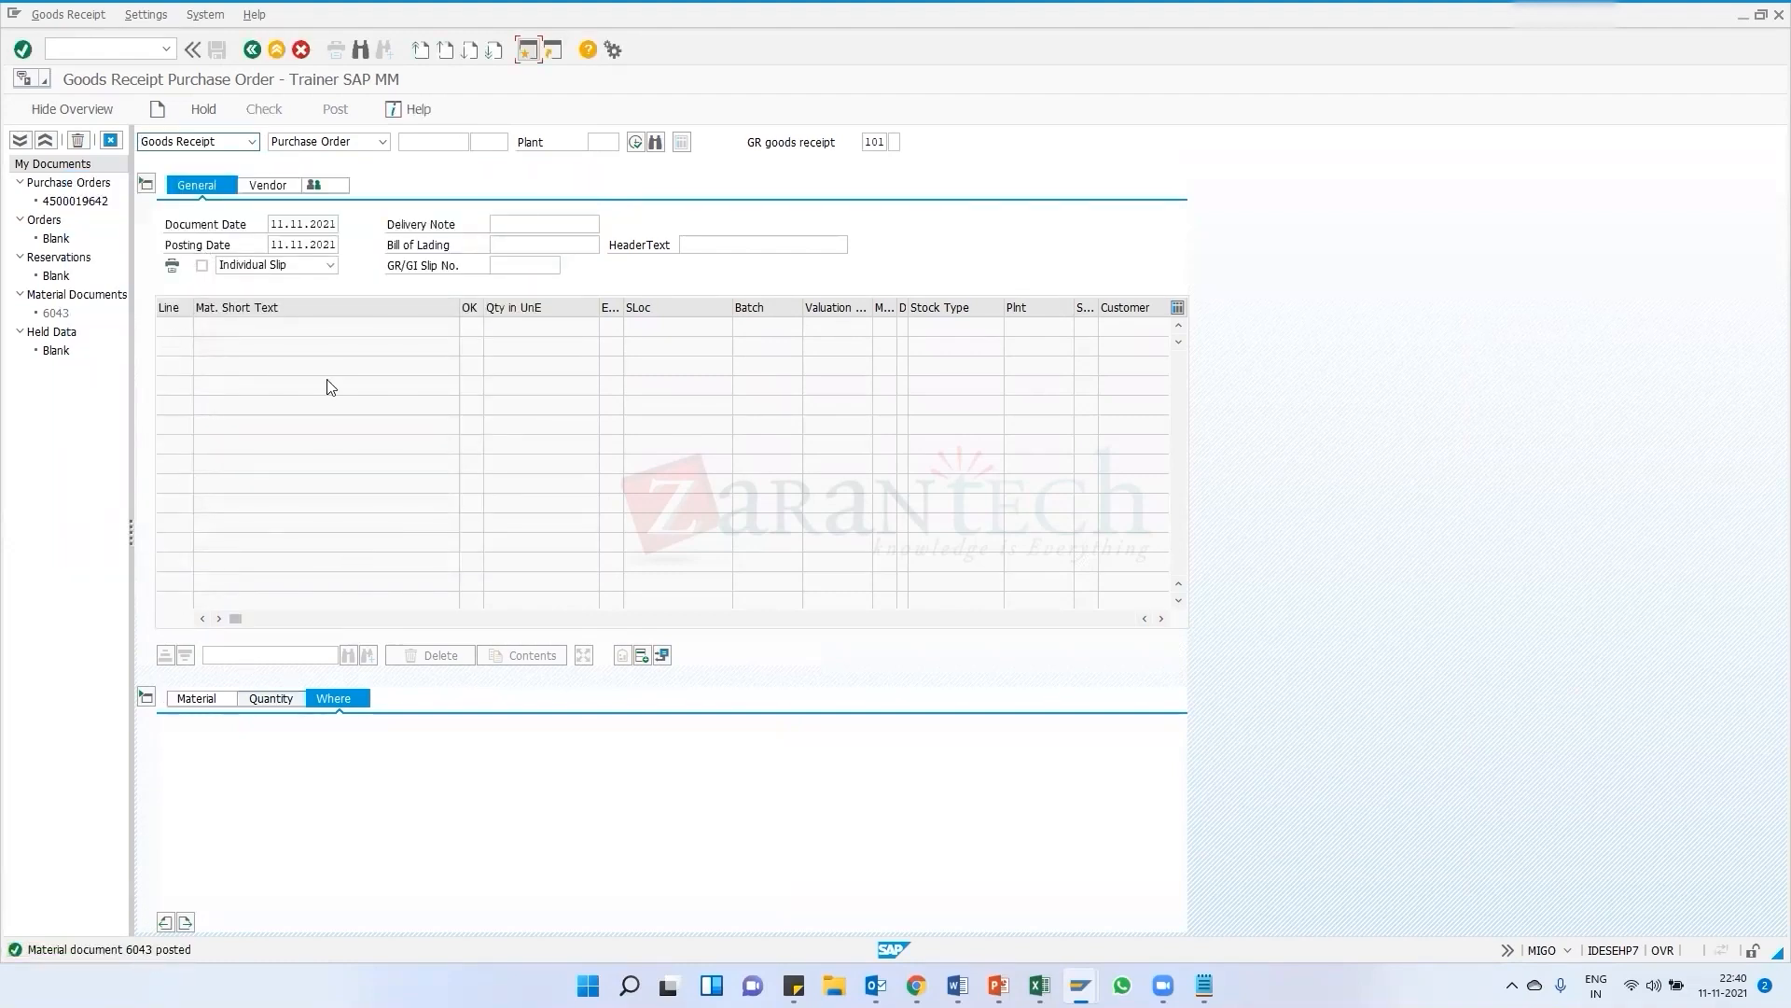
Switch the goods receipt screen to Display for material document 6043
click(252, 142)
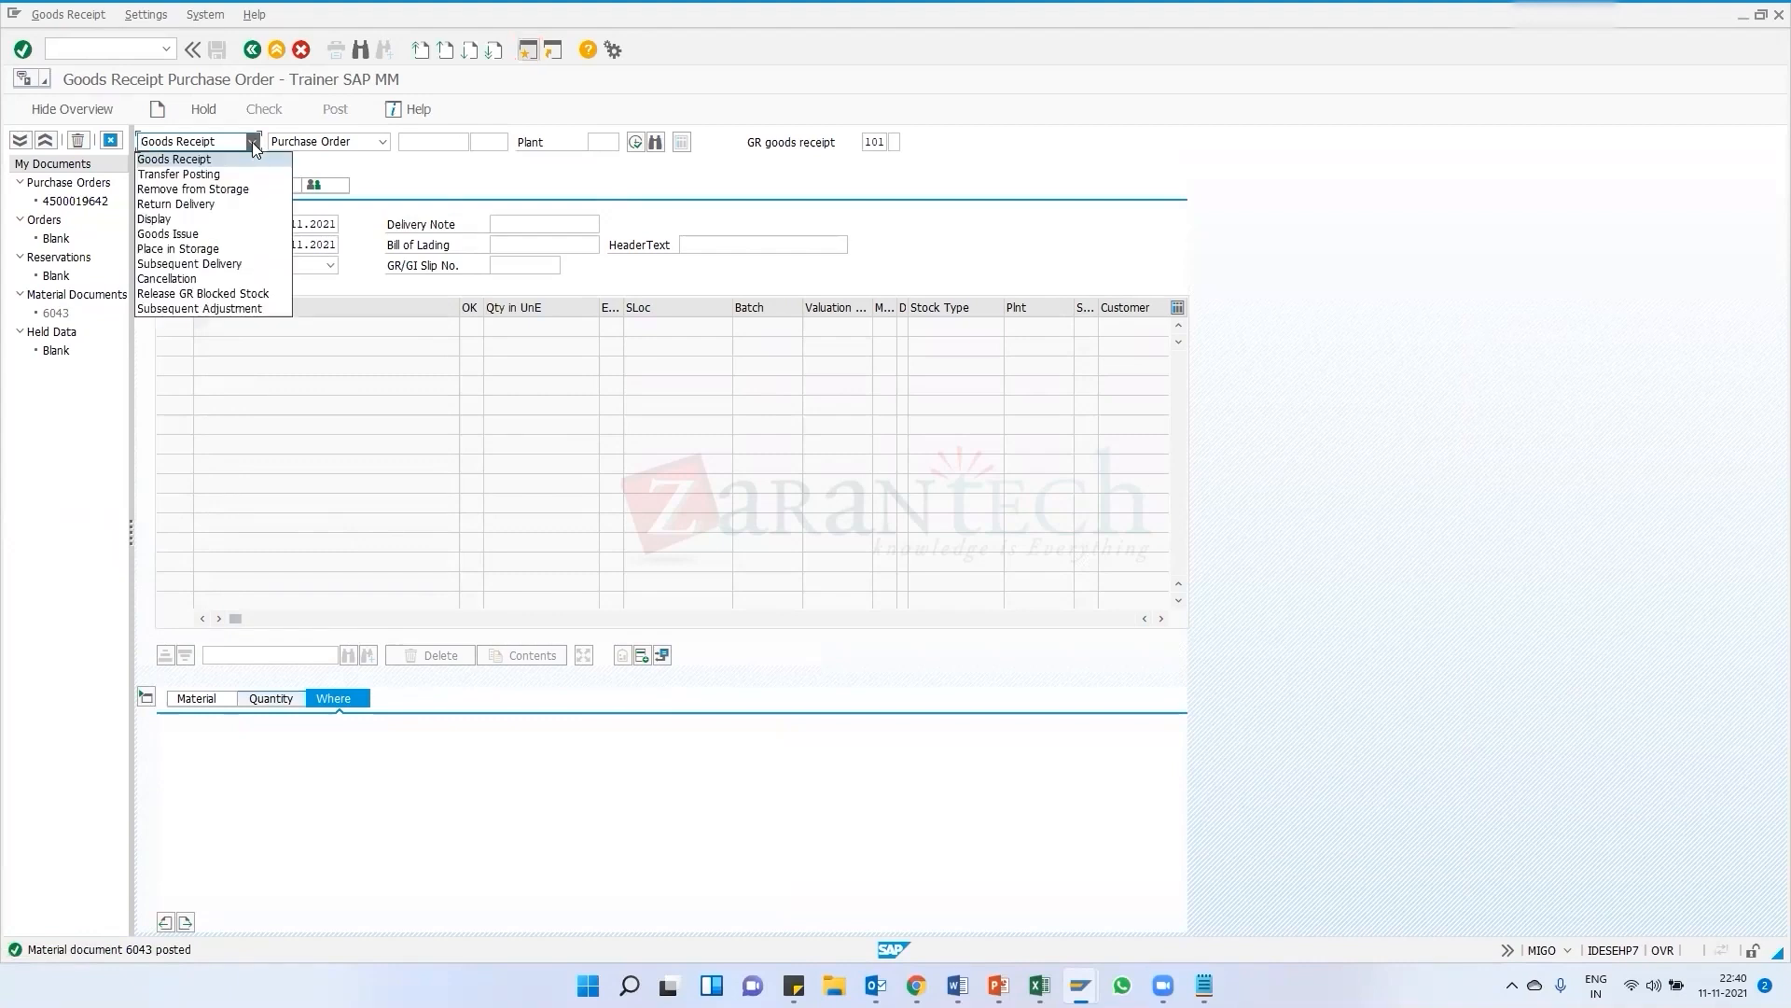
click(165, 220)
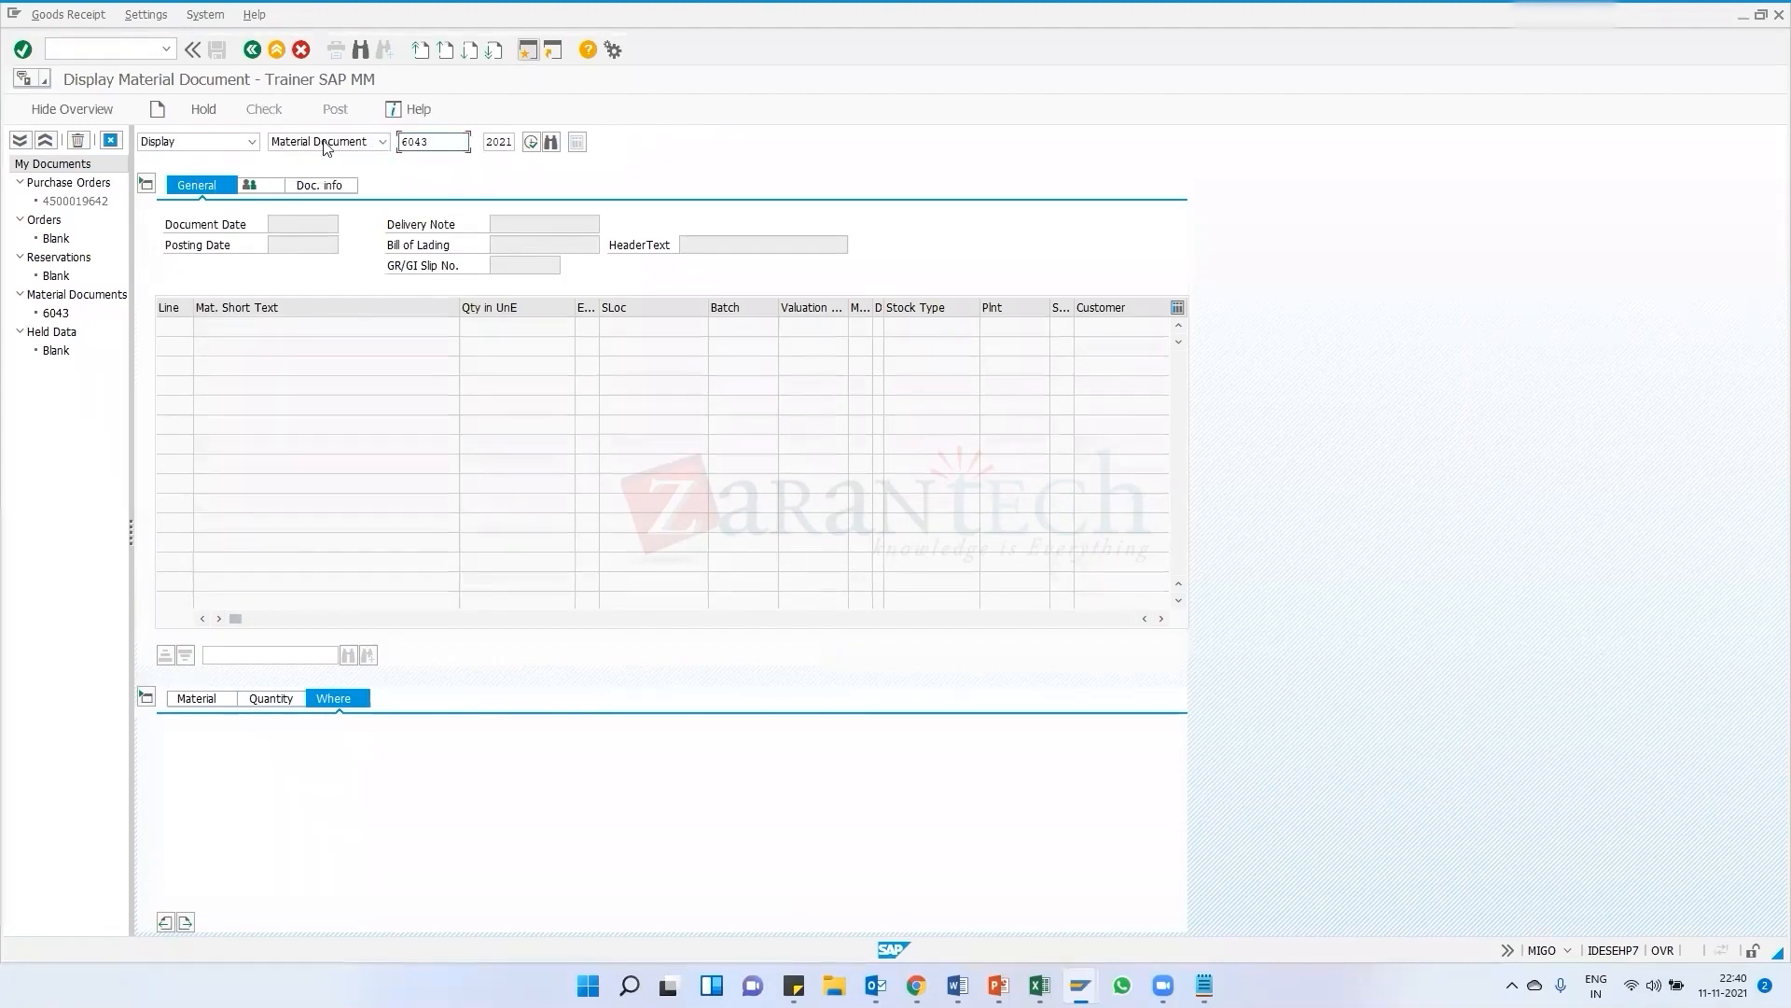
Load material document 6043 in display mode
click(367, 145)
click(339, 159)
click(433, 141)
key(Return)
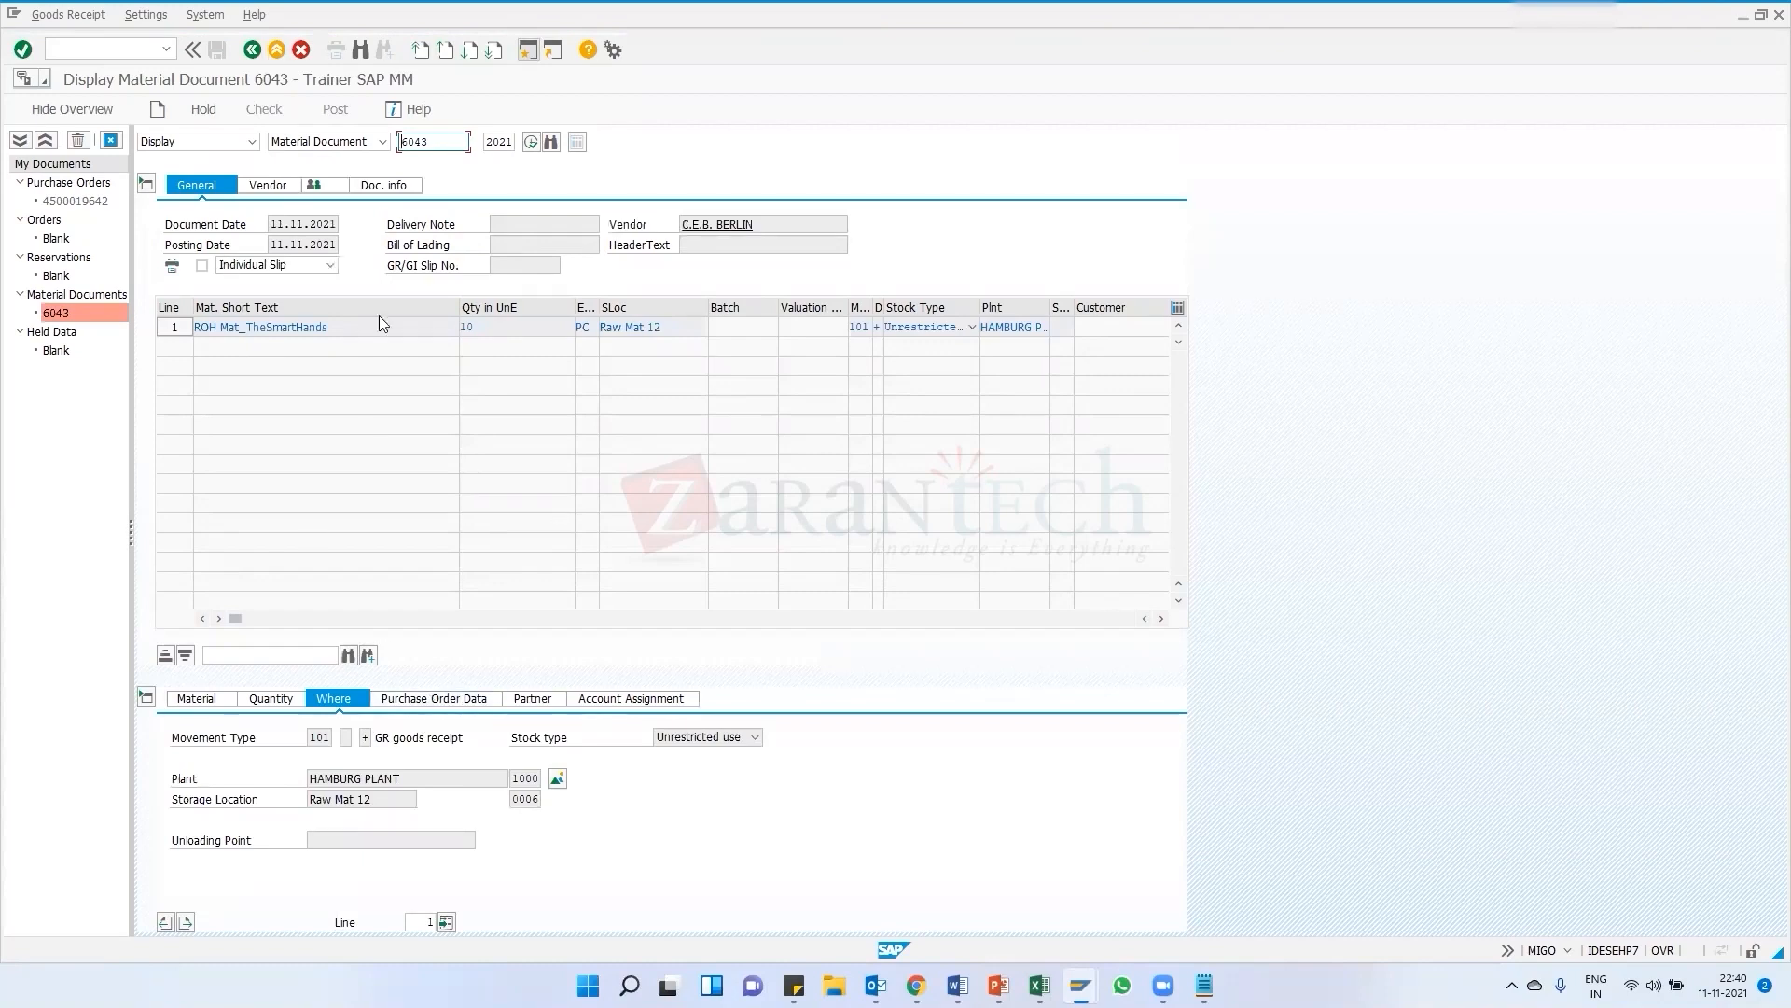
Inspect the document item's material and location details and copy material number ABC123
drag(277, 622, 238, 618)
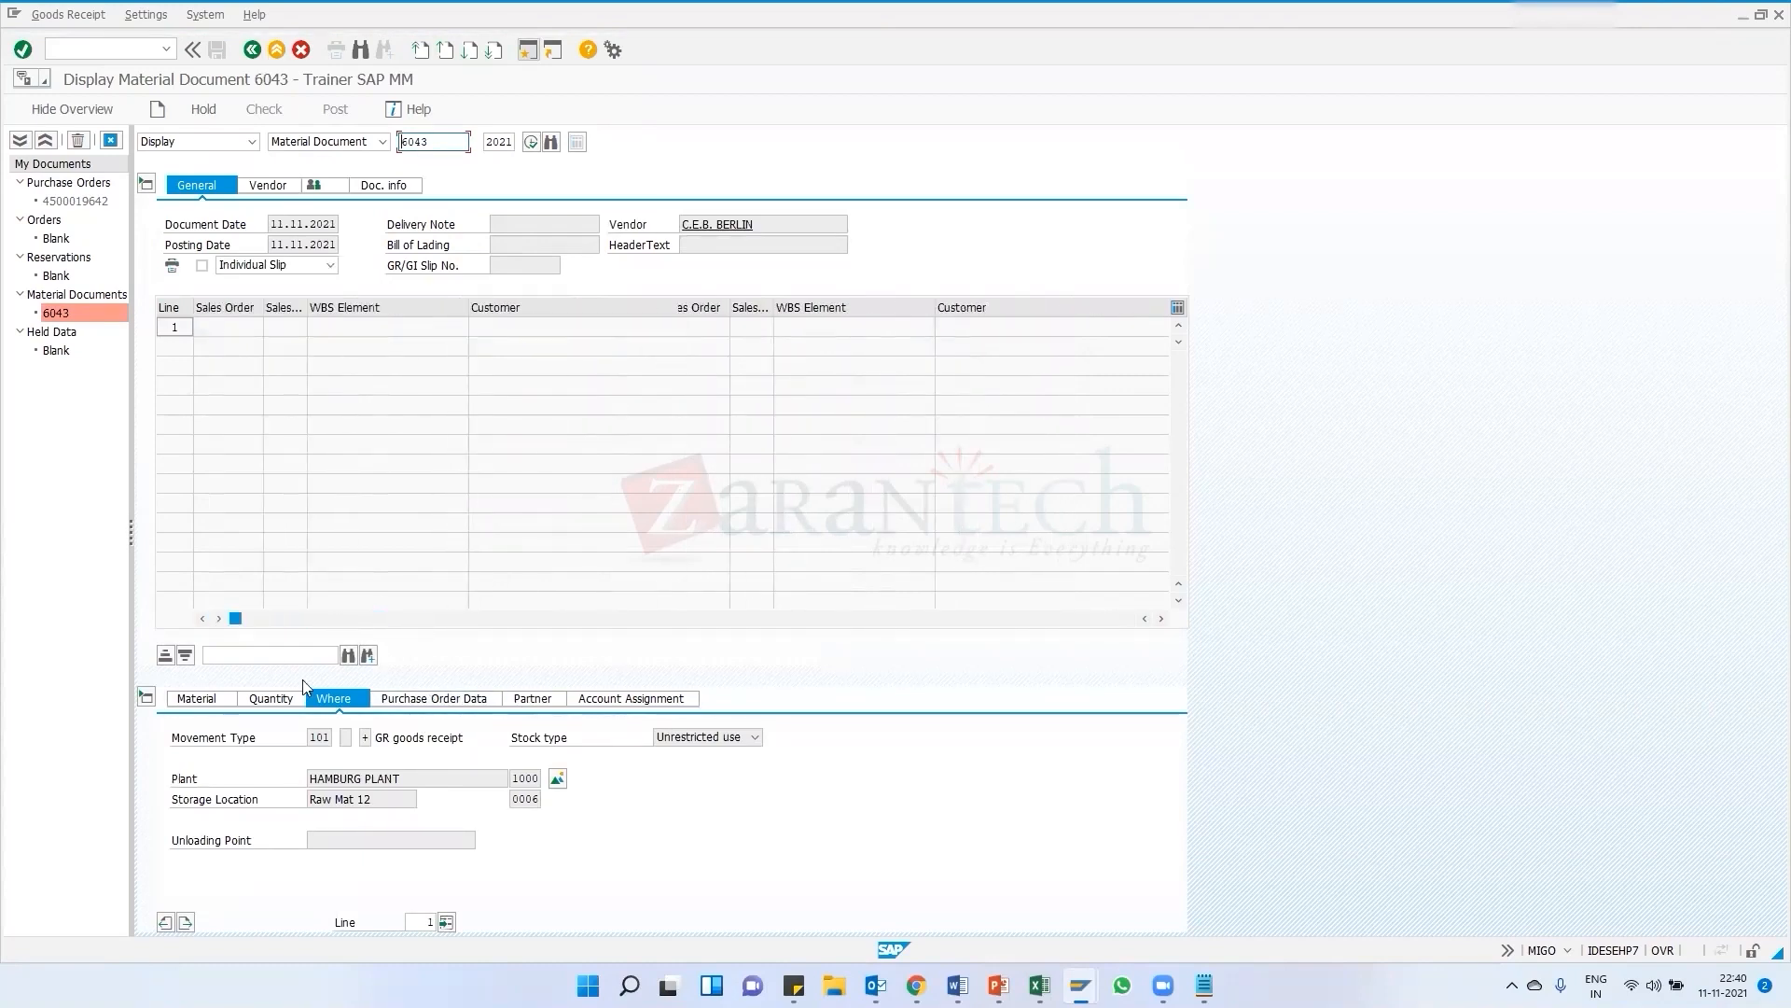
click(217, 706)
double_click(672, 737)
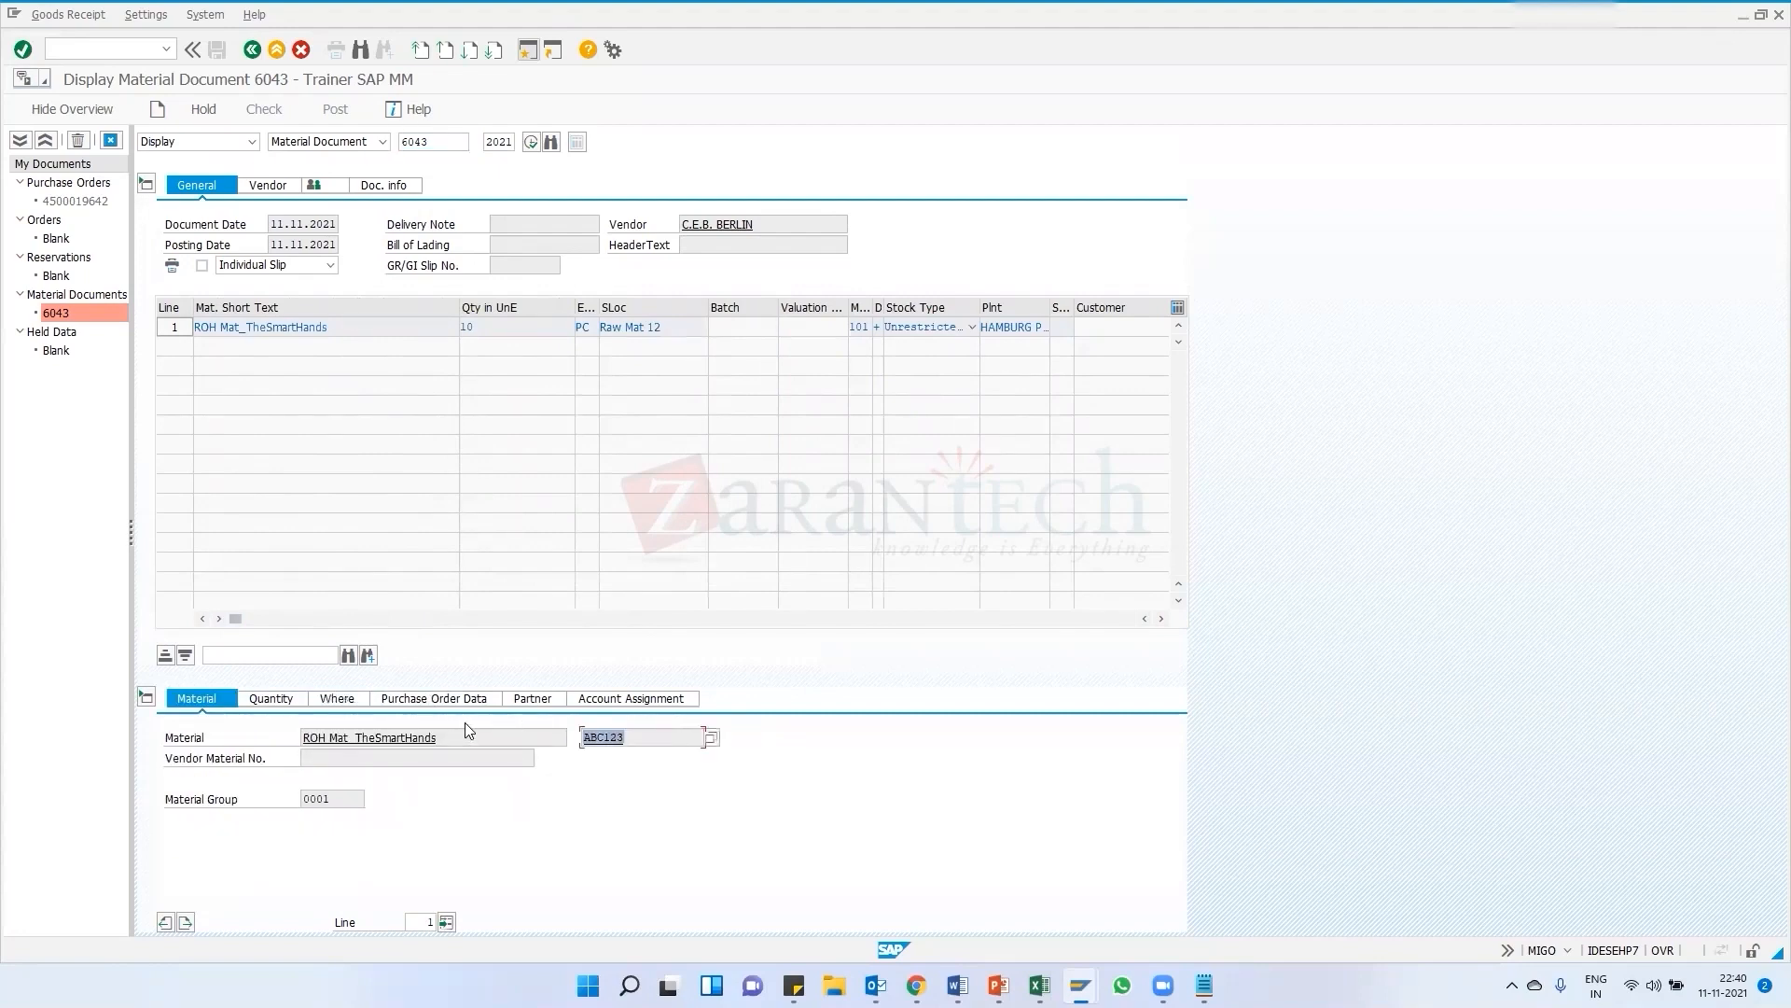
click(341, 699)
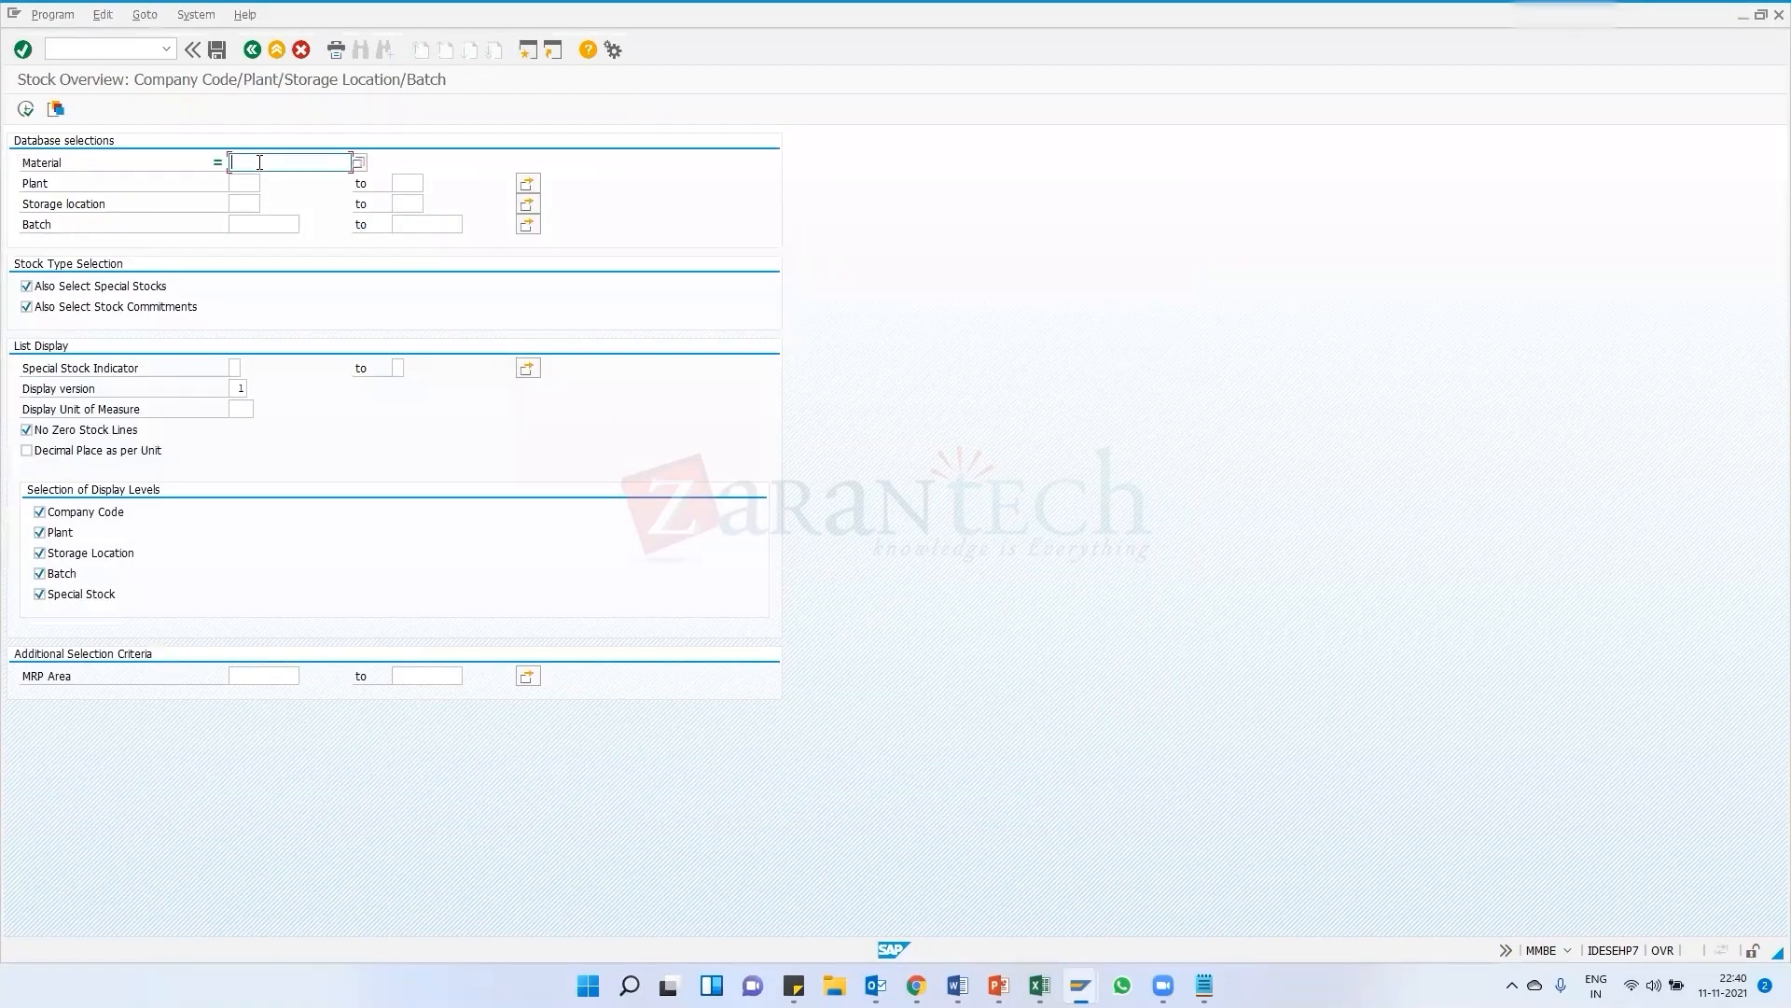
Run the stock overview for material ABC123 in plant 1000
key(ctrl+v)
click(245, 190)
click(166, 49)
click(1131, 290)
click(1564, 951)
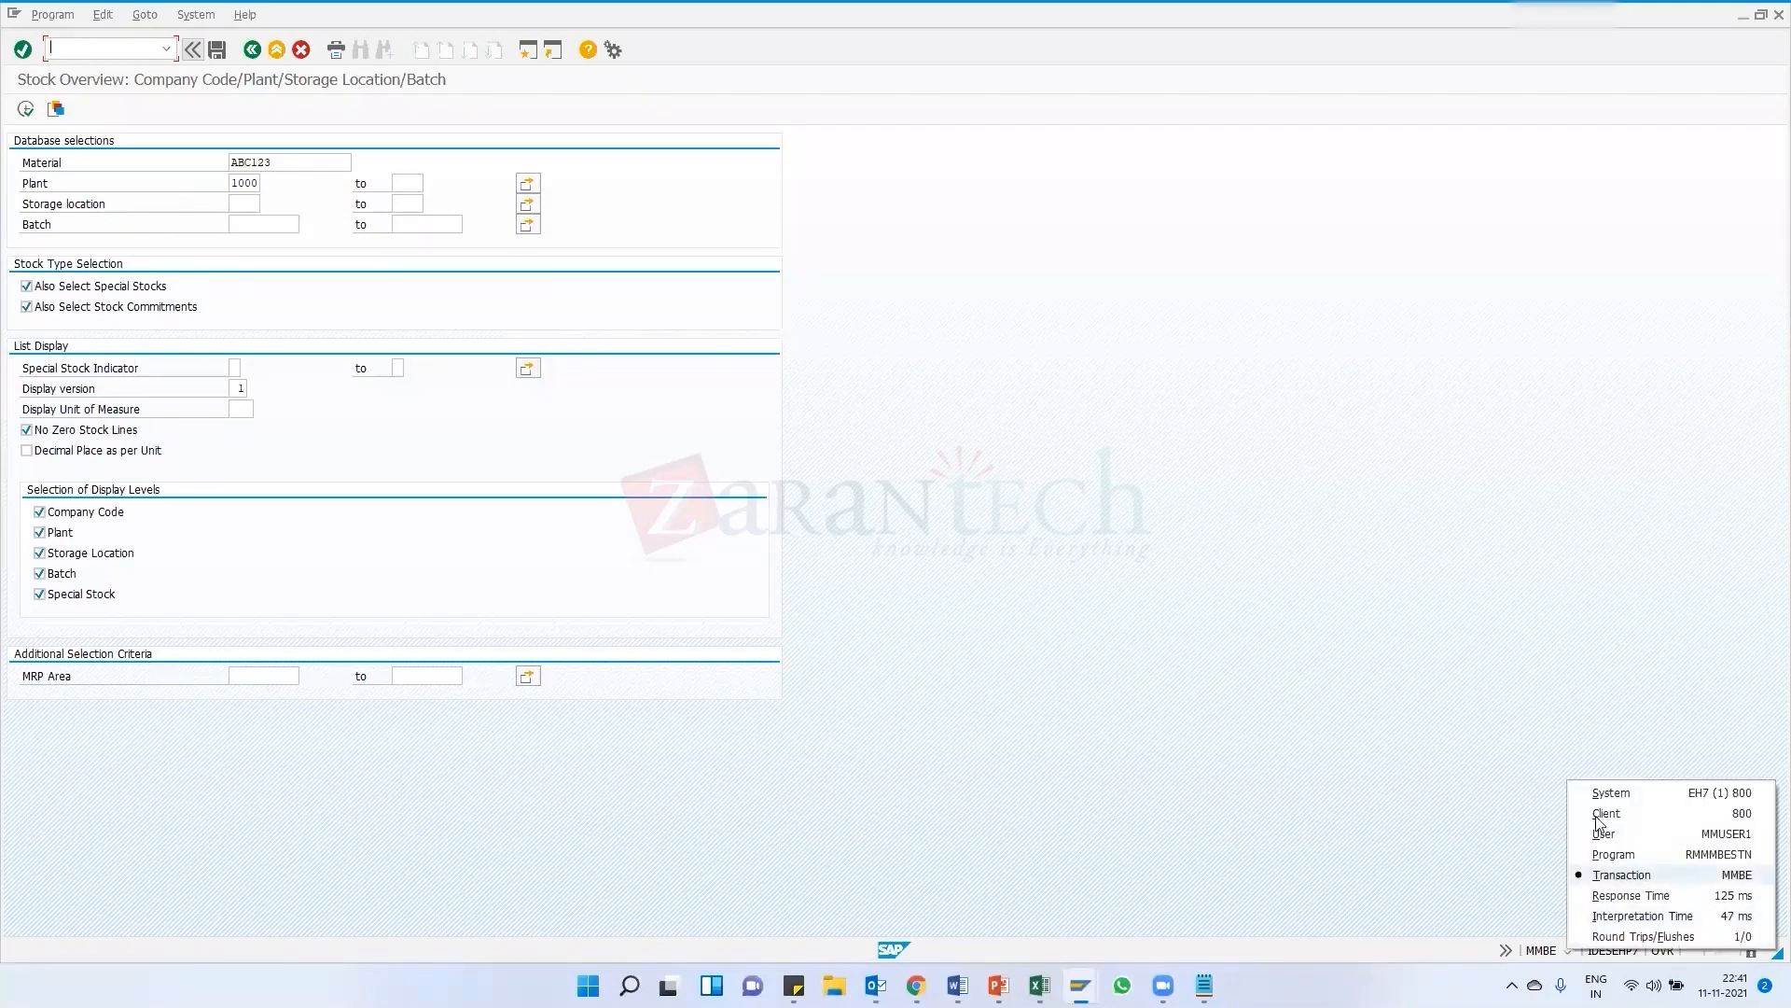
click(1619, 880)
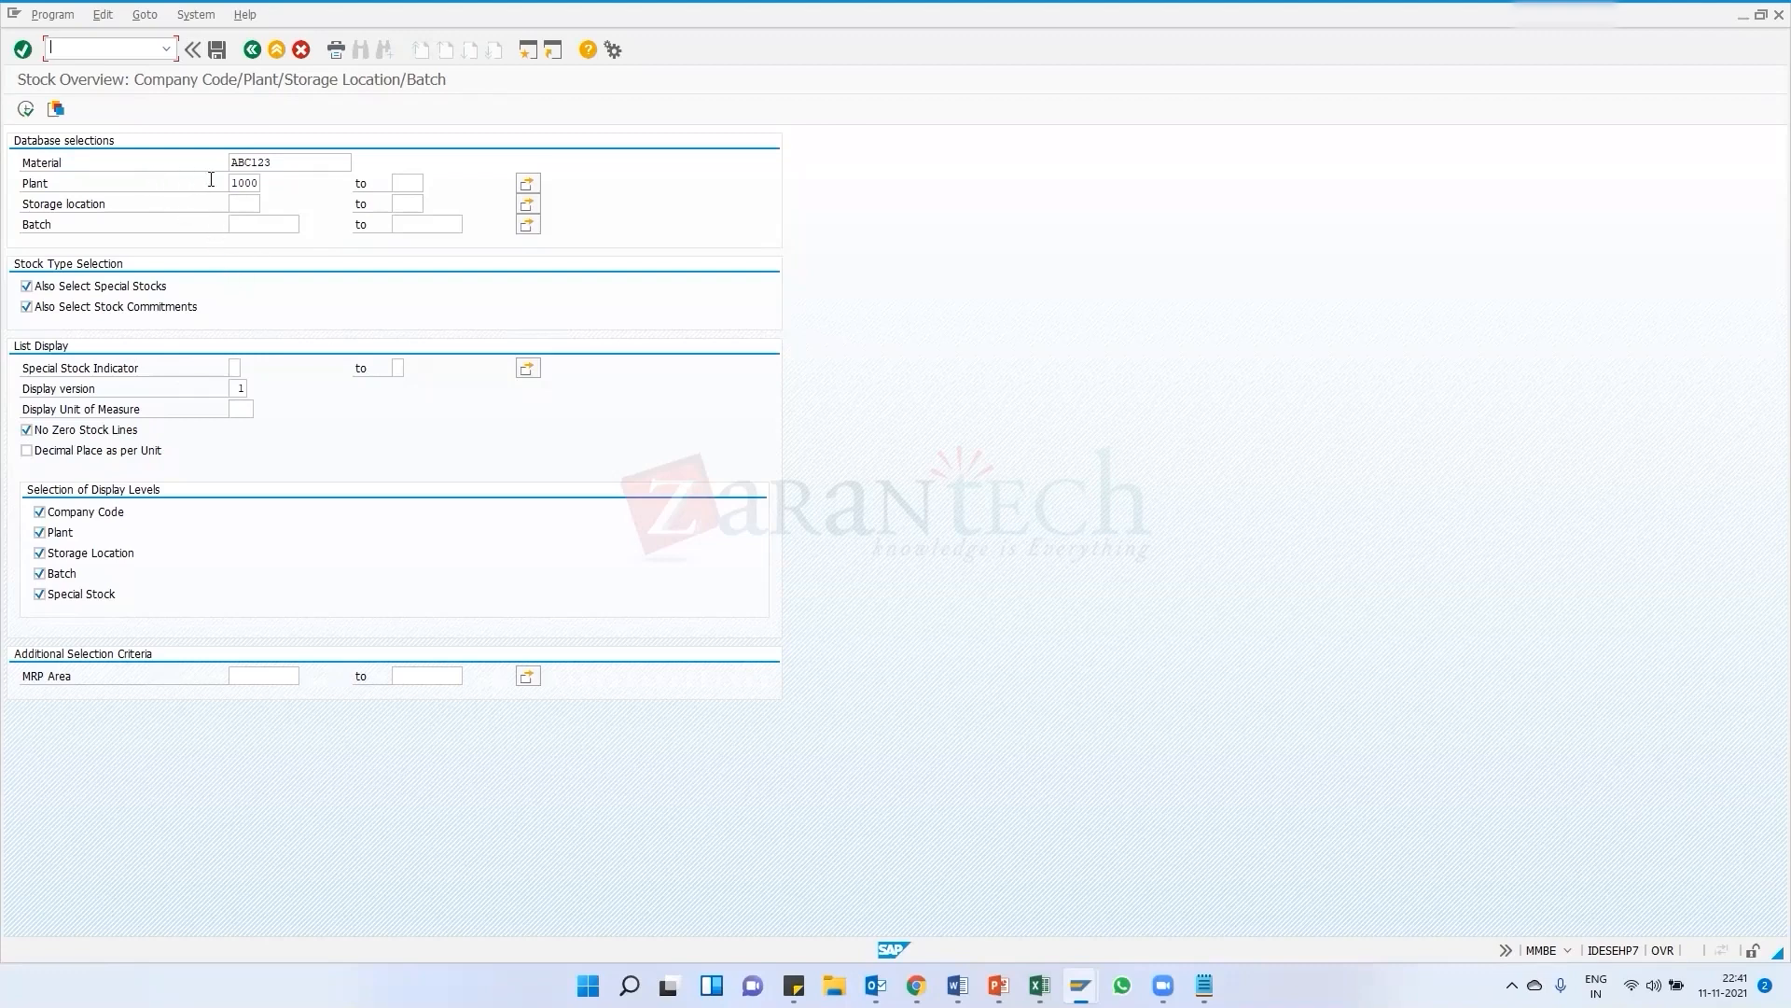
click(235, 185)
click(241, 206)
click(27, 110)
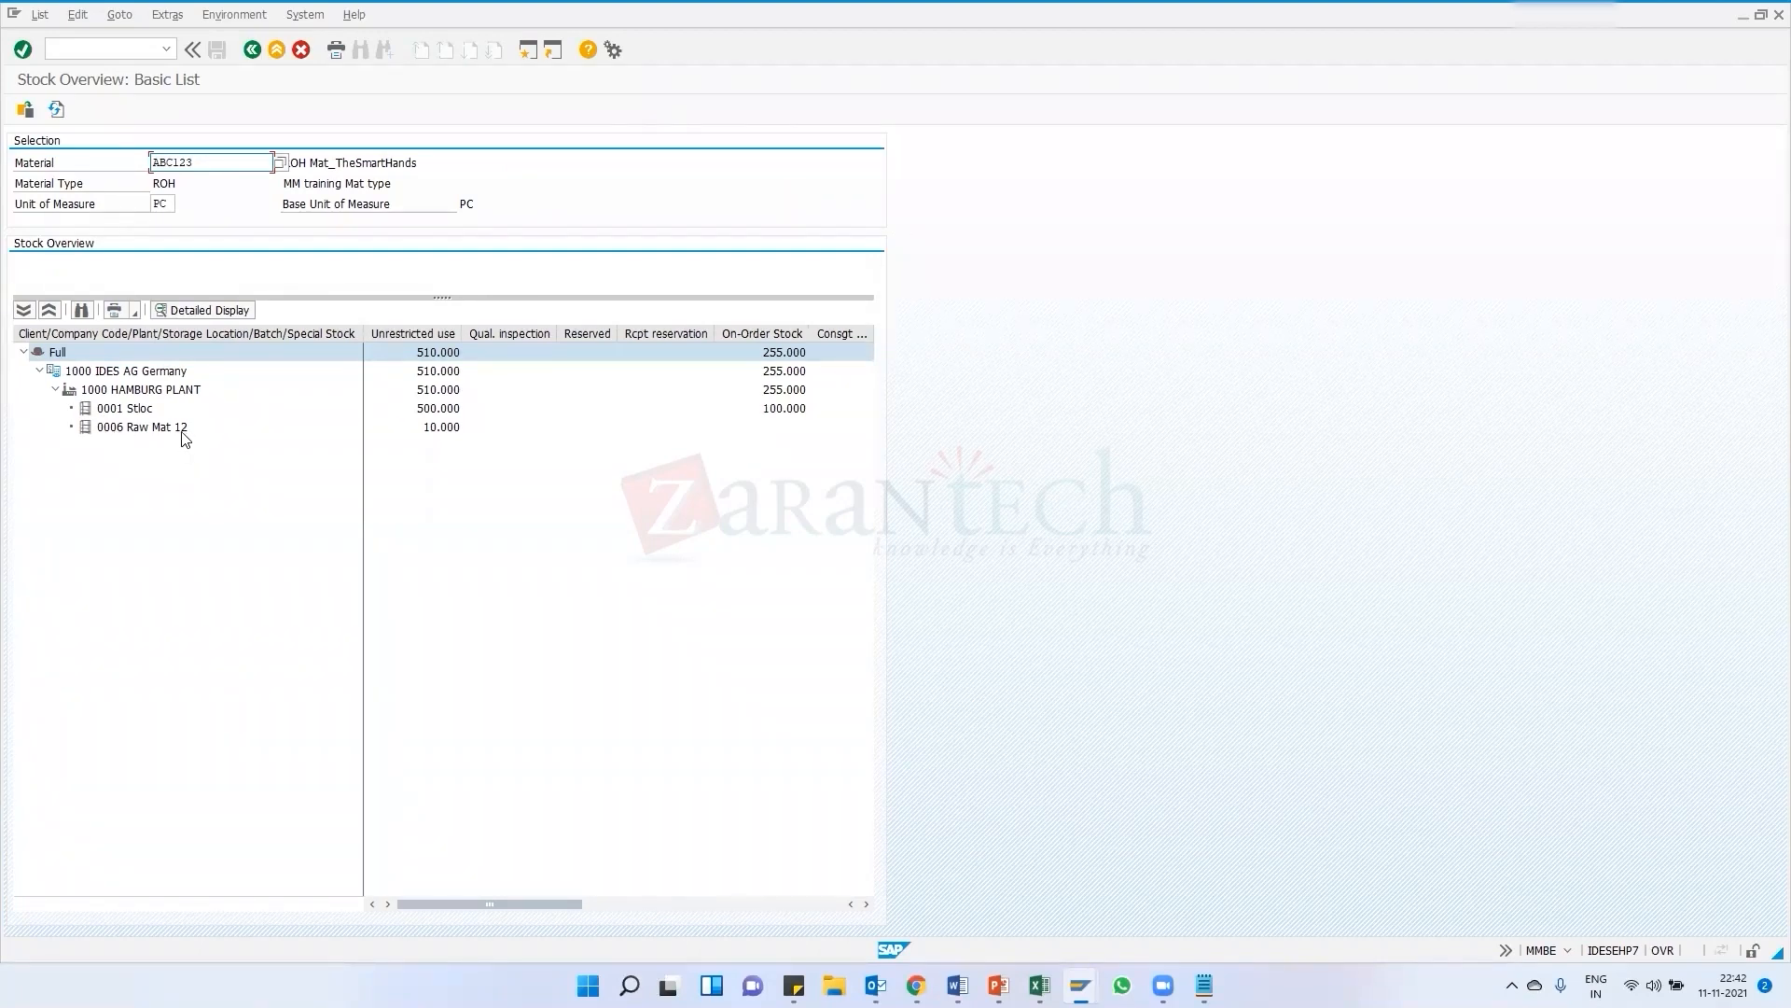
Compare the Raw Mat 12 storage location stock with the storage location in material document 6043
click(432, 434)
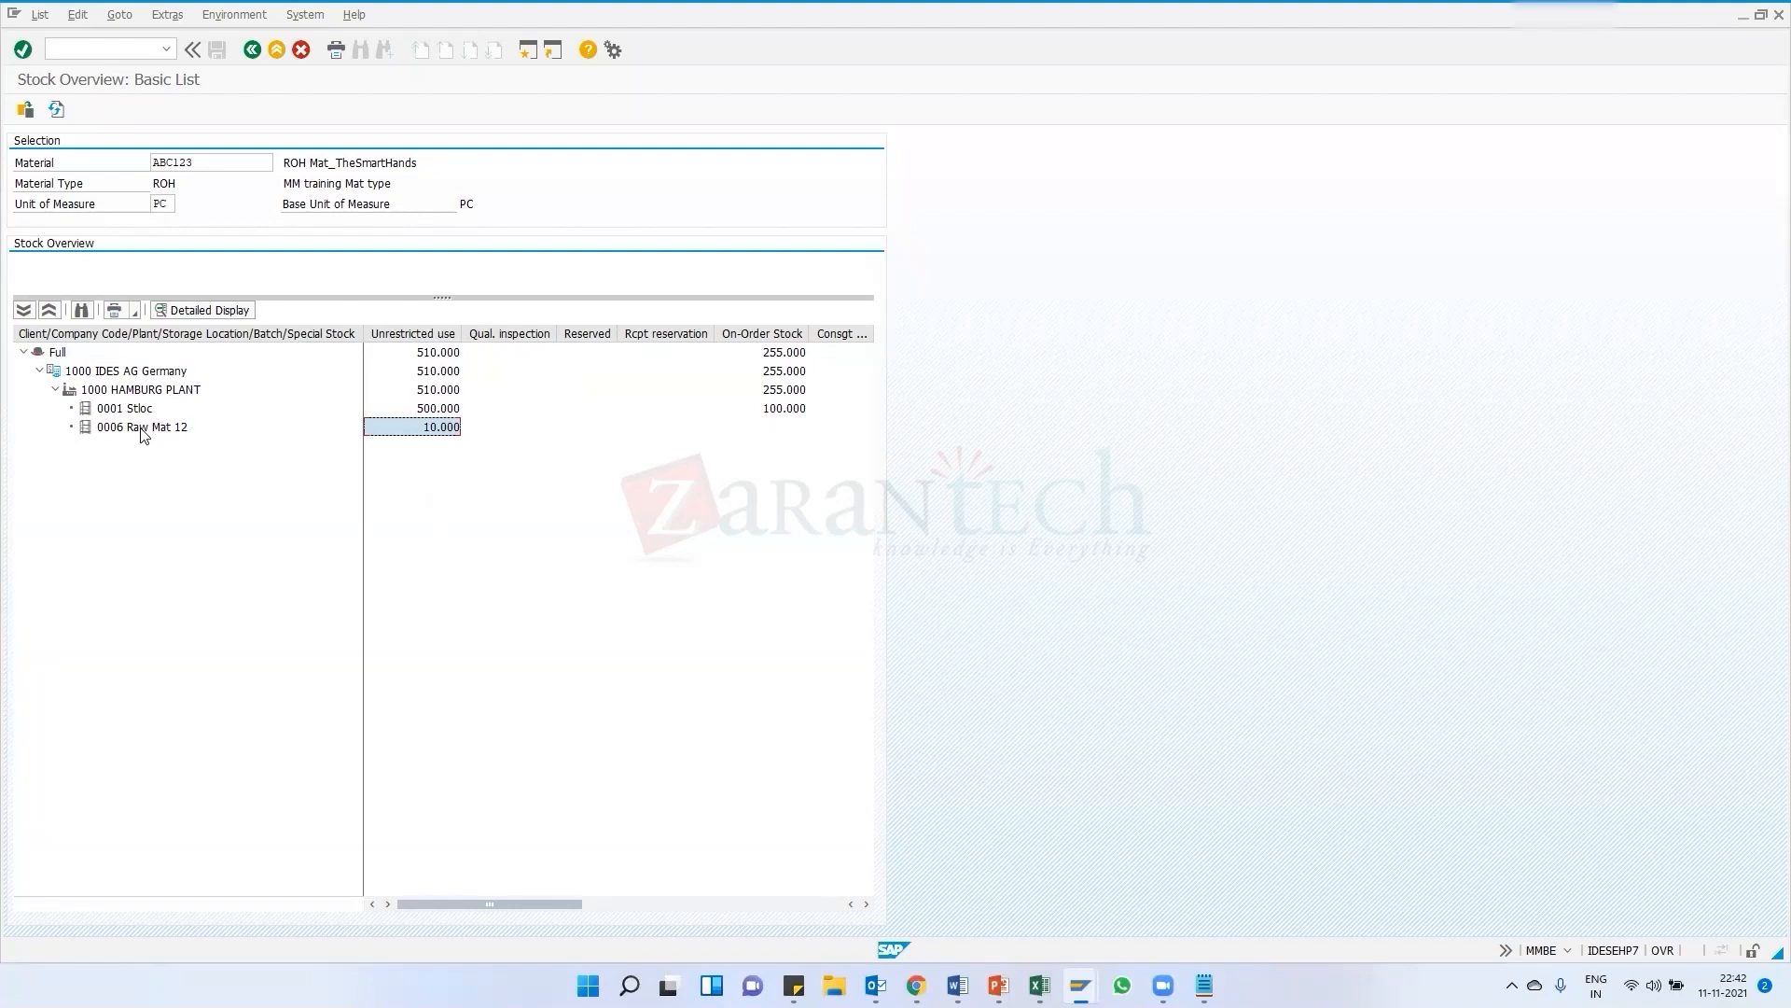
key(alt+Tab)
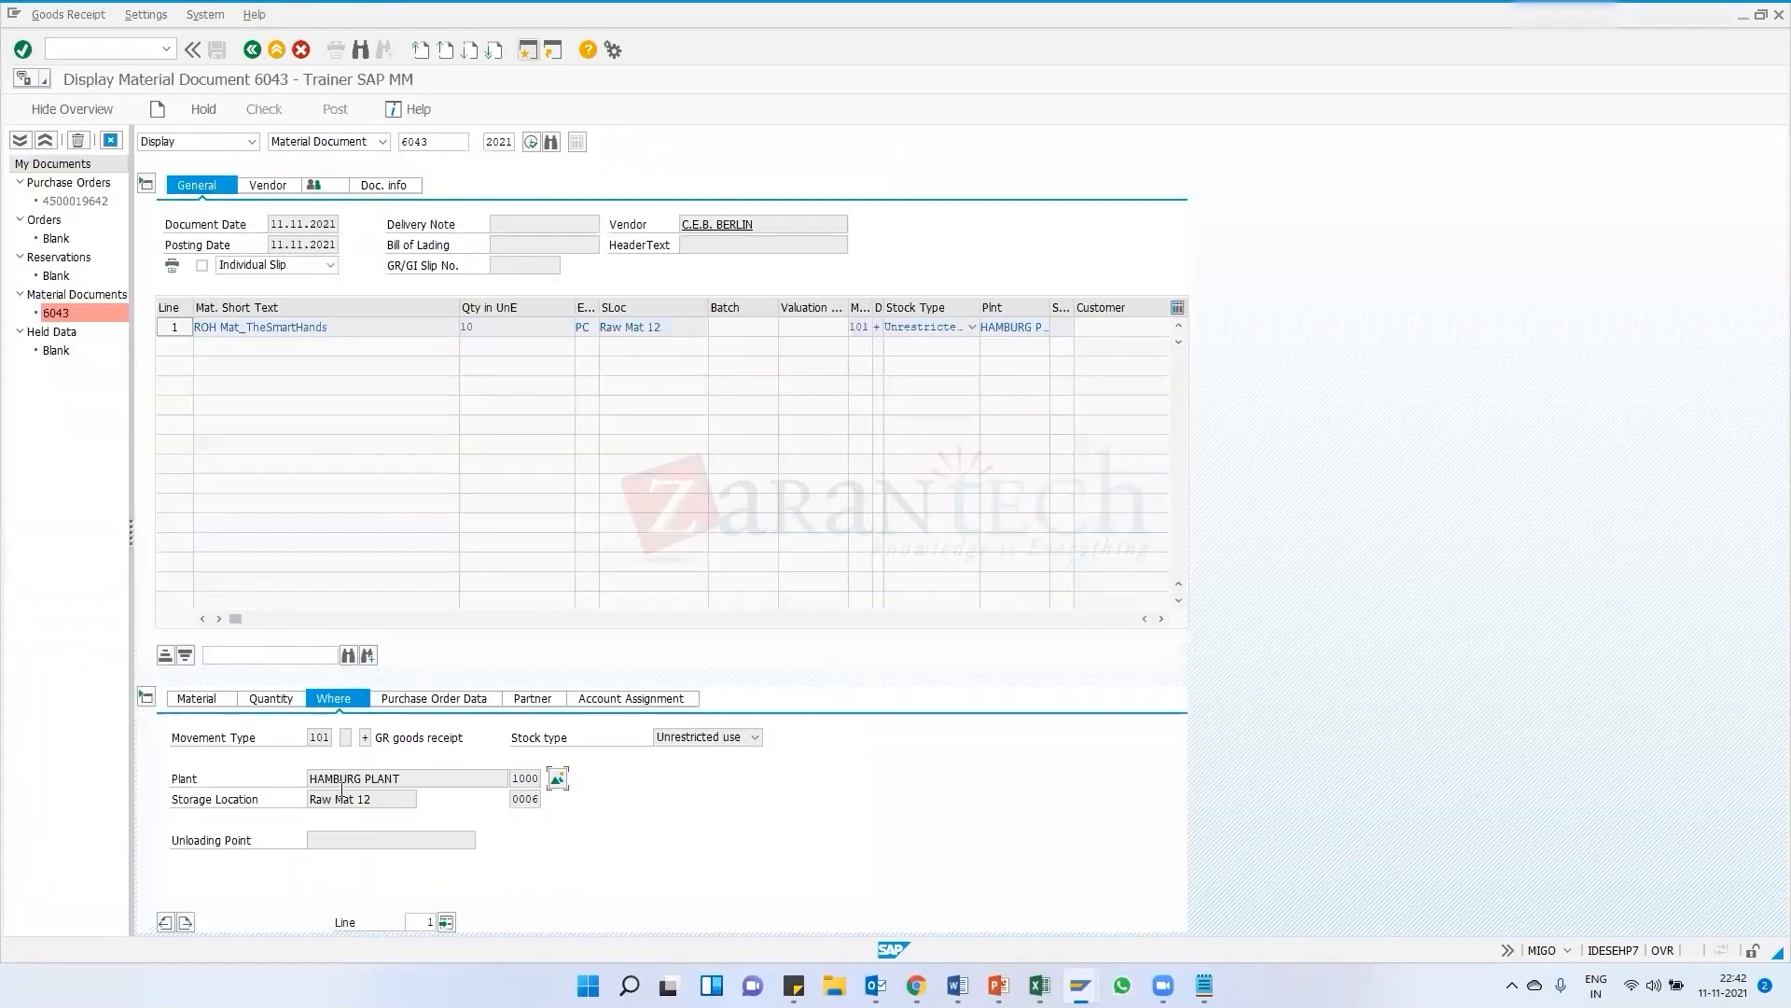
double_click(522, 798)
key(alt+Tab)
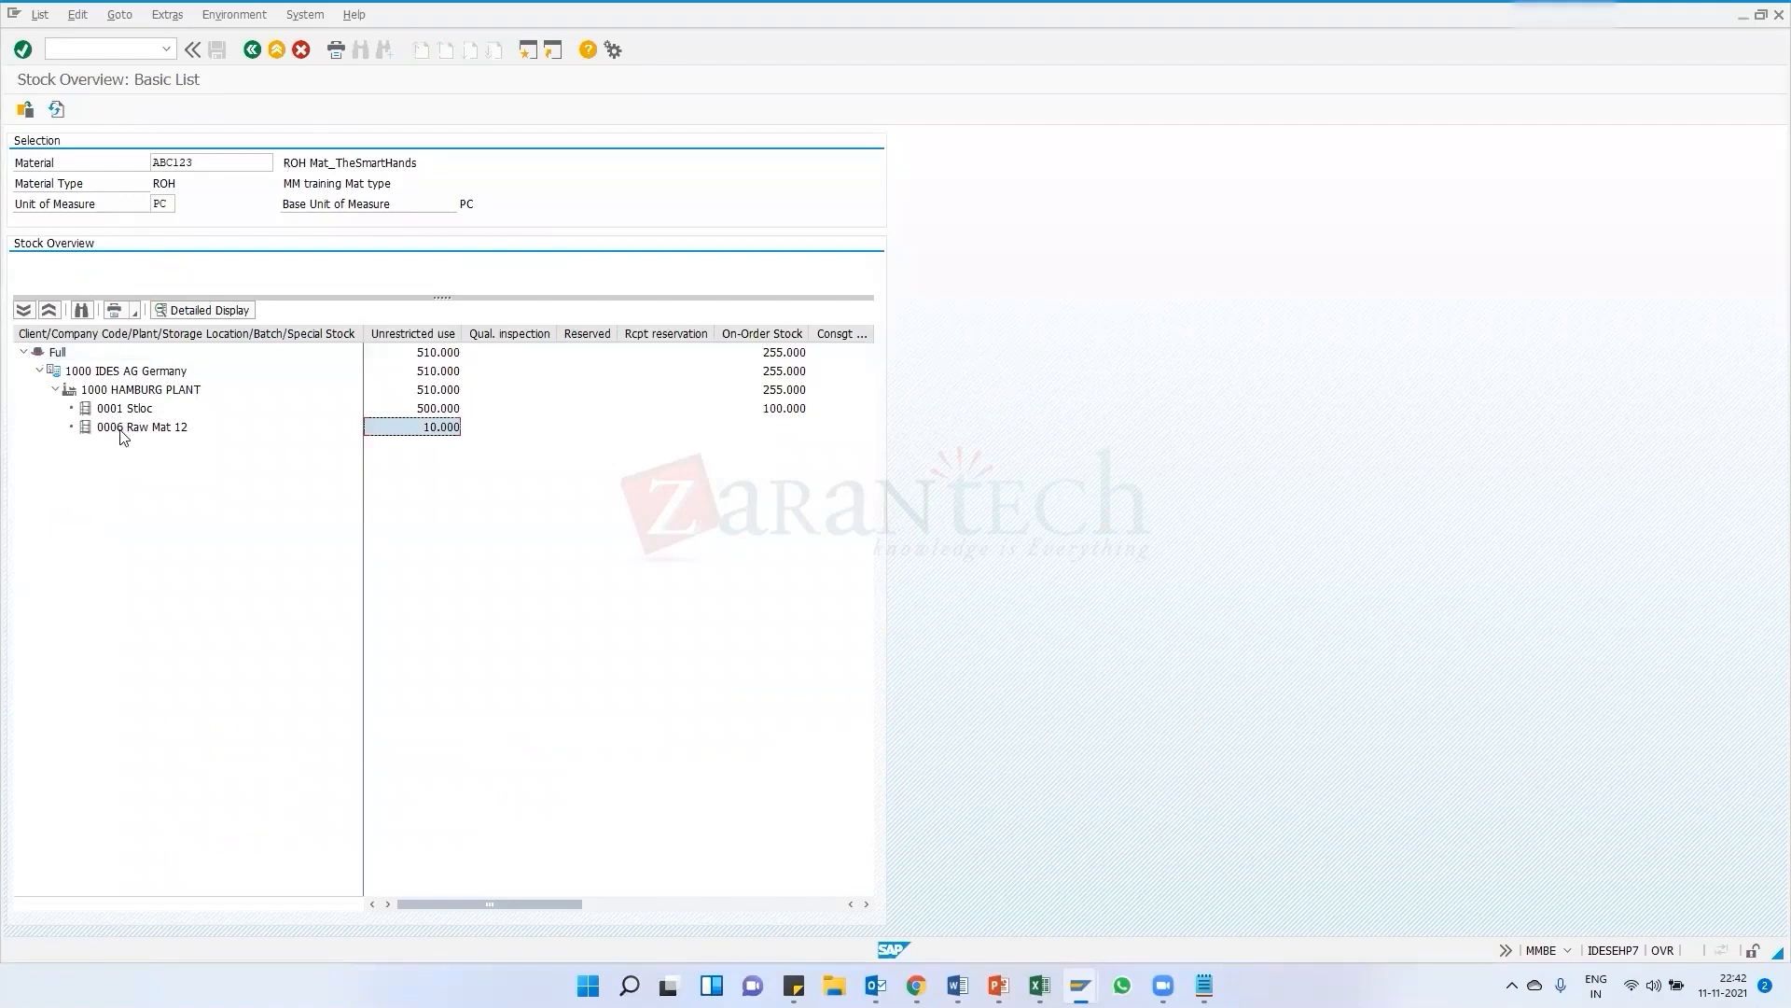
click(120, 426)
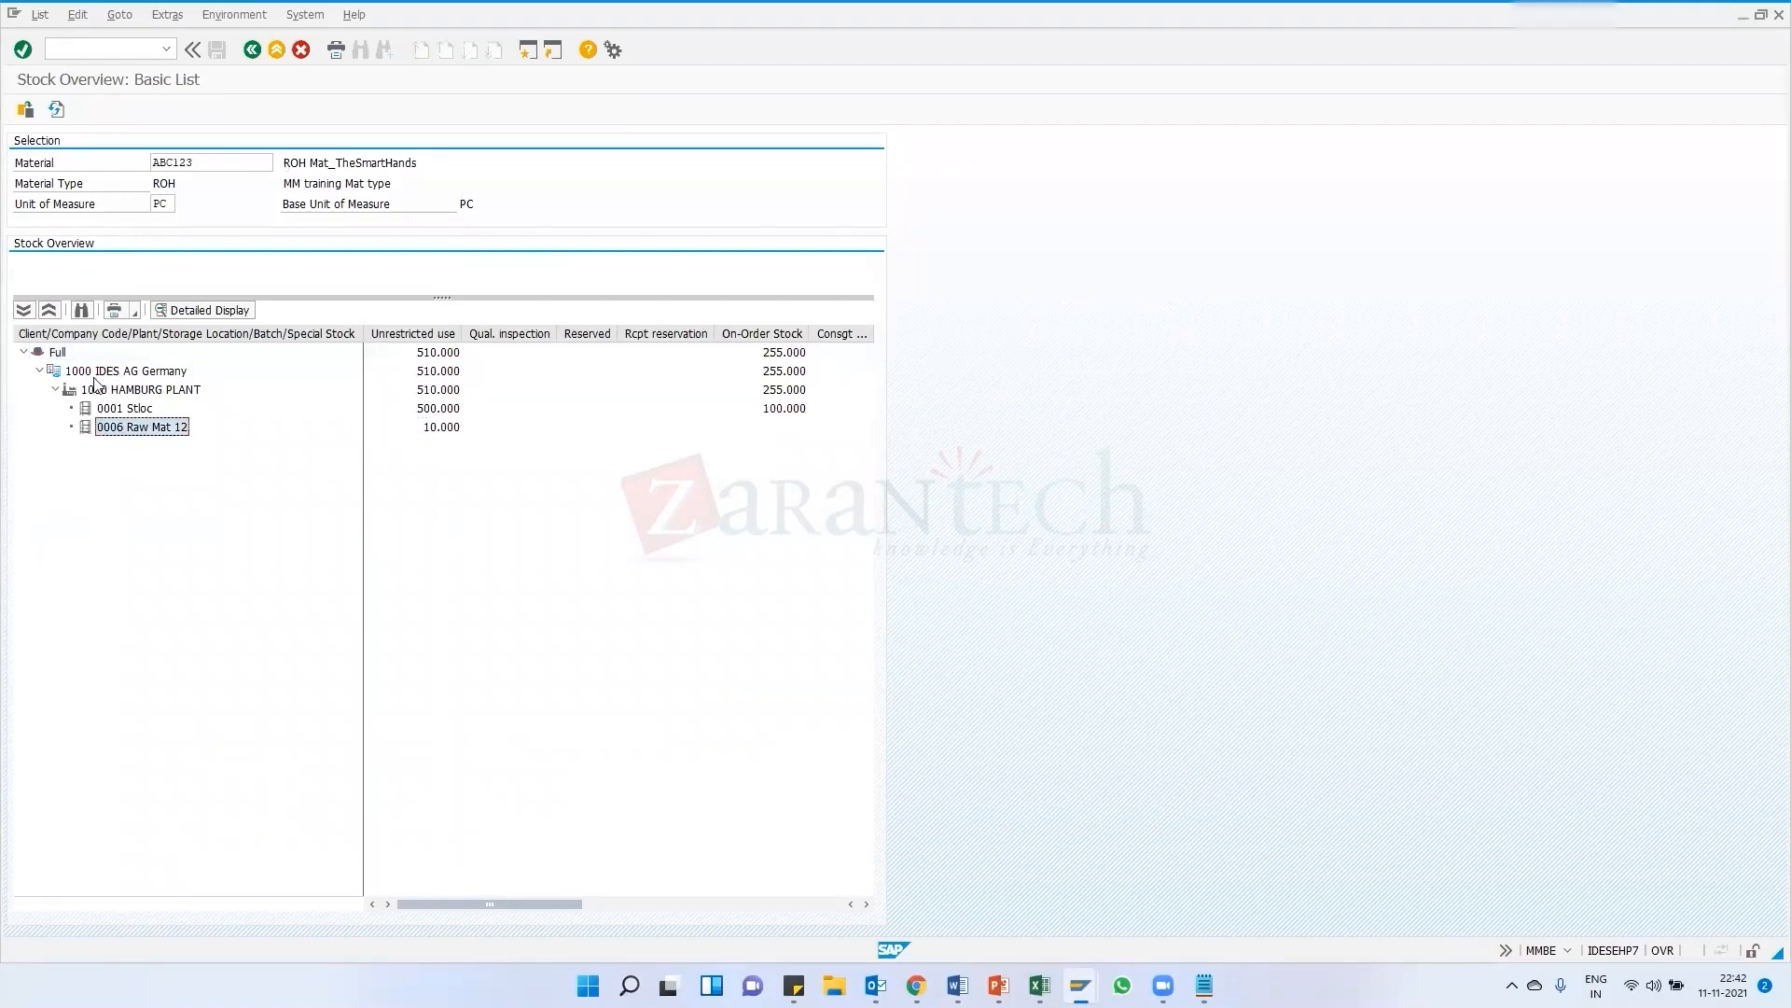
click(92, 395)
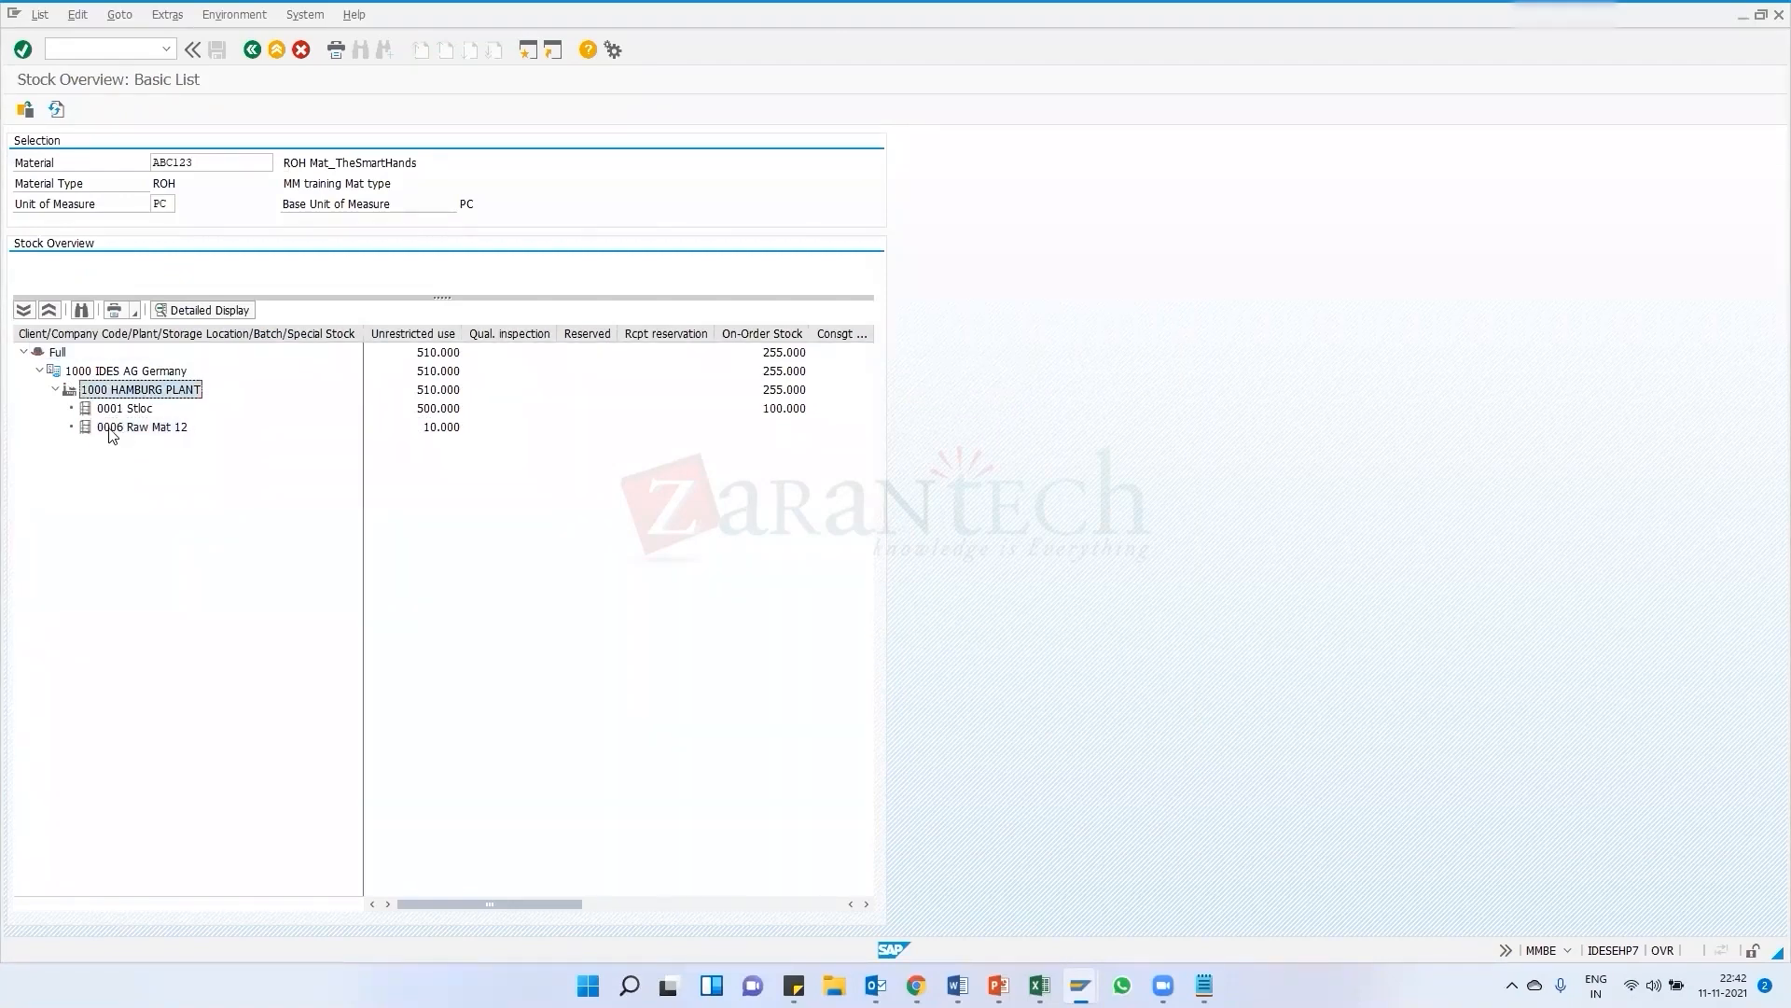
click(107, 429)
click(446, 430)
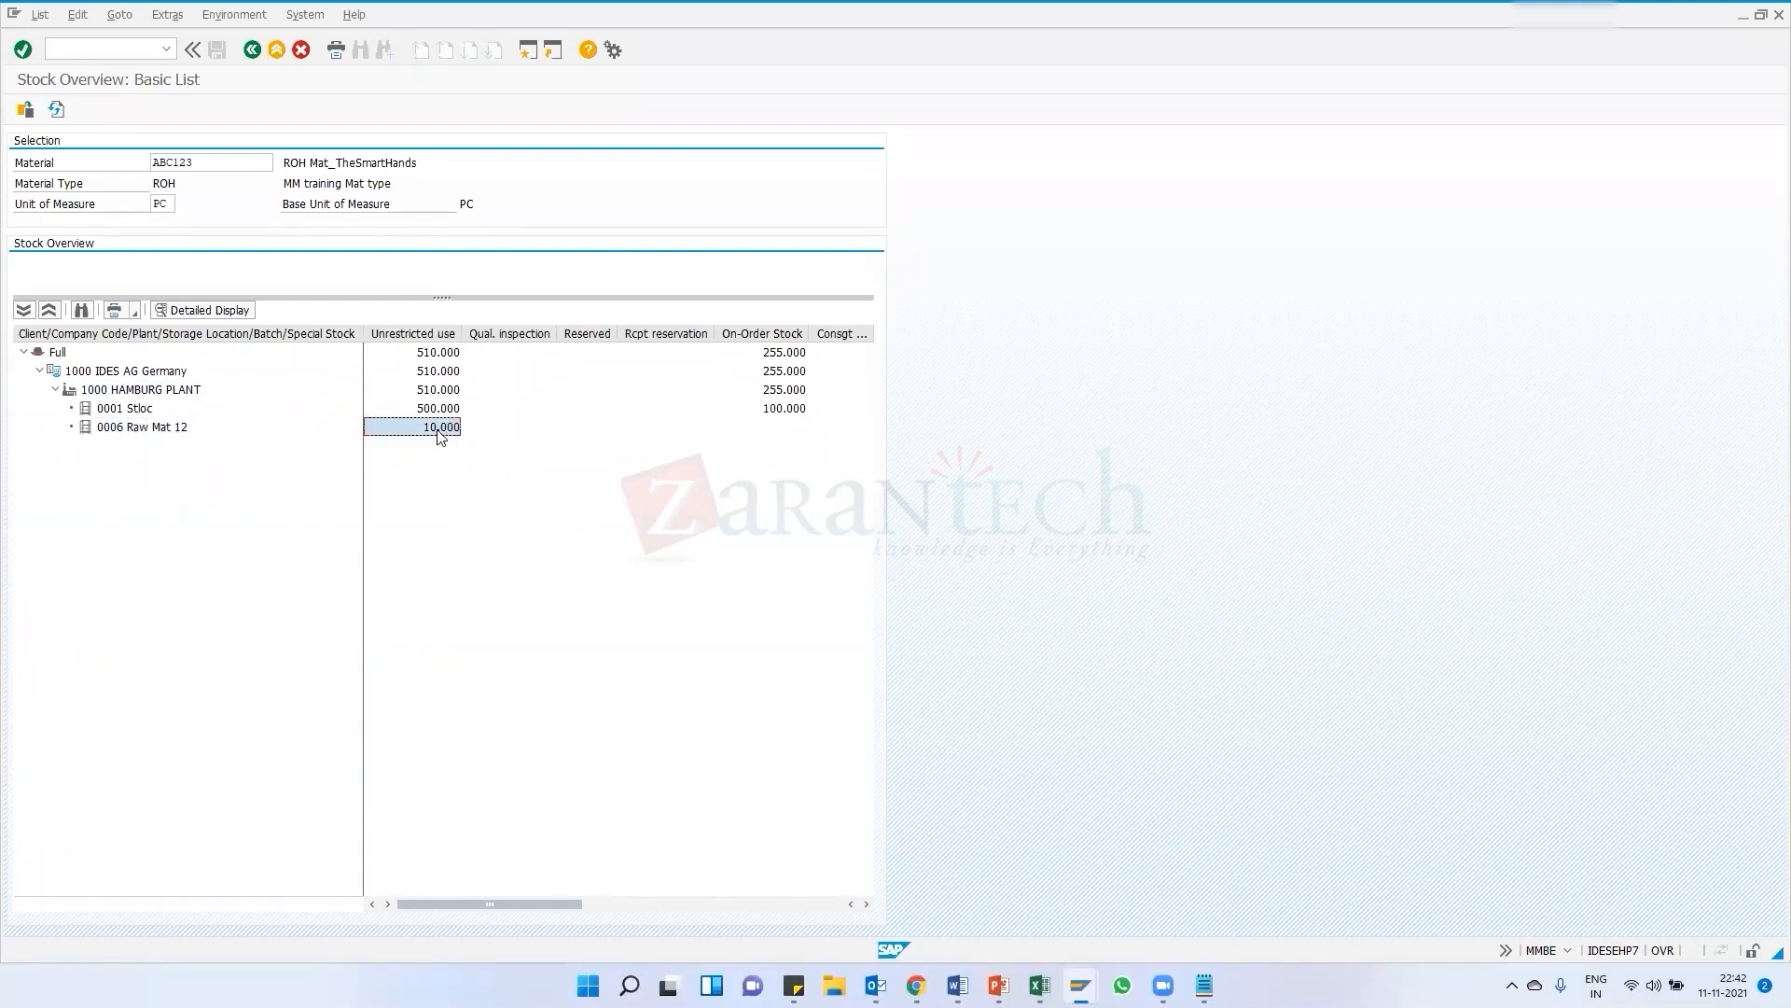
click(173, 204)
double_click(172, 204)
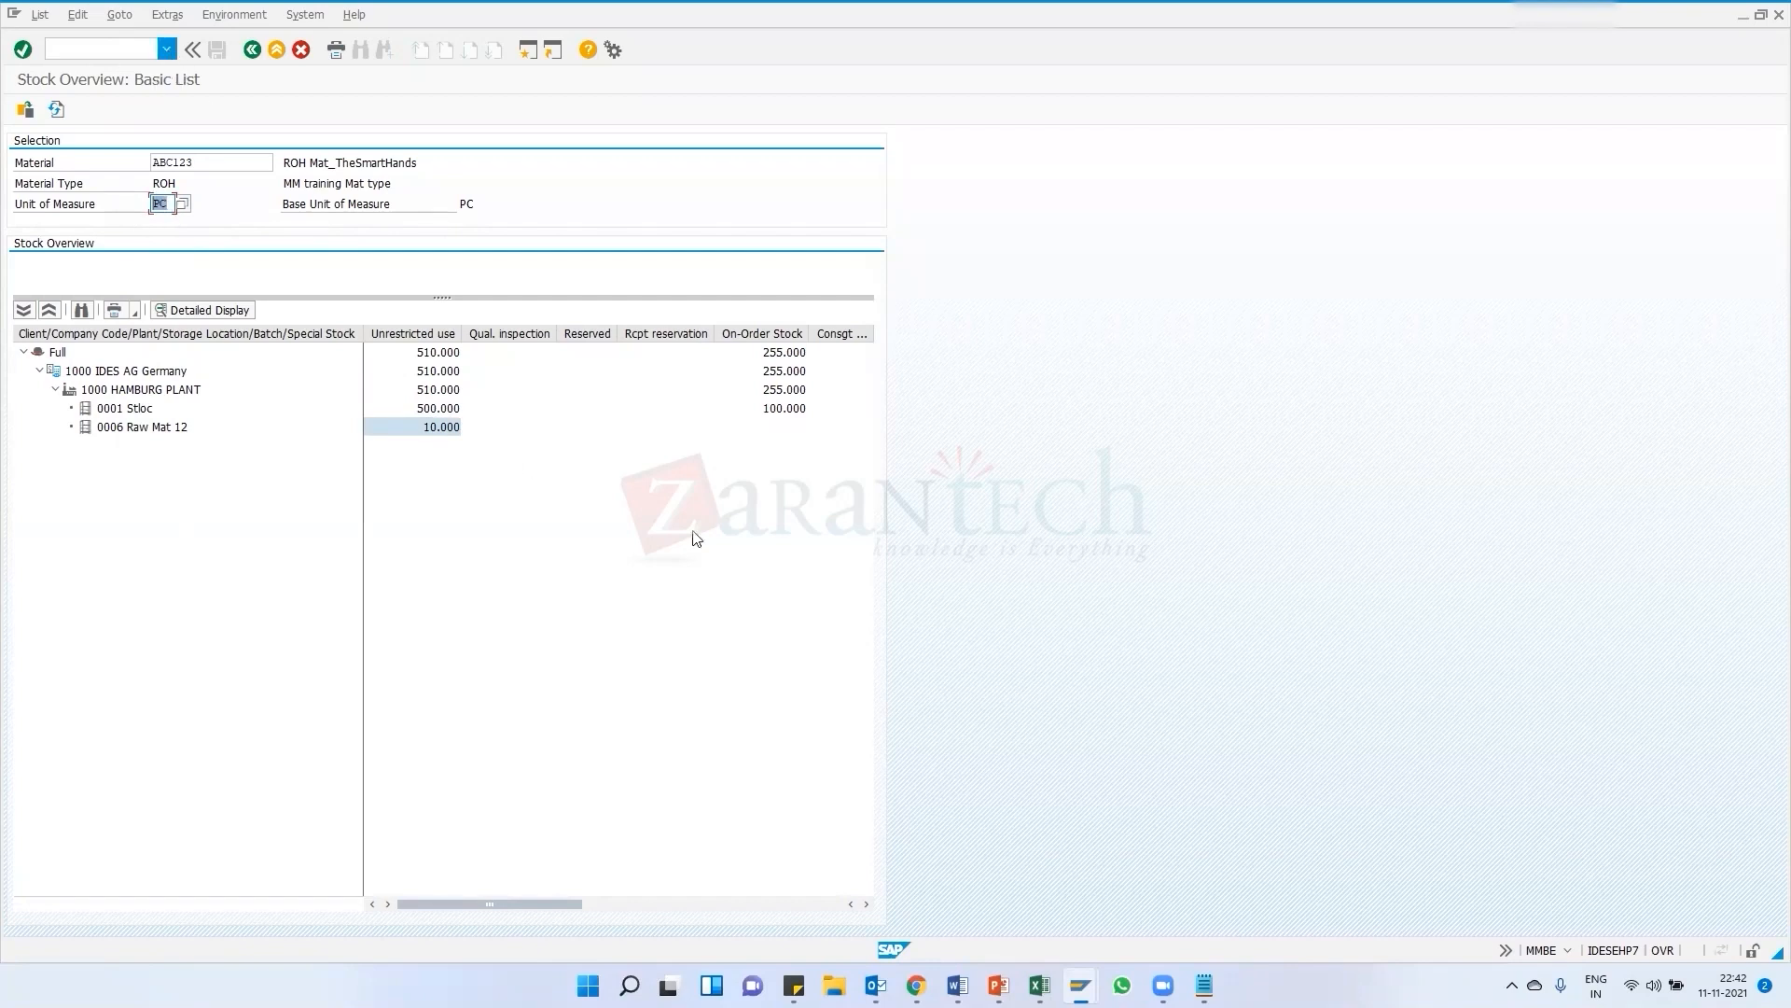
mouse_move(1074, 972)
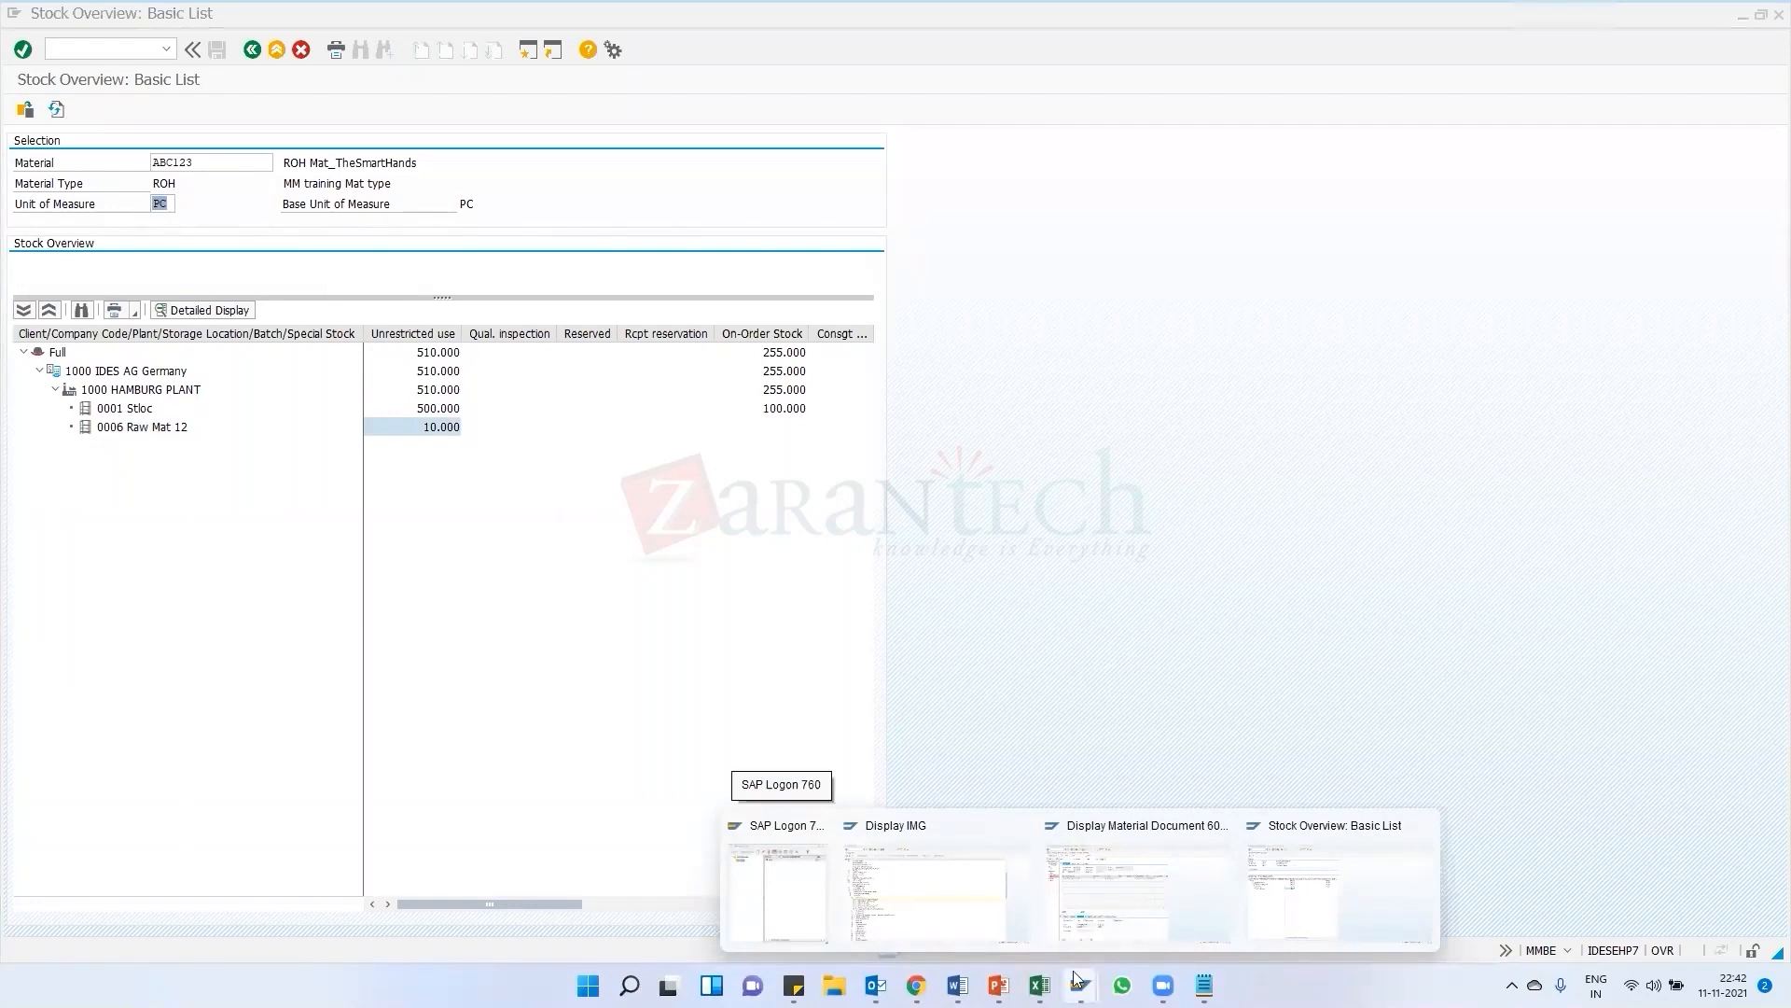
click(422, 469)
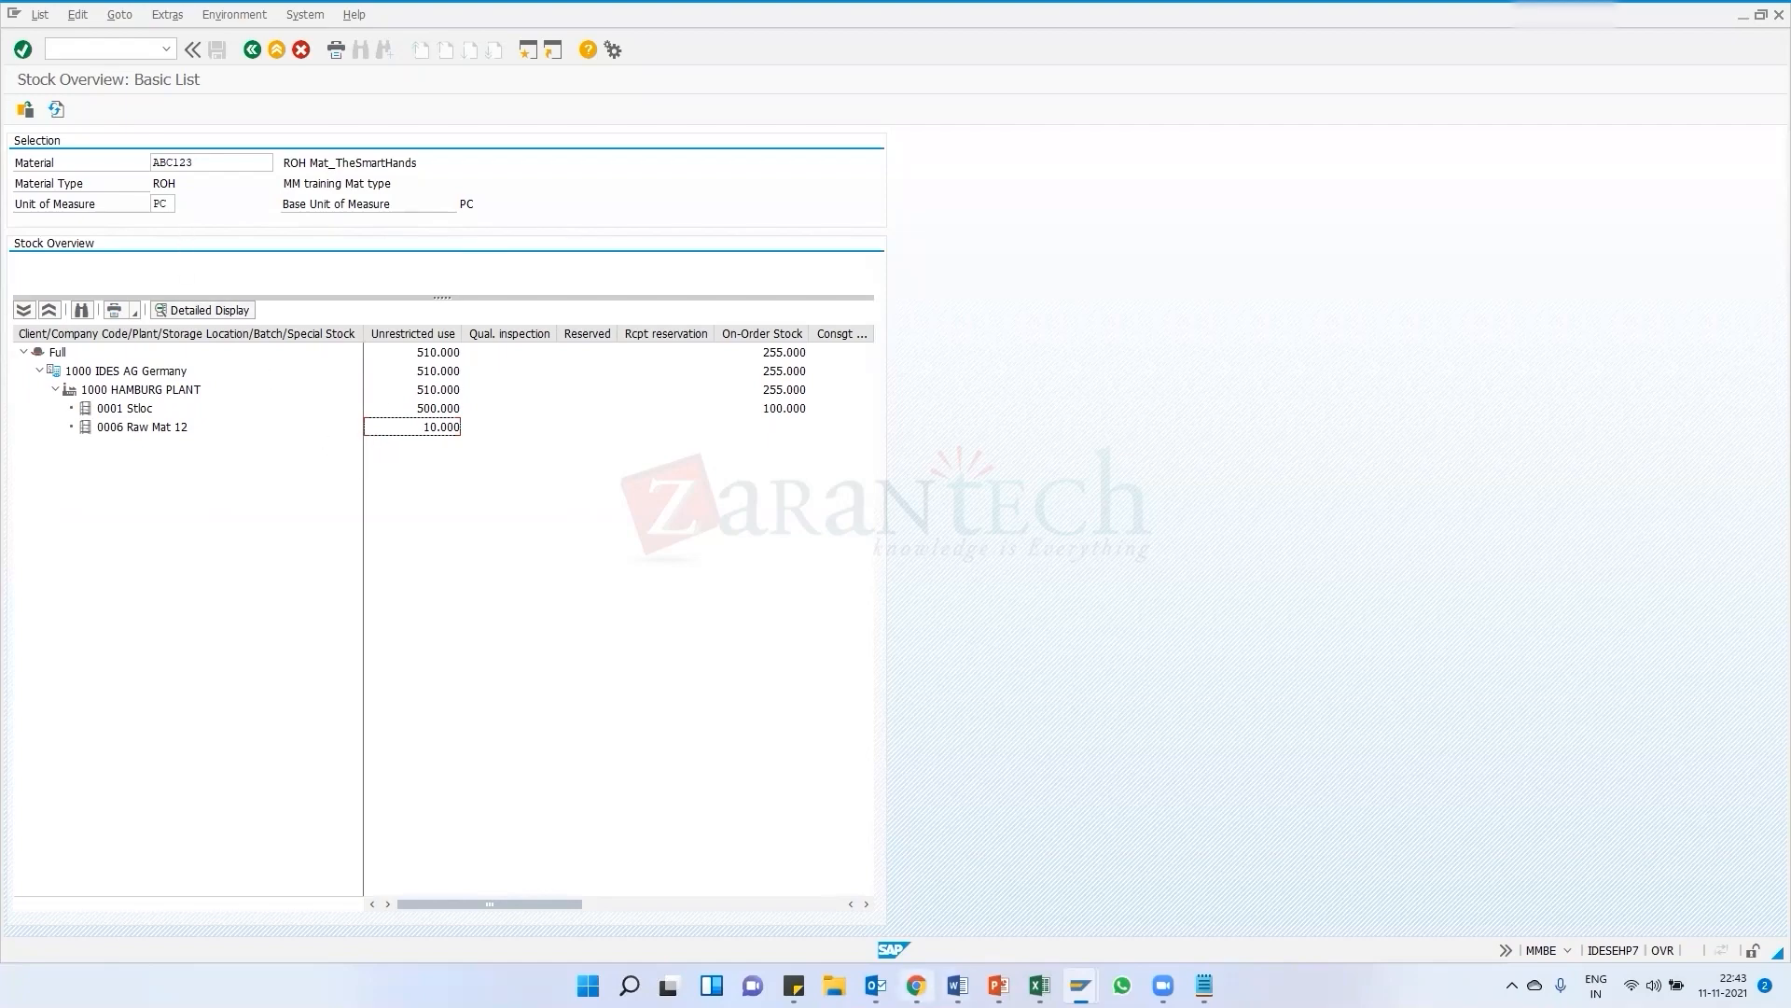
Scroll through the SAP MM course curriculum PDF in the browser
click(916, 985)
scroll(770, 741, down, 5)
scroll(699, 664, down, 5)
scroll(700, 663, up, 13)
scroll(737, 664, down, 8)
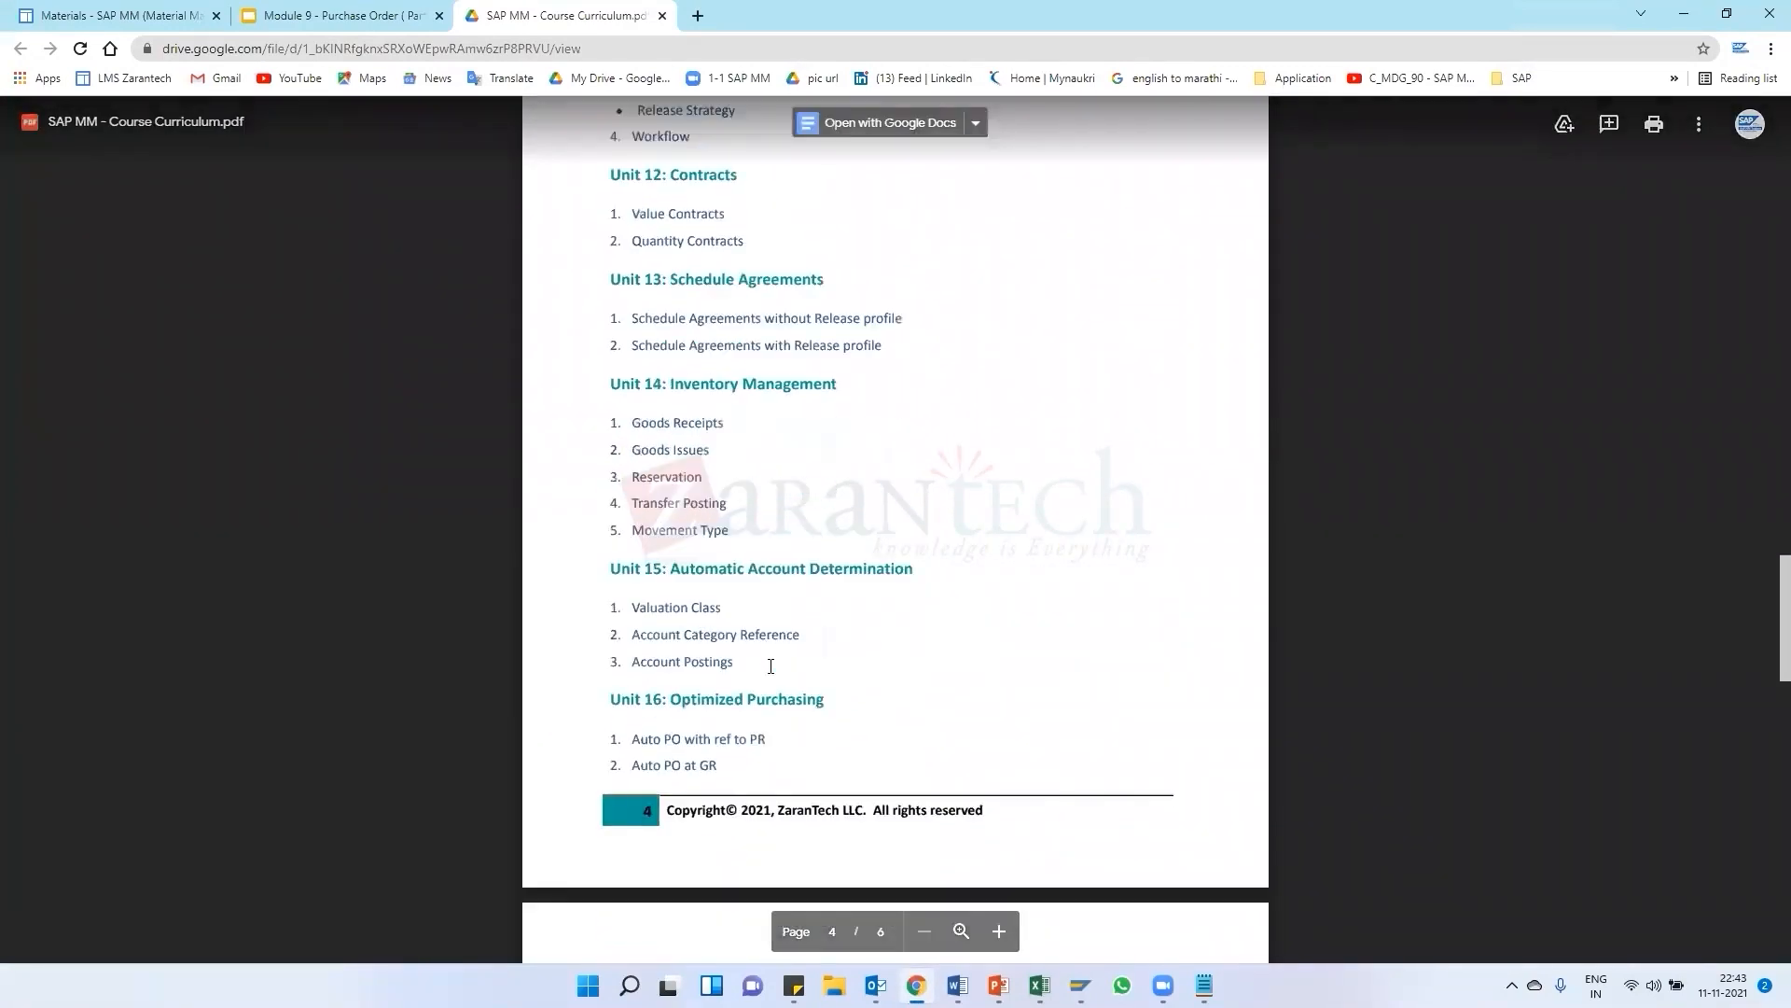
scroll(771, 666, down, 7)
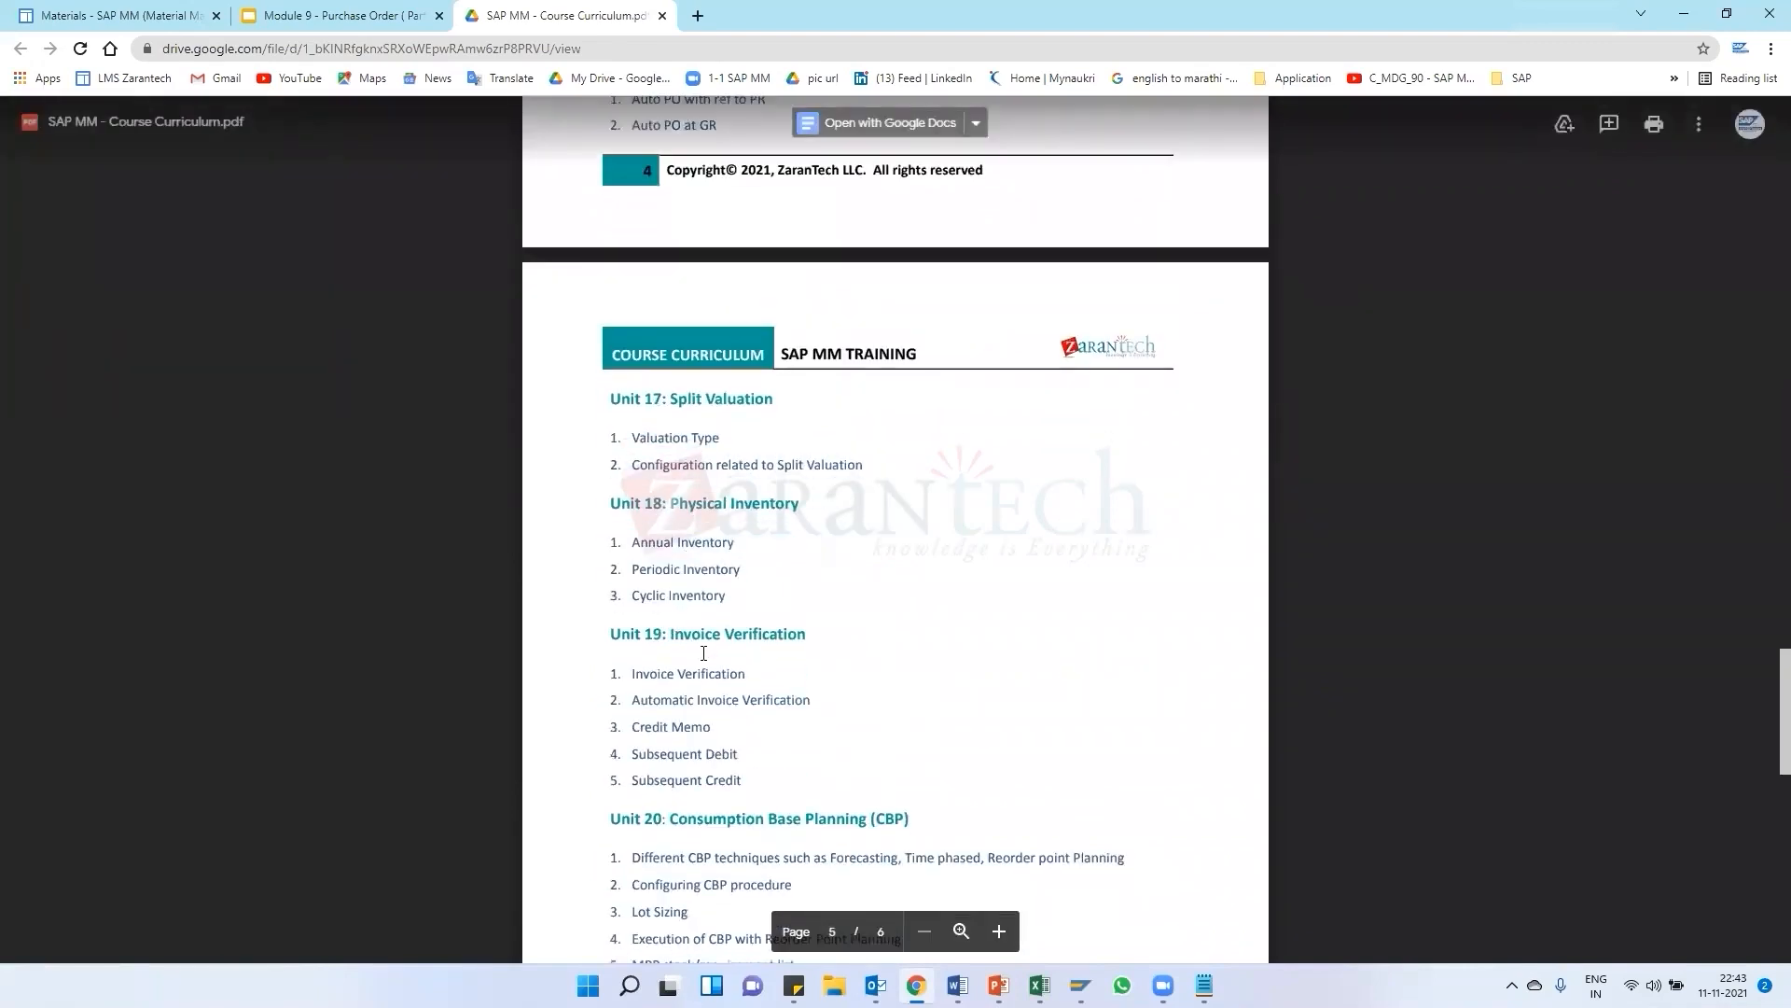
scroll(704, 653, down, 3)
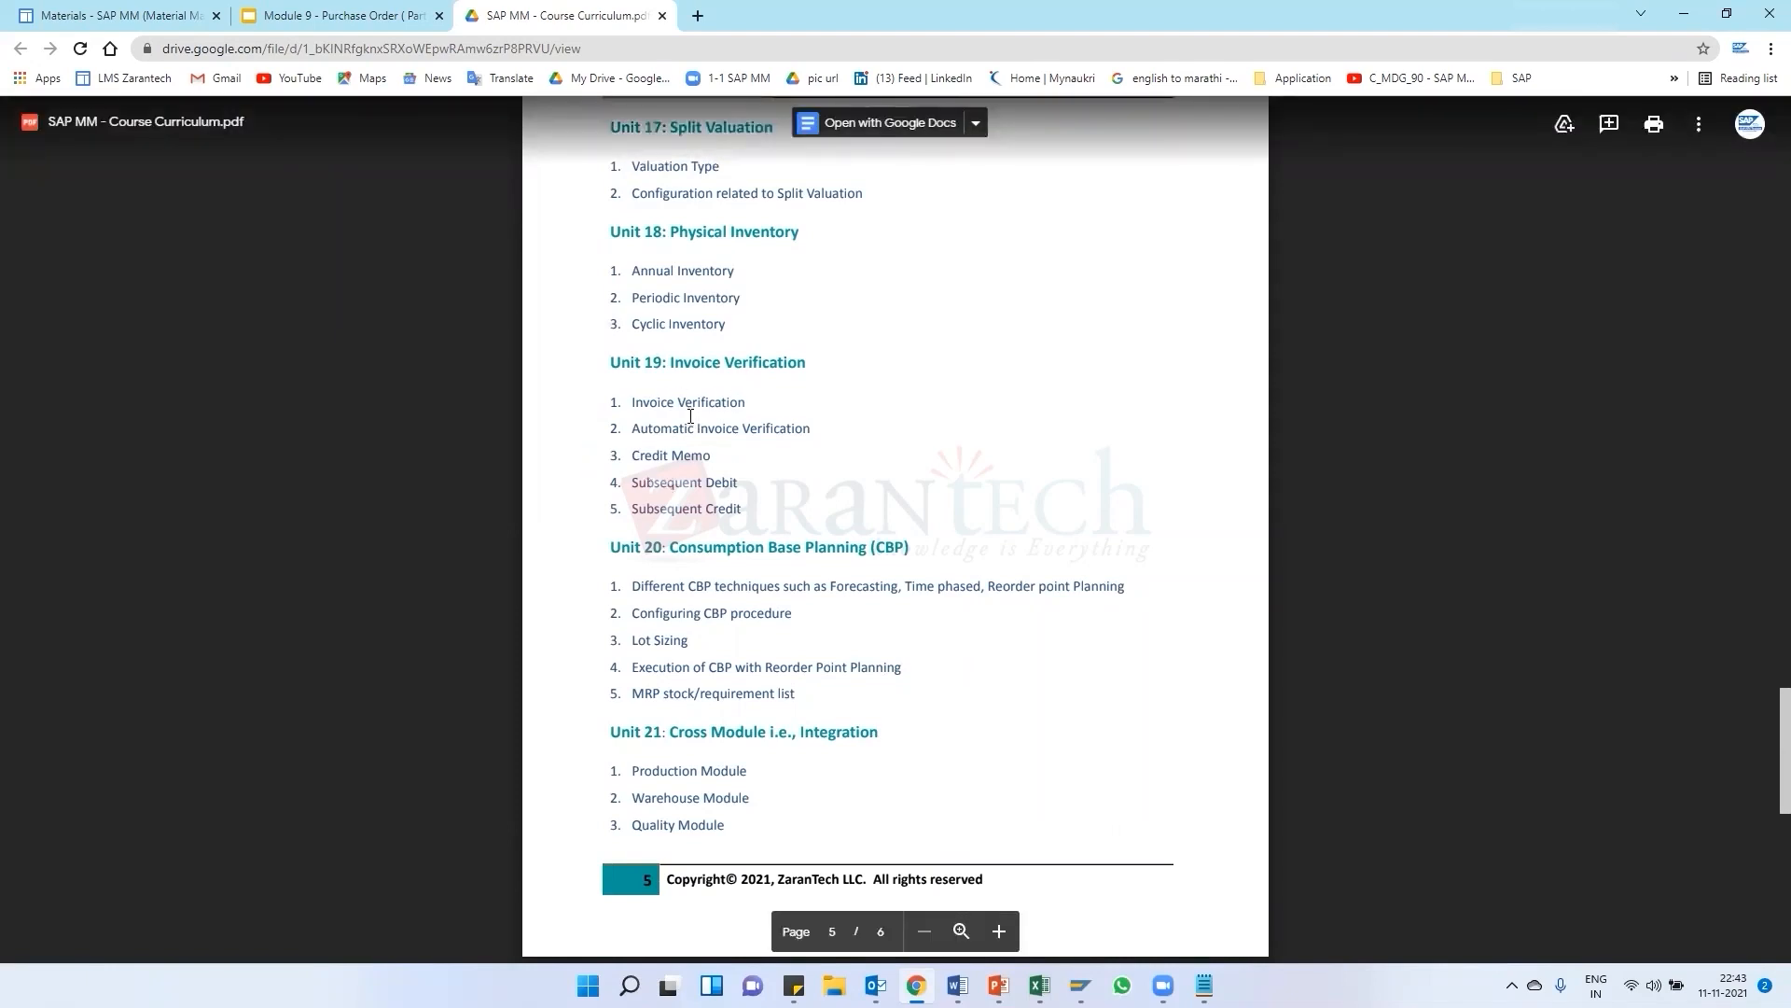
scroll(745, 443, up, 1)
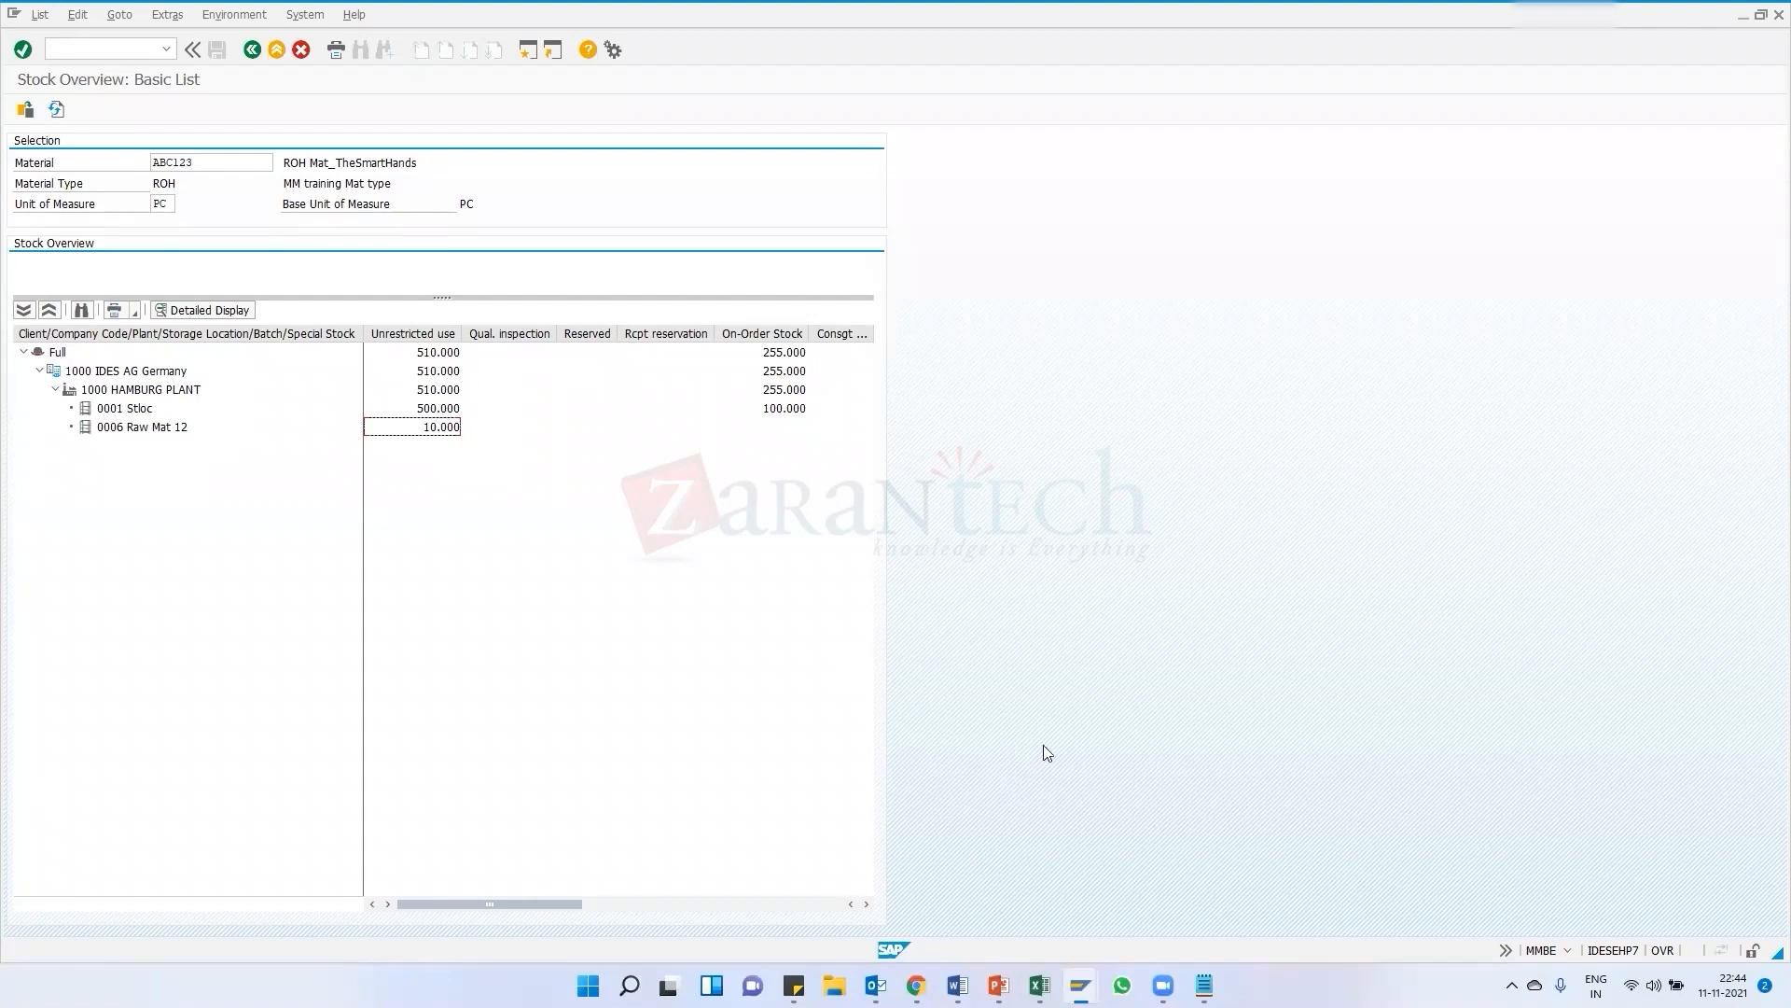
mouse_move(1080, 986)
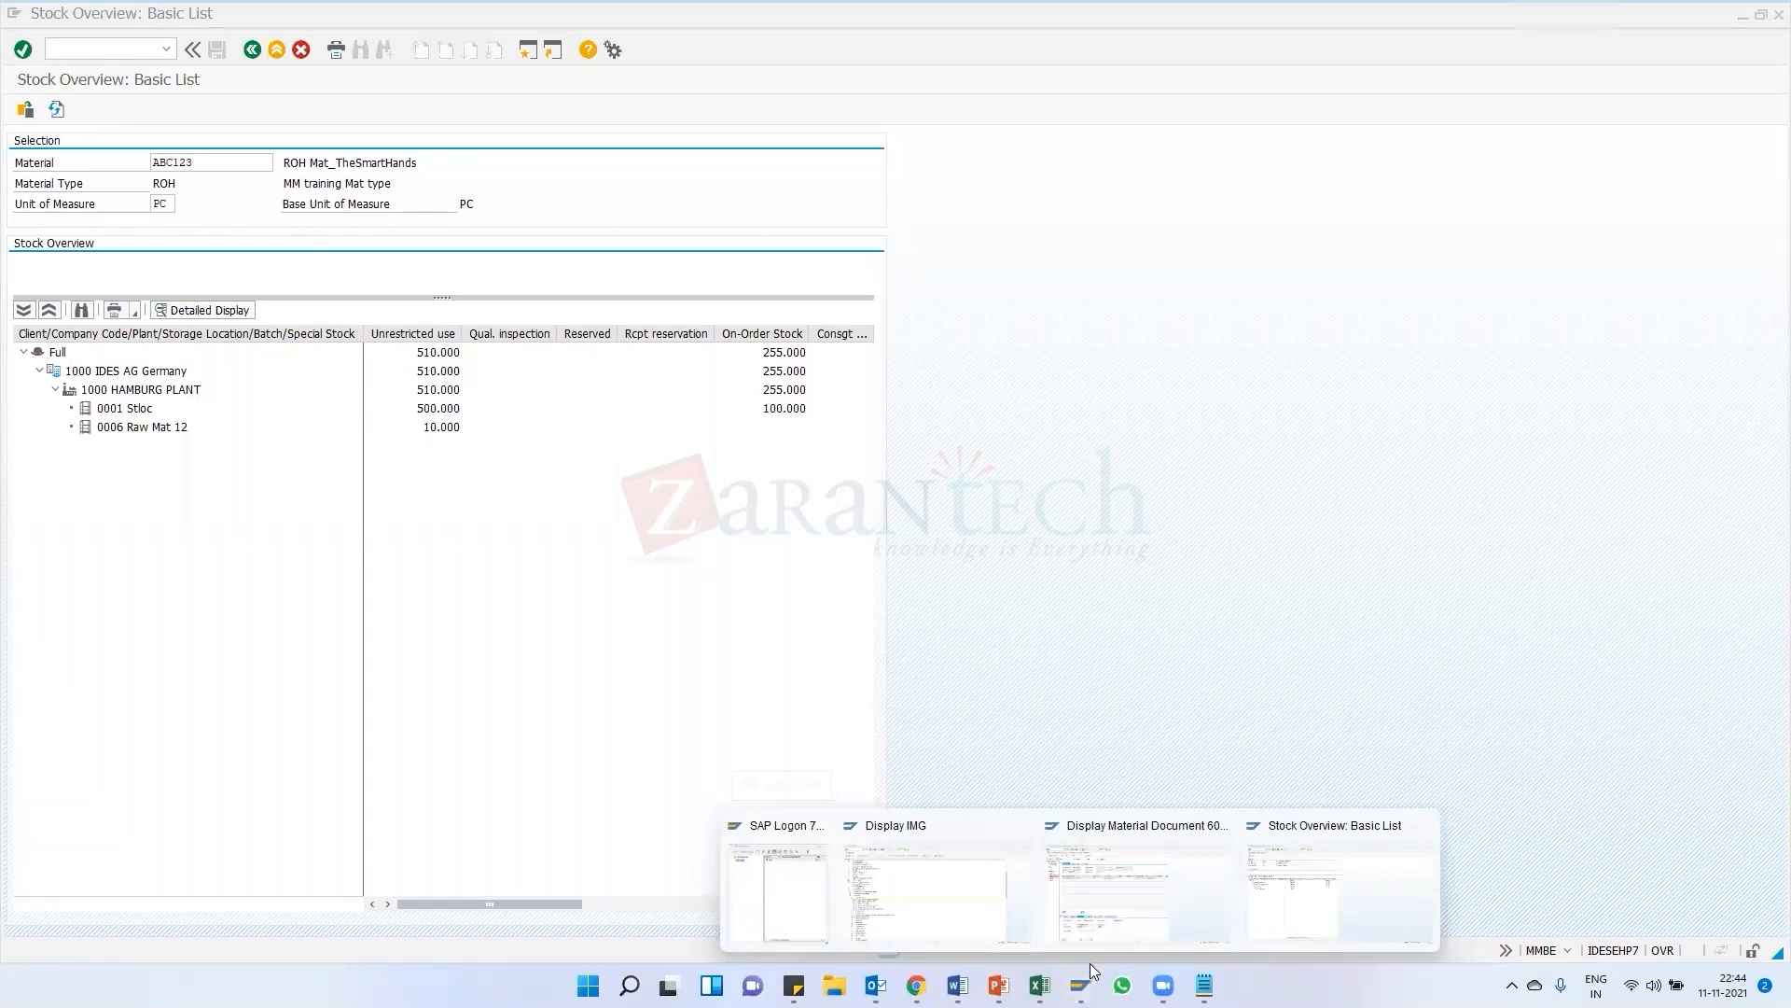
click(1116, 920)
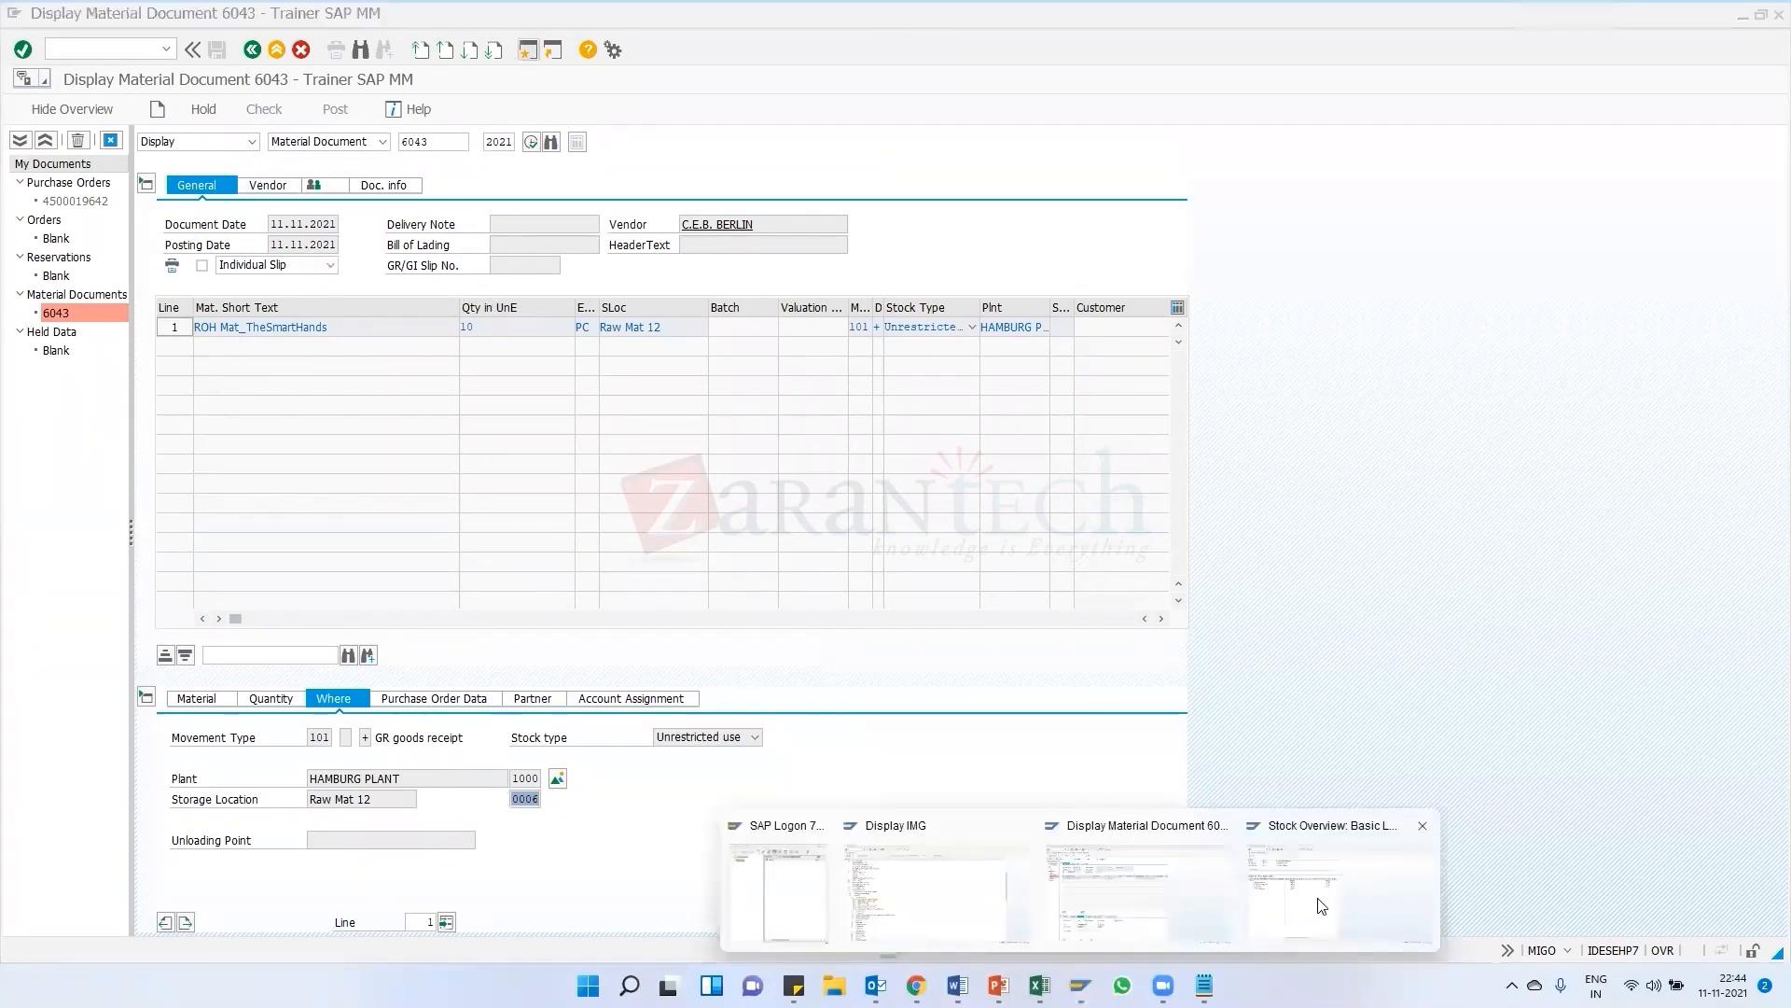
click(1322, 905)
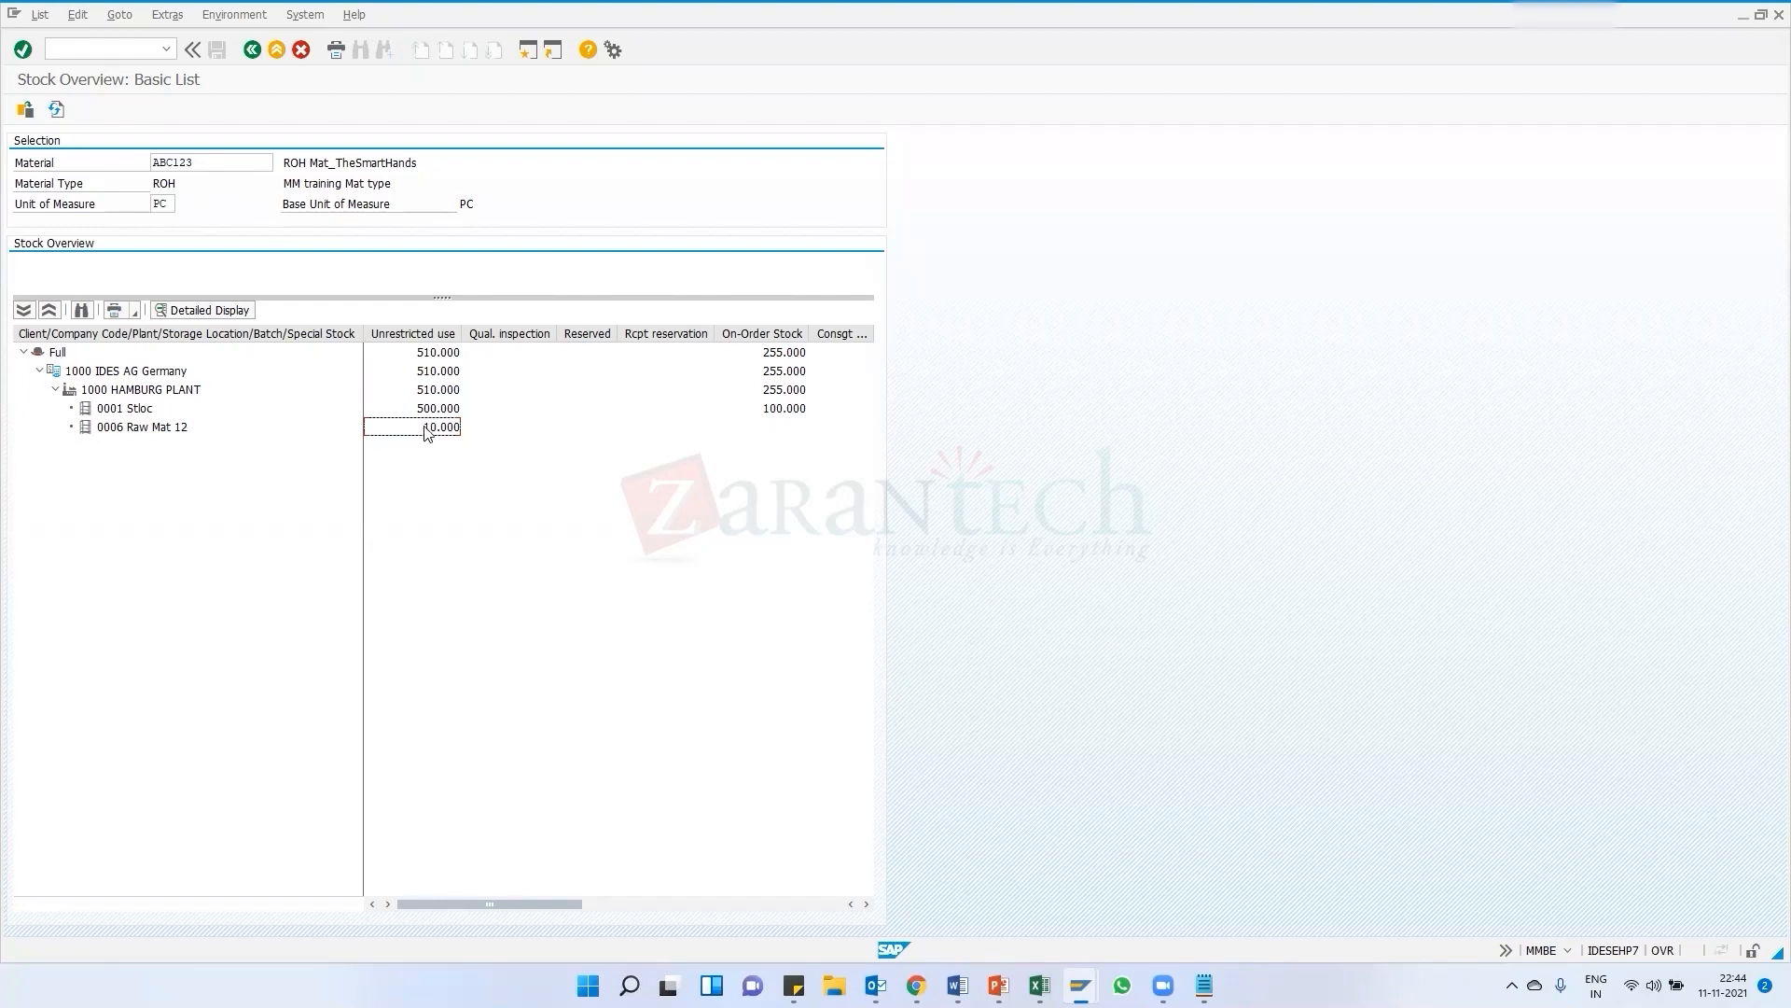
mouse_move(1081, 986)
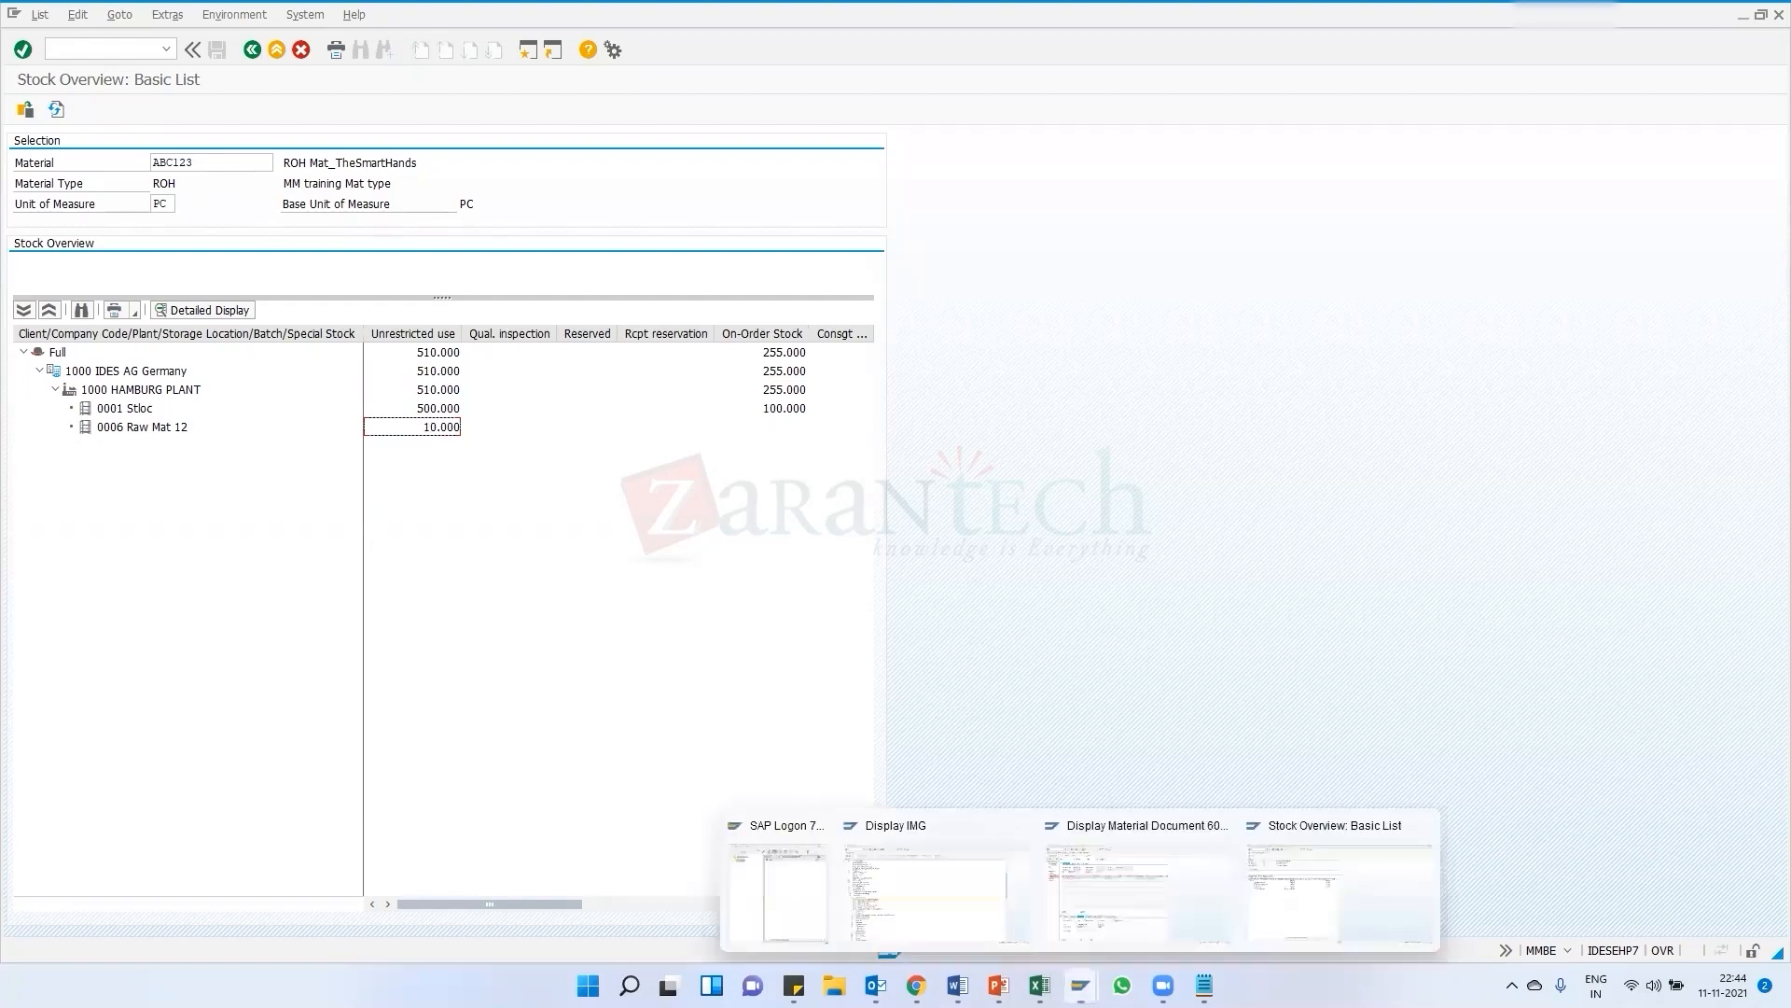
click(1291, 904)
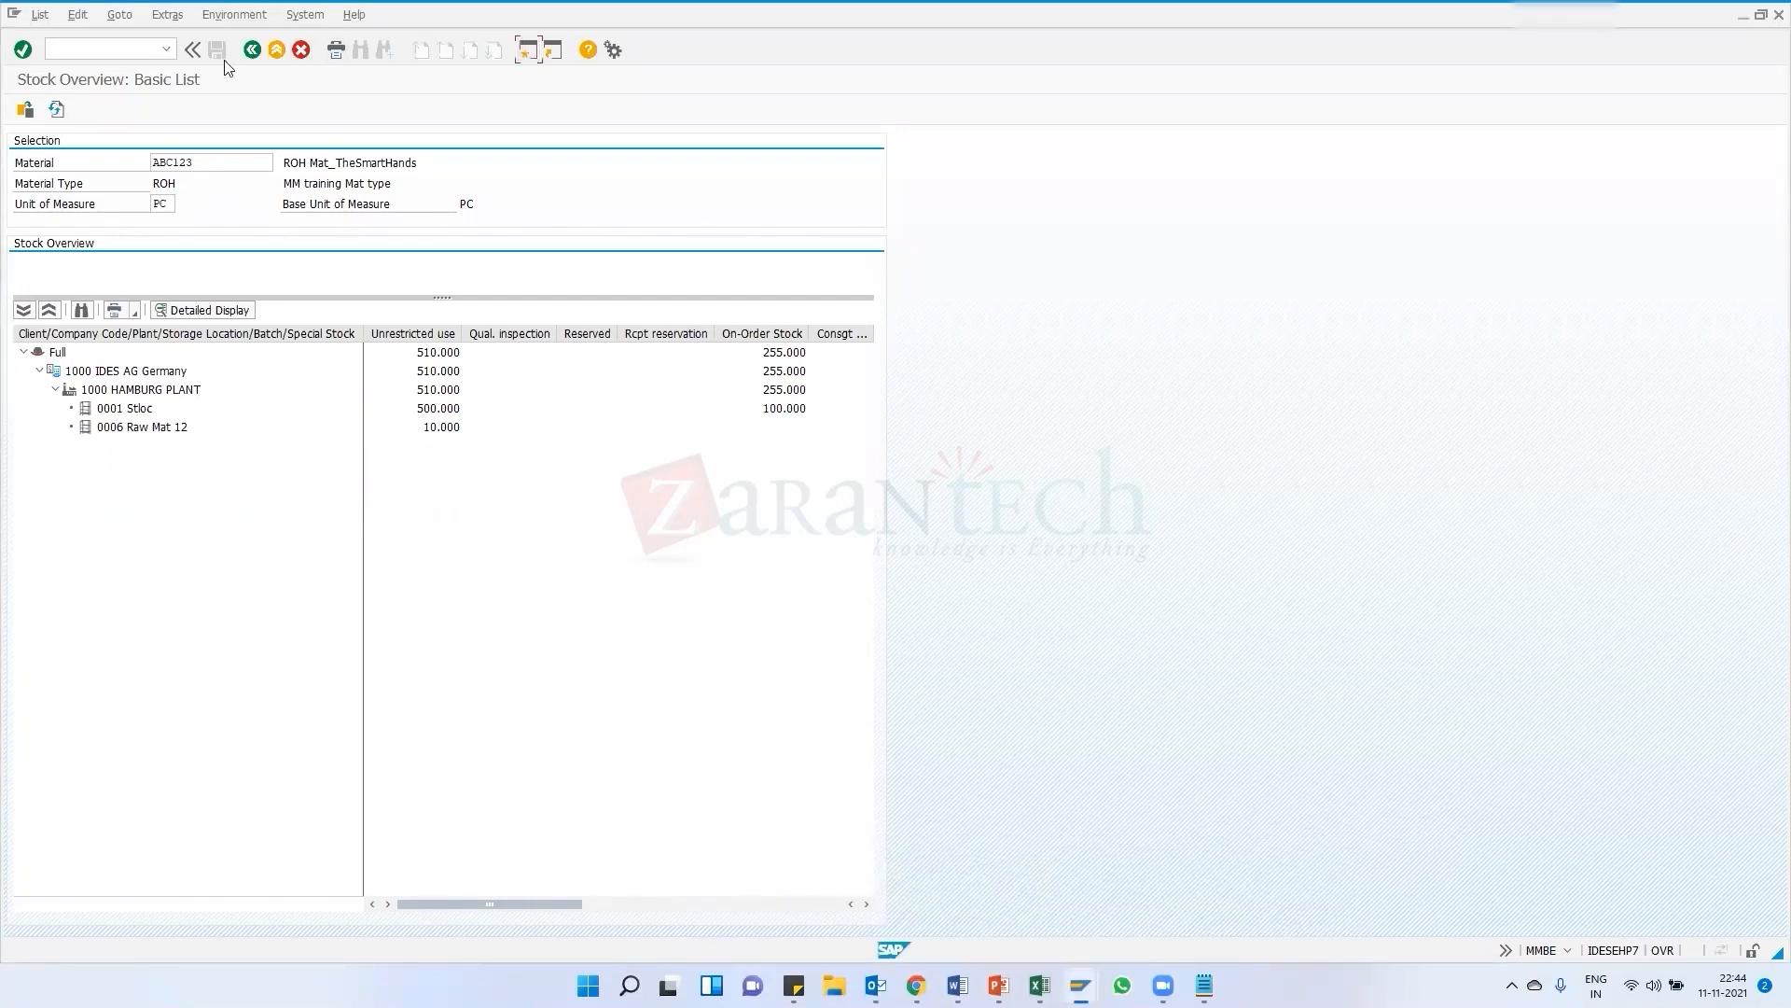
click(102, 50)
text(/n)
key(Return)
text(me23n)
key(Return)
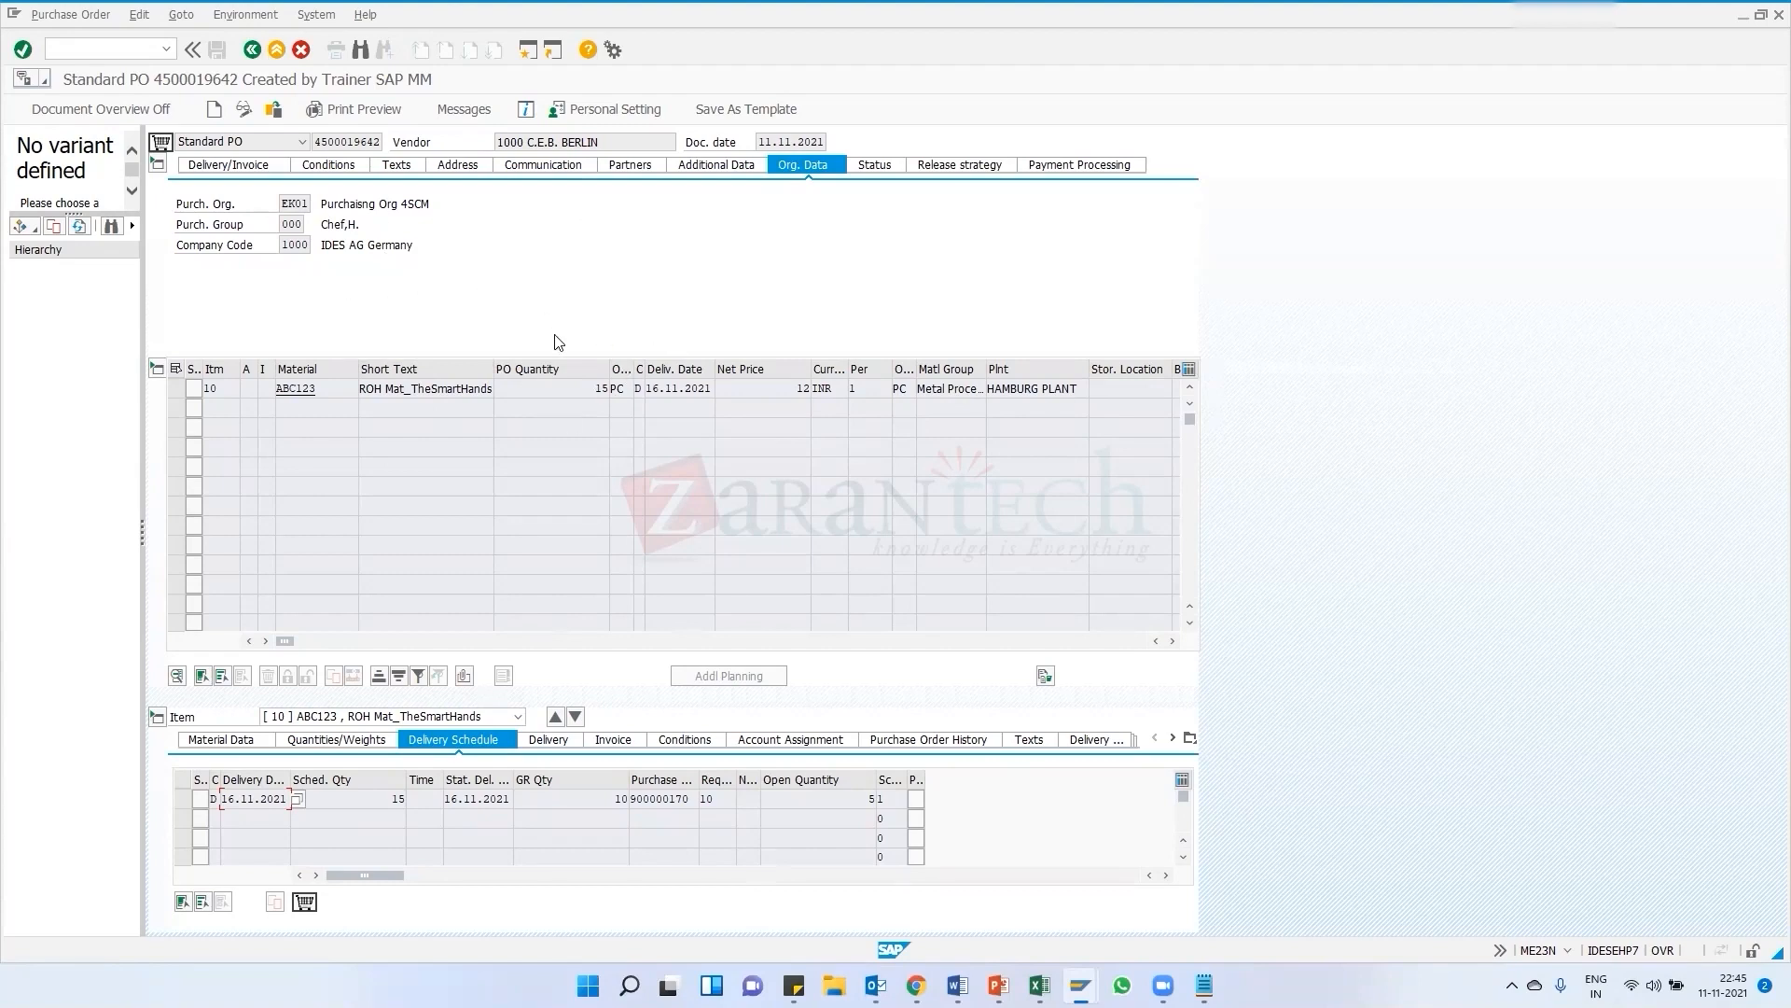
click(947, 739)
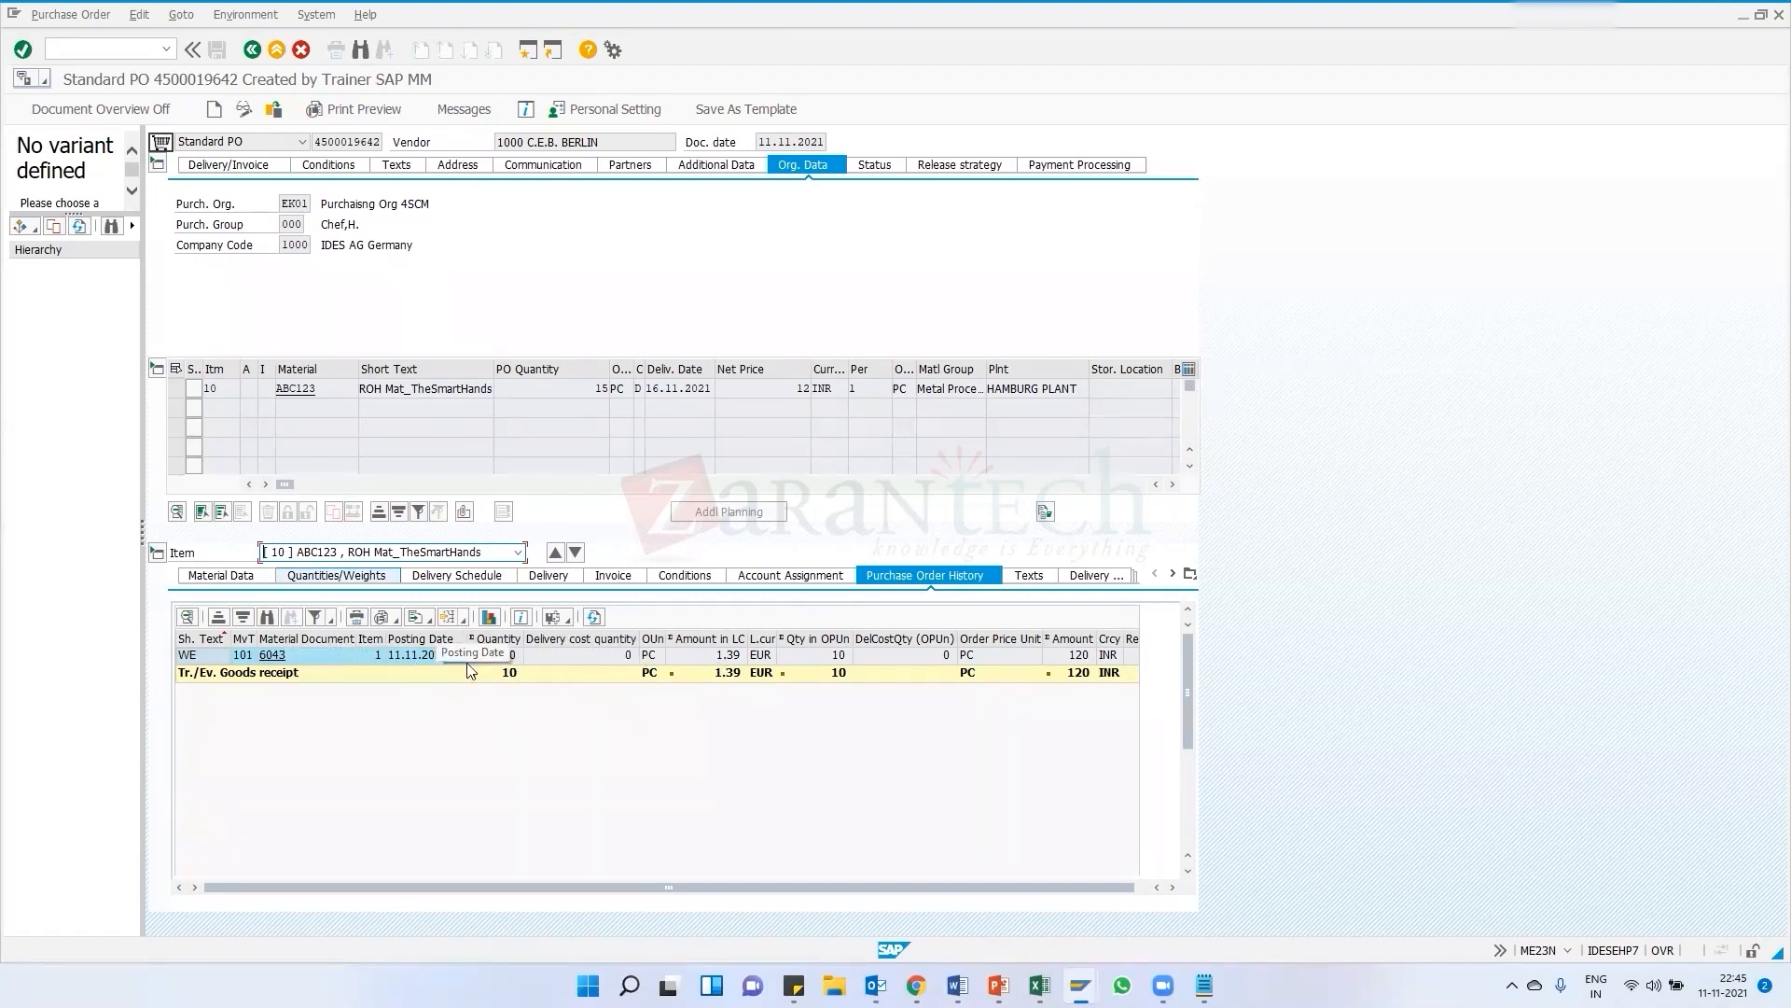
click(1077, 674)
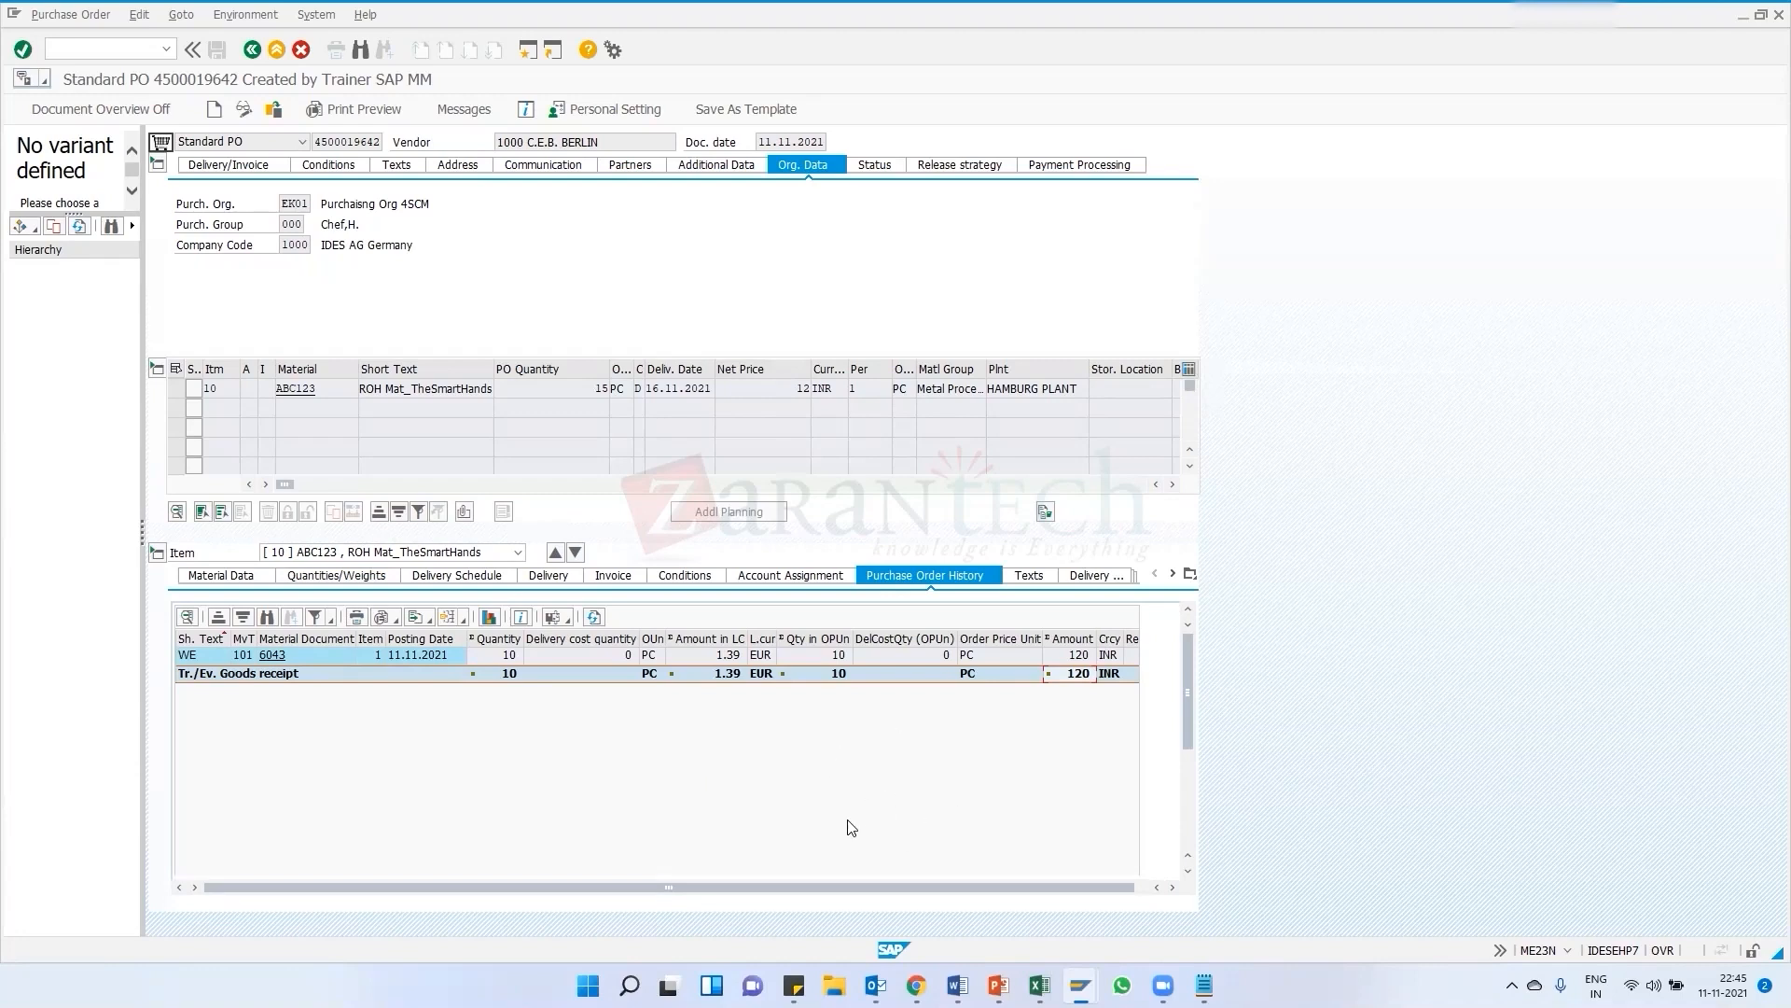
Scroll back up through the course curriculum PDF
mouse_move(916, 985)
key(alt+Tab)
scroll(741, 640, up, 5)
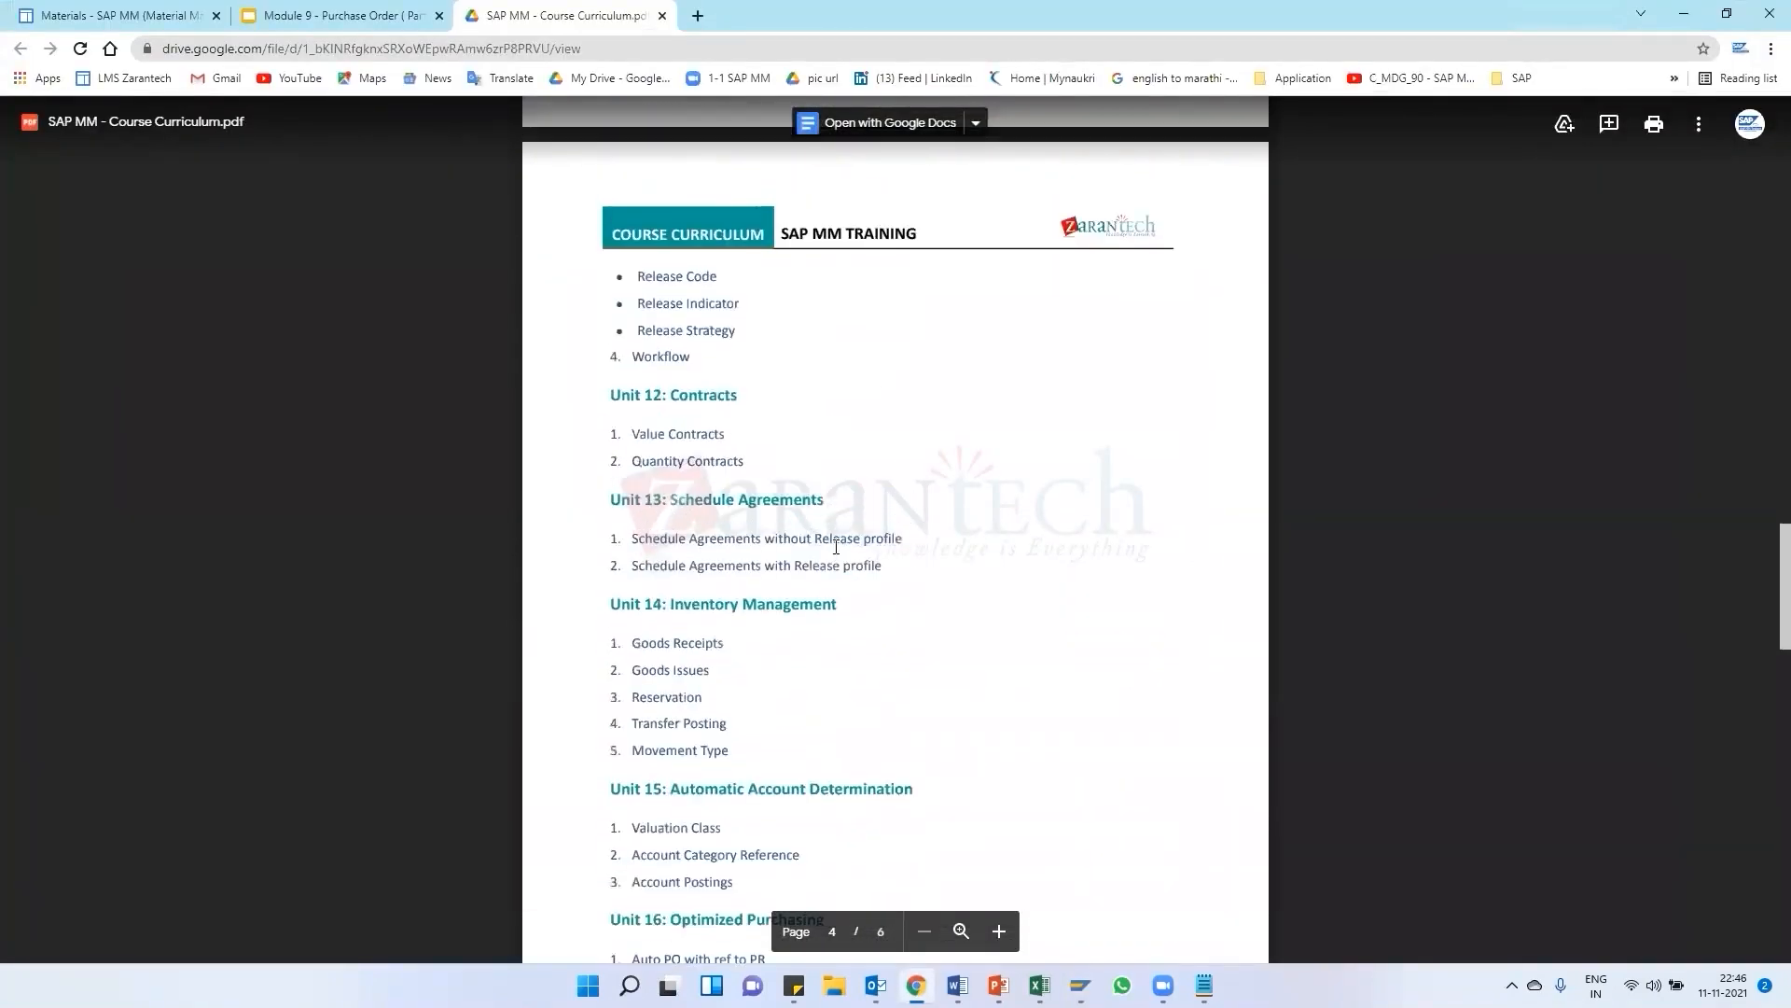
scroll(741, 640, up, 7)
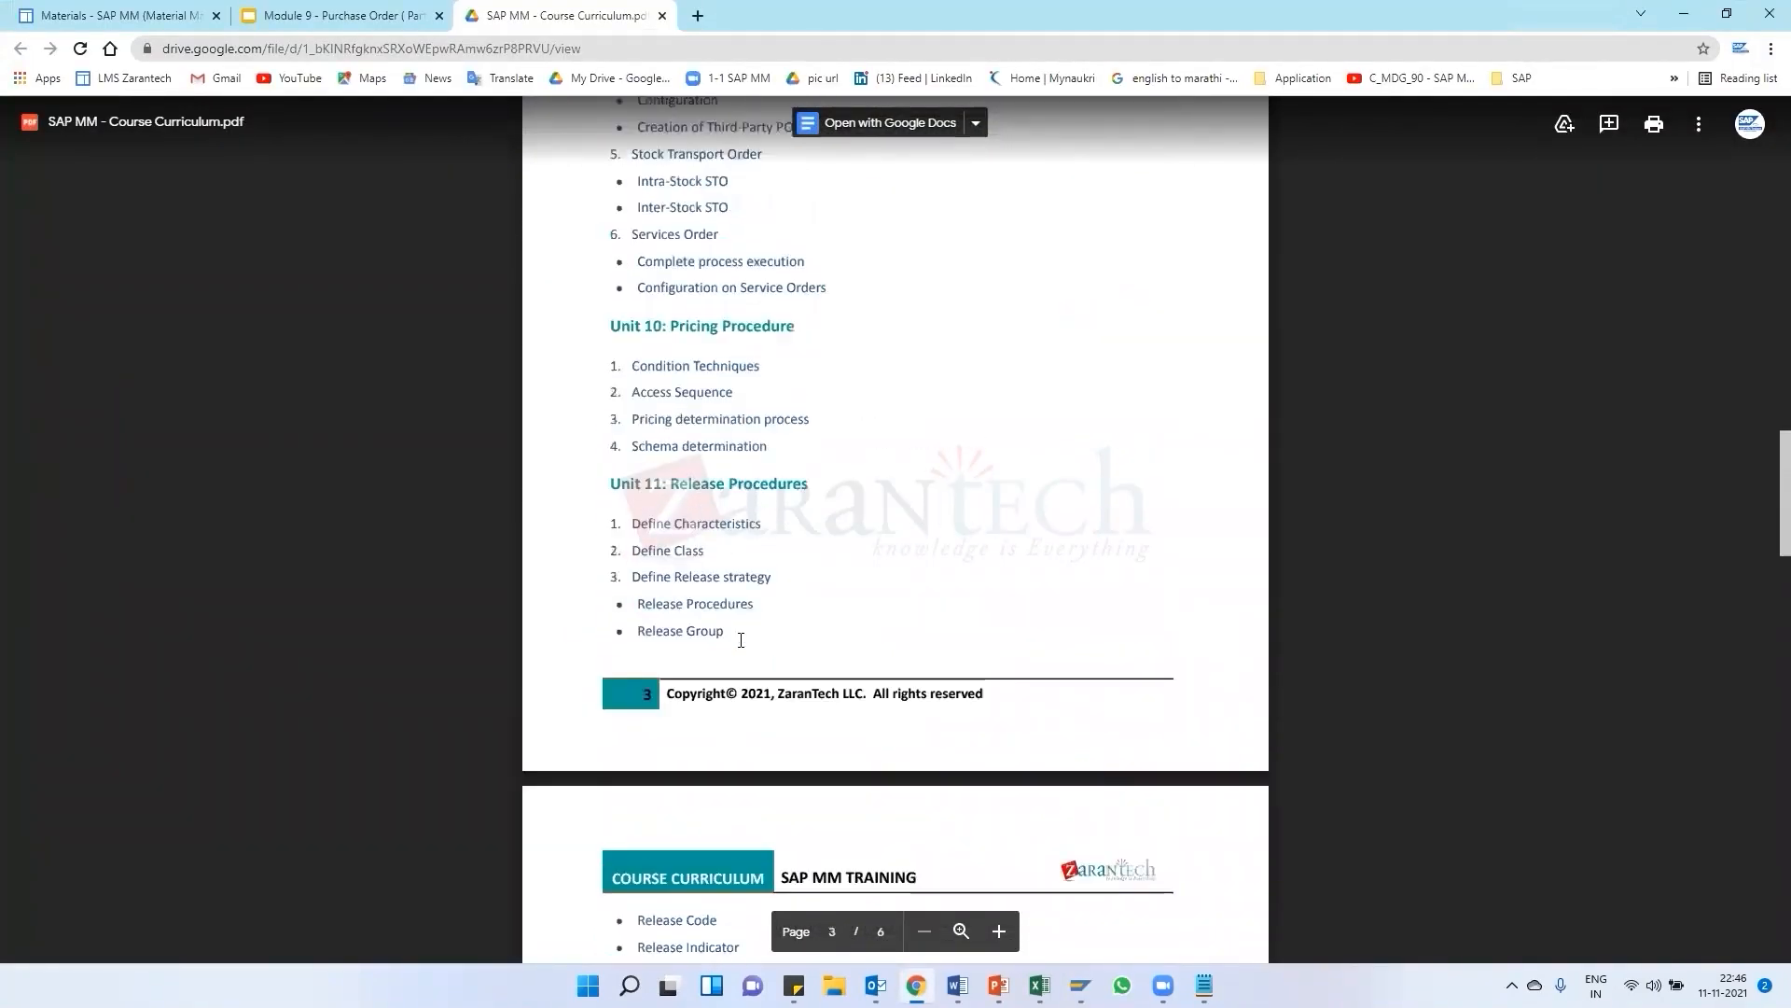
scroll(741, 640, up, 10)
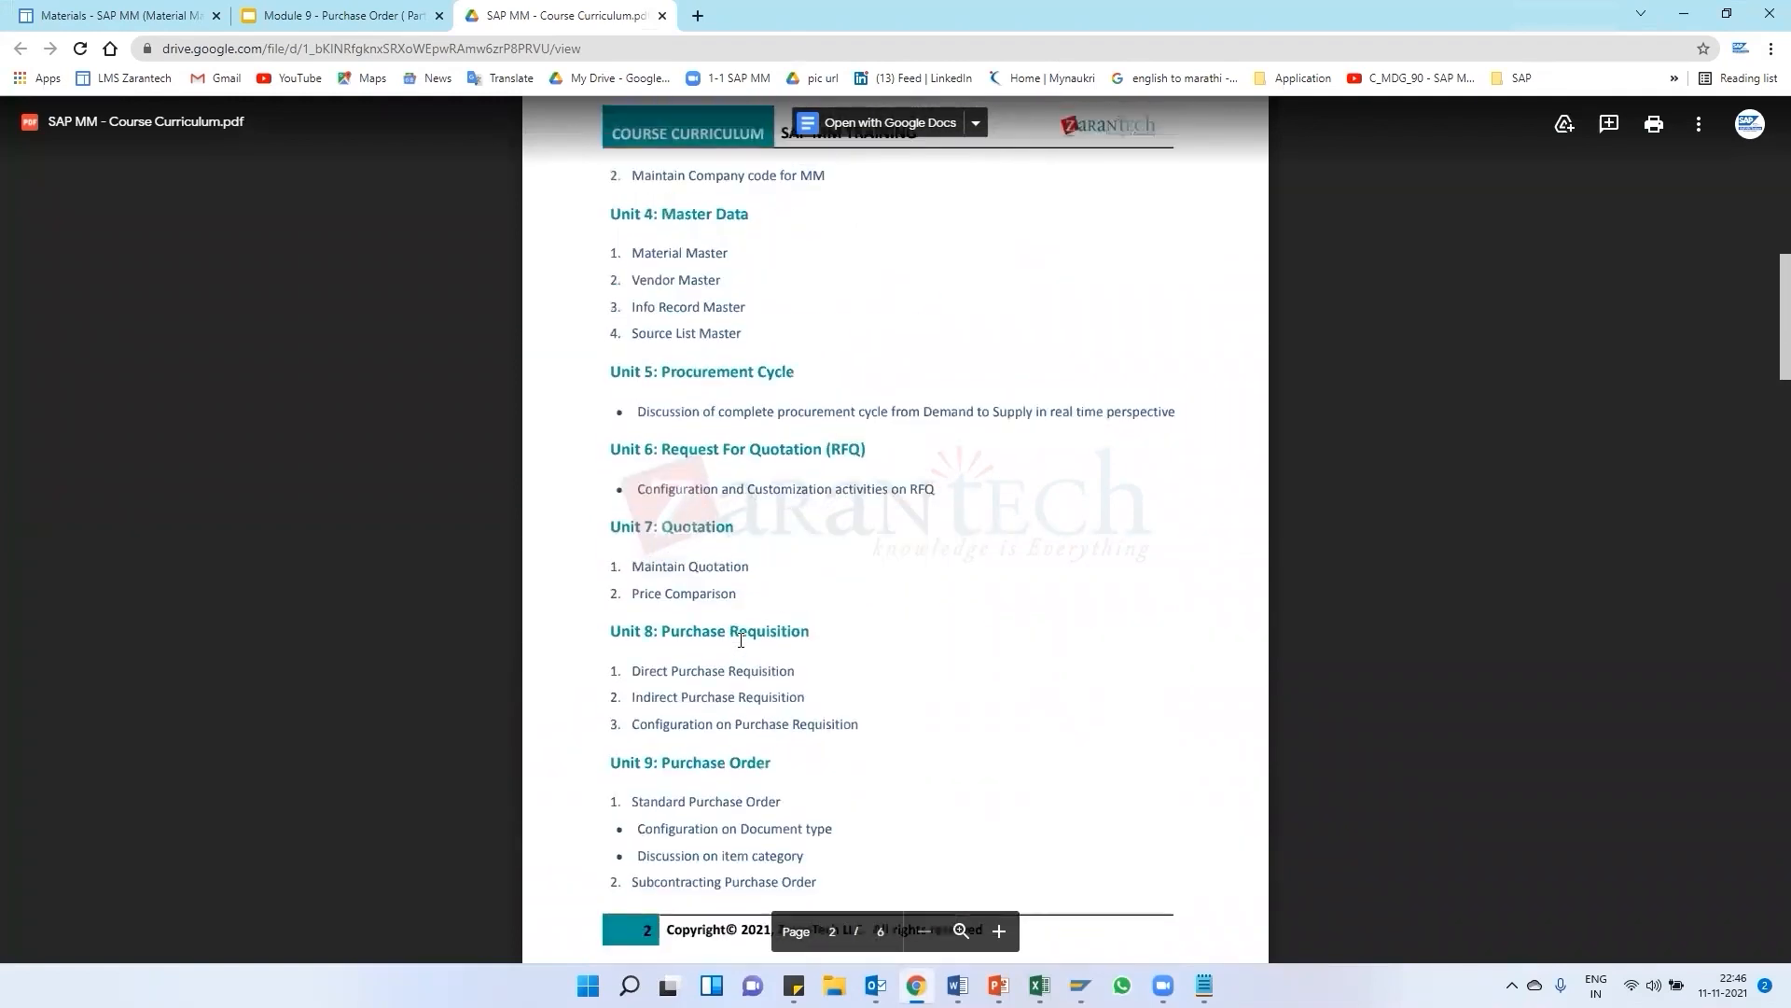
scroll(741, 640, up, 1)
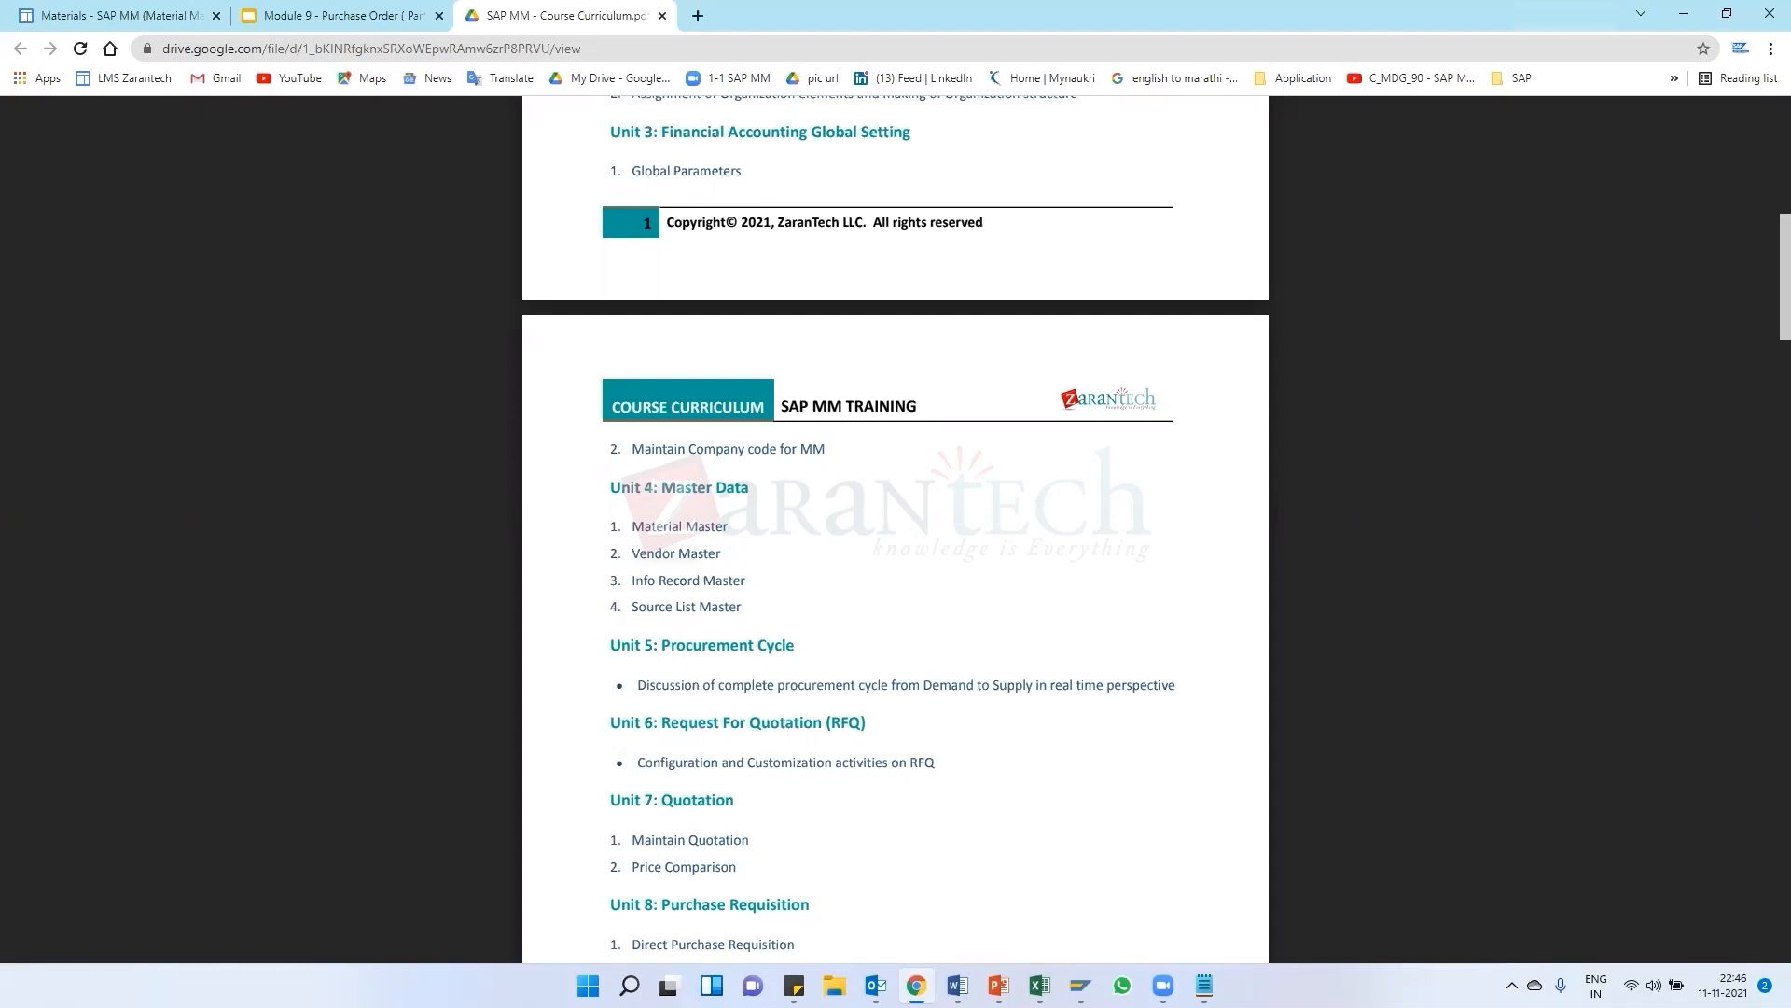
Review the purchase order's vendor and material on the display screen
mouse_move(1080, 986)
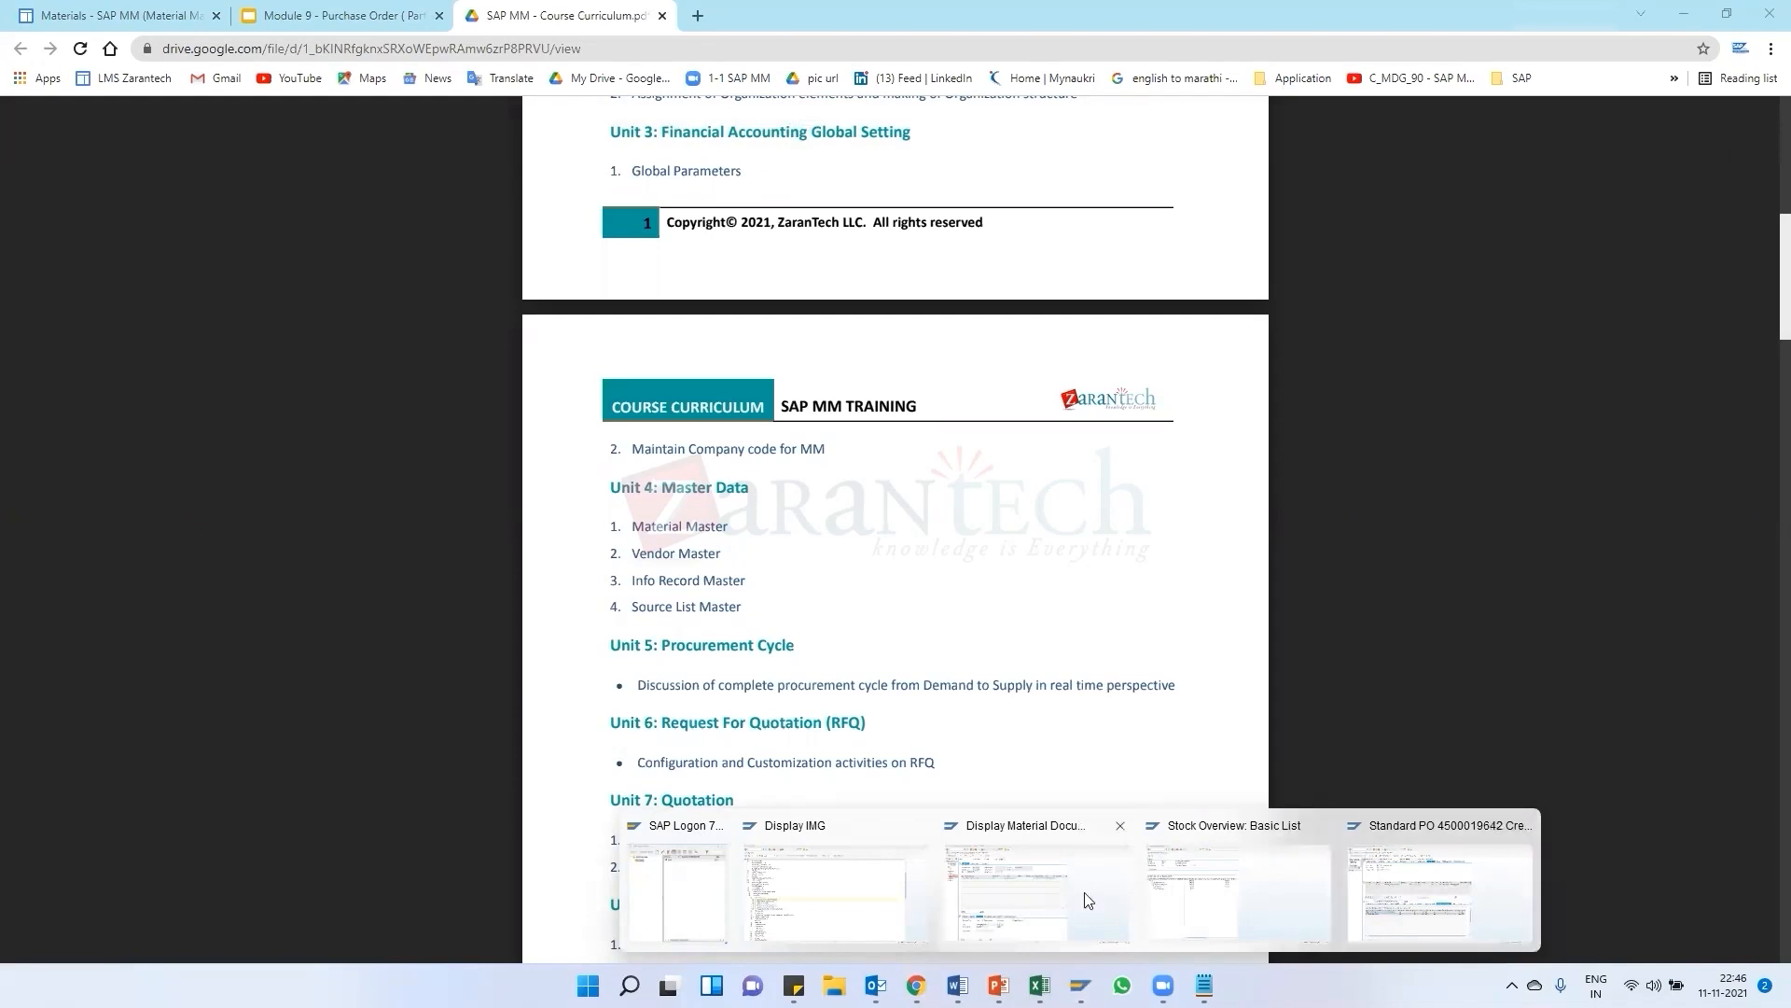
click(1063, 915)
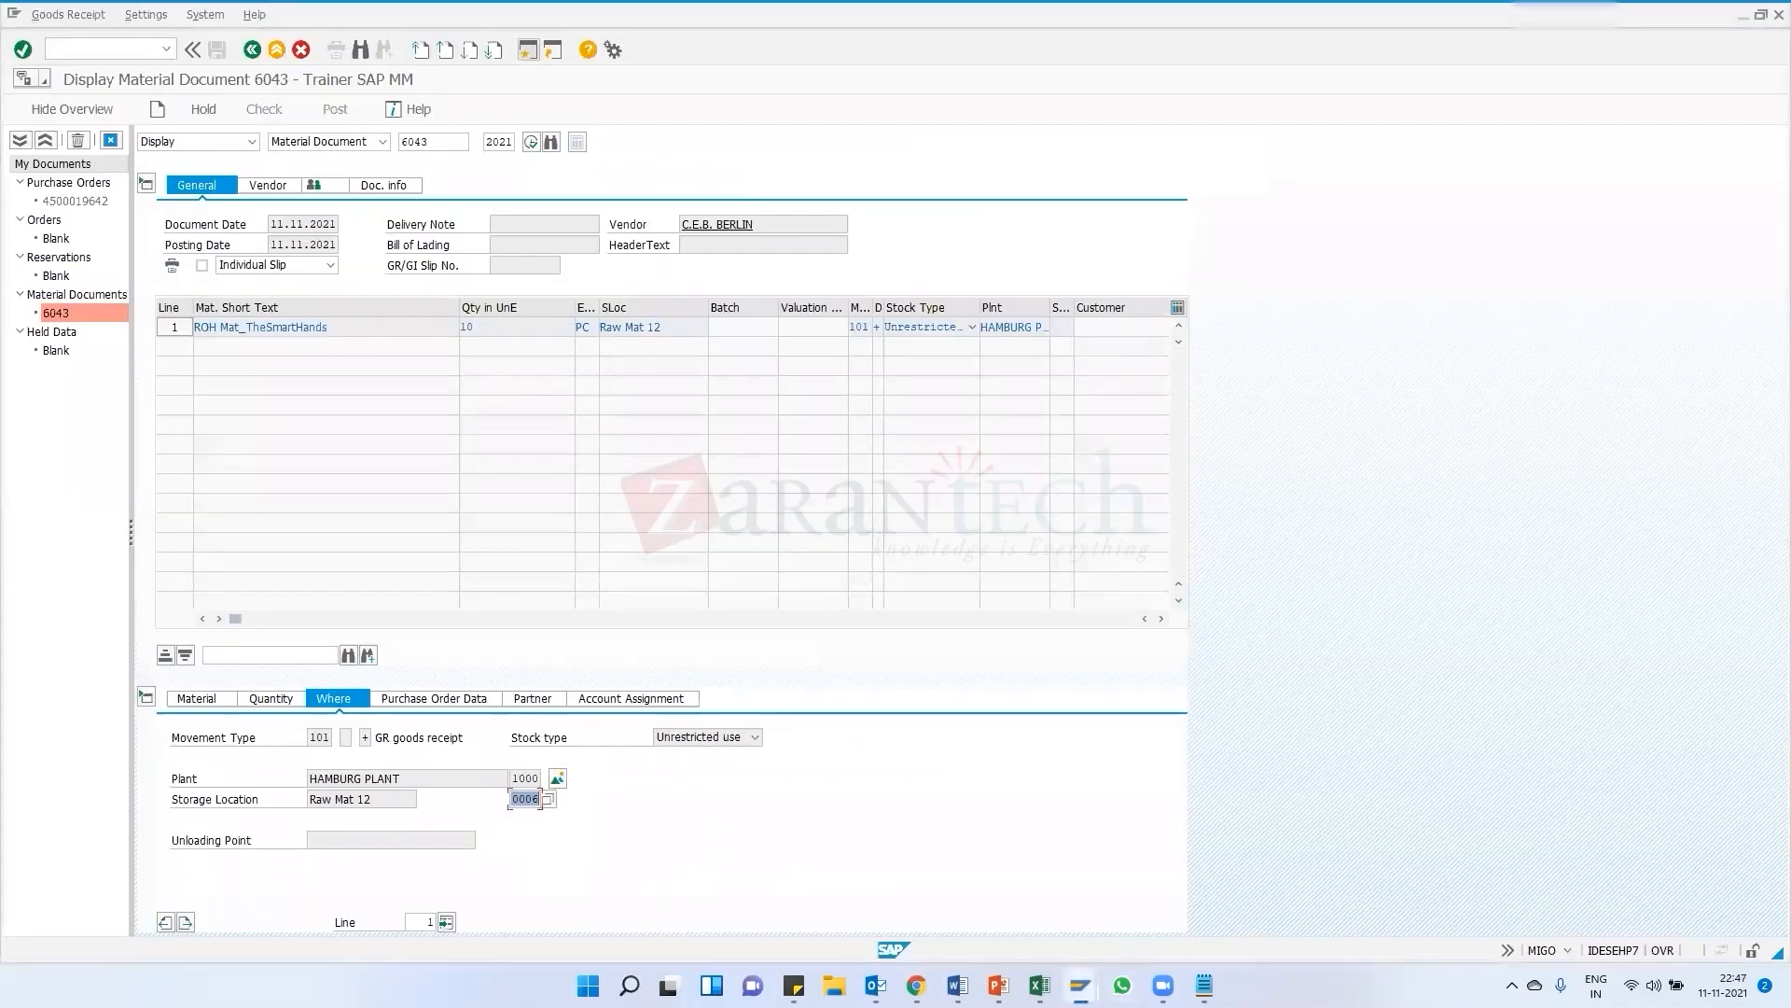
mouse_move(1080, 985)
click(1497, 896)
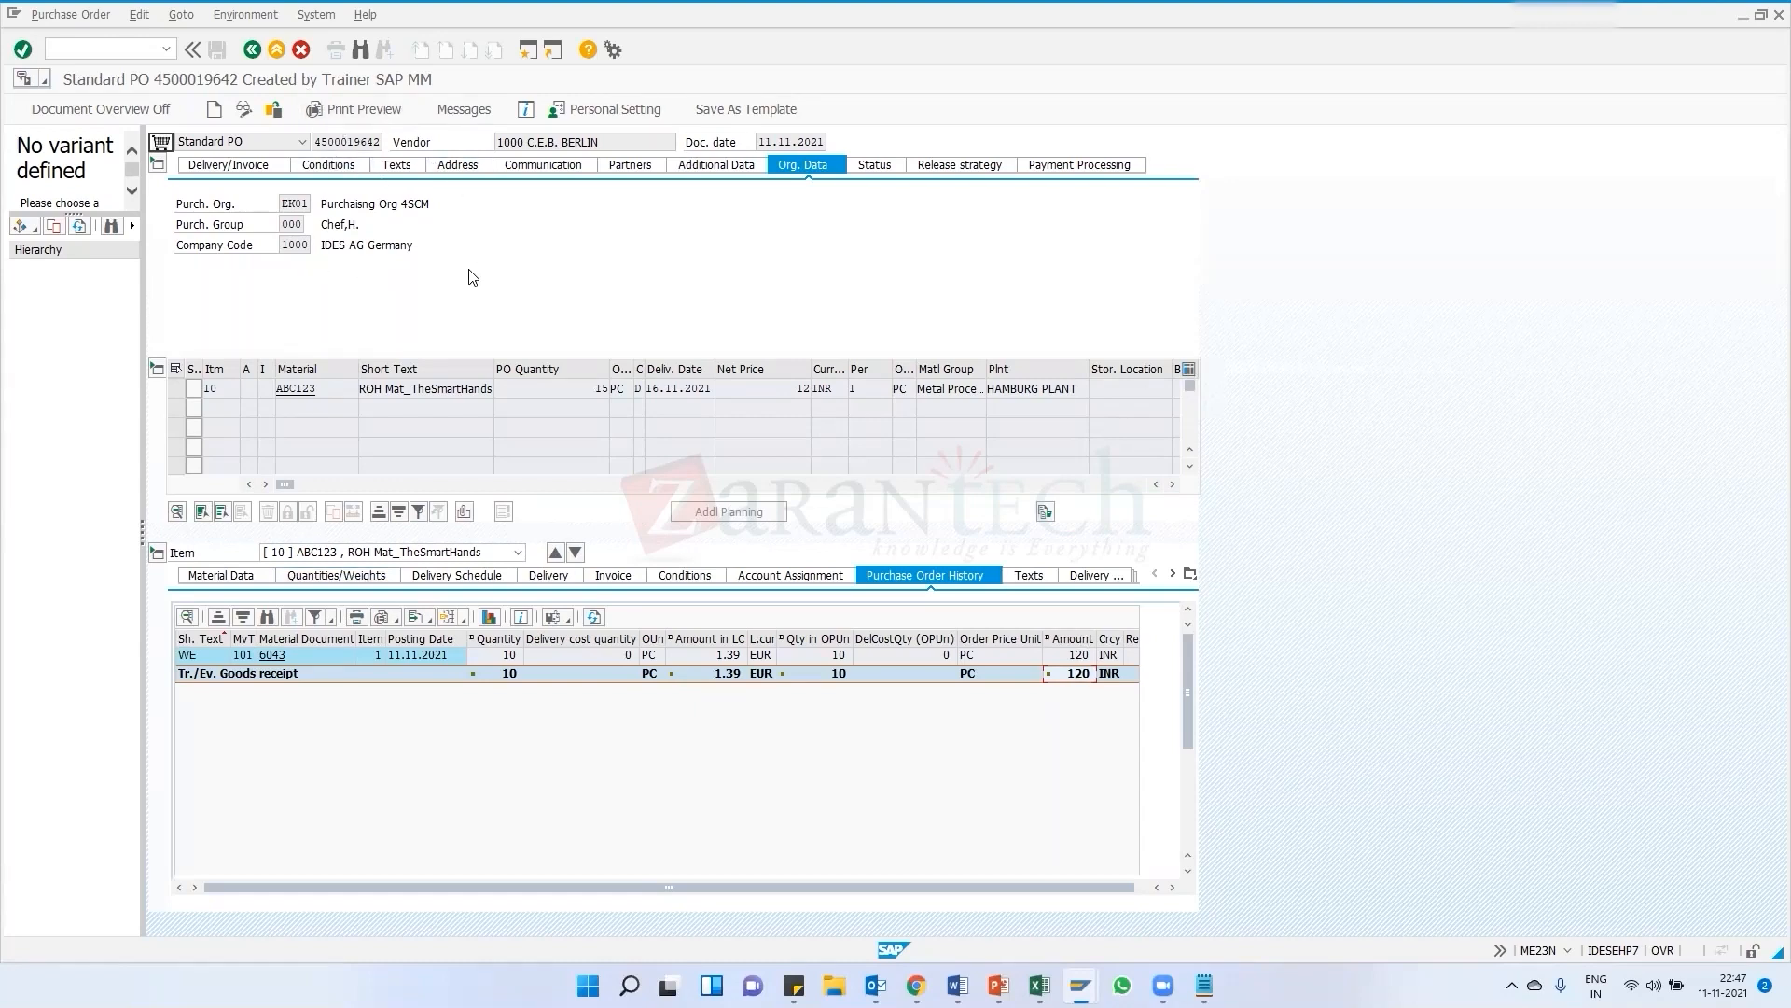
click(505, 141)
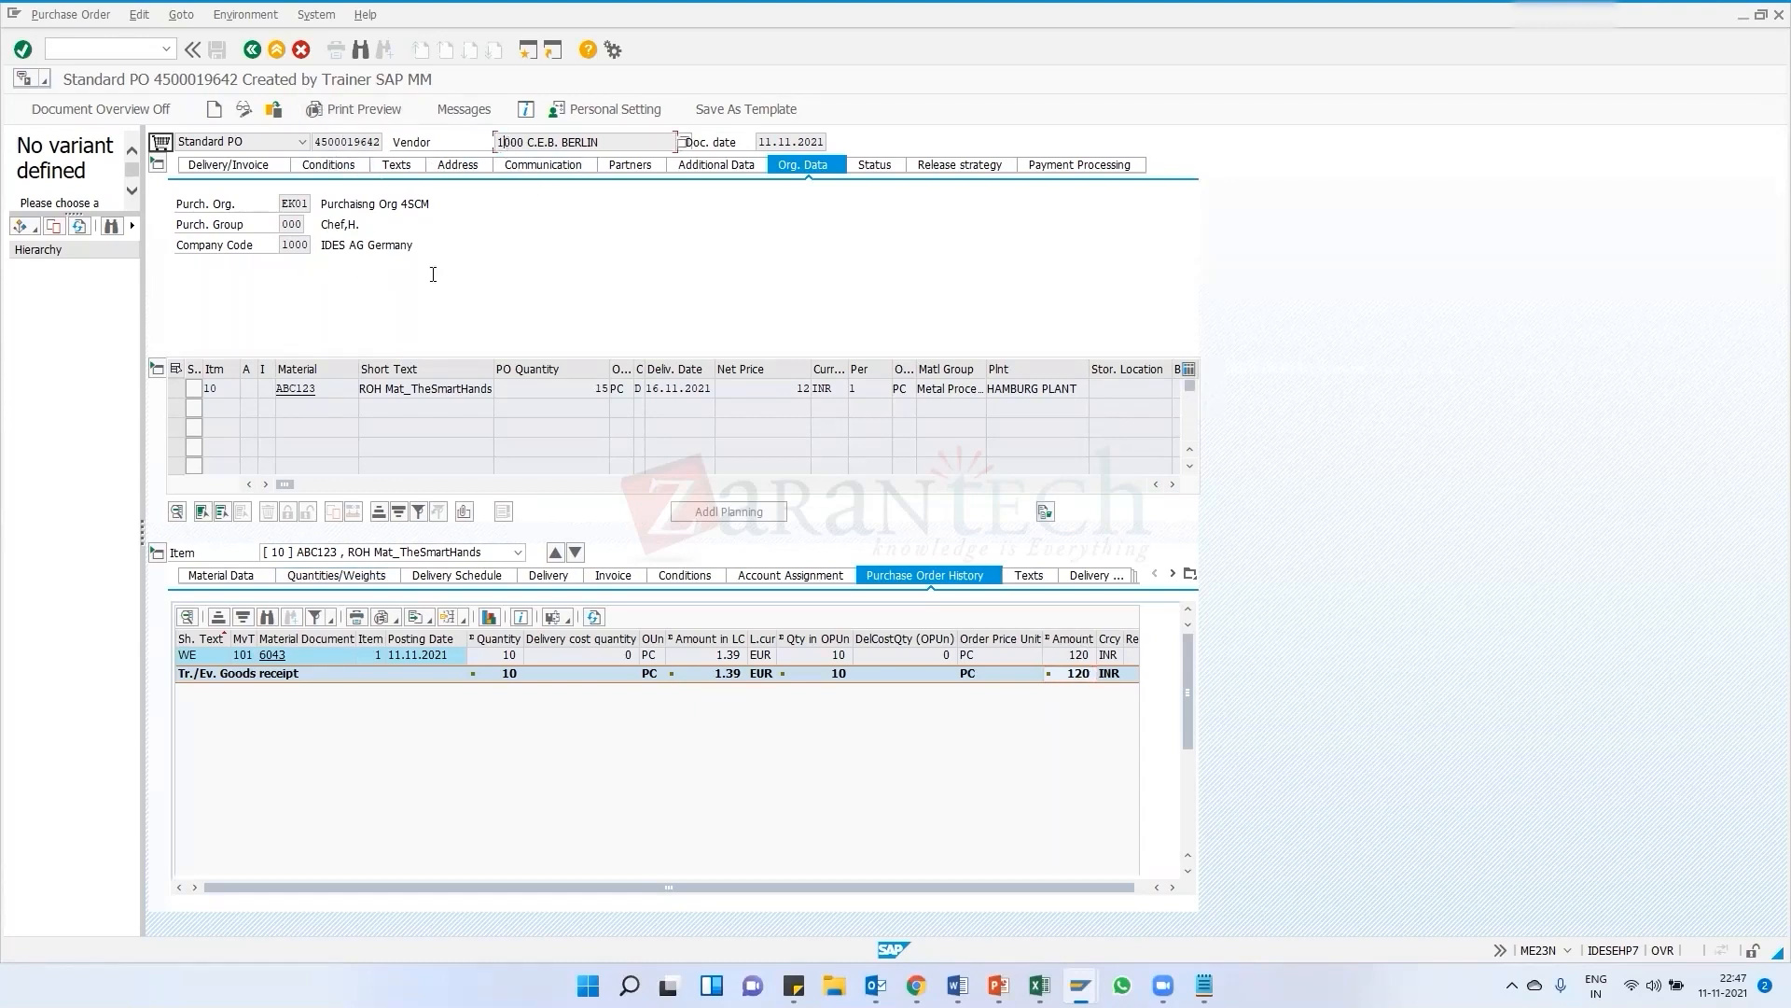
click(311, 388)
Switch to PowerPoint to show the procurement flow diagram slide
mouse_move(998, 987)
mouse_move(1081, 985)
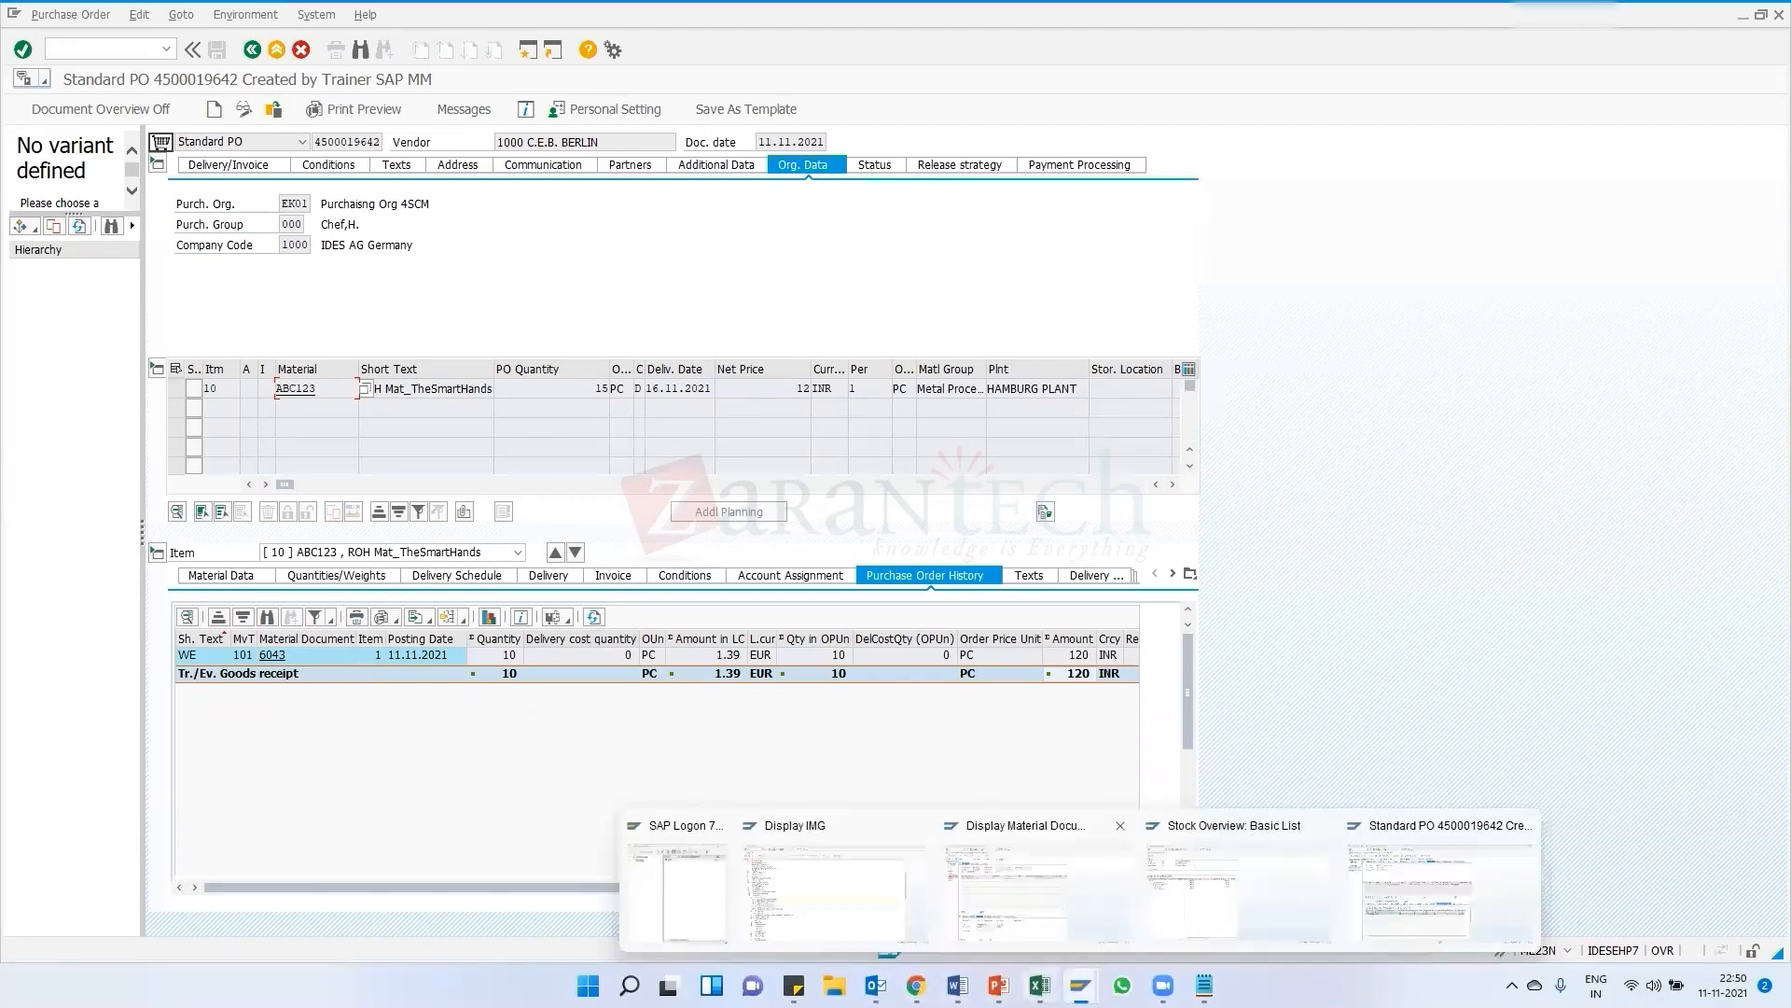
click(998, 985)
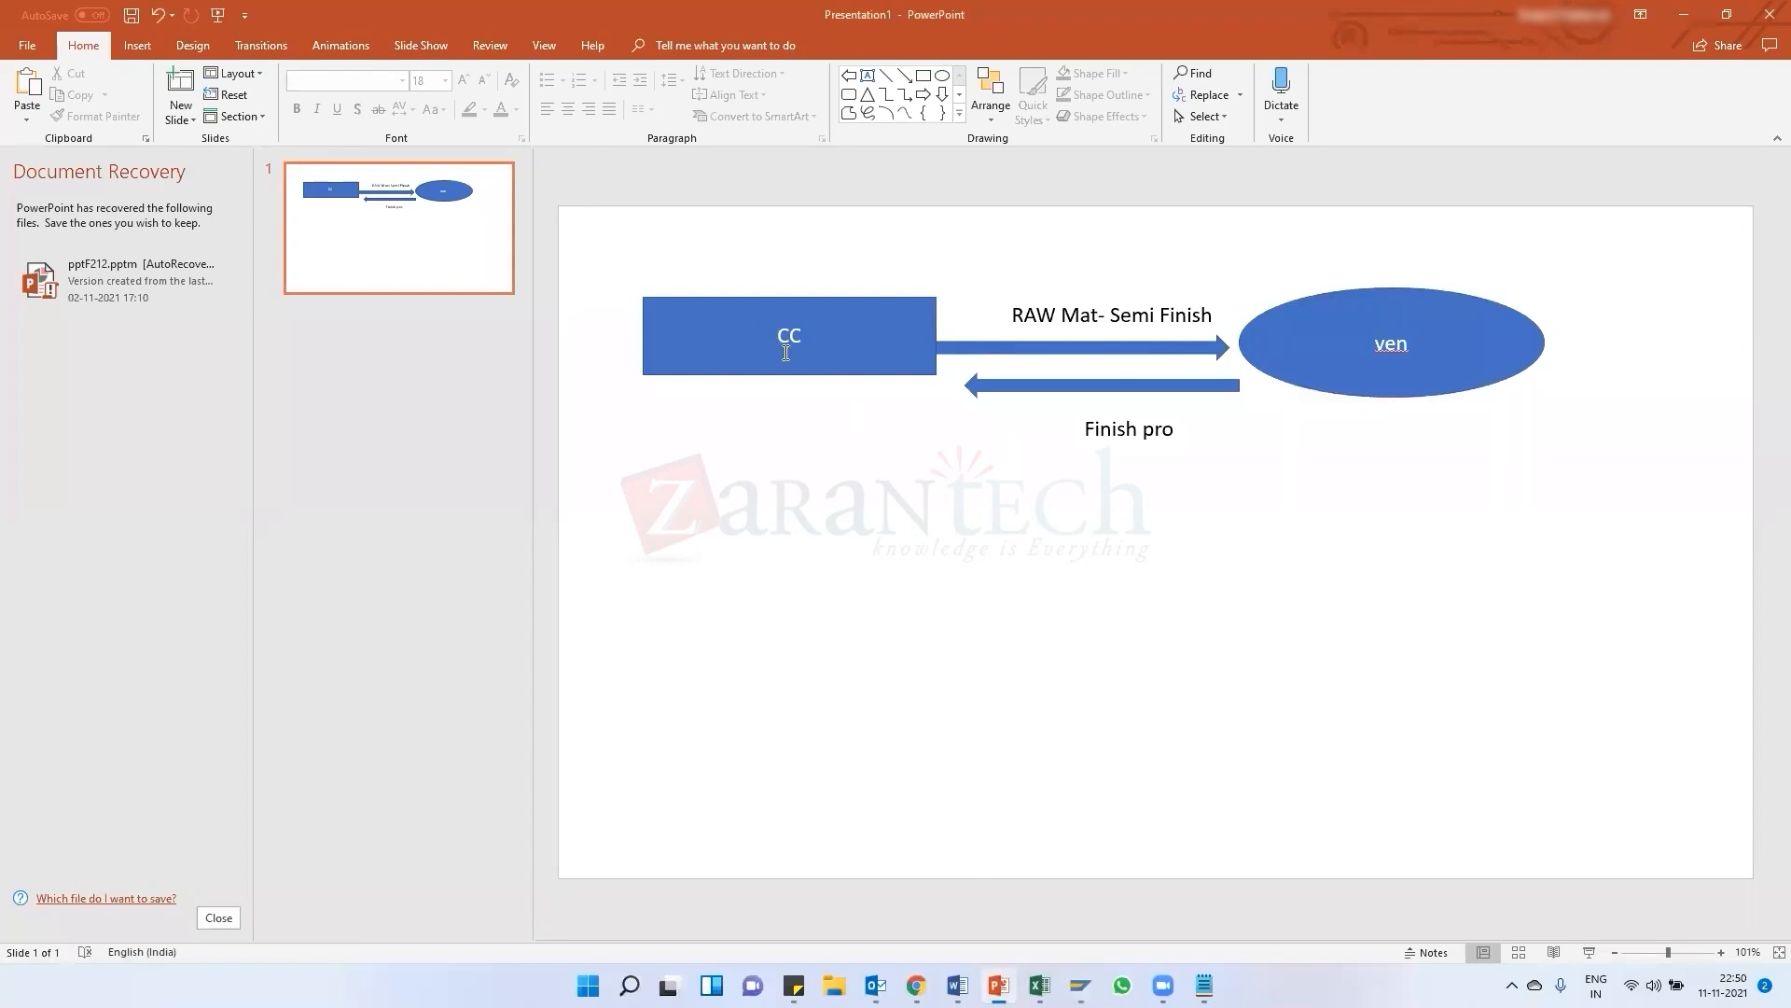
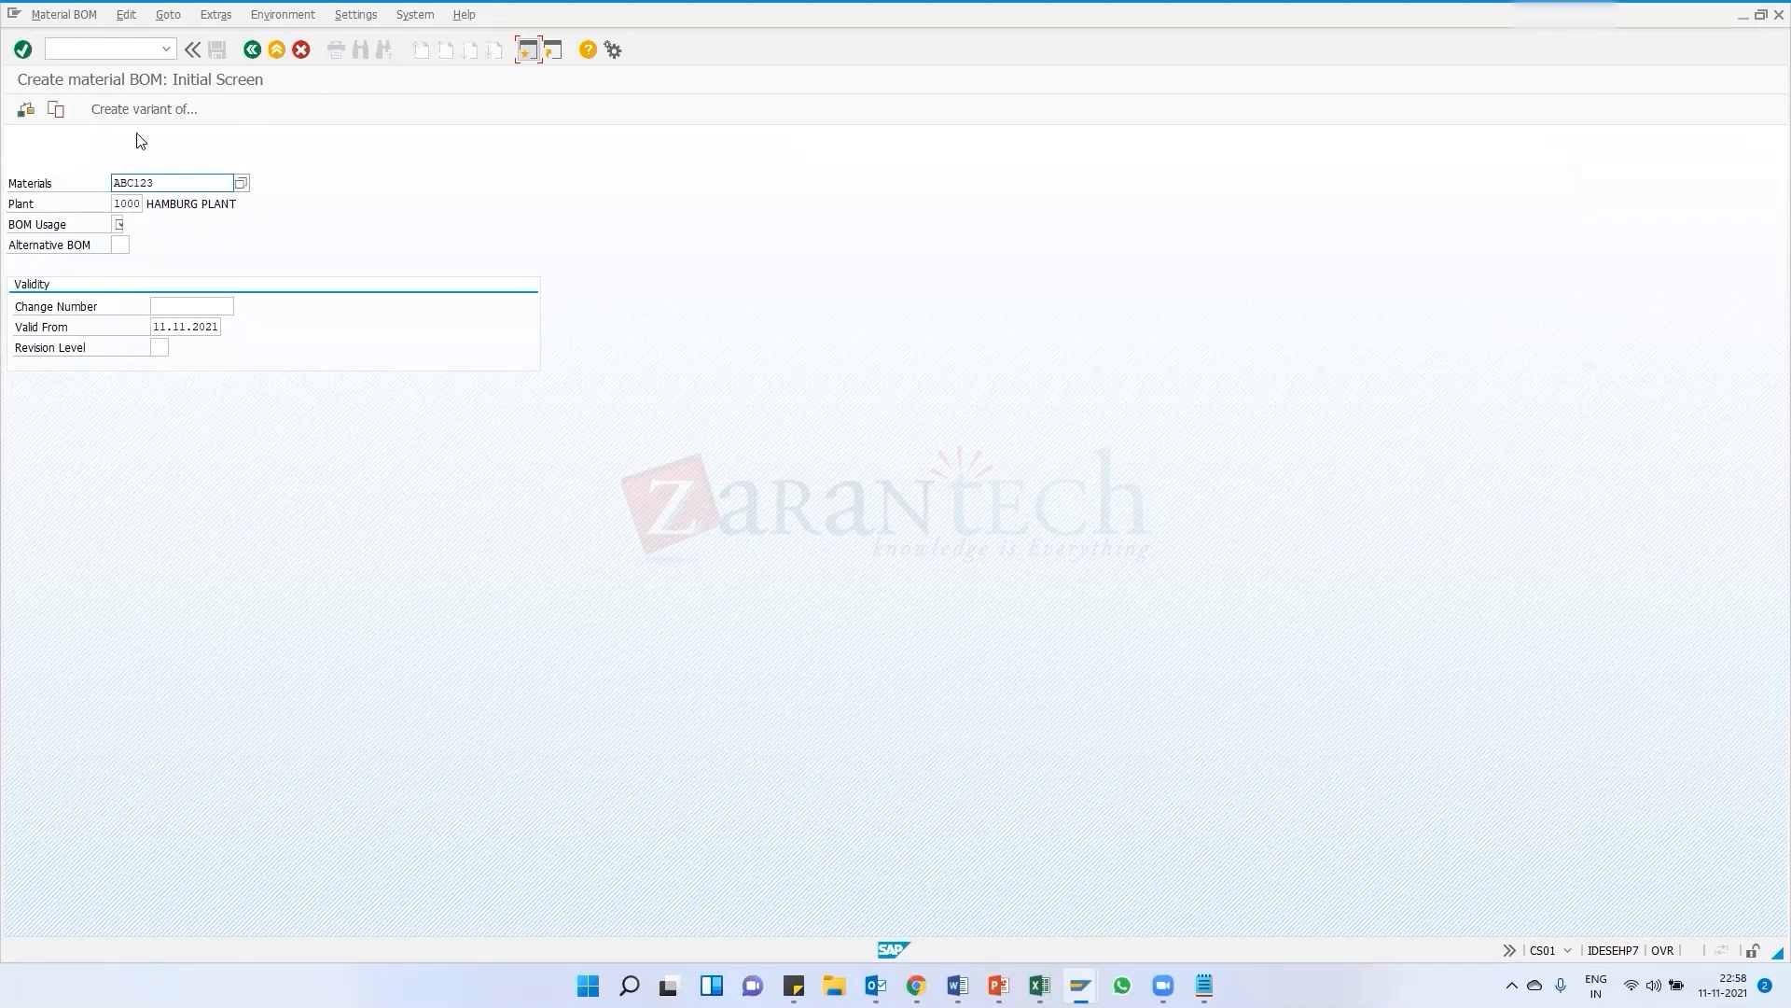
Set BOM usage to 1 (Production) for material ABC123 at plant 1000 and open the BOM item overview
click(131, 204)
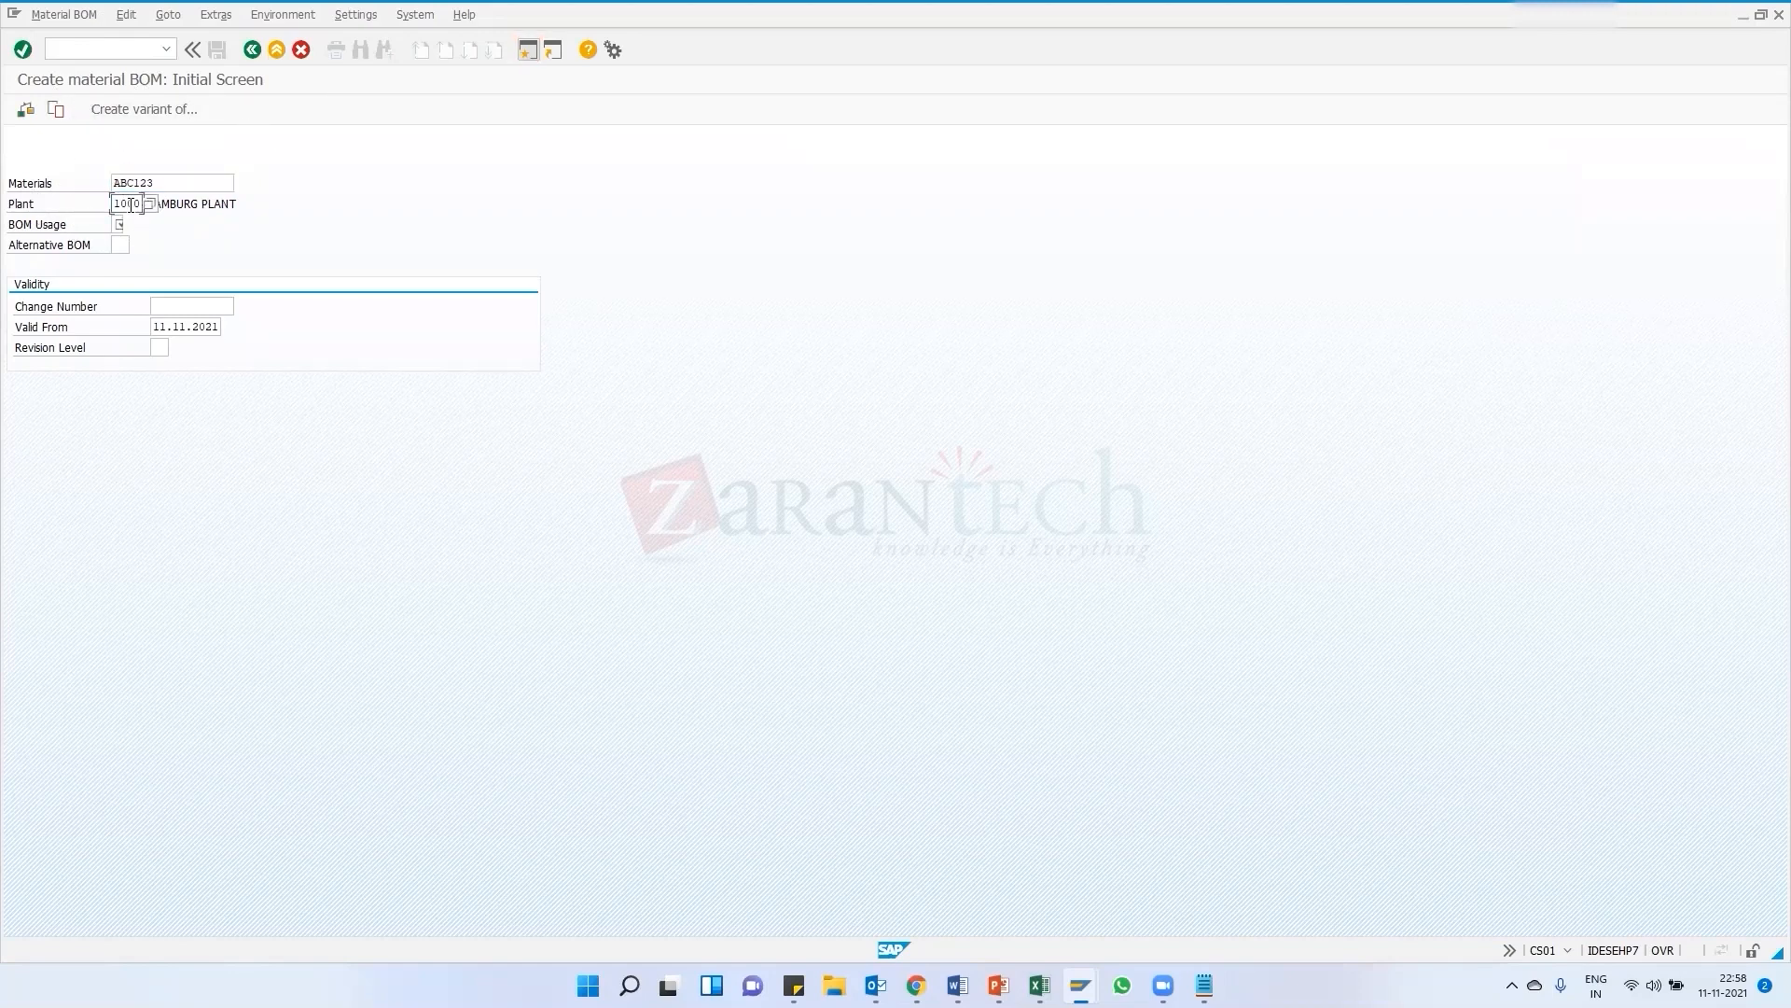
click(118, 224)
click(131, 225)
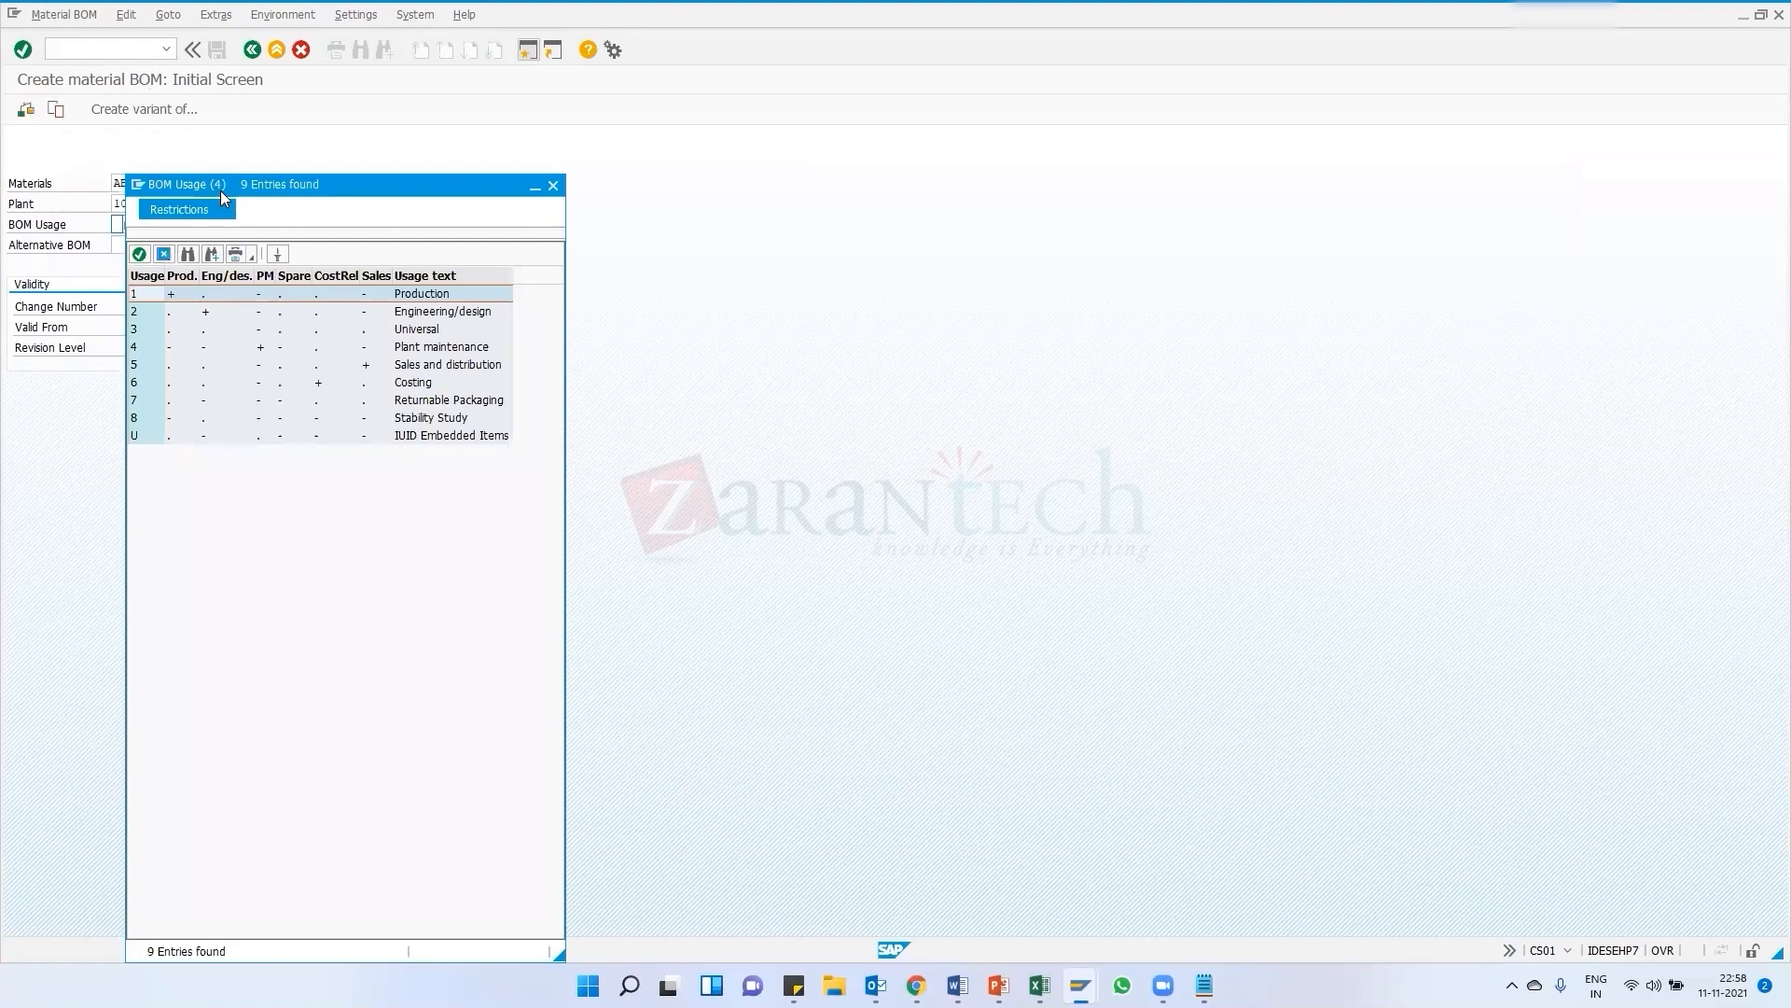
drag(221, 190, 366, 153)
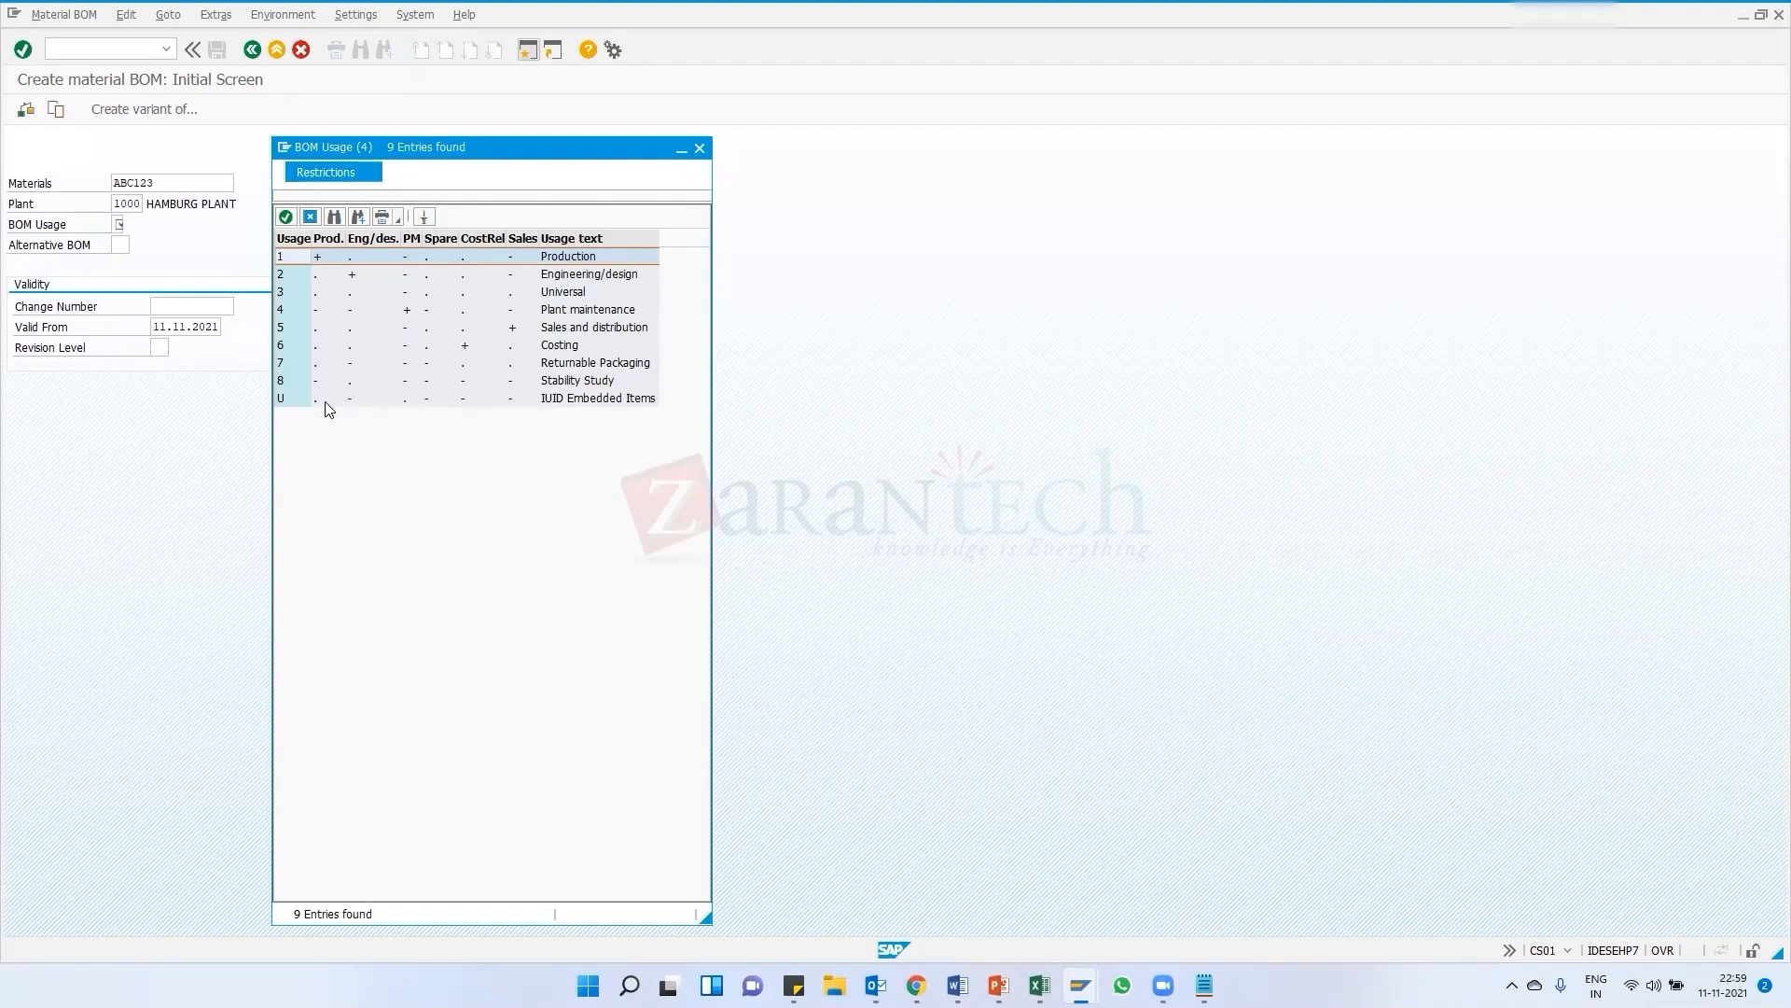
double_click(560, 257)
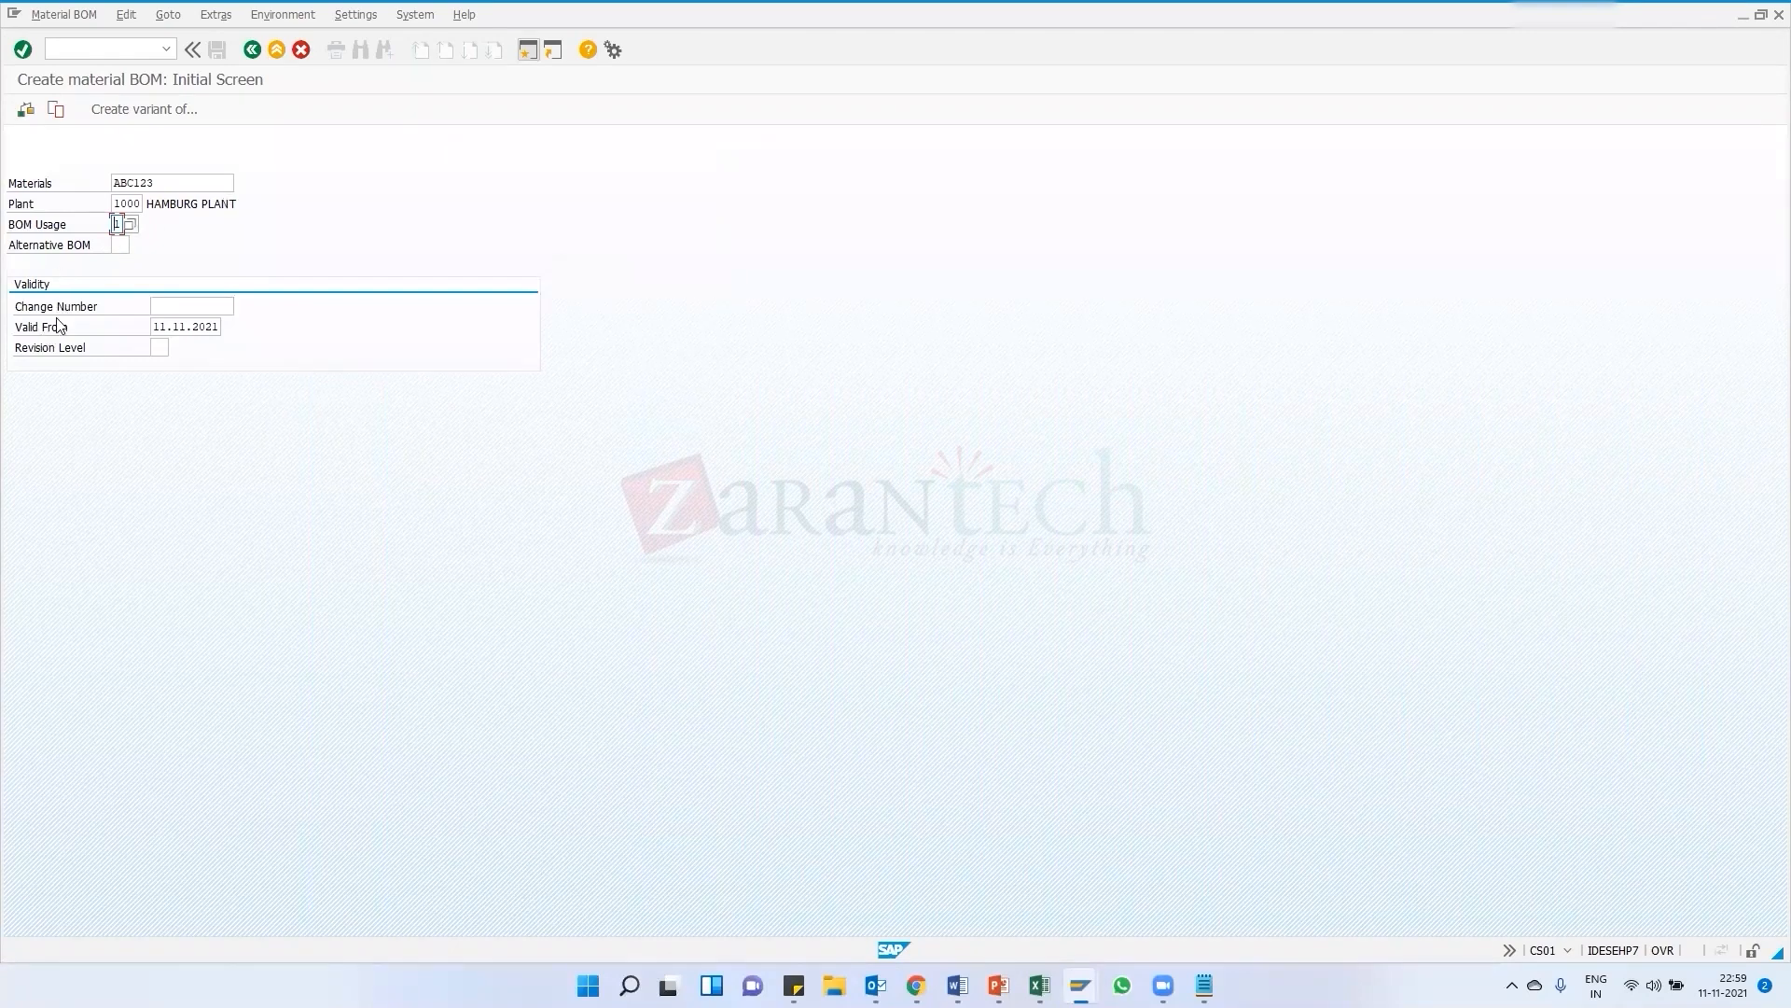
click(173, 326)
key(Return)
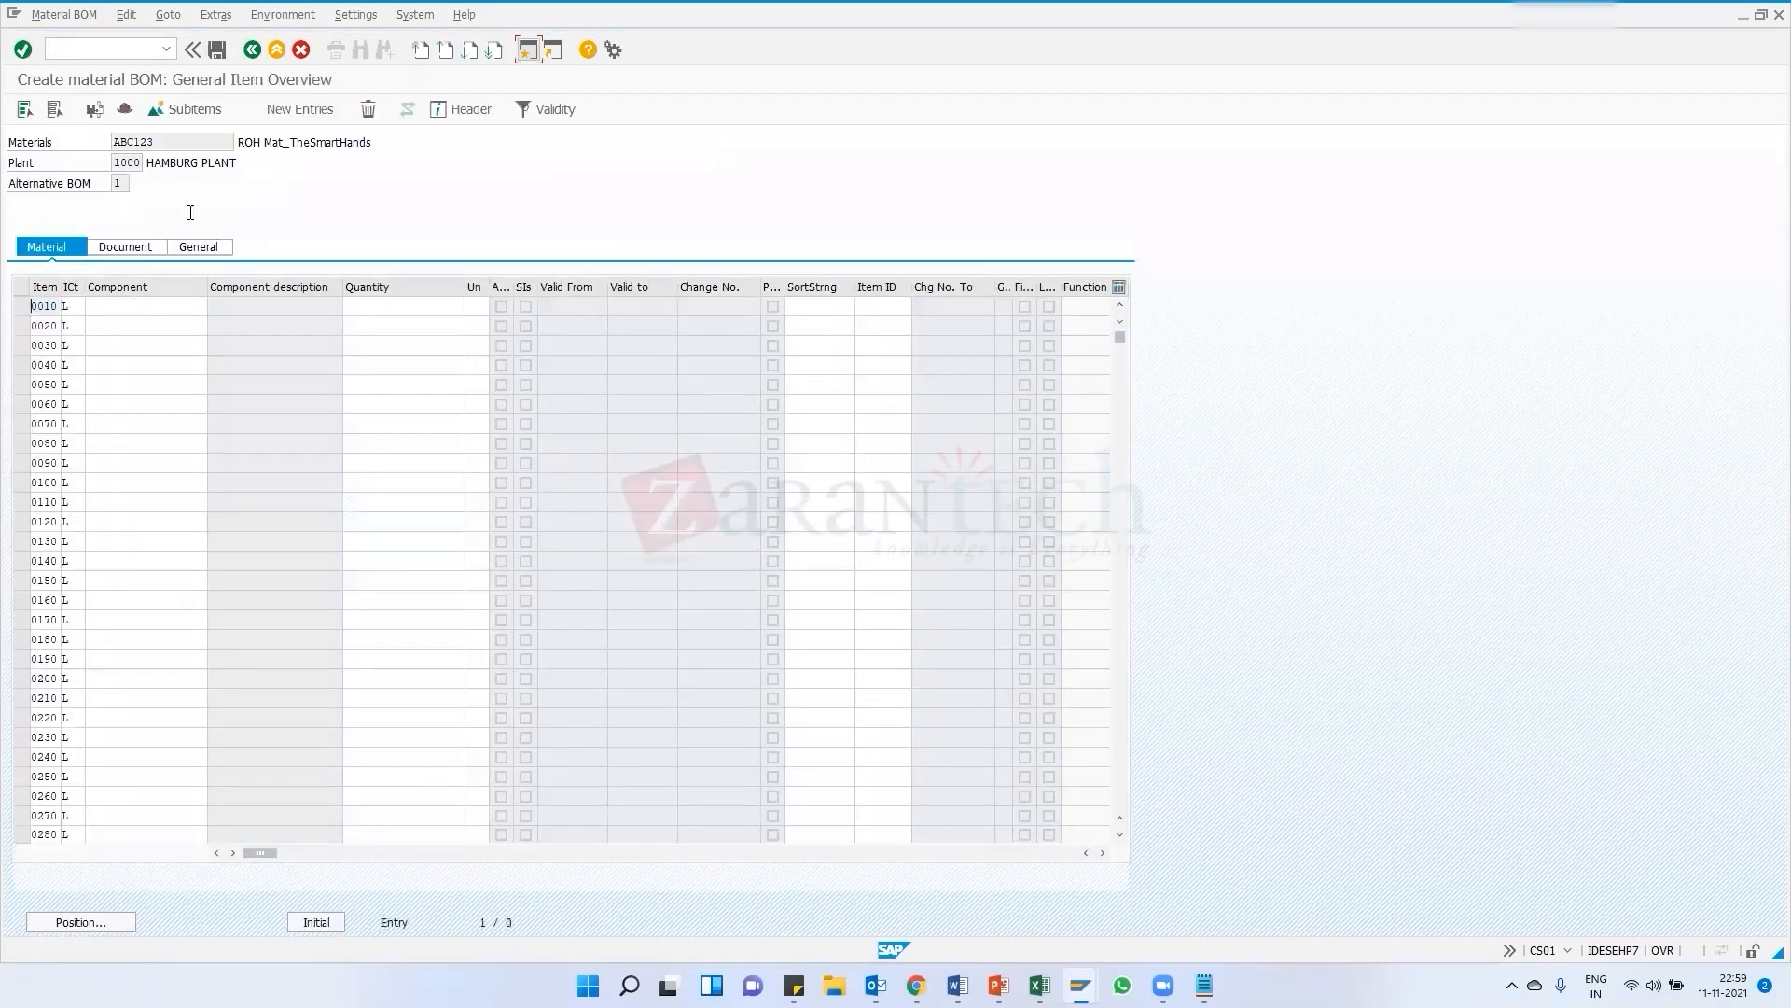
drag(114, 142, 241, 144)
click(287, 143)
click(176, 140)
double_click(121, 162)
key(shift+Tab)
click(150, 307)
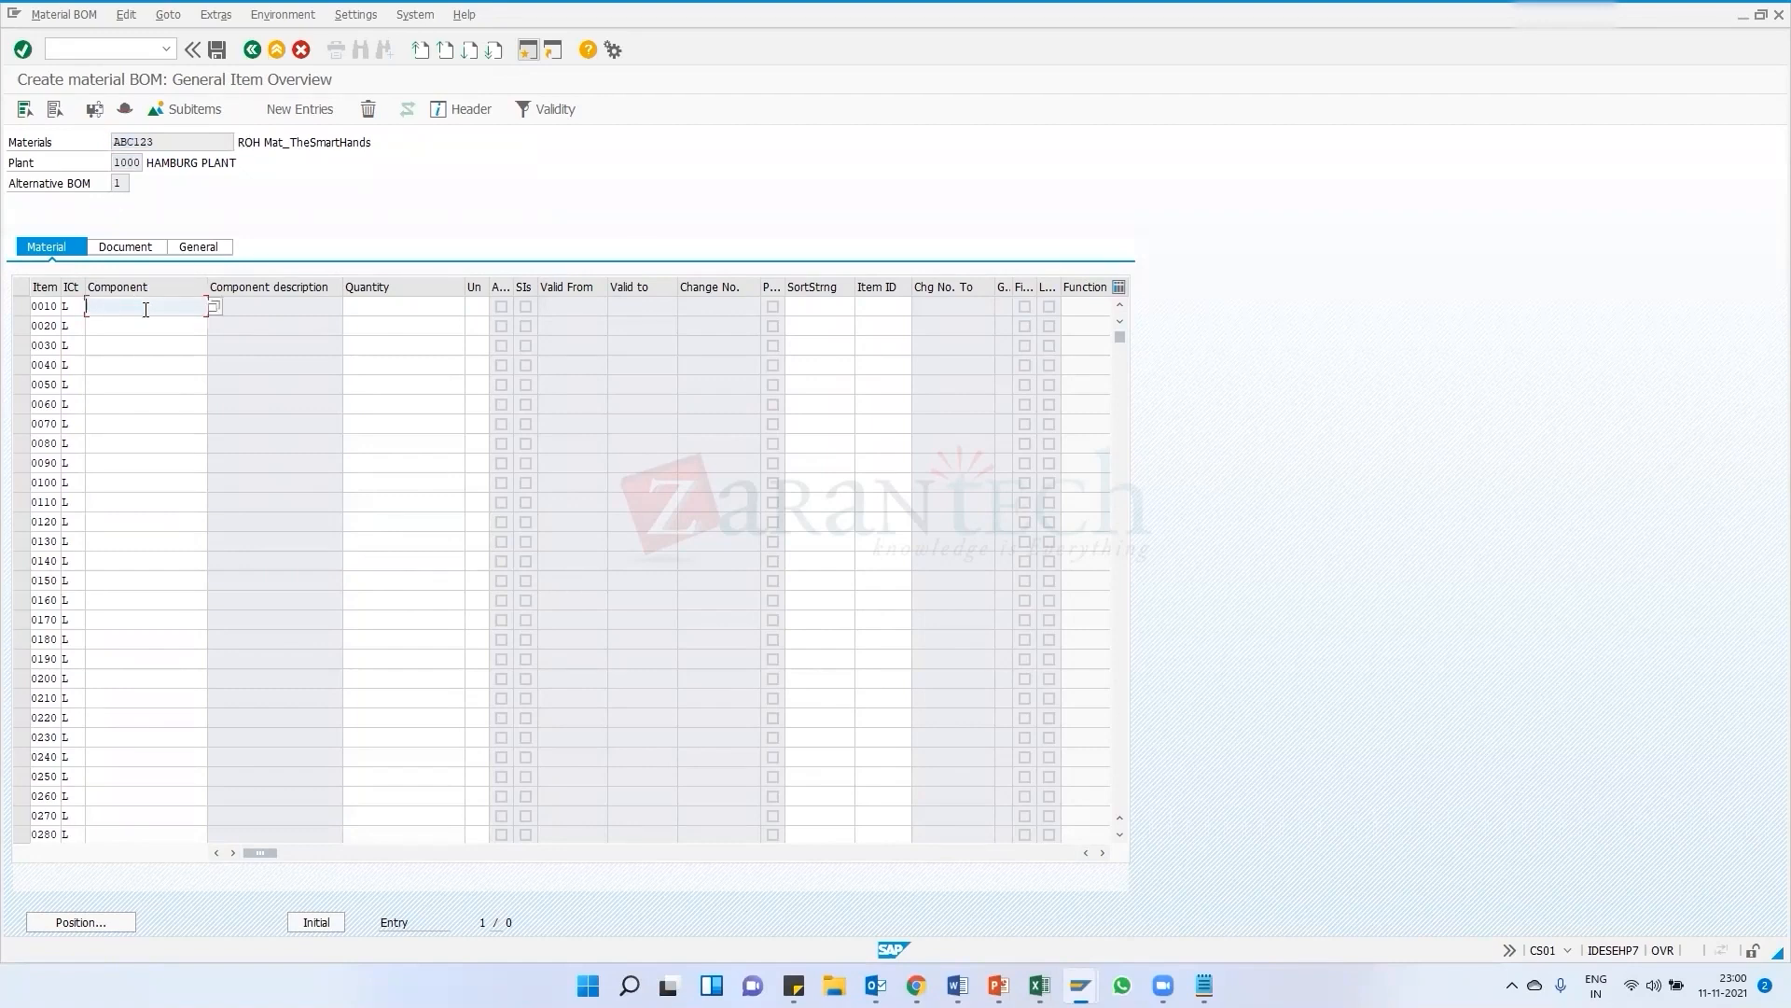
click(114, 162)
double_click(130, 162)
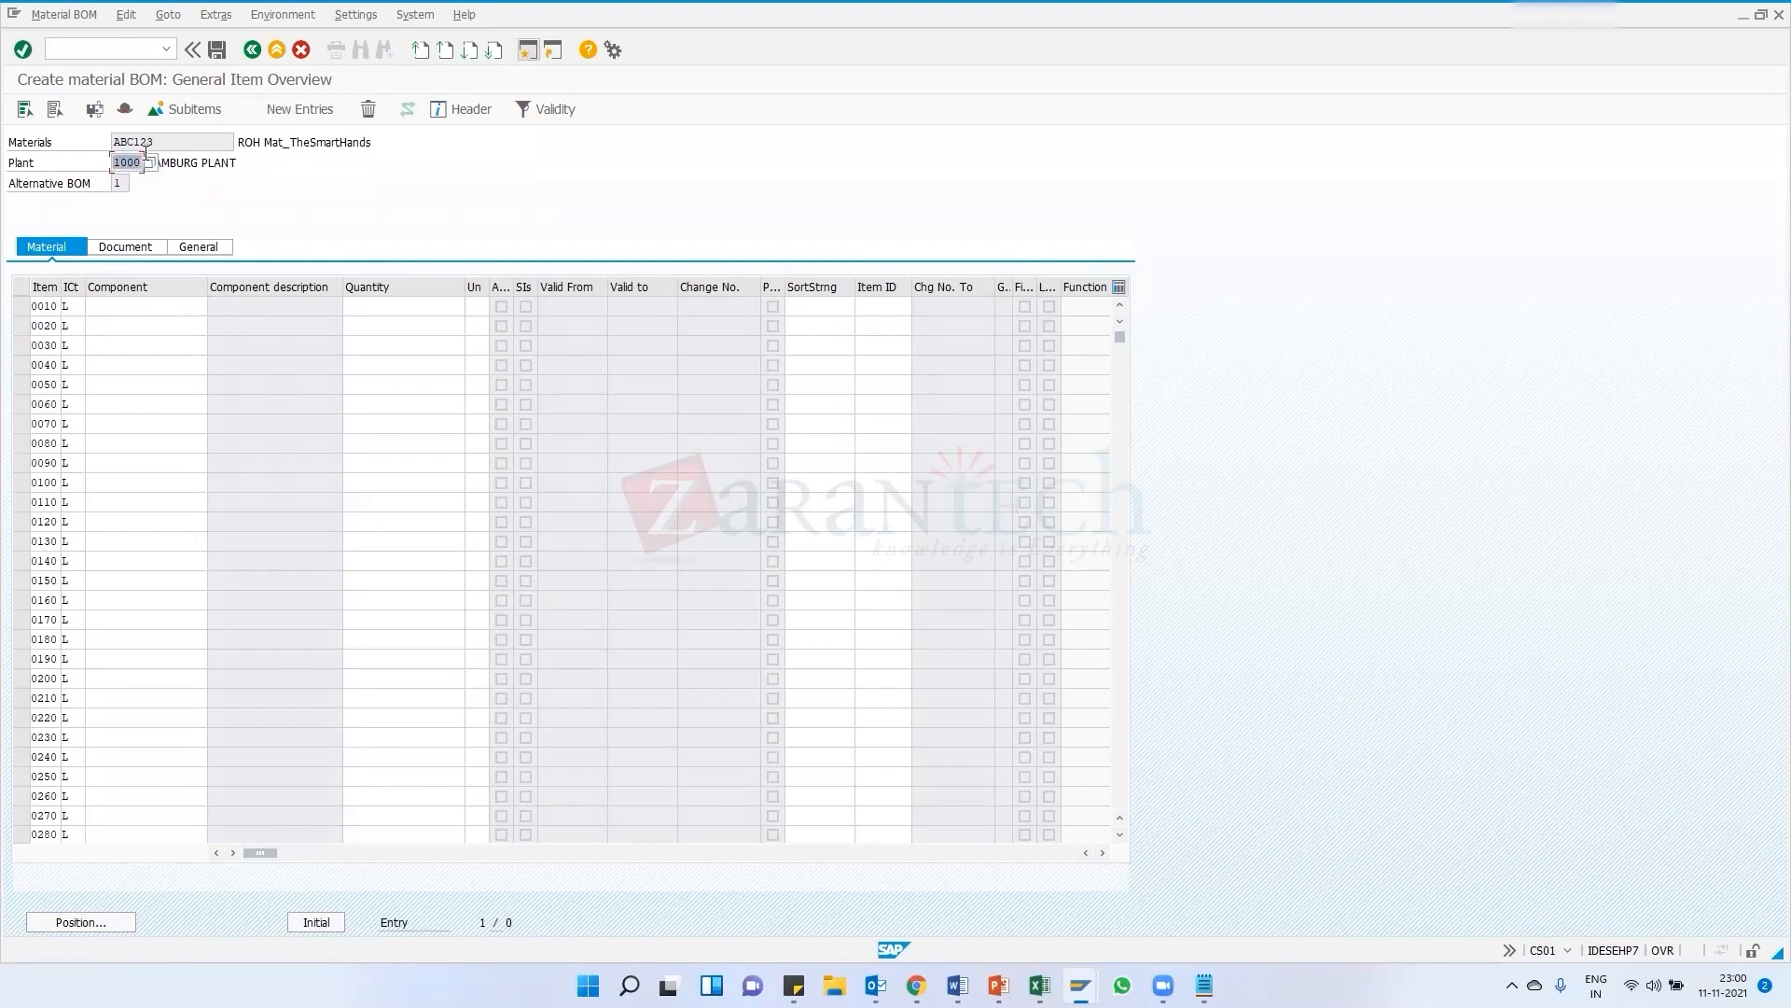
Open a new session and display table MARC entries for plant 1000 in the Data Browser (SE16)
click(219, 199)
click(527, 49)
text(se16)
key(Return)
text(marc)
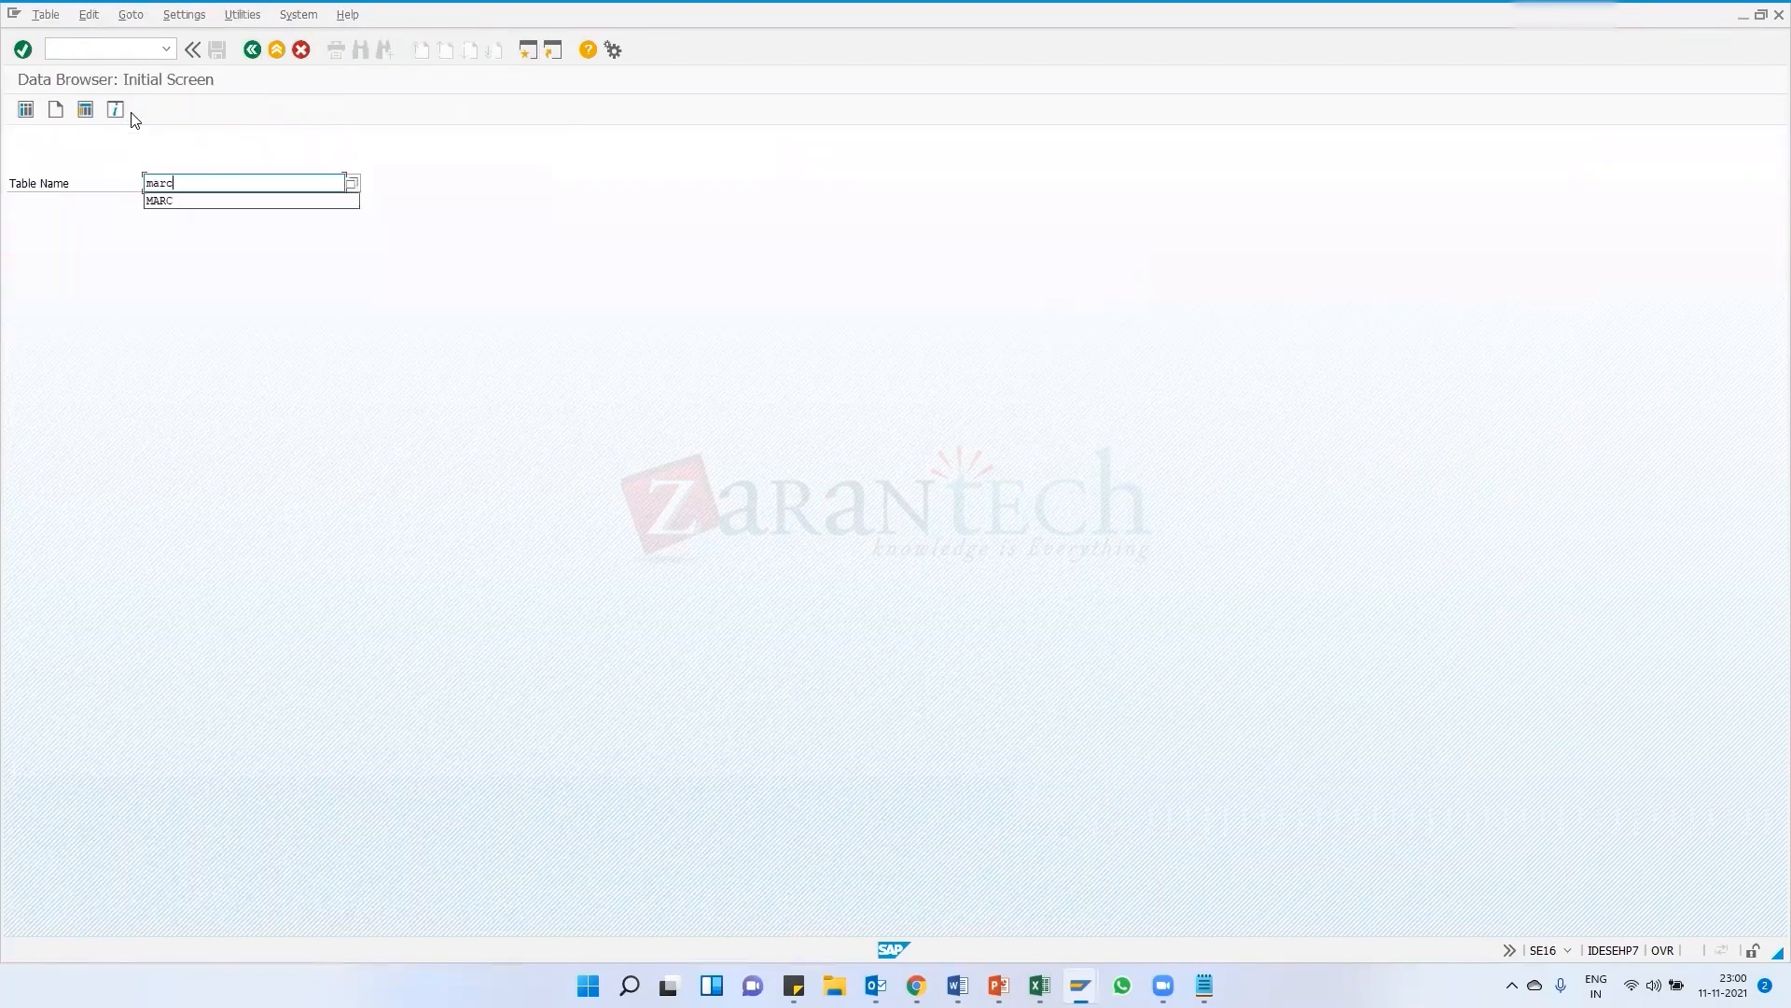
key(Return)
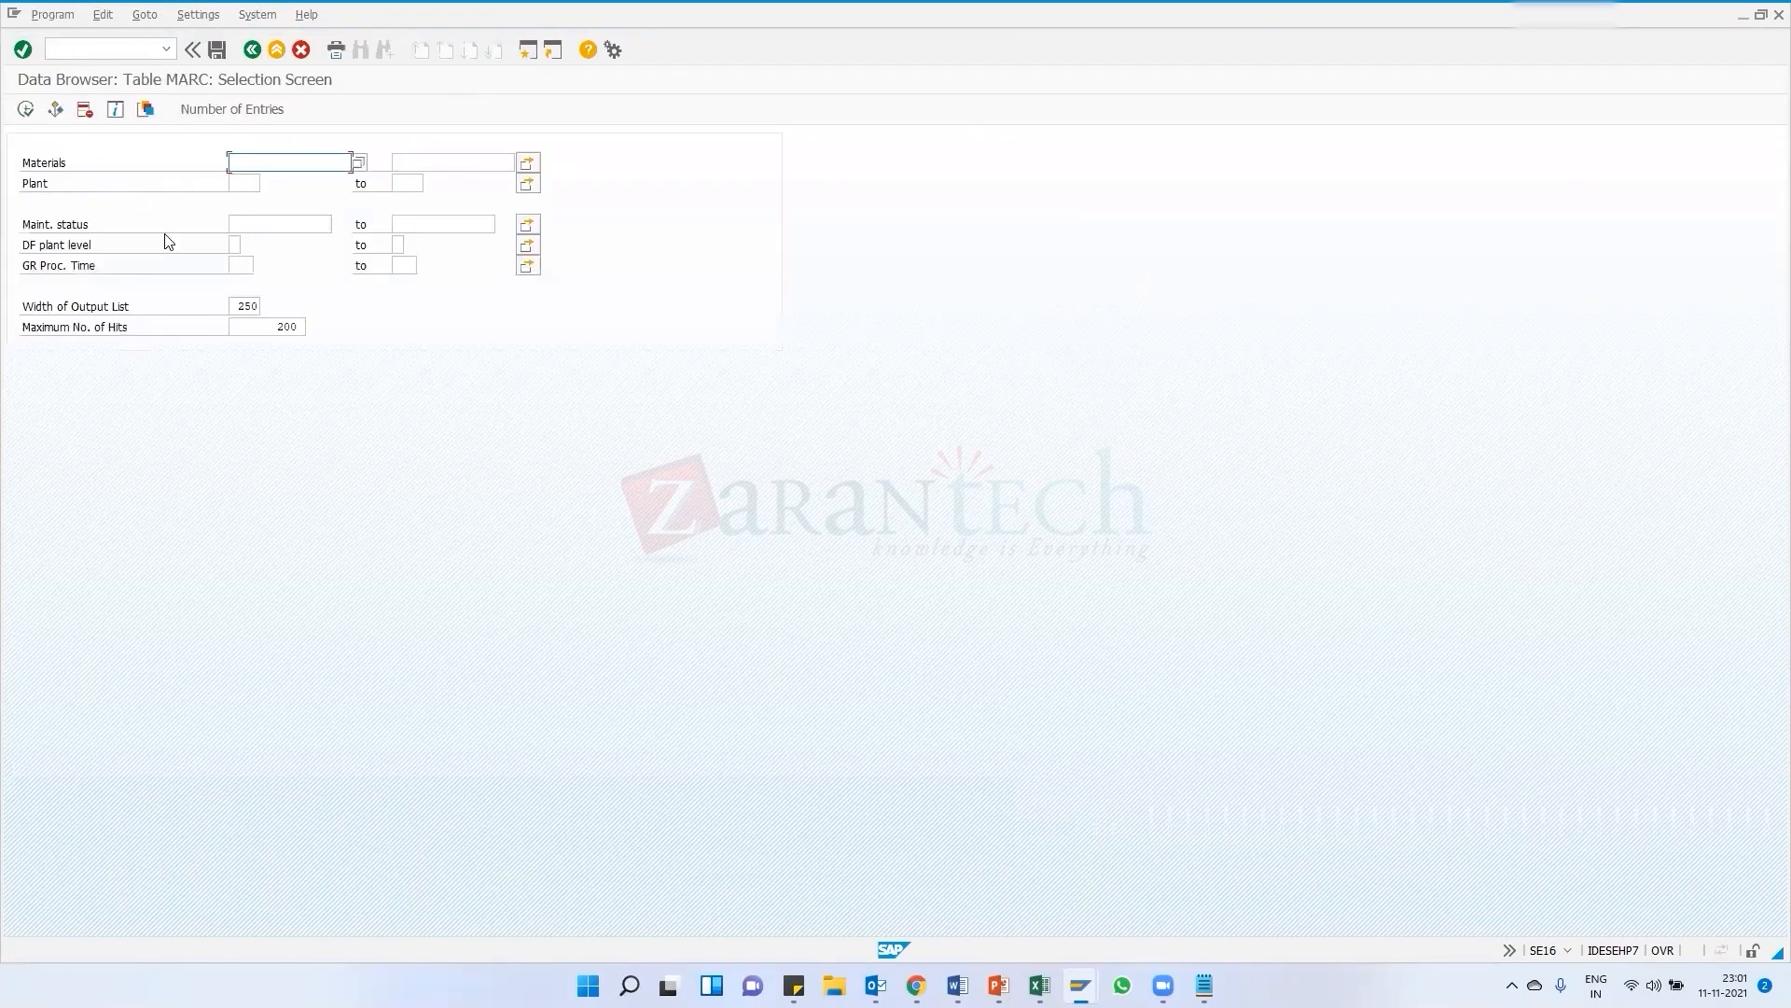
click(249, 179)
text(1000)
key(Return)
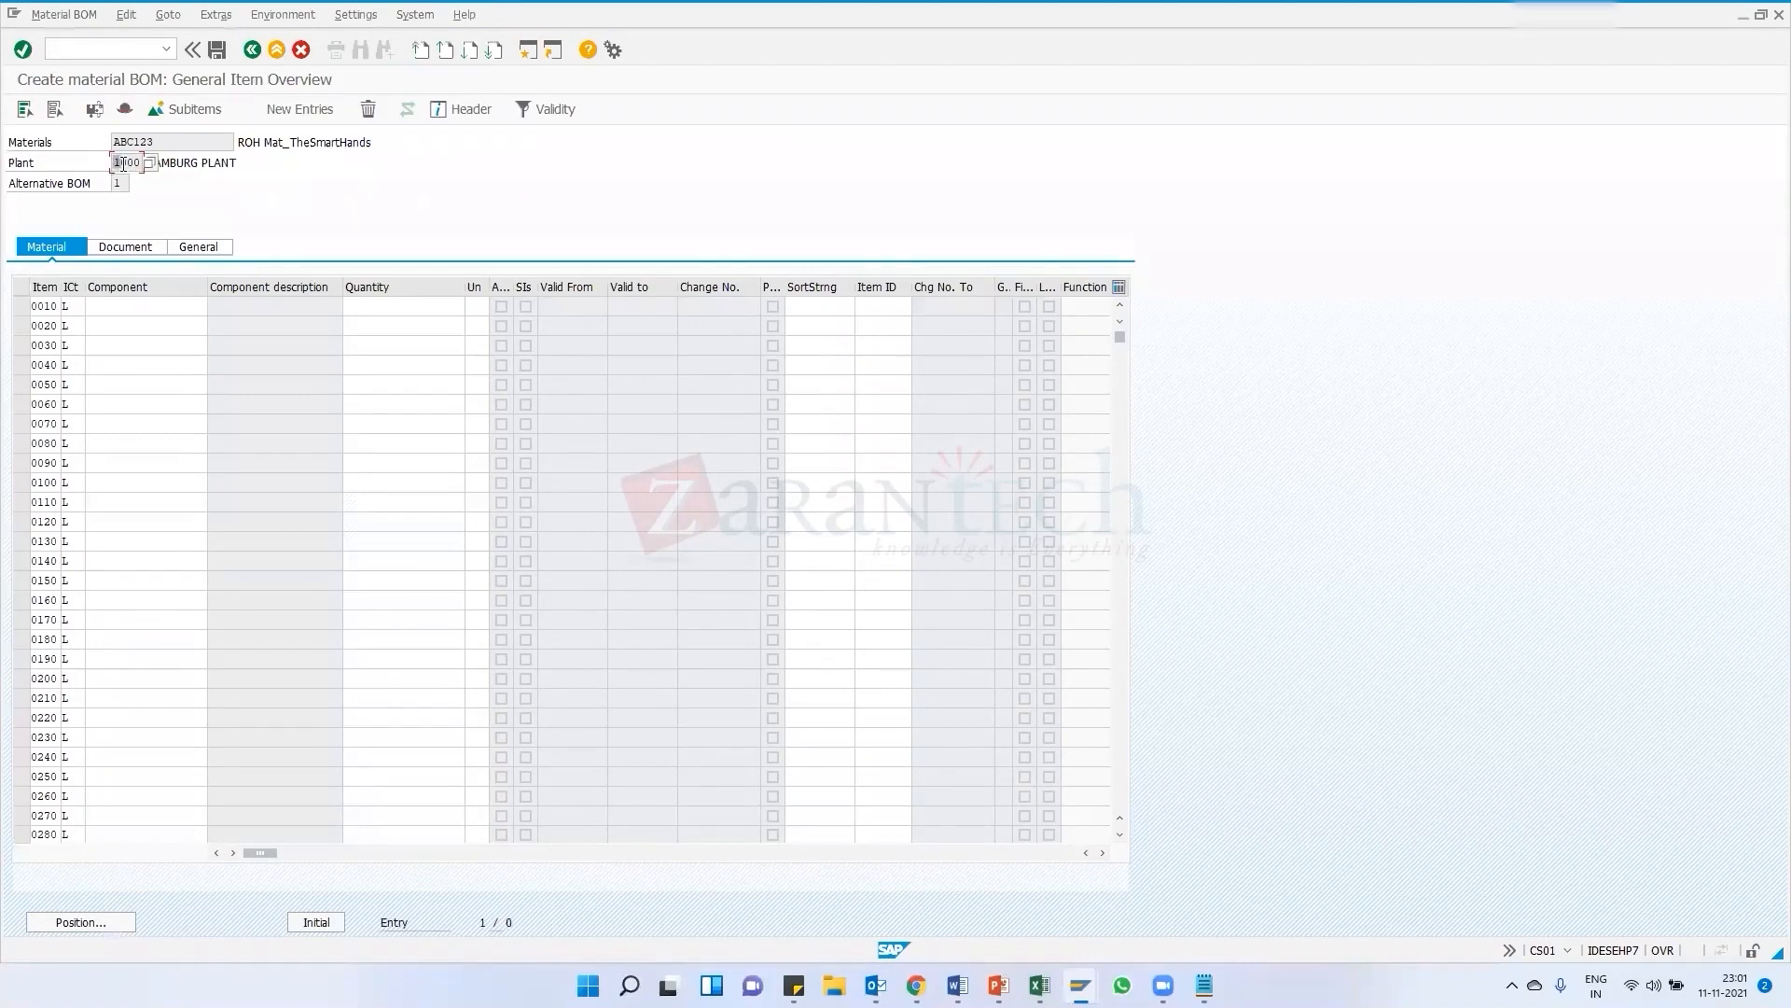
Switch to the MARC entries window, open another session and start displaying material 33 with MM03
drag(114, 165, 143, 168)
key(alt+Tab)
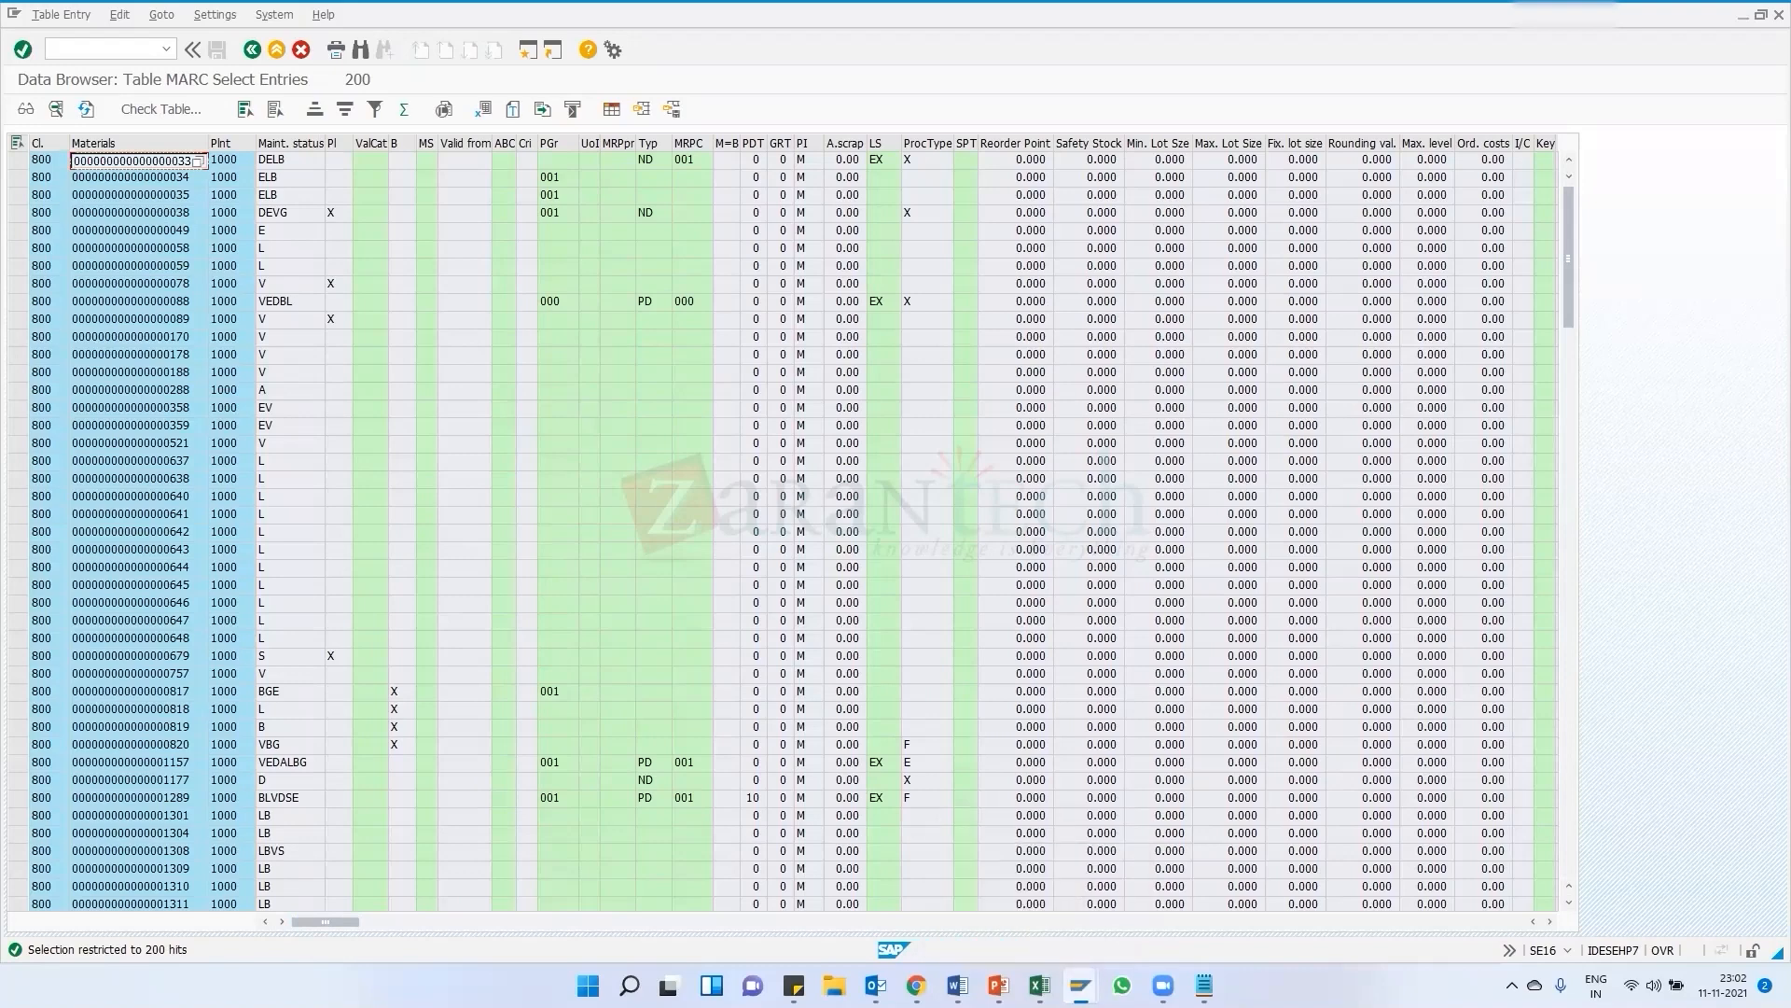
mouse_move(1081, 985)
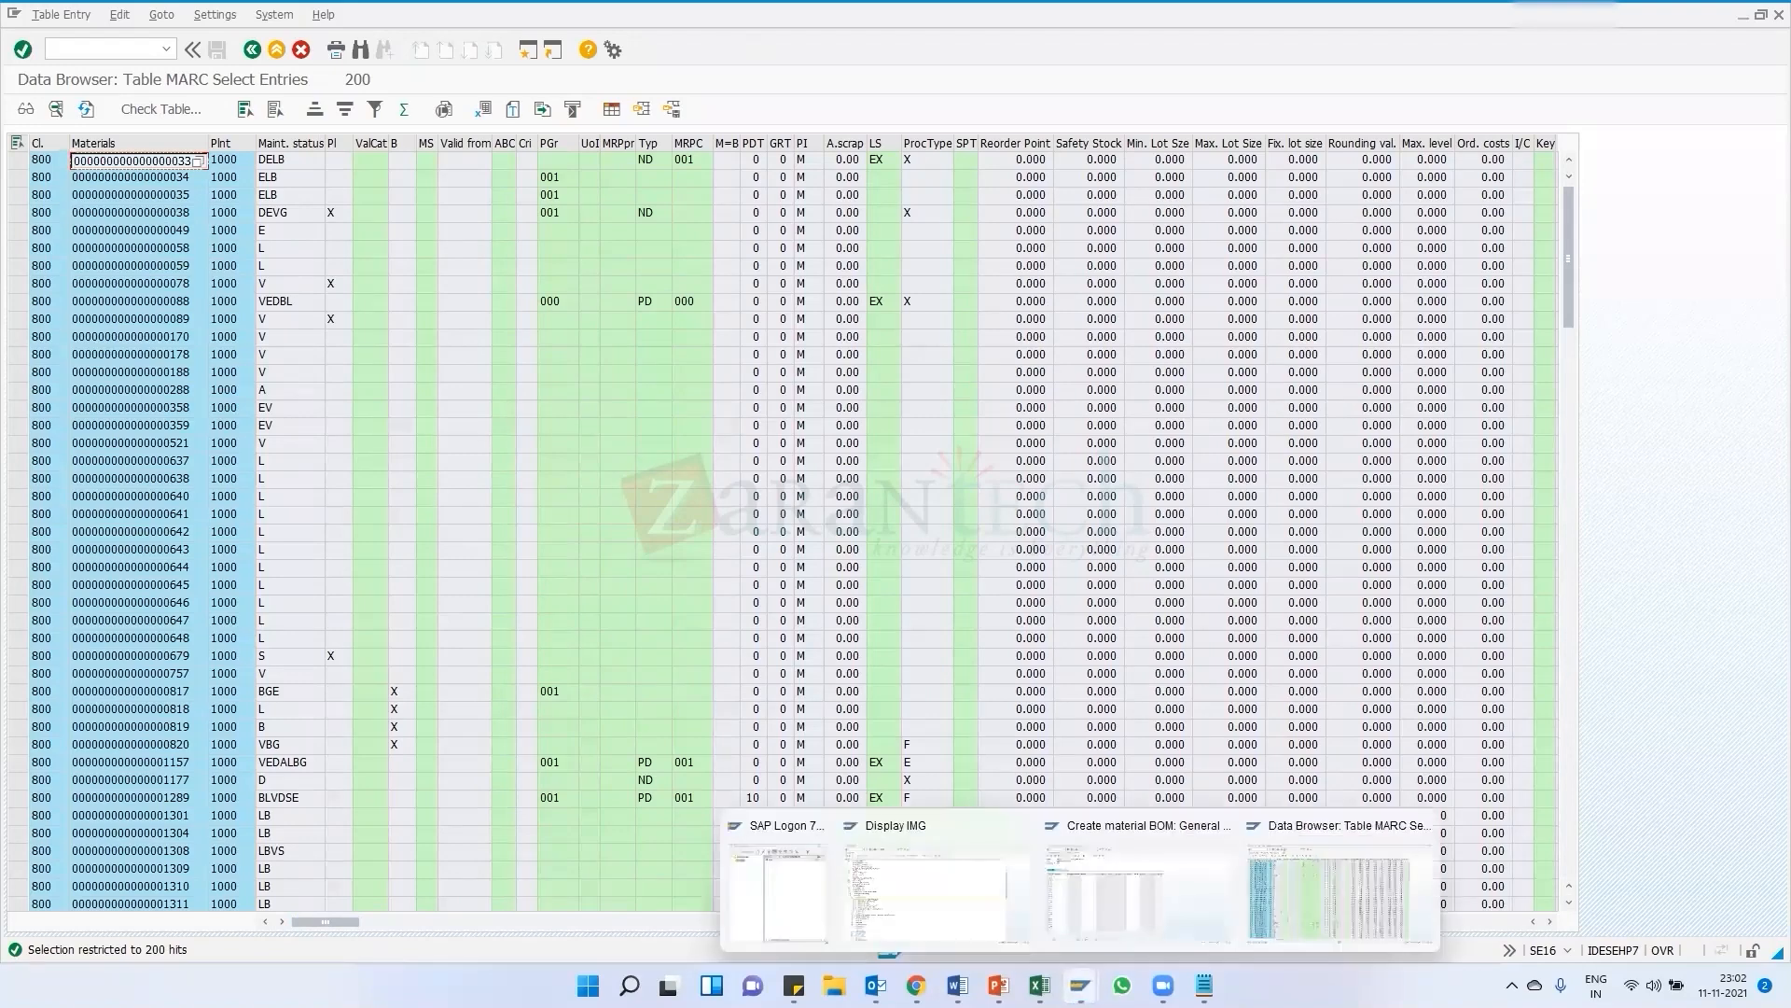
click(1334, 892)
click(670, 66)
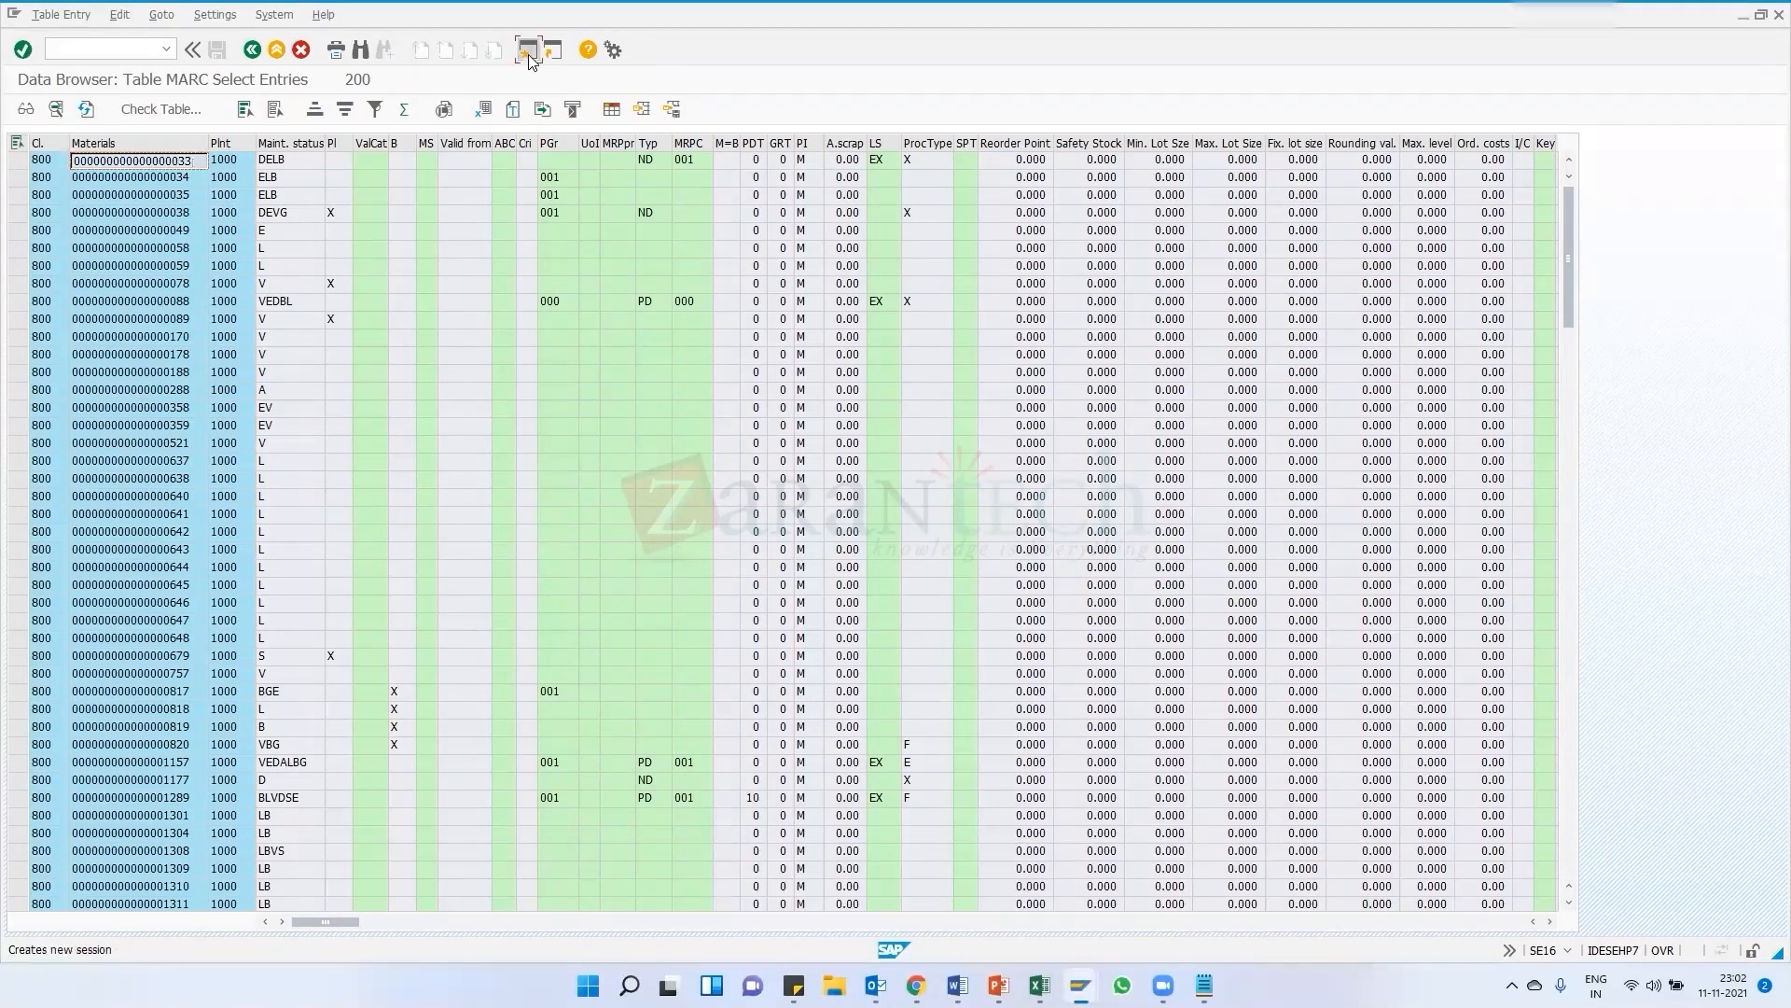
key(shift+F3)
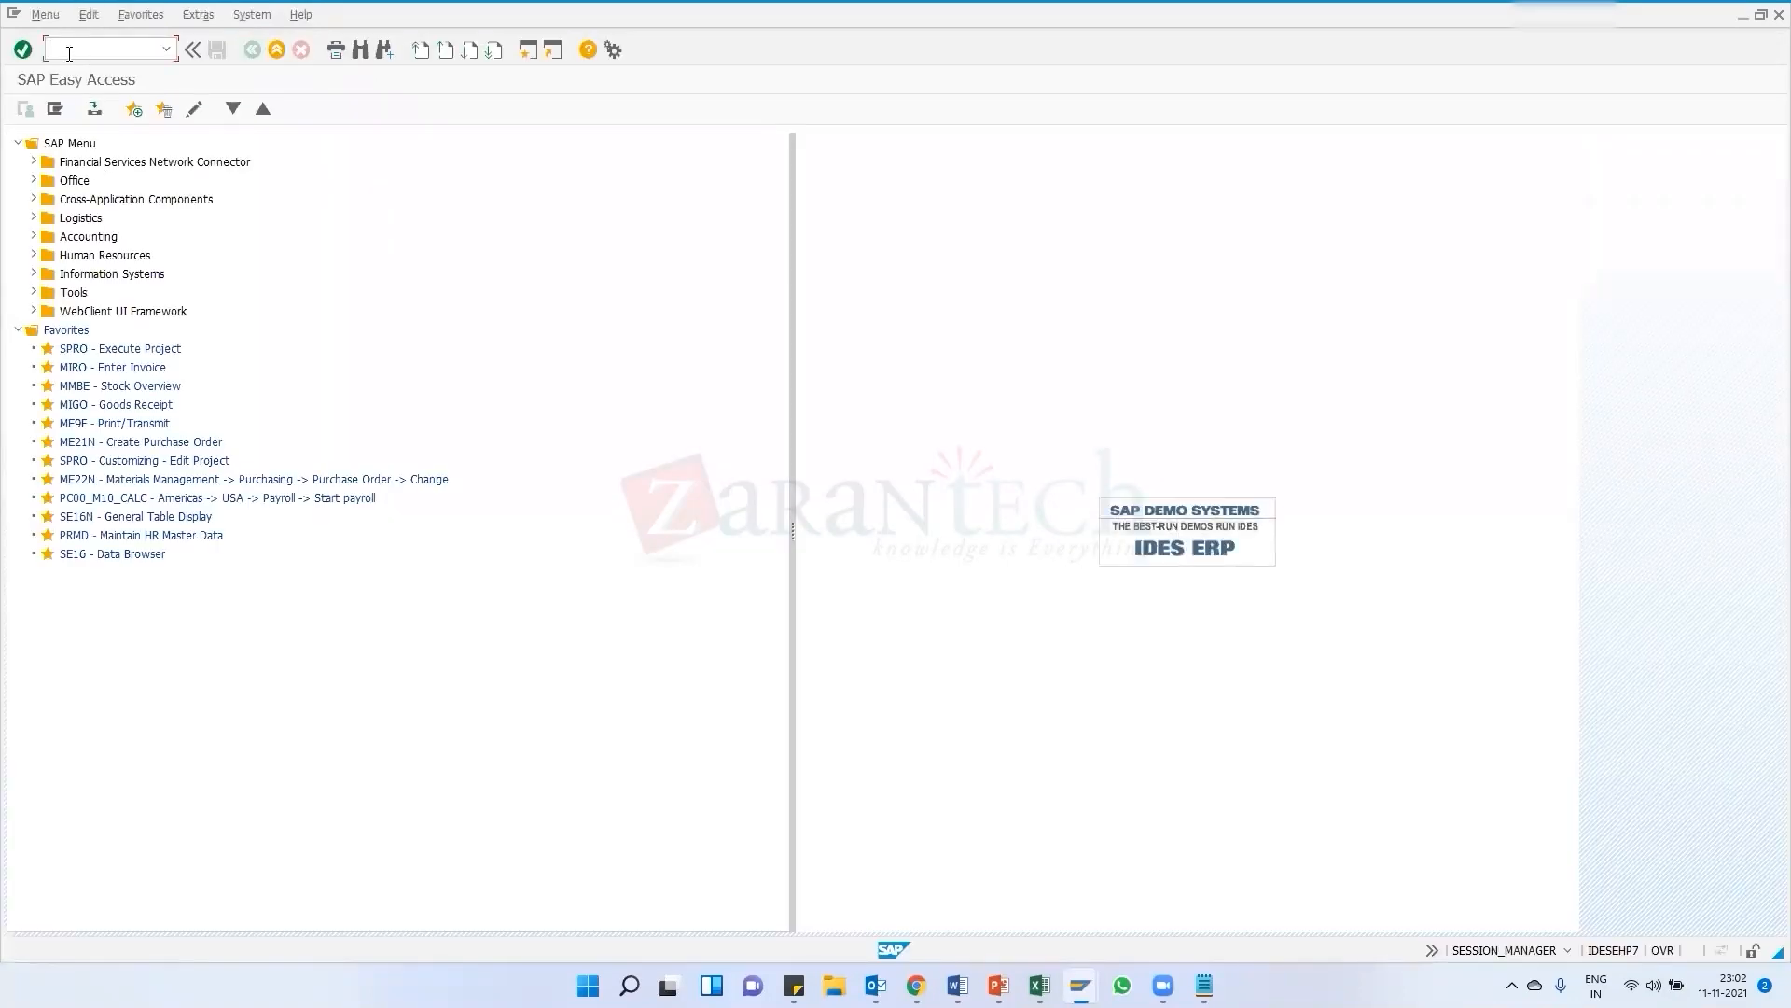
key(Return)
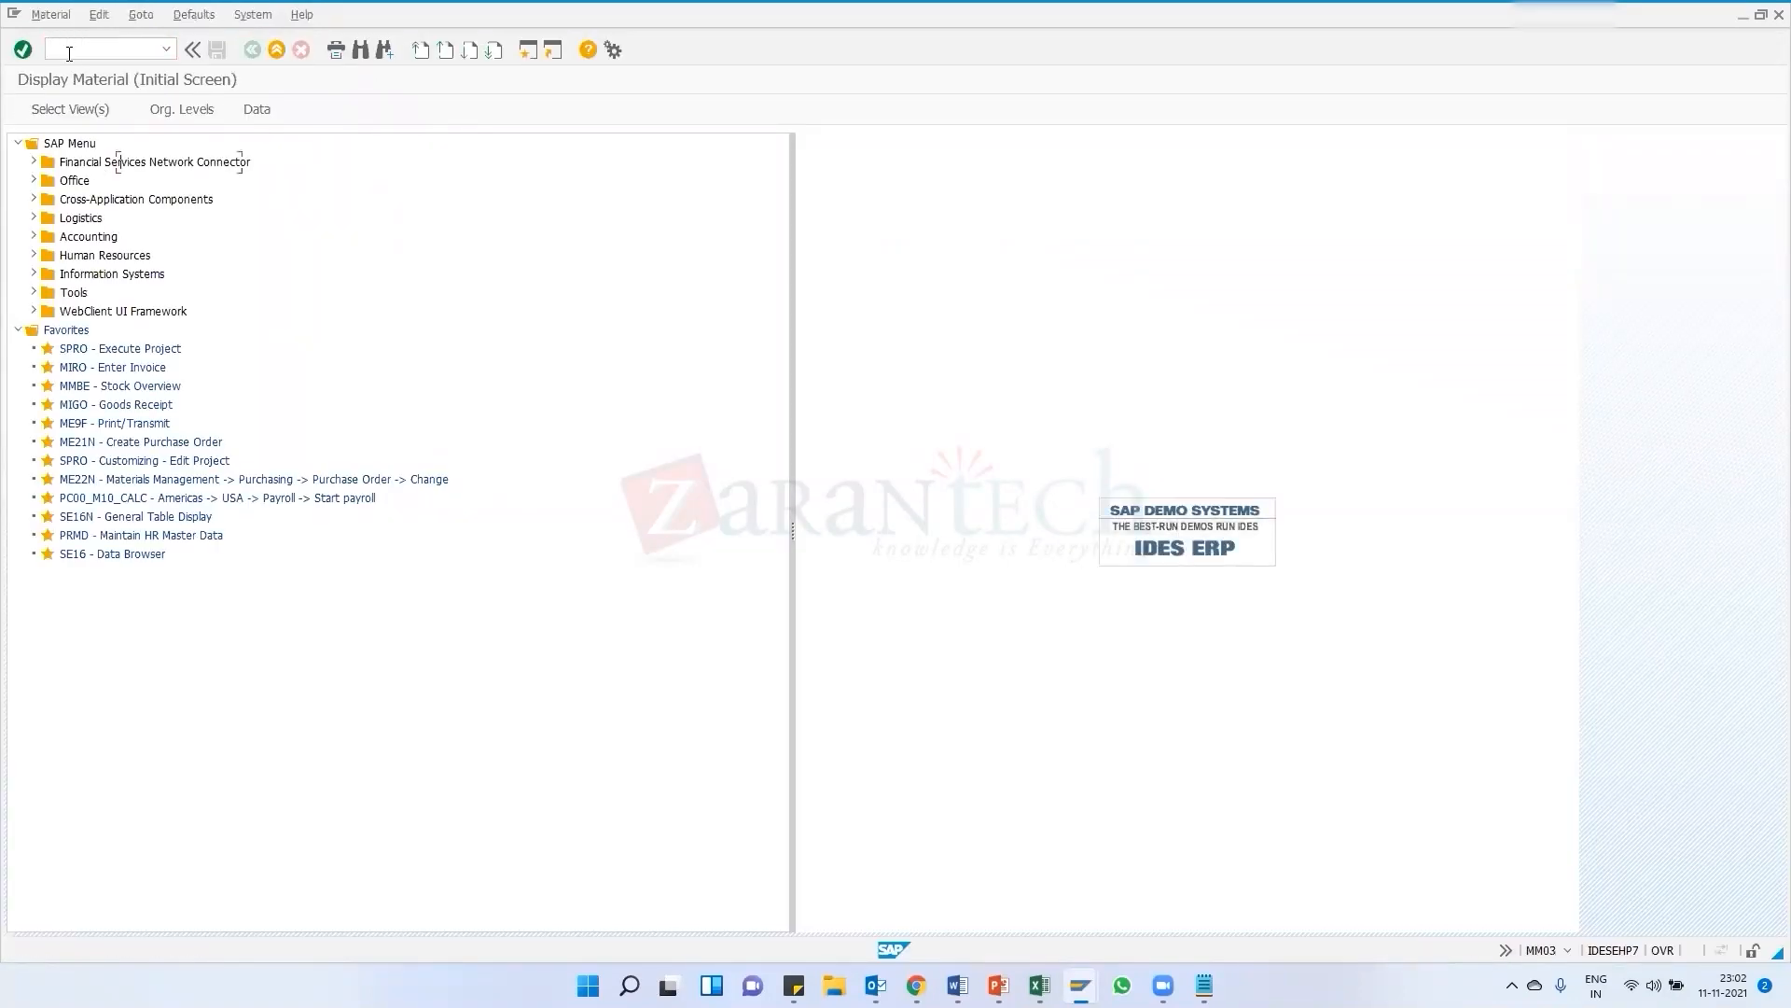
key(Return)
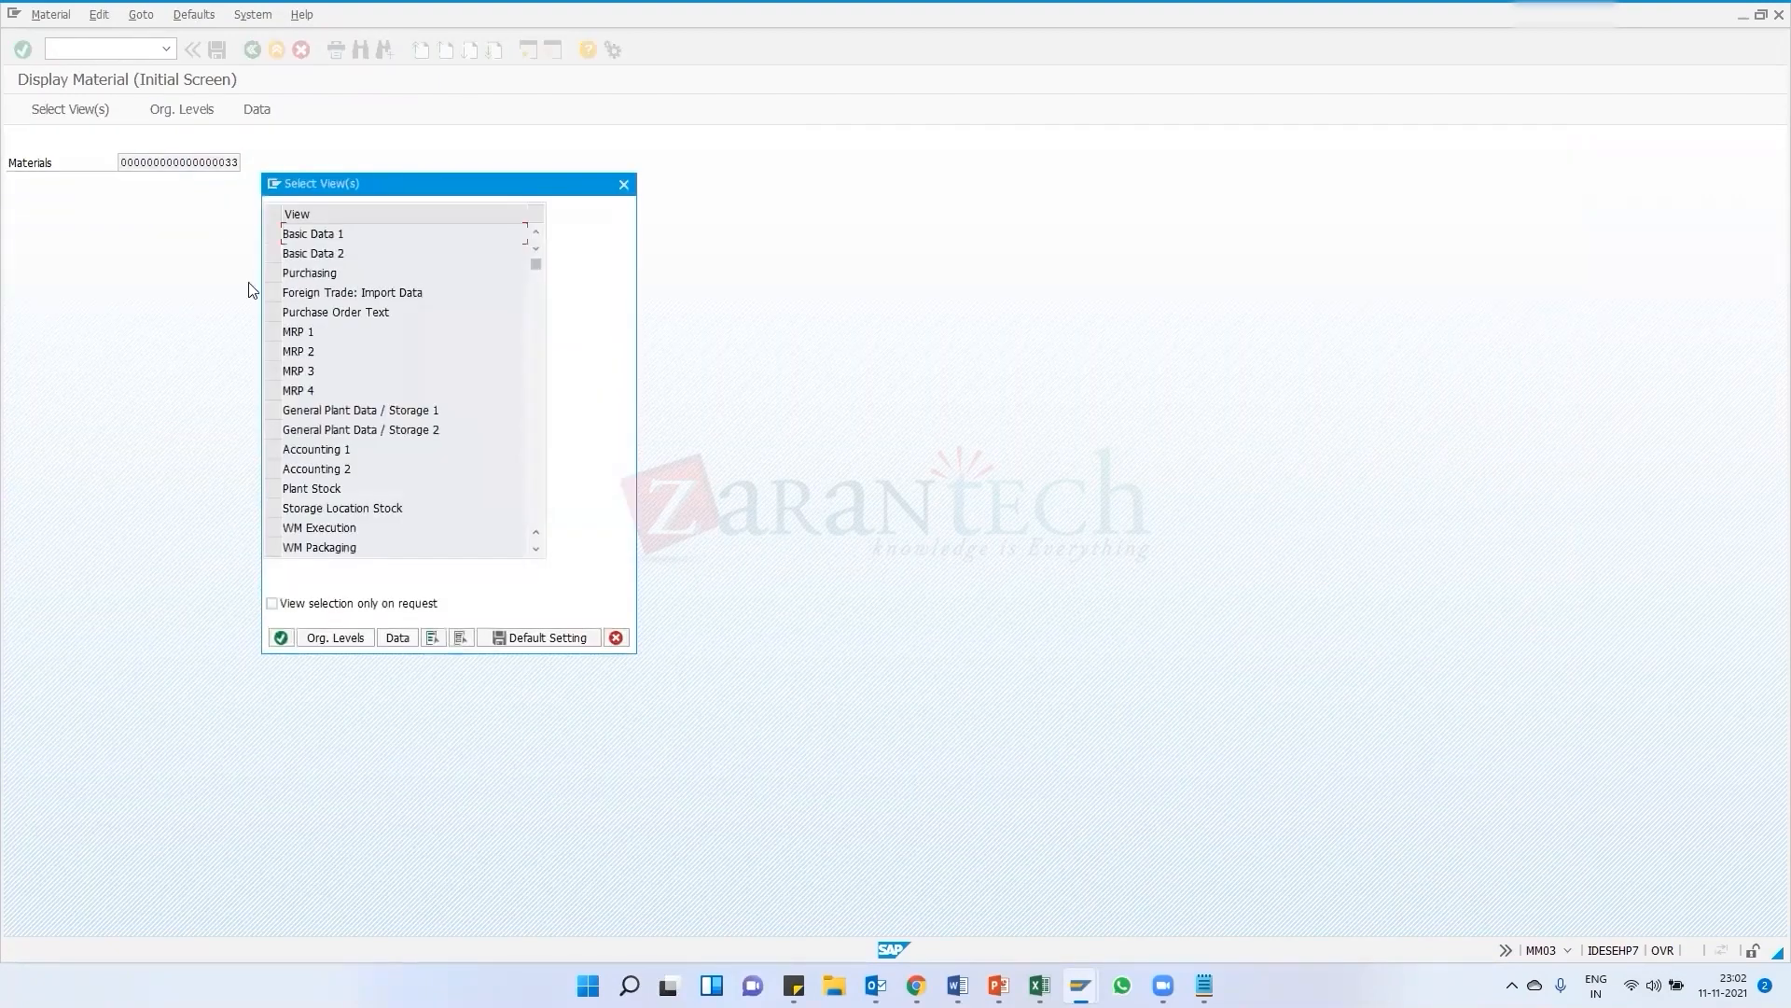
Select the Basic Data 1, Purchasing and Accounting 1 views for material 33 at plant 1000
click(272, 234)
click(273, 272)
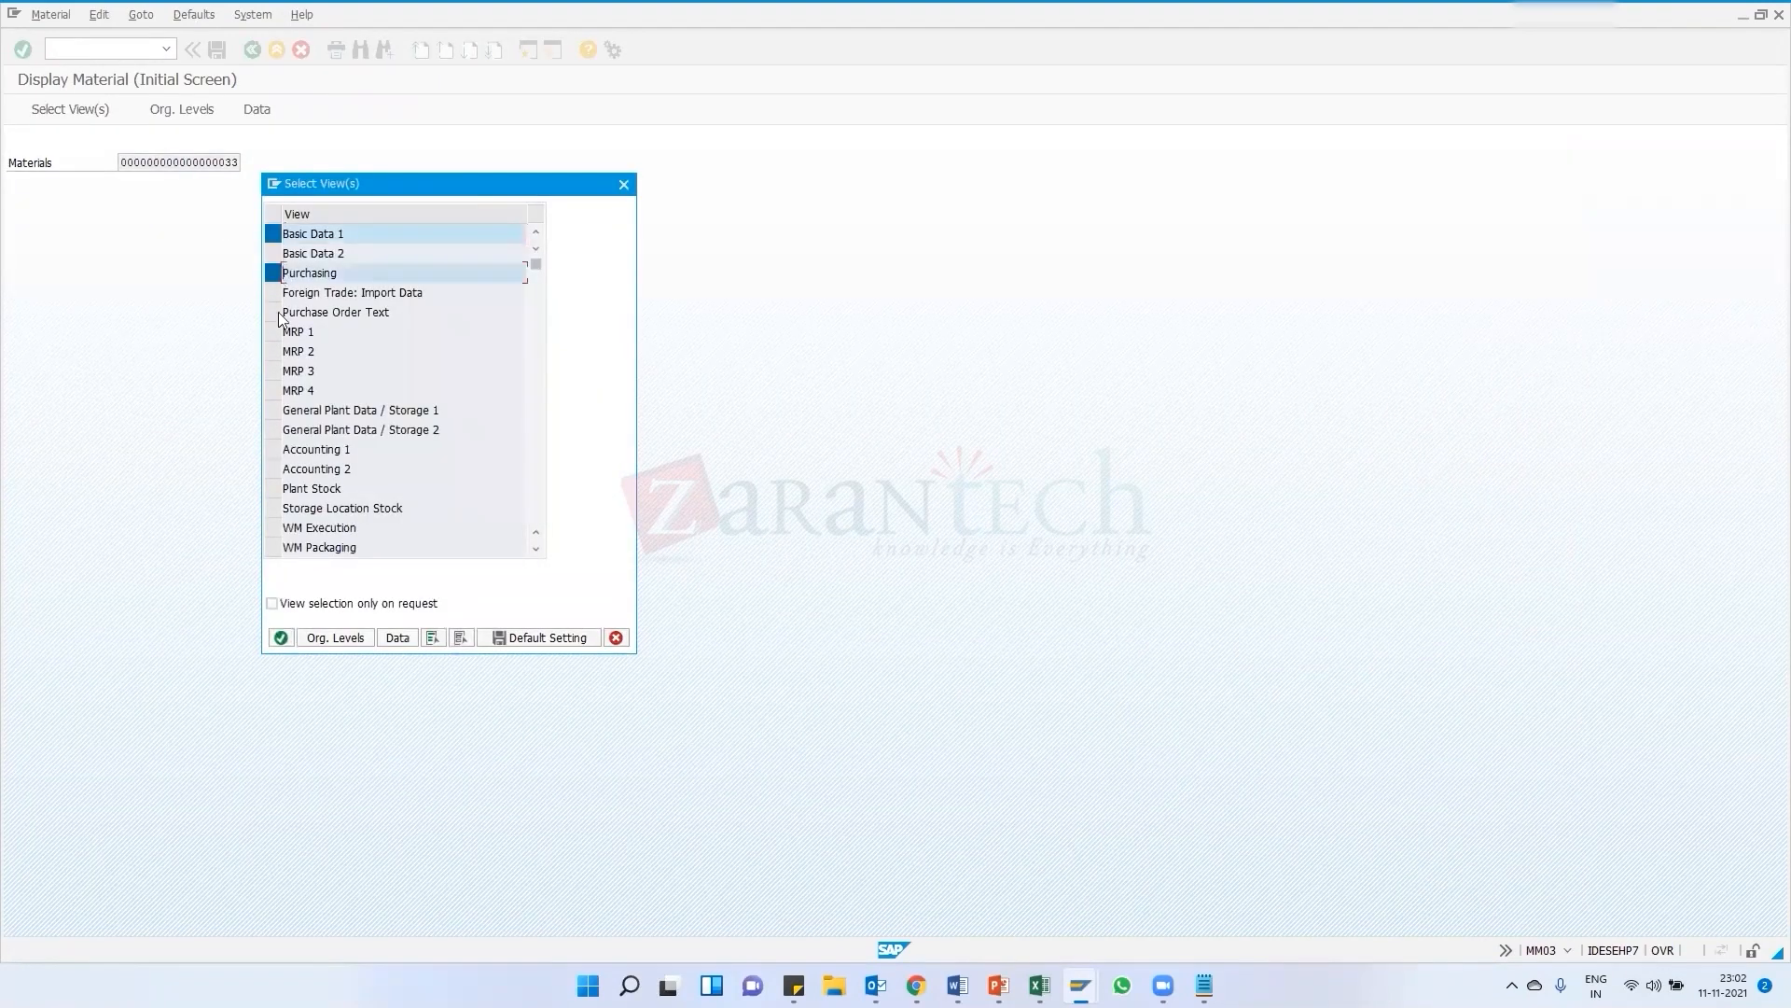
click(273, 448)
key(Return)
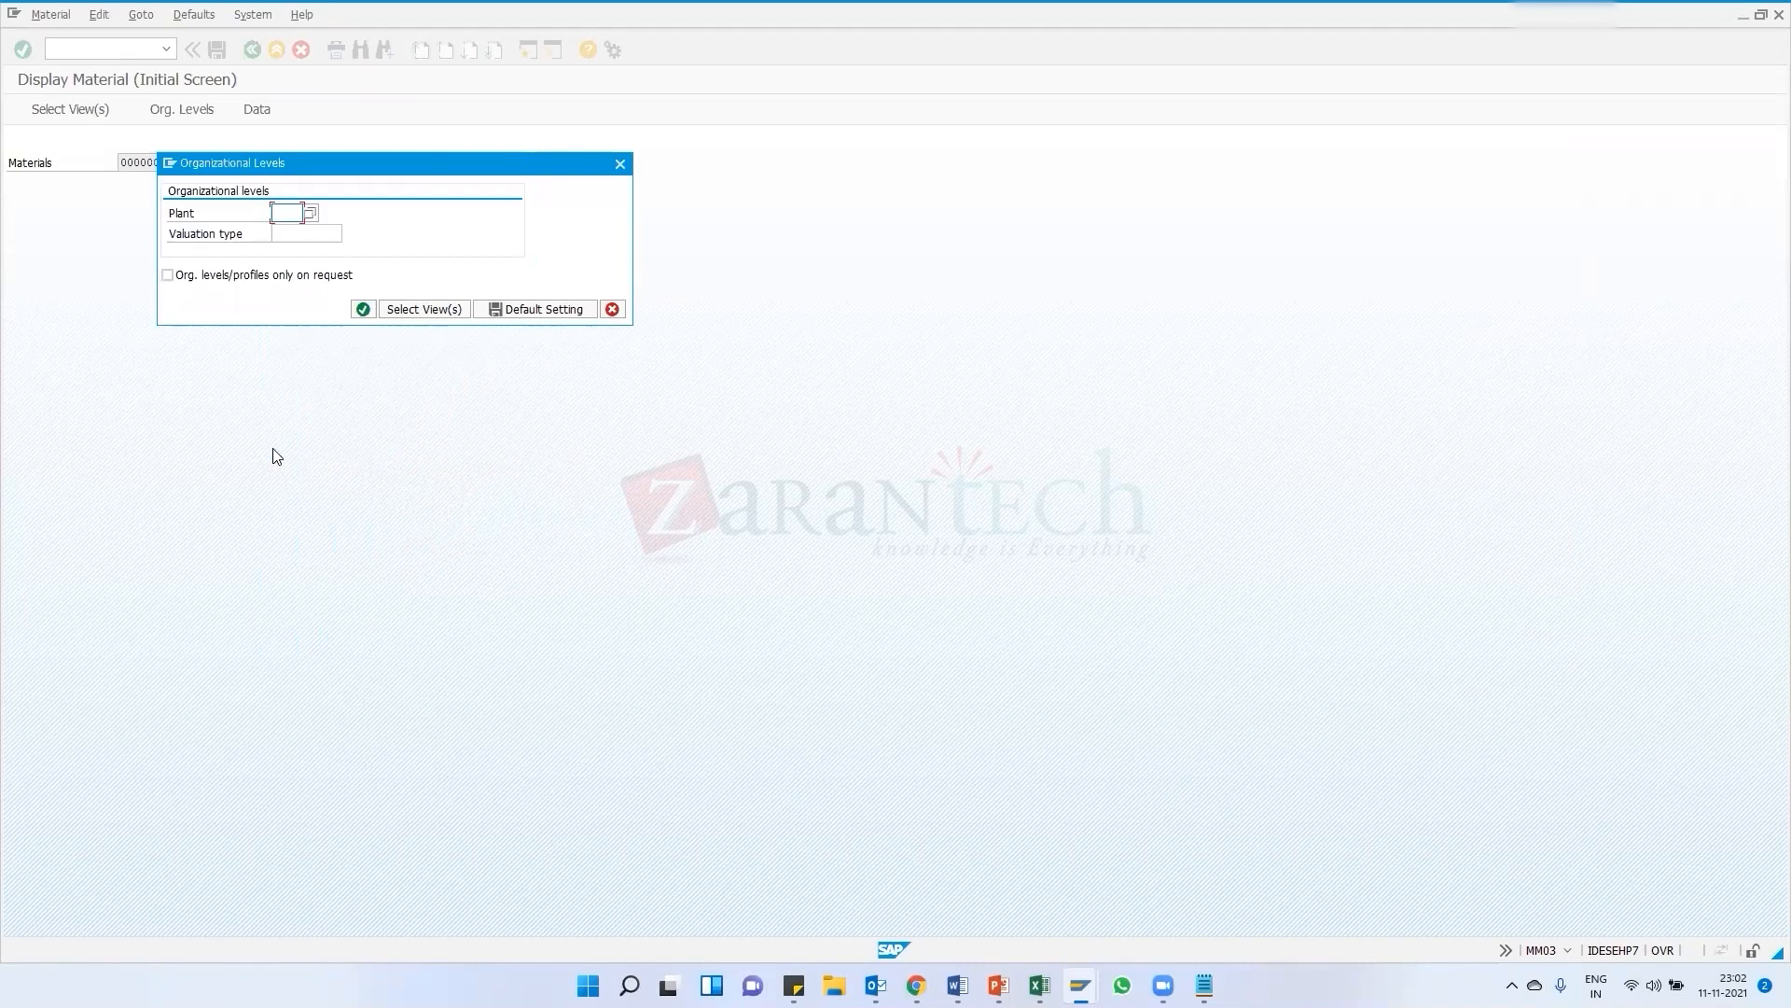
text(1000)
key(Return)
Browse material 33's Purchasing, Accounting, Basic data 2 and MRP 2 views
click(275, 144)
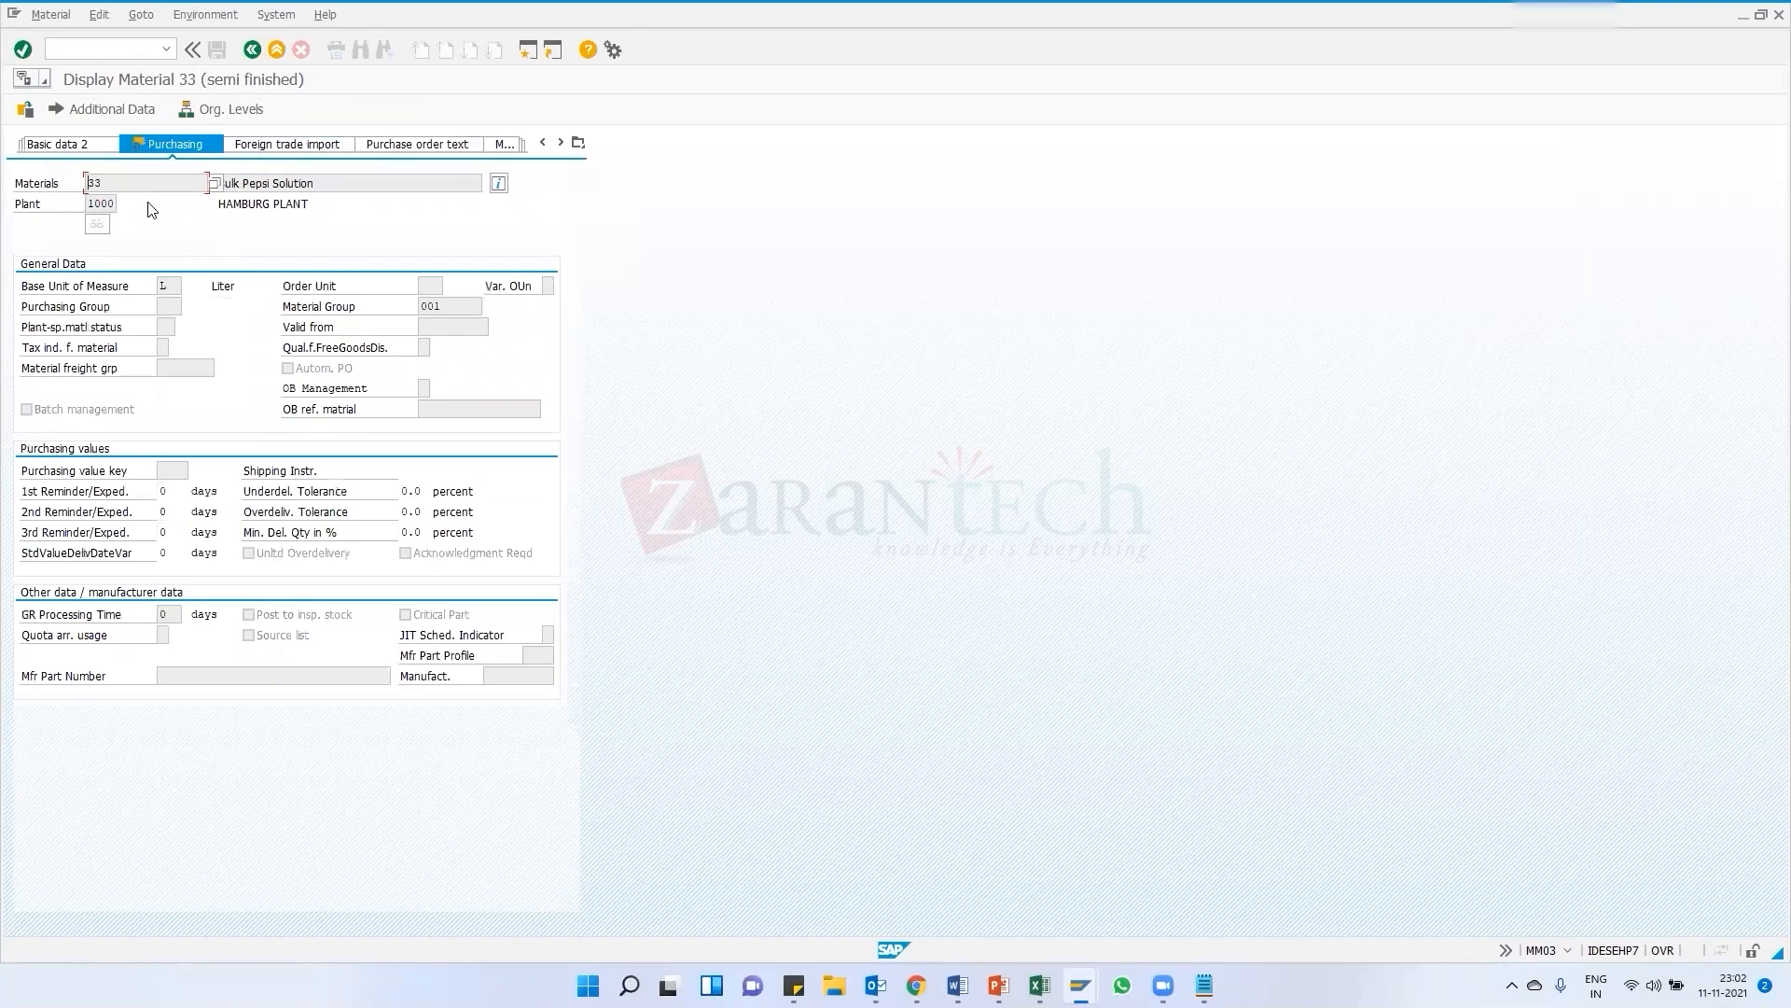
click(504, 144)
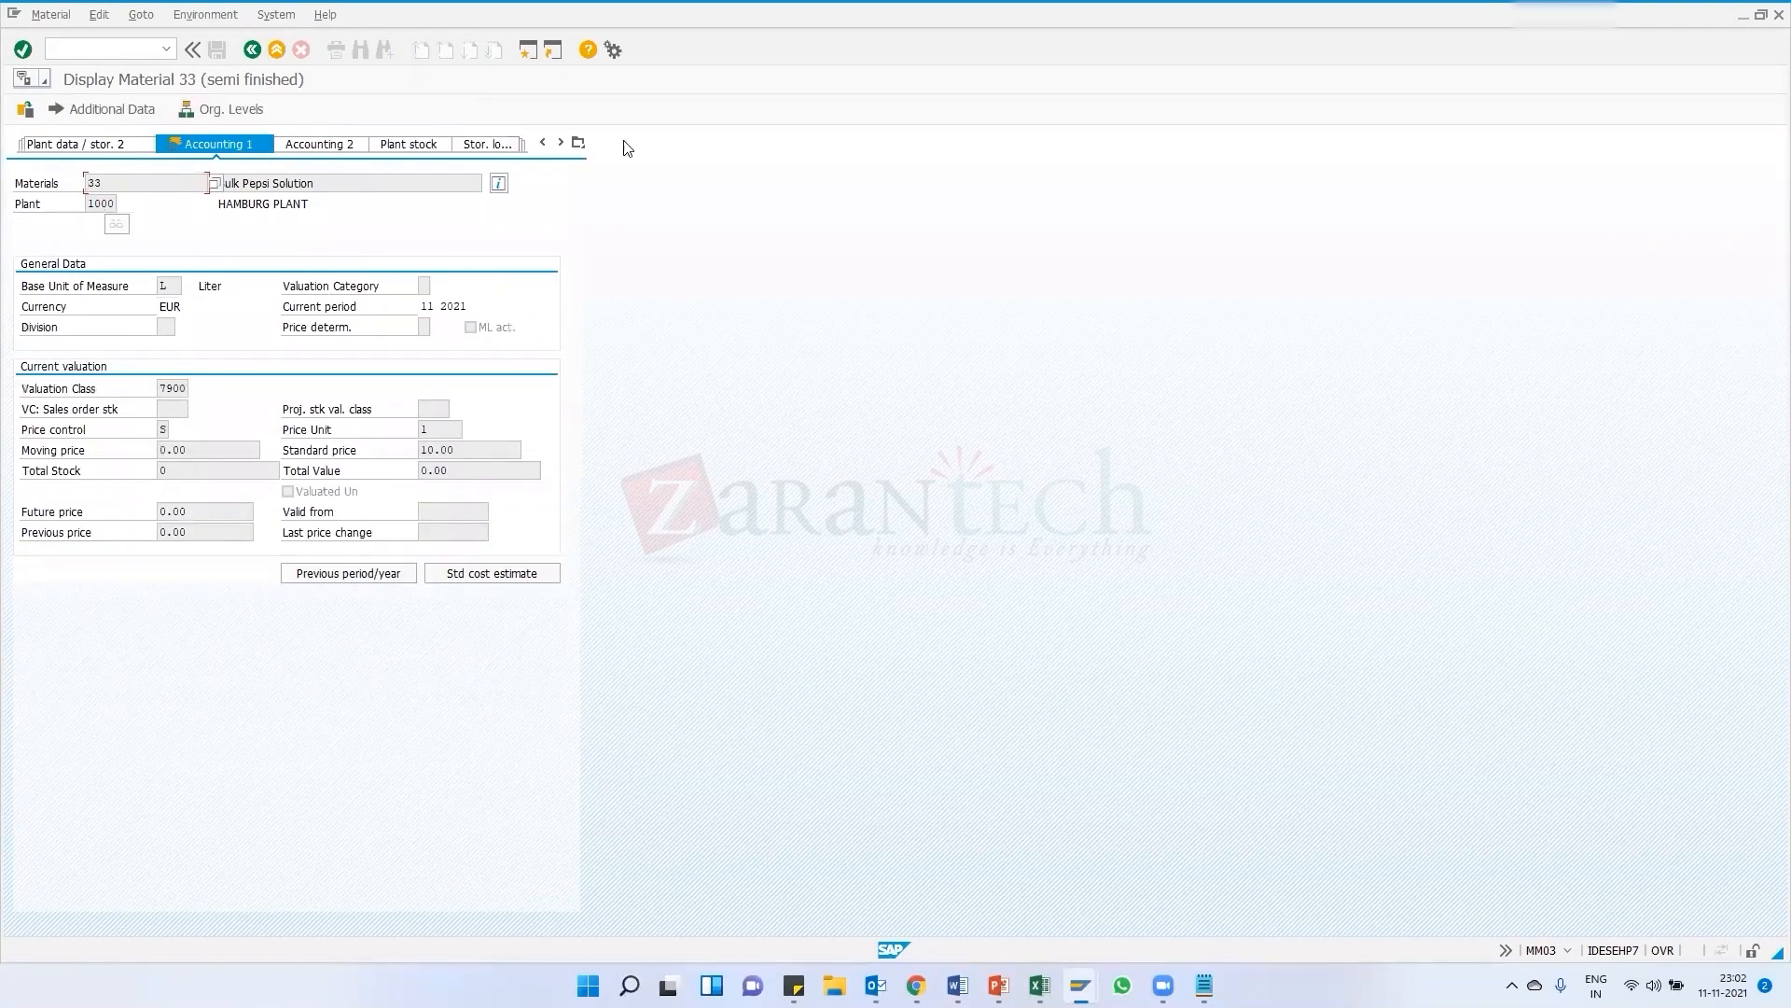
click(294, 146)
click(578, 144)
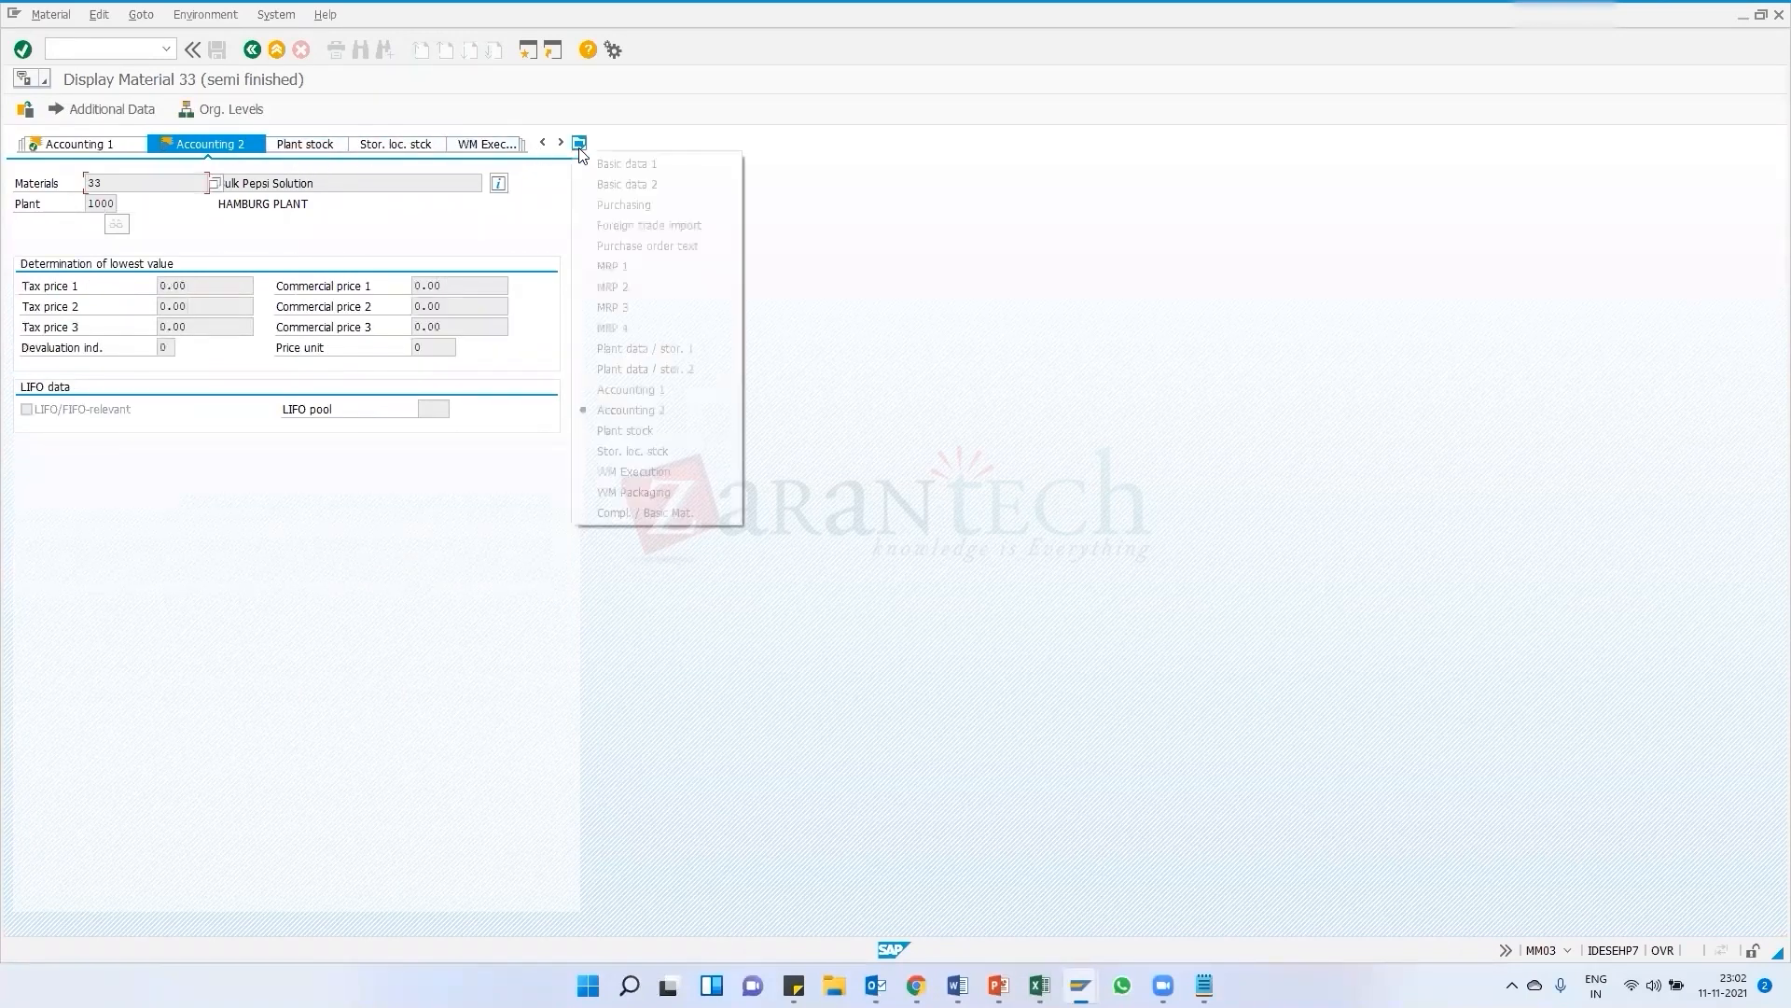
click(617, 184)
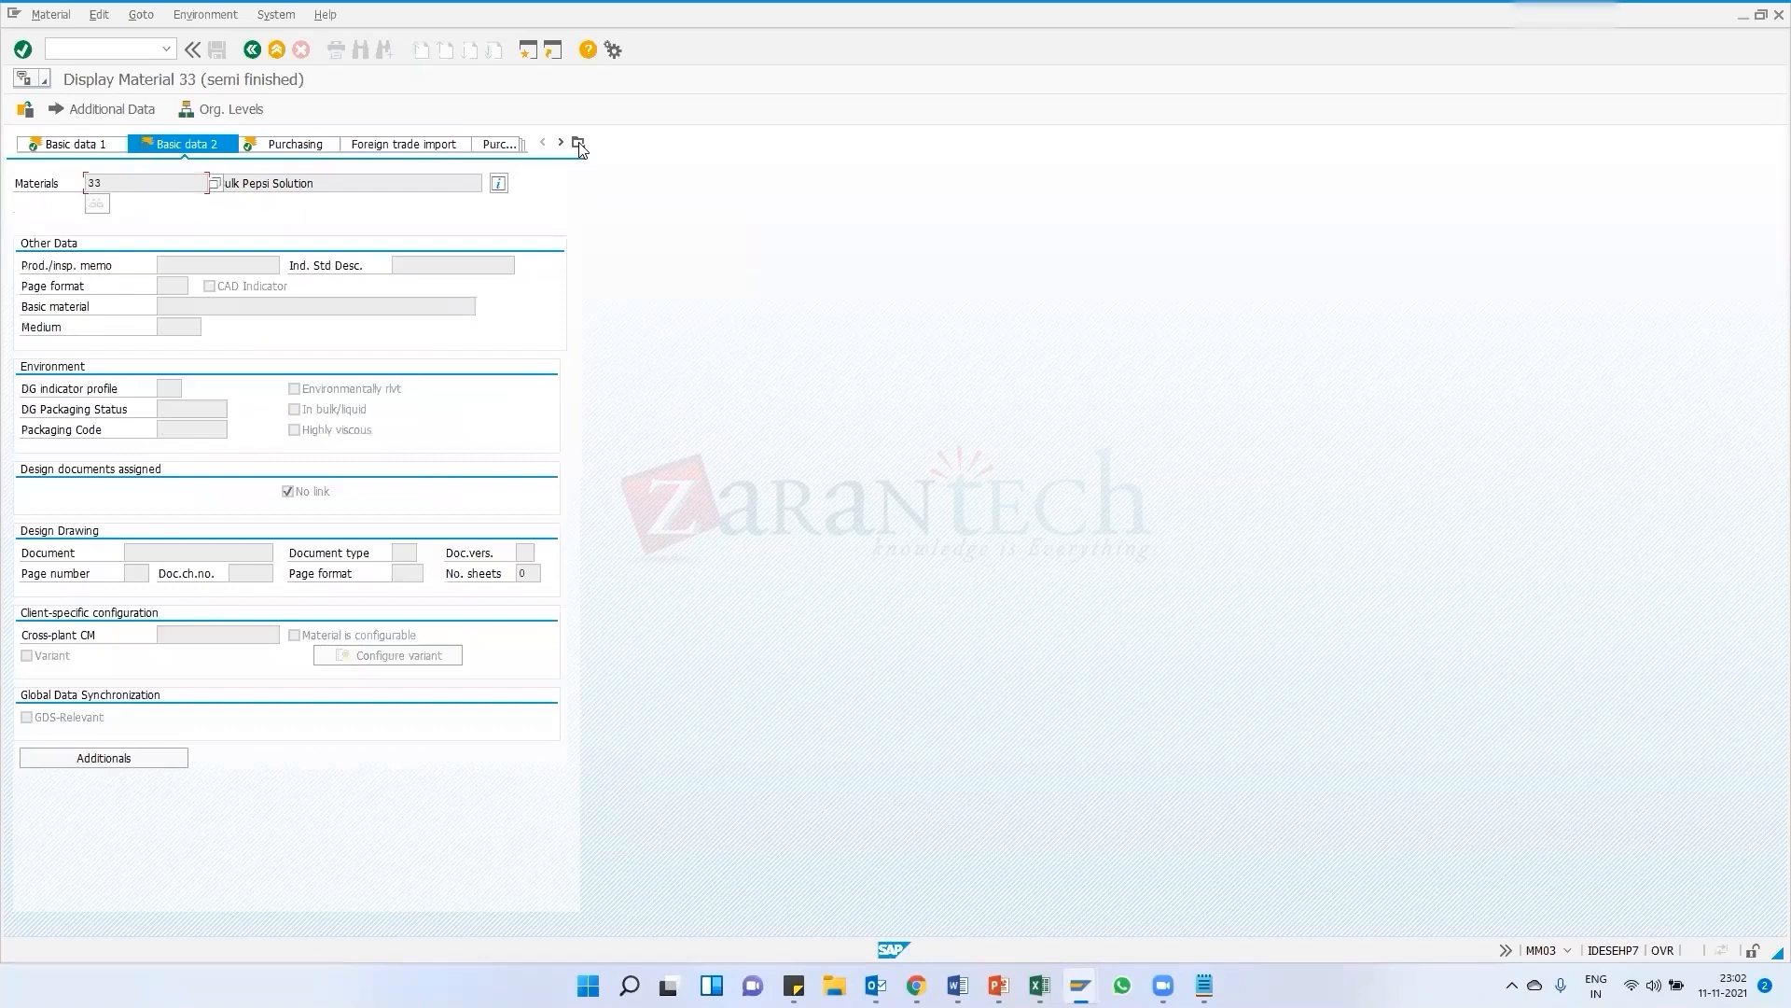
click(579, 144)
click(606, 287)
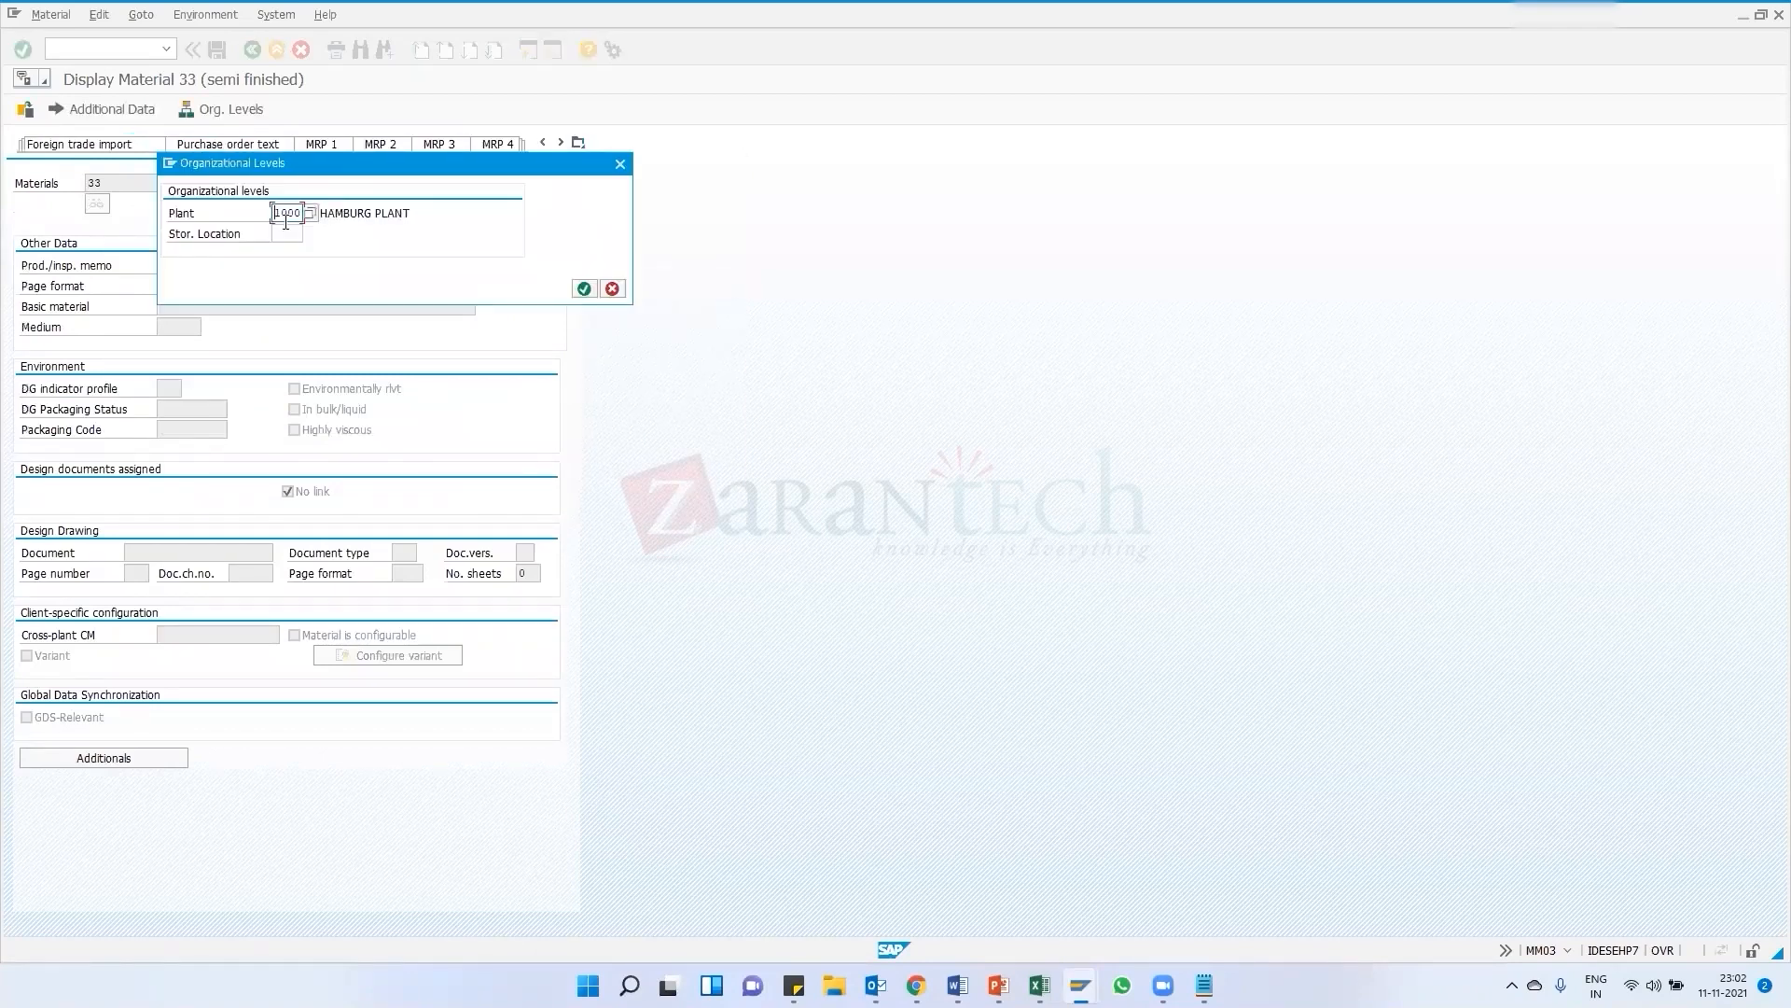
key(Return)
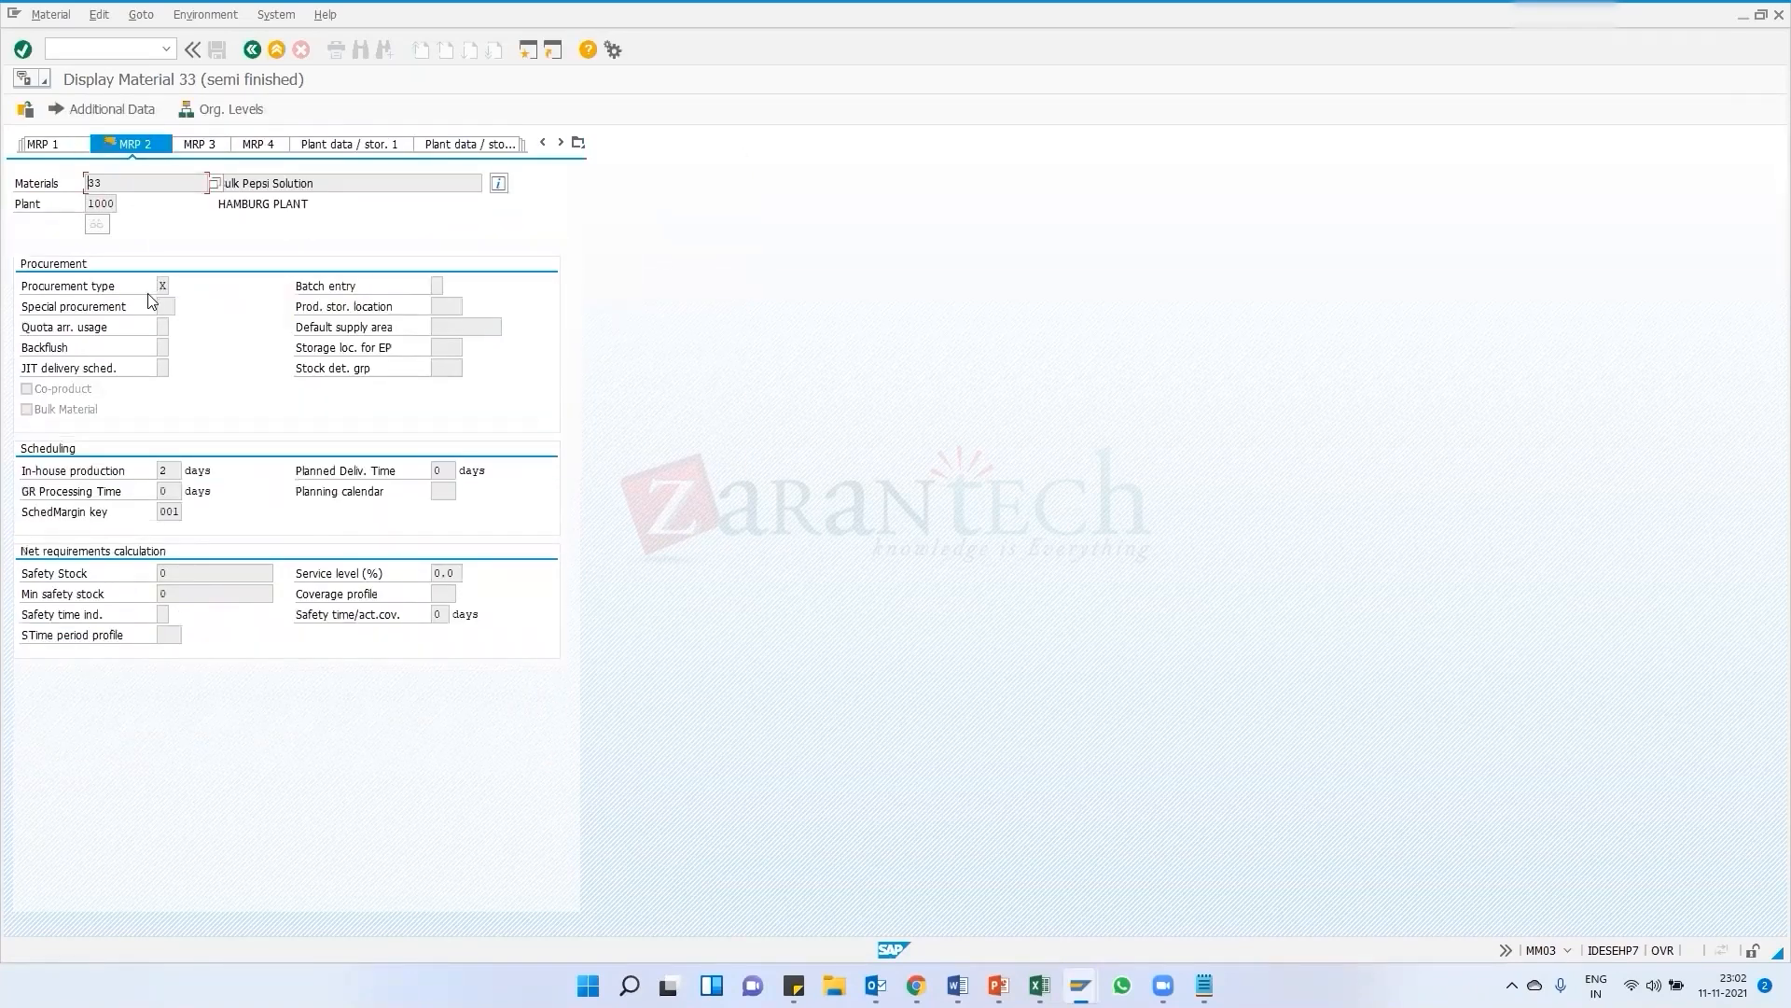
Inspect the available procurement type options for material 33 on the MRP 2 view
click(162, 283)
click(173, 291)
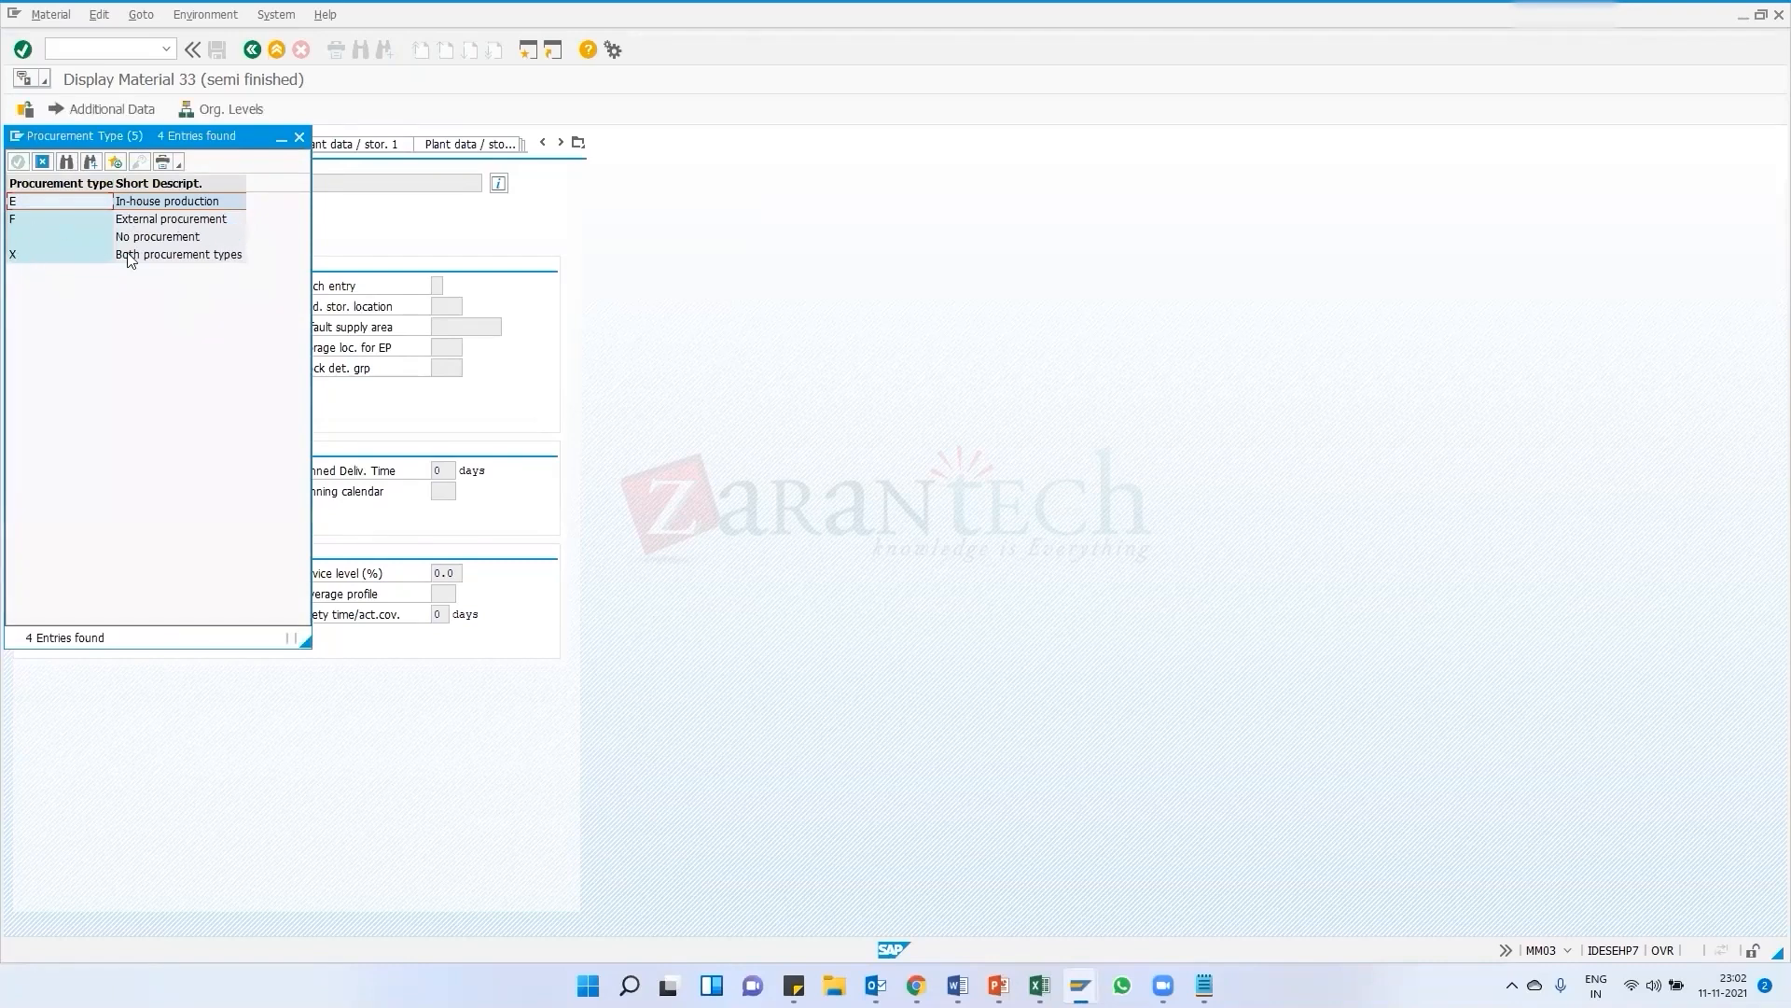
click(155, 224)
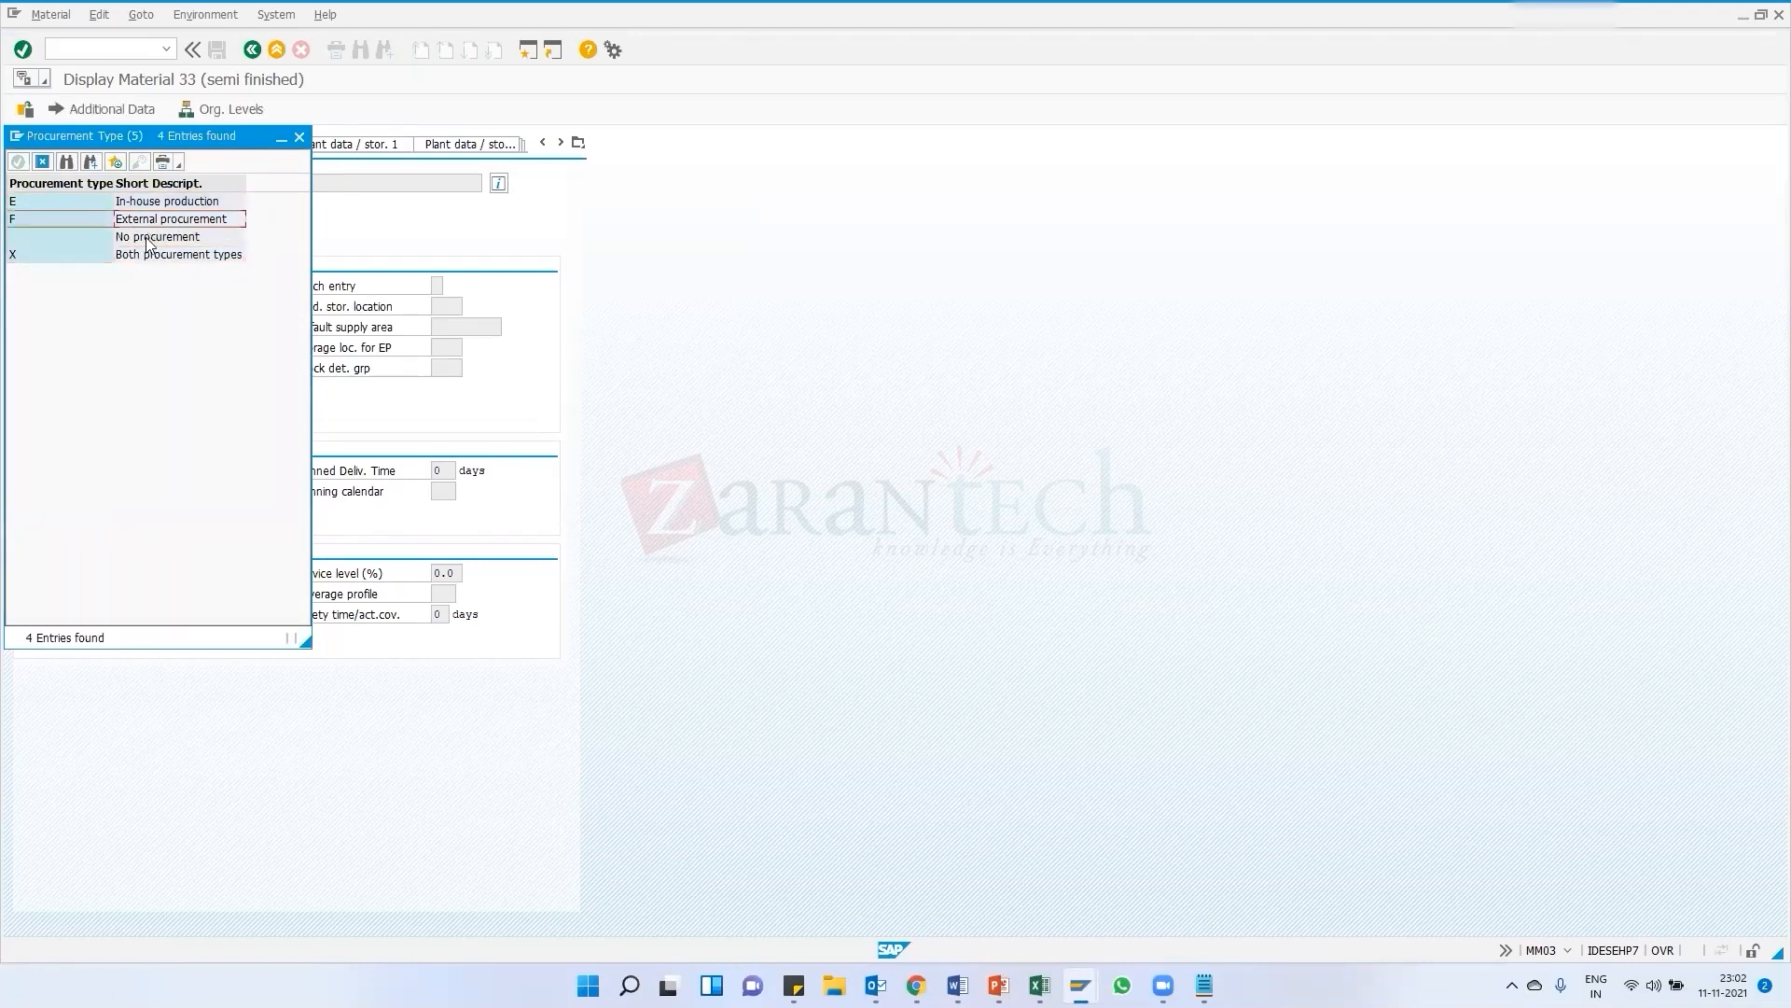
click(90, 257)
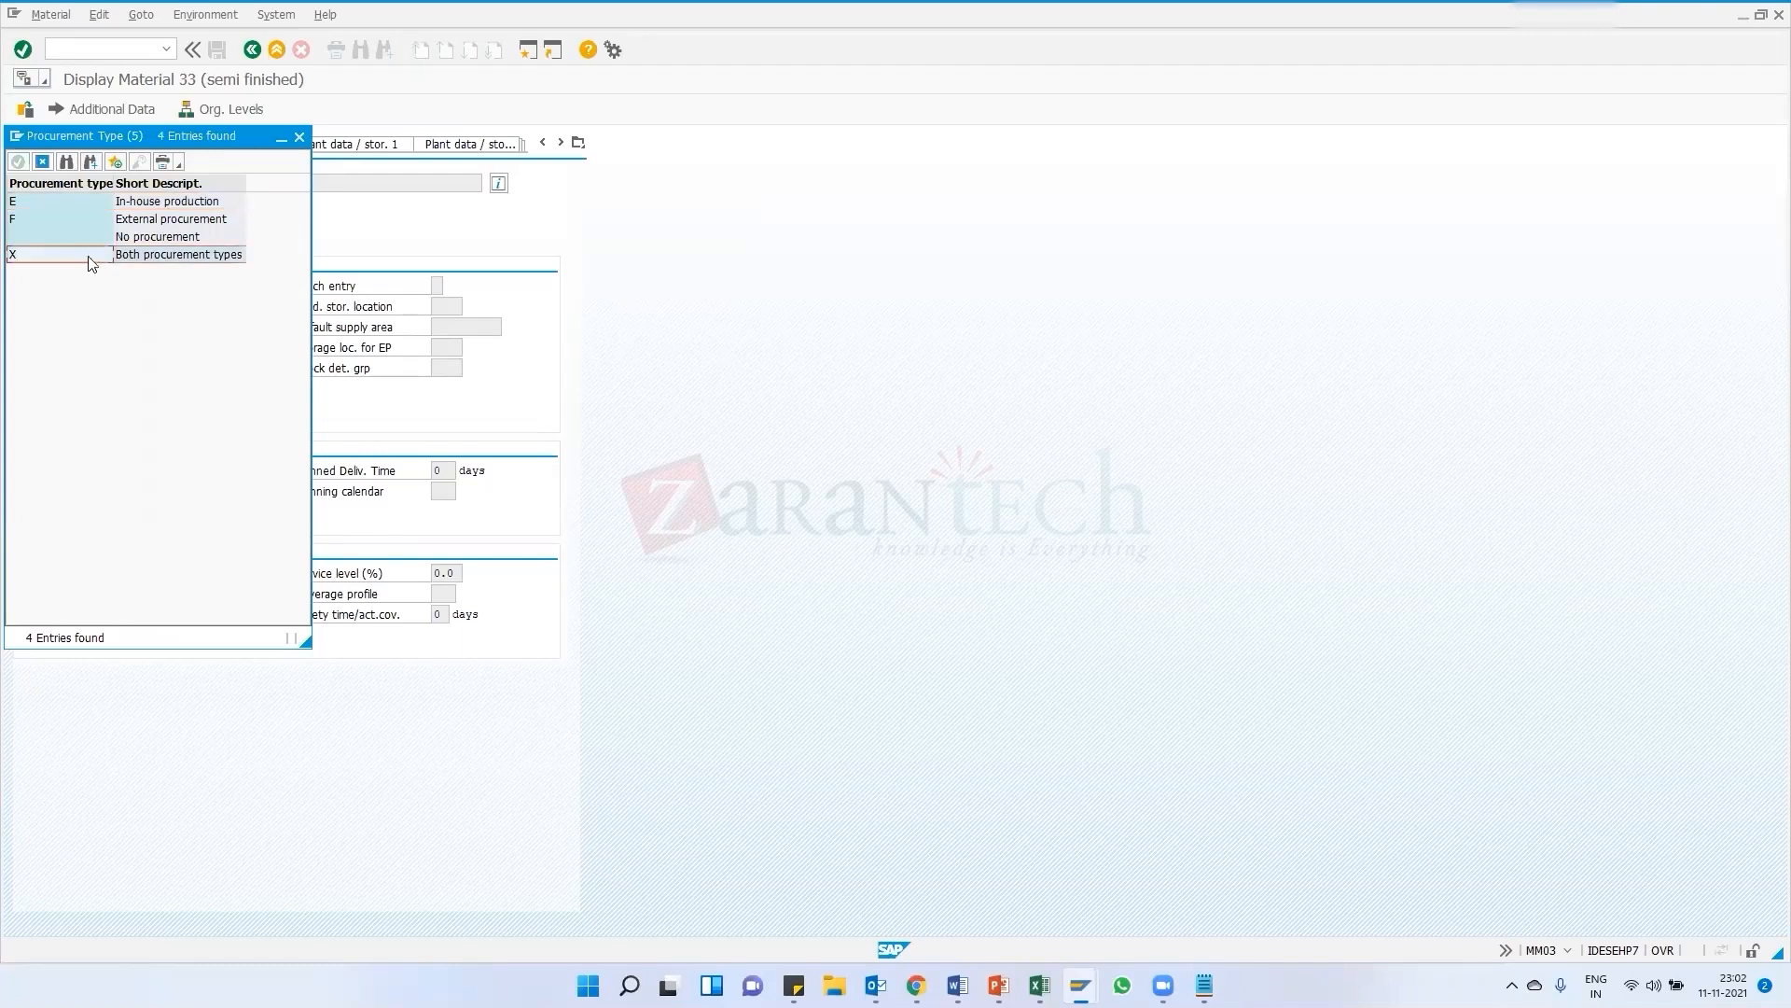
click(299, 137)
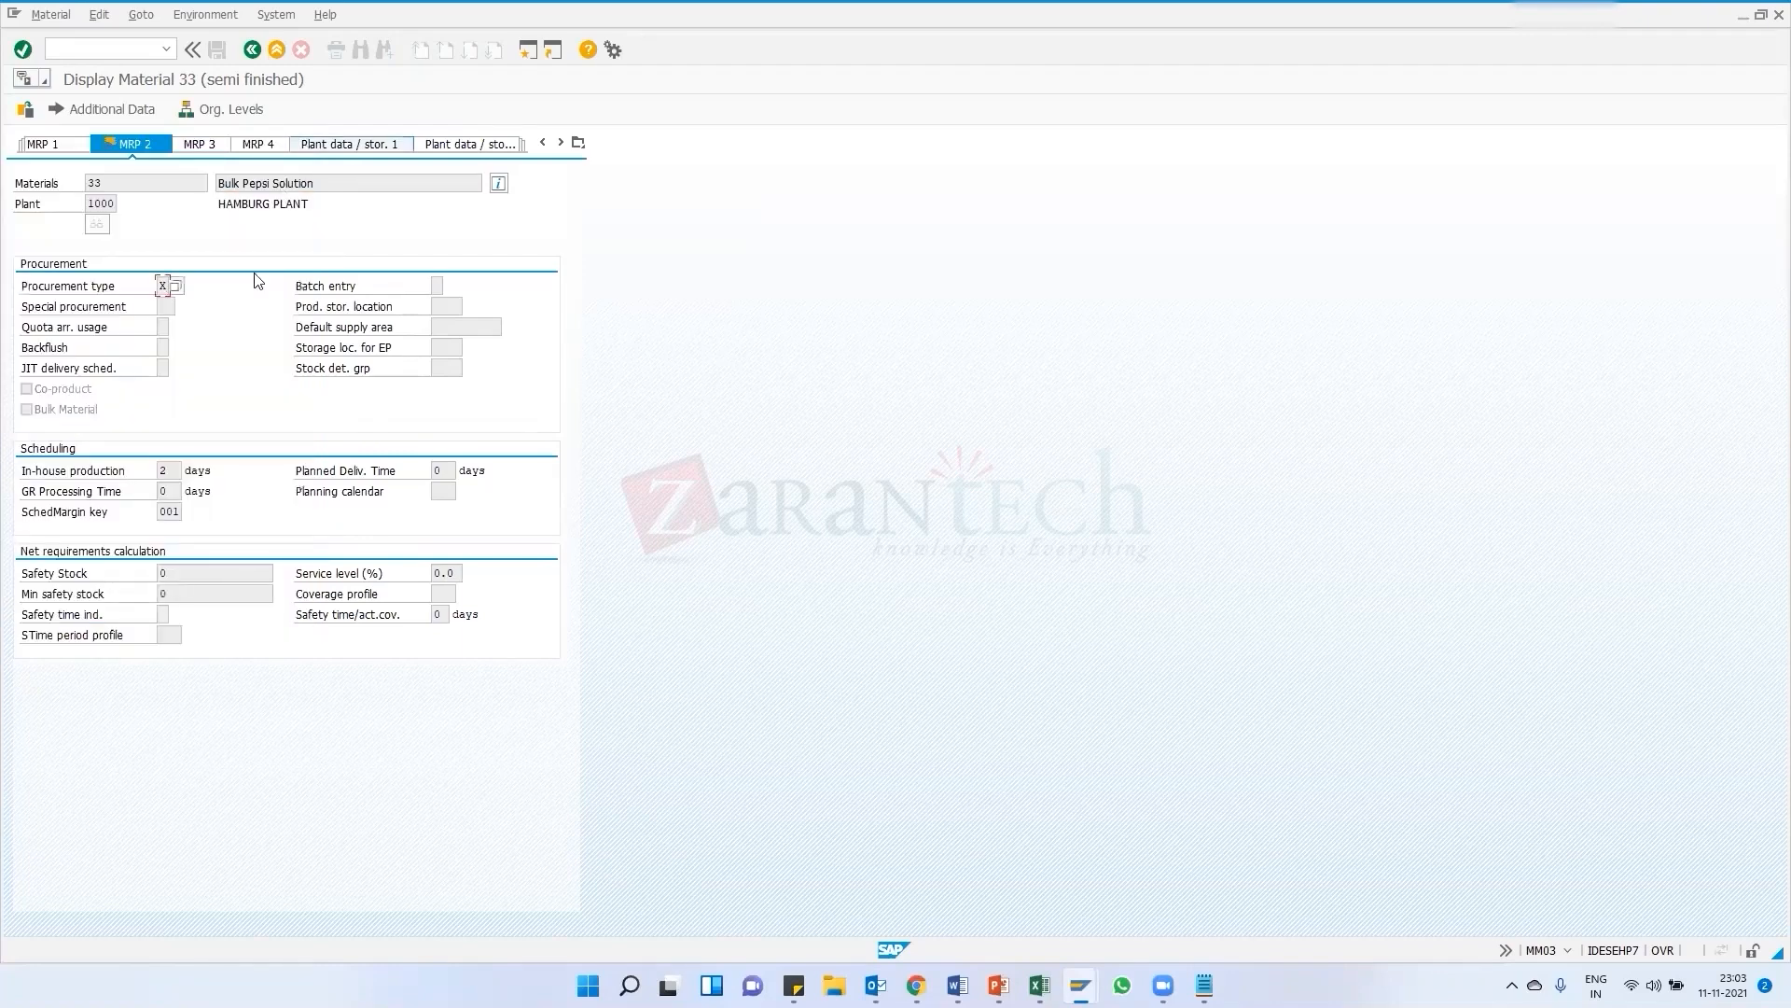
double_click(125, 181)
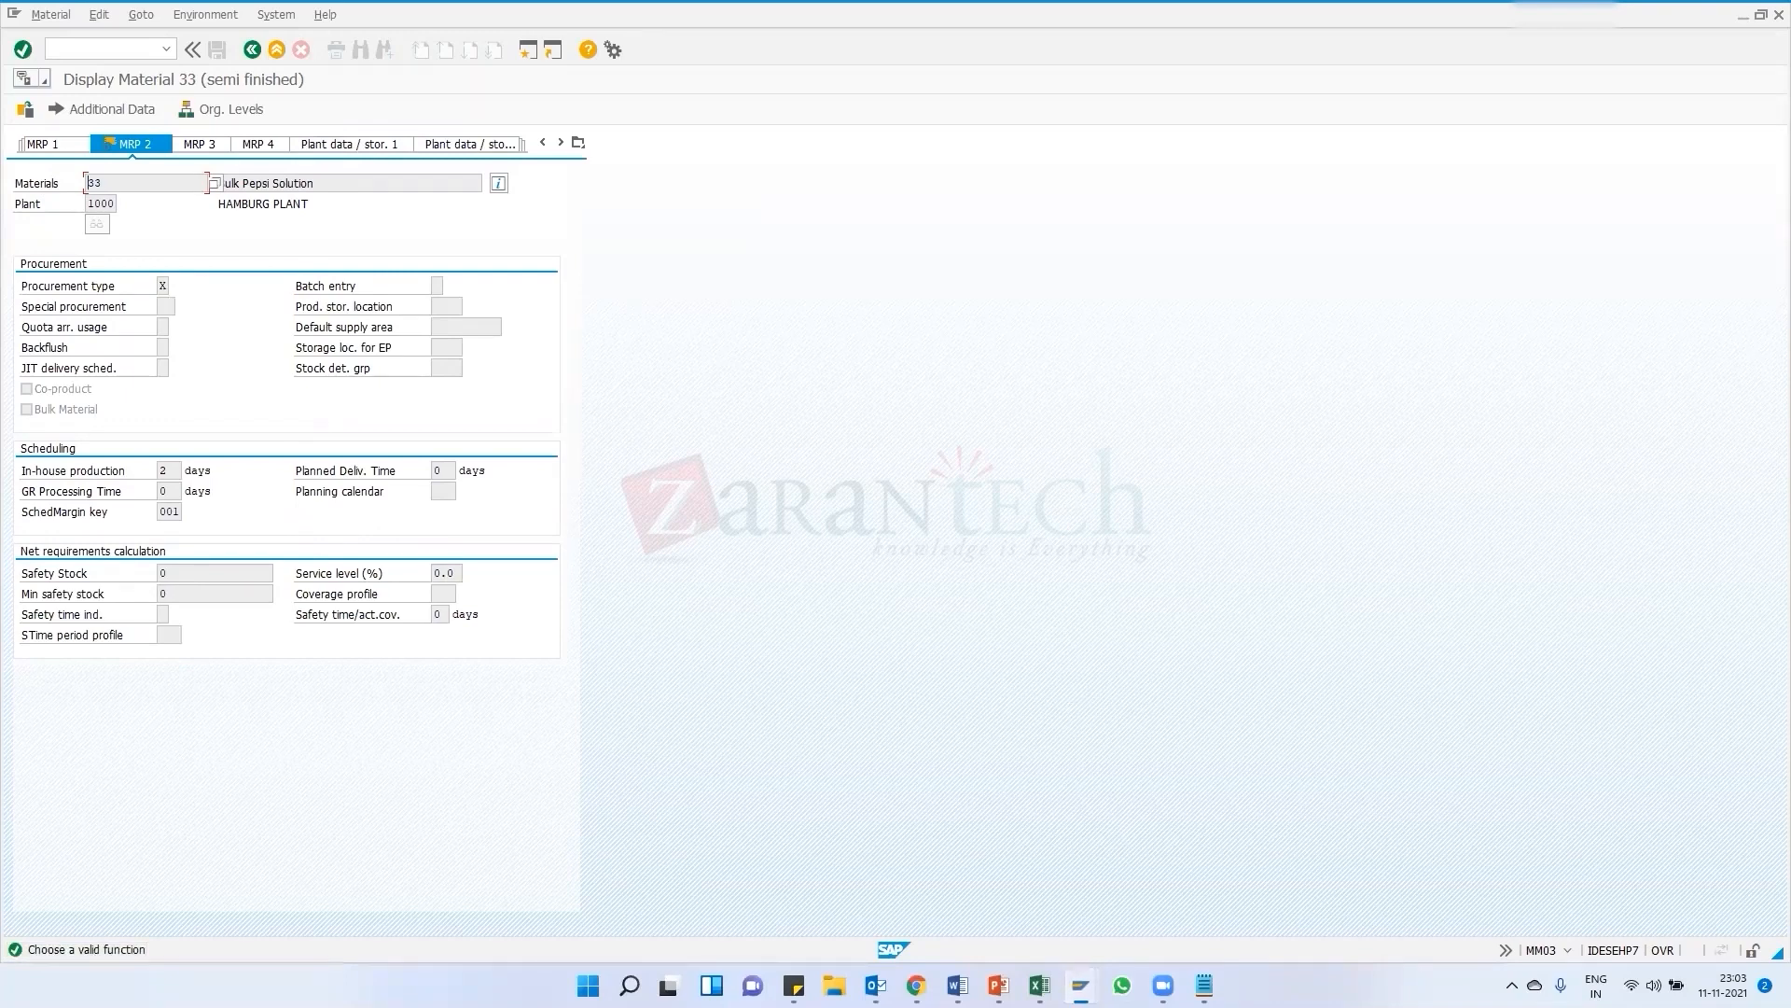
Return to the BOM and add component 33 with quantity 1 as the first item, then save
mouse_move(1080, 985)
click(996, 897)
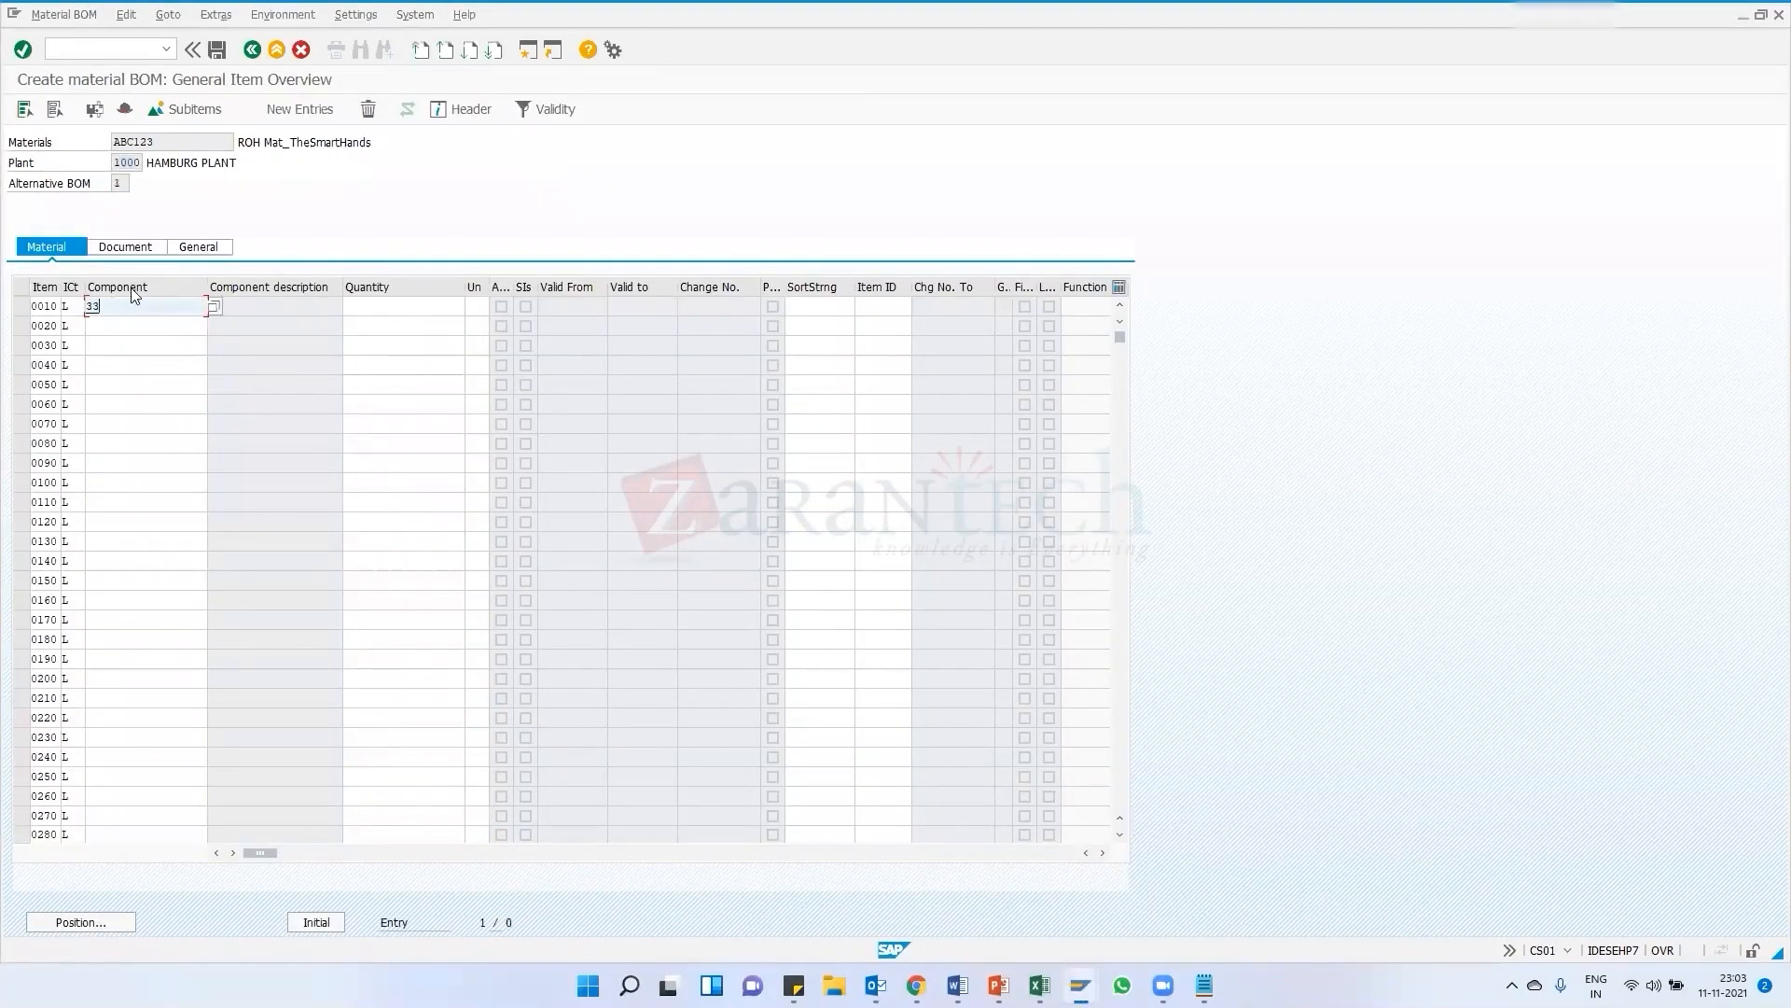
drag(104, 306, 71, 305)
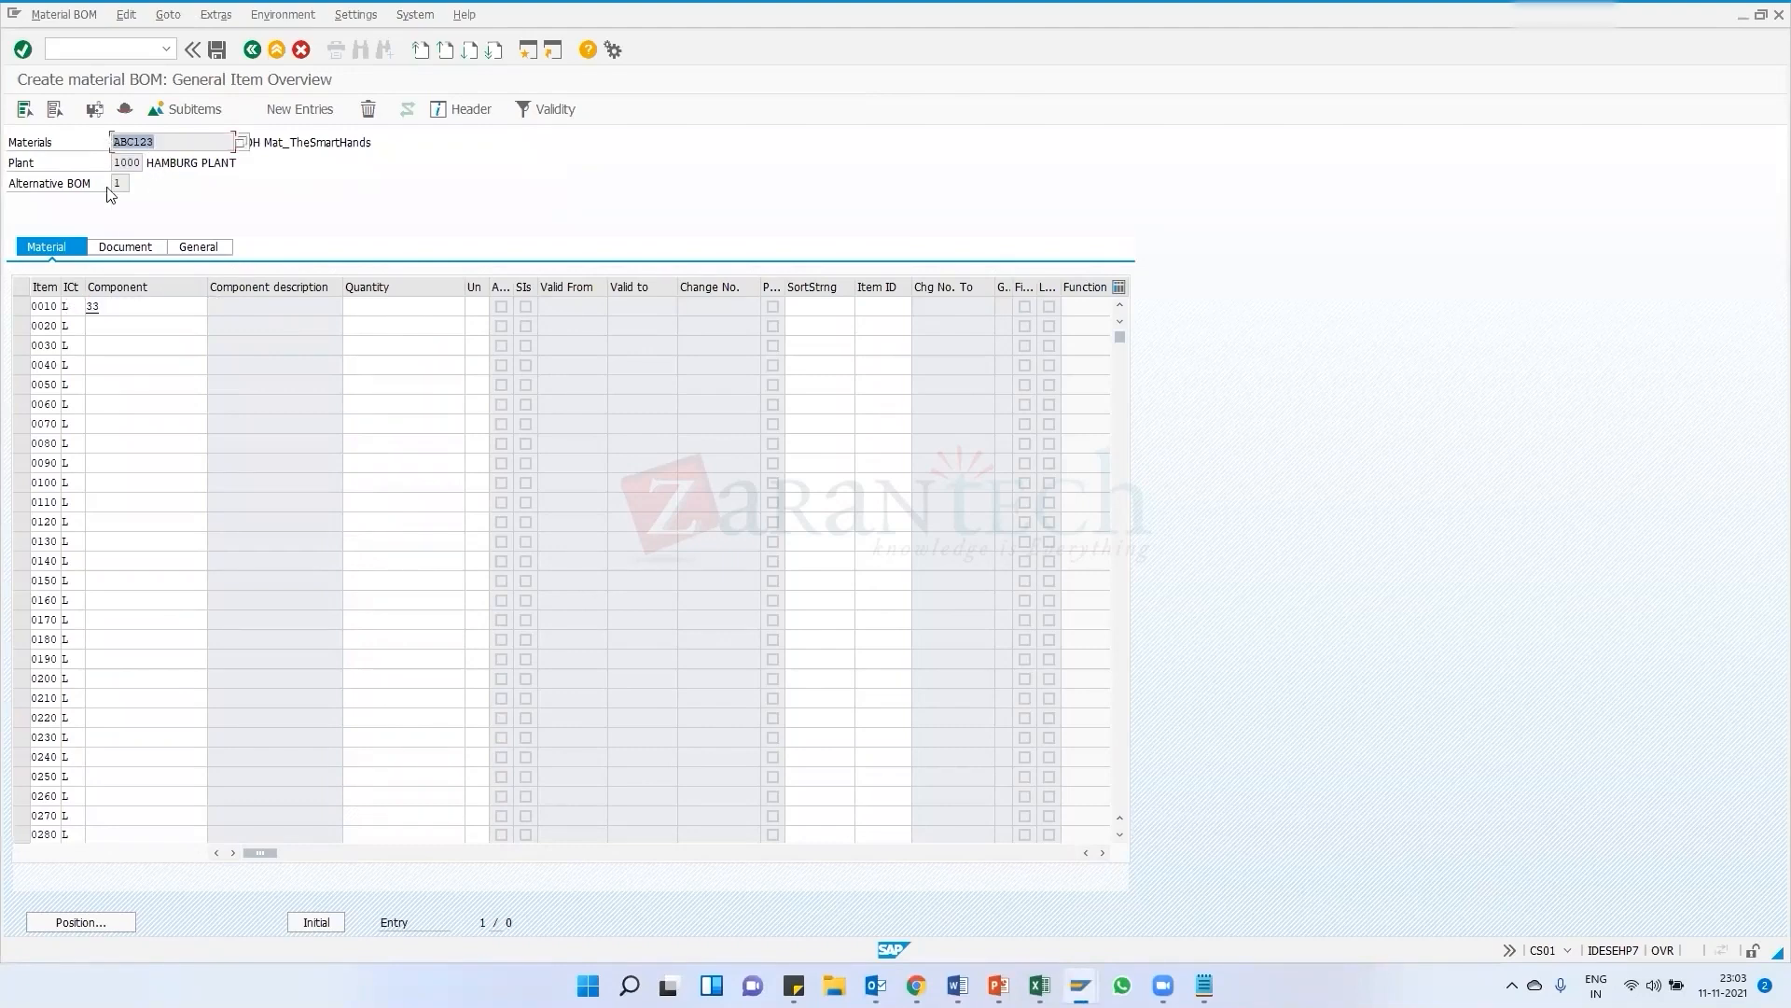
click(123, 302)
click(399, 309)
text(1)
key(Return)
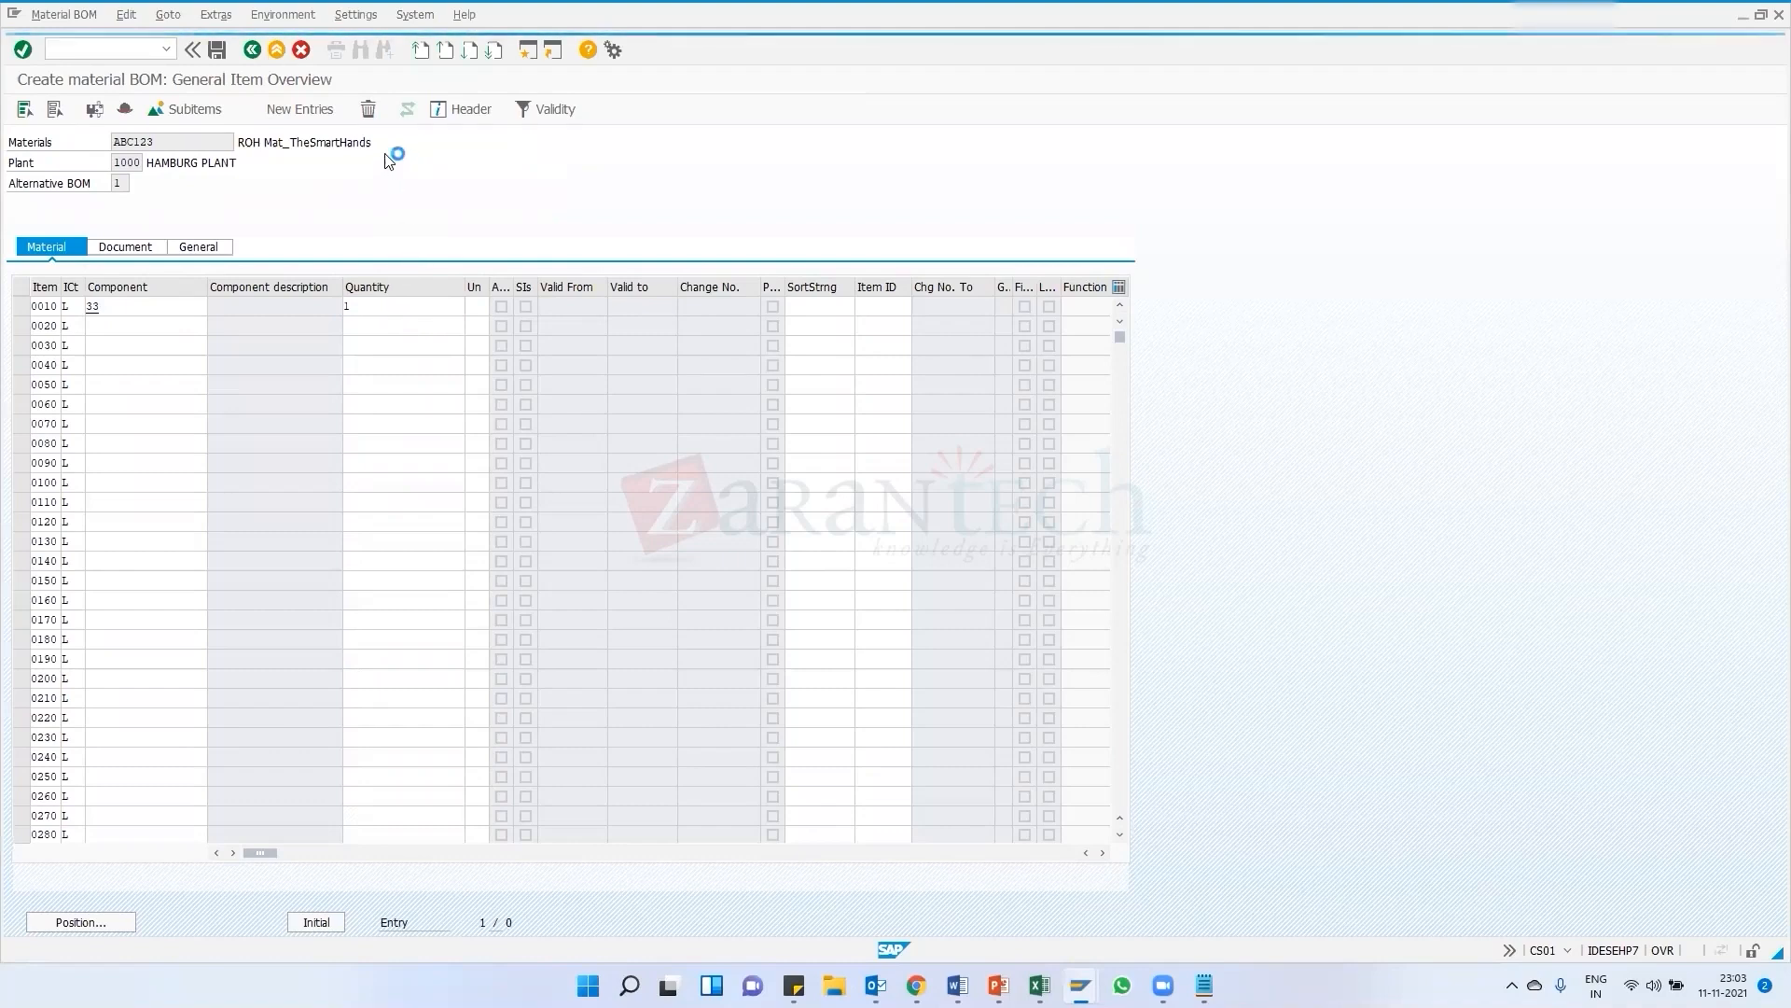
click(228, 56)
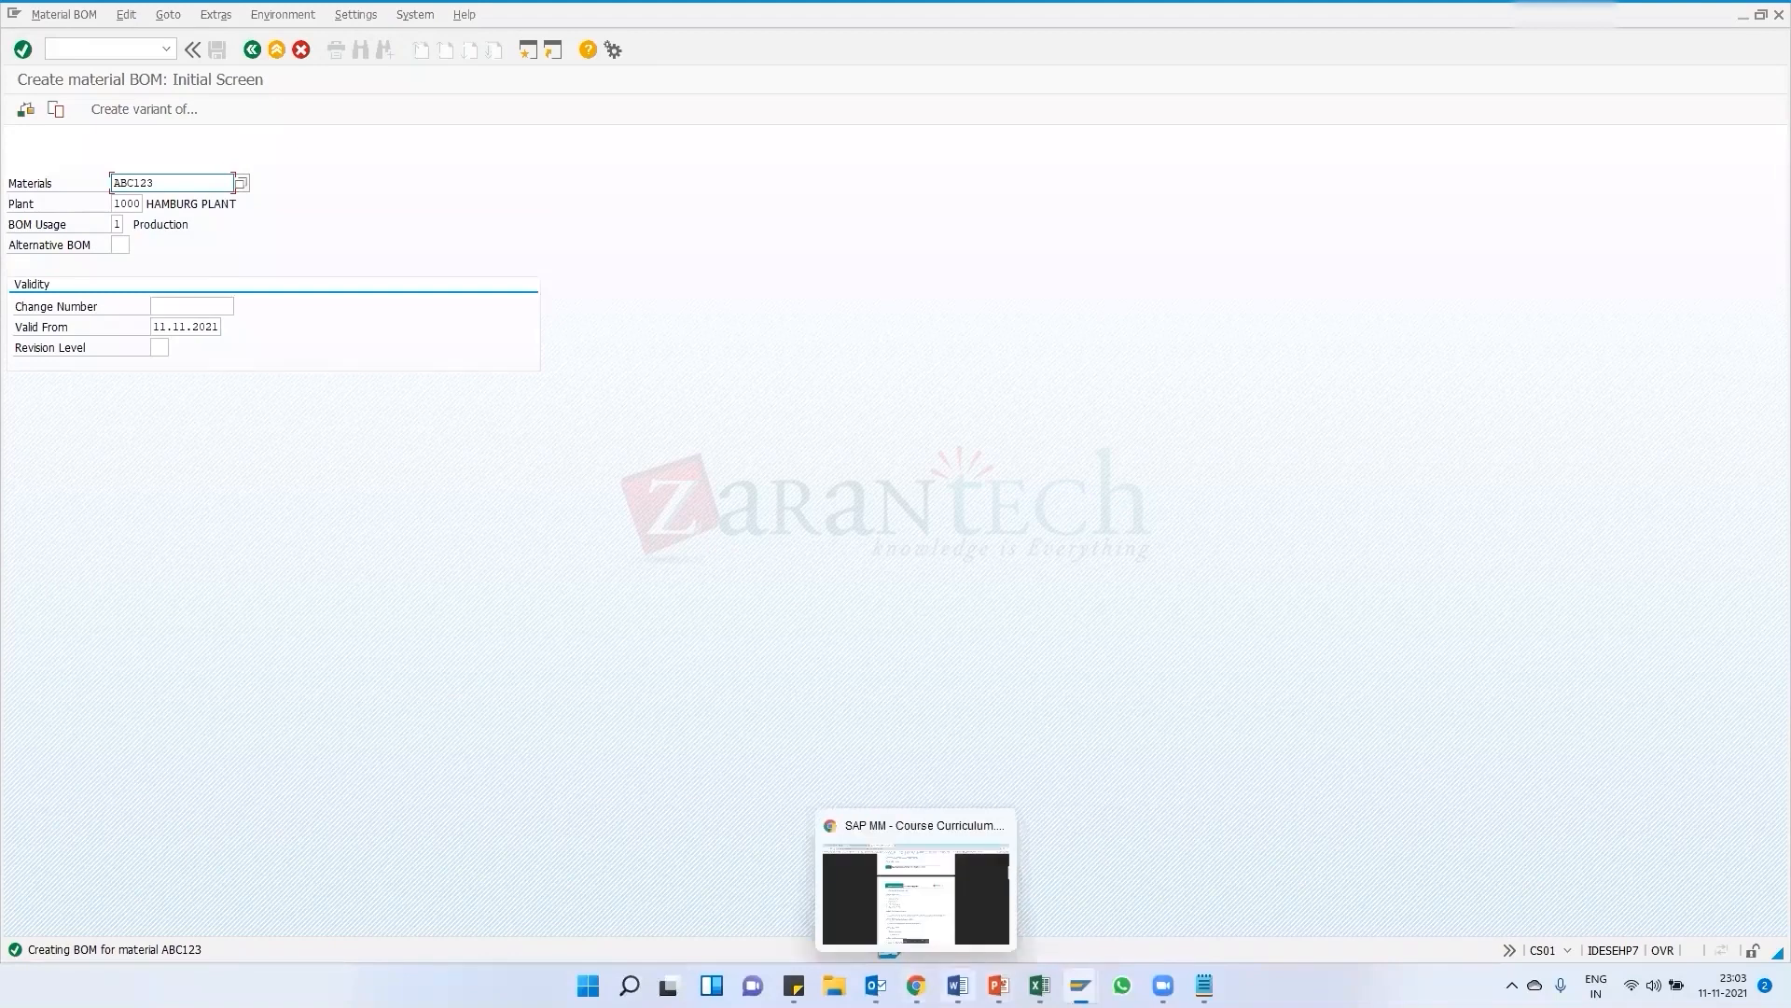
Switch to PowerPoint to review the material structure slide and return to SAP
key(alt+Tab)
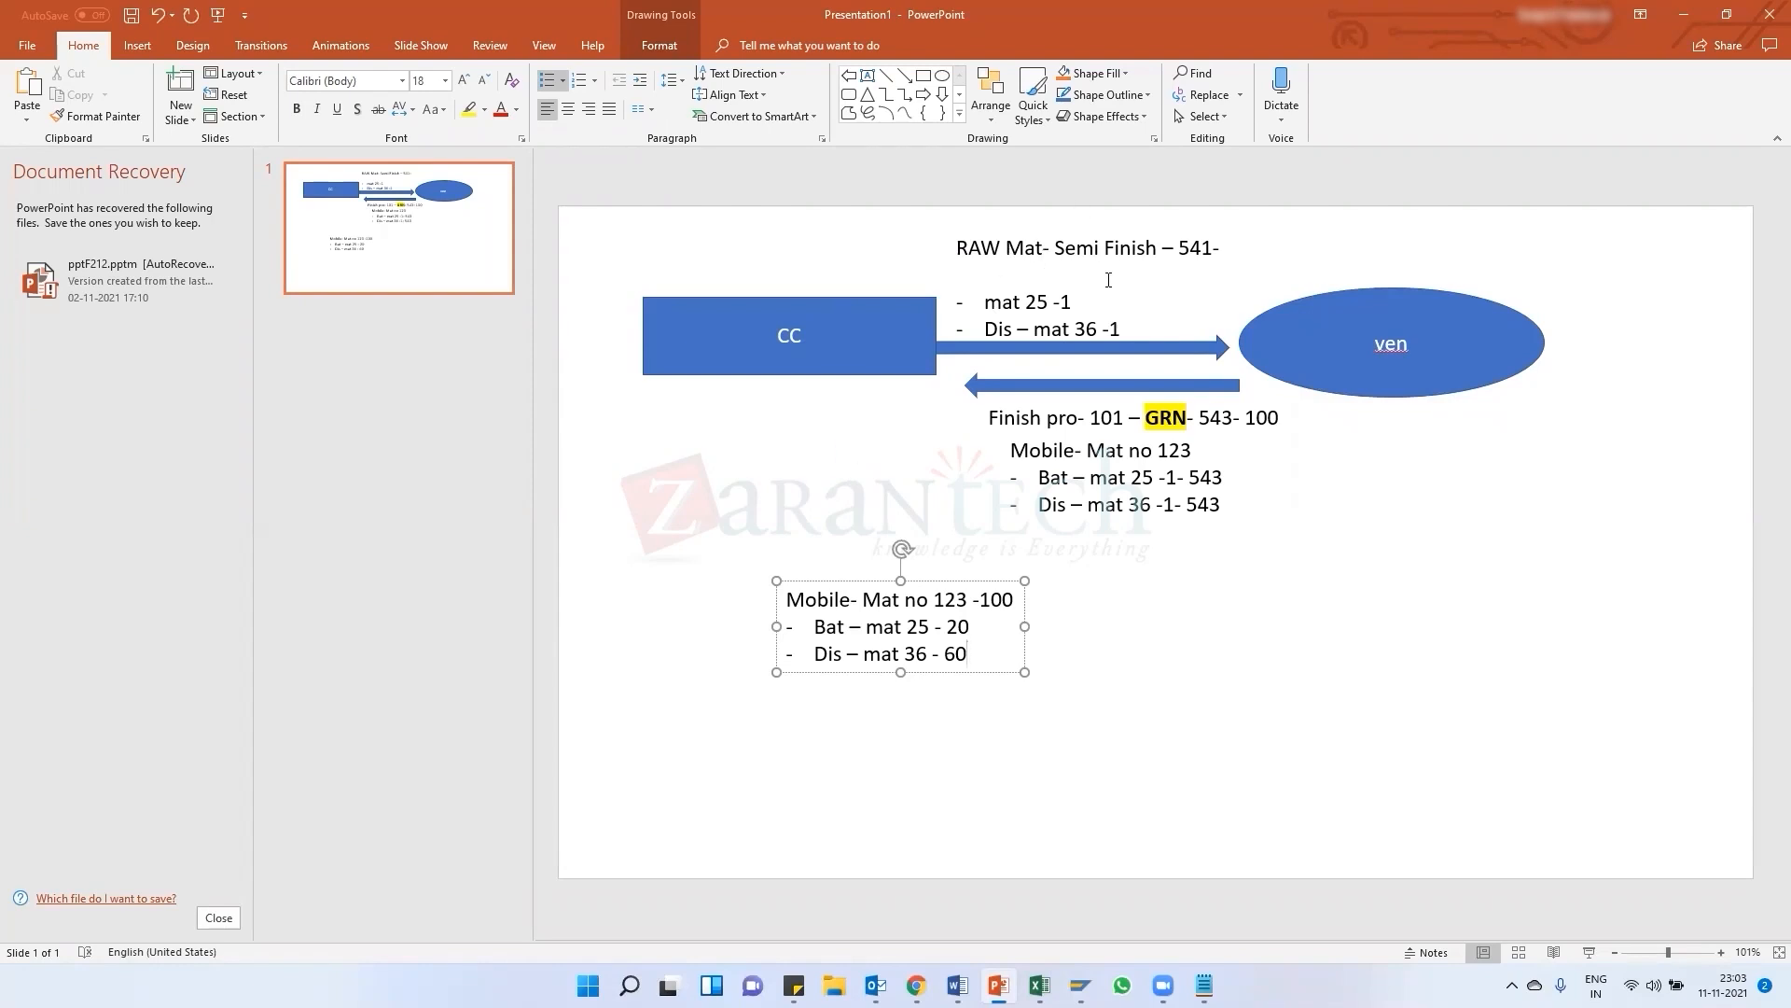
click(1682, 21)
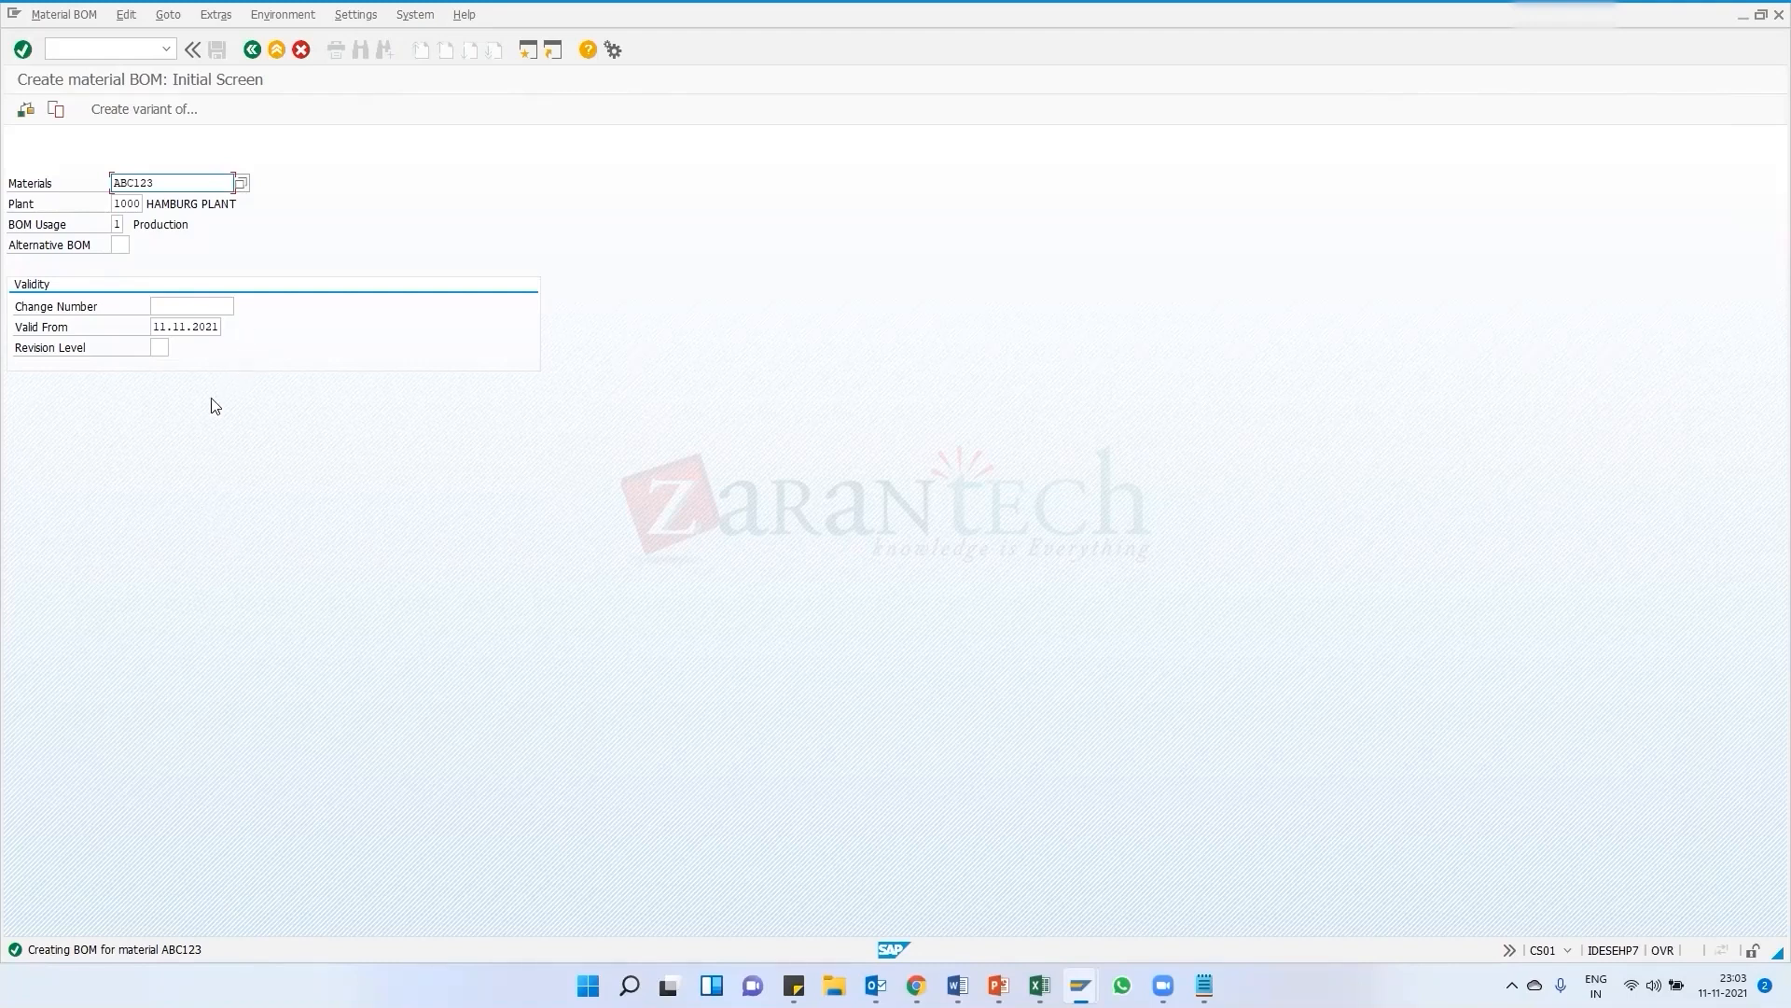
Display the bill of material for ABC123 at plant 1000 and inspect its component item 33
click(73, 51)
key(Return)
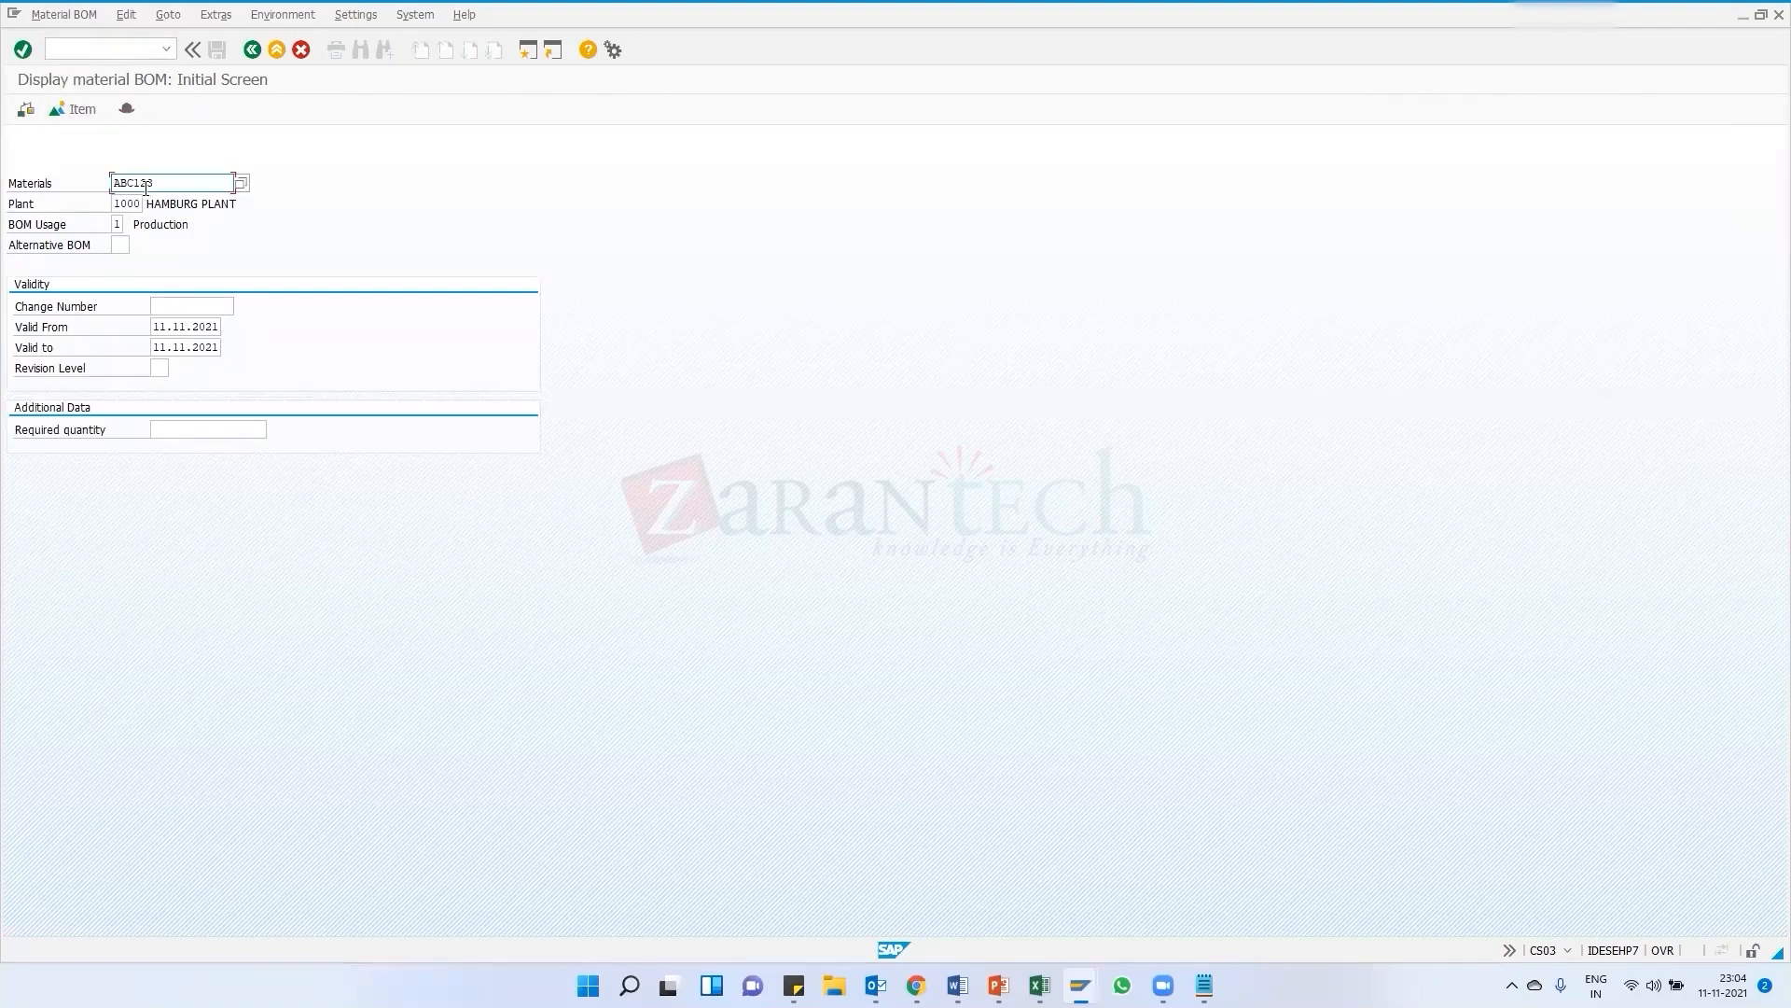
key(Return)
click(119, 305)
drag(114, 306, 72, 303)
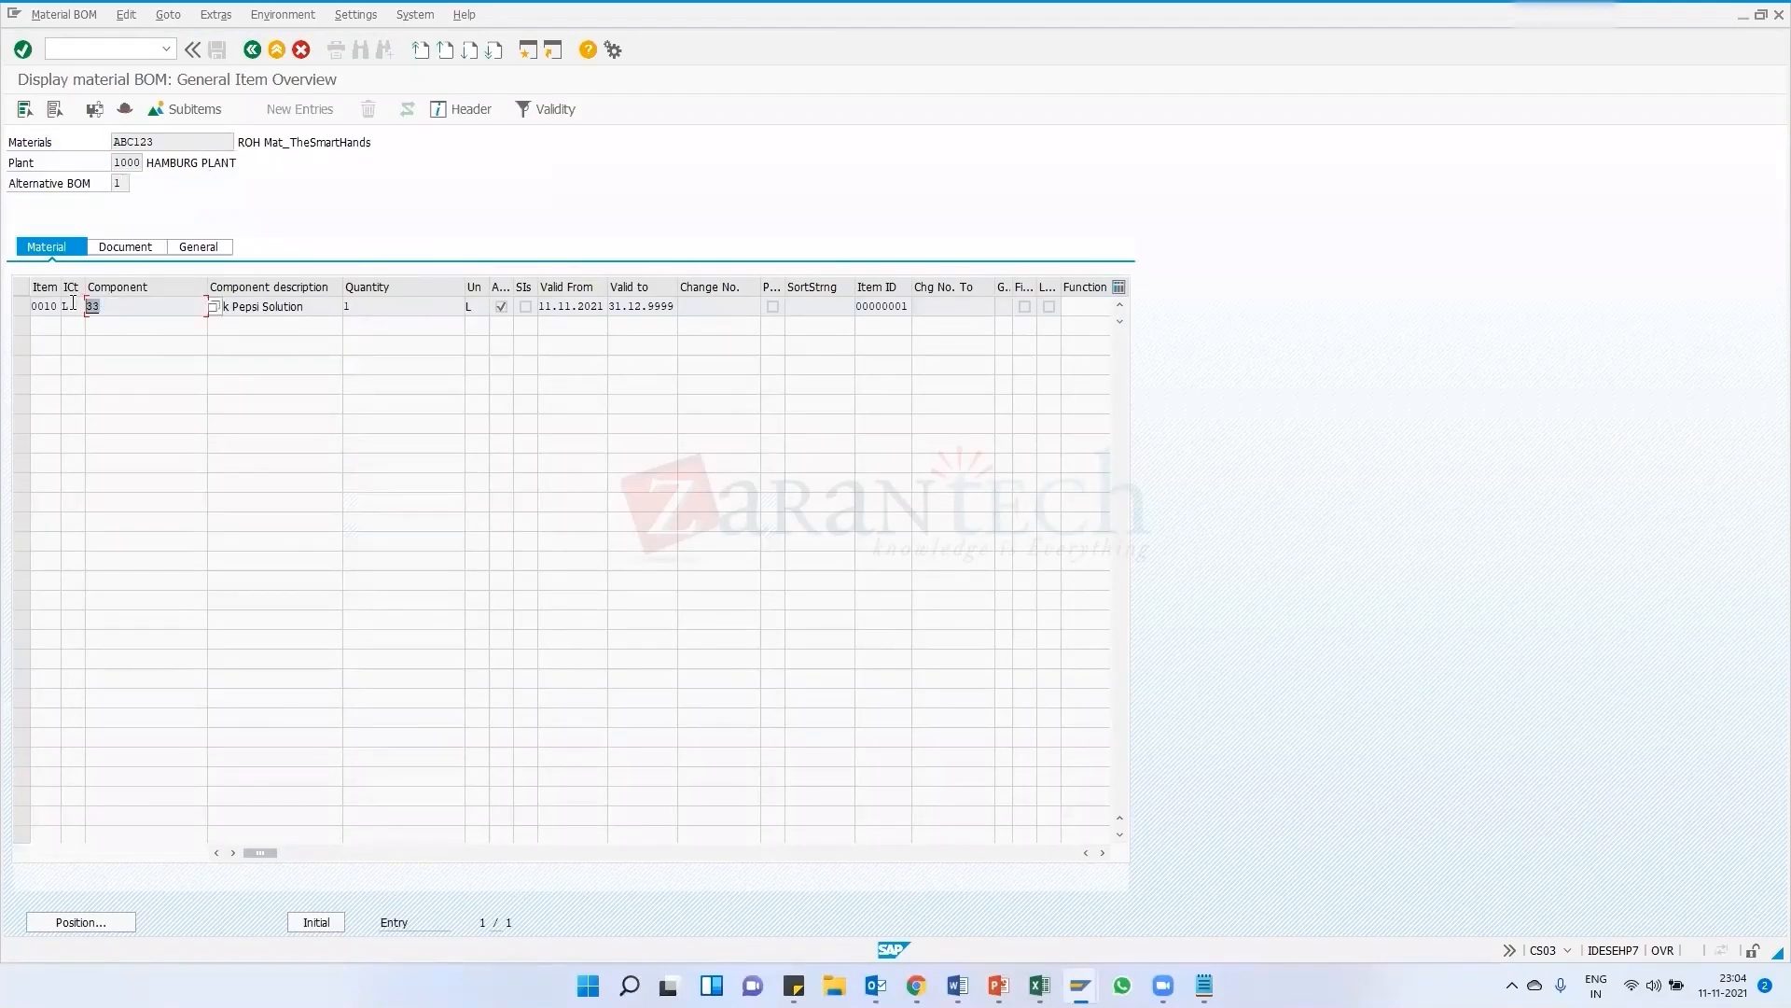
click(107, 306)
Leave material 33's display and start the Transfer Posting transaction MB1B
mouse_move(1081, 986)
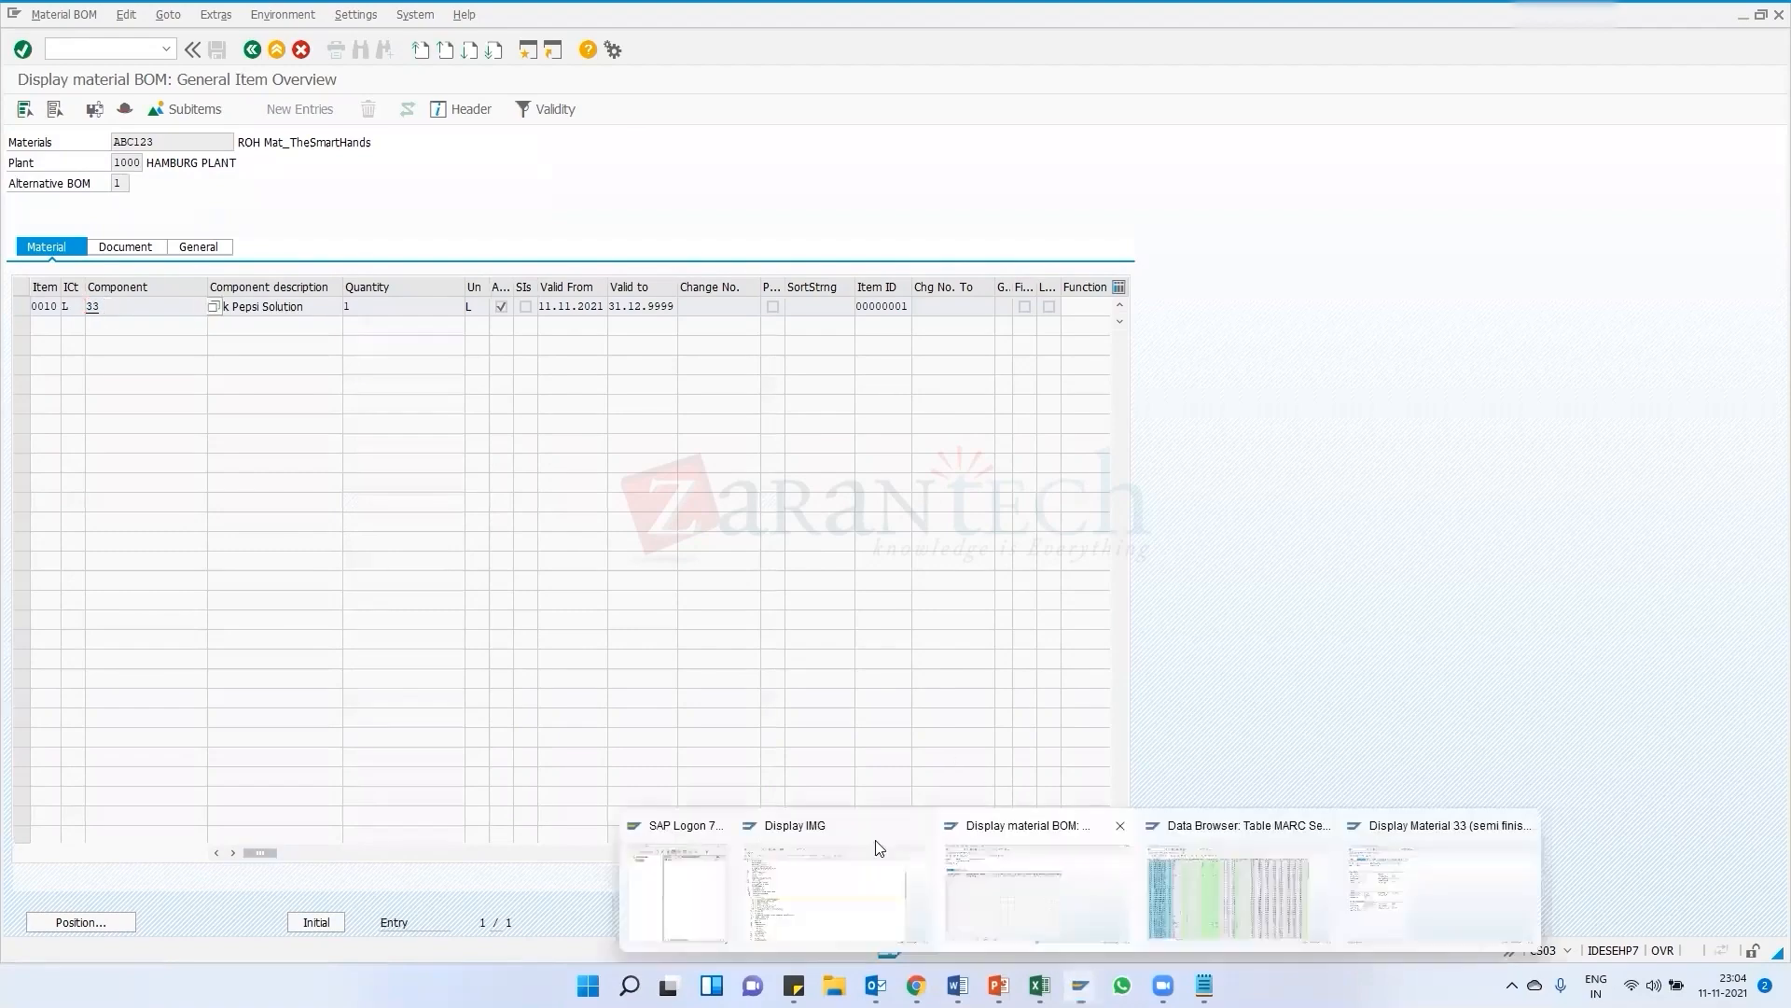
click(1473, 908)
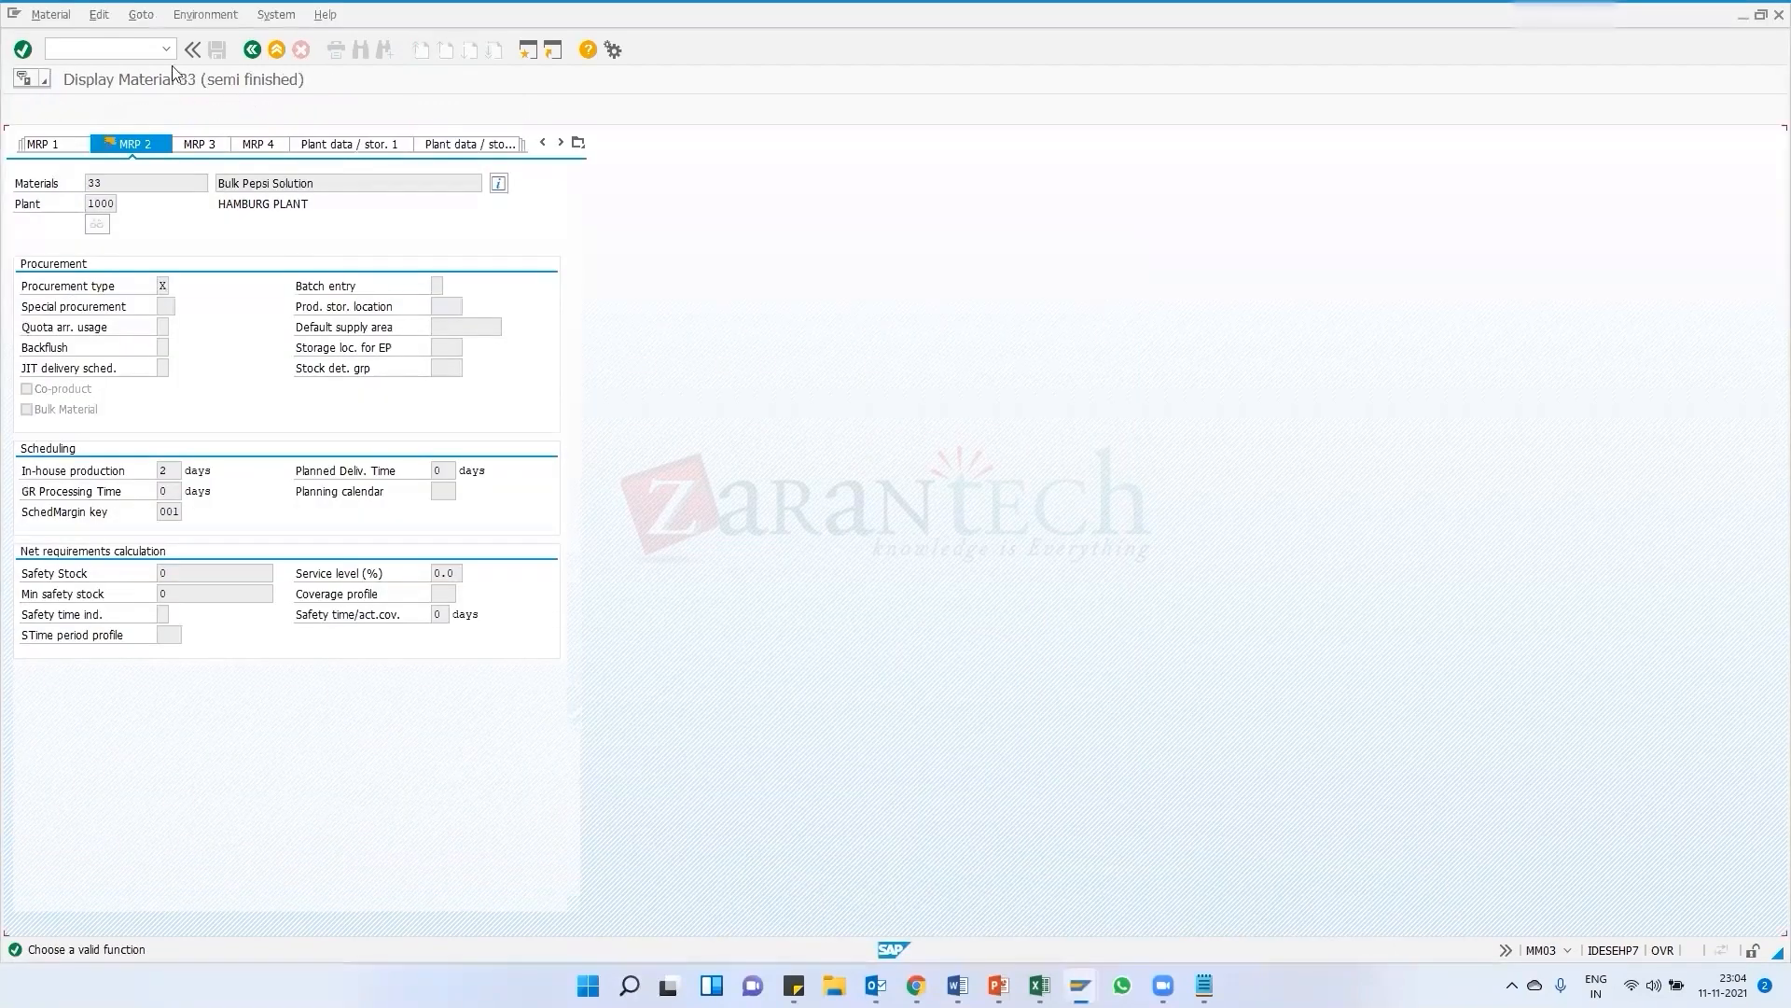
click(252, 49)
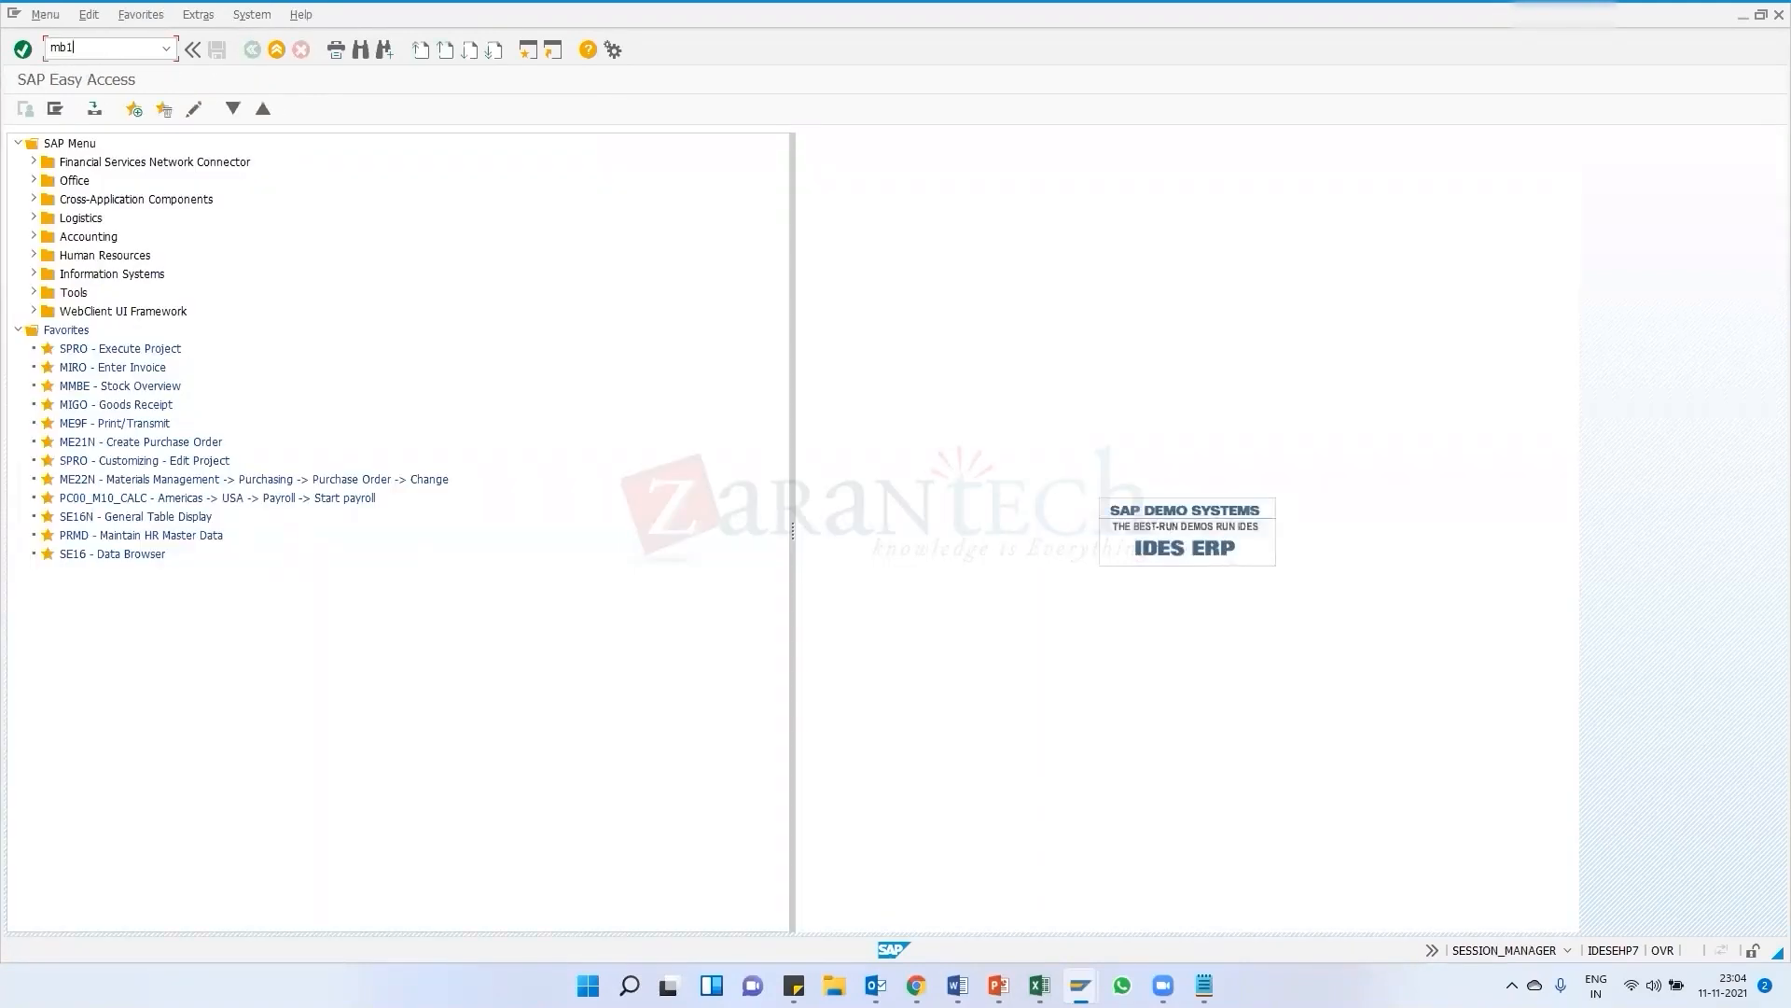
key(Return)
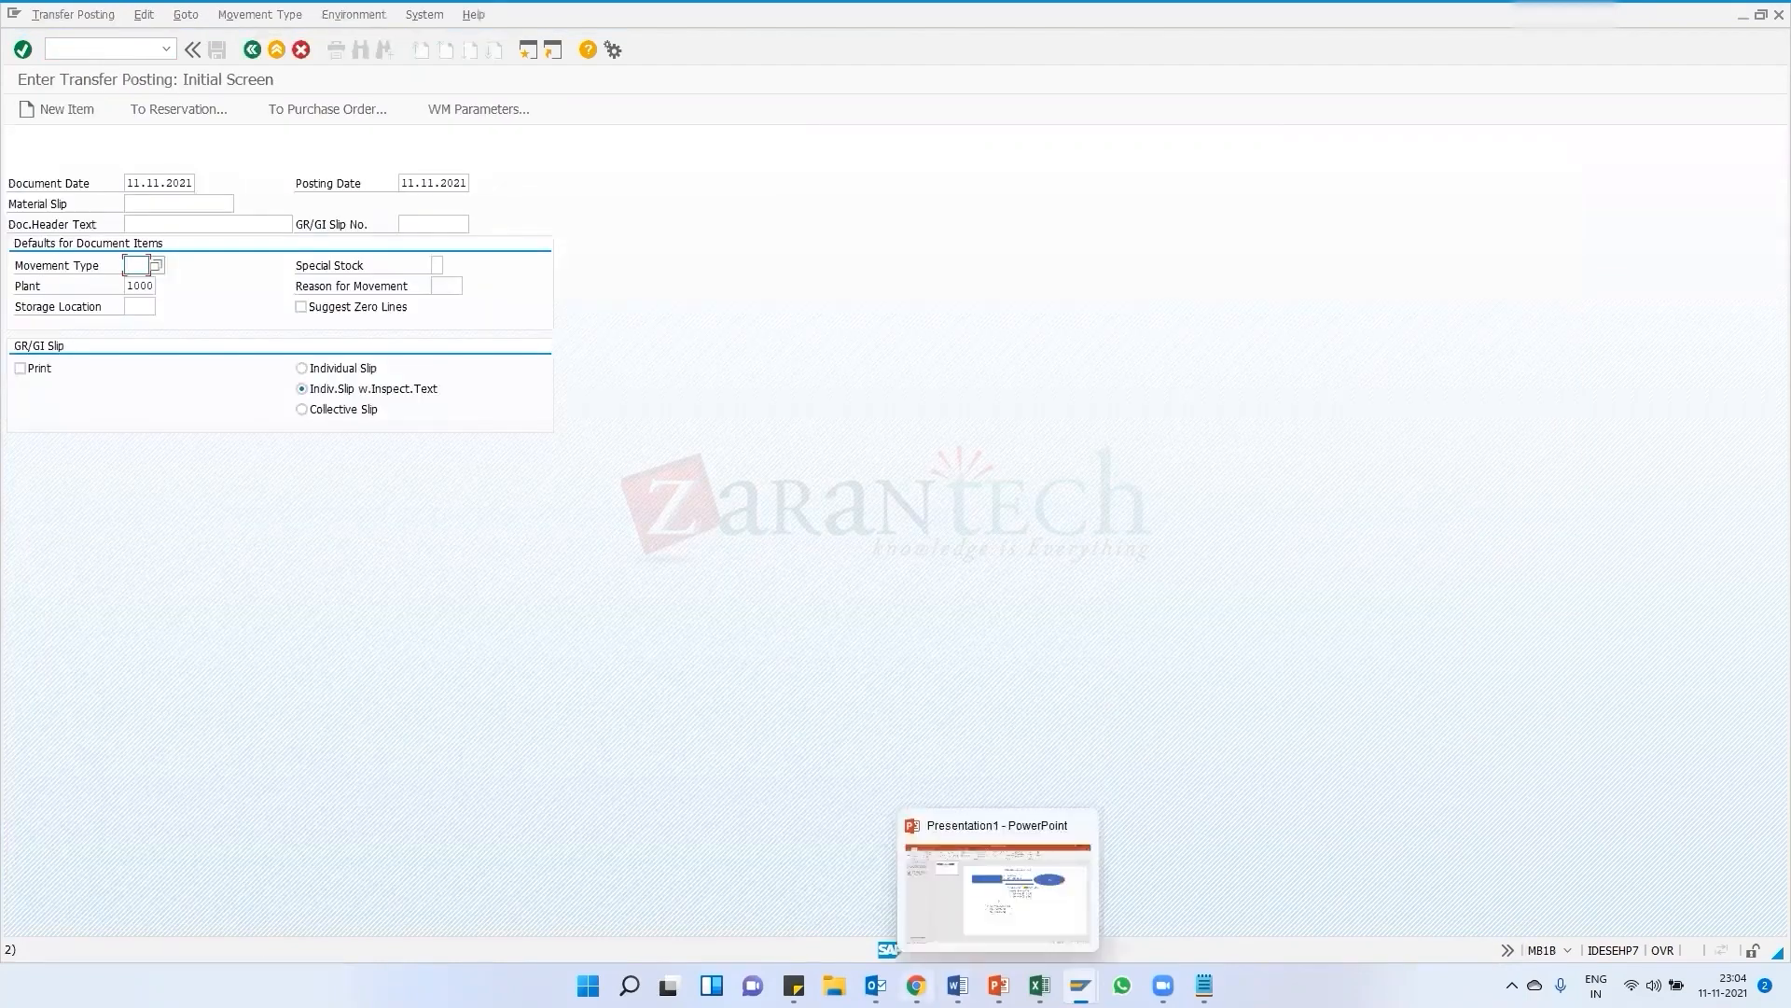
Switch to the SAP MM course curriculum PDF in the browser, scroll through its units, then move on to PowerPoint
click(918, 980)
scroll(820, 591, down, 12)
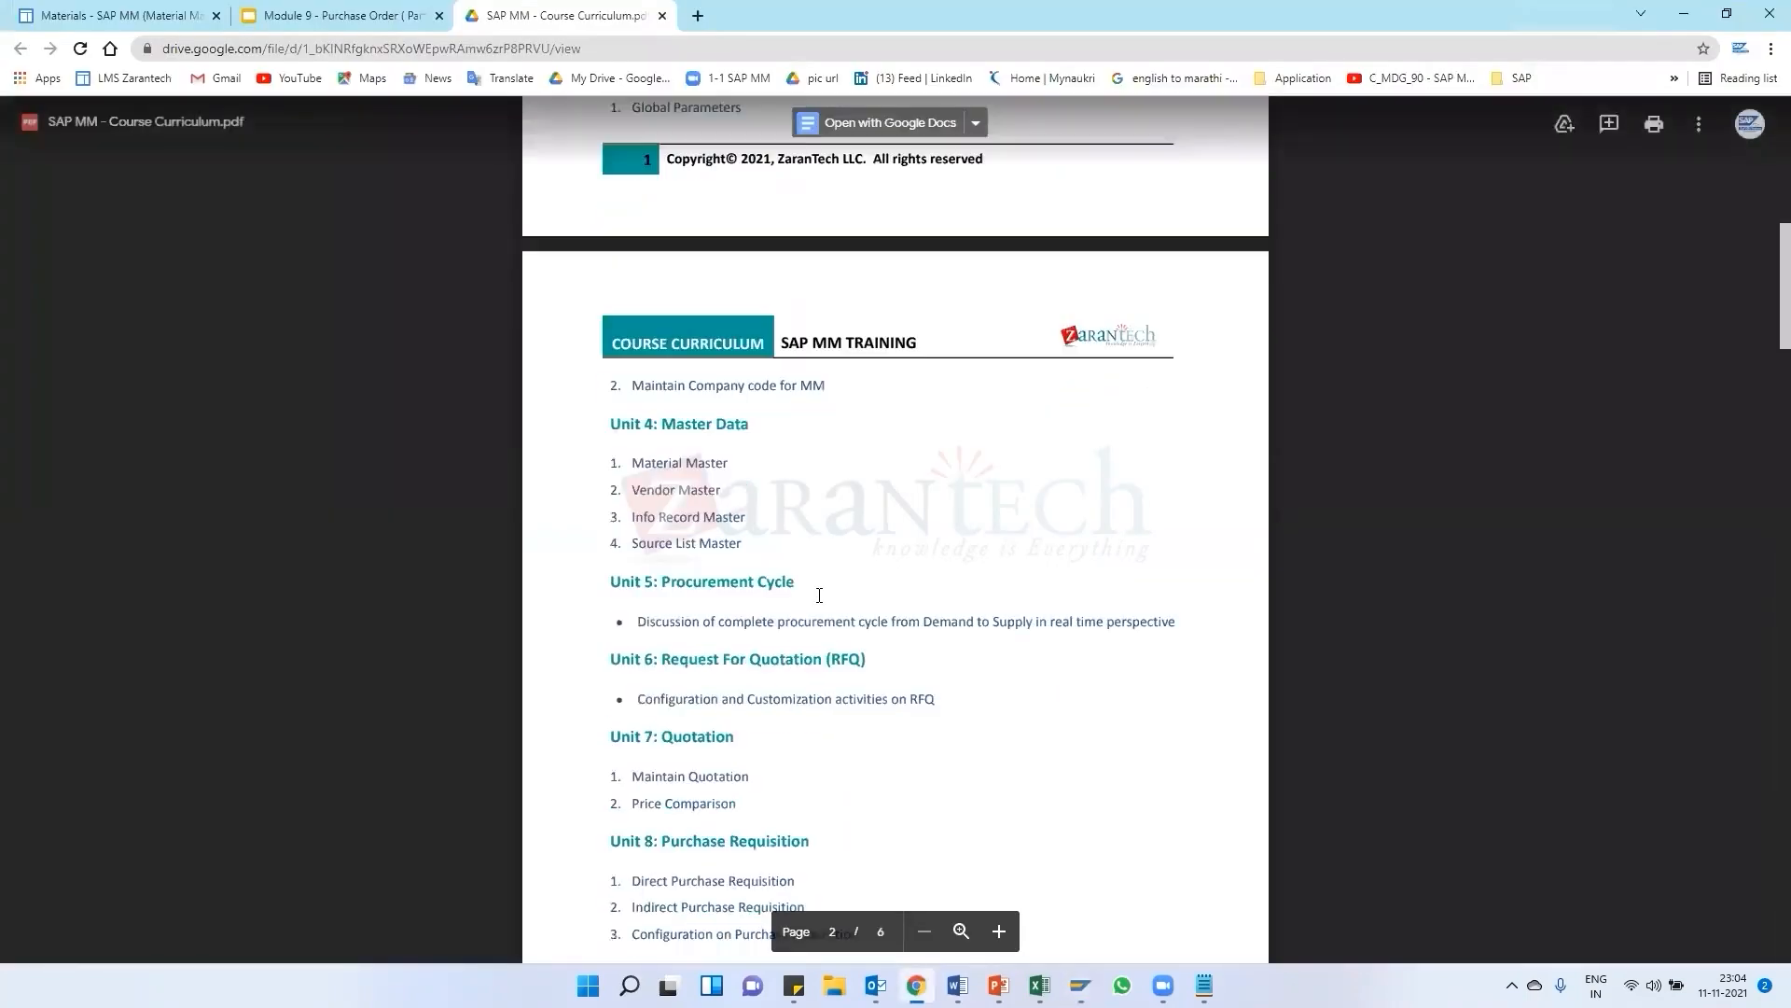
scroll(744, 543, down, 9)
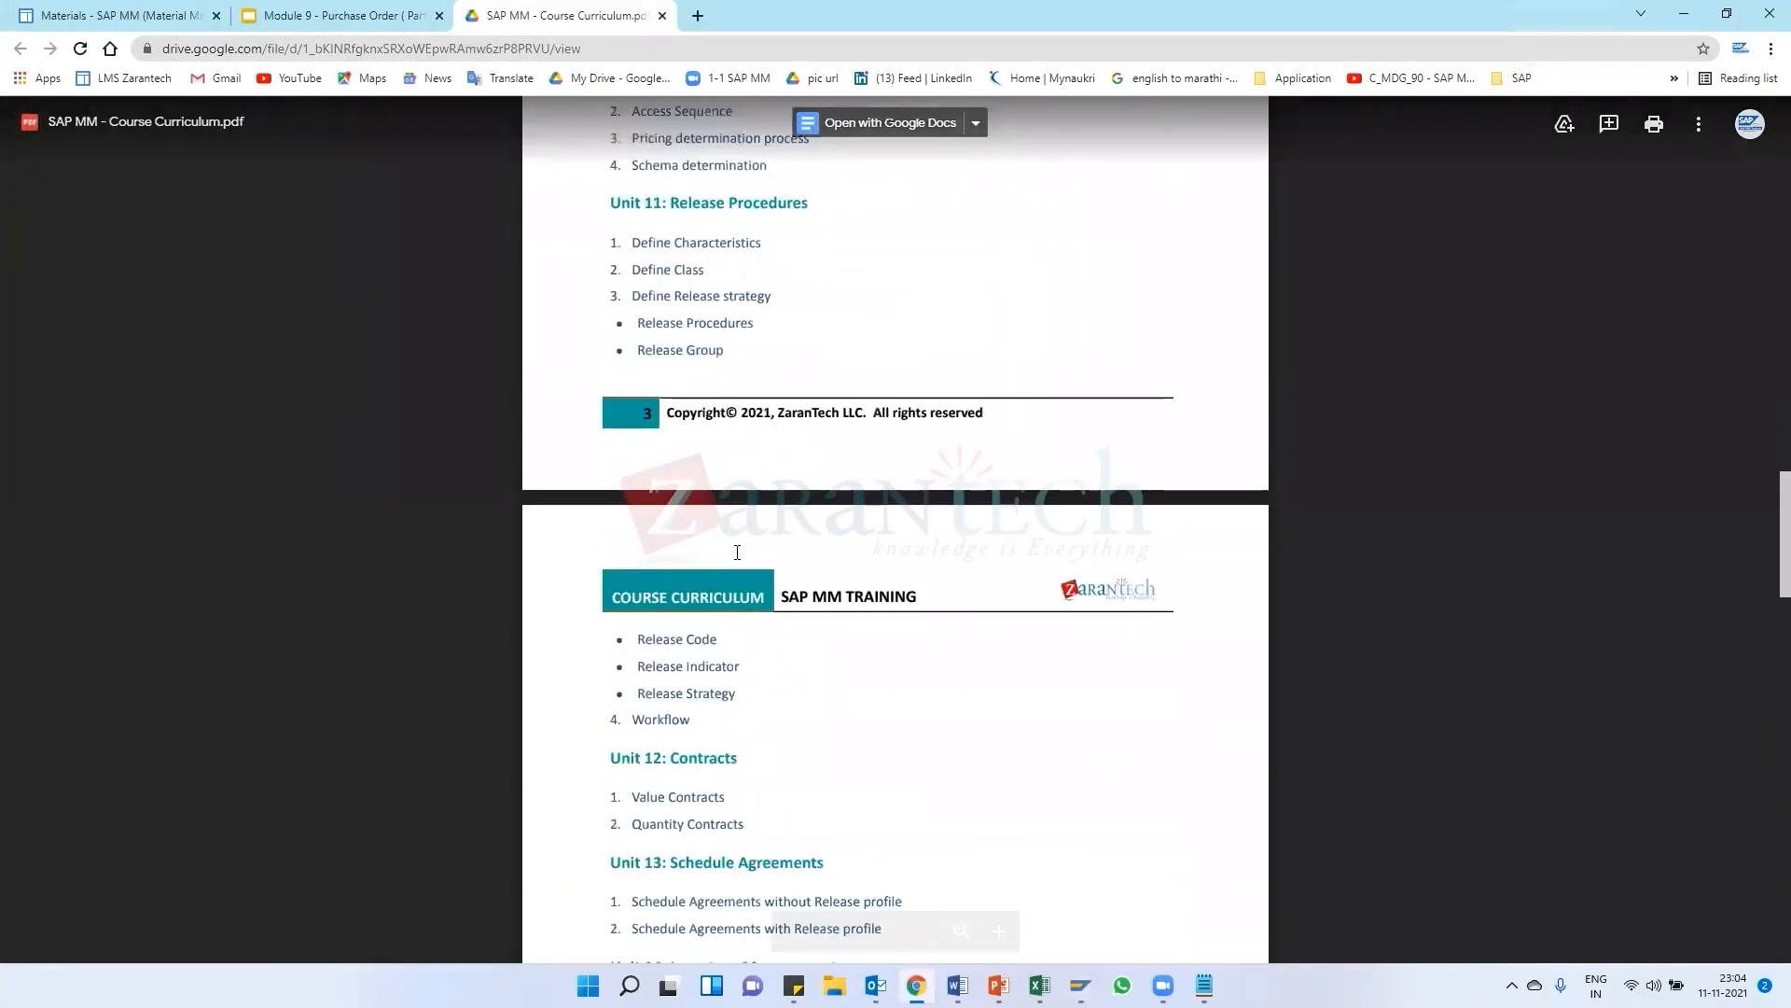
scroll(694, 593, down, 2)
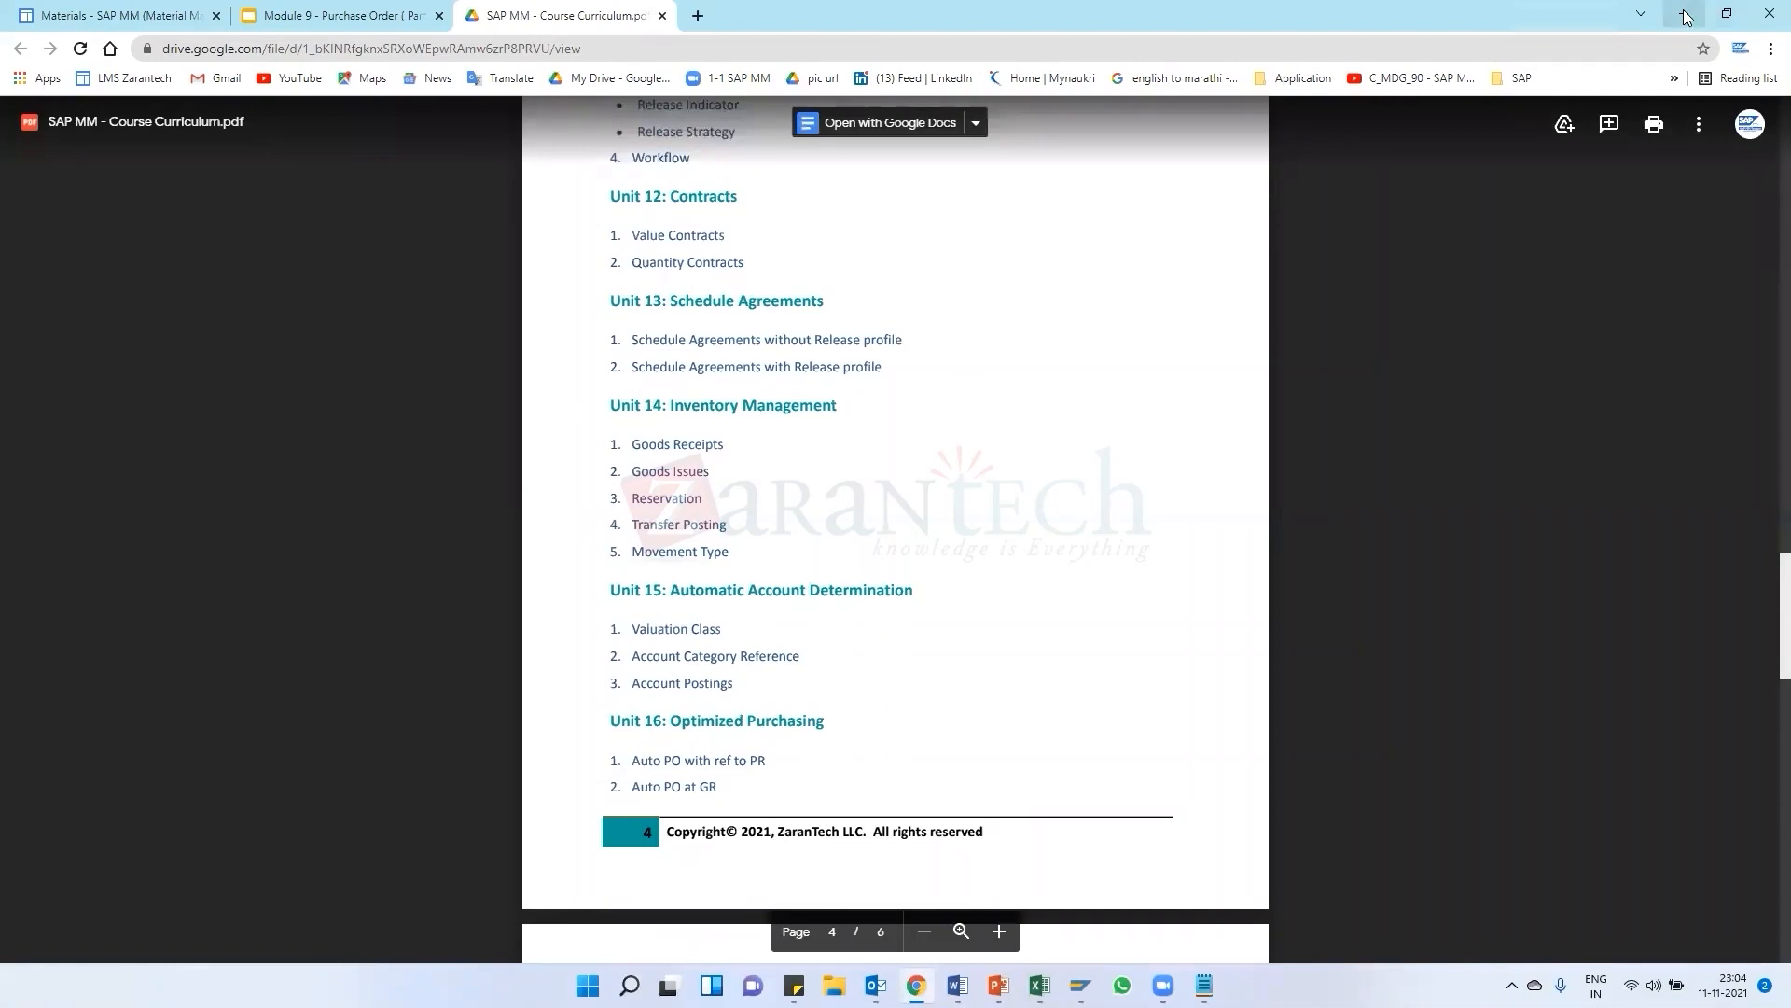
key(alt+Tab)
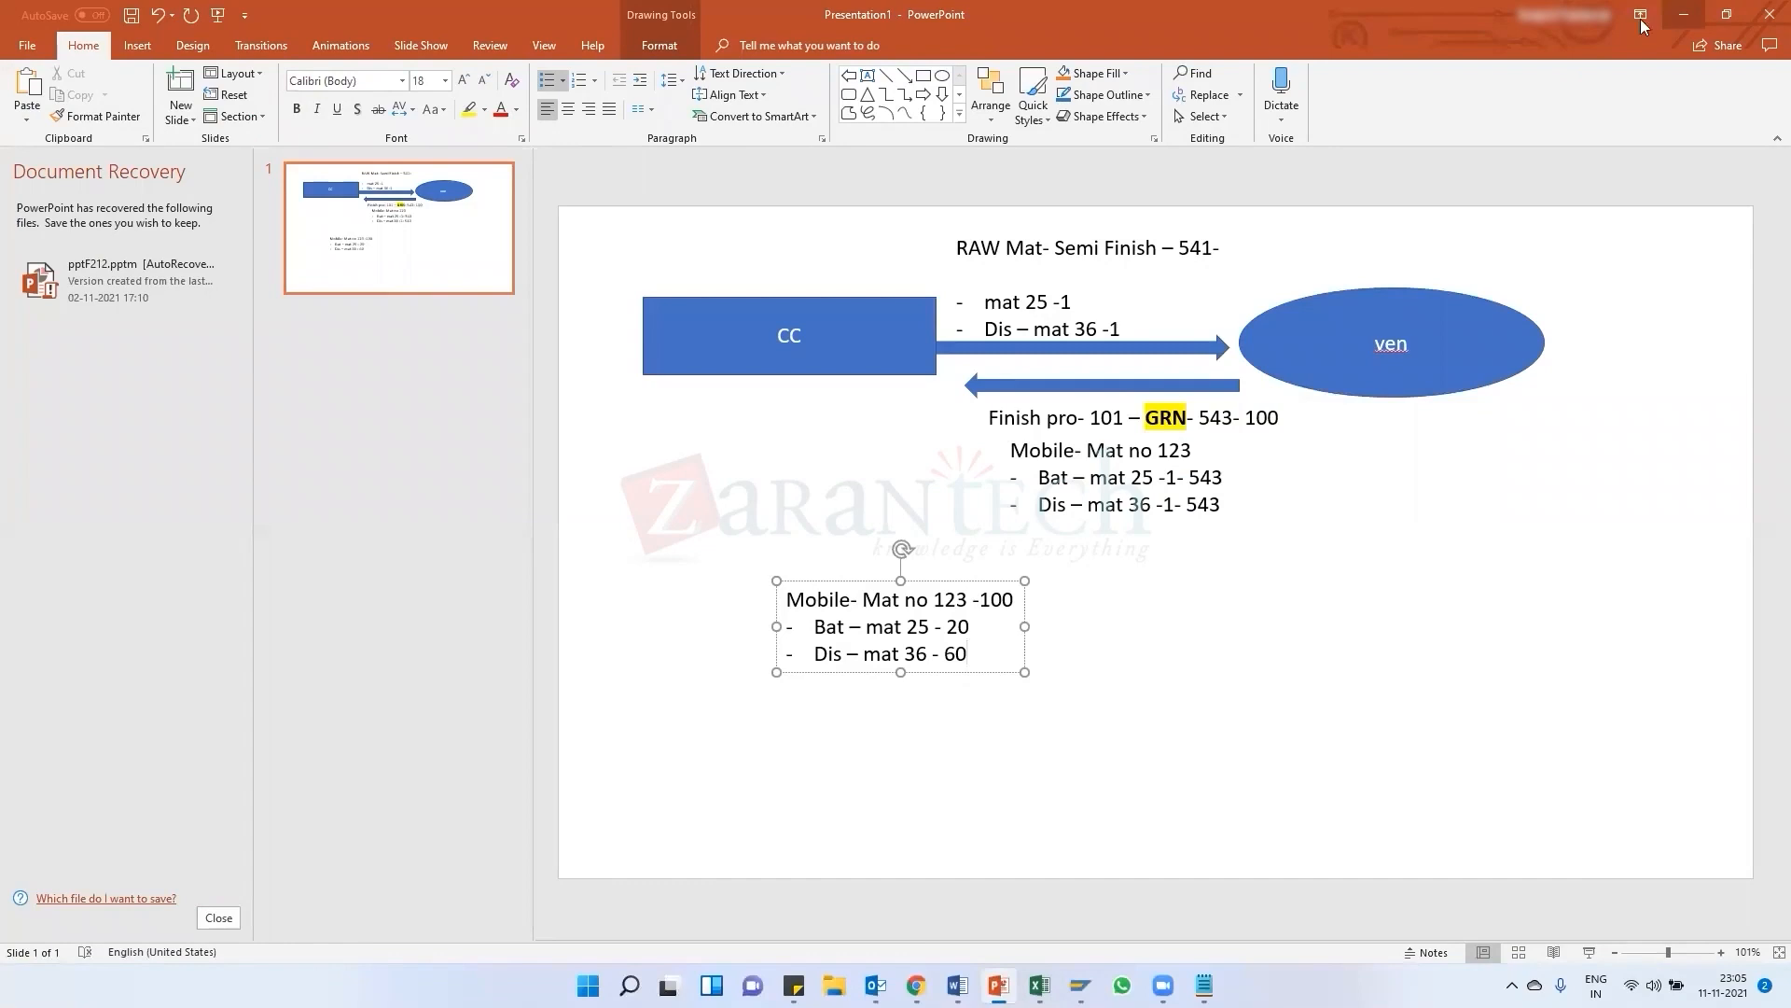
Return to the transfer posting with movement type 541 at plant 1000, open and close the purchase order reference, then close that window
click(1679, 19)
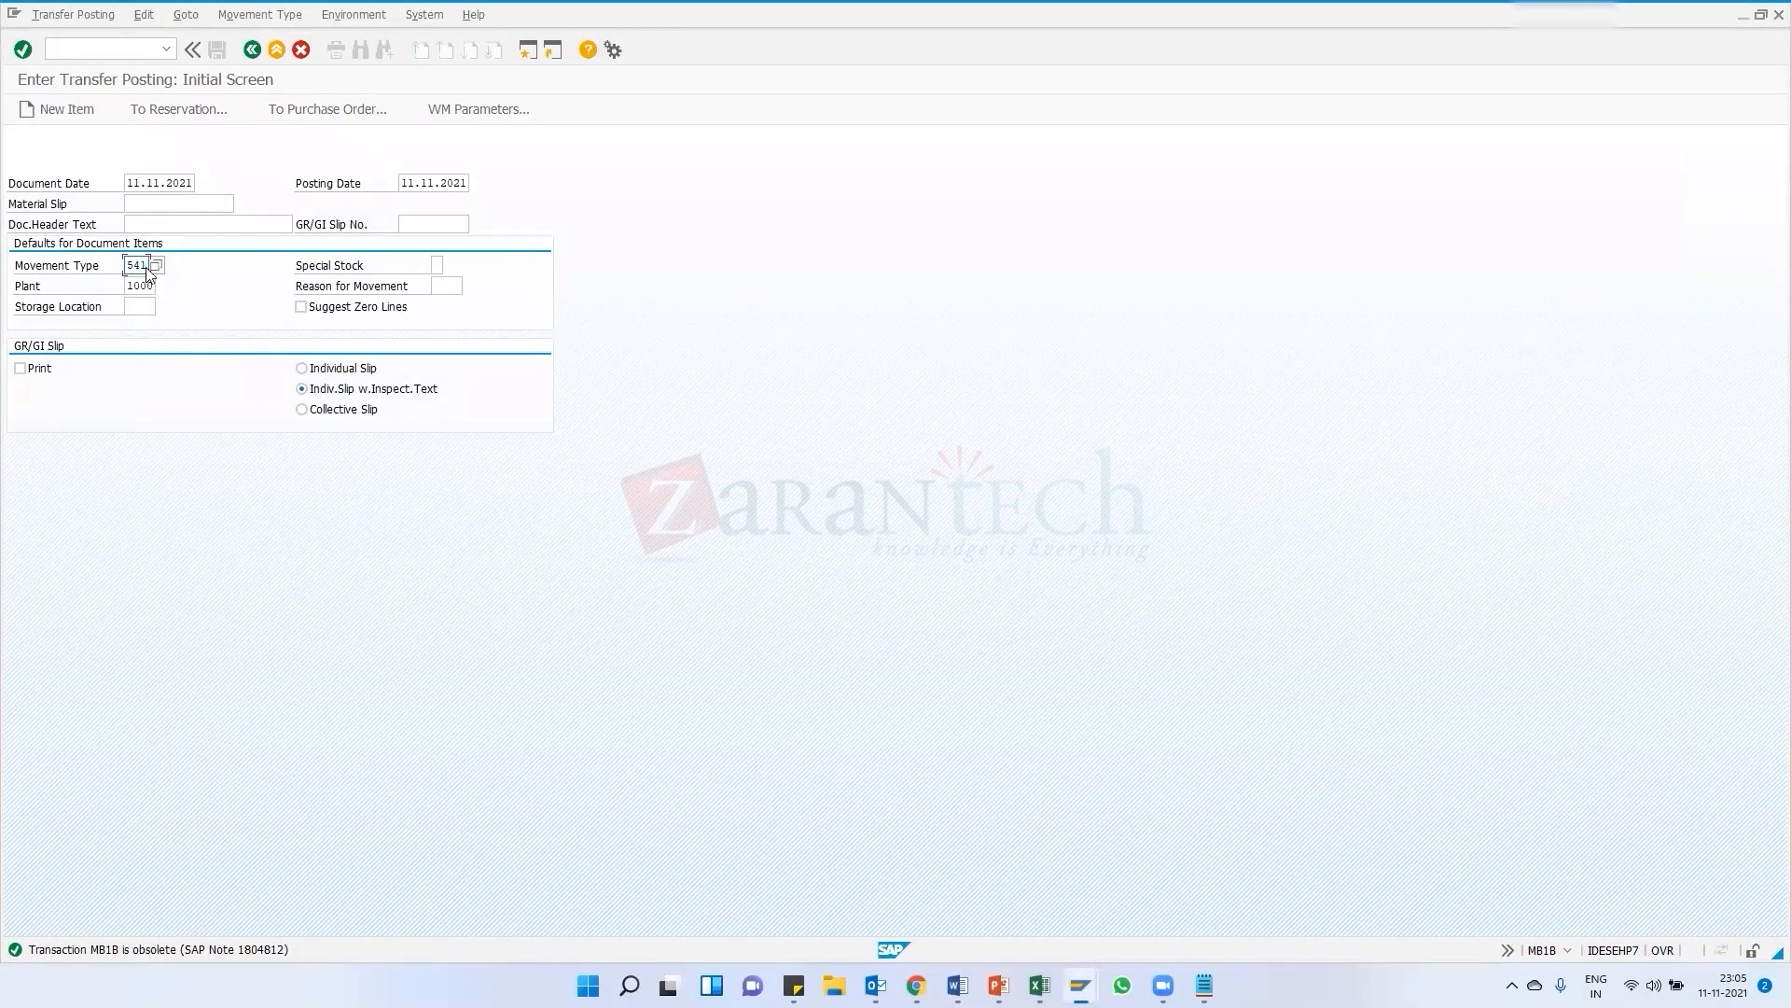
click(138, 305)
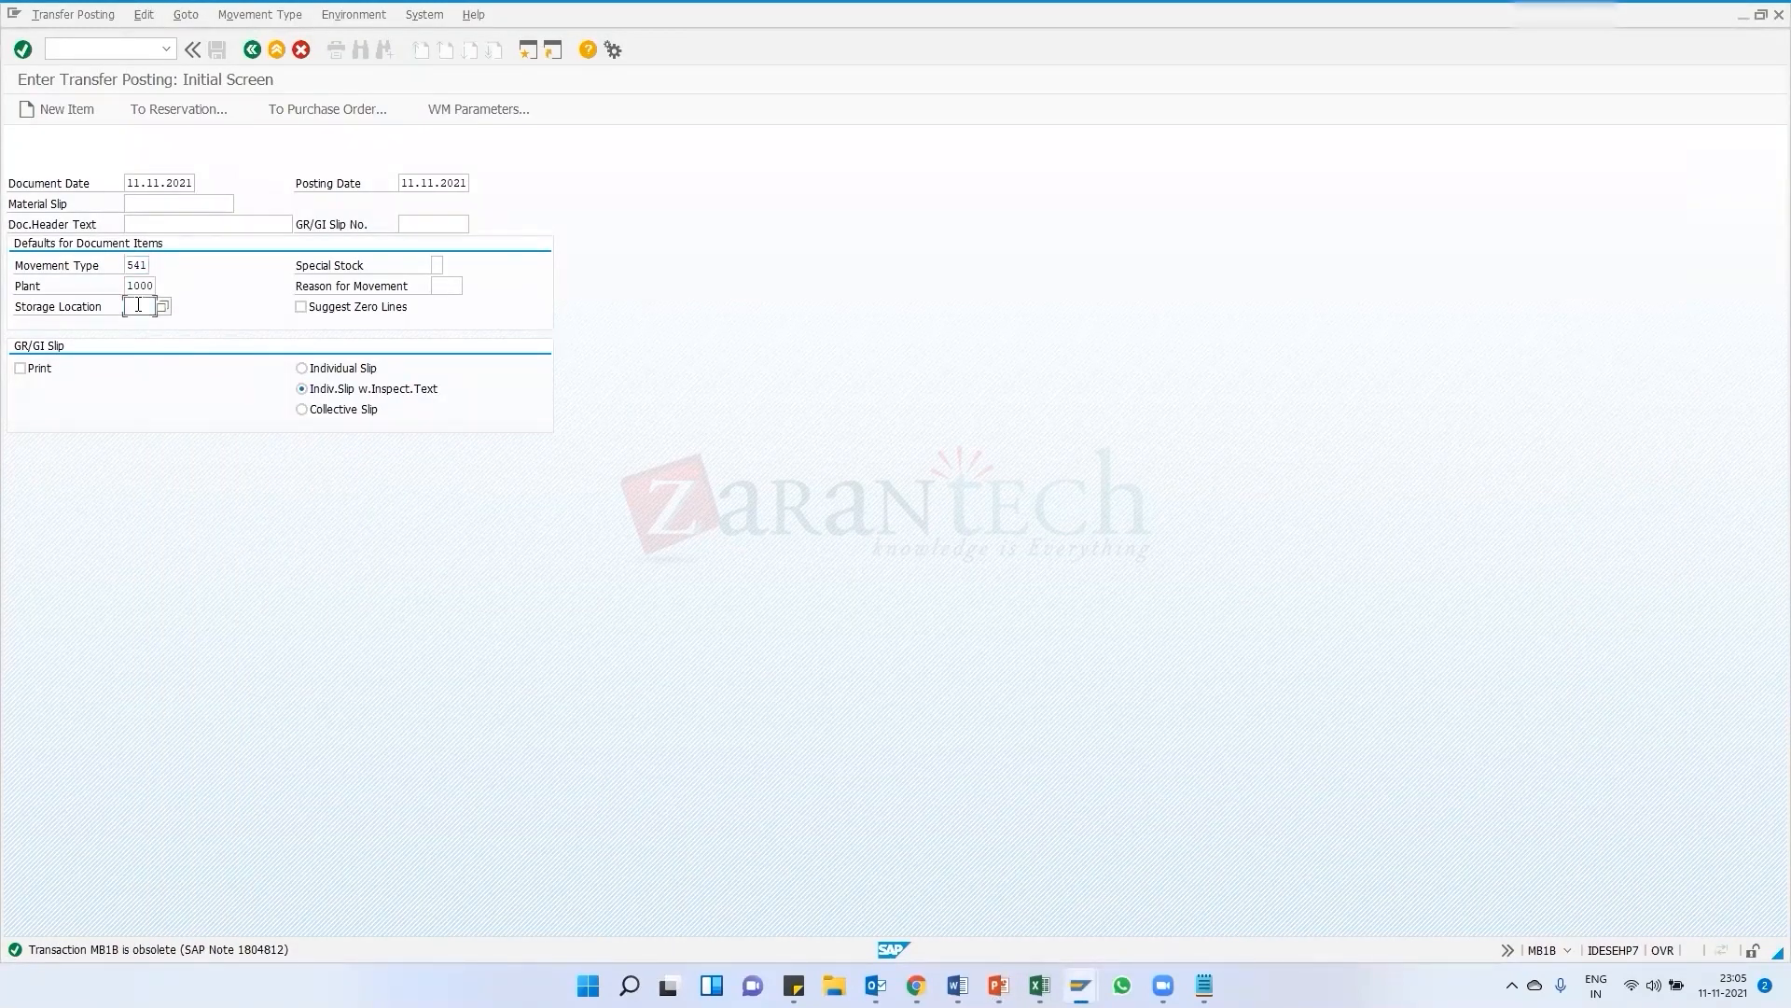
click(317, 109)
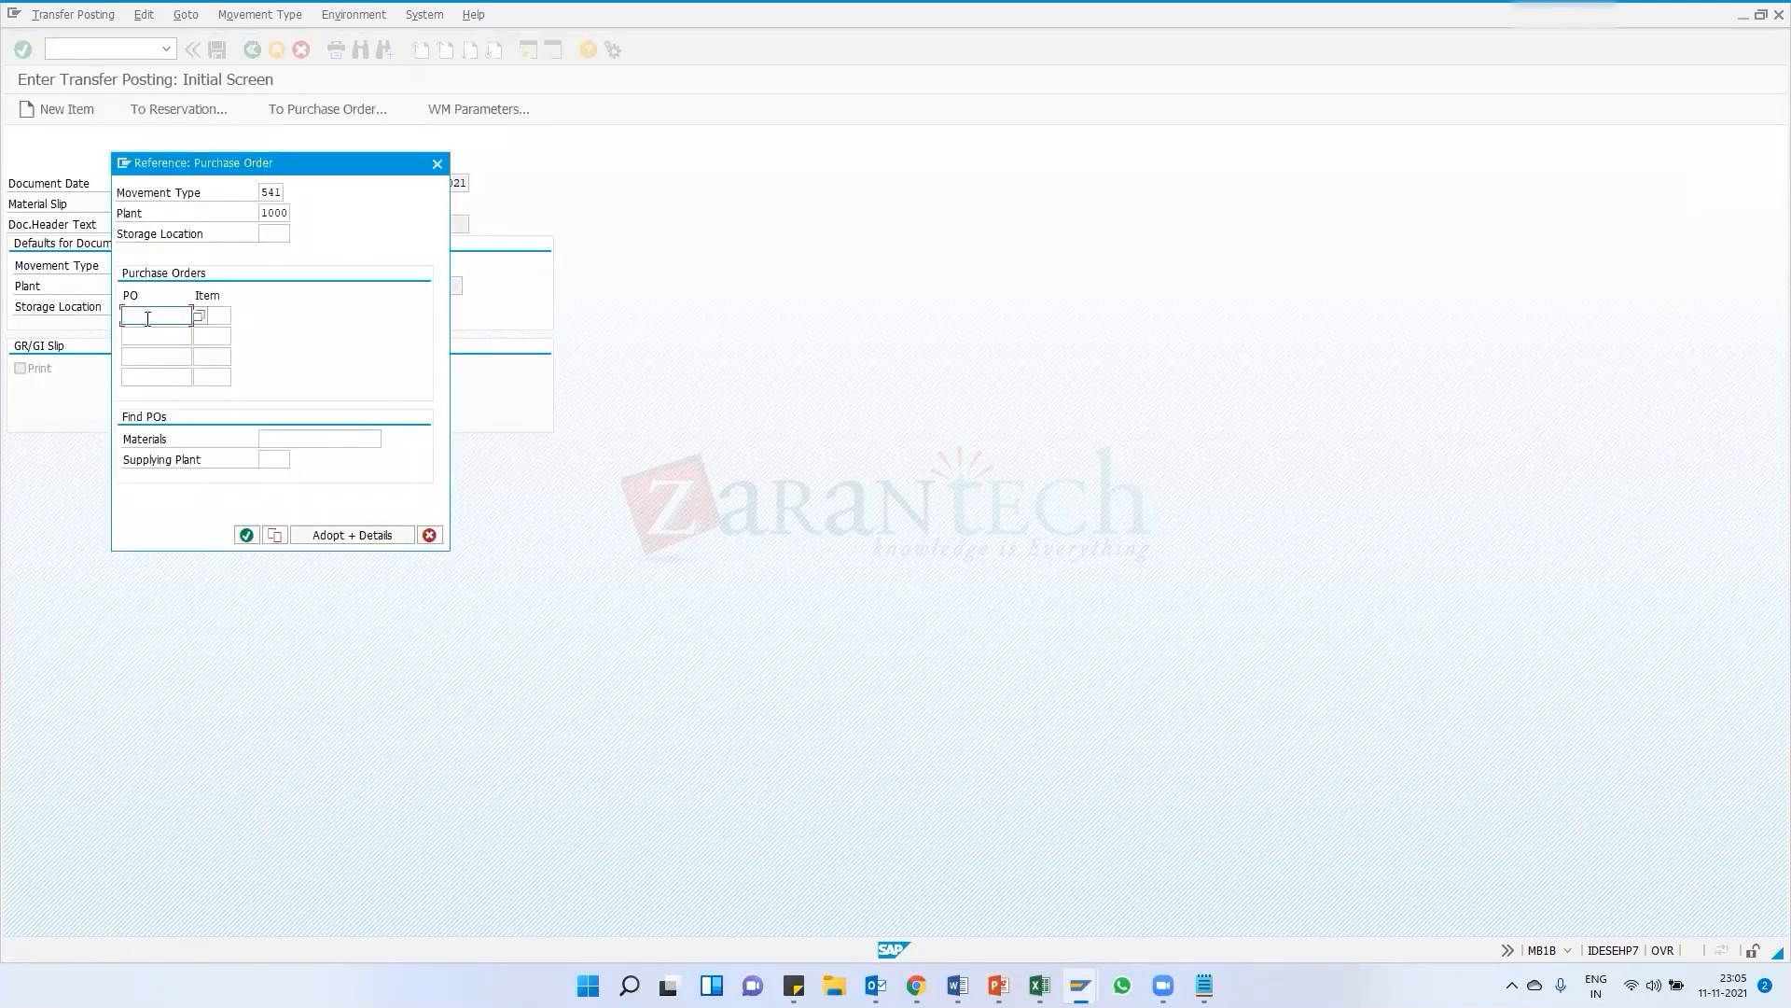
click(1080, 985)
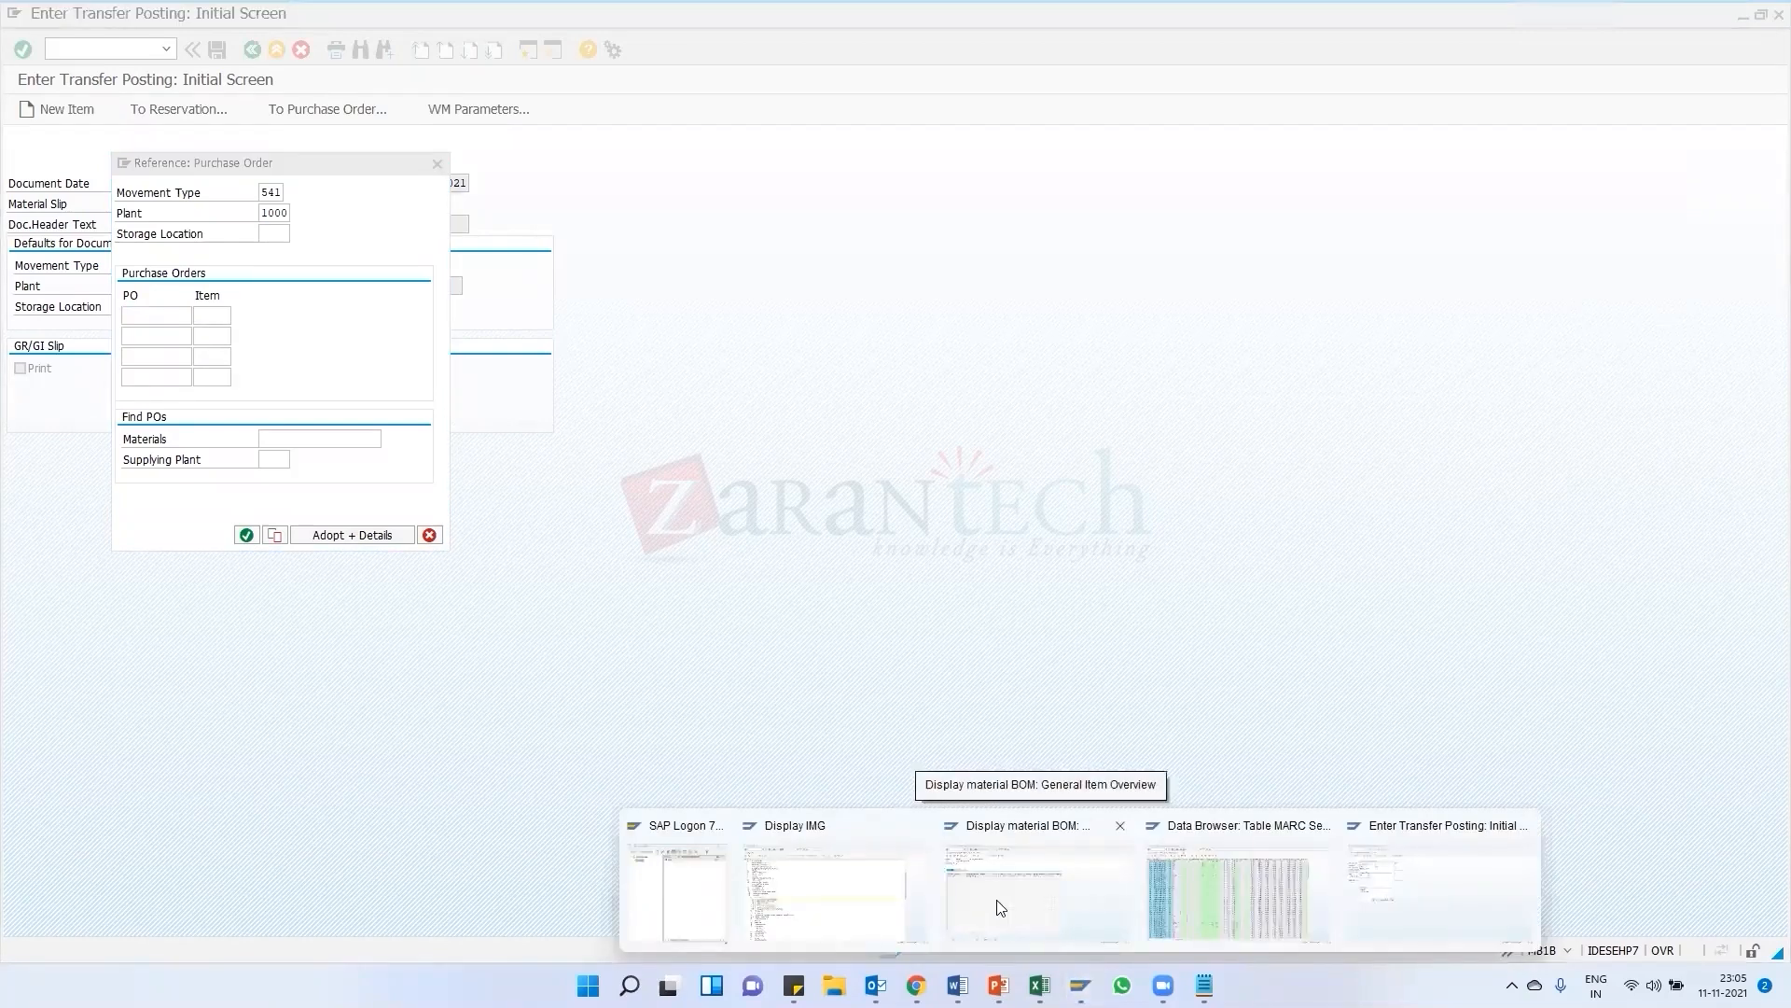
click(1430, 903)
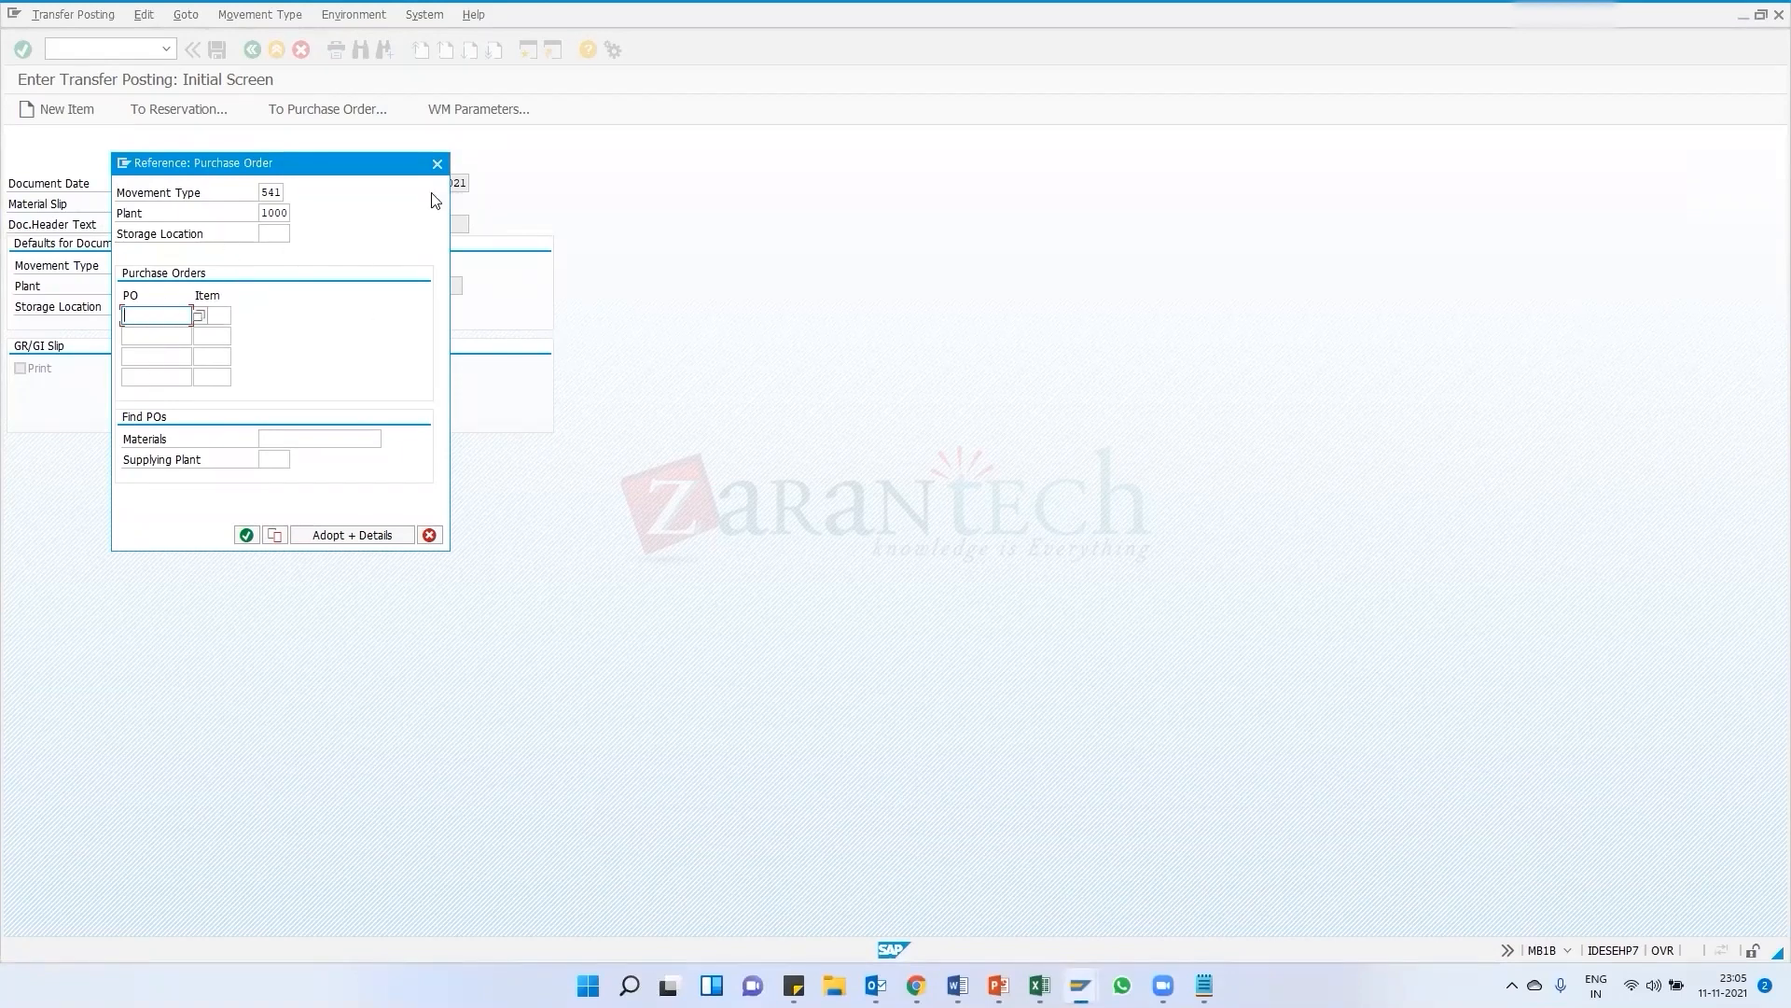
click(437, 165)
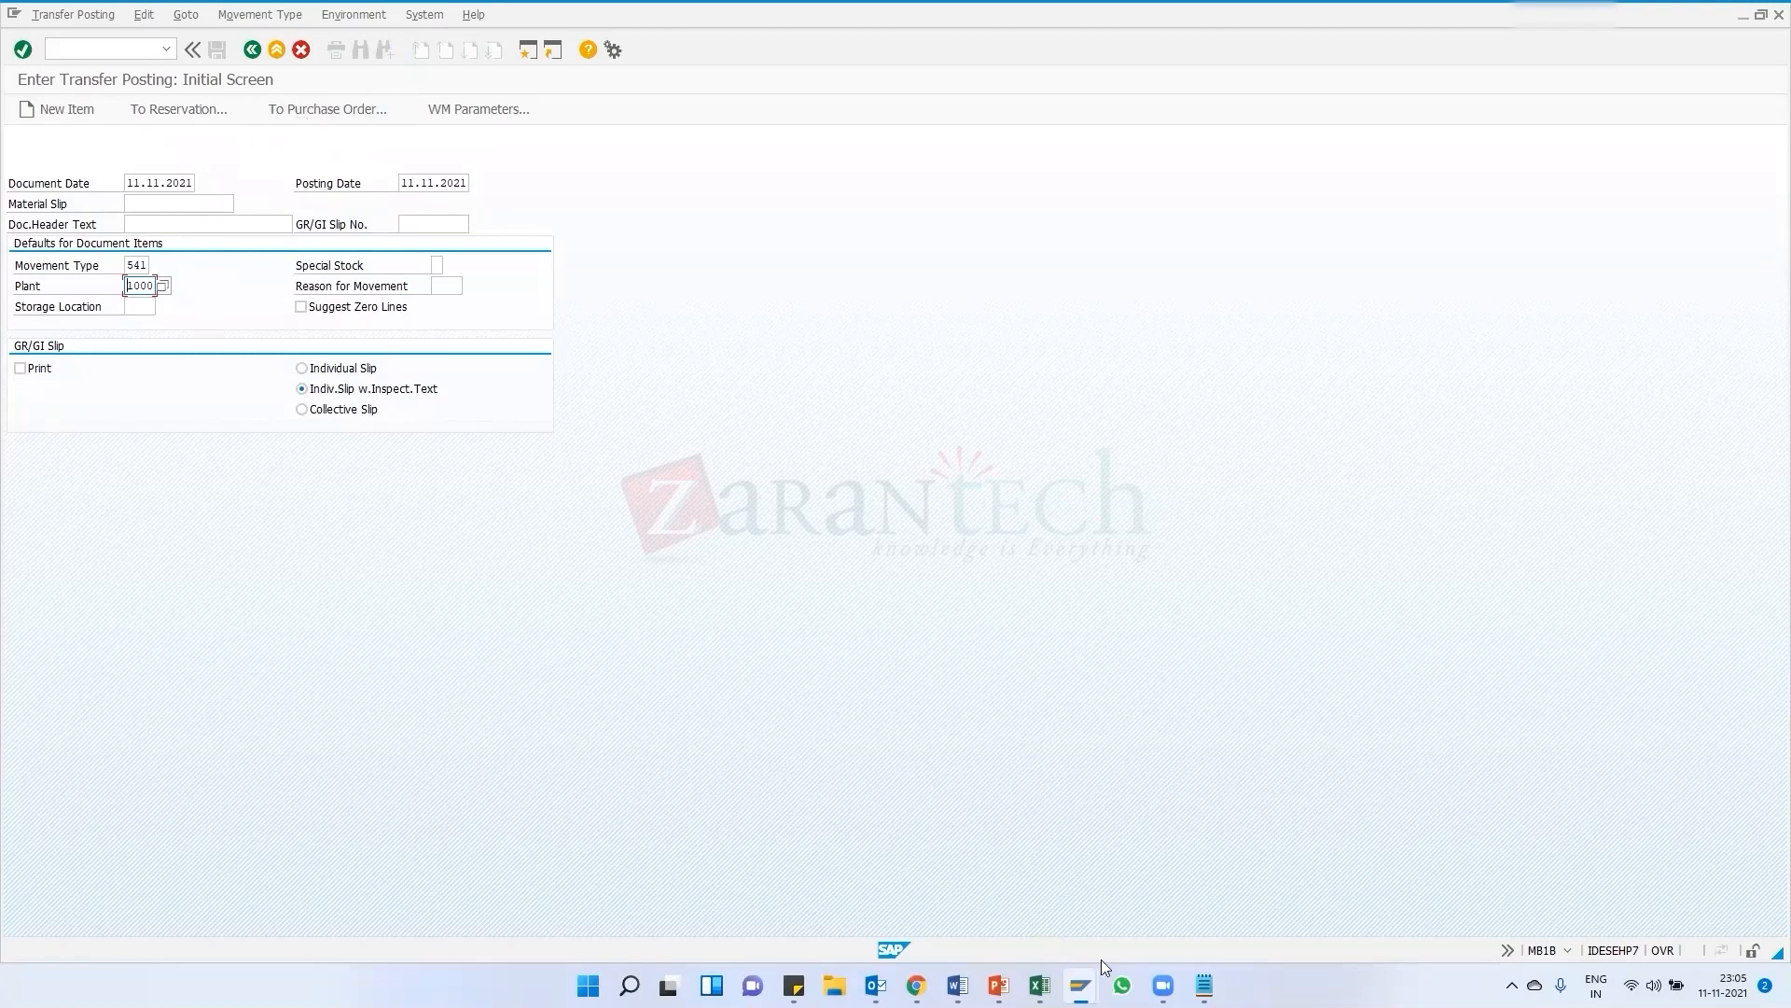
click(1080, 985)
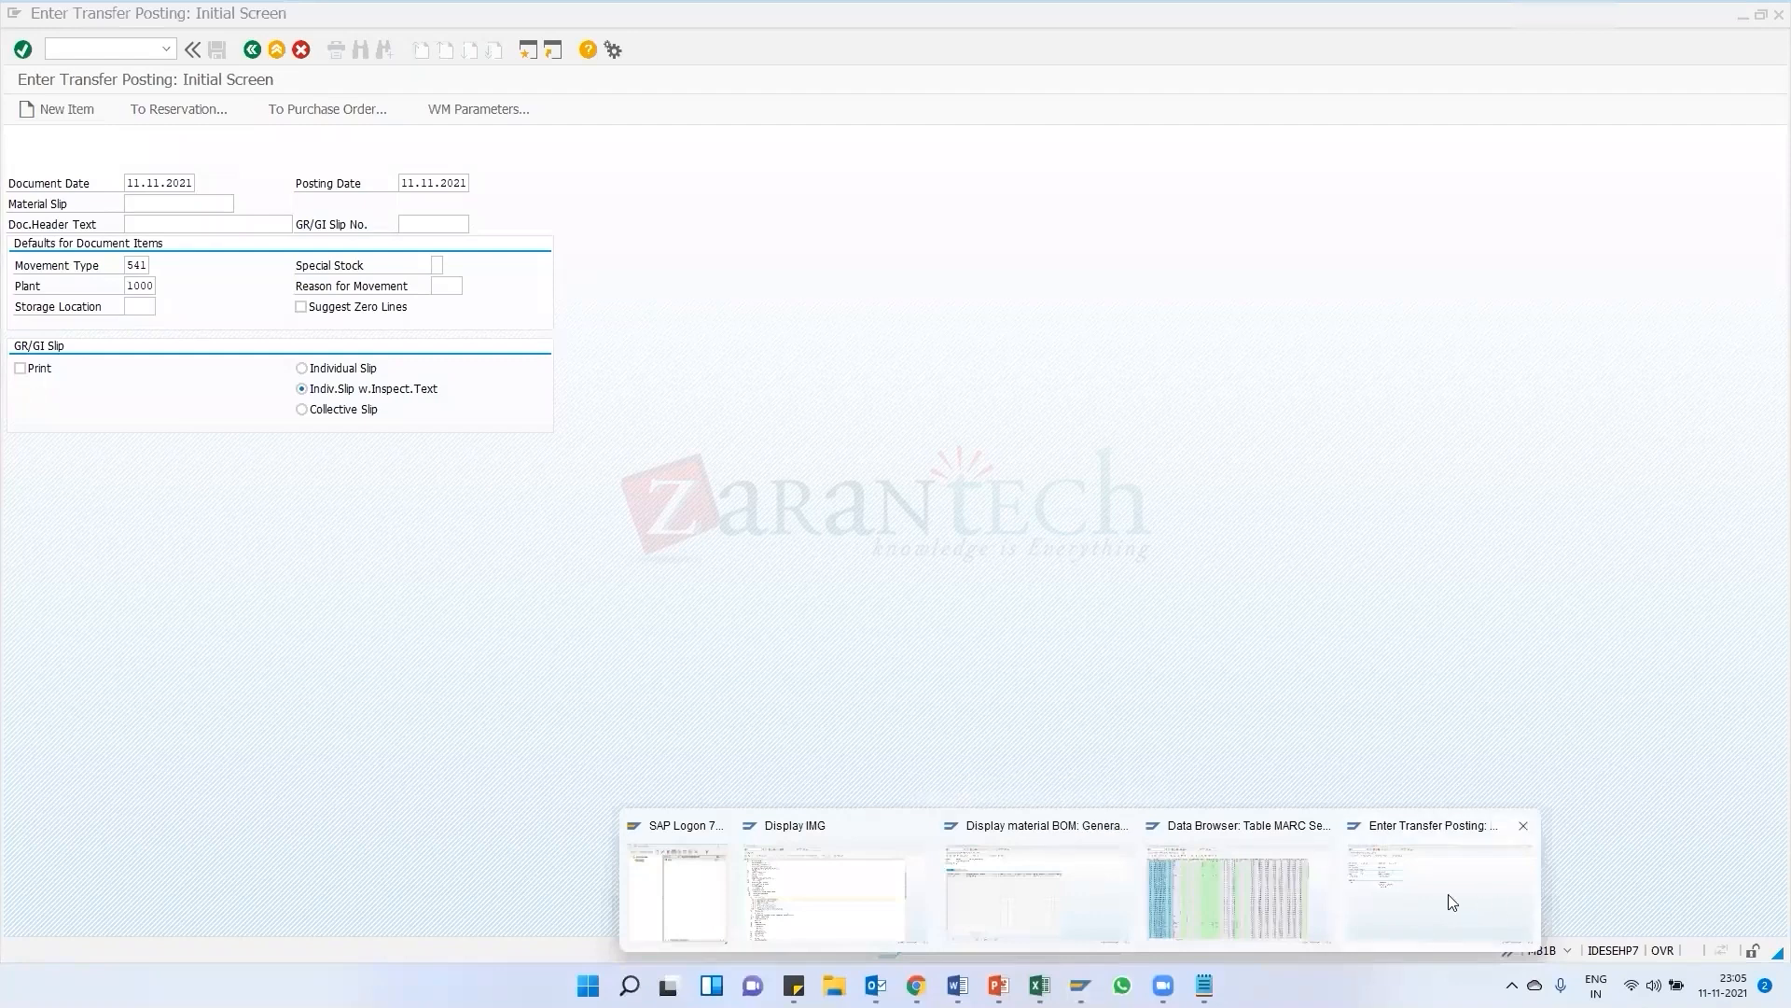
click(1524, 911)
Start a new purchase order and add an item for material ABC123 at plant 1000
click(252, 50)
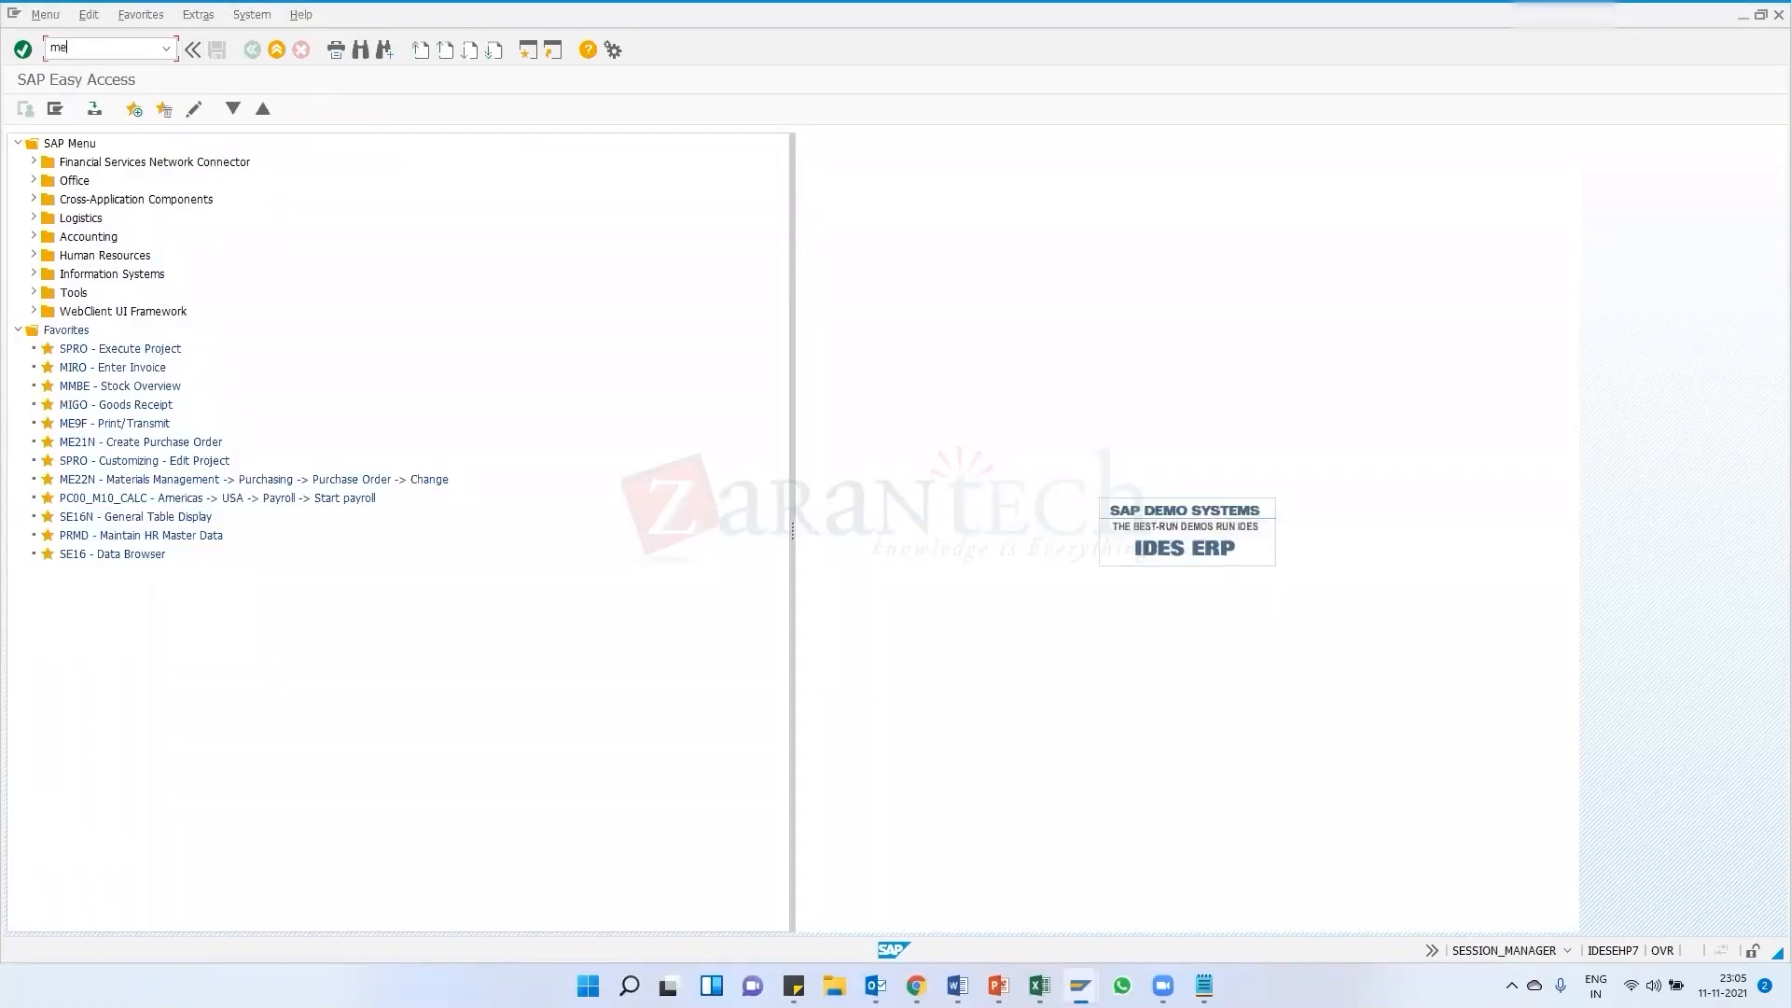
key(Return)
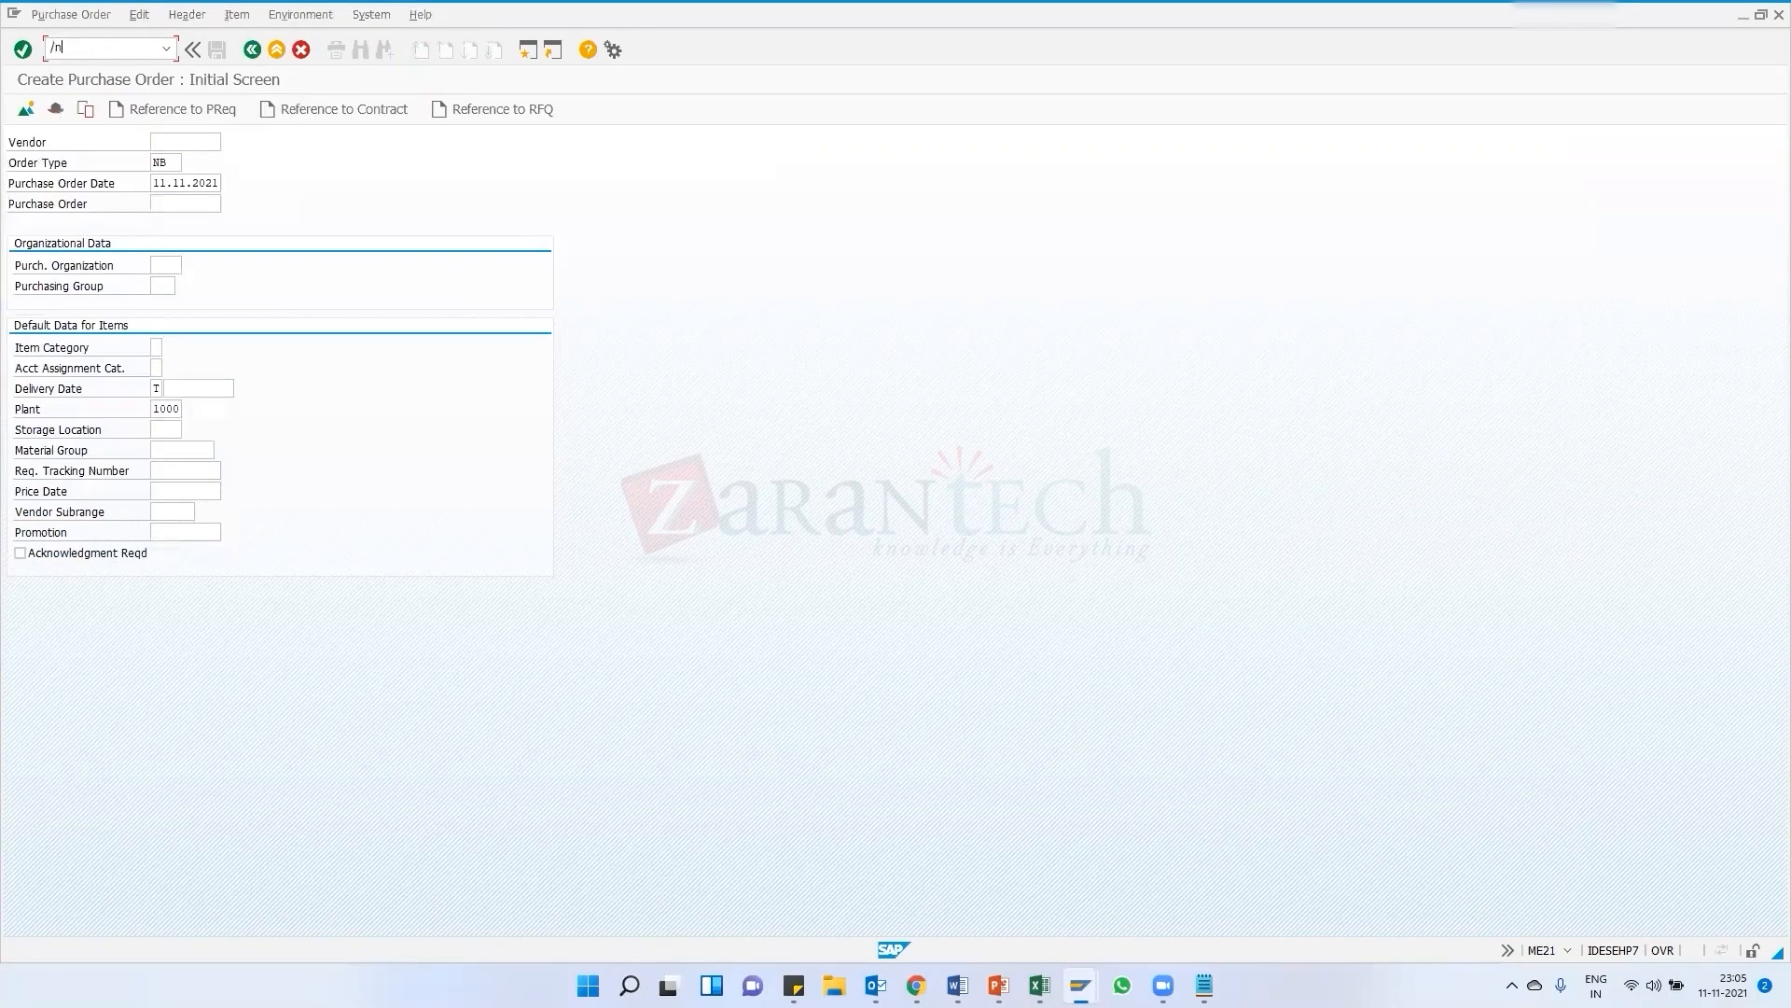
key(Return)
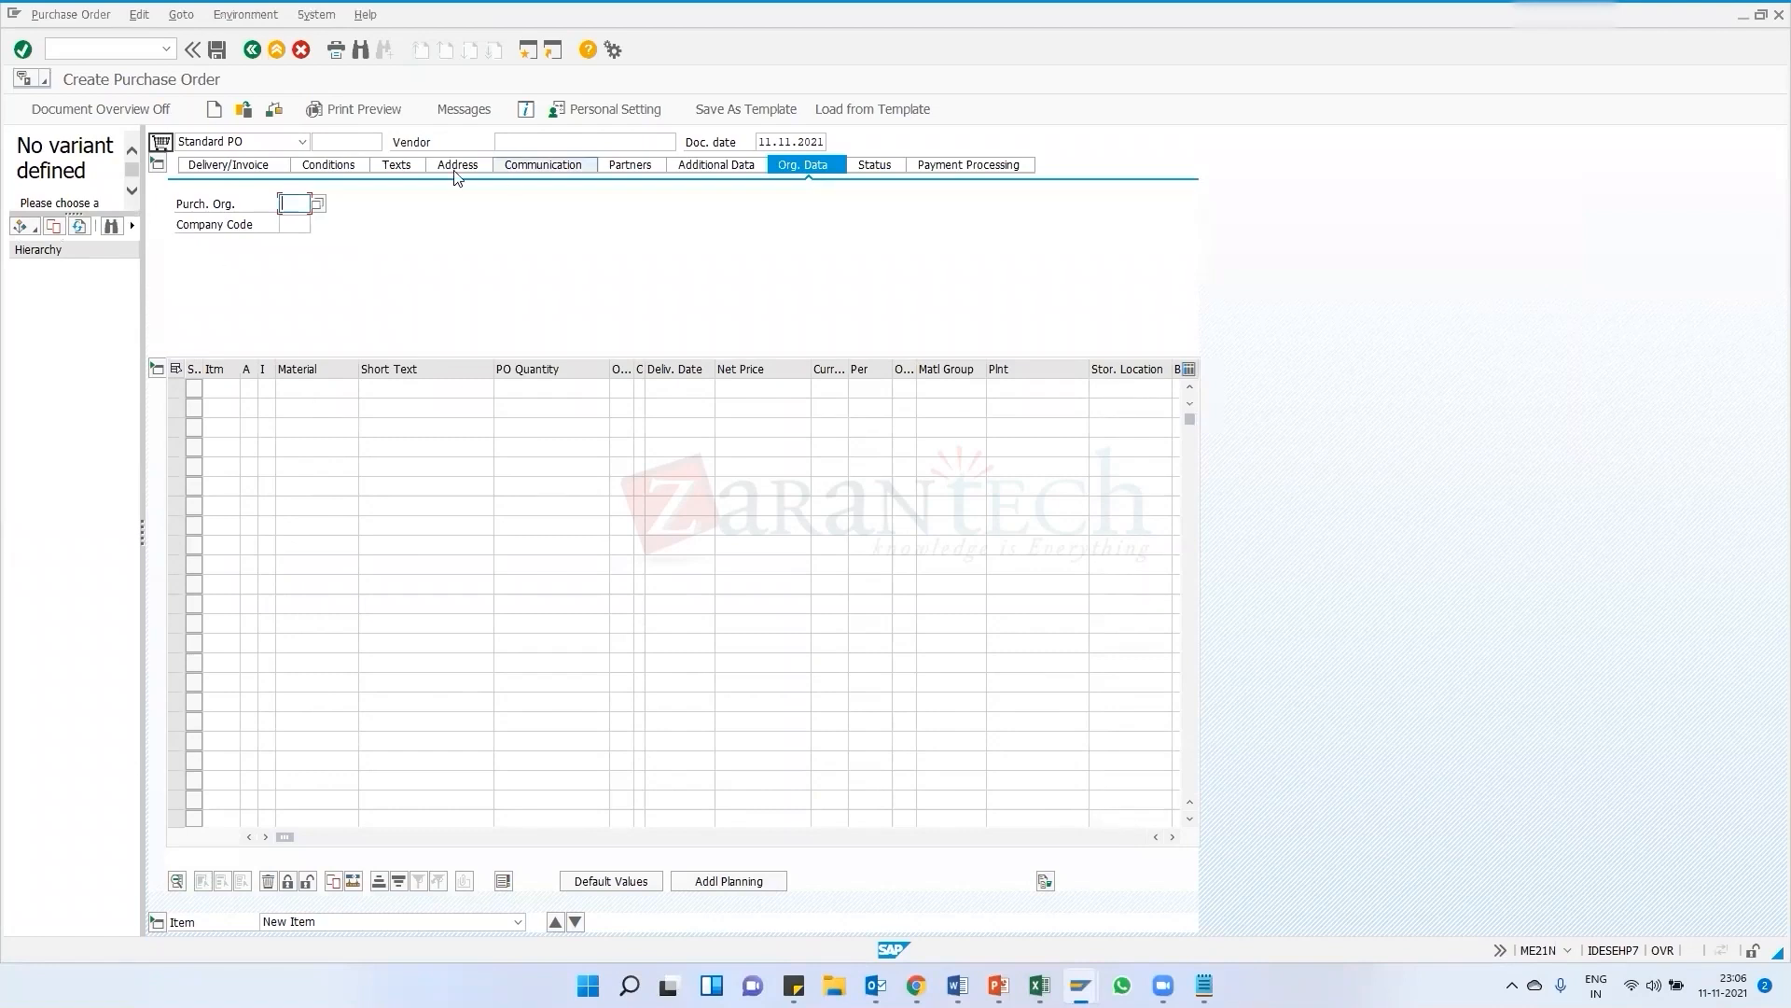
click(305, 390)
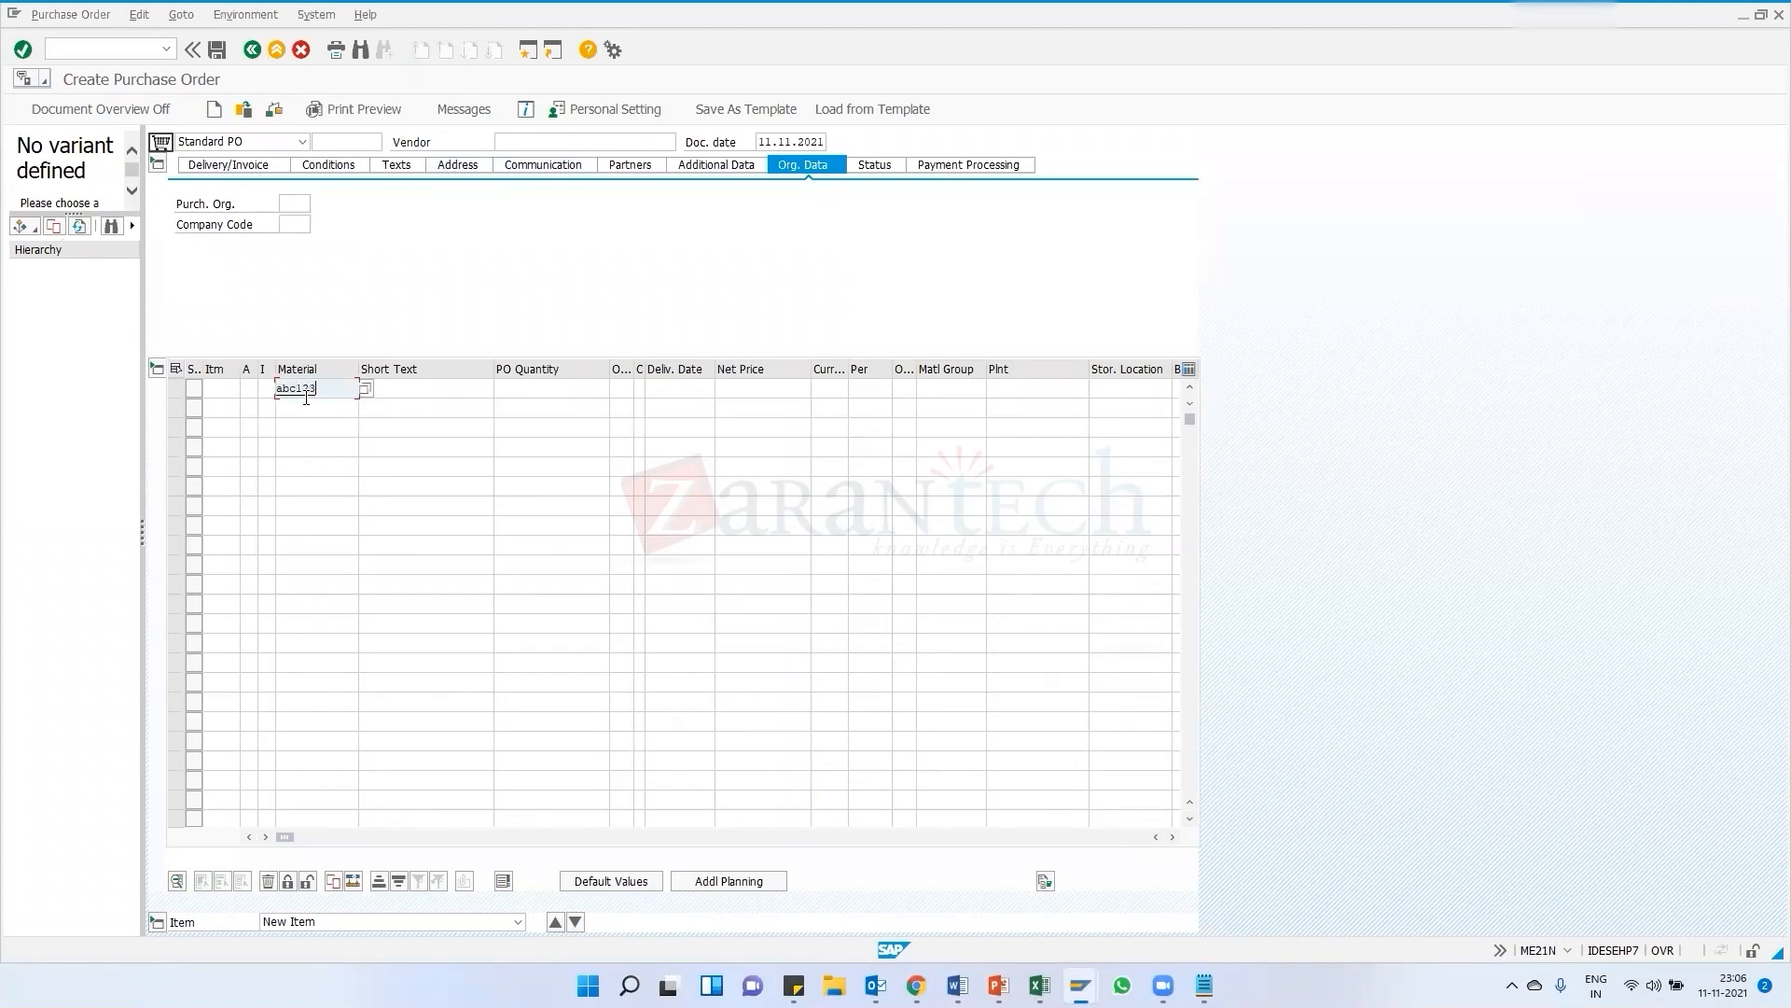
click(998, 390)
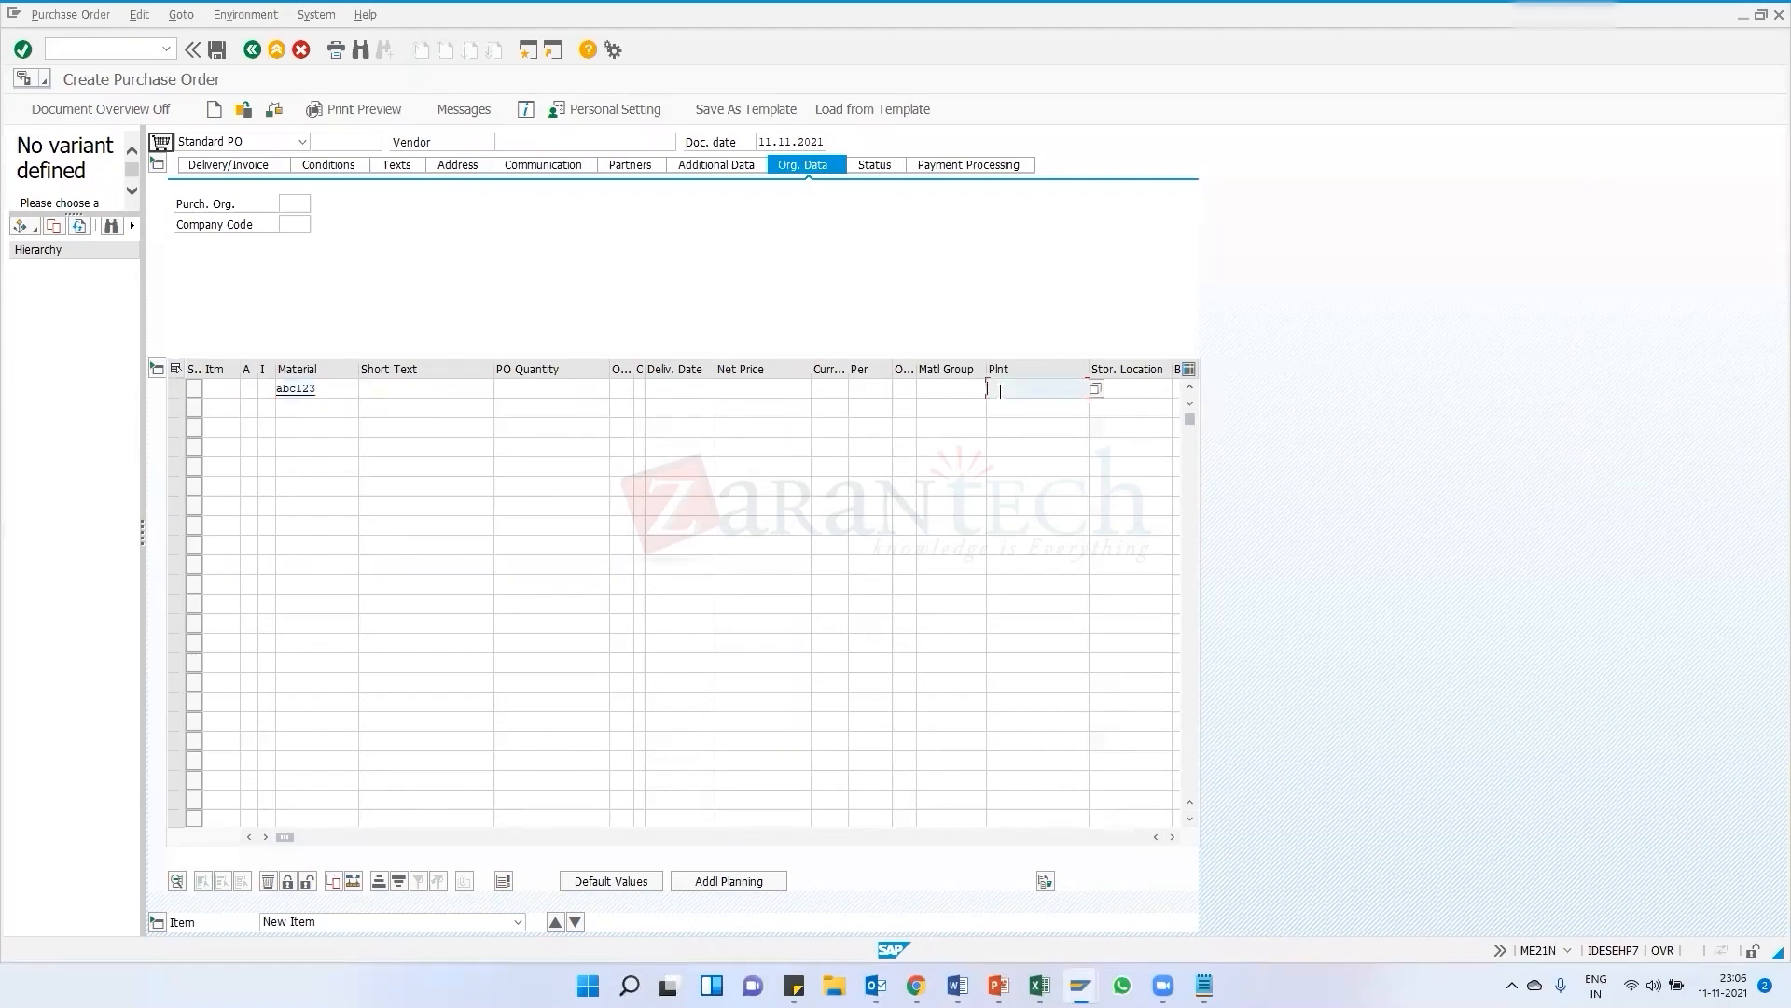
text(1000)
key(Return)
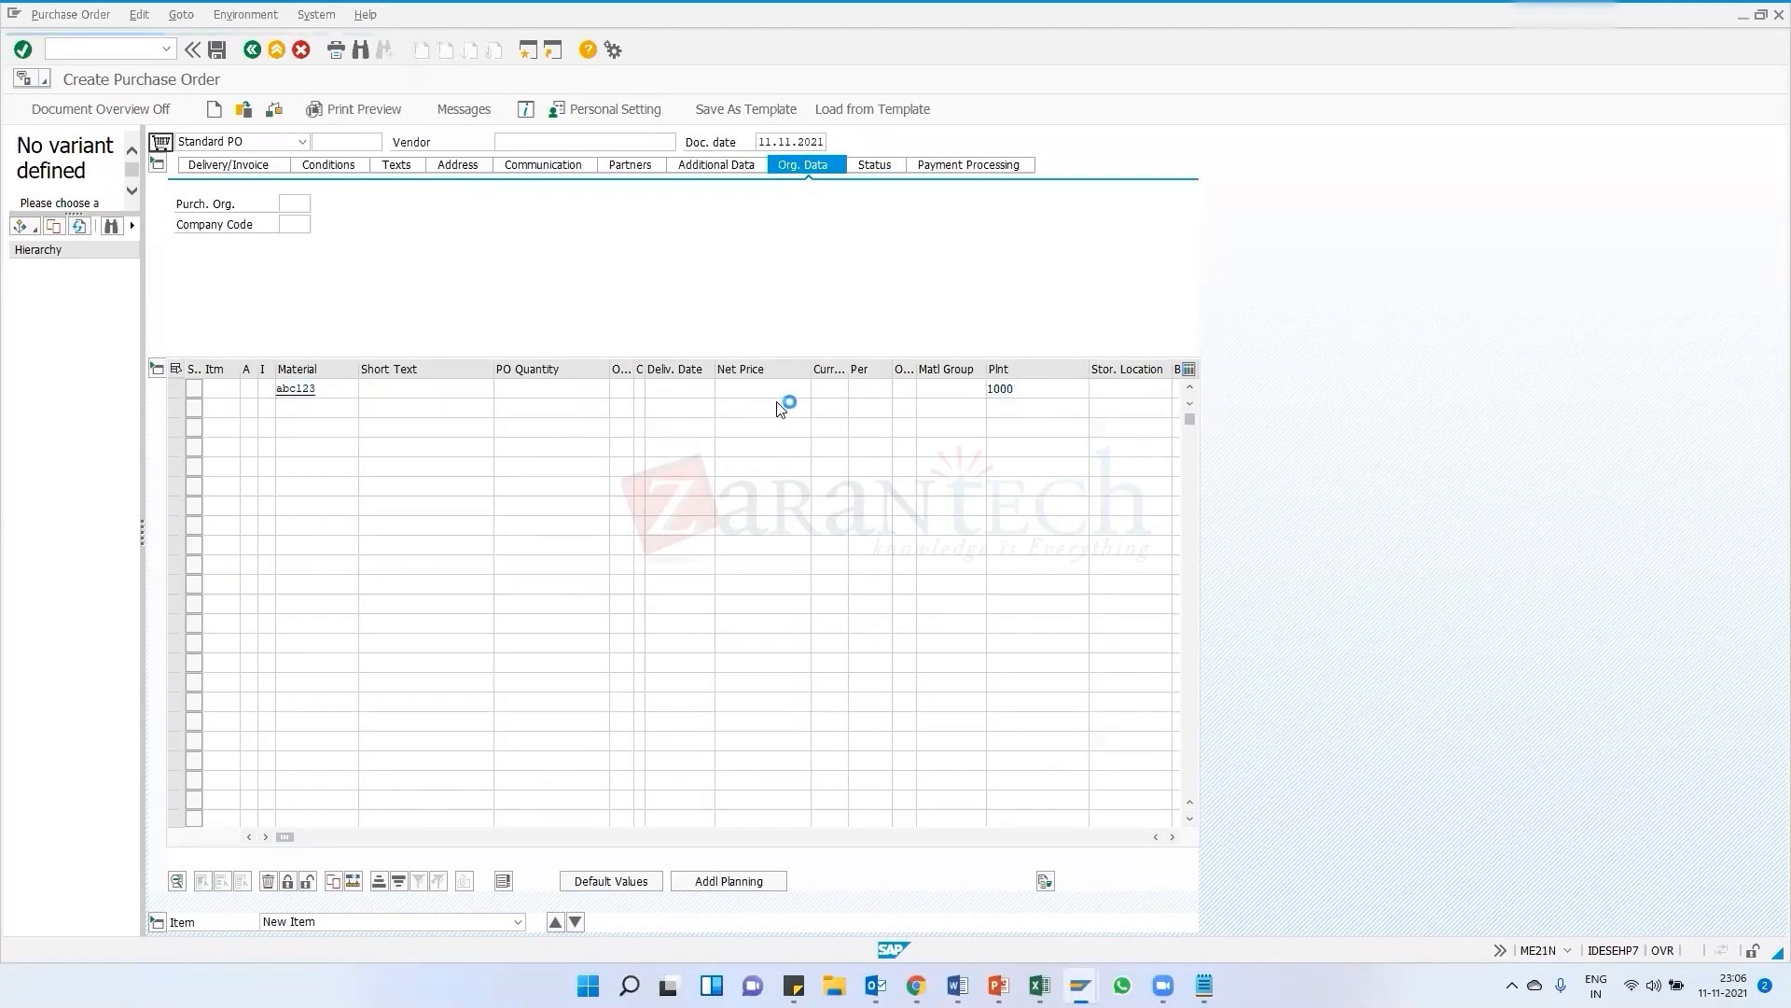
Set the ABC123 item's category to L (Subcontracting)
click(523, 143)
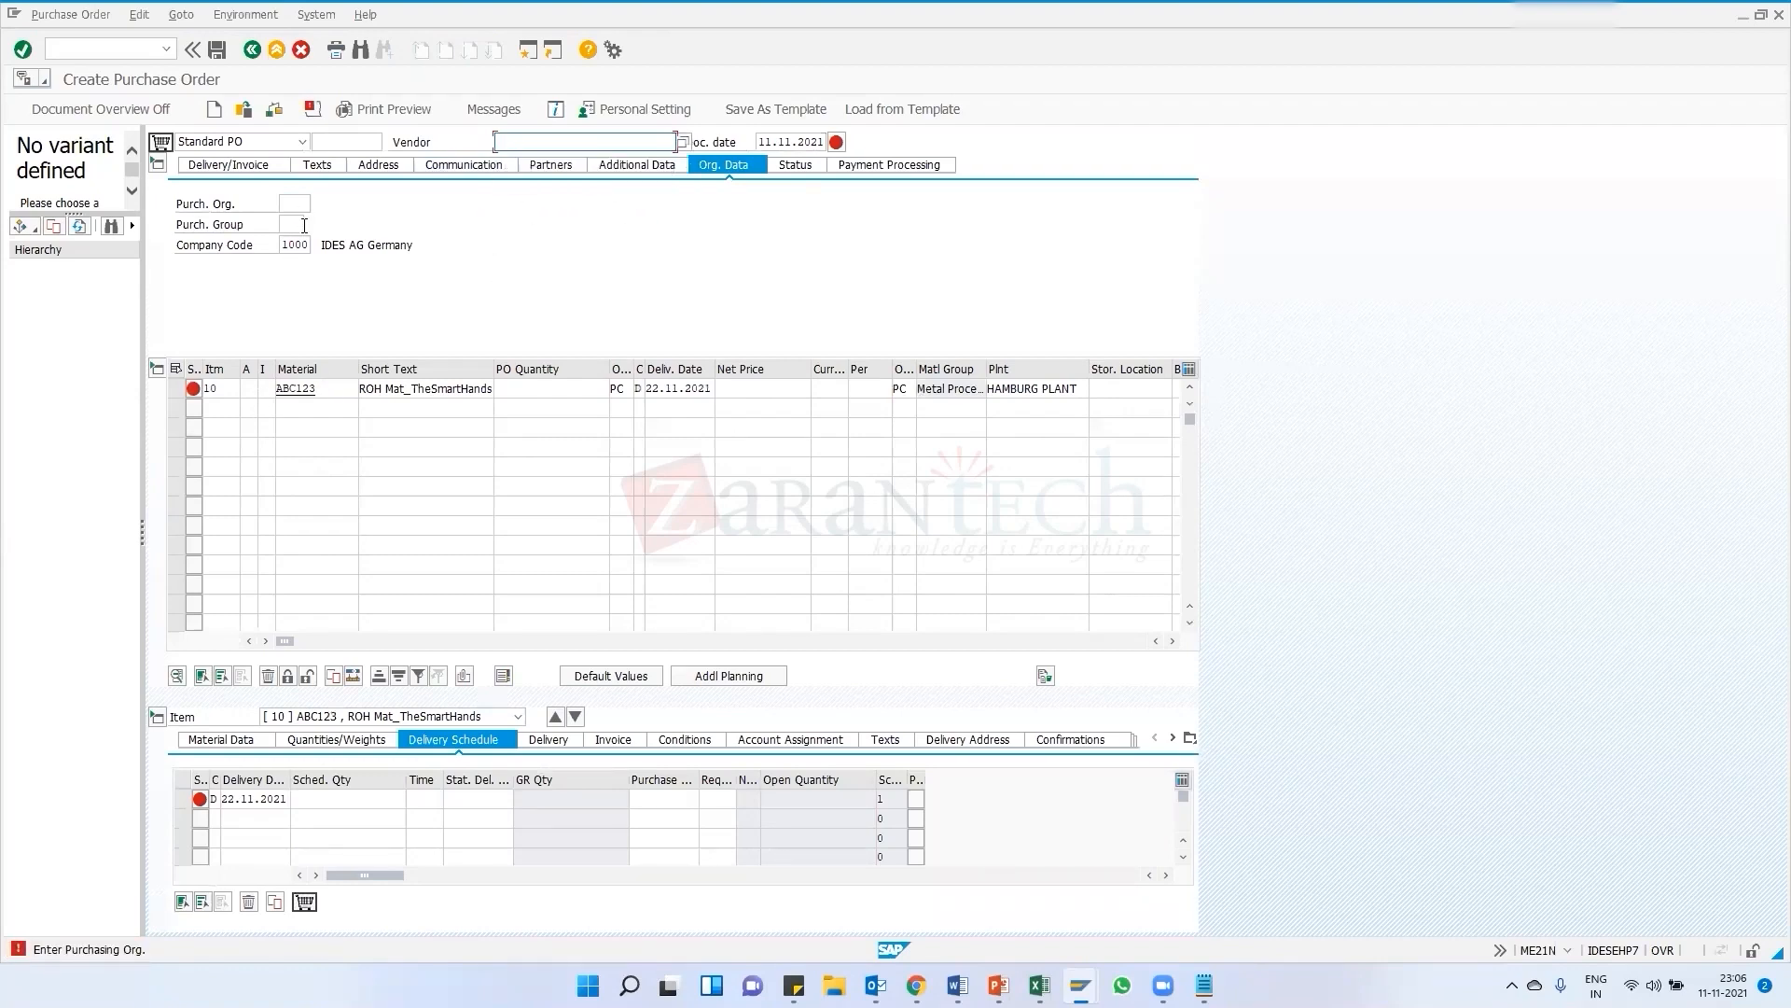
click(267, 391)
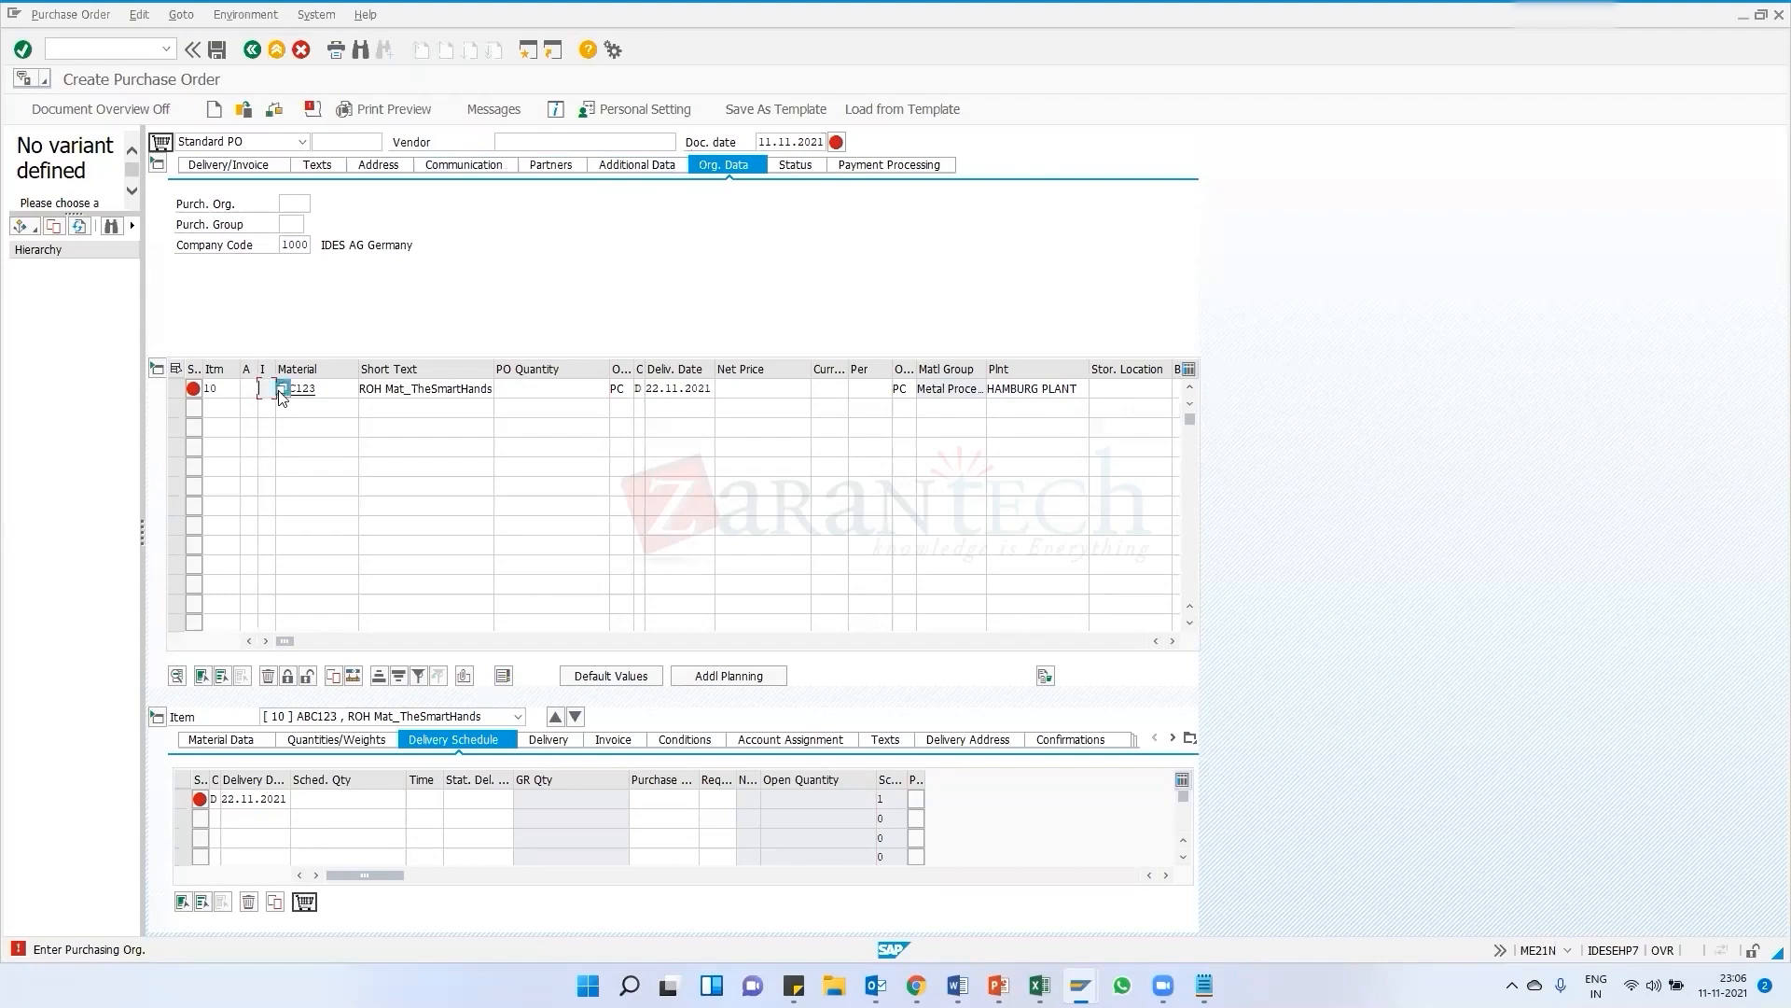
click(281, 388)
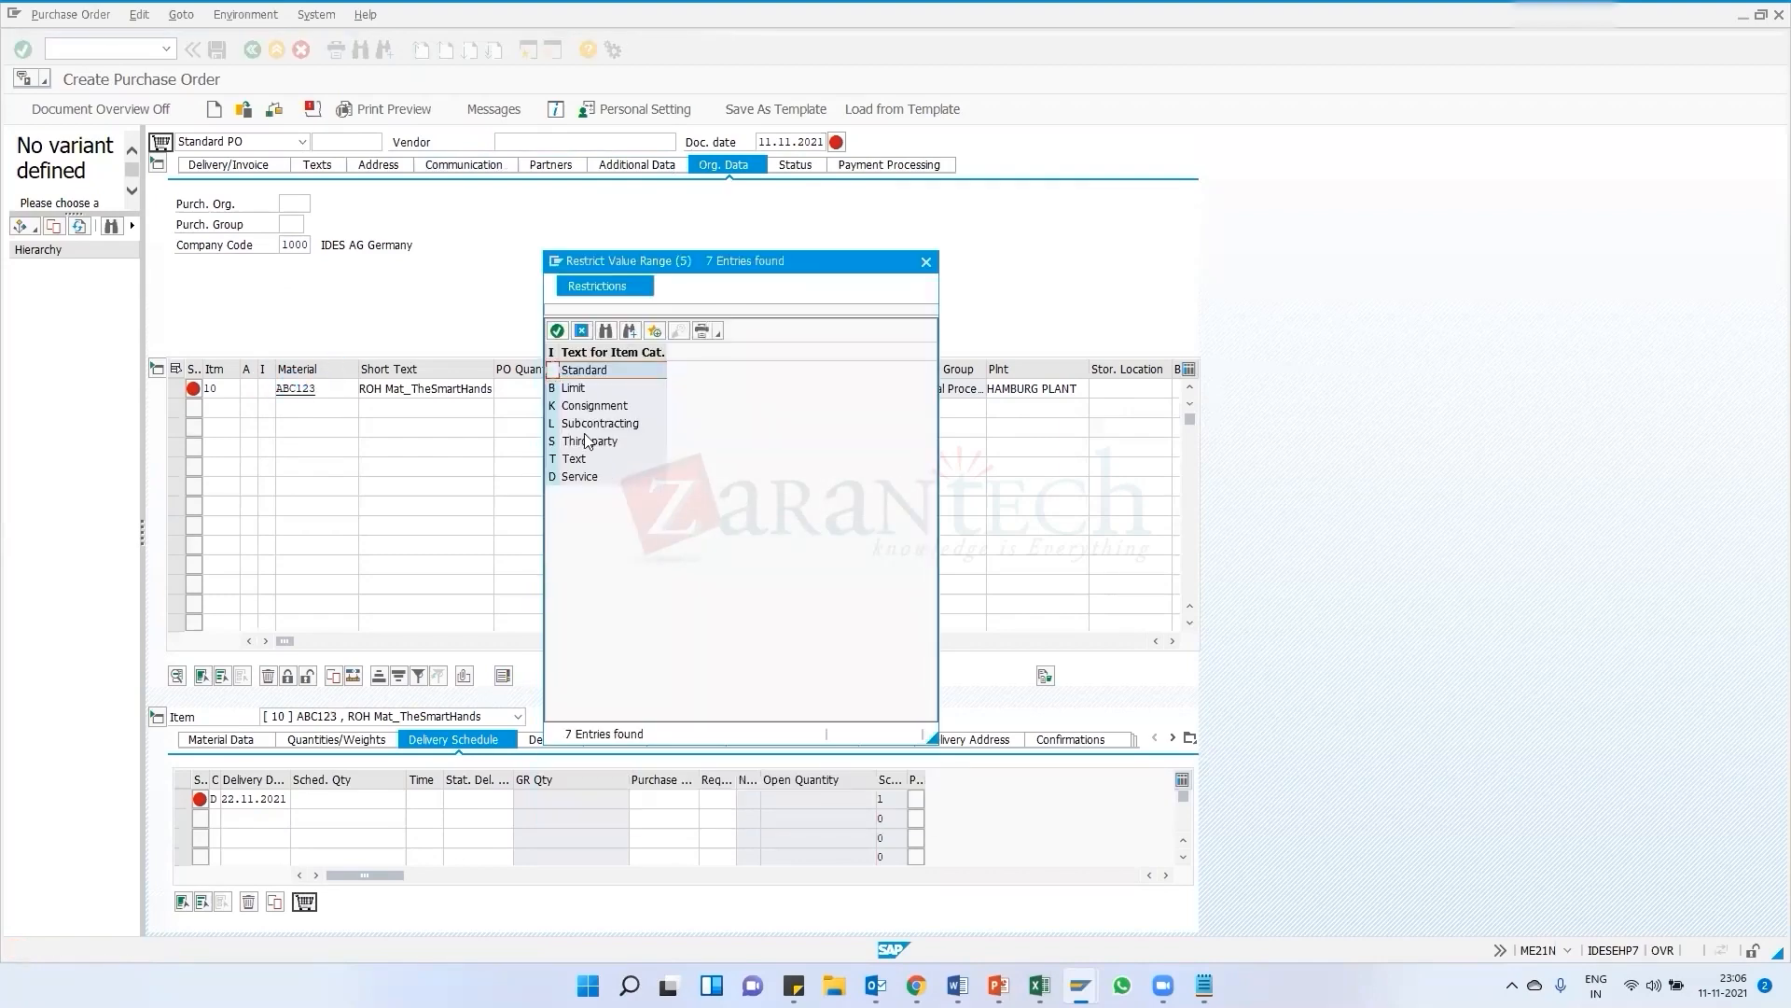
double_click(586, 441)
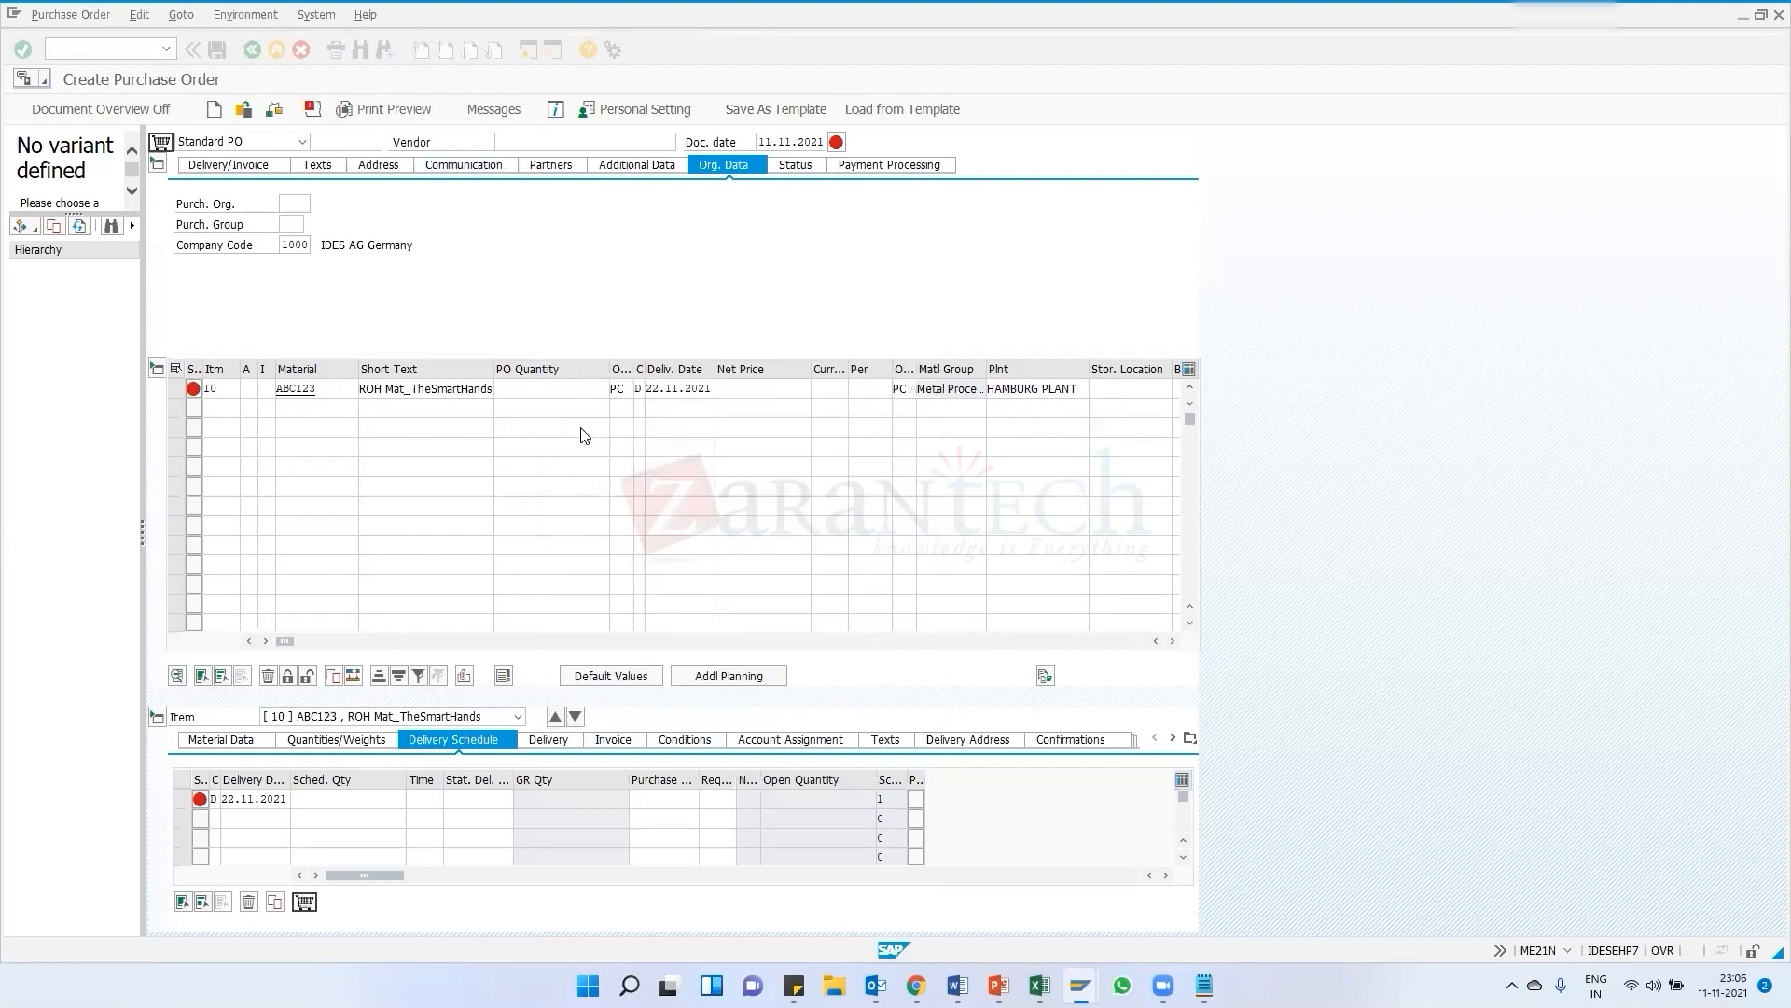
click(270, 393)
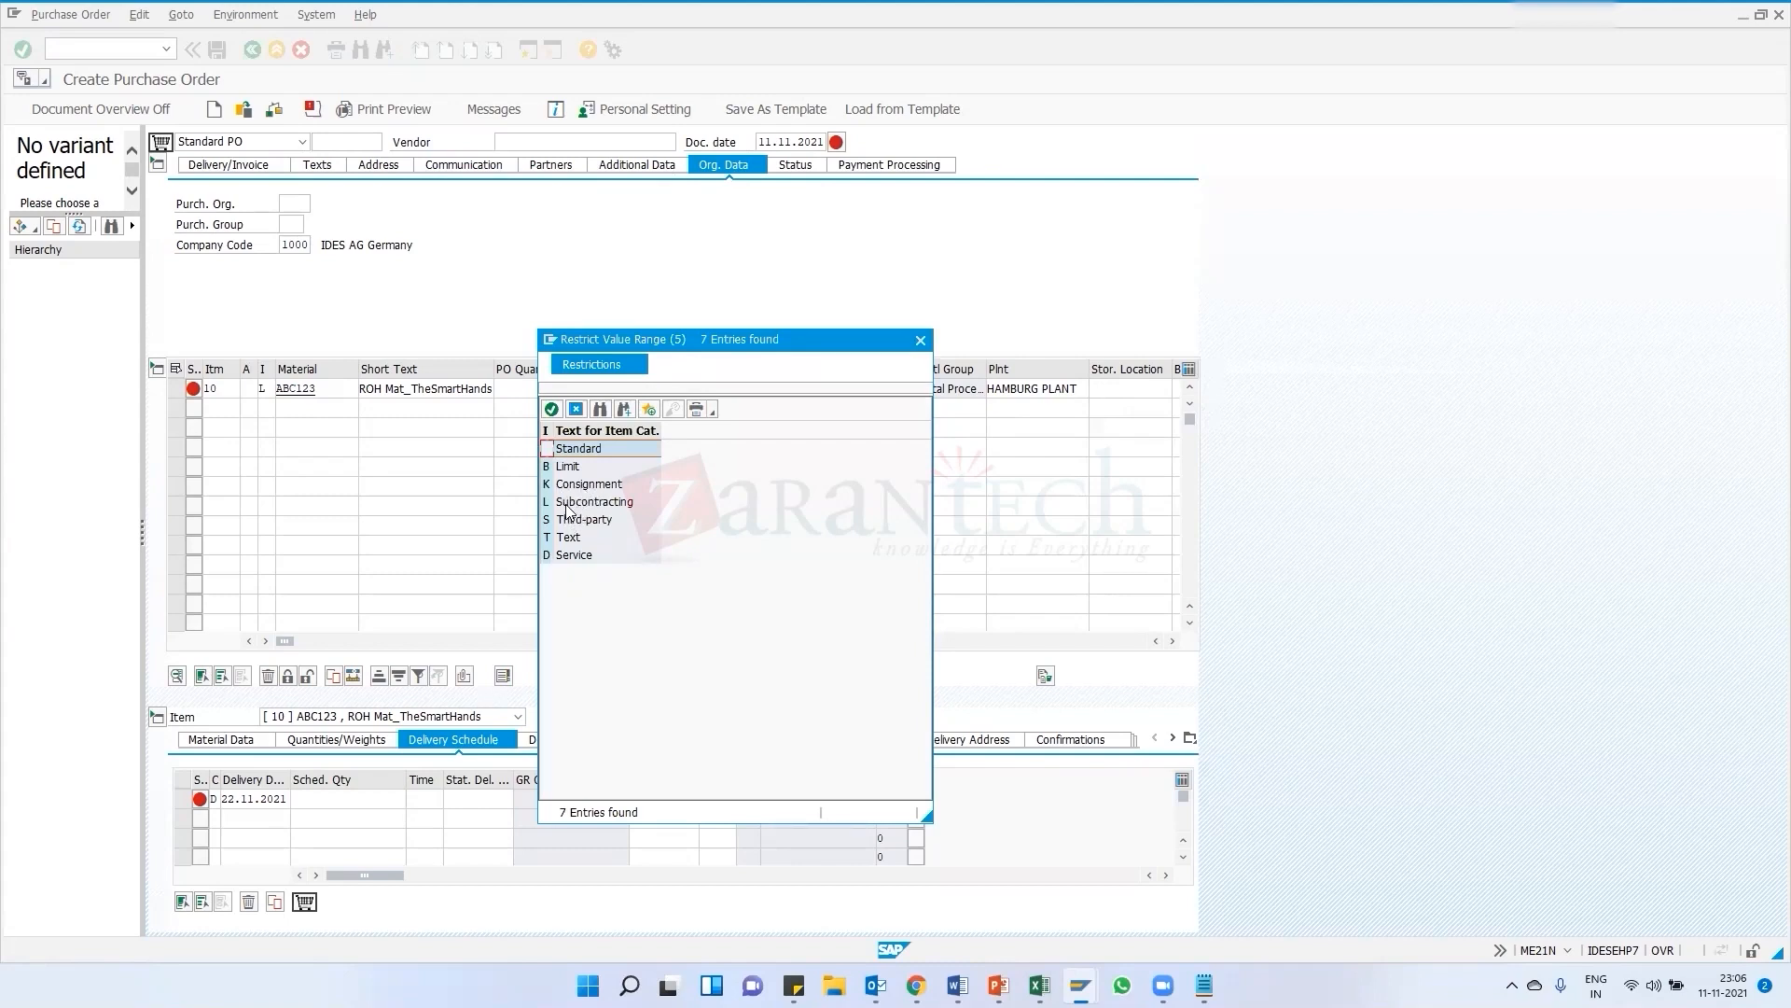
double_click(586, 503)
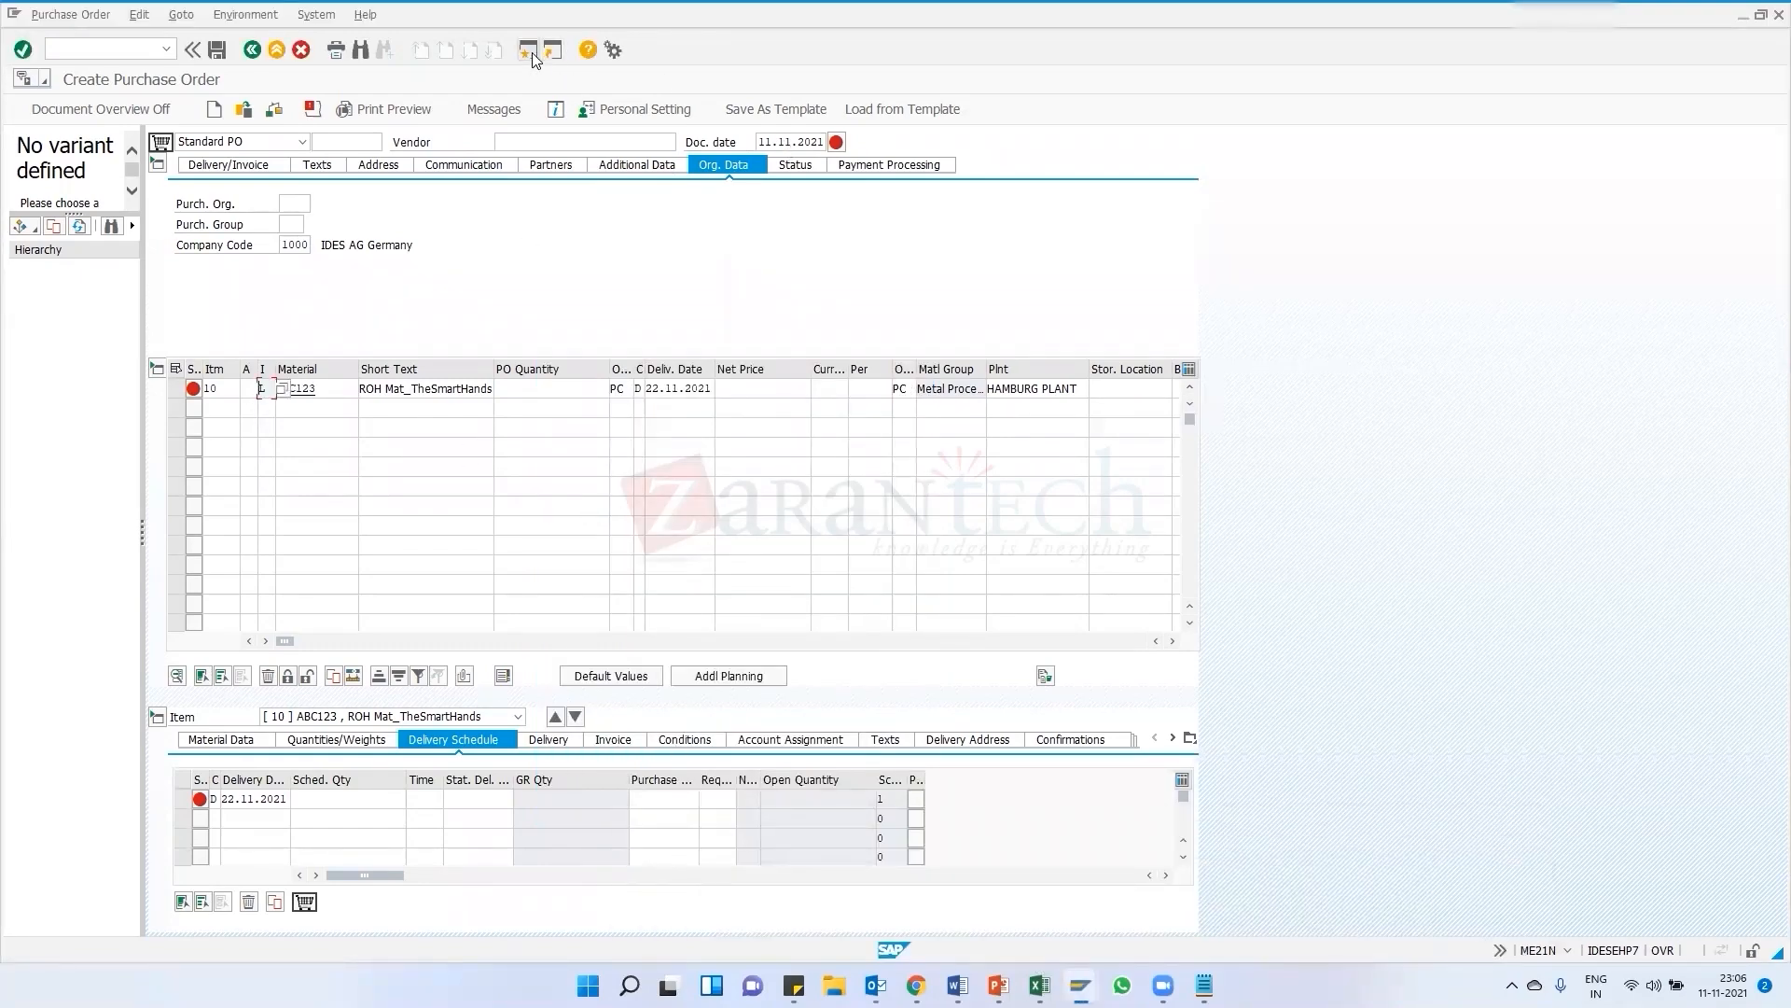
key(F3)
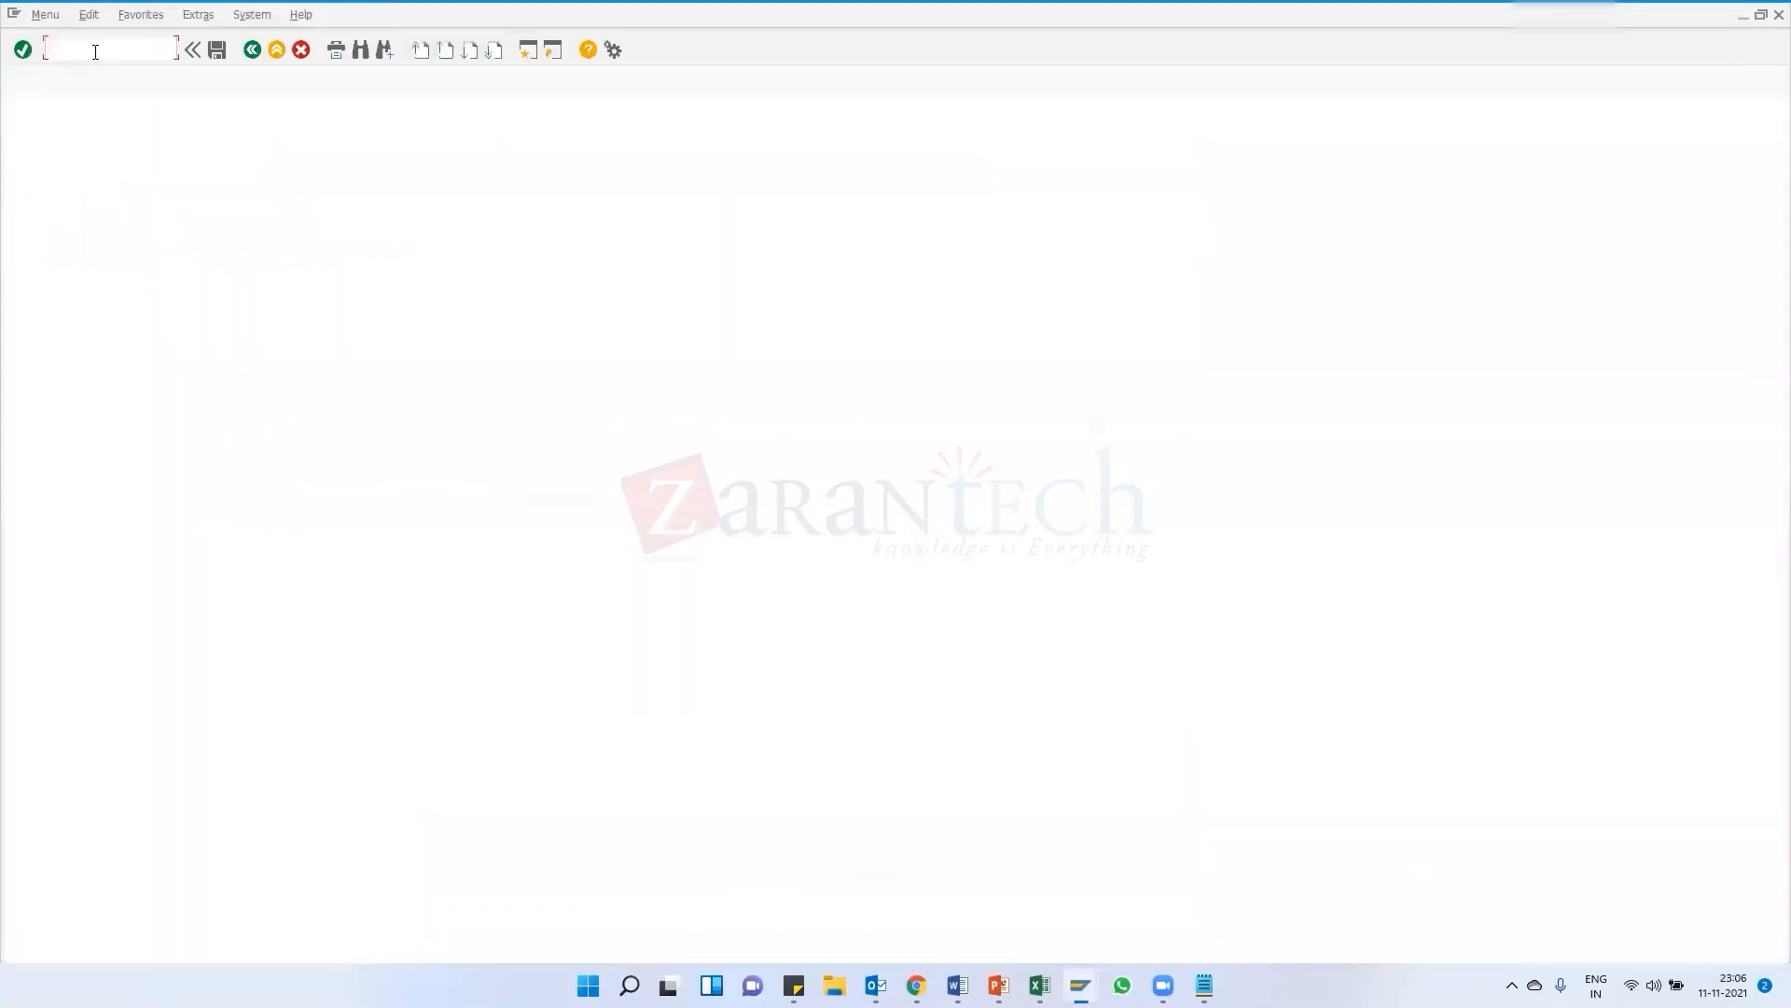
text(me23)
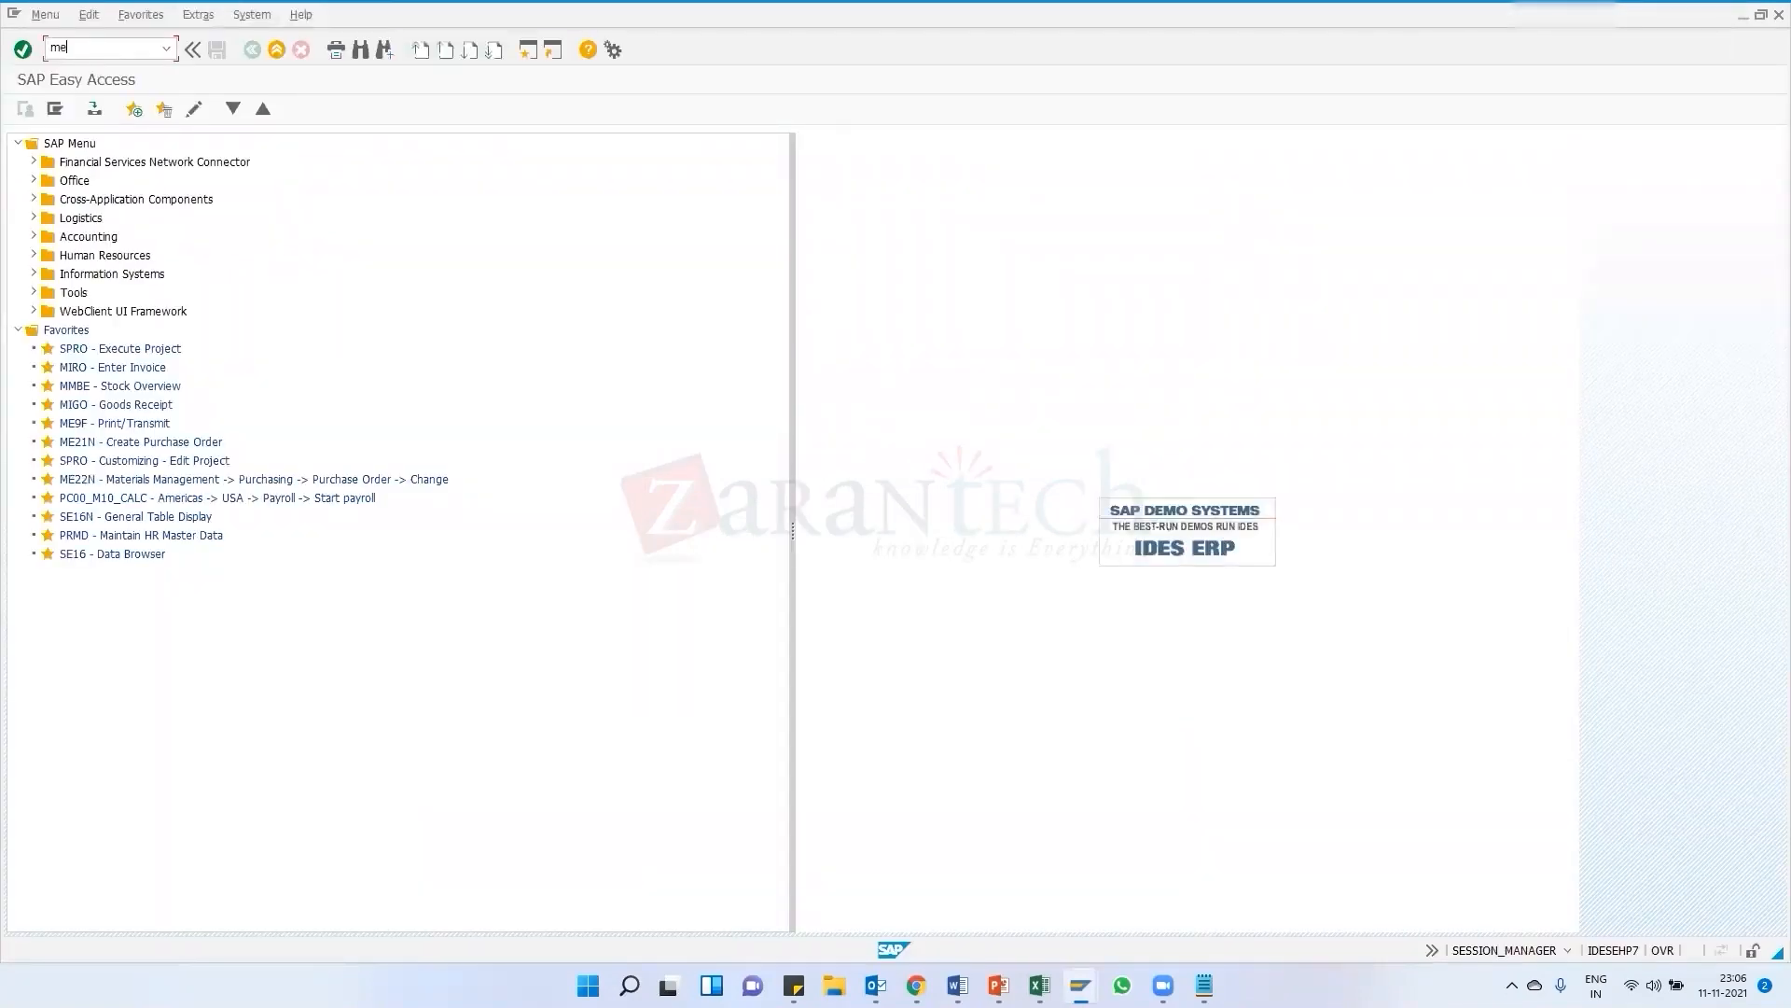
text(n)
key(Return)
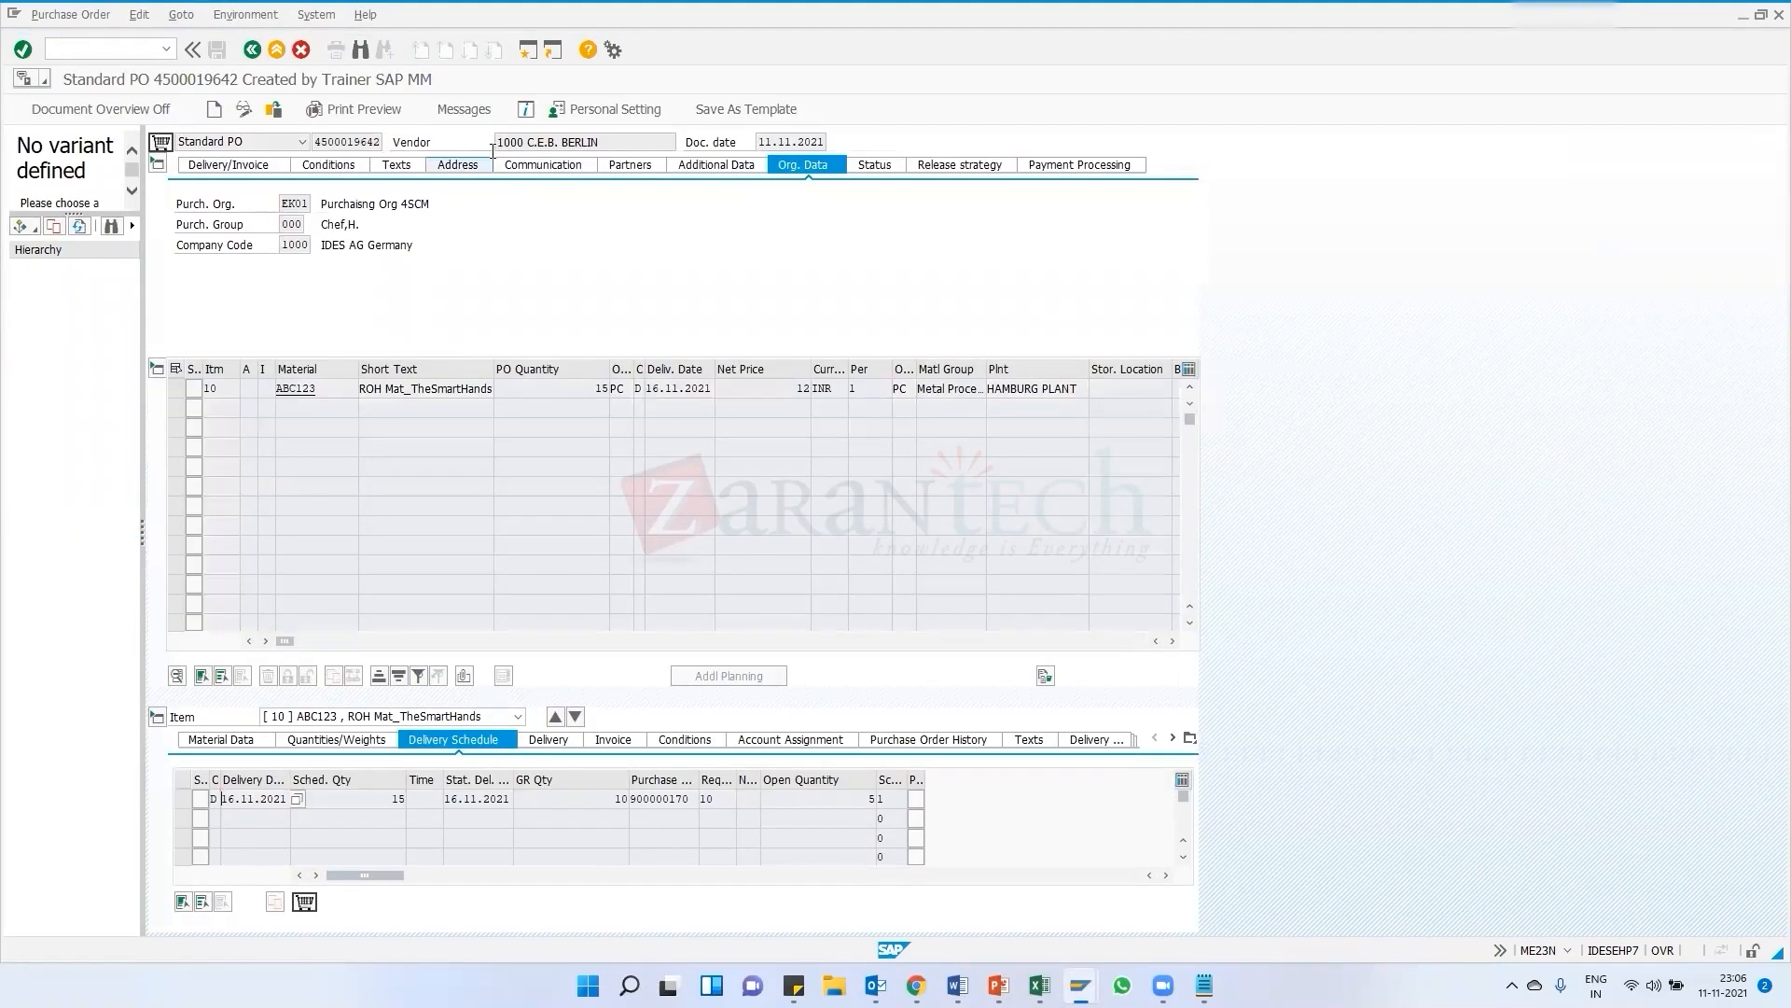
key(F3)
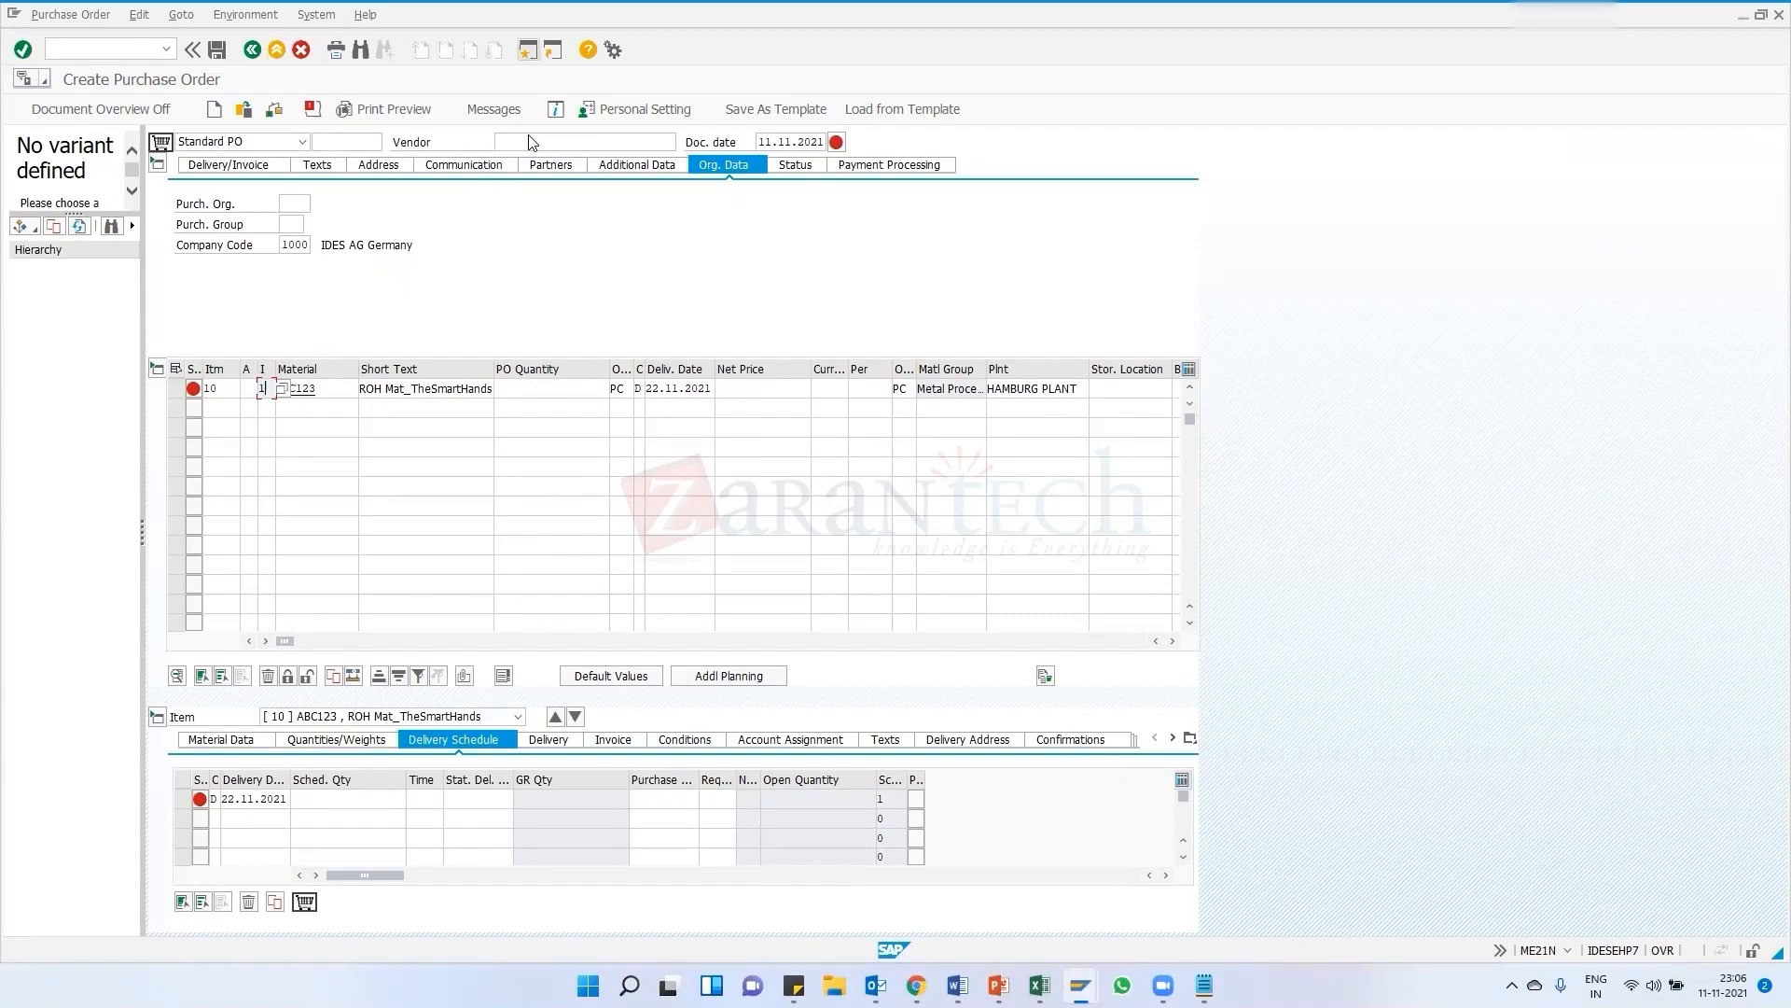
Enter vendor 1000, purchasing organization EK01 and purchasing group MM1 in the purchase order header
click(531, 143)
key(Return)
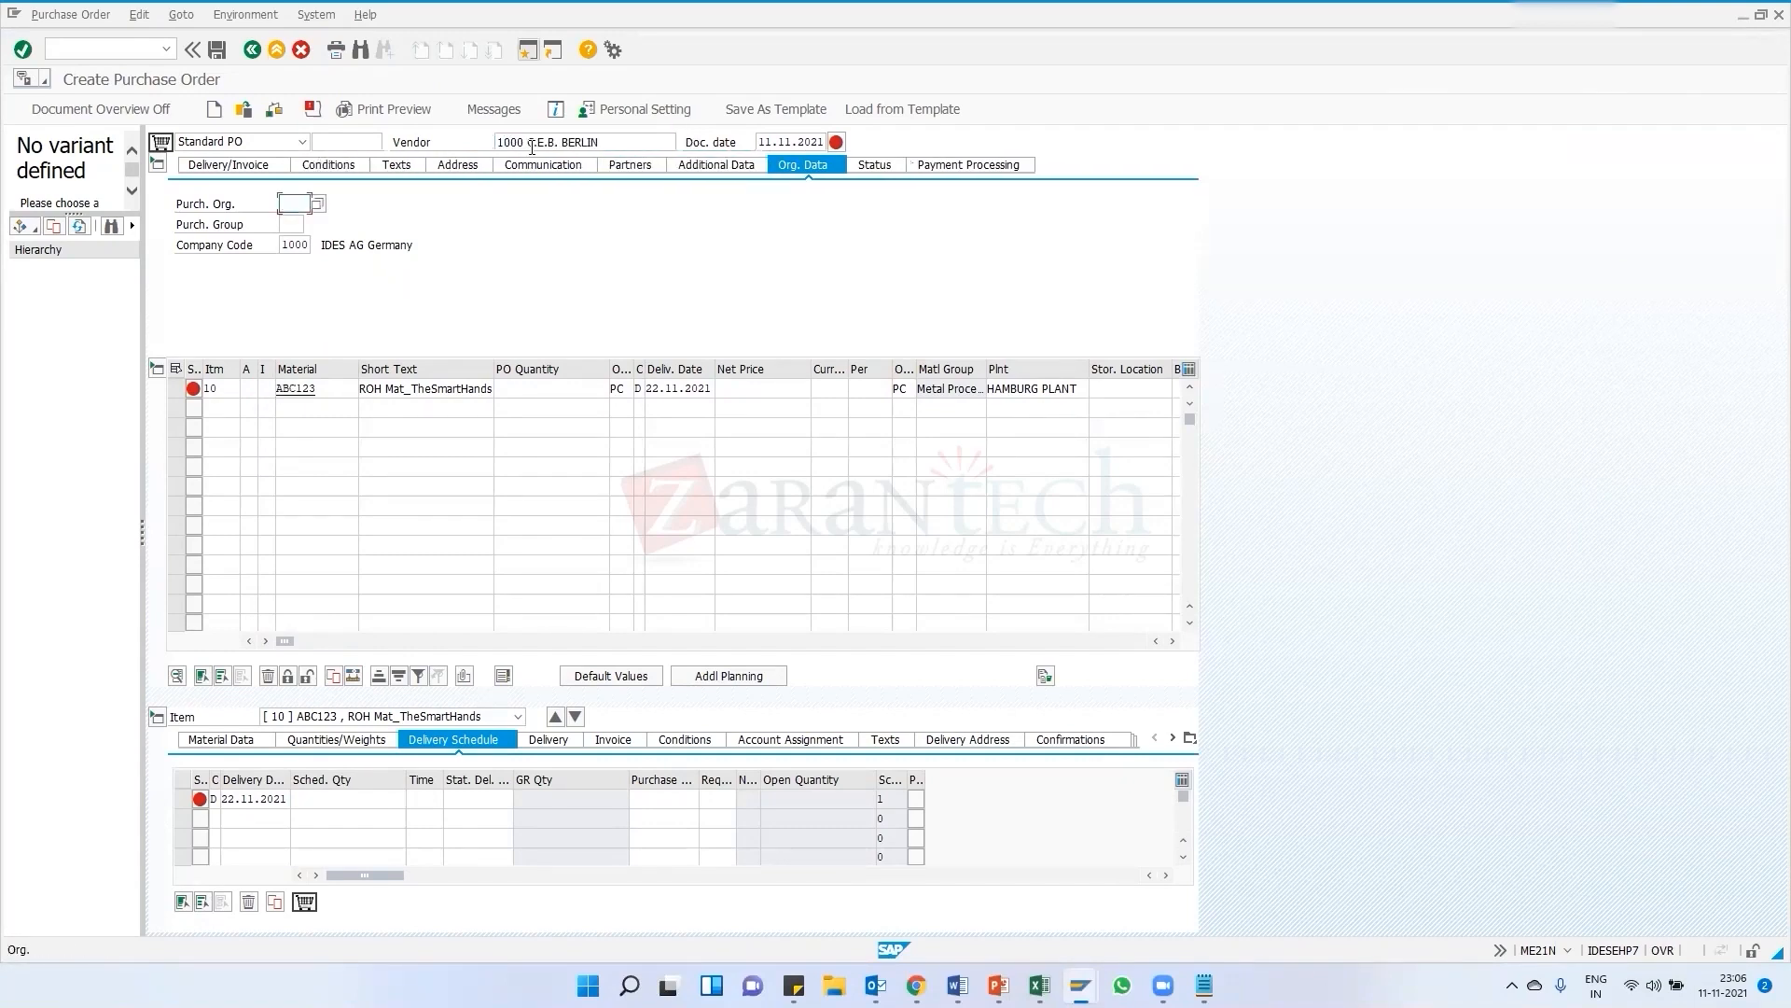
key(BackSpace)
key(Down)
key(Return)
key(Tab)
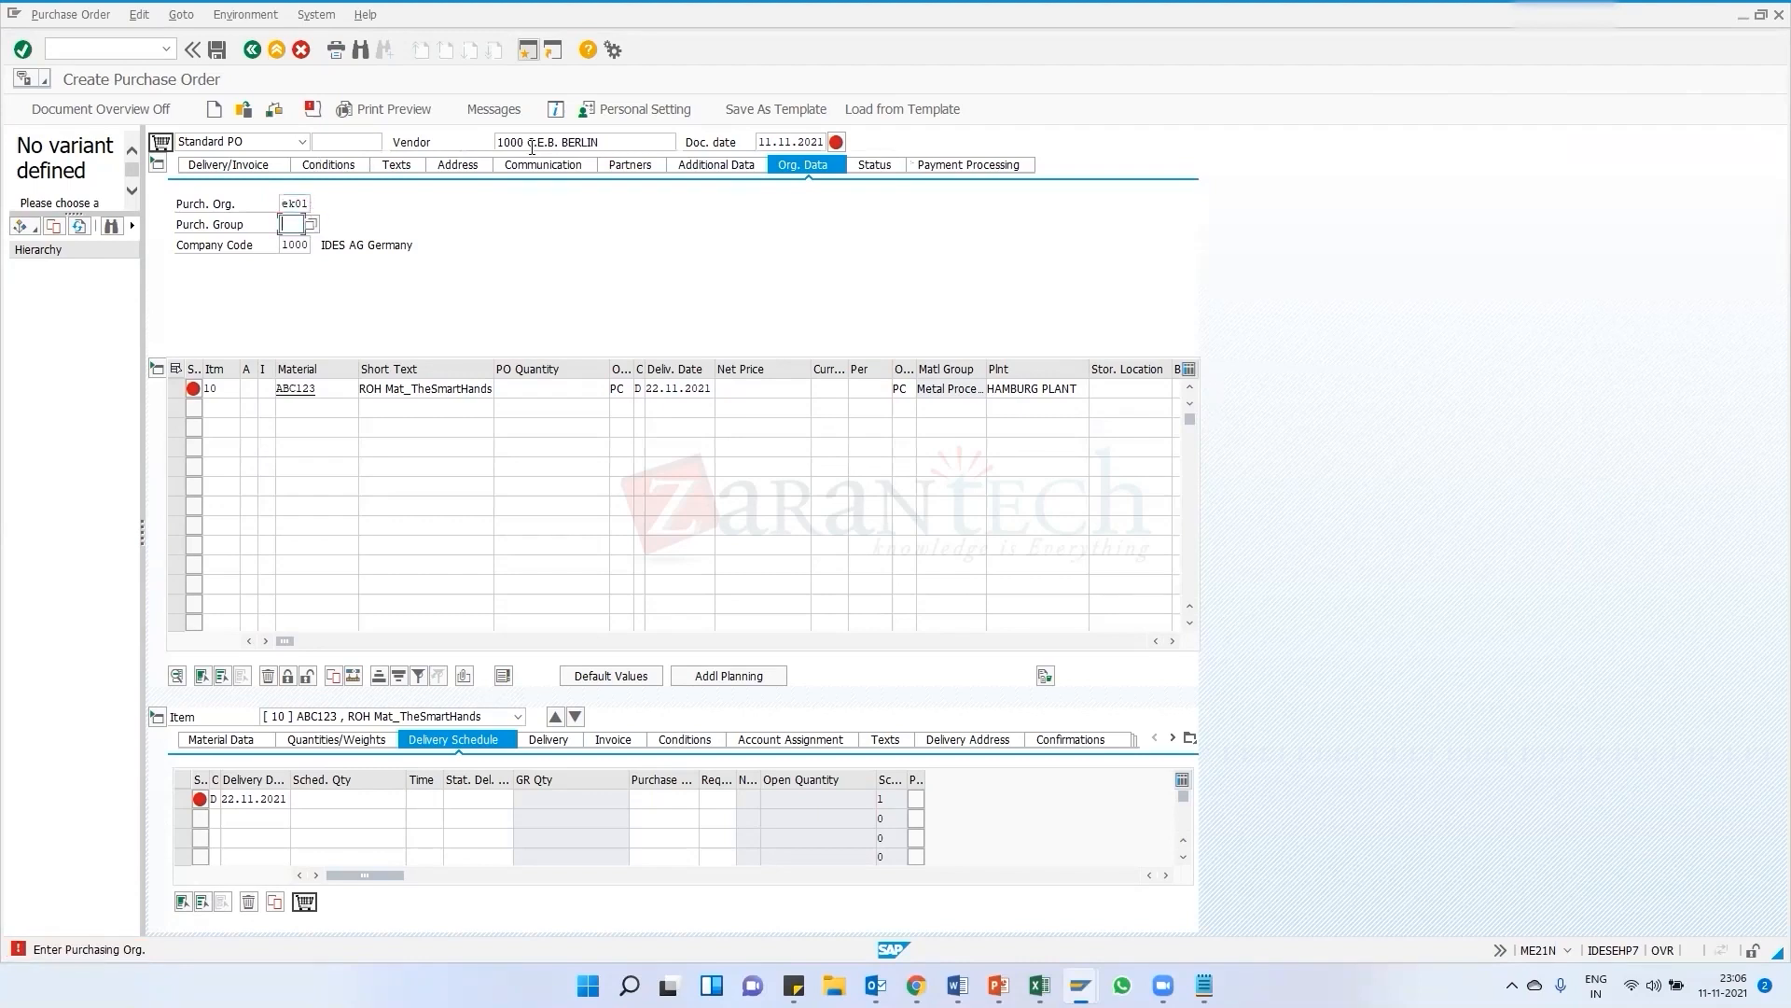
key(Return)
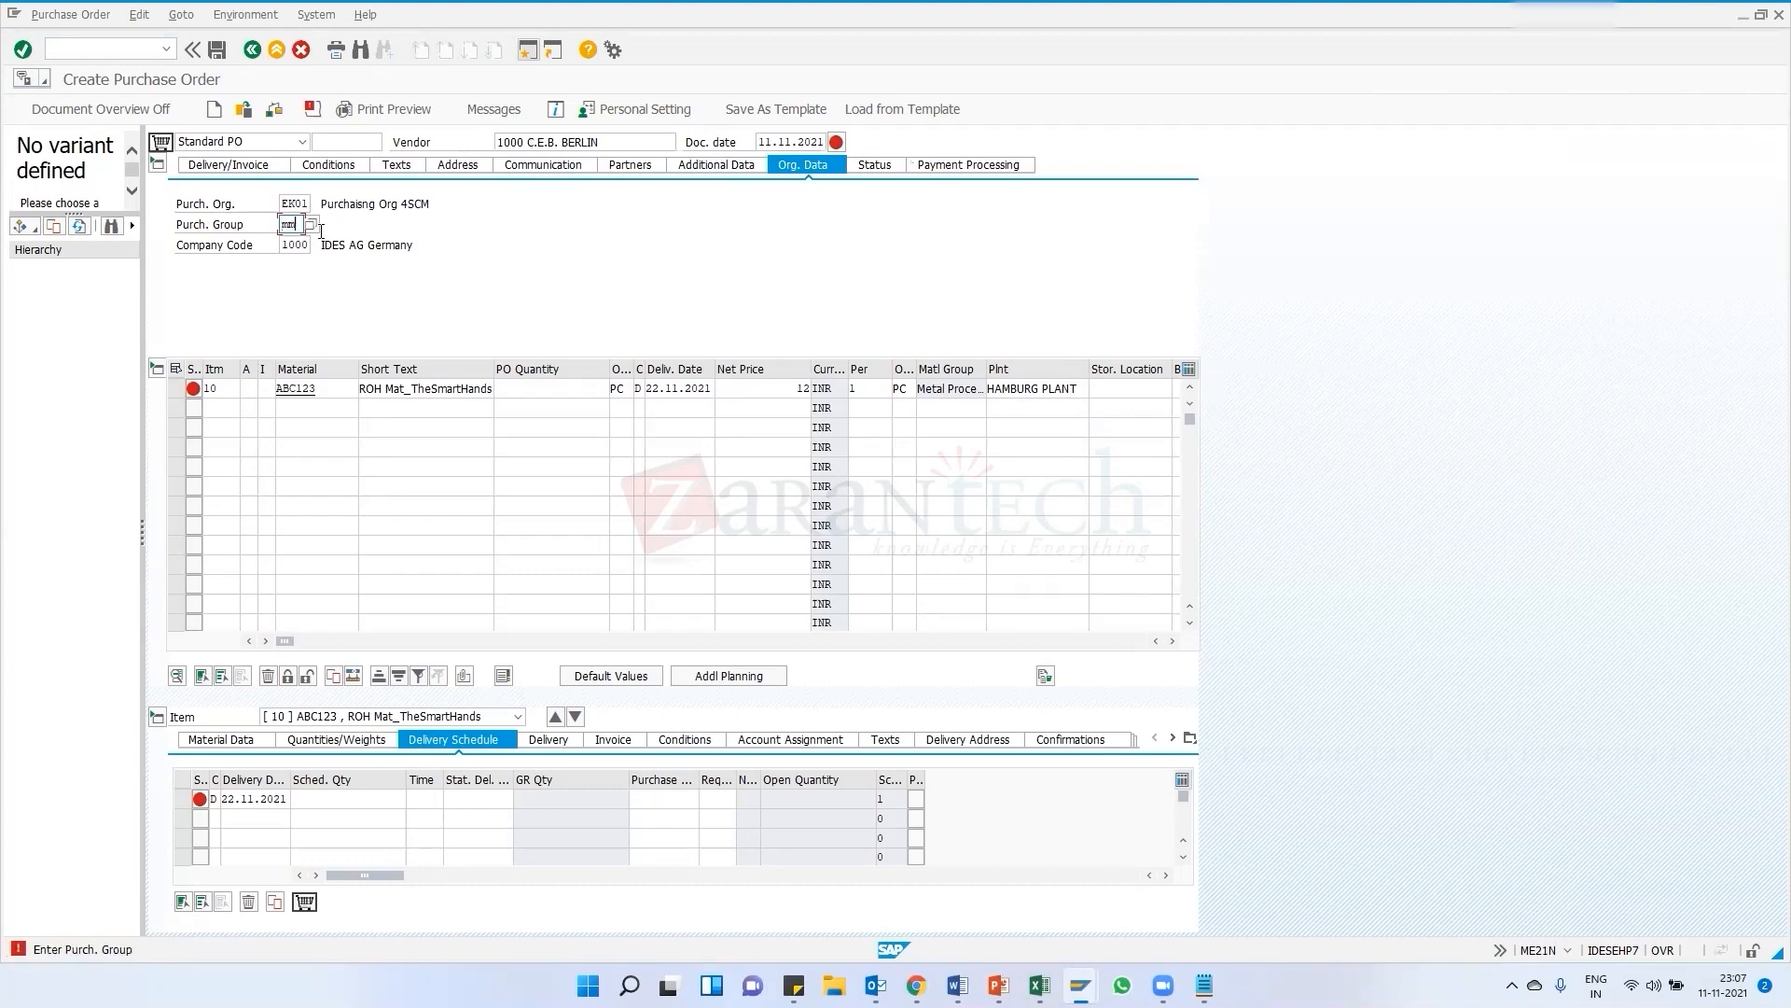
text(mm1)
key(Return)
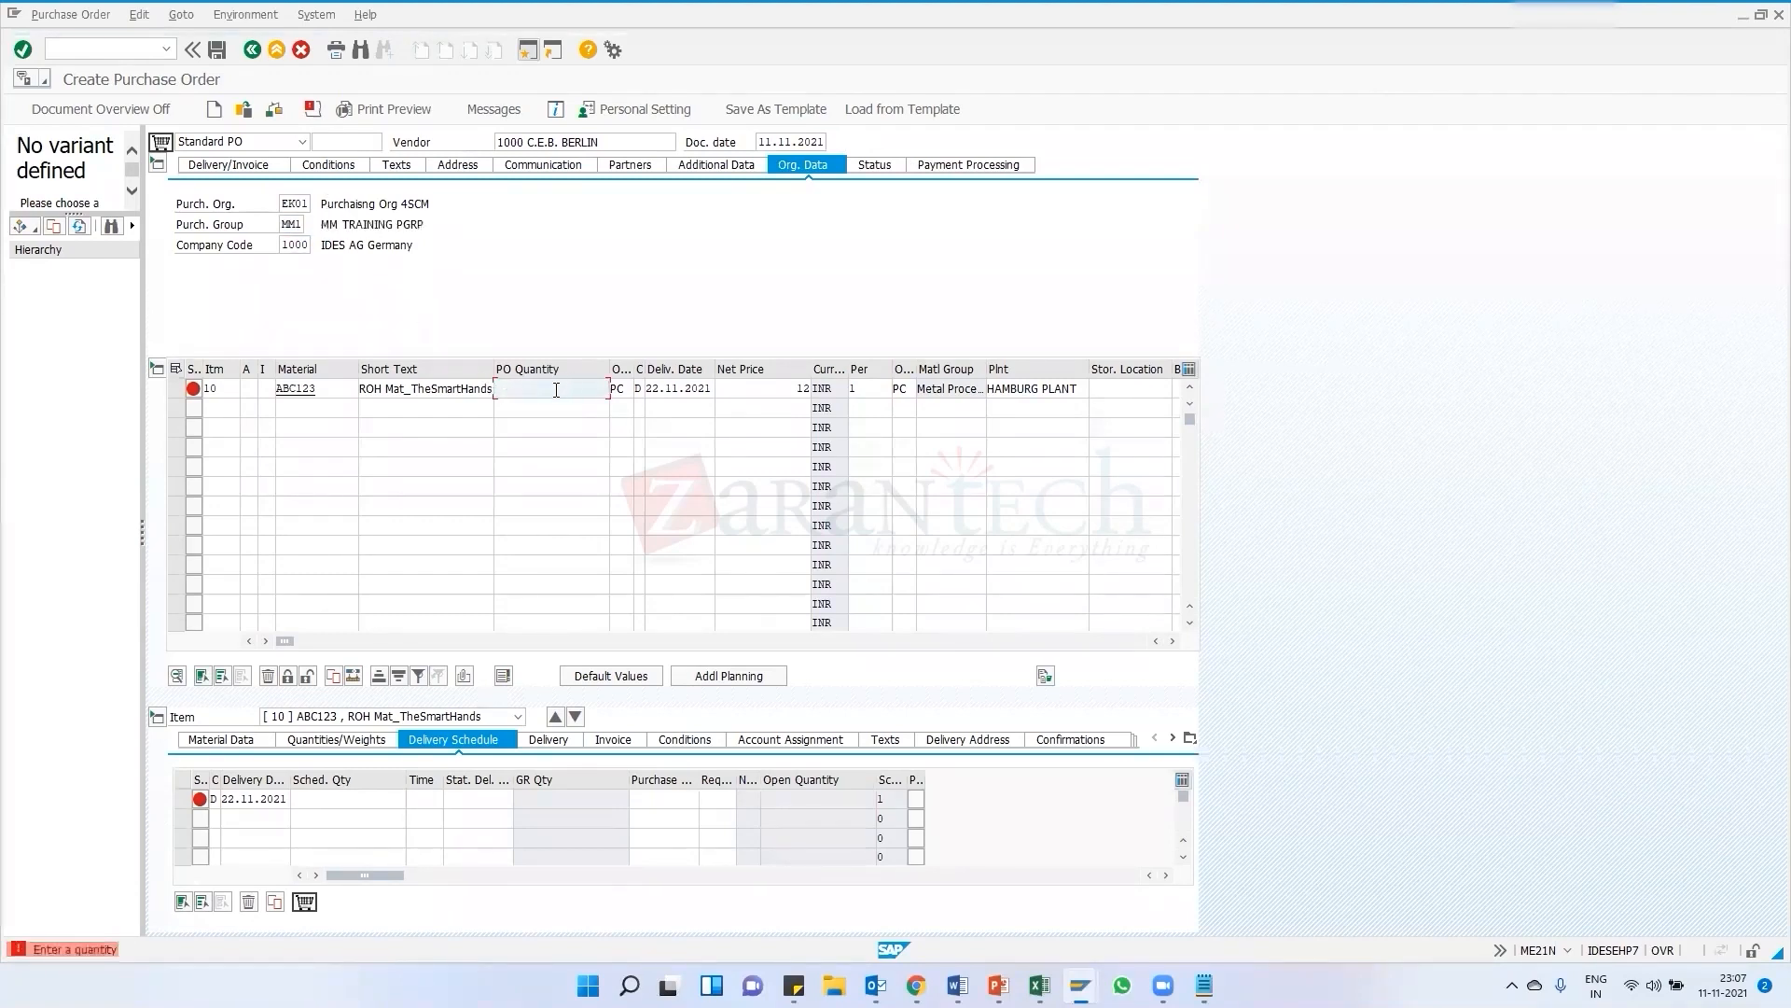
Enter a PO quantity of 10 for the ABC123 item
text(10)
key(Return)
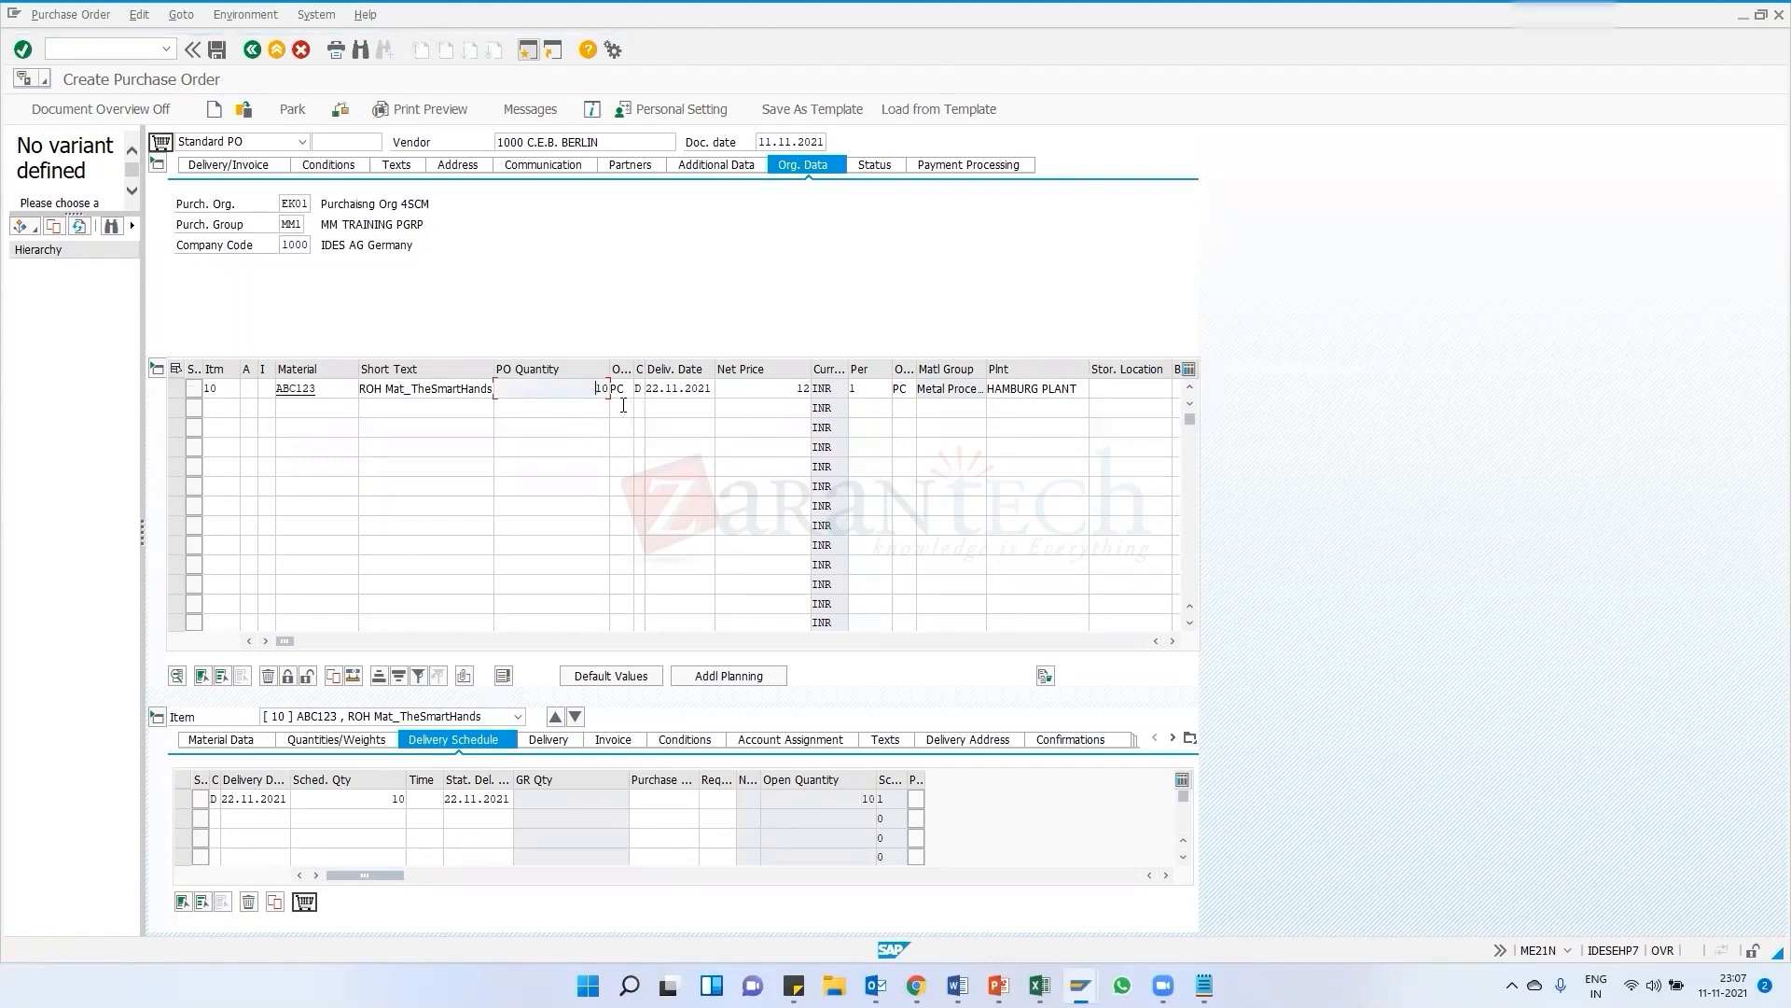
key(Return)
Review the item's material data, quantities/weights and delivery details
click(236, 744)
click(354, 742)
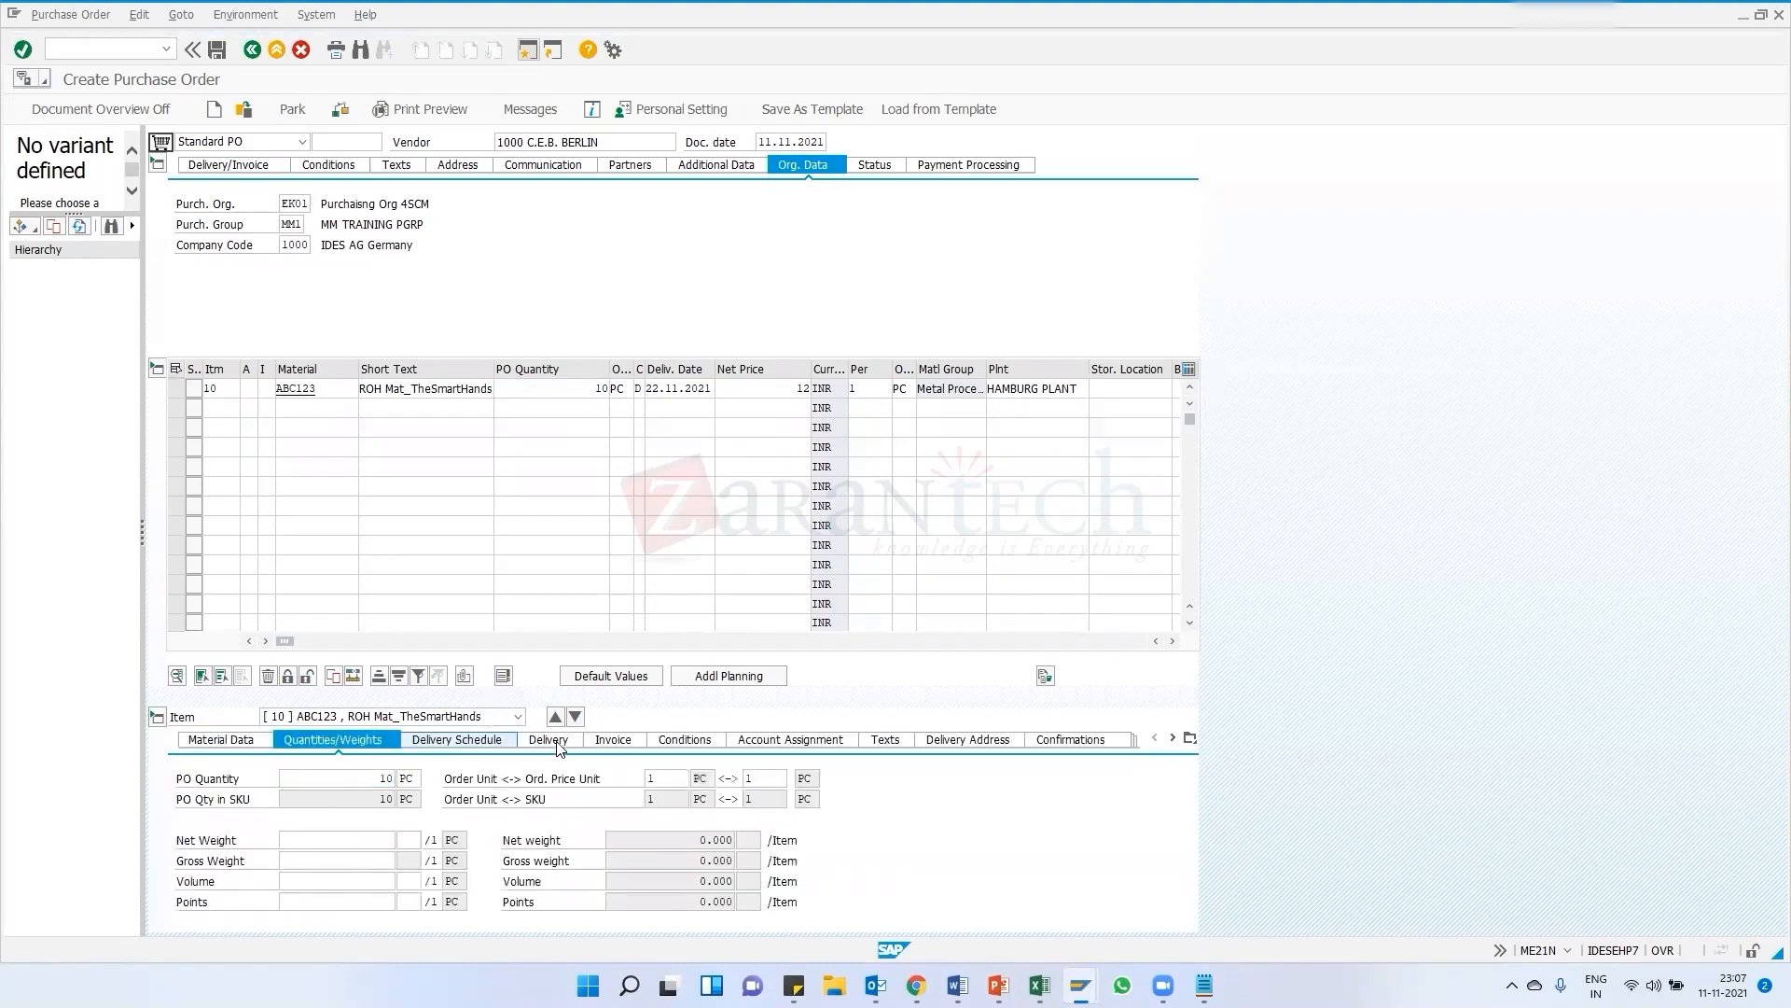
click(485, 740)
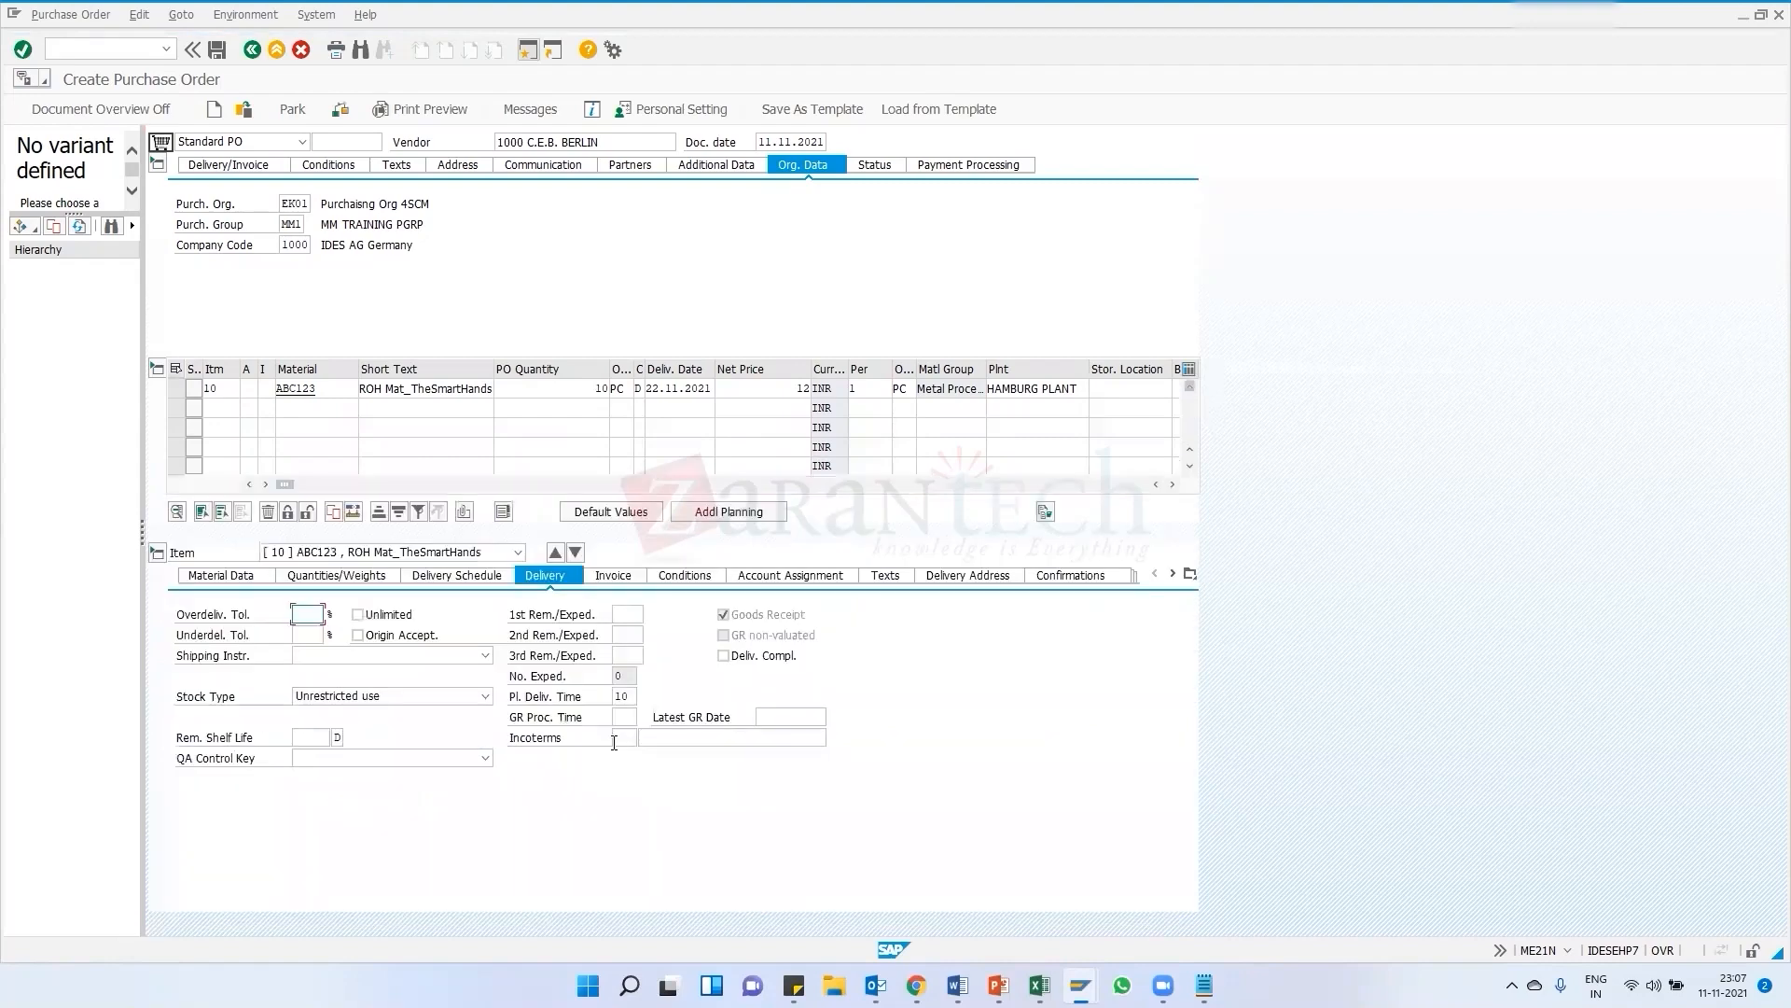
Set the ABC123 item's category to L, check the purchase order and close the messages
click(267, 390)
text(l)
key(Return)
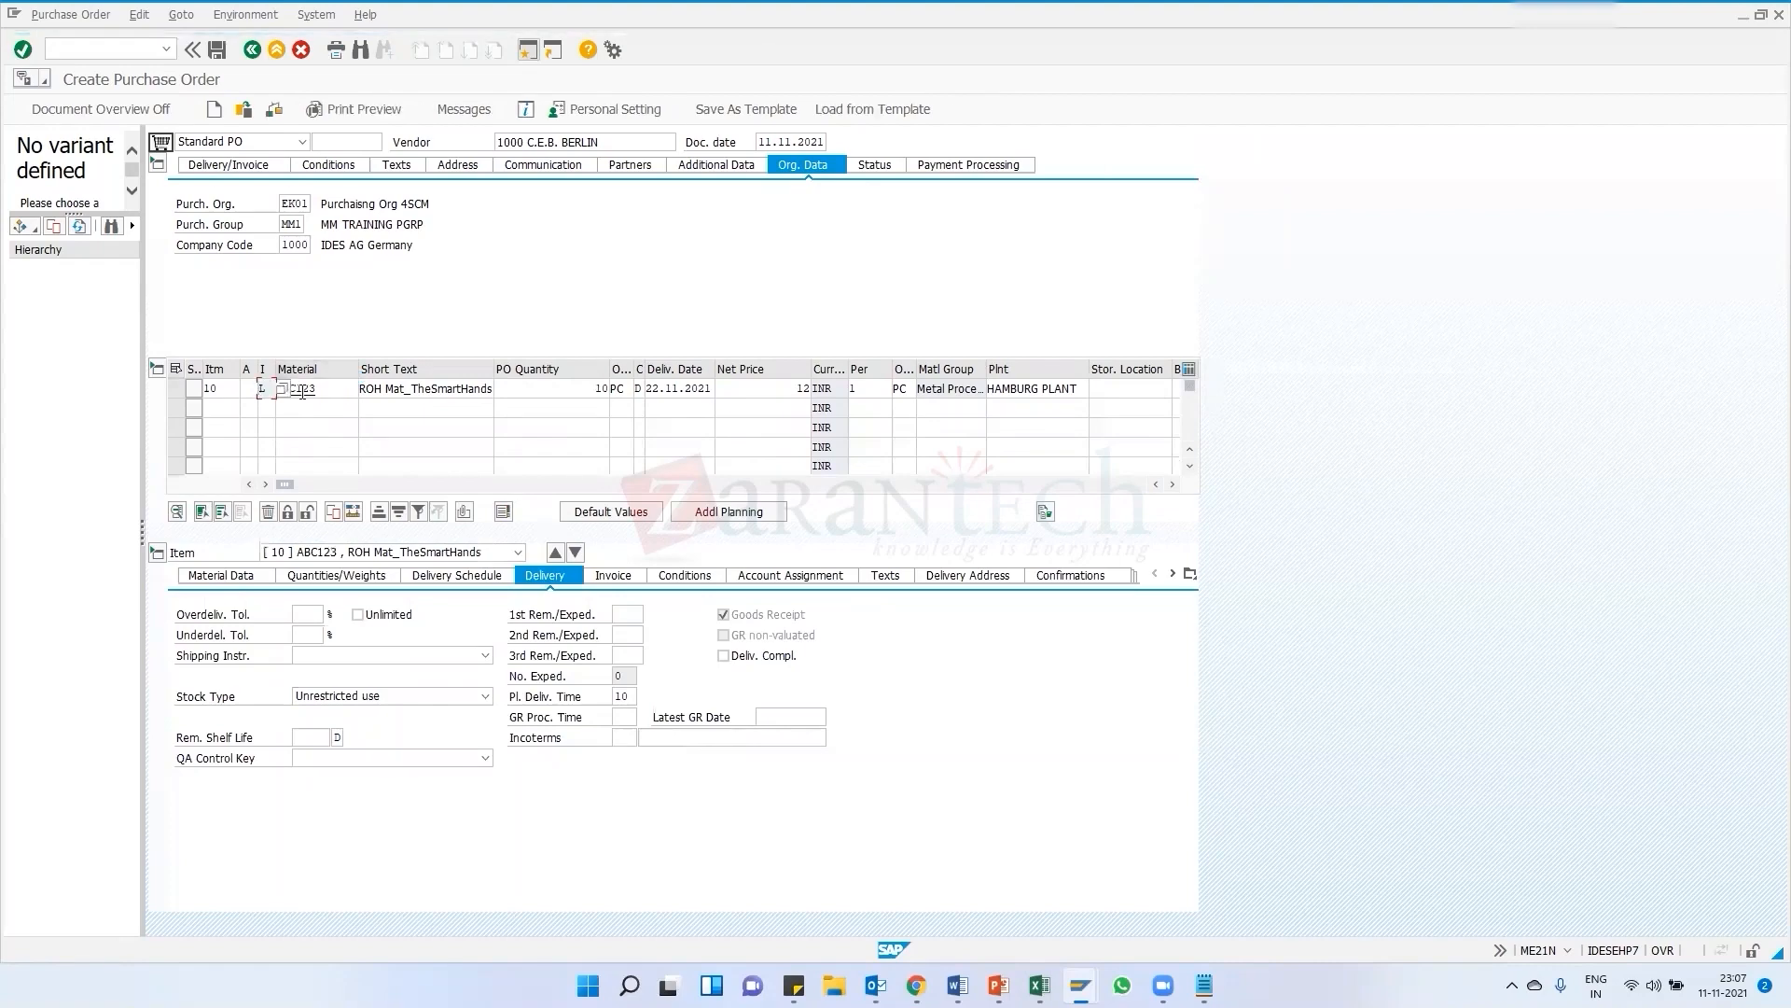
click(273, 109)
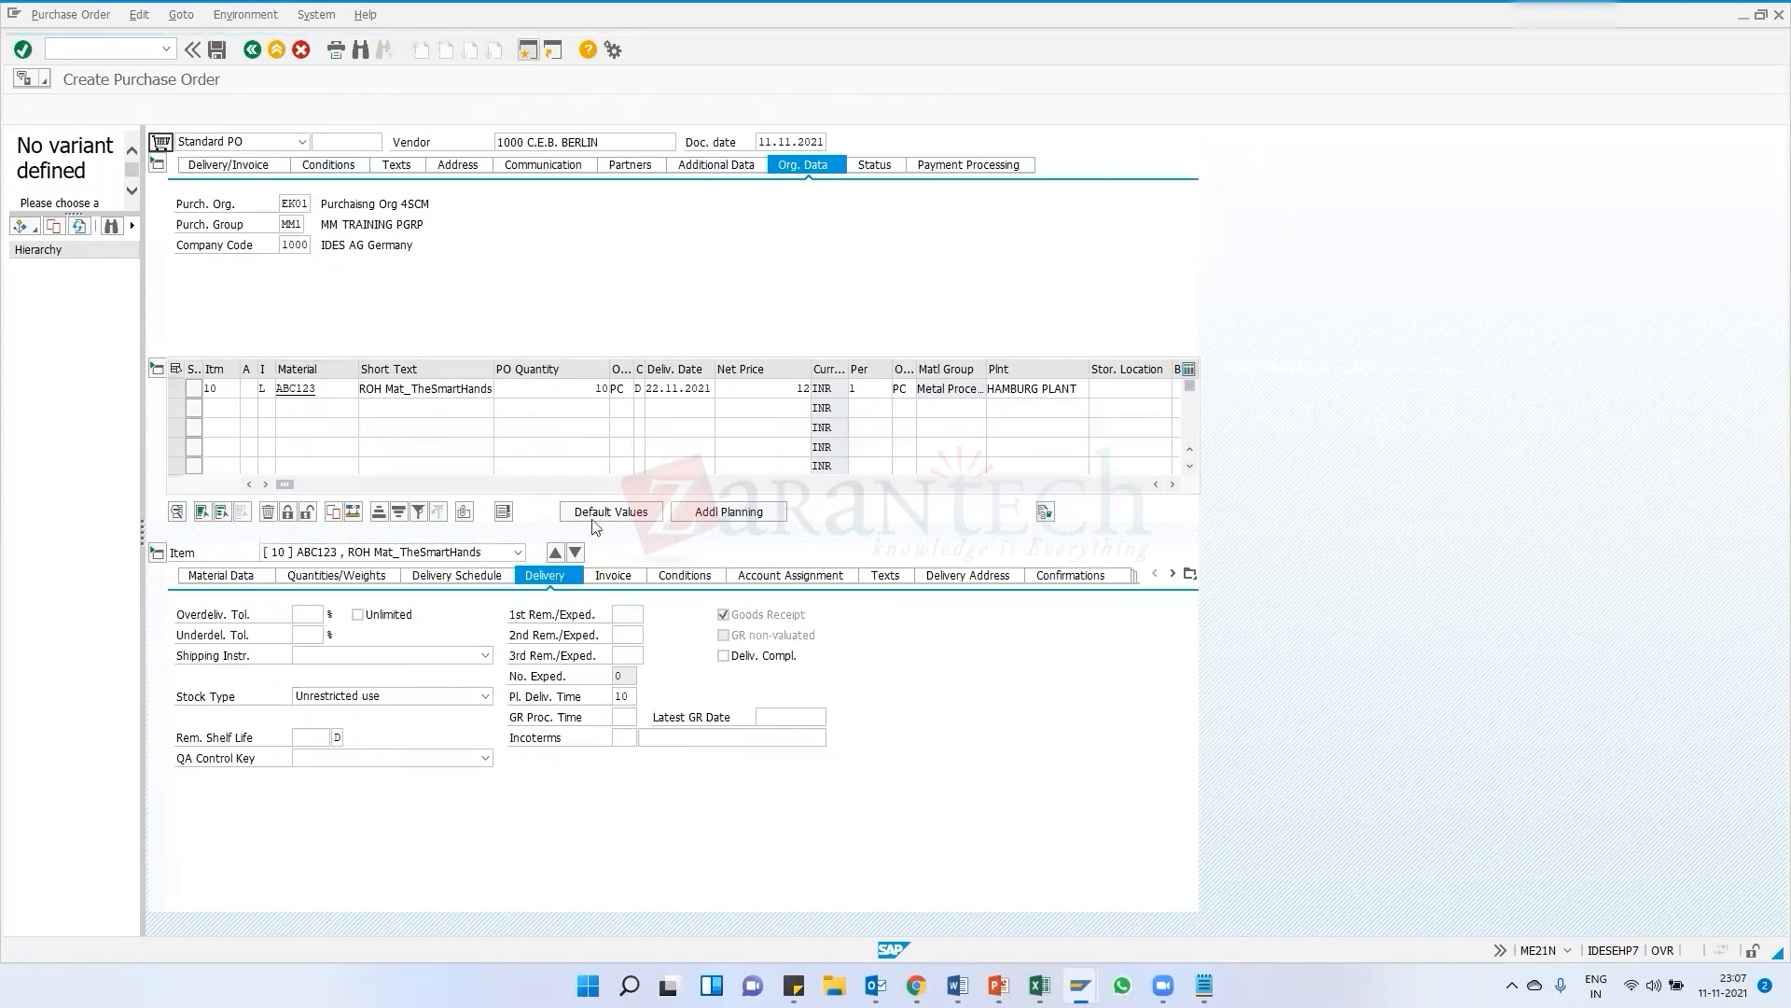
click(52, 365)
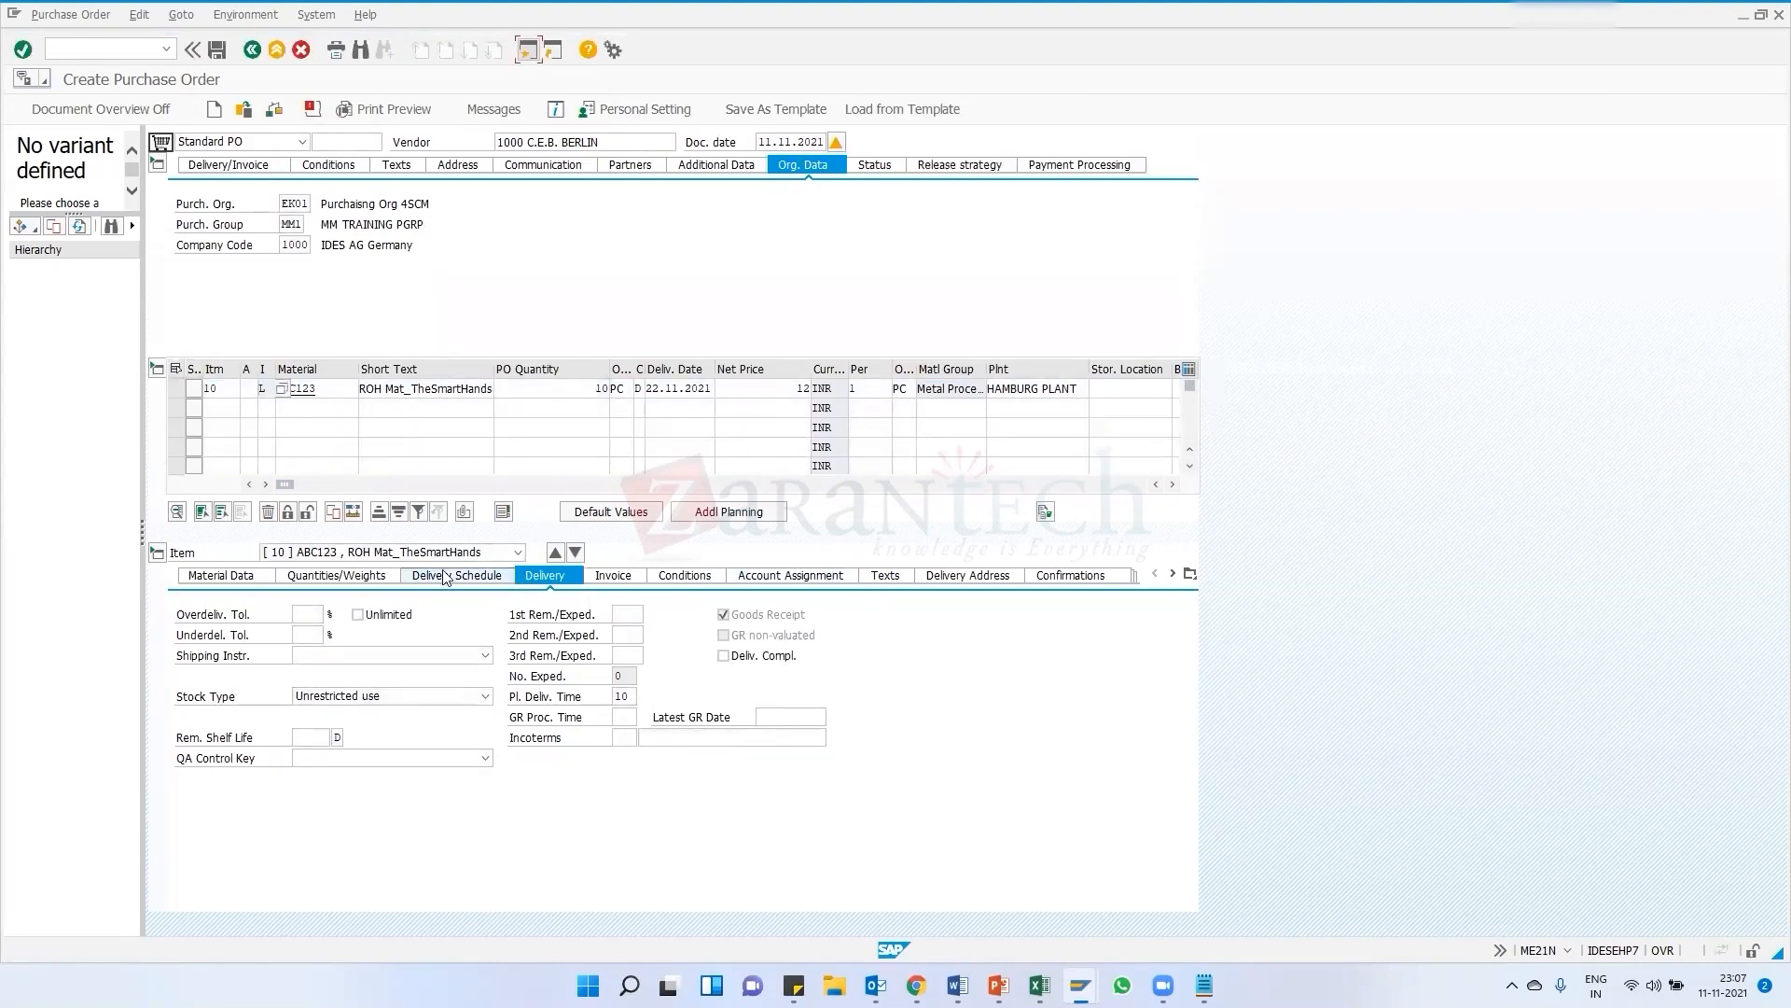
Review the item's delivery schedule, quantities, conditions, delivery address and invoice details
click(415, 575)
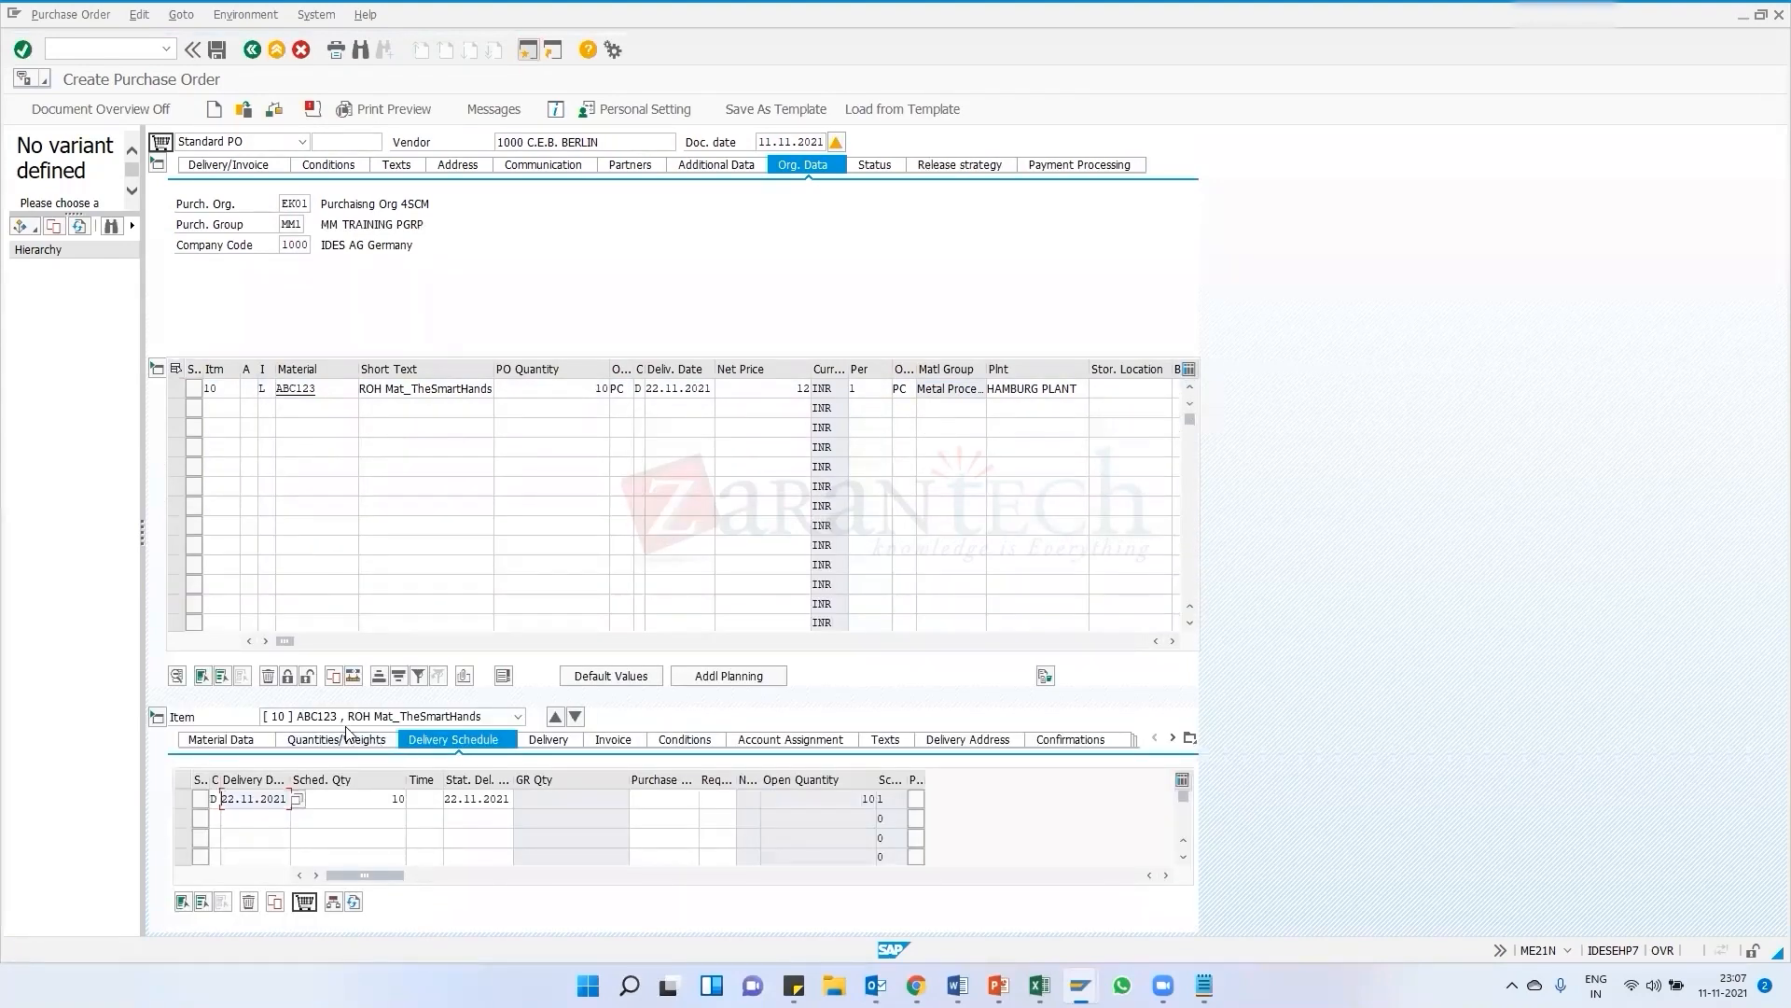
click(381, 741)
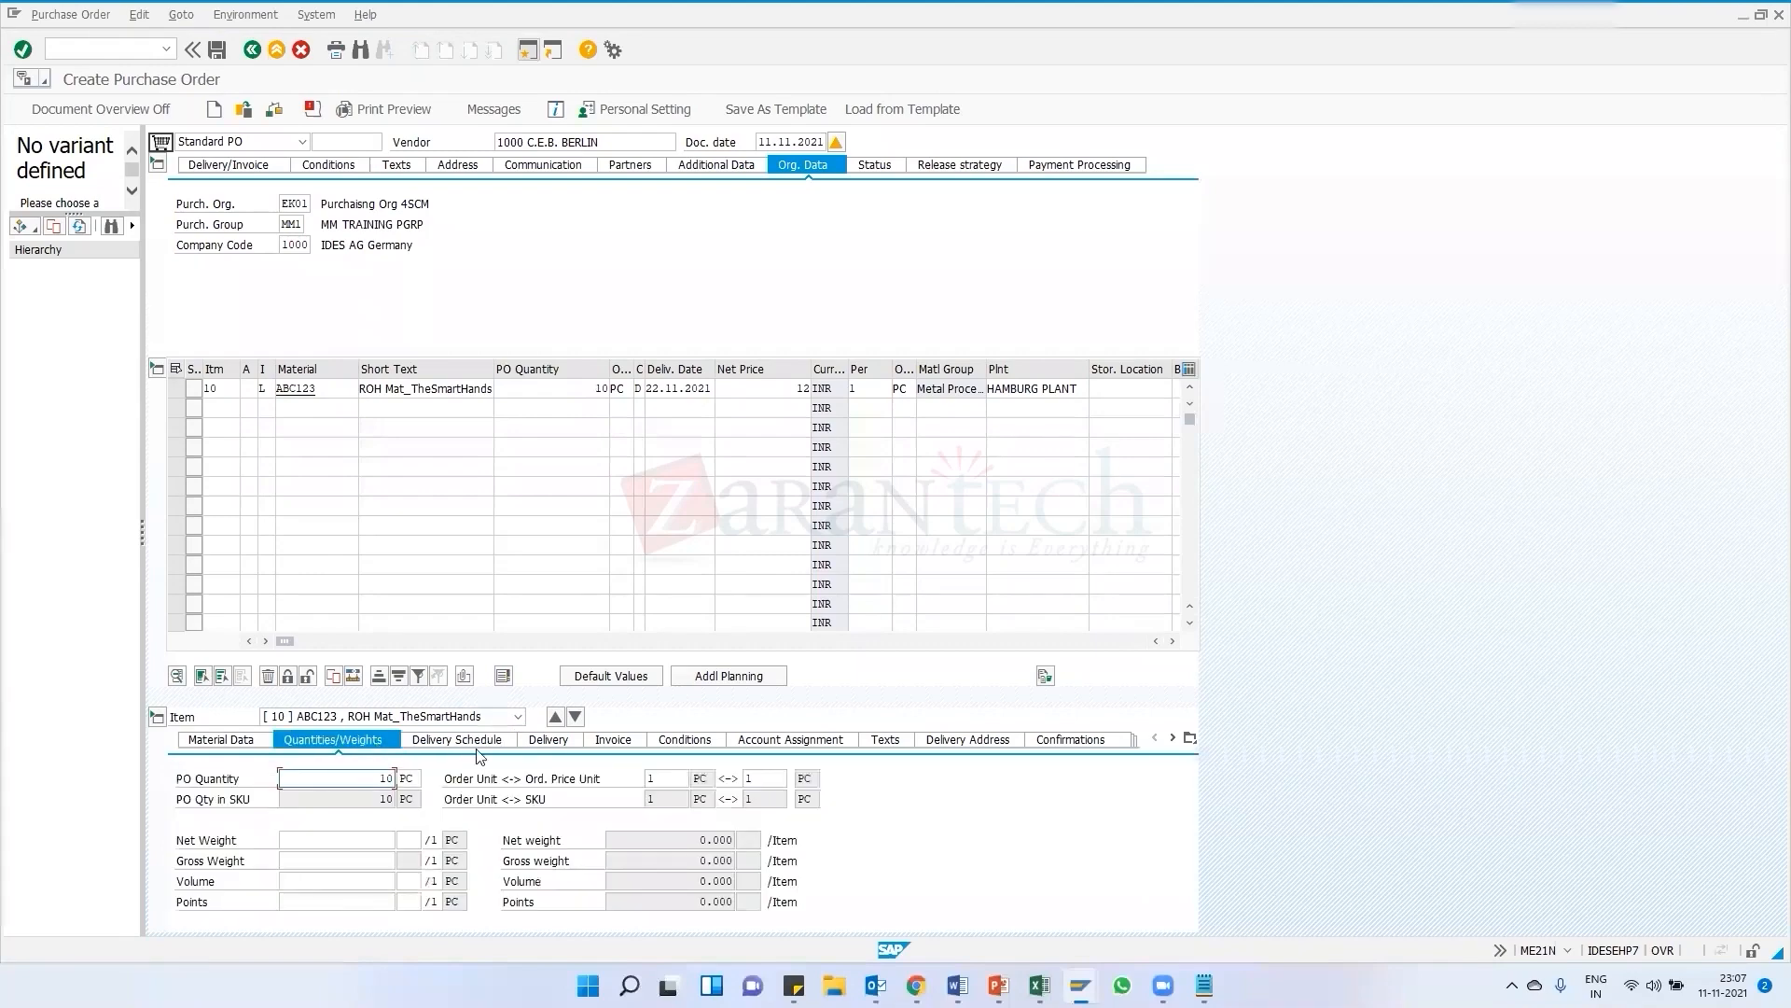
click(594, 741)
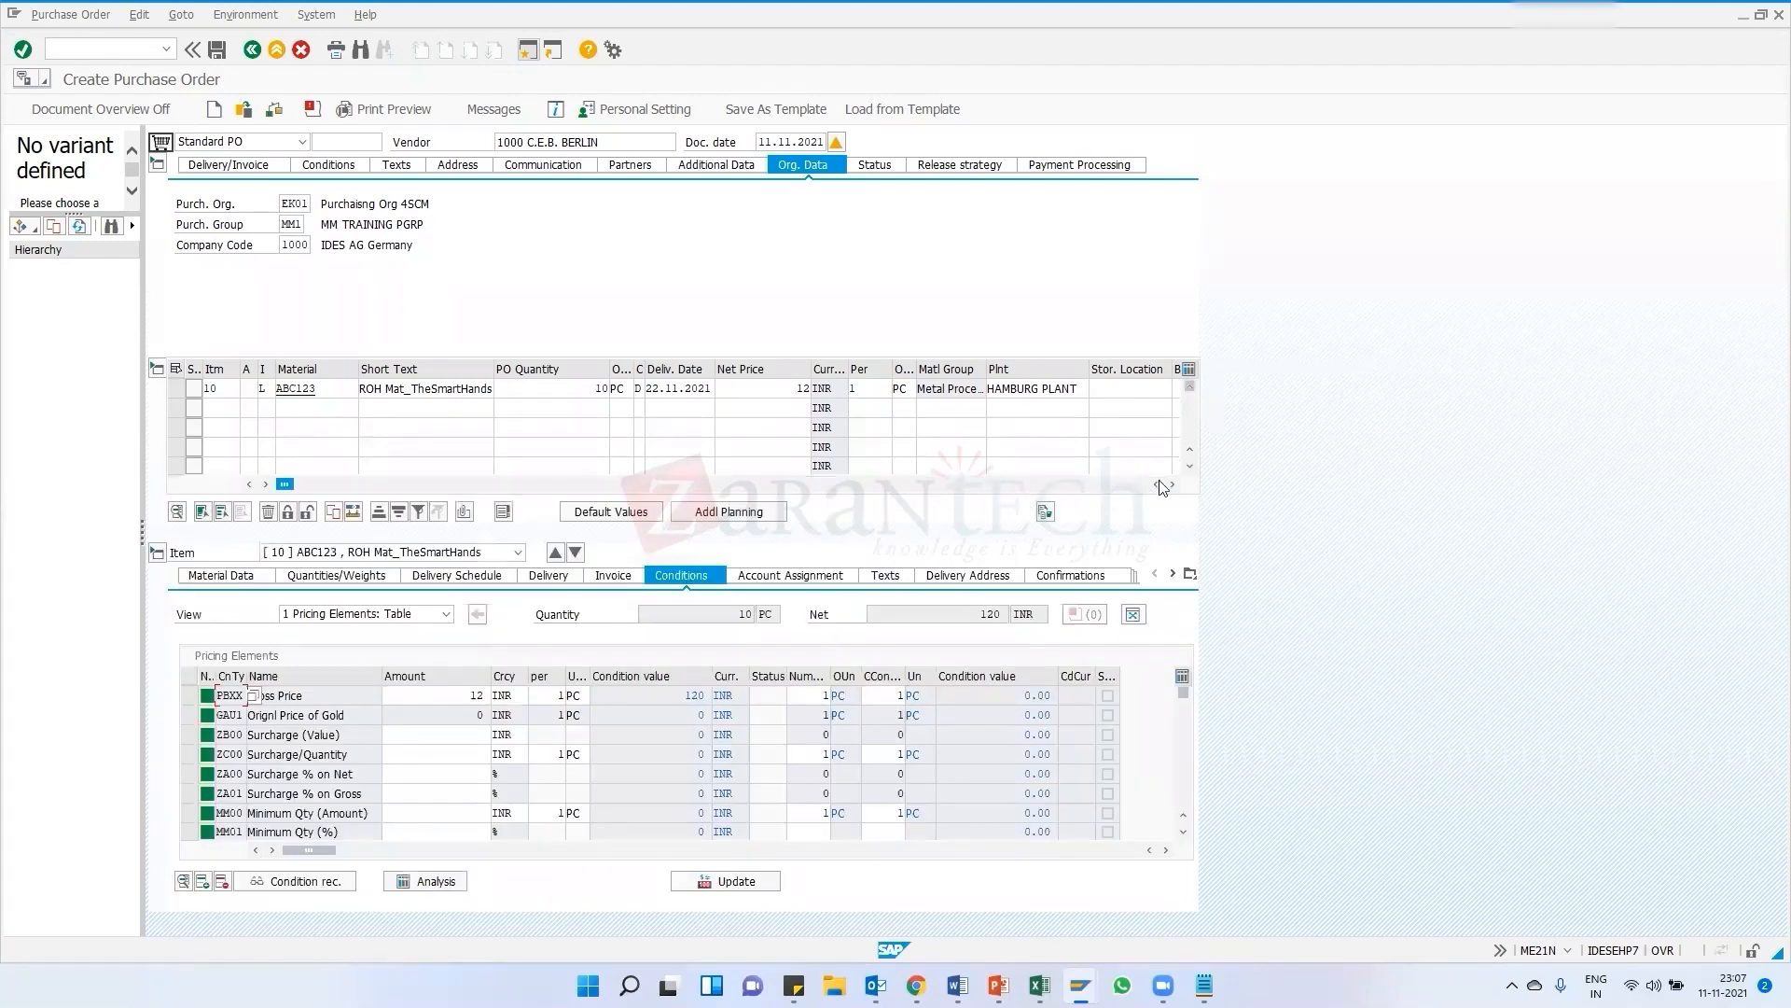
click(1174, 484)
click(1174, 484)
click(1174, 484)
click(1175, 484)
click(1175, 484)
click(1174, 484)
click(1174, 485)
click(1175, 485)
click(1175, 485)
drag(695, 483, 280, 485)
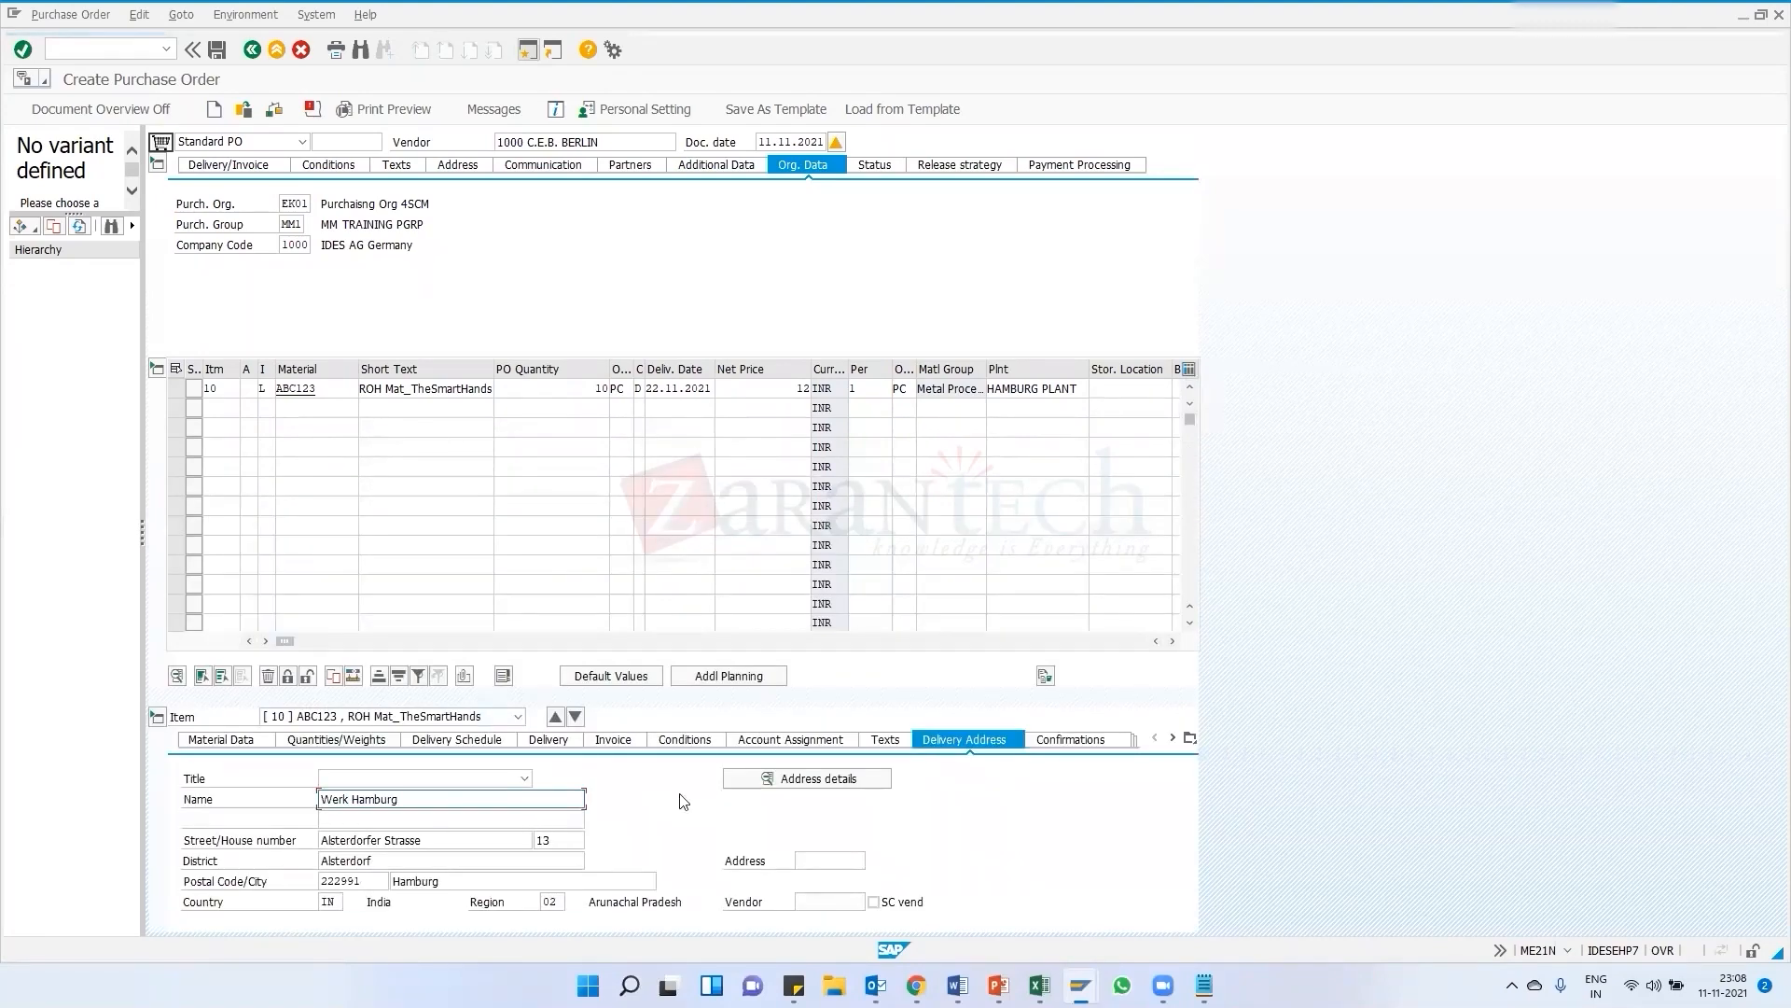
click(616, 741)
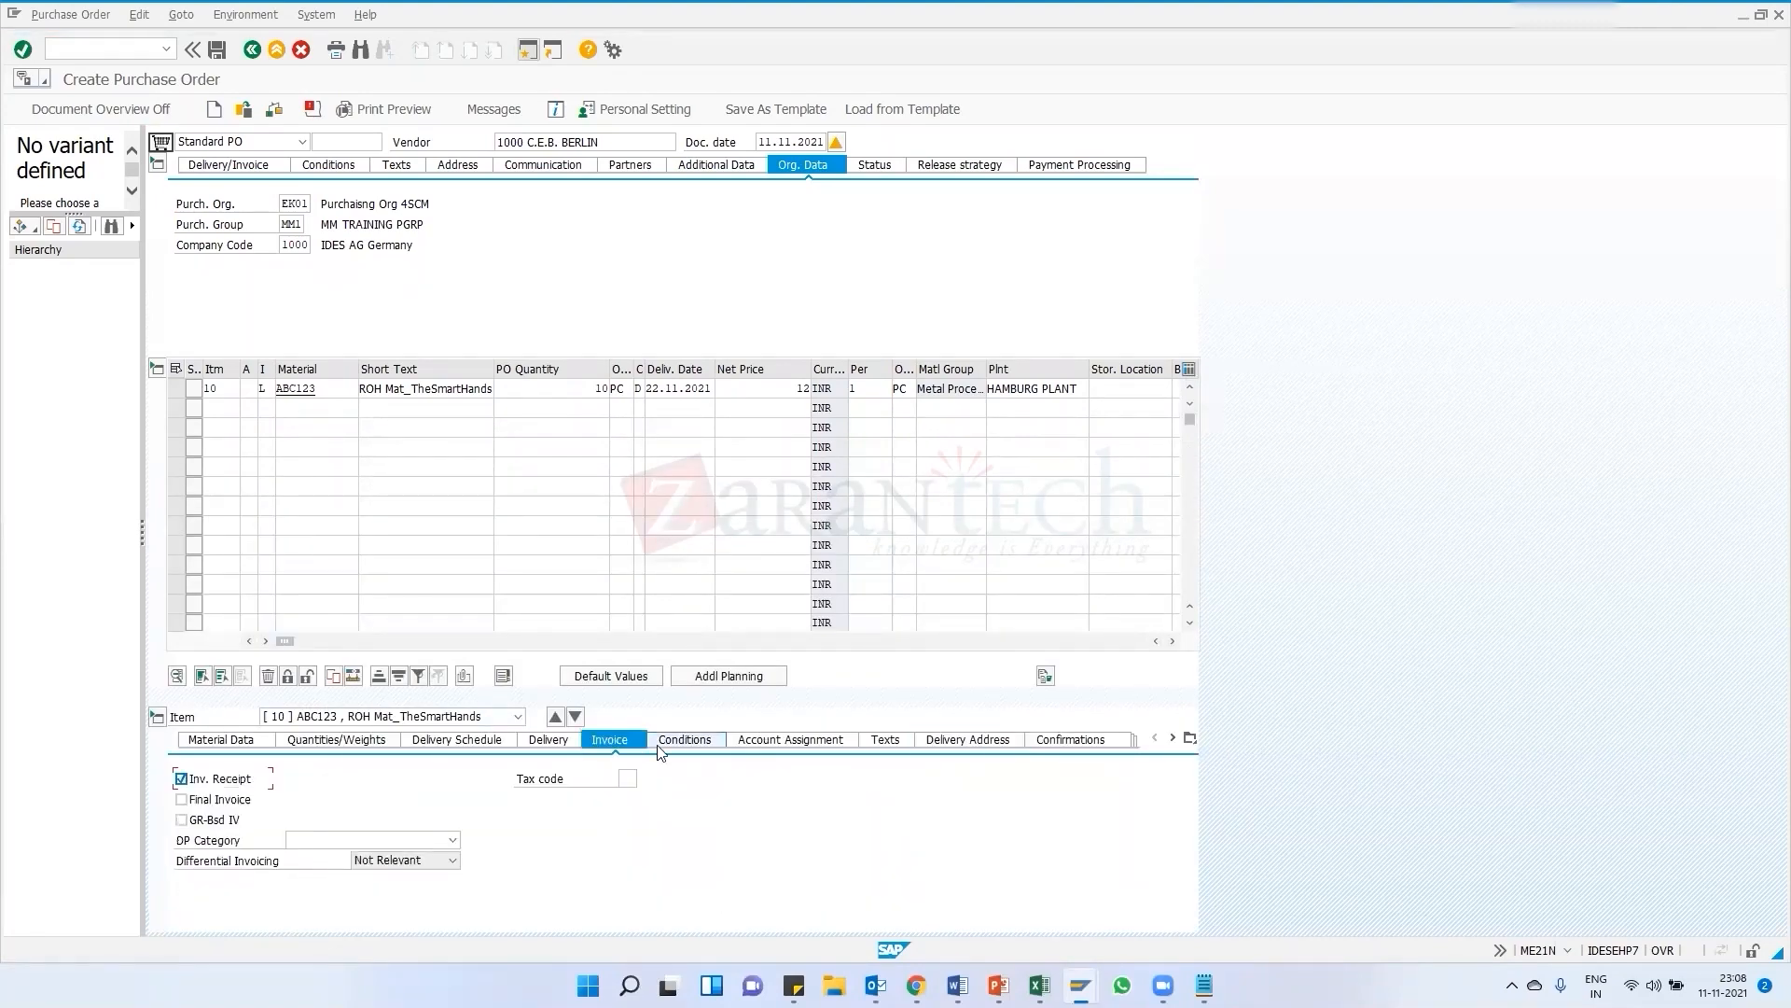
Check the purchase order again, close the messages and save it
click(273, 109)
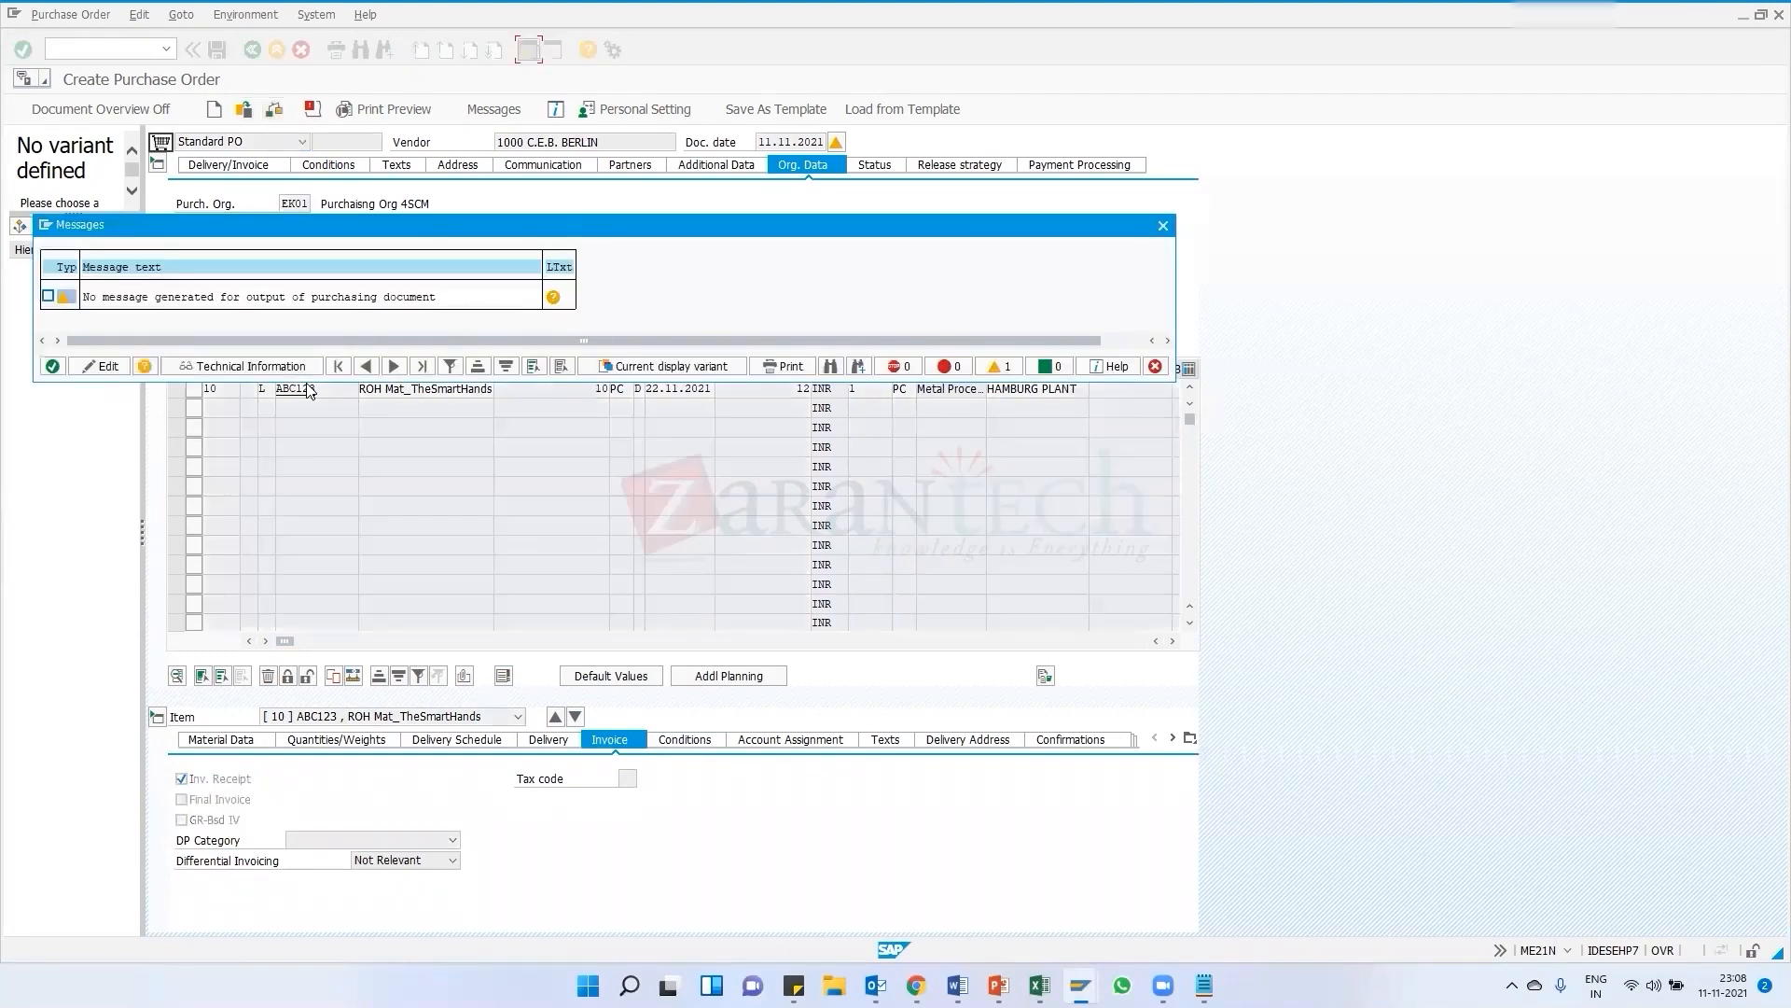
click(53, 366)
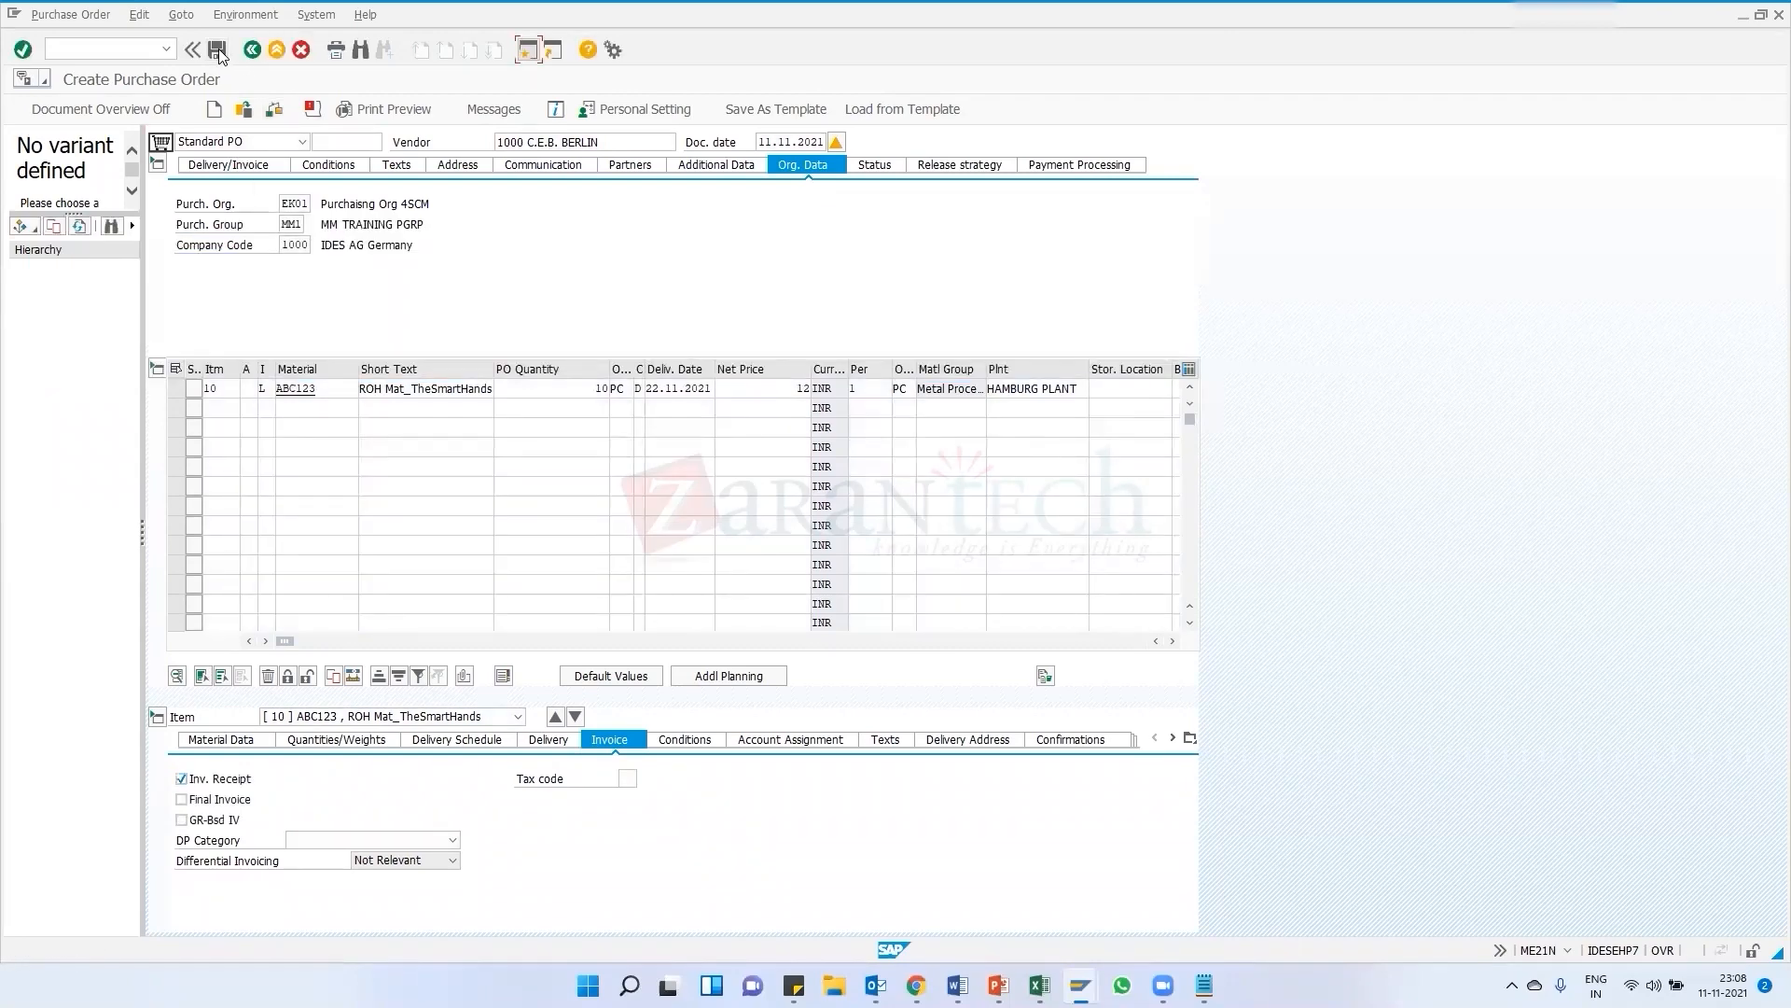
click(218, 49)
click(236, 357)
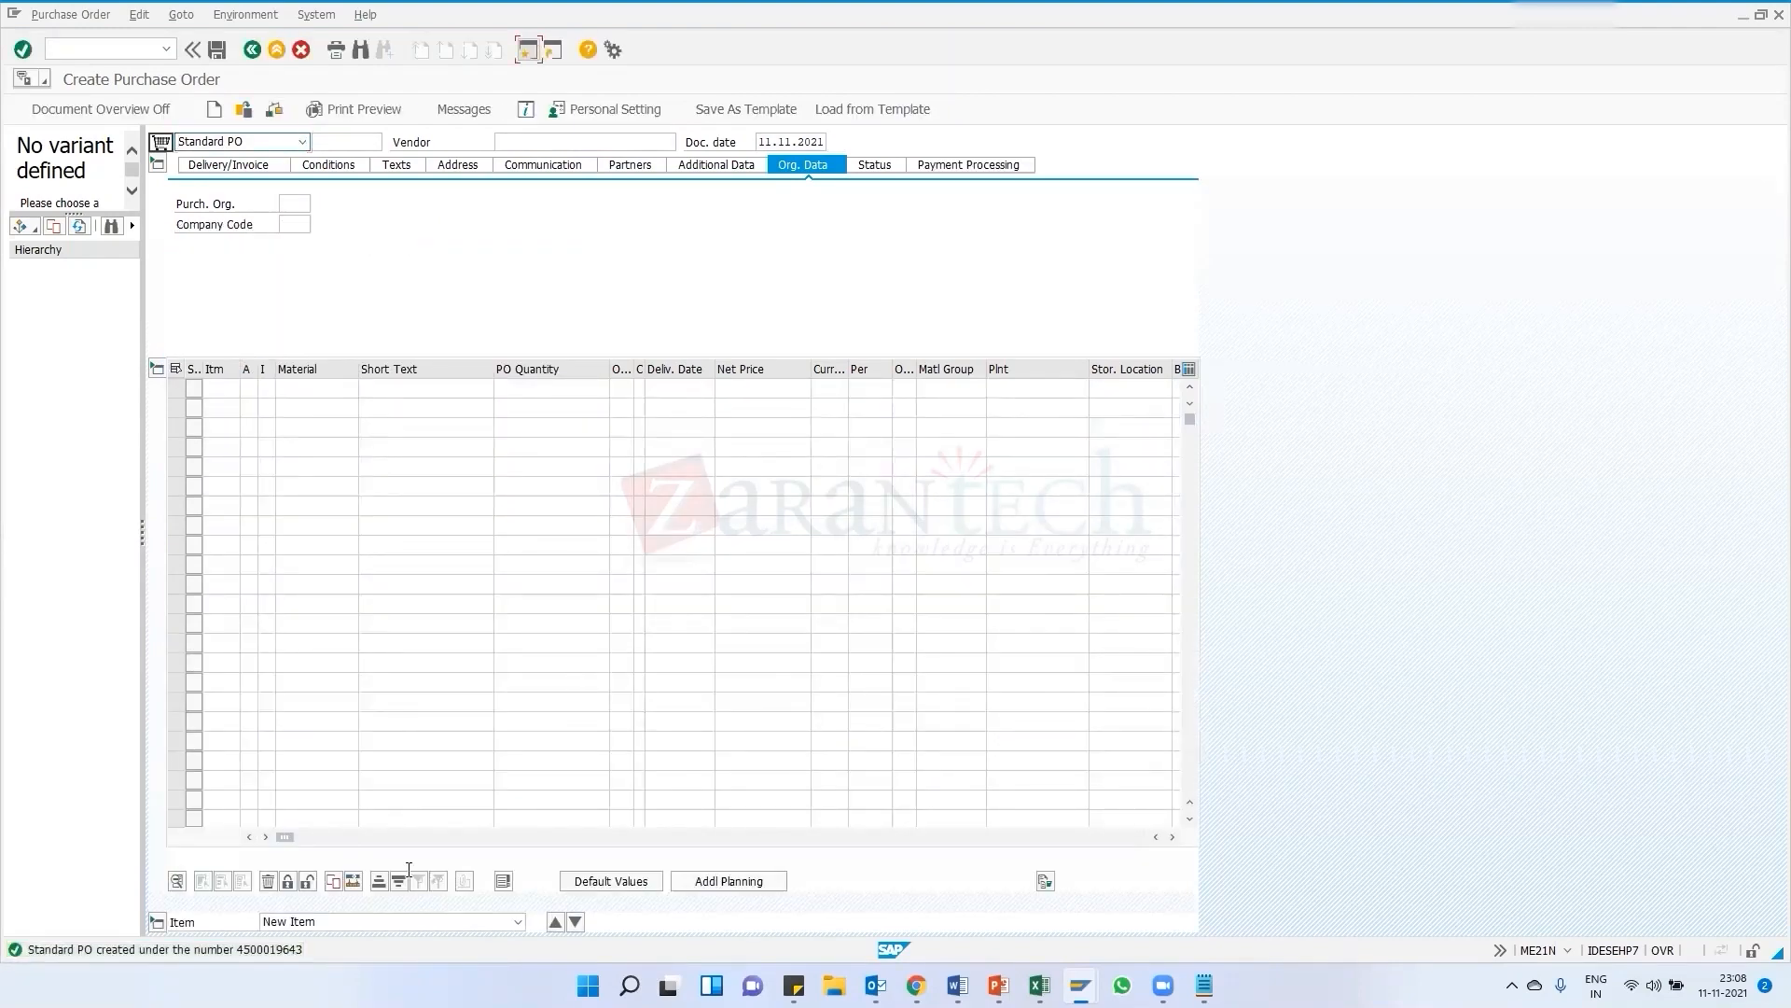
Open the save message's details and copy the new purchase order number
double_click(282, 950)
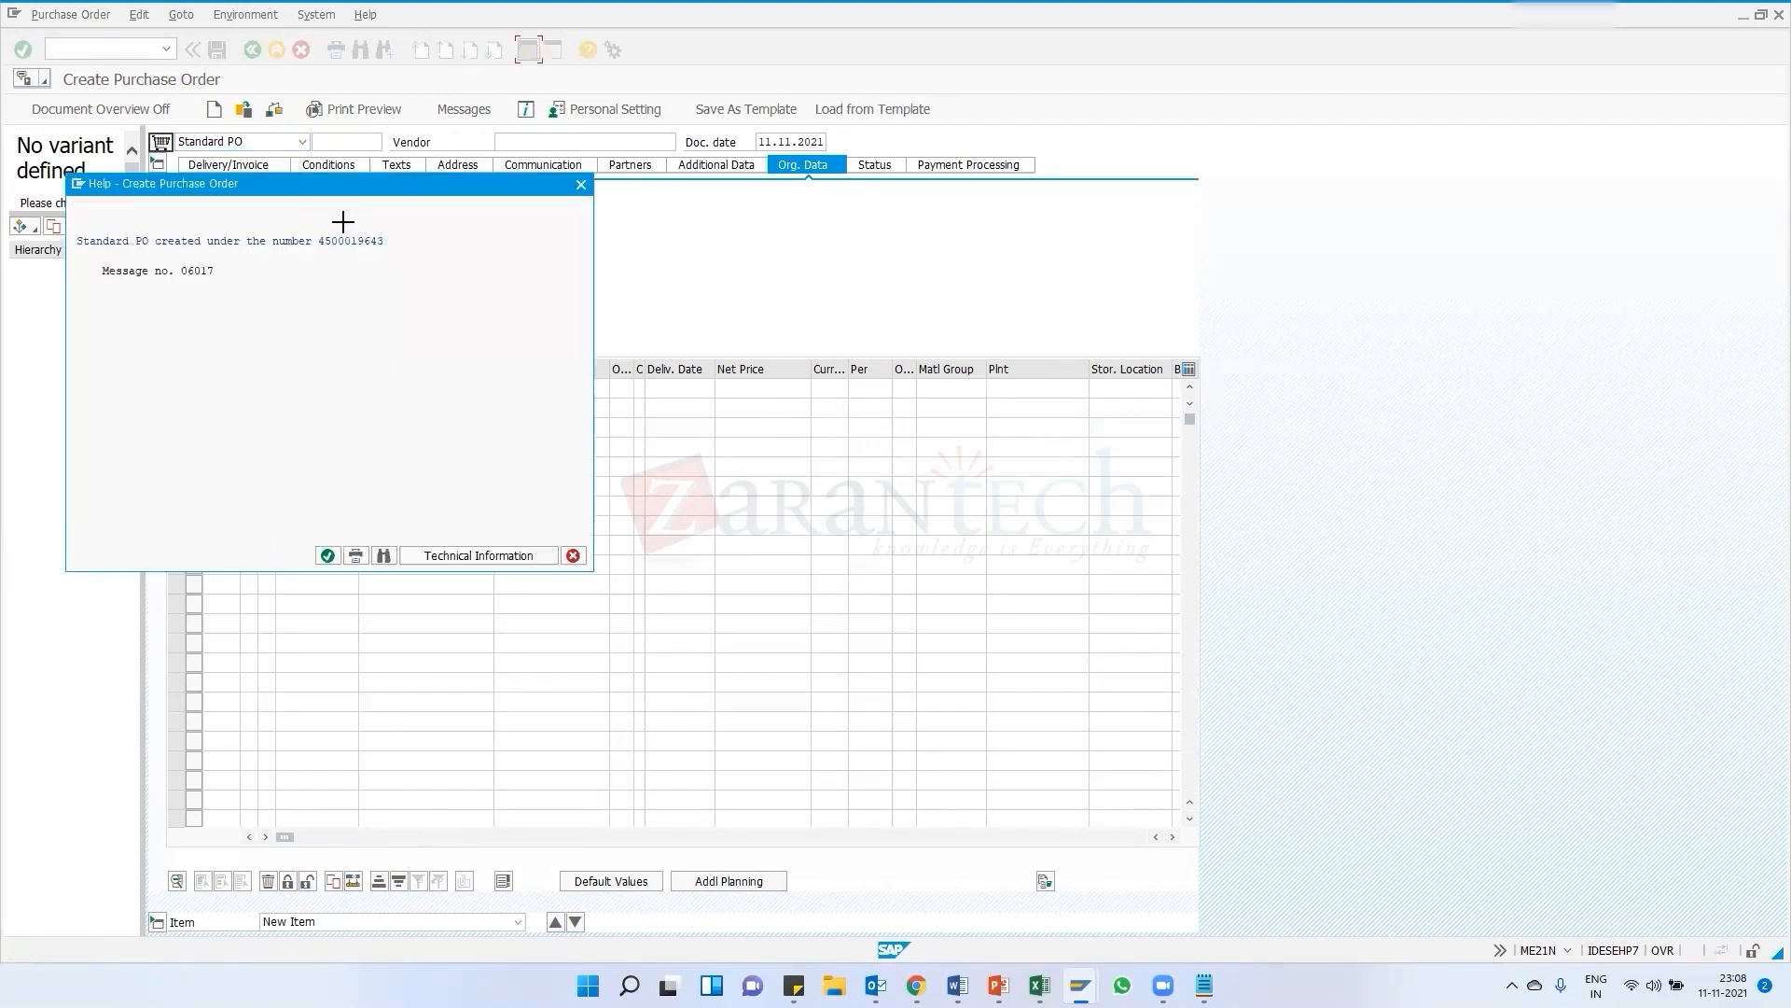
drag(319, 242, 386, 250)
key(ctrl+c)
key(Escape)
Start the purchase order release transaction ME29N and dismiss the information message
click(166, 48)
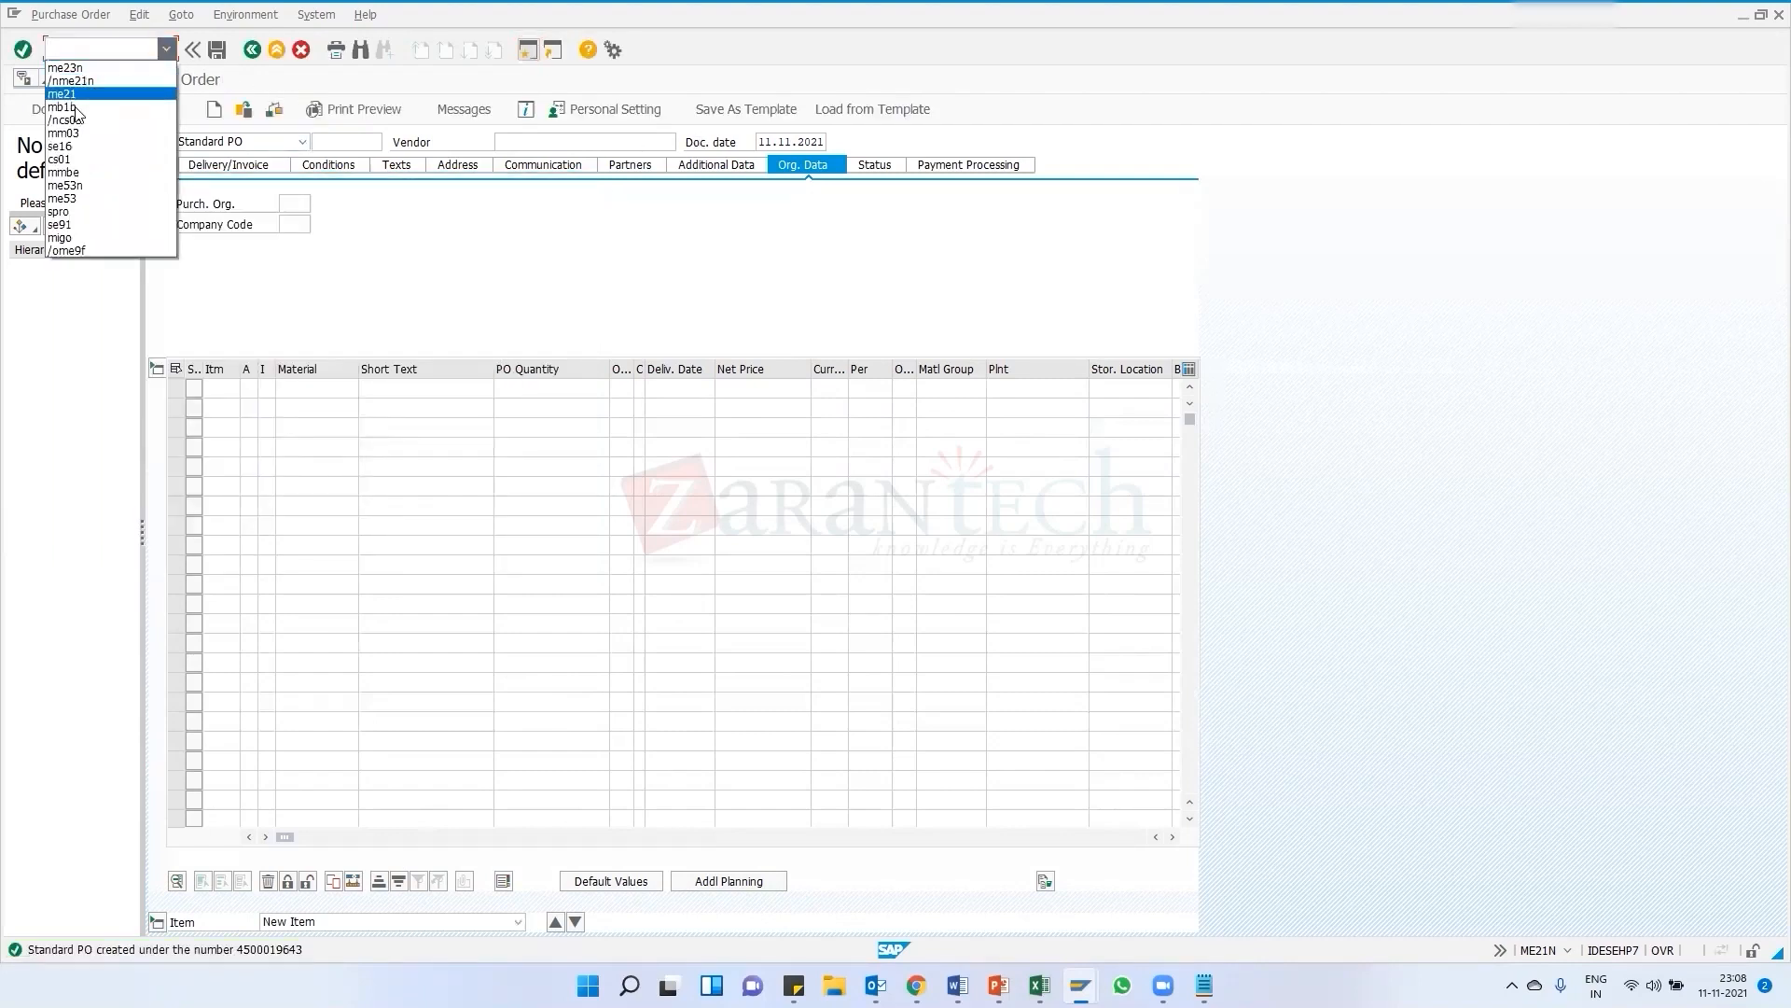
click(58, 48)
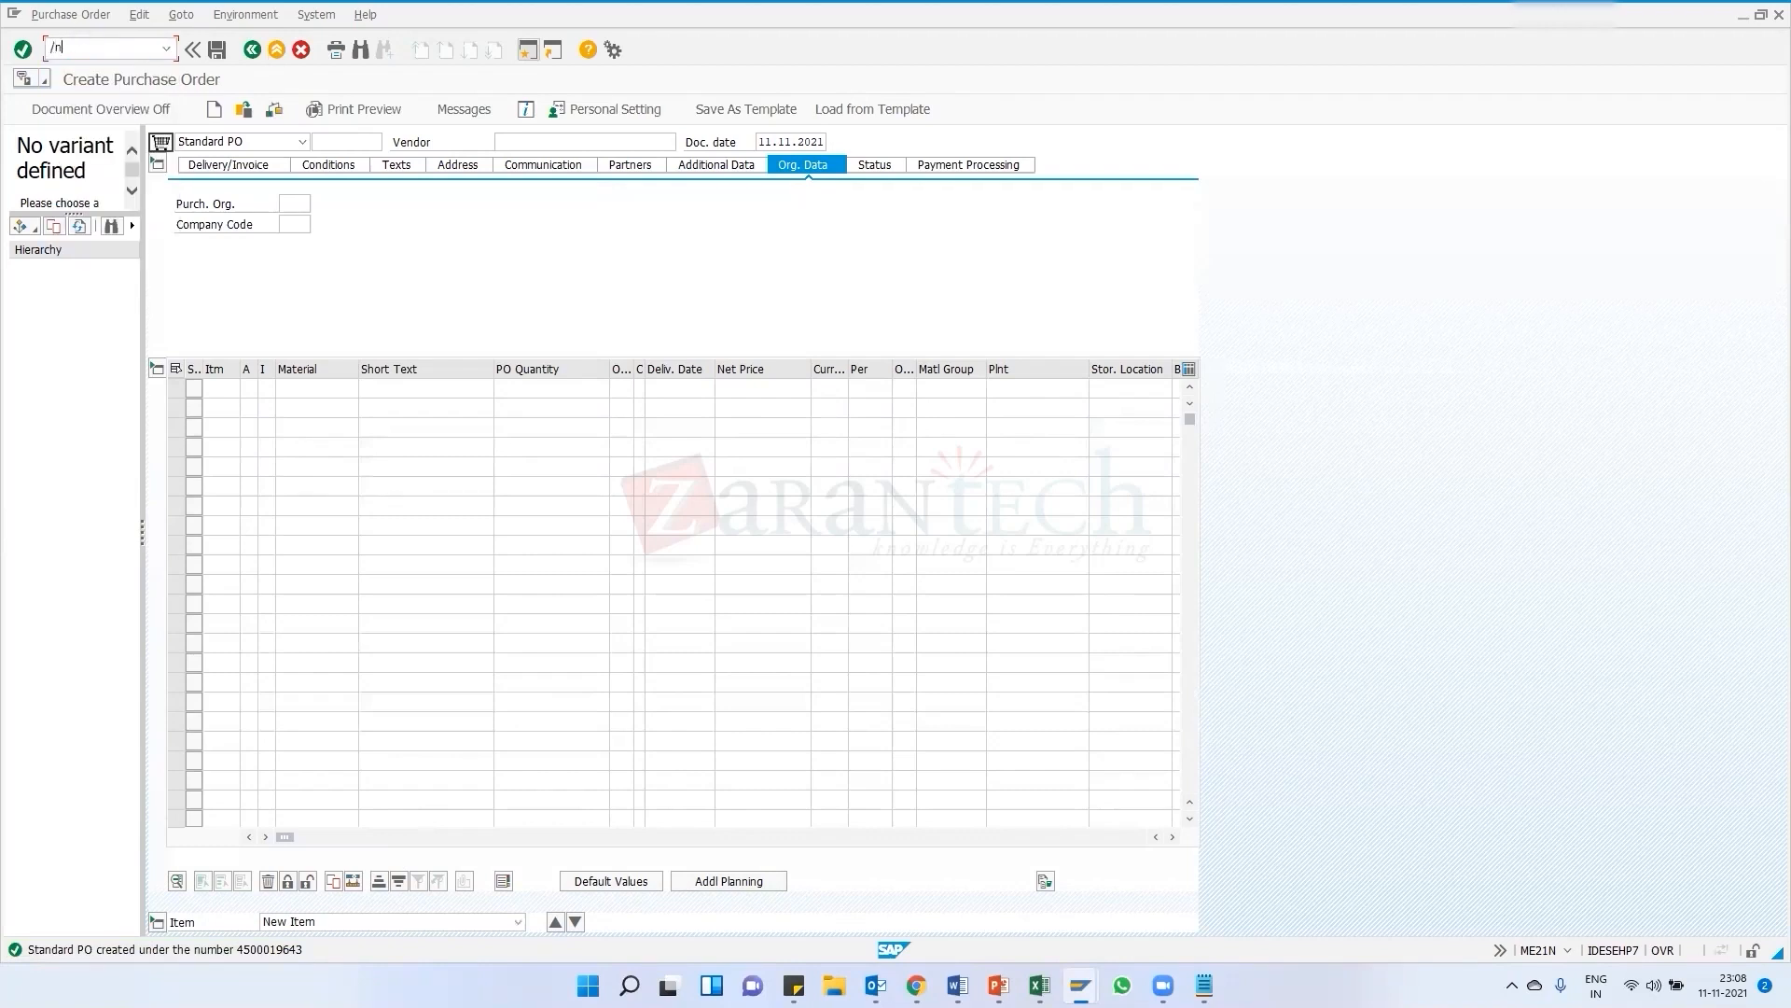
key(Return)
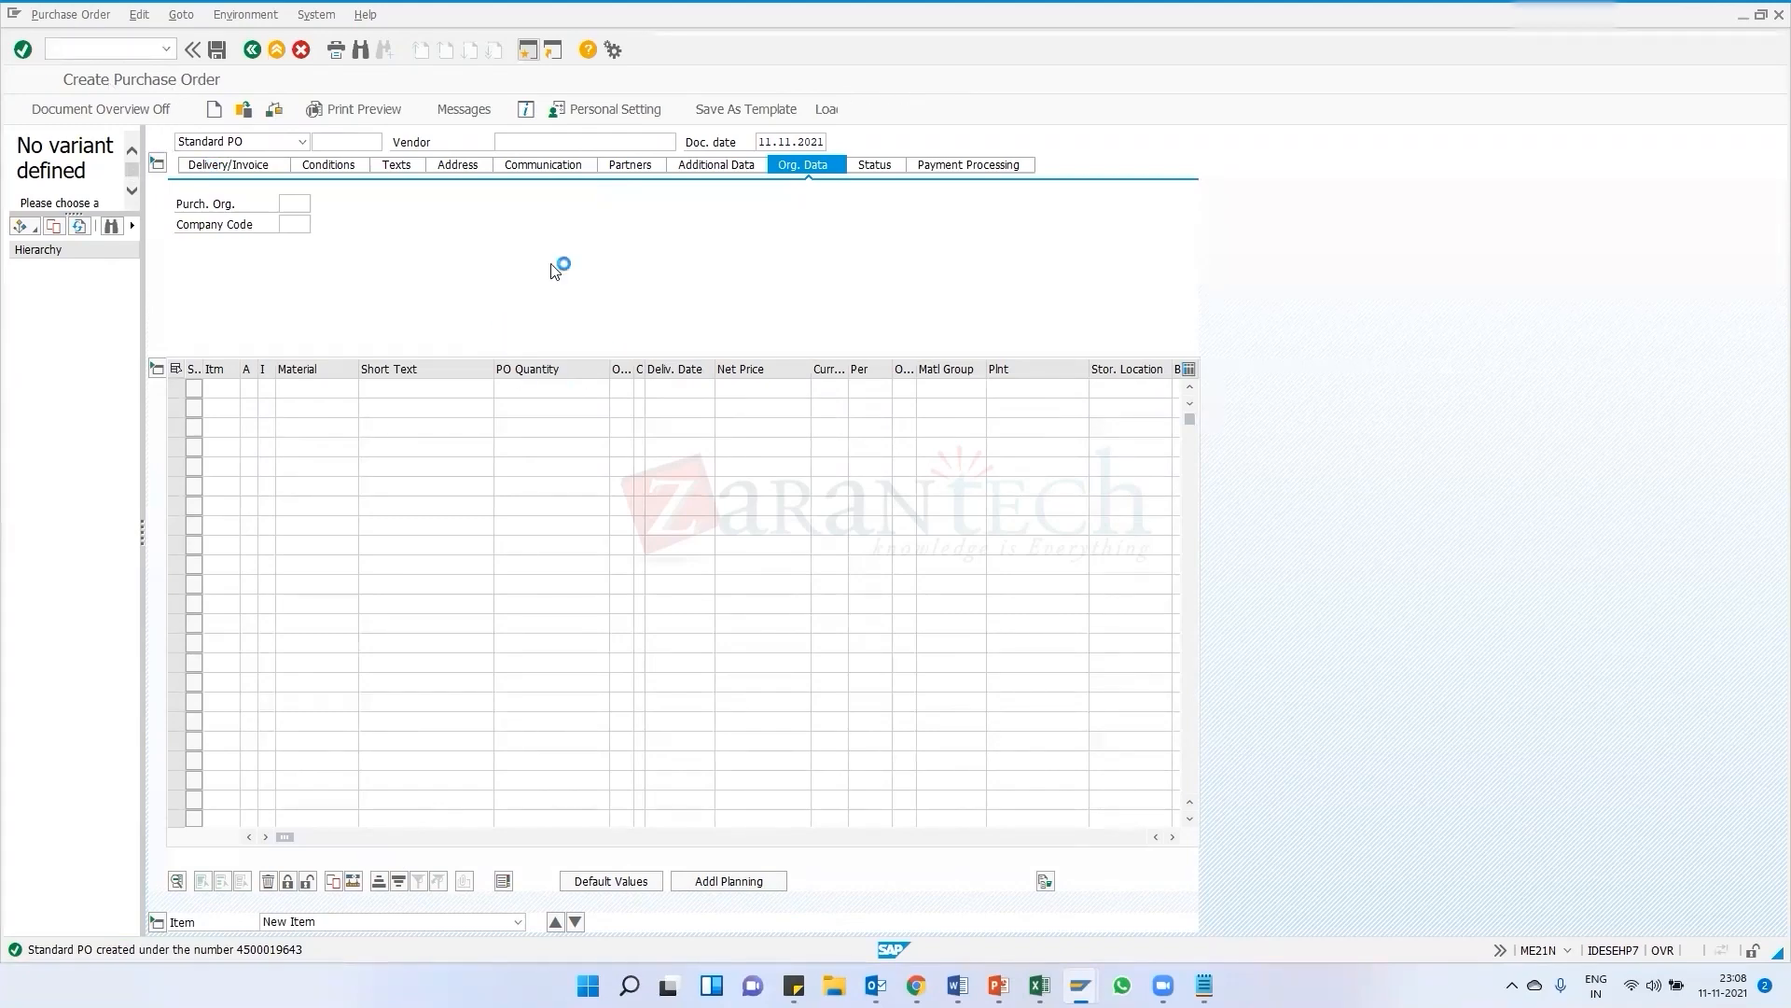
click(681, 222)
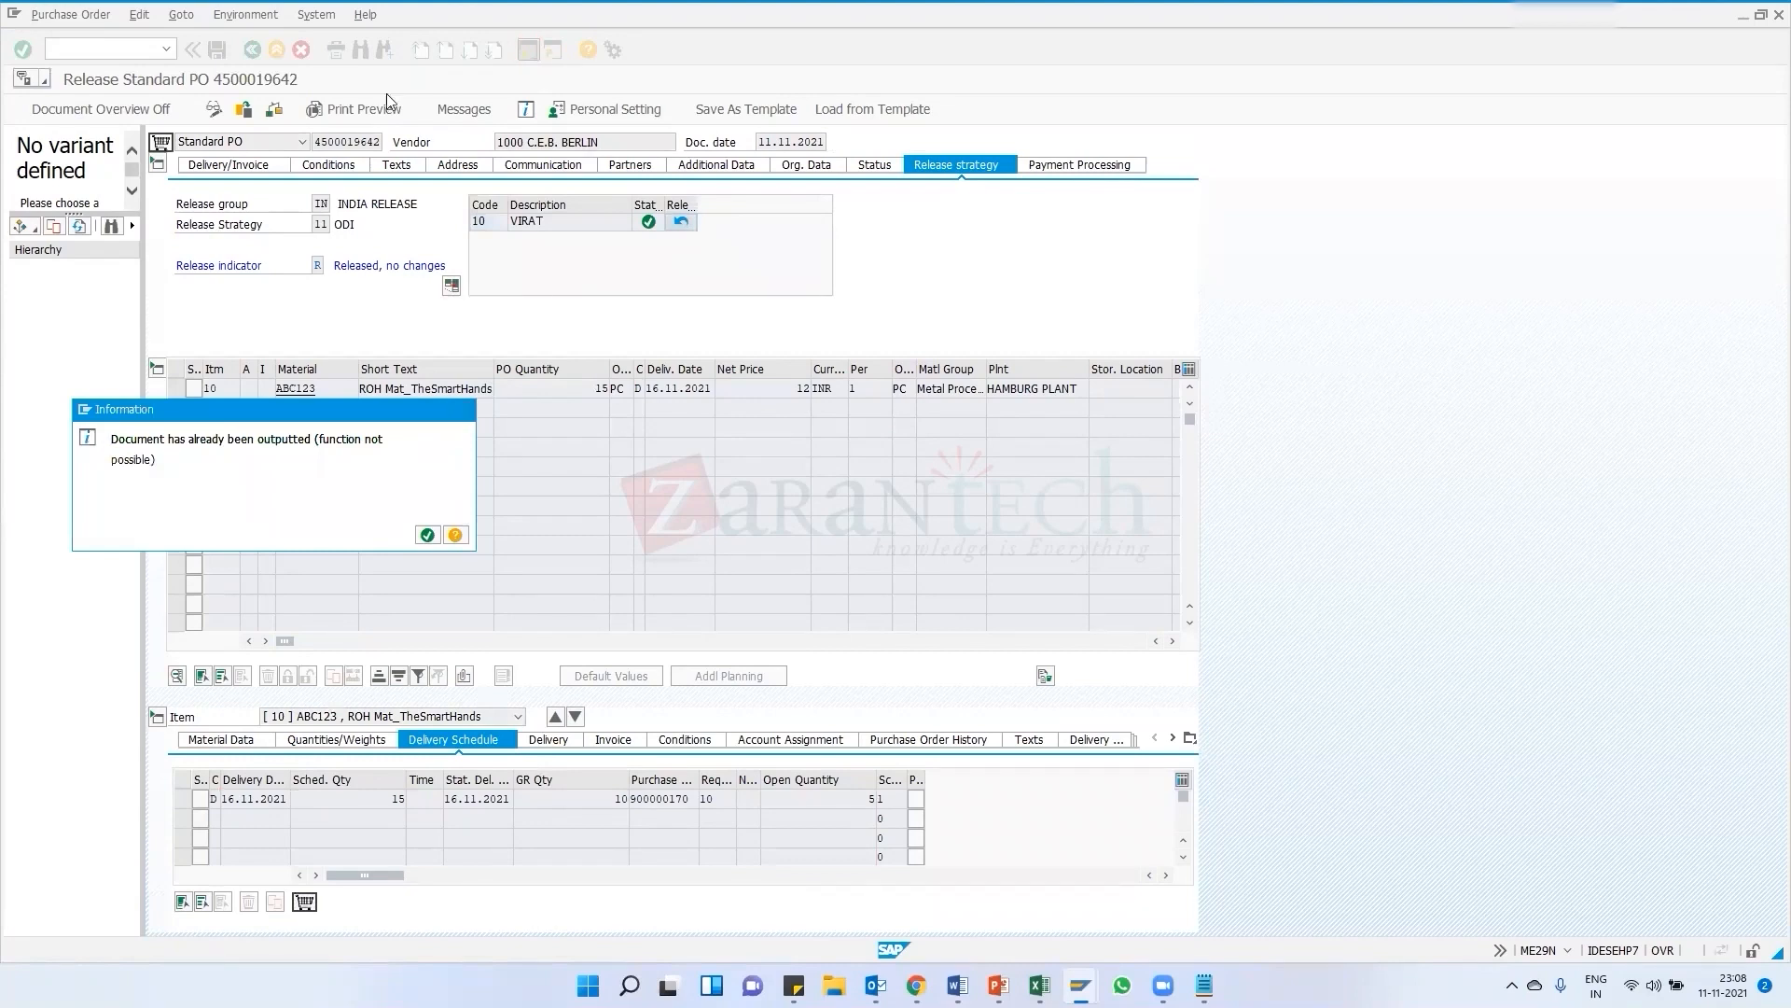
click(427, 535)
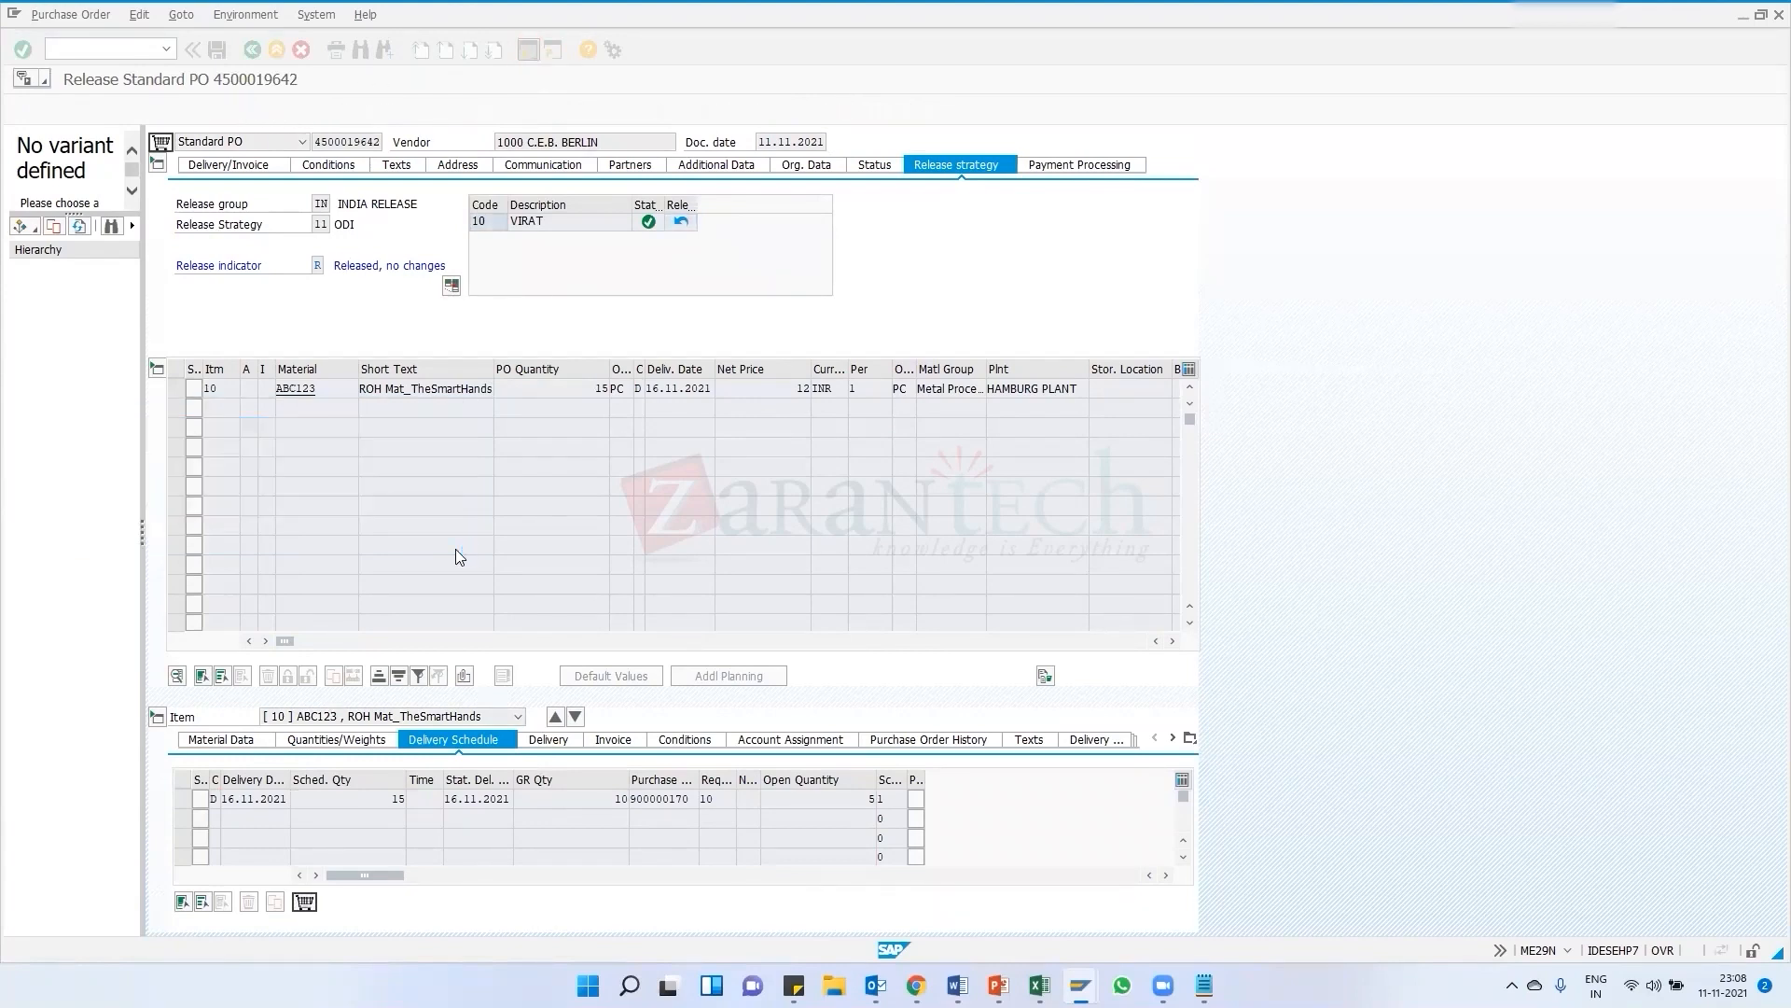
click(246, 114)
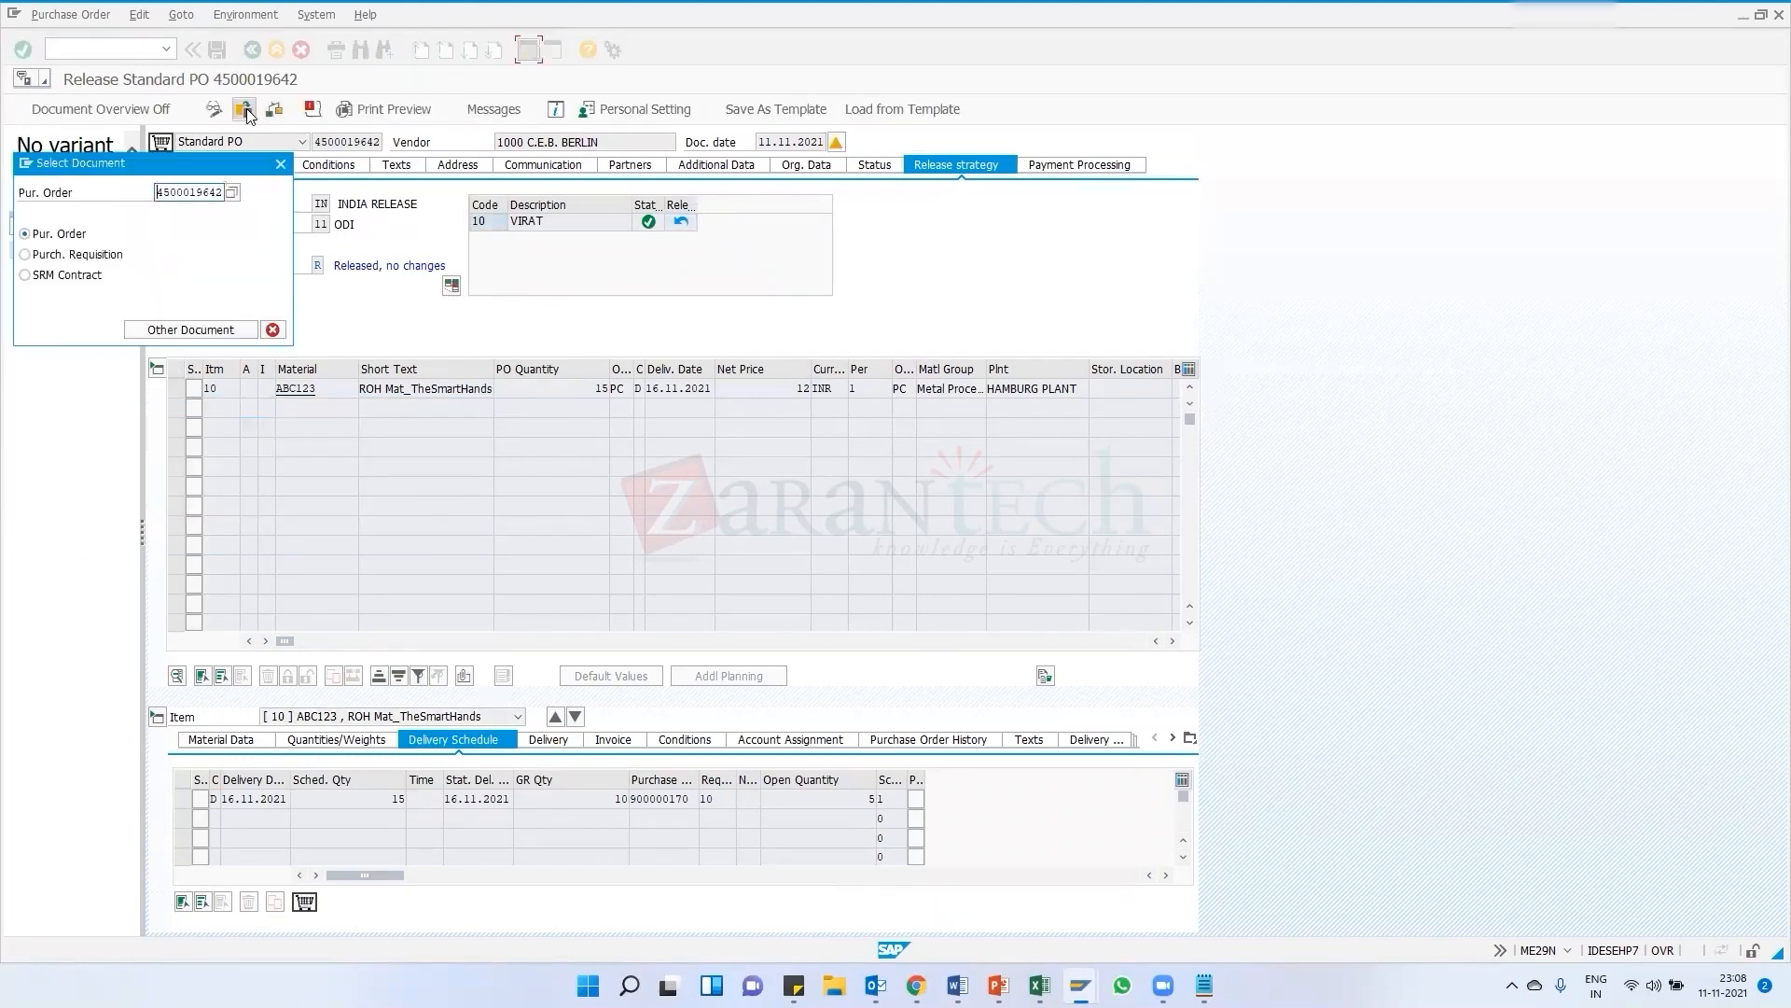
key(Return)
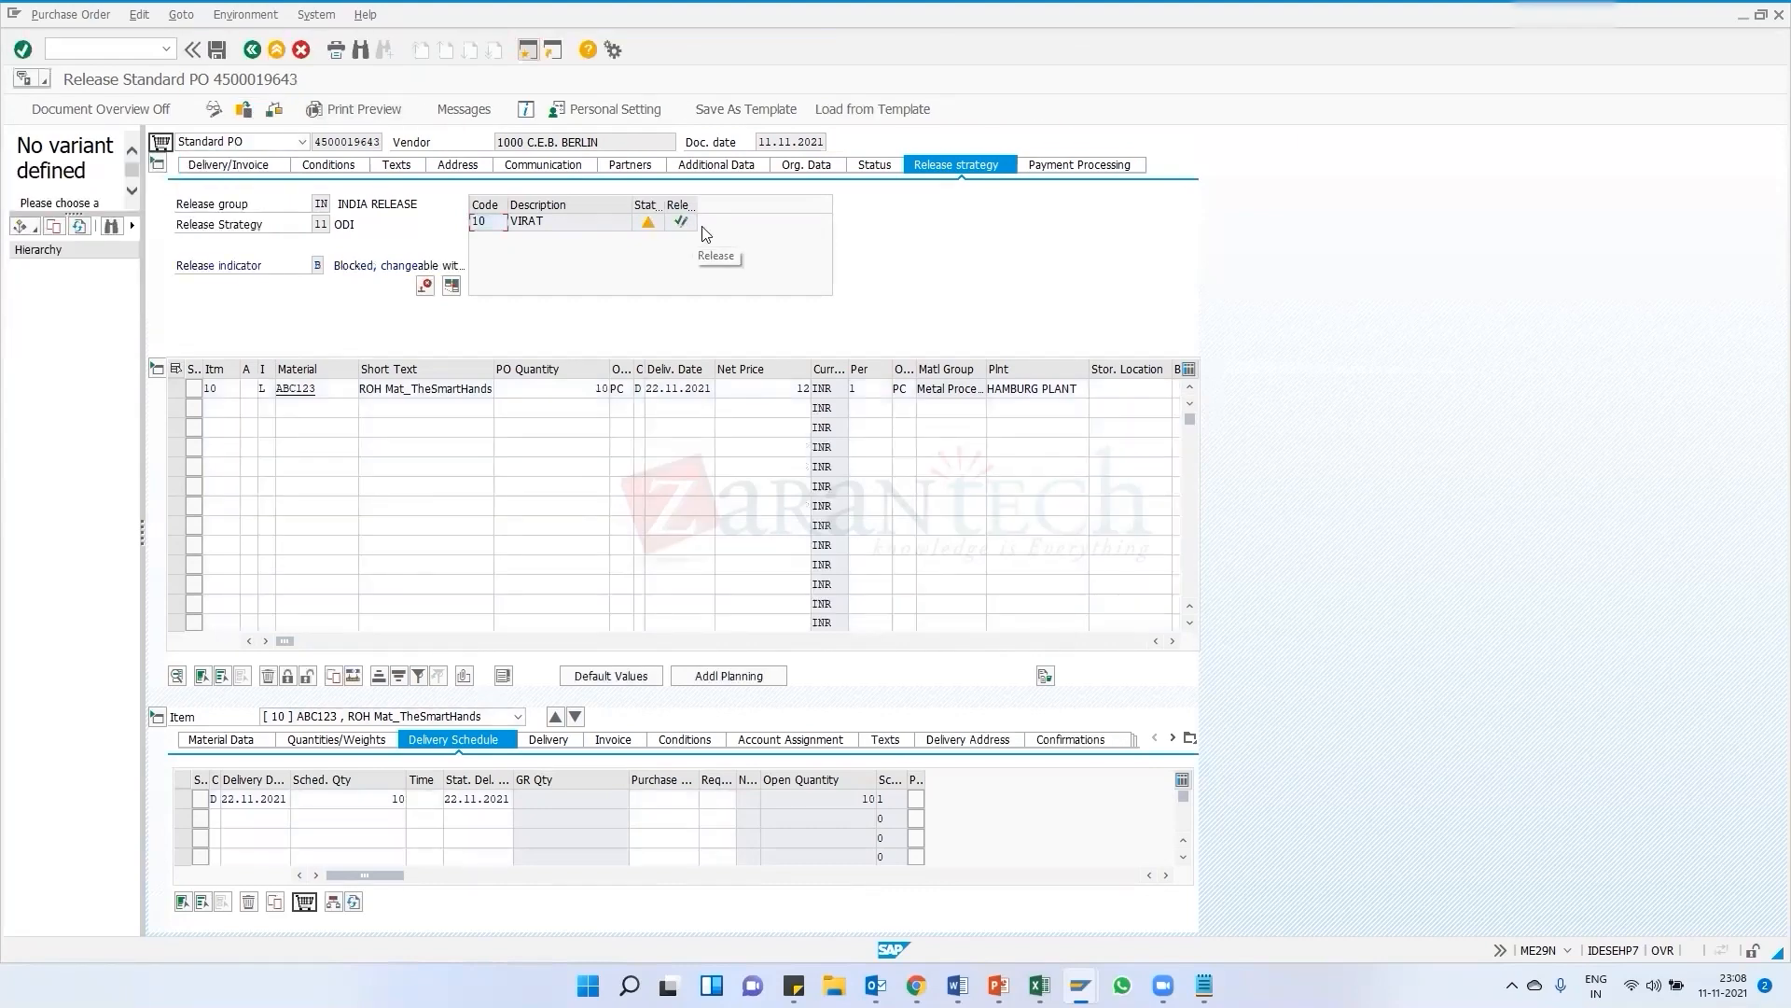
click(683, 222)
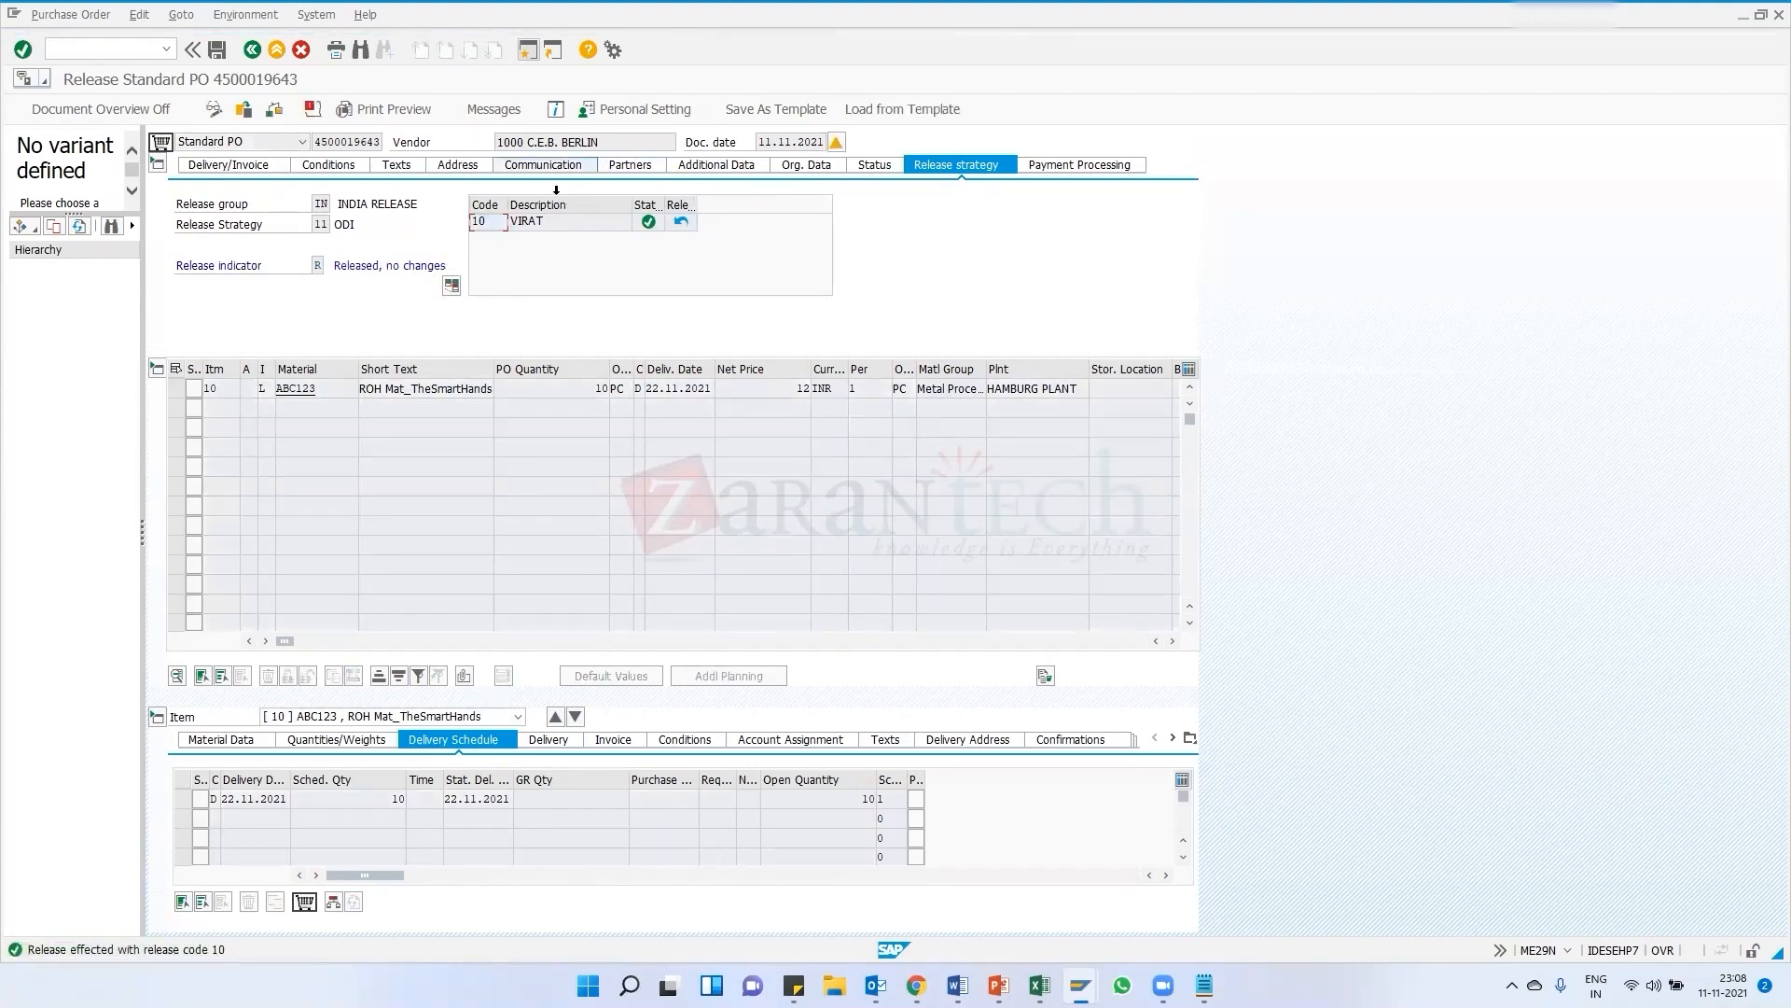
click(220, 53)
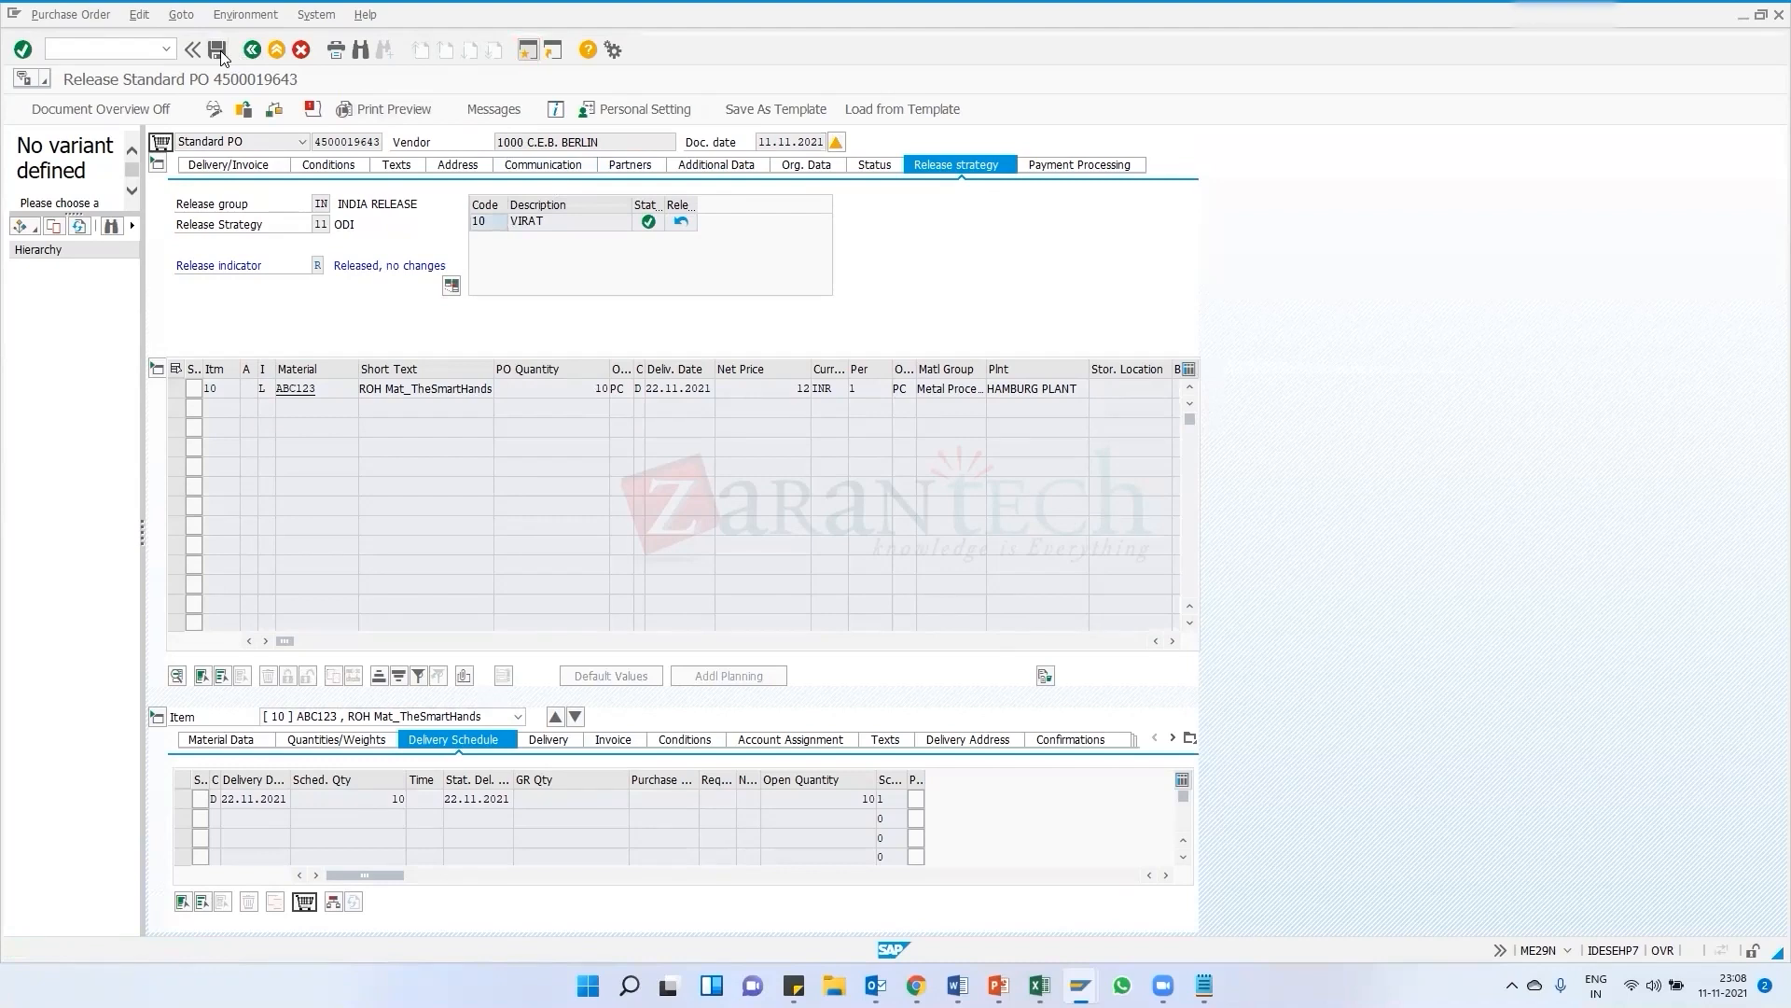
click(239, 352)
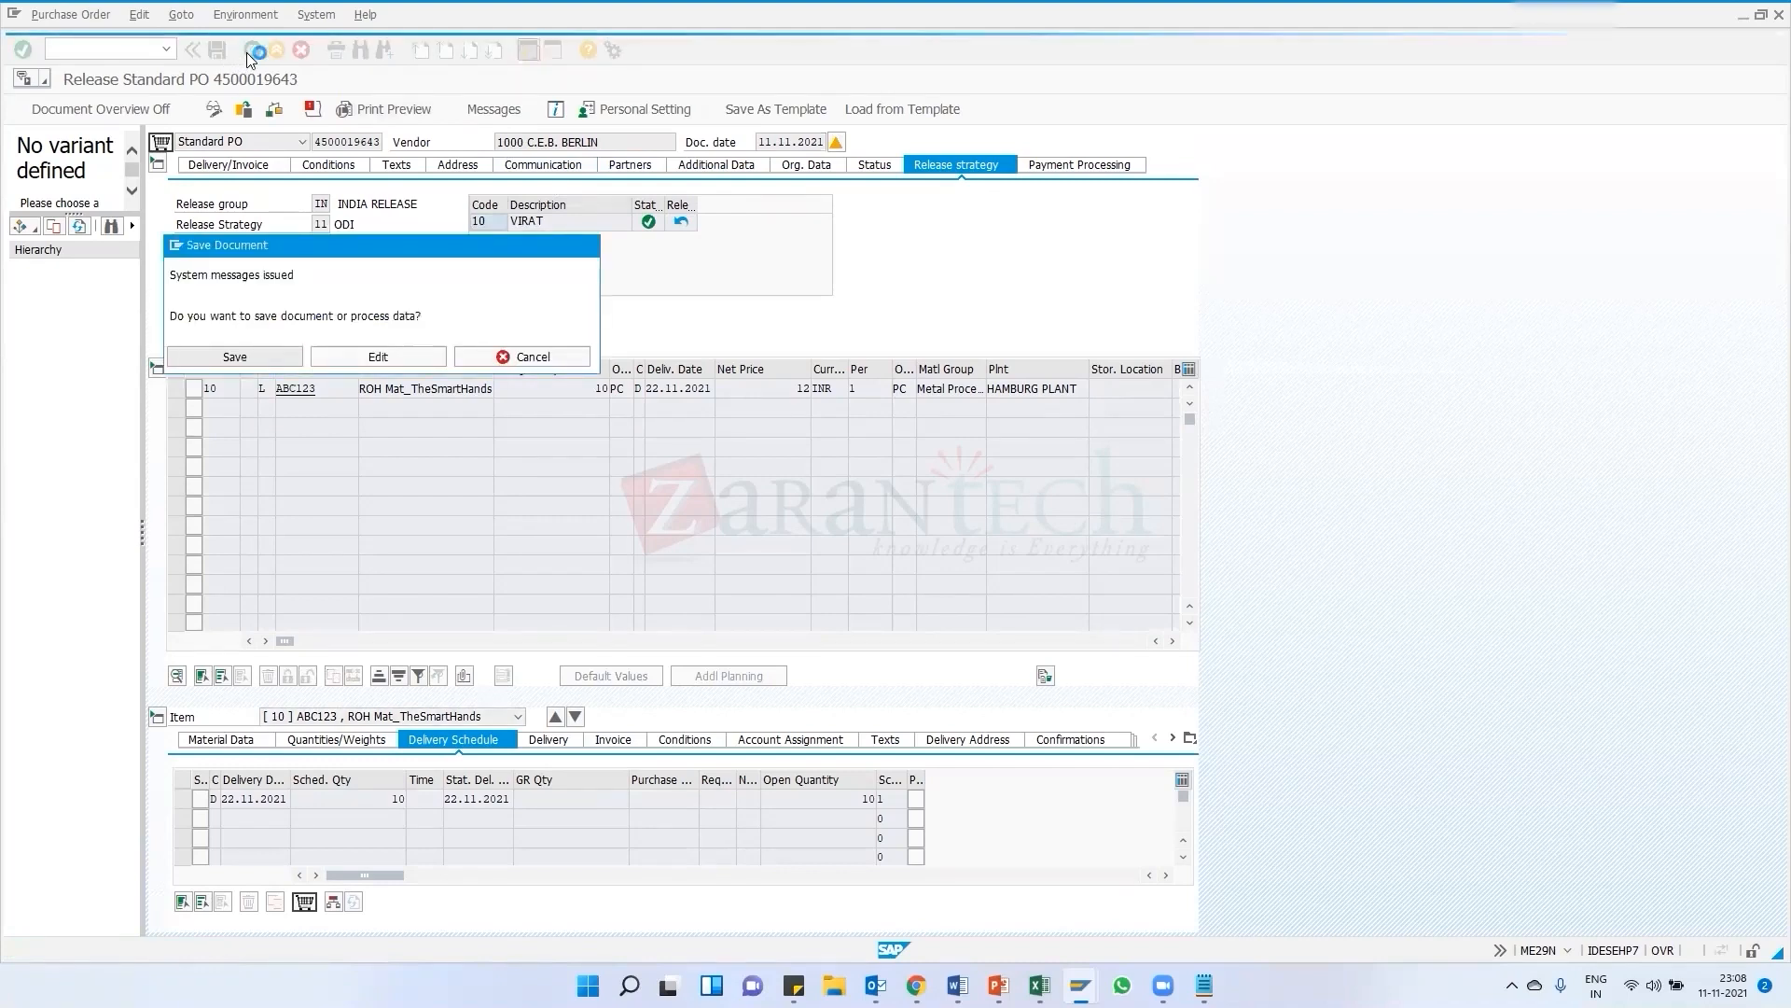
mouse_move(1080, 985)
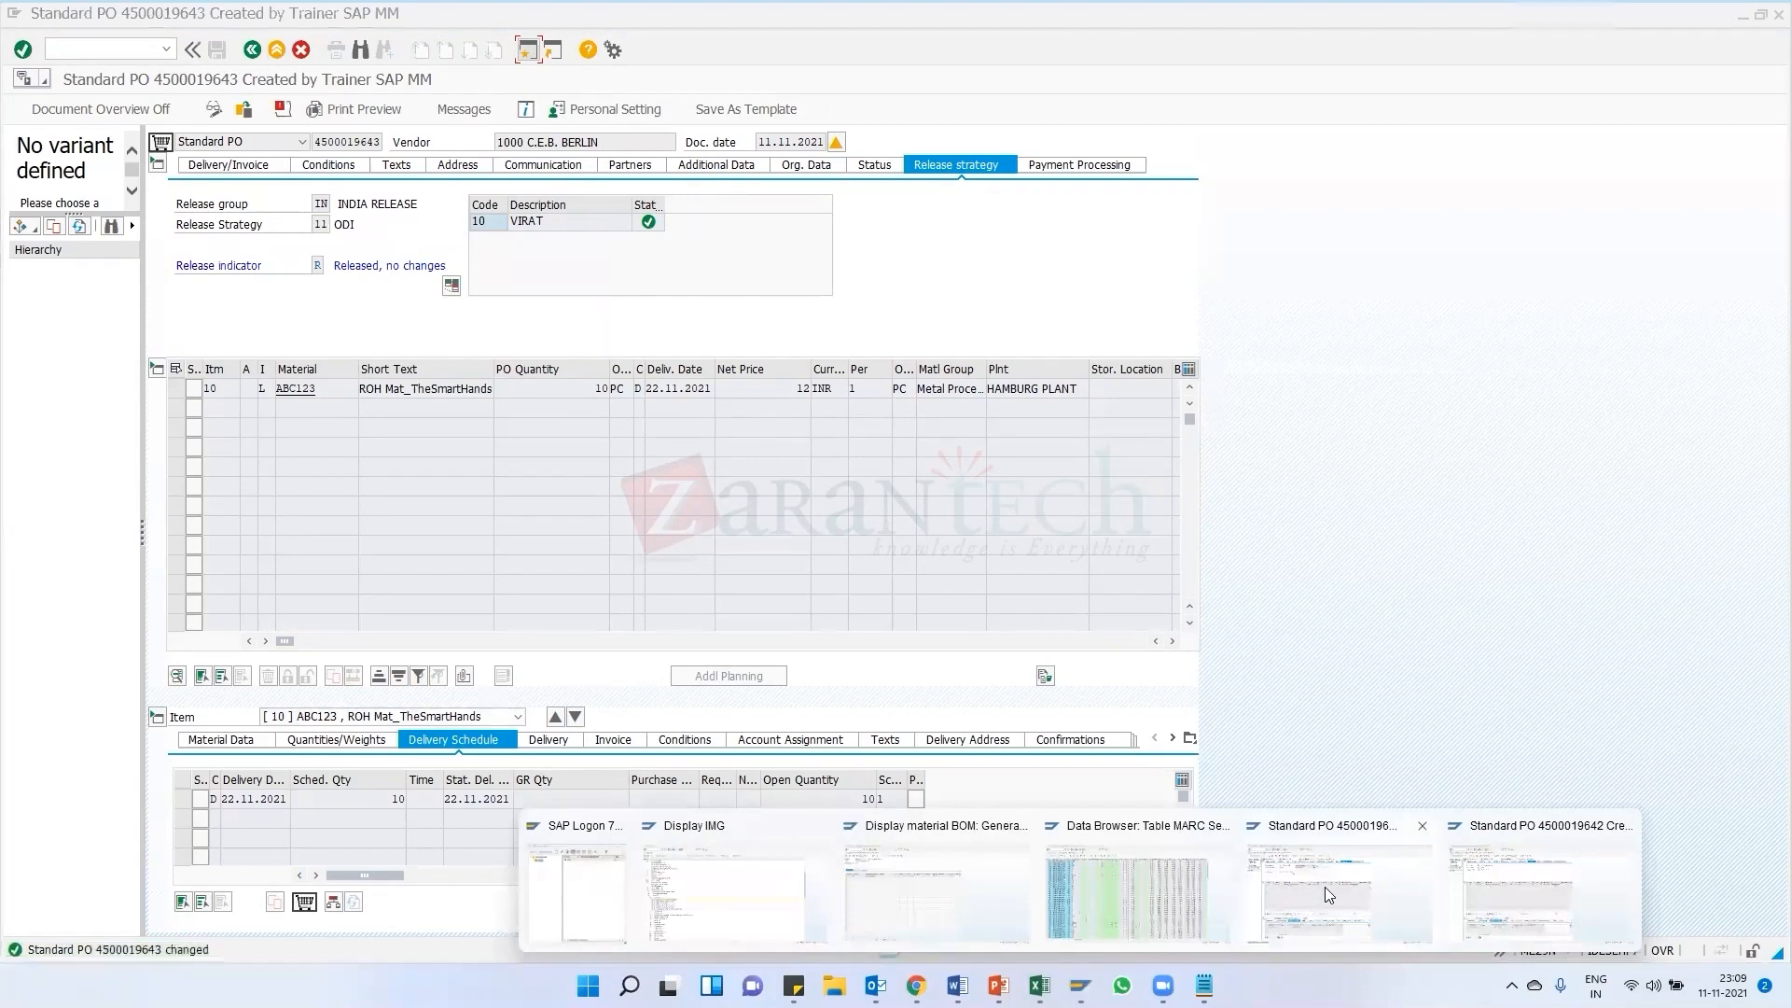
click(1425, 826)
click(1435, 872)
mouse_move(1079, 985)
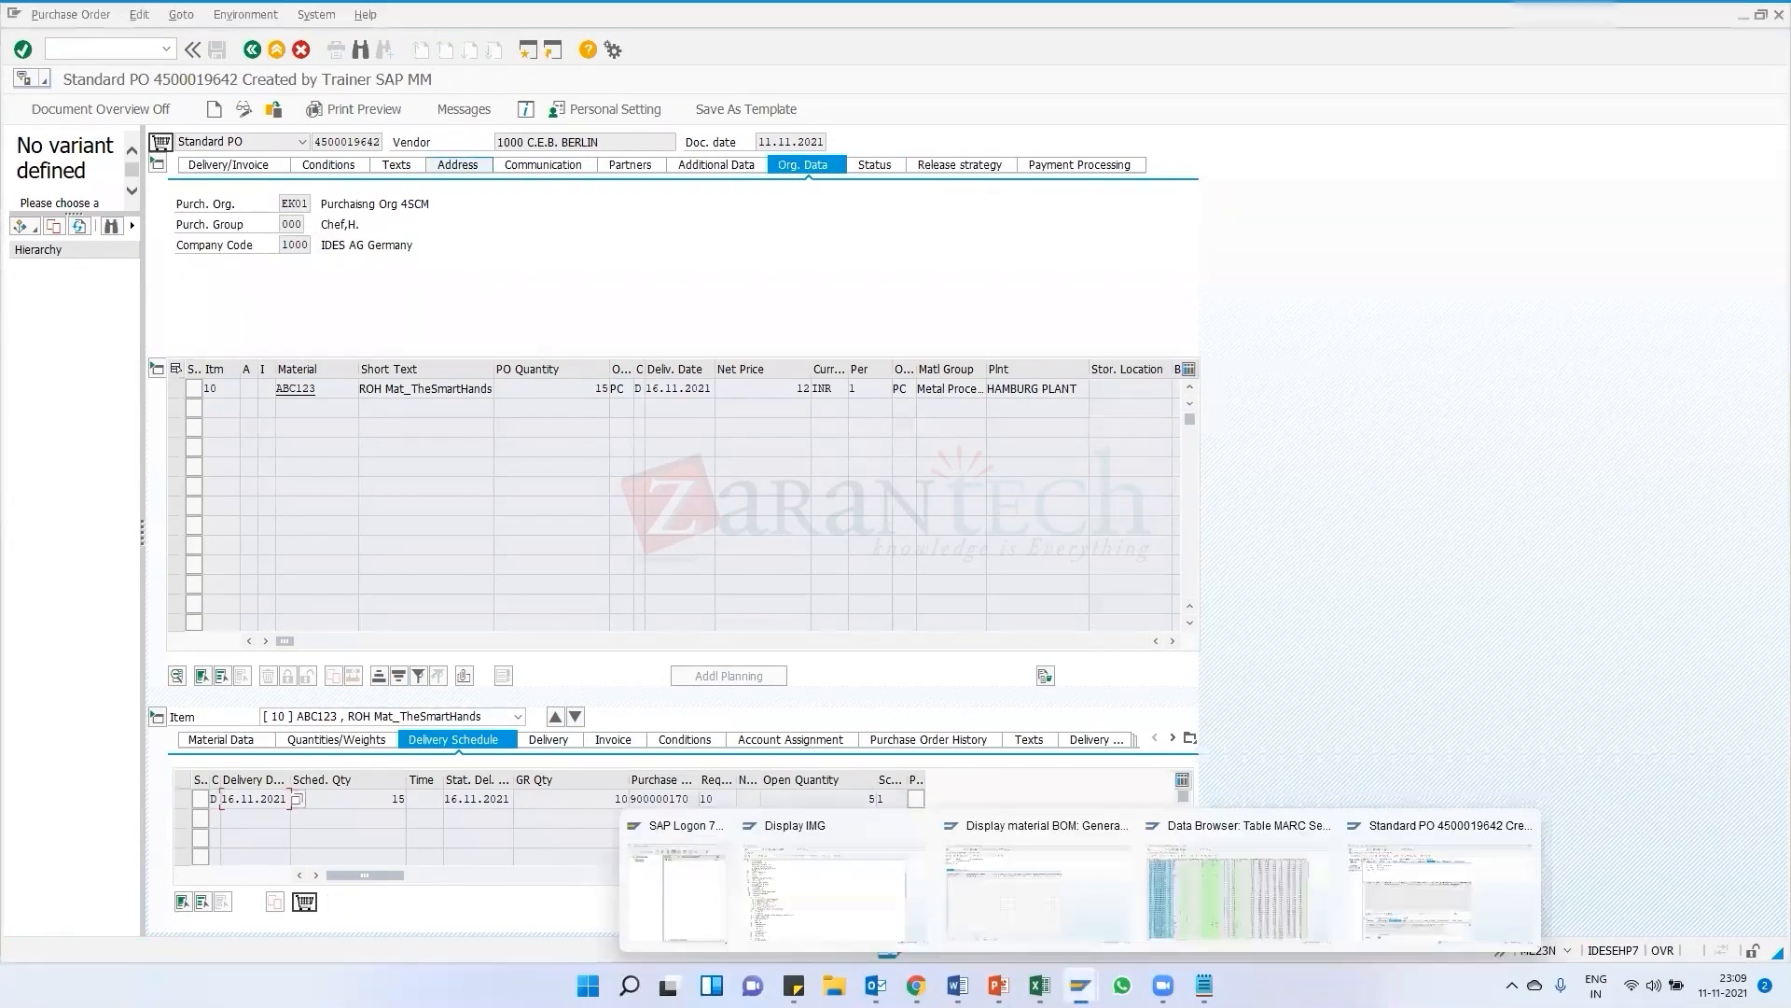
click(1235, 896)
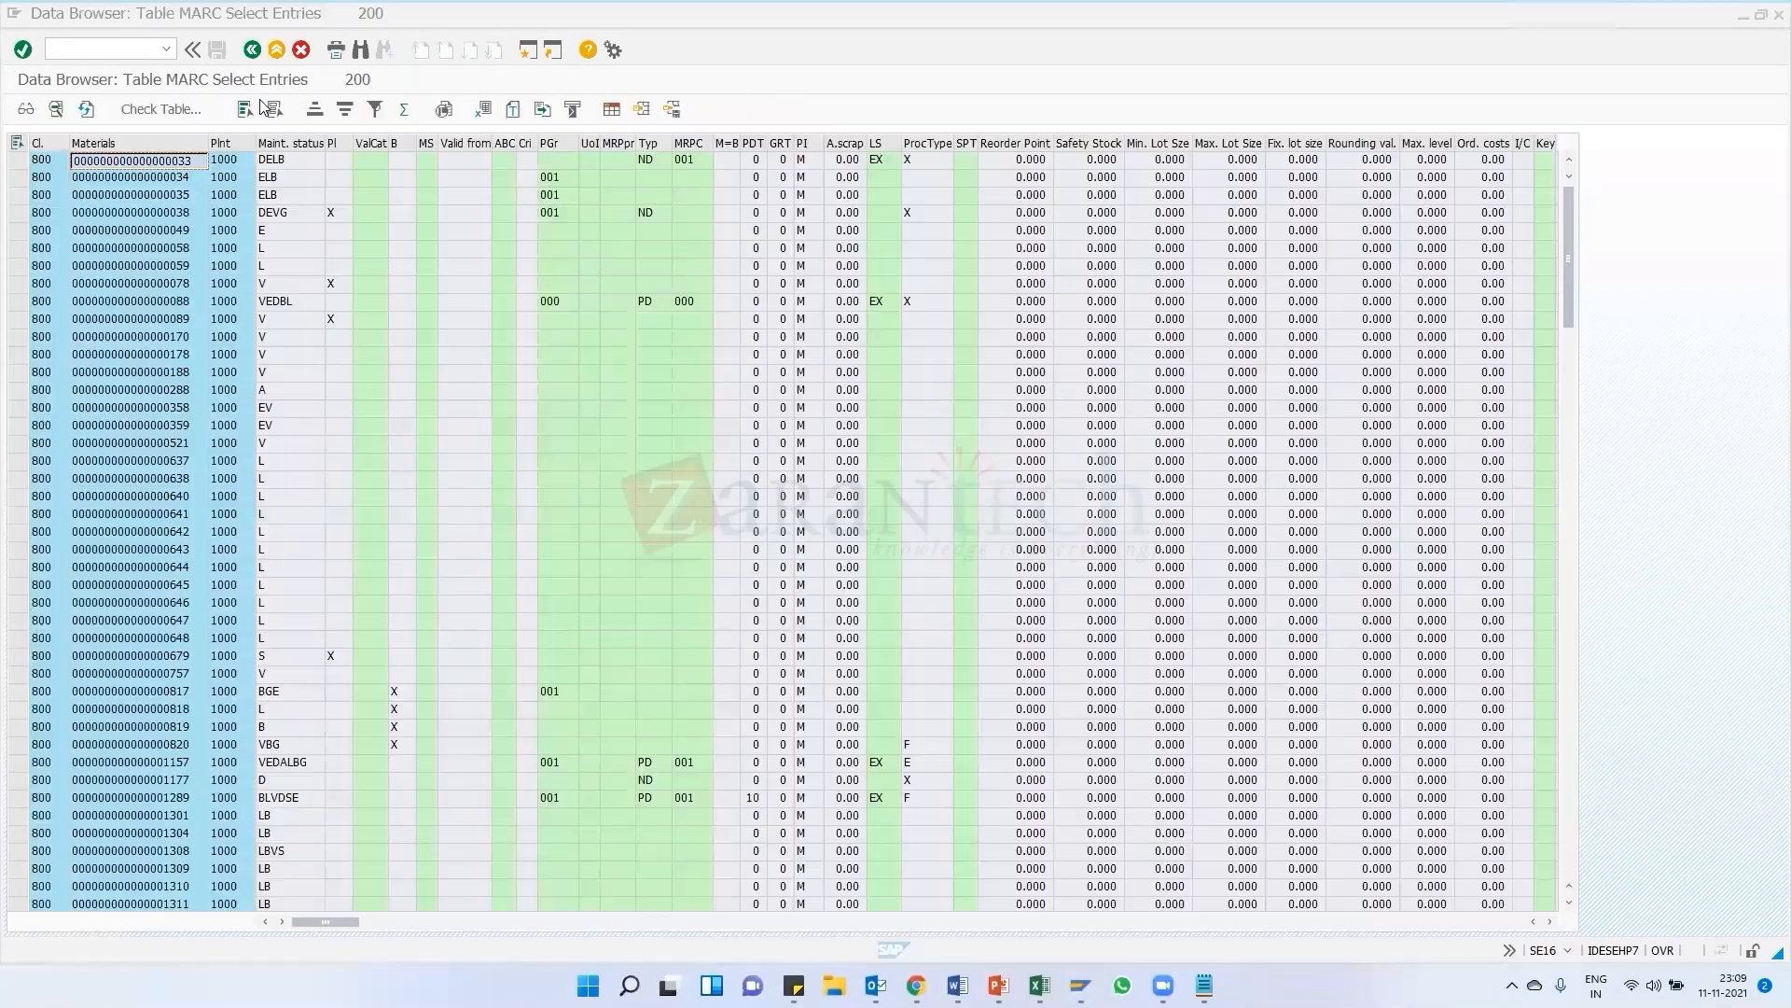
Run transaction MB1B to open the transfer posting screen
click(167, 49)
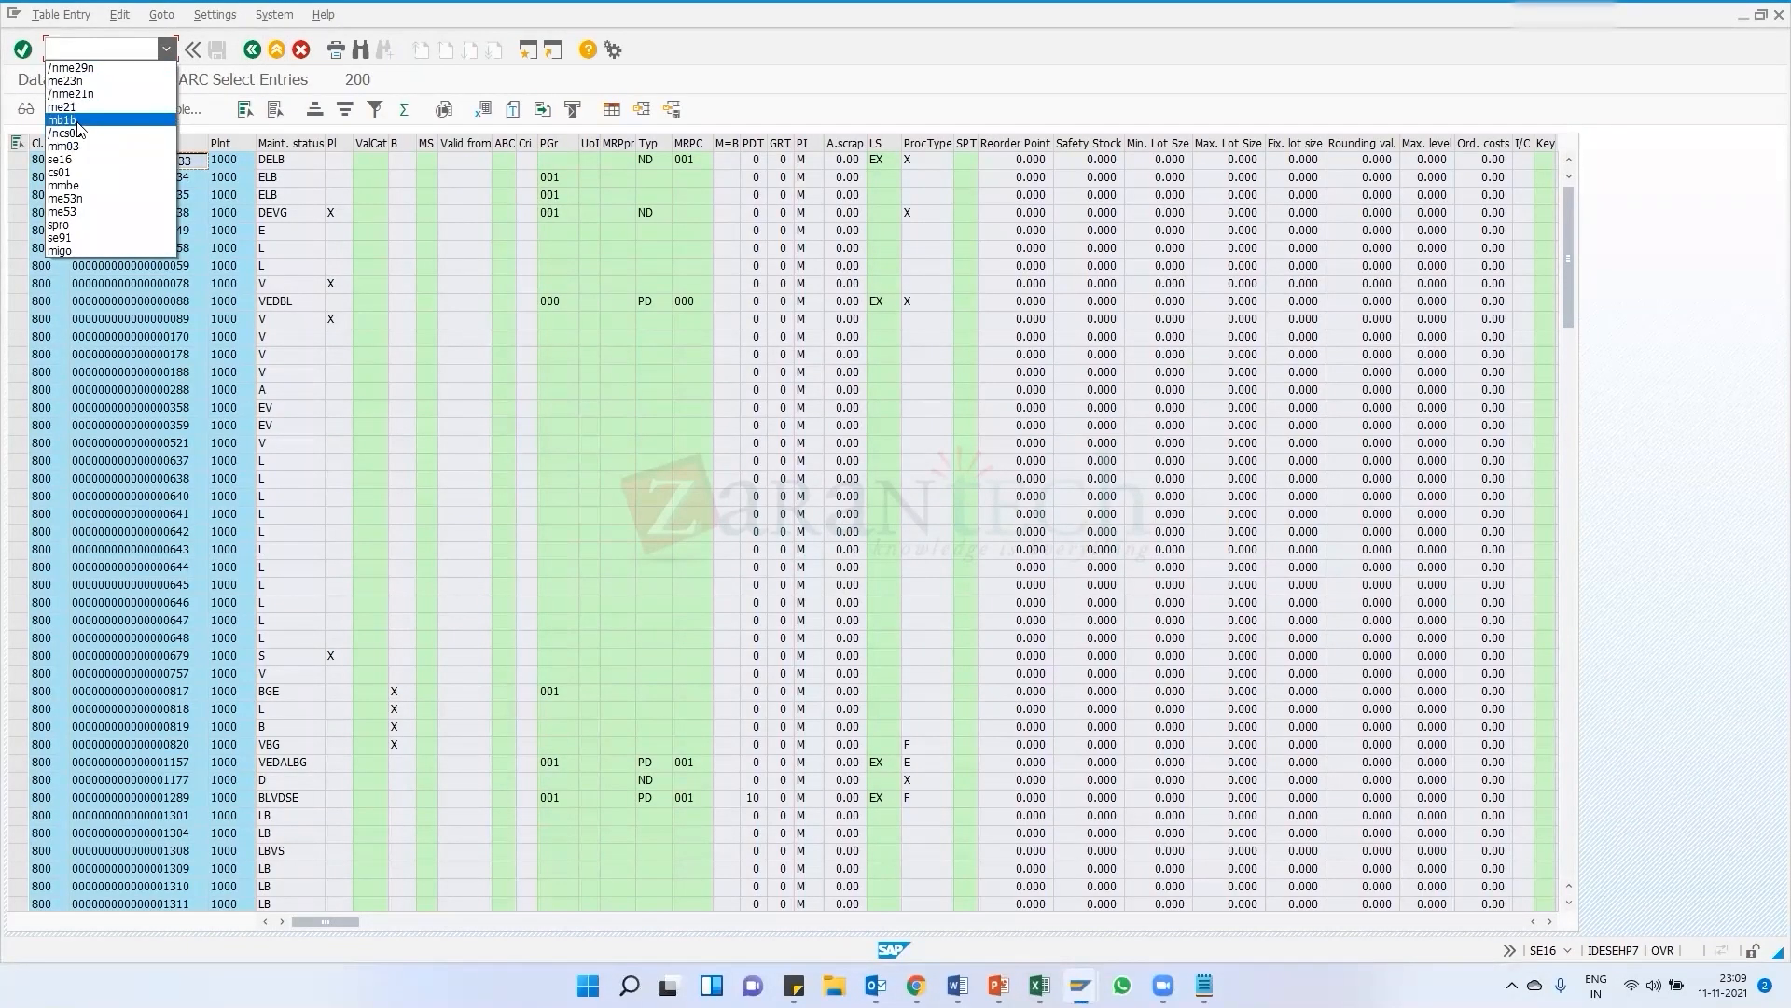
click(84, 126)
click(59, 48)
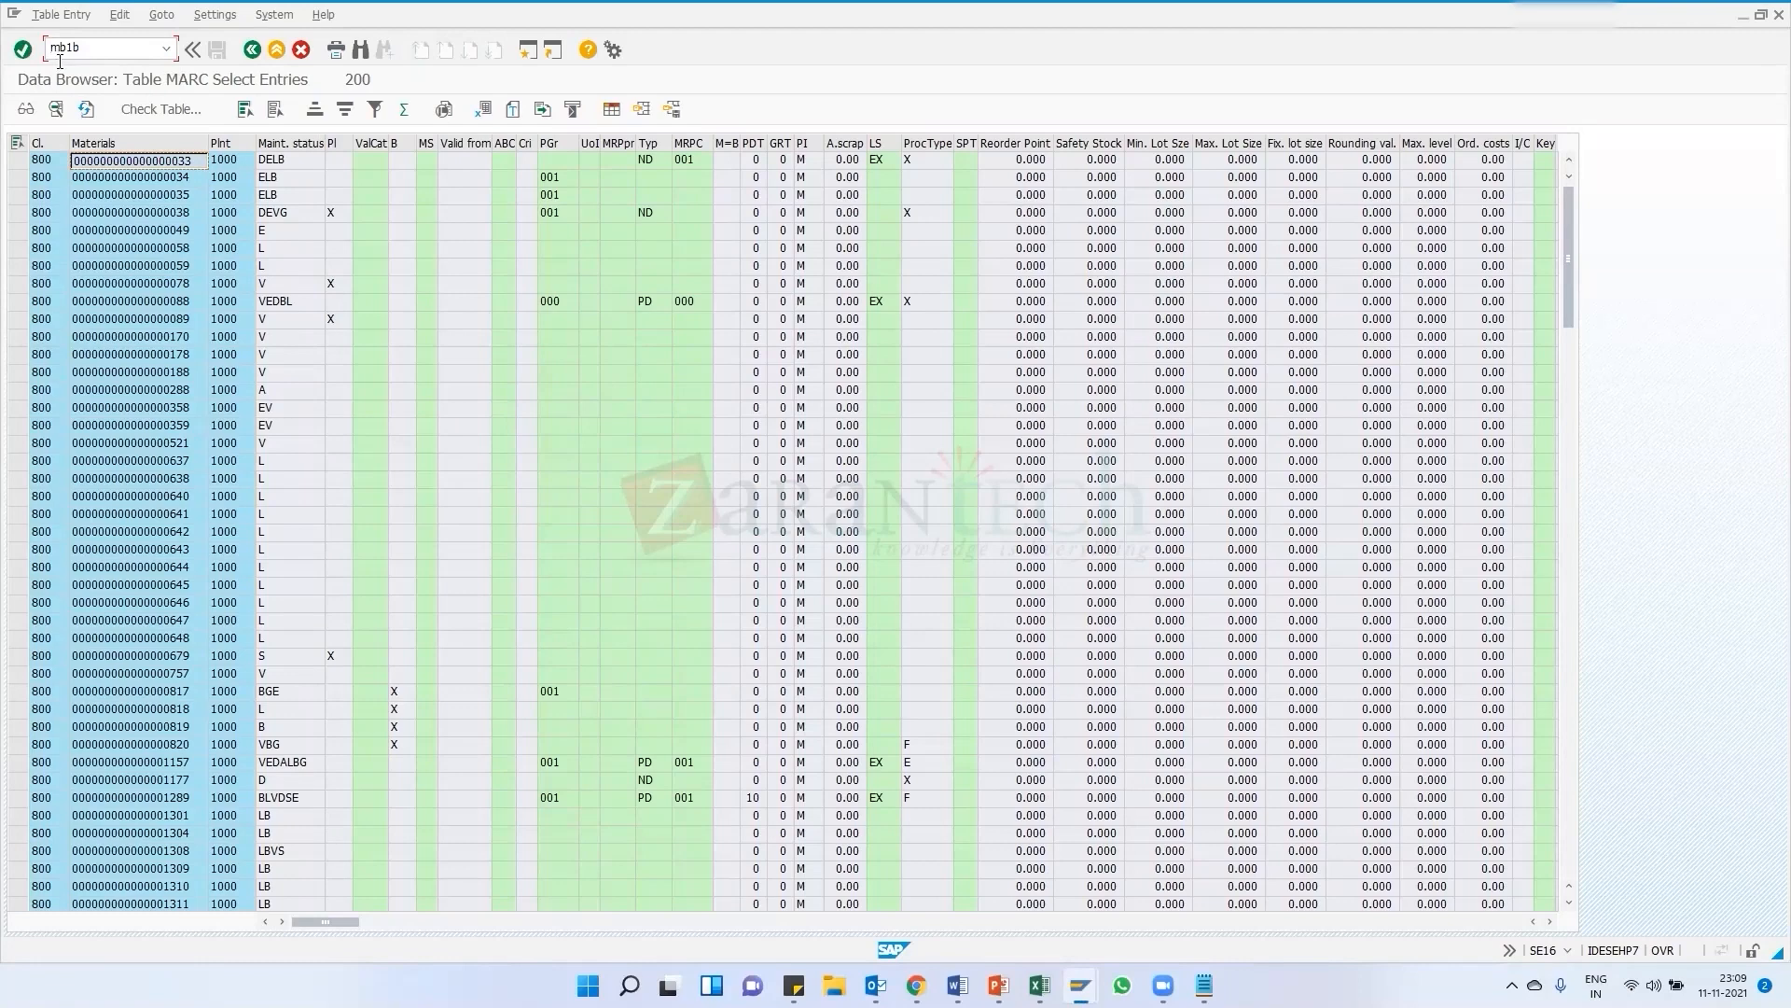
key(Return)
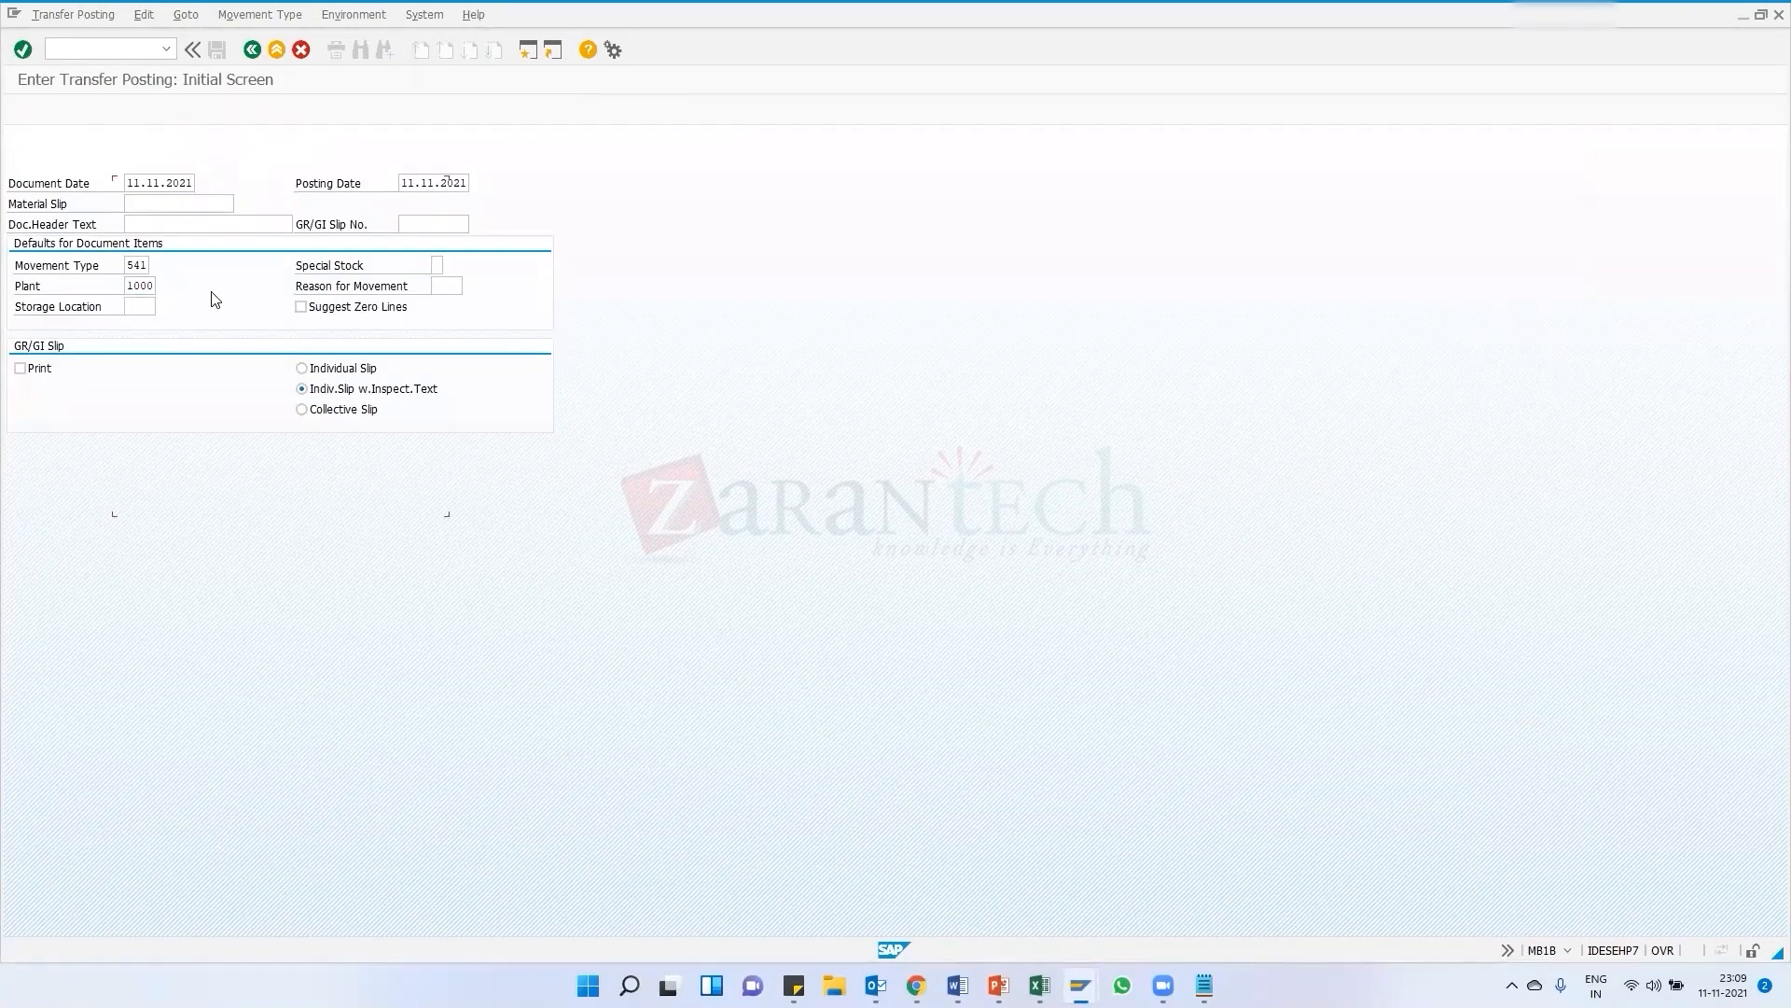
key(ctrl+v)
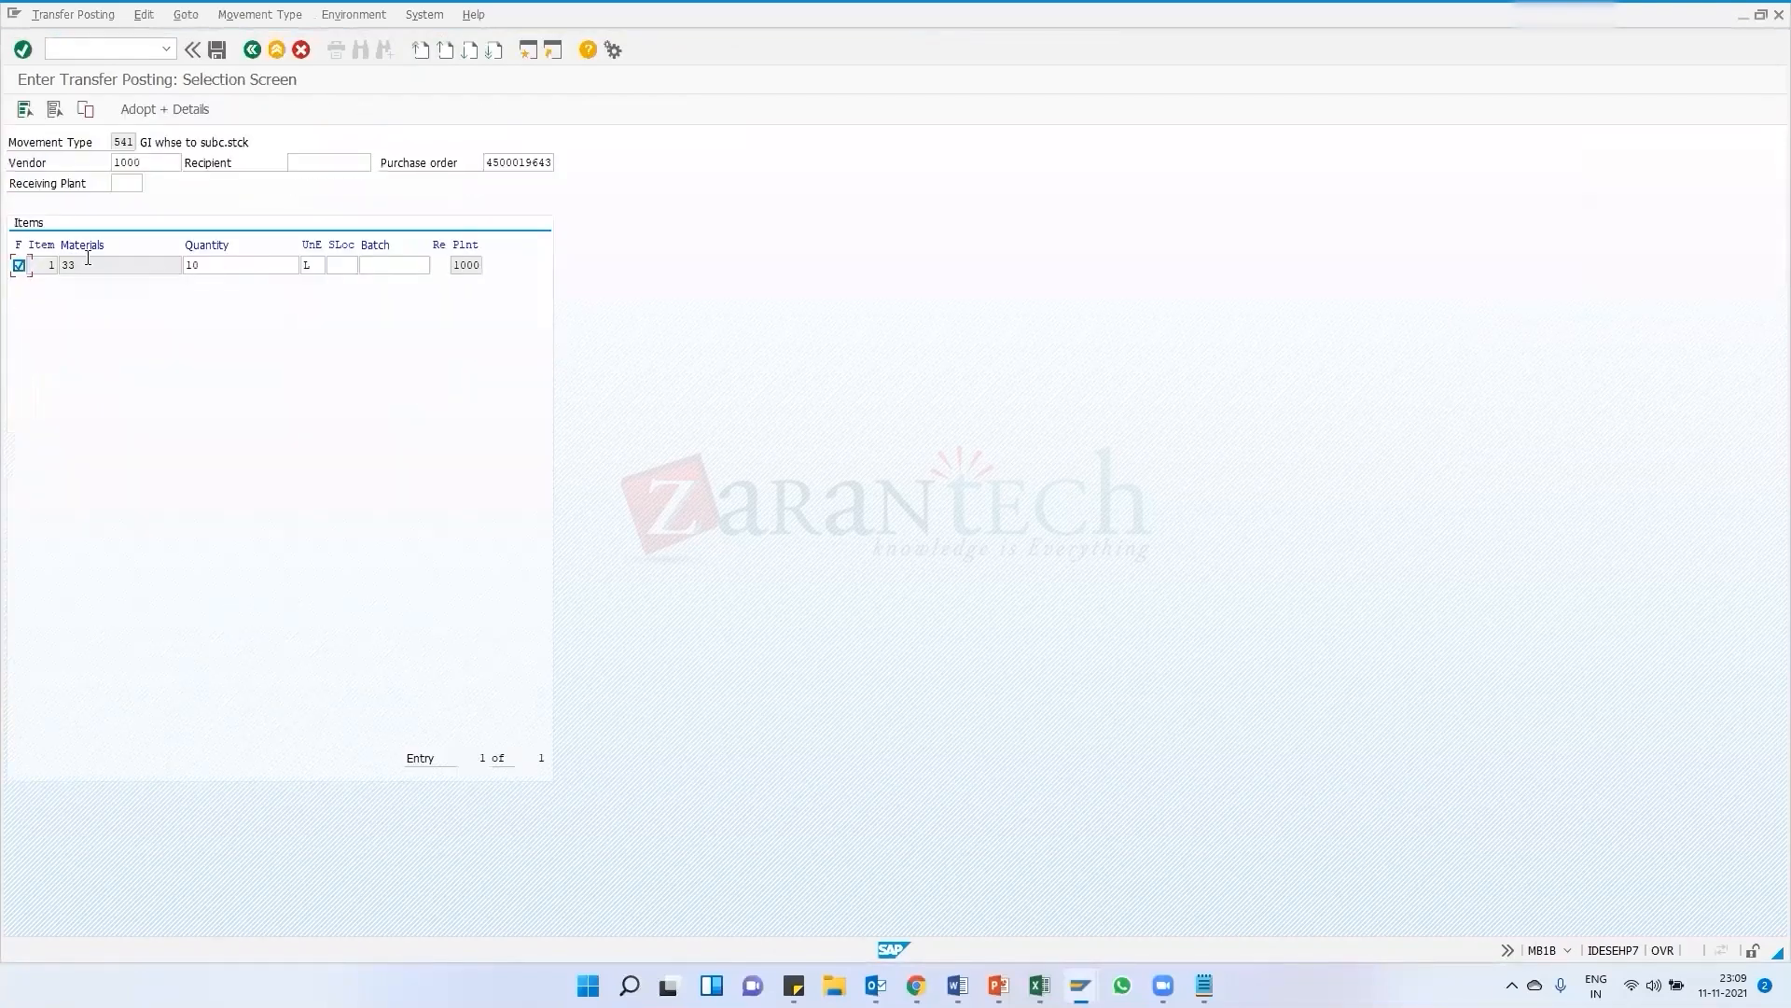
drag(77, 269, 60, 268)
drag(145, 162, 97, 157)
click(152, 165)
double_click(146, 165)
click(219, 265)
click(1081, 986)
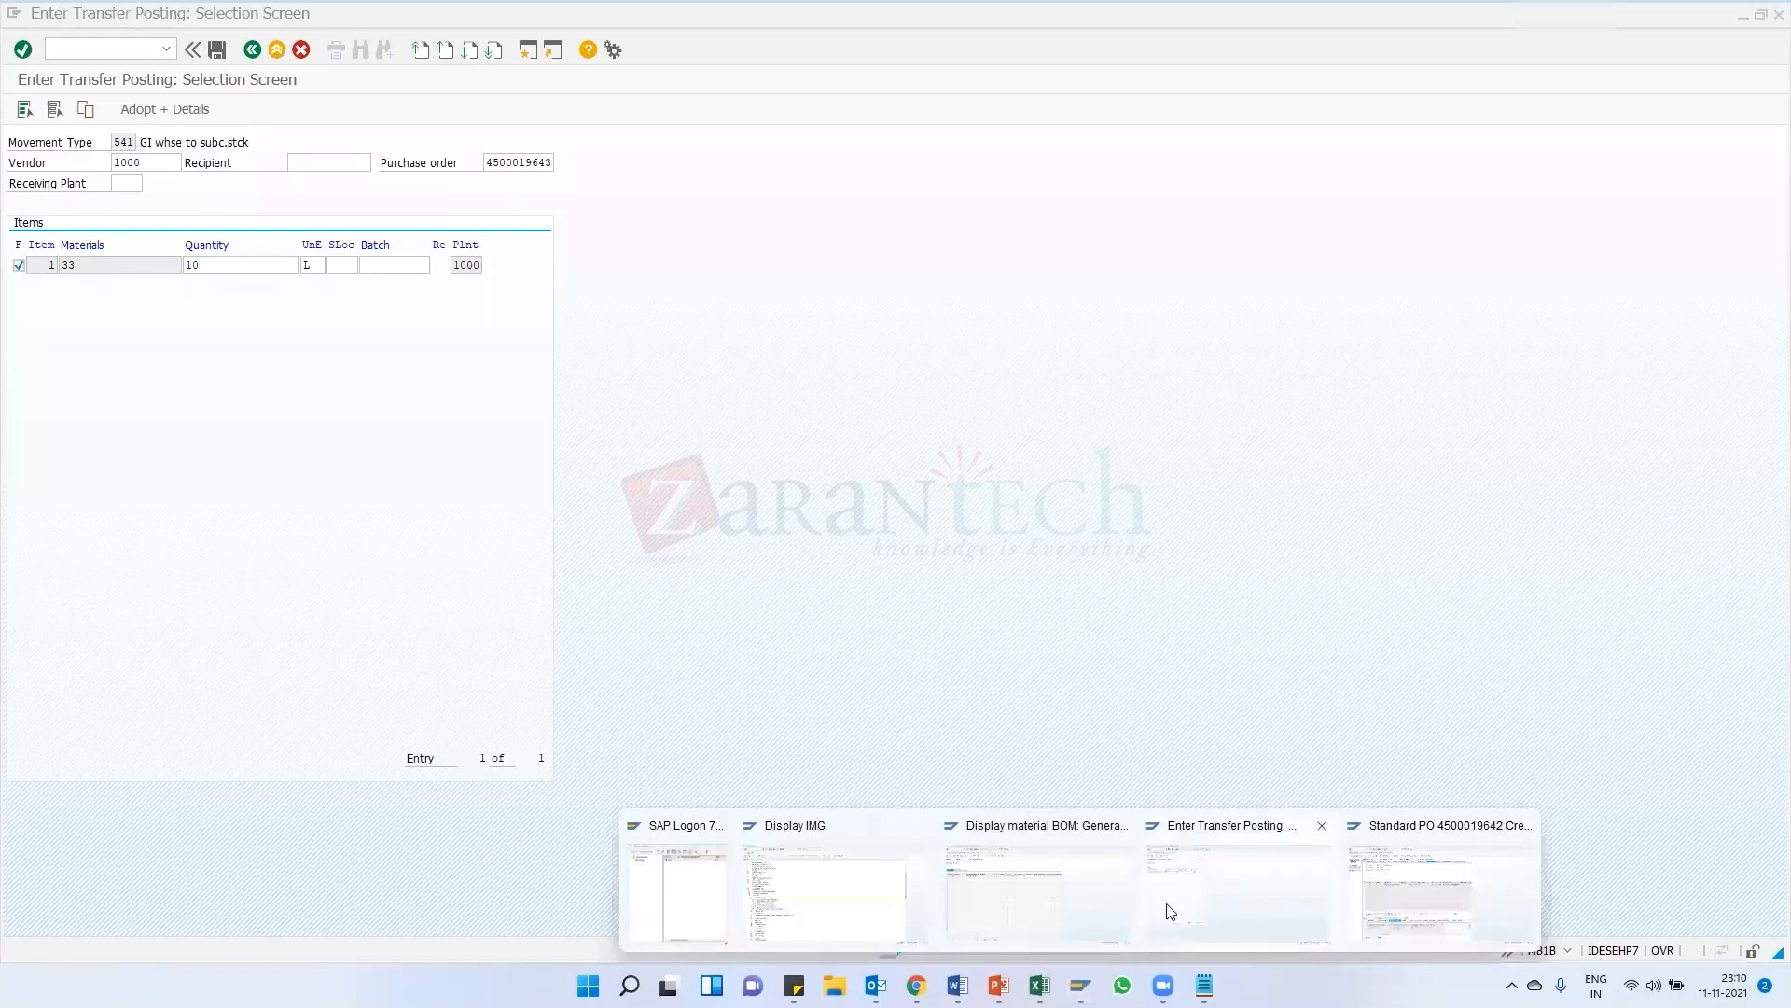
click(1471, 920)
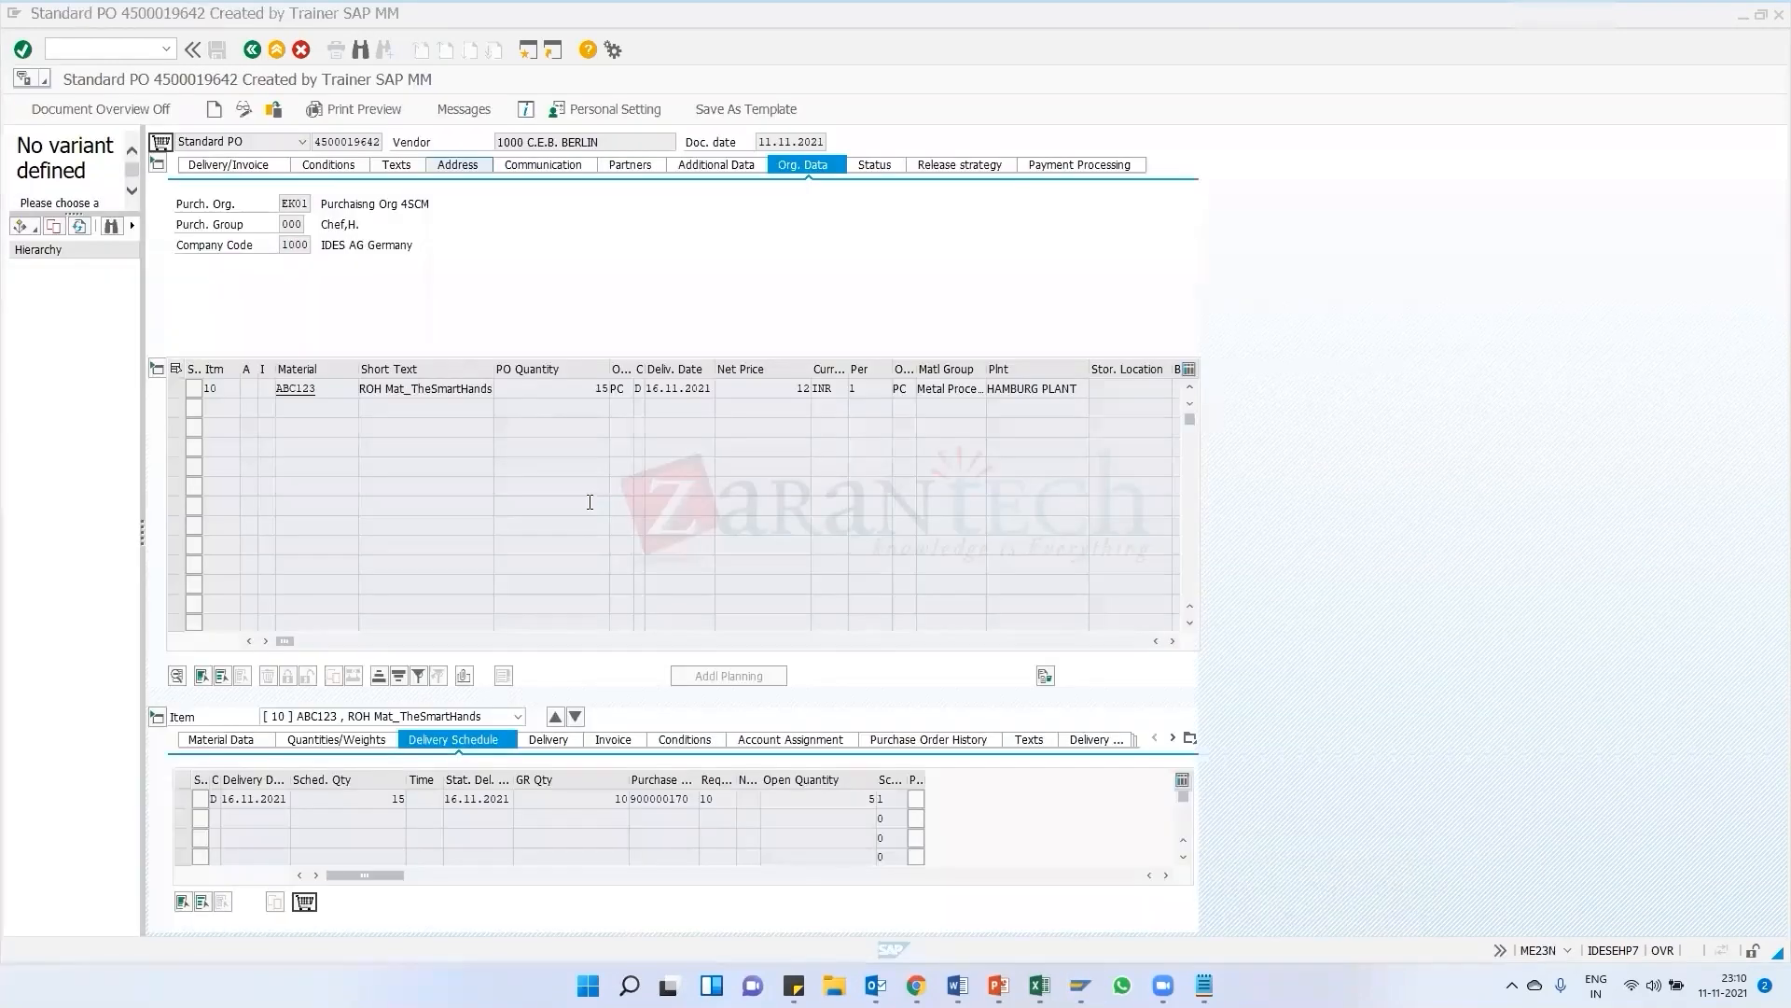
click(273, 112)
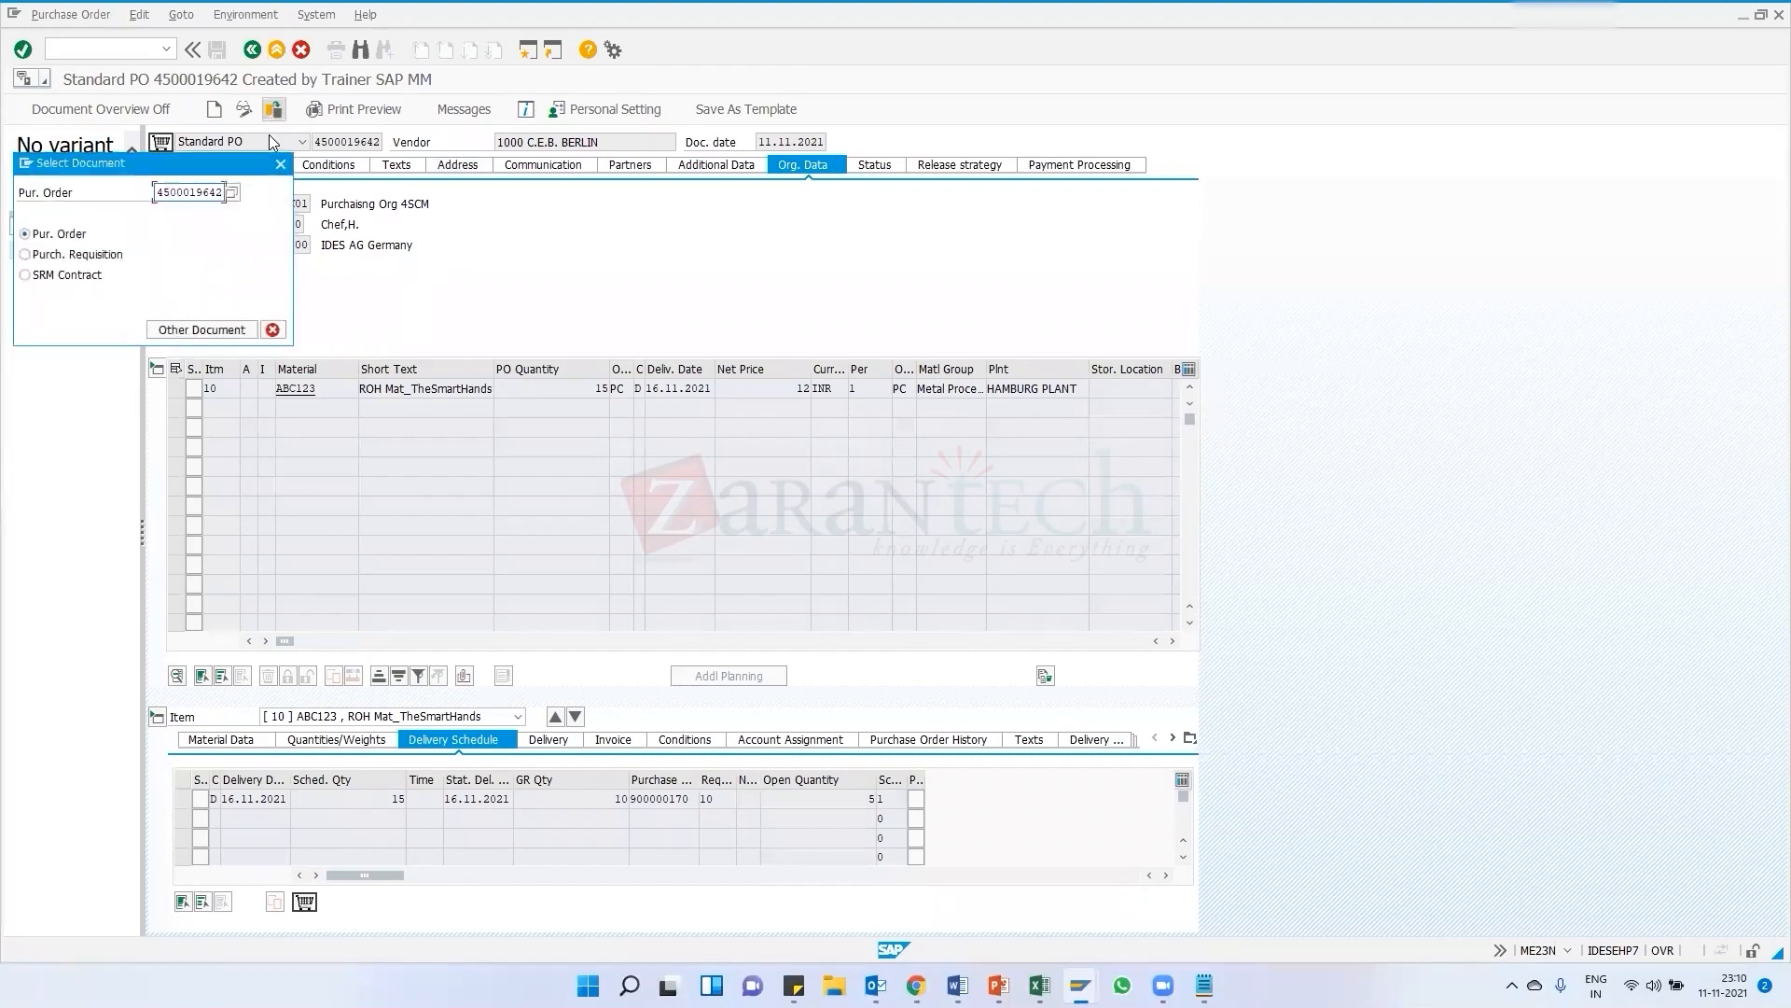
key(BackSpace)
click(228, 208)
key(Return)
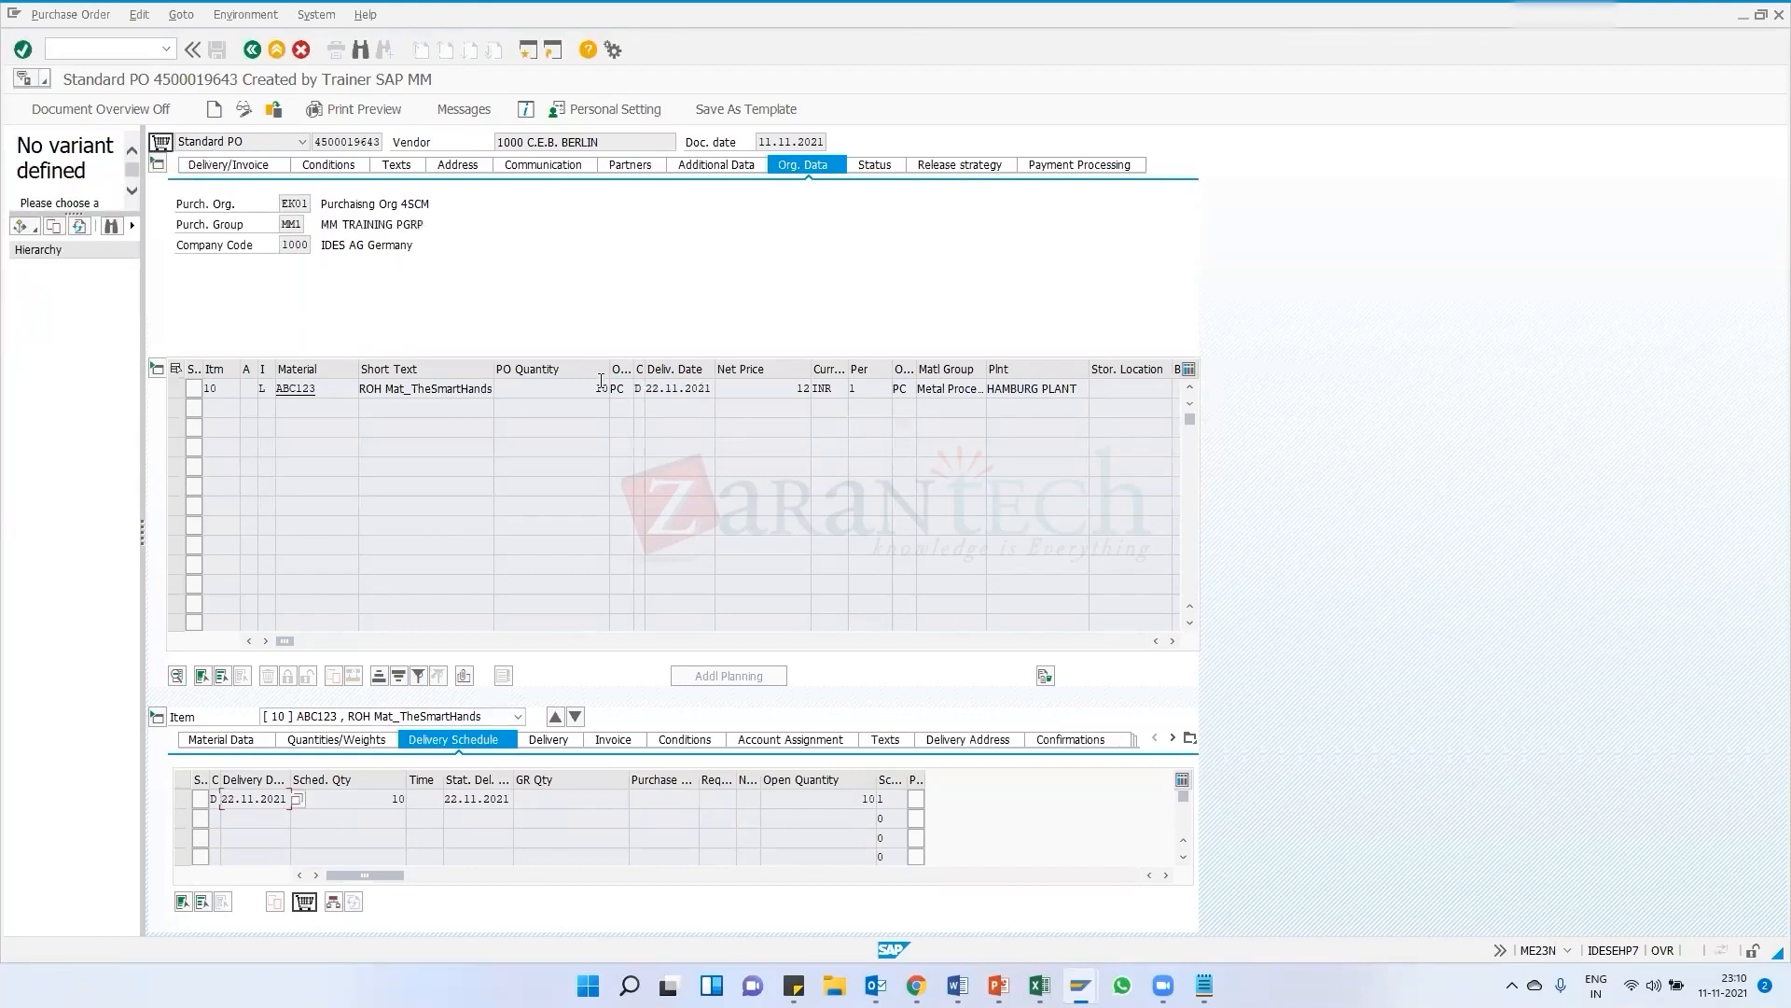
click(600, 388)
key(F10)
click(558, 392)
drag(609, 390, 573, 390)
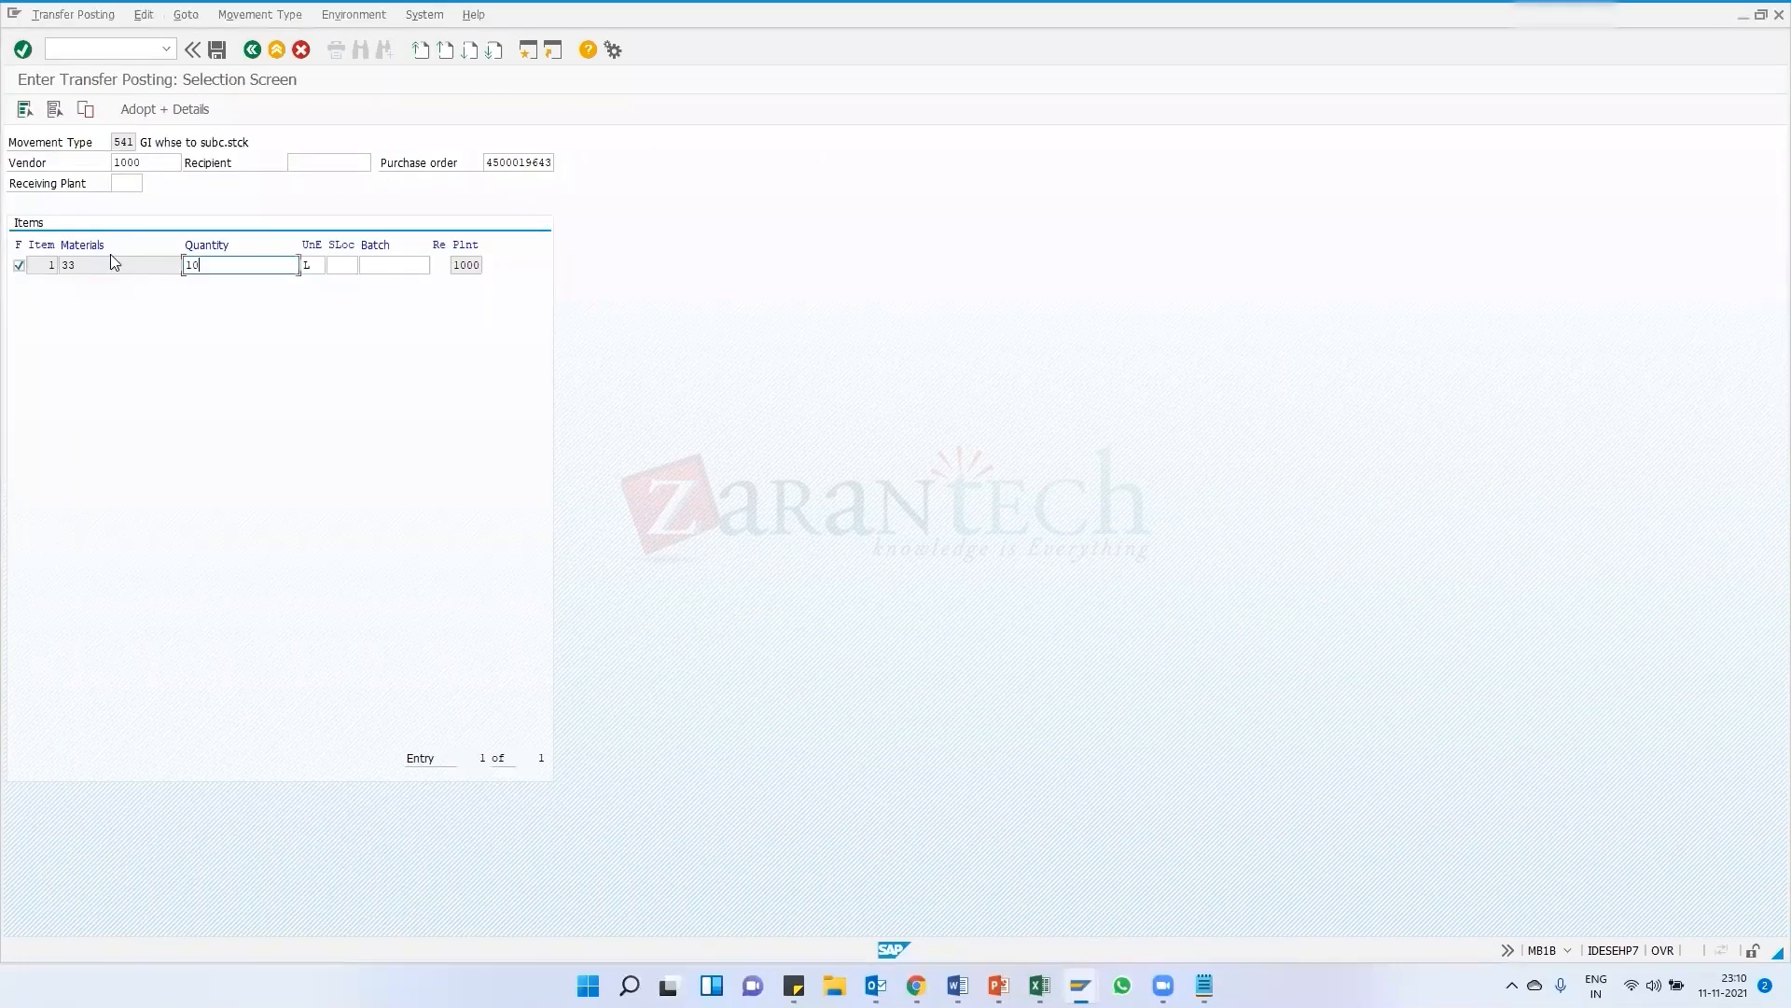
Set the component quantity to 10 and adopt the item into the detail screen
drag(82, 266, 57, 268)
click(244, 266)
text(10)
drag(245, 266, 183, 268)
click(229, 263)
click(144, 104)
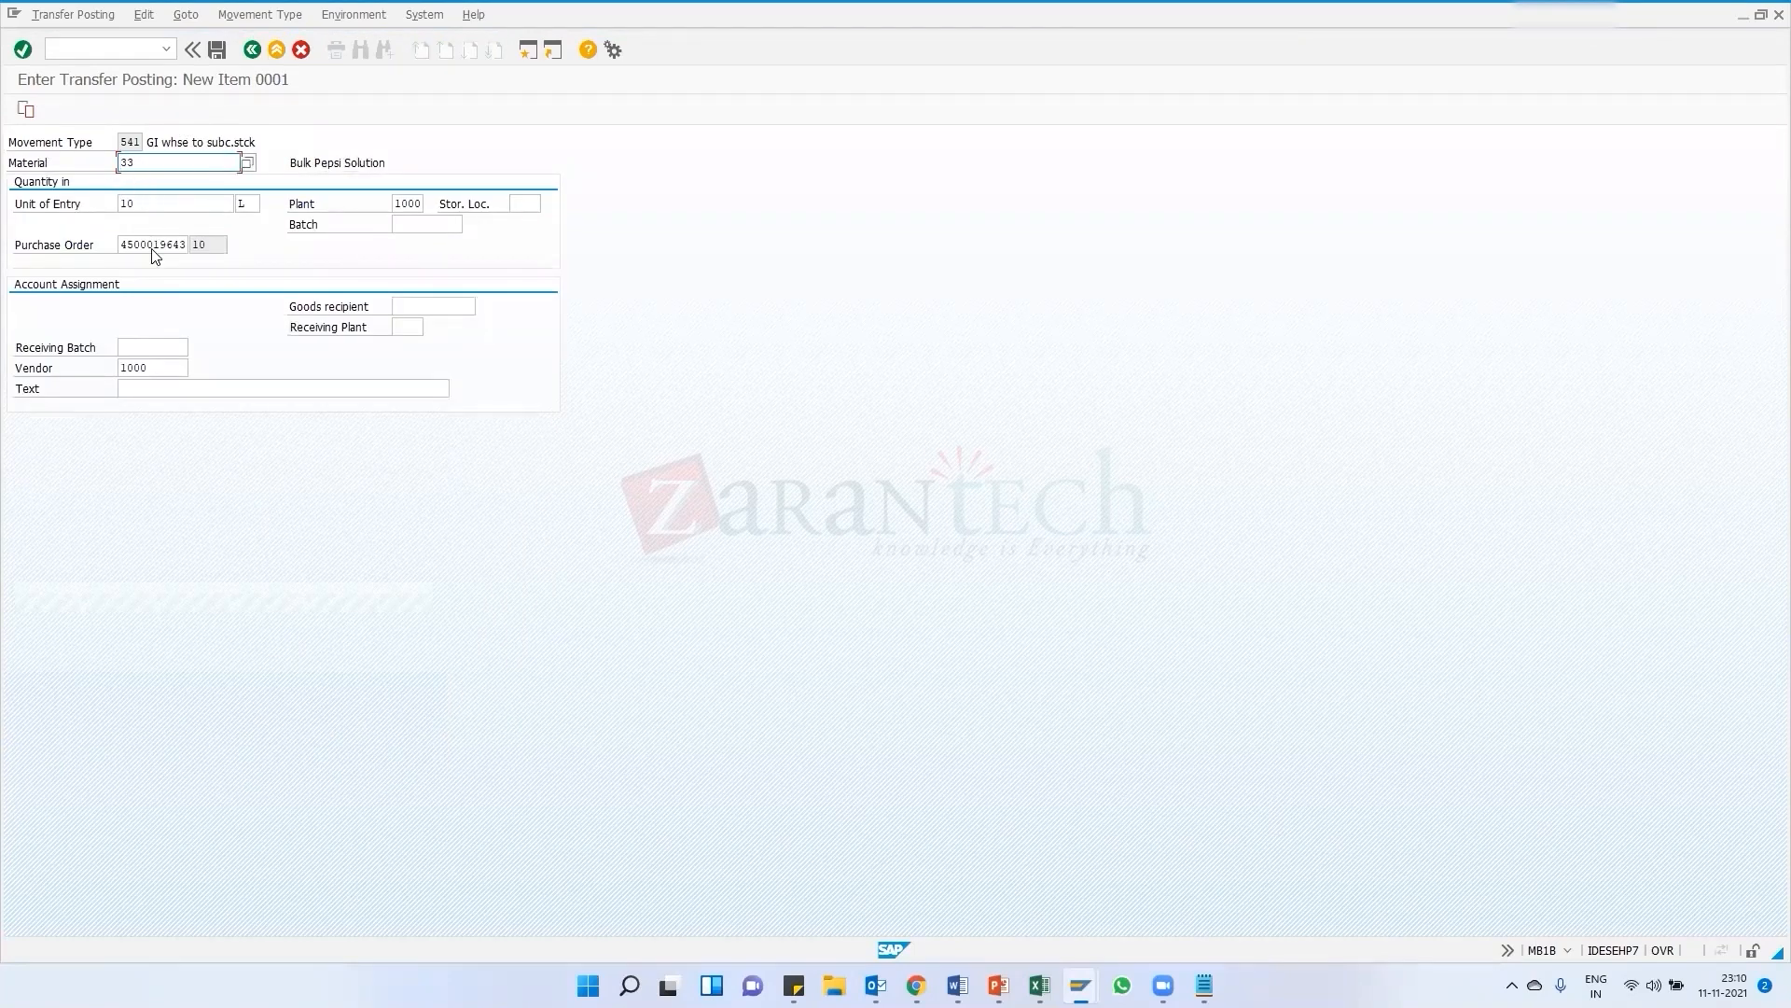
Try to post the 541 transfer item, then select the material field for material 33
click(138, 390)
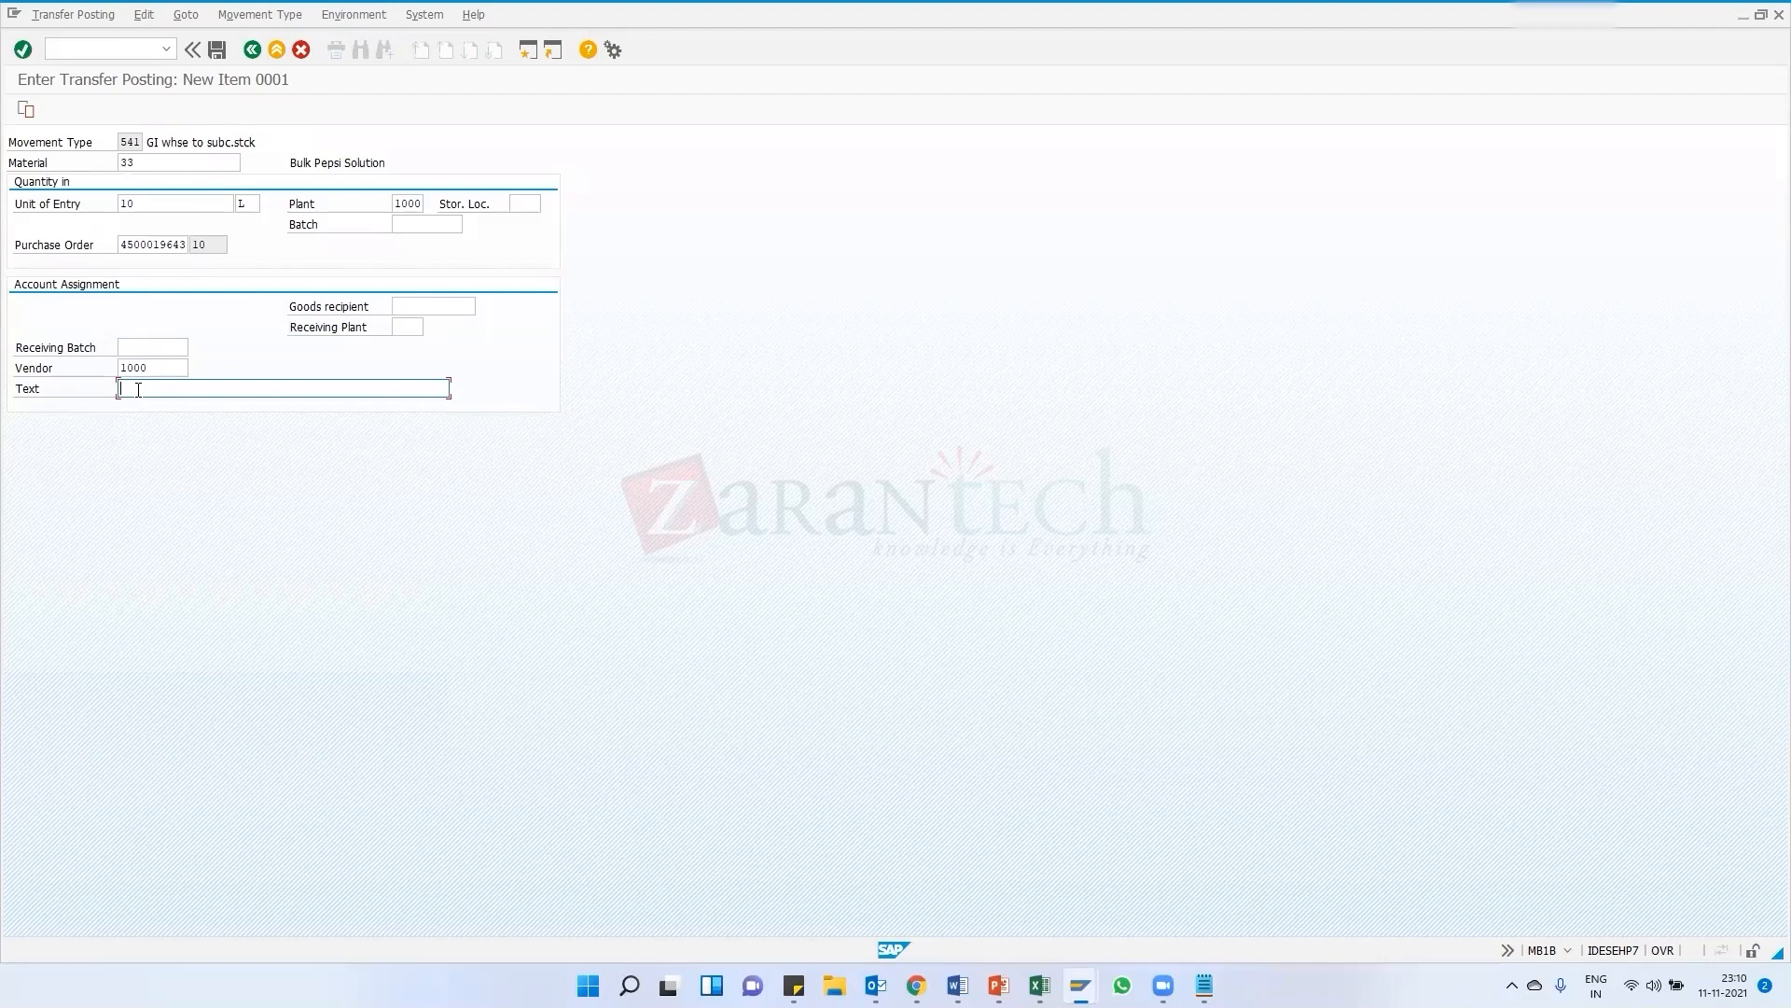
click(211, 56)
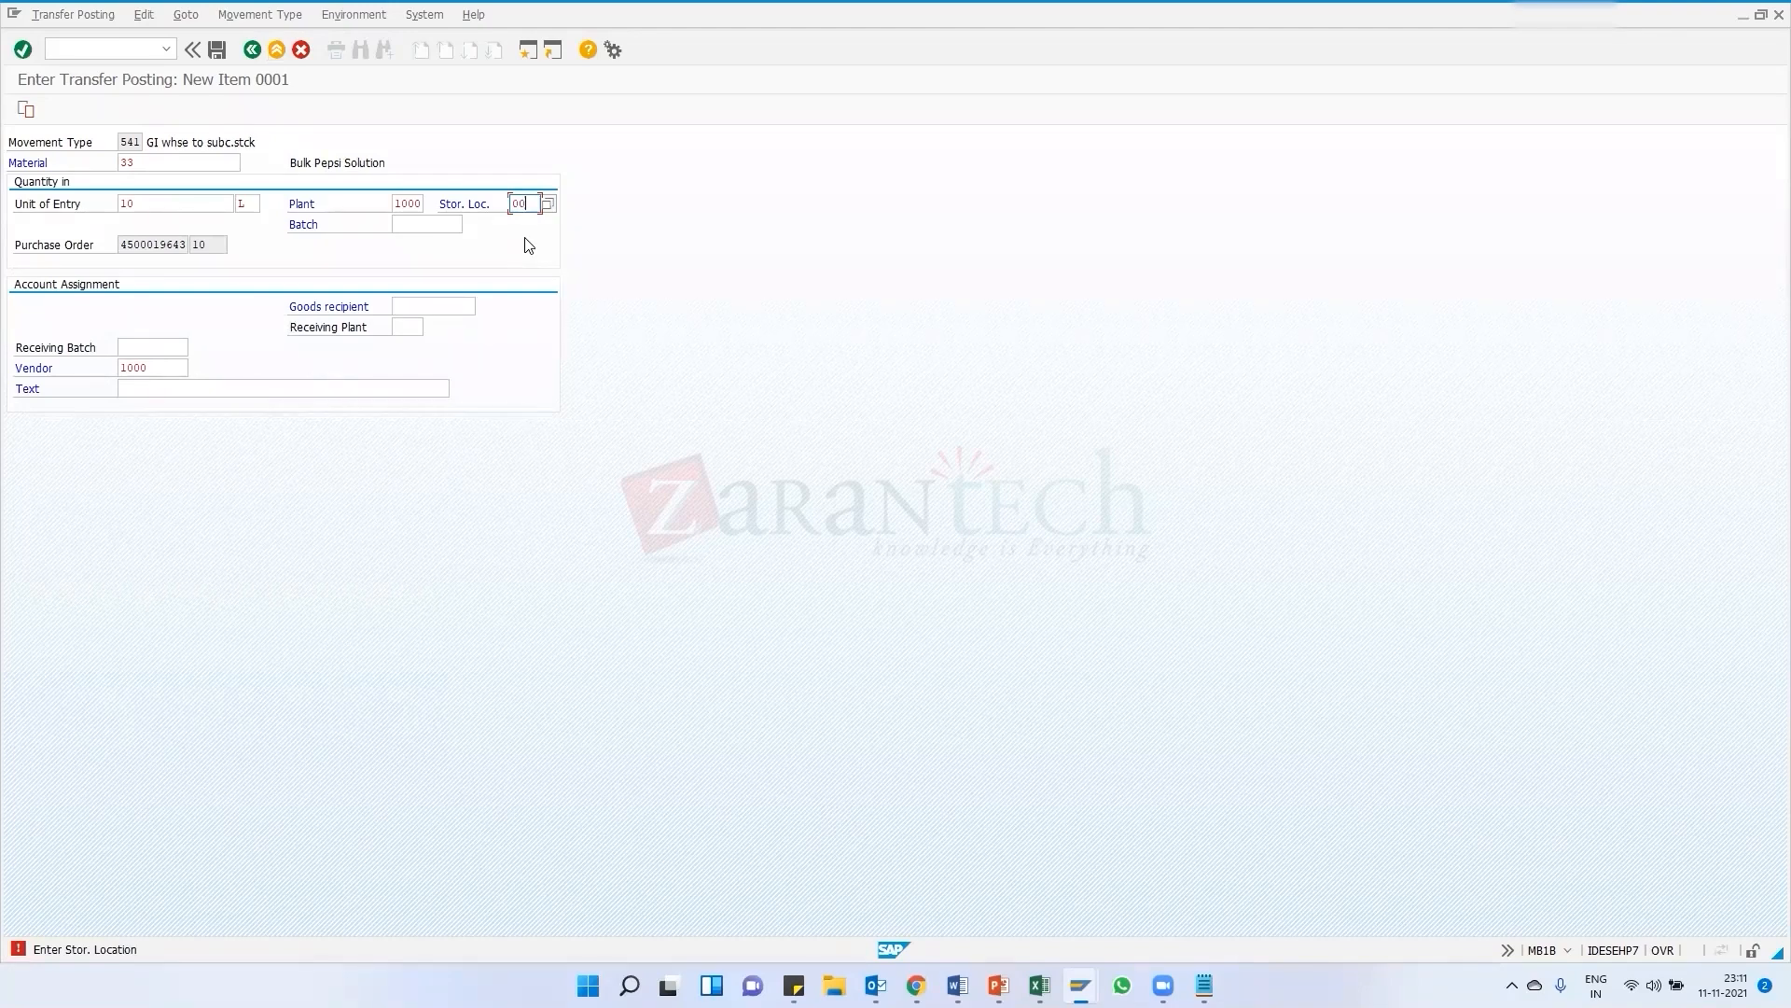
click(153, 163)
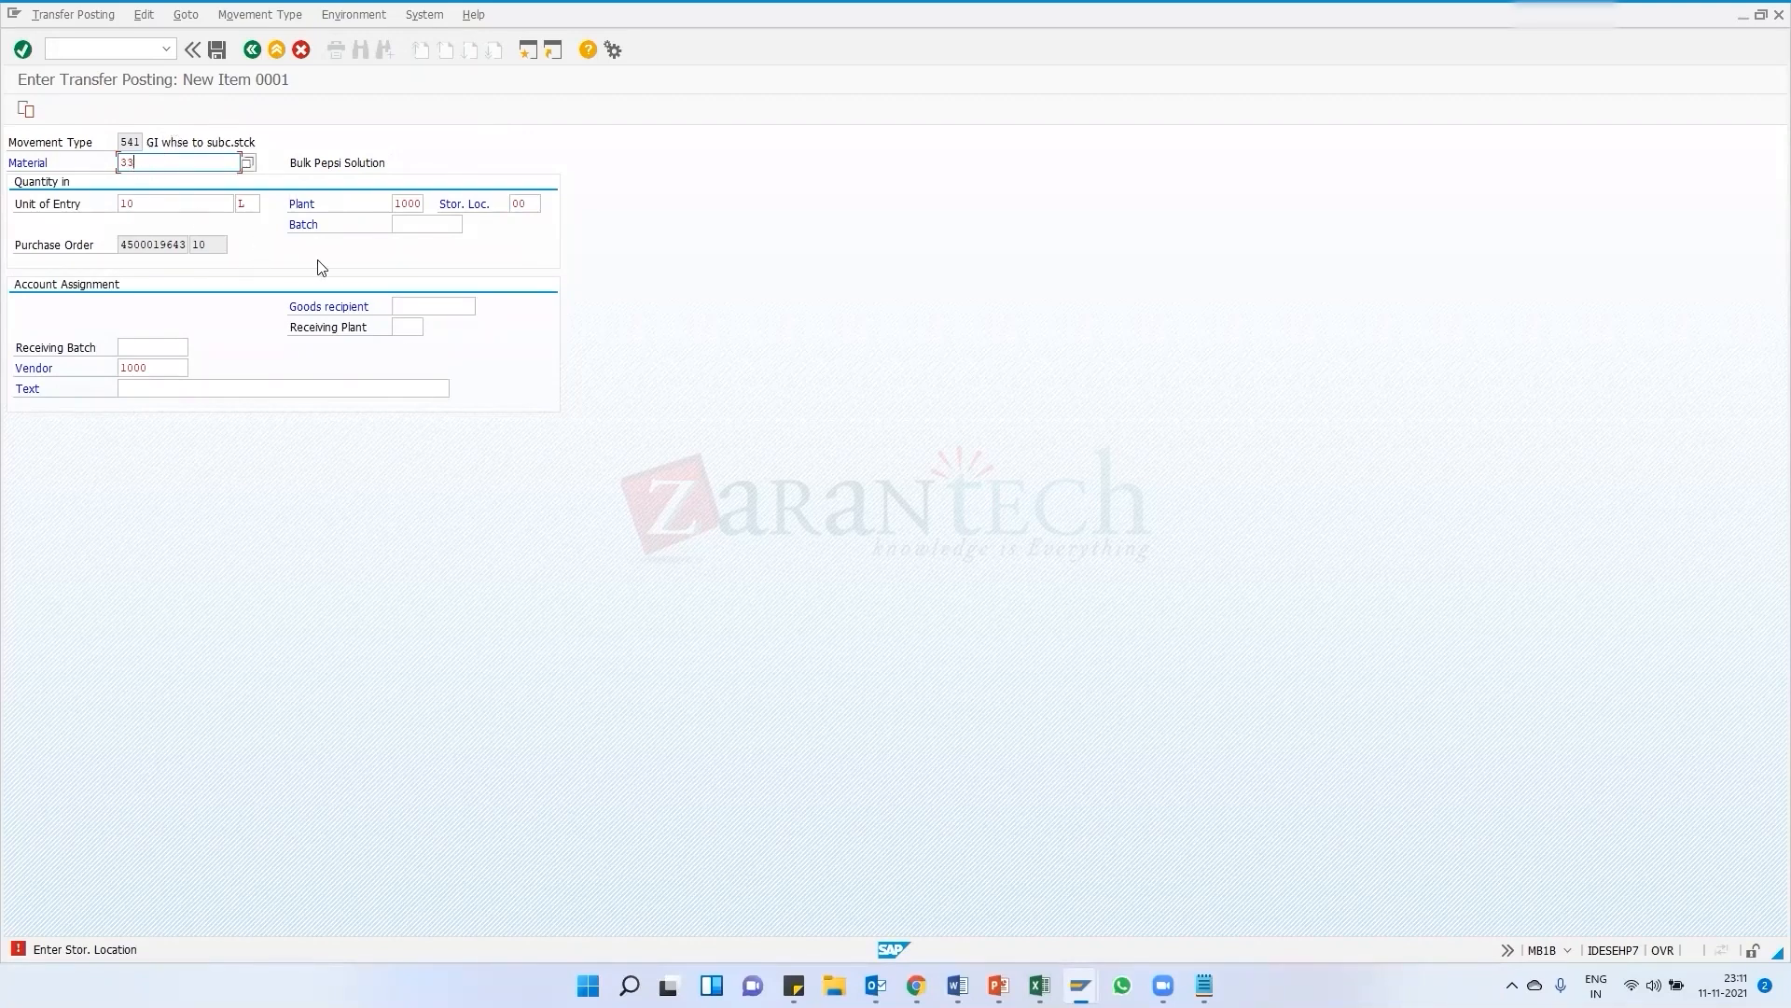
drag(164, 175, 71, 165)
click(69, 161)
Open a new session and display the stock overview for material 33 at plant 1000
click(528, 53)
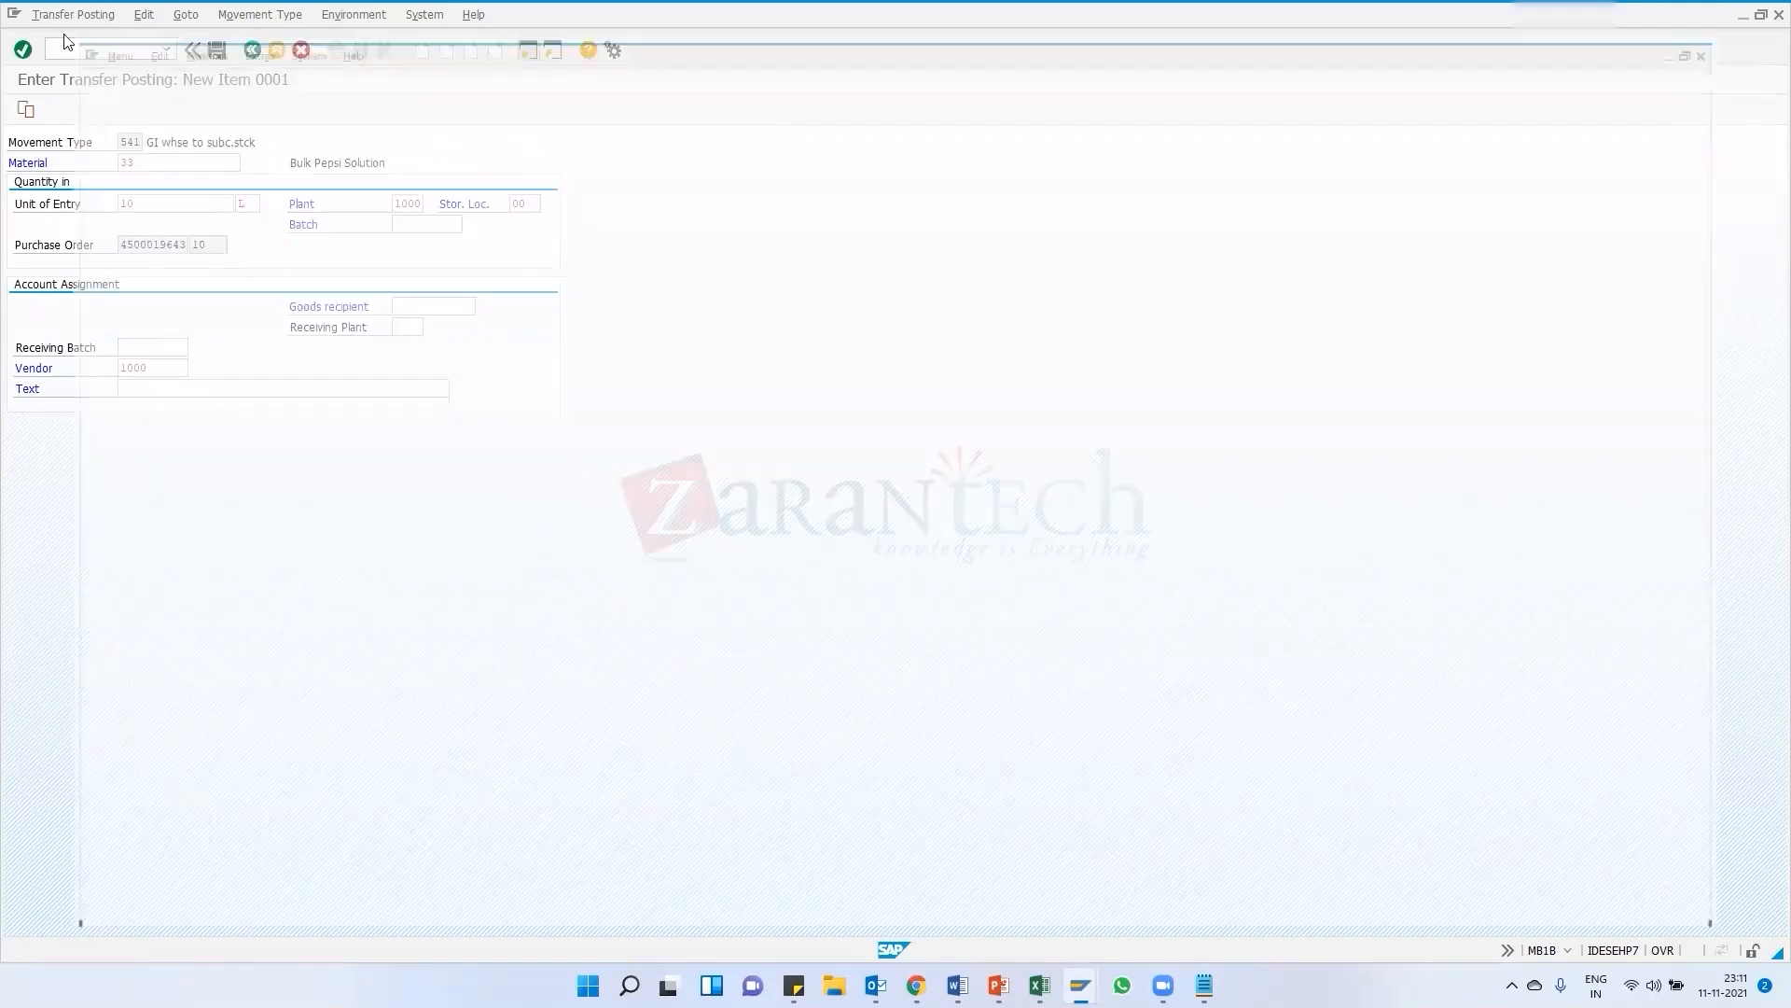
text(mmbe)
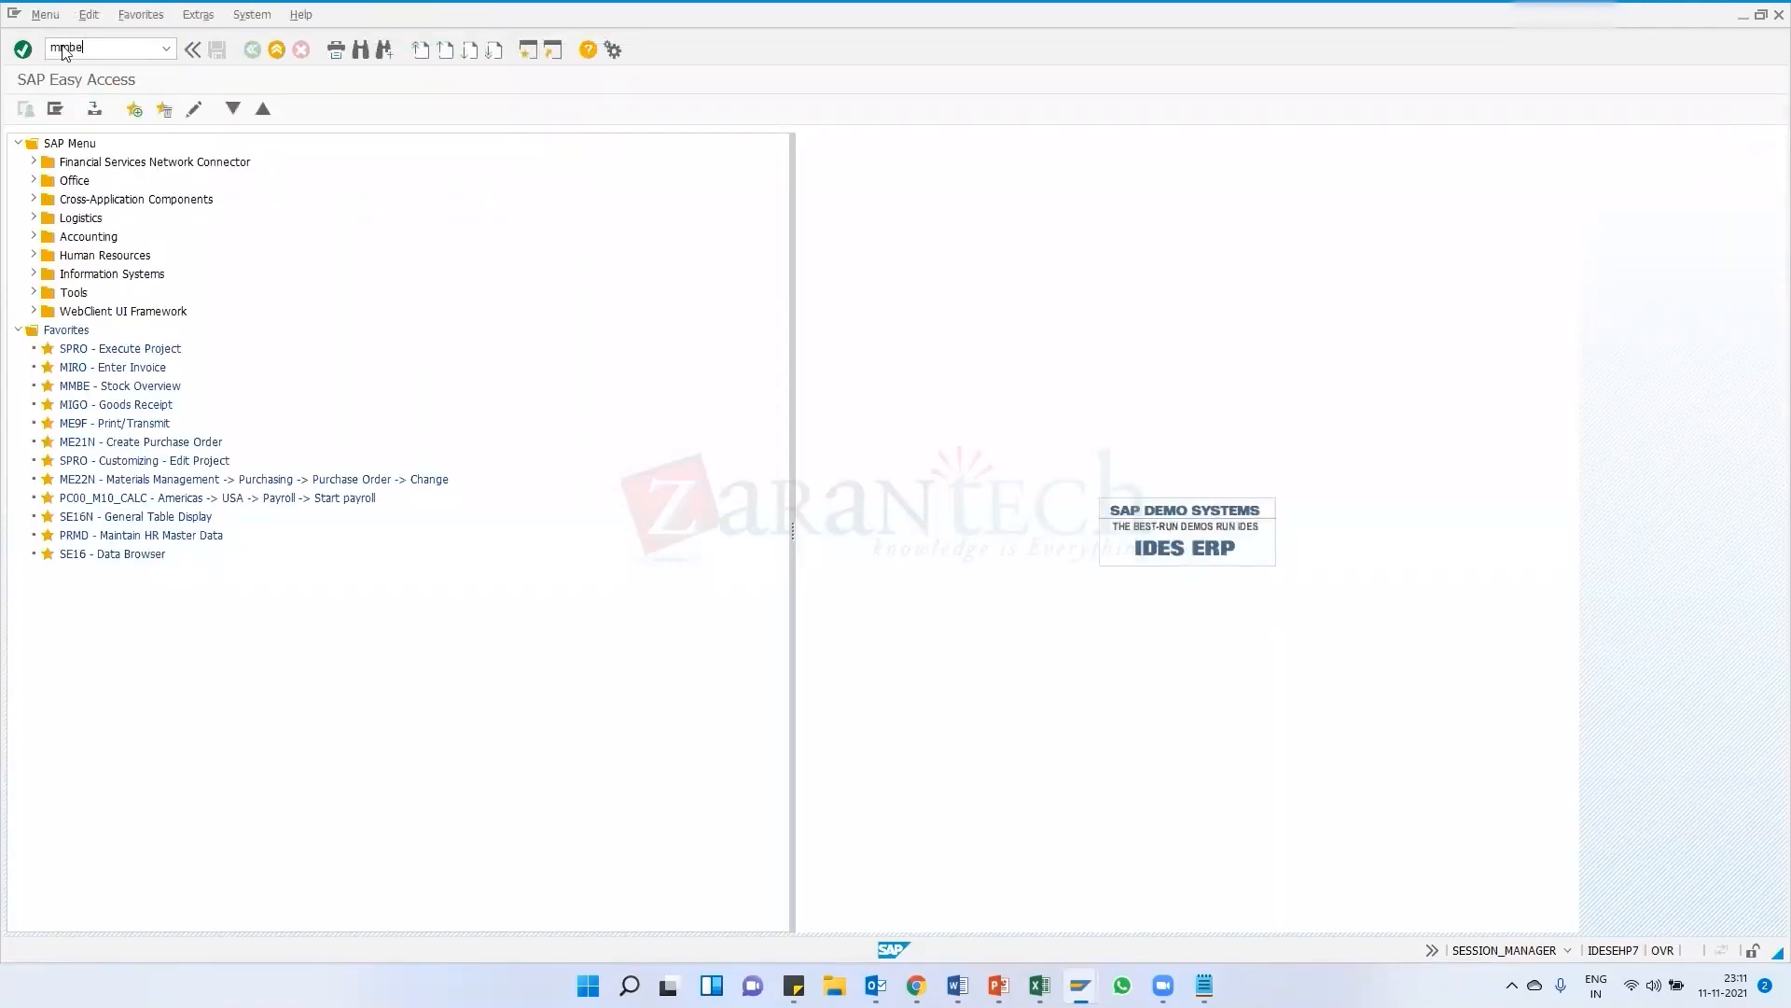
key(Return)
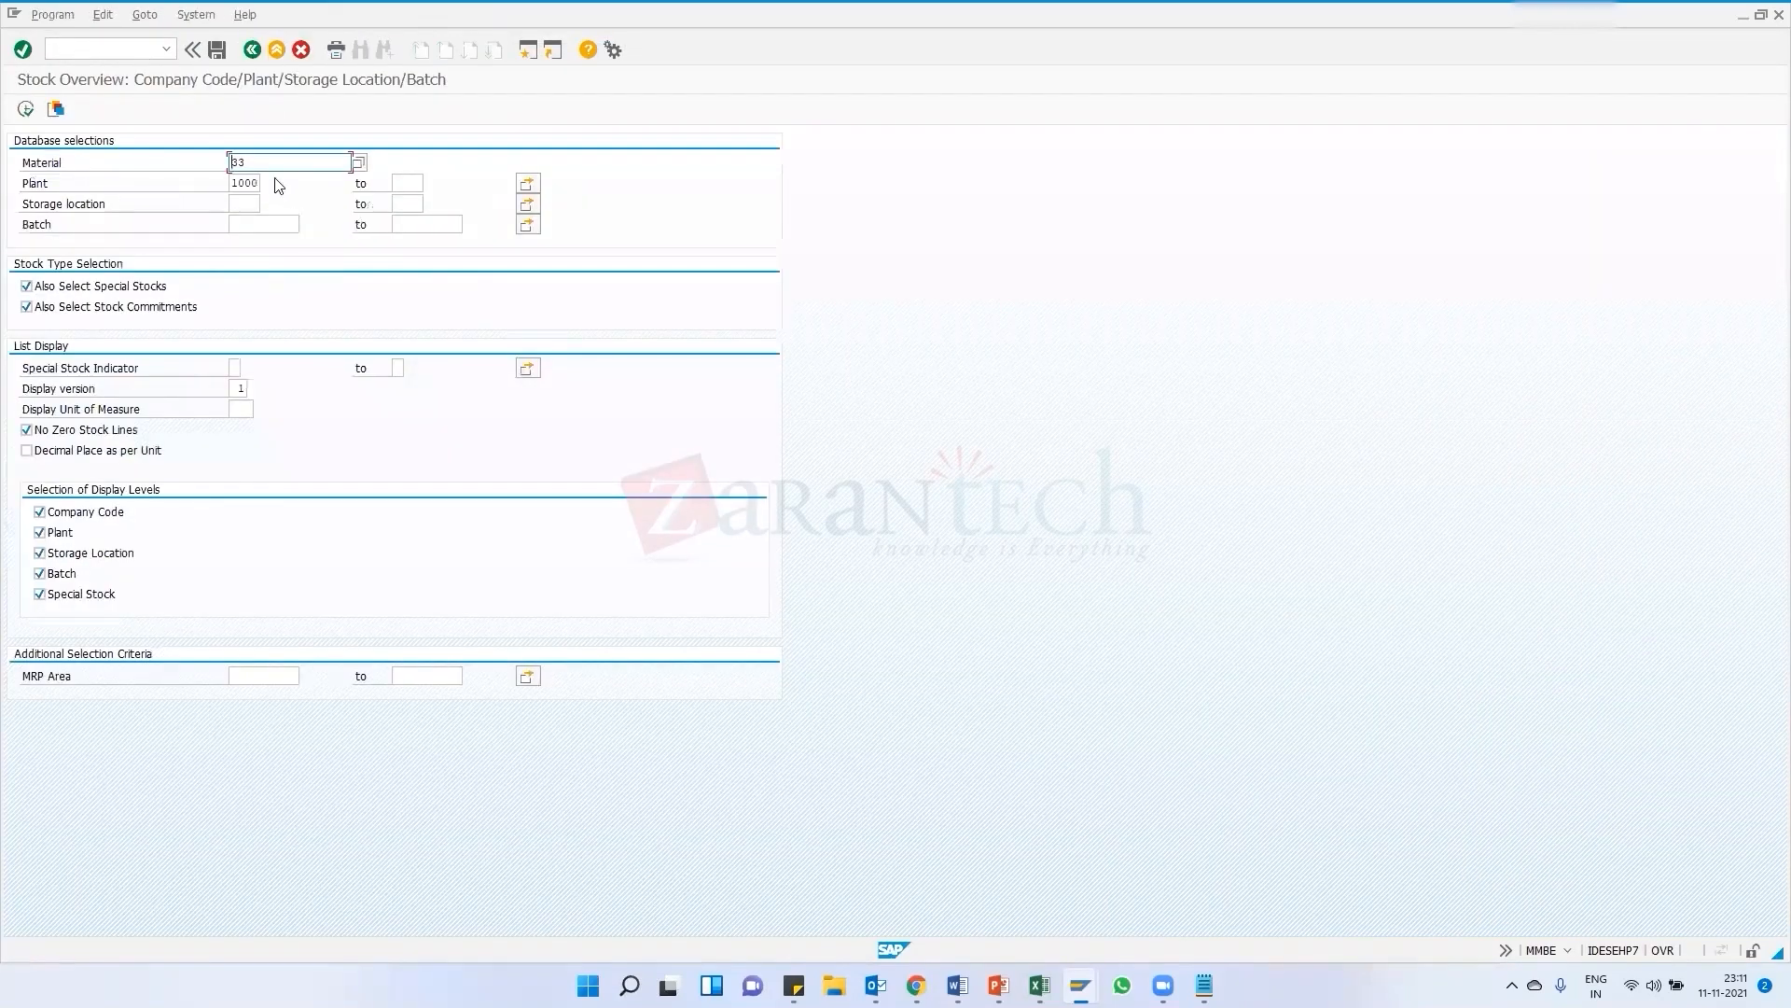
click(26, 110)
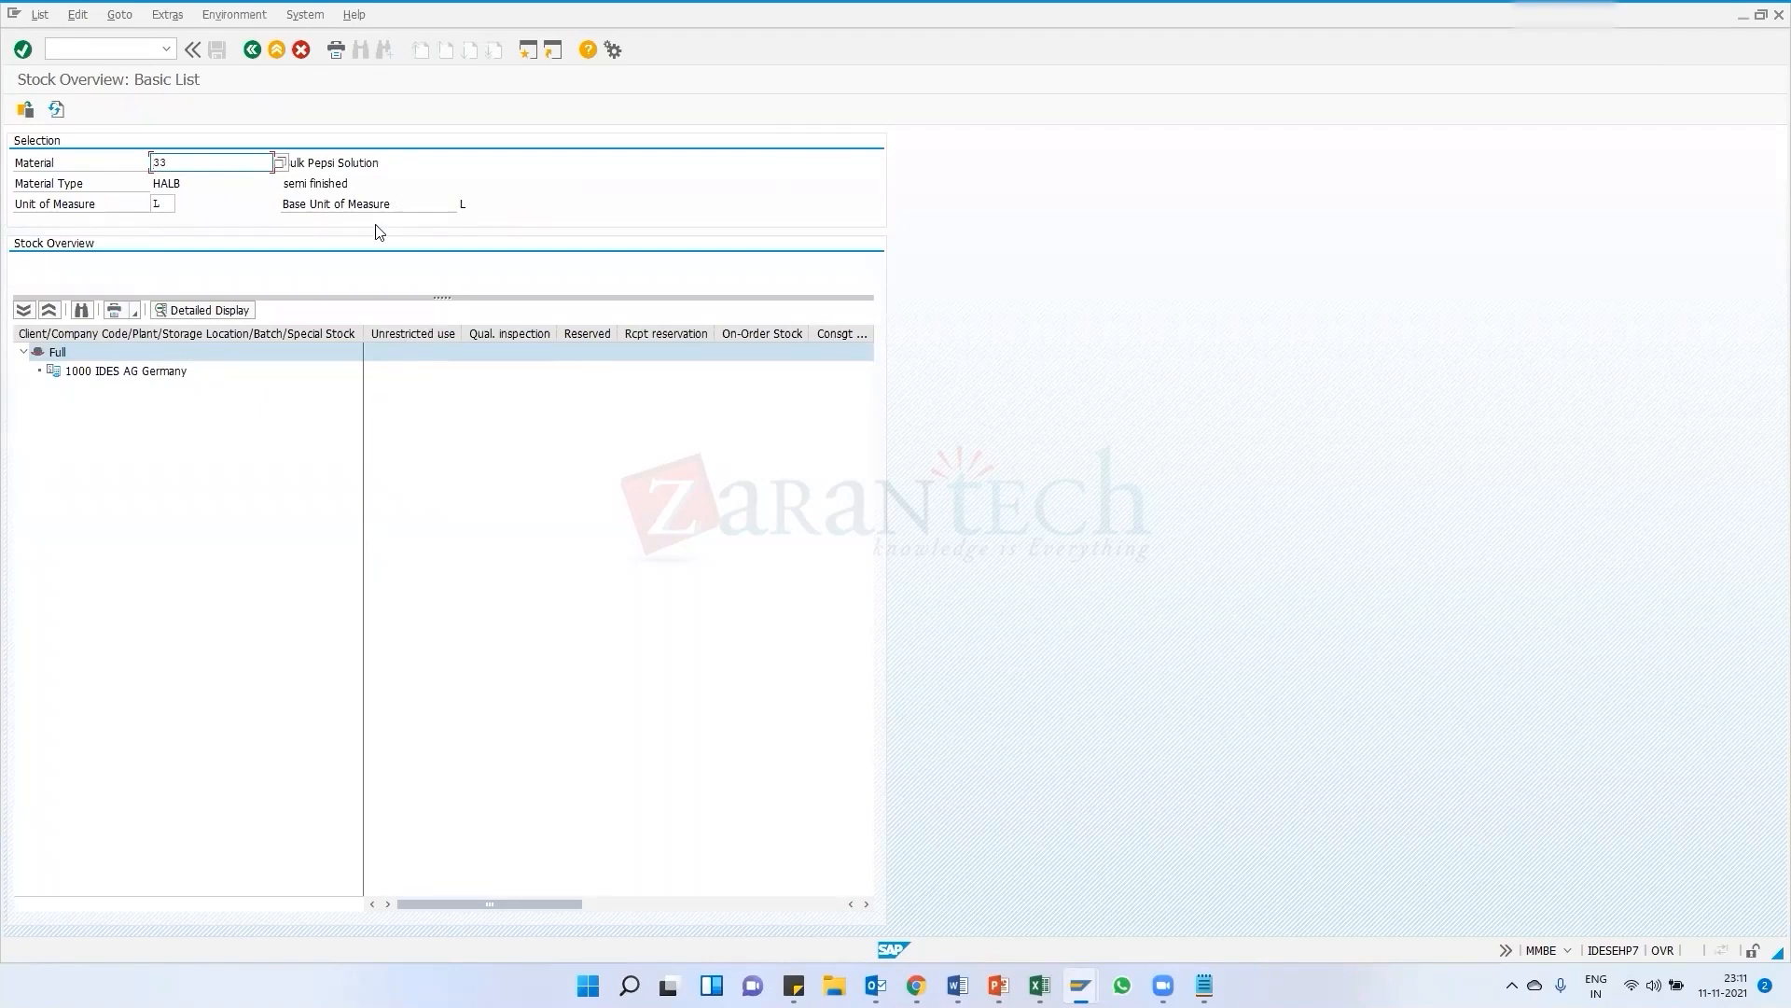
Review the Inventory Management topics in the SAP MM course curriculum PDF
mouse_move(916, 985)
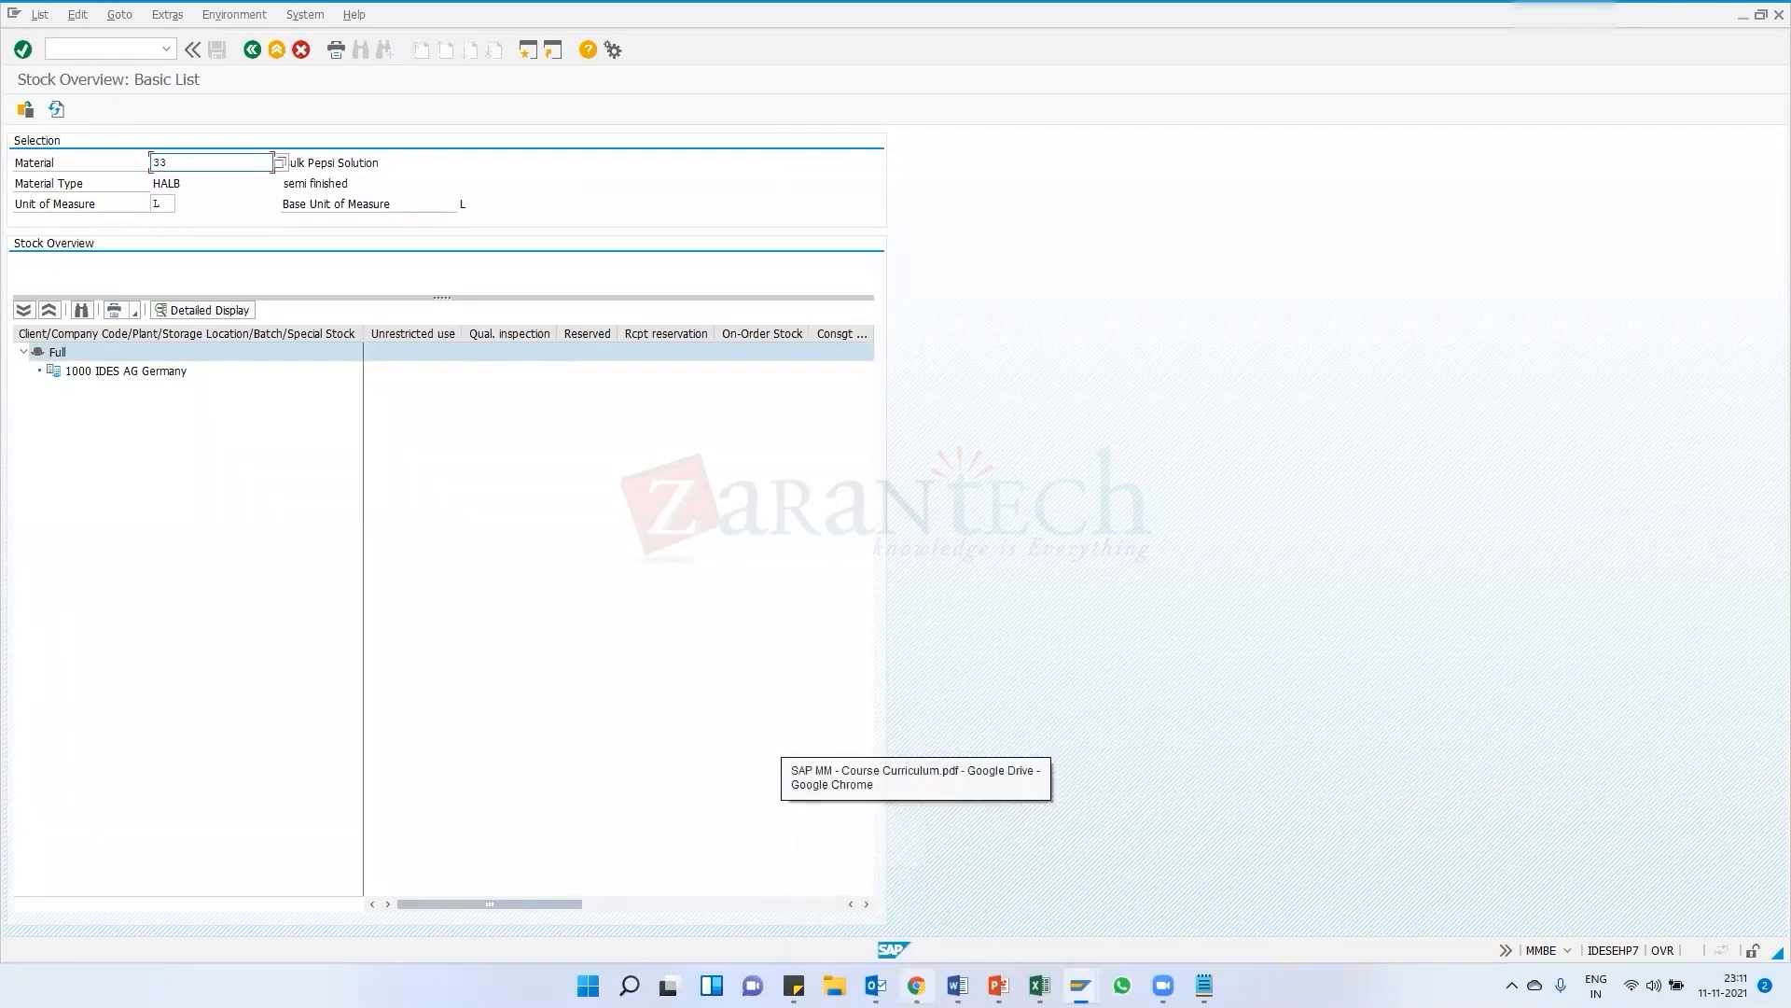
click(914, 895)
scroll(689, 463, down, 3)
scroll(688, 463, up, 1)
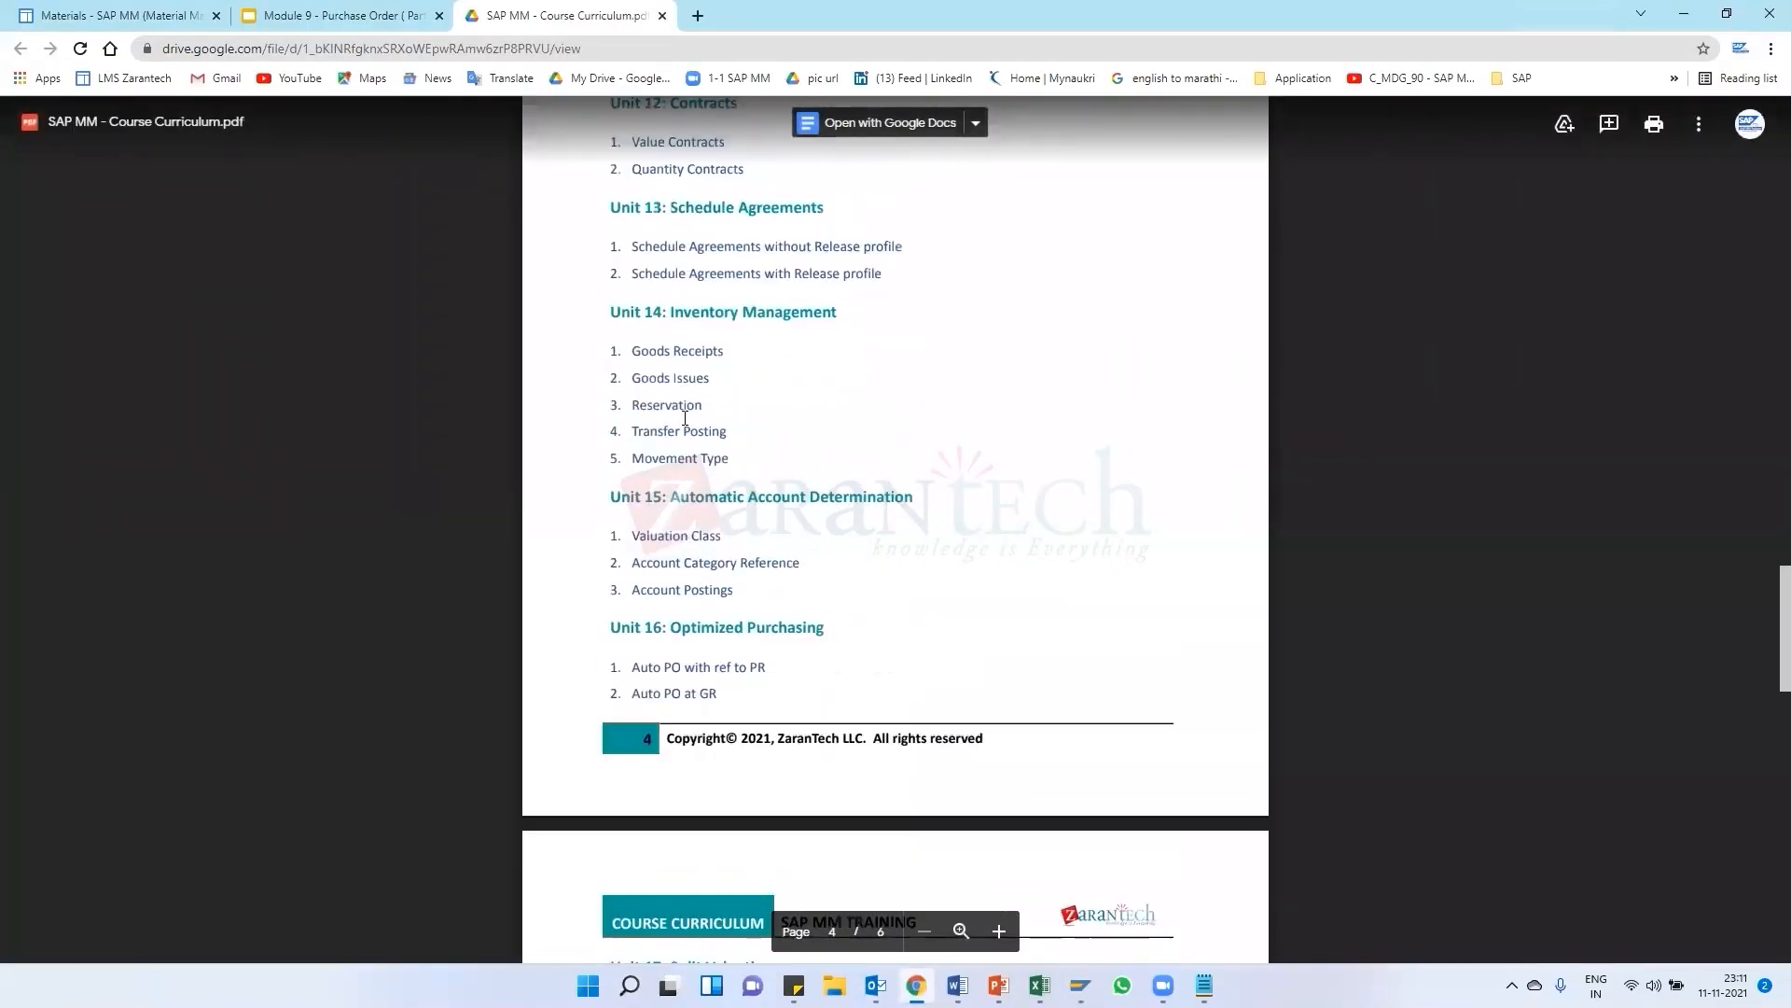
drag(632, 351, 714, 354)
click(736, 386)
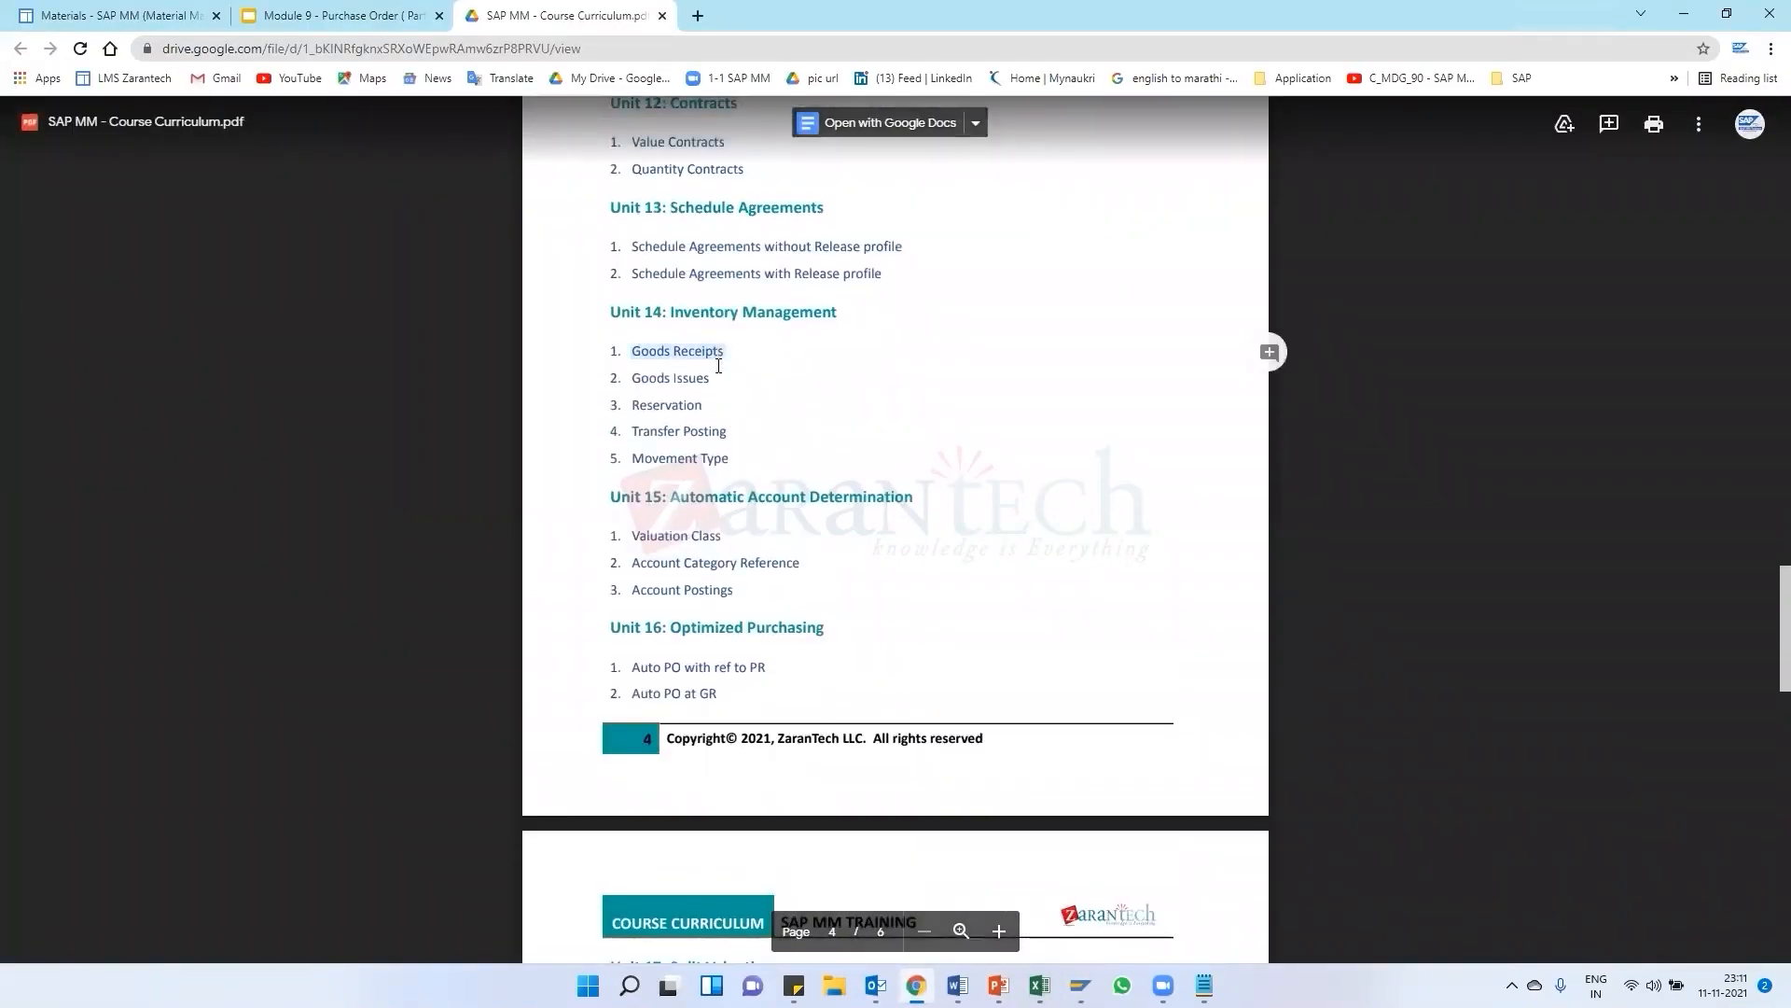
key(alt+Tab)
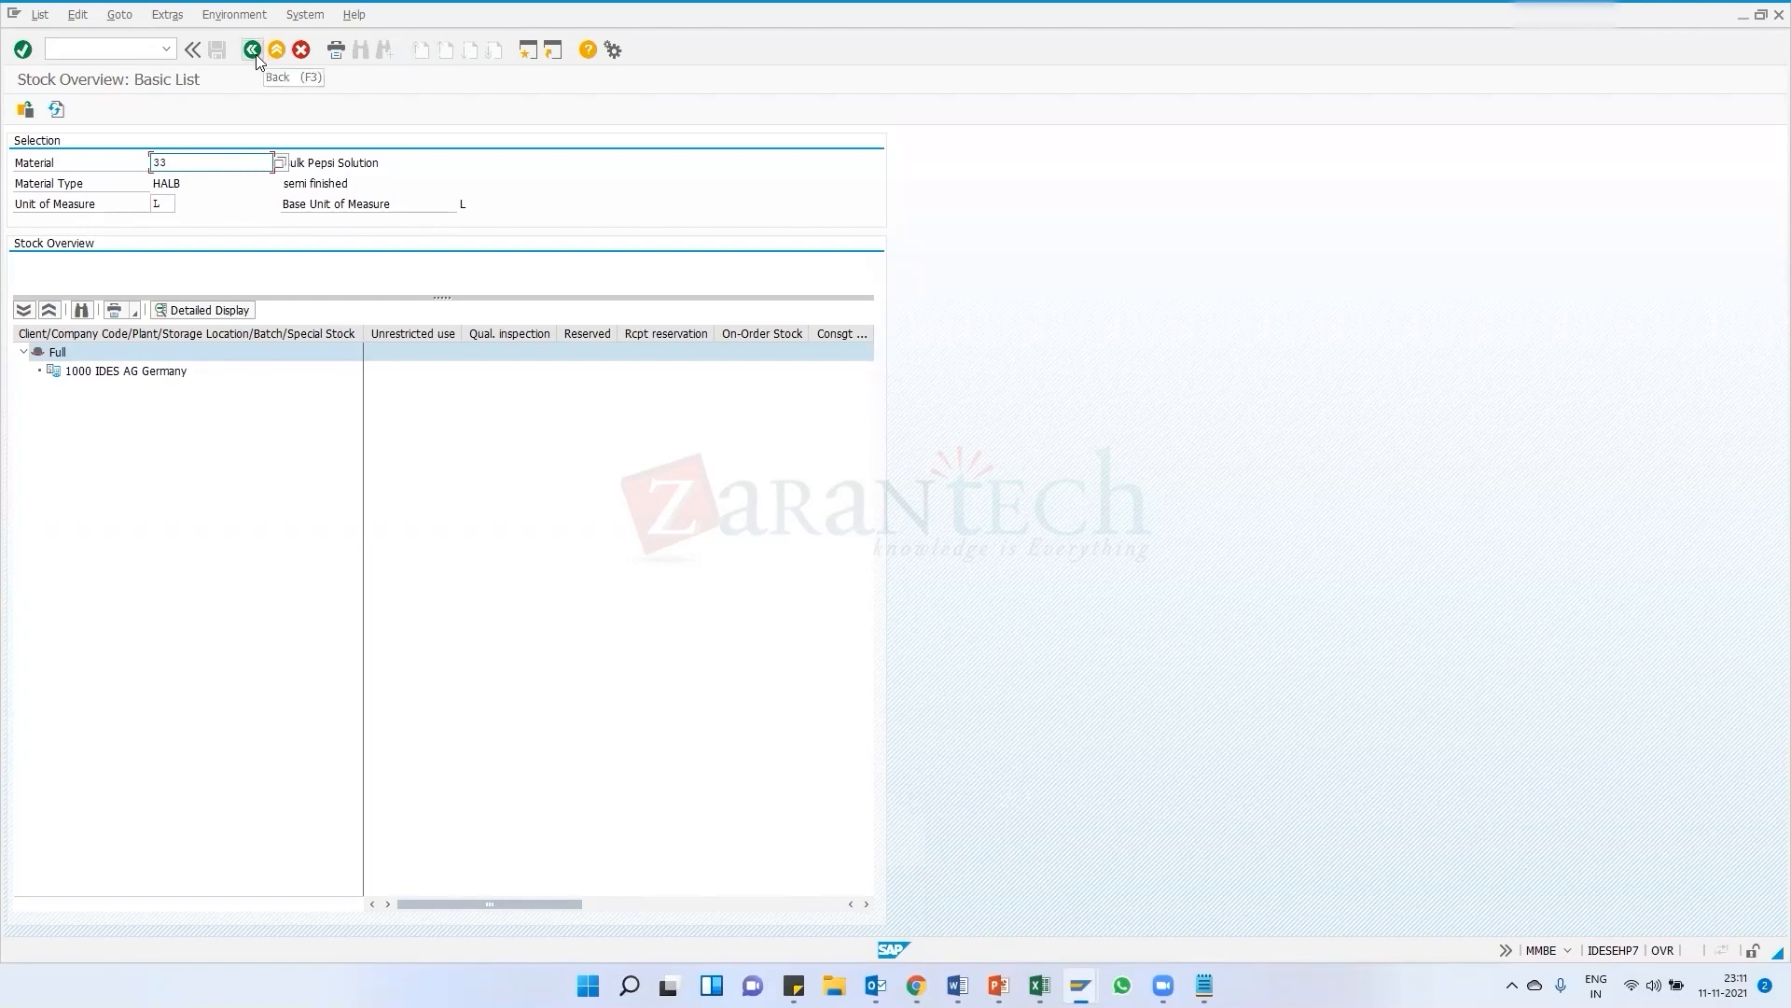
Open a new session and start transaction MB1C for other goods receipts
click(528, 51)
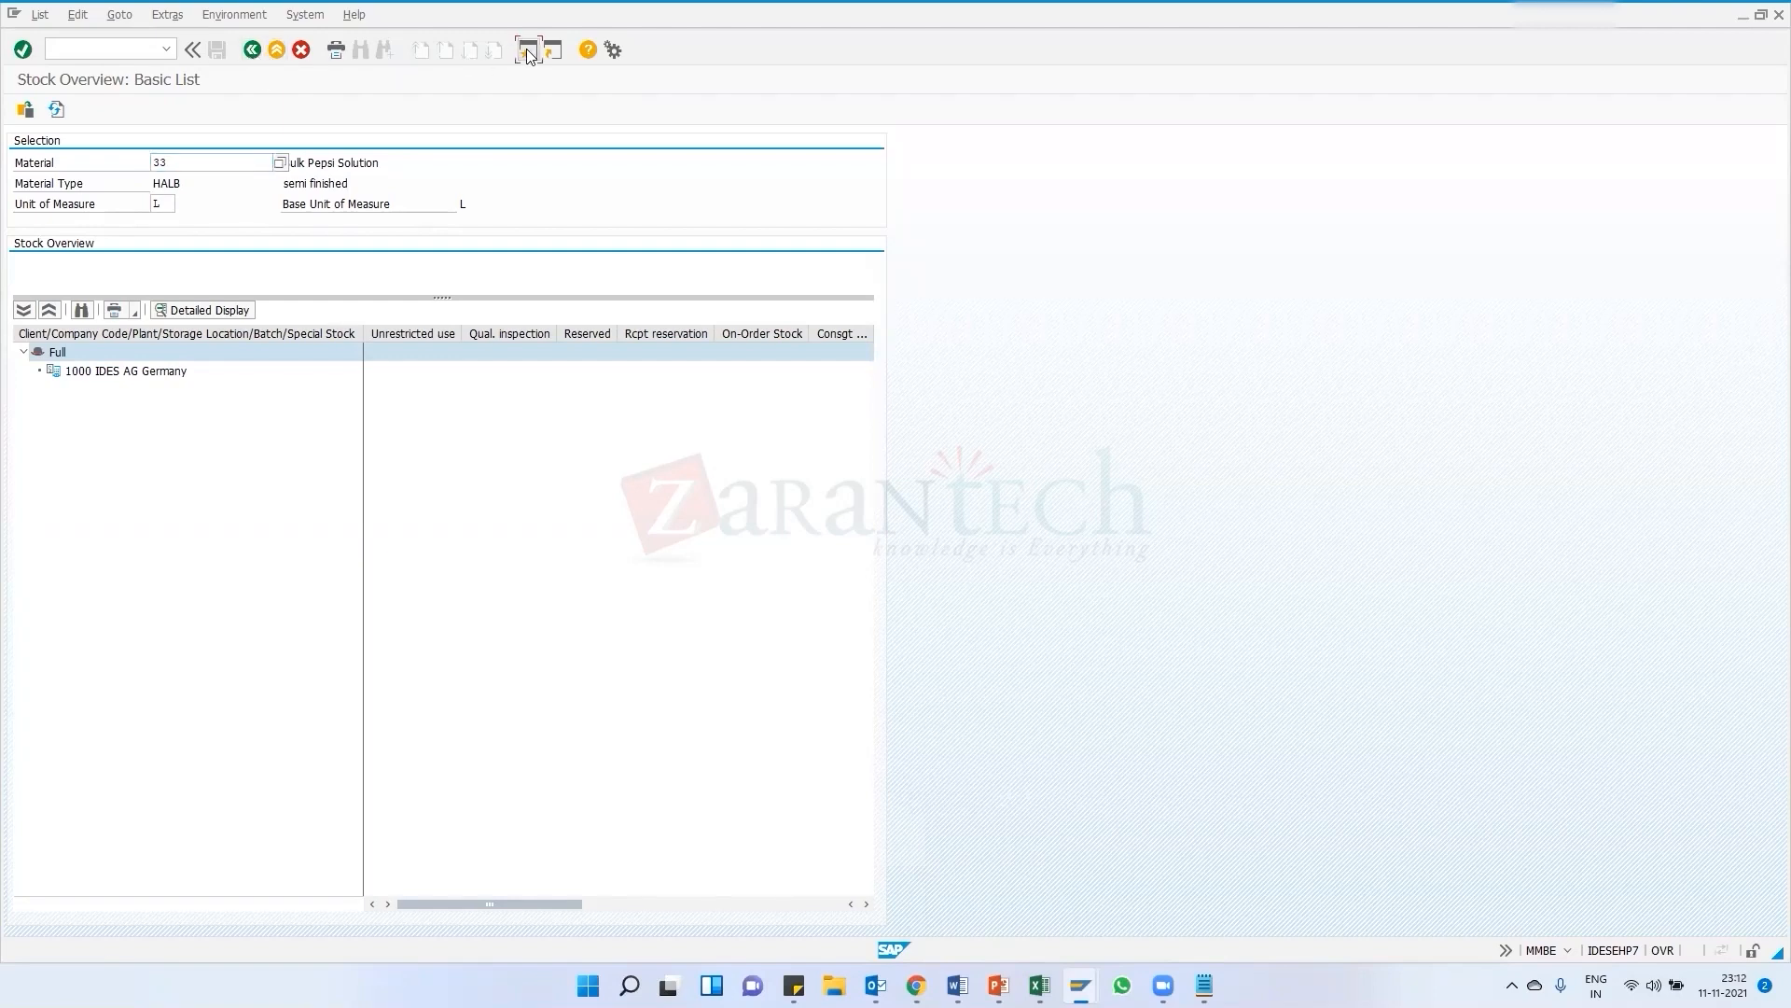
click(526, 51)
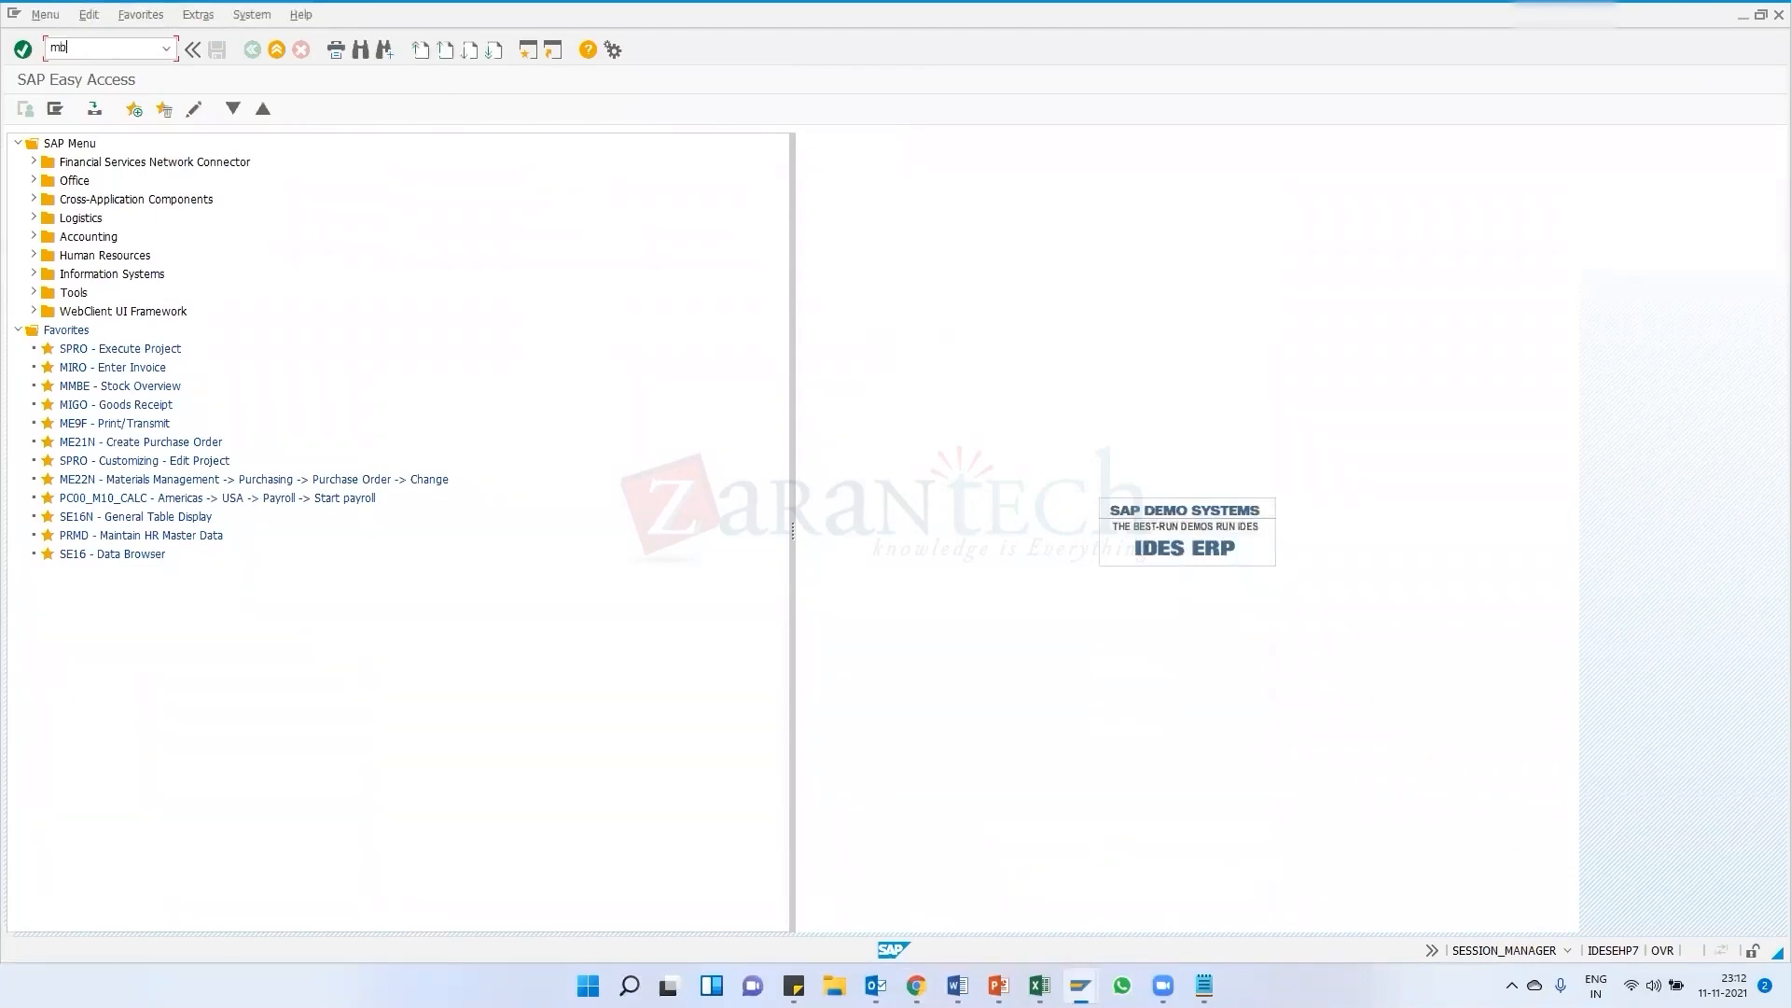
key(Return)
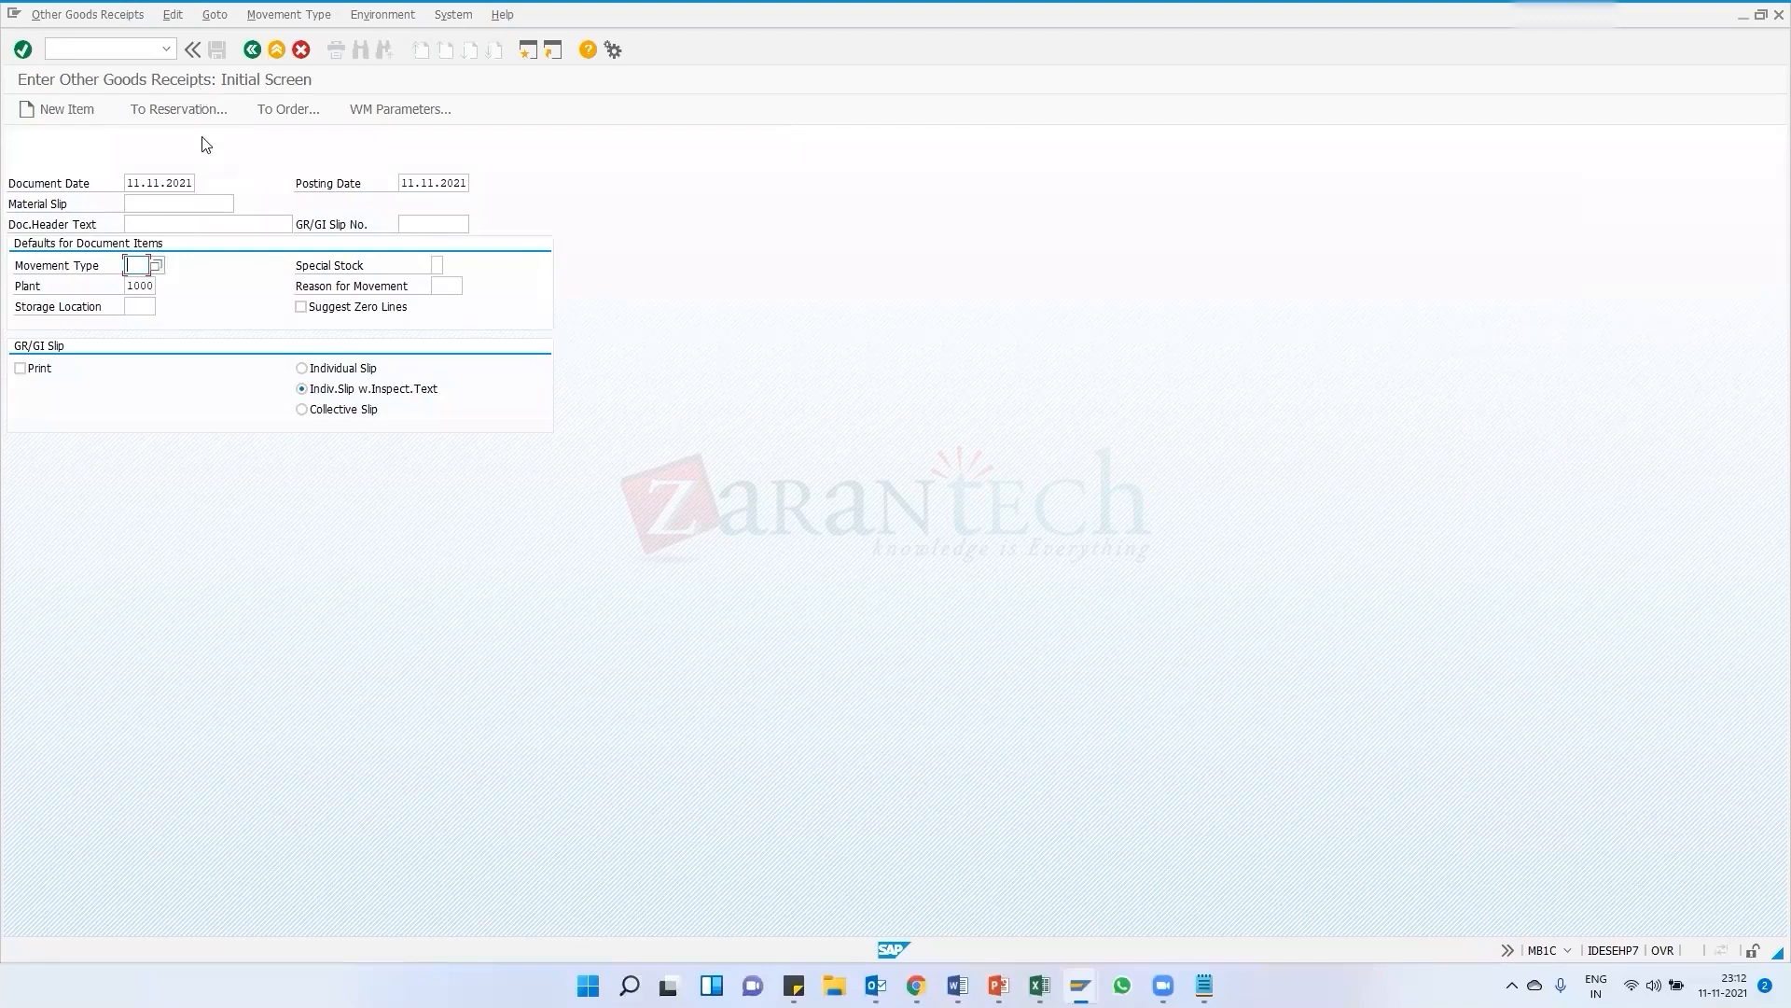
click(251, 50)
text(mb1c)
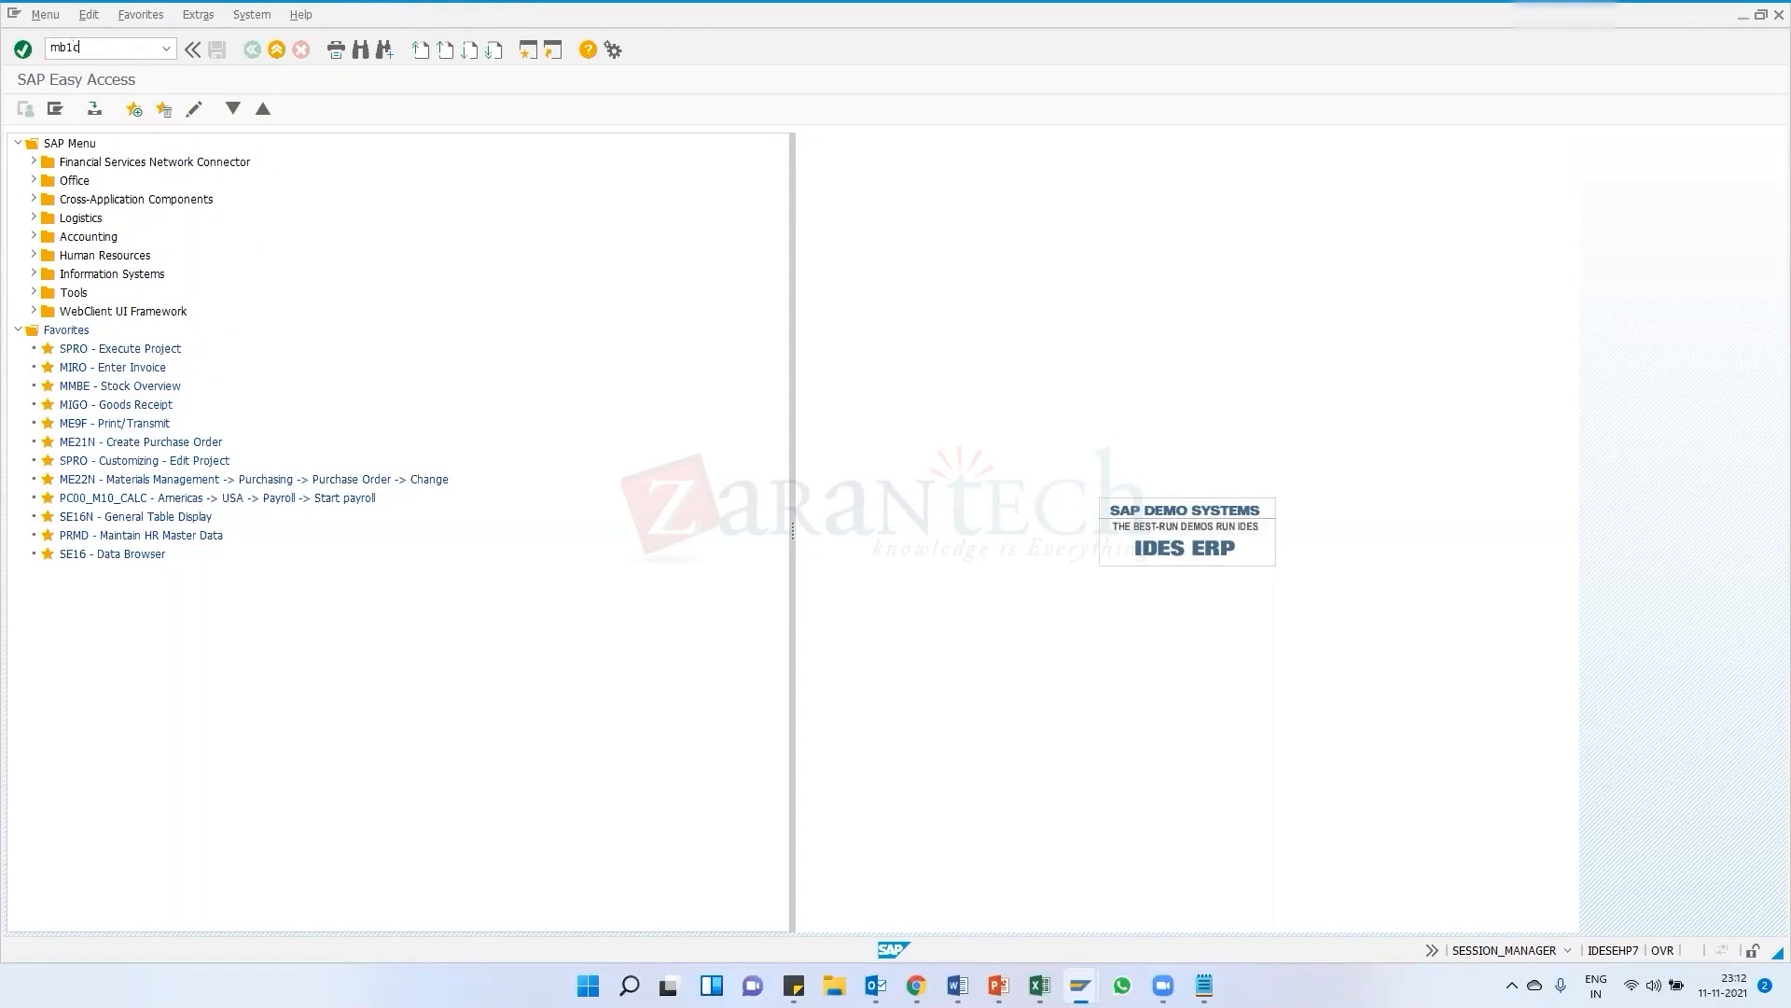
key(Return)
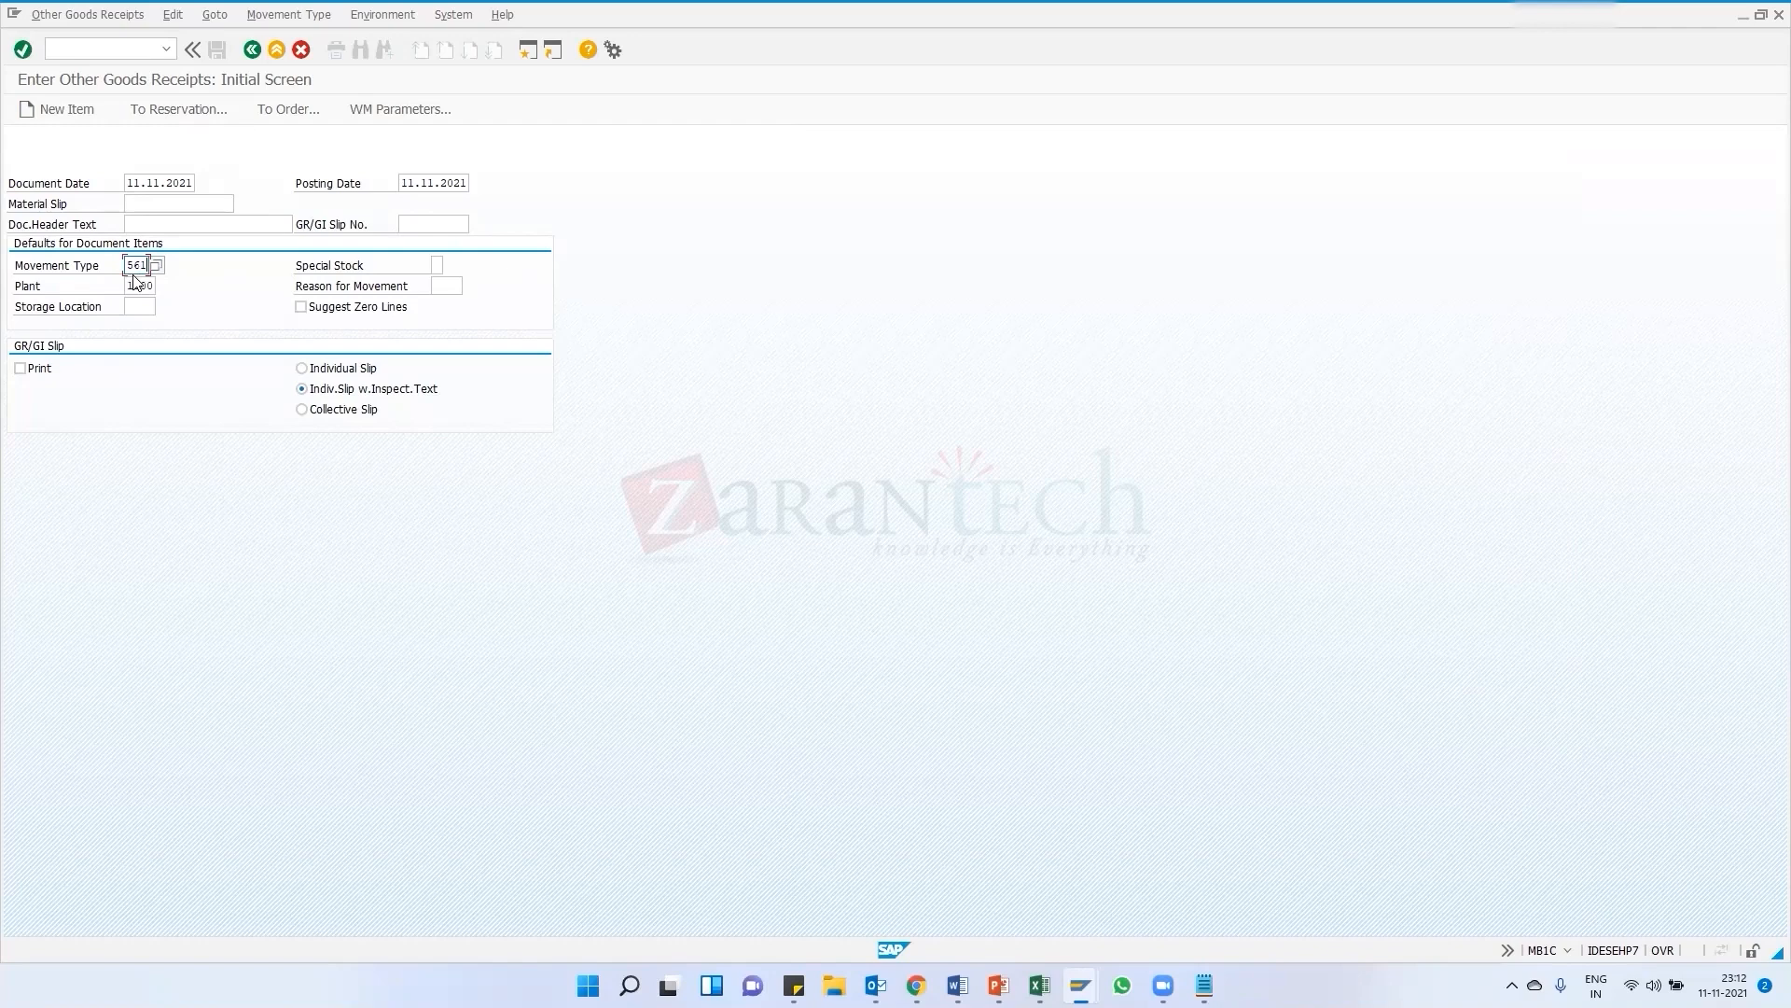
Set movement type 561 for plant 1000 and pick it from the movement type list
key(Return)
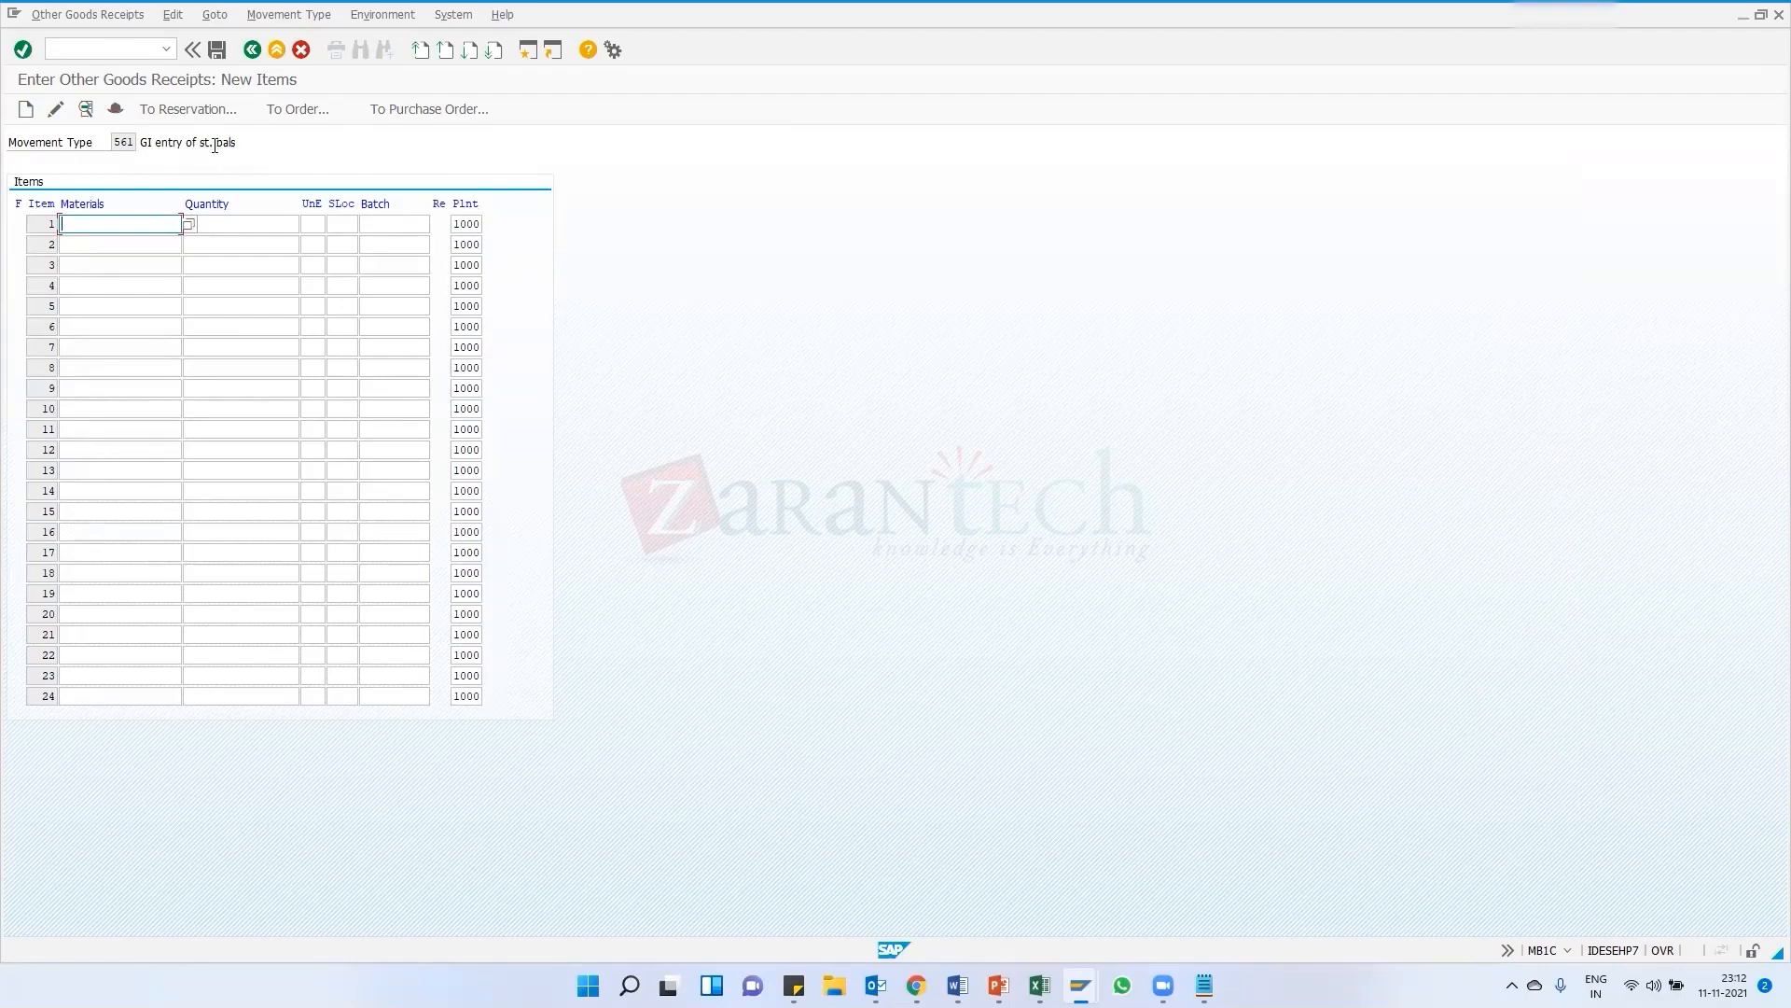
double_click(138, 148)
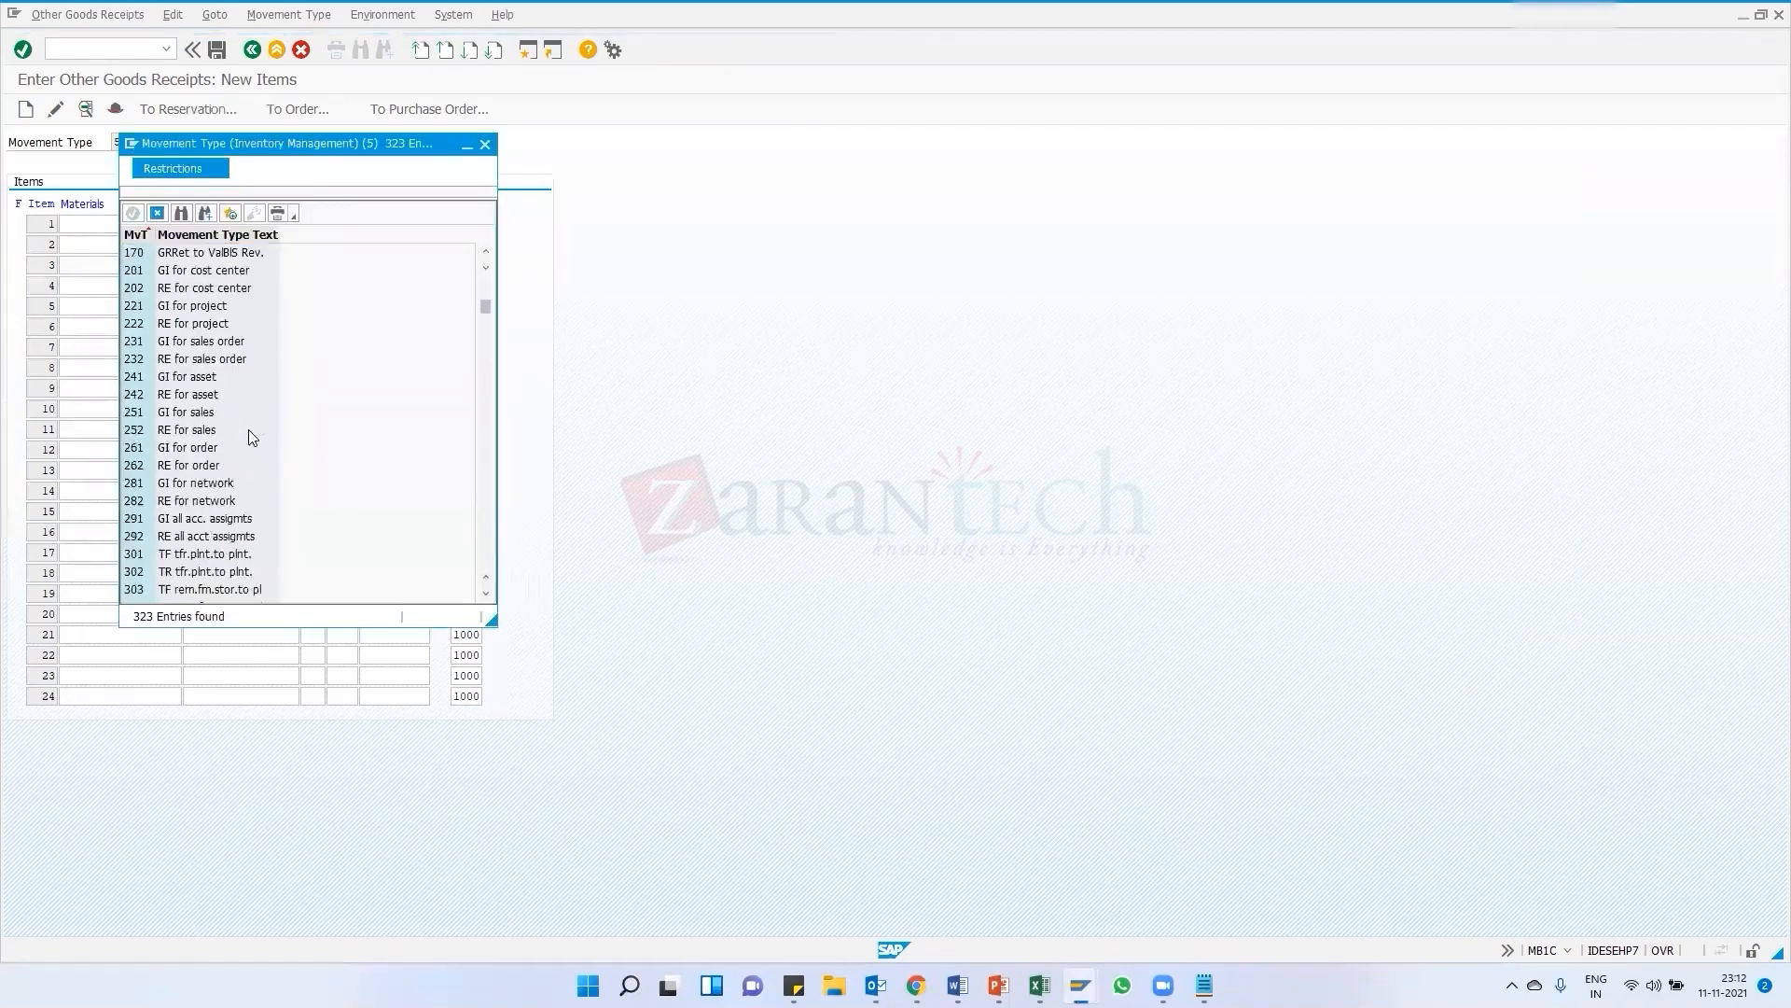
scroll(250, 437, down, 20)
scroll(273, 442, down, 3)
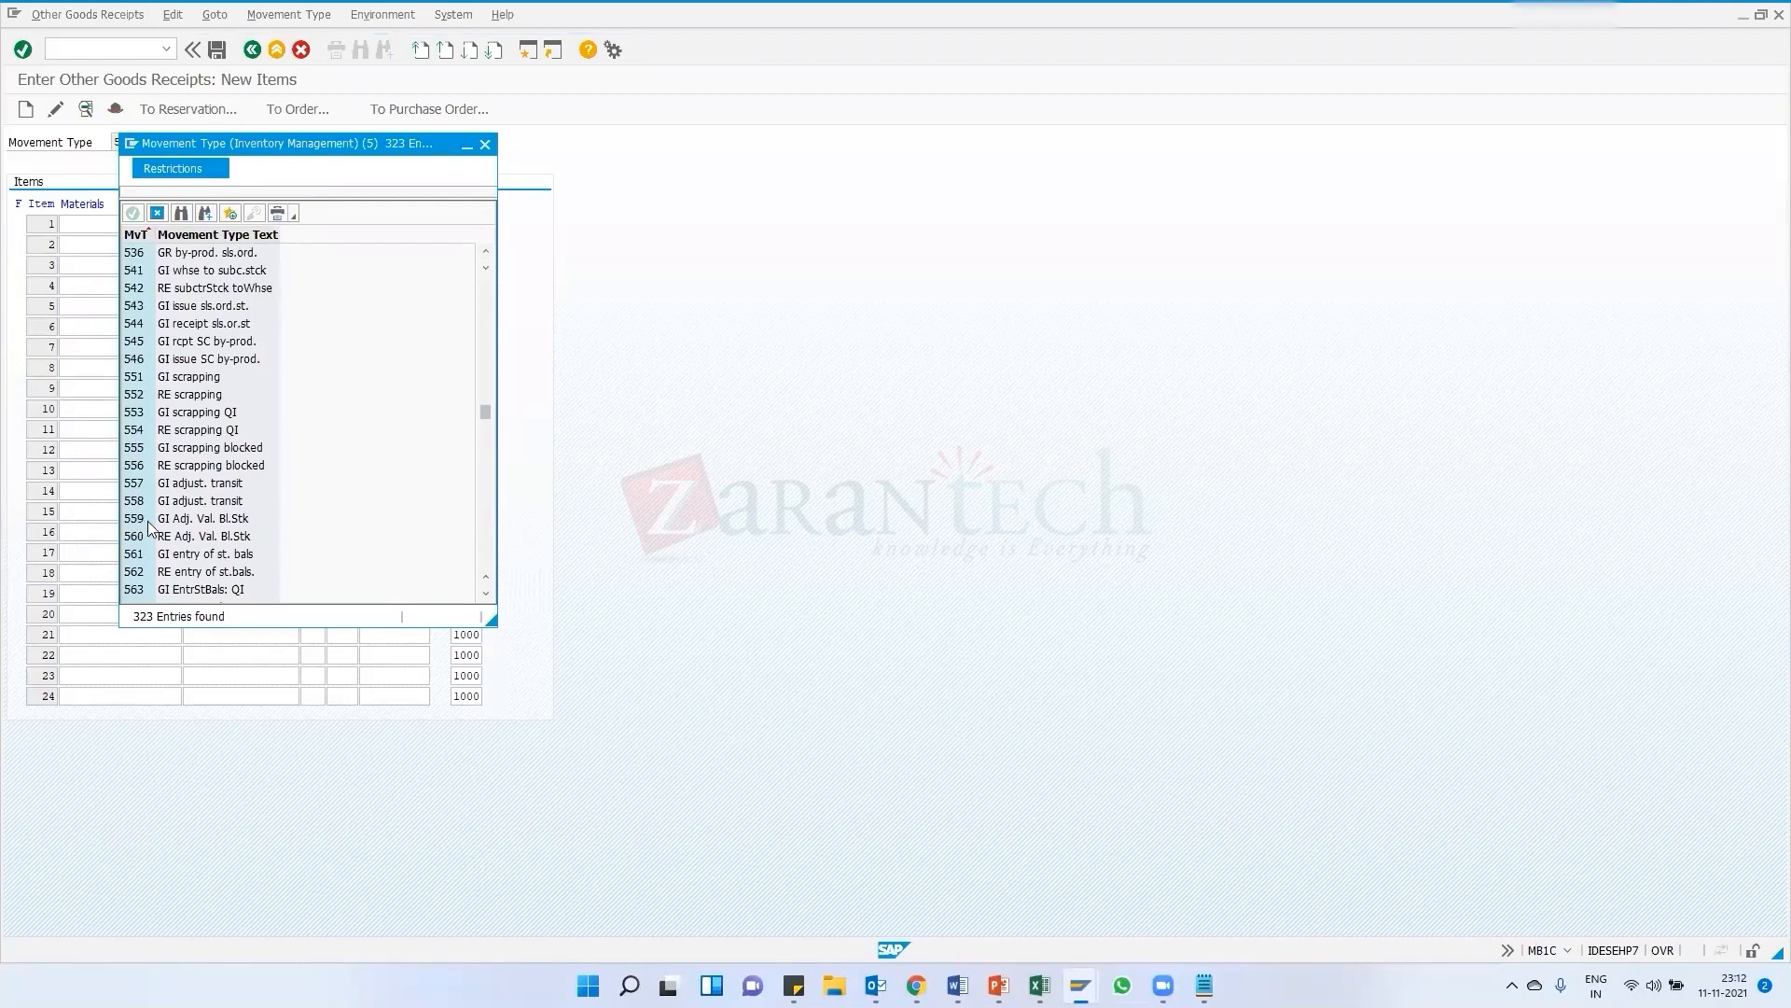
click(198, 556)
click(487, 146)
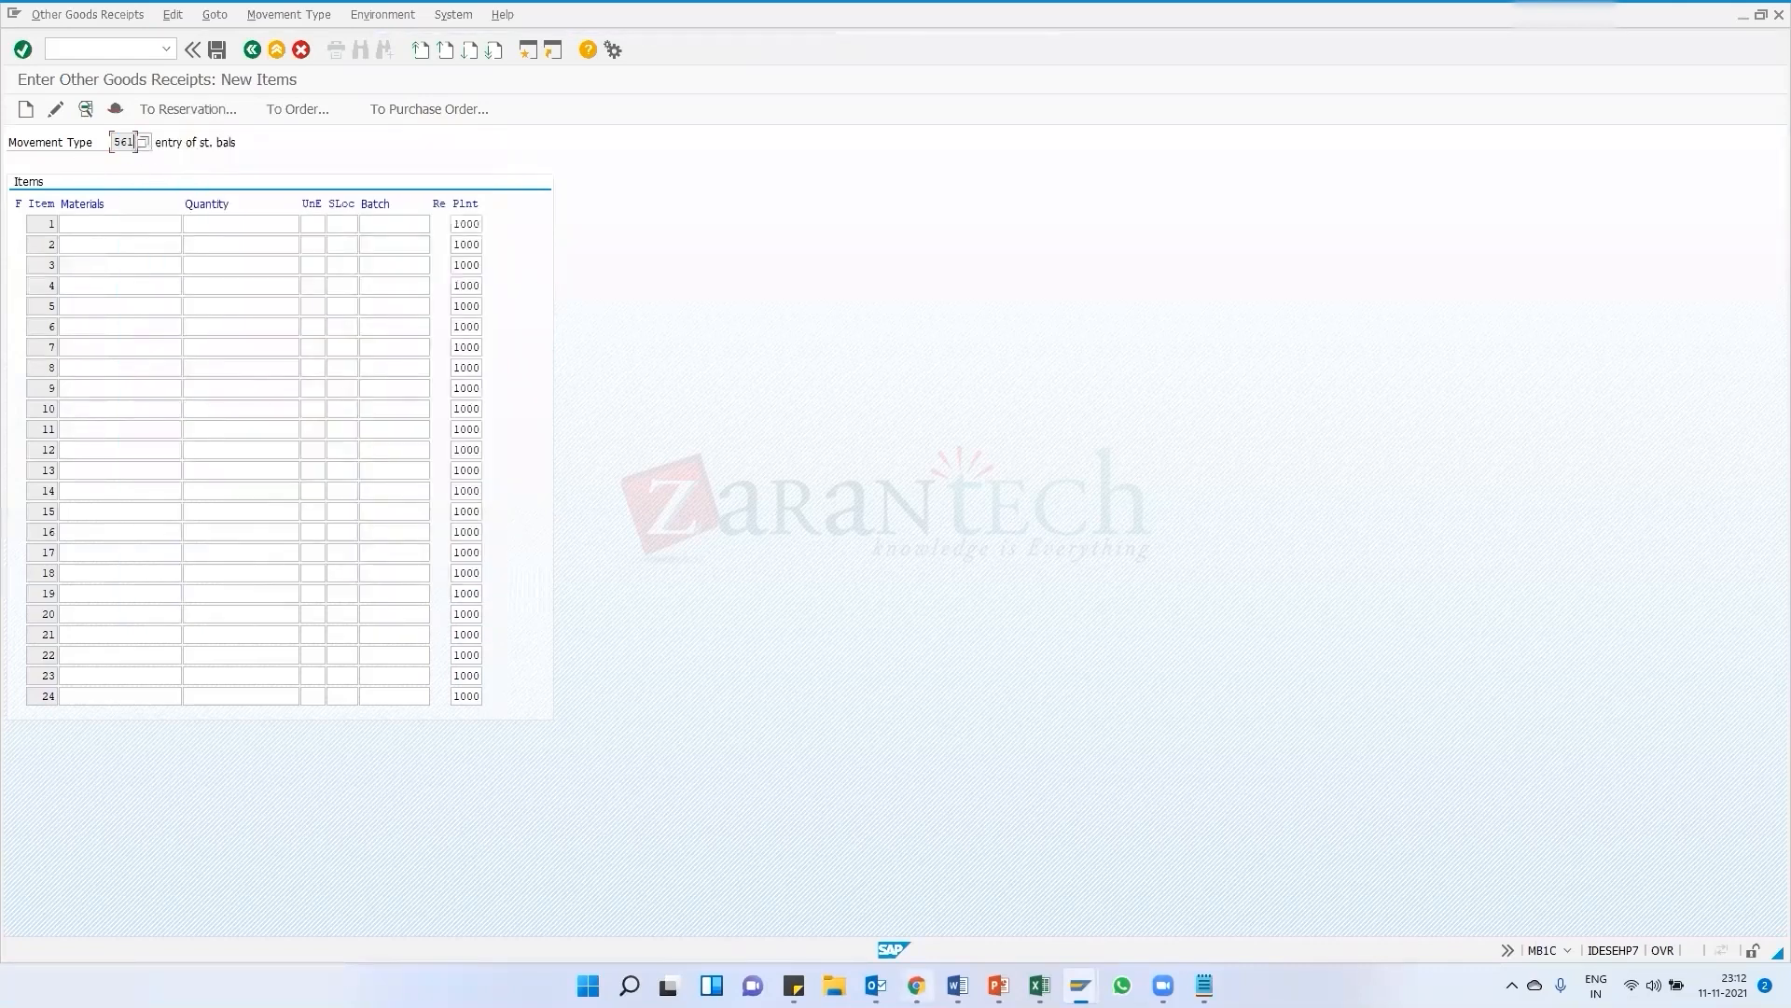
Scroll through the curriculum PDF again, then minimize the browser
key(alt+Tab)
scroll(746, 704, down, 10)
scroll(747, 703, up, 5)
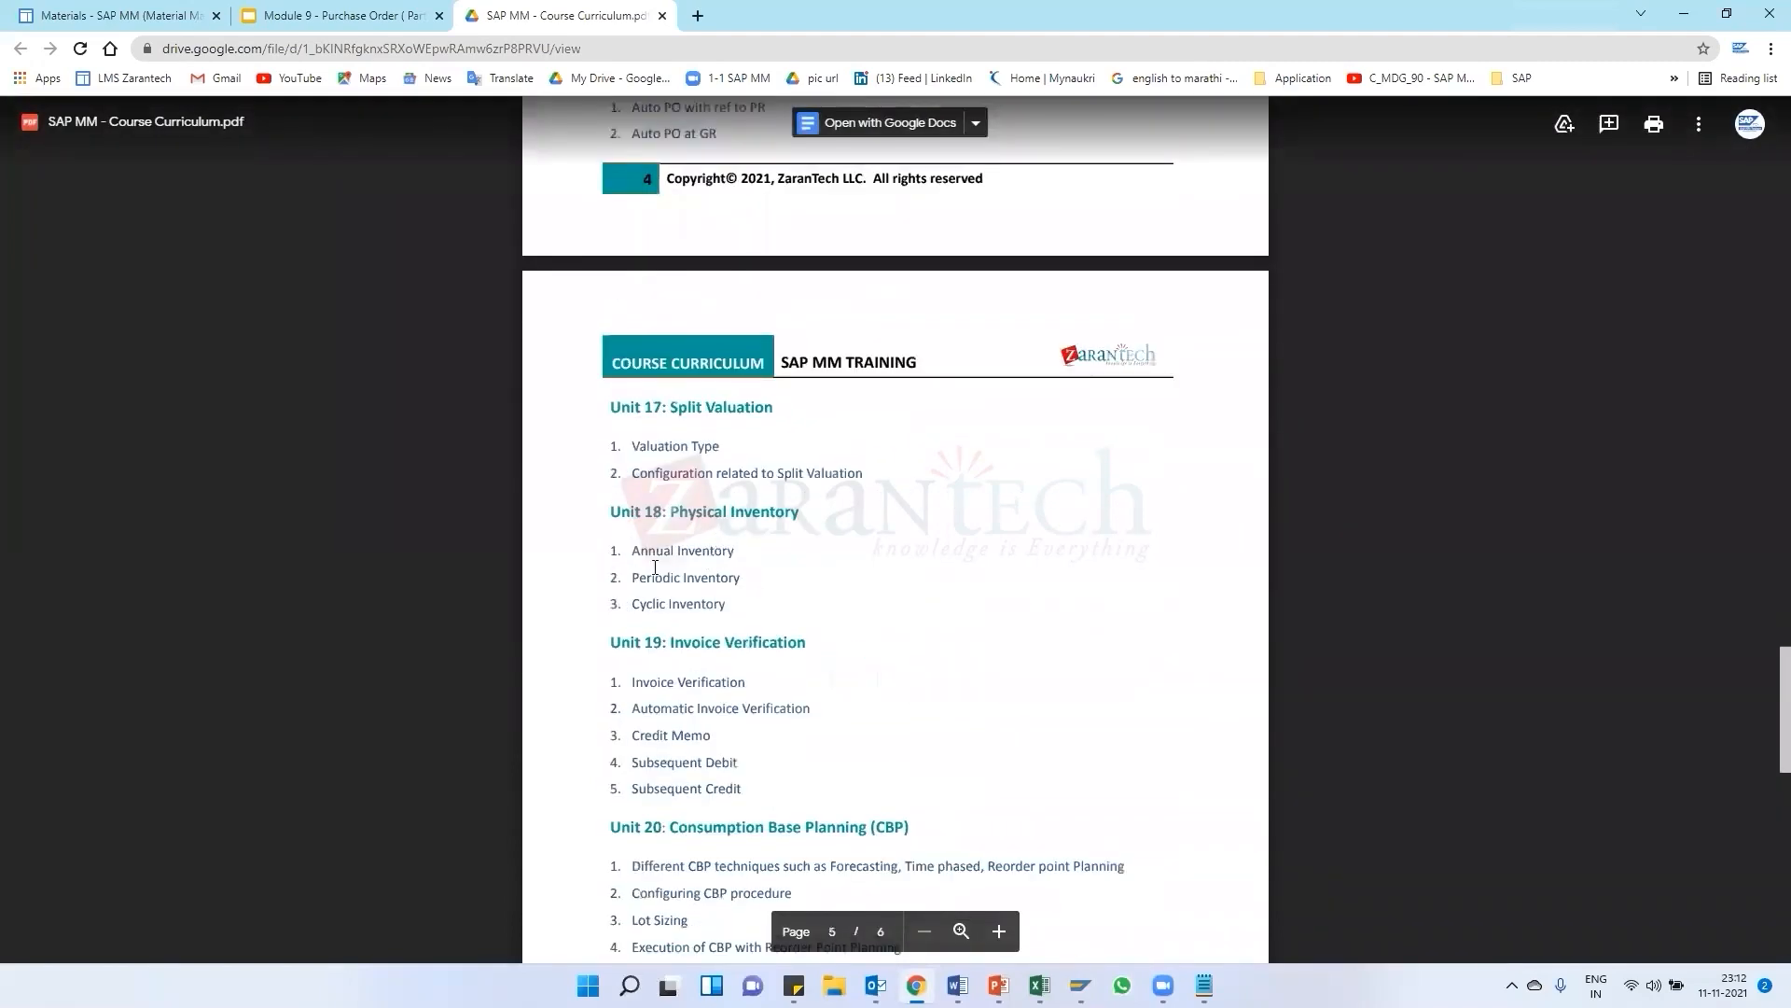
scroll(707, 672, up, 8)
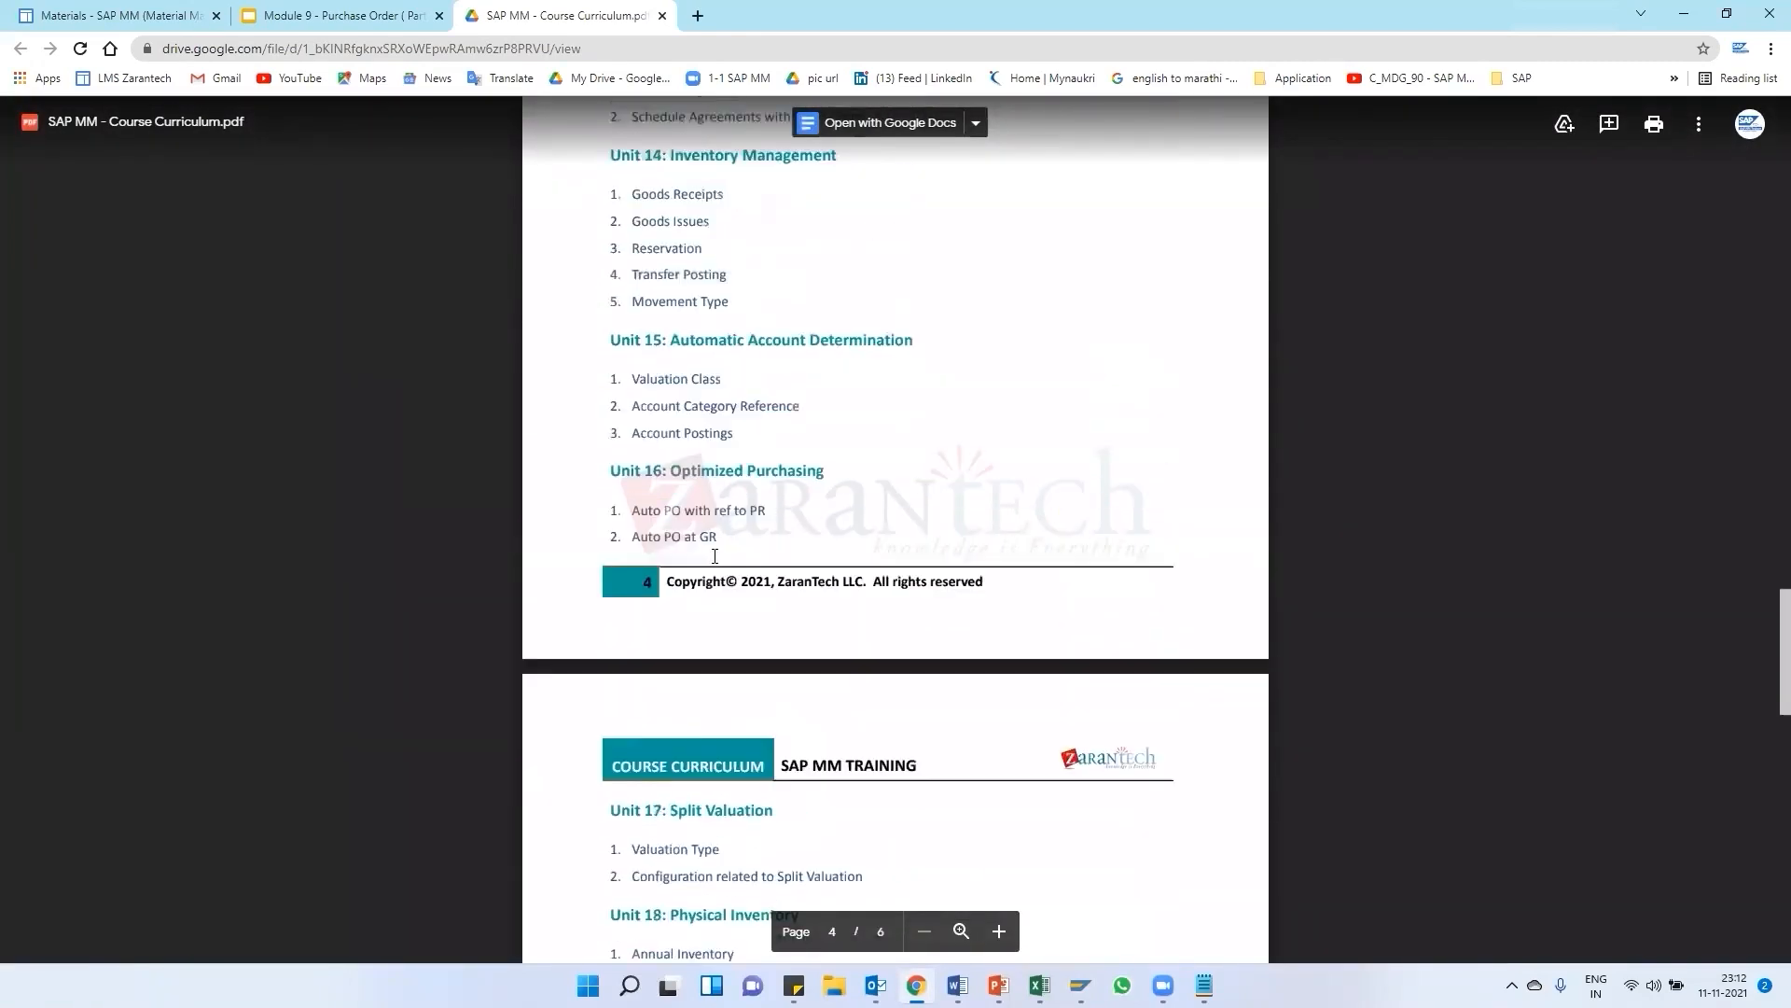
scroll(740, 567, down, 1)
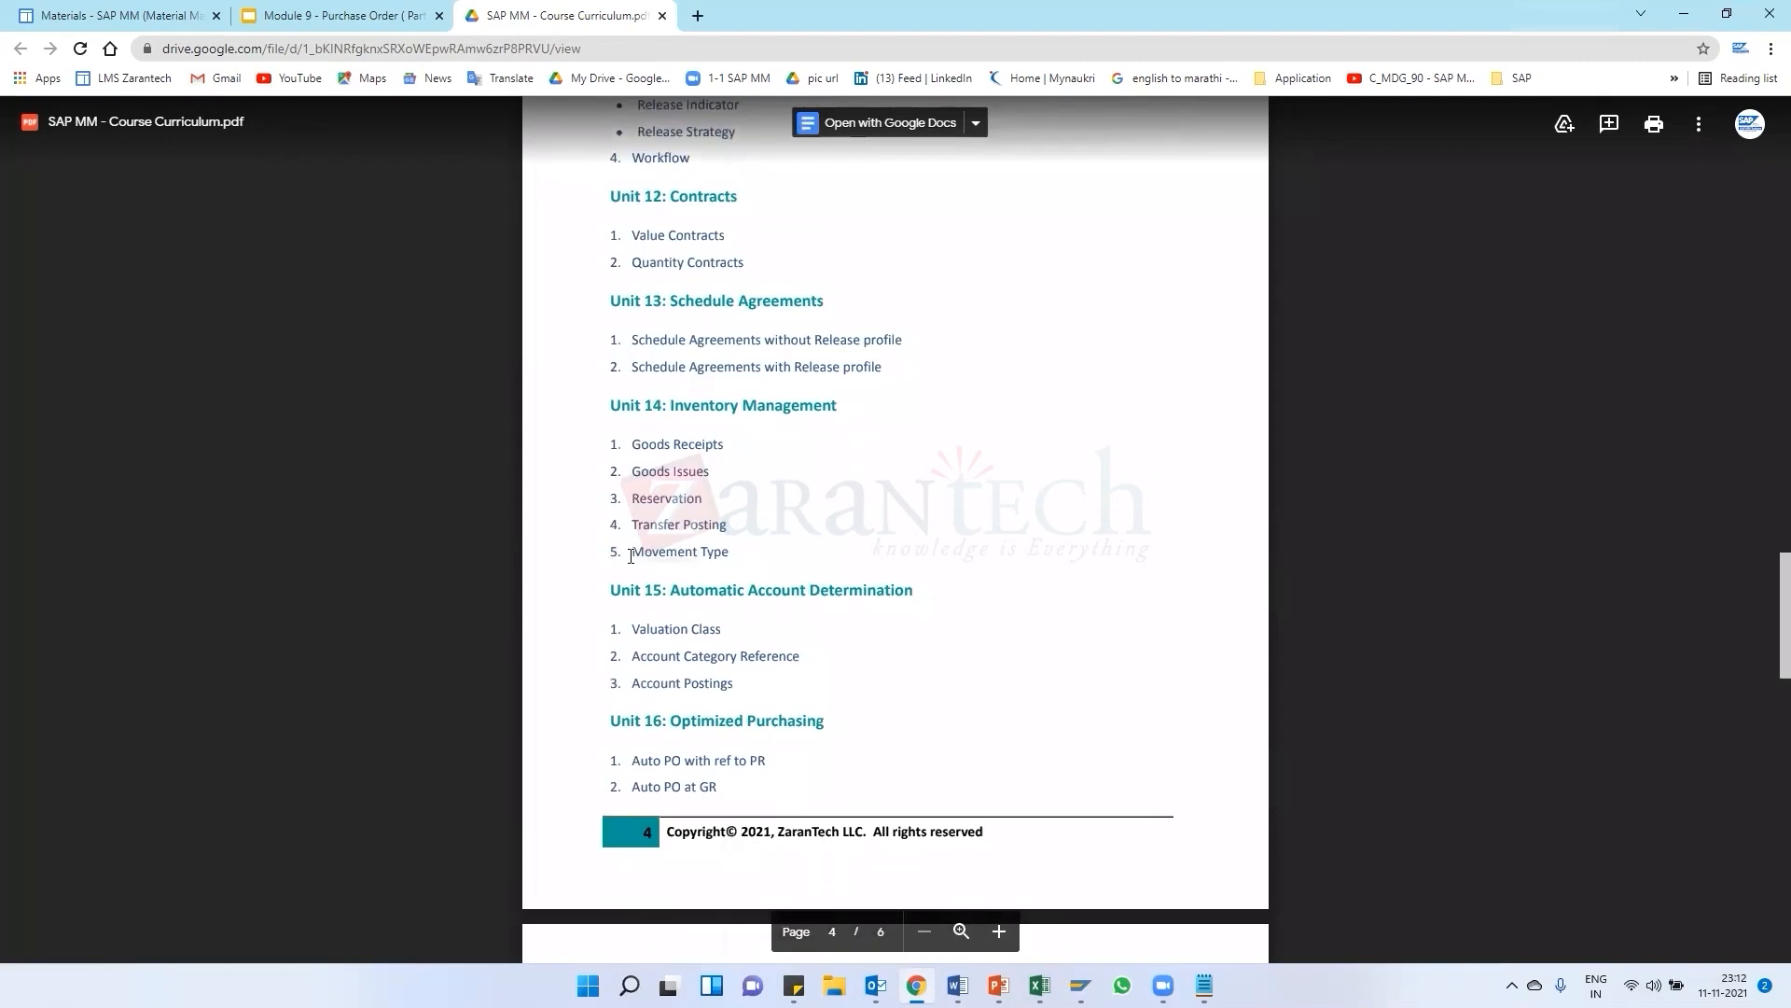
click(1688, 11)
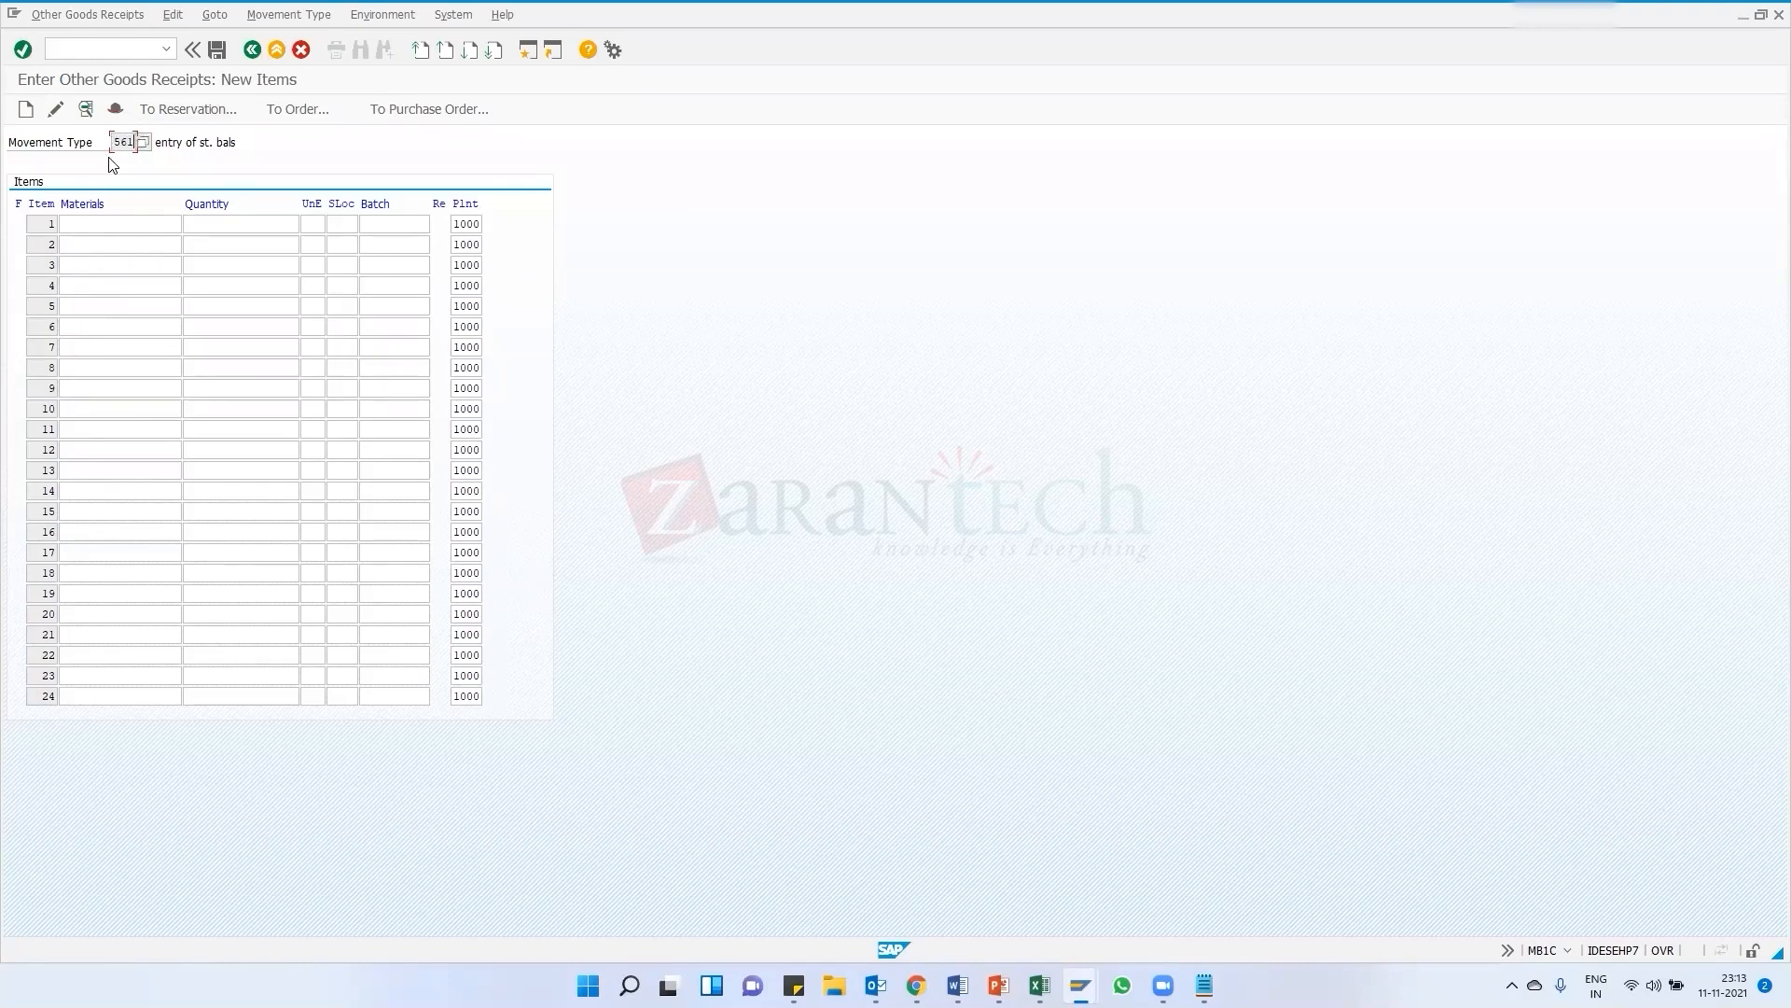
Enter an item for material 33 with quantity 10 in storage location 0006 and confirm it
click(112, 222)
key(Tab)
text(10)
key(Tab)
key(Tab)
text(0006)
key(Return)
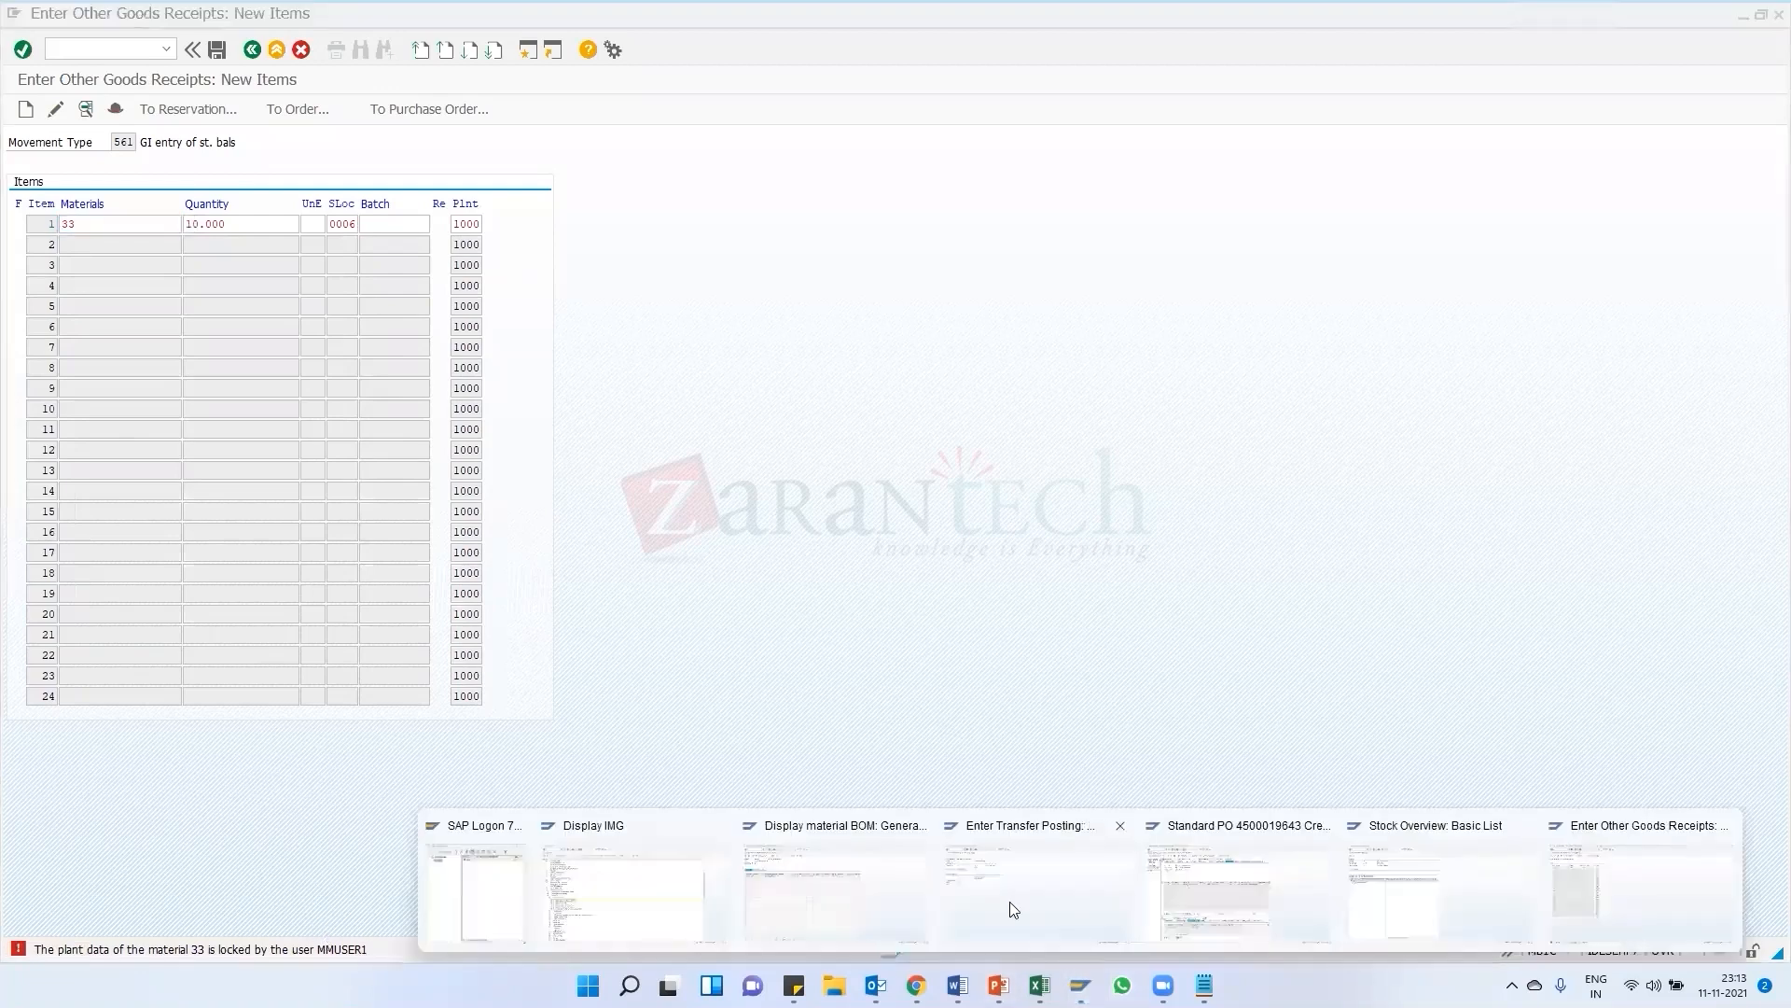
Exit the pending 541 transfer posting without posting the document
click(249, 54)
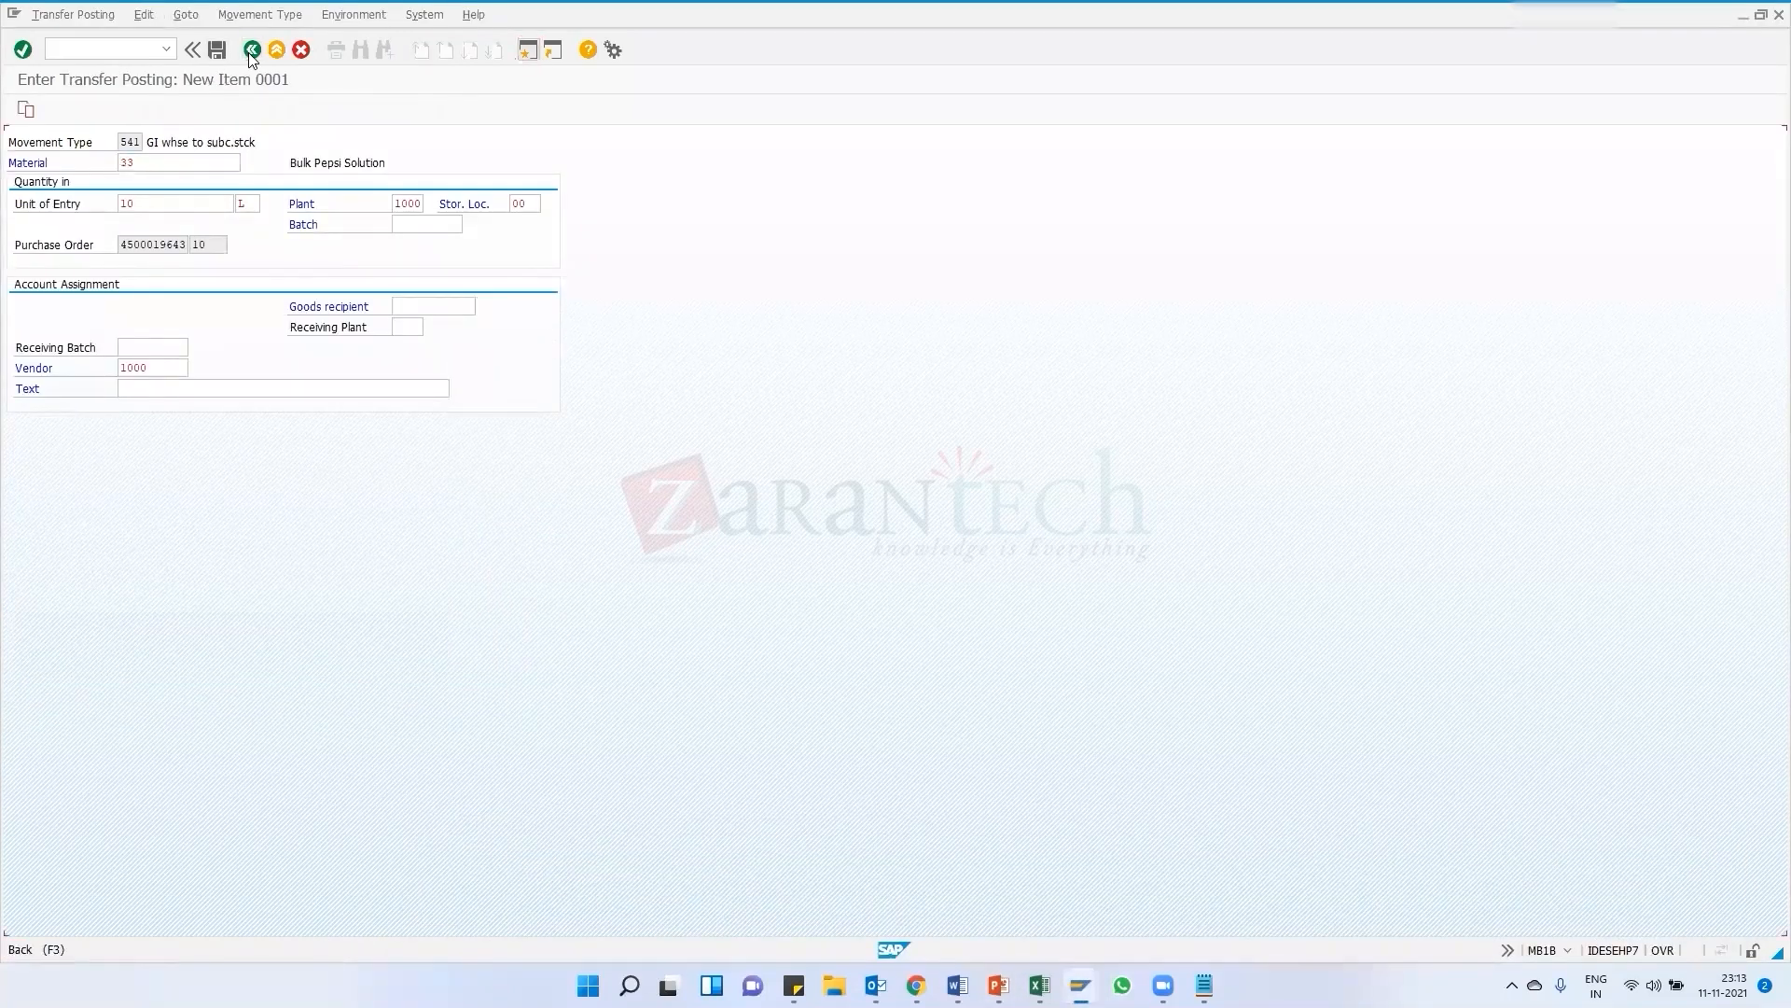
click(276, 50)
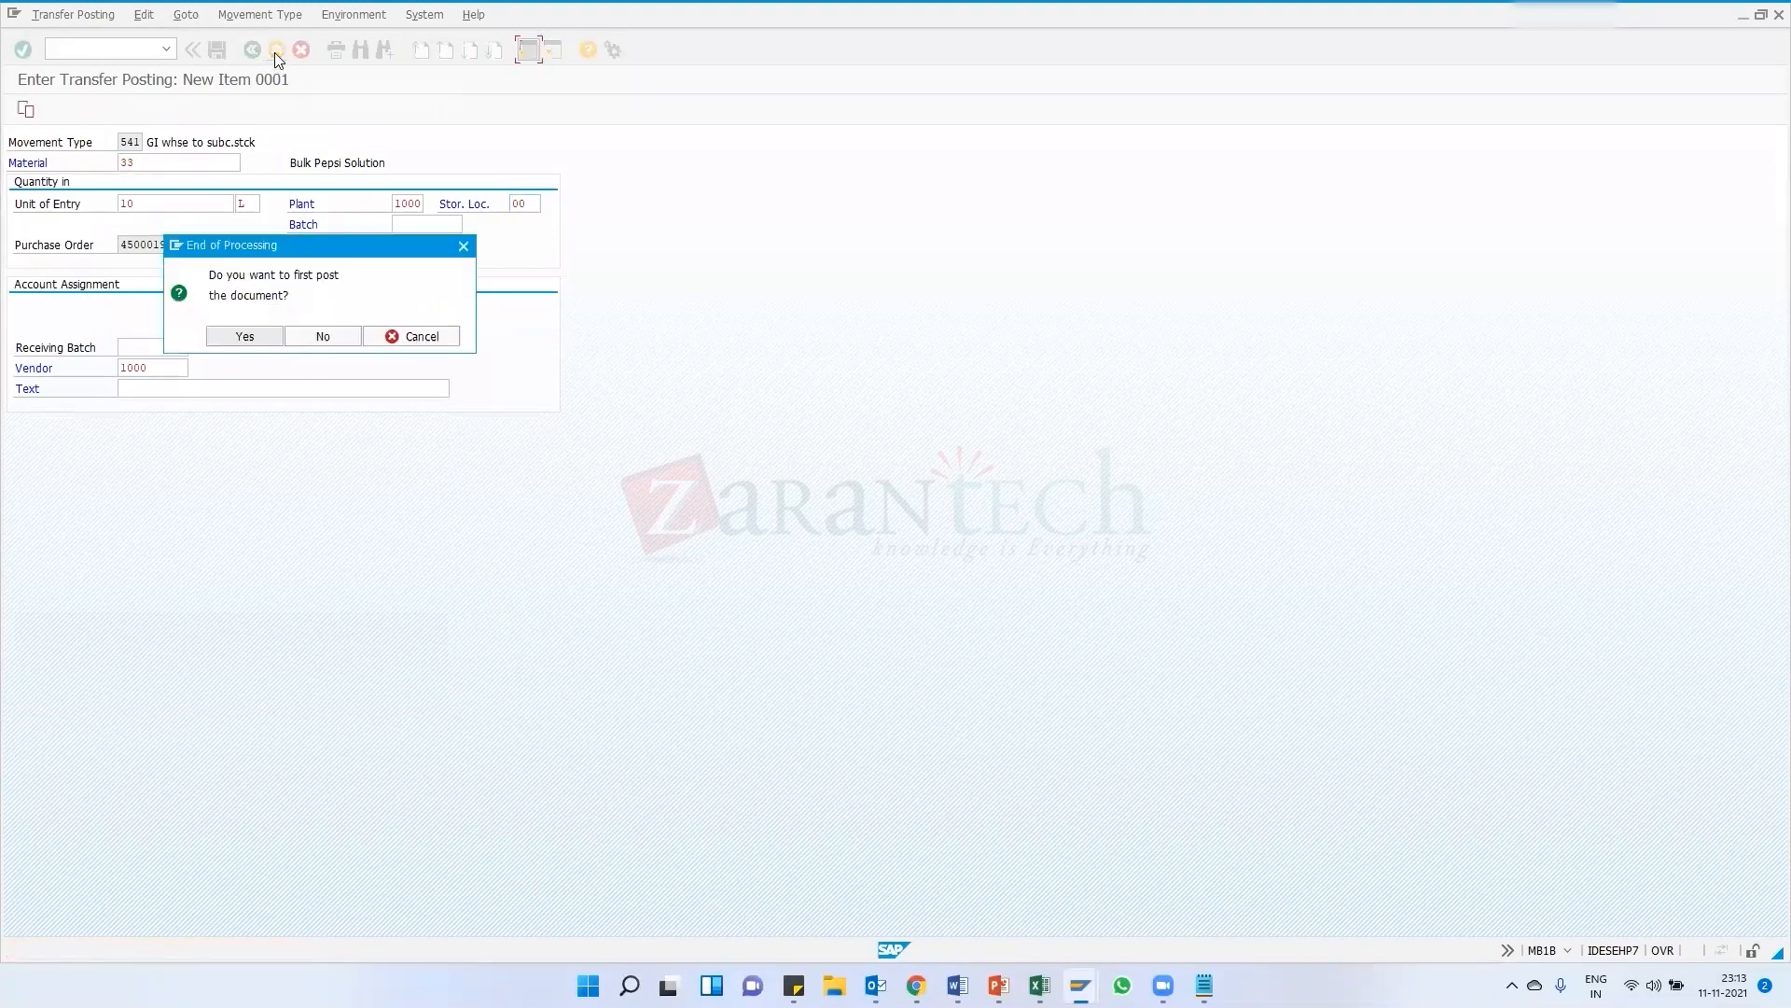
click(323, 336)
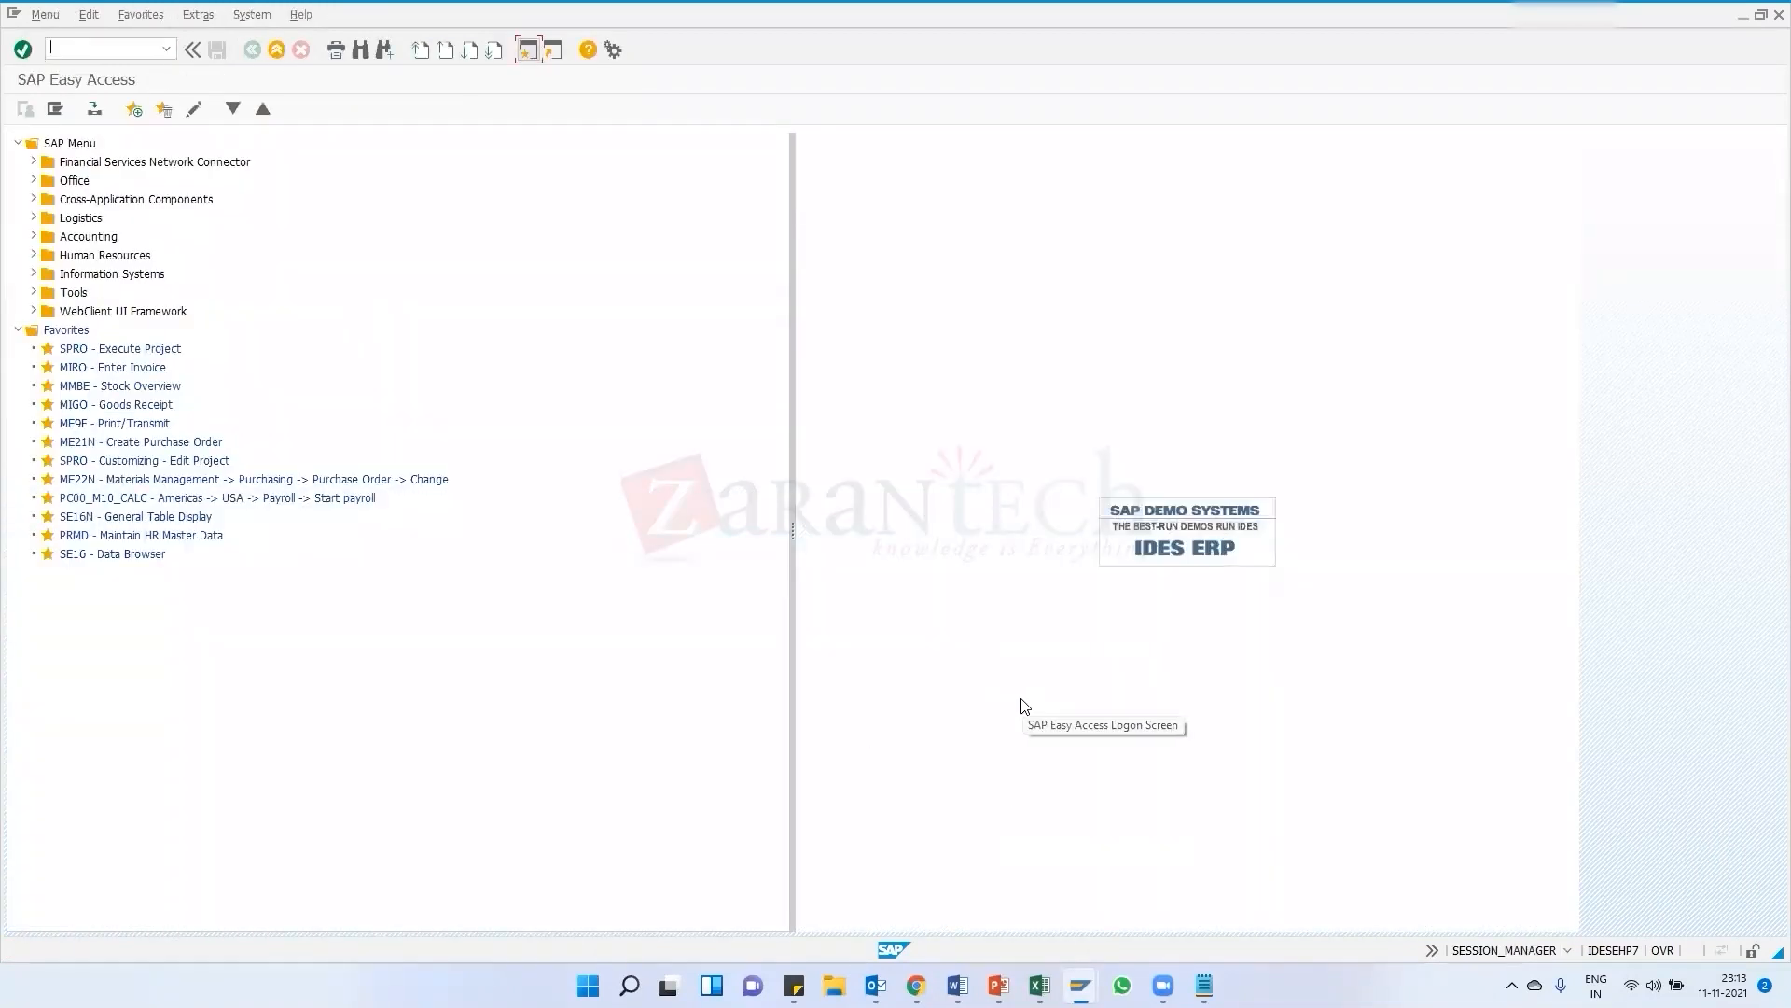
Post the 561 goods receipt of 10 units of material 33 into storage location 0006
click(1080, 985)
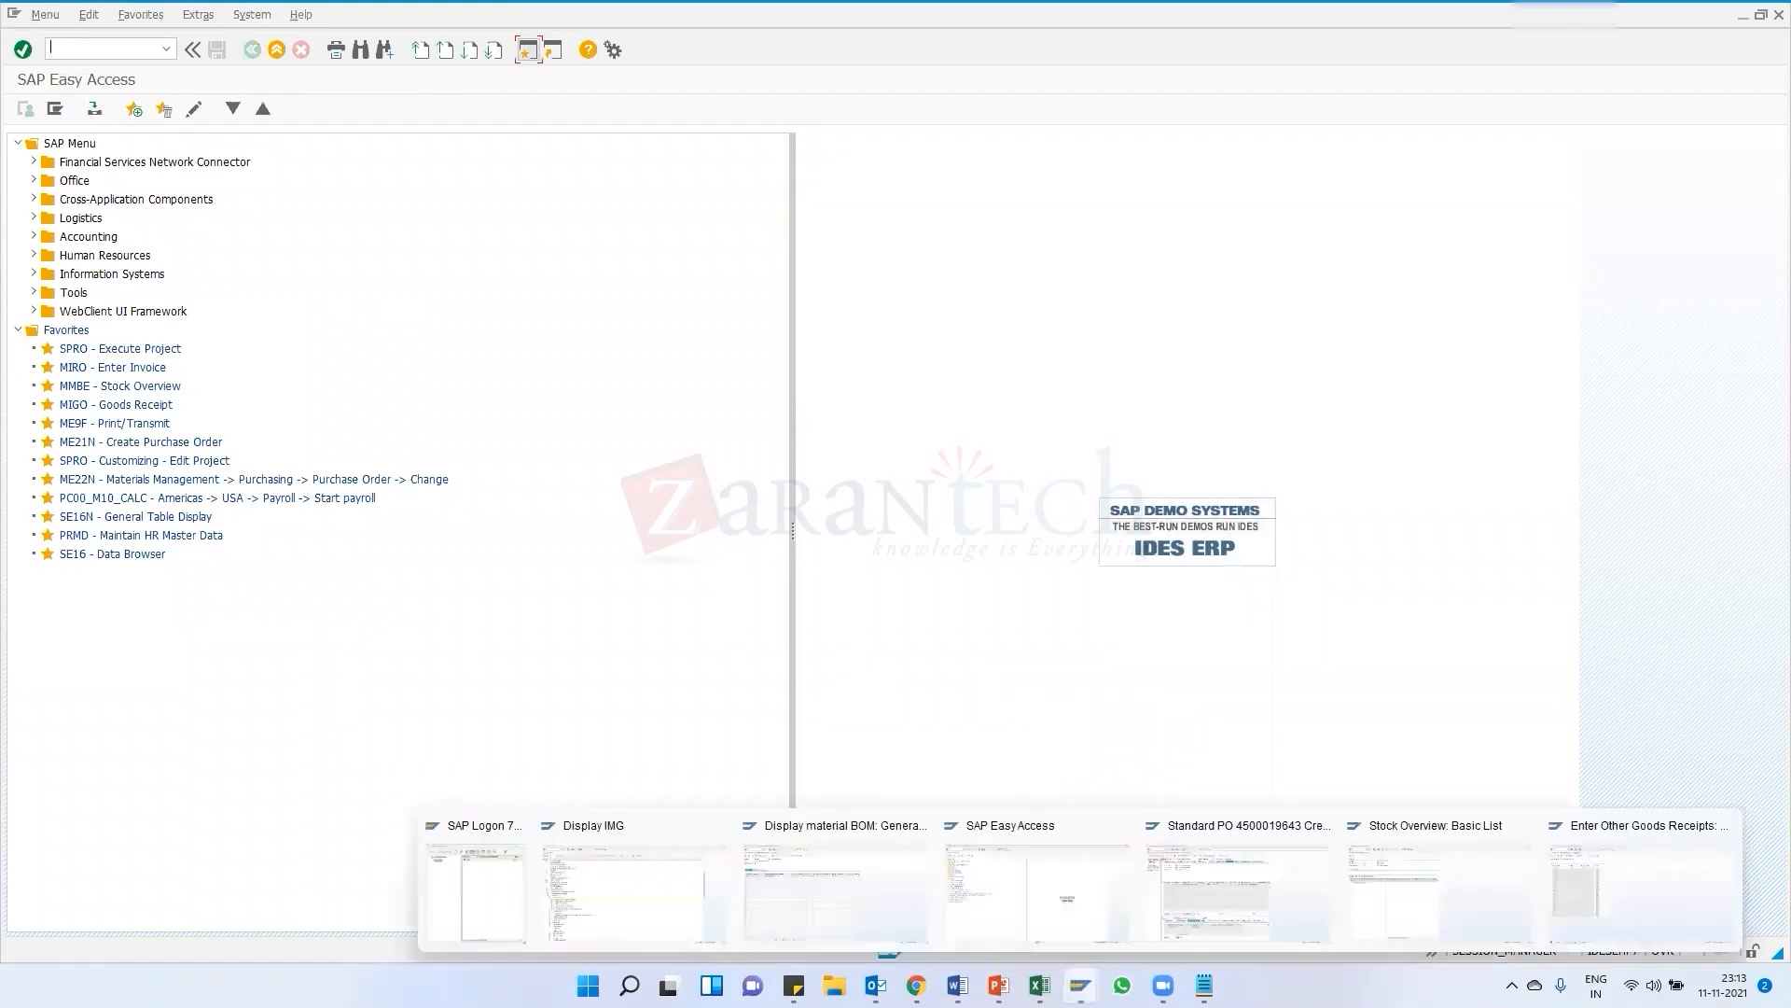
click(1208, 905)
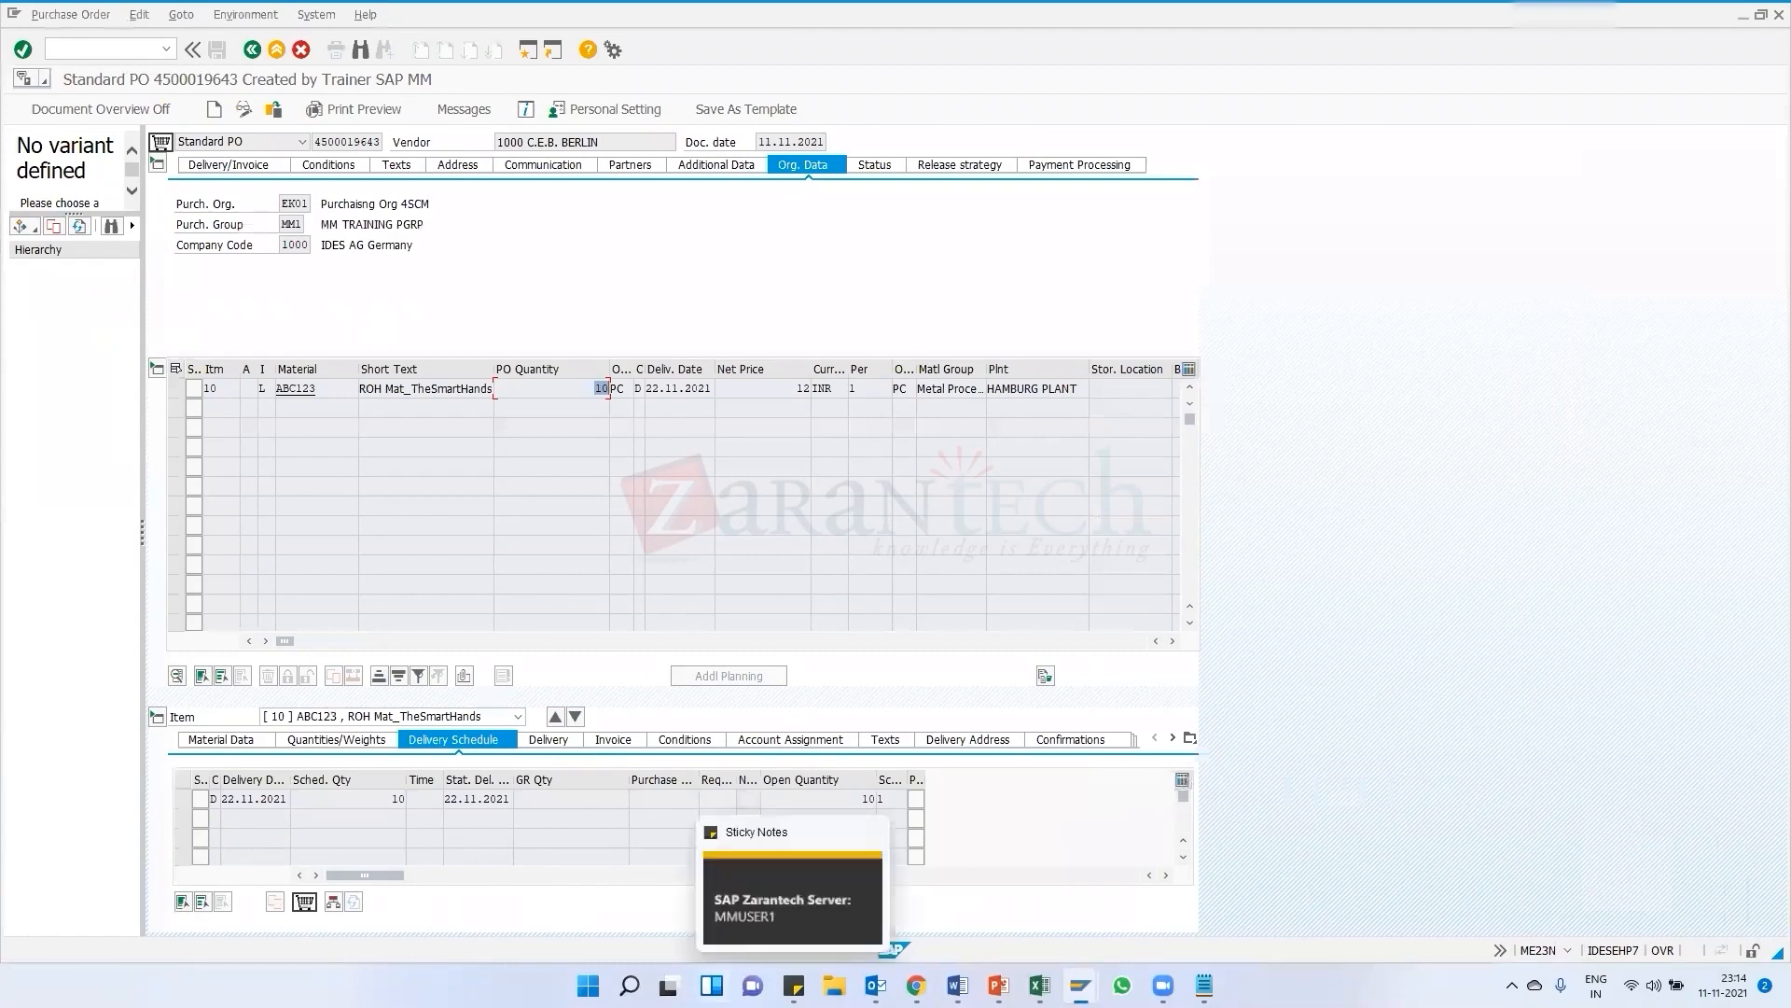
mouse_move(1080, 986)
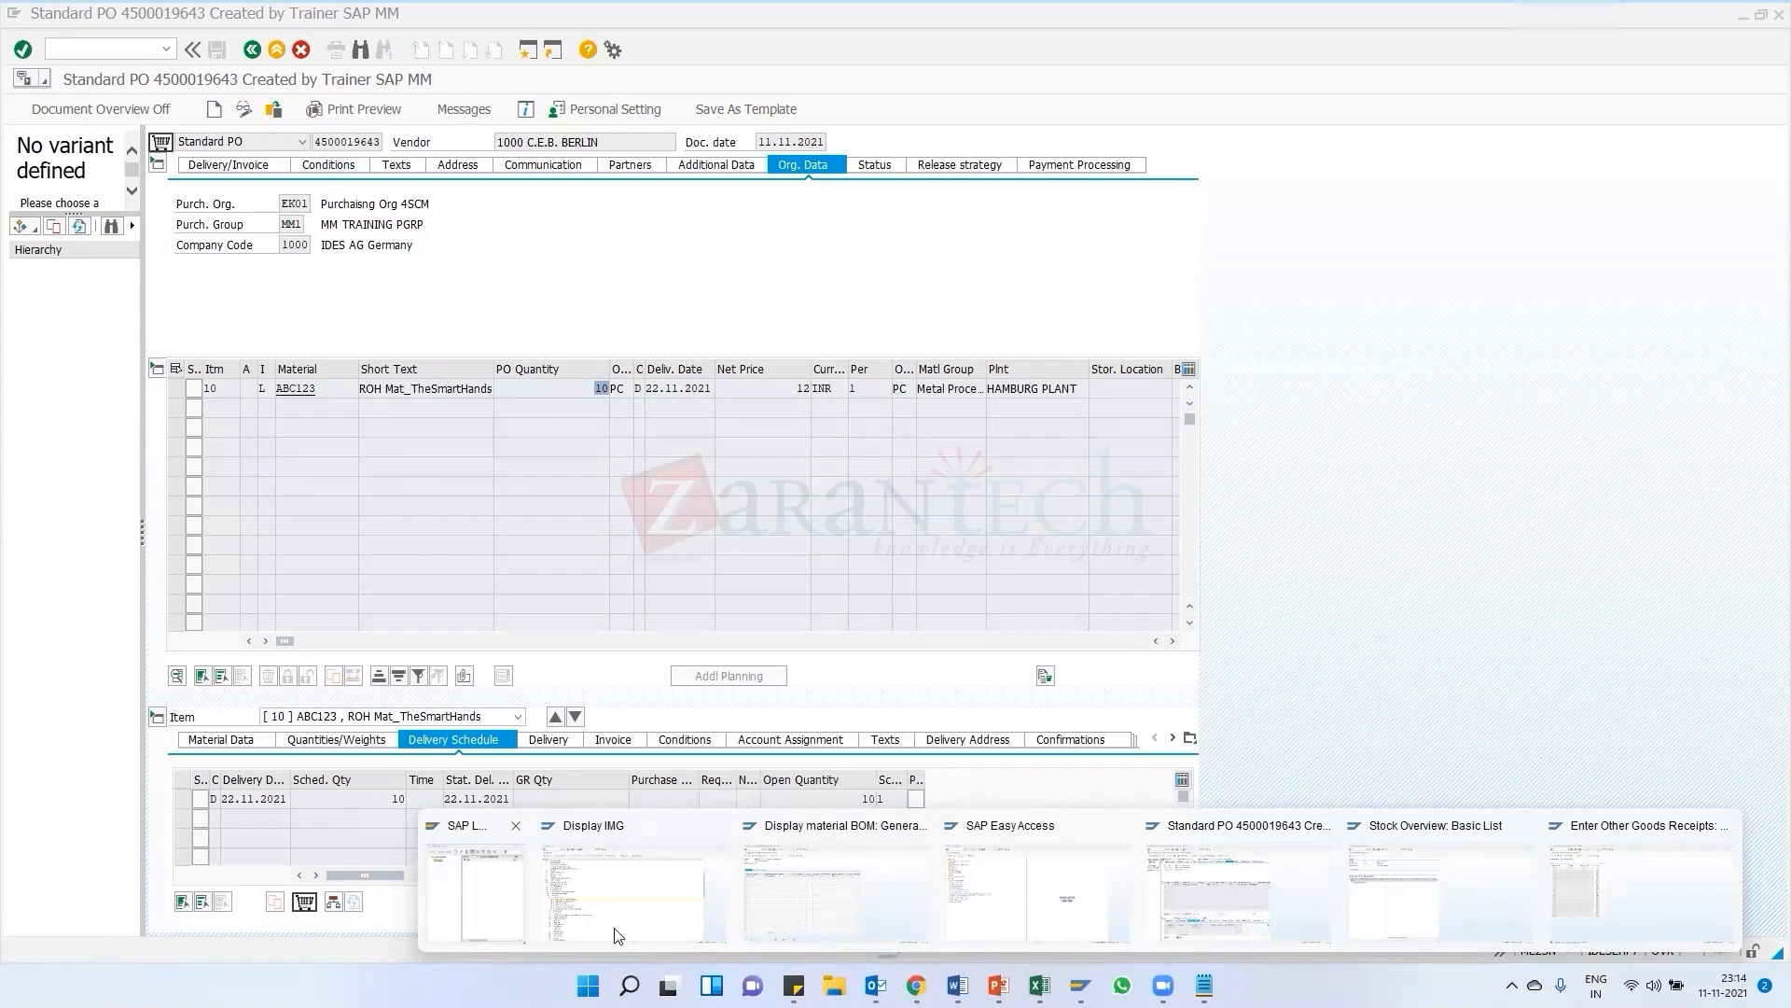
click(849, 898)
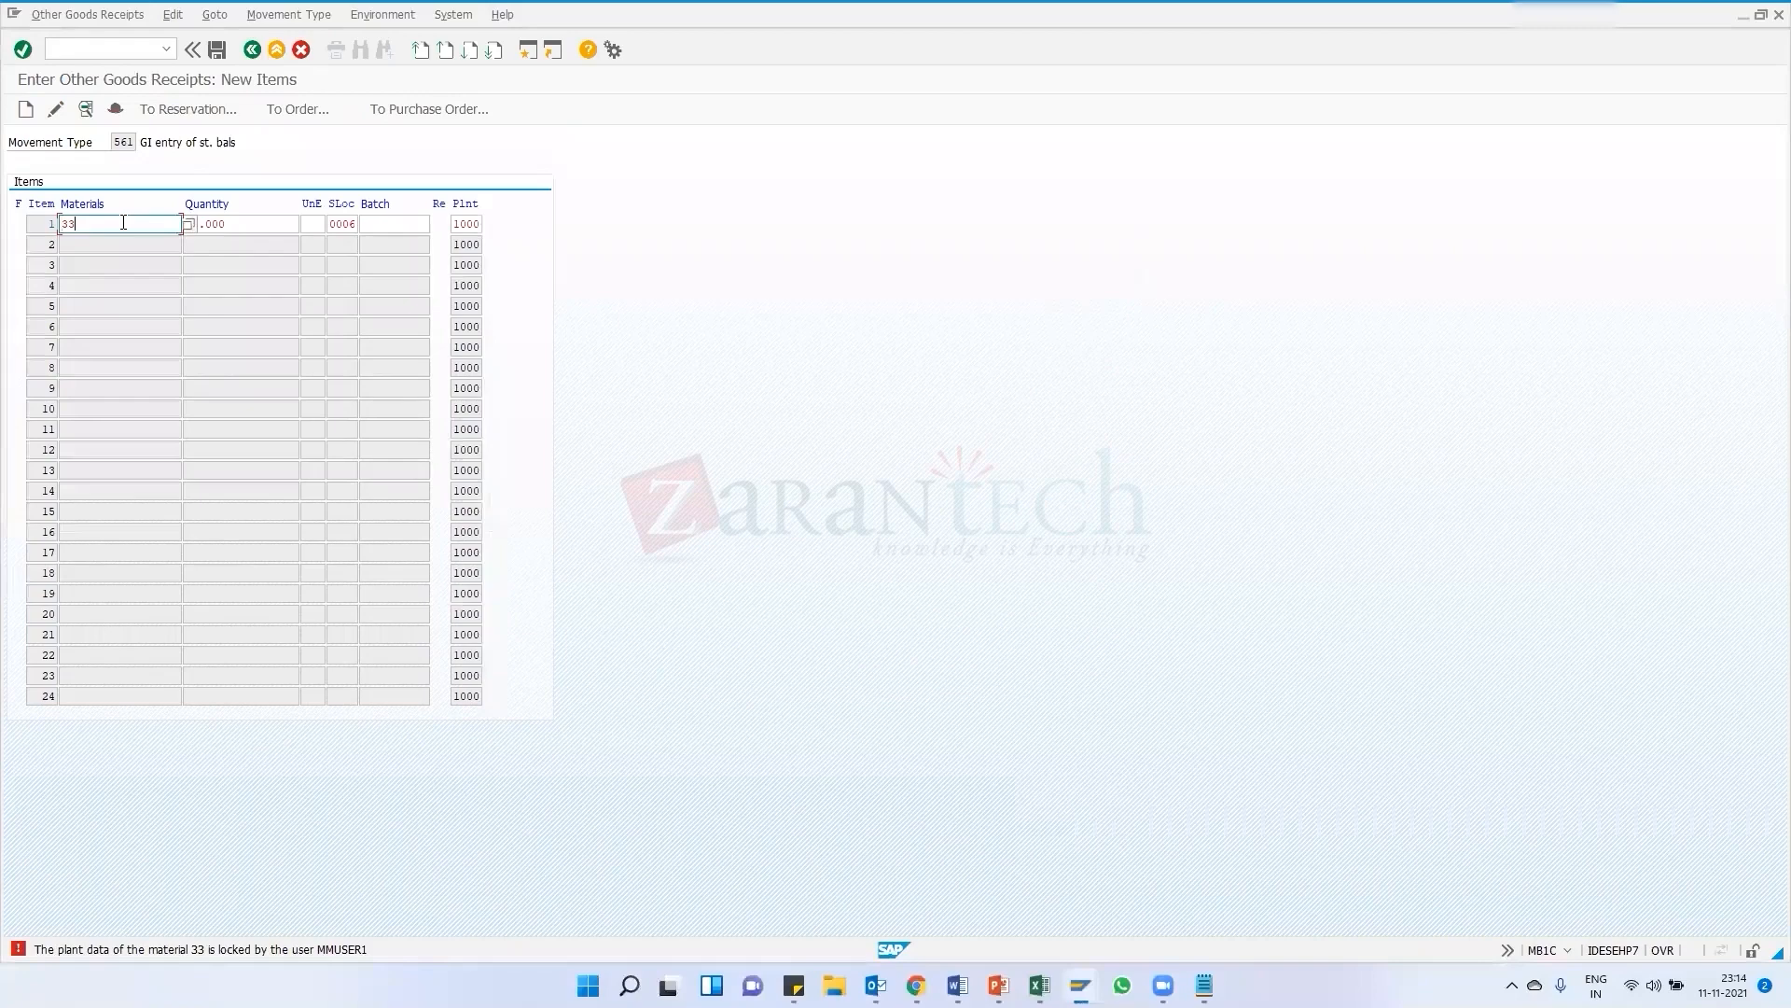
key(Return)
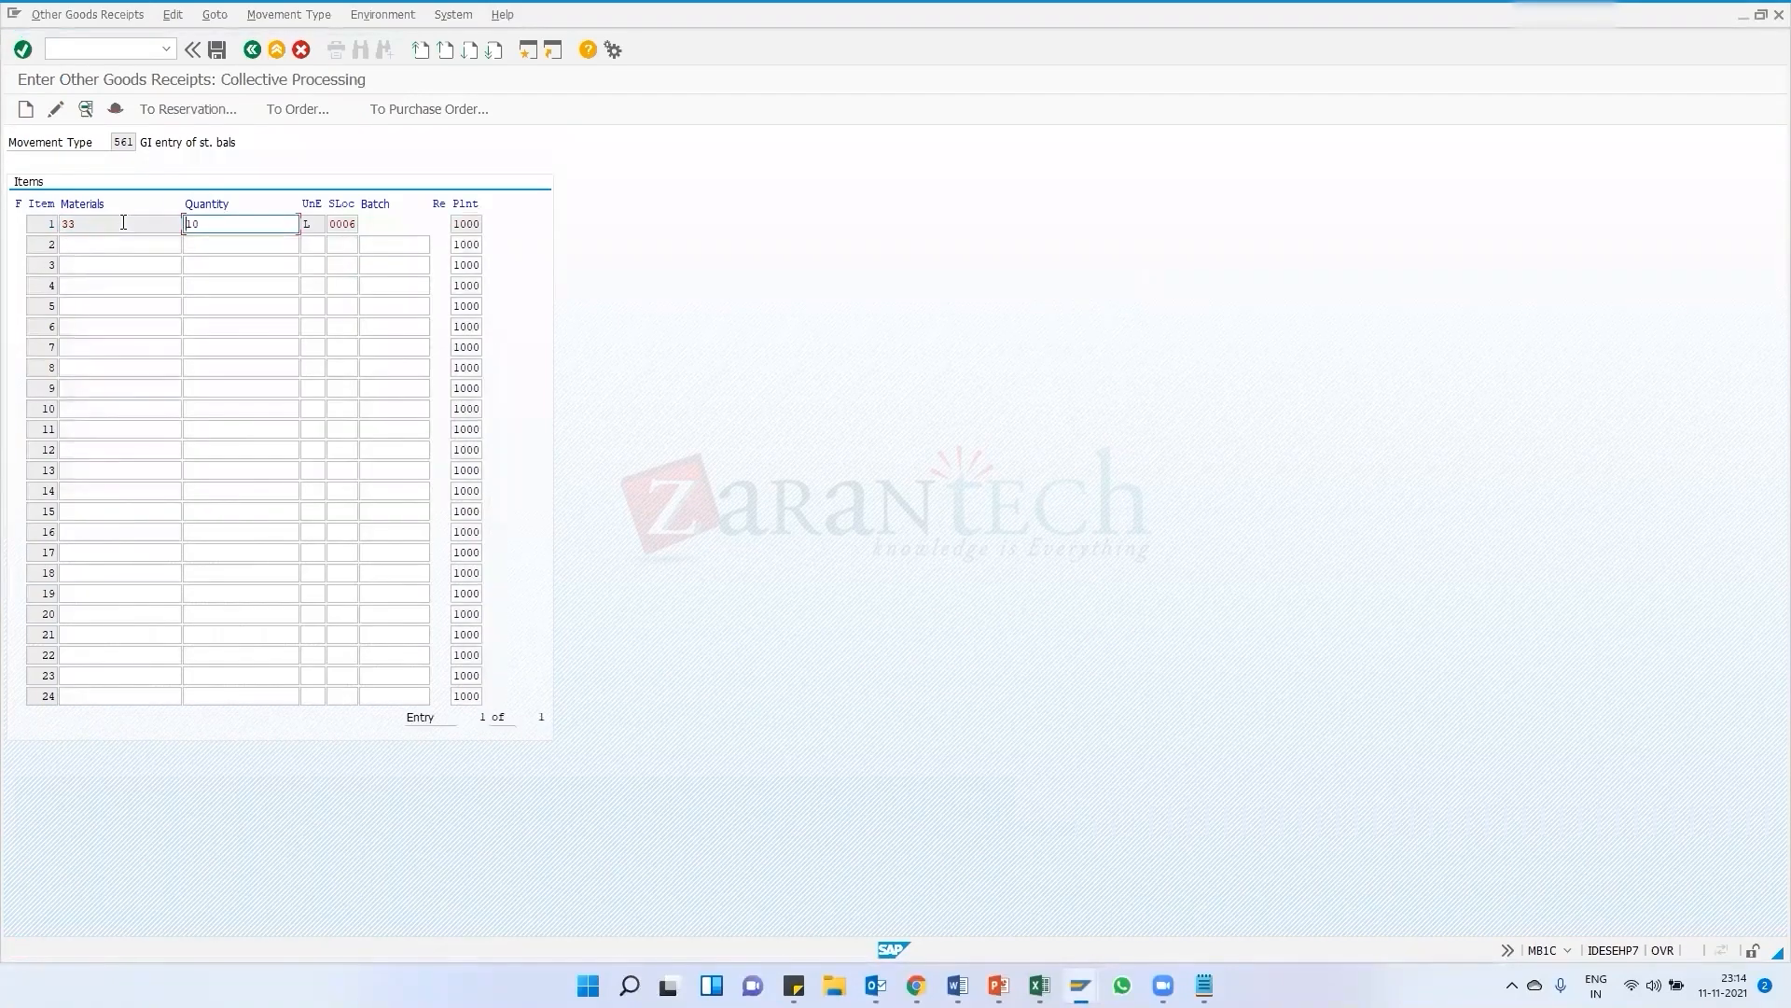
click(216, 55)
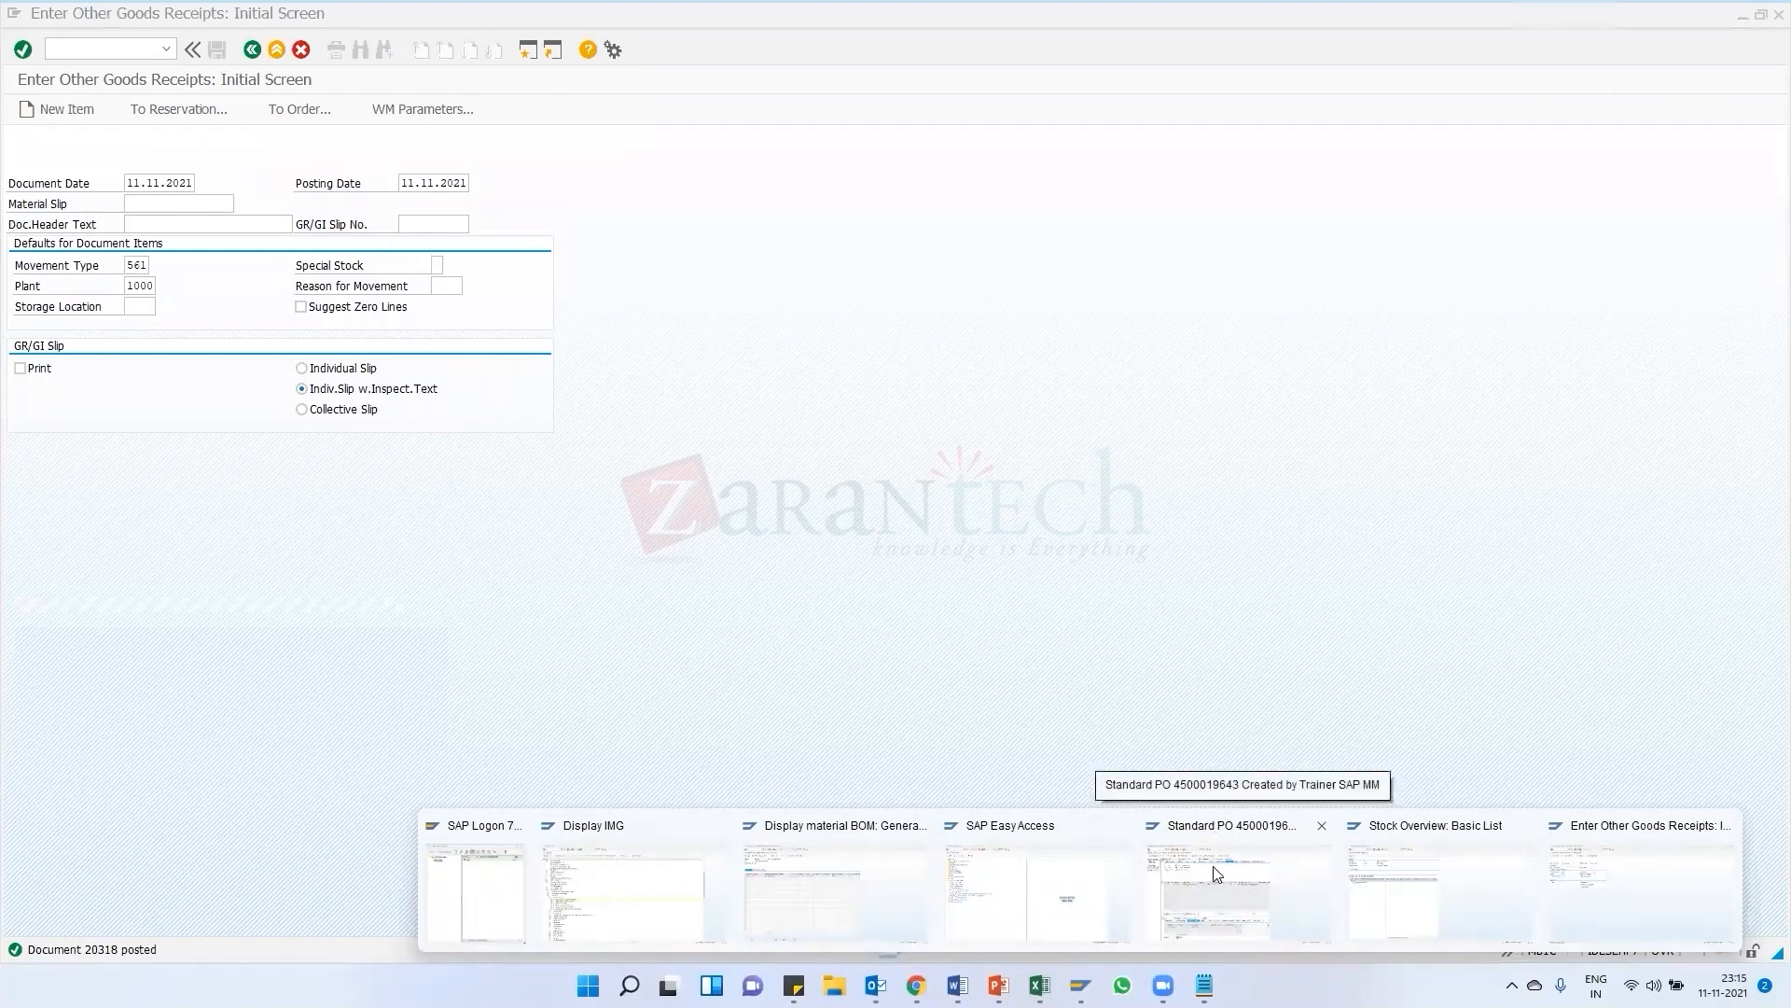
Refresh the stock overview for material 33 and check its stock in storage location 0006
click(1430, 889)
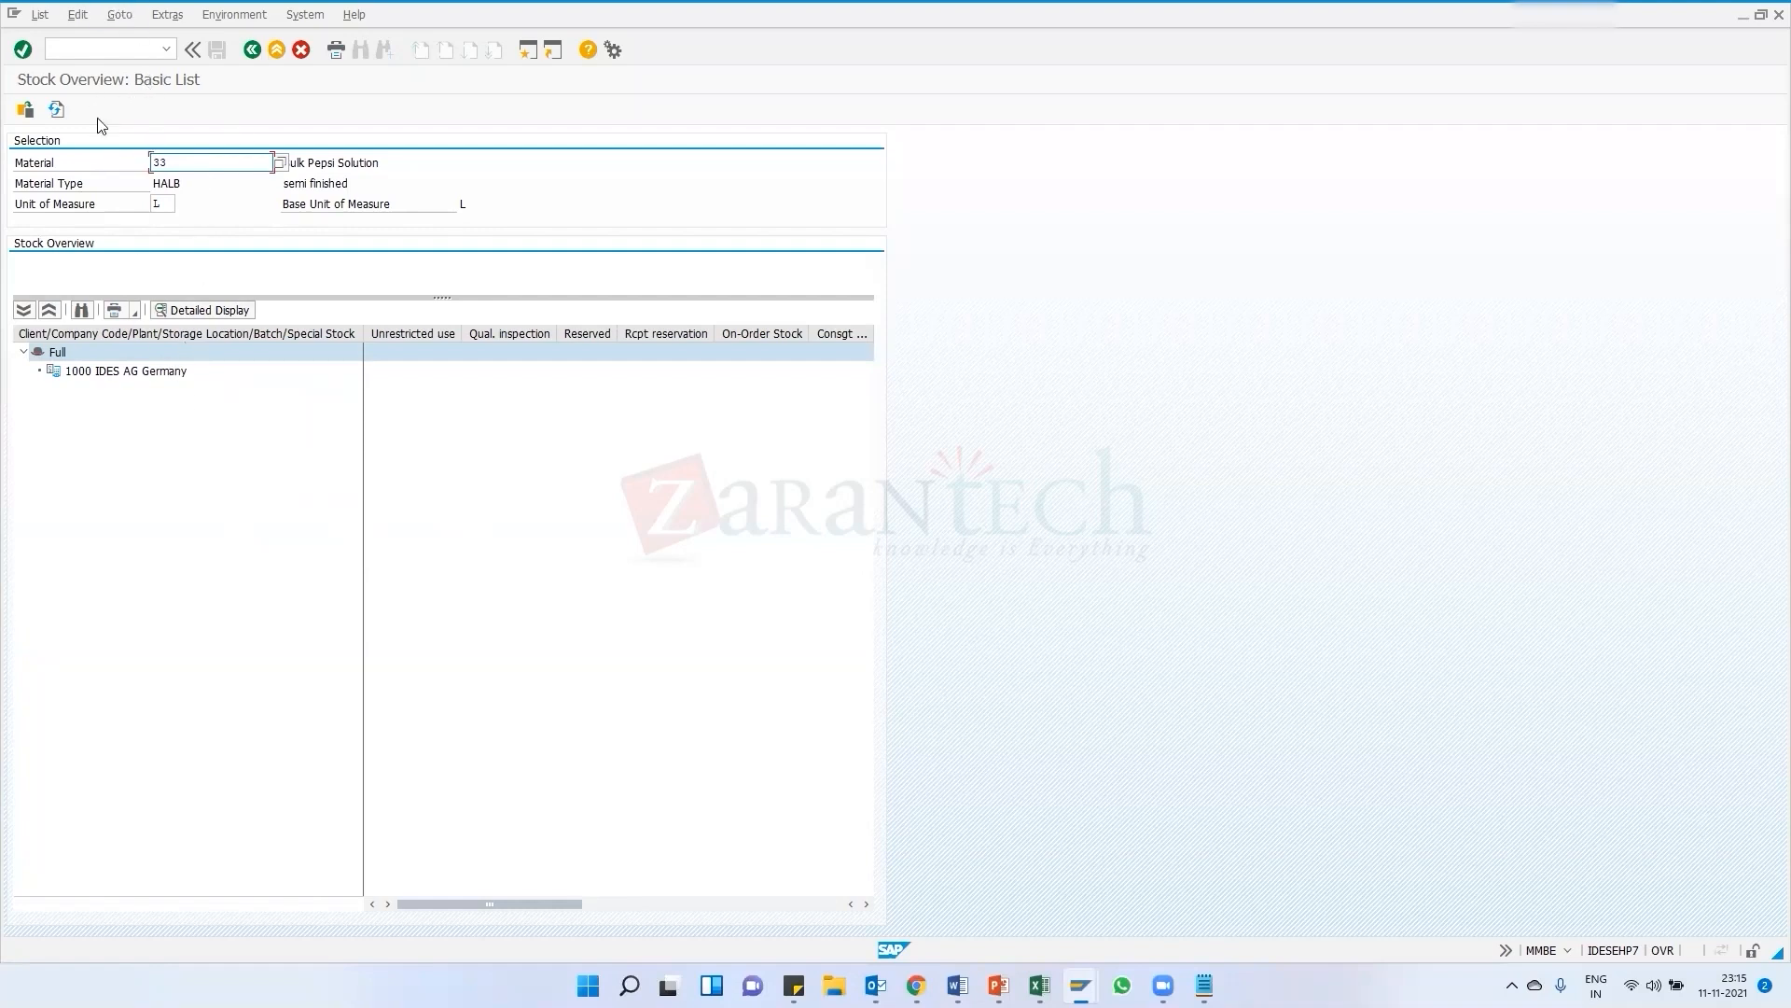
click(48, 109)
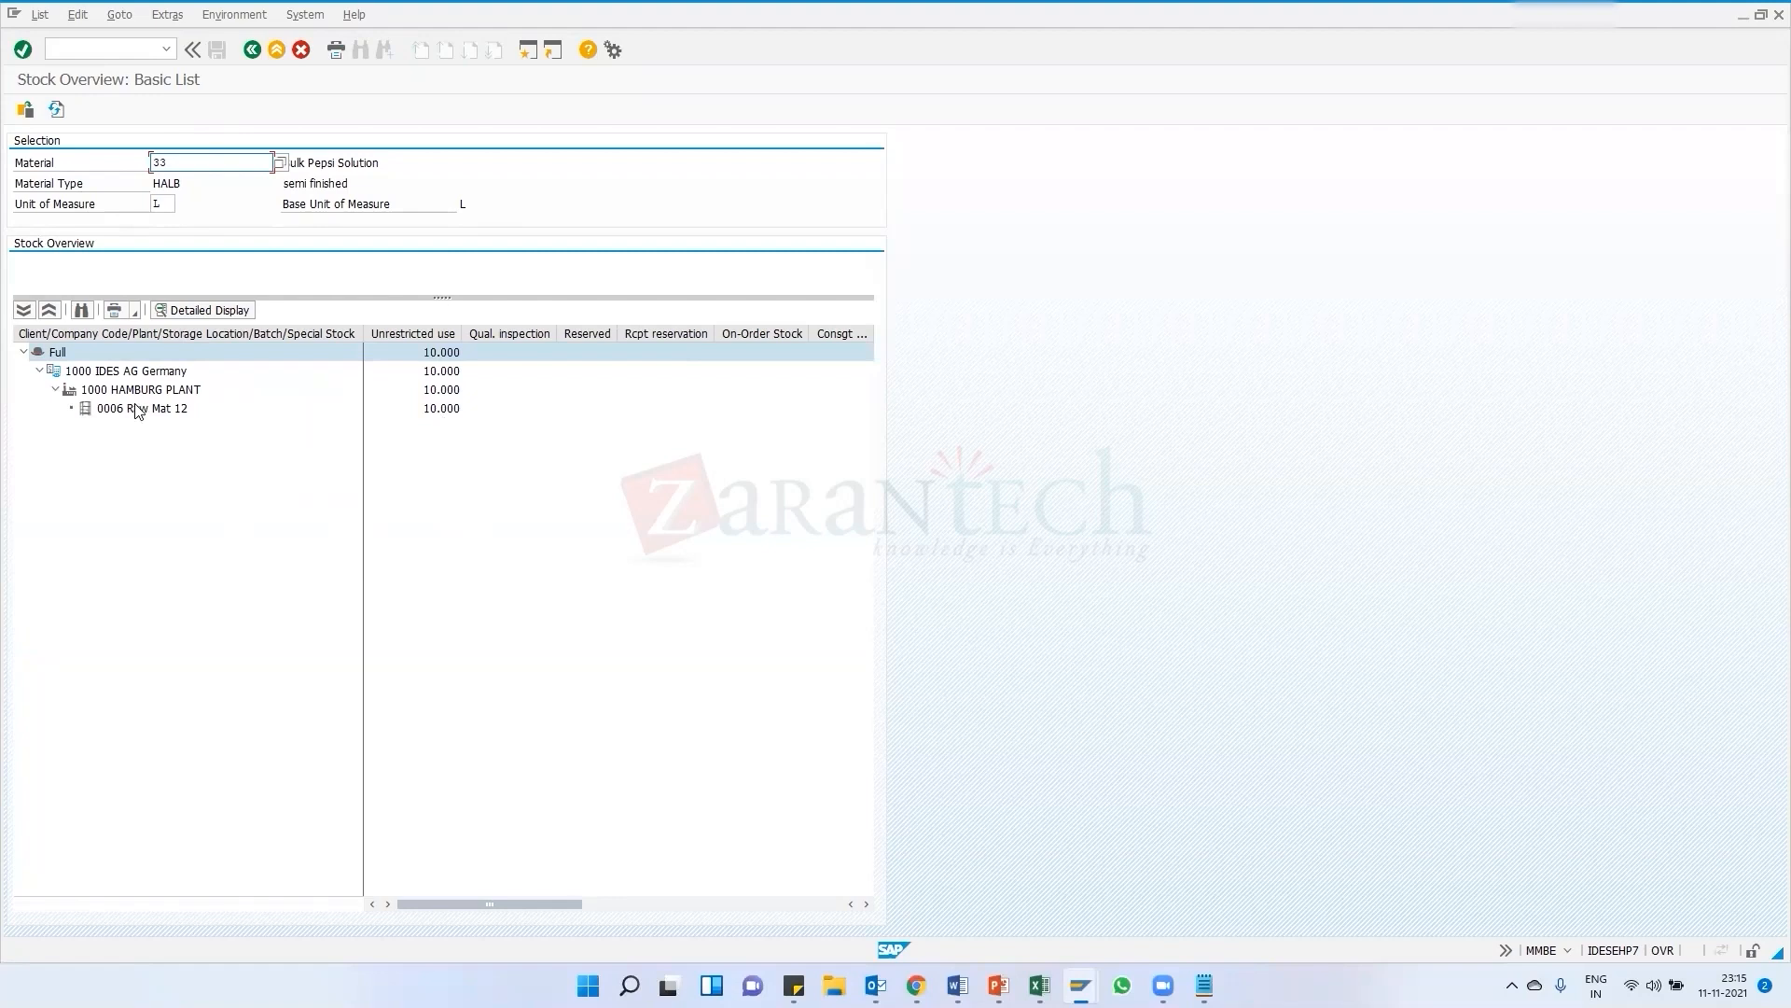
click(444, 412)
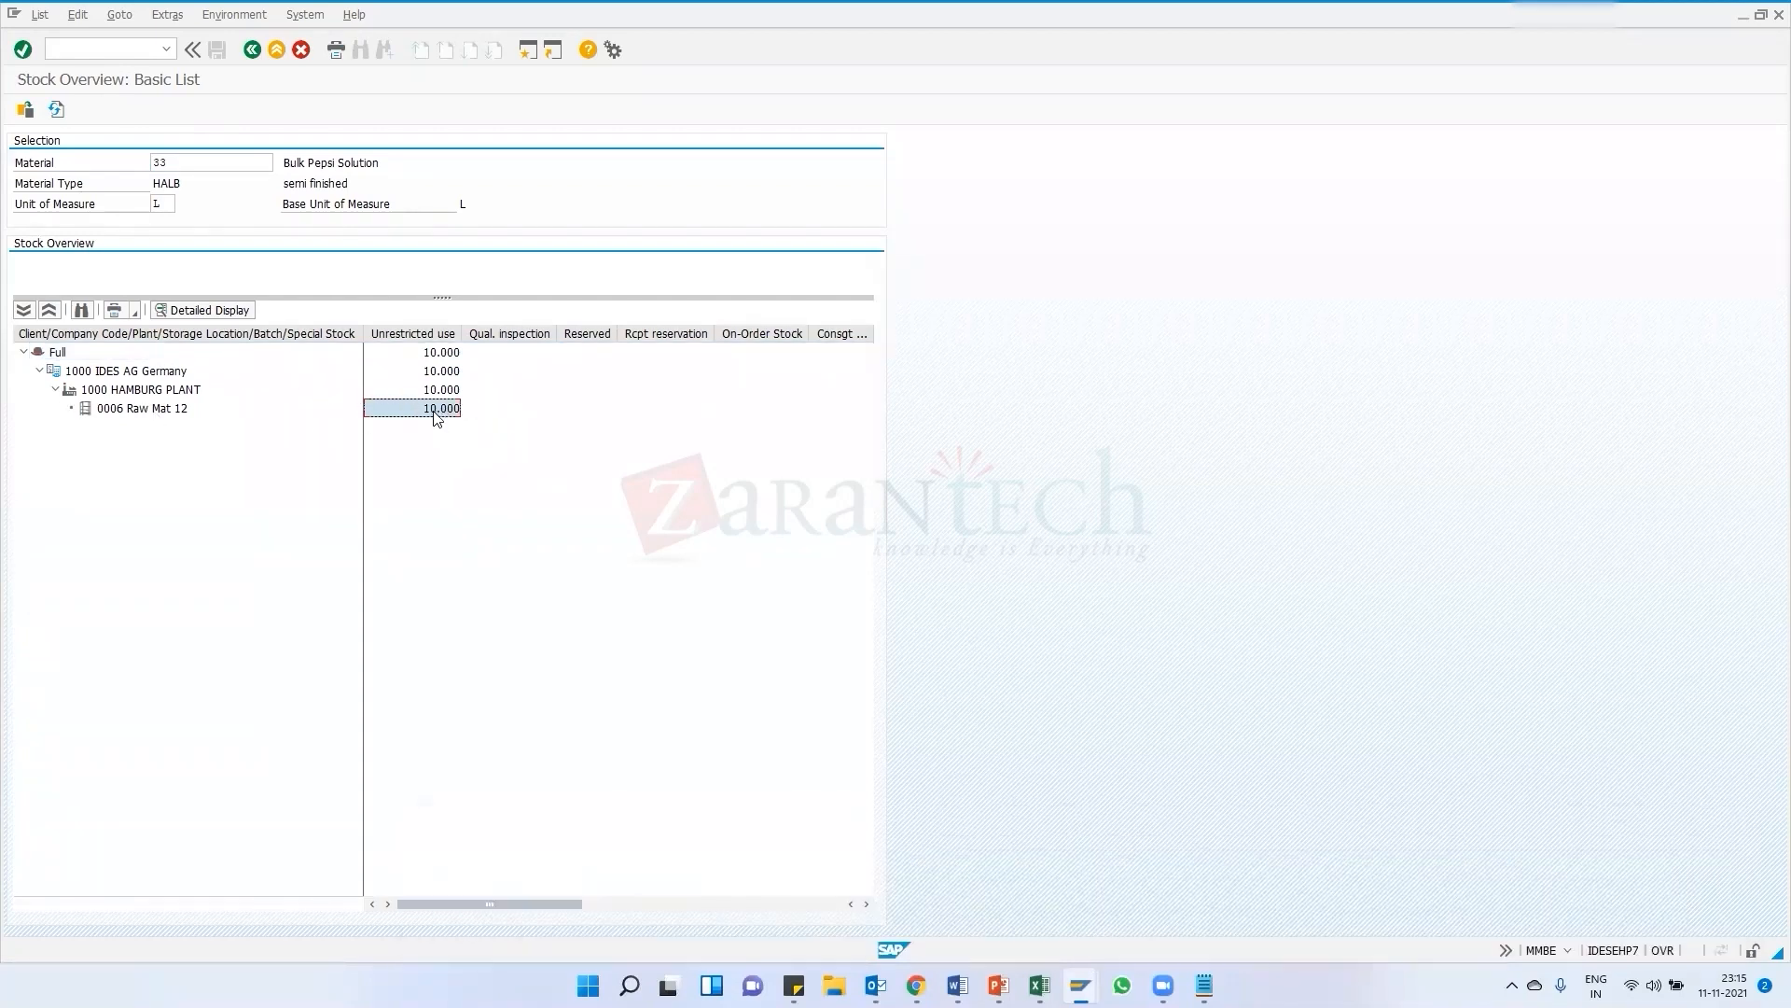
Start transaction MB1B for a transfer posting with movement type 541 in plant 1000
mouse_move(1079, 985)
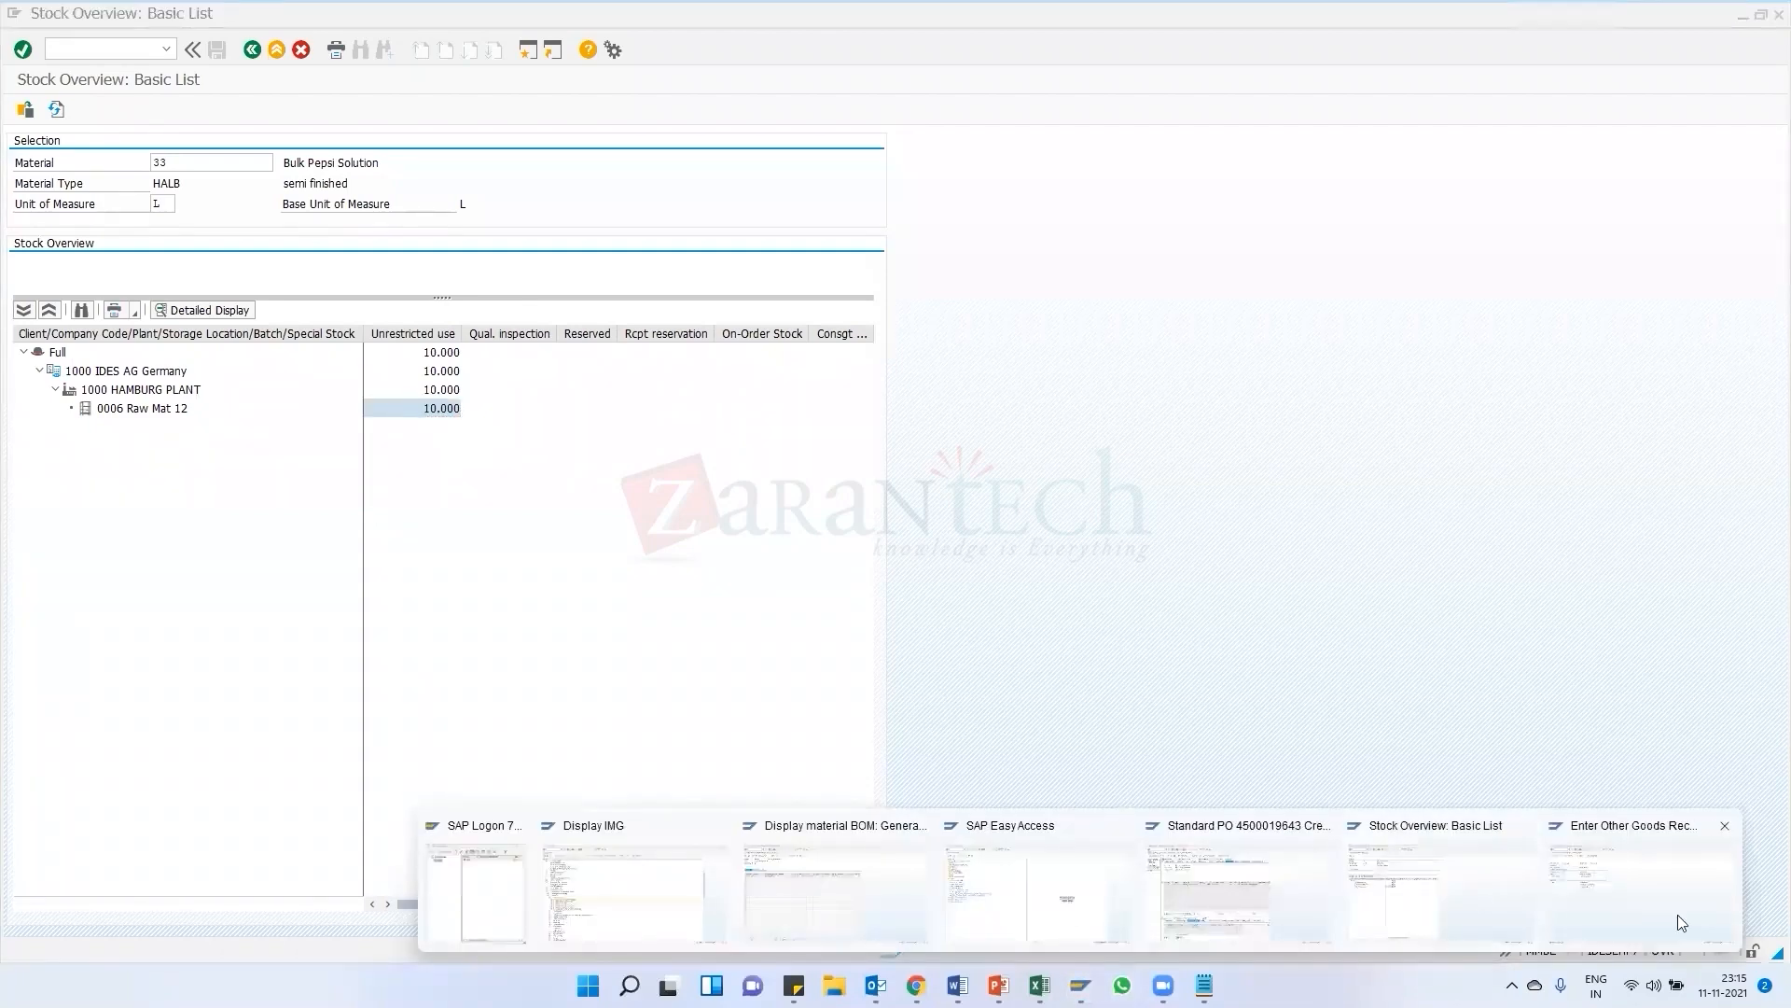
click(1642, 900)
click(252, 49)
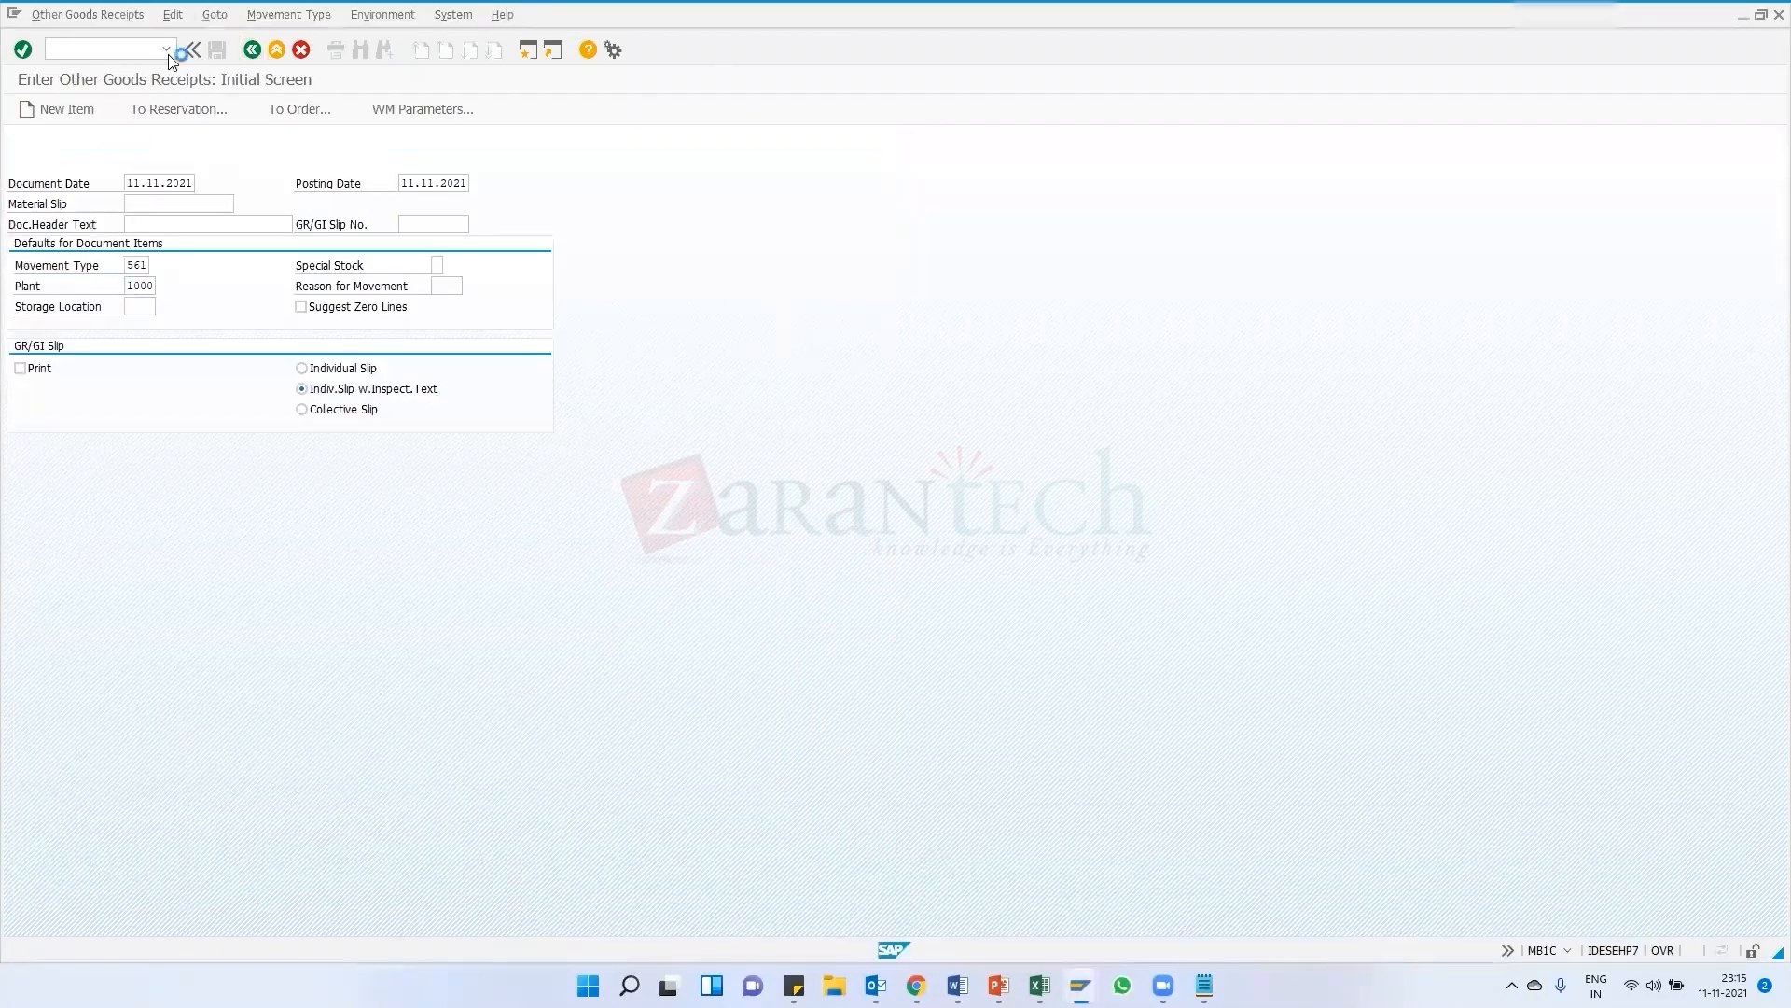
click(166, 52)
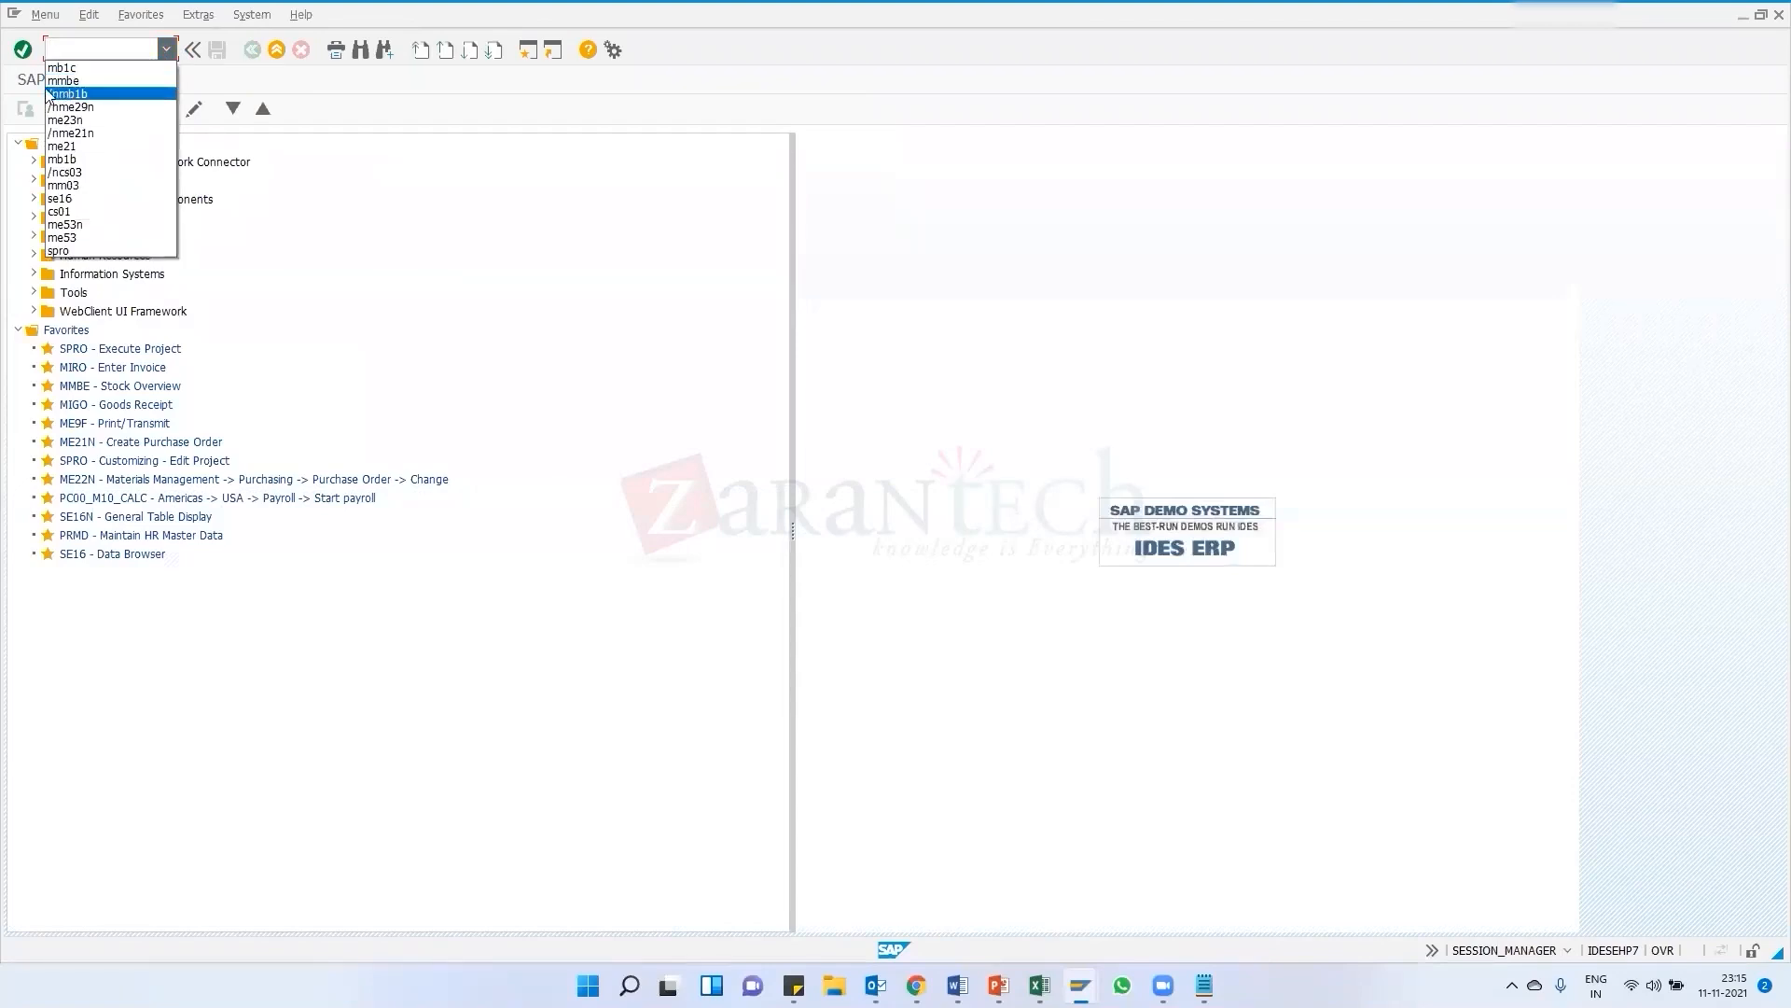
click(70, 86)
click(22, 50)
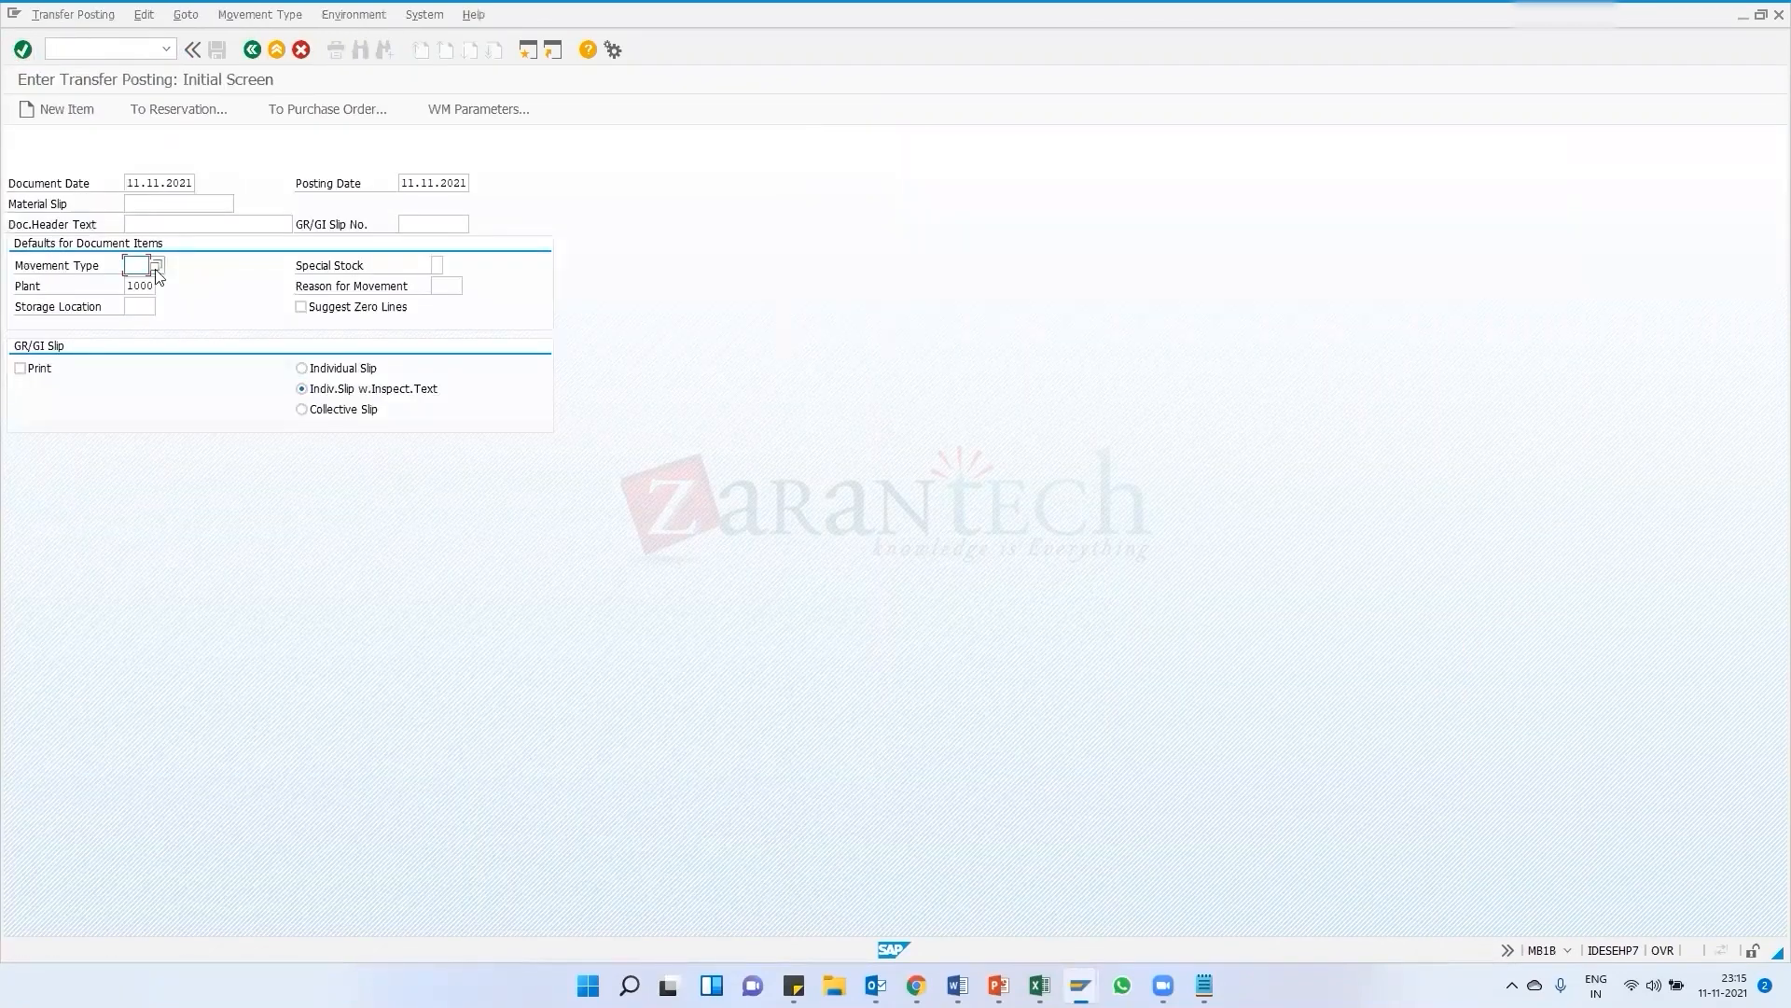
click(140, 266)
click(140, 295)
click(142, 308)
click(325, 108)
click(155, 316)
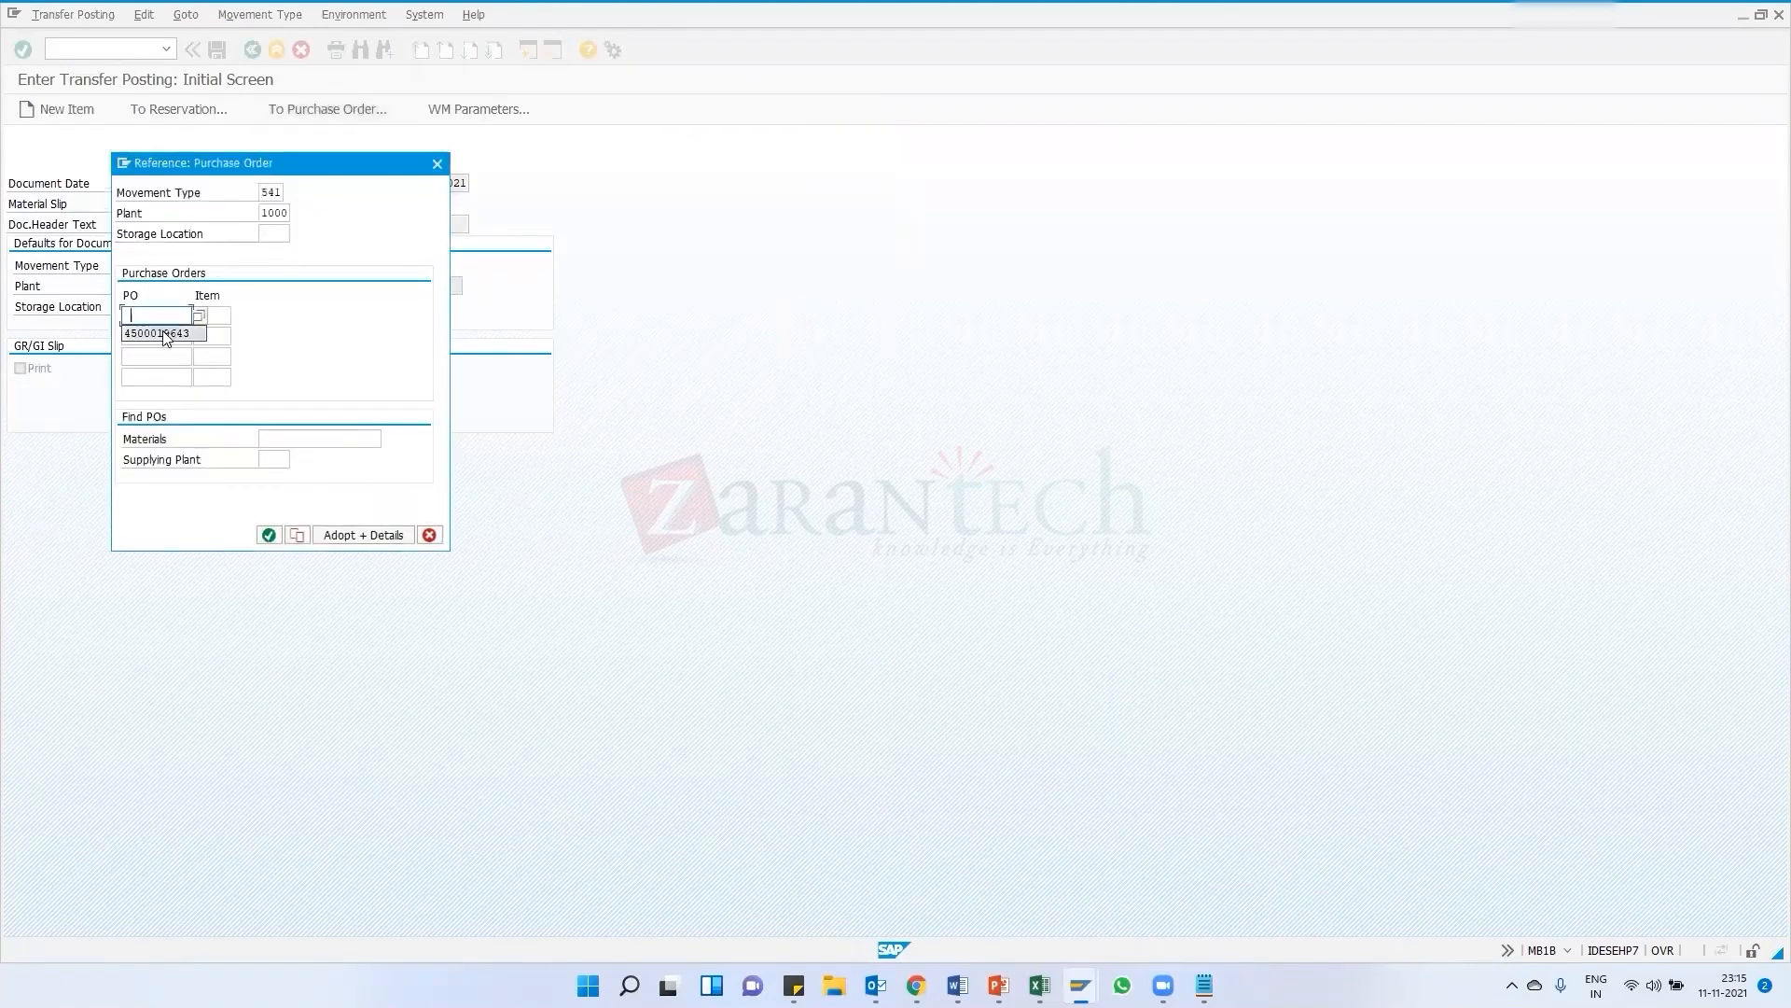
click(168, 338)
click(269, 535)
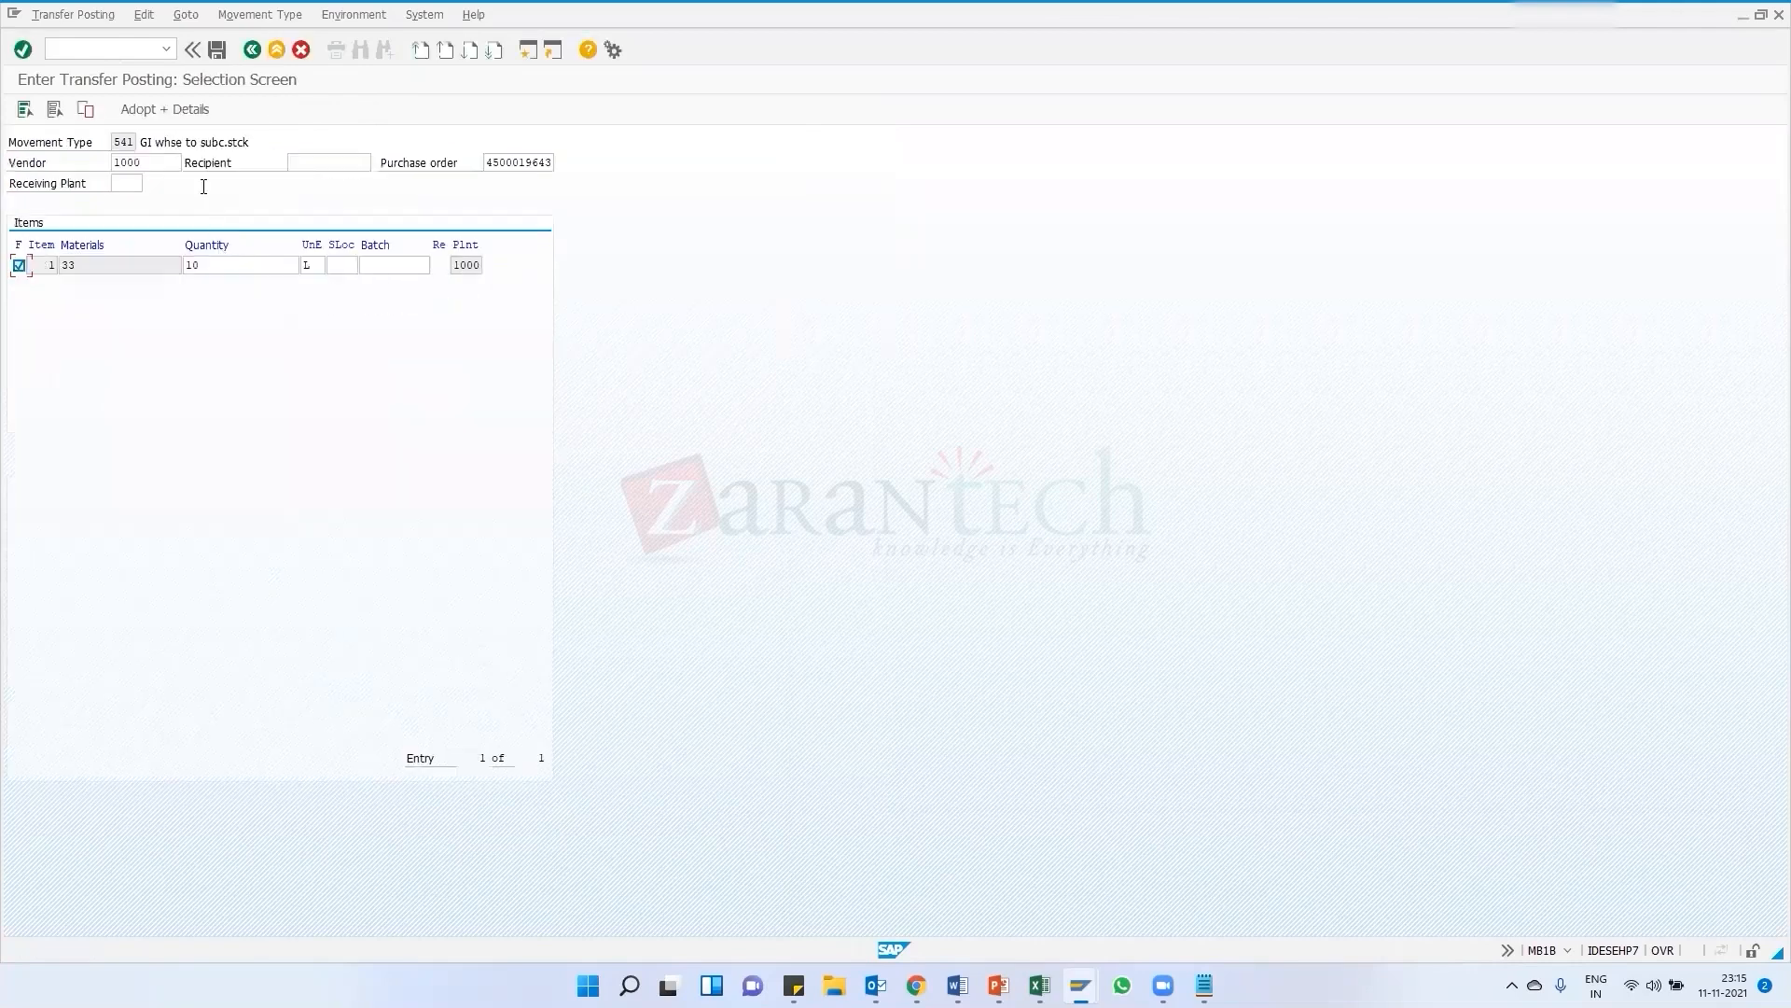
Adopt the component item details, set storage location 0006, and post the 541 transfer posting
click(161, 111)
click(524, 203)
text(0006)
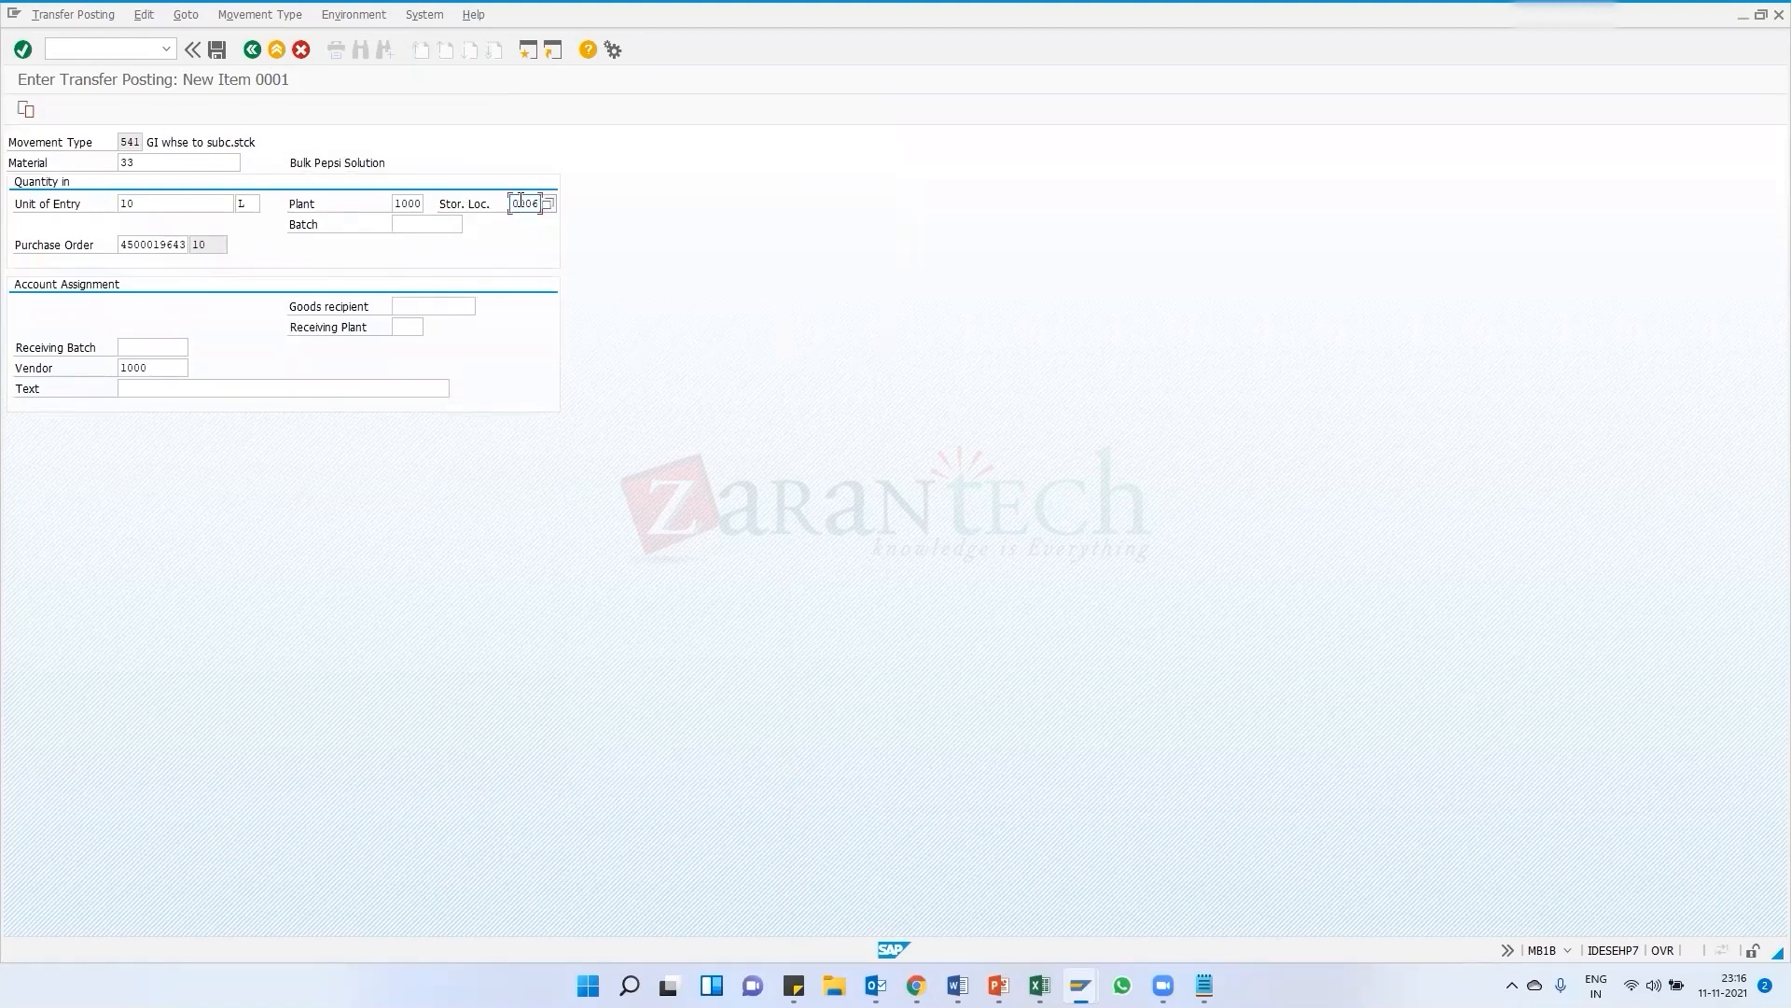
key(Return)
click(217, 52)
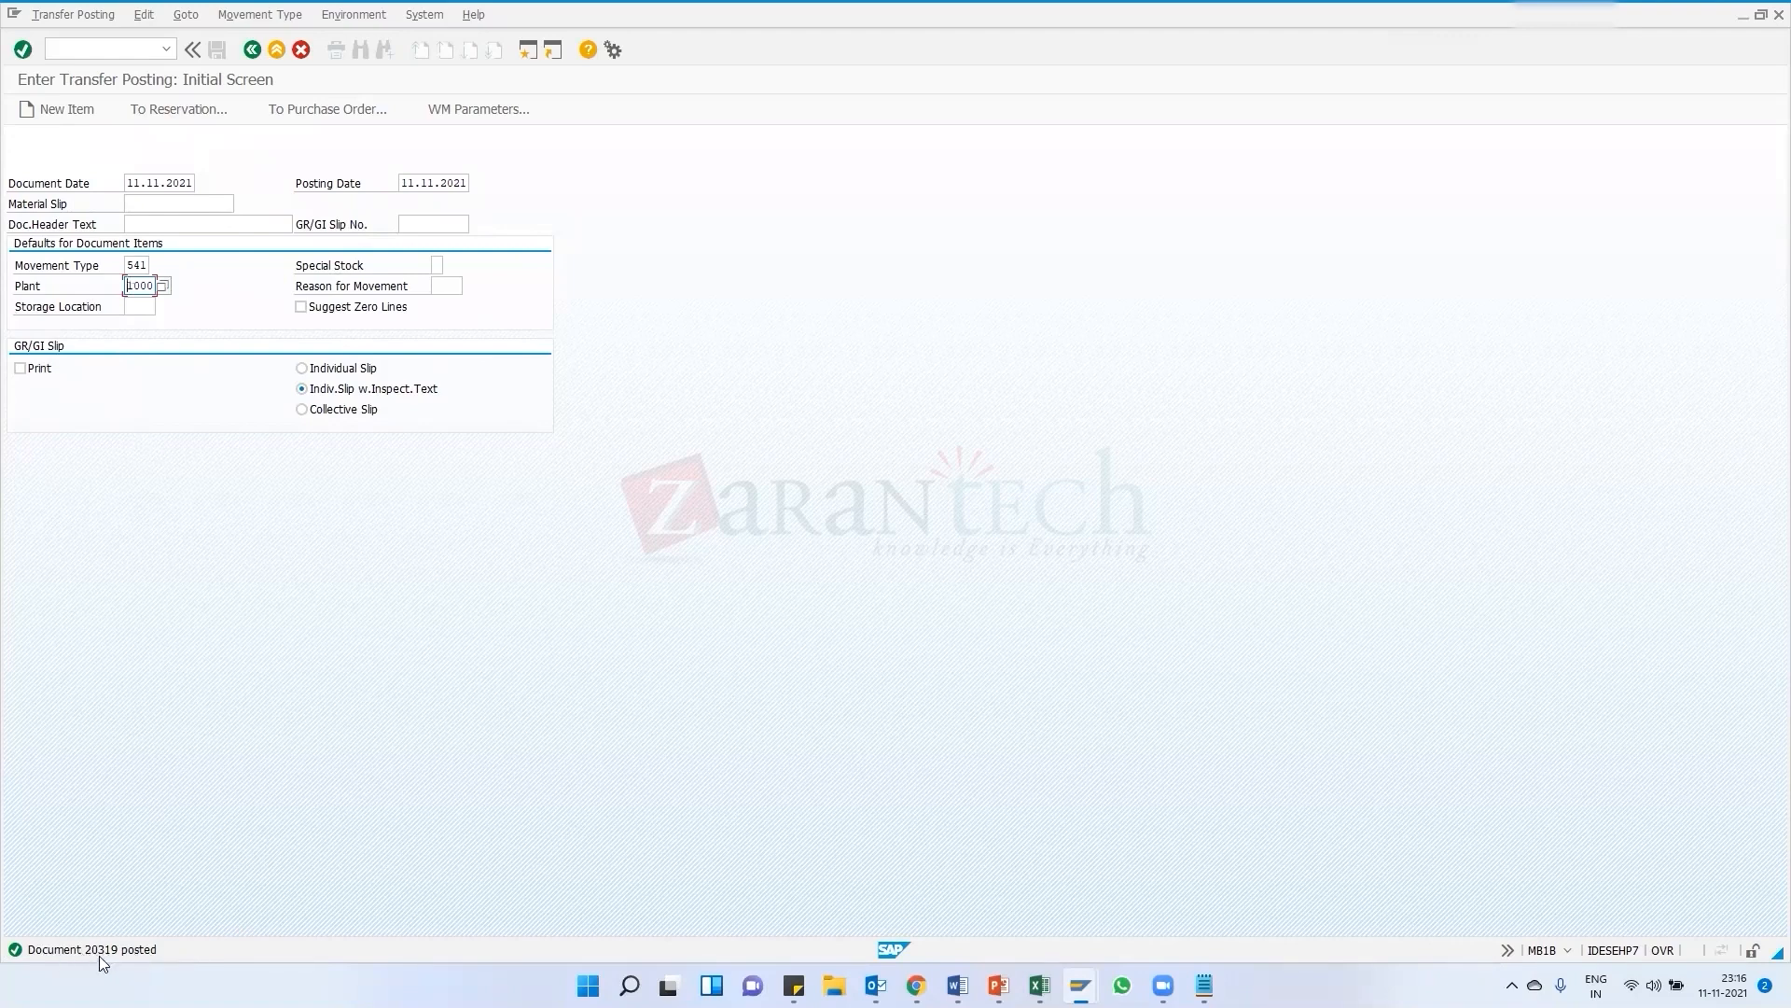
Refresh the stock overview for material 33 and examine its stock provided to vendor
click(1080, 985)
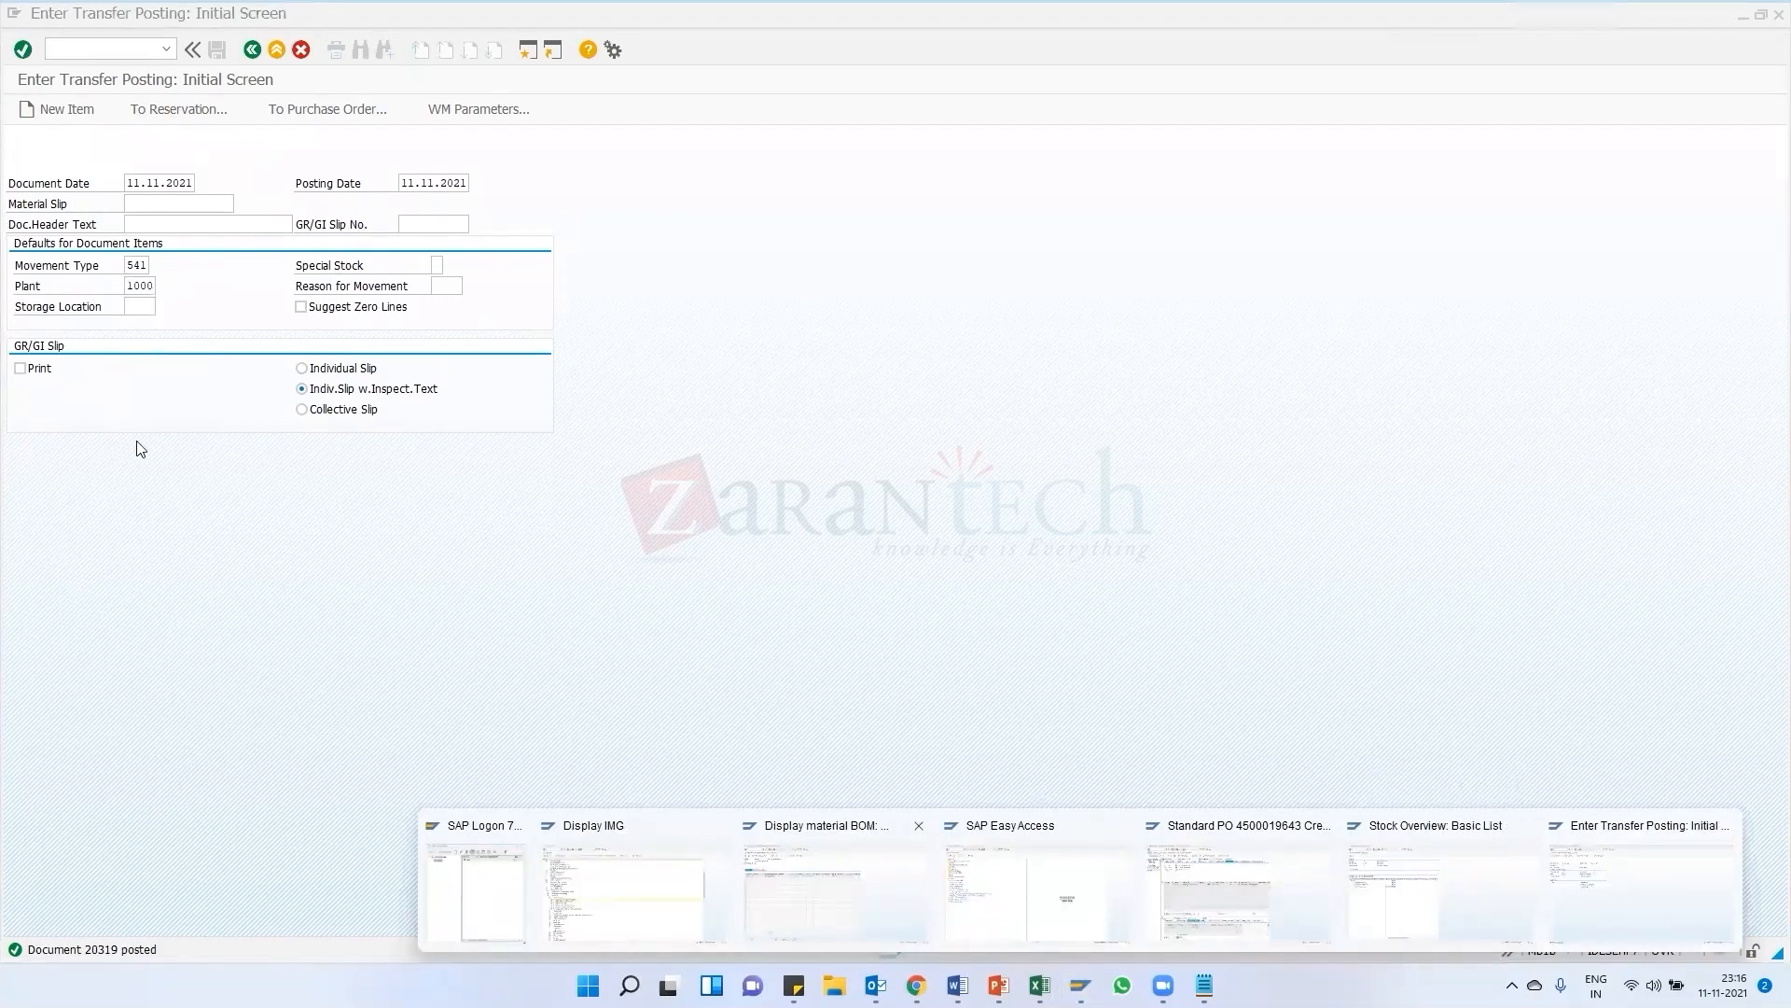
click(1454, 896)
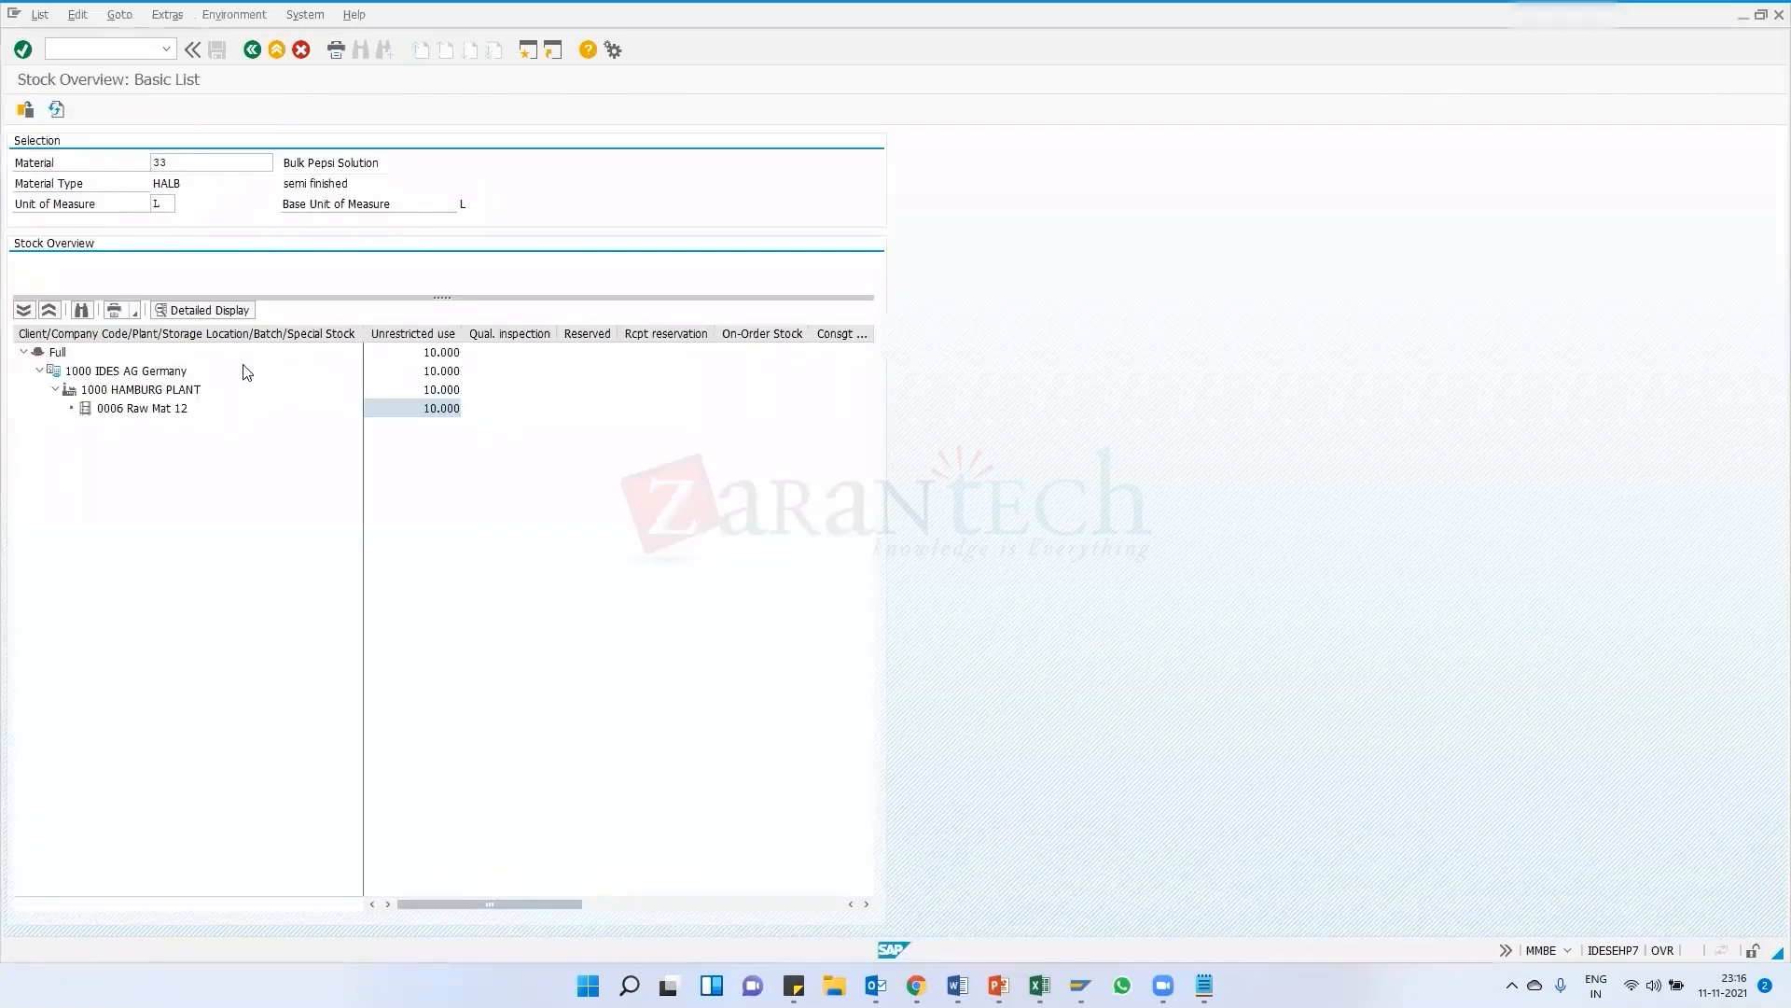
click(55, 110)
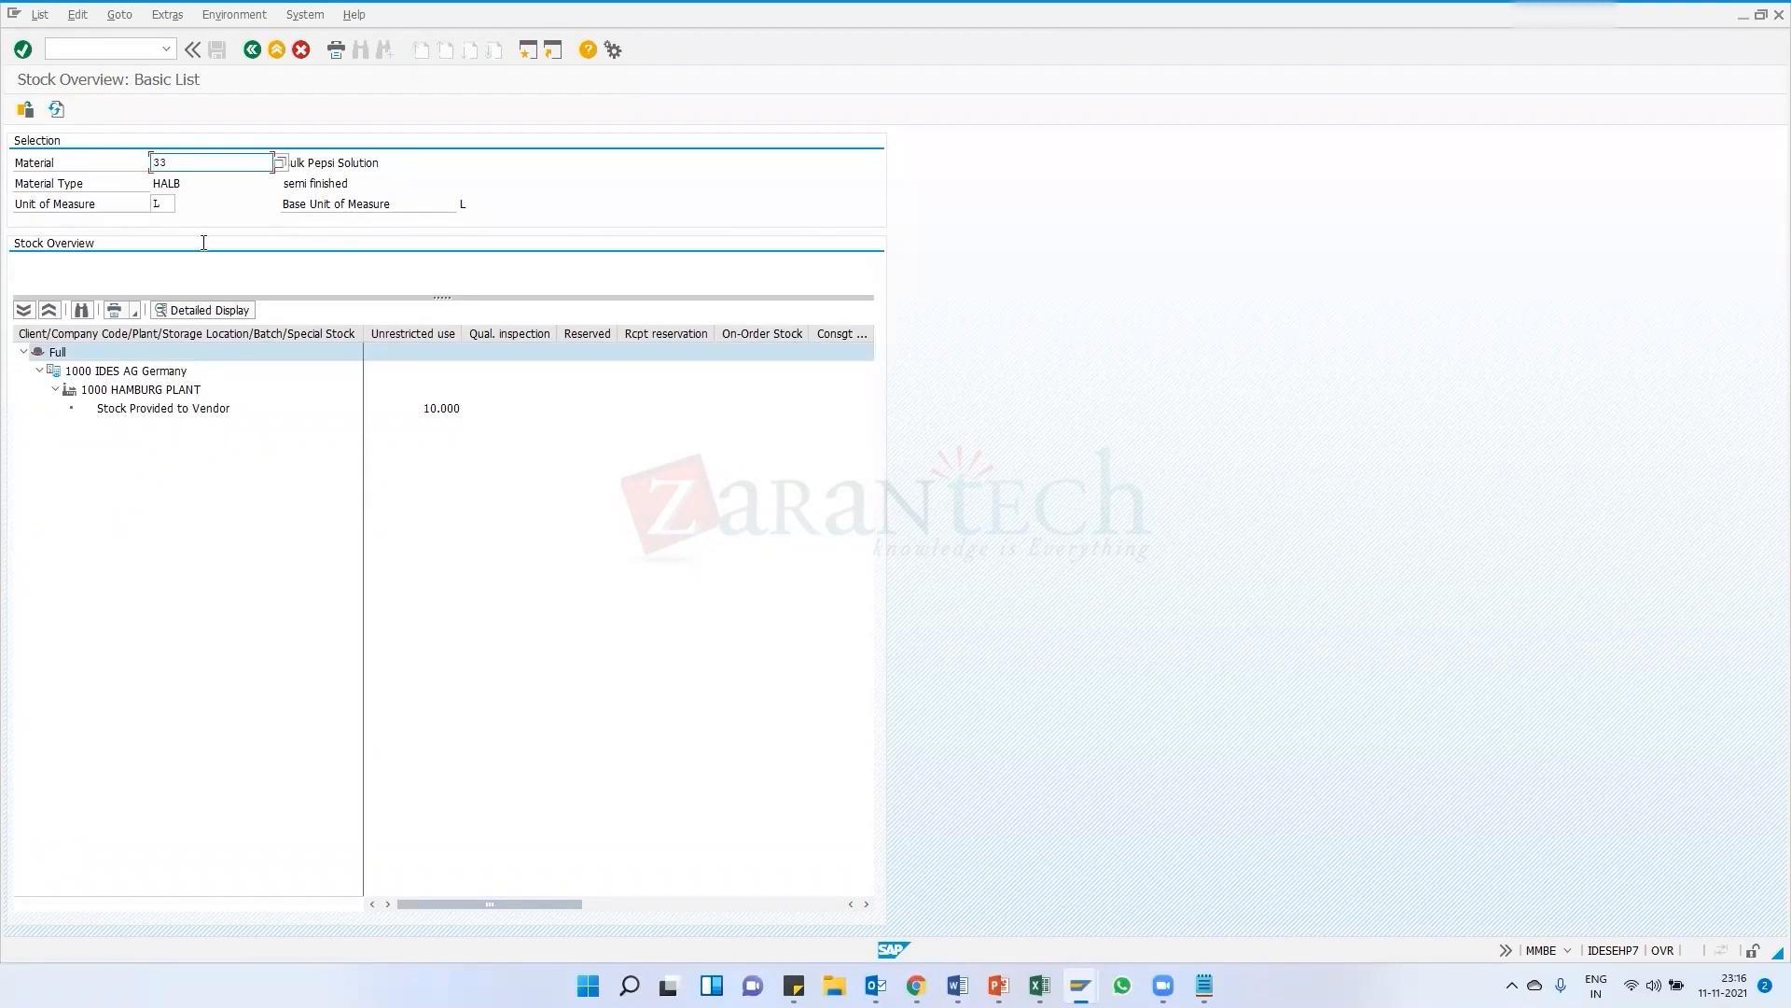
drag(192, 163, 145, 166)
drag(171, 167, 148, 159)
click(114, 390)
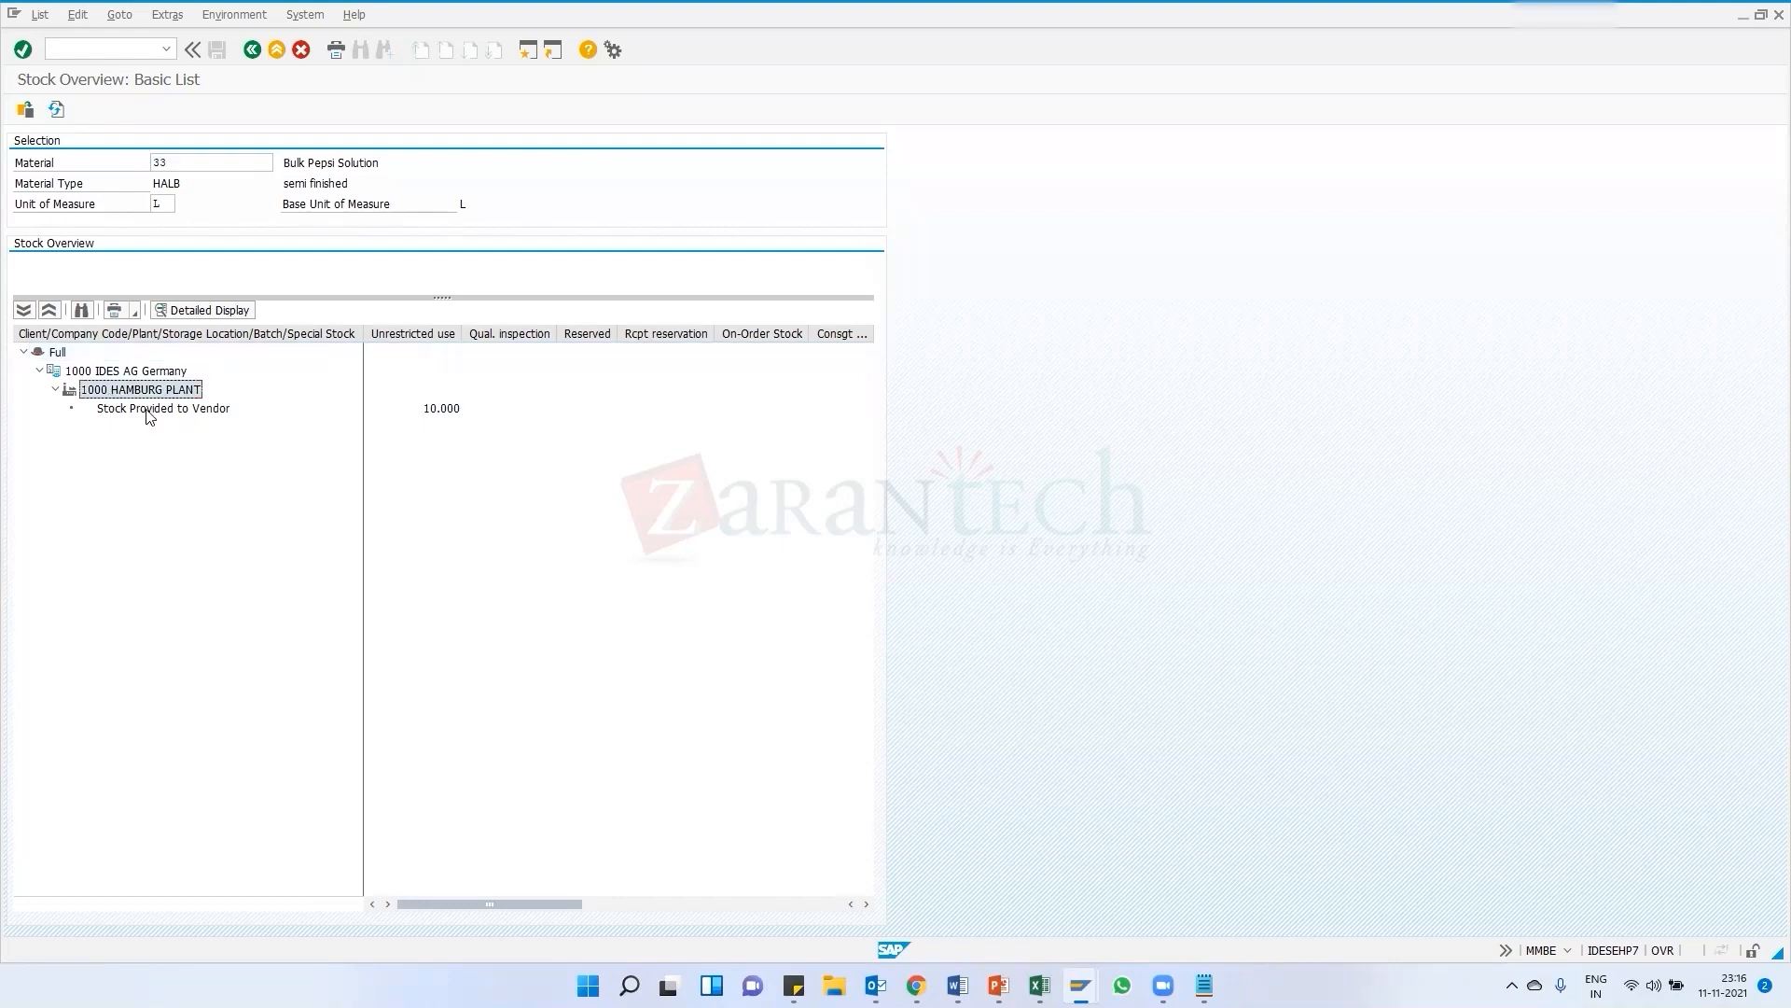
click(164, 411)
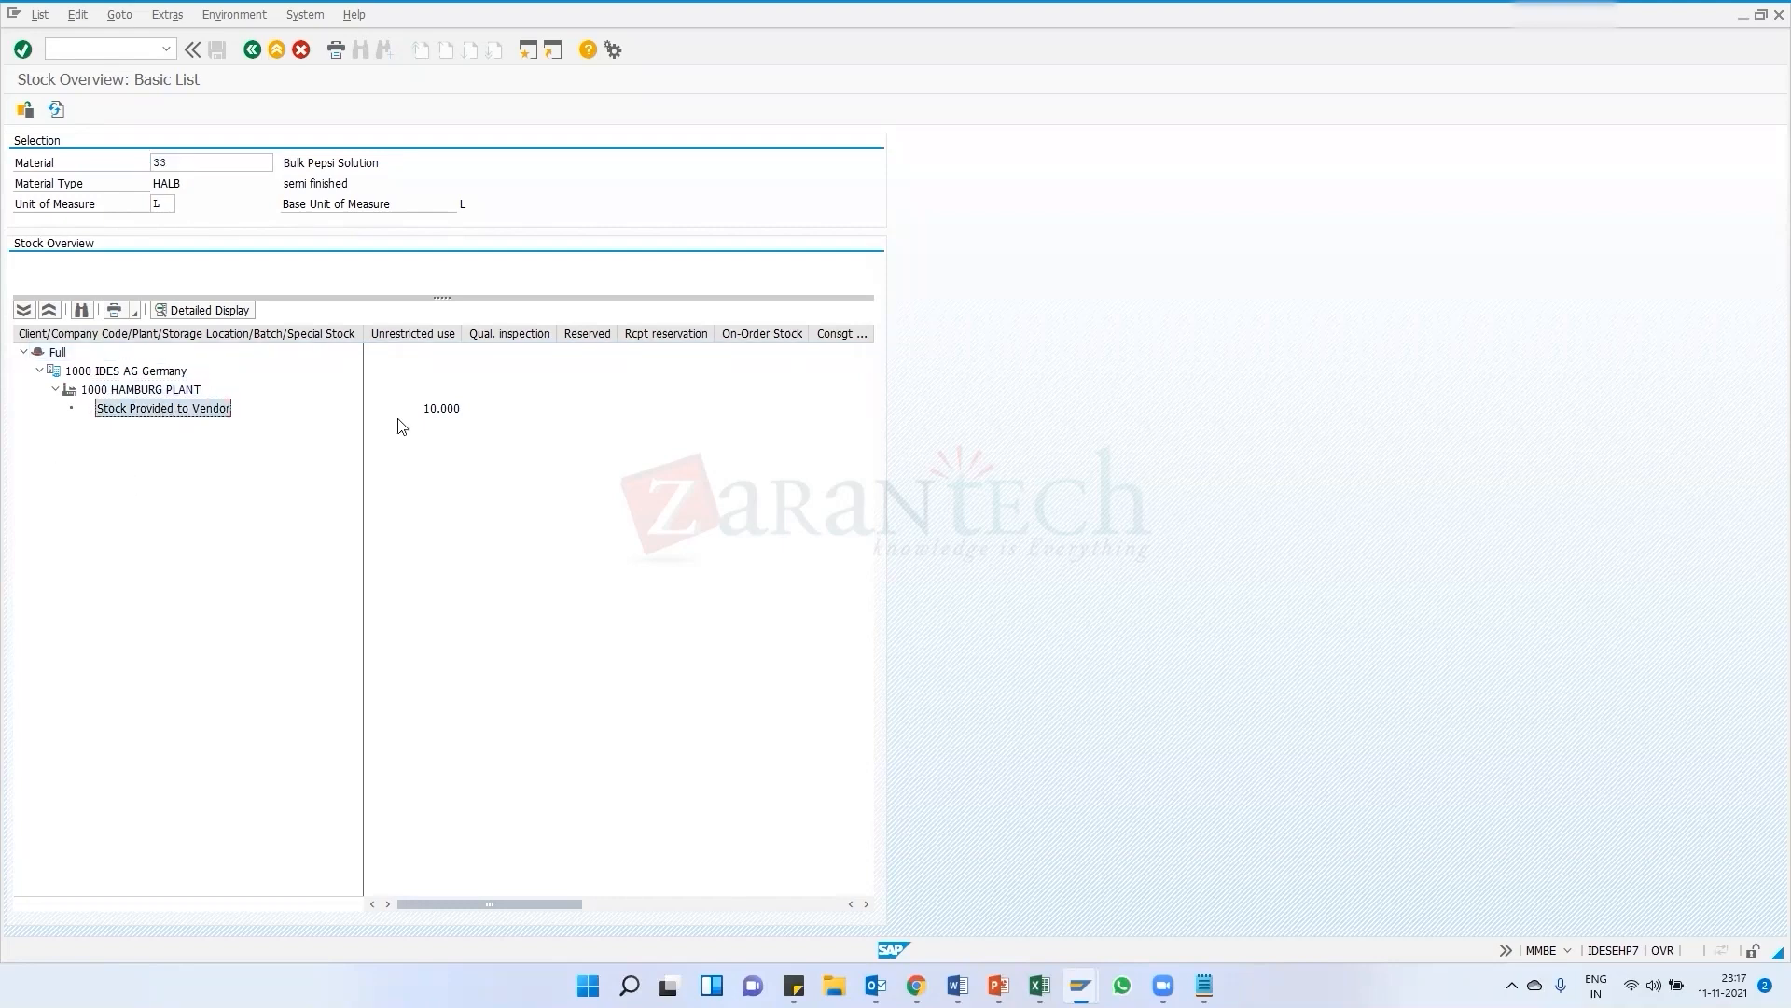
click(446, 423)
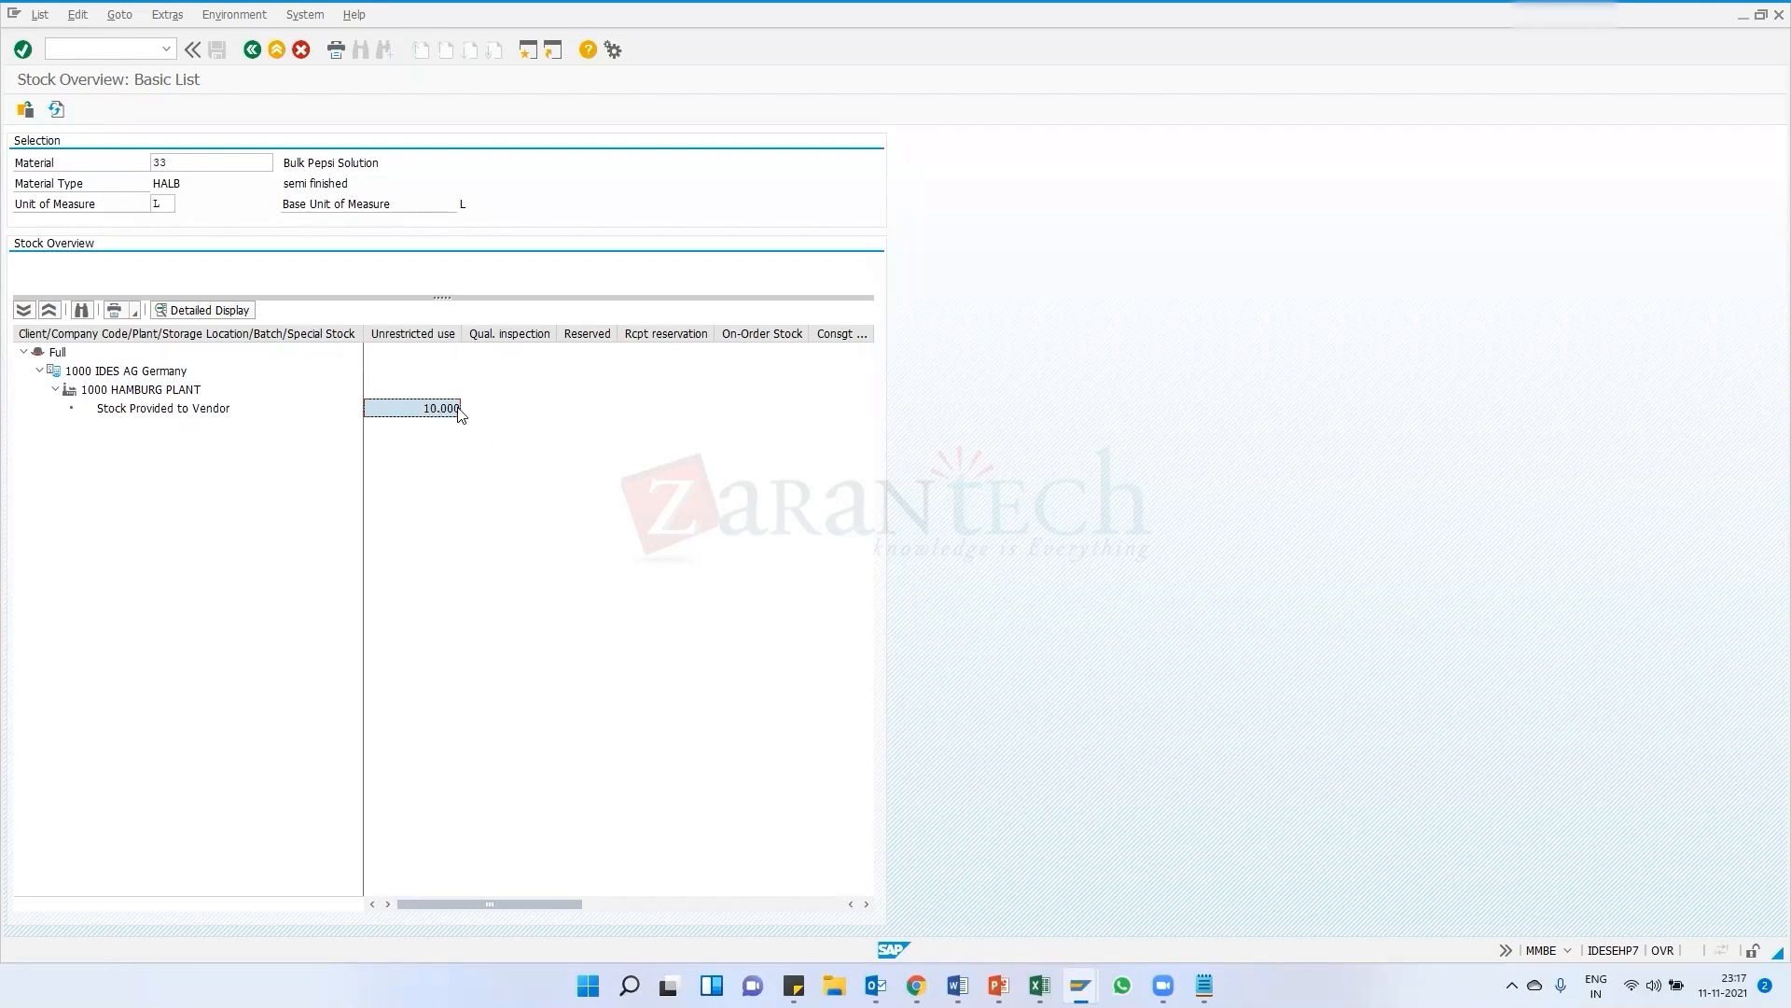
Run transaction MBLB for vendor 1000 and plant 1000 to list stocks at subcontractor
click(251, 51)
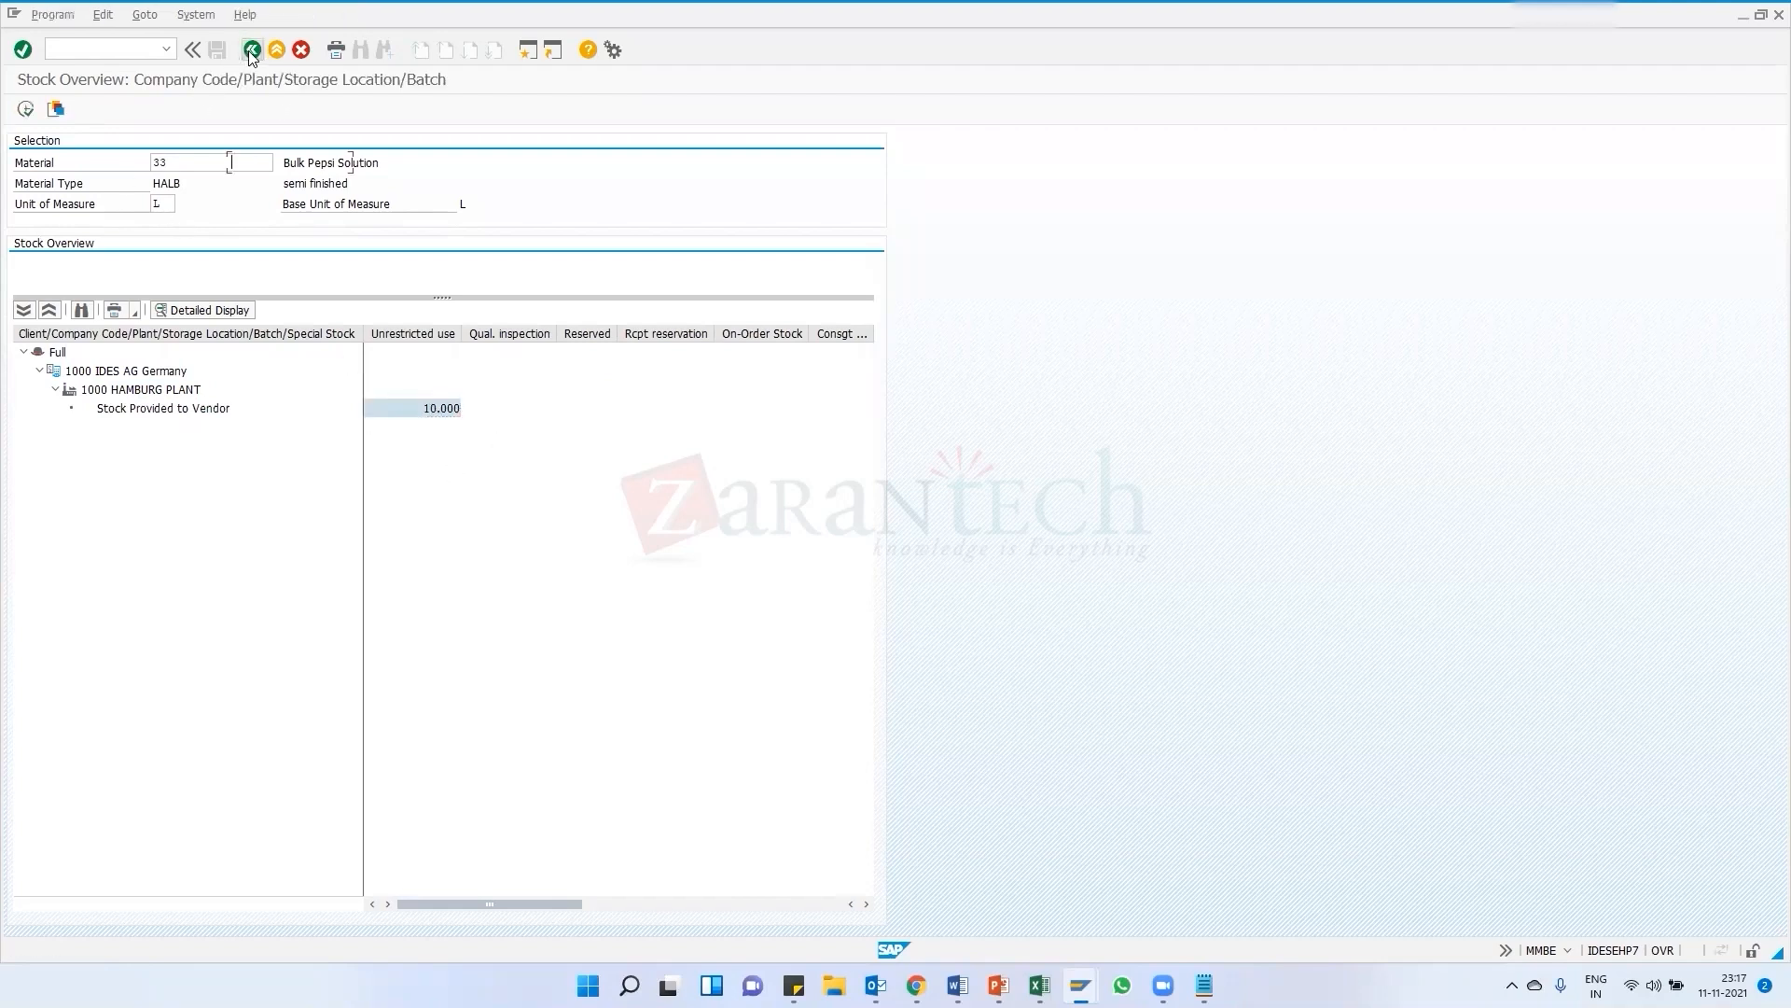
click(251, 51)
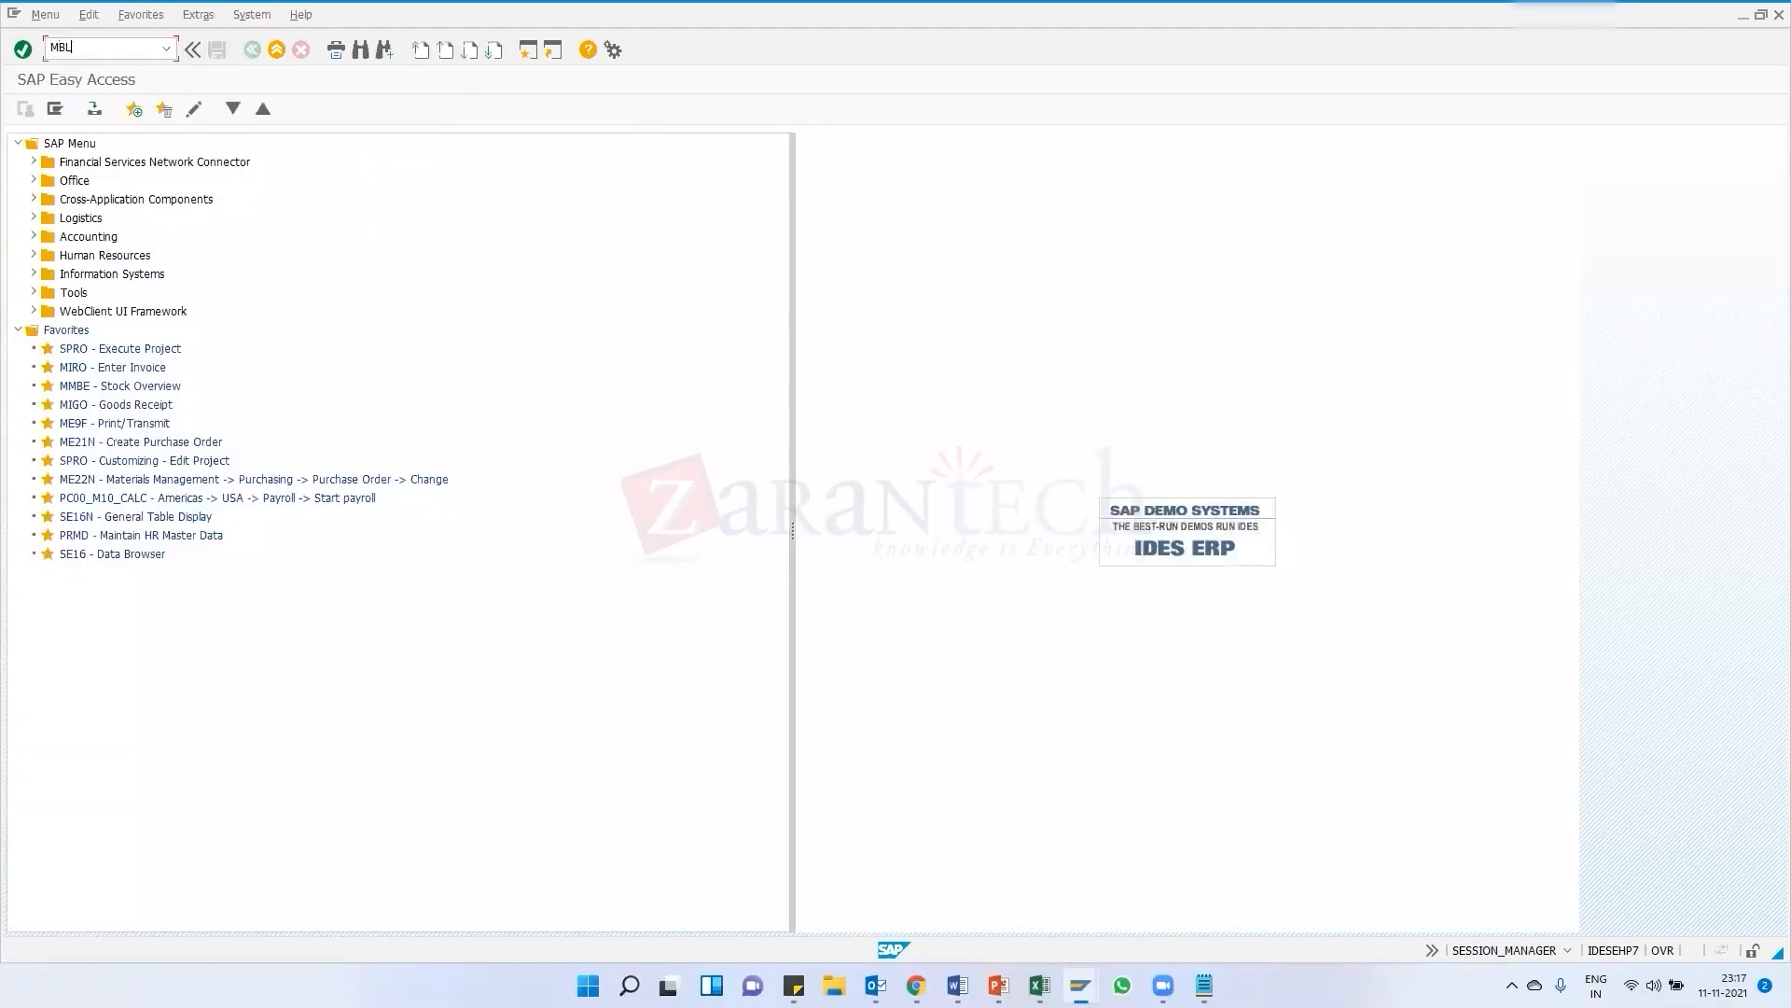
key(Return)
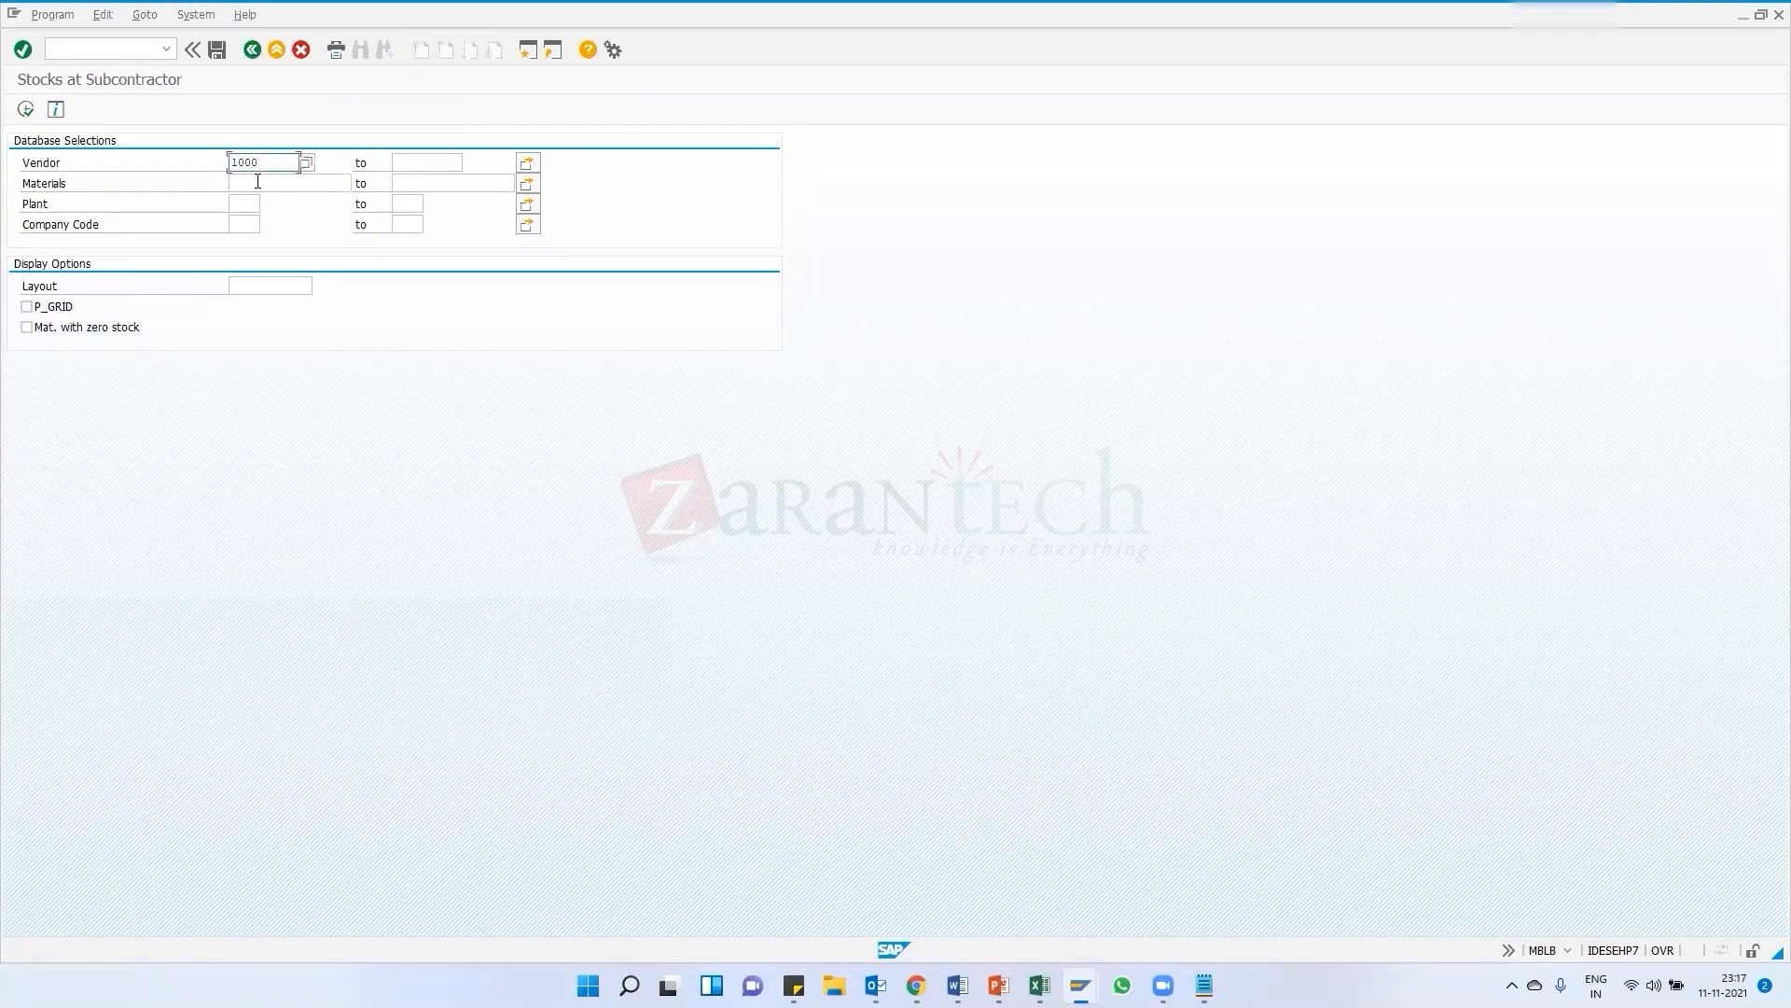
click(244, 204)
click(27, 112)
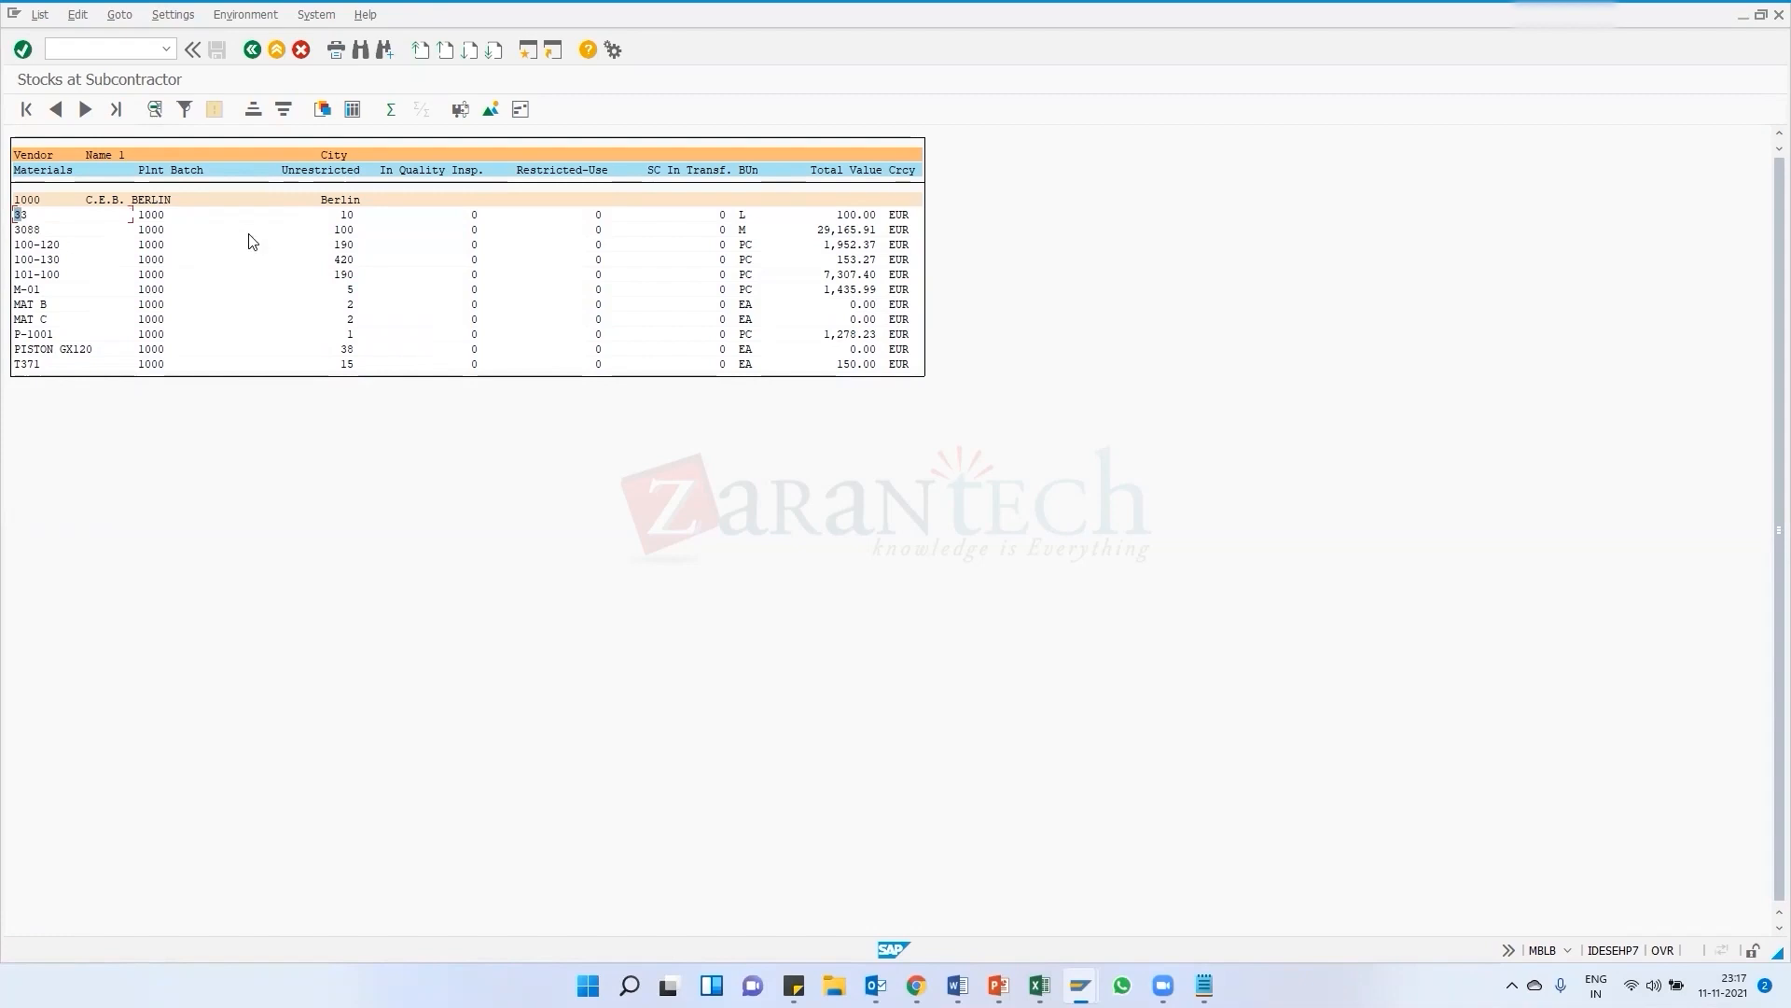
Inspect material 33's row in the subcontractor stock list
click(346, 216)
click(349, 217)
click(154, 218)
click(22, 216)
click(167, 50)
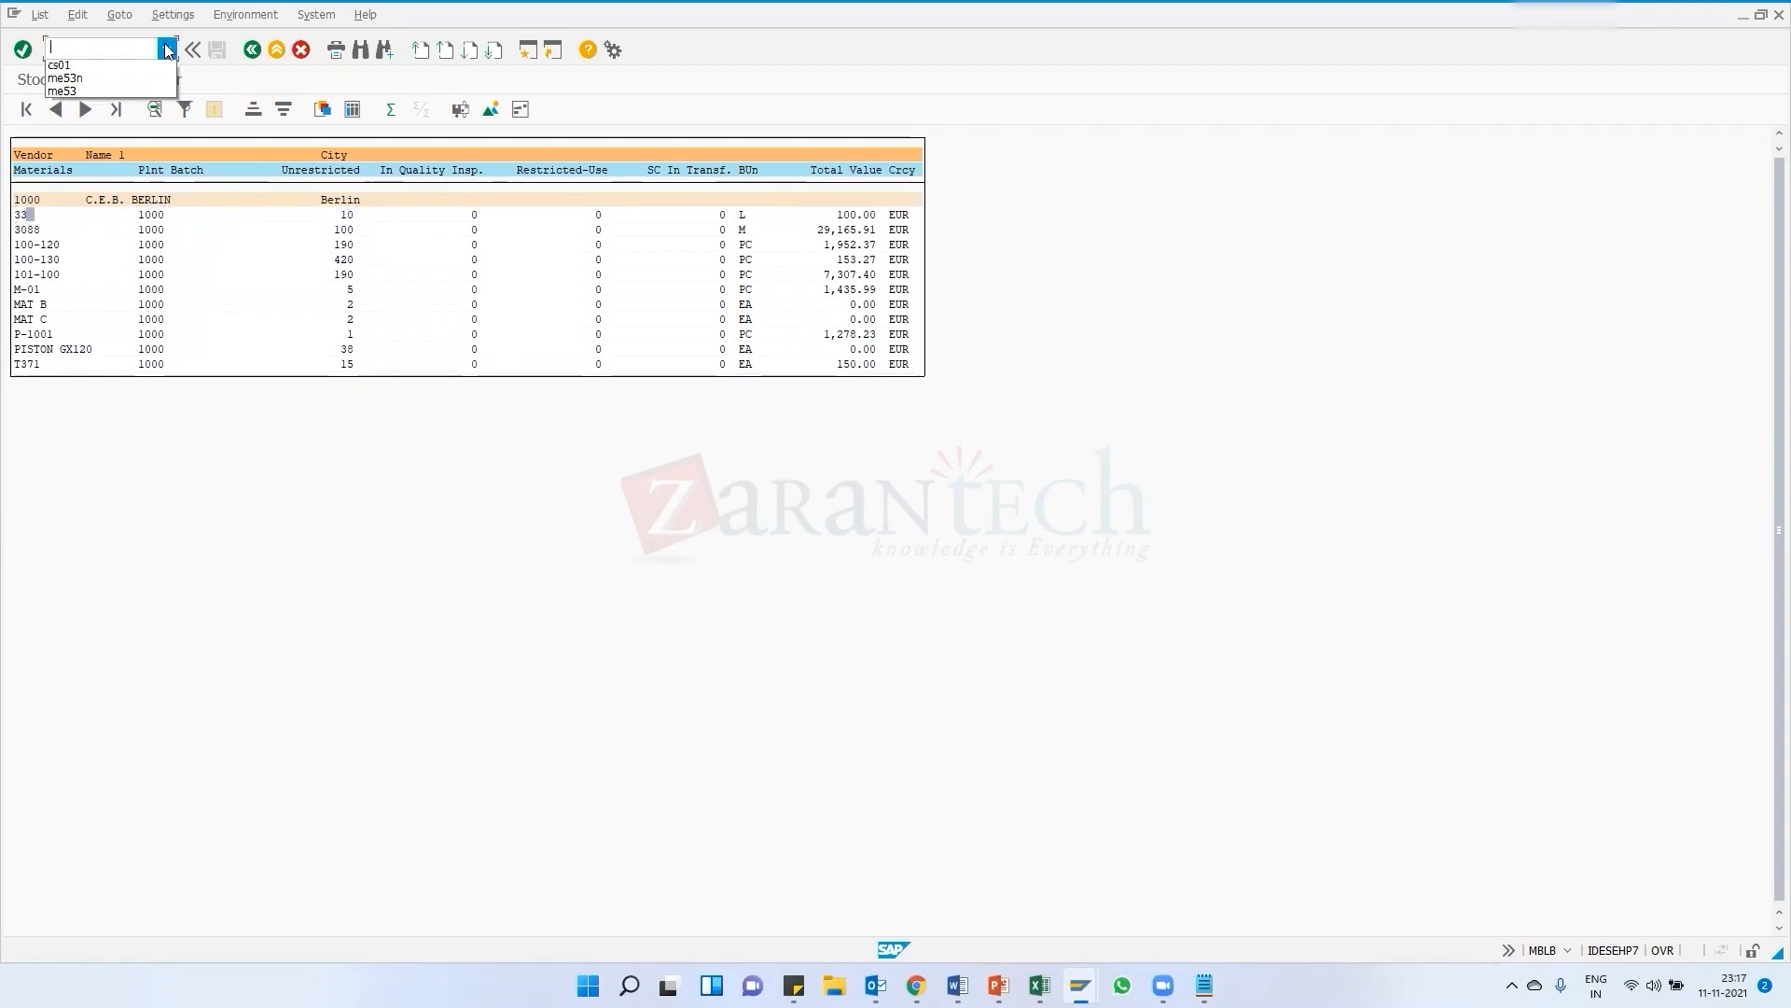
click(249, 78)
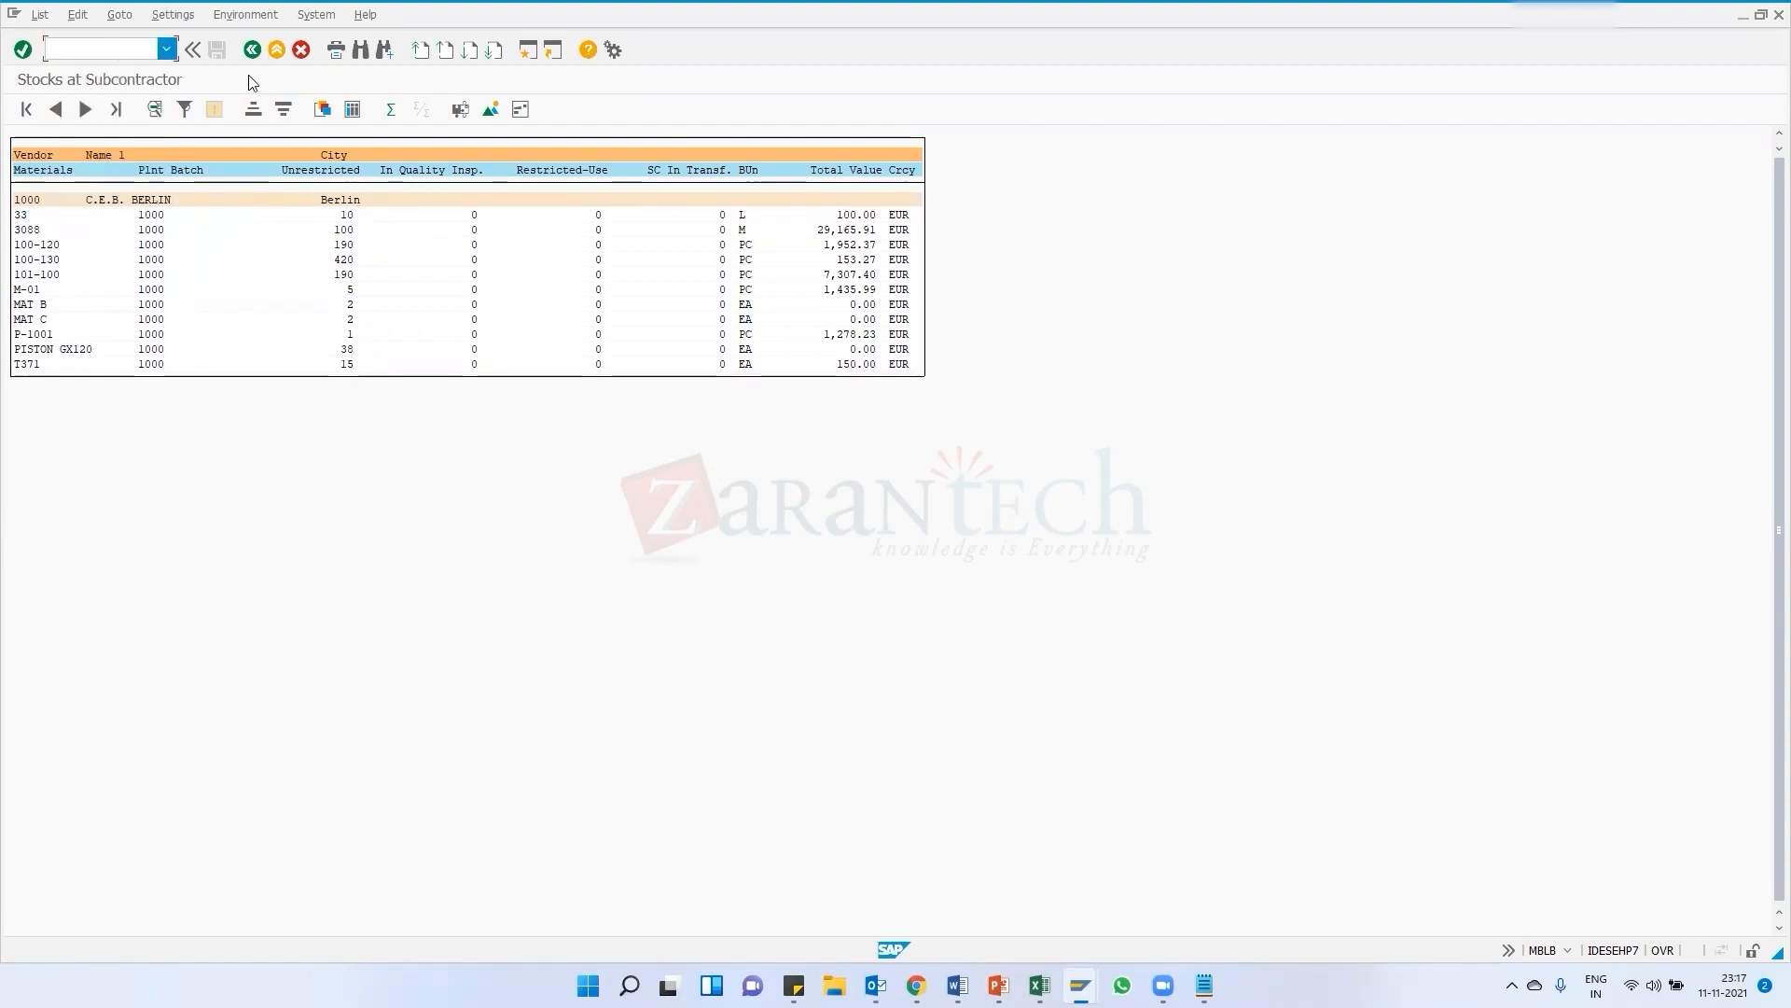
click(167, 49)
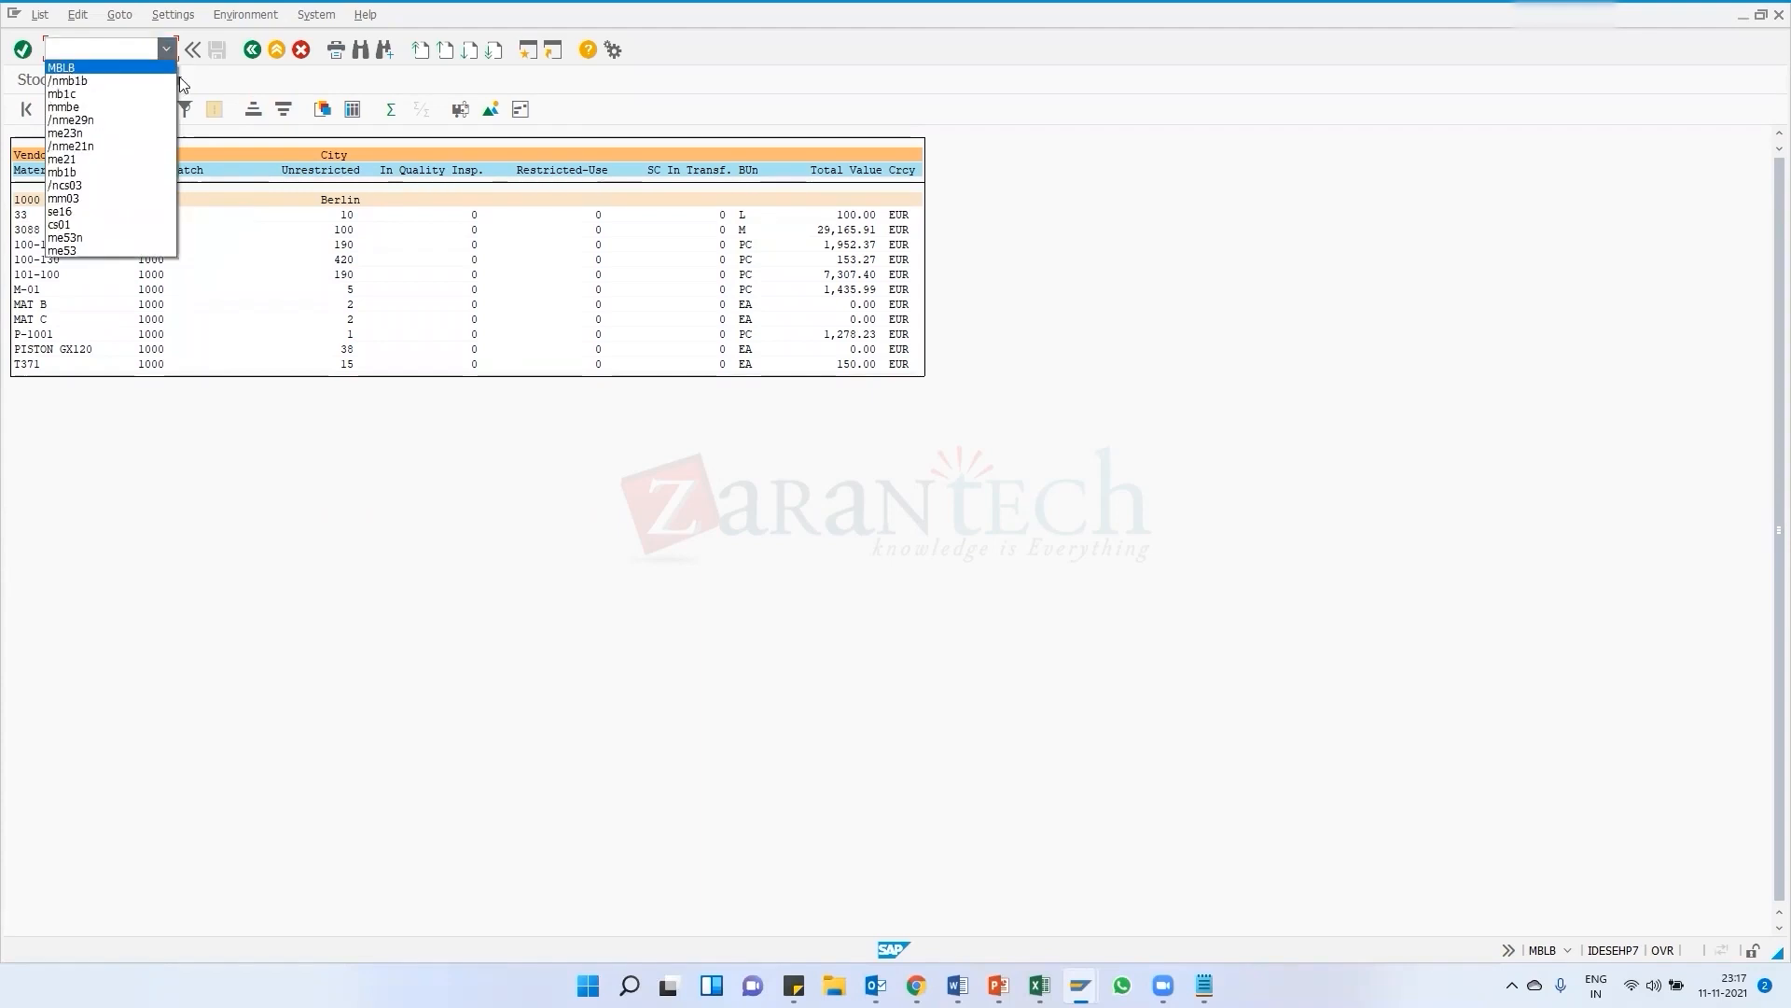
Leave the subcontractor stock report and return to the main menu
click(252, 52)
click(252, 50)
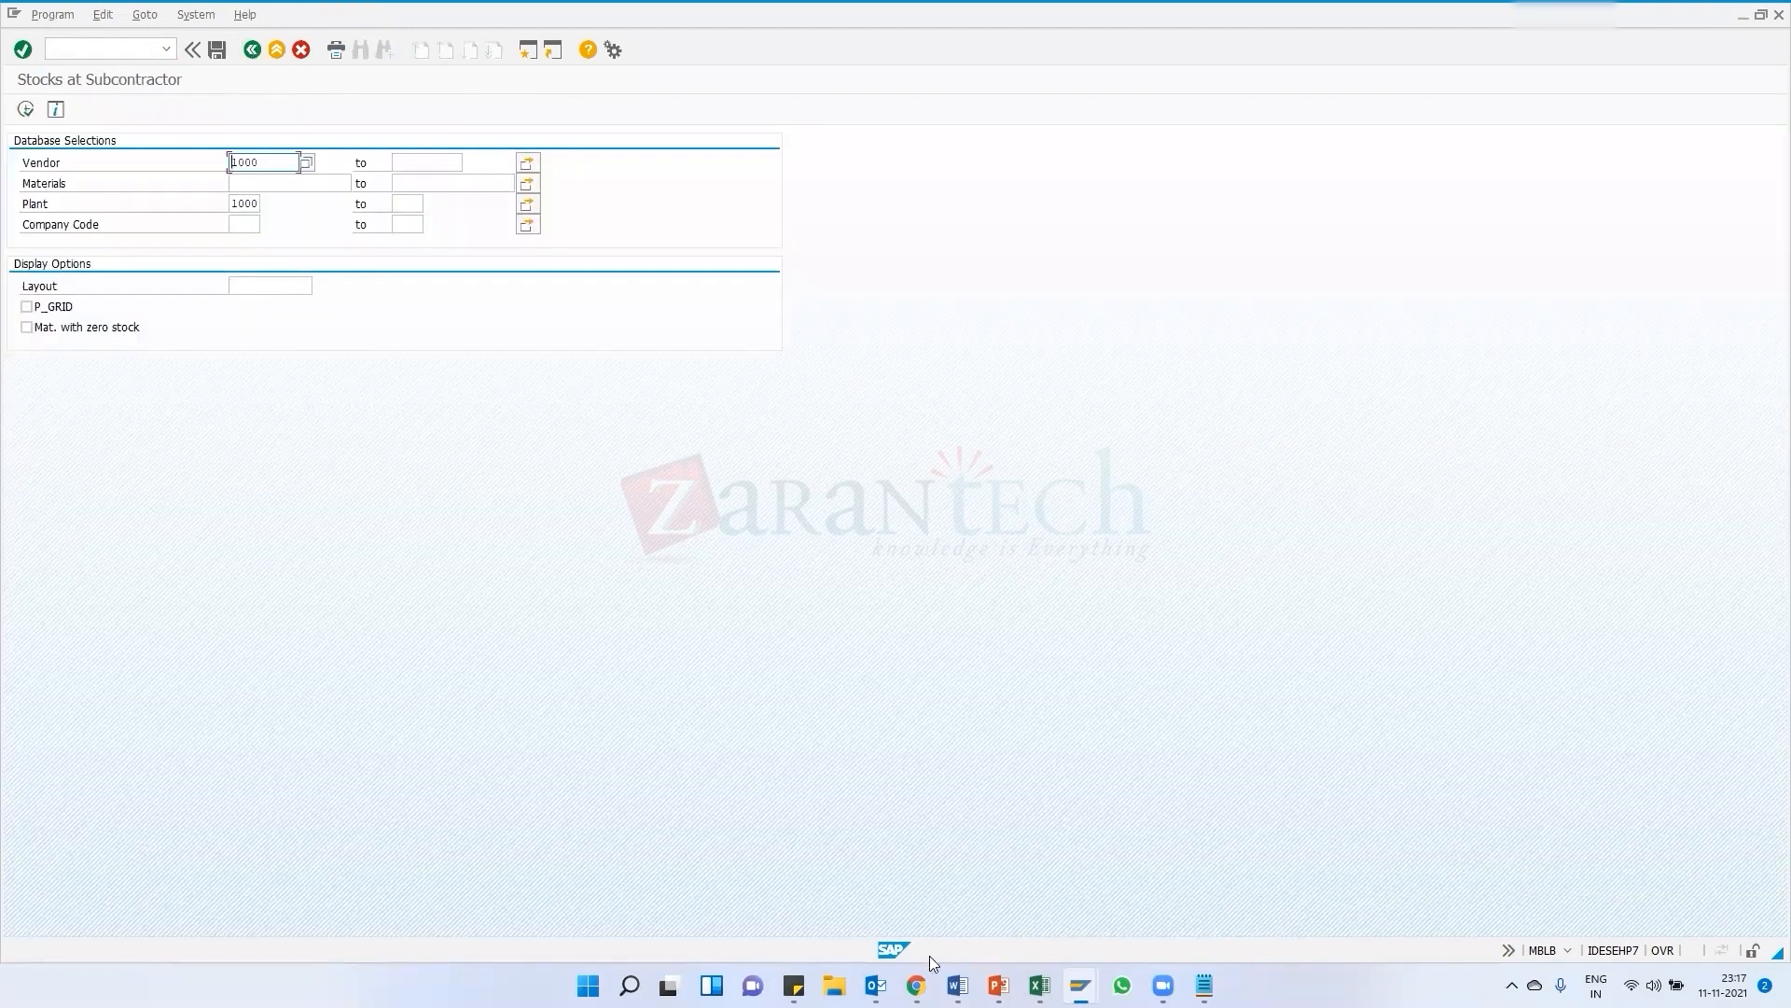
mouse_move(916, 985)
click(1431, 896)
click(250, 51)
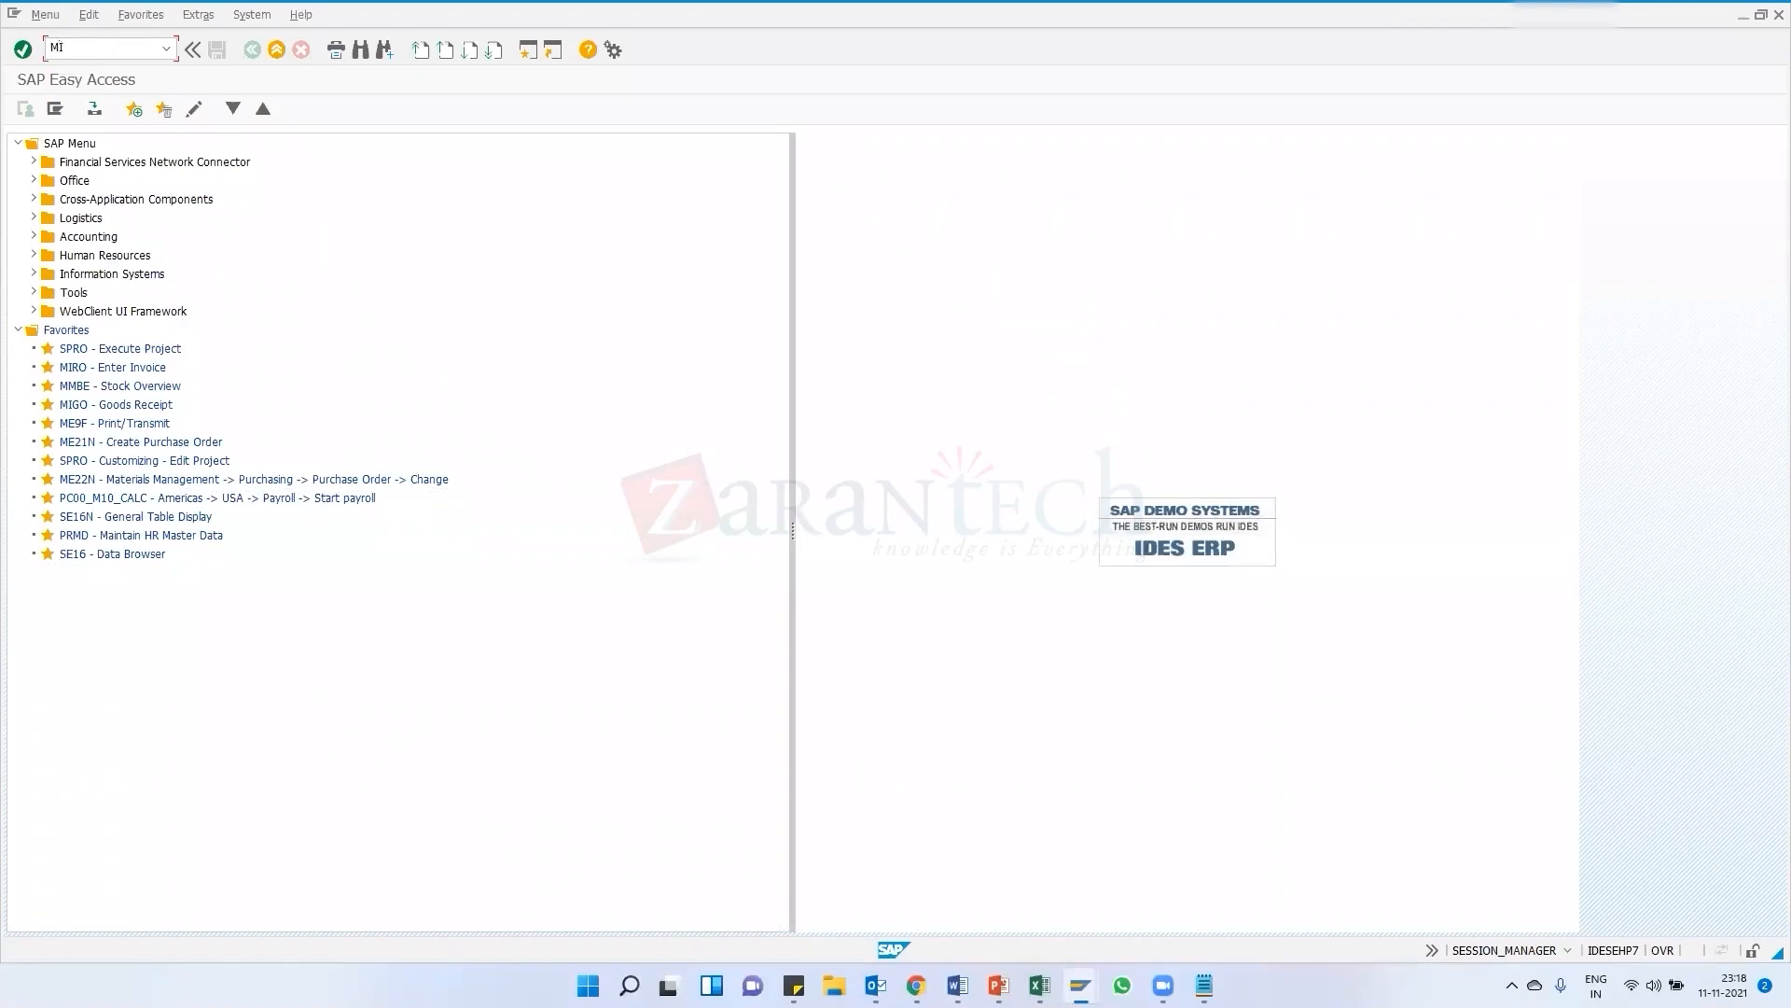
key(Return)
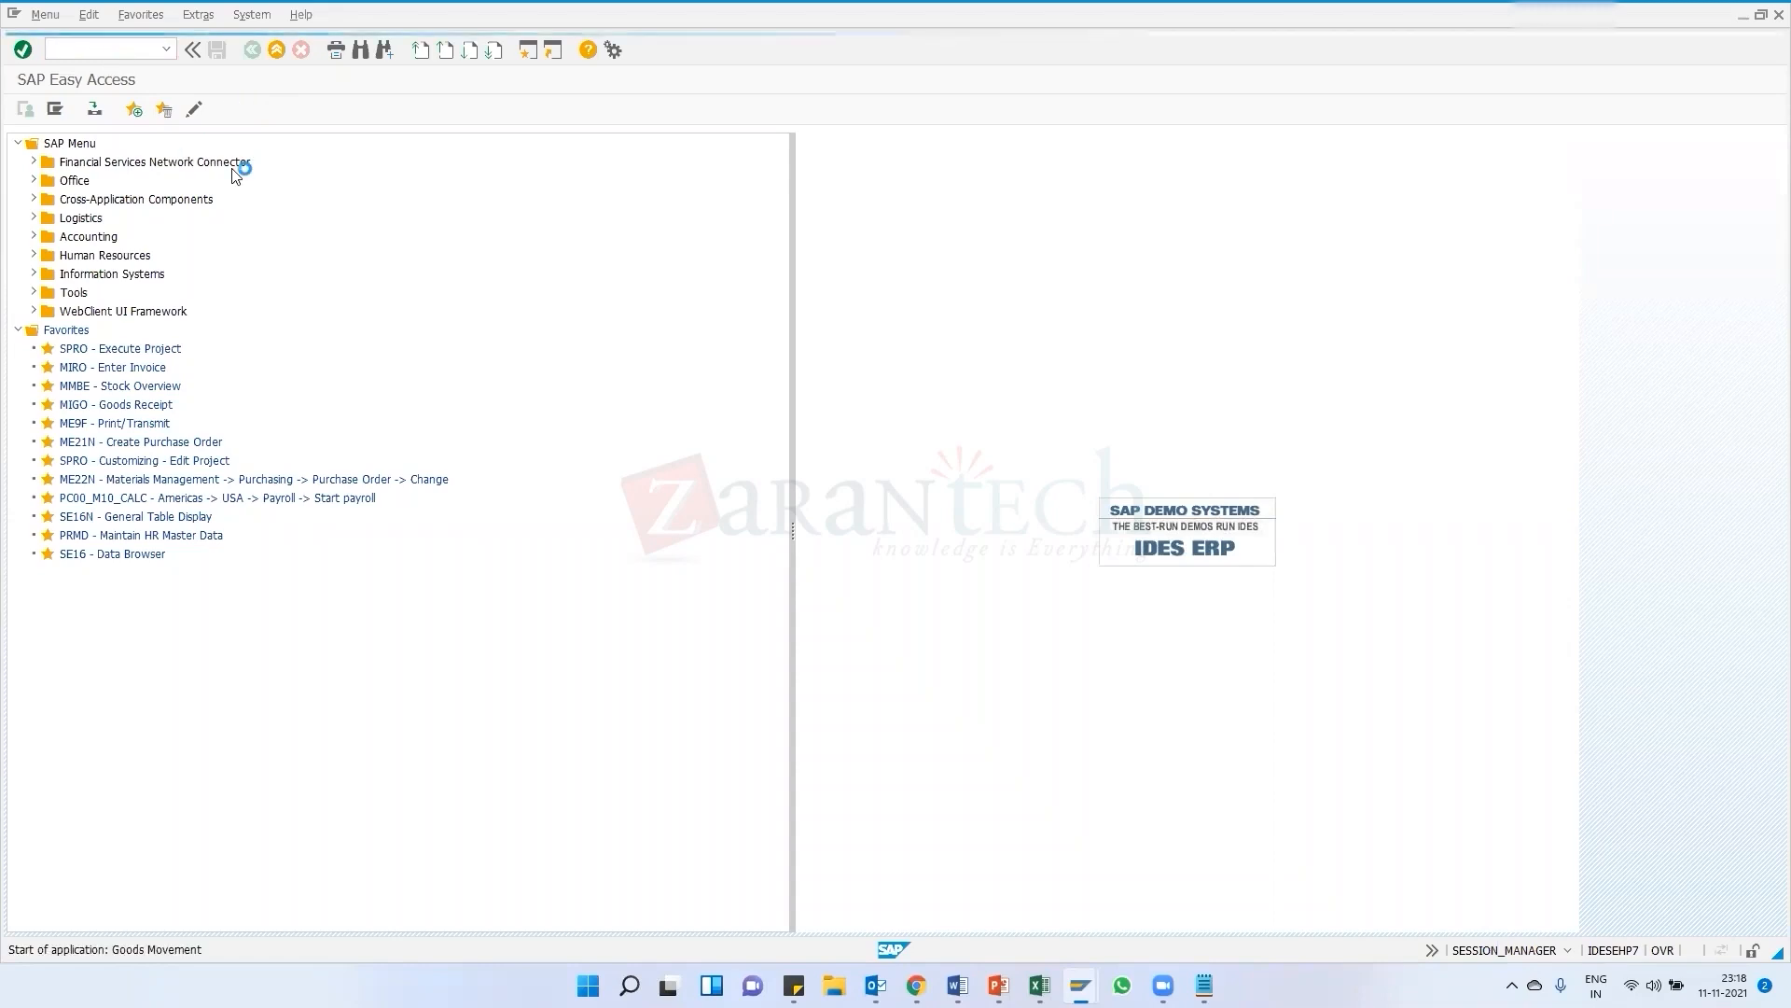
click(252, 141)
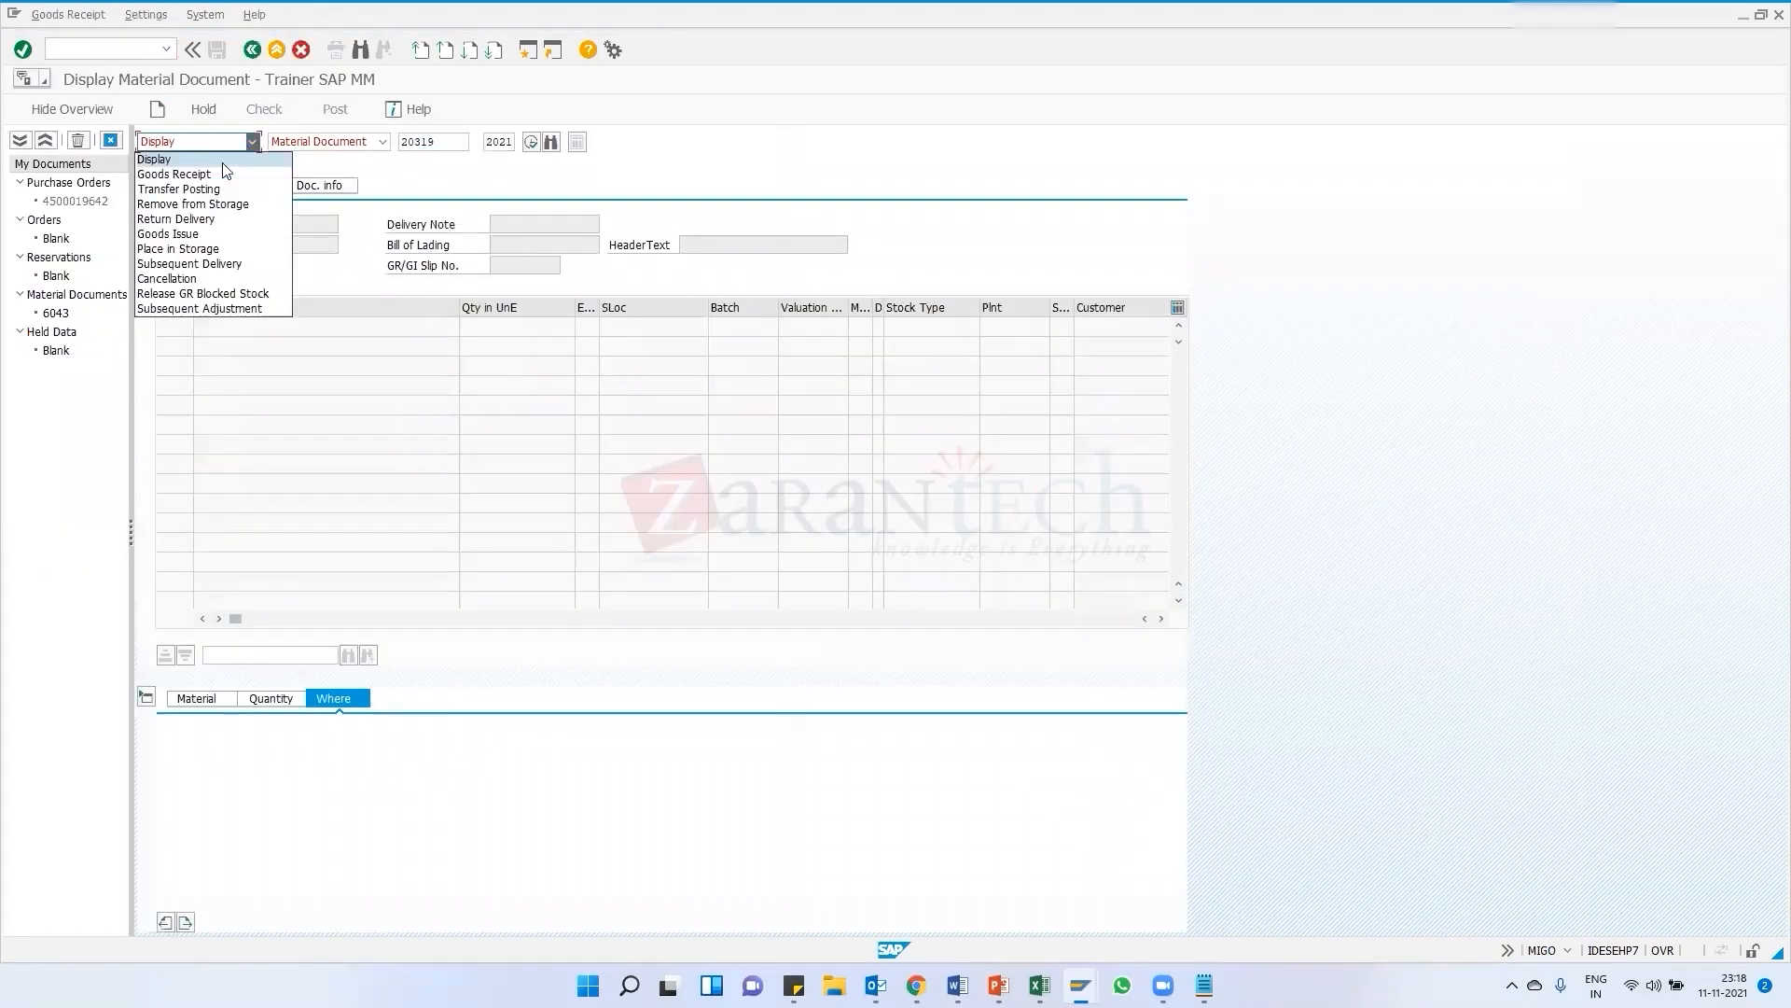
click(187, 172)
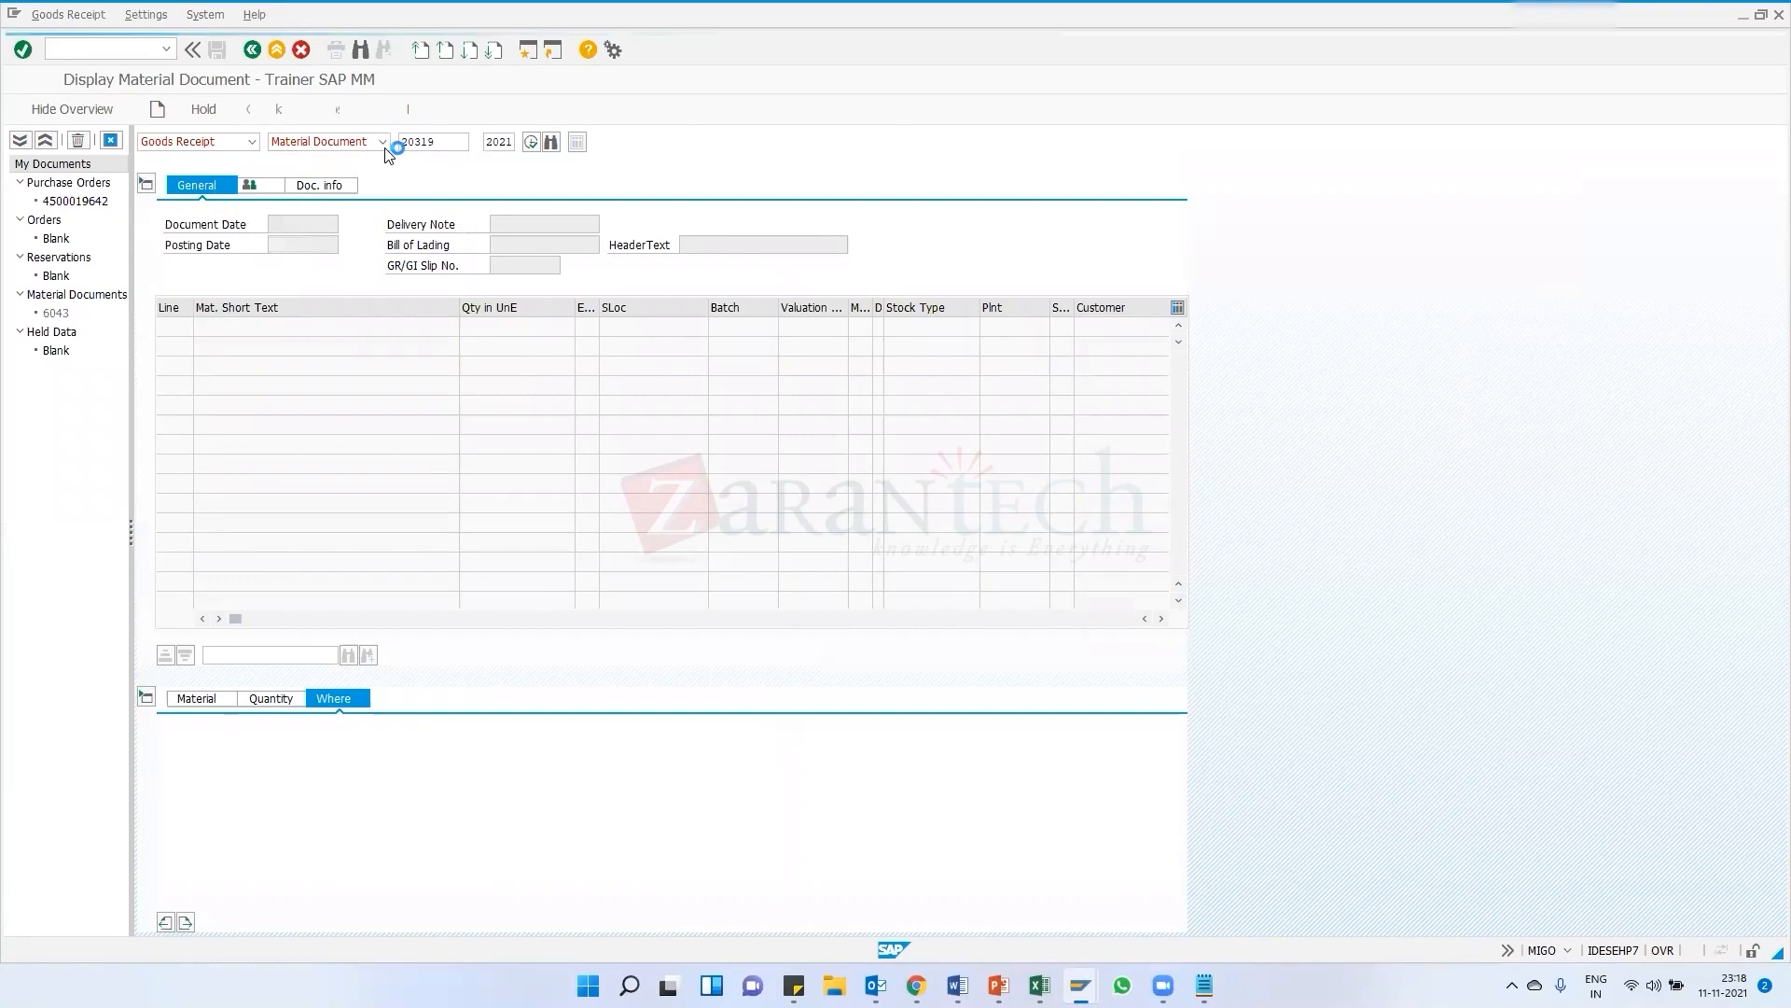
click(425, 141)
click(425, 159)
key(BackSpace)
text(3)
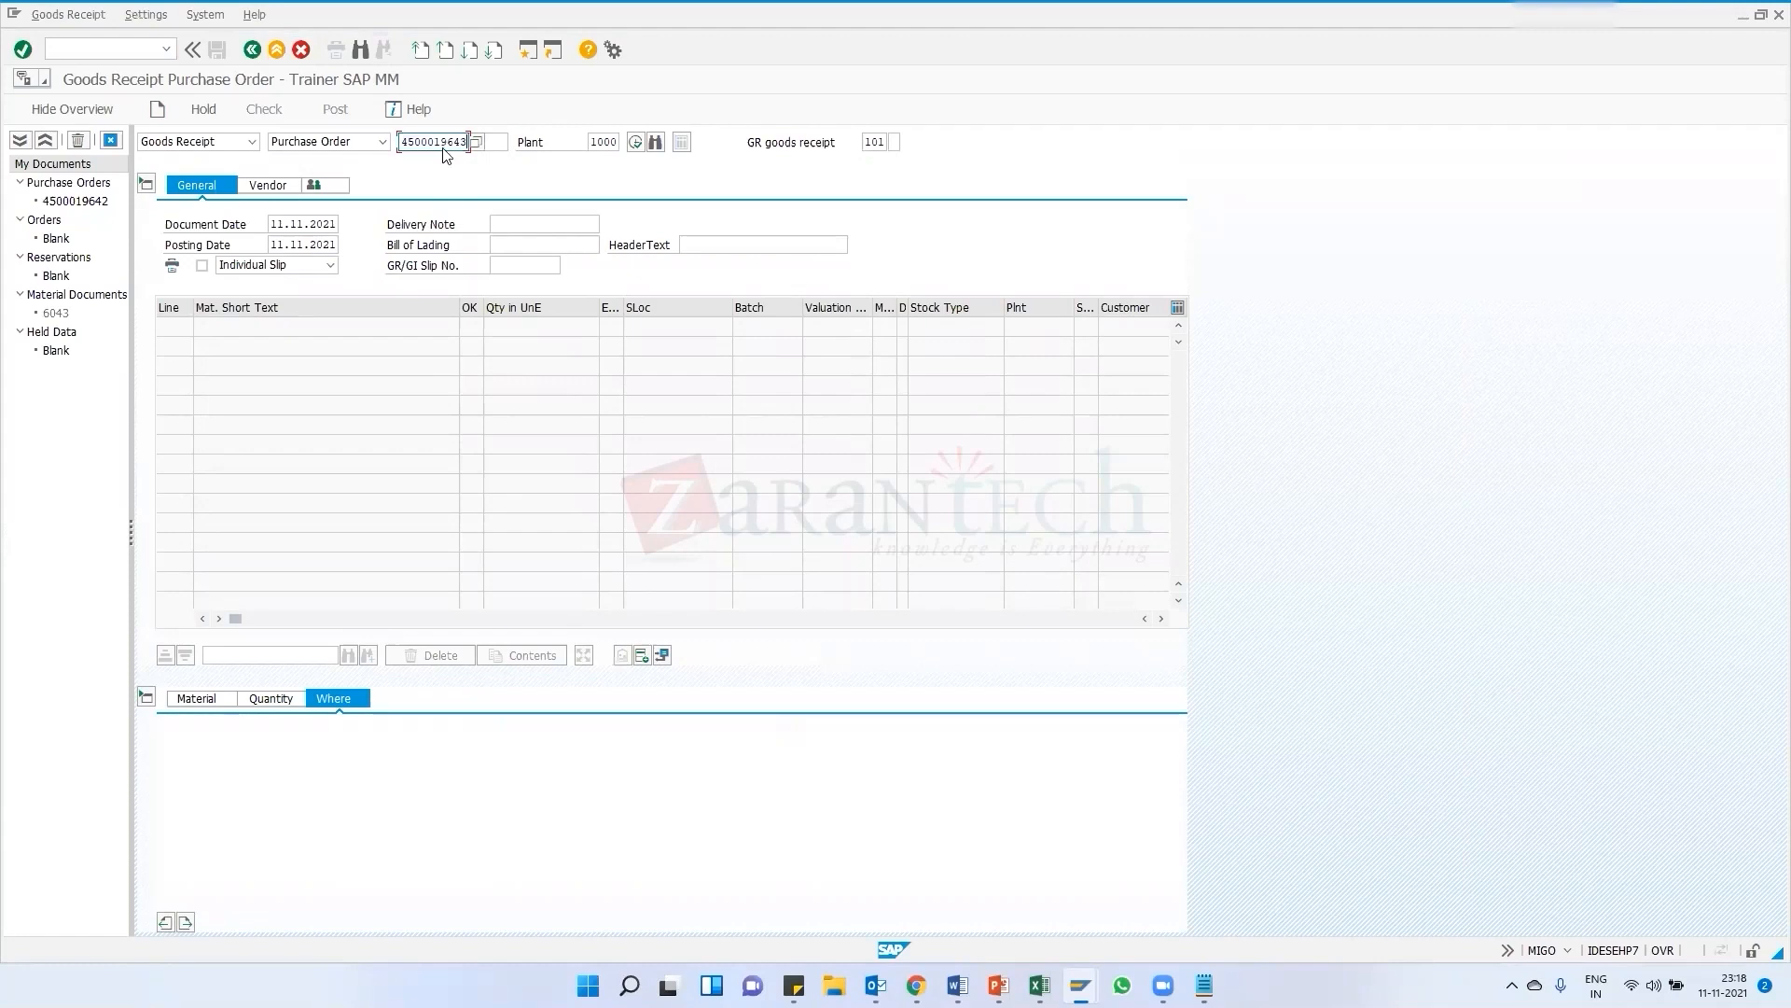
key(Return)
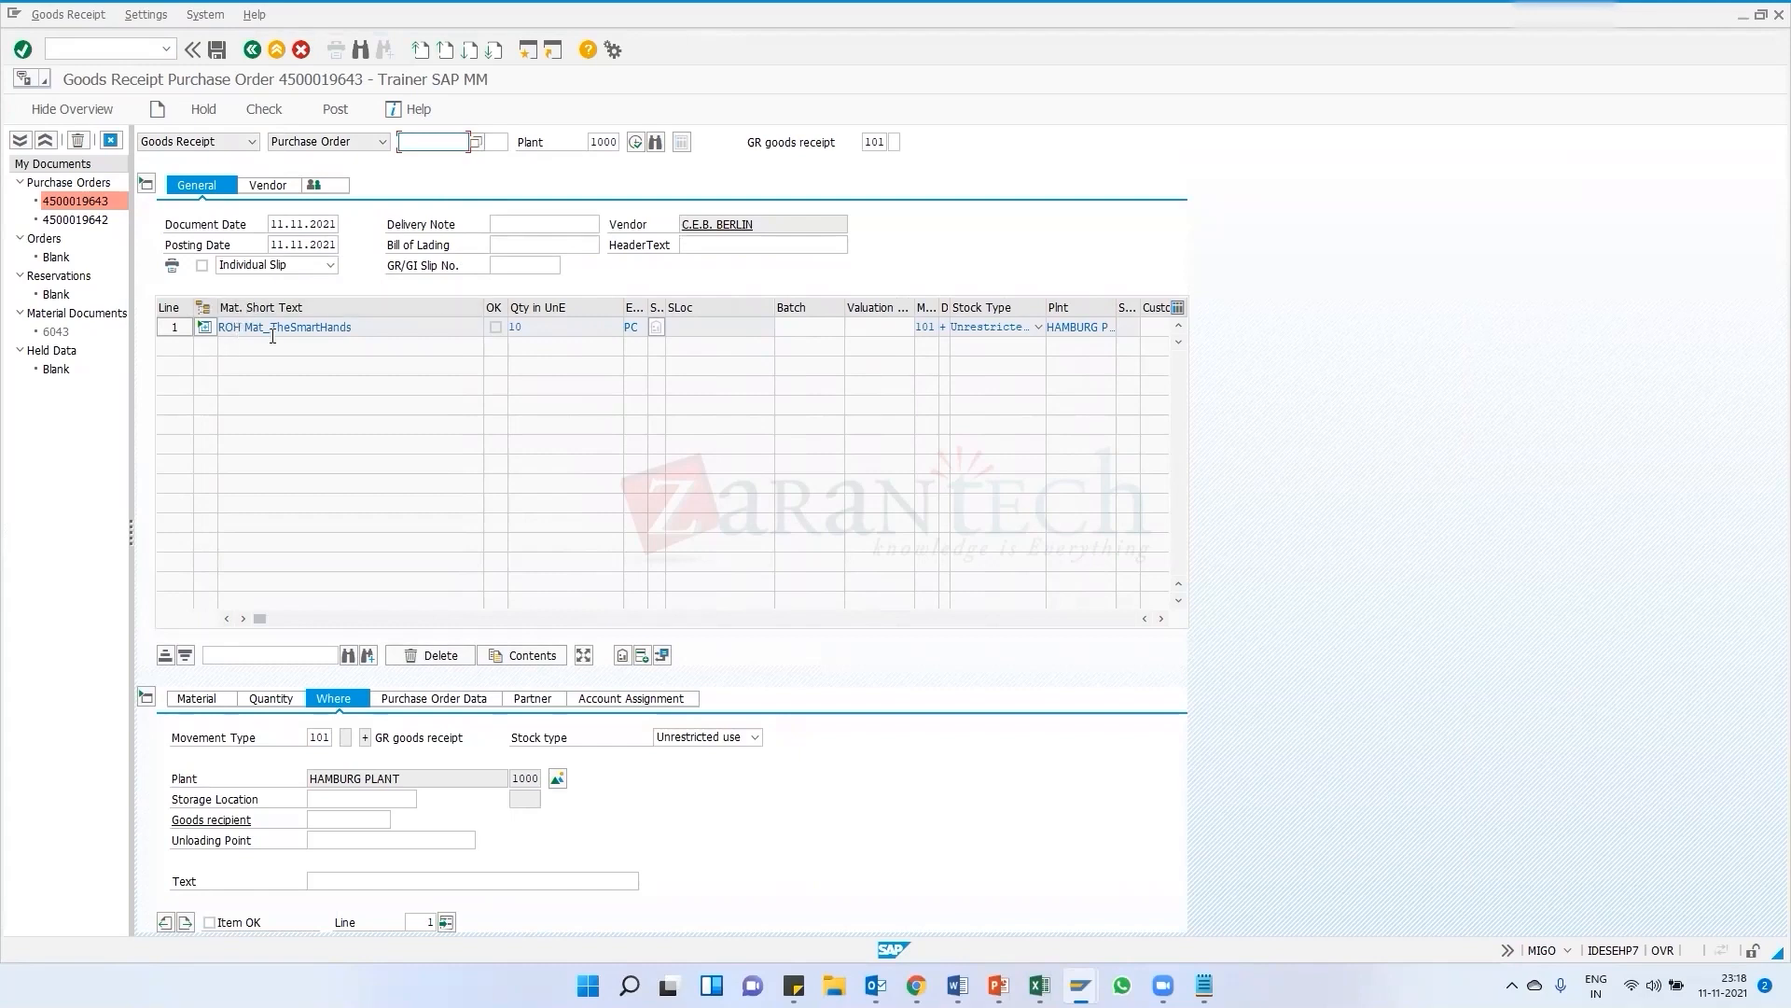
Expand the finished material item to show its component and inspect both items' material details
drag(351, 328, 226, 322)
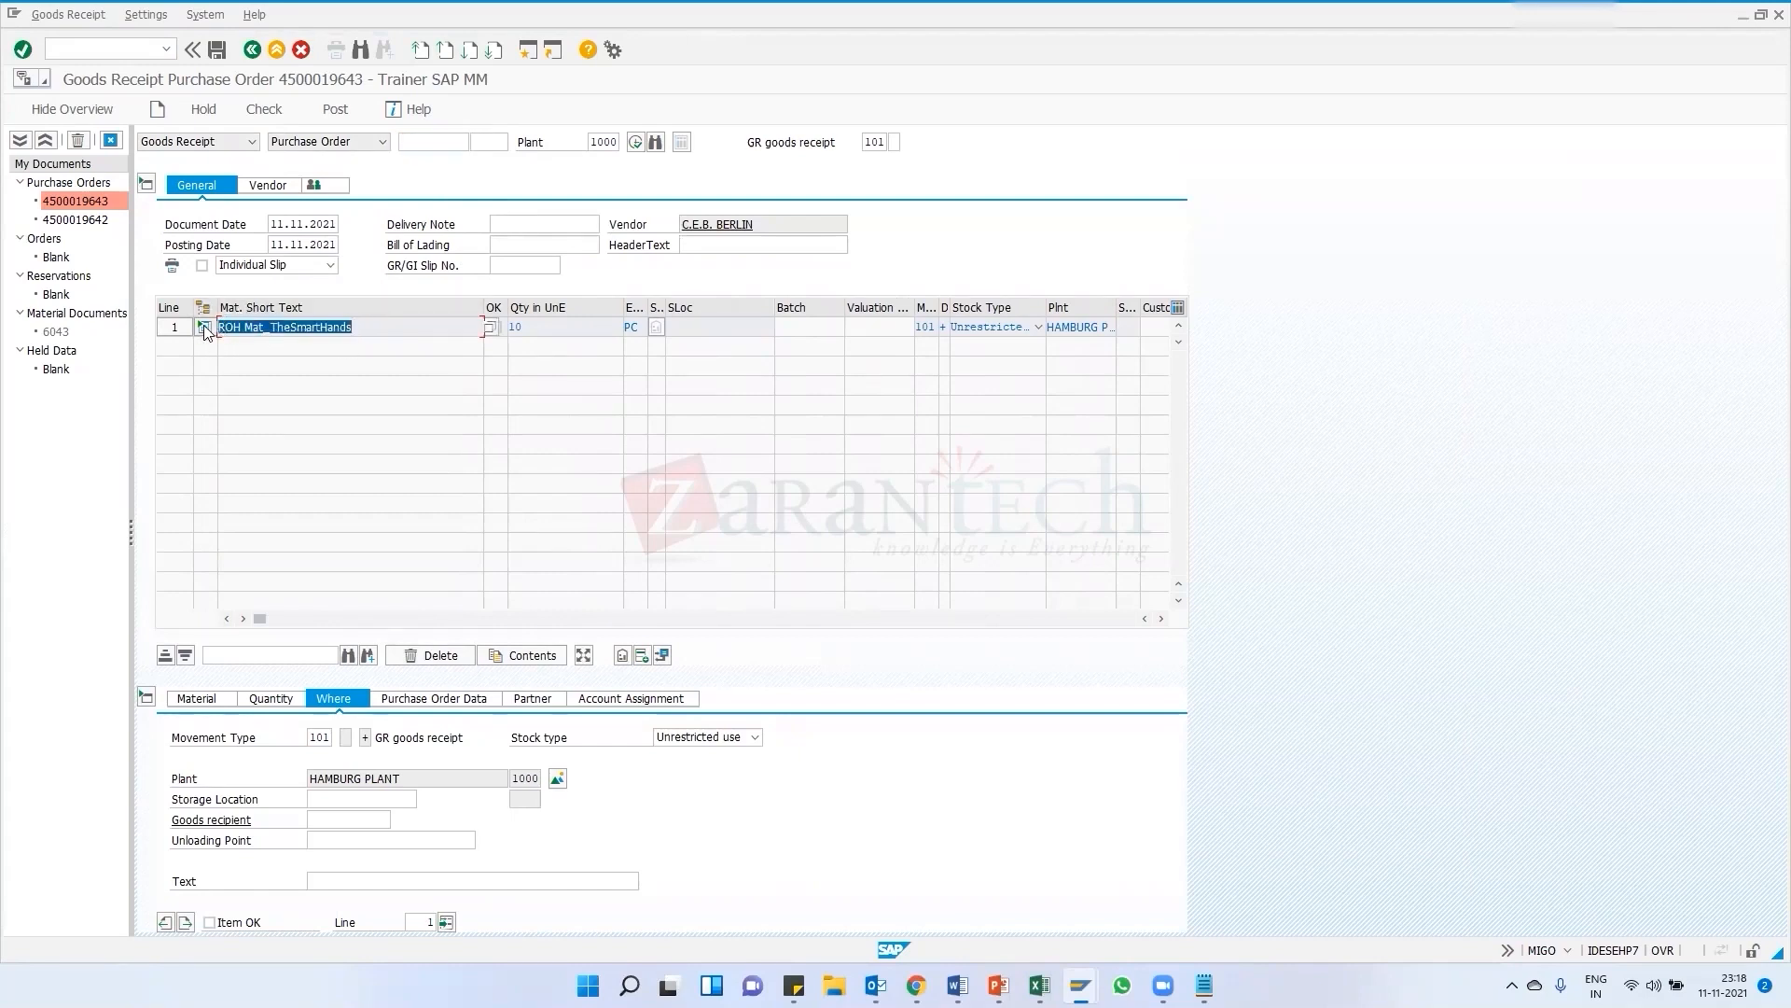
click(204, 327)
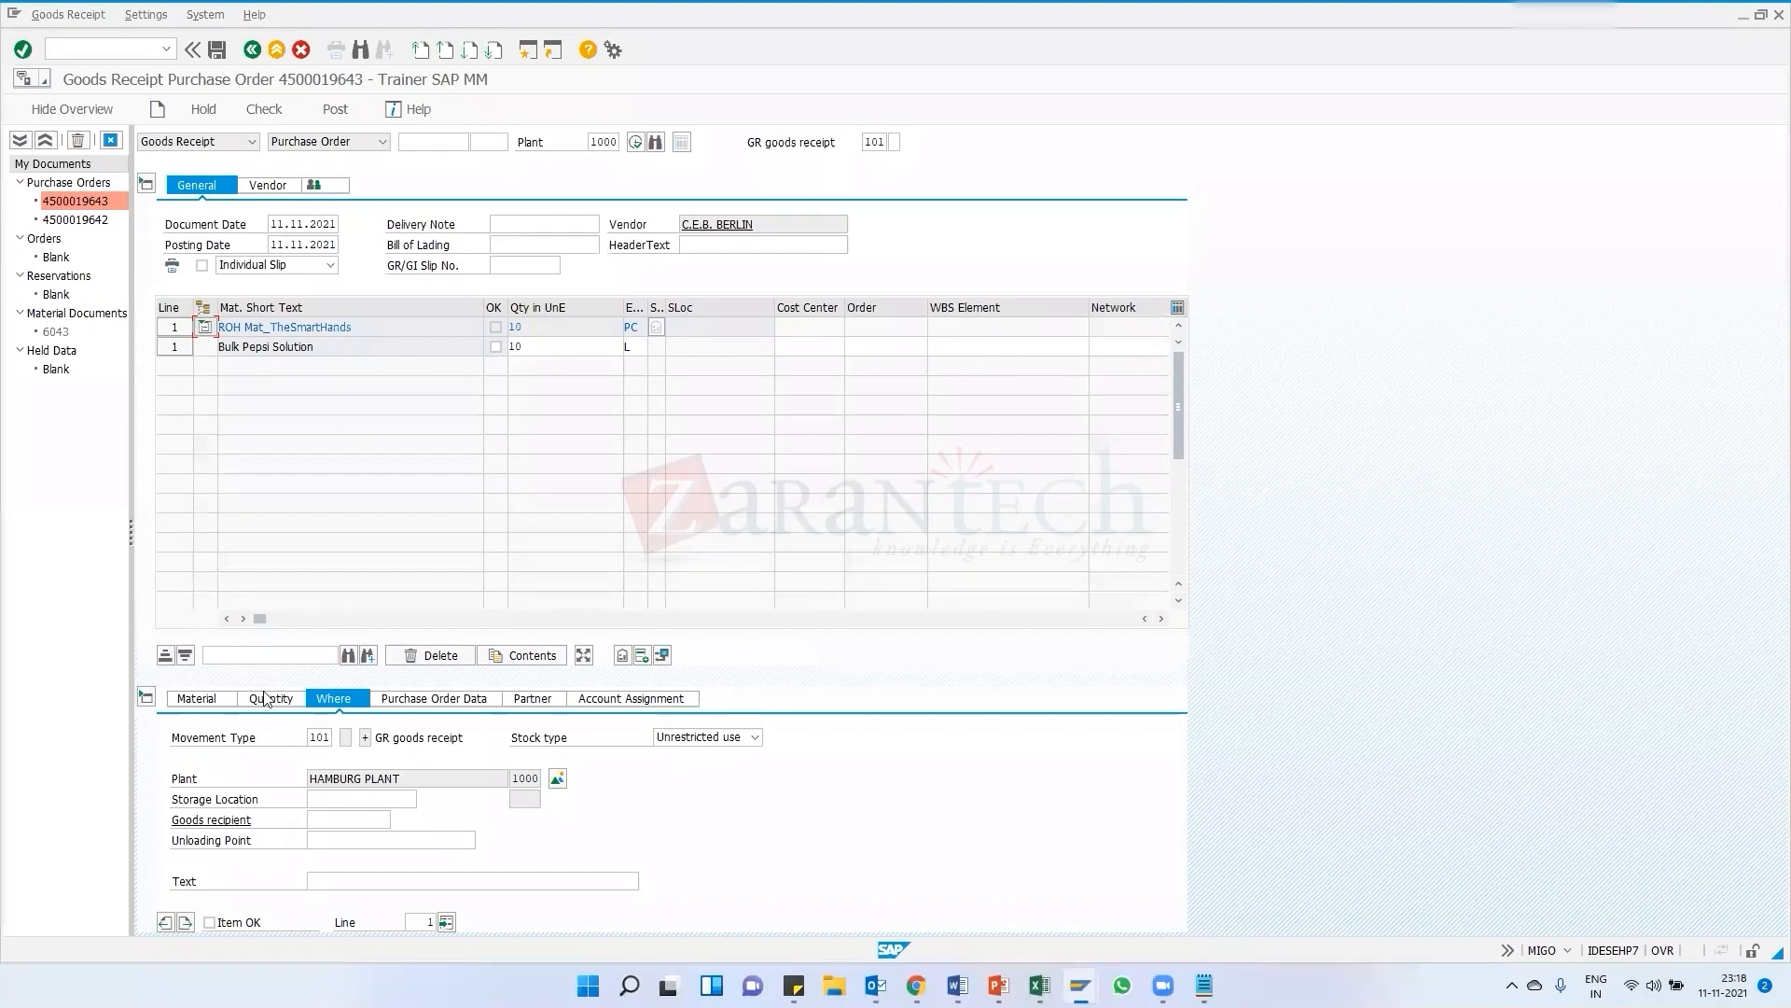
click(175, 347)
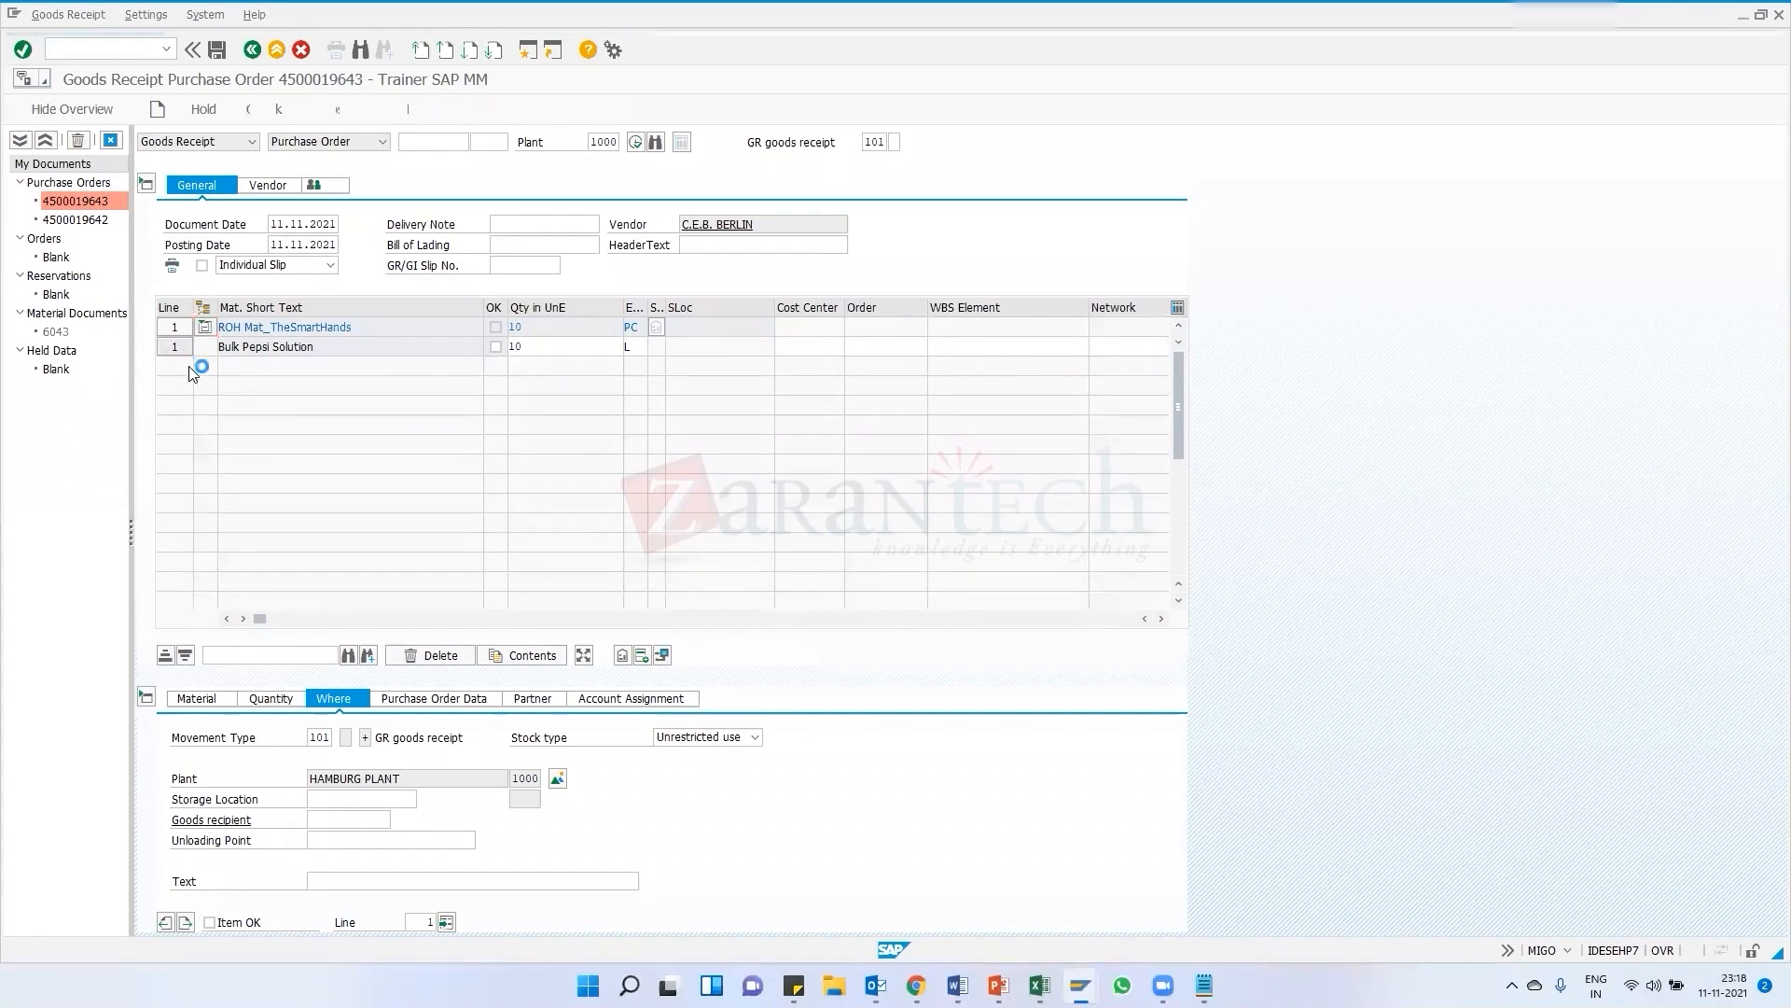
click(211, 699)
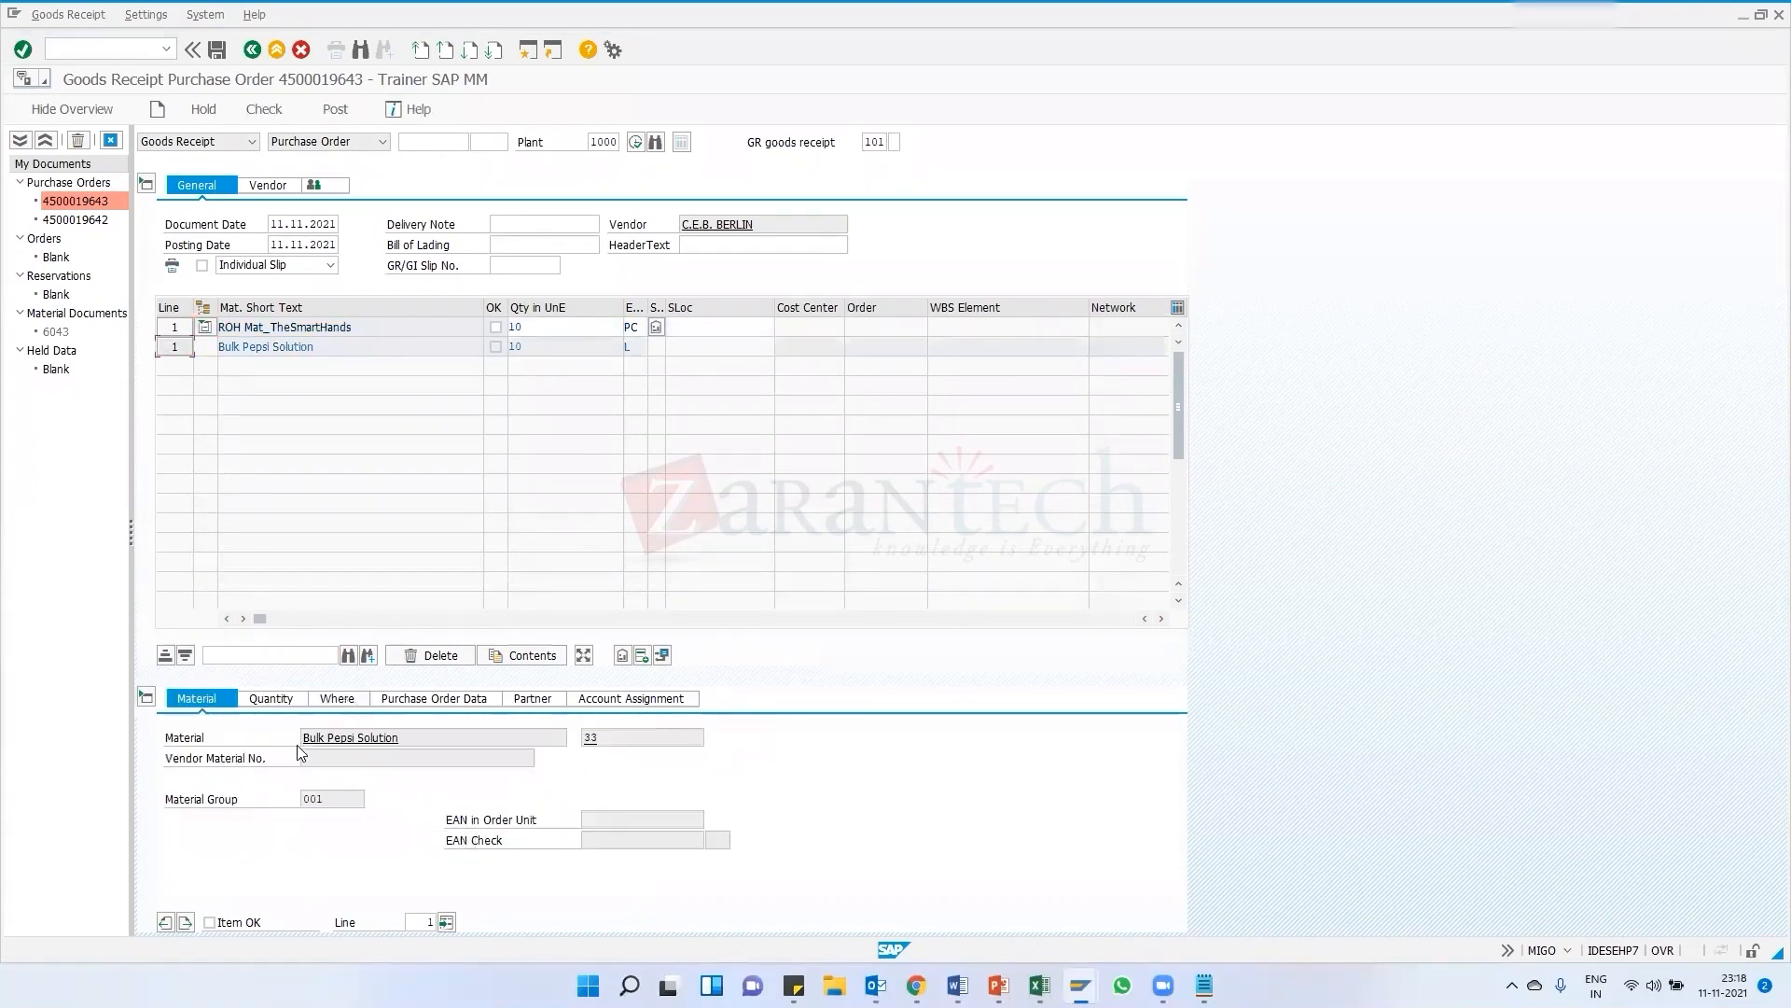
double_click(597, 739)
key(Tab)
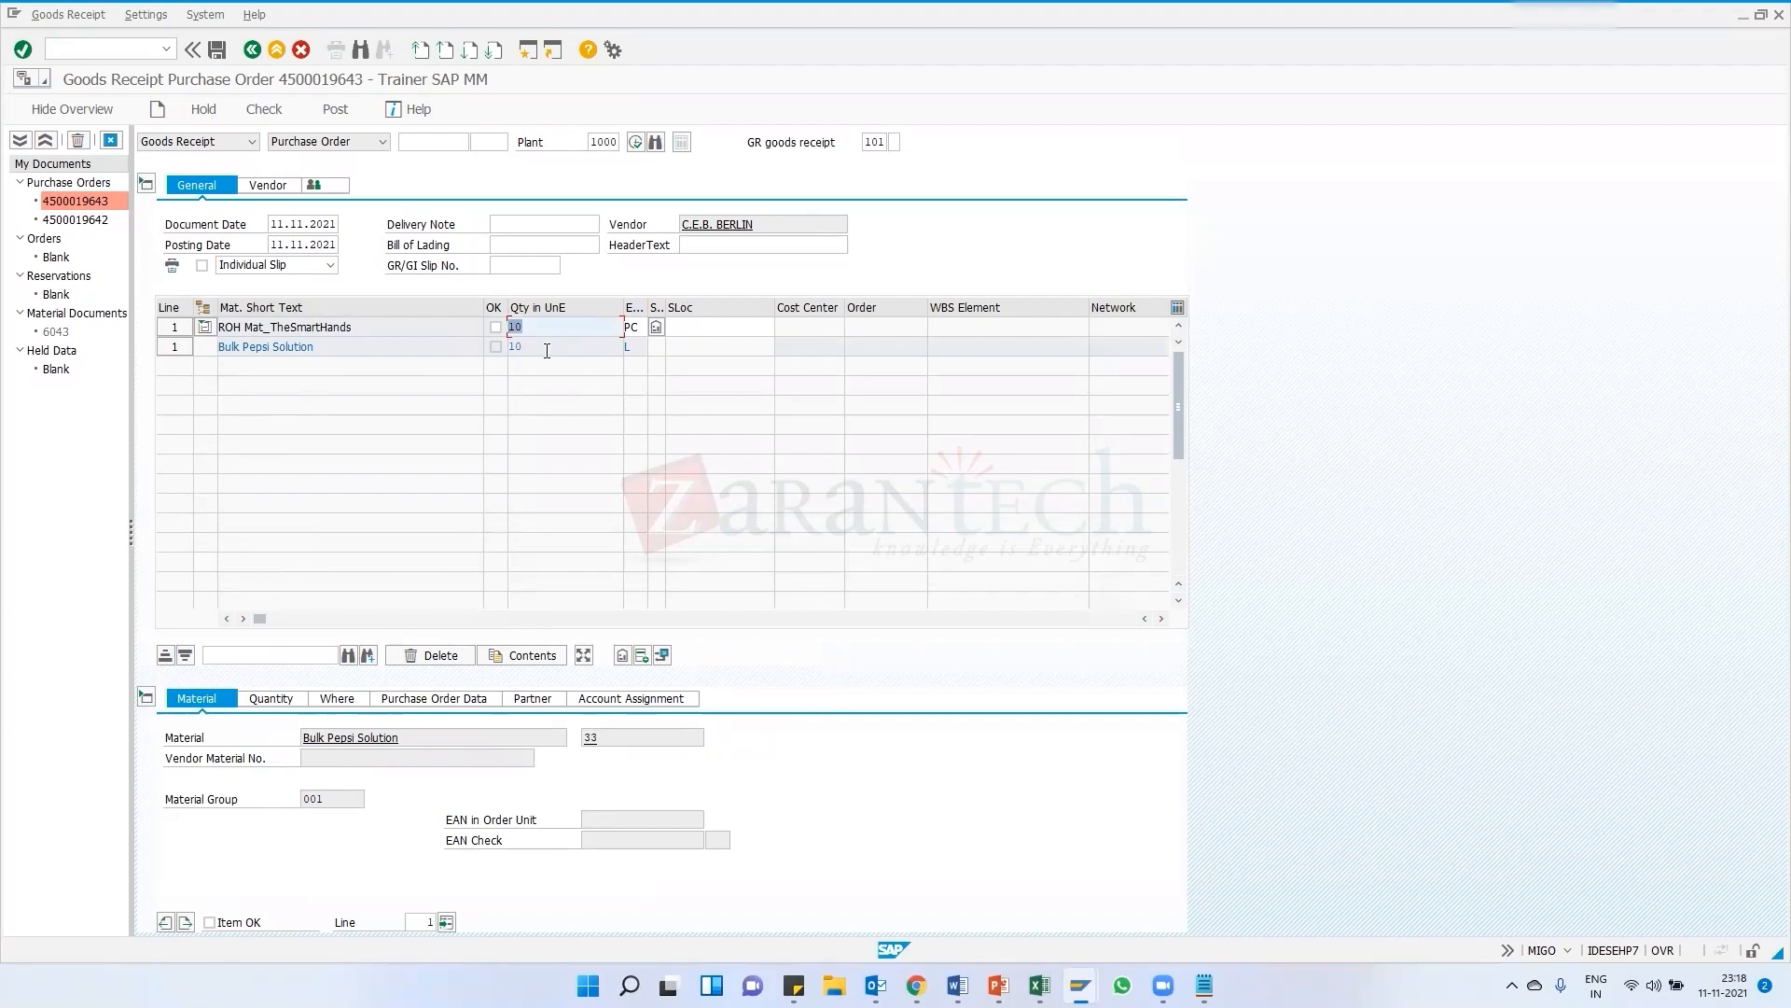
click(546, 351)
drag(354, 327, 222, 335)
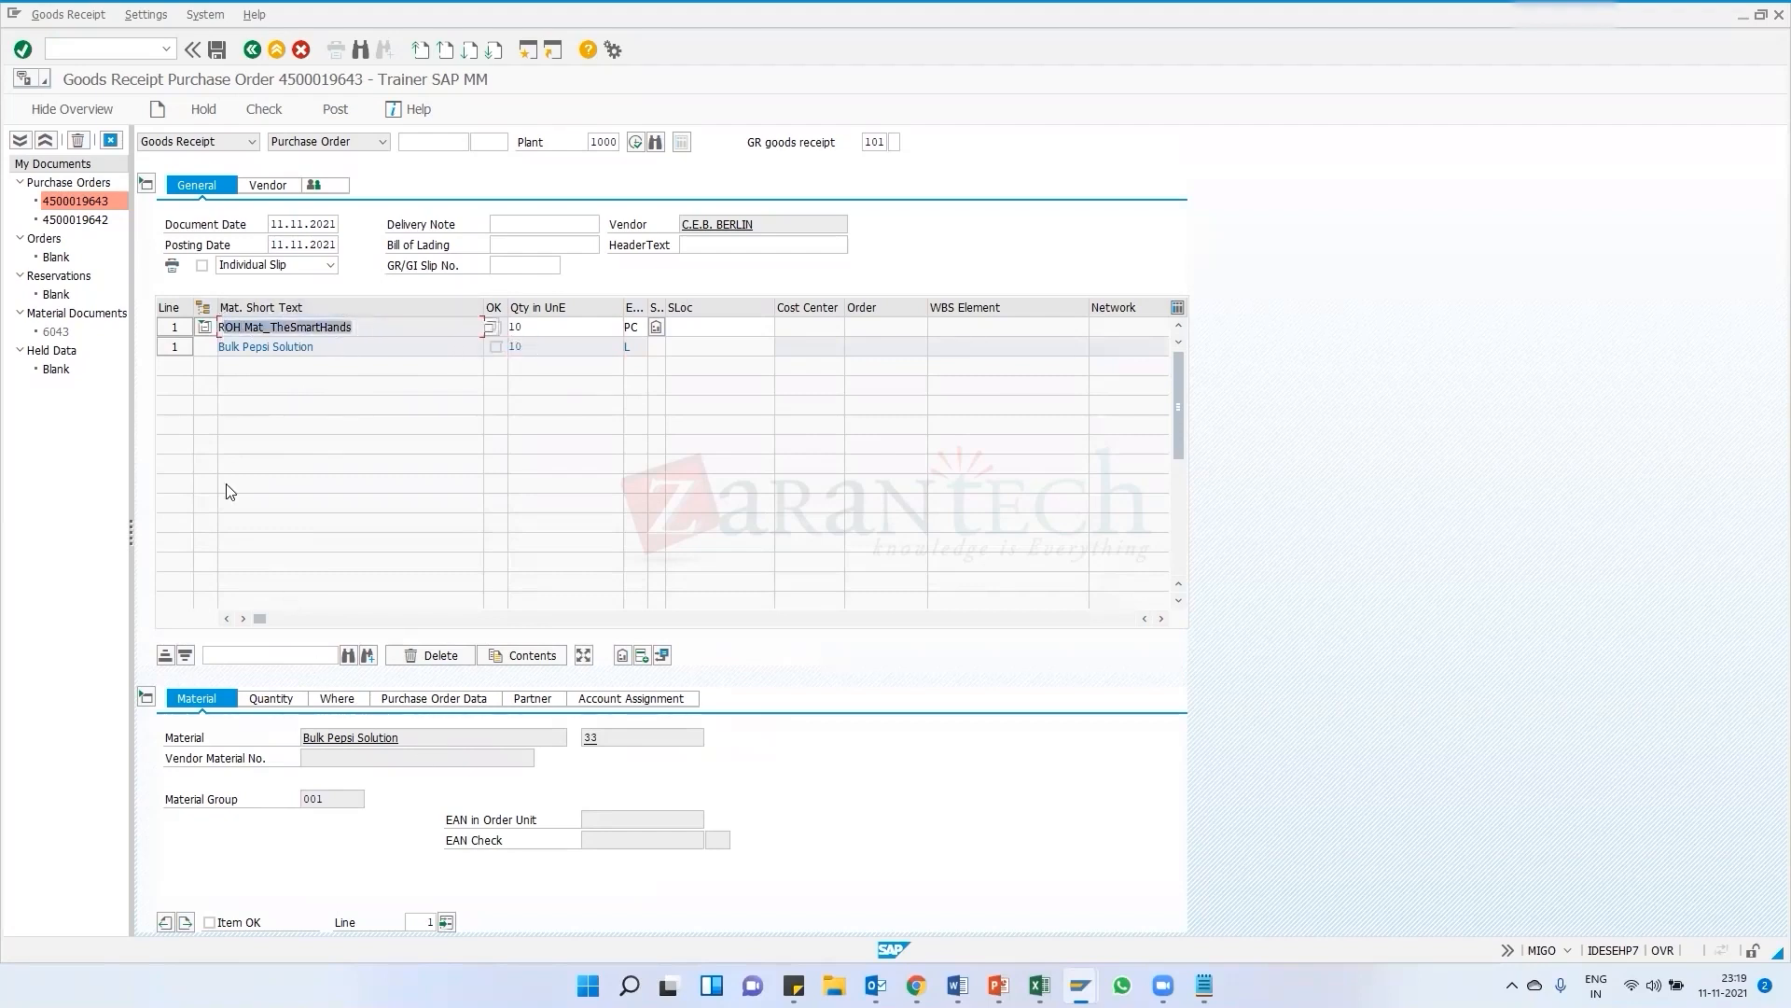
click(177, 334)
click(273, 702)
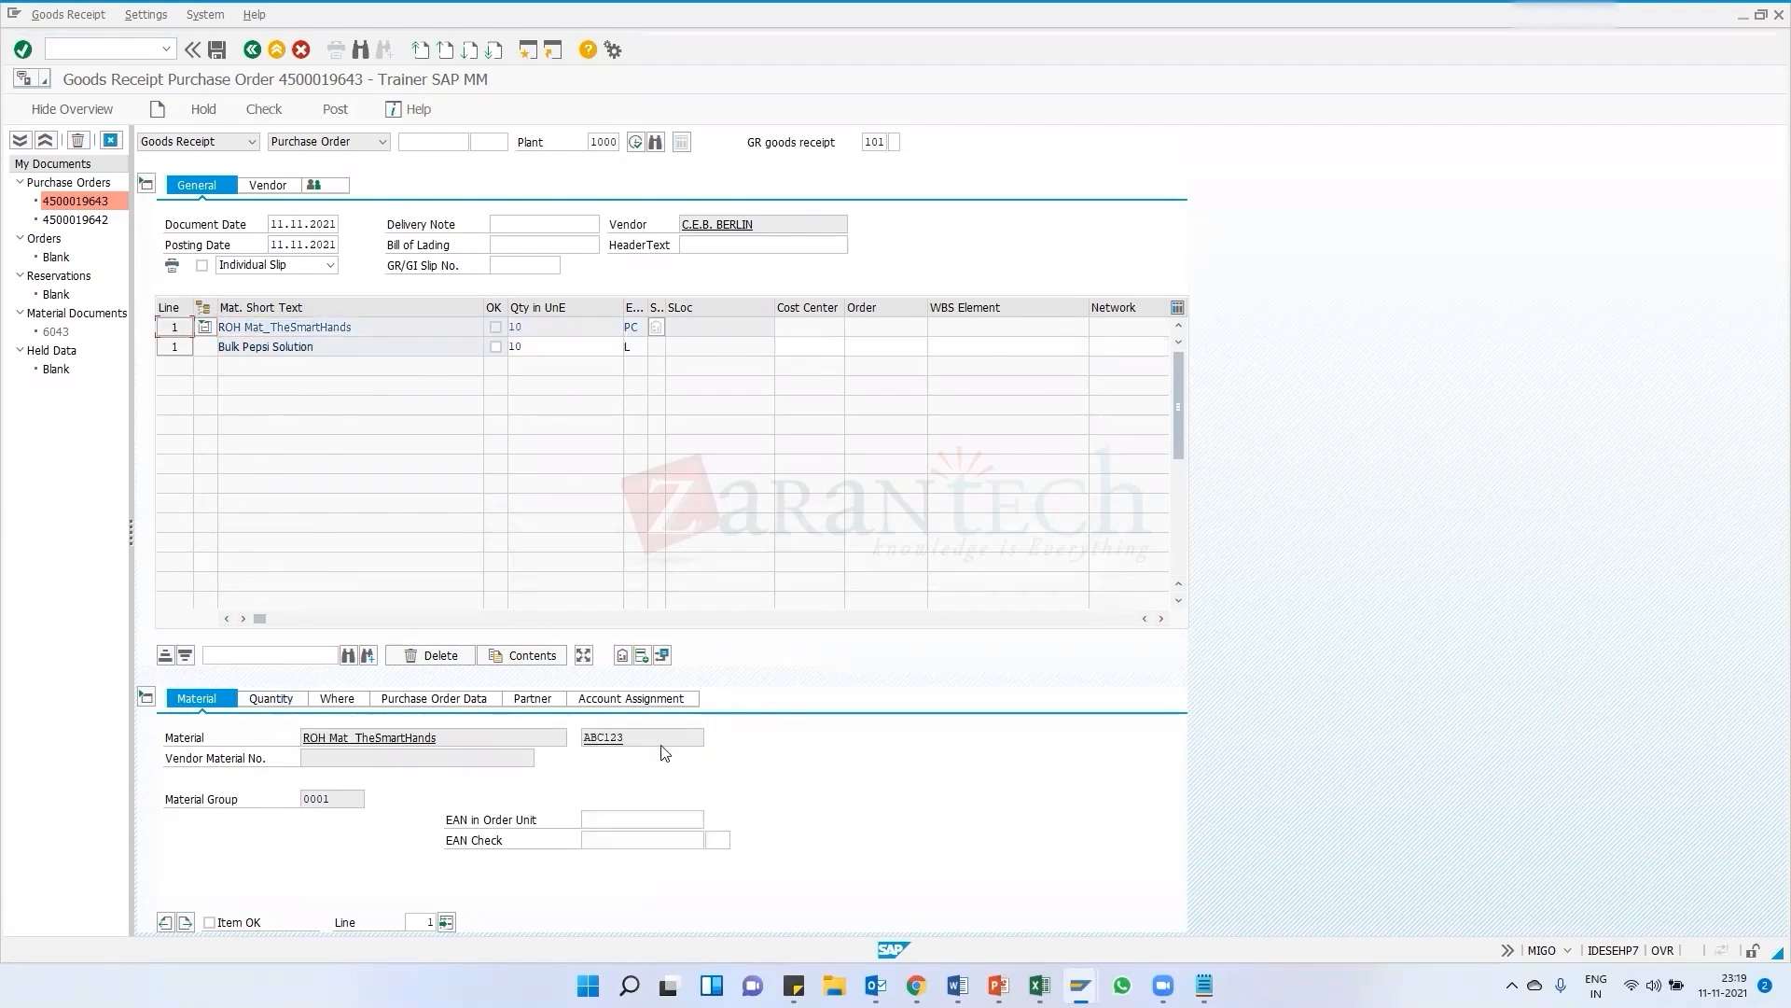
Examine the component's quantity and movement type details for each goods receipt item
drag(653, 737, 586, 734)
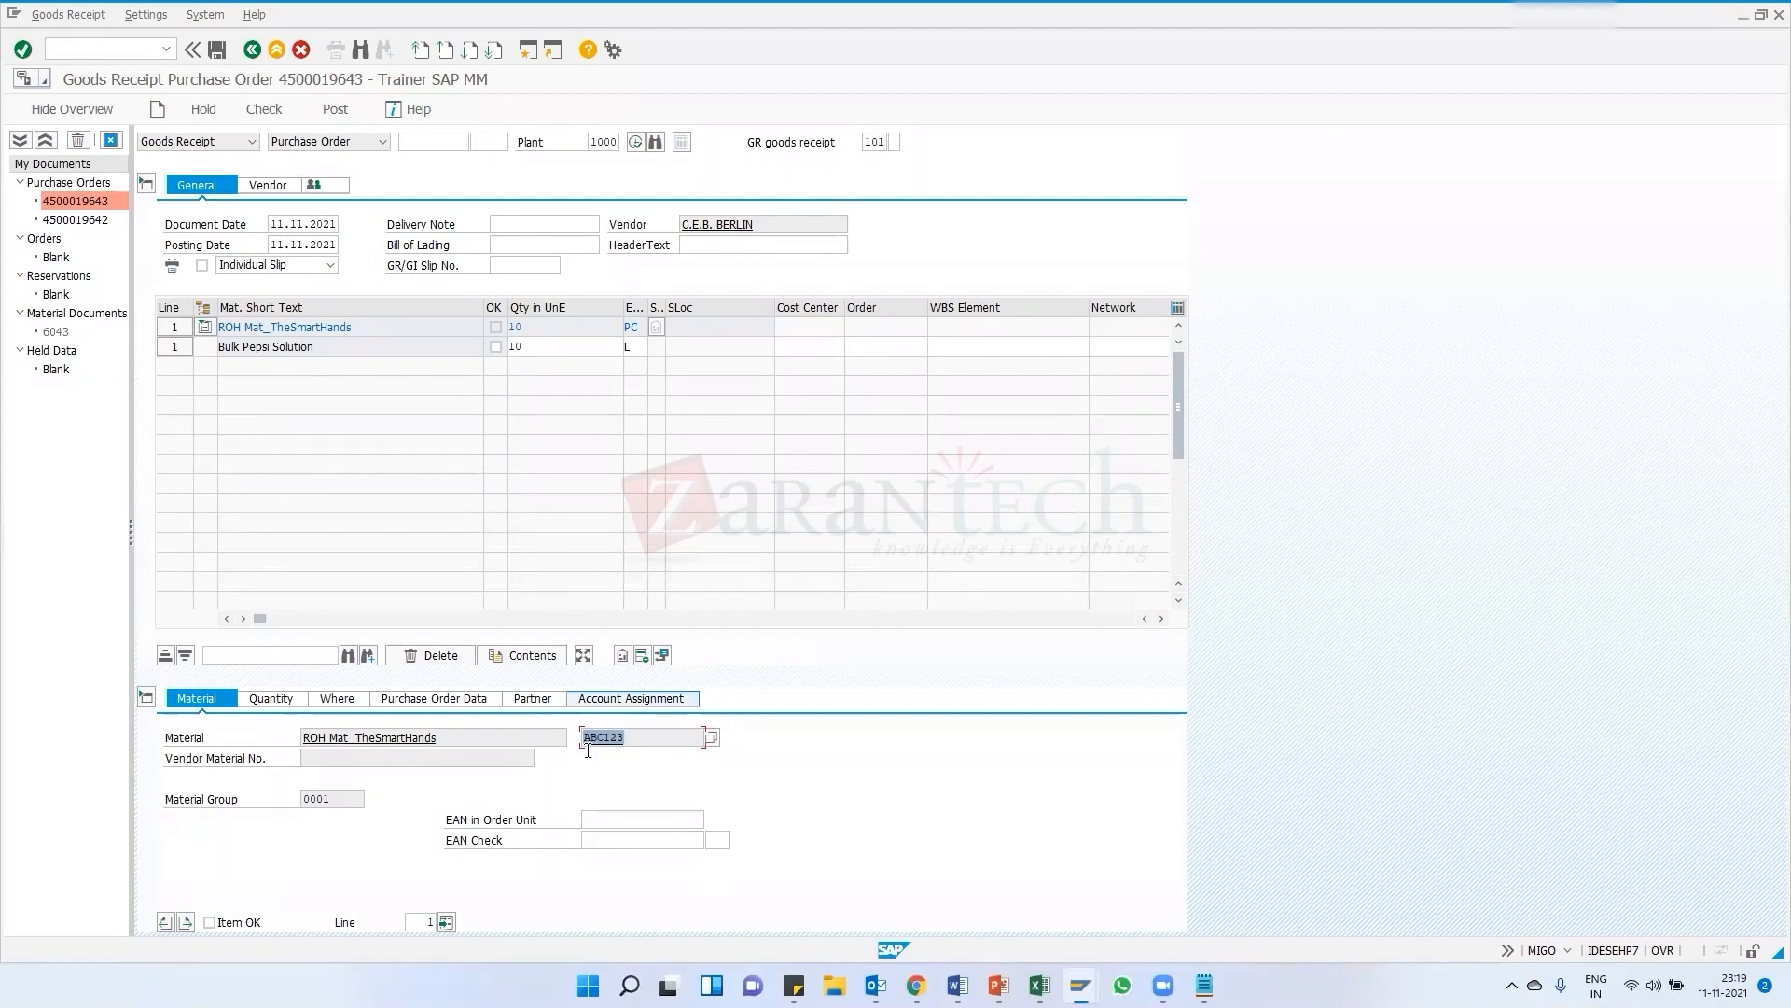
click(174, 347)
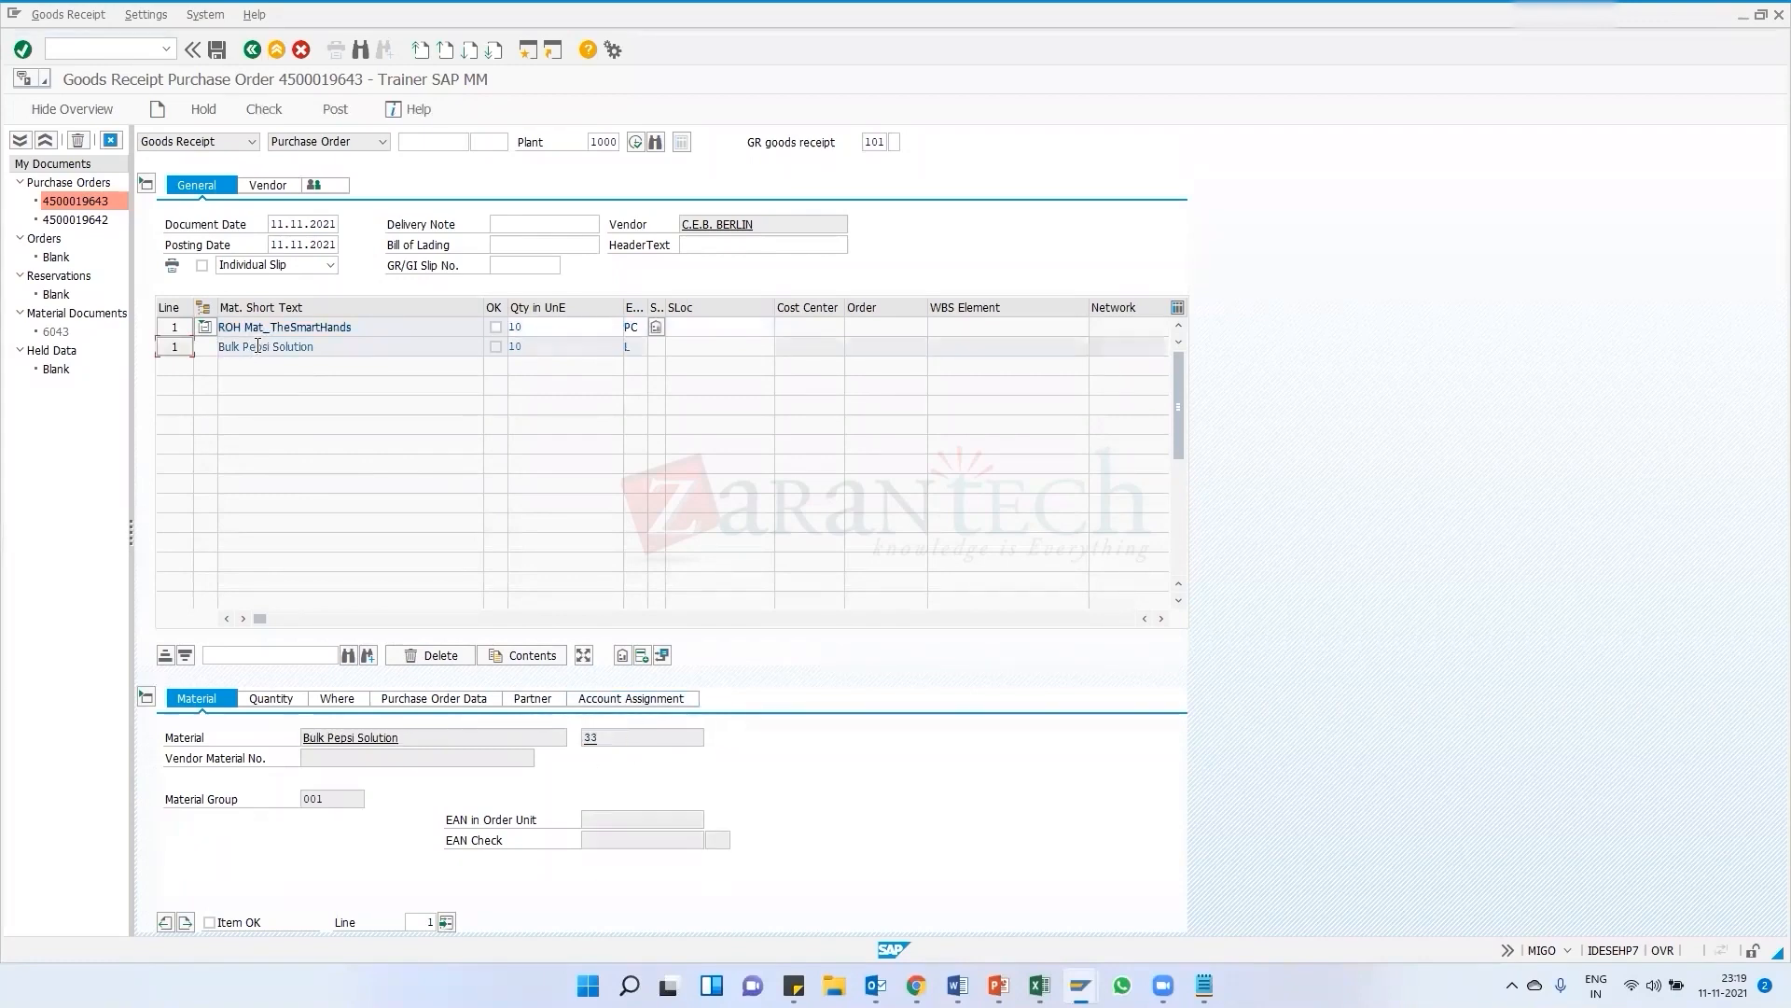
double_click(591, 737)
click(273, 699)
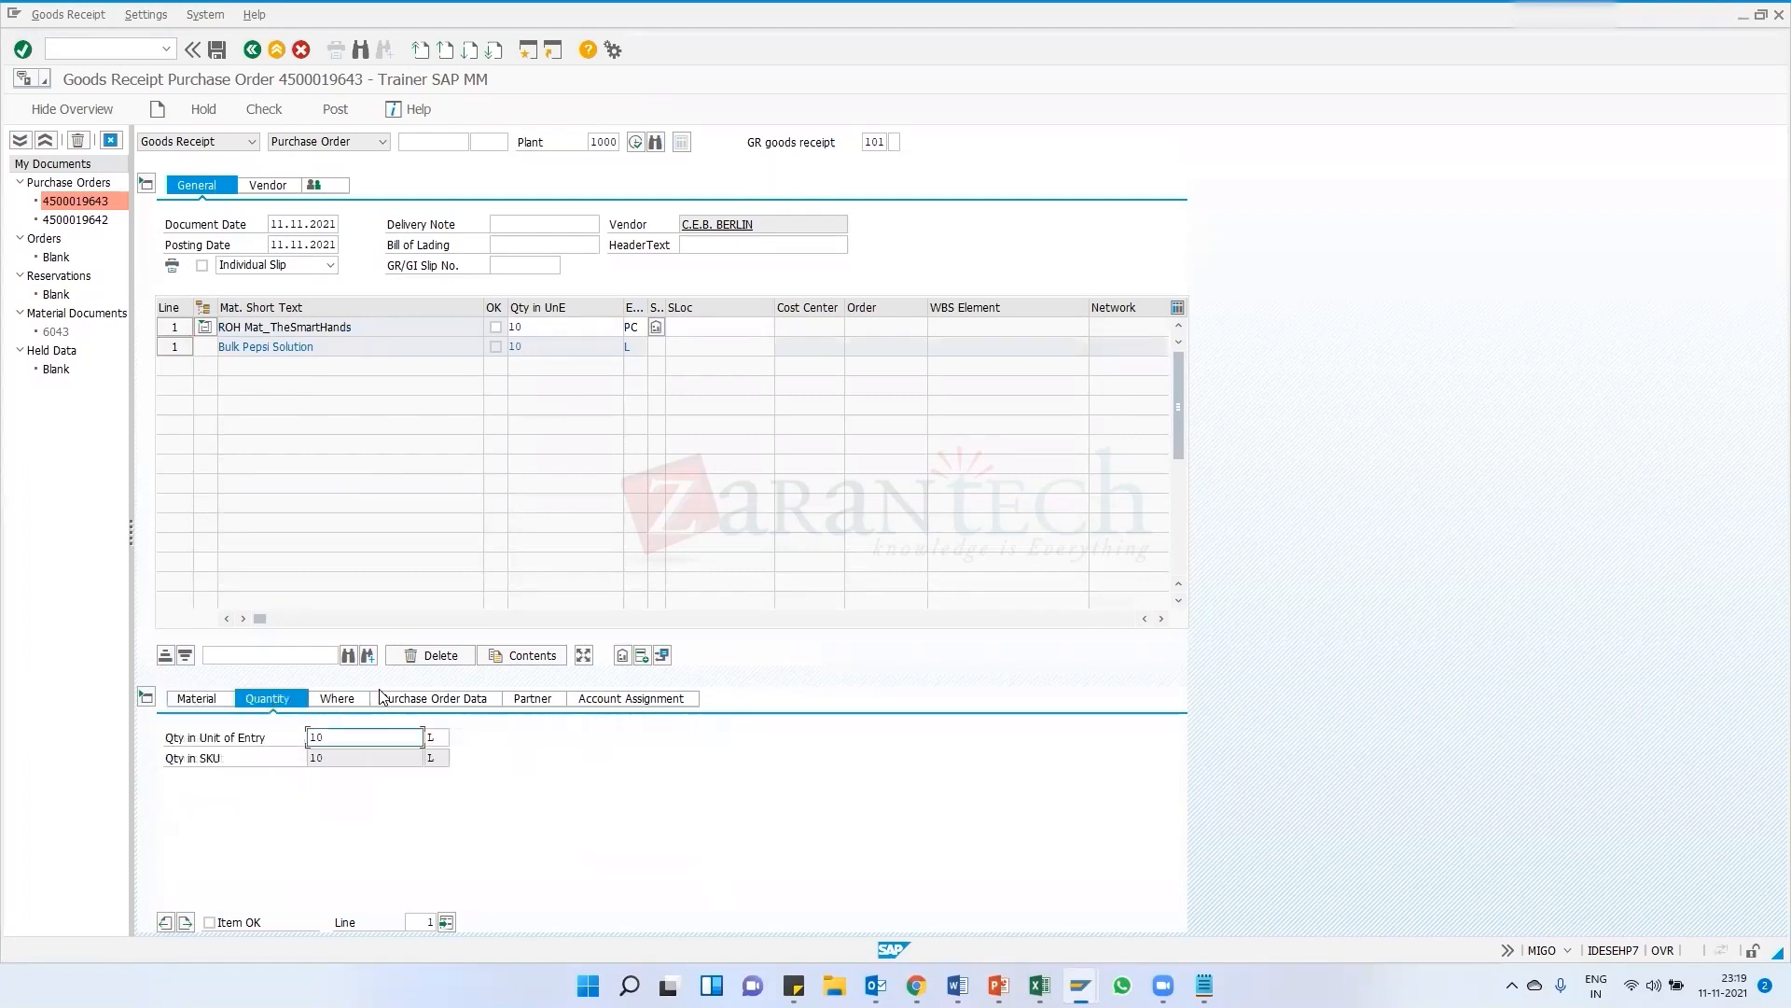
click(173, 328)
click(173, 348)
drag(334, 738, 311, 737)
click(344, 698)
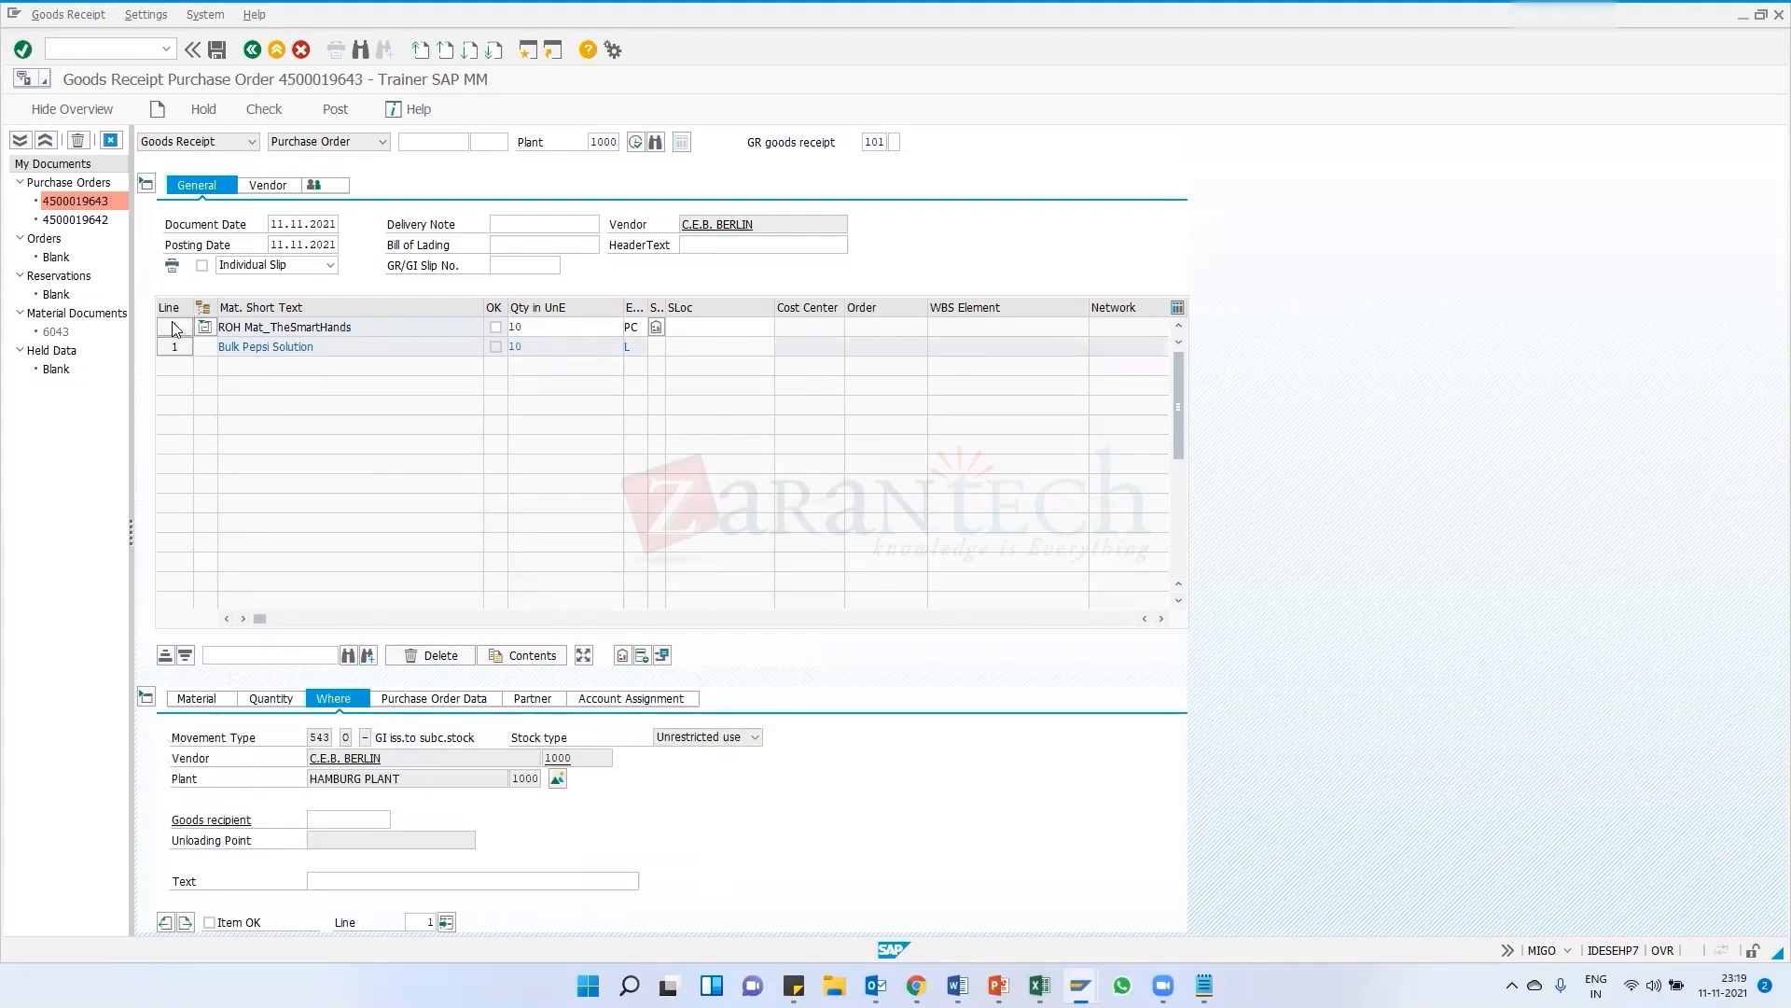
double_click(320, 737)
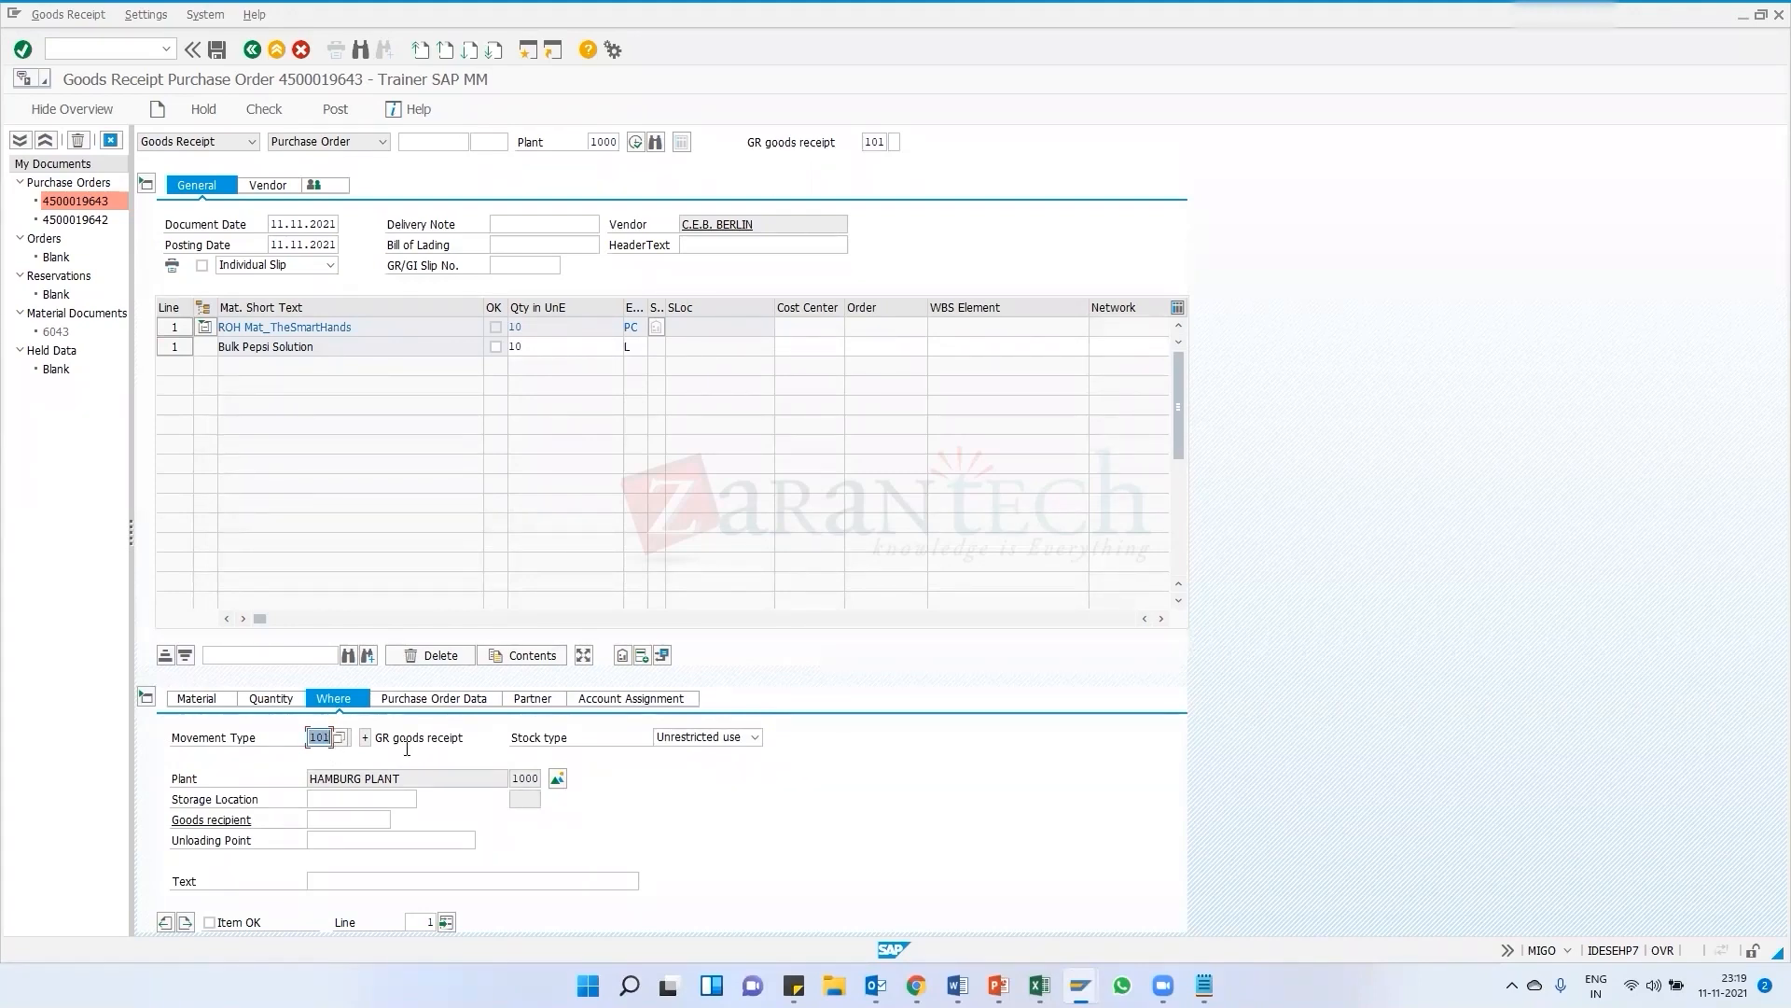
click(369, 737)
click(175, 349)
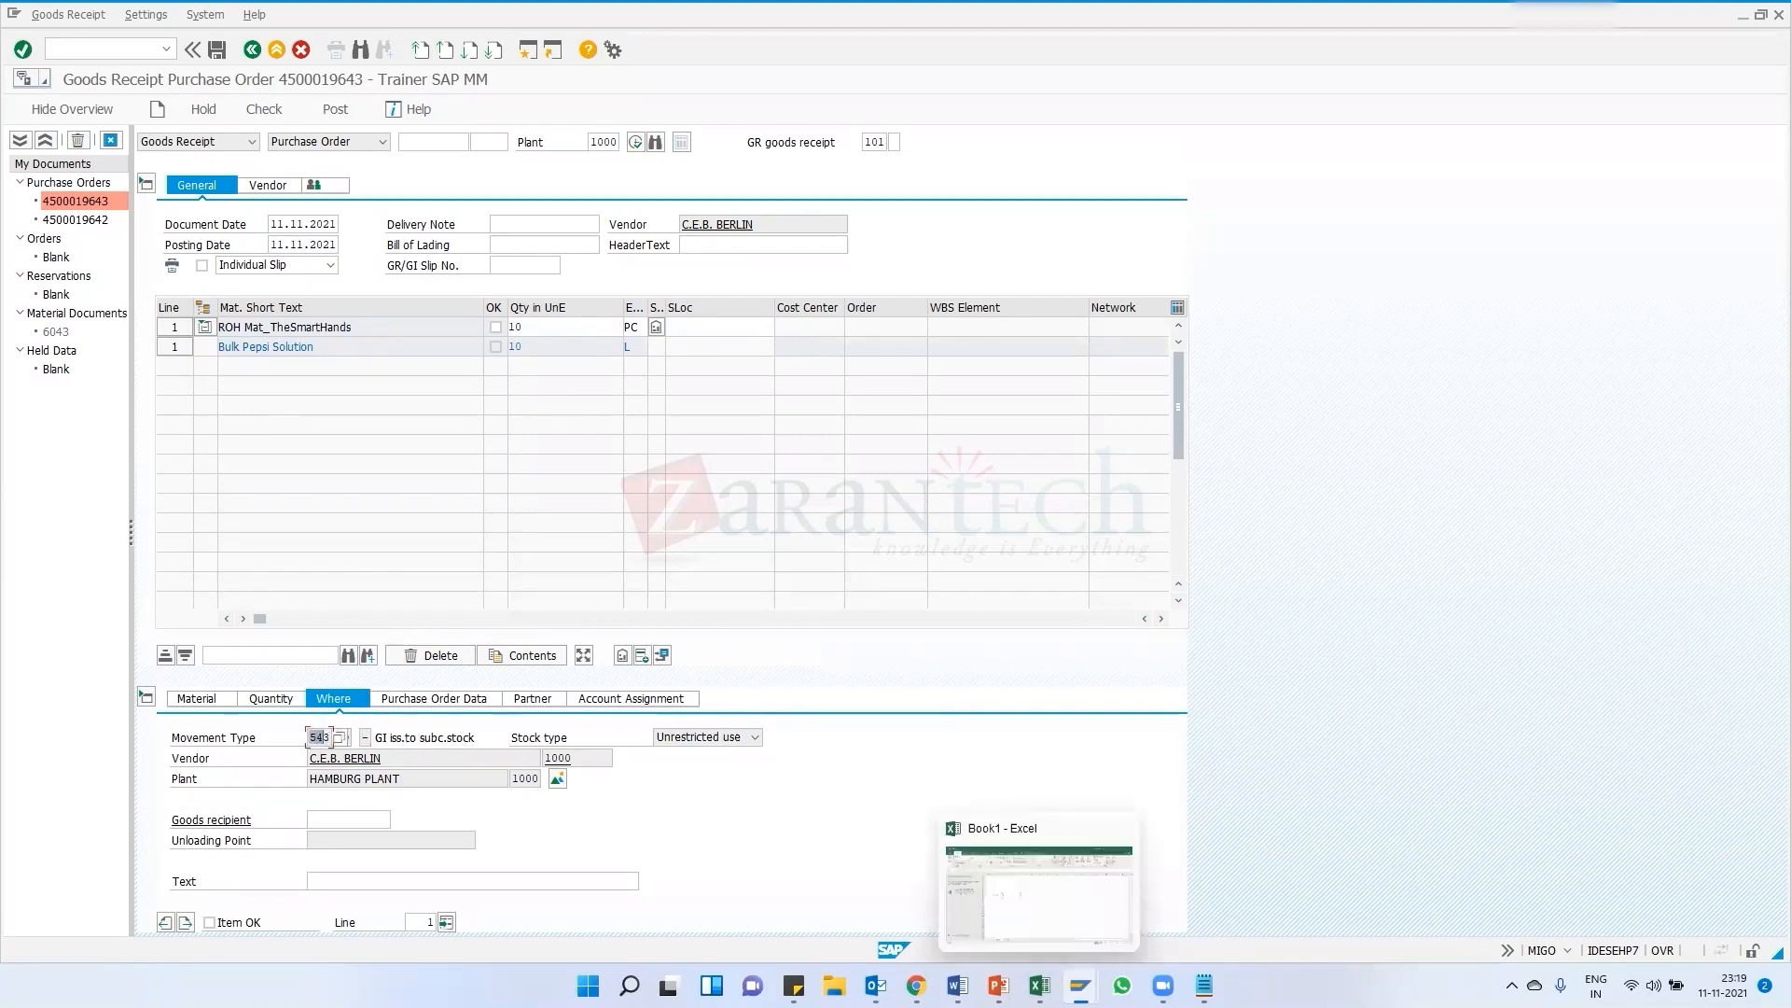
Switch to PowerPoint and highlight movement types 101 and 543 in the subcontracting flow notes
click(997, 985)
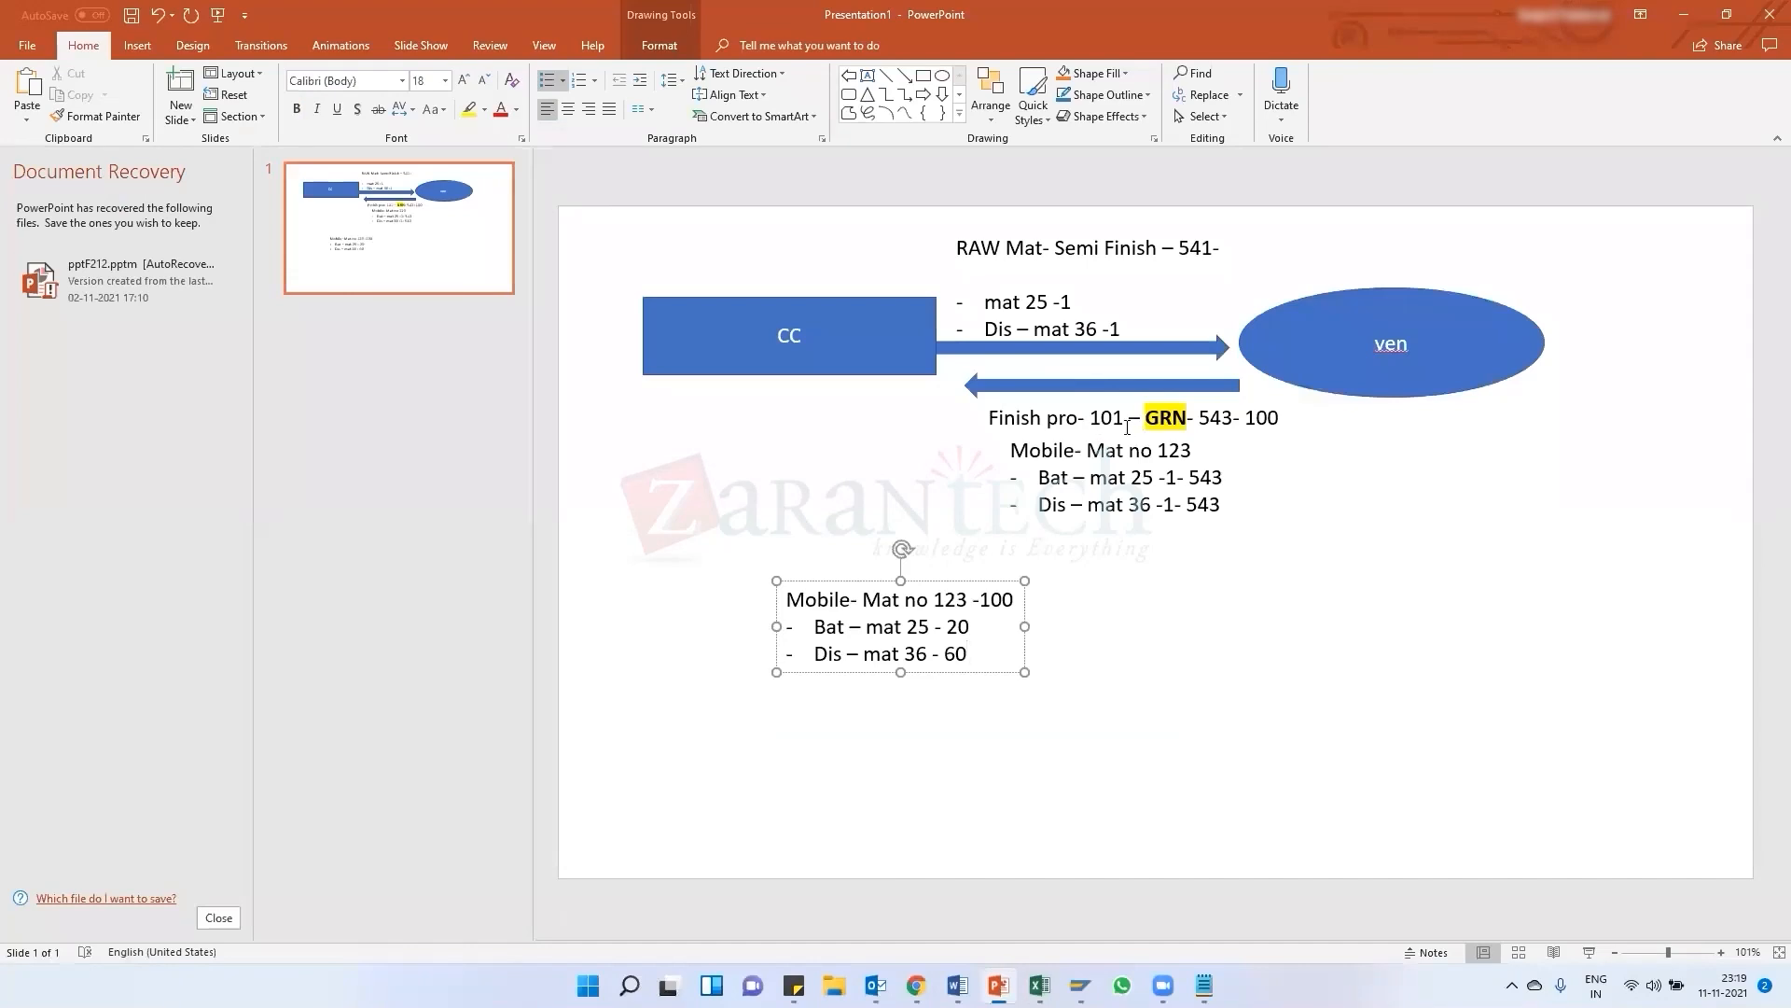
drag(1089, 417, 1124, 417)
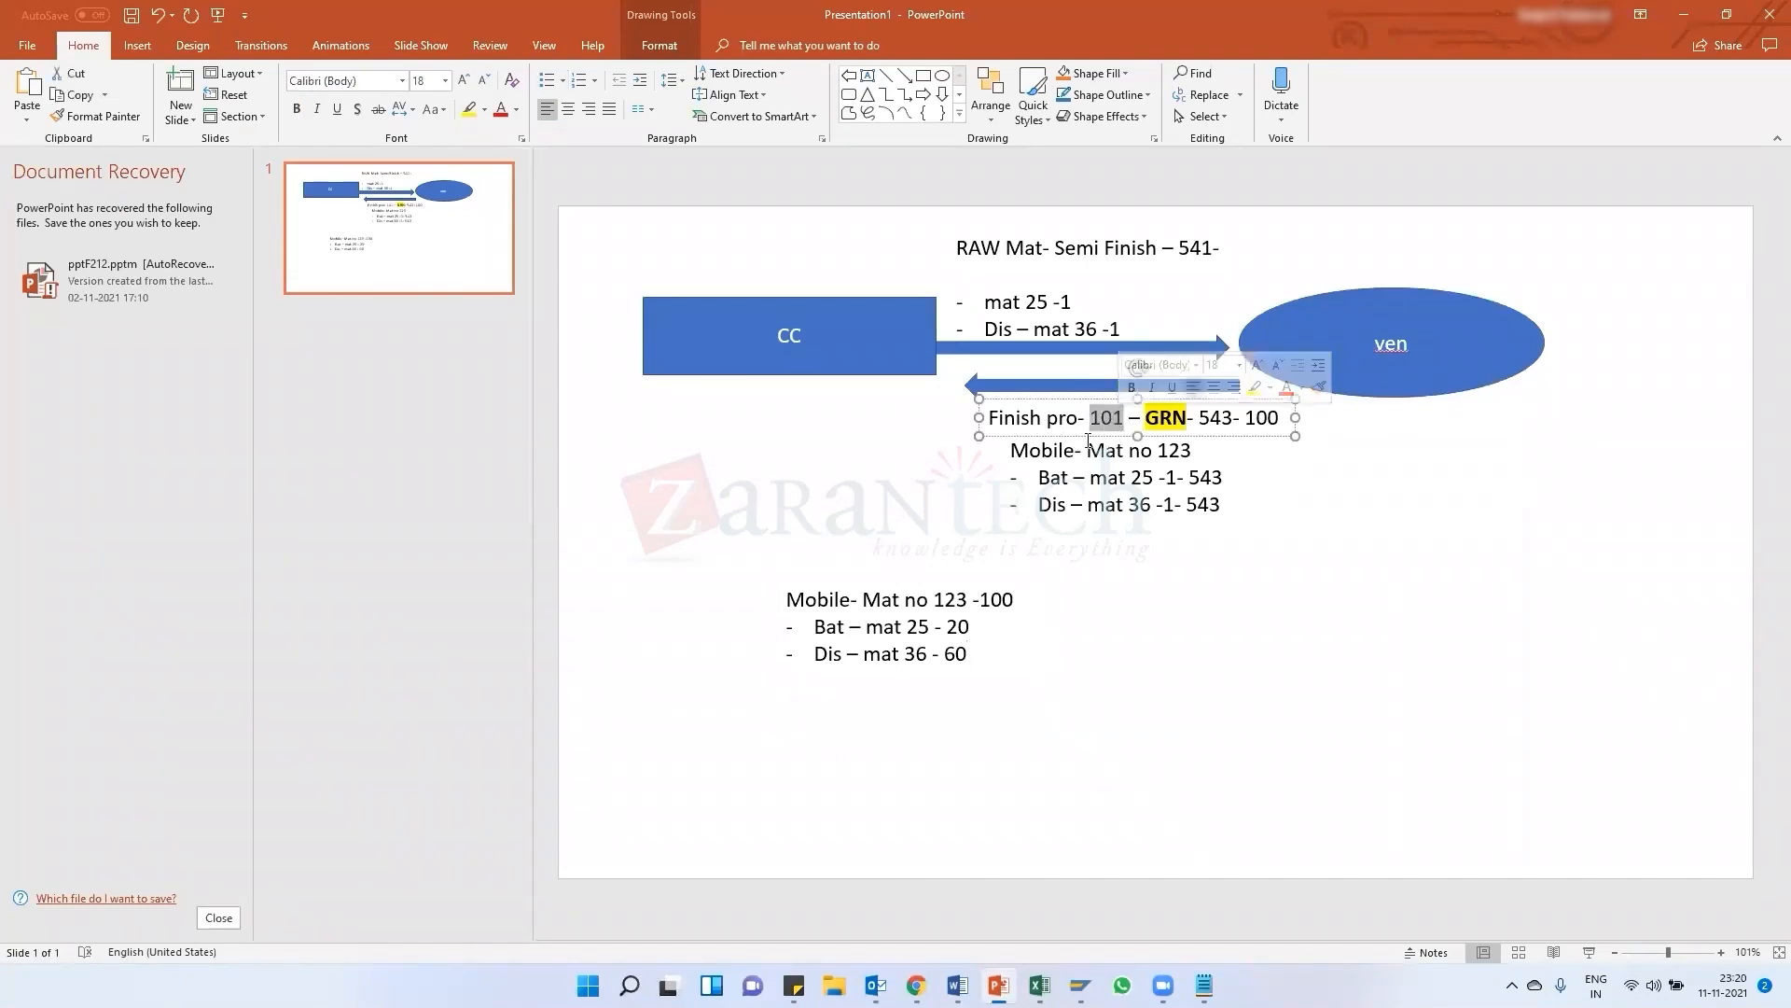
drag(1200, 417, 1230, 417)
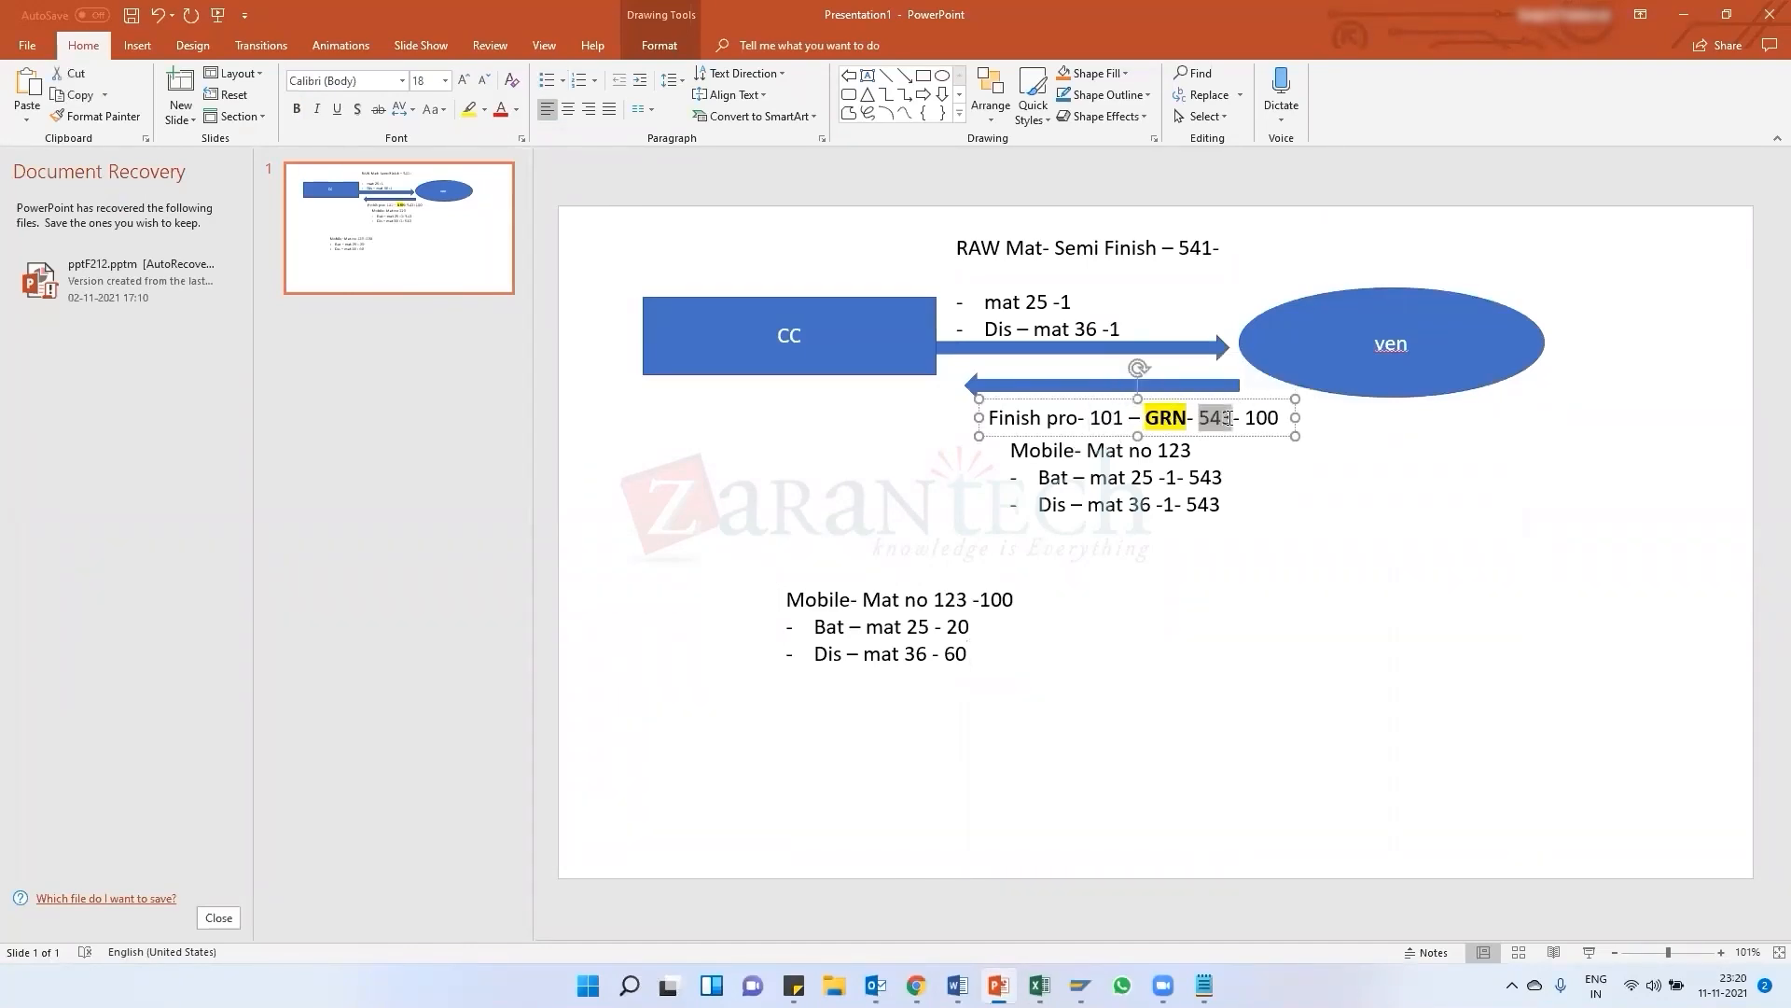
key(alt+Tab)
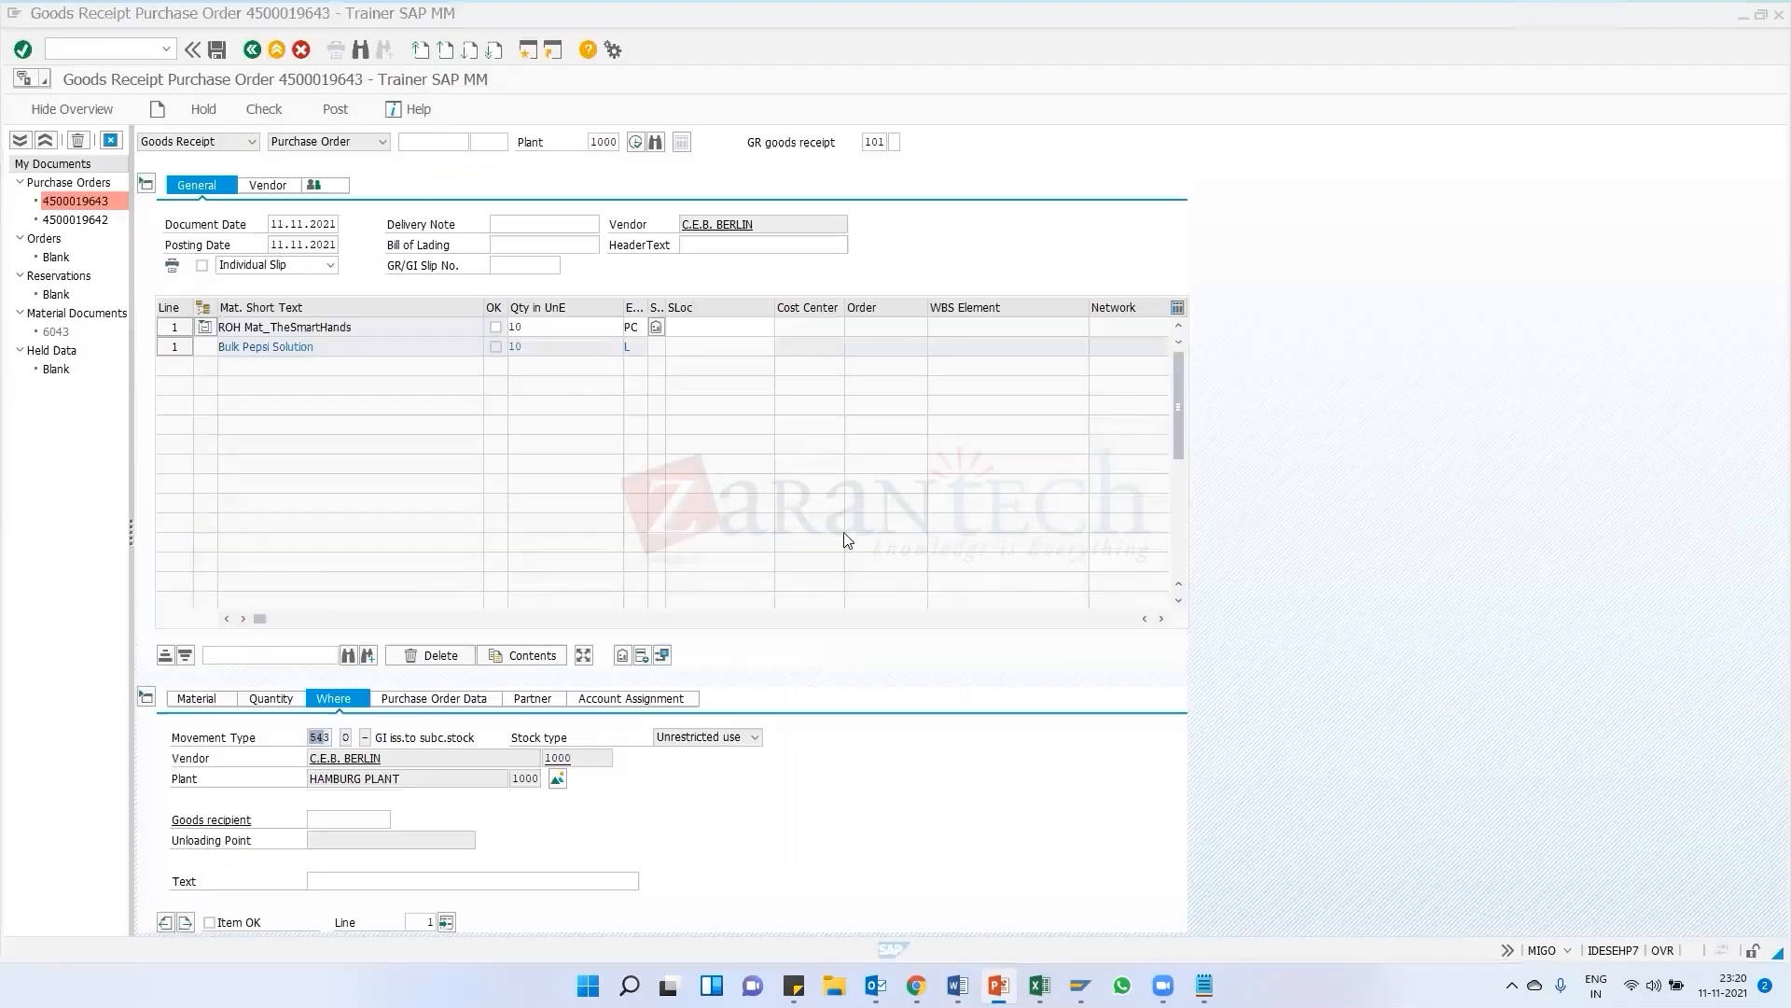
Collapse and re-expand the component line and view the item's purchase order data
click(204, 327)
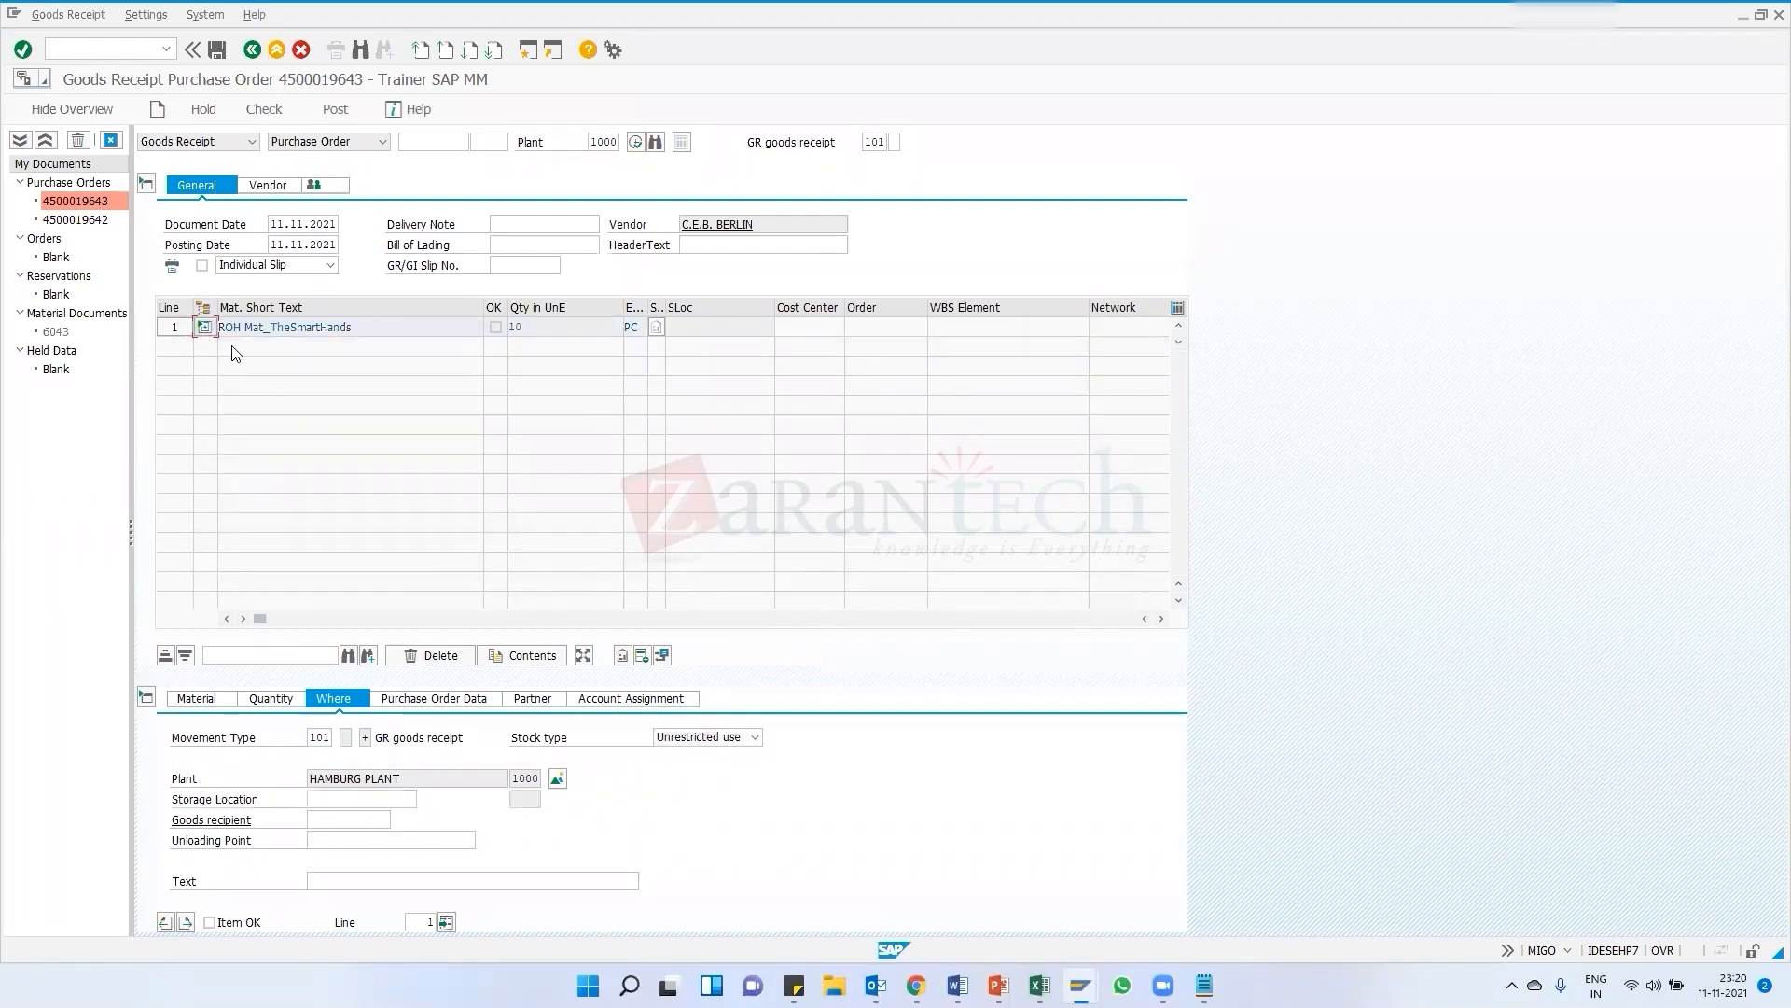
click(204, 328)
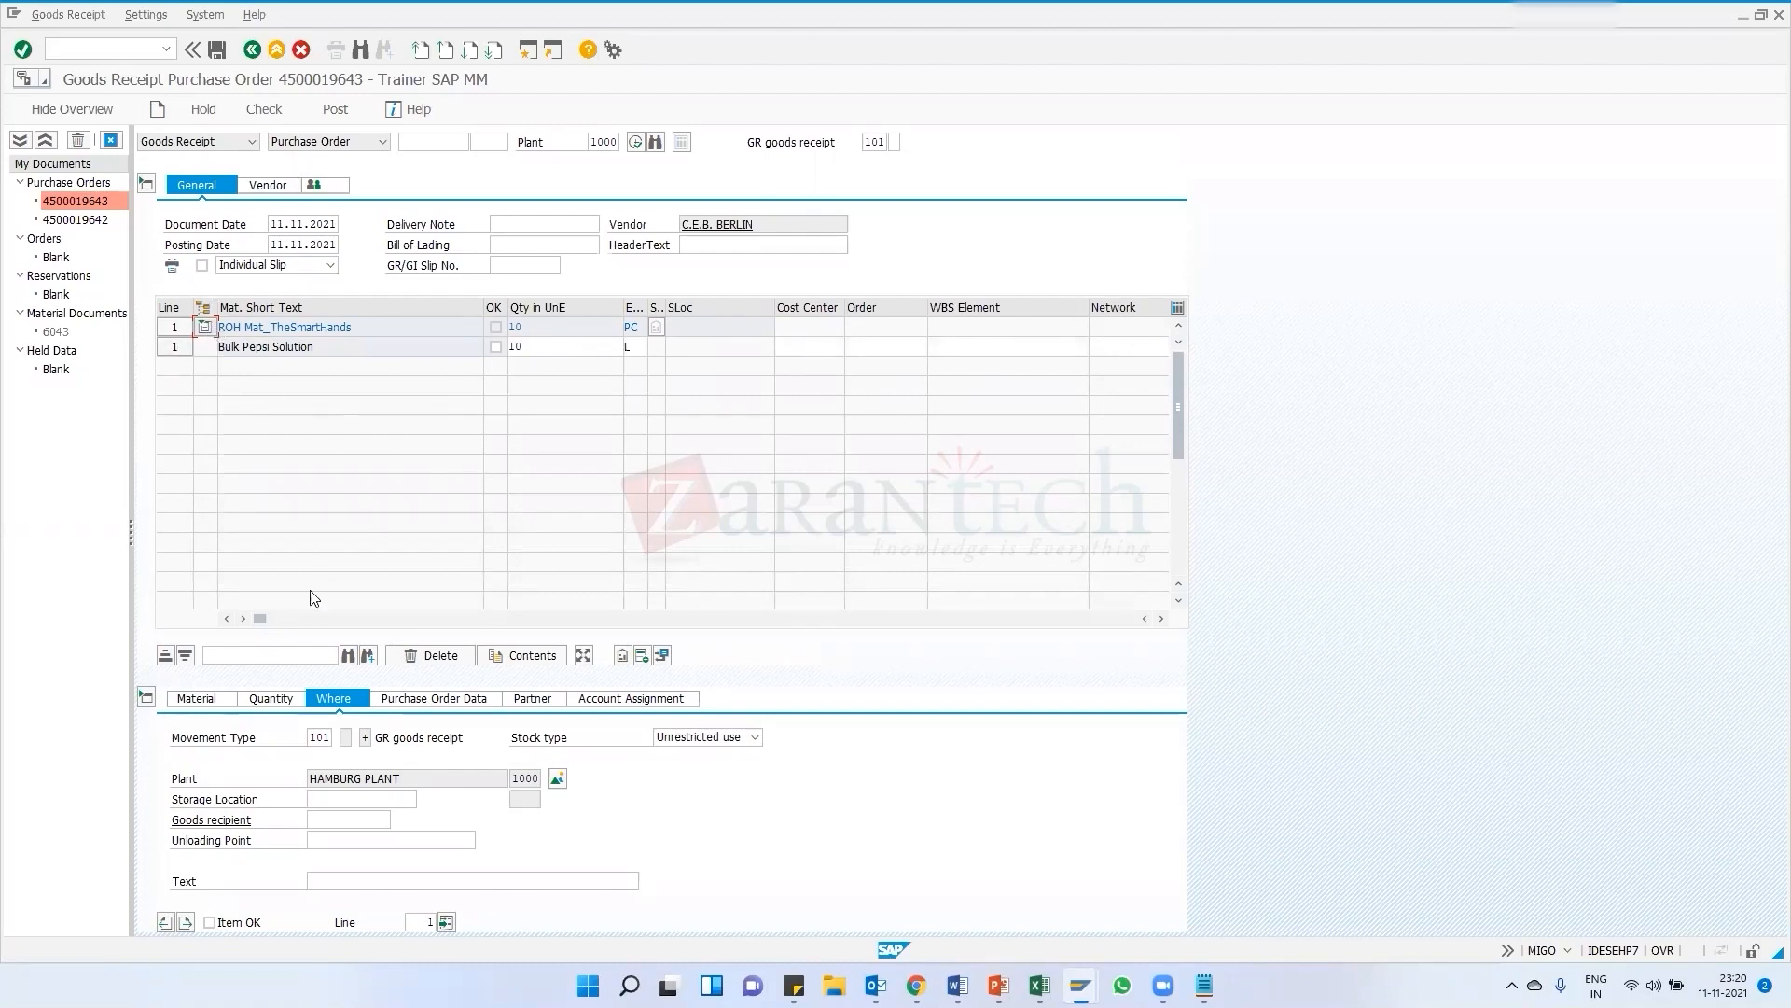
drag(644, 312, 666, 311)
drag(262, 620, 299, 603)
click(429, 699)
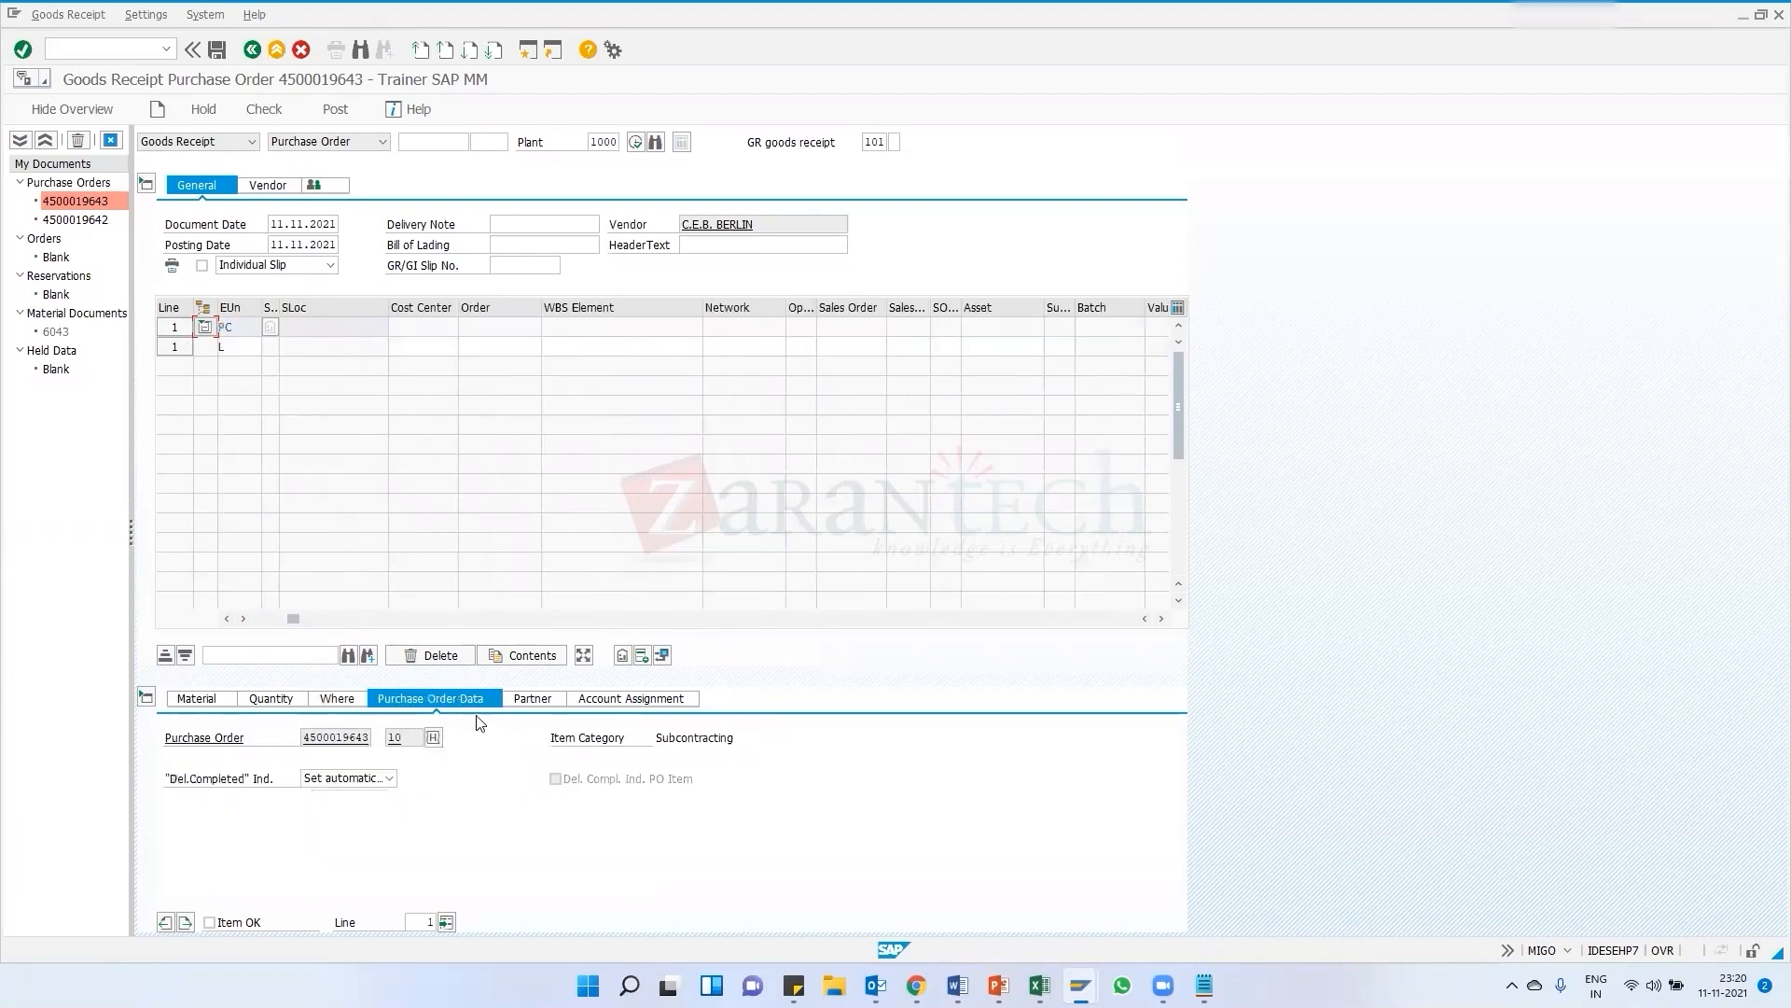
Mark the item as OK and attempt to post the goods receipt, then close the error log
click(264, 109)
click(341, 111)
click(210, 923)
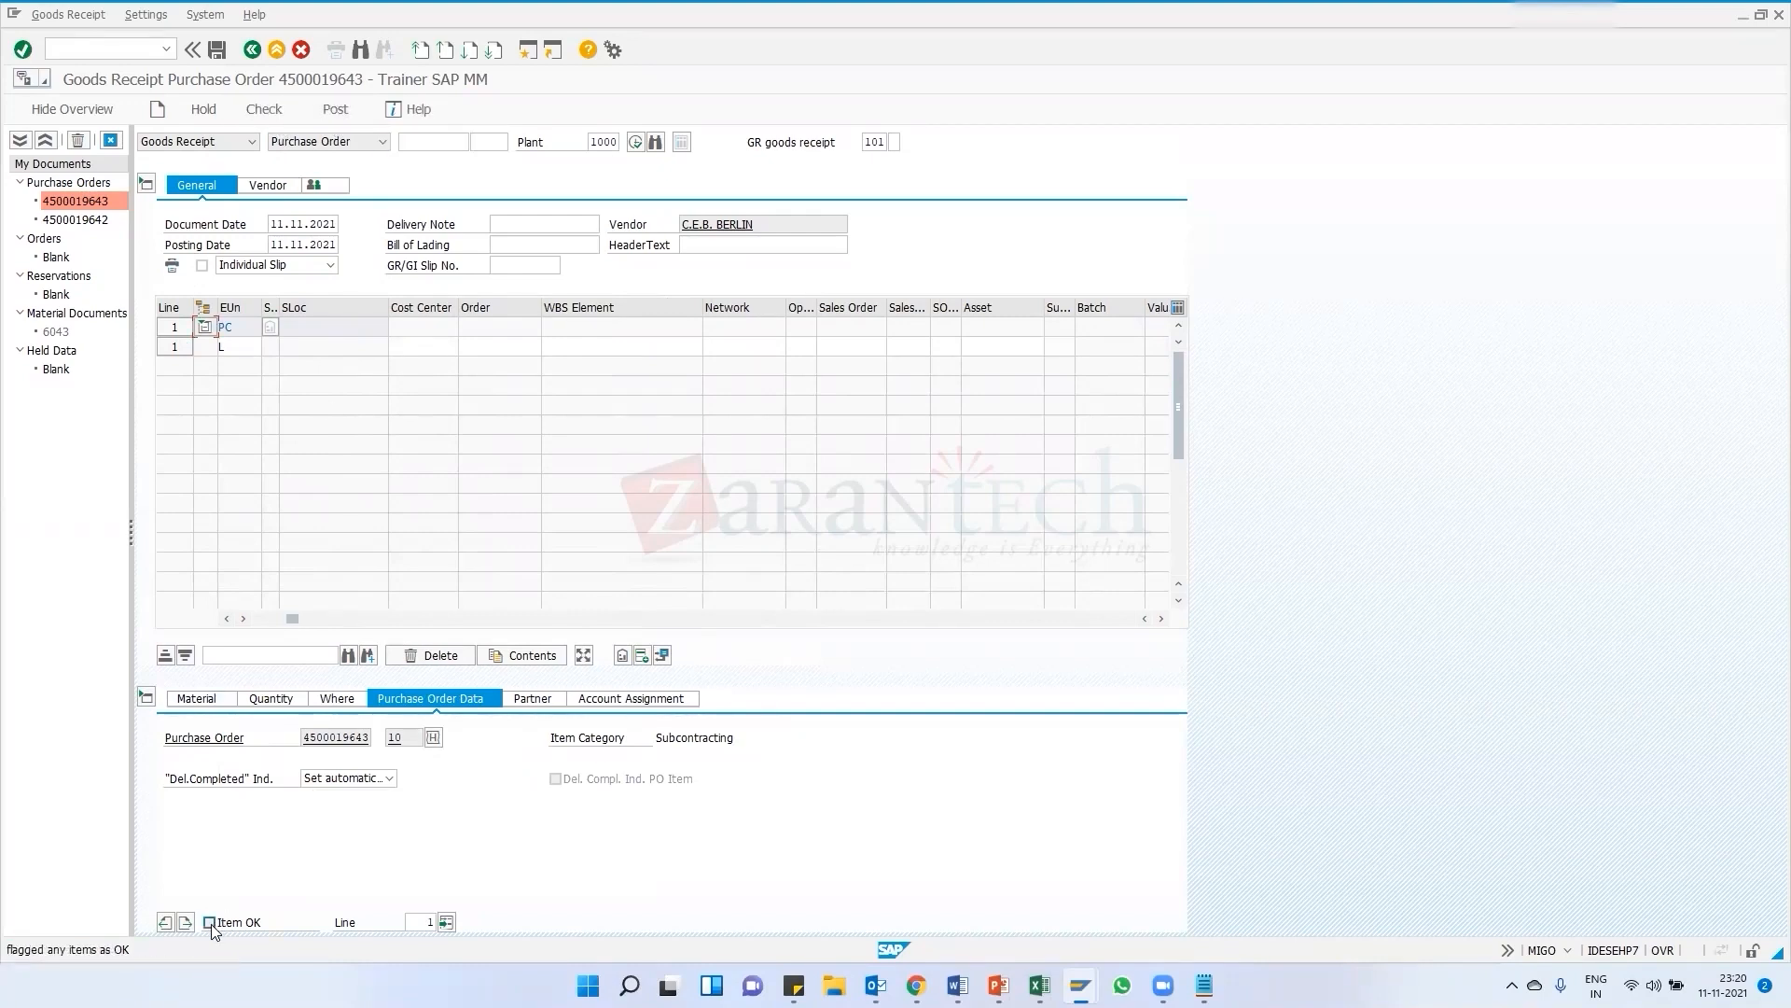
click(336, 108)
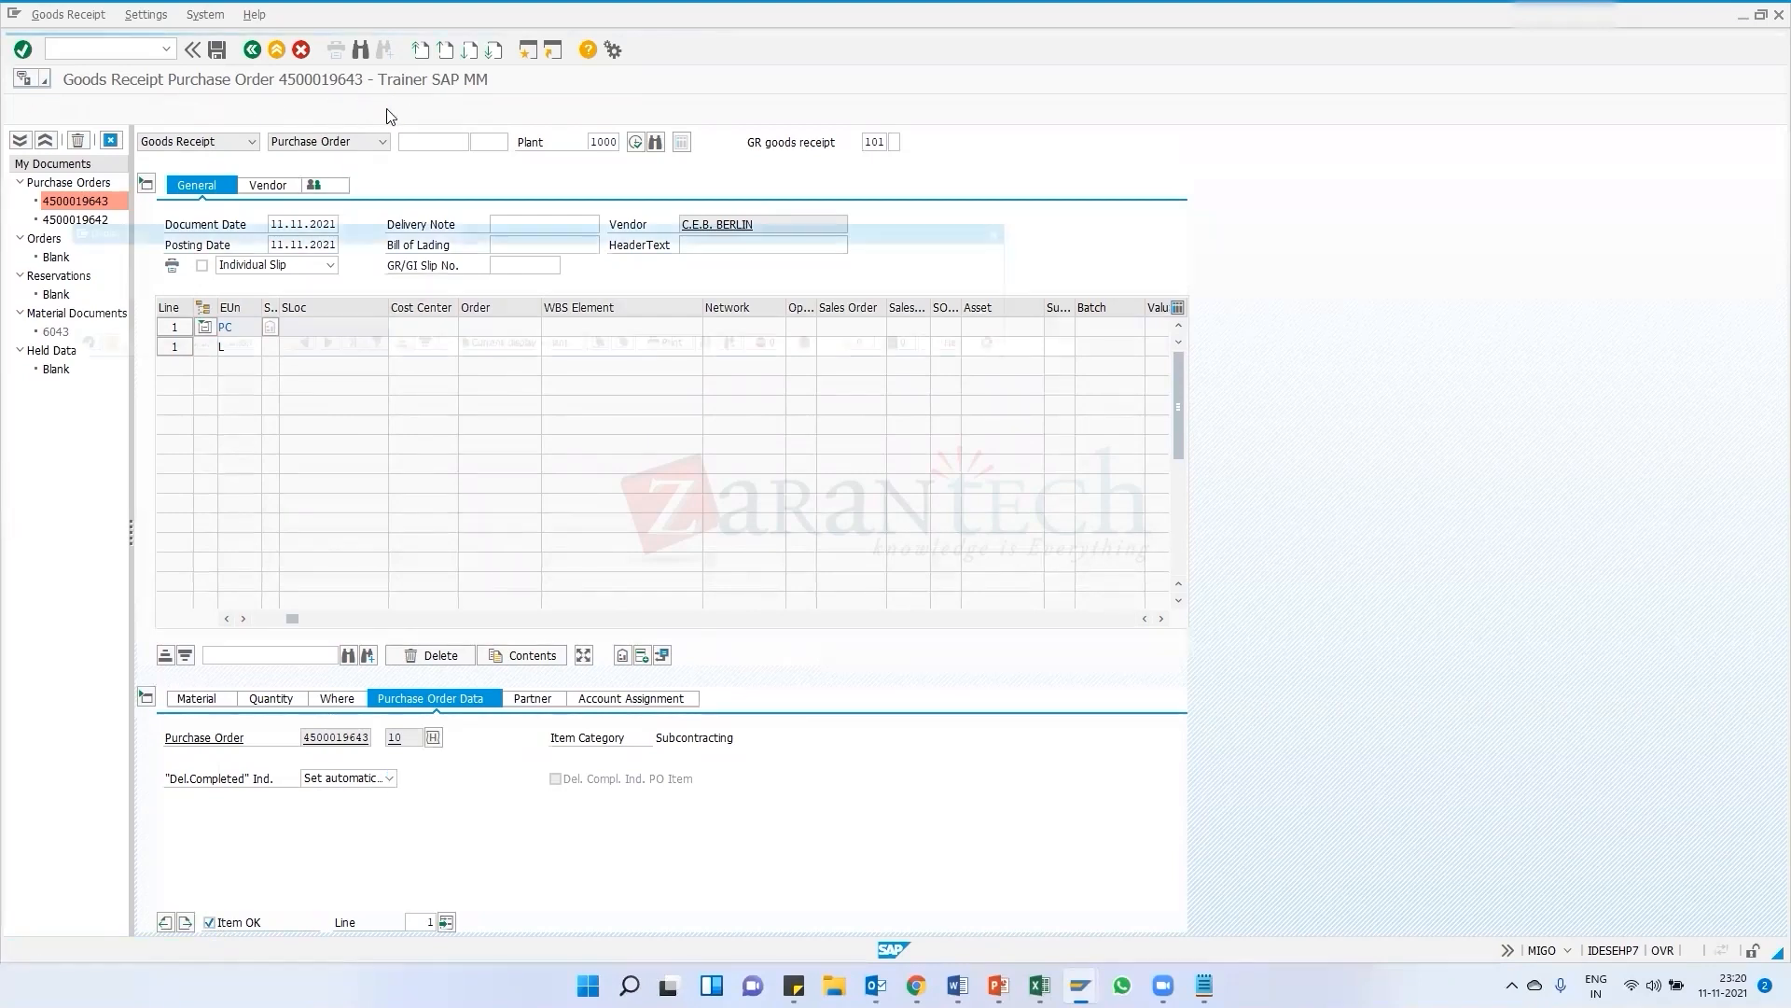
click(54, 349)
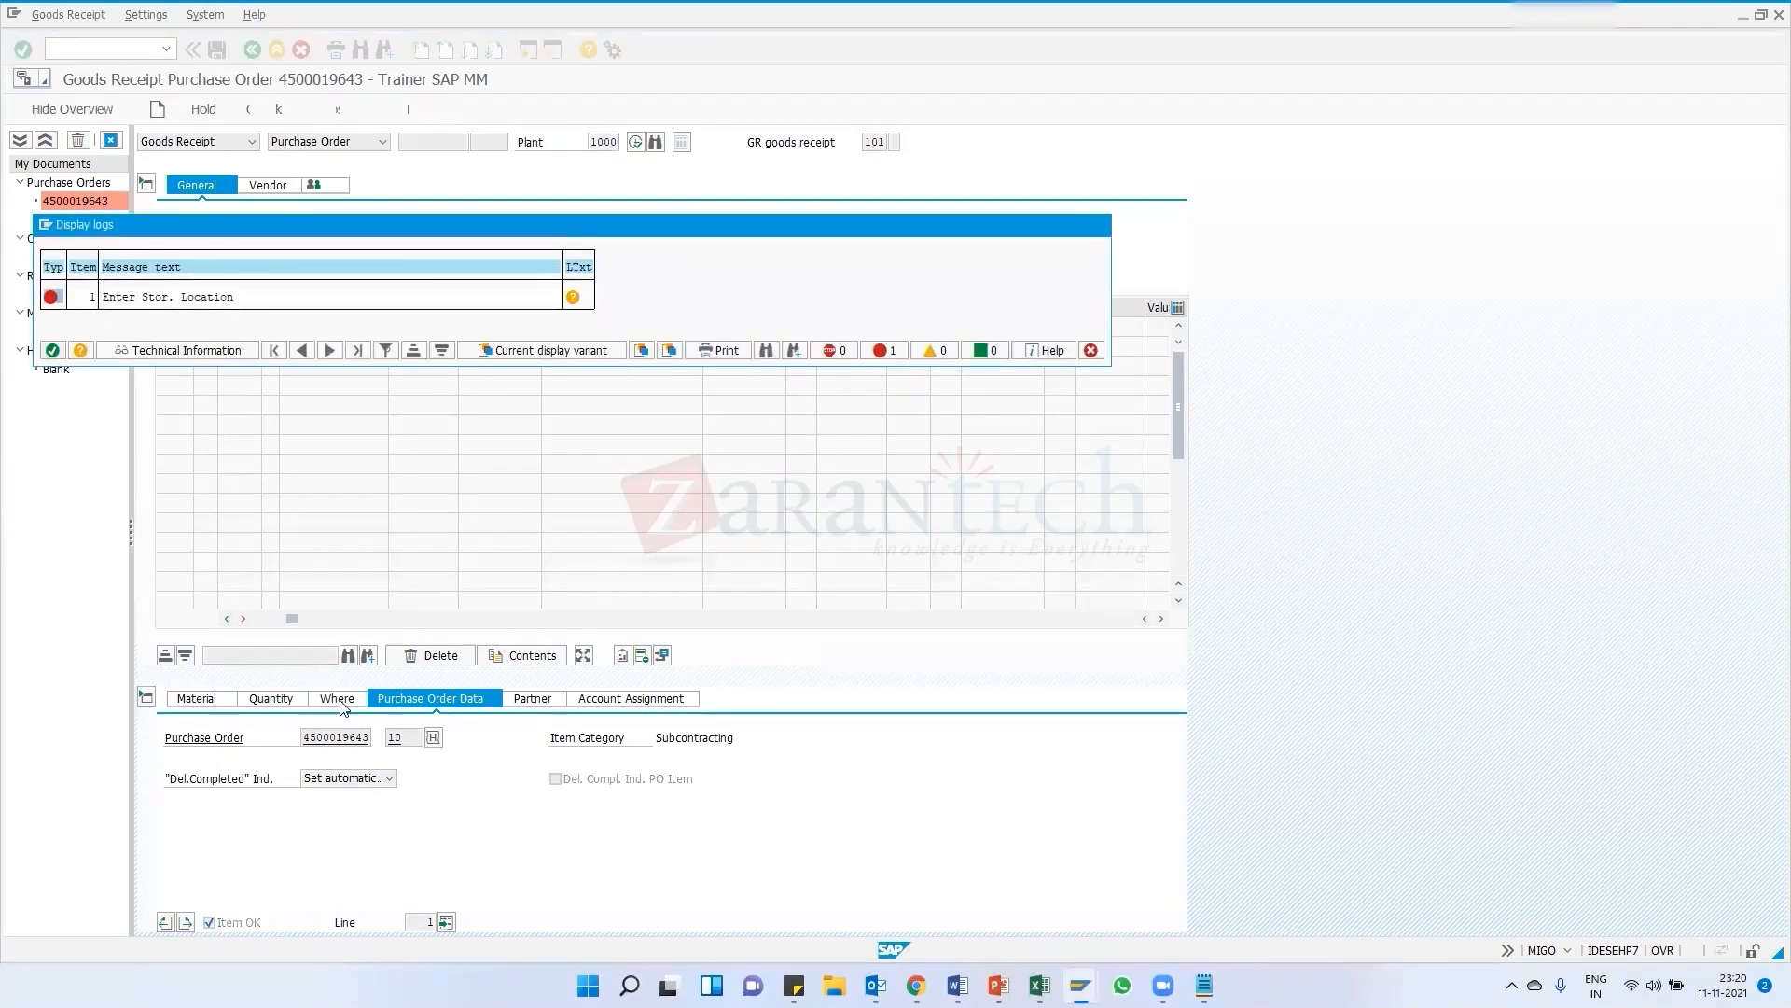
Enter a storage location for the item and post the goods receipt
click(338, 700)
click(360, 803)
click(345, 817)
click(266, 110)
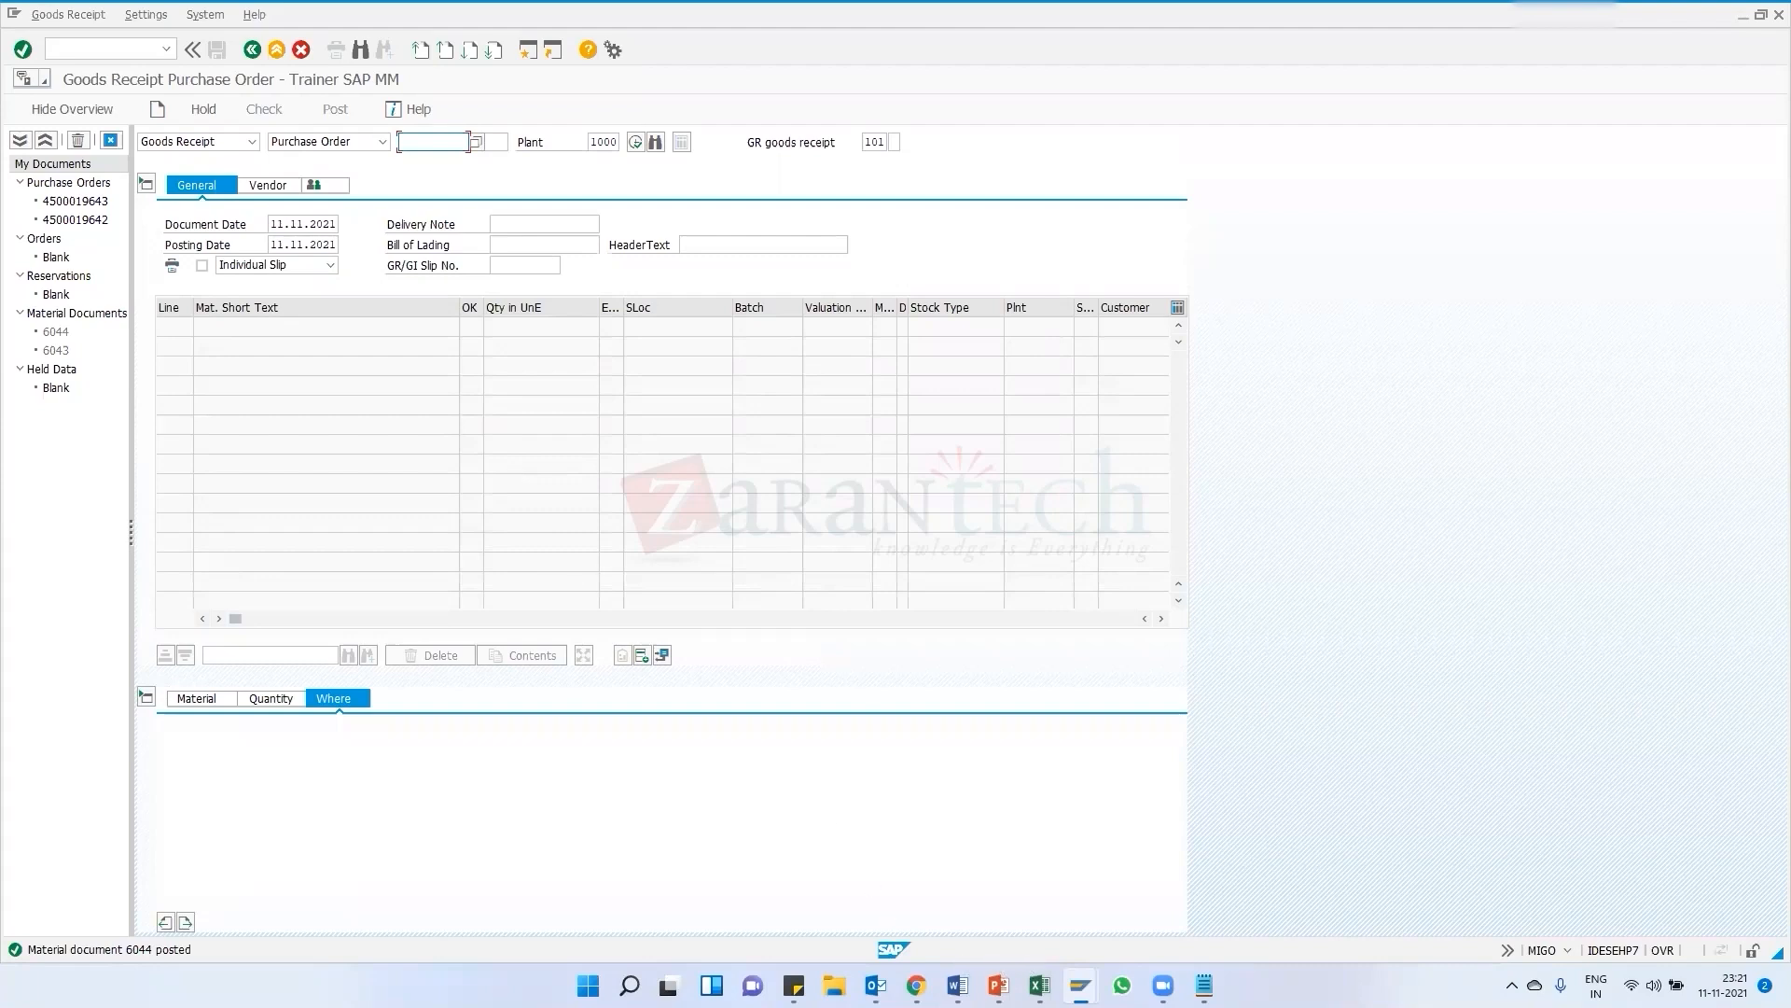
Switch to the SAP Easy Access session and run MMBE stock overview for material 33 in plant 1000
click(1080, 985)
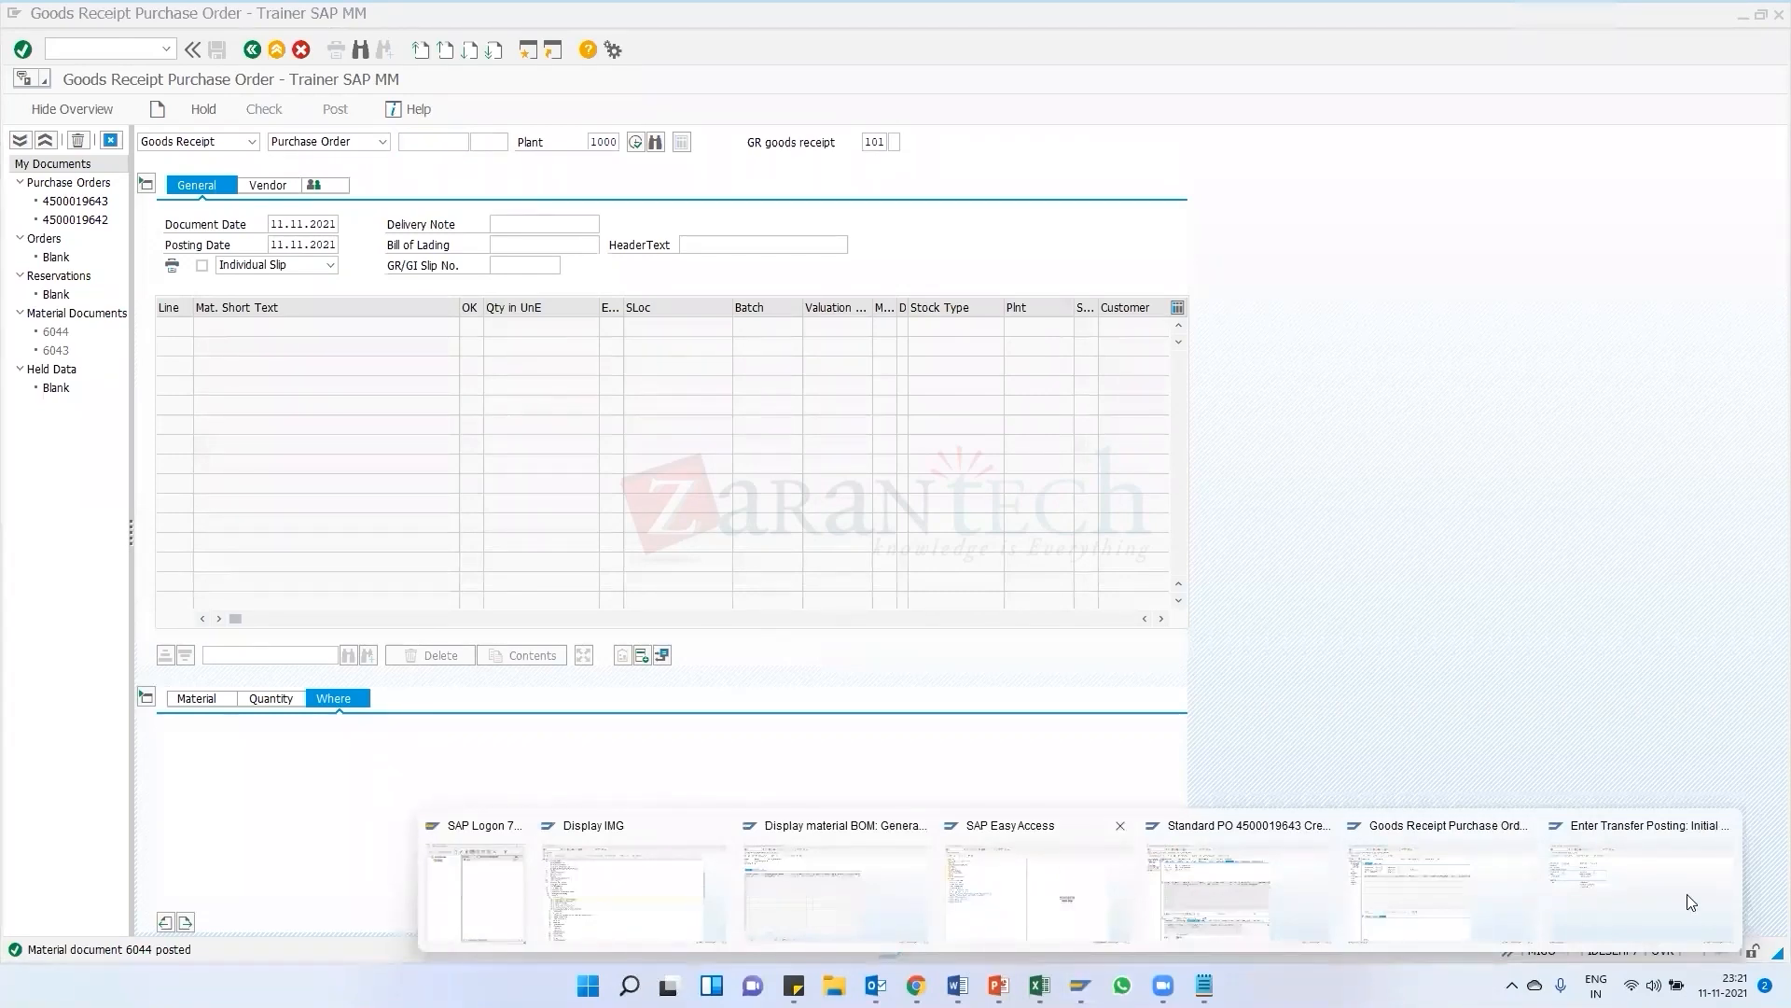
click(1031, 894)
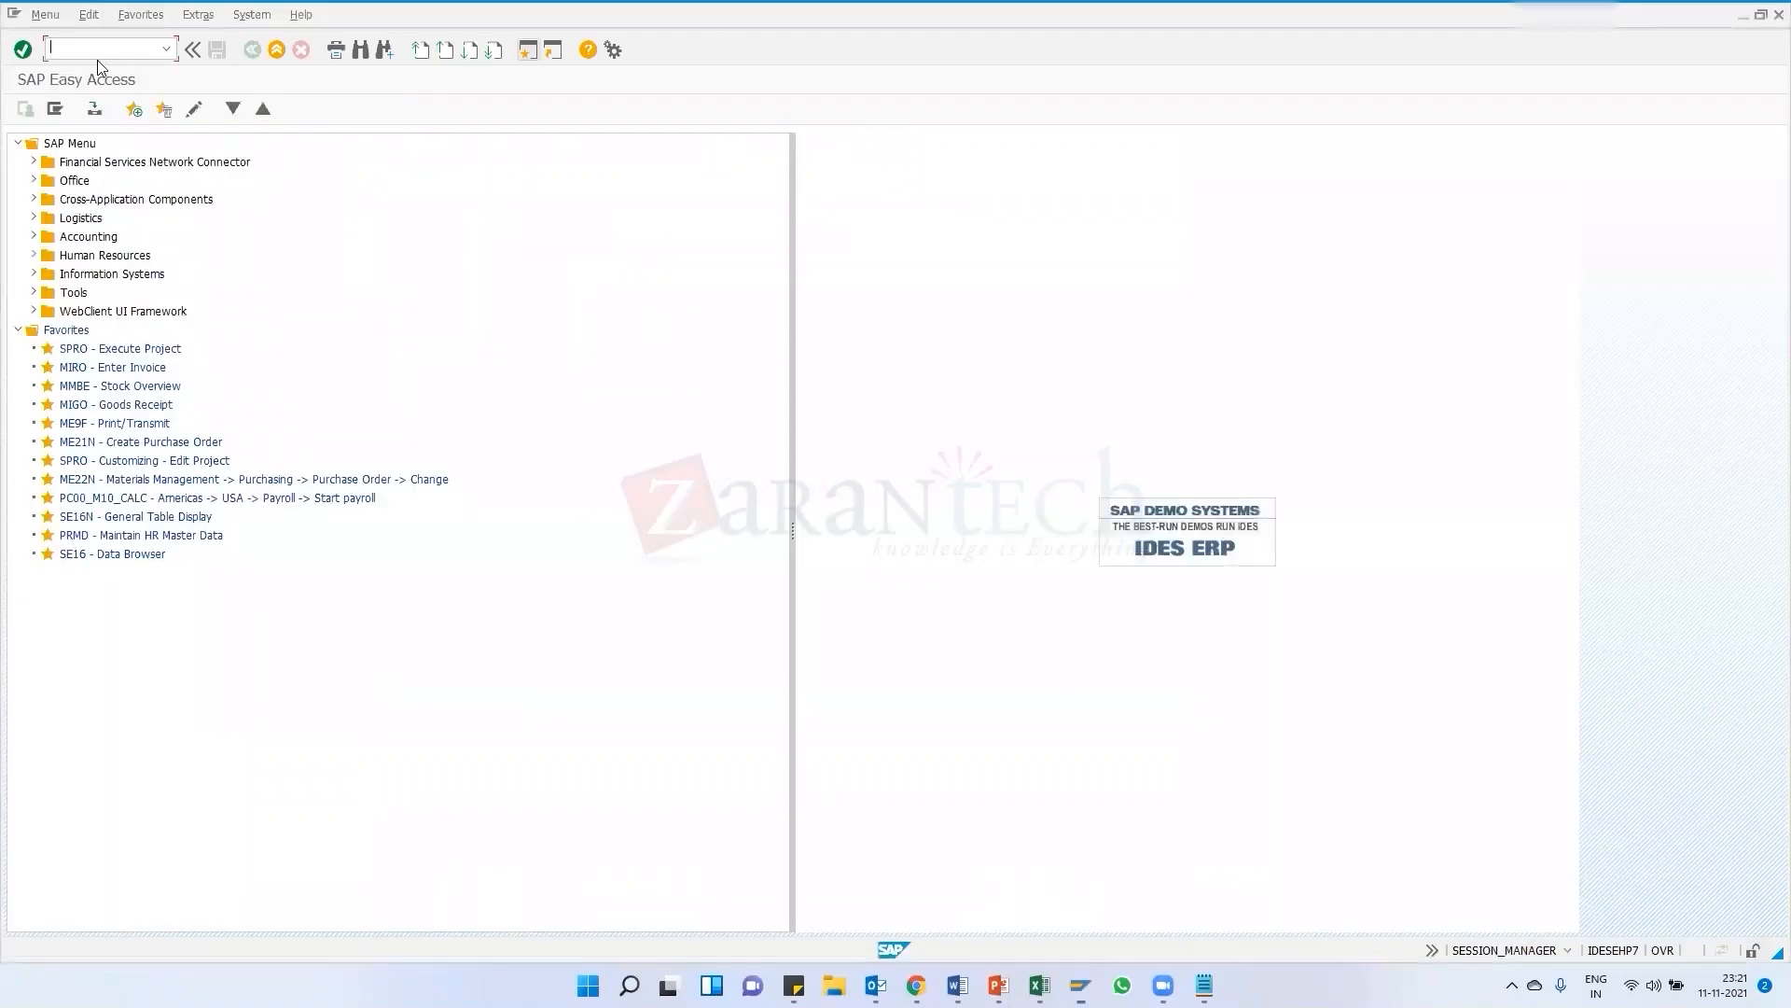
text(MMBE)
key(Return)
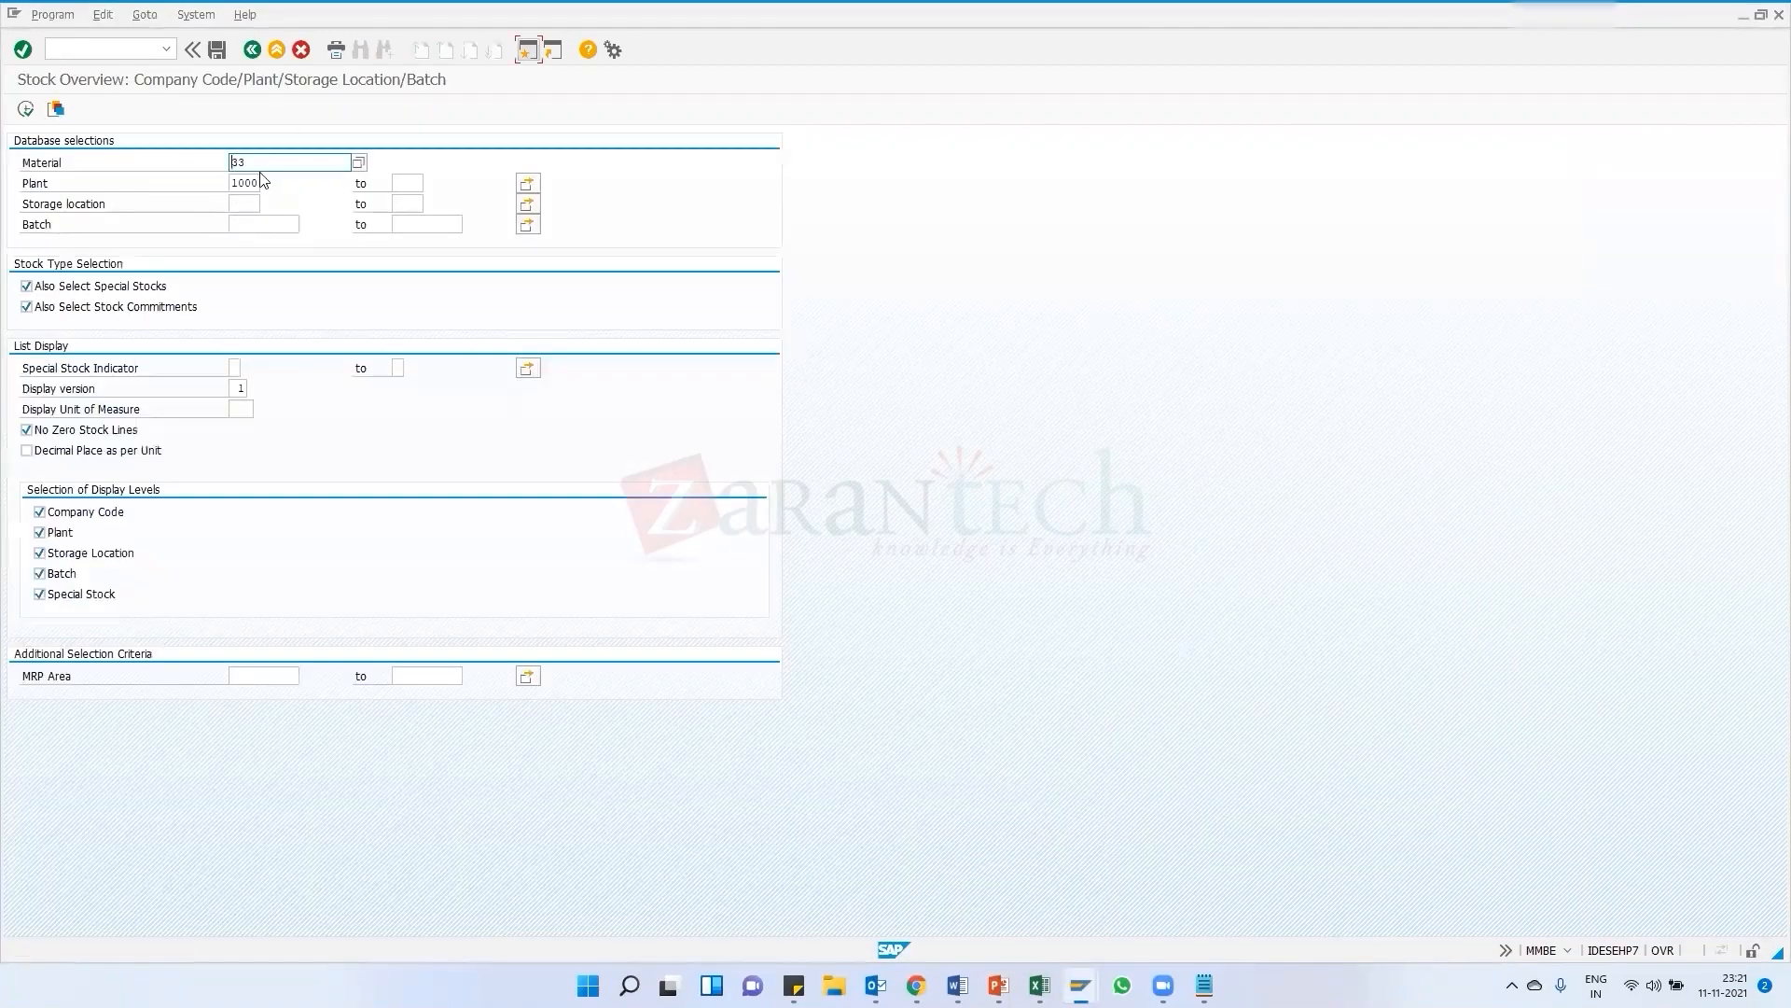
click(26, 110)
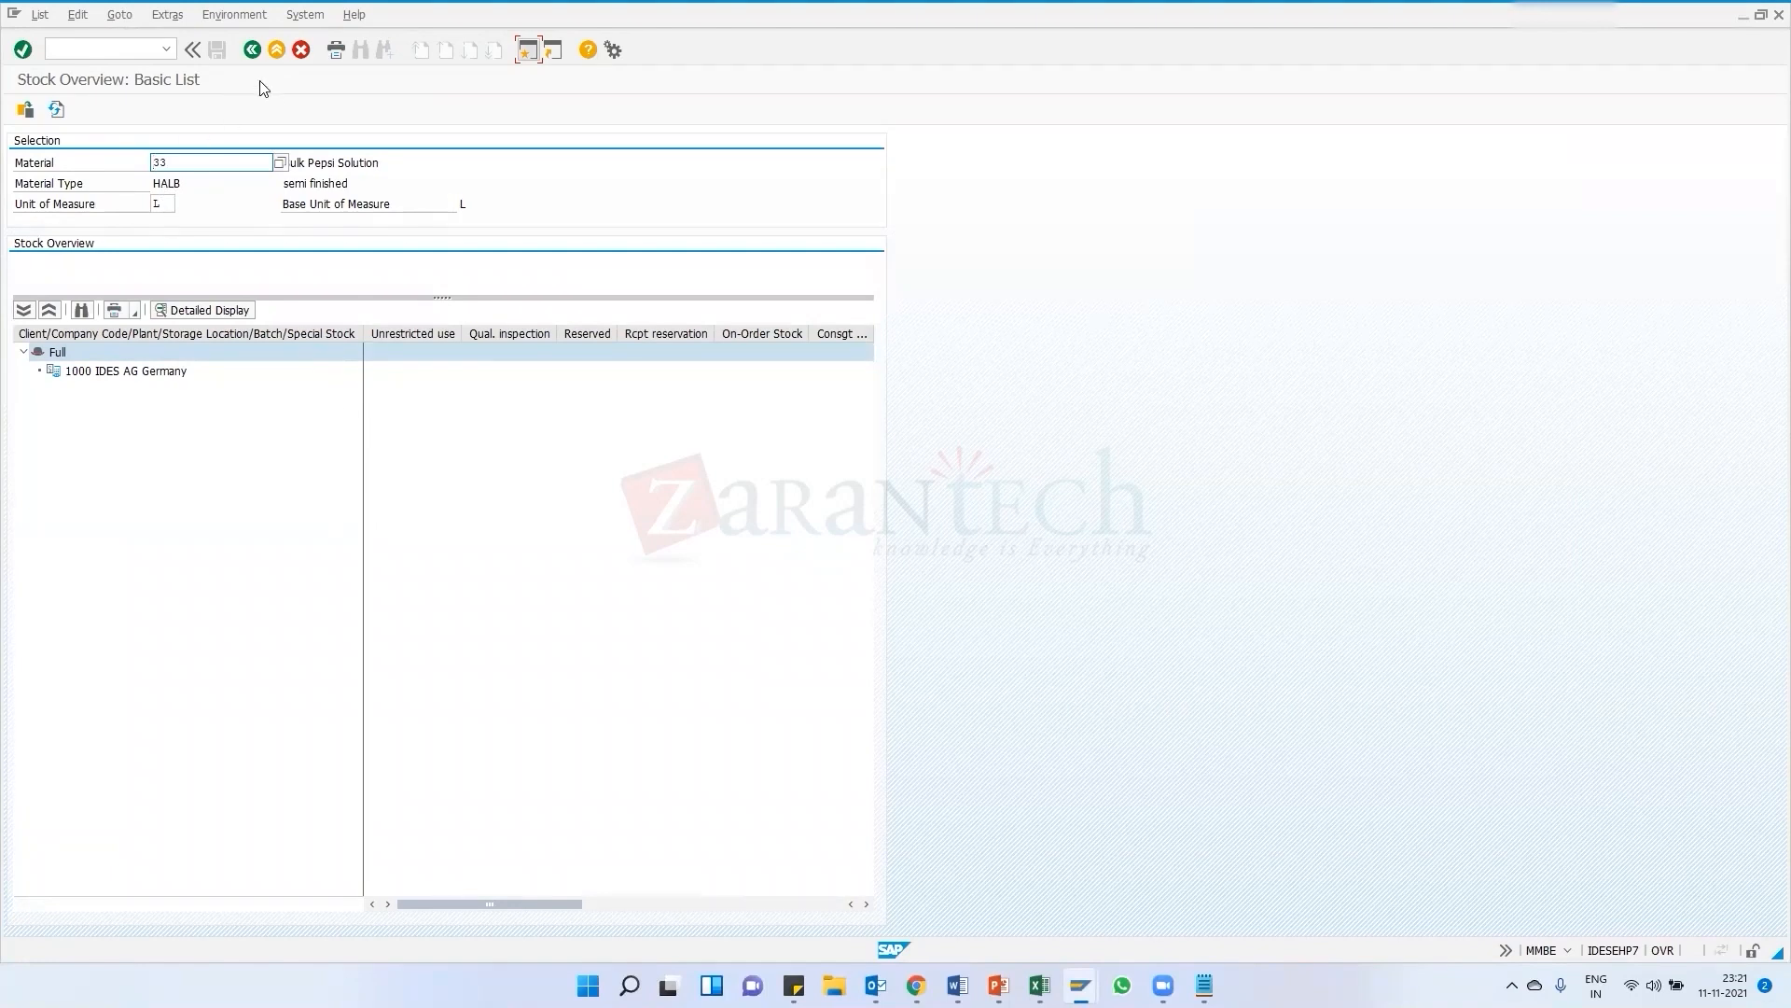
Return to the selection screen and display the stock overview for material ABC123
click(251, 50)
click(251, 50)
drag(259, 163, 197, 179)
text(AB)
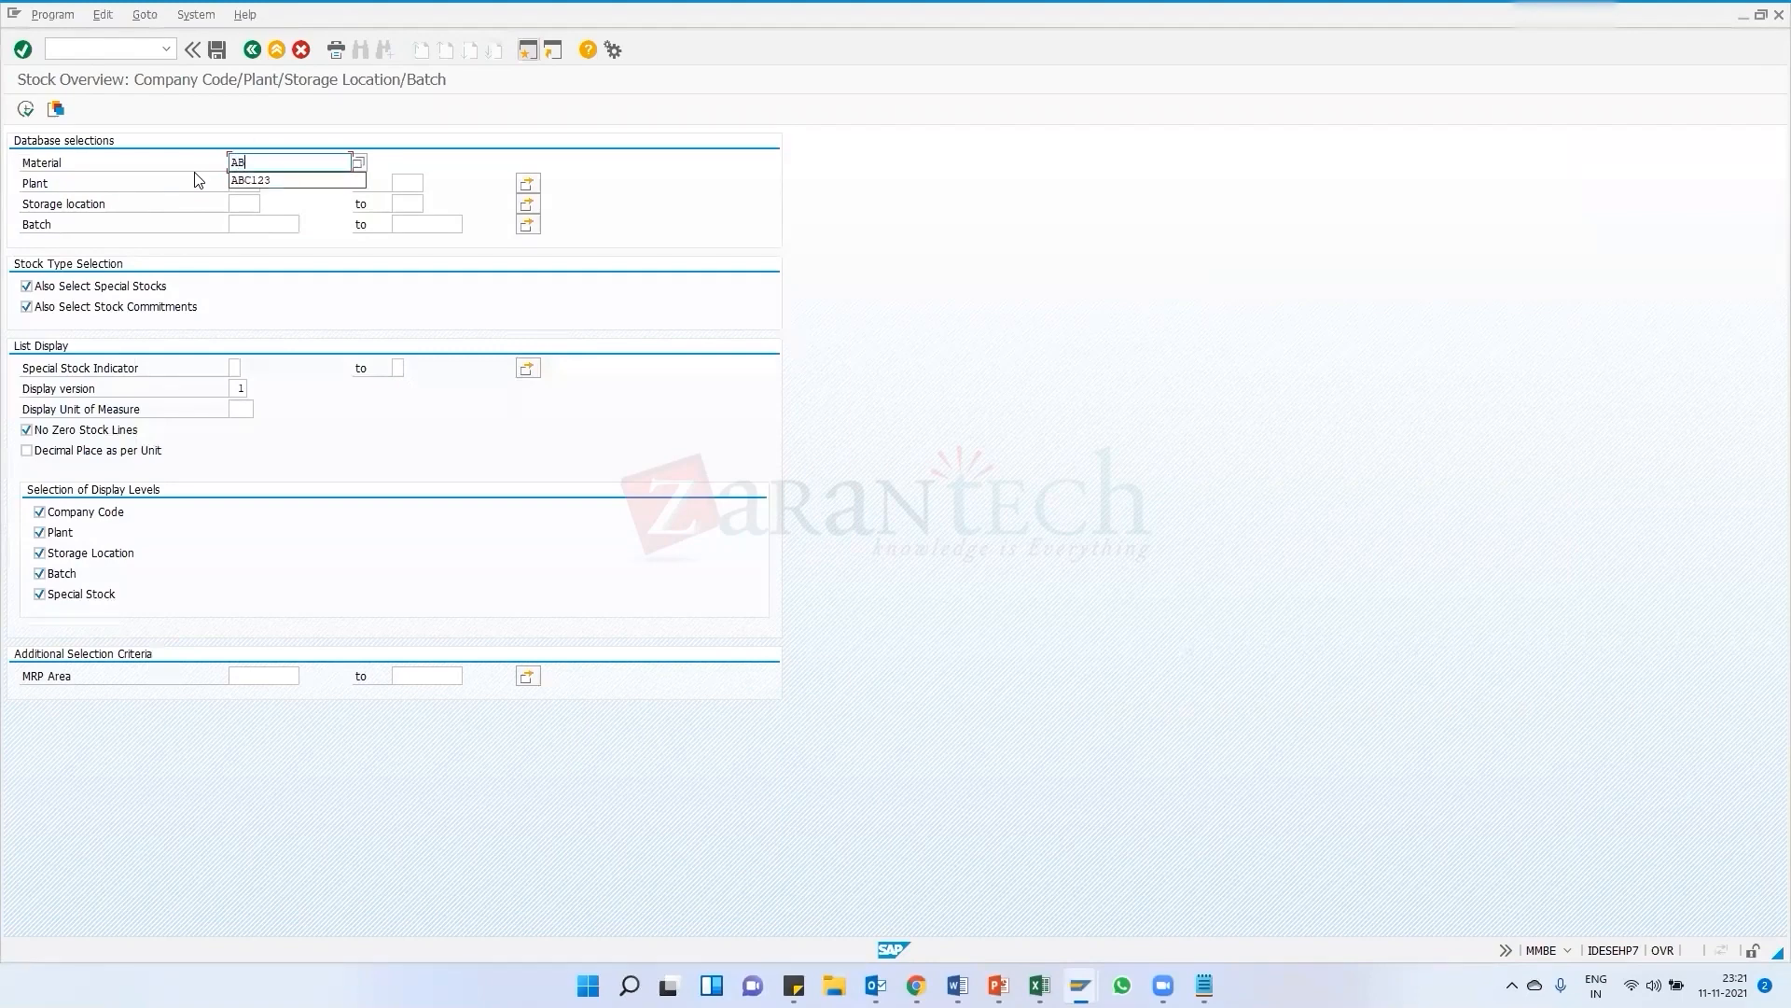
text(C123)
click(25, 109)
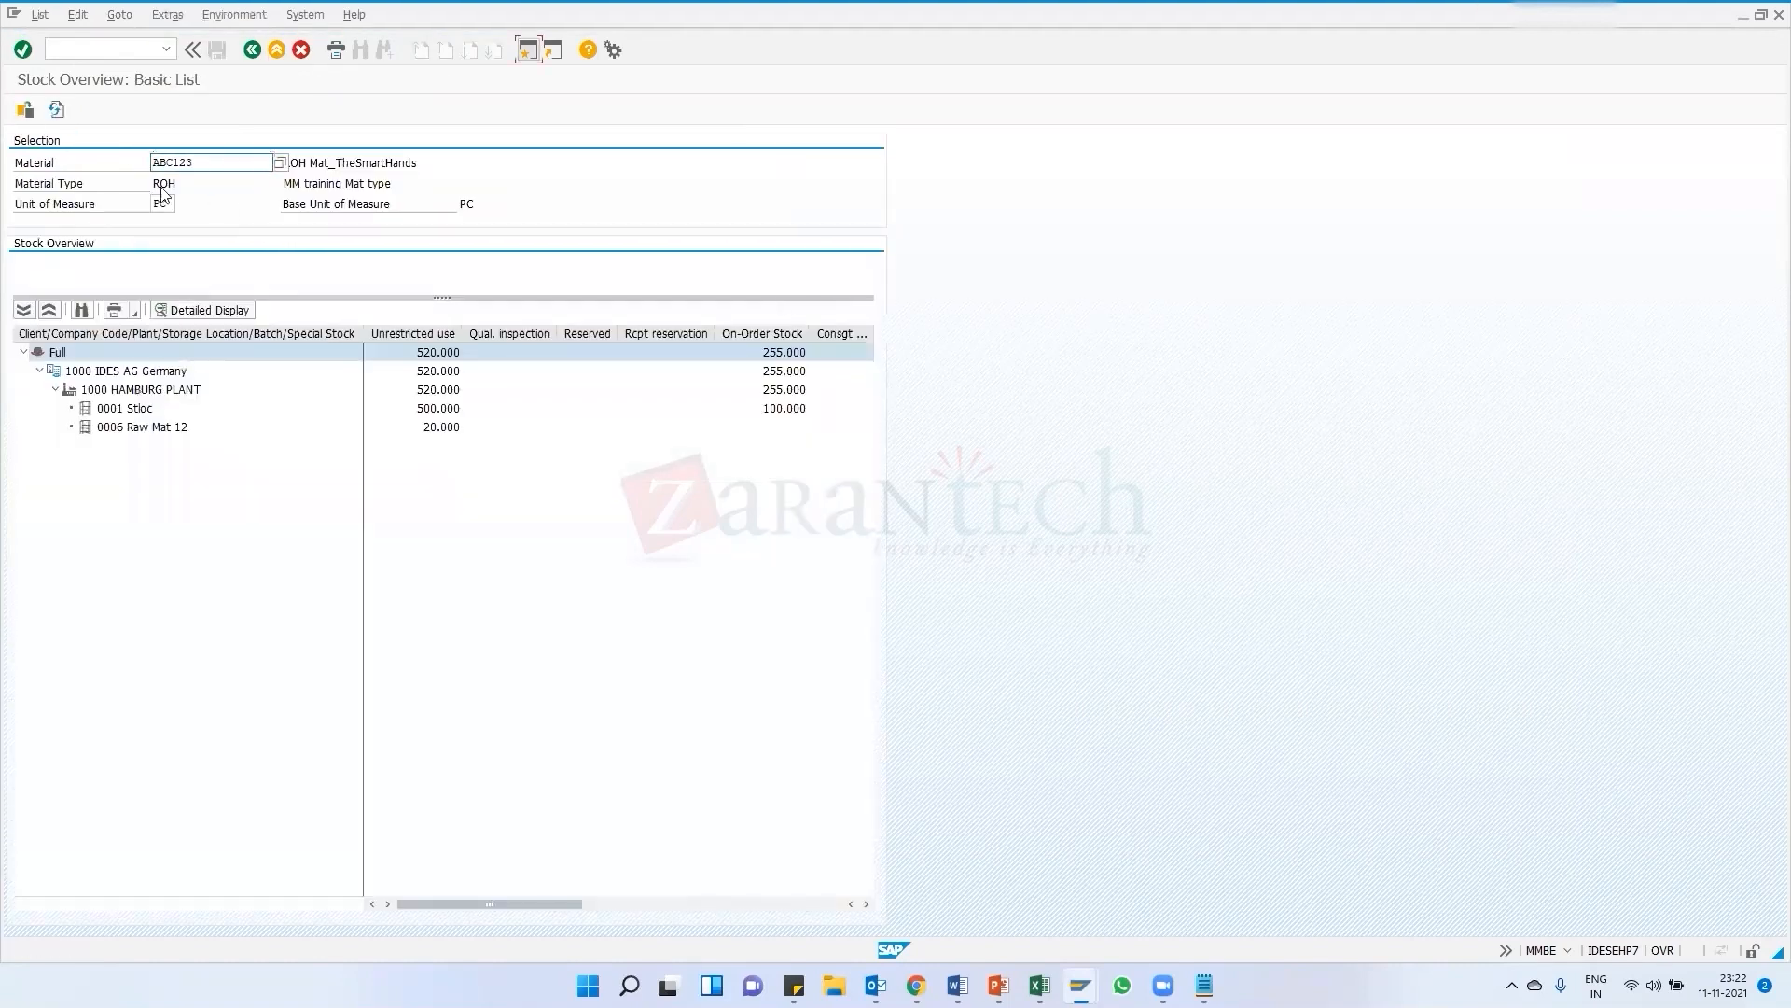
Display the material movements for ABC123's stock in storage location 0006 Raw Mat 12
click(456, 432)
click(137, 430)
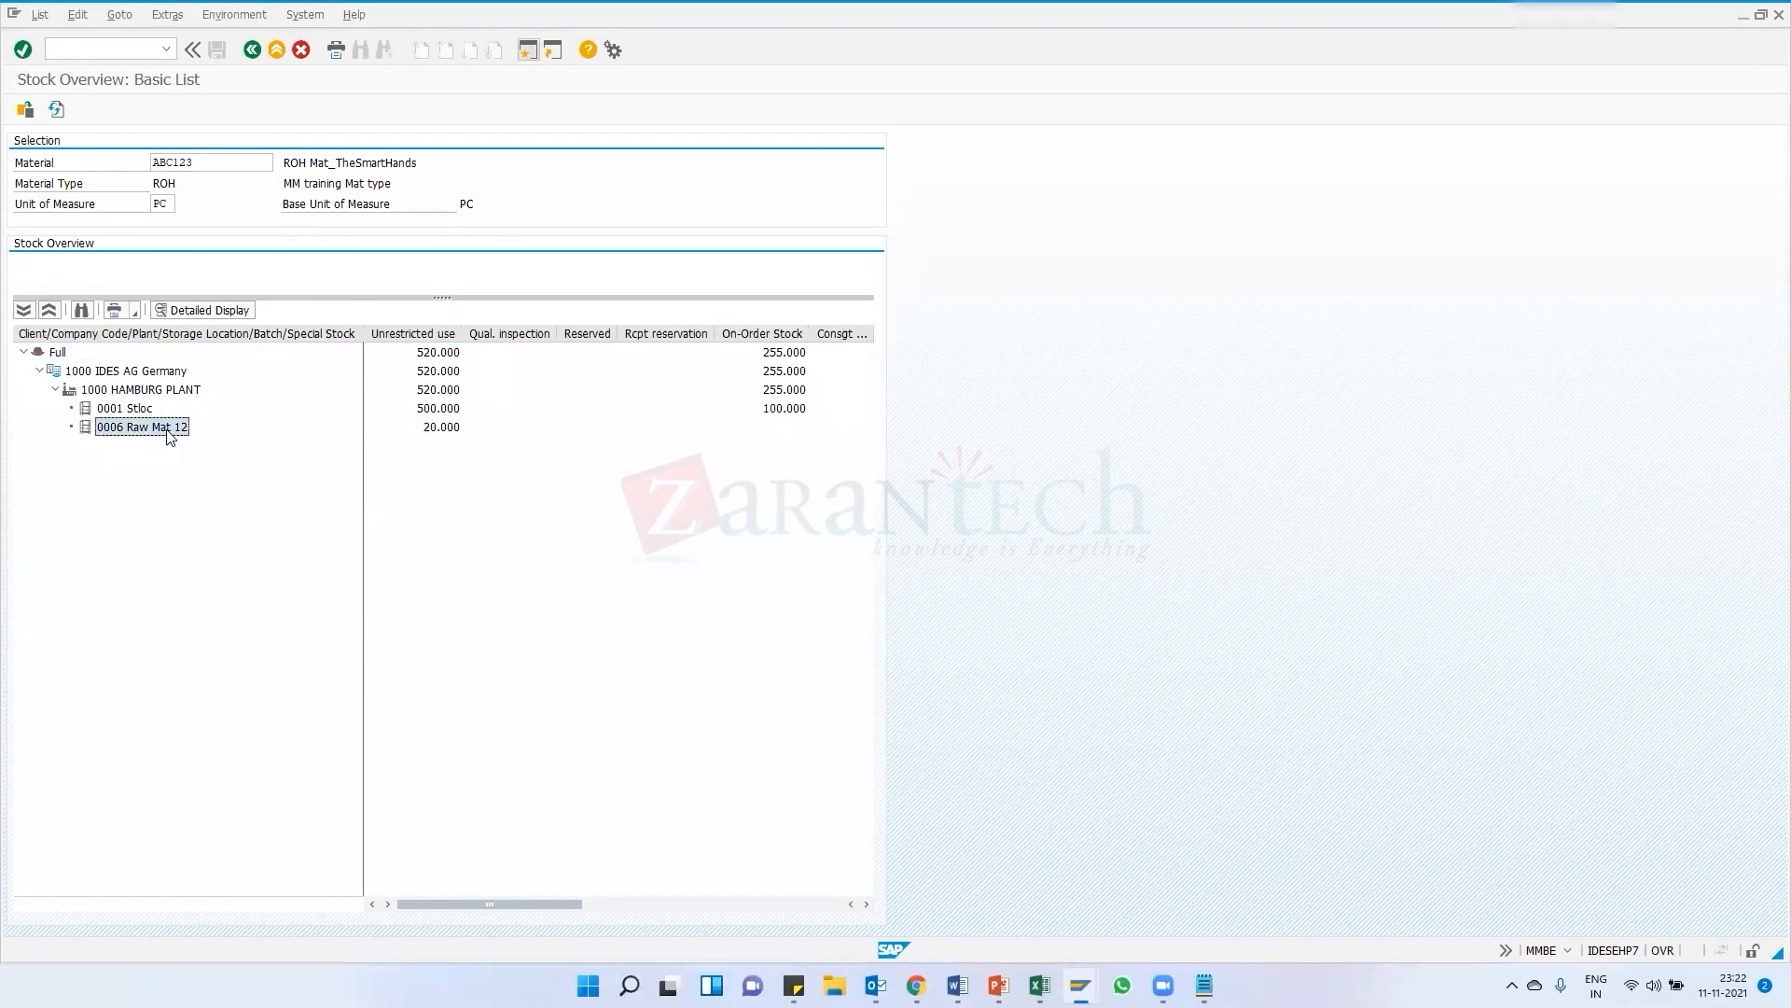
right_click(445, 431)
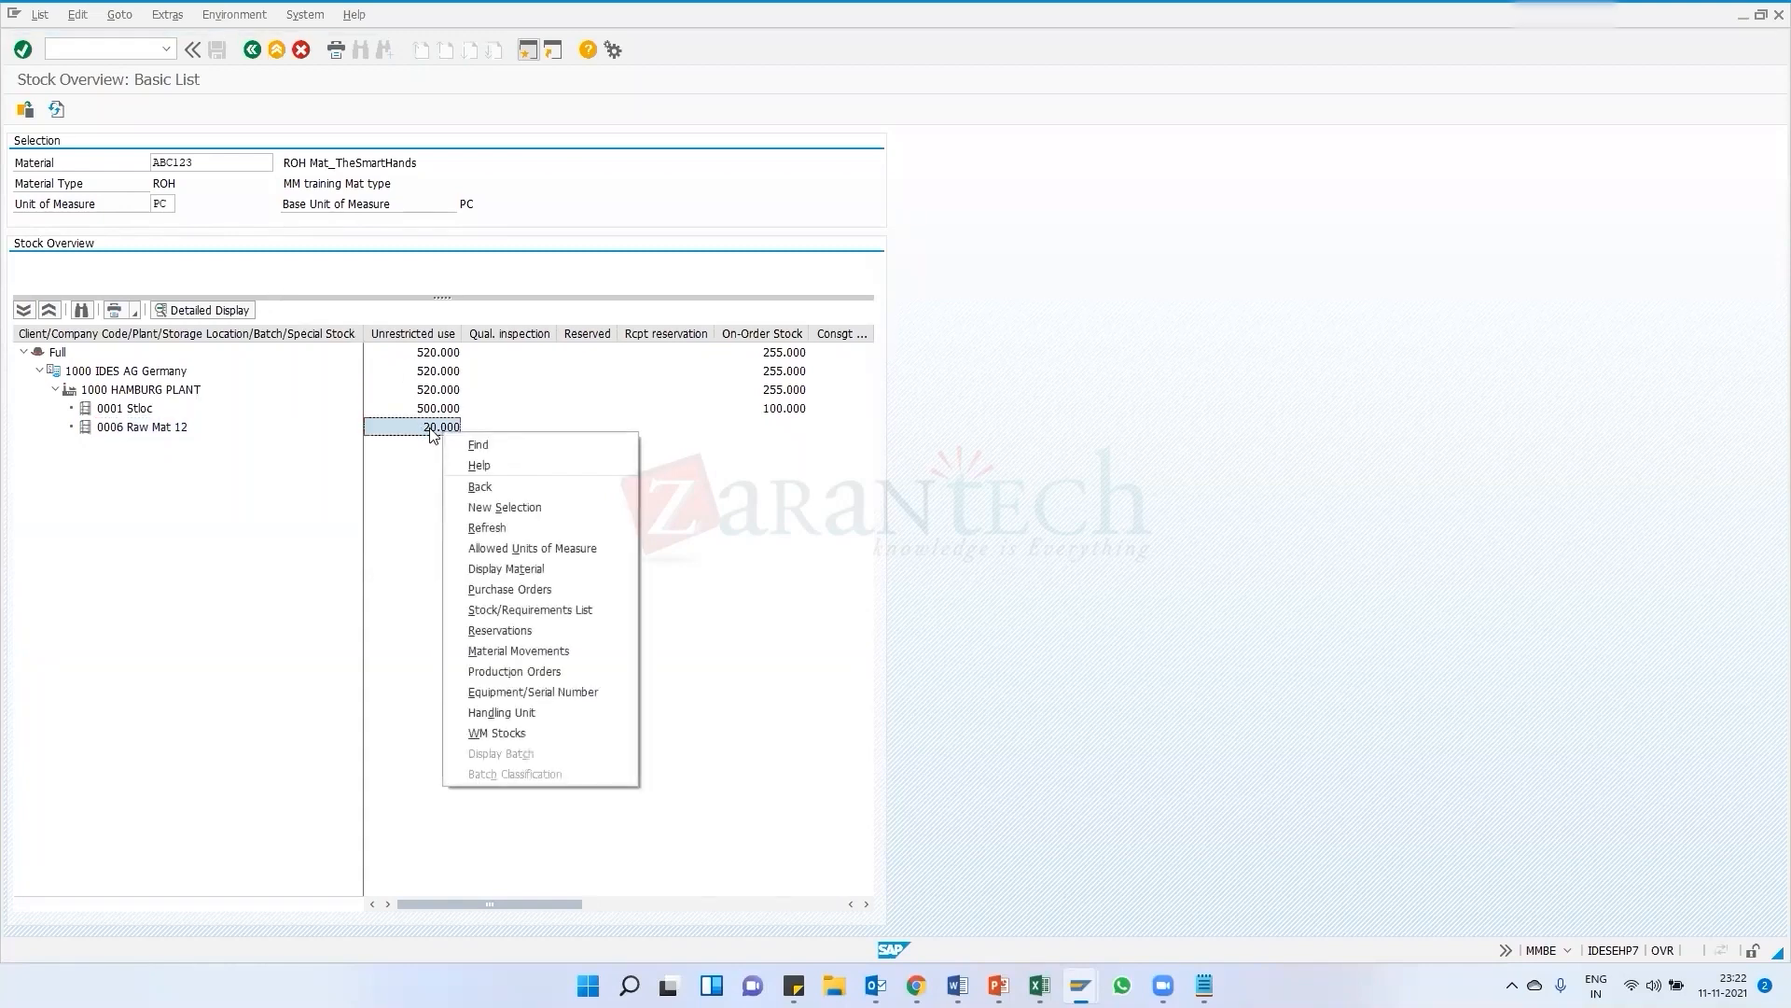
click(431, 430)
right_click(431, 430)
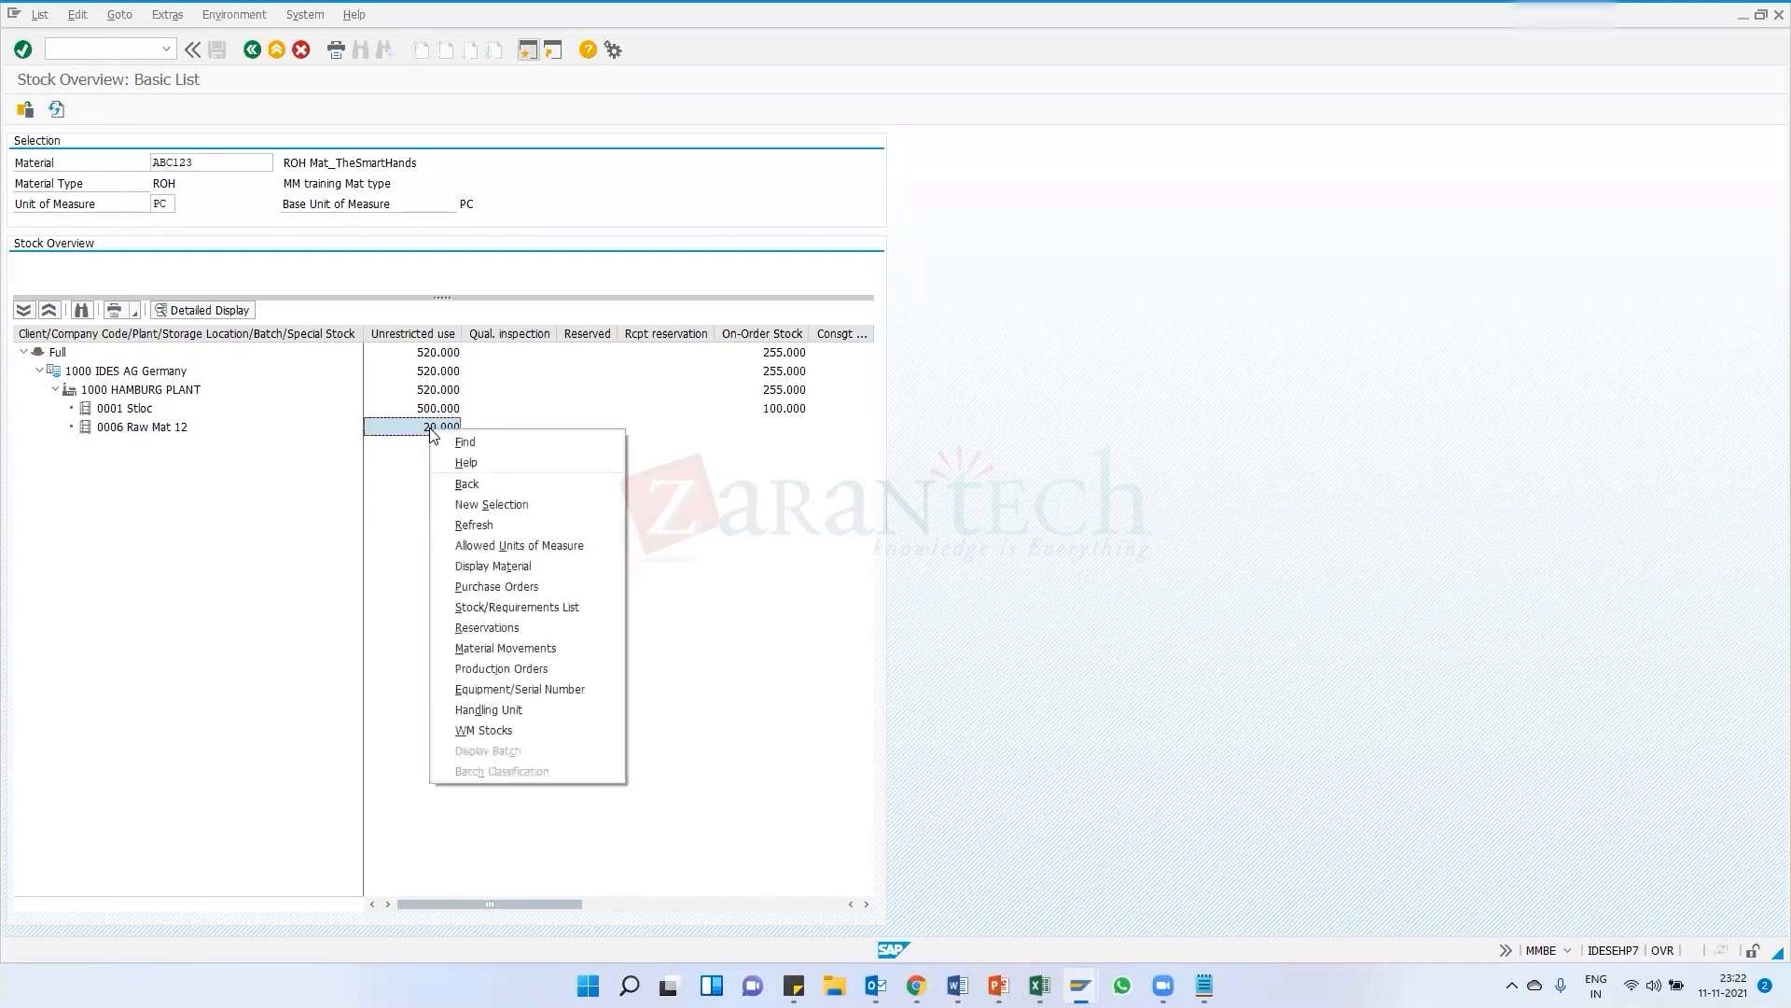
click(482, 650)
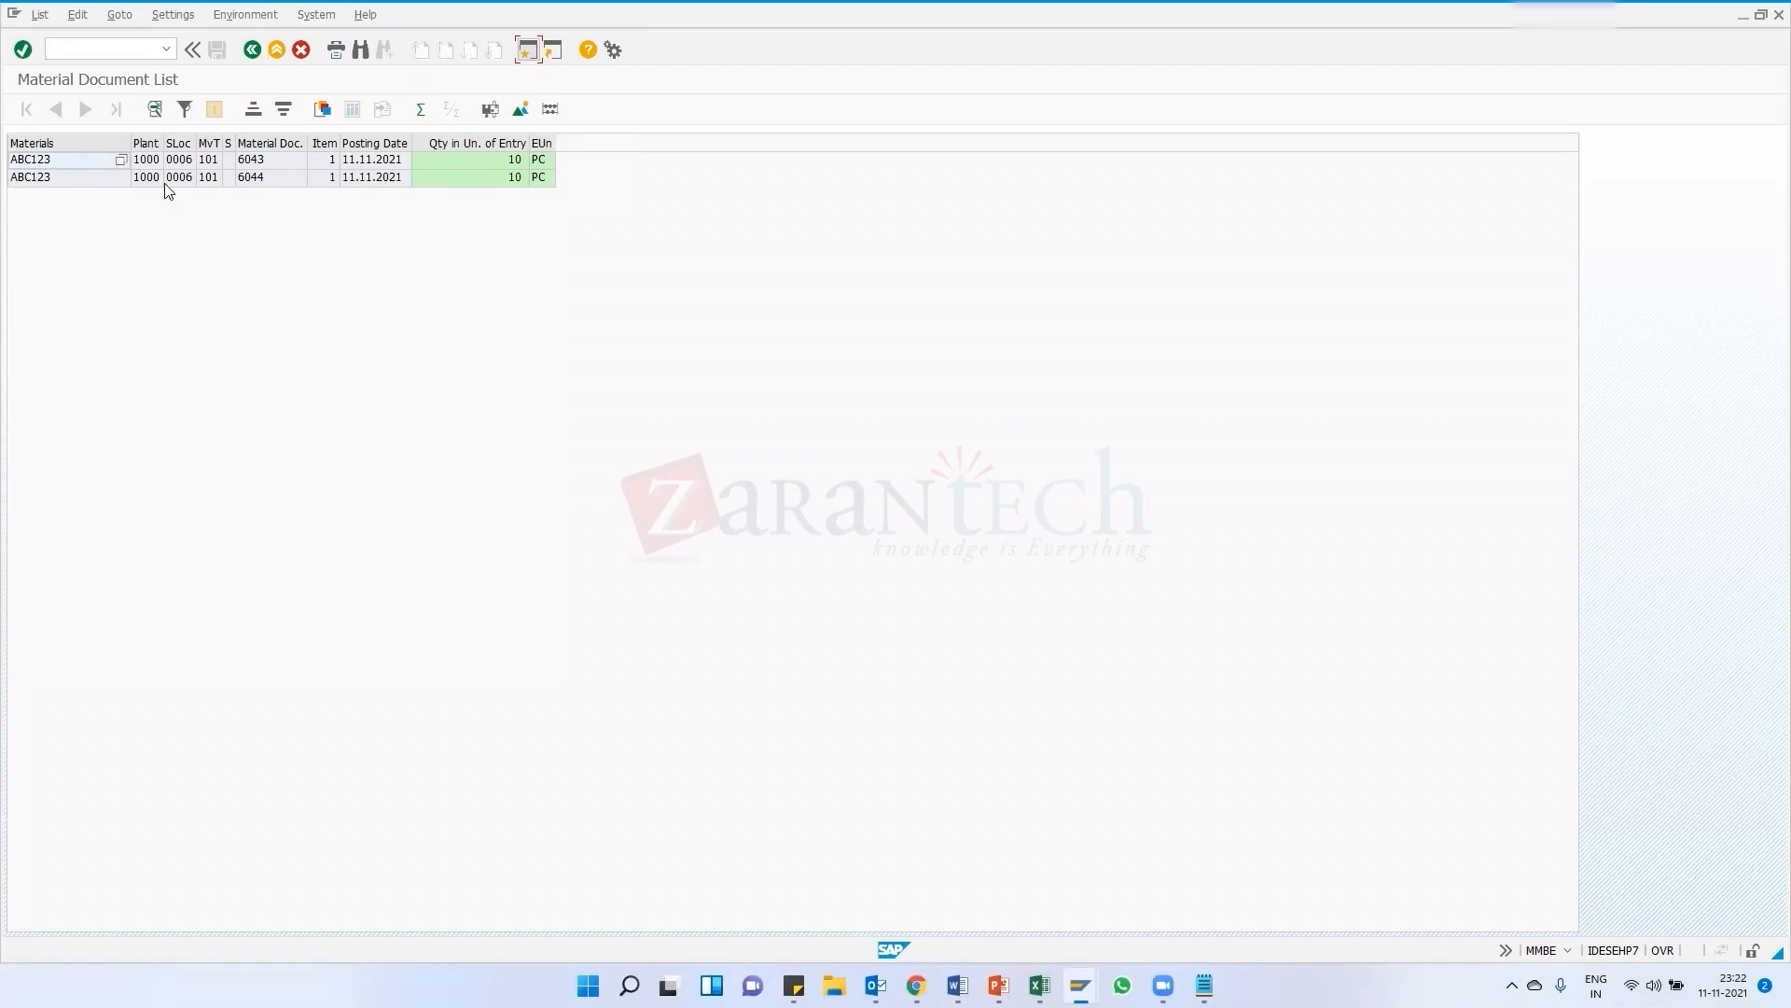
Open material document 6043 and review its purchase order data, then return to the document list
click(254, 179)
click(266, 160)
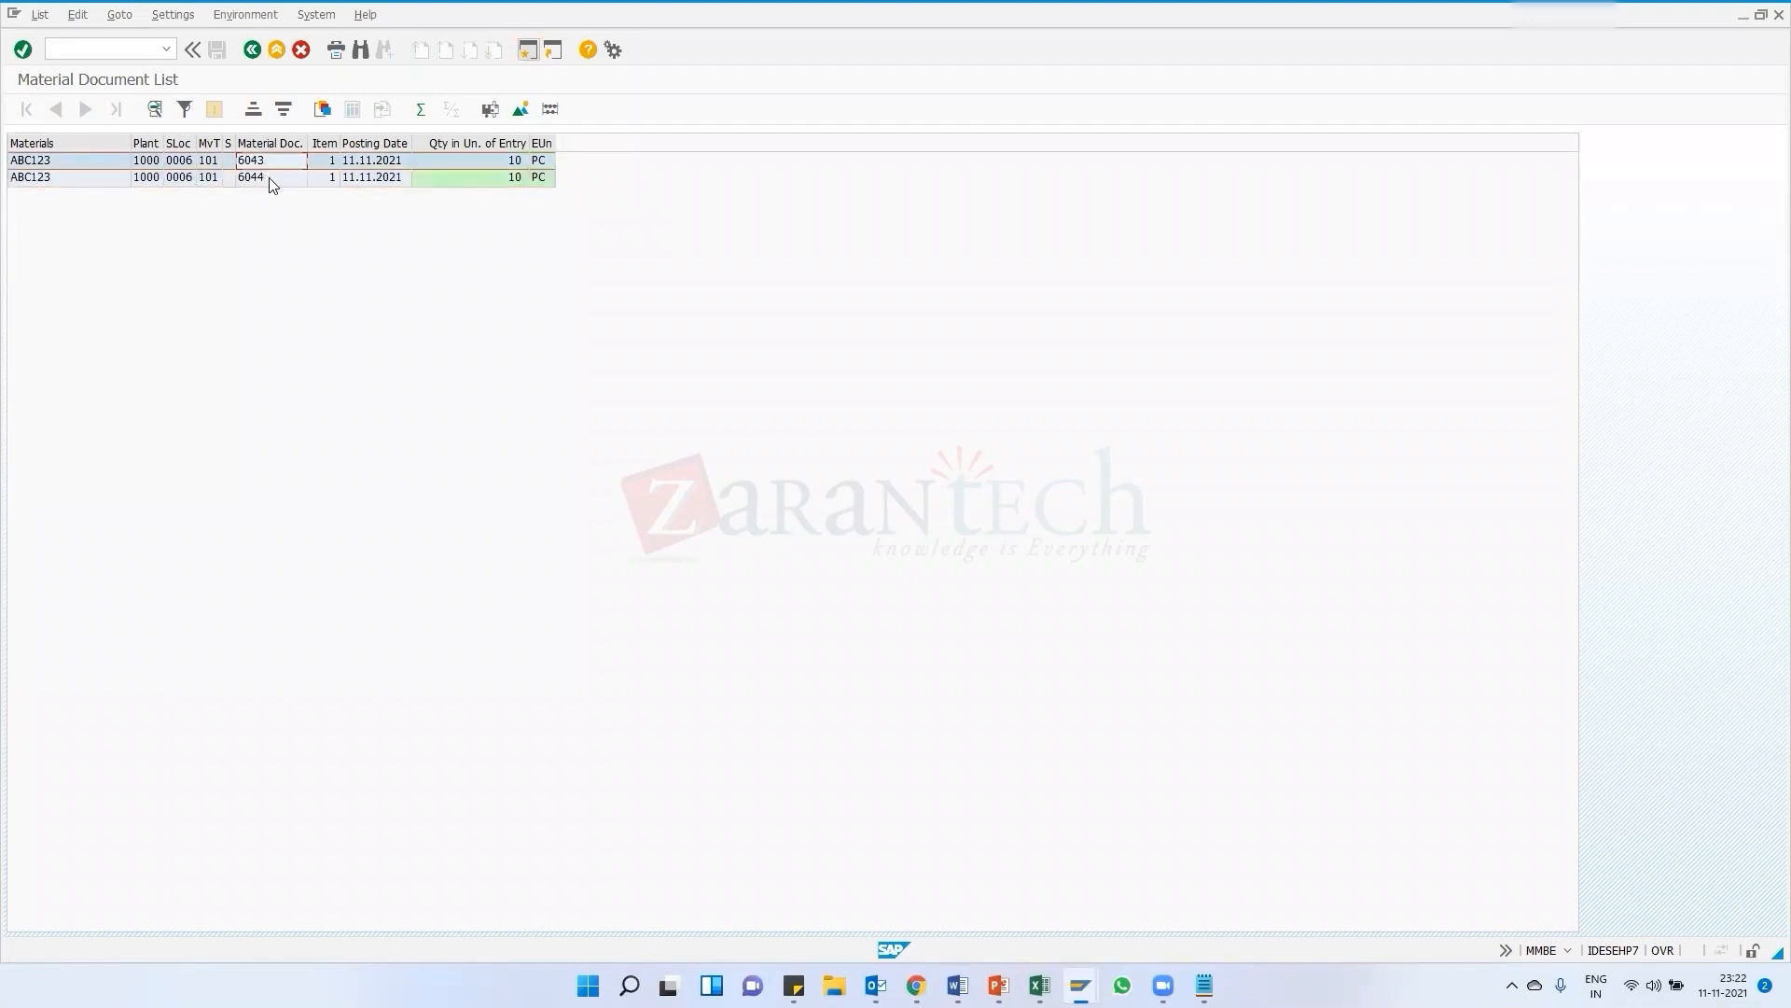
click(267, 177)
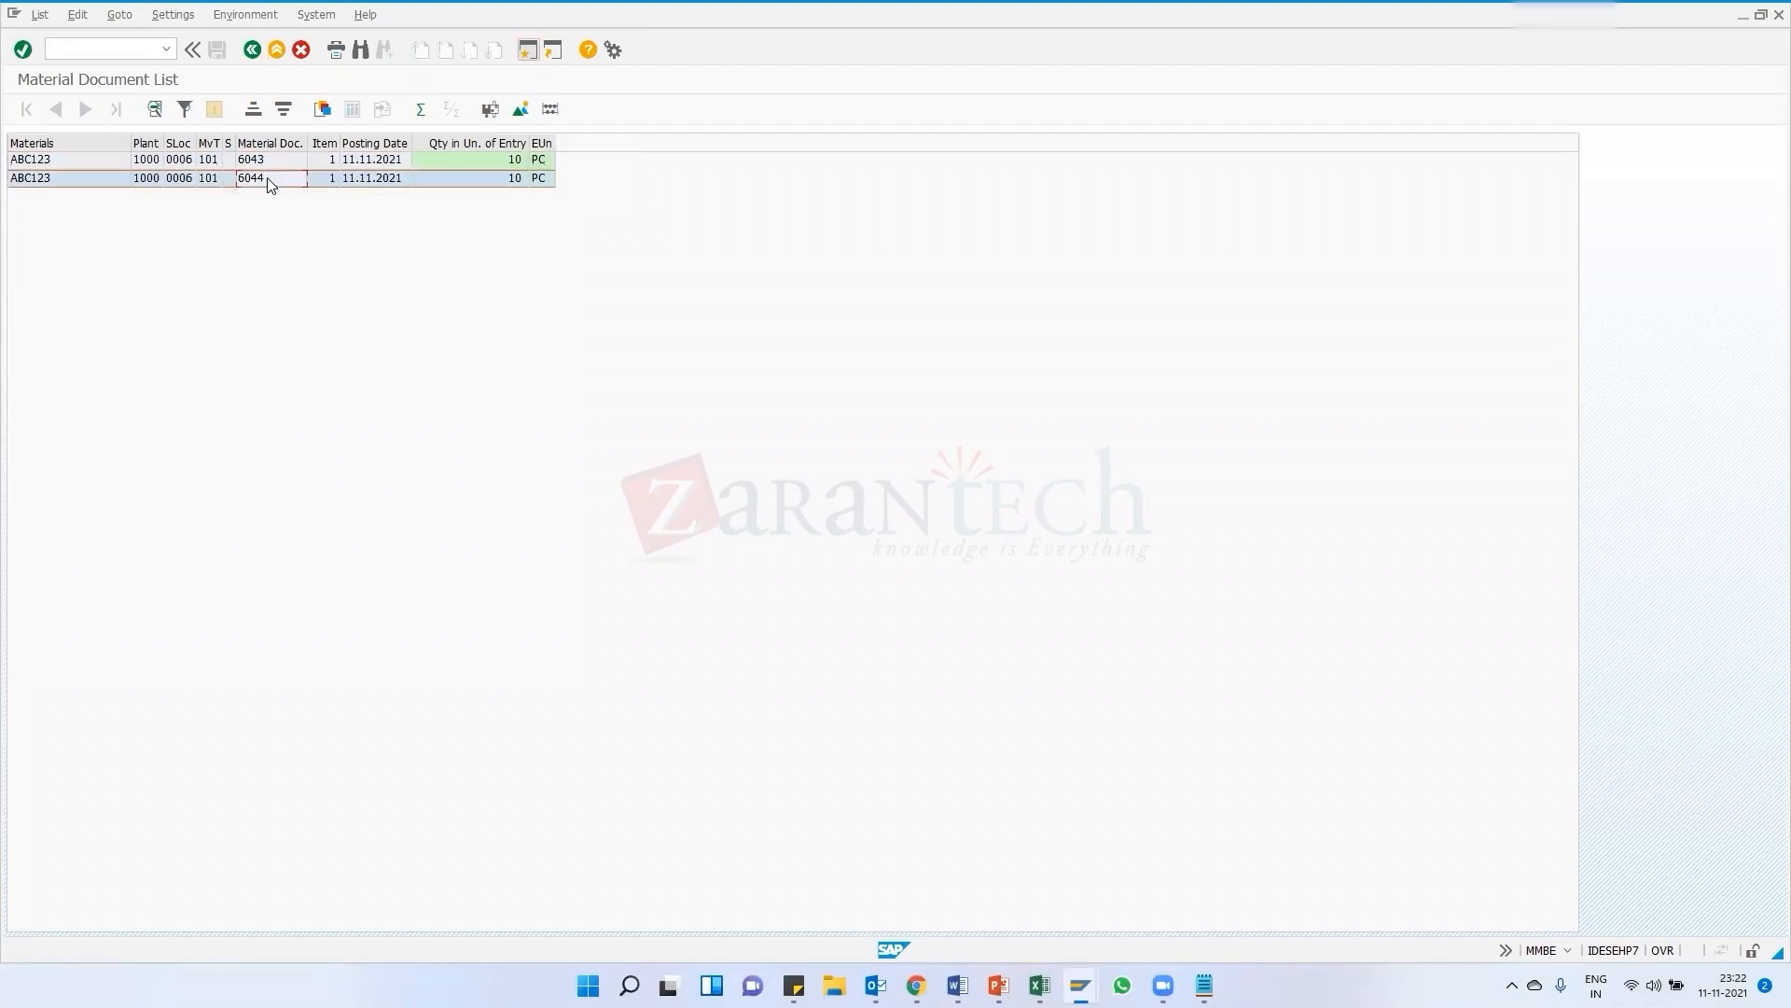
double_click(255, 162)
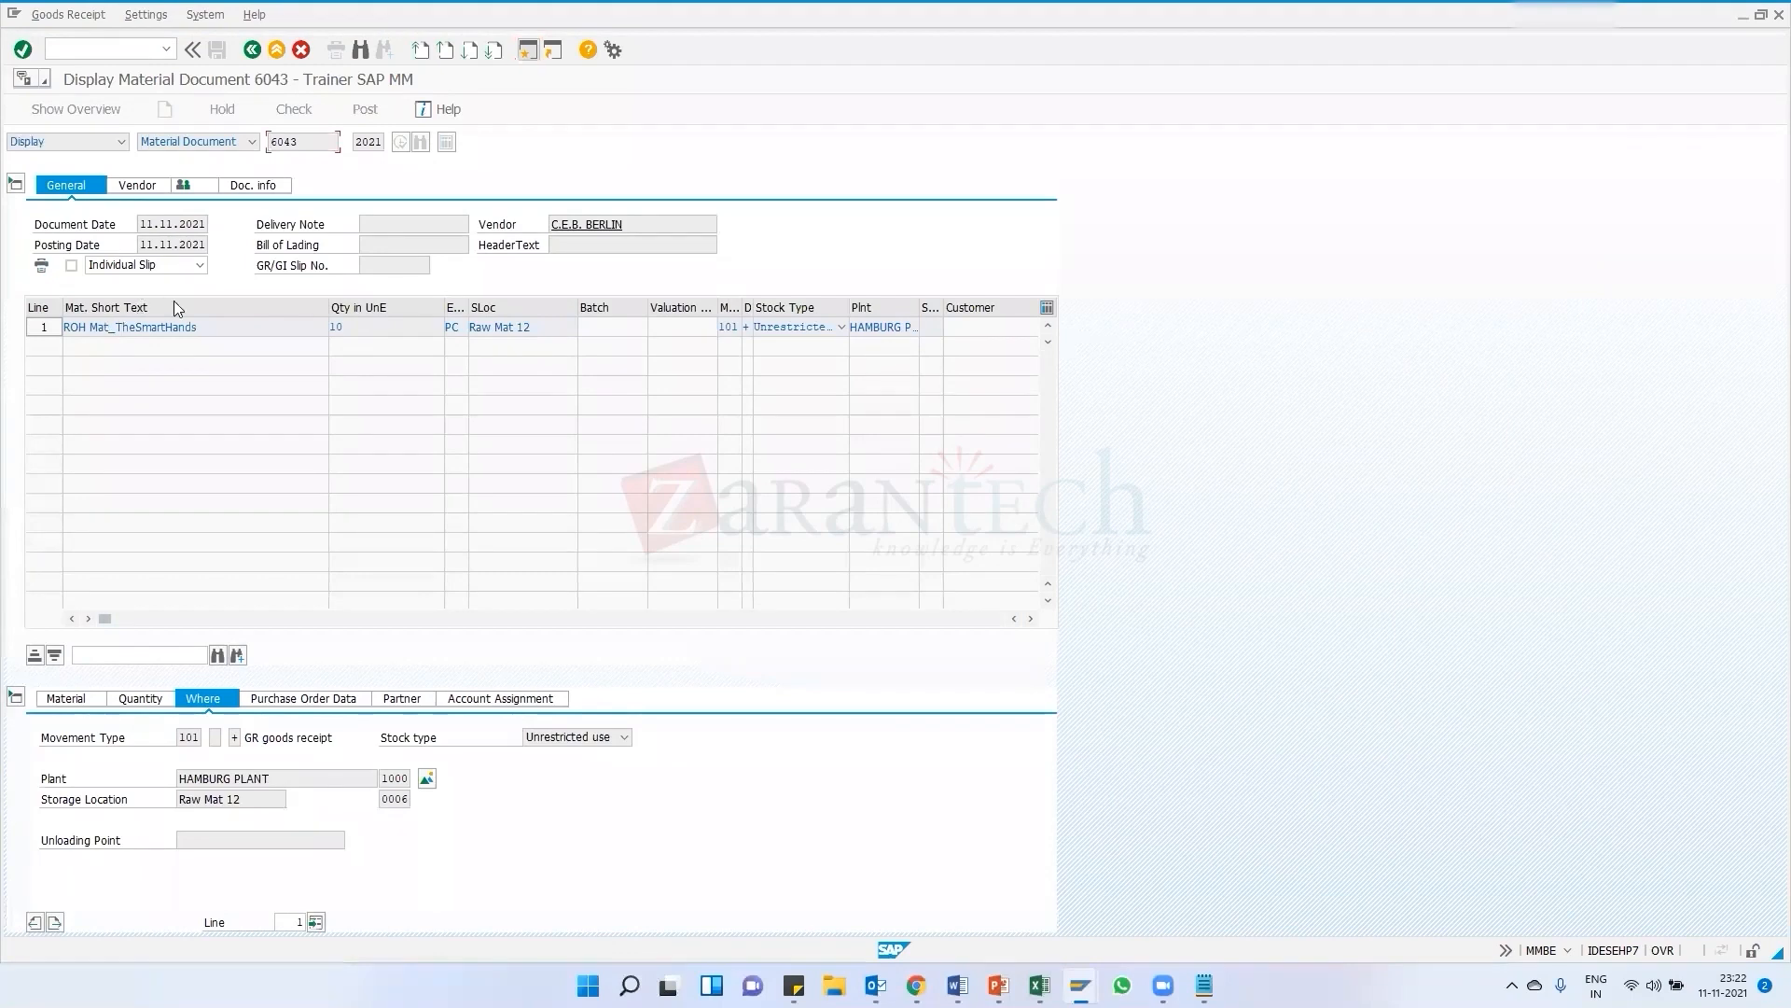
click(304, 698)
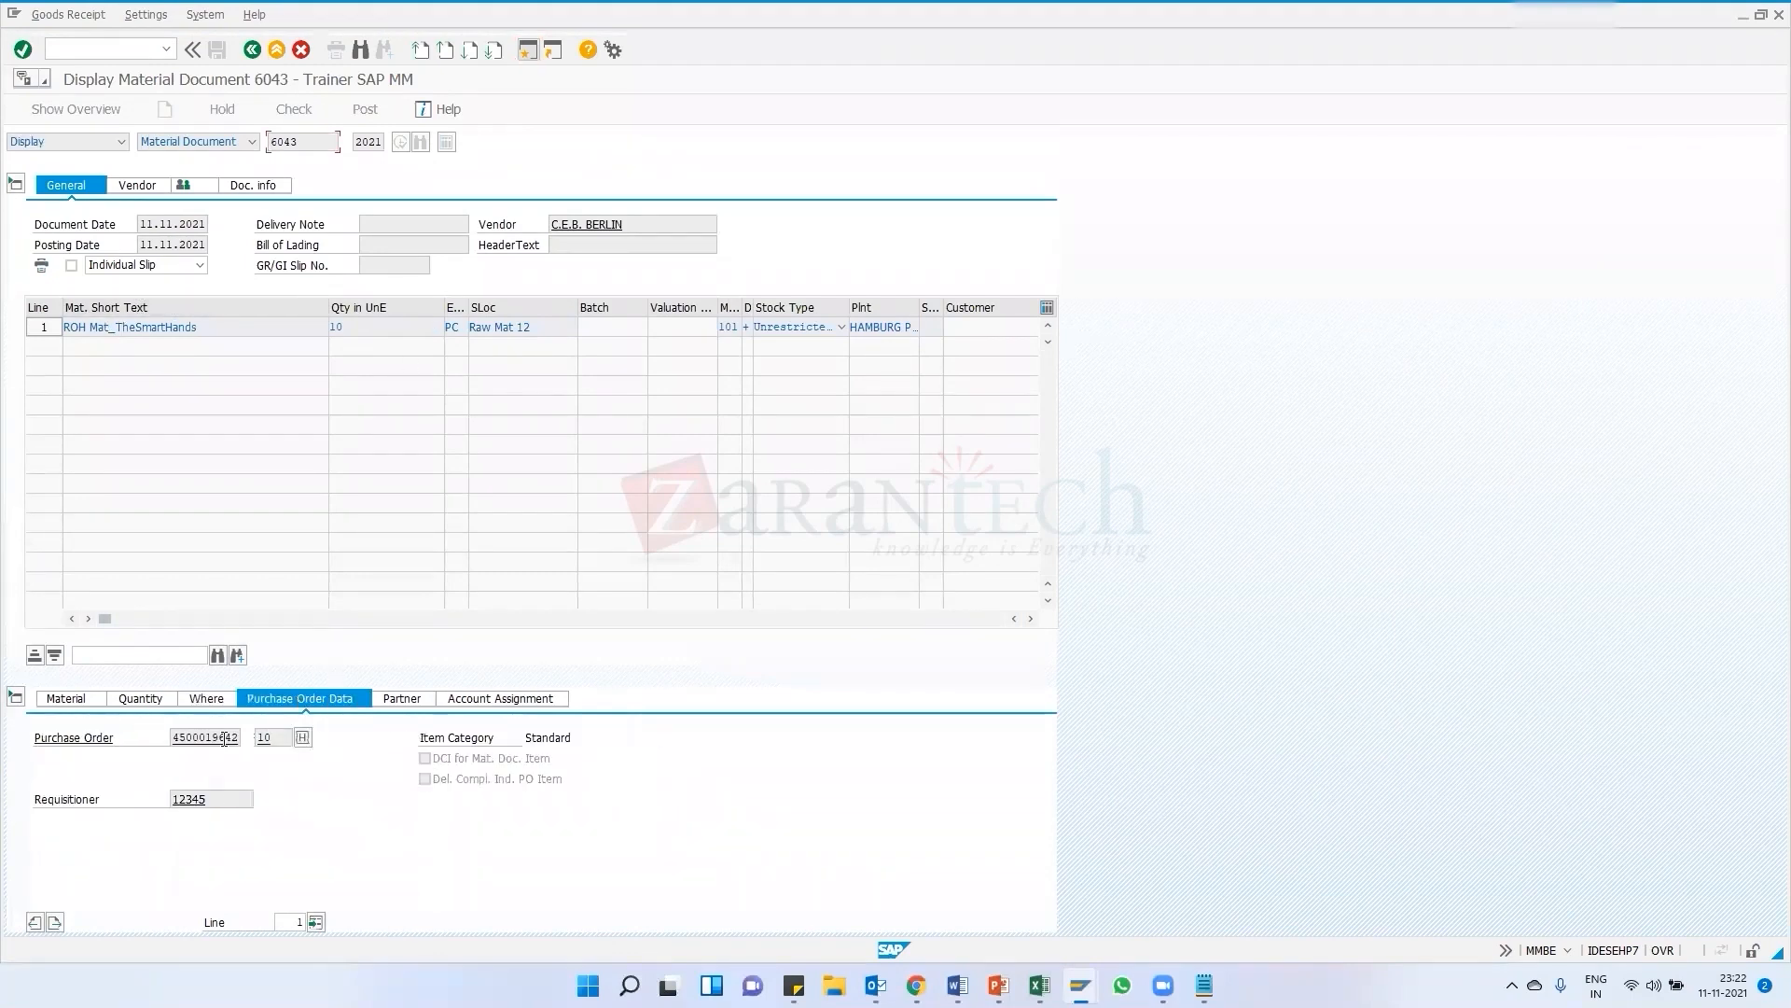
click(251, 49)
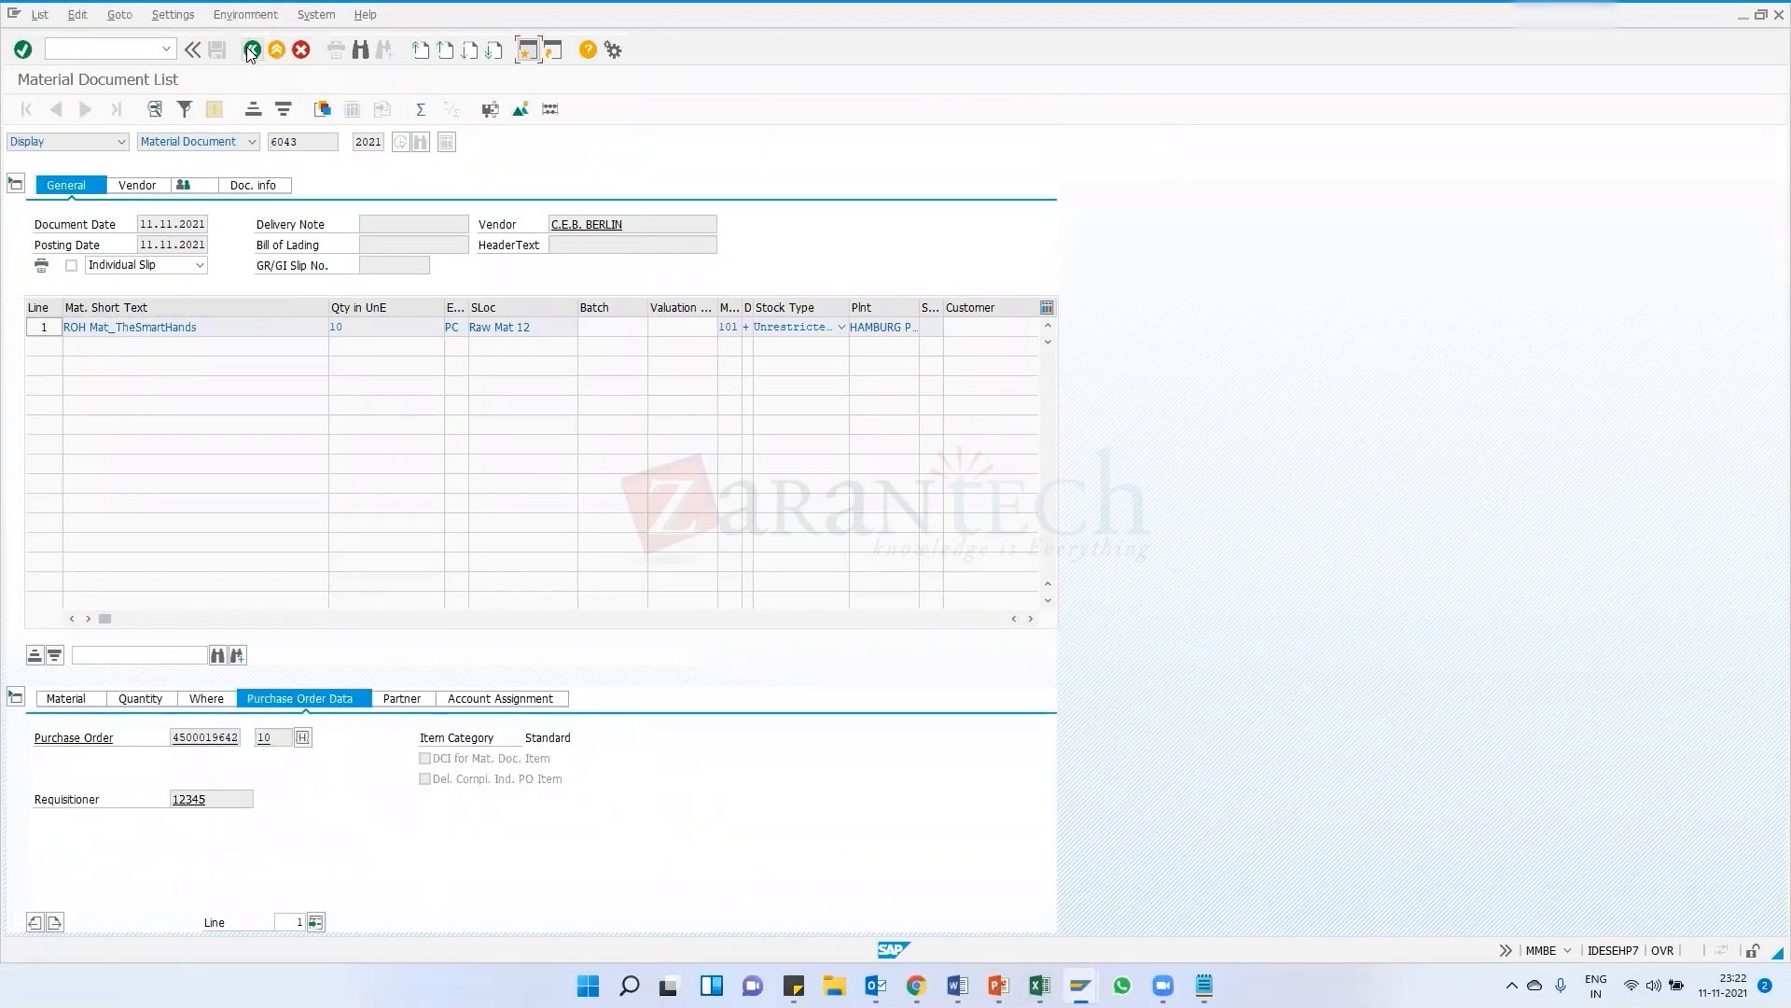
Open material document 6044 and examine its items and purchase order data, then go back to the stock overview
double_click(252, 177)
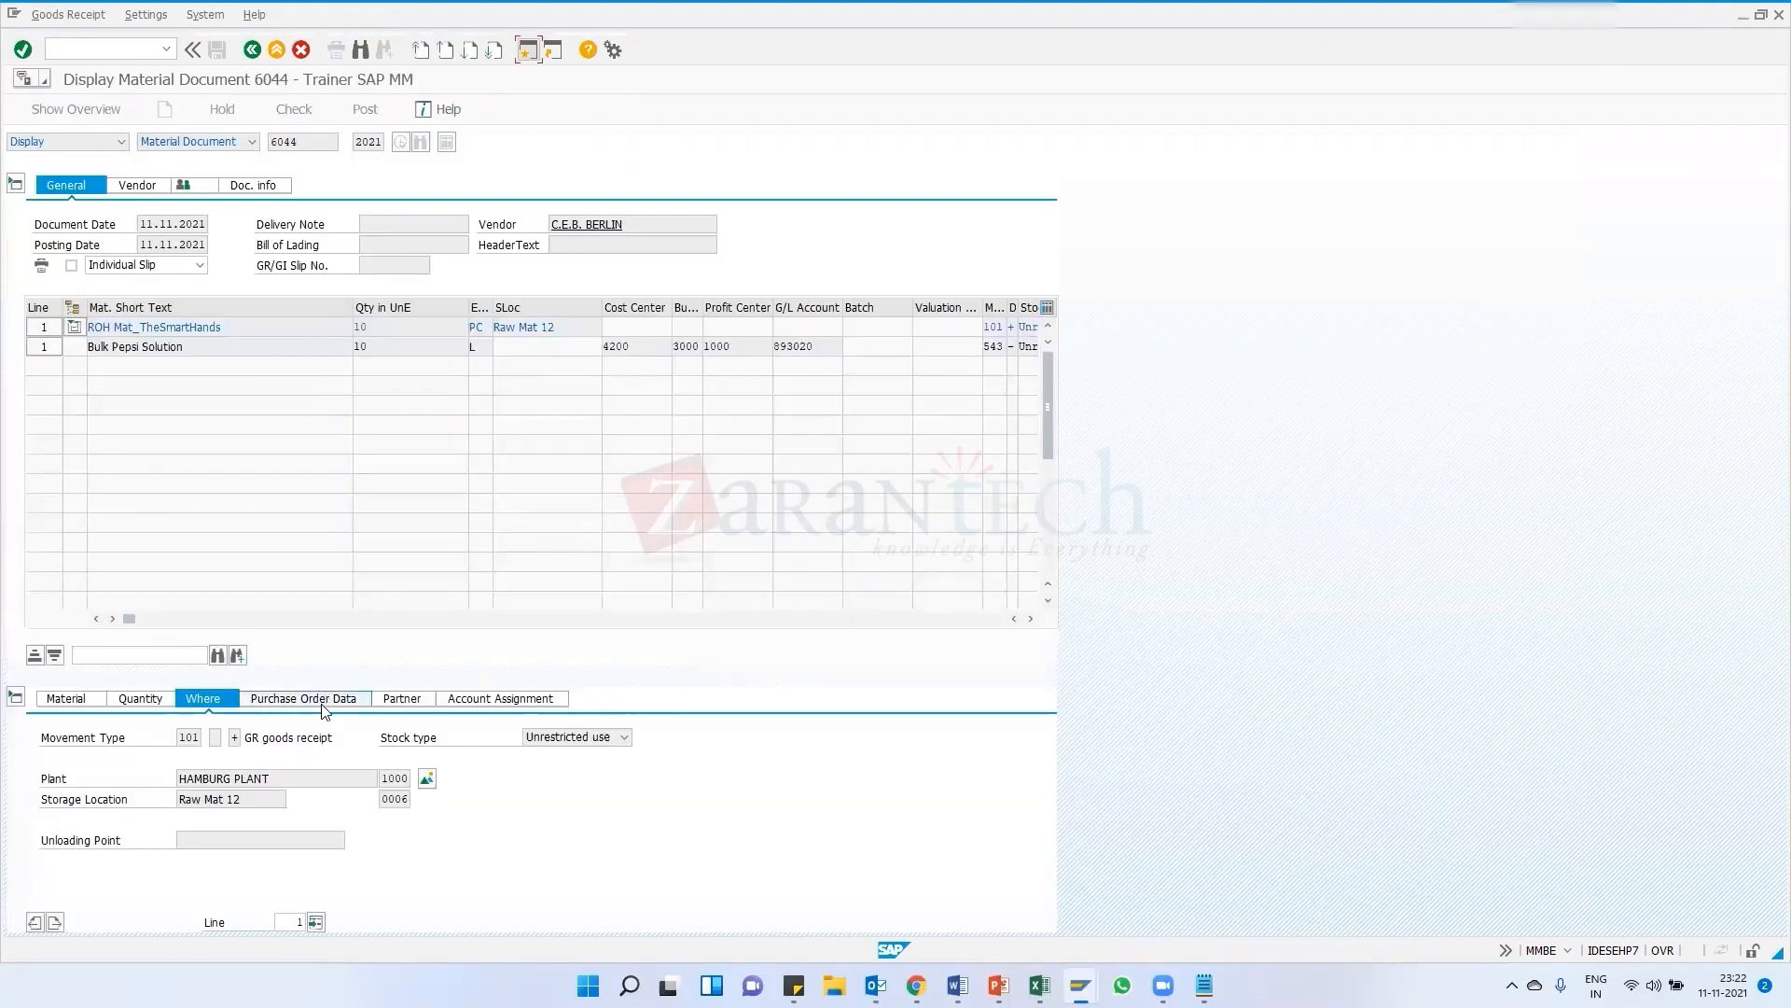
click(322, 707)
drag(238, 738, 224, 738)
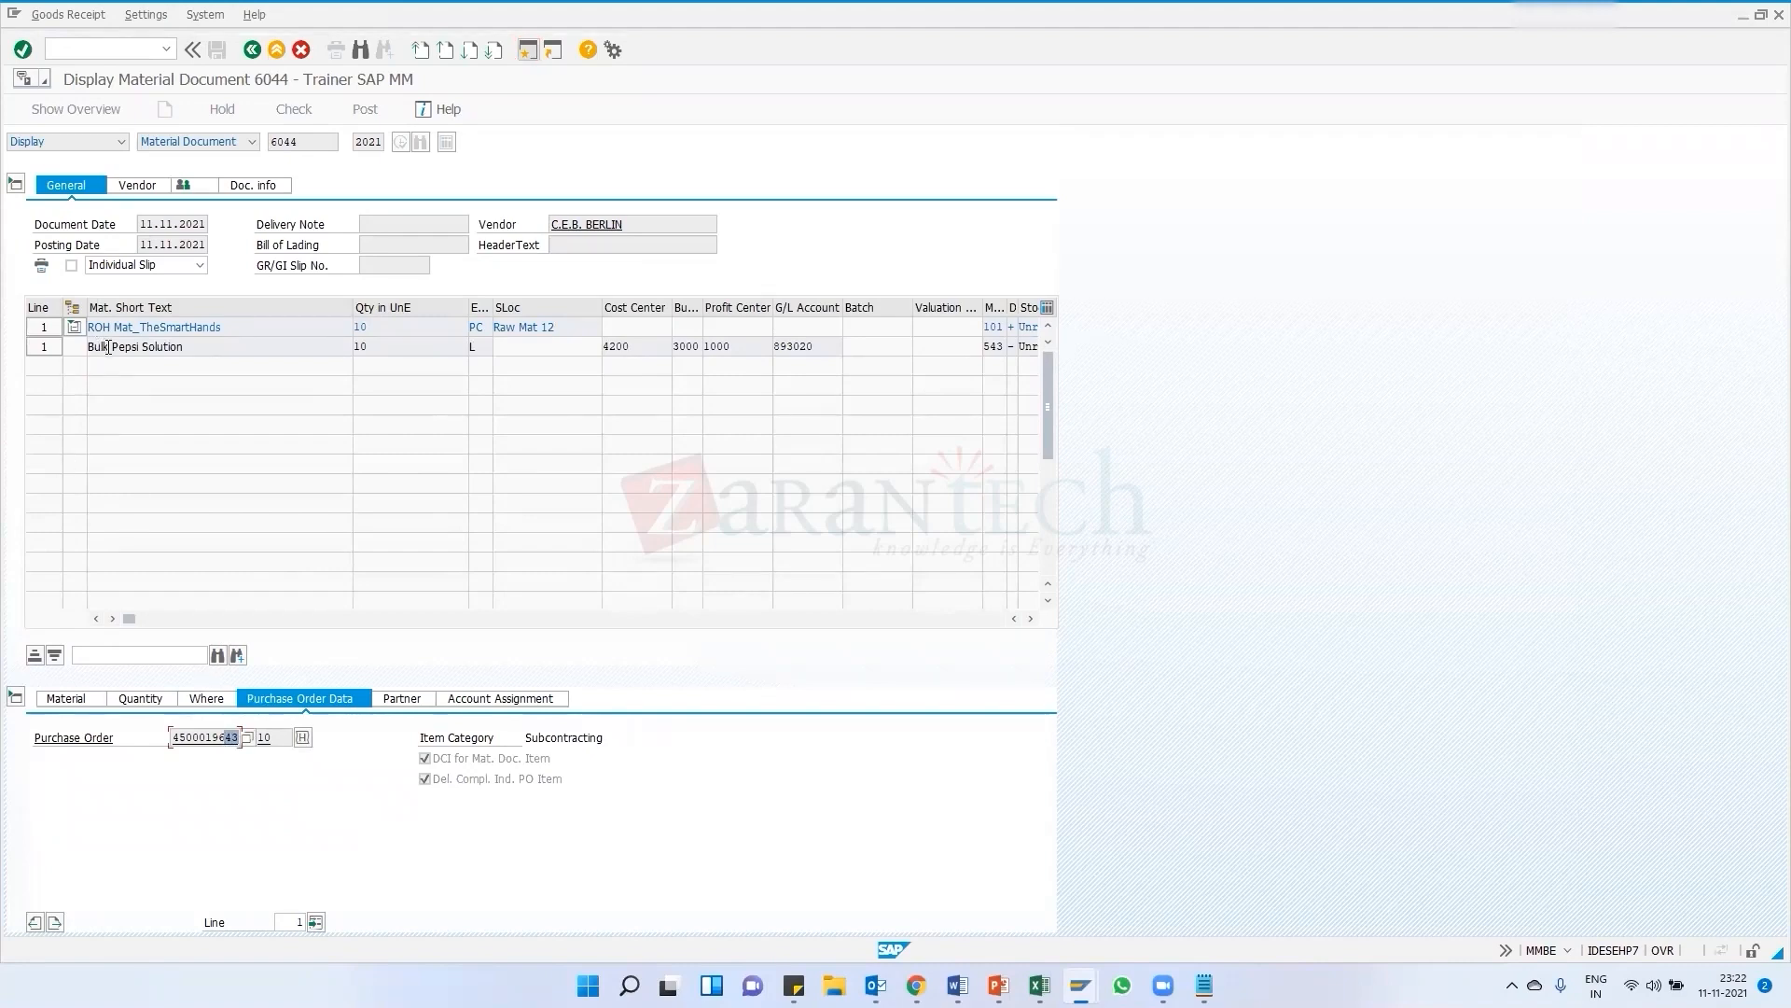
drag(217, 351, 95, 346)
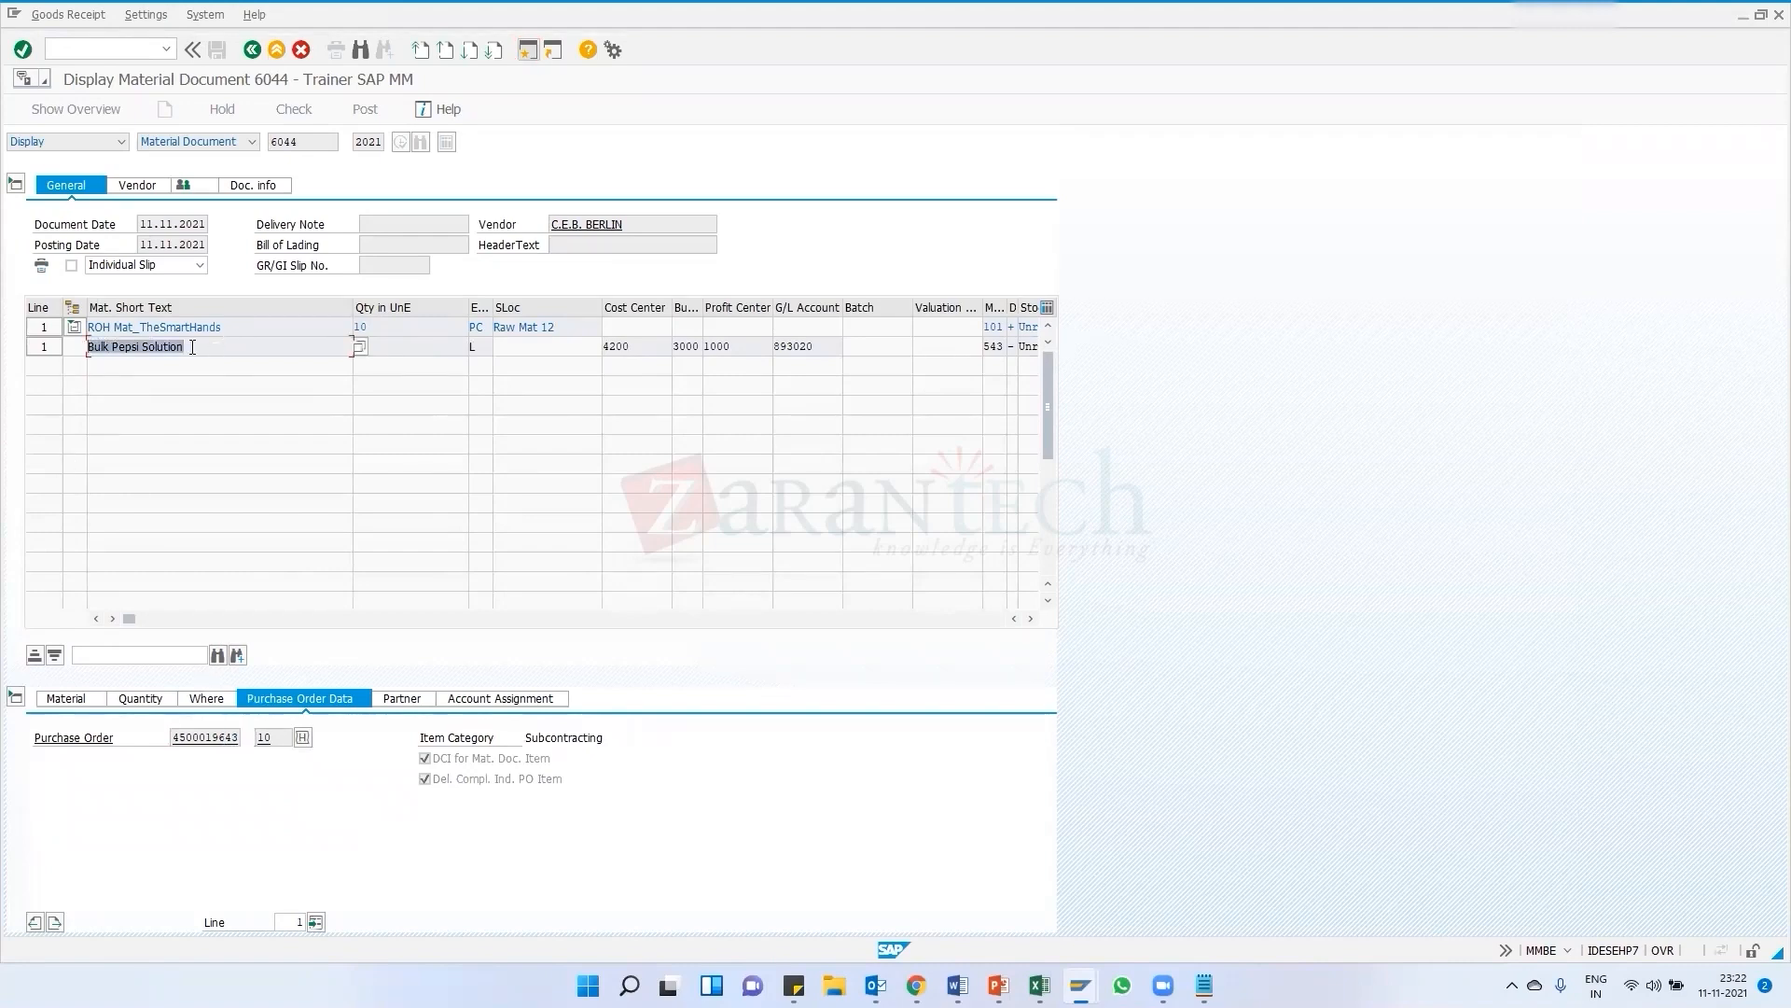
click(250, 50)
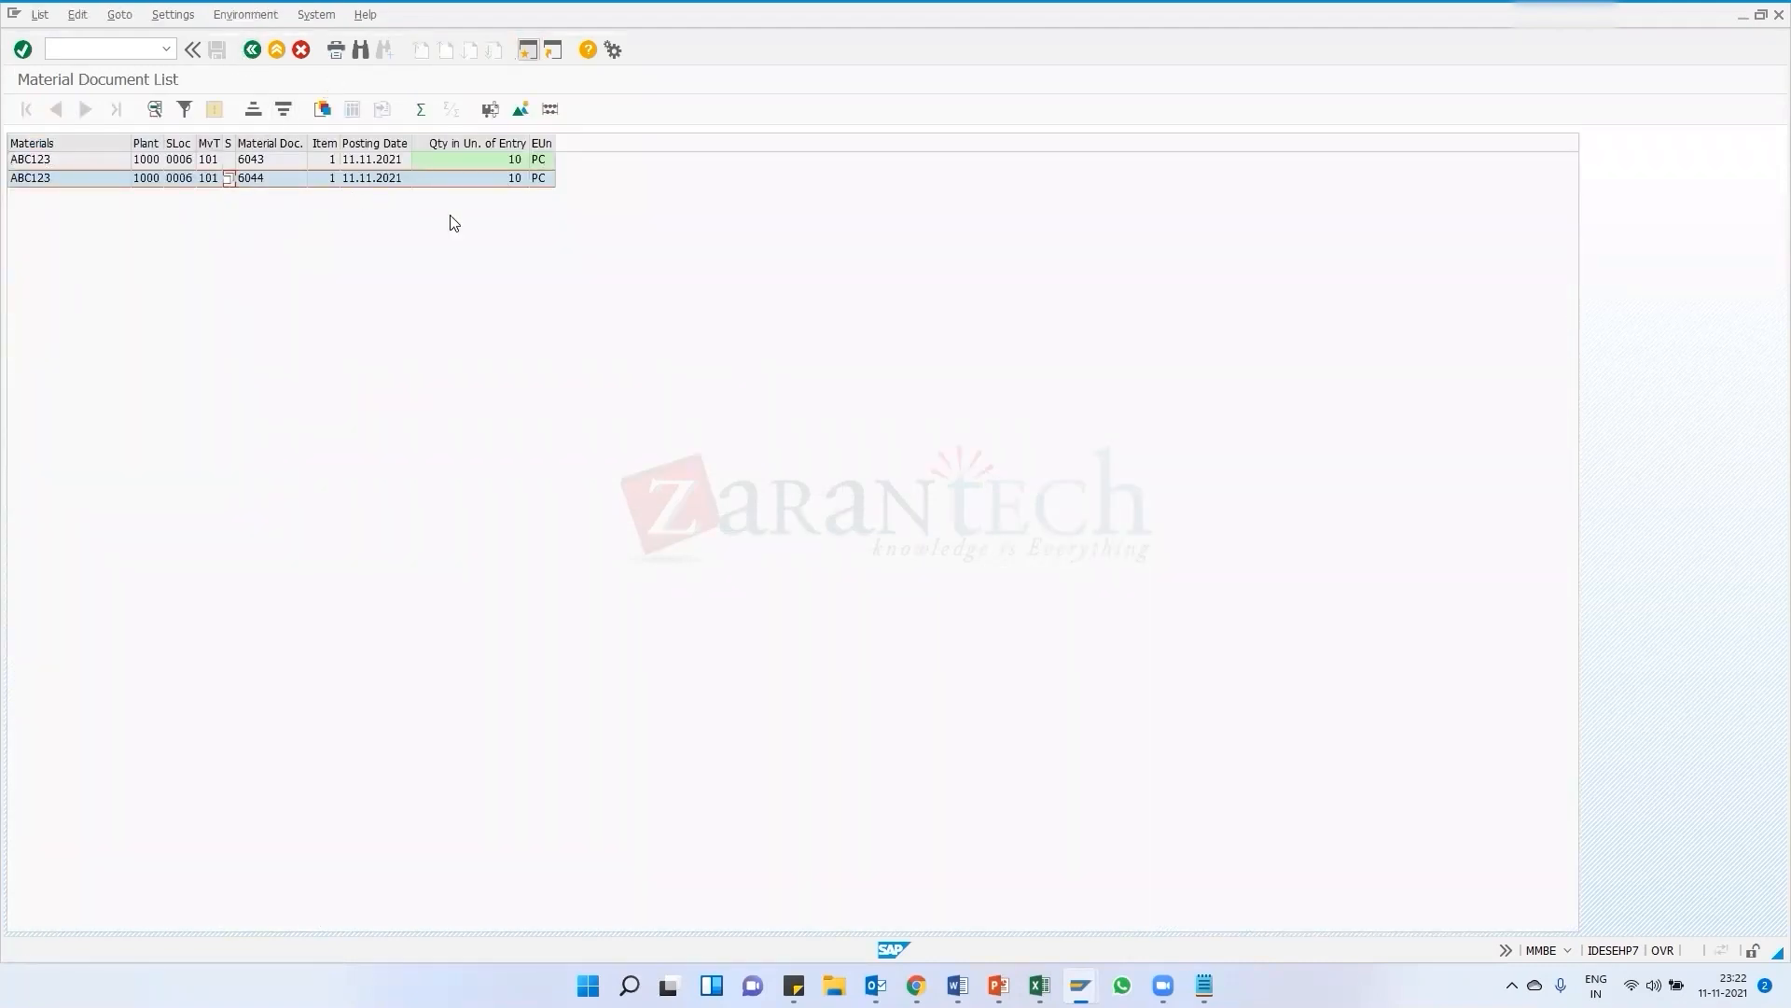
click(250, 51)
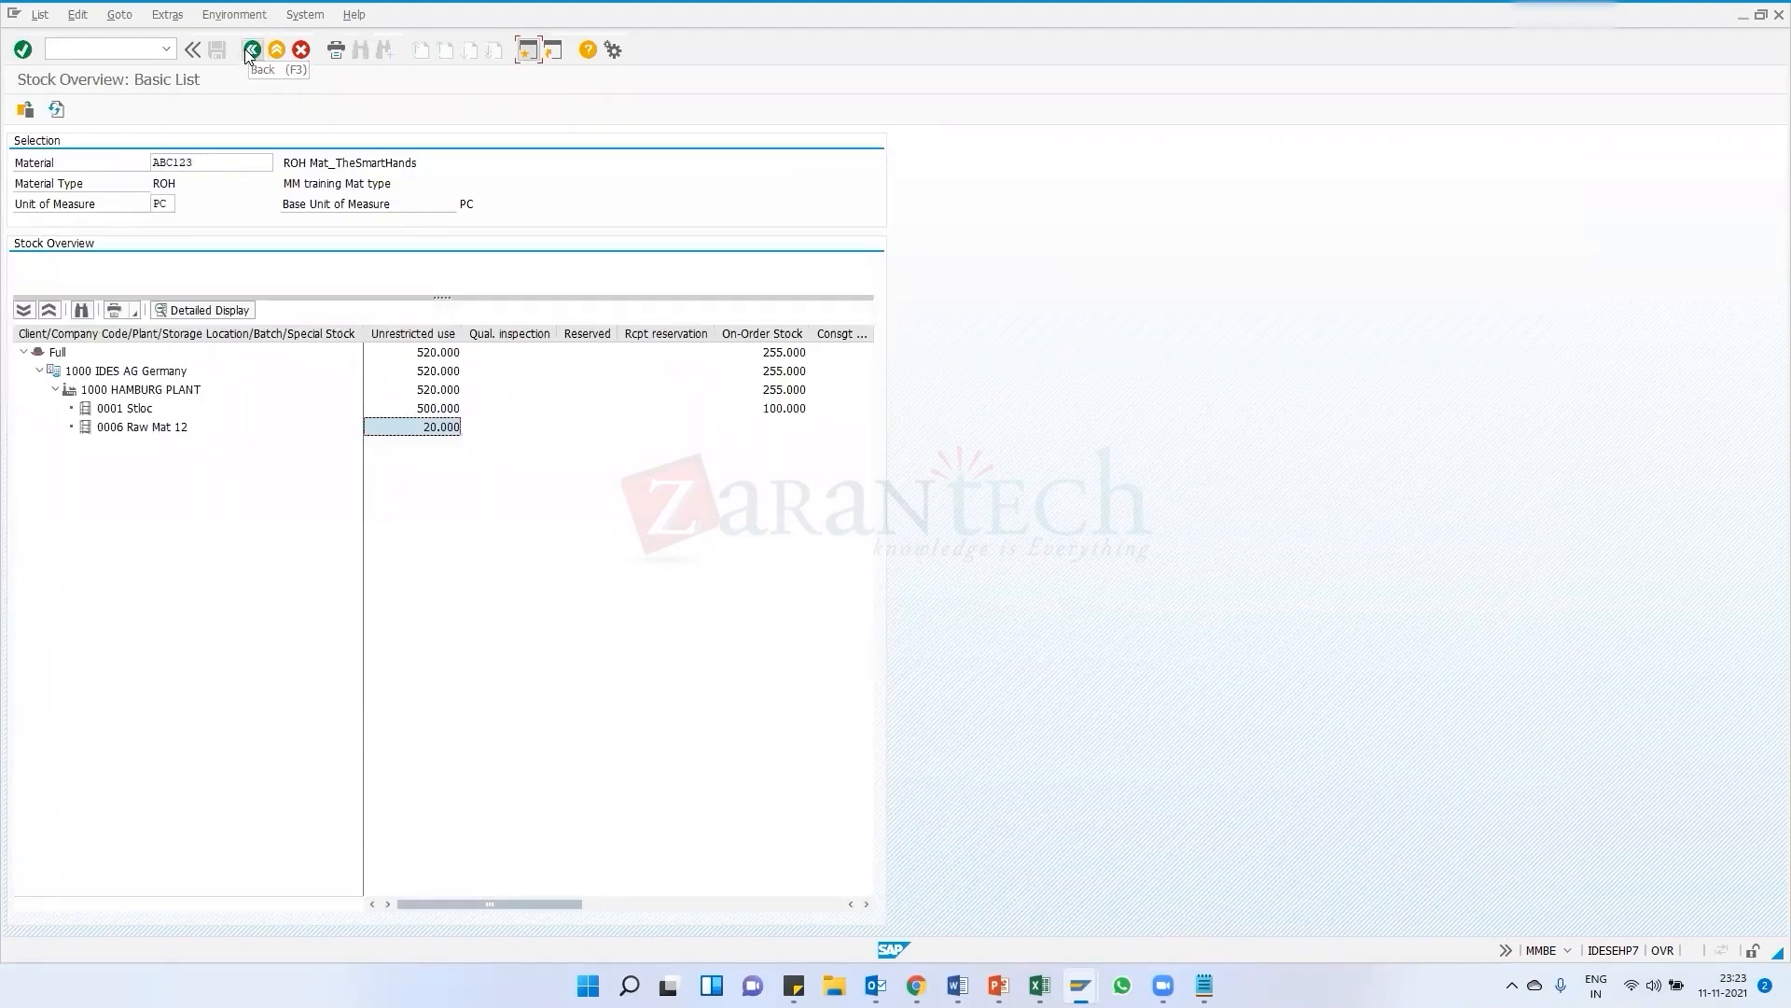
Run the MB51 material document list for material ABC123 in plant 1000
click(250, 51)
click(250, 51)
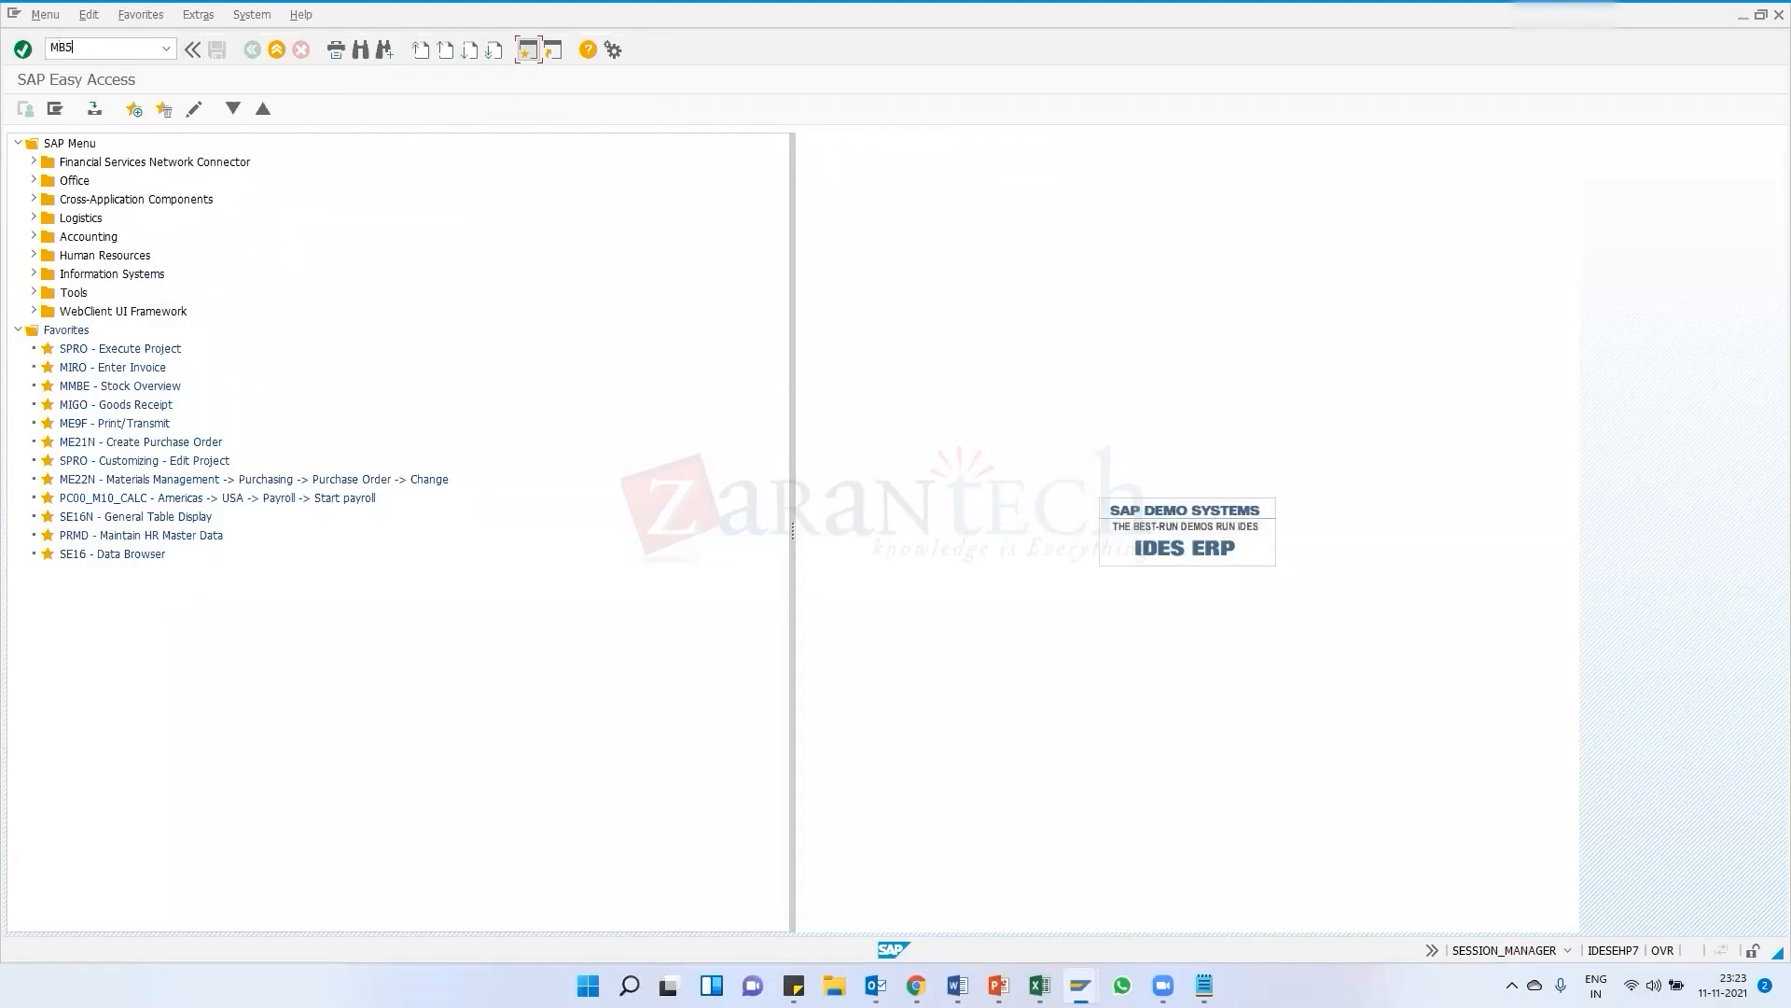
key(Return)
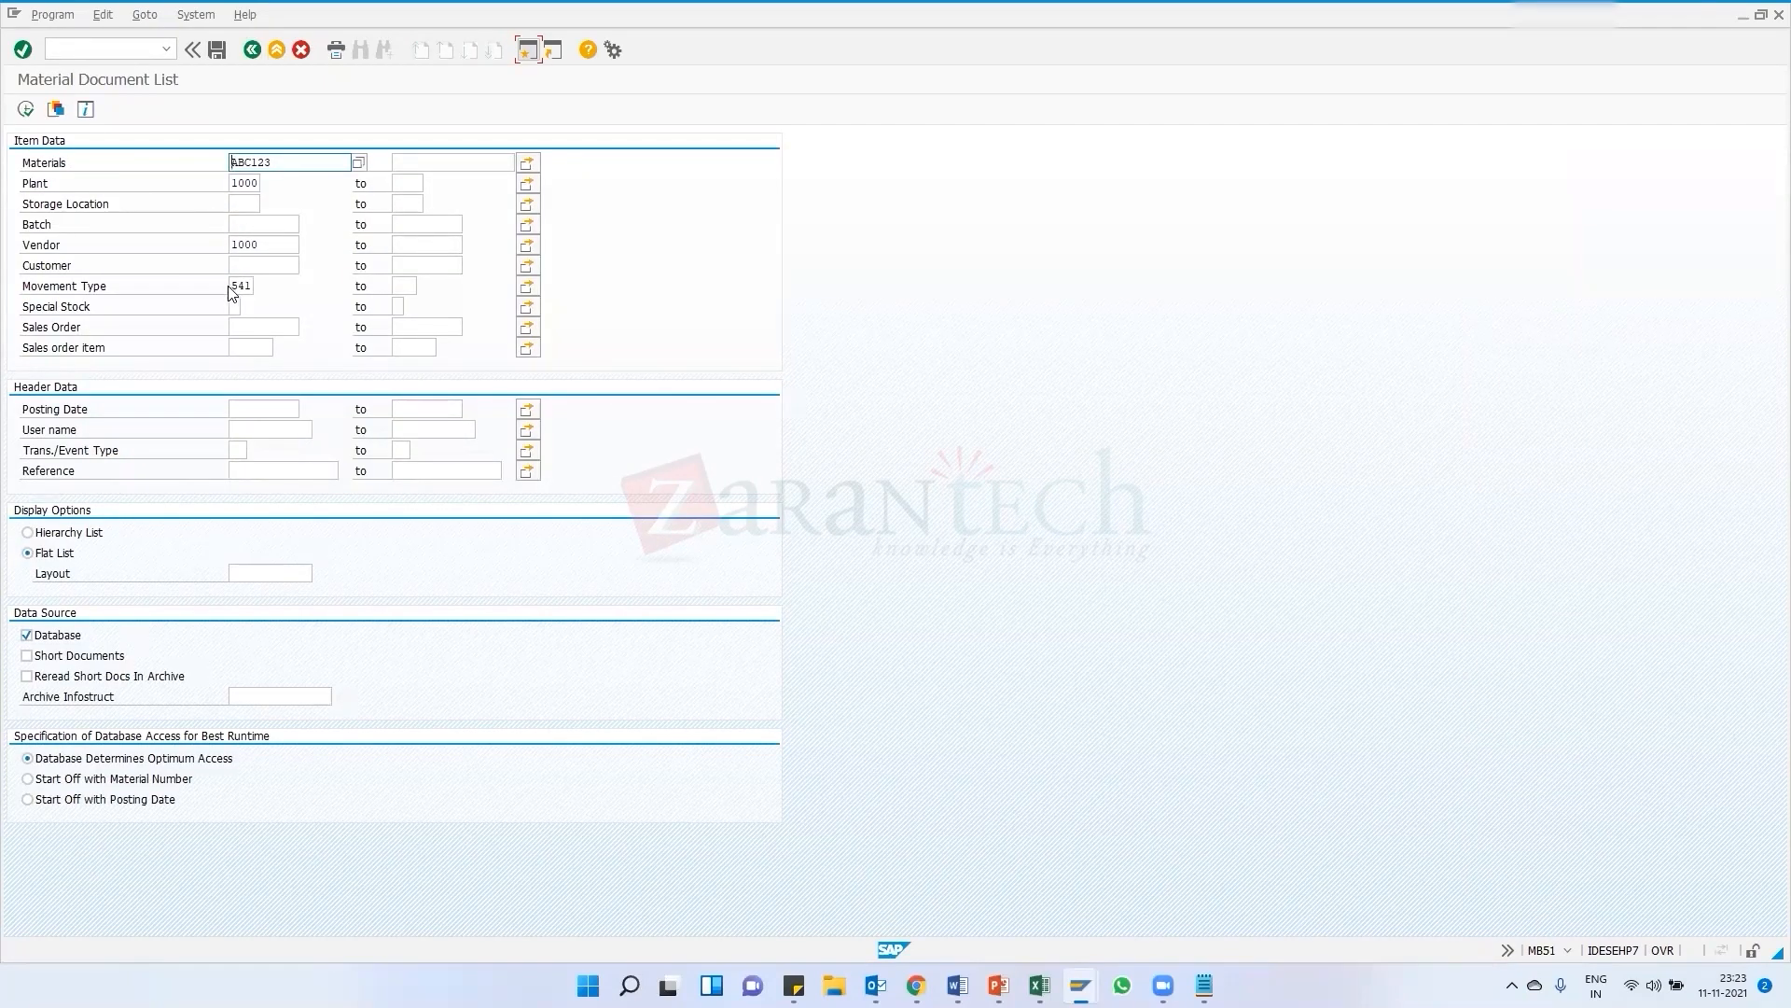
drag(235, 285, 252, 287)
click(25, 109)
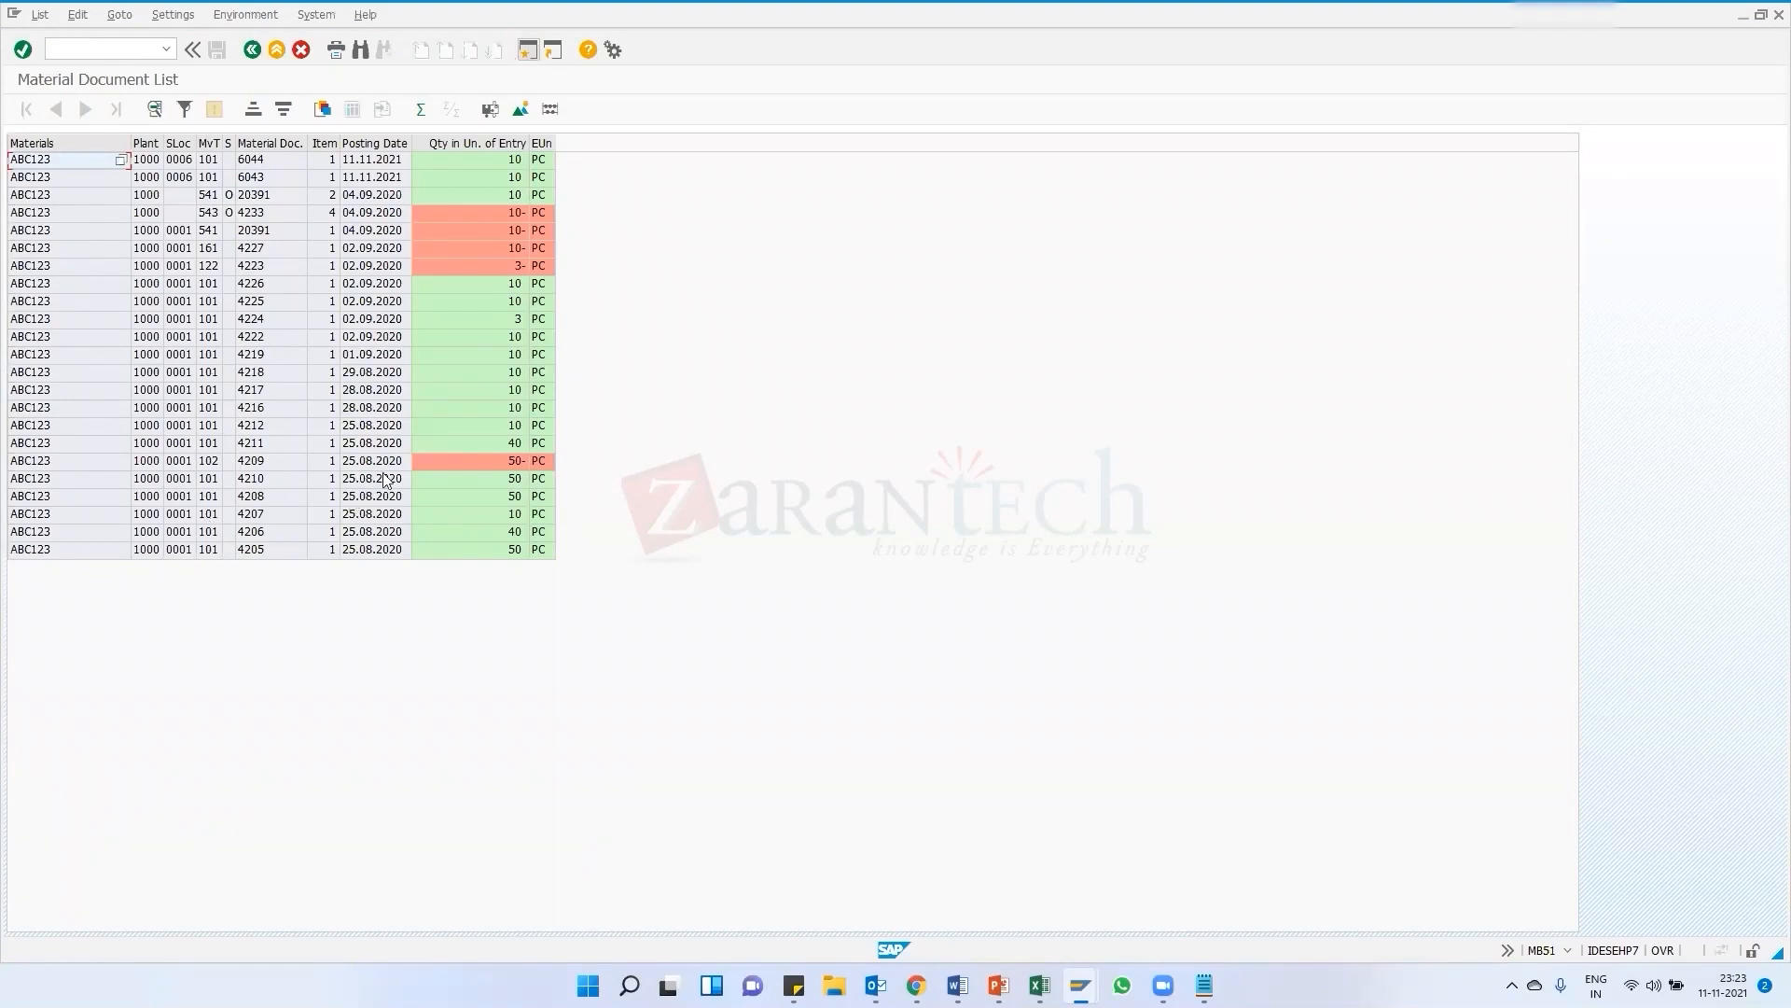
Sort the ABC123 material document list by posting date
click(342, 178)
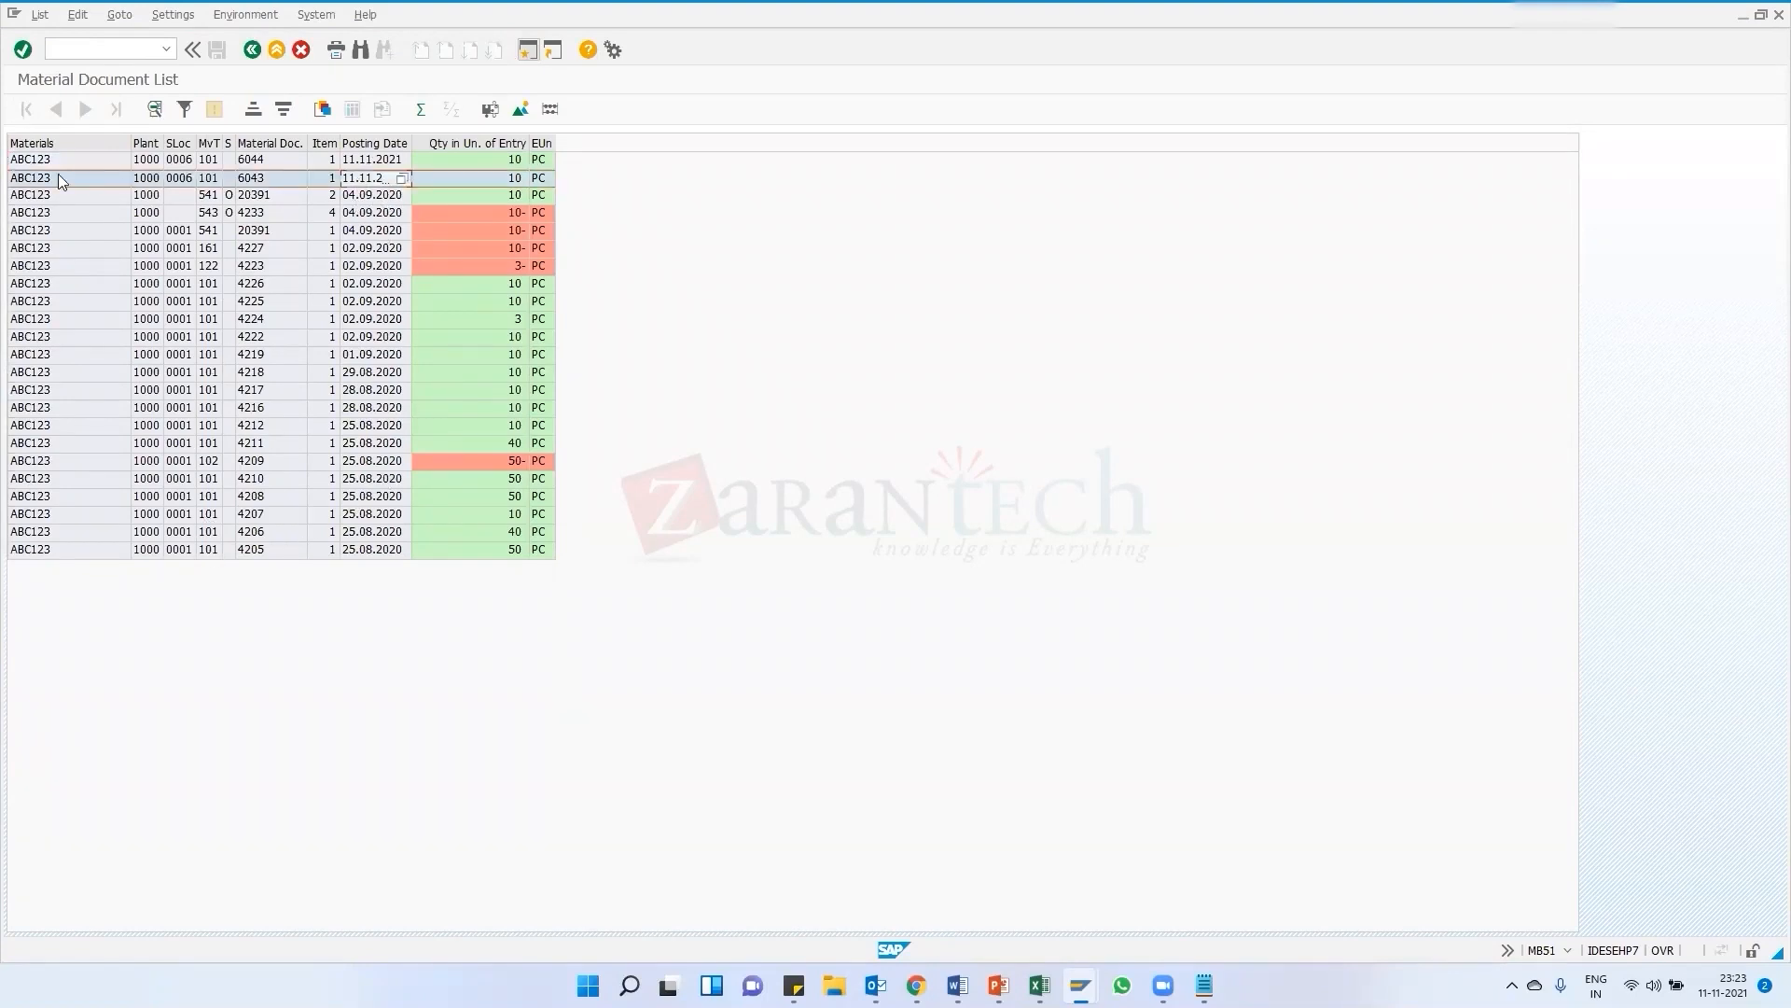
click(375, 143)
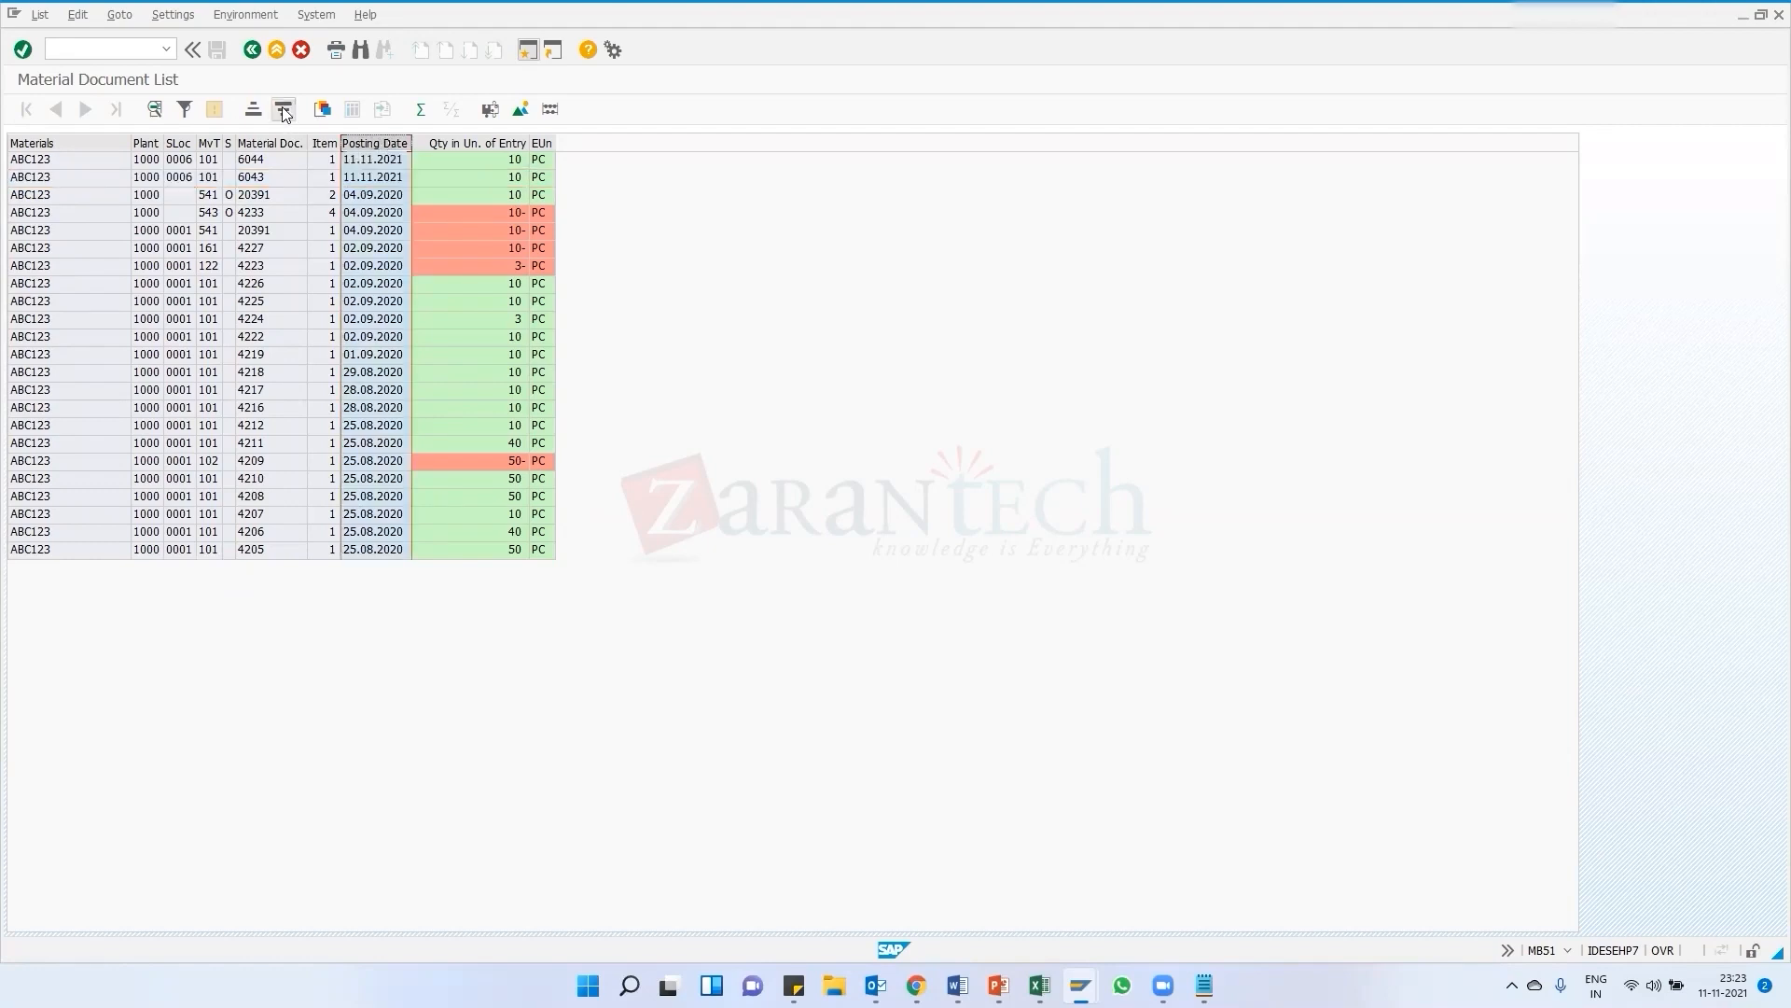
click(366, 166)
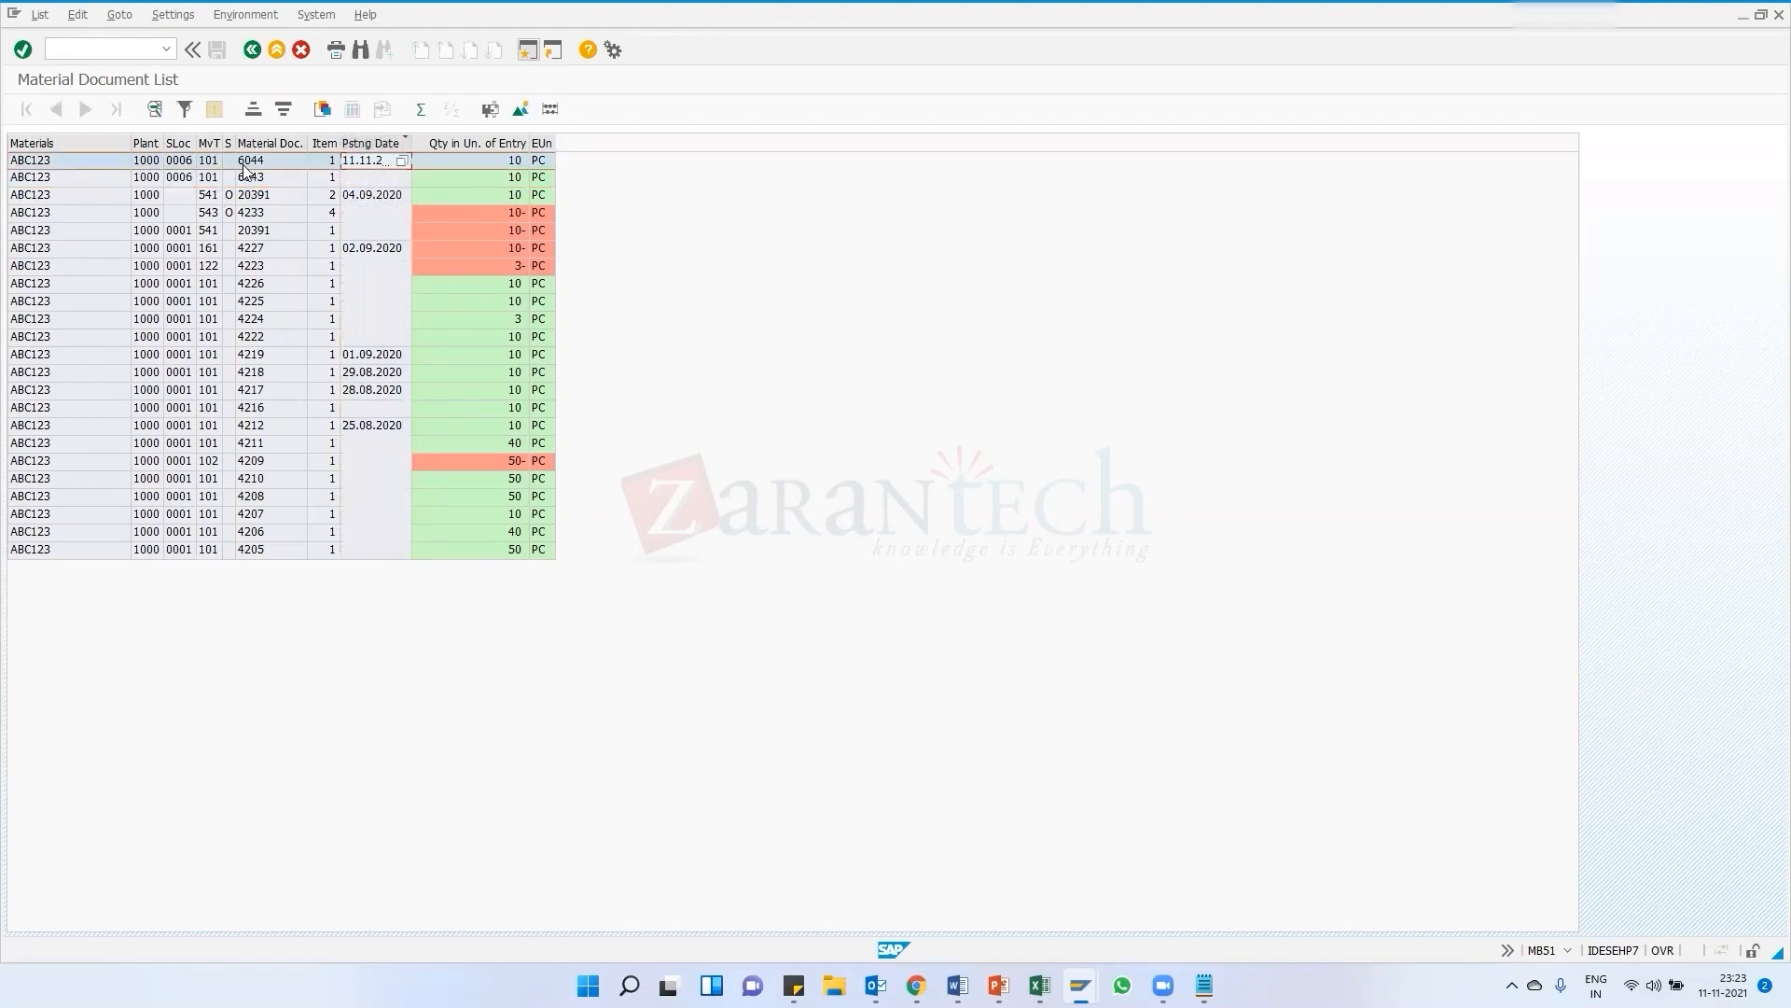
Examine the ABC123 material documents, their movement types and quantities
click(250, 179)
click(260, 163)
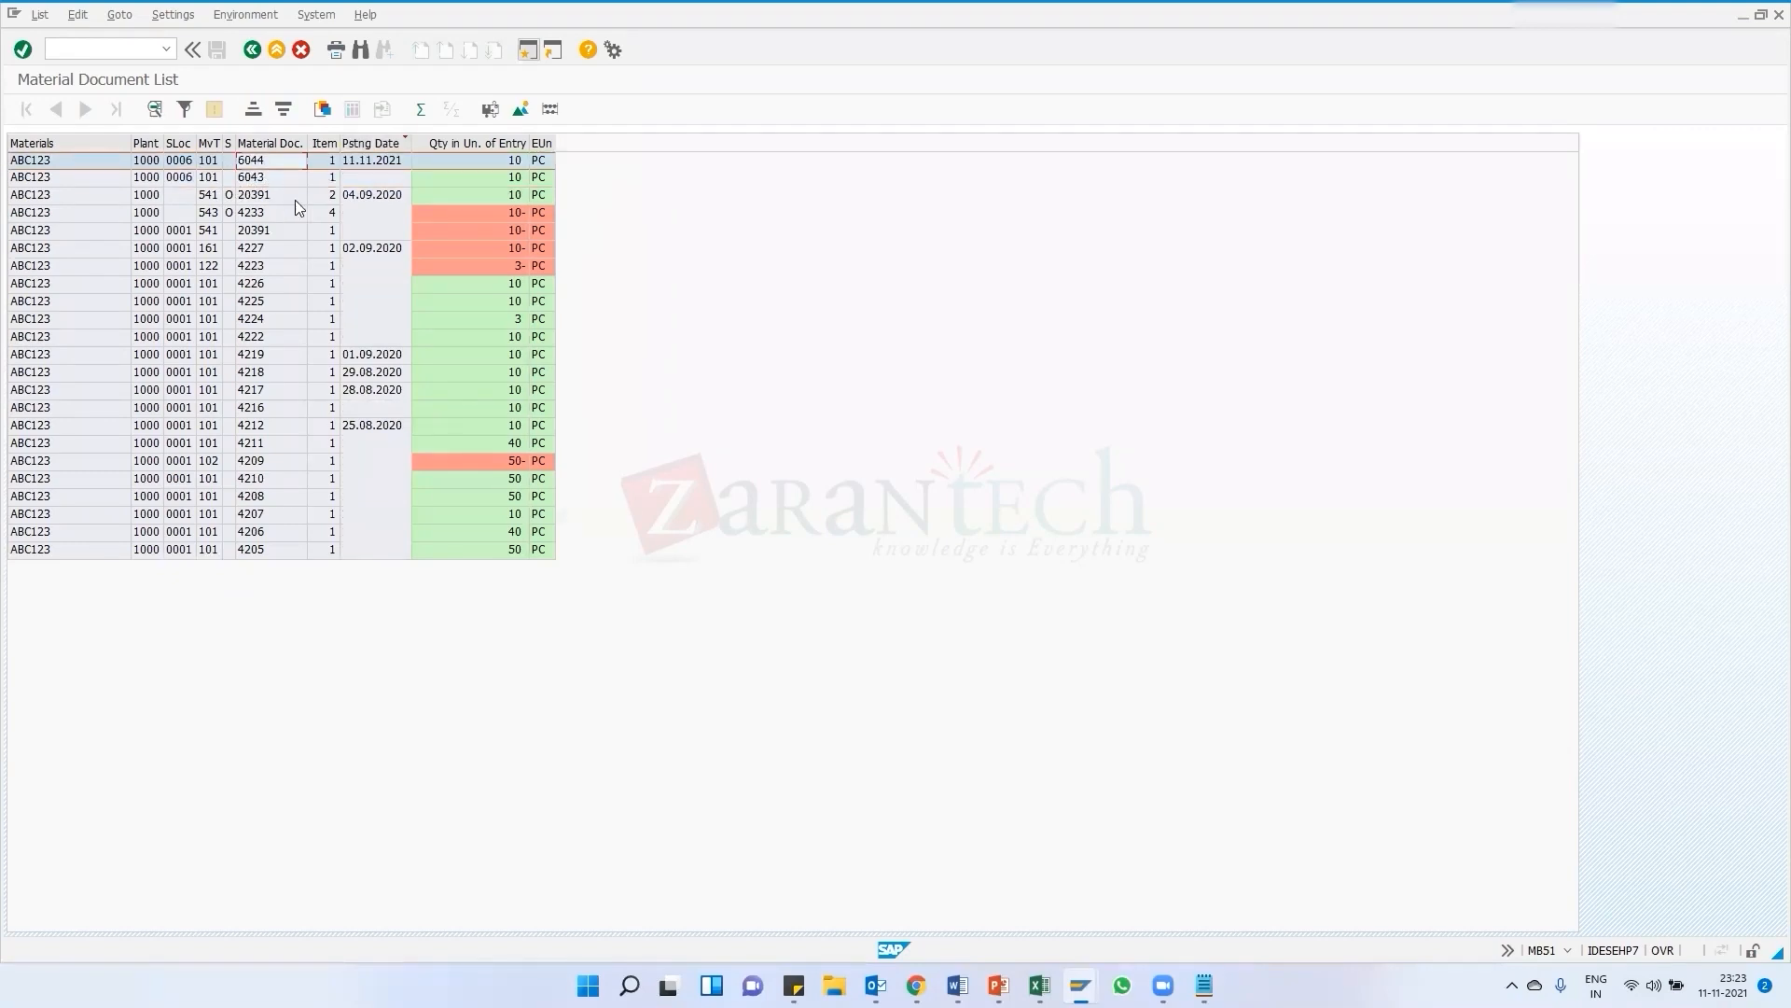
click(254, 195)
click(253, 282)
click(254, 389)
click(254, 531)
click(254, 497)
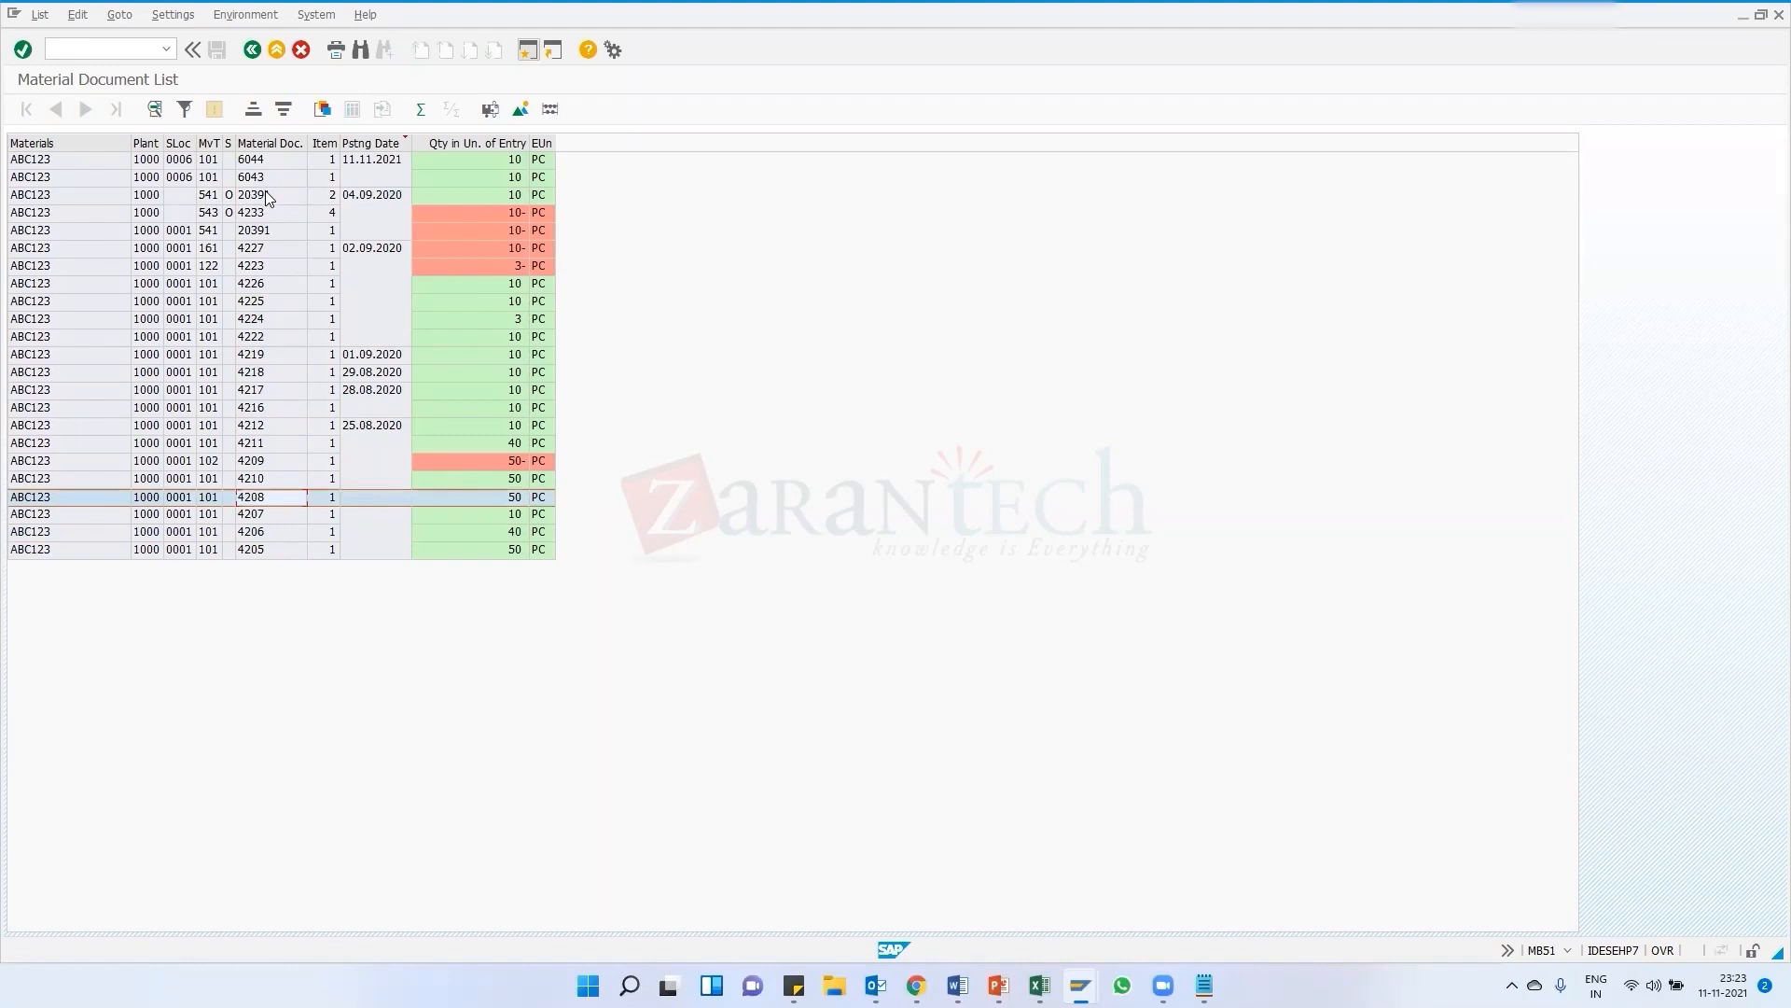
click(267, 196)
click(267, 215)
click(261, 164)
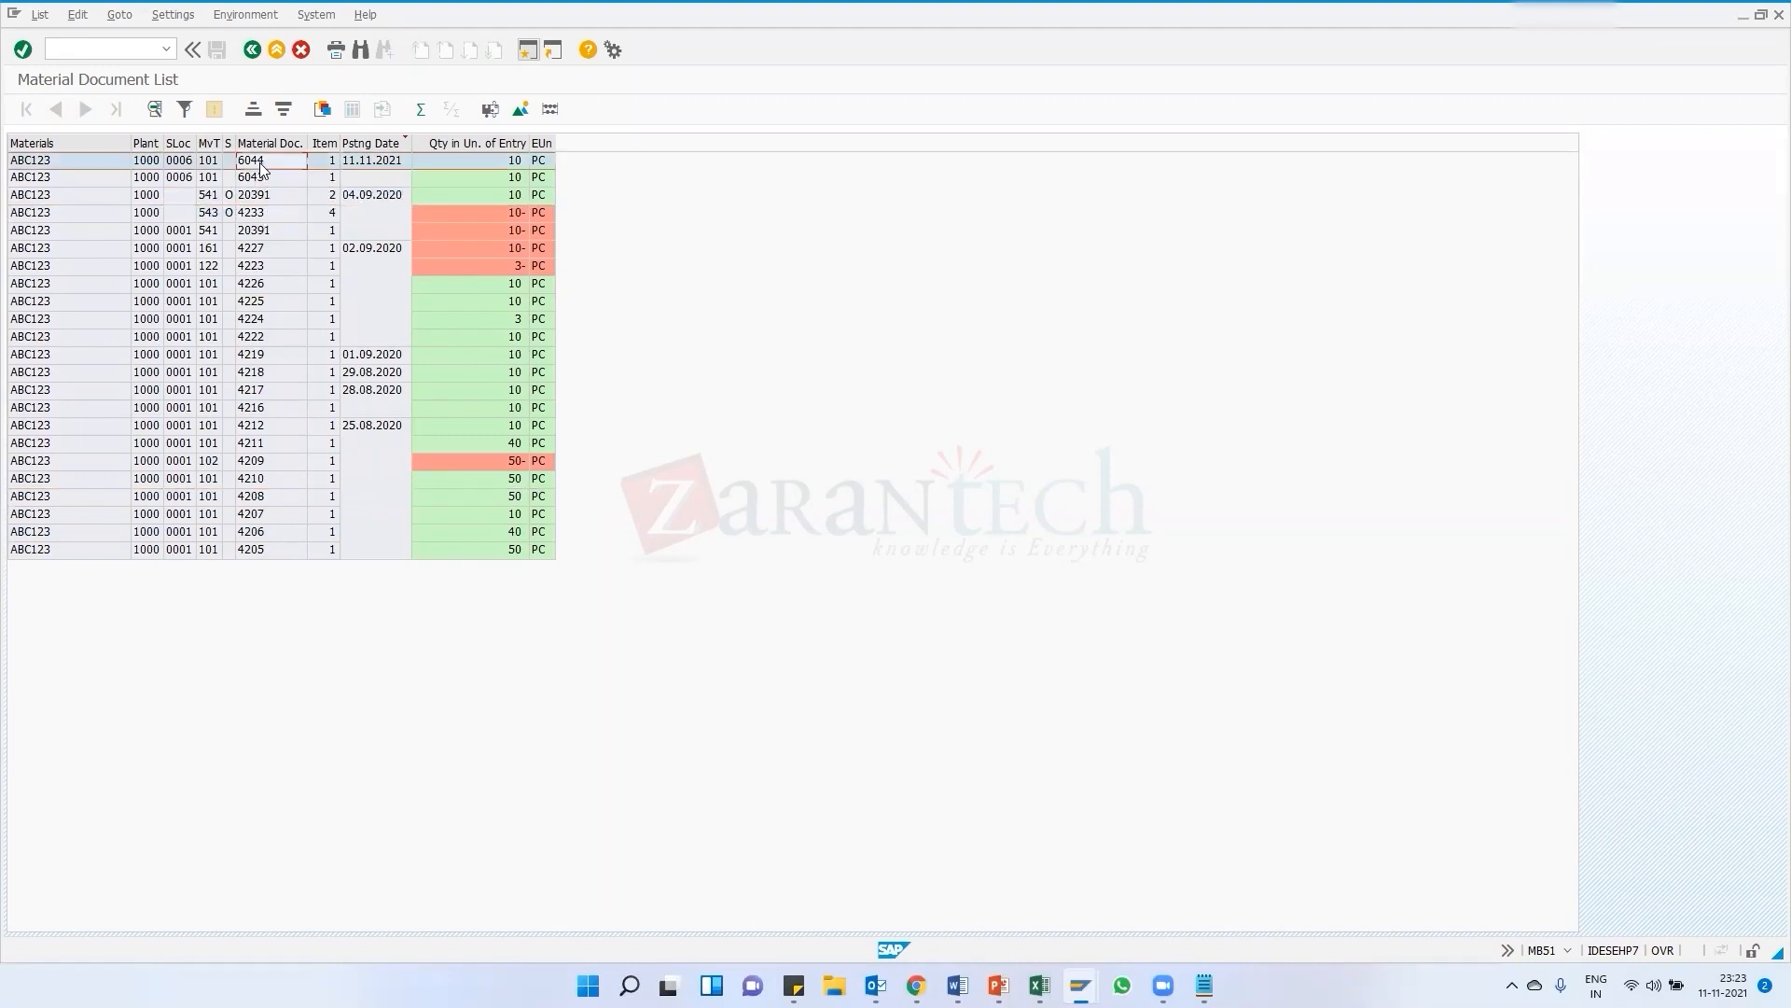
click(256, 178)
click(261, 158)
Rerun the document list for plant 1000 and movement type 541, with the material and vendor restrictions removed
key(F3)
drag(287, 160, 196, 169)
key(Delete)
click(208, 267)
drag(278, 245, 177, 246)
key(Delete)
click(255, 183)
text(1)
click(254, 209)
click(242, 288)
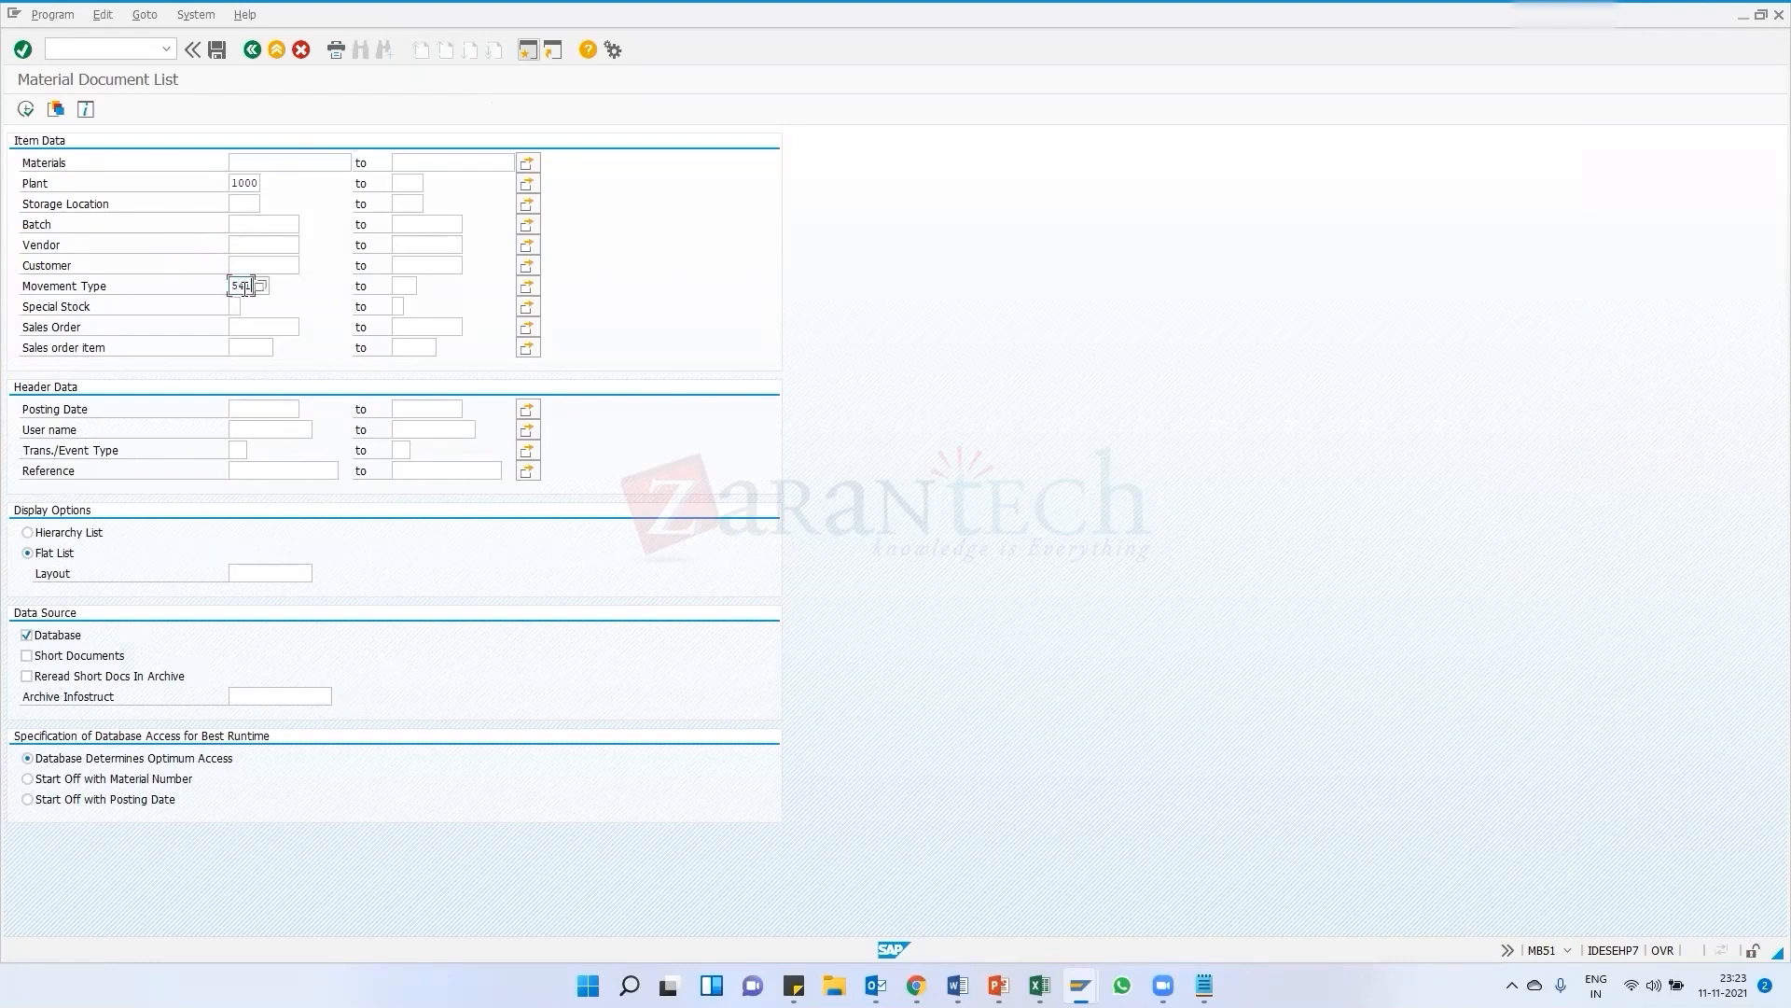
click(26, 109)
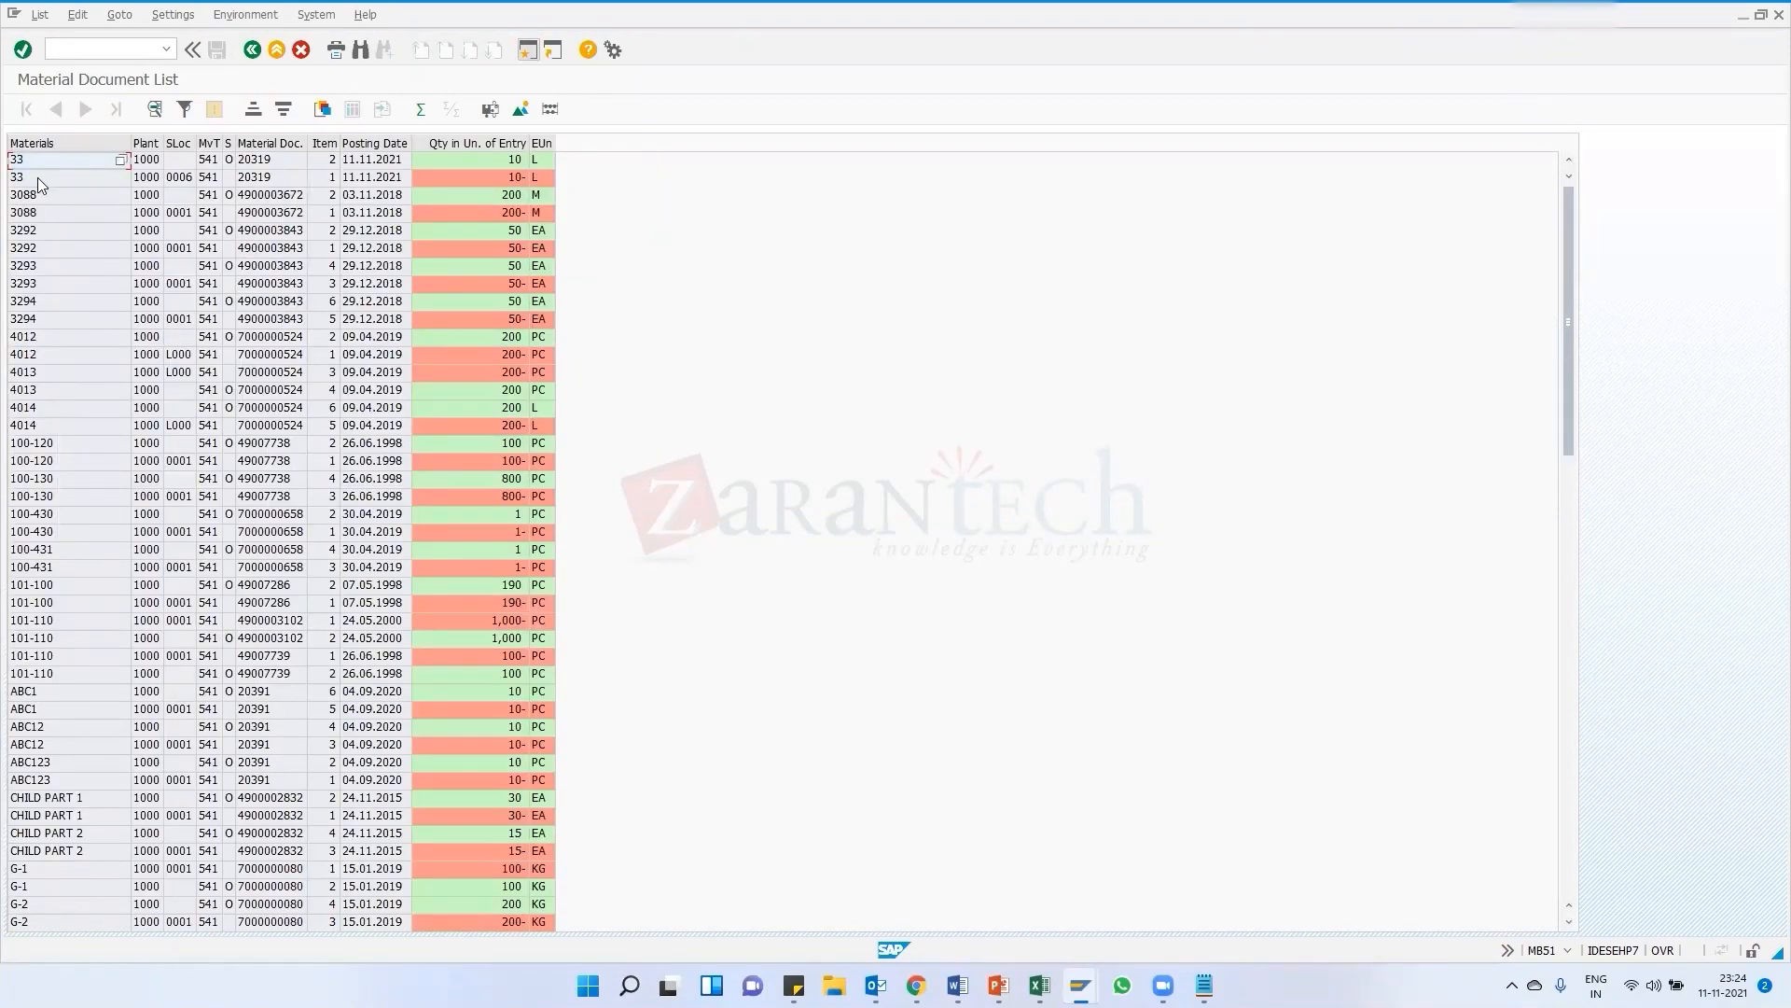
Review the 541 transfer postings listed for material 33 and other materials
click(38, 176)
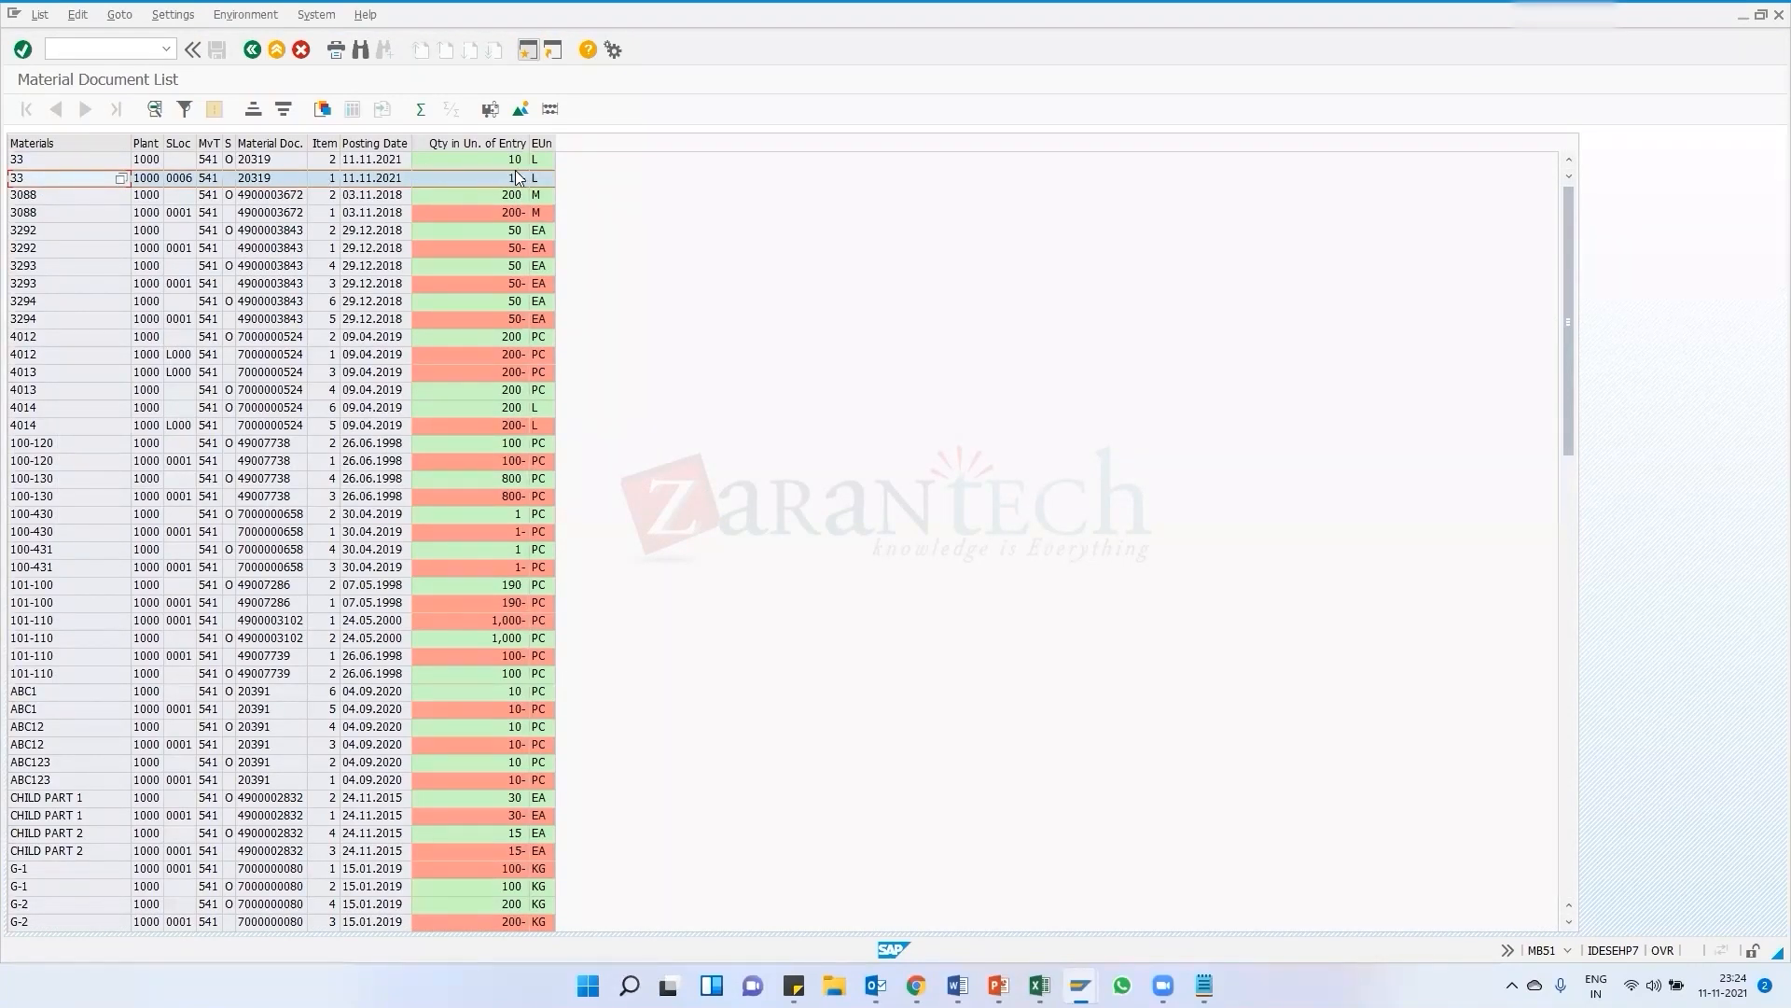
scroll(64, 405, down, 3)
scroll(75, 423, up, 3)
scroll(121, 589, down, 6)
scroll(121, 590, up, 3)
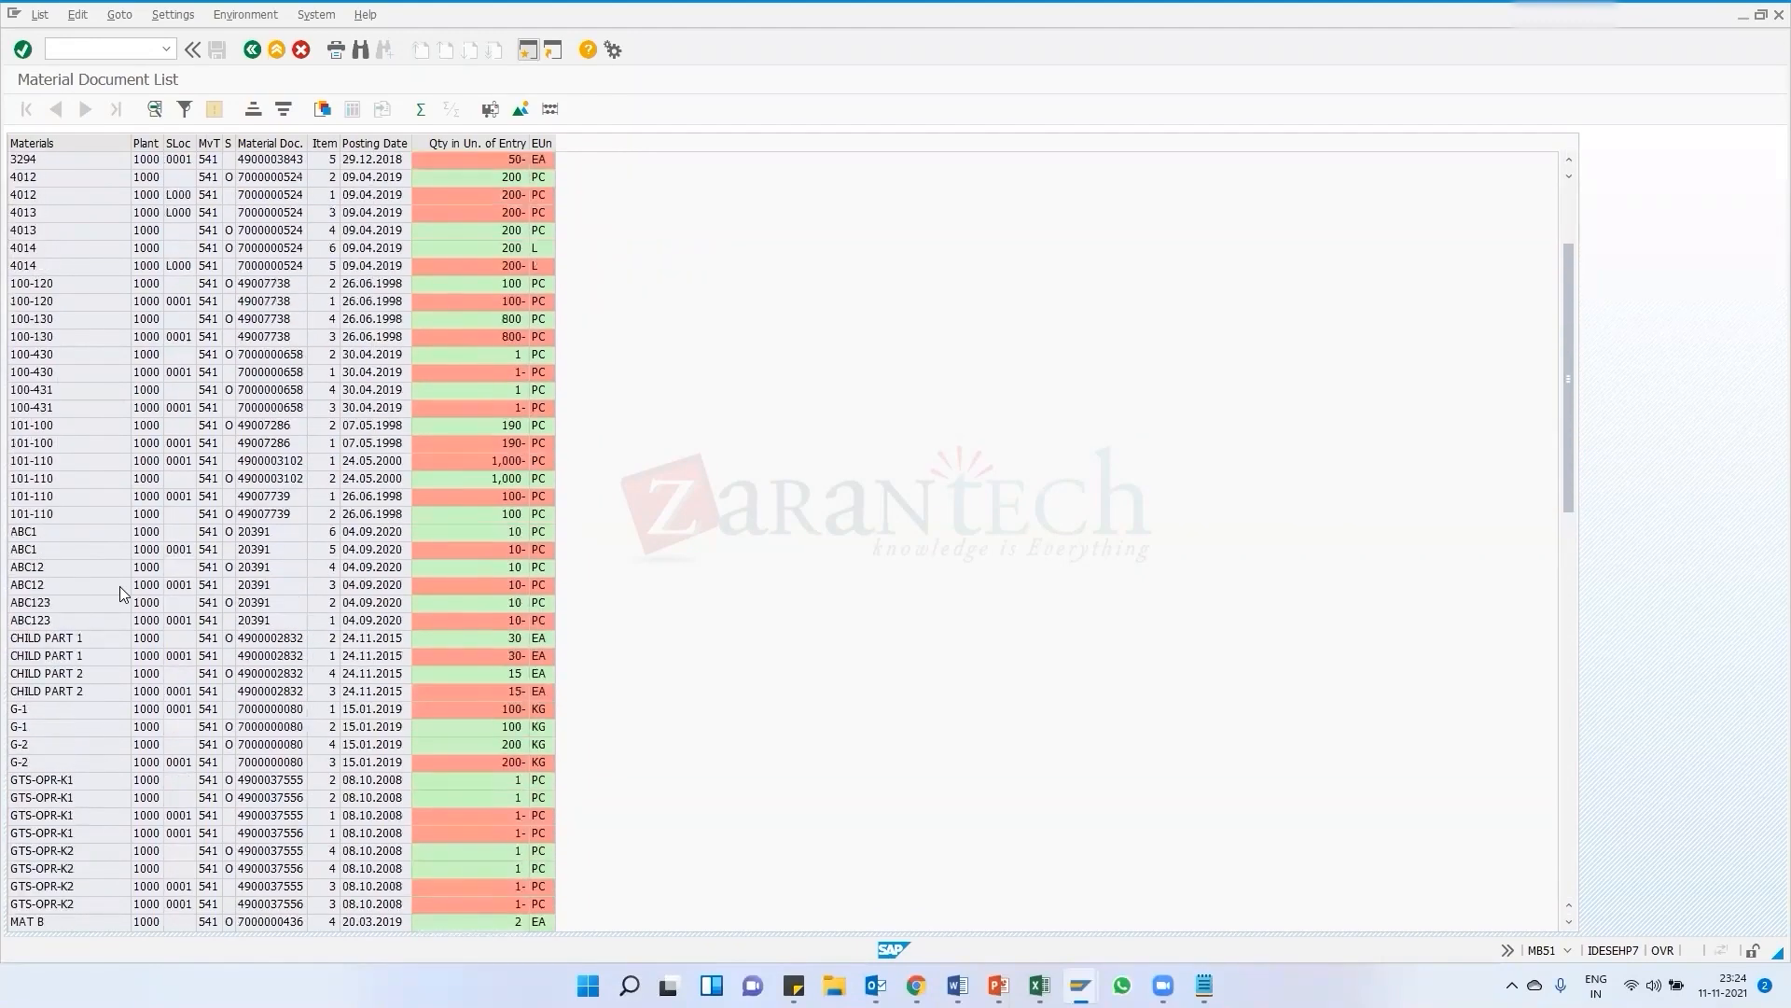
scroll(119, 586, up, 3)
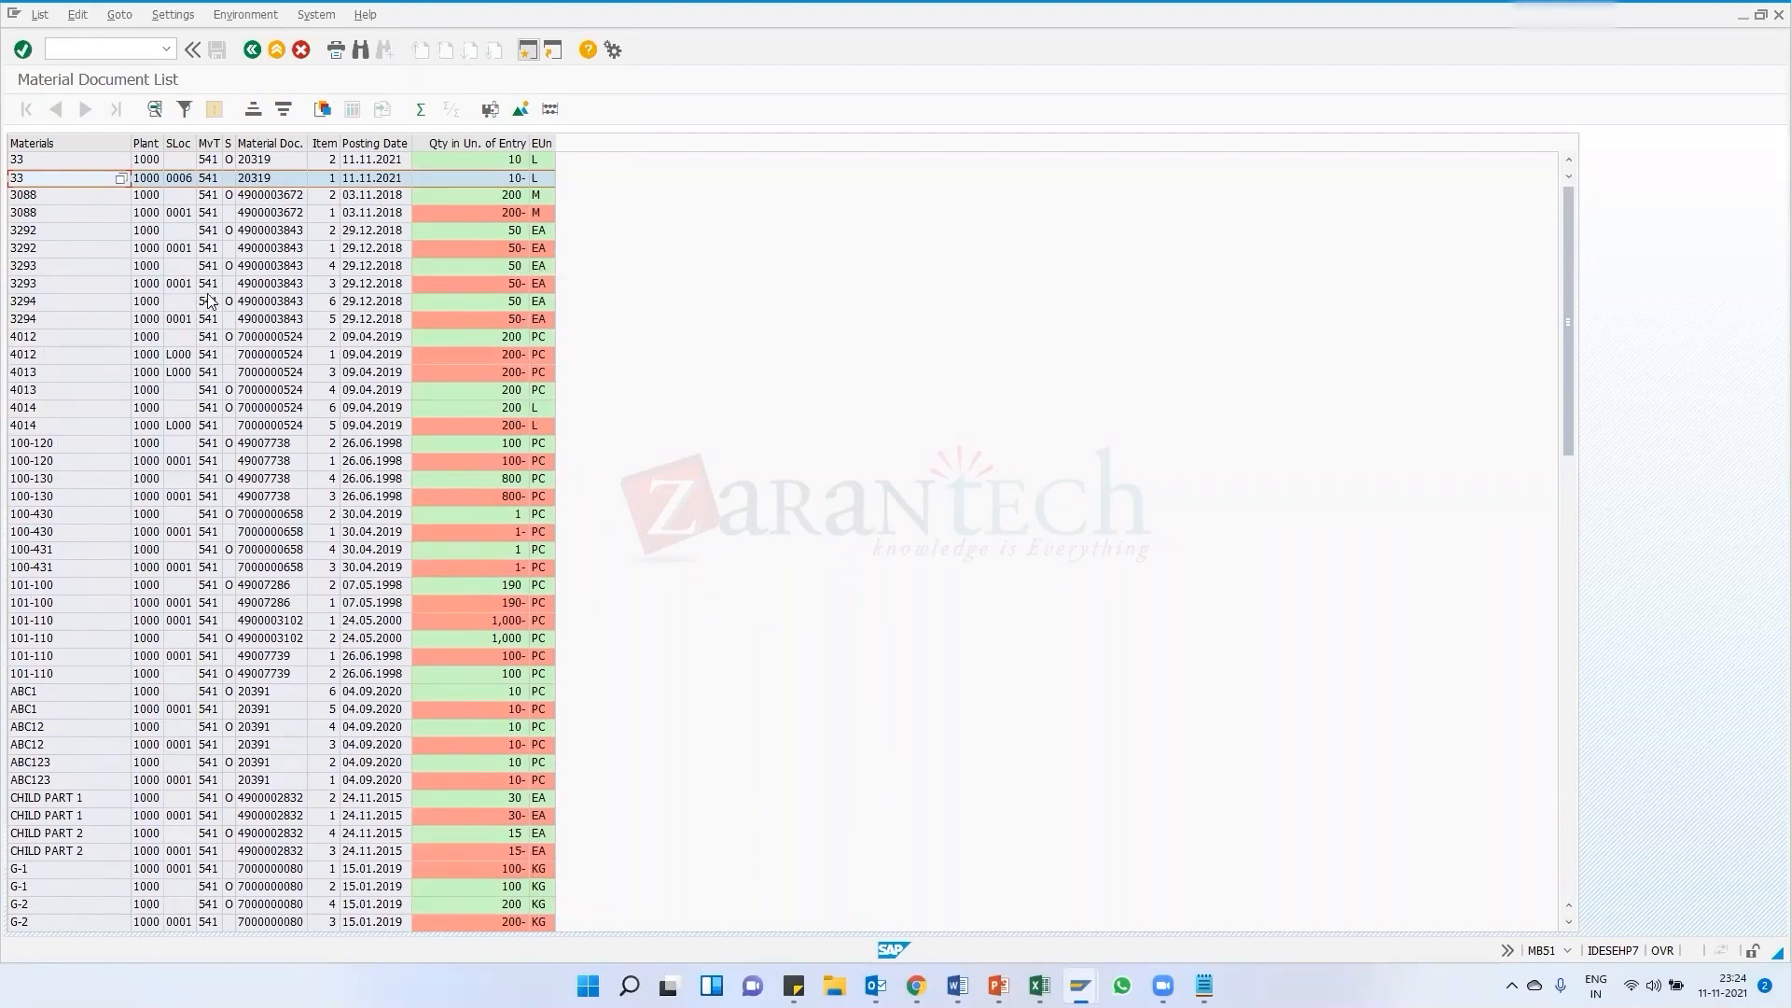
Rerun the document list for plant 1000 without a movement type, restricted to posting date 11.11.2021
click(250, 54)
click(167, 50)
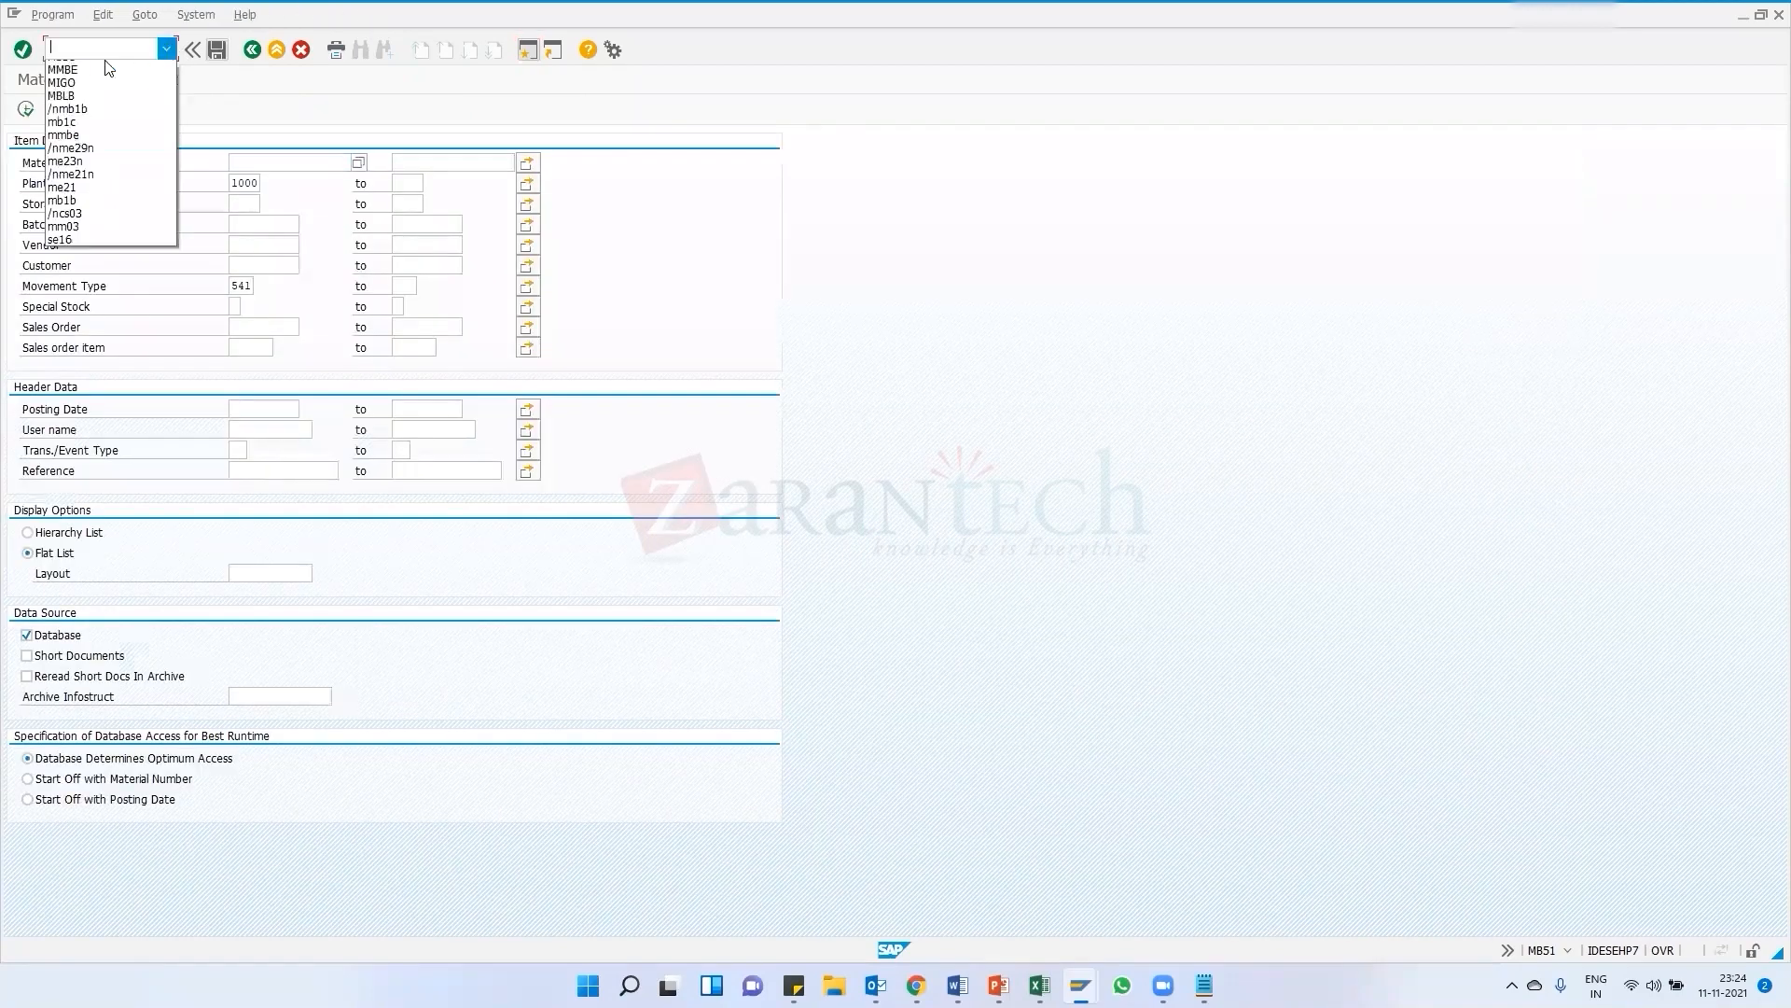
click(268, 107)
drag(232, 289, 278, 288)
click(298, 182)
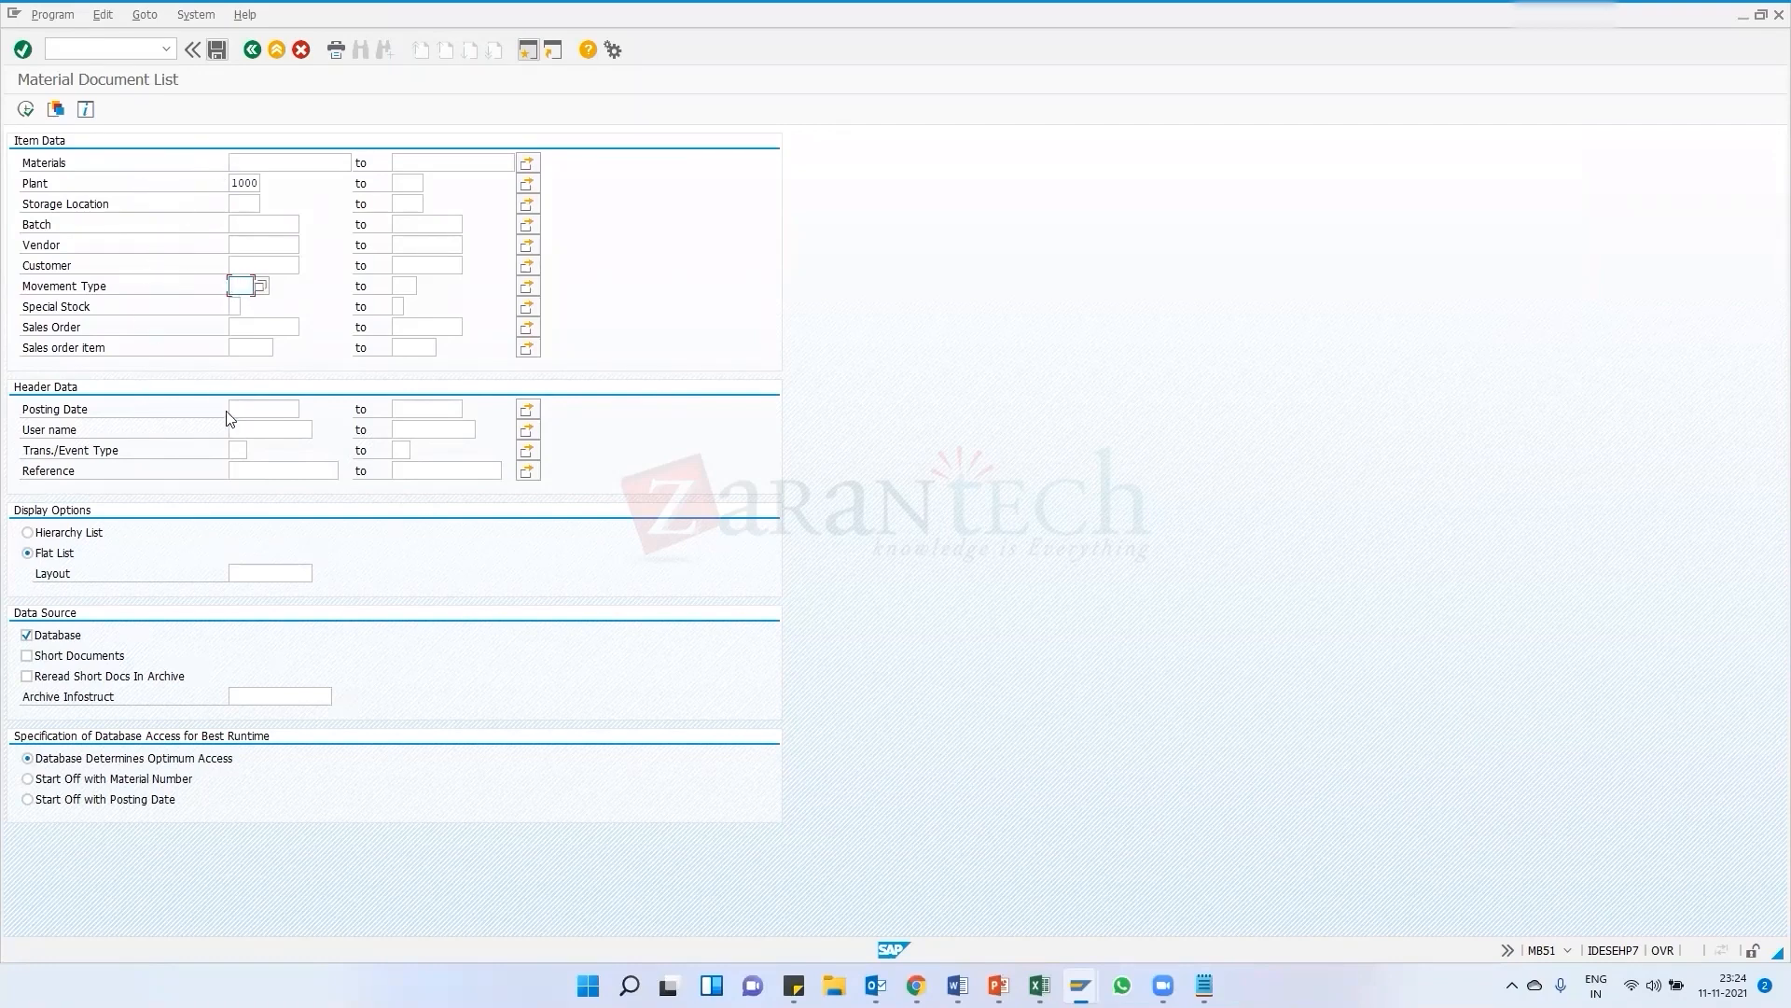
click(249, 415)
key(F4)
click(25, 110)
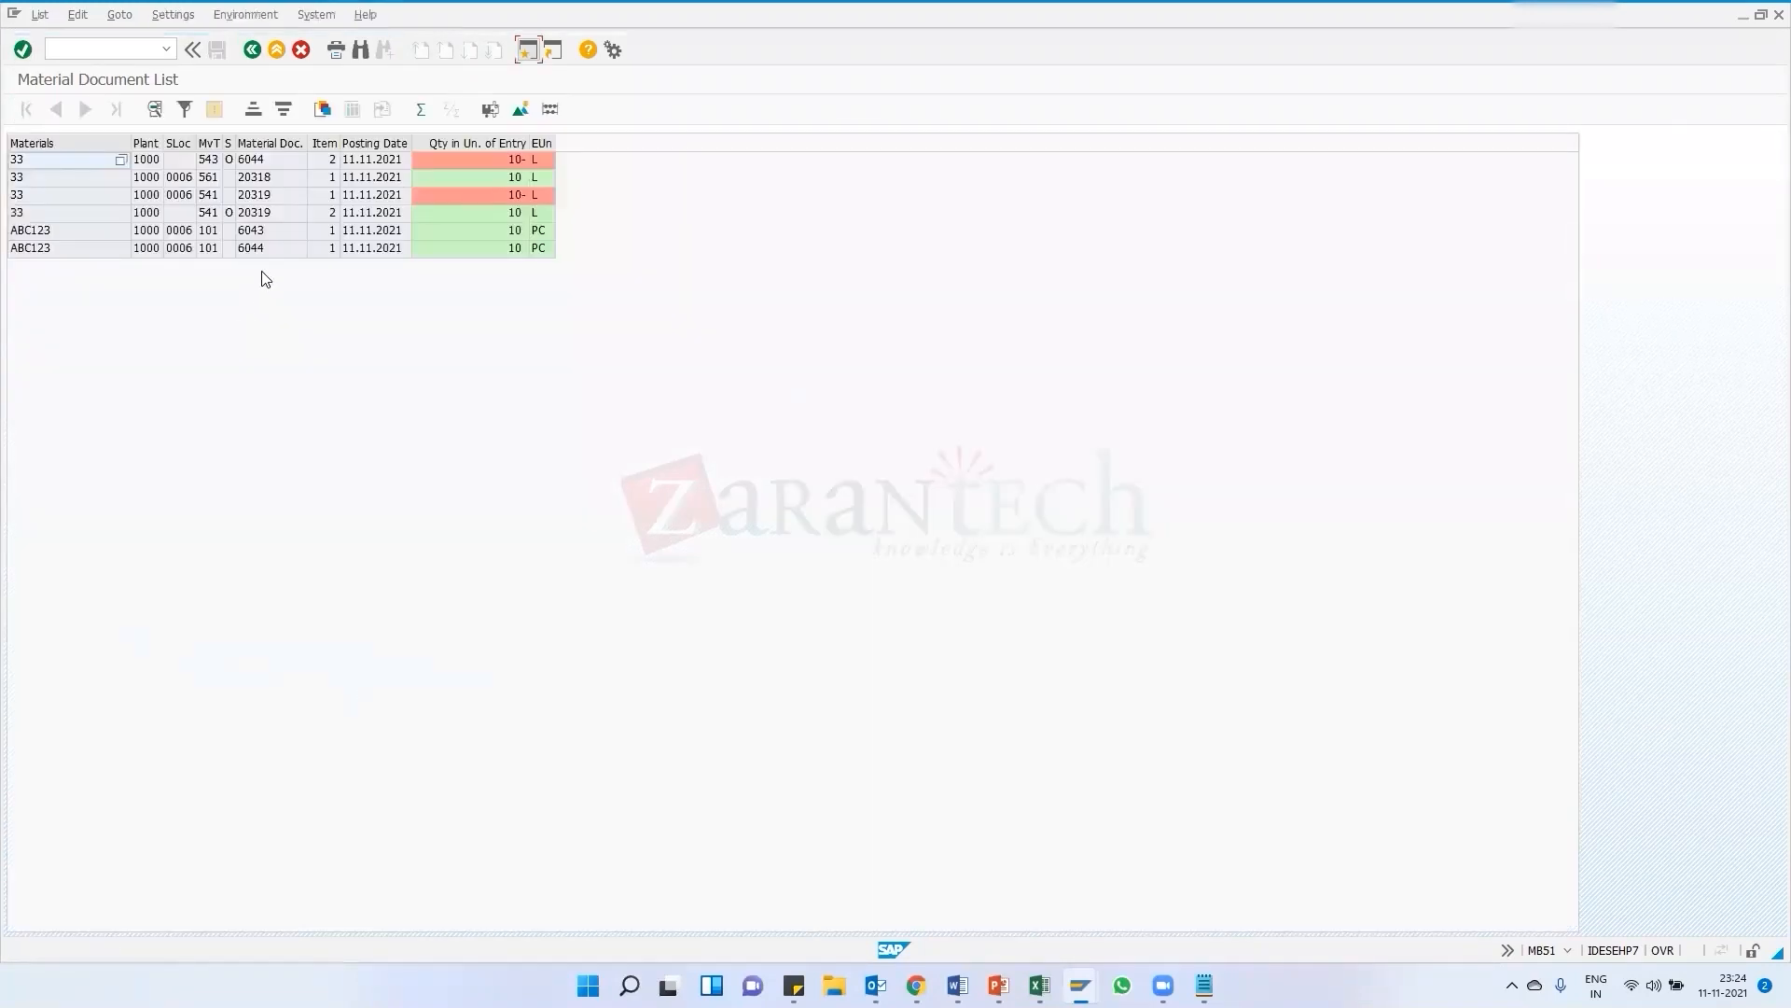
Examine the day's movements for materials 33 and ABC123 by movement type and document
click(211, 249)
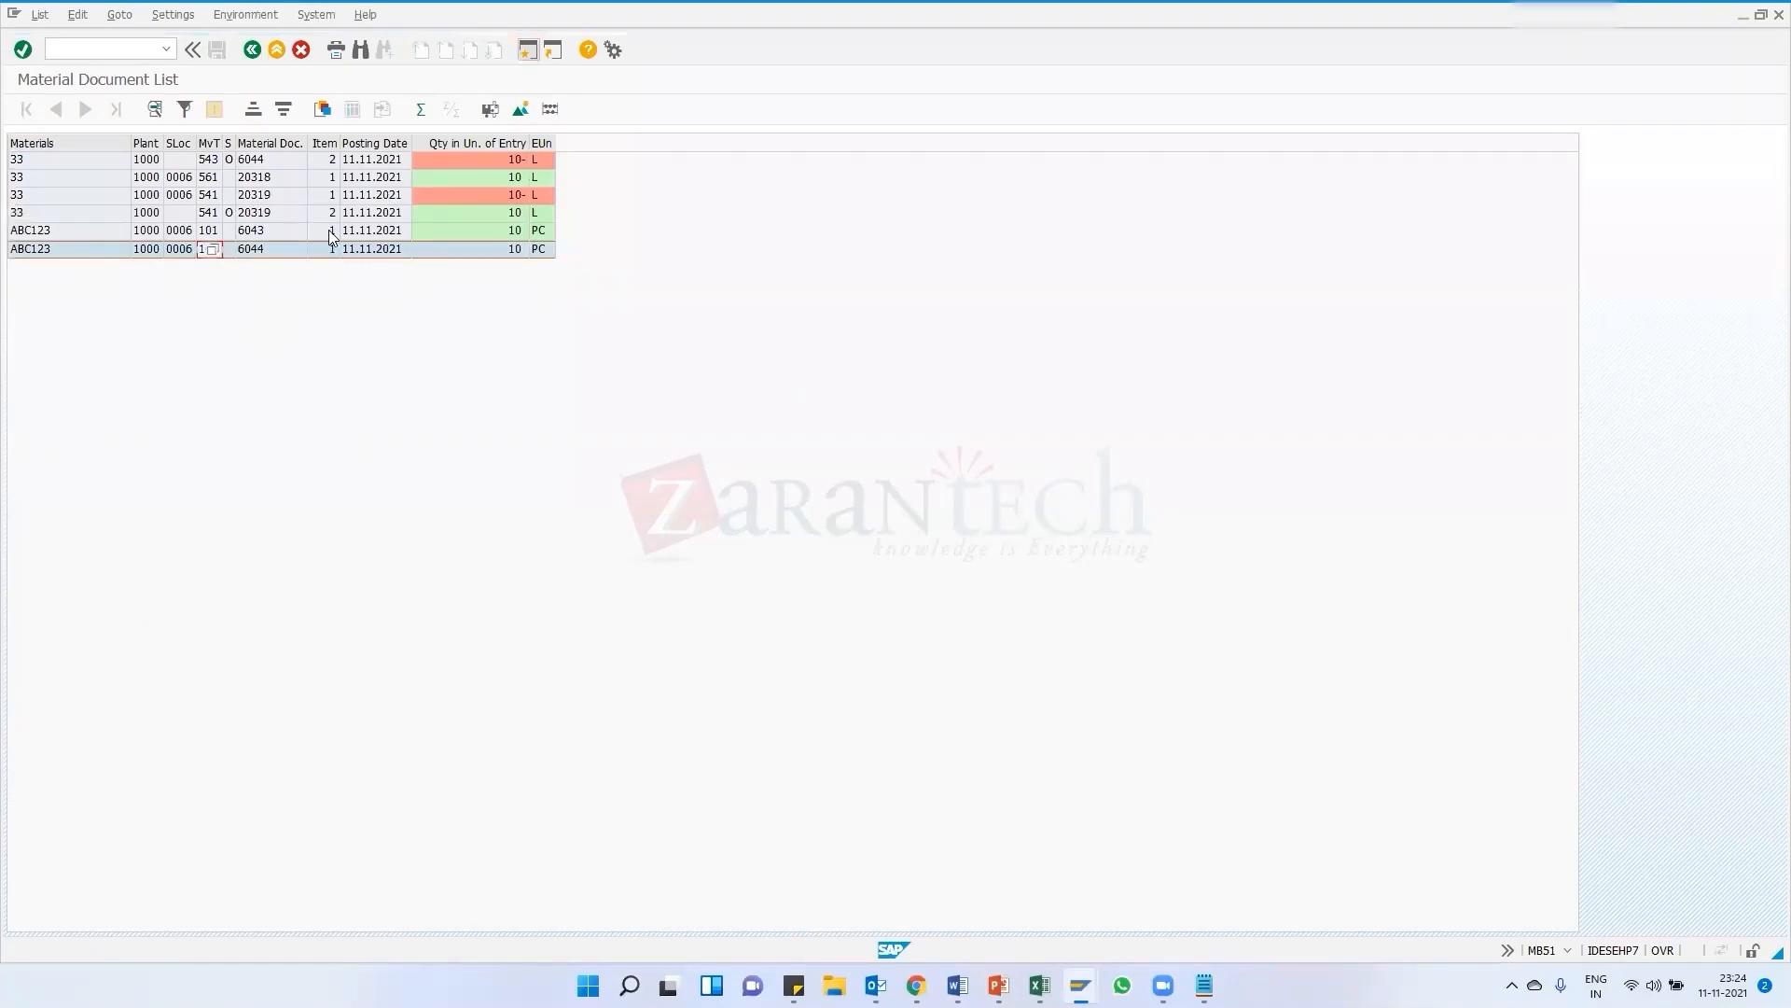
click(30, 163)
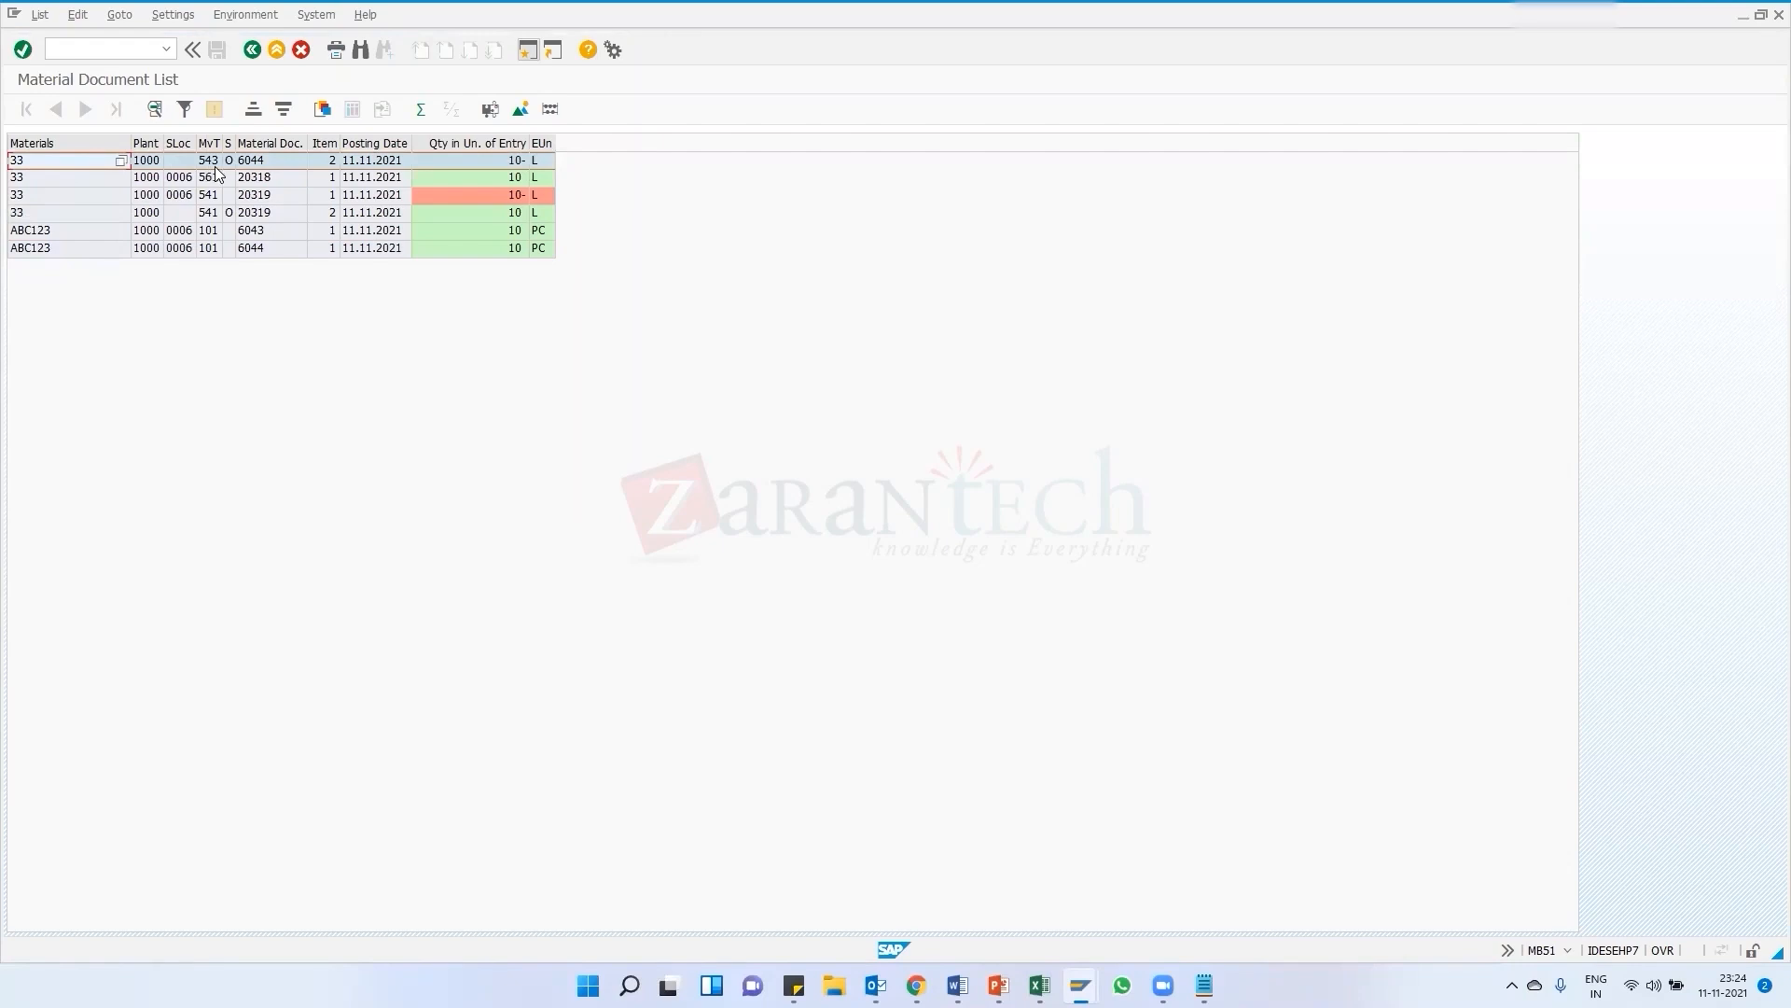
click(214, 195)
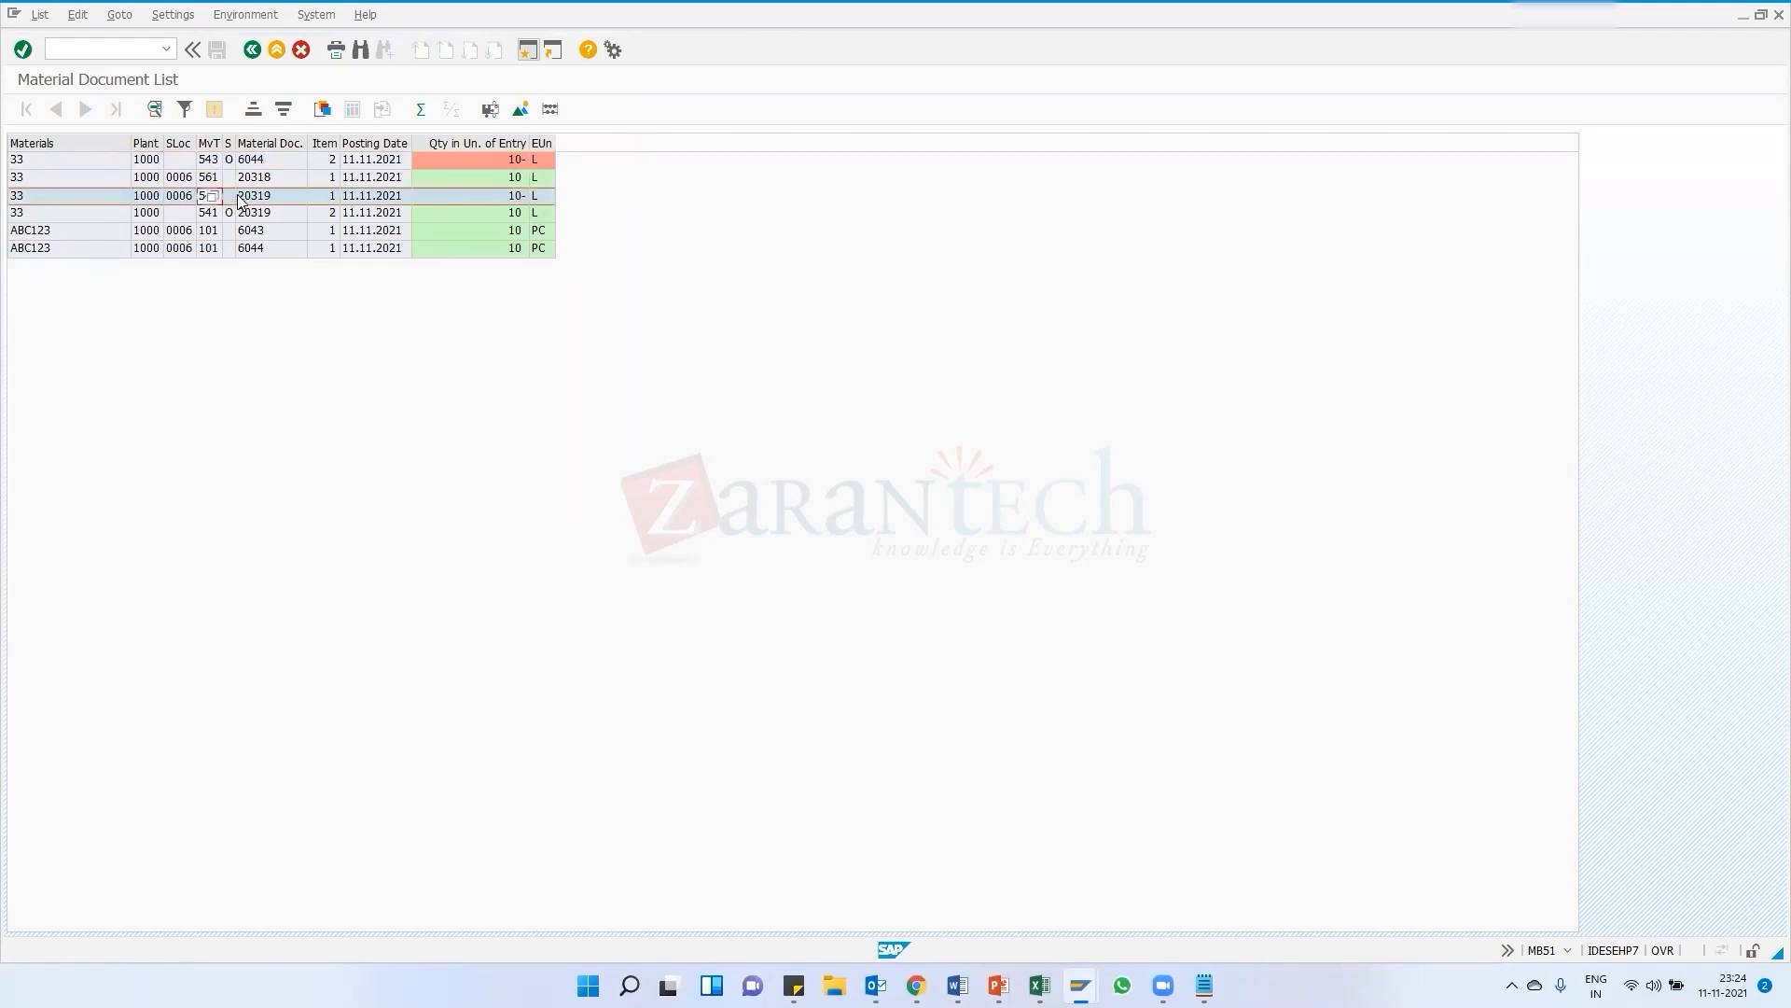
click(216, 178)
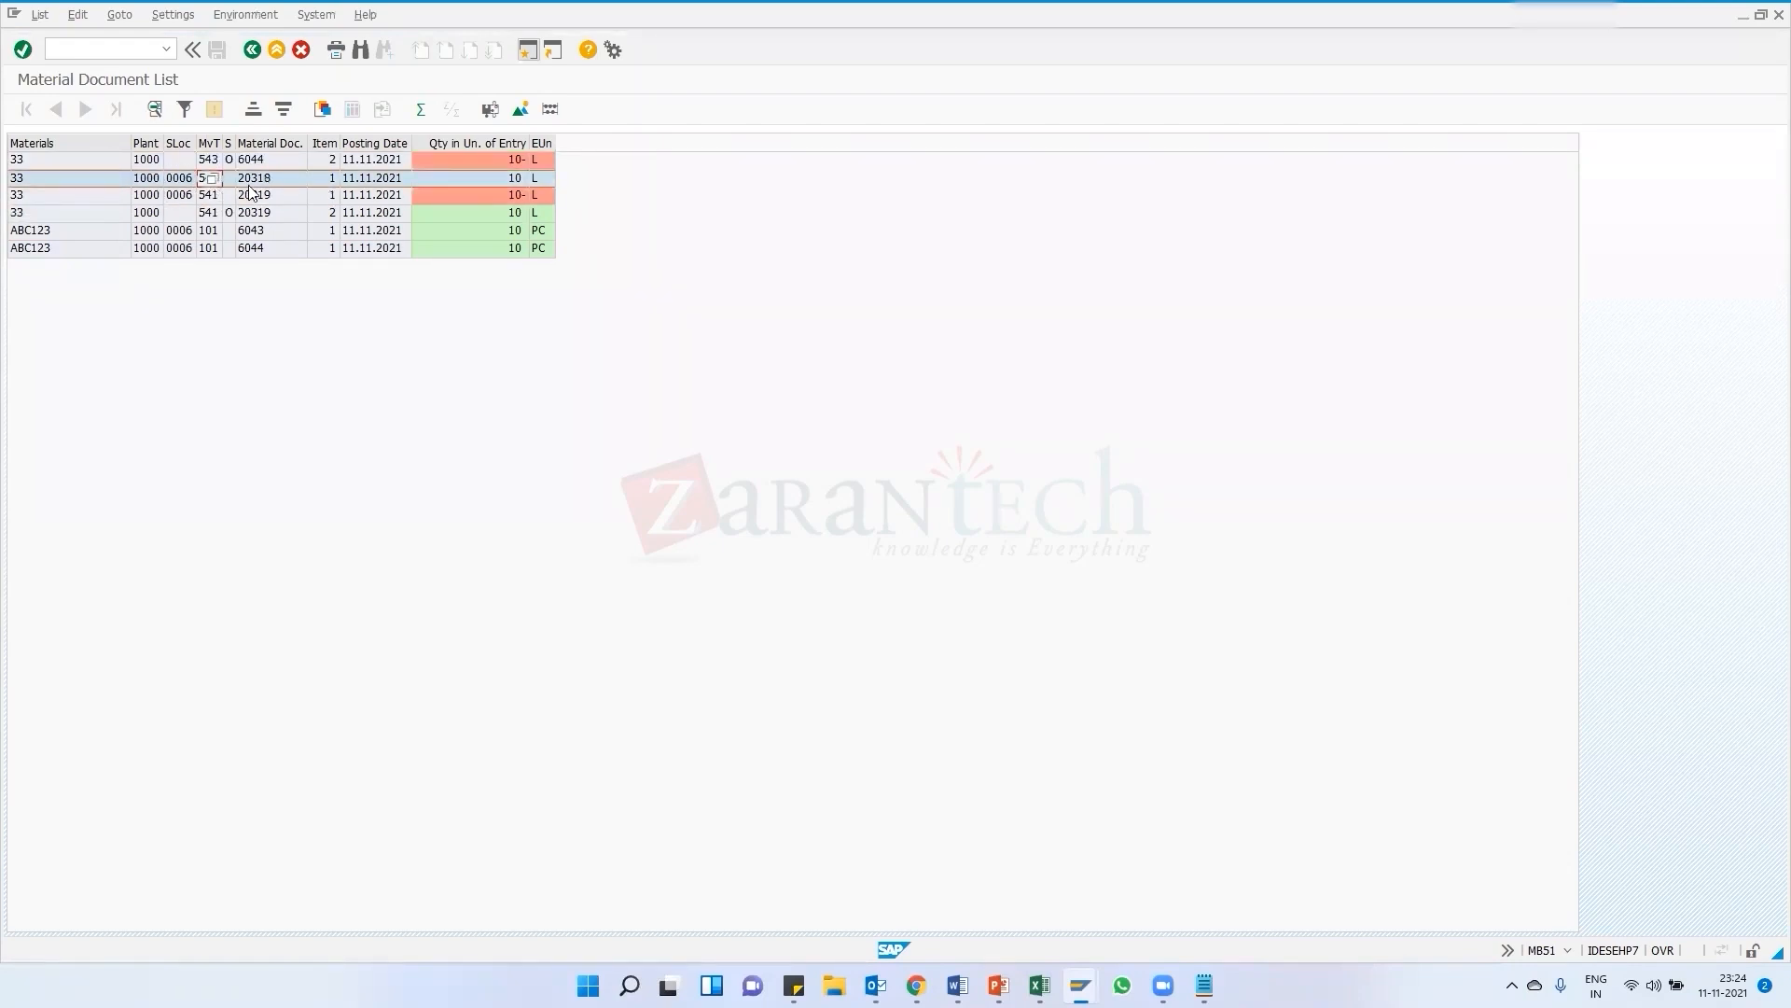
click(299, 184)
click(216, 161)
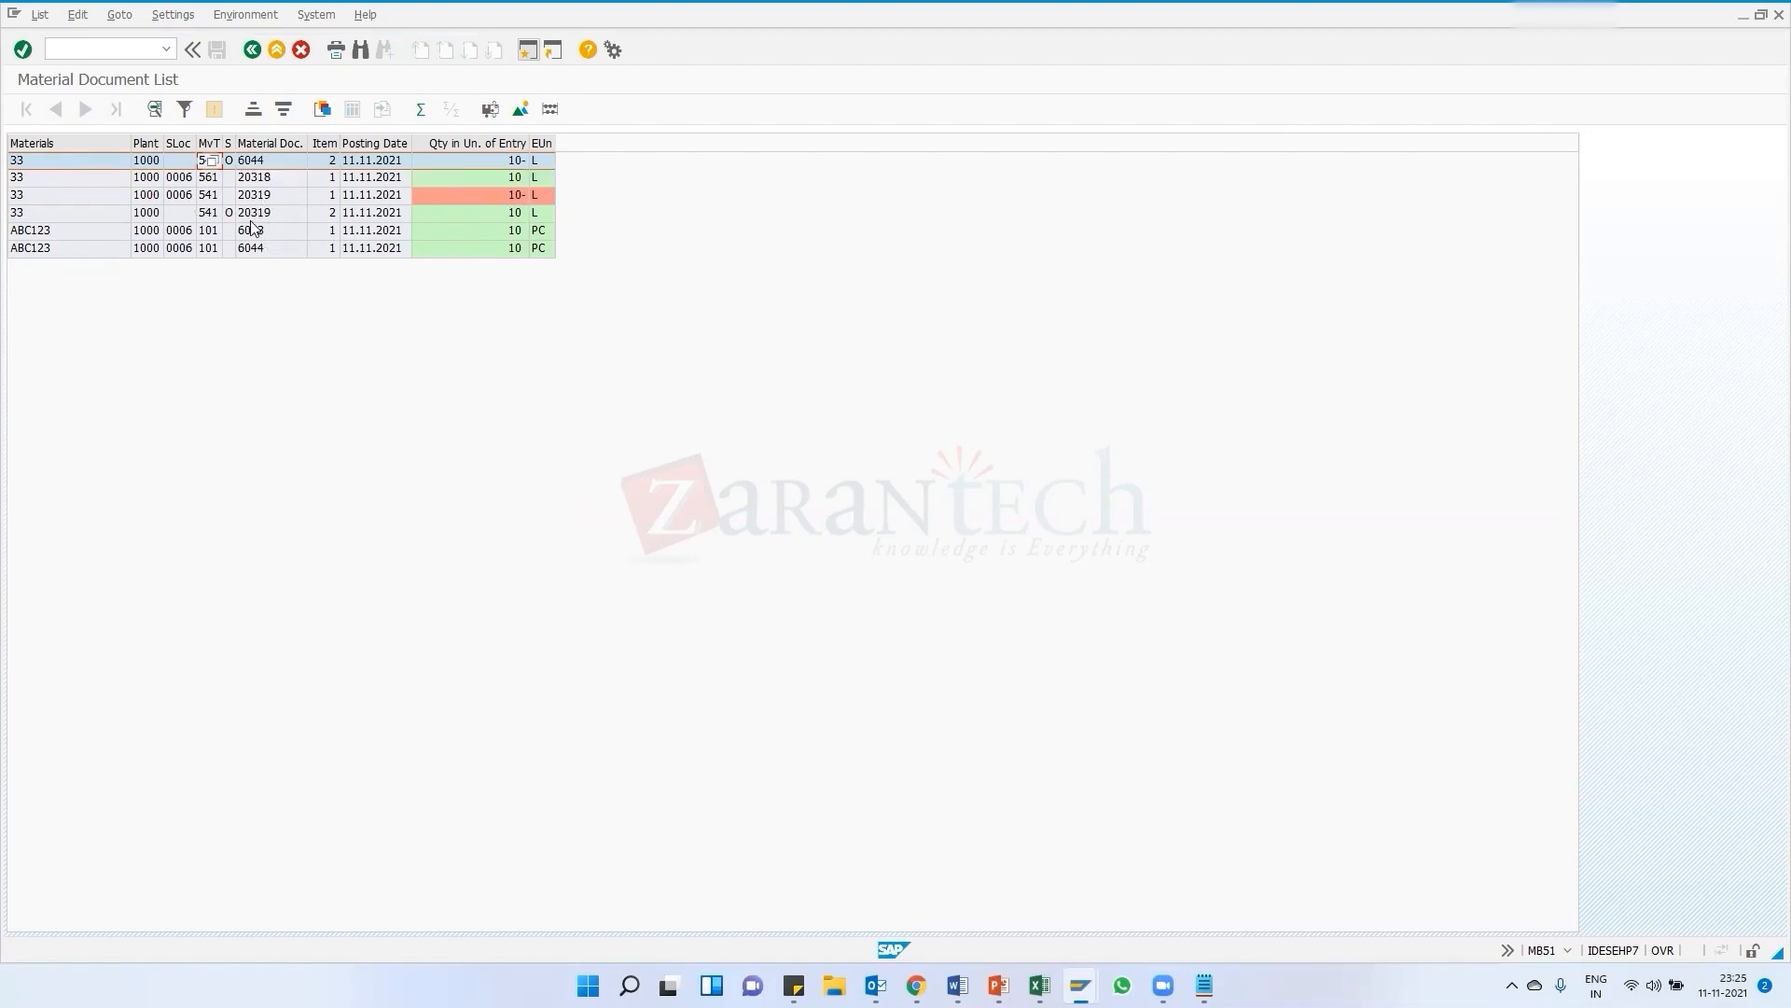
Switch to another open SAP session window
click(166, 49)
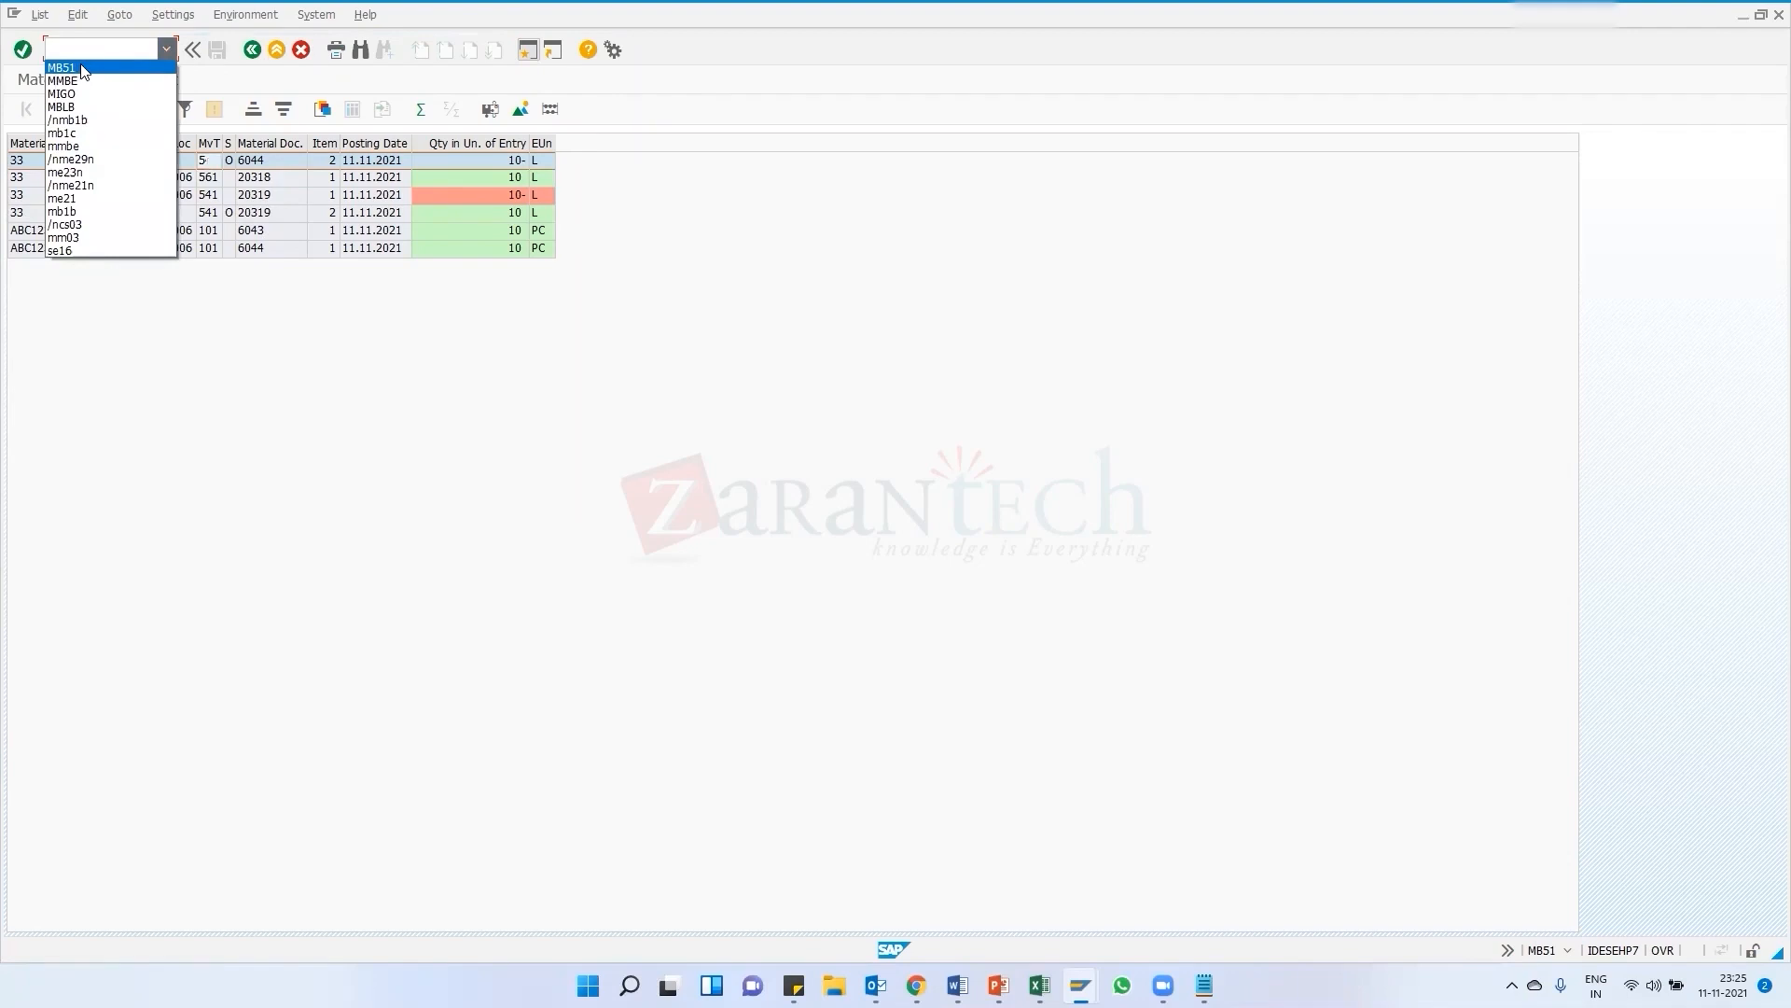
click(196, 218)
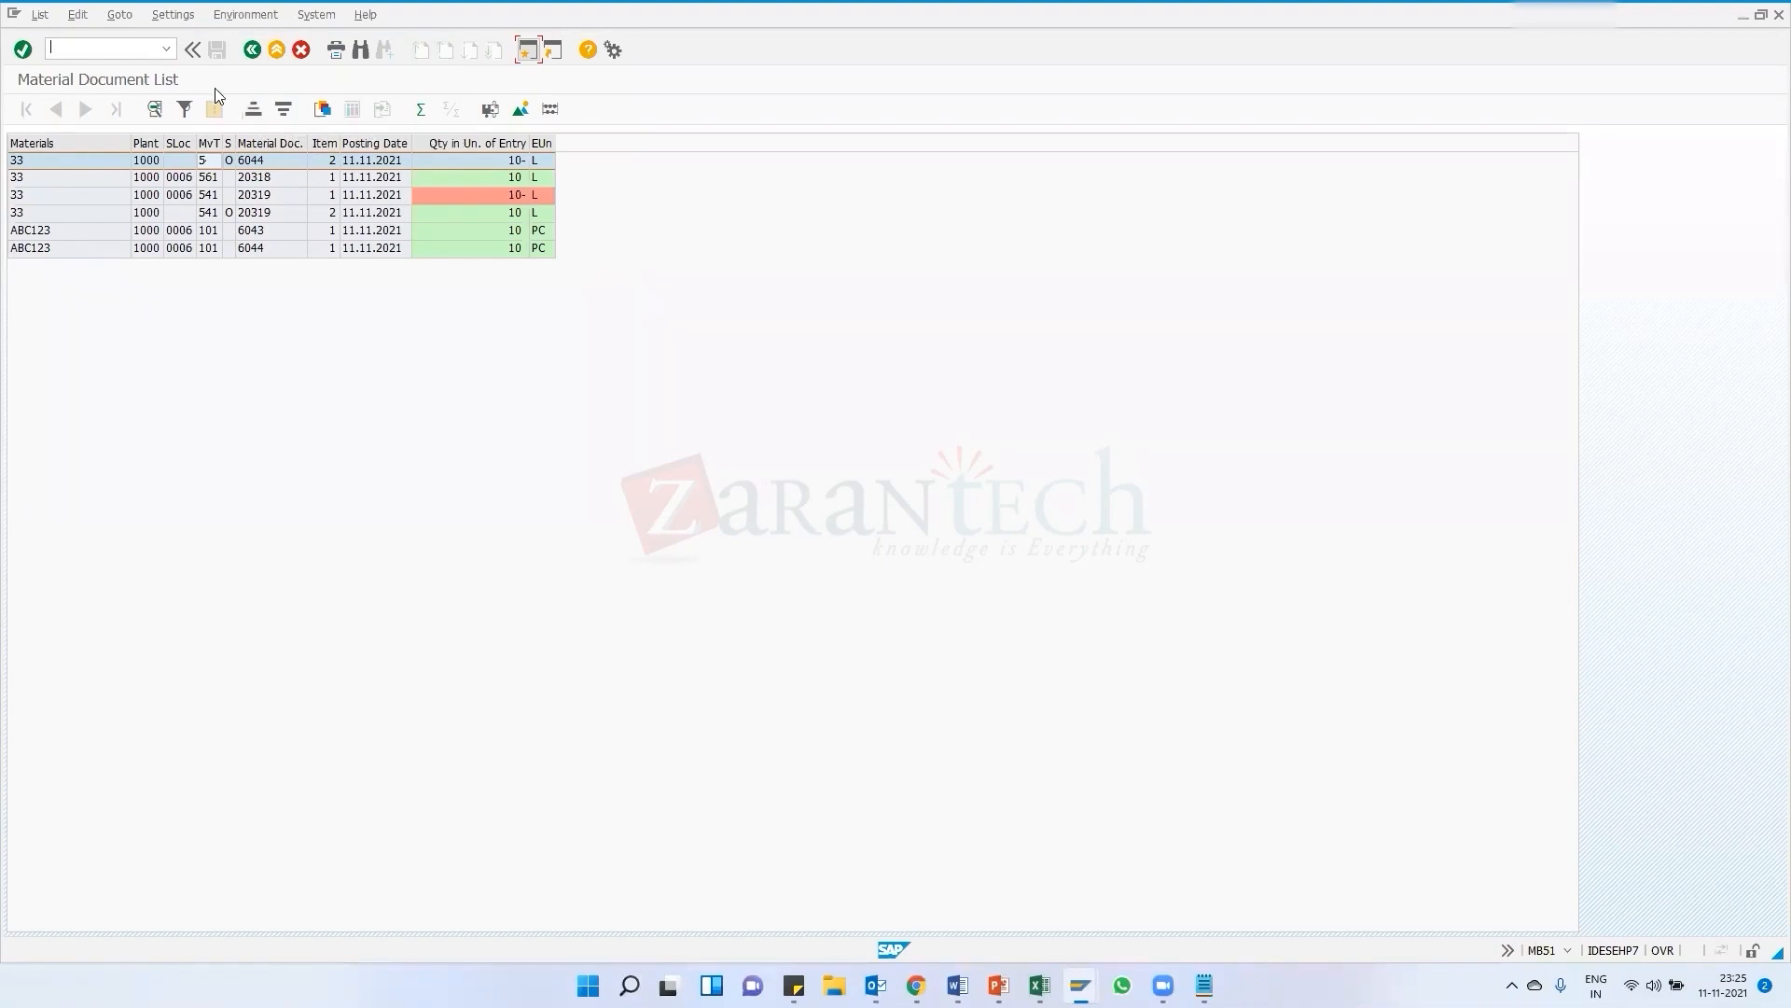
click(1080, 985)
click(1079, 982)
click(1000, 879)
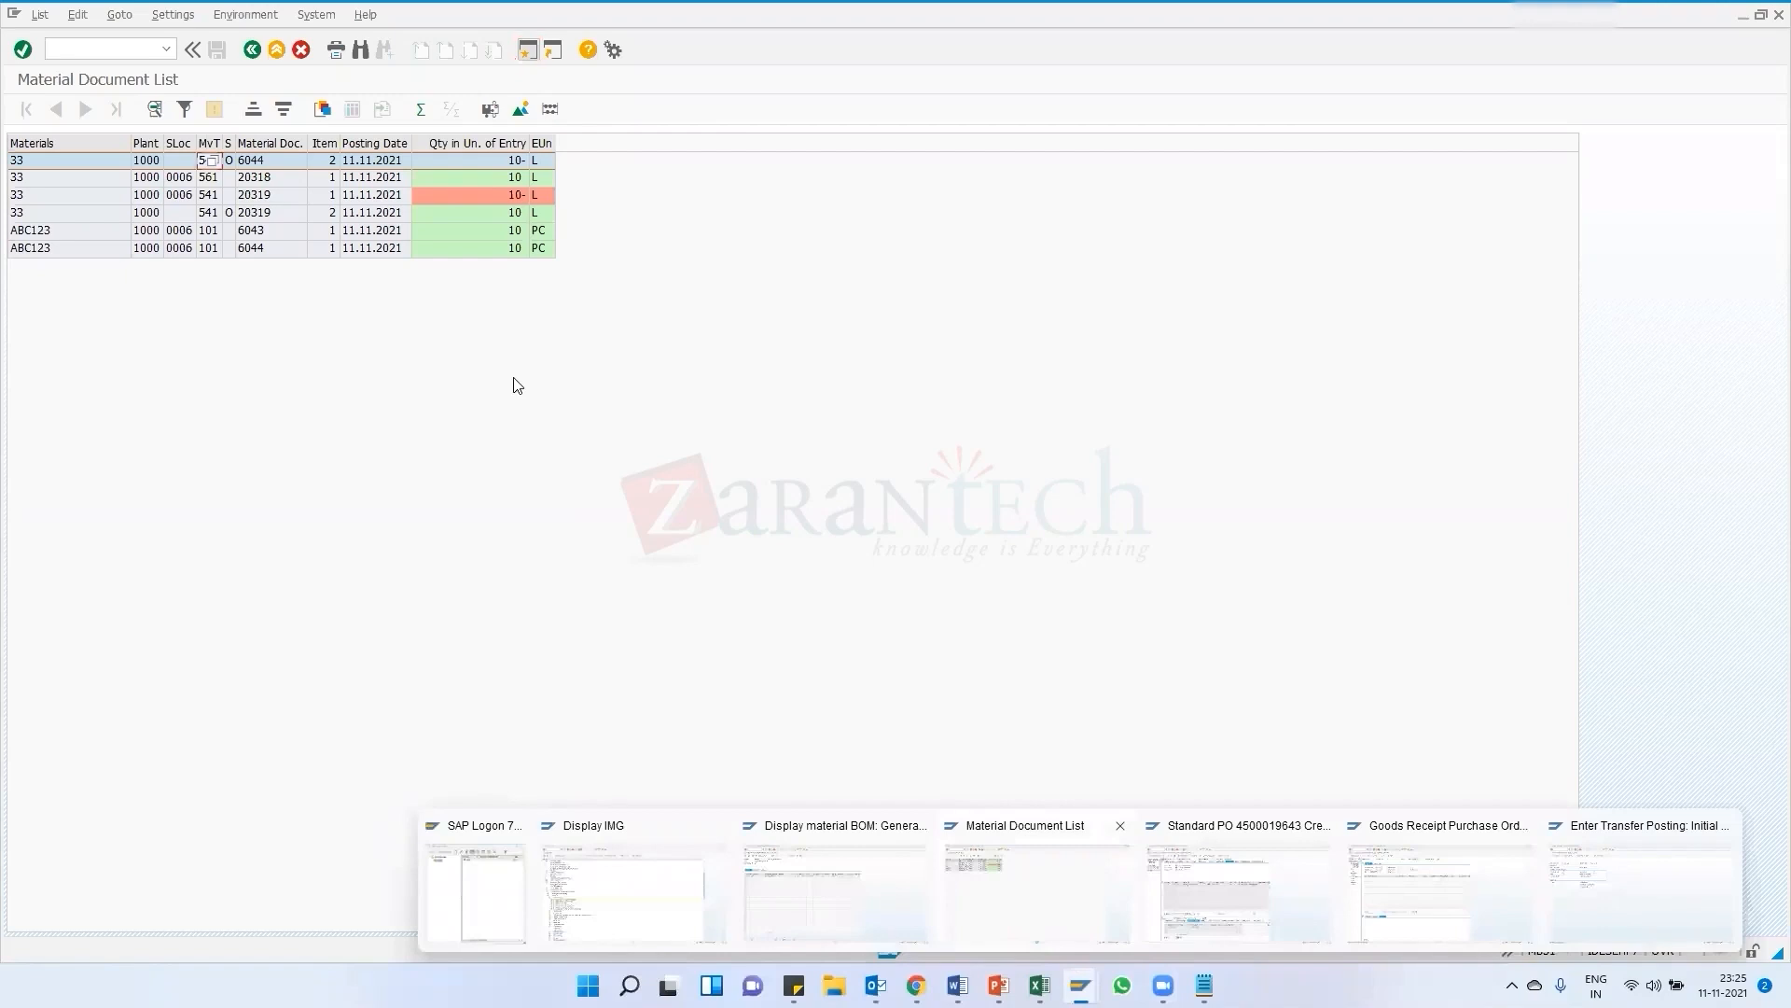